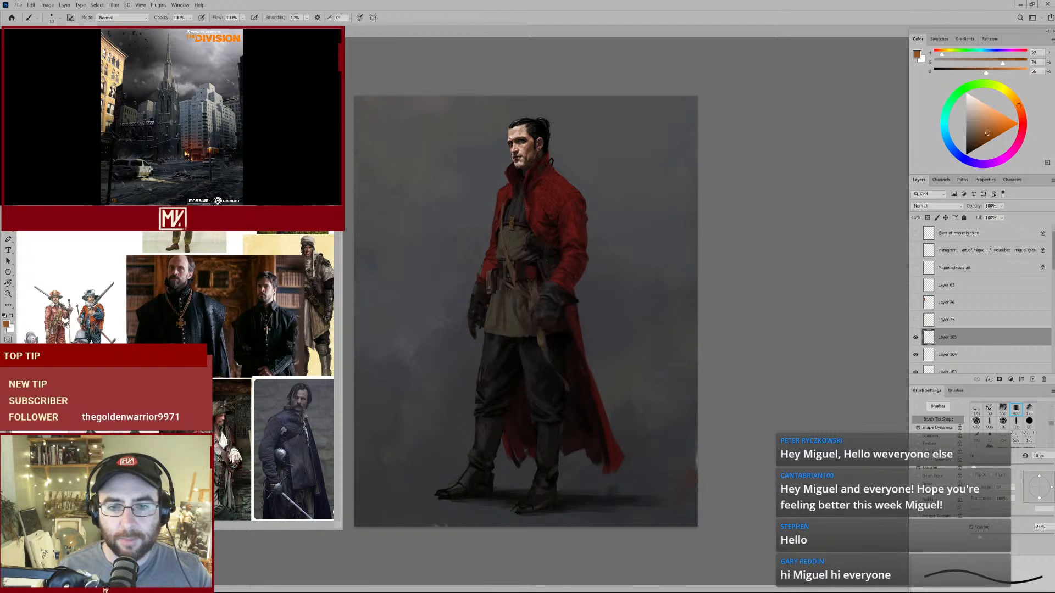
pyautogui.scroll(2, 538, 210)
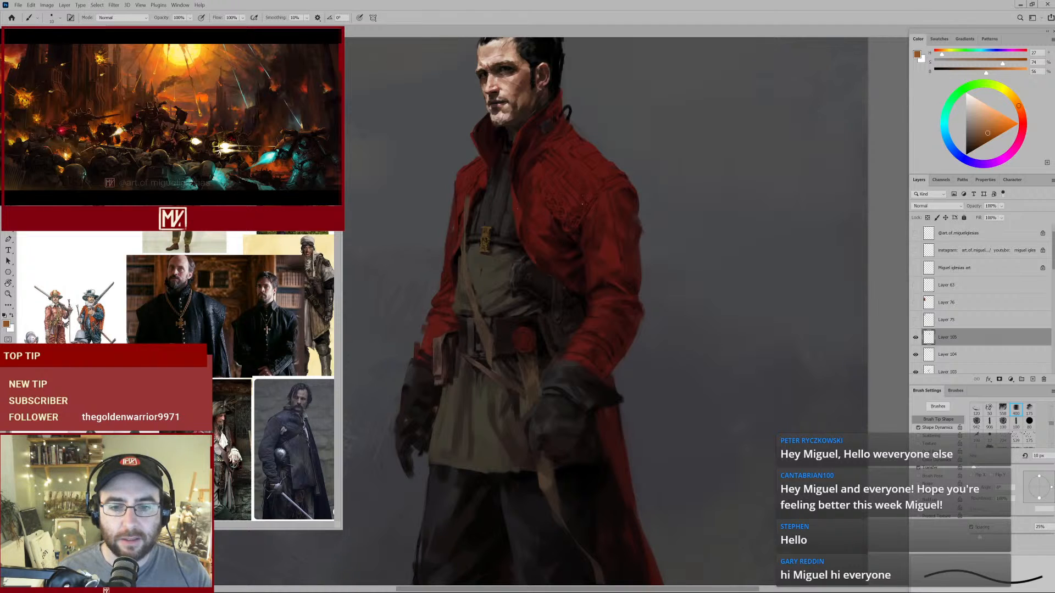
pyautogui.scroll(-2, 559, 249)
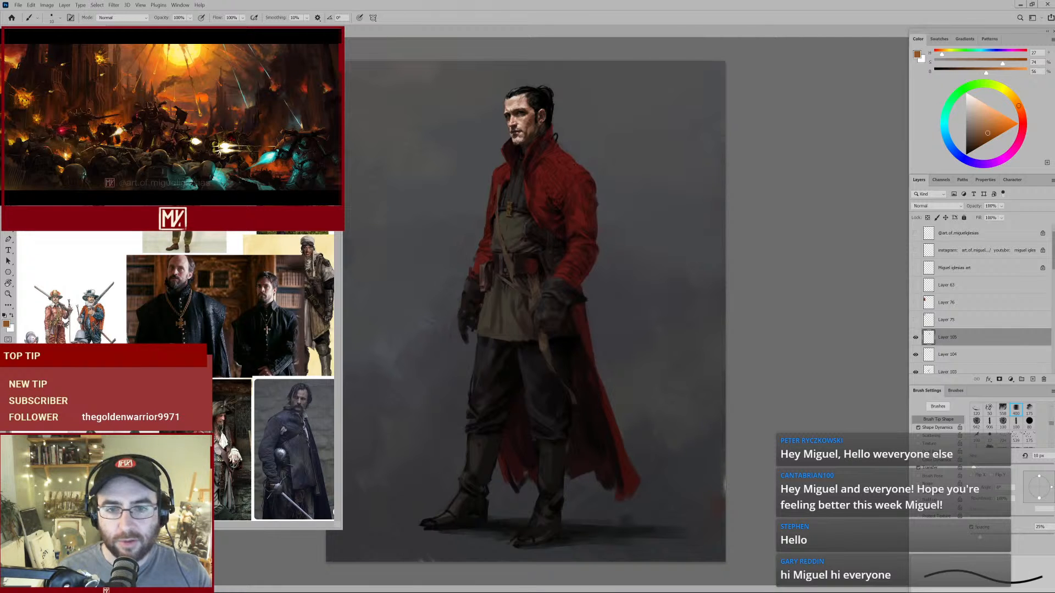
pyautogui.scroll(2, 538, 175)
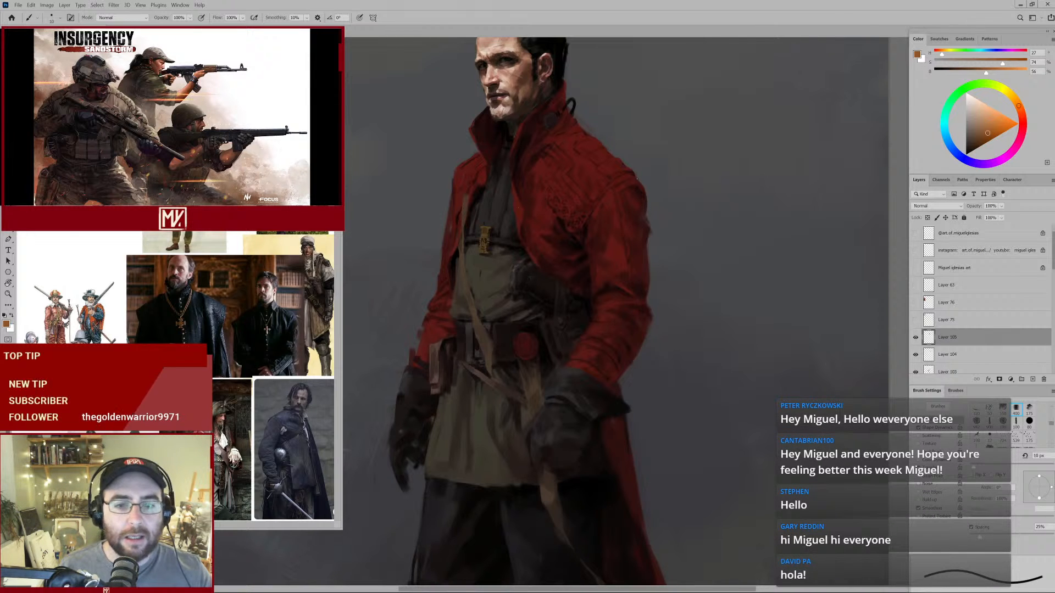
pyautogui.hotkey('ctrl', '0')
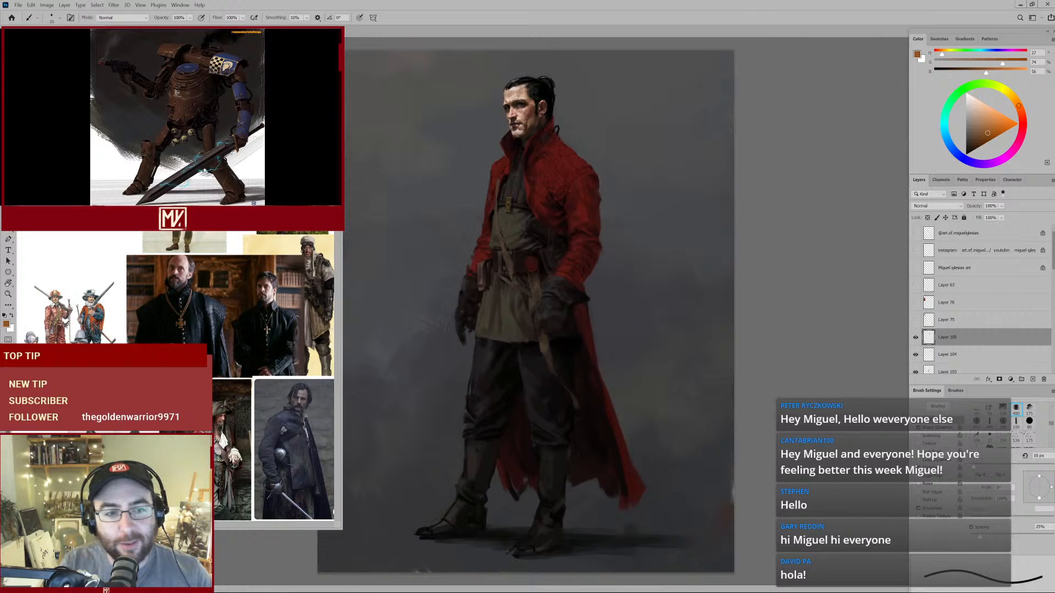
# Enlarge the brush to 25 px for work on the chest of the red coat.
pyautogui.moveTo(533, 185); pyautogui.dragTo(577, 168)
pyautogui.keyDown('alt'); pyautogui.click(510, 199); pyautogui.keyUp('alt')
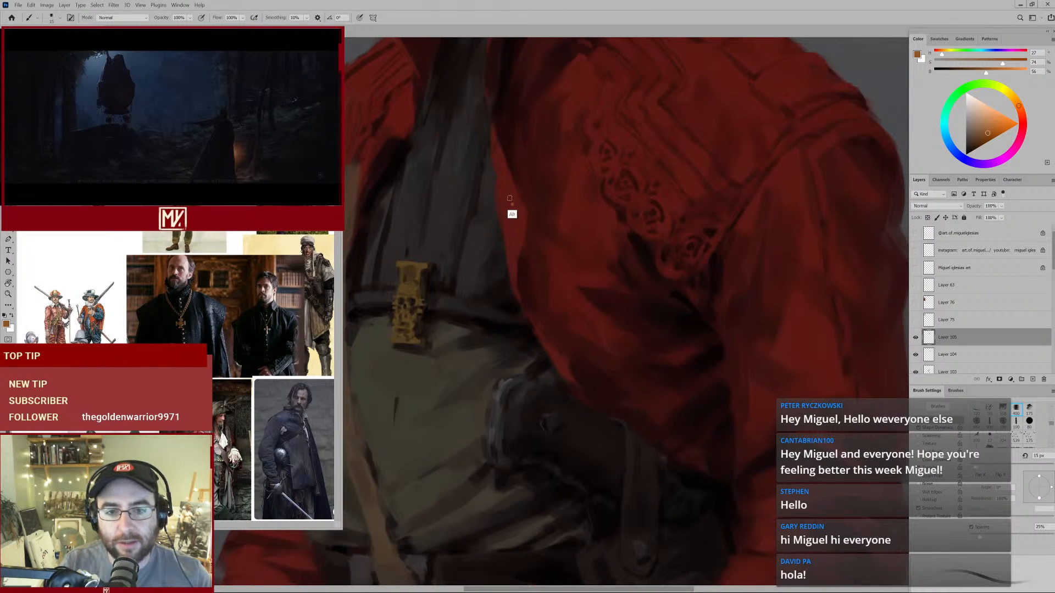
pyautogui.press(']')
pyautogui.press(']')
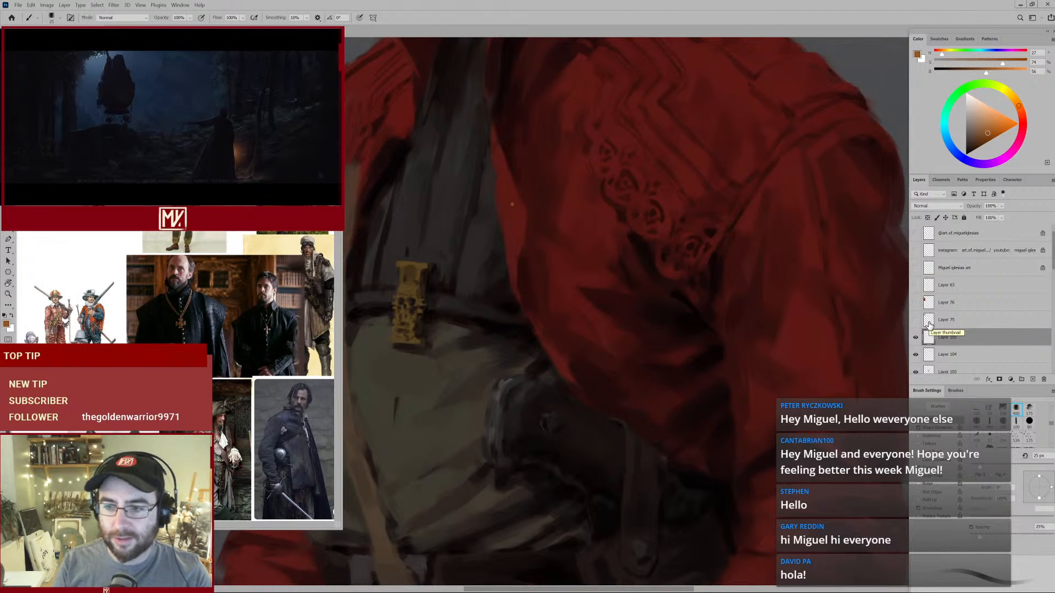
# Compare the coat with and without the embroidery by toggling the visibility of Layer 105.
pyautogui.scroll(-2, 929, 329)
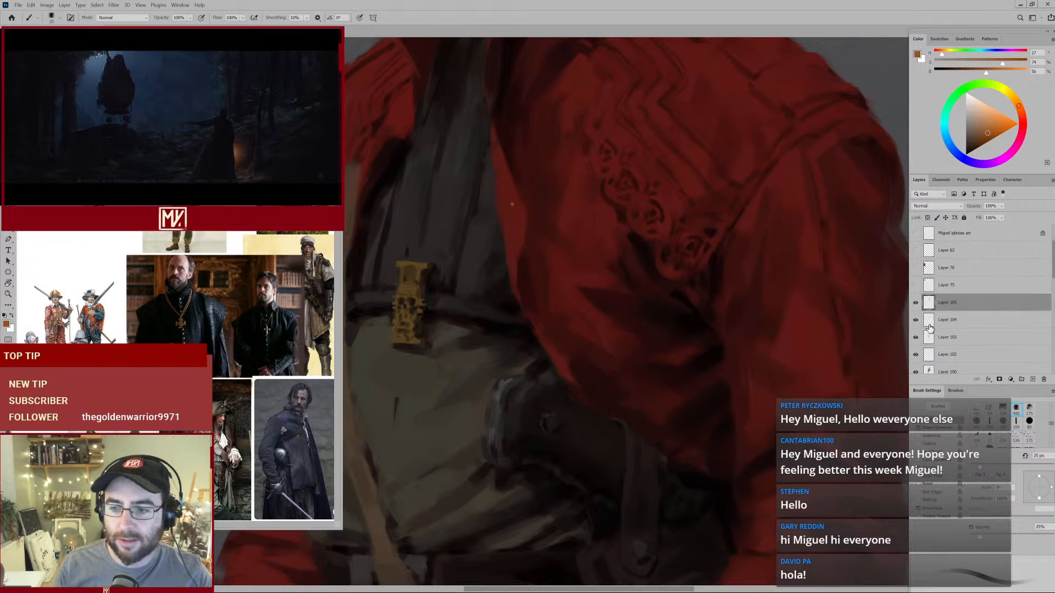
pyautogui.click(915, 302)
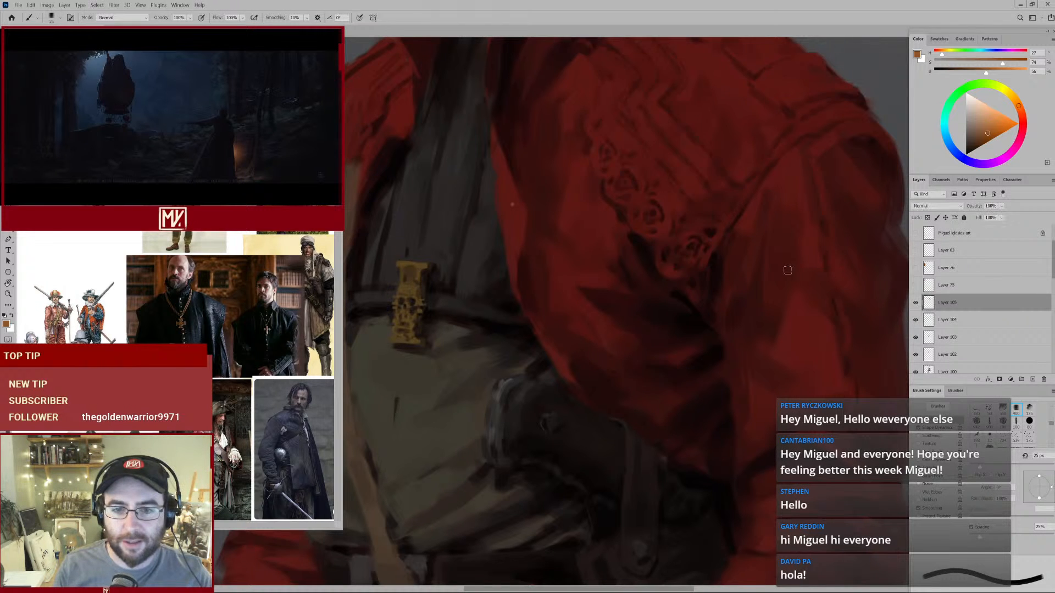
pyautogui.moveTo(721, 269); pyautogui.dragTo(591, 254)
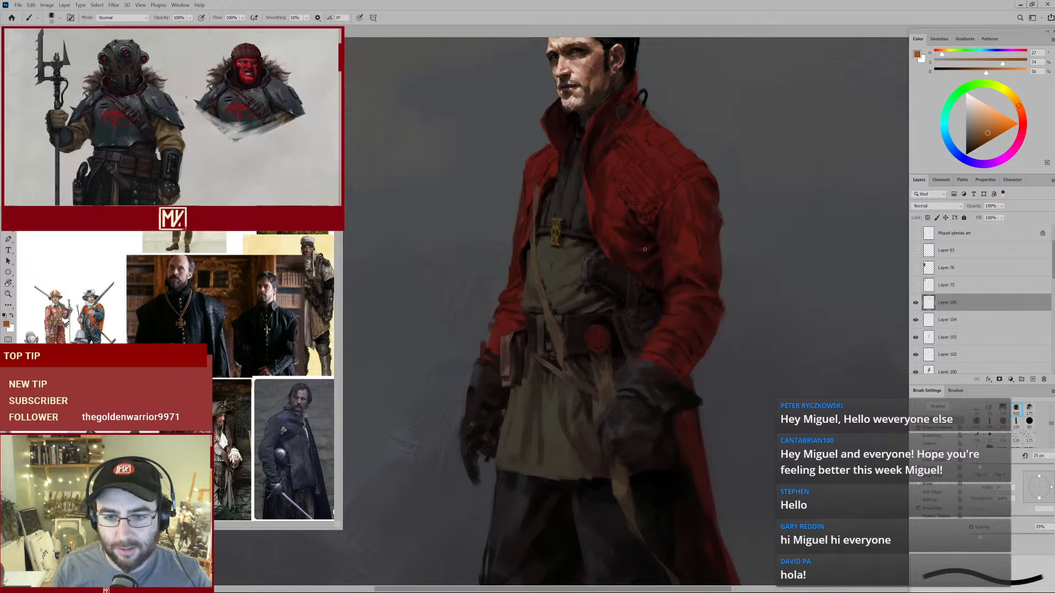
pyautogui.moveTo(609, 301)
pyautogui.mouseDown()
pyautogui.moveTo(592, 302)
pyautogui.moveTo(606, 301)
pyautogui.mouseUp()
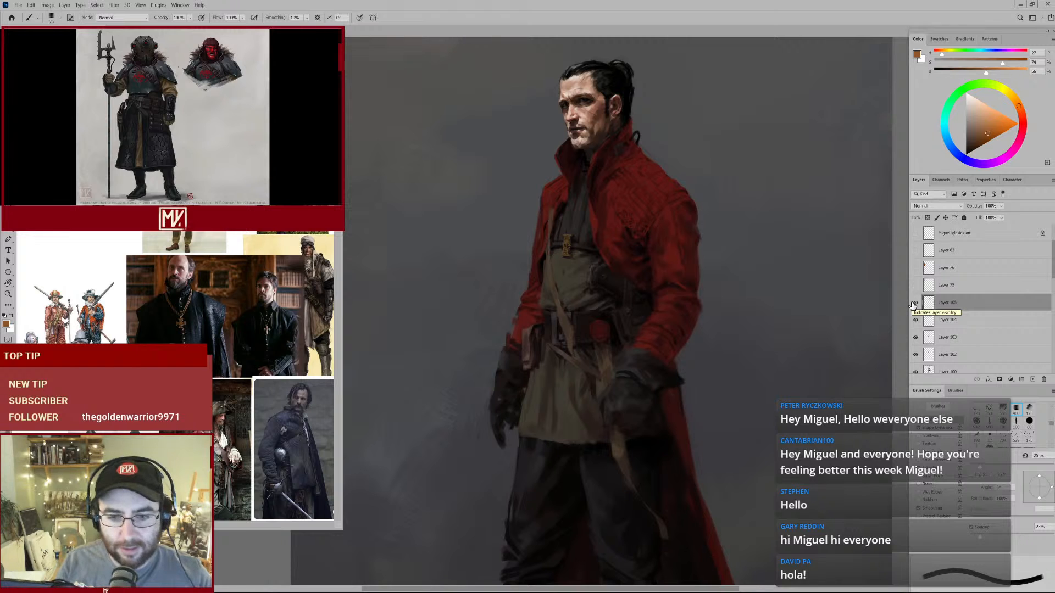
pyautogui.click(915, 303)
pyautogui.click(915, 305)
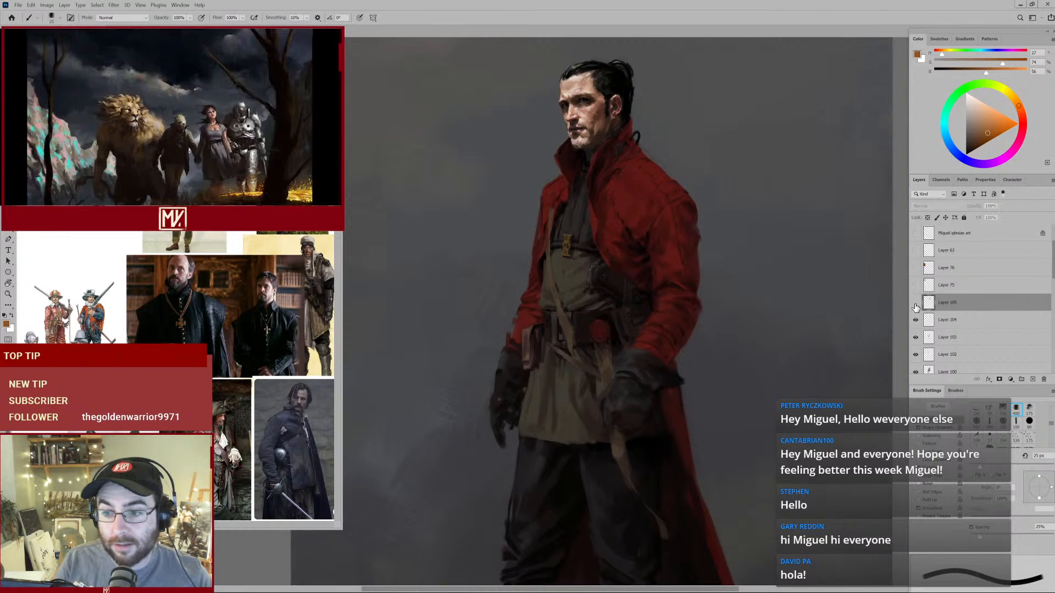
pyautogui.click(915, 305)
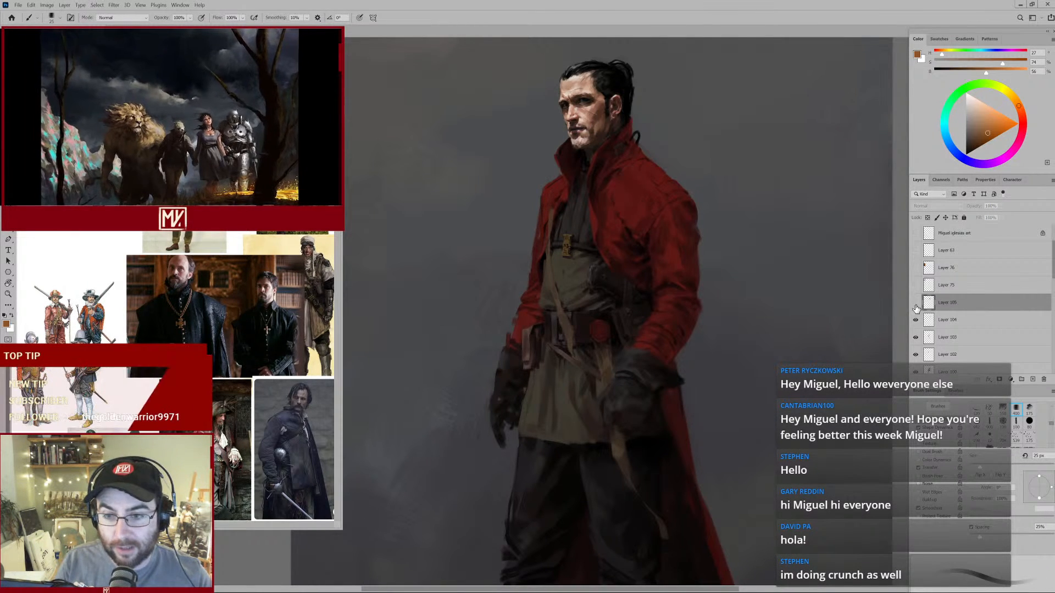
pyautogui.click(916, 305)
pyautogui.click(915, 306)
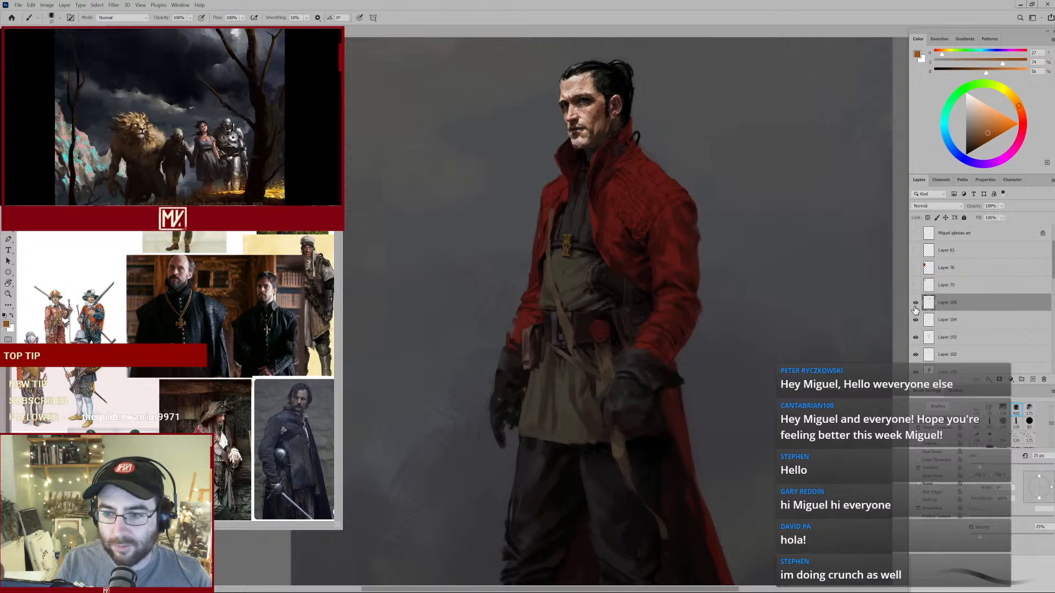
# Sample a dark red from the coat's front edge, recheck Layer 105 on and off, and enlarge the brush to 30 px.
pyautogui.moveTo(591, 219); pyautogui.dragTo(629, 205)
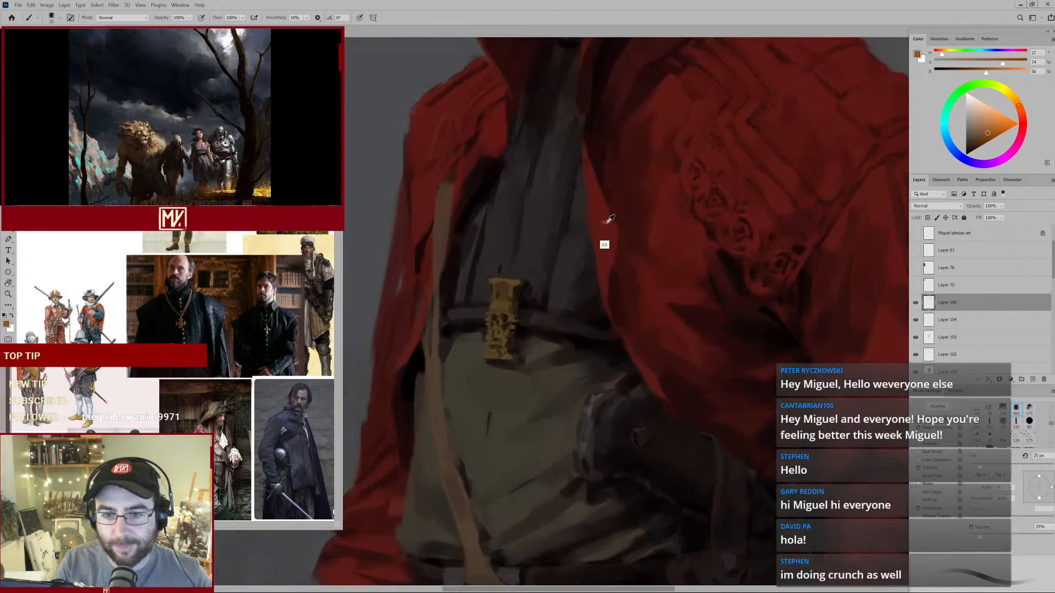
pyautogui.keyDown('alt'); pyautogui.click(605, 222); pyautogui.keyUp('alt')
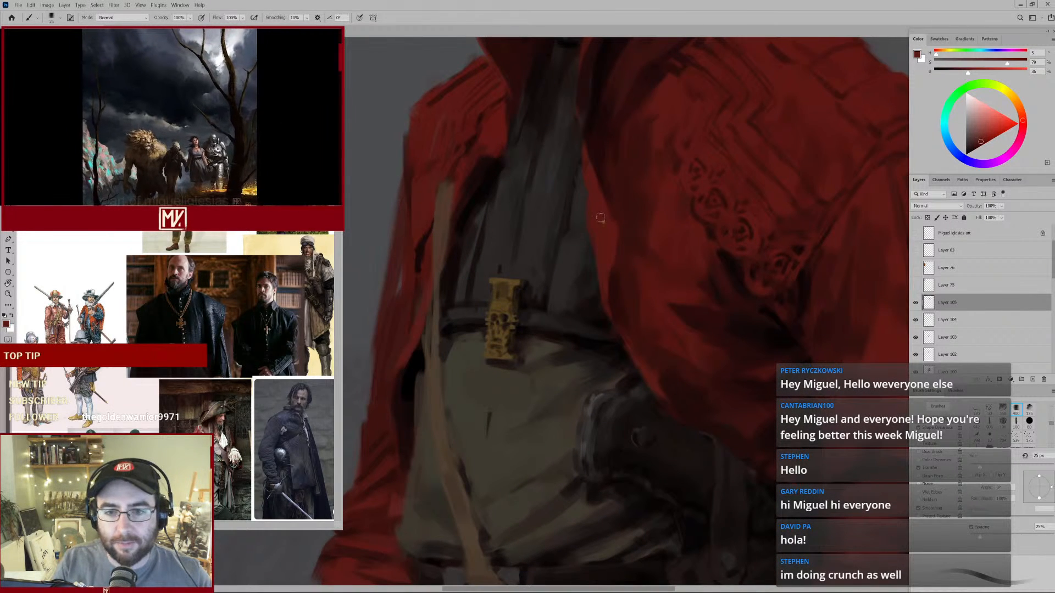
pyautogui.click(915, 305)
pyautogui.click(916, 304)
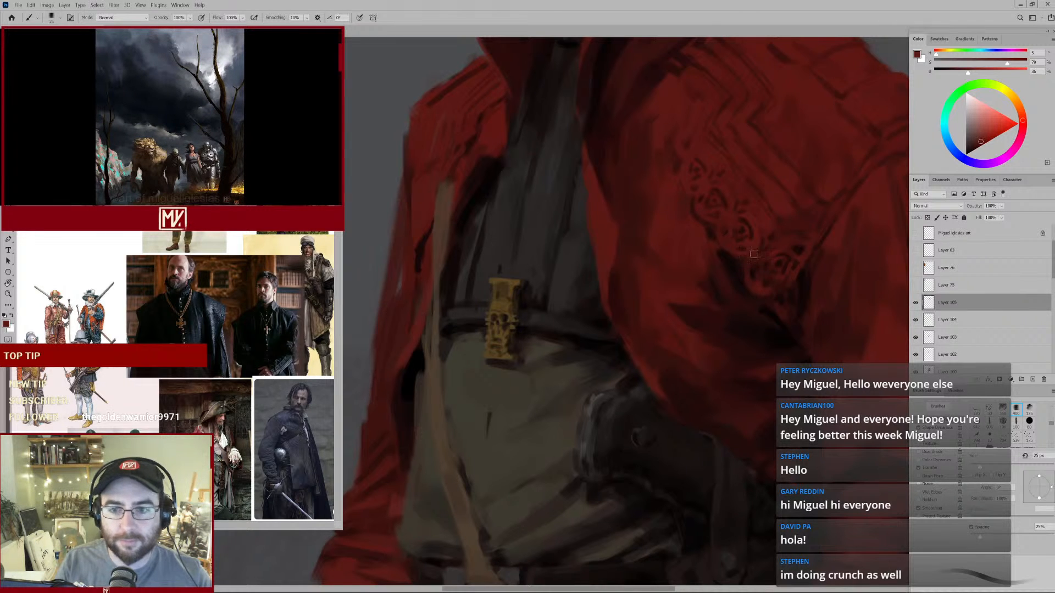
pyautogui.moveTo(683, 232)
pyautogui.mouseDown()
pyautogui.moveTo(643, 276)
pyautogui.moveTo(685, 245)
pyautogui.mouseUp()
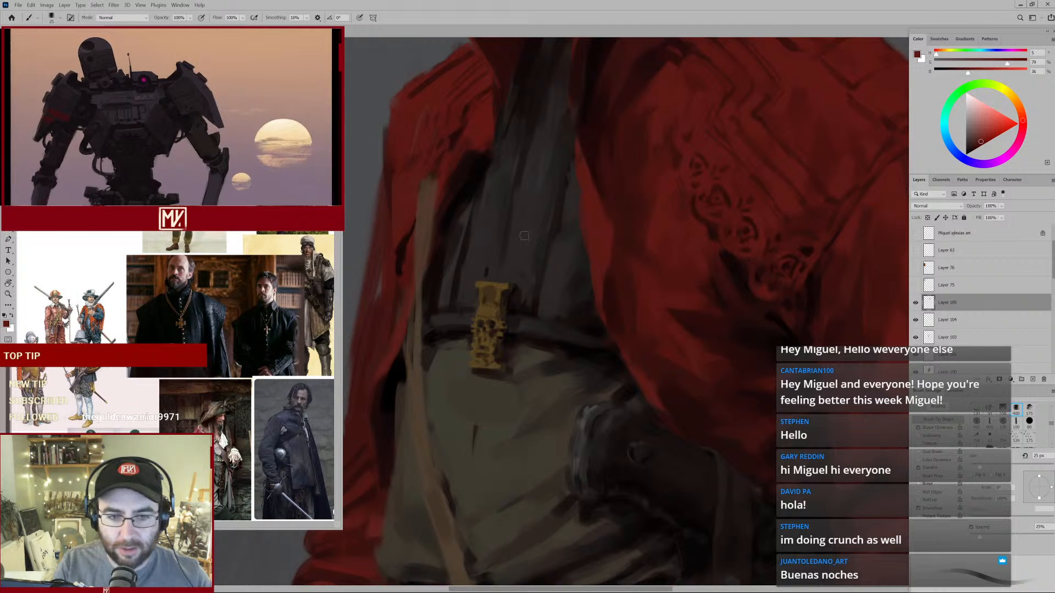
pyautogui.press(']')
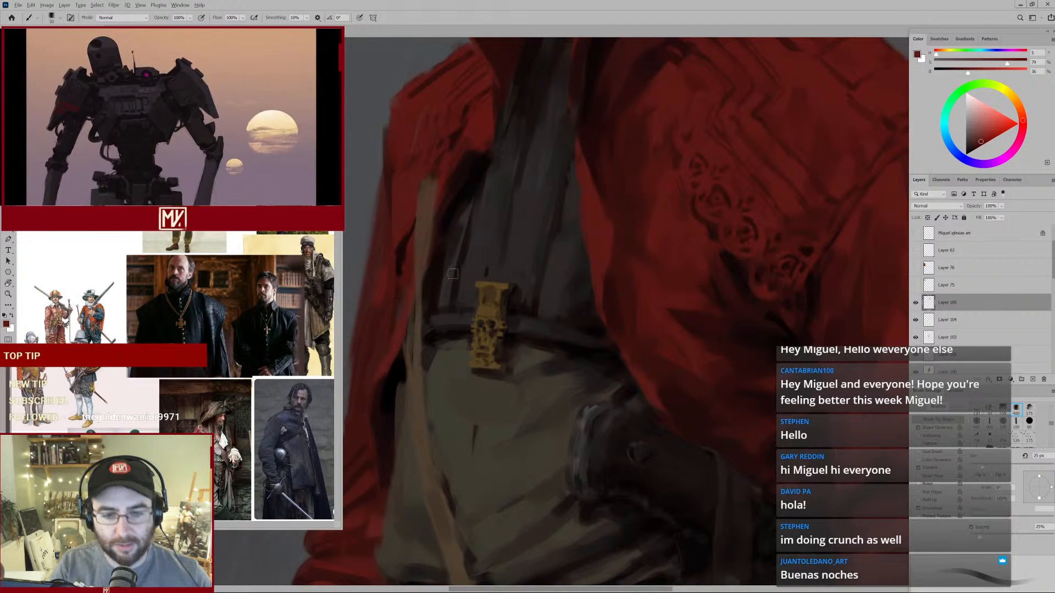
# Sample a dark brown from the hanging cloth beside the gloved hand and enlarge the brush.
pyautogui.moveTo(620, 254); pyautogui.dragTo(546, 290)
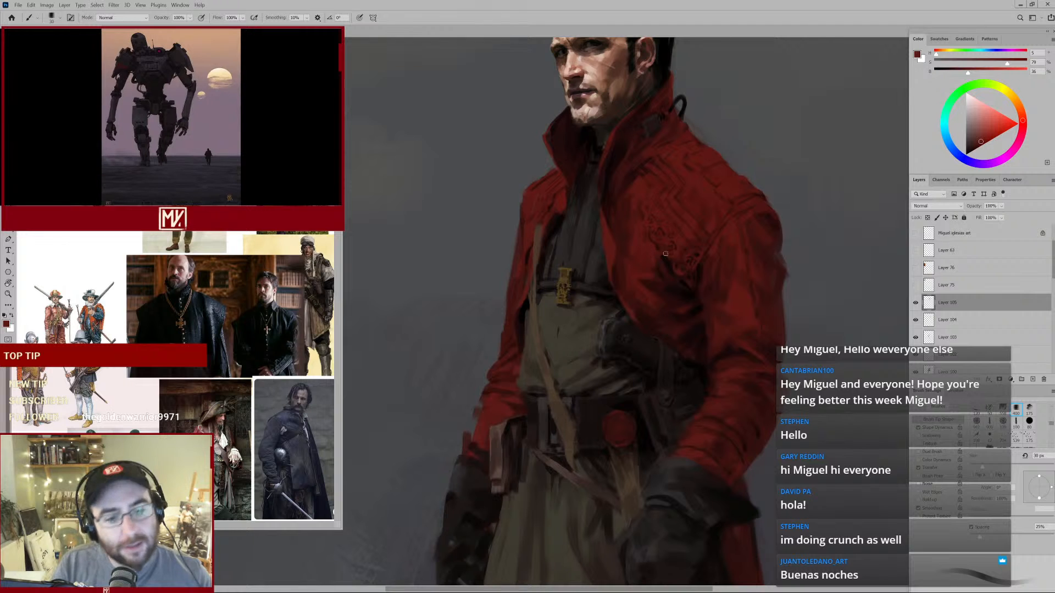
pyautogui.moveTo(648, 297); pyautogui.dragTo(649, 272)
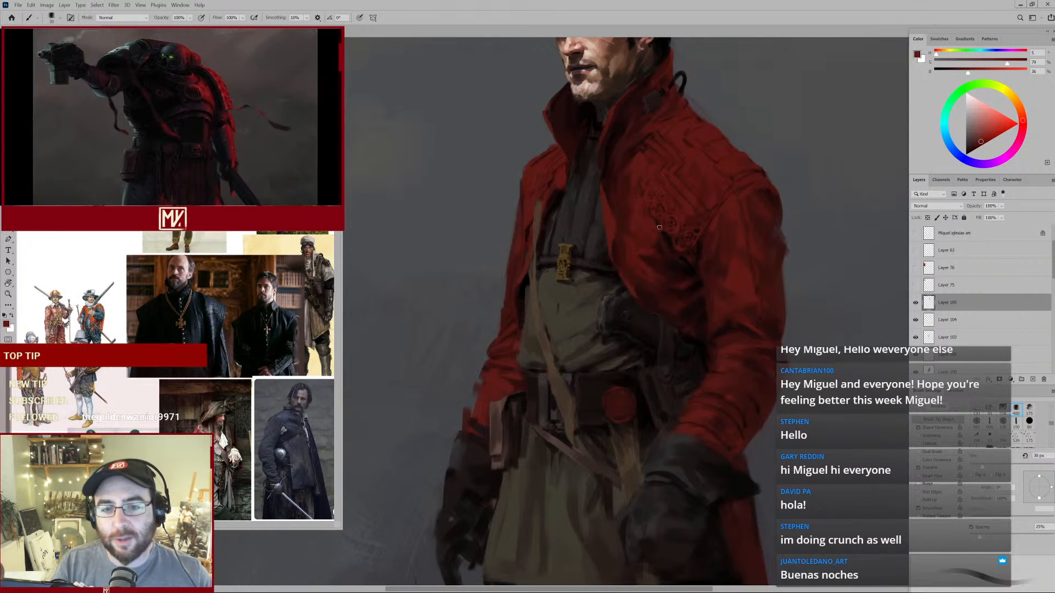
pyautogui.moveTo(588, 323)
pyautogui.mouseDown()
pyautogui.moveTo(627, 417)
pyautogui.moveTo(629, 271)
pyautogui.mouseUp()
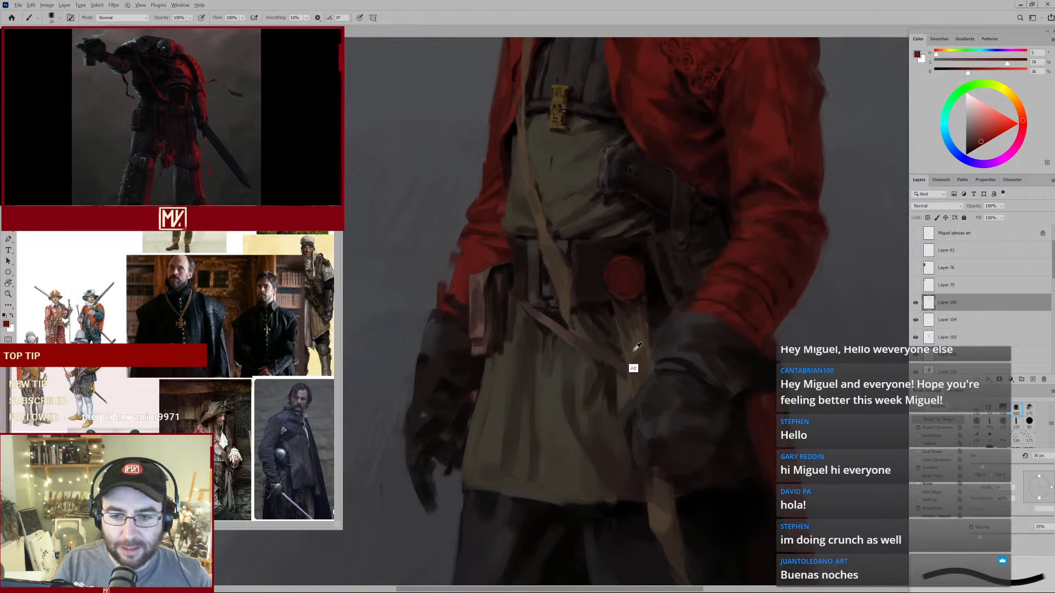
pyautogui.keyDown('alt'); pyautogui.click(617, 345); pyautogui.keyUp('alt')
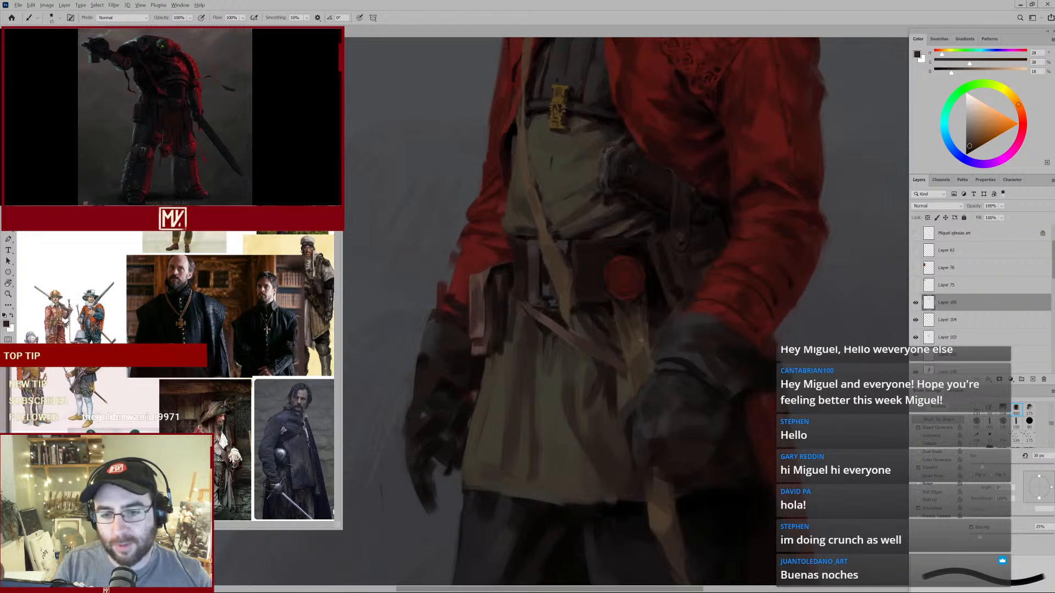
pyautogui.keyDown('alt'); pyautogui.click(648, 342); pyautogui.keyUp('alt')
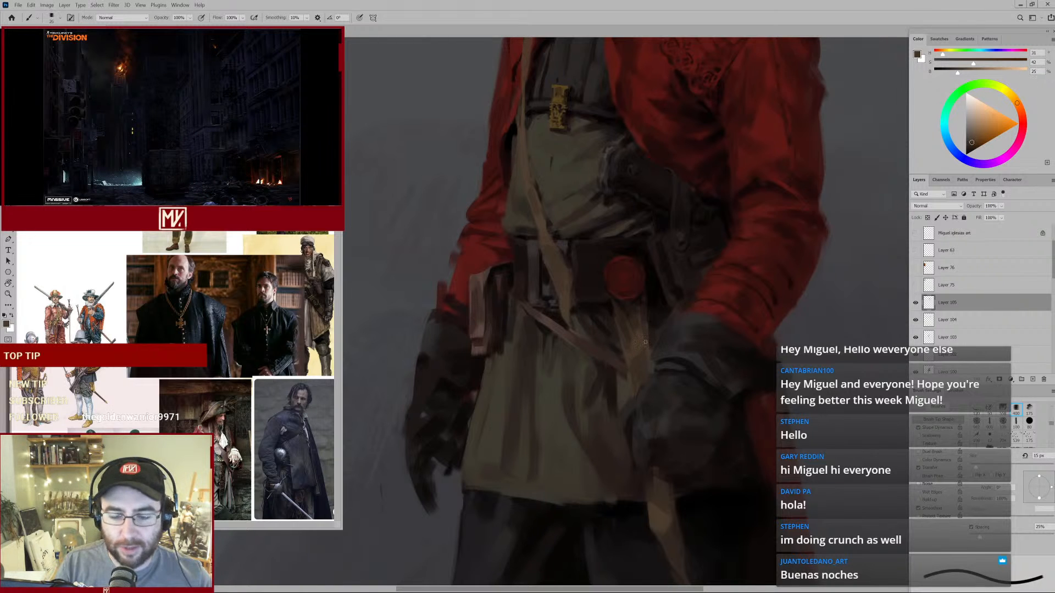
pyautogui.press(']')
pyautogui.press(']')
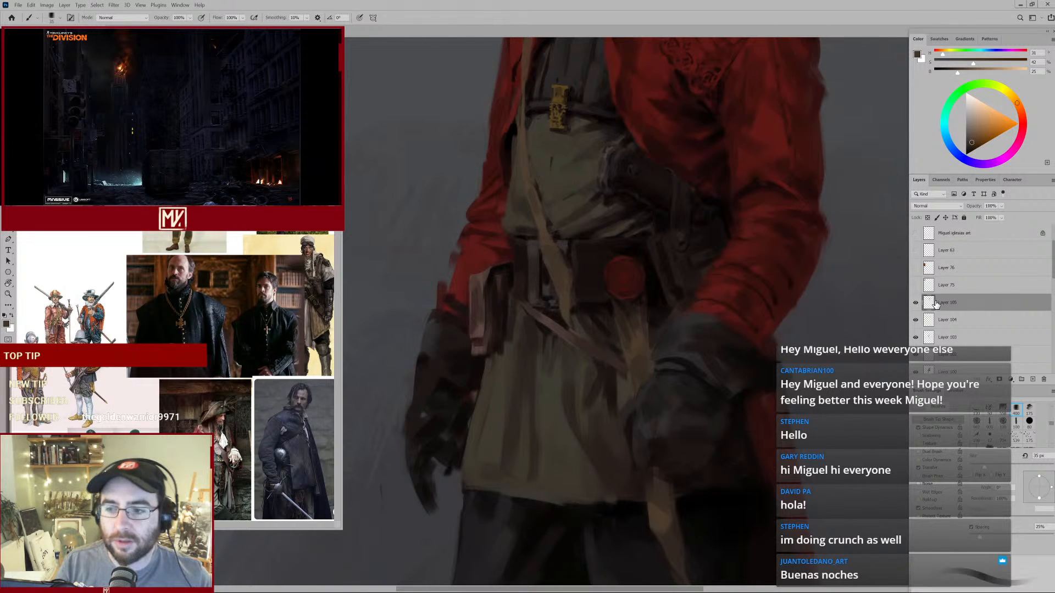
pyautogui.click(916, 306)
# Sample a near-black red from the dark trim line on the coat just below the collar.
pyautogui.moveTo(717, 224); pyautogui.dragTo(688, 360)
pyautogui.moveTo(664, 170); pyautogui.dragTo(652, 250)
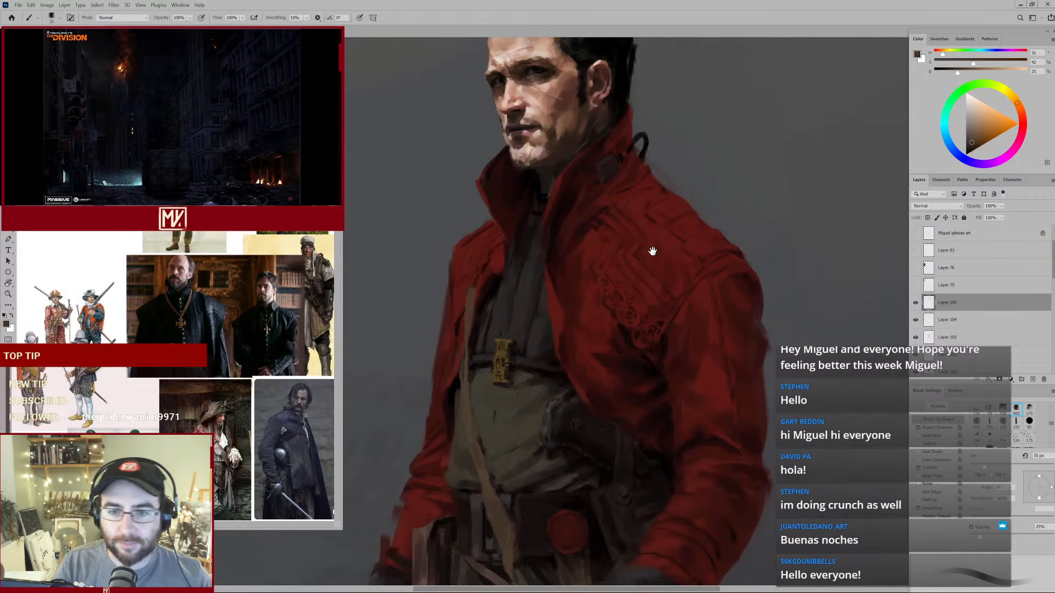
pyautogui.keyDown('alt'); pyautogui.click(605, 207); pyautogui.keyUp('alt')
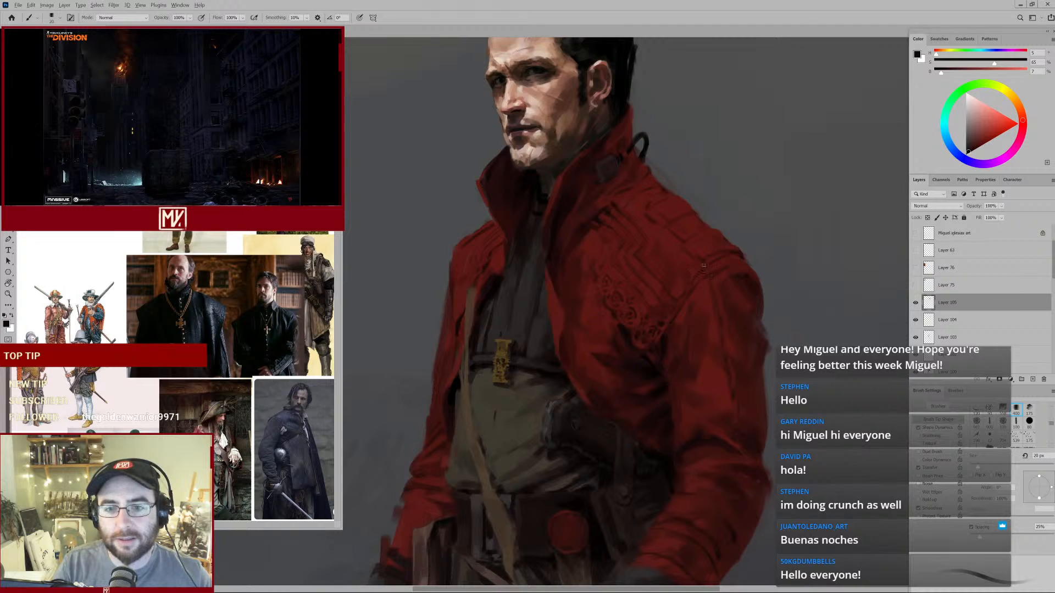
pyautogui.moveTo(668, 230)
pyautogui.mouseDown()
pyautogui.moveTo(618, 264)
pyautogui.moveTo(654, 264)
pyautogui.moveTo(658, 287)
pyautogui.moveTo(694, 290)
pyautogui.moveTo(652, 322)
pyautogui.mouseUp()
pyautogui.moveTo(643, 273); pyautogui.dragTo(603, 253)
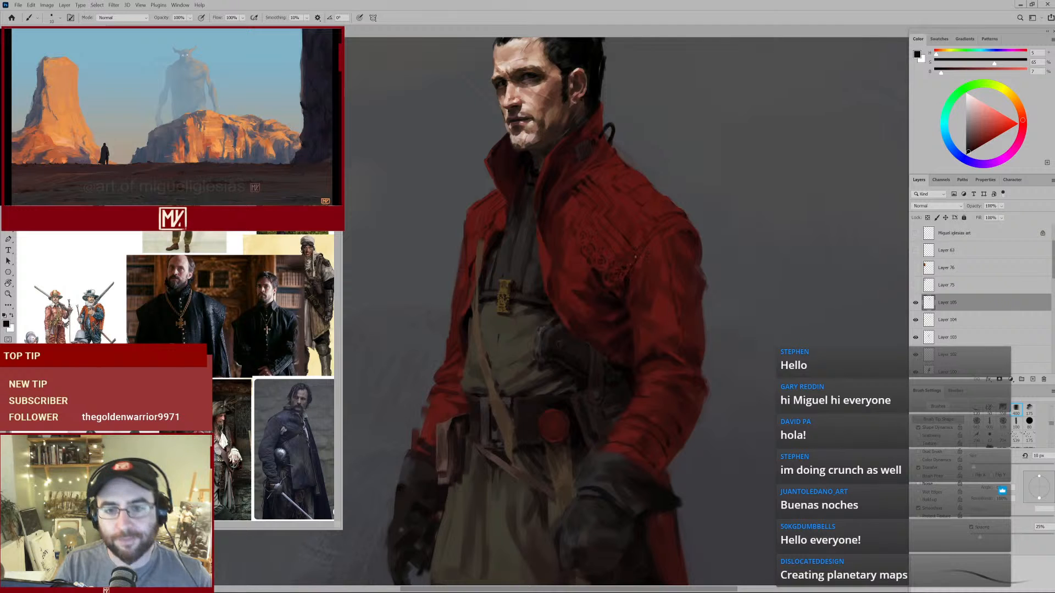
pyautogui.moveTo(613, 263); pyautogui.dragTo(633, 255)
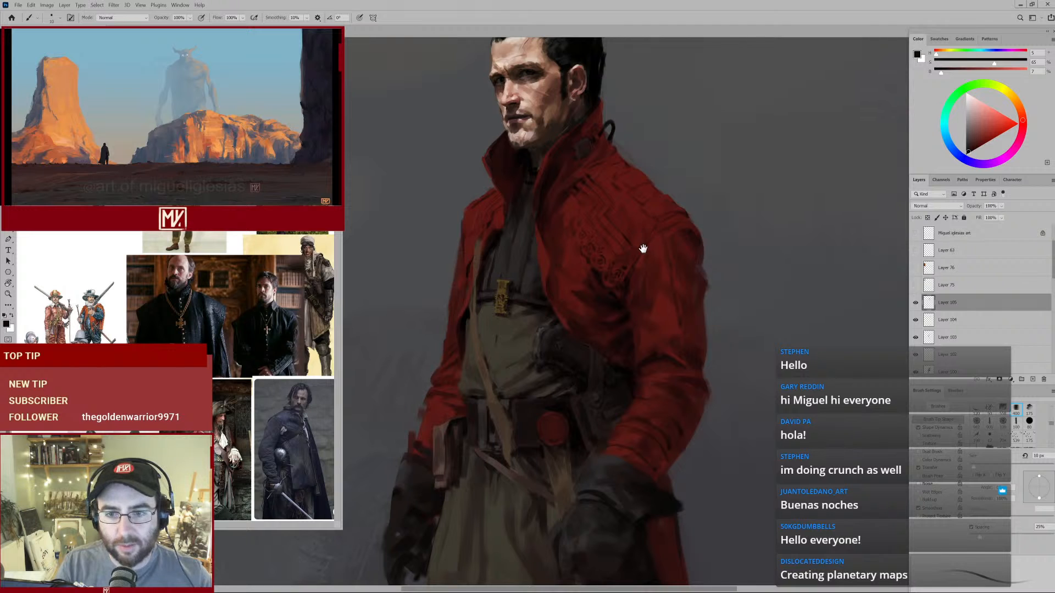
pyautogui.moveTo(642, 248); pyautogui.dragTo(650, 228)
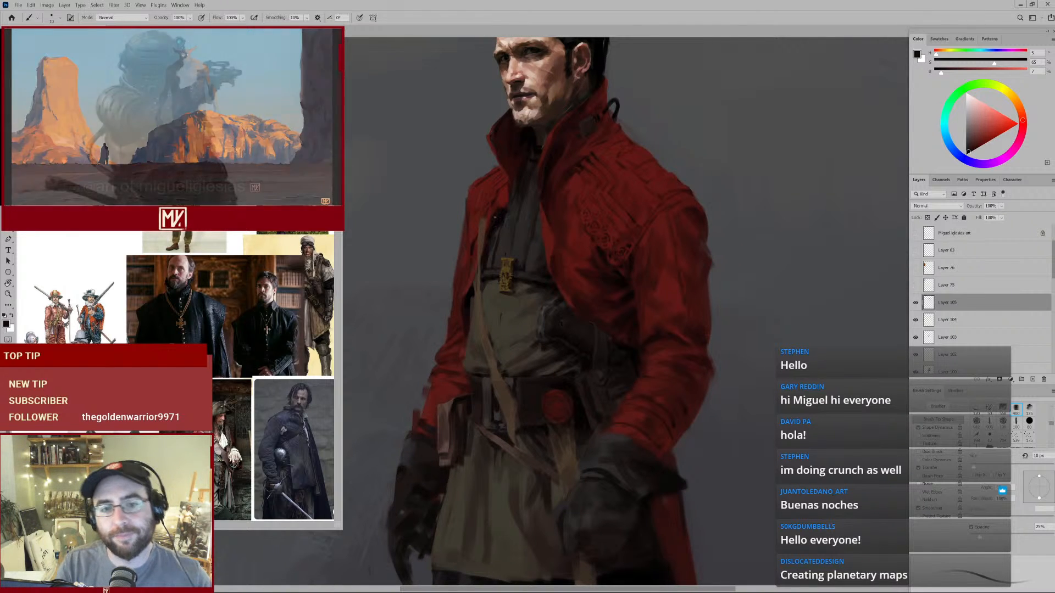
# Sample dark reds near the shoulder strap and the chest embroidery with a 15 px brush, then compare Layer 105 on and off.
pyautogui.keyDown('alt'); pyautogui.click(486, 220); pyautogui.keyUp('alt')
pyautogui.press(']')
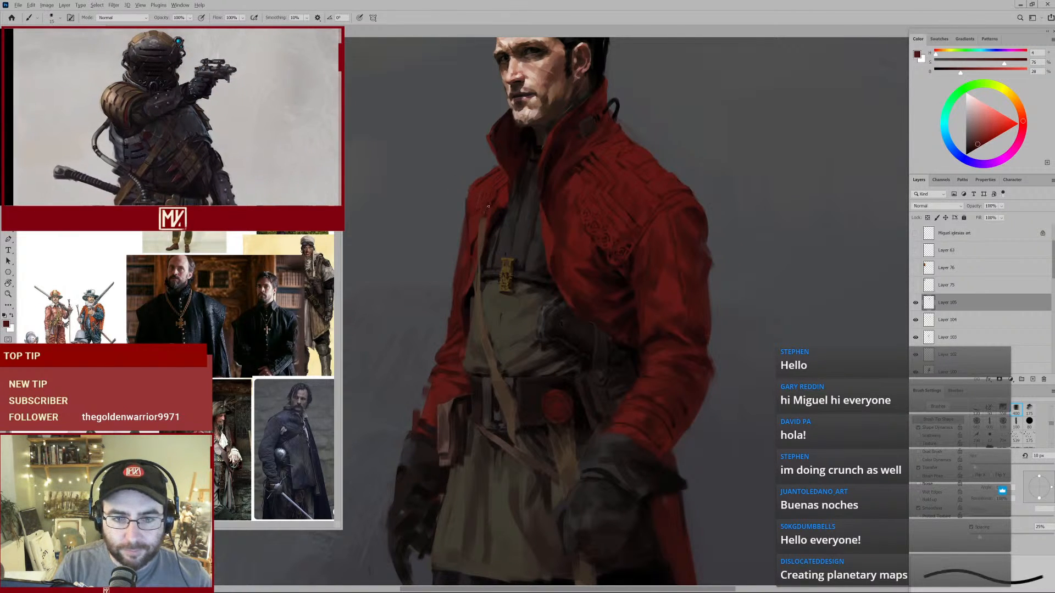
pyautogui.keyDown('alt'); pyautogui.click(620, 224); pyautogui.keyUp('alt')
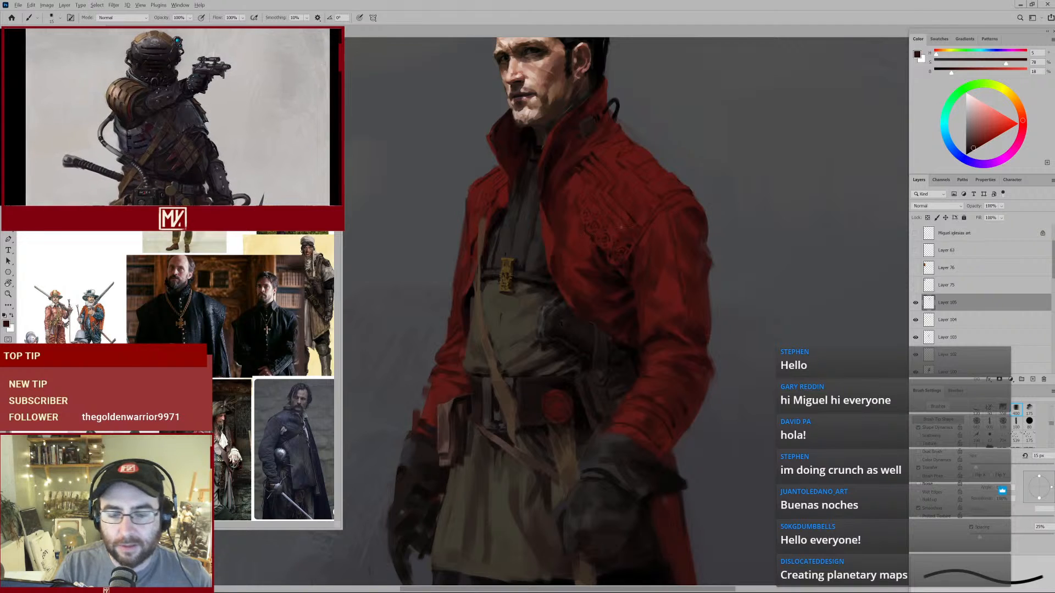
pyautogui.click(916, 302)
pyautogui.click(916, 304)
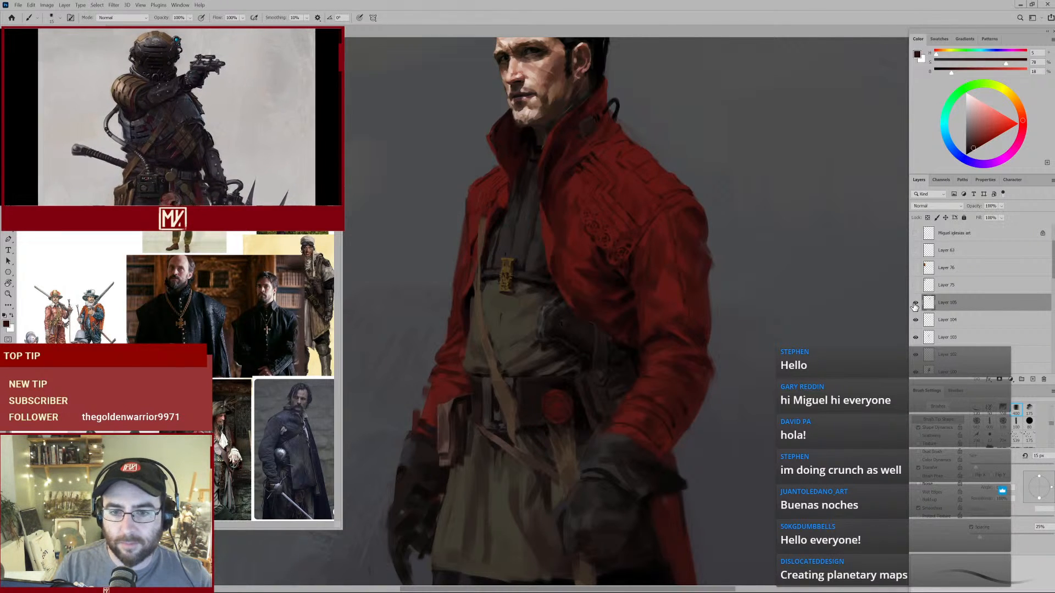
# Add a new layer above Layer 105, enlarge the brush to 30 px, and sample the dark tones along the coat's lapel.
pyautogui.click(1033, 379)
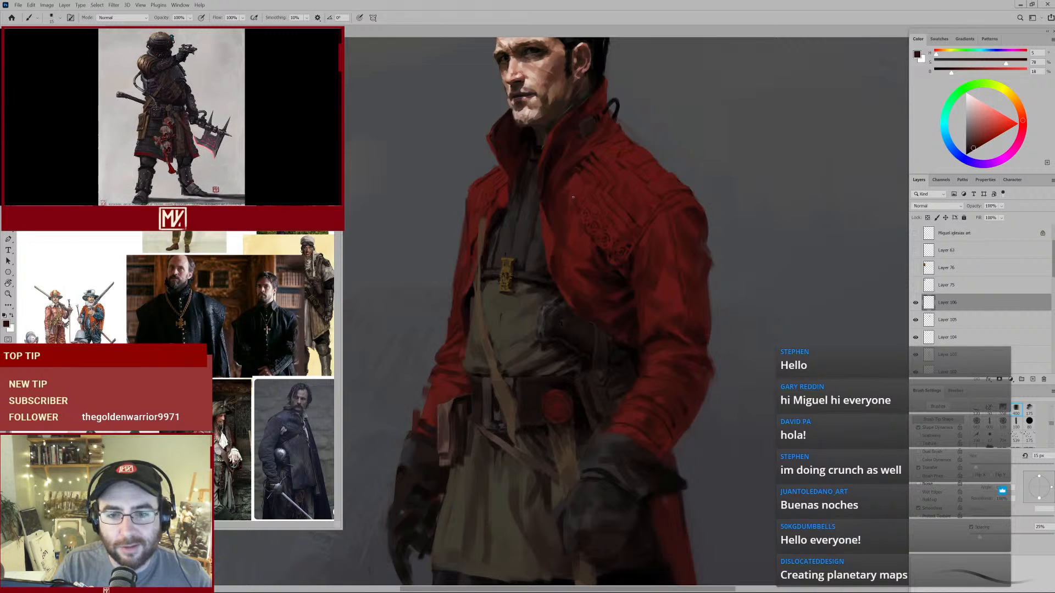
pyautogui.keyDown('alt'); pyautogui.click(556, 182); pyautogui.keyUp('alt')
pyautogui.press(']')
pyautogui.press(']')
pyautogui.press(']')
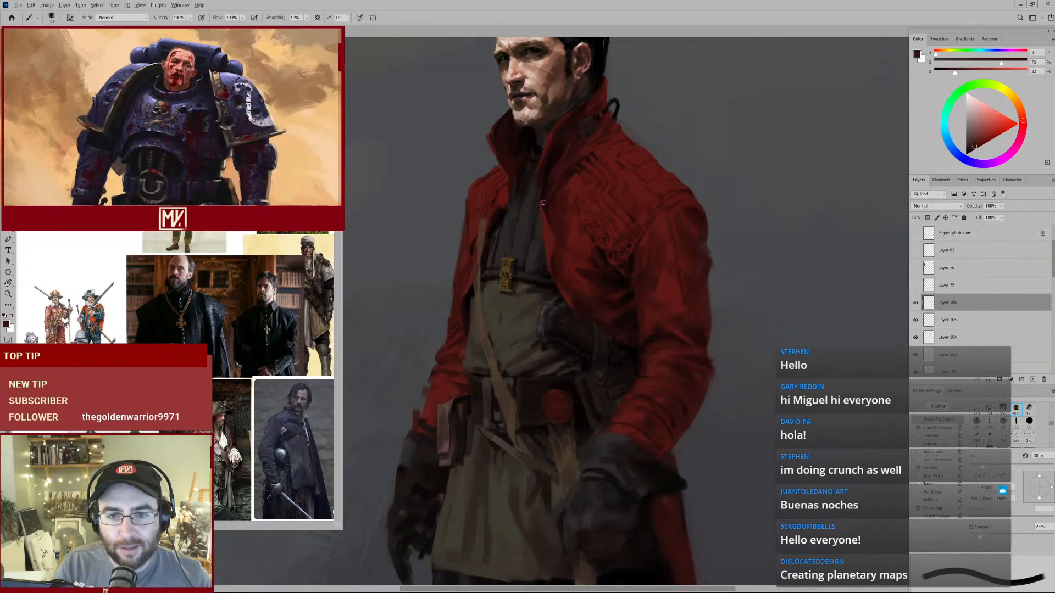
pyautogui.keyDown('alt'); pyautogui.click(544, 181); pyautogui.keyUp('alt')
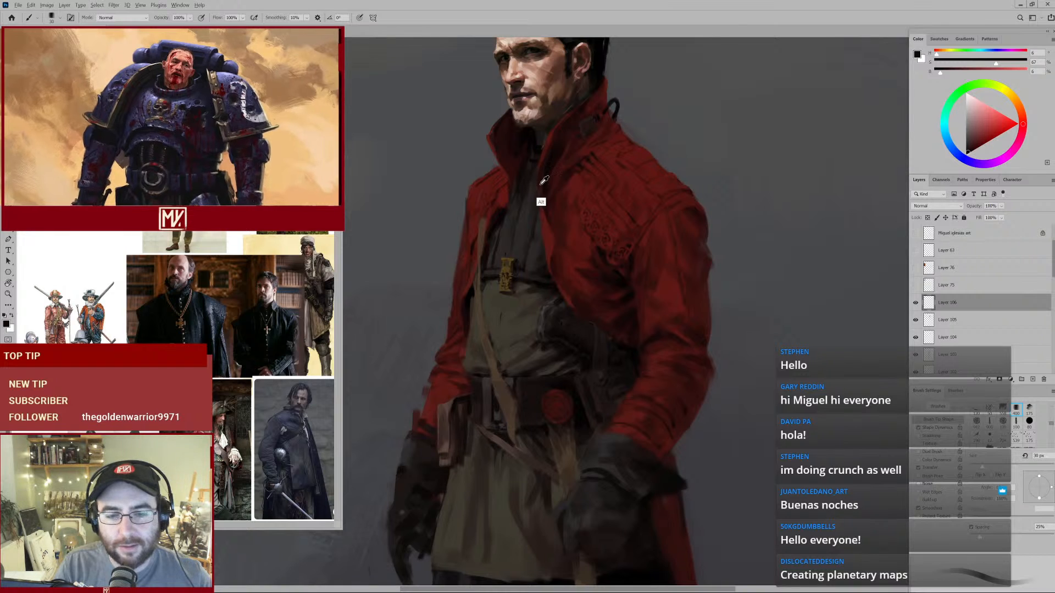
# Sample the near-black and dark red tones along the inner lapel edges on both sides of the grey shirt.
pyautogui.keyDown('alt'); pyautogui.click(544, 183); pyautogui.keyUp('alt')
pyautogui.keyDown('alt'); pyautogui.click(514, 178); pyautogui.keyUp('alt')
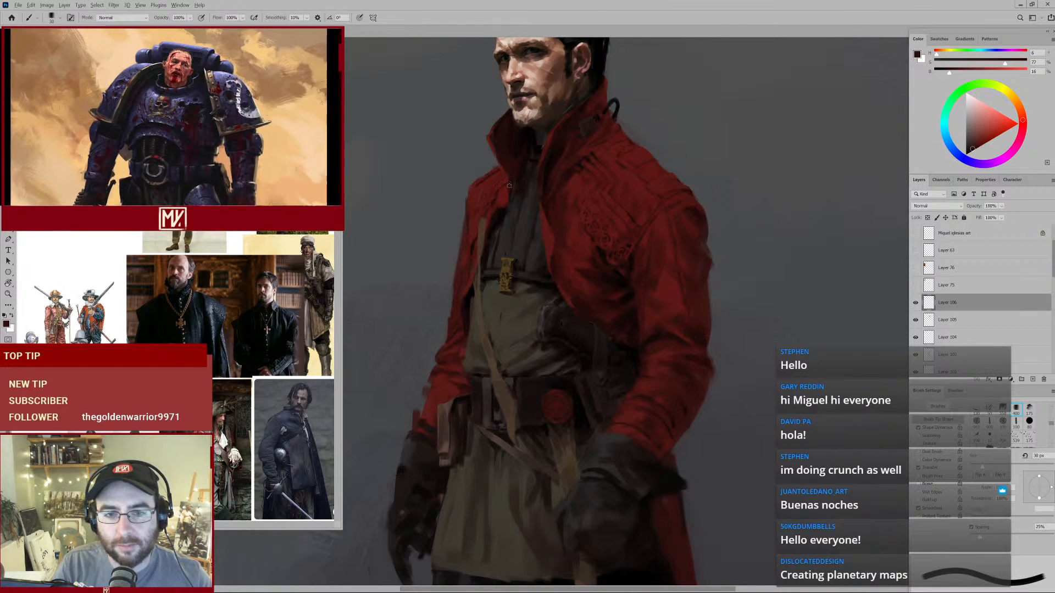
pyautogui.keyDown('alt'); pyautogui.click(538, 179); pyautogui.keyUp('alt')
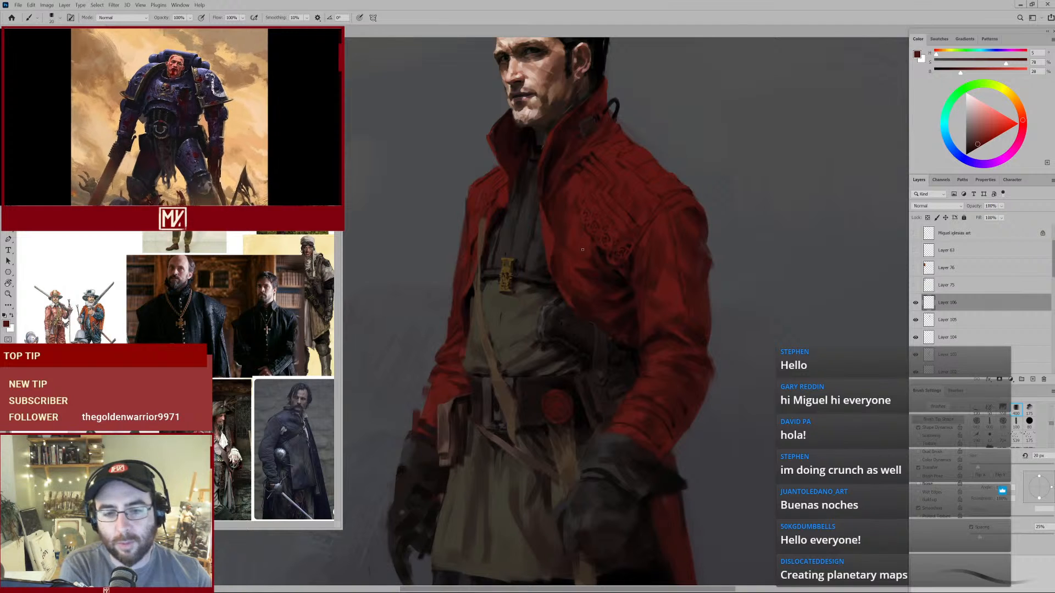
# Sample a dark brown from the gold clasp on the shirt and reduce the brush size to 15 px.
pyautogui.moveTo(520, 272); pyautogui.dragTo(543, 253)
pyautogui.keyDown('alt'); pyautogui.click(497, 272); pyautogui.keyUp('alt')
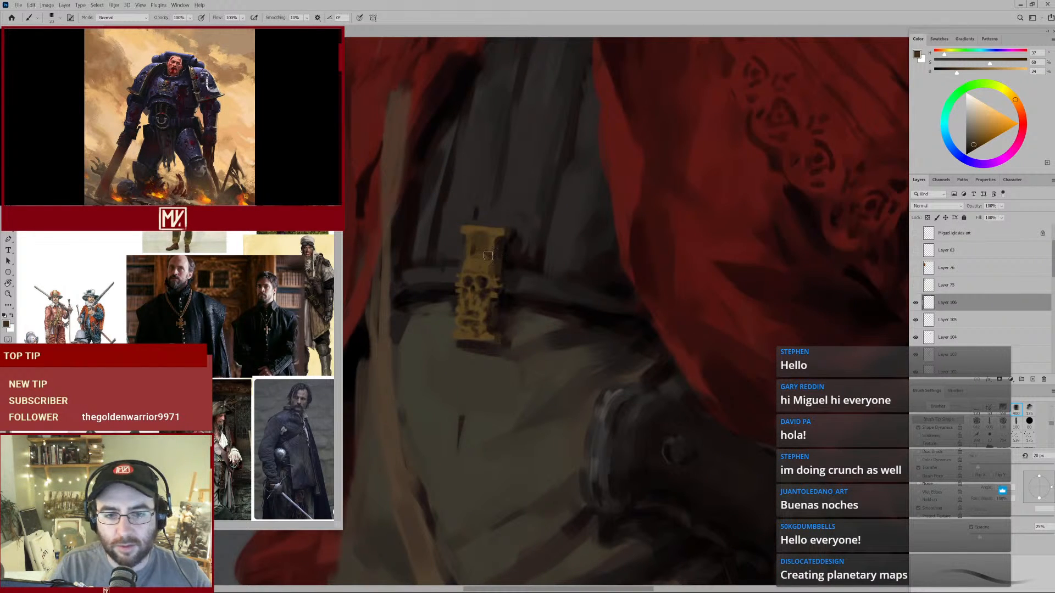
pyautogui.press('[')
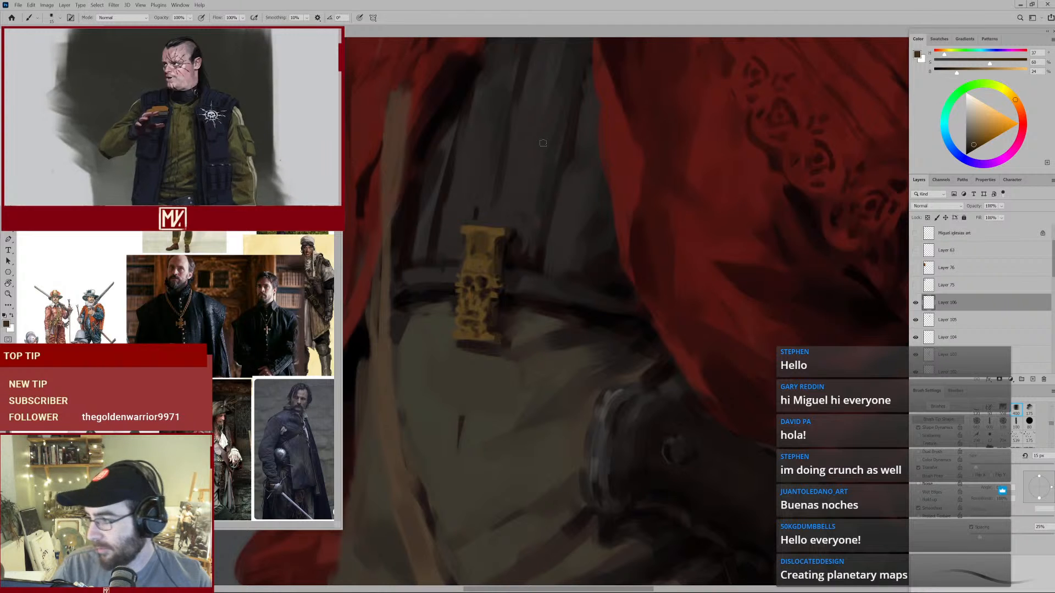
# Sample a near-black red at the lapel edge, then several dark reds around the chest embroidery.
pyautogui.moveTo(667, 218)
pyautogui.mouseDown()
pyautogui.moveTo(609, 261)
pyautogui.moveTo(639, 227)
pyautogui.moveTo(604, 248)
pyautogui.mouseUp()
pyautogui.keyDown('alt'); pyautogui.click(585, 164); pyautogui.keyUp('alt')
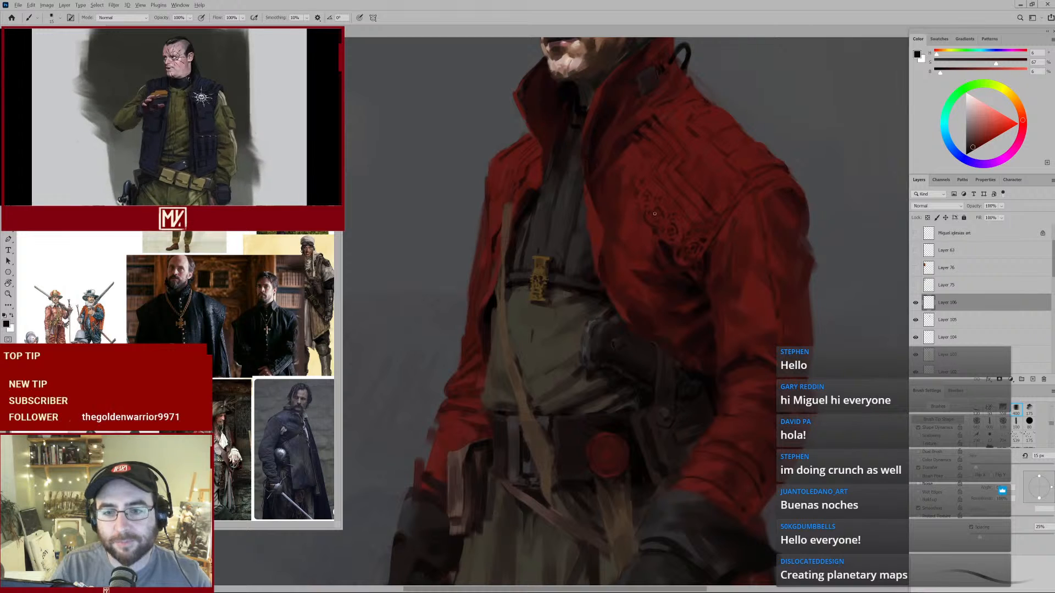
pyautogui.keyDown('alt'); pyautogui.click(651, 223); pyautogui.keyUp('alt')
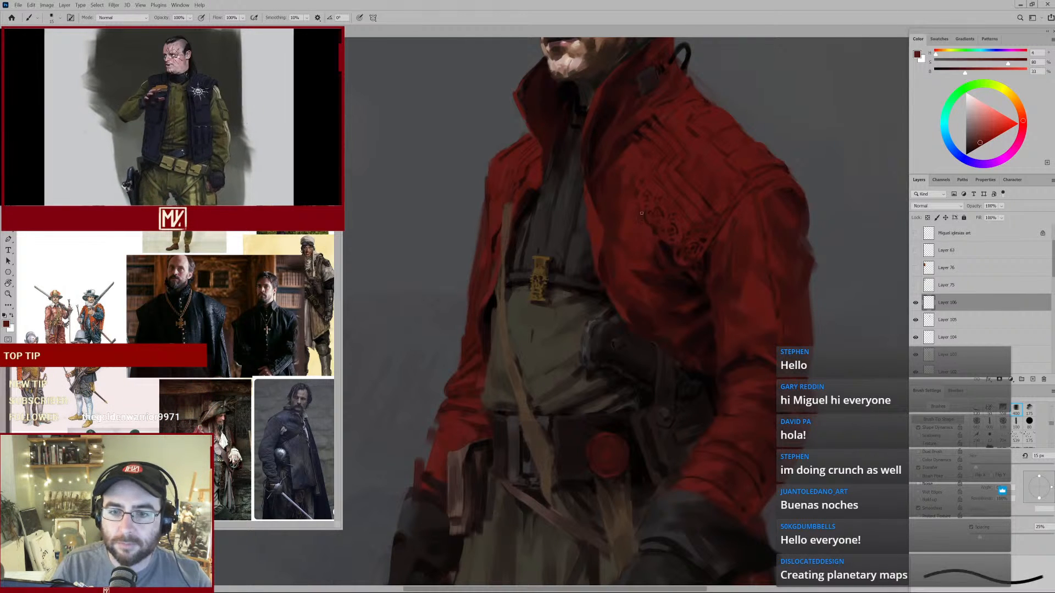
pyautogui.keyDown('alt'); pyautogui.click(646, 218); pyautogui.keyUp('alt')
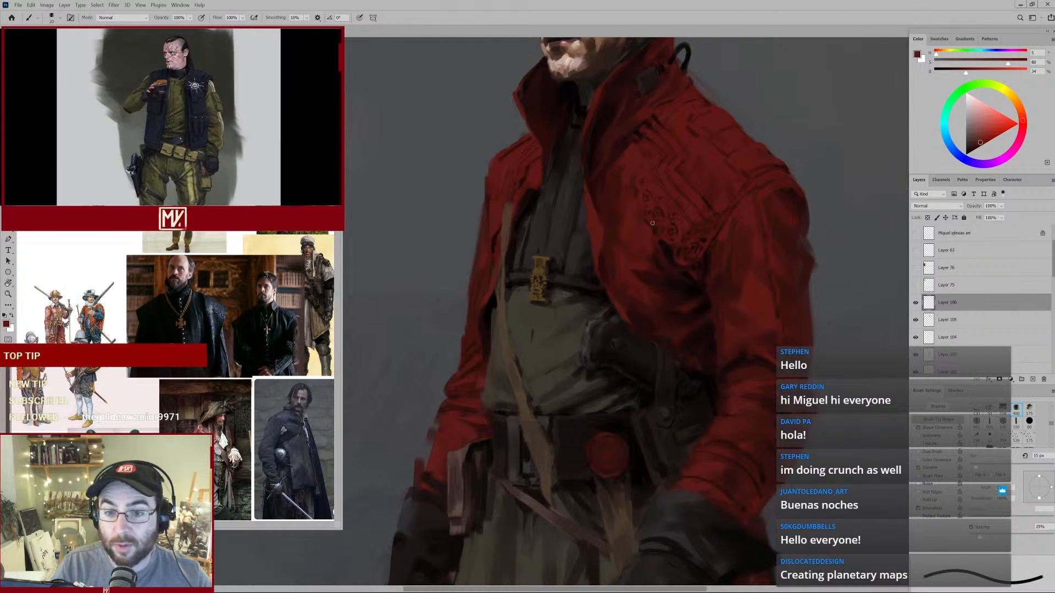
pyautogui.keyDown('alt'); pyautogui.click(648, 219); pyautogui.keyUp('alt')
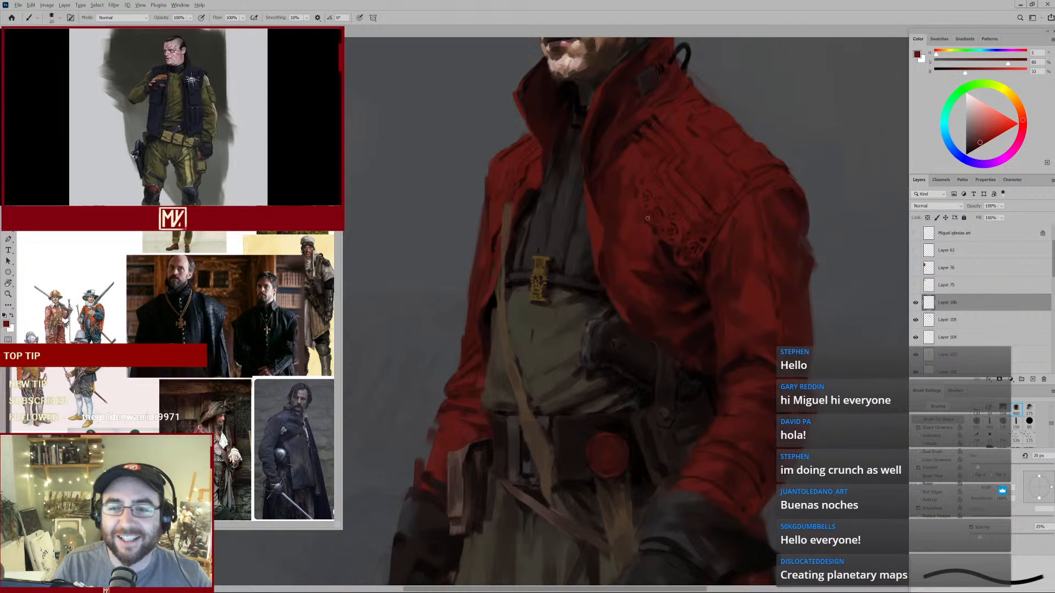
pyautogui.keyDown('alt'); pyautogui.click(639, 219); pyautogui.keyUp('alt')
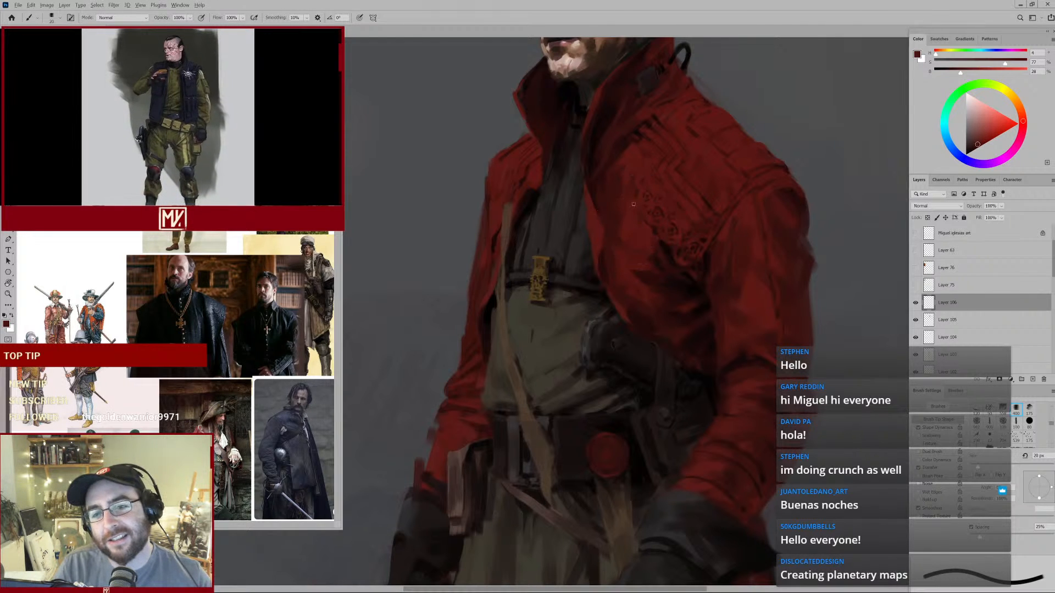
# Sample very dark reds along the lapel fold beside the embroidery and a dark tone from the opposite lapel.
pyautogui.moveTo(675, 207); pyautogui.dragTo(649, 209)
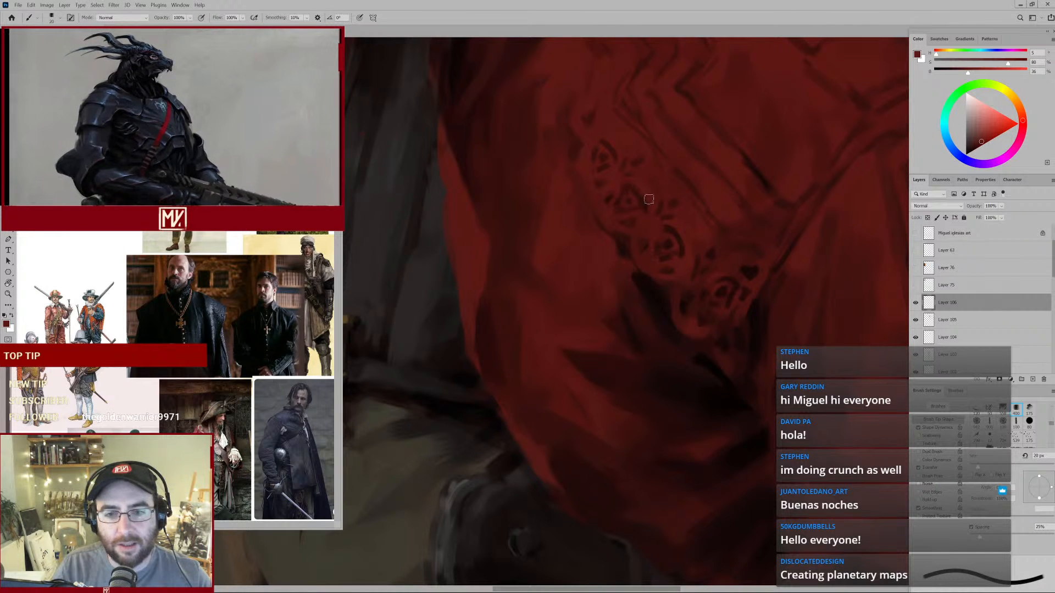
pyautogui.moveTo(650, 202); pyautogui.dragTo(612, 236)
pyautogui.keyDown('alt'); pyautogui.click(572, 181); pyautogui.keyUp('alt')
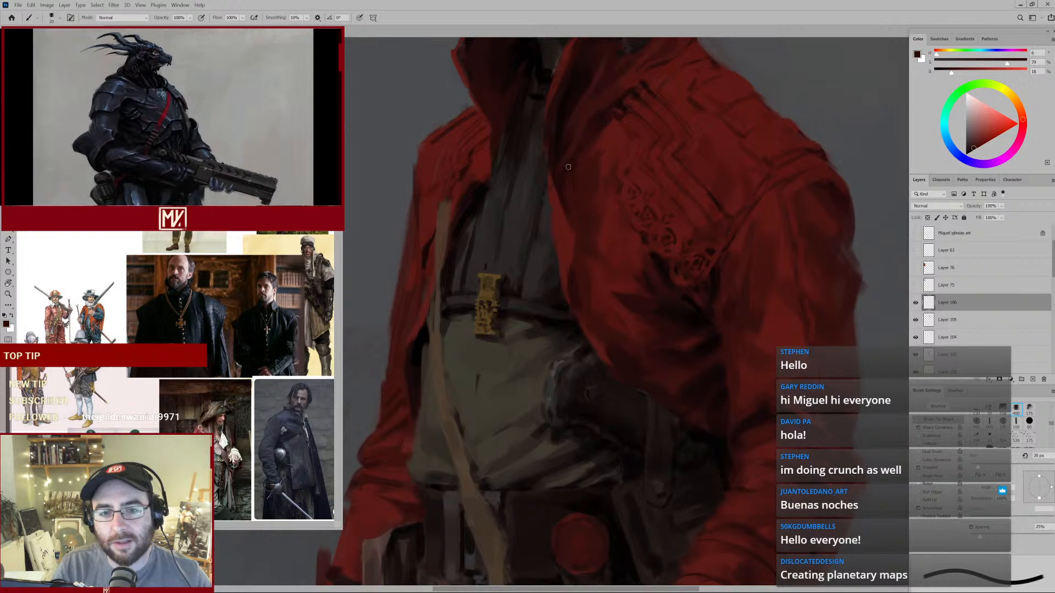
pyautogui.keyDown('alt'); pyautogui.click(556, 174); pyautogui.keyUp('alt')
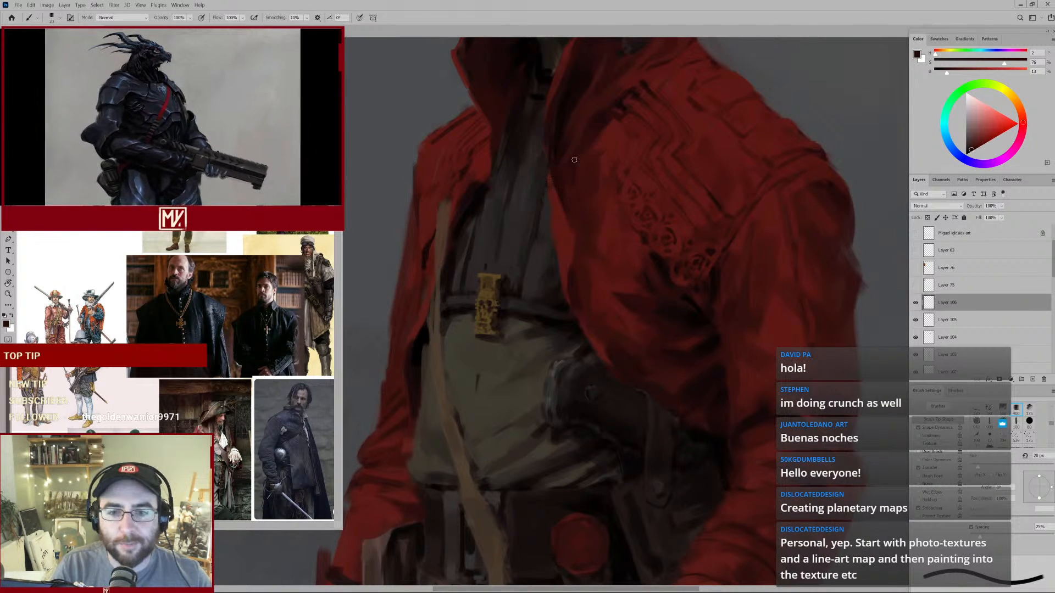
pyautogui.keyDown('alt'); pyautogui.click(466, 167); pyautogui.keyUp('alt')
pyautogui.moveTo(465, 169); pyautogui.dragTo(456, 174)
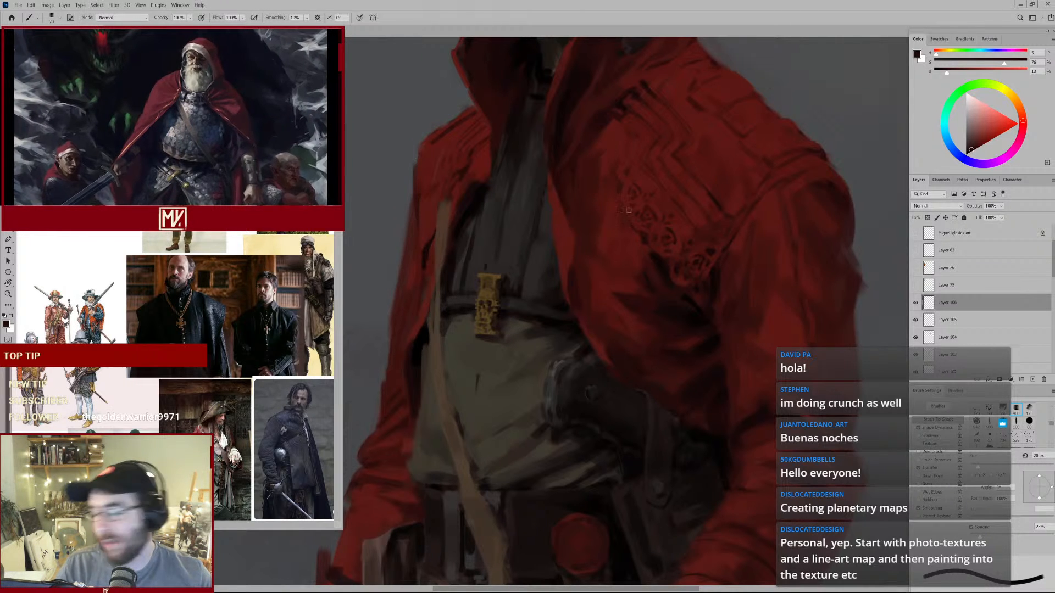
# Sample a dark grey from the pleated shirt and a darker brown from the small device on the collar.
pyautogui.scroll(3, 579, 188)
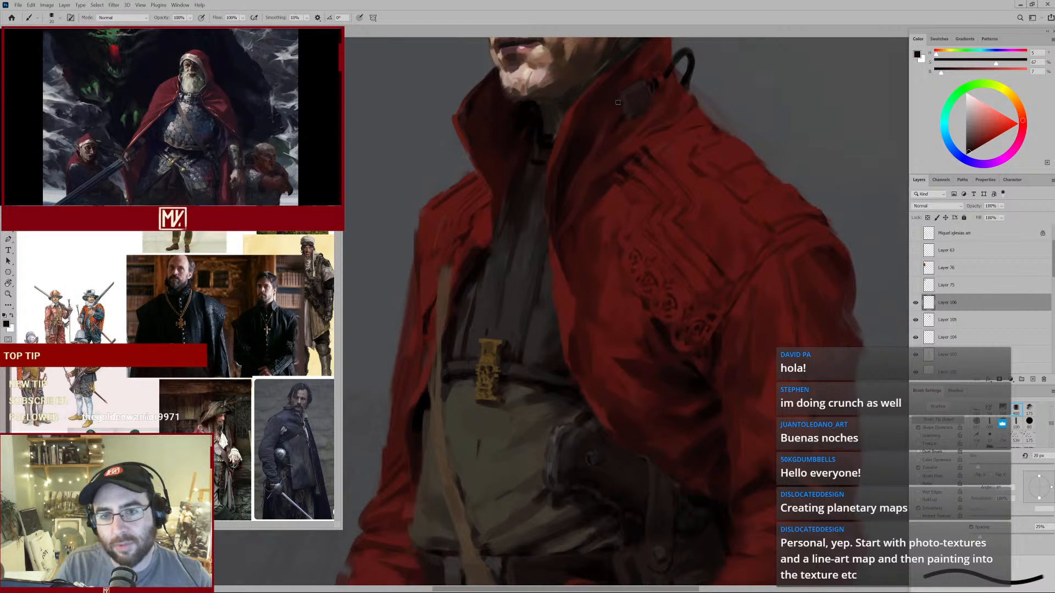
pyautogui.press('h')
pyautogui.moveTo(551, 193); pyautogui.dragTo(582, 232)
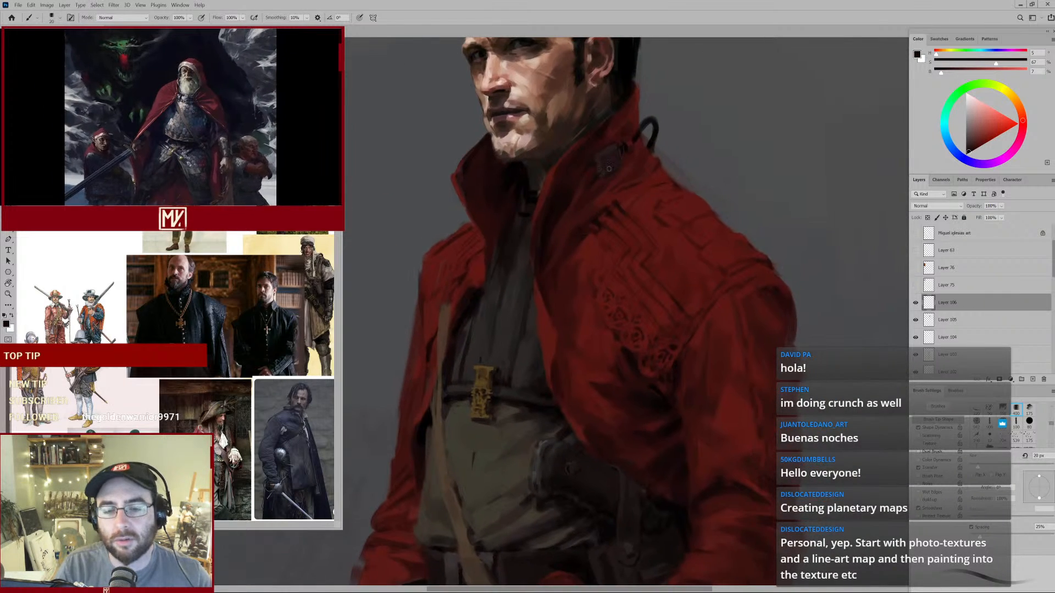
pyautogui.keyDown('alt'); pyautogui.click(511, 316); pyautogui.keyUp('alt')
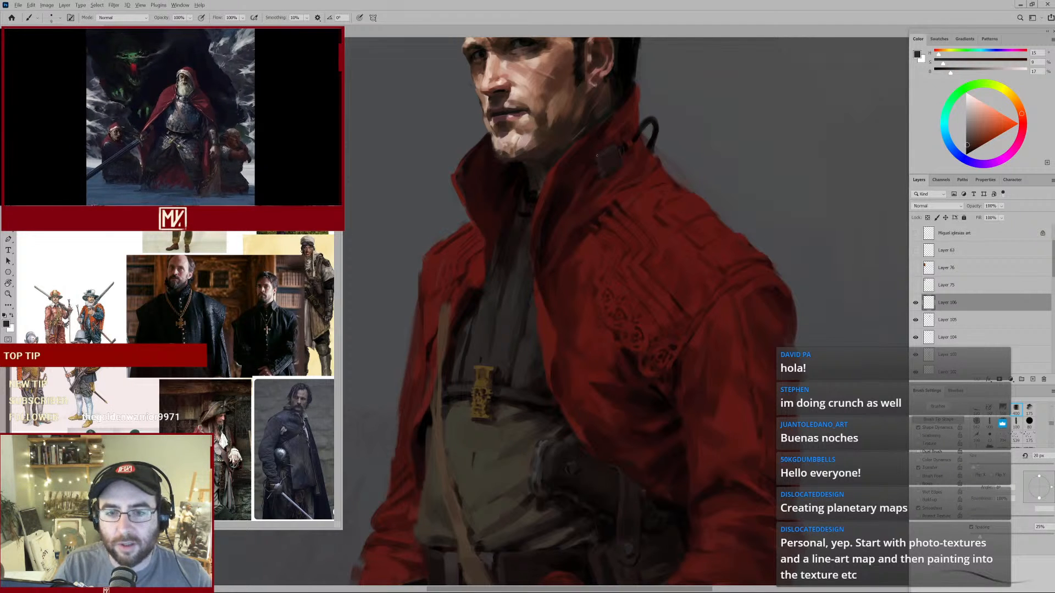
pyautogui.keyDown('alt'); pyautogui.click(603, 159); pyautogui.keyUp('alt')
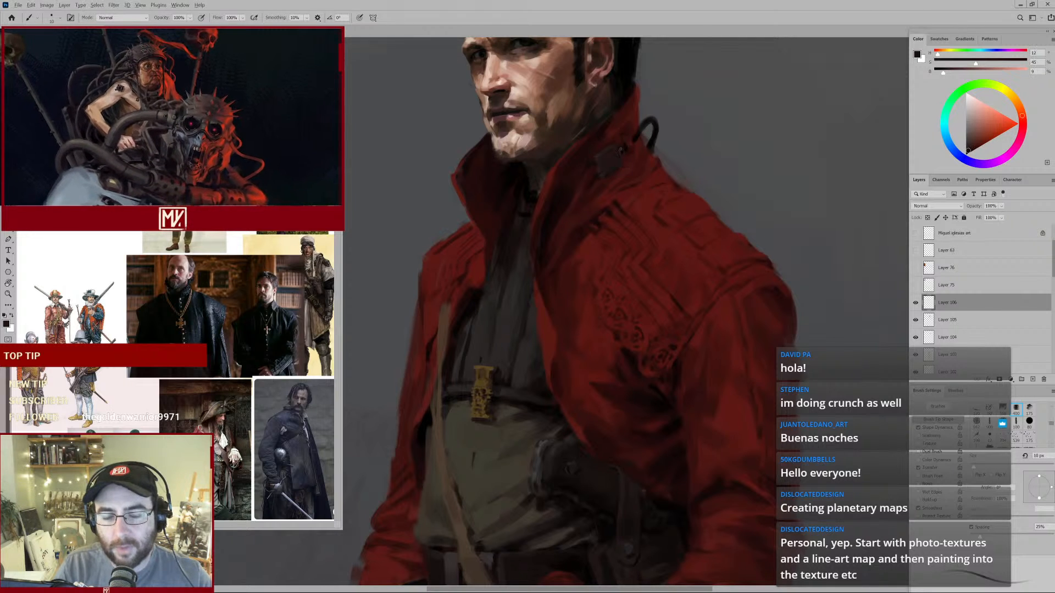
# Sample near-black browns from the neck, inner collar and jaw shadow, and enlarge the brush.
pyautogui.keyDown('alt'); pyautogui.click(528, 178); pyautogui.keyUp('alt')
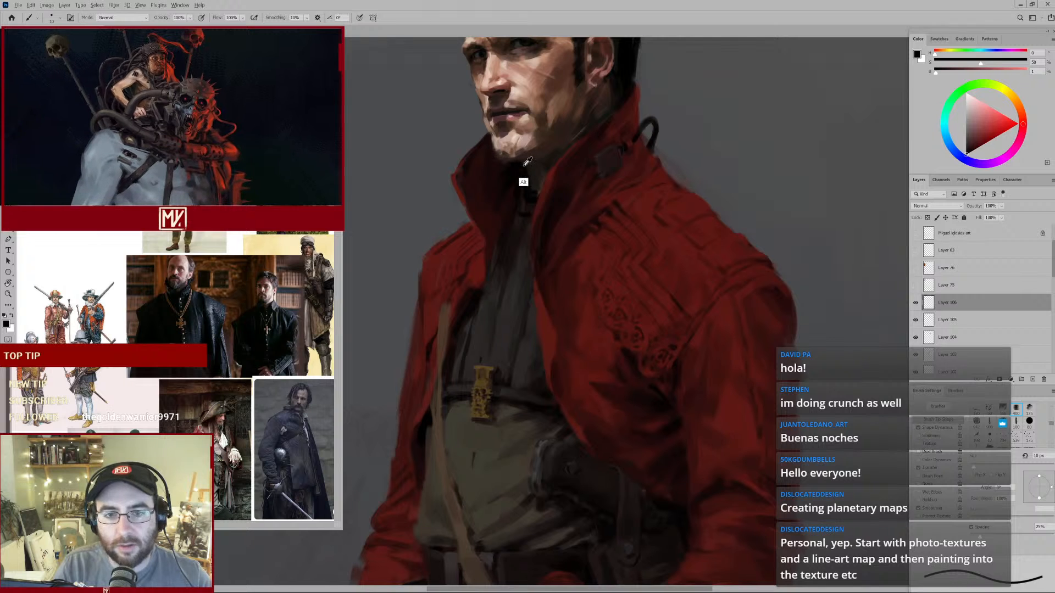
pyautogui.keyDown('alt'); pyautogui.click(511, 165); pyautogui.keyUp('alt')
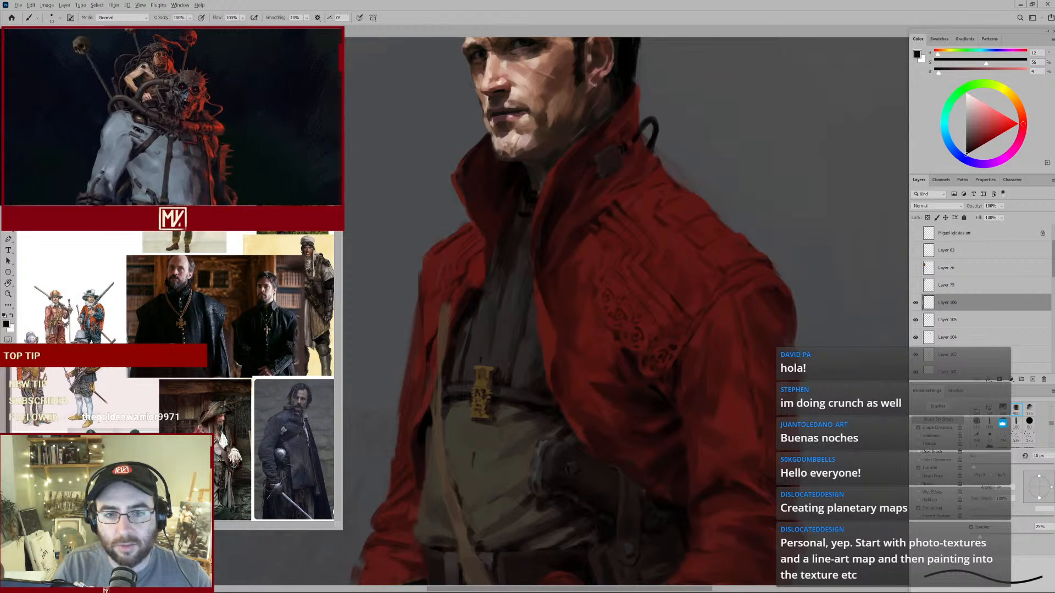
pyautogui.keyDown('alt'); pyautogui.click(552, 139); pyautogui.keyUp('alt')
pyautogui.moveTo(553, 137); pyautogui.dragTo(562, 186)
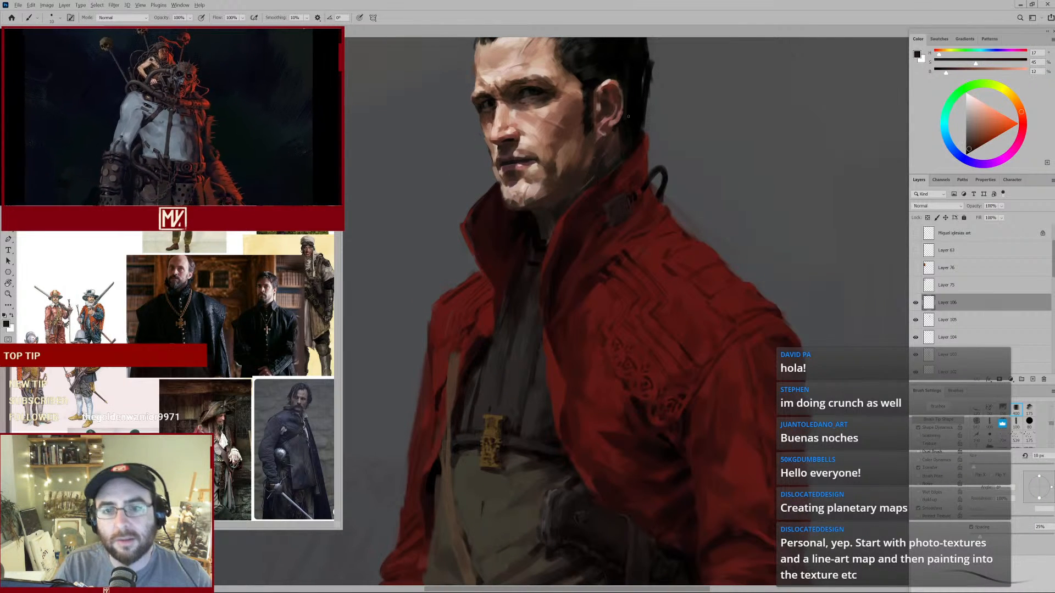
pyautogui.press(']')
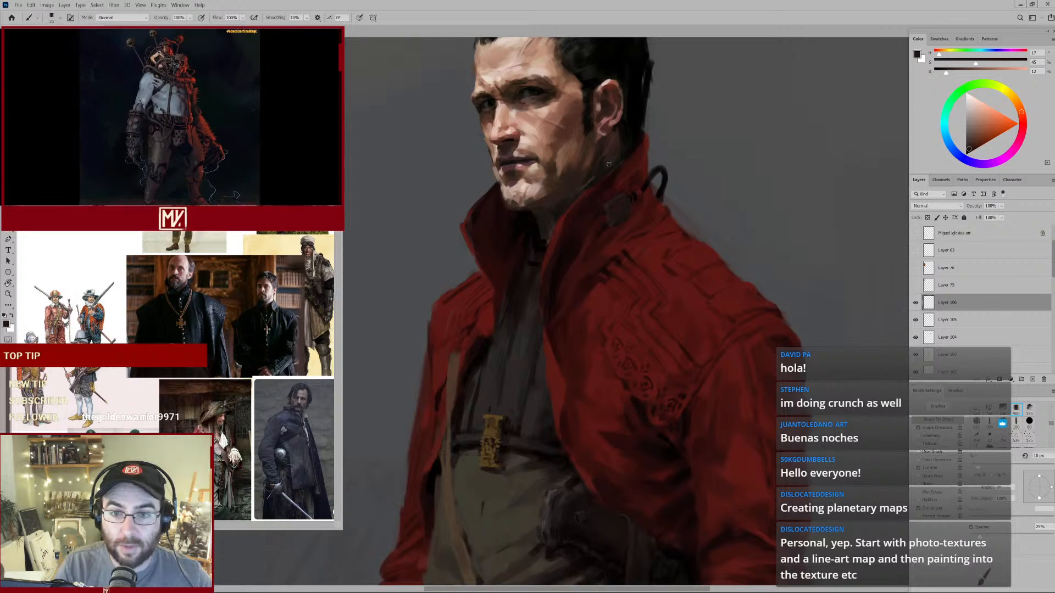
# Sample a very dark red below the collar trim, then a dark red from the chest just above the embroidery.
pyautogui.keyDown('alt'); pyautogui.click(605, 288); pyautogui.keyUp('alt')
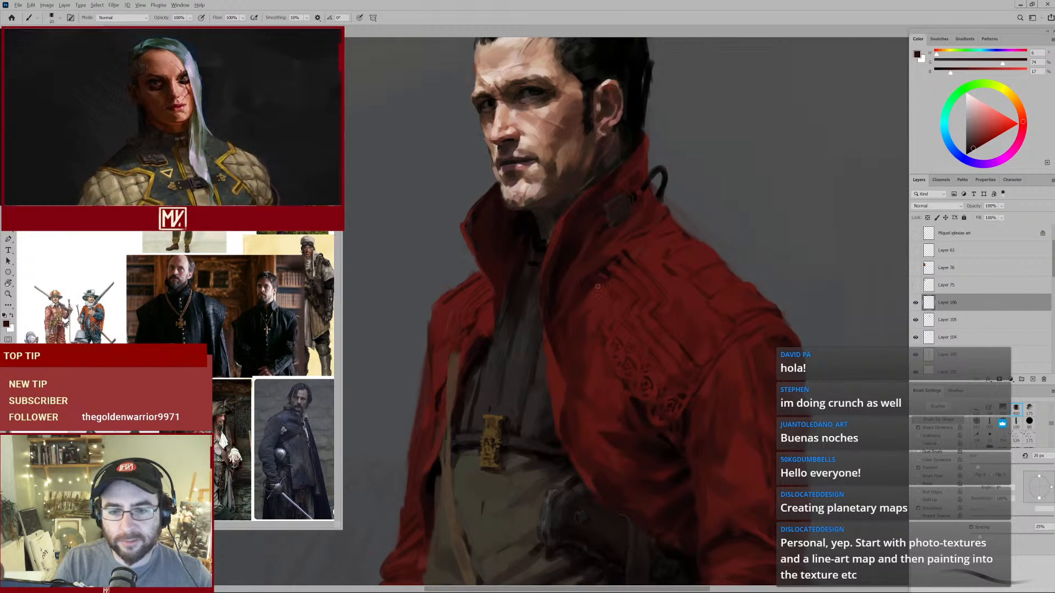
pyautogui.keyDown('ctrl'); pyautogui.keyDown('alt'); pyautogui.click(607, 346); pyautogui.keyUp('alt'); pyautogui.keyUp('ctrl')
pyautogui.keyDown('ctrl'); pyautogui.keyDown('alt'); pyautogui.click(619, 349); pyautogui.keyUp('alt'); pyautogui.keyUp('ctrl')
pyautogui.moveTo(631, 358); pyautogui.dragTo(617, 251)
pyautogui.keyDown('ctrl'); pyautogui.click(612, 251); pyautogui.keyUp('ctrl')
pyautogui.keyDown('ctrl'); pyautogui.click(612, 232); pyautogui.keyUp('ctrl')
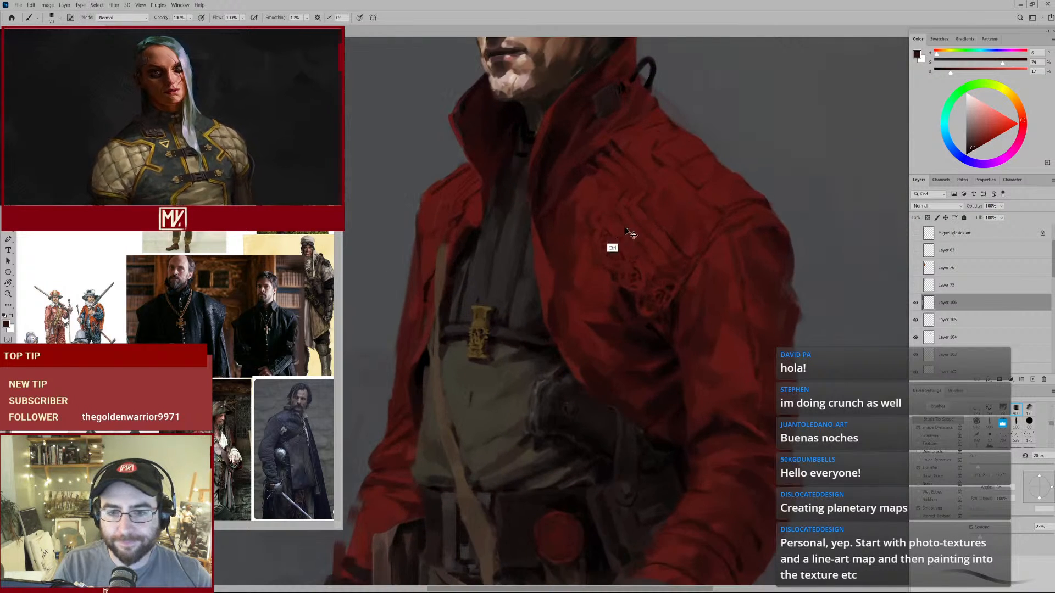
pyautogui.keyDown('alt'); pyautogui.click(593, 209); pyautogui.keyUp('alt')
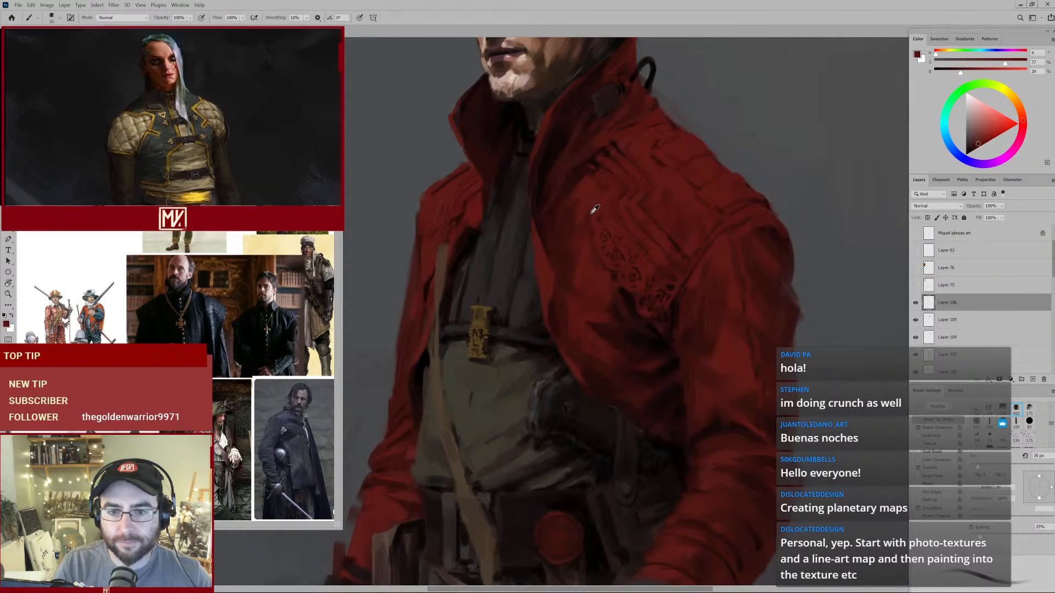
# Sample the mid and dark reds along the inner edge of the chest embroidery.
pyautogui.moveTo(618, 211); pyautogui.dragTo(550, 256)
pyautogui.keyDown('ctrl'); pyautogui.click(550, 256); pyautogui.keyUp('ctrl')
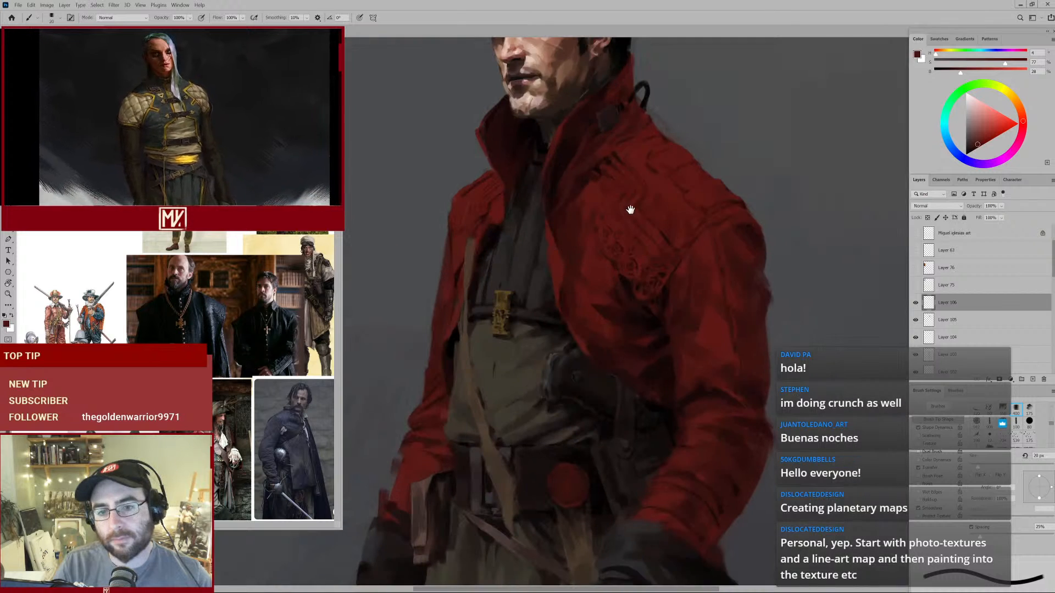
pyautogui.keyDown('ctrl'); pyautogui.click(605, 245); pyautogui.keyUp('ctrl')
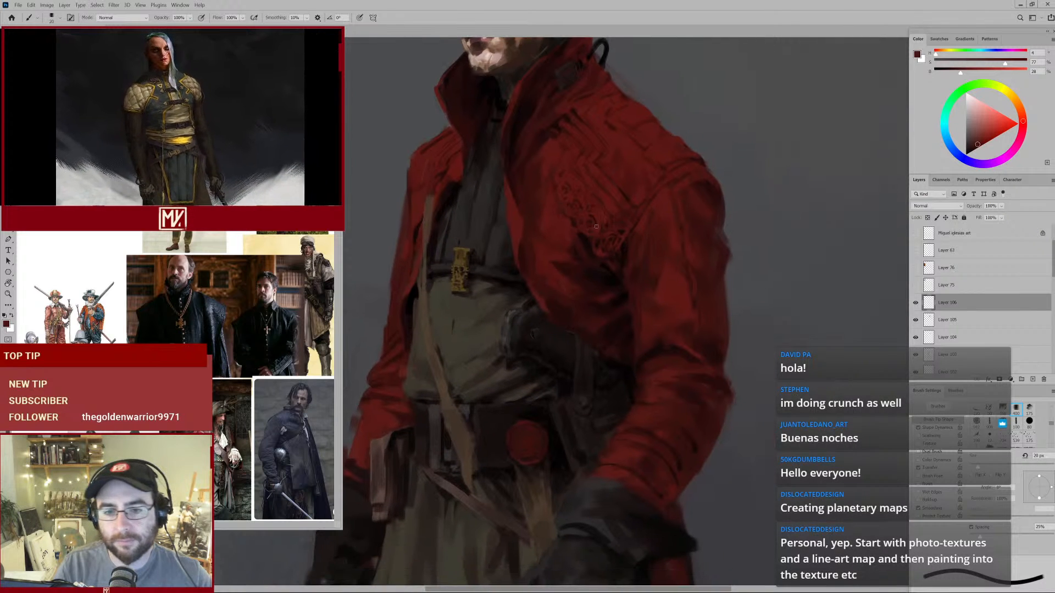
pyautogui.keyDown('alt'); pyautogui.click(573, 241); pyautogui.keyUp('alt')
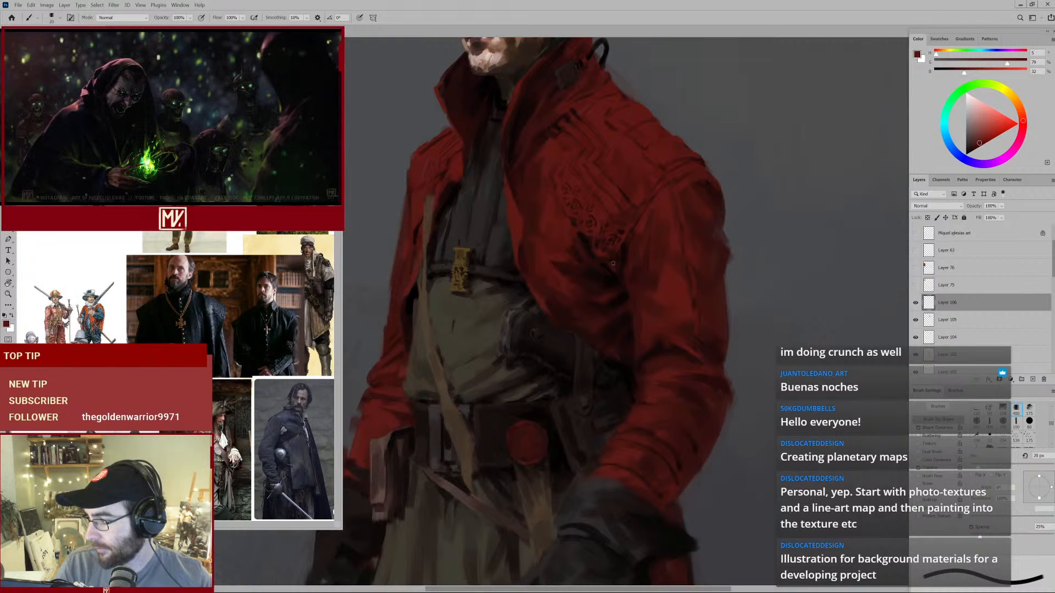
pyautogui.keyDown('alt'); pyautogui.click(580, 233); pyautogui.keyUp('alt')
pyautogui.keyDown('alt'); pyautogui.click(583, 230); pyautogui.keyUp('alt')
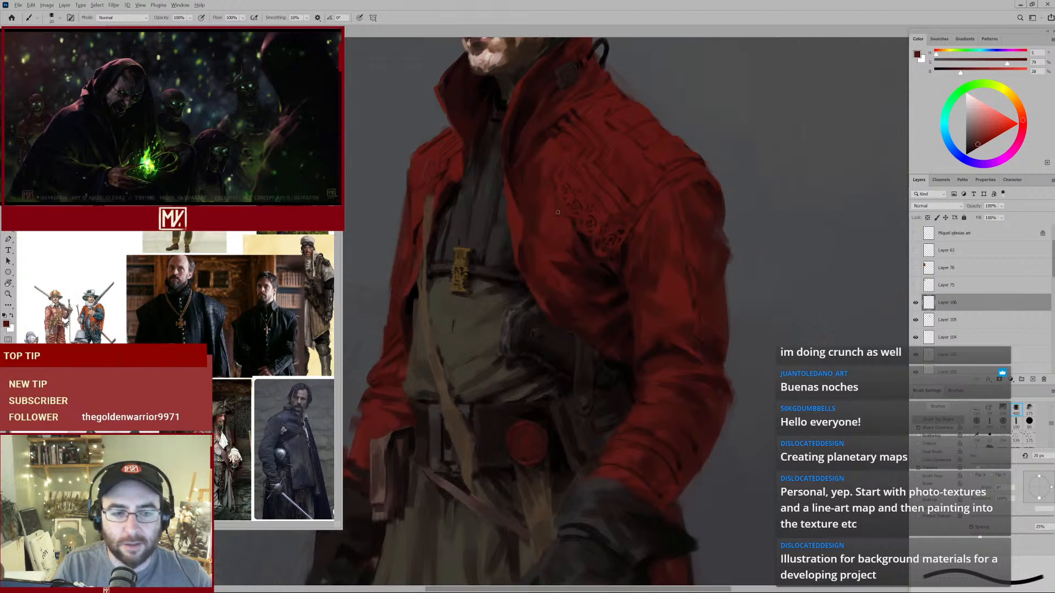
pyautogui.keyDown('alt'); pyautogui.click(561, 210); pyautogui.keyUp('alt')
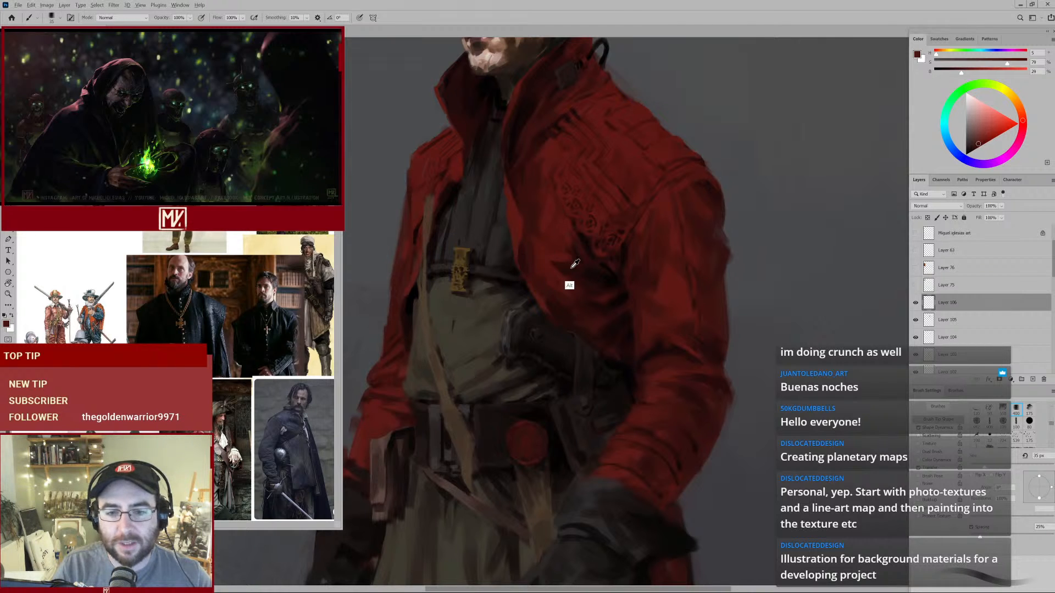
# Sample very dark reds from the middle and upper parts of the lapel edge with the brush at 35 px.
pyautogui.keyDown('alt'); pyautogui.click(525, 240); pyautogui.keyUp('alt')
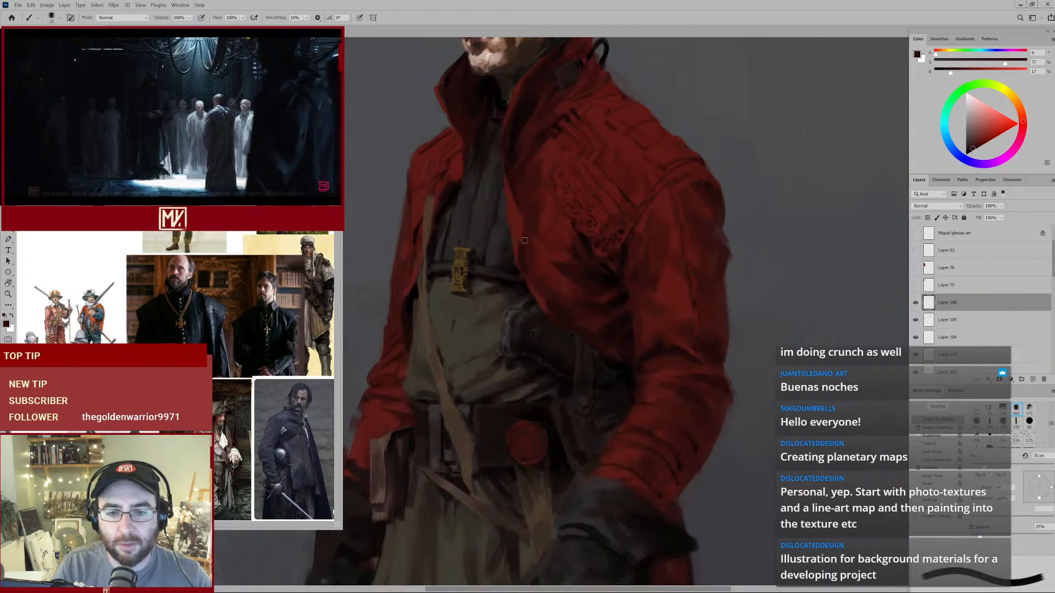
pyautogui.keyDown('alt'); pyautogui.click(516, 185); pyautogui.keyUp('alt')
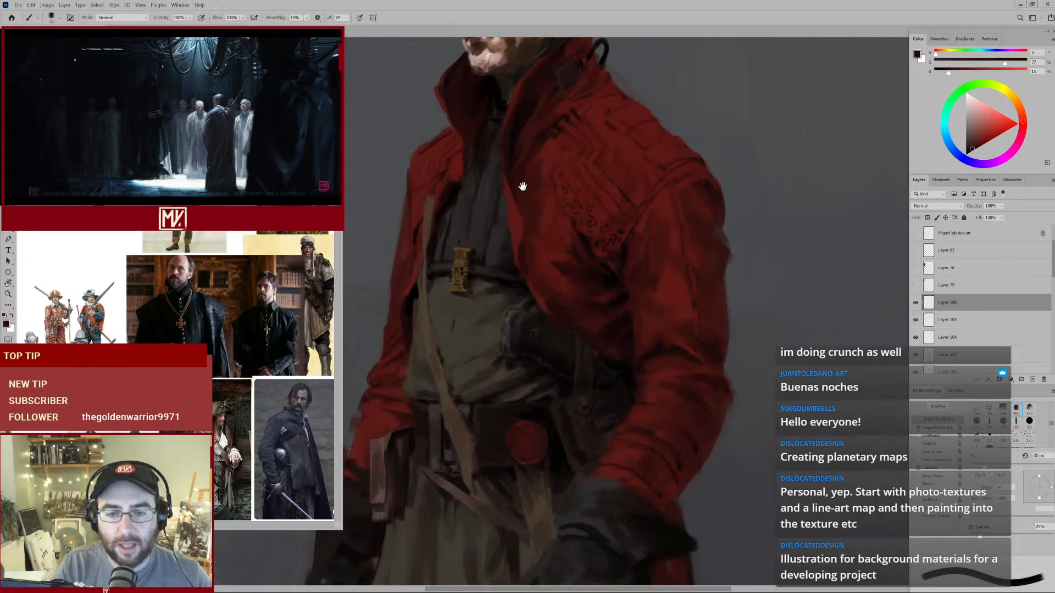
pyautogui.moveTo(523, 186); pyautogui.dragTo(539, 188)
pyautogui.moveTo(627, 259); pyautogui.dragTo(569, 215)
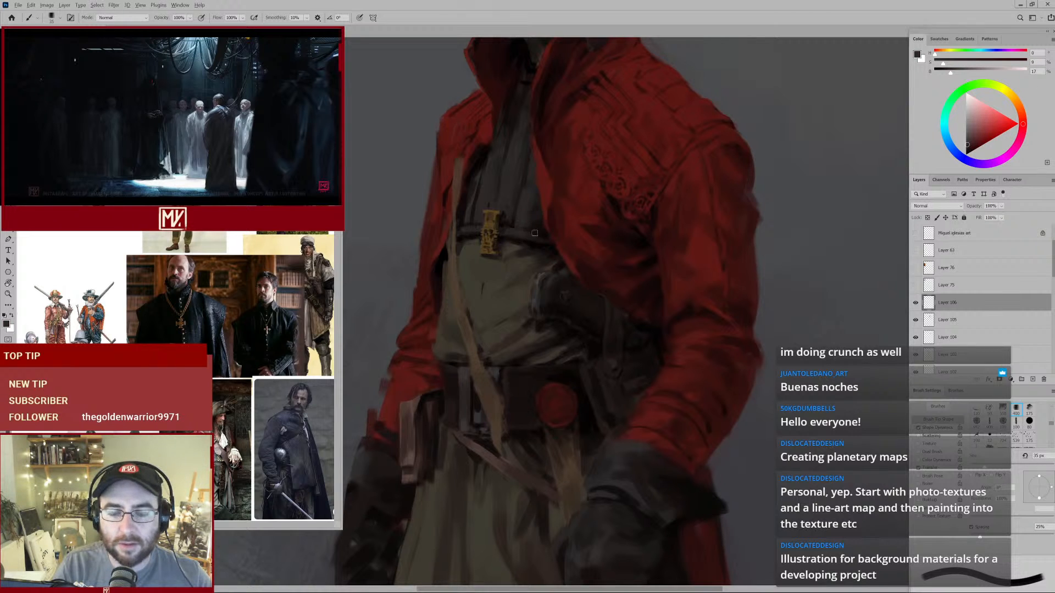
# Sample near-black tones from the shirt beside the gold clasp and below the lapel, reducing the brush to 25 px.
pyautogui.keyDown('alt'); pyautogui.click(535, 226); pyautogui.keyUp('alt')
pyautogui.press('[')
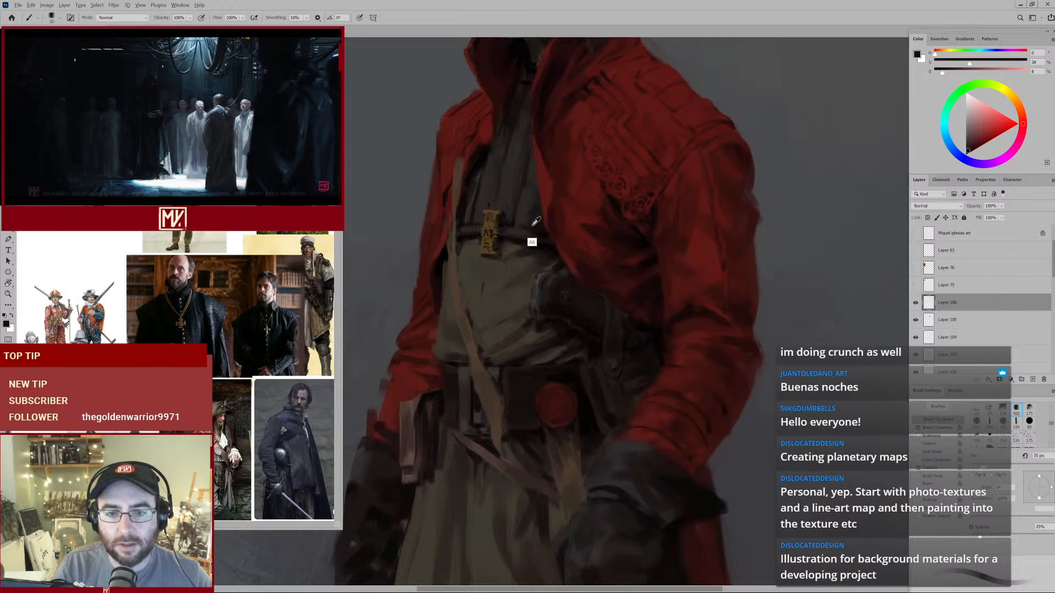
pyautogui.keyDown('alt'); pyautogui.click(533, 229); pyautogui.keyUp('alt')
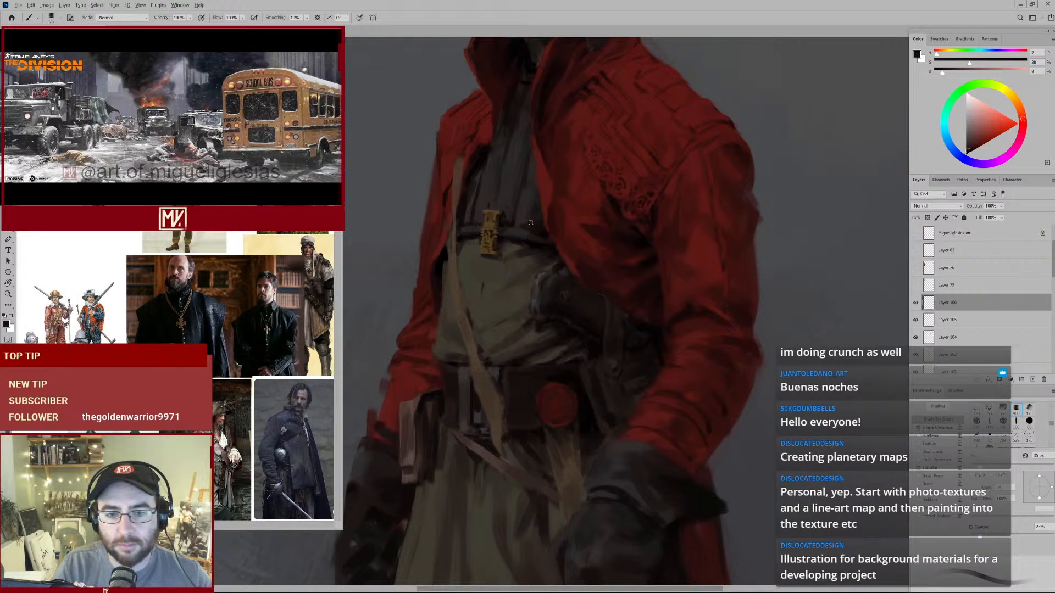
pyautogui.keyDown('alt'); pyautogui.click(554, 264); pyautogui.keyUp('alt')
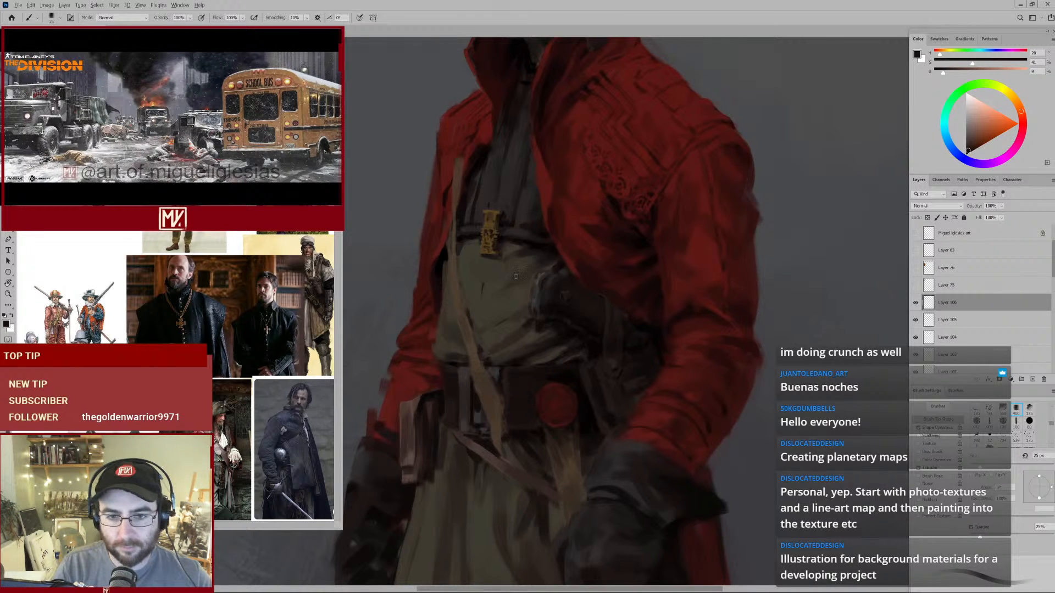
# Sample a dark red from the coat just below the collar and reduce the brush to 10 px.
pyautogui.moveTo(574, 265); pyautogui.dragTo(544, 270)
pyautogui.moveTo(624, 197); pyautogui.dragTo(671, 188)
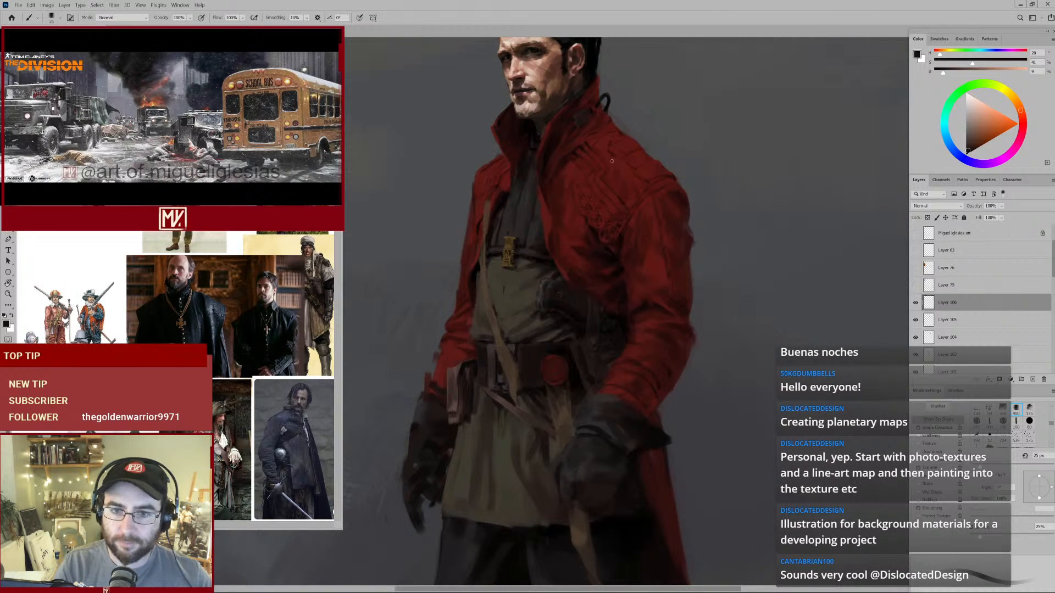
pyautogui.press('[')
pyautogui.keyDown('alt'); pyautogui.click(580, 149); pyautogui.keyUp('alt')
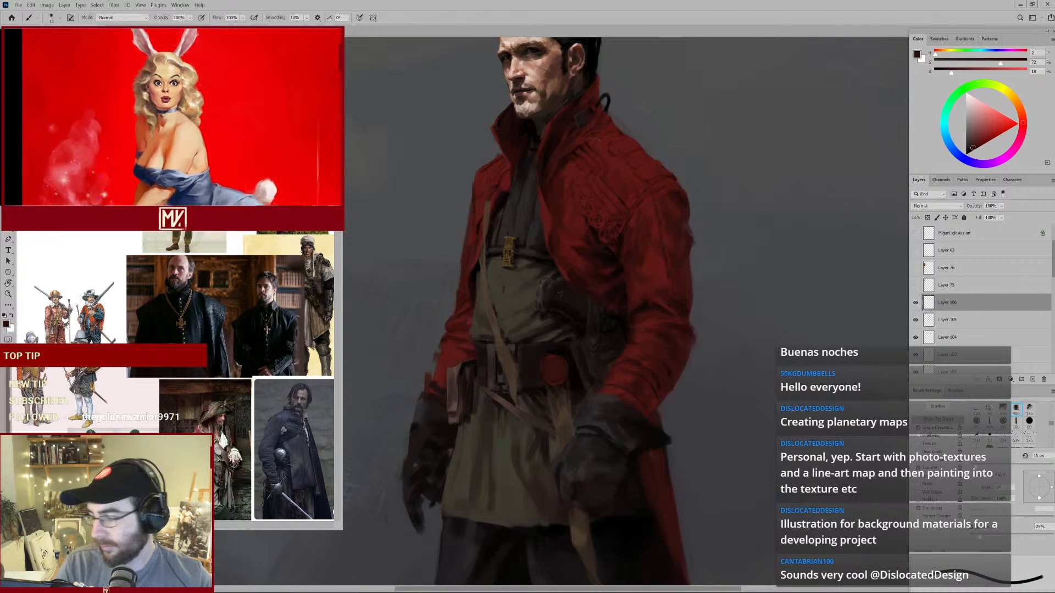
pyautogui.press('[')
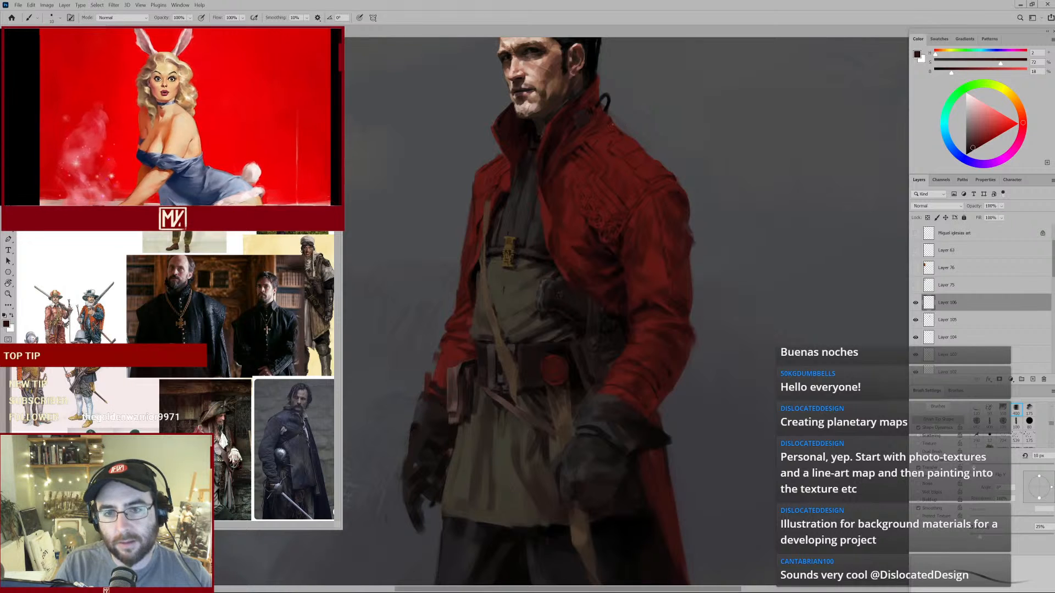
# Sample a dark red from the coat's far shoulder above the strap, with the brush enlarged to 15 px.
pyautogui.moveTo(534, 167); pyautogui.dragTo(605, 158)
pyautogui.keyDown('alt'); pyautogui.click(469, 185); pyautogui.keyUp('alt')
pyautogui.press(']')
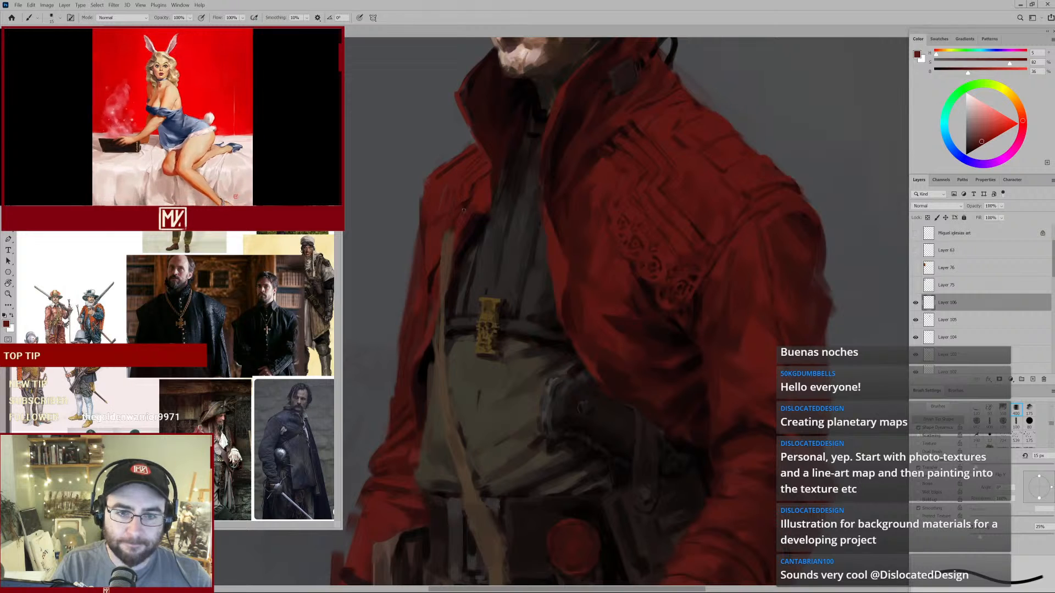
pyautogui.press('alt')
pyautogui.moveTo(540, 201); pyautogui.dragTo(549, 224)
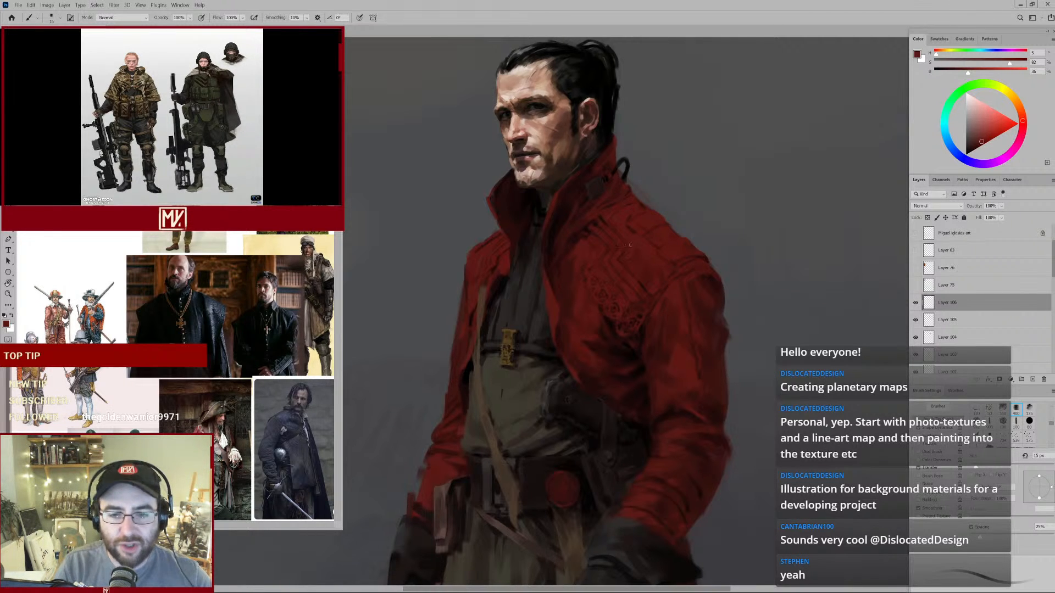
# Sample a dark red at the inner edge of the chest embroidery, then inspect the embroidery up close with the Eraser active.
pyautogui.moveTo(577, 261)
pyautogui.mouseDown()
pyautogui.moveTo(544, 276)
pyautogui.moveTo(572, 260)
pyautogui.moveTo(555, 241)
pyautogui.mouseUp()
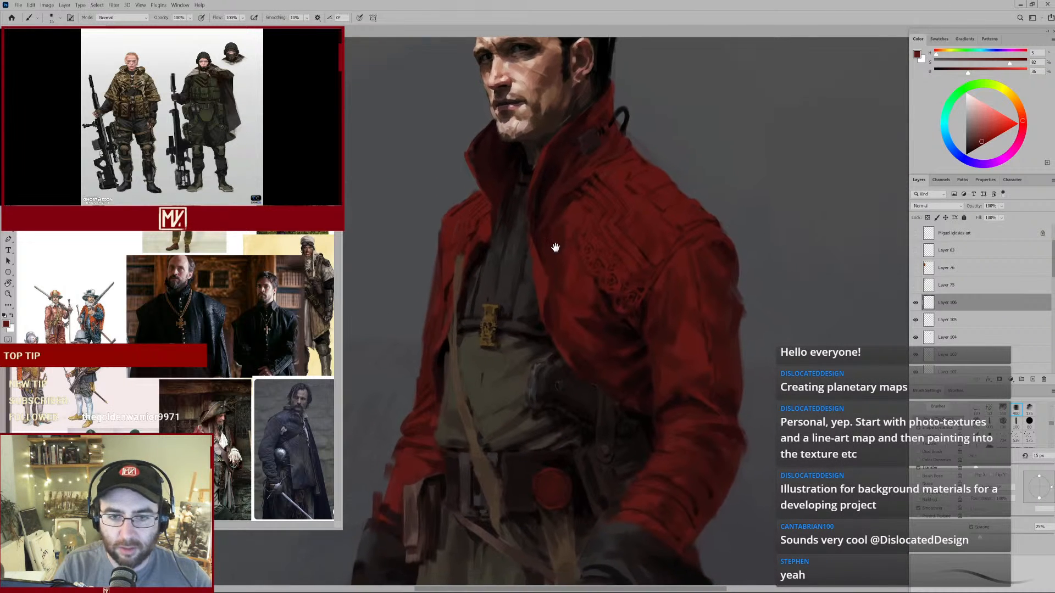
pyautogui.keyDown('alt'); pyautogui.click(586, 284); pyautogui.keyUp('alt')
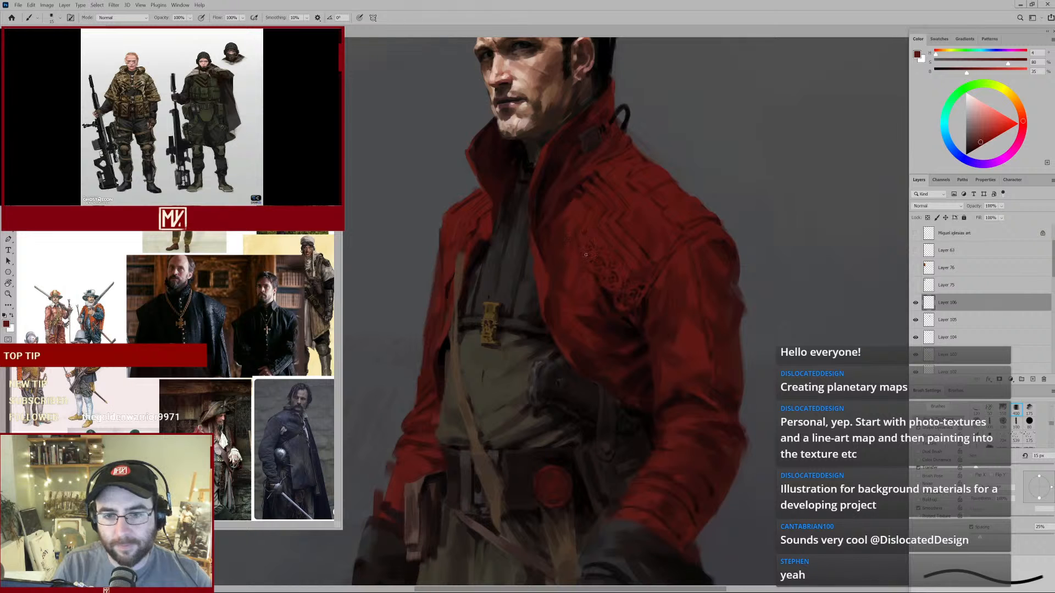
pyautogui.moveTo(622, 260); pyautogui.dragTo(588, 288)
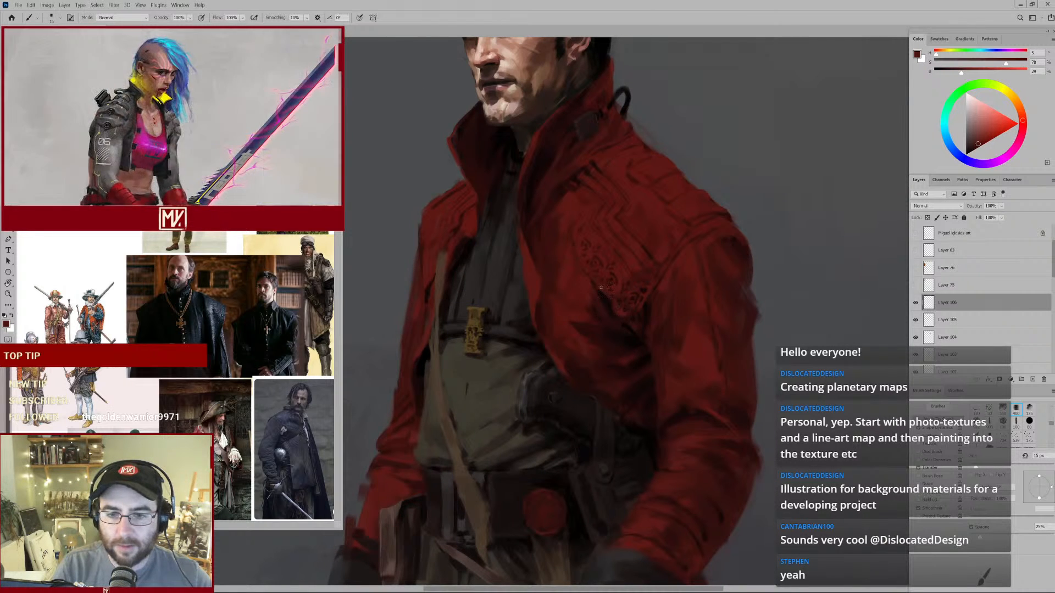
pyautogui.moveTo(647, 297); pyautogui.dragTo(606, 313)
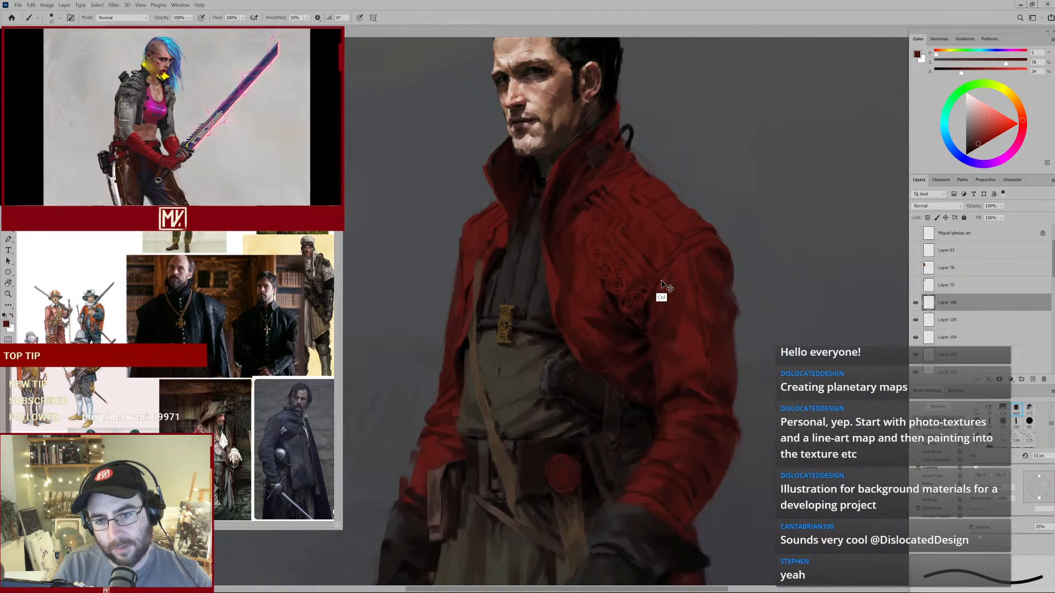
pyautogui.press('e')
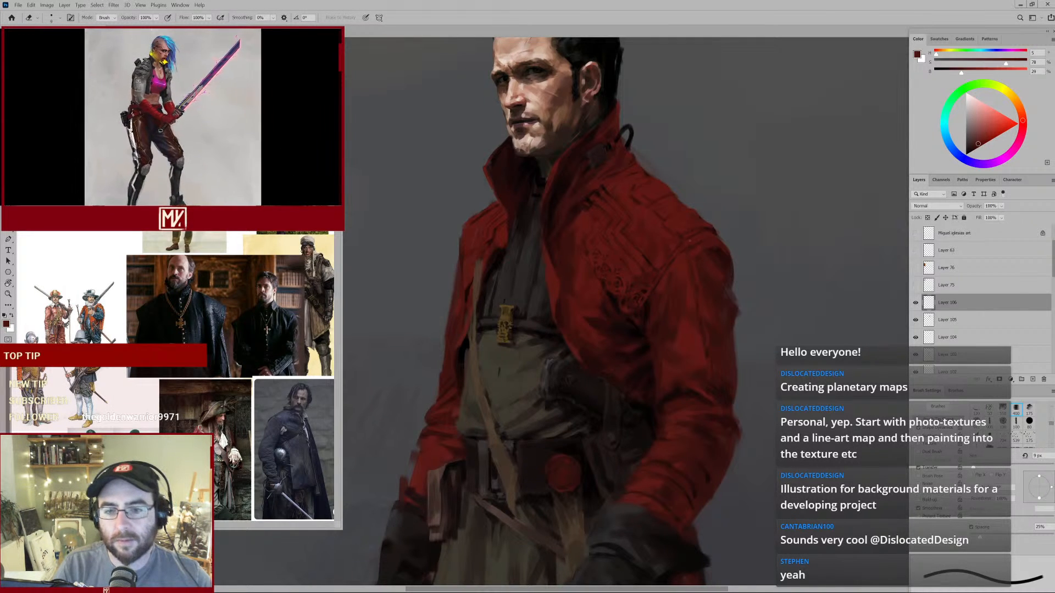
pyautogui.moveTo(598, 271)
pyautogui.mouseDown()
pyautogui.moveTo(575, 300)
pyautogui.moveTo(703, 172)
pyautogui.mouseUp()
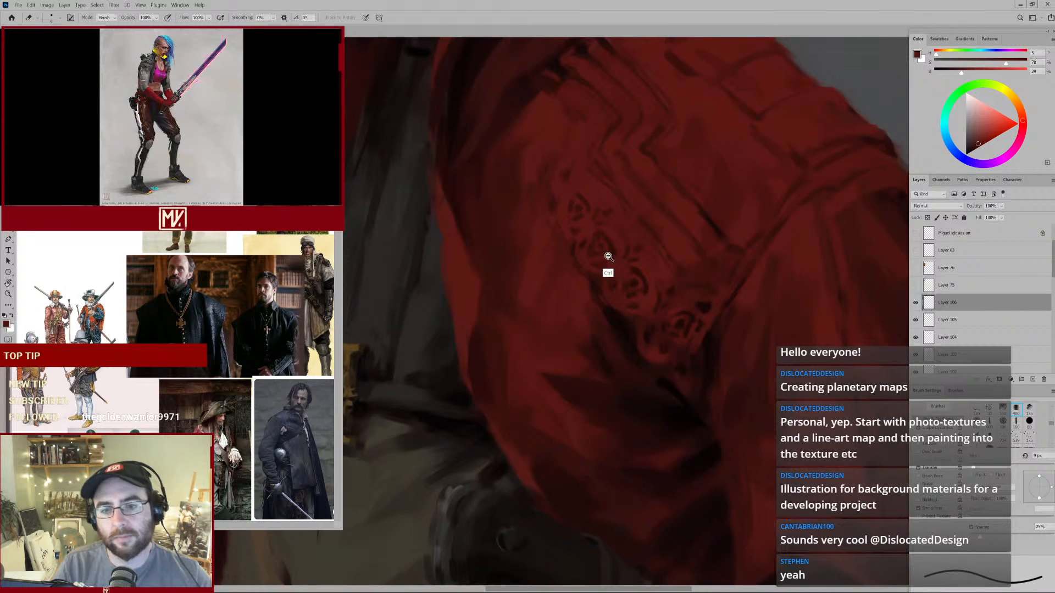
pyautogui.moveTo(606, 262); pyautogui.dragTo(585, 275)
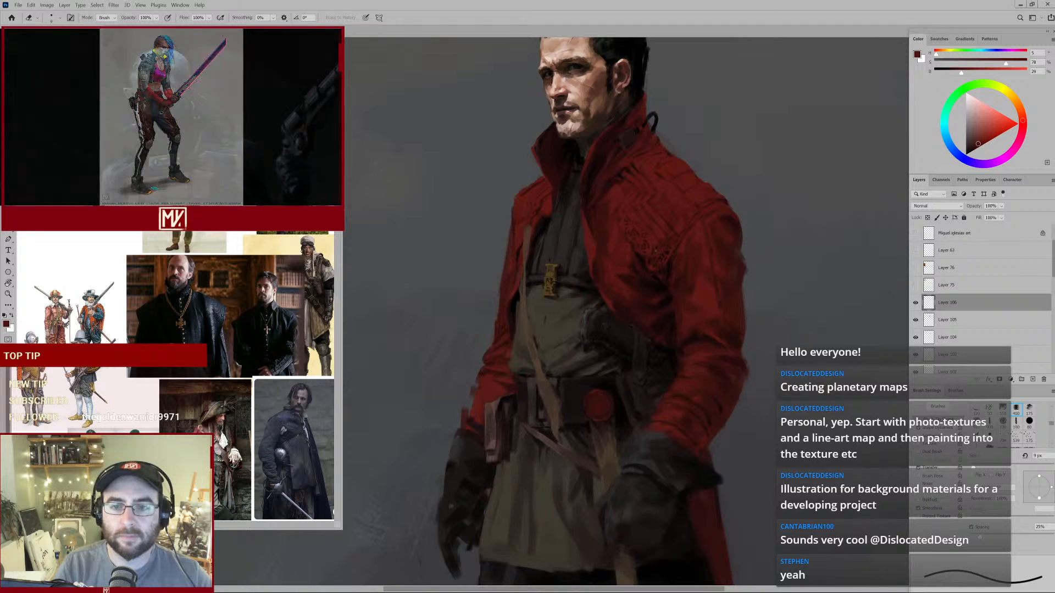
# Return to the Brush and sample several dark reds along the lapel edge beside the shirt.
pyautogui.press('b')
pyautogui.keyDown('alt'); pyautogui.click(591, 221); pyautogui.keyUp('alt')
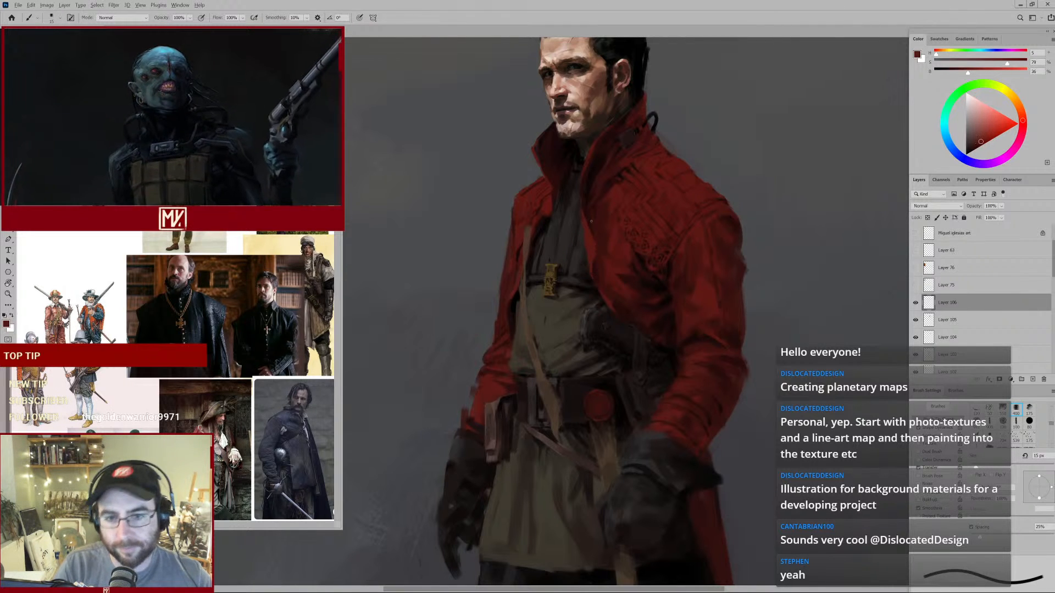
pyautogui.keyDown('alt'); pyautogui.click(595, 231); pyautogui.keyUp('alt')
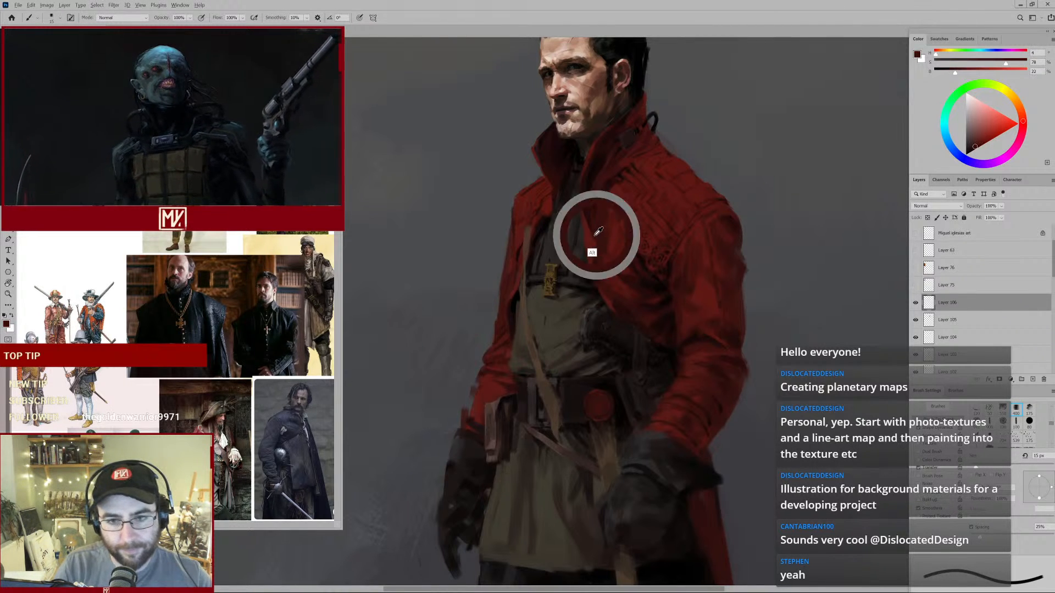
pyautogui.keyDown('alt'); pyautogui.click(584, 210); pyautogui.keyUp('alt')
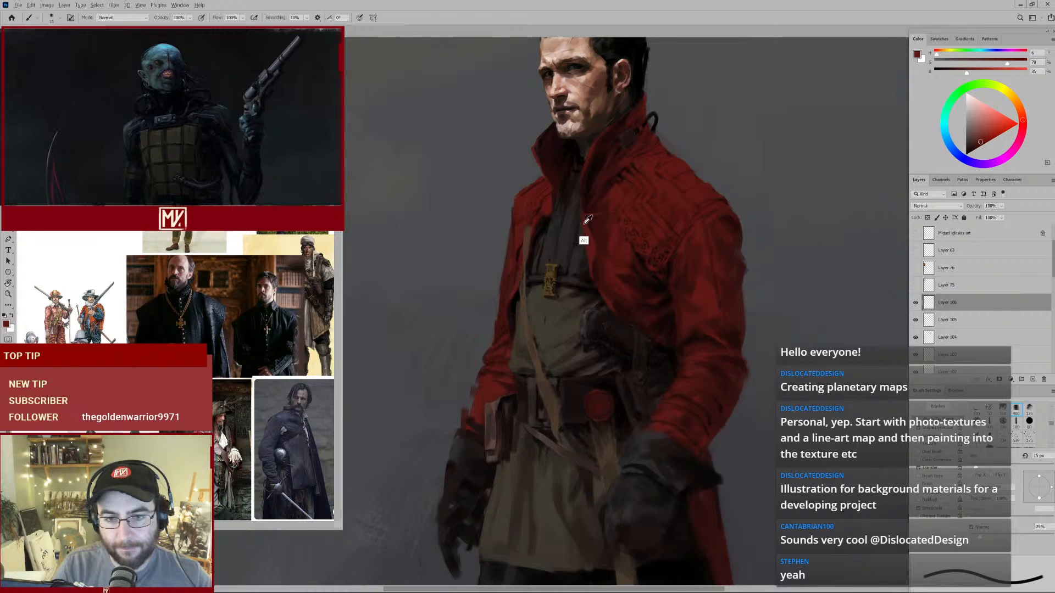
pyautogui.keyDown('alt'); pyautogui.click(584, 224); pyautogui.keyUp('alt')
# Paint the lapel's front edge down toward the waist in dark red, enlarging the brush to 45 px.
pyautogui.press(']')
pyautogui.press(']')
pyautogui.moveTo(587, 219); pyautogui.dragTo(594, 279)
pyautogui.press(']')
pyautogui.press(']')
pyautogui.press(']')
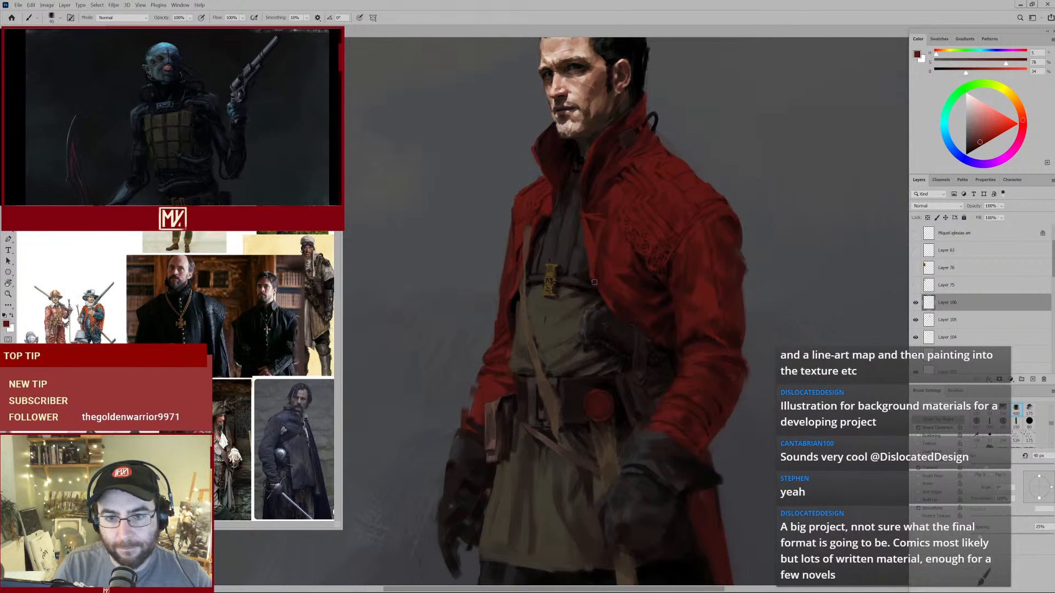
pyautogui.press(']')
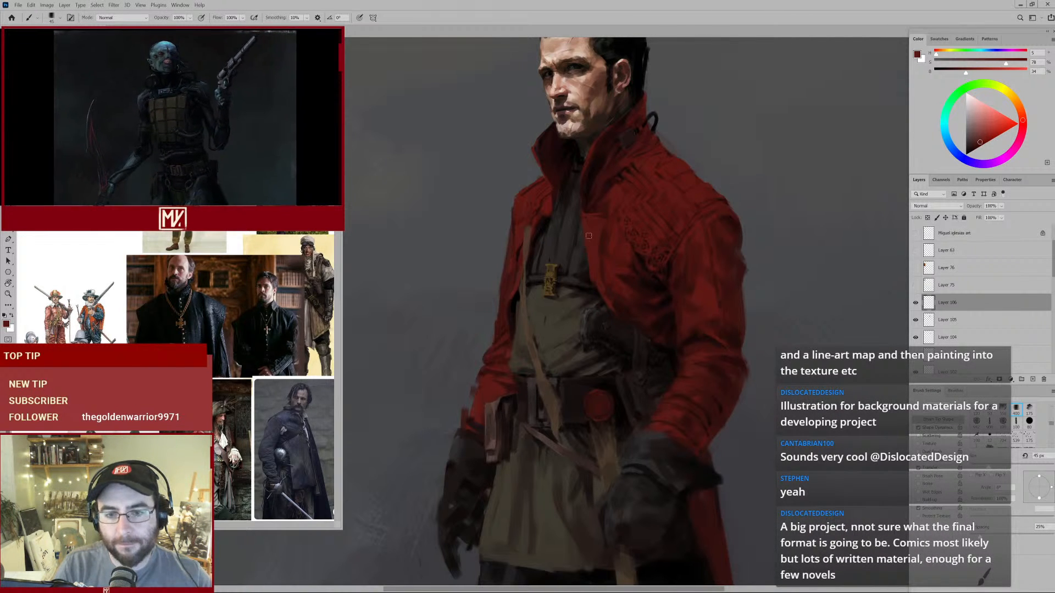
# Sample a near-black from the shirt, a dark red from the lapel and a dark brownish grey beside the lapel edge.
pyautogui.keyDown('alt'); pyautogui.click(582, 235); pyautogui.keyUp('alt')
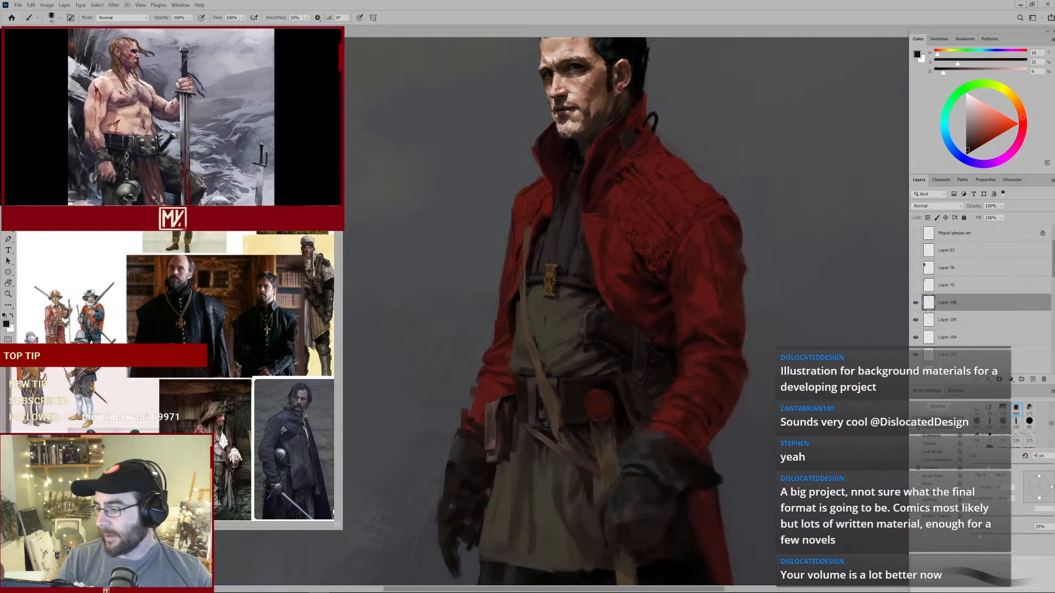
pyautogui.keyDown('alt'); pyautogui.click(602, 225); pyautogui.keyUp('alt')
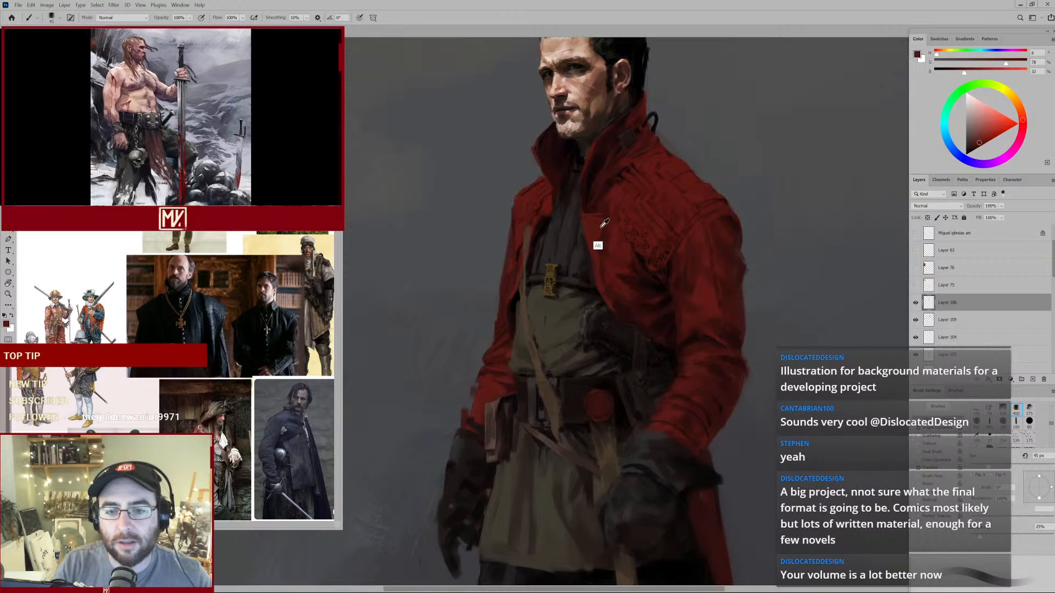
pyautogui.keyDown('alt'); pyautogui.click(581, 250); pyautogui.keyUp('alt')
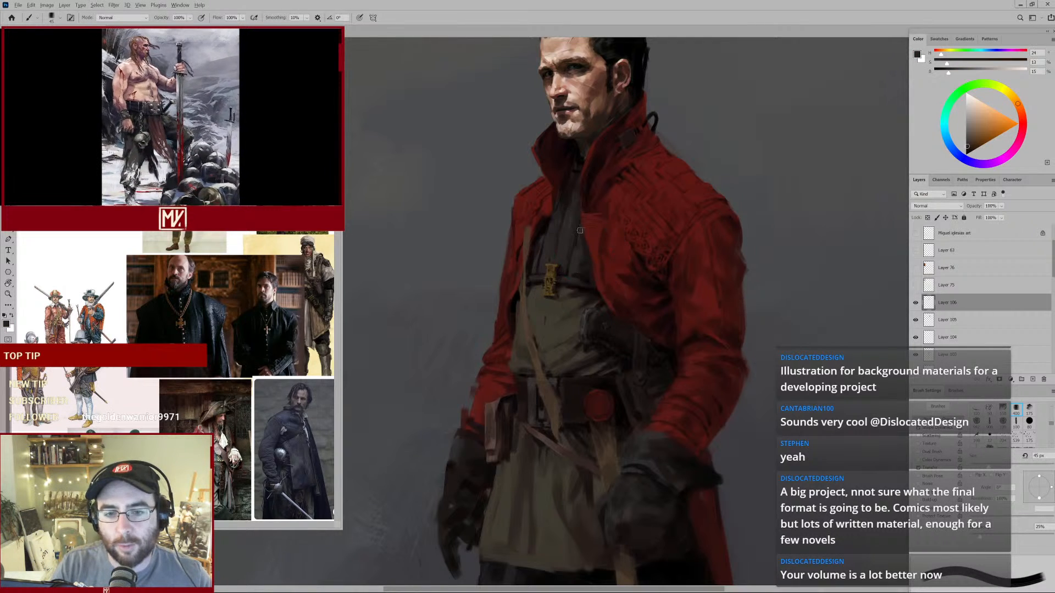
pyautogui.keyDown('ctrl'); pyautogui.click(596, 271); pyautogui.keyUp('ctrl')
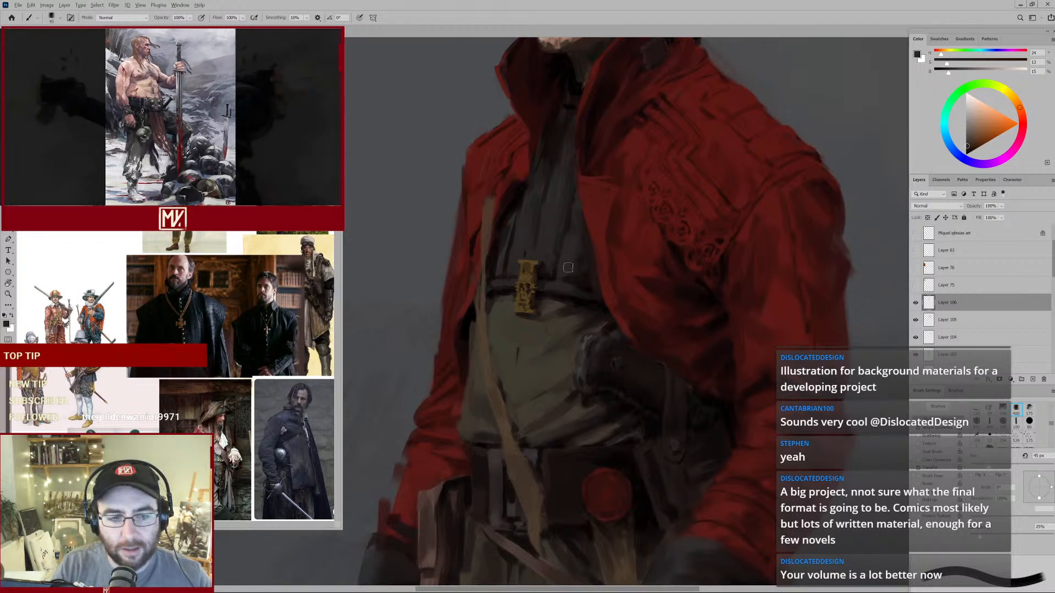
# Enlarge the brush to 60 px and sample dark greys from the shirt beside the clasp and a near-black at the coat's edge.
pyautogui.press(']')
pyautogui.press(']')
pyautogui.keyDown('alt'); pyautogui.click(570, 263); pyautogui.keyUp('alt')
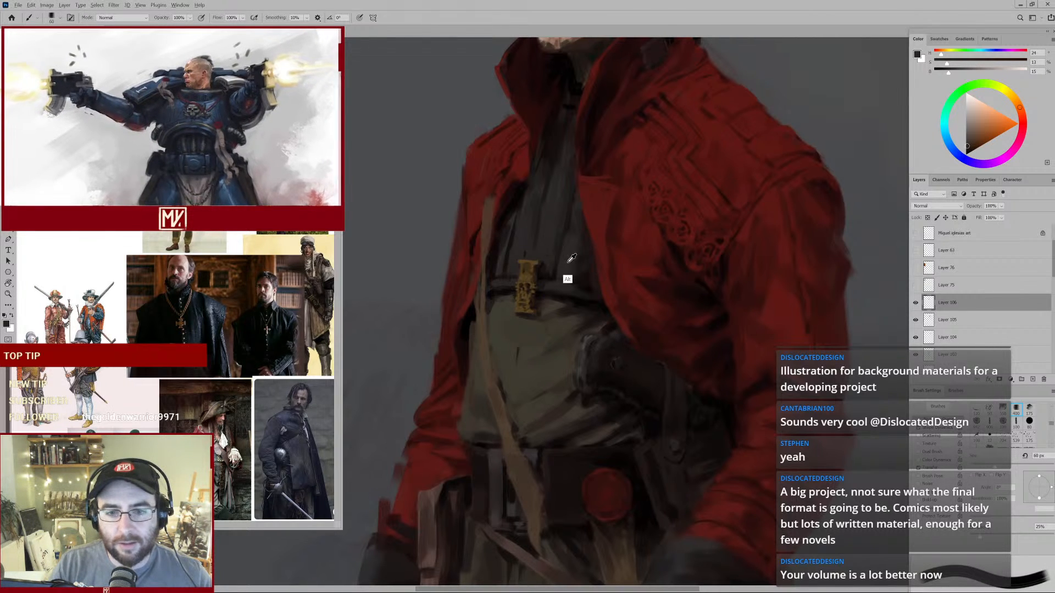
pyautogui.keyDown('alt'); pyautogui.click(569, 256); pyautogui.keyUp('alt')
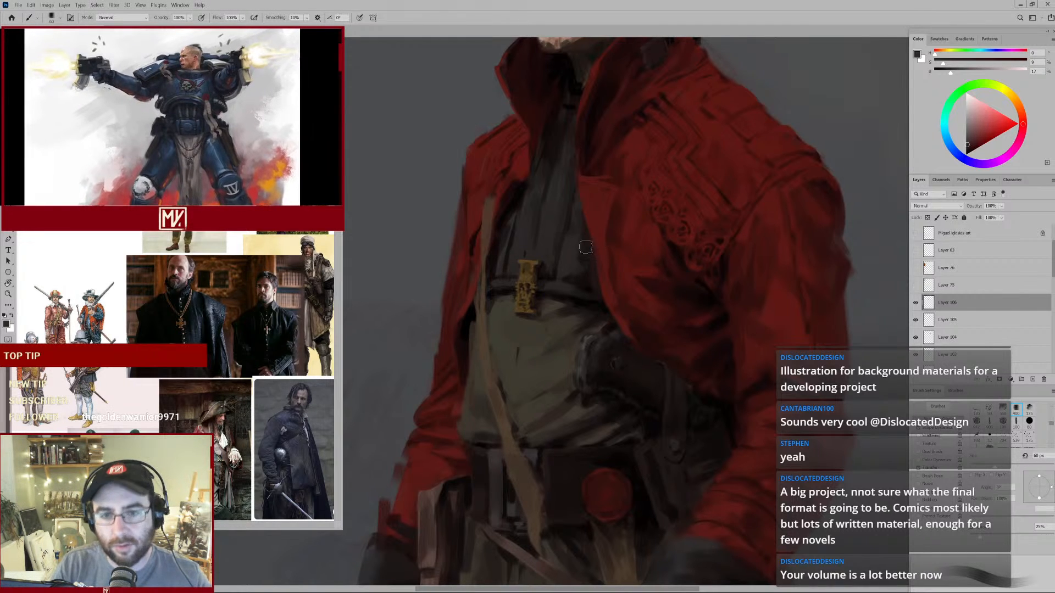
pyautogui.press('alt')
pyautogui.keyDown('alt'); pyautogui.click(590, 282); pyautogui.keyUp('alt')
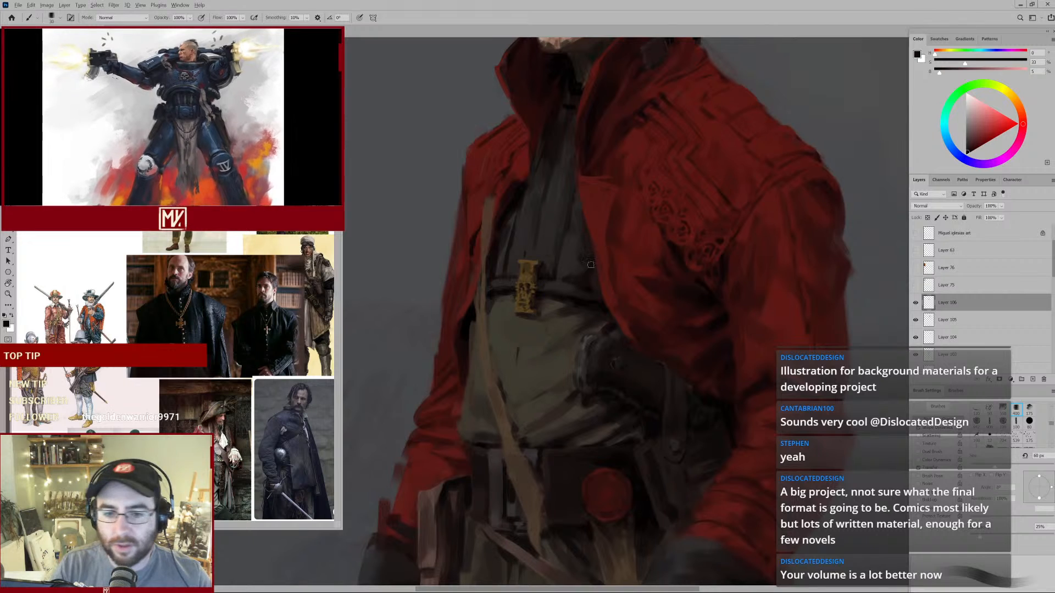
# Reduce the brush to 30 px and sample the shirt's shadow beside the coat and a very dark red at the lapel's upper corner.
pyautogui.press('[')
pyautogui.press('[')
pyautogui.press('[')
pyautogui.keyDown('alt'); pyautogui.click(588, 261); pyautogui.keyUp('alt')
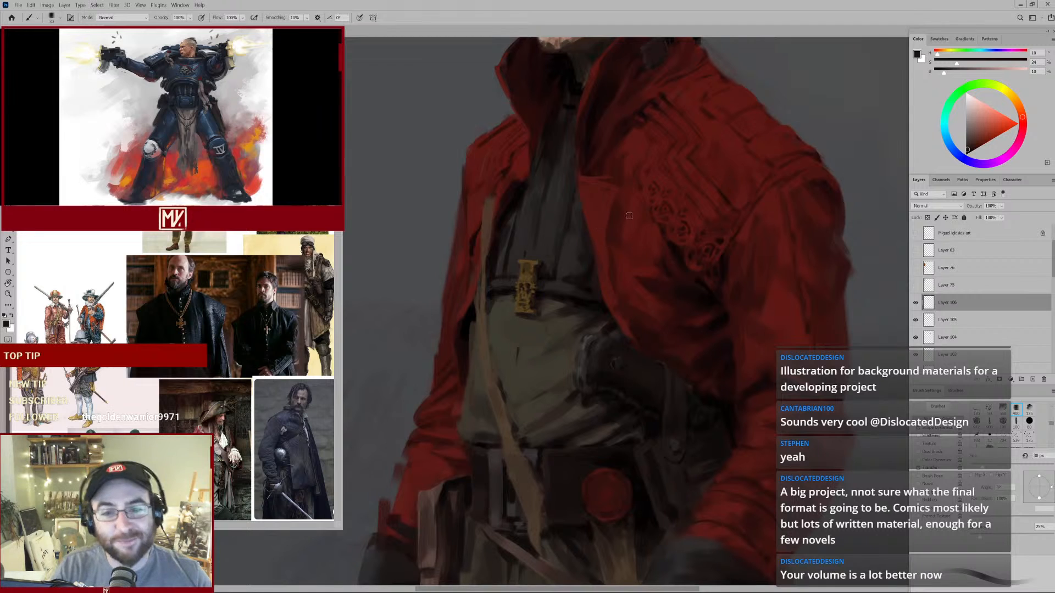
pyautogui.keyDown('alt'); pyautogui.click(599, 175); pyautogui.keyUp('alt')
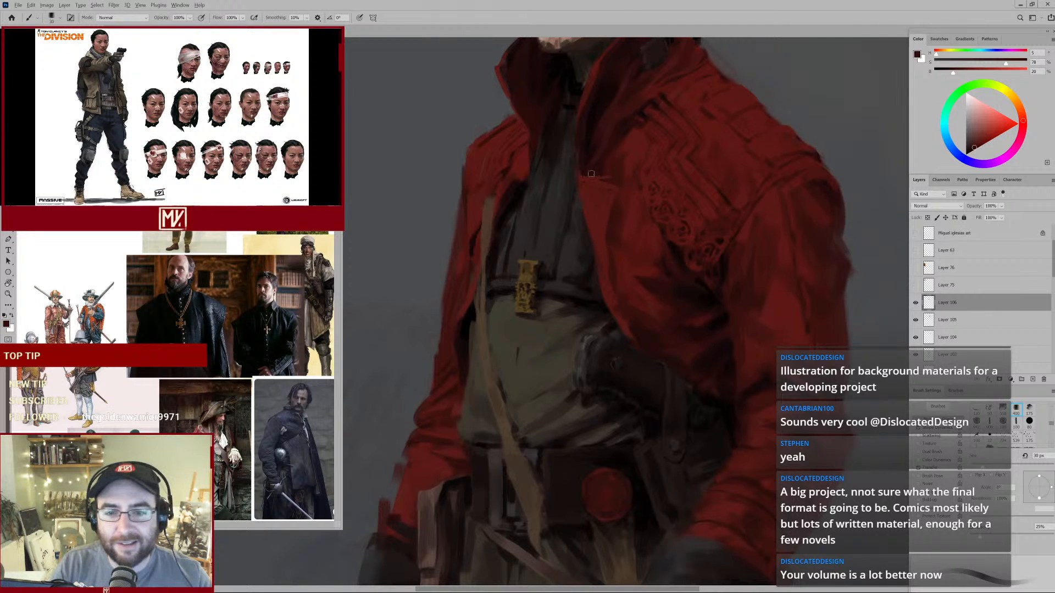
# Sample the mid and very dark reds above and below the fold at the lapel's upper corner.
pyautogui.scroll(3, 584, 231)
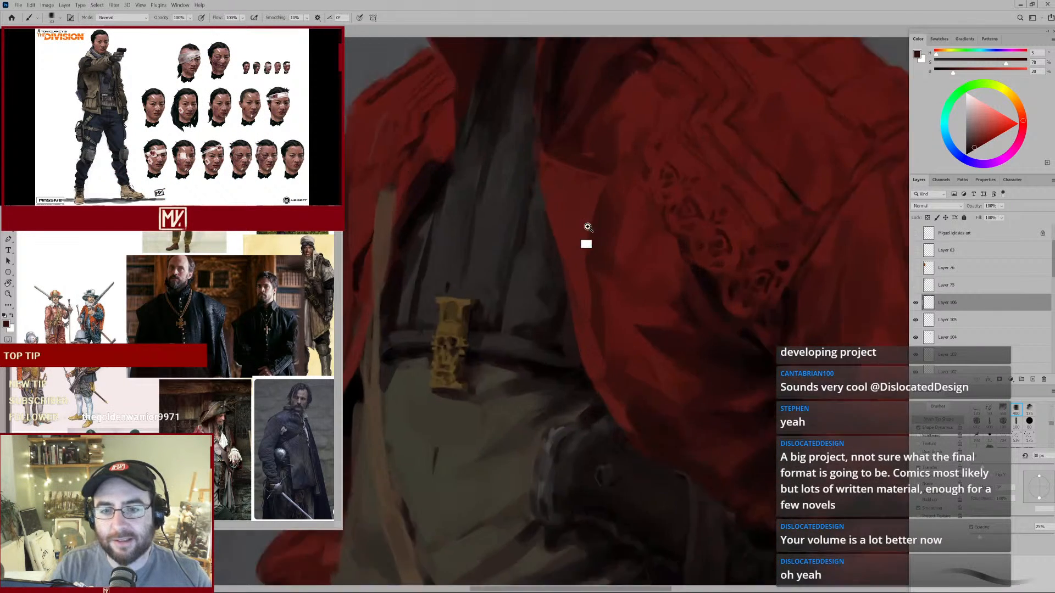
pyautogui.keyDown('alt'); pyautogui.click(572, 192); pyautogui.keyUp('alt')
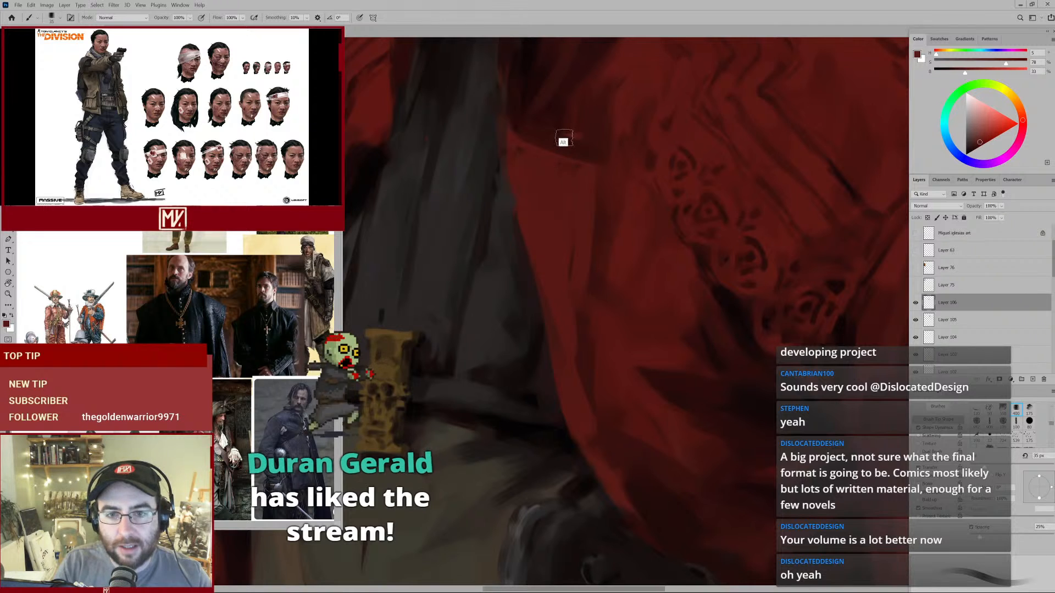
pyautogui.keyDown('alt'); pyautogui.click(543, 127); pyautogui.keyUp('alt')
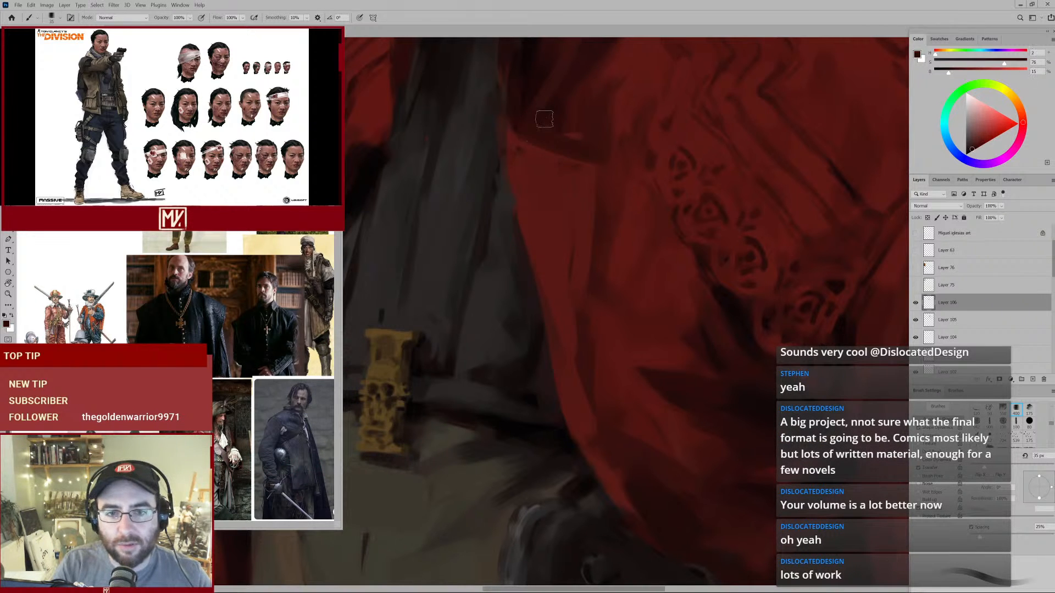
pyautogui.moveTo(594, 117); pyautogui.dragTo(566, 171)
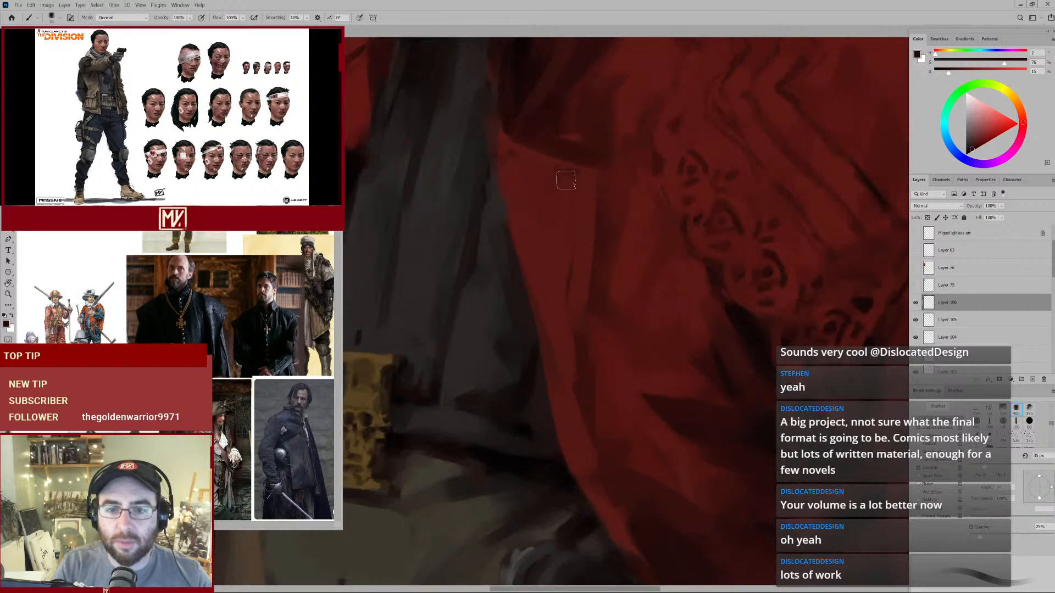
pyautogui.keyDown('alt'); pyautogui.click(563, 168); pyautogui.keyUp('alt')
pyautogui.keyDown('alt'); pyautogui.click(514, 126); pyautogui.keyUp('alt')
pyautogui.moveTo(521, 93); pyautogui.dragTo(512, 173)
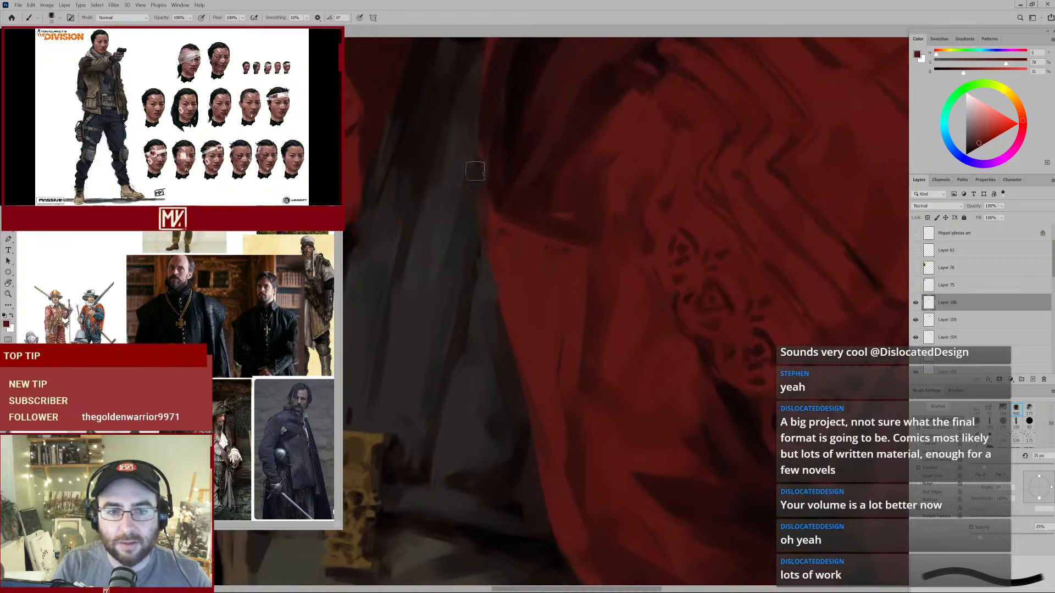
# Sample near-black tones from the shirt folds and a dark red from the lapel corner, reducing the brush to 25 px.
pyautogui.keyDown('alt'); pyautogui.click(401, 215); pyautogui.keyUp('alt')
pyautogui.keyDown('alt'); pyautogui.click(404, 206); pyautogui.keyUp('alt')
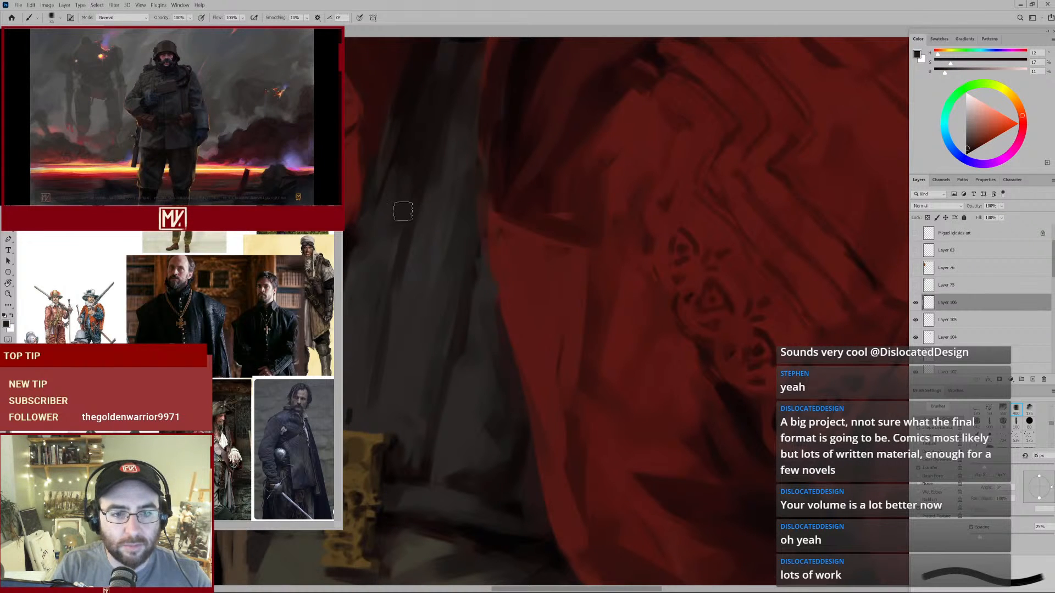
pyautogui.moveTo(543, 183); pyautogui.dragTo(511, 228)
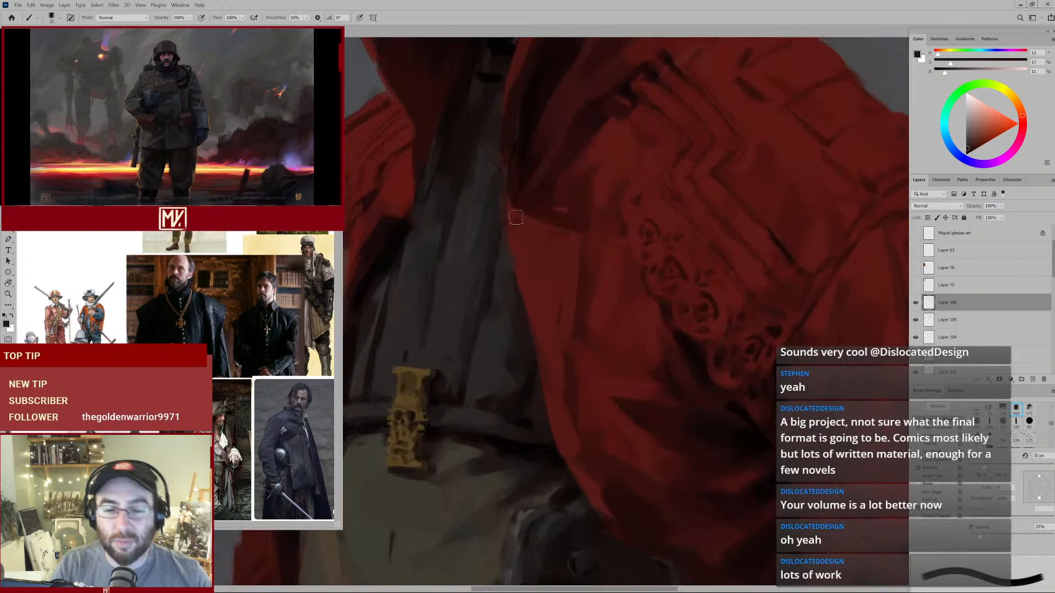
pyautogui.keyDown('alt'); pyautogui.click(517, 222); pyautogui.keyUp('alt')
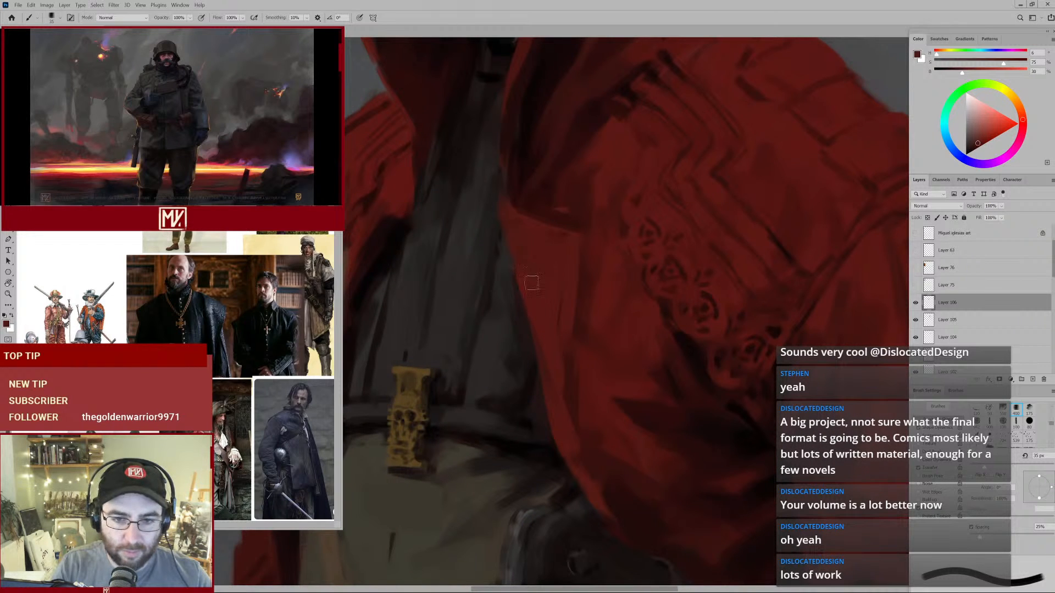
pyautogui.press('[')
pyautogui.press('[')
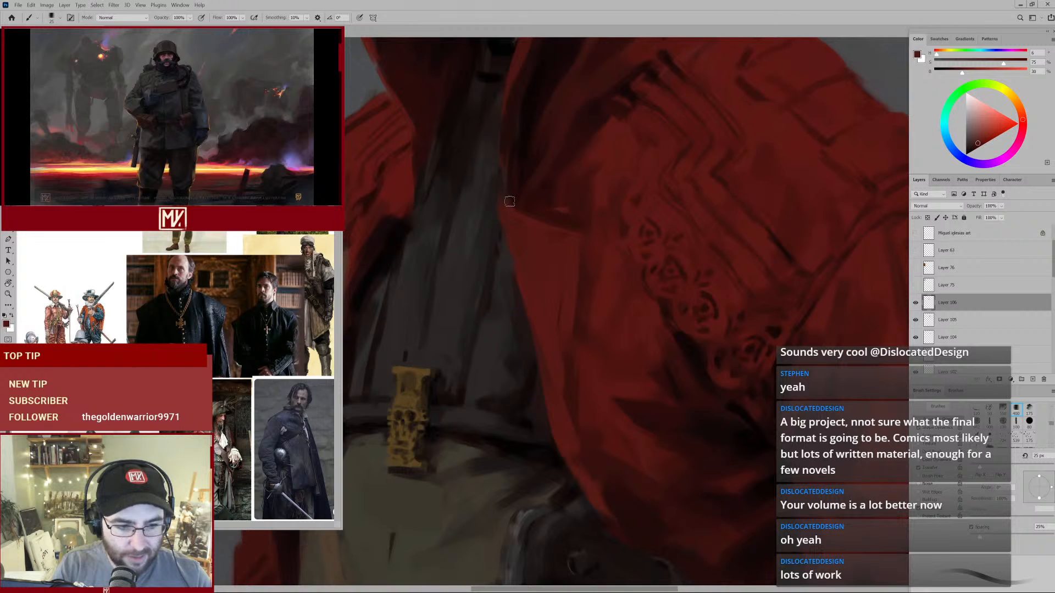
# Sample a very dark red at the lapel's upper corner and a near-black from the inner collar above it, reducing the brush to 20 px.
pyautogui.keyDown('alt'); pyautogui.click(518, 207); pyautogui.keyUp('alt')
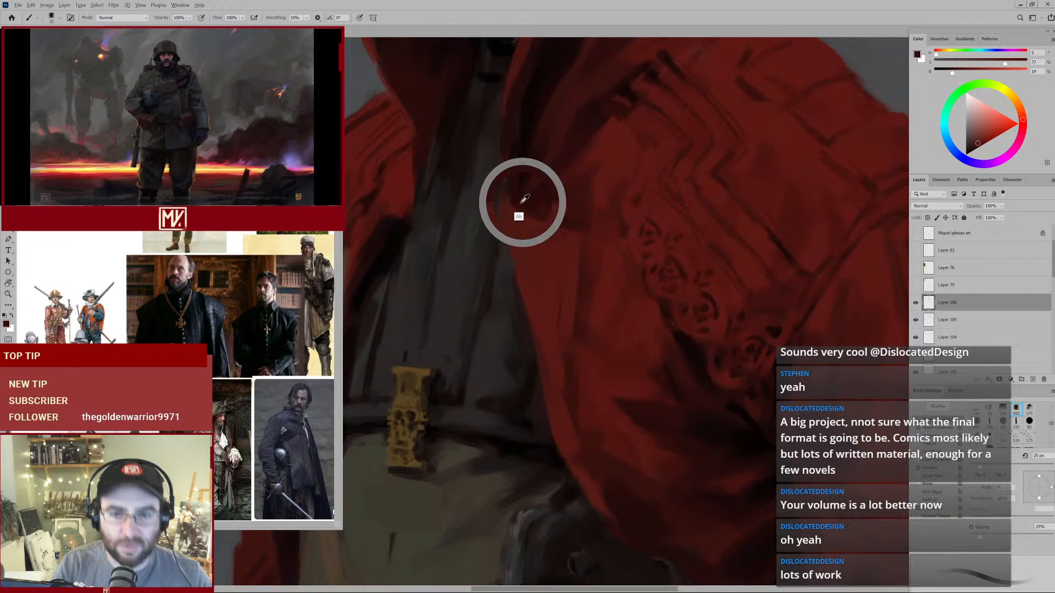
pyautogui.keyDown('alt'); pyautogui.click(525, 142); pyautogui.keyUp('alt')
pyautogui.press('[')
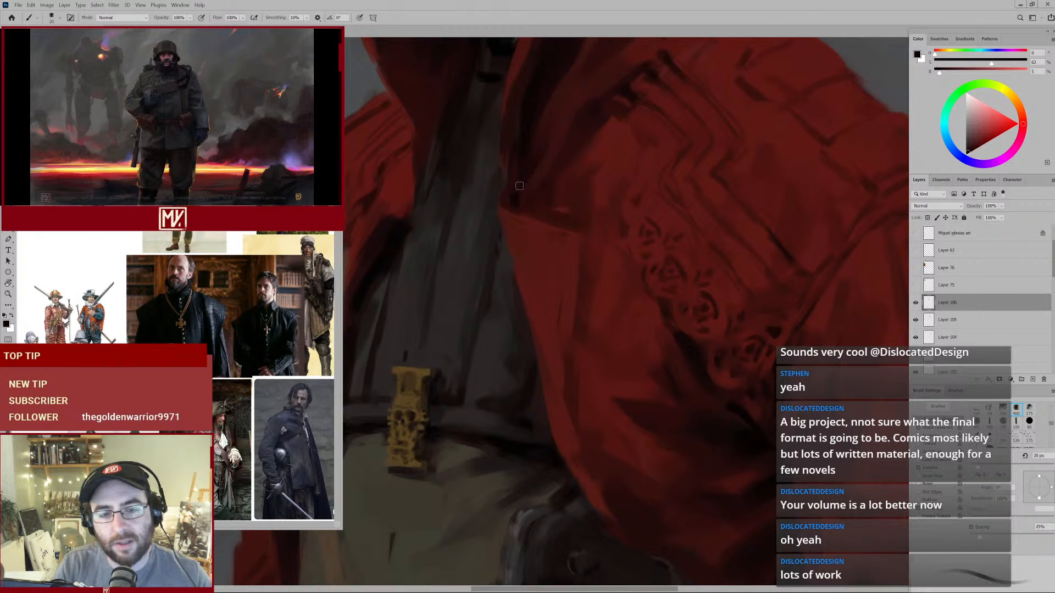
pyautogui.moveTo(489, 227)
pyautogui.mouseDown()
pyautogui.moveTo(466, 239)
pyautogui.moveTo(486, 227)
pyautogui.mouseUp()
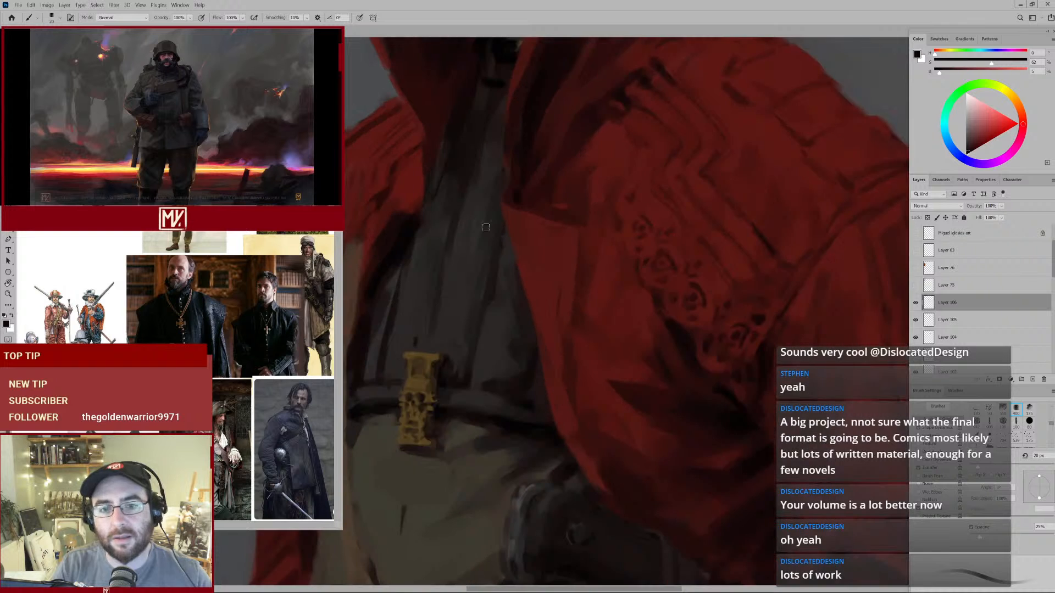
# Enlarge the brush to 25 px and sample the dark reds and near-black around the fold at the lapel's upper corner.
pyautogui.keyDown('alt'); pyautogui.click(576, 209); pyautogui.keyUp('alt')
pyautogui.press(']')
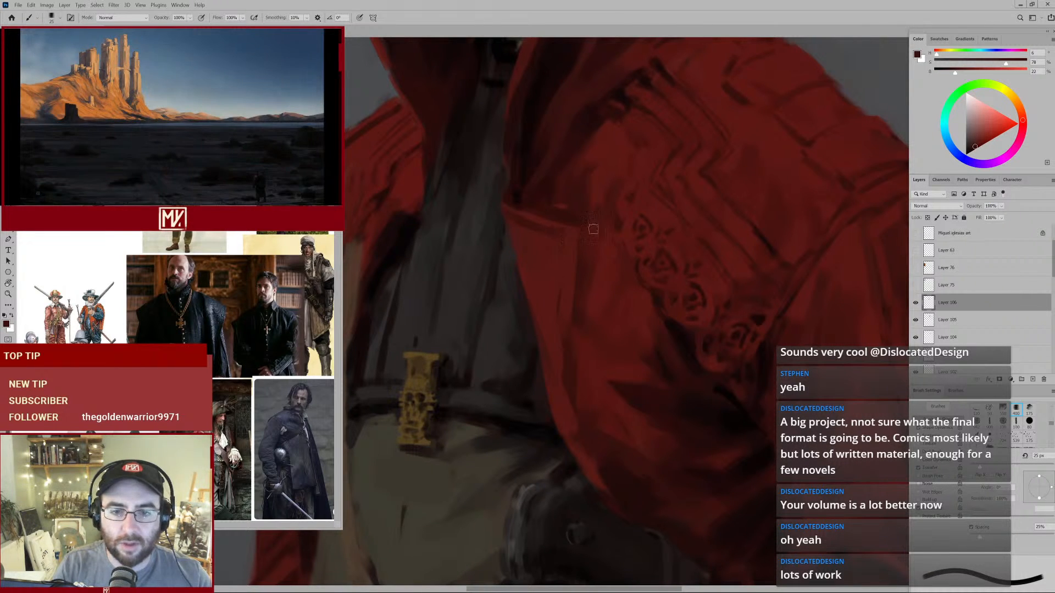
pyautogui.moveTo(616, 231); pyautogui.dragTo(536, 284)
pyautogui.moveTo(601, 240)
pyautogui.mouseDown()
pyautogui.moveTo(641, 224)
pyautogui.moveTo(630, 246)
pyautogui.mouseUp()
pyautogui.keyDown('alt'); pyautogui.click(624, 250); pyautogui.keyUp('alt')
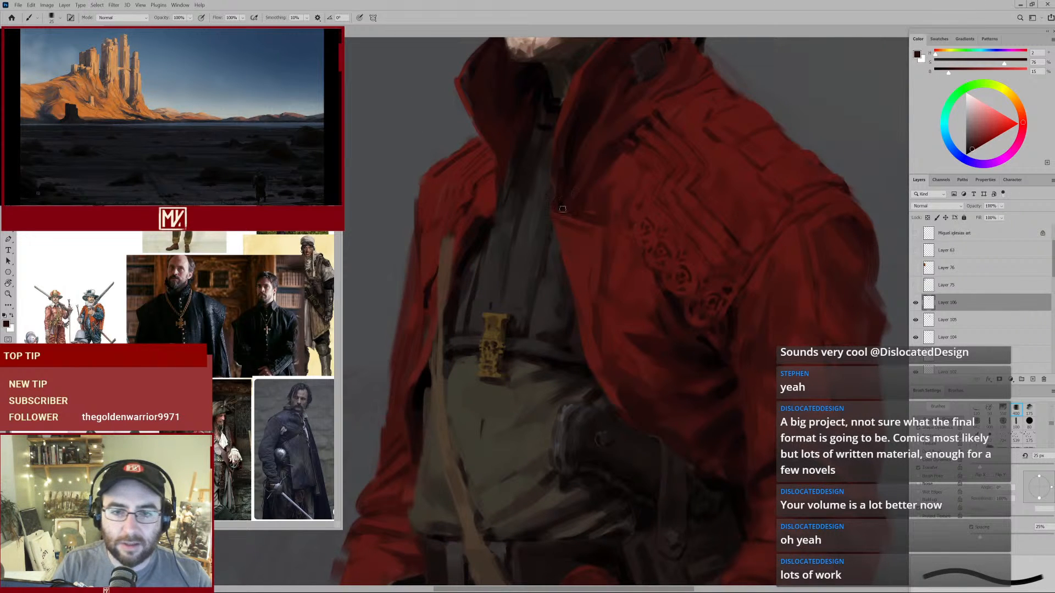
pyautogui.keyDown('alt'); pyautogui.click(562, 204); pyautogui.keyUp('alt')
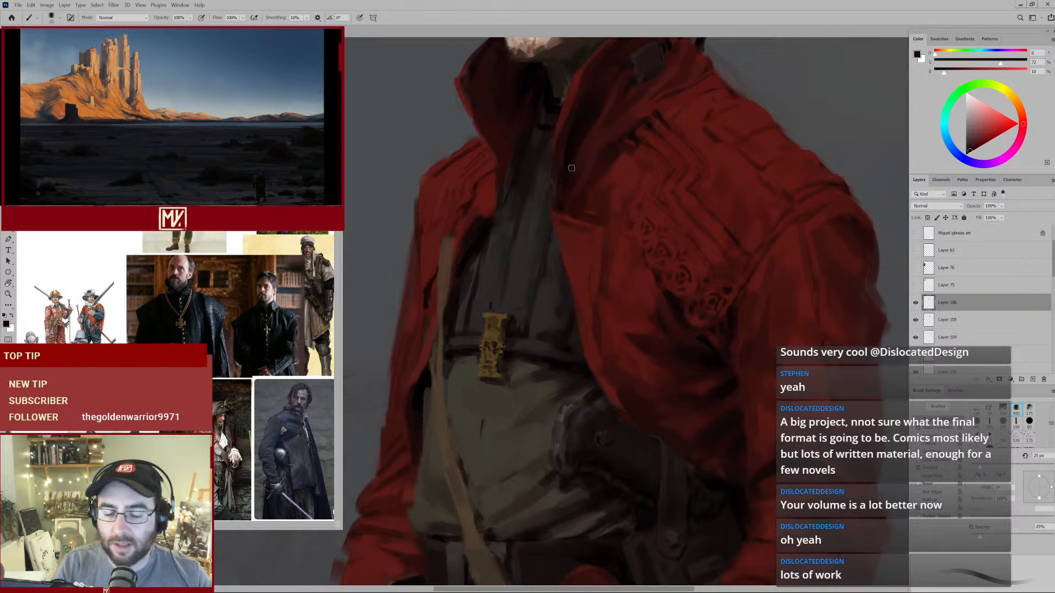
# Enlarge the brush to 35 px and sample near-black shadow tones inside the collar beside the shirt and below the chin.
pyautogui.moveTo(527, 138); pyautogui.dragTo(544, 205)
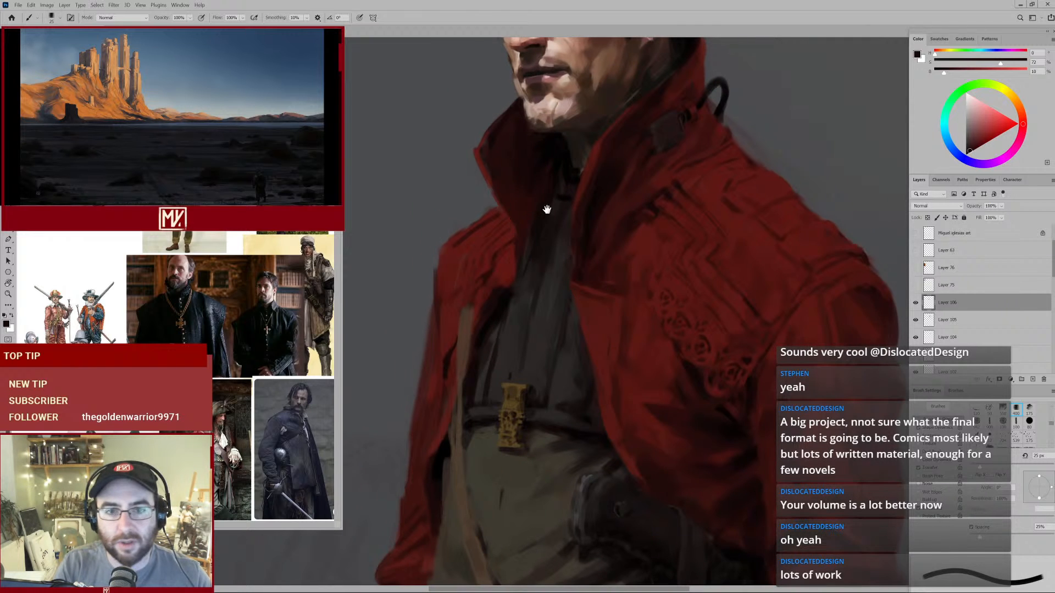
pyautogui.keyDown('alt'); pyautogui.click(527, 182); pyautogui.keyUp('alt')
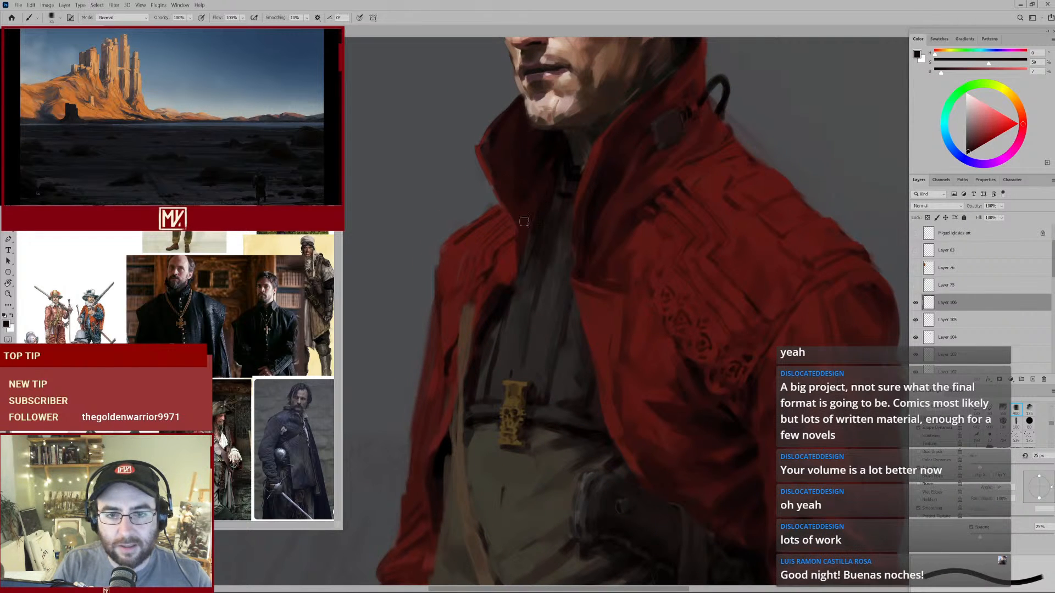
pyautogui.moveTo(516, 236)
pyautogui.mouseDown()
pyautogui.moveTo(503, 245)
pyautogui.moveTo(523, 230)
pyautogui.mouseUp()
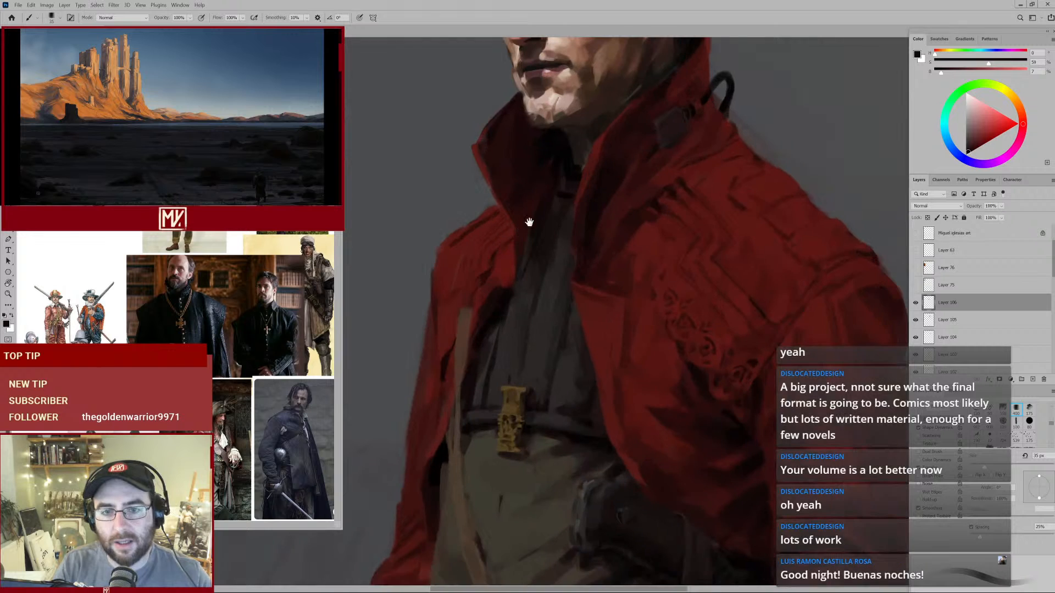
pyautogui.moveTo(562, 201); pyautogui.dragTo(562, 222)
pyautogui.keyDown('alt'); pyautogui.click(542, 198); pyautogui.keyUp('alt')
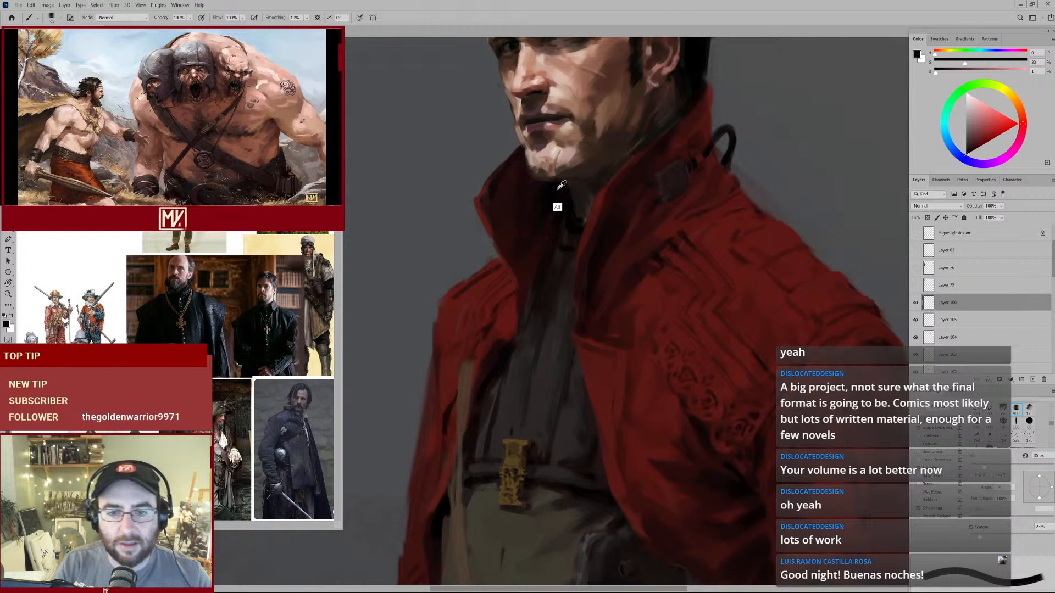
pyautogui.keyDown('alt'); pyautogui.click(557, 189); pyautogui.keyUp('alt')
# Sample the dark inside of the far collar, the red of its edge, and the reds of the lapel and chest.
pyautogui.keyDown('alt'); pyautogui.click(496, 189); pyautogui.keyUp('alt')
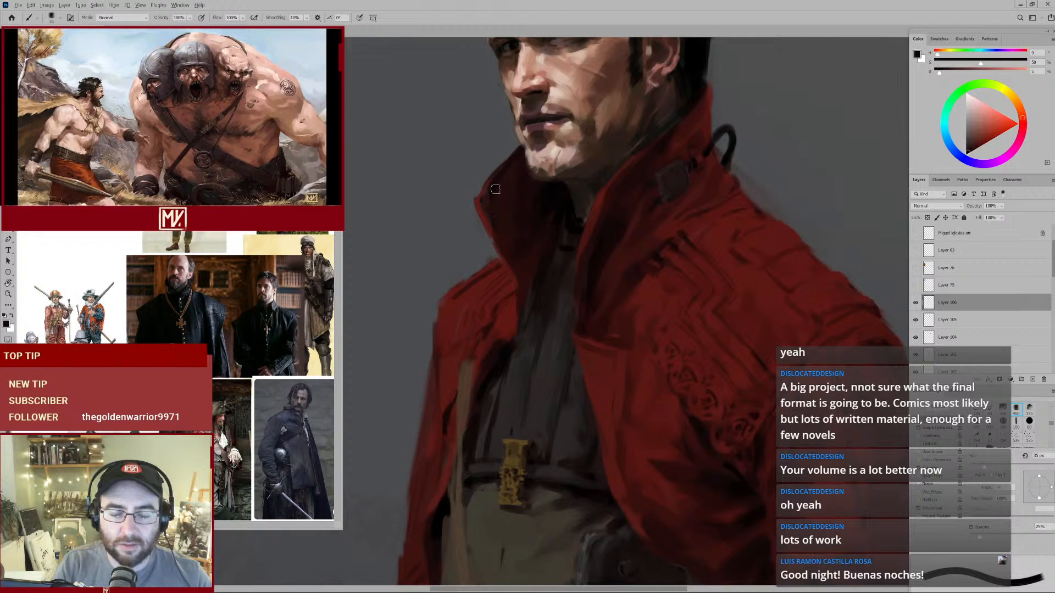
pyautogui.keyDown('alt'); pyautogui.click(480, 197); pyautogui.keyUp('alt')
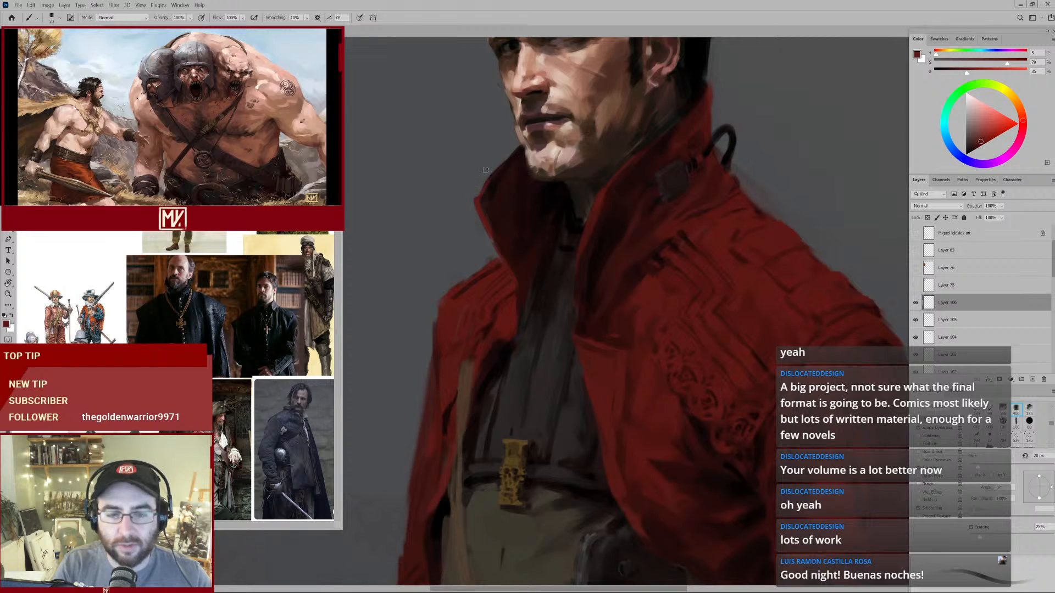
pyautogui.keyDown('alt'); pyautogui.click(599, 359); pyautogui.keyUp('alt')
pyautogui.keyDown('alt'); pyautogui.click(505, 314); pyautogui.keyUp('alt')
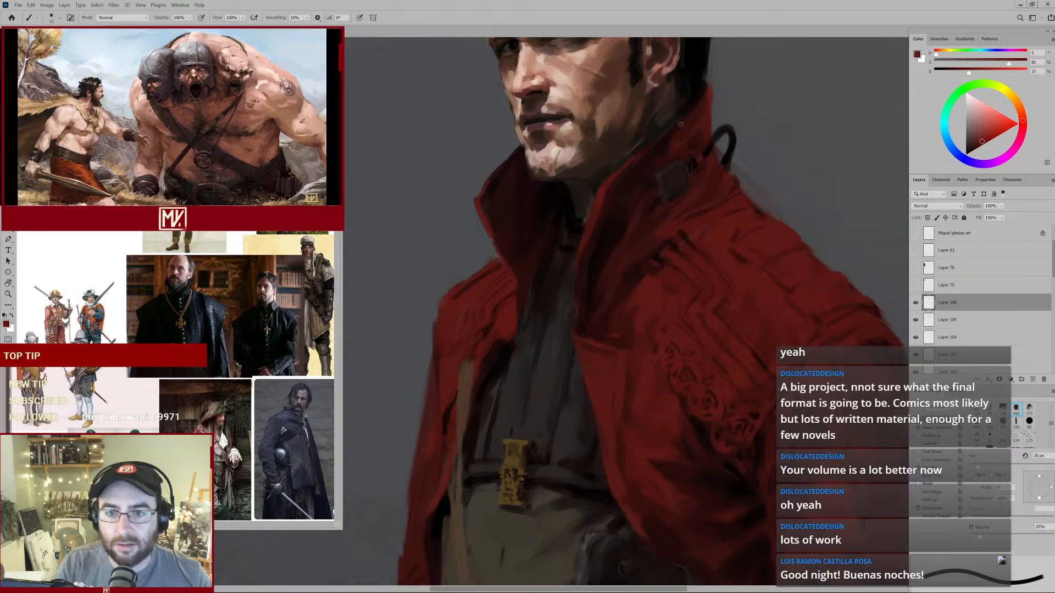
# Reduce the brush to 15 px, sample near-black tones by the hair, and darken the area where neck and hair meet the collar.
pyautogui.keyDown('alt'); pyautogui.click(697, 77); pyautogui.keyUp('alt')
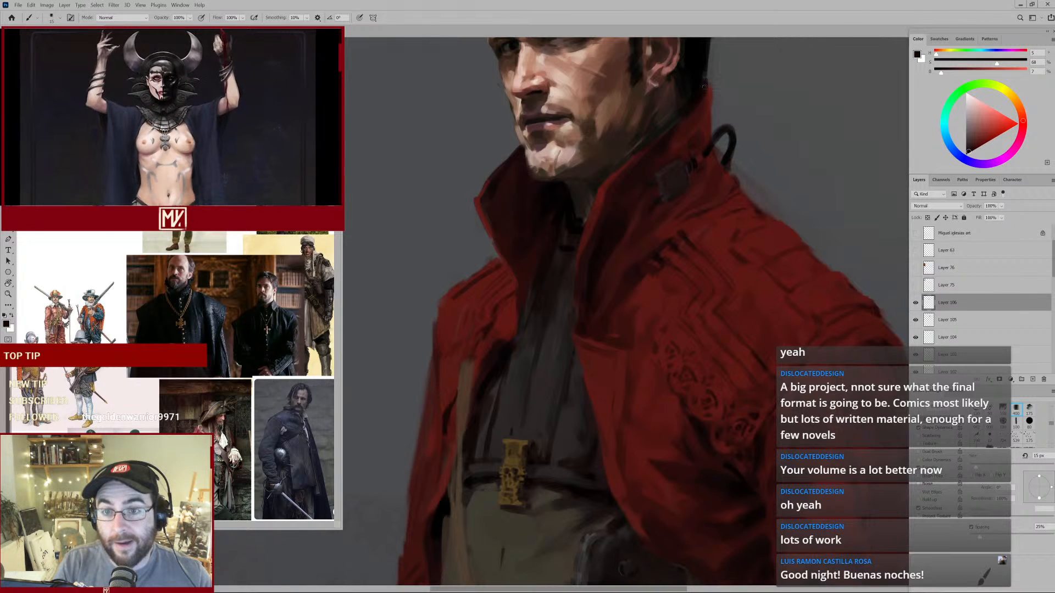
pyautogui.moveTo(654, 160); pyautogui.dragTo(693, 154)
pyautogui.moveTo(699, 87); pyautogui.dragTo(667, 198)
pyautogui.keyDown('alt'); pyautogui.click(657, 146); pyautogui.keyUp('alt')
pyautogui.moveTo(682, 152); pyautogui.dragTo(680, 163)
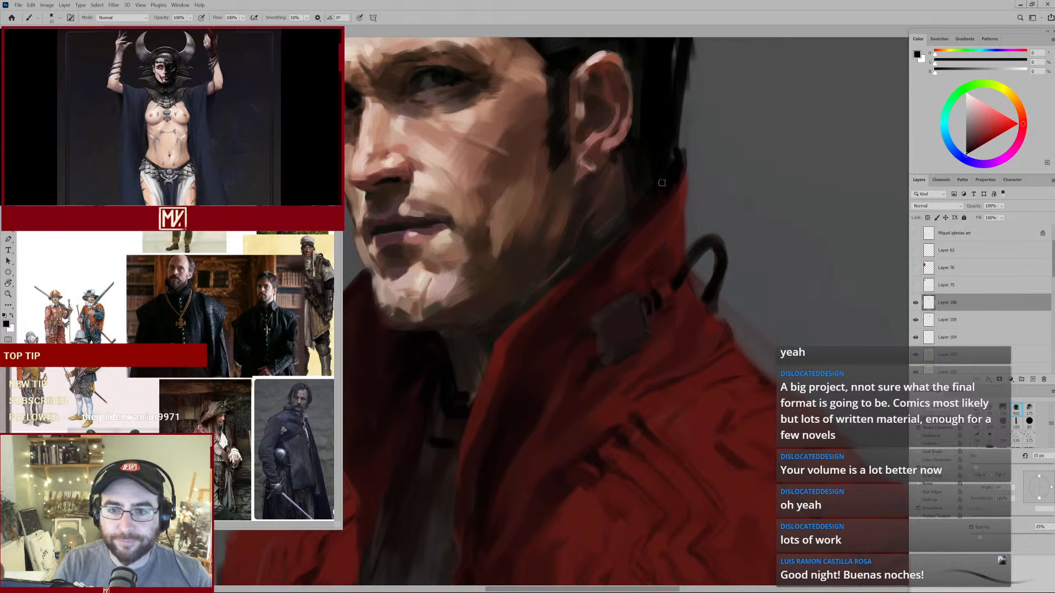
# Sample the dark red at the lapel's upper corner and the near-black shadow below the chin.
pyautogui.scroll(-2, 605, 255)
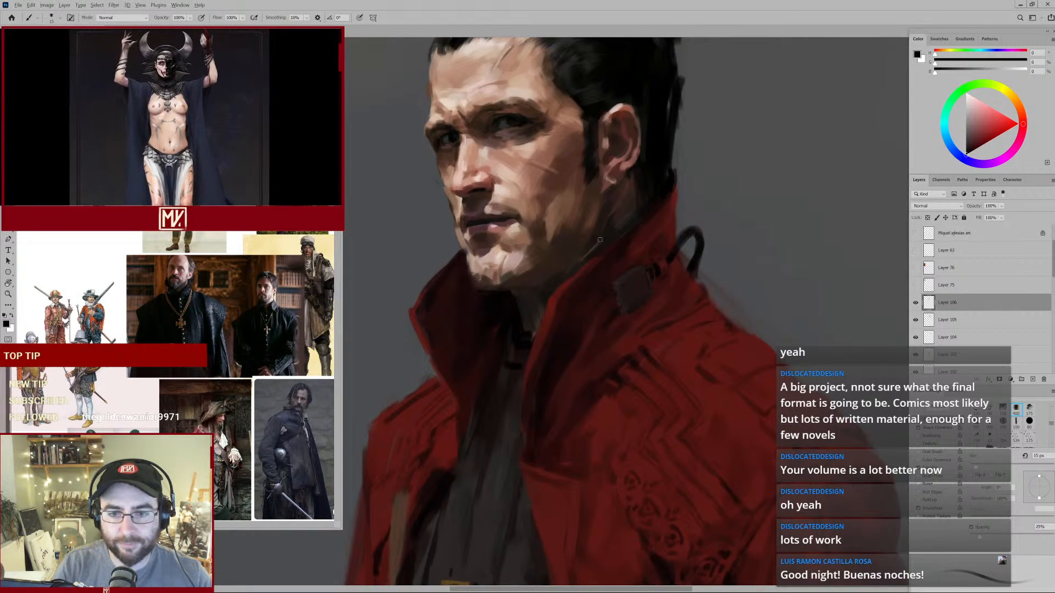
pyautogui.scroll(-4, 536, 295)
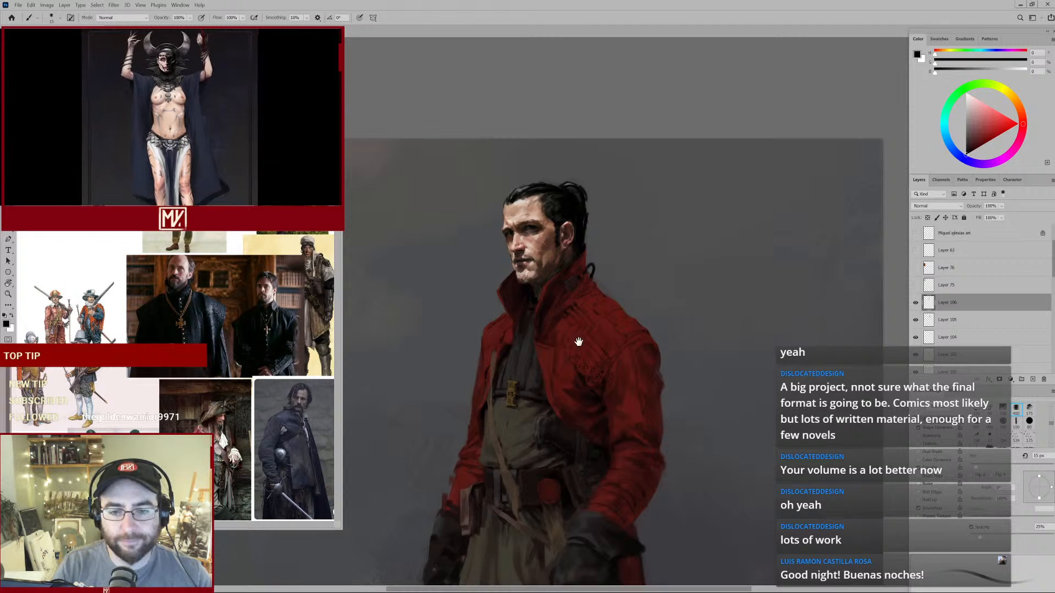
pyautogui.scroll(4, 572, 395)
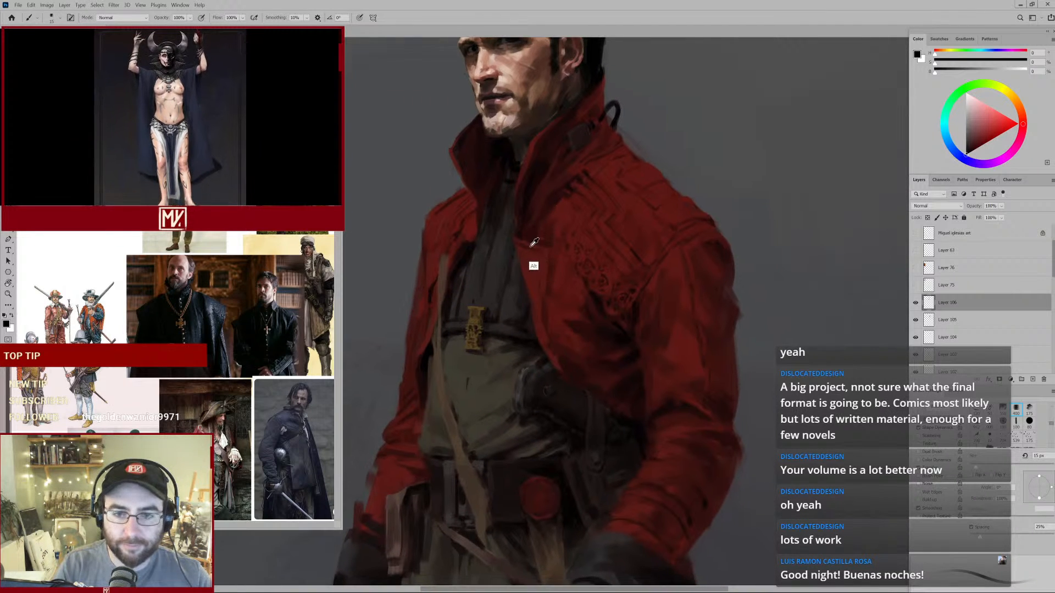
pyautogui.keyDown('alt'); pyautogui.click(532, 245); pyautogui.keyUp('alt')
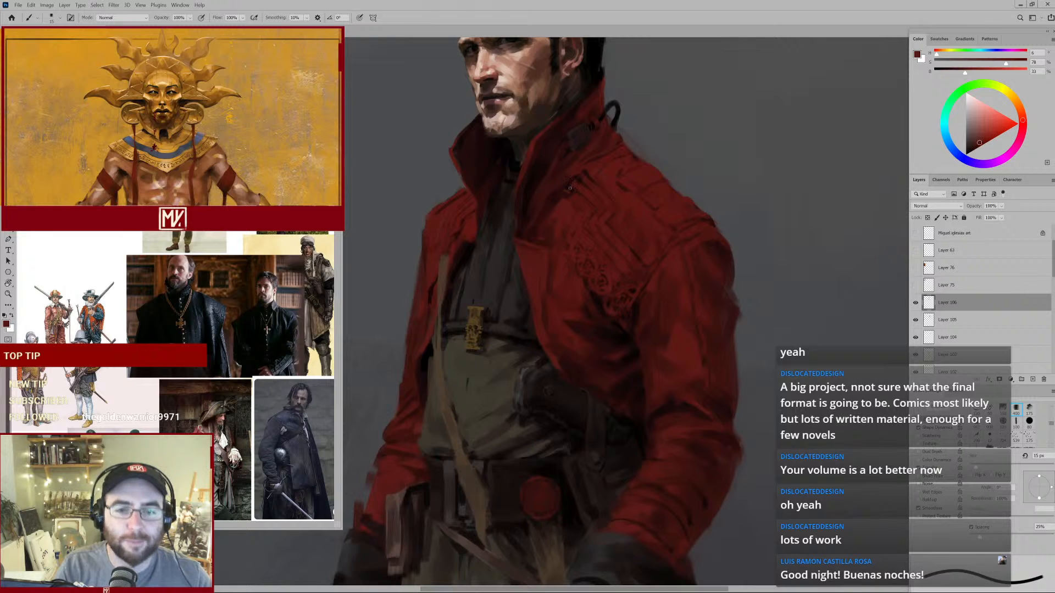
pyautogui.keyDown('alt'); pyautogui.click(503, 153); pyautogui.keyUp('alt')
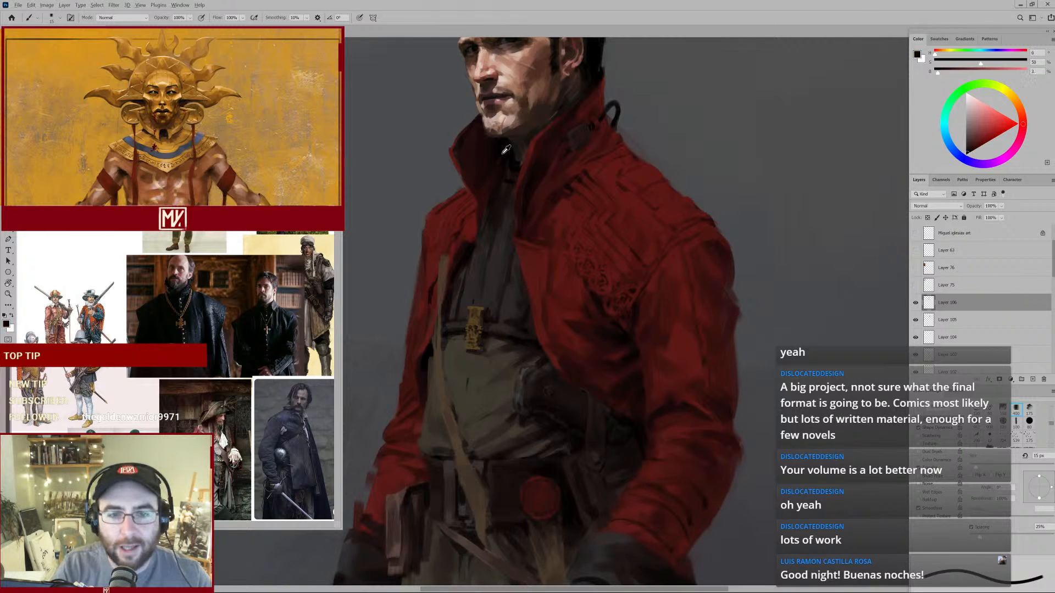
# Enlarge the brush to 40 px and sample the very dark reds inside both sides of the collar.
pyautogui.press(']')
pyautogui.keyDown('alt'); pyautogui.click(474, 183); pyautogui.keyUp('alt')
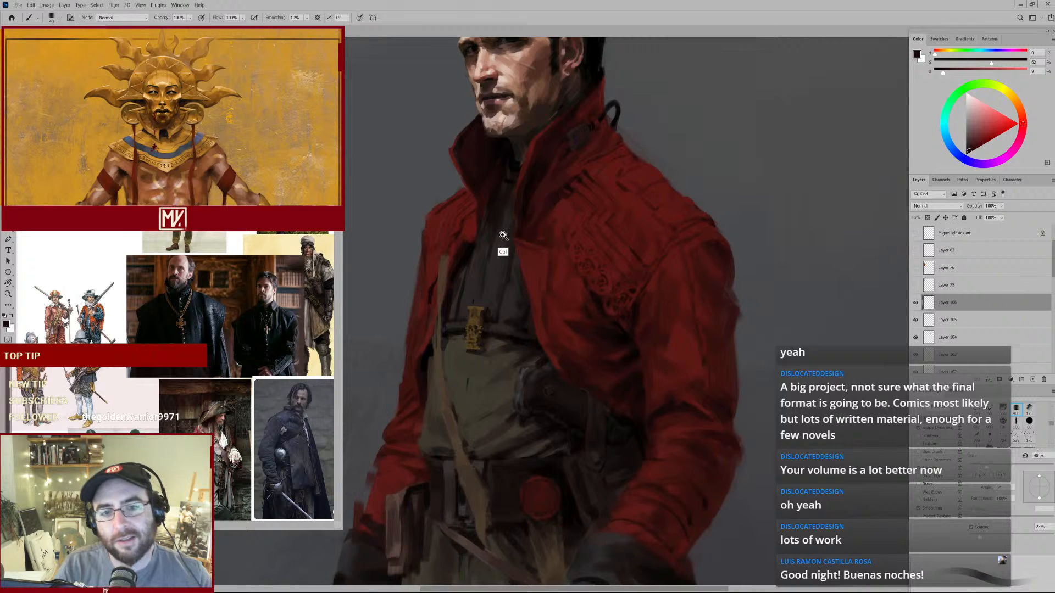
pyautogui.moveTo(502, 236); pyautogui.dragTo(540, 191)
pyautogui.keyDown('alt'); pyautogui.click(538, 171); pyautogui.keyUp('alt')
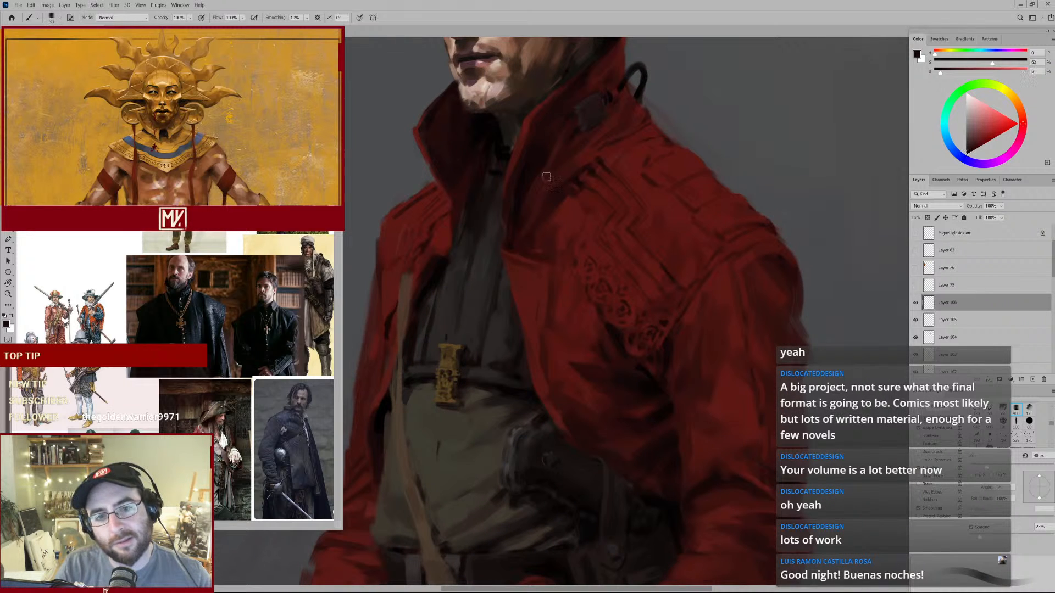
# Sample the mid red at the coat opening above the shoulder strap and paint along that edge with a 35 px brush.
pyautogui.hotkey('ctrl', '0')
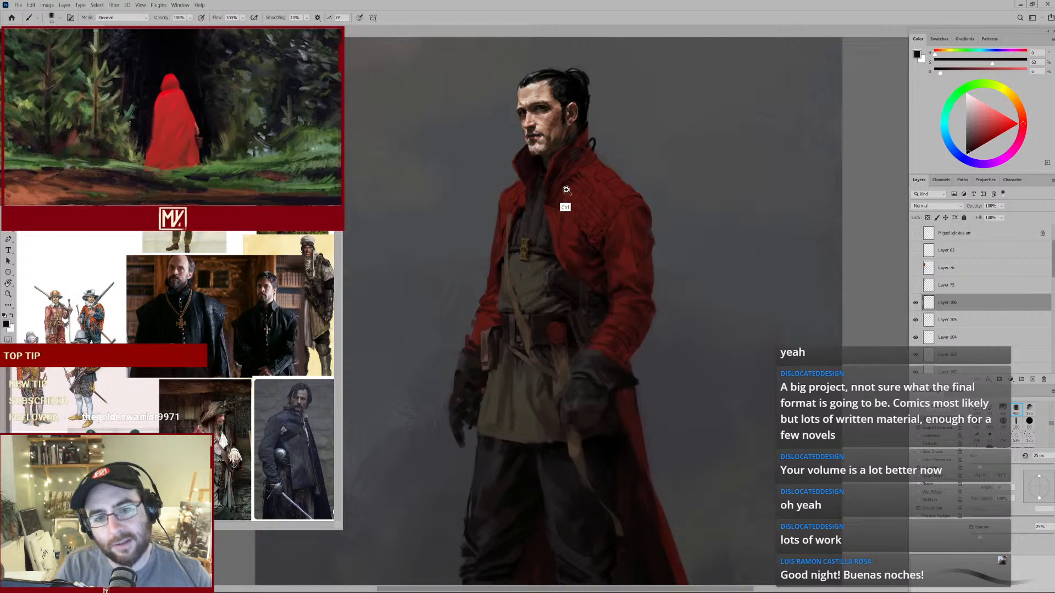
pyautogui.scroll(3, 516, 198)
pyautogui.keyDown('alt'); pyautogui.click(521, 194); pyautogui.keyUp('alt')
pyautogui.keyDown('alt'); pyautogui.click(517, 199); pyautogui.keyUp('alt')
pyautogui.press(']')
pyautogui.press(']')
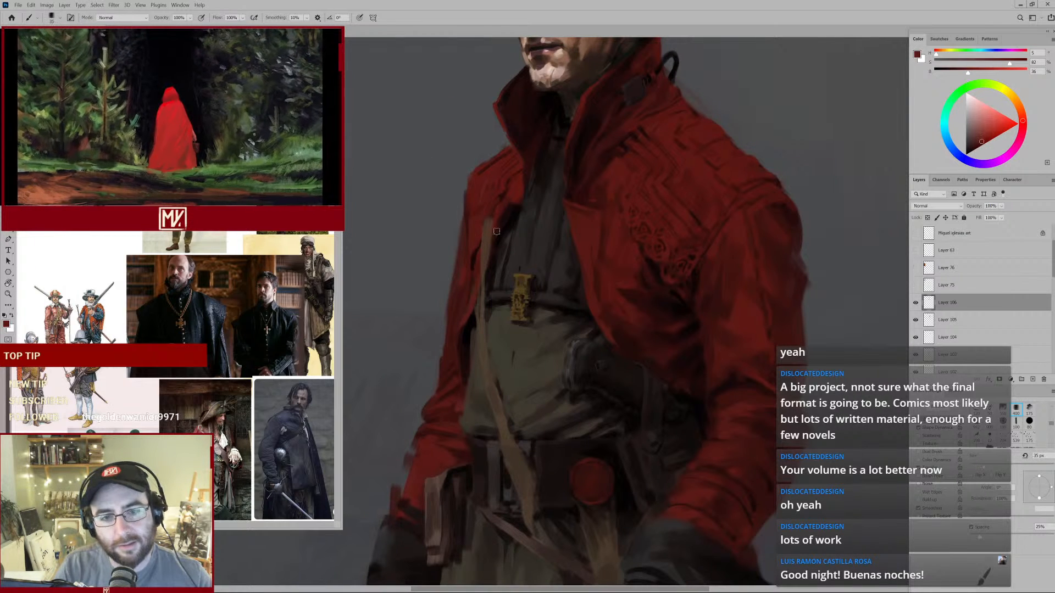
pyautogui.moveTo(518, 195); pyautogui.dragTo(509, 209)
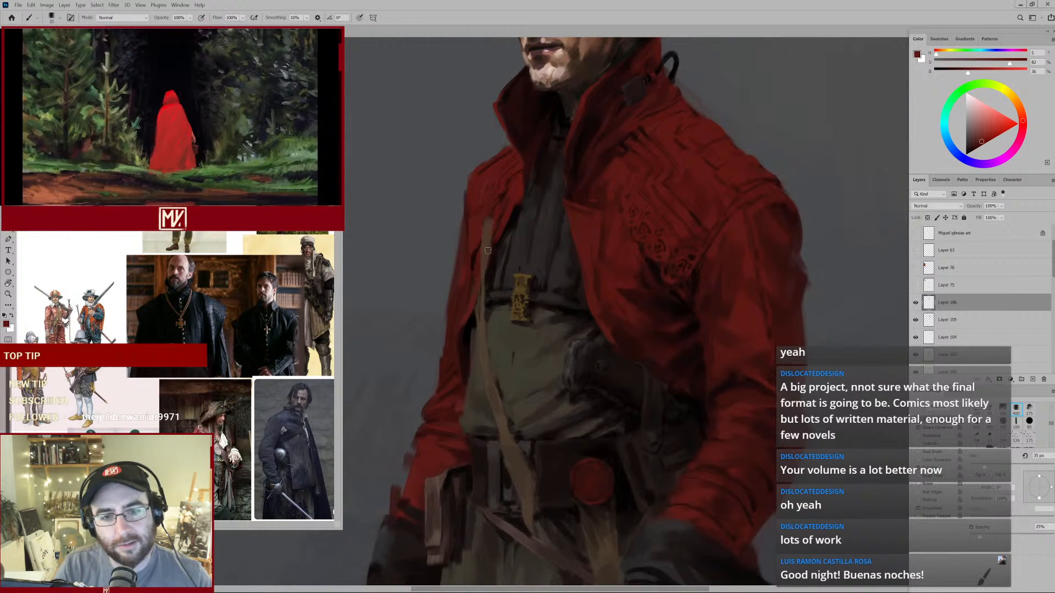
# Sample darker reds on the chest beside the strap, and paint a dark brown along the coat opening's edge at 25 px.
pyautogui.keyDown('alt'); pyautogui.click(506, 208); pyautogui.keyUp('alt')
pyautogui.press('[')
pyautogui.keyDown('alt'); pyautogui.click(498, 203); pyautogui.keyUp('alt')
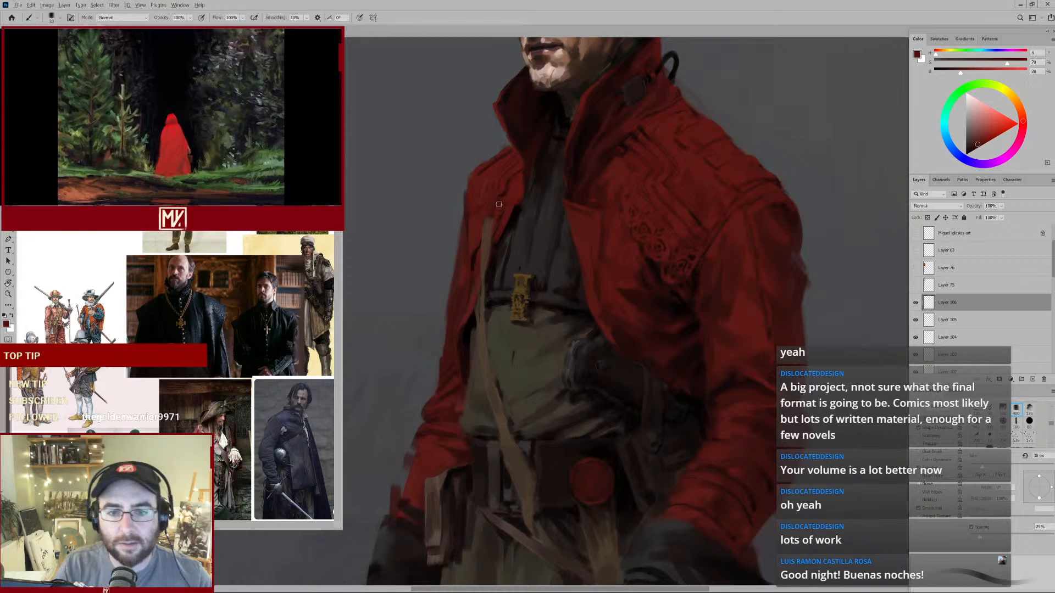
pyautogui.keyDown('alt'); pyautogui.click(529, 192); pyautogui.keyUp('alt')
pyautogui.press(']')
pyautogui.moveTo(521, 198); pyautogui.dragTo(512, 219)
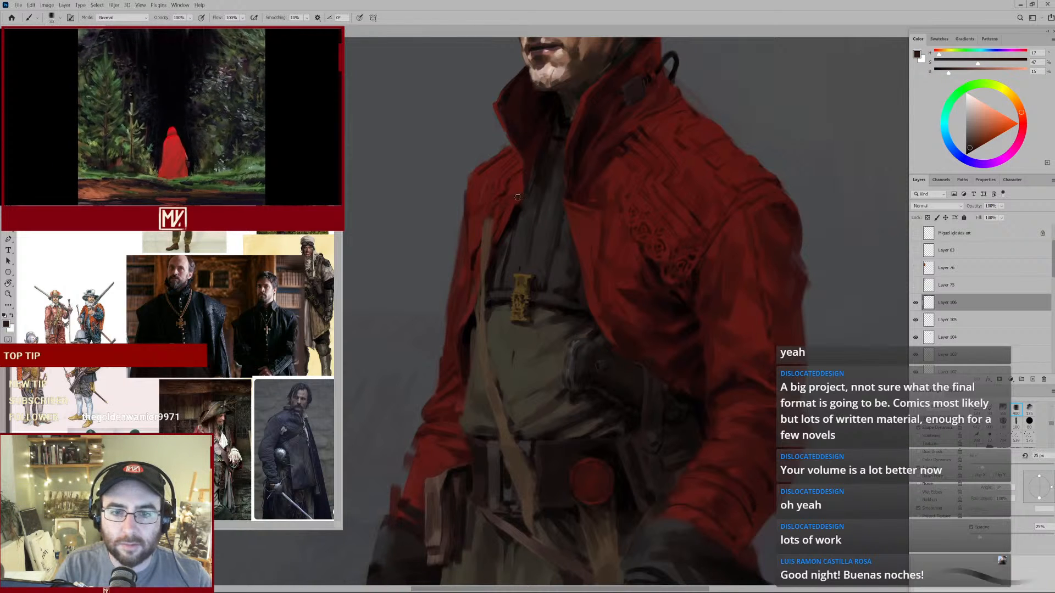
# Sample the near-black at the collar's base and the red of the coat opening's edge, reducing the brush to 20 px.
pyautogui.keyDown('alt'); pyautogui.click(531, 165); pyautogui.keyUp('alt')
pyautogui.press('[')
pyautogui.press('[')
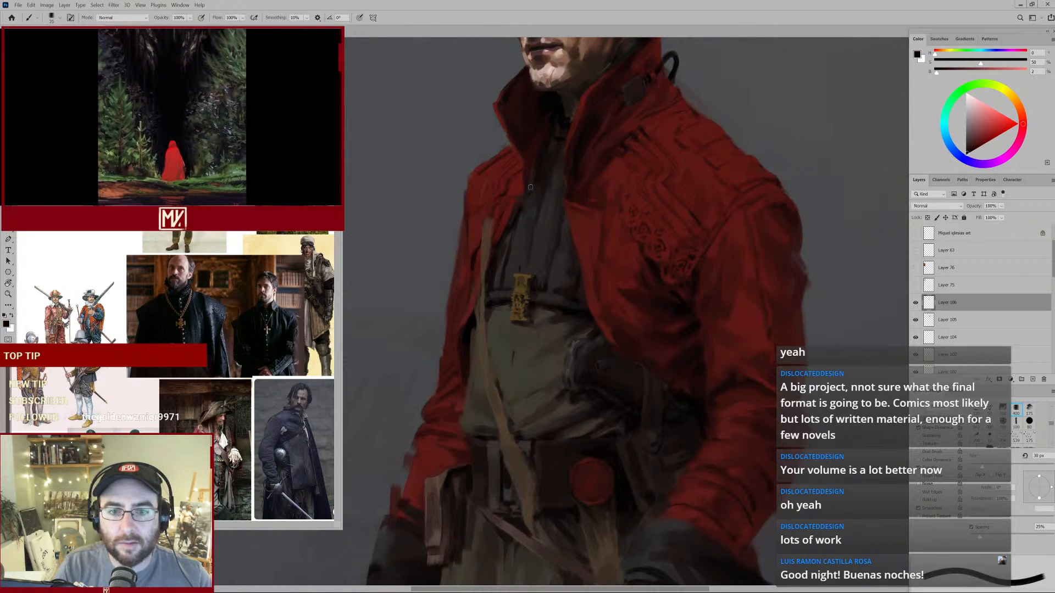
pyautogui.keyDown('alt'); pyautogui.click(515, 214); pyautogui.keyUp('alt')
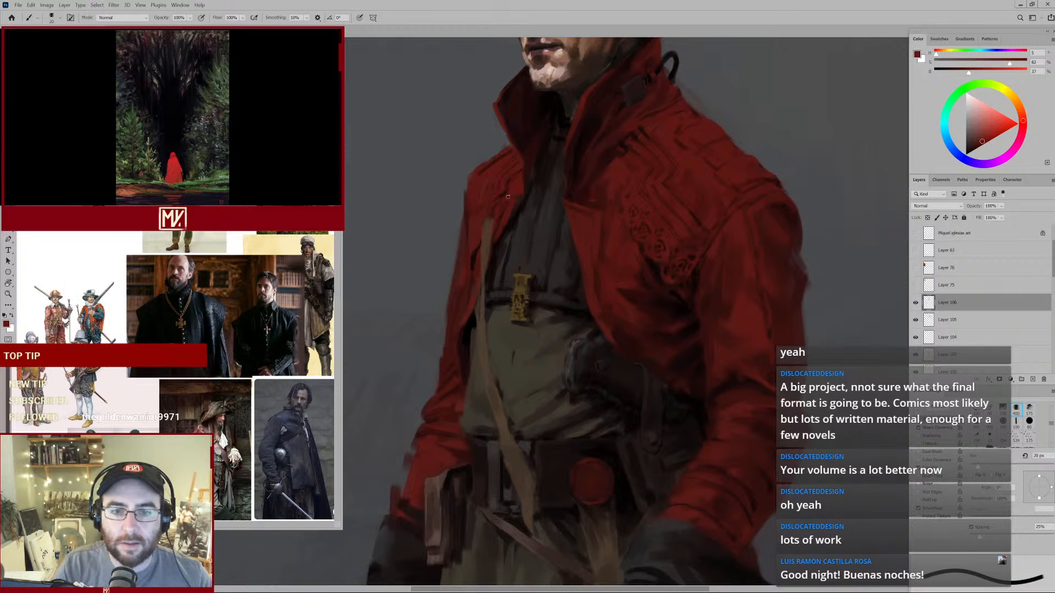
# Sample dark and mid reds around the fold at the lapel's upper corner with a 25 px brush.
pyautogui.scroll(-4, 536, 236)
pyautogui.scroll(5, 565, 226)
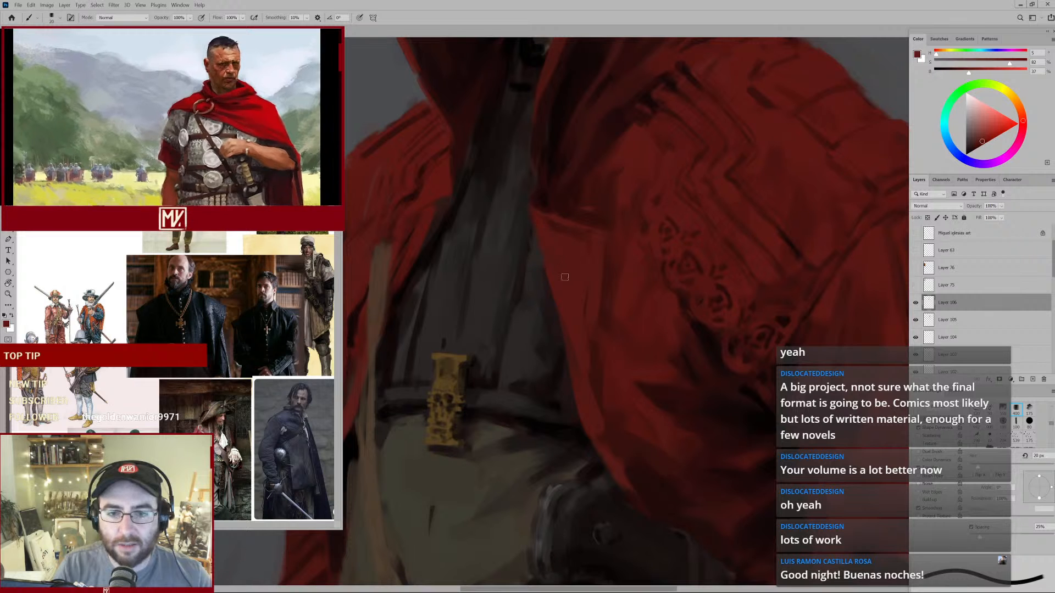
pyautogui.scroll(-3, 561, 244)
pyautogui.scroll(1, 566, 226)
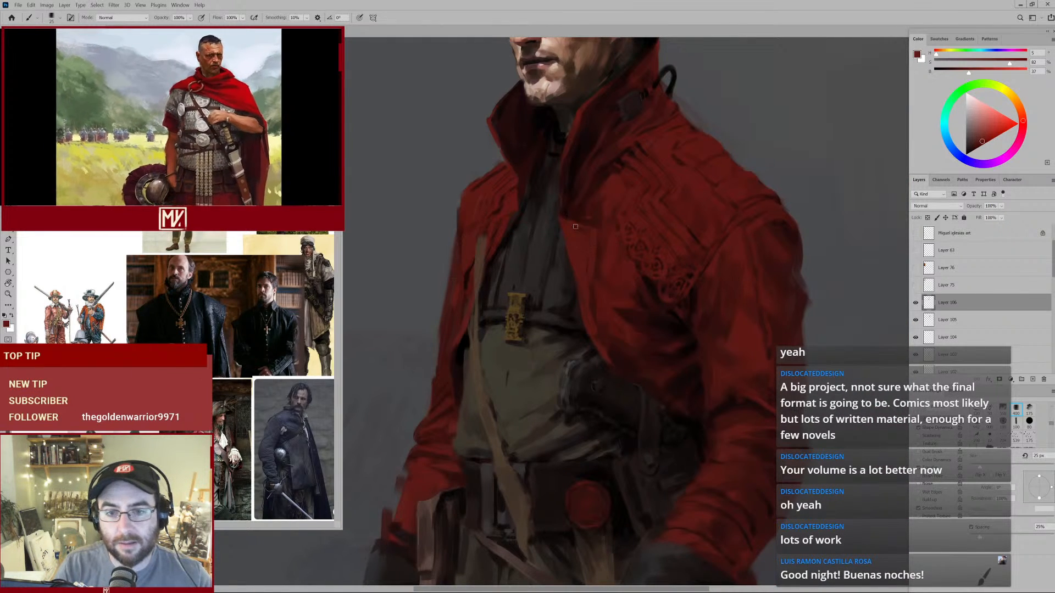
pyautogui.keyDown('alt'); pyautogui.click(579, 223); pyautogui.keyUp('alt')
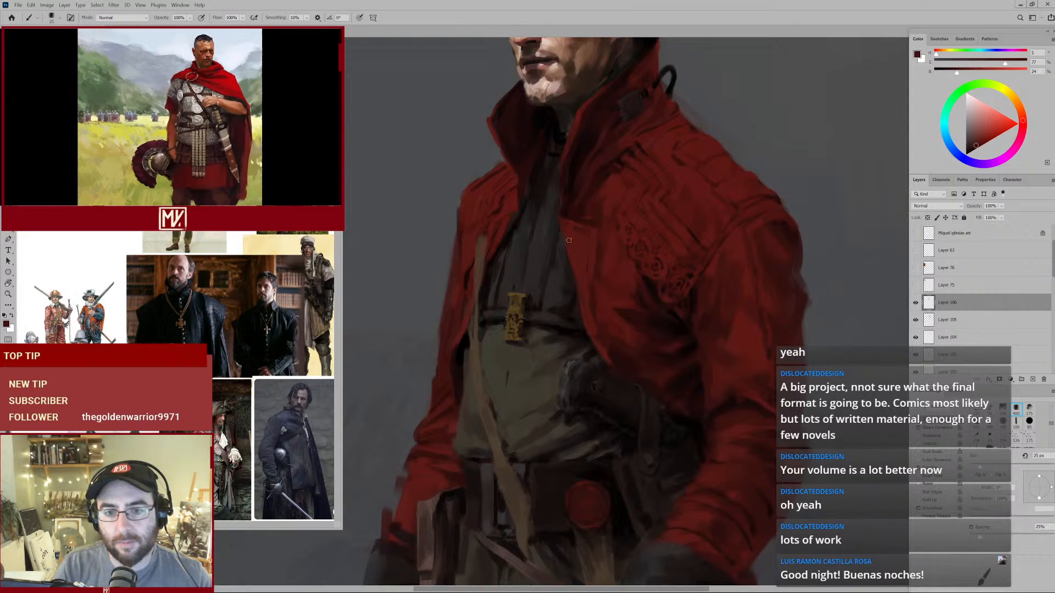
pyautogui.keyDown('alt'); pyautogui.click(591, 213); pyautogui.keyUp('alt')
pyautogui.keyDown('alt'); pyautogui.click(593, 218); pyautogui.keyUp('alt')
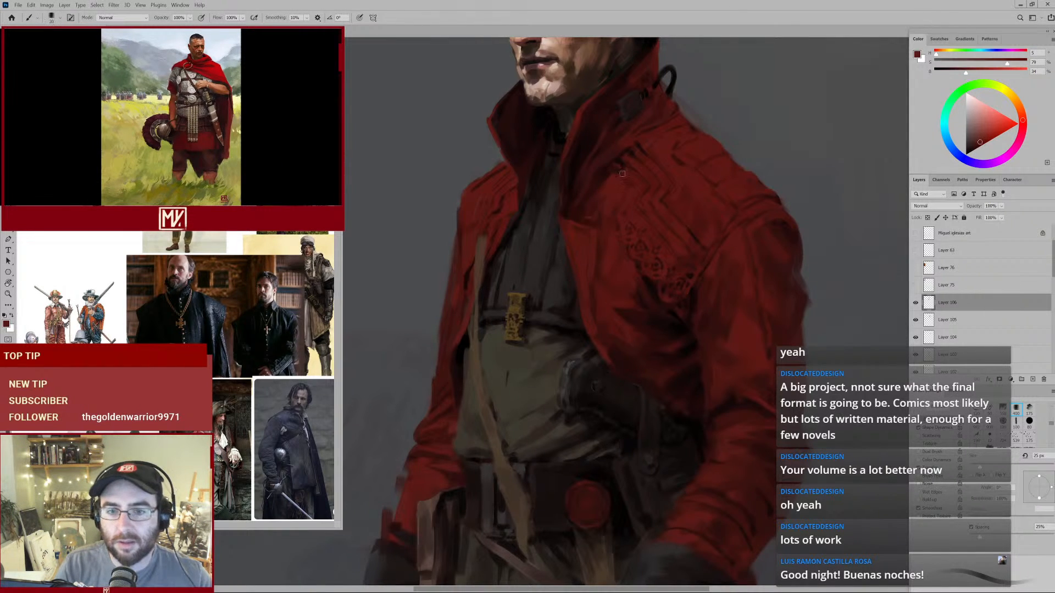
pyautogui.scroll(-3, 571, 255)
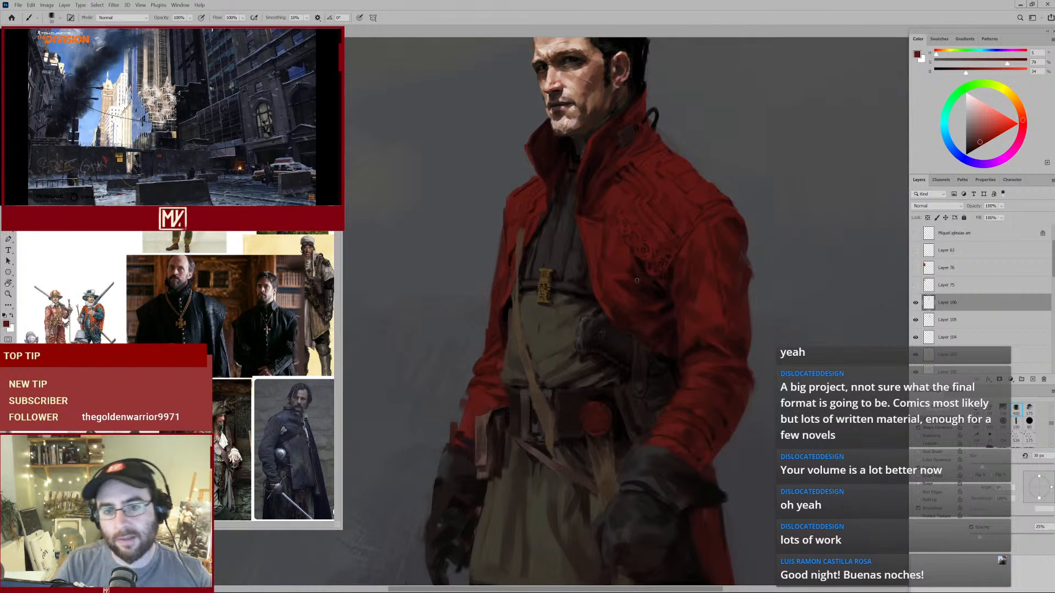
pyautogui.moveTo(615, 309)
pyautogui.mouseDown()
pyautogui.moveTo(601, 318)
pyautogui.moveTo(620, 317)
pyautogui.moveTo(594, 258)
pyautogui.mouseUp()
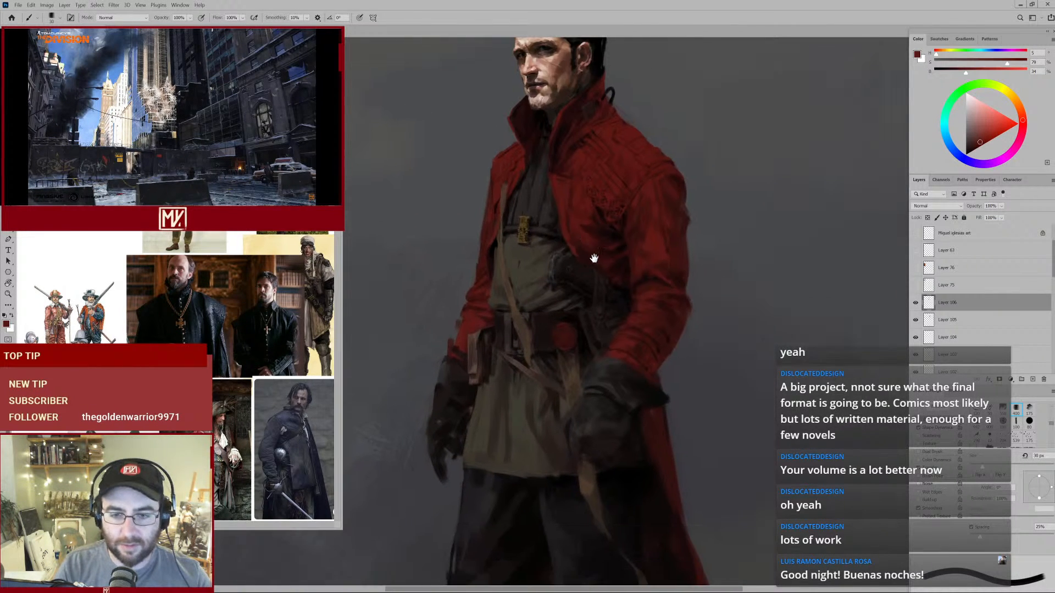
# Sample the dark brownish reds below the chest embroidery and the dark grey of the shirt beside the lapel for the coat opening's edge.
pyautogui.scroll(3, 597, 229)
pyautogui.keyDown('alt'); pyautogui.click(601, 212); pyautogui.keyUp('alt')
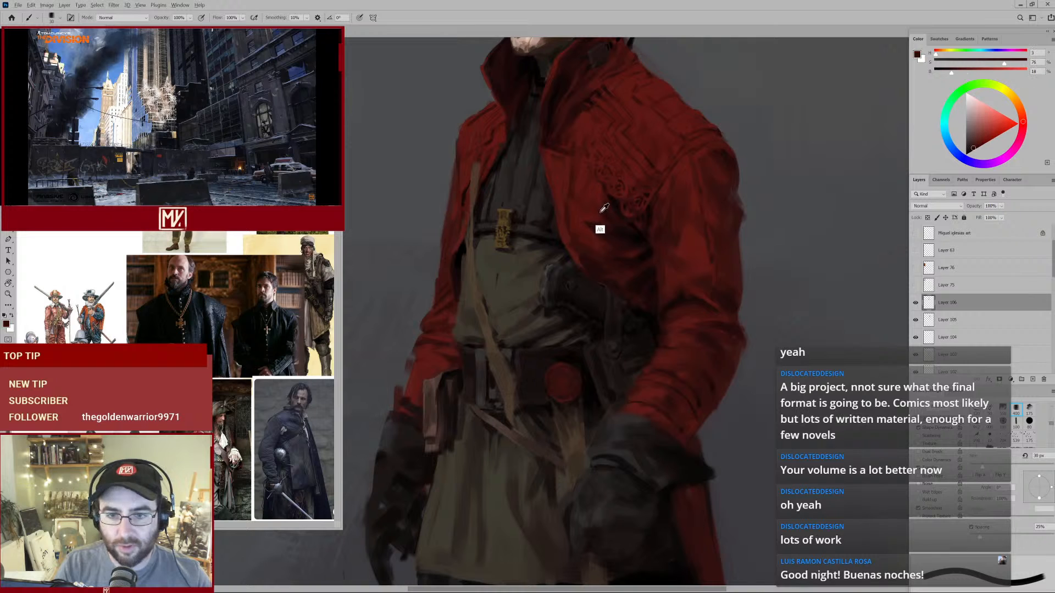
pyautogui.keyDown('alt'); pyautogui.click(603, 229); pyautogui.keyUp('alt')
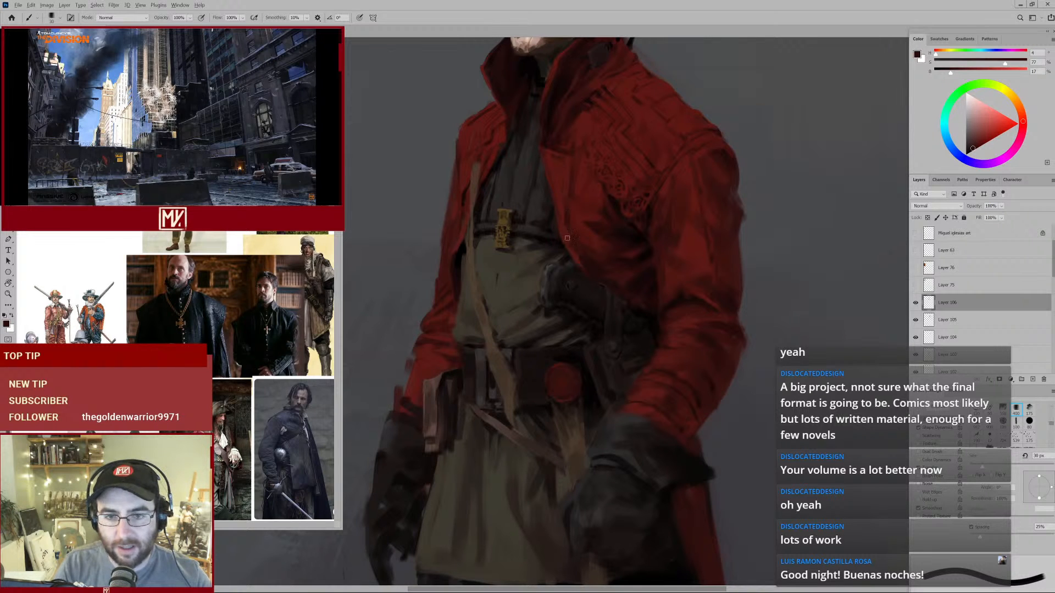
pyautogui.moveTo(556, 165); pyautogui.dragTo(574, 227)
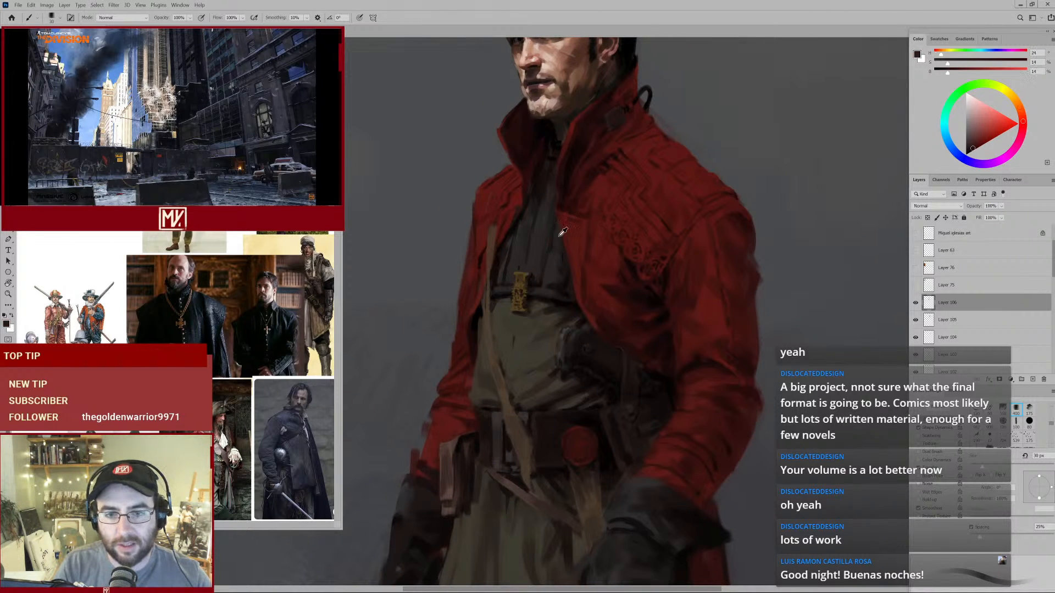
pyautogui.keyDown('alt'); pyautogui.click(564, 236); pyautogui.keyUp('alt')
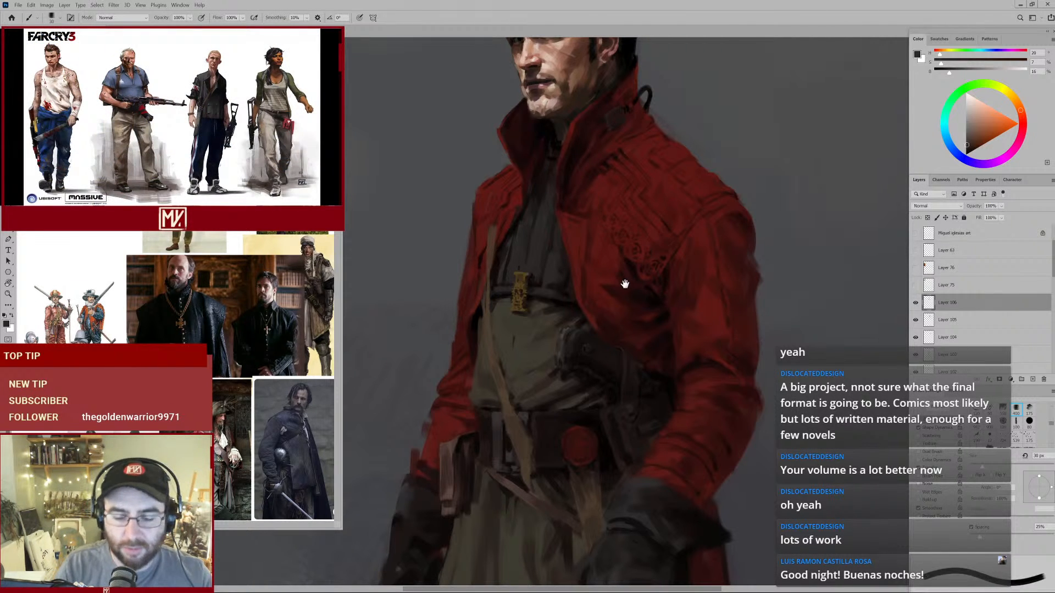
# Sample near-black and dark olive tones where the shirt meets the coat opening's lower edge, and paint the shadow on the shirt there.
pyautogui.moveTo(626, 284); pyautogui.dragTo(601, 252)
pyautogui.keyDown('alt'); pyautogui.click(570, 284); pyautogui.keyUp('alt')
pyautogui.keyDown('alt'); pyautogui.click(566, 275); pyautogui.keyUp('alt')
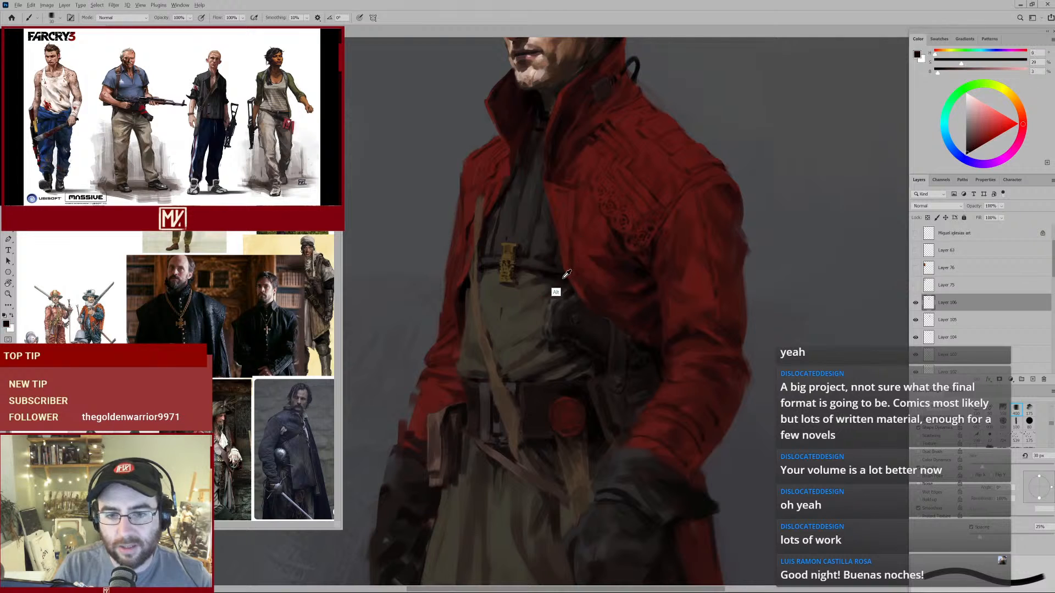
pyautogui.keyDown('alt'); pyautogui.click(551, 284); pyautogui.keyUp('alt')
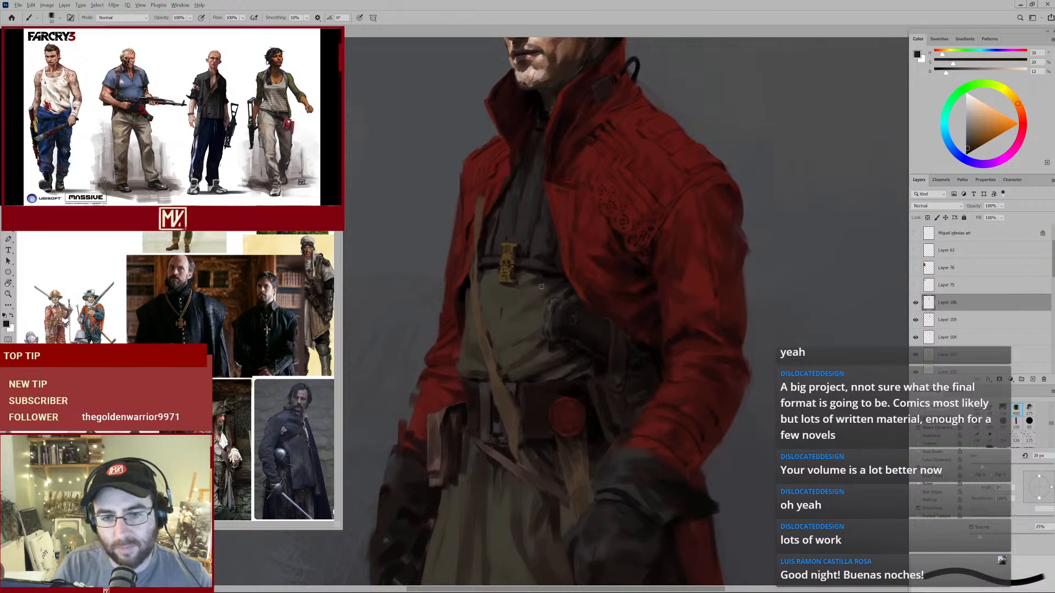
pyautogui.keyDown('alt'); pyautogui.click(551, 283); pyautogui.keyUp('alt')
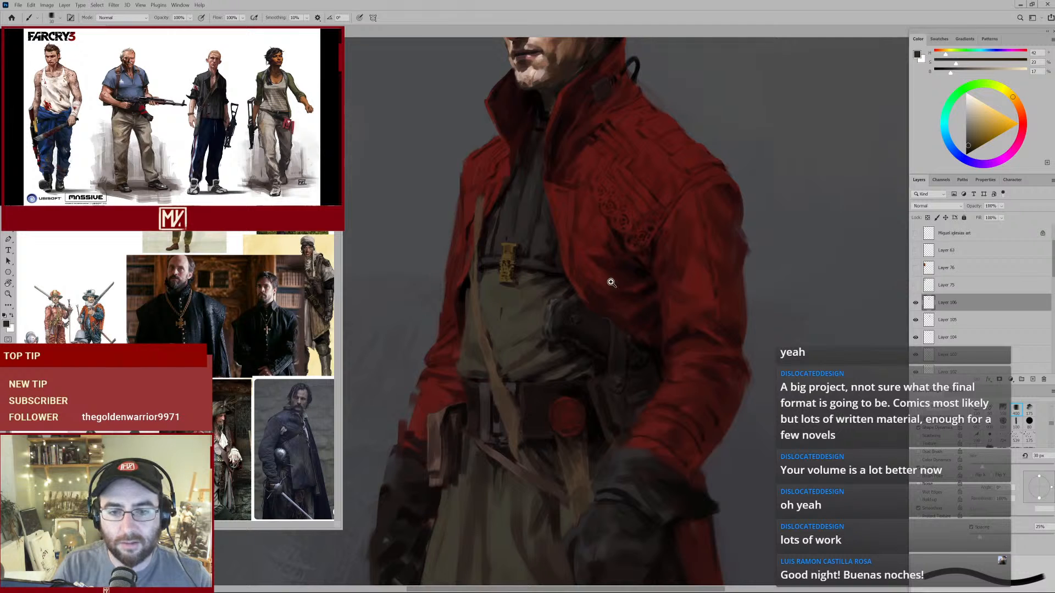
# Sample the dark red below the embroidery and a mid red on the lapel, and paint the lapel's lower edge.
pyautogui.moveTo(611, 282); pyautogui.dragTo(561, 319)
pyautogui.moveTo(654, 232); pyautogui.dragTo(614, 262)
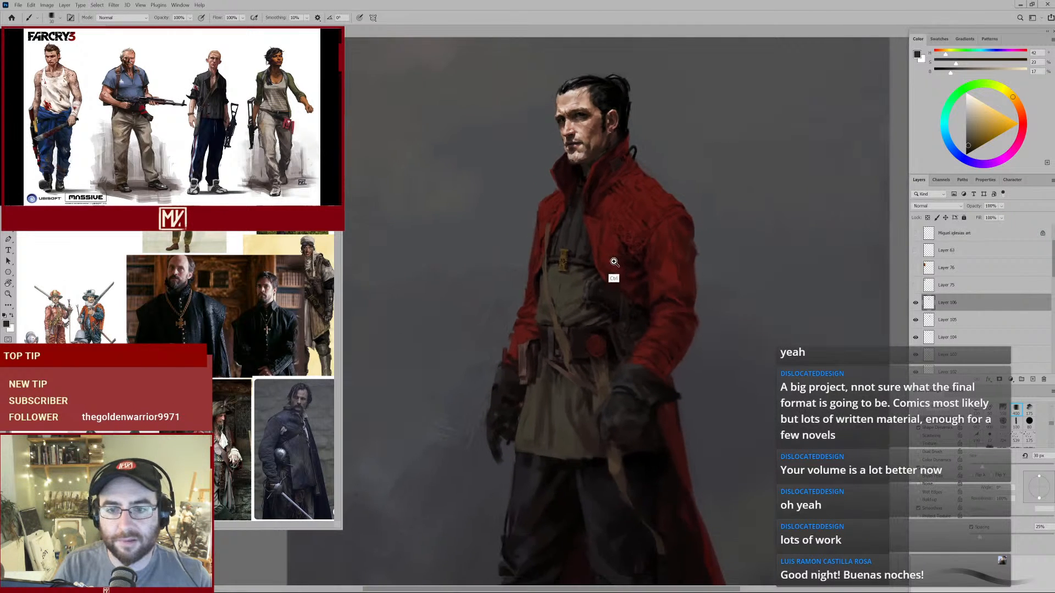
pyautogui.moveTo(657, 292); pyautogui.dragTo(621, 212)
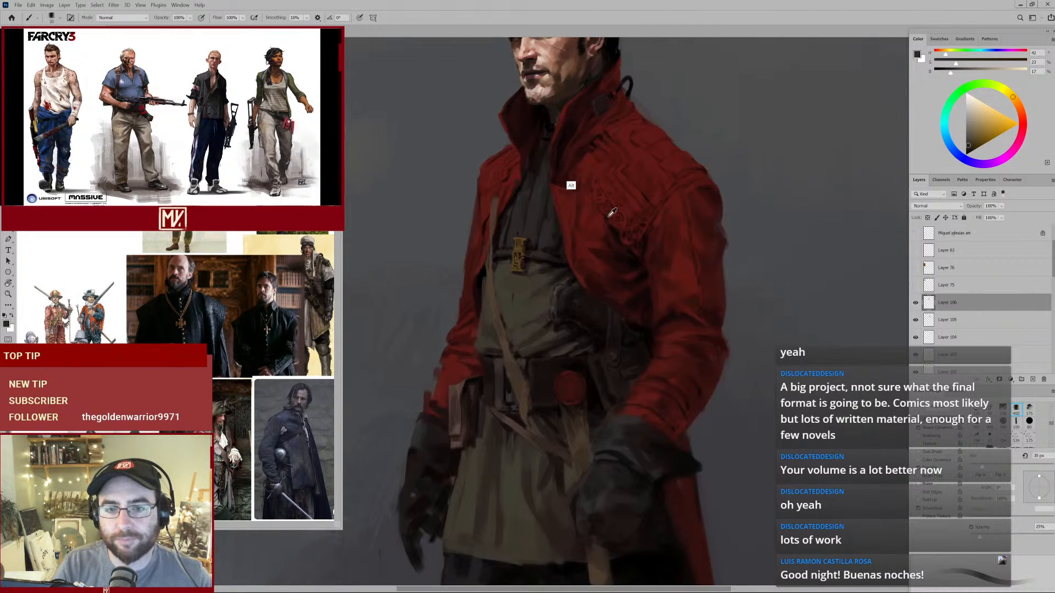
pyautogui.keyDown('alt'); pyautogui.click(609, 215); pyautogui.keyUp('alt')
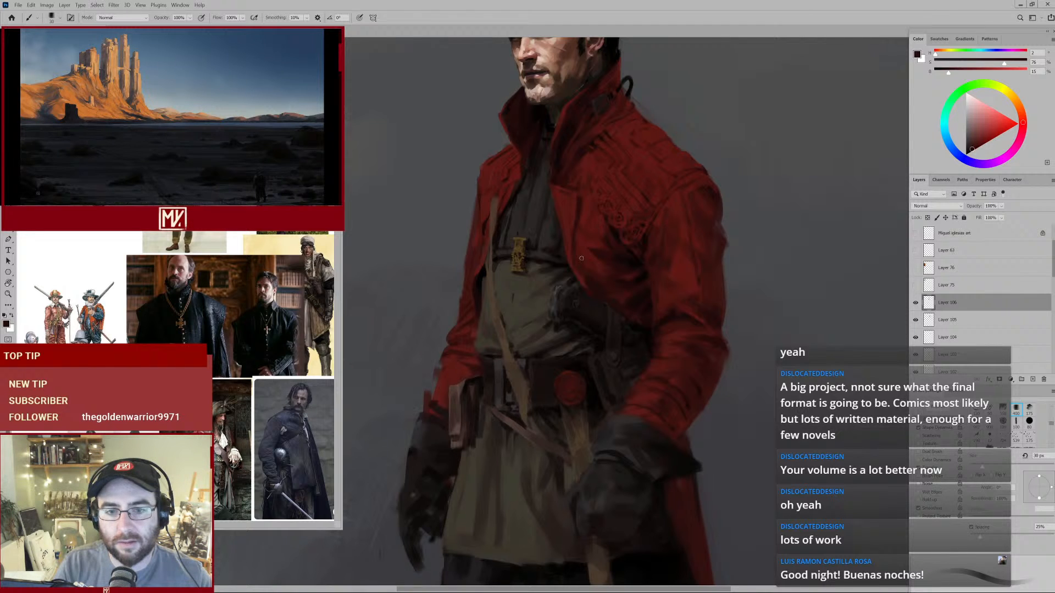
pyautogui.keyDown('alt'); pyautogui.click(583, 227); pyautogui.keyUp('alt')
pyautogui.keyDown('alt'); pyautogui.click(580, 230); pyautogui.keyUp('alt')
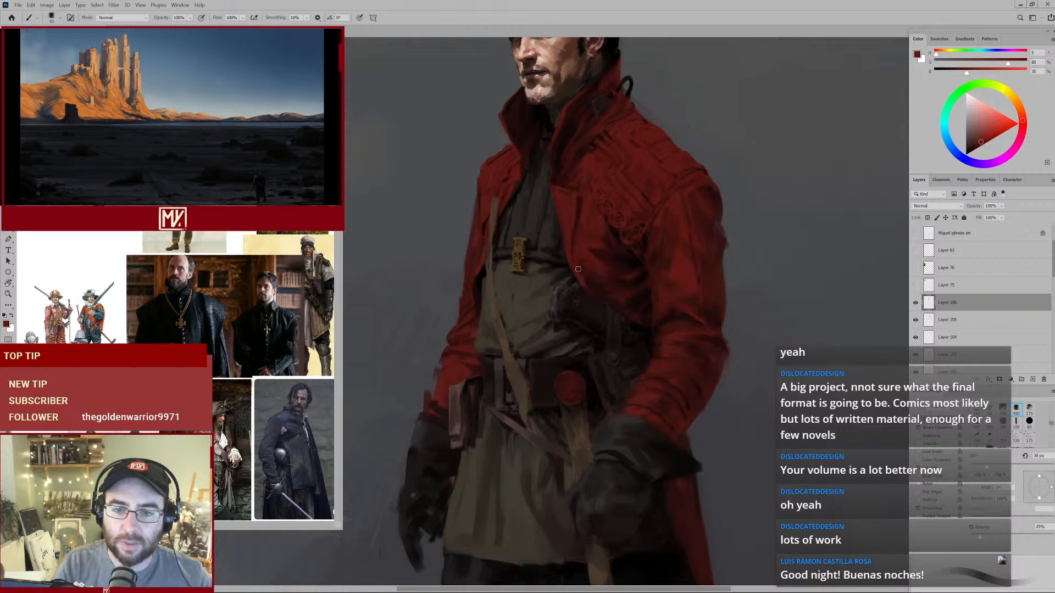
# Sample darker reds at the coat opening's lower edge and on the chest fold, working with a 40 px brush.
pyautogui.moveTo(617, 228); pyautogui.dragTo(591, 241)
pyautogui.keyDown('alt'); pyautogui.click(571, 282); pyautogui.keyUp('alt')
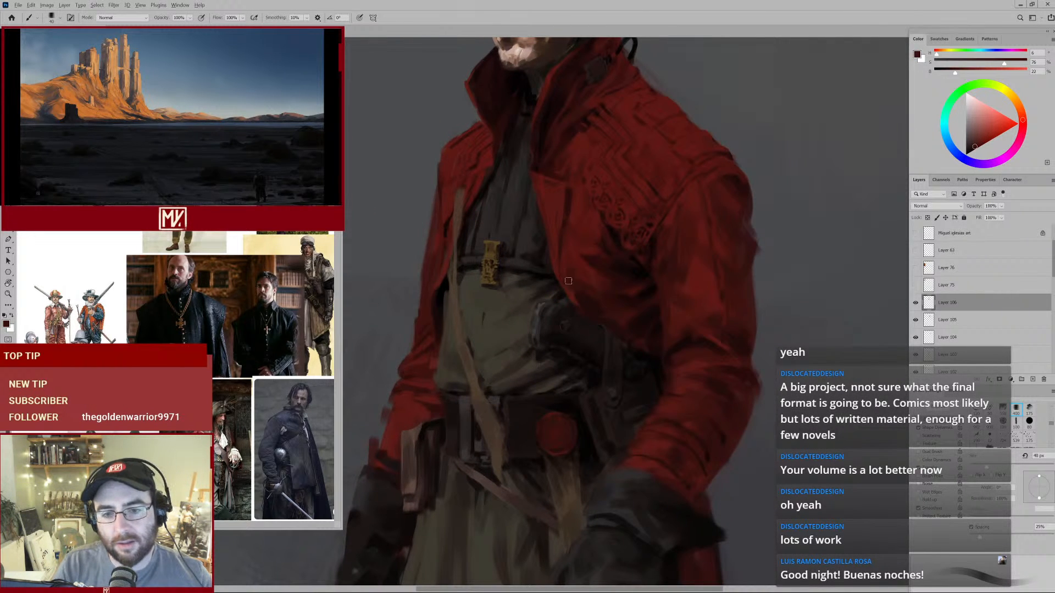
pyautogui.keyDown('alt'); pyautogui.click(596, 260); pyautogui.keyUp('alt')
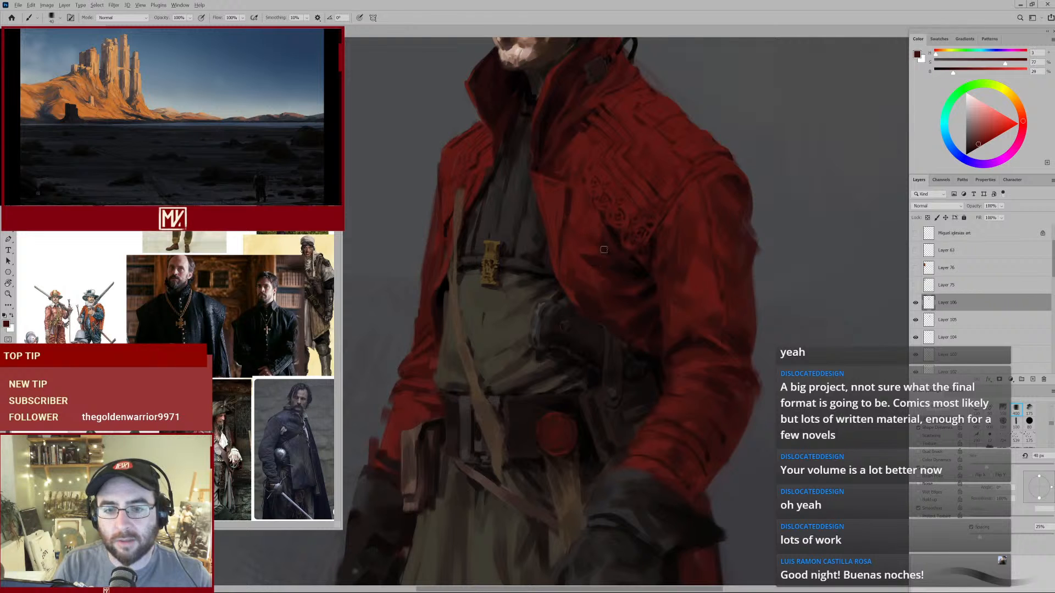
pyautogui.moveTo(645, 232); pyautogui.dragTo(615, 231)
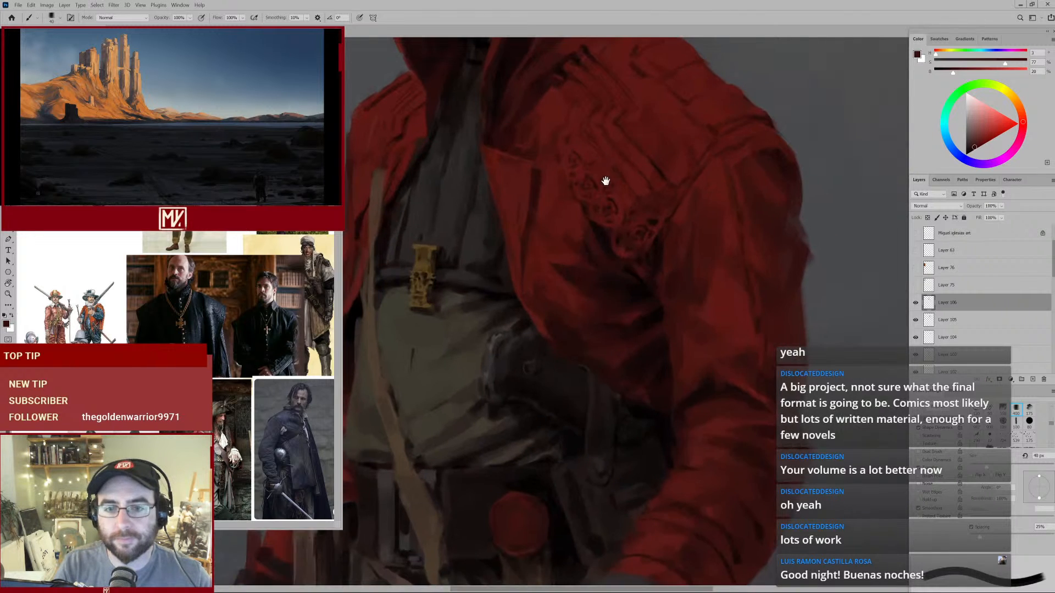
# Sample the near-black beside the embroidery at the armpit and detail the shoulder's trim lines with a 10 px brush.
pyautogui.moveTo(605, 181); pyautogui.dragTo(611, 222)
pyautogui.keyDown('alt'); pyautogui.click(657, 219); pyautogui.keyUp('alt')
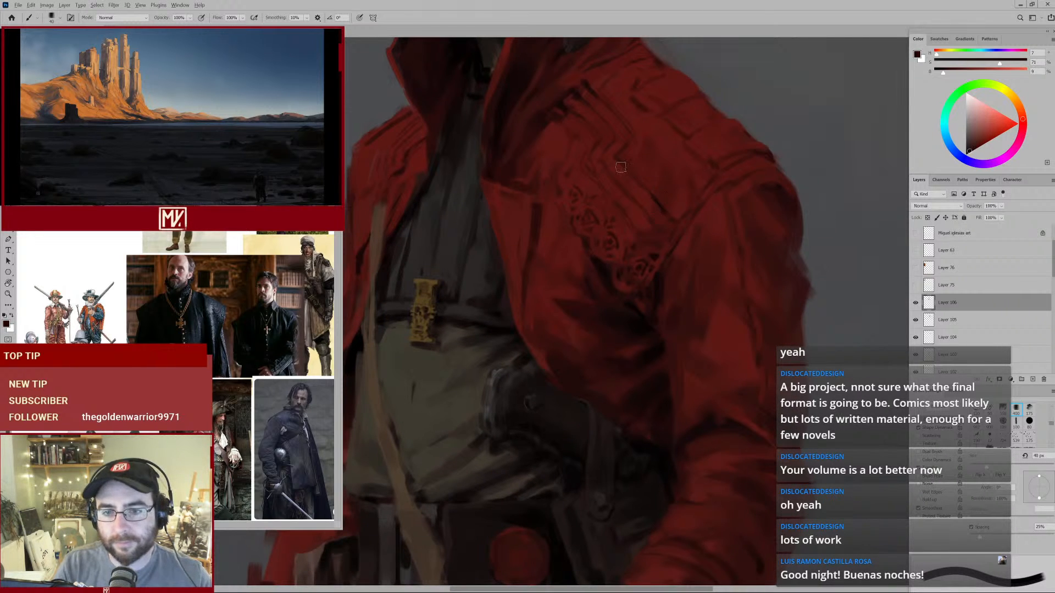
pyautogui.press('[')
pyautogui.press('[')
pyautogui.press('[')
pyautogui.press('[')
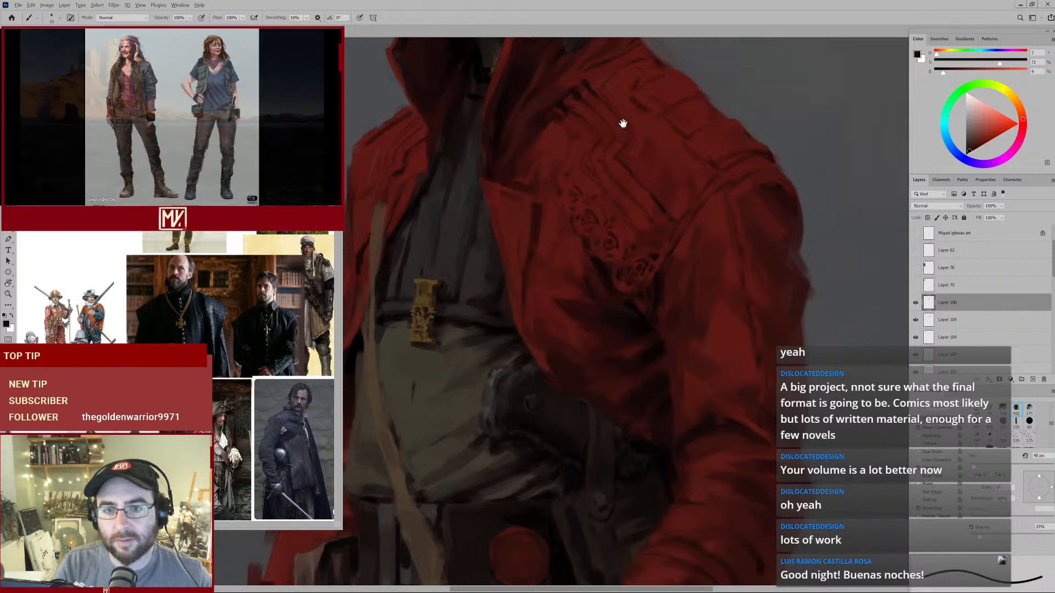
pyautogui.moveTo(623, 124)
pyautogui.mouseDown()
pyautogui.moveTo(637, 175)
pyautogui.moveTo(614, 204)
pyautogui.moveTo(644, 219)
pyautogui.mouseUp()
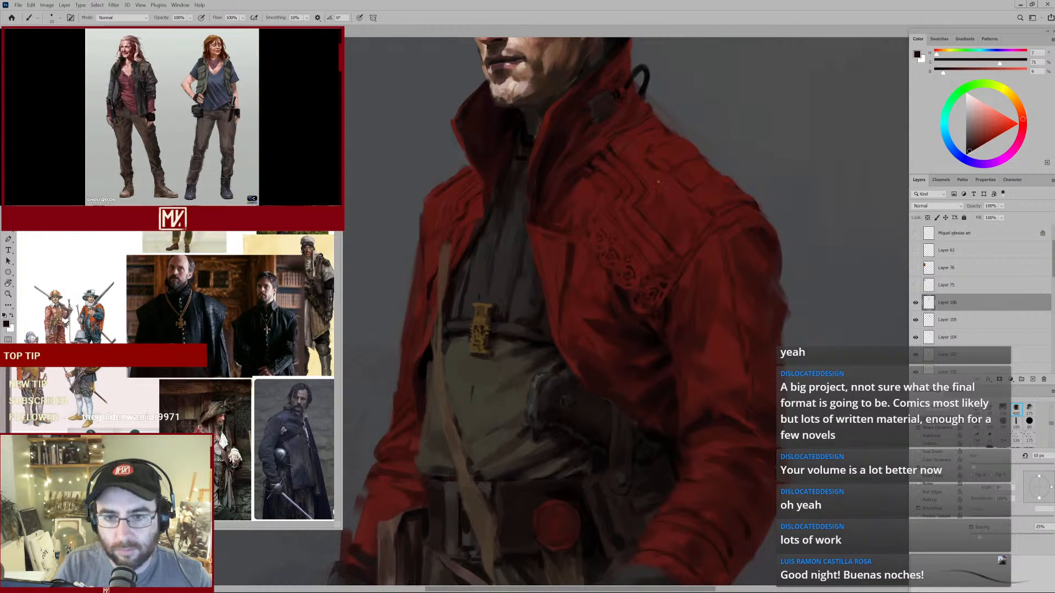
# Sample dark reds along the base of the raised collar, shade it at 20 px, and enlarge the brush to 35 px.
pyautogui.keyDown('alt'); pyautogui.click(574, 168); pyautogui.keyUp('alt')
pyautogui.press(']')
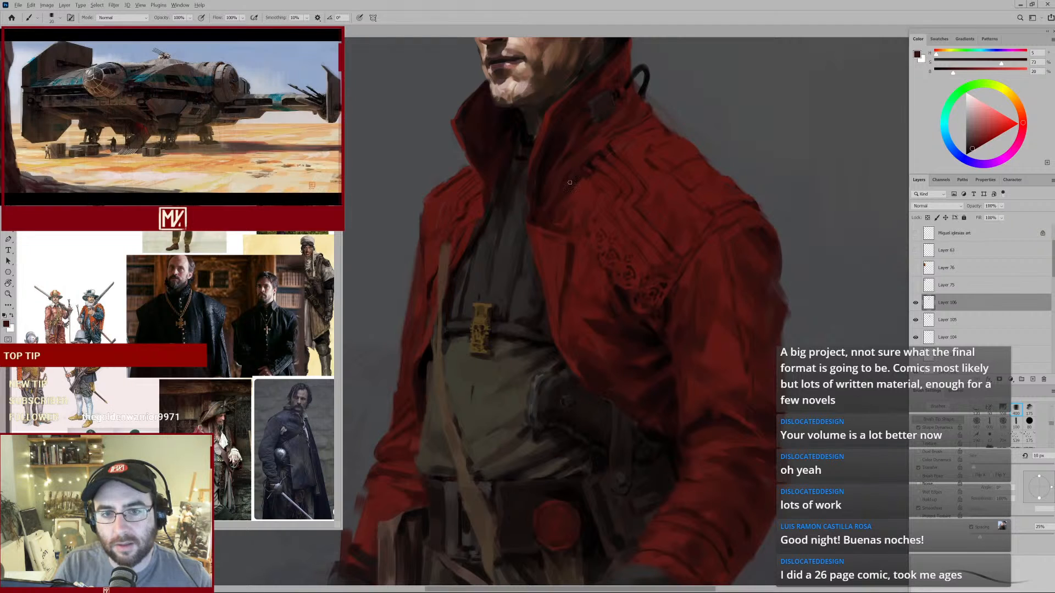
pyautogui.keyDown('alt'); pyautogui.click(590, 163); pyautogui.keyUp('alt')
pyautogui.moveTo(595, 156); pyautogui.dragTo(588, 199)
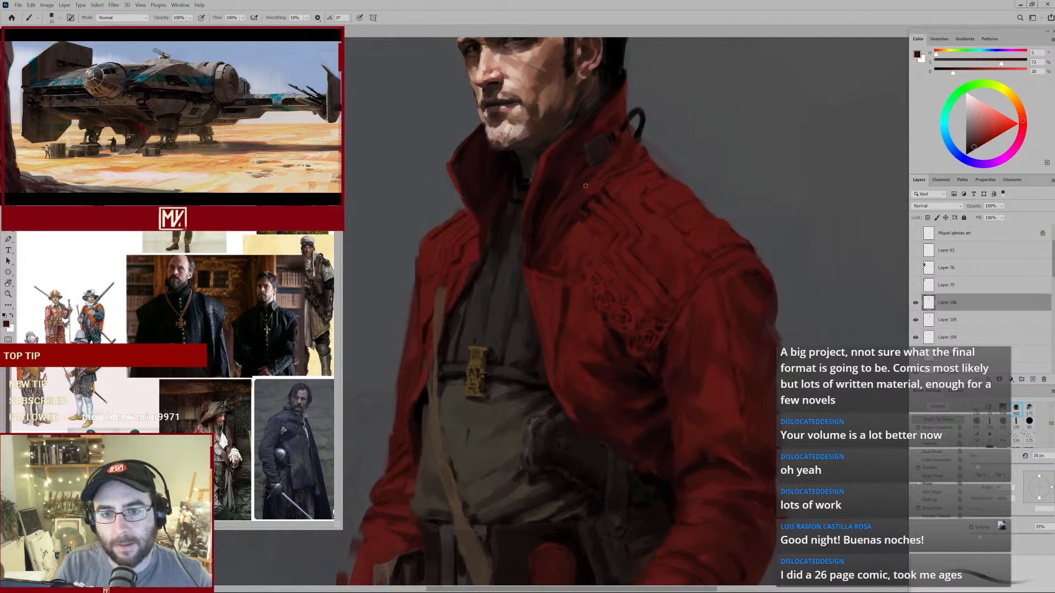
pyautogui.keyDown('alt'); pyautogui.click(566, 203); pyautogui.keyUp('alt')
pyautogui.press(']')
pyautogui.press(']')
pyautogui.press(']')
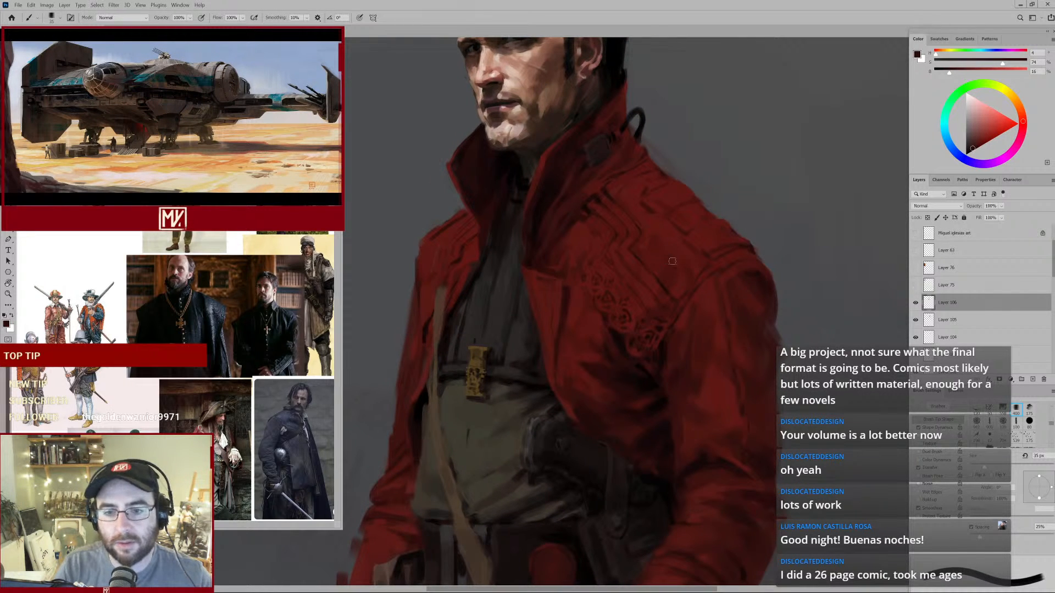
# Sample dark and mid reds around the chest folds below the embroidery, and paint those folds with the 35 px brush.
pyautogui.moveTo(658, 320); pyautogui.dragTo(656, 238)
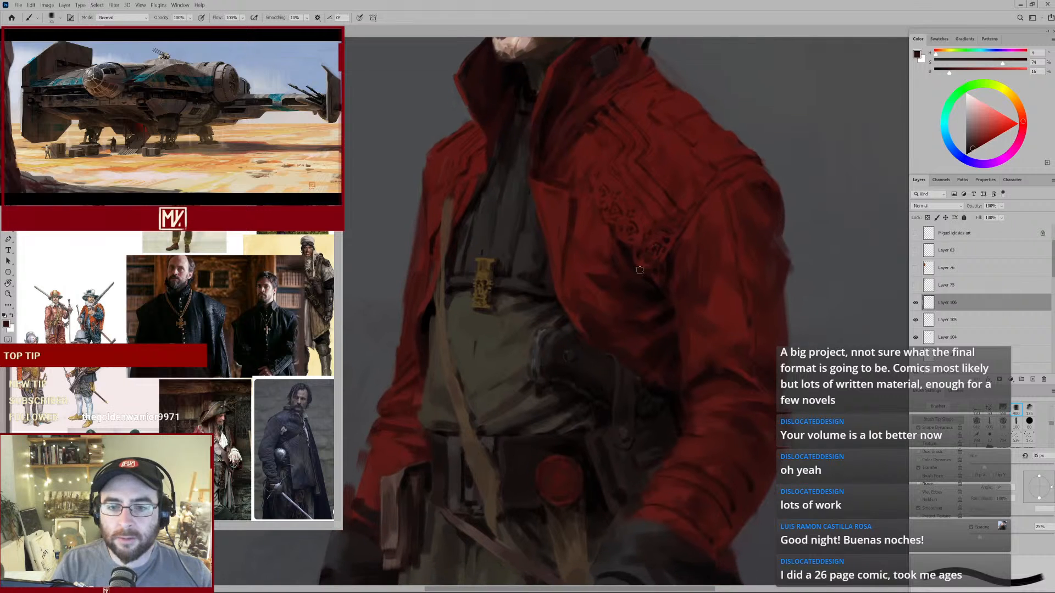
pyautogui.keyDown('alt'); pyautogui.click(629, 267); pyautogui.keyUp('alt')
pyautogui.keyDown('alt'); pyautogui.click(600, 225); pyautogui.keyUp('alt')
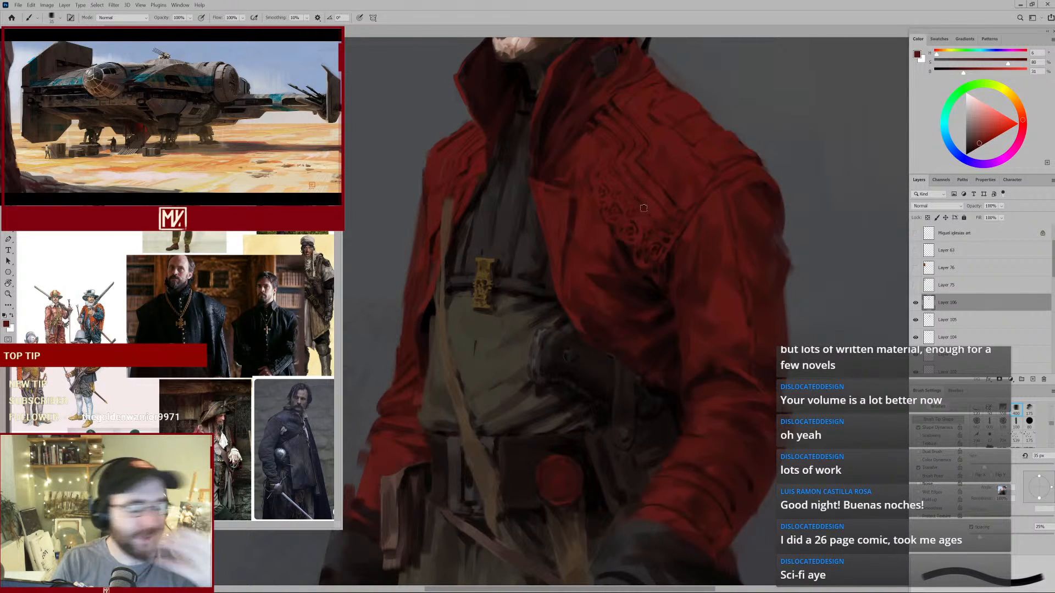
pyautogui.moveTo(645, 260); pyautogui.dragTo(649, 215)
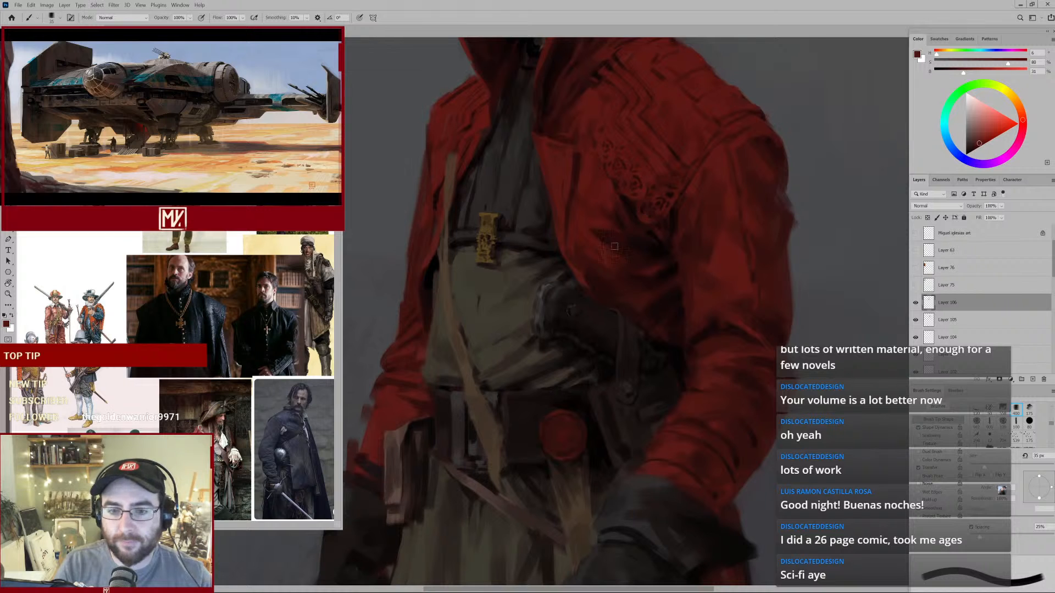
pyautogui.keyDown('alt'); pyautogui.click(661, 265); pyautogui.keyUp('alt')
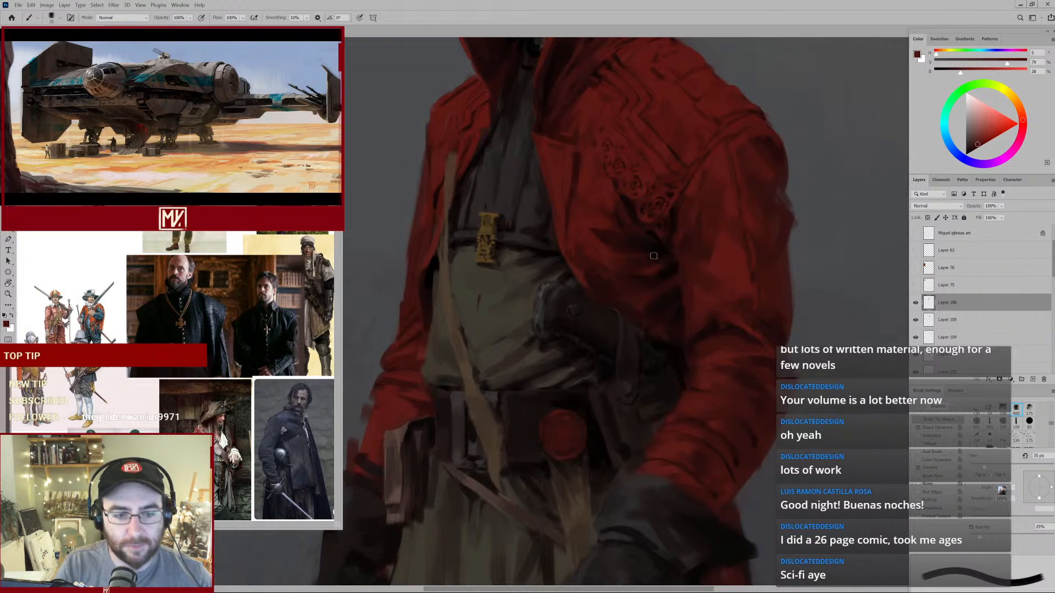
pyautogui.moveTo(666, 250)
pyautogui.mouseDown()
pyautogui.moveTo(615, 271)
pyautogui.moveTo(654, 257)
pyautogui.mouseUp()
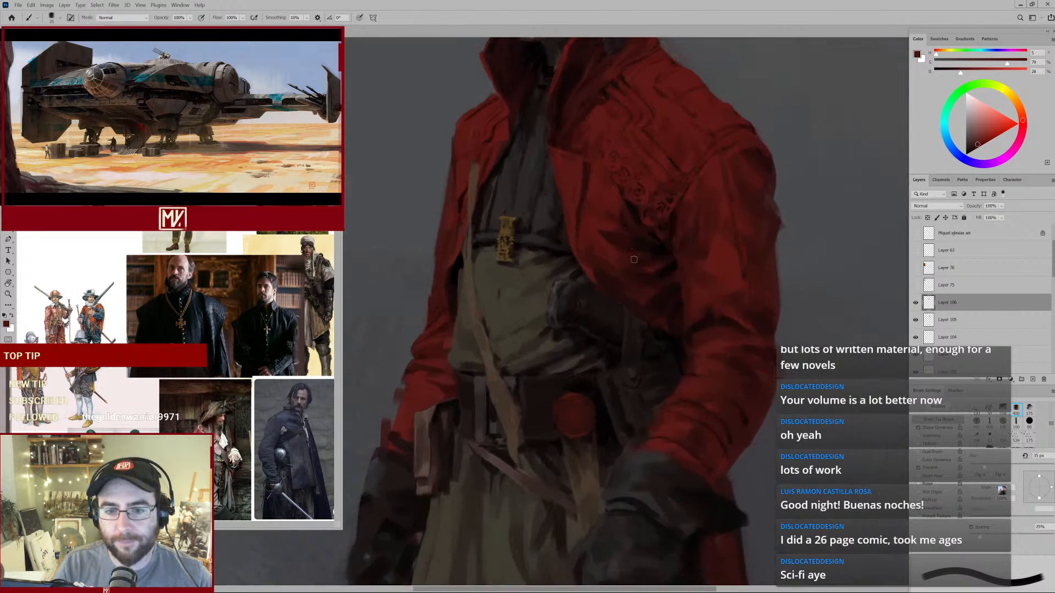
# Sample the dark red at the coat opening's lower edge and the brownish grey beside the pistol grip, reducing the brush to 20 px.
pyautogui.keyDown('alt'); pyautogui.click(595, 253); pyautogui.keyUp('alt')
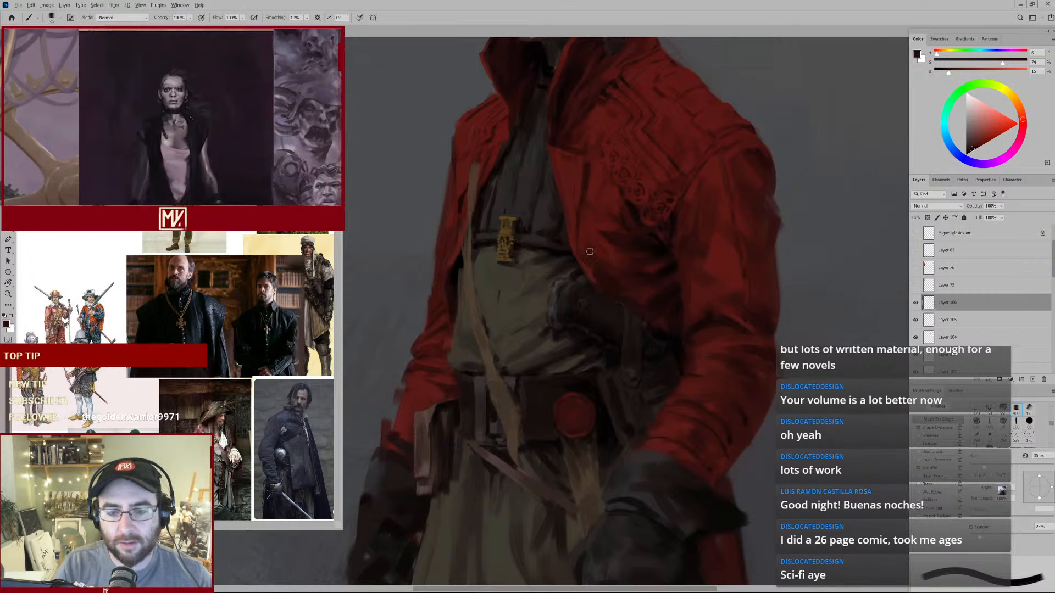
pyautogui.keyDown('alt'); pyautogui.click(578, 280); pyautogui.keyUp('alt')
pyautogui.keyDown('alt'); pyautogui.click(559, 281); pyautogui.keyUp('alt')
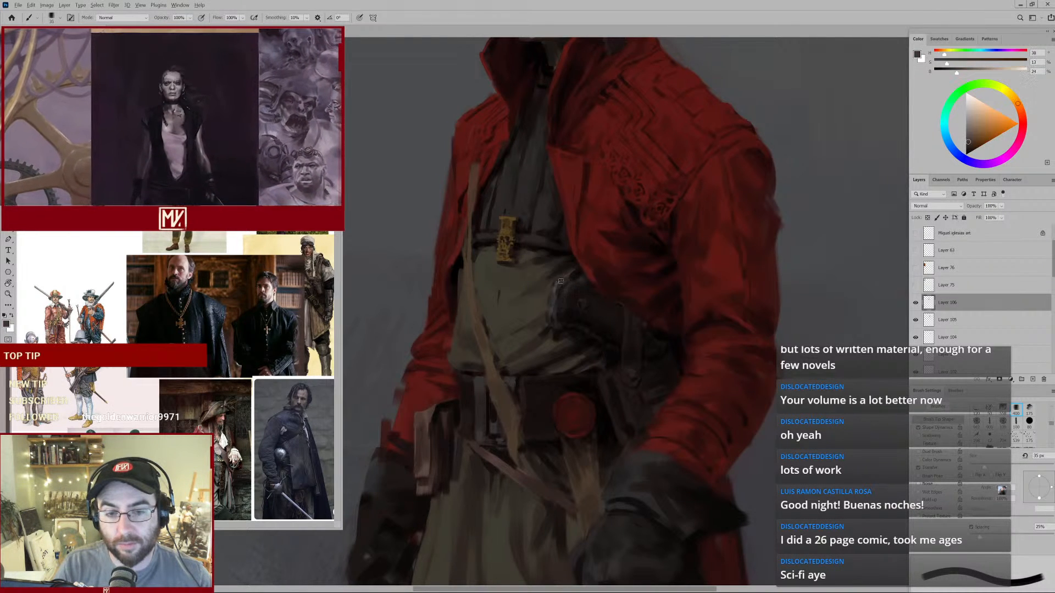
pyautogui.press('[')
pyautogui.press('[')
pyautogui.press('[')
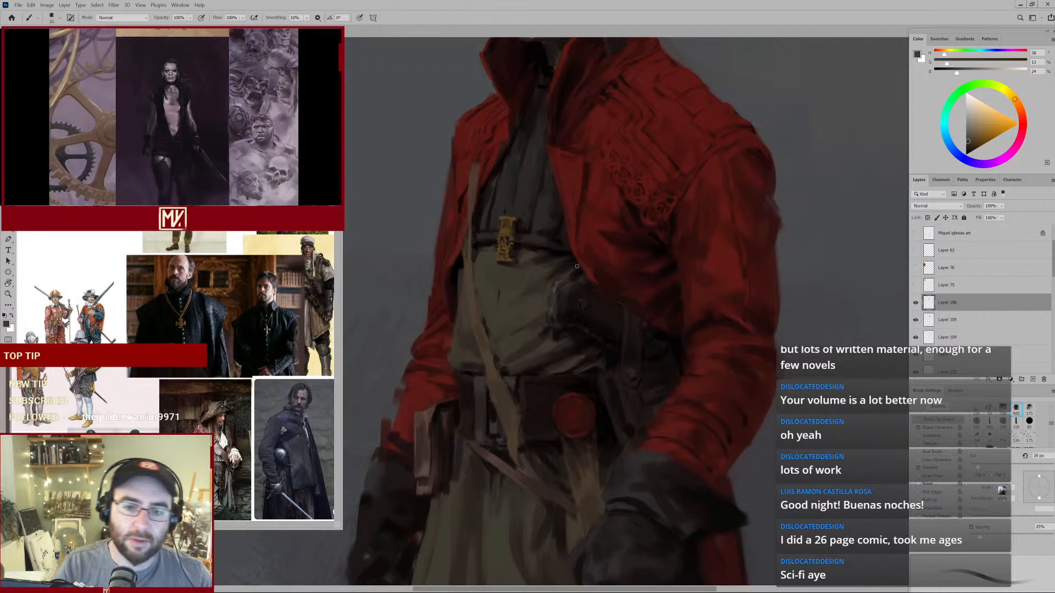
# Sample black beside the shoulder strap and dark greys on the pistol grip, and paint the grip's upper edge at up to 30 px.
pyautogui.moveTo(577, 288); pyautogui.dragTo(568, 243)
pyautogui.keyDown('alt'); pyautogui.click(450, 216); pyautogui.keyUp('alt')
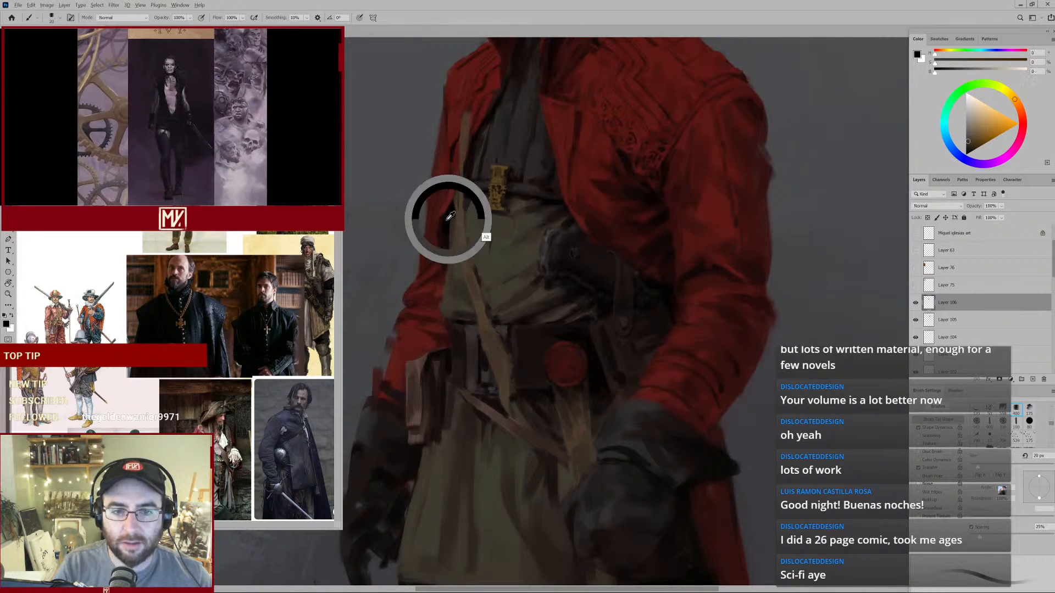
pyautogui.press(']')
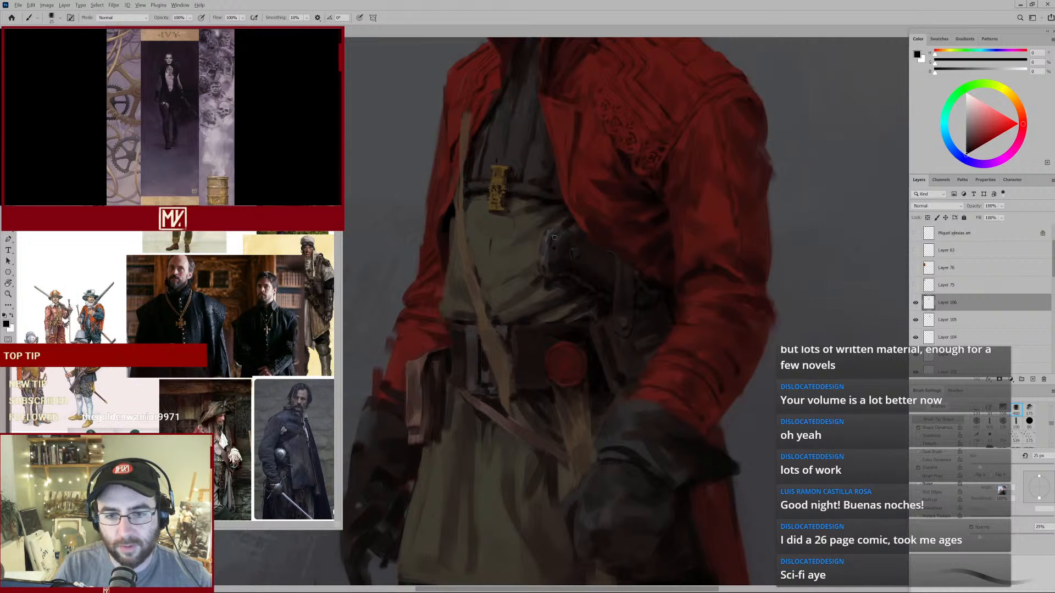
pyautogui.keyDown('alt'); pyautogui.click(553, 251); pyautogui.keyUp('alt')
pyautogui.press(']')
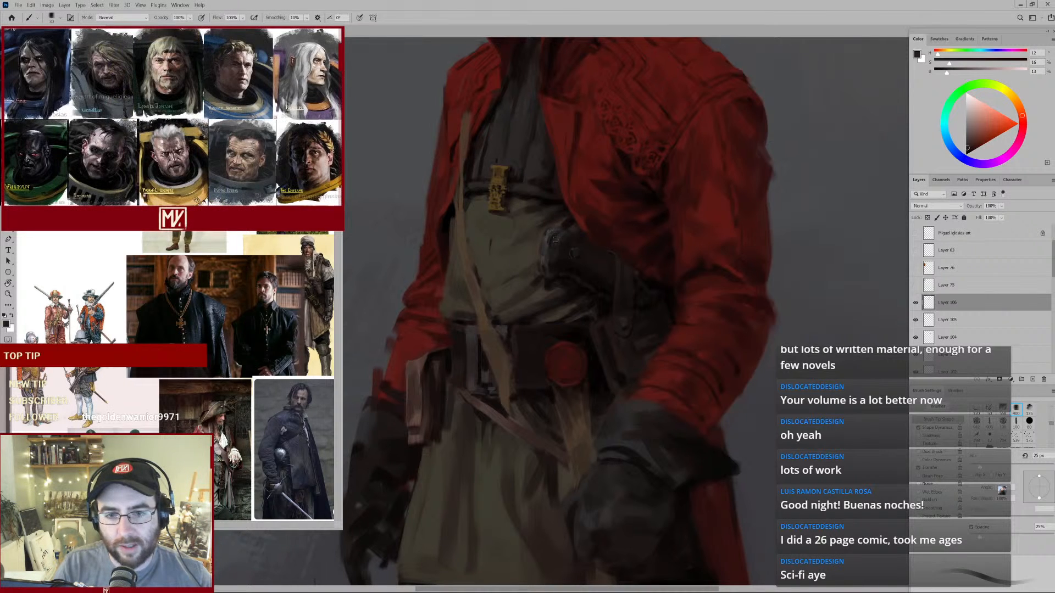
pyautogui.keyDown('alt'); pyautogui.click(551, 251); pyautogui.keyUp('alt')
pyautogui.moveTo(556, 236); pyautogui.dragTo(569, 227)
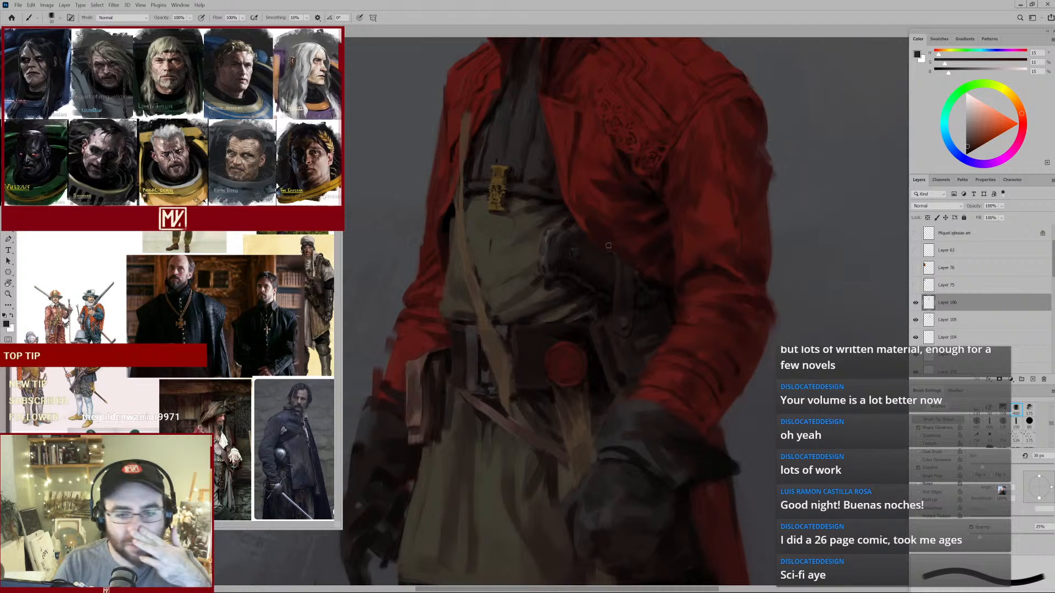
# Sample near-blacks behind the pistol and at the armpit, and deepen the shadows under the coat and beside the sleeve at 30 px.
pyautogui.keyDown('alt'); pyautogui.click(652, 288); pyautogui.keyUp('alt')
pyautogui.moveTo(652, 288); pyautogui.dragTo(583, 248)
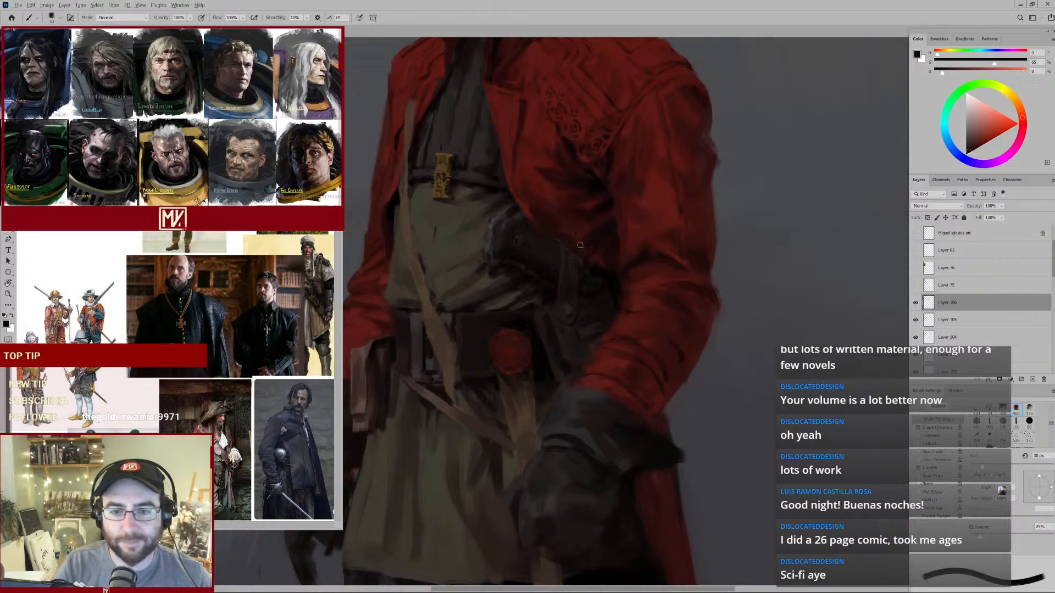
pyautogui.moveTo(631, 161); pyautogui.dragTo(635, 228)
pyautogui.keyDown('alt'); pyautogui.click(614, 229); pyautogui.keyUp('alt')
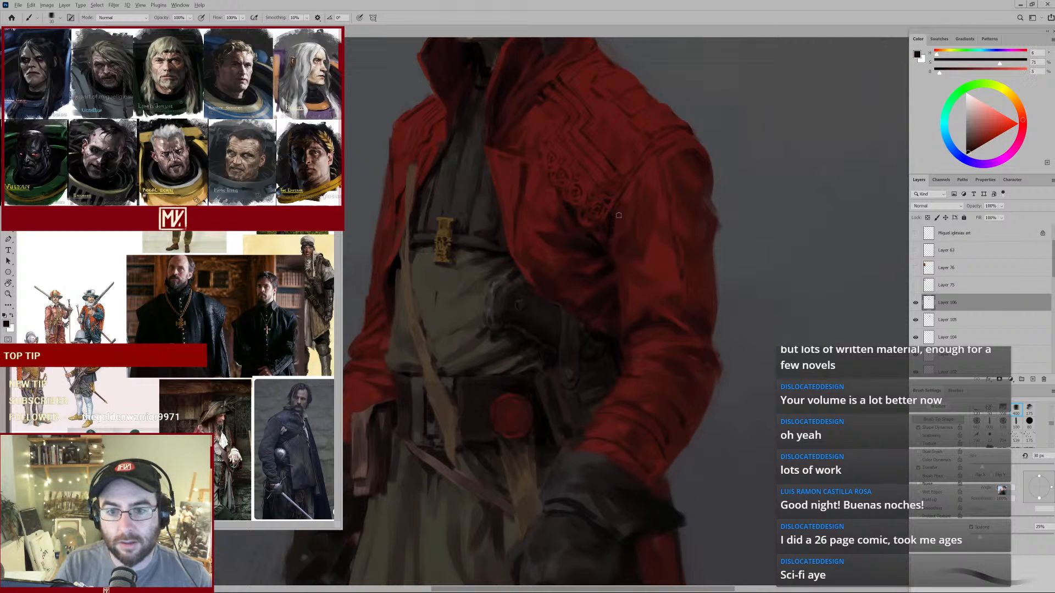
pyautogui.moveTo(649, 184); pyautogui.dragTo(626, 206)
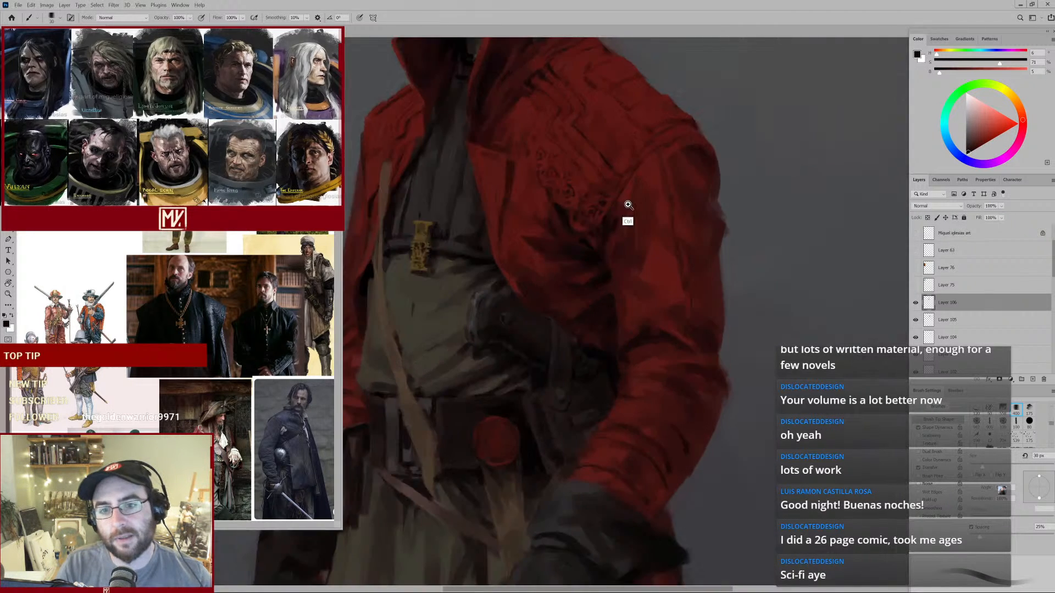
# Sample dark reds around the shoulder seam and embroidery and the near-black below it, and refine the embroidery shadows with a 10 px brush.
pyautogui.keyDown('alt'); pyautogui.click(640, 177); pyautogui.keyUp('alt')
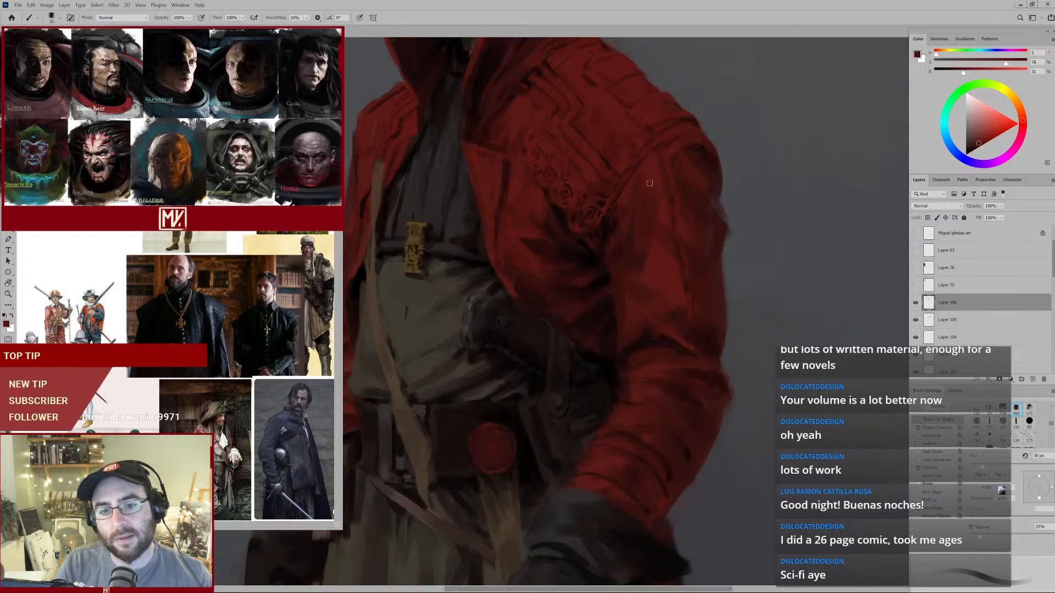
pyautogui.moveTo(615, 193); pyautogui.dragTo(615, 211)
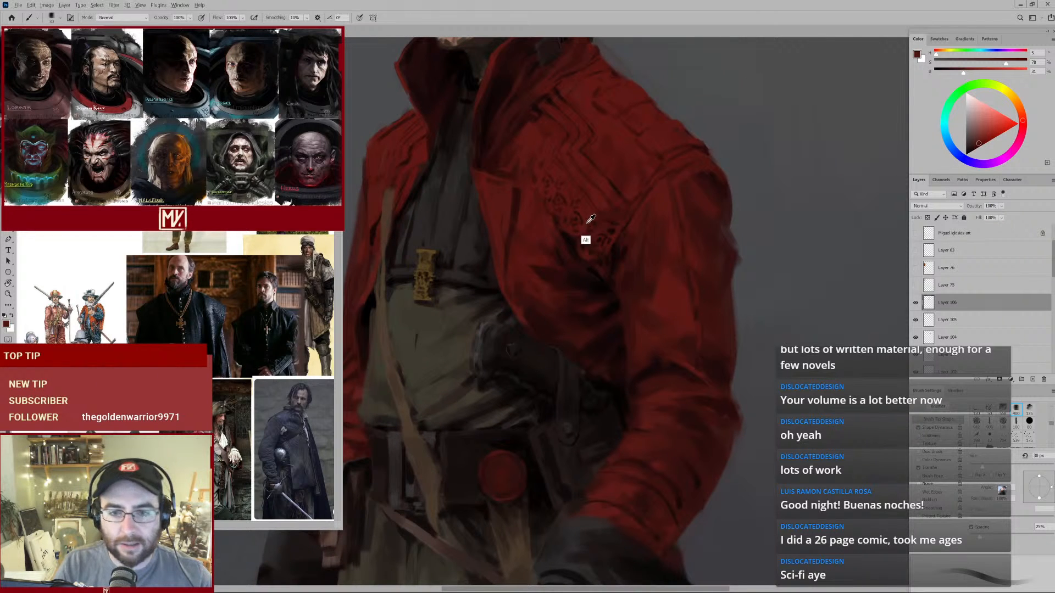
pyautogui.keyDown('alt'); pyautogui.click(597, 228); pyautogui.keyUp('alt')
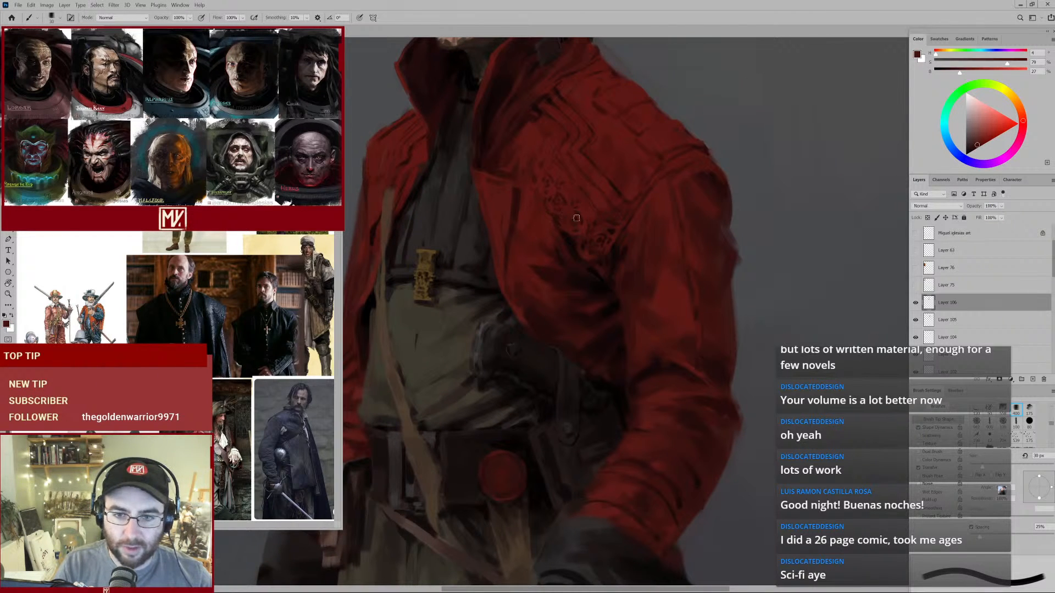
pyautogui.keyDown('alt'); pyautogui.click(573, 256); pyautogui.keyUp('alt')
pyautogui.press('[')
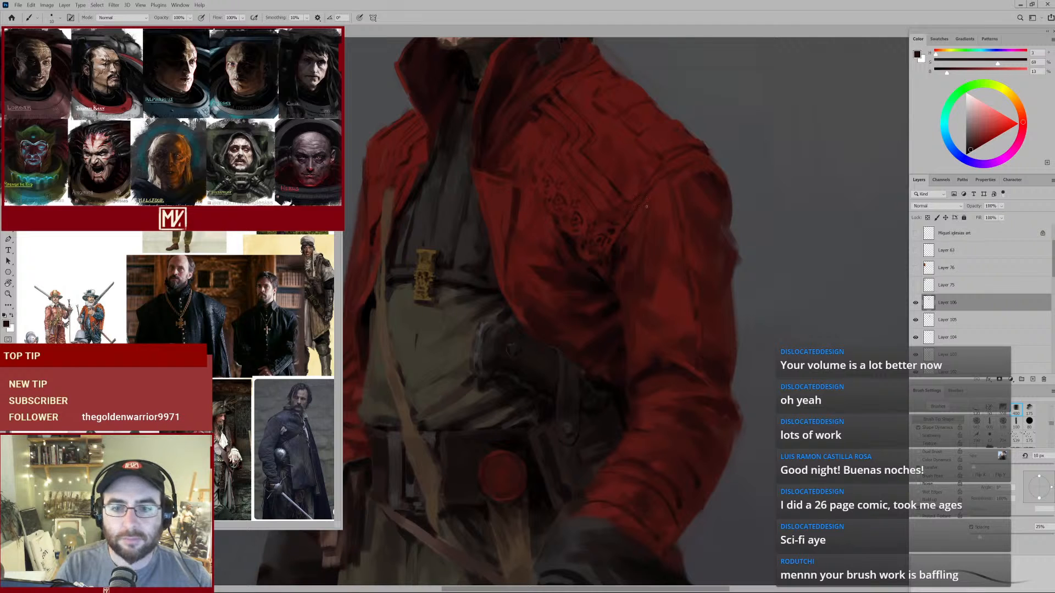
pyautogui.keyDown('alt'); pyautogui.click(598, 229); pyautogui.keyUp('alt')
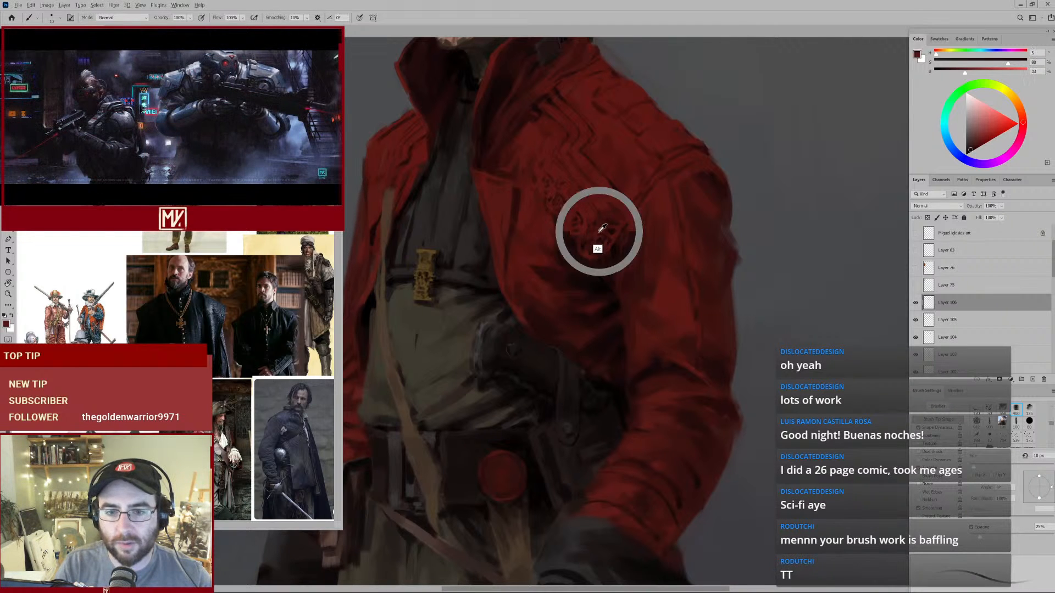
pyautogui.press(']')
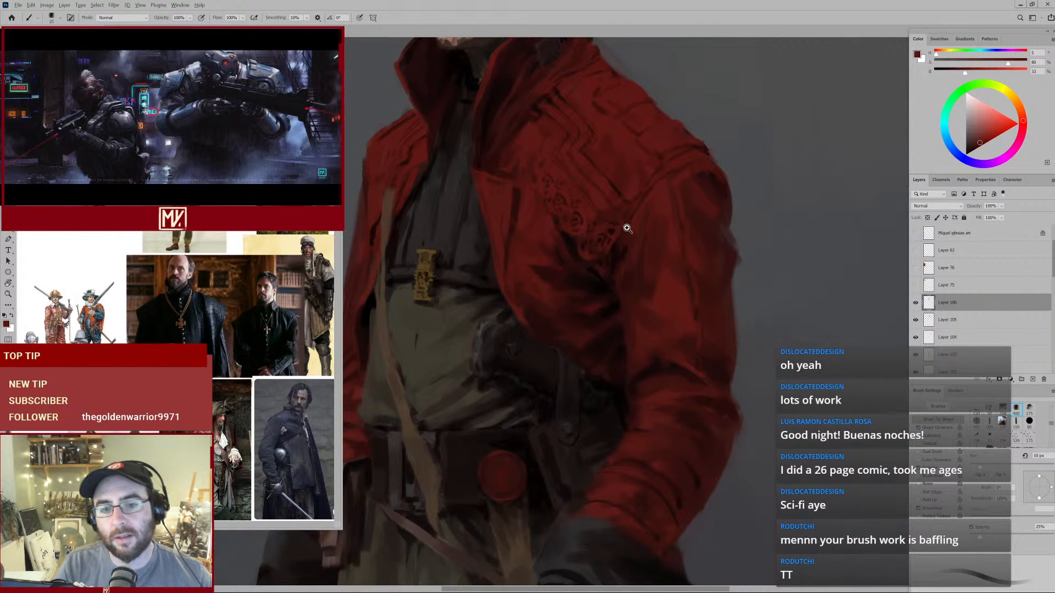
# Sample dark red beside the collar and near-black at the lapel's corner, and deepen the lapel shadow with a 10 to 20 px brush.
pyautogui.moveTo(626, 229); pyautogui.dragTo(595, 271)
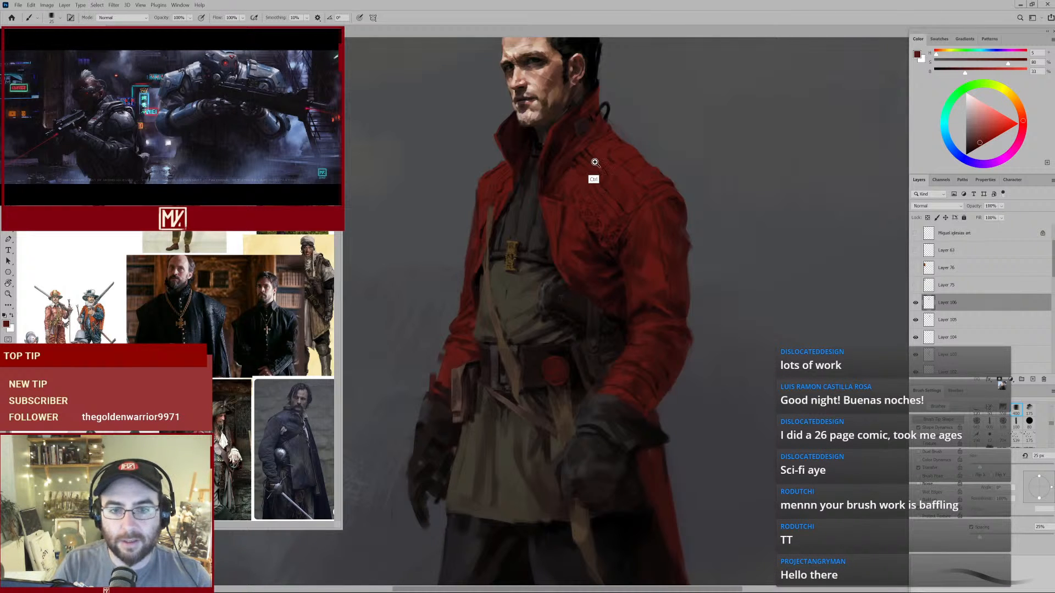
pyautogui.moveTo(595, 163); pyautogui.dragTo(616, 158)
pyautogui.keyDown('alt'); pyautogui.click(577, 172); pyautogui.keyUp('alt')
pyautogui.press('[')
pyautogui.press('[')
pyautogui.press('[')
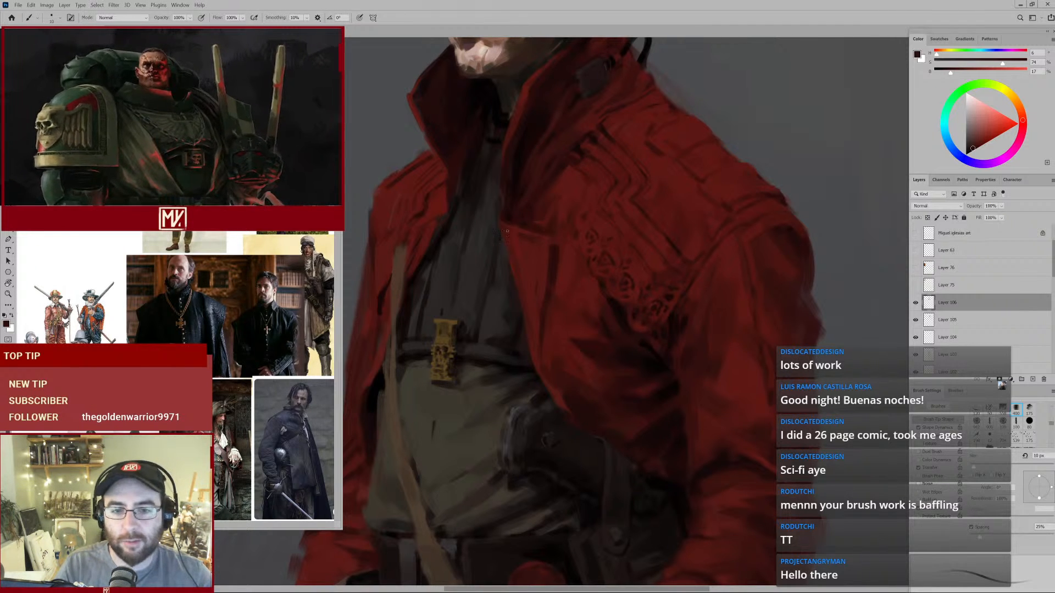
pyautogui.keyDown('alt'); pyautogui.click(522, 230); pyautogui.keyUp('alt')
pyautogui.keyDown('alt'); pyautogui.click(514, 217); pyautogui.keyUp('alt')
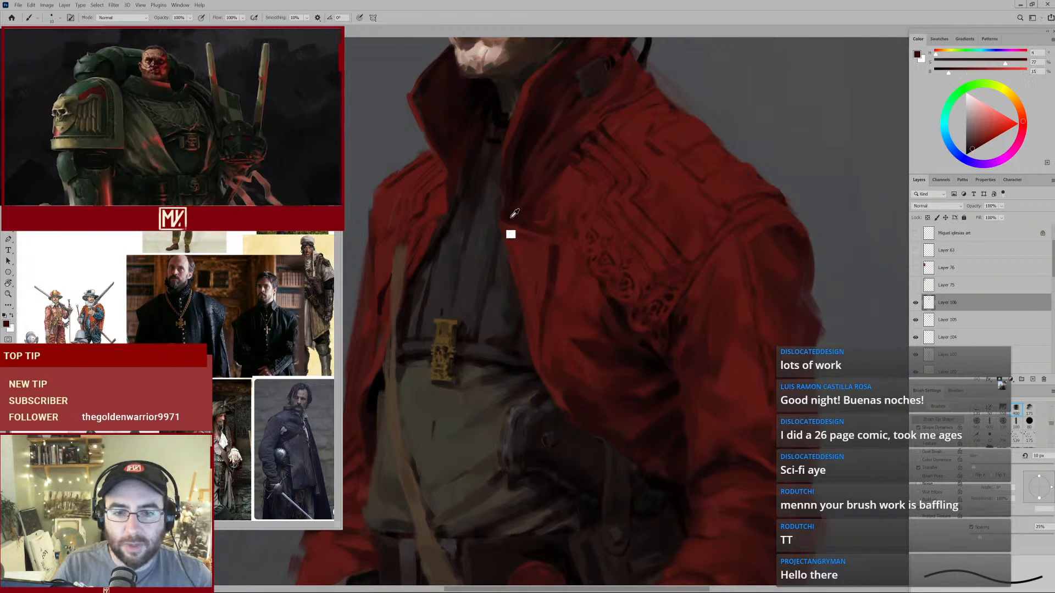
pyautogui.press(']')
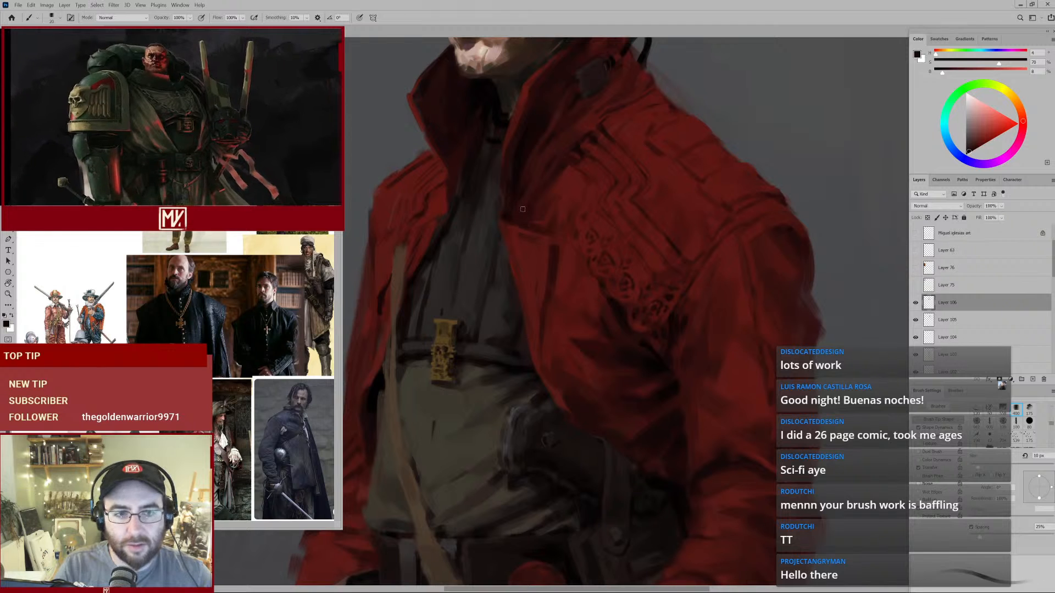
# Sample dark and mid reds from the chest fold below the lapel, and paint the fold with the brush enlarged to 35 px.
pyautogui.moveTo(543, 252); pyautogui.dragTo(490, 304)
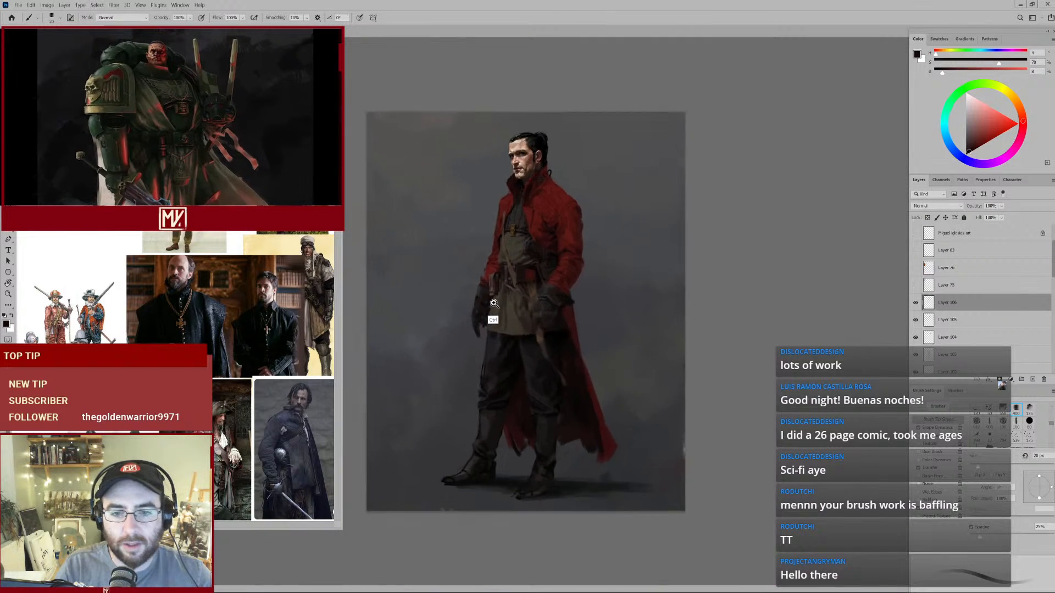
pyautogui.keyDown('ctrl'); pyautogui.moveTo(518, 162); pyautogui.dragTo(570, 119); pyautogui.keyUp('ctrl')
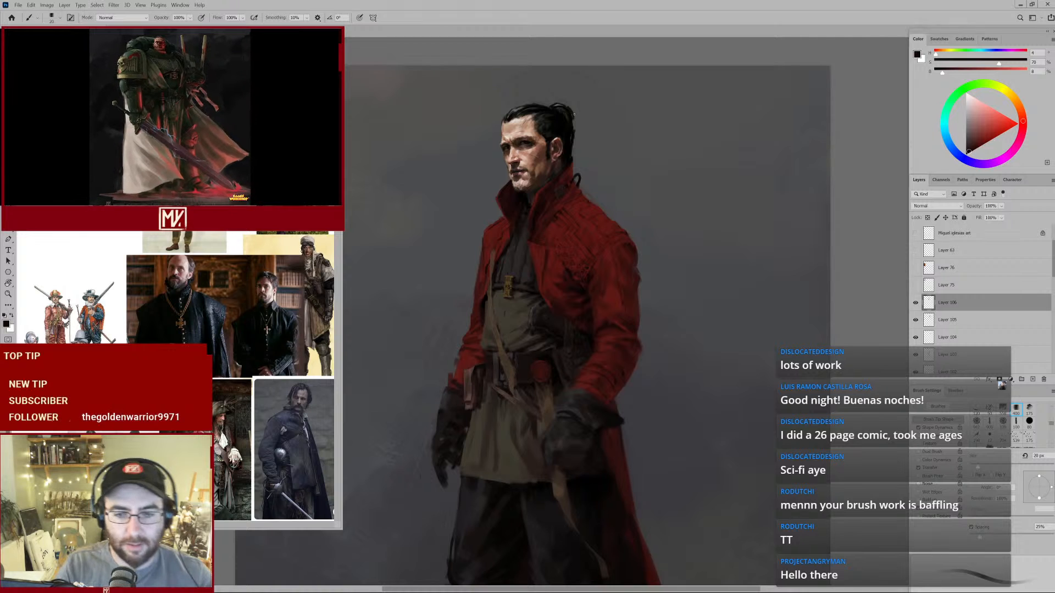
pyautogui.keyDown('ctrl'); pyautogui.moveTo(521, 325); pyautogui.dragTo(552, 323); pyautogui.keyUp('ctrl')
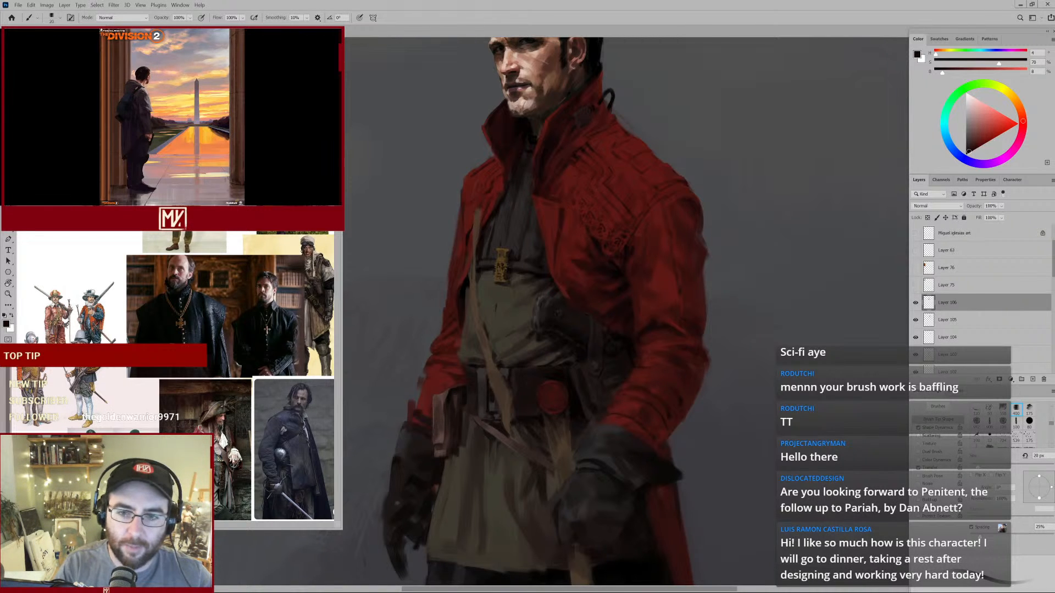
pyautogui.keyDown('alt'); pyautogui.click(577, 262); pyautogui.keyUp('alt')
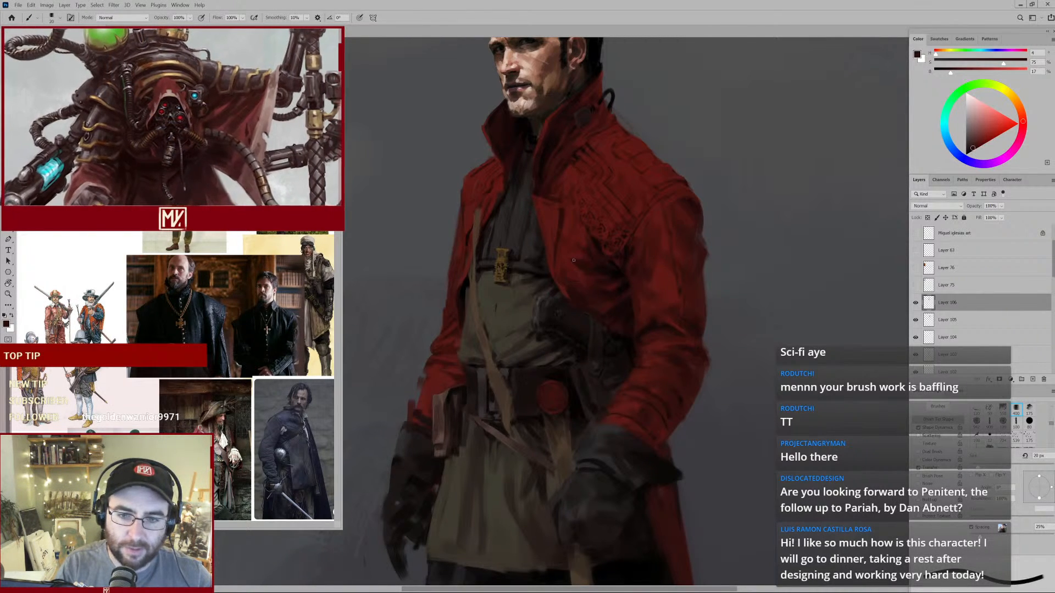
pyautogui.keyDown('alt'); pyautogui.click(577, 256); pyautogui.keyUp('alt')
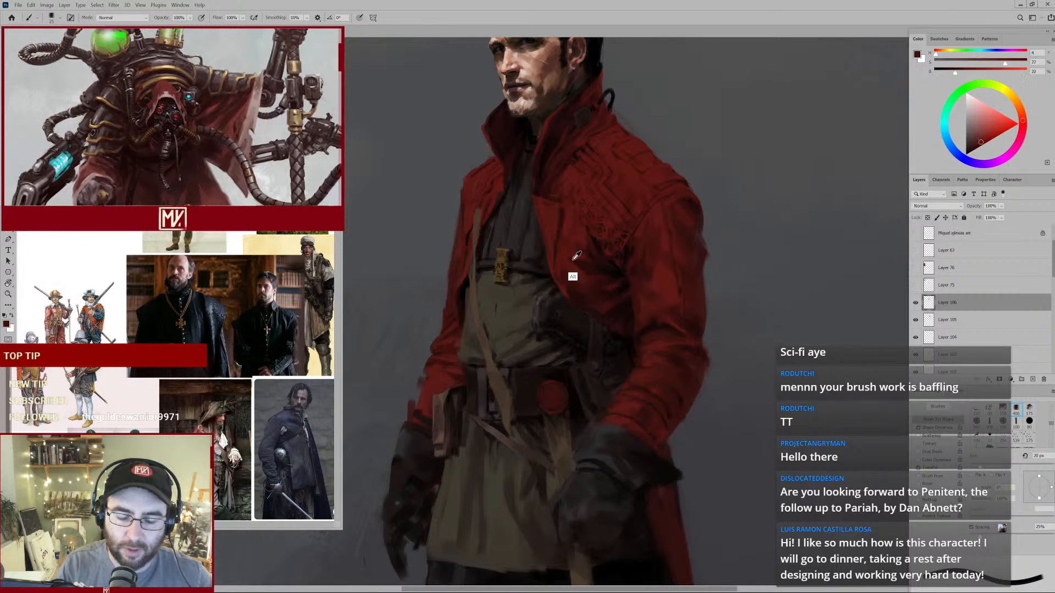
pyautogui.keyDown('alt'); pyautogui.click(571, 254); pyautogui.keyUp('alt')
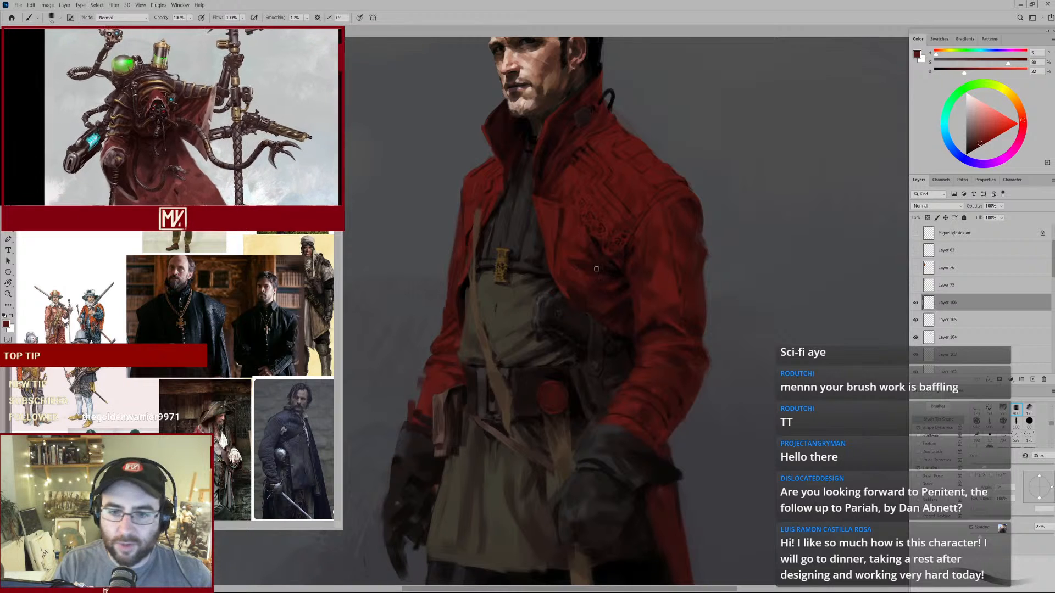
# Reset the colours to default black and white, and sample dark reds at the lapel's corner and inner edge for 35 px strokes.
pyautogui.keyDown('alt'); pyautogui.click(461, 289); pyautogui.keyUp('alt')
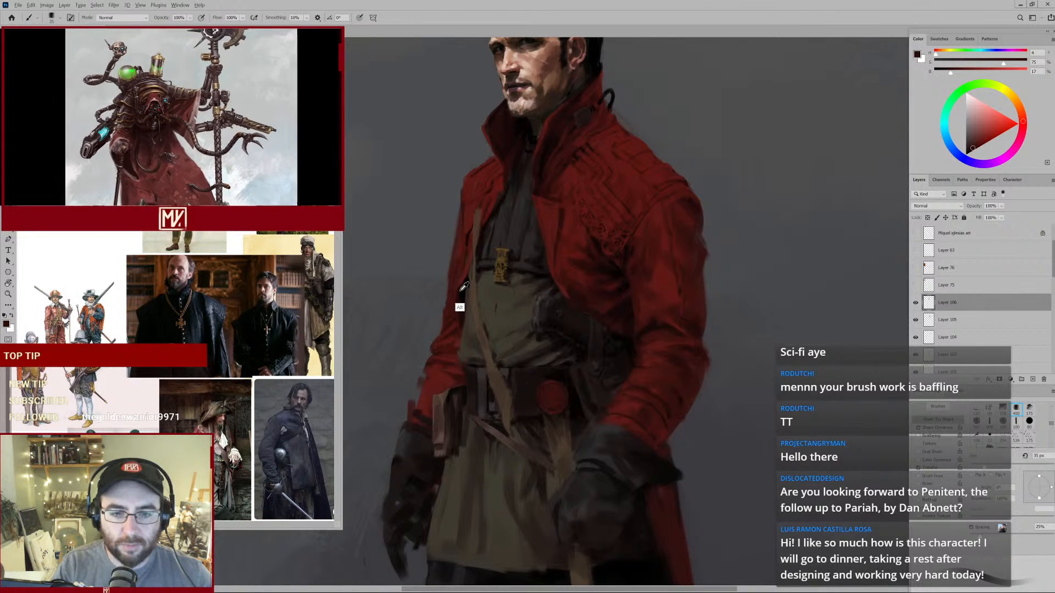
pyautogui.press('d')
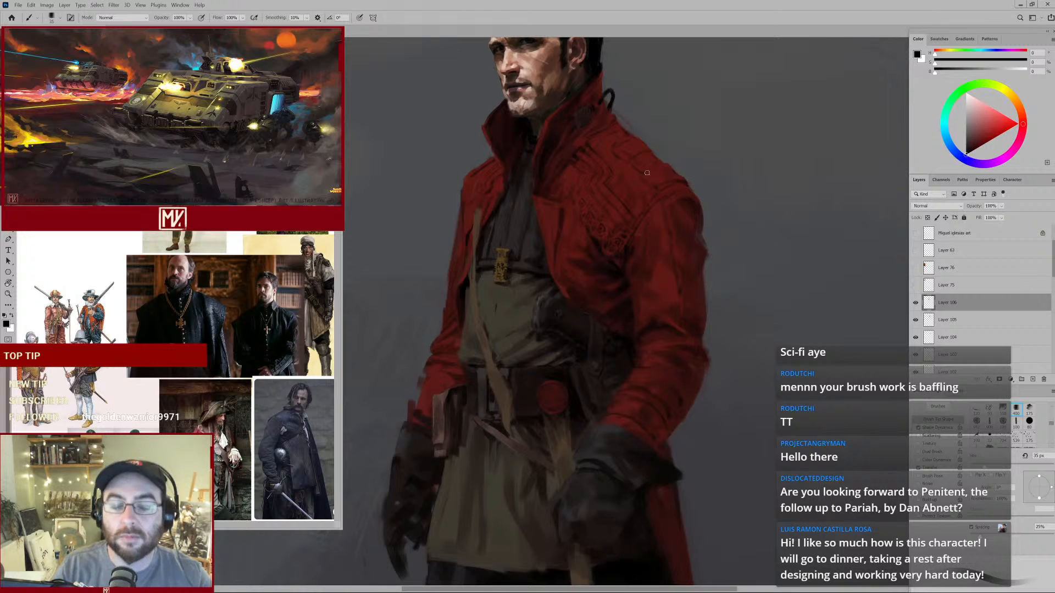
pyautogui.keyDown('alt'); pyautogui.click(546, 204); pyautogui.keyUp('alt')
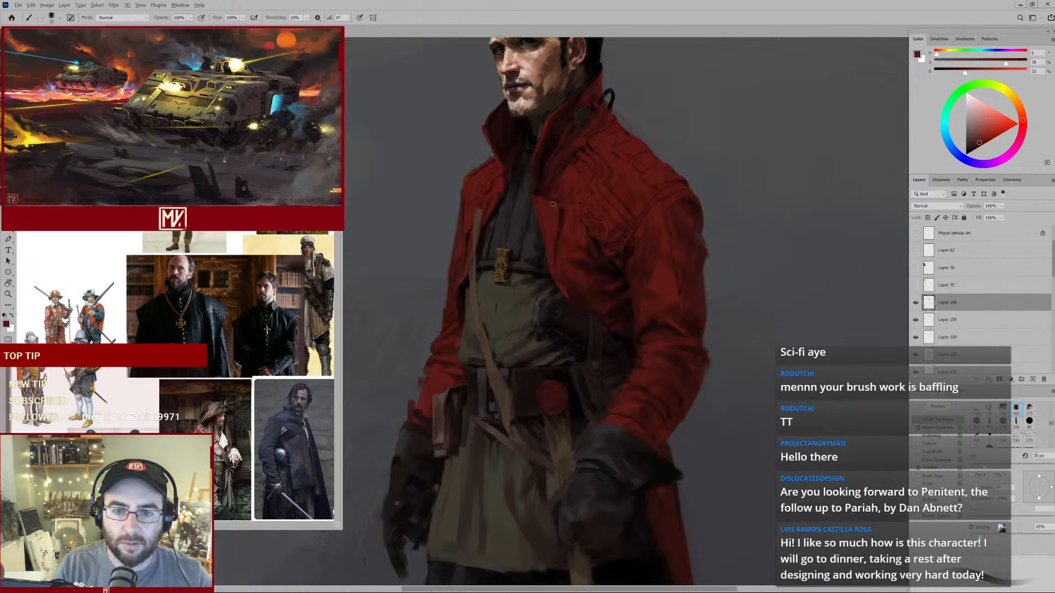
pyautogui.keyDown('alt'); pyautogui.click(546, 237); pyautogui.keyUp('alt')
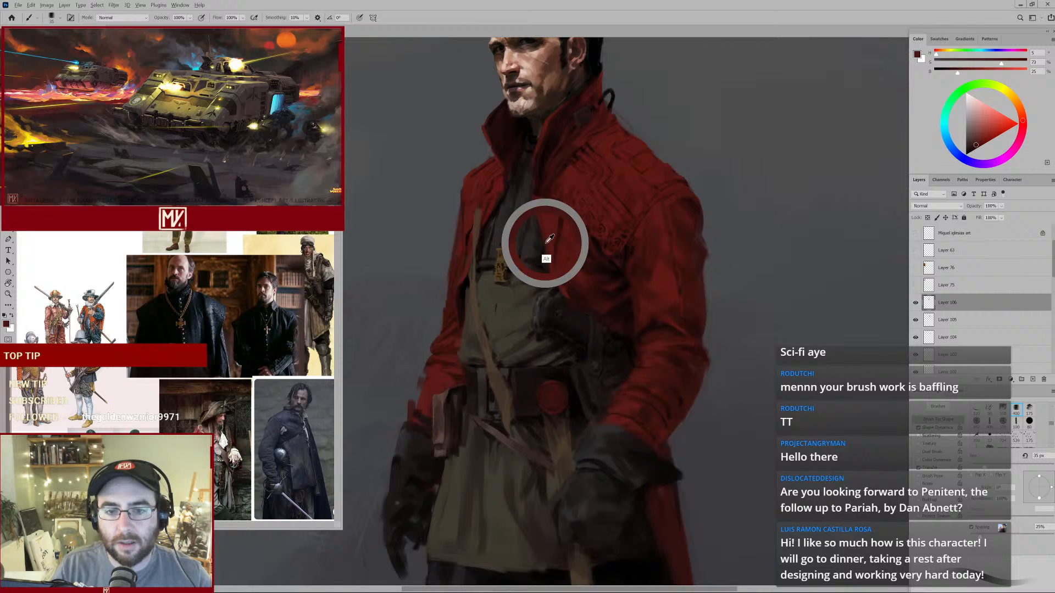
pyautogui.keyDown('alt'); pyautogui.click(546, 203); pyautogui.keyUp('alt')
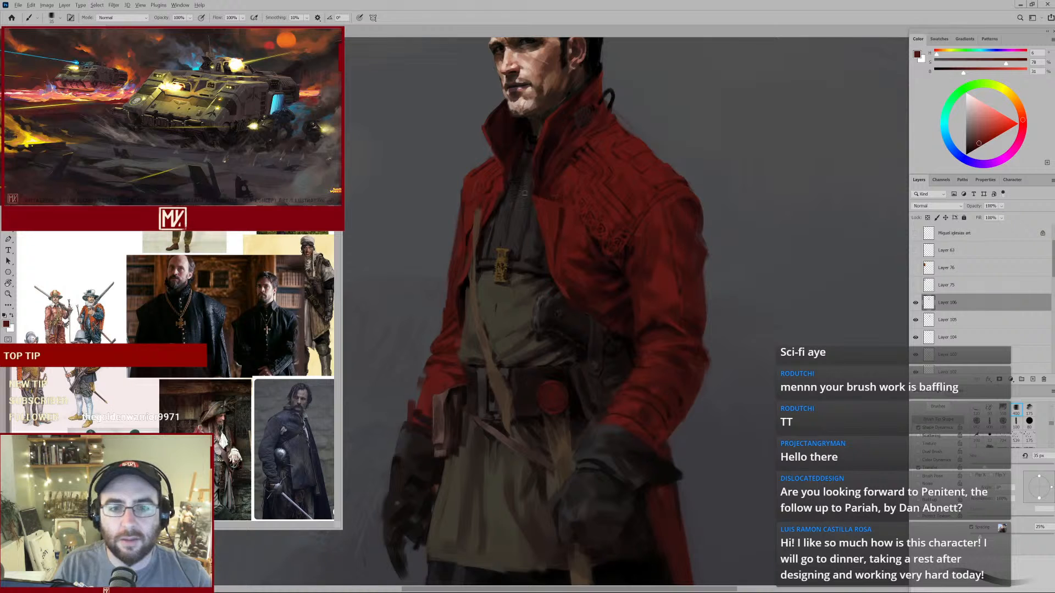
# Sample near-black inside the collar and mid red from the narrow coat front beside the shirt, and reduce the brush to 30 px.
pyautogui.scroll(2, 527, 187)
pyautogui.keyDown('alt'); pyautogui.click(547, 165); pyautogui.keyUp('alt')
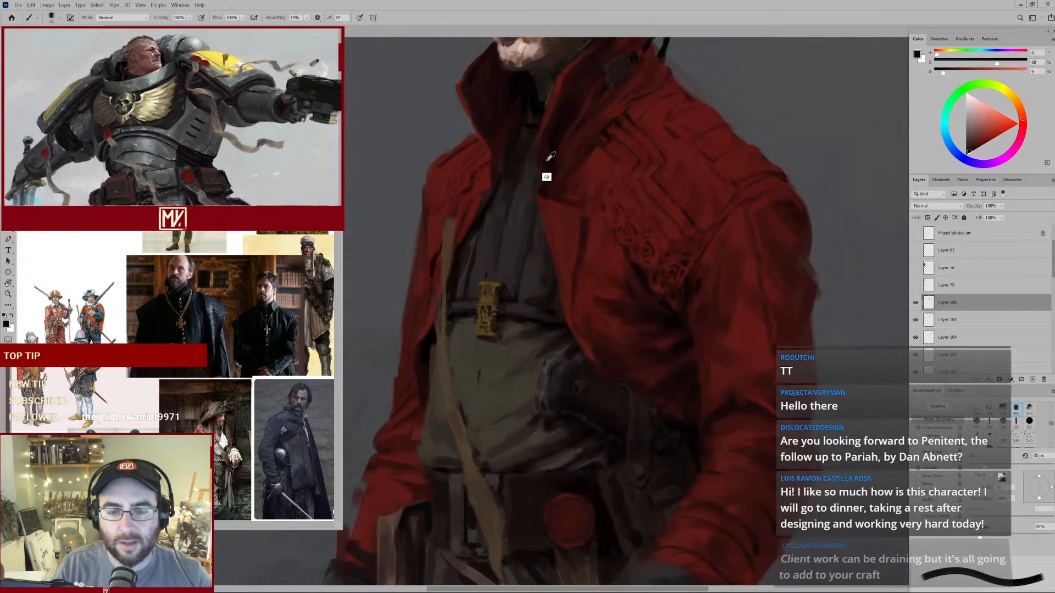
pyautogui.keyDown('alt'); pyautogui.click(494, 179); pyautogui.keyUp('alt')
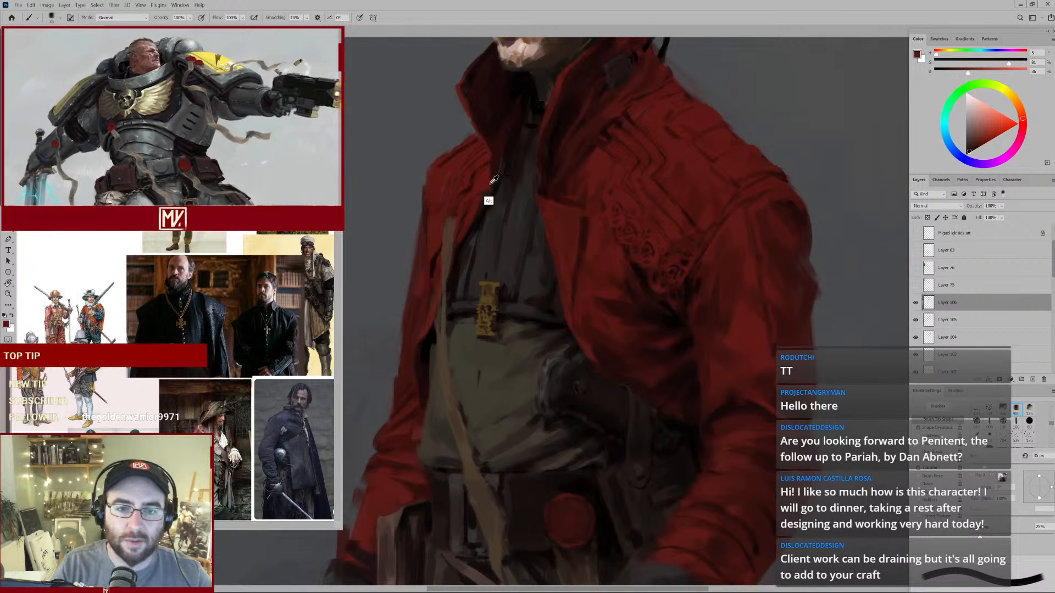
pyautogui.moveTo(505, 209)
pyautogui.mouseDown()
pyautogui.moveTo(484, 221)
pyautogui.moveTo(500, 211)
pyautogui.mouseUp()
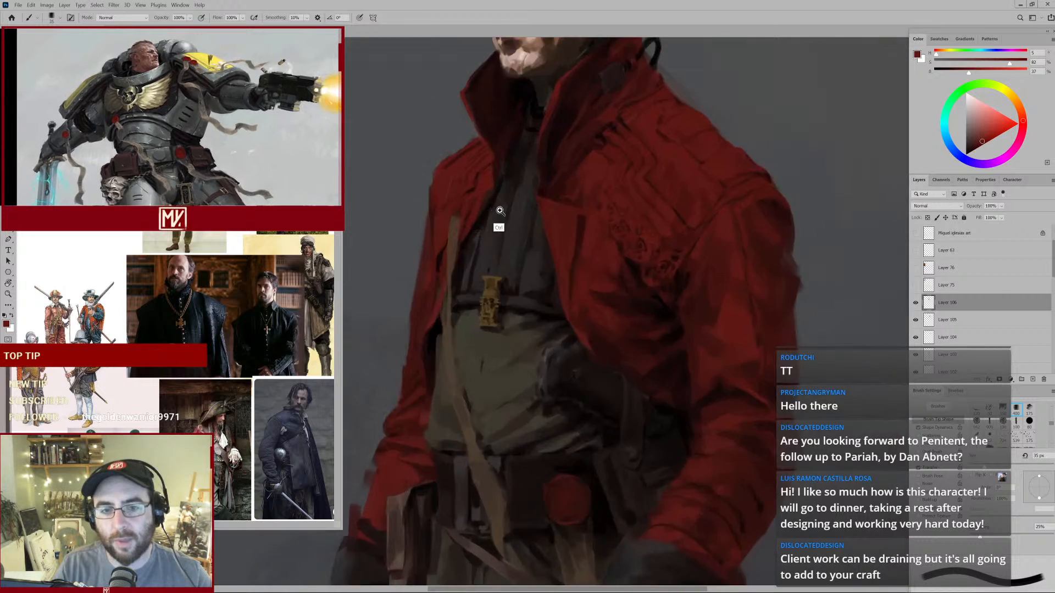
pyautogui.keyDown('ctrl'); pyautogui.click(531, 185); pyautogui.keyUp('ctrl')
pyautogui.press('[')
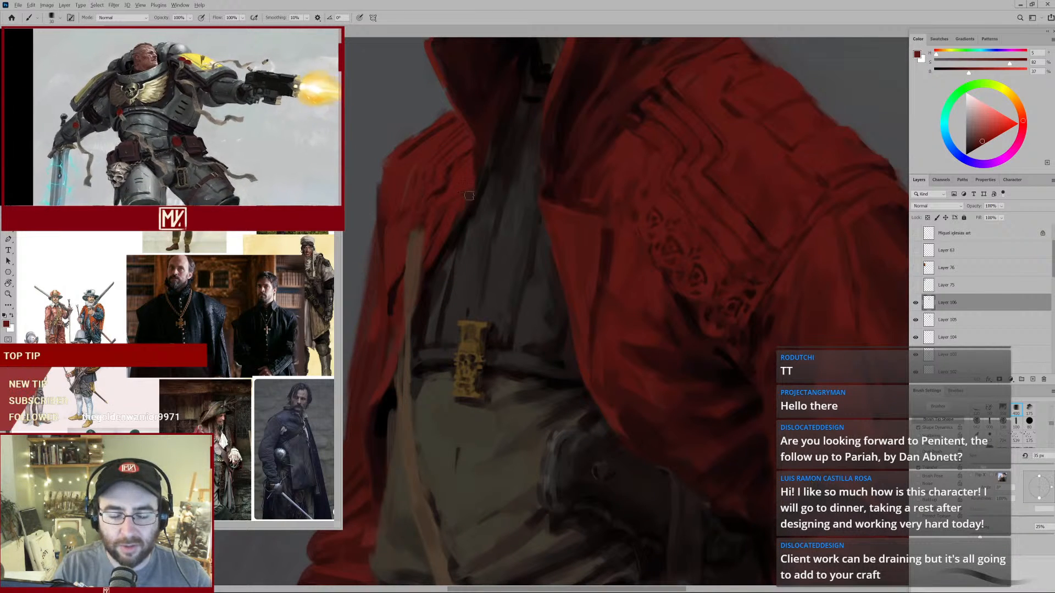
# Sample dark browns below the collar and at the shirt's edge, and paint a 30 px shadow on the narrow coat front.
pyautogui.keyDown('alt'); pyautogui.click(483, 146); pyautogui.keyUp('alt')
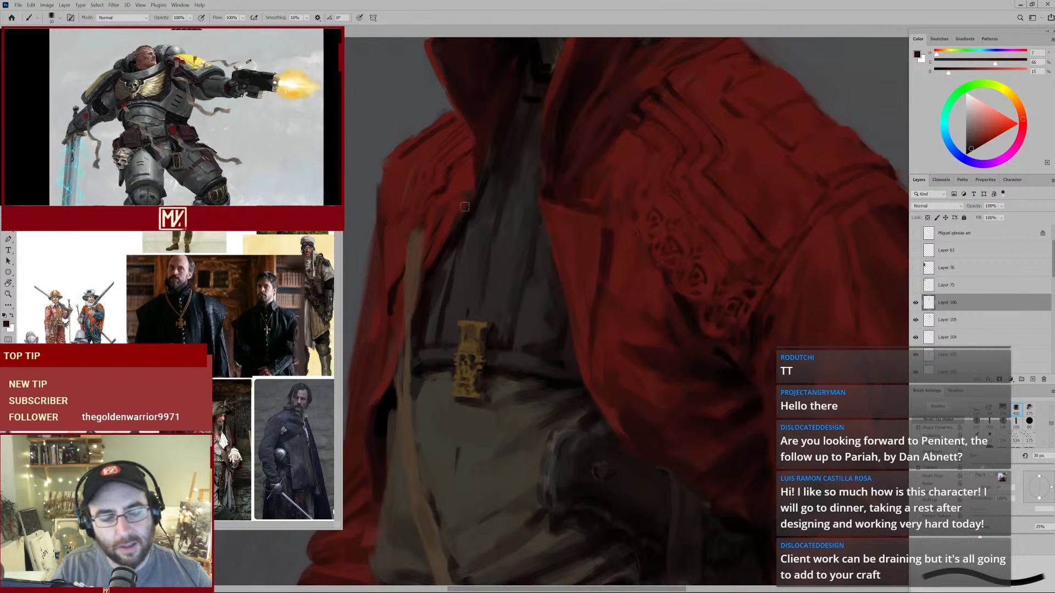
pyautogui.keyDown('alt'); pyautogui.click(471, 203); pyautogui.keyUp('alt')
pyautogui.moveTo(472, 193); pyautogui.dragTo(460, 214)
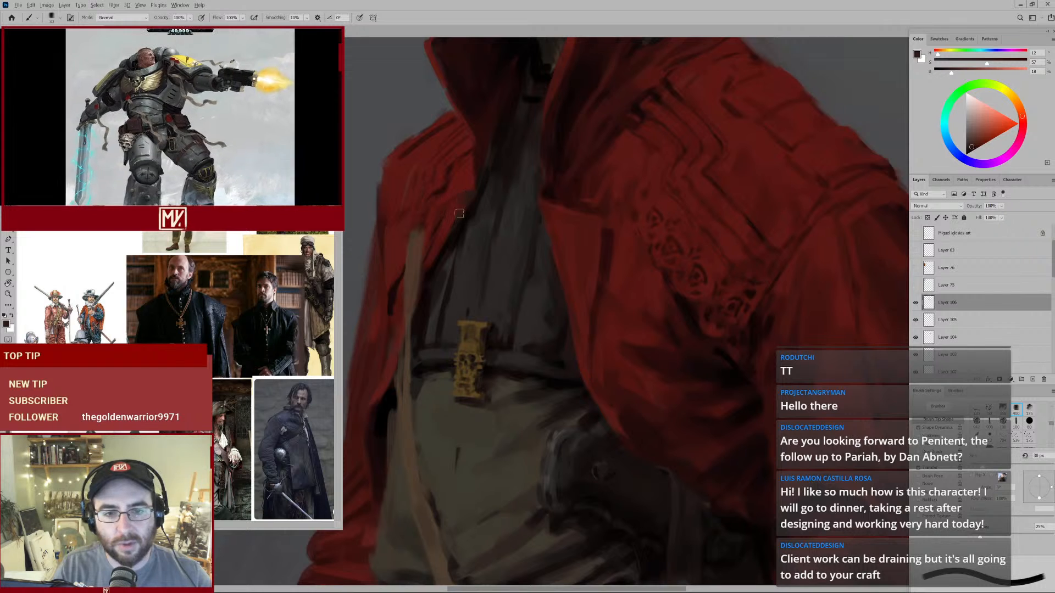
pyautogui.press('[')
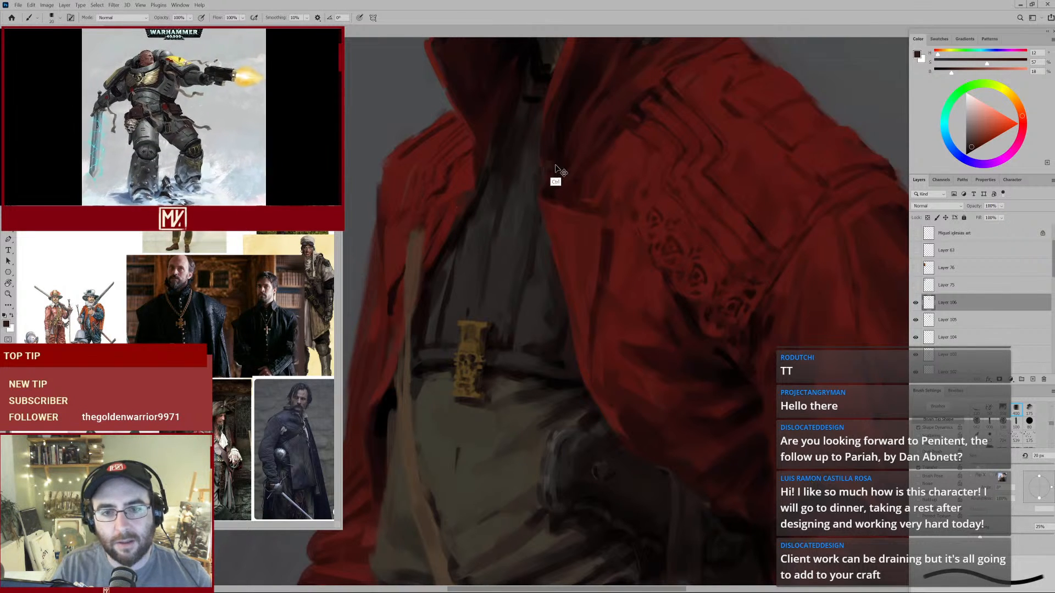
# Sample near-black under the collar and dark red at the lapel's corner, and sharpen that corner with a 15 px brush.
pyautogui.keyDown('alt'); pyautogui.click(550, 157); pyautogui.keyUp('alt')
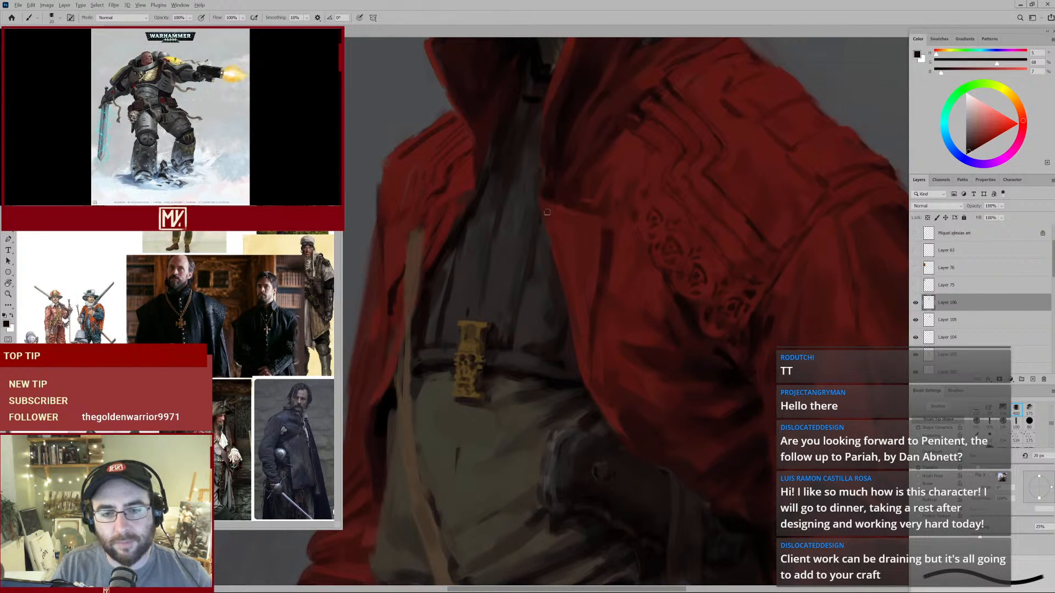
pyautogui.keyDown('alt'); pyautogui.click(556, 204); pyautogui.keyUp('alt')
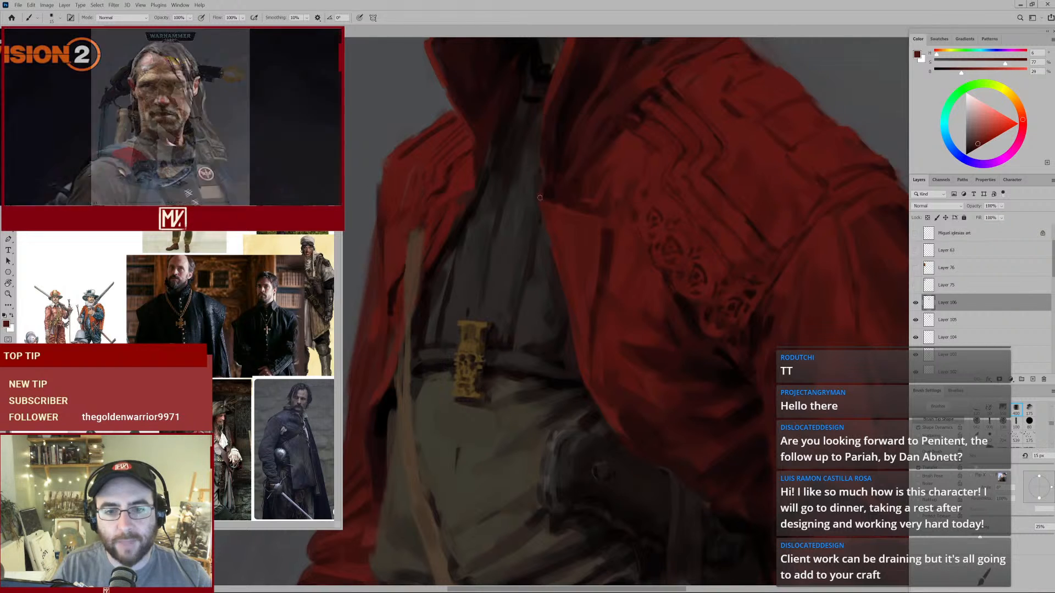
pyautogui.press('[')
pyautogui.moveTo(555, 206); pyautogui.dragTo(506, 215)
pyautogui.keyDown('alt'); pyautogui.click(435, 208); pyautogui.keyUp('alt')
pyautogui.keyDown('alt'); pyautogui.click(571, 179); pyautogui.keyUp('alt')
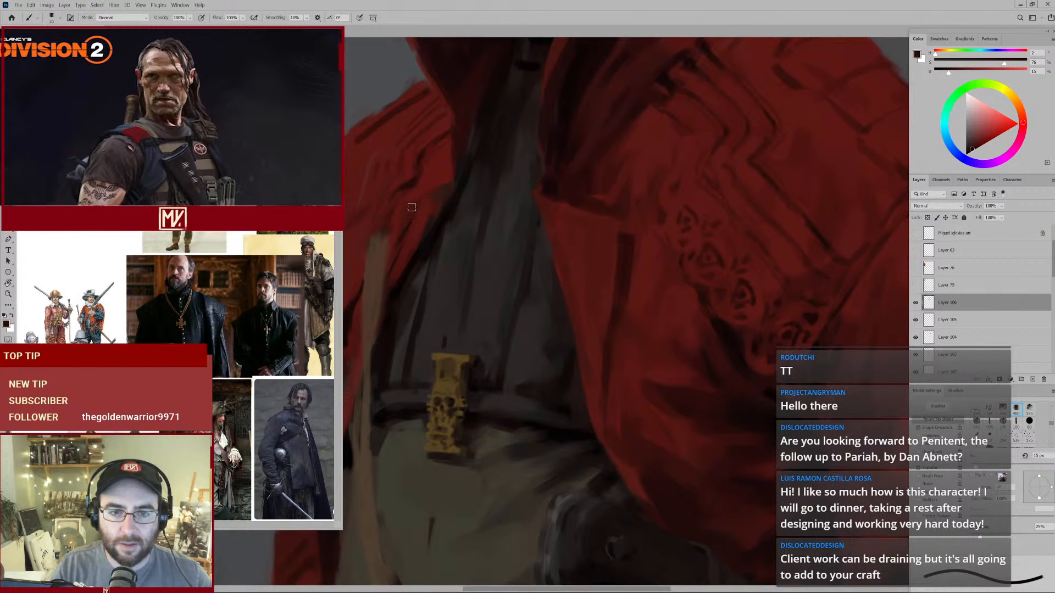
# Enlarge the brush to 25 px, and sample mid and dark reds above the shoulder strap to repaint the narrow coat front.
pyautogui.moveTo(432, 199)
pyautogui.mouseDown()
pyautogui.moveTo(403, 271)
pyautogui.moveTo(463, 208)
pyautogui.mouseUp()
pyautogui.press(']')
pyautogui.press(']')
pyautogui.keyDown('alt'); pyautogui.click(433, 203); pyautogui.keyUp('alt')
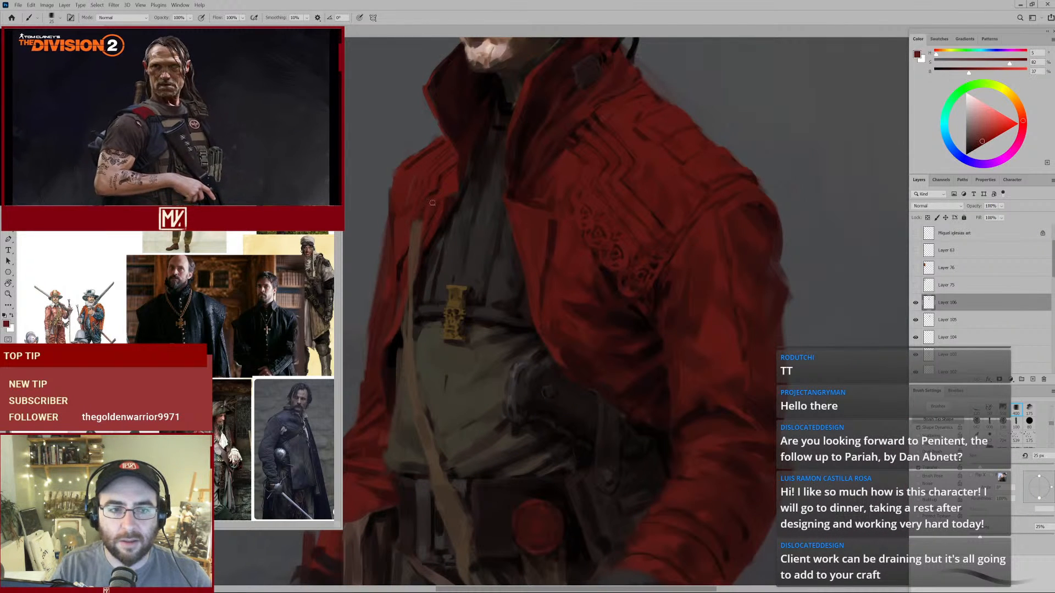
pyautogui.keyDown('alt'); pyautogui.click(429, 211); pyautogui.keyUp('alt')
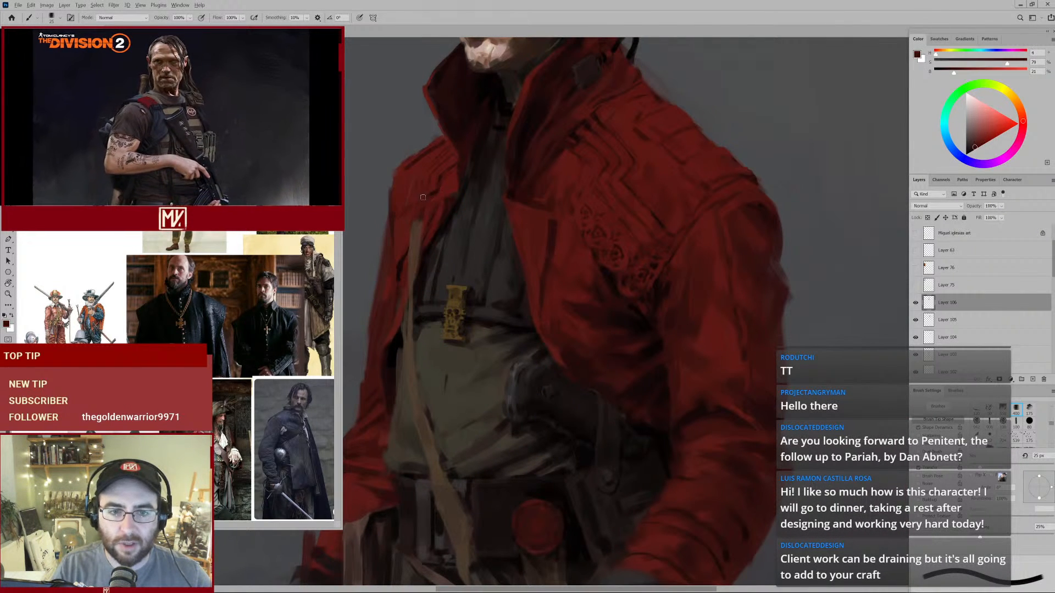
# Reduce the brush to 15 px, sample dark reds on the wide lapel, and paint the shadow fold running down beside its edge.
pyautogui.press('[')
pyautogui.press('[')
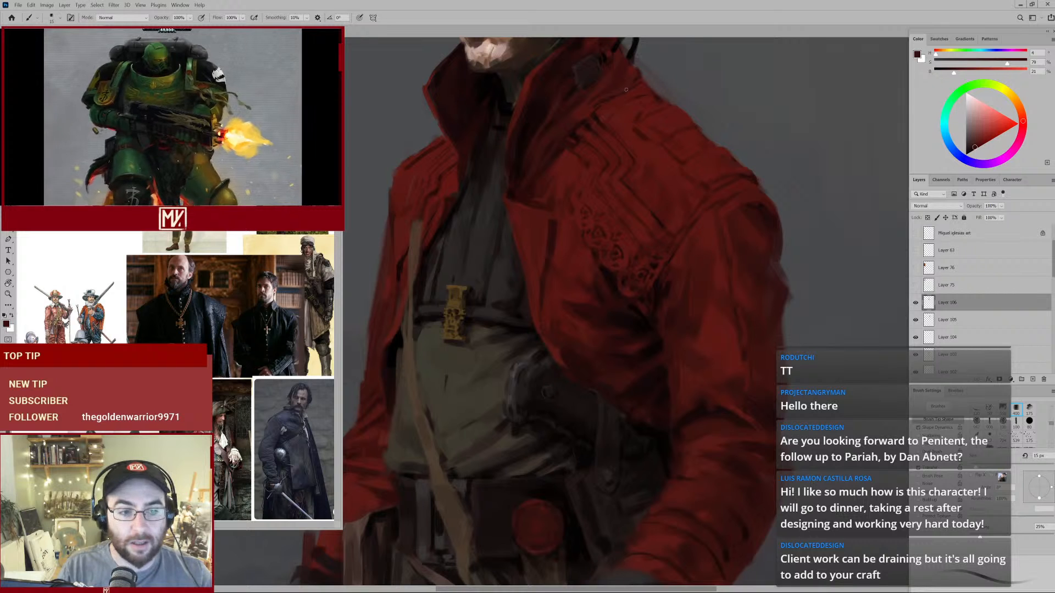
pyautogui.keyDown('alt'); pyautogui.click(565, 224); pyautogui.keyUp('alt')
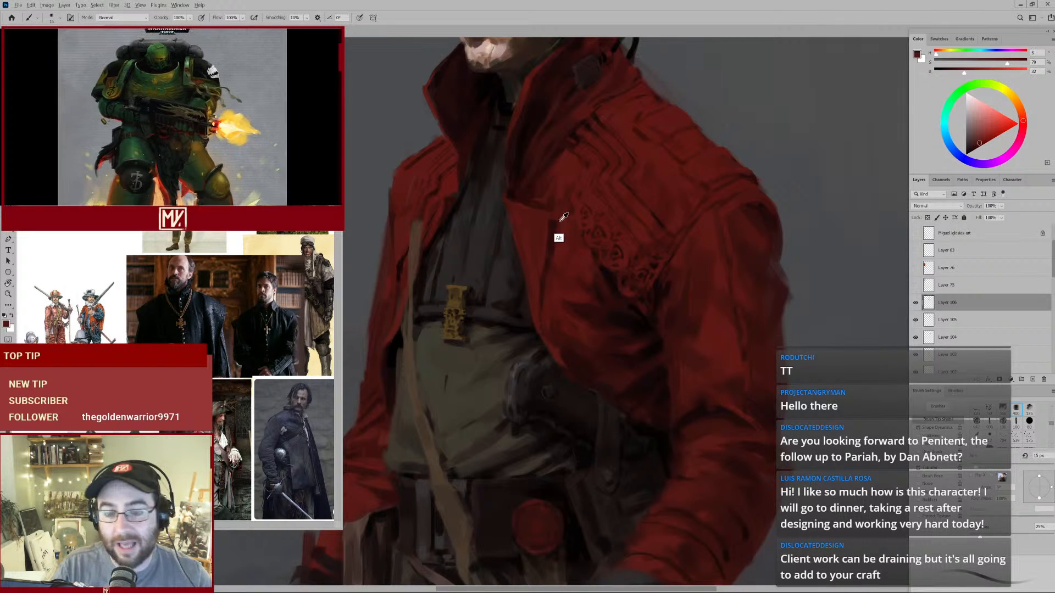
pyautogui.keyDown('alt'); pyautogui.click(557, 225); pyautogui.keyUp('alt')
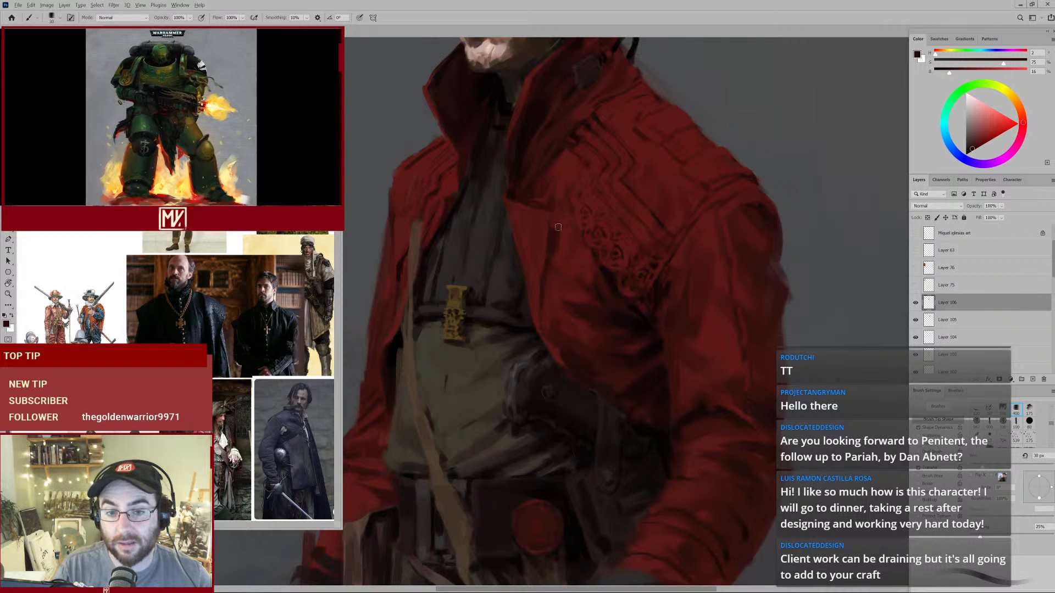
pyautogui.moveTo(549, 262)
pyautogui.mouseDown()
pyautogui.moveTo(533, 273)
pyautogui.moveTo(549, 263)
pyautogui.moveTo(557, 236)
pyautogui.mouseUp()
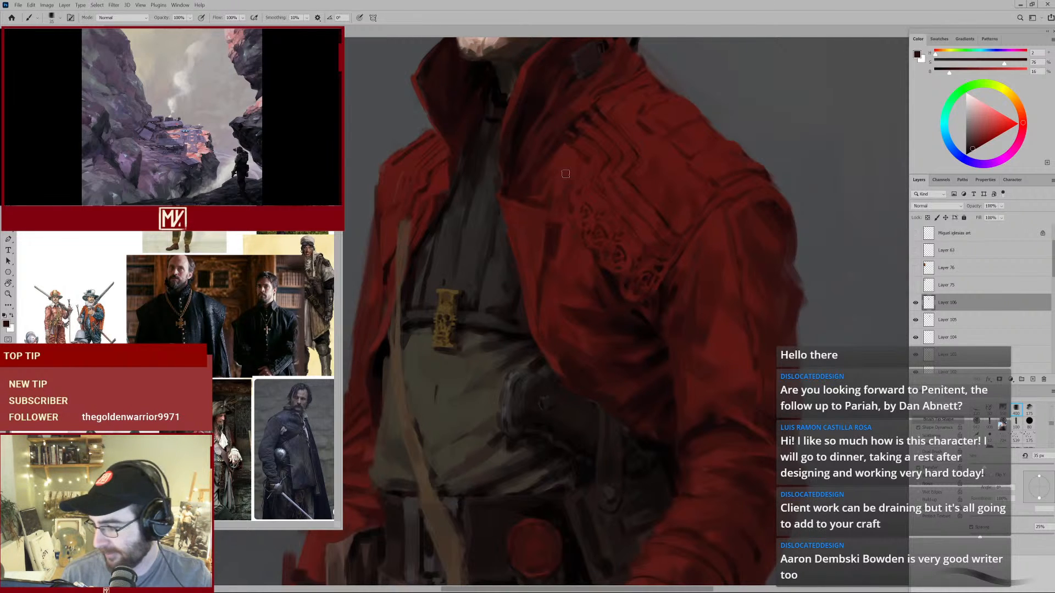
# Sample near-black and dark brown at the gold clasp's shadowed side, and reduce the brush to 10 px to tidy that edge.
pyautogui.keyDown('ctrl'); pyautogui.click(457, 315); pyautogui.keyUp('ctrl')
pyautogui.keyDown('alt'); pyautogui.click(474, 331); pyautogui.keyUp('alt')
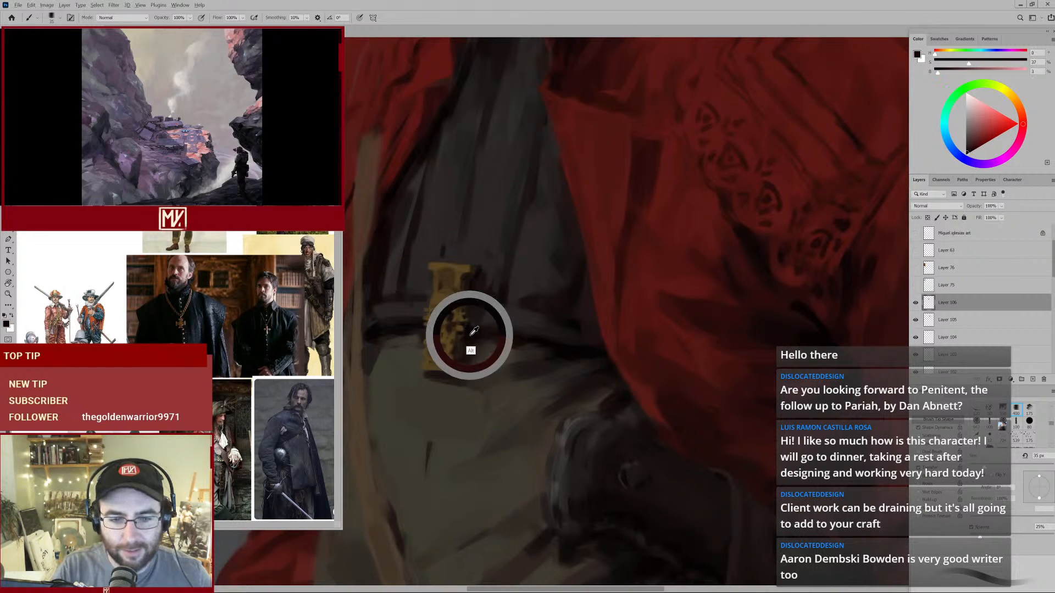
pyautogui.keyDown('alt'); pyautogui.click(470, 333); pyautogui.keyUp('alt')
pyautogui.keyDown('alt'); pyautogui.click(465, 300); pyautogui.keyUp('alt')
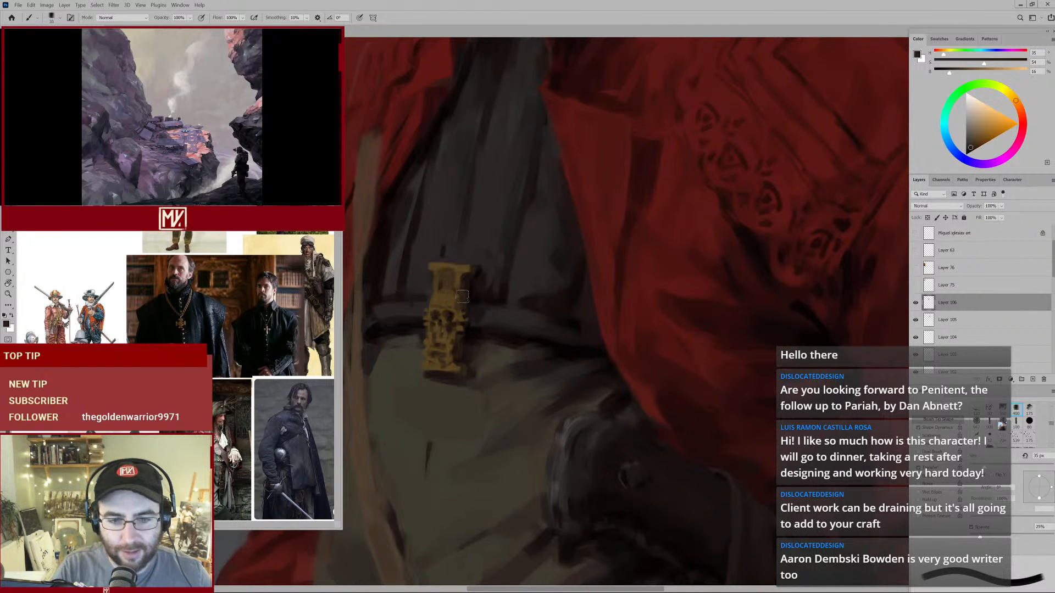
pyautogui.press('[')
pyautogui.press('[')
pyautogui.press('[')
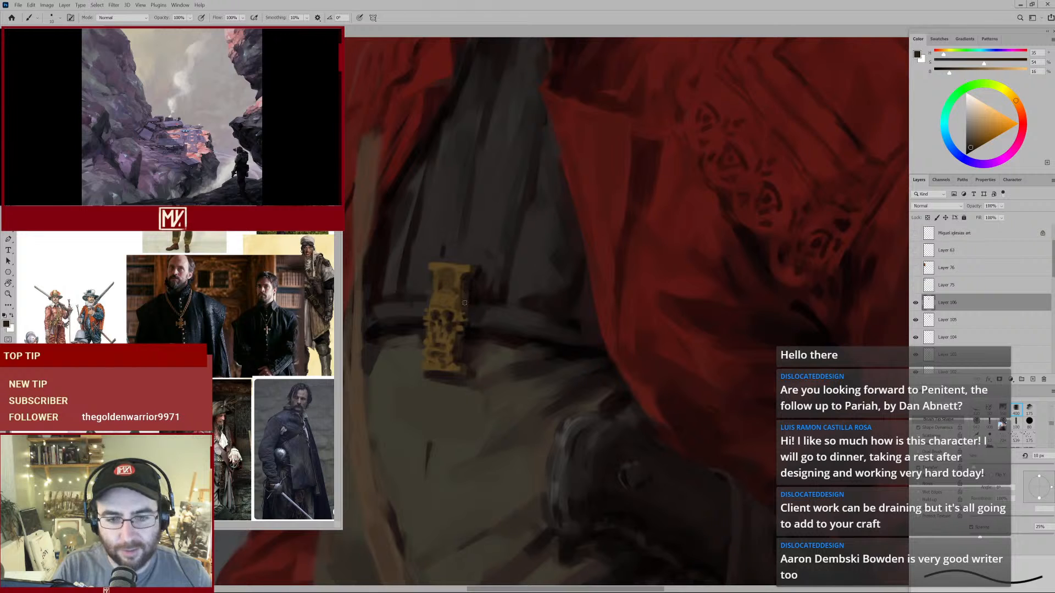
# Sample dark browns from the gold clasp's upper corner and centre, and refine its recesses with a 9 px brush.
pyautogui.keyDown('alt'); pyautogui.click(468, 271); pyautogui.keyUp('alt')
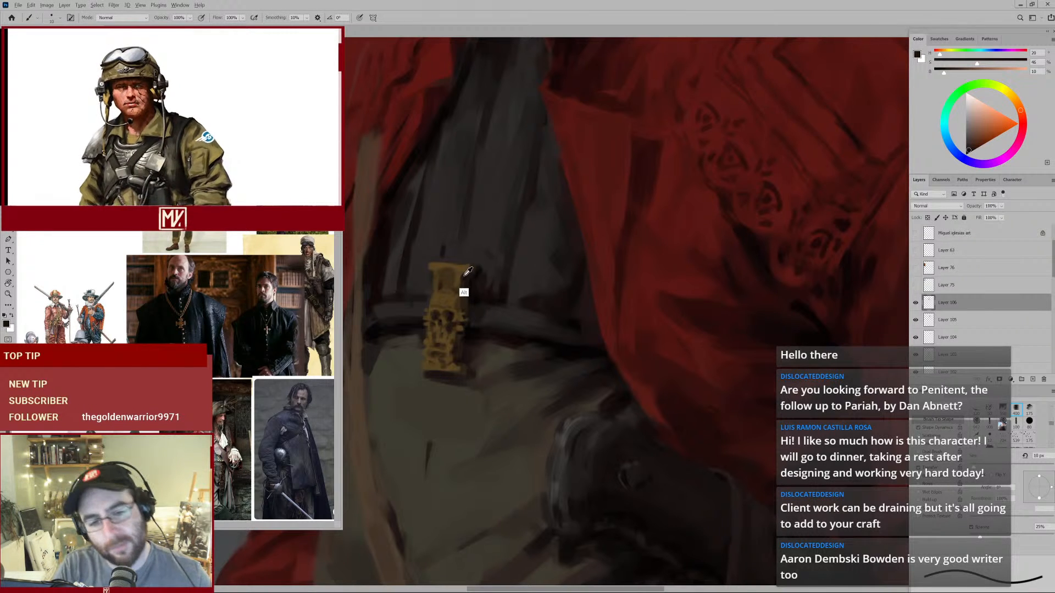
pyautogui.keyDown('alt'); pyautogui.click(468, 271); pyautogui.keyUp('alt')
pyautogui.press('[')
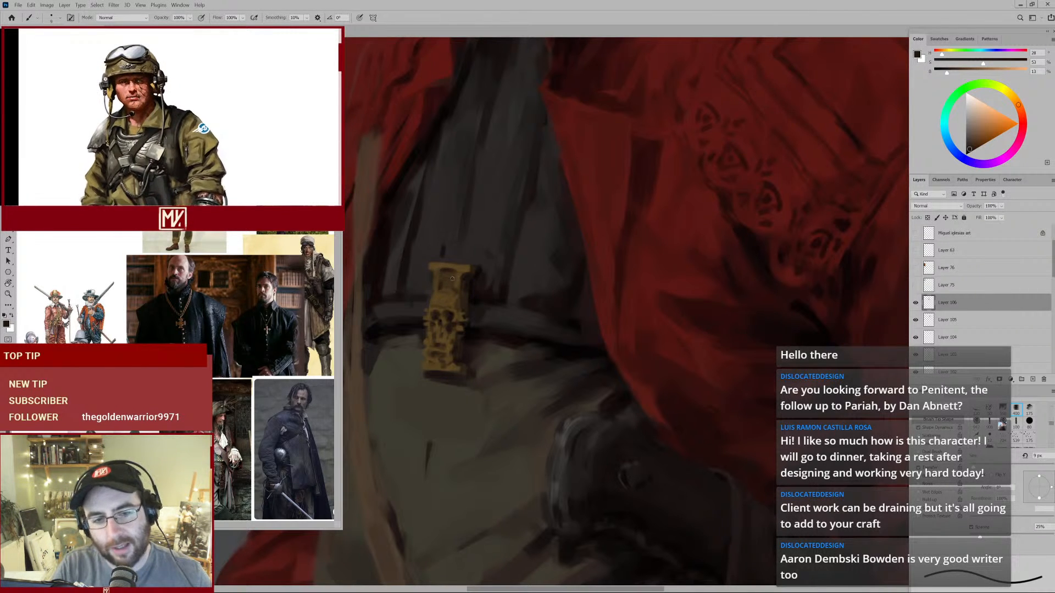
pyautogui.keyDown('alt'); pyautogui.click(449, 277); pyautogui.keyUp('alt')
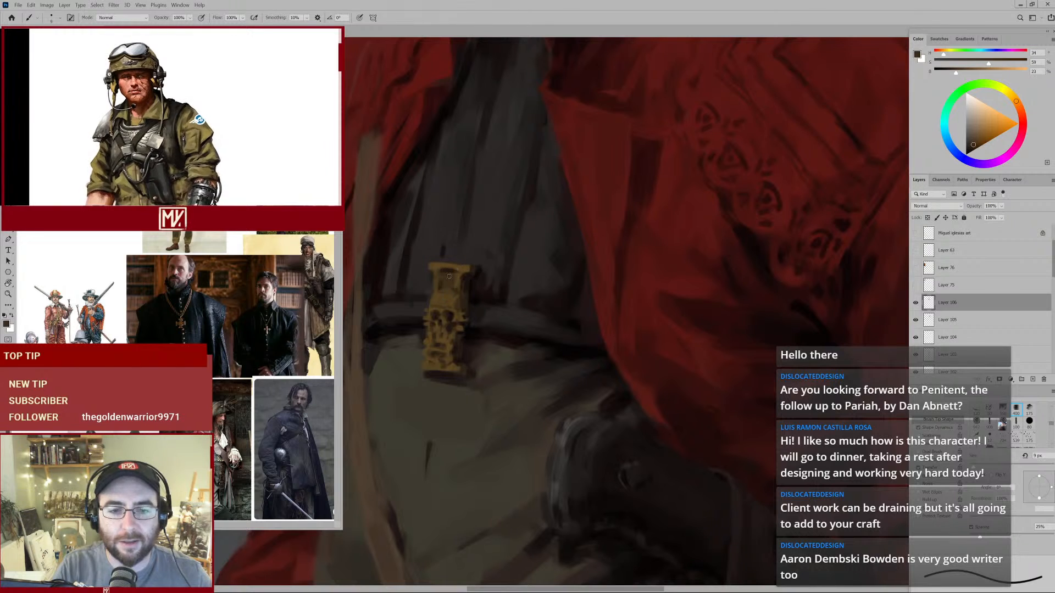
pyautogui.keyDown('alt'); pyautogui.click(450, 316); pyautogui.keyUp('alt')
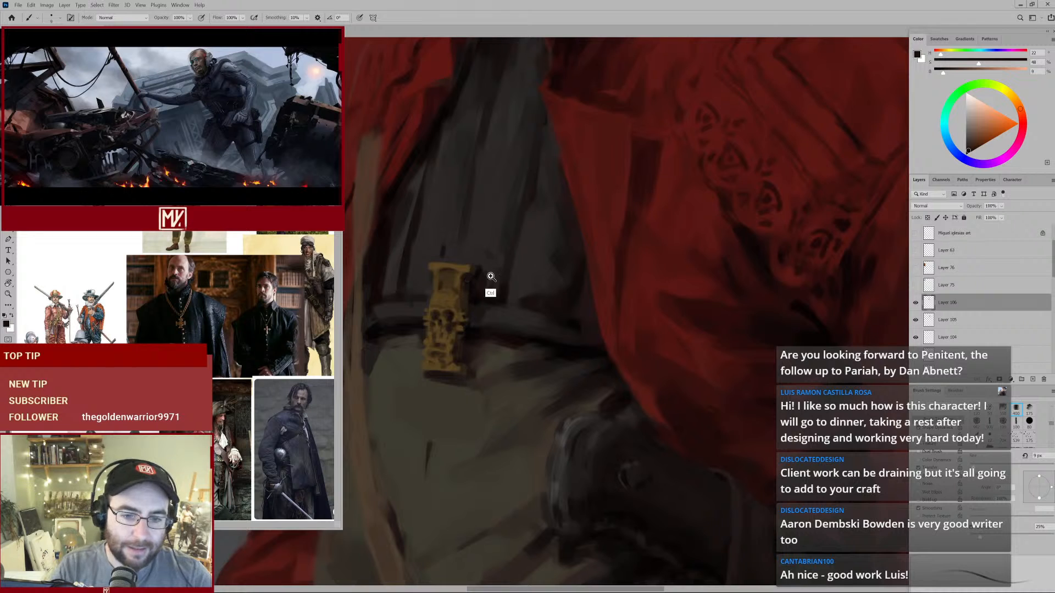
# Sample a dark red from the wide lapel and enlarge the brush to 20 px for reworking the lapel's corner.
pyautogui.moveTo(490, 278)
pyautogui.mouseDown()
pyautogui.moveTo(438, 316)
pyautogui.moveTo(477, 294)
pyautogui.mouseUp()
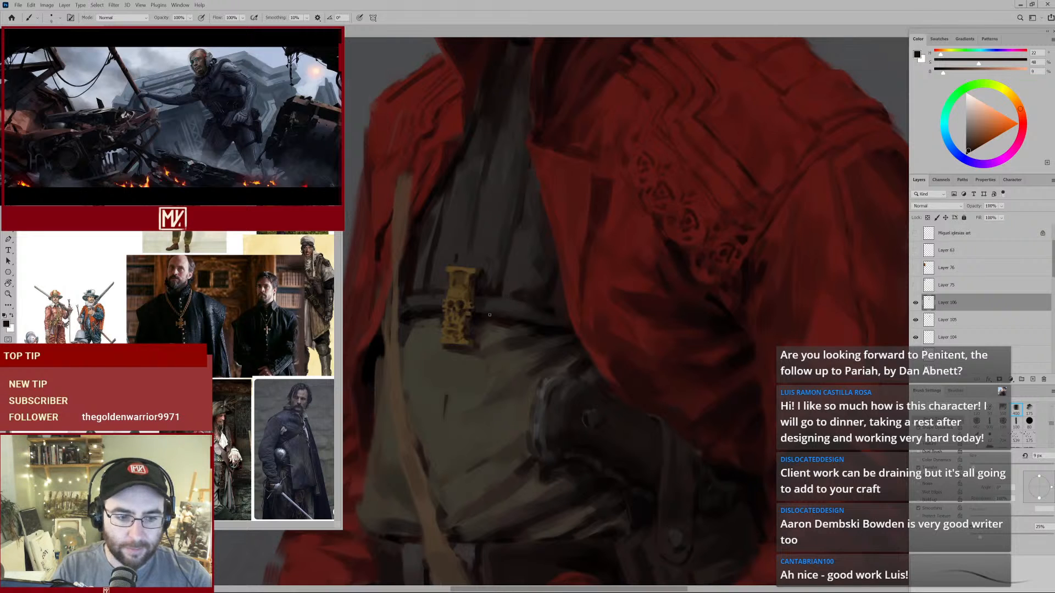
pyautogui.moveTo(520, 321); pyautogui.dragTo(492, 322)
pyautogui.keyDown('alt'); pyautogui.click(532, 218); pyautogui.keyUp('alt')
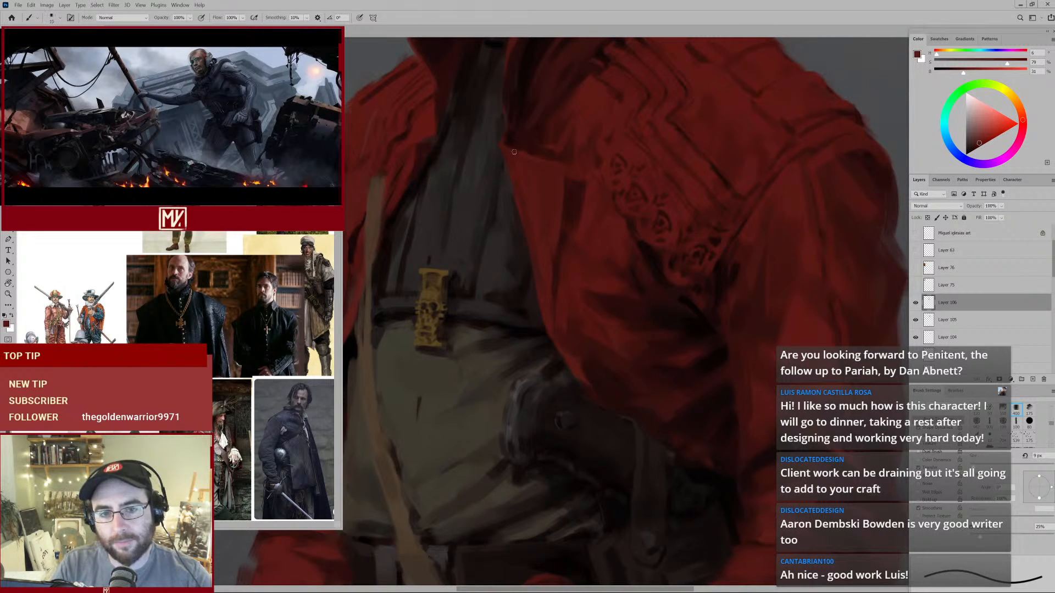
pyautogui.press(']')
pyautogui.press(']')
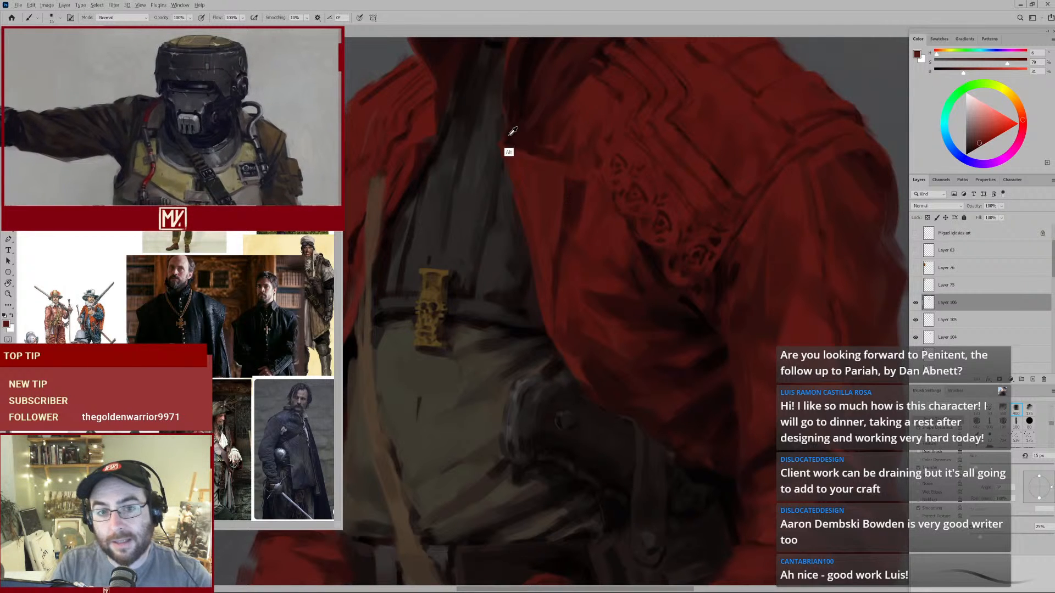
pyautogui.press(']')
# Reselect Layer 106 and toggle its visibility off and on to compare the coat with and without the new paint.
pyautogui.keyDown('ctrl'); pyautogui.click(563, 224); pyautogui.keyUp('ctrl')
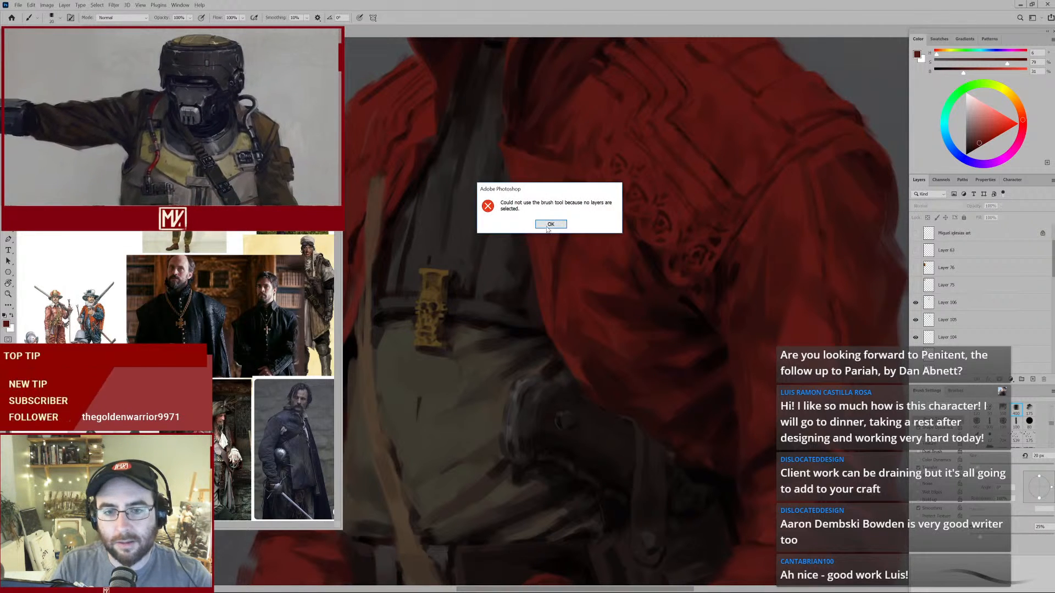
pyautogui.click(555, 227)
pyautogui.click(947, 304)
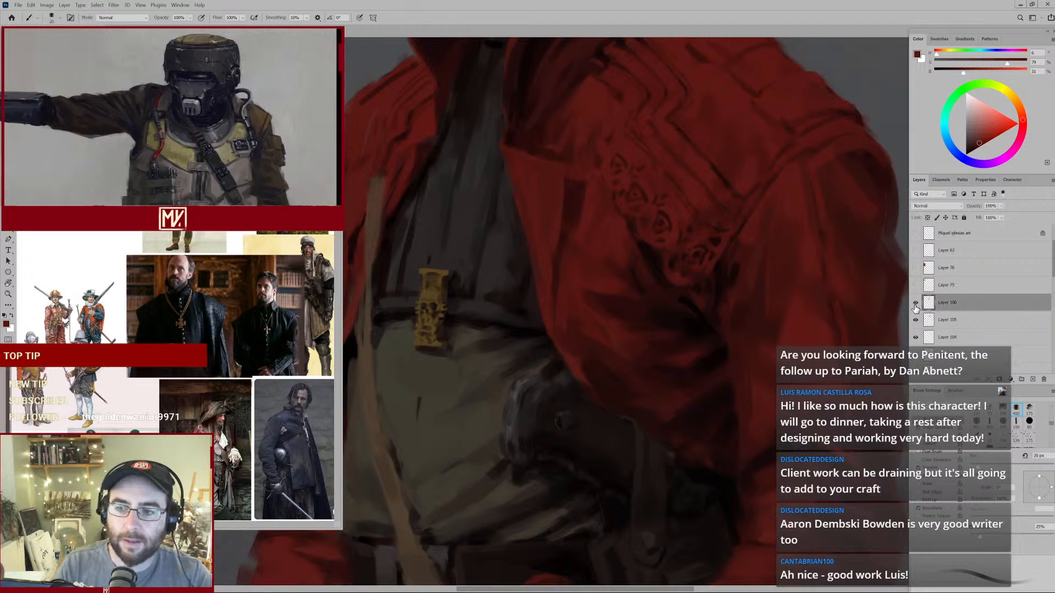
pyautogui.click(915, 306)
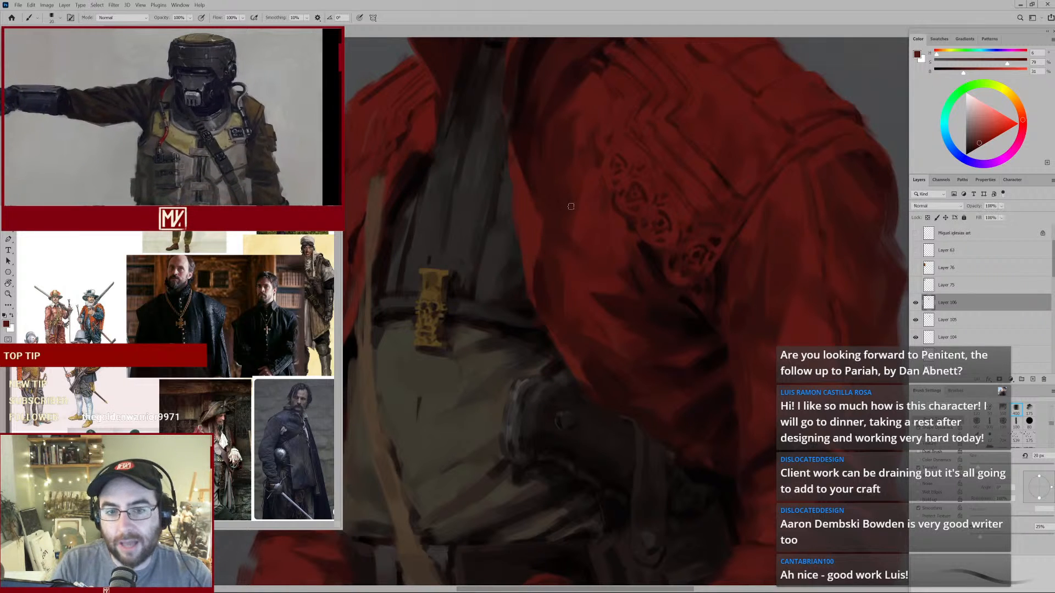
pyautogui.click(915, 307)
# Sample near-black from the wide lapel's fold and extend the thin shadow down the lapel.
pyautogui.keyDown('alt'); pyautogui.click(567, 191); pyautogui.keyUp('alt')
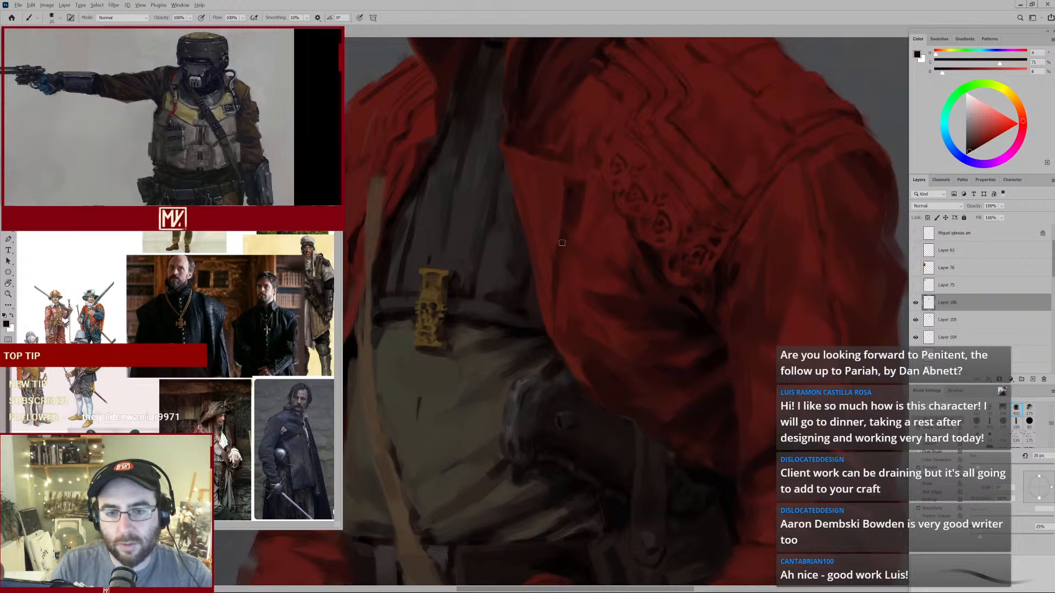
pyautogui.moveTo(579, 221); pyautogui.dragTo(555, 240)
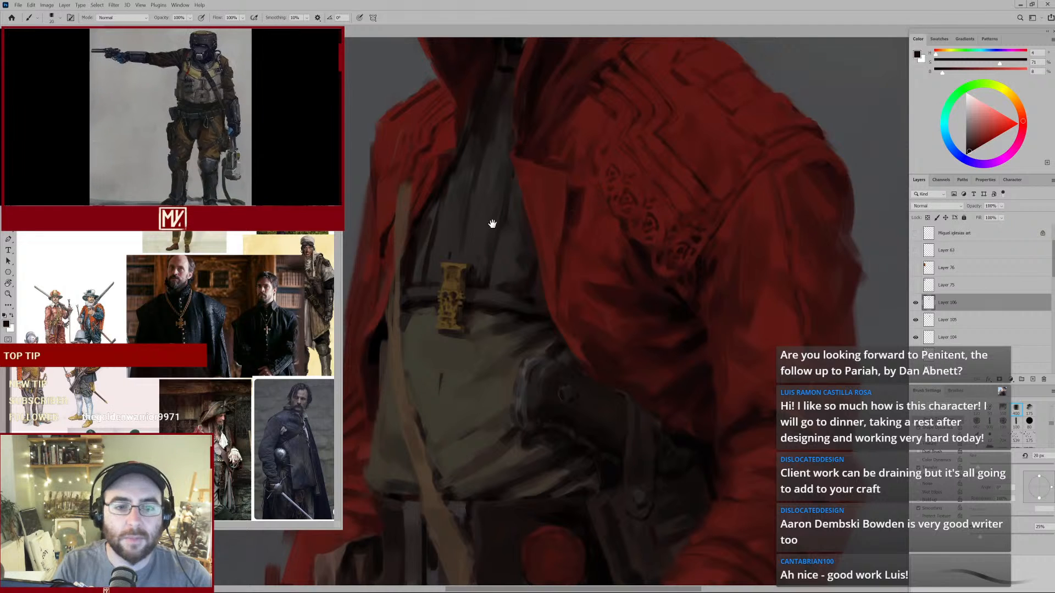
pyautogui.moveTo(500, 224); pyautogui.dragTo(536, 218)
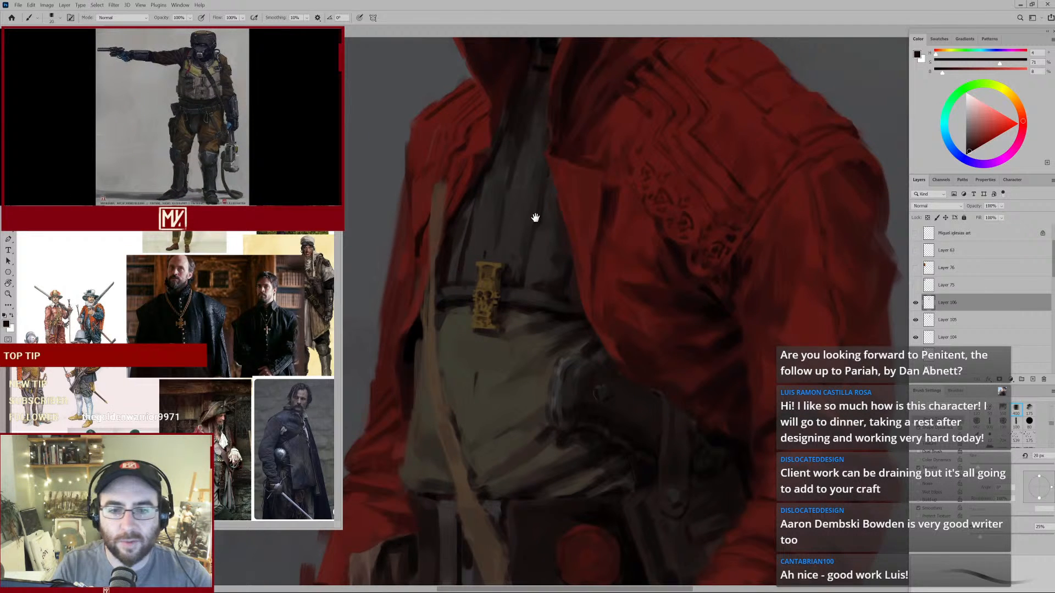
# Sample dark red on the narrow coat front and reduce the brush to 9 px to start embroidery marks beside the shoulder strap.
pyautogui.keyDown('alt'); pyautogui.click(415, 231); pyautogui.keyUp('alt')
pyautogui.press('[')
pyautogui.press('[')
pyautogui.press('[')
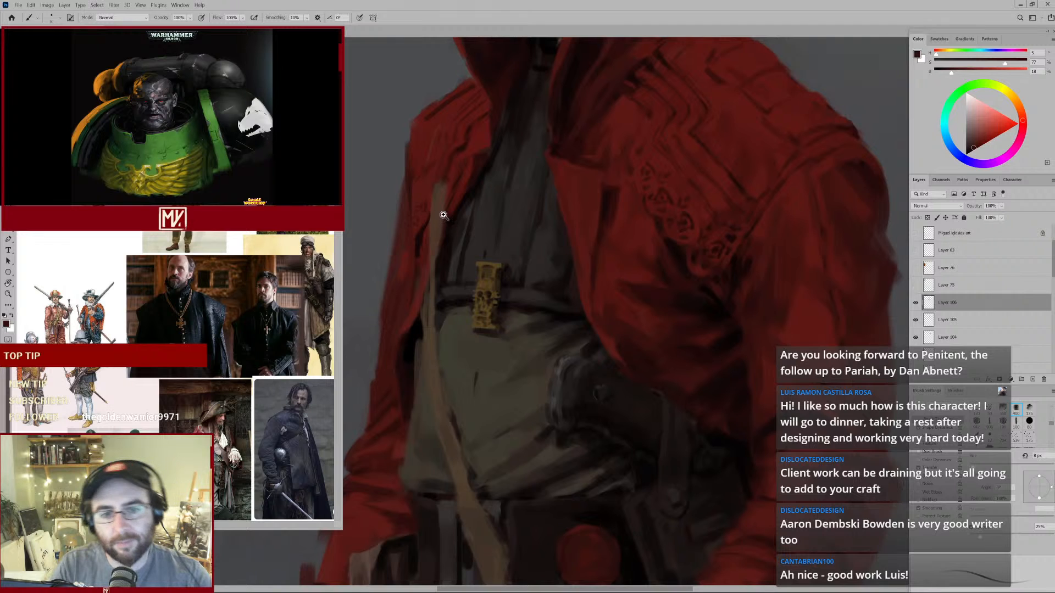
pyautogui.moveTo(423, 232); pyautogui.dragTo(428, 200)
# Sample dark and mid reds around the narrow coat front's embroidery, and shape its small curls beside the shoulder strap.
pyautogui.keyDown('alt'); pyautogui.click(406, 217); pyautogui.keyUp('alt')
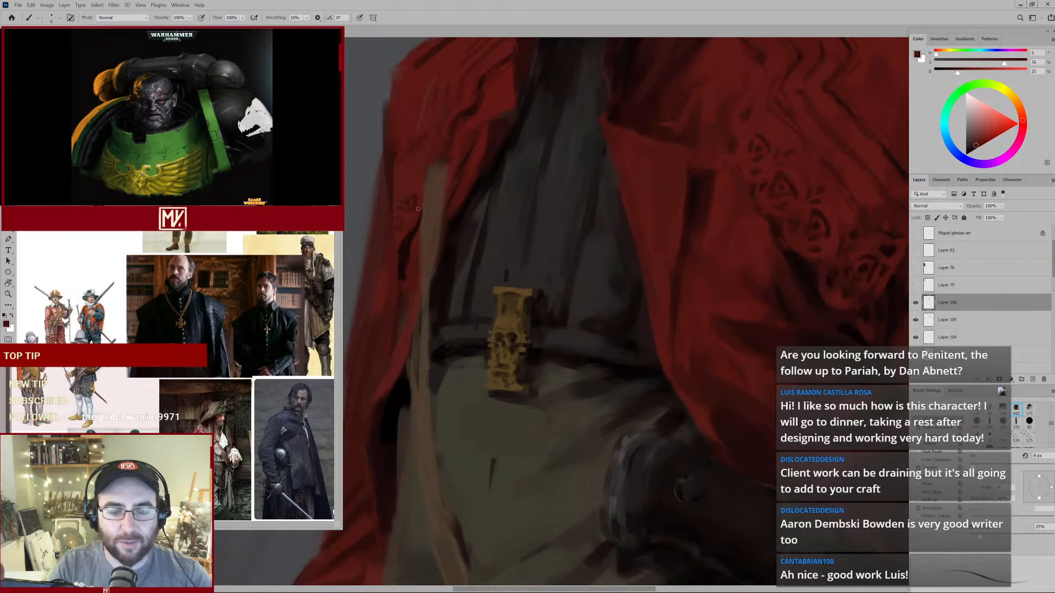
pyautogui.keyDown('alt'); pyautogui.click(410, 228); pyautogui.keyUp('alt')
pyautogui.press(']')
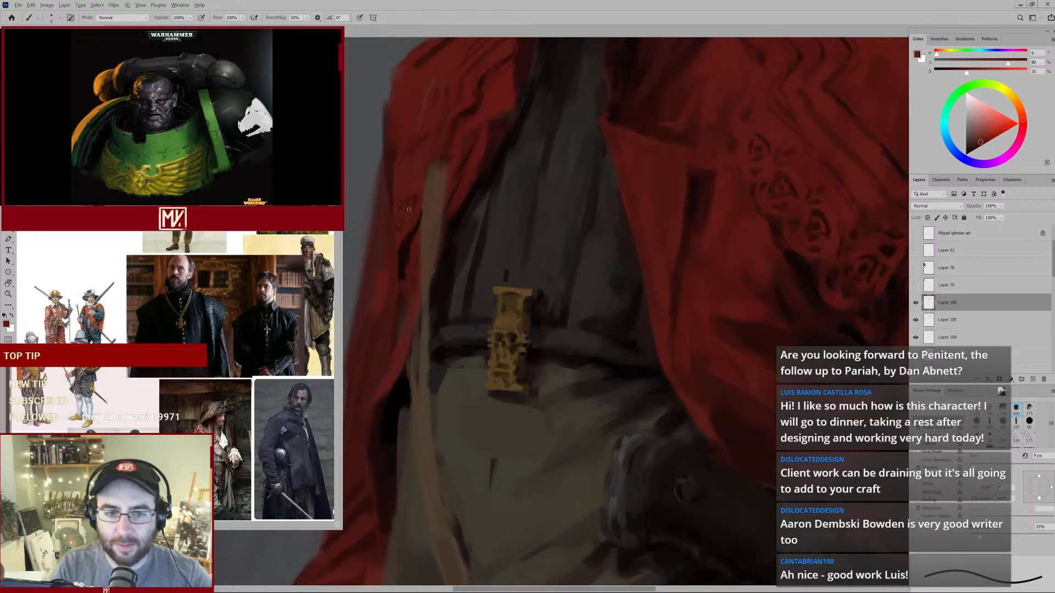
pyautogui.keyDown('alt'); pyautogui.click(412, 193); pyautogui.keyUp('alt')
pyautogui.keyDown('alt'); pyautogui.click(403, 193); pyautogui.keyUp('alt')
pyautogui.moveTo(415, 193); pyautogui.dragTo(404, 190)
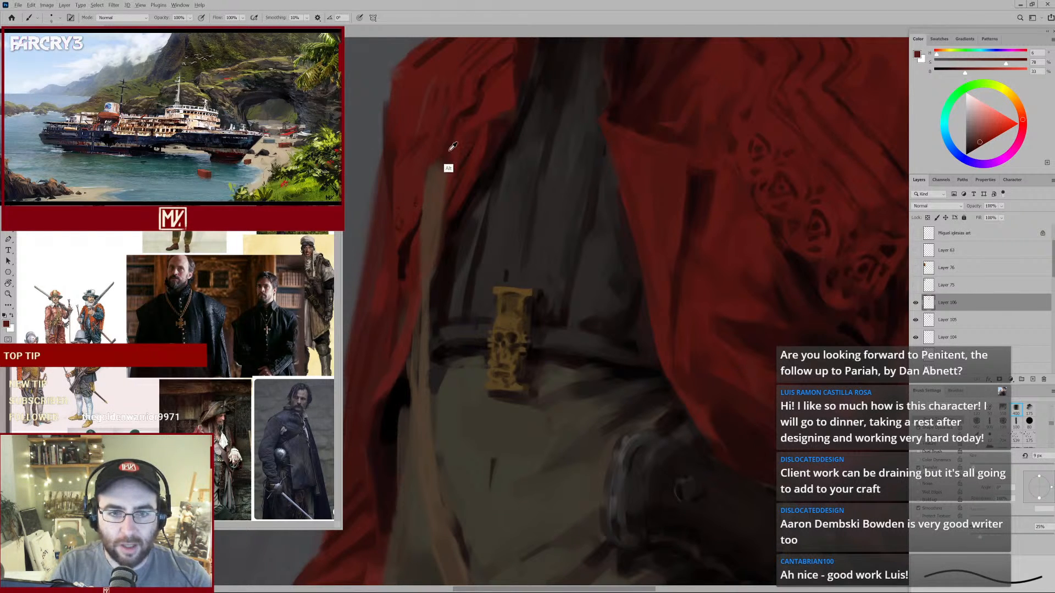
pyautogui.moveTo(399, 218)
pyautogui.mouseDown()
pyautogui.moveTo(409, 220)
pyautogui.moveTo(402, 226)
pyautogui.moveTo(416, 189)
pyautogui.mouseUp()
pyautogui.keyDown('alt'); pyautogui.click(388, 175); pyautogui.keyUp('alt')
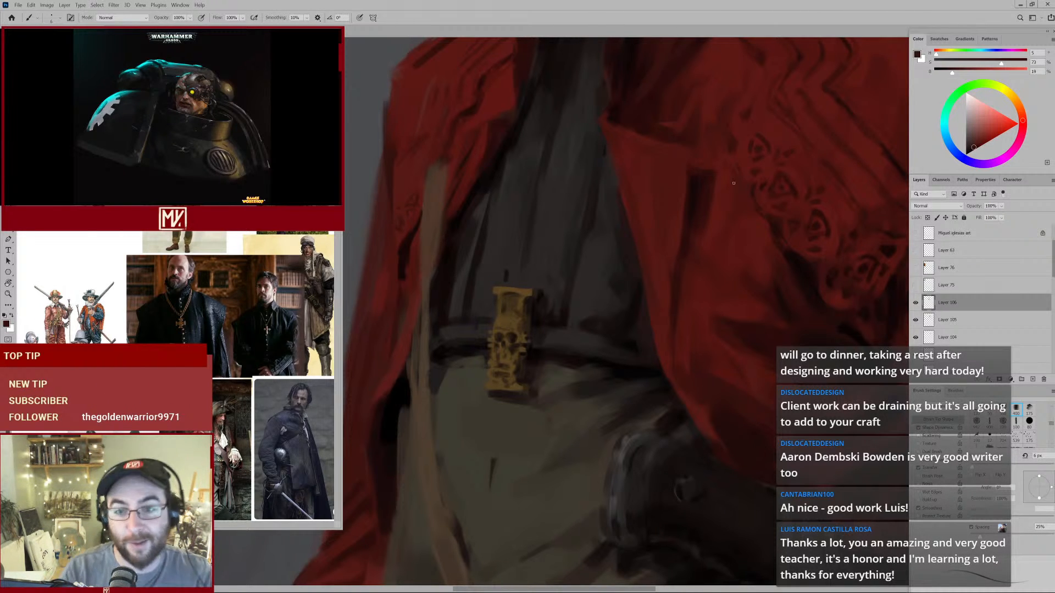
# Sample dark and mid reds beside the shoulder strap, and touch up the embroidery and the fold below it with a 9 px brush.
pyautogui.moveTo(529, 183); pyautogui.dragTo(558, 172)
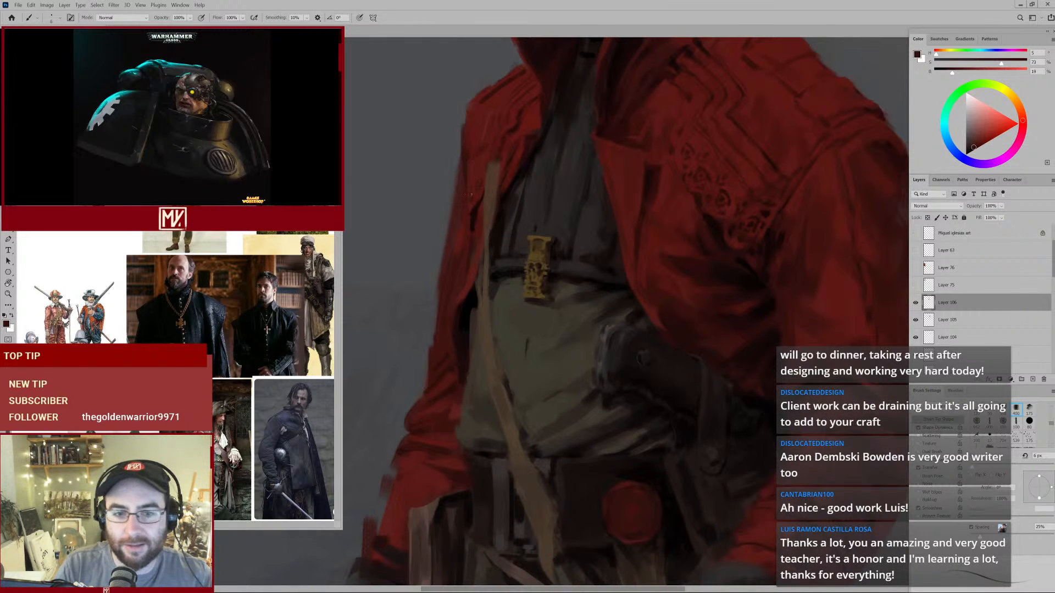
pyautogui.keyDown('alt'); pyautogui.click(473, 208); pyautogui.keyUp('alt')
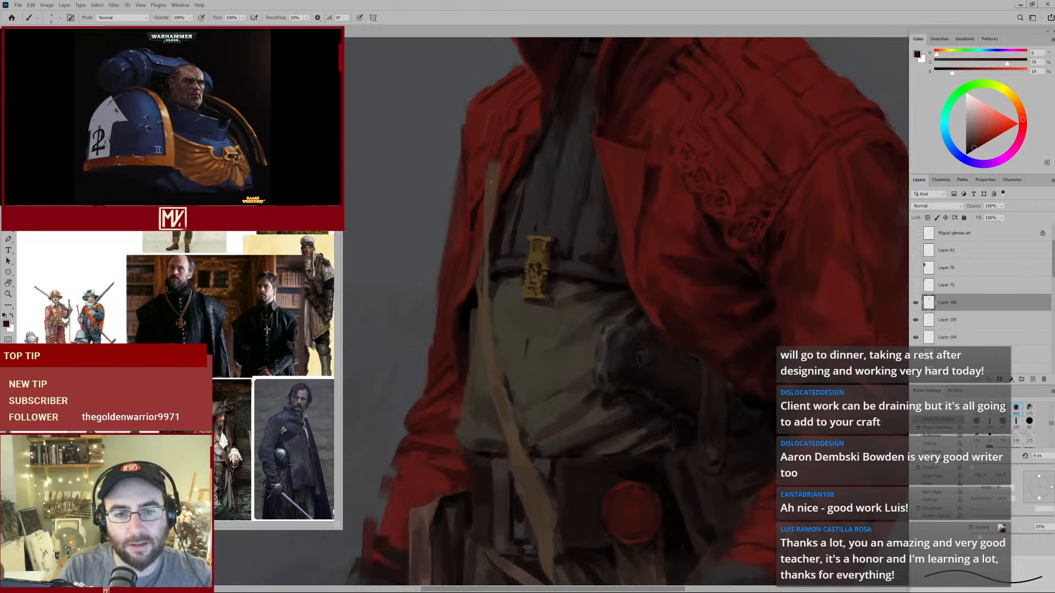
pyautogui.moveTo(475, 193); pyautogui.dragTo(499, 180)
pyautogui.keyDown('alt'); pyautogui.click(460, 219); pyautogui.keyUp('alt')
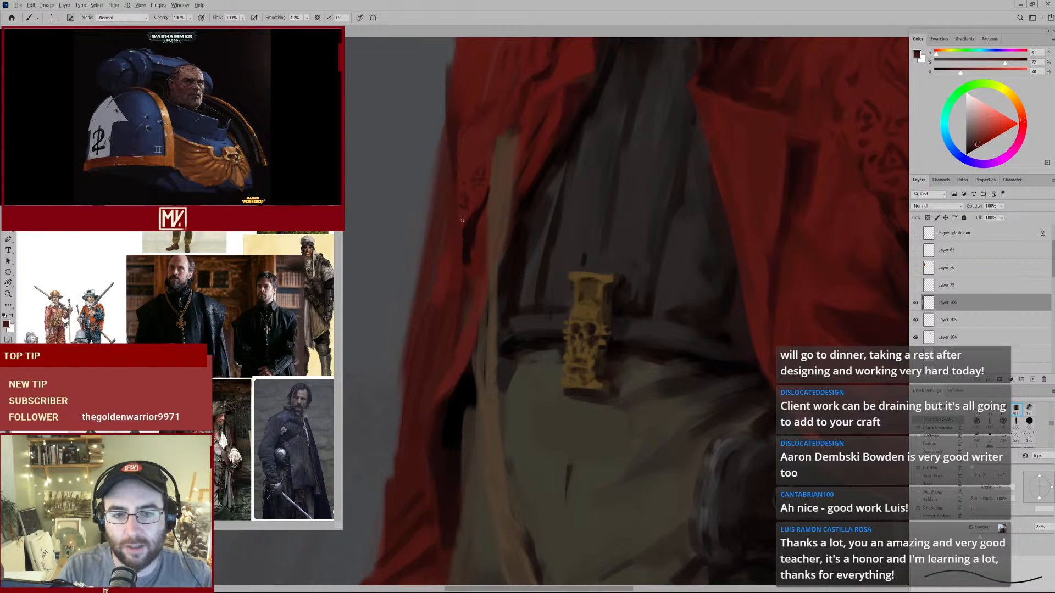
pyautogui.press(']')
pyautogui.press(']')
pyautogui.keyDown('alt'); pyautogui.click(464, 239); pyautogui.keyUp('alt')
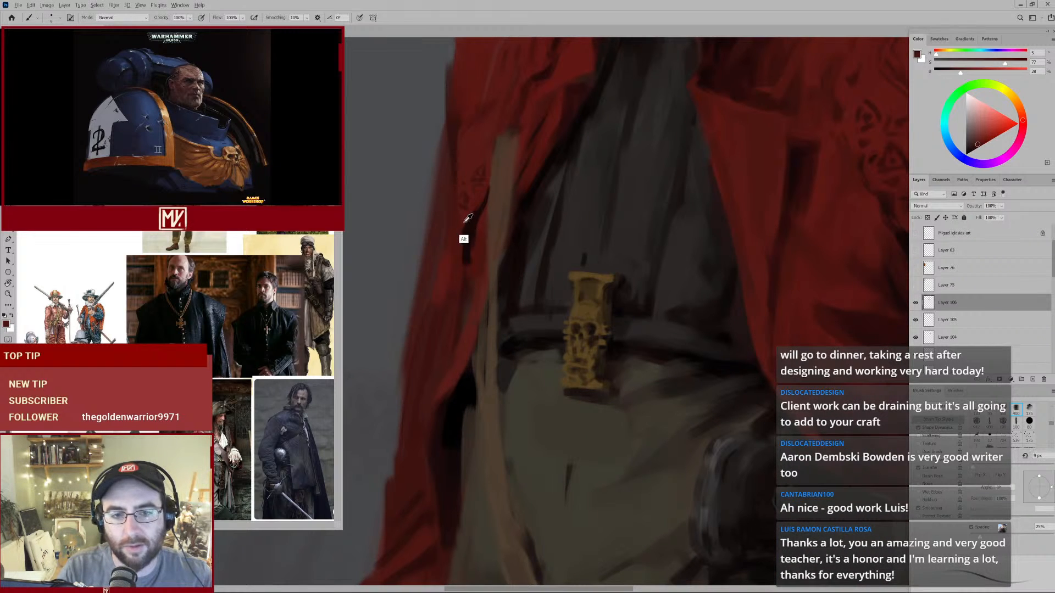
pyautogui.press(']')
pyautogui.press(']')
pyautogui.press(']')
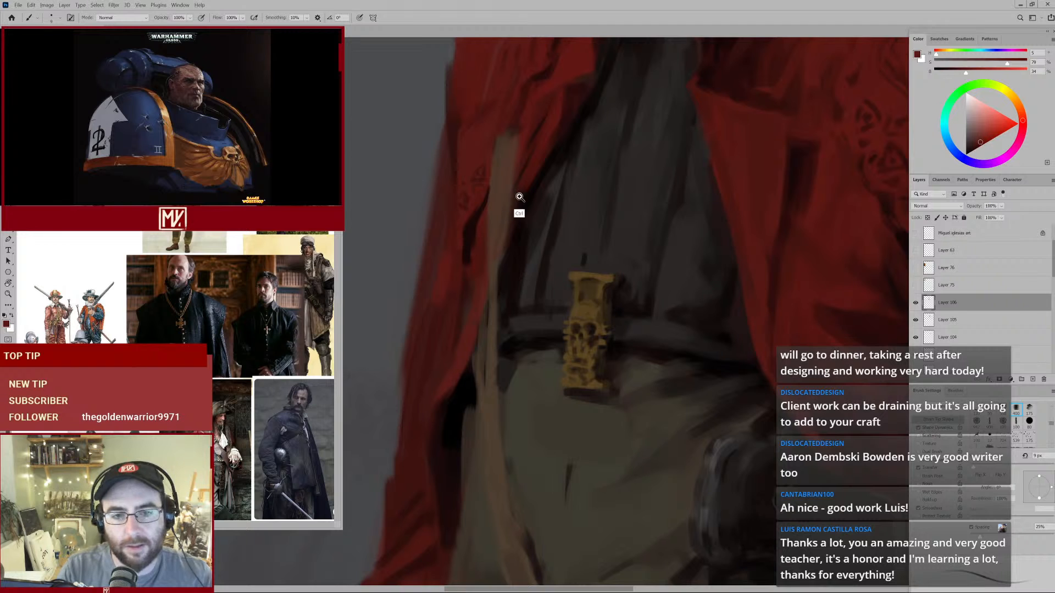
pyautogui.moveTo(518, 196); pyautogui.dragTo(490, 232)
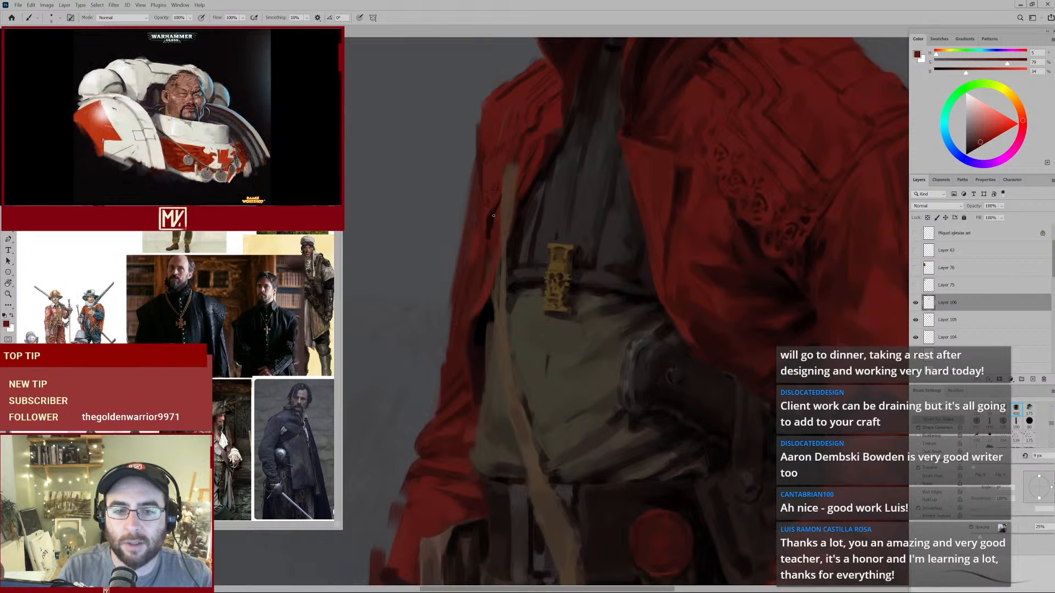
# Sample dark and mid reds from the wide lapel's fold and narrow coat front, and soften the lapel's shading with a 30 px brush.
pyautogui.keyDown('alt'); pyautogui.click(686, 196); pyautogui.keyUp('alt')
pyautogui.keyDown('alt'); pyautogui.click(683, 200); pyautogui.keyUp('alt')
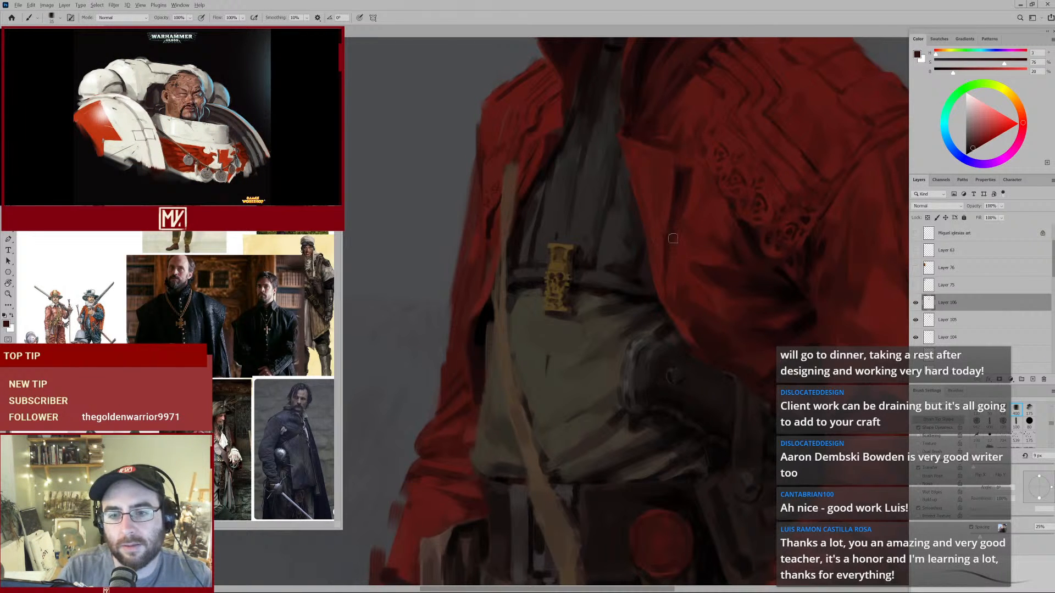
pyautogui.keyDown('alt'); pyautogui.click(667, 220); pyautogui.keyUp('alt')
pyautogui.keyDown('alt'); pyautogui.click(692, 187); pyautogui.keyUp('alt')
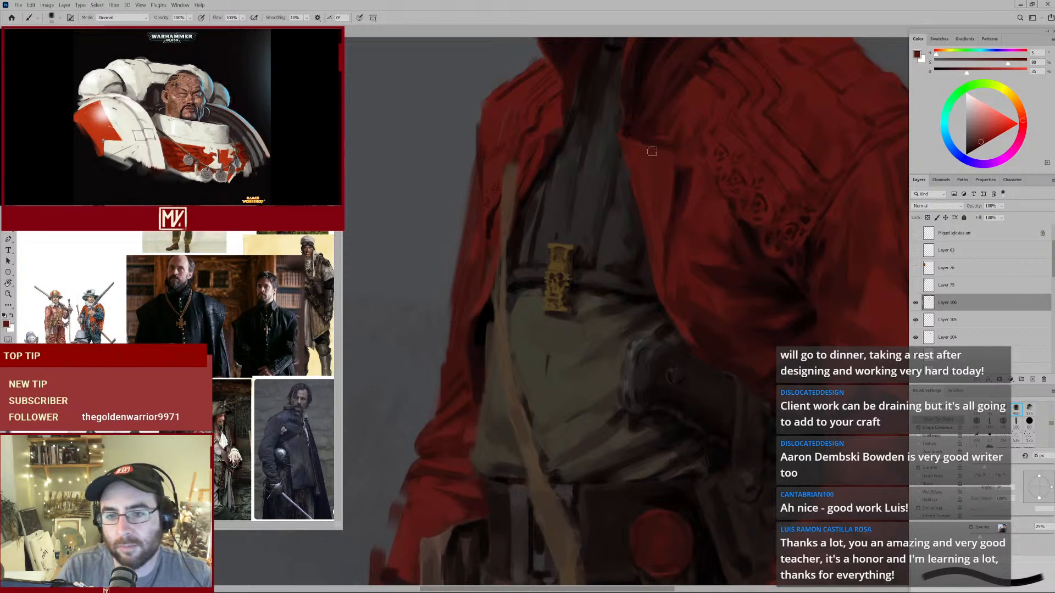
pyautogui.press(']')
pyautogui.press(']')
pyautogui.press(']')
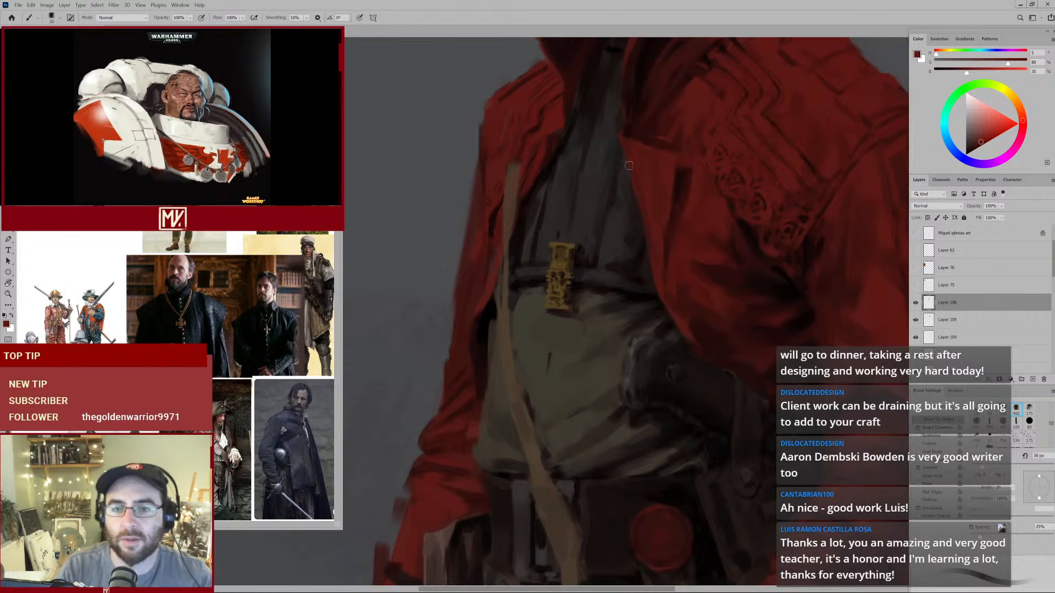
pyautogui.keyDown('alt'); pyautogui.click(557, 117); pyautogui.keyUp('alt')
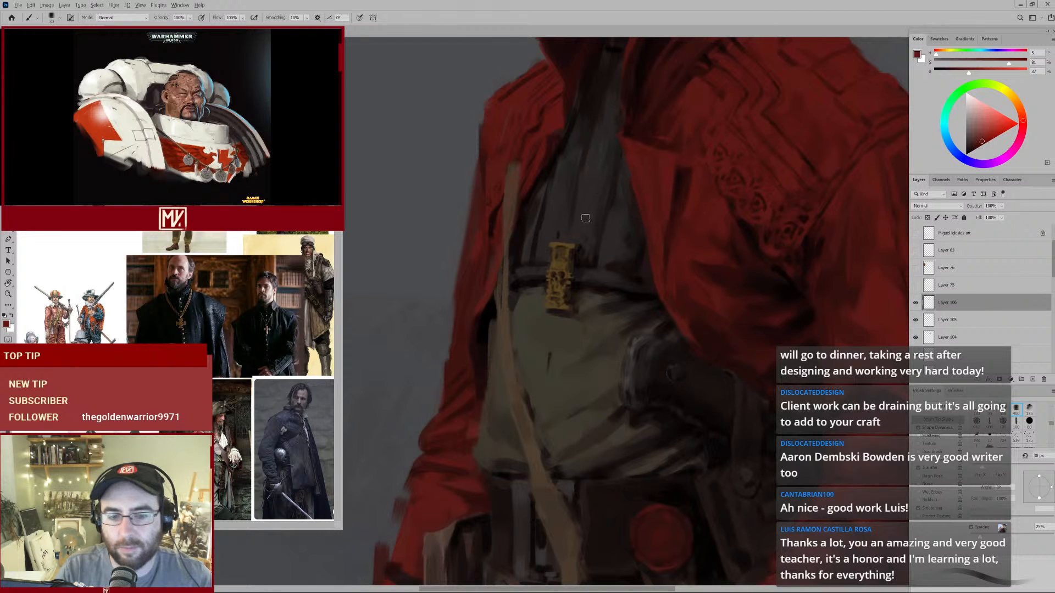
# Sample near-black and dark red, and deepen the dark accents on the narrow coat front beside the shoulder strap with a 20 px brush.
pyautogui.keyDown('alt'); pyautogui.click(679, 177); pyautogui.keyUp('alt')
pyautogui.press('[')
pyautogui.press('[')
pyautogui.moveTo(499, 178); pyautogui.dragTo(523, 163)
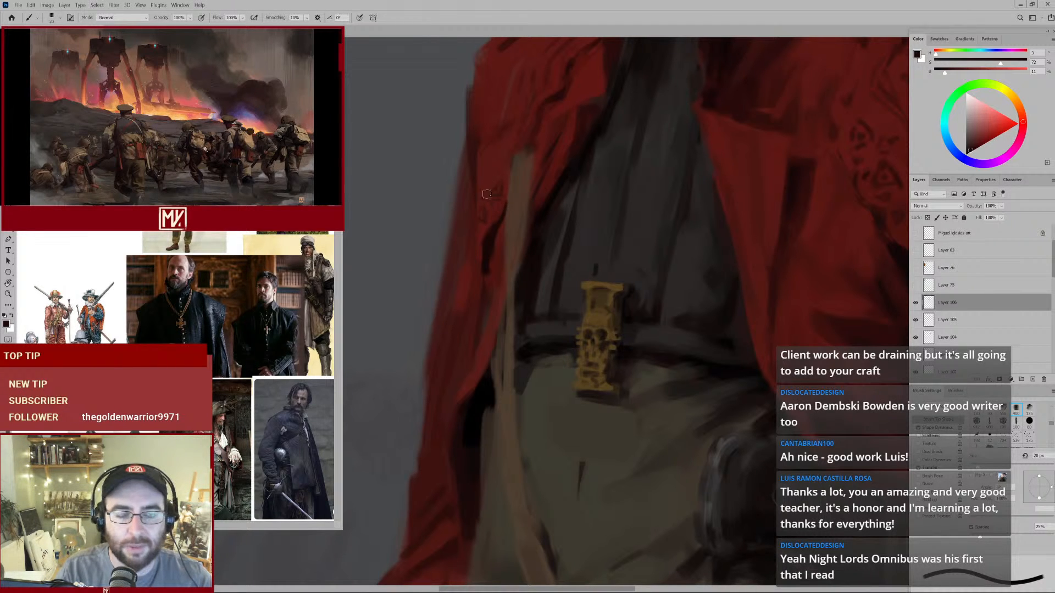
pyautogui.moveTo(509, 176)
pyautogui.mouseDown()
pyautogui.moveTo(484, 195)
pyautogui.moveTo(483, 216)
pyautogui.moveTo(506, 212)
pyautogui.mouseUp()
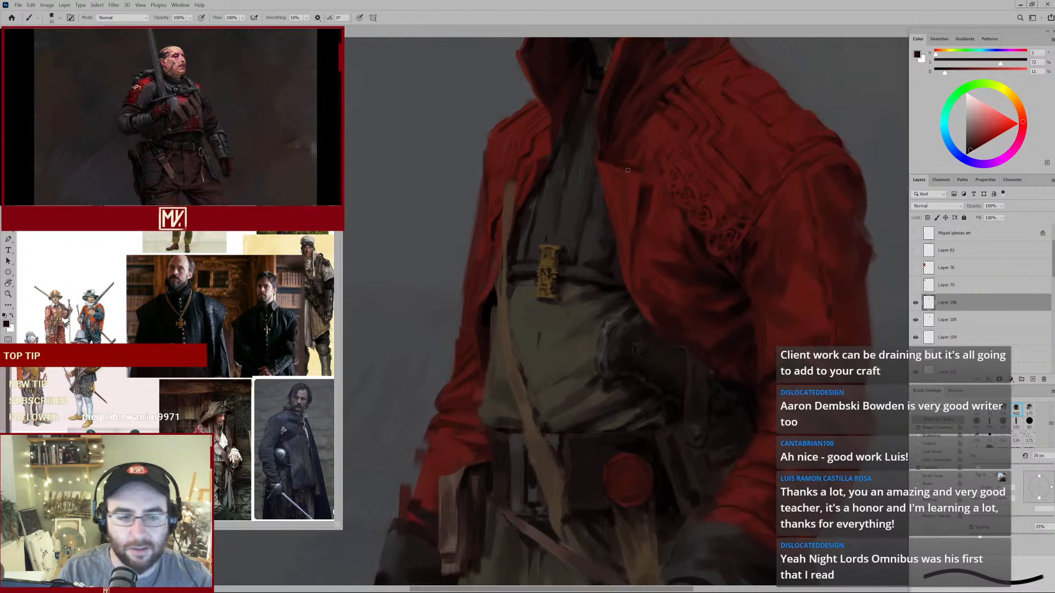
pyautogui.keyDown('ctrl'); pyautogui.click(515, 205); pyautogui.keyUp('ctrl')
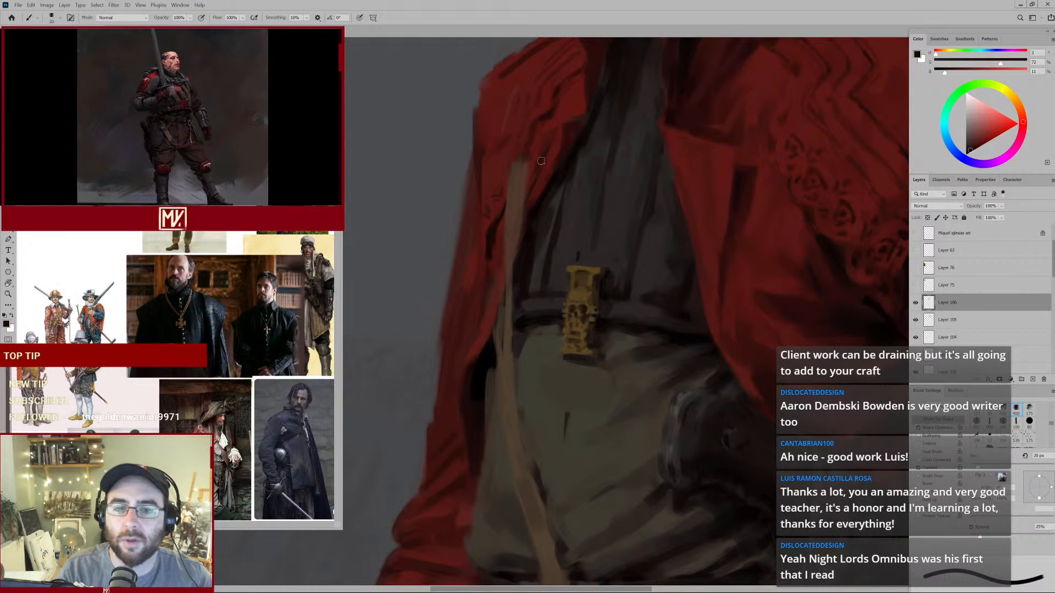
pyautogui.keyDown('alt'); pyautogui.click(492, 179); pyautogui.keyUp('alt')
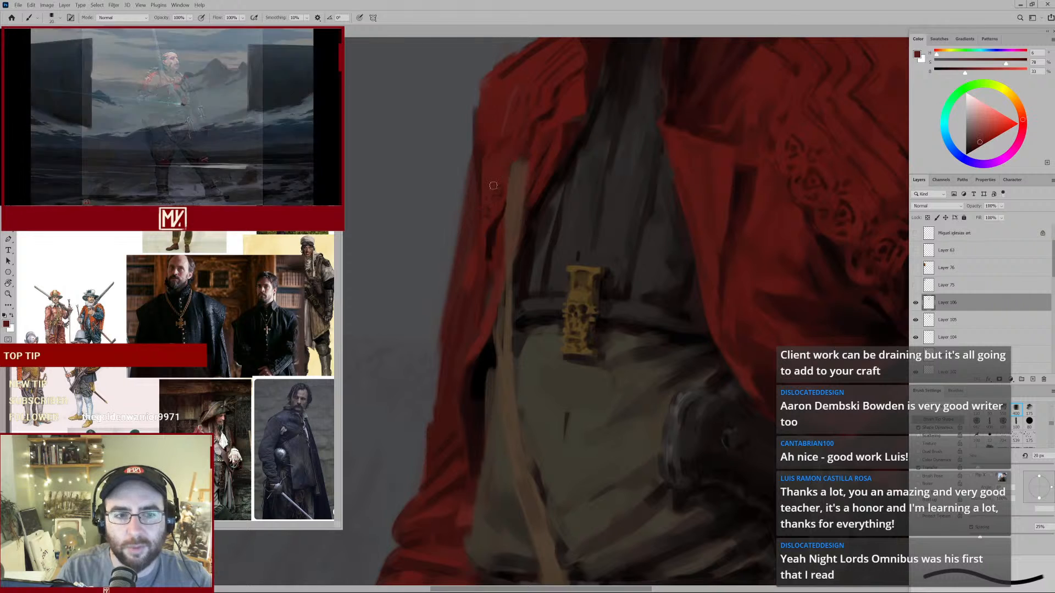
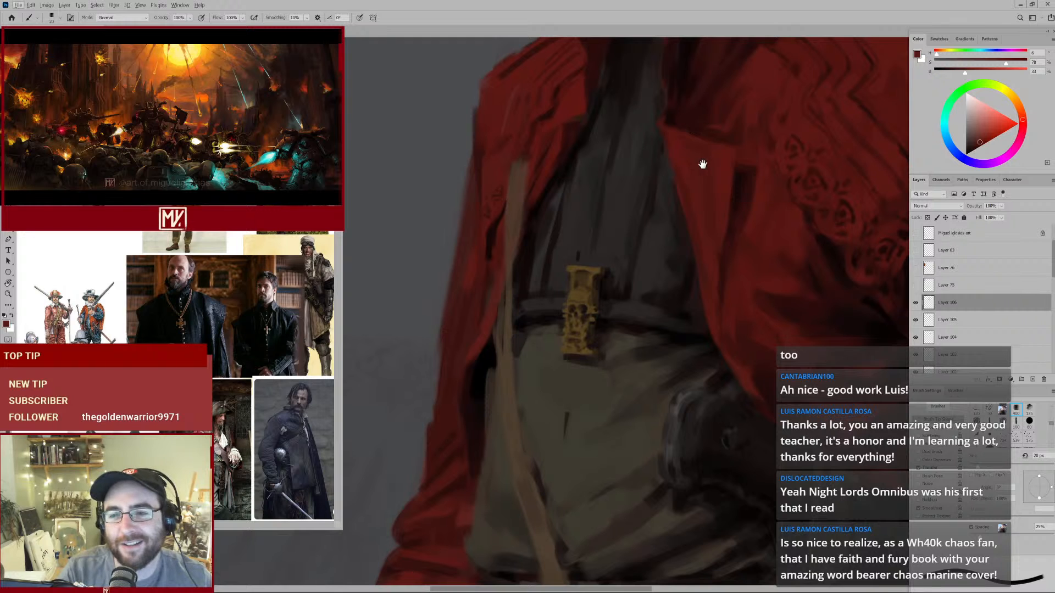
# Sample dark reds from the coat's two fronts, and refine the narrow front's chevron lines with a 7 px brush.
pyautogui.moveTo(702, 165); pyautogui.dragTo(632, 167)
pyautogui.moveTo(630, 235)
pyautogui.mouseDown()
pyautogui.moveTo(598, 253)
pyautogui.moveTo(620, 278)
pyautogui.moveTo(628, 253)
pyautogui.mouseUp()
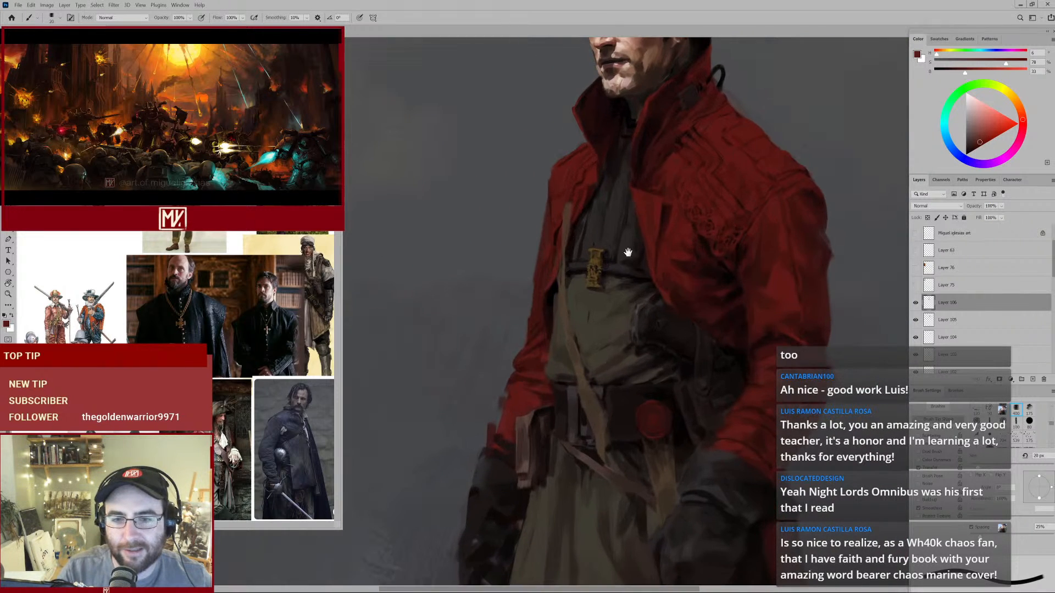
pyautogui.moveTo(608, 170); pyautogui.dragTo(629, 172)
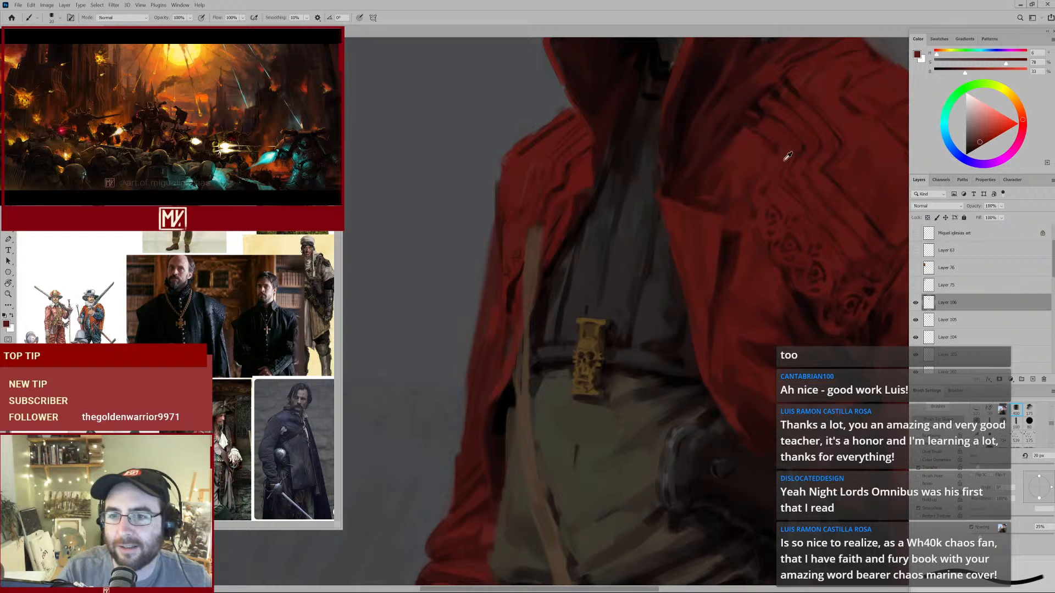
pyautogui.keyDown('alt'); pyautogui.click(767, 147); pyautogui.keyUp('alt')
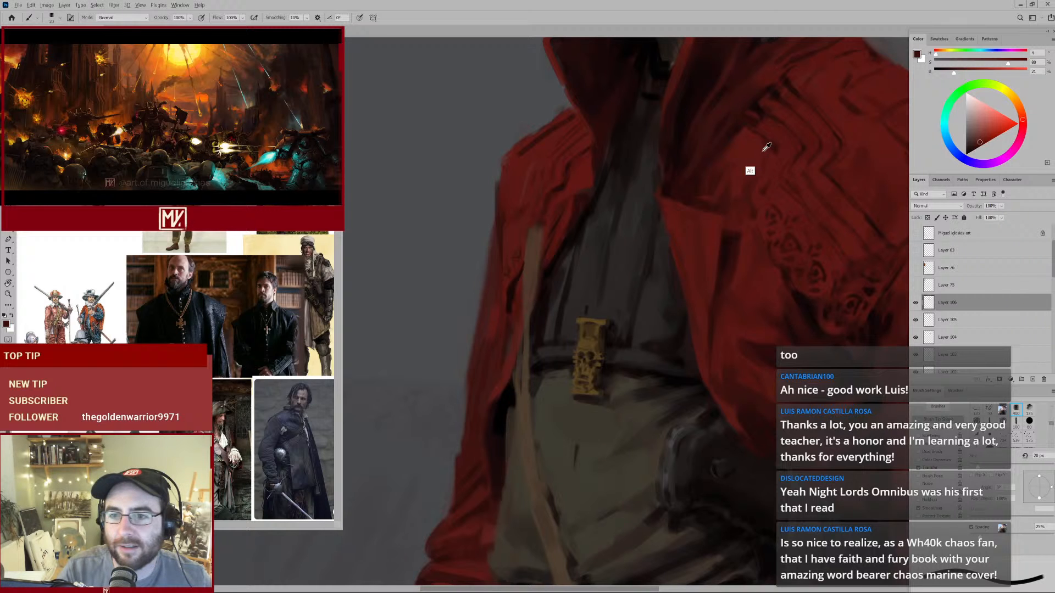
pyautogui.keyDown('alt'); pyautogui.click(558, 160); pyautogui.keyUp('alt')
pyautogui.press('[')
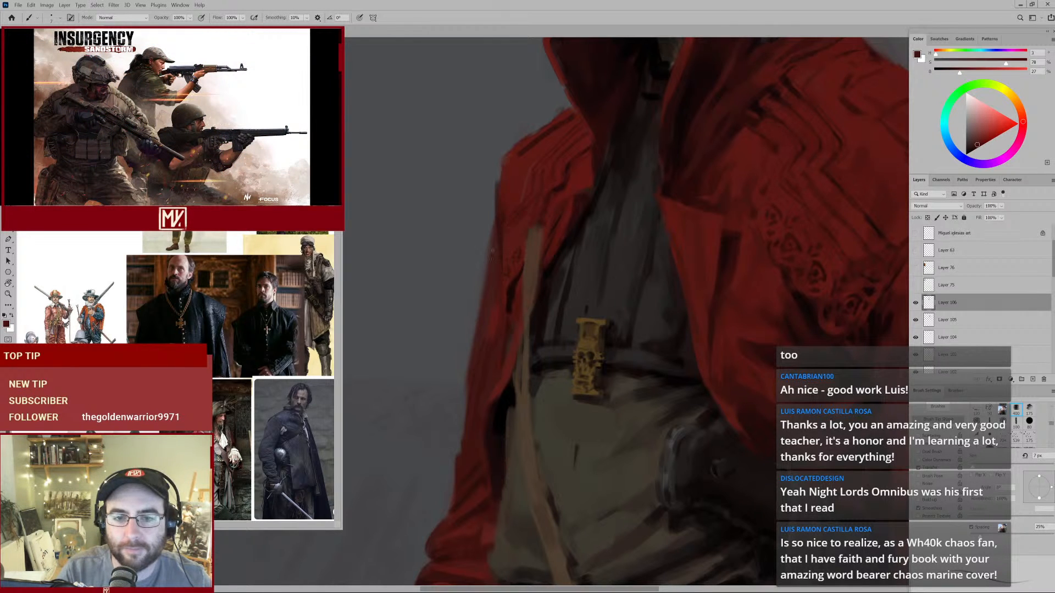
pyautogui.moveTo(533, 218); pyautogui.dragTo(576, 186)
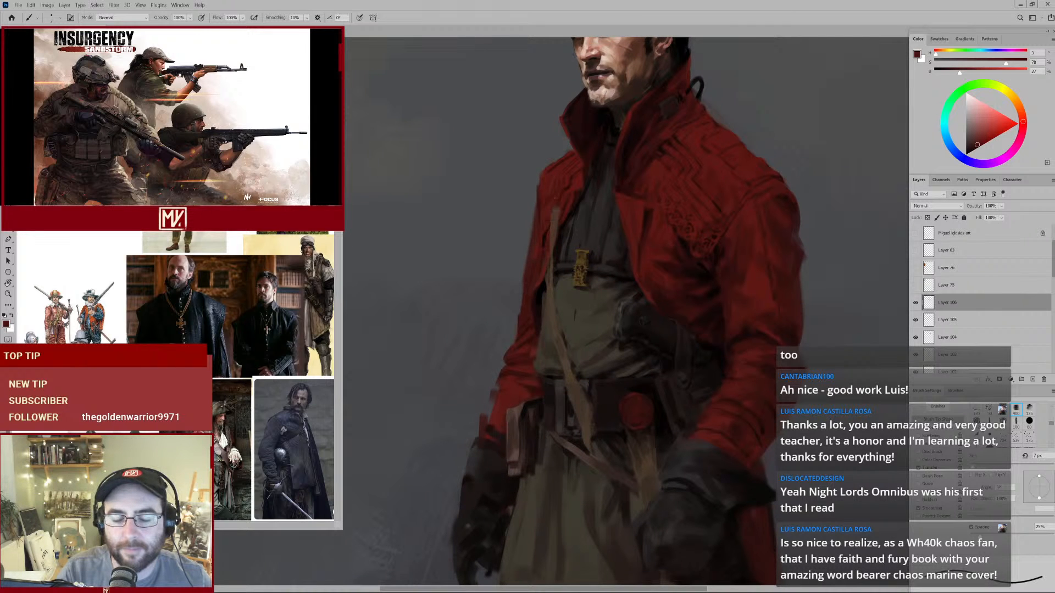
# Clean up the narrow coat front with the eraser, and sample near-black and dark red near its lapel for the brush.
pyautogui.press('e')
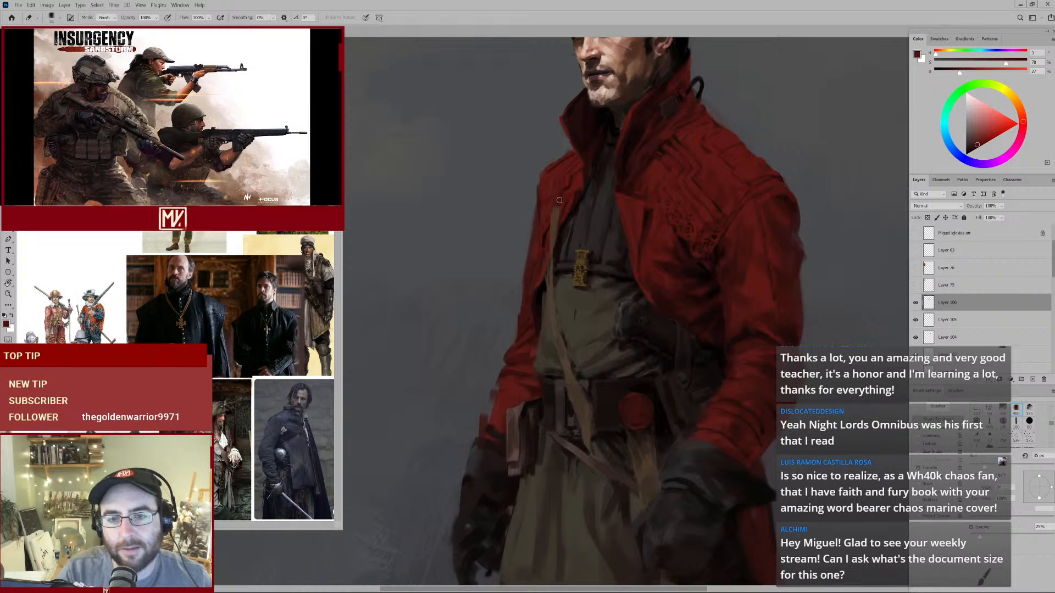
pyautogui.moveTo(566, 200); pyautogui.dragTo(593, 187)
pyautogui.press('b')
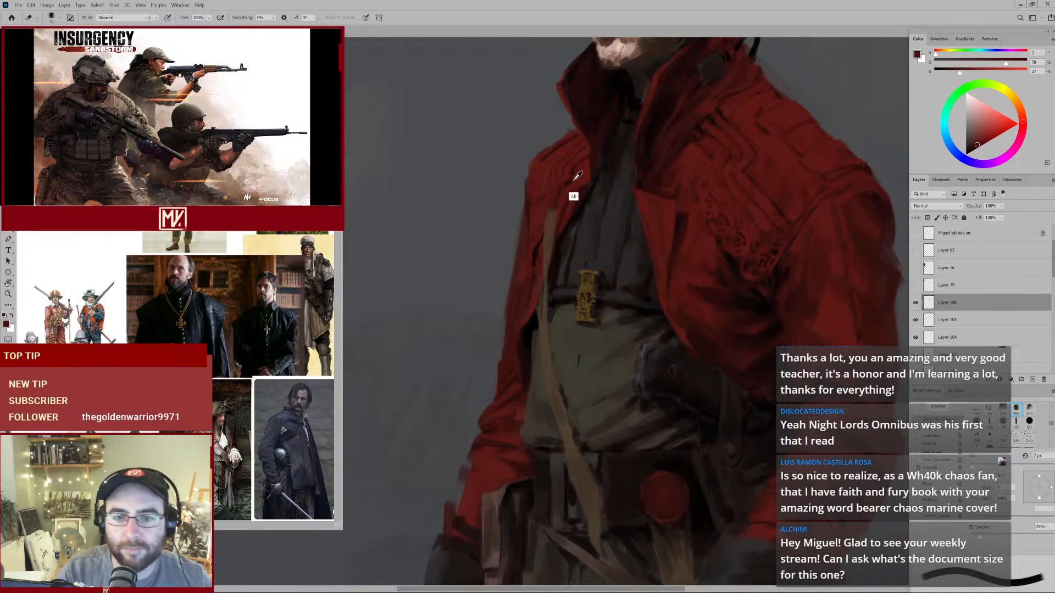
pyautogui.keyDown('alt'); pyautogui.click(577, 175); pyautogui.keyUp('alt')
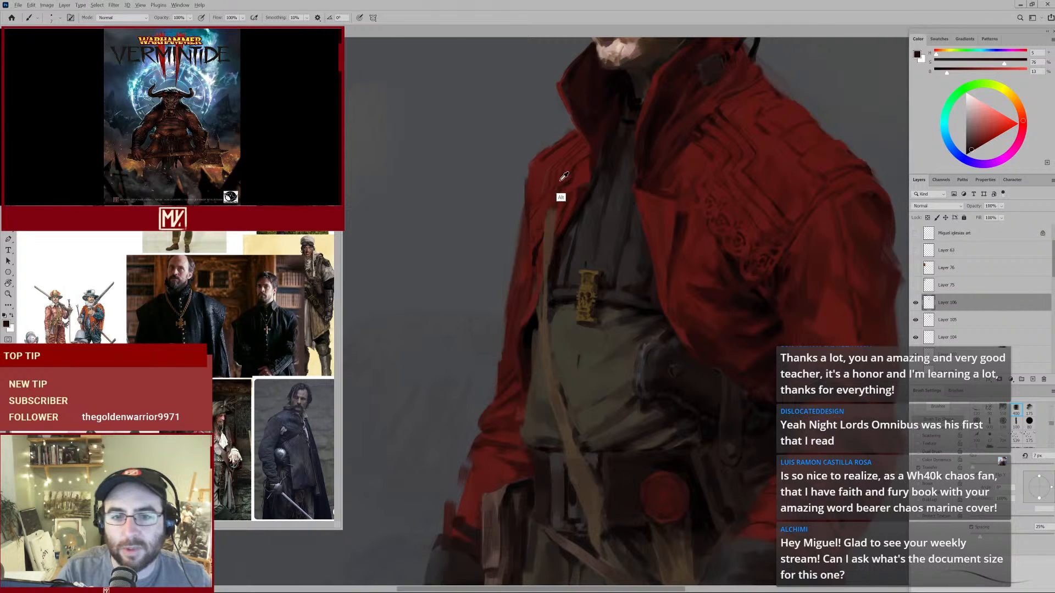
pyautogui.keyDown('alt'); pyautogui.click(562, 183); pyautogui.keyUp('alt')
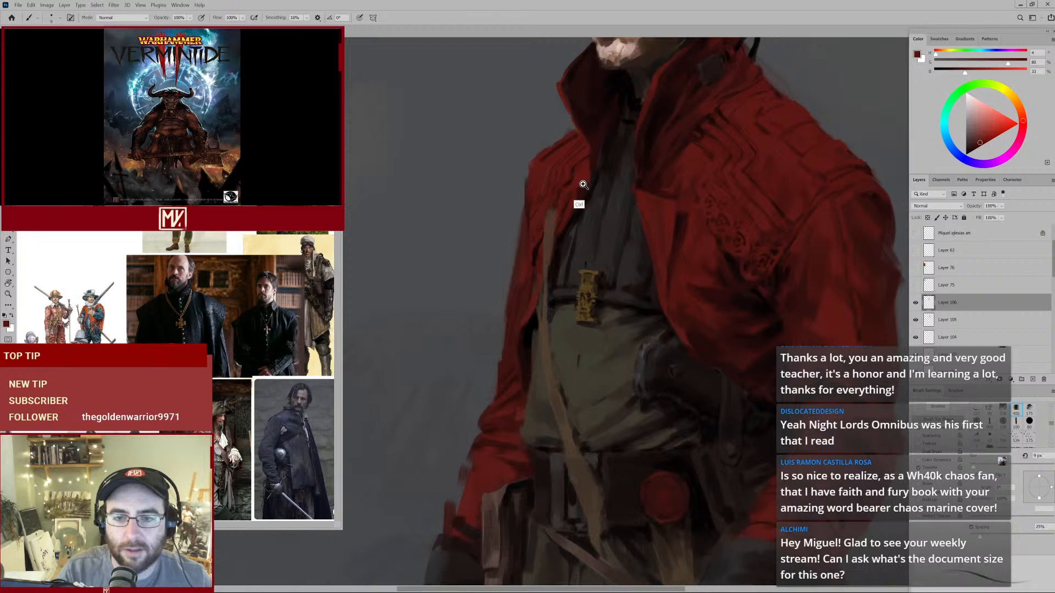
# Sample dark and mid reds above the shoulder strap, and touch up the narrow coat front's trim lines with a 9 px brush.
pyautogui.scroll(3, 572, 187)
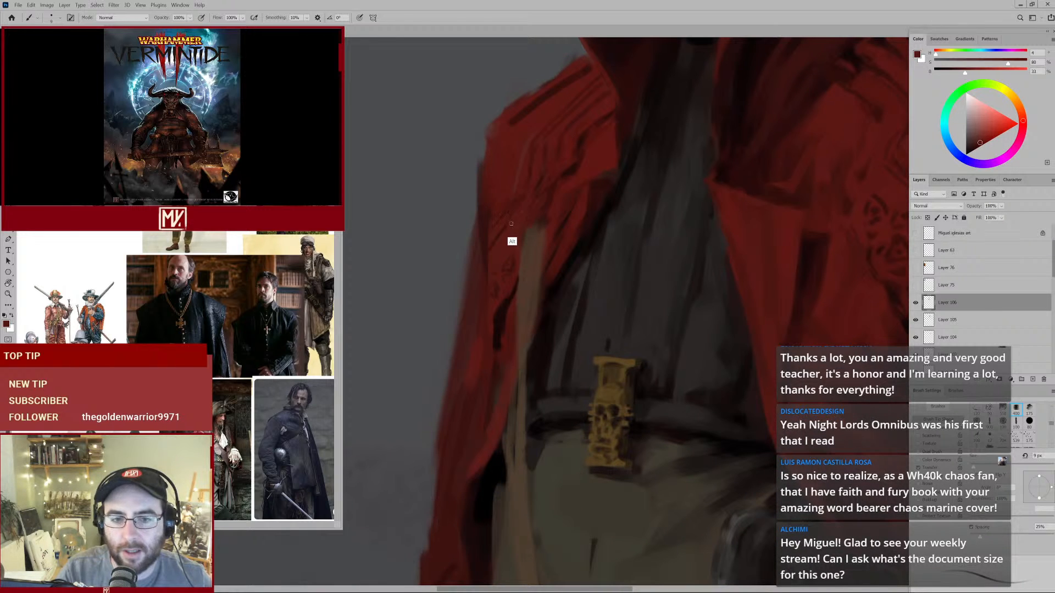
pyautogui.keyDown('alt'); pyautogui.click(512, 224); pyautogui.keyUp('alt')
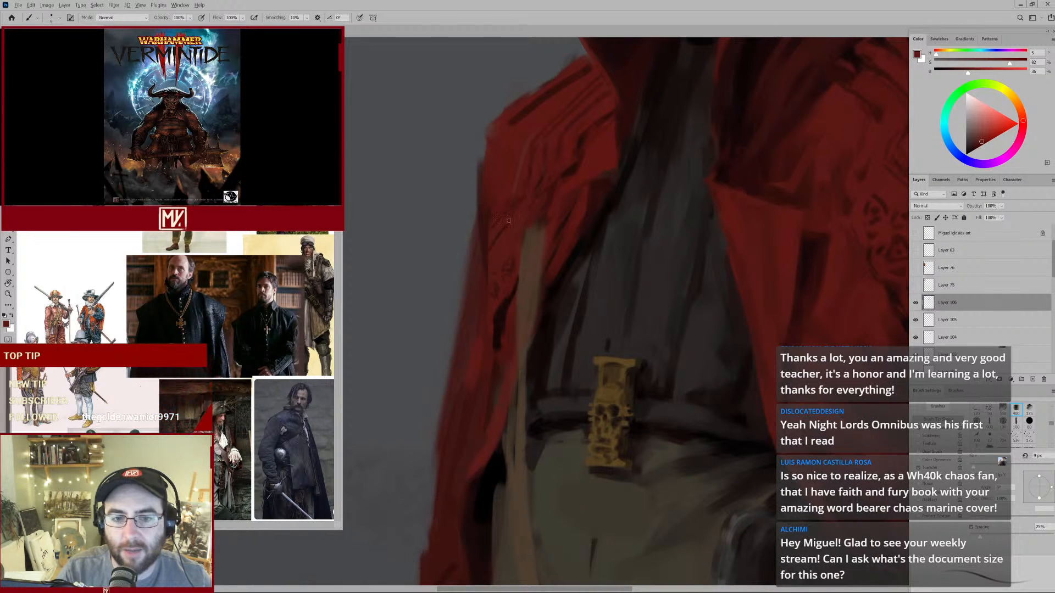
pyautogui.keyDown('alt'); pyautogui.click(538, 185); pyautogui.keyUp('alt')
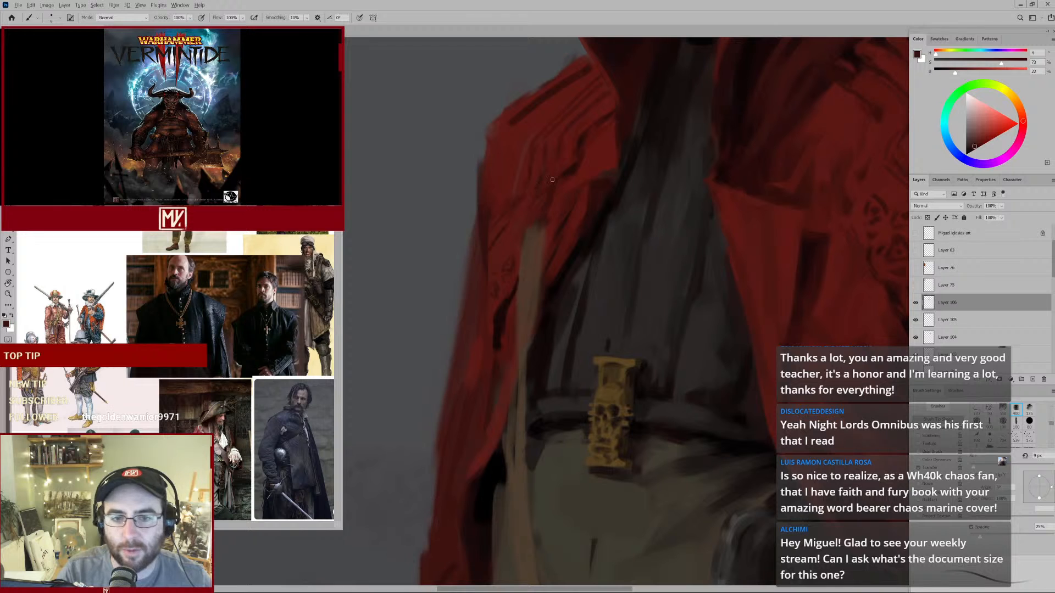
pyautogui.keyDown('alt'); pyautogui.click(551, 197); pyautogui.keyUp('alt')
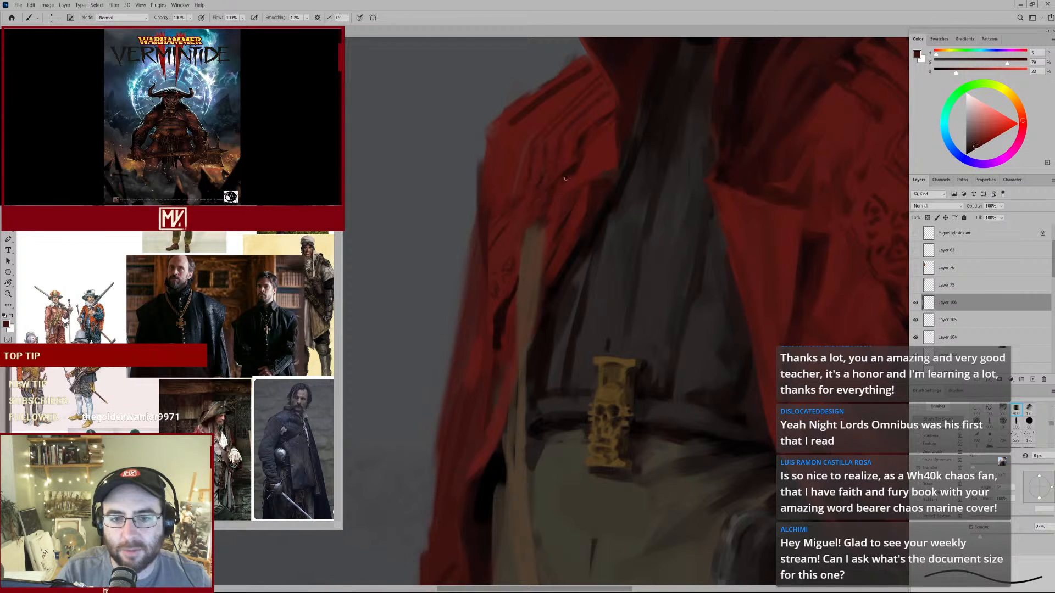
pyautogui.moveTo(547, 214); pyautogui.dragTo(520, 219)
pyautogui.moveTo(624, 205); pyautogui.dragTo(514, 268)
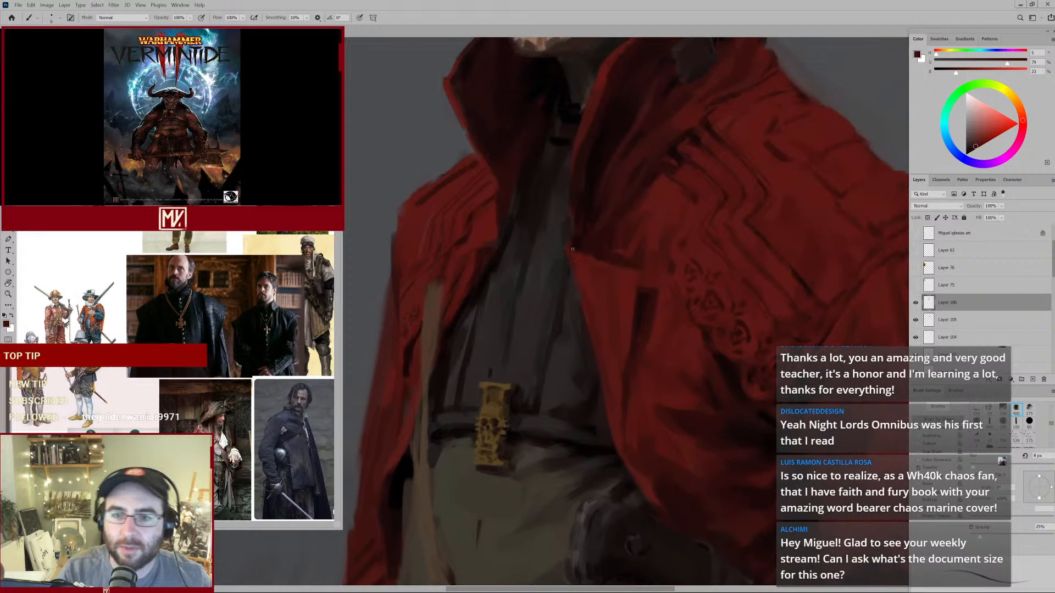
pyautogui.moveTo(586, 208); pyautogui.dragTo(627, 210)
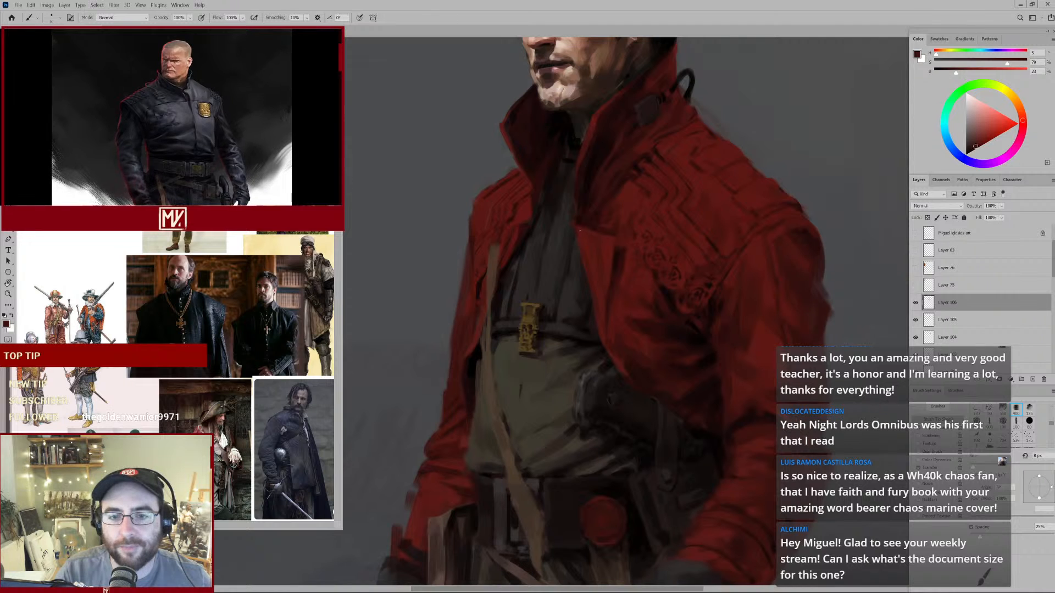
# Sample dark tones at the wide lapel's tip, and sharpen the lapel's edge and the shirt shadow beside it.
pyautogui.keyDown('alt'); pyautogui.click(577, 227); pyautogui.keyUp('alt')
pyautogui.keyDown('alt'); pyautogui.click(575, 232); pyautogui.keyUp('alt')
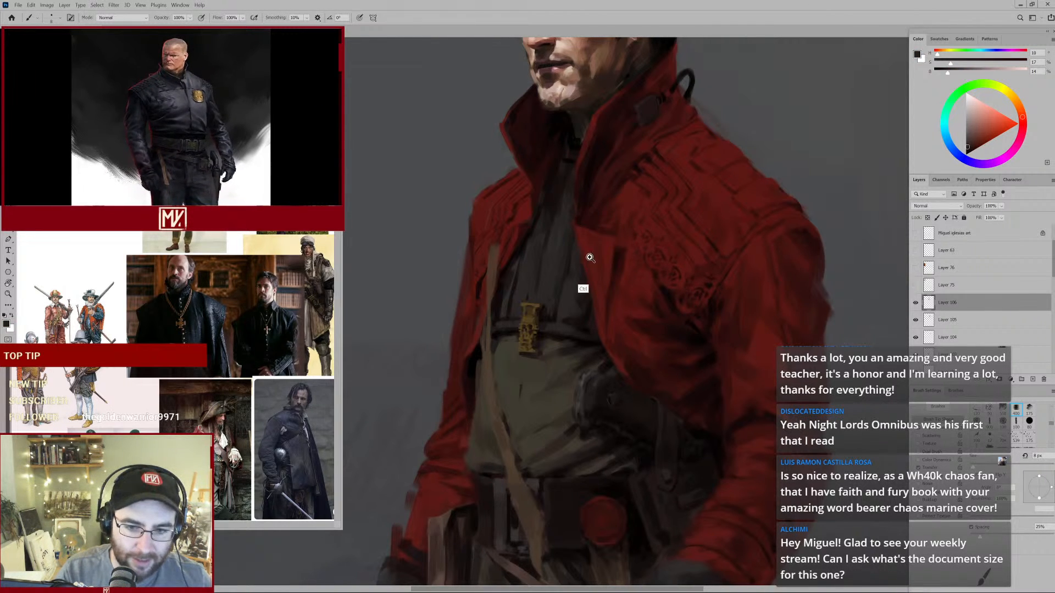
pyautogui.moveTo(586, 272)
pyautogui.mouseDown()
pyautogui.moveTo(531, 309)
pyautogui.moveTo(550, 294)
pyautogui.moveTo(566, 301)
pyautogui.moveTo(586, 260)
pyautogui.mouseUp()
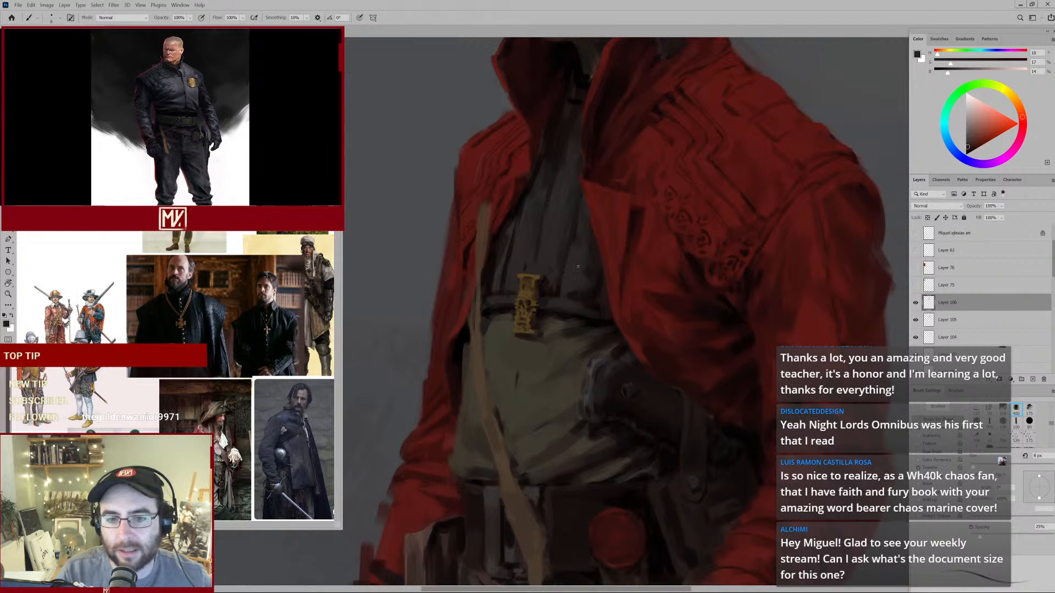
pyautogui.moveTo(575, 188); pyautogui.dragTo(574, 264)
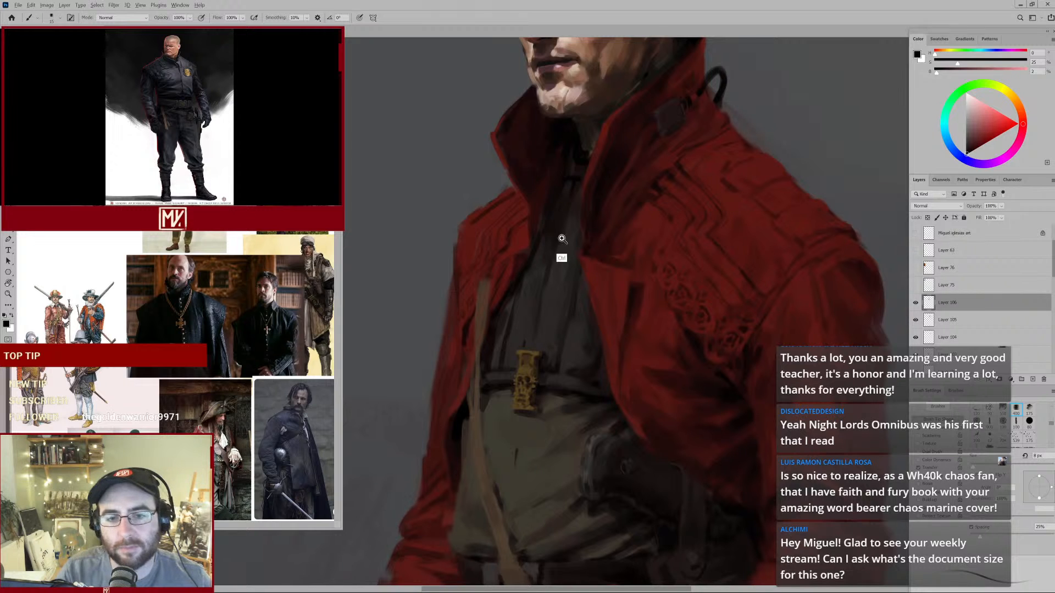
pyautogui.moveTo(562, 239)
pyautogui.mouseDown()
pyautogui.moveTo(524, 297)
pyautogui.moveTo(568, 299)
pyautogui.moveTo(556, 237)
pyautogui.mouseUp()
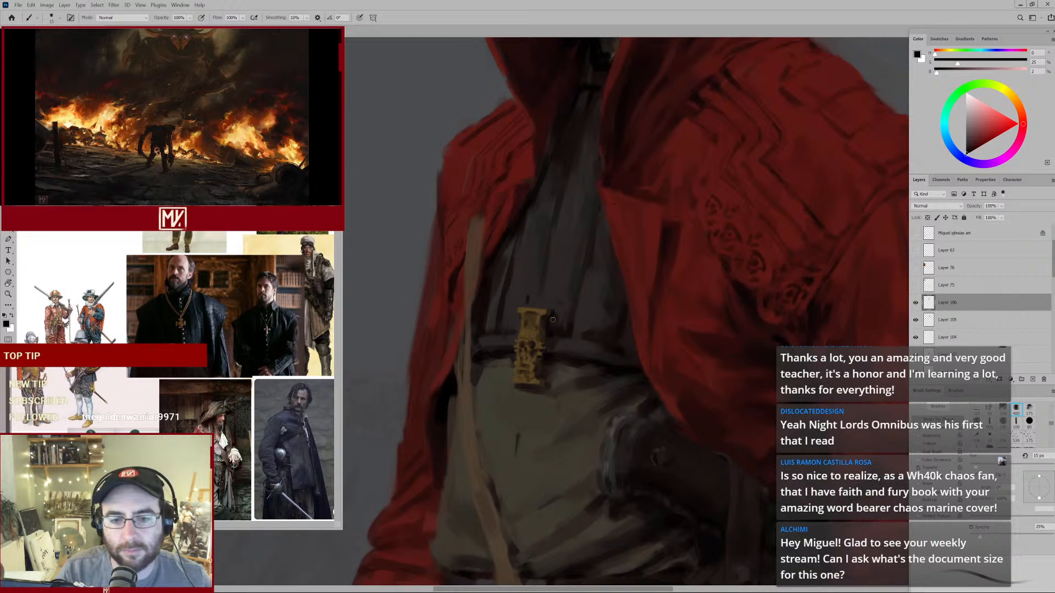
# Sample a dark tone above the gold clasp and enlarge the brush to 30 px to shade the shirt beside the clasp.
pyautogui.keyDown('alt'); pyautogui.click(543, 292); pyautogui.keyUp('alt')
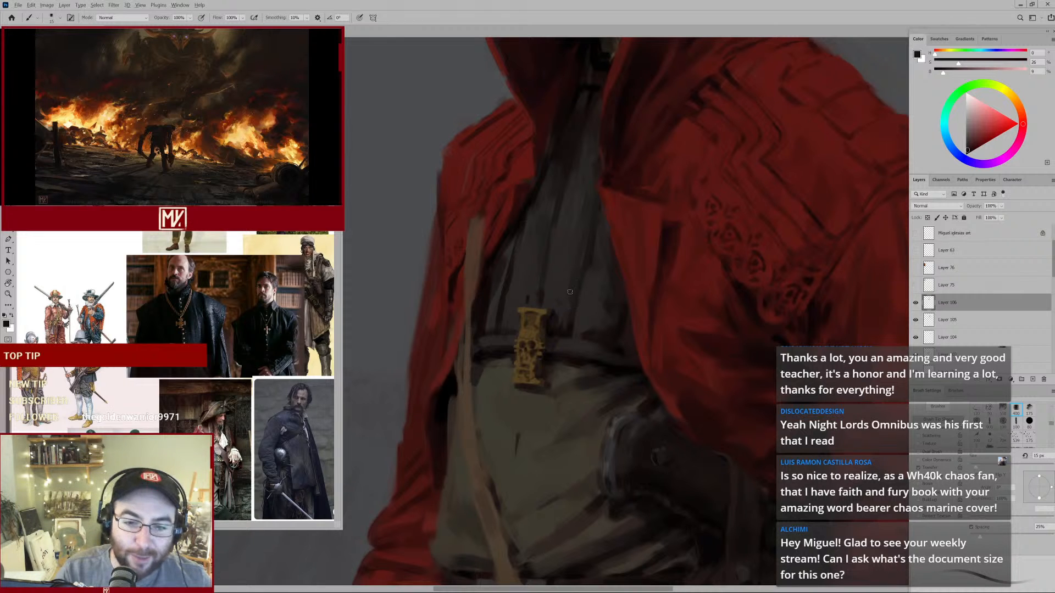
pyautogui.press(']')
pyautogui.press(']')
pyautogui.press(']')
pyautogui.moveTo(615, 271)
pyautogui.mouseDown()
pyautogui.moveTo(537, 322)
pyautogui.moveTo(598, 279)
pyautogui.mouseUp()
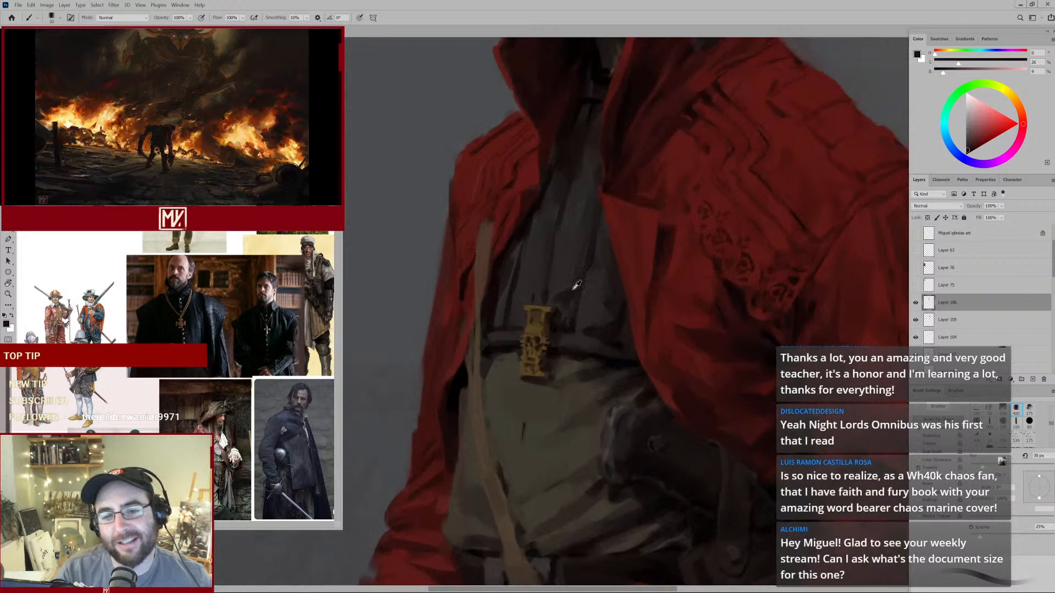
# Sample dark greys above the gold clasp, and soften the shirt's folds beside it with a brush enlarged to 50 px.
pyautogui.keyDown('alt'); pyautogui.click(563, 288); pyautogui.keyUp('alt')
pyautogui.press(']')
pyautogui.press(']')
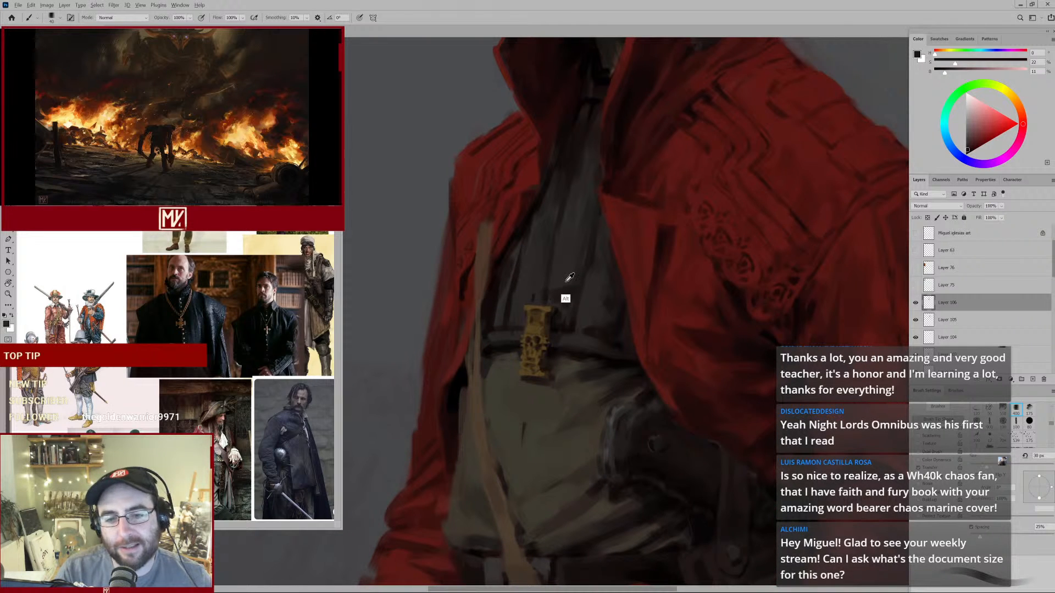
pyautogui.keyDown('alt'); pyautogui.click(558, 284); pyautogui.keyUp('alt')
pyautogui.press(']')
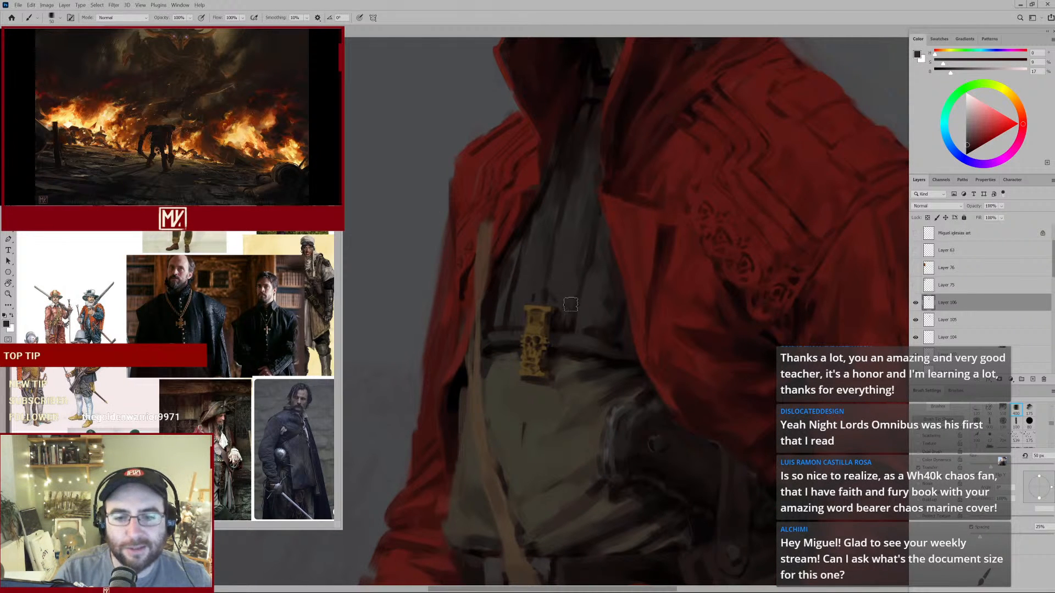
pyautogui.moveTo(597, 292); pyautogui.dragTo(575, 292)
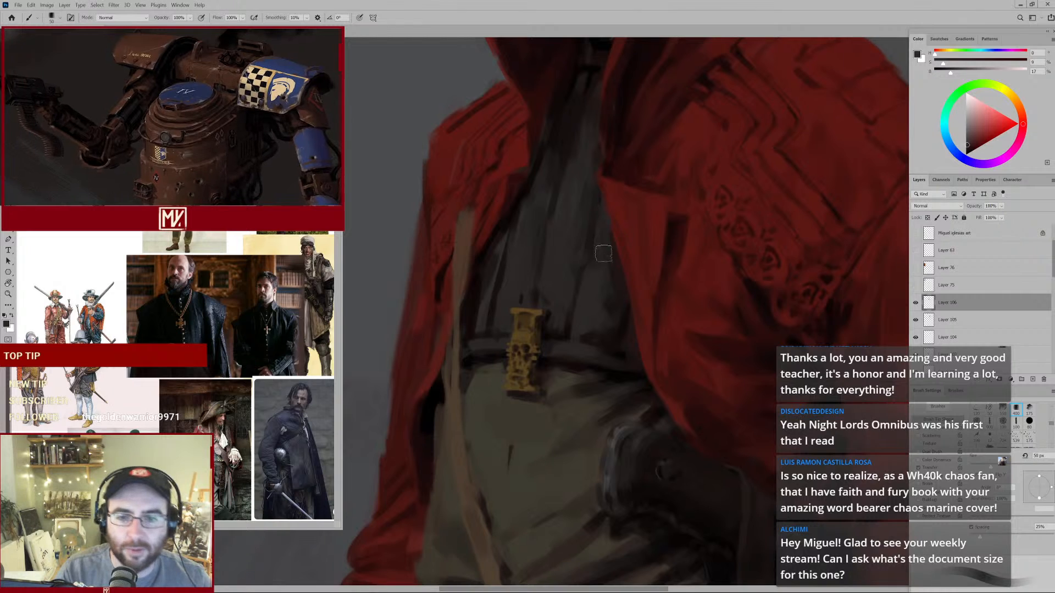
pyautogui.moveTo(575, 262)
pyautogui.mouseDown()
pyautogui.moveTo(556, 280)
pyautogui.moveTo(573, 264)
pyautogui.mouseUp()
# Sample dark greys from the shirt near the narrow coat front, and refine its folds with a brush reduced to 25 px.
pyautogui.keyDown('alt'); pyautogui.click(523, 255); pyautogui.keyUp('alt')
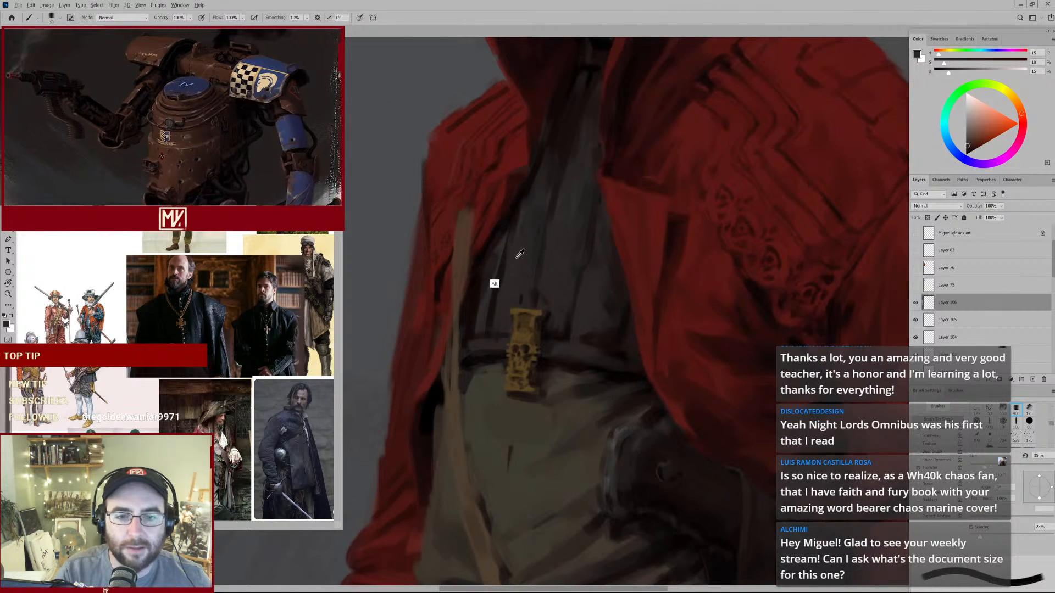
pyautogui.keyDown('alt'); pyautogui.click(506, 240); pyautogui.keyUp('alt')
pyautogui.keyDown('alt'); pyautogui.click(503, 242); pyautogui.keyUp('alt')
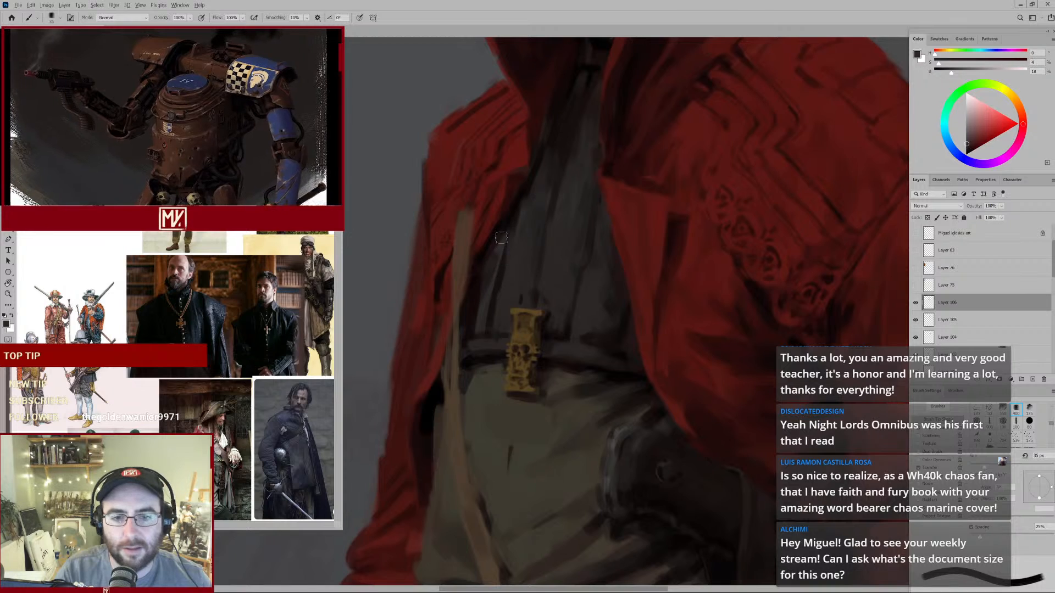
pyautogui.press('[')
pyautogui.press('[')
pyautogui.moveTo(555, 225)
pyautogui.mouseDown()
pyautogui.moveTo(483, 300)
pyautogui.moveTo(514, 274)
pyautogui.moveTo(490, 229)
pyautogui.moveTo(488, 268)
pyautogui.moveTo(544, 212)
pyautogui.mouseUp()
# Sample near-black, dark grey and red along the narrow coat front's inner edge, and rework the shirt shadow there with a 25 px brush.
pyautogui.keyDown('alt'); pyautogui.click(487, 229); pyautogui.keyUp('alt')
pyautogui.press('[')
pyautogui.press(']')
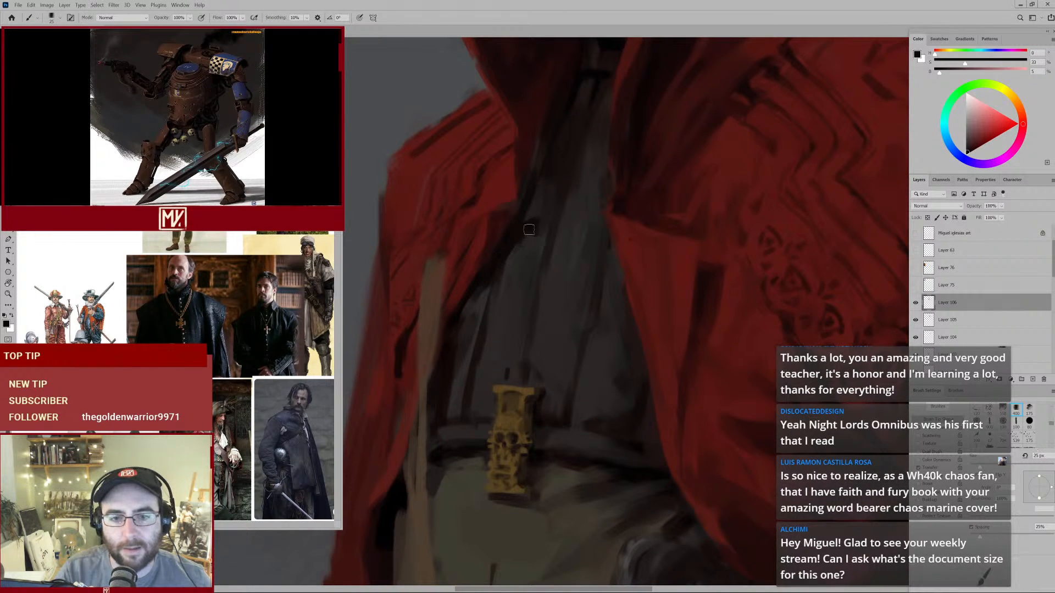
pyautogui.keyDown('alt'); pyautogui.click(528, 242); pyautogui.keyUp('alt')
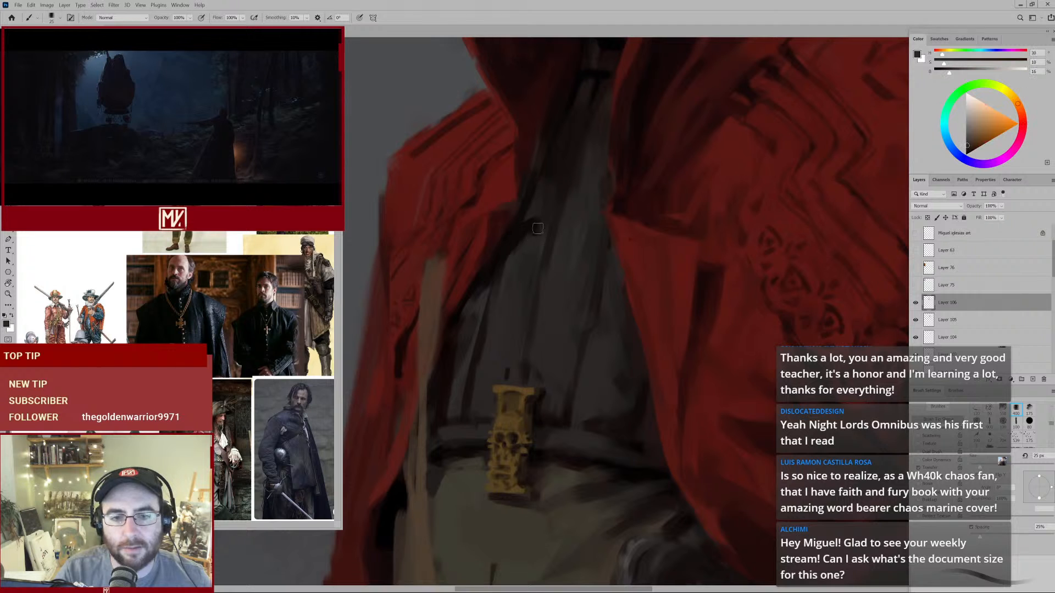
pyautogui.moveTo(568, 212); pyautogui.dragTo(523, 275)
pyautogui.click(580, 177)
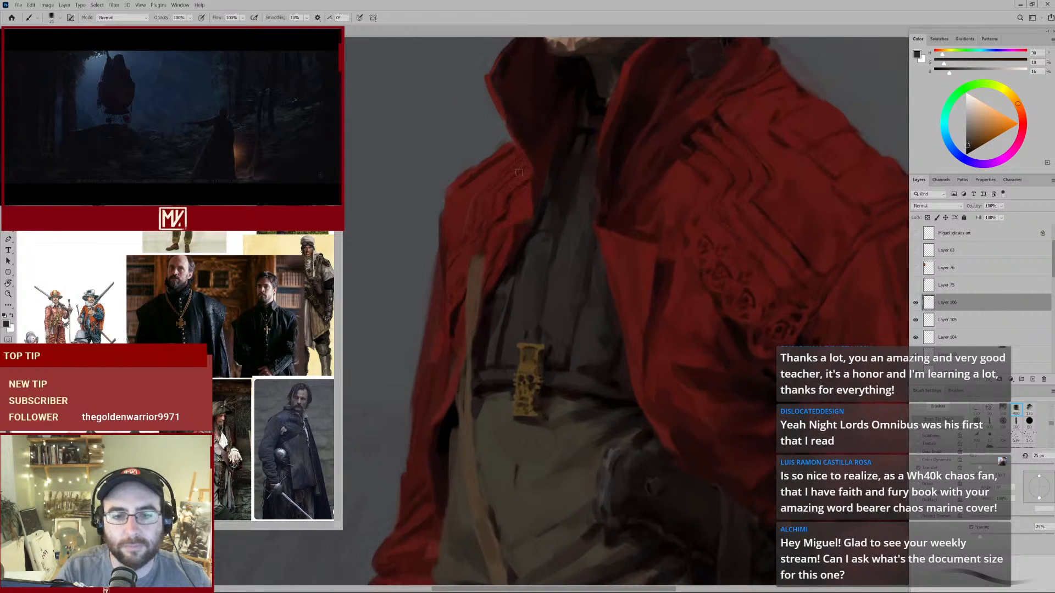
pyautogui.keyDown('alt'); pyautogui.click(520, 220); pyautogui.keyUp('alt')
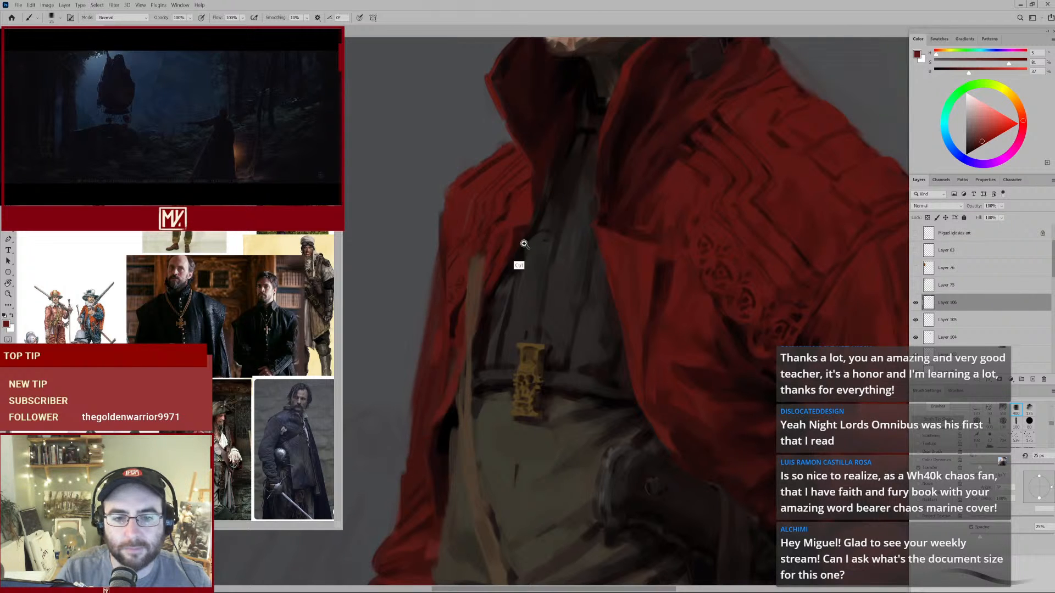
# Sample dark red and near-black at the wide lapel's lower corner, and refine its edge against the shirt with a 25 px brush.
pyautogui.moveTo(524, 243); pyautogui.dragTo(490, 281)
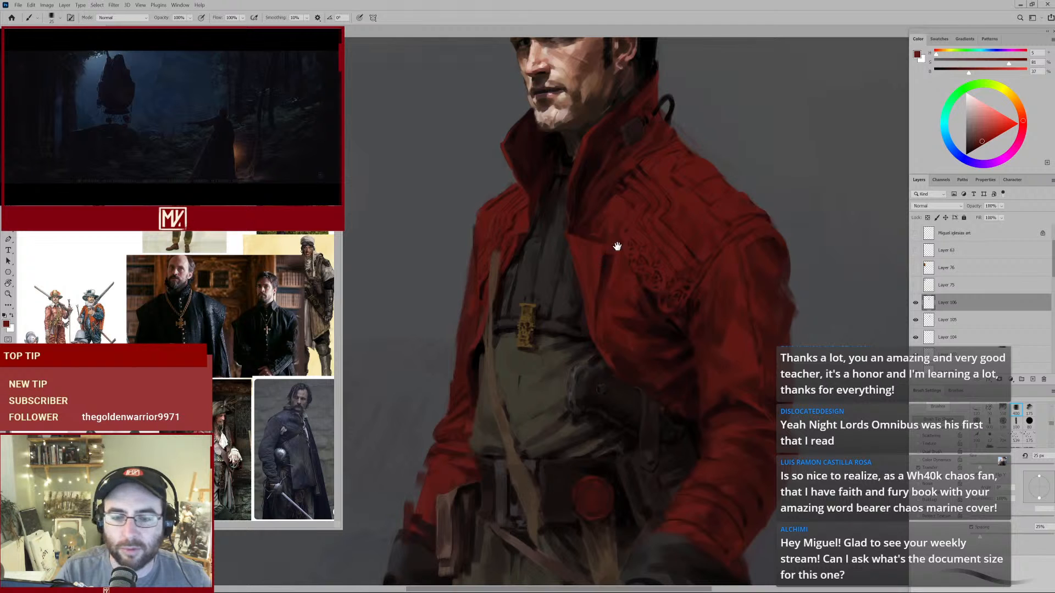
pyautogui.moveTo(597, 258); pyautogui.dragTo(622, 241)
pyautogui.keyDown('alt'); pyautogui.click(568, 249); pyautogui.keyUp('alt')
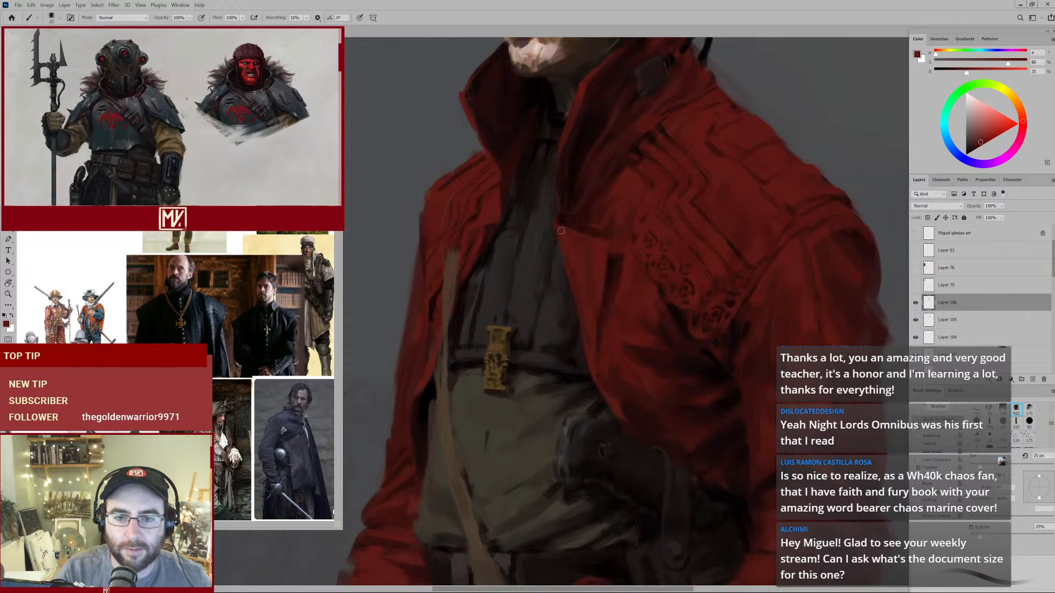
pyautogui.keyDown('alt'); pyautogui.click(559, 224); pyautogui.keyUp('alt')
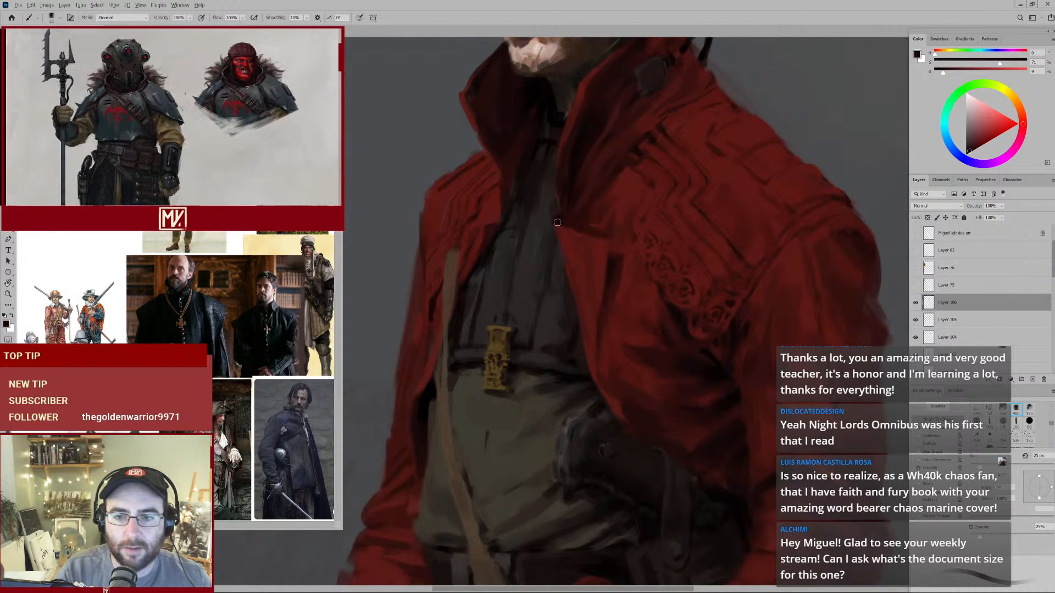
pyautogui.moveTo(566, 253); pyautogui.dragTo(543, 260)
pyautogui.keyDown('alt'); pyautogui.click(571, 236); pyautogui.keyUp('alt')
pyautogui.moveTo(579, 164); pyautogui.dragTo(583, 248)
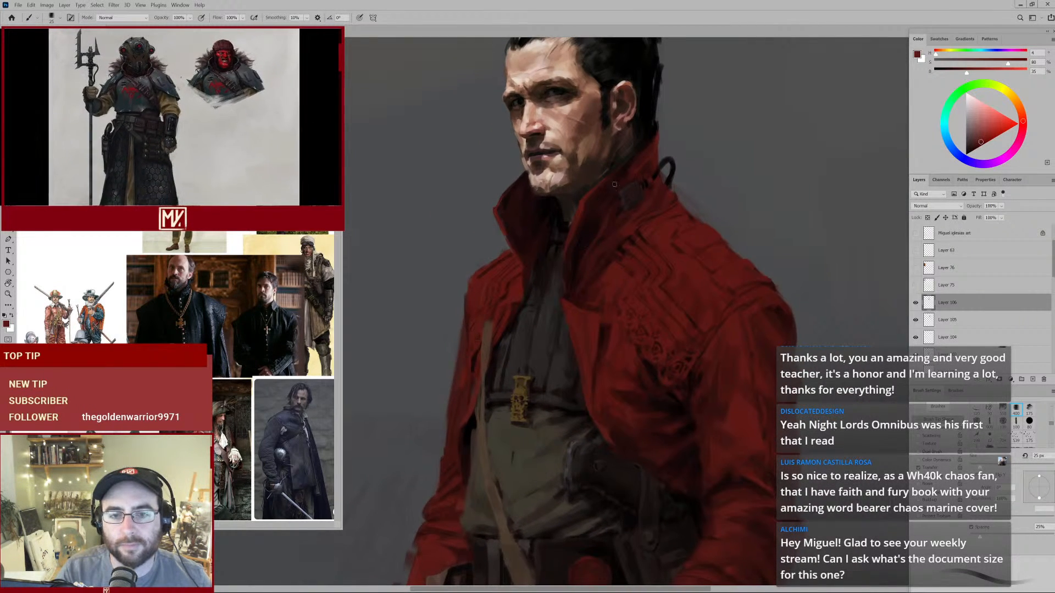
# Sample dark reds from the shoulder above the narrow coat front, and touch up its outline beside the collar.
pyautogui.press('alt')
pyautogui.keyDown('alt'); pyautogui.click(502, 270); pyautogui.keyUp('alt')
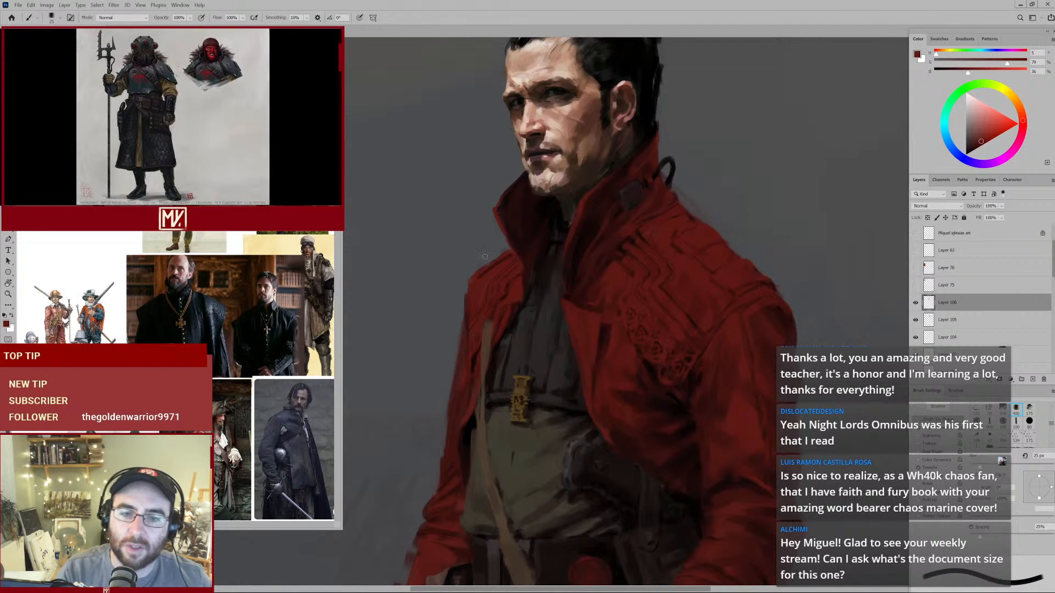
pyautogui.keyDown('alt'); pyautogui.click(496, 268); pyautogui.keyUp('alt')
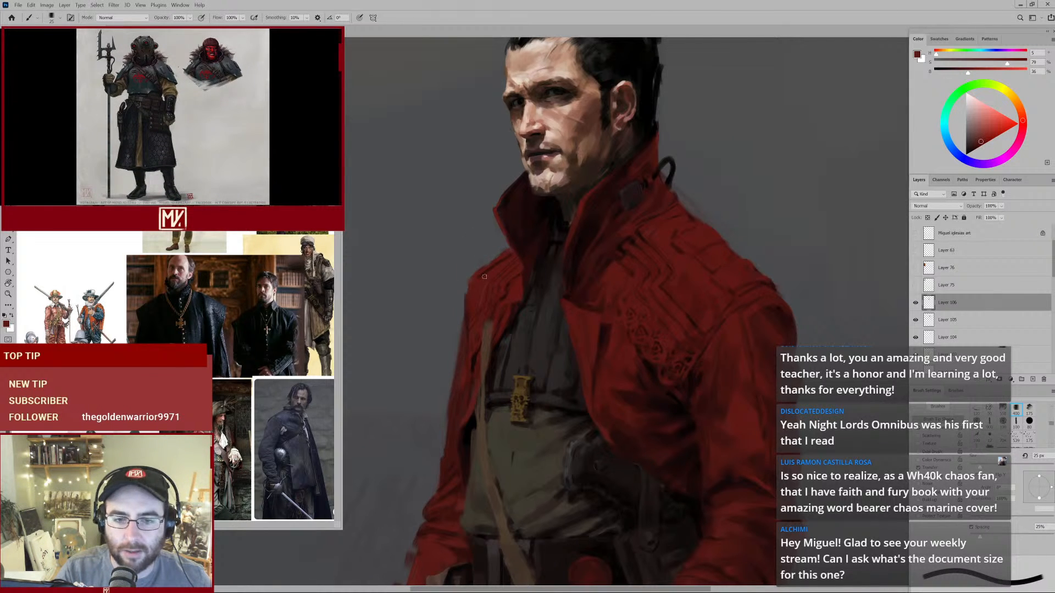
pyautogui.moveTo(680, 252); pyautogui.dragTo(615, 256)
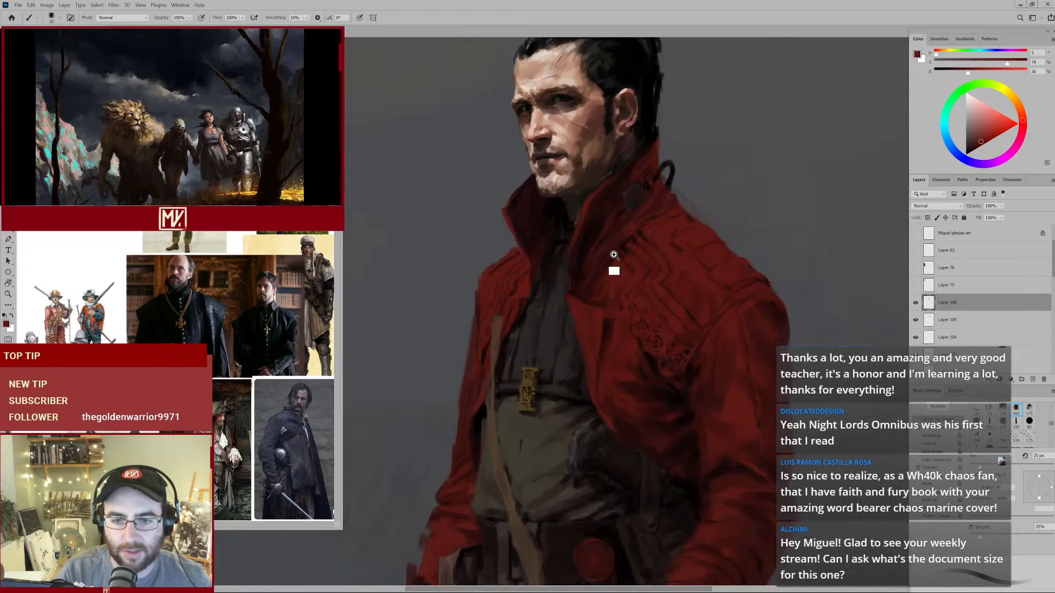
pyautogui.hotkey('ctrl', '0')
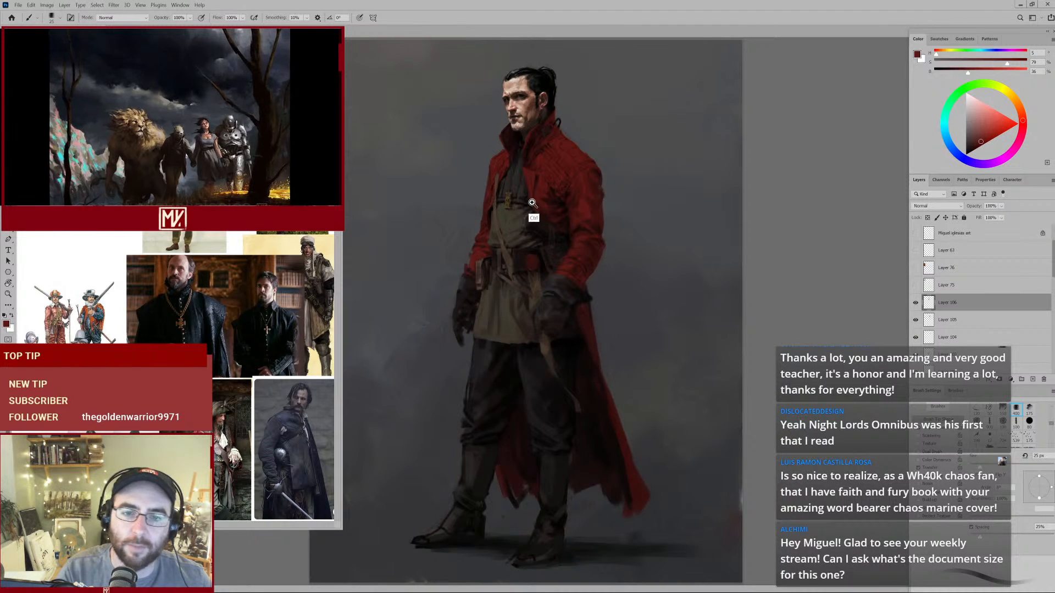
# Enlarge the brush to 35 px, sample dark browns and greys beside the gold clasp's lower end, and deepen the shirt shadow there.
pyautogui.moveTo(533, 202); pyautogui.dragTo(573, 254)
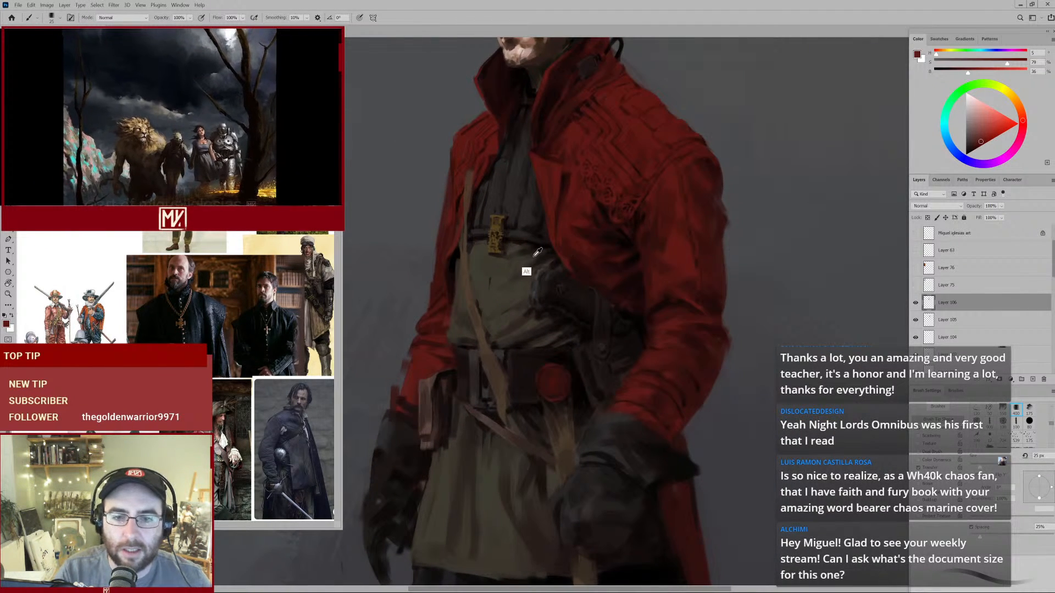
pyautogui.press(']')
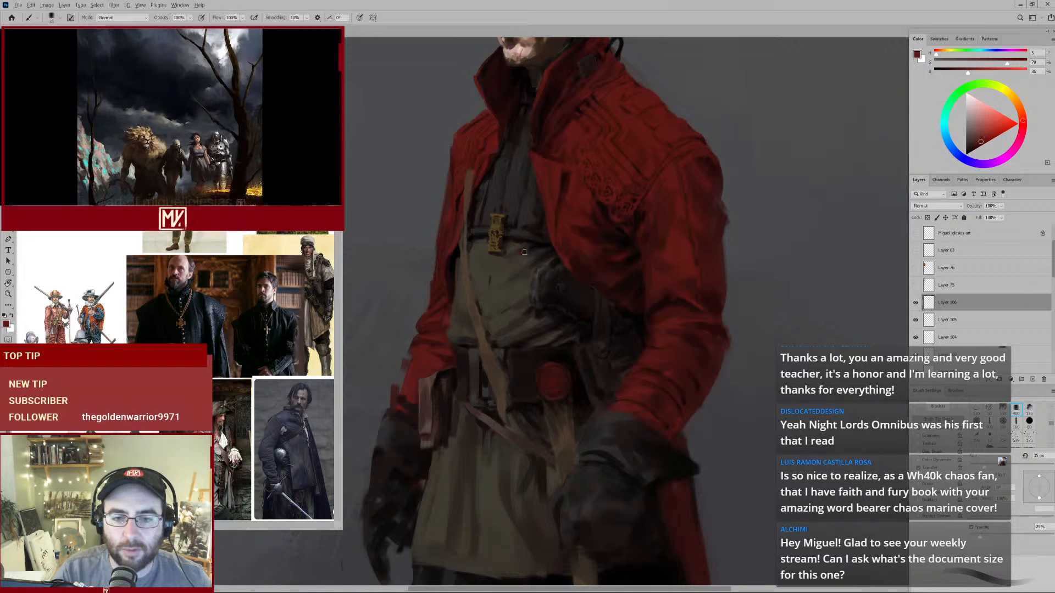
pyautogui.keyDown('alt'); pyautogui.click(519, 252); pyautogui.keyUp('alt')
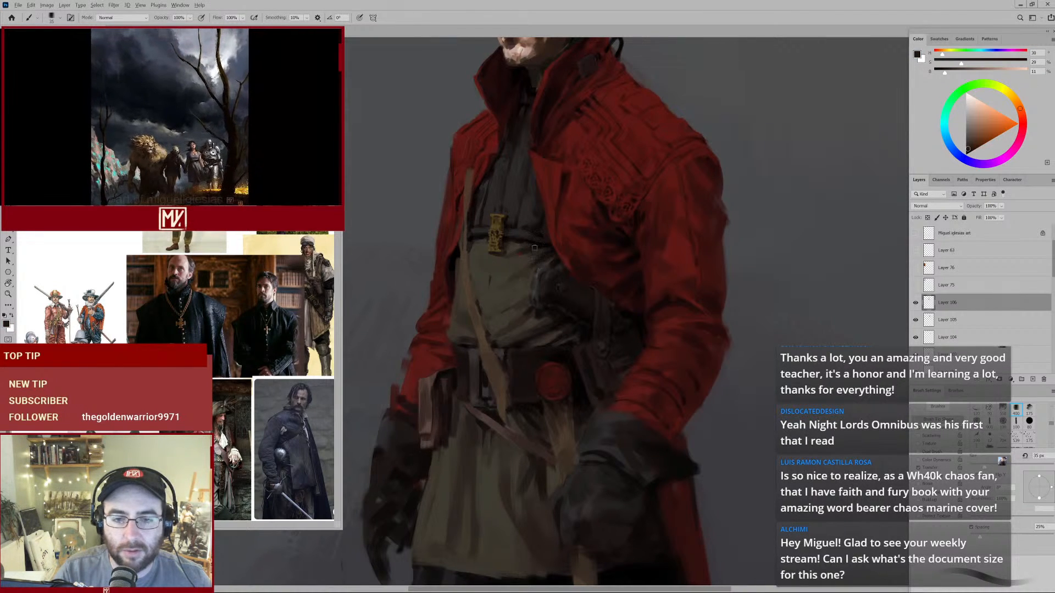
pyautogui.keyDown('alt'); pyautogui.click(513, 254); pyautogui.keyUp('alt')
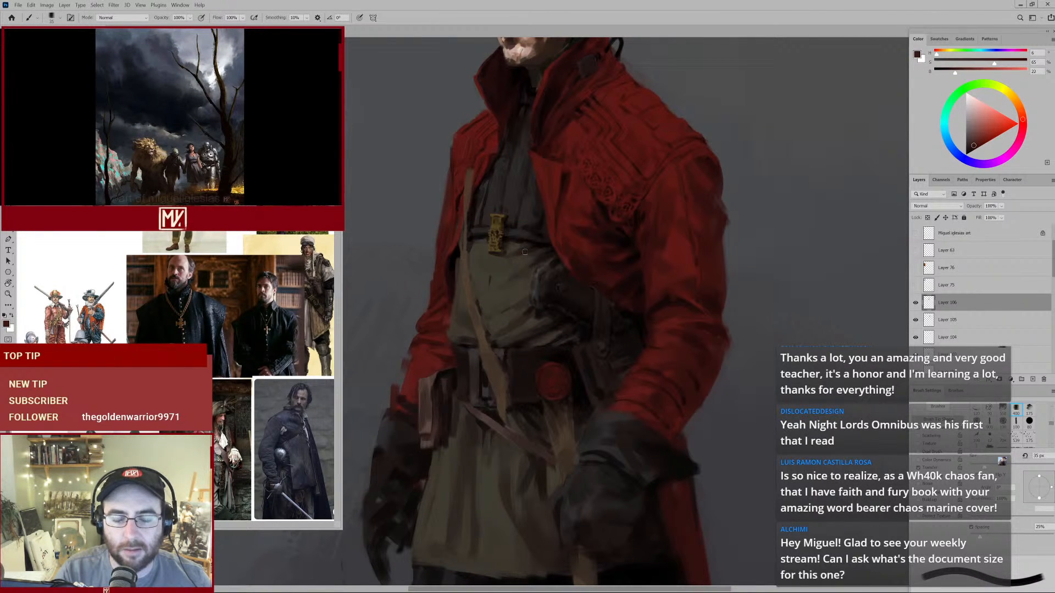
pyautogui.keyDown('alt'); pyautogui.click(520, 251); pyautogui.keyUp('alt')
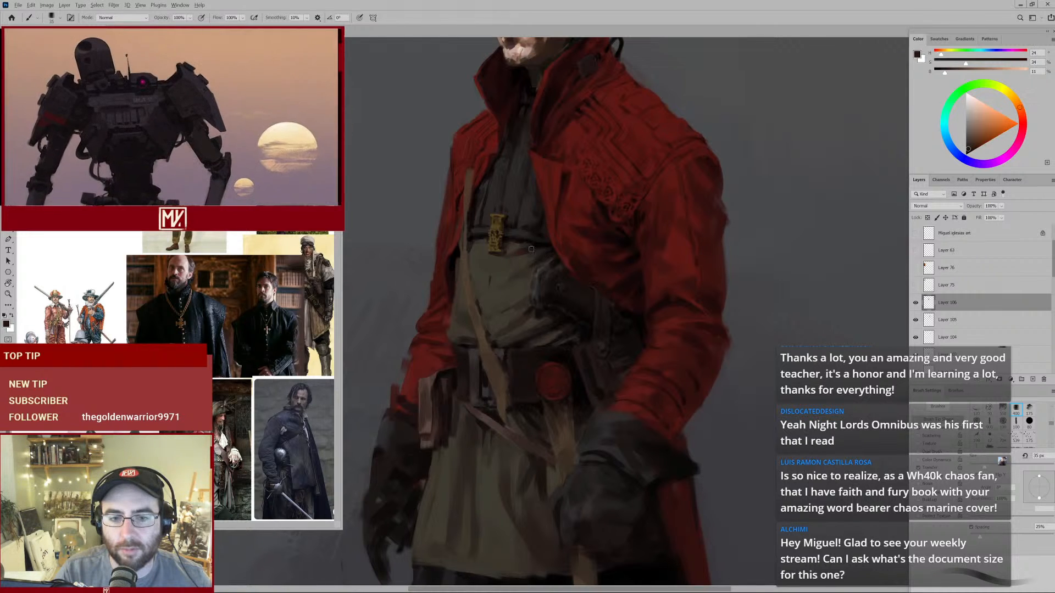
pyautogui.keyDown('alt'); pyautogui.click(531, 246); pyautogui.keyUp('alt')
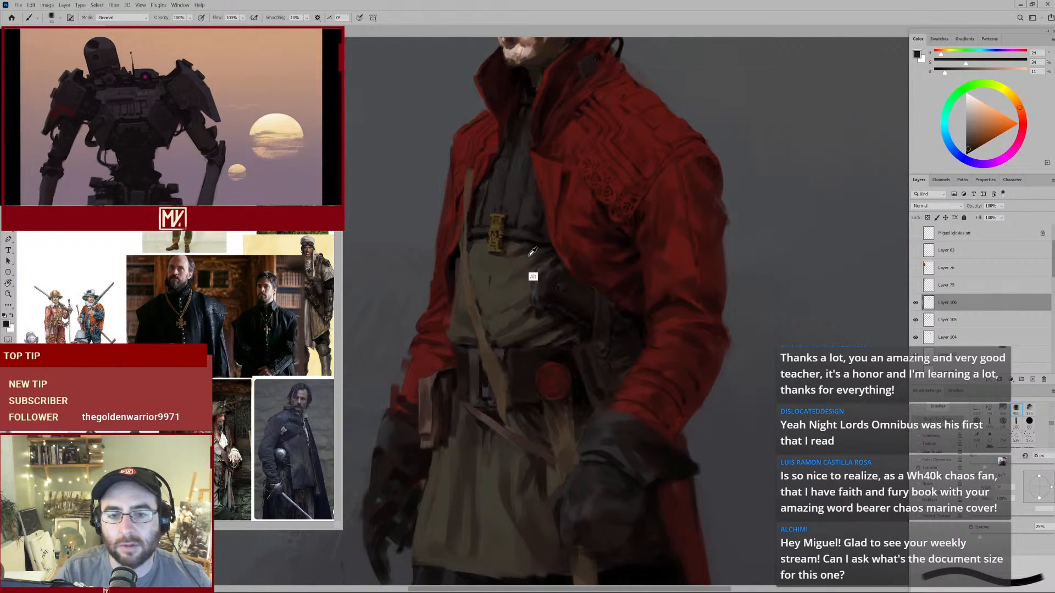
pyautogui.keyDown('alt'); pyautogui.click(535, 252); pyautogui.keyUp('alt')
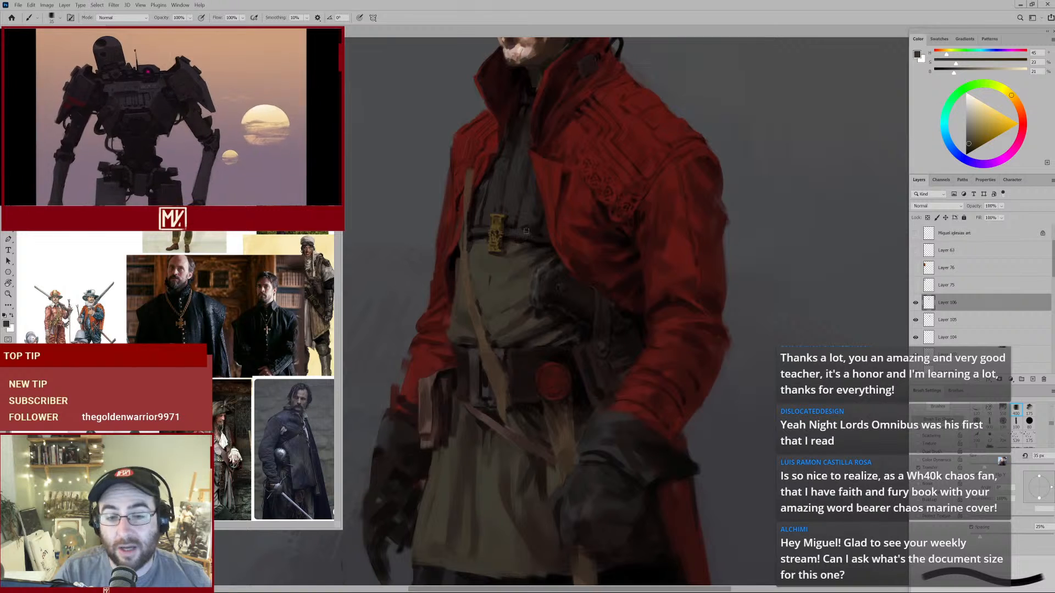
pyautogui.keyDown('alt'); pyautogui.click(534, 247); pyautogui.keyUp('alt')
pyautogui.keyDown('alt'); pyautogui.click(535, 248); pyautogui.keyUp('alt')
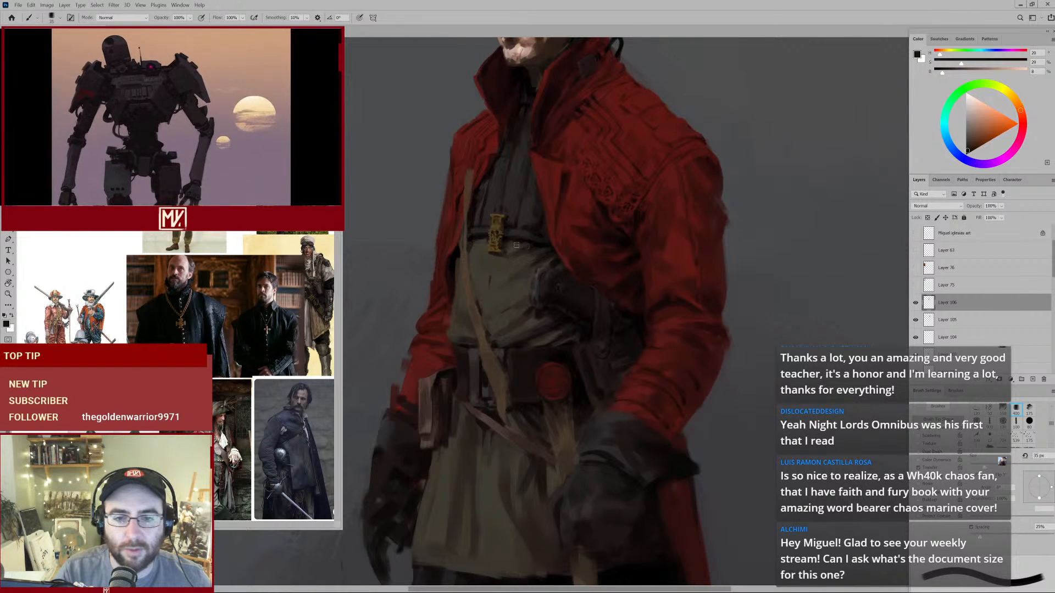
# Reduce the brush to 25 px, sample olive grey from the shirt and dark red from the wide coat front, and refine their shared edge.
pyautogui.press('[')
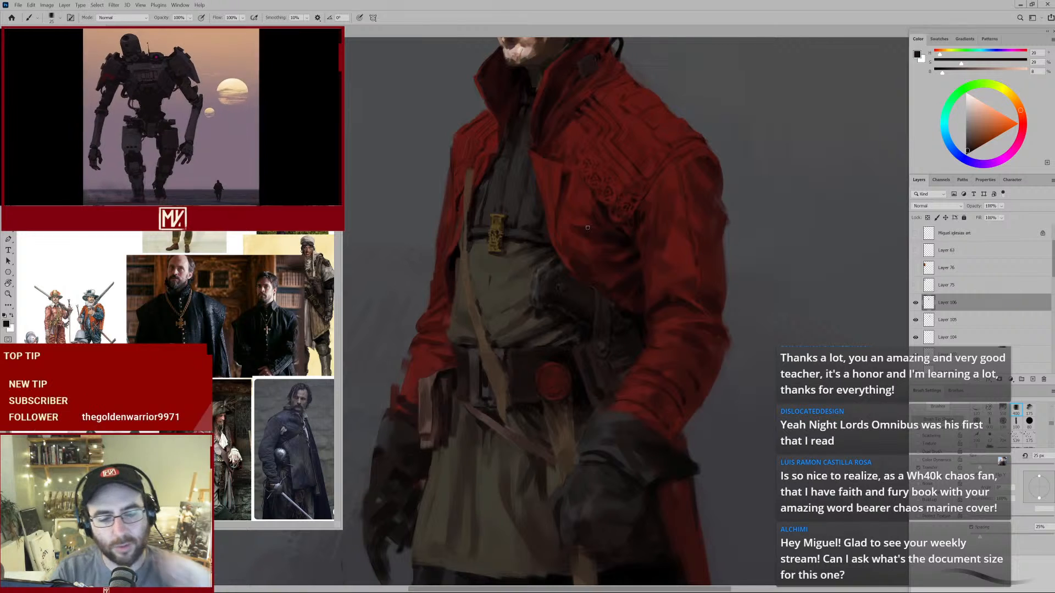
pyautogui.keyDown('alt'); pyautogui.click(499, 278); pyautogui.keyUp('alt')
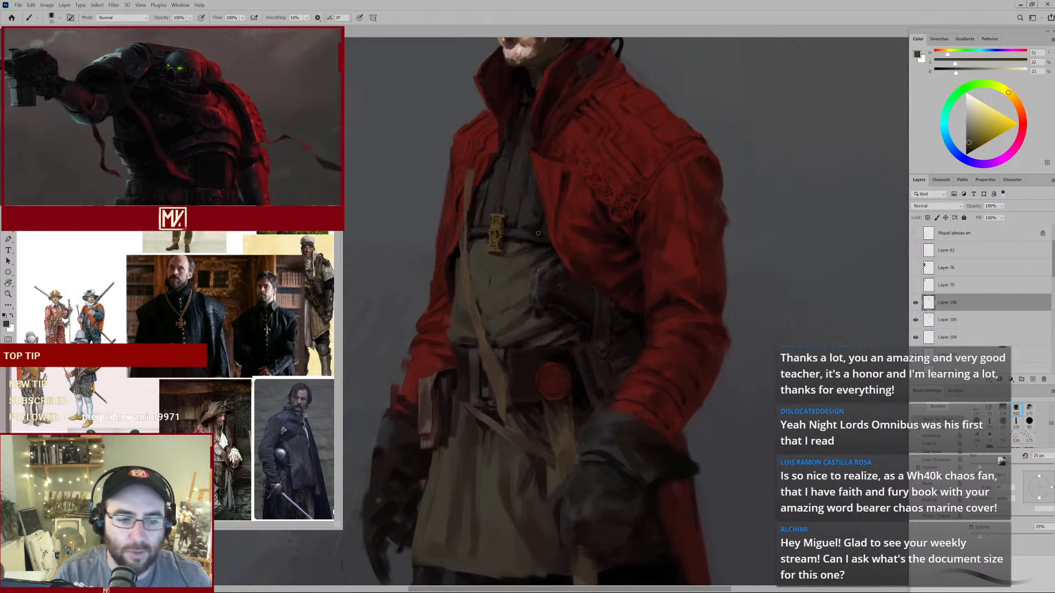
pyautogui.moveTo(548, 215); pyautogui.dragTo(564, 262)
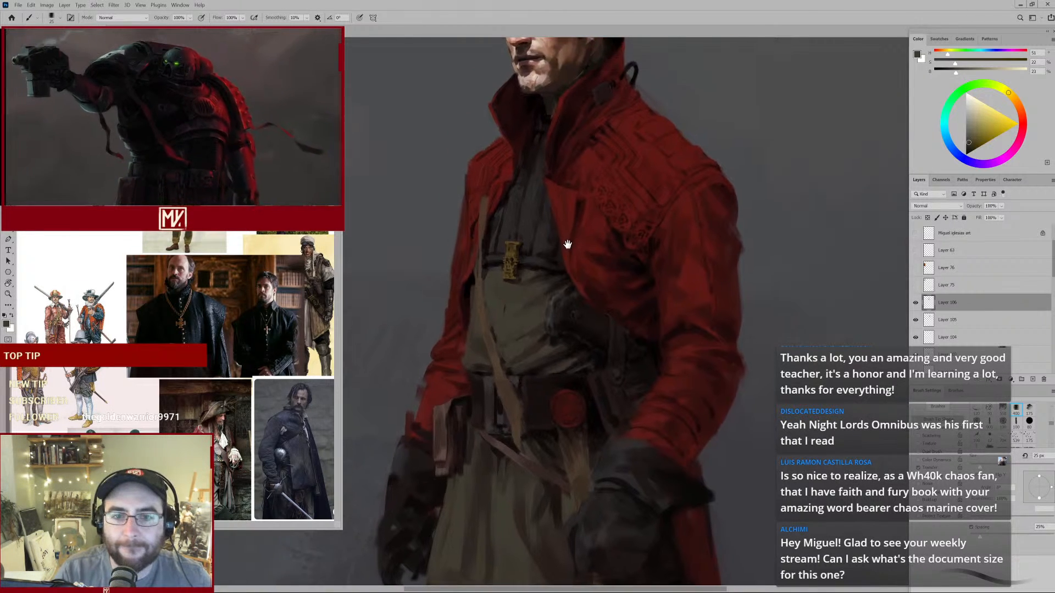
pyautogui.keyDown('alt'); pyautogui.click(567, 263); pyautogui.keyUp('alt')
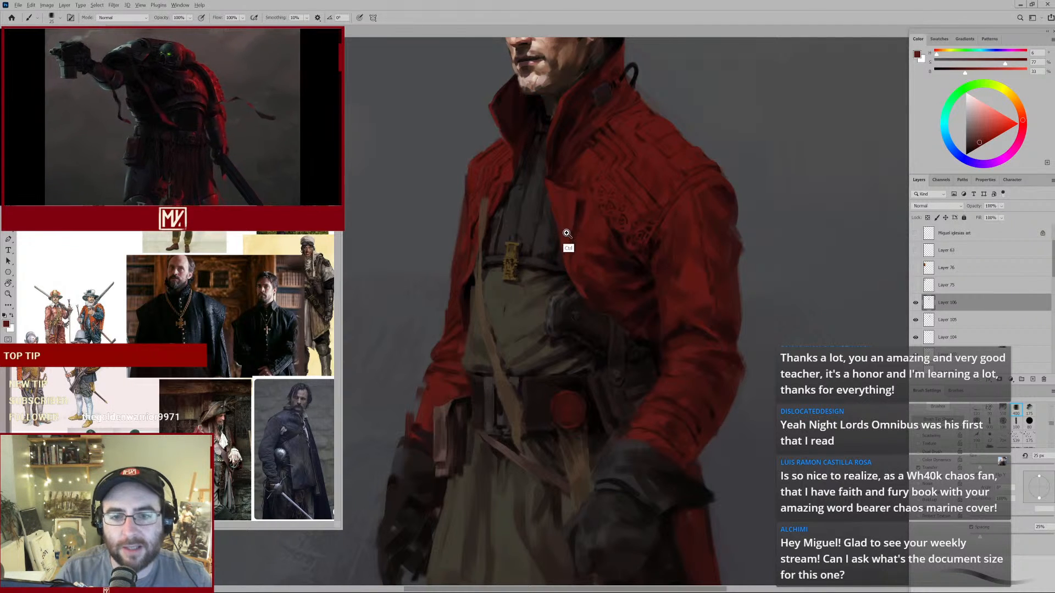
# Sample a brighter red and a dark red-brown near the neck, and refine the wide collar flap's inner edge.
pyautogui.scroll(1, 561, 228)
pyautogui.moveTo(562, 220); pyautogui.dragTo(576, 287)
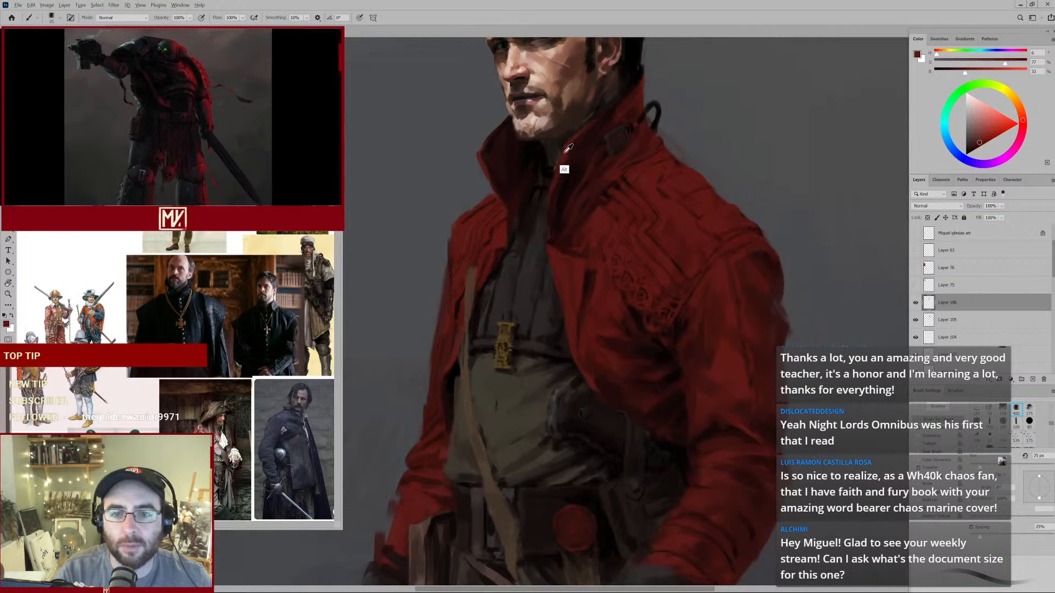
pyautogui.keyDown('alt'); pyautogui.click(564, 152); pyautogui.keyUp('alt')
pyautogui.press('alt')
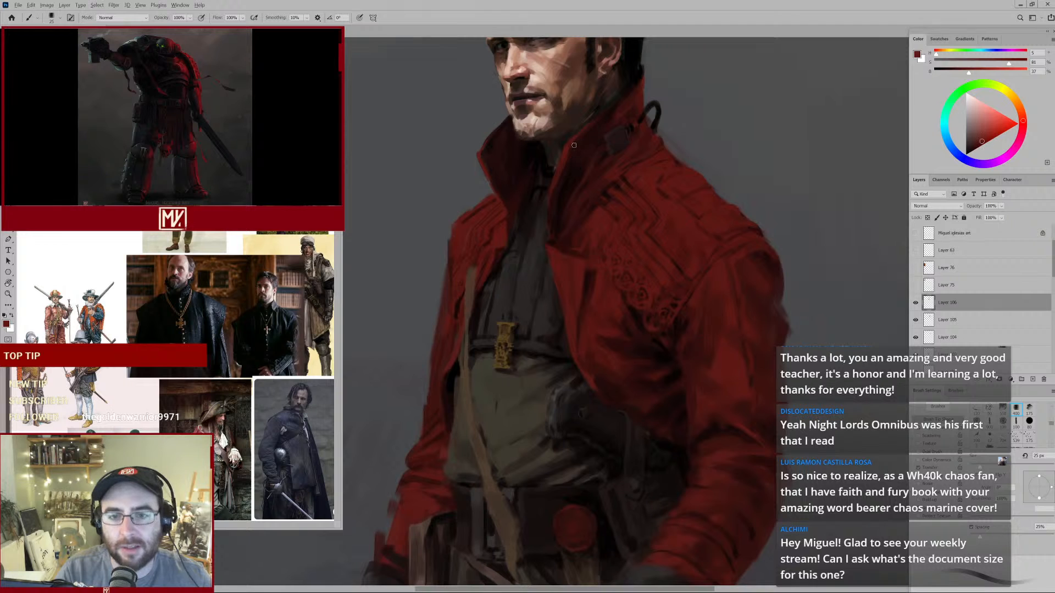
pyautogui.keyDown('alt'); pyautogui.click(579, 140); pyautogui.keyUp('alt')
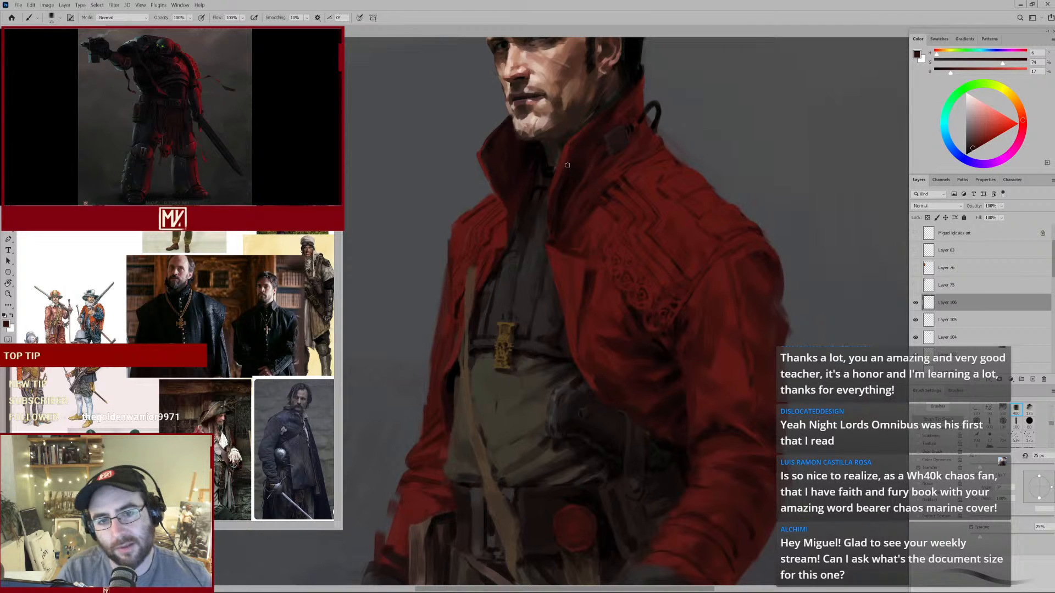
pyautogui.moveTo(556, 171); pyautogui.dragTo(561, 204)
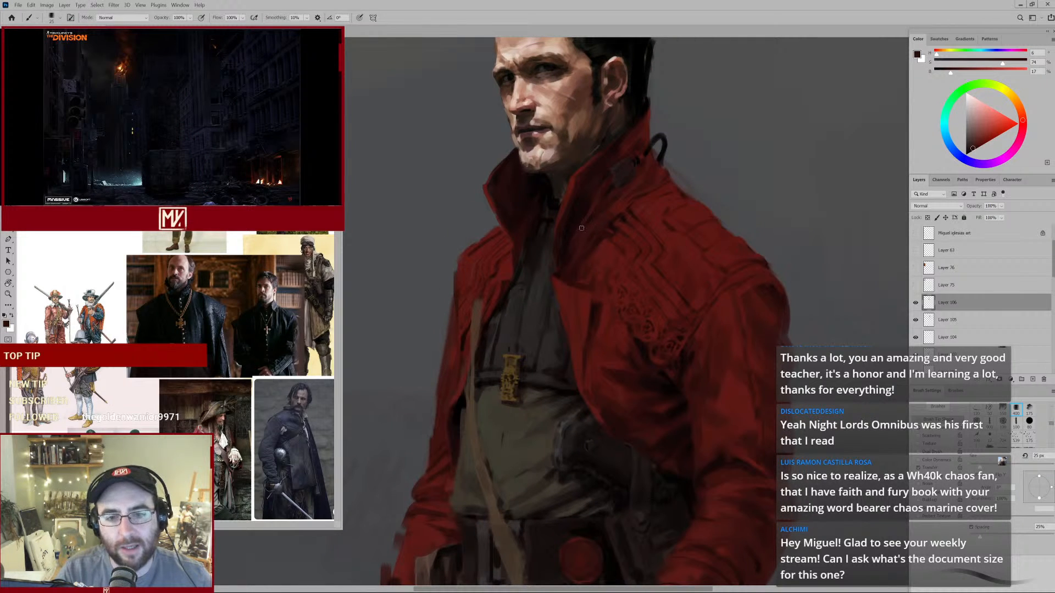
# Sample near-black inside the collar and dark red from the narrow coat front, and detail the narrow lapel's edge with a 10 px brush.
pyautogui.keyDown('alt'); pyautogui.click(548, 196); pyautogui.keyUp('alt')
pyautogui.press('[')
pyautogui.press('[')
pyautogui.press('[')
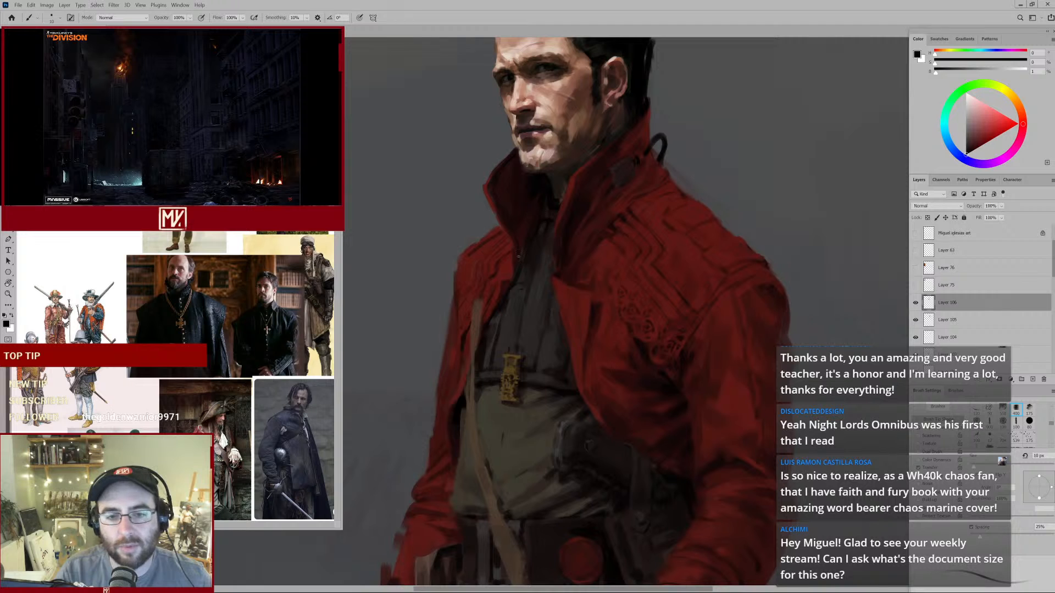
pyautogui.keyDown('ctrl'); pyautogui.click(480, 294); pyautogui.keyUp('ctrl')
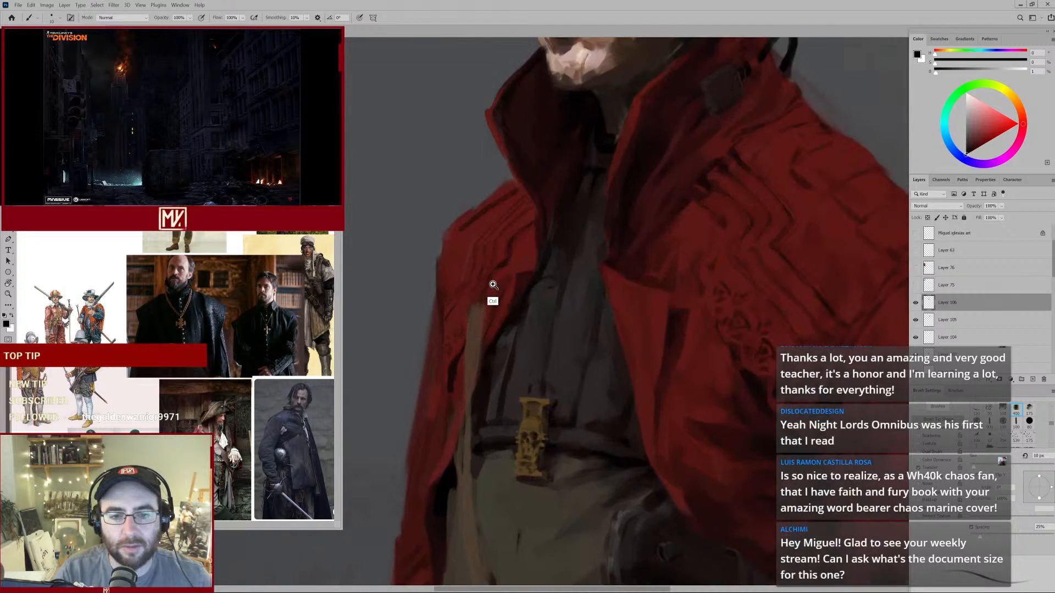
pyautogui.keyDown('alt'); pyautogui.click(499, 280); pyautogui.keyUp('alt')
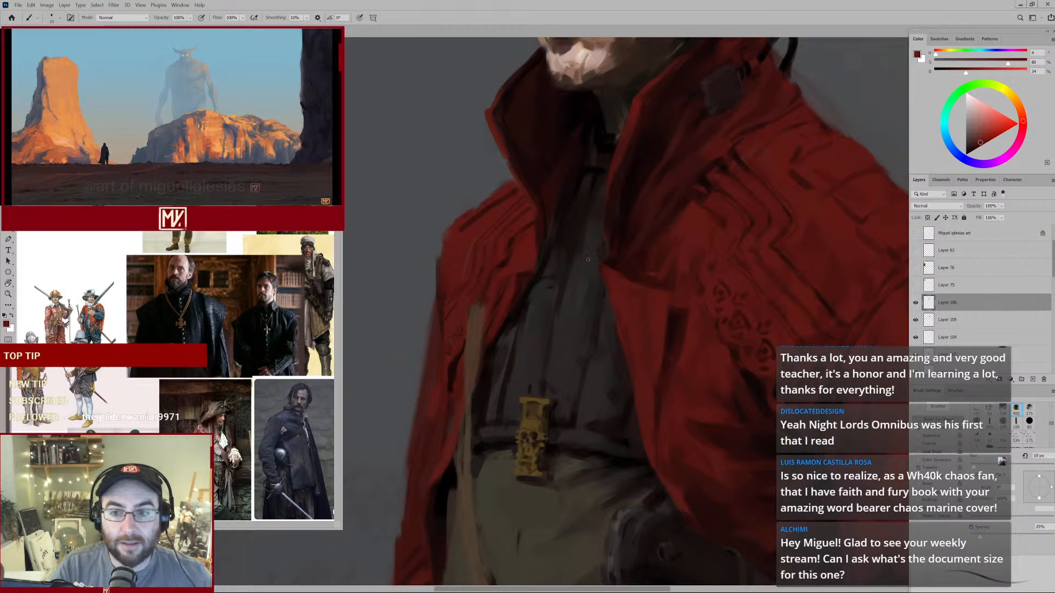
# Sample very dark reds inside the collar beside the neck, and shade the narrow collar flap's interior with a brush enlarged to 15 px.
pyautogui.moveTo(552, 216); pyautogui.dragTo(535, 235)
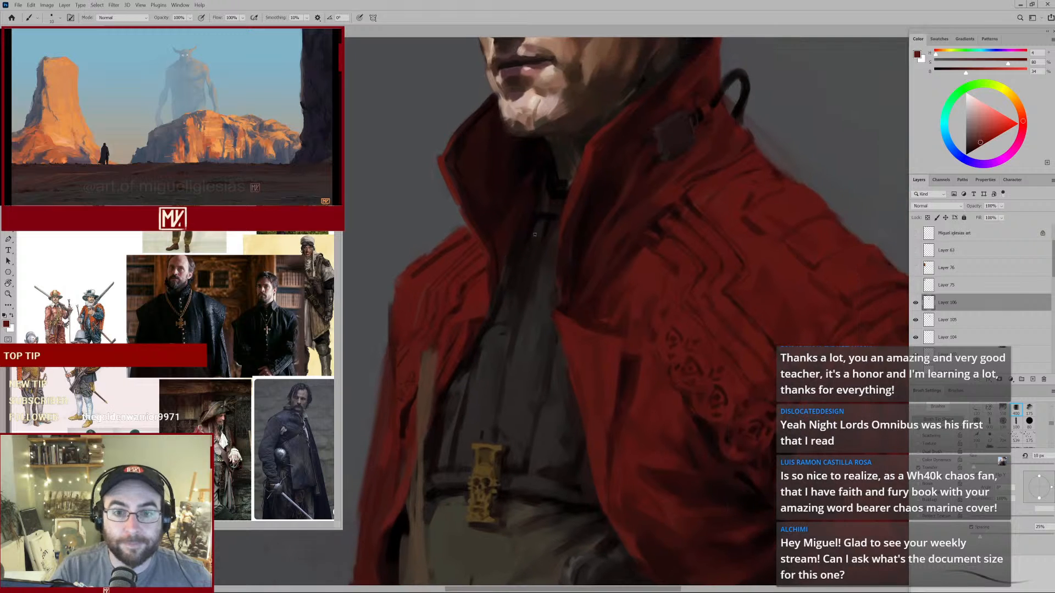
pyautogui.keyDown('alt'); pyautogui.click(538, 181); pyautogui.keyUp('alt')
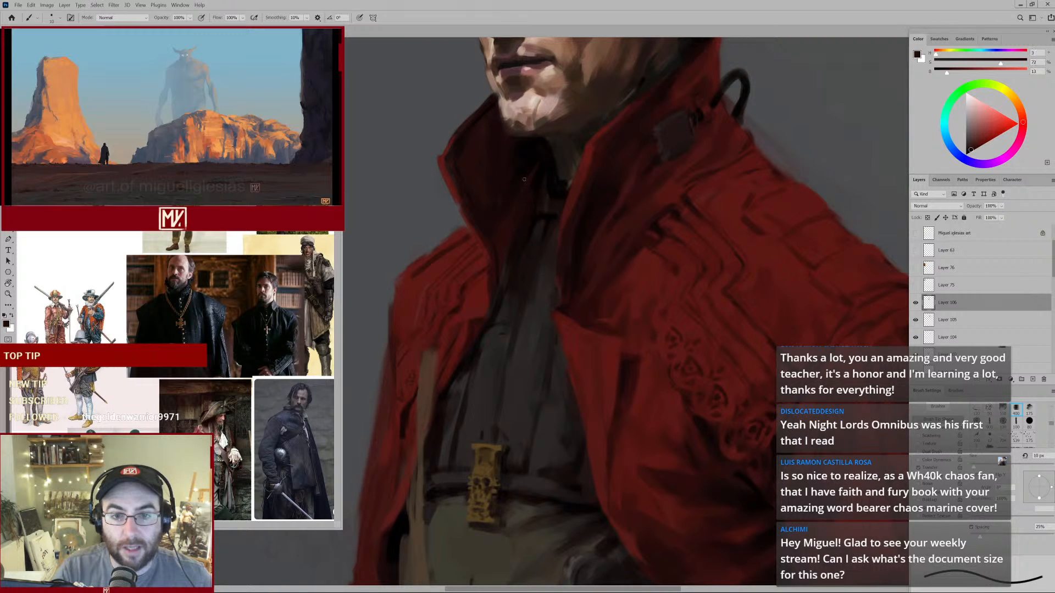
pyautogui.keyDown('alt'); pyautogui.click(527, 181); pyautogui.keyUp('alt')
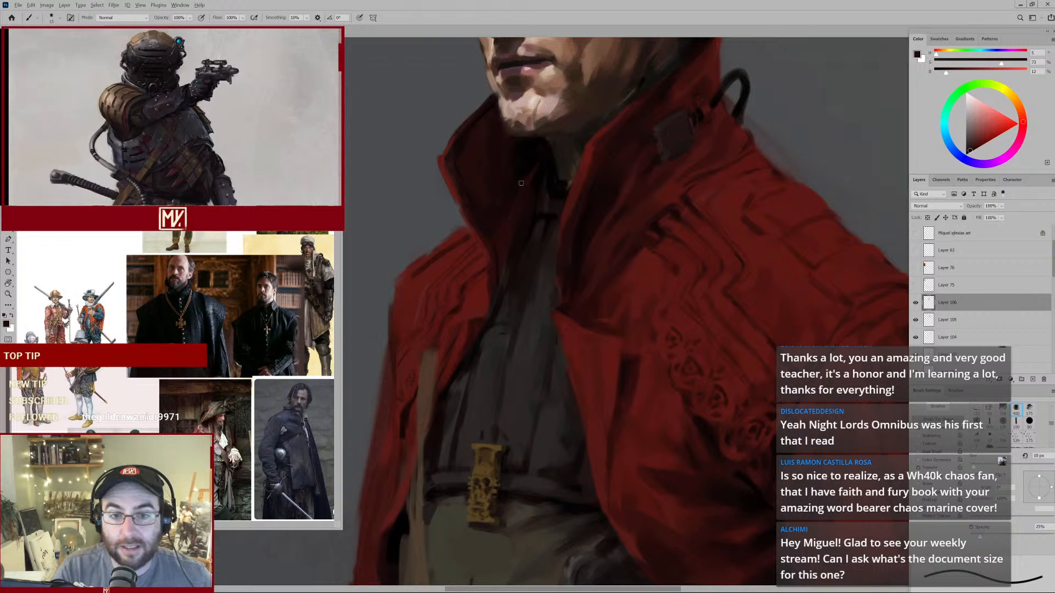
pyautogui.press(']')
pyautogui.keyDown('alt'); pyautogui.click(519, 185); pyautogui.keyUp('alt')
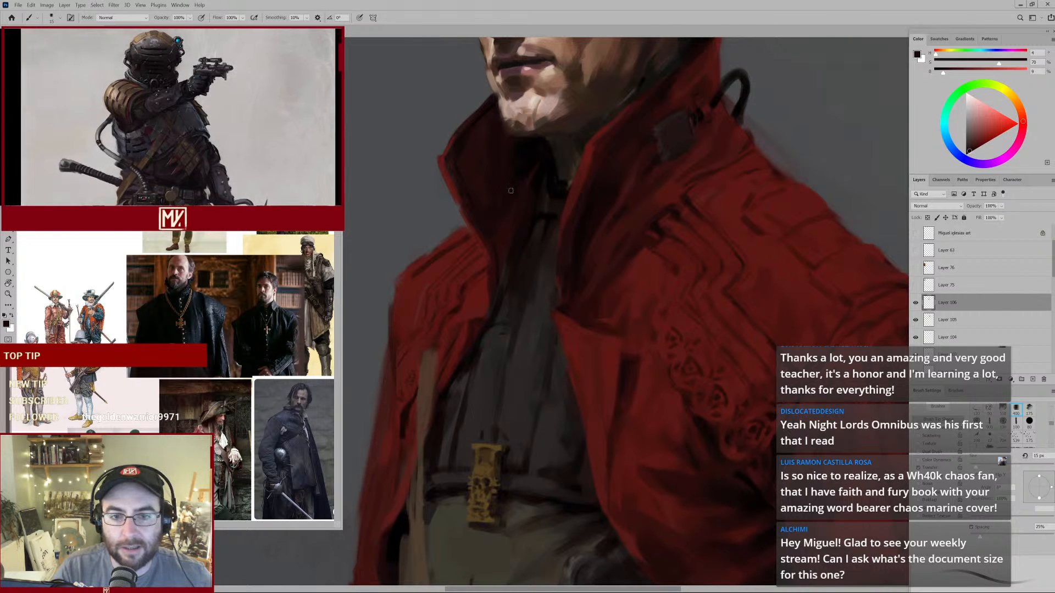
pyautogui.keyDown('alt'); pyautogui.click(544, 192); pyautogui.keyUp('alt')
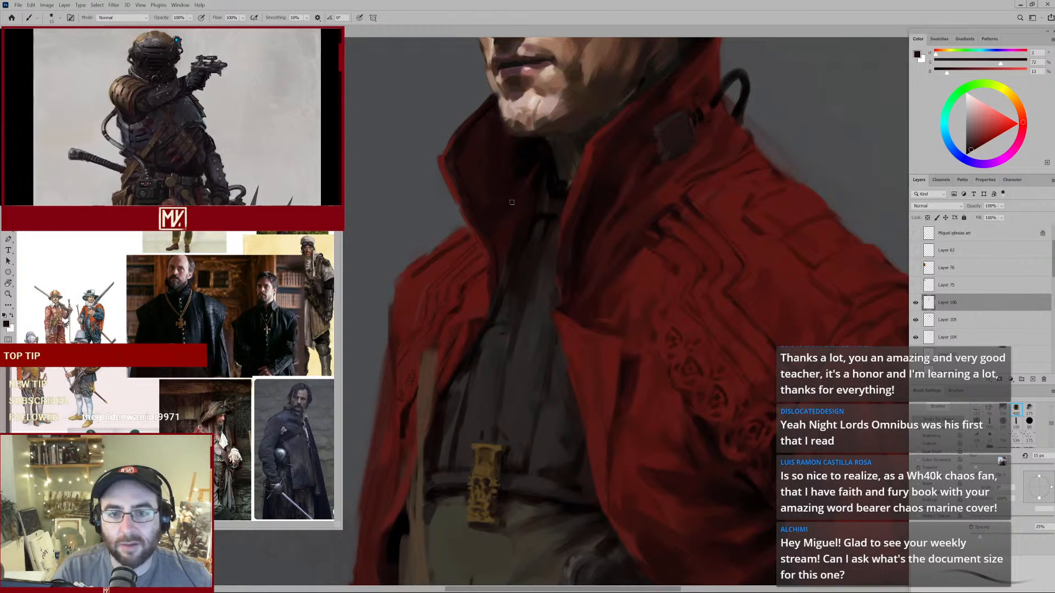
# Sample near-black tones from the collar's interior, and deepen the shadow beneath the chin with a 15 px brush.
pyautogui.moveTo(546, 193); pyautogui.dragTo(523, 219)
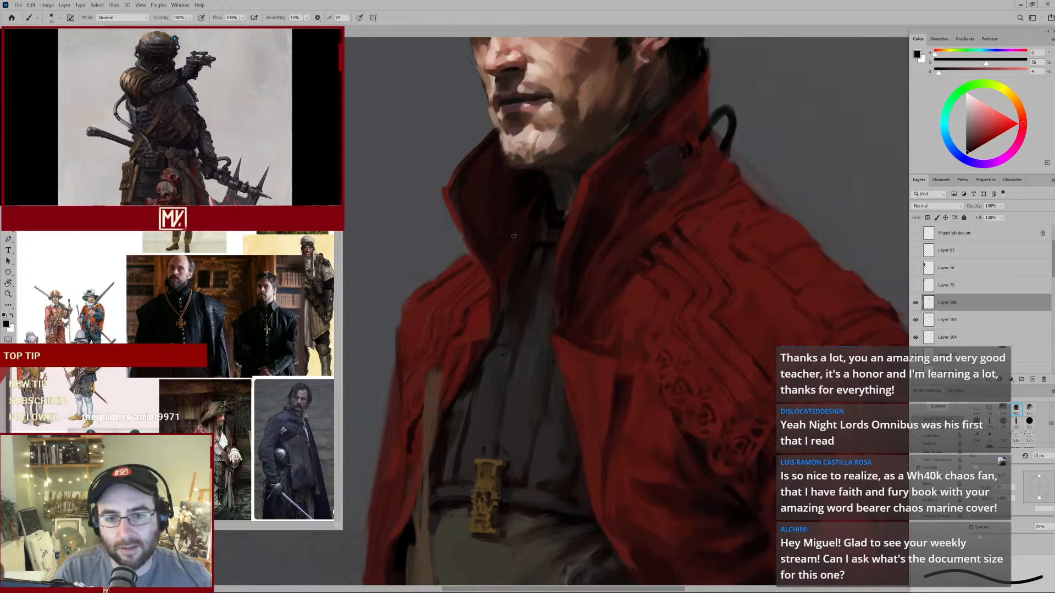
pyautogui.keyDown('alt'); pyautogui.click(513, 206); pyautogui.keyUp('alt')
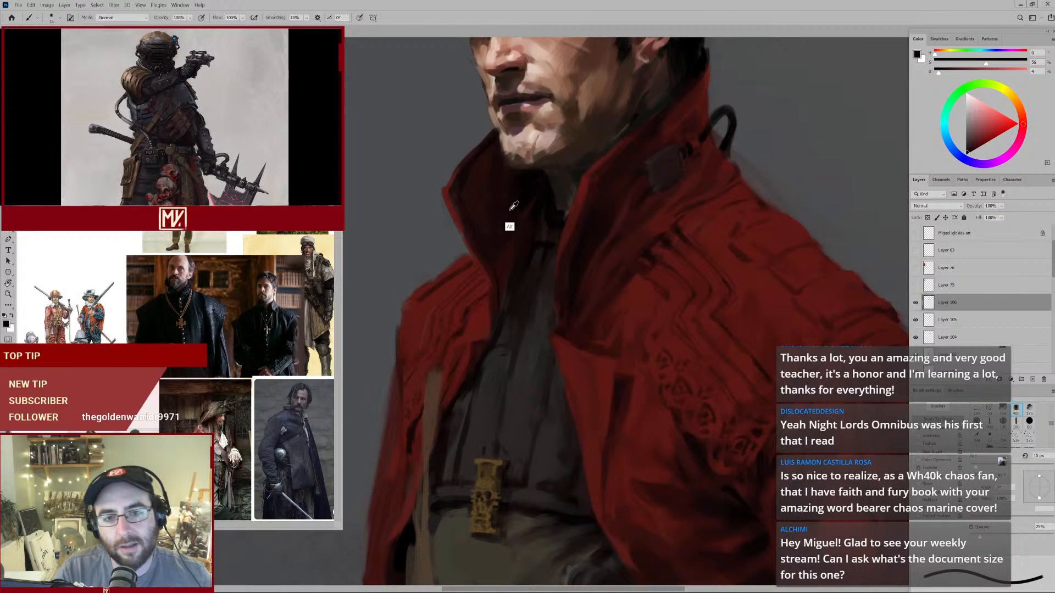
pyautogui.keyDown('alt'); pyautogui.click(521, 185); pyautogui.keyUp('alt')
pyautogui.keyDown('alt'); pyautogui.click(520, 186); pyautogui.keyUp('alt')
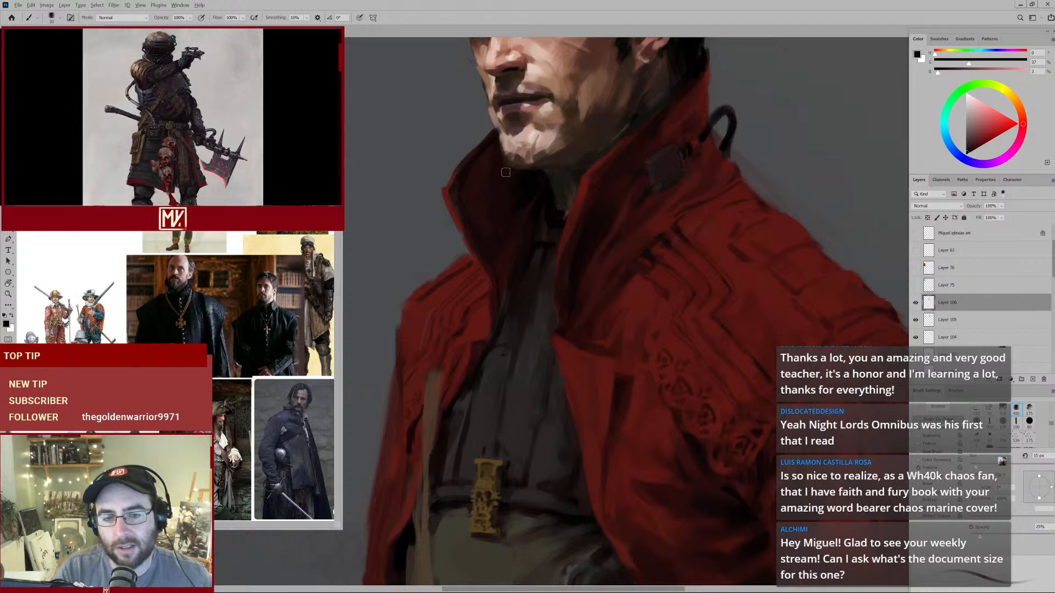
# Sample very dark reds from inside the collar flaps, and shade the collar's interior beside the neck with a 30 px brush.
pyautogui.keyDown('alt'); pyautogui.click(506, 193); pyautogui.keyUp('alt')
pyautogui.moveTo(577, 187); pyautogui.dragTo(637, 146)
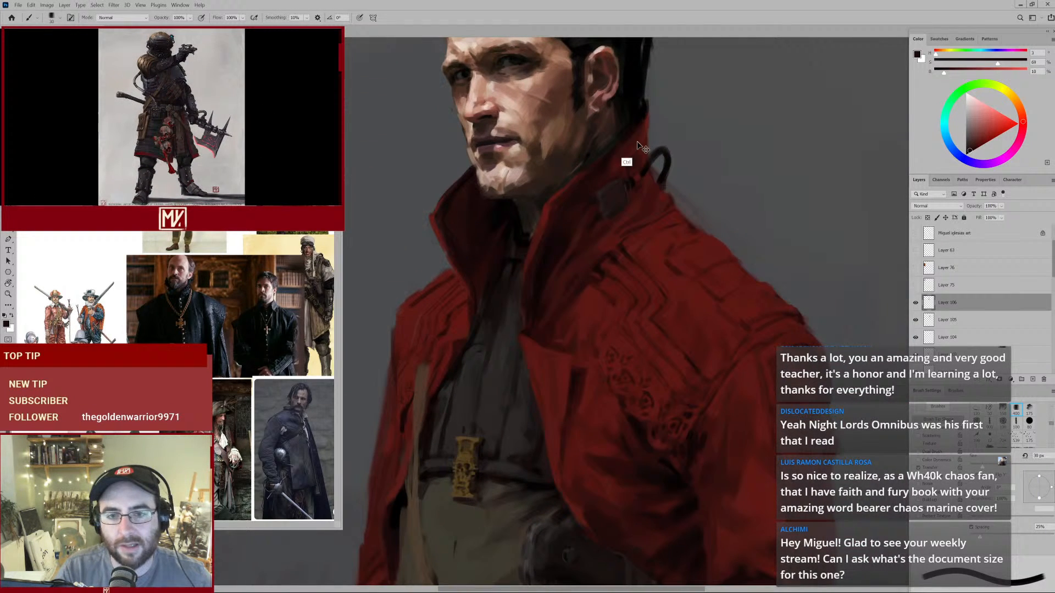
pyautogui.keyDown('alt'); pyautogui.click(552, 214); pyautogui.keyUp('alt')
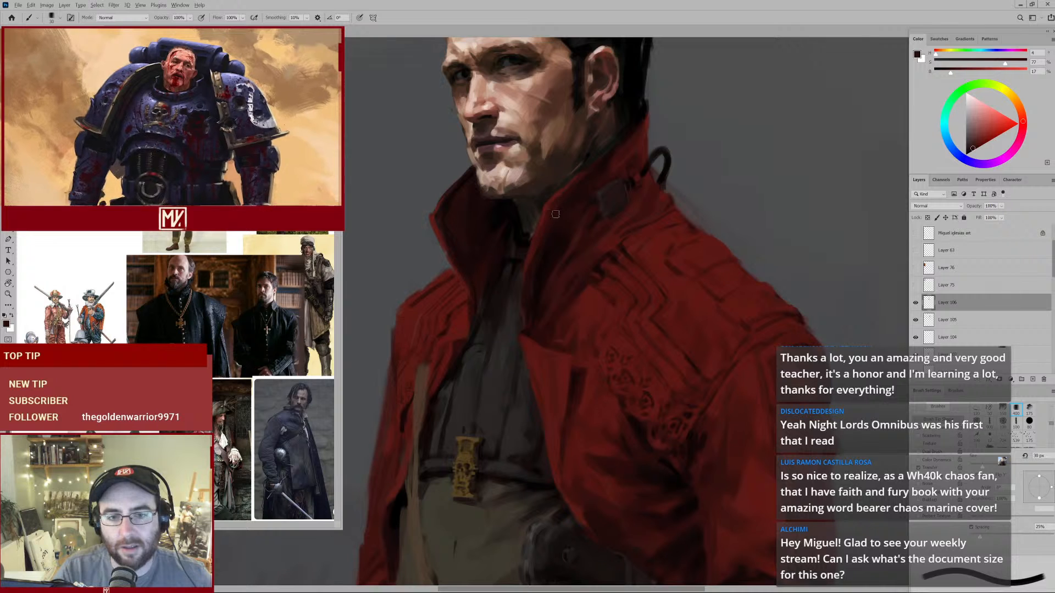
pyautogui.moveTo(462, 208); pyautogui.dragTo(492, 227)
# Sample a mid red from the narrow shoulder and darker reds from the collar, and refine the collar flaps around the neck at 15 px.
pyautogui.keyDown('alt'); pyautogui.click(465, 312); pyautogui.keyUp('alt')
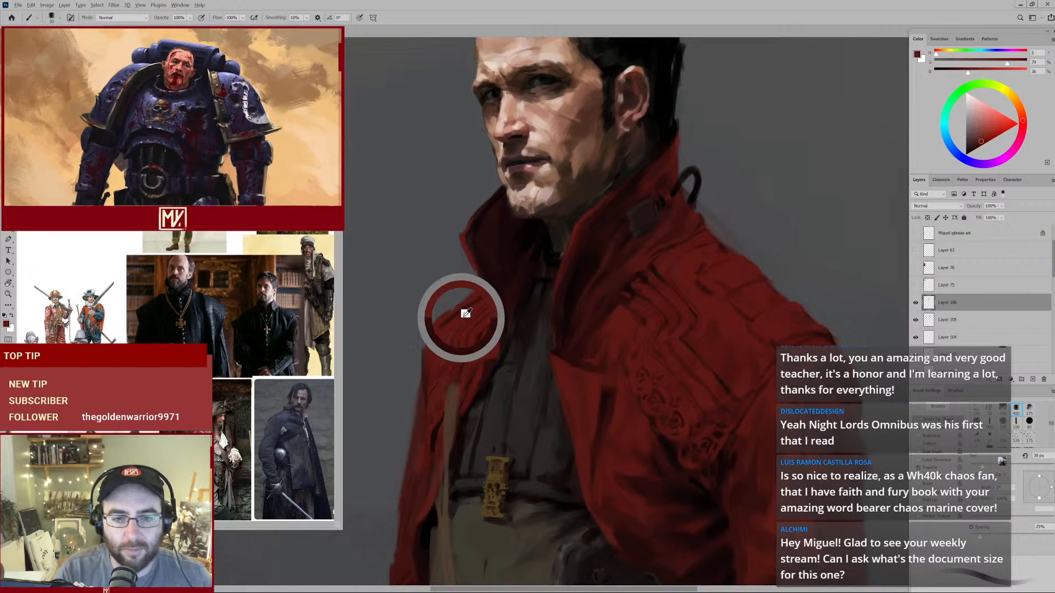
pyautogui.press('[')
pyautogui.press('[')
pyautogui.press('[')
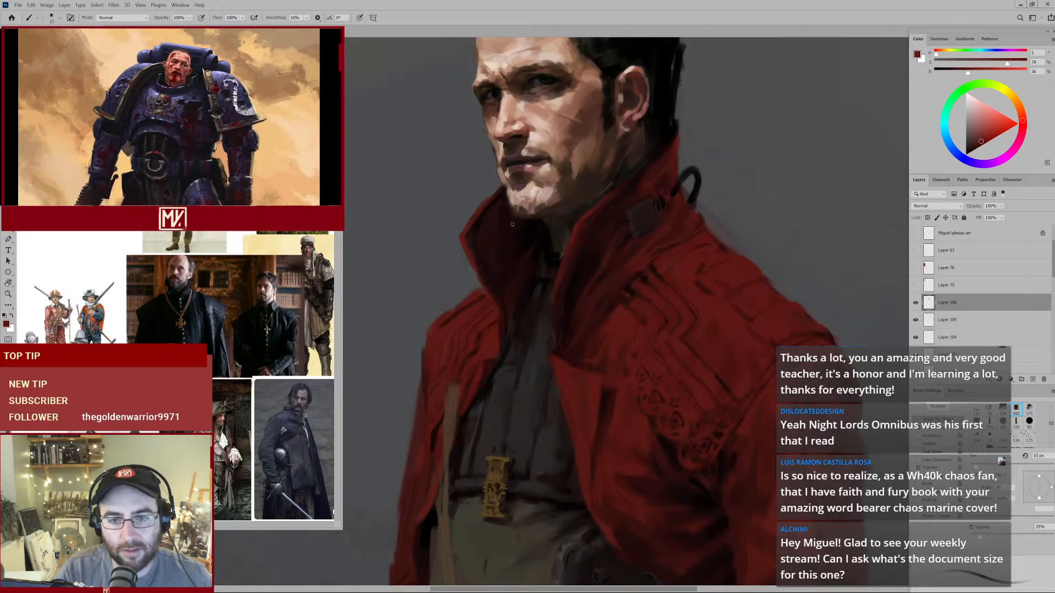
pyautogui.keyDown('ctrl'); pyautogui.click(495, 273); pyautogui.keyUp('ctrl')
pyautogui.keyDown('ctrl'); pyautogui.click(494, 274); pyautogui.keyUp('ctrl')
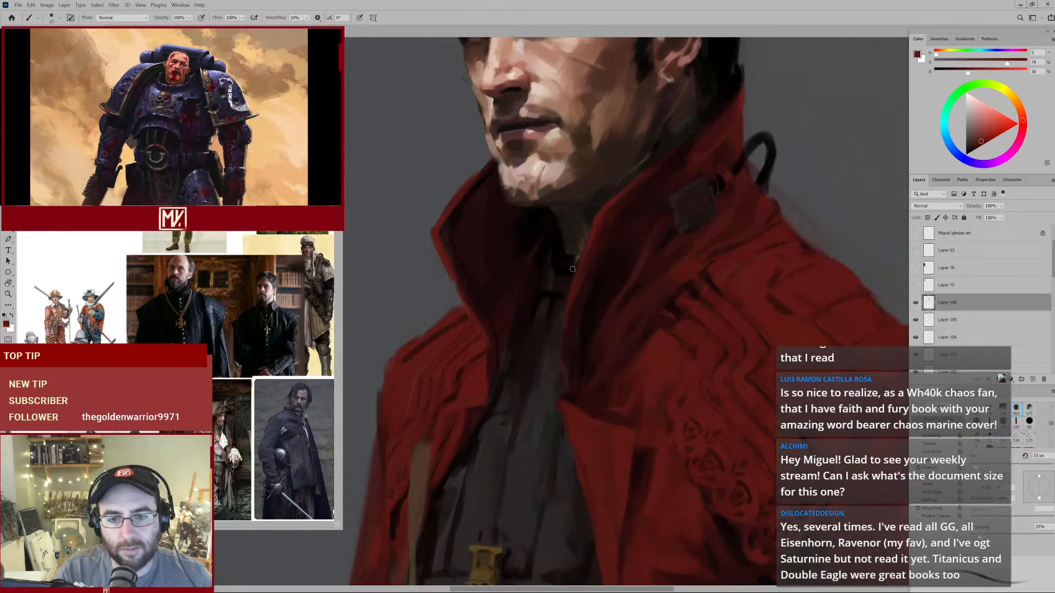
pyautogui.keyDown('alt'); pyautogui.click(579, 266); pyautogui.keyUp('alt')
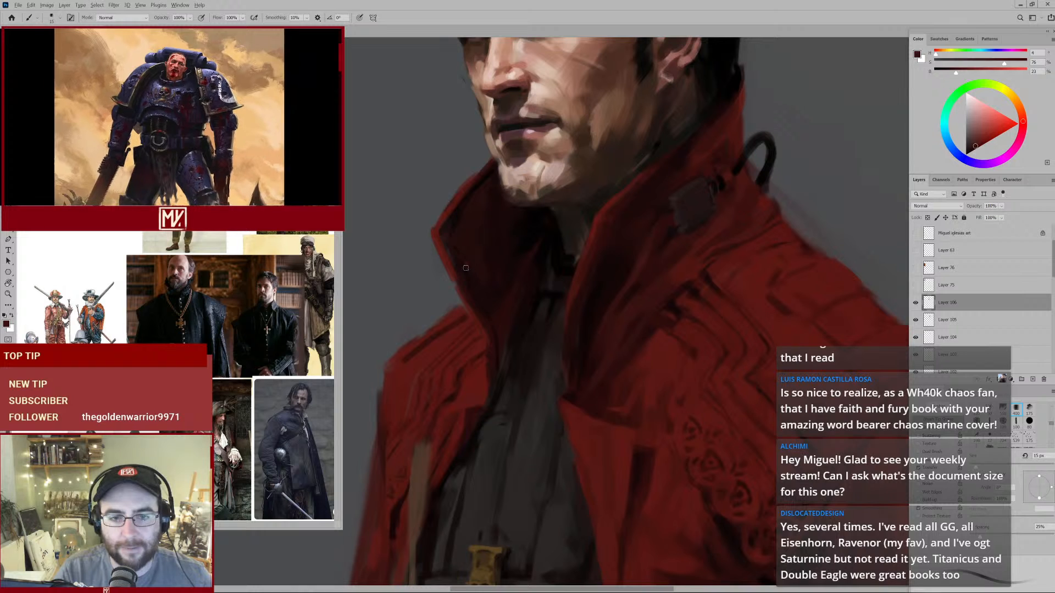
pyautogui.keyDown('alt'); pyautogui.click(465, 258); pyautogui.keyUp('alt')
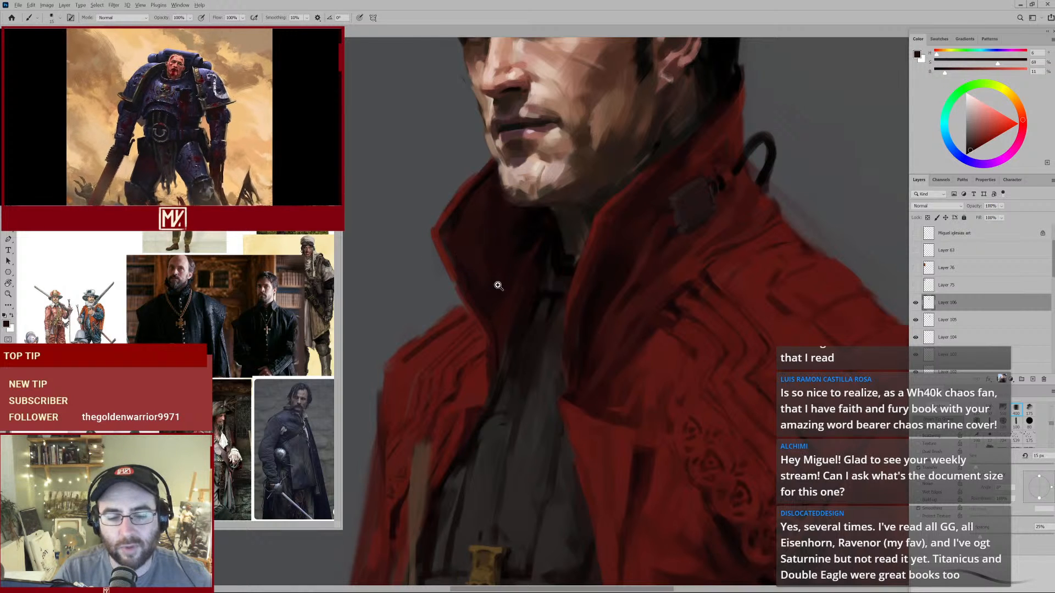
# Sample dark reds along the coat's narrow outer edge, and shade that edge beside the strap with a brush enlarged to 40 px.
pyautogui.moveTo(498, 286); pyautogui.dragTo(462, 329)
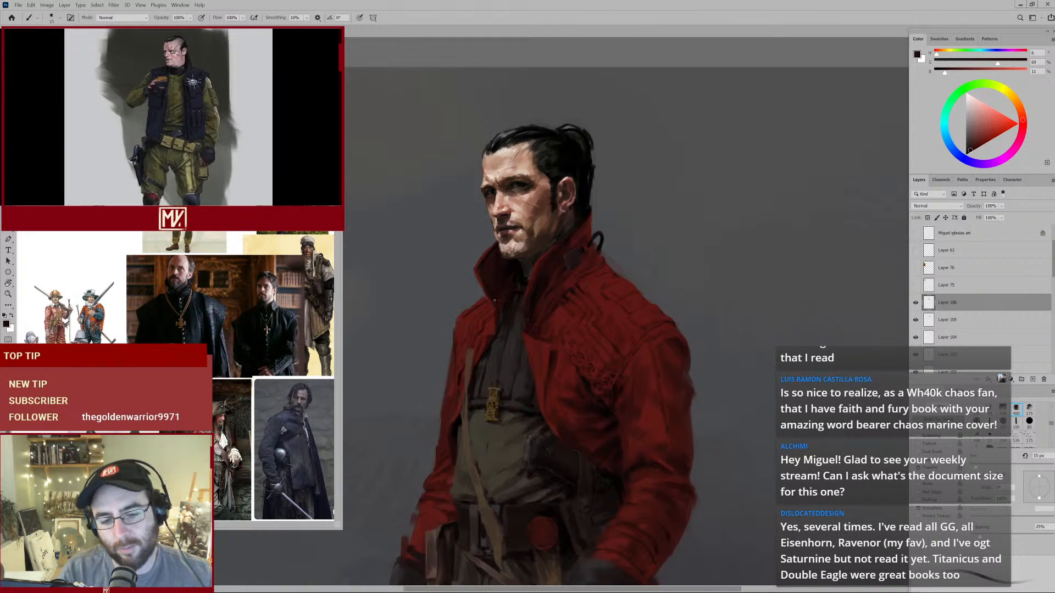
pyautogui.moveTo(469, 393)
pyautogui.mouseDown()
pyautogui.moveTo(507, 353)
pyautogui.moveTo(520, 300)
pyautogui.moveTo(561, 258)
pyautogui.mouseUp()
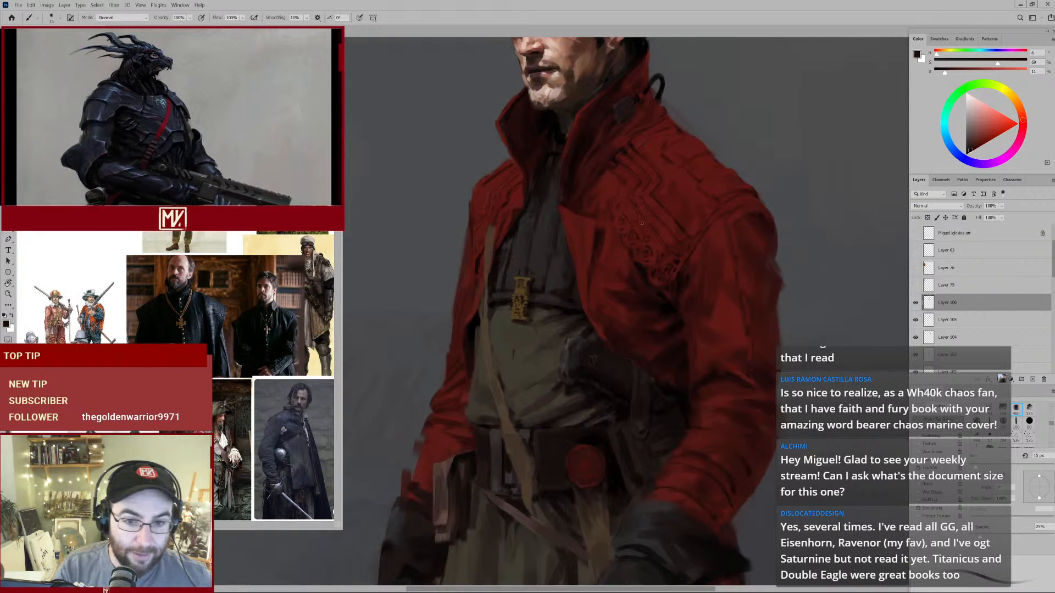
pyautogui.keyDown('alt'); pyautogui.click(468, 284); pyautogui.keyUp('alt')
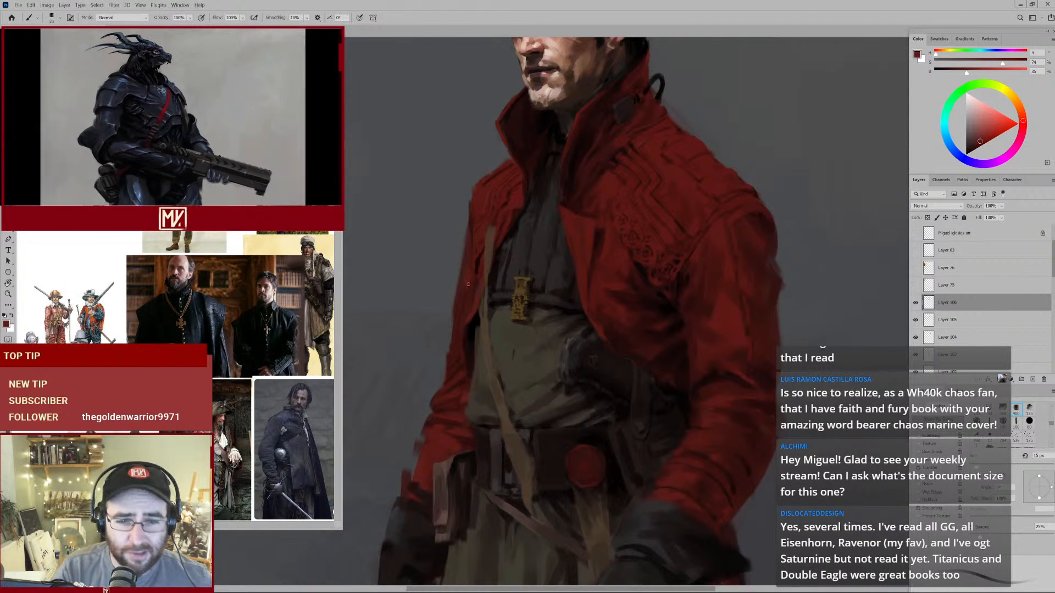
pyautogui.keyDown('alt'); pyautogui.click(467, 285); pyautogui.keyUp('alt')
pyautogui.press(']')
pyautogui.press(']')
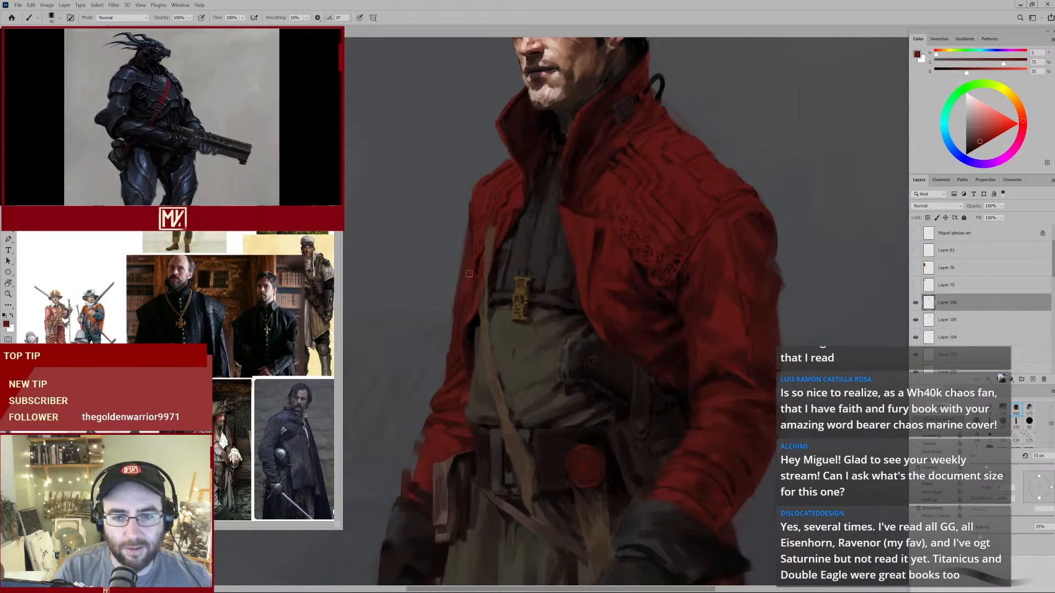
pyautogui.keyDown('alt'); pyautogui.click(468, 271); pyautogui.keyUp('alt')
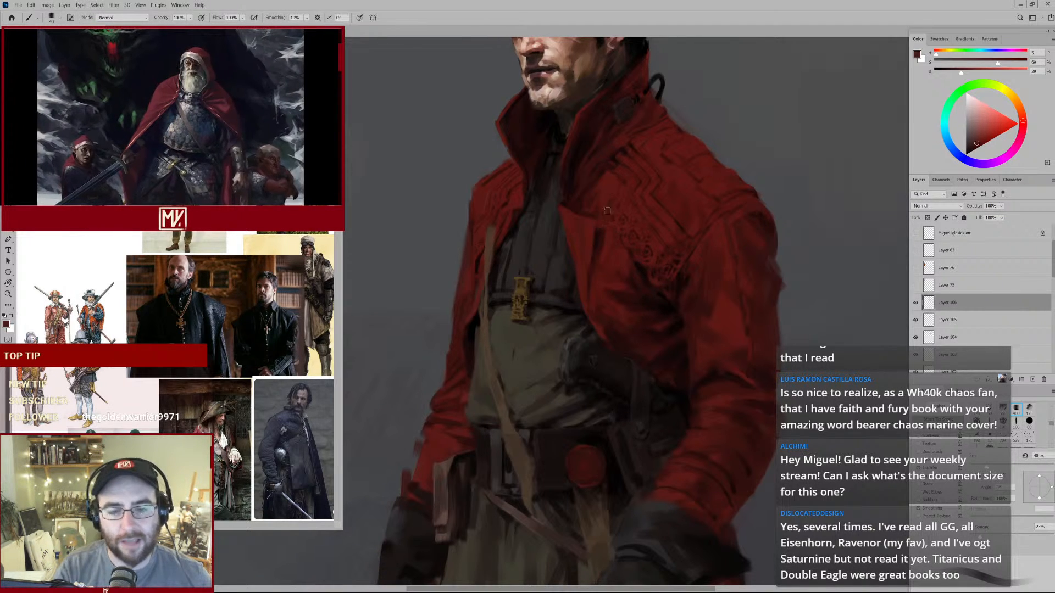
# Sample dark reds from the wide coat front, and refine the folds between the wide lapel and the shoulder seams.
pyautogui.moveTo(627, 185)
pyautogui.mouseDown()
pyautogui.moveTo(608, 230)
pyautogui.moveTo(575, 236)
pyautogui.moveTo(620, 203)
pyautogui.mouseUp()
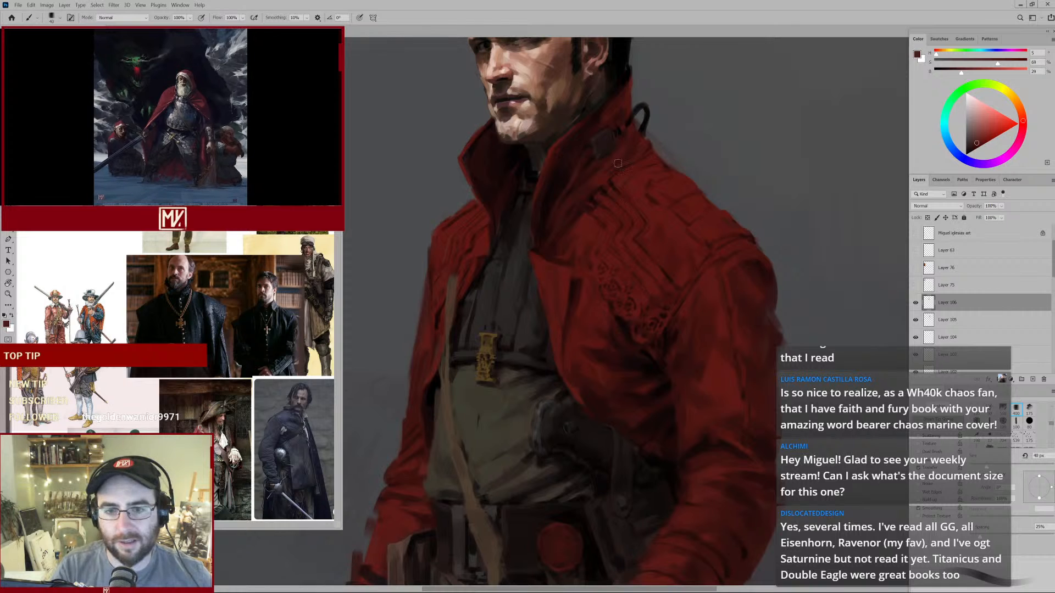
pyautogui.keyDown('alt'); pyautogui.click(604, 231); pyautogui.keyUp('alt')
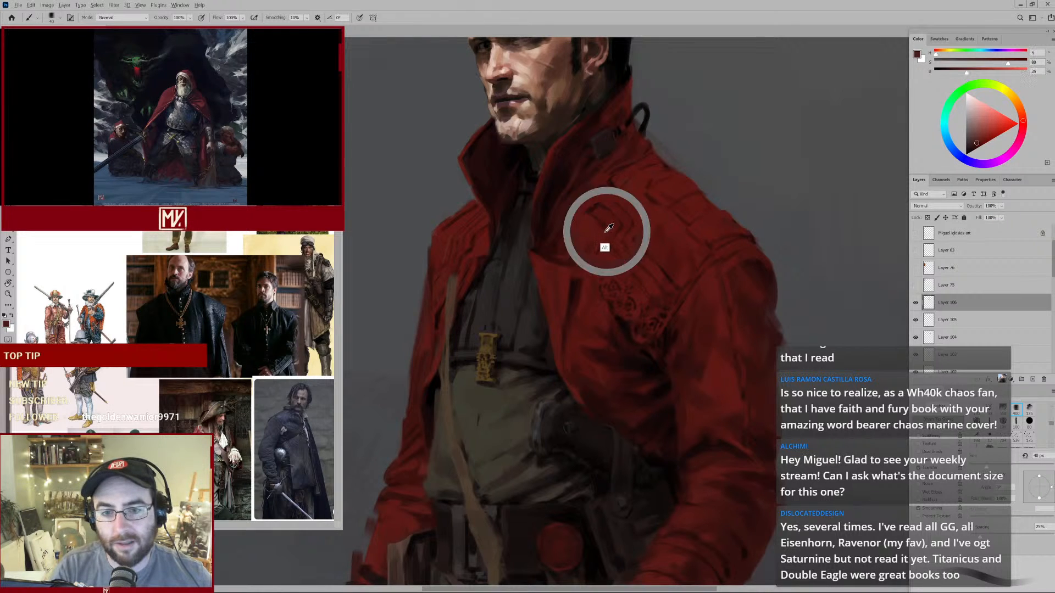
pyautogui.keyDown('alt'); pyautogui.click(594, 207); pyautogui.keyUp('alt')
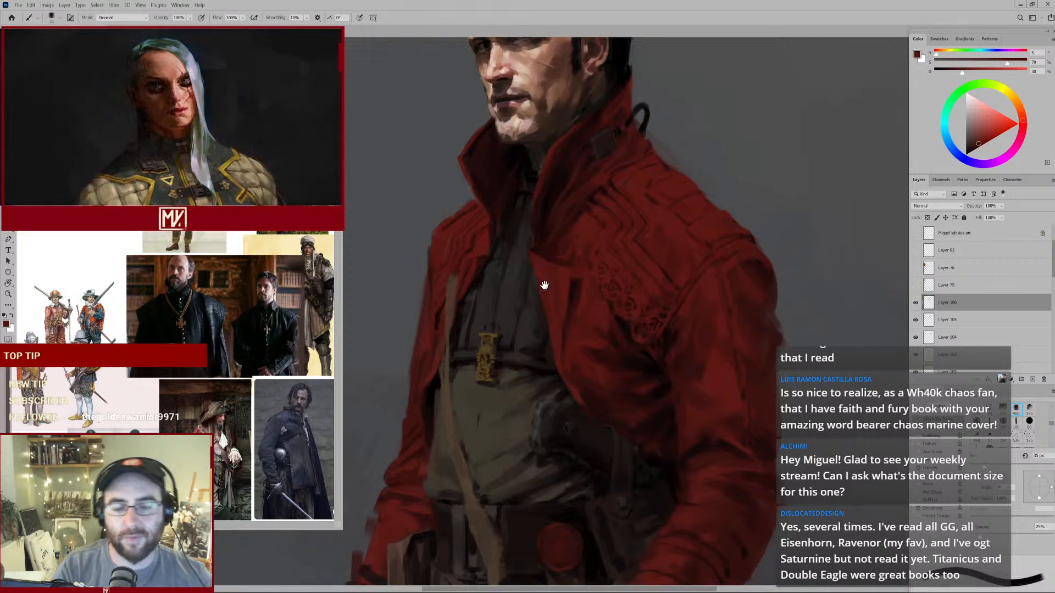
# Sample dark gold-brown from the clasp, paint a thin cord from the collar to it with a 9 px brush, and compare the layer's visibility.
pyautogui.scroll(-3, 544, 275)
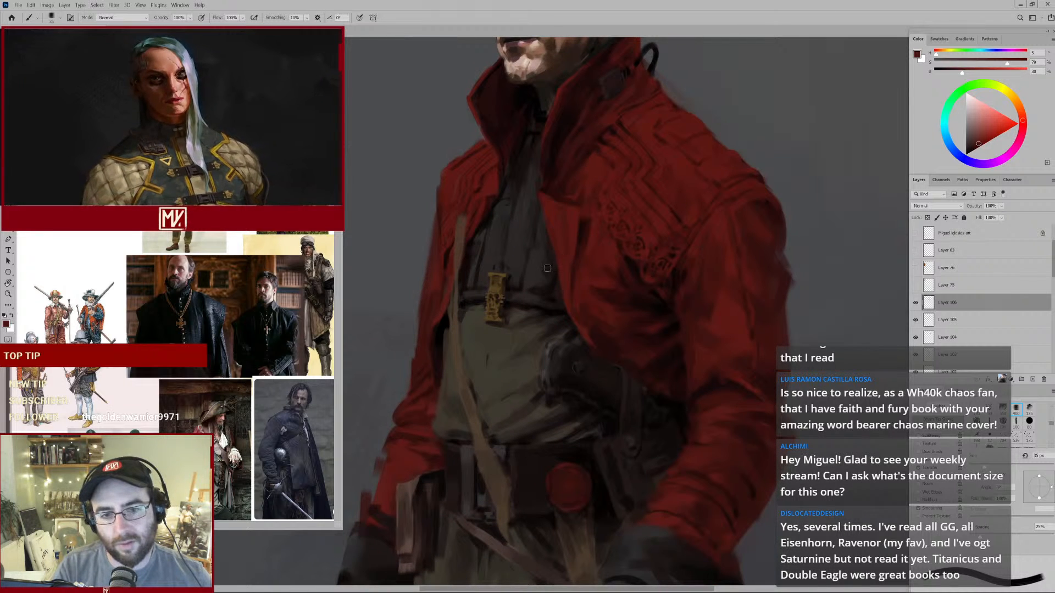
pyautogui.keyDown('alt'); pyautogui.click(497, 275); pyautogui.keyUp('alt')
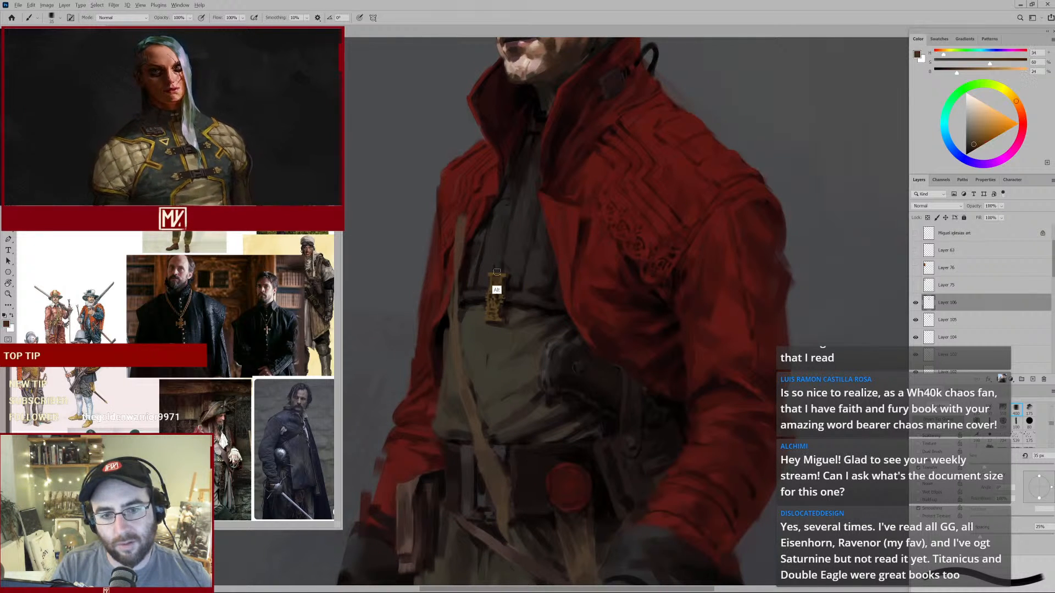
pyautogui.press('[')
pyautogui.press('[')
pyautogui.press('[')
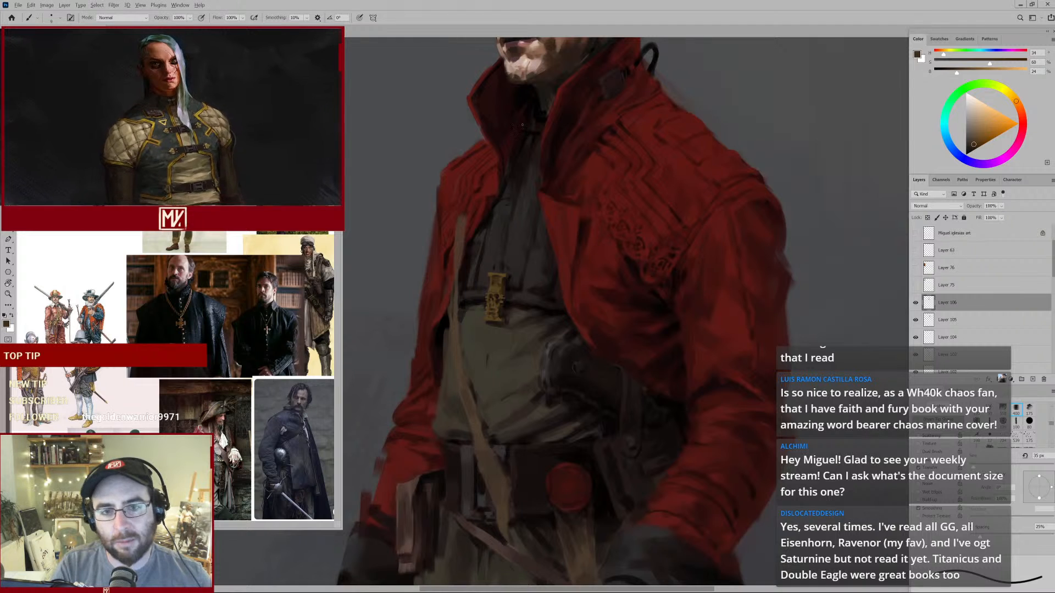
pyautogui.press('shift')
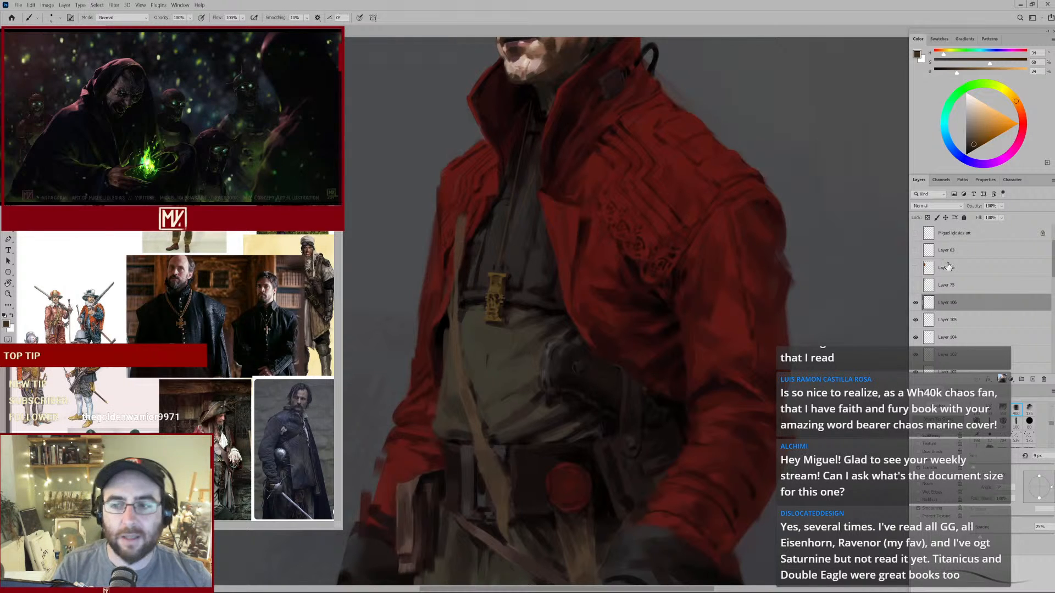
pyautogui.click(915, 303)
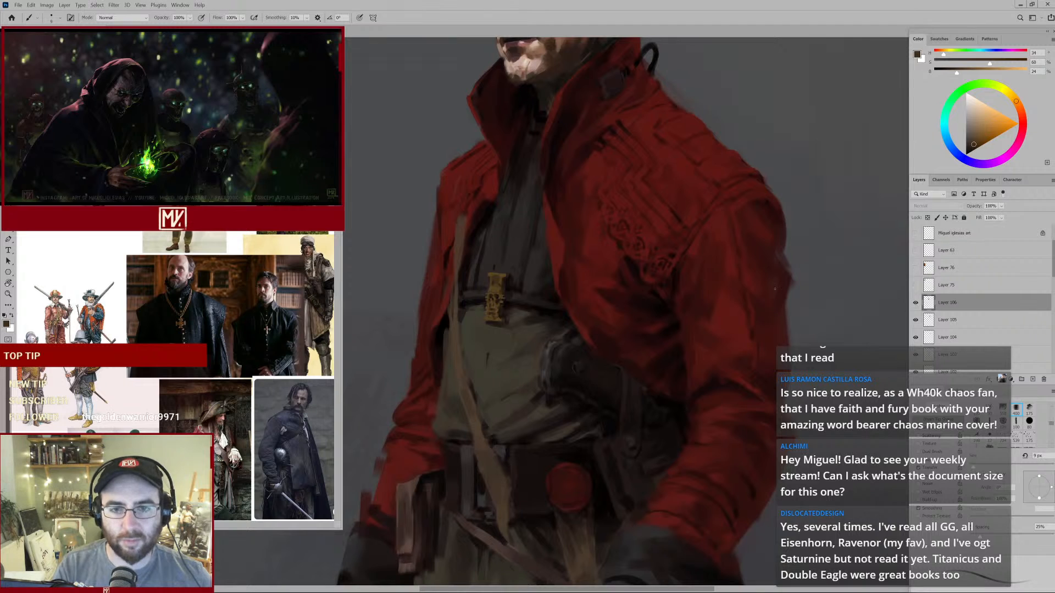
# Sample near-black at the neck opening, and darken the collar shadow around the cord's upper end with a larger brush.
pyautogui.moveTo(533, 135); pyautogui.dragTo(558, 192)
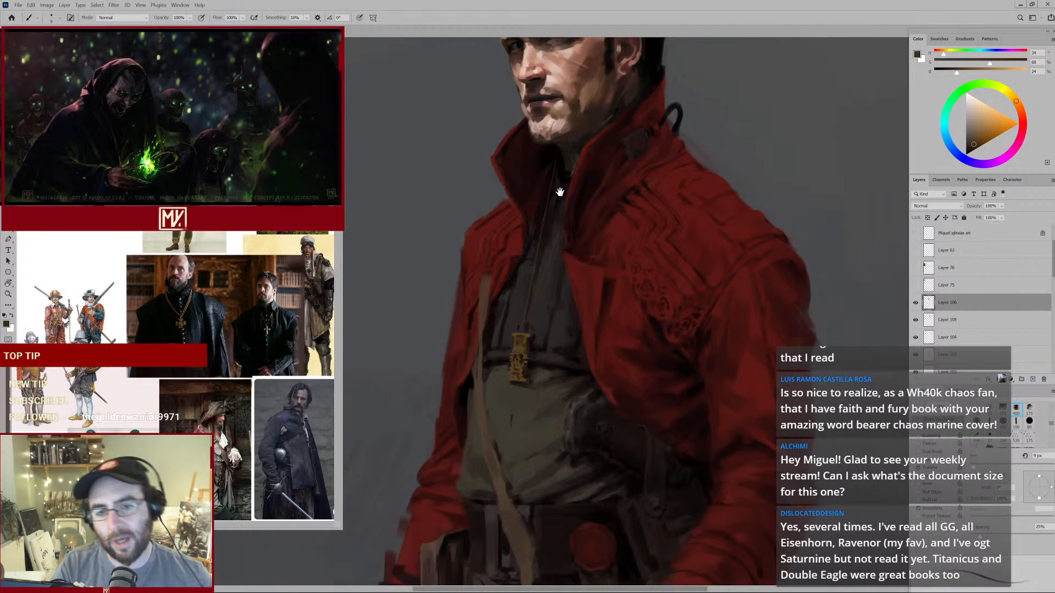
pyautogui.keyDown('alt'); pyautogui.click(559, 158); pyautogui.keyUp('alt')
pyautogui.keyDown('alt'); pyautogui.click(555, 161); pyautogui.keyUp('alt')
pyautogui.press(']')
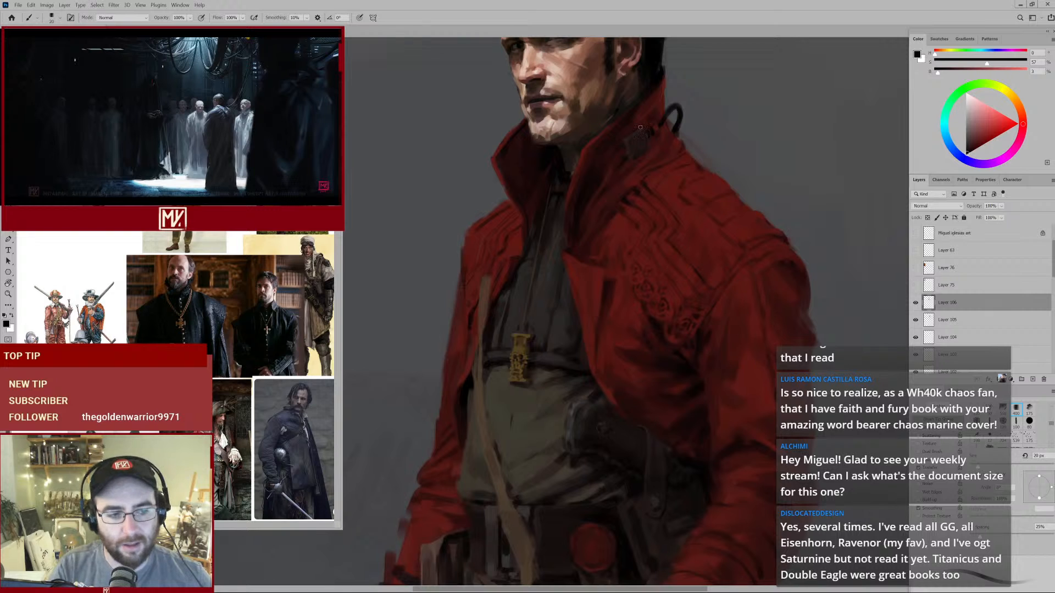
# Sample gold from the clasp, and paint its upper rim with a 9 px brush.
pyautogui.moveTo(507, 321); pyautogui.dragTo(518, 261)
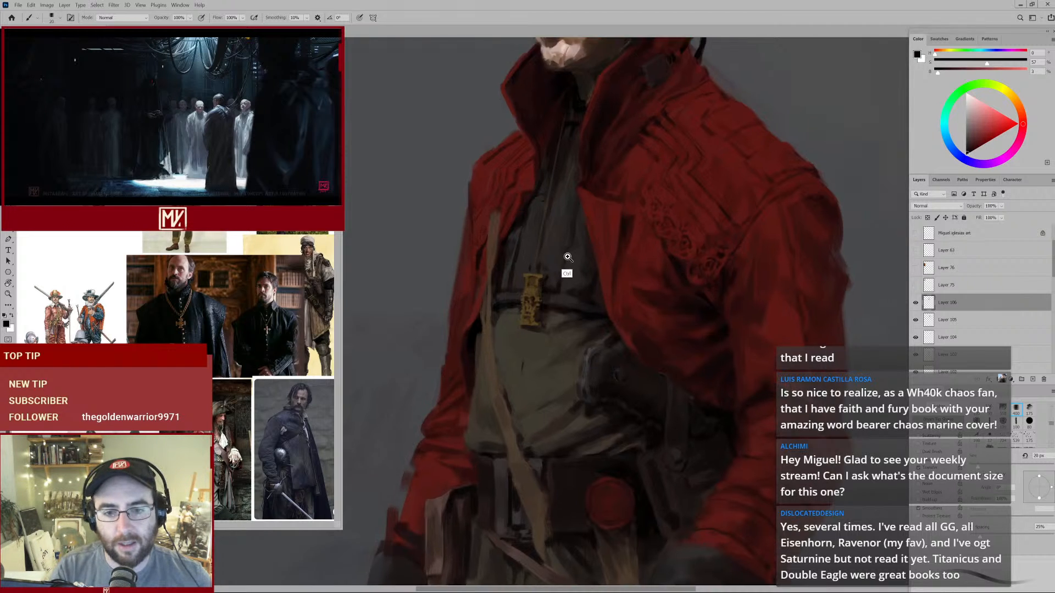
pyautogui.scroll(5, 569, 255)
pyautogui.keyDown('alt'); pyautogui.click(519, 287); pyautogui.keyUp('alt')
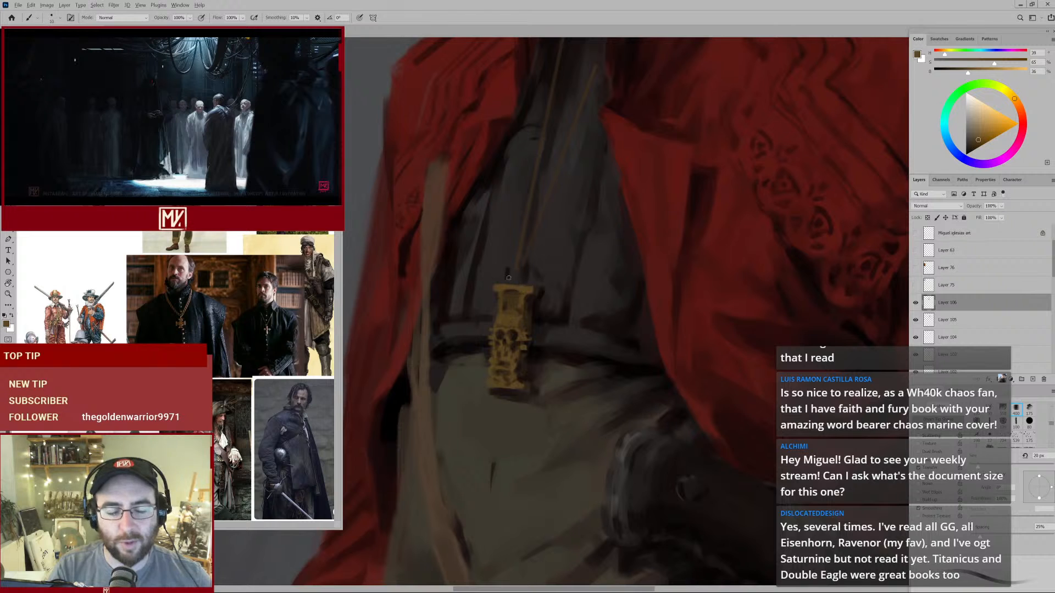
pyautogui.press('[')
pyautogui.moveTo(499, 283); pyautogui.dragTo(528, 285)
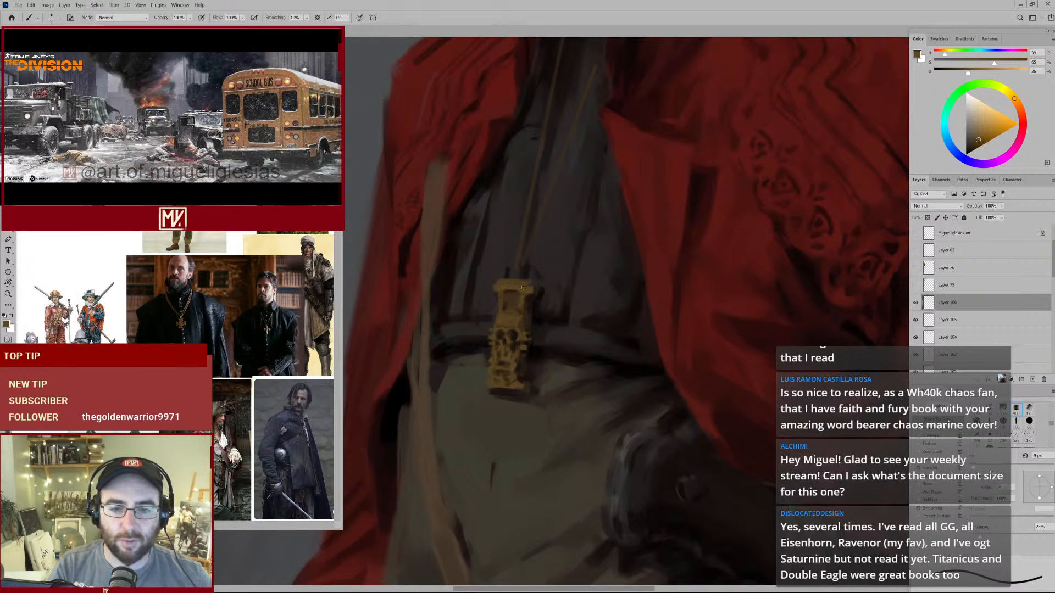
# Sample dark browns around the clasp's upper part, and detail its recesses and the cord attachment.
pyautogui.keyDown('alt'); pyautogui.click(512, 288); pyautogui.keyUp('alt')
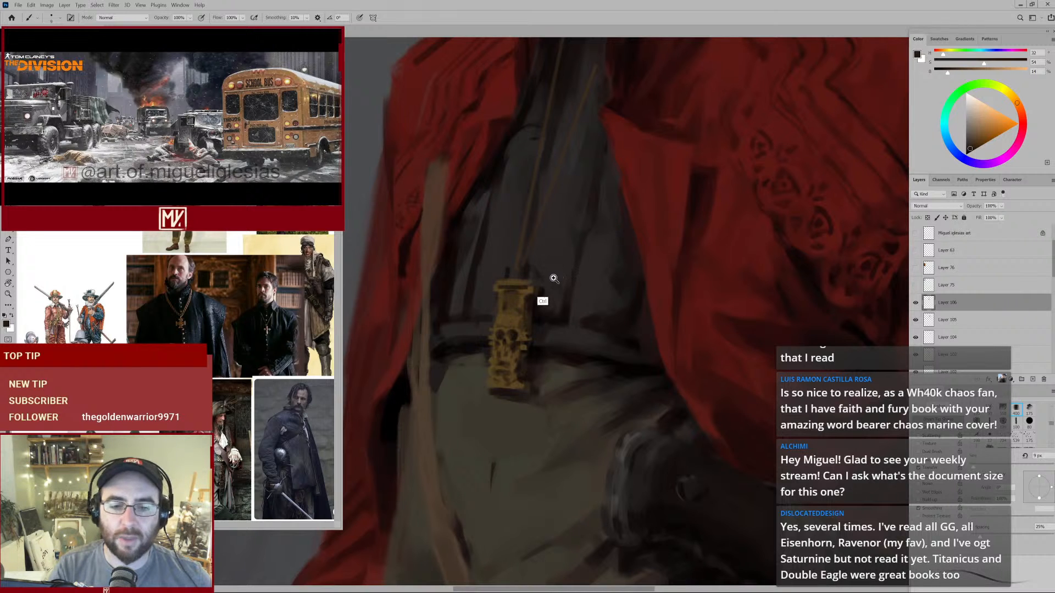
pyautogui.scroll(-5, 544, 291)
pyautogui.scroll(5, 544, 288)
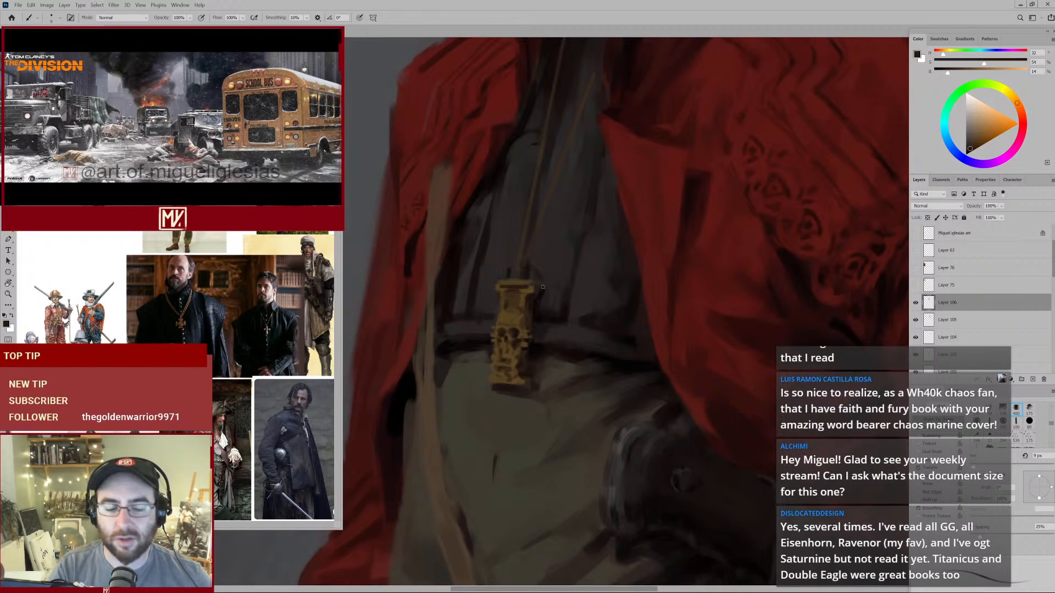
pyautogui.keyDown('alt'); pyautogui.click(505, 288); pyautogui.keyUp('alt')
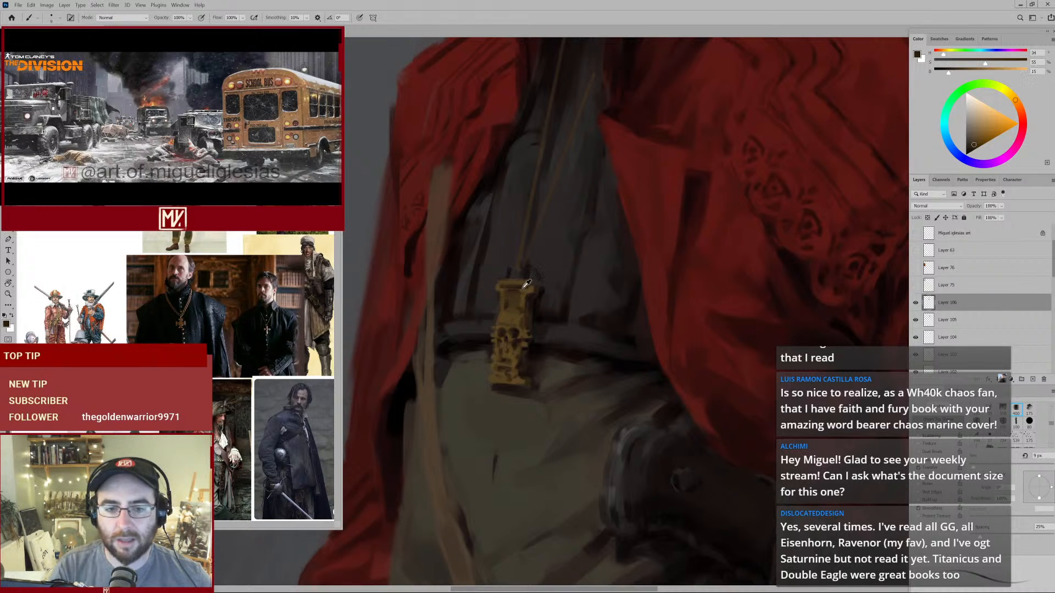
pyautogui.keyDown('alt'); pyautogui.click(544, 279); pyautogui.keyUp('alt')
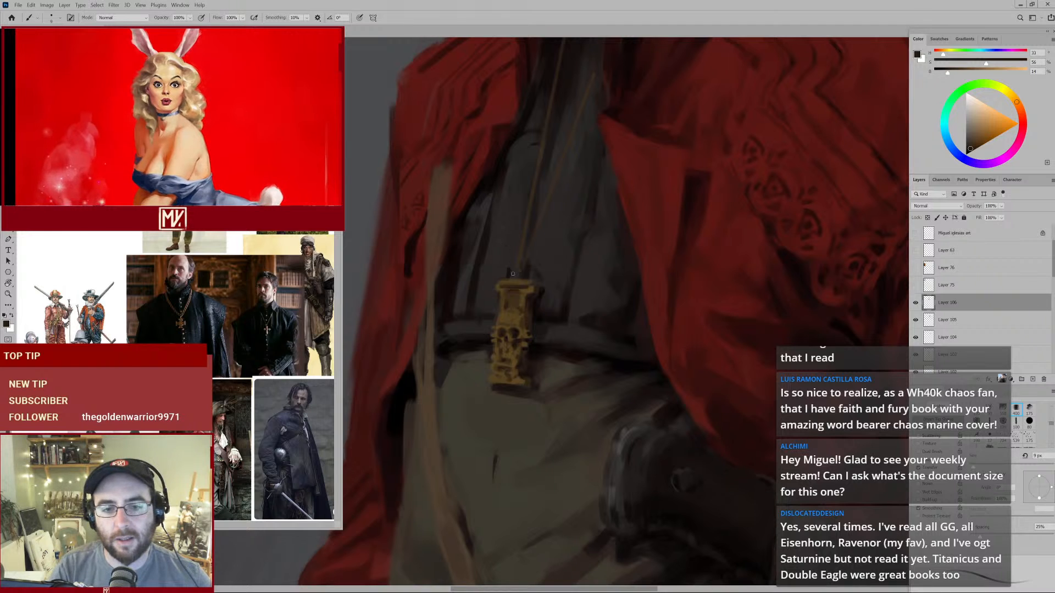
# Sample near-black at the neck opening, and deepen the shadow where the cord enters the collar with a slightly larger brush.
pyautogui.moveTo(538, 244); pyautogui.dragTo(515, 255)
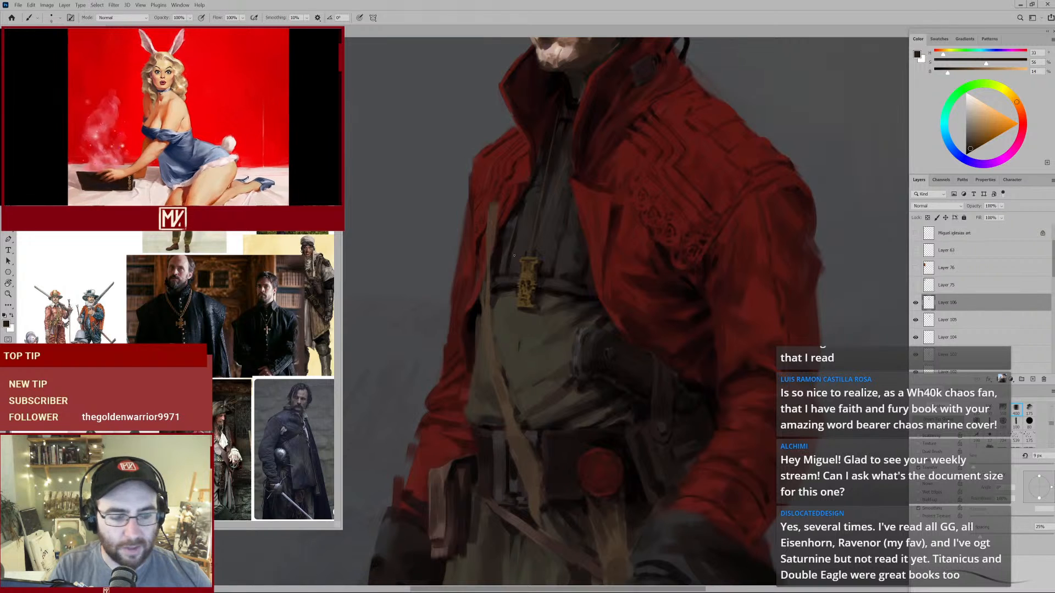
pyautogui.moveTo(582, 144); pyautogui.dragTo(585, 202)
pyautogui.keyDown('alt'); pyautogui.click(567, 171); pyautogui.keyUp('alt')
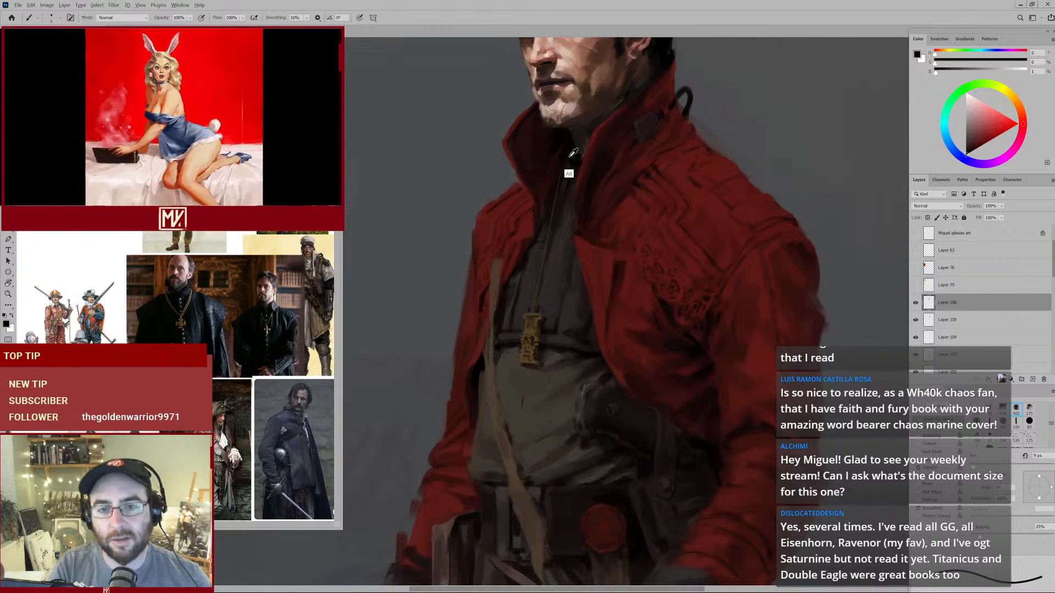
pyautogui.press(']')
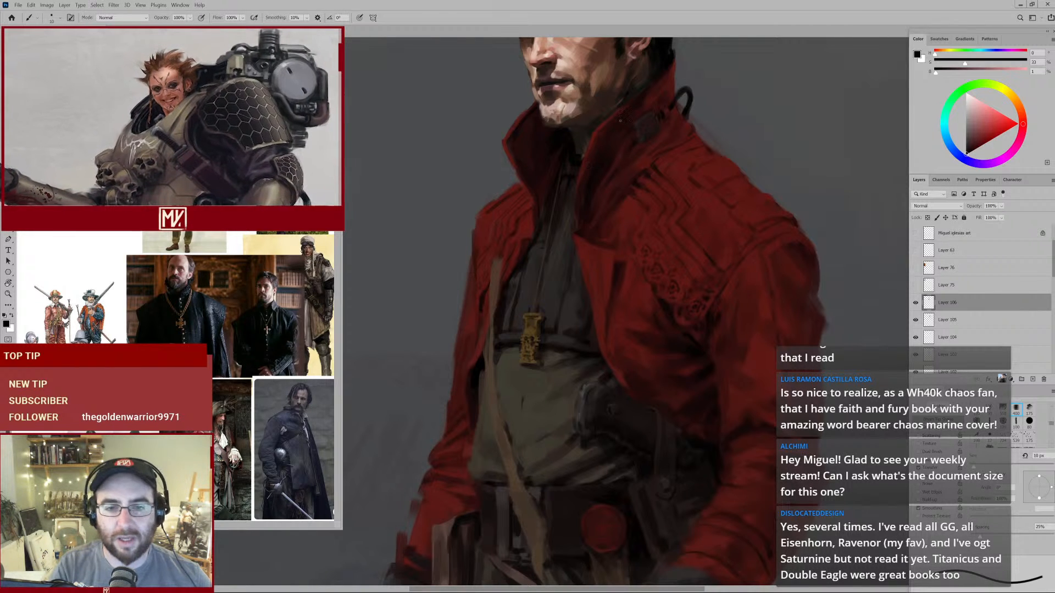
# Sample dark reds from the collar and the adjoining shoulder, and touch up that shoulder of the coat with a larger brush.
pyautogui.keyDown('alt'); pyautogui.click(520, 187); pyautogui.keyUp('alt')
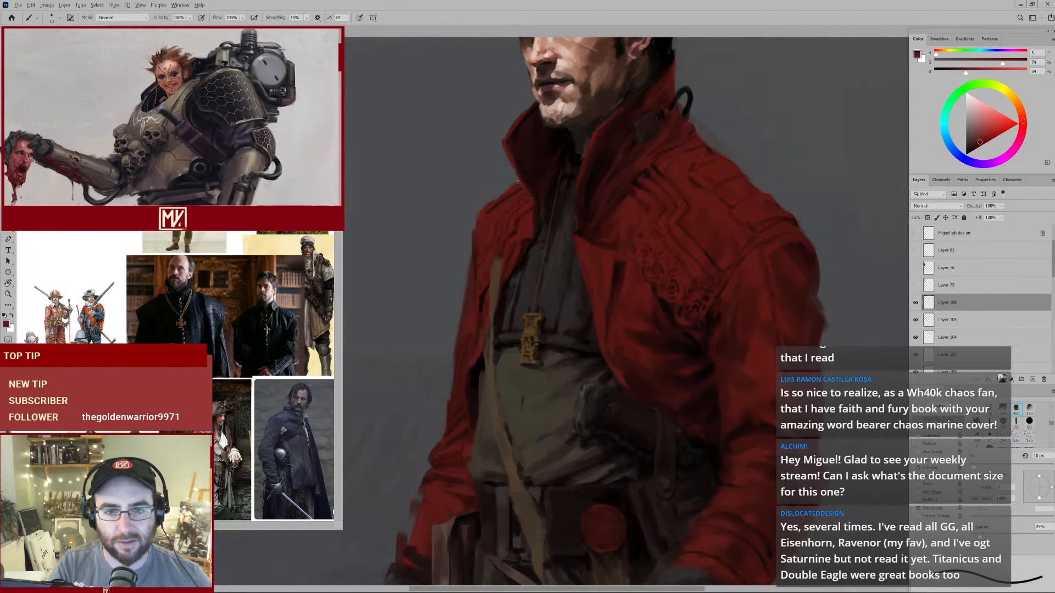
pyautogui.keyDown('alt'); pyautogui.click(491, 211); pyautogui.keyUp('alt')
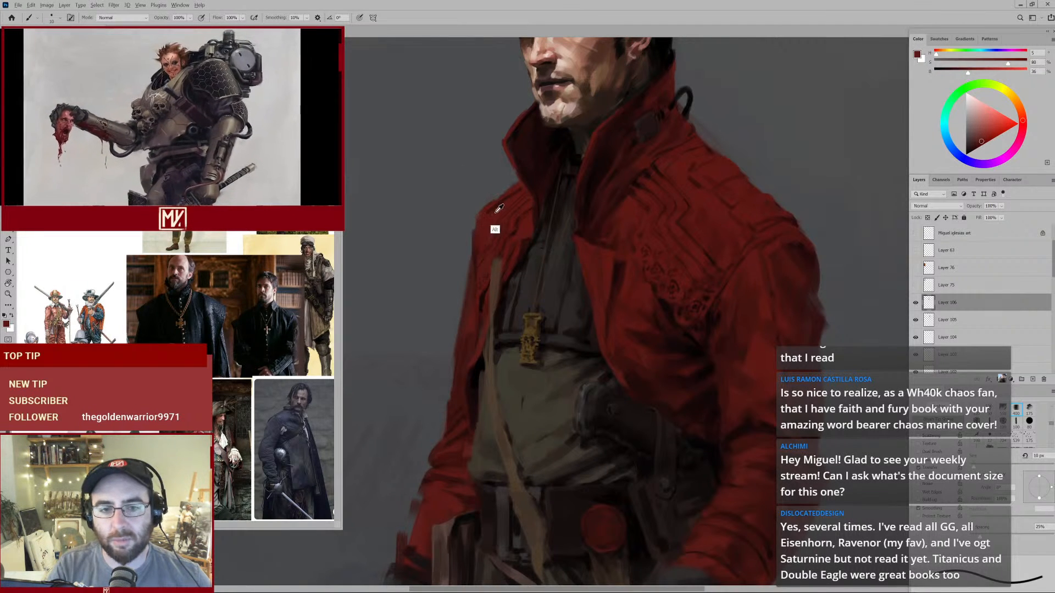
pyautogui.press(']')
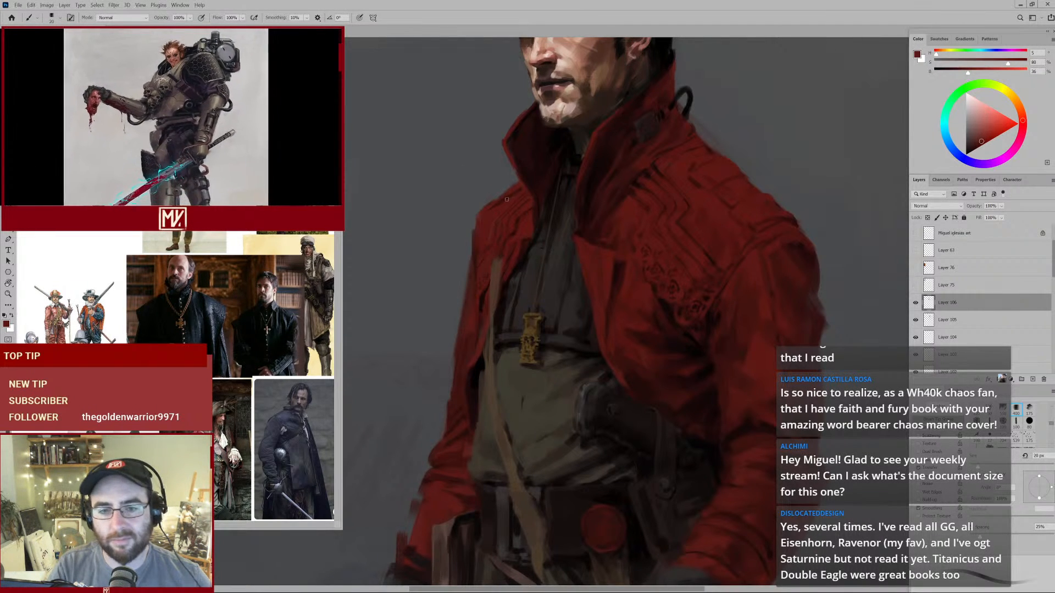
# Sample darker reds from the opposite collar flap and near-black at the neck opening, and refine the collar's shadows with smaller brushes.
pyautogui.keyDown('alt'); pyautogui.click(636, 167); pyautogui.keyUp('alt')
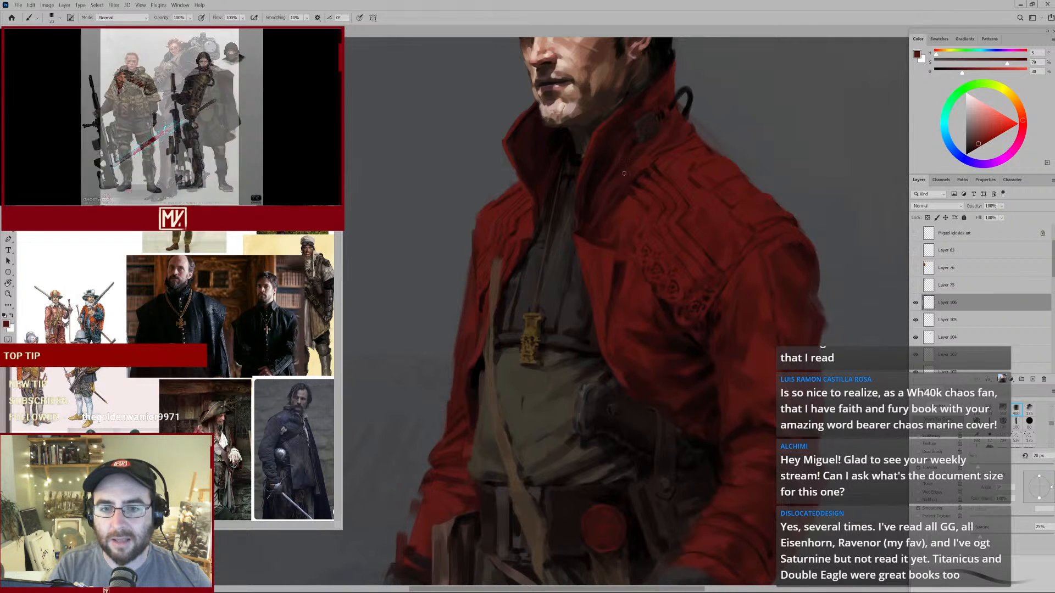
pyautogui.keyDown('alt'); pyautogui.click(624, 168); pyautogui.keyUp('alt')
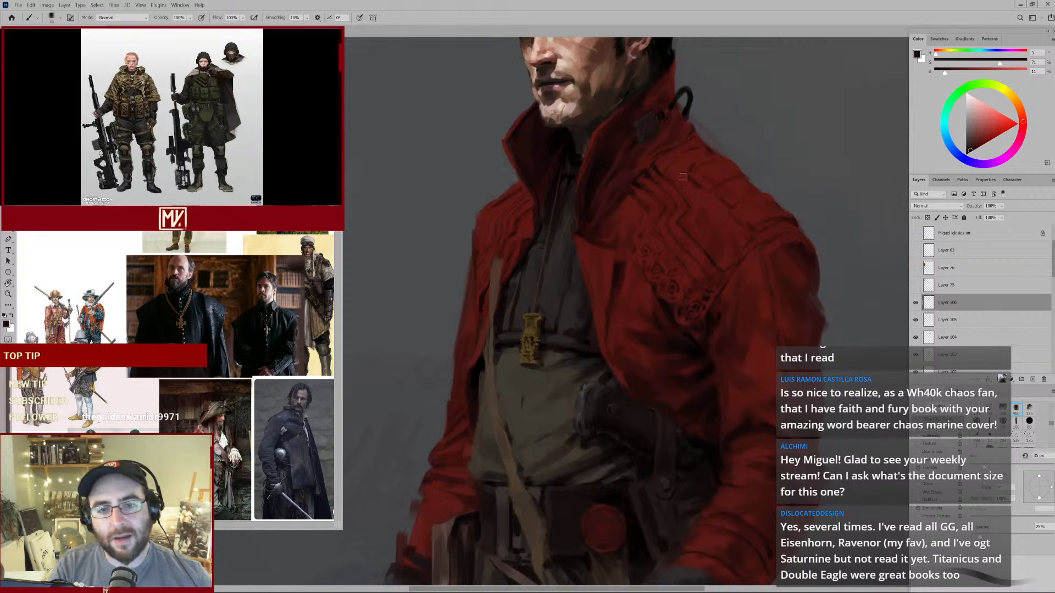
pyautogui.keyDown('alt'); pyautogui.click(569, 158); pyautogui.keyUp('alt')
pyautogui.press('[')
pyautogui.press('[')
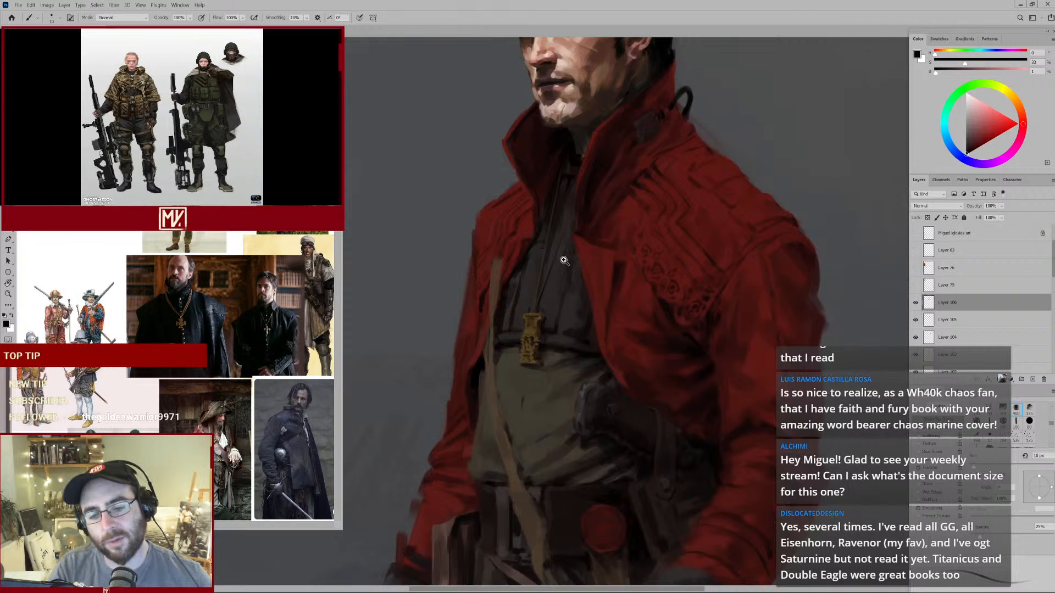
# Sample dark grey from the shirt, and clean up the area around the cord just above the clasp with a larger brush.
pyautogui.moveTo(564, 260)
pyautogui.mouseDown()
pyautogui.moveTo(512, 327)
pyautogui.moveTo(555, 286)
pyautogui.mouseUp()
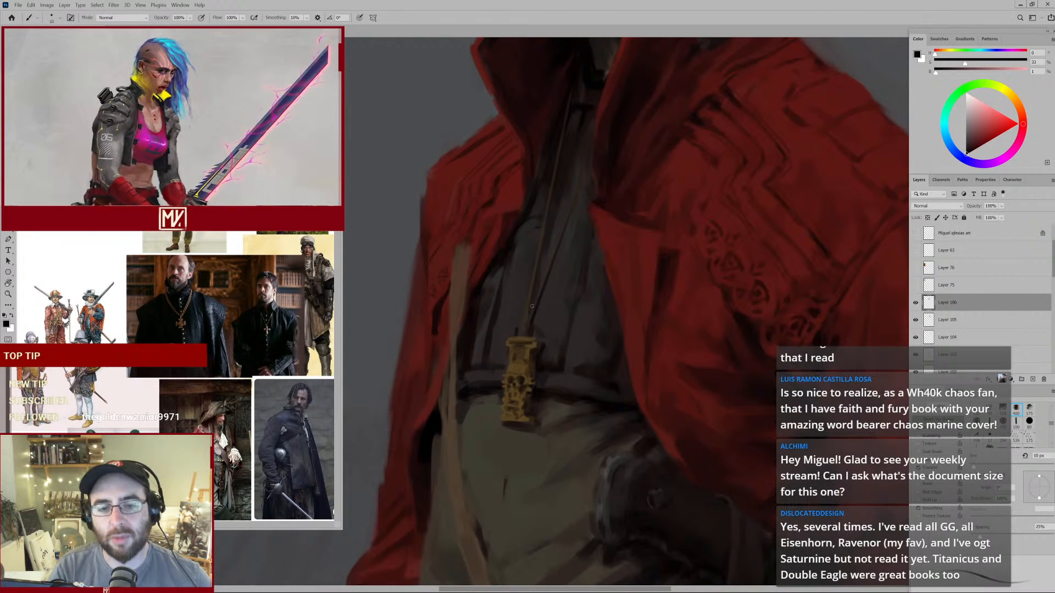
pyautogui.keyDown('alt'); pyautogui.click(577, 274); pyautogui.keyUp('alt')
pyautogui.press(']')
pyautogui.press(']')
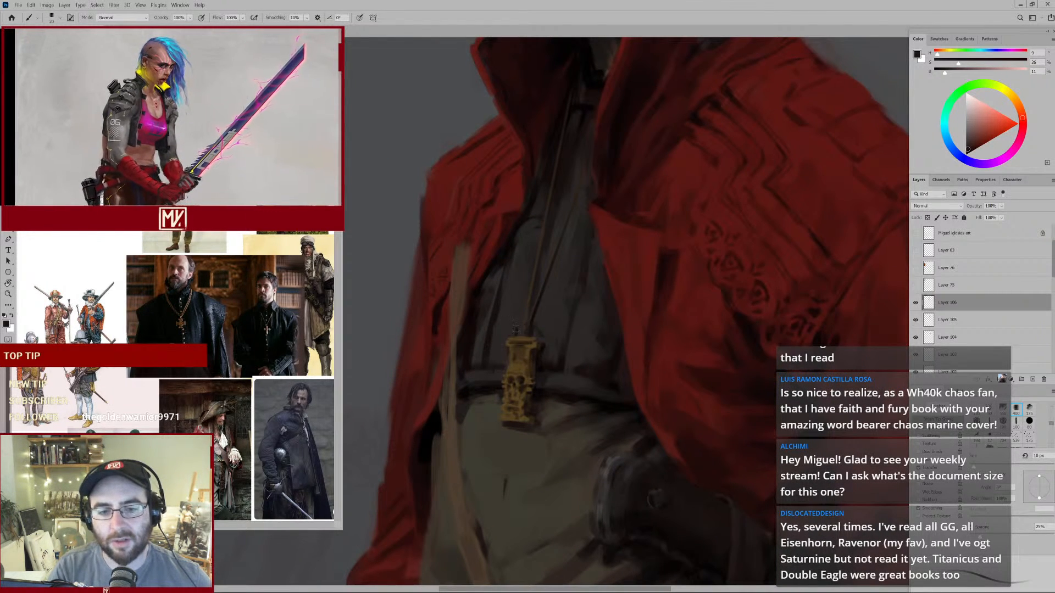
# Sample dark brown at the clasp's upper edge, and paint the small cord attachment above it with a 9 px brush.
pyautogui.keyDown('alt'); pyautogui.click(513, 330); pyautogui.keyUp('alt')
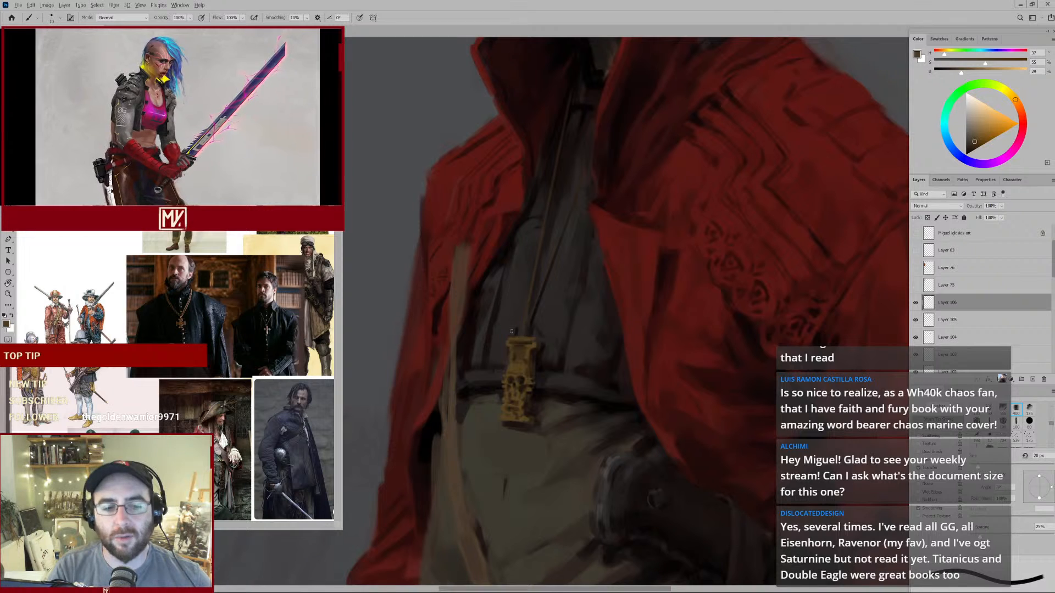
pyautogui.press('[')
pyautogui.moveTo(518, 332); pyautogui.dragTo(529, 331)
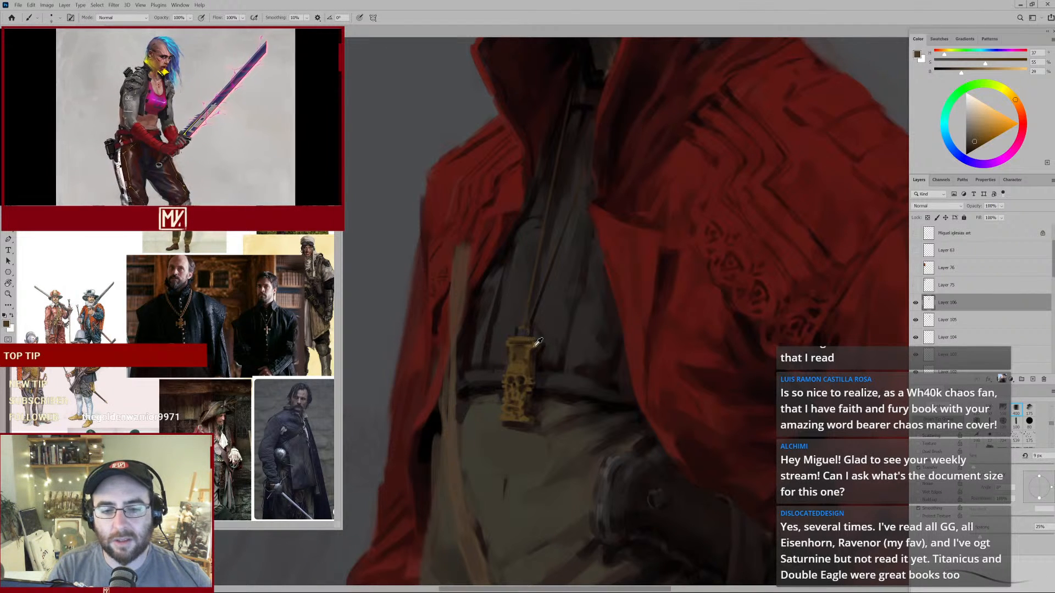
pyautogui.keyDown('alt'); pyautogui.click(522, 329); pyautogui.keyUp('alt')
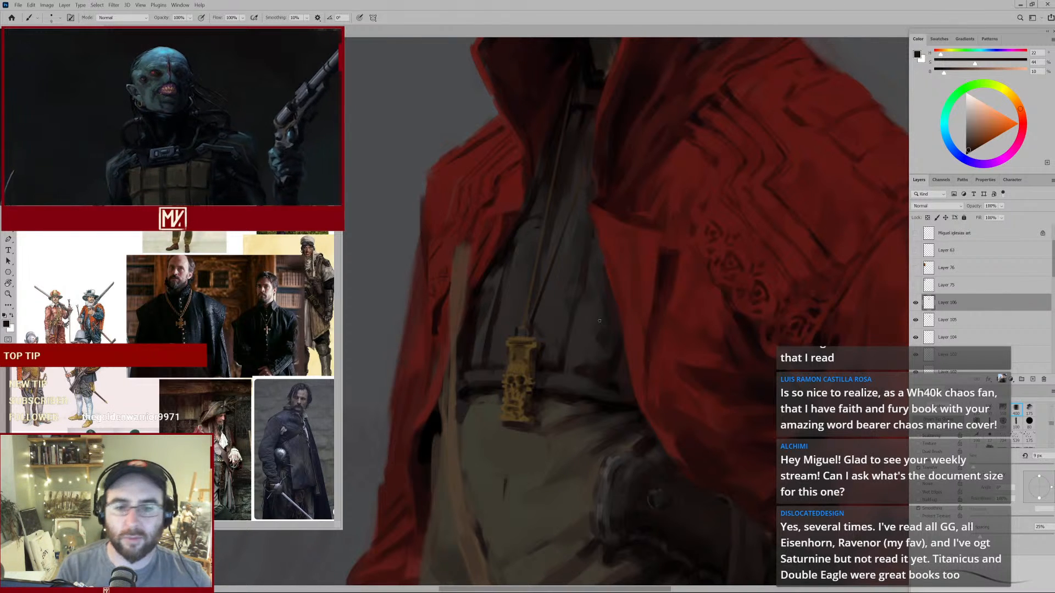
# Refine the dark folds of the grey undershirt and touch up the gold pendant with dark browns sampled from it.
pyautogui.moveTo(589, 262); pyautogui.dragTo(601, 228)
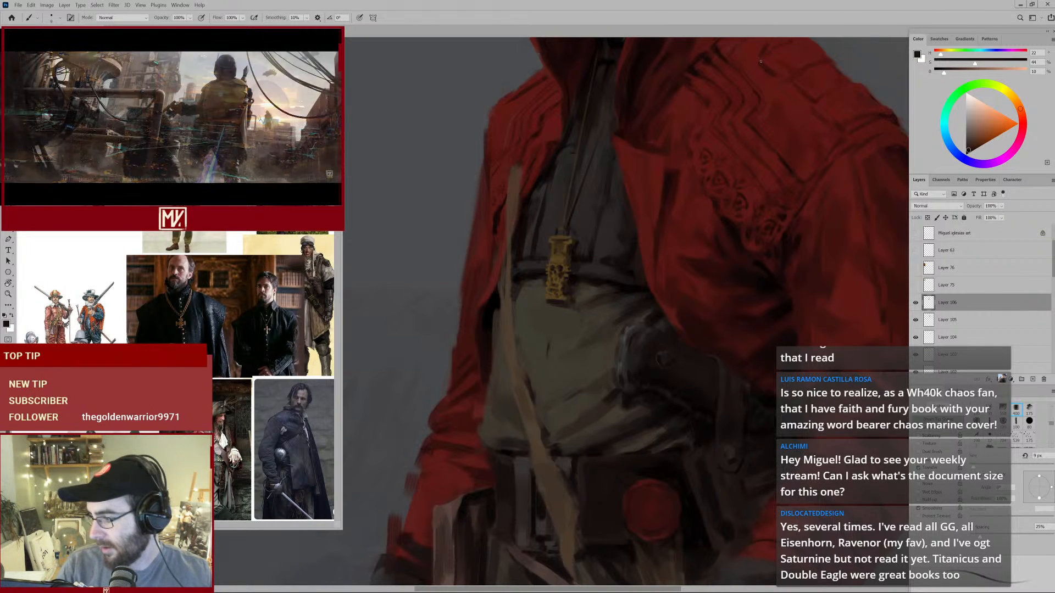
pyautogui.moveTo(598, 213); pyautogui.dragTo(593, 246)
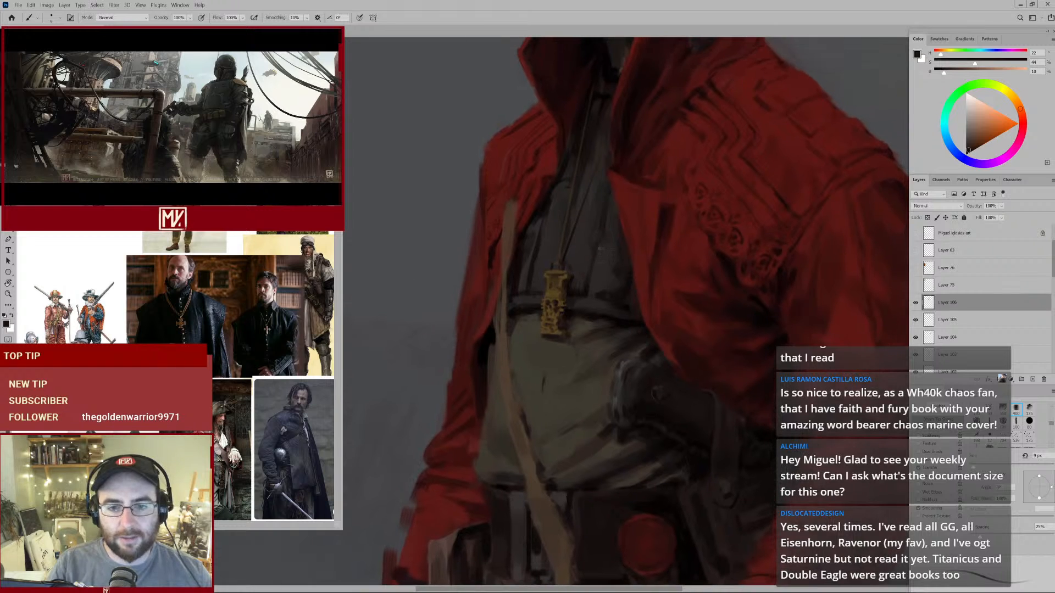
pyautogui.press('alt')
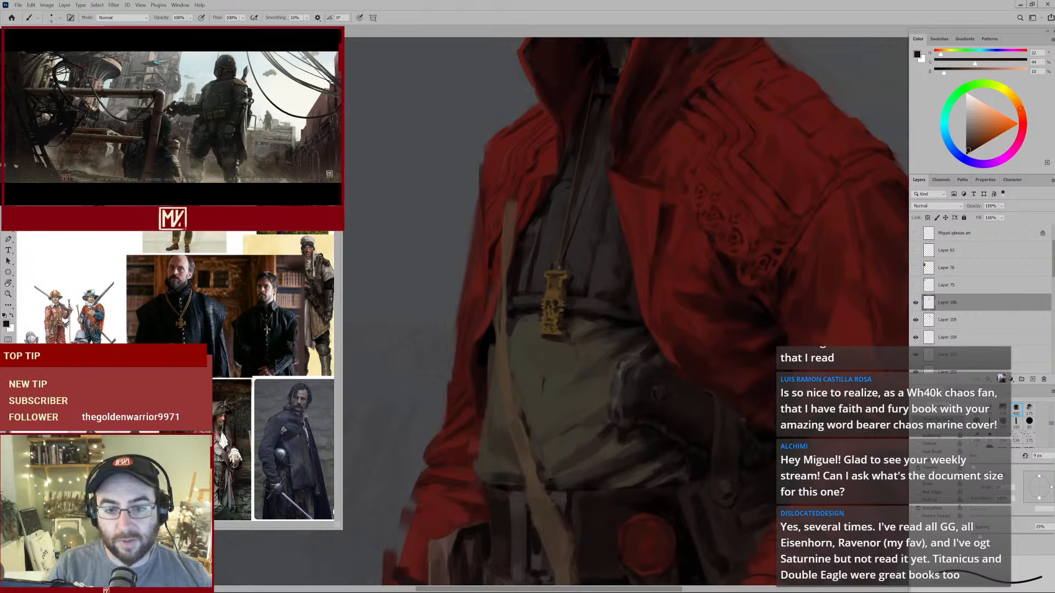
pyautogui.keyDown('alt'); pyautogui.click(559, 282); pyautogui.keyUp('alt')
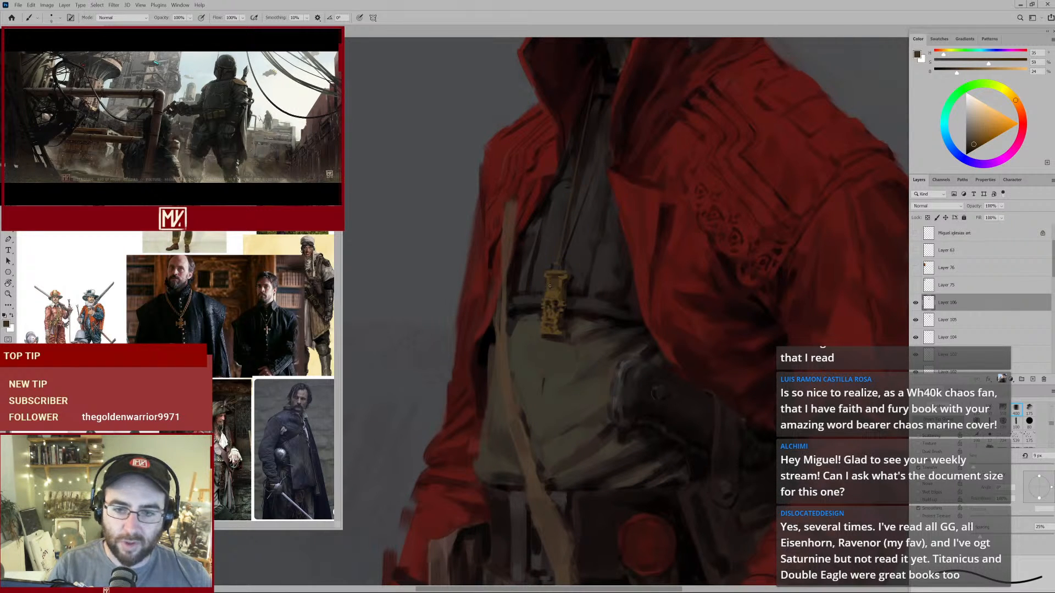
pyautogui.keyDown('alt'); pyautogui.click(552, 280); pyautogui.keyUp('alt')
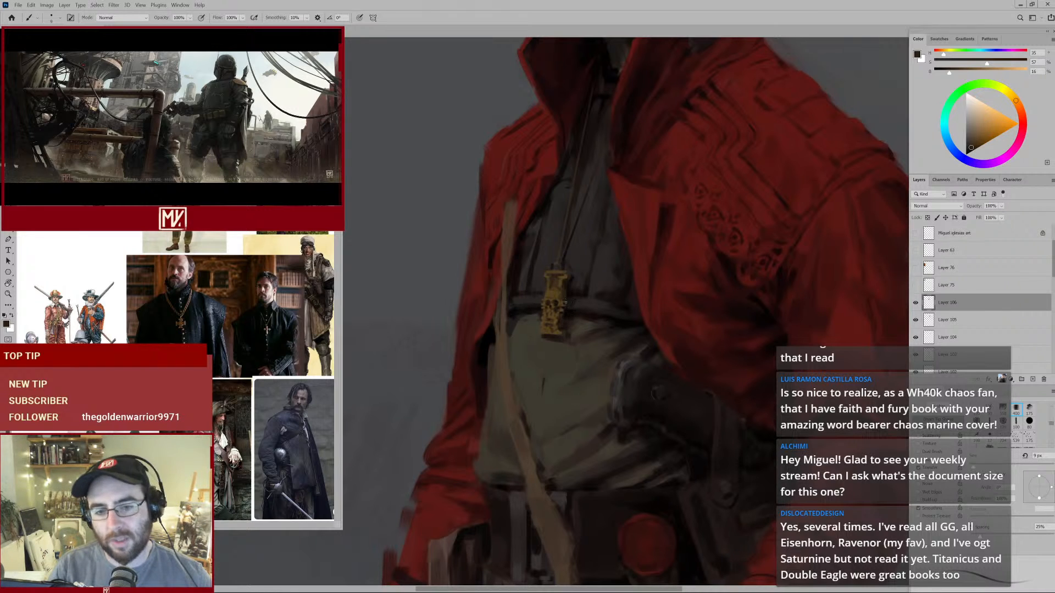
pyautogui.keyDown('alt'); pyautogui.click(563, 296); pyautogui.keyUp('alt')
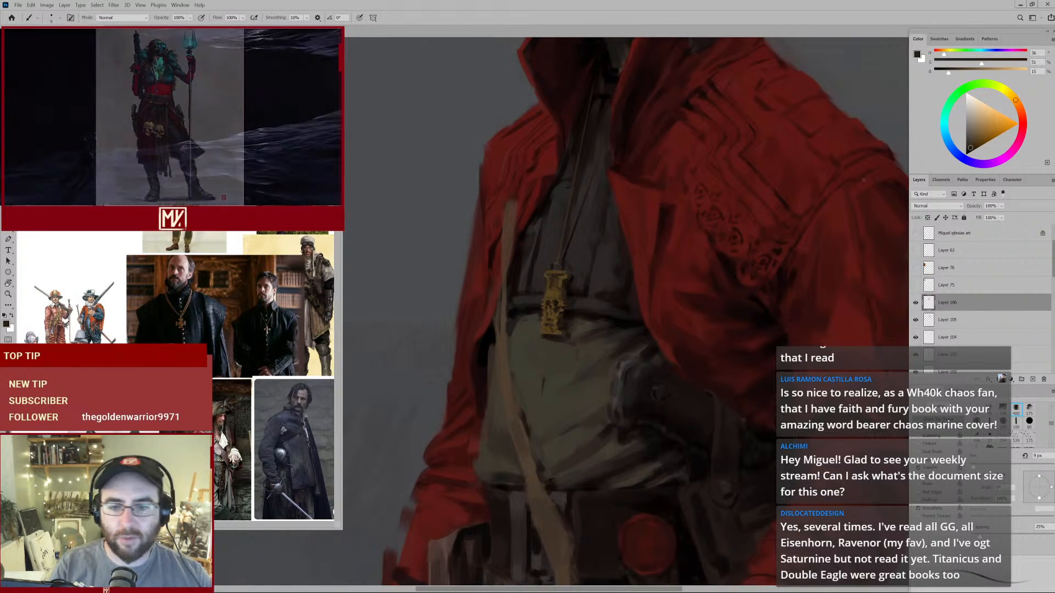
# Choose a lighter muted tan, enlarge the brush to 25 px and paint highlights on the hanging gold pendant.
pyautogui.click(975, 126)
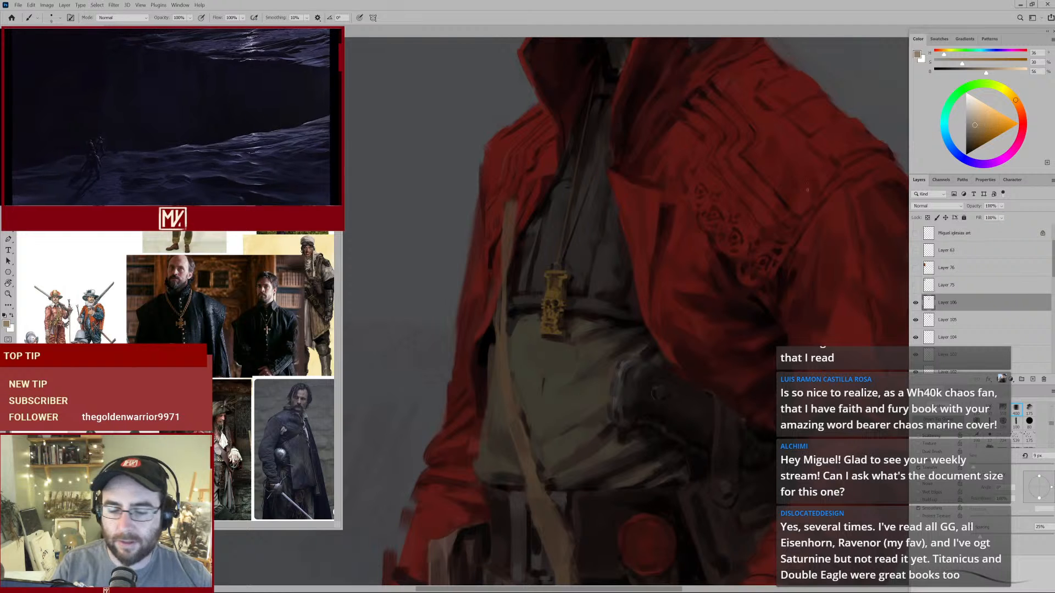
pyautogui.press(']')
pyautogui.press(']')
pyautogui.press(']')
pyautogui.press(']')
pyautogui.moveTo(577, 285); pyautogui.dragTo(555, 296)
# Paint the belt and its metal buckle with dark brown and grey tones sampled there, using 40 px and 30 px brushes.
pyautogui.moveTo(735, 228); pyautogui.dragTo(687, 245)
pyautogui.moveTo(753, 245); pyautogui.dragTo(590, 217)
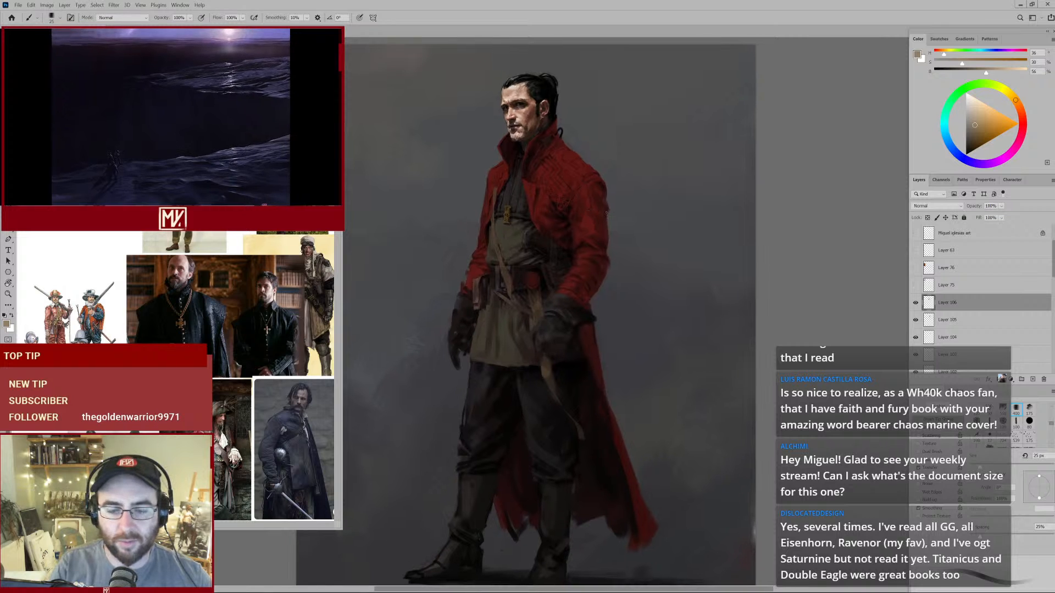
pyautogui.moveTo(528, 187); pyautogui.dragTo(562, 172)
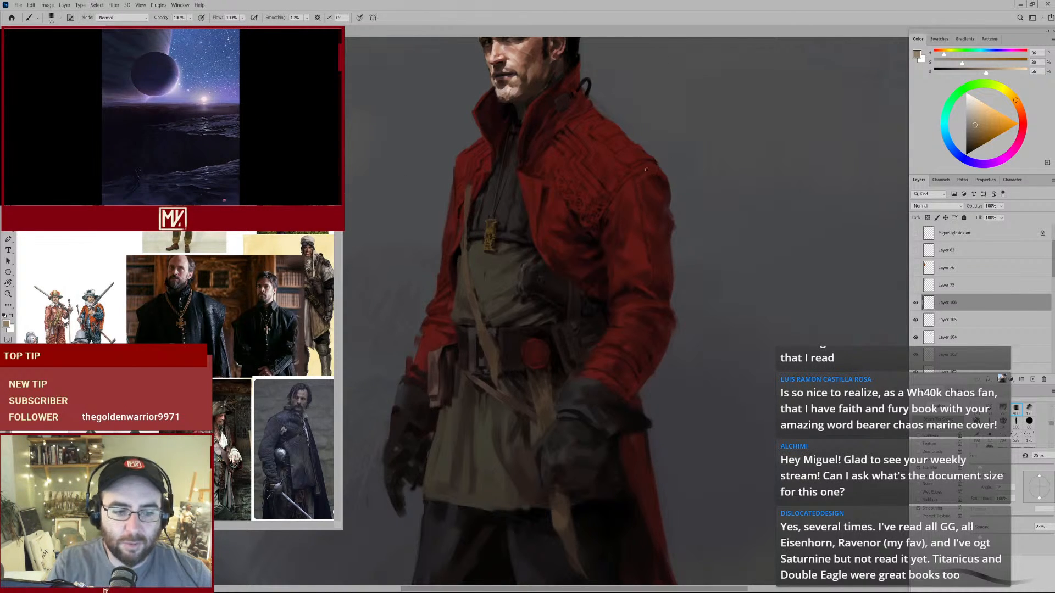
pyautogui.hotkey('ctrl', '0')
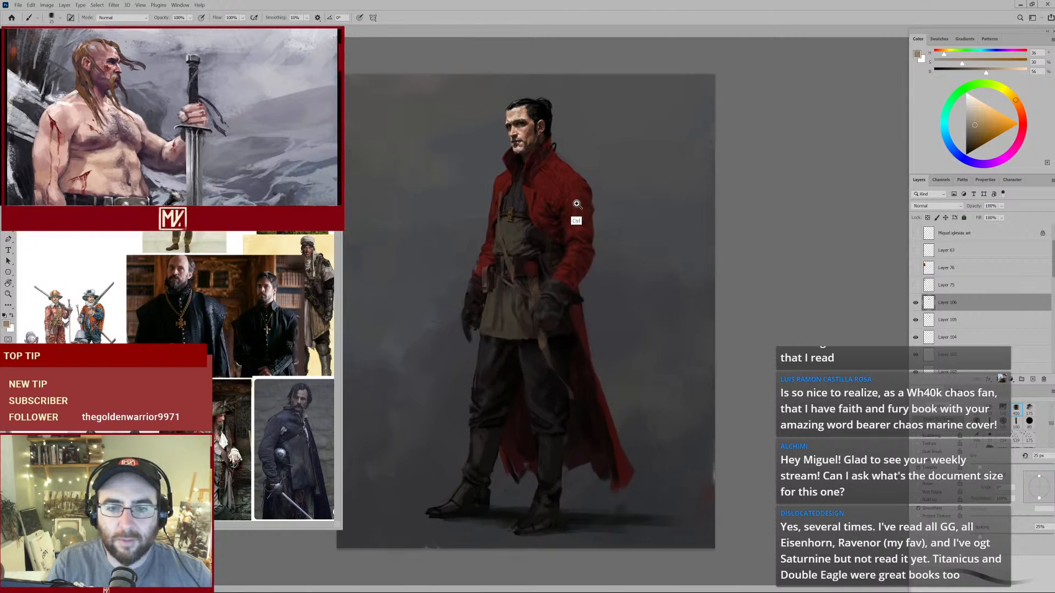
pyautogui.keyDown('ctrl'); pyautogui.click(577, 204); pyautogui.keyUp('ctrl')
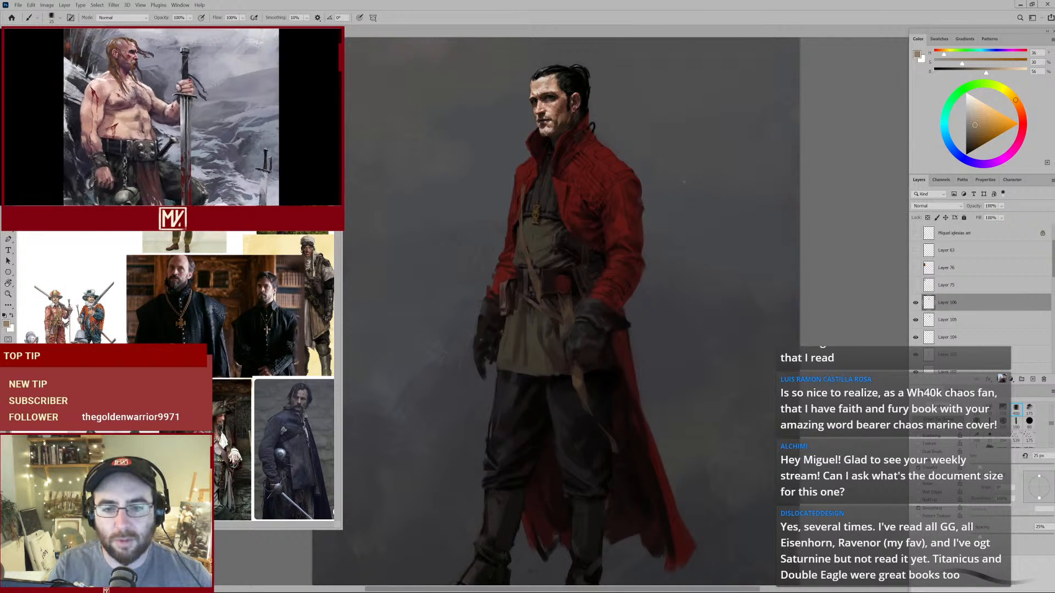
pyautogui.moveTo(540, 300); pyautogui.dragTo(570, 275)
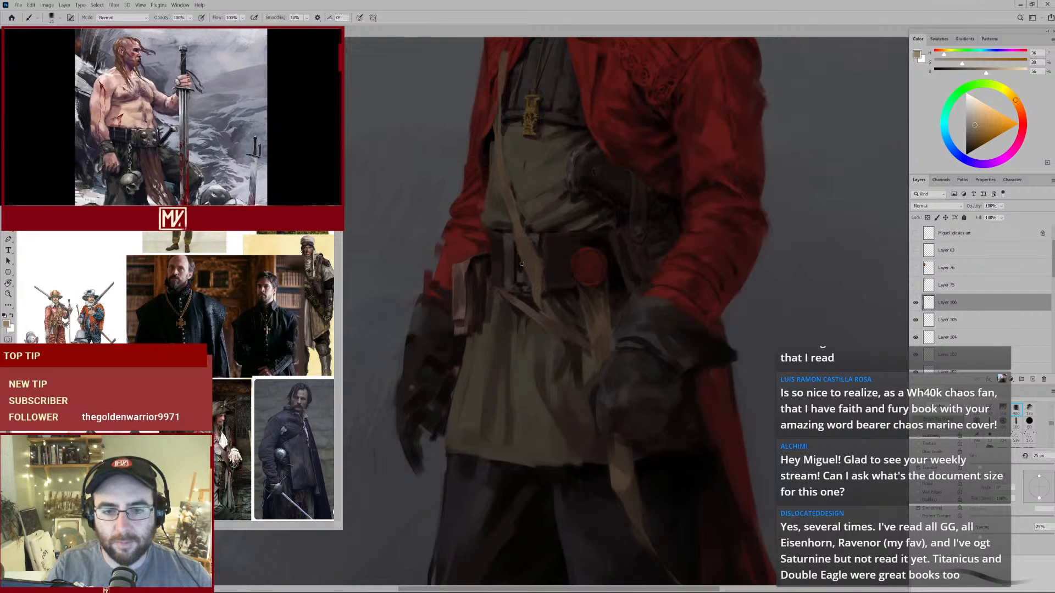
pyautogui.keyDown('alt'); pyautogui.click(512, 277); pyautogui.keyUp('alt')
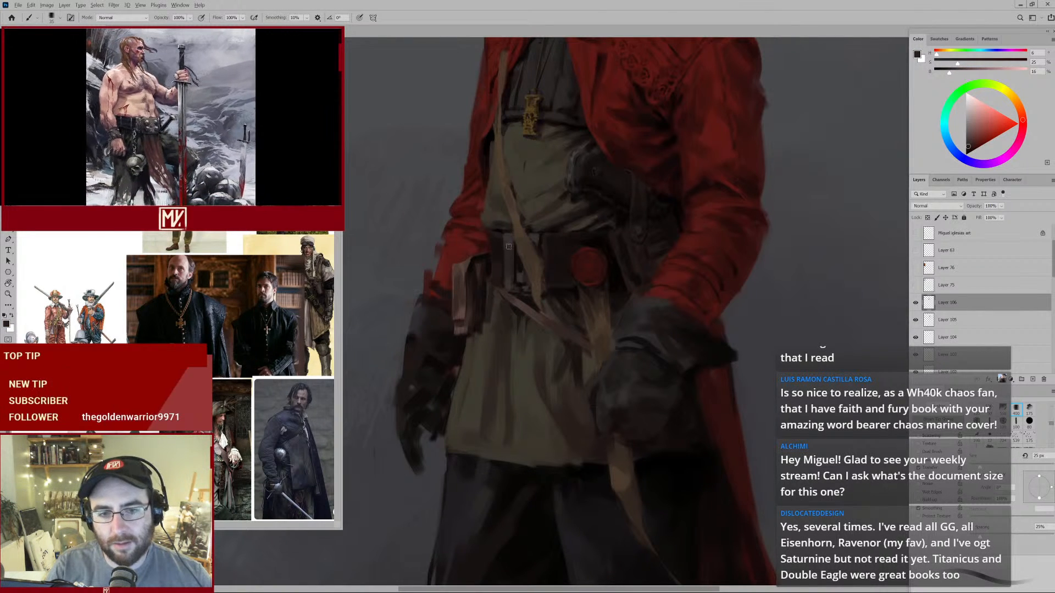
pyautogui.press(']')
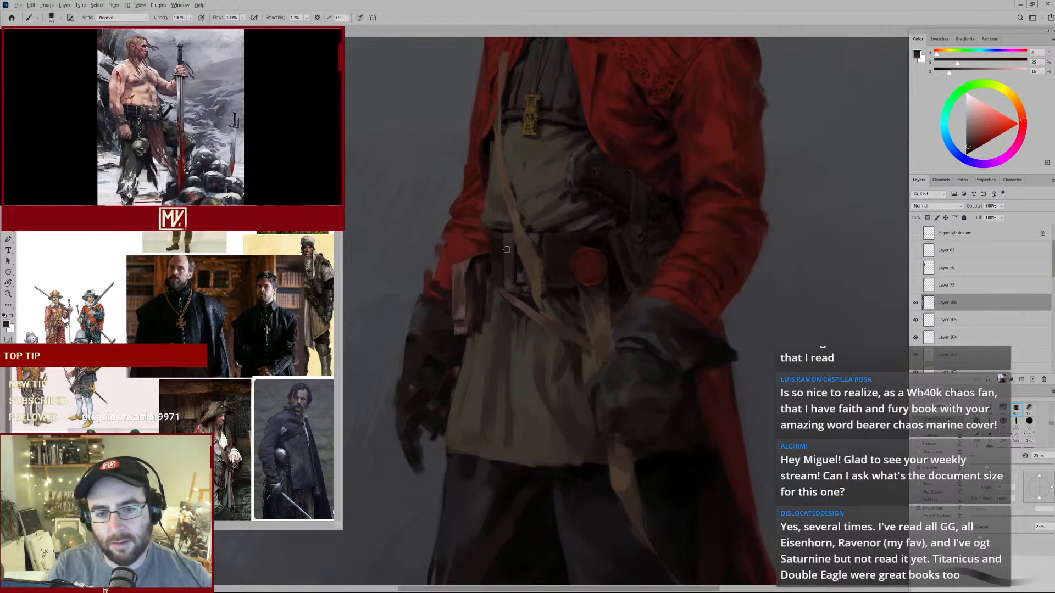
pyautogui.keyDown('alt'); pyautogui.click(508, 243); pyautogui.keyUp('alt')
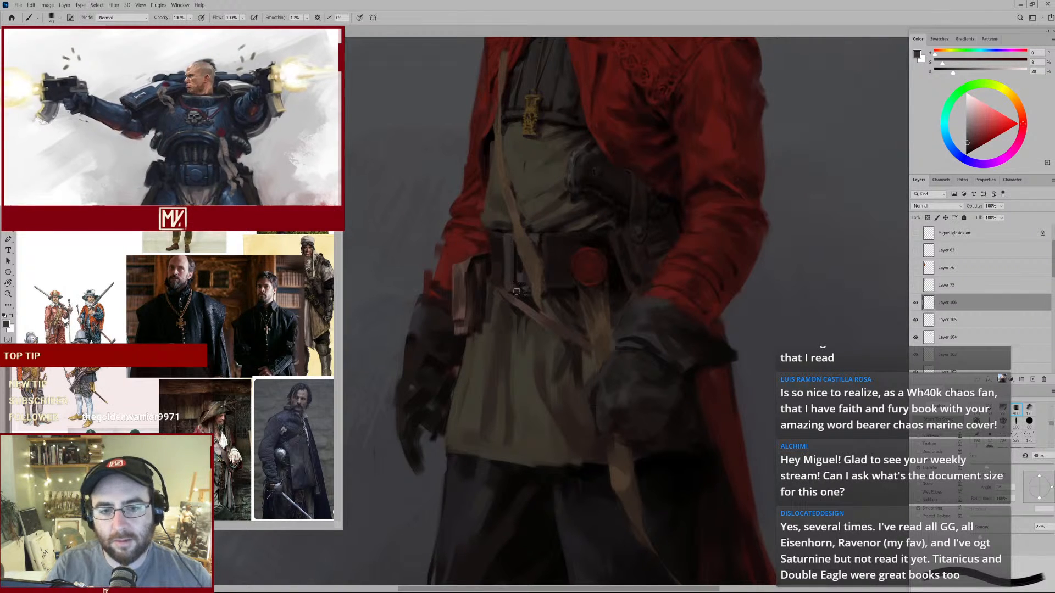
pyautogui.keyDown('alt'); pyautogui.click(520, 258); pyautogui.keyUp('alt')
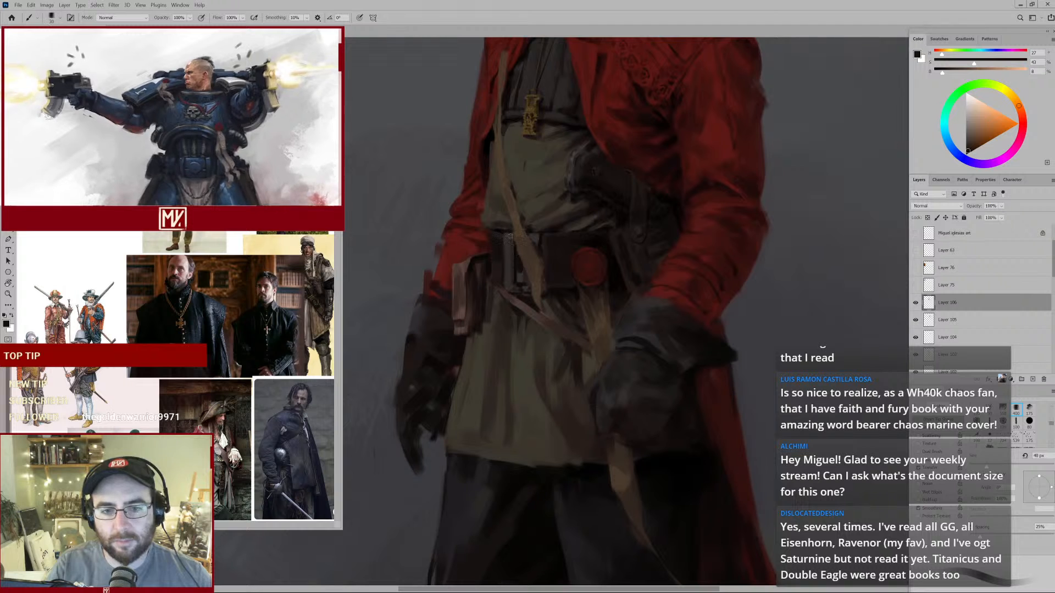
pyautogui.press('[')
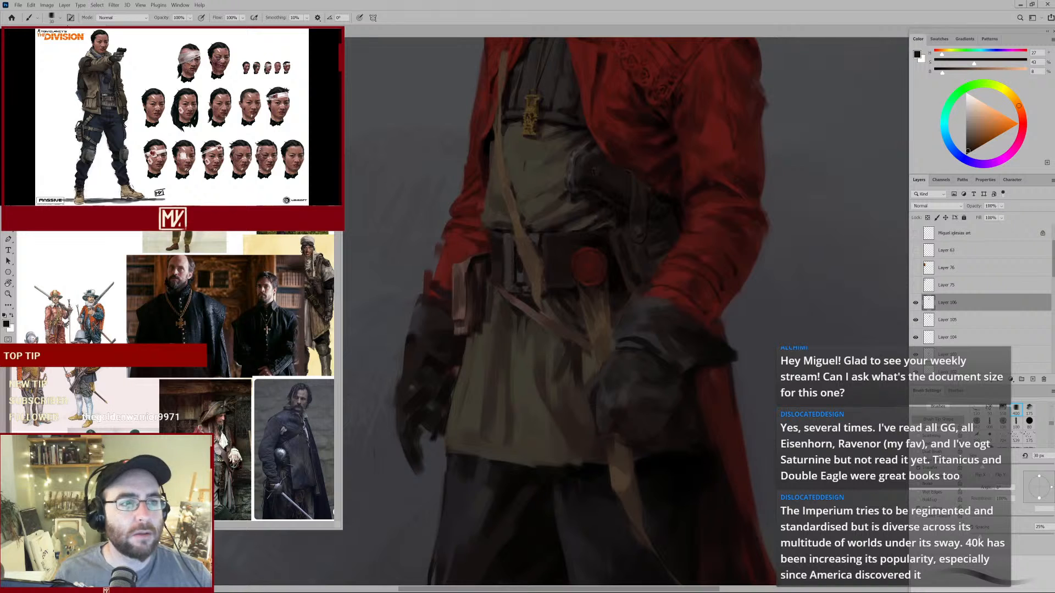
# Check the document's pixel dimensions and resolution in Image Size without changing them.
pyautogui.click(46, 5)
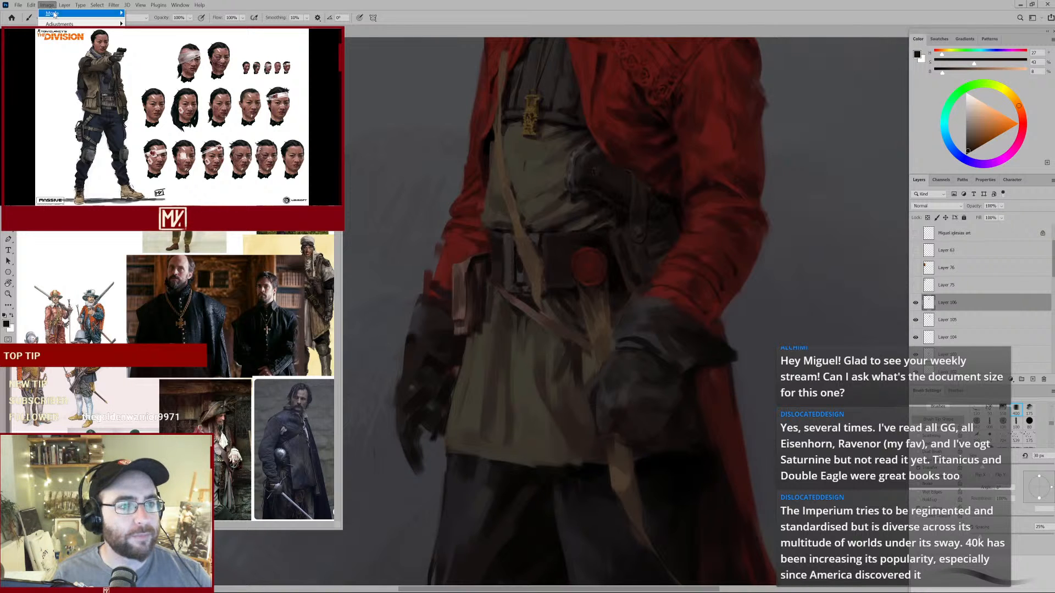
pyautogui.click(59, 63)
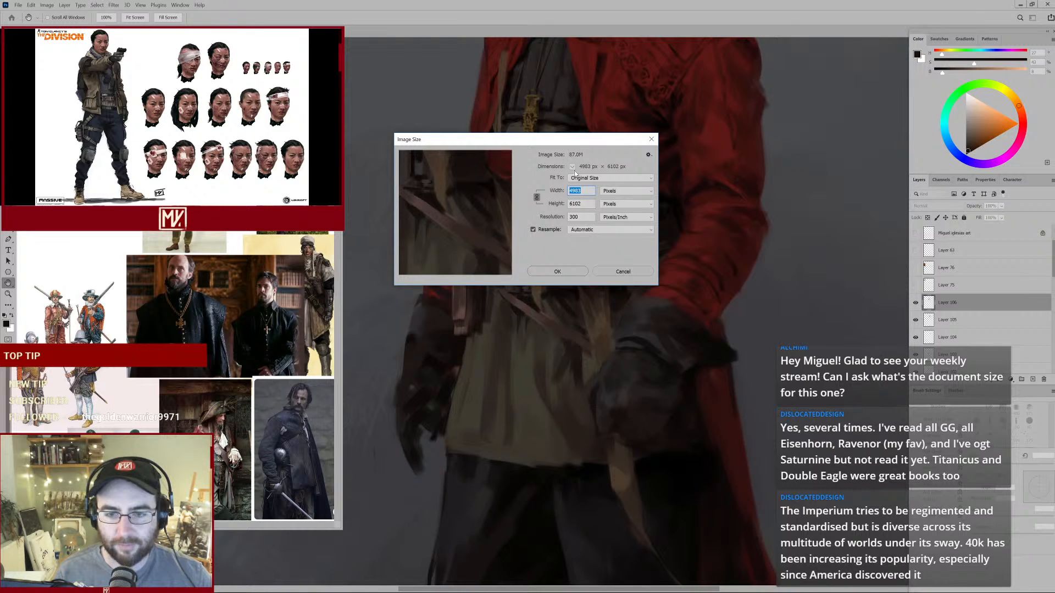
pyautogui.click(652, 140)
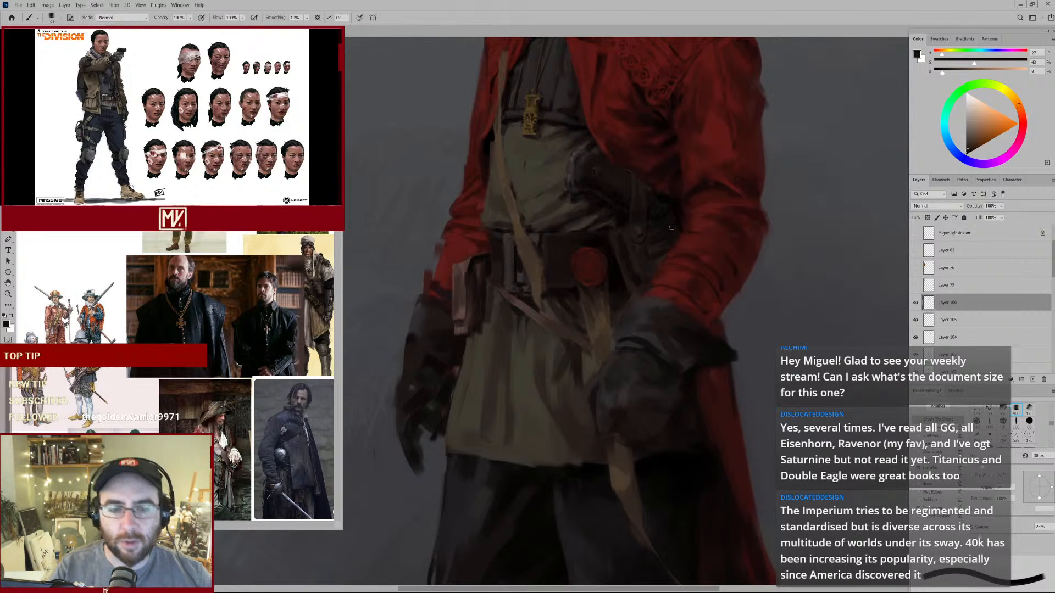
# Touch up the belt buckle and strap with tones sampled from the shirt, the belt and the grey background, reducing the brush size.
pyautogui.keyDown('alt'); pyautogui.click(553, 196); pyautogui.keyUp('alt')
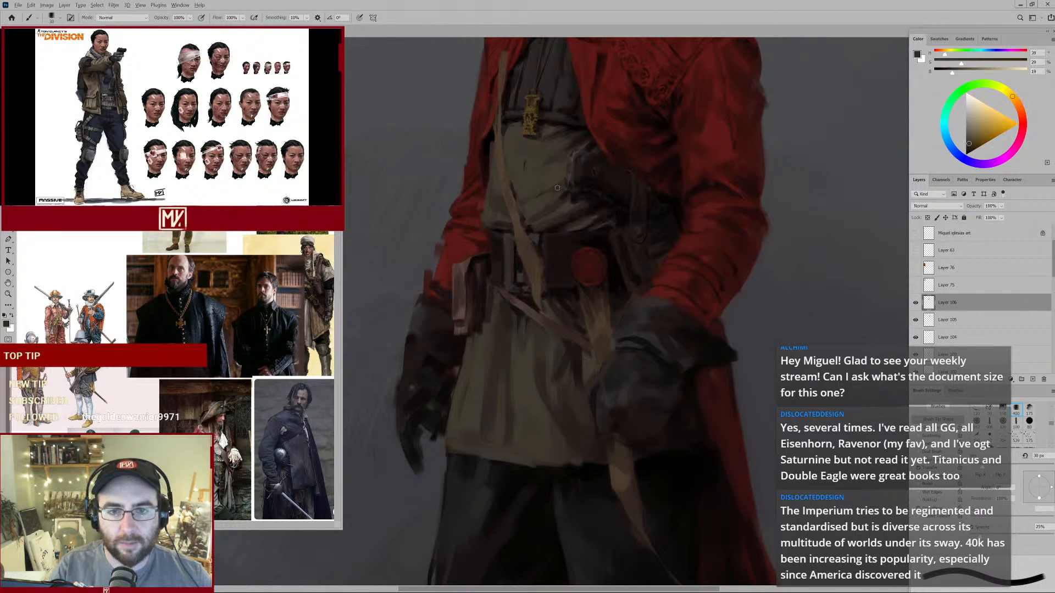
pyautogui.keyDown('alt'); pyautogui.click(531, 279); pyautogui.keyUp('alt')
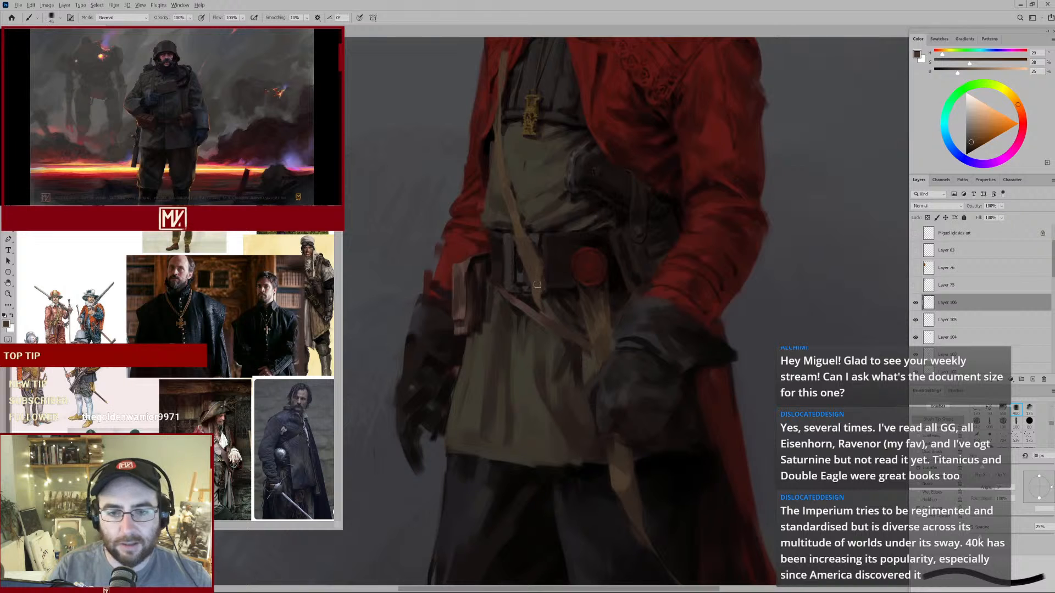
pyautogui.scroll(-2, 586, 280)
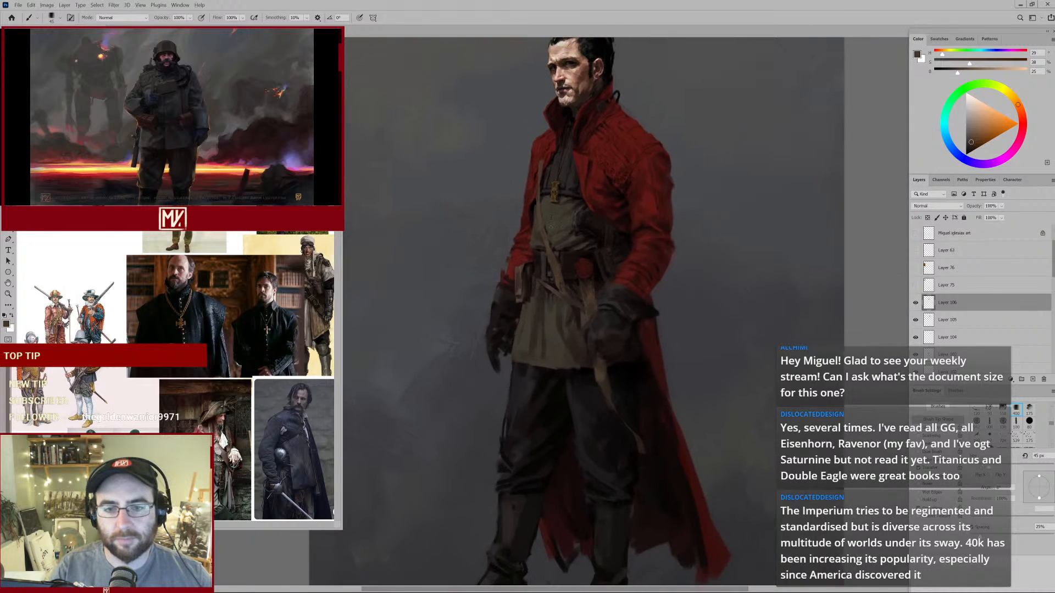
pyautogui.moveTo(574, 225); pyautogui.dragTo(604, 205)
pyautogui.keyDown('alt'); pyautogui.click(738, 156); pyautogui.keyUp('alt')
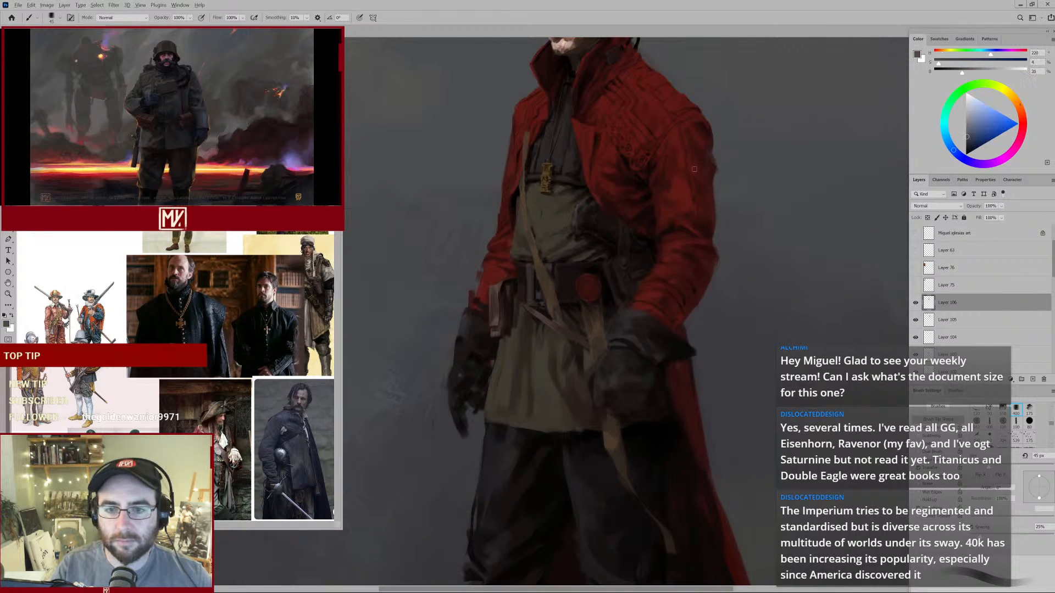
pyautogui.press('[')
pyautogui.press('[')
pyautogui.press('[')
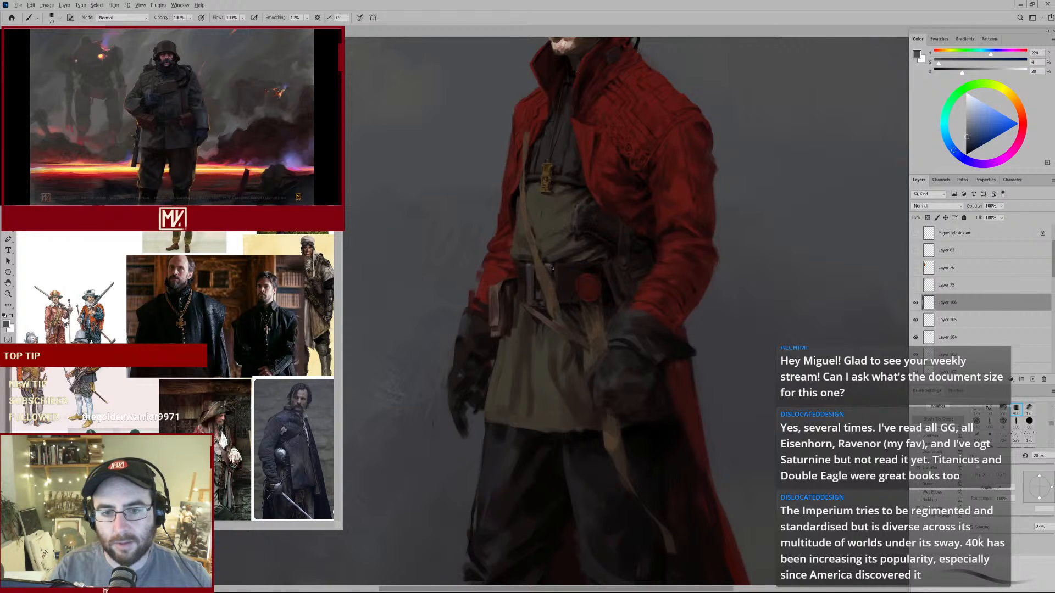
pyautogui.keyDown('alt'); pyautogui.click(528, 282); pyautogui.keyUp('alt')
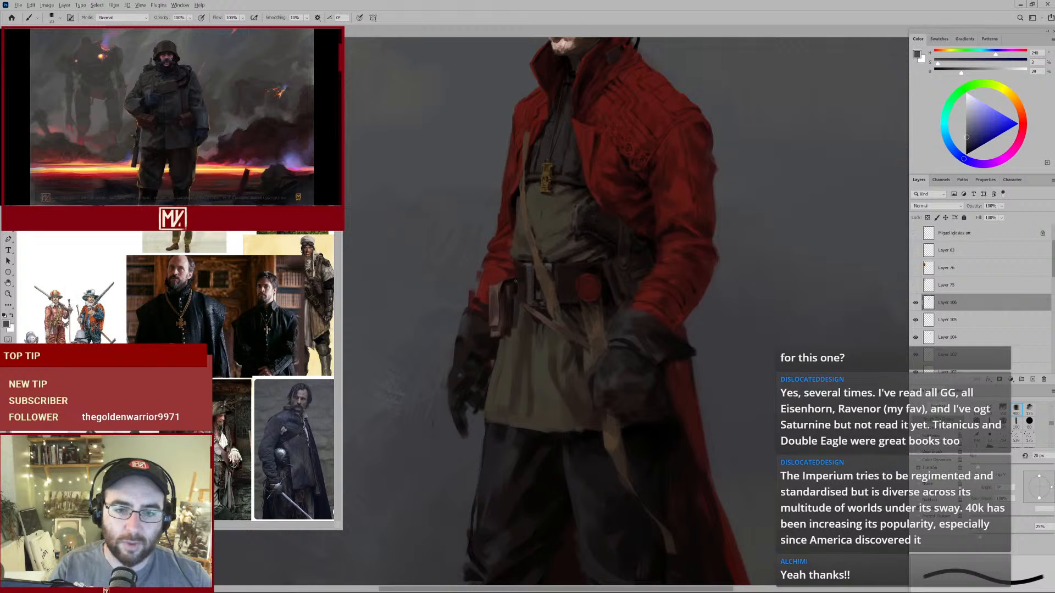
# Switch to the layer holding the belt area and shade the belt's lower edge beside the pouch with sampled dark browns.
pyautogui.keyDown('ctrl'); pyautogui.click(516, 281); pyautogui.keyUp('ctrl')
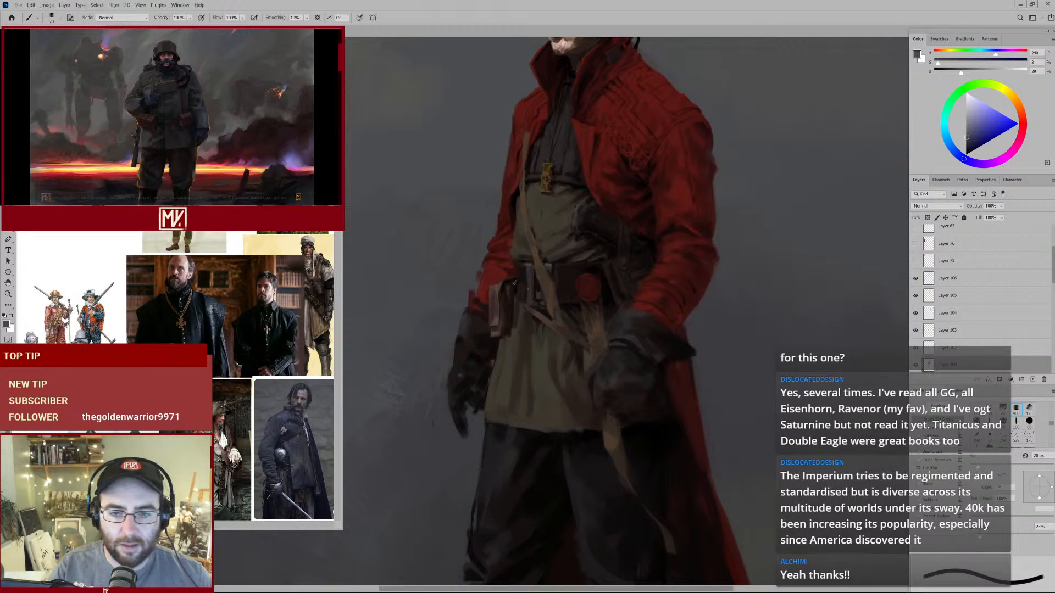
pyautogui.keyDown('alt'); pyautogui.click(517, 279); pyautogui.keyUp('alt')
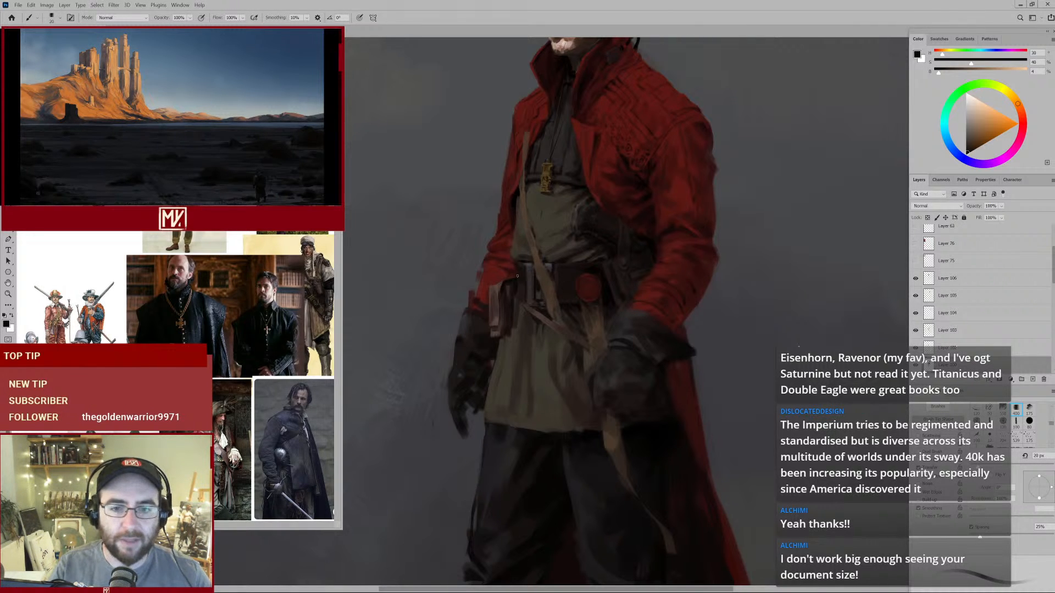
pyautogui.scroll(4, 522, 286)
pyautogui.keyDown('alt'); pyautogui.click(518, 293); pyautogui.keyUp('alt')
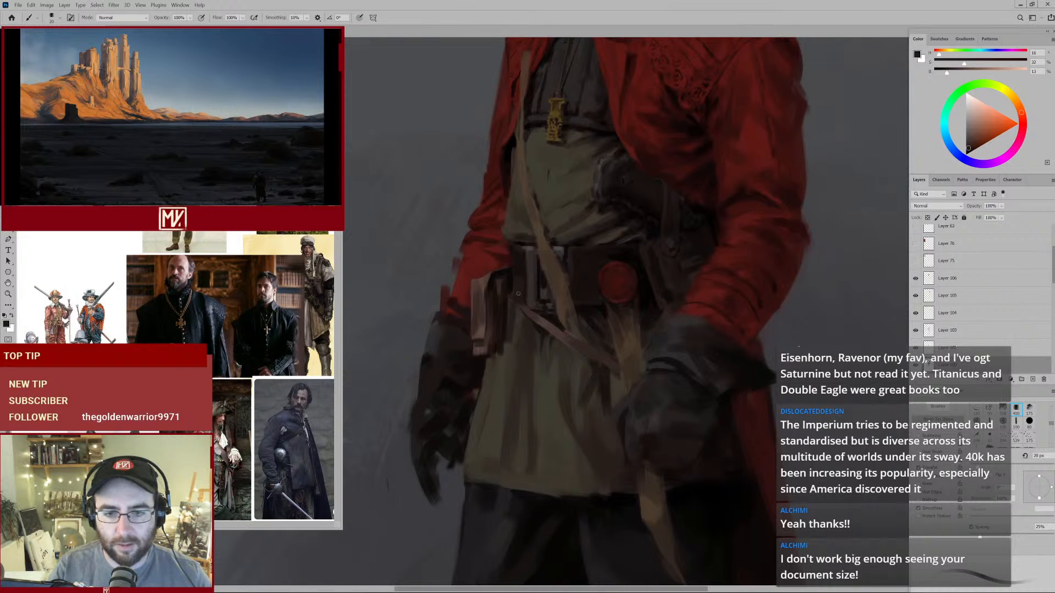
pyautogui.keyDown('alt'); pyautogui.click(543, 333); pyautogui.keyUp('alt')
pyautogui.press(']')
pyautogui.moveTo(520, 310); pyautogui.dragTo(514, 305)
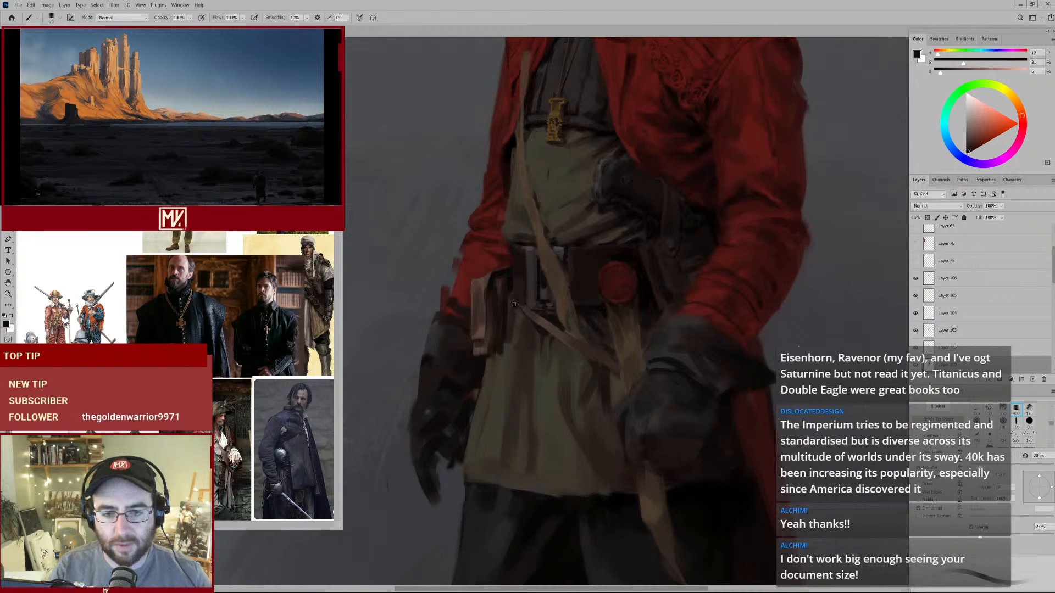
pyautogui.keyDown('alt'); pyautogui.click(510, 306); pyautogui.keyUp('alt')
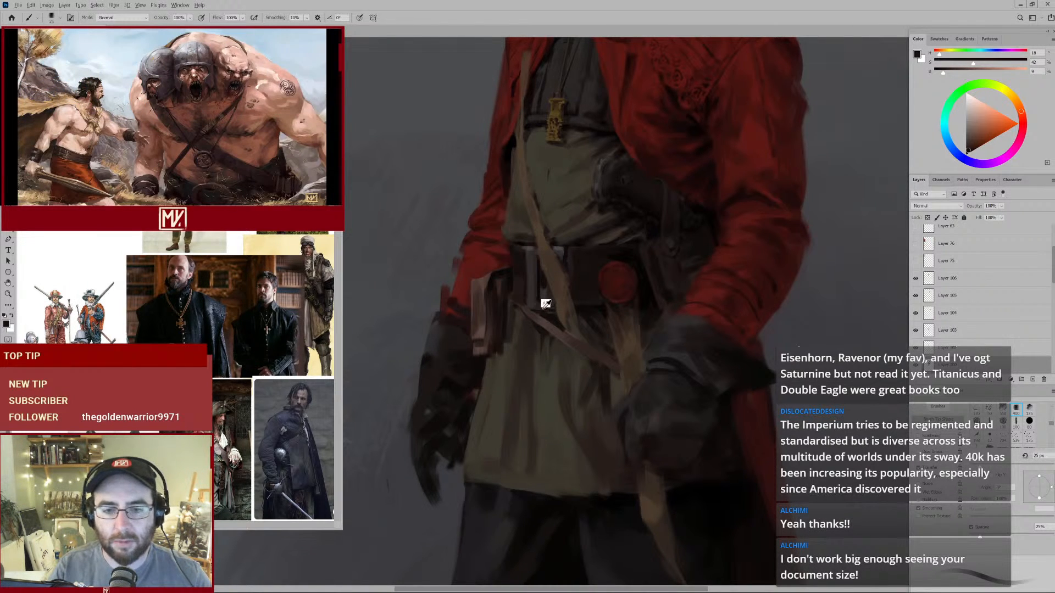
# Paint the belt leather around the buckle with dark browns and a deep red sampled from the belt and its round red emblem.
pyautogui.keyDown('alt'); pyautogui.click(547, 282); pyautogui.keyUp('alt')
pyautogui.keyDown('alt'); pyautogui.click(612, 277); pyautogui.keyUp('alt')
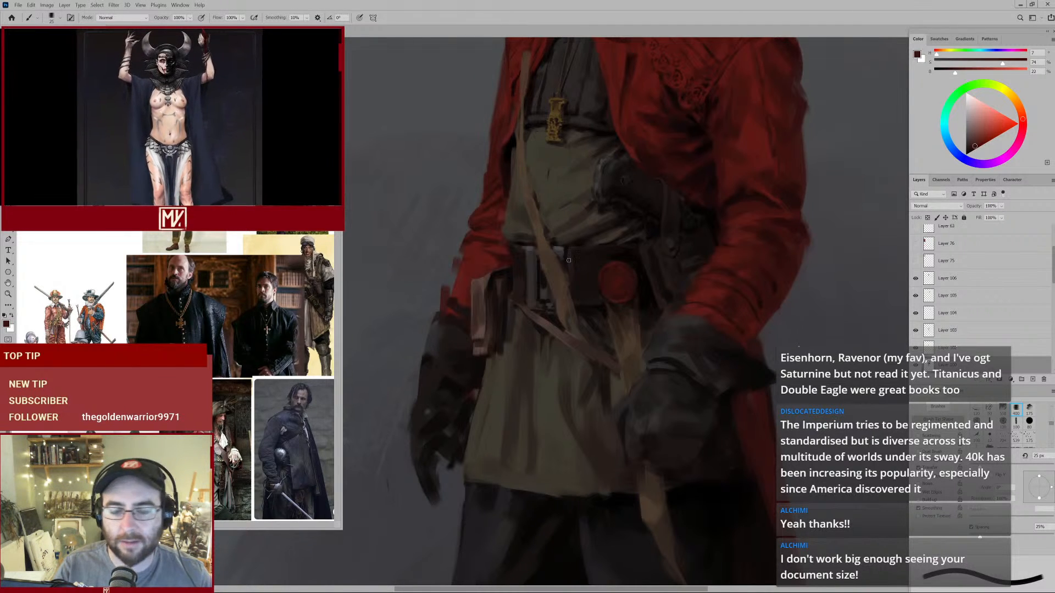
pyautogui.keyDown('alt'); pyautogui.click(538, 258); pyautogui.keyUp('alt')
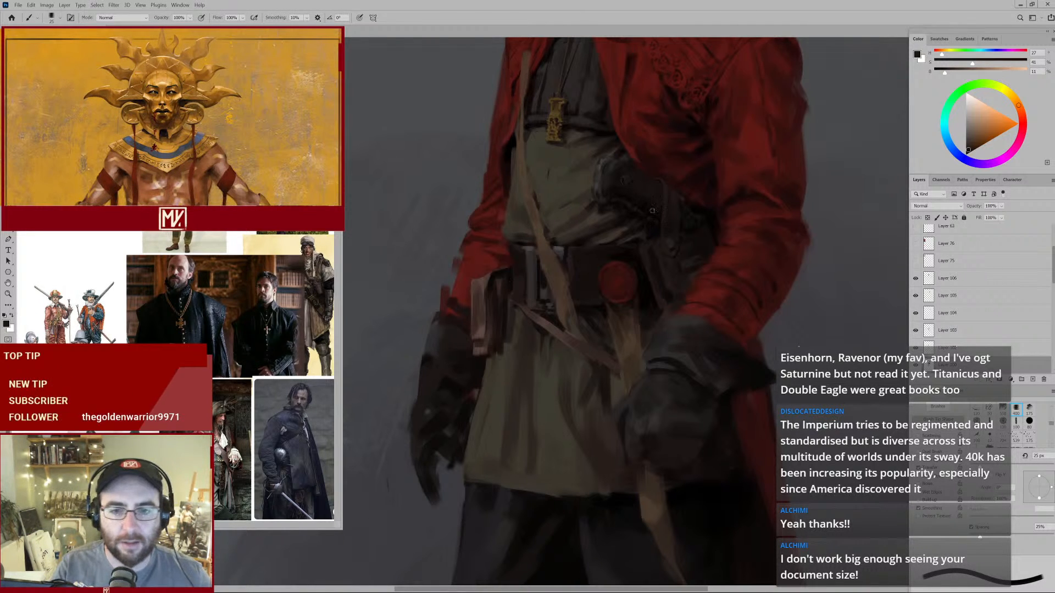
pyautogui.keyDown('alt'); pyautogui.click(617, 254); pyautogui.keyUp('alt')
pyautogui.keyDown('alt'); pyautogui.click(615, 256); pyautogui.keyUp('alt')
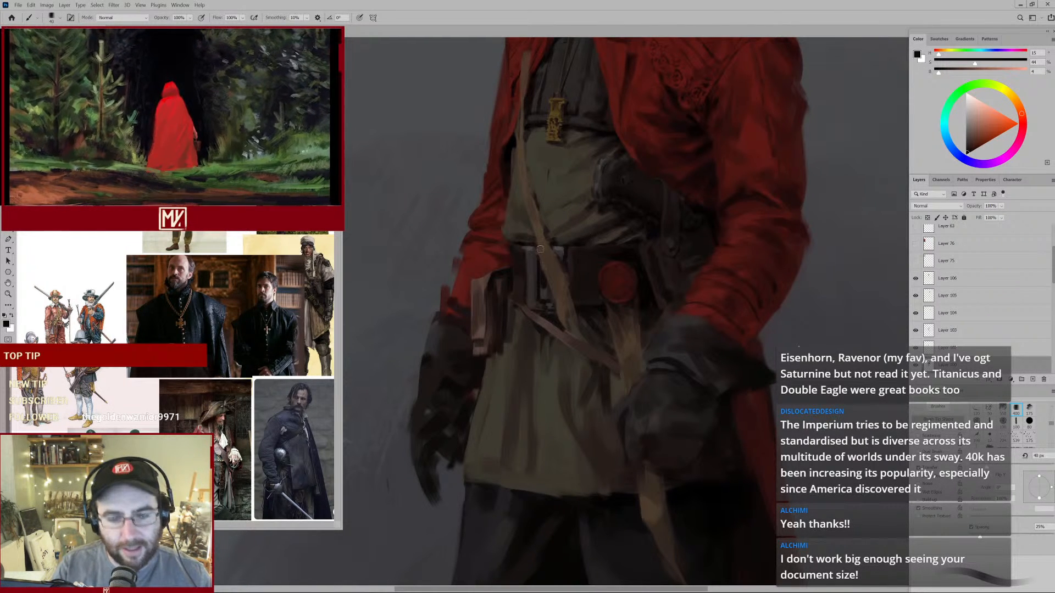
pyautogui.moveTo(552, 258); pyautogui.dragTo(570, 250)
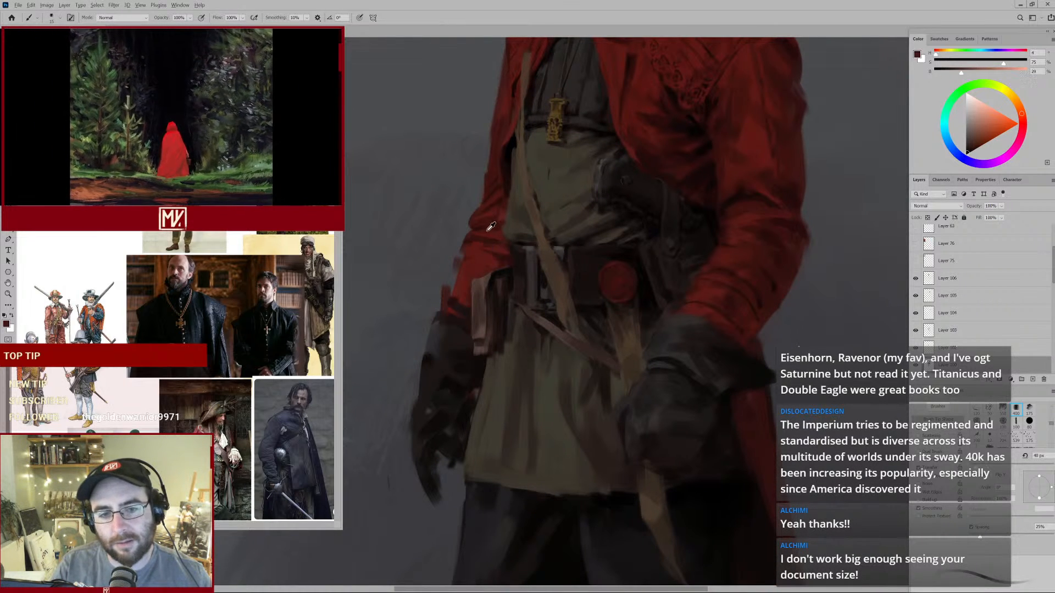
# Touch up the coat sleeve's edge beside the shirt with dark reds sampled from the sleeve.
pyautogui.keyDown('alt'); pyautogui.click(484, 226); pyautogui.keyUp('alt')
pyautogui.keyDown('alt'); pyautogui.click(495, 216); pyautogui.keyUp('alt')
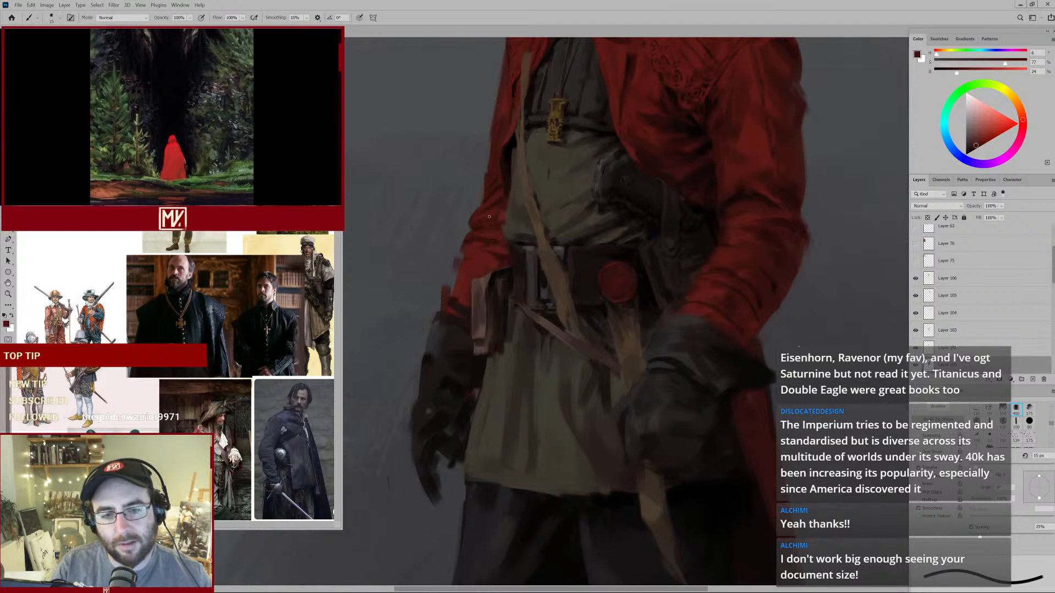
pyautogui.moveTo(668, 171); pyautogui.dragTo(593, 218)
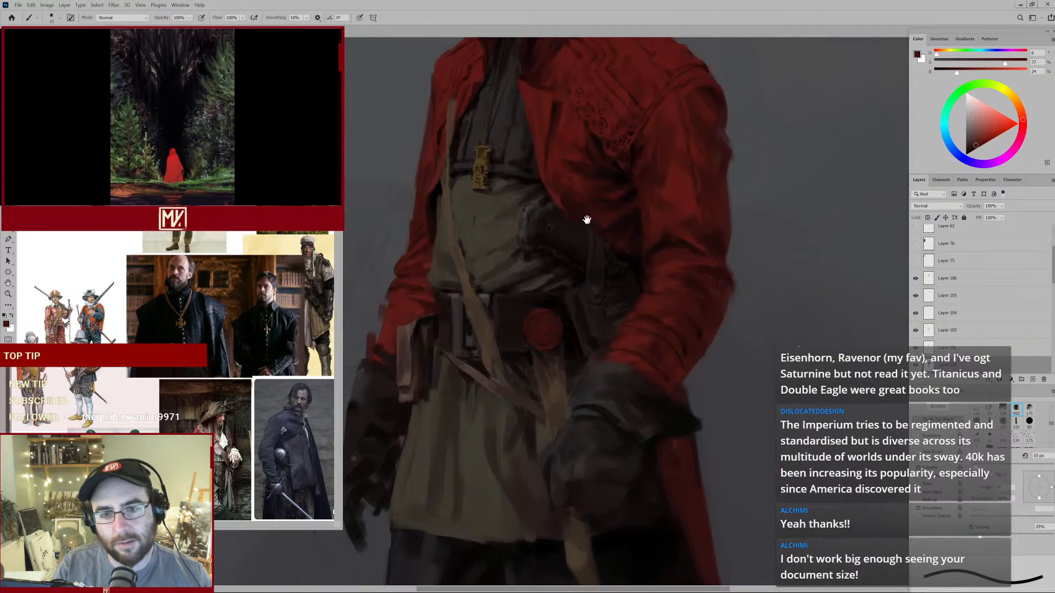
# Reset the painting colours to black and white, set the brush to 25 px and make Layer 106 the active, visible layer.
pyautogui.press('d')
pyautogui.press('[')
pyautogui.press('[')
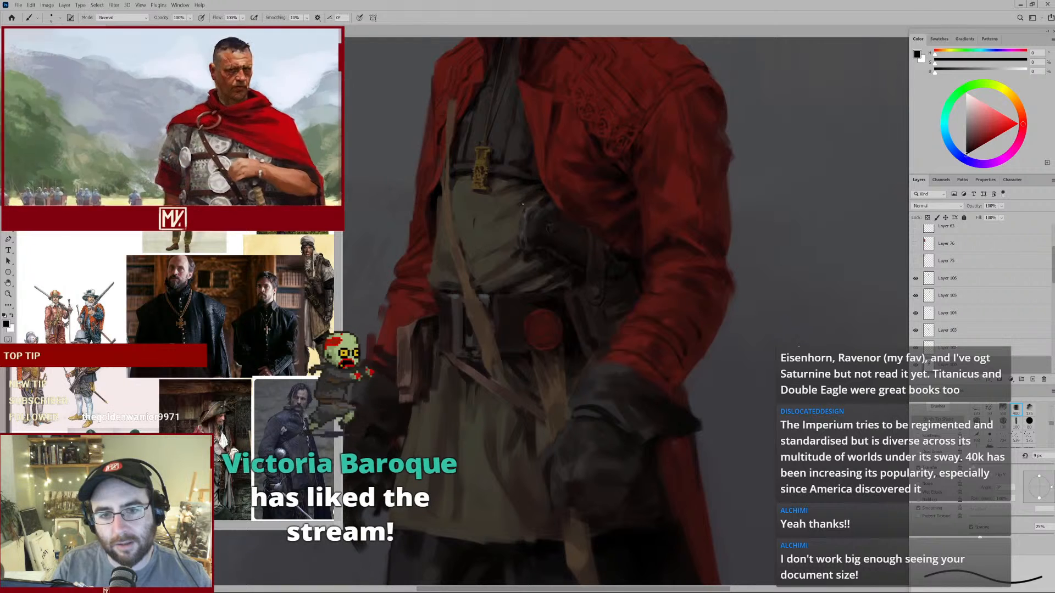
pyautogui.press(']')
pyautogui.press(']')
pyautogui.press(']')
pyautogui.press(']')
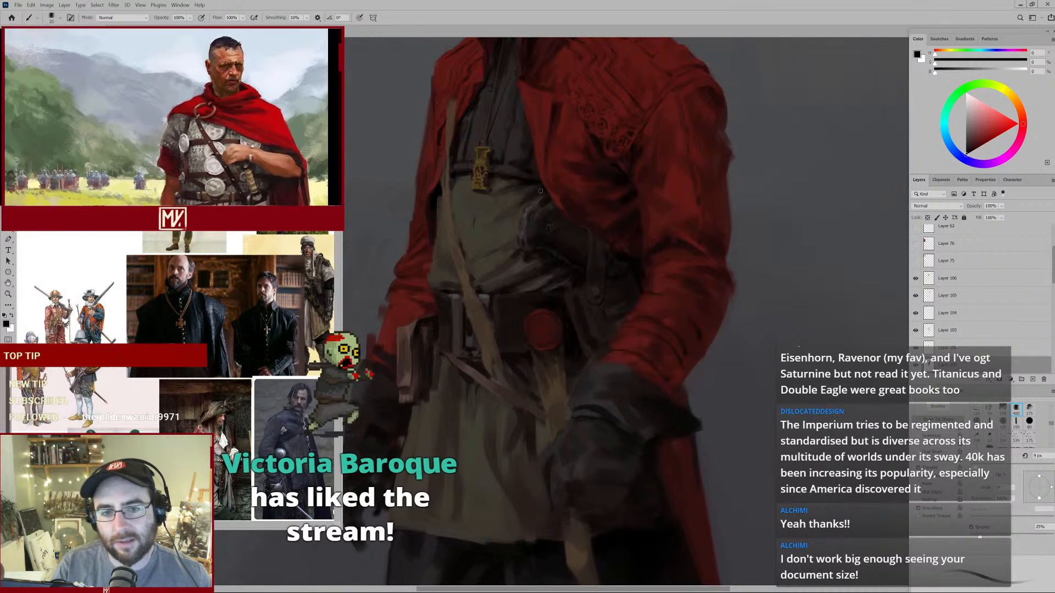
pyautogui.click(915, 278)
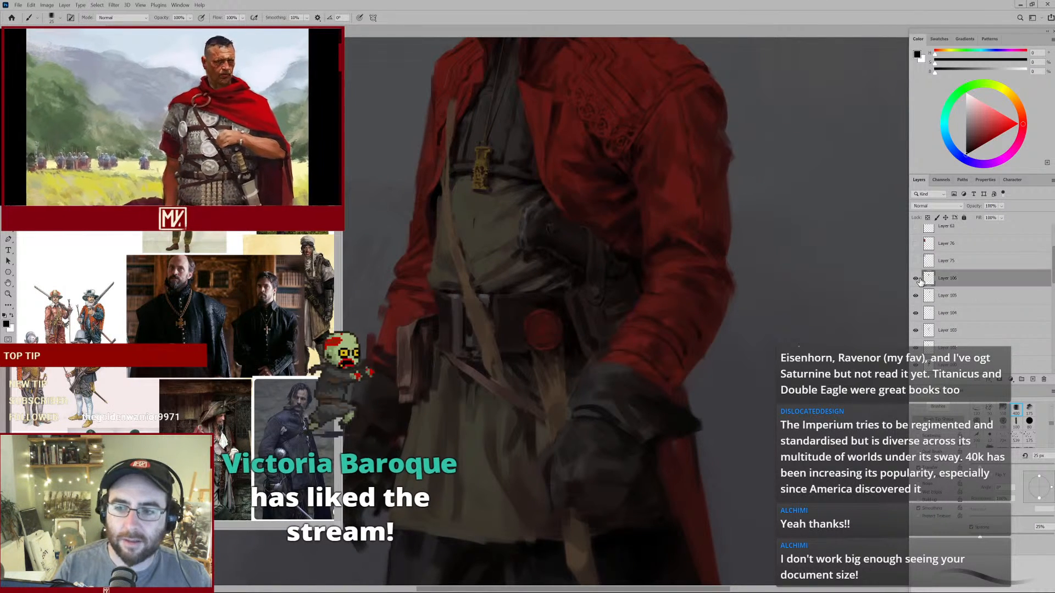
pyautogui.click(915, 278)
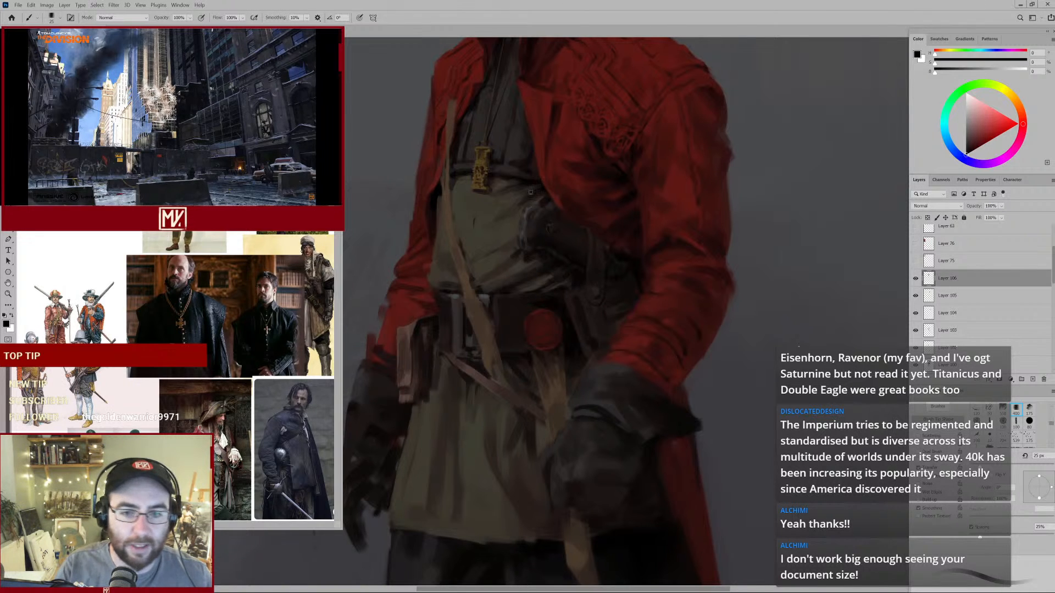
# Paint the pistol grip's edge against the shirt with dark greys and browns sampled from the belt, buckle and grip.
pyautogui.keyDown('alt'); pyautogui.click(486, 291); pyautogui.keyUp('alt')
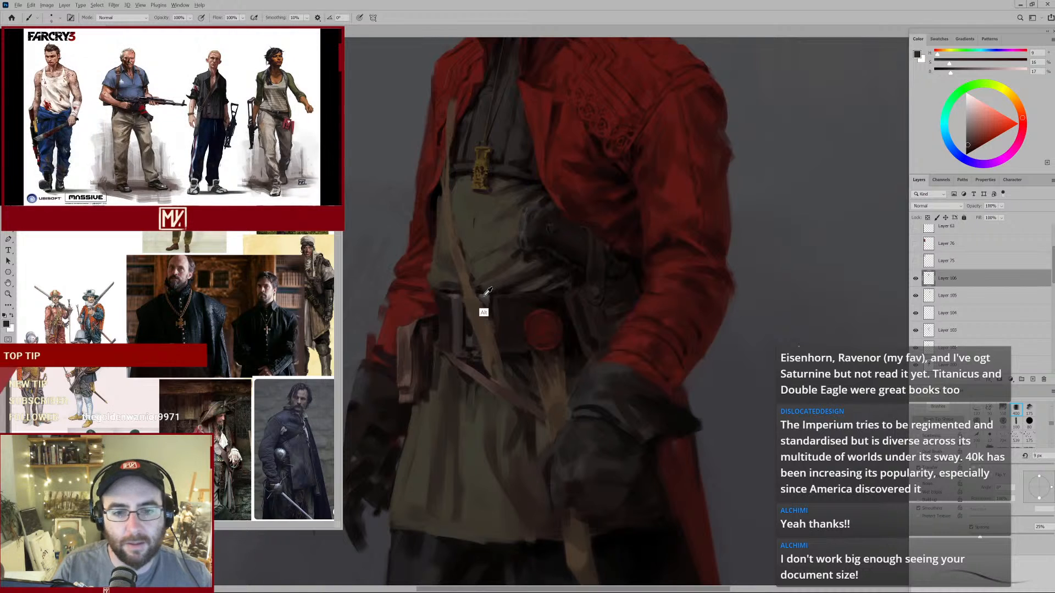
pyautogui.press(']')
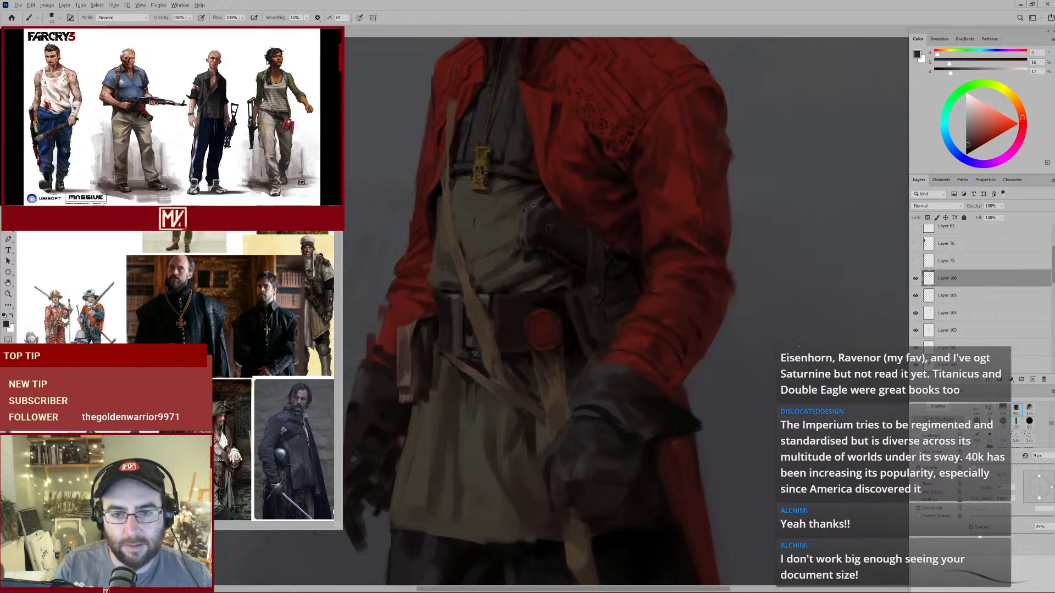
pyautogui.keyDown('alt'); pyautogui.click(482, 310); pyautogui.keyUp('alt')
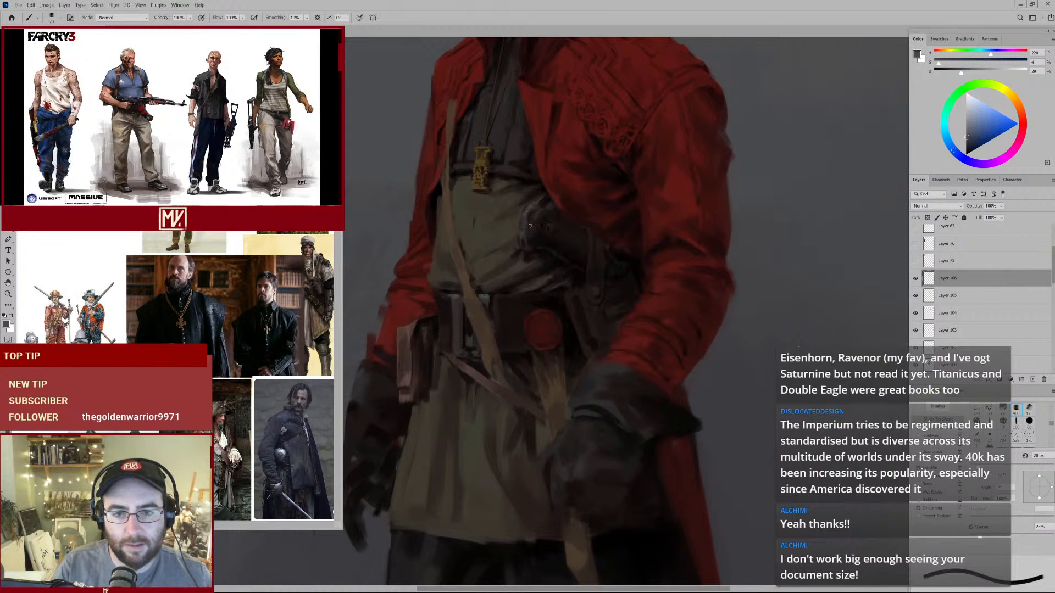
pyautogui.keyDown('alt'); pyautogui.click(531, 222); pyautogui.keyUp('alt')
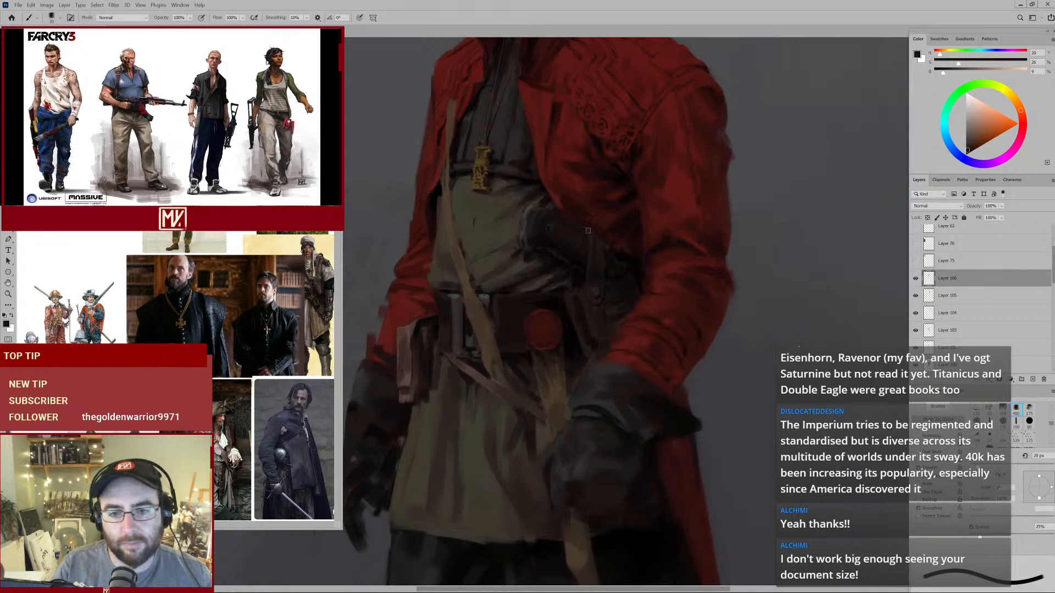
# Refine the rounded end of the pistol grip with near-black browns sampled from the pistol, using a smaller brush.
pyautogui.scroll(-2, 546, 273)
pyautogui.scroll(3, 523, 288)
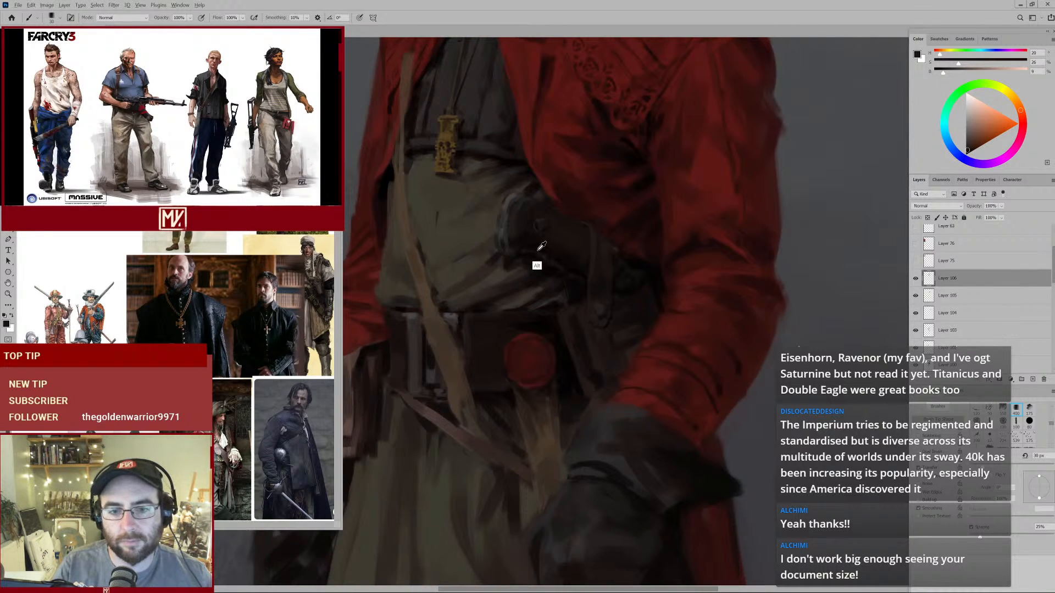
pyautogui.keyDown('alt'); pyautogui.click(529, 243); pyautogui.keyUp('alt')
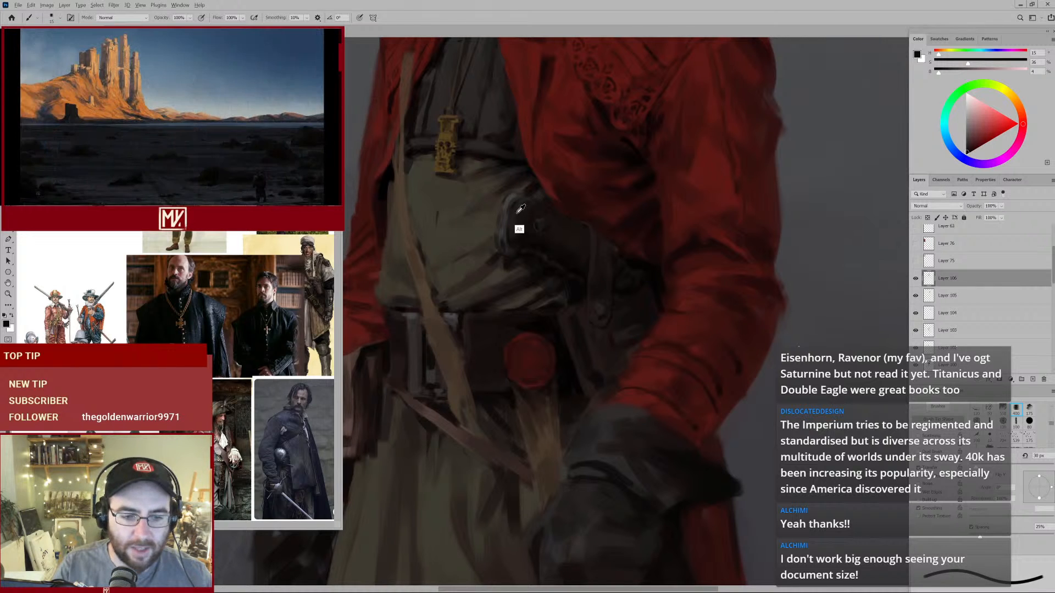
pyautogui.keyDown('alt'); pyautogui.click(522, 208); pyautogui.keyUp('alt')
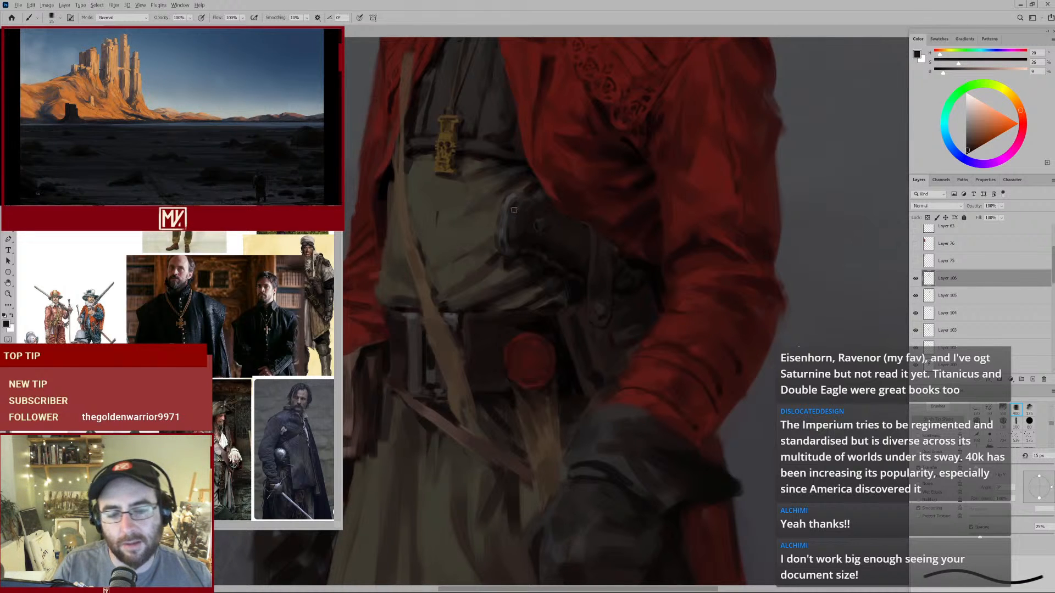
pyautogui.keyDown('alt'); pyautogui.click(509, 202); pyautogui.keyUp('alt')
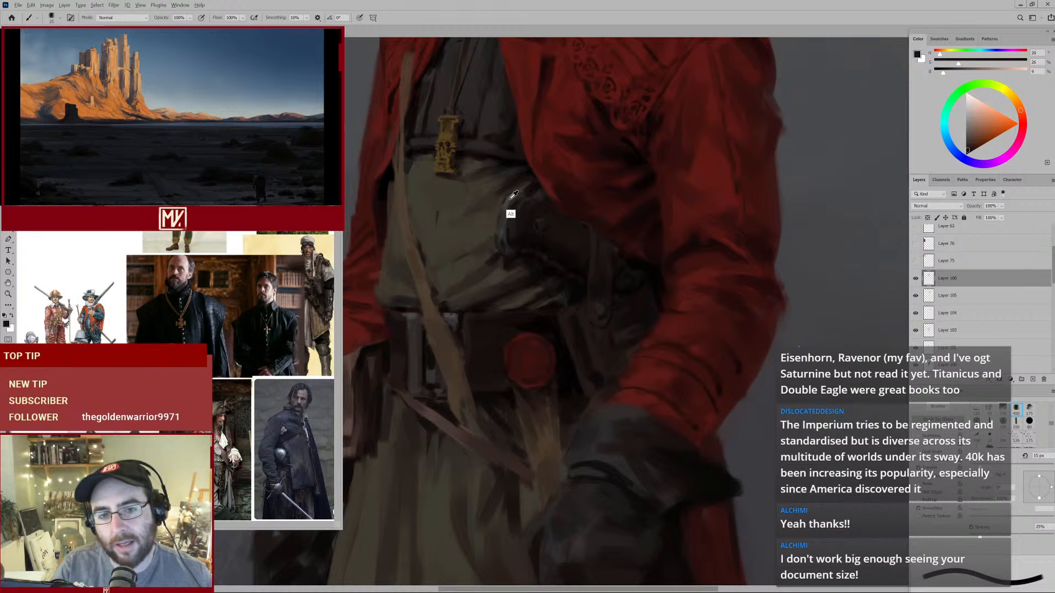
# Darken the belt's upper edge above the buckle with near-black browns sampled along the belt.
pyautogui.keyDown('alt'); pyautogui.click(445, 316); pyautogui.keyUp('alt')
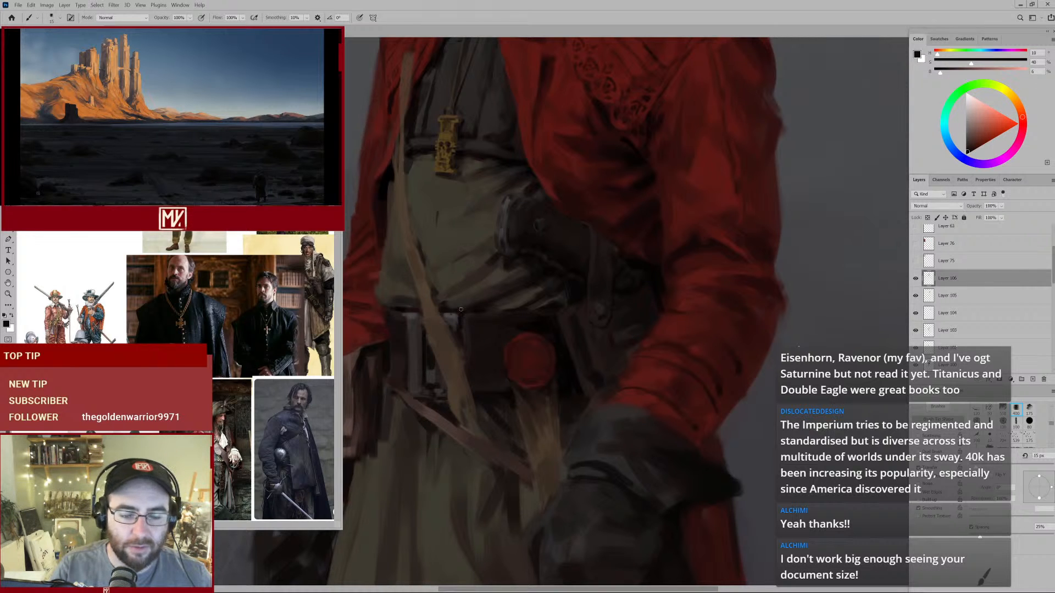
pyautogui.keyDown('alt'); pyautogui.click(404, 312); pyautogui.keyUp('alt')
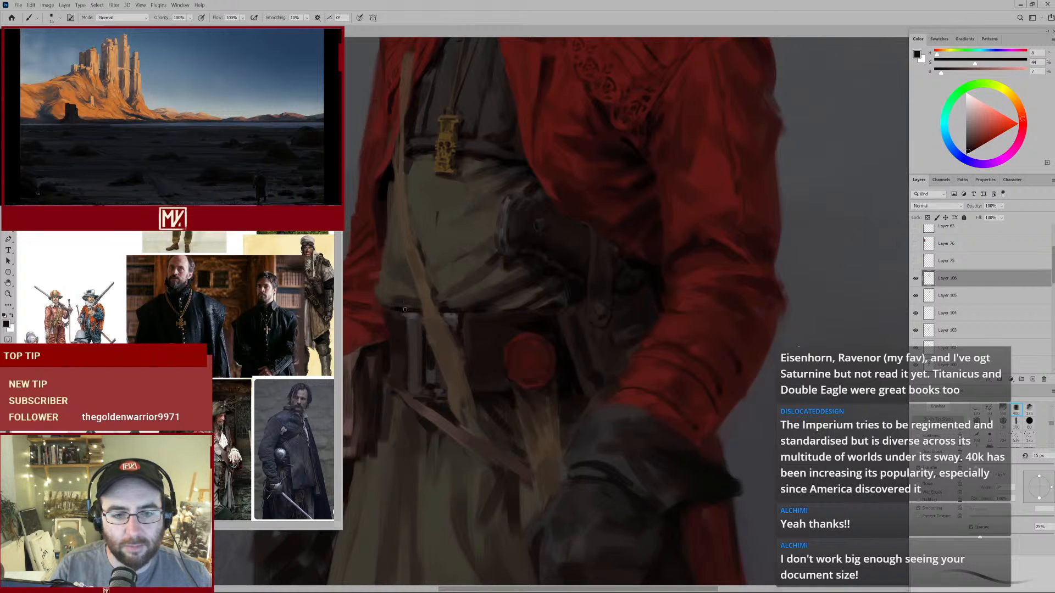
pyautogui.moveTo(404, 310); pyautogui.dragTo(404, 319)
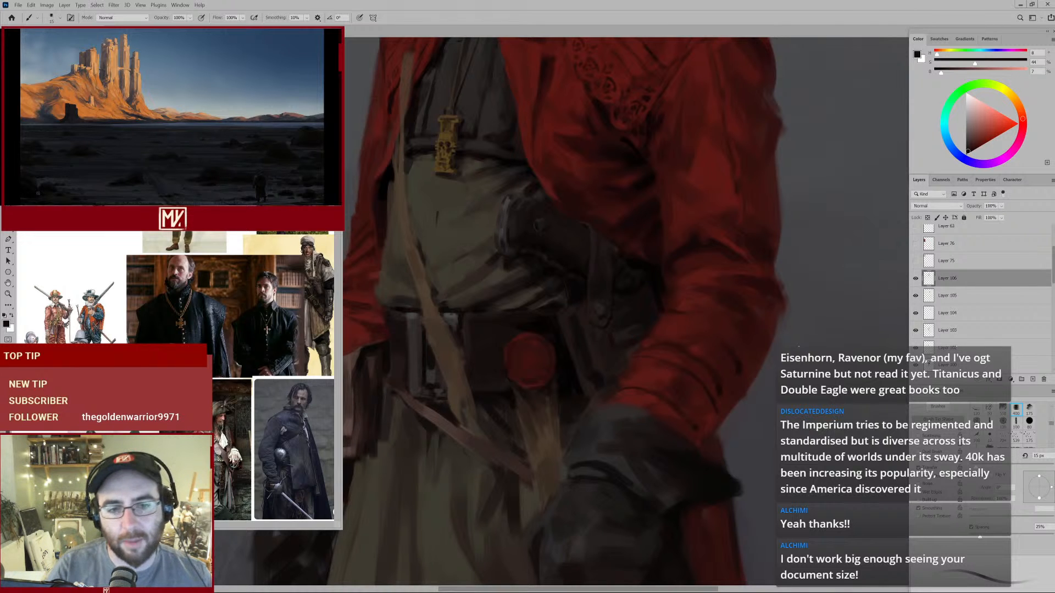
# Paint out the small dark mark on the shirt below the pendant with sampled olive, enlarging the brush.
pyautogui.keyDown('alt'); pyautogui.click(448, 223); pyautogui.keyUp('alt')
pyautogui.press(']')
pyautogui.press(']')
pyautogui.press(']')
pyautogui.press(']')
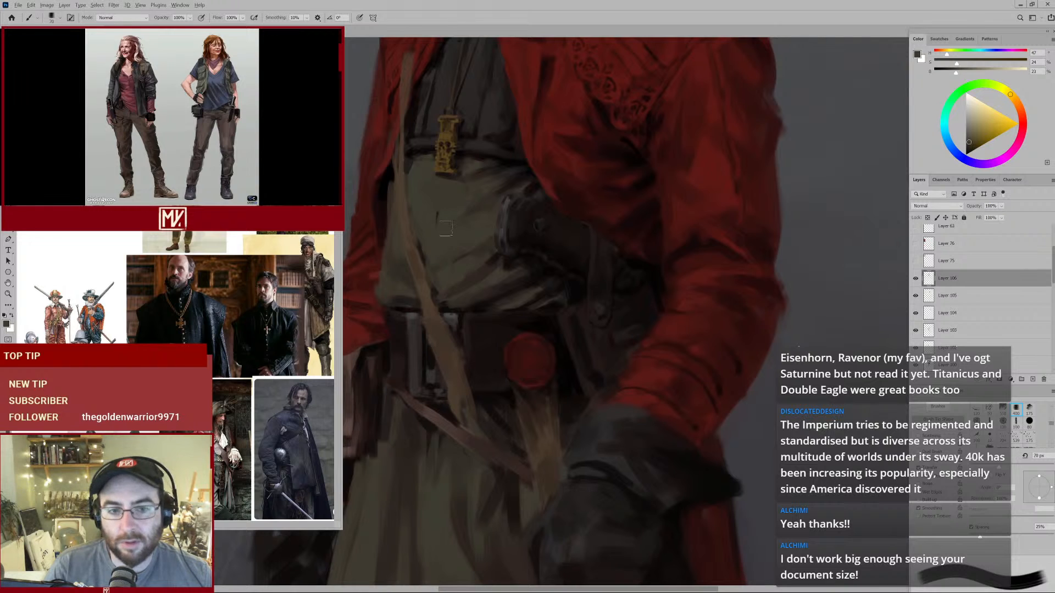
pyautogui.press(']')
pyautogui.press(']')
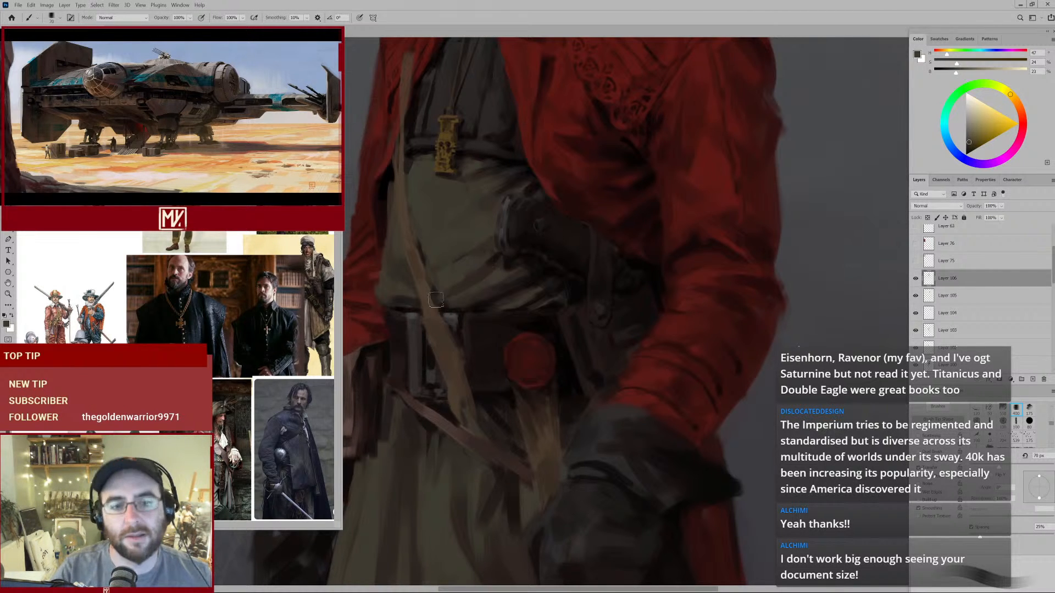
# Blend the shirt and diagonal strap just above the belt with olive and brown sampled from them.
pyautogui.keyDown('alt'); pyautogui.click(440, 277); pyautogui.keyUp('alt')
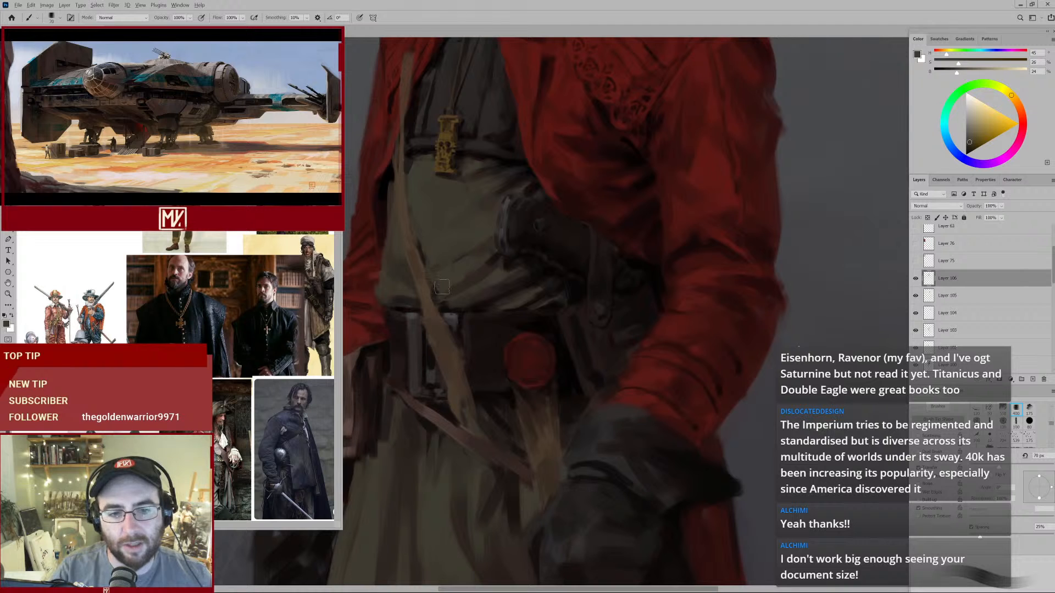
pyautogui.keyDown('alt'); pyautogui.click(423, 302); pyautogui.keyUp('alt')
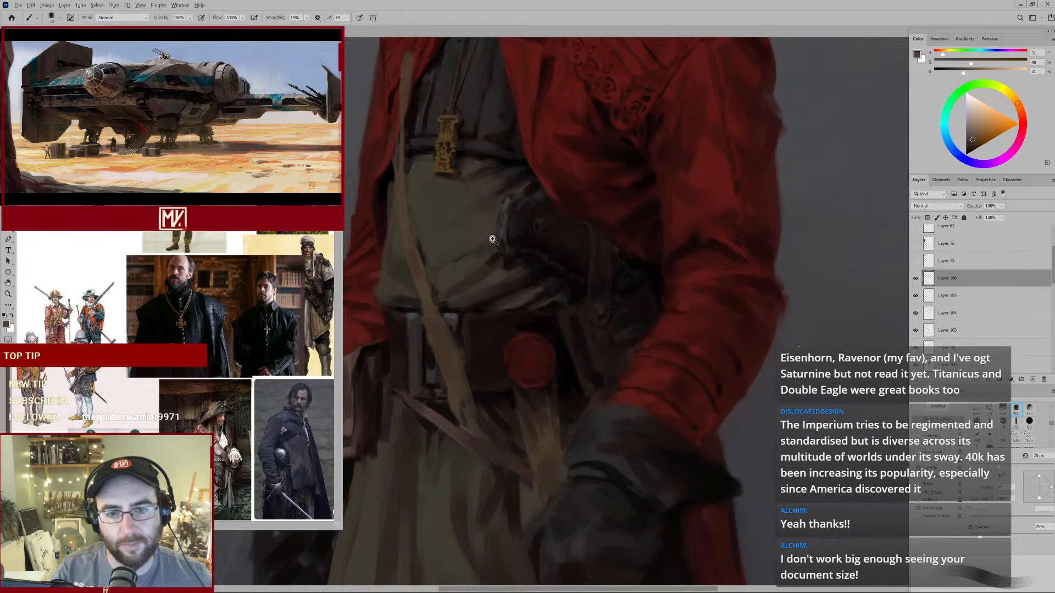
pyautogui.moveTo(492, 240)
pyautogui.mouseDown()
pyautogui.moveTo(443, 301)
pyautogui.moveTo(473, 272)
pyautogui.mouseUp()
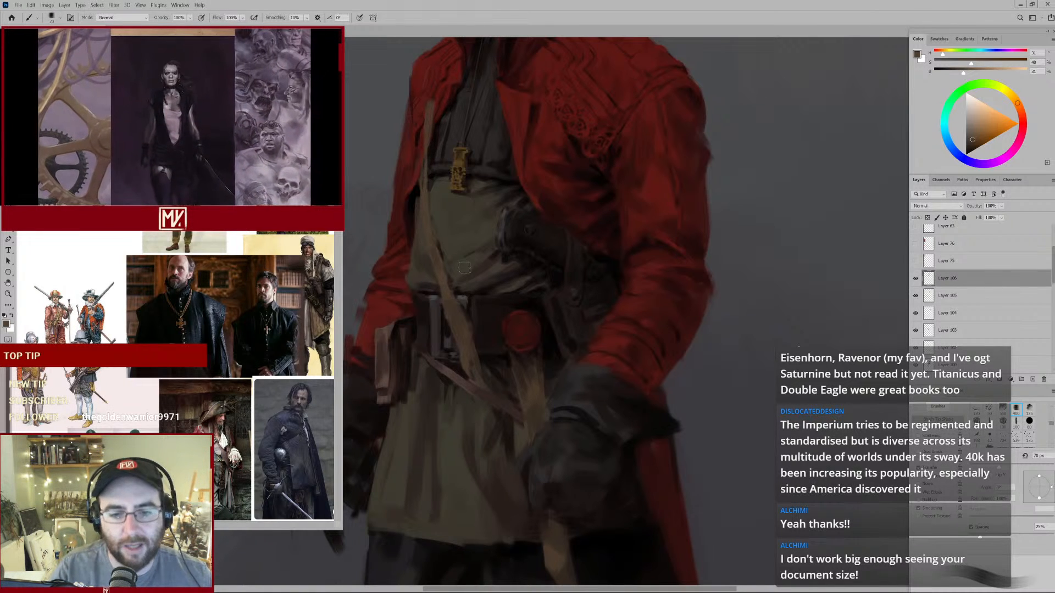
# Shade the belt leather around the round red emblem with near-black browns sampled from the belt, using a larger brush.
pyautogui.press('alt')
pyautogui.keyDown('alt'); pyautogui.click(523, 298); pyautogui.keyUp('alt')
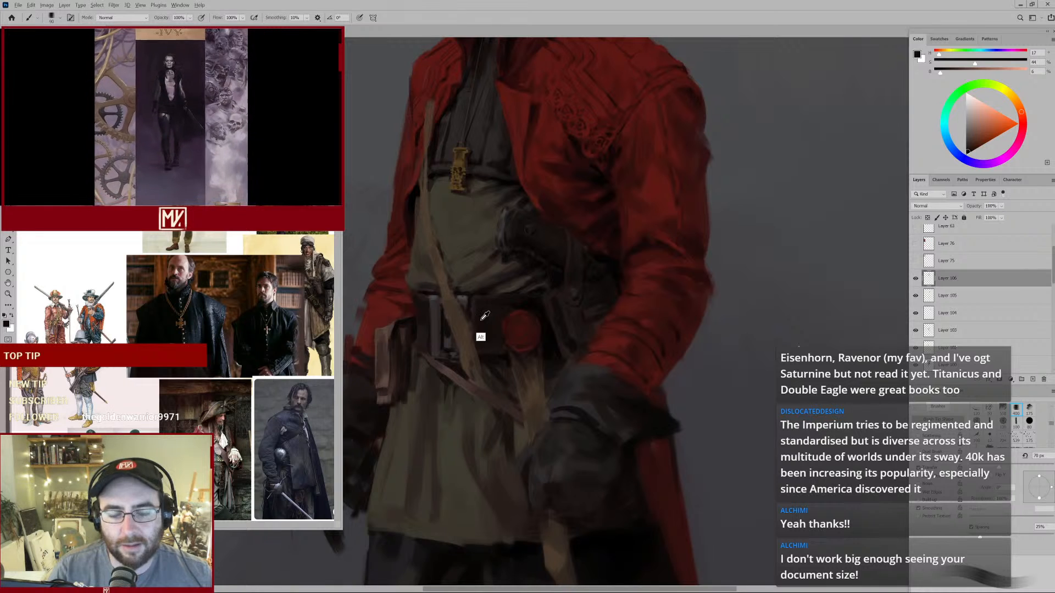
pyautogui.keyDown('alt'); pyautogui.click(520, 303); pyautogui.keyUp('alt')
pyautogui.keyDown('alt'); pyautogui.click(522, 302); pyautogui.keyUp('alt')
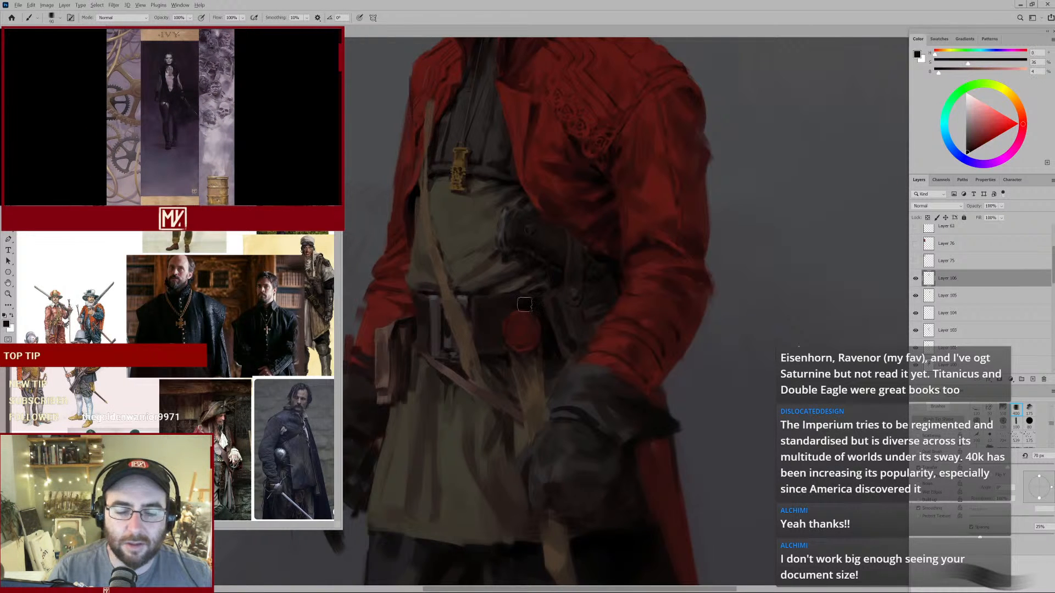
pyautogui.press(']')
pyautogui.press(']')
pyautogui.press('[')
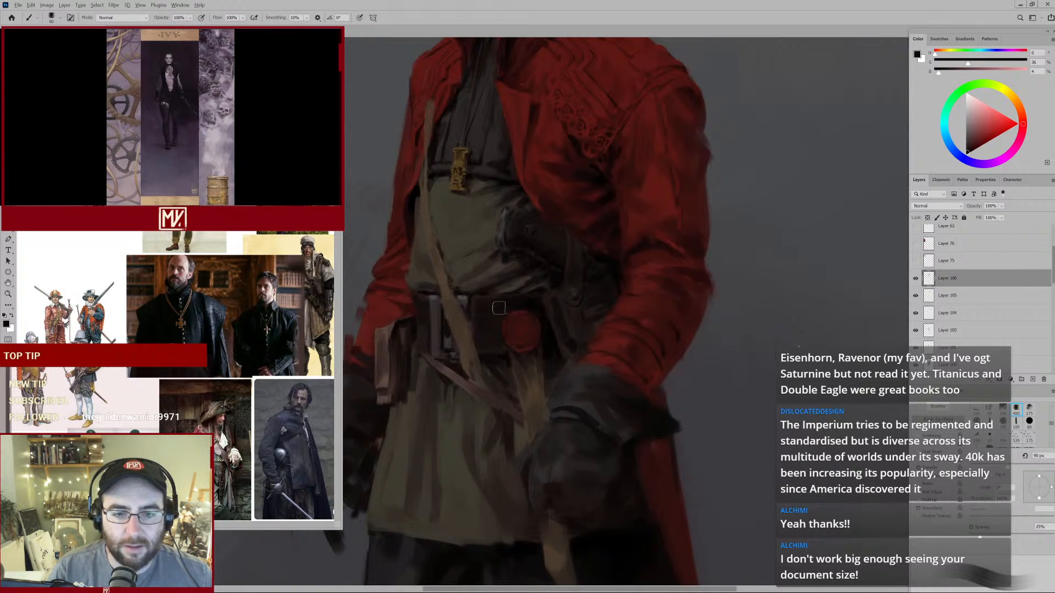
pyautogui.keyDown('alt'); pyautogui.click(486, 338); pyautogui.keyUp('alt')
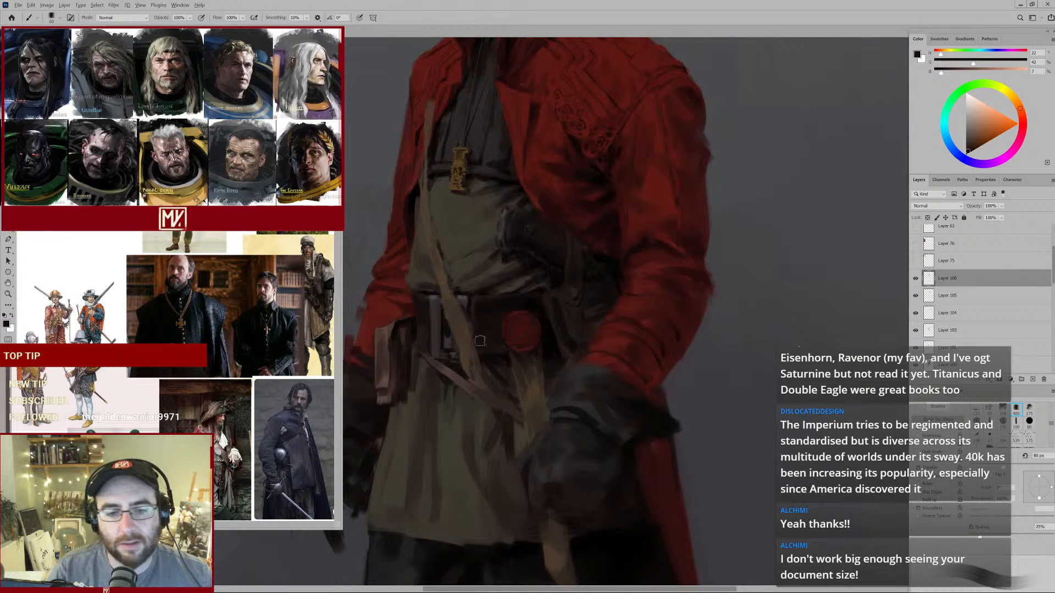
# Touch up the diagonal strap where it crosses the belt with a sampled dark brown, reducing the brush size.
pyautogui.press('[')
pyautogui.press('[')
pyautogui.keyDown('alt'); pyautogui.click(472, 358); pyautogui.keyUp('alt')
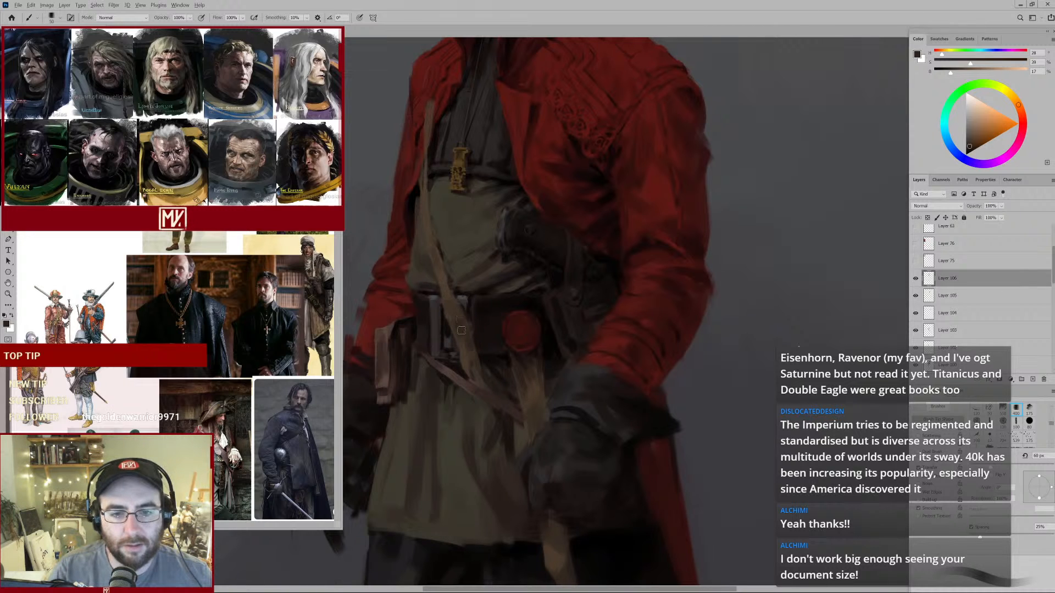
pyautogui.press('[')
# Touch up the coat's lapel beside the chest embroidery with deep reds sampled from the coat.
pyautogui.keyDown('alt'); pyautogui.scroll(-1, 481, 357); pyautogui.keyUp('alt')
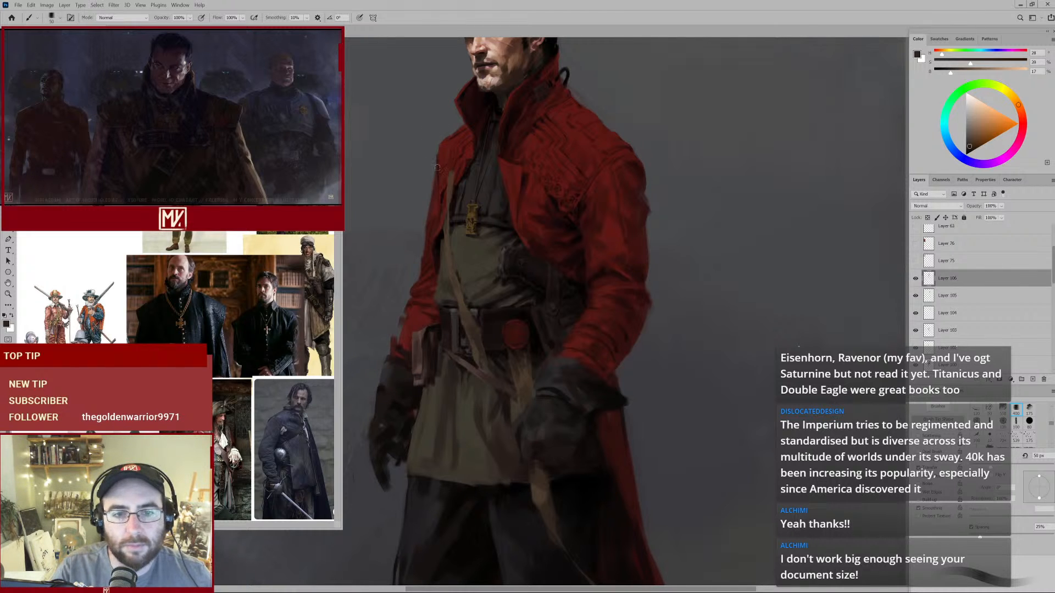
pyautogui.click(469, 160)
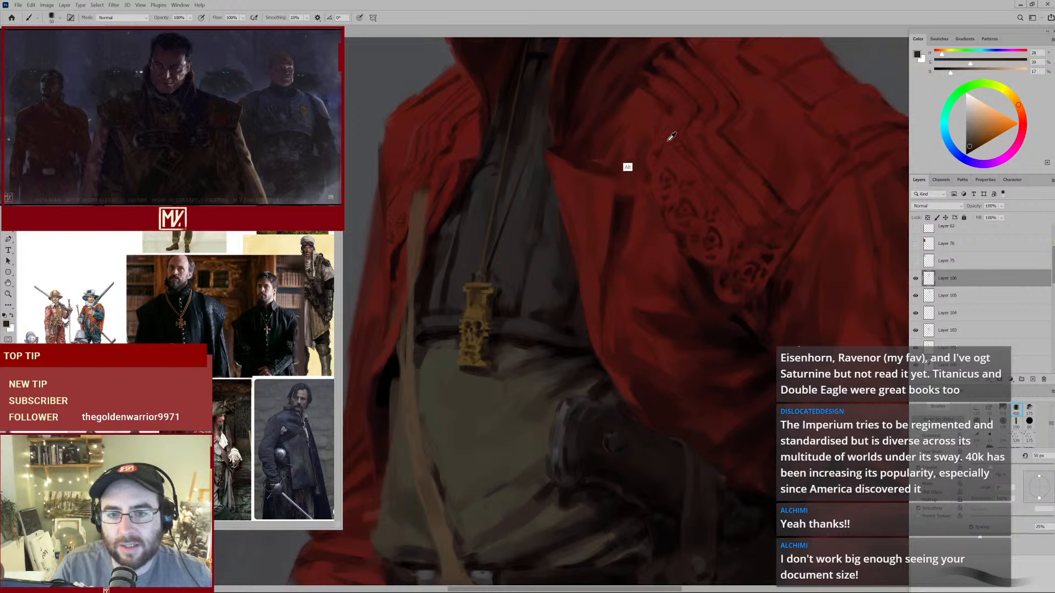
pyautogui.keyDown('alt'); pyautogui.click(620, 163); pyautogui.keyUp('alt')
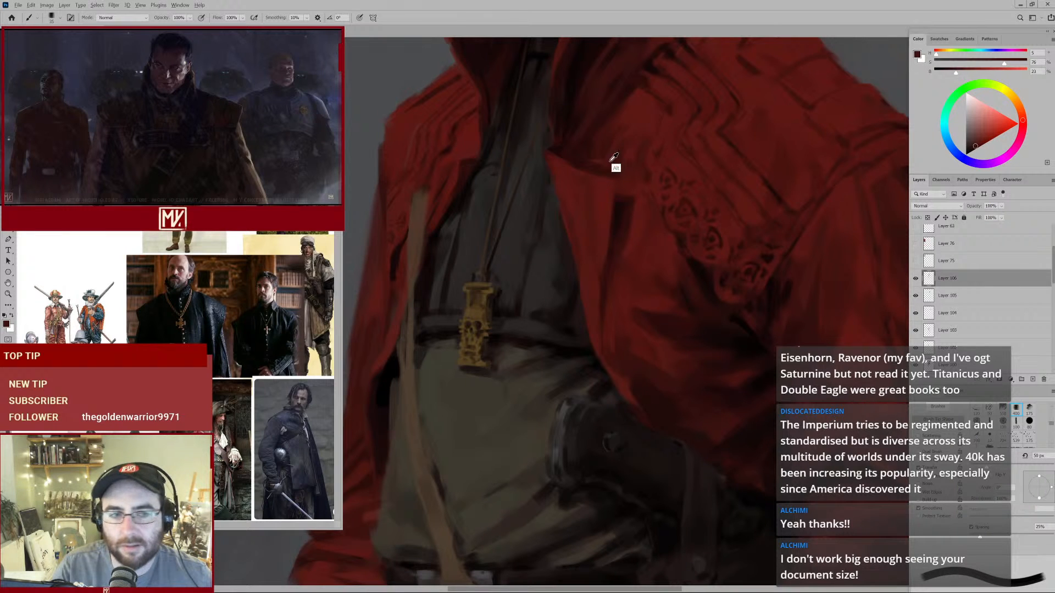
pyautogui.keyDown('alt'); pyautogui.click(632, 144); pyautogui.keyUp('alt')
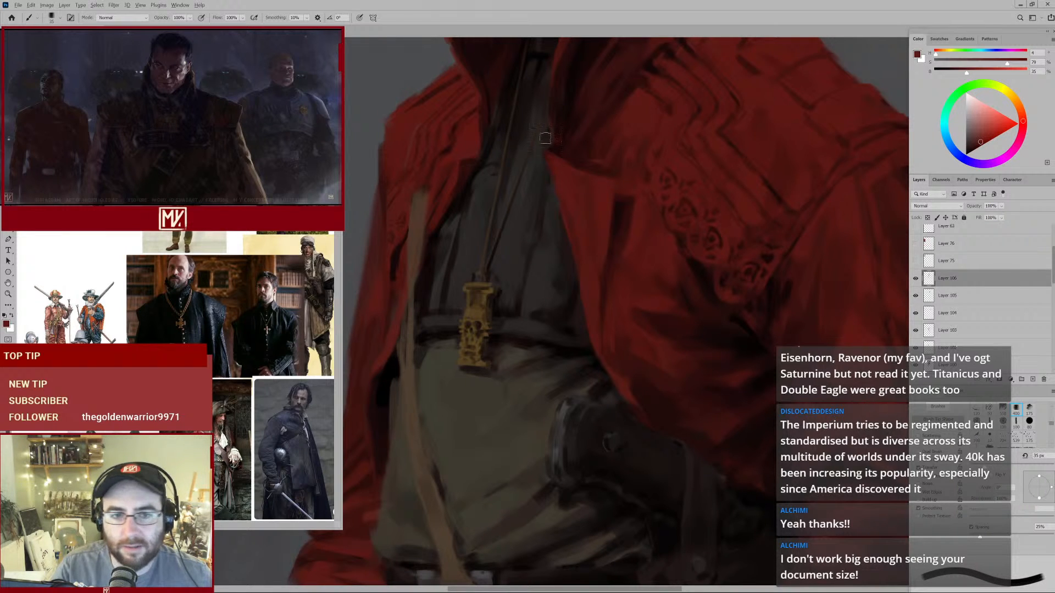
# Refine the coat's chest trim above the diagonal strap's upper end with sampled deep reds and a smaller brush.
pyautogui.moveTo(433, 154); pyautogui.dragTo(462, 211)
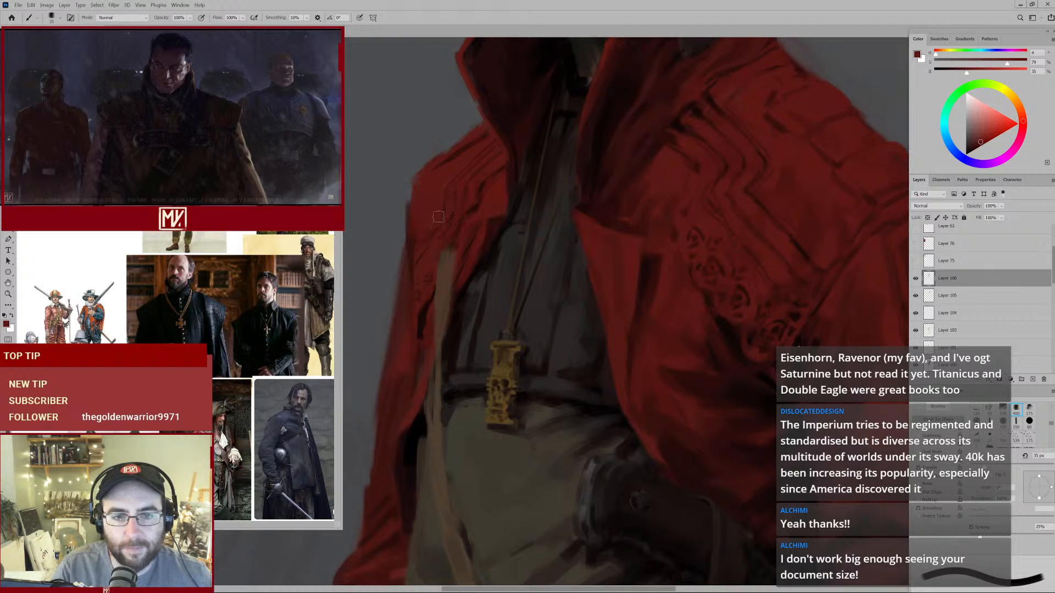
pyautogui.keyDown('alt'); pyautogui.click(450, 220); pyautogui.keyUp('alt')
pyautogui.press('[')
pyautogui.press('[')
pyautogui.press('[')
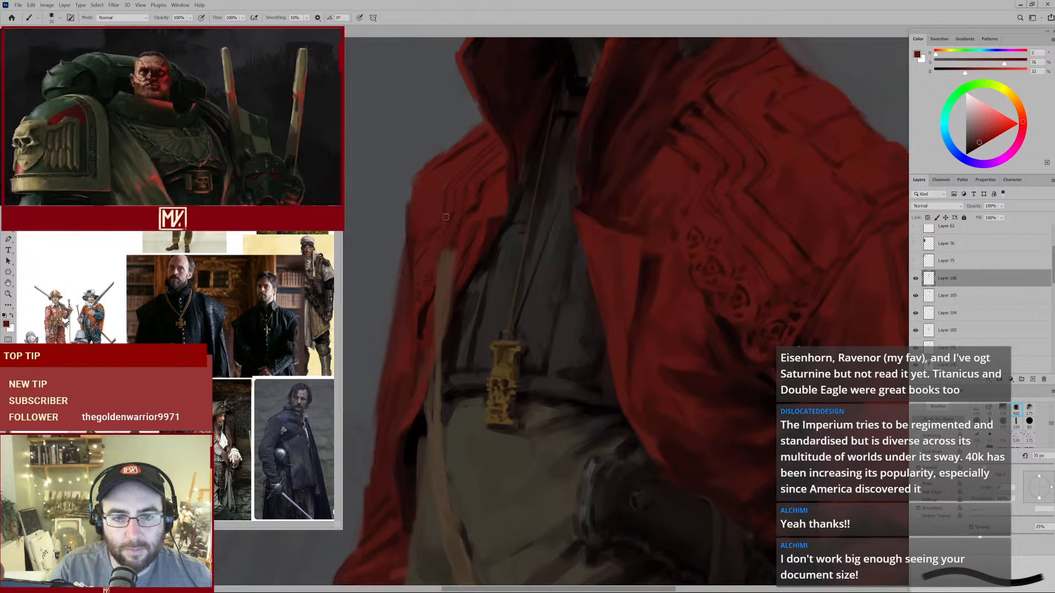
pyautogui.keyDown('alt'); pyautogui.click(435, 212); pyautogui.keyUp('alt')
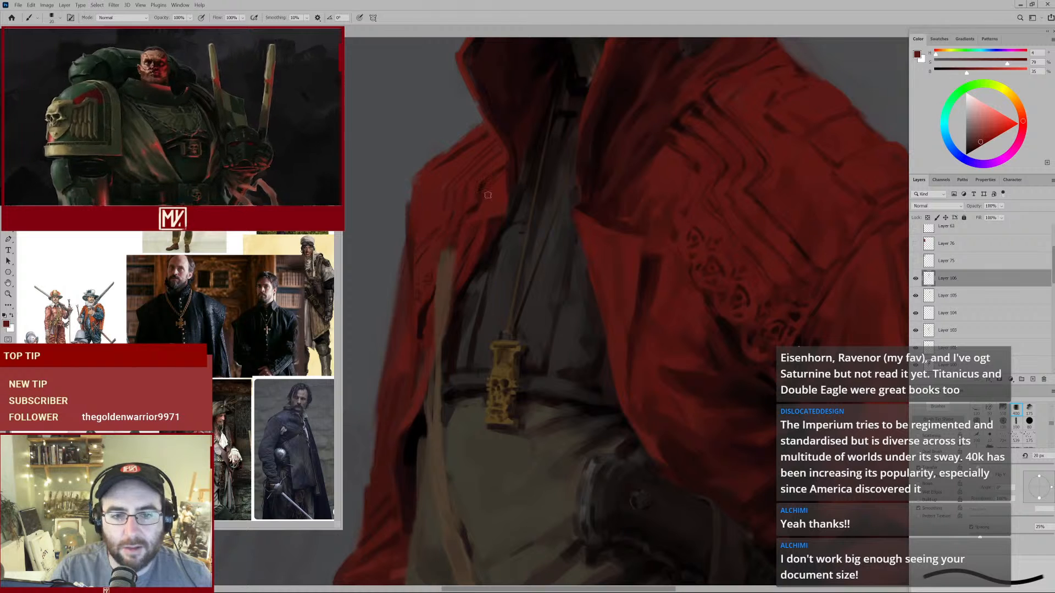
pyautogui.moveTo(440, 247); pyautogui.dragTo(439, 249)
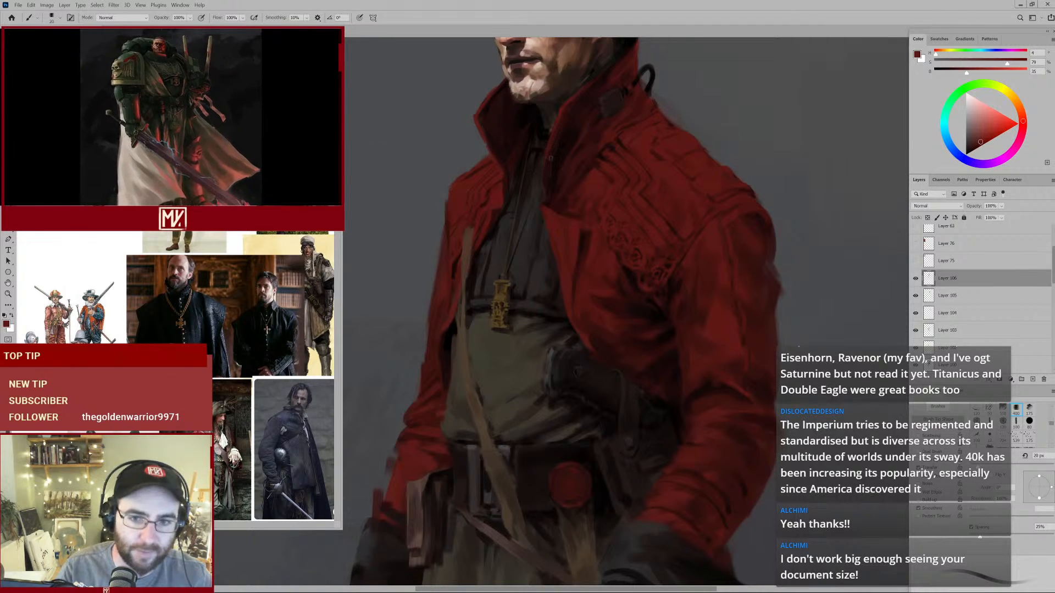
# Deepen the shadows on the coat's upturned collar and at the shirt's neckline with sampled near-blacks and dark reds.
pyautogui.keyDown('alt'); pyautogui.click(565, 133); pyautogui.keyUp('alt')
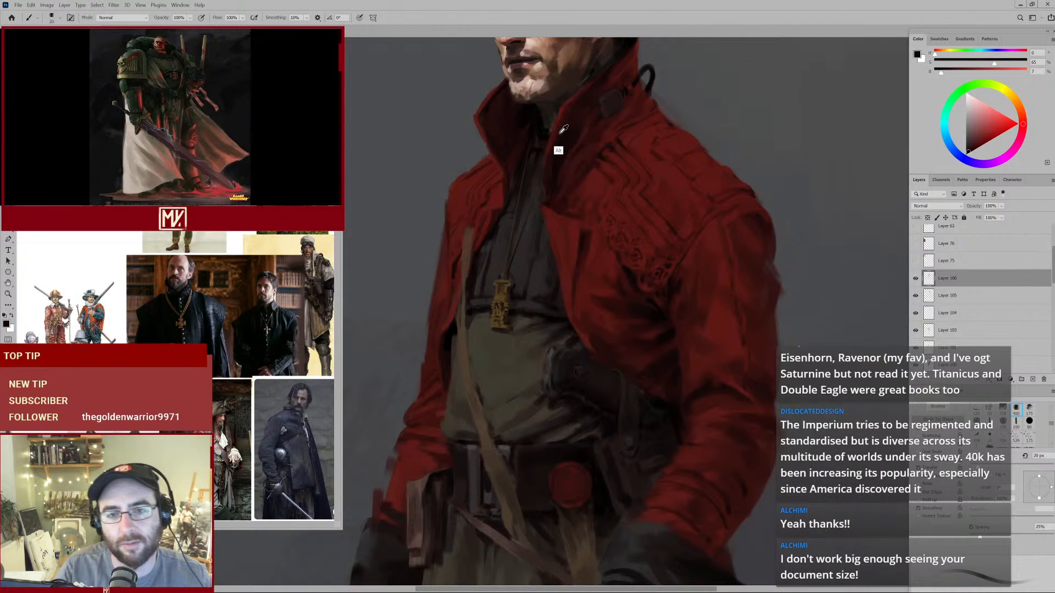
pyautogui.keyDown('alt'); pyautogui.click(558, 137); pyautogui.keyUp('alt')
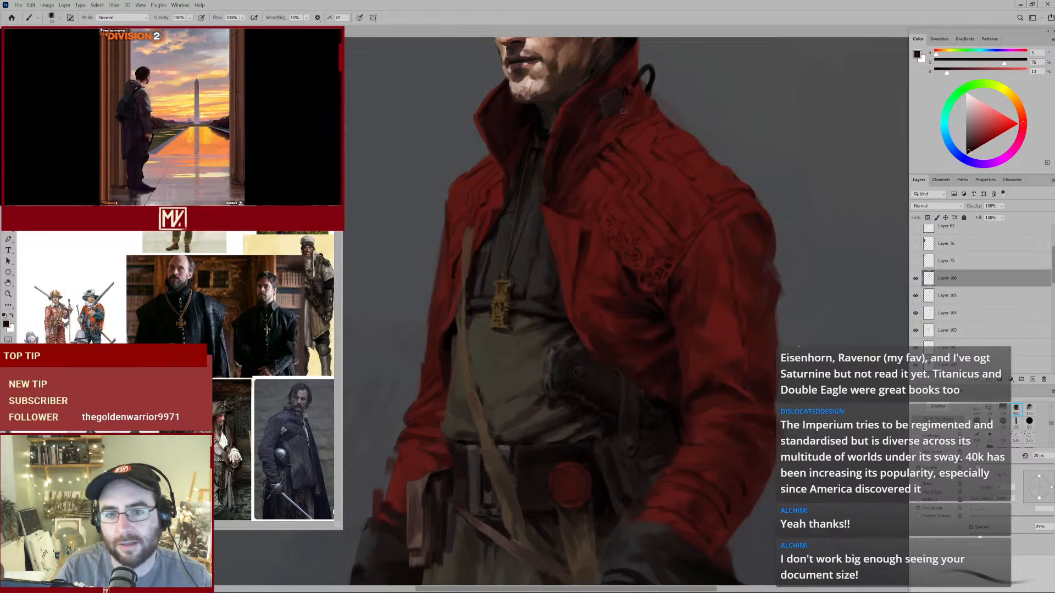
pyautogui.moveTo(608, 105); pyautogui.dragTo(574, 157)
pyautogui.keyDown('alt'); pyautogui.click(581, 154); pyautogui.keyUp('alt')
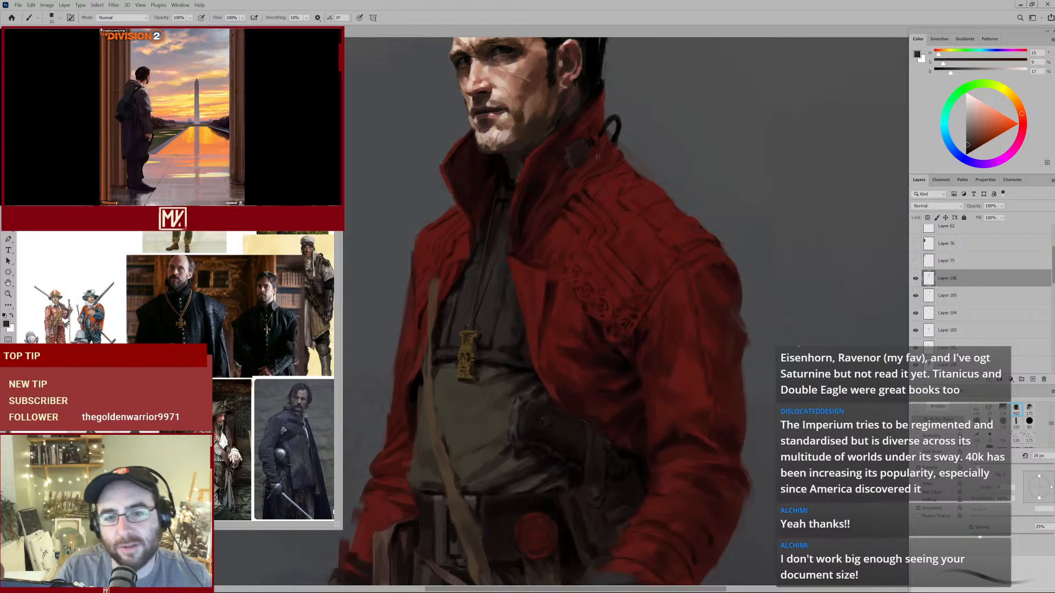
pyautogui.moveTo(590, 159); pyautogui.dragTo(516, 183)
pyautogui.keyDown('alt'); pyautogui.click(424, 212); pyautogui.keyUp('alt')
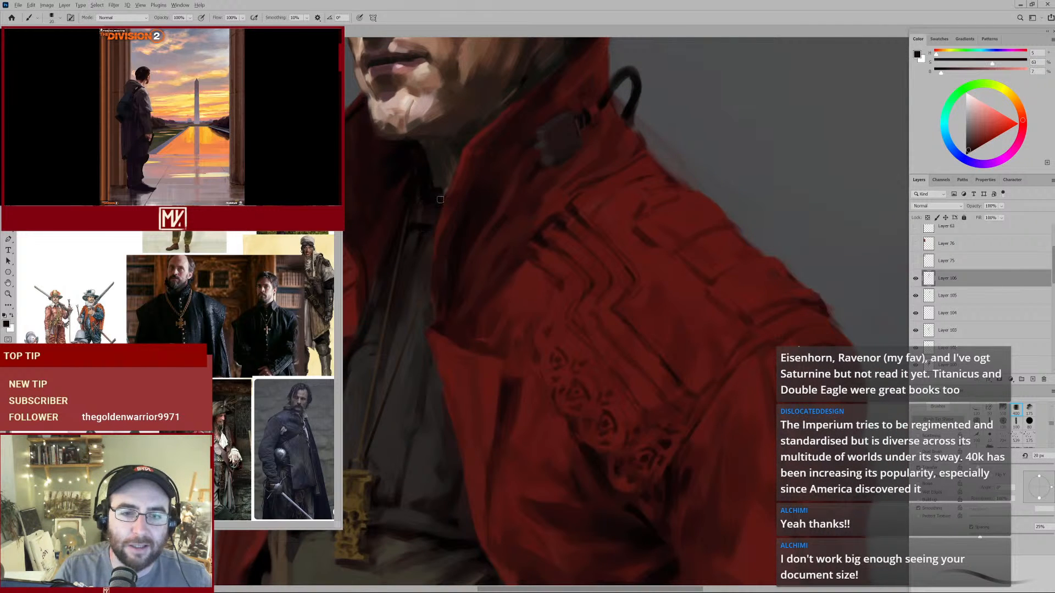
# Define the small dark device clipped to the coat's collar with sampled dark colours and a smaller 15 px brush.
pyautogui.keyDown('alt'); pyautogui.click(570, 118); pyautogui.keyUp('alt')
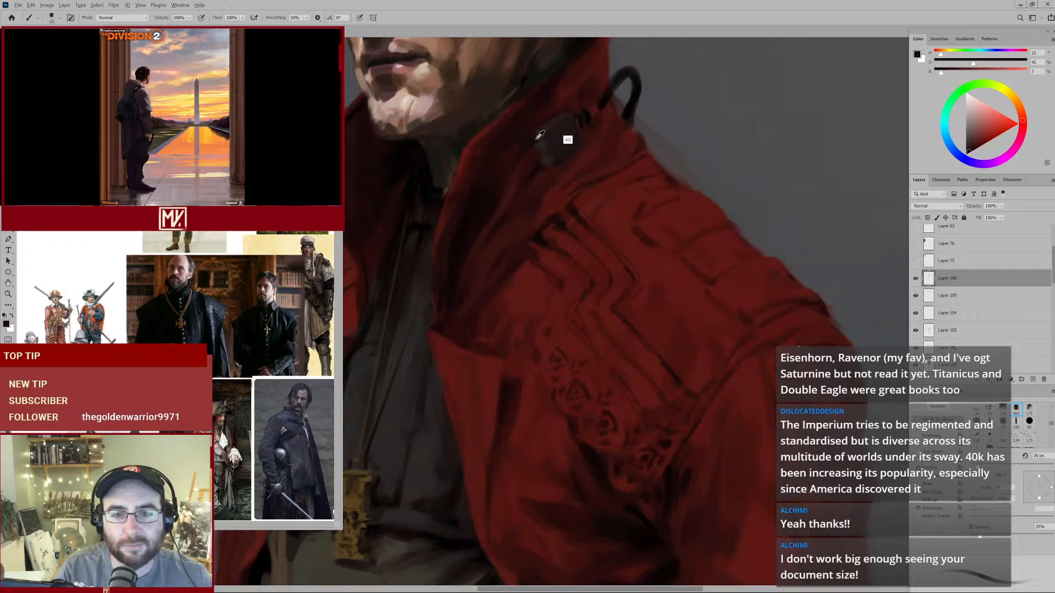
pyautogui.keyDown('alt'); pyautogui.click(587, 116); pyautogui.keyUp('alt')
pyautogui.press('[')
pyautogui.press('[')
pyautogui.press('[')
pyautogui.moveTo(549, 156); pyautogui.dragTo(544, 143)
pyautogui.press(']')
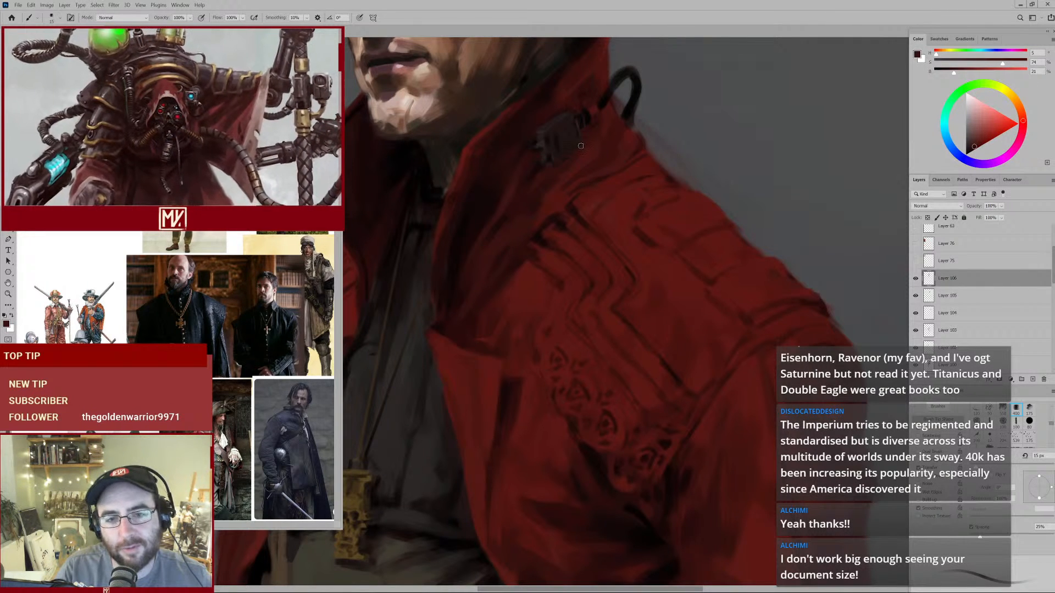
# Sharpen the collar device's inner details with near-black tones sampled from it.
pyautogui.keyDown('alt'); pyautogui.click(582, 144); pyautogui.keyUp('alt')
pyautogui.keyDown('alt'); pyautogui.click(553, 151); pyautogui.keyUp('alt')
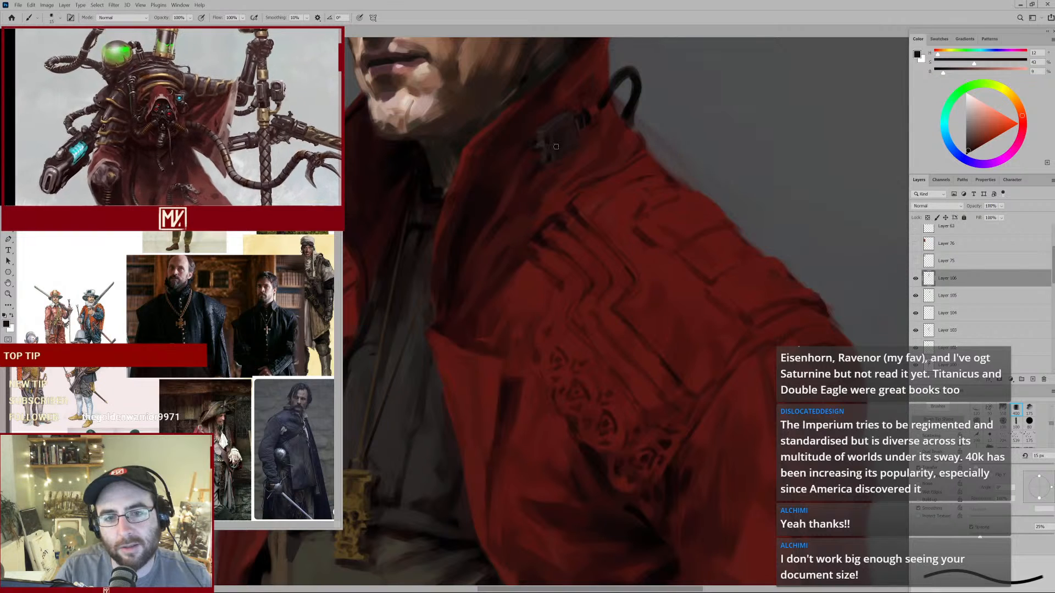
pyautogui.keyDown('alt'); pyautogui.click(554, 138); pyautogui.keyUp('alt')
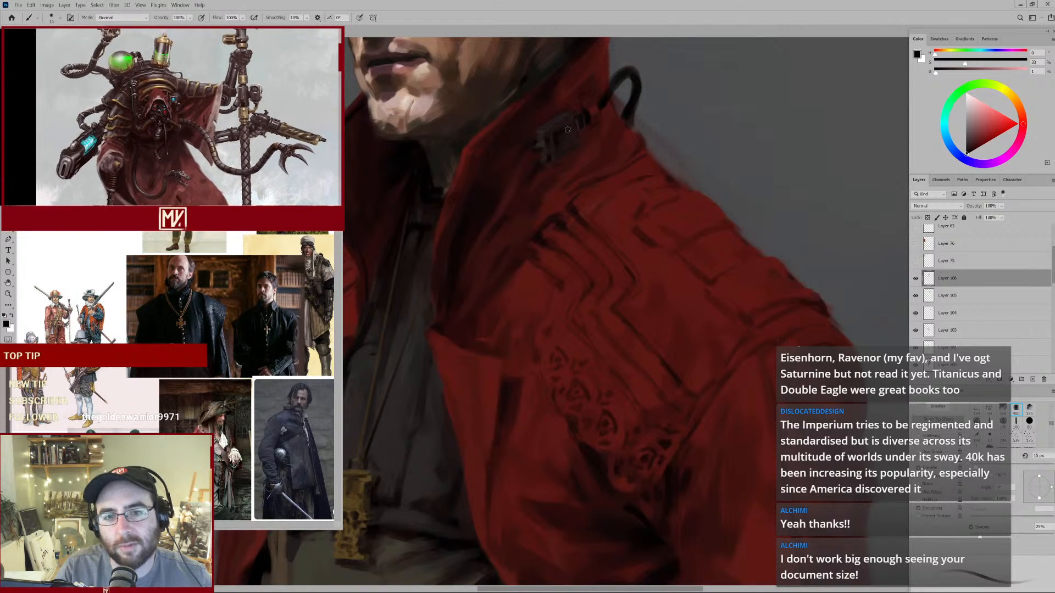
pyautogui.moveTo(540, 188)
pyautogui.mouseDown()
pyautogui.moveTo(525, 198)
pyautogui.moveTo(549, 182)
pyautogui.mouseUp()
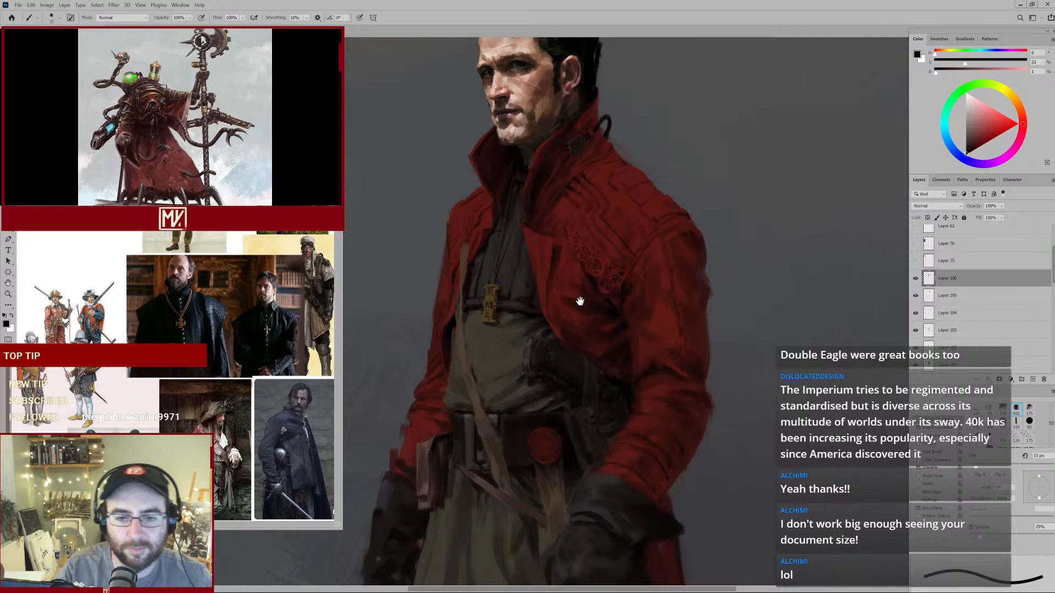
# Touch up the tan cloth hanging below the belt's round red emblem with sampled blacks and browns, enlarging the brush to 35 px.
pyautogui.moveTo(582, 303); pyautogui.dragTo(544, 252)
pyautogui.moveTo(614, 301); pyautogui.dragTo(612, 266)
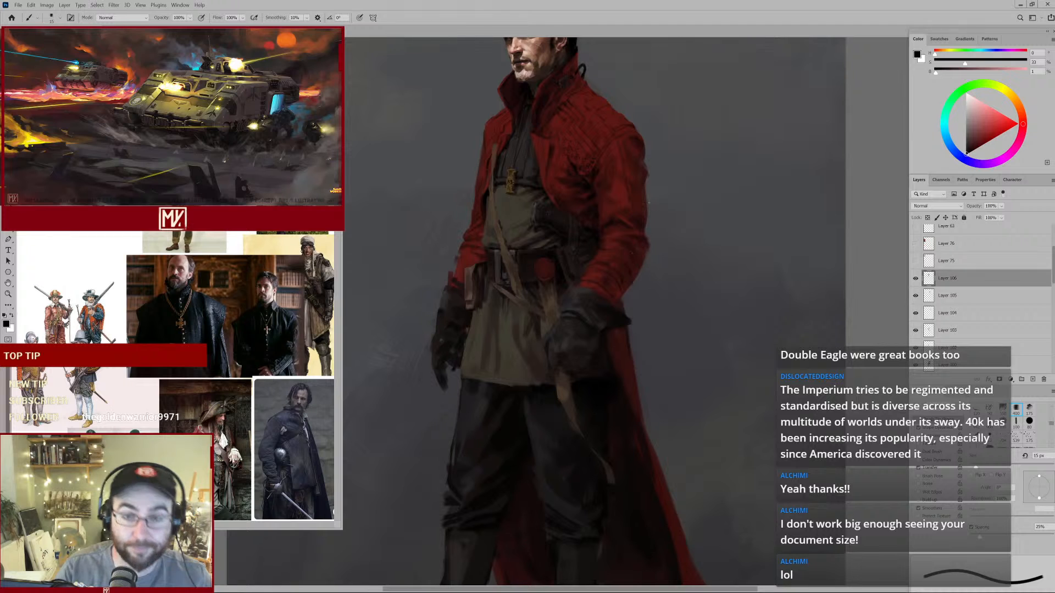
pyautogui.moveTo(620, 246); pyautogui.dragTo(596, 278)
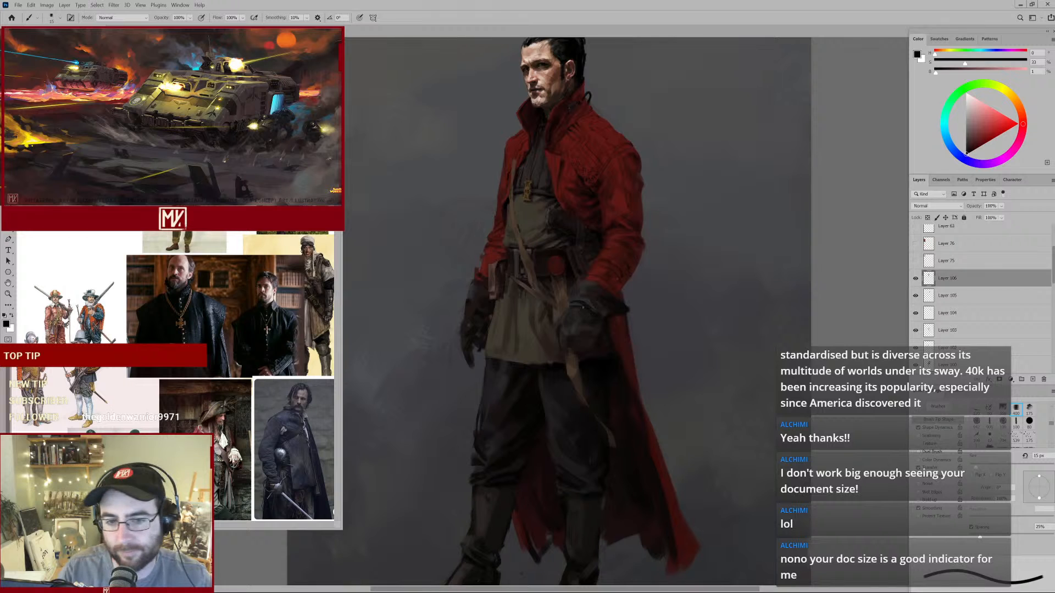
pyautogui.keyDown('alt'); pyautogui.click(604, 318); pyautogui.keyUp('alt')
pyautogui.press(']')
pyautogui.press(']')
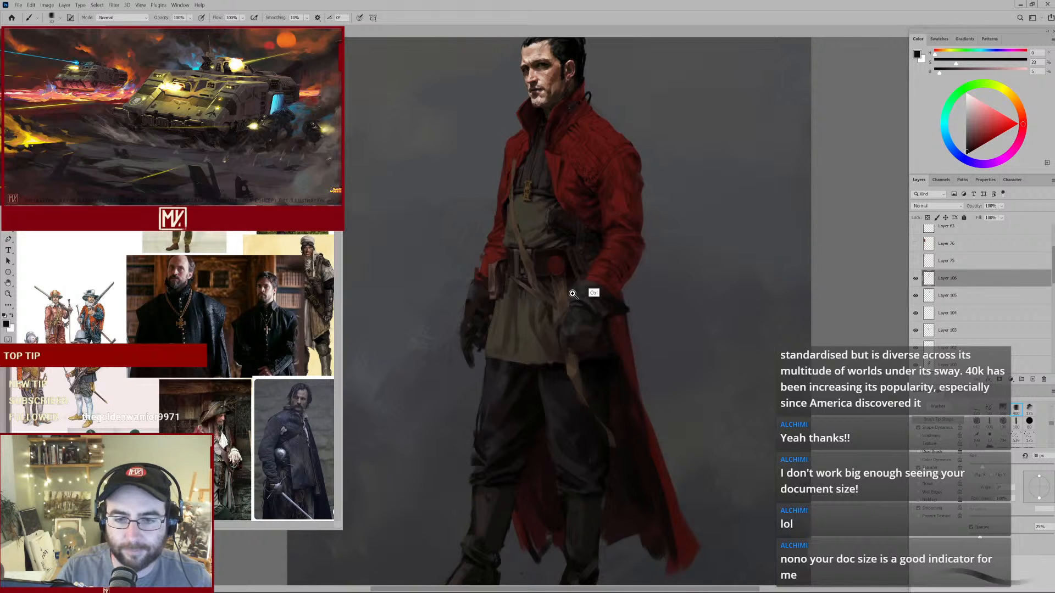
pyautogui.scroll(1, 576, 288)
pyautogui.keyDown('alt'); pyautogui.click(566, 269); pyautogui.keyUp('alt')
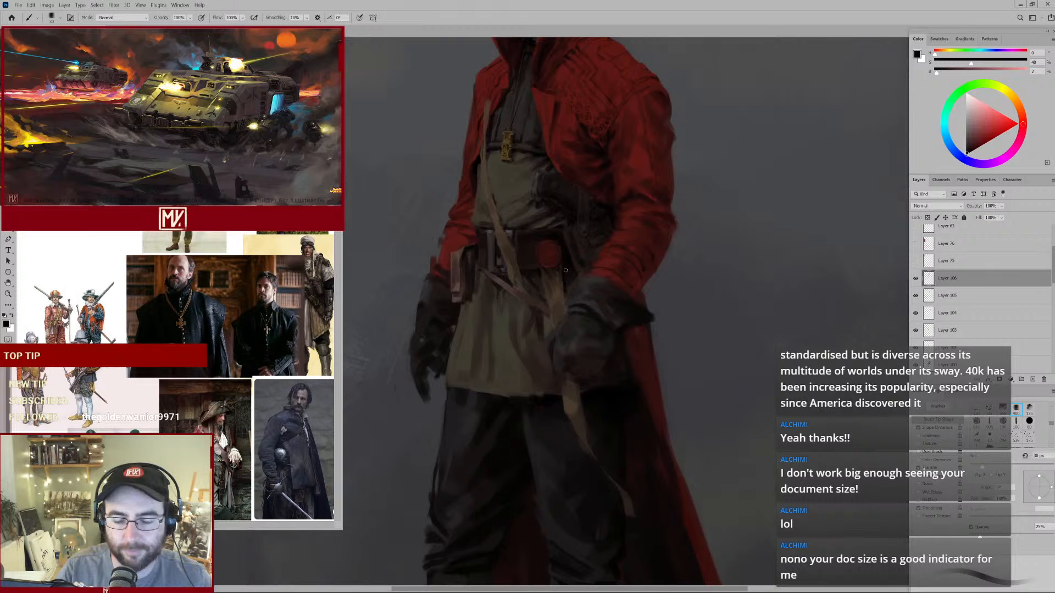
pyautogui.keyDown('alt'); pyautogui.click(555, 312); pyautogui.keyUp('alt')
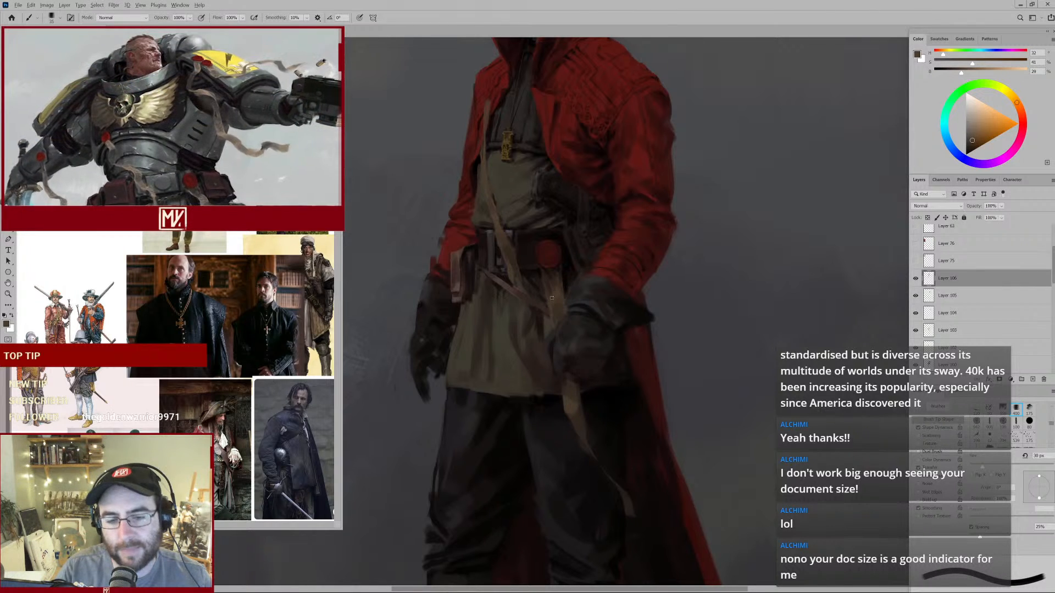
pyautogui.press(']')
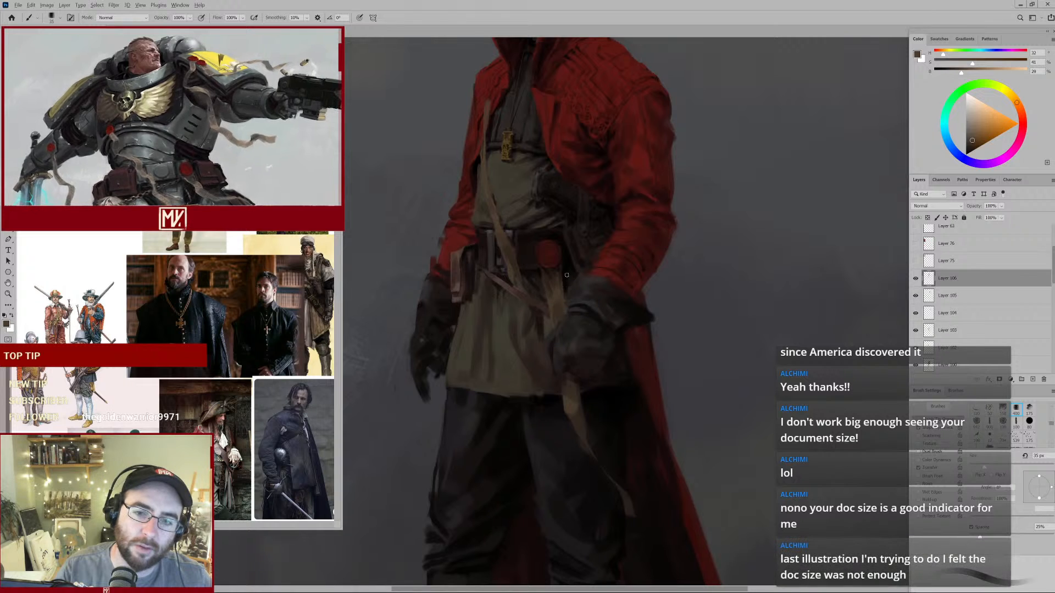
# Darken the area between the red belt emblem, the holster and the gloved hand with sampled near-blacks.
pyautogui.keyDown('alt'); pyautogui.click(575, 223); pyautogui.keyUp('alt')
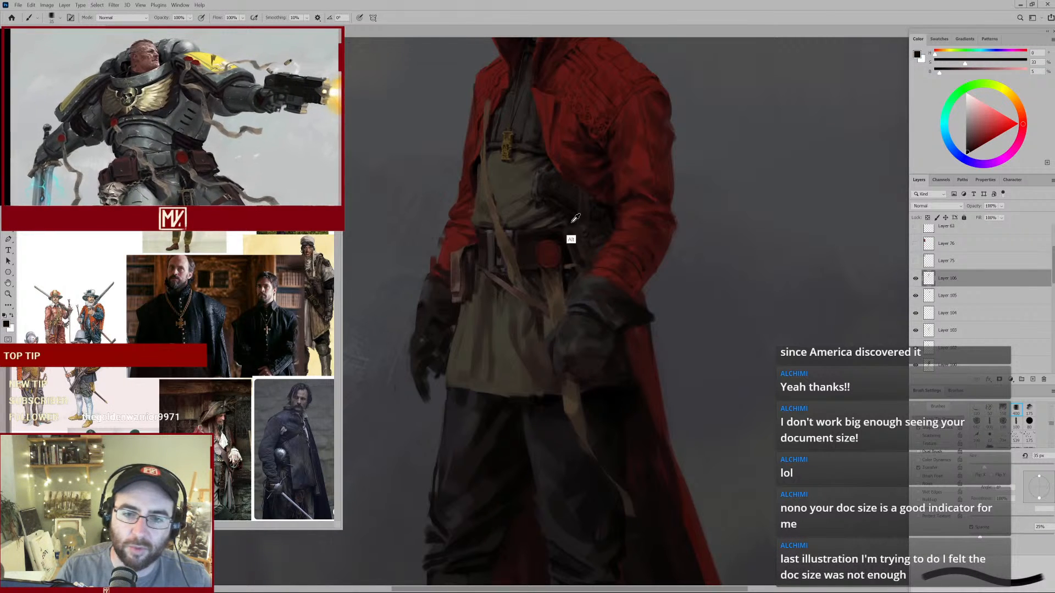
pyautogui.keyDown('alt'); pyautogui.click(570, 222); pyautogui.keyUp('alt')
pyautogui.scroll(2, 571, 272)
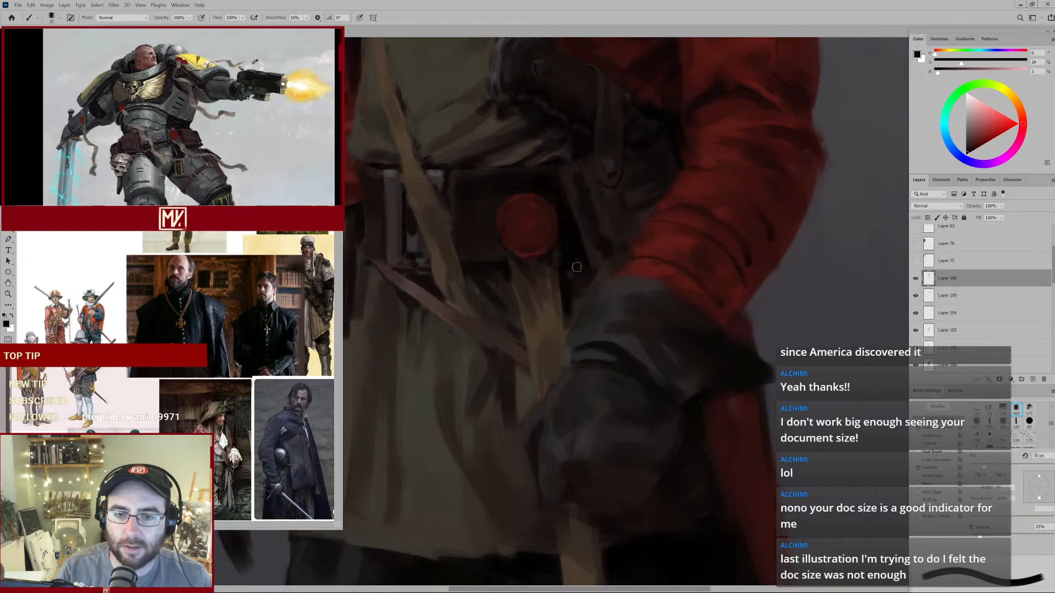
pyautogui.keyDown('alt'); pyautogui.click(566, 246); pyautogui.keyUp('alt')
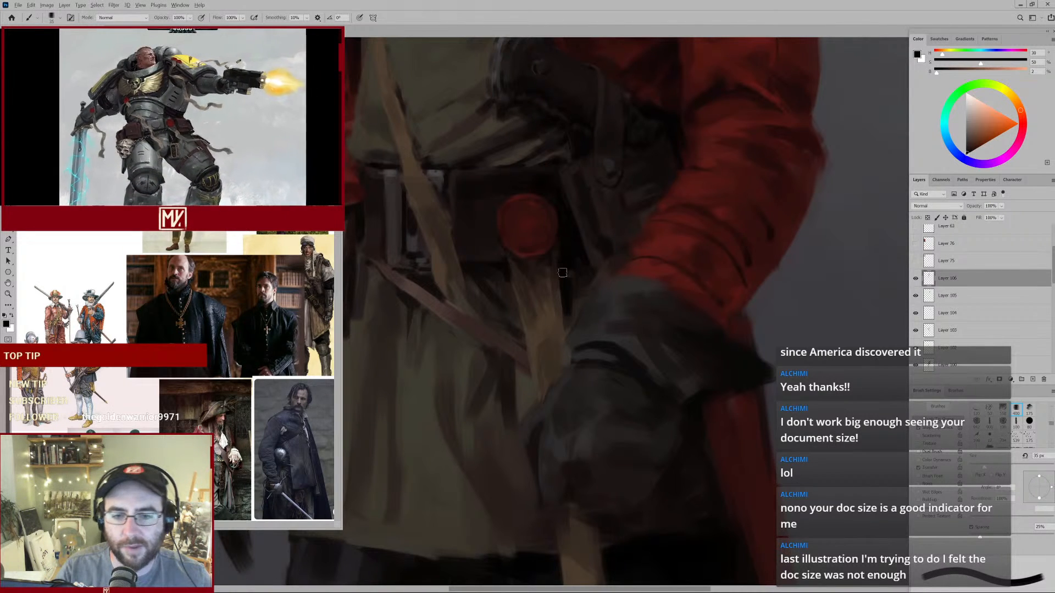
pyautogui.keyDown('alt'); pyautogui.click(565, 263); pyautogui.keyUp('alt')
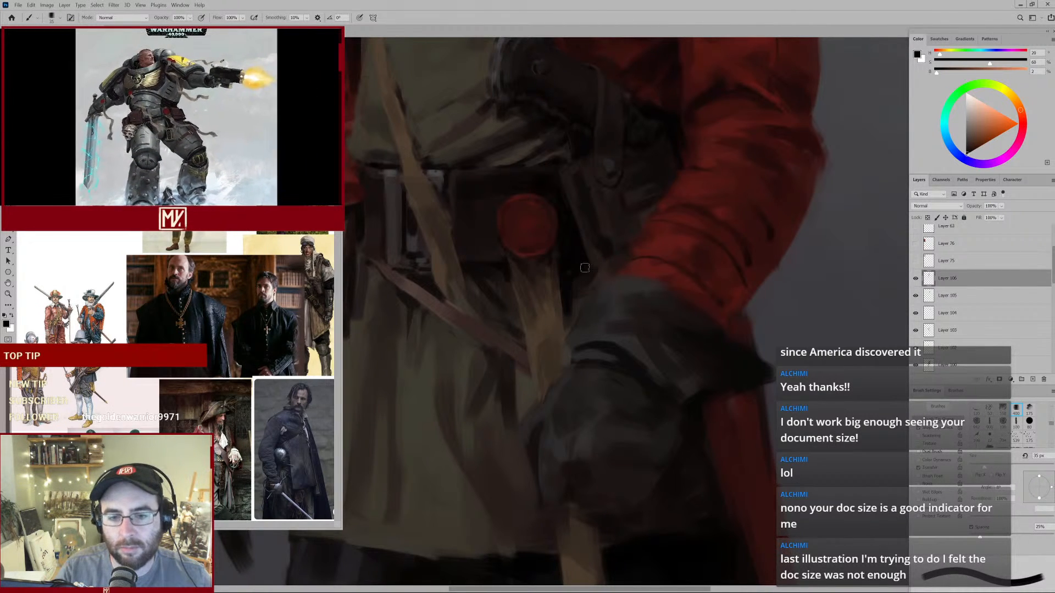
# Shade the belt leather around the red emblem with dark browns sampled from the belt, using a larger brush.
pyautogui.keyDown('alt'); pyautogui.click(489, 249); pyautogui.keyUp('alt')
pyautogui.keyDown('alt'); pyautogui.click(490, 249); pyautogui.keyUp('alt')
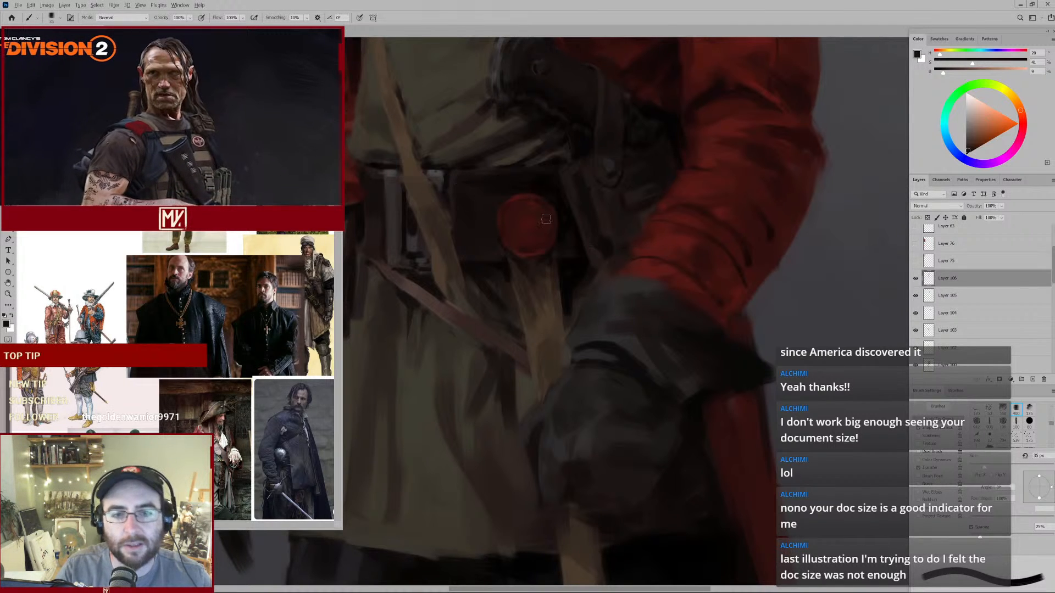
pyautogui.keyDown('alt'); pyautogui.click(532, 204); pyautogui.keyUp('alt')
pyautogui.keyDown('alt'); pyautogui.click(471, 223); pyautogui.keyUp('alt')
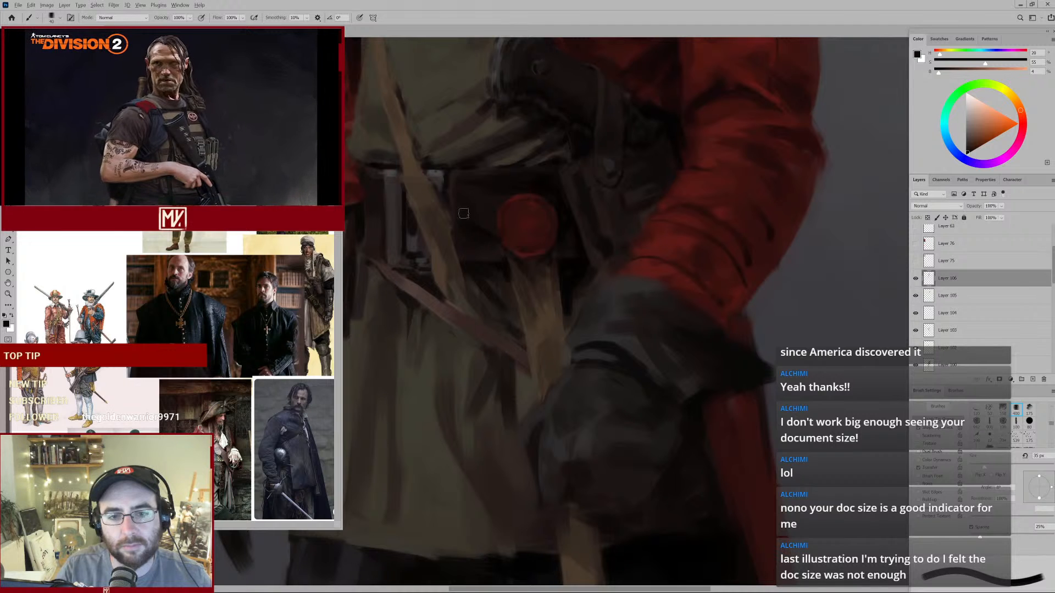
pyautogui.moveTo(526, 204); pyautogui.dragTo(483, 229)
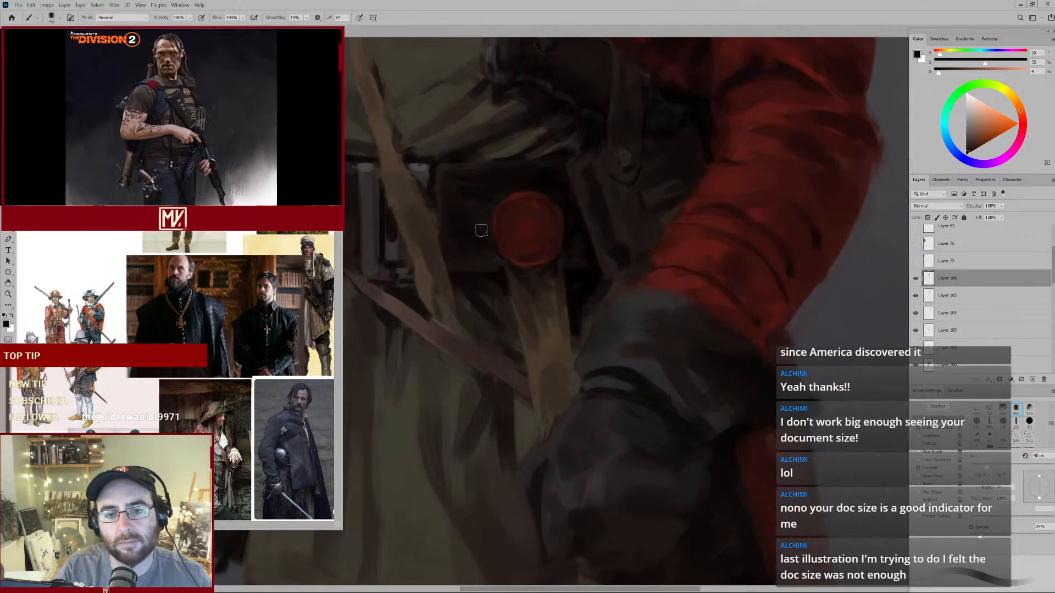
pyautogui.keyDown('alt'); pyautogui.click(471, 254); pyautogui.keyUp('alt')
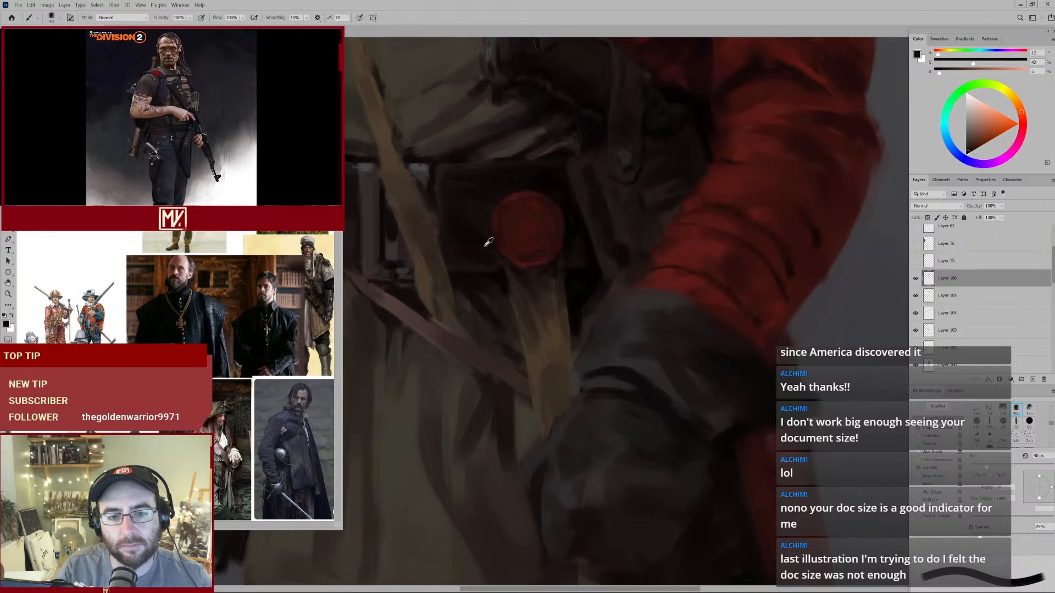
pyautogui.keyDown('alt'); pyautogui.click(481, 249); pyautogui.keyUp('alt')
pyautogui.moveTo(518, 292)
pyautogui.mouseDown()
pyautogui.moveTo(472, 290)
pyautogui.moveTo(525, 280)
pyautogui.mouseUp()
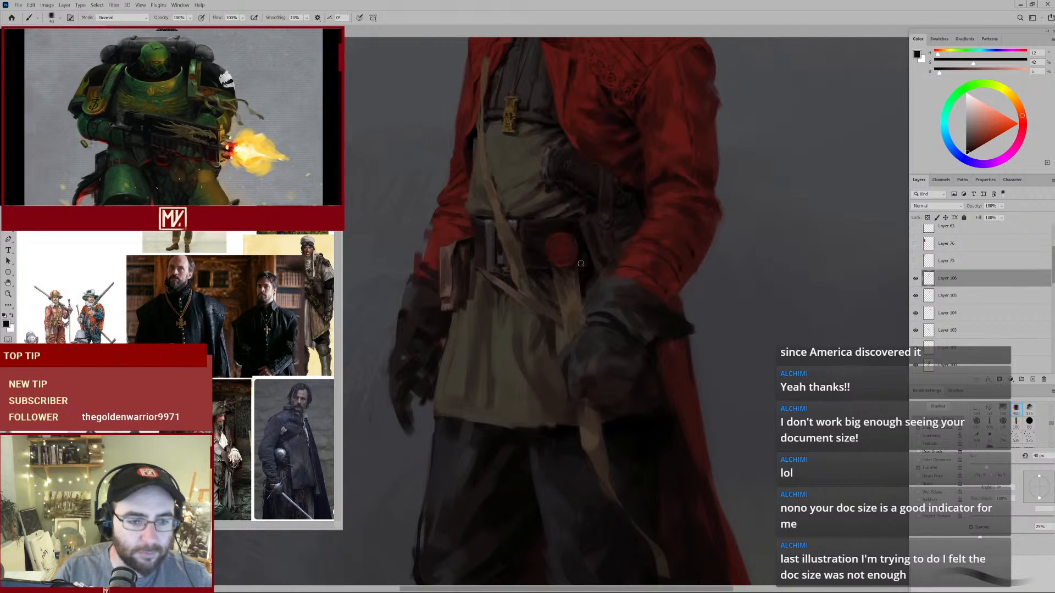
pyautogui.press('alt')
pyautogui.keyDown('alt'); pyautogui.click(538, 242); pyautogui.keyUp('alt')
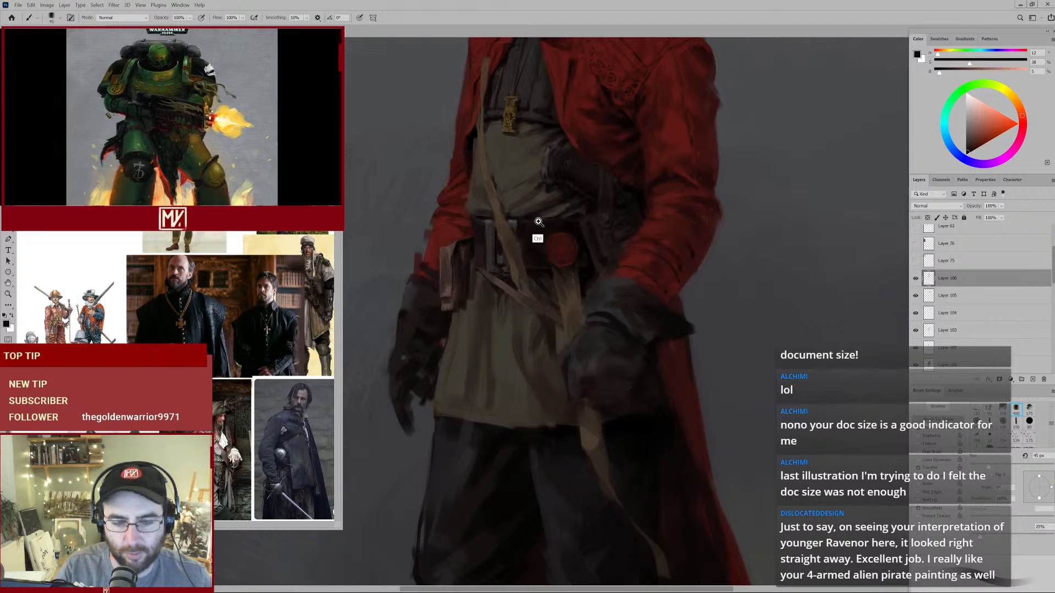
# Paint a dark strap linking the belt to the hip pouch with a sampled near-black brown, reducing the brush to 35 px.
pyautogui.moveTo(523, 232); pyautogui.dragTo(536, 221)
pyautogui.keyDown('alt'); pyautogui.click(406, 259); pyautogui.keyUp('alt')
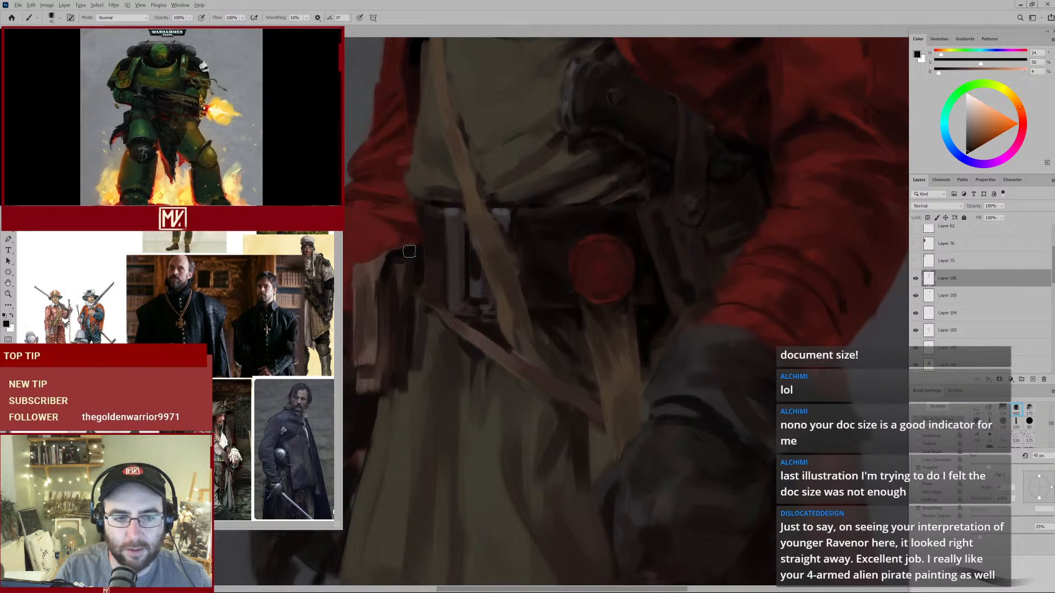
pyautogui.press('[')
pyautogui.press('[')
pyautogui.moveTo(399, 258); pyautogui.dragTo(412, 256)
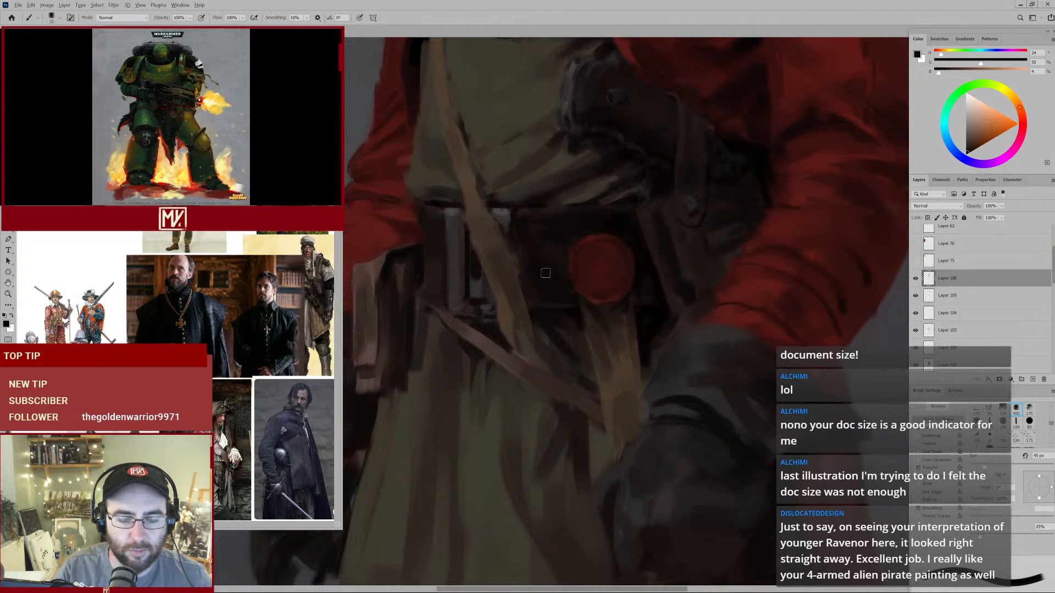
# Touch up the belt around its metal buckle with sampled dark browns and near-blacks, reducing the brush to 30 px.
pyautogui.keyDown('alt'); pyautogui.click(498, 244); pyautogui.keyUp('alt')
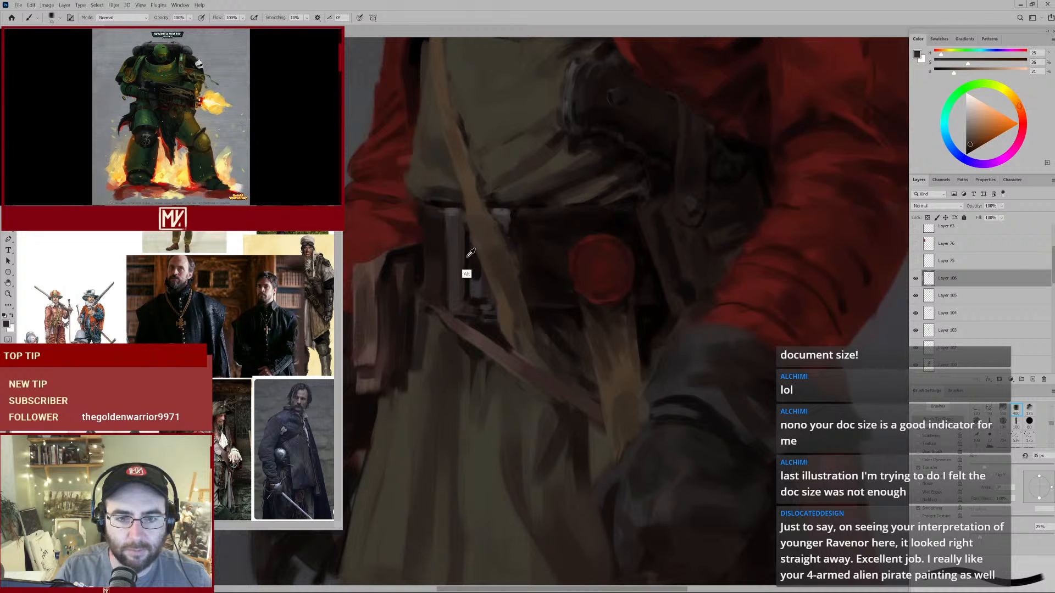
pyautogui.keyDown('alt'); pyautogui.click(467, 254); pyautogui.keyUp('alt')
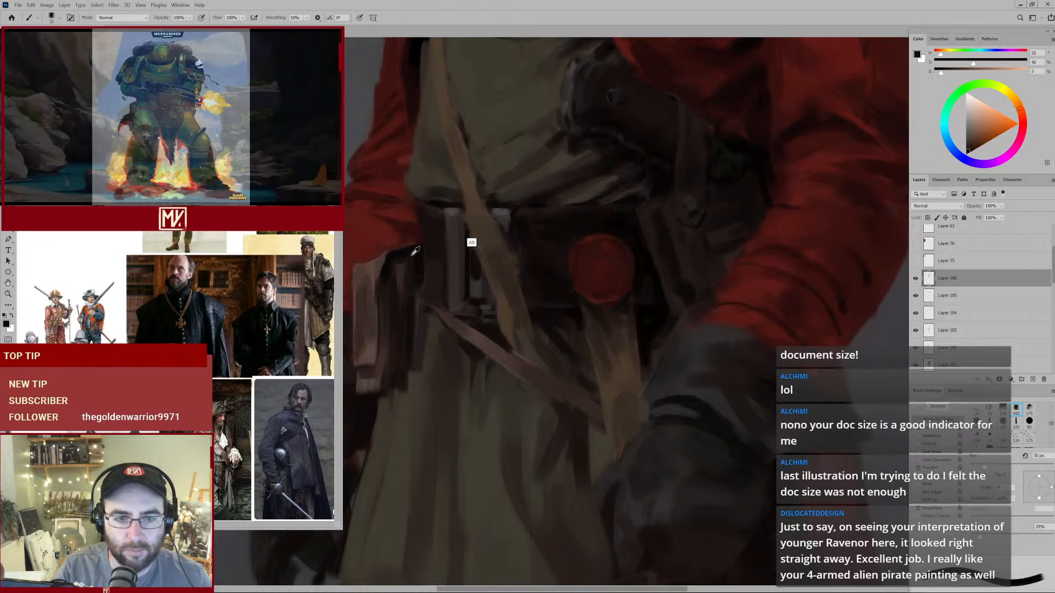
pyautogui.keyDown('alt'); pyautogui.click(632, 156); pyautogui.keyUp('alt')
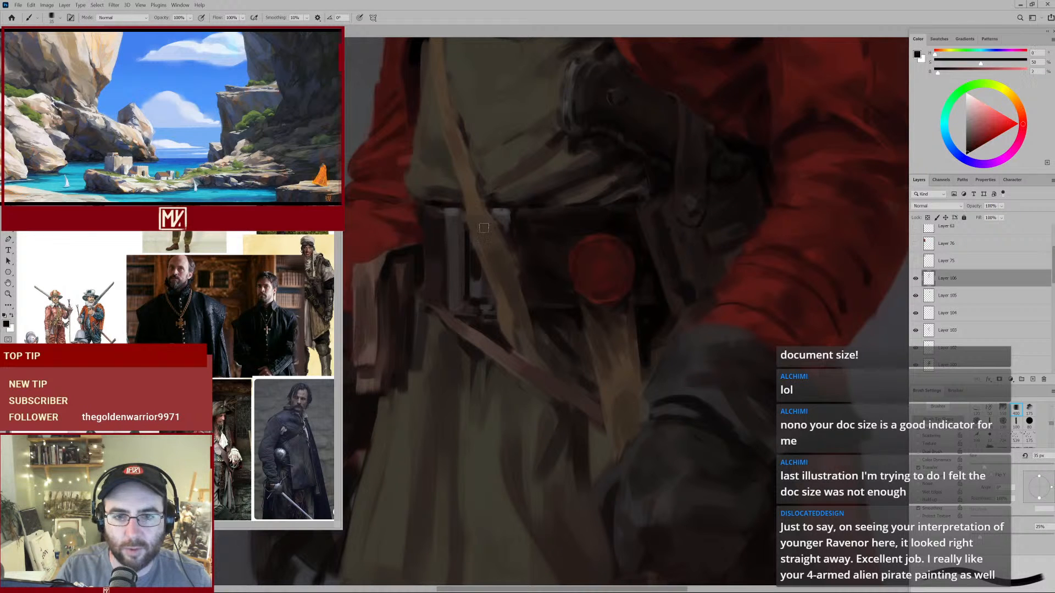
pyautogui.press('[')
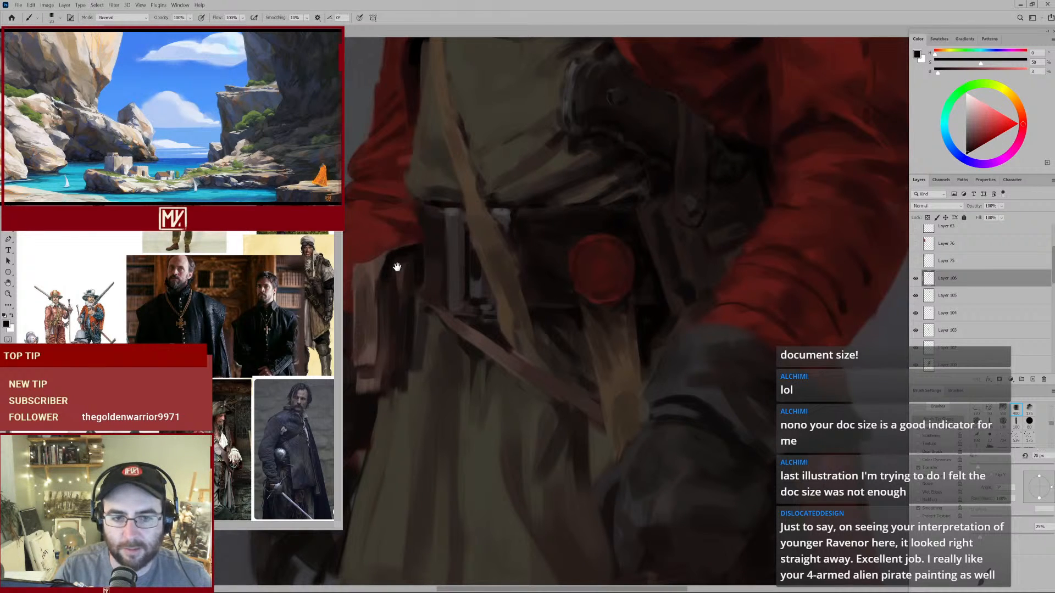
# Add a thin edge highlight to the hip pouch's dark strap with a brown sampled from the pouch and a smaller brush.
pyautogui.moveTo(397, 267); pyautogui.dragTo(502, 234)
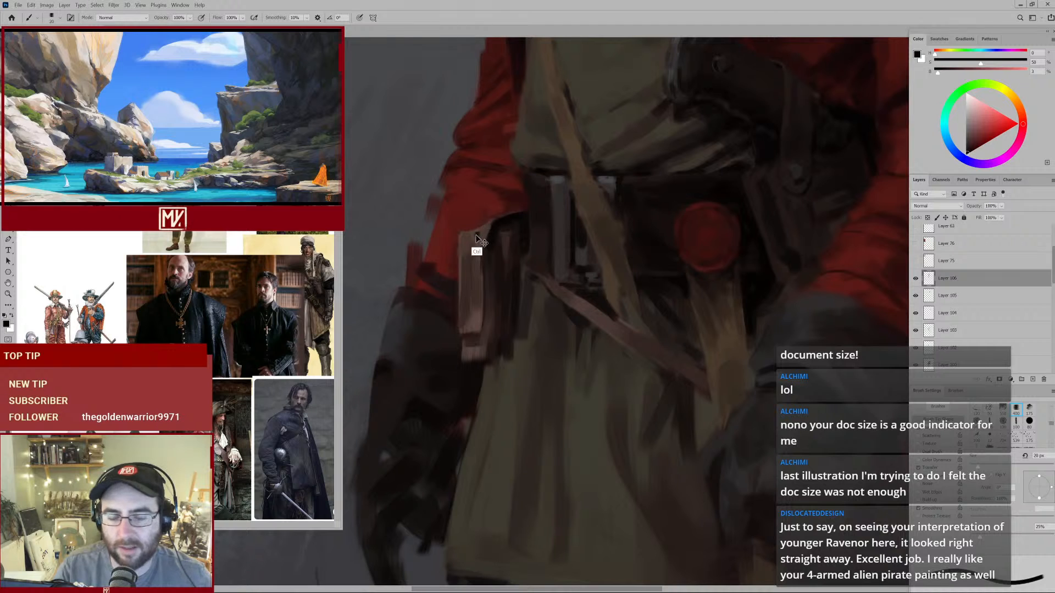
pyautogui.keyDown('alt'); pyautogui.click(479, 230); pyautogui.keyUp('alt')
pyautogui.press('[')
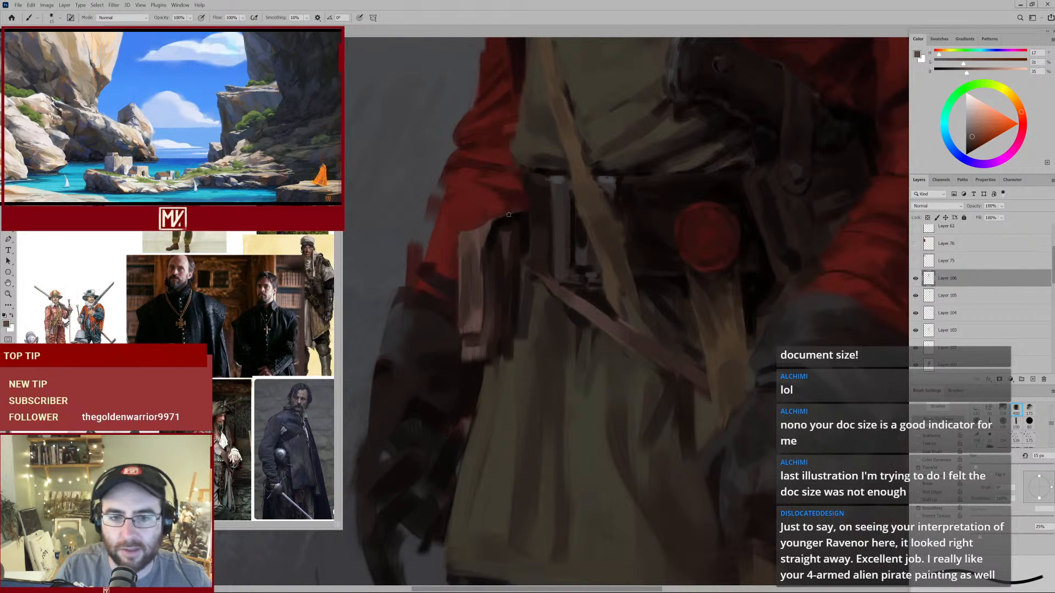
pyautogui.press('[')
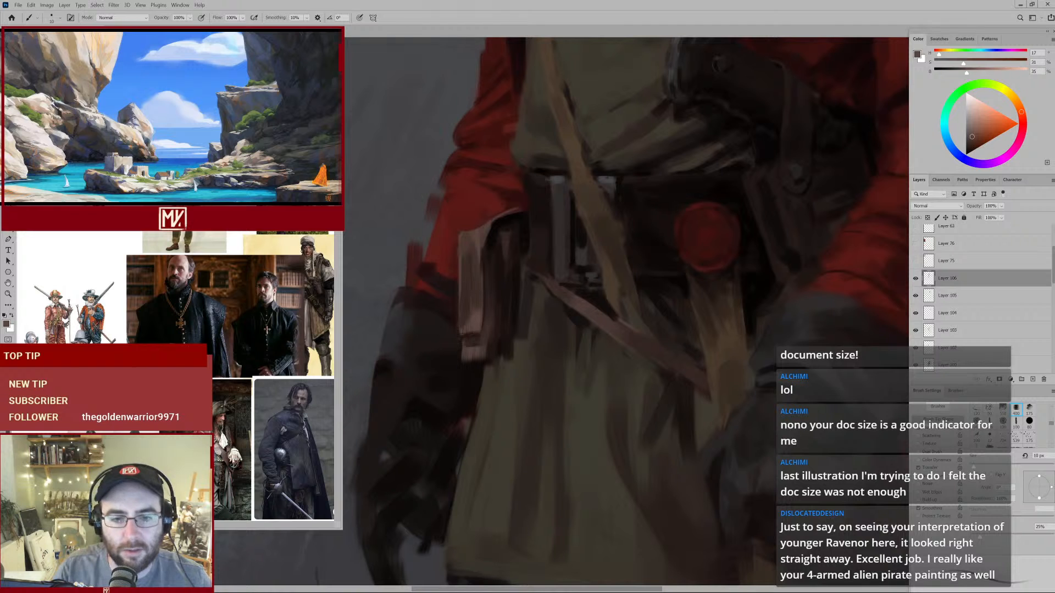
pyautogui.press(']')
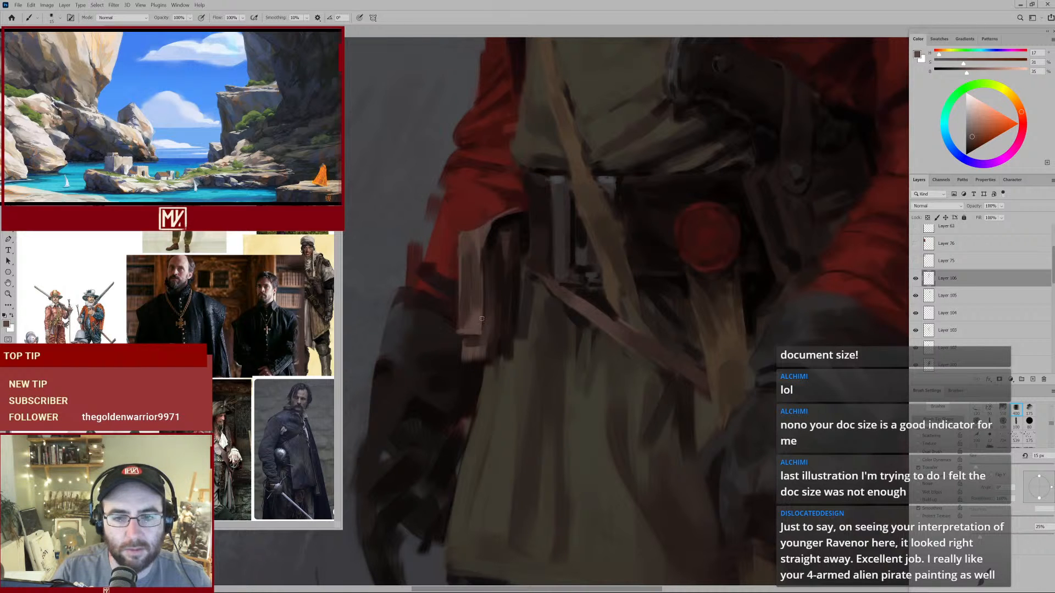
# Examine the full figure from the belt and holster down to the boots and back up to the head.
pyautogui.moveTo(637, 220)
pyautogui.mouseDown()
pyautogui.moveTo(532, 299)
pyautogui.moveTo(606, 217)
pyautogui.moveTo(492, 304)
pyautogui.mouseUp()
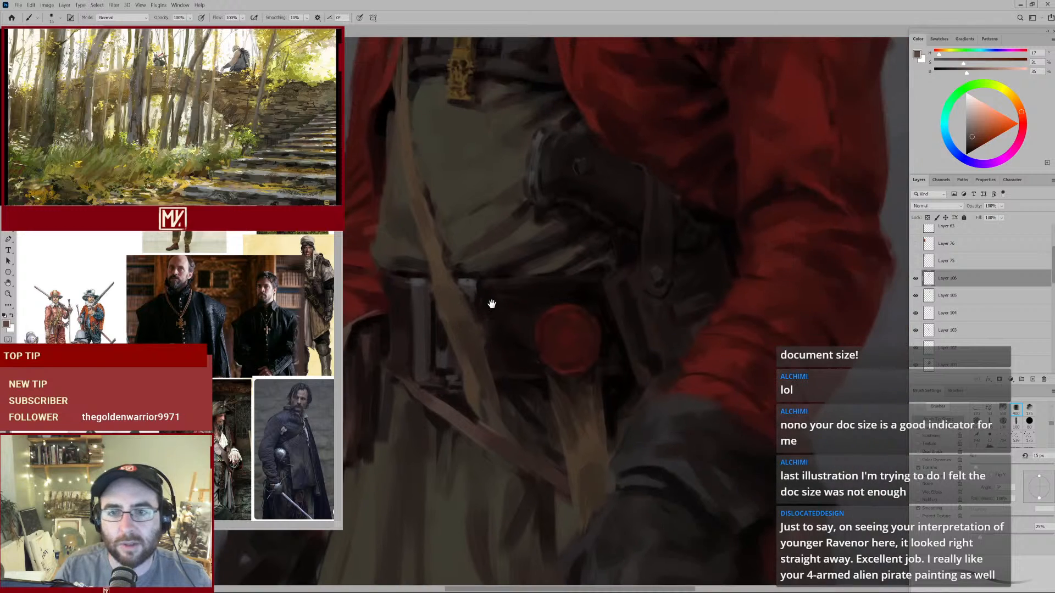
pyautogui.moveTo(591, 205); pyautogui.dragTo(594, 311)
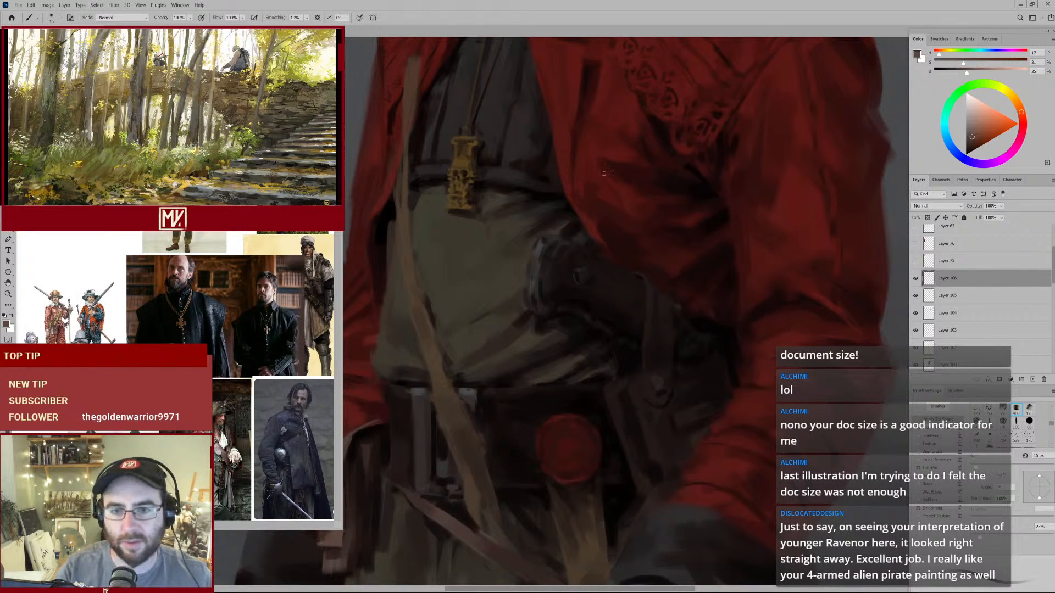
pyautogui.moveTo(712, 209); pyautogui.dragTo(678, 292)
pyautogui.moveTo(625, 232)
pyautogui.mouseDown()
pyautogui.moveTo(586, 263)
pyautogui.moveTo(586, 279)
pyautogui.moveTo(602, 219)
pyautogui.moveTo(594, 267)
pyautogui.mouseUp()
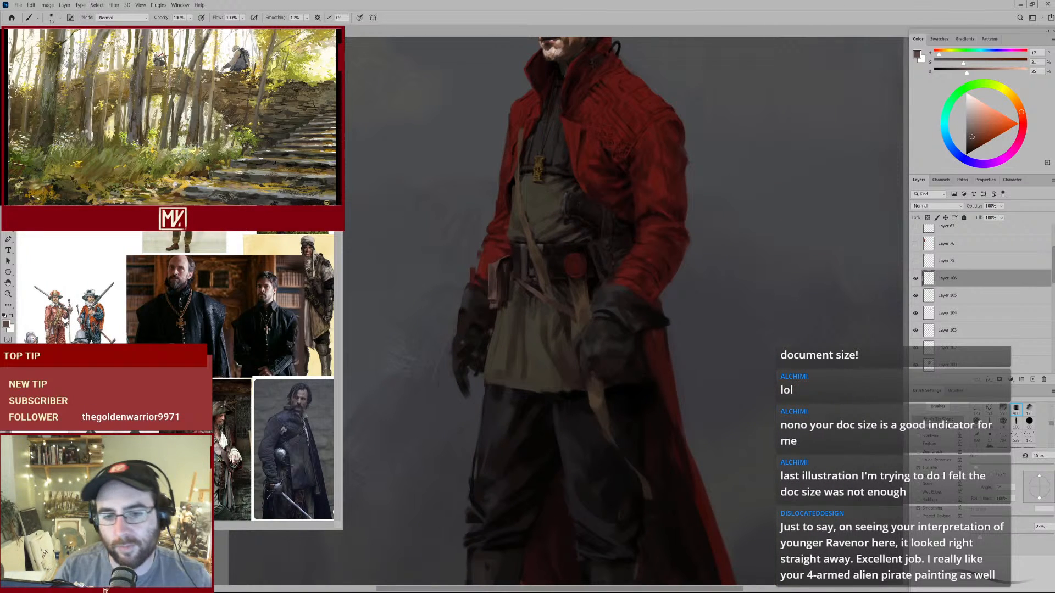
pyautogui.moveTo(590, 312); pyautogui.dragTo(602, 270)
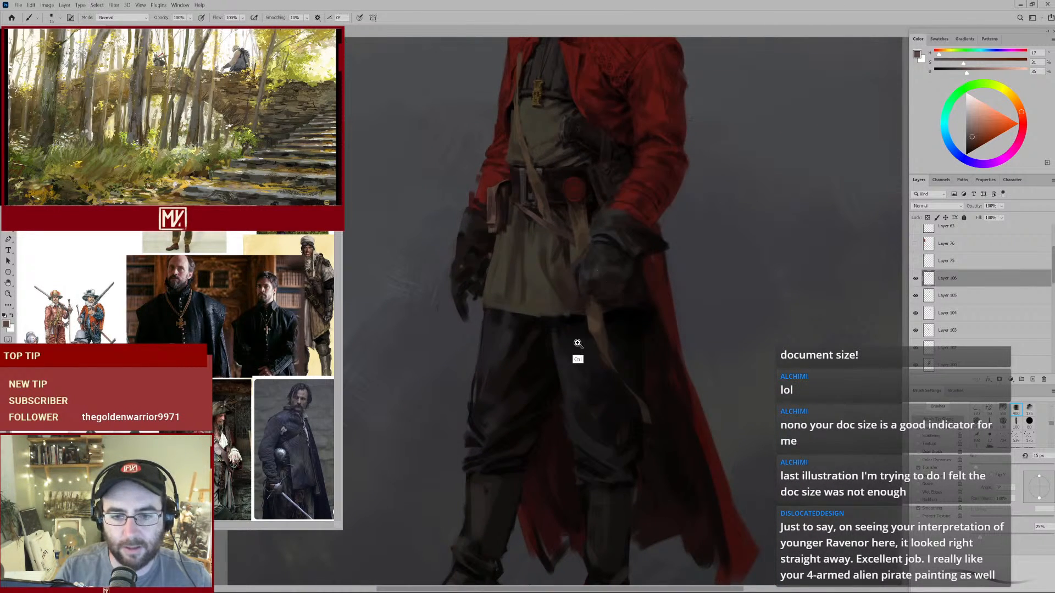
pyautogui.hotkey('ctrl', '0')
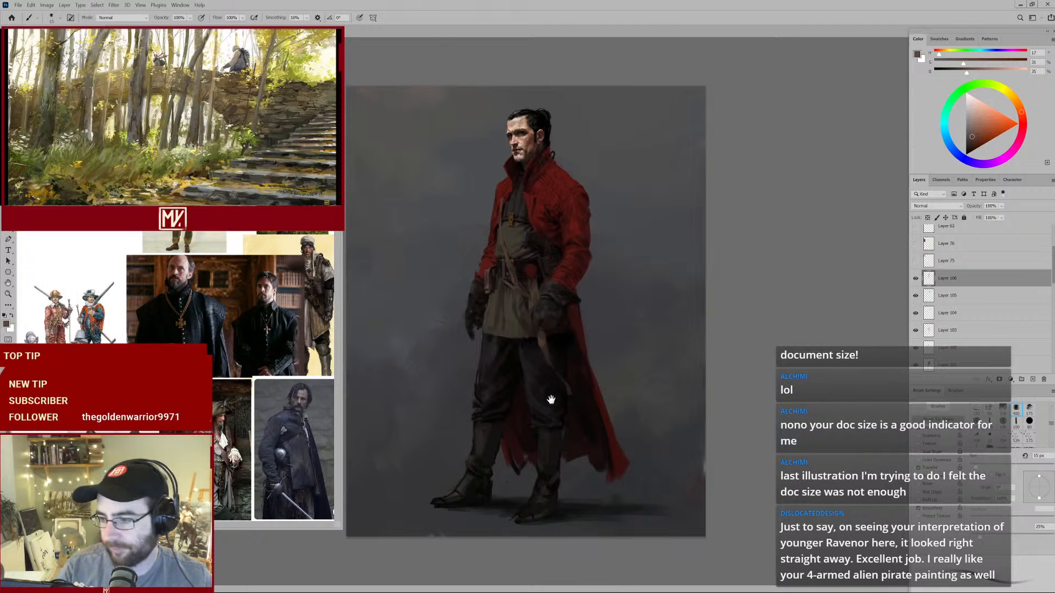
pyautogui.moveTo(524, 438); pyautogui.dragTo(563, 322)
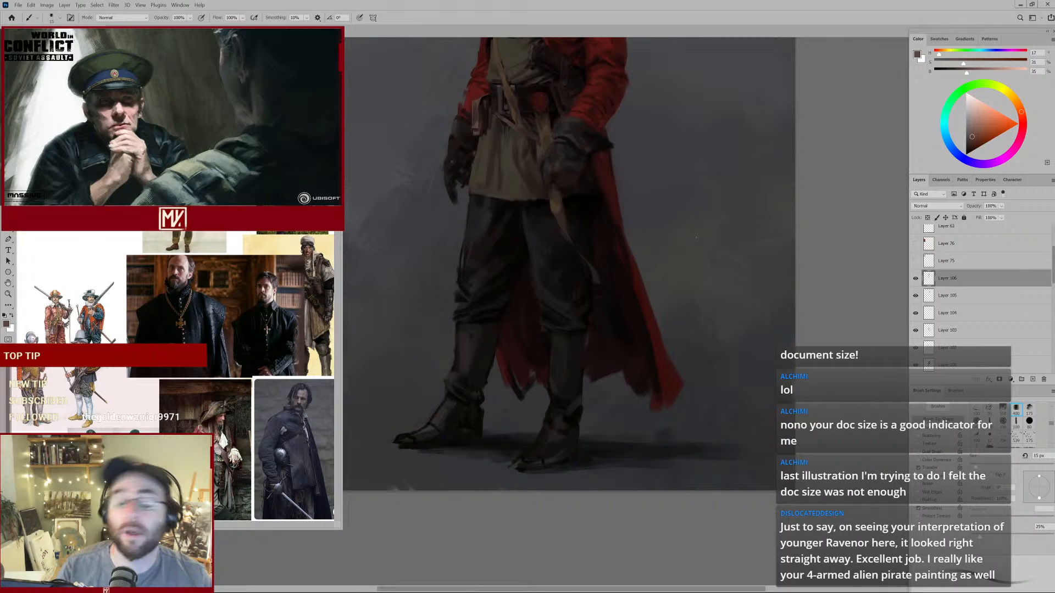
pyautogui.moveTo(552, 166)
pyautogui.mouseDown()
pyautogui.moveTo(585, 257)
pyautogui.moveTo(580, 305)
pyautogui.mouseUp()
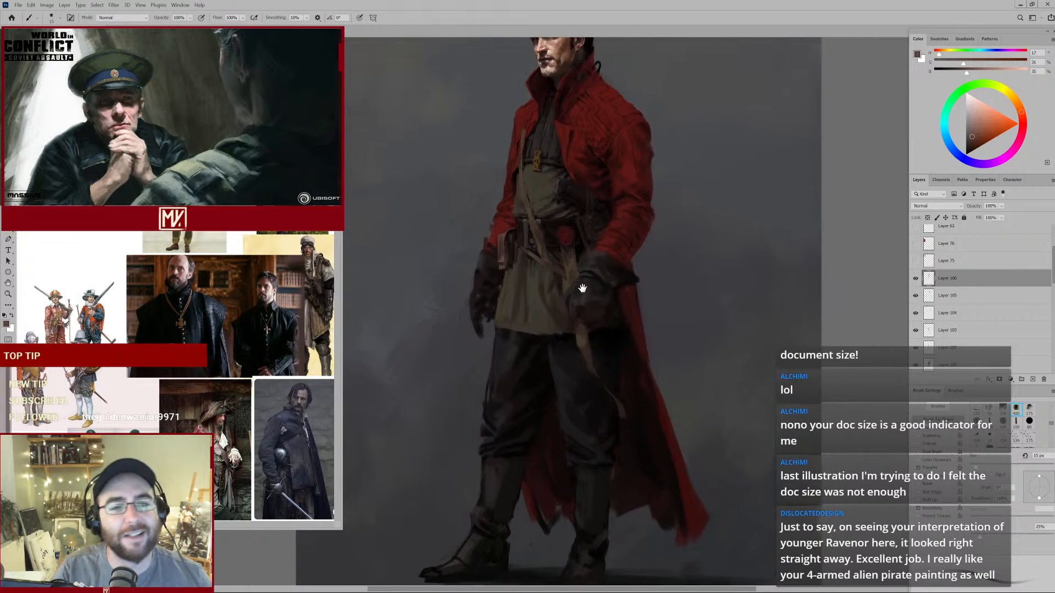
pyautogui.moveTo(597, 196); pyautogui.dragTo(591, 282)
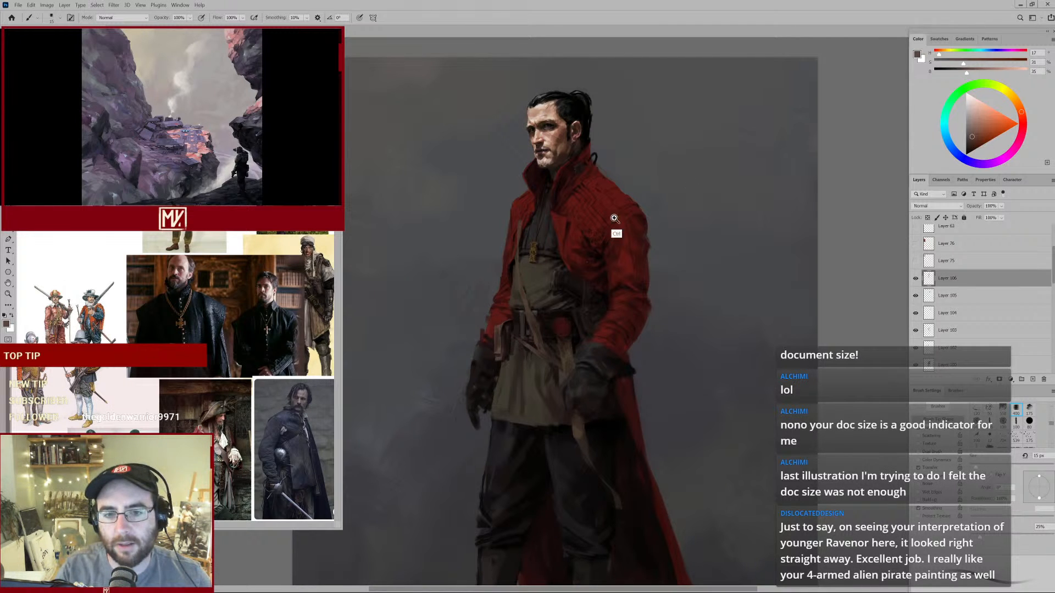
# Shade the coat's lapel edge on the chest with dark reds sampled from the coat, enlarging the brush to 30 px.
pyautogui.moveTo(576, 239); pyautogui.dragTo(626, 225)
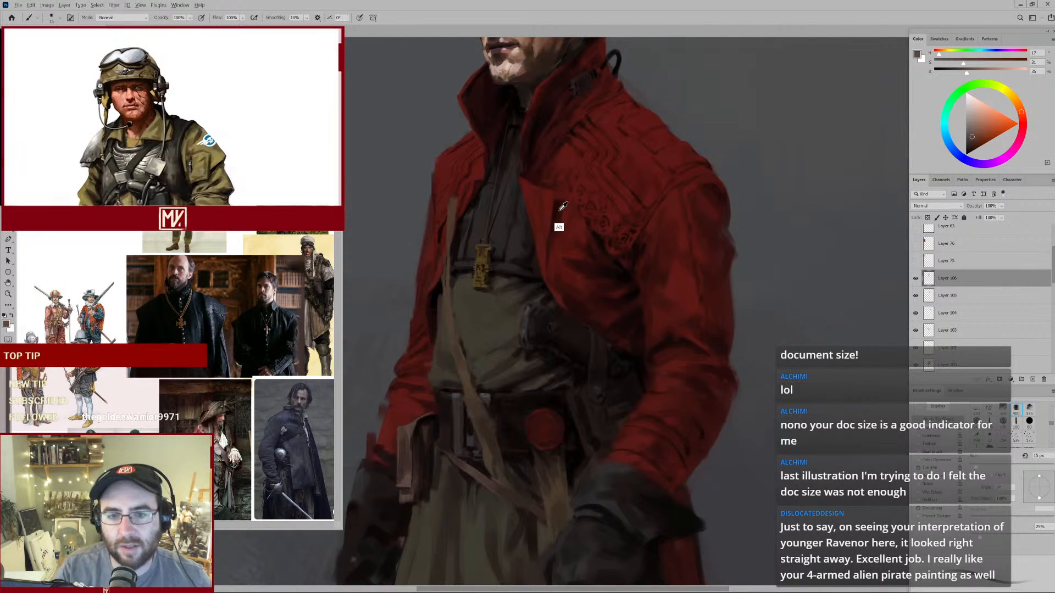
pyautogui.keyDown('alt'); pyautogui.click(562, 206); pyautogui.keyUp('alt')
pyautogui.press(']')
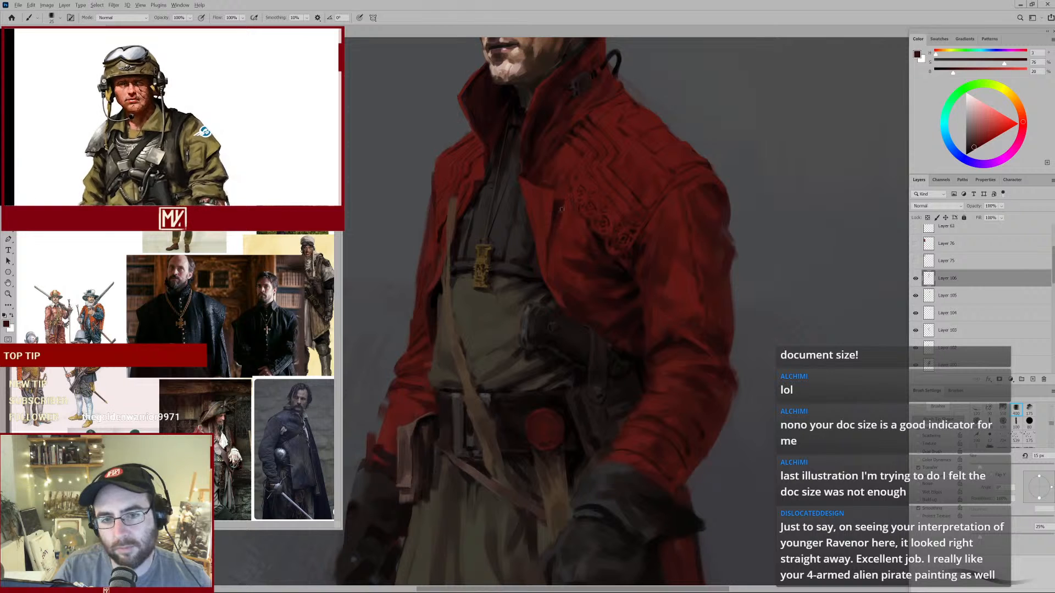
pyautogui.press(']')
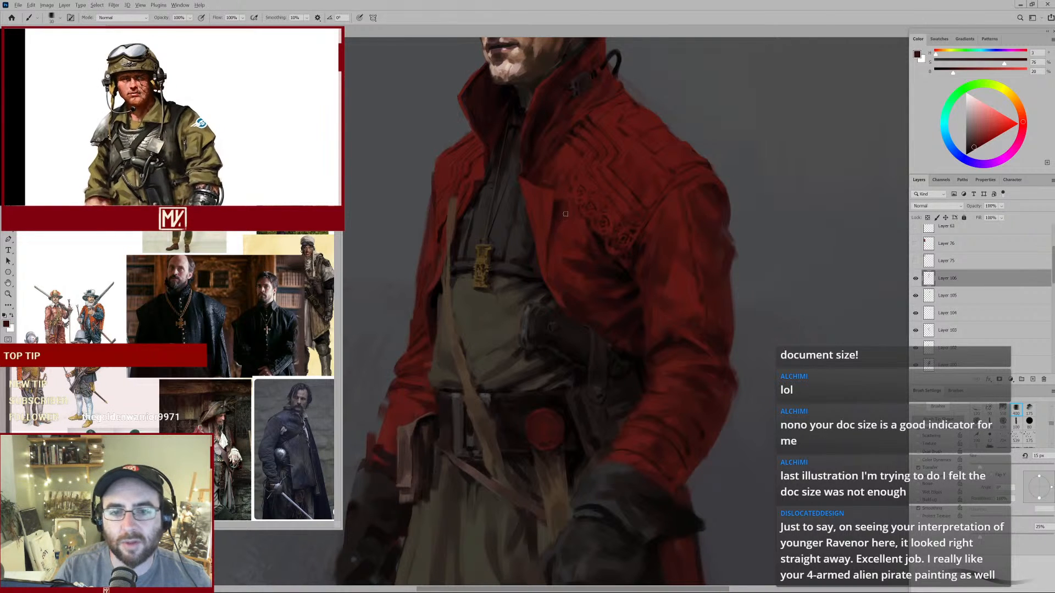
pyautogui.keyDown('alt'); pyautogui.click(557, 223); pyautogui.keyUp('alt')
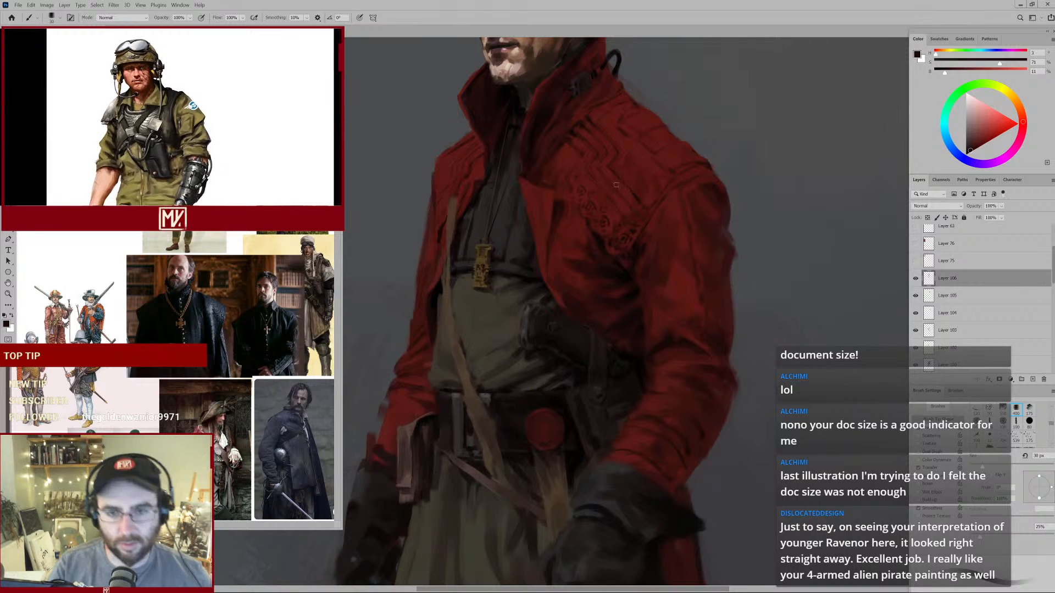
# Deepen the shadow inside the raised collar with a sampled near-black and a smaller brush.
pyautogui.keyDown('alt'); pyautogui.click(512, 126); pyautogui.keyUp('alt')
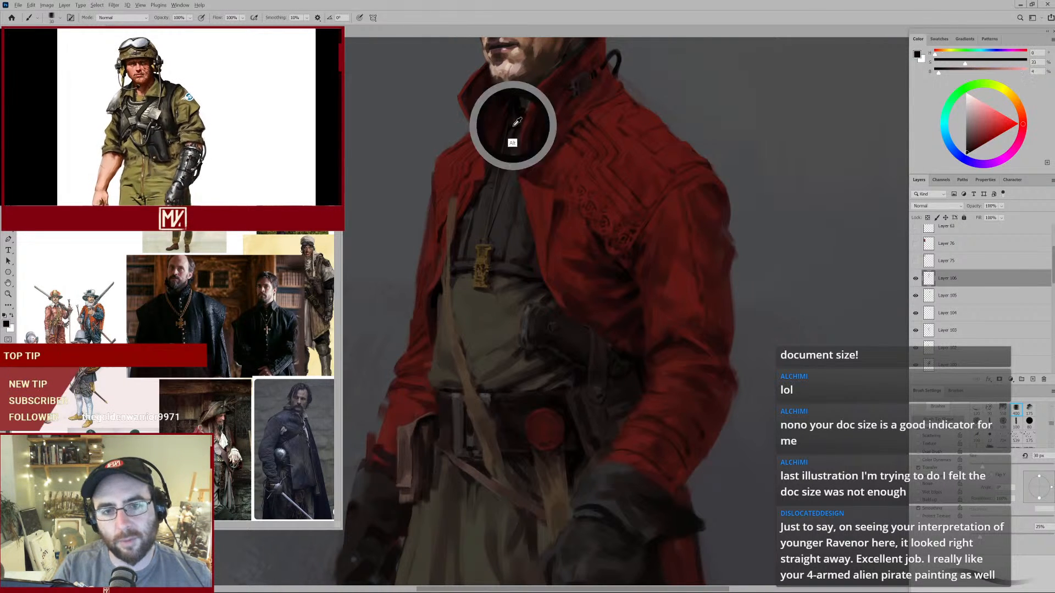
pyautogui.press('[')
pyautogui.moveTo(535, 117)
pyautogui.mouseDown()
pyautogui.moveTo(558, 219)
pyautogui.moveTo(575, 210)
pyautogui.mouseUp()
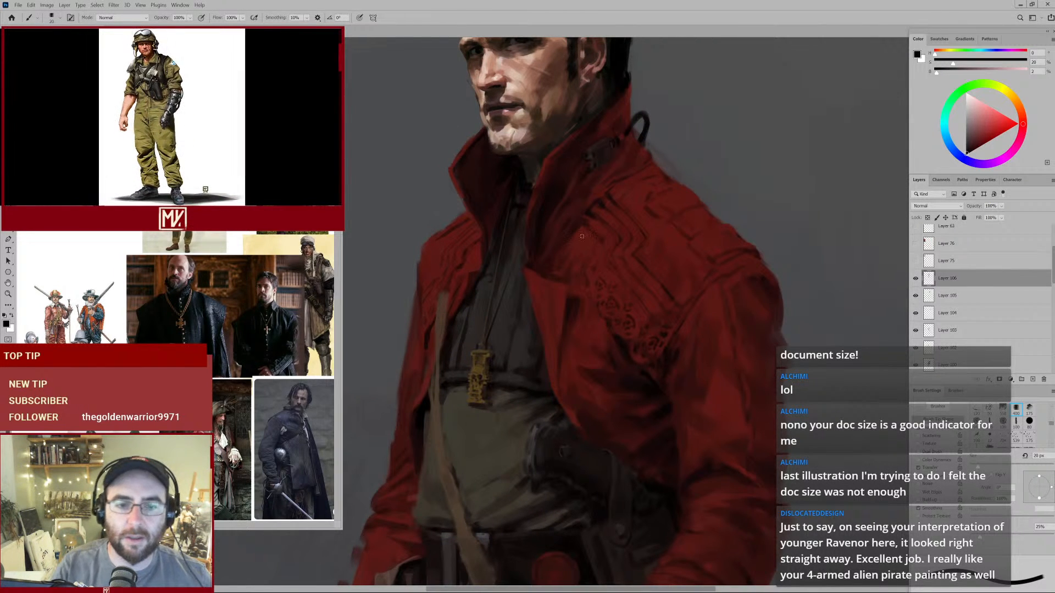
pyautogui.moveTo(553, 266); pyautogui.dragTo(534, 294)
# Darken the area where the open coat meets the holstered pistol with a near-black sampled there.
pyautogui.moveTo(592, 309); pyautogui.dragTo(593, 224)
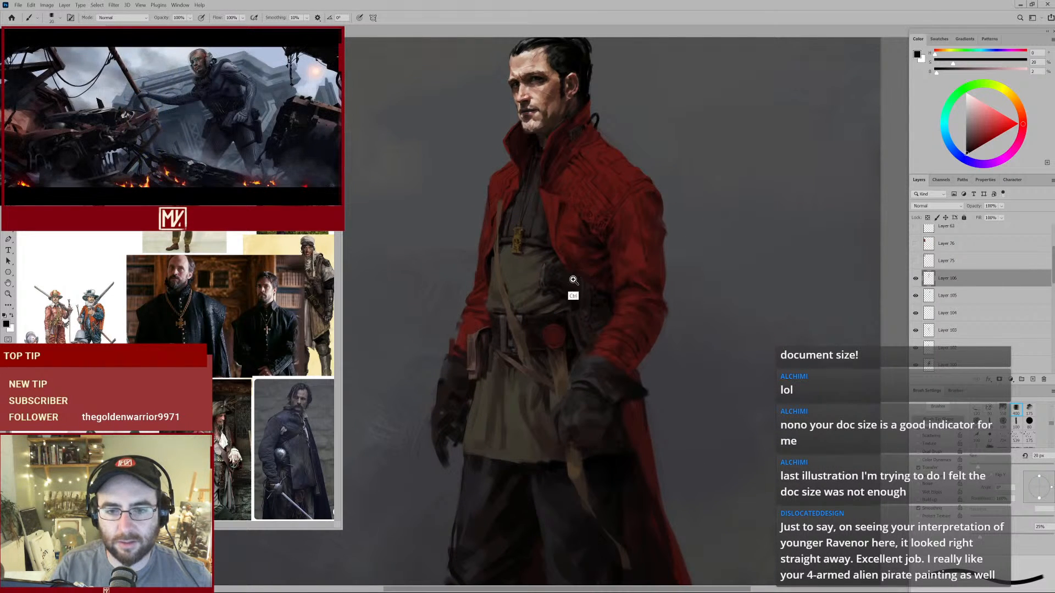
pyautogui.keyDown('ctrl'); pyautogui.moveTo(572, 280); pyautogui.dragTo(593, 268); pyautogui.keyUp('ctrl')
pyautogui.keyDown('alt'); pyautogui.click(567, 317); pyautogui.keyUp('alt')
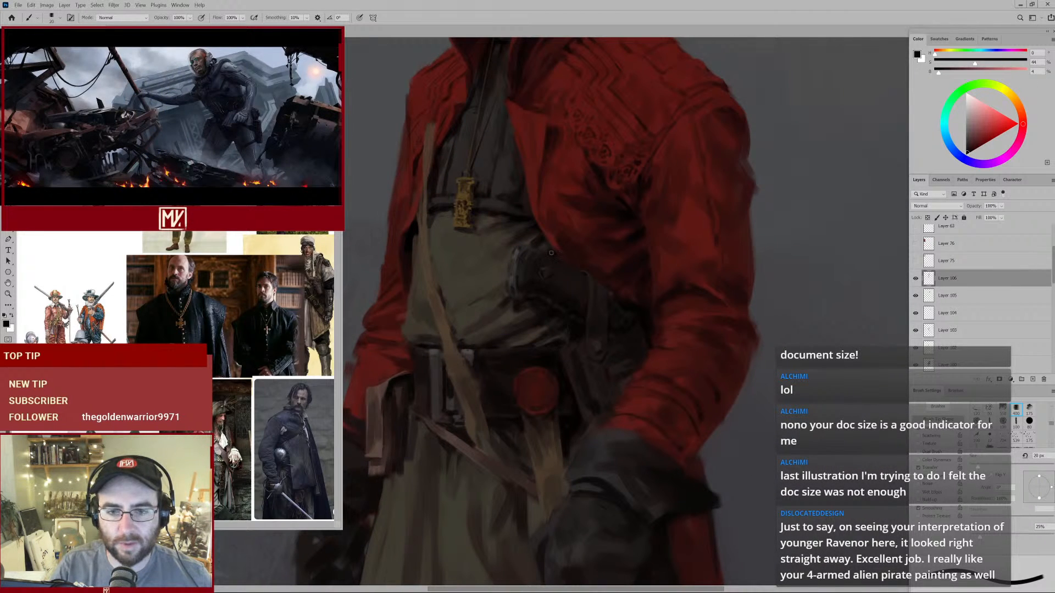
pyautogui.moveTo(549, 271); pyautogui.dragTo(488, 336)
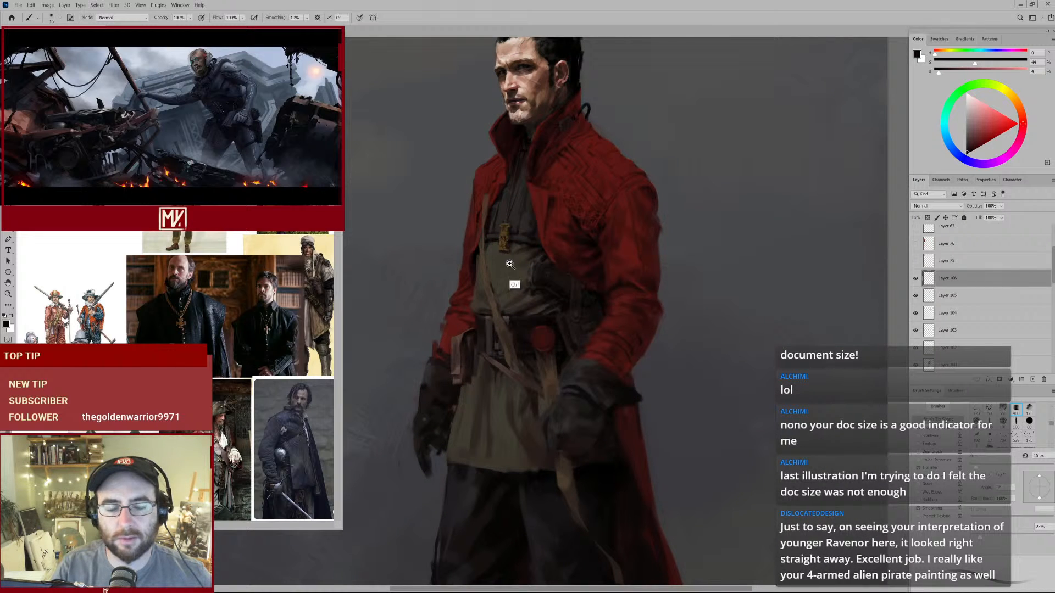
# Touch up the upper end of the shoulder strap and the dark shirt beside it with colors sampled from each.
pyautogui.keyDown('ctrl'); pyautogui.moveTo(481, 238); pyautogui.dragTo(504, 225); pyautogui.keyUp('ctrl')
pyautogui.keyDown('alt'); pyautogui.click(487, 214); pyautogui.keyUp('alt')
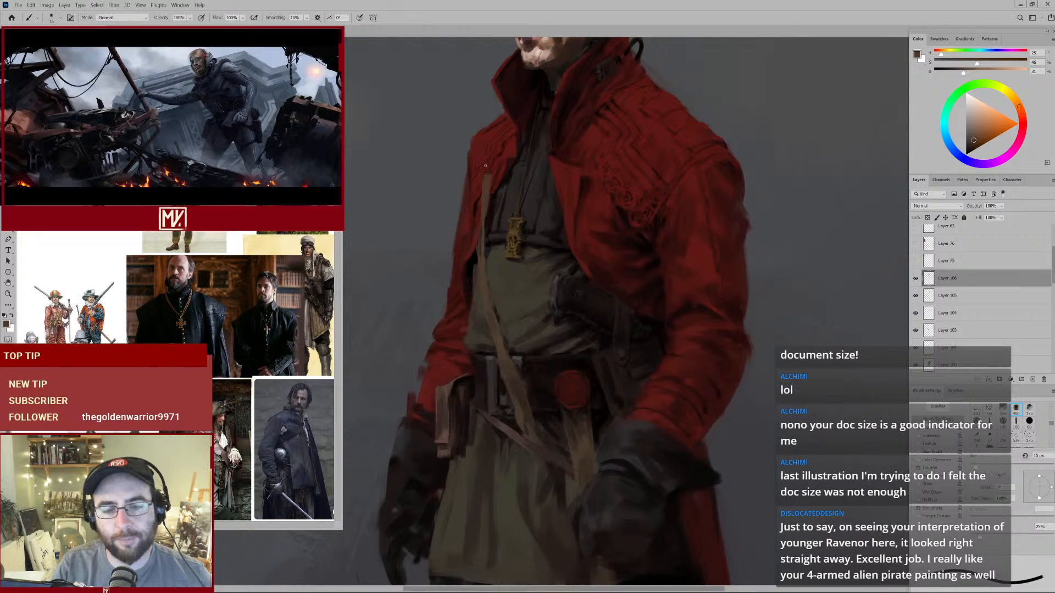
pyautogui.keyDown('alt'); pyautogui.click(543, 157); pyautogui.keyUp('alt')
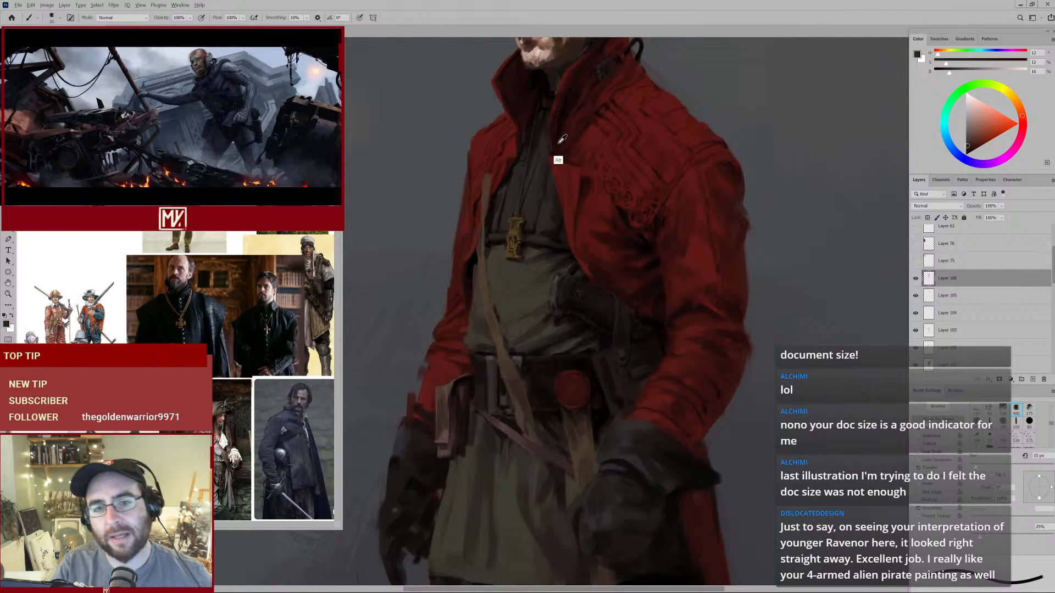
# Refine the lower collar edge and the embroidery on the coat's chest with sampled dark reds.
pyautogui.keyDown('alt'); pyautogui.click(557, 142); pyautogui.keyUp('alt')
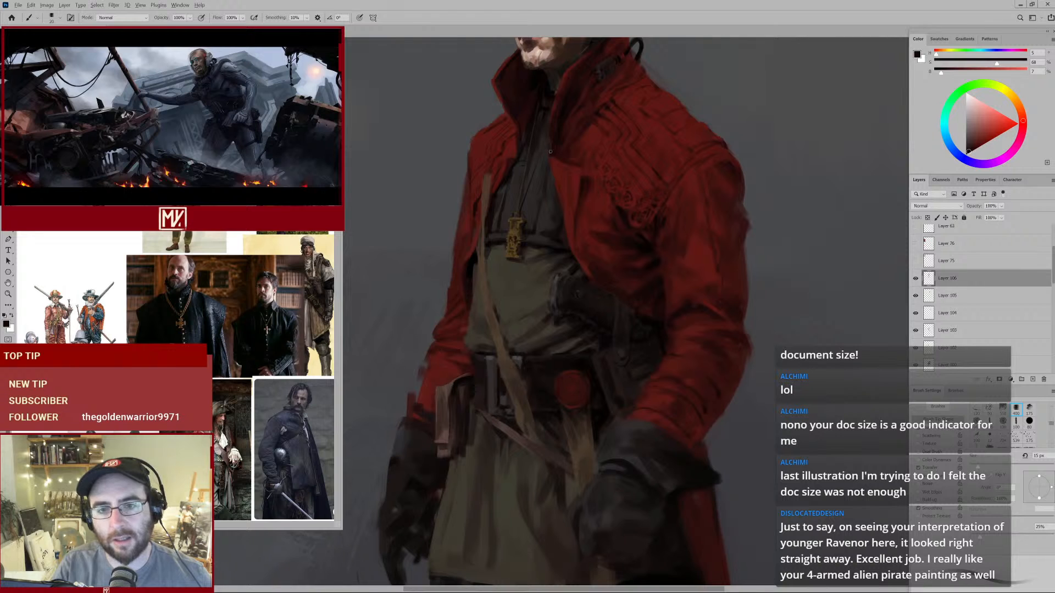
pyautogui.keyDown('alt'); pyautogui.click(606, 192); pyautogui.keyUp('alt')
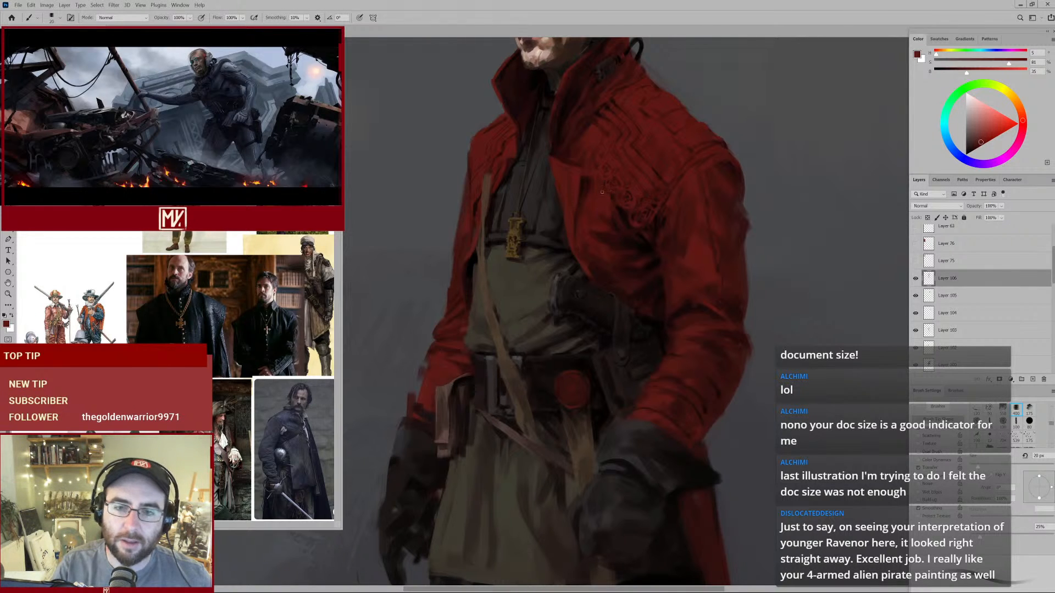
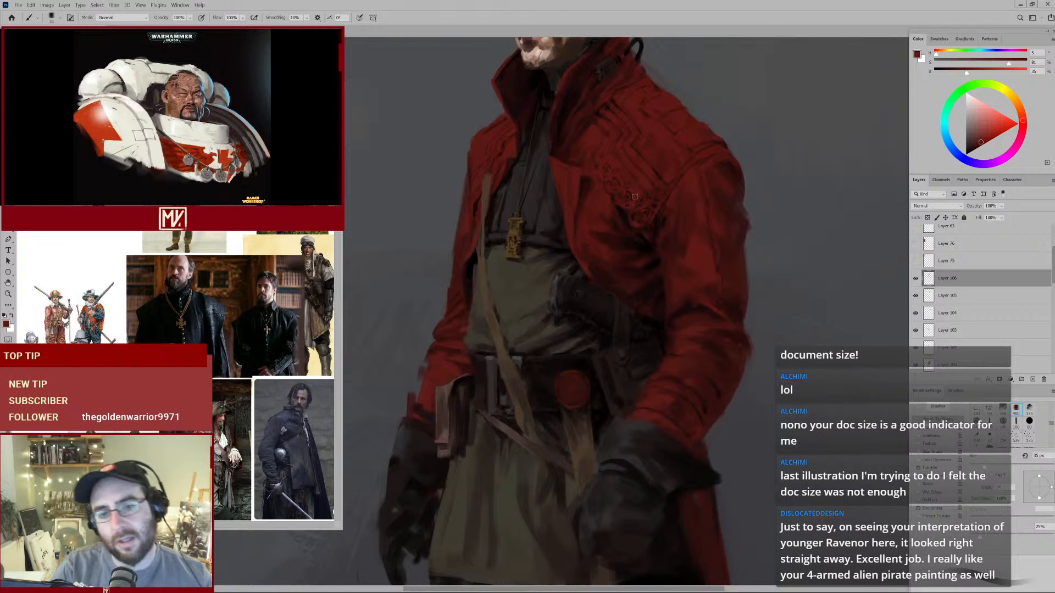
pyautogui.moveTo(632, 270)
pyautogui.mouseDown()
pyautogui.moveTo(584, 306)
pyautogui.moveTo(610, 280)
pyautogui.mouseUp()
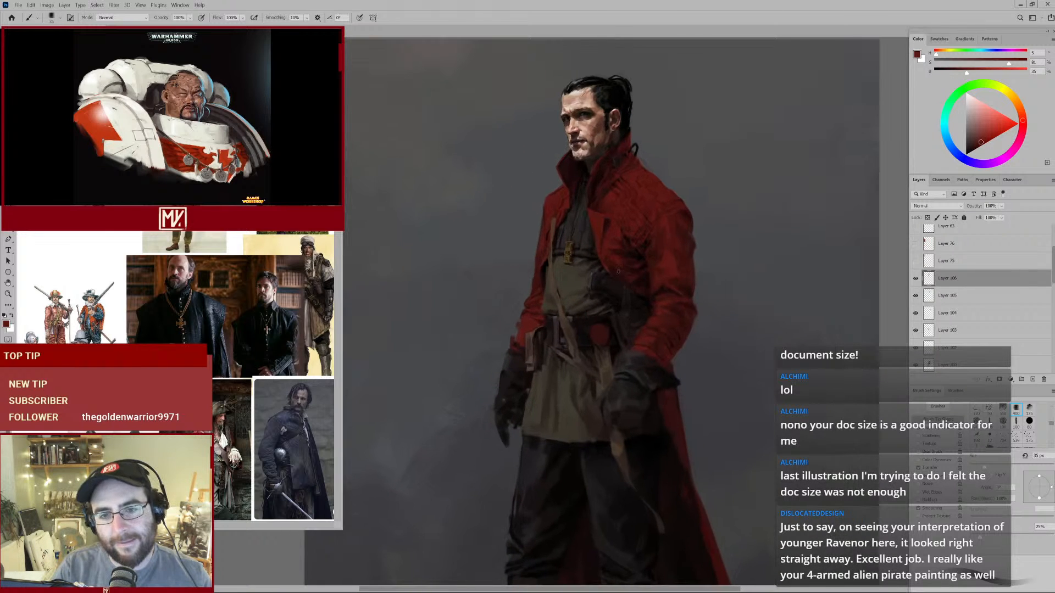
# Shade the green tunic along the diagonal strap above the belt with a dark olive sampled from the tunic.
pyautogui.scroll(2, 619, 272)
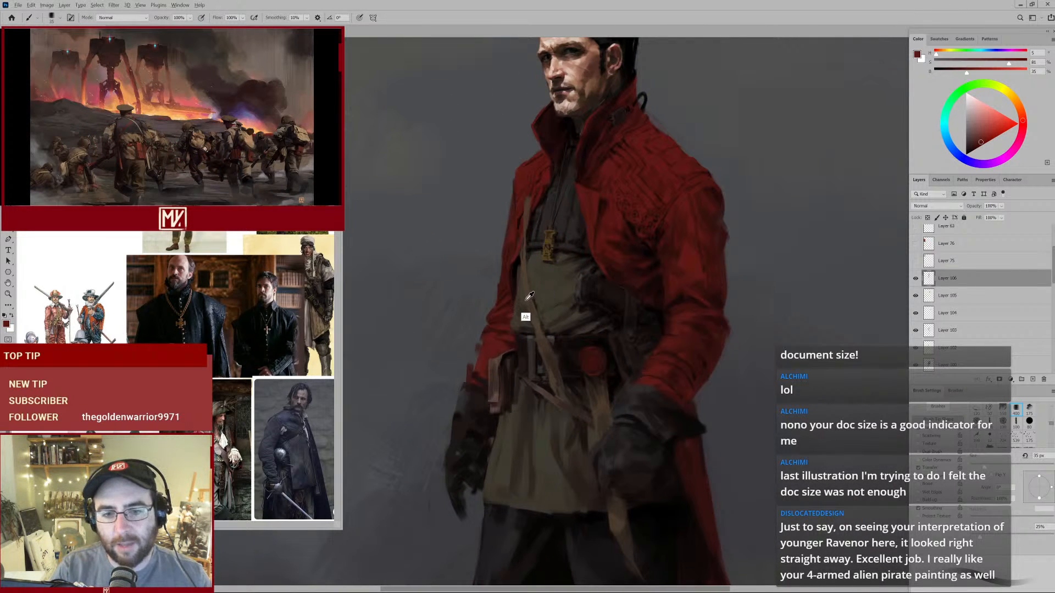
pyautogui.keyDown('alt'); pyautogui.click(523, 301); pyautogui.keyUp('alt')
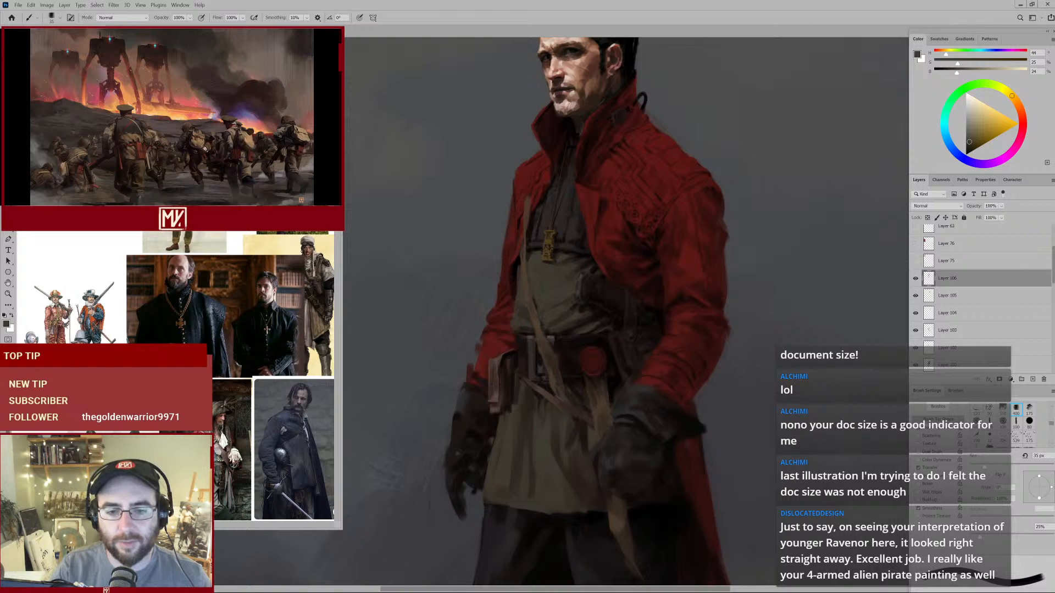
pyautogui.scroll(1, 558, 330)
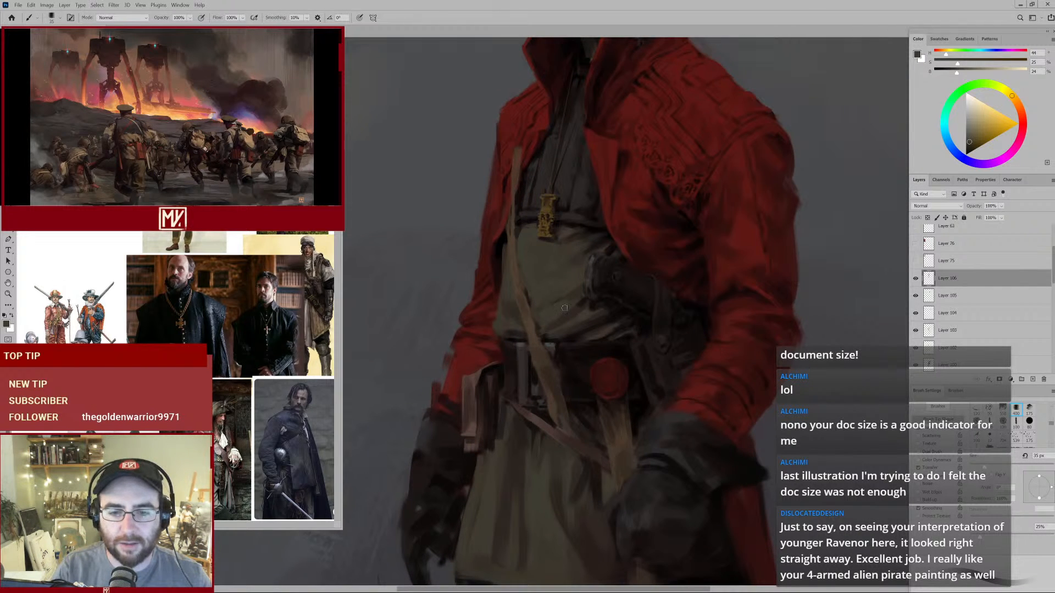
pyautogui.moveTo(561, 341); pyautogui.dragTo(568, 292)
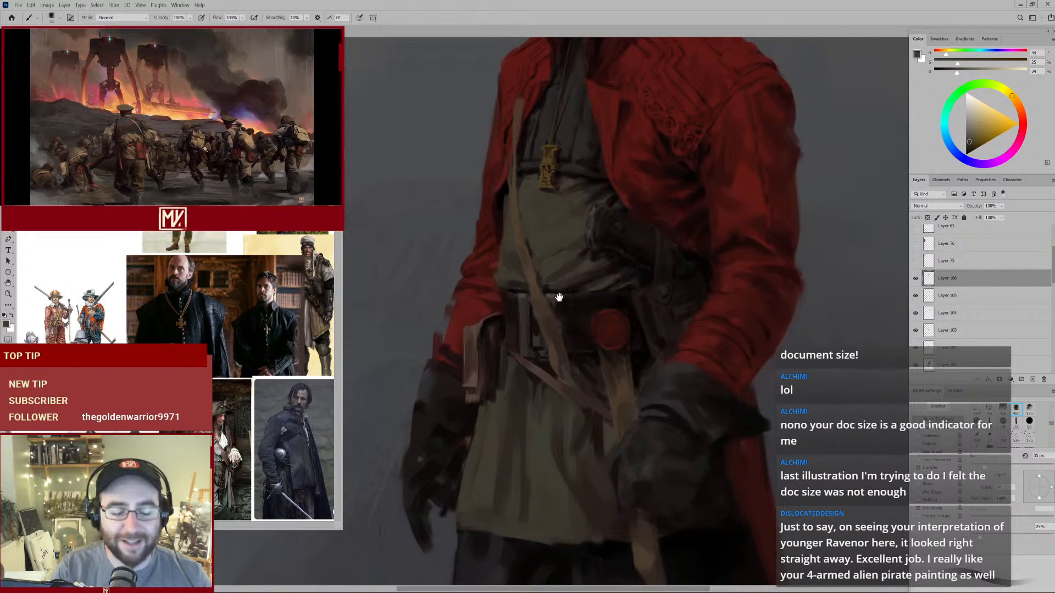
# Clean up the edge between the red coat and the belt's end near the hip pouch with sampled dark red and near-black.
pyautogui.keyDown('alt'); pyautogui.click(500, 304); pyautogui.keyUp('alt')
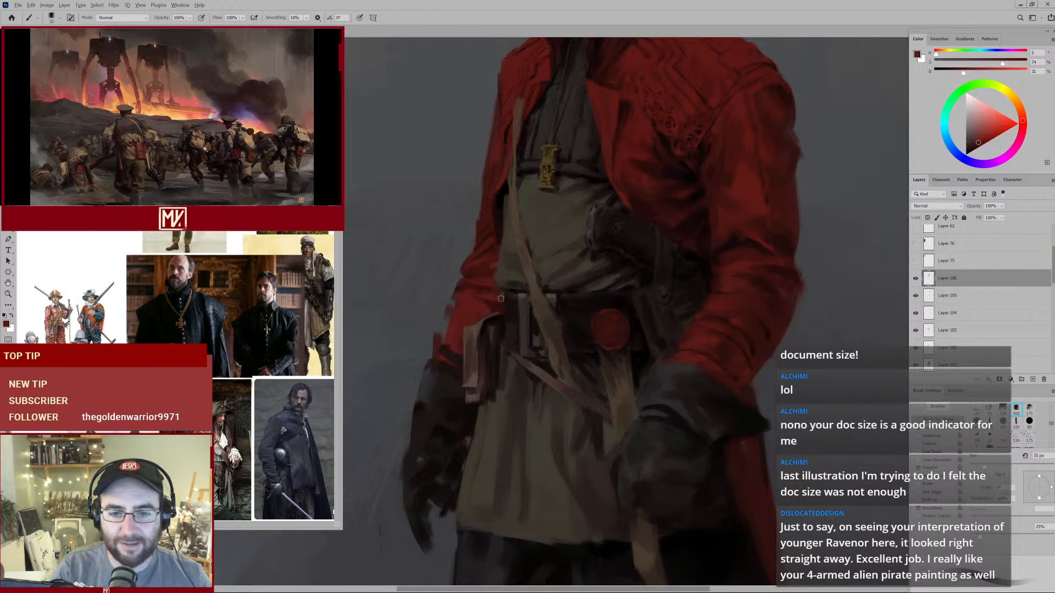
pyautogui.moveTo(522, 317)
pyautogui.mouseDown()
pyautogui.moveTo(489, 351)
pyautogui.moveTo(513, 305)
pyautogui.mouseUp()
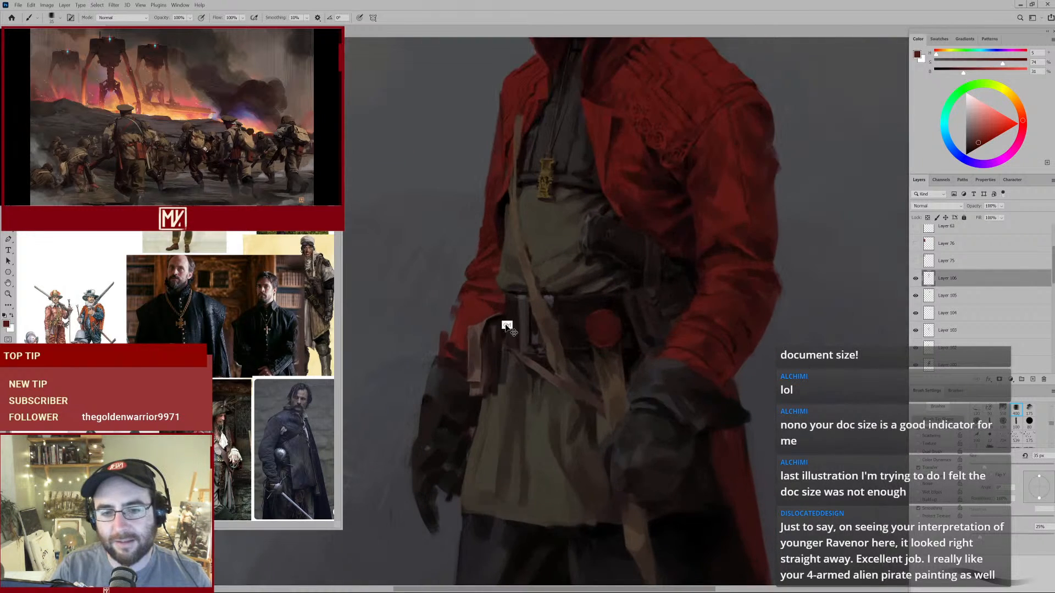
pyautogui.keyDown('alt'); pyautogui.click(515, 293); pyautogui.keyUp('alt')
pyautogui.keyDown('alt'); pyautogui.click(509, 301); pyautogui.keyUp('alt')
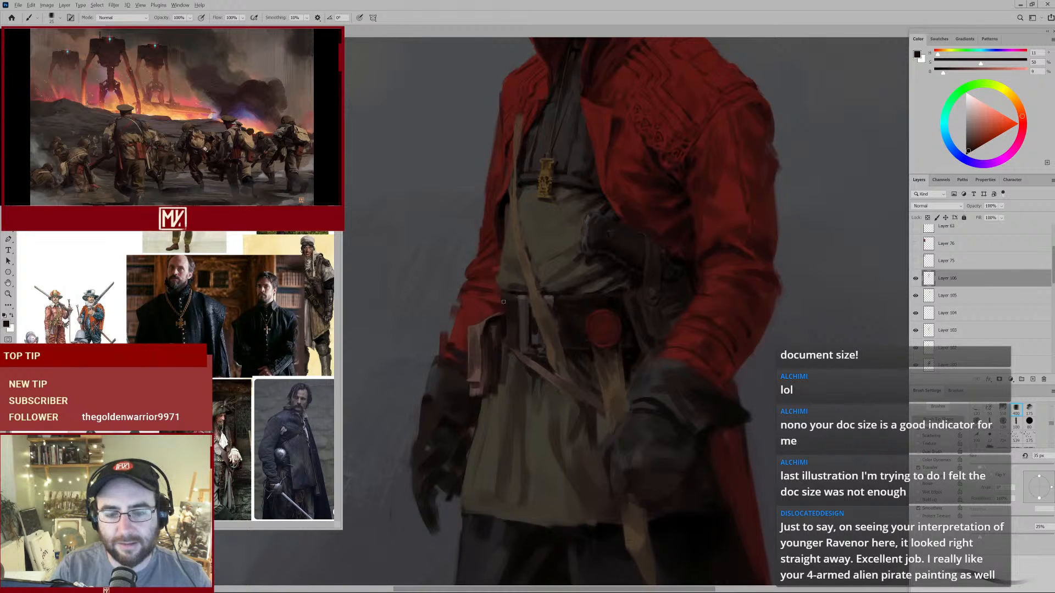
# Touch up the belt and its metal buckle around the strap with sampled dark browns and grays, enlarging the brush to 40 px.
pyautogui.keyDown('alt'); pyautogui.click(550, 301); pyautogui.keyUp('alt')
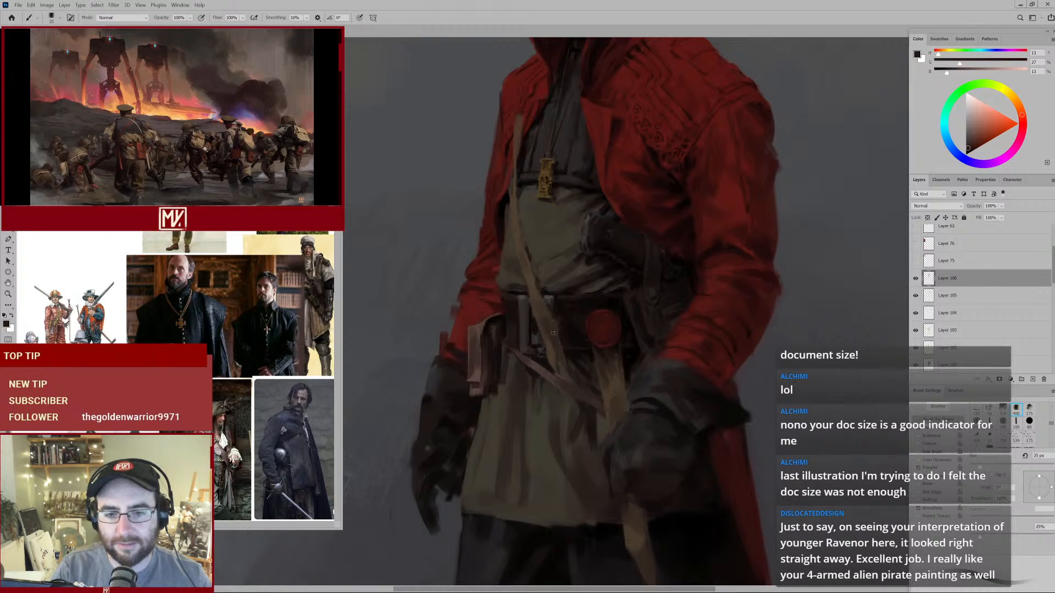
pyautogui.press(']')
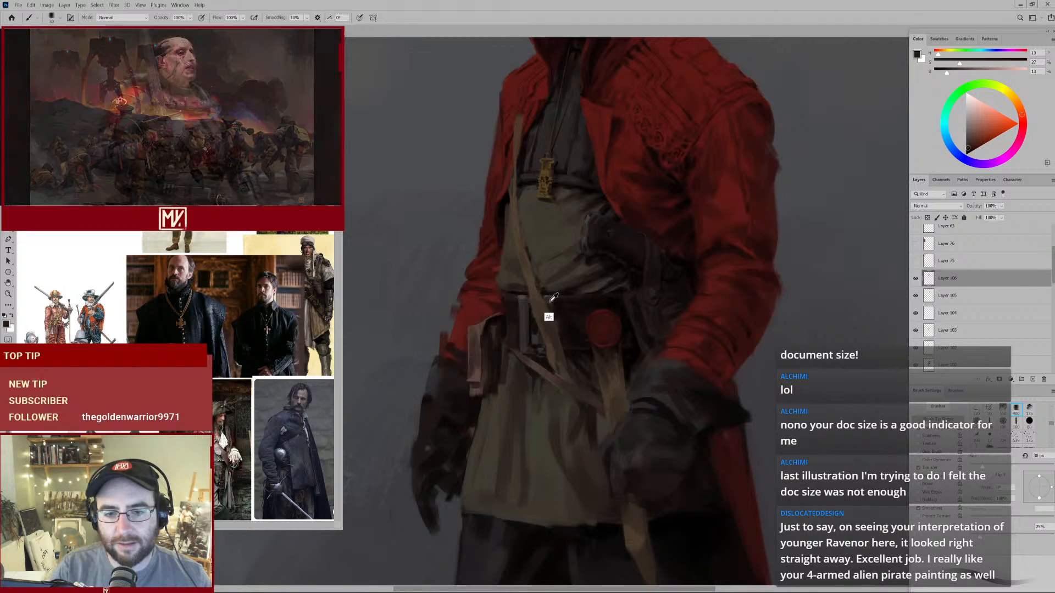
pyautogui.keyDown('alt'); pyautogui.click(552, 295); pyautogui.keyUp('alt')
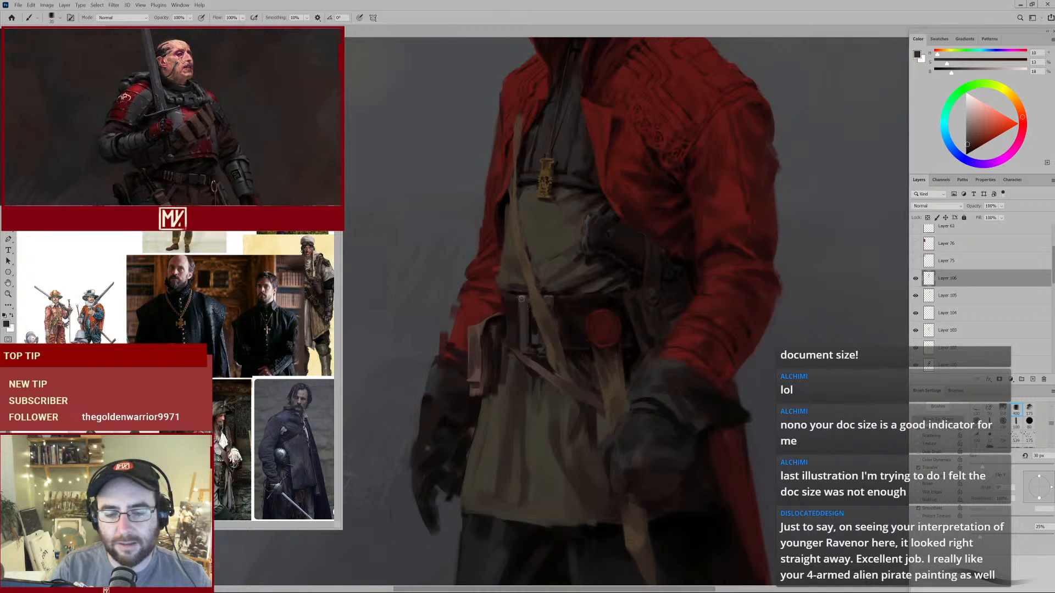
pyautogui.keyDown('alt'); pyautogui.click(524, 336); pyautogui.keyUp('alt')
pyautogui.press(']')
pyautogui.press(']')
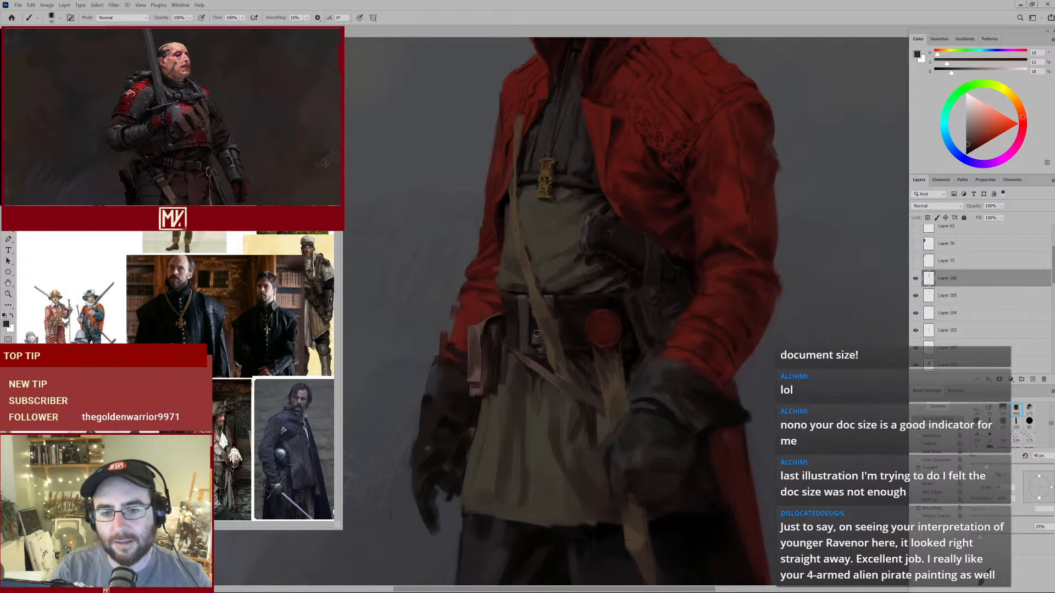
pyautogui.moveTo(554, 332); pyautogui.dragTo(539, 354)
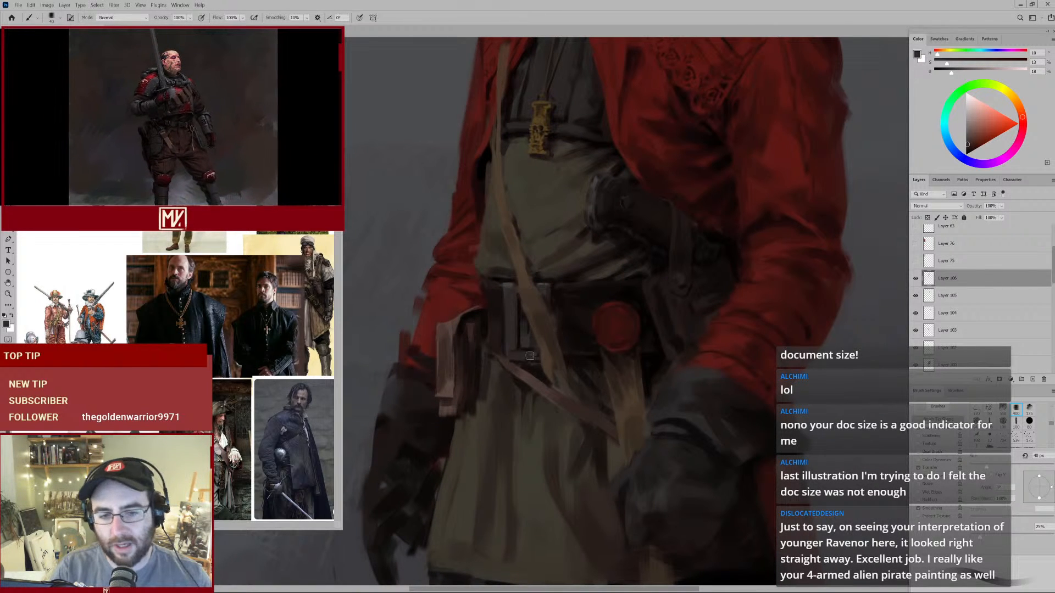
# Tidy the belt's lower edge and the buckle's base with sampled near-black browns, reducing the brush to 15 px.
pyautogui.keyDown('alt'); pyautogui.click(507, 343); pyautogui.keyUp('alt')
pyautogui.keyDown('alt'); pyautogui.click(508, 343); pyautogui.keyUp('alt')
pyautogui.press('[')
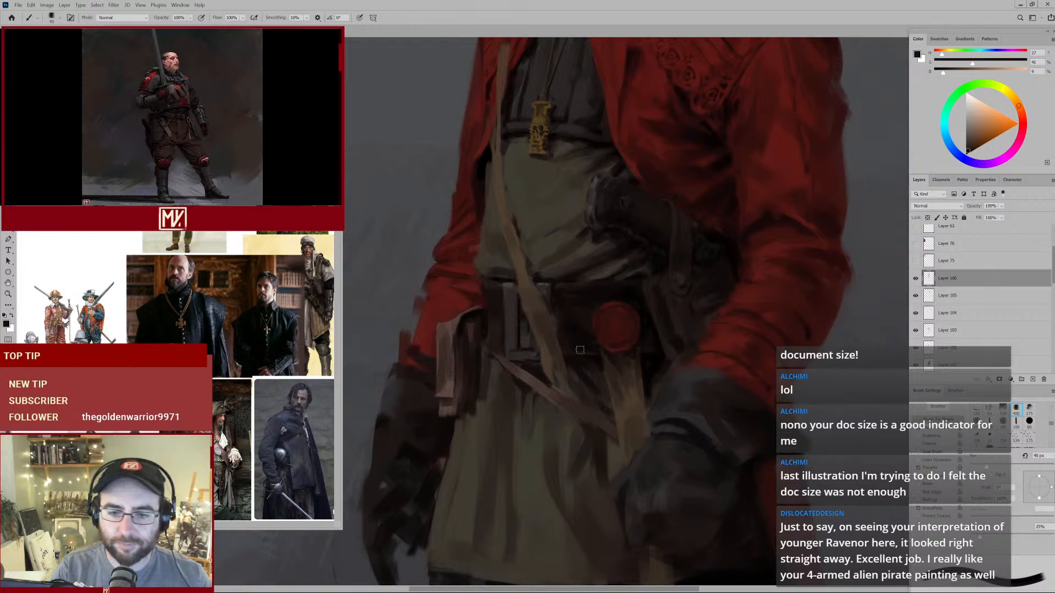
pyautogui.press('[')
pyautogui.press('[')
pyautogui.press('[')
pyautogui.keyDown('alt'); pyautogui.click(498, 353); pyautogui.keyUp('alt')
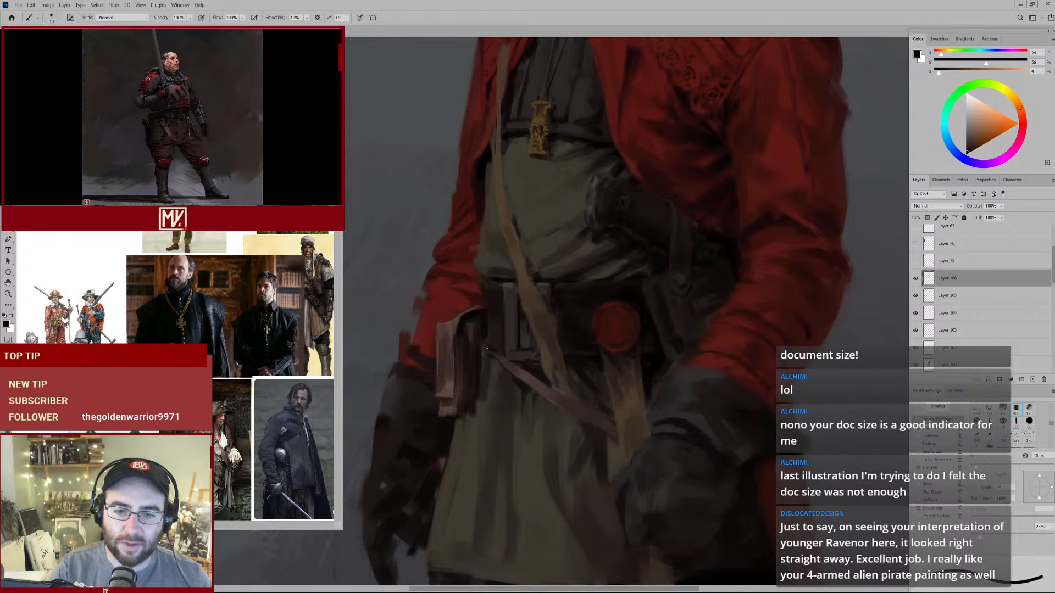
# Refine the diagonal strap where it crosses the belt and buckle, using dark browns sampled from the strap and belt.
pyautogui.moveTo(593, 257); pyautogui.dragTo(541, 291)
pyautogui.keyDown('alt'); pyautogui.click(542, 292); pyautogui.keyUp('alt')
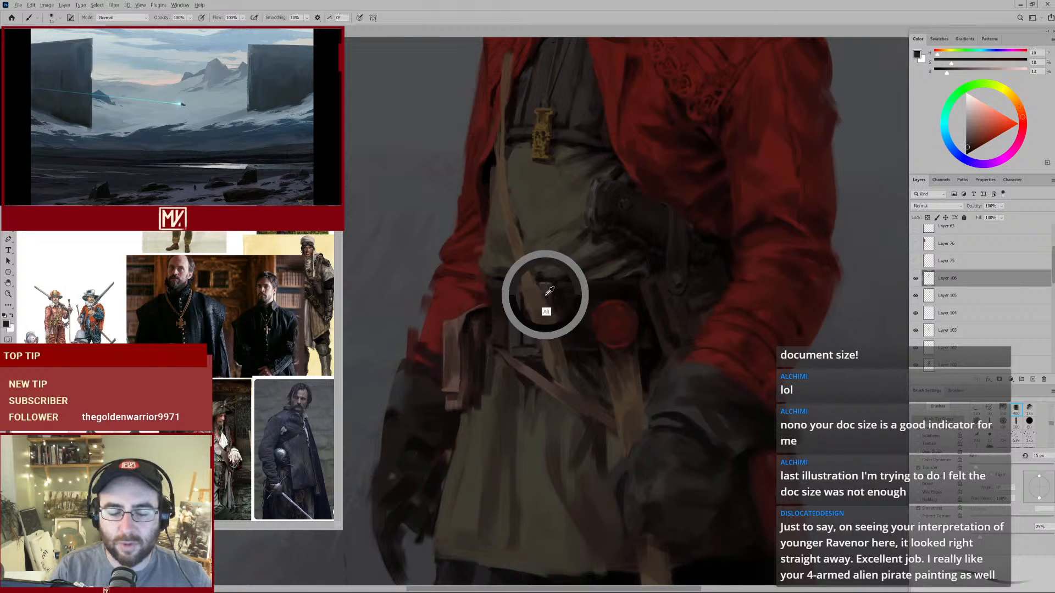
pyautogui.keyDown('alt'); pyautogui.click(538, 296); pyautogui.keyUp('alt')
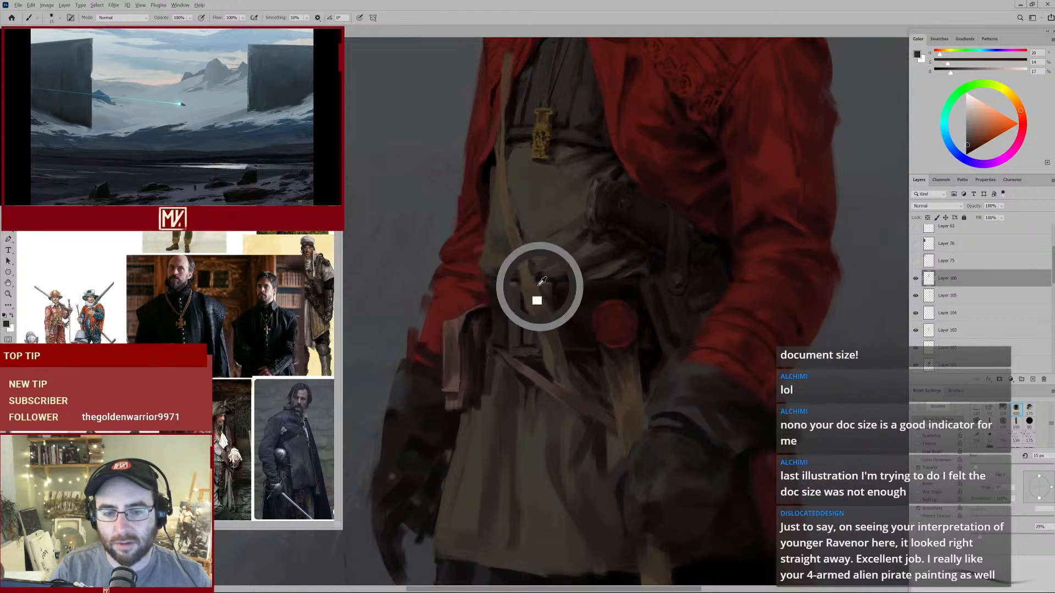
pyautogui.keyDown('alt'); pyautogui.click(536, 294); pyautogui.keyUp('alt')
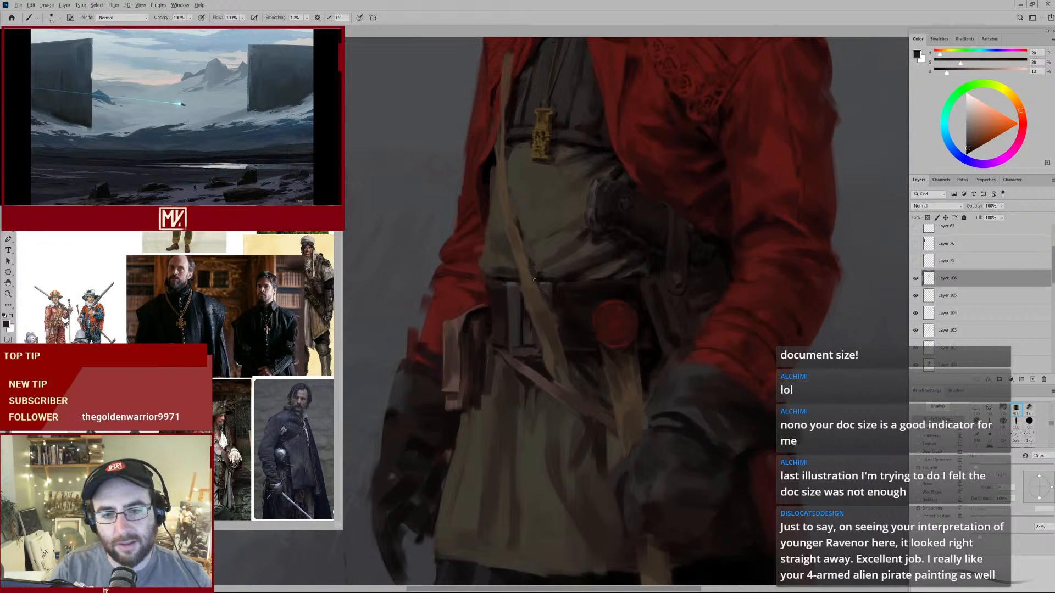
pyautogui.keyDown('alt'); pyautogui.click(528, 292); pyautogui.keyUp('alt')
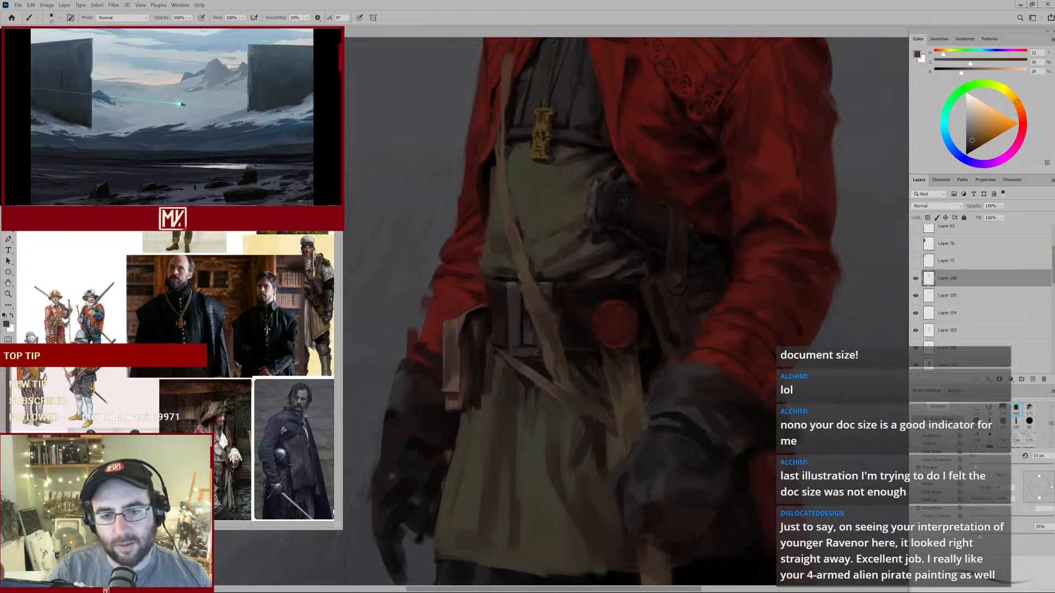
pyautogui.keyDown('alt'); pyautogui.click(536, 313); pyautogui.keyUp('alt')
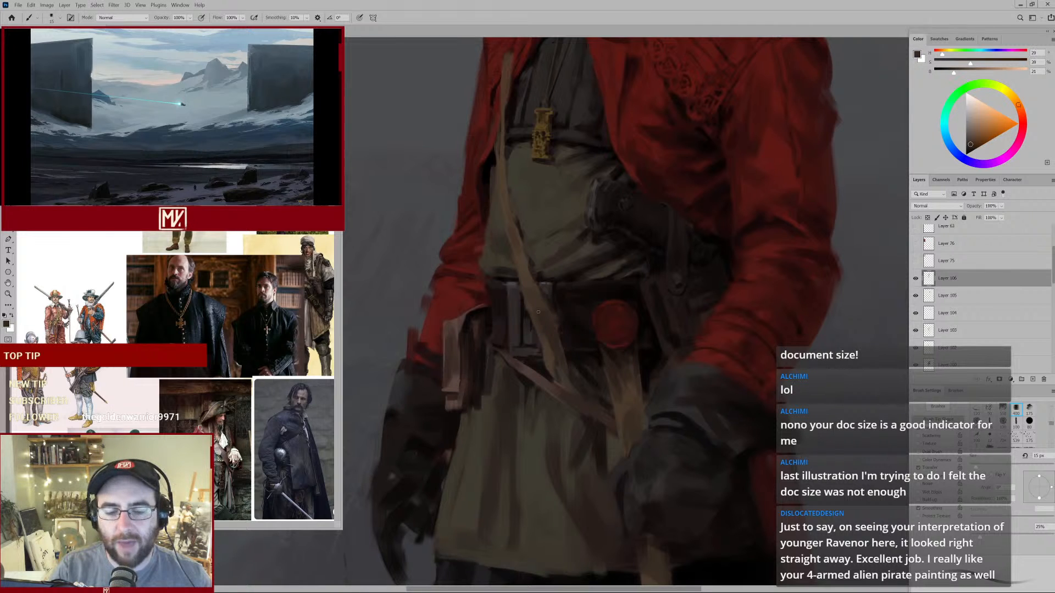
pyautogui.keyDown('alt'); pyautogui.click(528, 282); pyautogui.keyUp('alt')
pyautogui.keyDown('alt'); pyautogui.click(525, 281); pyautogui.keyUp('alt')
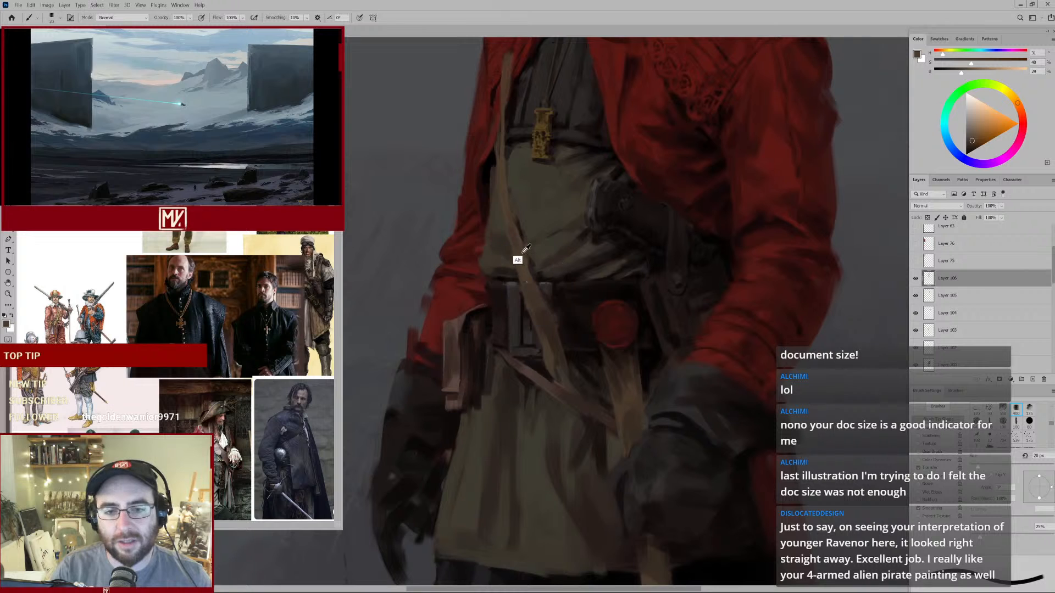
# Shade the strap and adjoining tunic around the belt with sampled olive and dark brown, using 40 px and 30 px brushes.
pyautogui.press(']')
pyautogui.press(']')
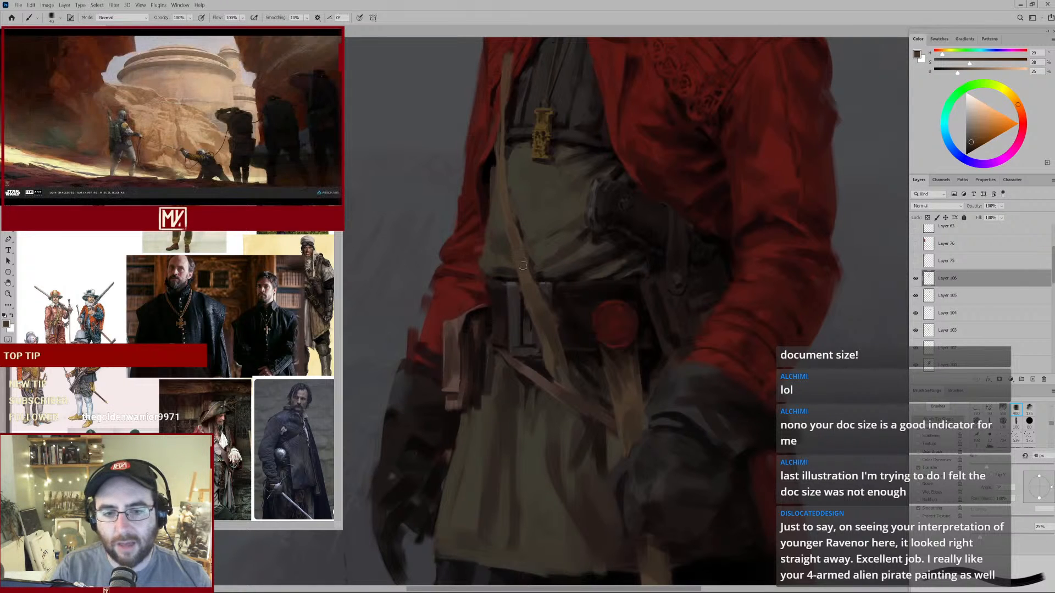
pyautogui.keyDown('alt'); pyautogui.click(518, 226); pyautogui.keyUp('alt')
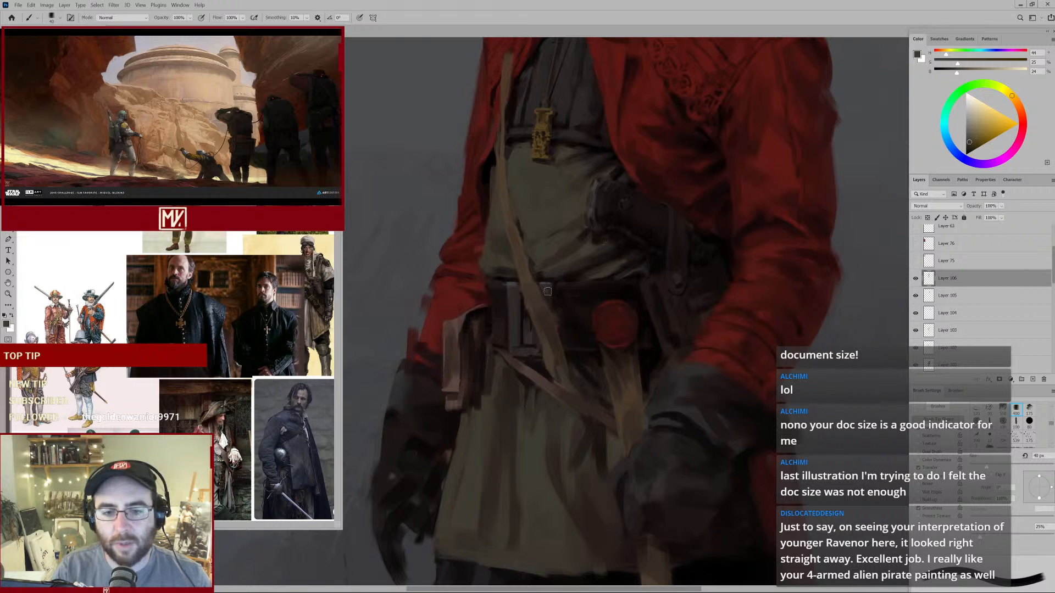
pyautogui.keyDown('alt'); pyautogui.click(543, 325); pyautogui.keyUp('alt')
pyautogui.keyDown('alt'); pyautogui.click(544, 324); pyautogui.keyUp('alt')
pyautogui.press('[')
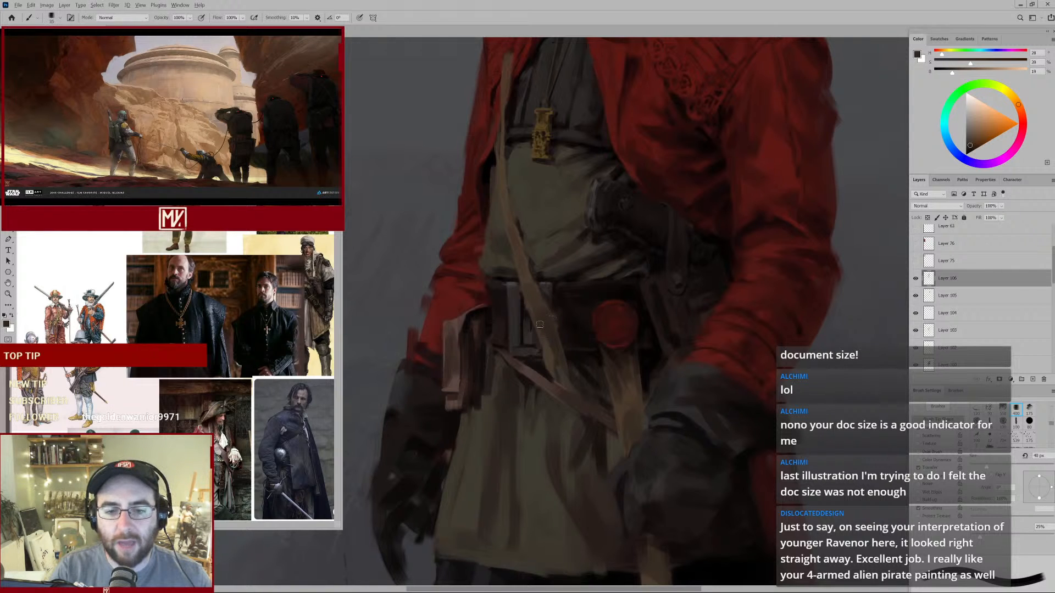
pyautogui.press('[')
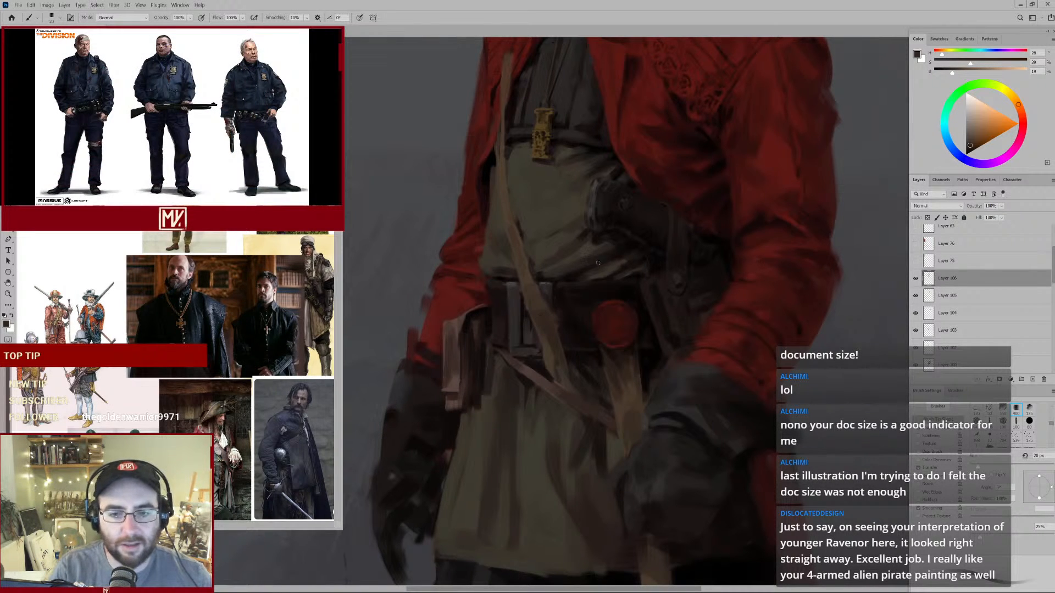
# Rework the edge where the belt's end meets the red coat with sampled near-black and dark reds.
pyautogui.keyDown('alt'); pyautogui.click(513, 335); pyautogui.keyUp('alt')
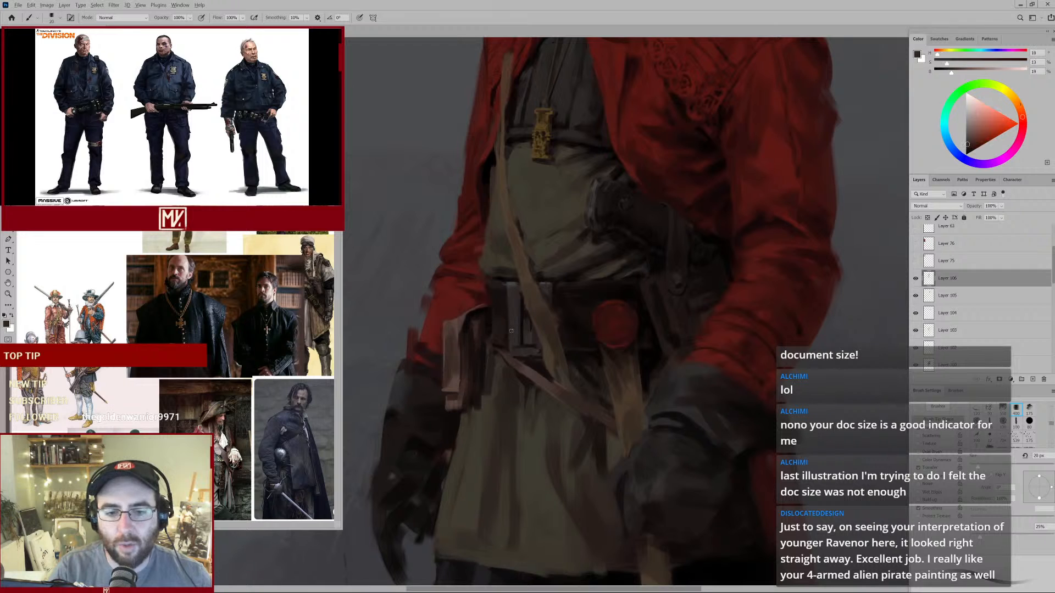
pyautogui.keyDown('alt'); pyautogui.click(500, 321); pyautogui.keyUp('alt')
pyautogui.keyDown('alt'); pyautogui.click(486, 289); pyautogui.keyUp('alt')
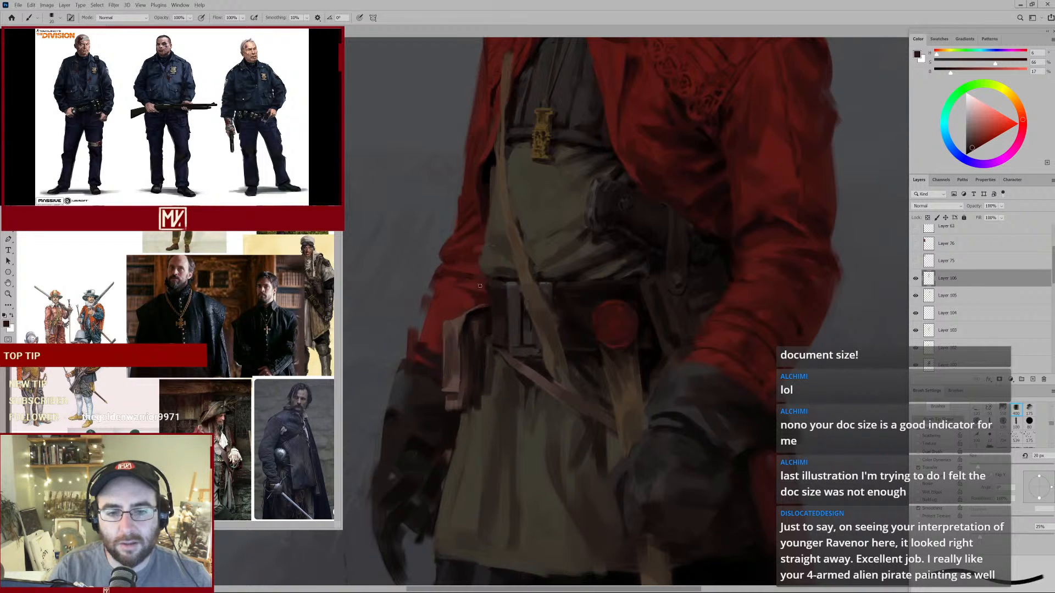
pyautogui.keyDown('alt'); pyautogui.click(481, 287); pyautogui.keyUp('alt')
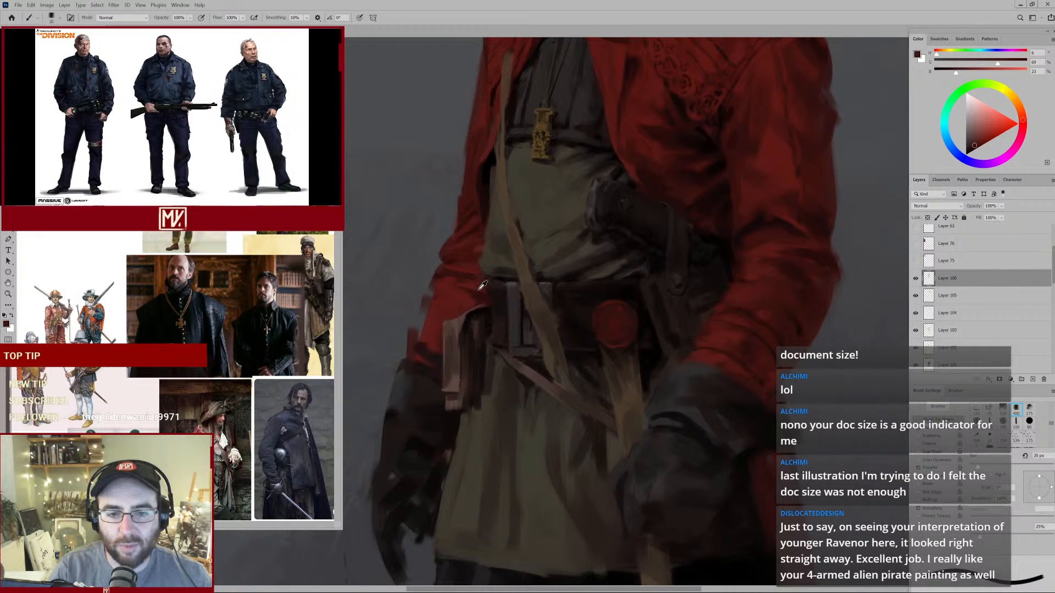
pyautogui.keyDown('alt'); pyautogui.click(478, 284); pyautogui.keyUp('alt')
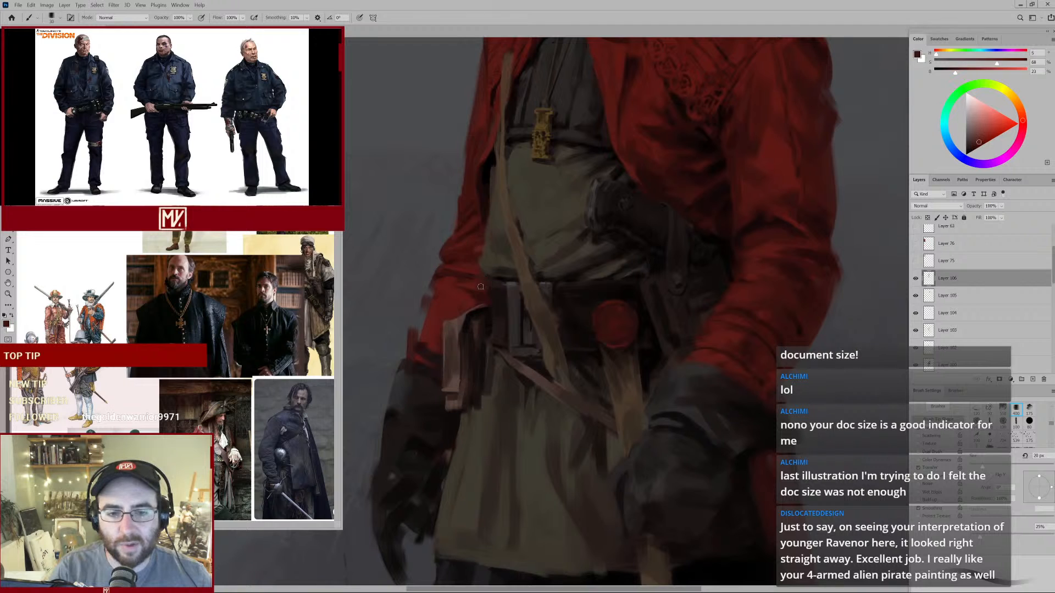
pyautogui.keyDown('alt'); pyautogui.click(480, 282); pyautogui.keyUp('alt')
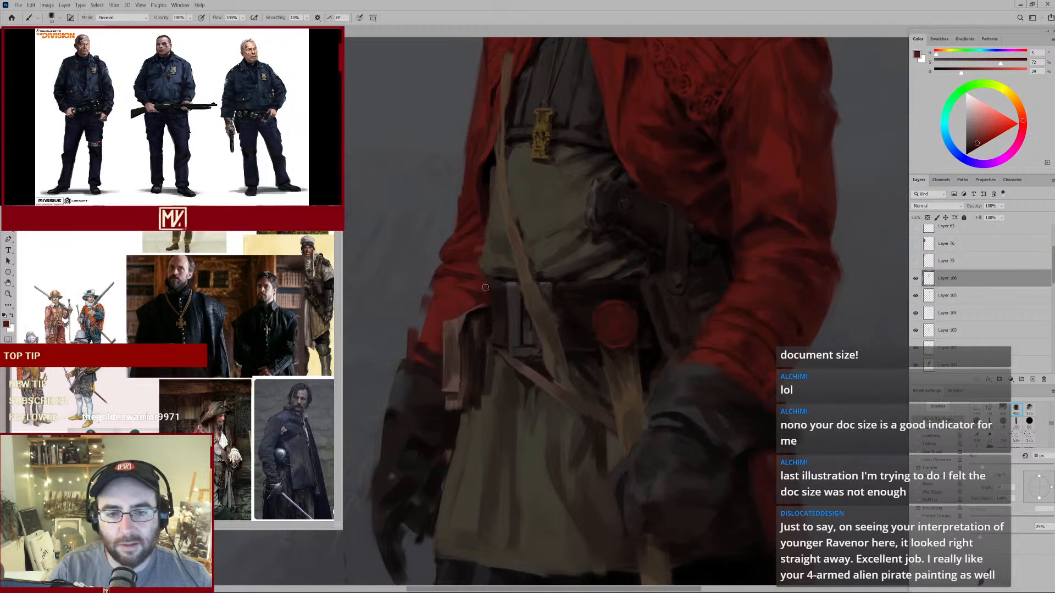
# Darken the belt's end beside the buckle with sampled near-black, and compare the painting with the current layer hidden and shown.
pyautogui.scroll(3, 487, 282)
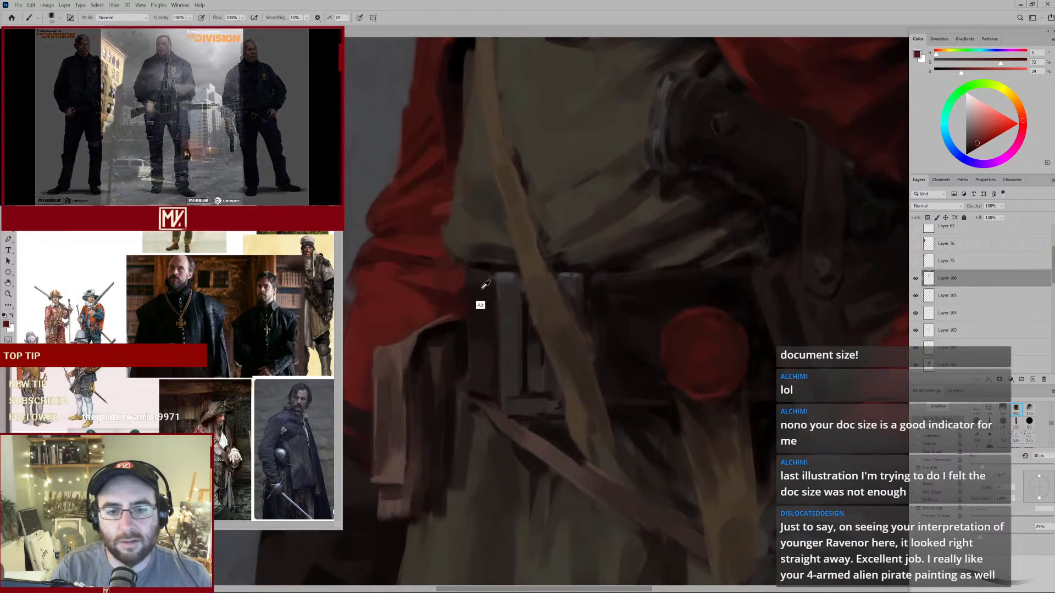
pyautogui.keyDown('alt'); pyautogui.click(482, 289); pyautogui.keyUp('alt')
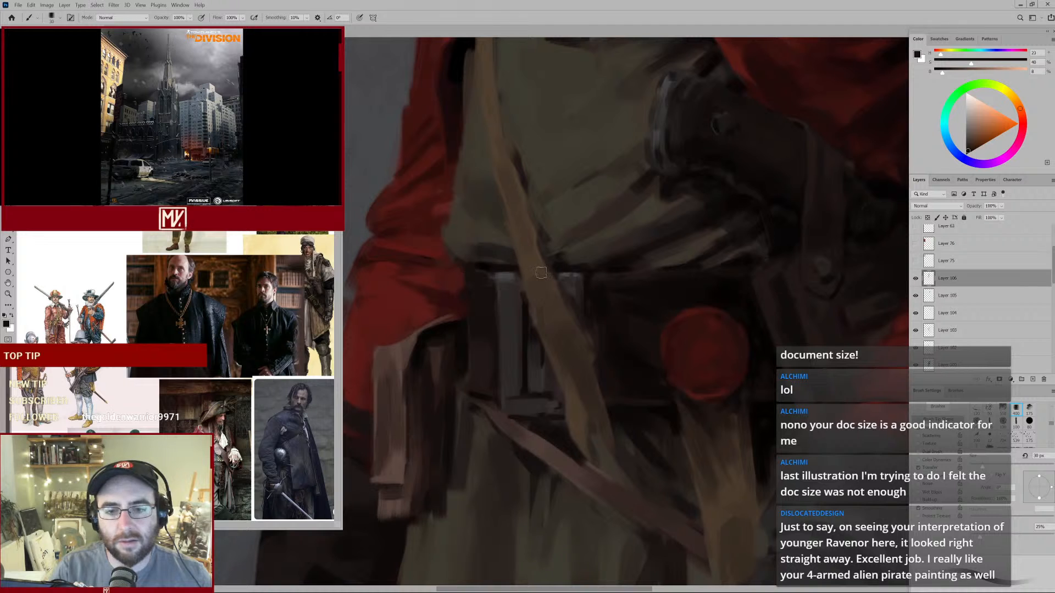
pyautogui.moveTo(552, 286); pyautogui.dragTo(467, 312)
pyautogui.moveTo(613, 282); pyautogui.dragTo(554, 320)
pyautogui.click(916, 278)
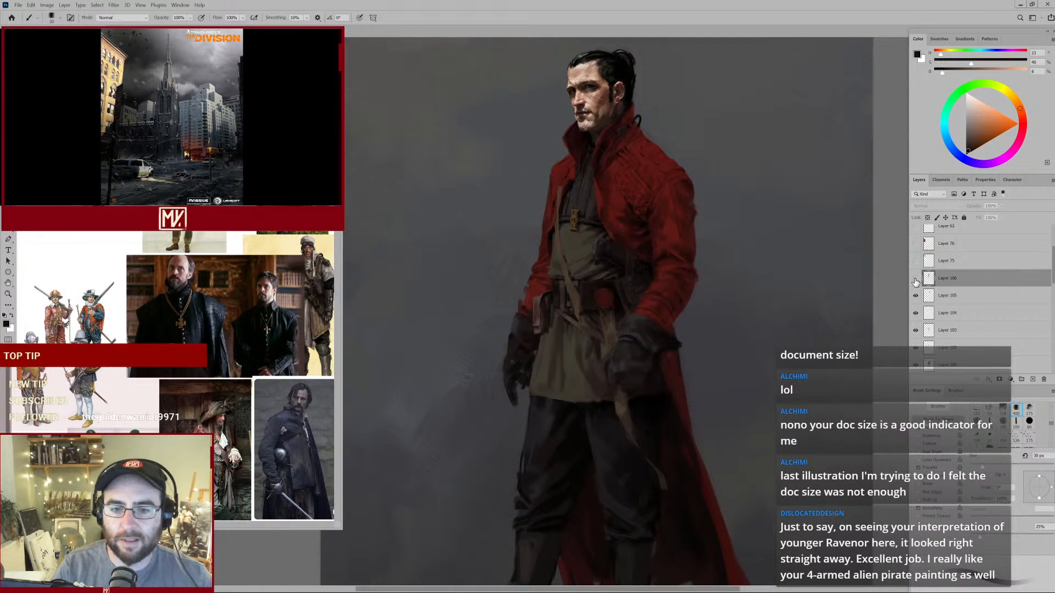
pyautogui.click(916, 281)
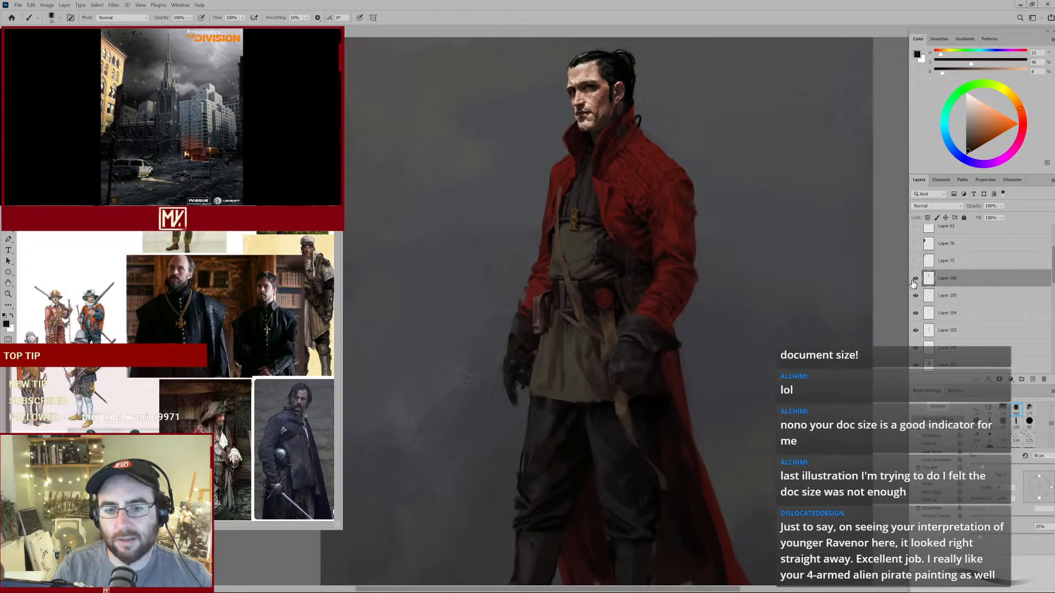
# Soften the belt buckle beside the strap with a dark gray sampled from it, using a larger brush.
pyautogui.moveTo(582, 325)
pyautogui.mouseDown()
pyautogui.moveTo(615, 299)
pyautogui.moveTo(552, 300)
pyautogui.moveTo(546, 291)
pyautogui.mouseUp()
pyautogui.keyDown('alt'); pyautogui.click(552, 288); pyautogui.keyUp('alt')
pyautogui.press(']')
pyautogui.press(']')
pyautogui.press(']')
pyautogui.press(']')
pyautogui.press(']')
pyautogui.moveTo(553, 272); pyautogui.dragTo(557, 290)
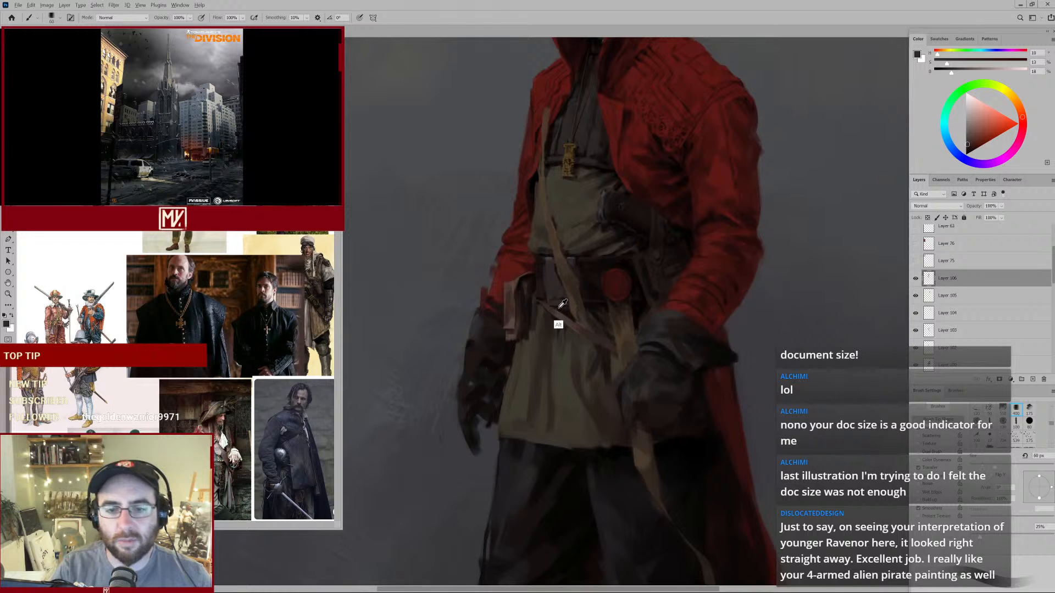
# Tone down the belt around the buckle and strap with sampled near-black browns, reducing the brush to 45 px.
pyautogui.keyDown('alt'); pyautogui.click(553, 305); pyautogui.keyUp('alt')
pyautogui.moveTo(552, 305); pyautogui.dragTo(562, 304)
pyautogui.keyDown('alt'); pyautogui.click(537, 285); pyautogui.keyUp('alt')
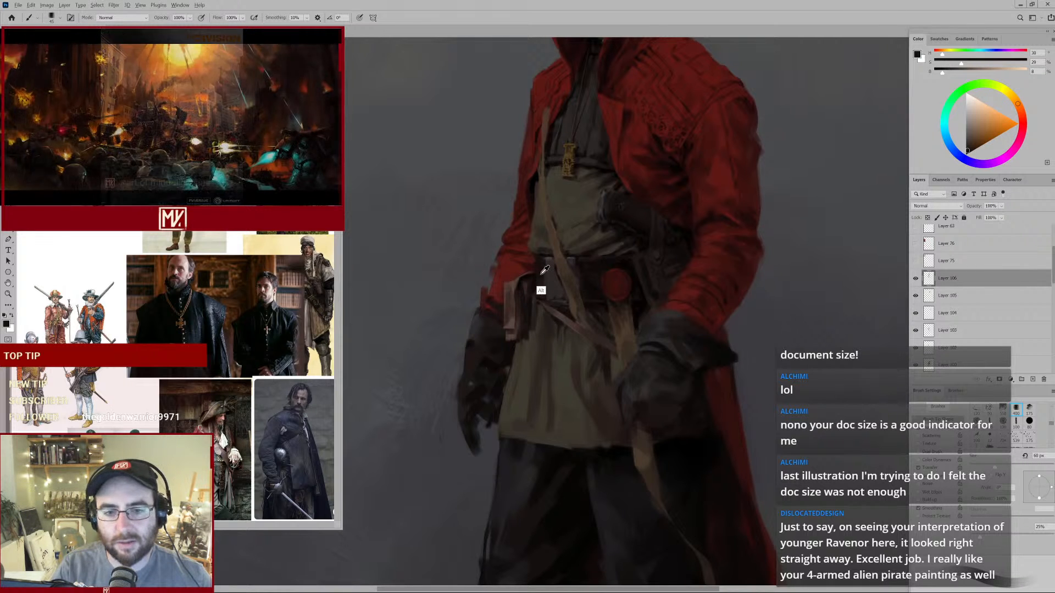
pyautogui.press('[')
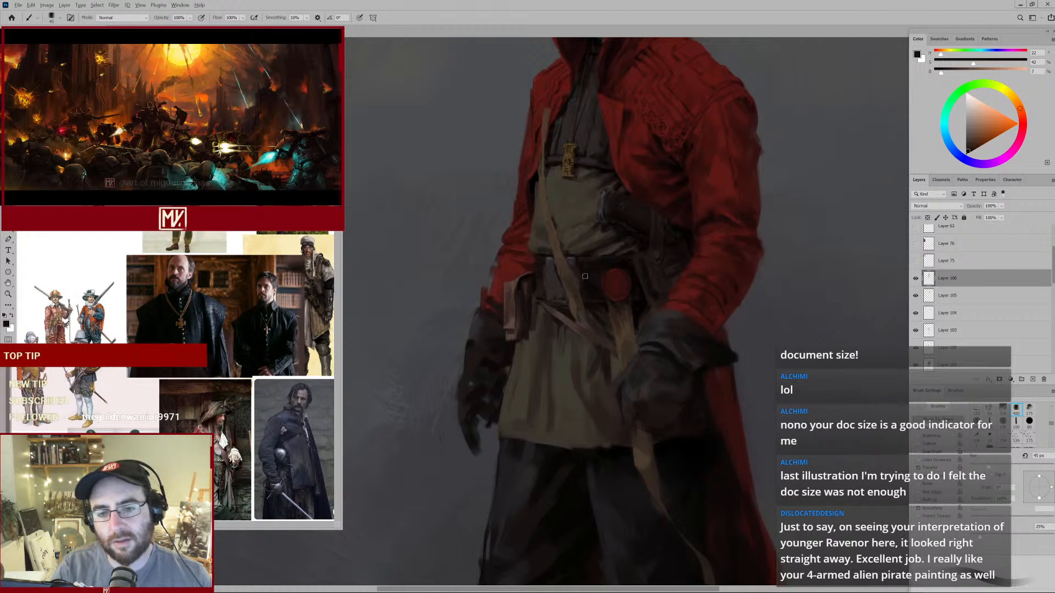
pyautogui.press(']')
pyautogui.keyDown('alt'); pyautogui.click(575, 276); pyautogui.keyUp('alt')
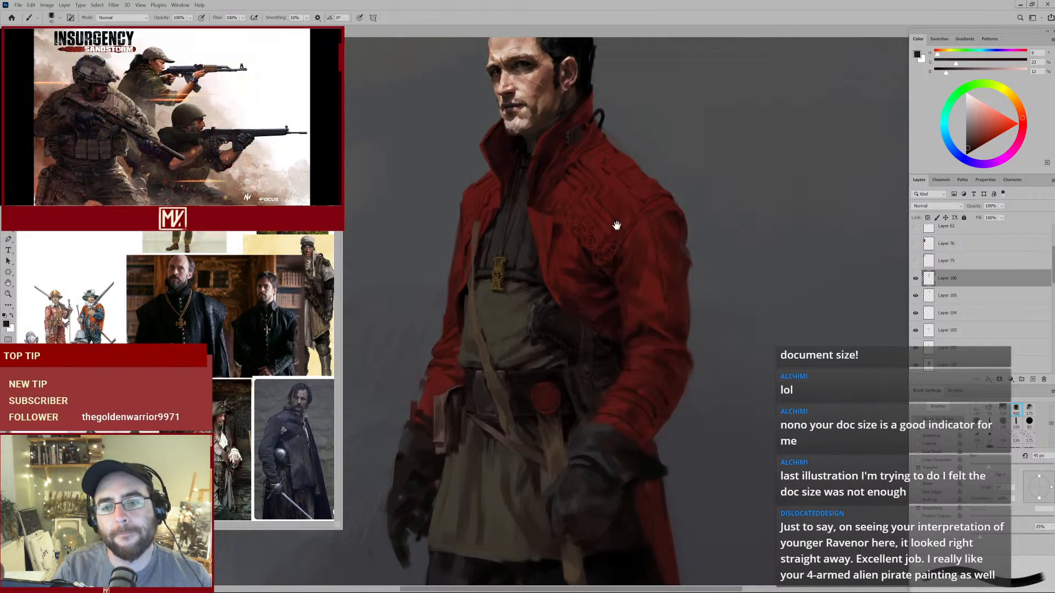
# Deepen the dark accents where the coat's shoulder embroidery meets the collar with a sampled near-black red and a 10 px brush.
pyautogui.moveTo(609, 170); pyautogui.dragTo(628, 214)
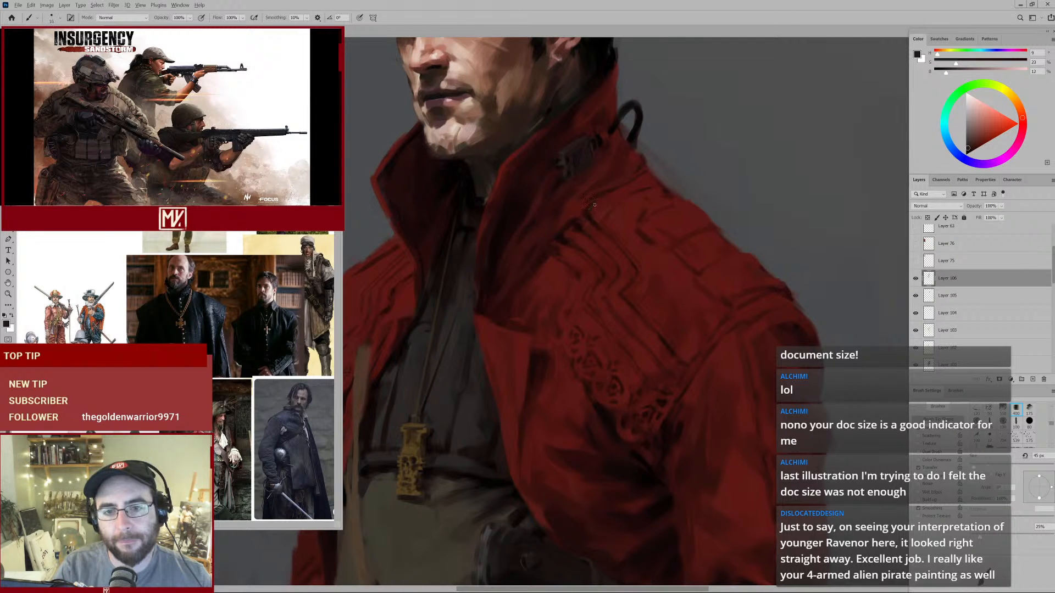
pyautogui.moveTo(633, 202); pyautogui.dragTo(664, 225)
pyautogui.keyDown('alt'); pyautogui.click(566, 225); pyautogui.keyUp('alt')
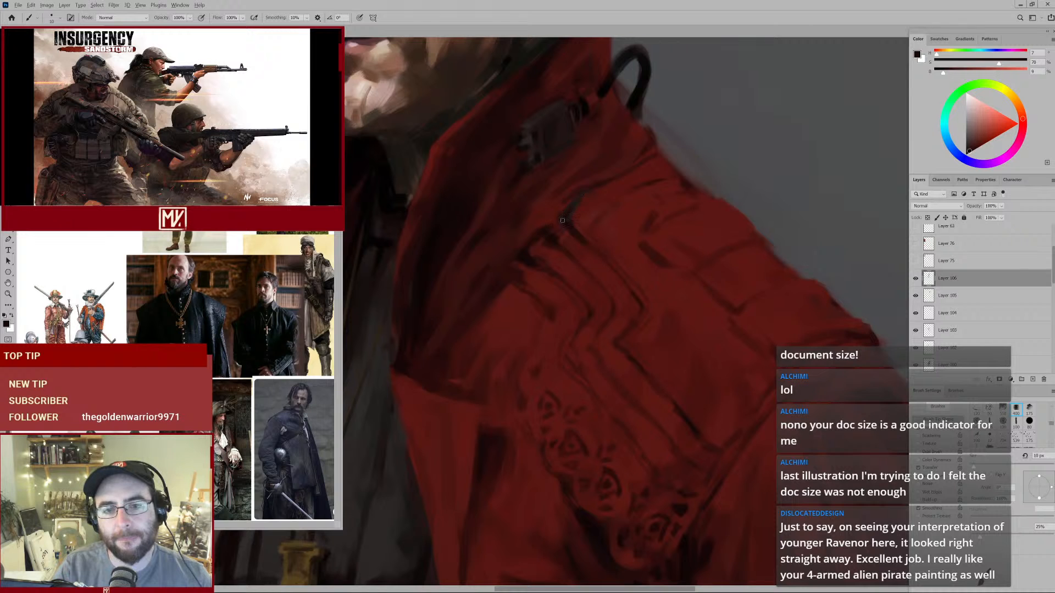
pyautogui.moveTo(656, 182); pyautogui.dragTo(625, 218)
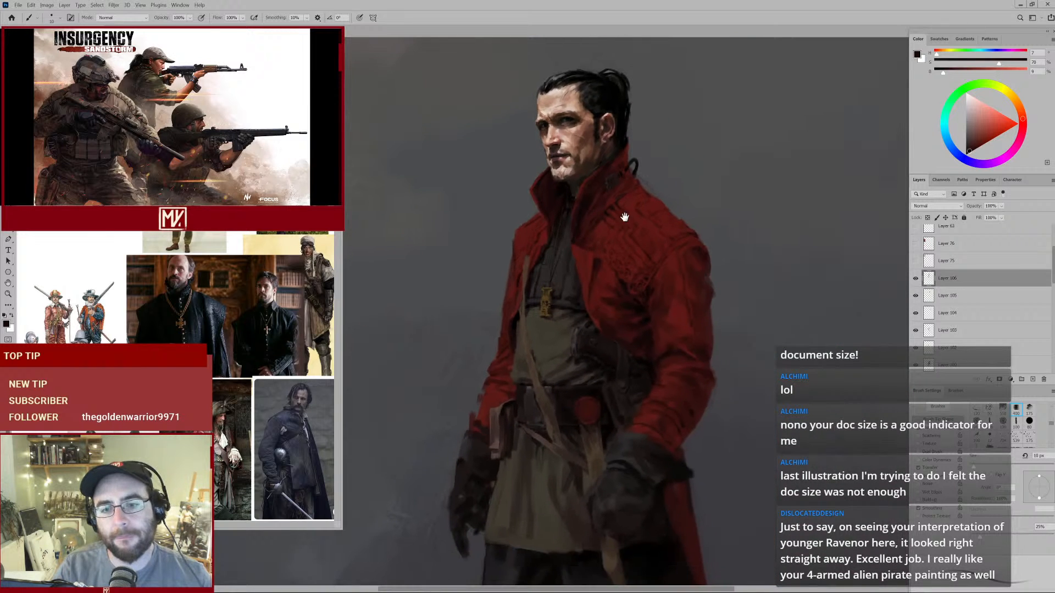
# Repaint the upper sleeve just below the shoulder with dark reds sampled from the coat and a 40 px brush.
pyautogui.scroll(1, 636, 294)
pyautogui.scroll(2, 637, 274)
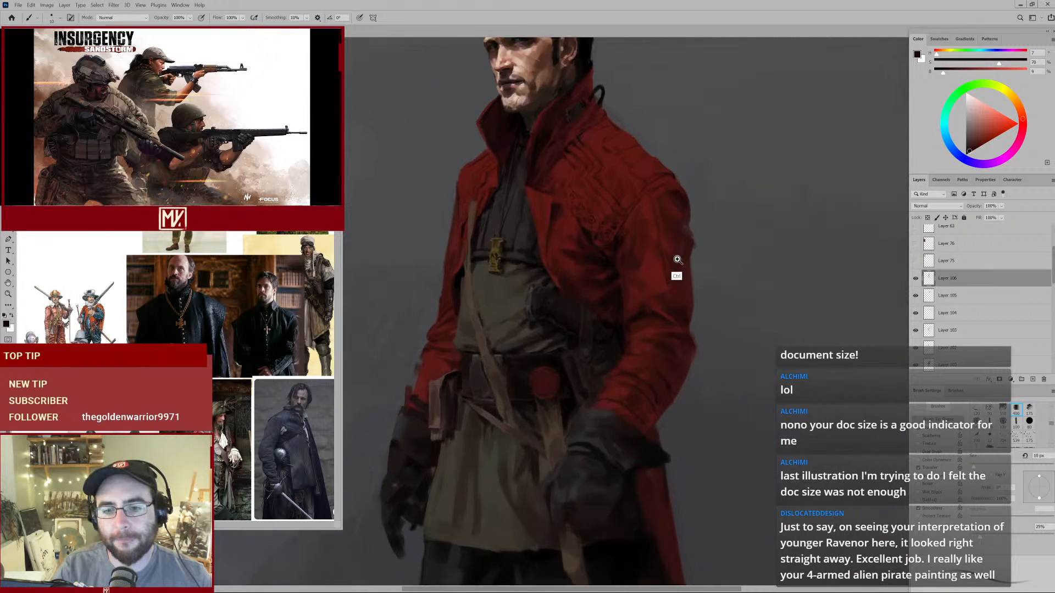
pyautogui.moveTo(635, 256); pyautogui.dragTo(586, 229)
pyautogui.keyDown('alt'); pyautogui.click(616, 231); pyautogui.keyUp('alt')
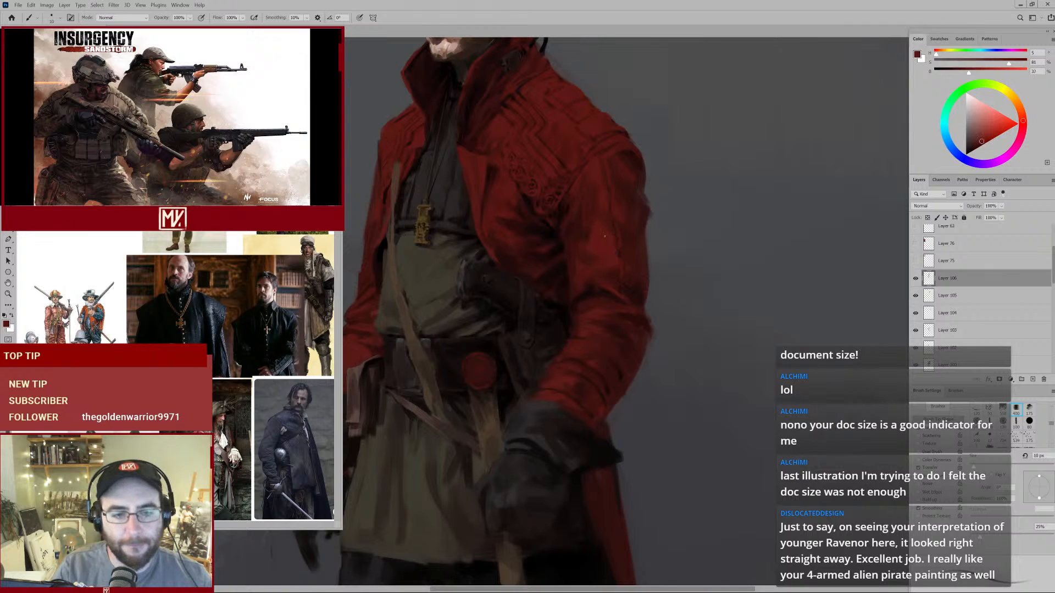
pyautogui.press(']')
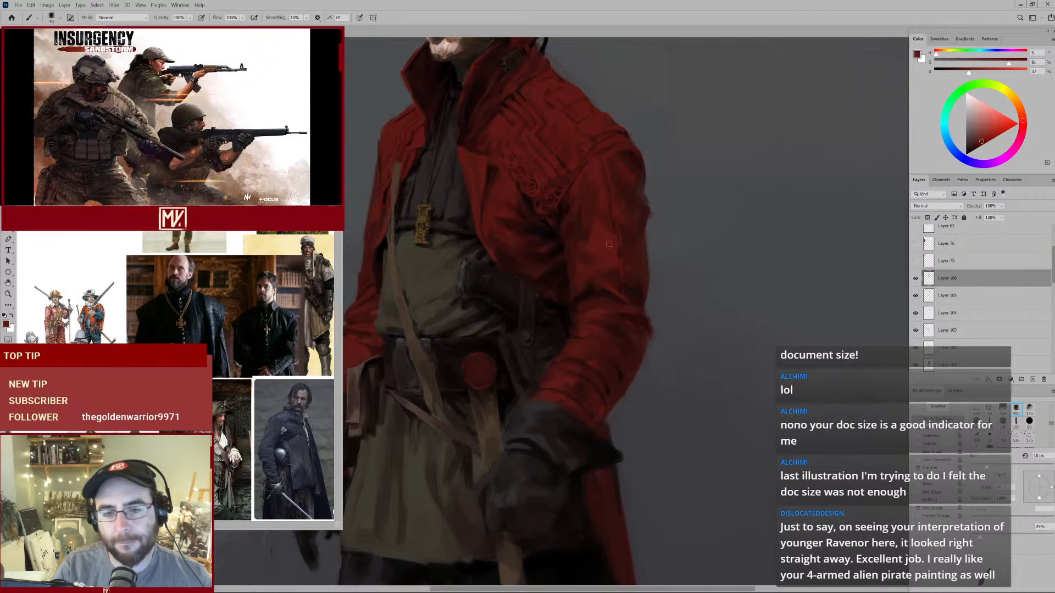
pyautogui.keyDown('alt'); pyautogui.click(613, 189); pyautogui.keyUp('alt')
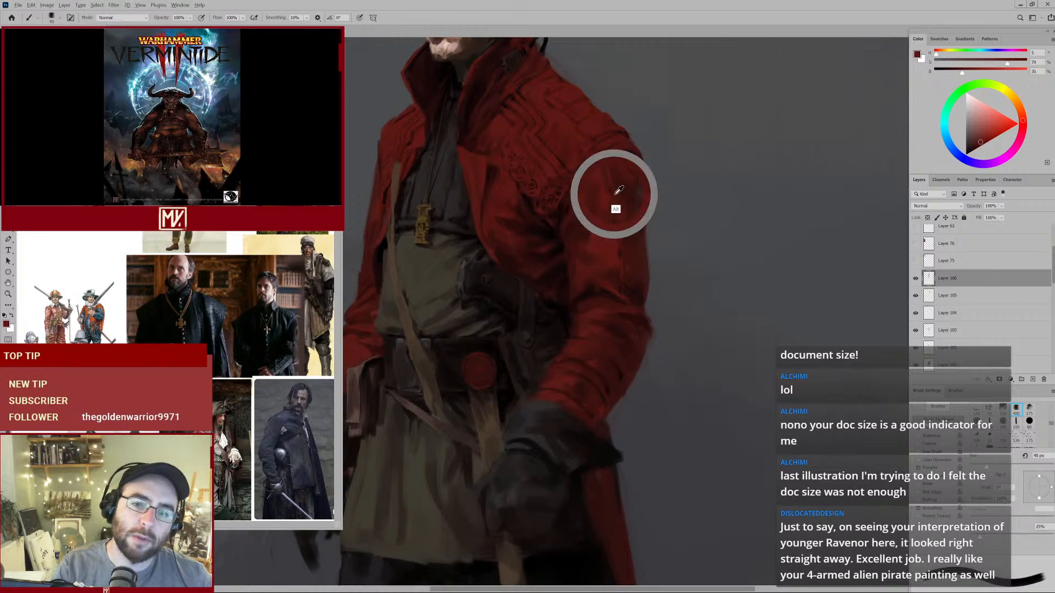
pyautogui.keyDown('alt'); pyautogui.click(616, 185); pyautogui.keyUp('alt')
pyautogui.keyDown('alt'); pyautogui.click(617, 182); pyautogui.keyUp('alt')
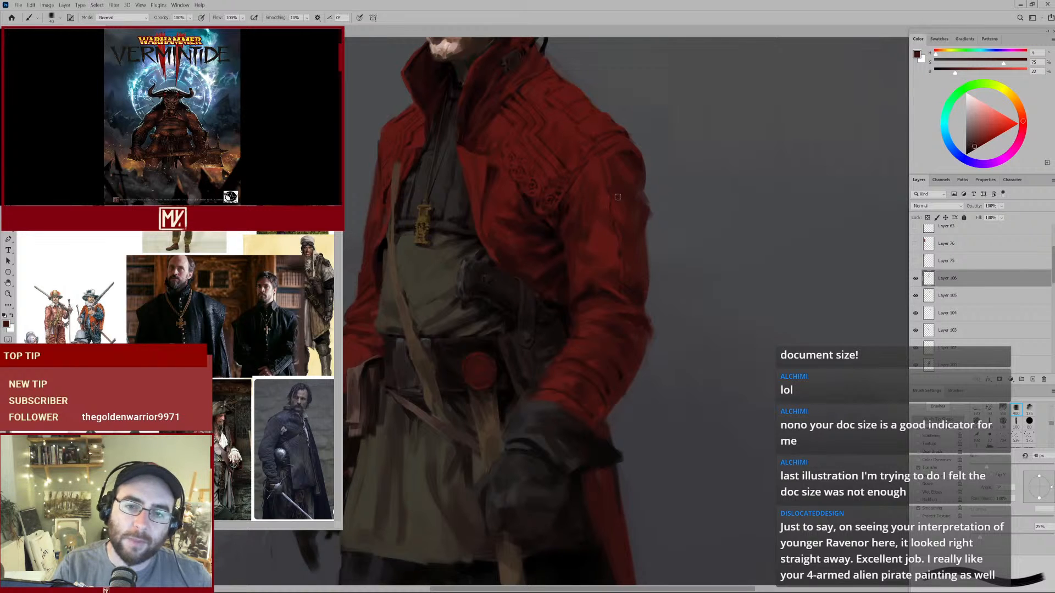
pyautogui.keyDown('alt'); pyautogui.click(611, 175); pyautogui.keyUp('alt')
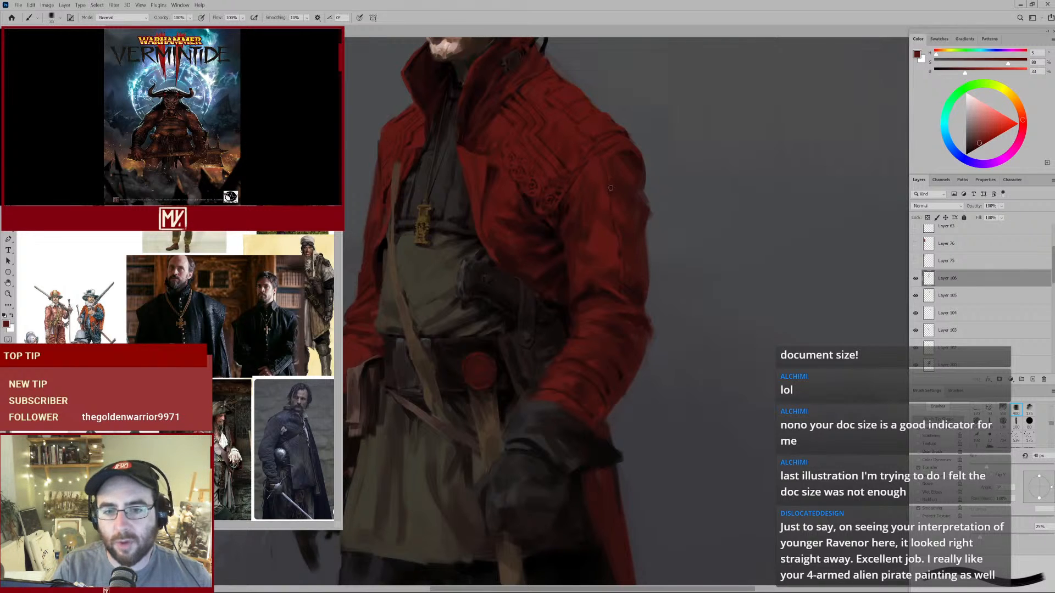
# Blend the upper sleeve's folds beside the shoulder seam with sampled dark reds, varying the brush between 30 and 40 px.
pyautogui.keyDown('alt'); pyautogui.click(609, 172); pyautogui.keyUp('alt')
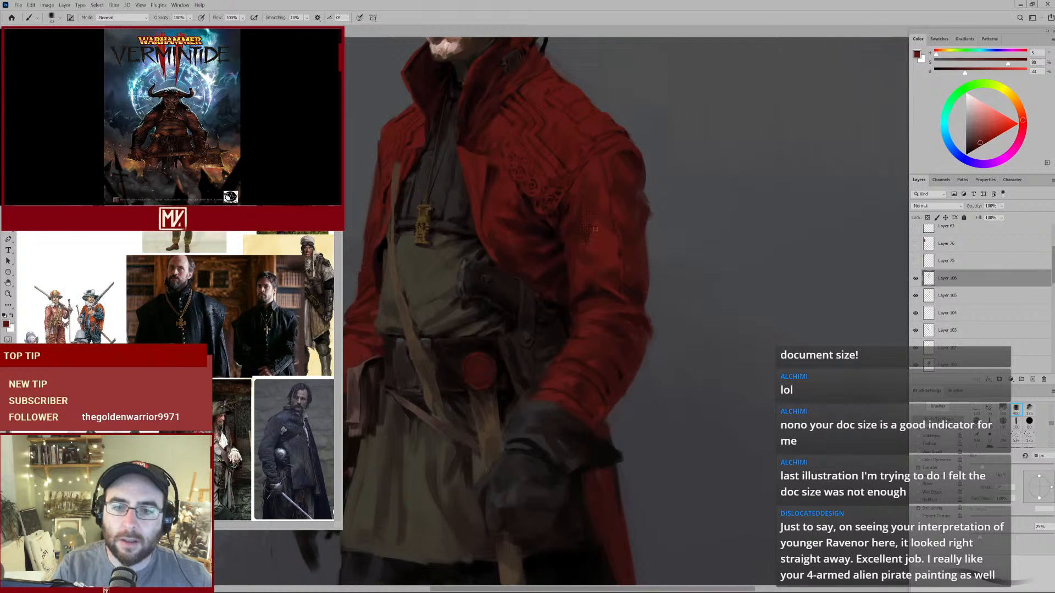
pyautogui.press(']')
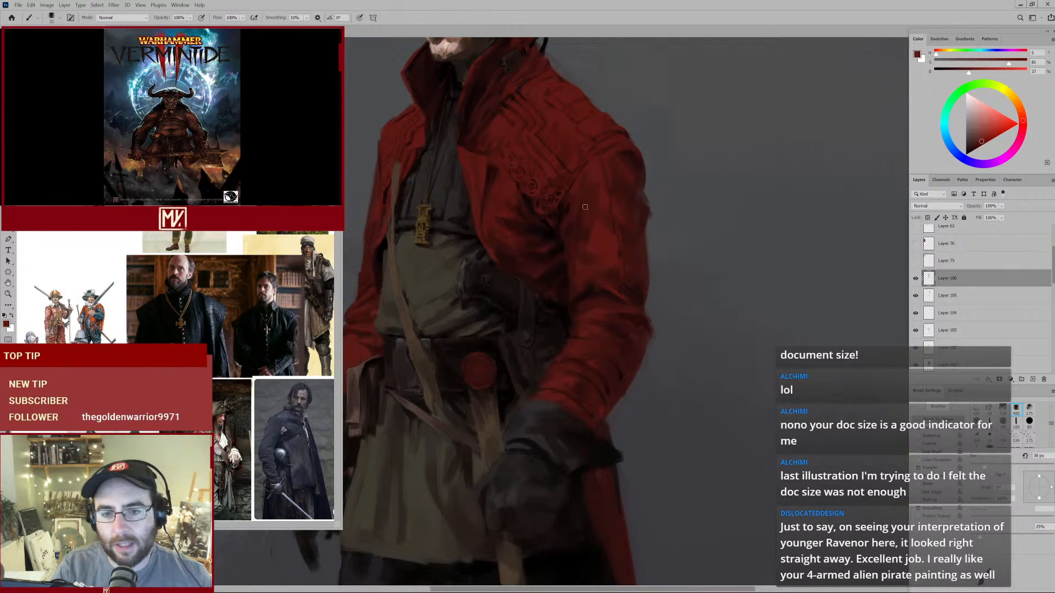
pyautogui.keyDown('alt'); pyautogui.click(591, 204); pyautogui.keyUp('alt')
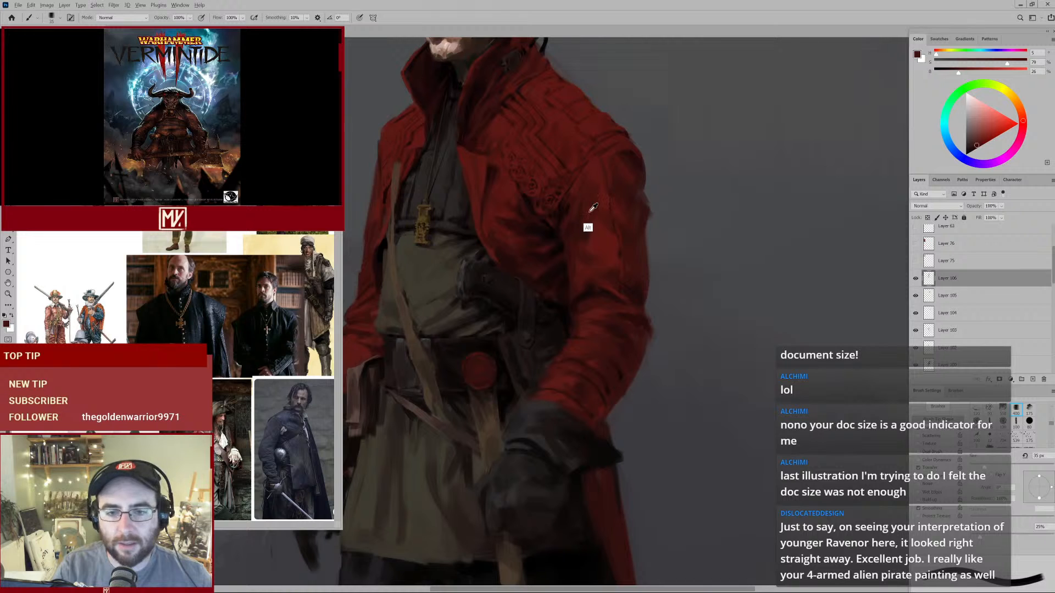
pyautogui.keyDown('alt'); pyautogui.click(590, 219); pyautogui.keyUp('alt')
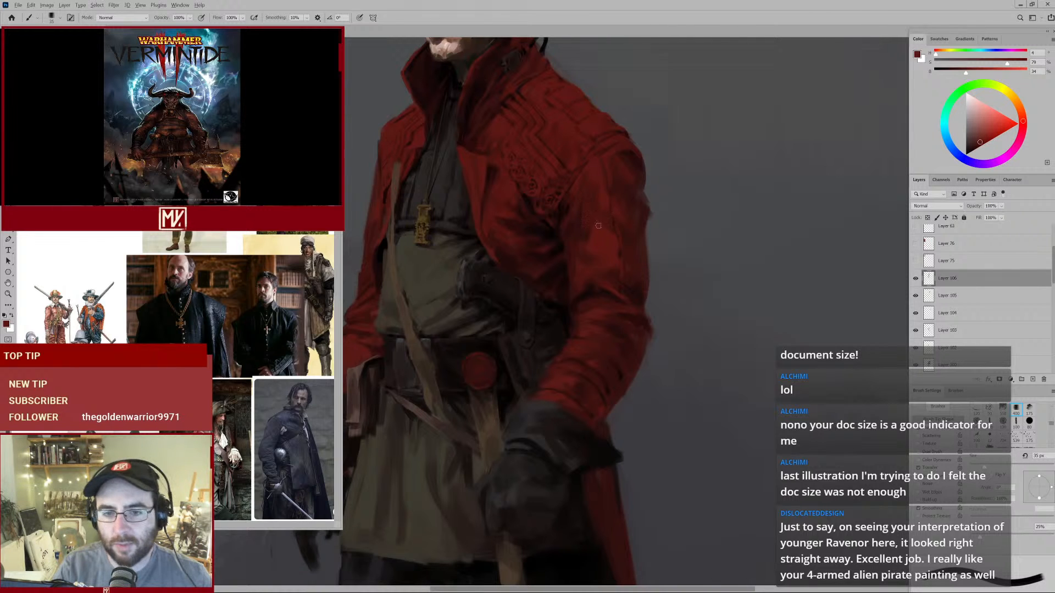
pyautogui.press(']')
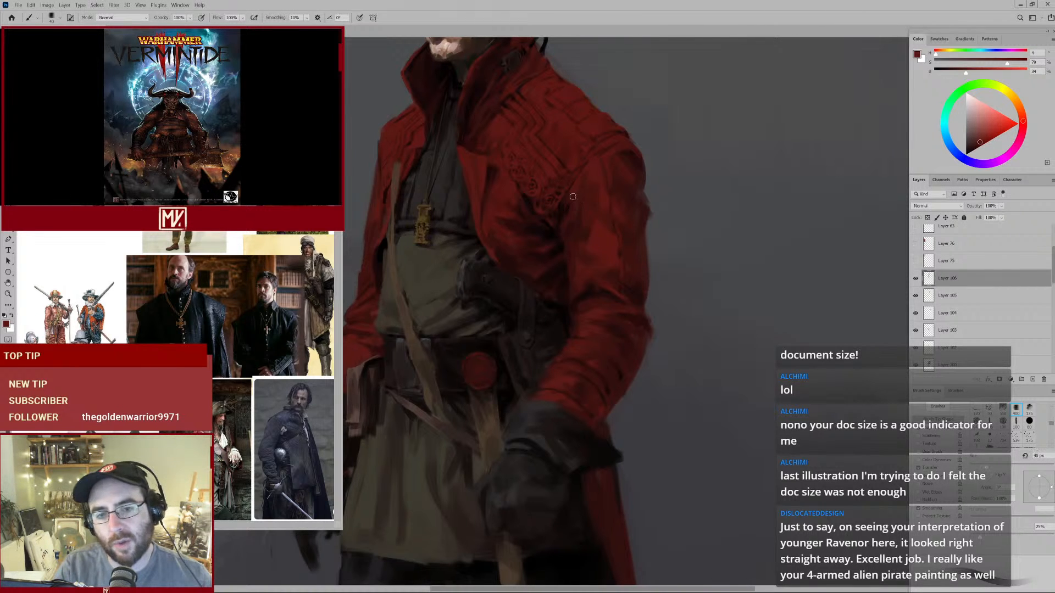
pyautogui.keyDown('alt'); pyautogui.click(576, 192); pyautogui.keyUp('alt')
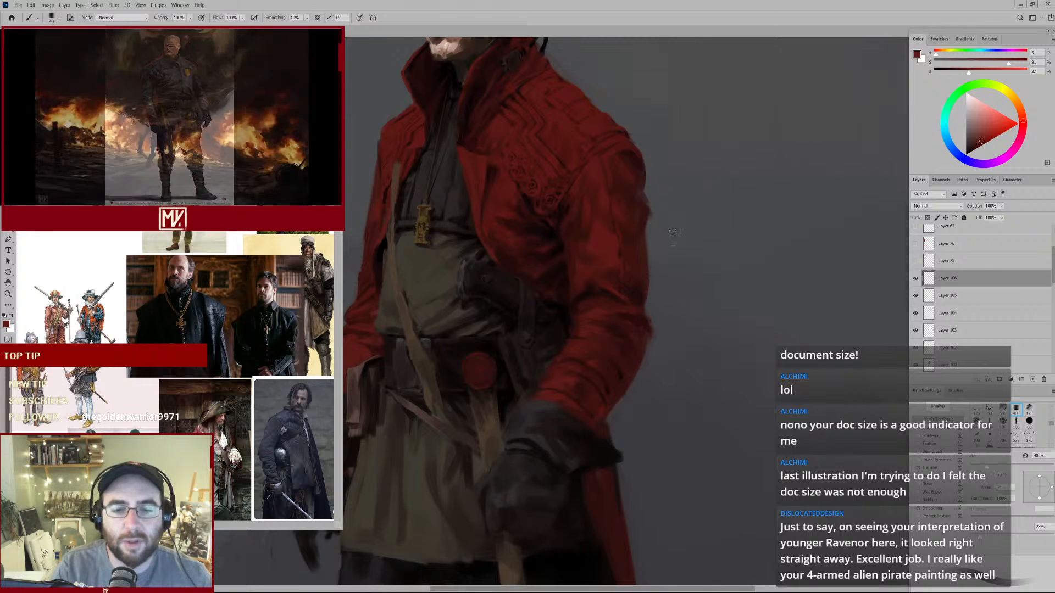
# Refine the holstered pistol's grip at the waist with sampled dark grays and near-blacks and a 25 px brush.
pyautogui.moveTo(523, 335); pyautogui.dragTo(550, 278)
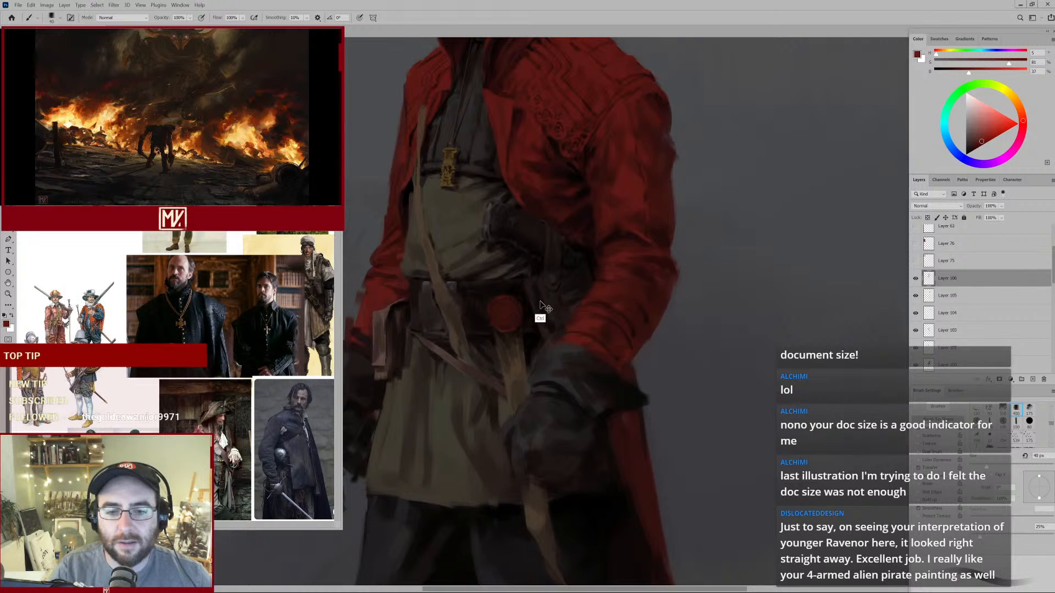
pyautogui.keyDown('alt'); pyautogui.click(540, 285); pyautogui.keyUp('alt')
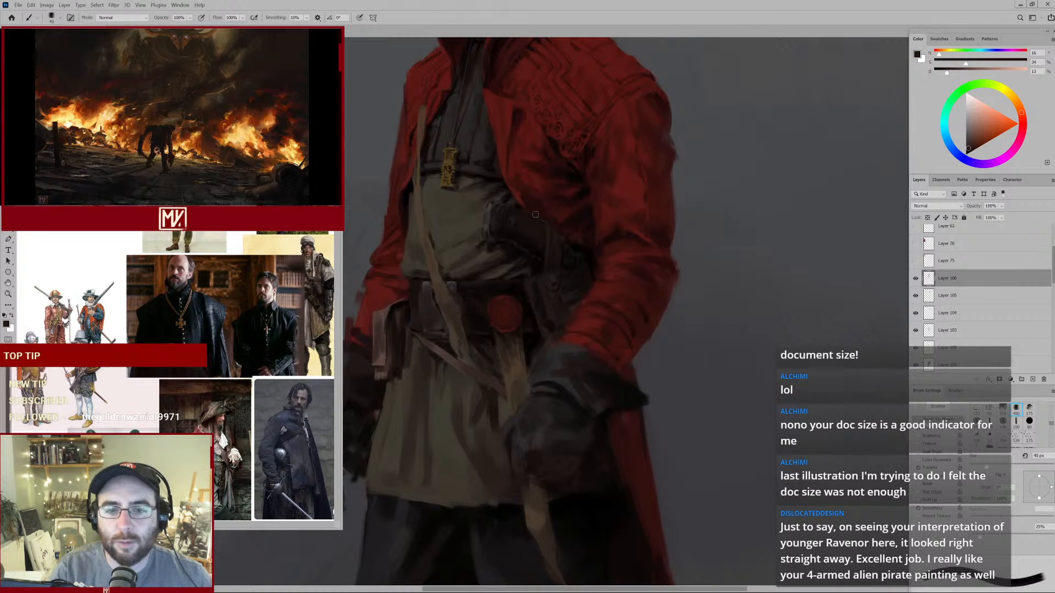
pyautogui.keyDown('ctrl'); pyautogui.click(520, 205); pyautogui.keyUp('ctrl')
pyautogui.keyDown('alt'); pyautogui.click(483, 207); pyautogui.keyUp('alt')
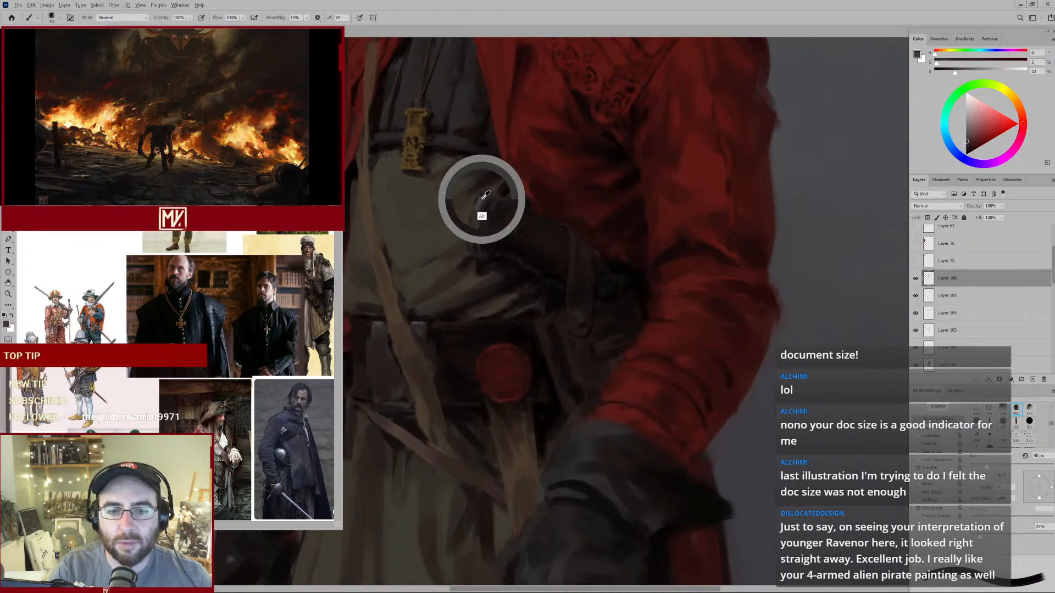
pyautogui.keyDown('alt'); pyautogui.click(481, 199); pyautogui.keyUp('alt')
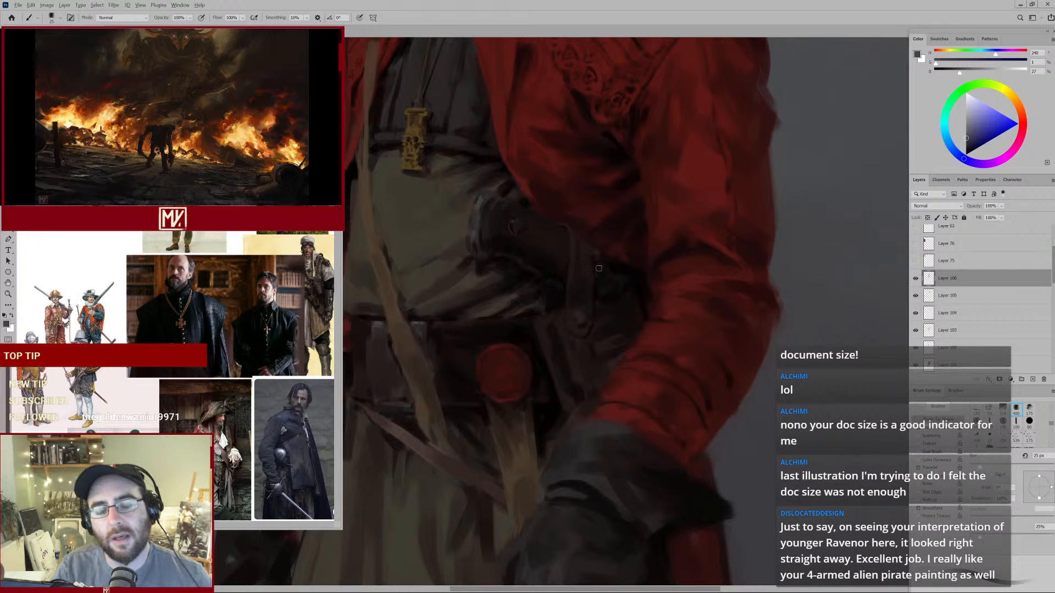
pyautogui.keyDown('alt'); pyautogui.click(557, 272); pyautogui.keyUp('alt')
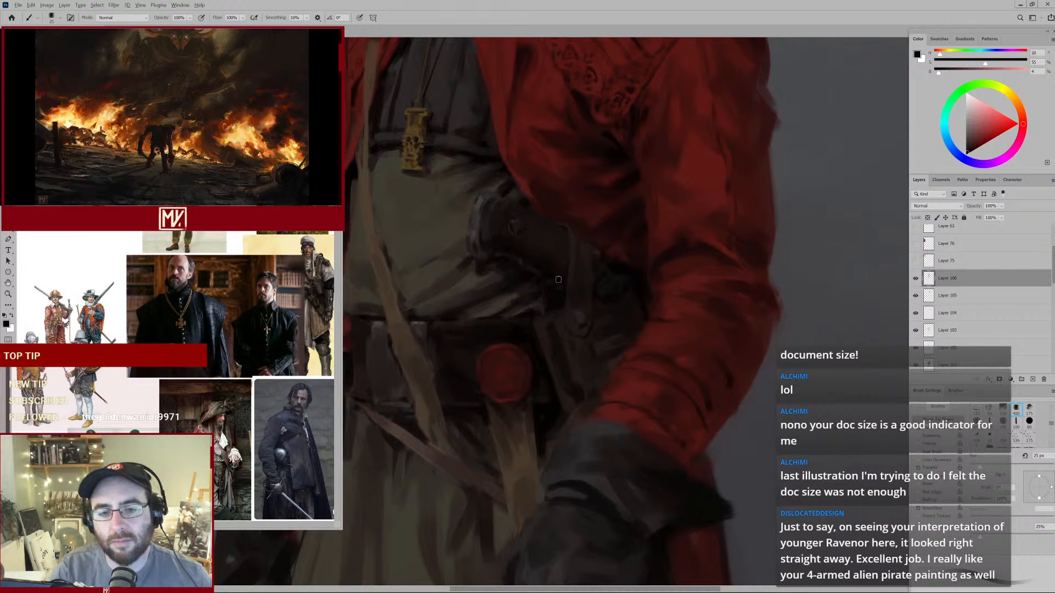
pyautogui.keyDown('alt'); pyautogui.click(553, 283); pyautogui.keyUp('alt')
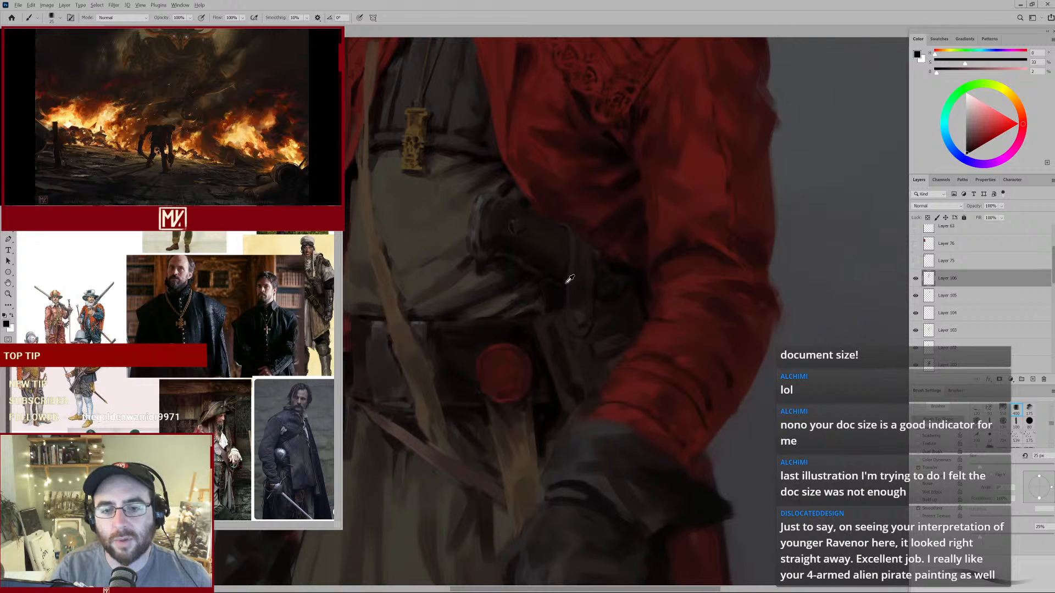
pyautogui.keyDown('alt'); pyautogui.click(483, 226); pyautogui.keyUp('alt')
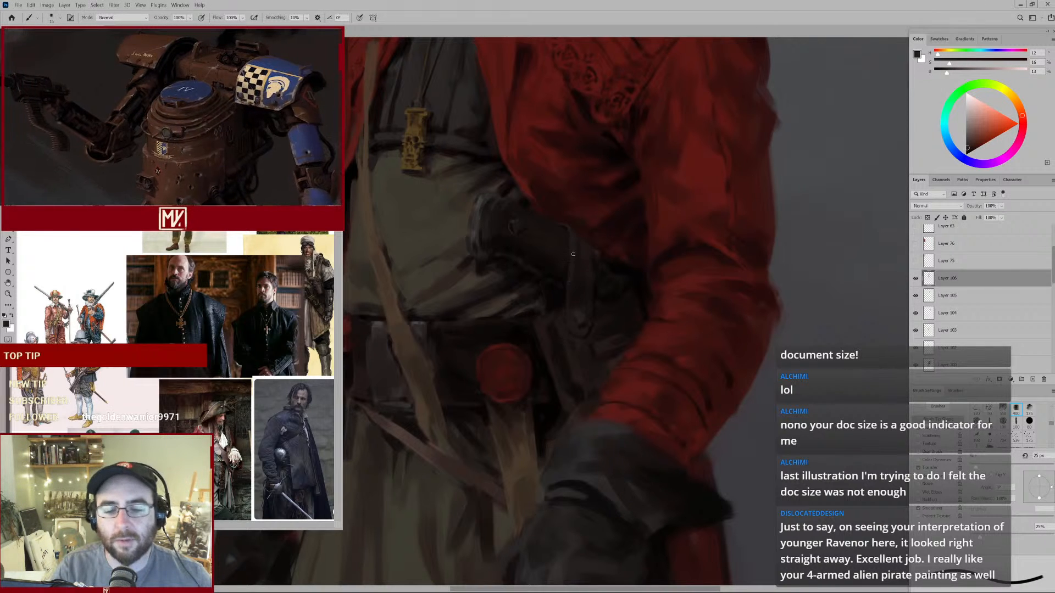
# Paint a thin highlight along the upper edge of the holster strap with a gray sampled from the pistol grip's end.
pyautogui.moveTo(558, 290); pyautogui.dragTo(579, 274)
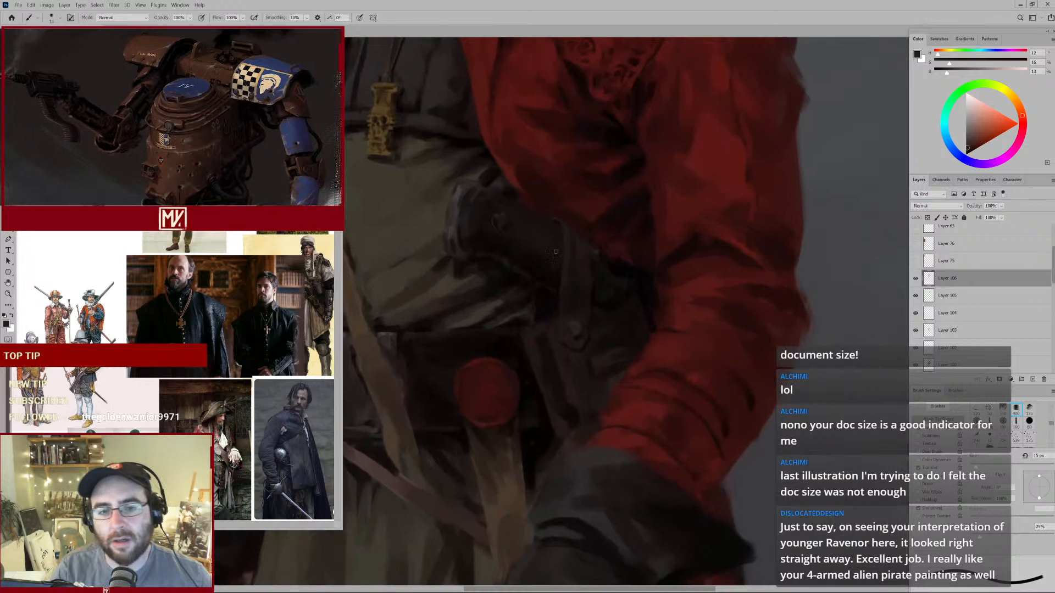
pyautogui.keyDown('alt'); pyautogui.click(451, 240); pyautogui.keyUp('alt')
pyautogui.press('[')
pyautogui.press('[')
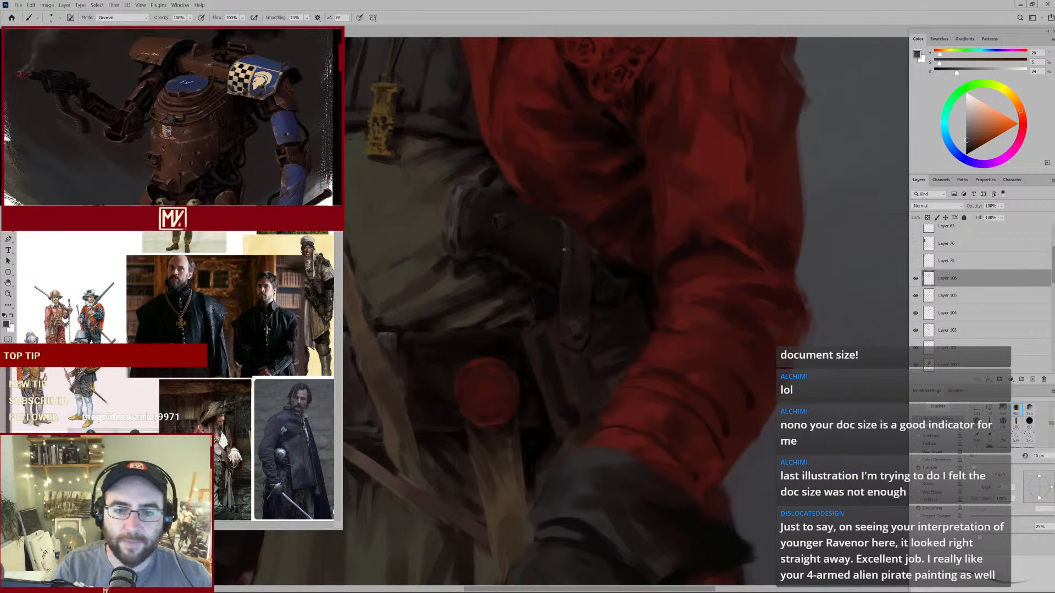
pyautogui.moveTo(556, 220); pyautogui.dragTo(566, 257)
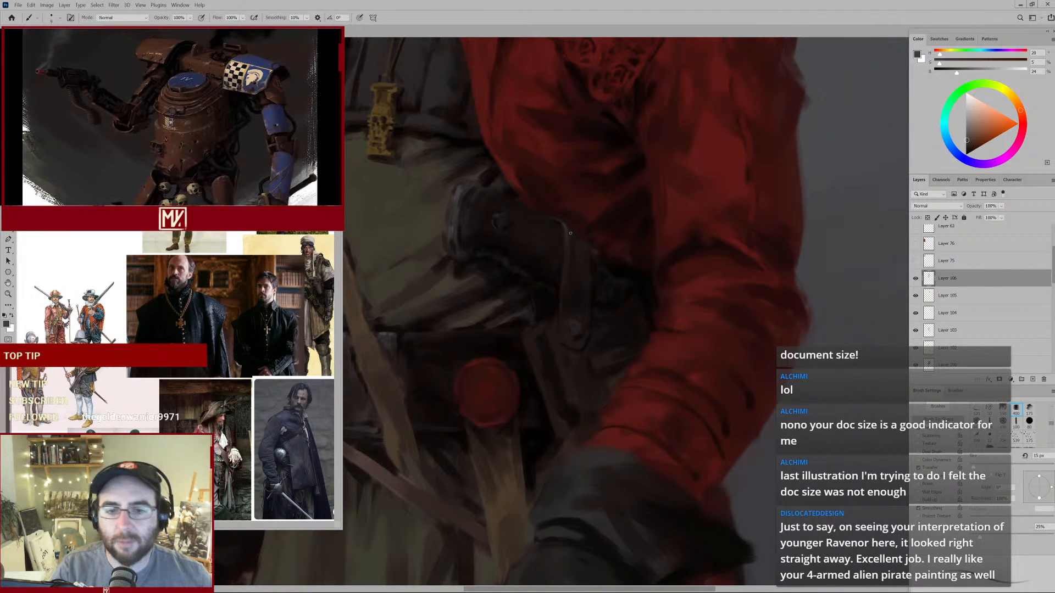
# Clean up the holster strap's edges and the shadow beneath the coat with sampled near-black browns and reds and a 9 px brush.
pyautogui.keyDown('alt'); pyautogui.click(569, 242); pyautogui.keyUp('alt')
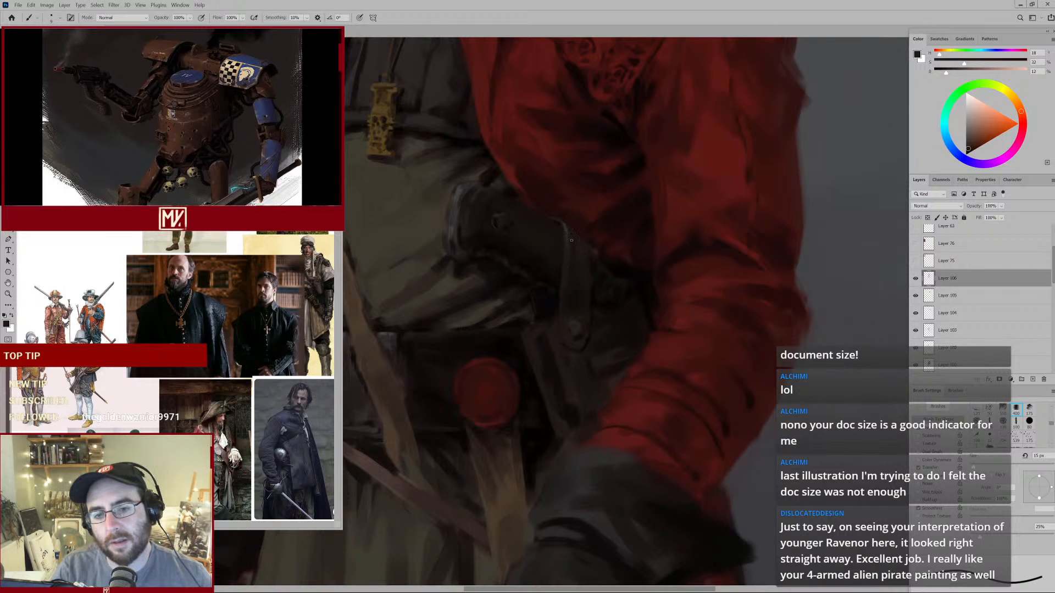
pyautogui.moveTo(572, 236); pyautogui.dragTo(573, 257)
pyautogui.keyDown('alt'); pyautogui.click(595, 255); pyautogui.keyUp('alt')
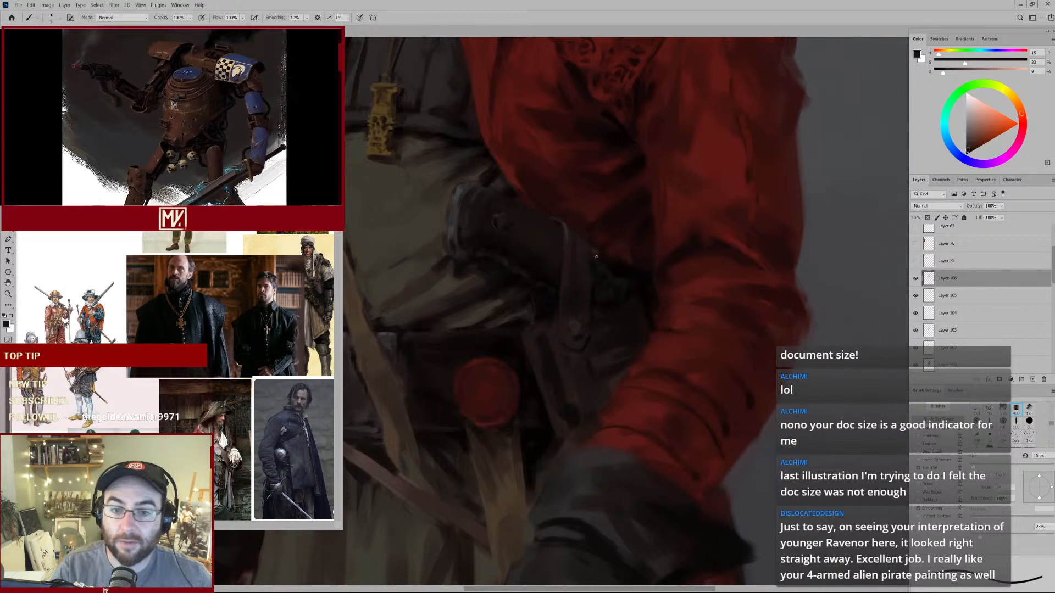
pyautogui.keyDown('alt'); pyautogui.click(599, 258); pyautogui.keyUp('alt')
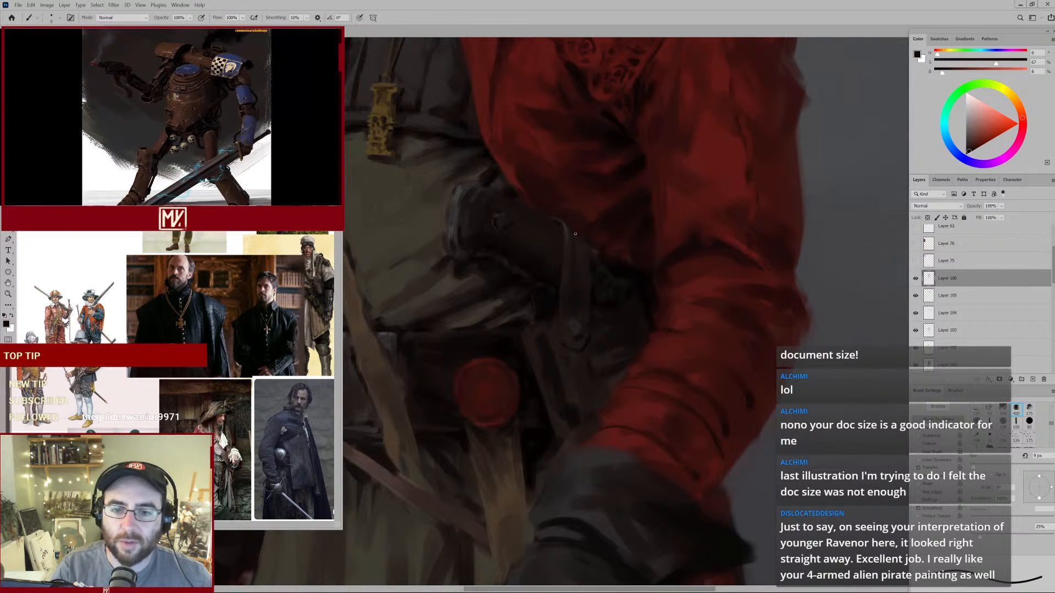
pyautogui.keyDown('alt'); pyautogui.click(550, 214); pyautogui.keyUp('alt')
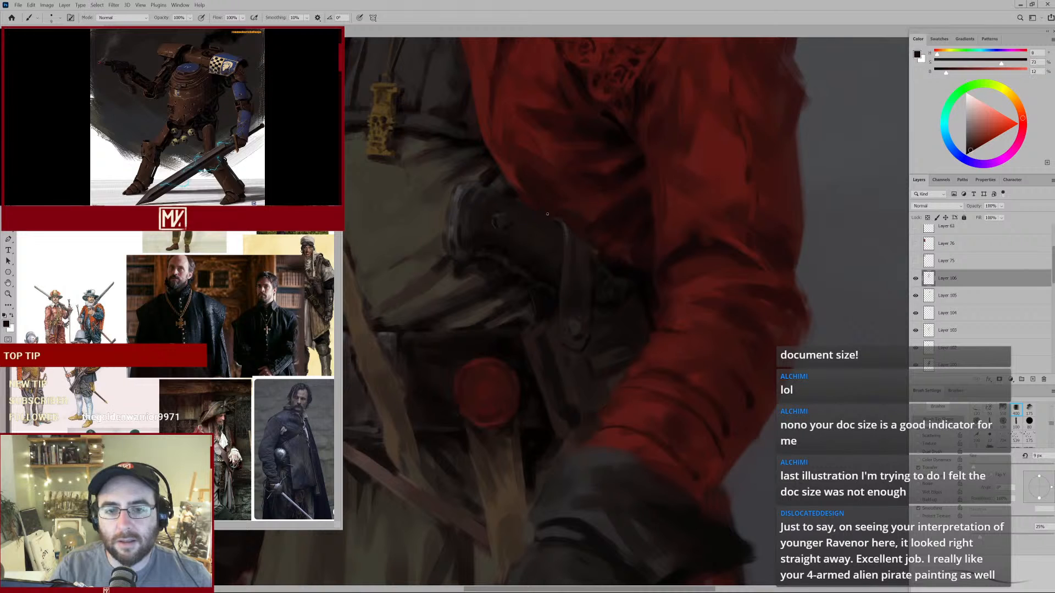
# Shape the round rivet on the pistol grip with near-black browns sampled around it and a 10 px brush.
pyautogui.keyDown('alt'); pyautogui.click(514, 209); pyautogui.keyUp('alt')
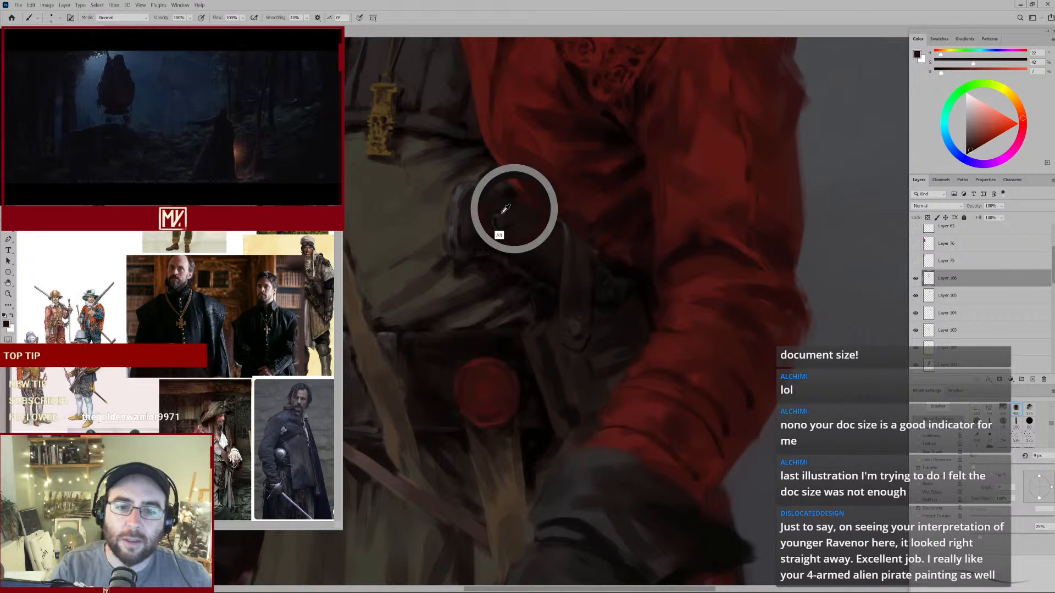
pyautogui.press(']')
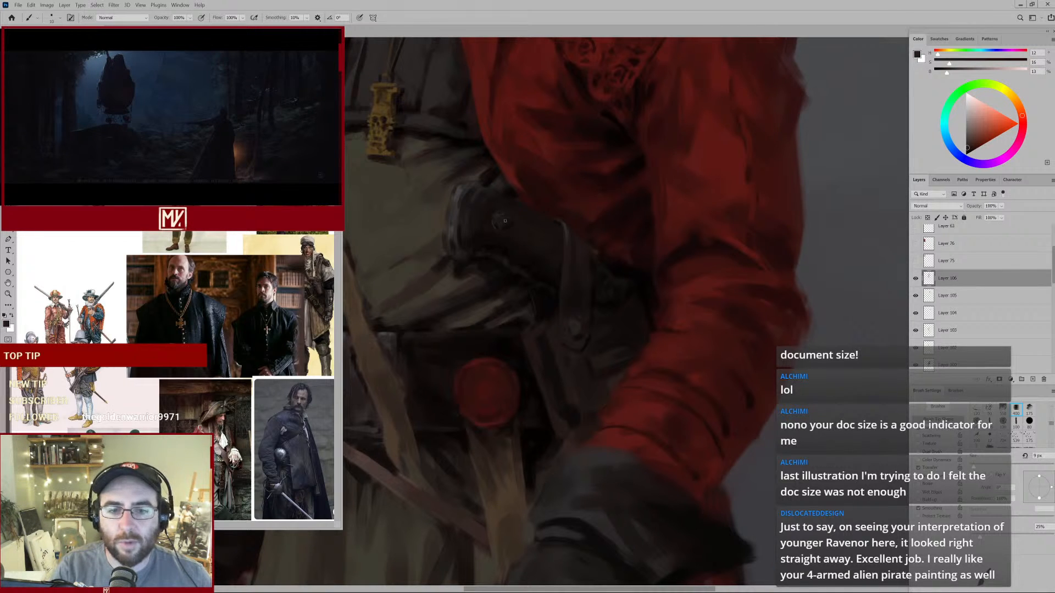
pyautogui.keyDown('alt'); pyautogui.click(488, 262); pyautogui.keyUp('alt')
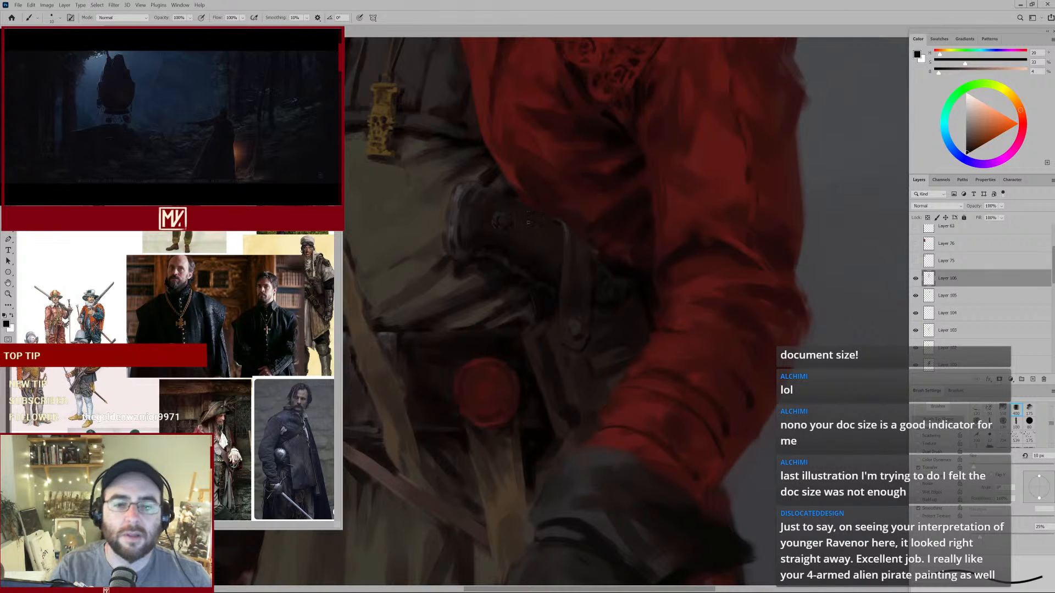
pyautogui.scroll(2, 493, 259)
pyautogui.keyDown('alt'); pyautogui.click(490, 222); pyautogui.keyUp('alt')
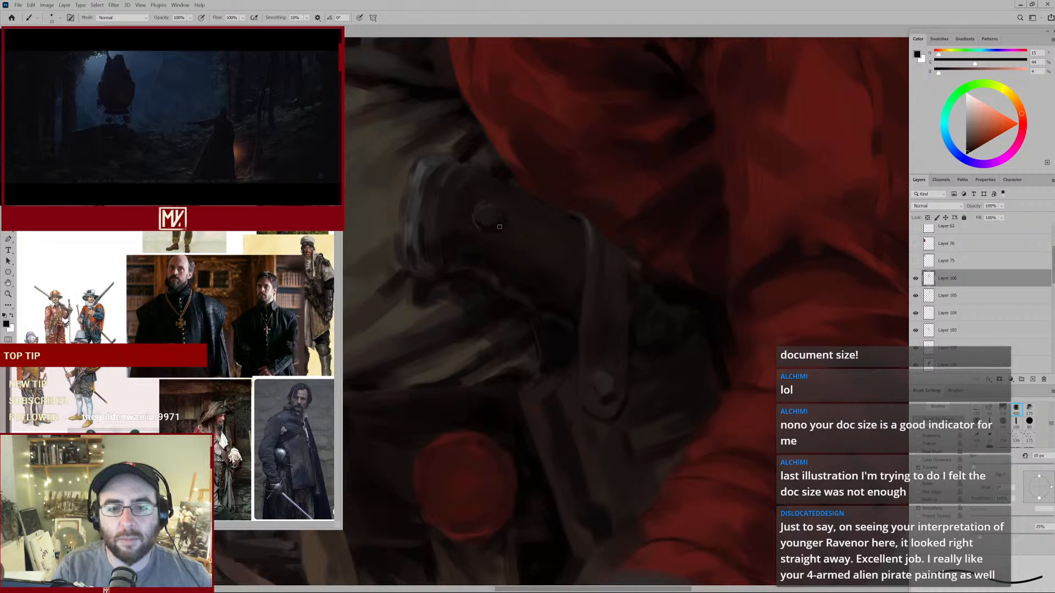
pyautogui.moveTo(523, 220)
pyautogui.mouseDown()
pyautogui.moveTo(457, 268)
pyautogui.moveTo(480, 248)
pyautogui.moveTo(529, 240)
pyautogui.mouseUp()
# Add a small highlight to the top of the grip's rivet with a sampled dark gray and a 9 px brush.
pyautogui.keyDown('alt'); pyautogui.click(491, 224); pyautogui.keyUp('alt')
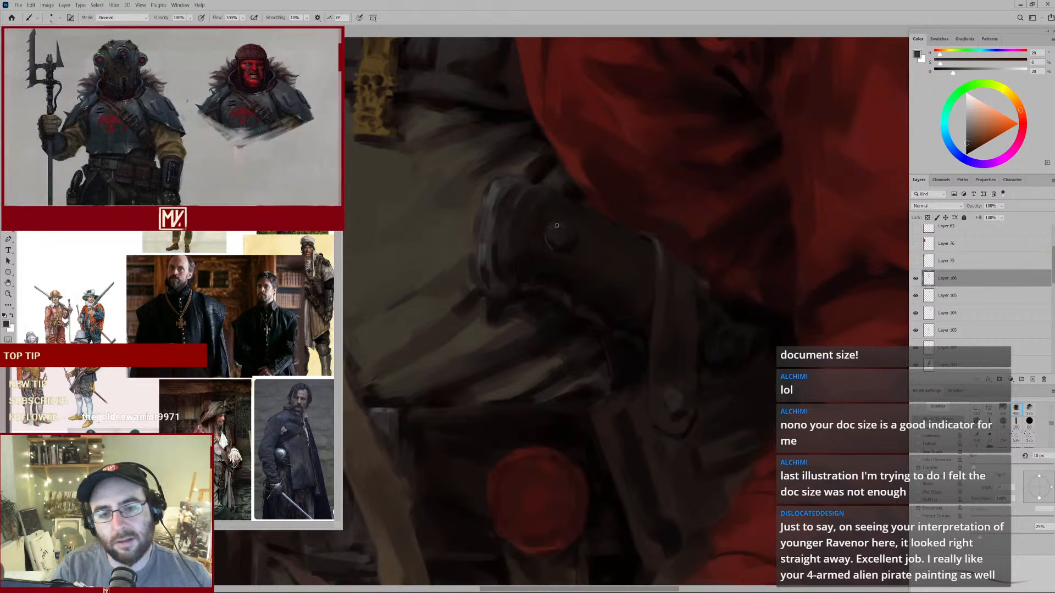
pyautogui.press('[')
pyautogui.press('[')
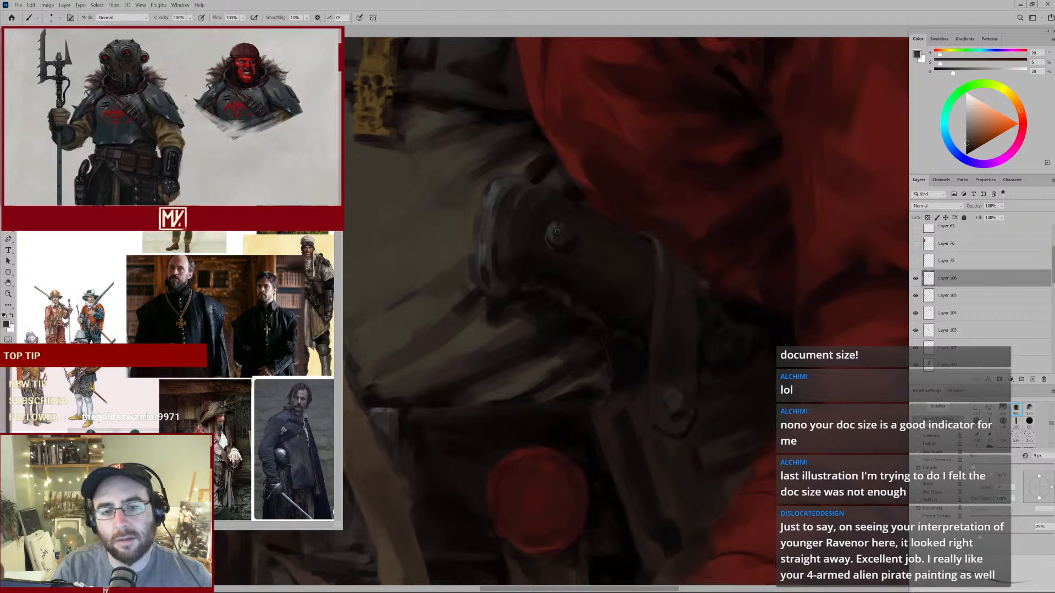
pyautogui.keyDown('alt'); pyautogui.click(561, 226); pyautogui.keyUp('alt')
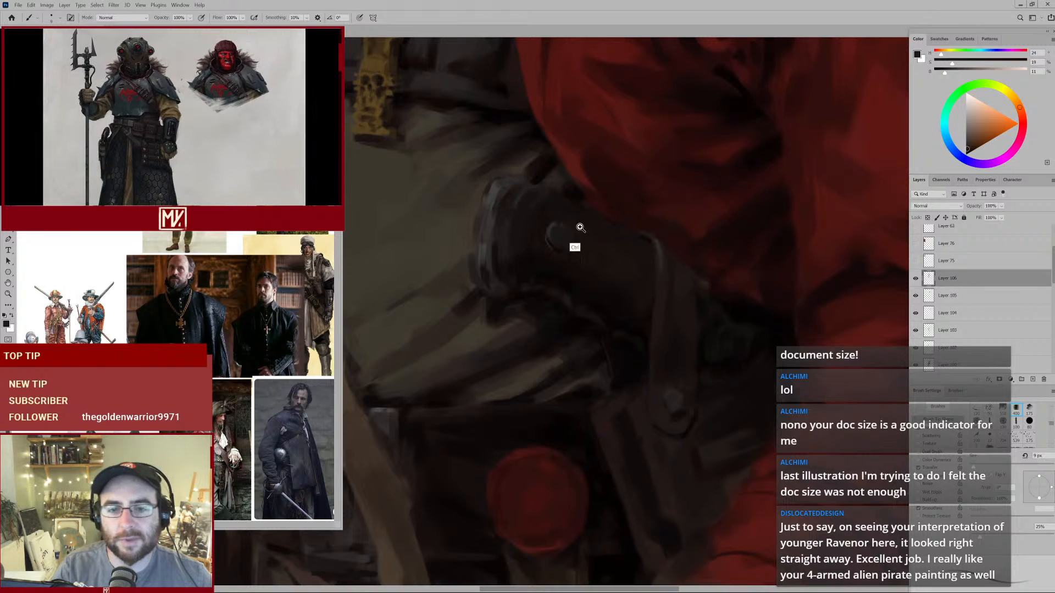
# Even out the dark grip around the rivet with sampled near-black browns, and touch up the rivet with its sampled gray.
pyautogui.moveTo(580, 227)
pyautogui.mouseDown()
pyautogui.moveTo(487, 282)
pyautogui.moveTo(556, 249)
pyautogui.moveTo(567, 255)
pyautogui.moveTo(547, 250)
pyautogui.moveTo(502, 295)
pyautogui.moveTo(523, 281)
pyautogui.moveTo(495, 270)
pyautogui.moveTo(557, 247)
pyautogui.mouseUp()
pyautogui.keyDown('alt'); pyautogui.click(584, 238); pyautogui.keyUp('alt')
pyautogui.press(']')
pyautogui.press(']')
pyautogui.keyDown('alt'); pyautogui.click(565, 236); pyautogui.keyUp('alt')
pyautogui.press('[')
pyautogui.keyDown('alt'); pyautogui.click(541, 234); pyautogui.keyUp('alt')
pyautogui.click(523, 281)
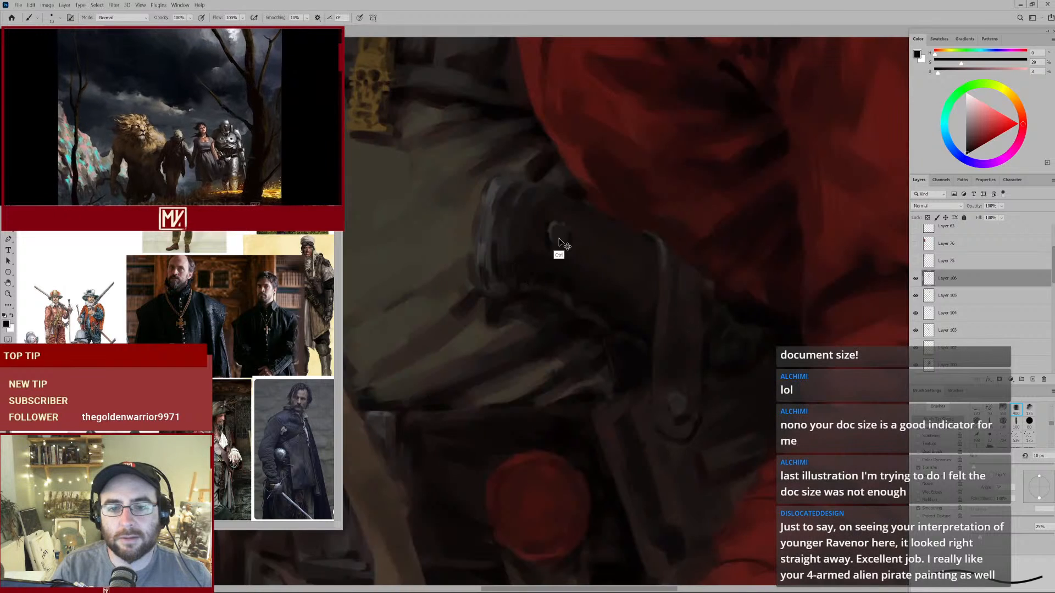
pyautogui.keyDown('alt'); pyautogui.click(559, 226); pyautogui.keyUp('alt')
pyautogui.keyDown('alt'); pyautogui.click(556, 230); pyautogui.keyUp('alt')
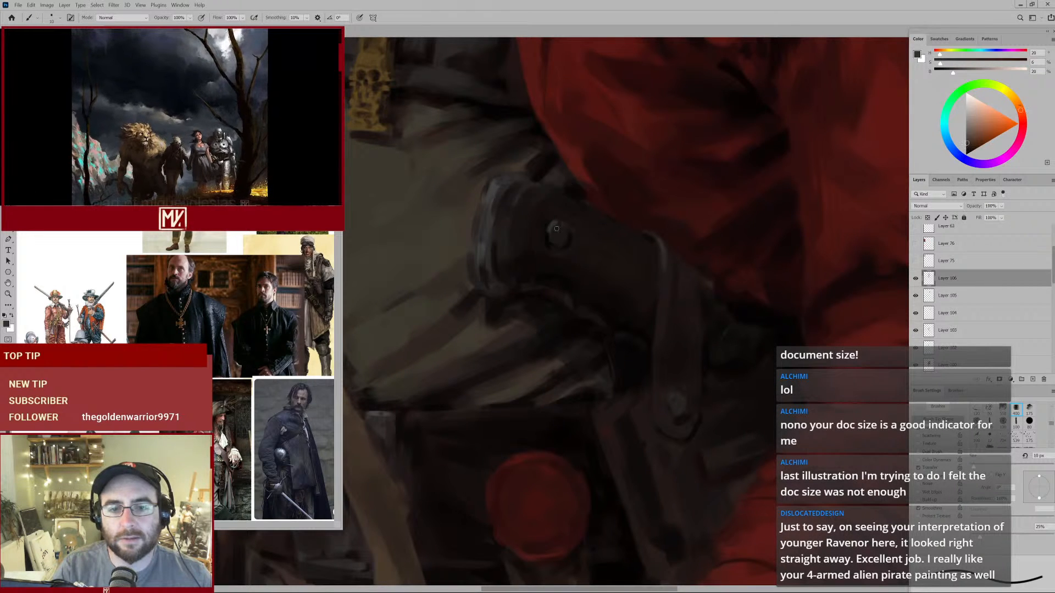
# Touch up the dark areas beside the belt buckle and below the holster with sampled near-black browns and a 25 px brush.
pyautogui.moveTo(539, 265); pyautogui.dragTo(501, 302)
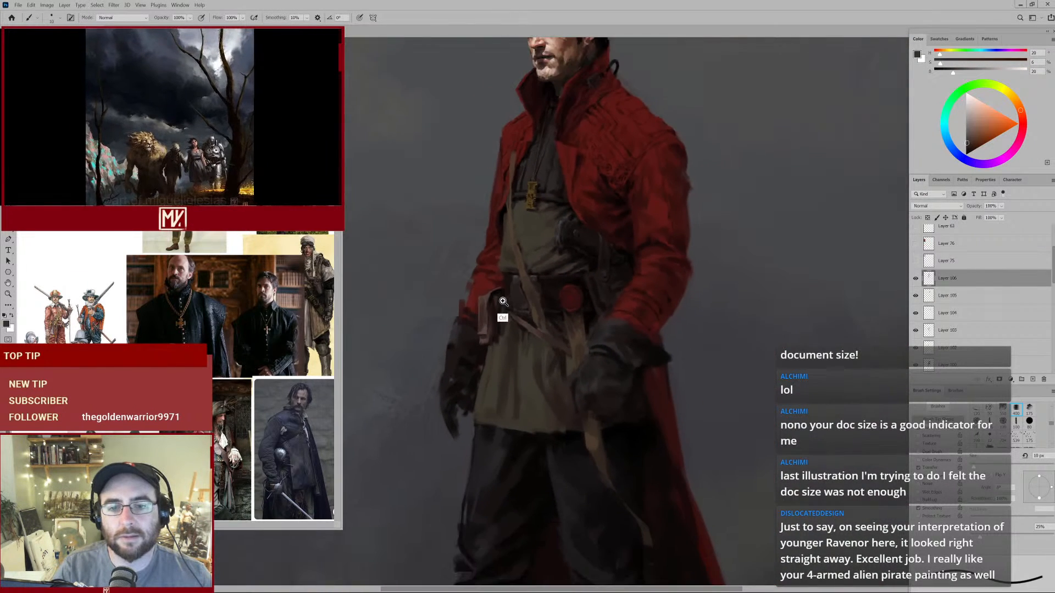
pyautogui.moveTo(626, 307); pyautogui.dragTo(612, 235)
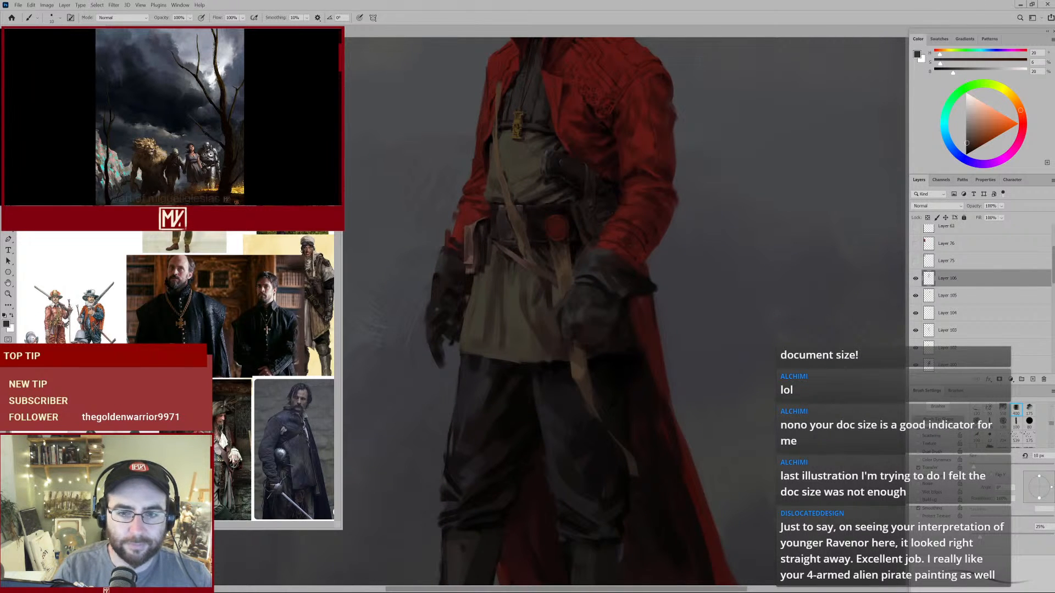
pyautogui.keyDown('alt'); pyautogui.click(573, 216); pyautogui.keyUp('alt')
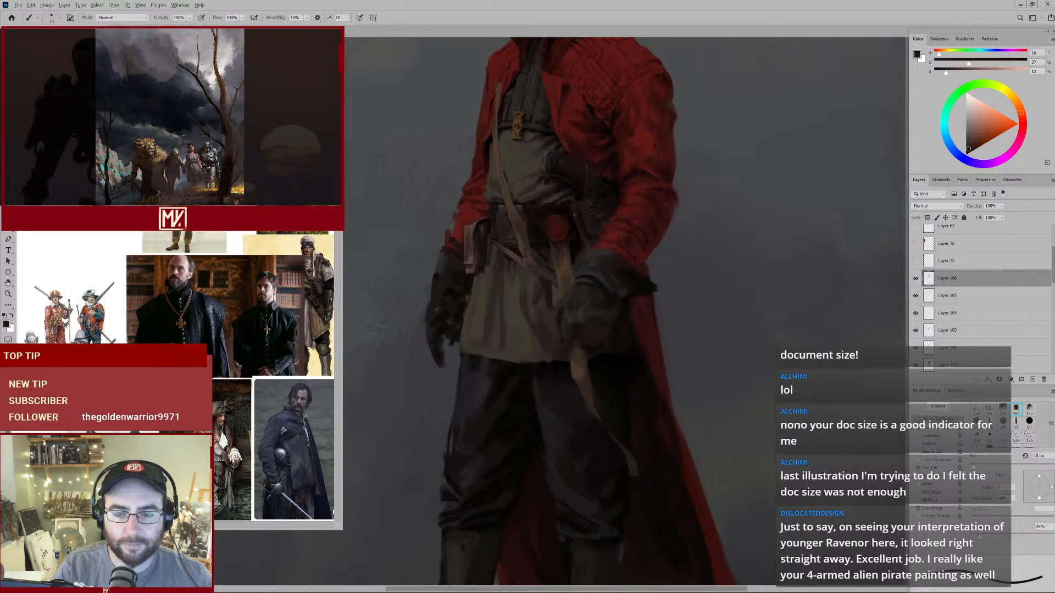
pyautogui.press(']')
pyautogui.press(']')
pyautogui.press(']')
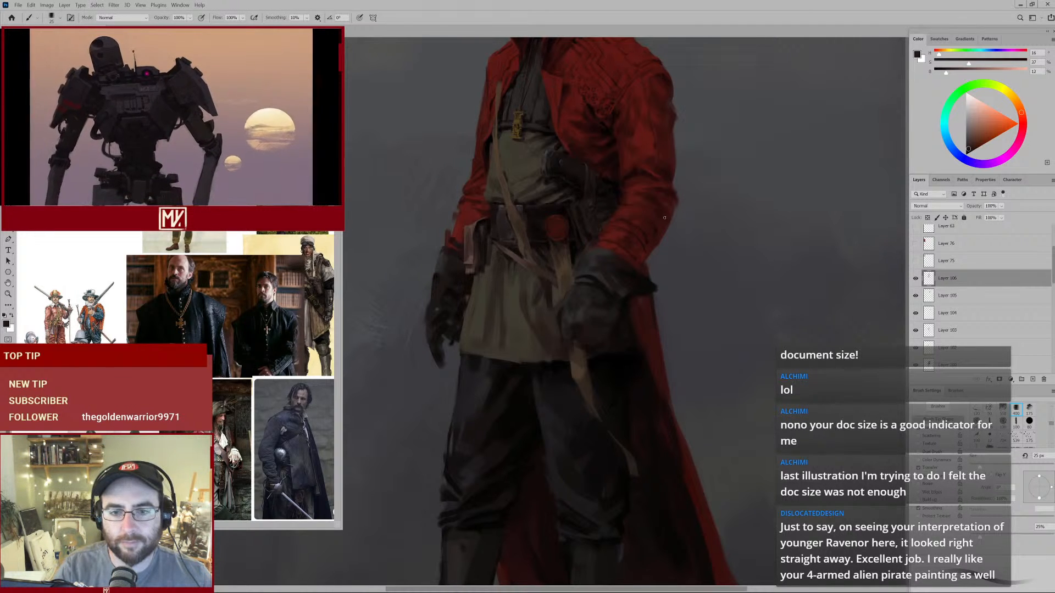
pyautogui.keyDown('alt'); pyautogui.click(573, 243); pyautogui.keyUp('alt')
pyautogui.keyDown('alt'); pyautogui.click(574, 243); pyautogui.keyUp('alt')
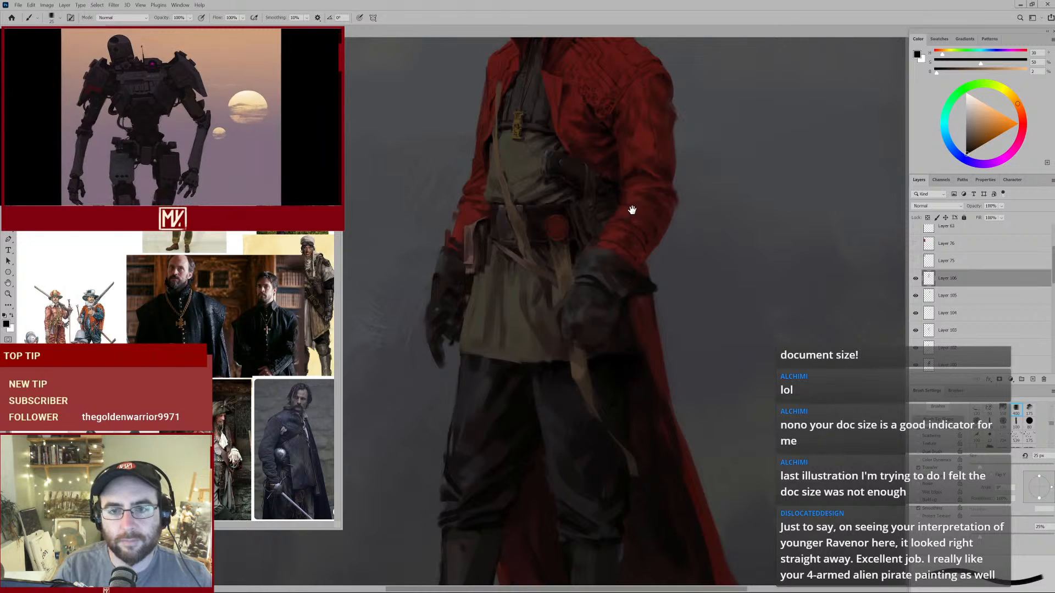
# Refine the shading on the outer upper arm of the red sleeve with sampled dark reds and a 30 px brush.
pyautogui.moveTo(632, 207); pyautogui.dragTo(608, 308)
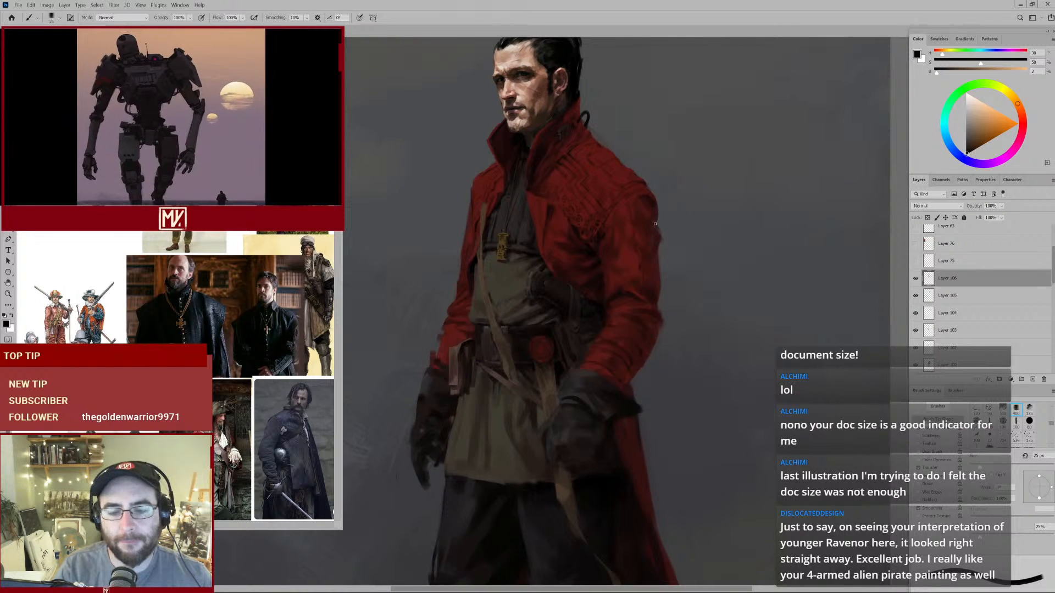
pyautogui.scroll(2, 644, 258)
pyautogui.keyDown('alt'); pyautogui.click(642, 262); pyautogui.keyUp('alt')
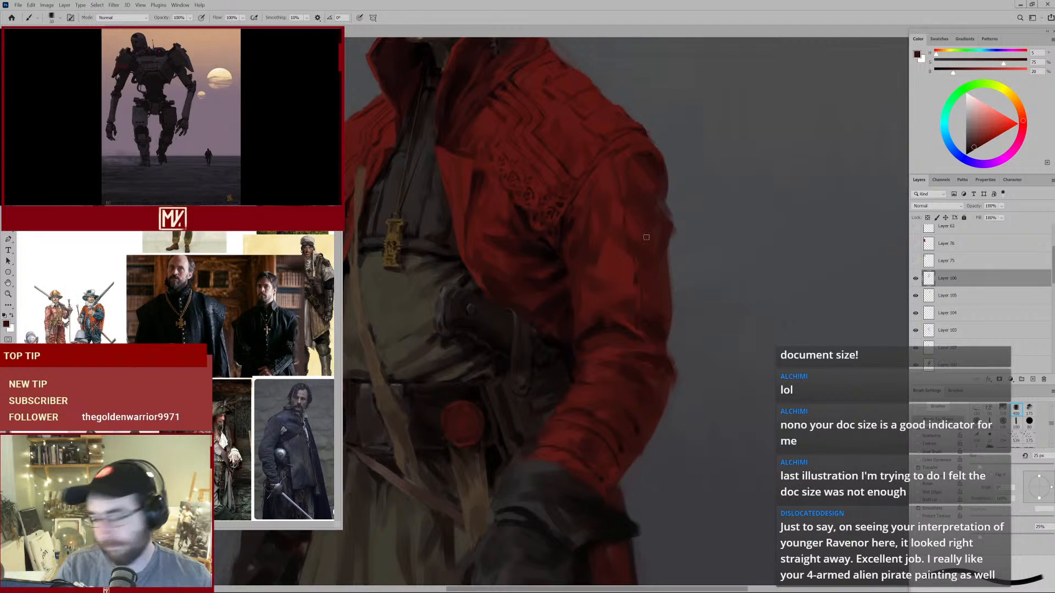
pyautogui.press(']')
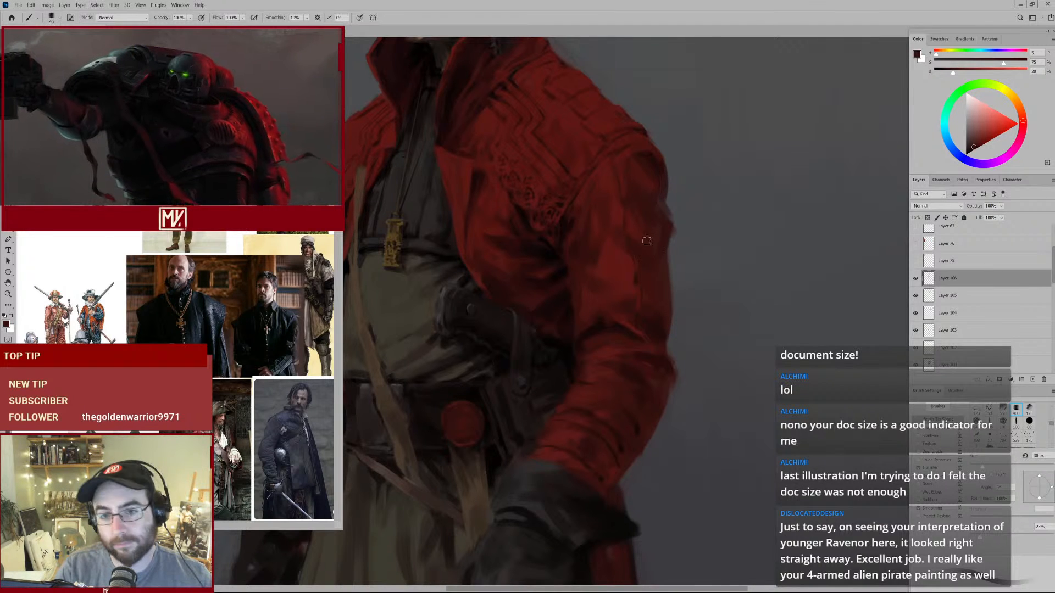
pyautogui.keyDown('alt'); pyautogui.click(634, 226); pyautogui.keyUp('alt')
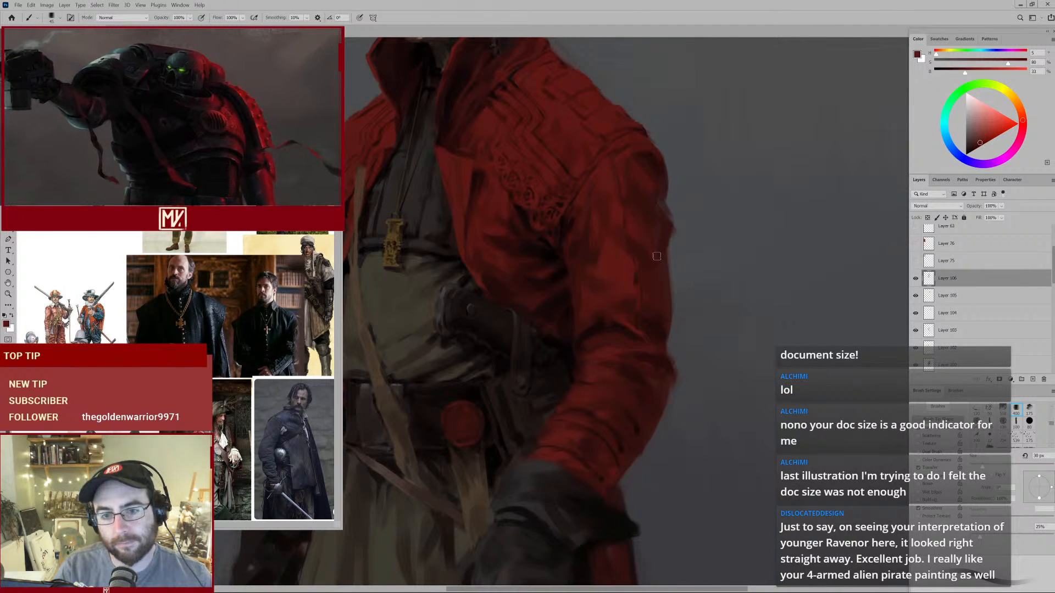
# Soften the shadow along the shoulder's outer edge with dark reds sampled around it and a 45 px brush.
pyautogui.moveTo(610, 151)
pyautogui.mouseDown()
pyautogui.moveTo(619, 210)
pyautogui.moveTo(636, 214)
pyautogui.mouseUp()
pyautogui.keyDown('alt'); pyautogui.click(657, 218); pyautogui.keyUp('alt')
pyautogui.keyDown('alt'); pyautogui.click(649, 213); pyautogui.keyUp('alt')
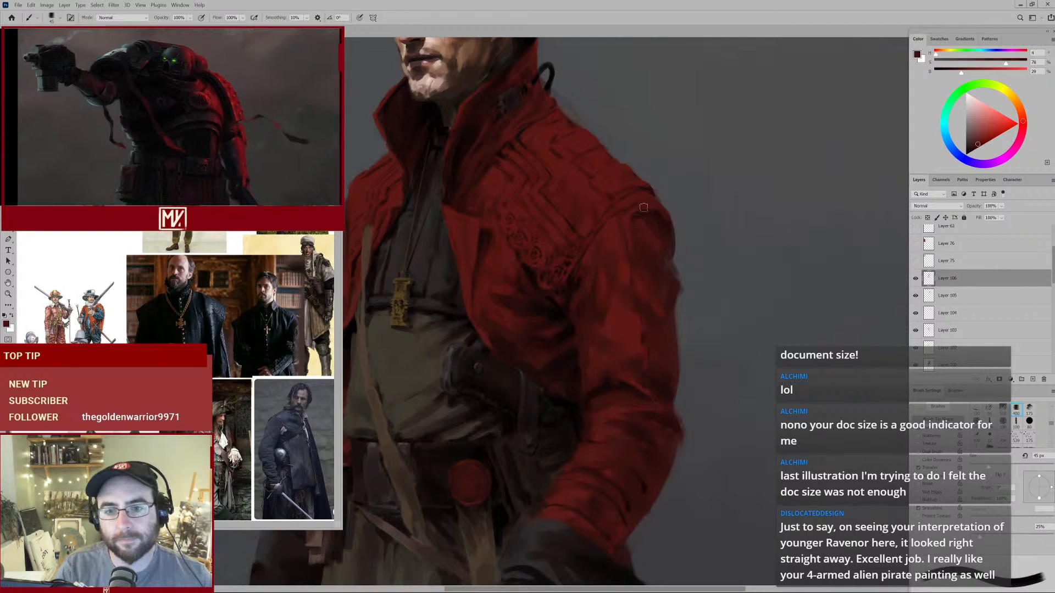
pyautogui.keyDown('alt'); pyautogui.click(656, 231); pyautogui.keyUp('alt')
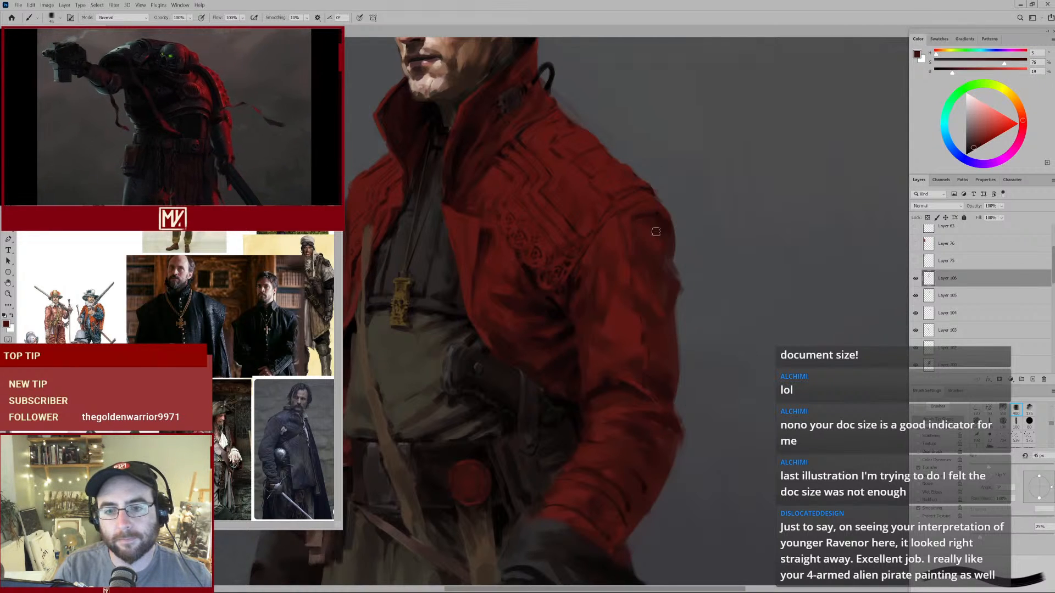
pyautogui.keyDown('alt'); pyautogui.click(664, 239); pyautogui.keyUp('alt')
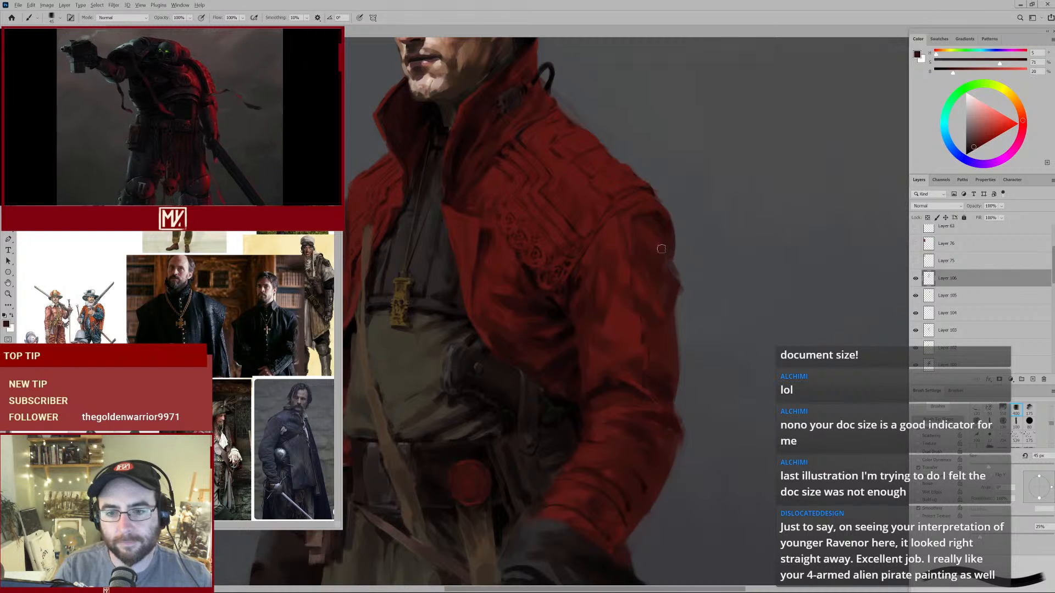
pyautogui.hotkey('ctrl', '0')
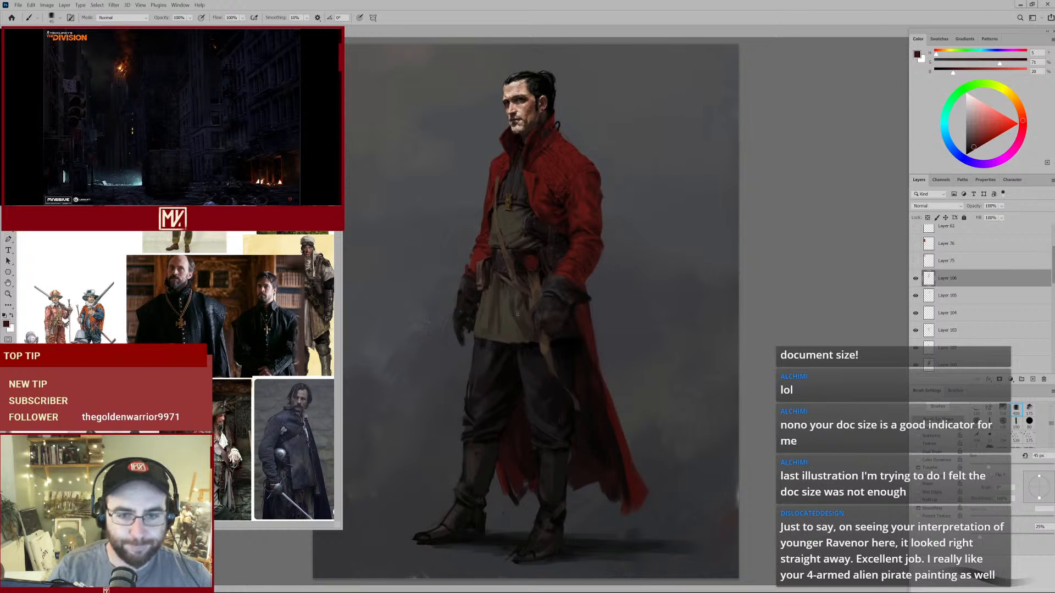
# Try a pattern of fine diagonal lines across the olive shirt's chest on a new layer, using a sampled dark brown and a 9 px brush.
pyautogui.scroll(2, 548, 230)
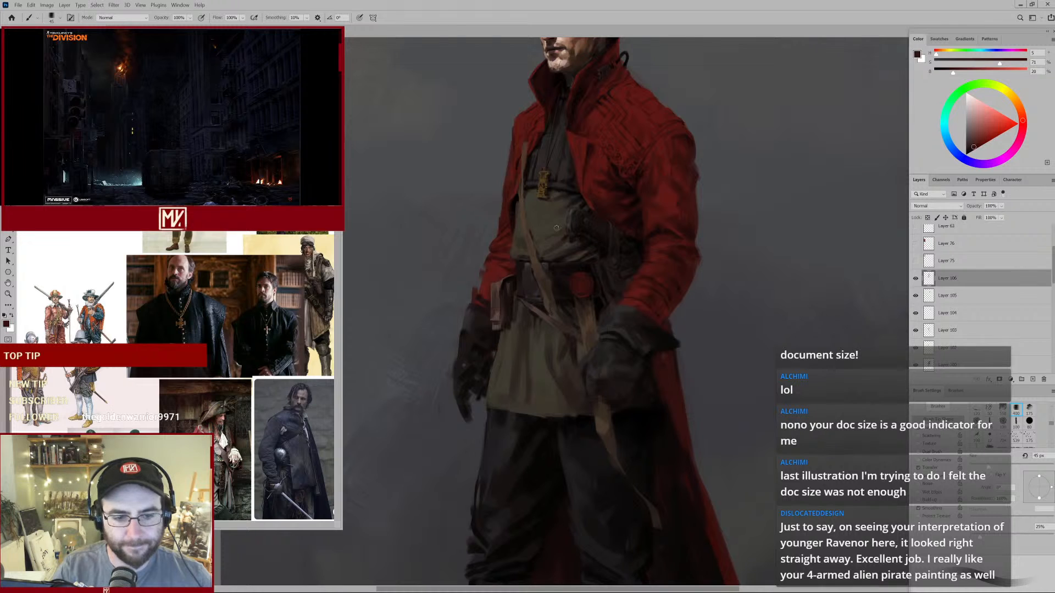
pyautogui.press('[')
pyautogui.press('[')
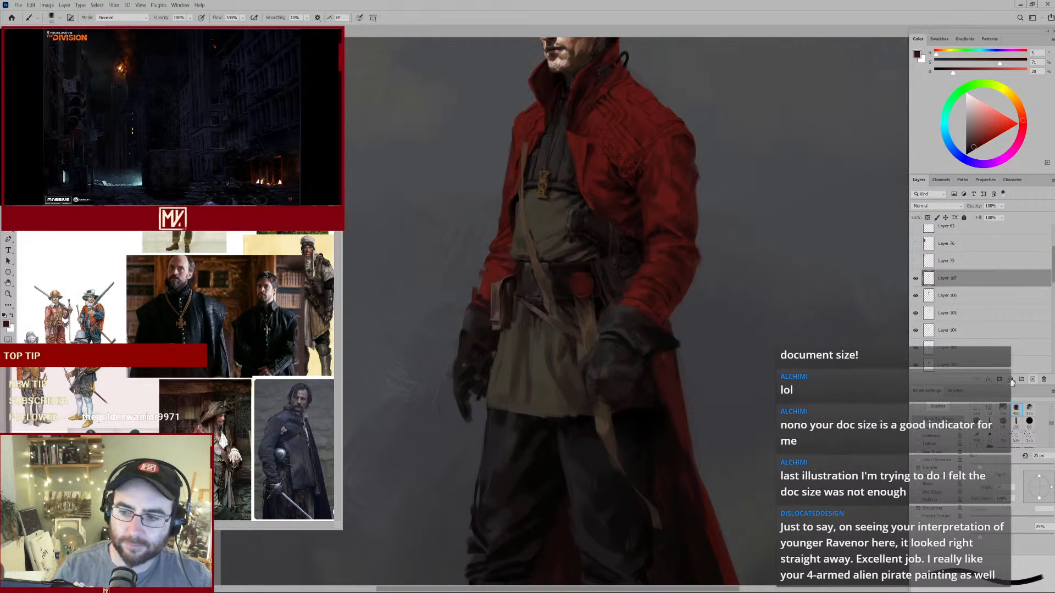
pyautogui.press('[')
pyautogui.press('[')
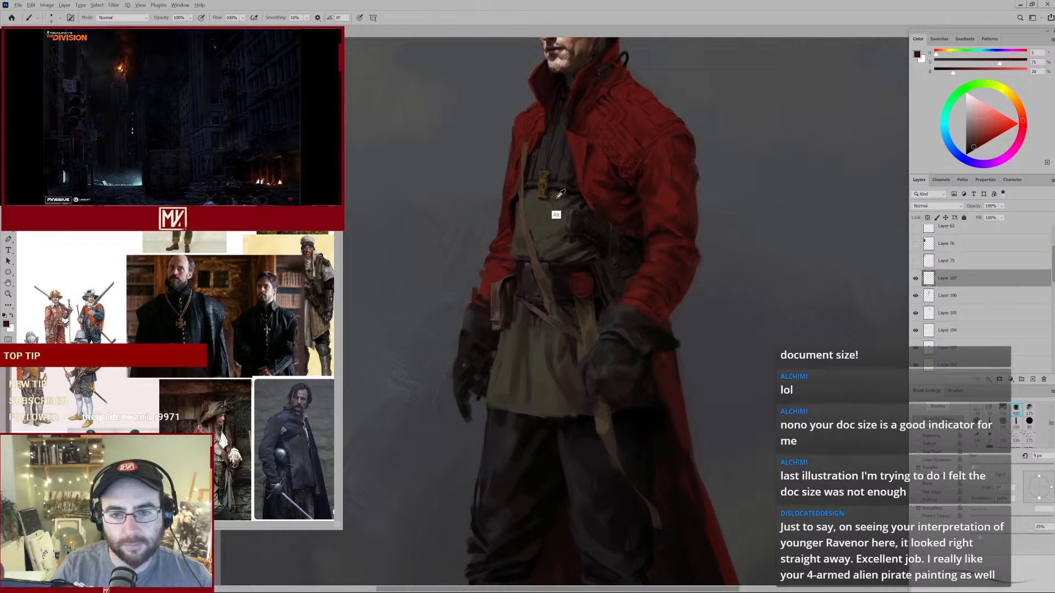
pyautogui.keyDown('alt'); pyautogui.click(556, 199); pyautogui.keyUp('alt')
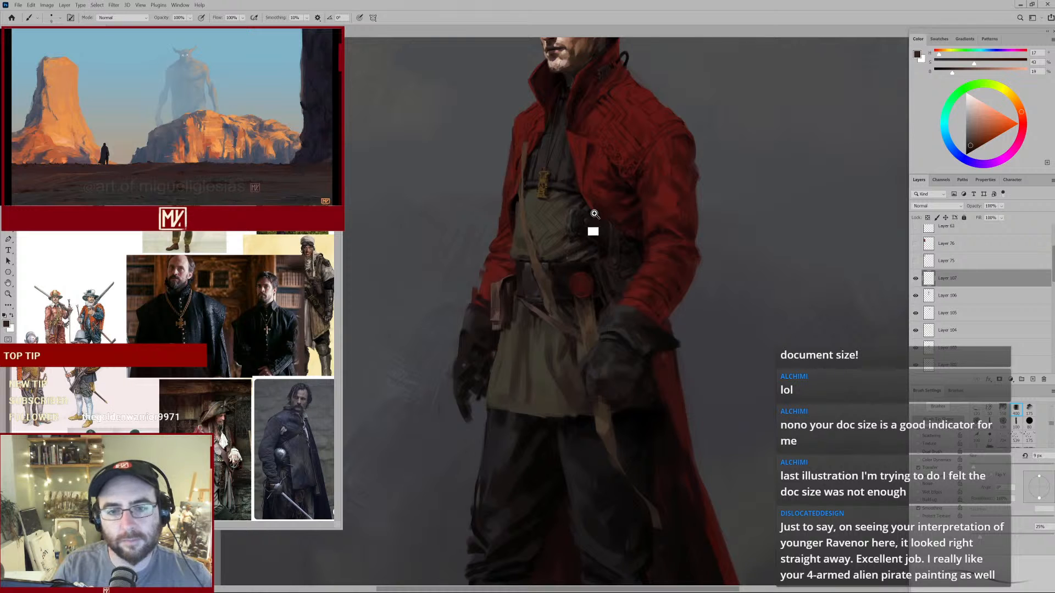
pyautogui.moveTo(526, 263)
pyautogui.mouseDown()
pyautogui.moveTo(519, 268)
pyautogui.moveTo(544, 259)
pyautogui.mouseUp()
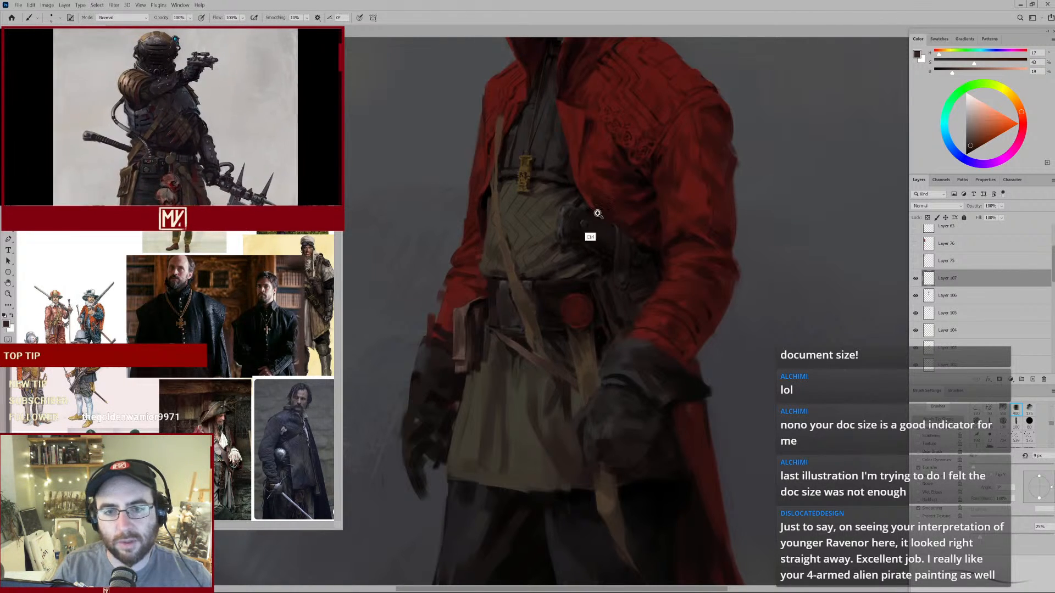
# Lower the opacity of the shirt pattern's layer to 51%.
pyautogui.hotkey('ctrl', '0')
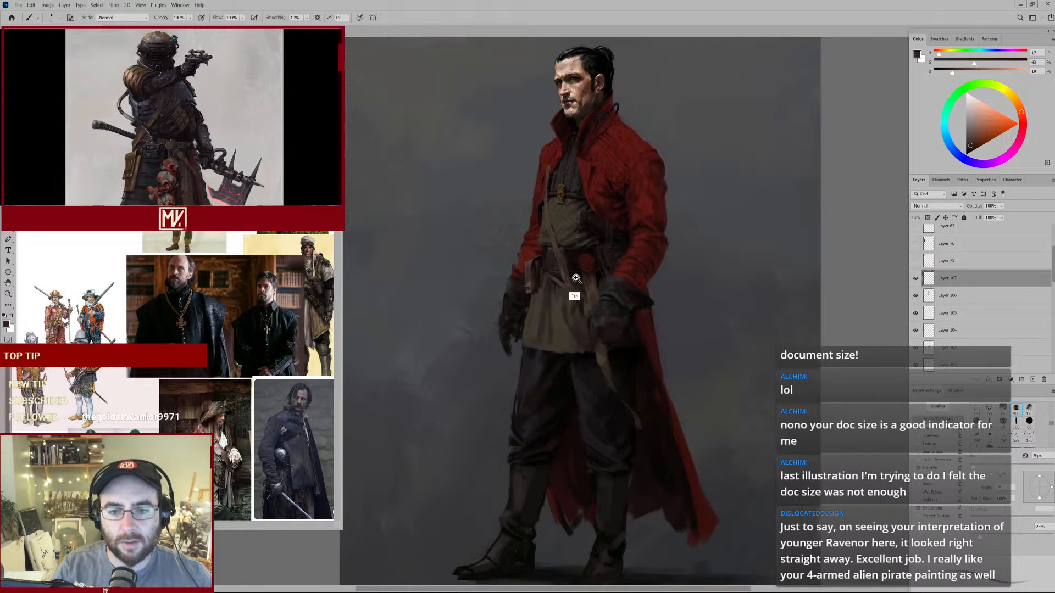
pyautogui.keyDown('ctrl'); pyautogui.click(595, 245); pyautogui.keyUp('ctrl')
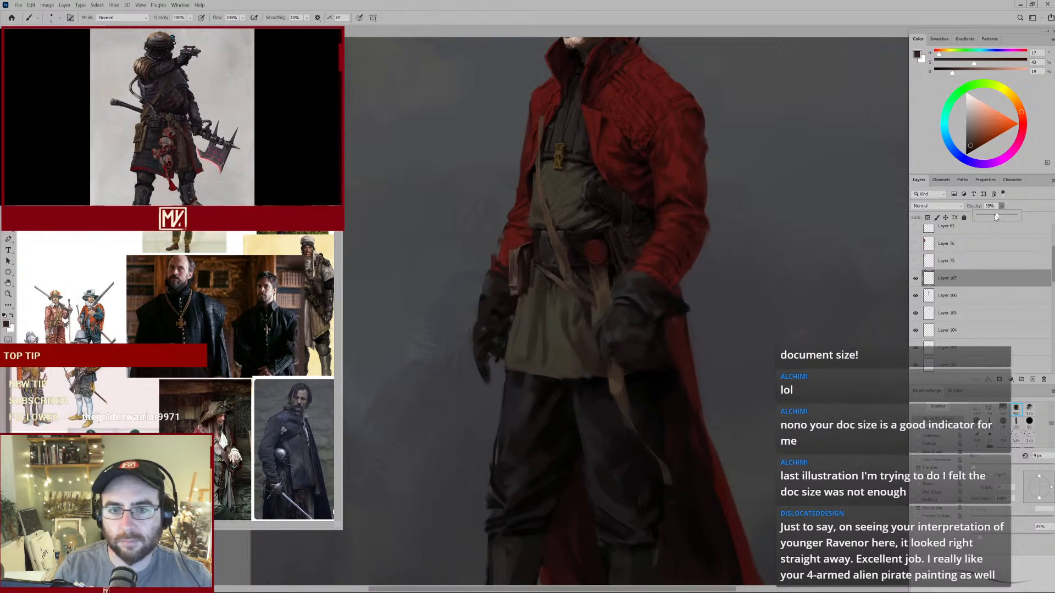
pyautogui.moveTo(996, 216); pyautogui.dragTo(998, 213)
pyautogui.hotkey('ctrl', '0')
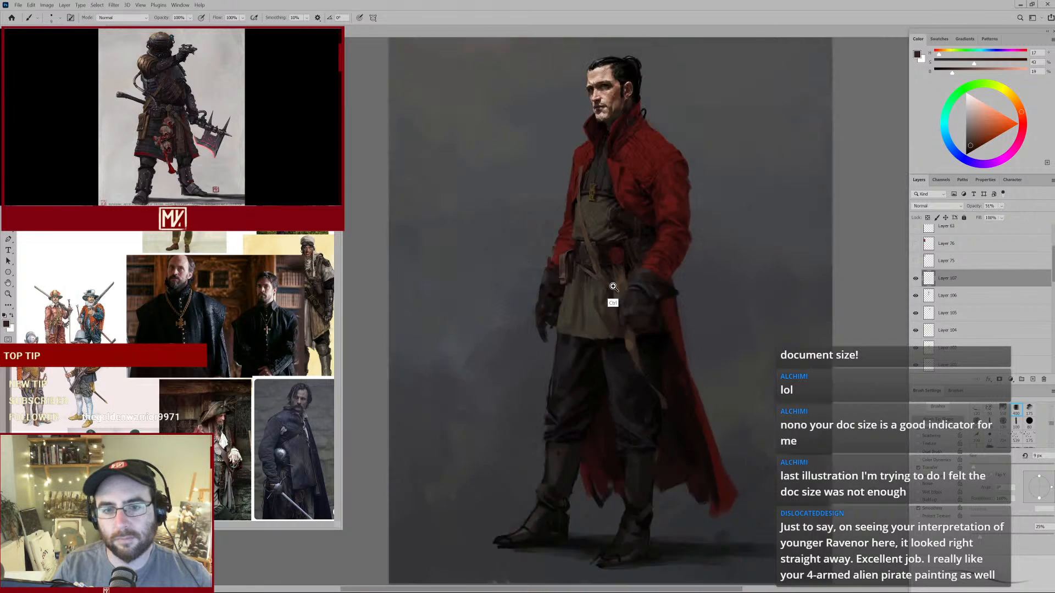
# Erase the line pattern from the shirt with a 125 px eraser.
pyautogui.keyDown('ctrl'); pyautogui.click(619, 284); pyautogui.keyUp('ctrl')
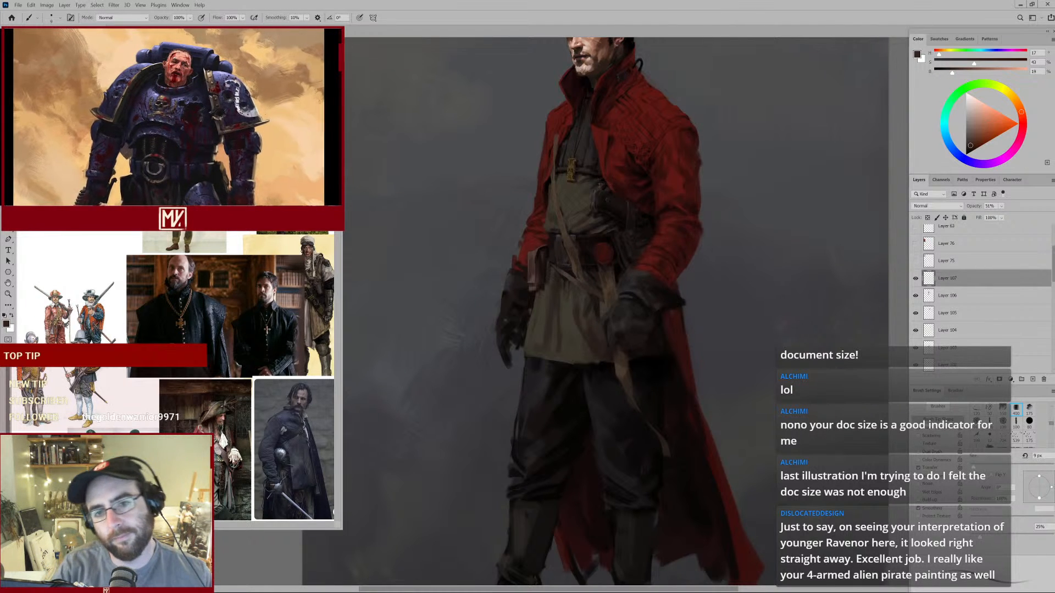
pyautogui.keyDown('ctrl'); pyautogui.click(609, 175); pyautogui.keyUp('ctrl')
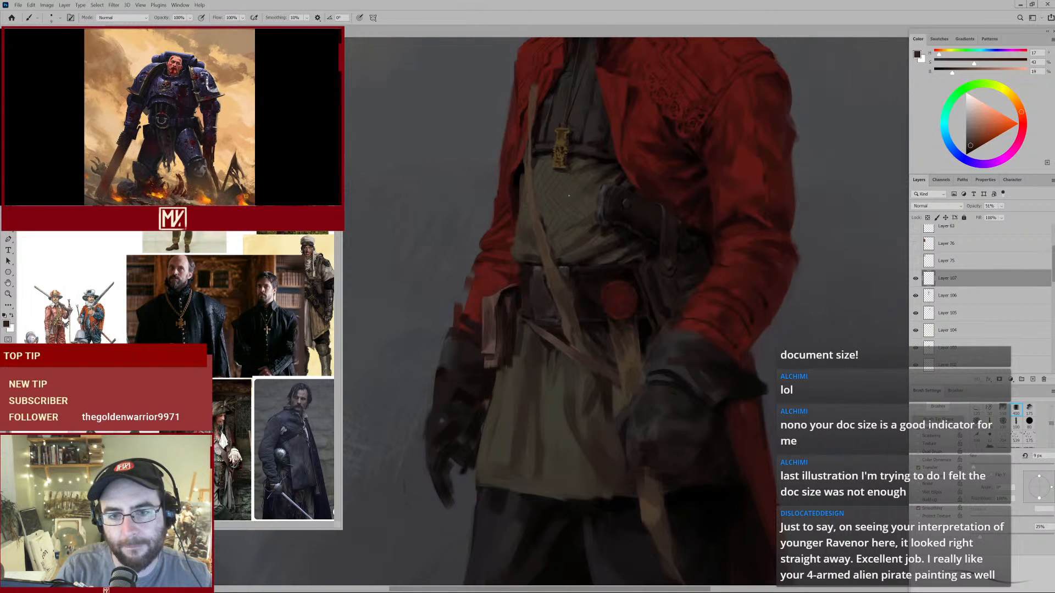
pyautogui.moveTo(566, 244)
pyautogui.mouseDown()
pyautogui.moveTo(546, 254)
pyautogui.moveTo(559, 247)
pyautogui.mouseUp()
pyautogui.press('e')
pyautogui.press(']')
pyautogui.press(']')
pyautogui.press(']')
pyautogui.press(']')
pyautogui.press(']')
pyautogui.press(']')
pyautogui.press(']')
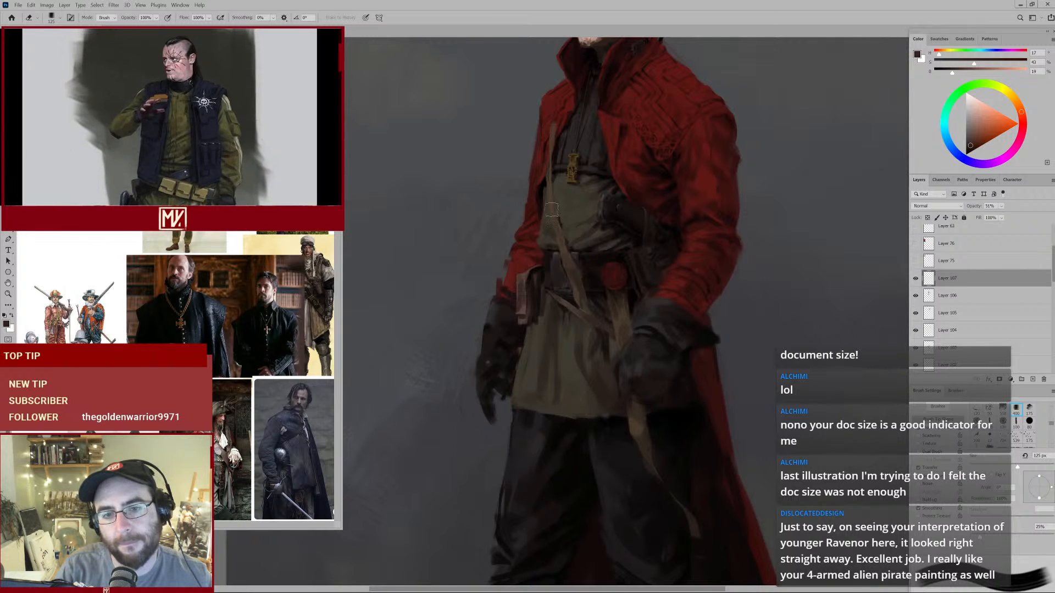
# Try redrawing the fine line pattern on the shirt's chest in the same dark brown with a 9 px brush.
pyautogui.press('b')
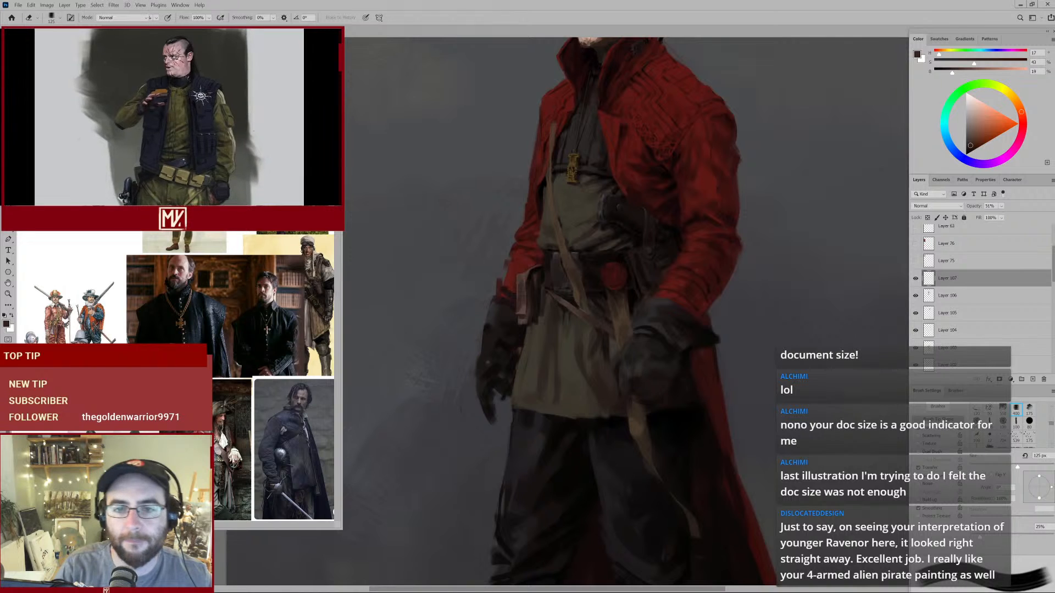
pyautogui.press('b')
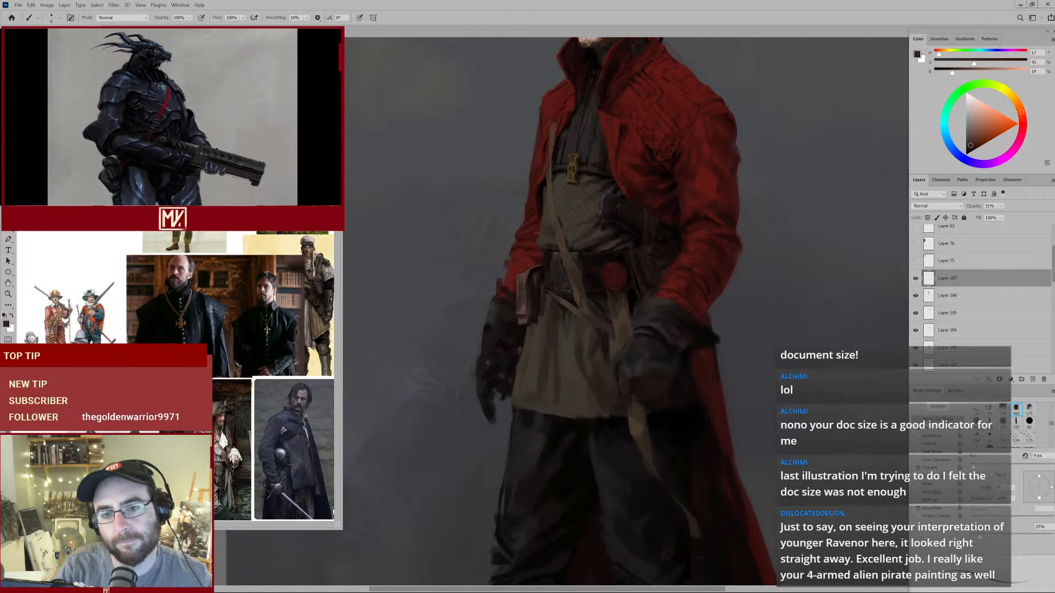
pyautogui.scroll(2, 595, 242)
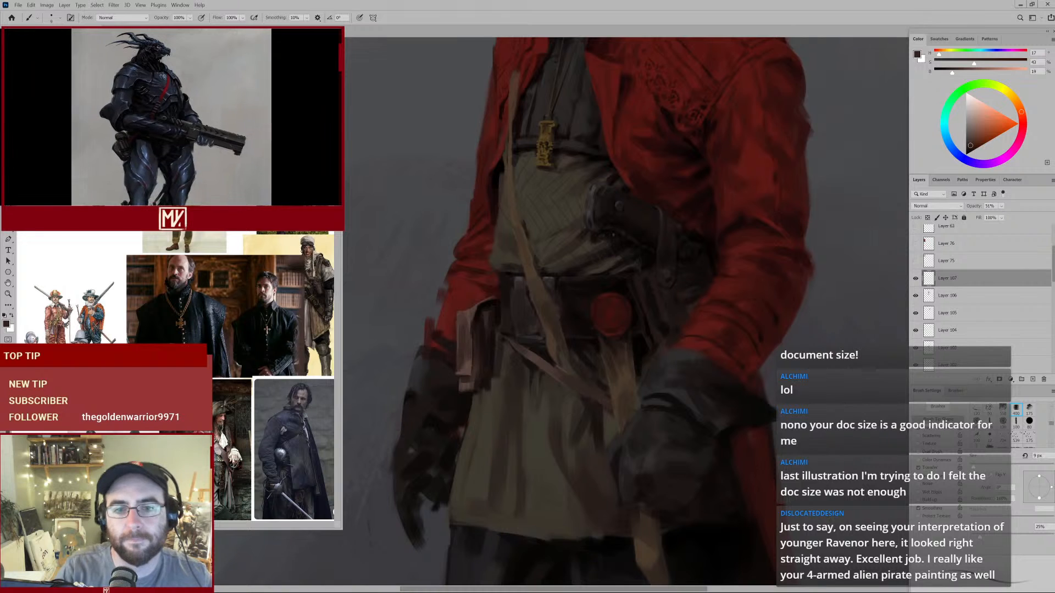
pyautogui.moveTo(624, 237); pyautogui.dragTo(589, 256)
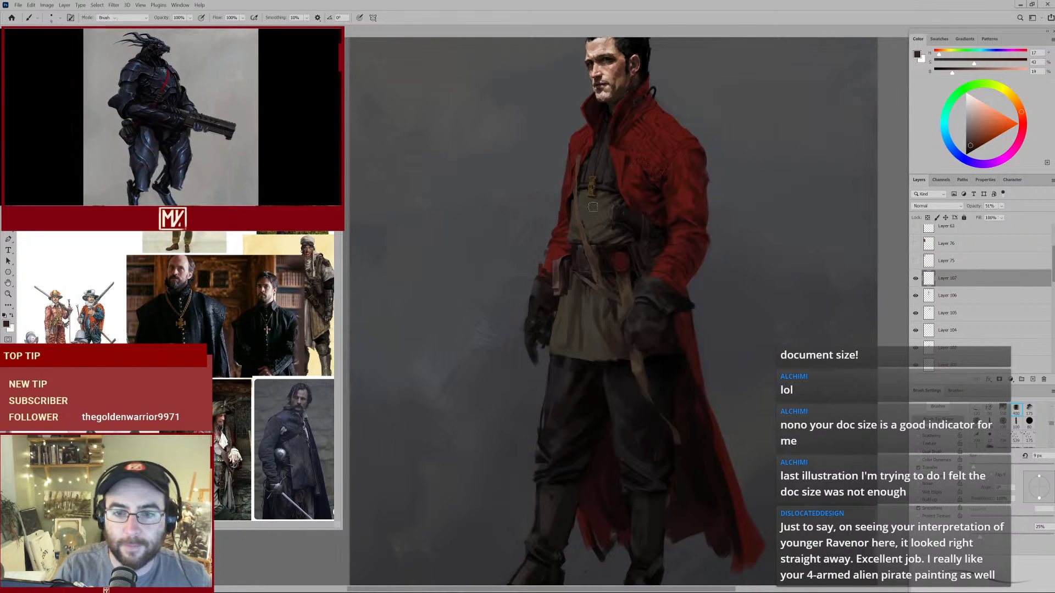
# Erase the redrawn shirt pattern with a 200 px eraser.
pyautogui.press('e')
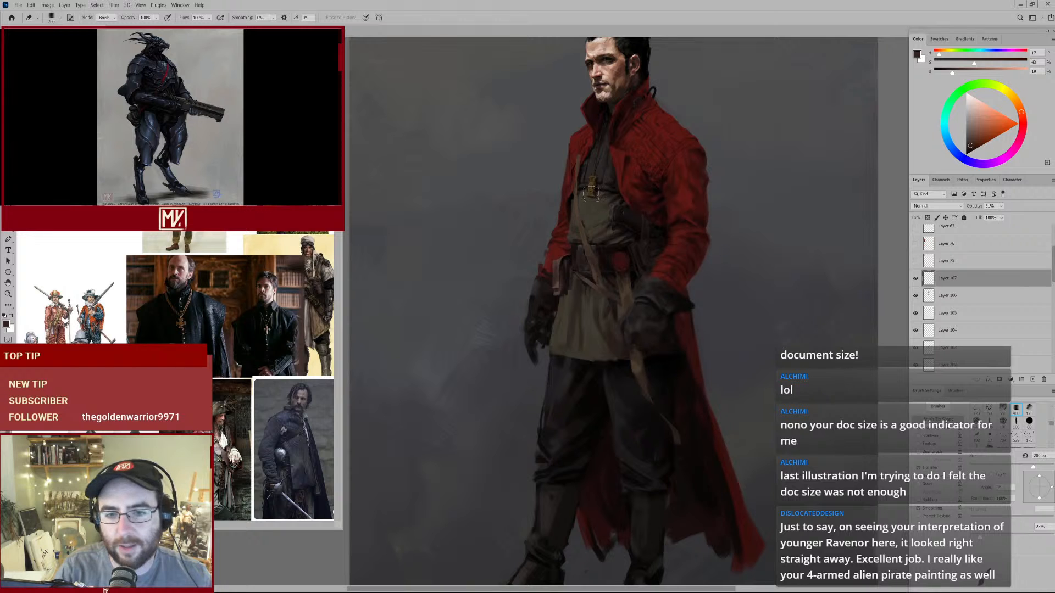
pyautogui.moveTo(600, 216); pyautogui.dragTo(640, 245)
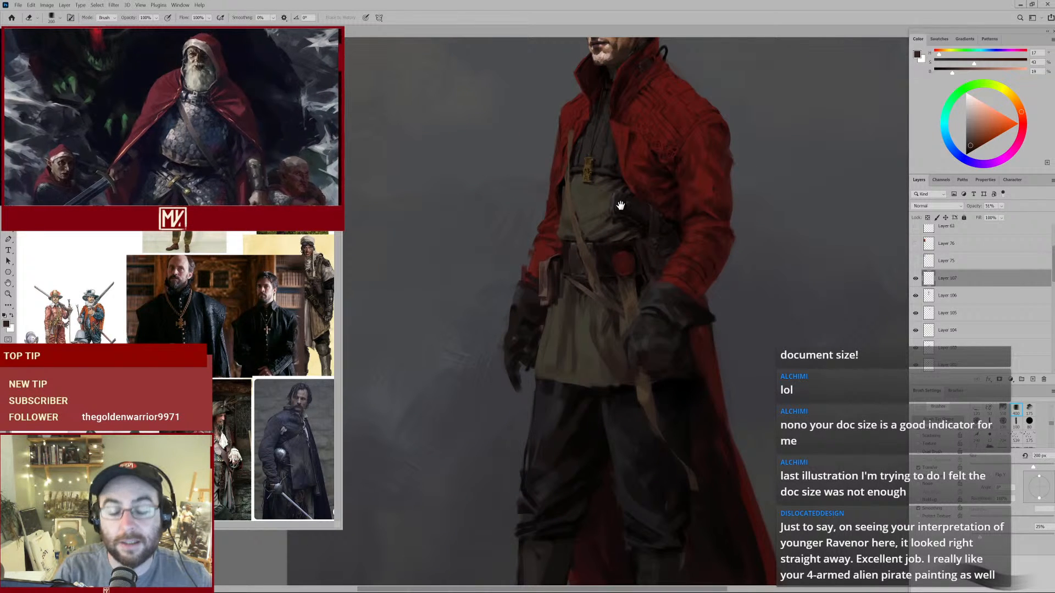
pyautogui.moveTo(636, 183)
pyautogui.mouseDown()
pyautogui.moveTo(668, 164)
pyautogui.moveTo(631, 252)
pyautogui.moveTo(631, 282)
pyautogui.mouseUp()
# Prepare a 45 px brush in the dark red sampled from the coat's lapel and raise the active layer's opacity to 100%.
pyautogui.press('b')
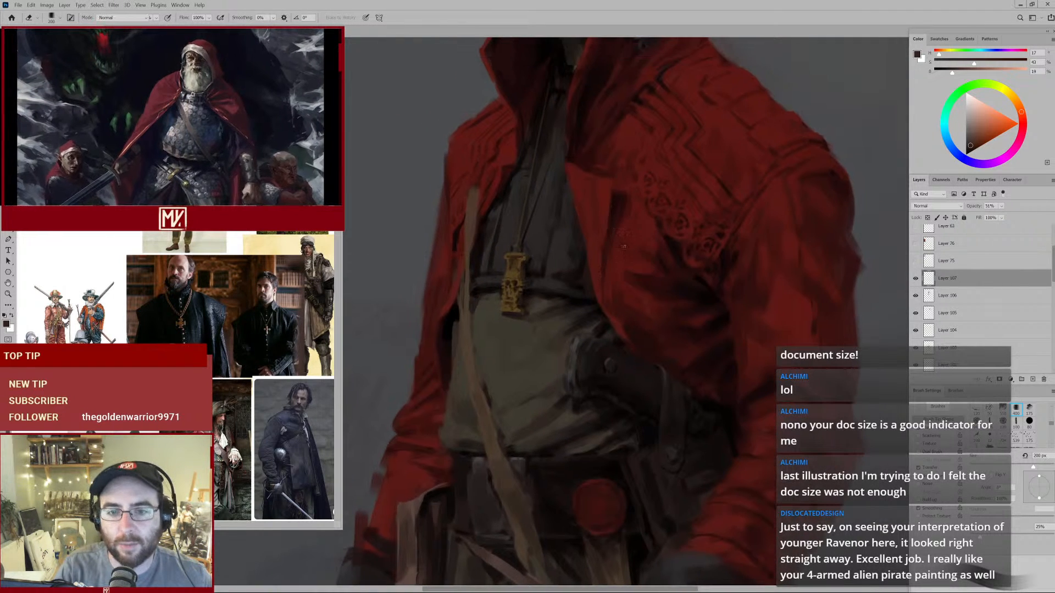
pyautogui.keyDown('alt'); pyautogui.click(603, 224); pyautogui.keyUp('alt')
pyautogui.press(']')
pyautogui.press(']')
pyautogui.press(']')
pyautogui.press(']')
pyautogui.press(']')
pyautogui.press(']')
pyautogui.press(']')
pyautogui.press(']')
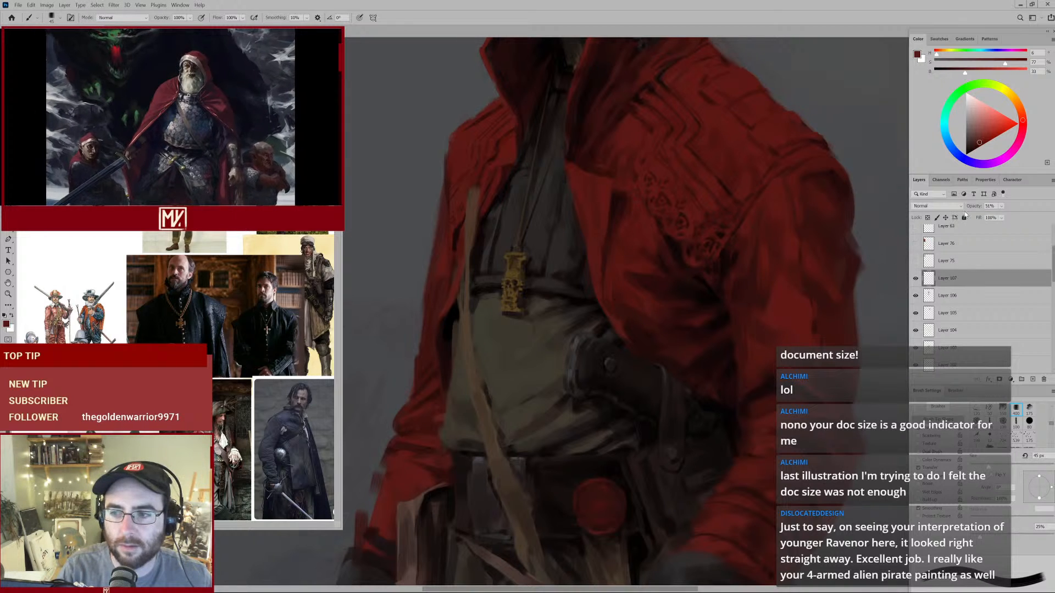
pyautogui.click(1002, 206)
pyautogui.moveTo(1007, 211); pyautogui.dragTo(1029, 217)
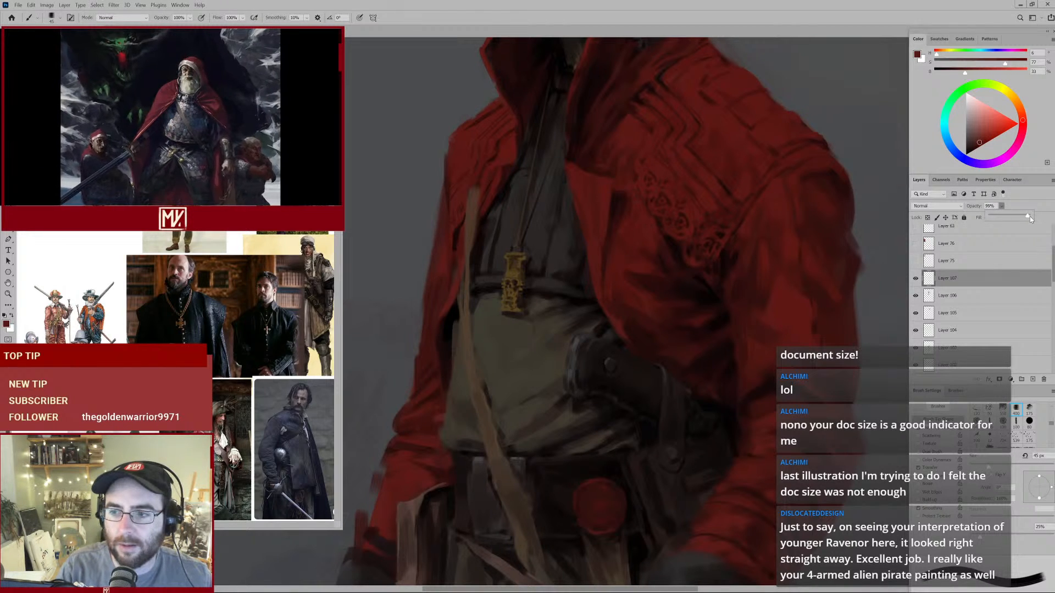
pyautogui.moveTo(674, 227)
pyautogui.mouseDown()
pyautogui.moveTo(627, 246)
pyautogui.moveTo(662, 234)
pyautogui.mouseUp()
pyautogui.moveTo(607, 173); pyautogui.dragTo(603, 254)
pyautogui.moveTo(634, 180); pyautogui.dragTo(629, 283)
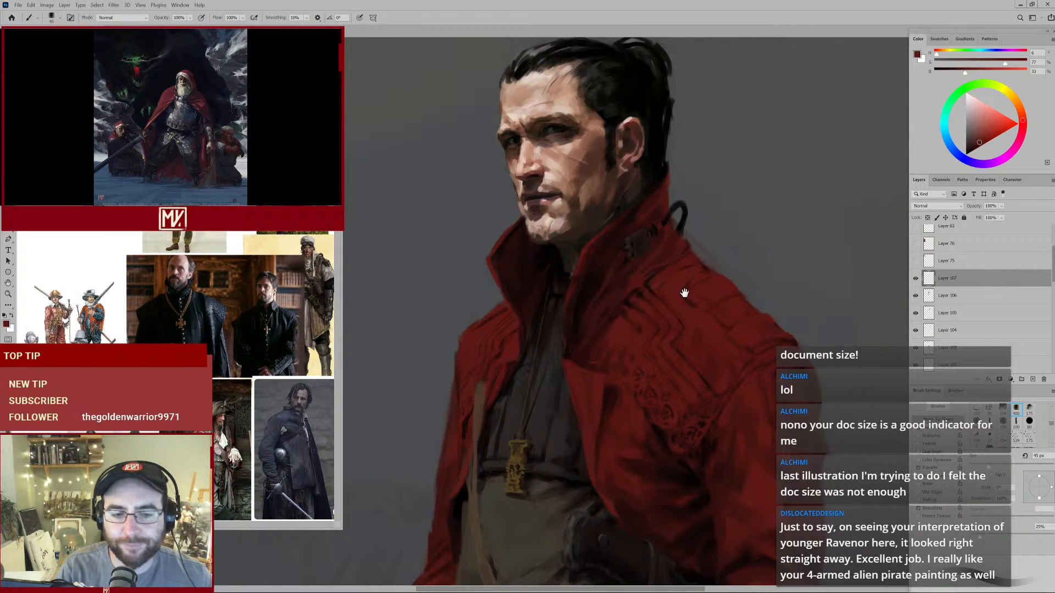
pyautogui.moveTo(674, 329); pyautogui.dragTo(657, 226)
pyautogui.moveTo(665, 268); pyautogui.dragTo(622, 221)
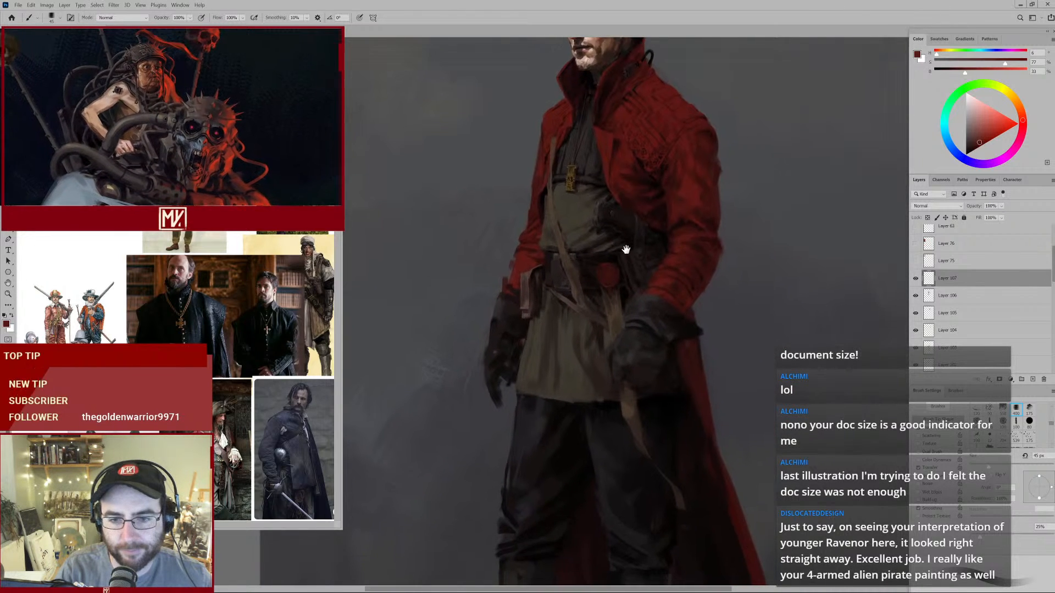
# Deepen the shadow where the trousers meet the tunic's hem, using near-black sampled tones and a 40 to 50 px brush.
pyautogui.keyDown('alt'); pyautogui.click(585, 299); pyautogui.keyUp('alt')
pyautogui.keyDown('alt'); pyautogui.click(581, 297); pyautogui.keyUp('alt')
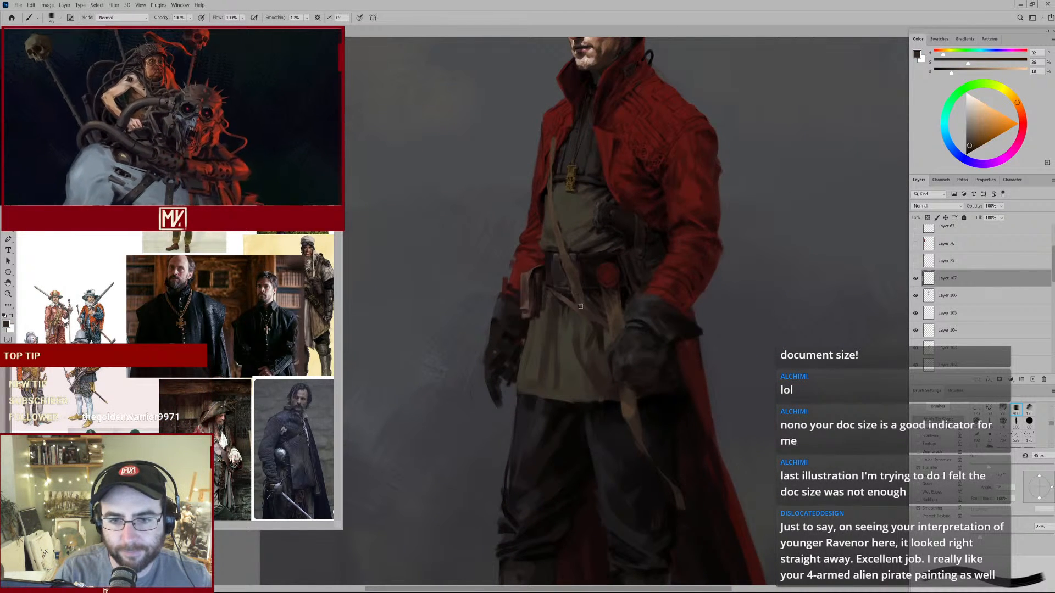
pyautogui.moveTo(650, 233); pyautogui.dragTo(623, 252)
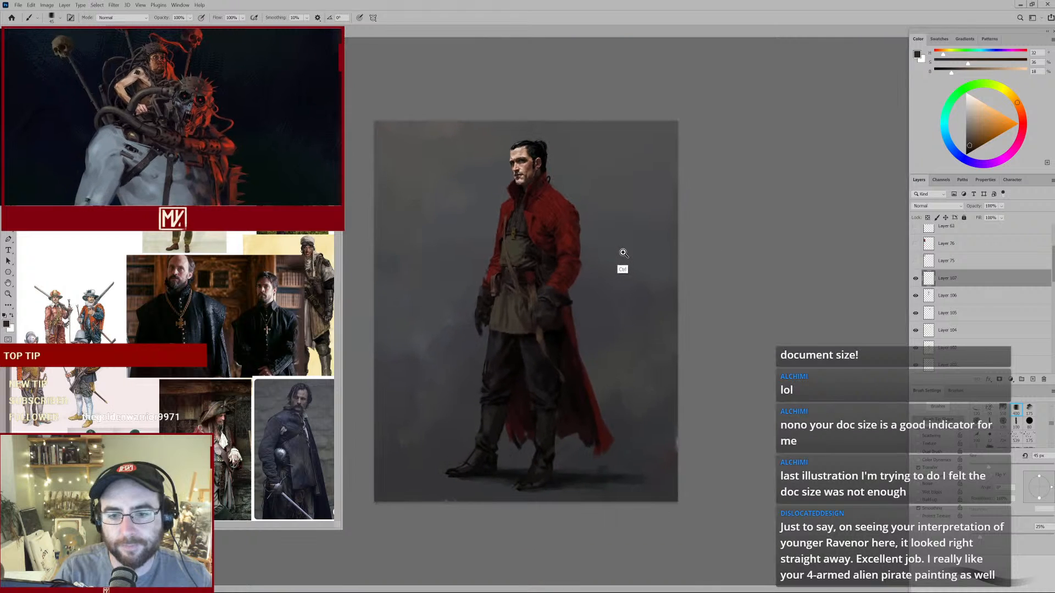
pyautogui.moveTo(532, 340); pyautogui.dragTo(553, 279)
pyautogui.keyDown('alt'); pyautogui.click(553, 279); pyautogui.keyUp('alt')
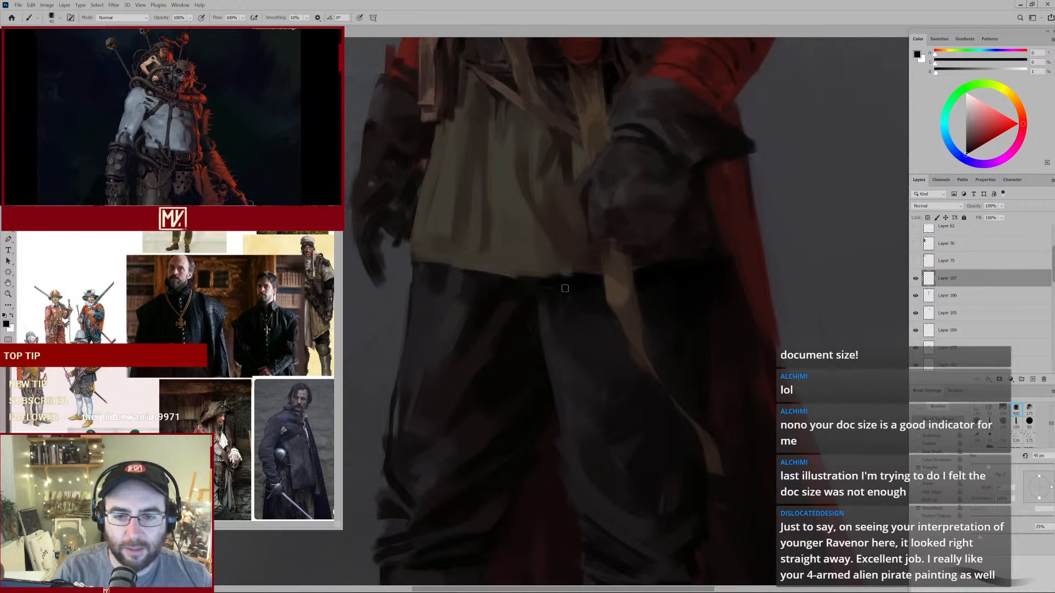
pyautogui.press('[')
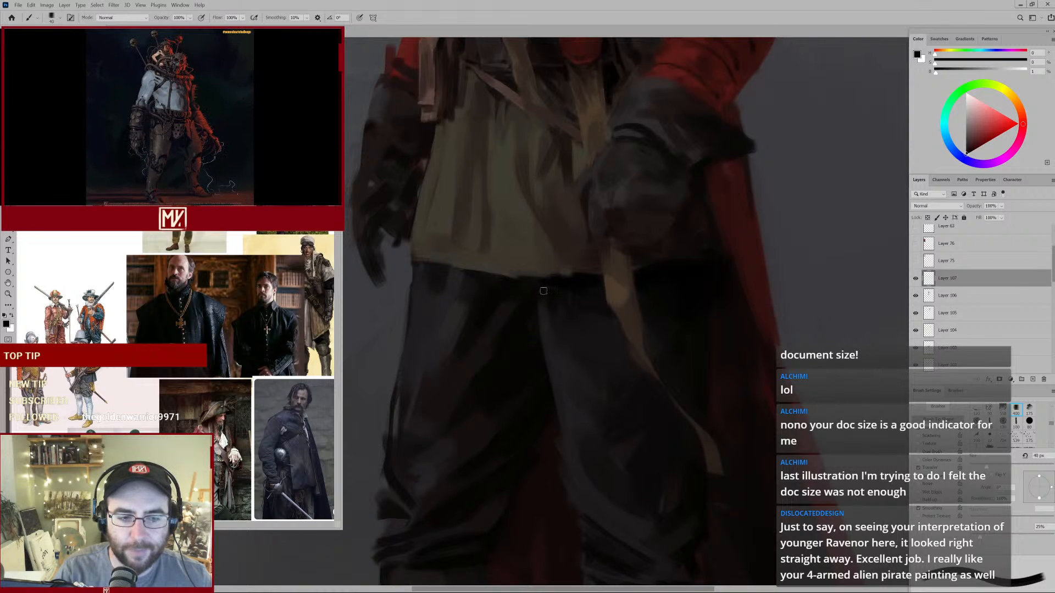
pyautogui.keyDown('alt'); pyautogui.click(572, 288); pyautogui.keyUp('alt')
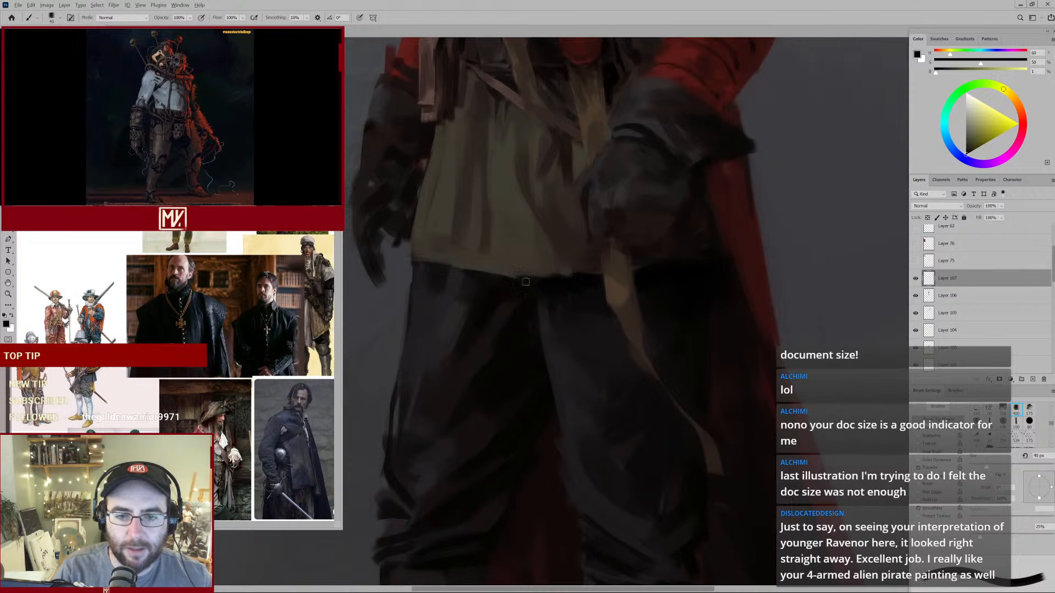
pyautogui.press(']')
pyautogui.press(']')
pyautogui.moveTo(581, 270)
pyautogui.mouseDown()
pyautogui.moveTo(526, 315)
pyautogui.moveTo(573, 308)
pyautogui.mouseUp()
# Blend the top of the trousers below the tunic's hem with sampled dark greys, enlarging the brush to 70 px.
pyautogui.keyDown('alt'); pyautogui.click(531, 268); pyautogui.keyUp('alt')
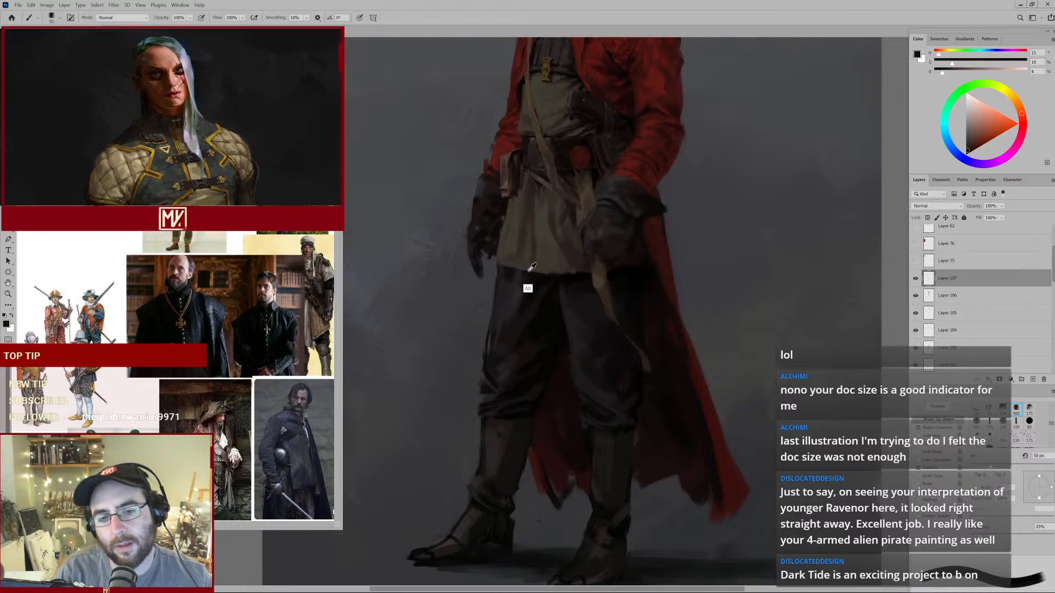
pyautogui.keyDown('alt'); pyautogui.click(531, 283); pyautogui.keyUp('alt')
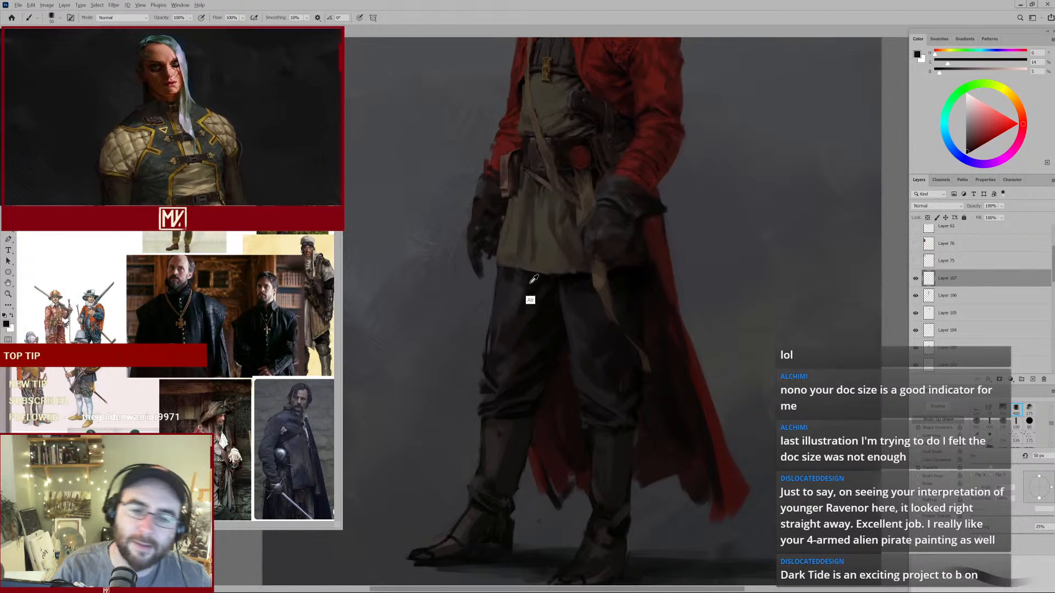
pyautogui.press(']')
pyautogui.press(']')
pyautogui.keyDown('alt'); pyautogui.click(522, 278); pyautogui.keyUp('alt')
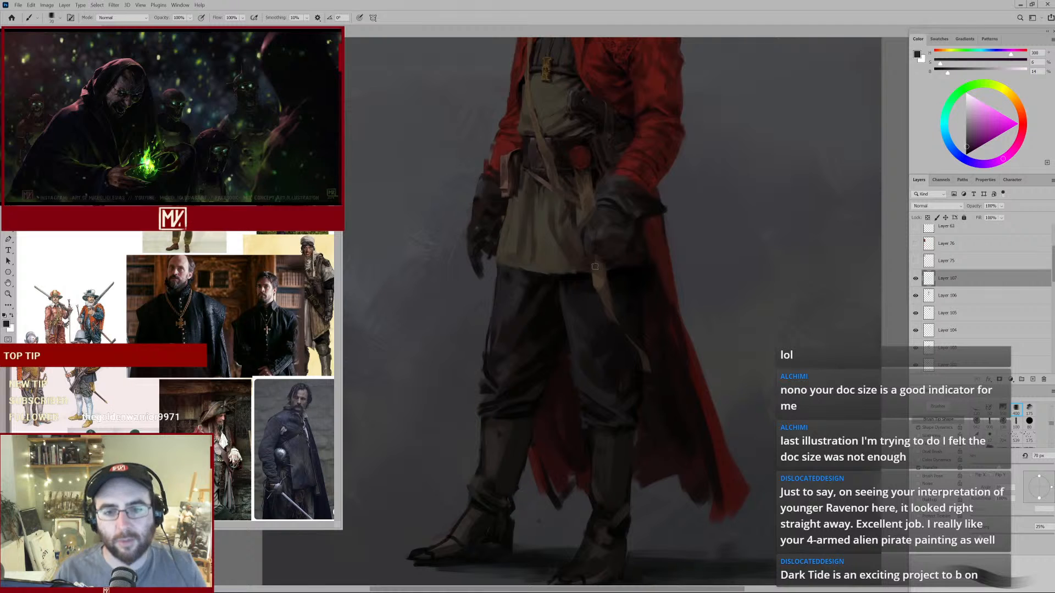
# Darken the tunic's lower edge beside the gloved hand with sampled dark browns and a 70 px brush.
pyautogui.moveTo(640, 173); pyautogui.dragTo(571, 216)
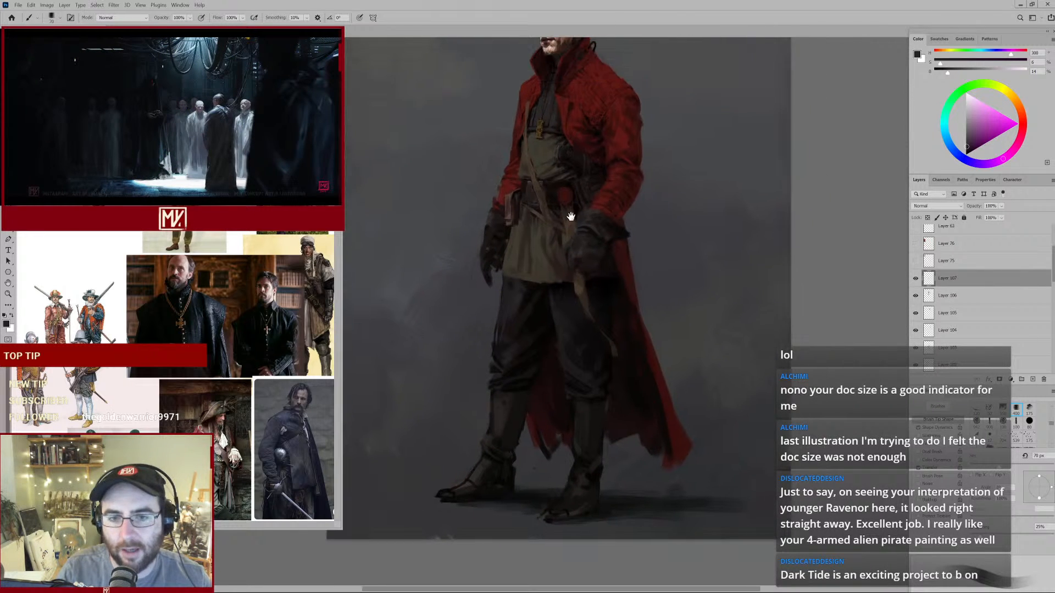
pyautogui.moveTo(559, 264); pyautogui.dragTo(585, 249)
pyautogui.keyDown('alt'); pyautogui.click(565, 292); pyautogui.keyUp('alt')
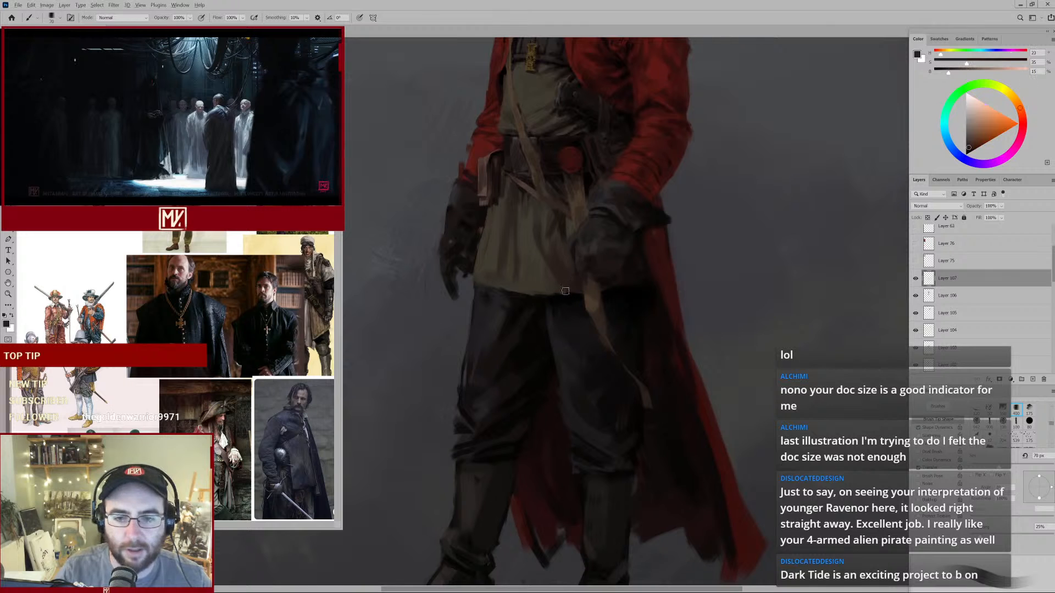
pyautogui.keyDown('alt'); pyautogui.click(579, 289); pyautogui.keyUp('alt')
pyautogui.keyDown('alt'); pyautogui.click(551, 268); pyautogui.keyUp('alt')
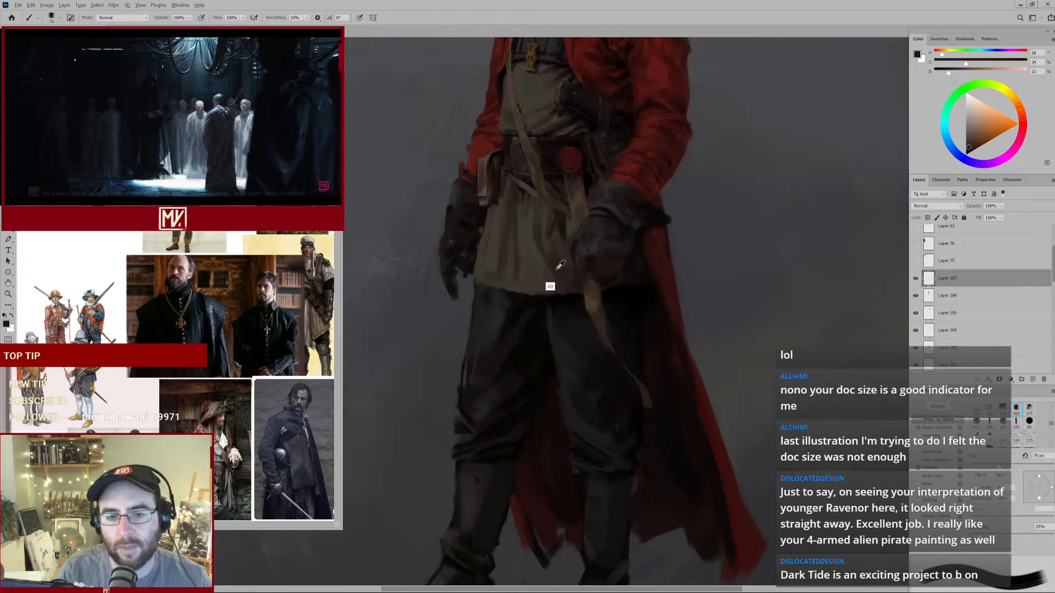
pyautogui.keyDown('alt'); pyautogui.click(555, 268); pyautogui.keyUp('alt')
pyautogui.keyDown('alt'); pyautogui.click(556, 267); pyautogui.keyUp('alt')
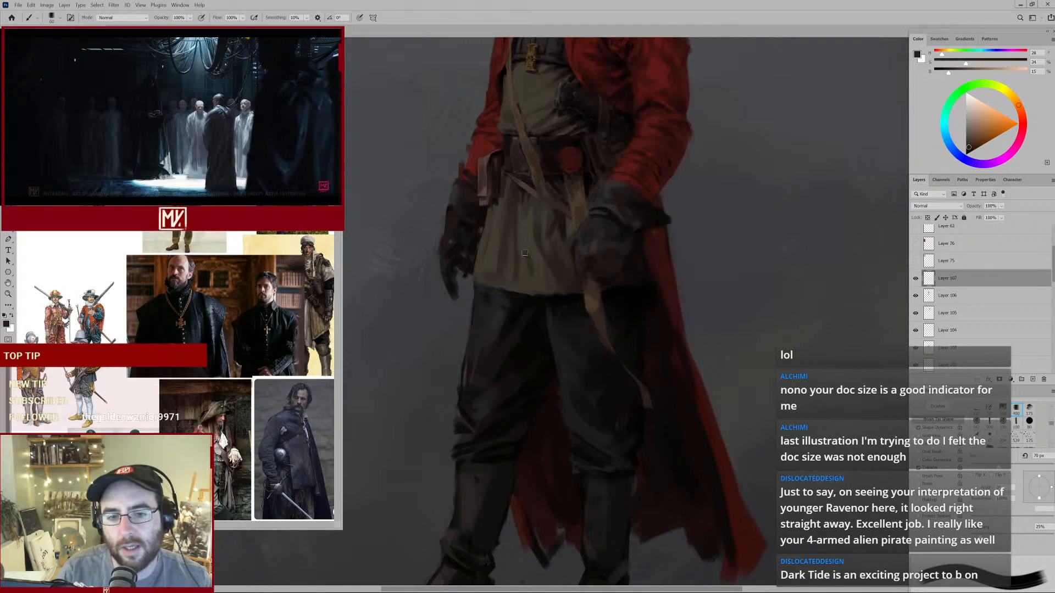
# Repaint the folds of the lower tunic with sampled olive and brown tones, using a 70 to 80 px brush.
pyautogui.keyDown('alt'); pyautogui.click(526, 255); pyautogui.keyUp('alt')
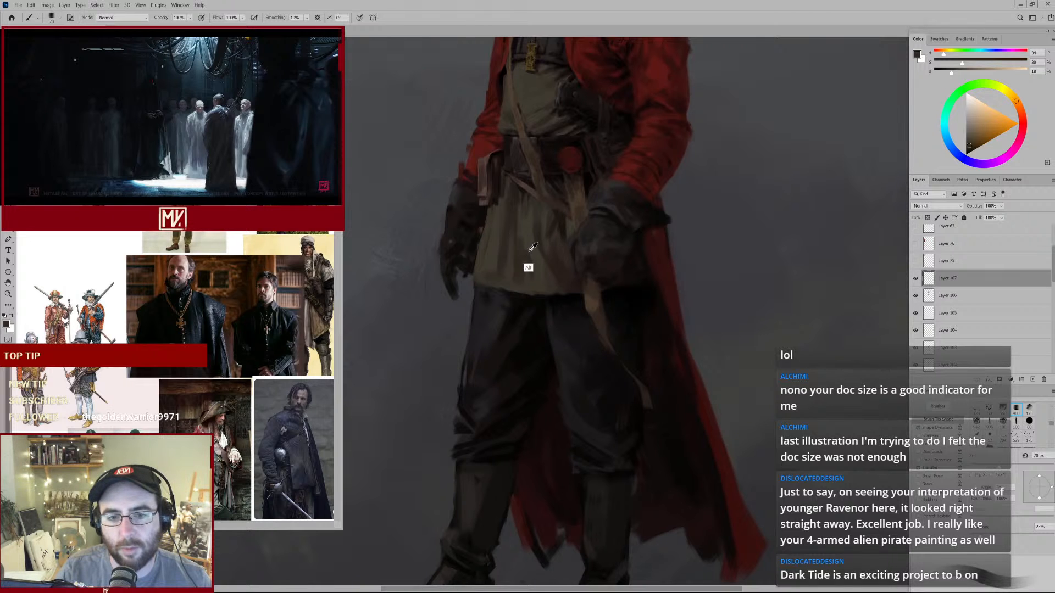
pyautogui.keyDown('alt'); pyautogui.click(531, 250); pyautogui.keyUp('alt')
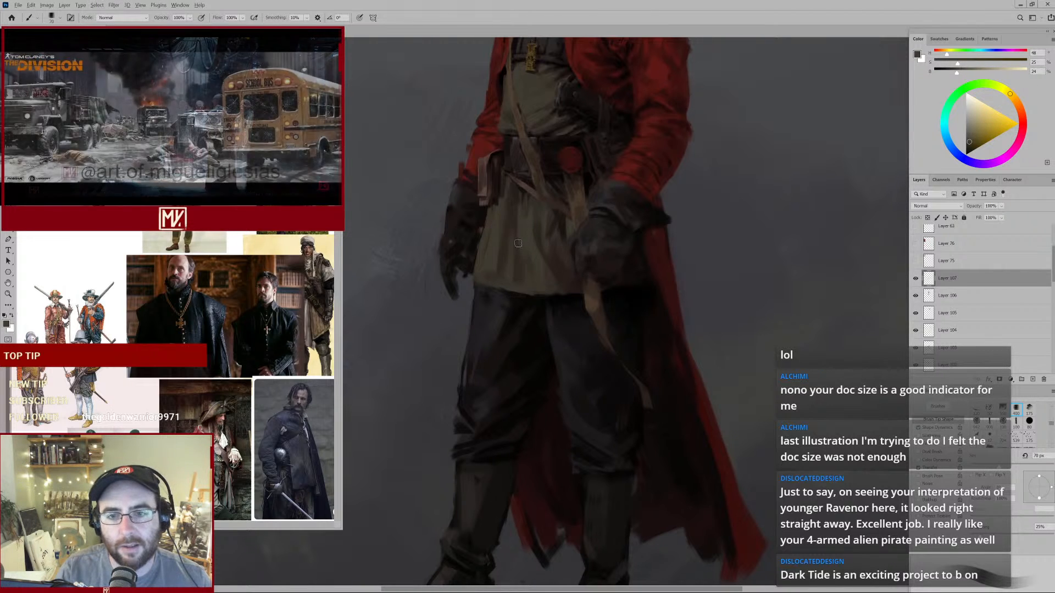
pyautogui.keyDown('alt'); pyautogui.click(529, 261); pyautogui.keyUp('alt')
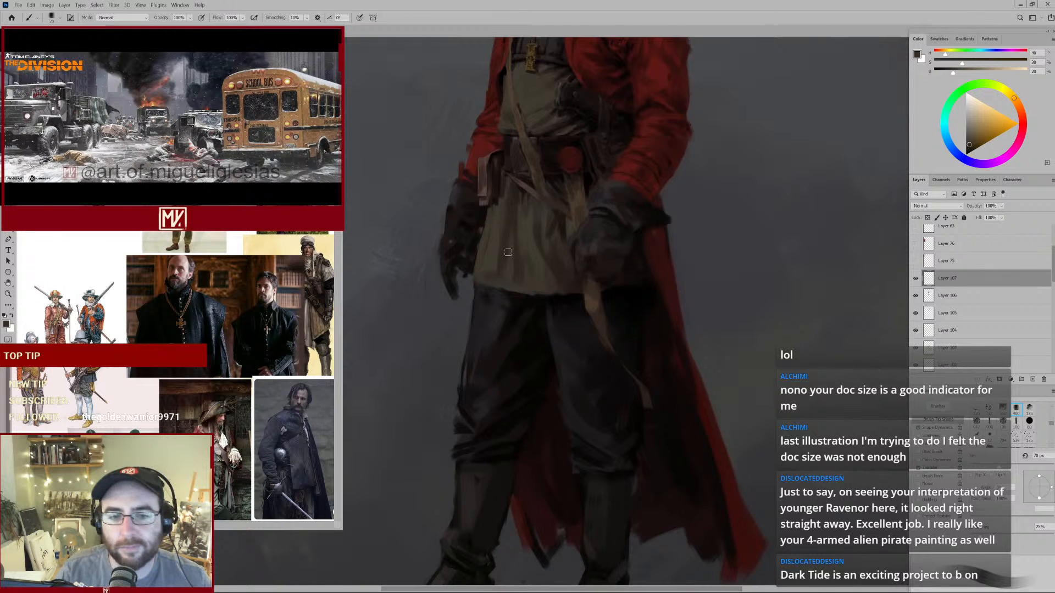
pyautogui.keyDown('alt'); pyautogui.click(506, 262); pyautogui.keyUp('alt')
pyautogui.moveTo(521, 263); pyautogui.dragTo(513, 281)
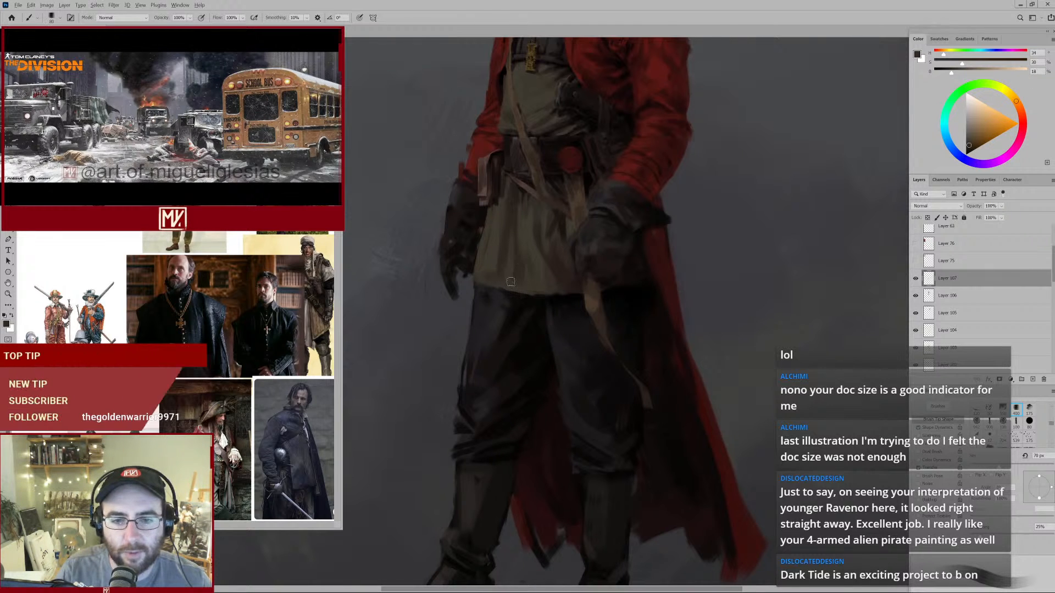
pyautogui.press(']')
pyautogui.keyDown('alt'); pyautogui.click(491, 277); pyautogui.keyUp('alt')
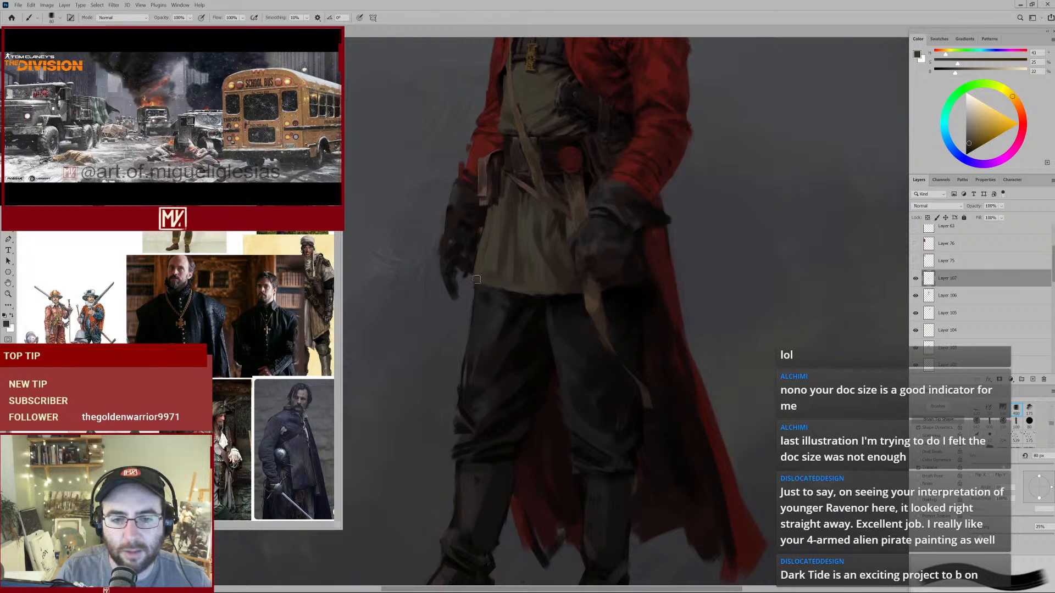
# Deepen the dark accents around the belt with a sampled near-black and a 50 px brush.
pyautogui.moveTo(515, 216); pyautogui.dragTo(514, 271)
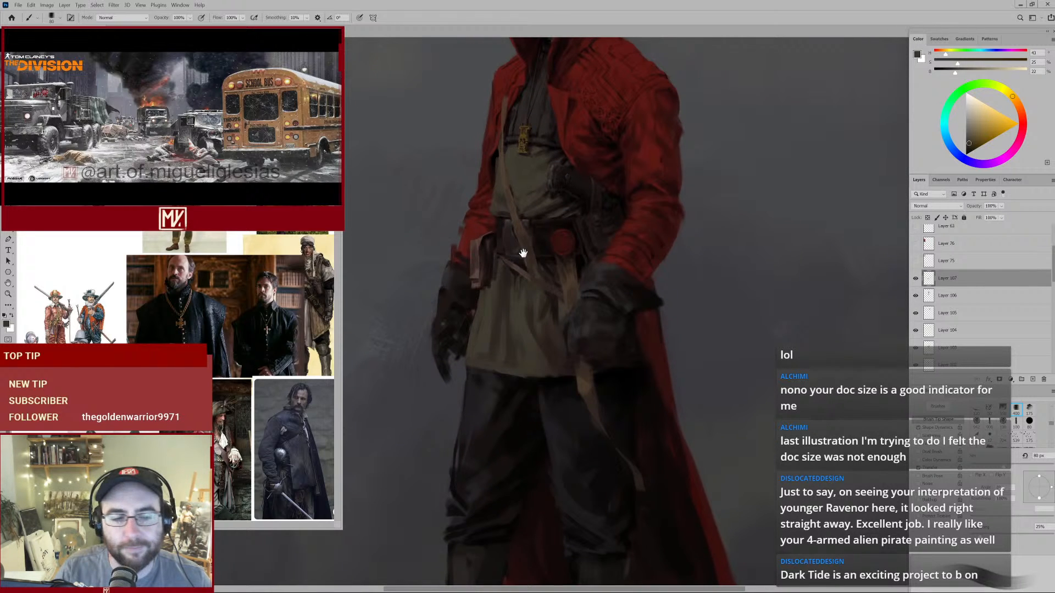
pyautogui.keyDown('alt'); pyautogui.click(577, 258); pyautogui.keyUp('alt')
pyautogui.press('[')
pyautogui.press('[')
pyautogui.press('[')
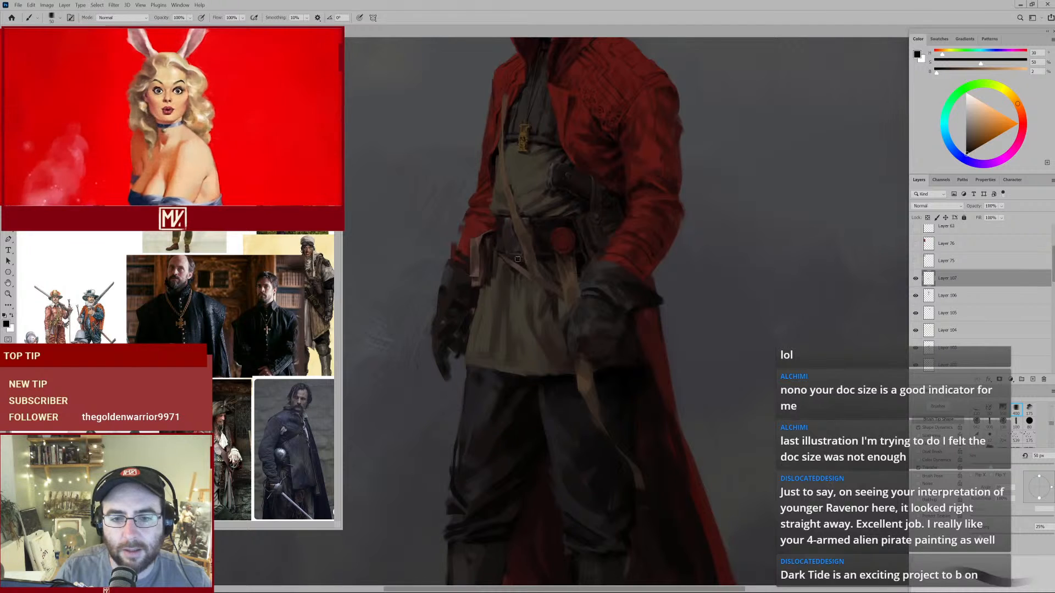
pyautogui.moveTo(560, 208); pyautogui.dragTo(558, 219)
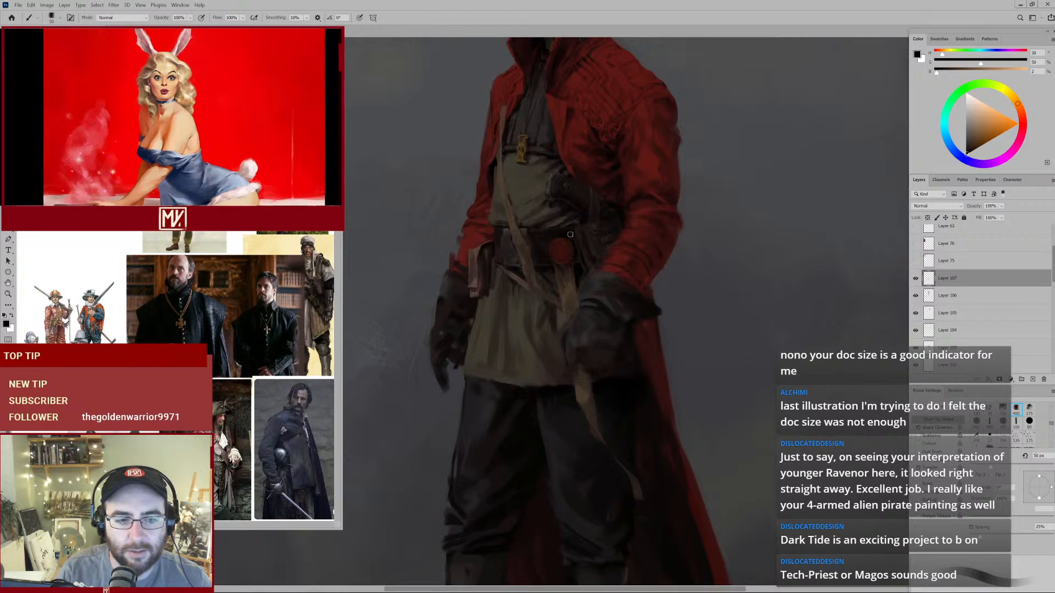
# Refine the belt's edges and shadows with sampled dark browns, reducing the brush to 40 px.
pyautogui.scroll(3, 556, 233)
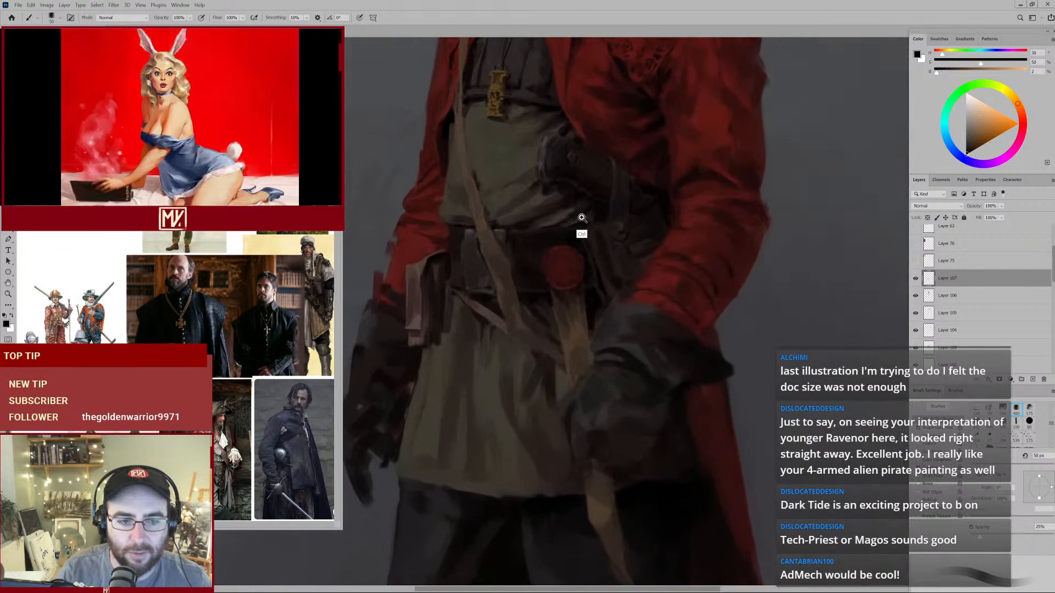
pyautogui.keyDown('alt'); pyautogui.click(514, 228); pyautogui.keyUp('alt')
pyautogui.moveTo(514, 229); pyautogui.dragTo(510, 238)
pyautogui.press('[')
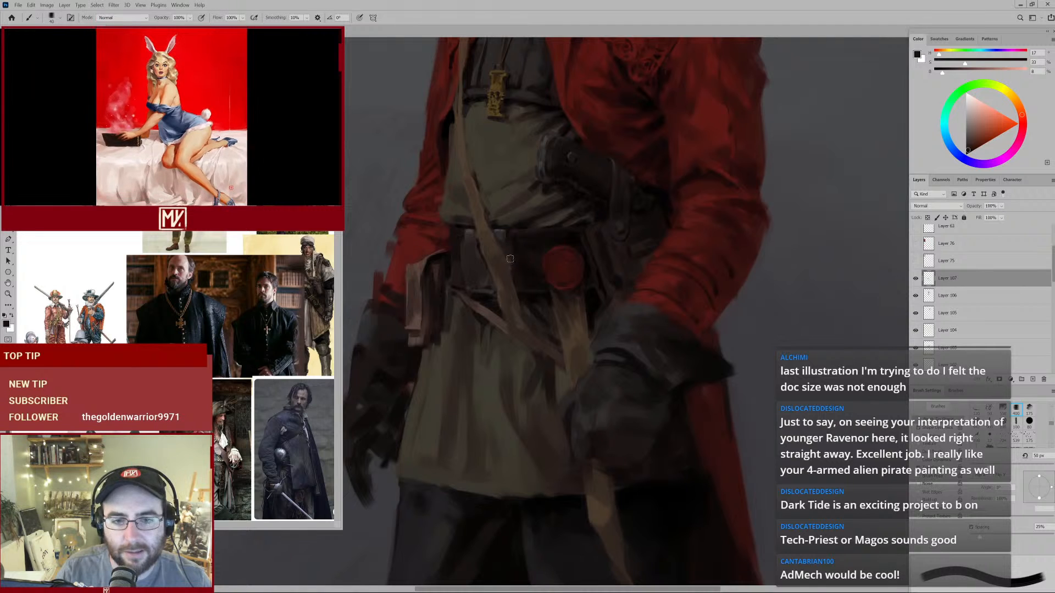
pyautogui.keyDown('alt'); pyautogui.click(448, 275); pyautogui.keyUp('alt')
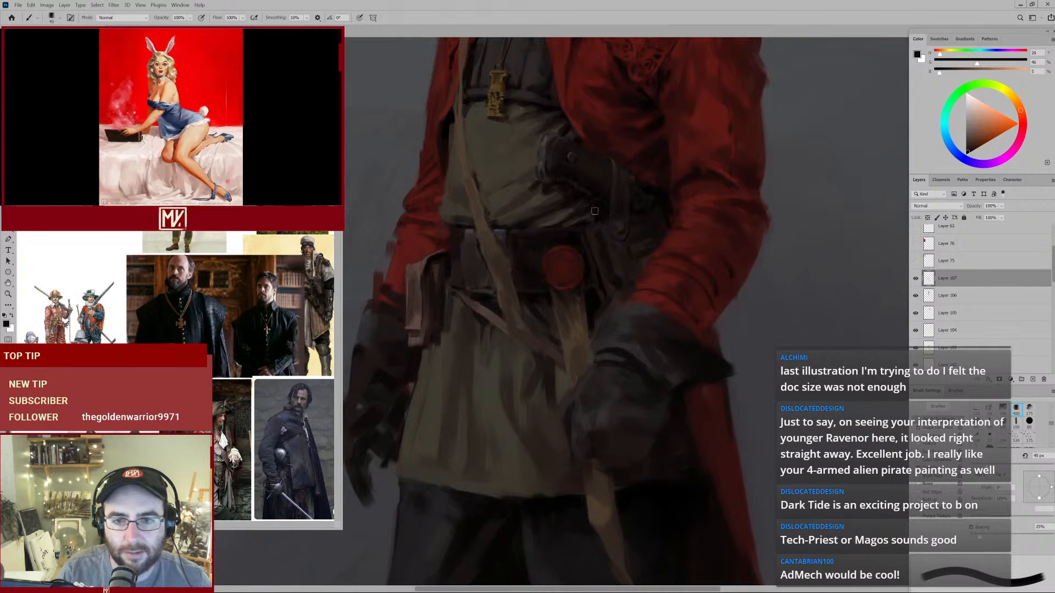
pyautogui.keyDown('alt'); pyautogui.click(488, 309); pyautogui.keyUp('alt')
# Shade the shirt folds below the pistol grip with sampled dark brown, using a 35 to 40 px brush.
pyautogui.moveTo(584, 208); pyautogui.dragTo(562, 227)
pyautogui.press('[')
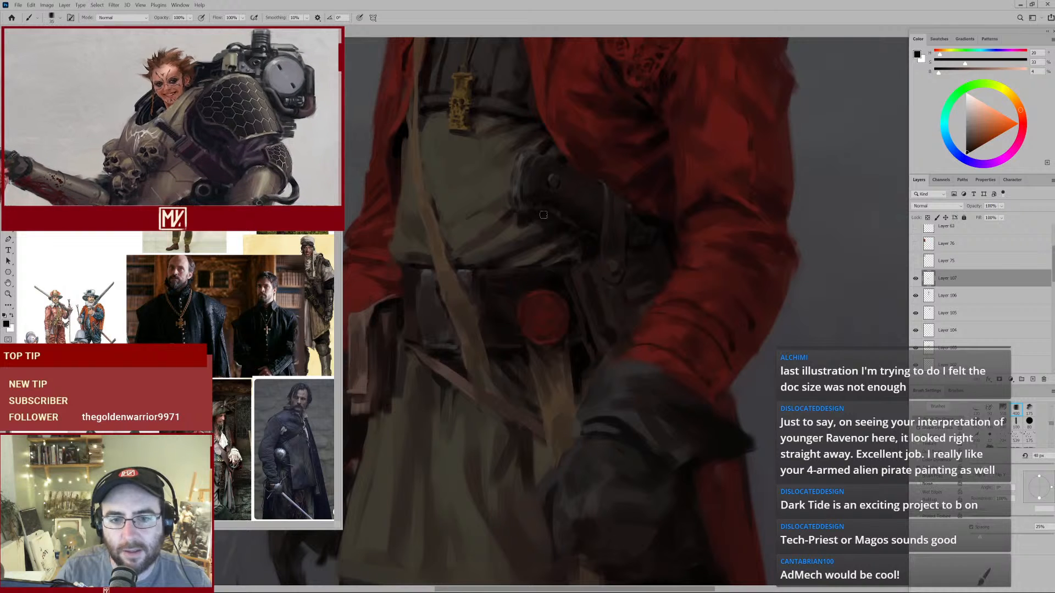
pyautogui.keyDown('alt'); pyautogui.click(540, 240); pyautogui.keyUp('alt')
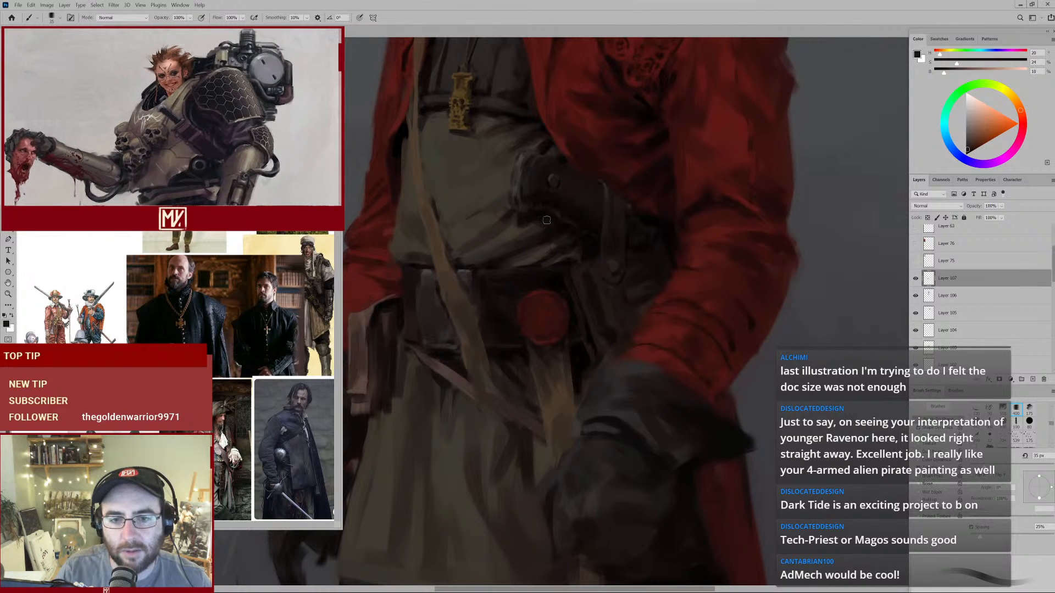
pyautogui.press(']')
pyautogui.moveTo(609, 228)
pyautogui.mouseDown()
pyautogui.moveTo(566, 252)
pyautogui.moveTo(598, 236)
pyautogui.mouseUp()
# Sharpen the holstered pistol's edges and grip details with sampled dark tones and a 15 px brush.
pyautogui.keyDown('alt'); pyautogui.click(585, 224); pyautogui.keyUp('alt')
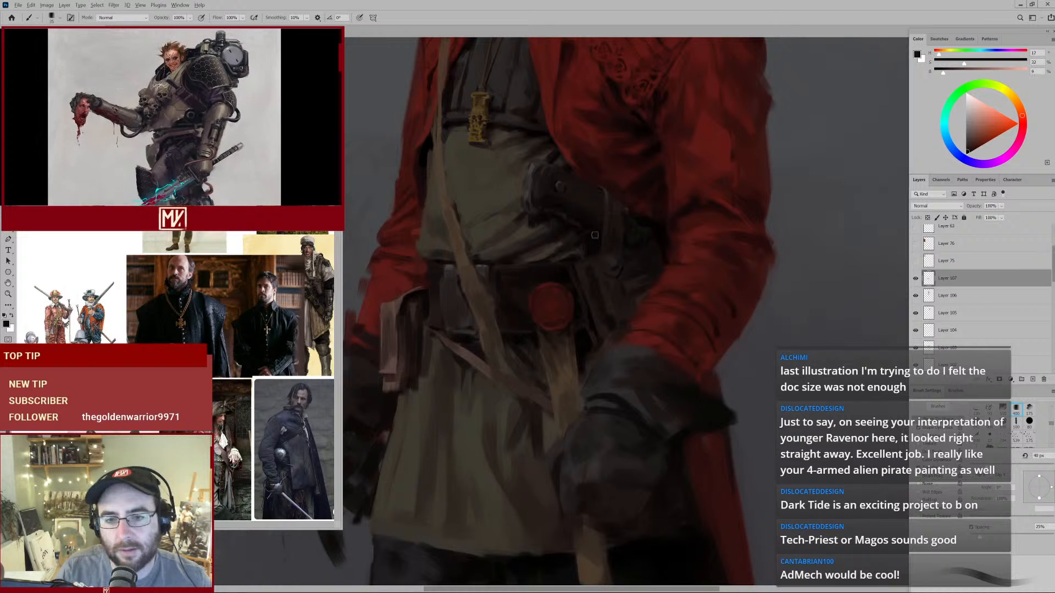
pyautogui.press('[')
pyautogui.press('[')
pyautogui.press('[')
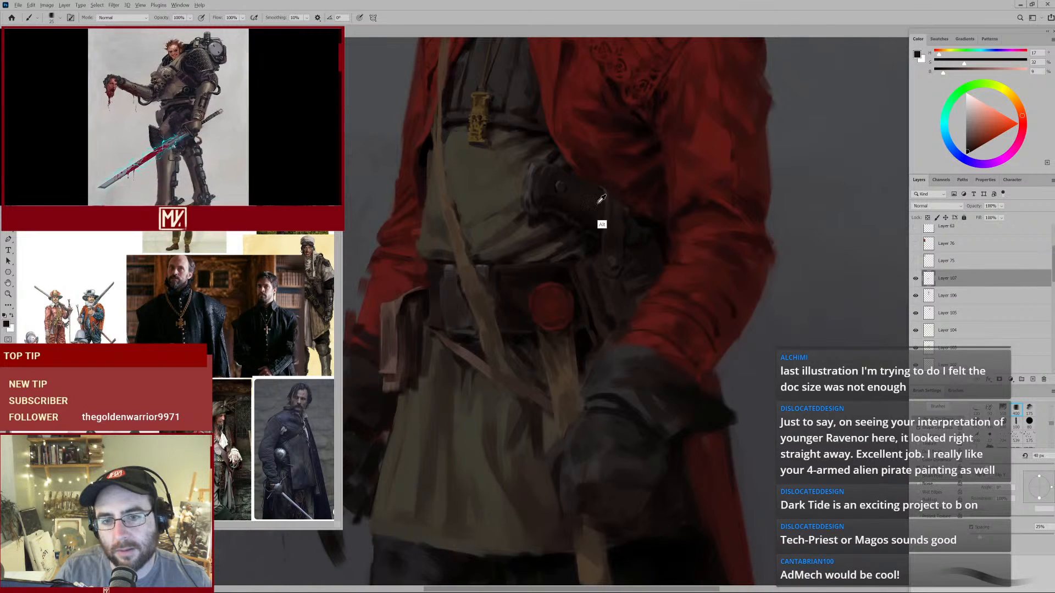
pyautogui.keyDown('alt'); pyautogui.click(540, 165); pyautogui.keyUp('alt')
pyautogui.press('[')
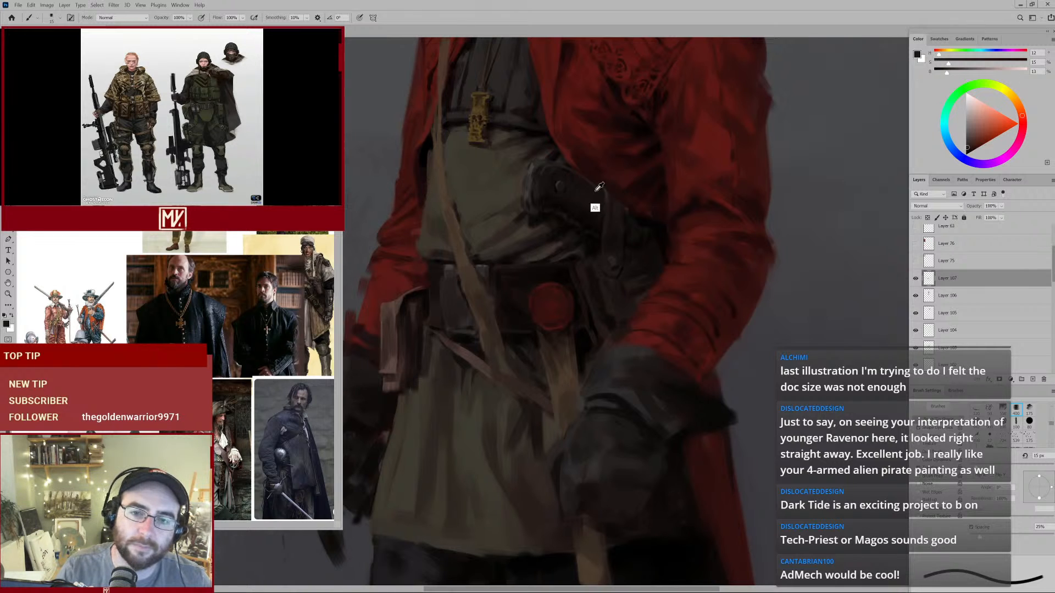
pyautogui.keyDown('alt'); pyautogui.click(597, 191); pyautogui.keyUp('alt')
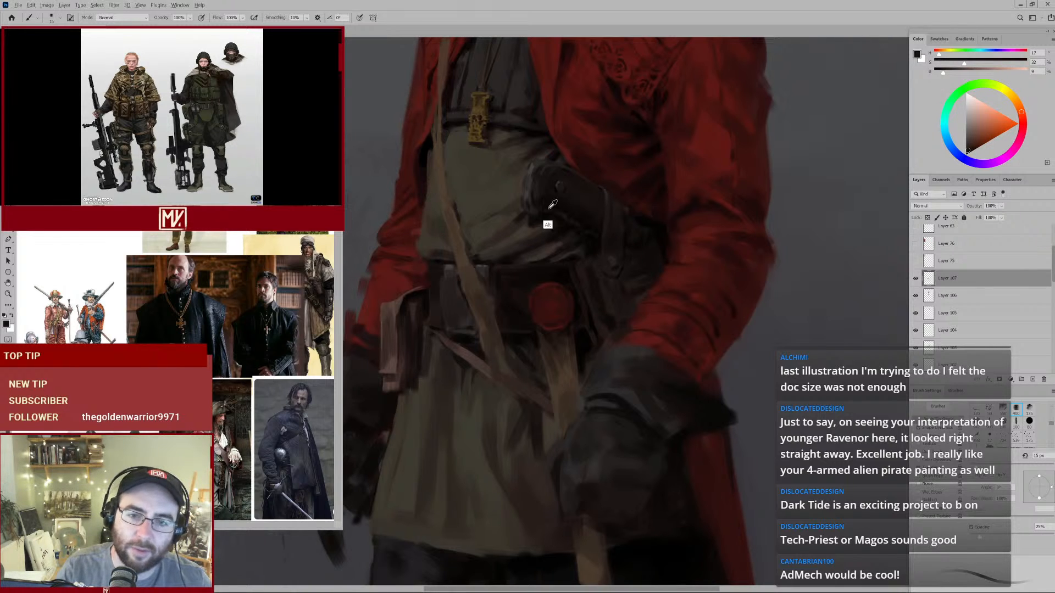
pyautogui.keyDown('alt'); pyautogui.click(544, 167); pyautogui.keyUp('alt')
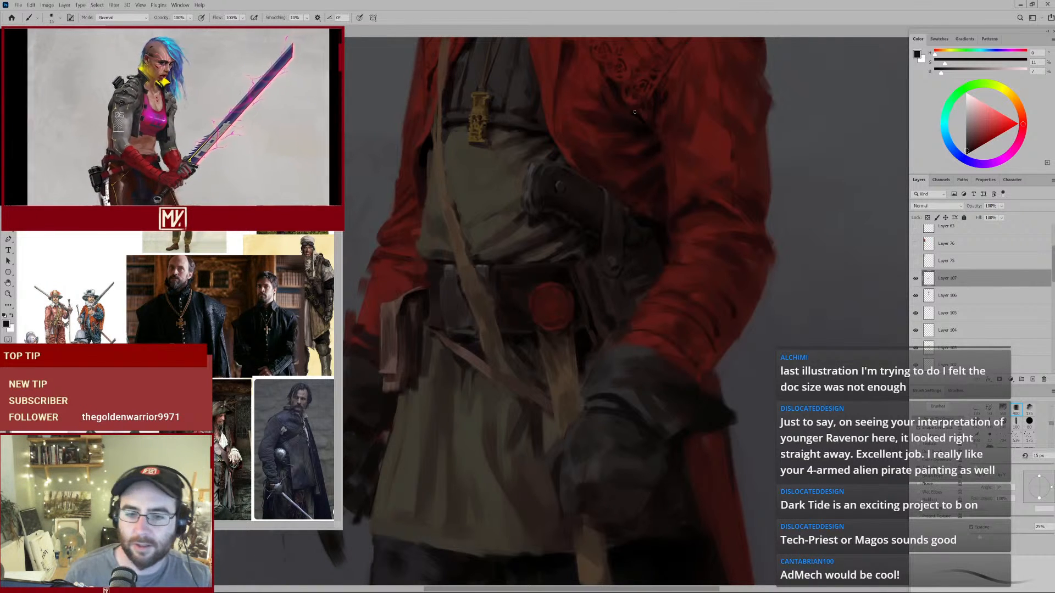
# Darken the details around the belt buckle with a sampled dark brown and a 15 px brush.
pyautogui.keyDown('alt'); pyautogui.click(457, 287); pyautogui.keyUp('alt')
pyautogui.keyDown('alt'); pyautogui.click(454, 287); pyautogui.keyUp('alt')
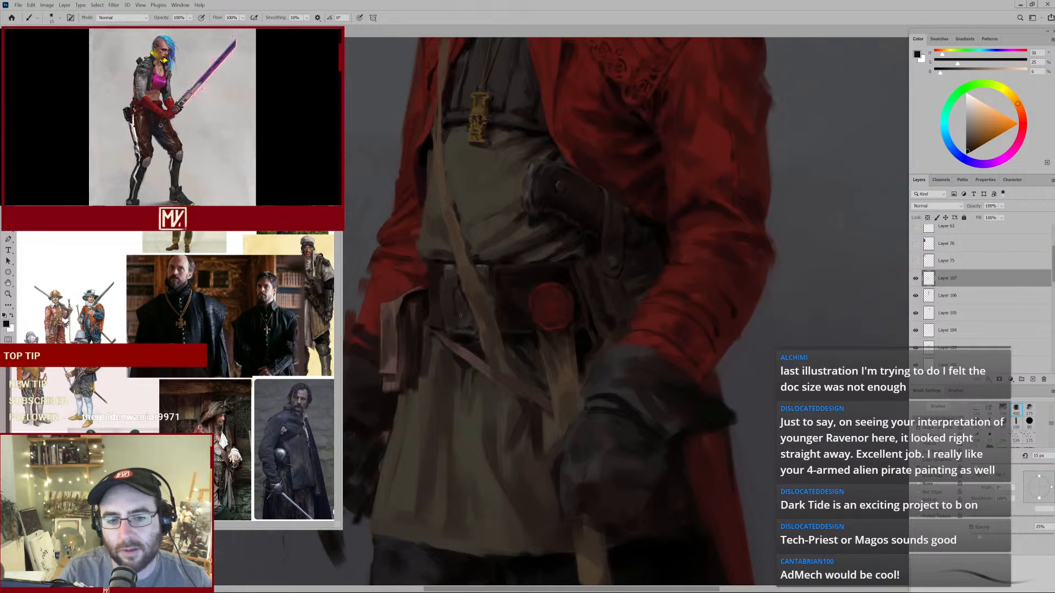
pyautogui.moveTo(654, 204); pyautogui.dragTo(639, 239)
pyautogui.click(558, 275)
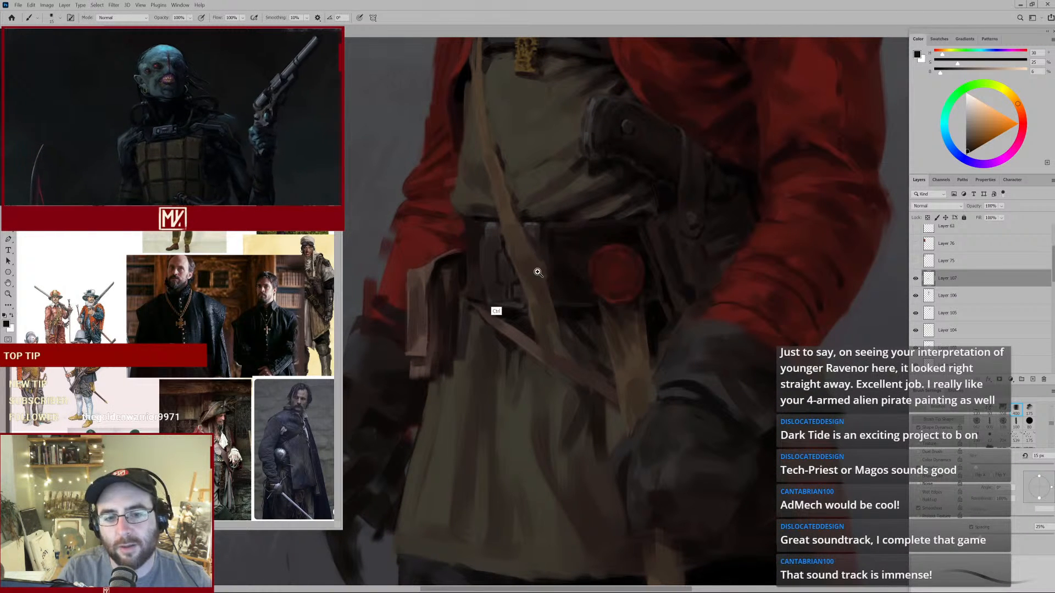
pyautogui.moveTo(537, 271)
pyautogui.mouseDown()
pyautogui.moveTo(490, 292)
pyautogui.moveTo(521, 274)
pyautogui.mouseUp()
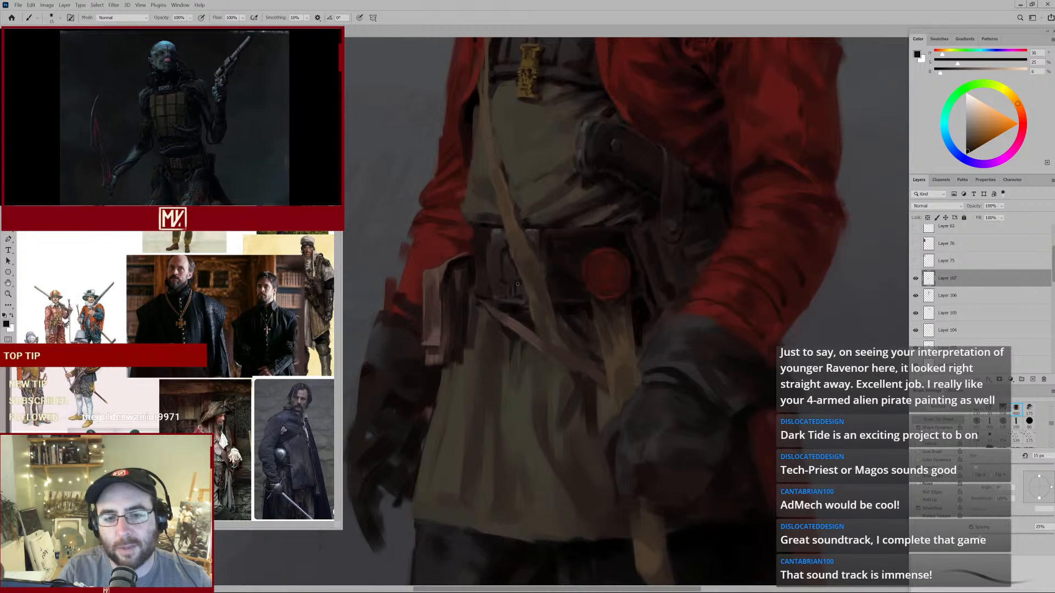
pyautogui.moveTo(572, 254); pyautogui.dragTo(524, 302)
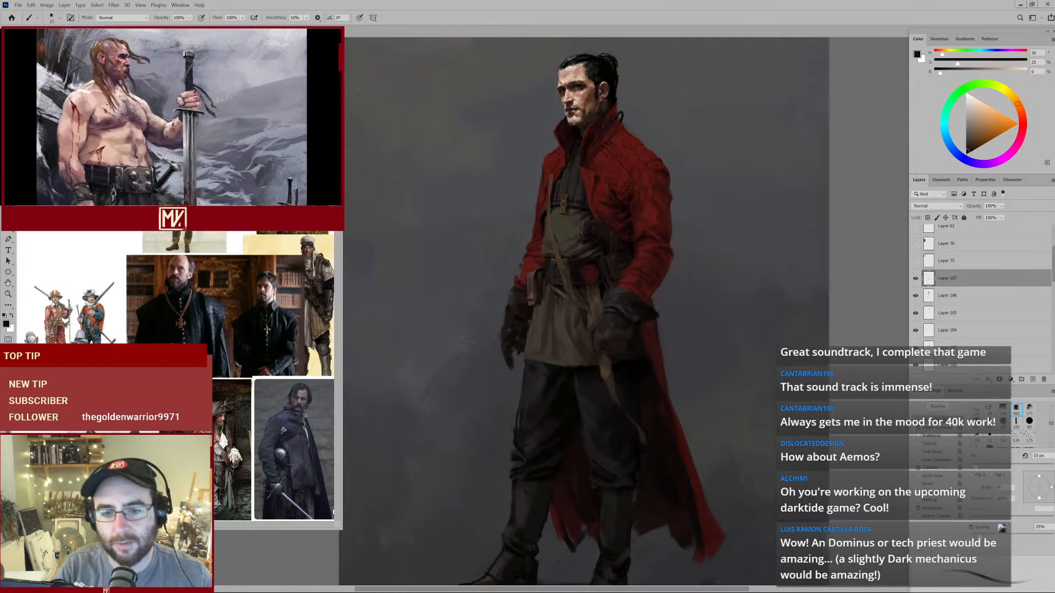
pyautogui.moveTo(589, 275); pyautogui.dragTo(630, 266)
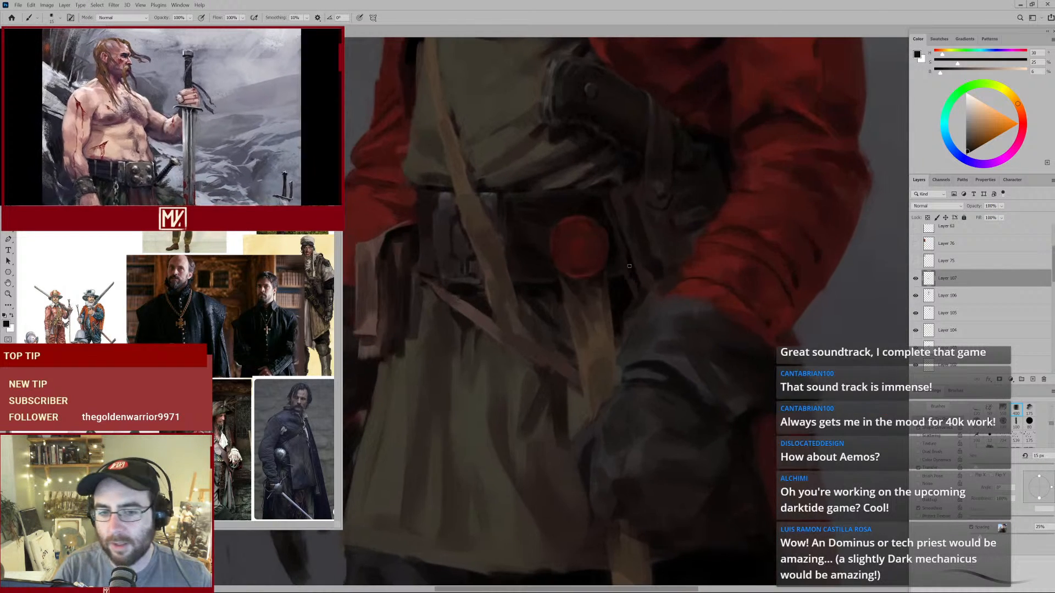
# Refine the edges around the belt's red disc with sampled dark browns and dark red, varying the small brush size.
pyautogui.keyDown('alt'); pyautogui.click(563, 280); pyautogui.keyUp('alt')
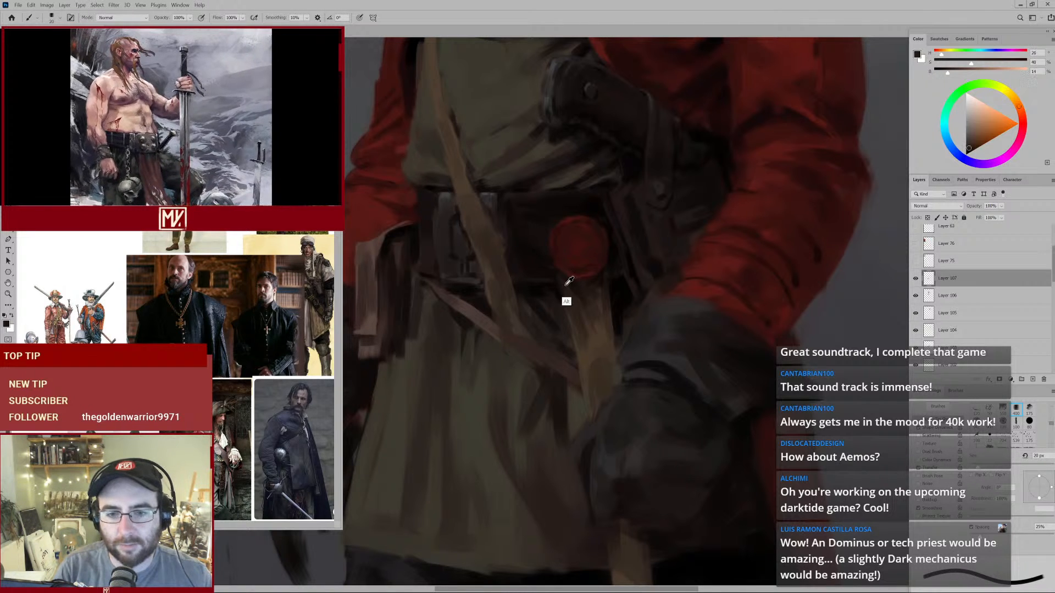
pyautogui.keyDown('alt'); pyautogui.click(599, 289); pyautogui.keyUp('alt')
pyautogui.keyDown('alt'); pyautogui.click(610, 281); pyautogui.keyUp('alt')
pyautogui.press('[')
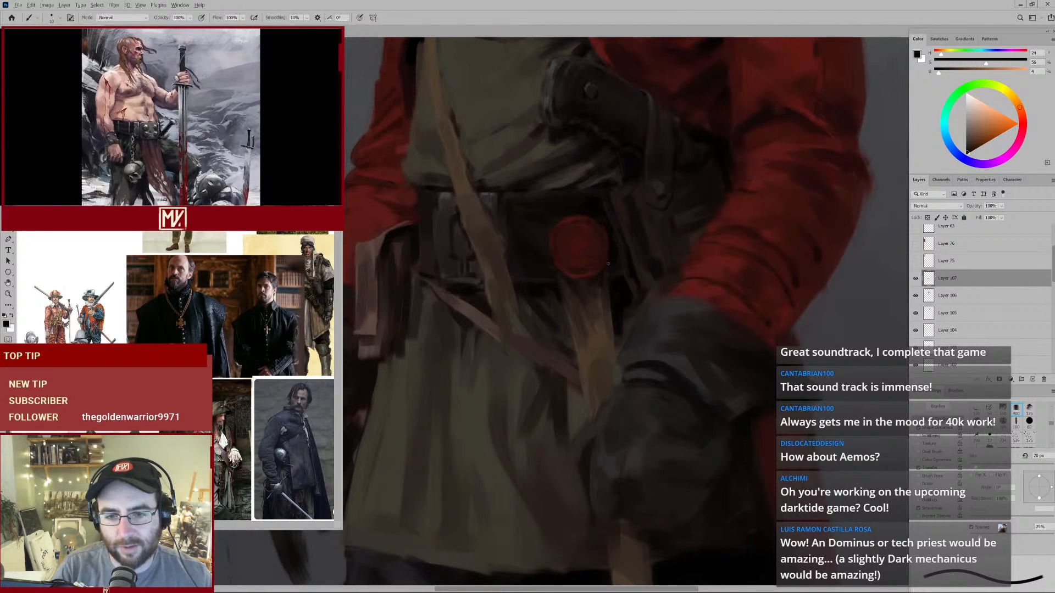
pyautogui.keyDown('alt'); pyautogui.click(470, 288); pyautogui.keyUp('alt')
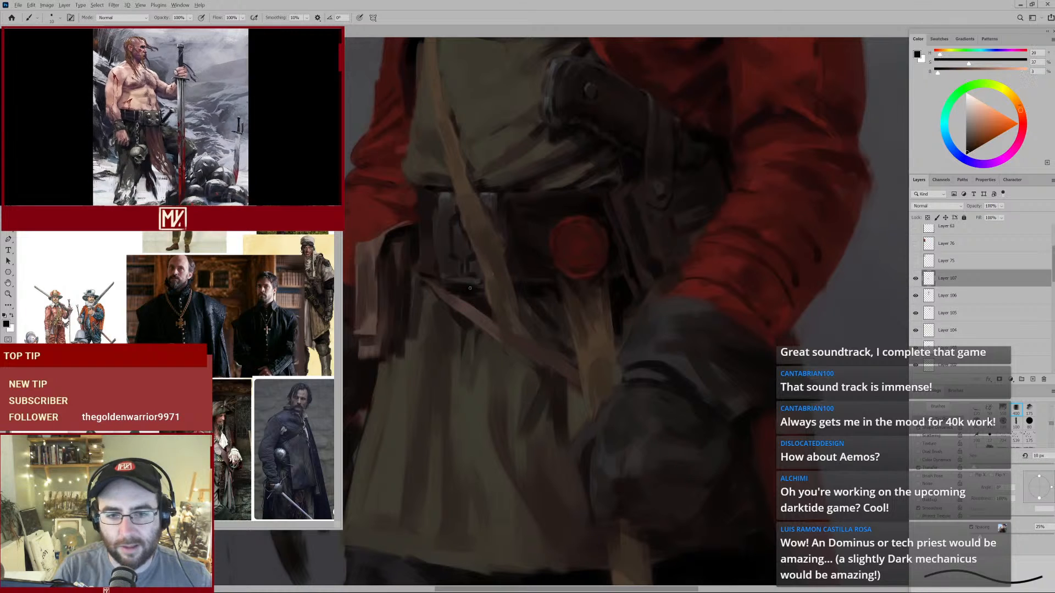
pyautogui.press(']')
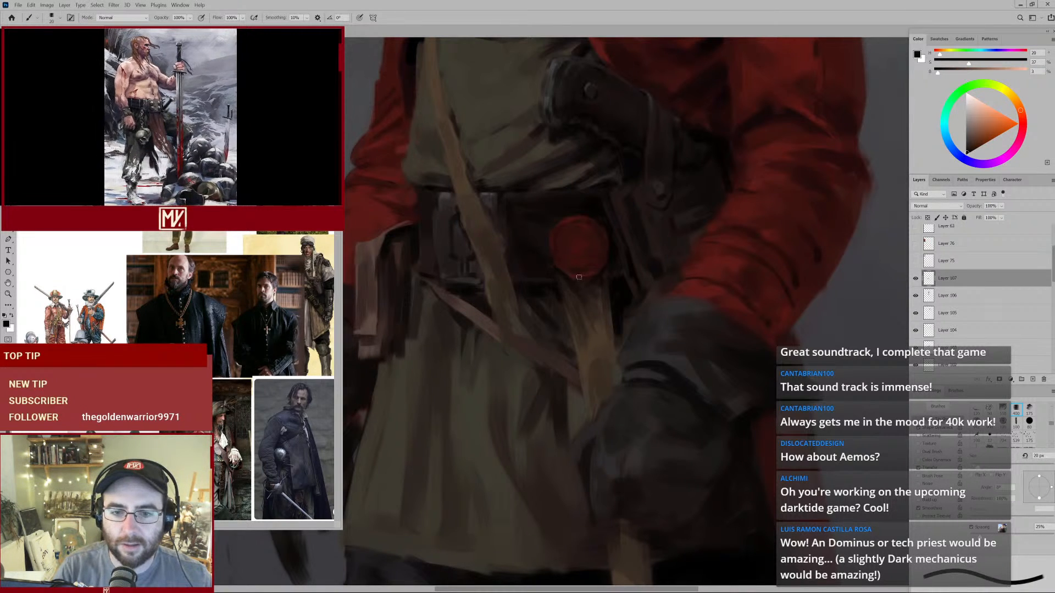
pyautogui.keyDown('alt'); pyautogui.click(575, 273); pyautogui.keyUp('alt')
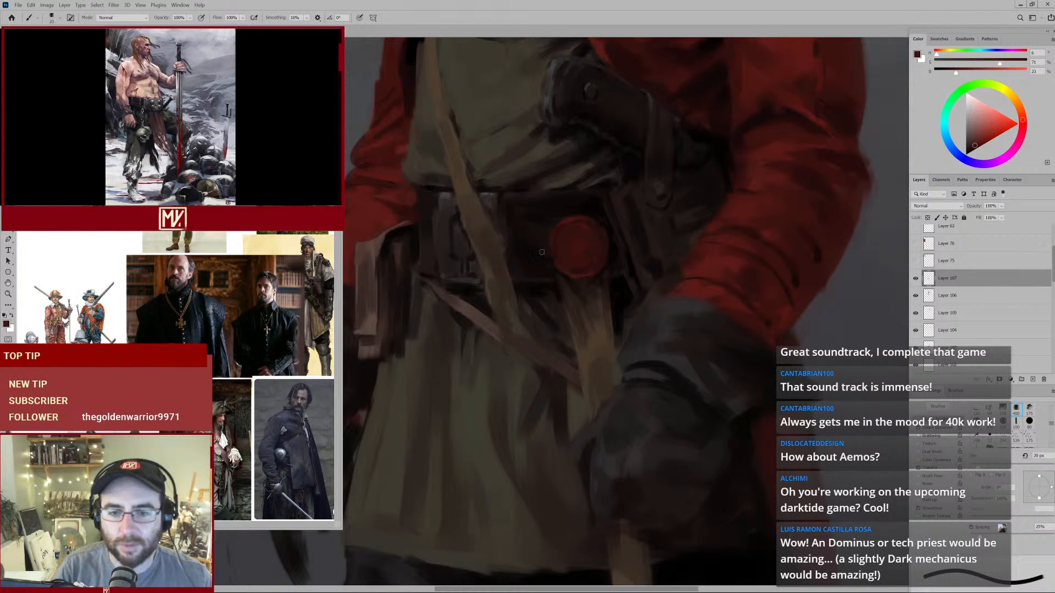
pyautogui.press('[')
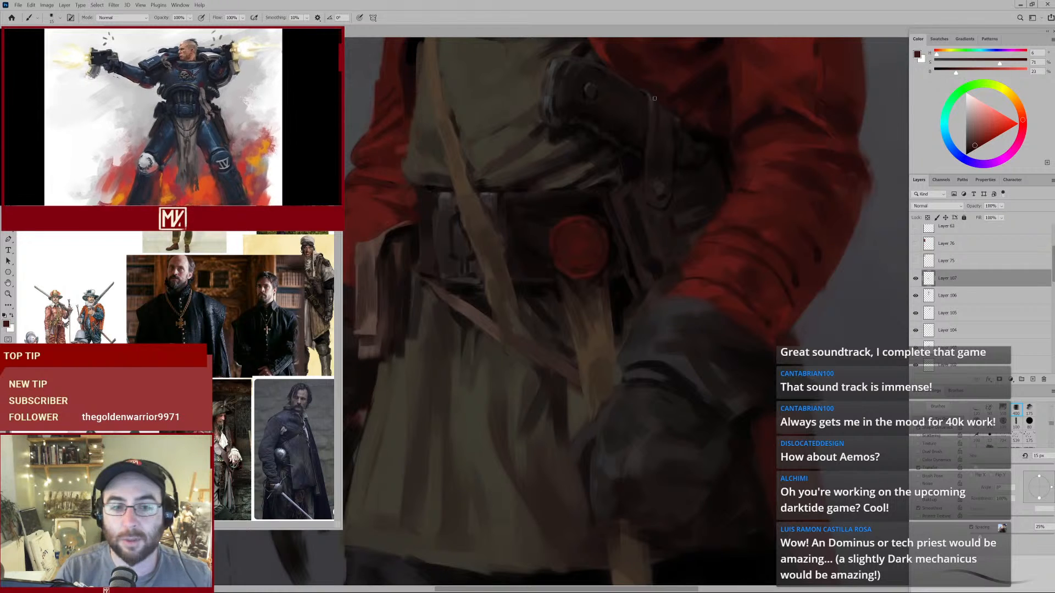
# Clean up the belt's upper edge above the buckle with sampled dark browns and a 20 px brush.
pyautogui.moveTo(601, 191); pyautogui.dragTo(559, 224)
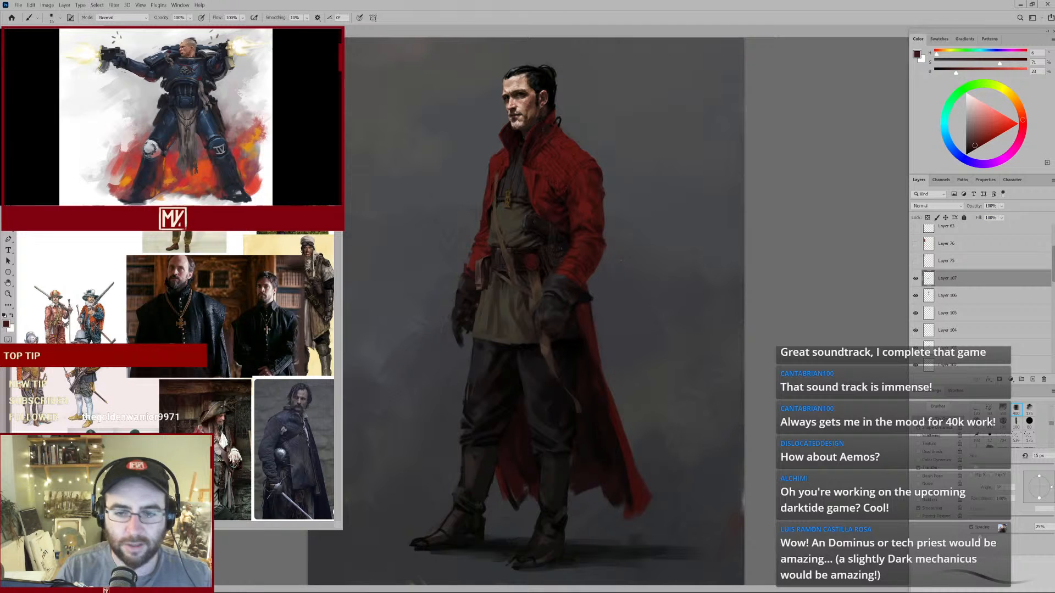
pyautogui.moveTo(492, 250); pyautogui.dragTo(516, 245)
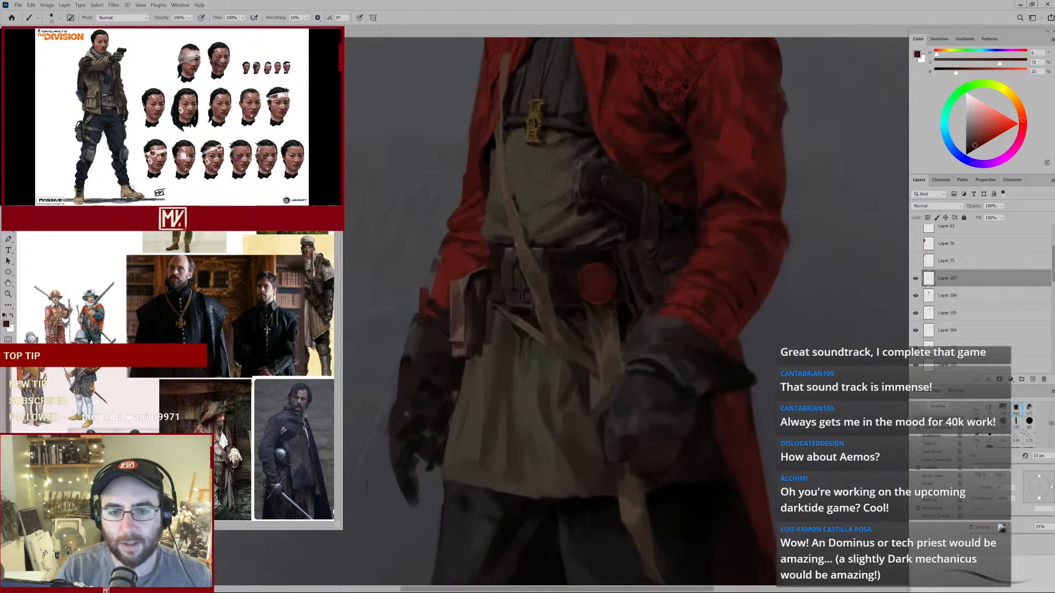
pyautogui.keyDown('alt'); pyautogui.click(500, 246); pyautogui.keyUp('alt')
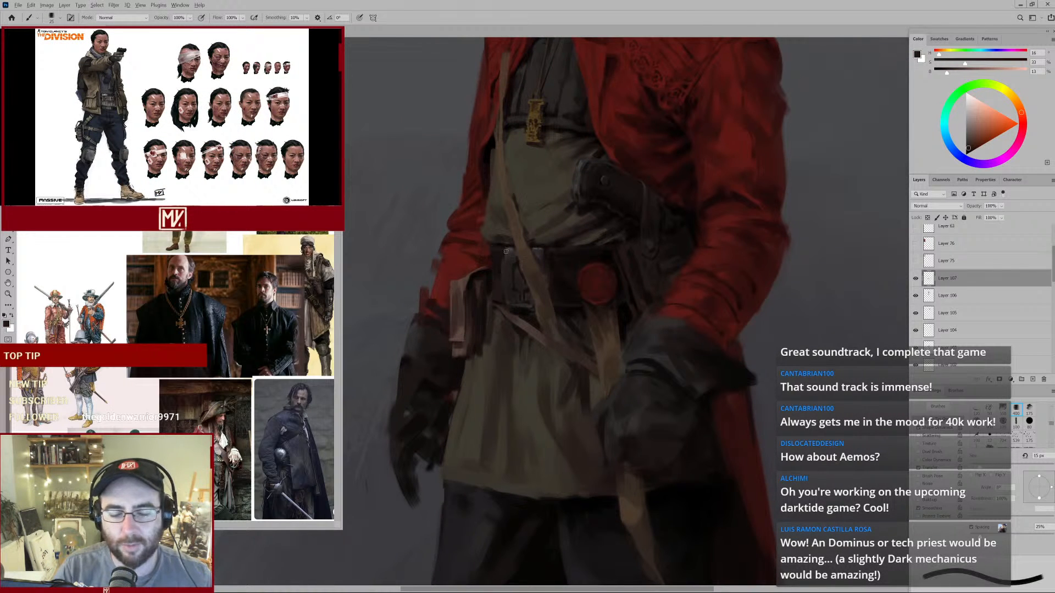
pyautogui.press(']')
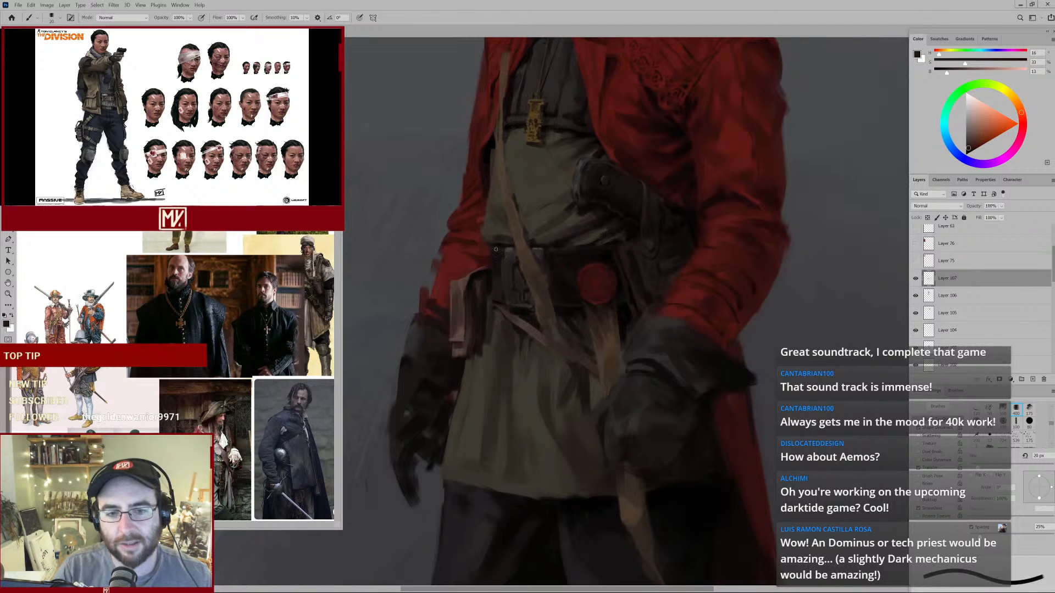
pyautogui.keyDown('alt'); pyautogui.click(501, 244); pyautogui.keyUp('alt')
pyautogui.moveTo(537, 250)
pyautogui.mouseDown()
pyautogui.moveTo(513, 256)
pyautogui.moveTo(523, 256)
pyautogui.mouseUp()
pyautogui.moveTo(483, 266); pyautogui.dragTo(528, 253)
pyautogui.moveTo(617, 163); pyautogui.dragTo(589, 232)
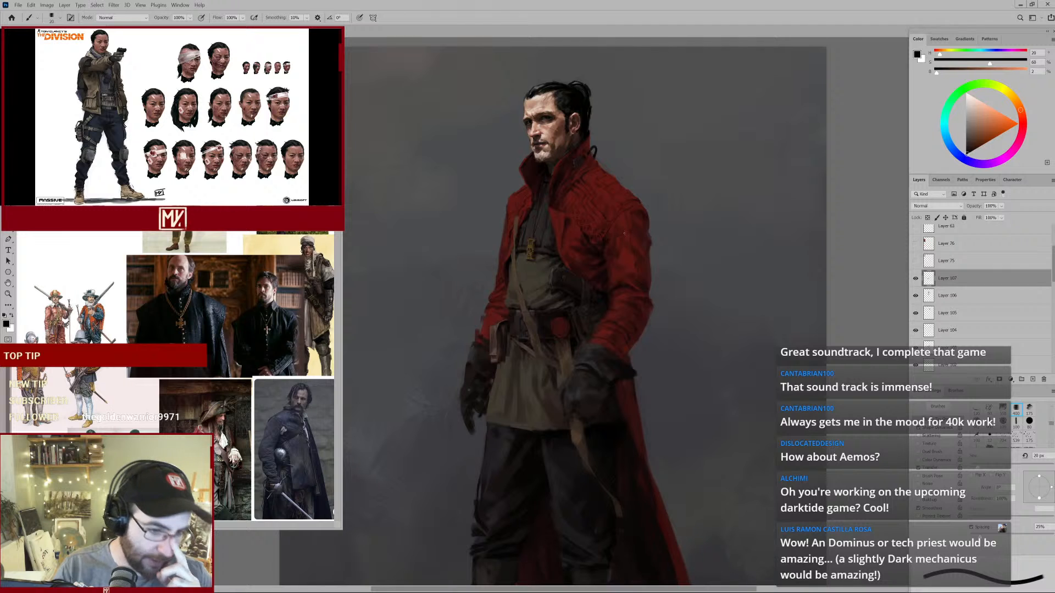
# Define the buckle and the belt's lower edge with sampled dark browns and near-blacks, using a small brush around 15 px.
pyautogui.moveTo(535, 292)
pyautogui.mouseDown()
pyautogui.moveTo(564, 237)
pyautogui.moveTo(607, 257)
pyautogui.mouseUp()
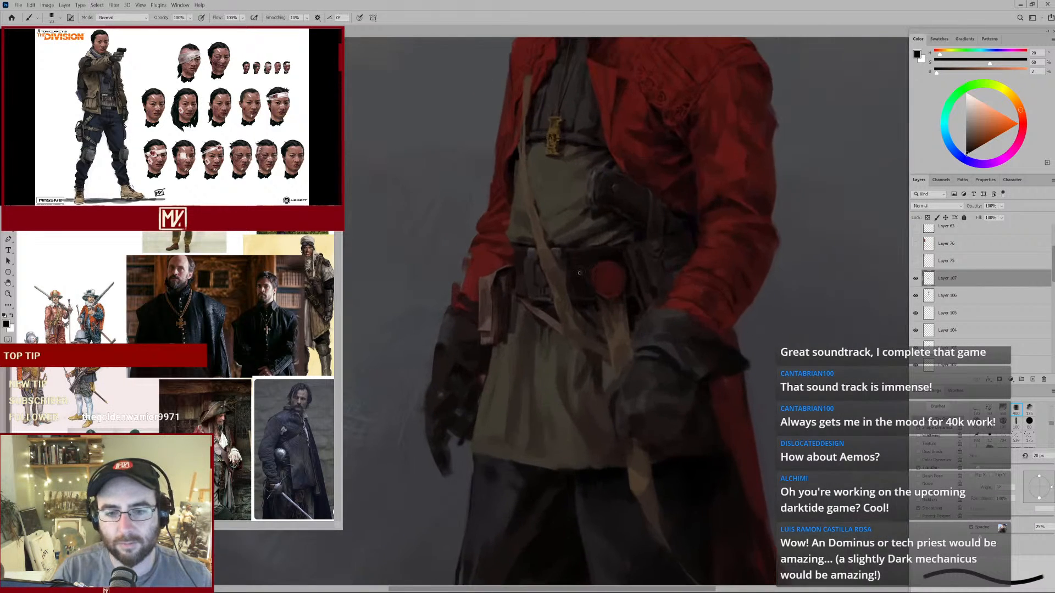
pyautogui.keyDown('alt'); pyautogui.click(543, 308); pyautogui.keyUp('alt')
pyautogui.press('[')
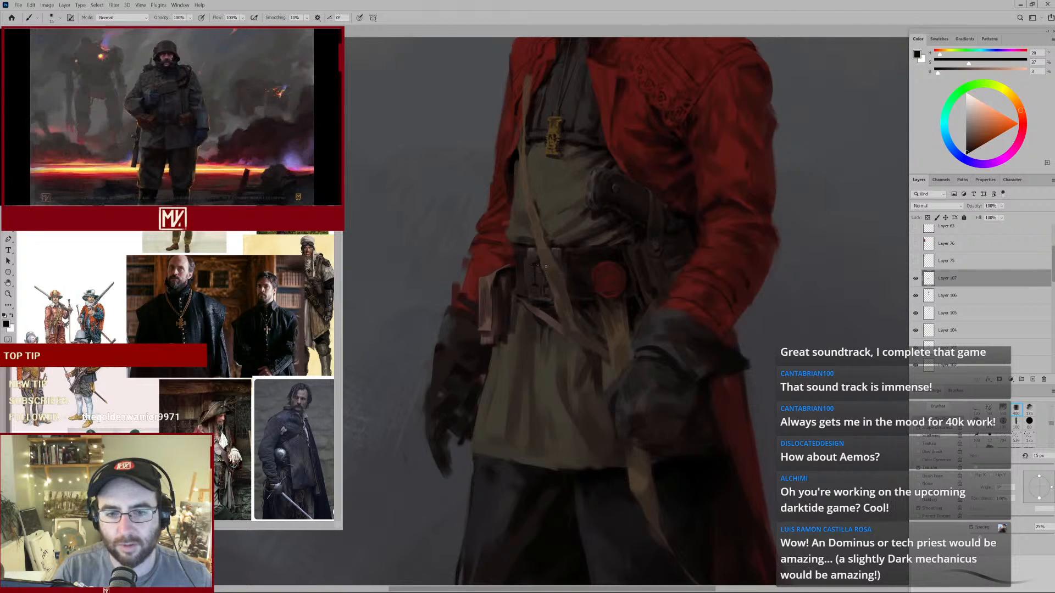
pyautogui.moveTo(575, 269); pyautogui.dragTo(541, 286)
pyautogui.keyDown('alt'); pyautogui.click(491, 268); pyautogui.keyUp('alt')
pyautogui.press(']')
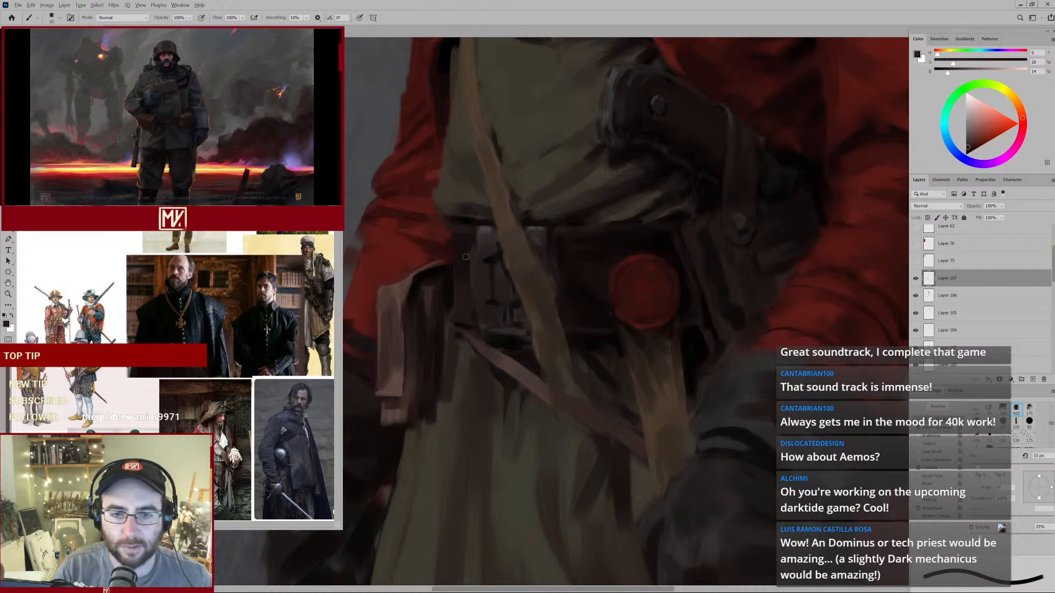
pyautogui.keyDown('alt'); pyautogui.click(473, 296); pyautogui.keyUp('alt')
pyautogui.keyDown('alt'); pyautogui.click(490, 260); pyautogui.keyUp('alt')
pyautogui.press('[')
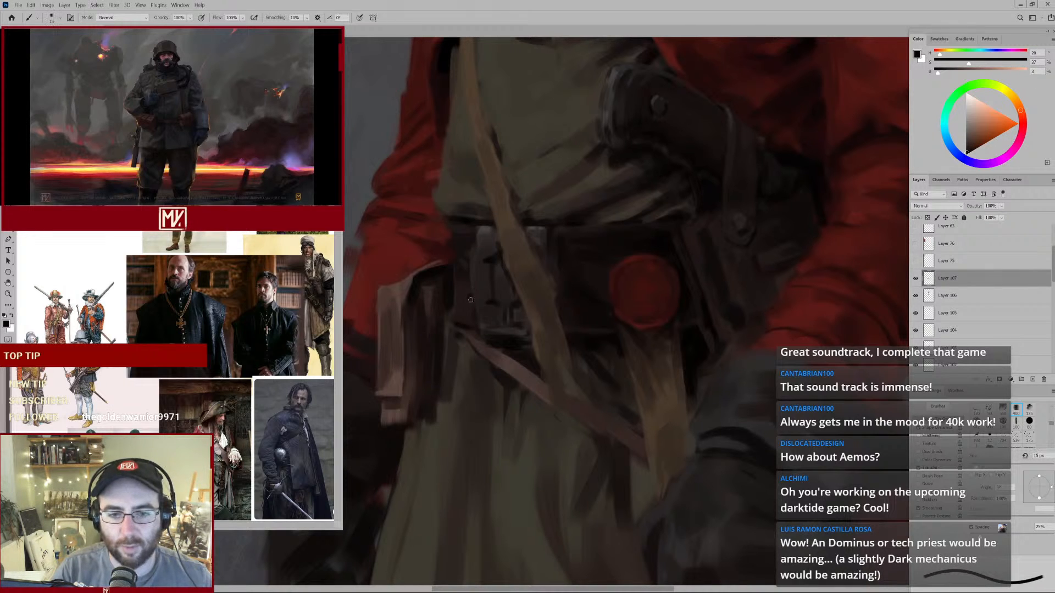
# Touch up the tones of the belt and buckle beside the diagonal strap with sampled dark browns and greys.
pyautogui.moveTo(502, 266); pyautogui.dragTo(459, 295)
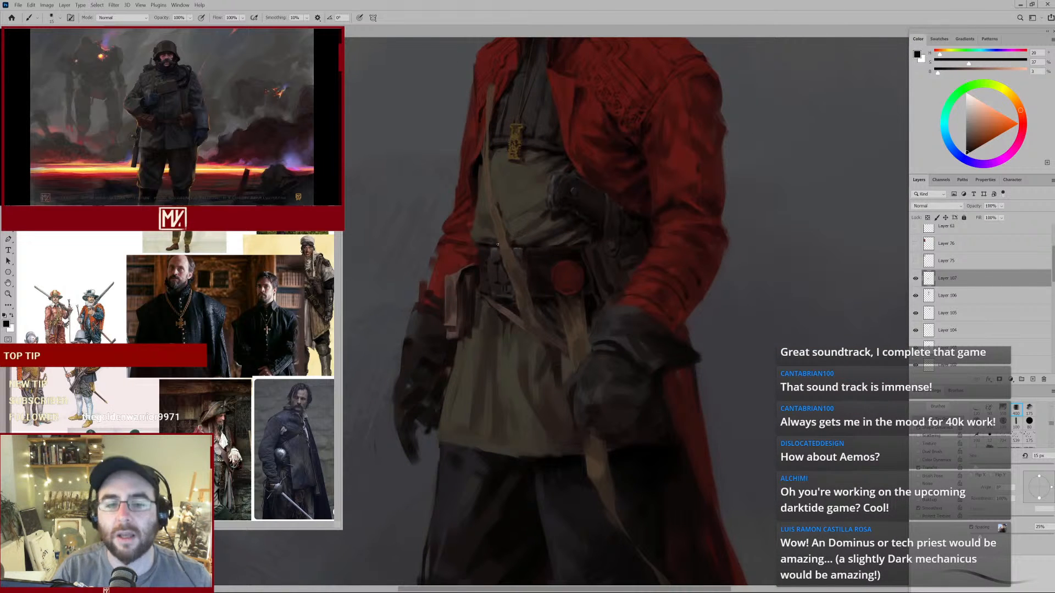
pyautogui.keyDown('alt'); pyautogui.click(485, 271); pyautogui.keyUp('alt')
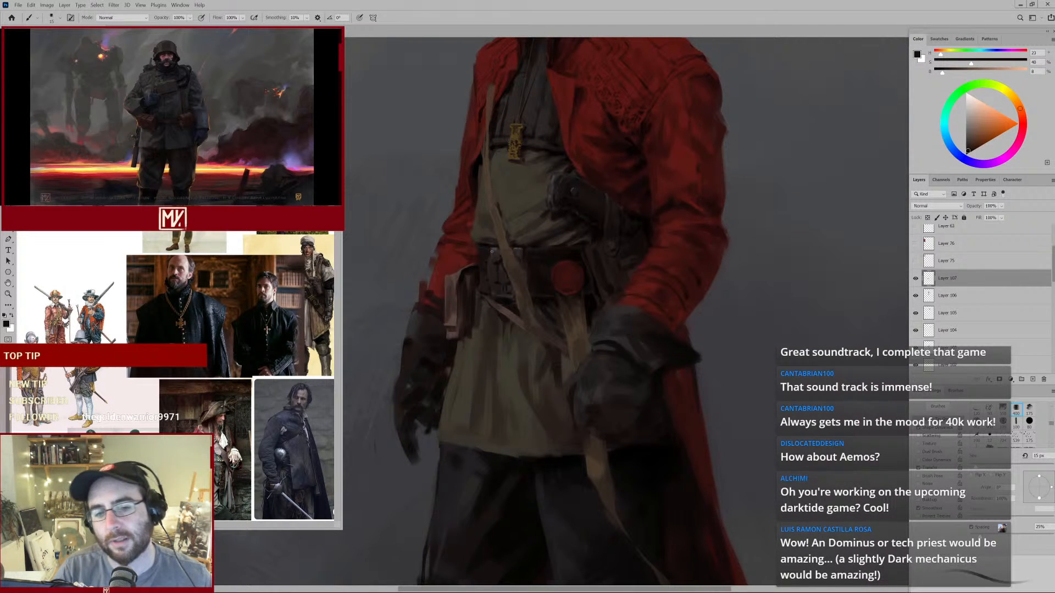
pyautogui.keyDown('alt'); pyautogui.click(490, 252); pyautogui.keyUp('alt')
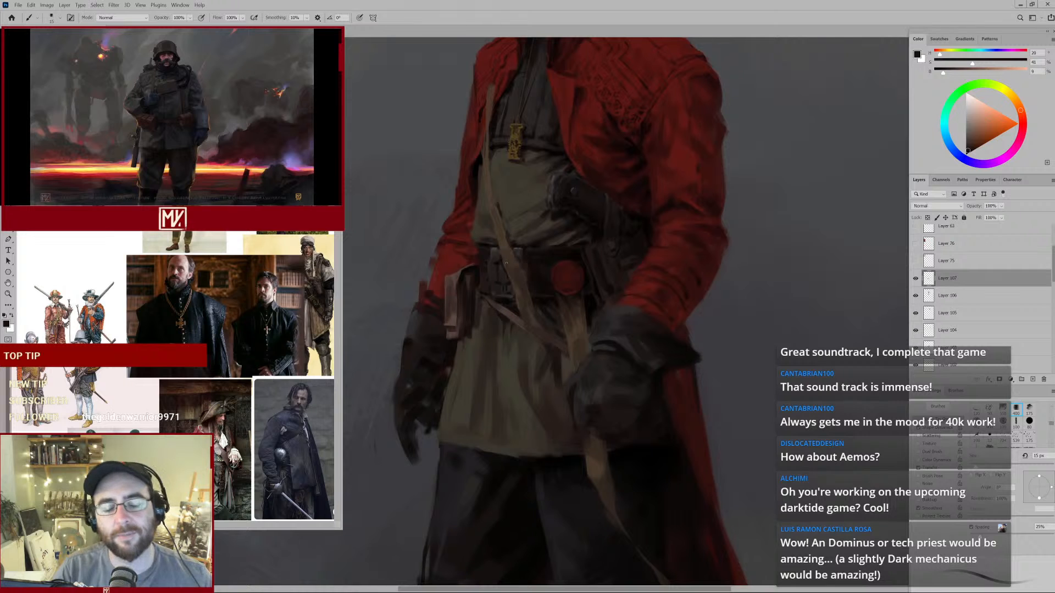
pyautogui.keyDown('alt'); pyautogui.click(496, 282); pyautogui.keyUp('alt')
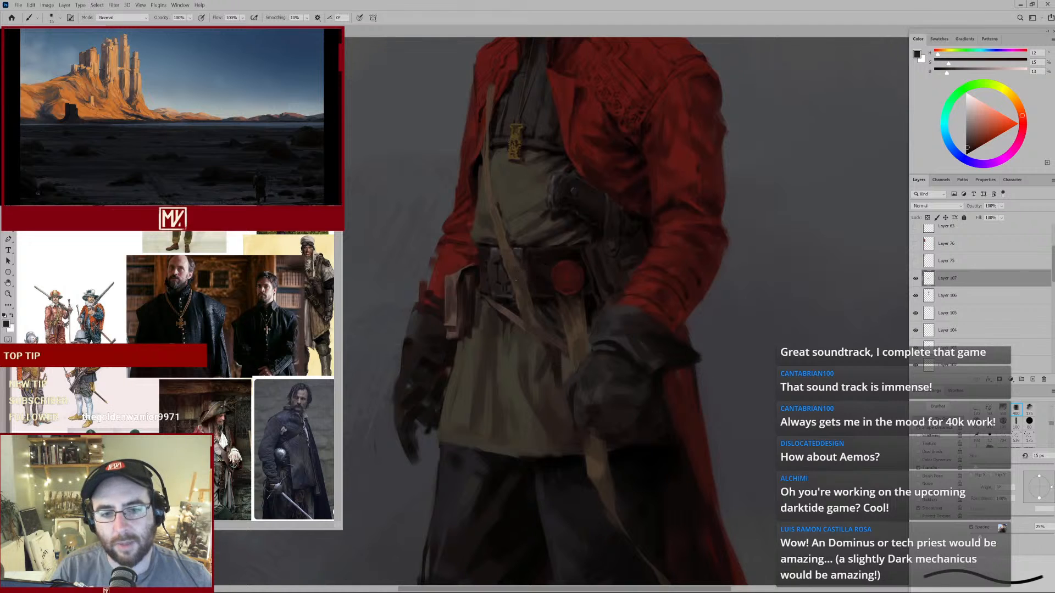
pyautogui.keyDown('alt'); pyautogui.click(519, 263); pyautogui.keyUp('alt')
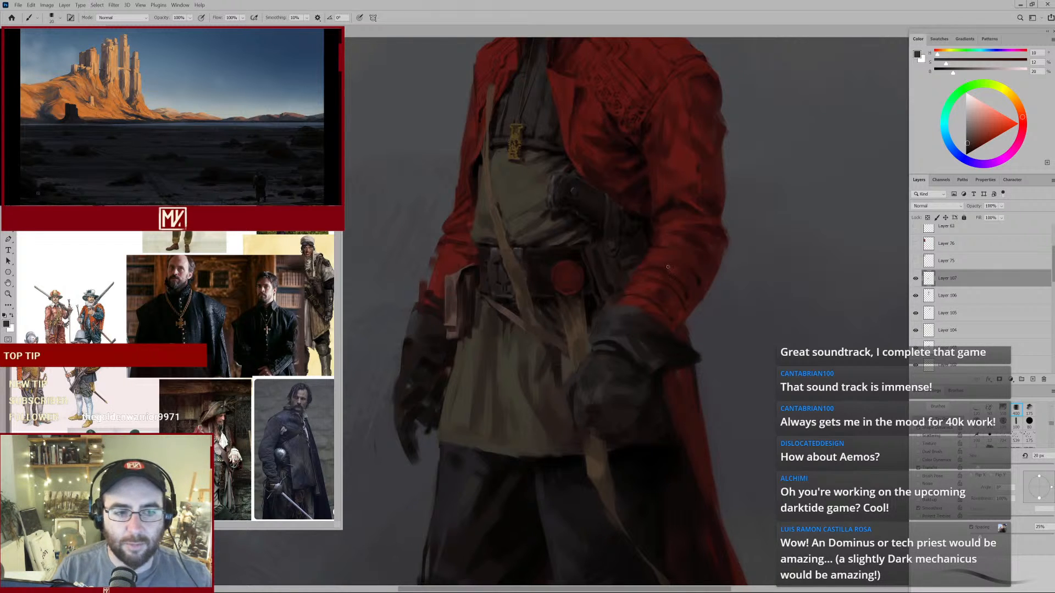
# Blend the tan sash below the red disc with a sampled mid brown, enlarging the brush to 40 px.
pyautogui.keyDown('alt'); pyautogui.click(571, 352); pyautogui.keyUp('alt')
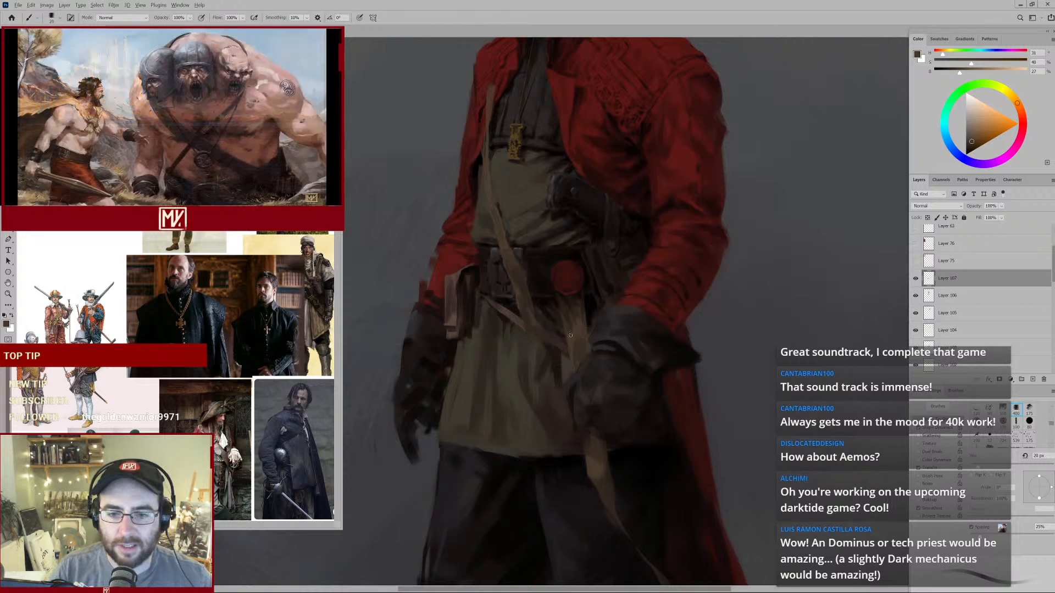
pyautogui.press(']')
pyautogui.press(']')
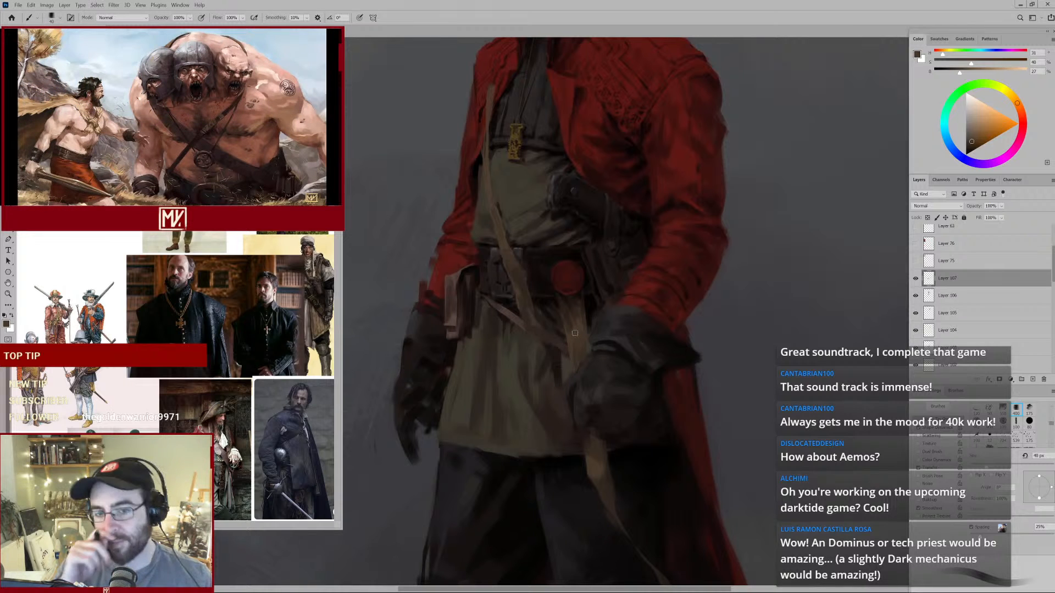
# Shade the belt between the diagonal strap and the red disc with sampled dark browns and a 30 px brush.
pyautogui.keyDown('alt'); pyautogui.click(531, 248); pyautogui.keyUp('alt')
pyautogui.keyDown('alt'); pyautogui.click(532, 246); pyautogui.keyUp('alt')
pyautogui.press('[')
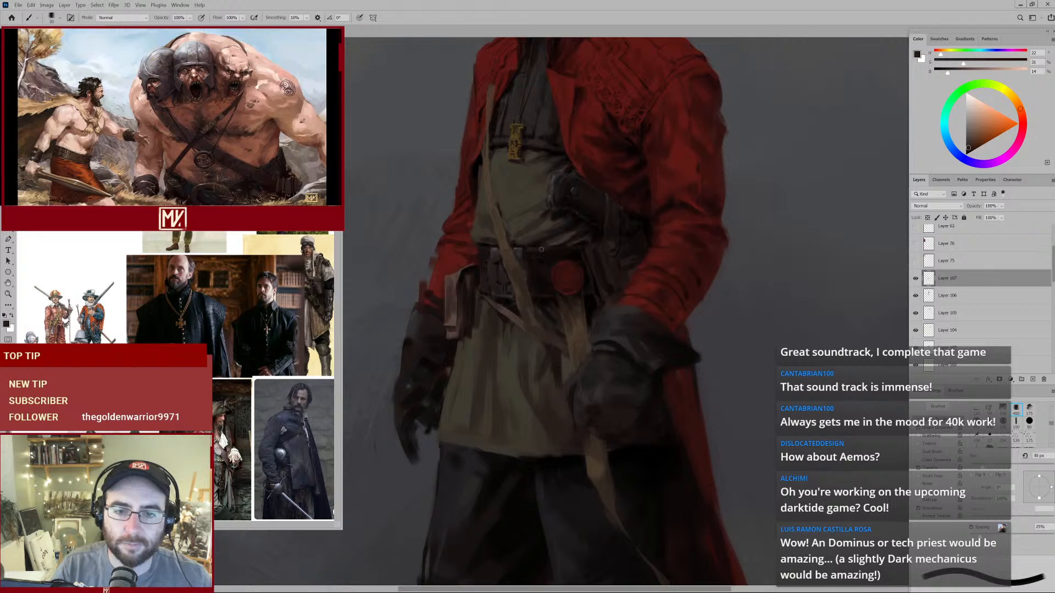
pyautogui.keyDown('alt'); pyautogui.click(554, 253); pyautogui.keyUp('alt')
pyautogui.keyDown('alt'); pyautogui.click(552, 268); pyautogui.keyUp('alt')
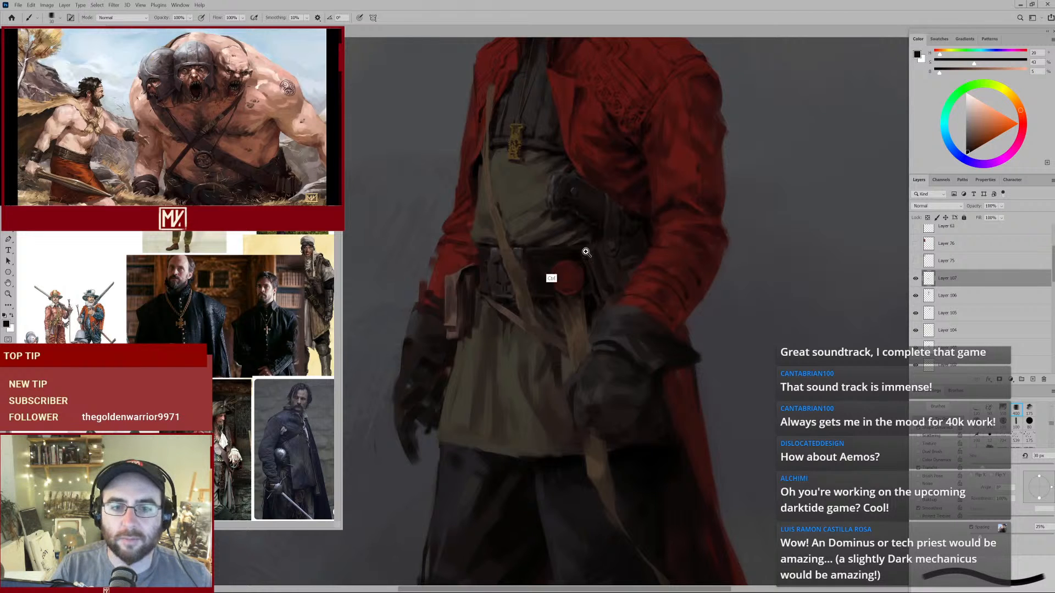
pyautogui.moveTo(585, 253); pyautogui.dragTo(536, 271)
pyautogui.moveTo(604, 171); pyautogui.dragTo(570, 247)
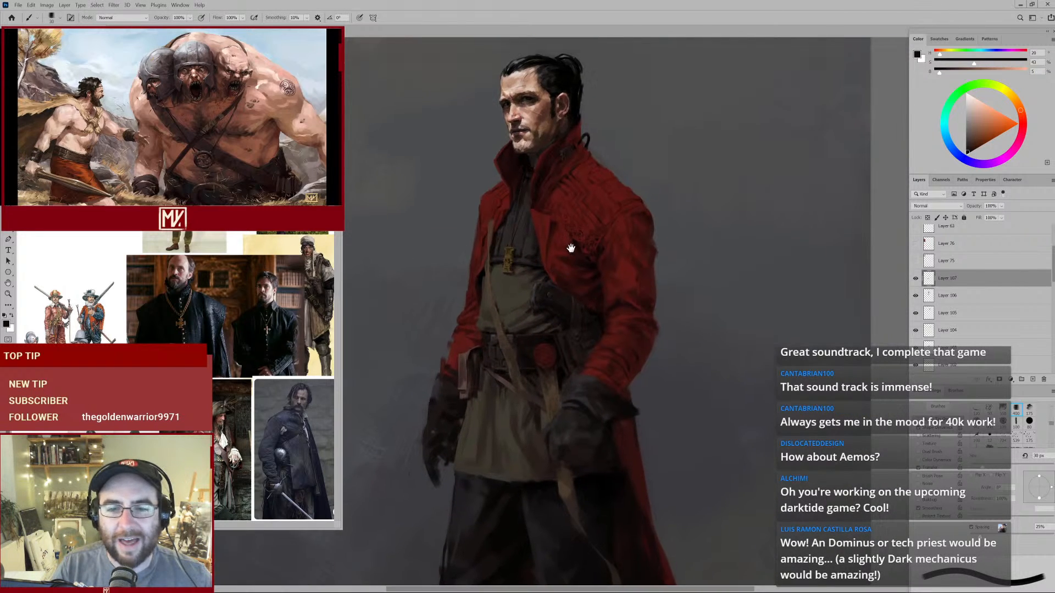
pyautogui.moveTo(597, 208)
pyautogui.mouseDown()
pyautogui.moveTo(559, 225)
pyautogui.moveTo(569, 226)
pyautogui.mouseUp()
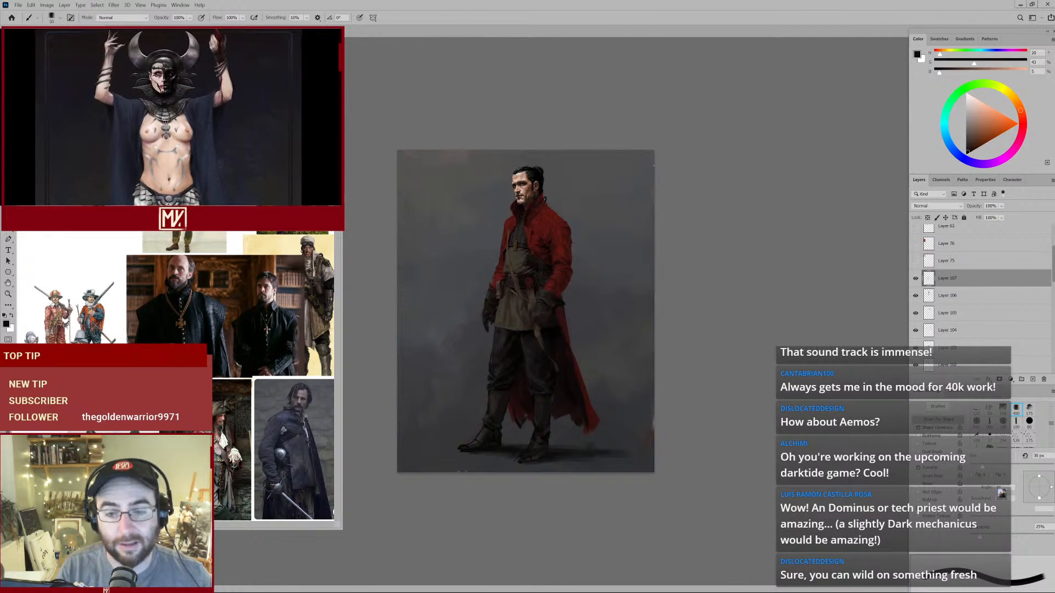
# Soften the folds of the tunic skirt below the belt with sampled olive and dark brown tones, enlarging the brush to 60 px.
pyautogui.keyDown('ctrl'); pyautogui.click(526, 355); pyautogui.keyUp('ctrl')
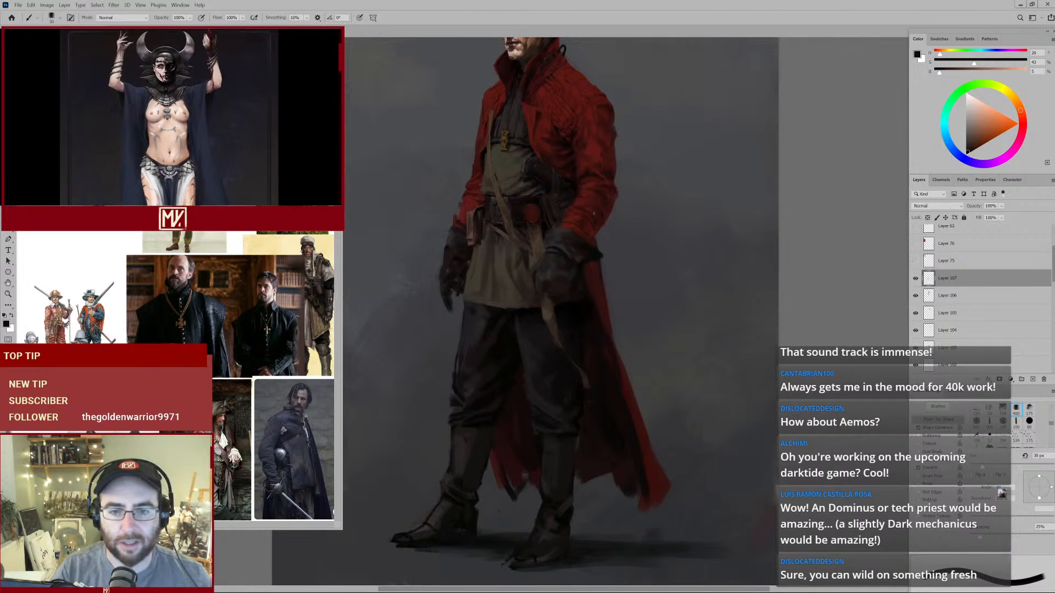
pyautogui.keyDown('alt'); pyautogui.click(487, 257); pyautogui.keyUp('alt')
pyautogui.keyDown('alt'); pyautogui.click(490, 285); pyautogui.keyUp('alt')
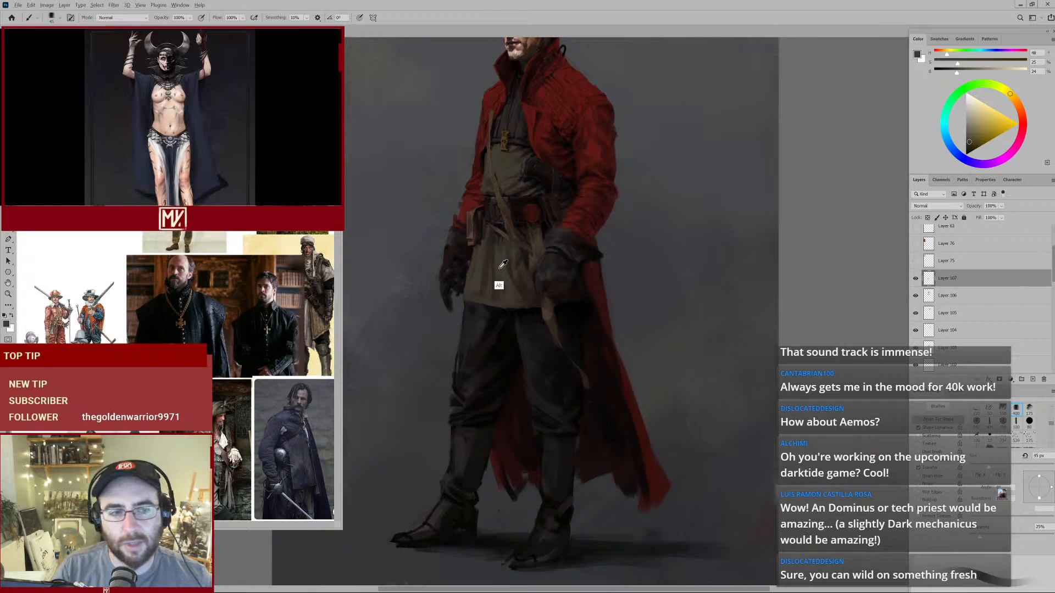
pyautogui.press(']')
pyautogui.press(']')
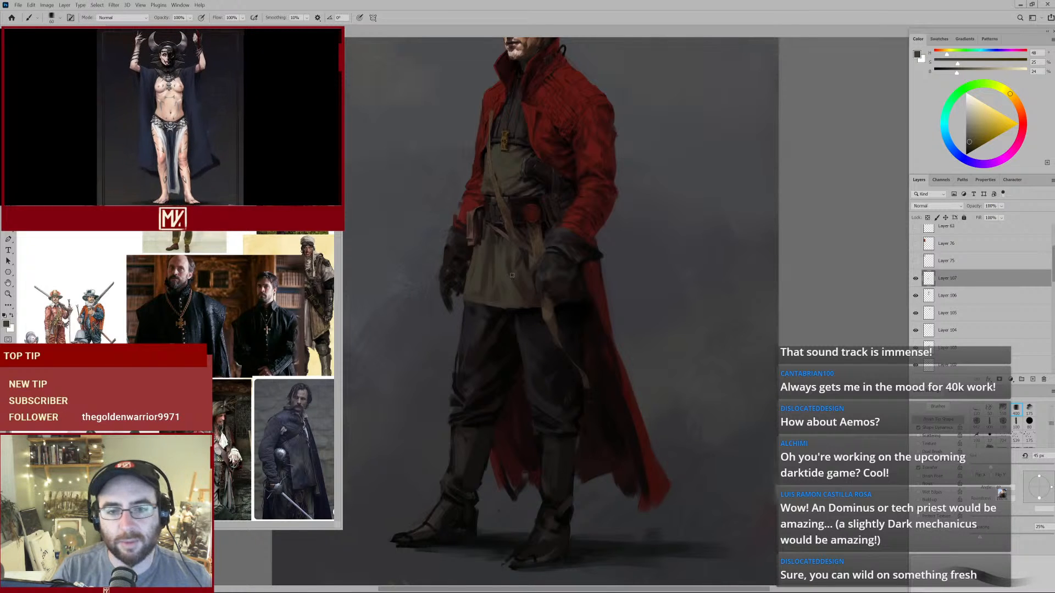
pyautogui.keyDown('alt'); pyautogui.click(509, 267); pyautogui.keyUp('alt')
pyautogui.moveTo(510, 246); pyautogui.dragTo(515, 267)
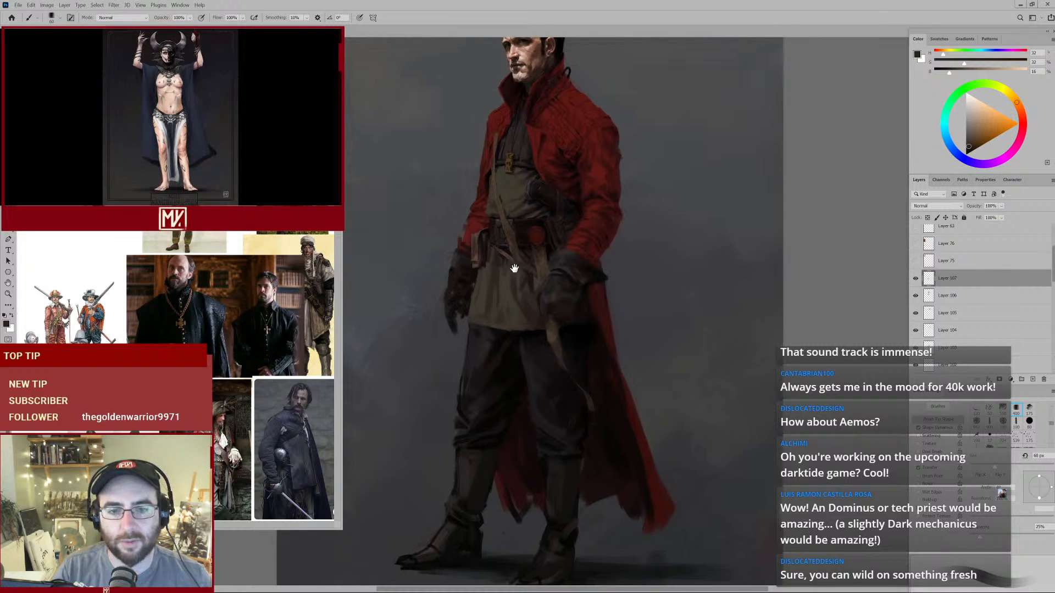
# Blend the tunic folds beside the tan sash with a sampled mid brown, enlarging the brush to 70 px.
pyautogui.scroll(3, 551, 257)
pyautogui.keyDown('alt'); pyautogui.click(544, 256); pyautogui.keyUp('alt')
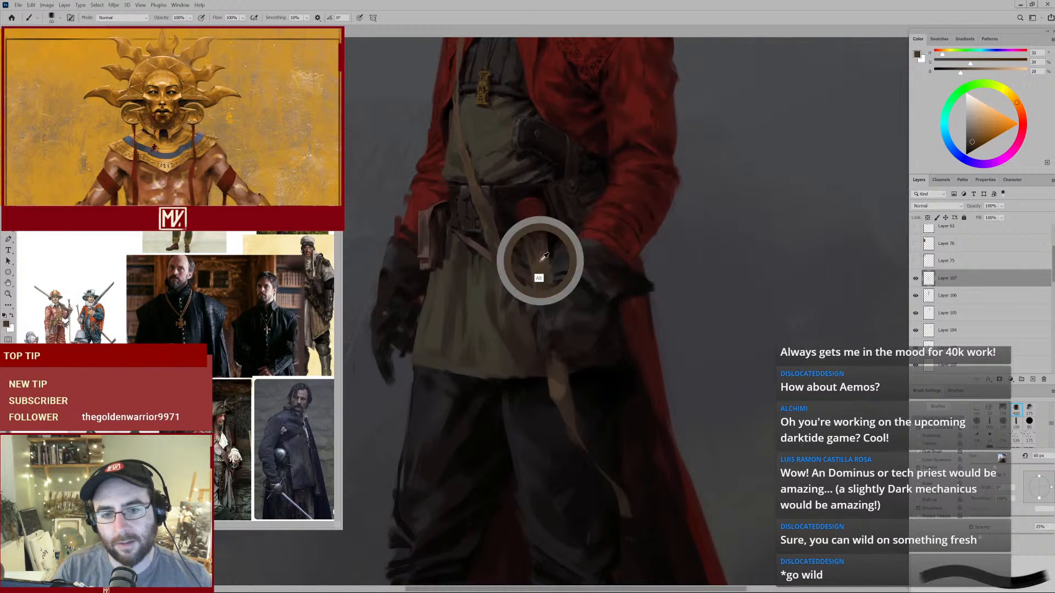
pyautogui.press(']')
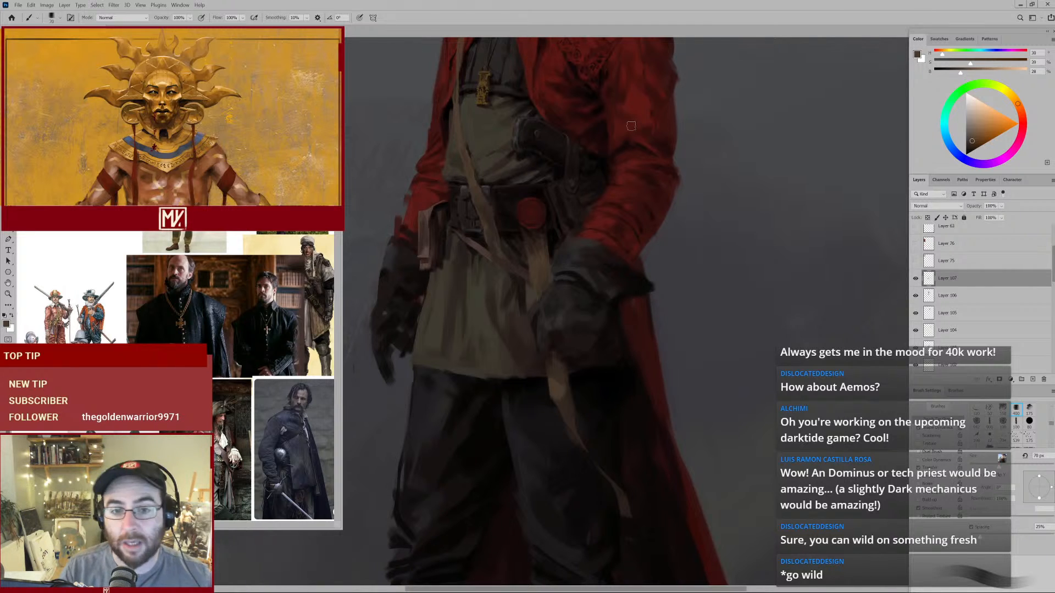
# Shade the red disc on the belt with sampled dark reds, reducing the brush to 40 px.
pyautogui.scroll(2, 541, 211)
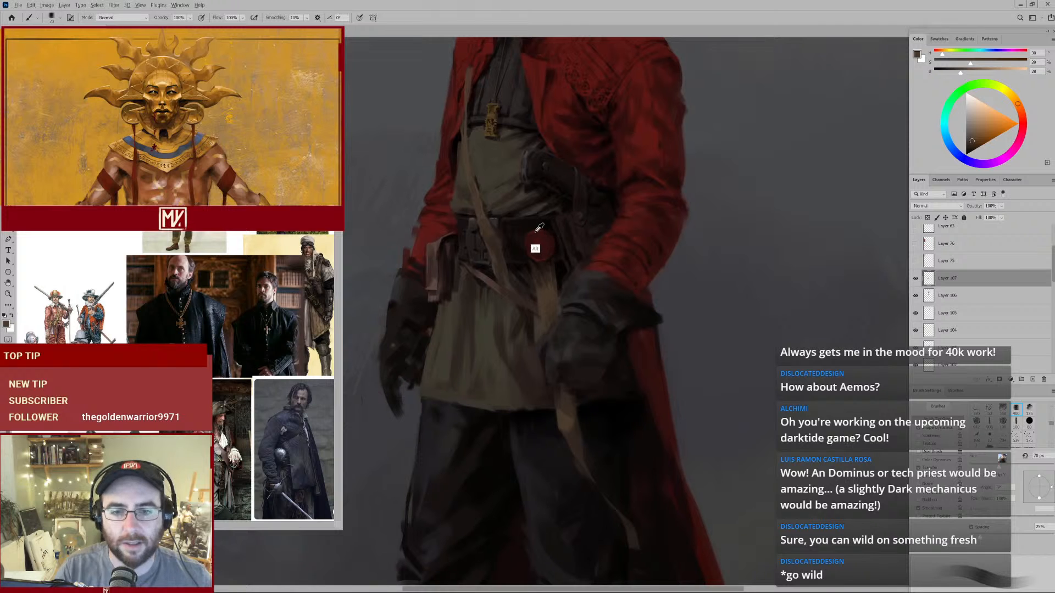
pyautogui.keyDown('alt'); pyautogui.click(535, 232); pyautogui.keyUp('alt')
pyautogui.press('[')
pyautogui.press('[')
pyautogui.press('[')
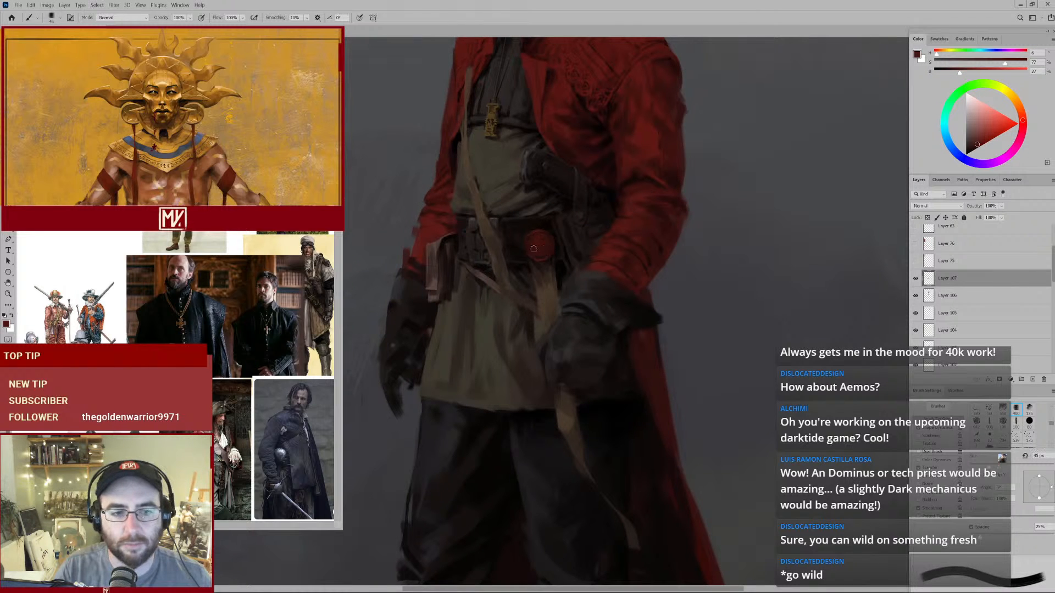
pyautogui.keyDown('alt'); pyautogui.click(531, 244); pyautogui.keyUp('alt')
pyautogui.press('[')
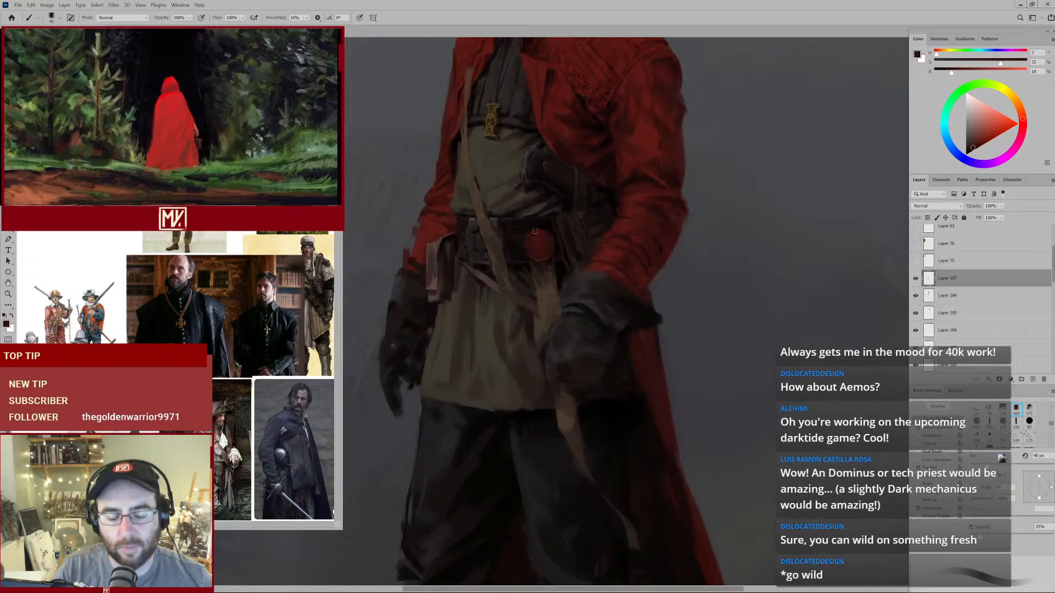
pyautogui.moveTo(532, 231); pyautogui.dragTo(535, 246)
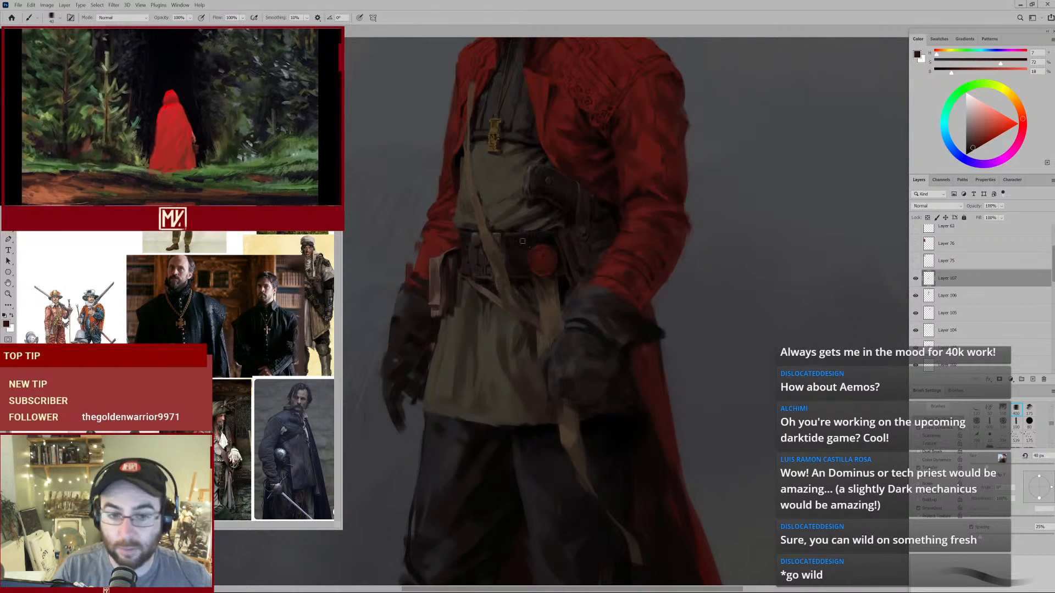
# Rework the buckle and the belt's lower edge beside the diagonal strap with sampled dark greys and browns at 40 px.
pyautogui.keyDown('alt'); pyautogui.click(494, 248); pyautogui.keyUp('alt')
pyautogui.keyDown('alt'); pyautogui.click(483, 270); pyautogui.keyUp('alt')
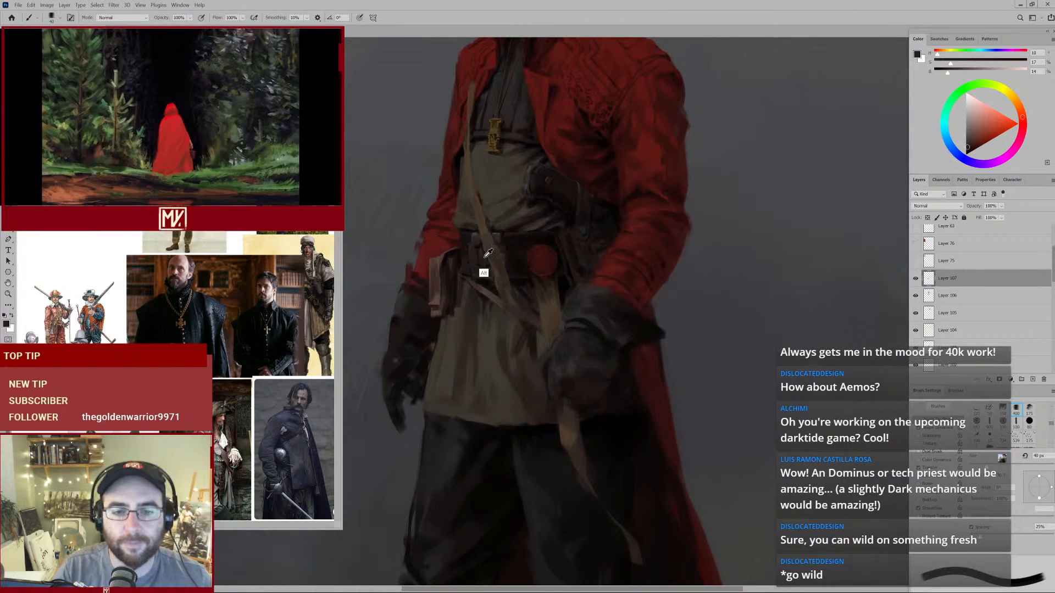
pyautogui.moveTo(483, 264); pyautogui.dragTo(482, 253)
pyautogui.keyDown('alt'); pyautogui.click(483, 271); pyautogui.keyUp('alt')
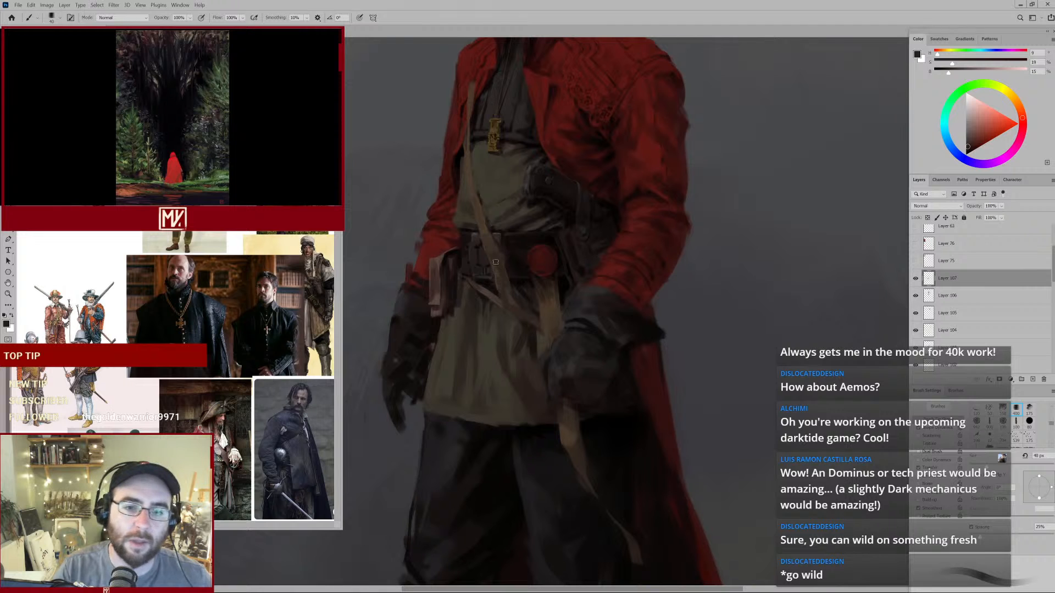
pyautogui.keyDown('alt'); pyautogui.click(496, 278); pyautogui.keyUp('alt')
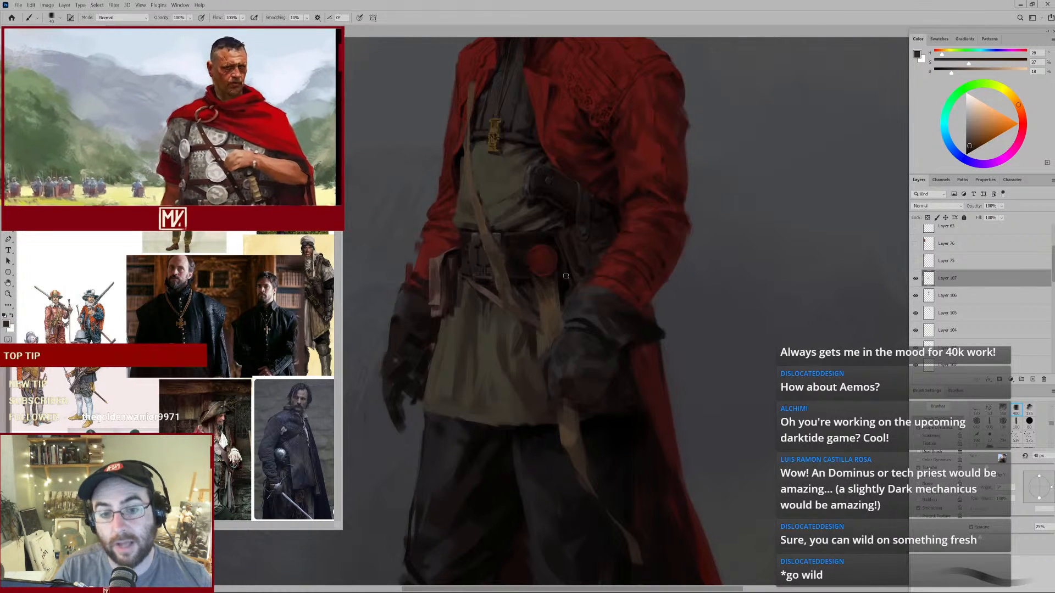
# Darken the area around the belt and upper sash with a sampled dark brown at 60 px, and toggle Layer 107 to compare.
pyautogui.press(']')
pyautogui.press(']')
pyautogui.keyDown('alt'); pyautogui.click(543, 302); pyautogui.keyUp('alt')
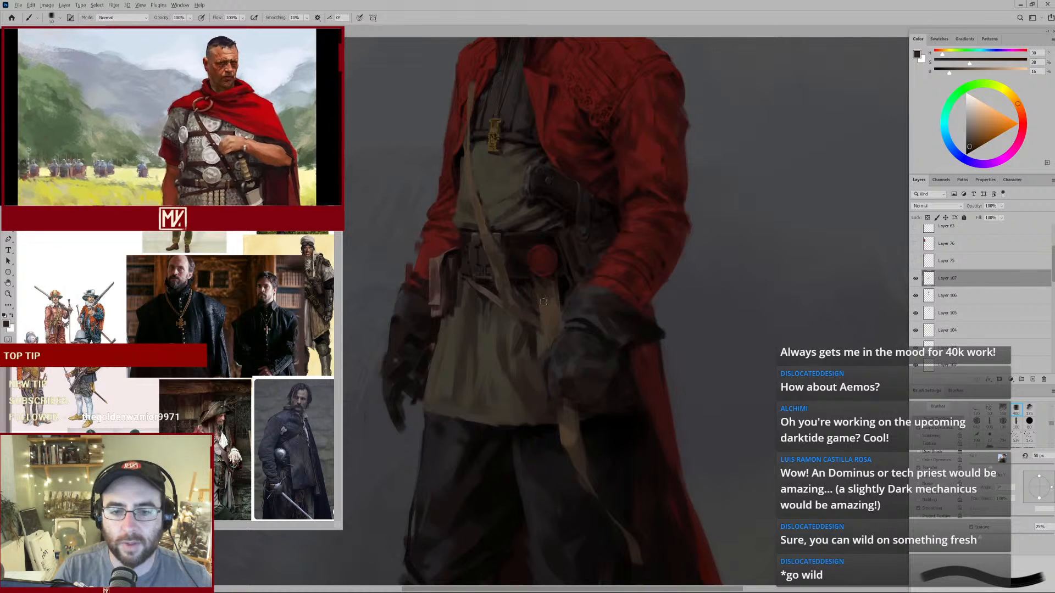
pyautogui.press(']')
pyautogui.click(542, 298)
pyautogui.click(551, 225)
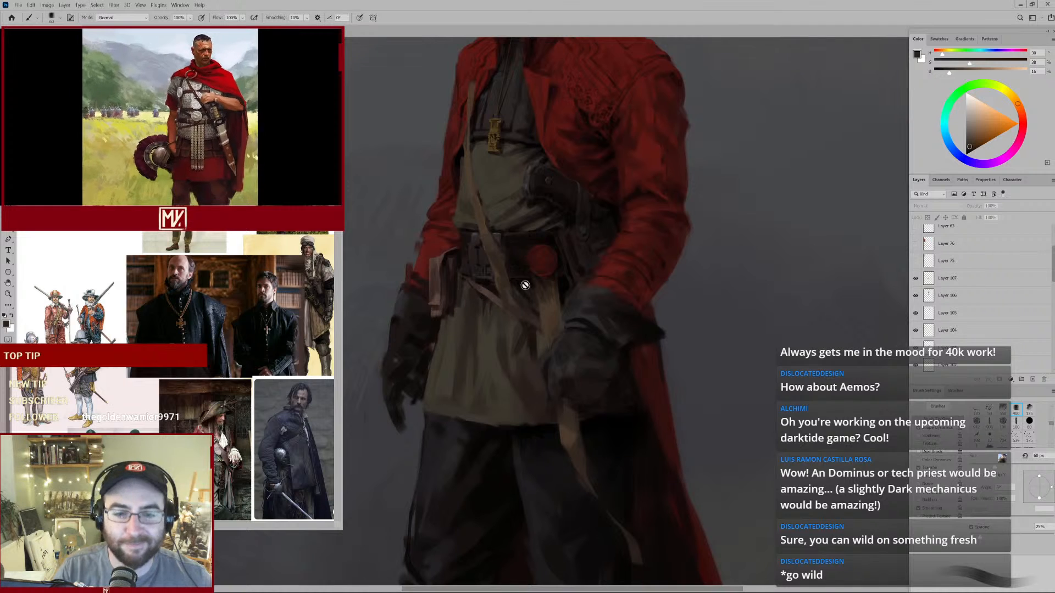
pyautogui.click(937, 282)
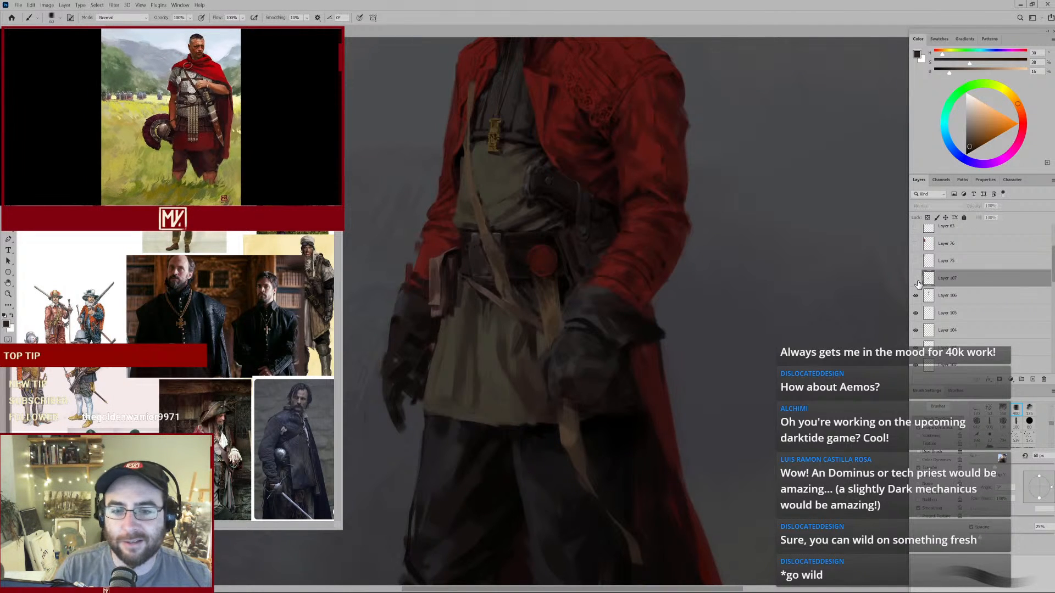
pyautogui.click(916, 279)
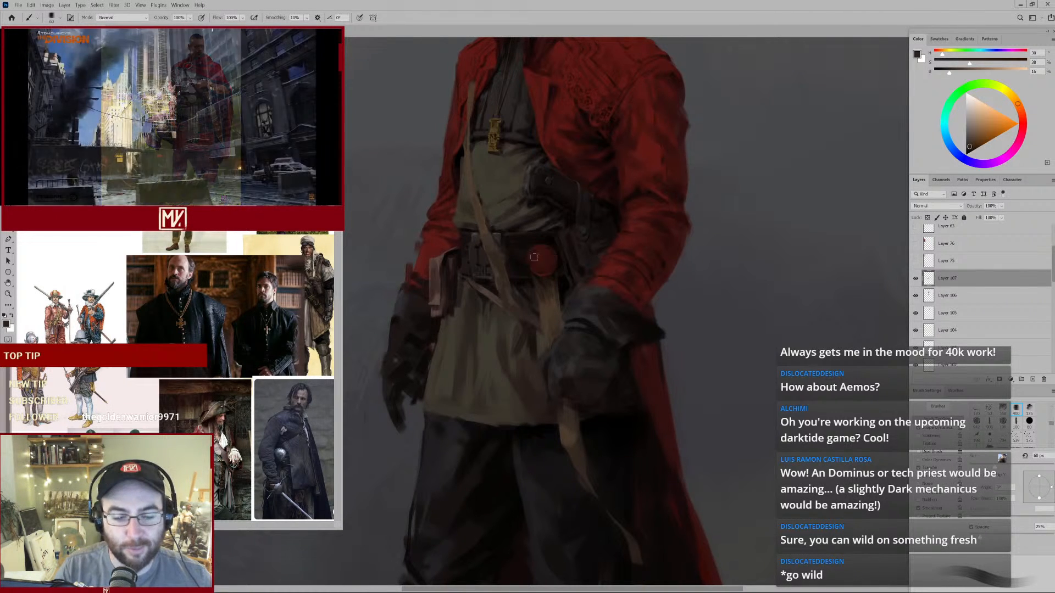
# Touch up the thin strap under the buckle and the hip pouch with sampled muted browns, reducing the brush to 40 px.
pyautogui.keyDown('alt'); pyautogui.click(479, 291); pyautogui.keyUp('alt')
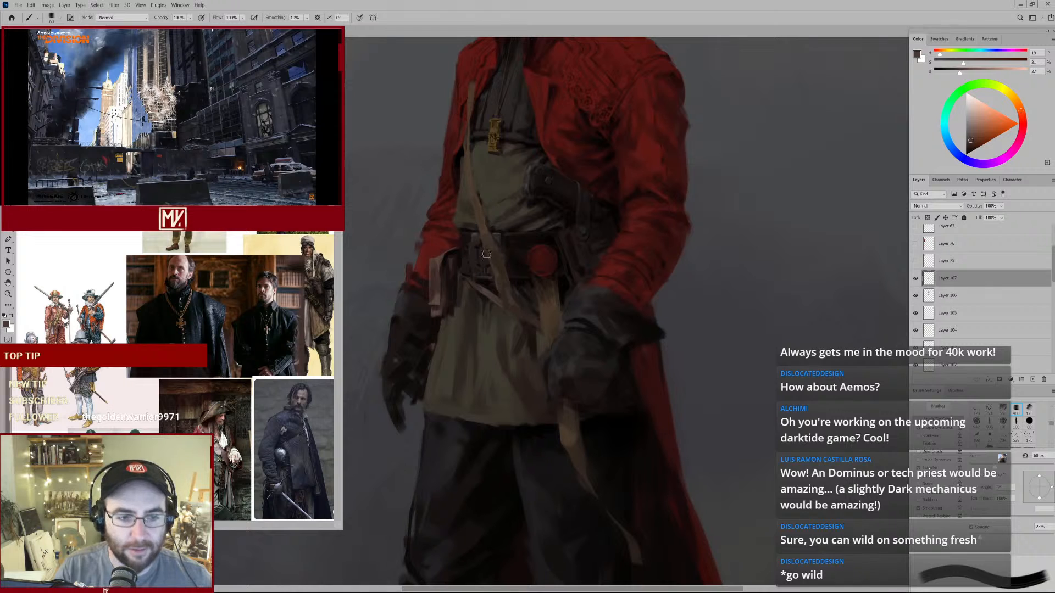
pyautogui.keyDown('alt'); pyautogui.click(479, 287); pyautogui.keyUp('alt')
pyautogui.press('[')
pyautogui.keyDown('alt'); pyautogui.click(479, 287); pyautogui.keyUp('alt')
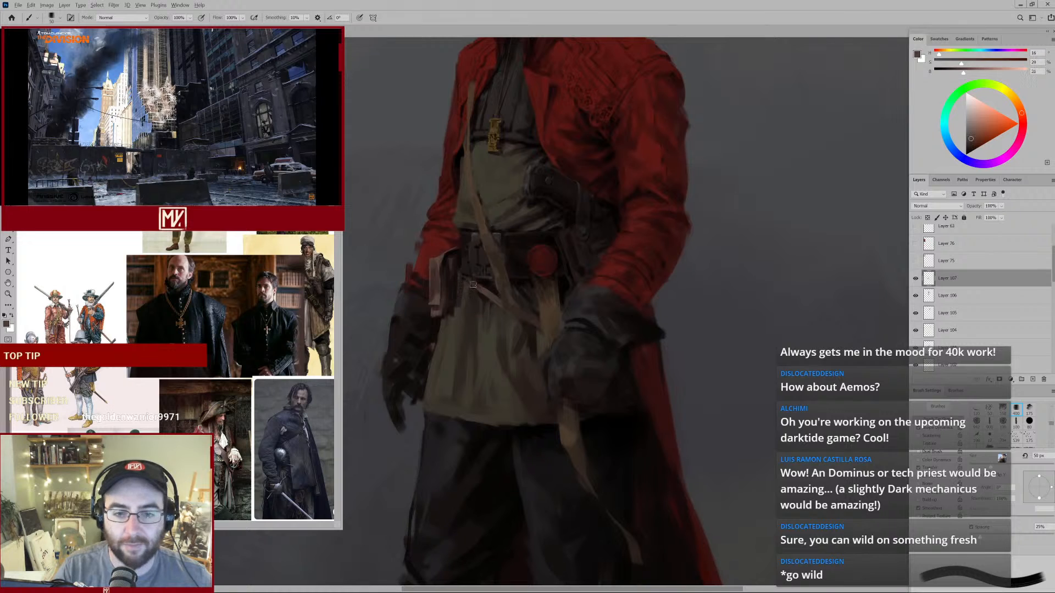
pyautogui.press('[')
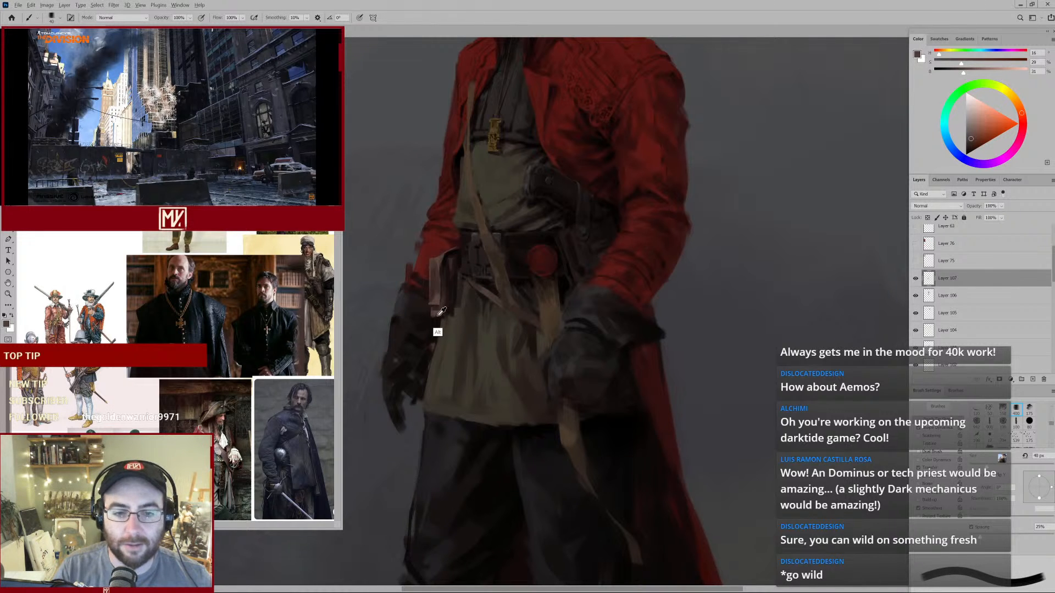
pyautogui.keyDown('alt'); pyautogui.click(438, 314); pyautogui.keyUp('alt')
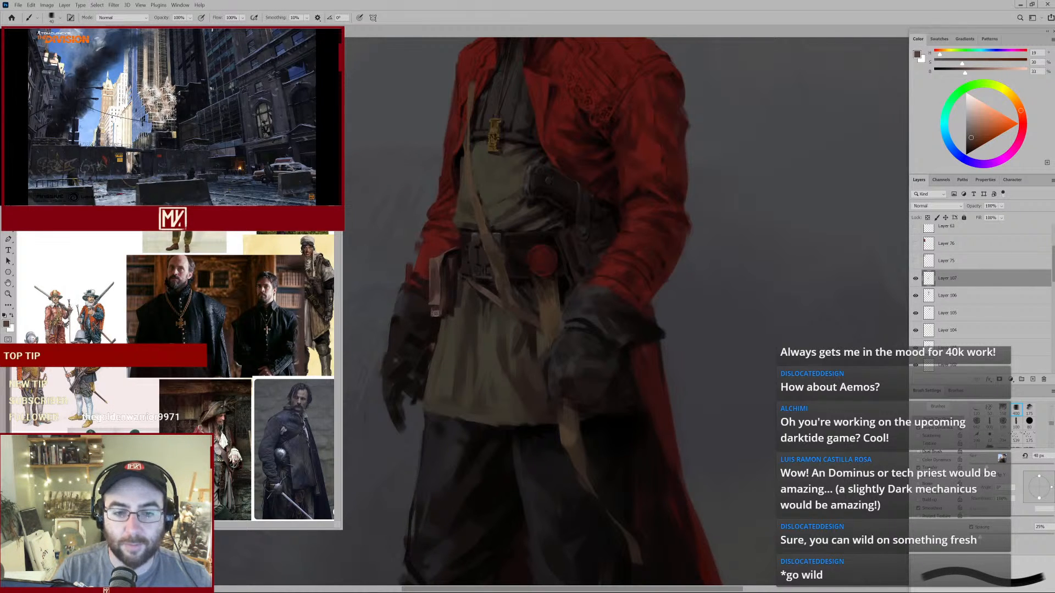
pyautogui.keyDown('alt'); pyautogui.click(446, 264); pyautogui.keyUp('alt')
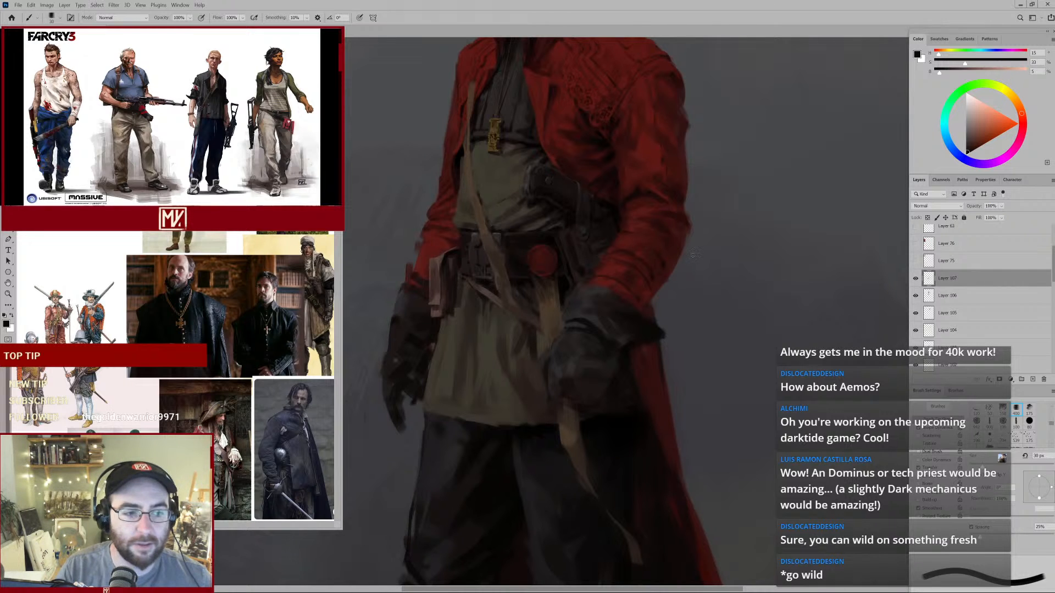
# Deepen the shadows between the thin strap and the tan sash with sampled near-black and dark brown at 35 px.
pyautogui.keyDown('ctrl'); pyautogui.click(546, 296); pyautogui.keyUp('ctrl')
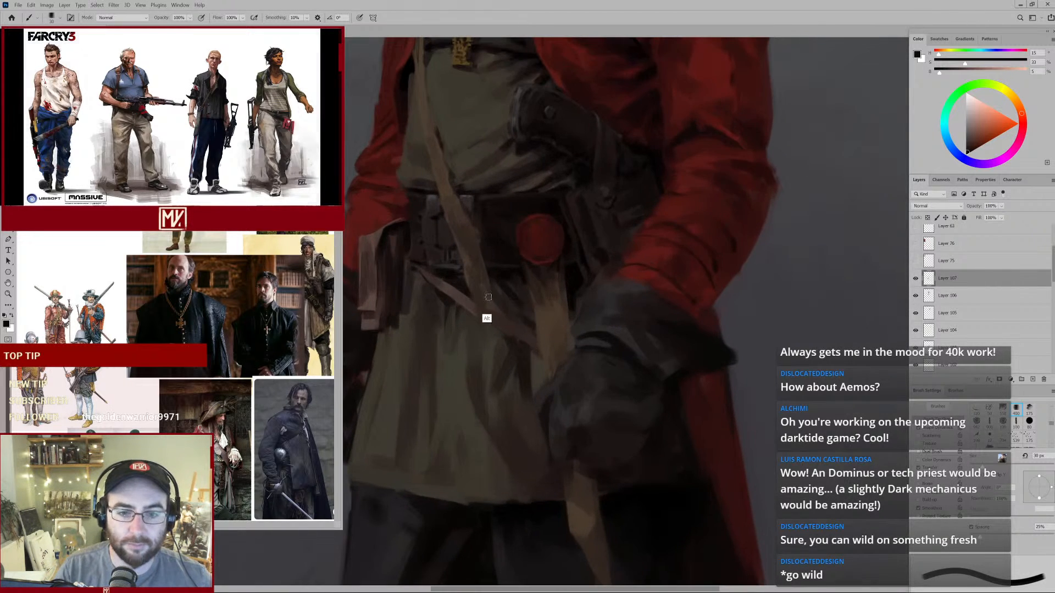
pyautogui.keyDown('alt'); pyautogui.click(507, 274); pyautogui.keyUp('alt')
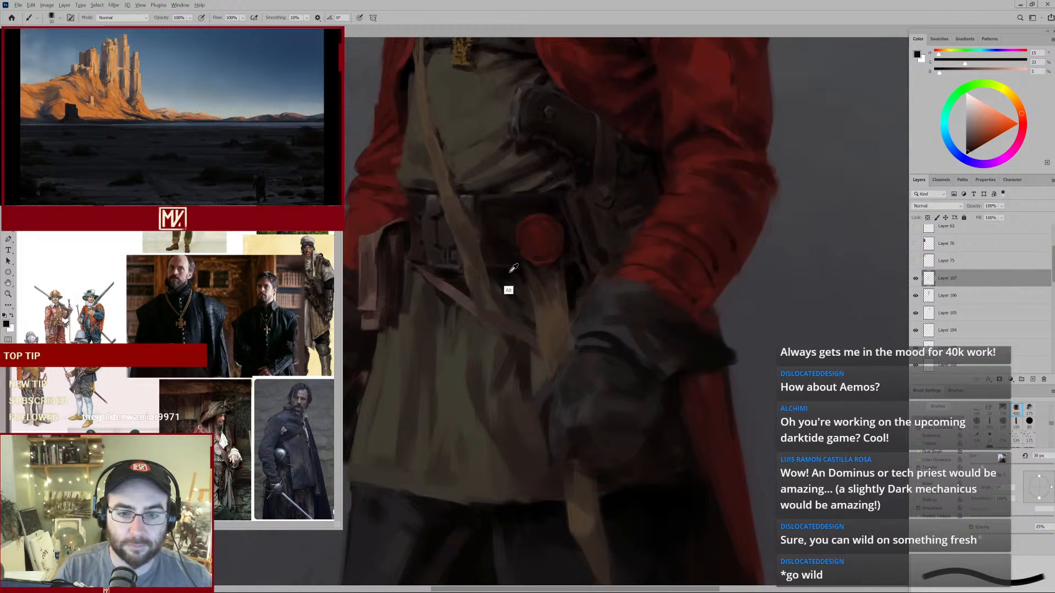
pyautogui.keyDown('alt'); pyautogui.click(526, 332); pyautogui.keyUp('alt')
pyautogui.moveTo(542, 315); pyautogui.dragTo(499, 360)
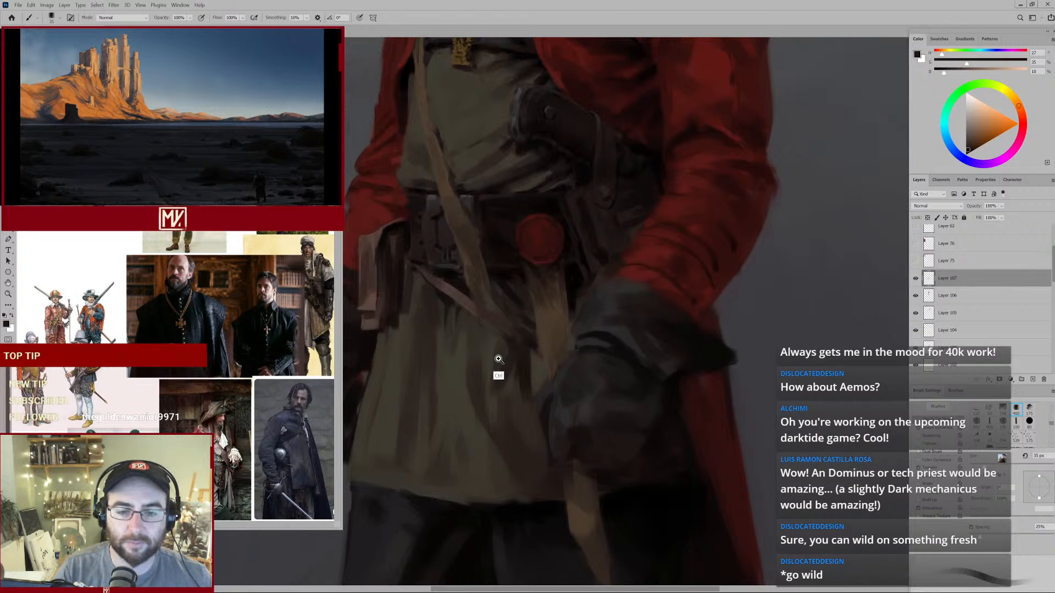
# Refine the tan sash's folds and its top edge under the red disc with sampled browns and near-black, using a 15 px brush.
pyautogui.keyDown('alt'); pyautogui.click(543, 324); pyautogui.keyUp('alt')
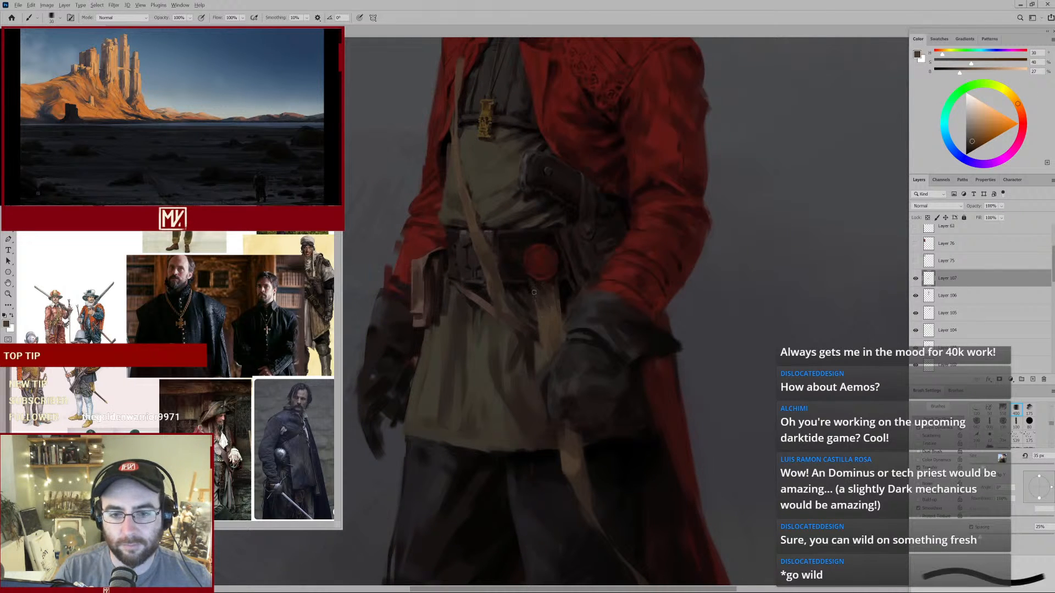
pyautogui.press('[')
pyautogui.press('[')
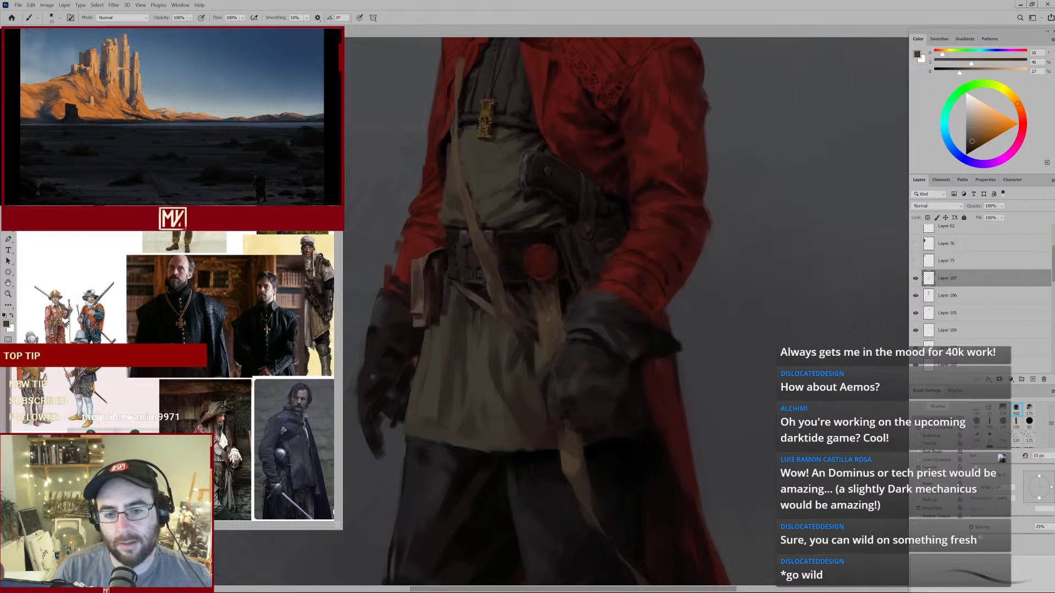
pyautogui.keyDown('alt'); pyautogui.click(545, 318); pyautogui.keyUp('alt')
pyautogui.keyDown('alt'); pyautogui.click(544, 322); pyautogui.keyUp('alt')
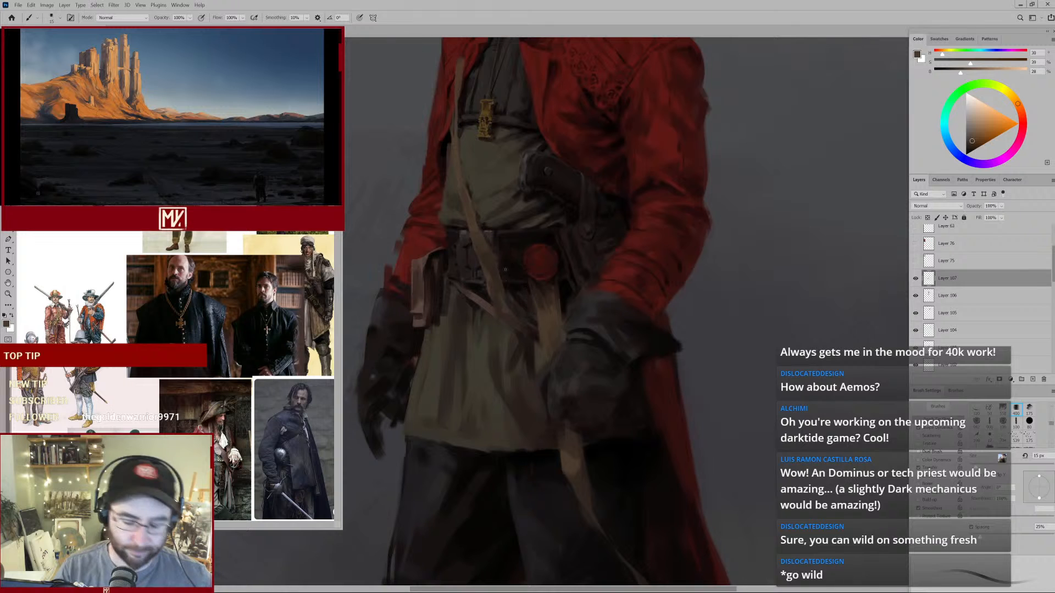
pyautogui.keyDown('alt'); pyautogui.click(538, 297); pyautogui.keyUp('alt')
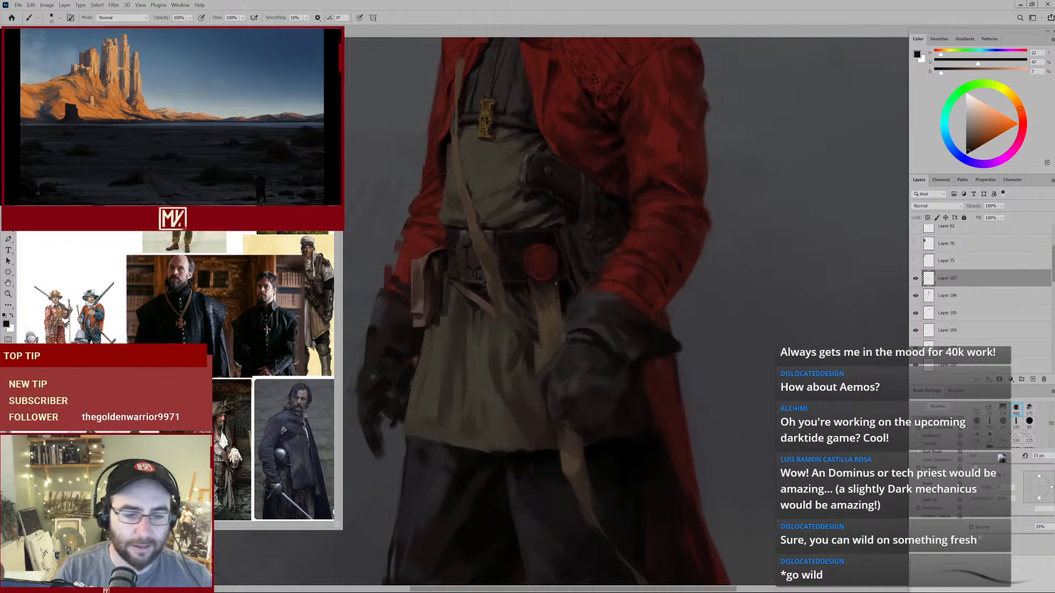
# Add fine shading to the rim and face of the red disc with sampled dark reds at 15 px.
pyautogui.keyDown('alt'); pyautogui.click(538, 274); pyautogui.keyUp('alt')
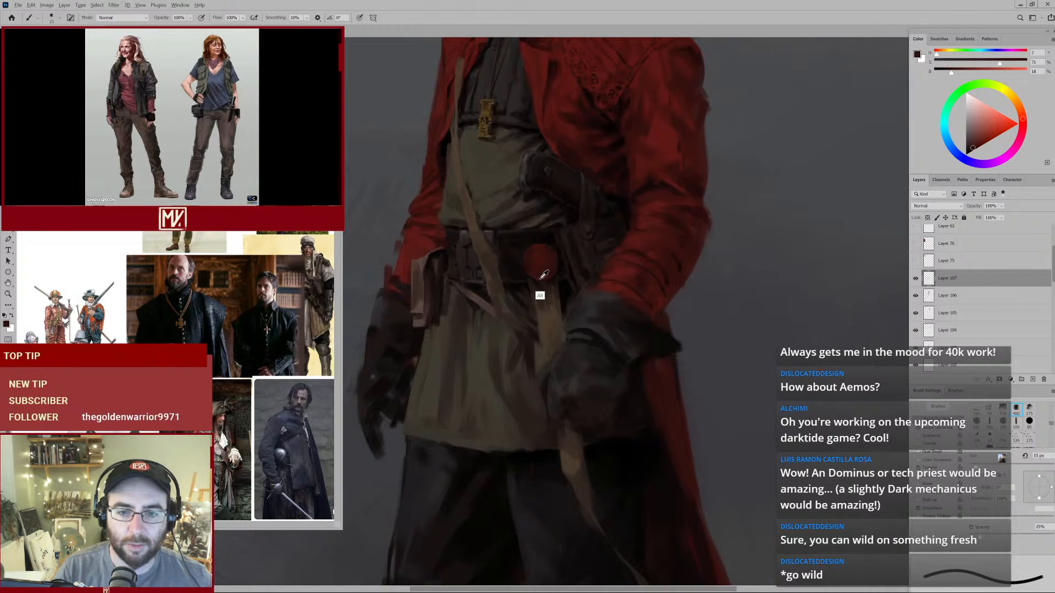
pyautogui.keyDown('alt'); pyautogui.click(538, 277); pyautogui.keyUp('alt')
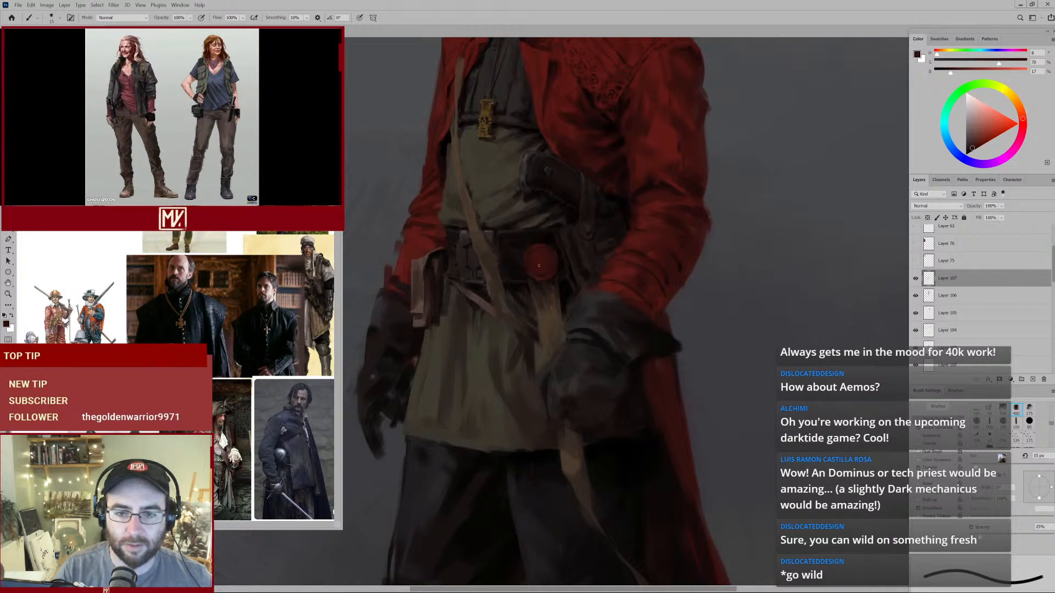
pyautogui.press('alt')
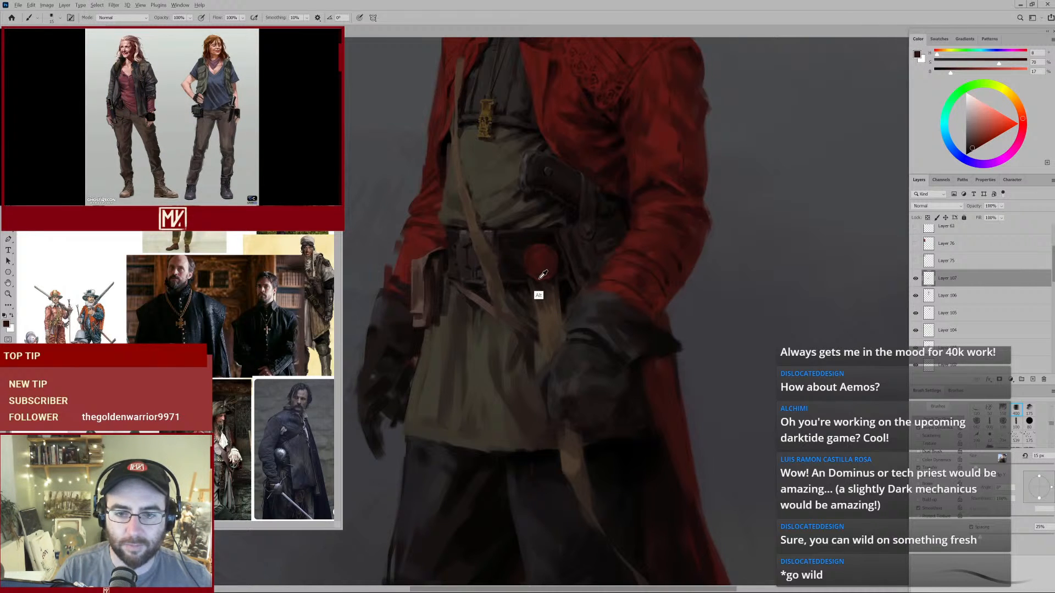
pyautogui.keyDown('alt'); pyautogui.click(537, 246); pyautogui.keyUp('alt')
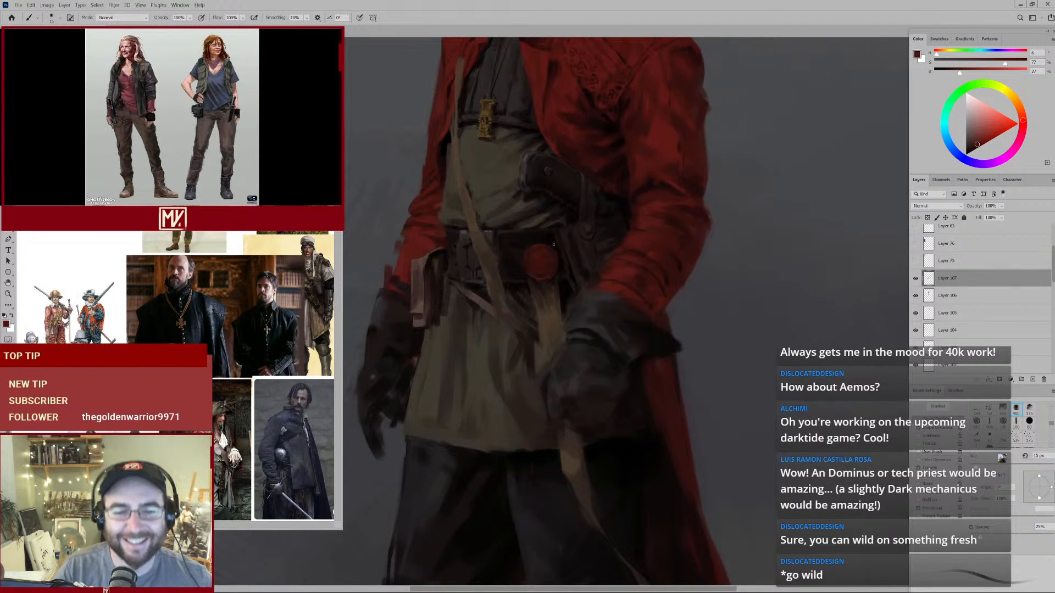
# Refine the tunic's folds just above the belt with sampled near-black and muted olive-grey, using a 20 px brush.
pyautogui.press(']')
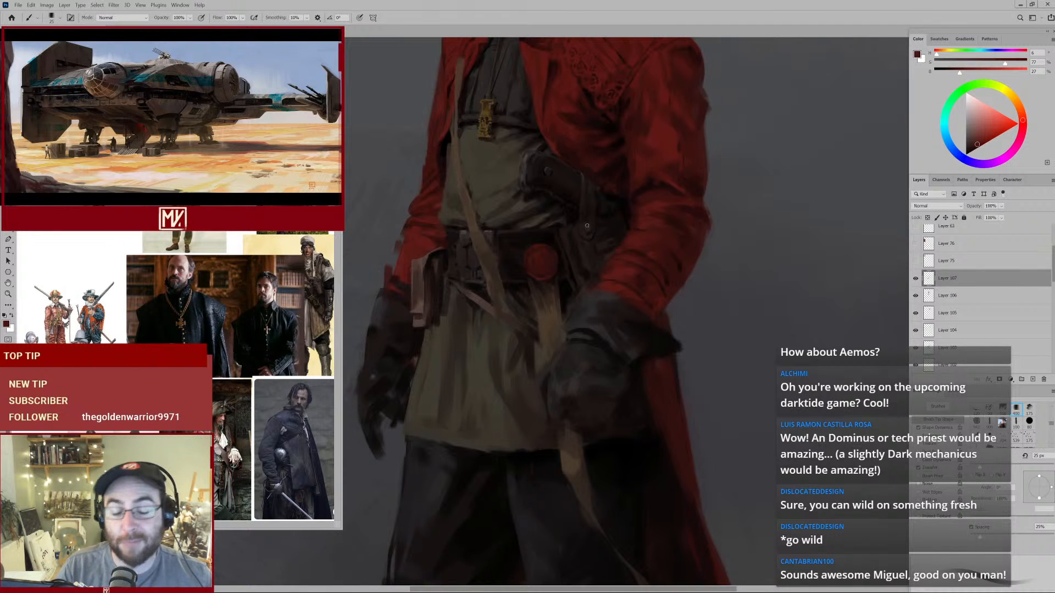
pyautogui.keyDown('alt'); pyautogui.click(546, 218); pyautogui.keyUp('alt')
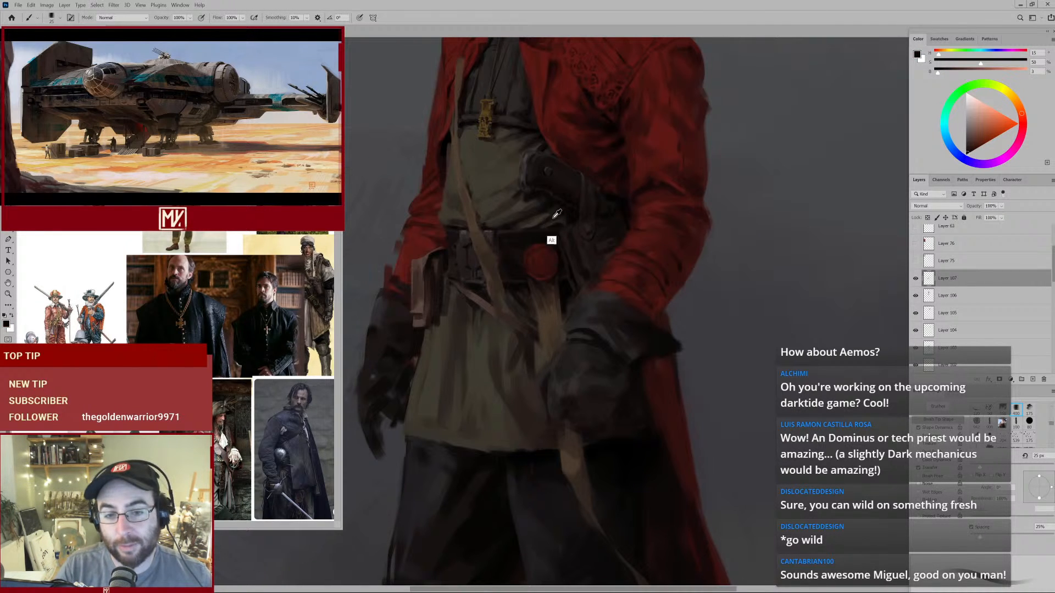
pyautogui.keyDown('alt'); pyautogui.click(513, 226); pyautogui.keyUp('alt')
pyautogui.press('[')
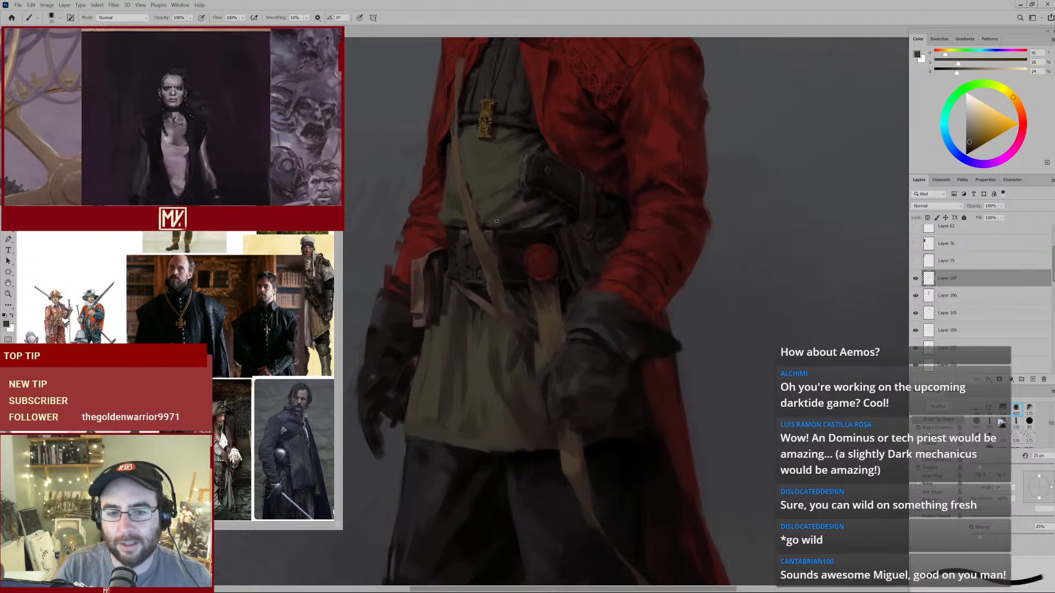
pyautogui.moveTo(523, 207); pyautogui.dragTo(537, 239)
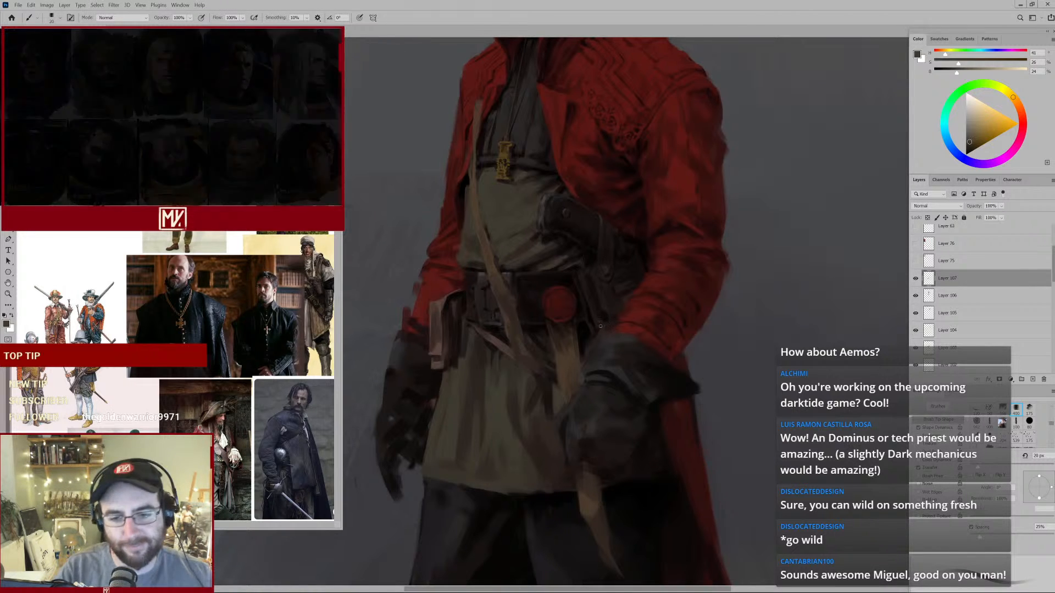
# Touch up the tan sash and the straps beneath the belt with sampled muted and dark browns.
pyautogui.scroll(-1, 577, 297)
pyautogui.keyDown('alt'); pyautogui.click(573, 314); pyautogui.keyUp('alt')
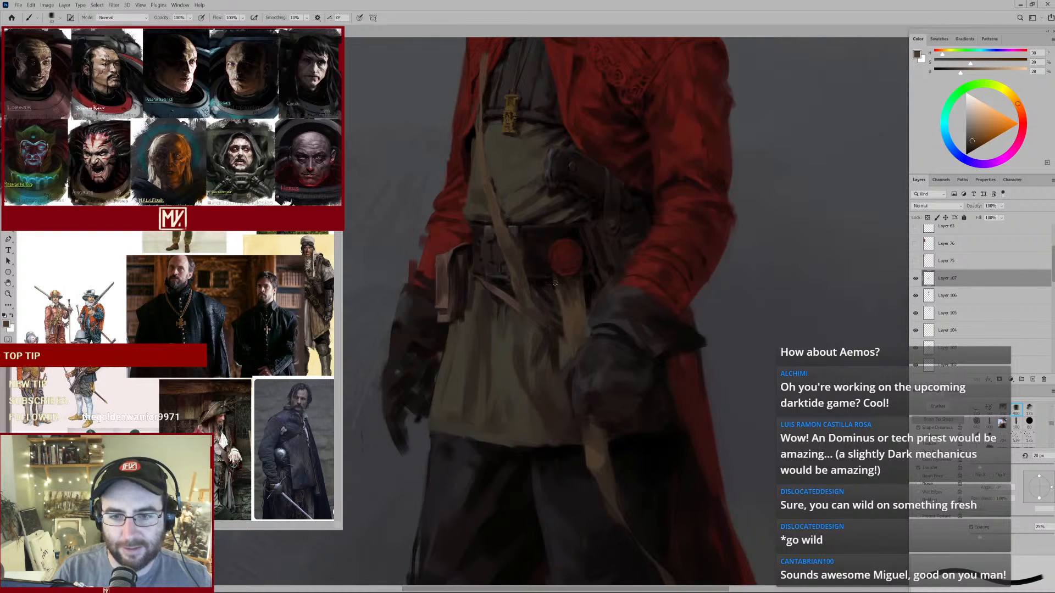
pyautogui.keyDown('alt'); pyautogui.click(563, 287); pyautogui.keyUp('alt')
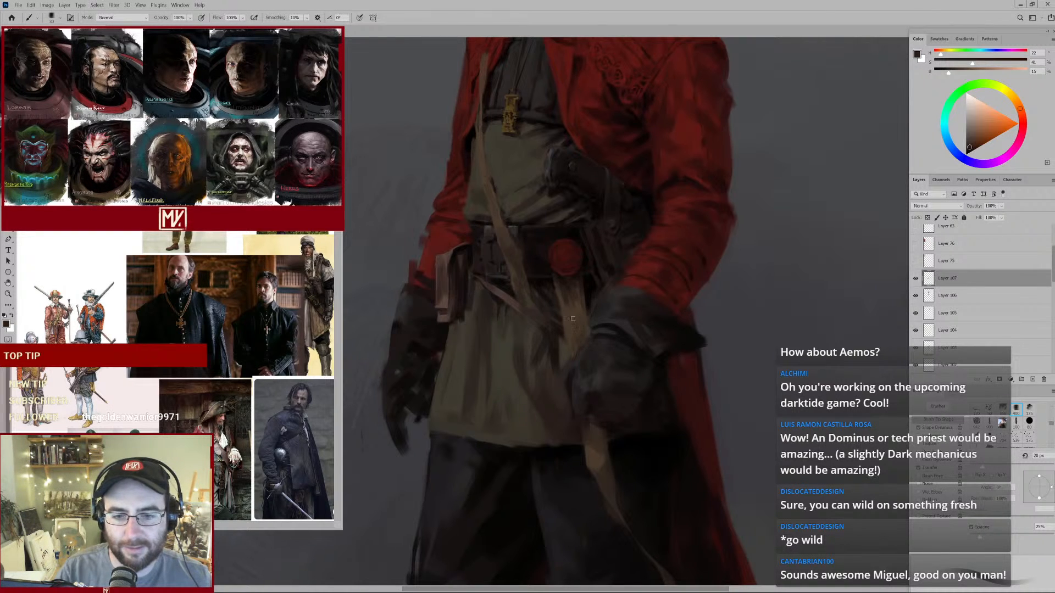
pyautogui.keyDown('alt'); pyautogui.click(491, 304); pyautogui.keyUp('alt')
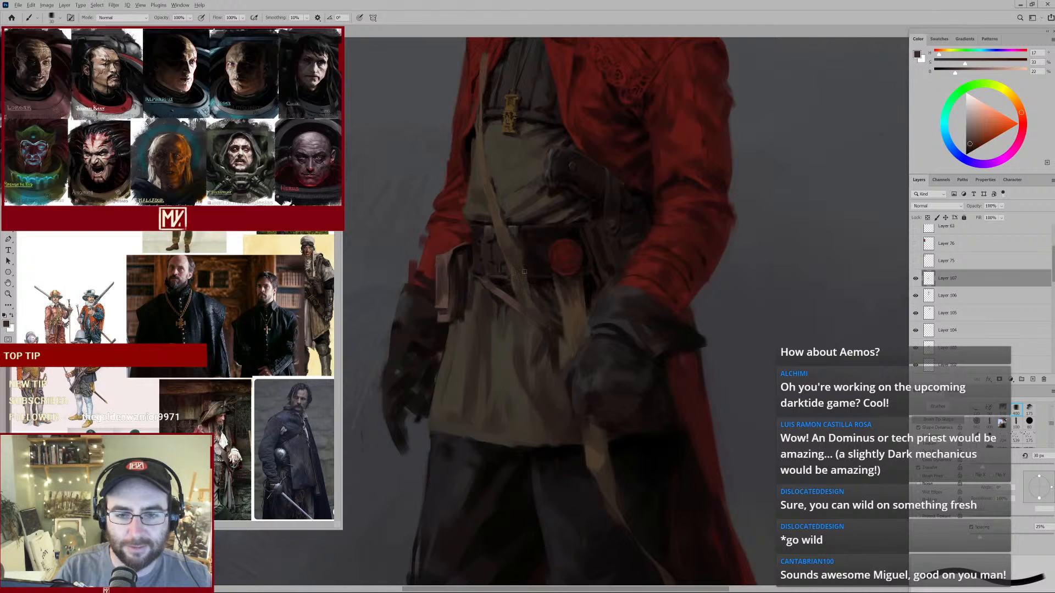
# Sample the dark grey at the gloved hand's cuff, enlarge the brush to 40 px, and switch to the reference document.
pyautogui.keyDown('alt'); pyautogui.click(621, 289); pyautogui.keyUp('alt')
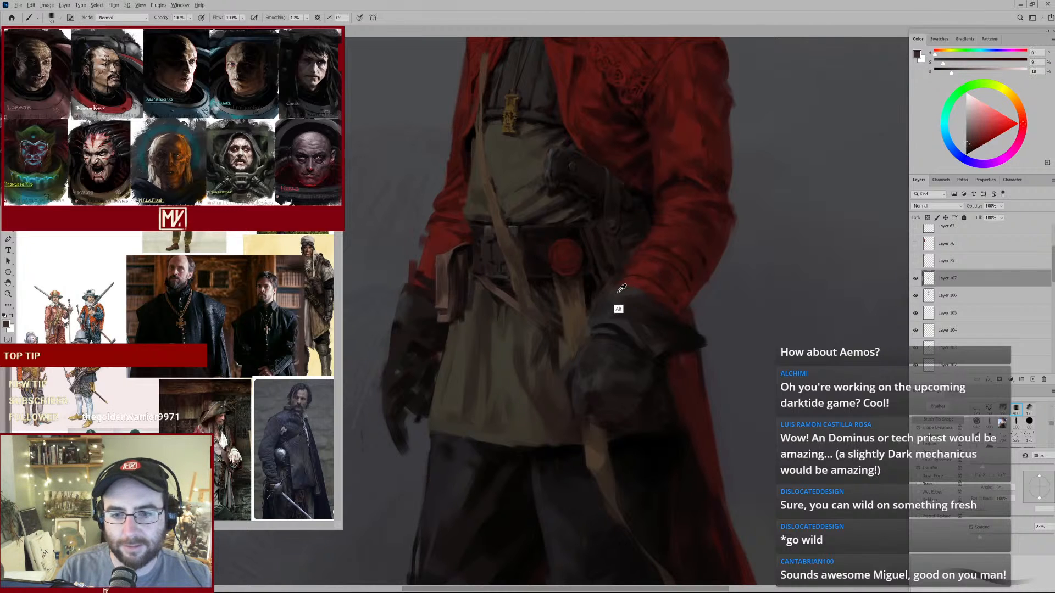
pyautogui.press(']')
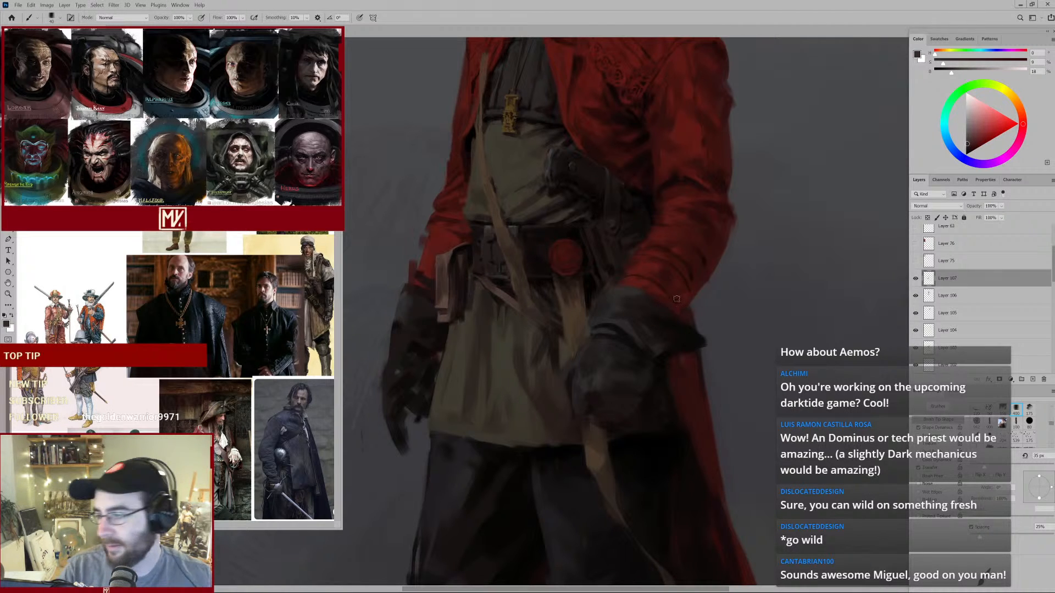
pyautogui.press(']')
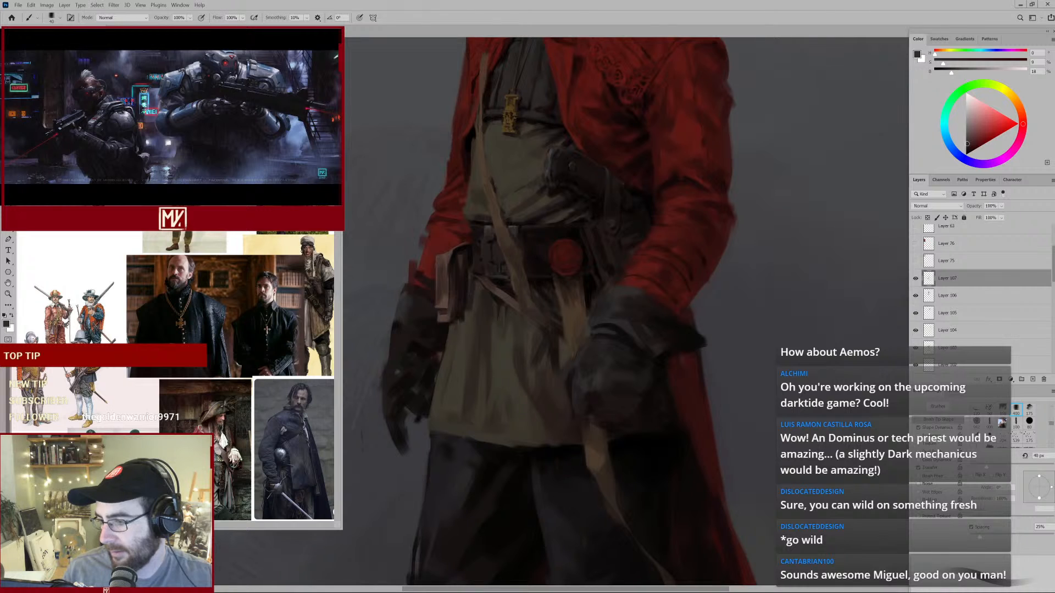
pyautogui.hotkey('ctrl', 'Tab')
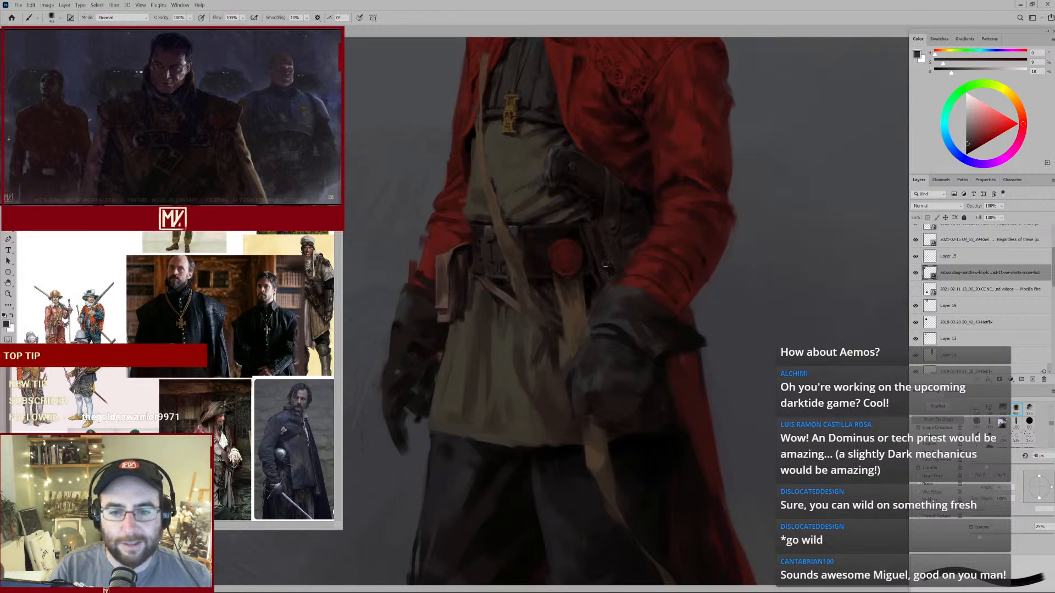
# Rework the belt leather and buckle with sampled near-black and dark reddish greys, reducing the brush to 20 px.
pyautogui.keyDown('alt'); pyautogui.click(547, 261); pyautogui.keyUp('alt')
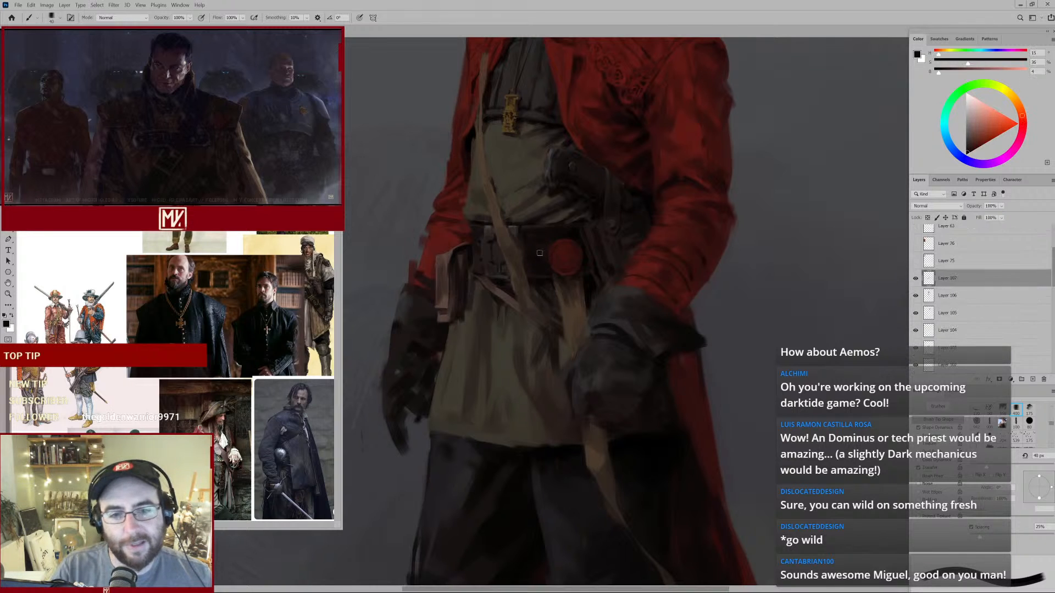
pyautogui.keyDown('alt'); pyautogui.click(478, 239); pyautogui.keyUp('alt')
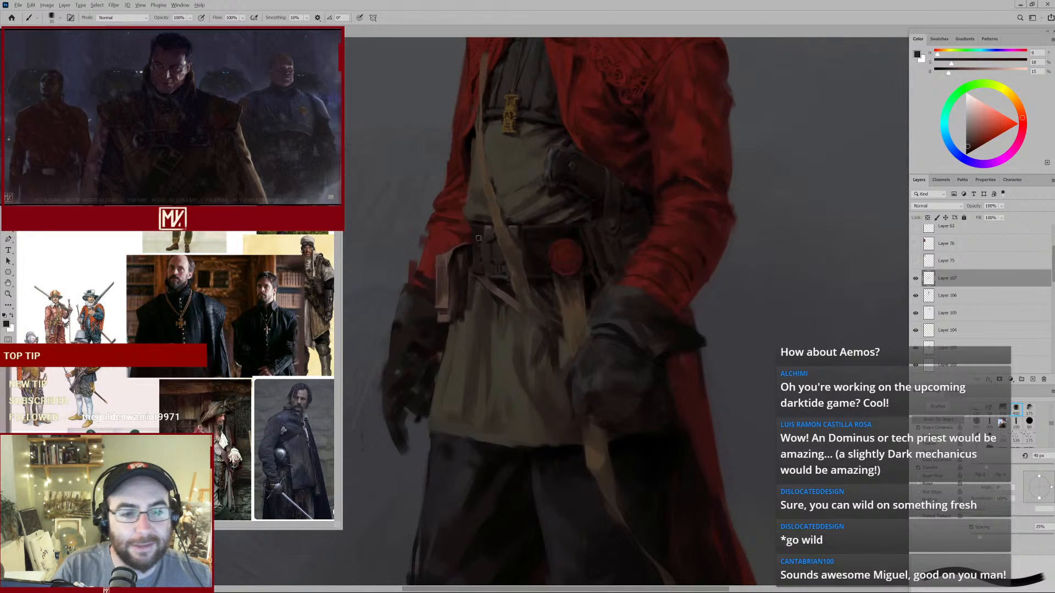
pyautogui.press('[')
pyautogui.press('[')
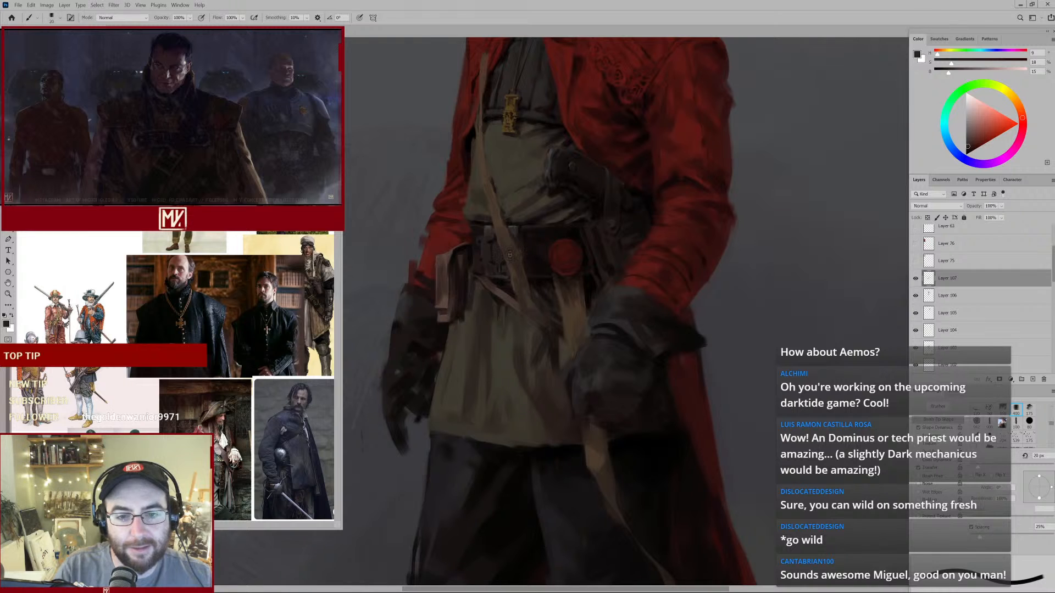
pyautogui.keyDown('alt'); pyautogui.click(486, 261); pyautogui.keyUp('alt')
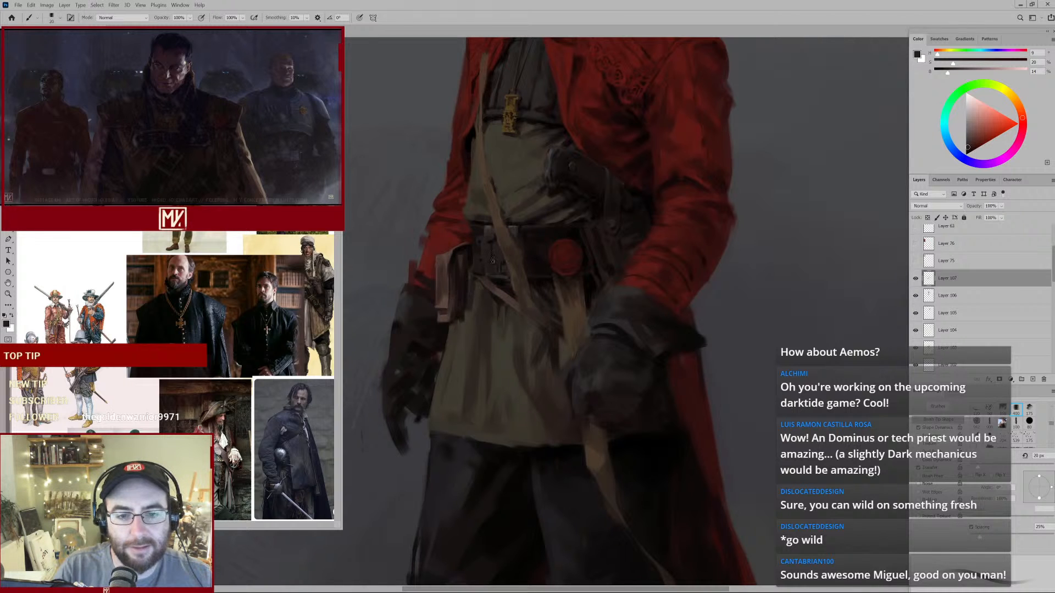
pyautogui.keyDown('alt'); pyautogui.click(487, 235); pyautogui.keyUp('alt')
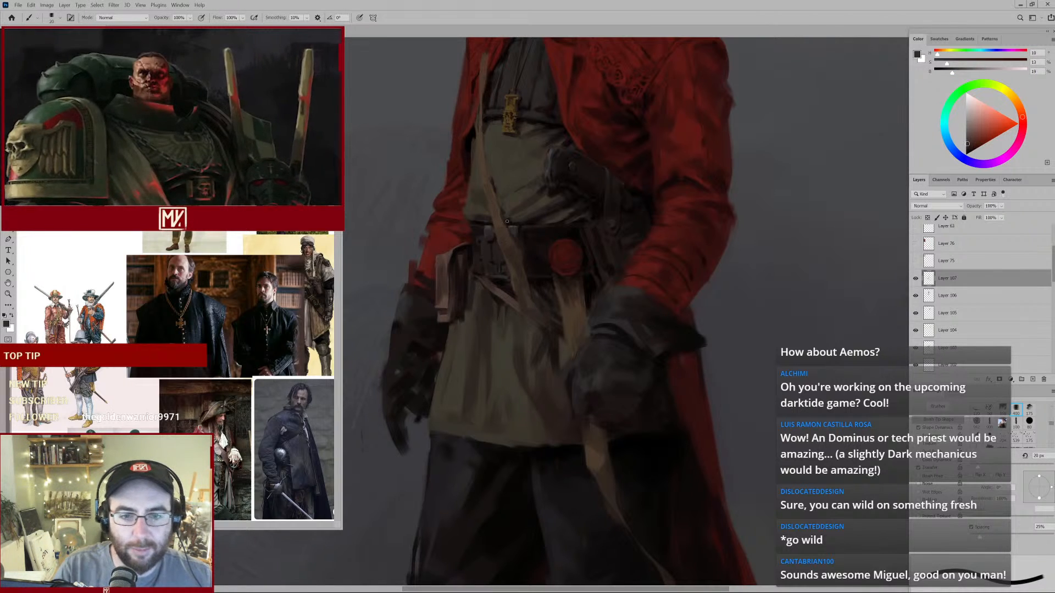
# Sharpen the buckle's edges and the belt's lower edge beside the red disc with sampled near-blacks at 10 px.
pyautogui.keyDown('alt'); pyautogui.click(495, 270); pyautogui.keyUp('alt')
pyautogui.press('[')
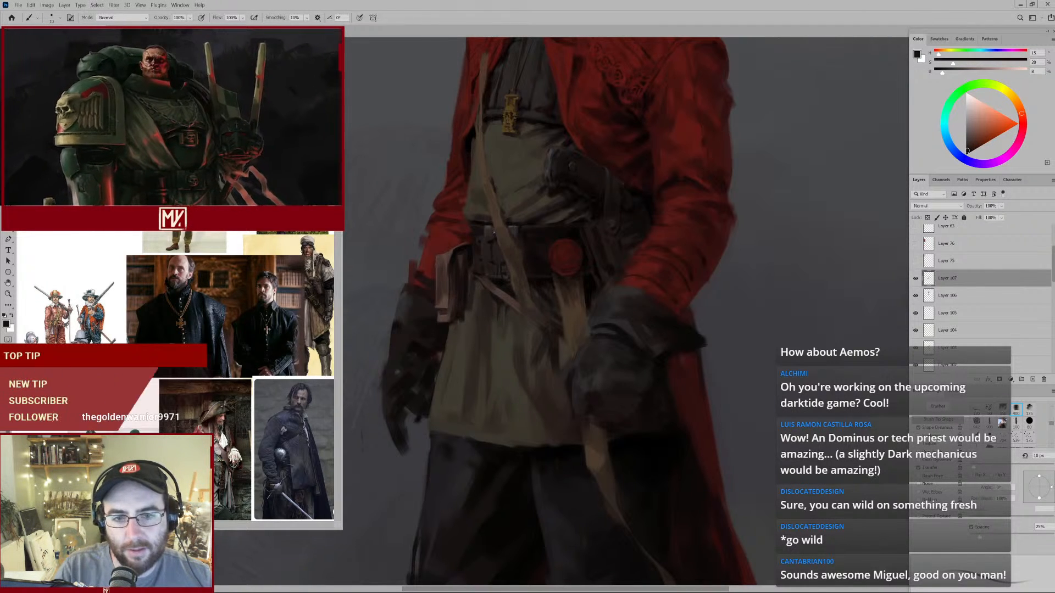
pyautogui.keyDown('alt'); pyautogui.click(497, 231); pyautogui.keyUp('alt')
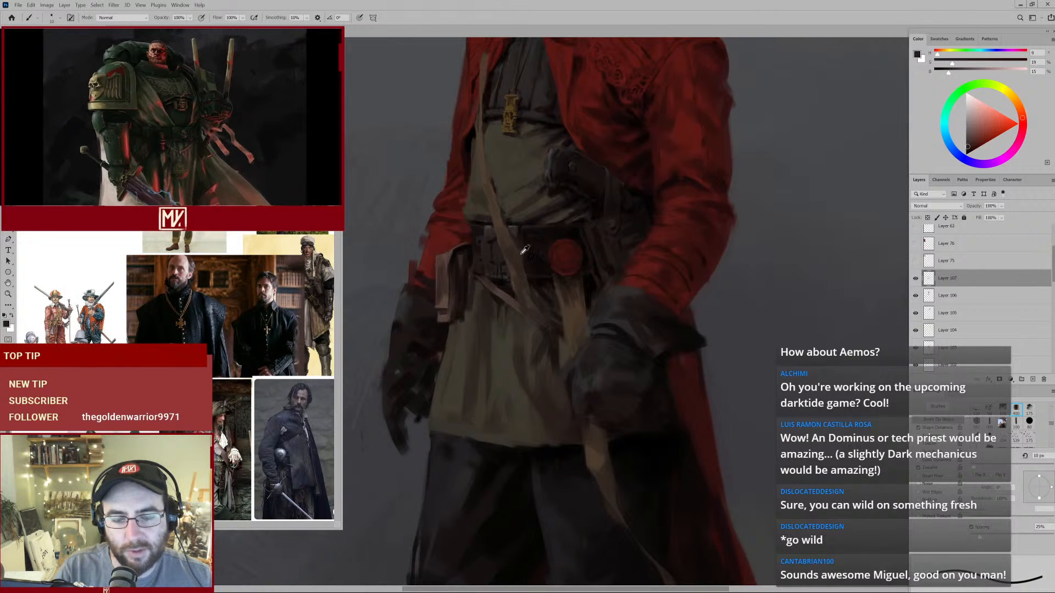
pyautogui.keyDown('alt'); pyautogui.click(526, 242); pyautogui.keyUp('alt')
pyautogui.keyDown('alt'); pyautogui.click(591, 281); pyautogui.keyUp('alt')
pyautogui.keyDown('alt'); pyautogui.click(580, 279); pyautogui.keyUp('alt')
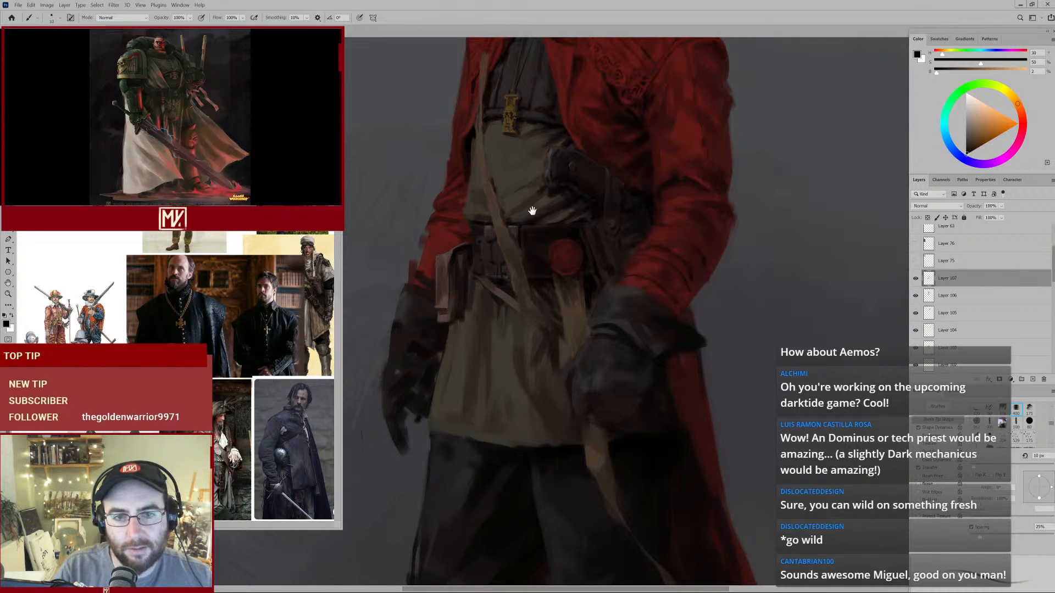
# Shade the top of the tan sash beneath the red disc with sampled dark browns, enlarging the brush to 80 px.
pyautogui.moveTo(526, 291)
pyautogui.mouseDown()
pyautogui.moveTo(506, 311)
pyautogui.moveTo(533, 291)
pyautogui.mouseUp()
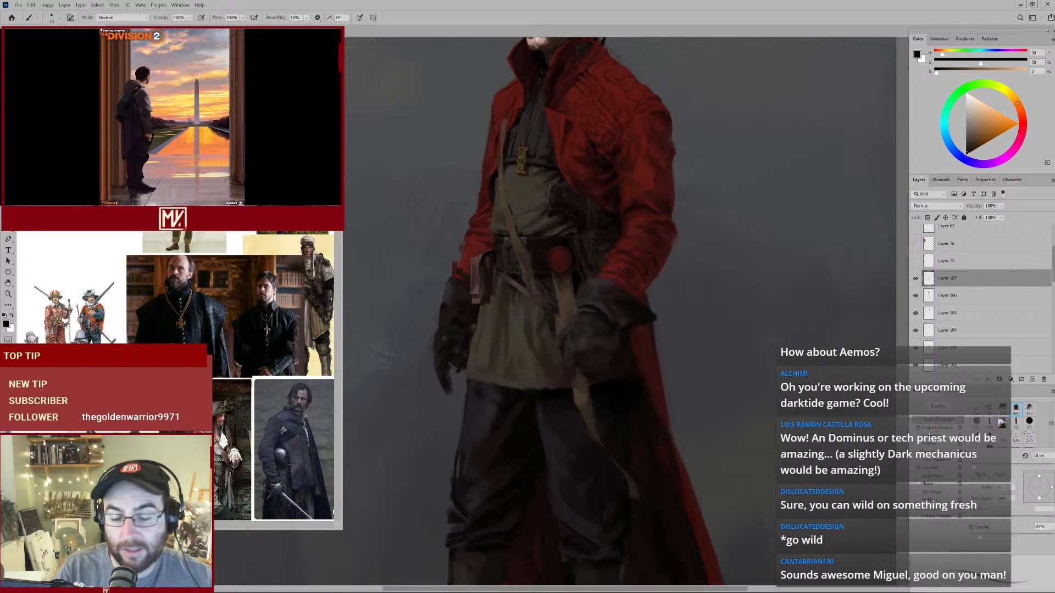
pyautogui.keyDown('alt'); pyautogui.click(559, 281); pyautogui.keyUp('alt')
pyautogui.keyDown('alt'); pyautogui.click(565, 288); pyautogui.keyUp('alt')
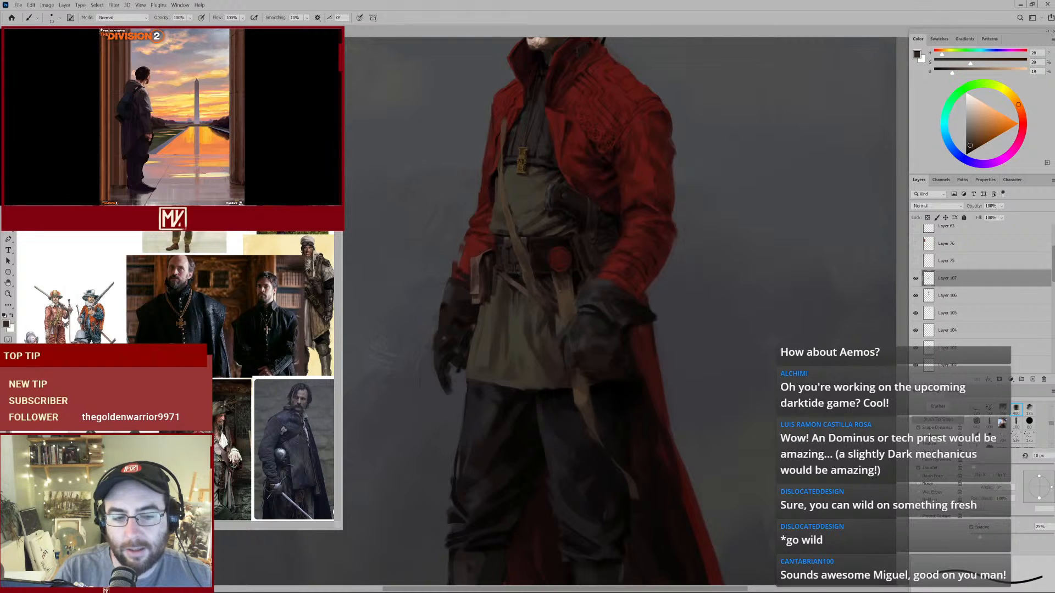
pyautogui.press(']')
pyautogui.press(']')
pyautogui.press(']')
pyautogui.press(']')
pyautogui.press(']')
pyautogui.press(']')
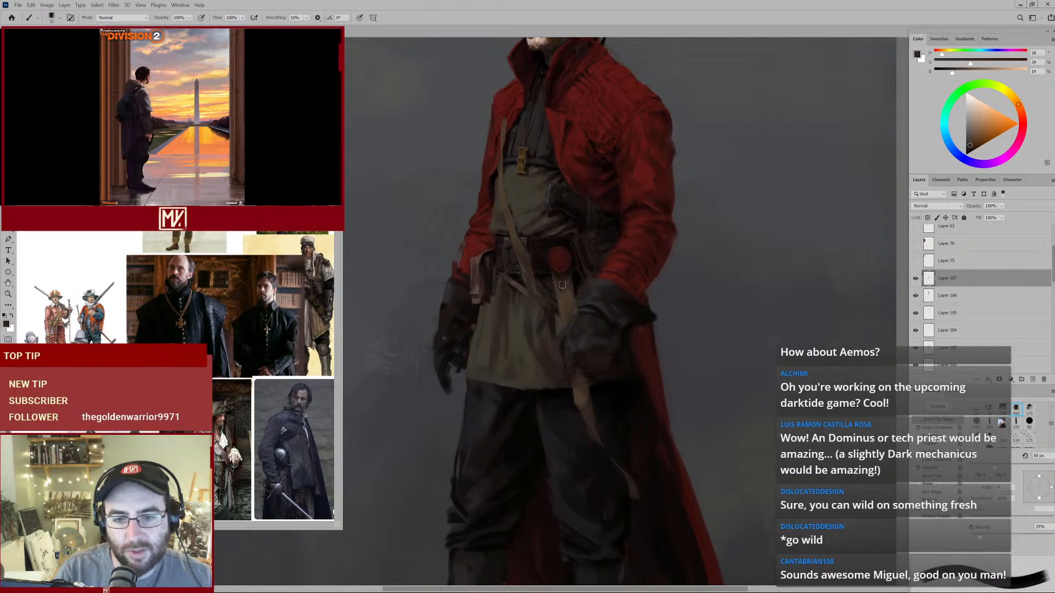
pyautogui.keyDown('alt'); pyautogui.click(560, 299); pyautogui.keyUp('alt')
pyautogui.press(']')
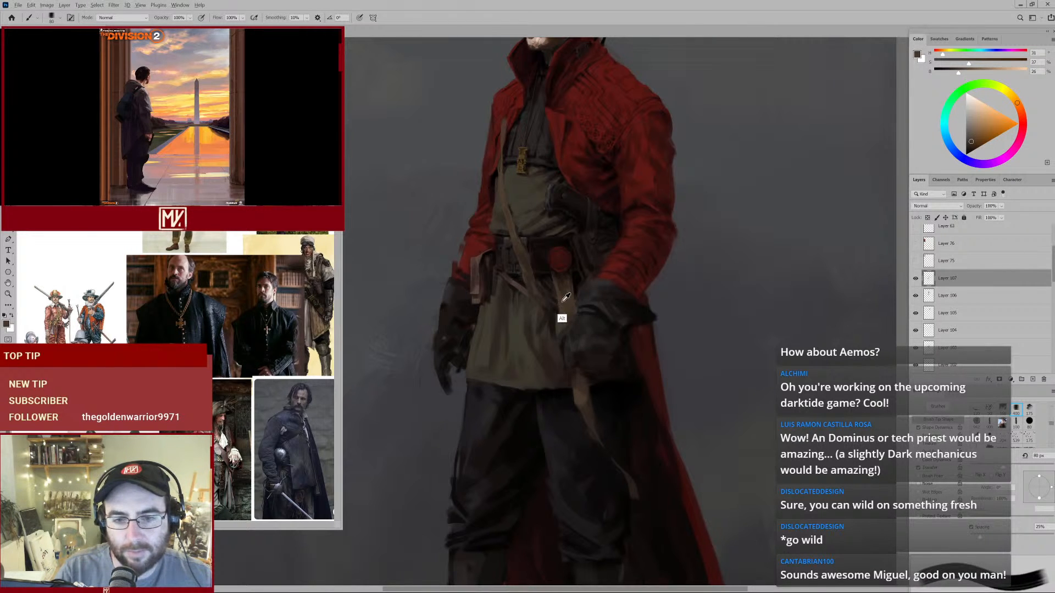
pyautogui.keyDown('alt'); pyautogui.click(561, 291); pyautogui.keyUp('alt')
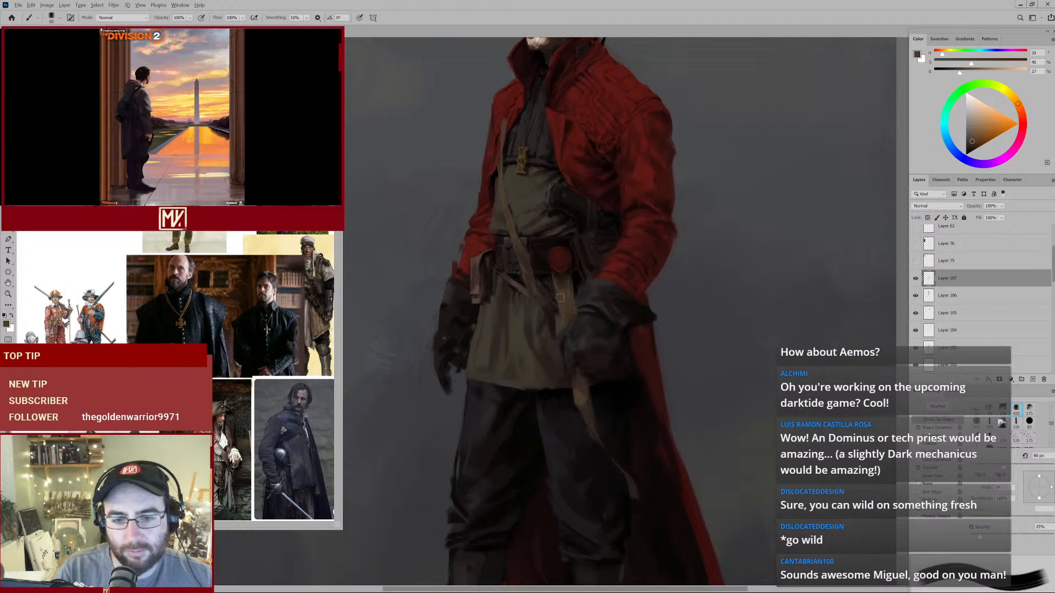
pyautogui.keyDown('alt'); pyautogui.click(568, 300); pyautogui.keyUp('alt')
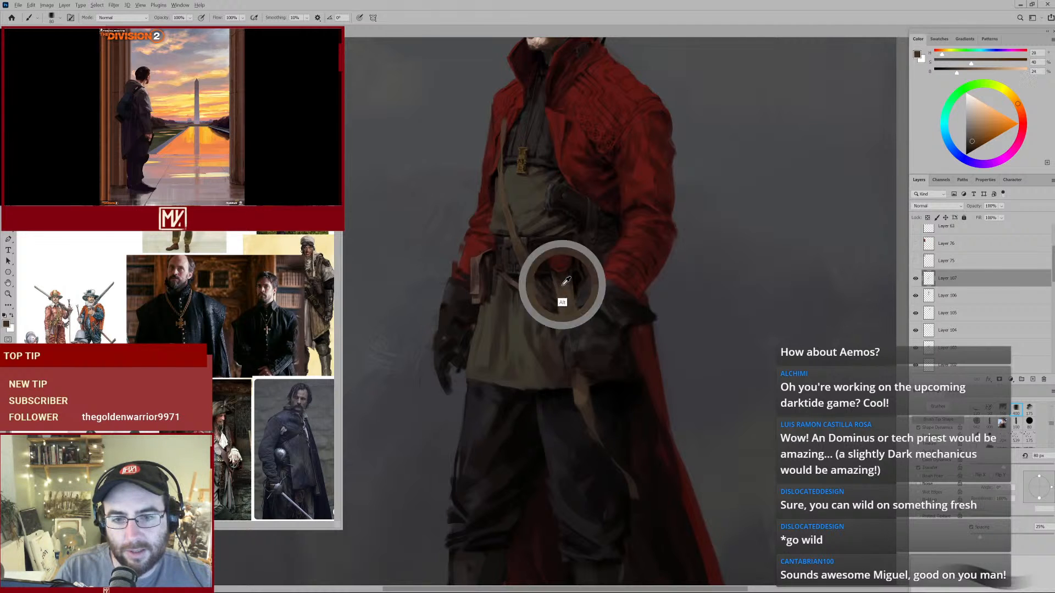
# Paint the lower end of the diagonal tan strap over the tunic below the belt, using browns sampled from the straps and tunic.
pyautogui.scroll(2, 561, 286)
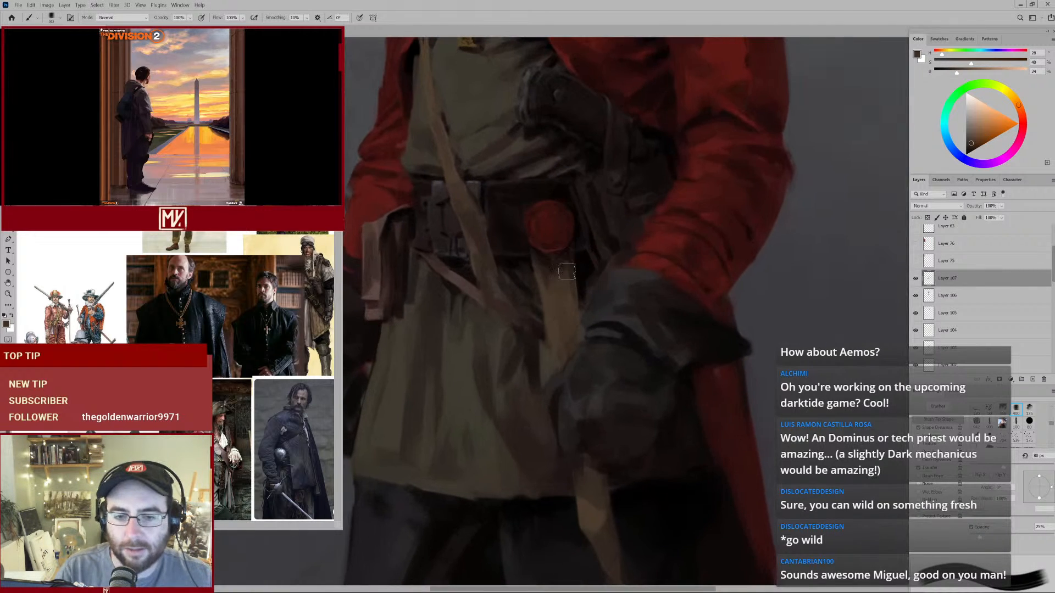
pyautogui.keyDown('alt'); pyautogui.click(557, 269); pyautogui.keyUp('alt')
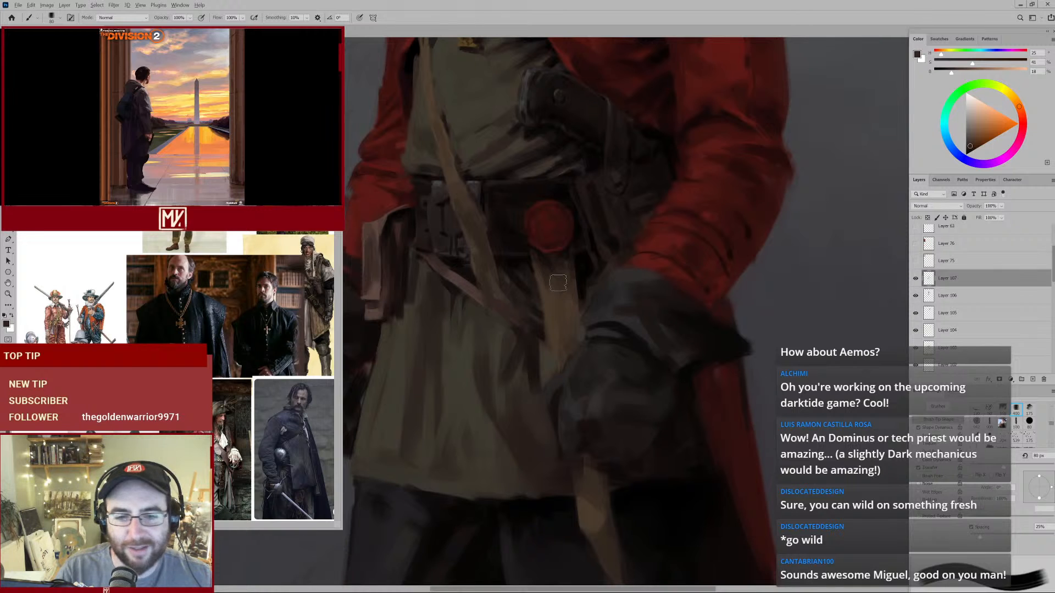
pyautogui.keyDown('alt'); pyautogui.click(456, 219); pyautogui.keyUp('alt')
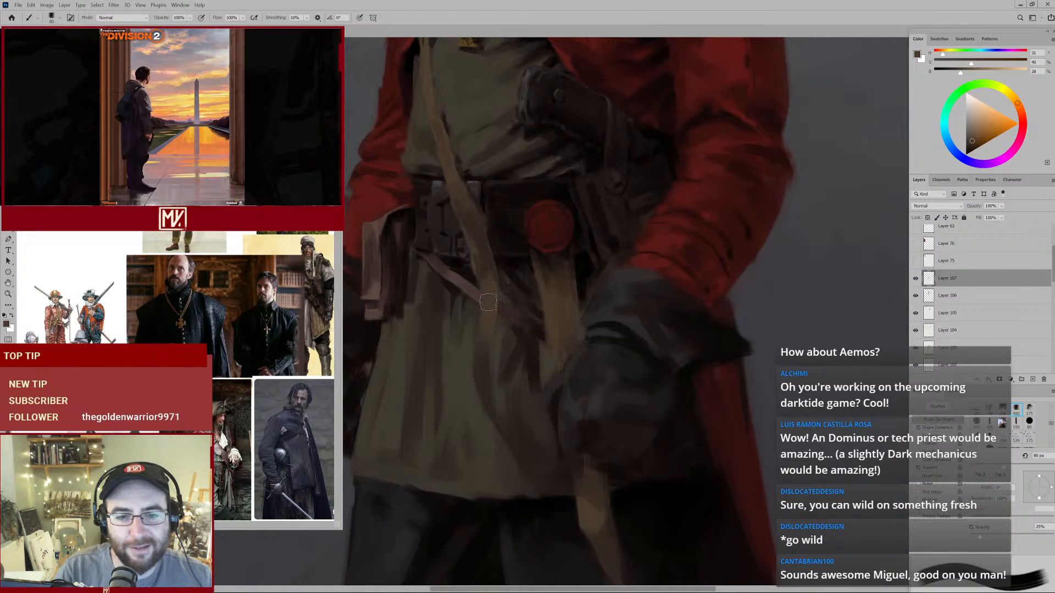
pyautogui.scroll(-3, 495, 307)
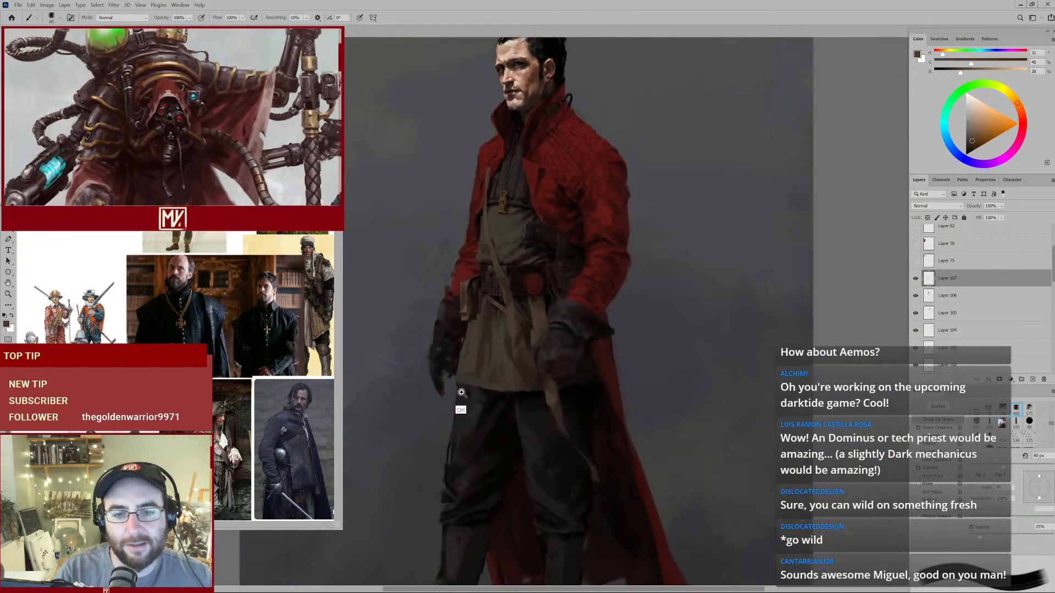
pyautogui.scroll(2, 462, 392)
pyautogui.keyDown('alt'); pyautogui.click(495, 345); pyautogui.keyUp('alt')
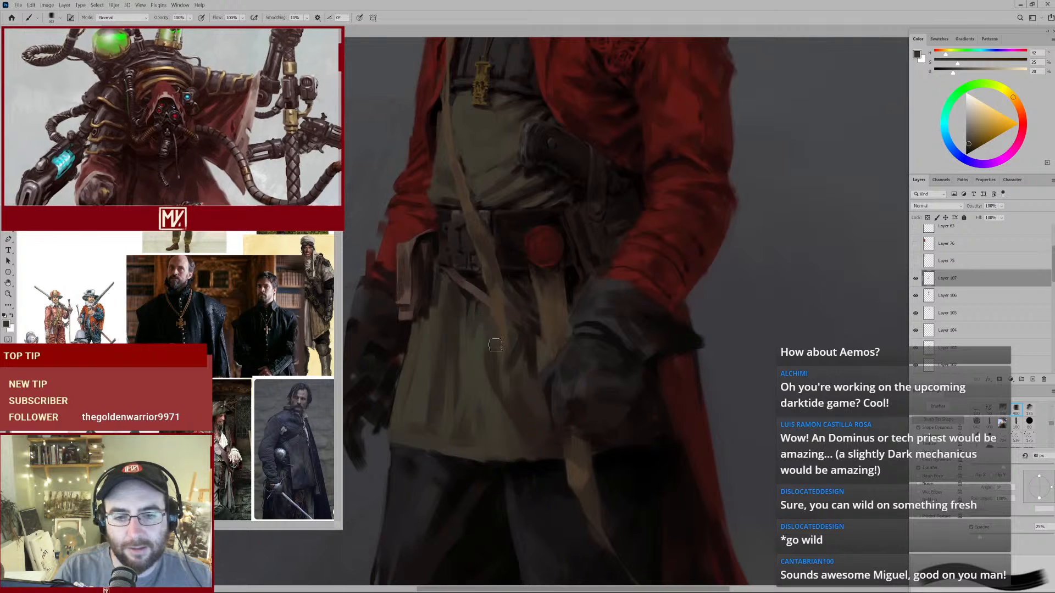
pyautogui.keyDown('alt'); pyautogui.click(495, 310); pyautogui.keyUp('alt')
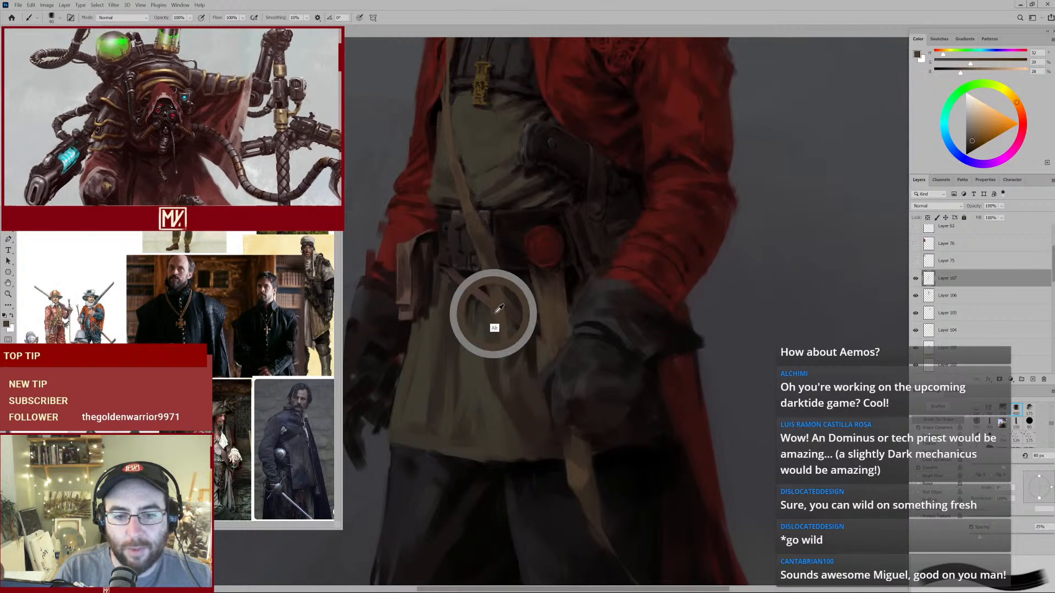
pyautogui.keyDown('alt'); pyautogui.click(487, 280); pyautogui.keyUp('alt')
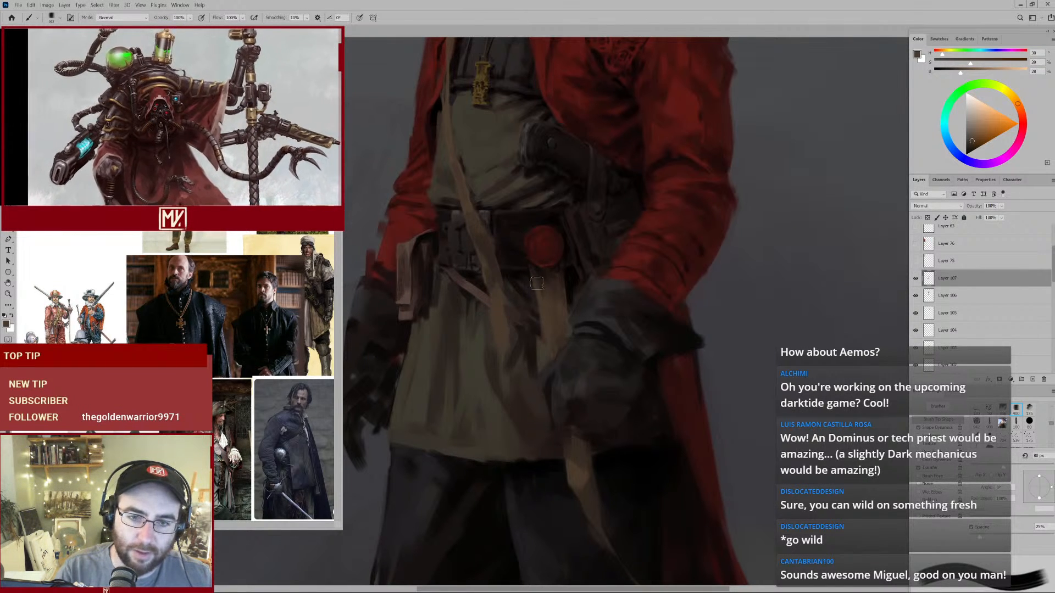
# Shade the cloth strip hanging below the red belt seal with brown tones sampled from it.
pyautogui.keyDown('alt'); pyautogui.click(546, 314); pyautogui.keyUp('alt')
pyautogui.keyDown('alt'); pyautogui.click(549, 316); pyautogui.keyUp('alt')
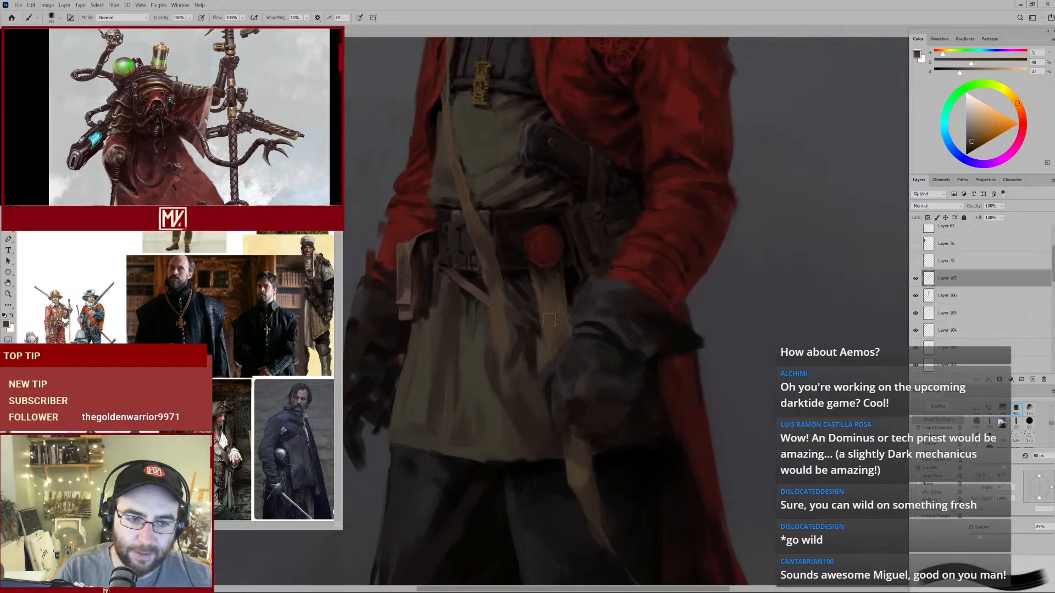
pyautogui.moveTo(550, 320); pyautogui.dragTo(562, 288)
pyautogui.keyDown('alt'); pyautogui.click(560, 305); pyautogui.keyUp('alt')
pyautogui.press('[')
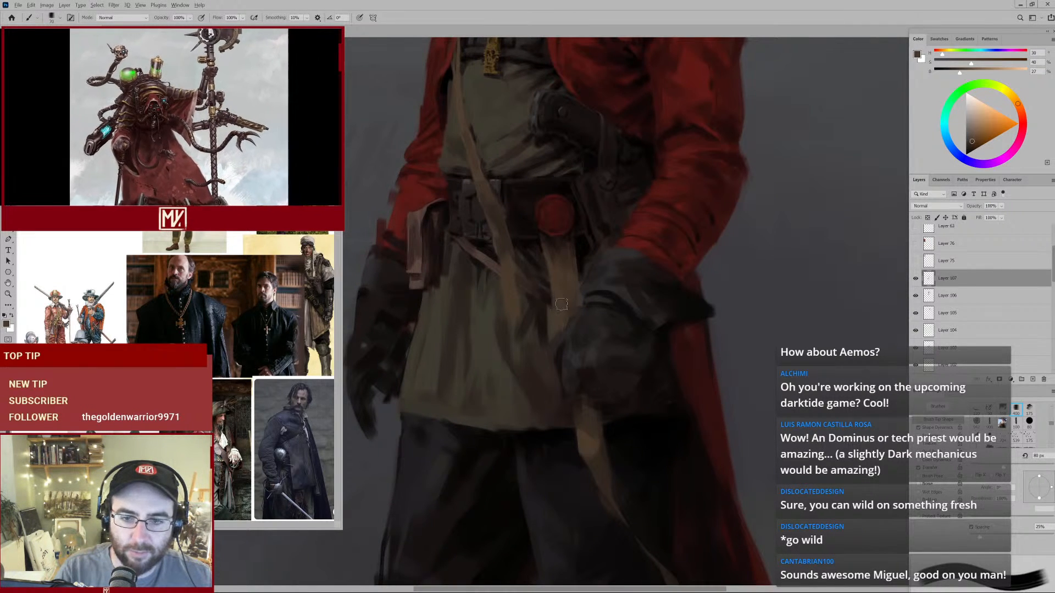
# Refine the edges and folds of the hanging strip beside the gloved hand, using a smaller brush and darker sampled browns.
pyautogui.keyDown('alt'); pyautogui.click(557, 279); pyautogui.keyUp('alt')
pyautogui.press('[')
pyautogui.press('[')
pyautogui.press('[')
pyautogui.keyDown('alt'); pyautogui.click(566, 322); pyautogui.keyUp('alt')
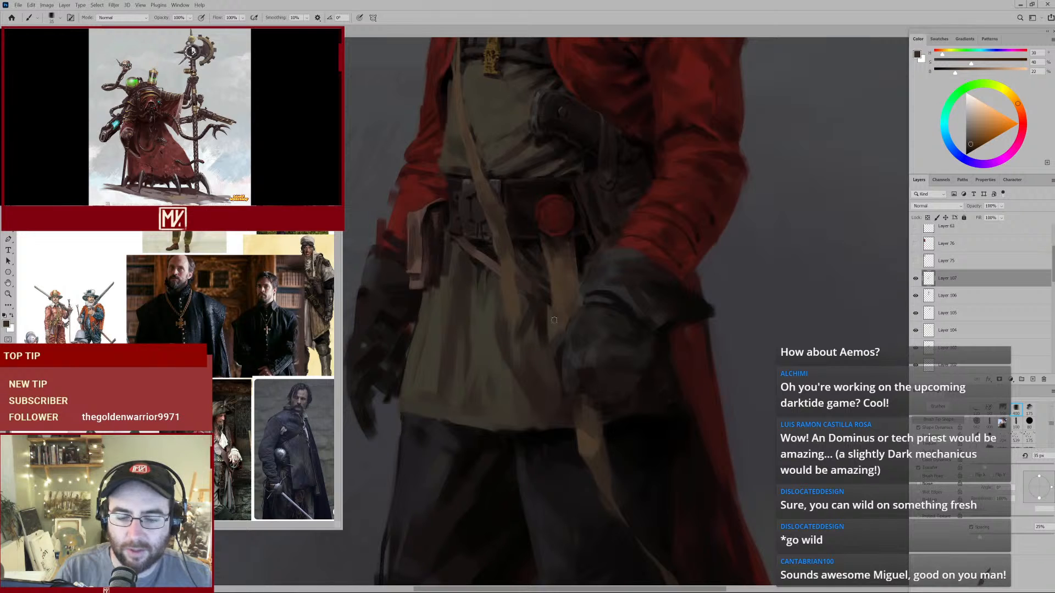
pyautogui.keyDown('alt'); pyautogui.click(556, 306); pyautogui.keyUp('alt')
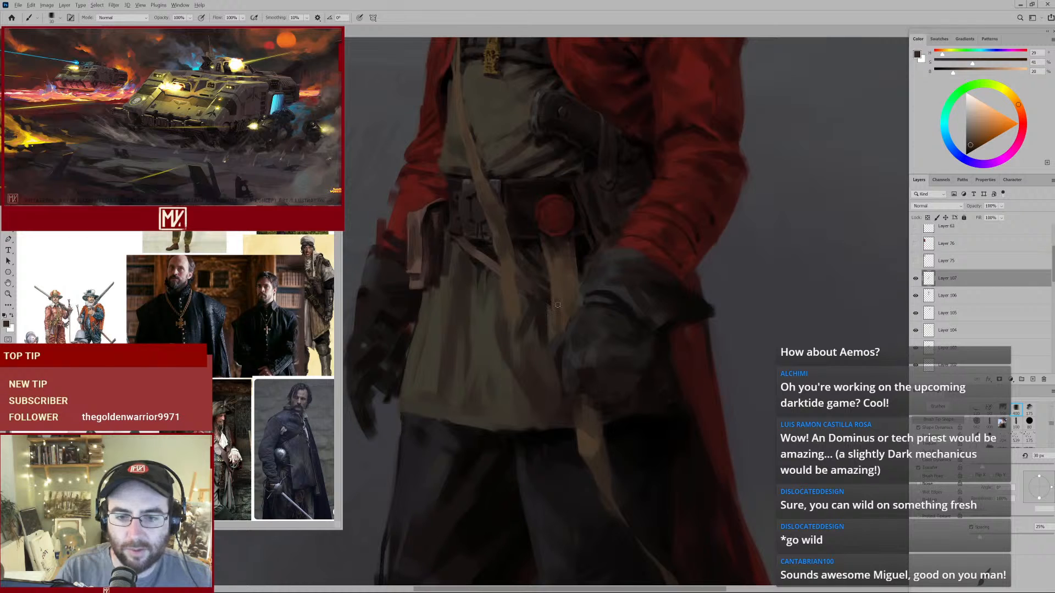
pyautogui.keyDown('alt'); pyautogui.click(559, 288); pyautogui.keyUp('alt')
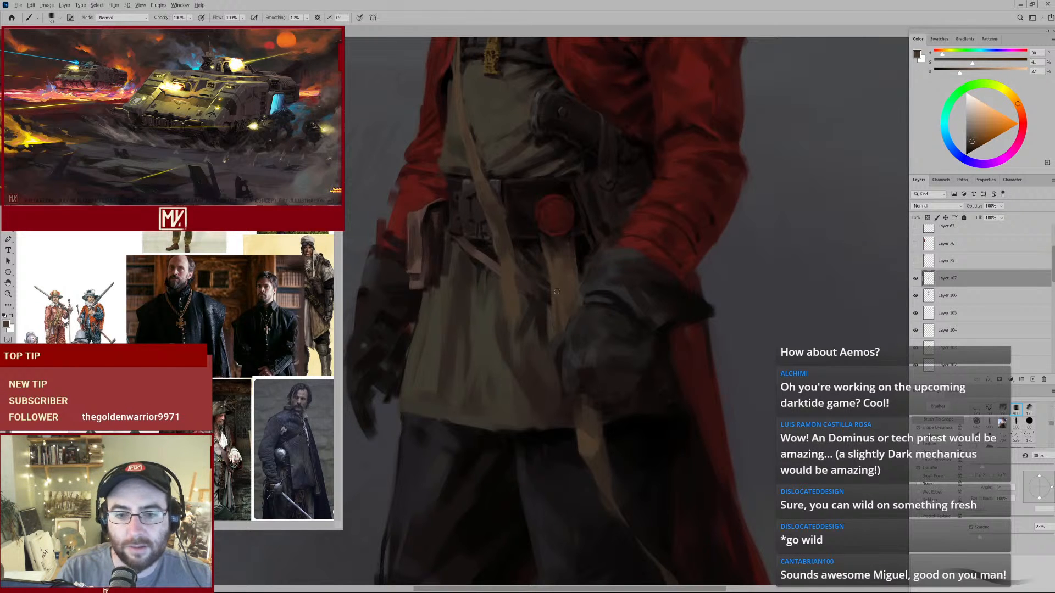
# Rework the diagonal strap's loose end on the tunic front with sampled light and dark browns.
pyautogui.moveTo(586, 263); pyautogui.dragTo(550, 316)
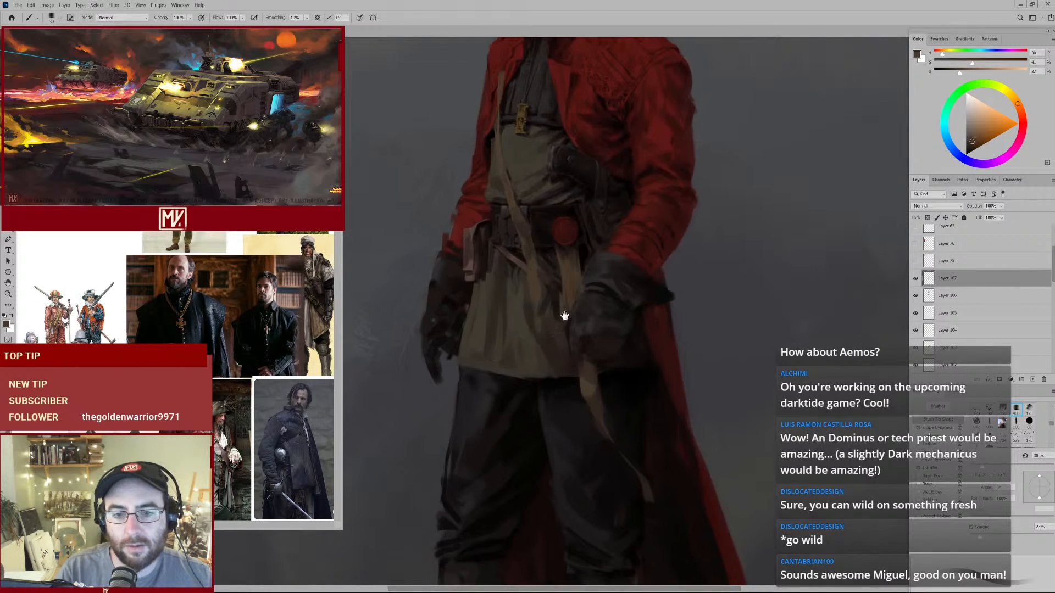
pyautogui.keyDown('alt'); pyautogui.click(532, 246); pyautogui.keyUp('alt')
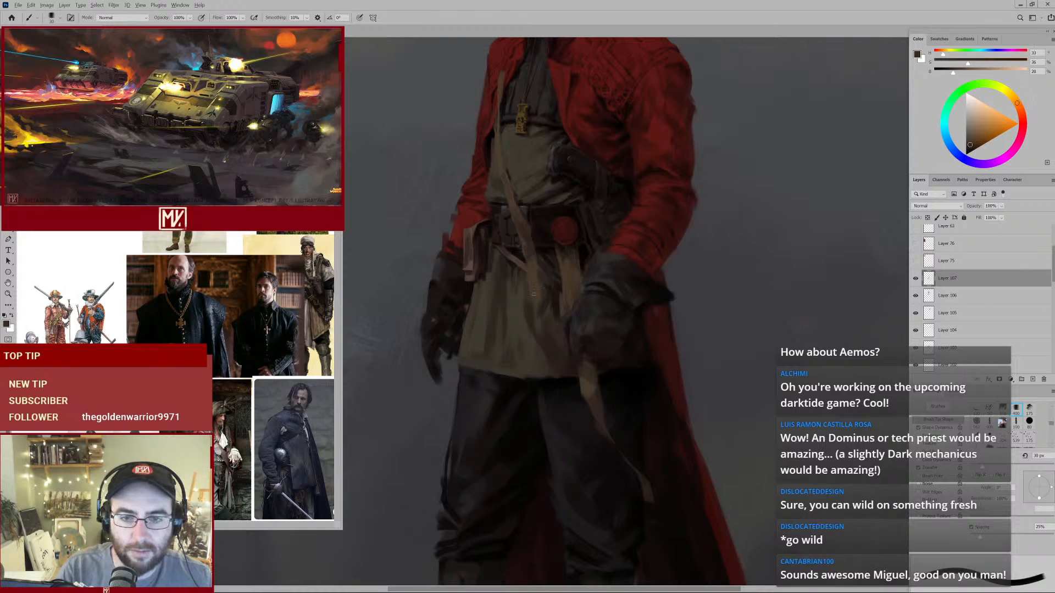
pyautogui.keyDown('alt'); pyautogui.click(537, 312); pyautogui.keyUp('alt')
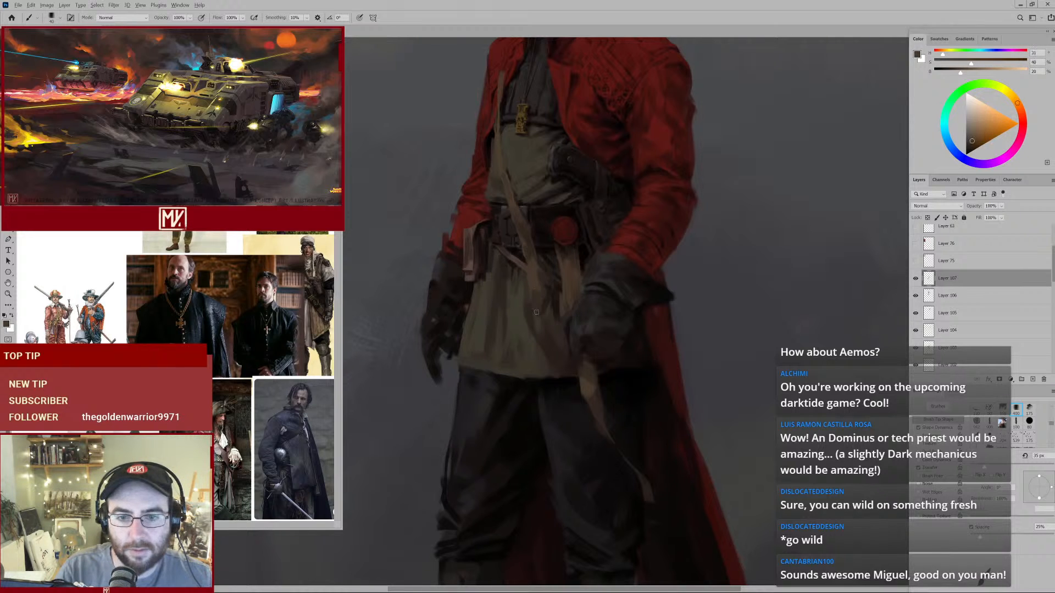
pyautogui.keyDown('alt'); pyautogui.click(539, 305); pyautogui.keyUp('alt')
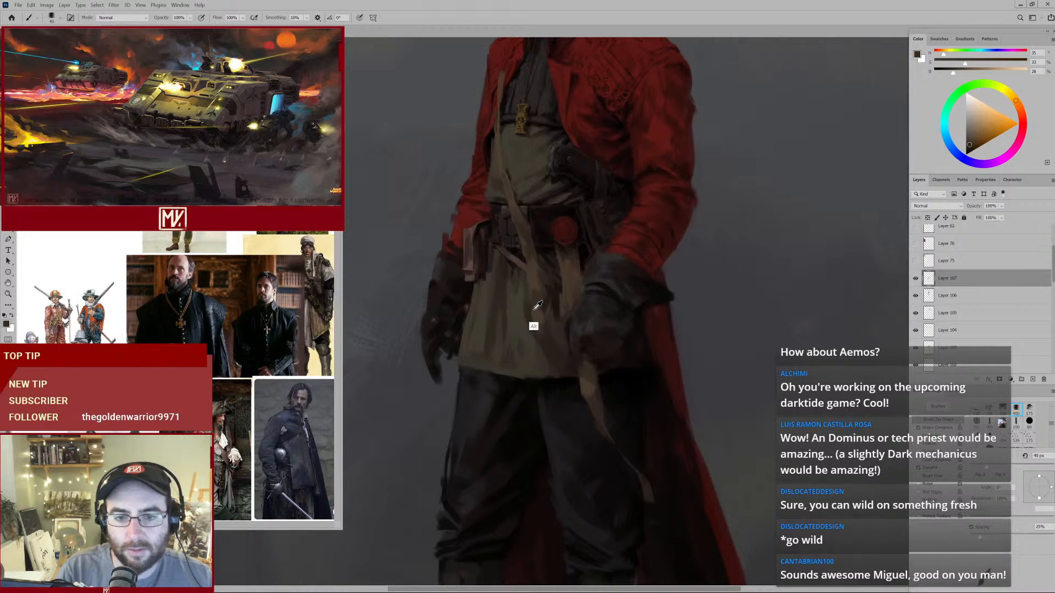
pyautogui.moveTo(521, 313)
pyautogui.mouseDown()
pyautogui.moveTo(507, 325)
pyautogui.moveTo(520, 320)
pyautogui.moveTo(536, 284)
pyautogui.mouseUp()
# Add dark accents around the belt and thin straps just beneath it with a 25 px brush.
pyautogui.keyDown('alt'); pyautogui.click(522, 267); pyautogui.keyUp('alt')
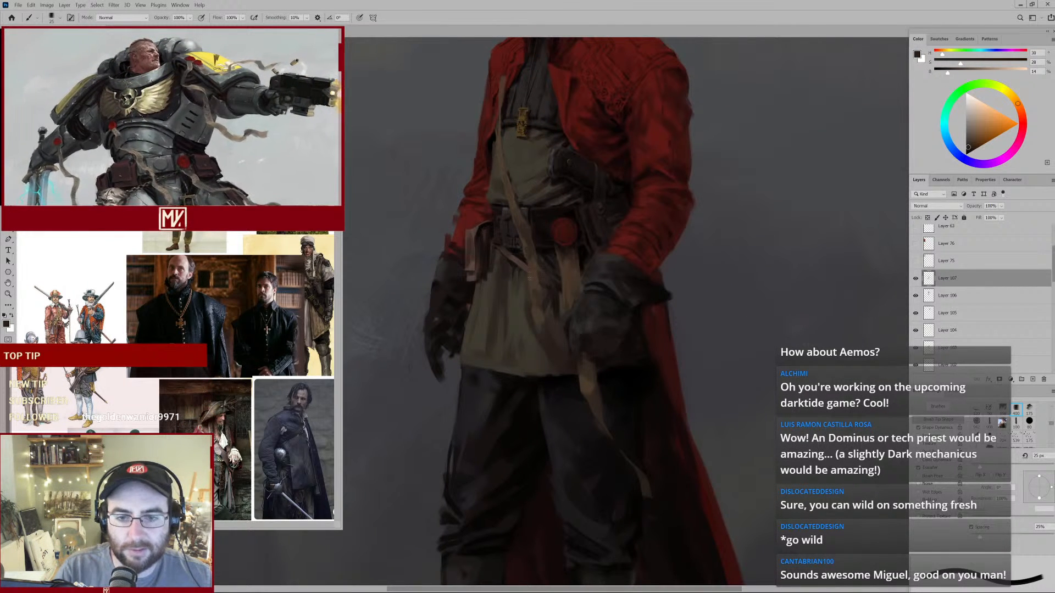
pyautogui.press('[')
pyautogui.keyDown('alt'); pyautogui.click(500, 254); pyautogui.keyUp('alt')
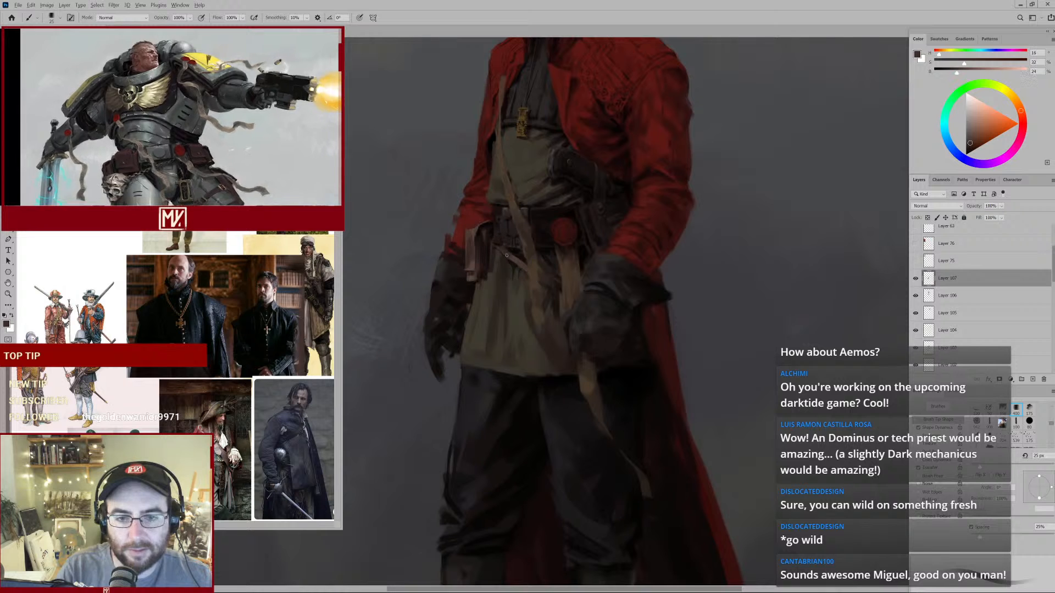
pyautogui.keyDown('alt'); pyautogui.click(498, 246); pyautogui.keyUp('alt')
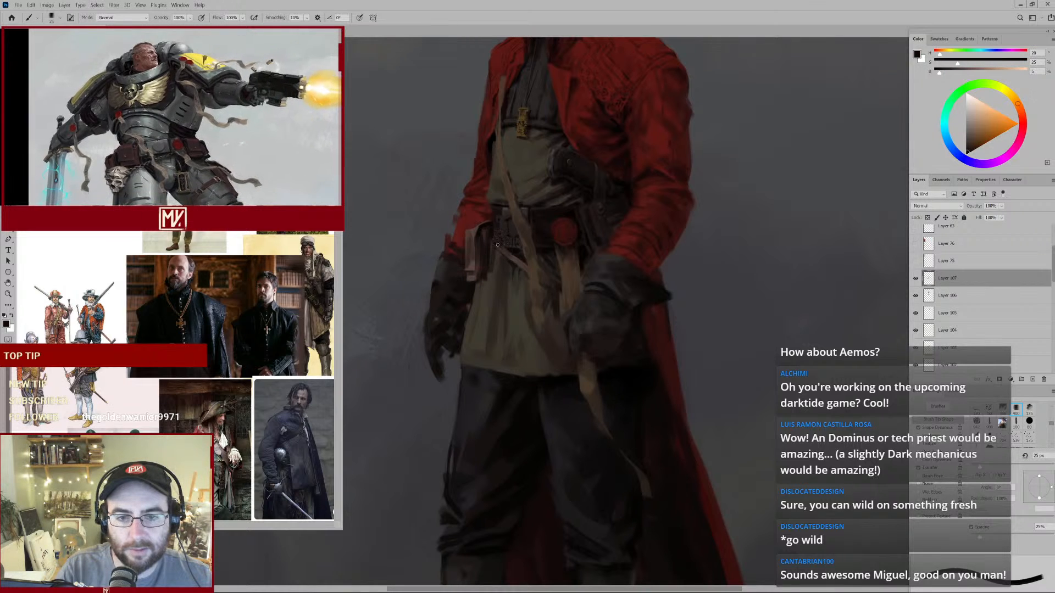
pyautogui.keyDown('alt'); pyautogui.click(543, 262); pyautogui.keyUp('alt')
# Paint the back and fingers of the gloved hand by the hip in sampled dark greys, enlarging the brush to 45 px.
pyautogui.moveTo(581, 290); pyautogui.dragTo(577, 291)
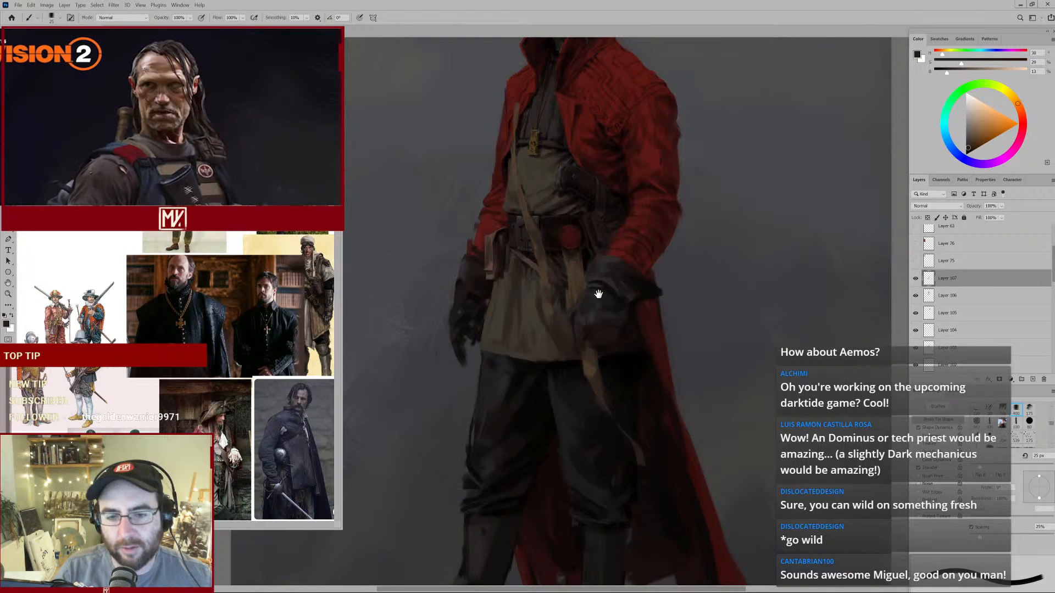
pyautogui.scroll(-2, 599, 259)
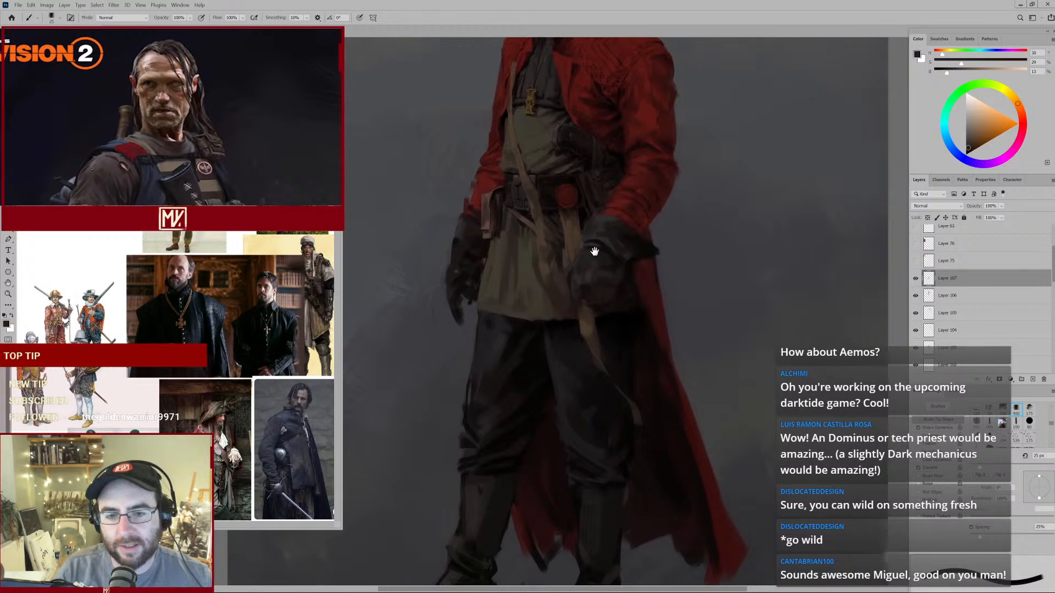
pyautogui.press(']')
pyautogui.keyDown('alt'); pyautogui.click(578, 281); pyautogui.keyUp('alt')
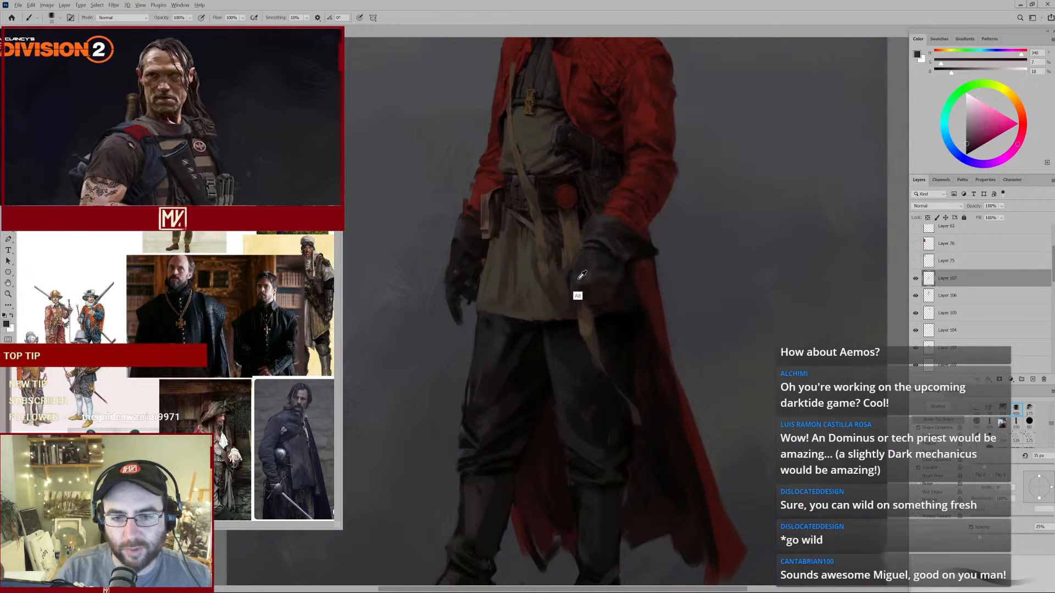
pyautogui.press(']')
pyautogui.keyDown('alt'); pyautogui.click(580, 275); pyautogui.keyUp('alt')
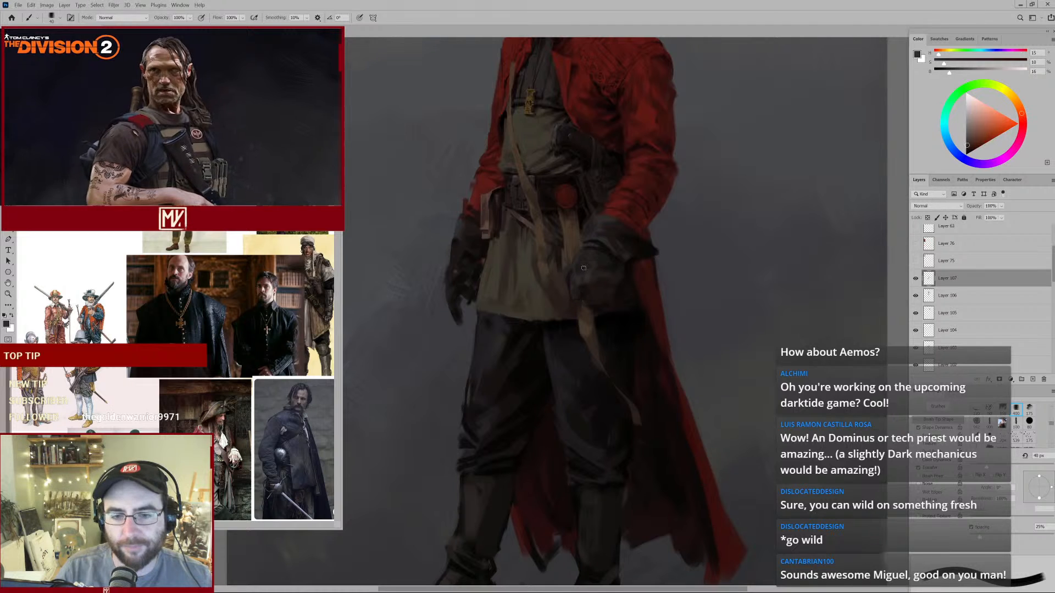
pyautogui.press(']')
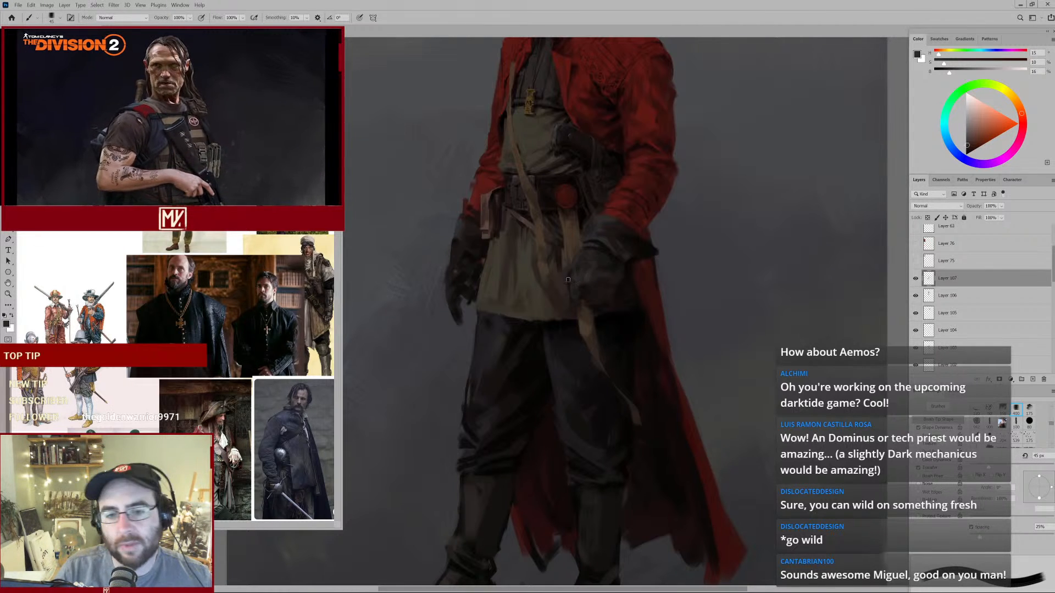
pyautogui.keyDown('alt'); pyautogui.click(583, 277); pyautogui.keyUp('alt')
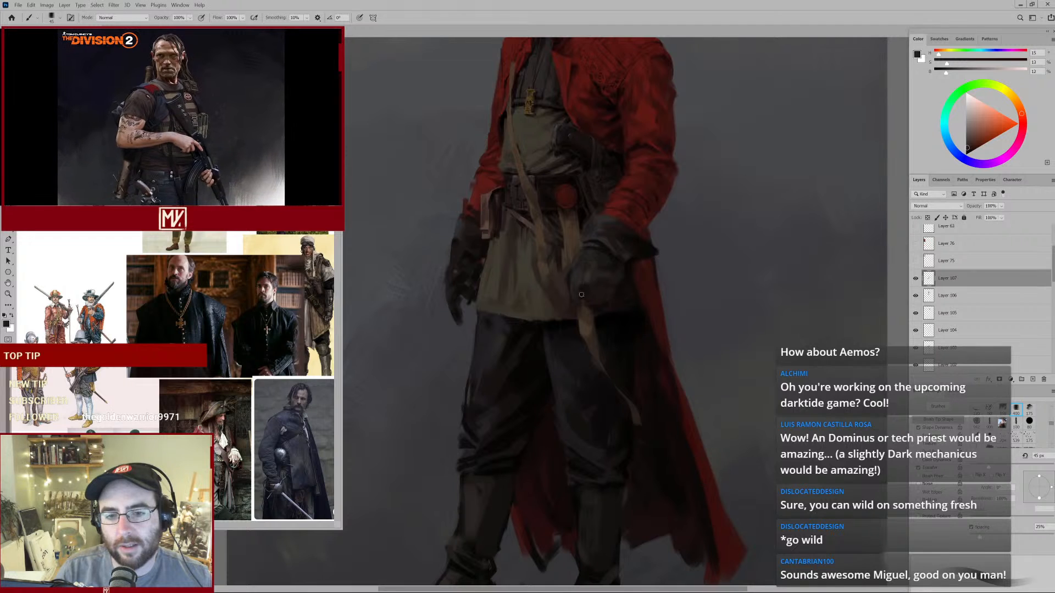
# Define the shadows between the glove's fingers above the hanging strip with near-black tones and a 30 px brush.
pyautogui.keyDown('alt'); pyautogui.click(609, 319); pyautogui.keyUp('alt')
pyautogui.press('[')
pyautogui.press('[')
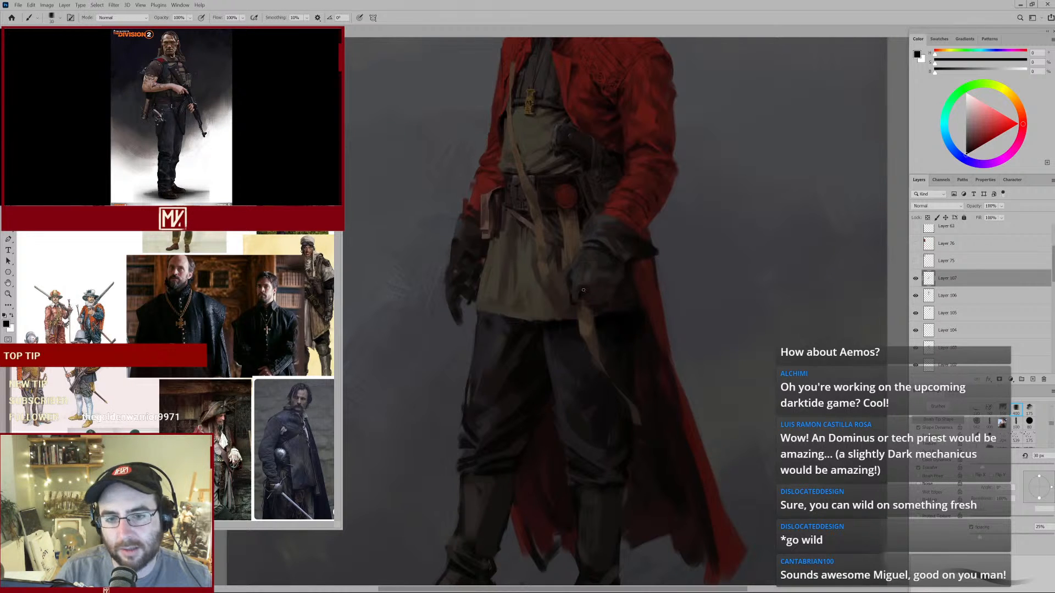
pyautogui.keyDown('alt'); pyautogui.click(591, 289); pyautogui.keyUp('alt')
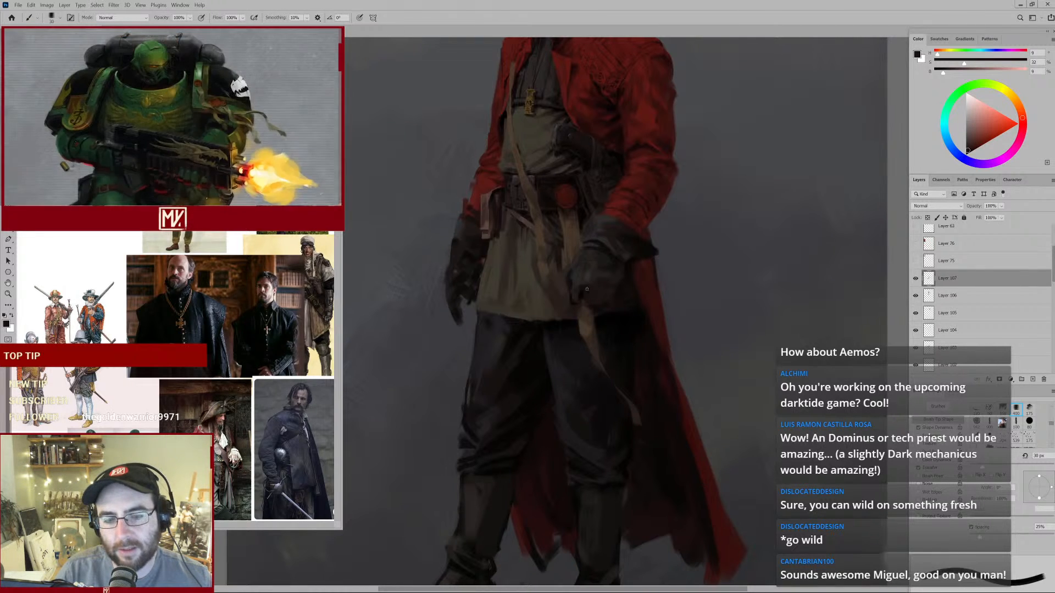
pyautogui.keyDown('alt'); pyautogui.click(579, 280); pyautogui.keyUp('alt')
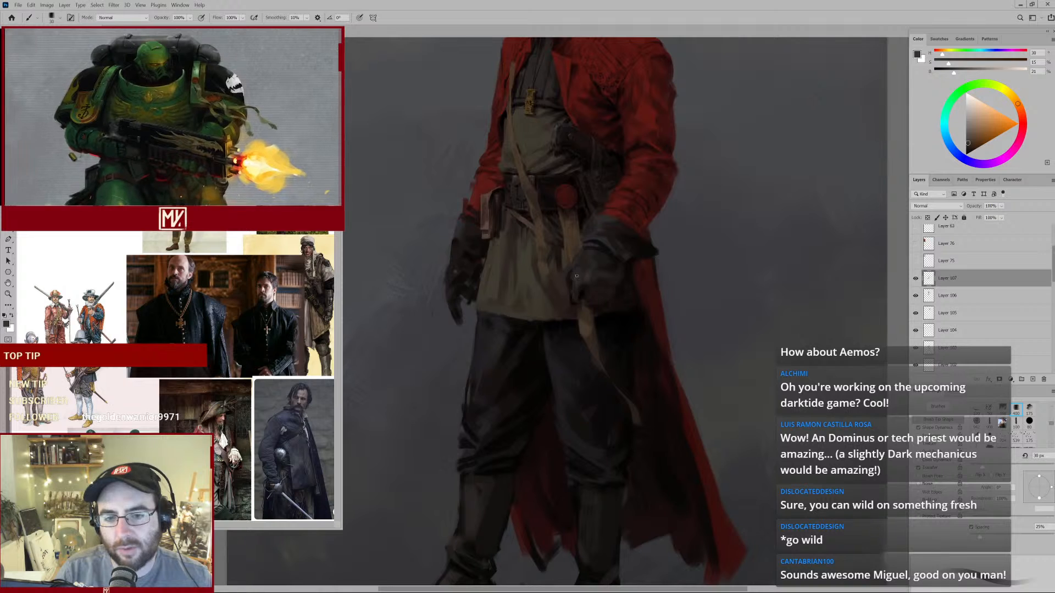
# Soften the glove's knuckles and upper hand with a sampled dark grey, enlarging the brush to 60 px.
pyautogui.keyDown('alt'); pyautogui.click(576, 269); pyautogui.keyUp('alt')
pyautogui.press(']')
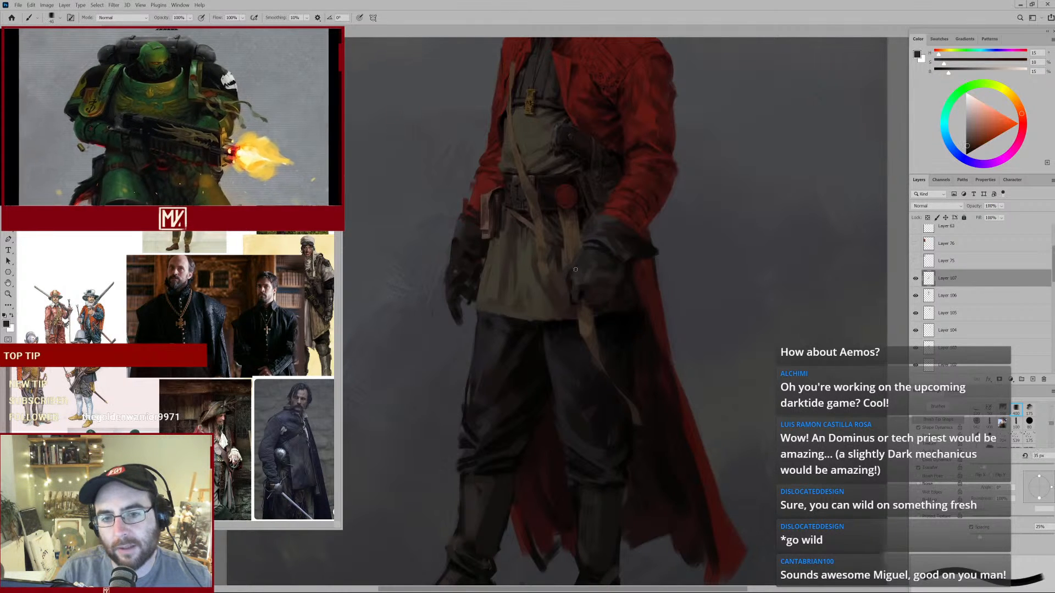
pyautogui.press(']')
pyautogui.press(']')
pyautogui.press(']')
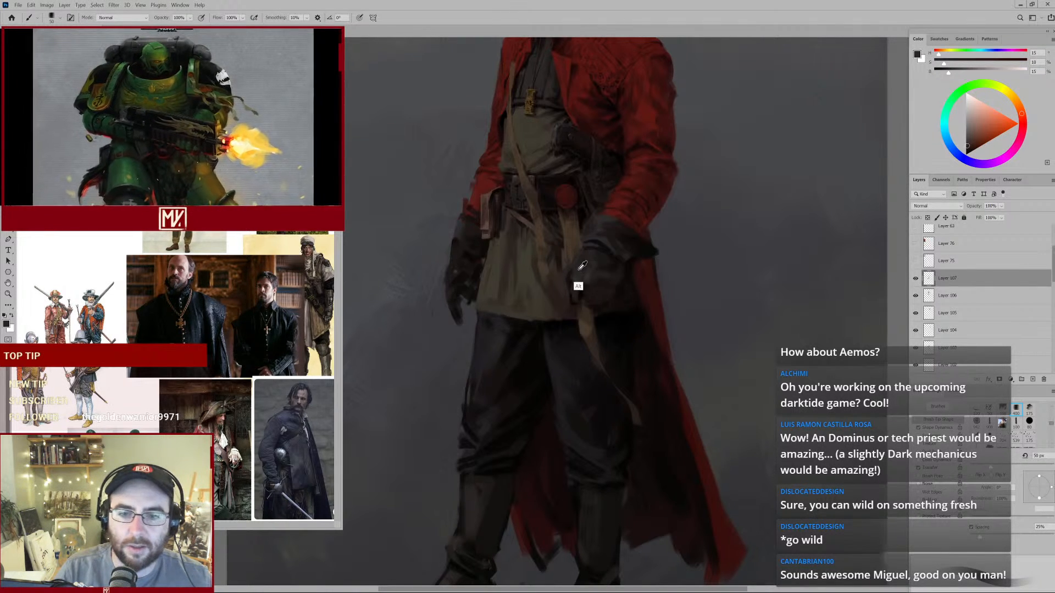
pyautogui.press(']')
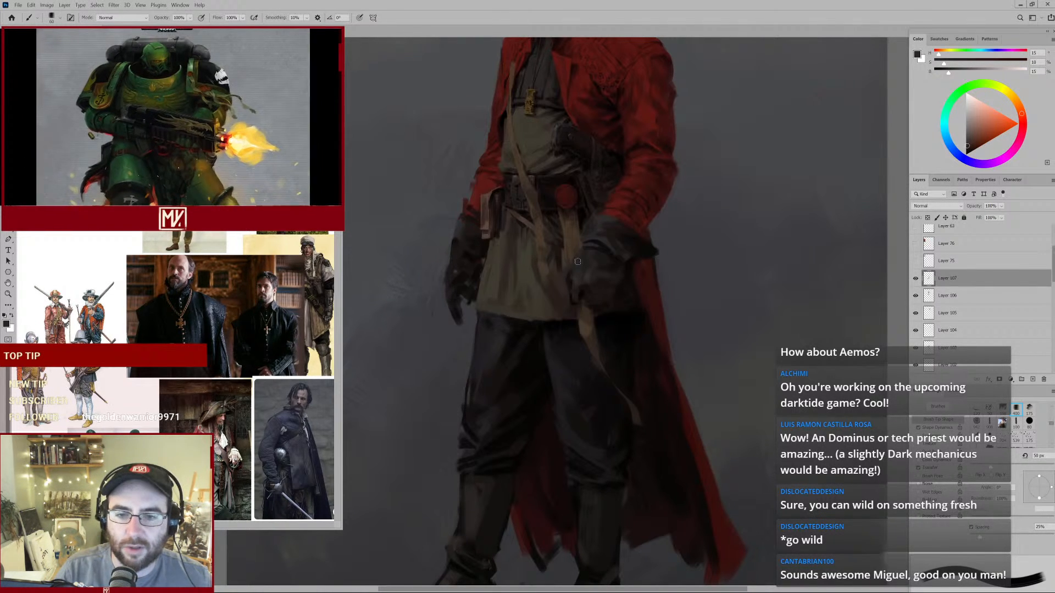
# Shade the glove's cuff below the red sleeve with sampled darks, reducing the brush for near-black accents.
pyautogui.keyDown('alt'); pyautogui.click(605, 250); pyautogui.keyUp('alt')
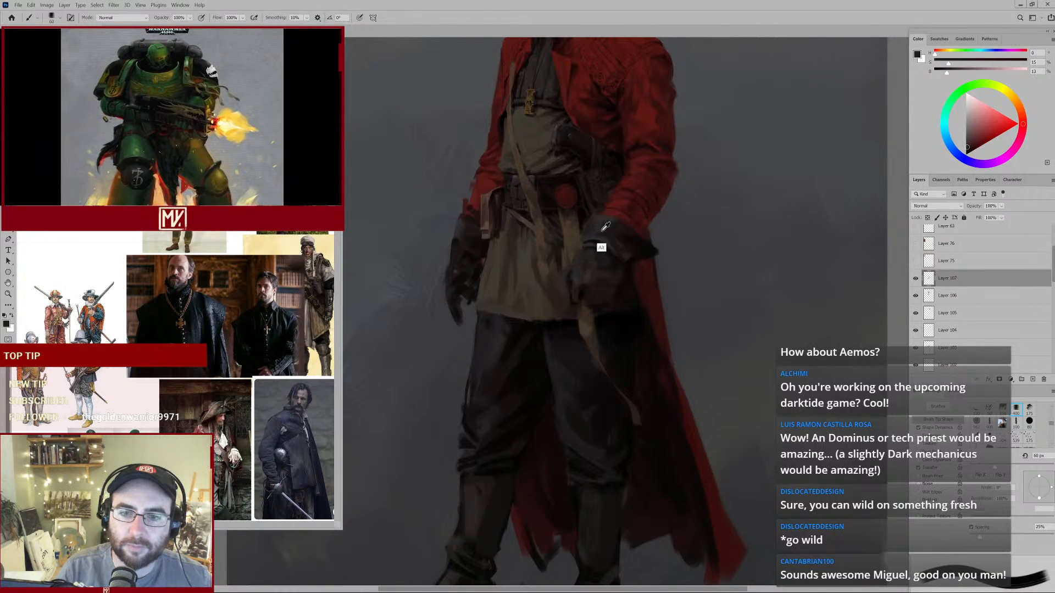
pyautogui.keyDown('alt'); pyautogui.click(613, 223); pyautogui.keyUp('alt')
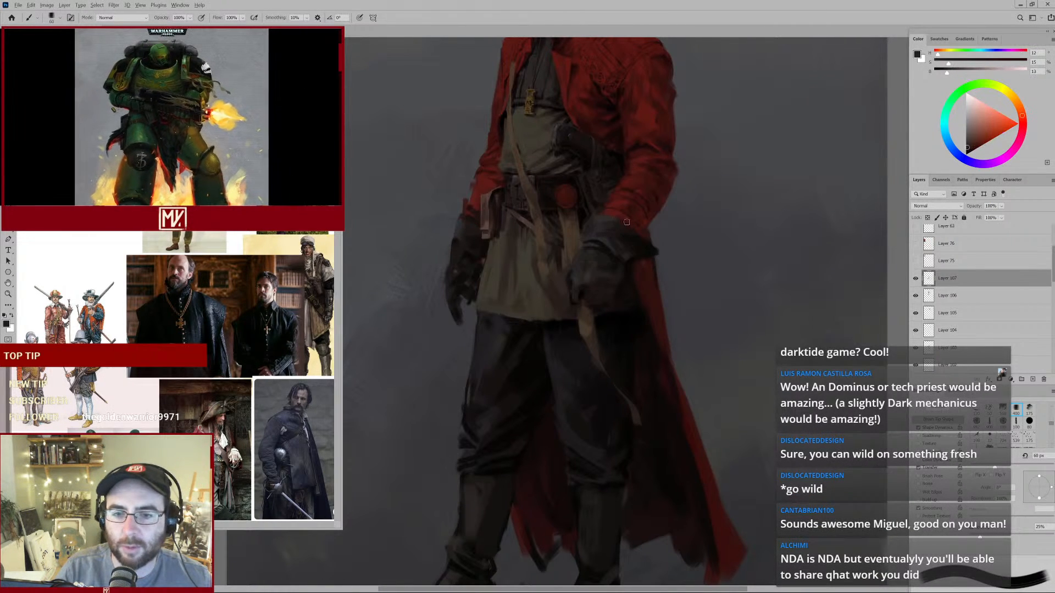
pyautogui.keyDown('alt'); pyautogui.click(582, 231); pyautogui.keyUp('alt')
pyautogui.press('[')
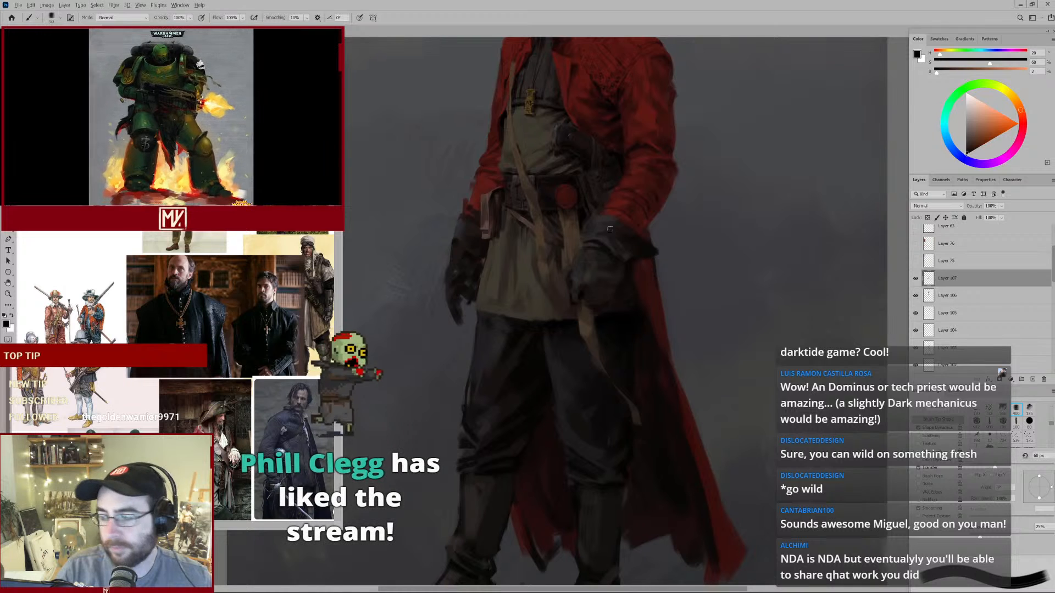
pyautogui.press('[')
pyautogui.press('[')
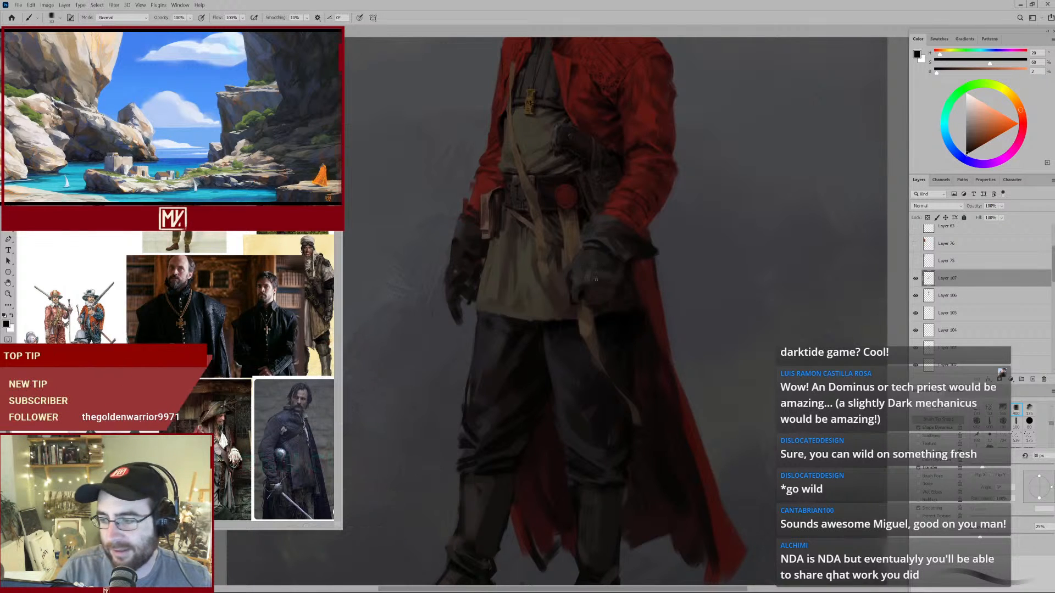
# Paint over the lower fingers of the gloved hand by the hip with sampled dark tones, enlarging the brush to 40 px.
pyautogui.keyDown('alt'); pyautogui.click(601, 304); pyautogui.keyUp('alt')
pyautogui.press(']')
pyautogui.keyDown('alt'); pyautogui.click(586, 307); pyautogui.keyUp('alt')
pyautogui.press(']')
pyautogui.moveTo(592, 299); pyautogui.dragTo(607, 287)
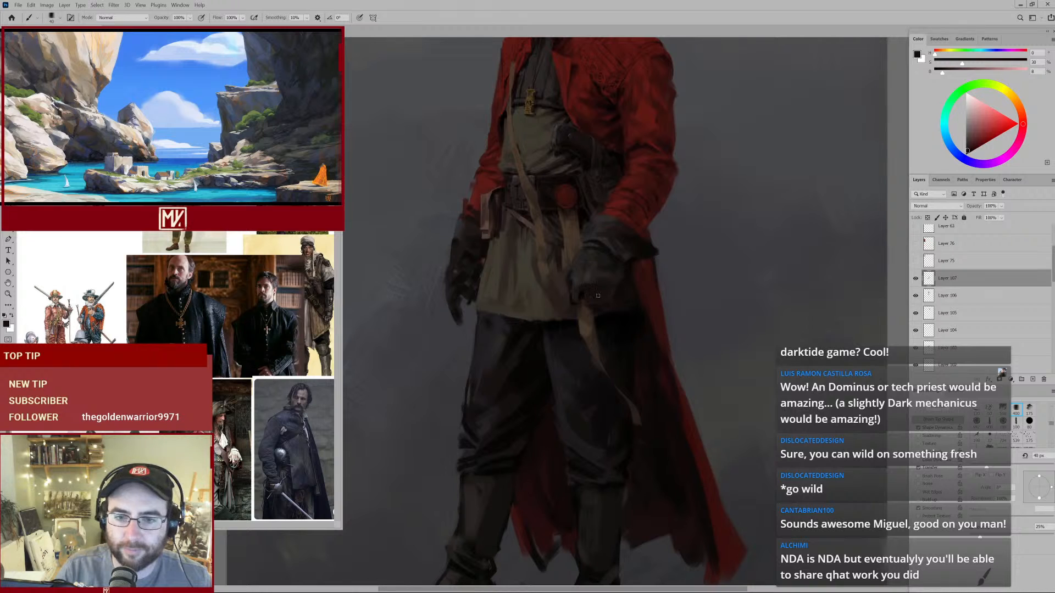
# Rework the glove's fingers beside the tunic hem with sampled dark browns, enlarging the brush to 50 px.
pyautogui.keyDown('alt'); pyautogui.click(578, 306); pyautogui.keyUp('alt')
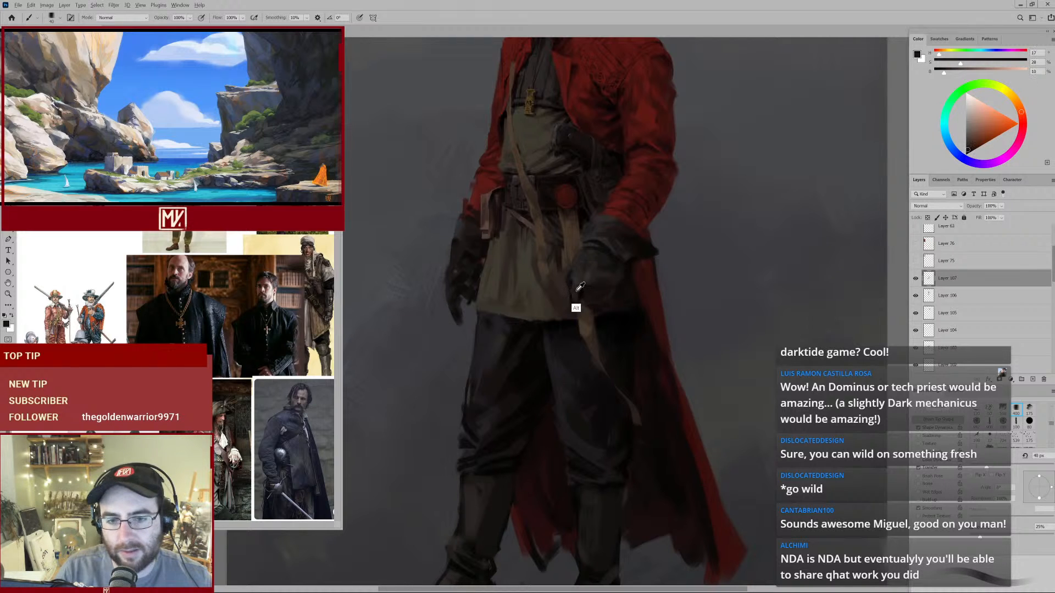
pyautogui.keyDown('alt'); pyautogui.click(577, 300); pyautogui.keyUp('alt')
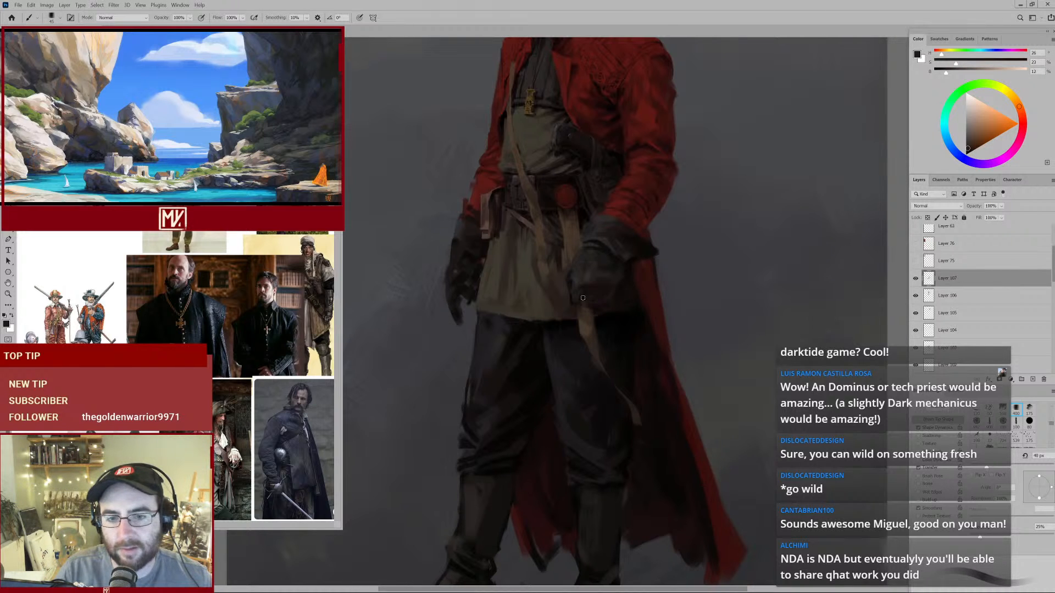
pyautogui.press(']')
pyautogui.keyDown('alt'); pyautogui.click(589, 306); pyautogui.keyUp('alt')
pyautogui.press(']')
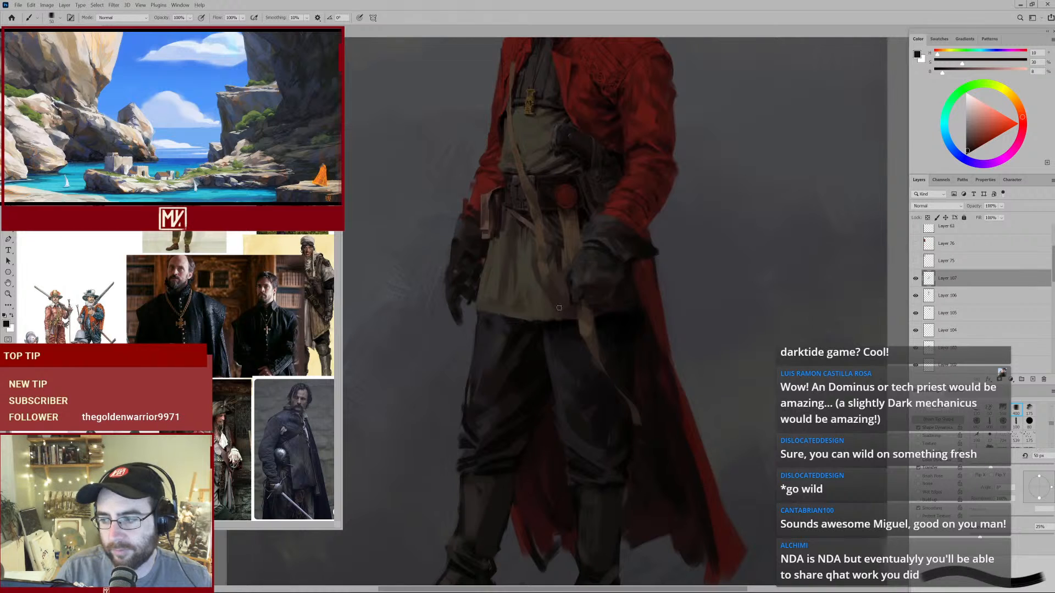
# Refine the glove's thumb-side edge against the tunic with sampled darks and greys, reducing the brush to 40 px.
pyautogui.keyDown('alt'); pyautogui.click(585, 286); pyautogui.keyUp('alt')
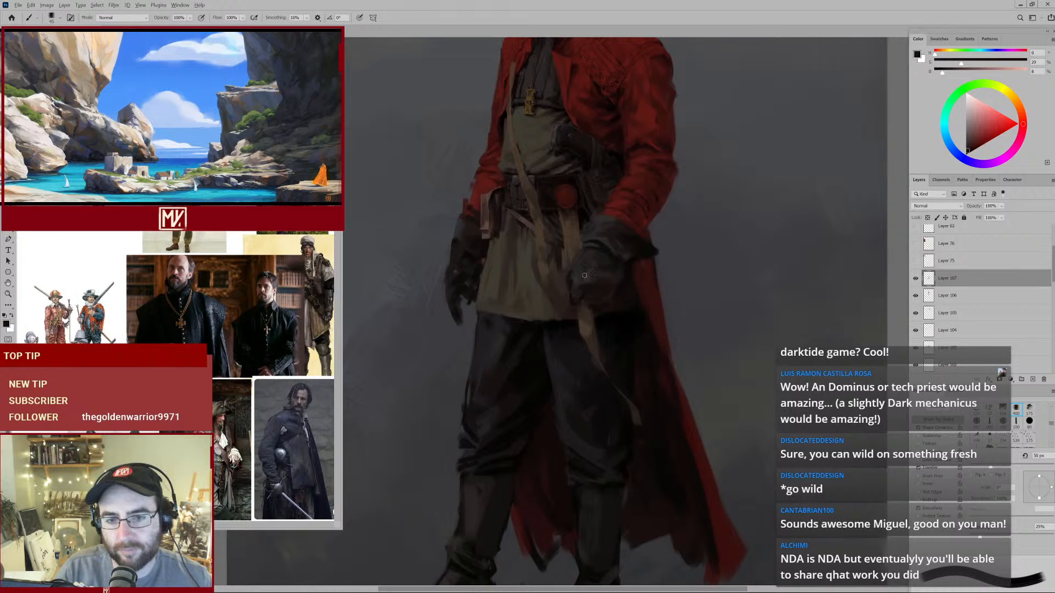
pyautogui.press('[')
pyautogui.press('[')
pyautogui.keyDown('alt'); pyautogui.click(576, 261); pyautogui.keyUp('alt')
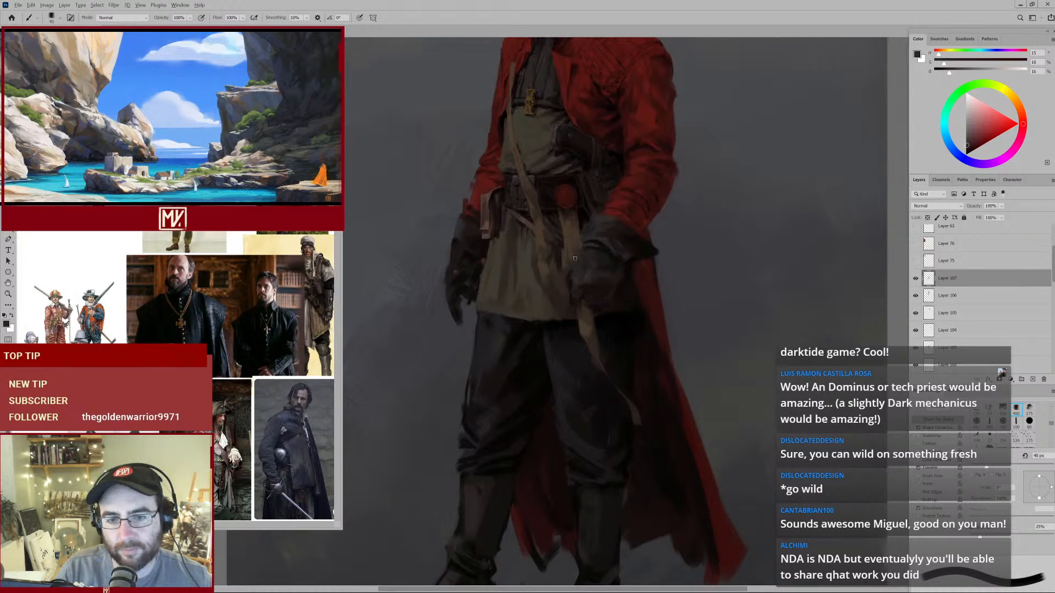
pyautogui.keyDown('alt'); pyautogui.click(577, 272); pyautogui.keyUp('alt')
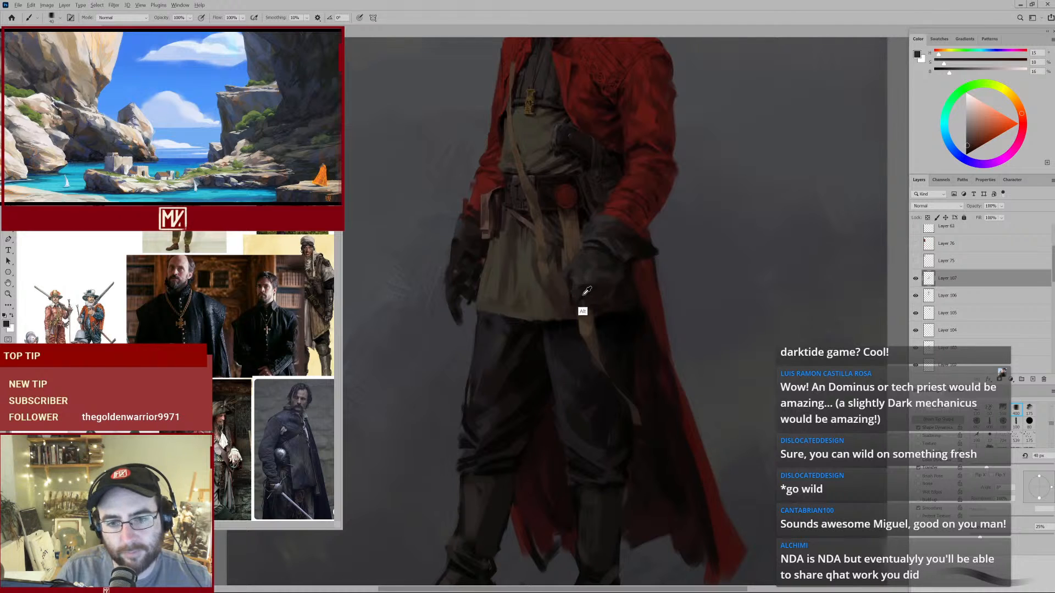
# Deepen the shadows around and beneath the curled glove fingers with sampled near-black tones, using a 25 to 35 px brush.
pyautogui.keyDown('alt'); pyautogui.click(606, 316); pyautogui.keyUp('alt')
pyautogui.press('[')
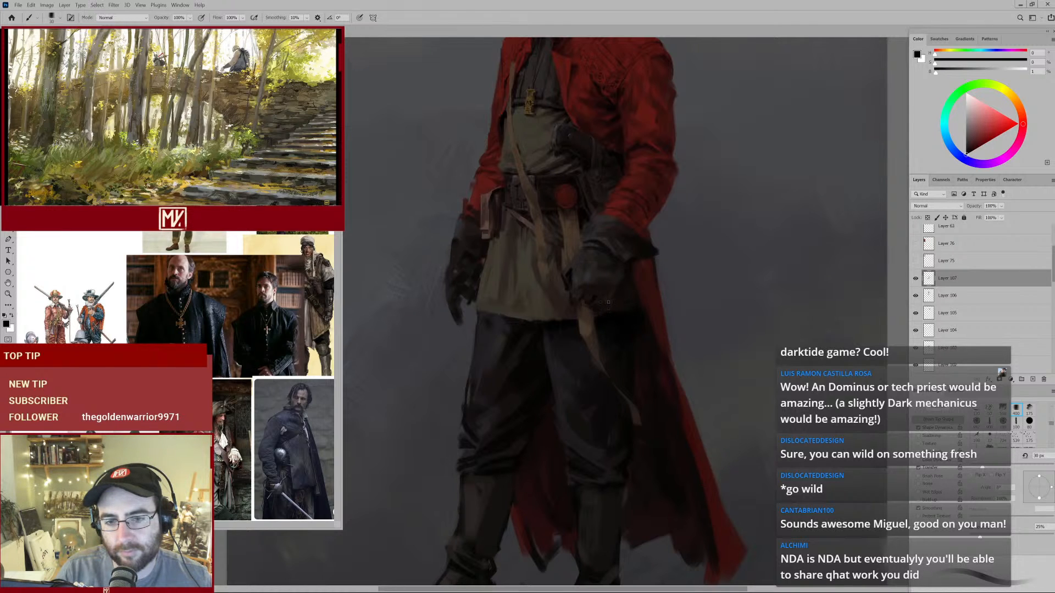
pyautogui.press('[')
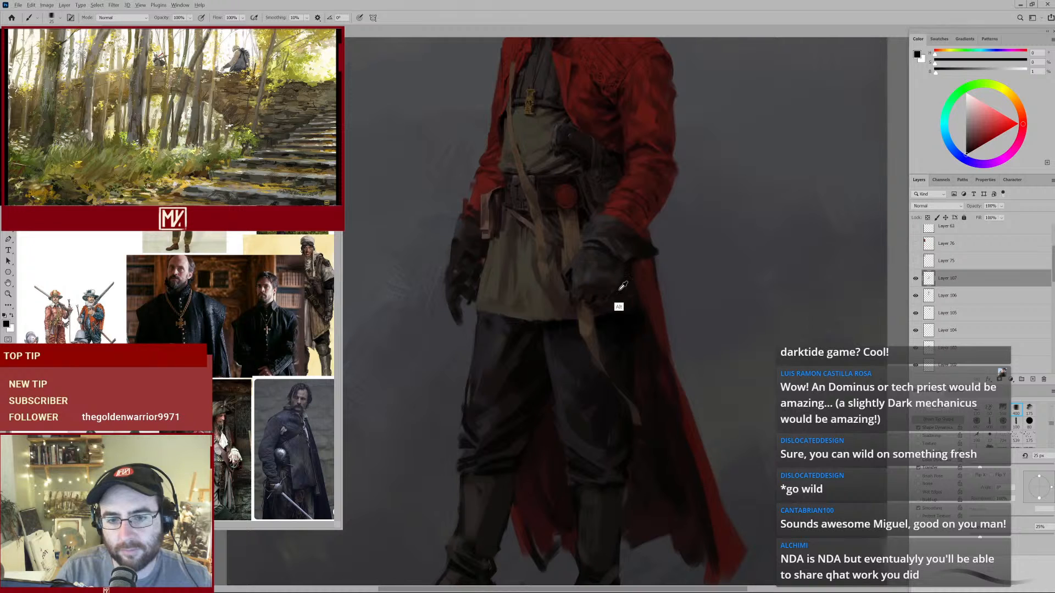
pyautogui.keyDown('alt'); pyautogui.click(616, 316); pyautogui.keyUp('alt')
pyautogui.press(']')
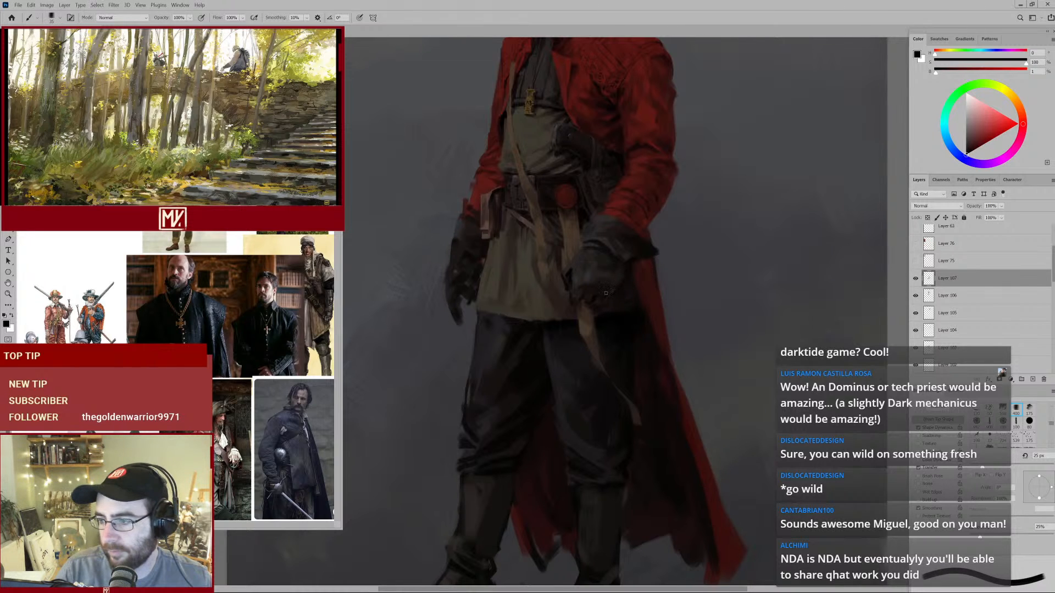
pyautogui.press(']')
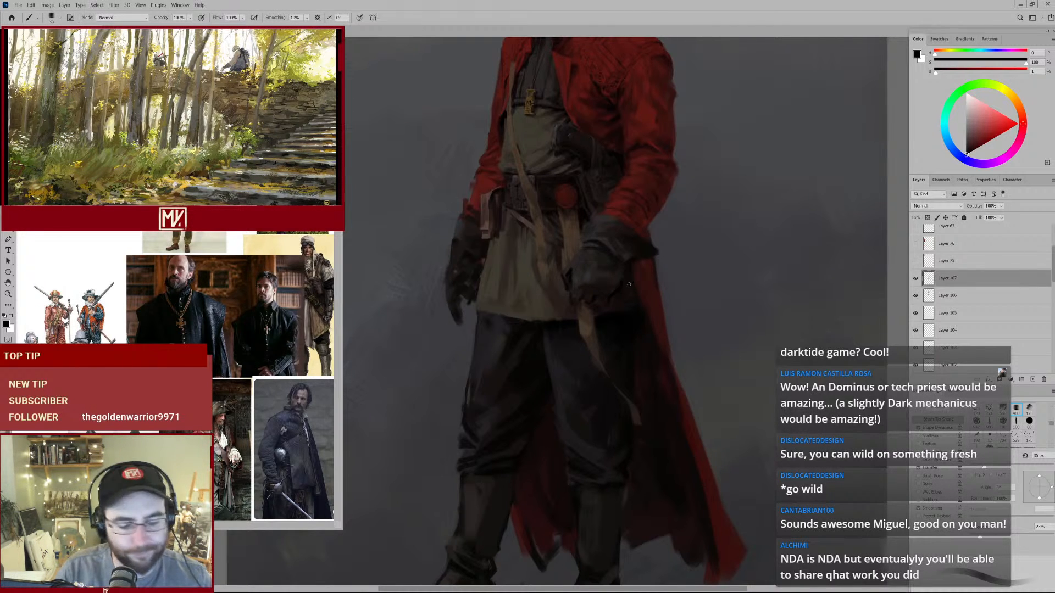
# Shade the glove's outer edge and knuckles with sampled dark browns and greys using a 35 px brush.
pyautogui.keyDown('alt'); pyautogui.click(625, 291); pyautogui.keyUp('alt')
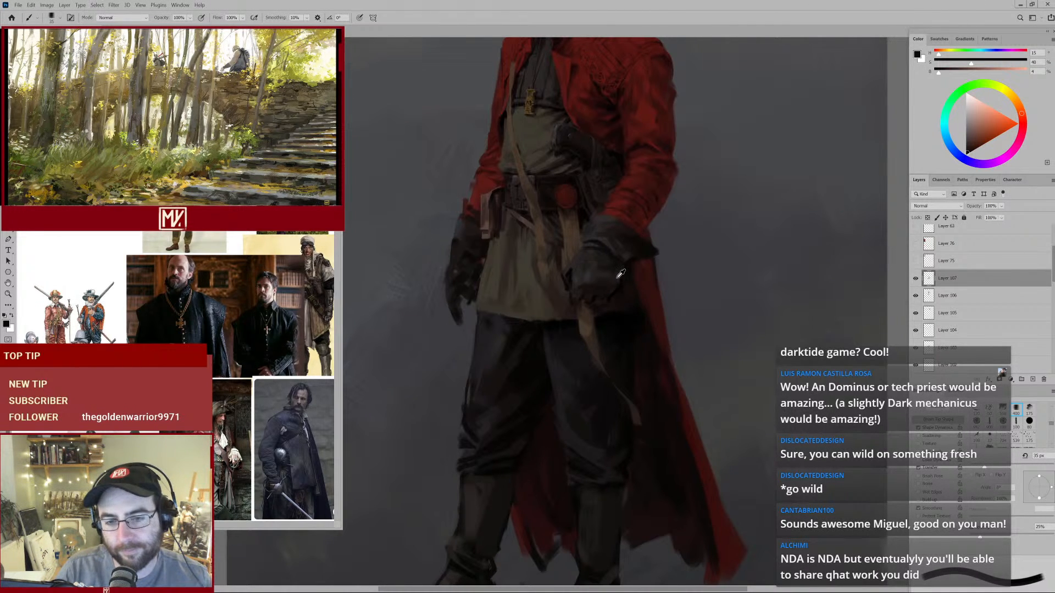
pyautogui.keyDown('alt'); pyautogui.click(618, 276); pyautogui.keyUp('alt')
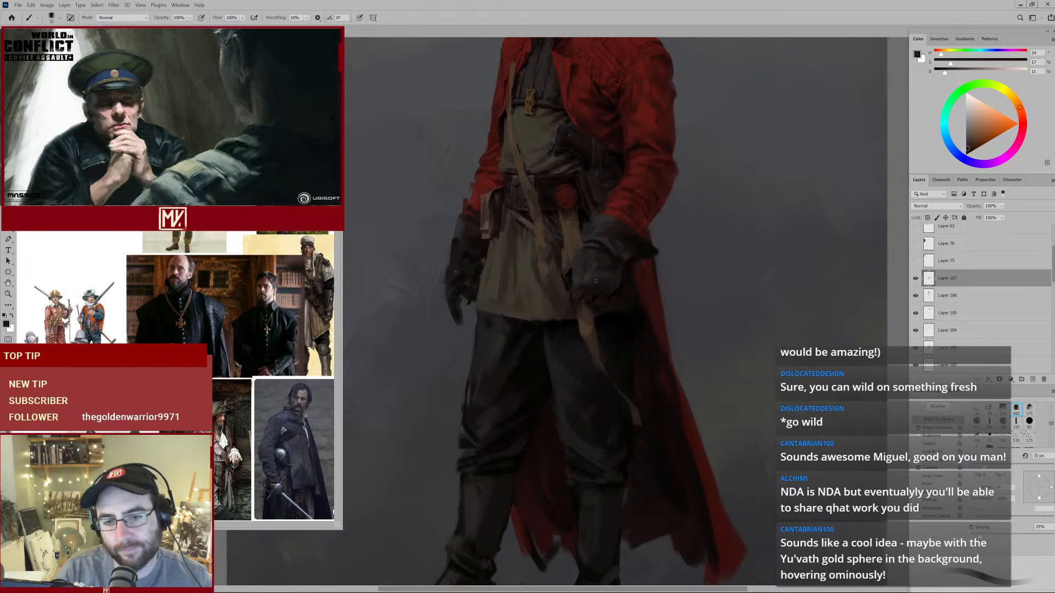
pyautogui.keyDown('alt'); pyautogui.click(593, 284); pyautogui.keyUp('alt')
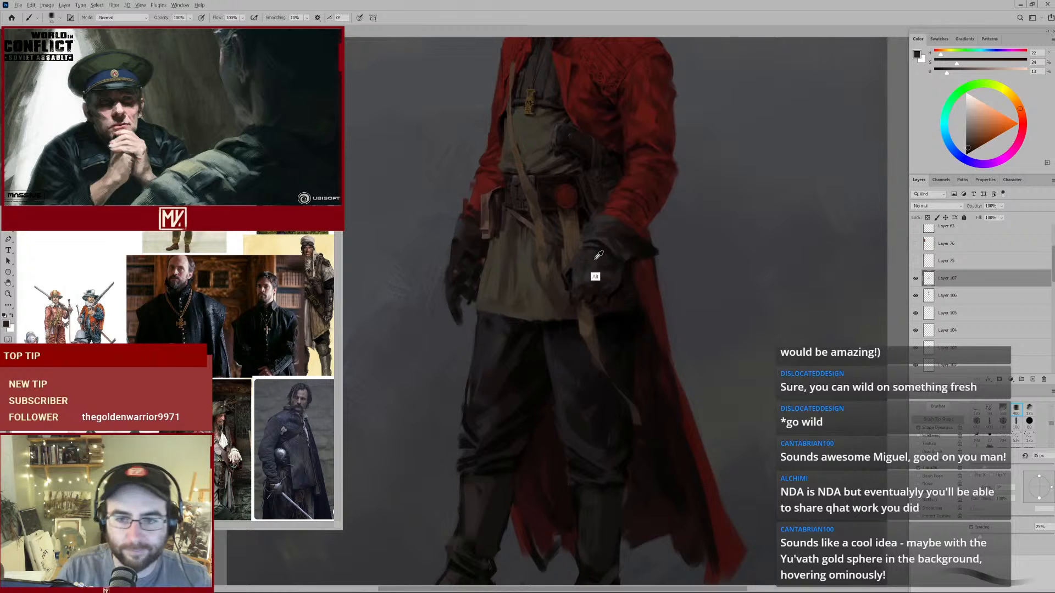
# Model the back of the gloved hand and the wrist fold below the cuff with sampled greys, enlarging the brush to 40 px.
pyautogui.keyDown('alt'); pyautogui.click(592, 275); pyautogui.keyUp('alt')
pyautogui.keyDown('alt'); pyautogui.click(596, 242); pyautogui.keyUp('alt')
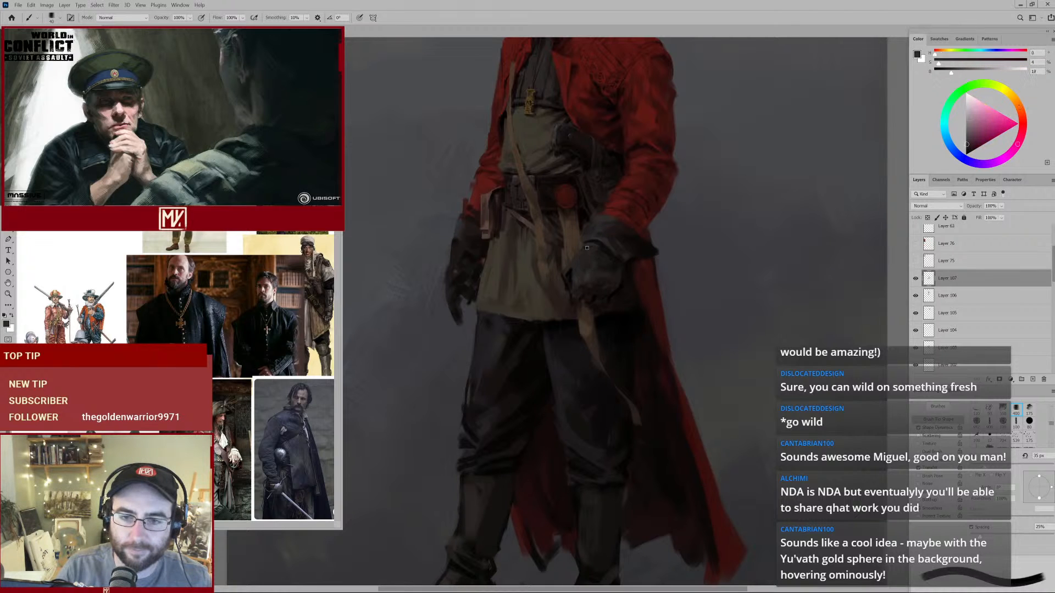
pyautogui.keyDown('alt'); pyautogui.click(604, 252); pyautogui.keyUp('alt')
pyautogui.keyDown('alt'); pyautogui.click(607, 253); pyautogui.keyUp('alt')
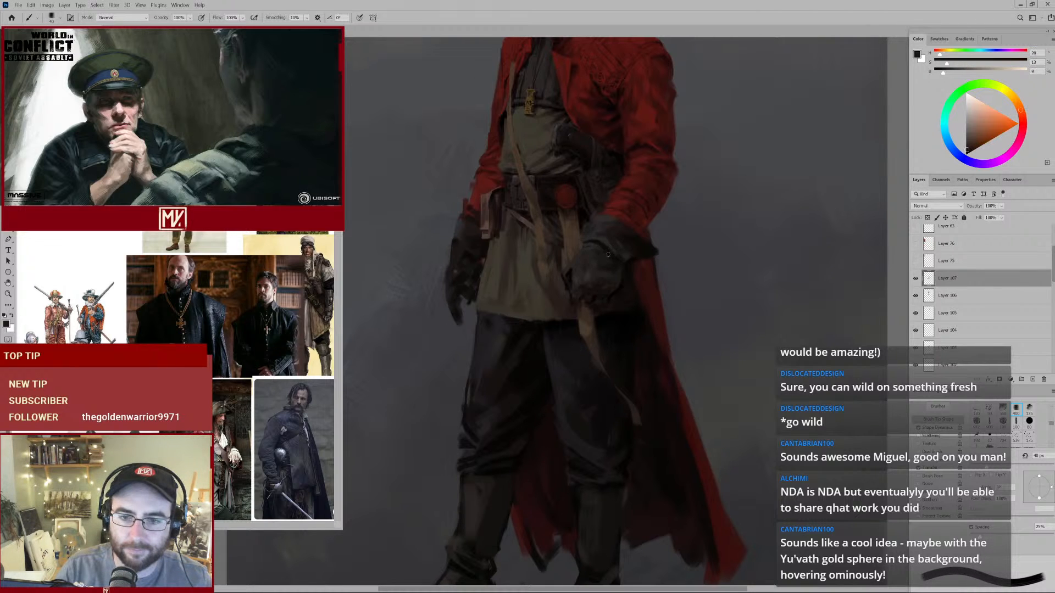
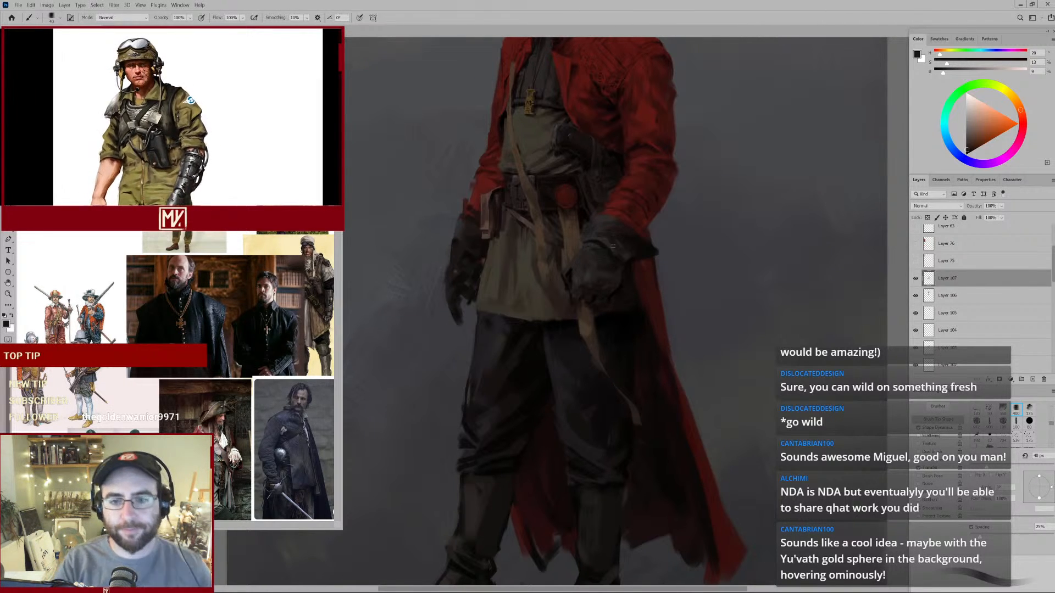
# Darken the glove's outer edge beside the red coat with sampled near-black tones, reducing the brush to 35 px.
pyautogui.keyDown('alt'); pyautogui.click(621, 286); pyautogui.keyUp('alt')
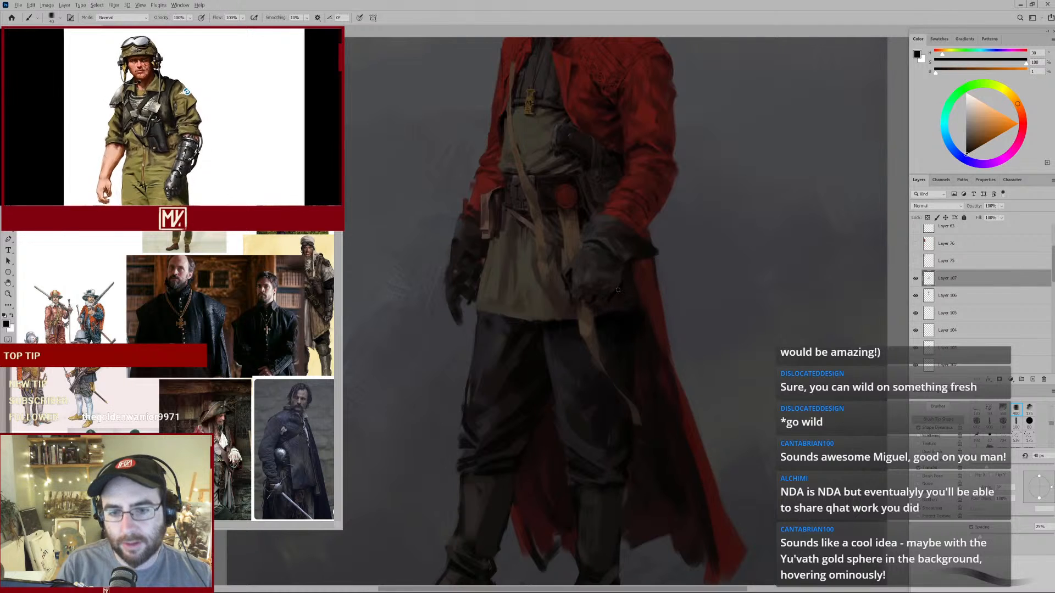
pyautogui.keyDown('alt'); pyautogui.click(627, 279); pyautogui.keyUp('alt')
pyautogui.keyDown('alt'); pyautogui.click(626, 278); pyautogui.keyUp('alt')
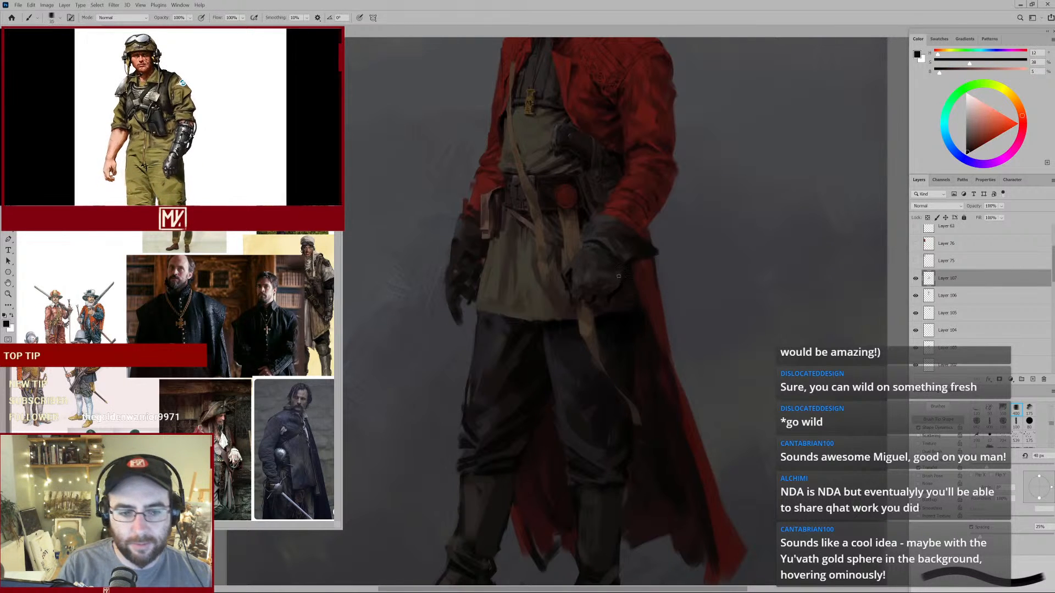
pyautogui.press('[')
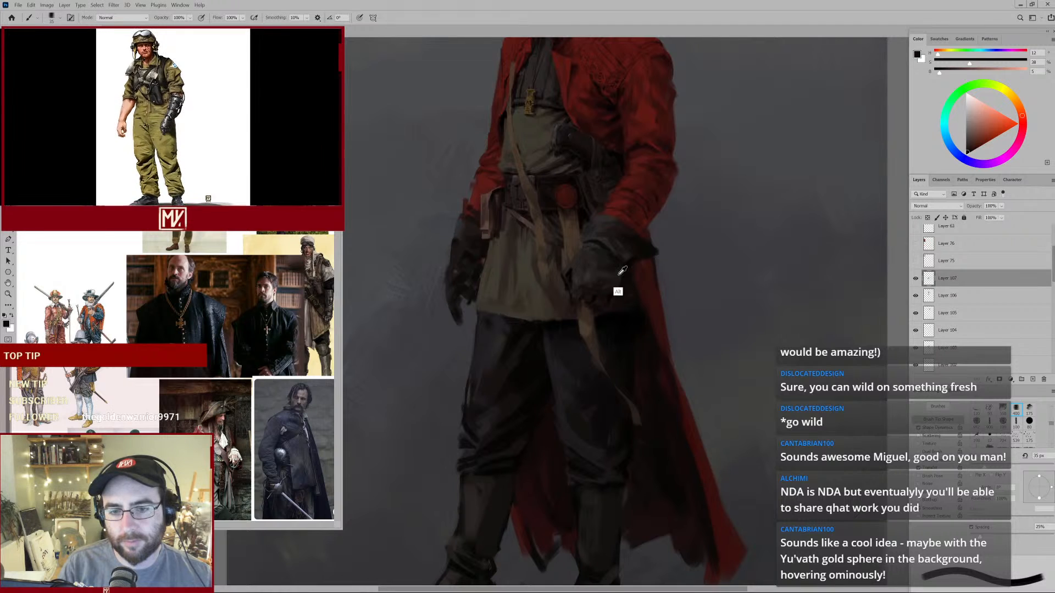
# Draw near-black contour lines around the glove's thumb and across the knuckles with a 15 to 20 px brush.
pyautogui.keyDown('alt'); pyautogui.click(607, 290); pyautogui.keyUp('alt')
pyautogui.press('[')
pyautogui.press('[')
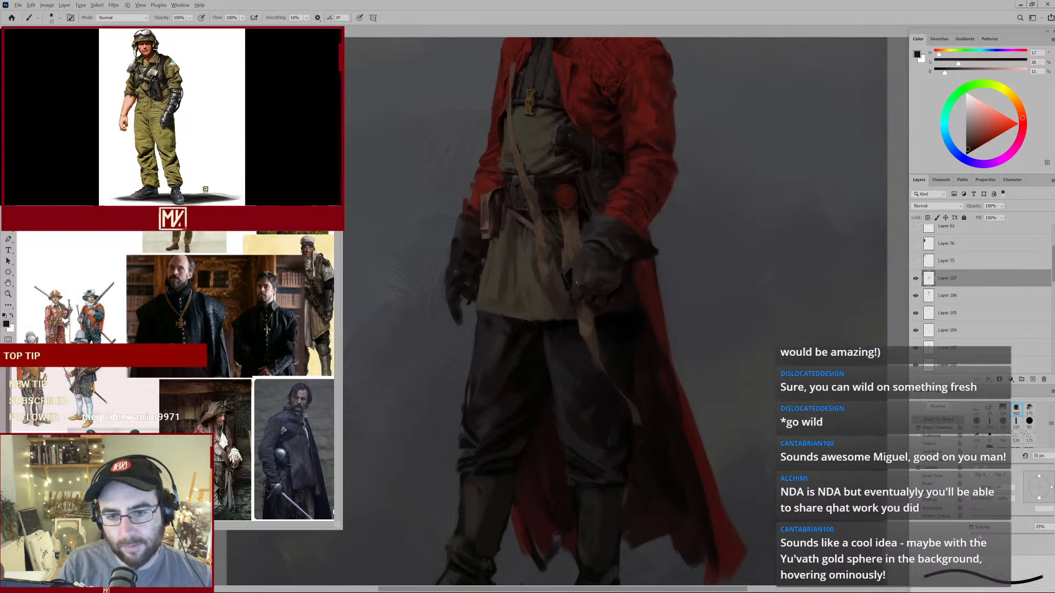
pyautogui.keyDown('alt'); pyautogui.click(574, 288); pyautogui.keyUp('alt')
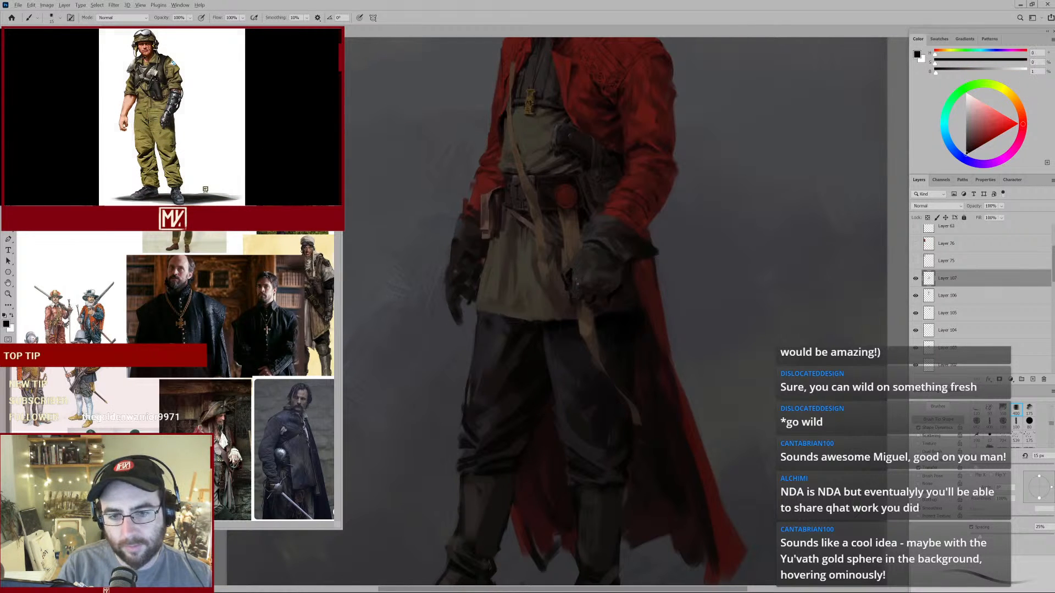
pyautogui.press(']')
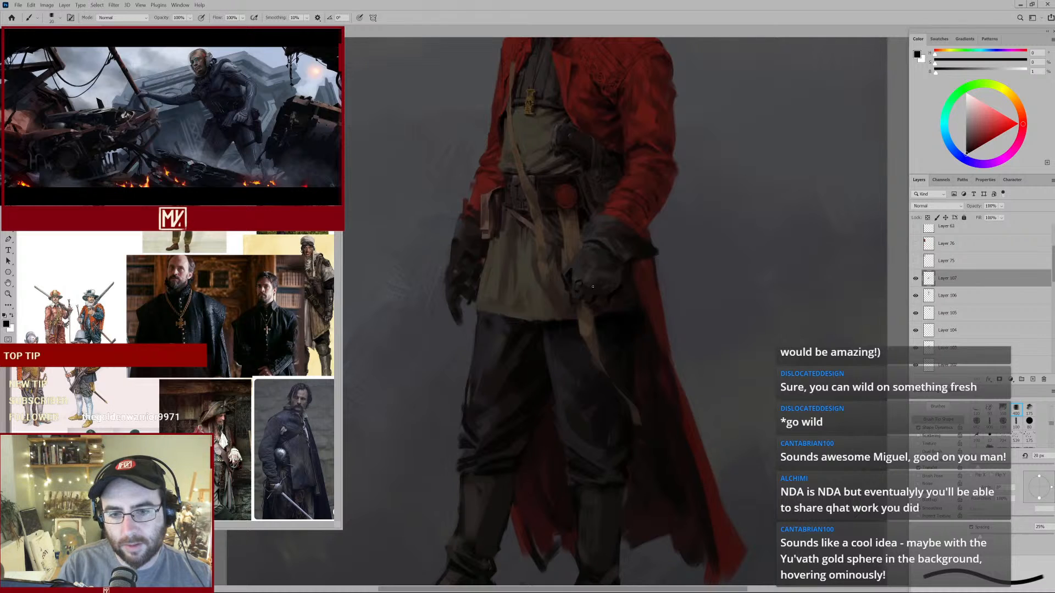
pyautogui.moveTo(591, 284); pyautogui.dragTo(588, 289)
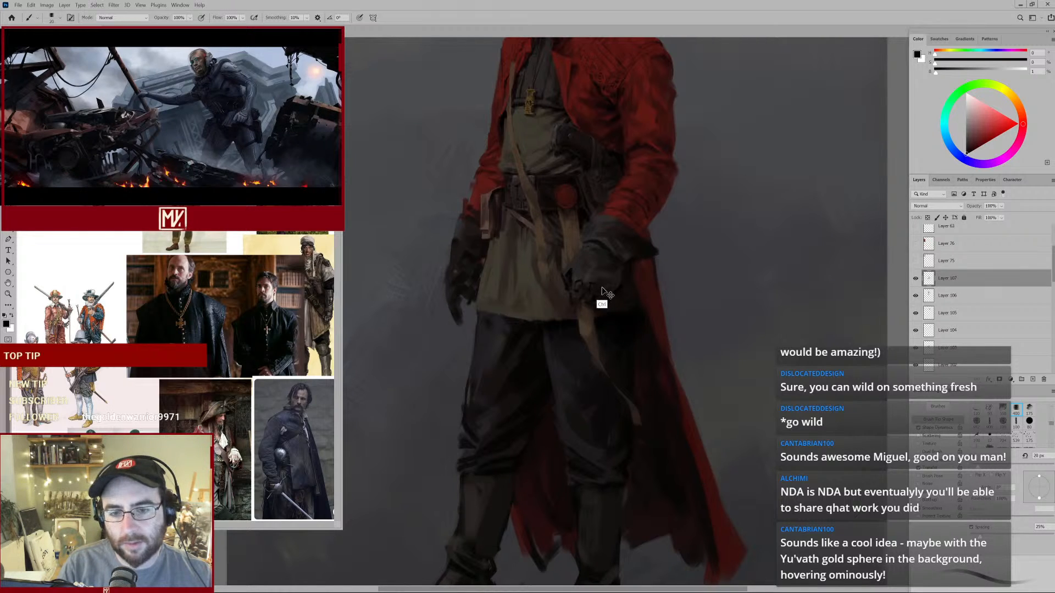
pyautogui.moveTo(585, 292)
pyautogui.mouseDown()
pyautogui.moveTo(629, 278)
pyautogui.moveTo(579, 267)
pyautogui.moveTo(574, 286)
pyautogui.moveTo(592, 285)
pyautogui.mouseUp()
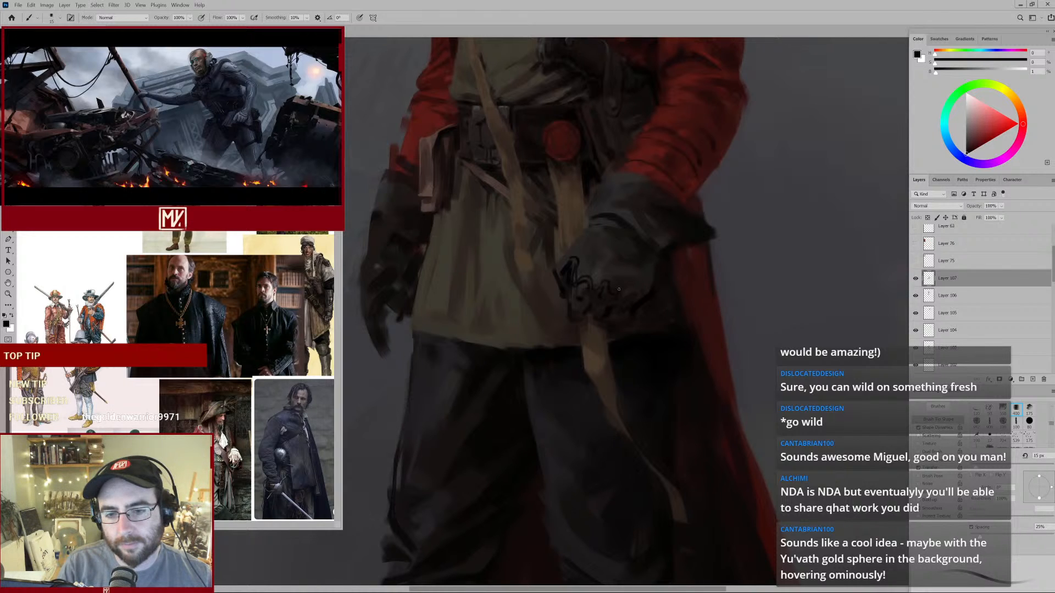
pyautogui.moveTo(619, 290); pyautogui.dragTo(631, 293)
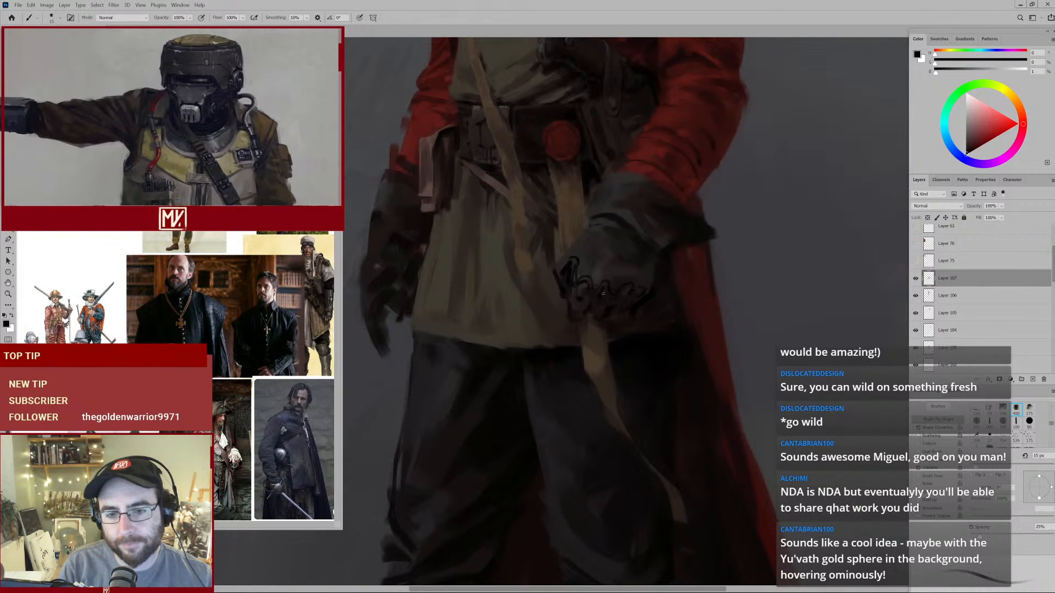
# Trim the dark knuckle lines on the glove with a 35 px eraser and redraw them with a 10 px brush.
pyautogui.press('e')
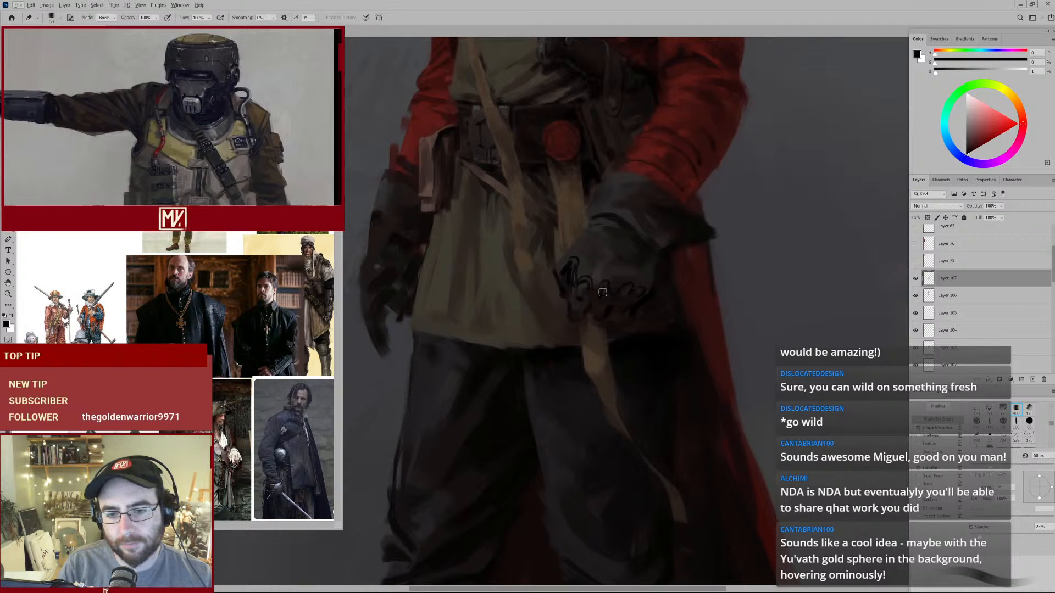
pyautogui.press('[')
pyautogui.press('[')
pyautogui.press('[')
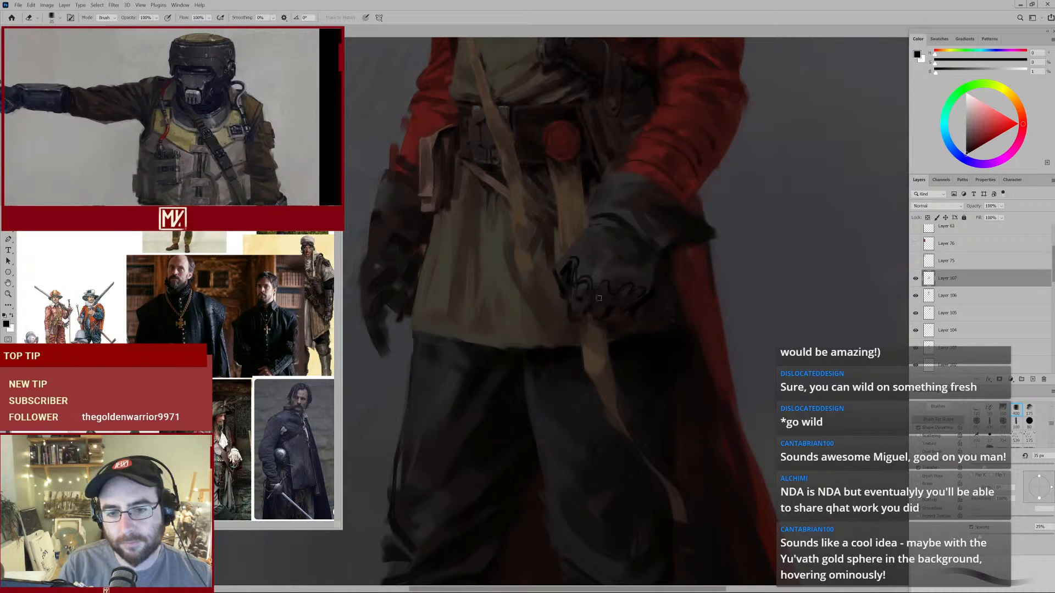
pyautogui.press('b')
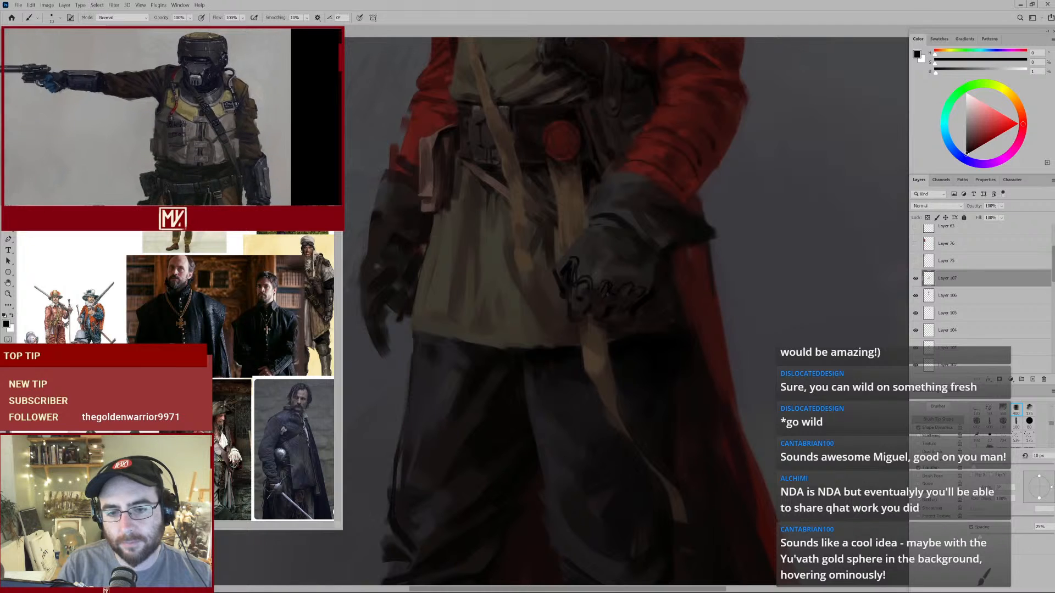
# Refine the glove's finger and knuckle contours by alternately erasing and repainting thin near-black lines, and check the whole figure.
pyautogui.press('e')
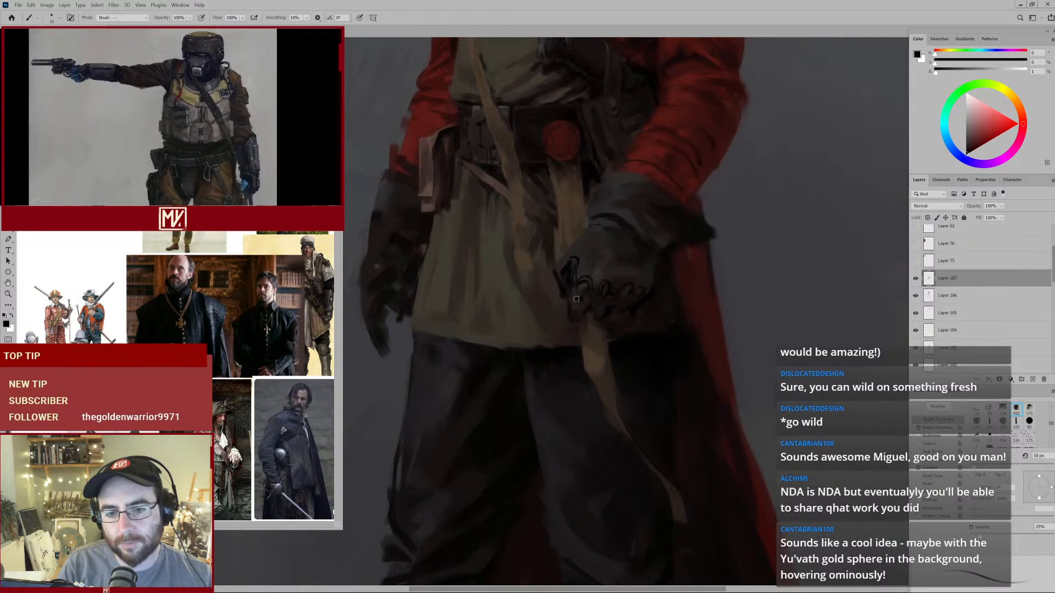
pyautogui.press('e')
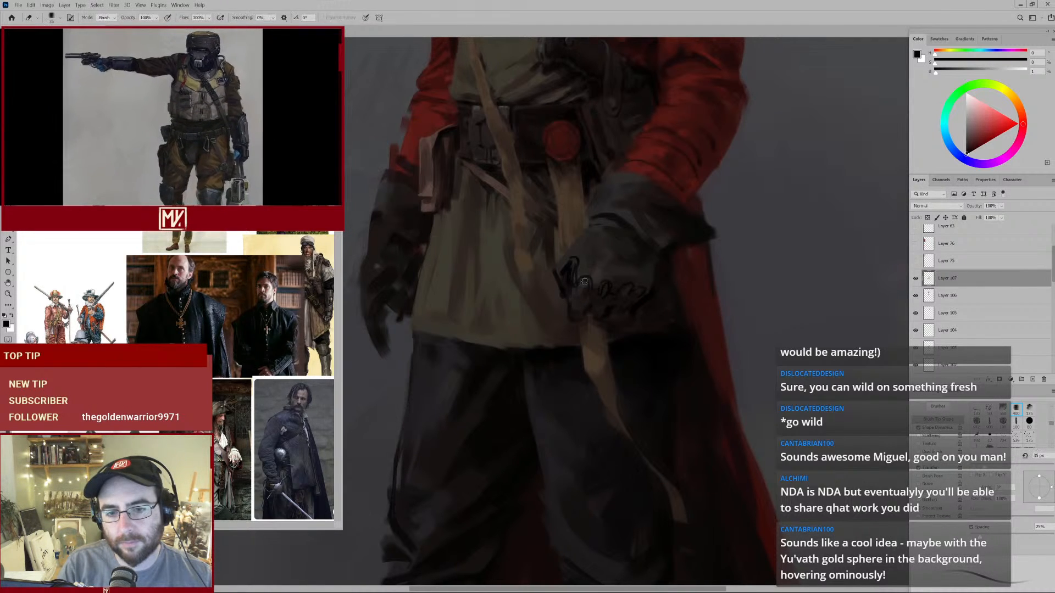
pyautogui.press('b')
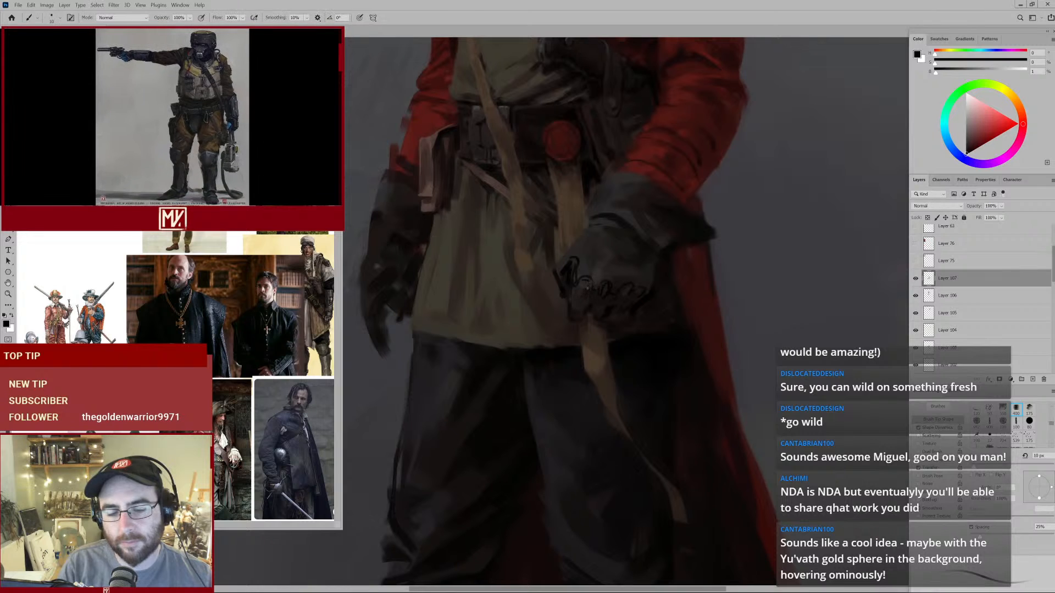
pyautogui.press('e')
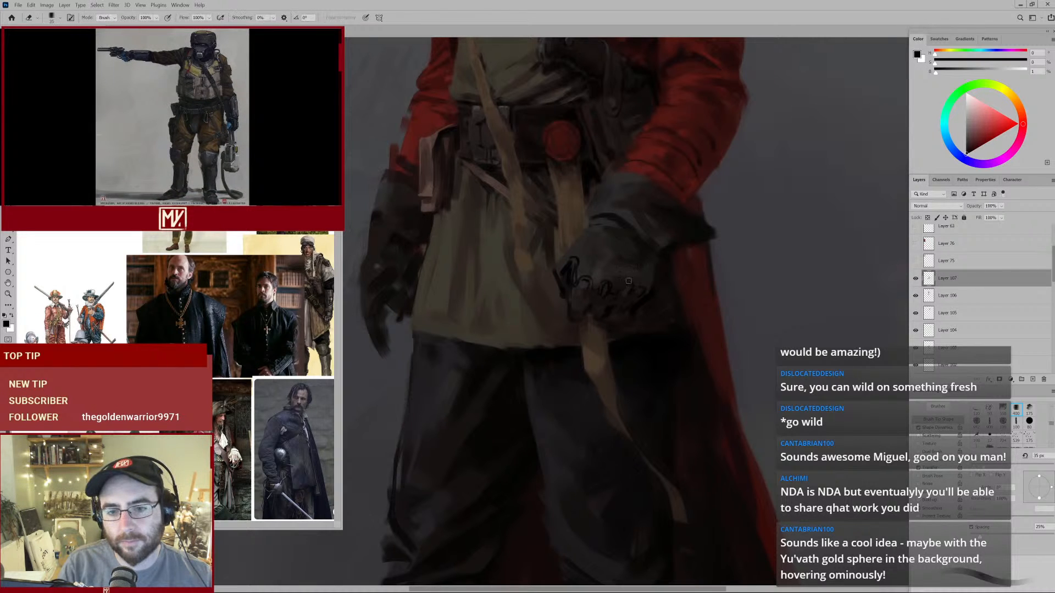
pyautogui.press('b')
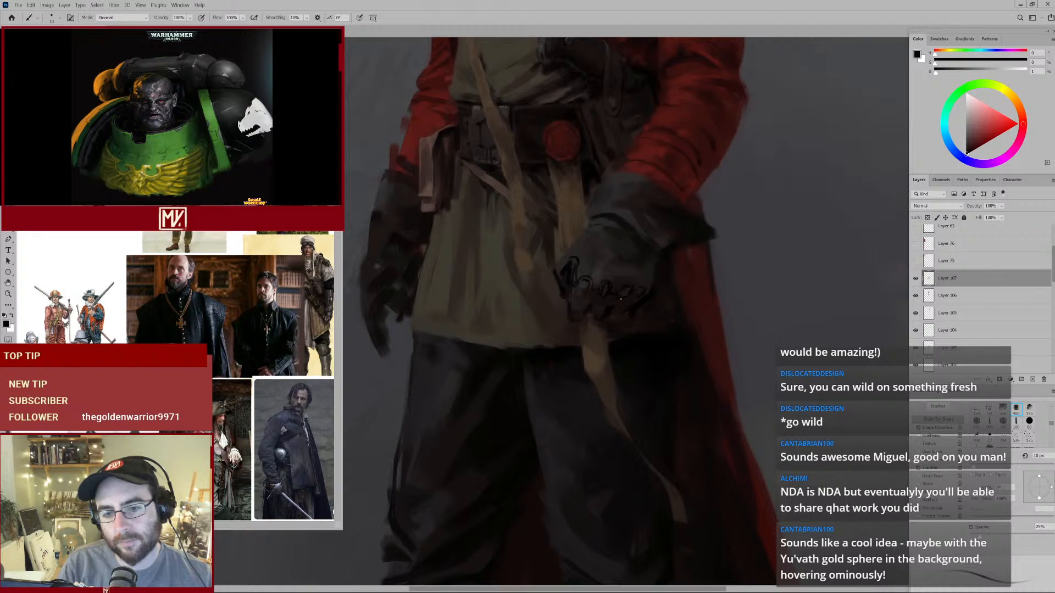
pyautogui.hotkey('ctrl', '0')
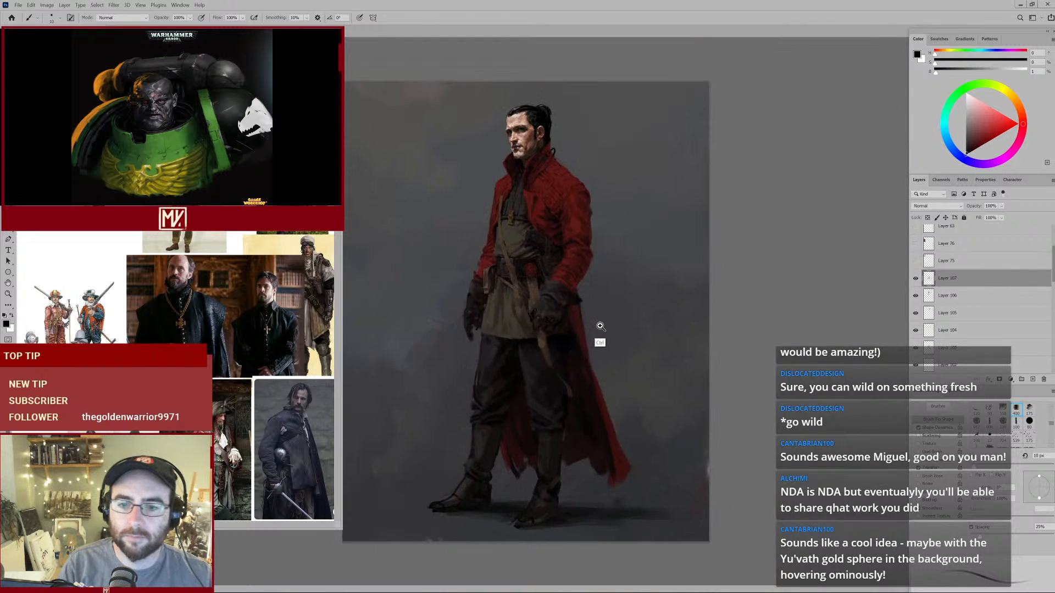
# Try thin near-black tendon lines on the back of the glove above the knuckles, then remove them with a 60 px eraser.
pyautogui.moveTo(540, 325); pyautogui.dragTo(631, 307)
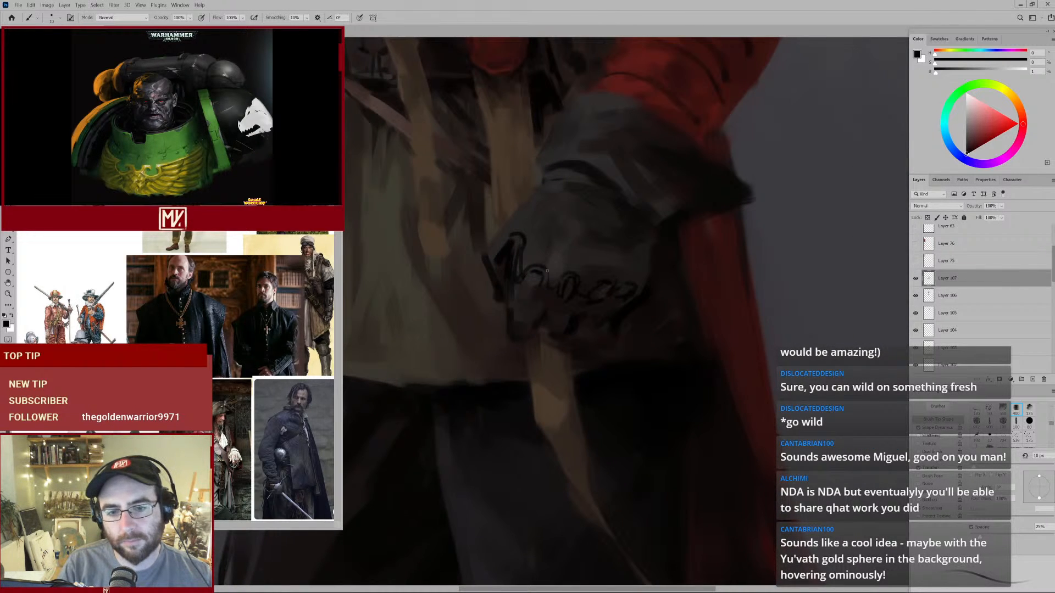
pyautogui.moveTo(564, 247)
pyautogui.mouseDown()
pyautogui.moveTo(599, 270)
pyautogui.moveTo(598, 247)
pyautogui.moveTo(599, 273)
pyautogui.moveTo(621, 265)
pyautogui.moveTo(621, 253)
pyautogui.moveTo(621, 278)
pyautogui.moveTo(622, 256)
pyautogui.mouseUp()
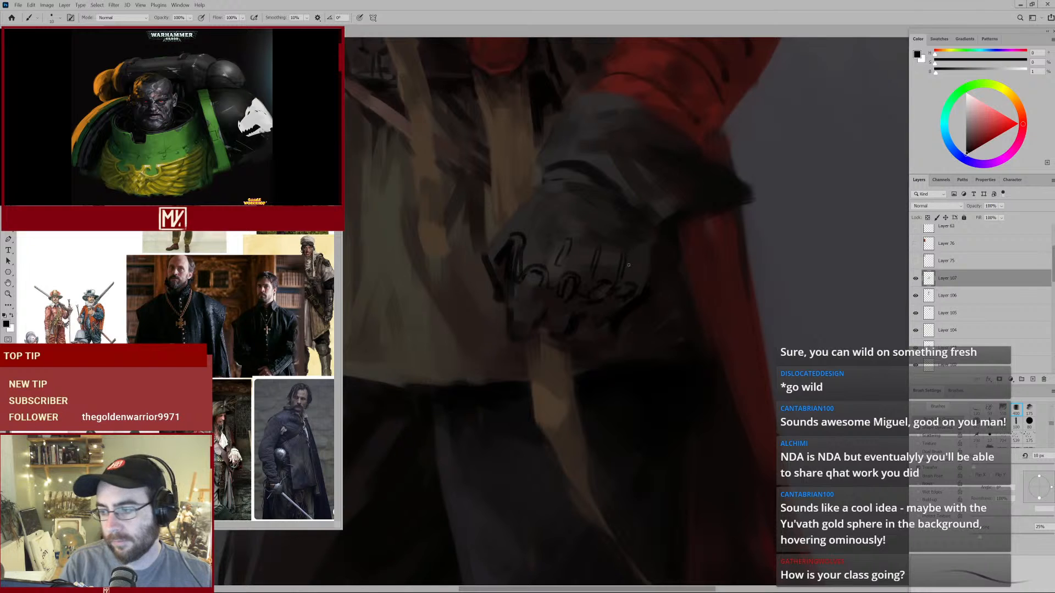
pyautogui.moveTo(634, 256)
pyautogui.mouseDown()
pyautogui.moveTo(570, 302)
pyautogui.moveTo(596, 288)
pyautogui.mouseUp()
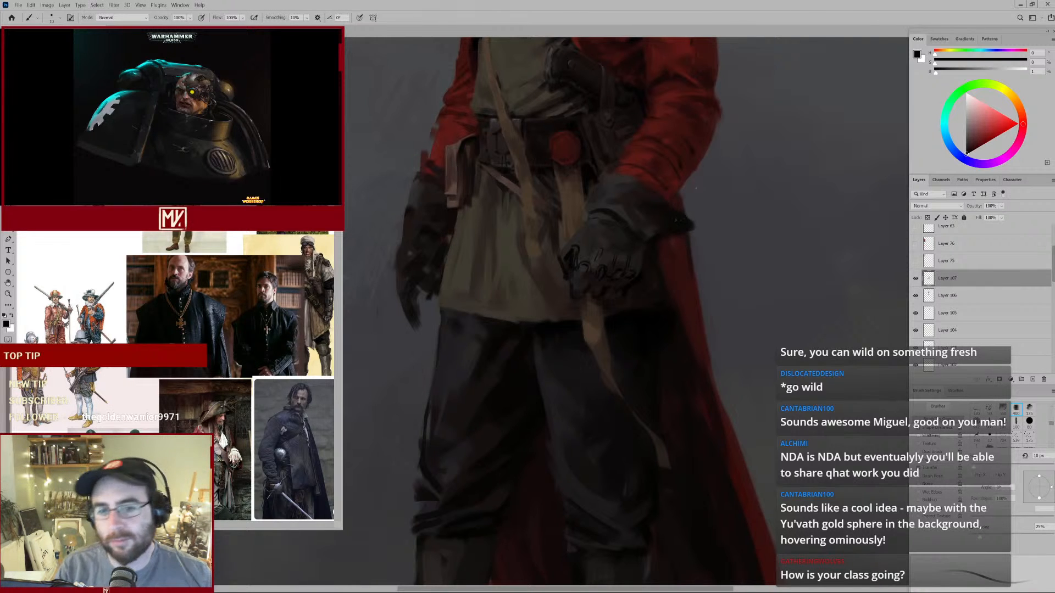
pyautogui.press('e')
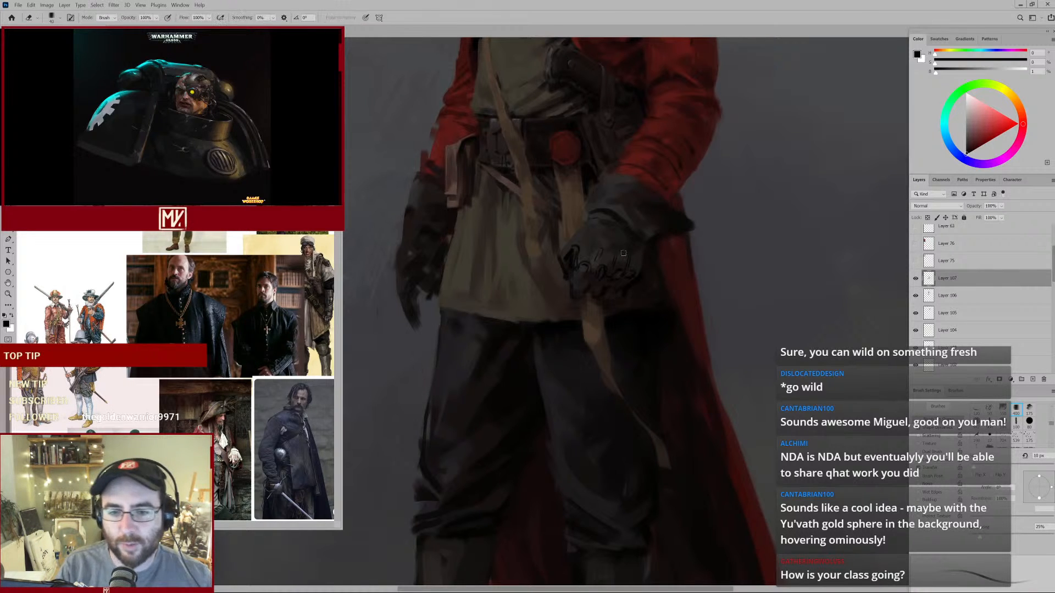
pyautogui.press(']')
pyautogui.moveTo(612, 258)
pyautogui.mouseDown()
pyautogui.moveTo(625, 262)
pyautogui.moveTo(600, 256)
pyautogui.mouseUp()
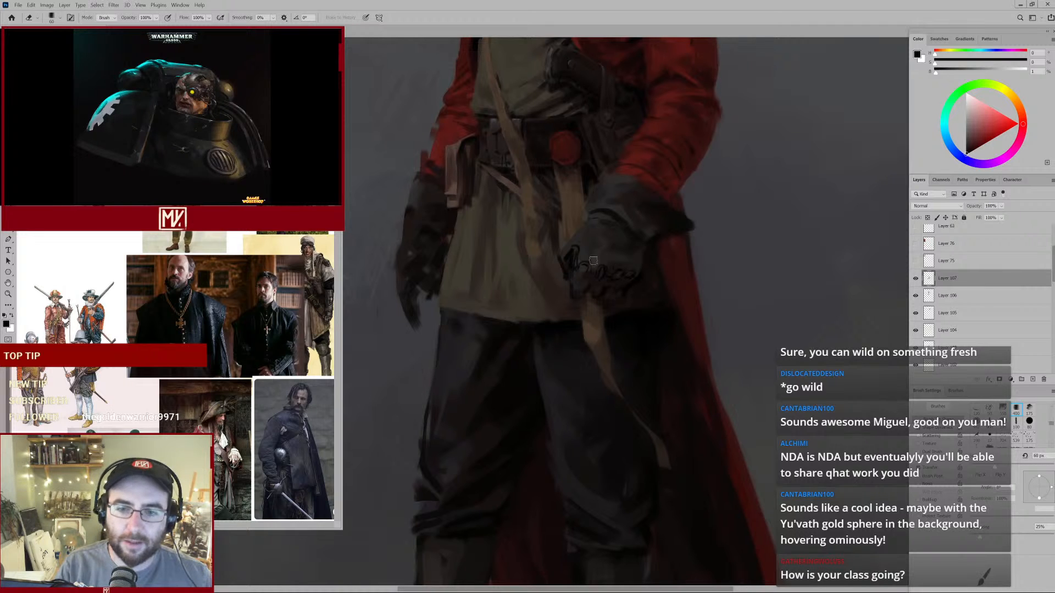
# Outline a wide rectangular frame with straight 7 px black lines on the empty background beside the glove.
pyautogui.press('b')
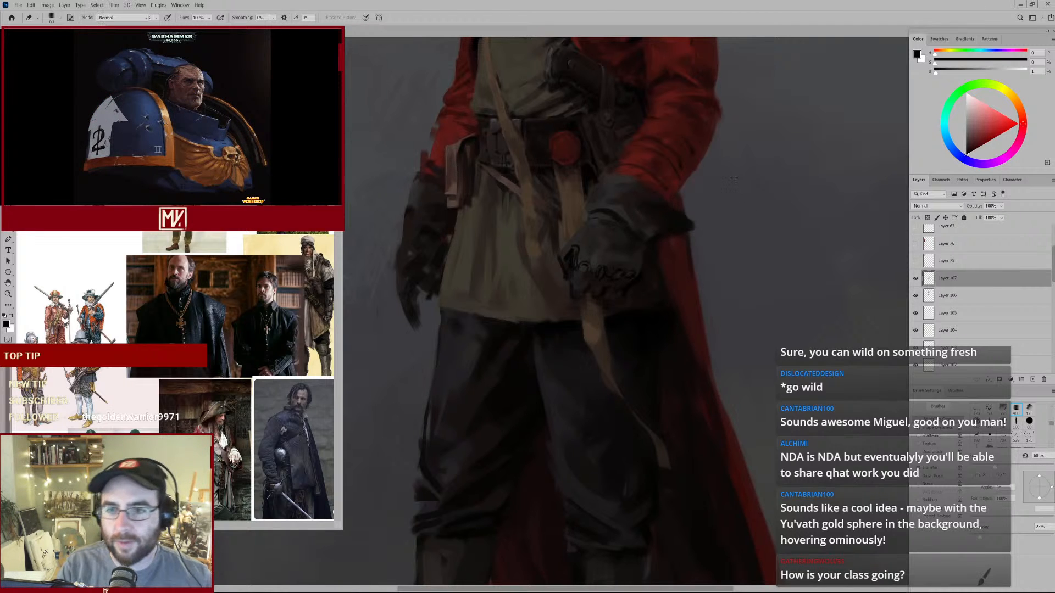
pyautogui.moveTo(729, 146); pyautogui.dragTo(729, 252)
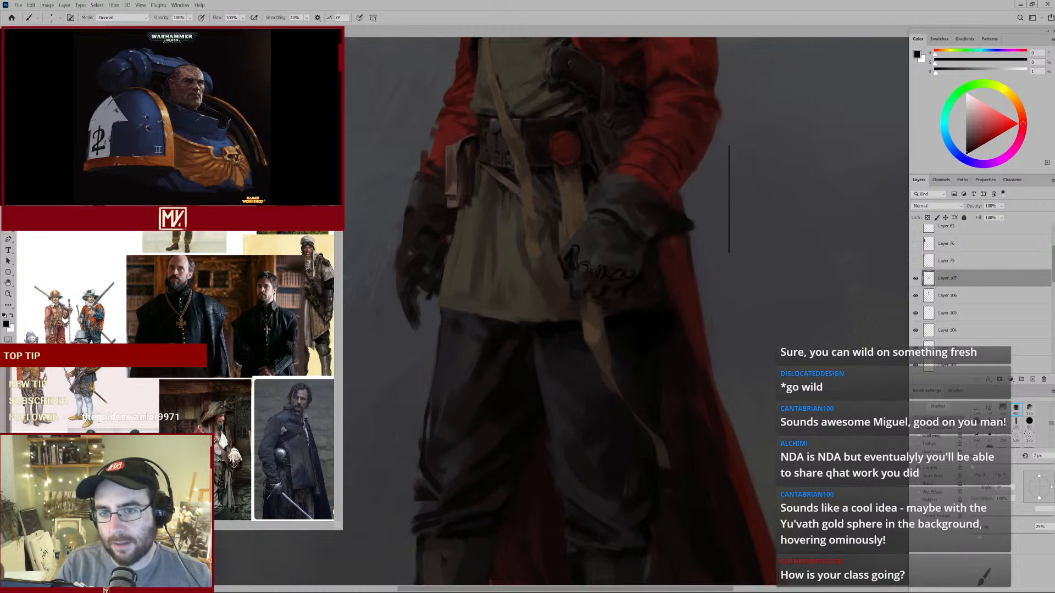
pyautogui.keyDown('shift'); pyautogui.click(888, 146); pyautogui.keyUp('shift')
pyautogui.moveTo(852, 200); pyautogui.dragTo(660, 202)
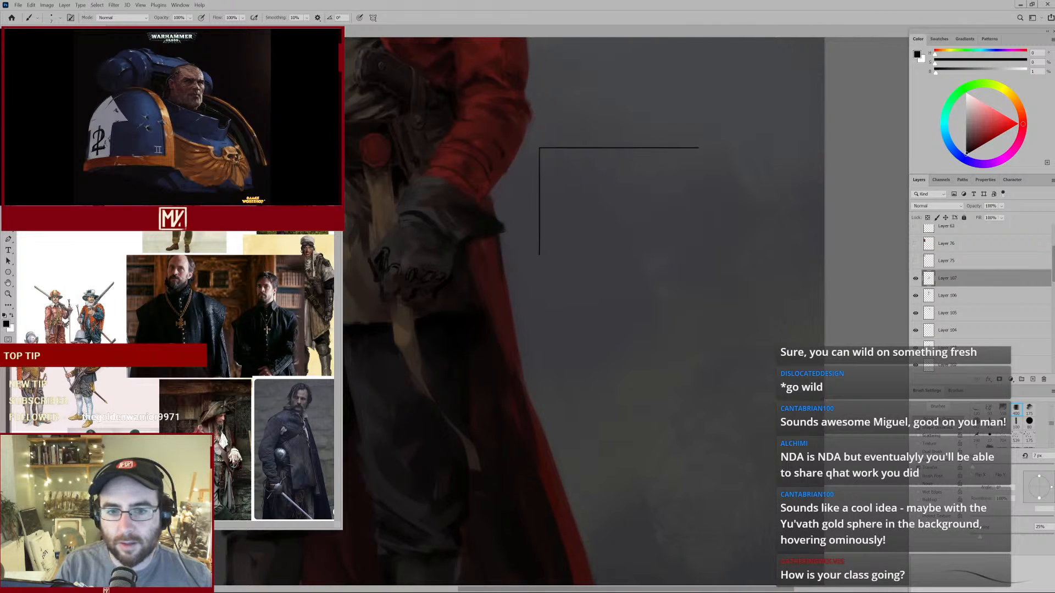
pyautogui.moveTo(541, 236); pyautogui.dragTo(714, 237)
pyautogui.moveTo(700, 147); pyautogui.dragTo(706, 236)
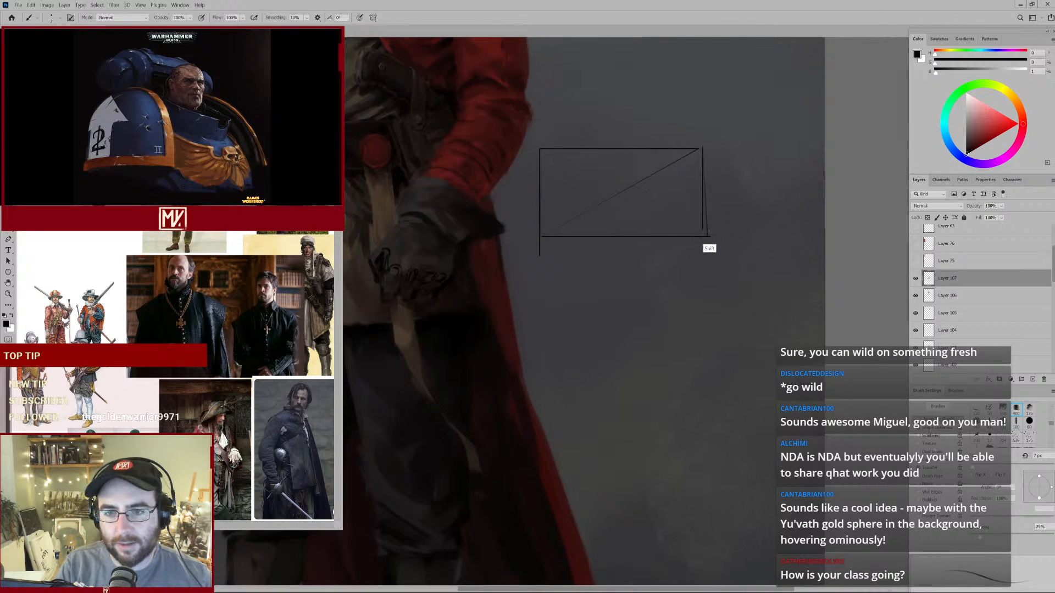
# Fill the upper two thirds of the rectangular frame with solid black using a 90 px brush.
pyautogui.press(']')
pyautogui.press(']')
pyautogui.press(']')
pyautogui.press(']')
pyautogui.press(']')
pyautogui.press(']')
pyautogui.press(']')
pyautogui.press(']')
pyautogui.press(']')
pyautogui.press(']')
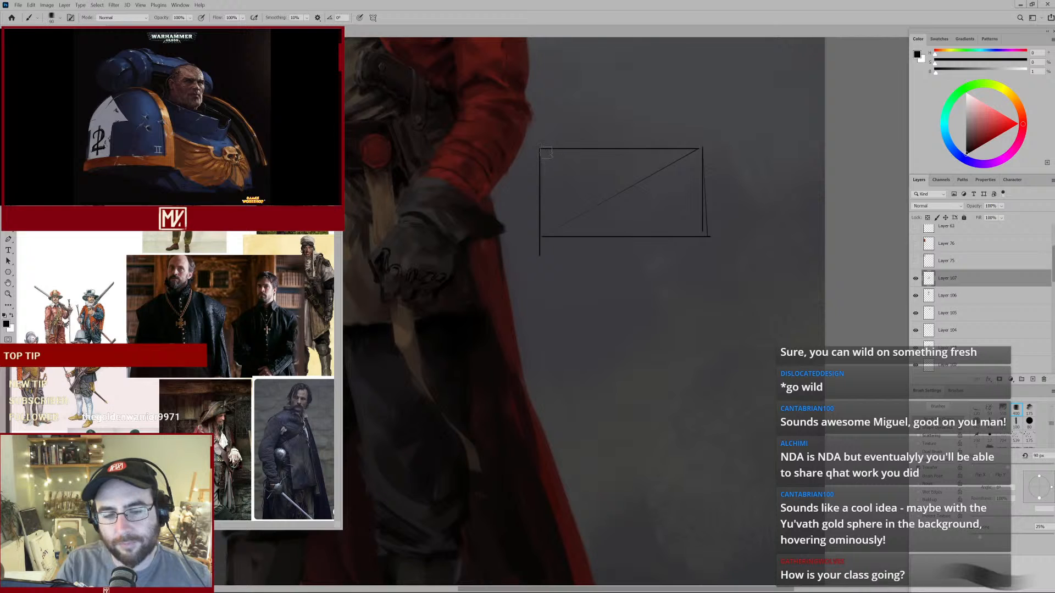
pyautogui.moveTo(547, 154)
pyautogui.mouseDown()
pyautogui.moveTo(548, 194)
pyautogui.moveTo(569, 199)
pyautogui.moveTo(559, 204)
pyautogui.moveTo(693, 186)
pyautogui.moveTo(681, 179)
pyautogui.moveTo(688, 171)
pyautogui.moveTo(565, 153)
pyautogui.moveTo(561, 177)
pyautogui.moveTo(557, 163)
pyautogui.moveTo(691, 157)
pyautogui.moveTo(697, 200)
pyautogui.moveTo(628, 175)
pyautogui.moveTo(612, 155)
pyautogui.moveTo(643, 177)
pyautogui.mouseUp()
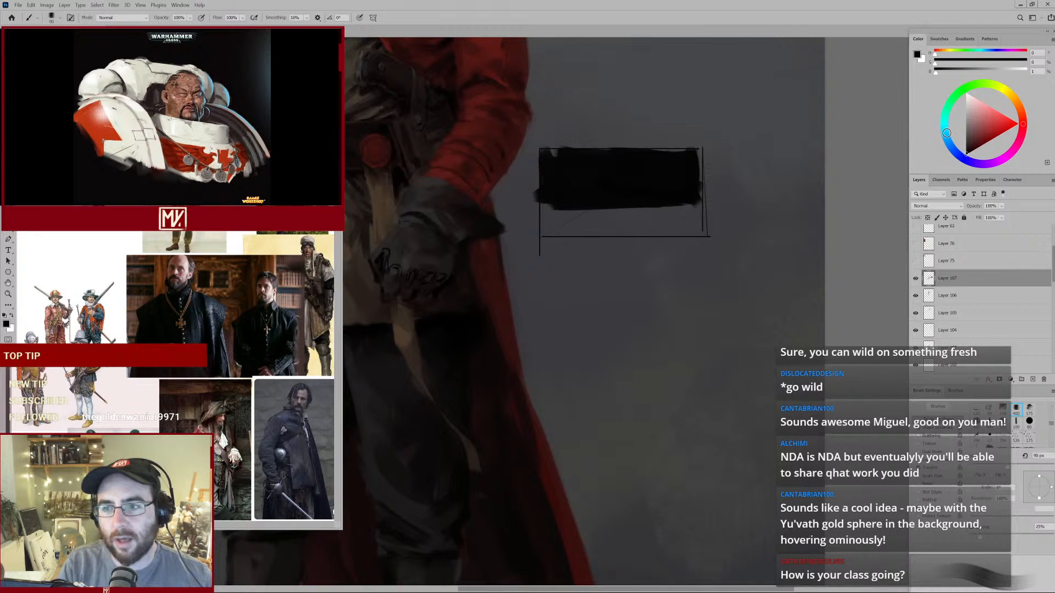
# Paint a muted blue horizontal strip along the frame's lower part, beneath the black area.
pyautogui.click(945, 134)
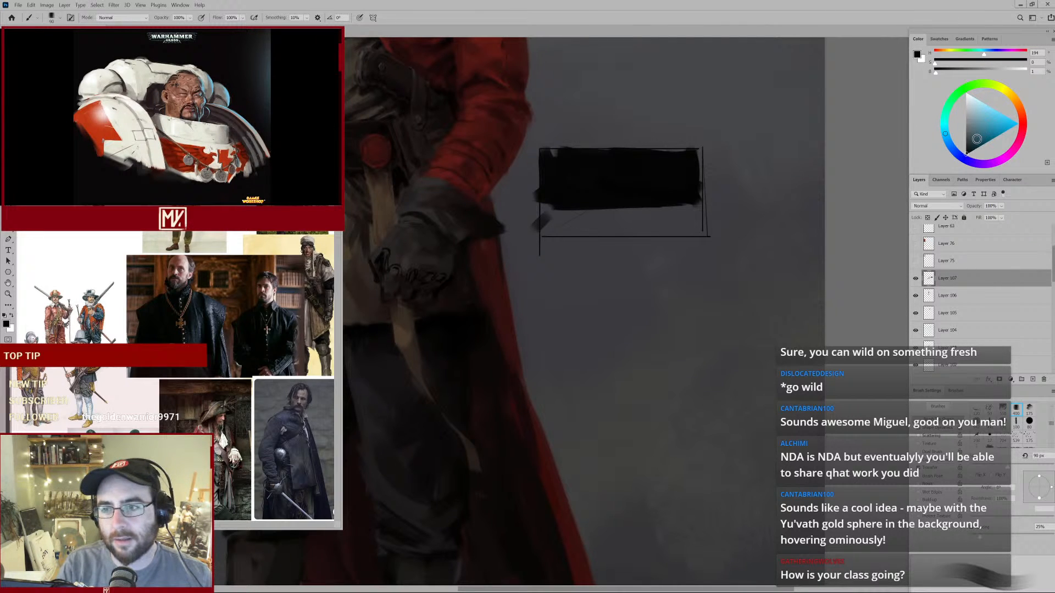
pyautogui.click(975, 140)
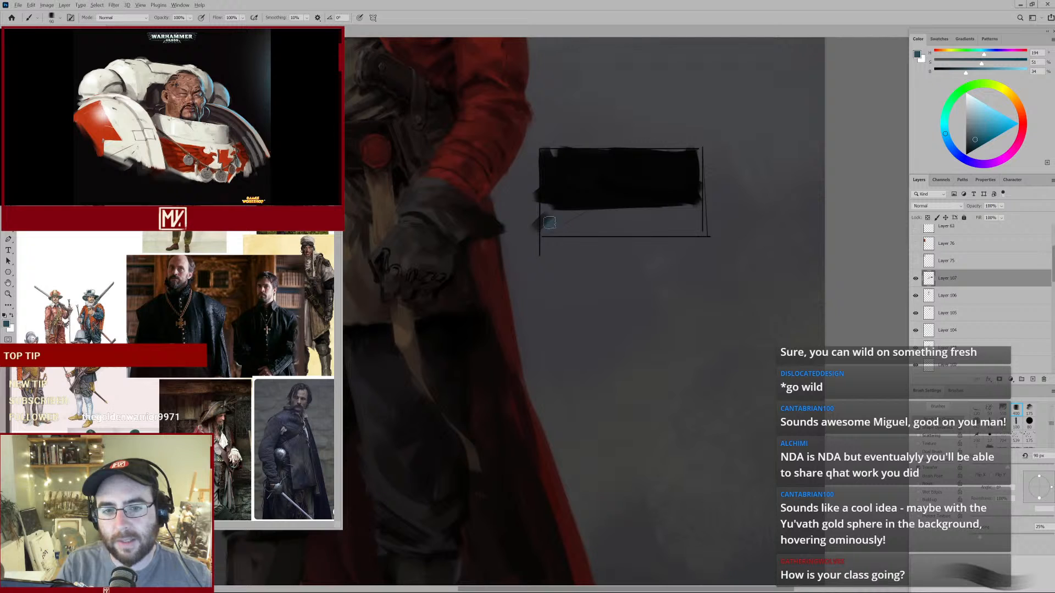
pyautogui.moveTo(544, 222); pyautogui.dragTo(690, 216)
# Add small dark marks across the blue strip with sampled black, reducing the brush from 90 px to 60 px.
pyautogui.keyDown('alt'); pyautogui.click(594, 201); pyautogui.keyUp('alt')
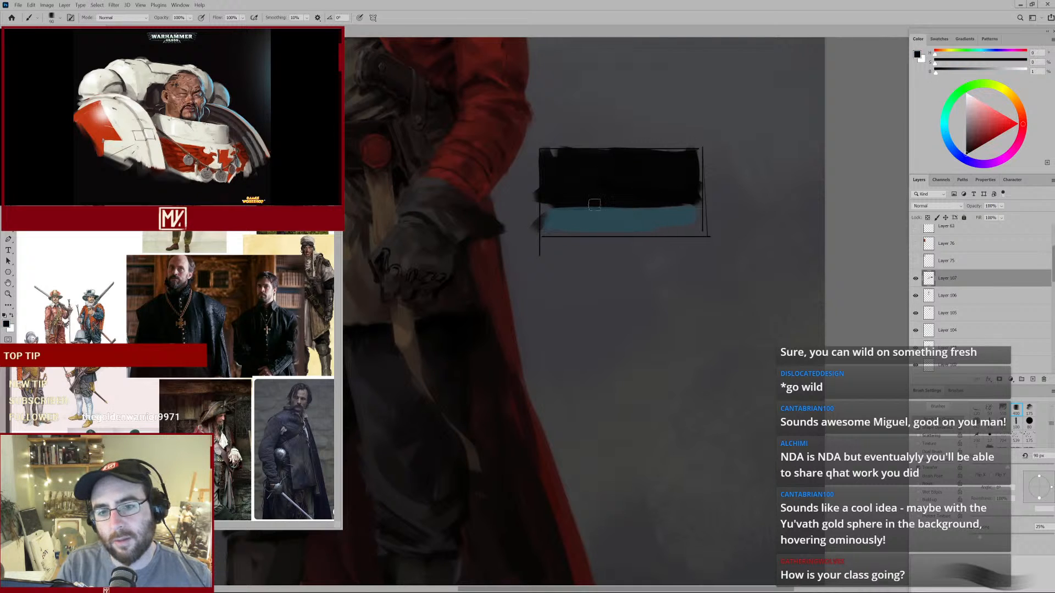
pyautogui.press('[')
pyautogui.press('[')
pyautogui.moveTo(597, 205); pyautogui.dragTo(598, 220)
pyautogui.press('[')
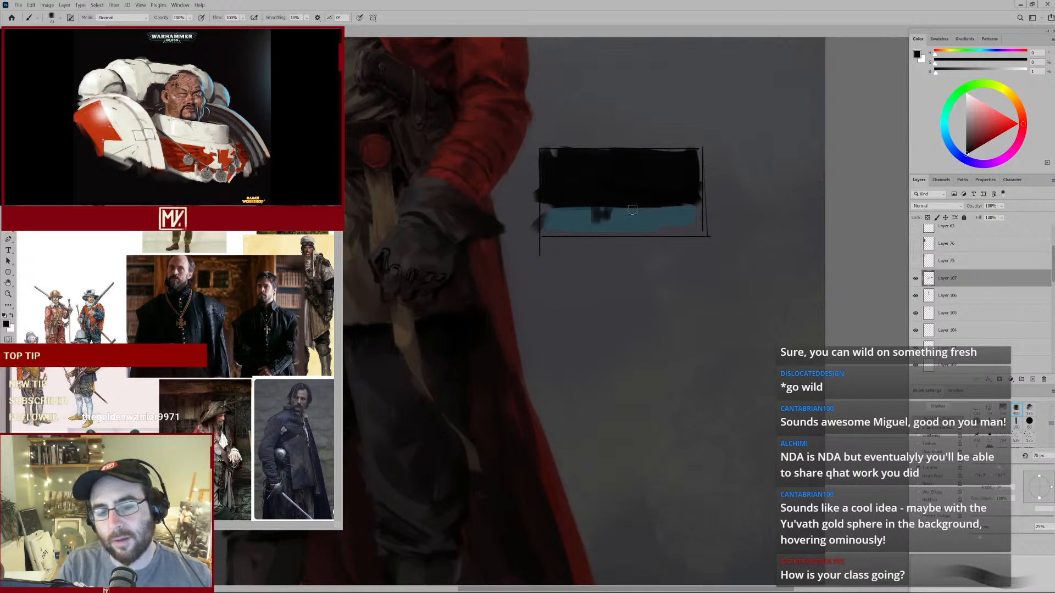
pyautogui.moveTo(633, 209)
pyautogui.mouseDown()
pyautogui.moveTo(637, 218)
pyautogui.moveTo(600, 216)
pyautogui.mouseUp()
pyautogui.keyDown('alt'); pyautogui.click(598, 210); pyautogui.keyUp('alt')
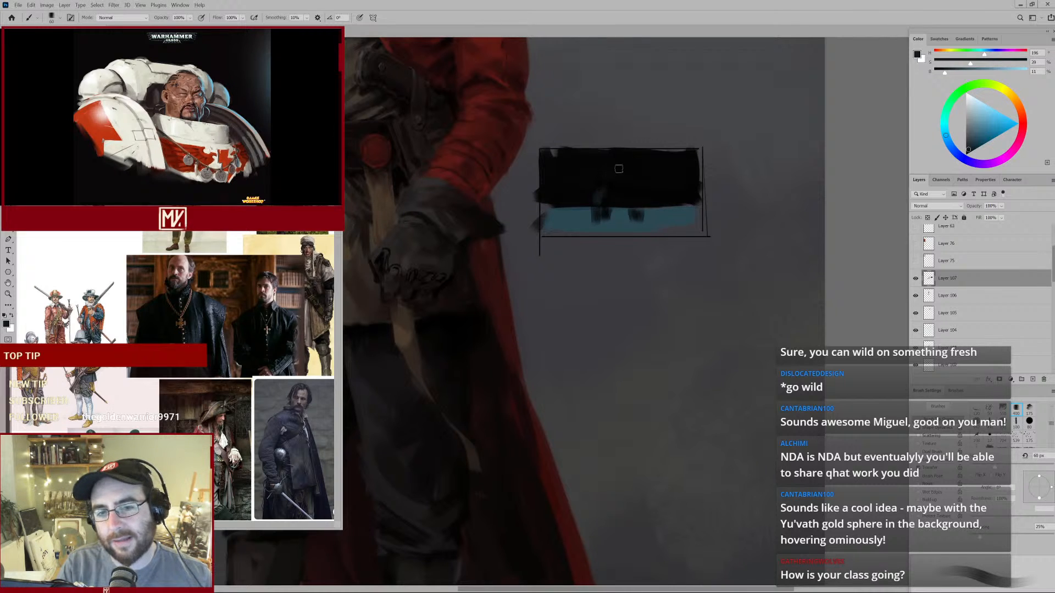
# Pick a saturated orange and dab two small glowing dots side by side in the black area.
pyautogui.click(1021, 111)
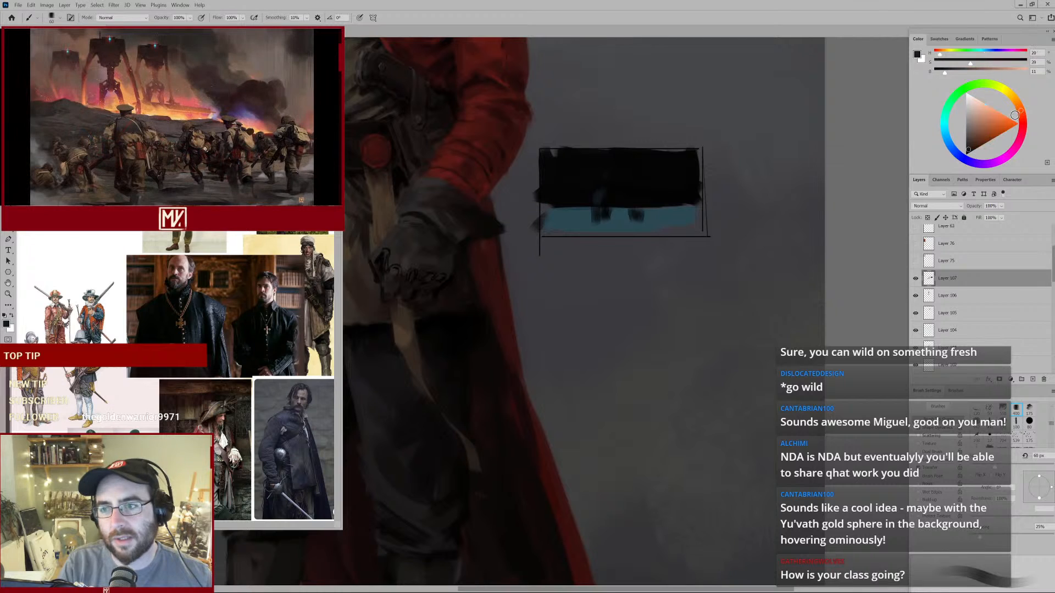
pyautogui.click(1010, 128)
pyautogui.press('[')
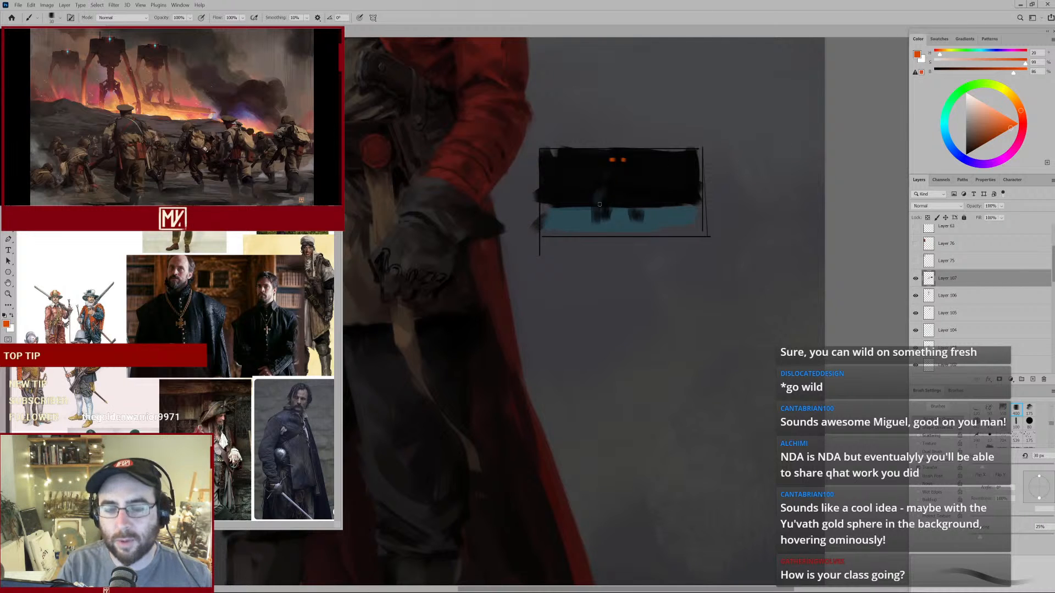
# Erase the whole framed thumbnail sketch from the background with an enlarged eraser.
pyautogui.press('e')
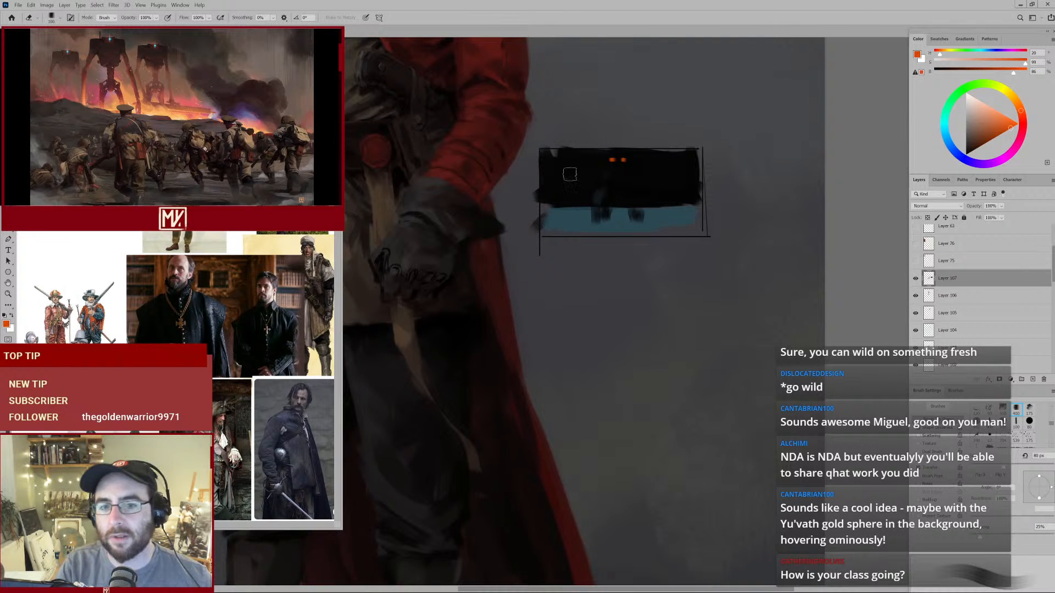
pyautogui.press(']')
pyautogui.press(']')
pyautogui.press(']')
pyautogui.press(']')
pyautogui.press(']')
pyautogui.press(']')
pyautogui.moveTo(549, 145)
pyautogui.mouseDown()
pyautogui.moveTo(545, 211)
pyautogui.moveTo(549, 152)
pyautogui.moveTo(593, 127)
pyautogui.moveTo(630, 126)
pyautogui.moveTo(543, 172)
pyautogui.moveTo(544, 191)
pyautogui.moveTo(600, 140)
pyautogui.moveTo(710, 138)
pyautogui.moveTo(730, 205)
pyautogui.mouseUp()
pyautogui.press(']')
pyautogui.press(']')
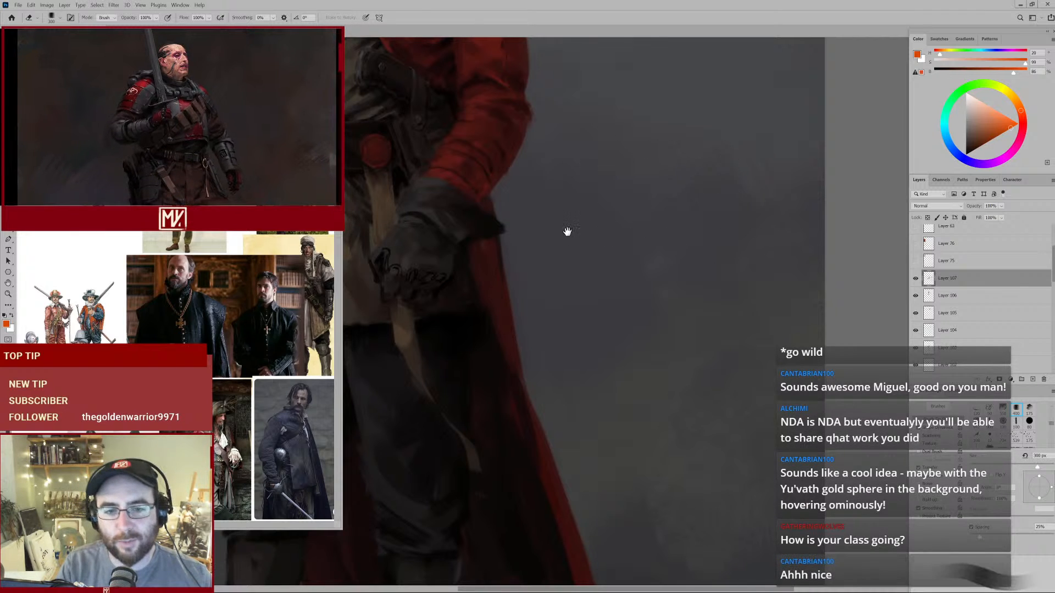
# Touch up the tunic's lower hem beneath the glove with sampled dark browns and a 40 px brush.
pyautogui.moveTo(565, 231); pyautogui.dragTo(706, 170)
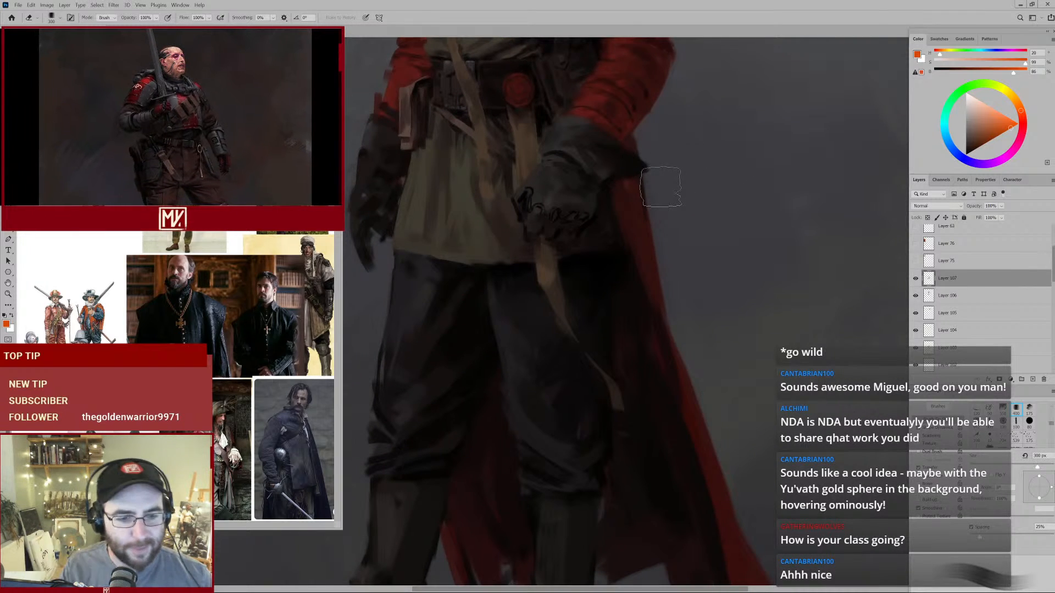
pyautogui.press('b')
pyautogui.keyDown('alt'); pyautogui.click(521, 273); pyautogui.keyUp('alt')
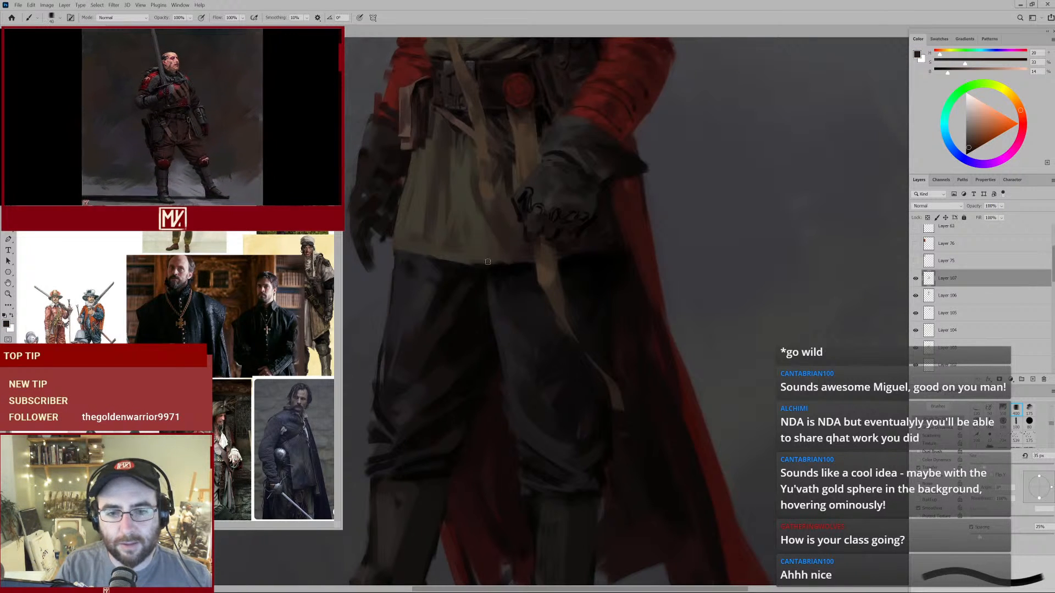
pyautogui.press(']')
pyautogui.keyDown('alt'); pyautogui.click(513, 259); pyautogui.keyUp('alt')
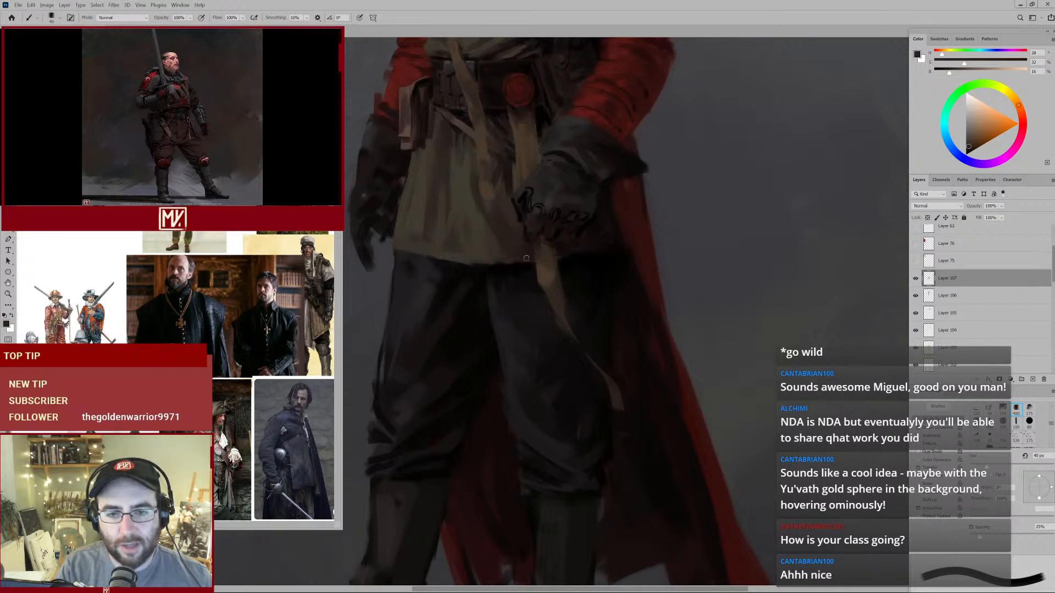
pyautogui.keyDown('alt'); pyautogui.click(533, 275); pyautogui.keyUp('alt')
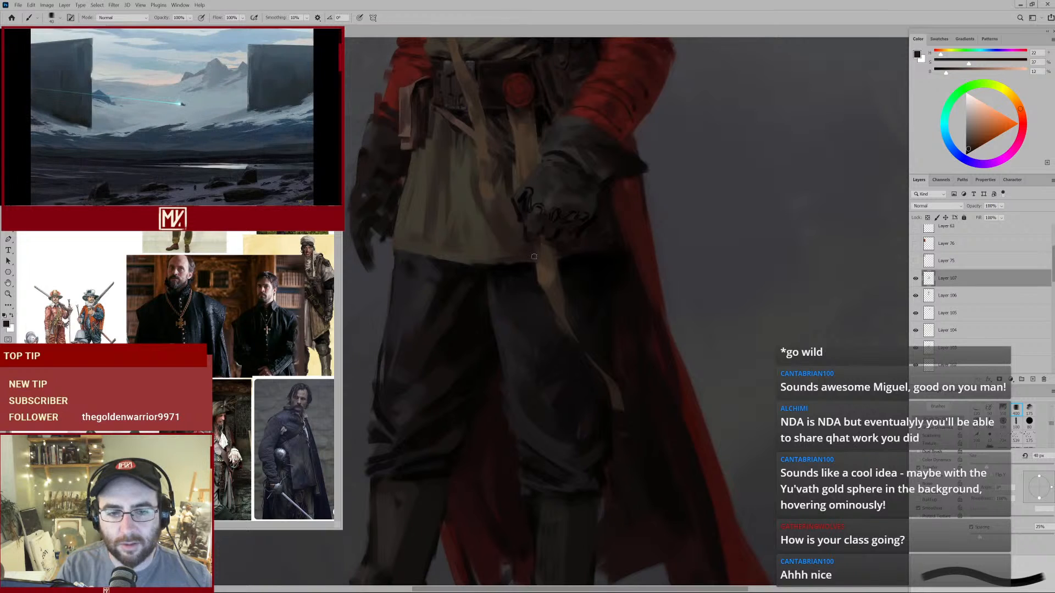
pyautogui.keyDown('alt'); pyautogui.click(573, 268); pyautogui.keyUp('alt')
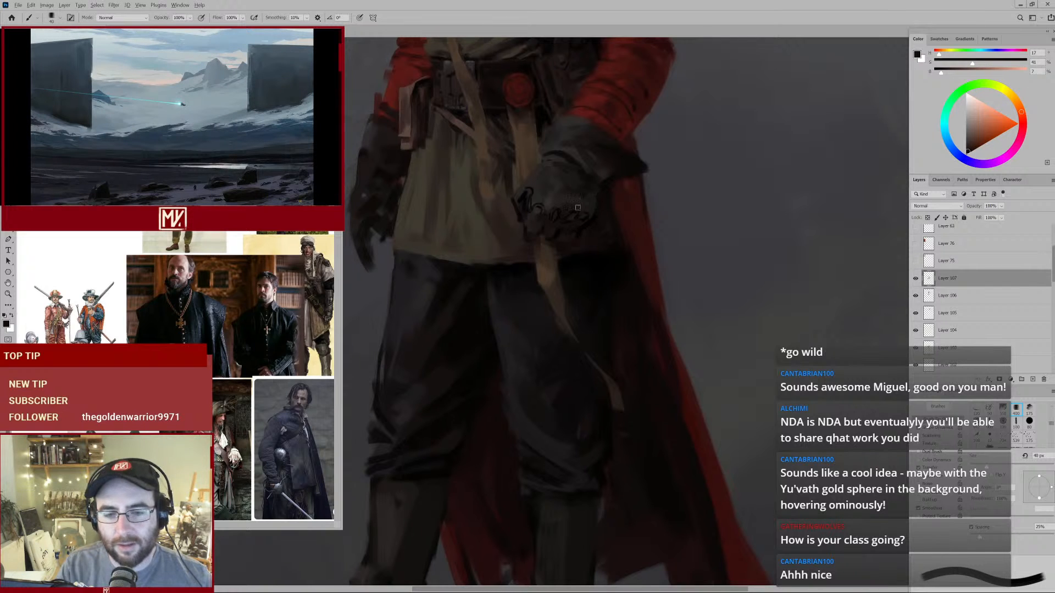
# Refine the glove's thumb contour and fist shading with sampled near-black and dark grey tones, reducing the brush to 20 px.
pyautogui.keyDown('ctrl'); pyautogui.click(566, 217); pyautogui.keyUp('ctrl')
pyautogui.keyDown('alt'); pyautogui.click(547, 238); pyautogui.keyUp('alt')
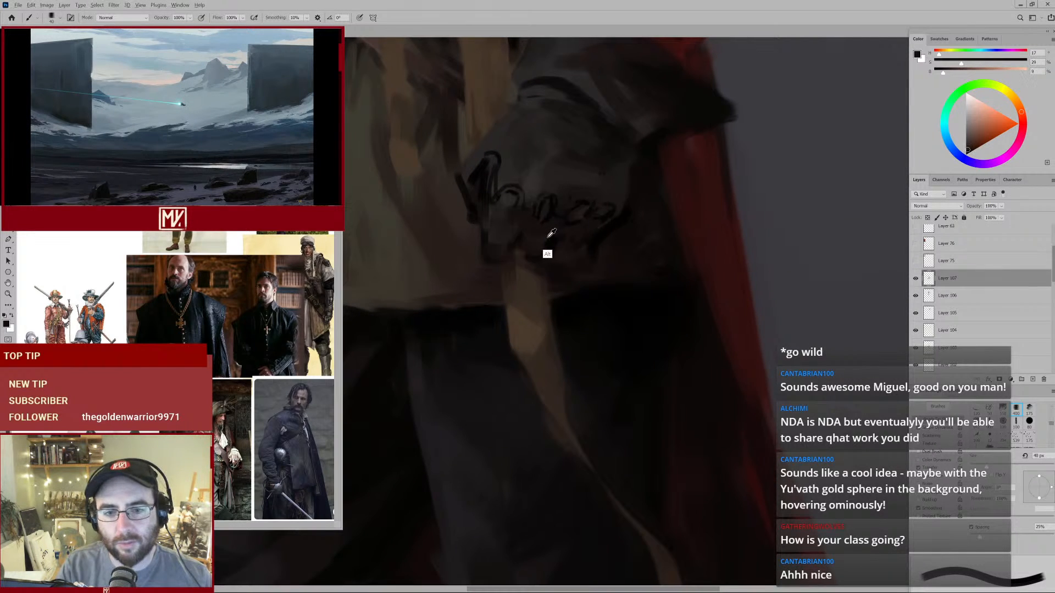
pyautogui.press('[')
pyautogui.press('[')
pyautogui.press('[')
pyautogui.press('[')
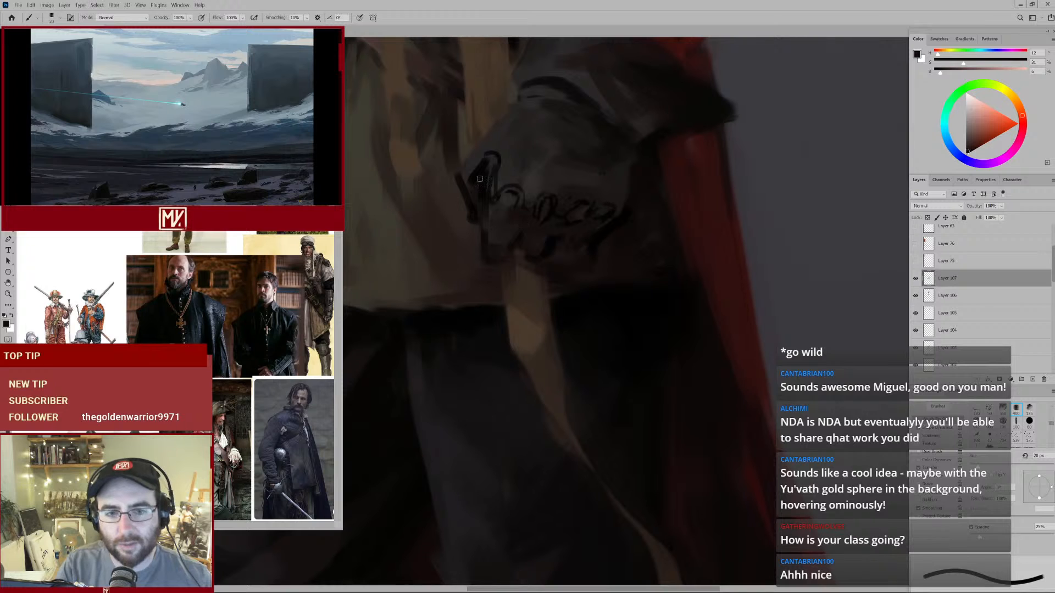
pyautogui.keyDown('alt'); pyautogui.click(492, 170); pyautogui.keyUp('alt')
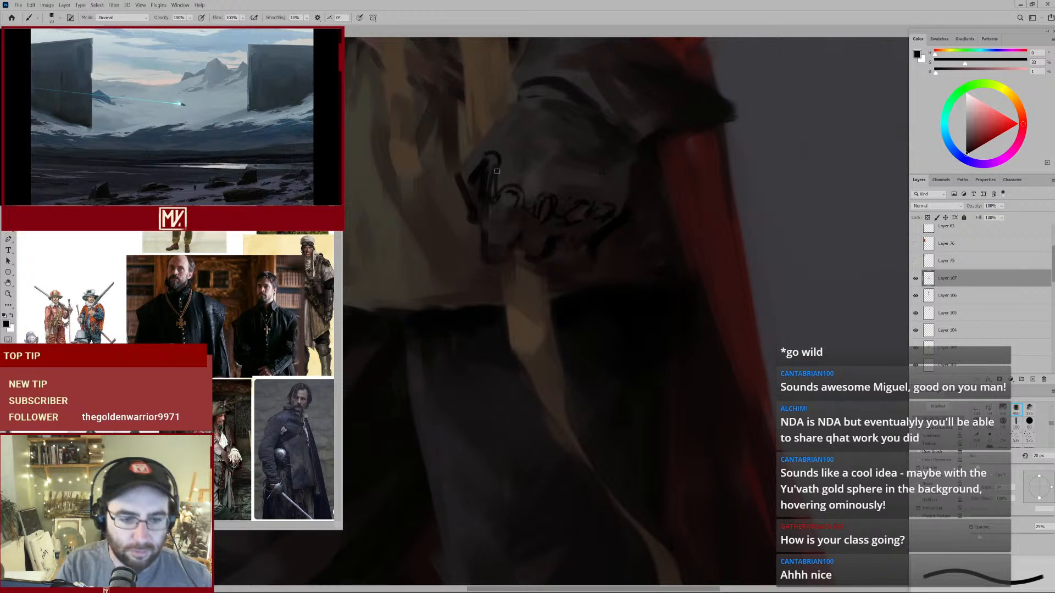
pyautogui.moveTo(503, 176); pyautogui.dragTo(511, 192)
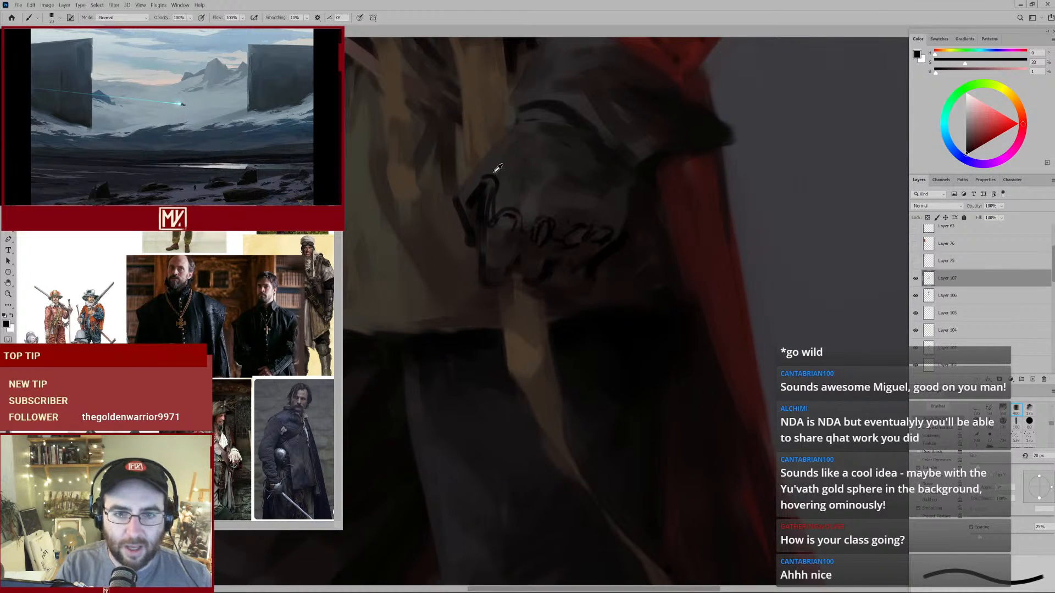
pyautogui.keyDown('alt'); pyautogui.click(497, 174); pyautogui.keyUp('alt')
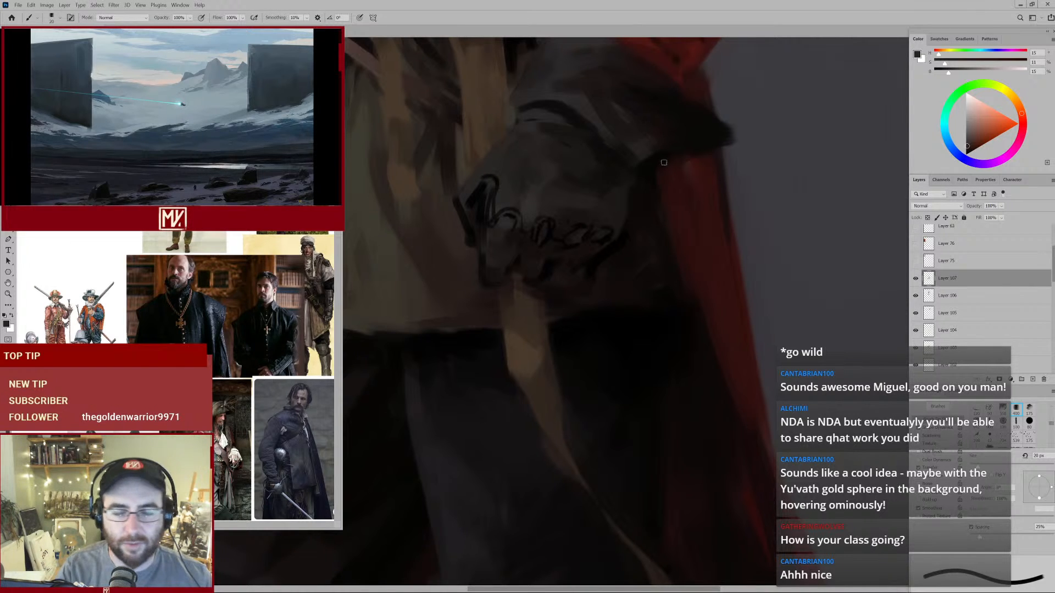
# Shape the individual knuckles of the glove with sampled dark brownish greys, using a 15 to 20 px brush.
pyautogui.press('[')
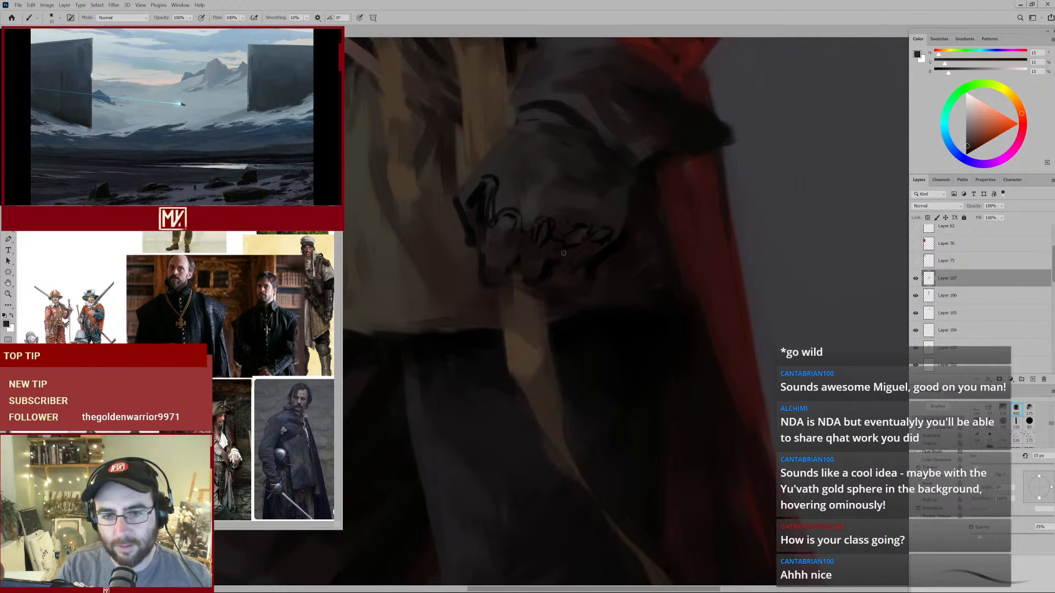
pyautogui.keyDown('alt'); pyautogui.click(511, 225); pyautogui.keyUp('alt')
pyautogui.press(']')
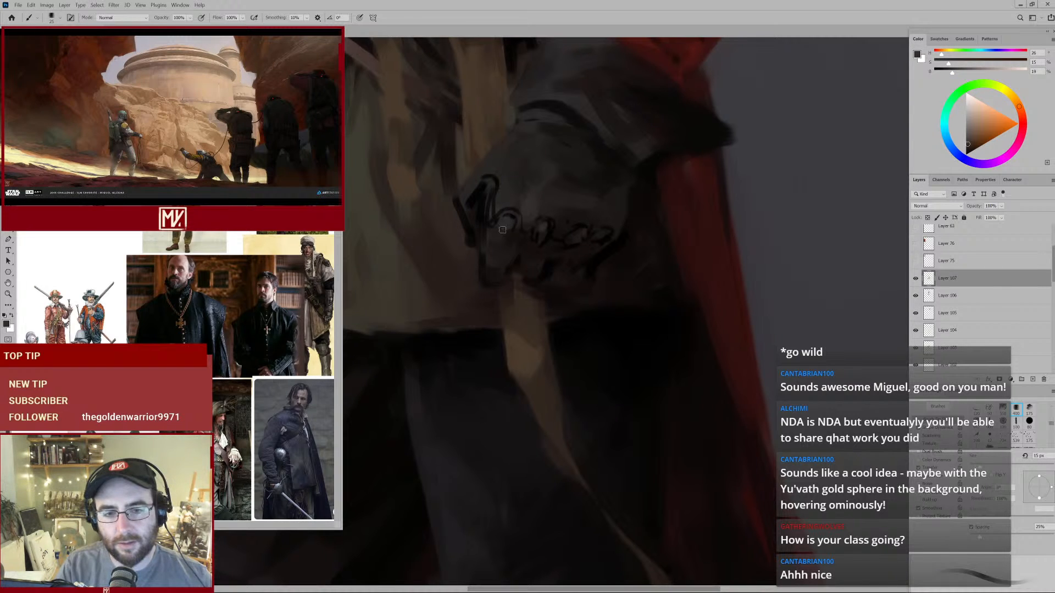
# Paint near-black gaps between the curled fingers and under the fist above the hanging strap with a 15 to 20 px brush.
pyautogui.keyDown('alt'); pyautogui.click(542, 265); pyautogui.keyUp('alt')
pyautogui.press('[')
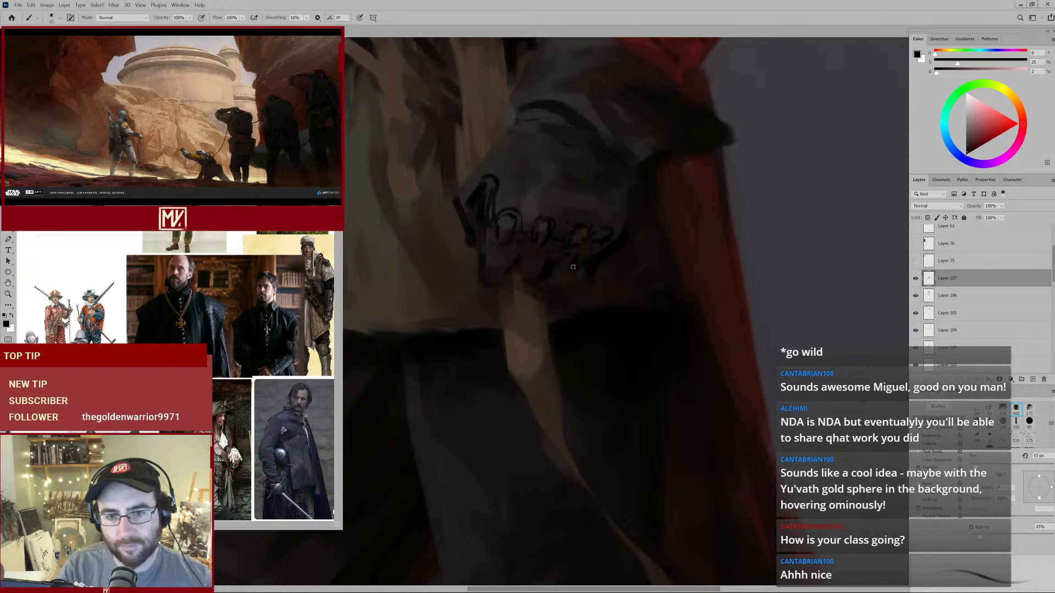
pyautogui.press(']')
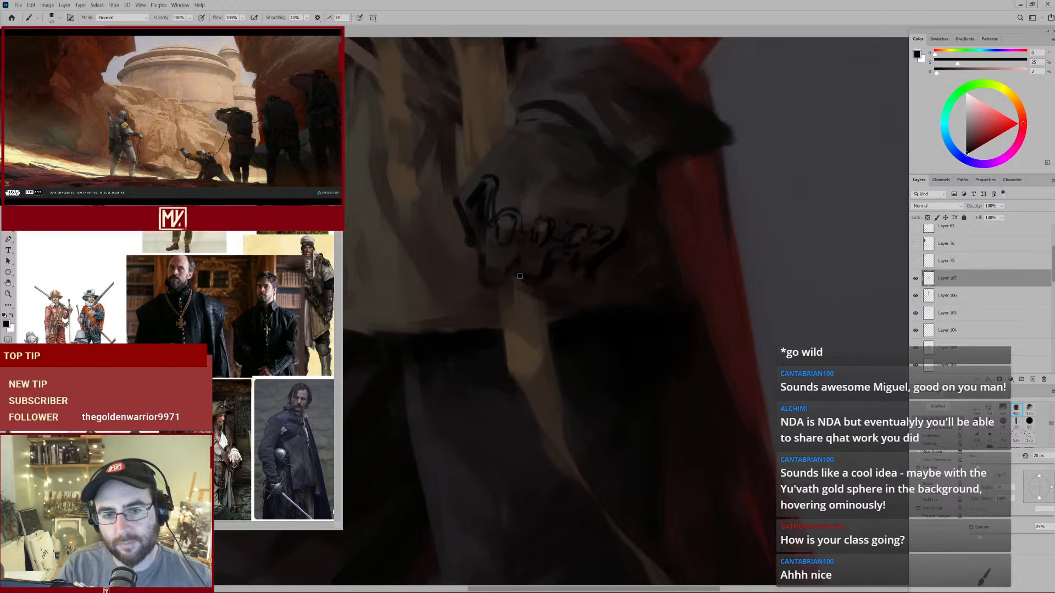
pyautogui.moveTo(522, 289)
pyautogui.mouseDown()
pyautogui.moveTo(496, 289)
pyautogui.moveTo(519, 280)
pyautogui.mouseUp()
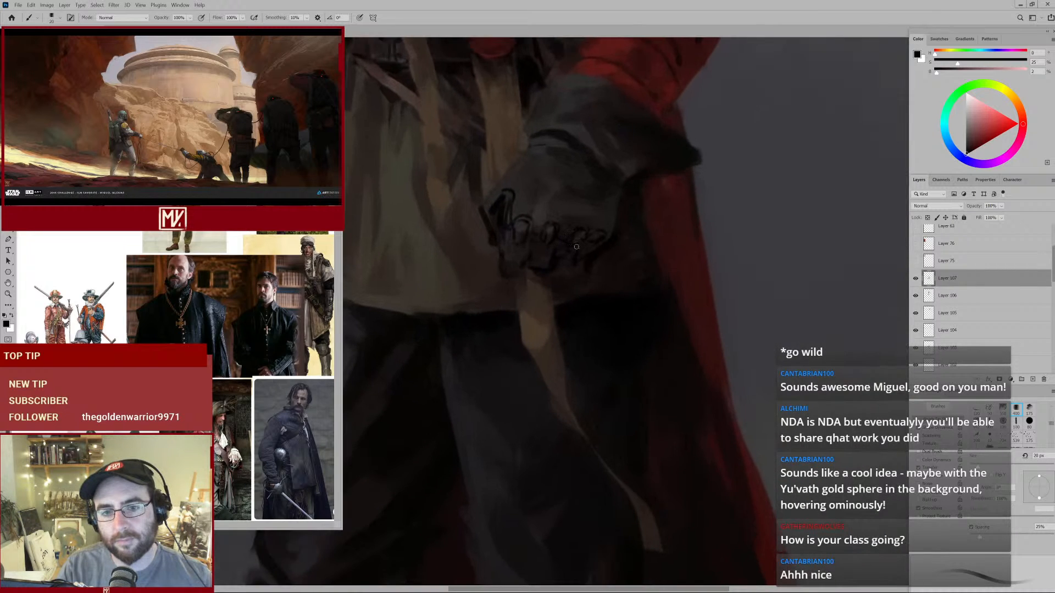
# Trim and darken the outer edge of the gloved fist with sampled dark brown, using a 15 to 35 px brush.
pyautogui.press('[')
pyautogui.keyDown('alt'); pyautogui.click(615, 221); pyautogui.keyUp('alt')
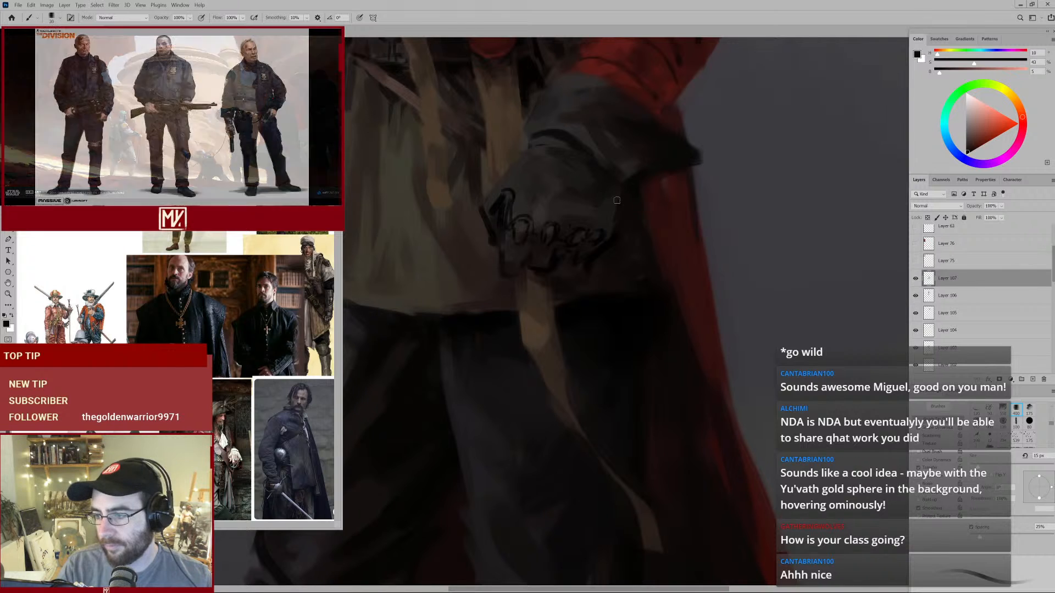
pyautogui.press(']')
pyautogui.press(']')
pyautogui.press(']')
pyautogui.press(']')
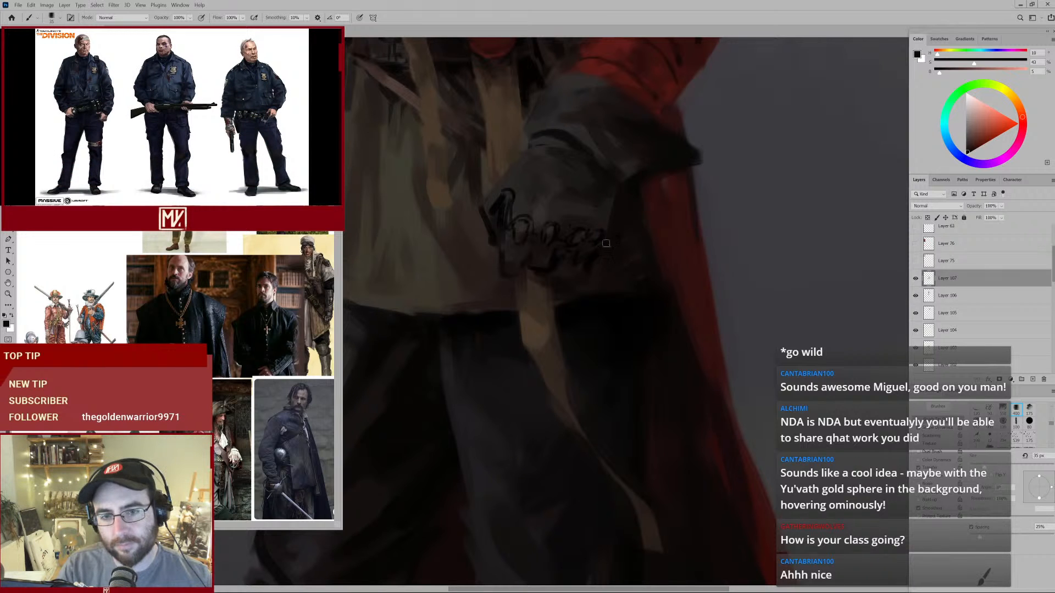
pyautogui.hotkey('ctrl', 'space')
pyautogui.moveTo(586, 262)
pyautogui.mouseDown()
pyautogui.moveTo(560, 270)
pyautogui.moveTo(595, 247)
pyautogui.mouseUp()
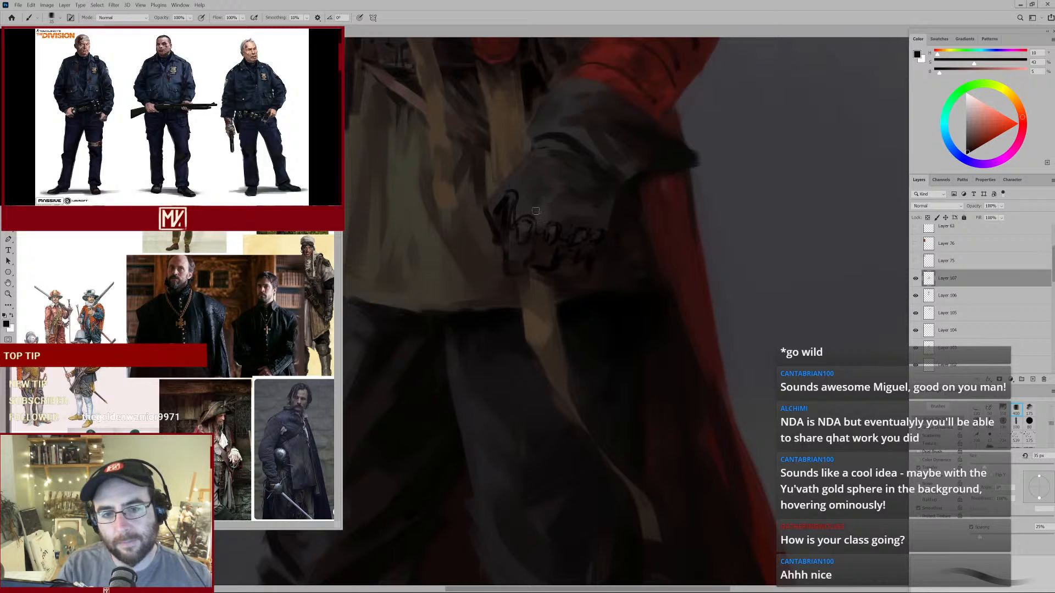
# Clean up the contour around the glove's thumb with a sampled near-black 15 px brush and a 100 px eraser.
pyautogui.keyDown('alt'); pyautogui.click(504, 187); pyautogui.keyUp('alt')
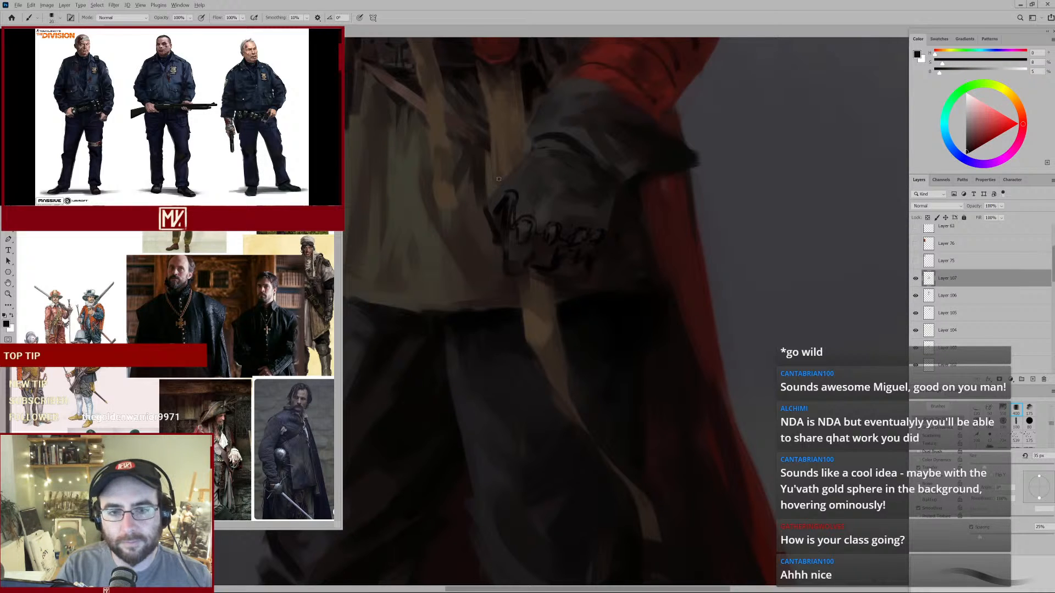
pyautogui.press('[')
pyautogui.press('[')
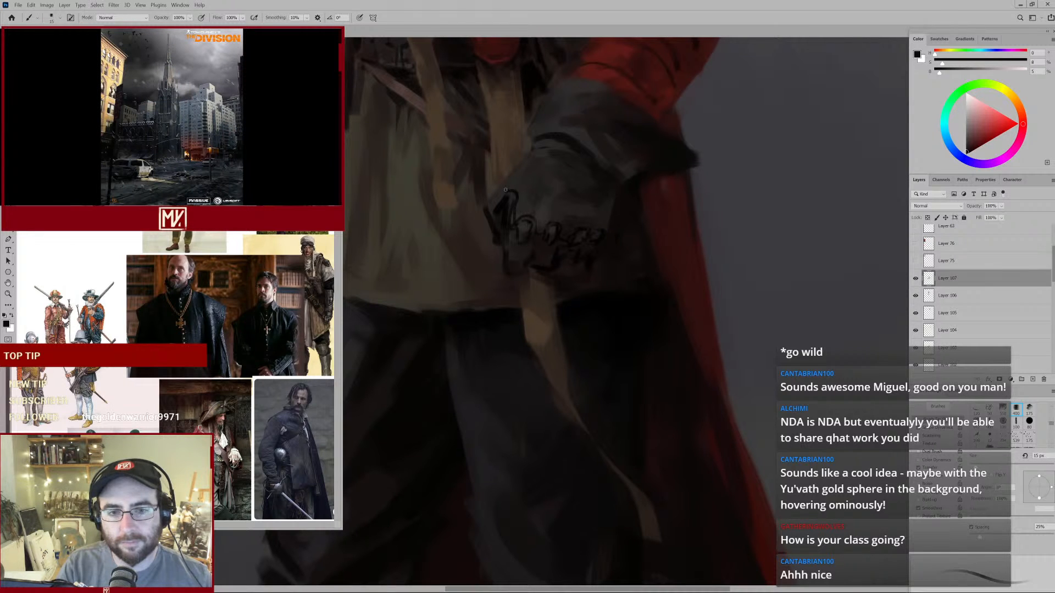
pyautogui.press('e')
pyautogui.press('[')
pyautogui.press('[')
pyautogui.press('[')
pyautogui.press('[')
pyautogui.press('[')
pyautogui.press('[')
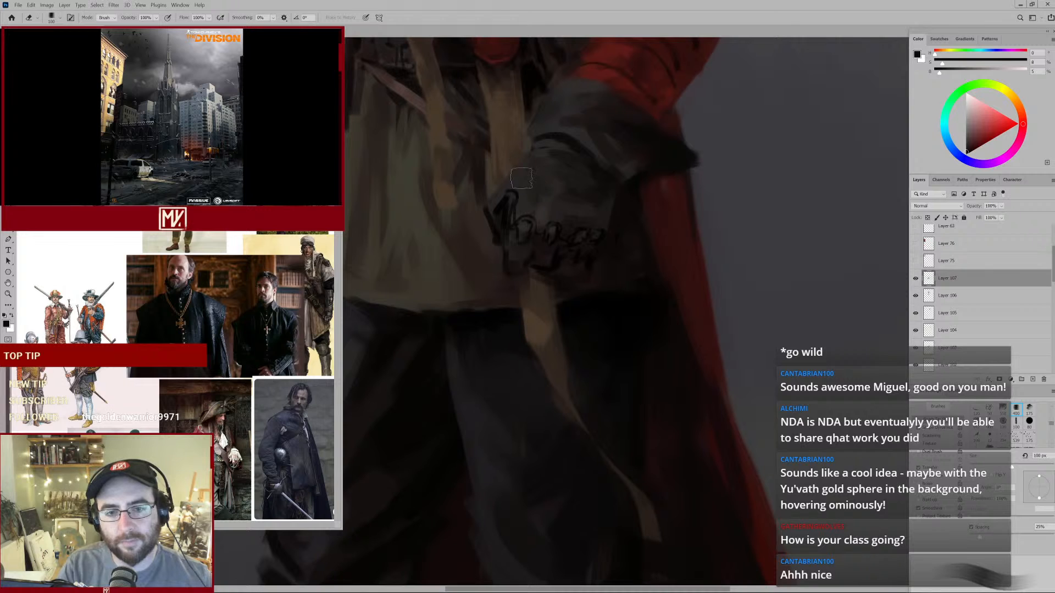
# Redefine the thumb outline and the gaps between the knuckles with sampled near-black and dark grey tones at 15 px.
pyautogui.press('b')
pyautogui.keyDown('alt'); pyautogui.click(512, 188); pyautogui.keyUp('alt')
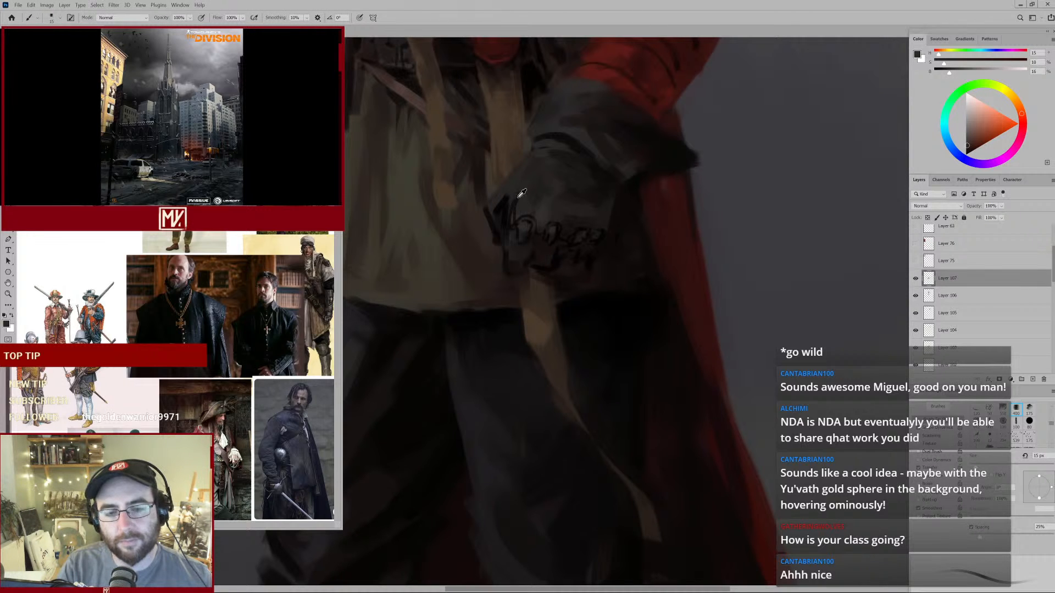
pyautogui.keyDown('alt'); pyautogui.click(510, 191); pyautogui.keyUp('alt')
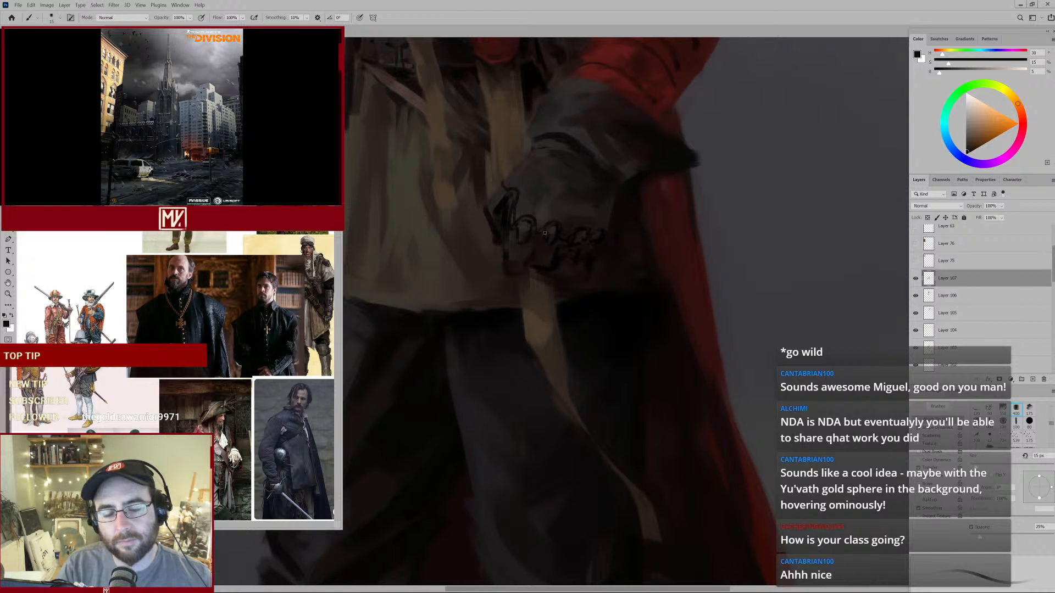
pyautogui.keyDown('alt'); pyautogui.click(547, 231); pyautogui.keyUp('alt')
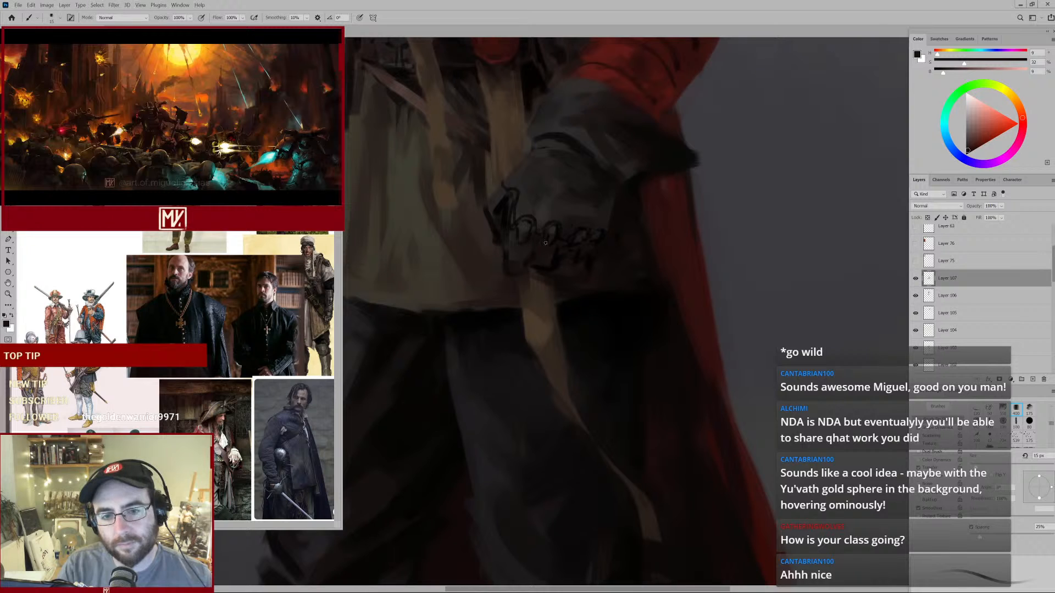
pyautogui.keyDown('alt'); pyautogui.click(556, 231); pyautogui.keyUp('alt')
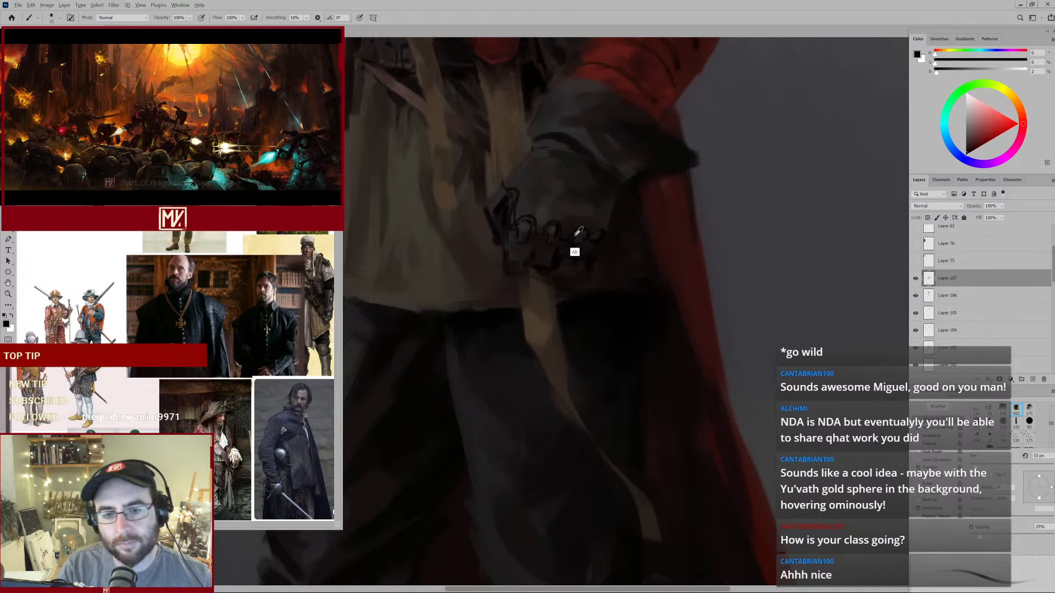
pyautogui.keyDown('alt'); pyautogui.click(578, 232); pyautogui.keyUp('alt')
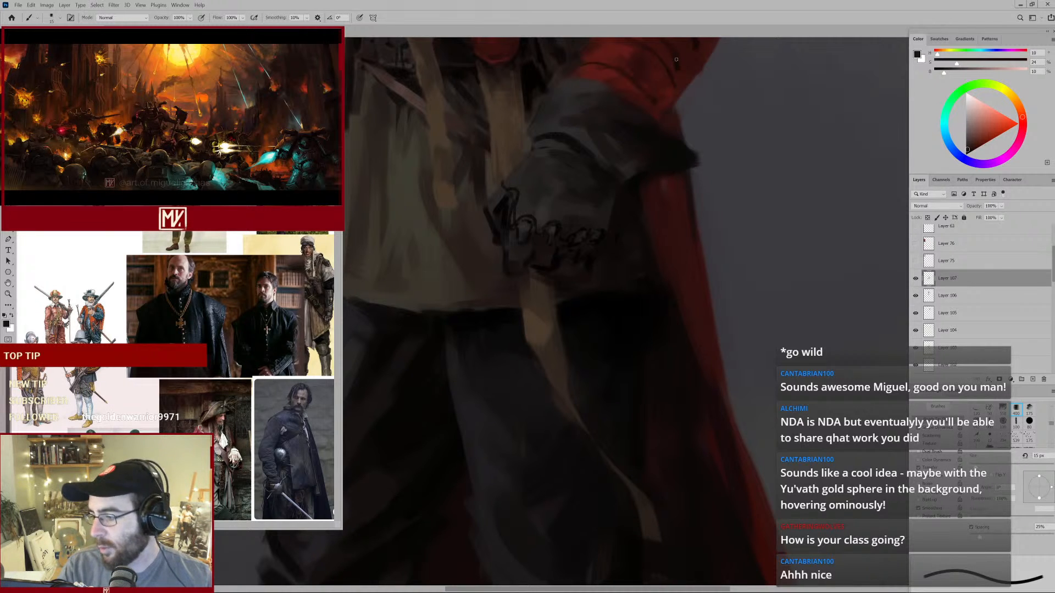
# Shade the back of the glove above the knuckles with sampled dark brownish greys, enlarging the brush up to 35 px.
pyautogui.keyDown('alt'); pyautogui.click(600, 207); pyautogui.keyUp('alt')
pyautogui.press(']')
pyautogui.keyDown('alt'); pyautogui.click(604, 205); pyautogui.keyUp('alt')
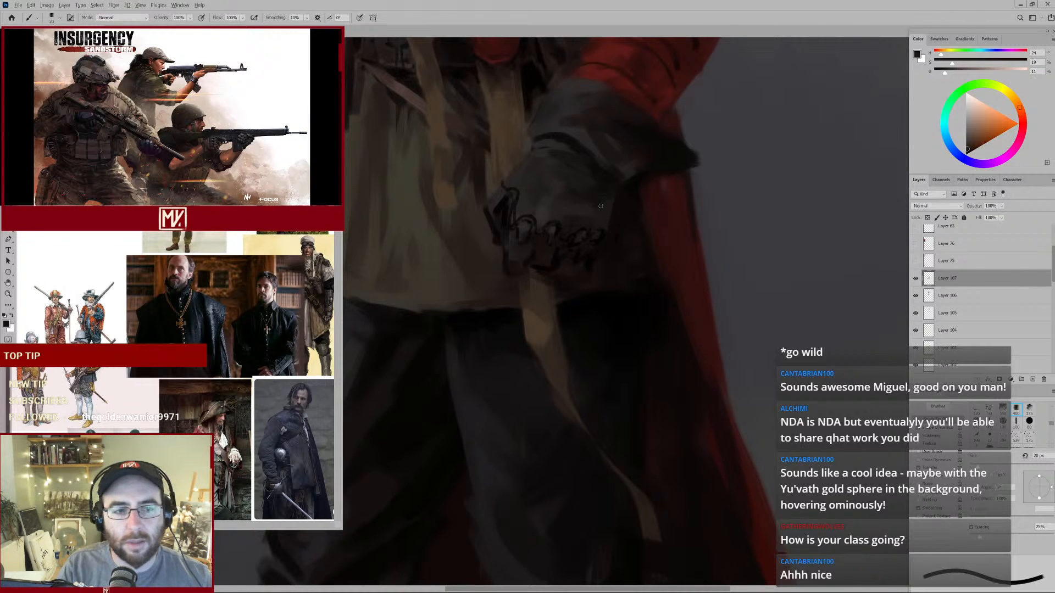
pyautogui.press(']')
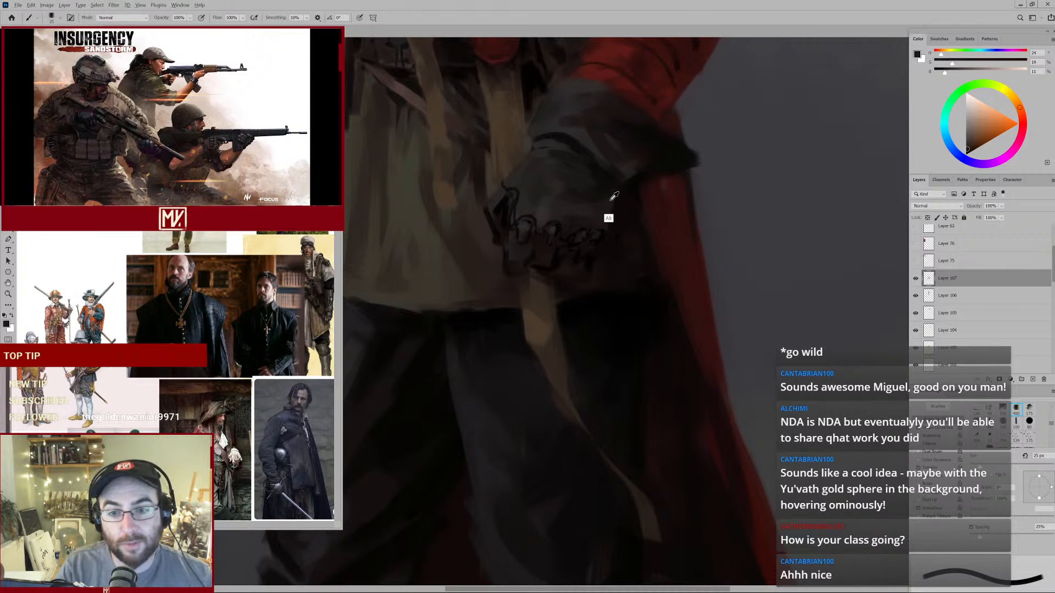
pyautogui.keyDown('alt'); pyautogui.click(609, 215); pyautogui.keyUp('alt')
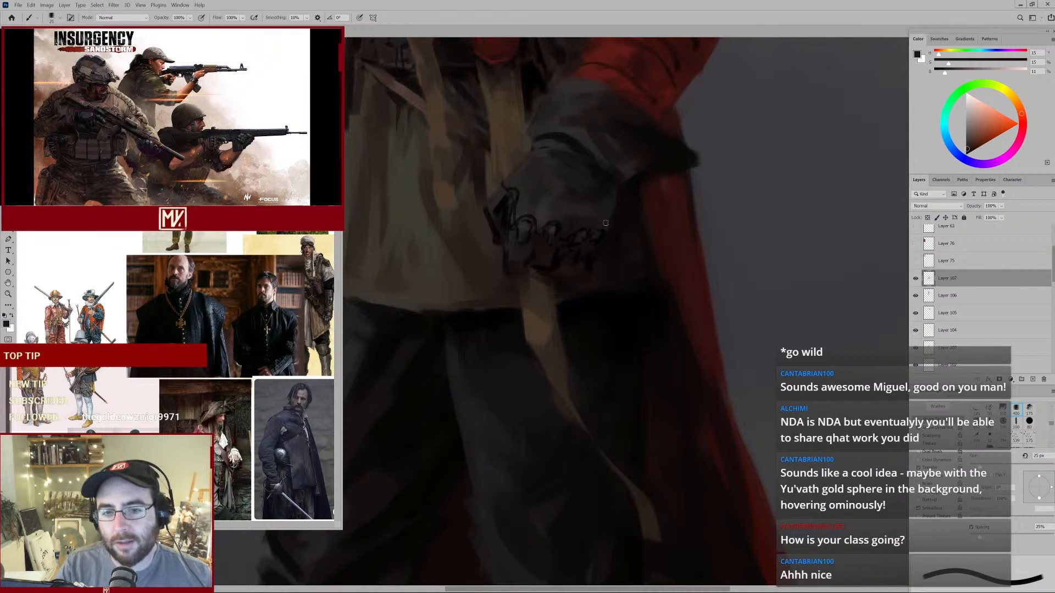
pyautogui.keyDown('alt'); pyautogui.click(559, 215); pyautogui.keyUp('alt')
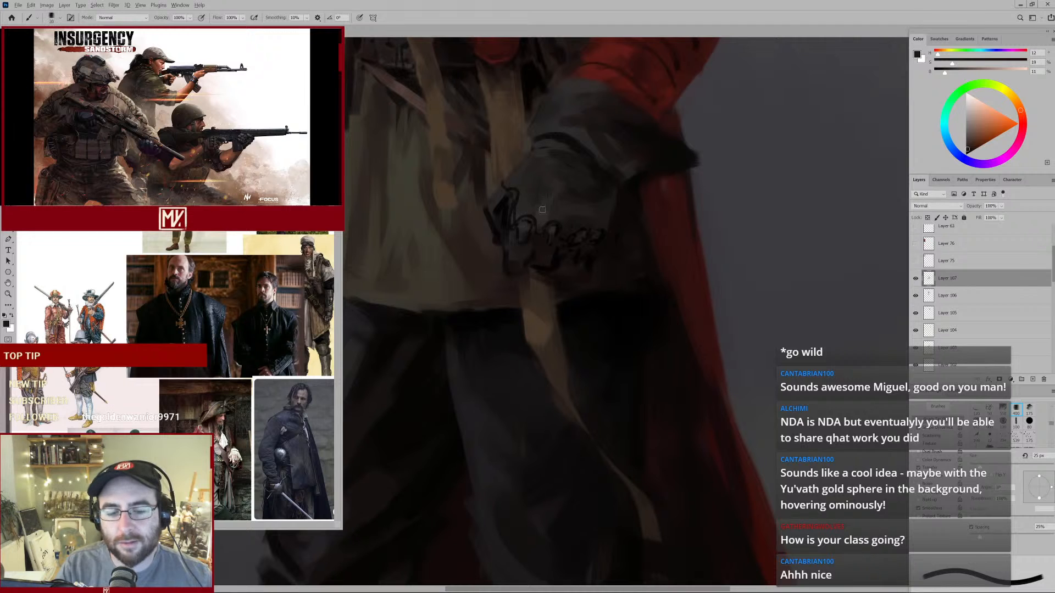
pyautogui.press(']')
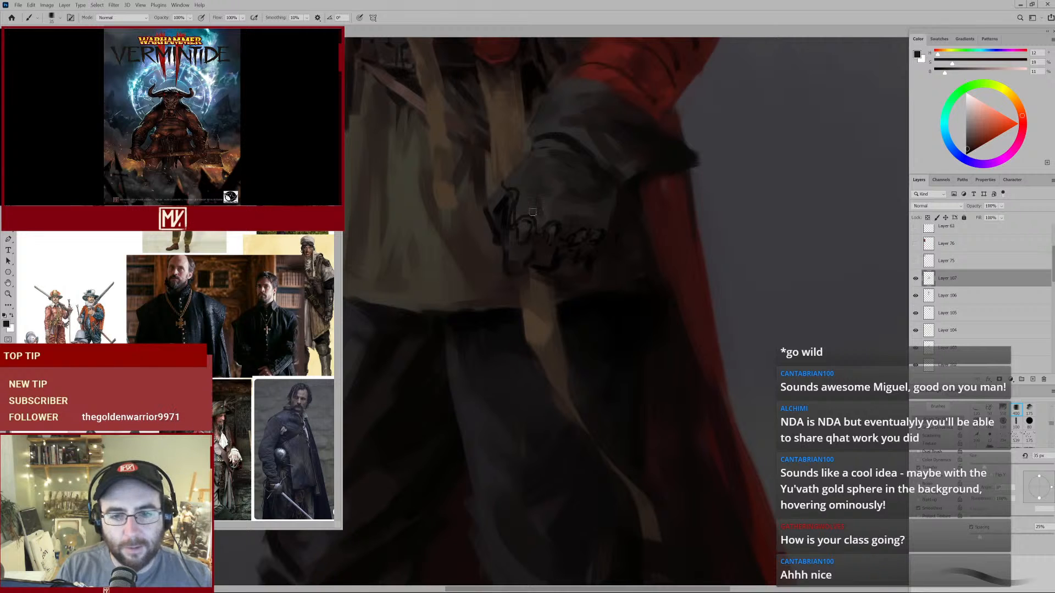
# Blend the knuckles and curled fingers into the back of the hand with sampled dark brown and grey tones.
pyautogui.keyDown('alt'); pyautogui.click(539, 212); pyautogui.keyUp('alt')
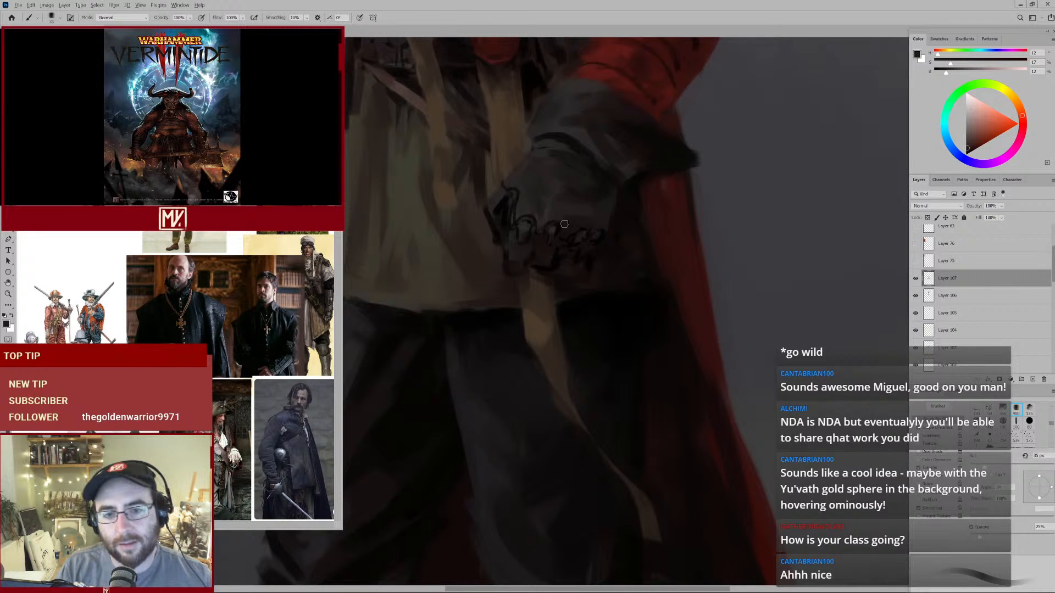
pyautogui.keyDown('alt'); pyautogui.click(531, 231); pyautogui.keyUp('alt')
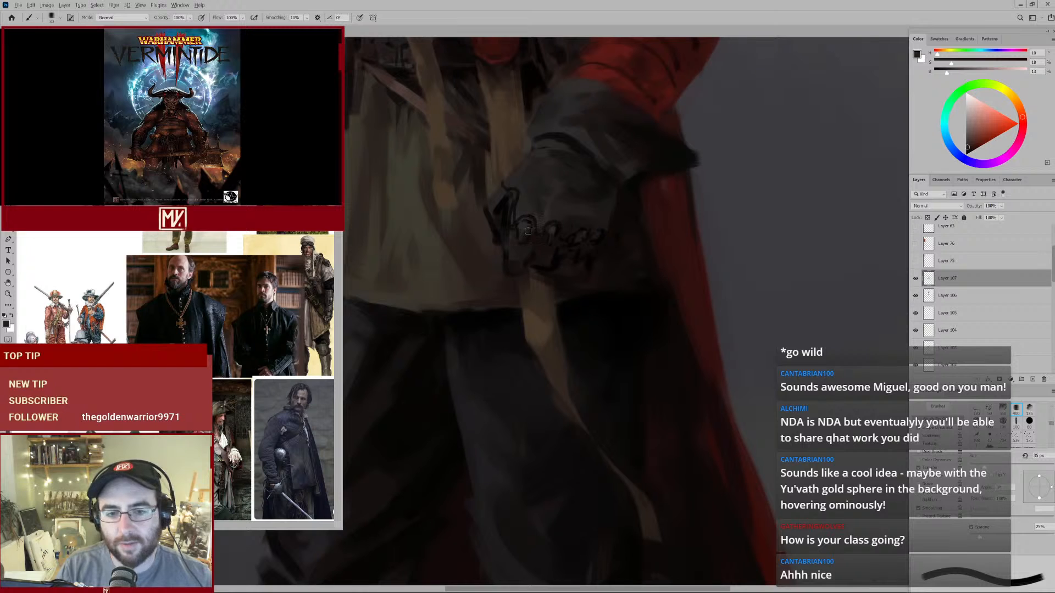
pyautogui.keyDown('alt'); pyautogui.click(552, 247); pyautogui.keyUp('alt')
pyautogui.keyDown('alt'); pyautogui.click(550, 253); pyautogui.keyUp('alt')
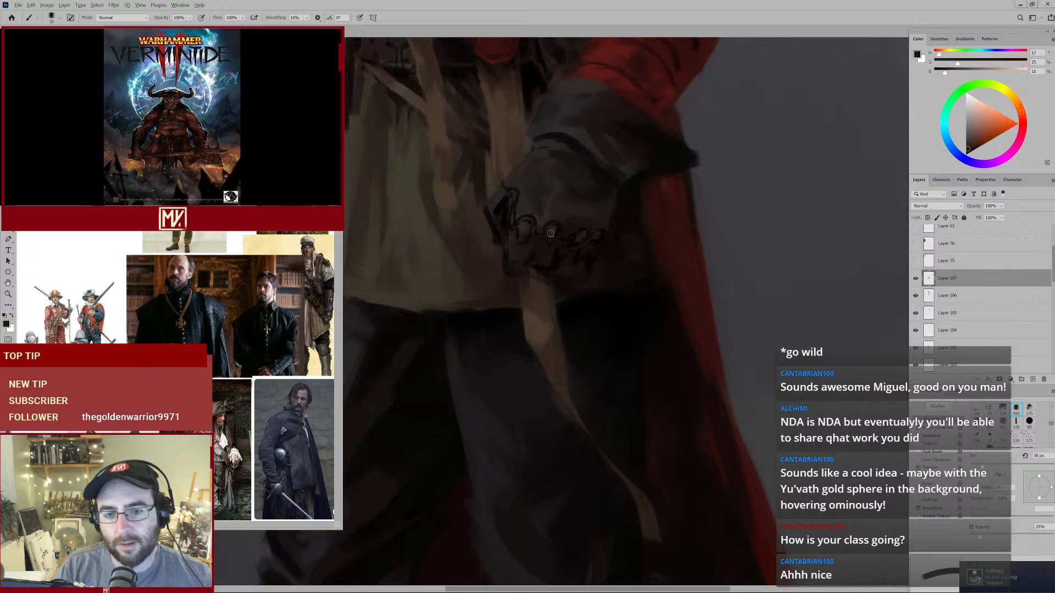
pyautogui.keyDown('alt'); pyautogui.click(577, 223); pyautogui.keyUp('alt')
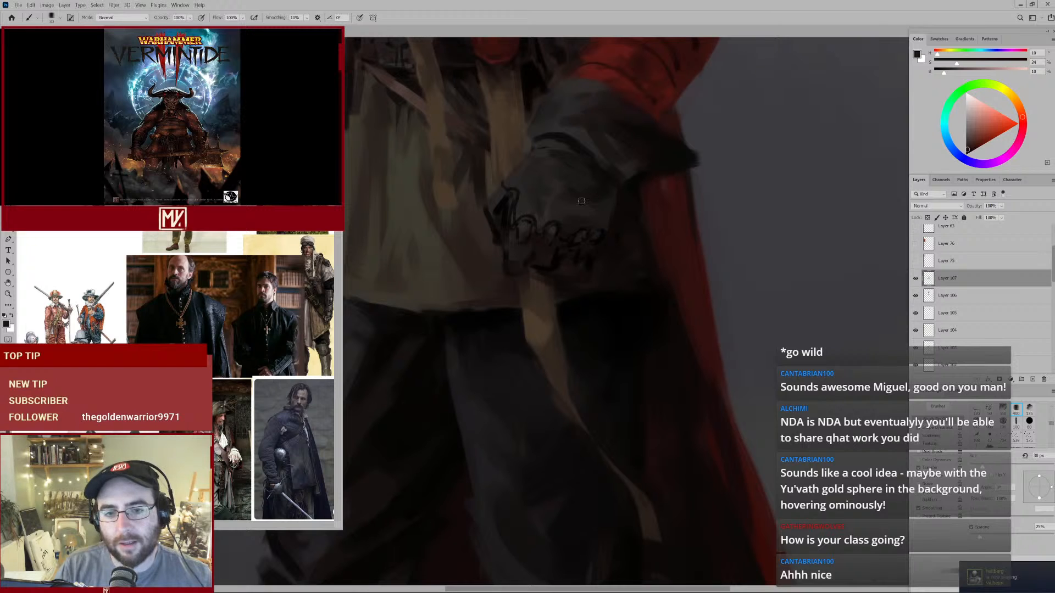
pyautogui.keyDown('alt'); pyautogui.click(523, 190); pyautogui.keyUp('alt')
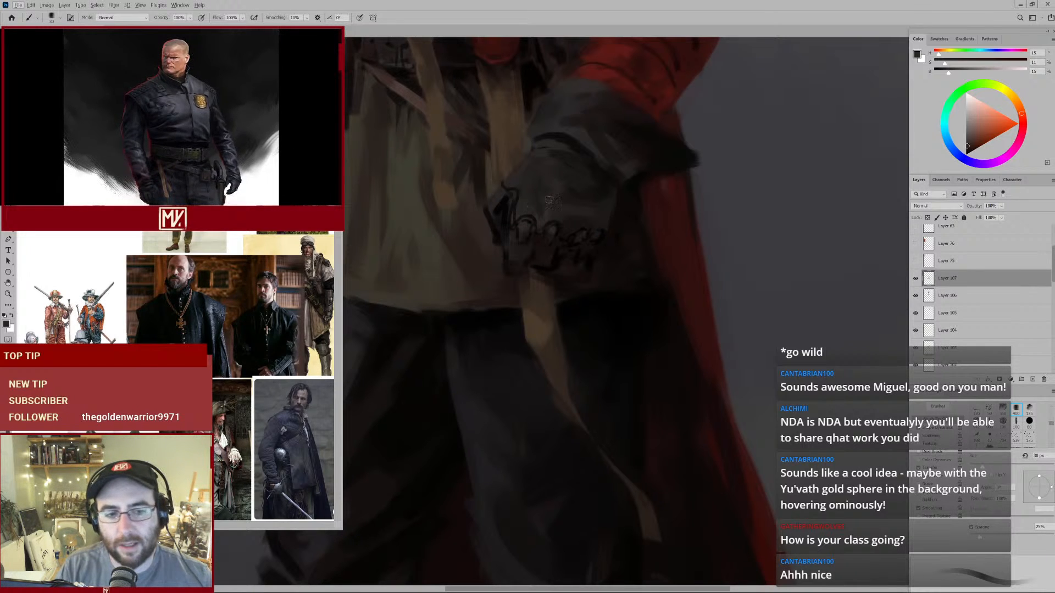
# Refine the glove's thumb-side edge and the lower end of the index finger with sampled dark browns.
pyautogui.keyDown('alt'); pyautogui.click(498, 202); pyautogui.keyUp('alt')
pyautogui.keyDown('alt'); pyautogui.click(496, 204); pyautogui.keyUp('alt')
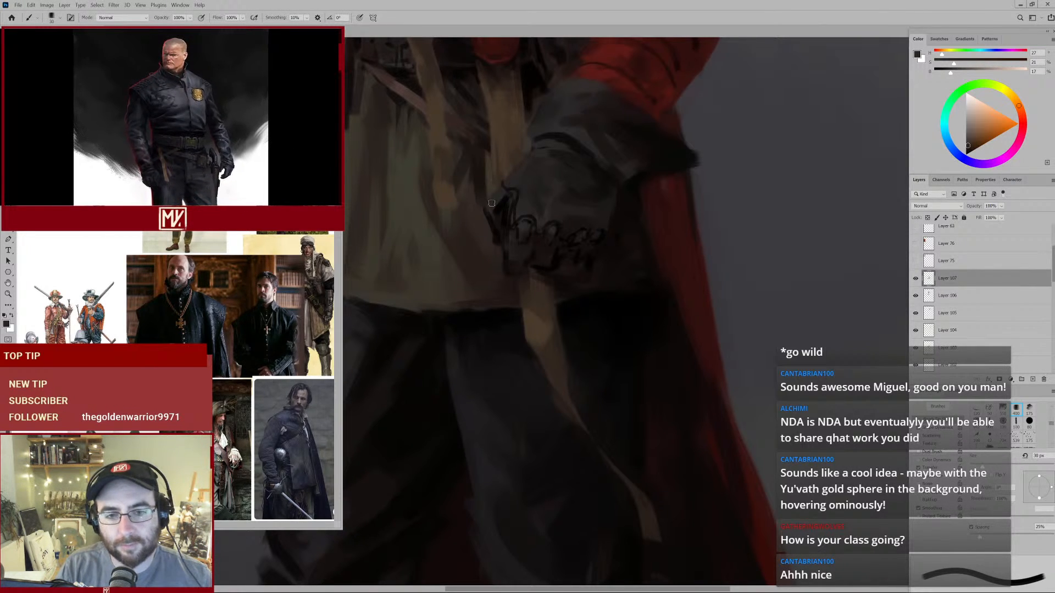
pyautogui.moveTo(554, 212); pyautogui.dragTo(519, 242)
pyautogui.keyDown('alt'); pyautogui.click(515, 257); pyautogui.keyUp('alt')
pyautogui.keyDown('alt'); pyautogui.click(515, 258); pyautogui.keyUp('alt')
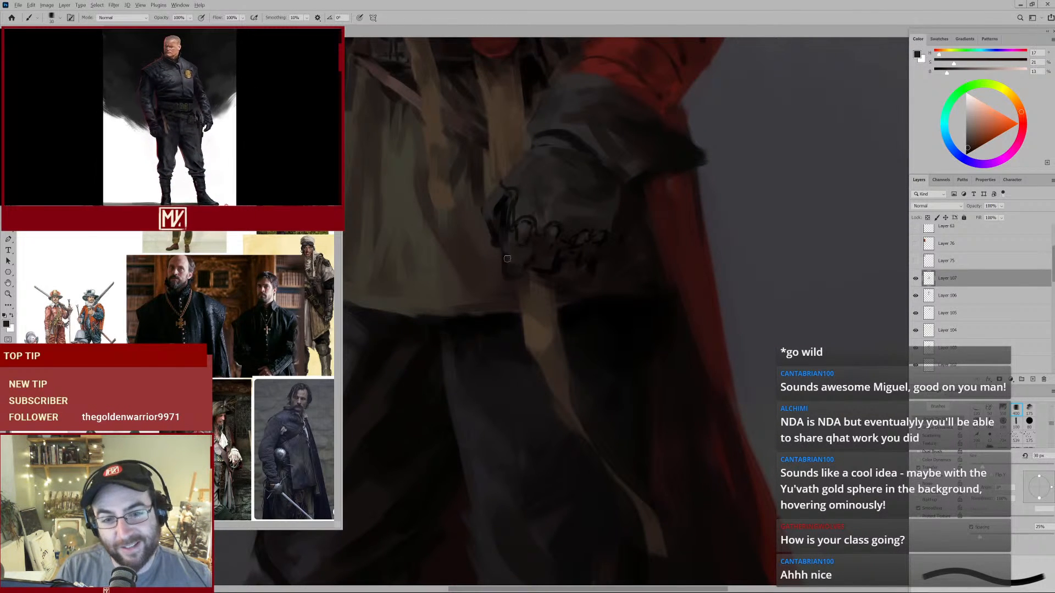
# Deepen the shadows on the curled fingers with sampled near-black tones, reducing the brush to 15 px.
pyautogui.keyDown('alt'); pyautogui.click(542, 255); pyautogui.keyUp('alt')
pyautogui.keyDown('alt'); pyautogui.click(543, 253); pyautogui.keyUp('alt')
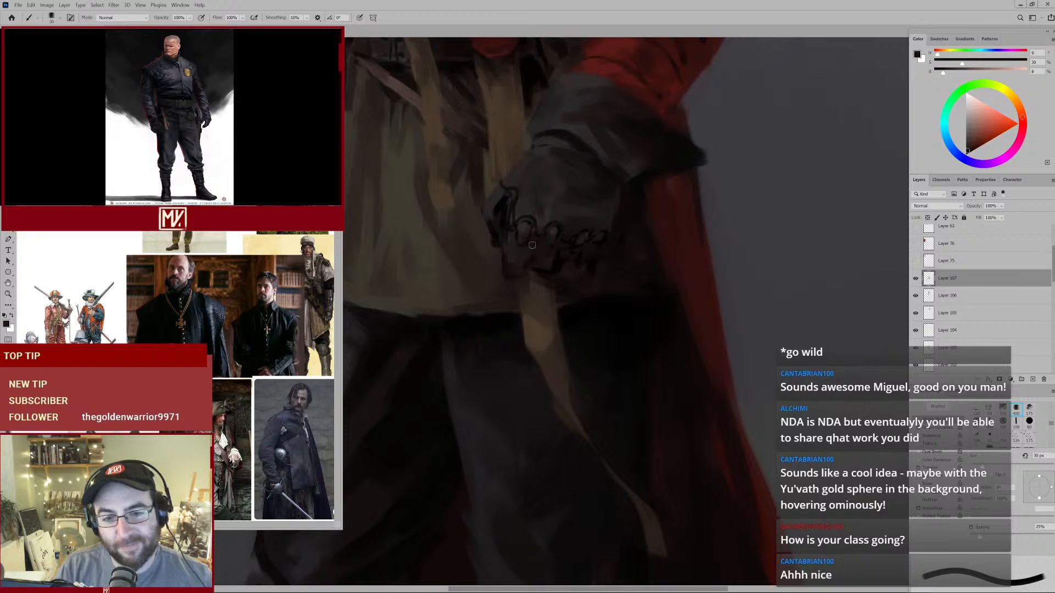
pyautogui.press('[')
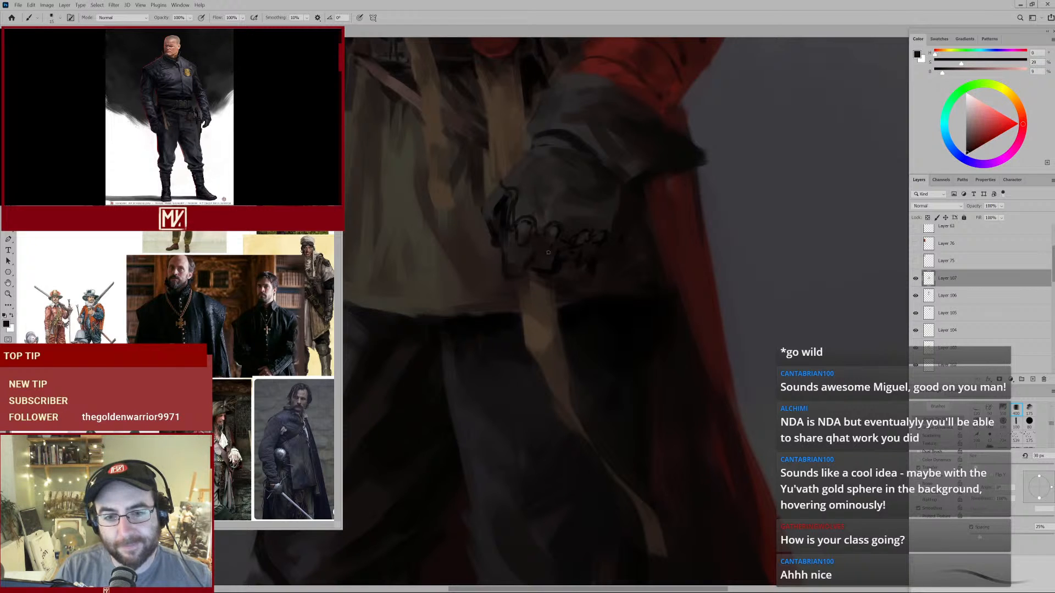
pyautogui.keyDown('alt'); pyautogui.click(504, 212); pyautogui.keyUp('alt')
pyautogui.keyDown('alt'); pyautogui.click(504, 212); pyautogui.keyUp('alt')
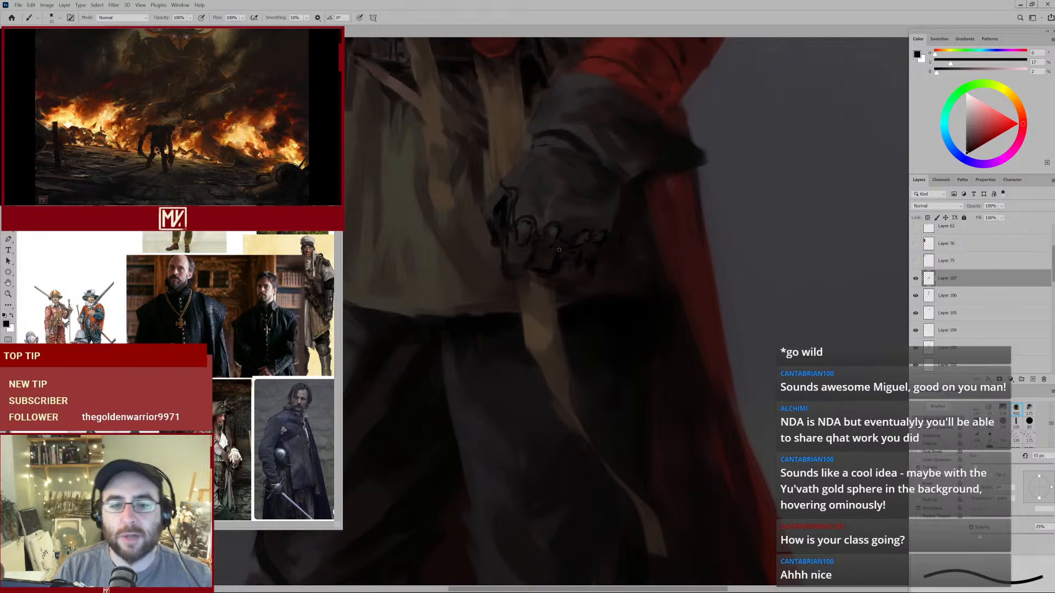
# Define the underside of the middle fingers above the hanging strap with sampled dark browns and a 10 to 20 px brush.
pyautogui.scroll(2, 559, 250)
pyautogui.keyDown('alt'); pyautogui.click(552, 275); pyautogui.keyUp('alt')
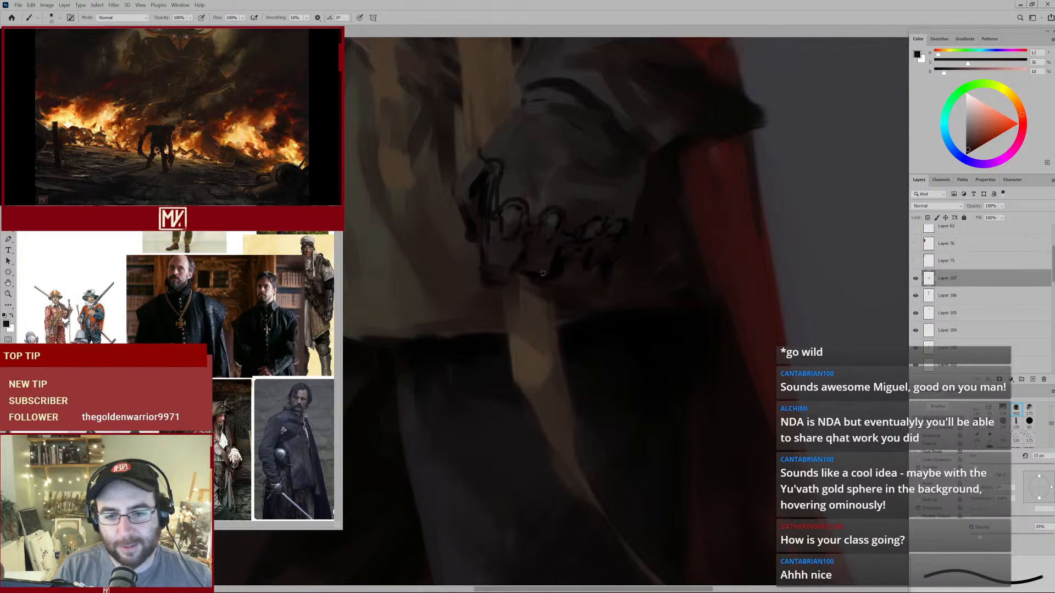
pyautogui.press(']')
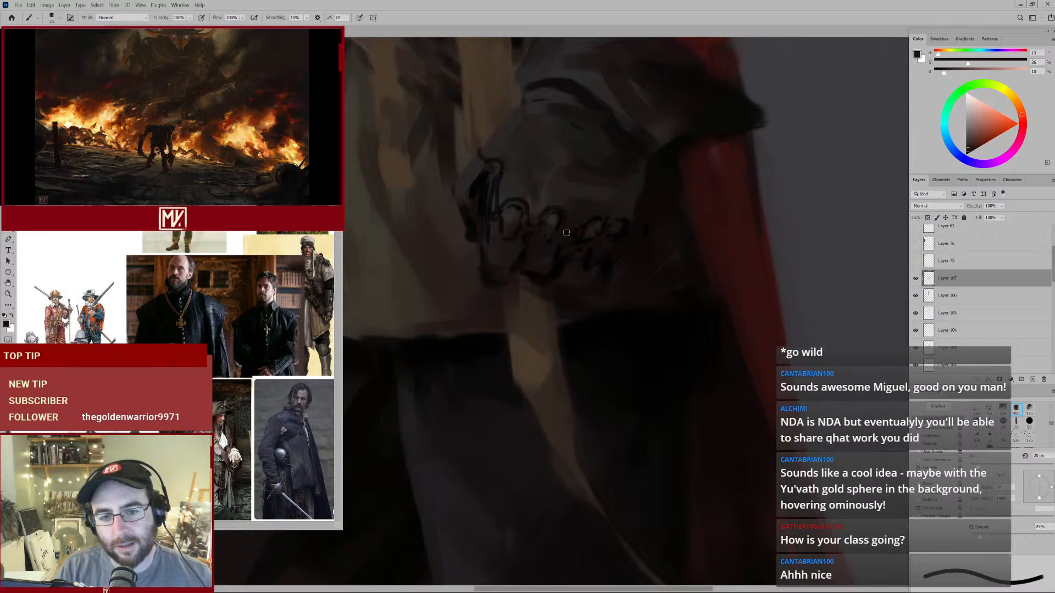
pyautogui.keyDown('alt'); pyautogui.click(502, 248); pyautogui.keyUp('alt')
pyautogui.press('[')
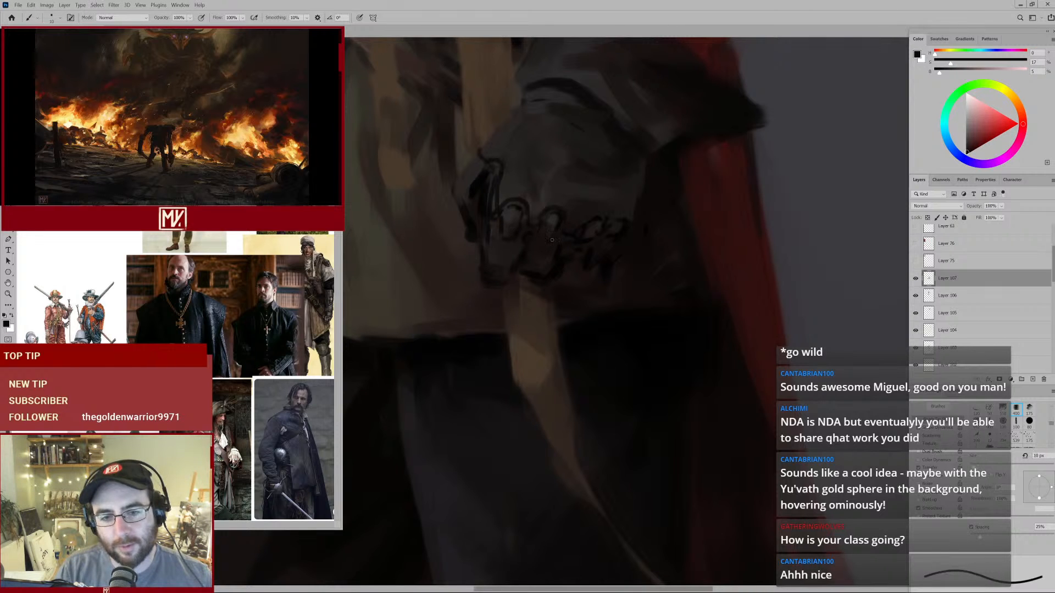
pyautogui.press(']')
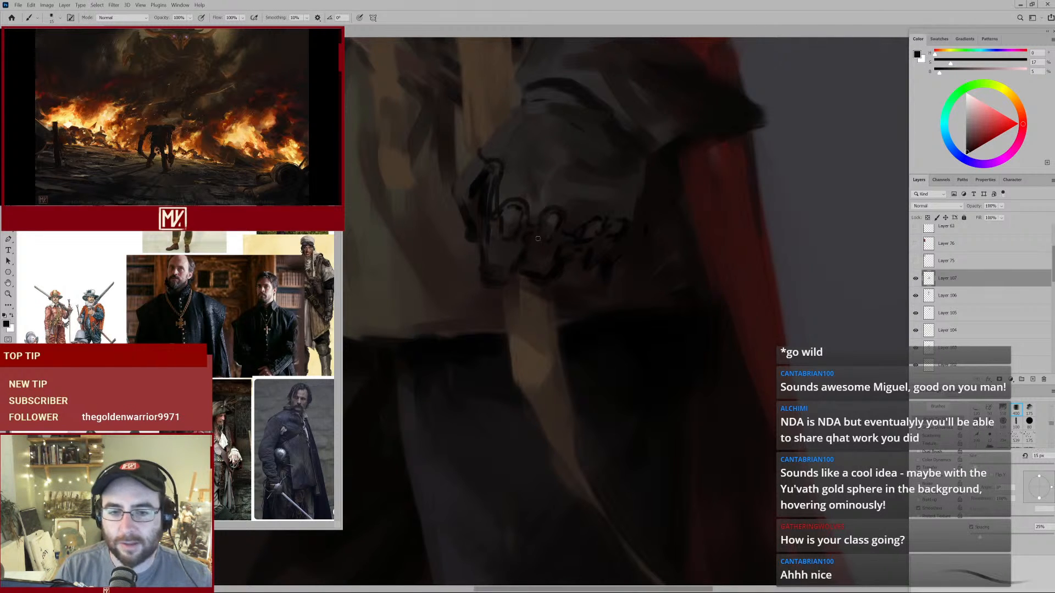
# Refine the middle knuckles and the outer fingers beneath them with sampled near-black and dark grey-brown tones.
pyautogui.keyDown('alt'); pyautogui.click(565, 242); pyautogui.keyUp('alt')
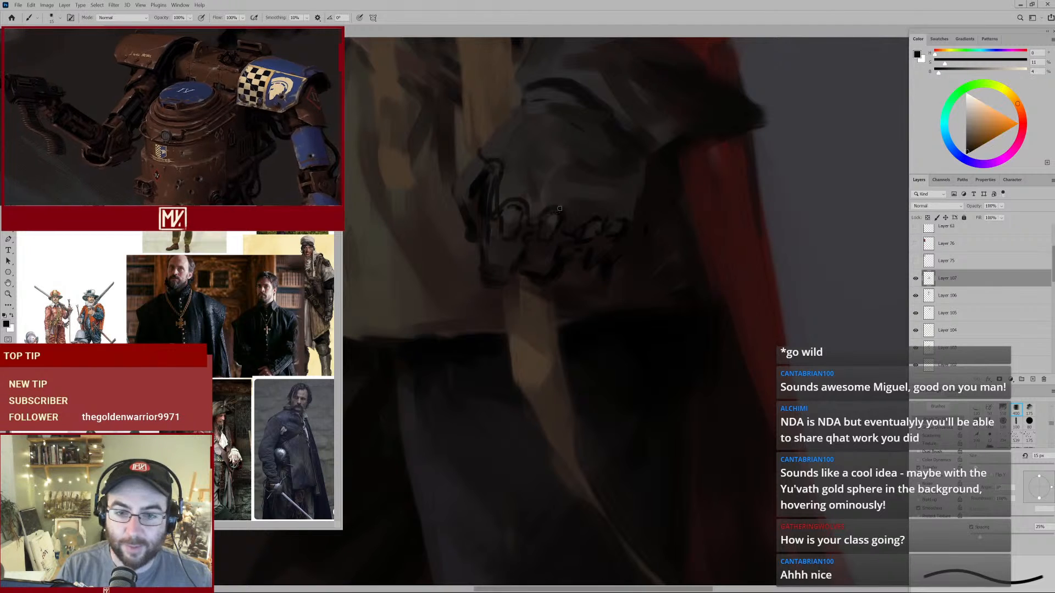
pyautogui.keyDown('alt'); pyautogui.click(534, 197); pyautogui.keyUp('alt')
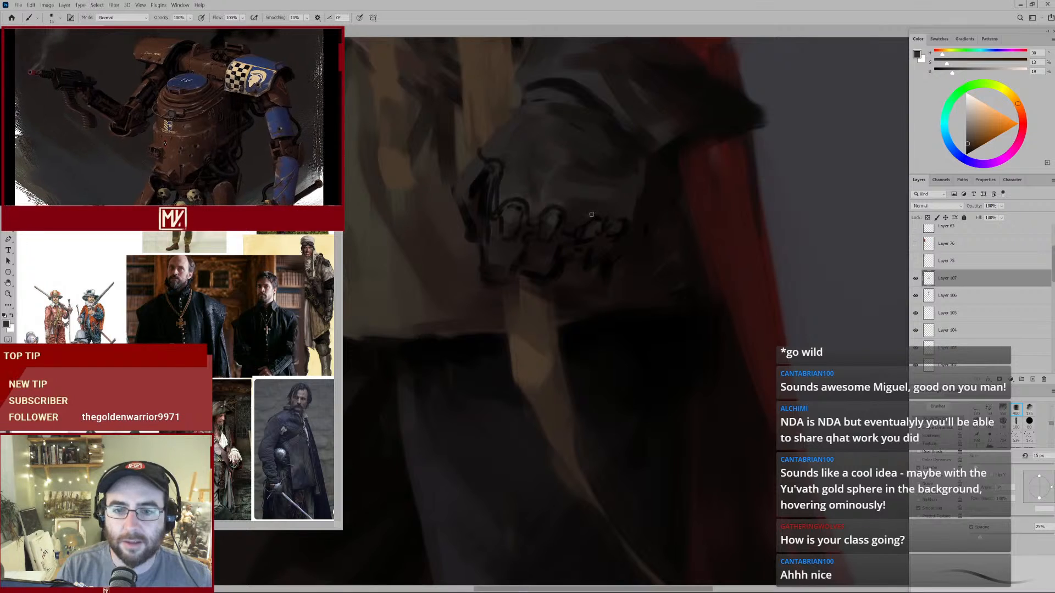
pyautogui.moveTo(608, 227)
pyautogui.mouseDown()
pyautogui.moveTo(537, 259)
pyautogui.moveTo(576, 225)
pyautogui.moveTo(547, 278)
pyautogui.moveTo(575, 267)
pyautogui.mouseUp()
pyautogui.keyDown('alt'); pyautogui.click(593, 237); pyautogui.keyUp('alt')
pyautogui.keyDown('alt'); pyautogui.click(595, 236); pyautogui.keyUp('alt')
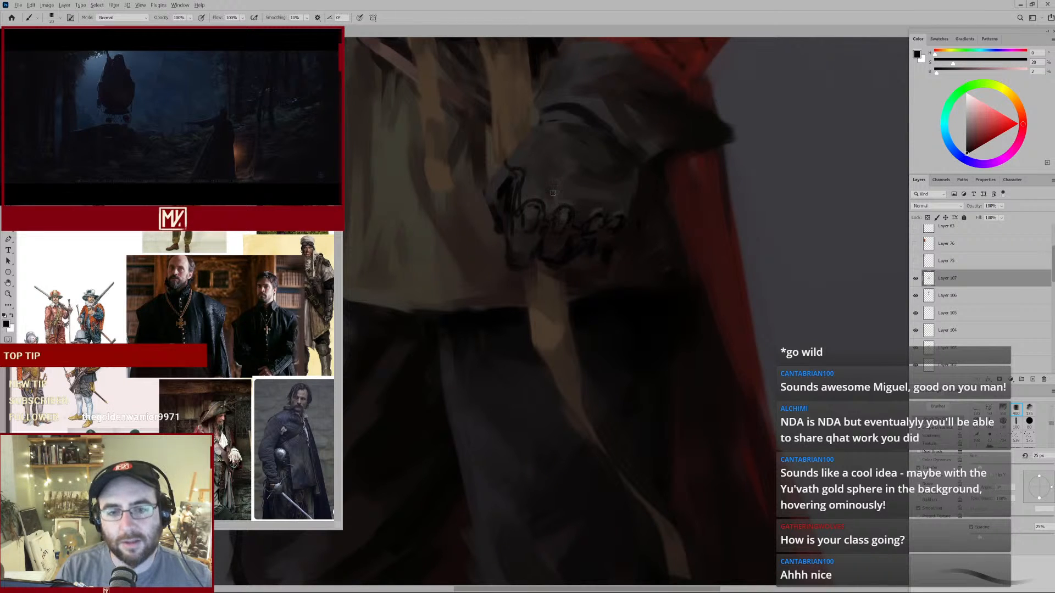
# Shade the index and middle fingers below the knuckles with sampled dark browns, reducing the brush to 20 px.
pyautogui.press('[')
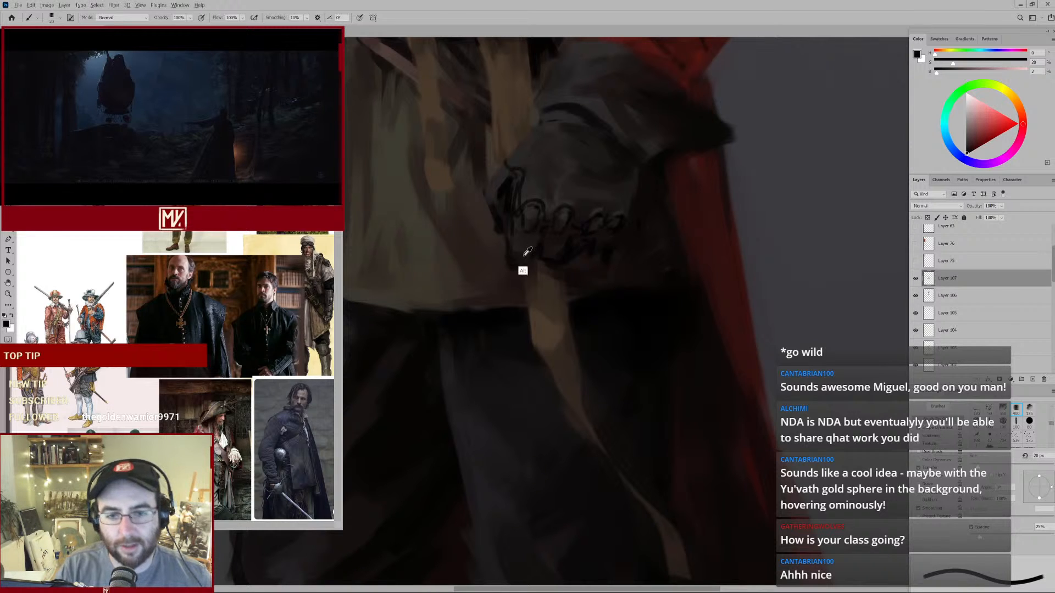
pyautogui.keyDown('alt'); pyautogui.click(520, 254); pyautogui.keyUp('alt')
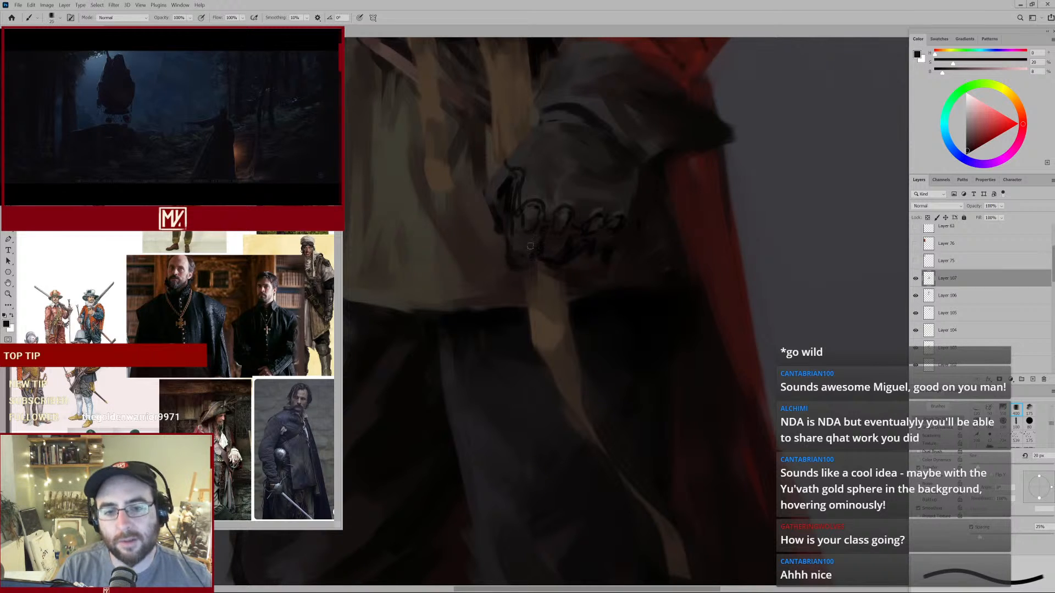
pyautogui.keyDown('alt'); pyautogui.click(547, 233); pyautogui.keyUp('alt')
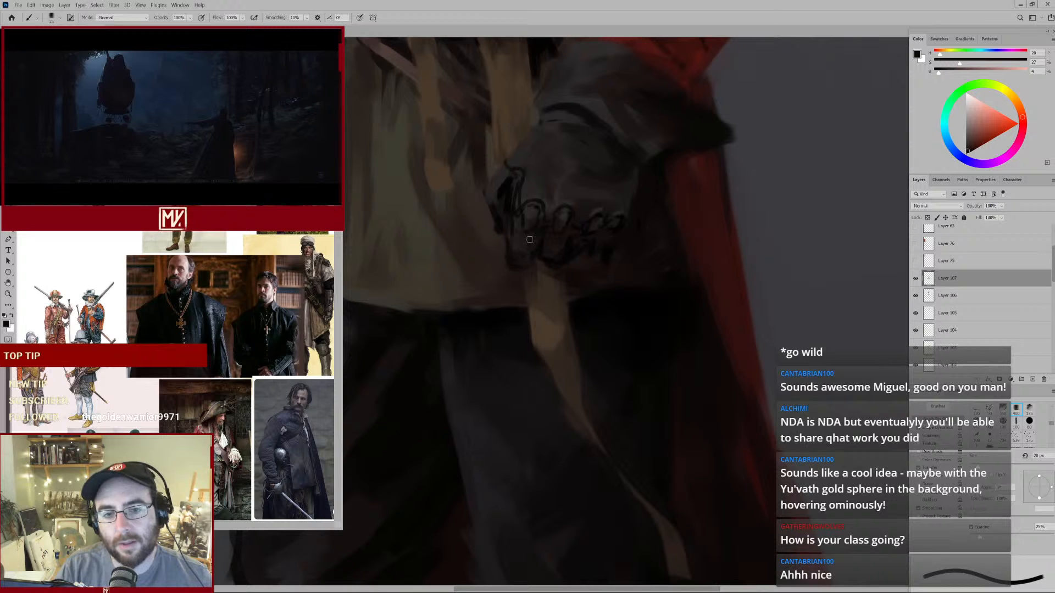
pyautogui.moveTo(595, 244)
pyautogui.mouseDown()
pyautogui.moveTo(541, 284)
pyautogui.moveTo(556, 263)
pyautogui.mouseUp()
pyautogui.keyDown('alt'); pyautogui.click(527, 230); pyautogui.keyUp('alt')
pyautogui.keyDown('alt'); pyautogui.click(522, 221); pyautogui.keyUp('alt')
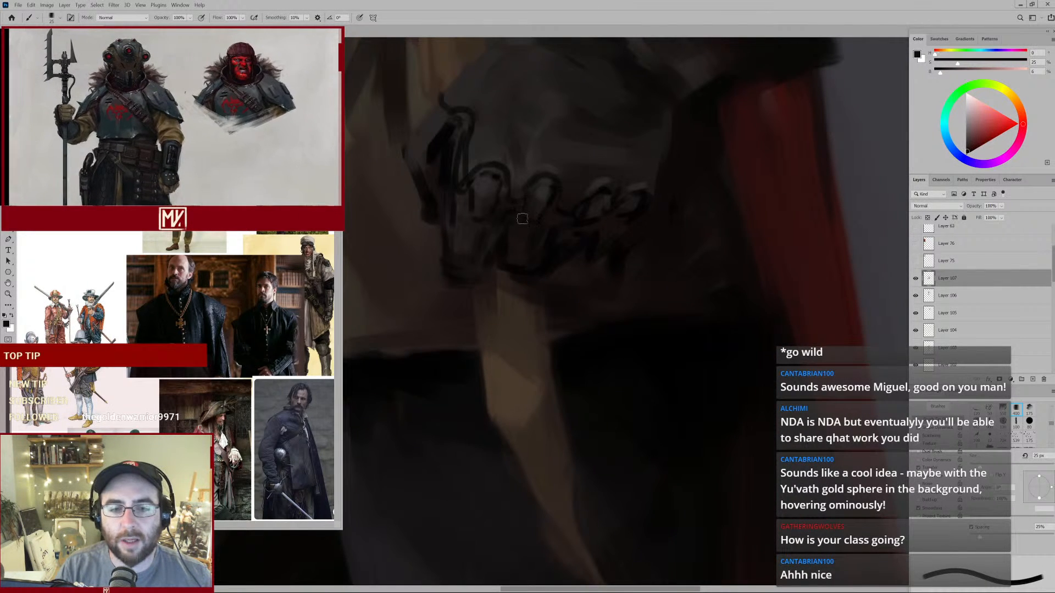
# Define the gap between the index and middle fingers and the base of their knuckles with sampled dark browns, reducing the brush to 15 px.
pyautogui.keyDown('alt'); pyautogui.click(516, 239); pyautogui.keyUp('alt')
pyautogui.moveTo(517, 239); pyautogui.dragTo(523, 224)
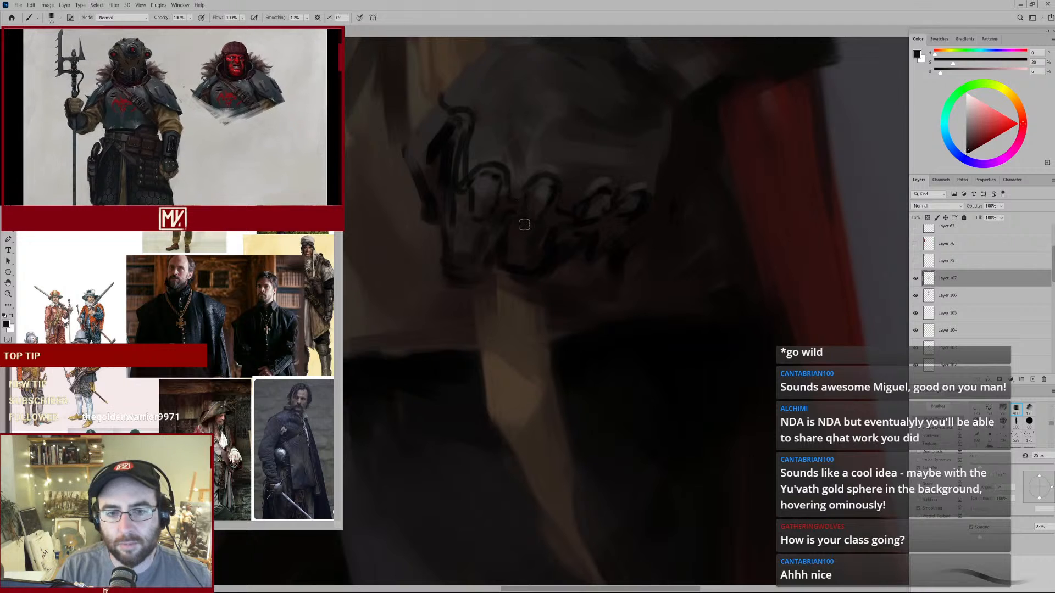
pyautogui.keyDown('alt'); pyautogui.click(542, 201); pyautogui.keyUp('alt')
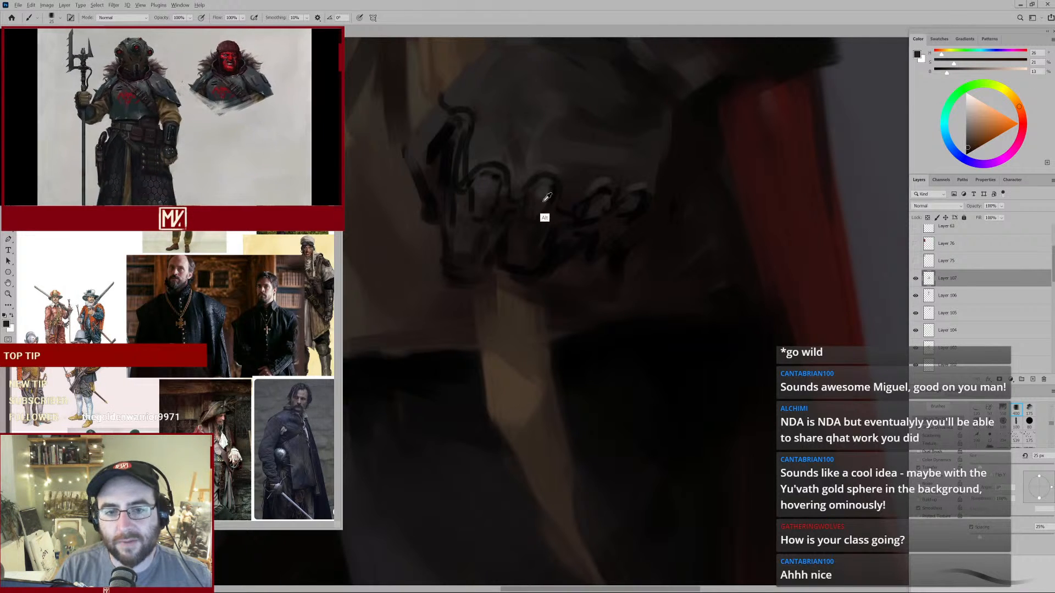
pyautogui.keyDown('alt'); pyautogui.click(493, 223); pyautogui.keyUp('alt')
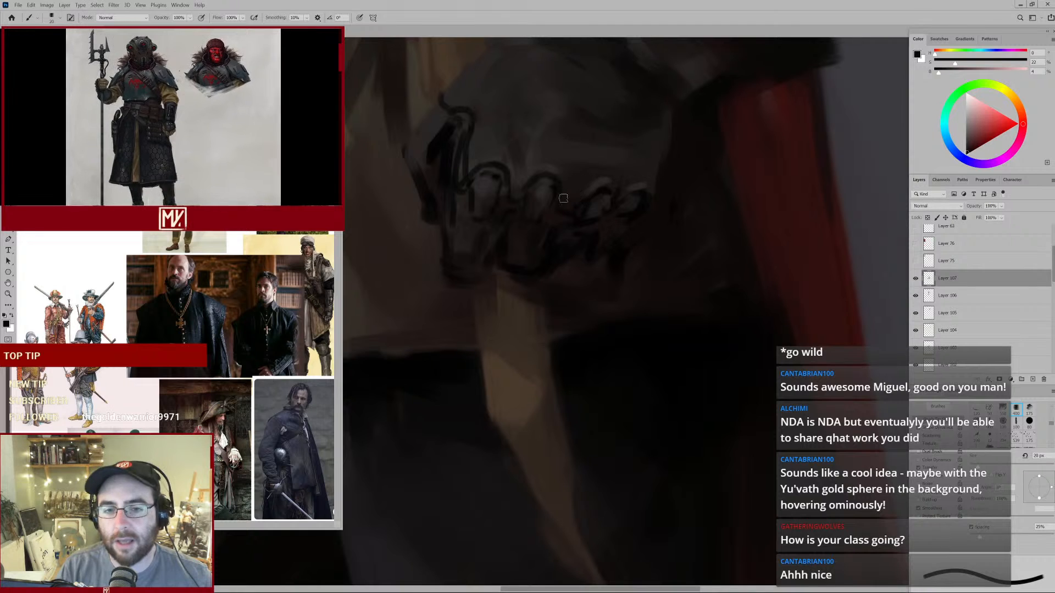
pyautogui.keyDown('alt'); pyautogui.click(532, 226); pyautogui.keyUp('alt')
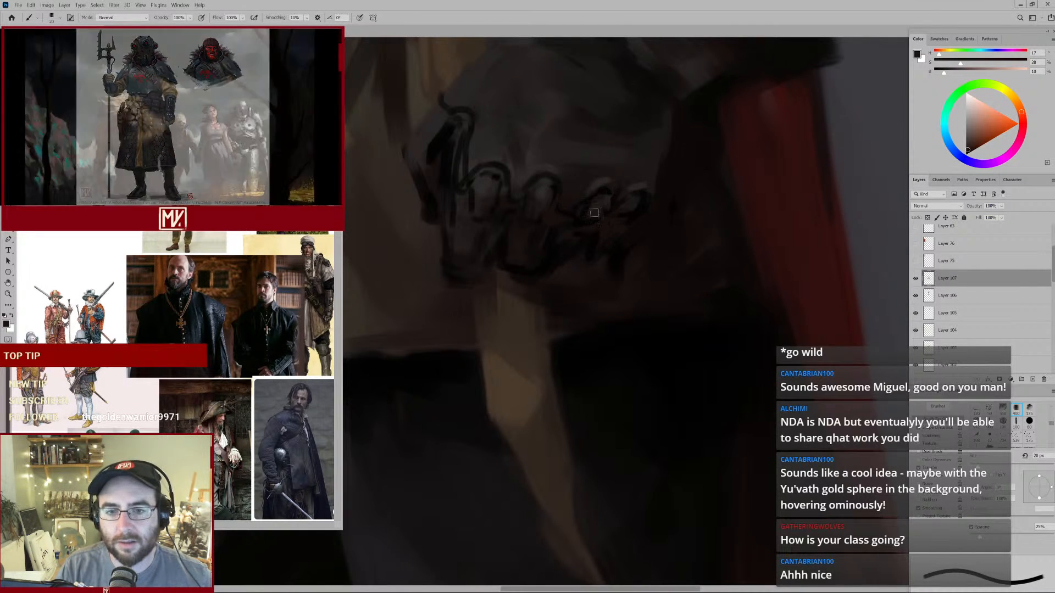
pyautogui.moveTo(552, 208); pyautogui.dragTo(519, 214)
pyautogui.keyDown('alt'); pyautogui.click(522, 212); pyautogui.keyUp('alt')
pyautogui.press('[')
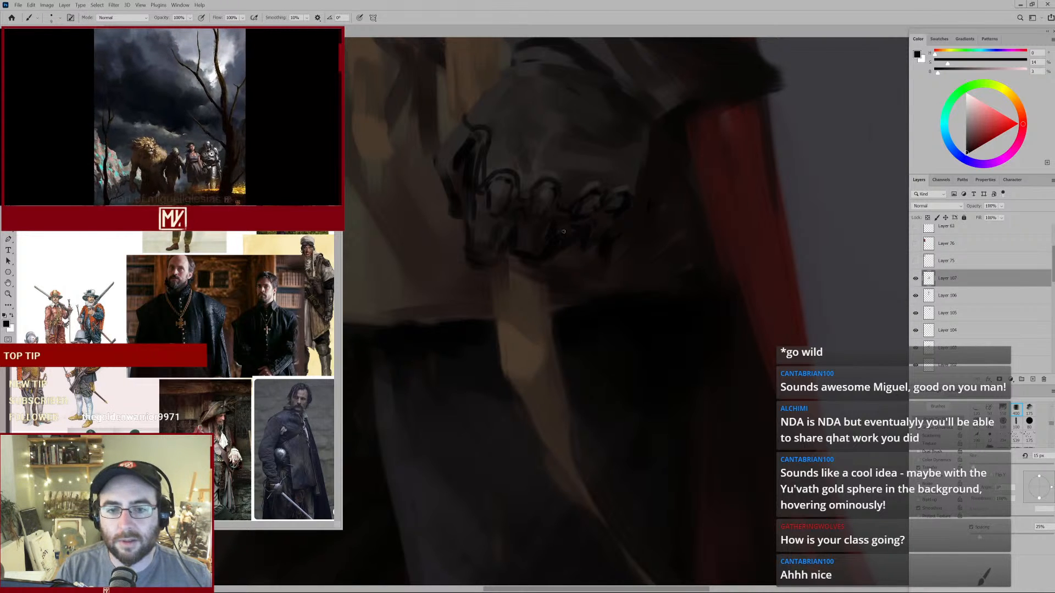
# Soften the fingertips above the hanging strap with sampled dark browns and a 20 to 25 px brush.
pyautogui.keyDown('alt'); pyautogui.click(540, 269); pyautogui.keyUp('alt')
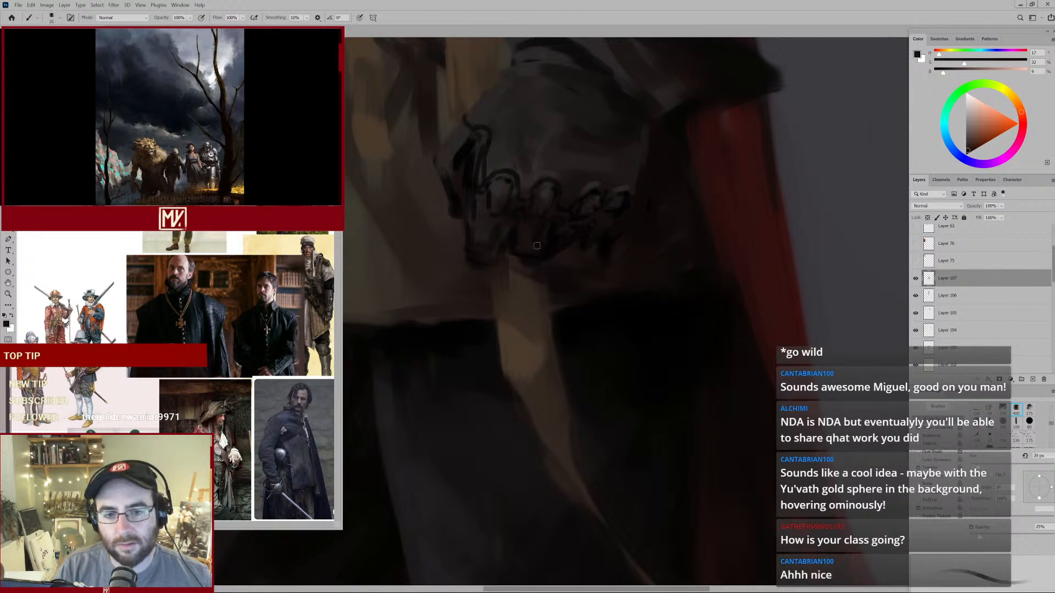
pyautogui.press(']')
pyautogui.press(']')
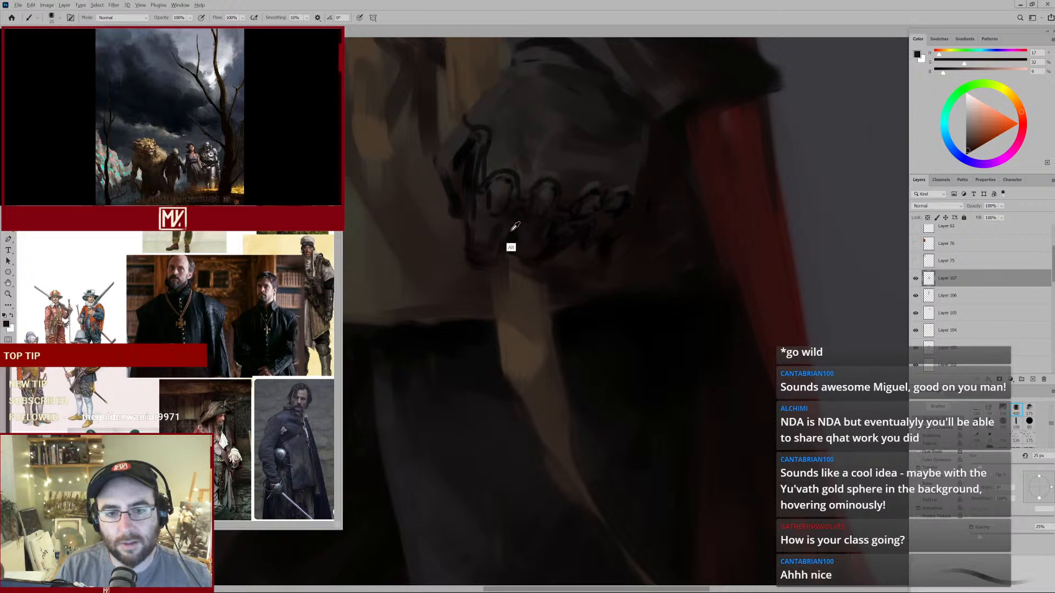
pyautogui.keyDown('alt'); pyautogui.click(512, 242); pyautogui.keyUp('alt')
pyautogui.press('[')
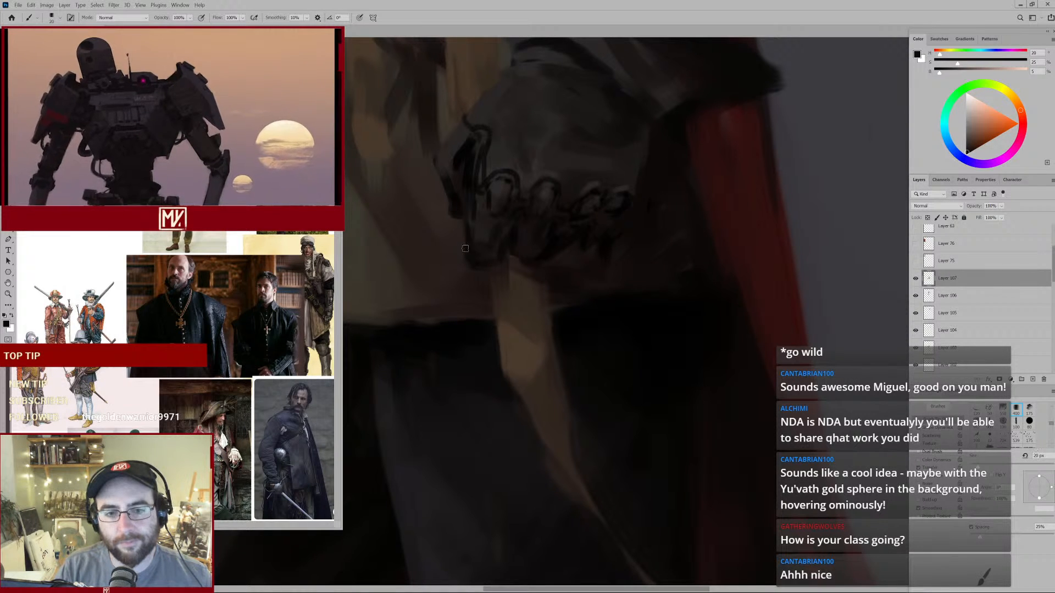
pyautogui.moveTo(531, 243)
pyautogui.mouseDown()
pyautogui.moveTo(471, 280)
pyautogui.moveTo(531, 204)
pyautogui.mouseUp()
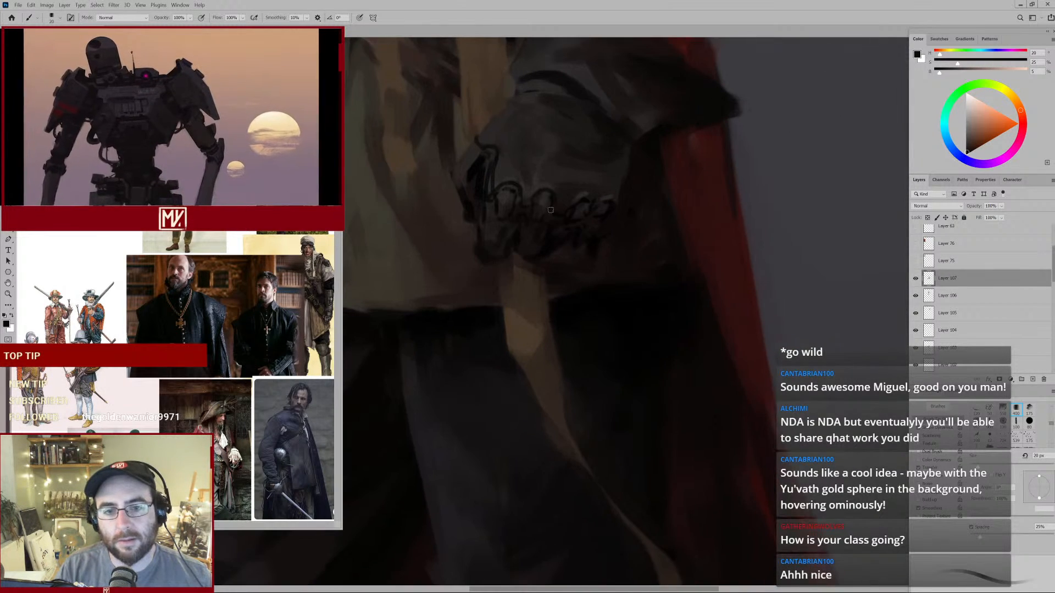
# Model the knuckles and the outer back of the gloved hand with sampled grey-browns and a 15 to 30 px brush.
pyautogui.keyDown('alt'); pyautogui.click(533, 198); pyautogui.keyUp('alt')
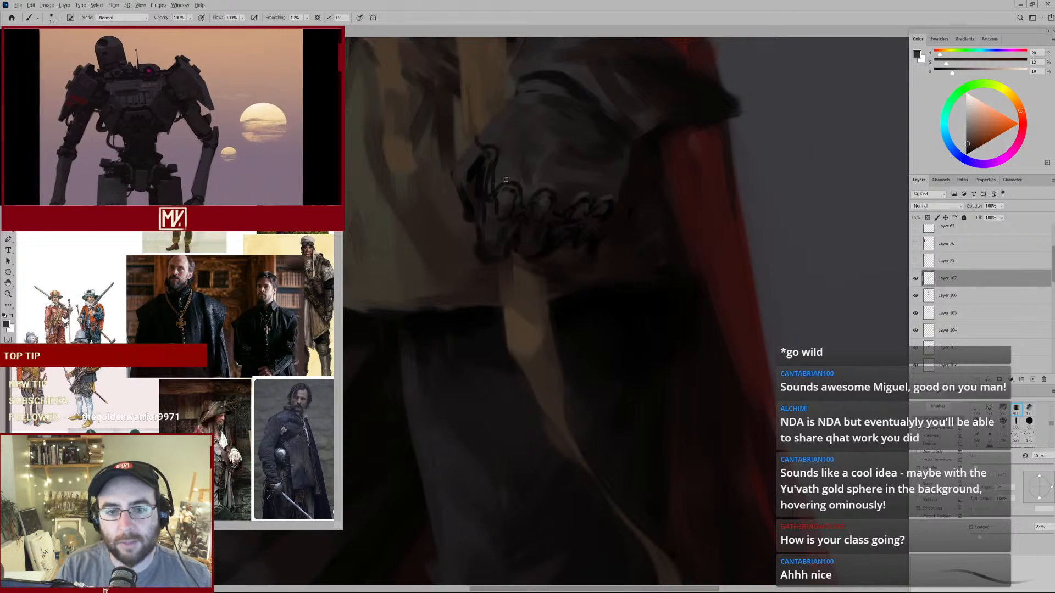
pyautogui.press('[')
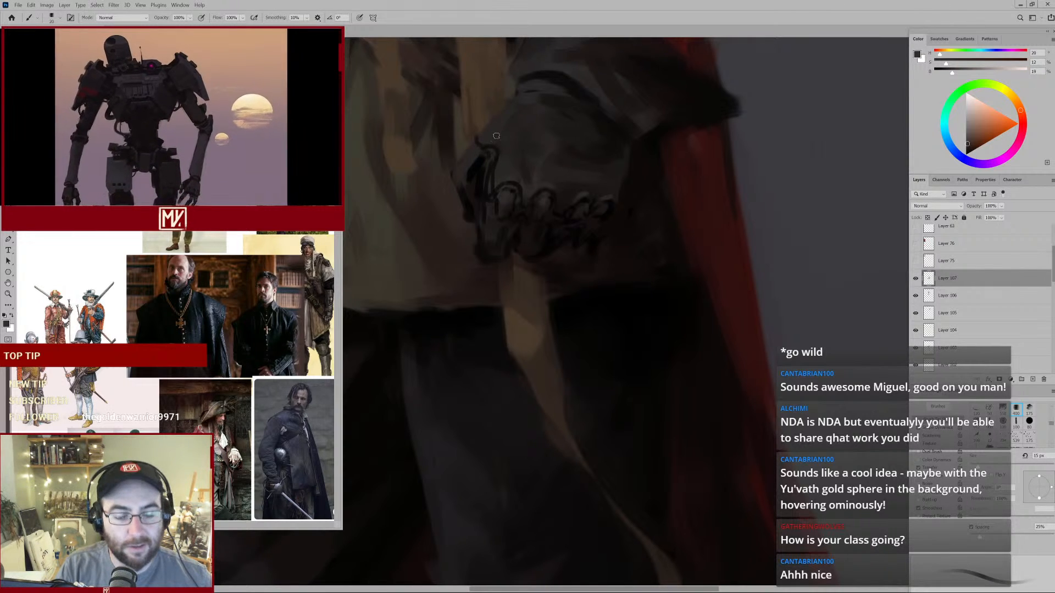
pyautogui.keyDown('alt'); pyautogui.click(581, 155); pyautogui.keyUp('alt')
pyautogui.press(']')
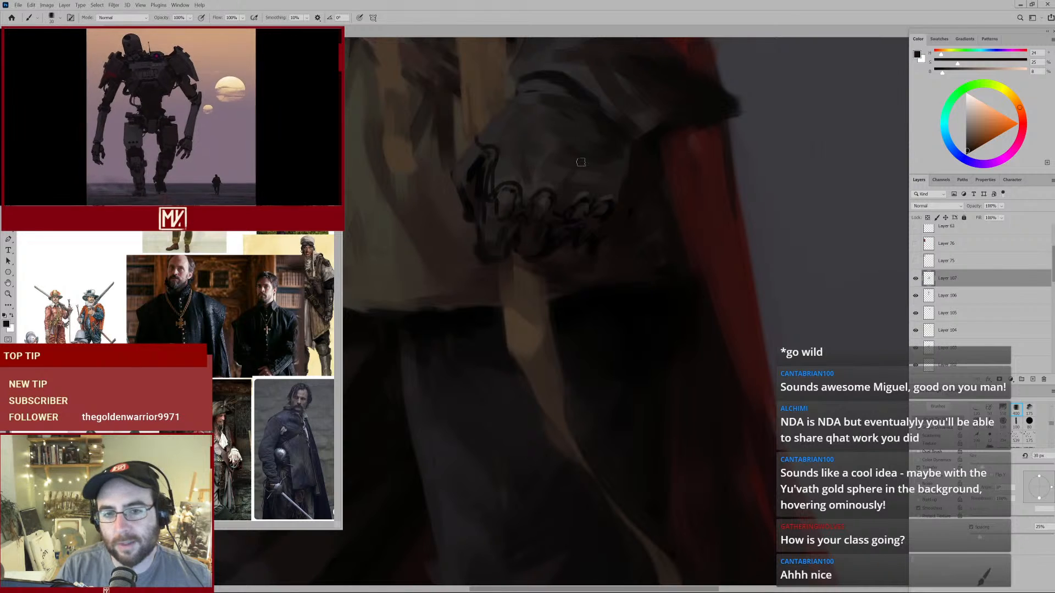
pyautogui.press(']')
pyautogui.keyDown('alt'); pyautogui.click(595, 162); pyautogui.keyUp('alt')
pyautogui.moveTo(582, 173)
pyautogui.mouseDown()
pyautogui.moveTo(593, 173)
pyautogui.moveTo(603, 225)
pyautogui.mouseUp()
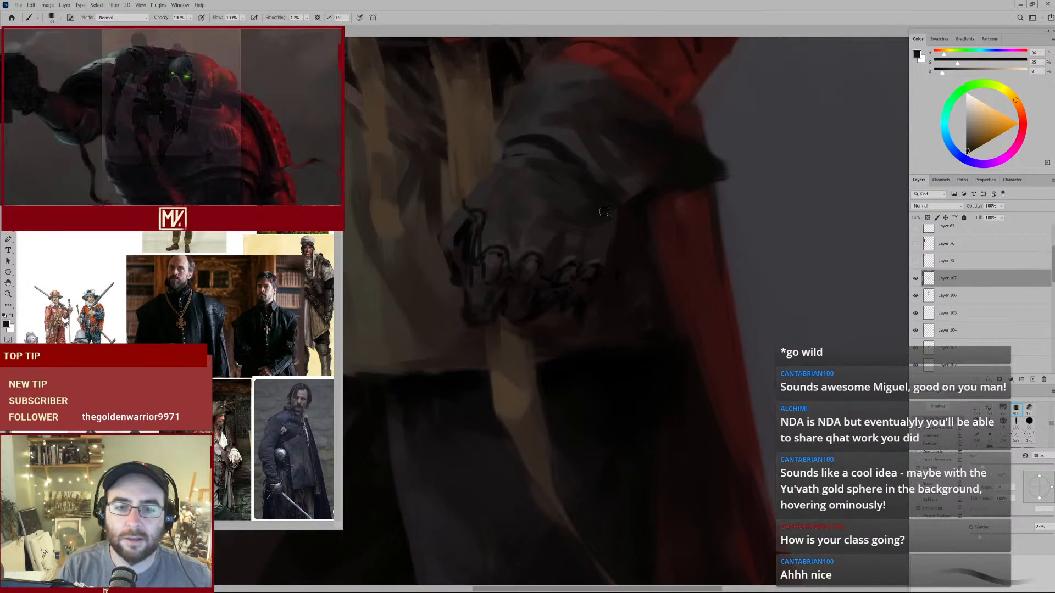
pyautogui.keyDown('alt'); pyautogui.click(576, 163); pyautogui.keyUp('alt')
# Darken the glove's thumb side and the wrist crease below the cuff with sampled near-black tones and a 20 px brush.
pyautogui.keyDown('alt'); pyautogui.click(468, 222); pyautogui.keyUp('alt')
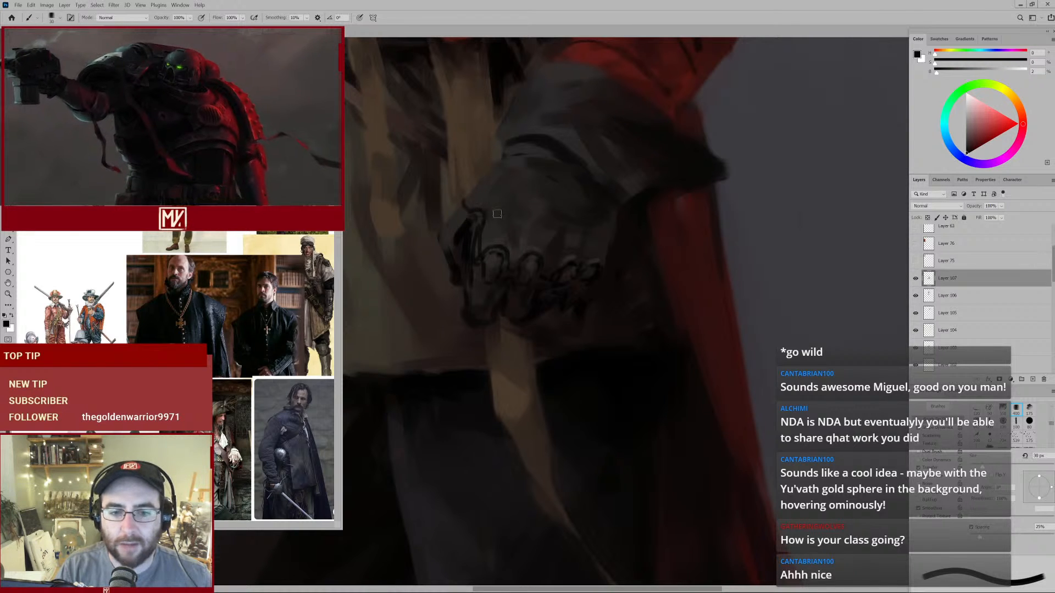
pyautogui.moveTo(461, 241); pyautogui.dragTo(444, 243)
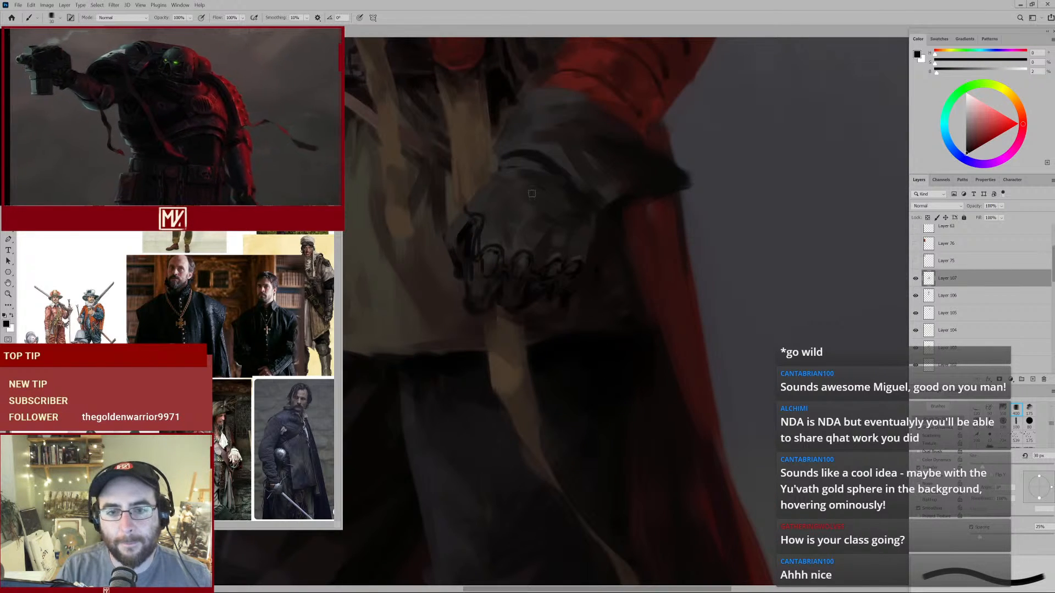
pyautogui.keyDown('alt'); pyautogui.click(468, 231); pyautogui.keyUp('alt')
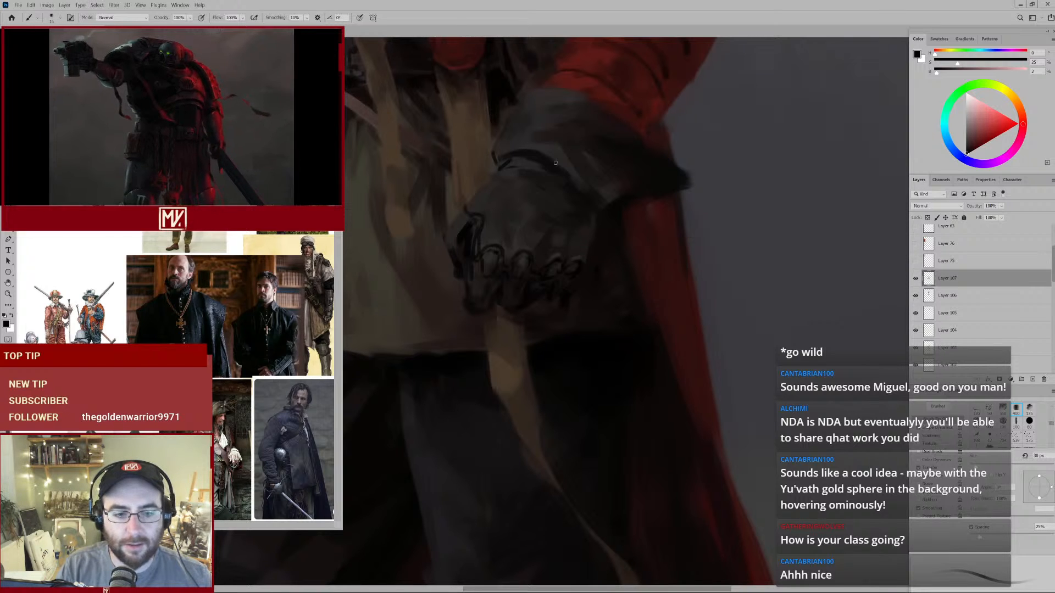
pyautogui.press(']')
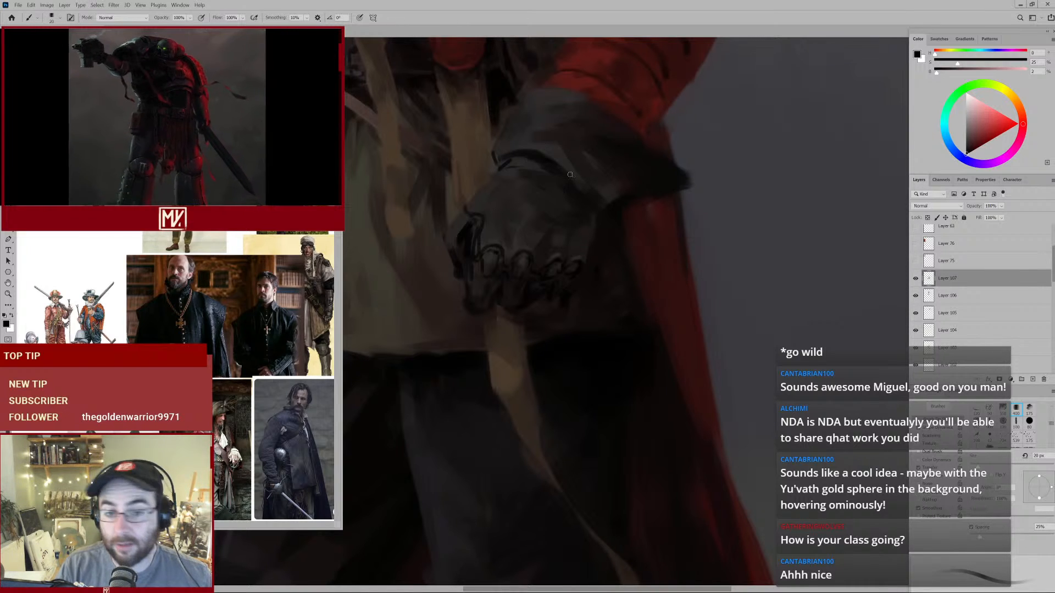
pyautogui.moveTo(578, 186); pyautogui.dragTo(578, 232)
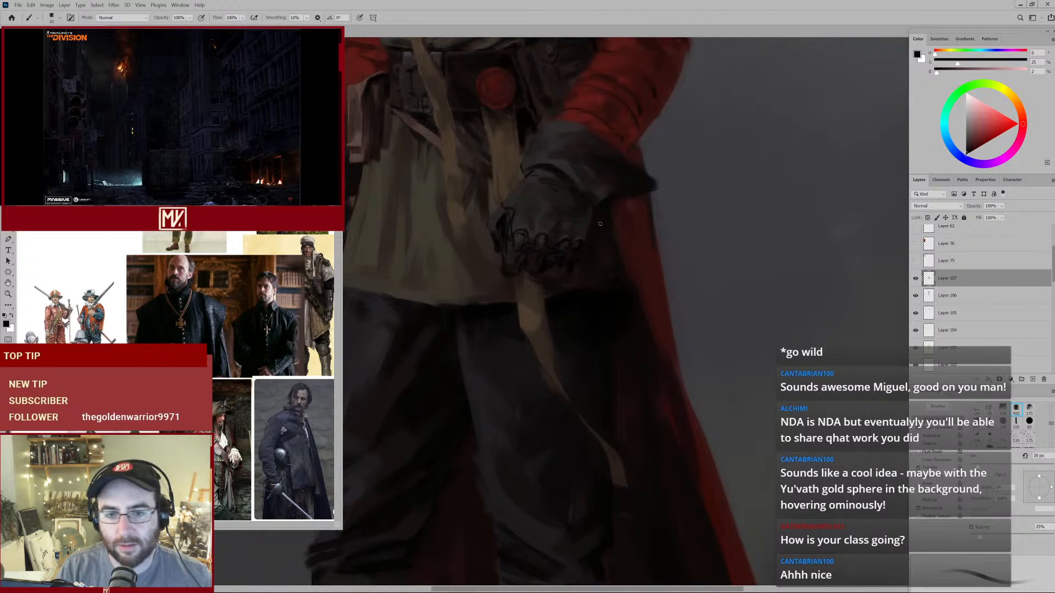
pyautogui.moveTo(535, 262); pyautogui.dragTo(554, 252)
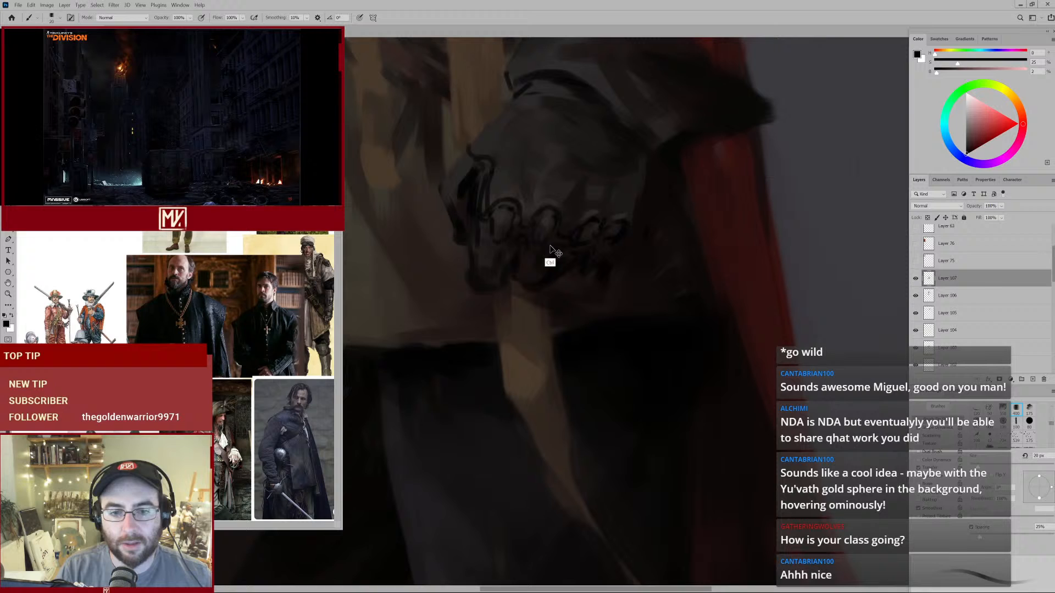
# Sharpen the dark outlines around the knuckles and fingers with a sampled near-black, reducing the brush to 10 px.
pyautogui.keyDown('alt'); pyautogui.click(497, 265); pyautogui.keyUp('alt')
pyautogui.keyDown('alt'); pyautogui.click(478, 188); pyautogui.keyUp('alt')
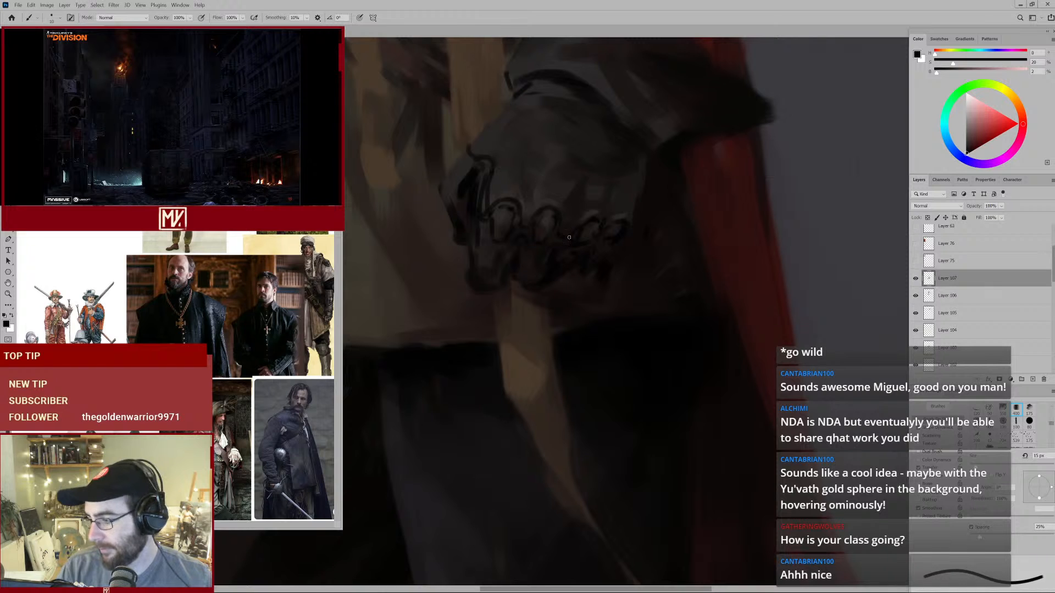
pyautogui.press('[')
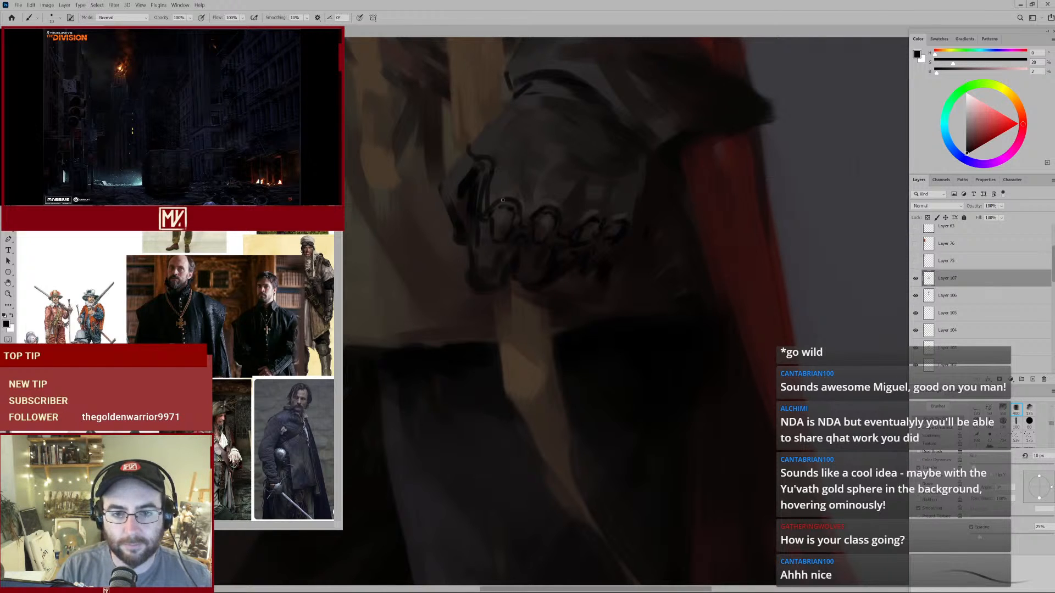
pyautogui.scroll(-3, 537, 219)
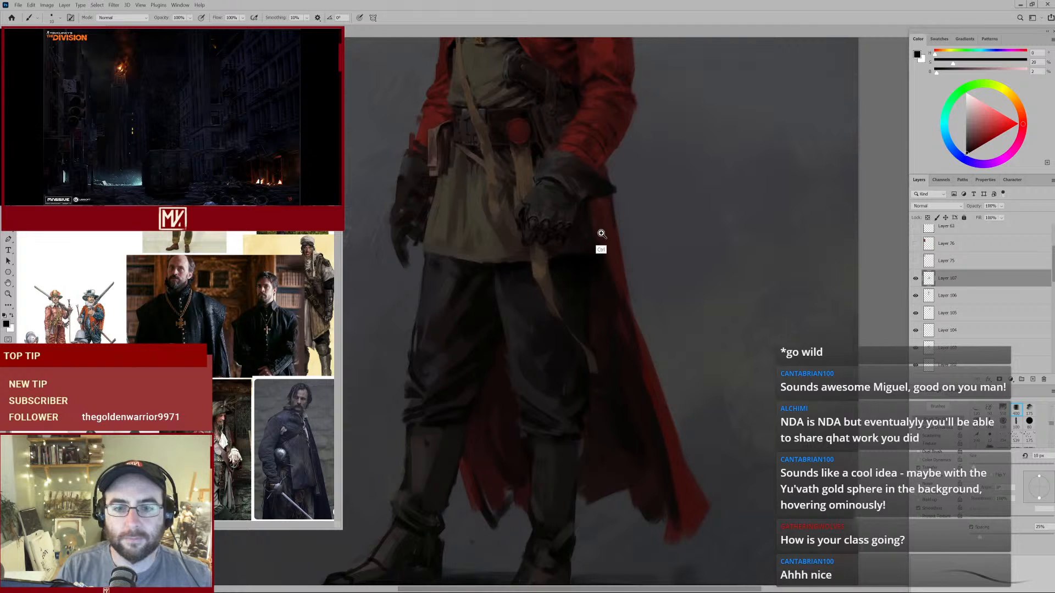
pyautogui.moveTo(602, 234); pyautogui.dragTo(578, 253)
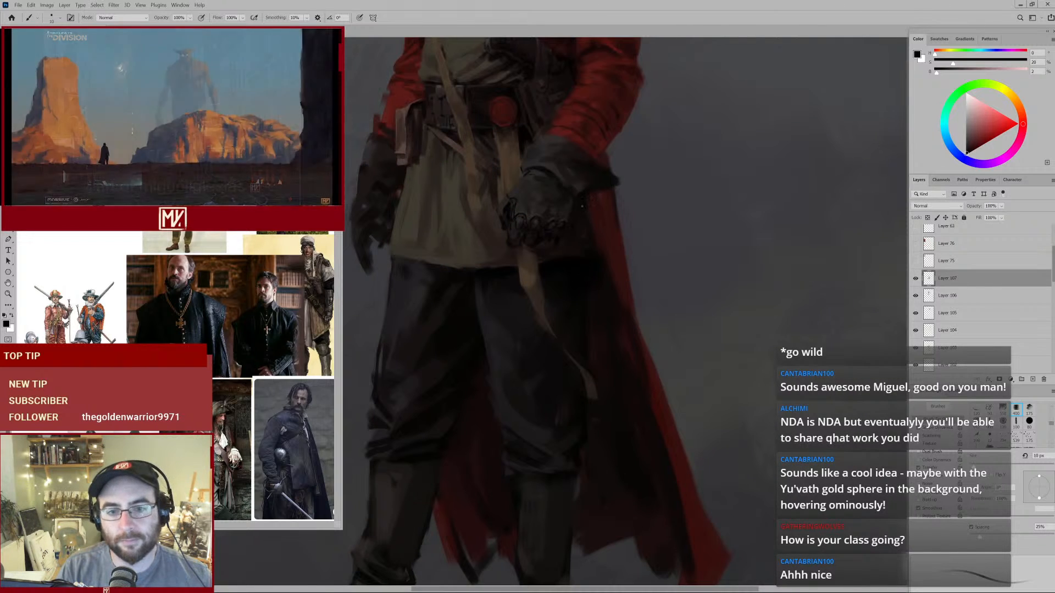
pyautogui.moveTo(549, 203)
pyautogui.mouseDown()
pyautogui.moveTo(574, 212)
pyautogui.moveTo(553, 186)
pyautogui.mouseUp()
pyautogui.moveTo(567, 137); pyautogui.dragTo(557, 239)
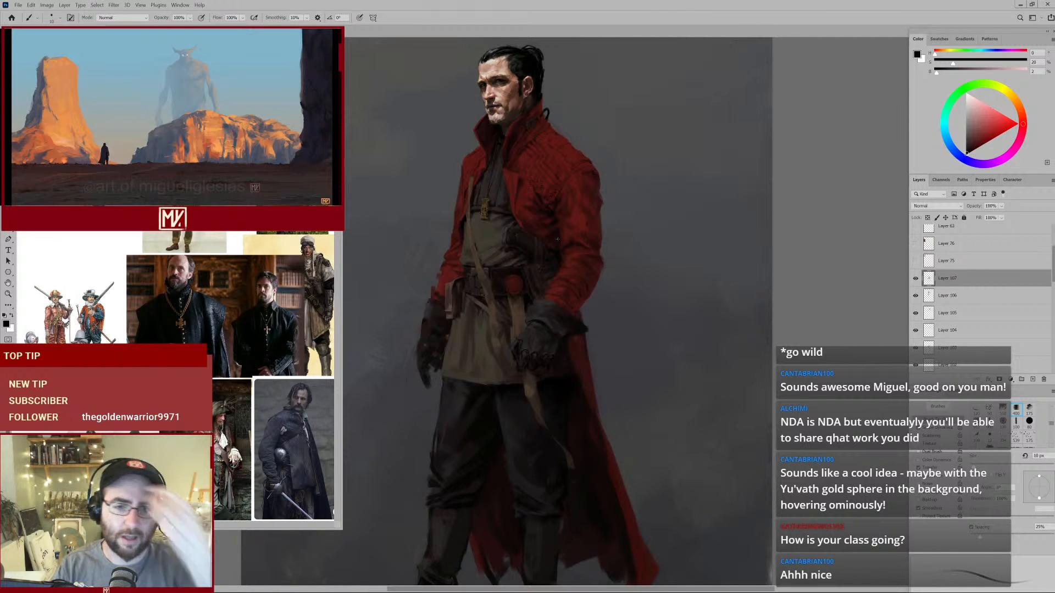
pyautogui.moveTo(555, 269)
pyautogui.mouseDown()
pyautogui.moveTo(529, 270)
pyautogui.moveTo(546, 269)
pyautogui.mouseUp()
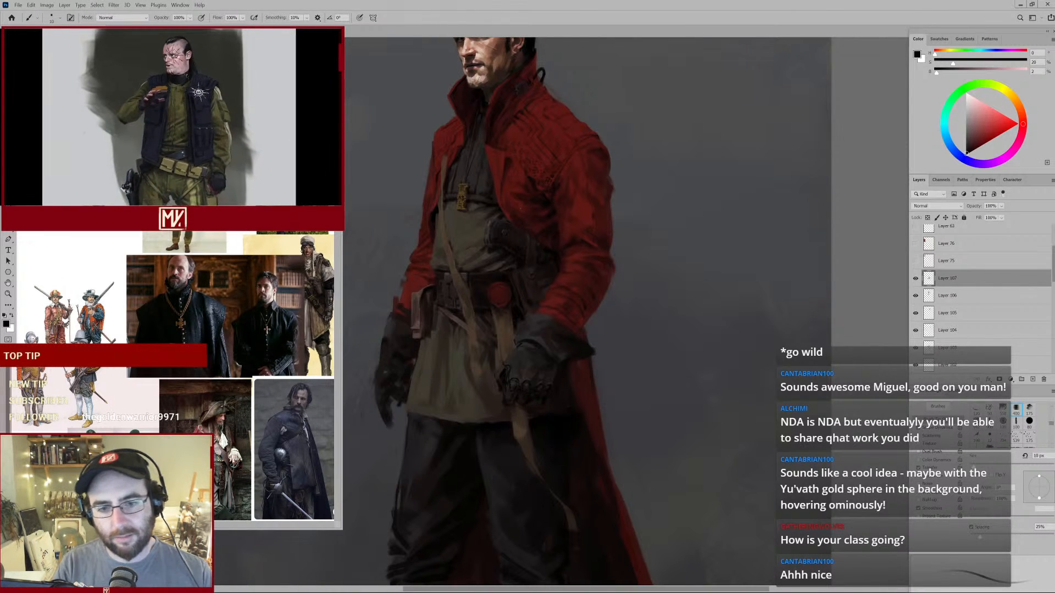
# Refine the glove's wrist crease between the cuff and the back of the hand with sampled dark grey and near-black tones.
pyautogui.moveTo(534, 383)
pyautogui.mouseDown()
pyautogui.moveTo(533, 339)
pyautogui.moveTo(558, 282)
pyautogui.mouseUp()
pyautogui.keyDown('alt'); pyautogui.click(524, 293); pyautogui.keyUp('alt')
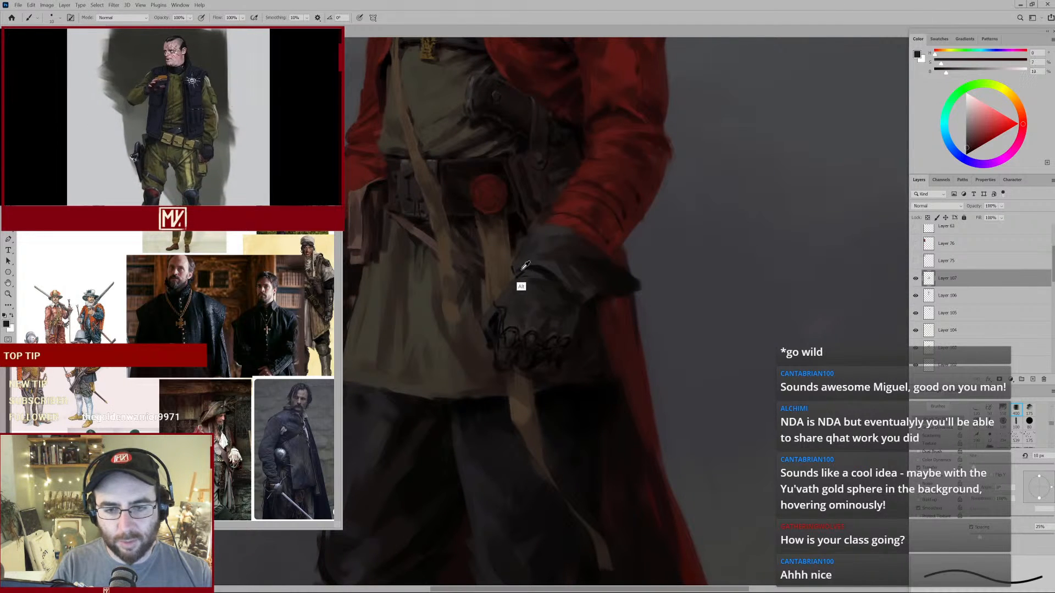
pyautogui.keyDown('alt'); pyautogui.click(517, 287); pyautogui.keyUp('alt')
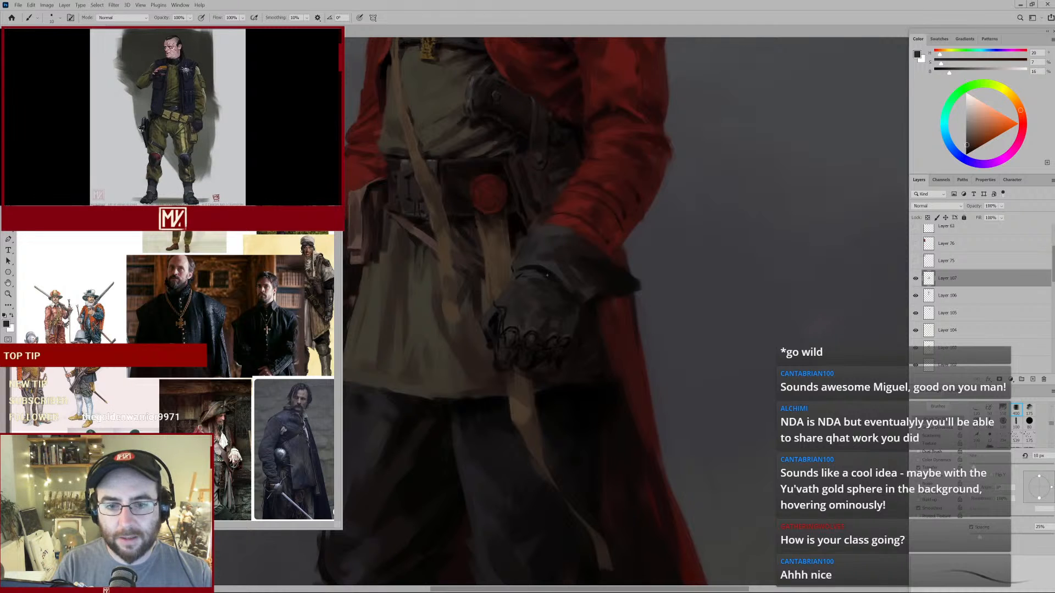
pyautogui.keyDown('alt'); pyautogui.click(523, 276); pyautogui.keyUp('alt')
pyautogui.moveTo(559, 280)
pyautogui.mouseDown()
pyautogui.moveTo(501, 299)
pyautogui.moveTo(565, 286)
pyautogui.mouseUp()
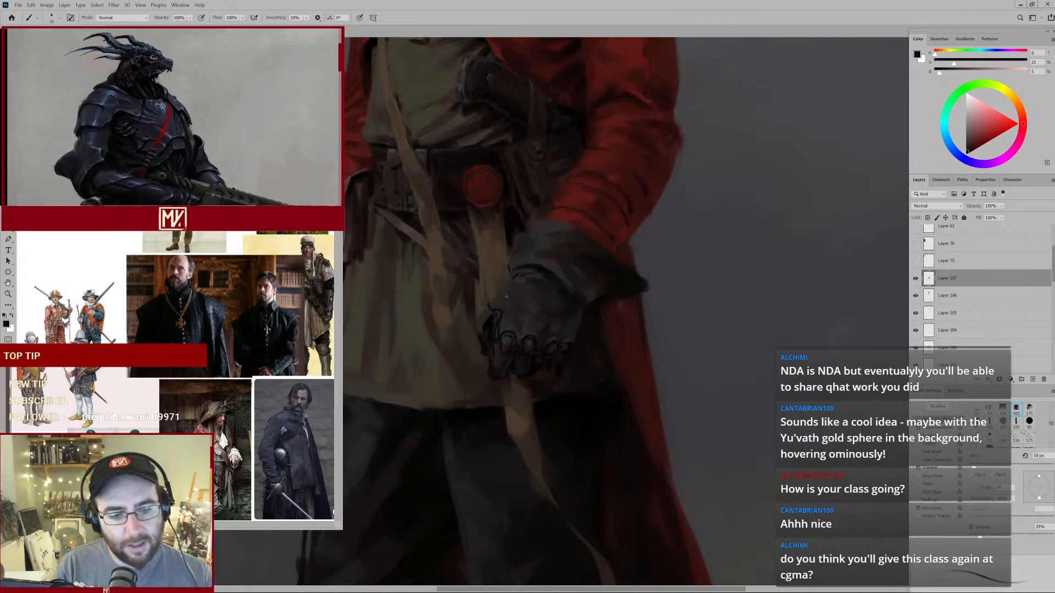
# Touch up the dark area between the belt and the coat sleeve above the glove with sampled dark browns.
pyautogui.moveTo(539, 275); pyautogui.dragTo(527, 271)
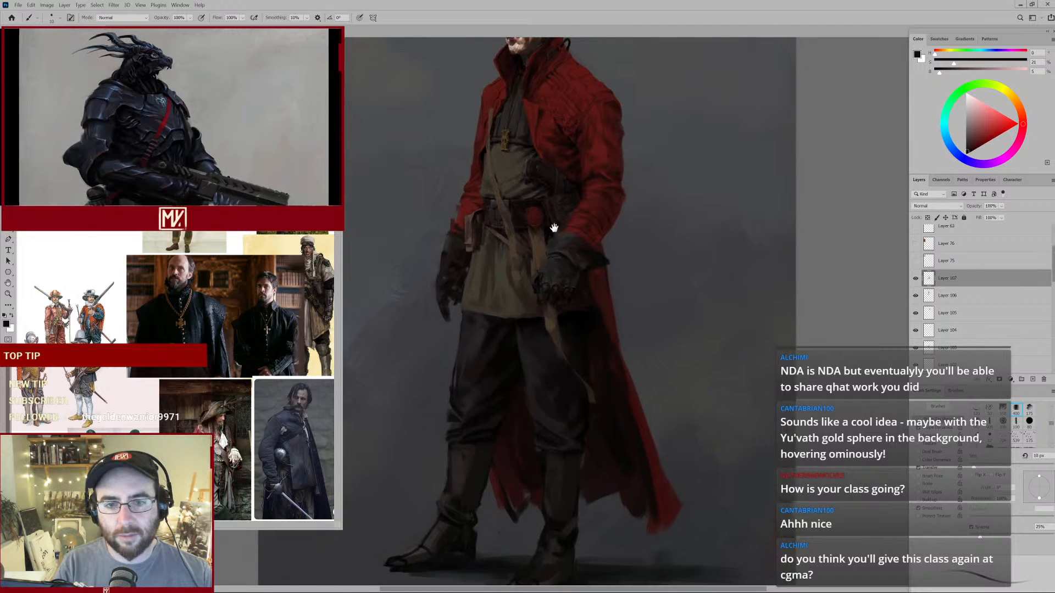
pyautogui.moveTo(553, 226); pyautogui.dragTo(549, 304)
pyautogui.moveTo(572, 262)
pyautogui.mouseDown()
pyautogui.moveTo(541, 270)
pyautogui.moveTo(556, 266)
pyautogui.moveTo(579, 285)
pyautogui.moveTo(585, 219)
pyautogui.mouseUp()
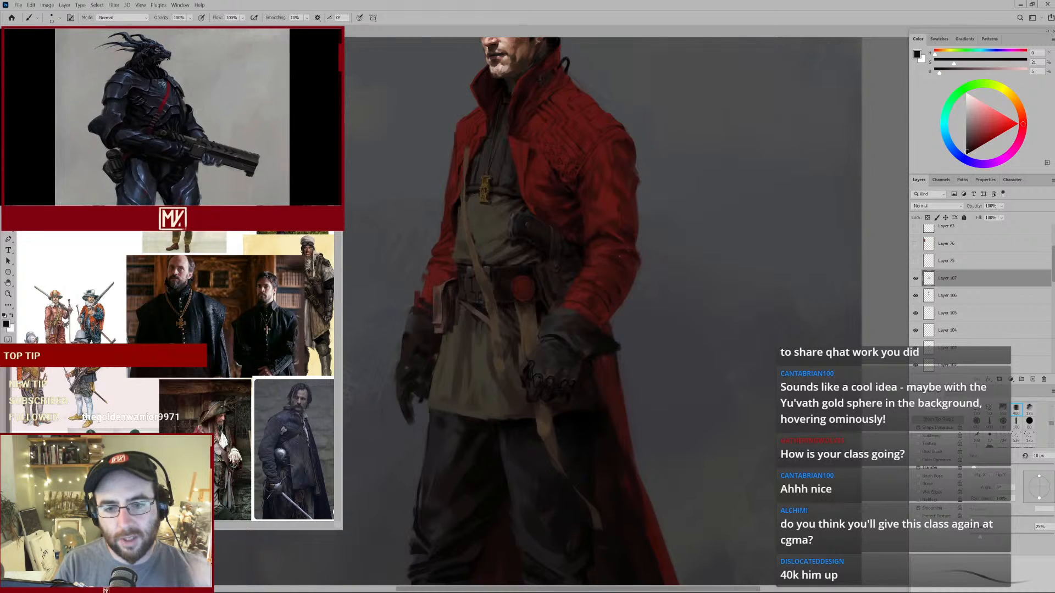
pyautogui.moveTo(554, 360); pyautogui.dragTo(544, 312)
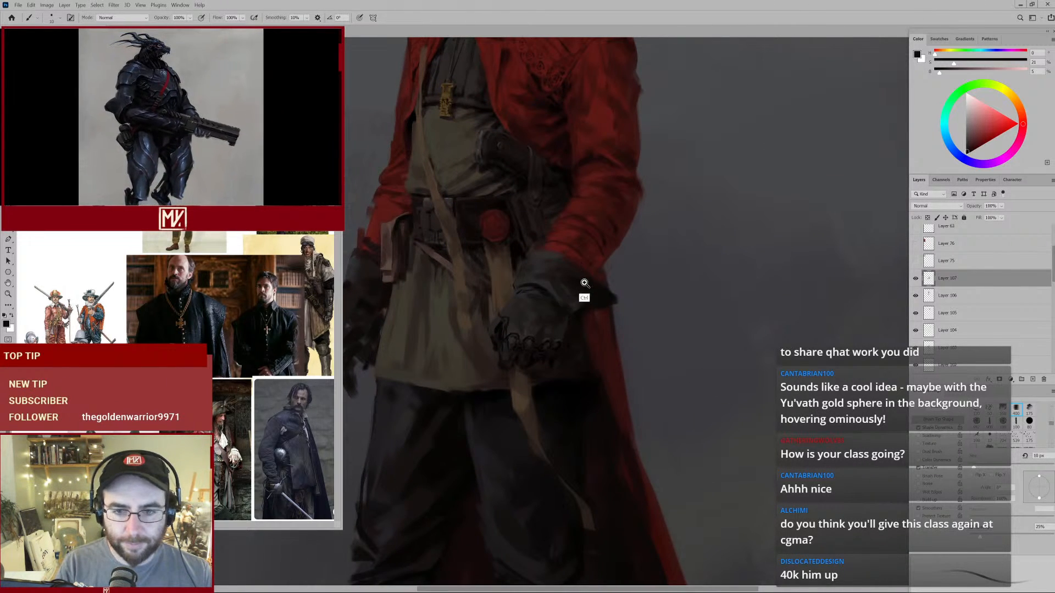
pyautogui.press('alt')
pyautogui.keyDown('alt'); pyautogui.click(524, 252); pyautogui.keyUp('alt')
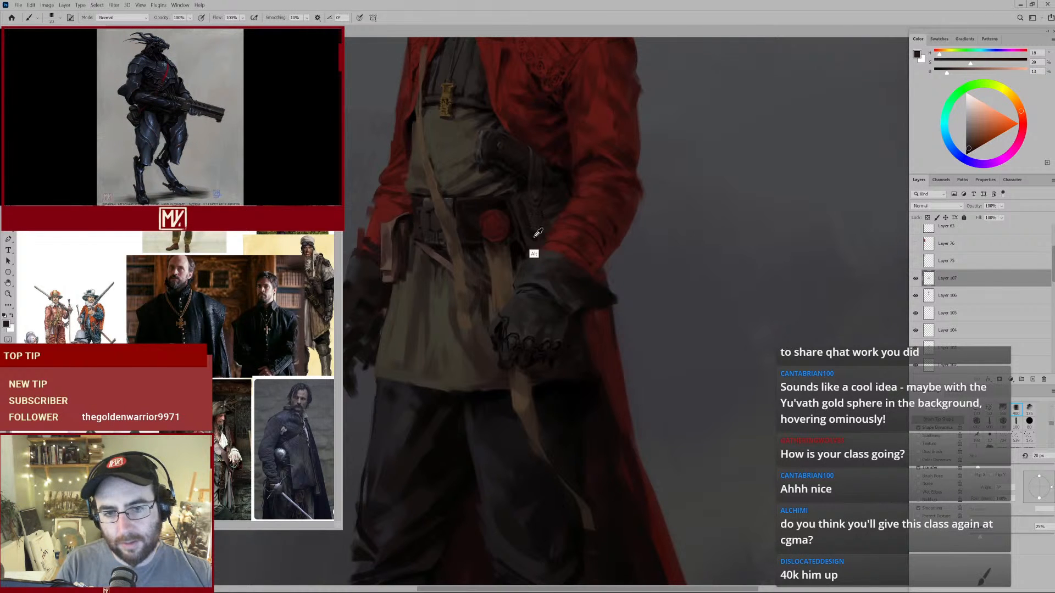
pyautogui.keyDown('alt'); pyautogui.click(530, 237); pyautogui.keyUp('alt')
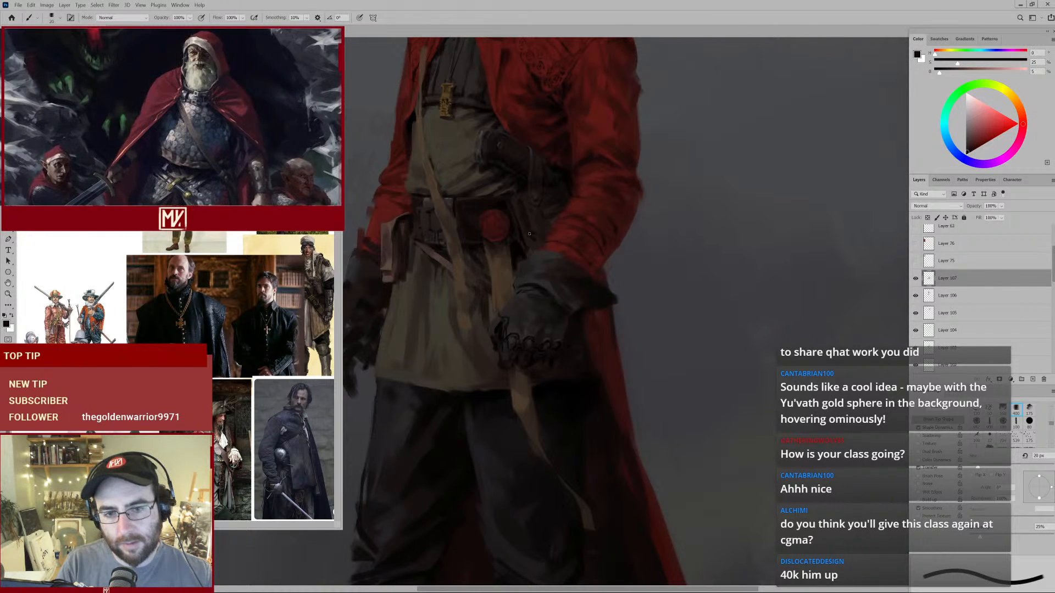
pyautogui.press(']')
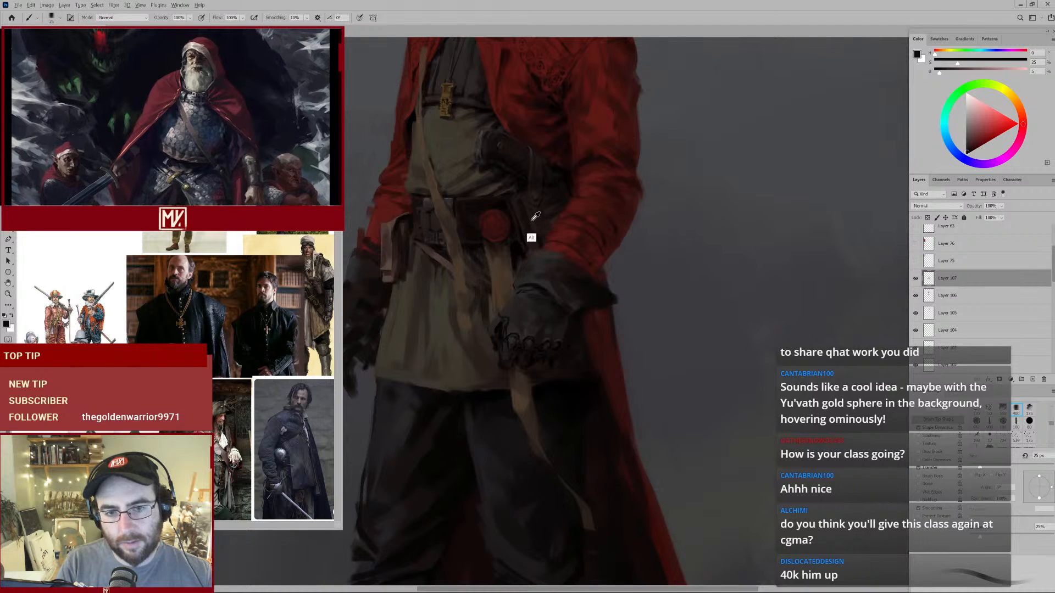
pyautogui.keyDown('alt'); pyautogui.click(531, 228); pyautogui.keyUp('alt')
# Set the paint colour to golden orange and merge Layers 106 and 107 beneath a new layer.
pyautogui.moveTo(525, 194); pyautogui.dragTo(593, 521)
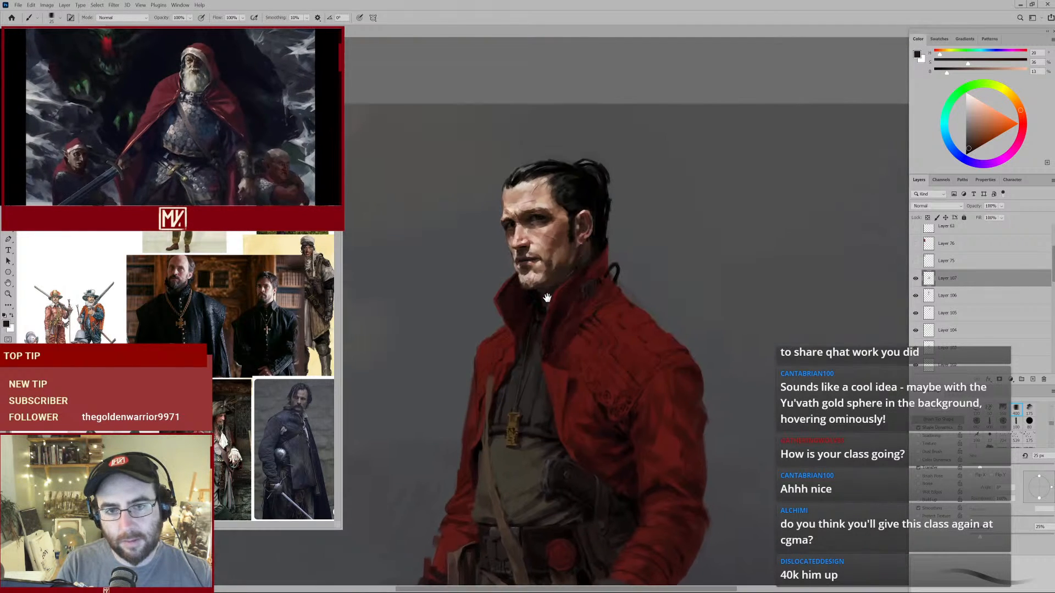
pyautogui.moveTo(570, 290); pyautogui.dragTo(547, 279)
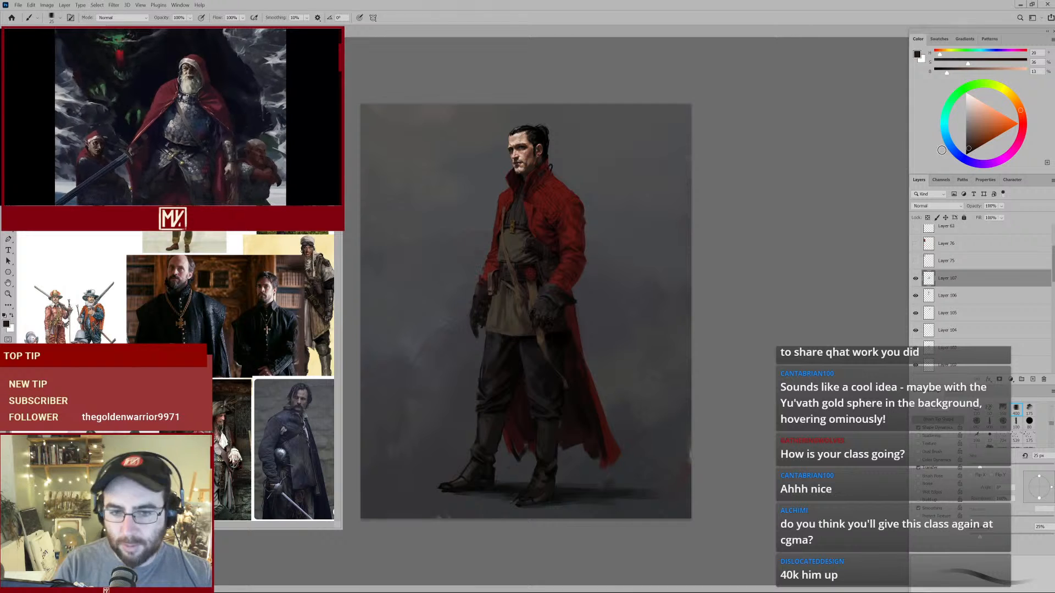
pyautogui.click(1015, 101)
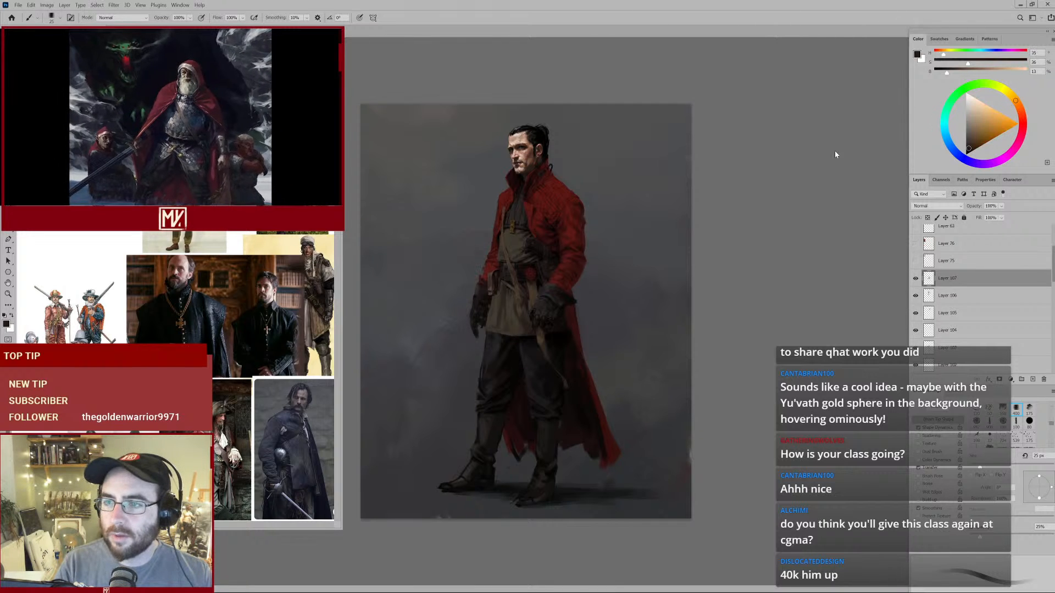
pyautogui.moveTo(574, 211); pyautogui.dragTo(608, 188)
pyautogui.moveTo(457, 161); pyautogui.dragTo(501, 220)
pyautogui.press(']')
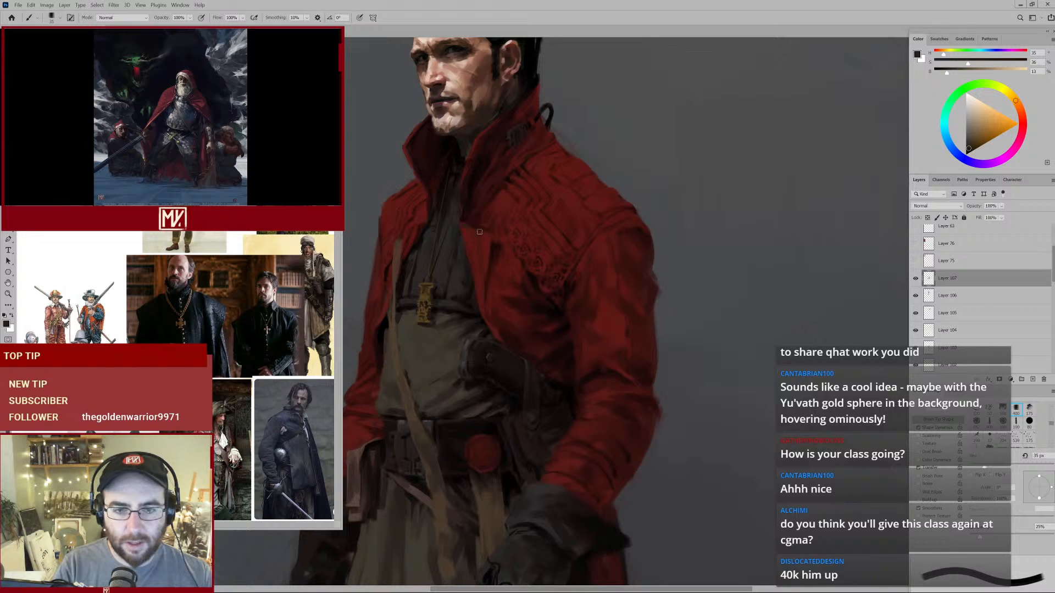
pyautogui.click(987, 123)
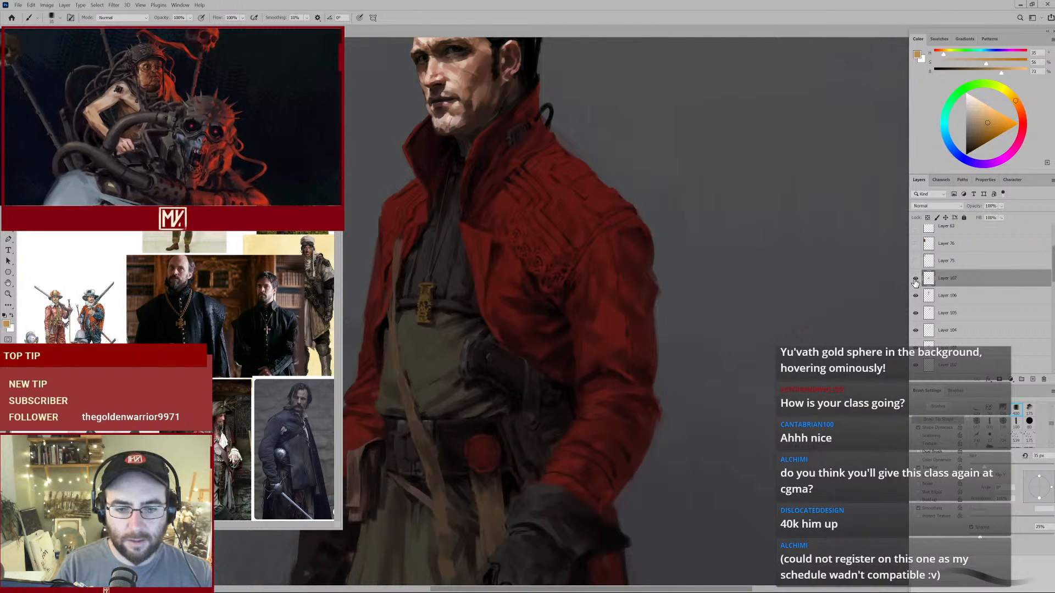
pyautogui.keyDown('shift'); pyautogui.click(968, 296); pyautogui.keyUp('shift')
pyautogui.hotkey('ctrl', 'e')
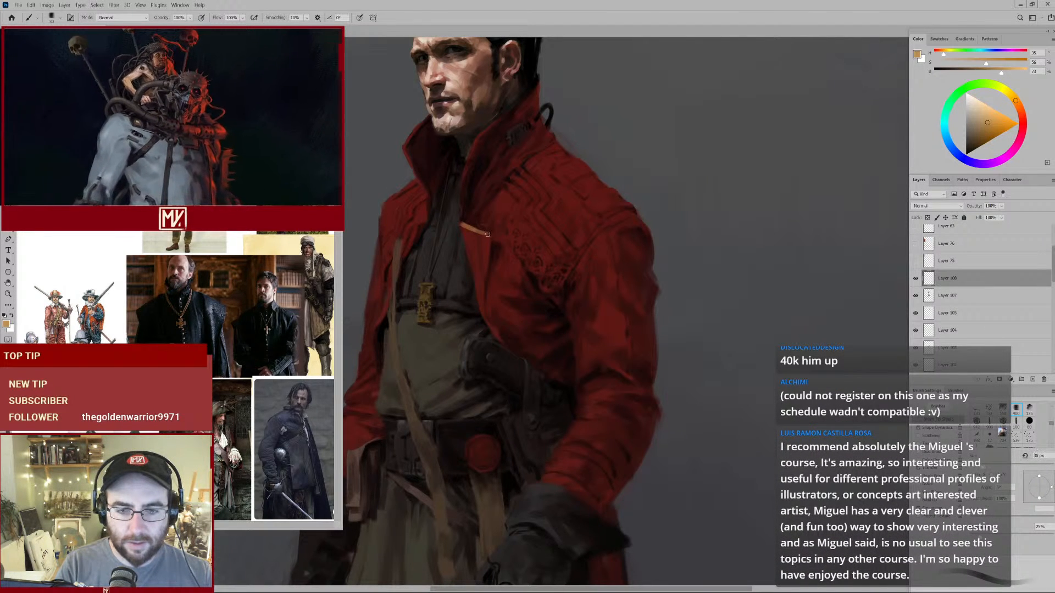
# Paint thin gold trim along the edges of the coat's lapels and raised collar with a reduced brush.
pyautogui.press('[')
pyautogui.press('[')
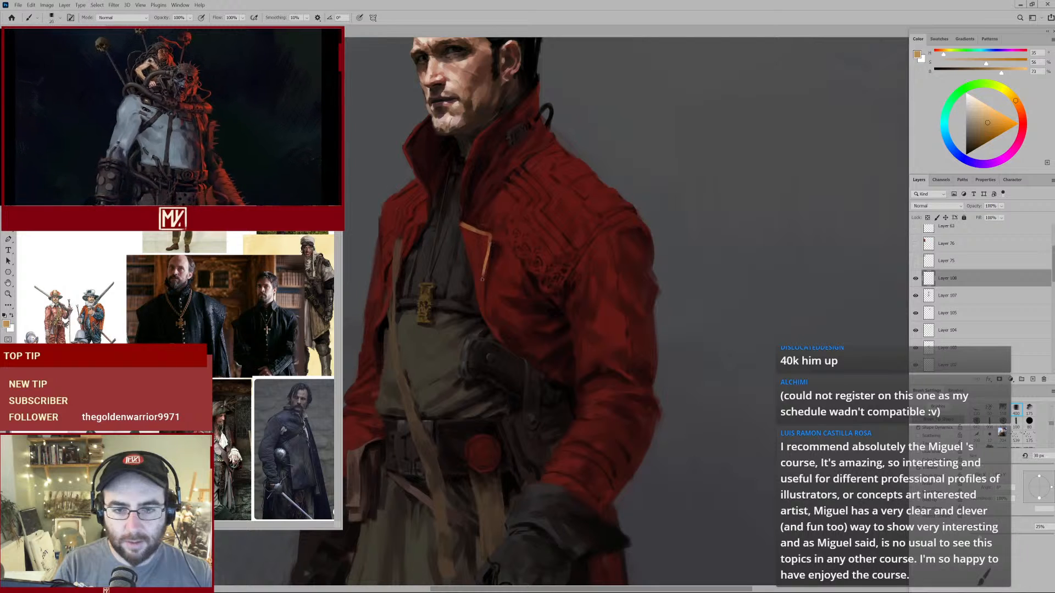
pyautogui.moveTo(490, 240); pyautogui.dragTo(484, 301)
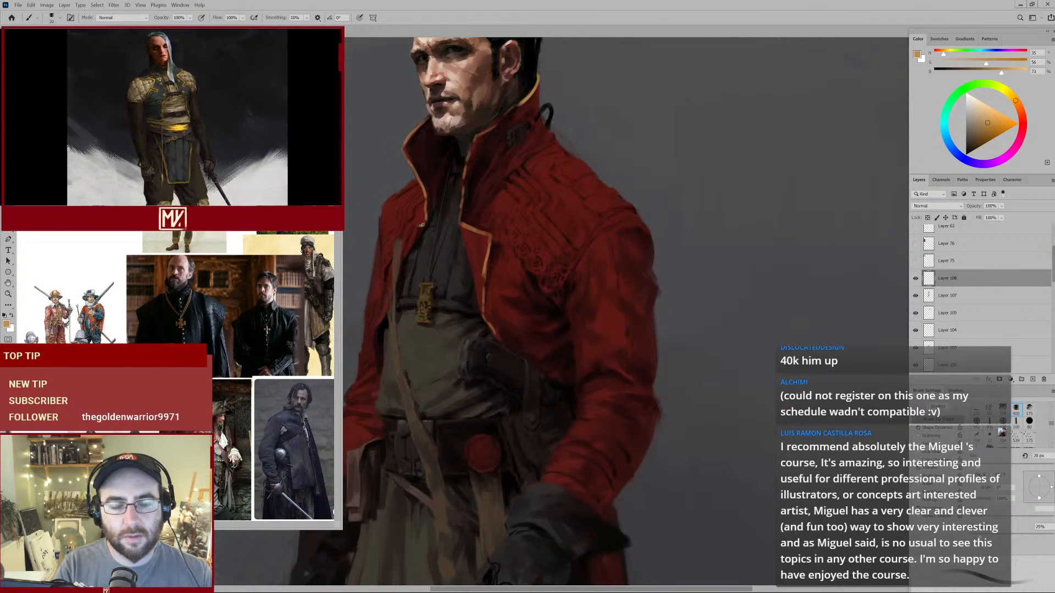
pyautogui.hotkey('ctrl', '0')
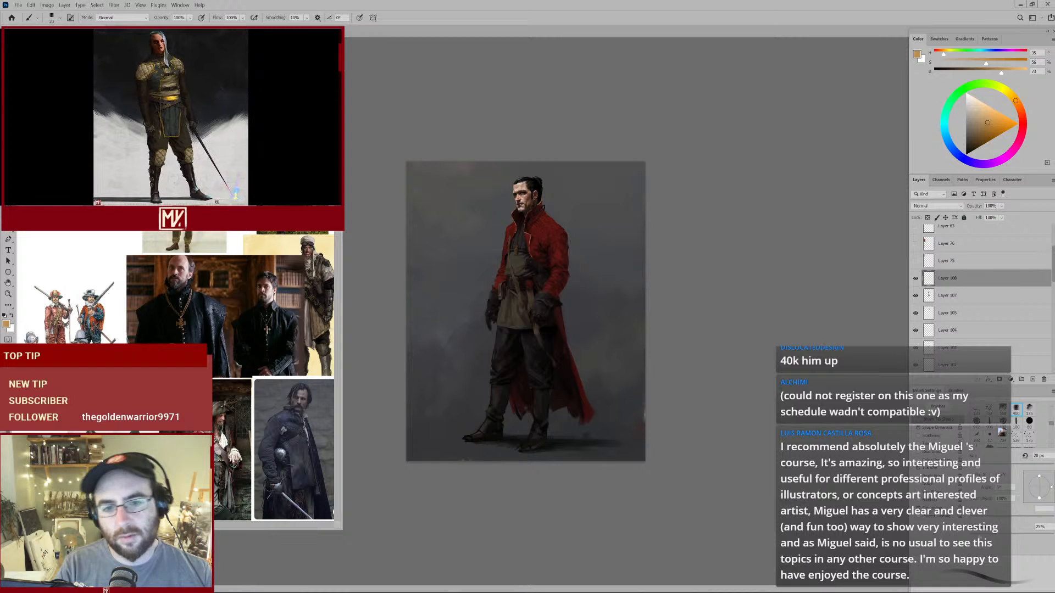
# Erase the gold trim from the raised collar with the eraser enlarged to 150 px.
pyautogui.scroll(4, 539, 220)
pyautogui.press('e')
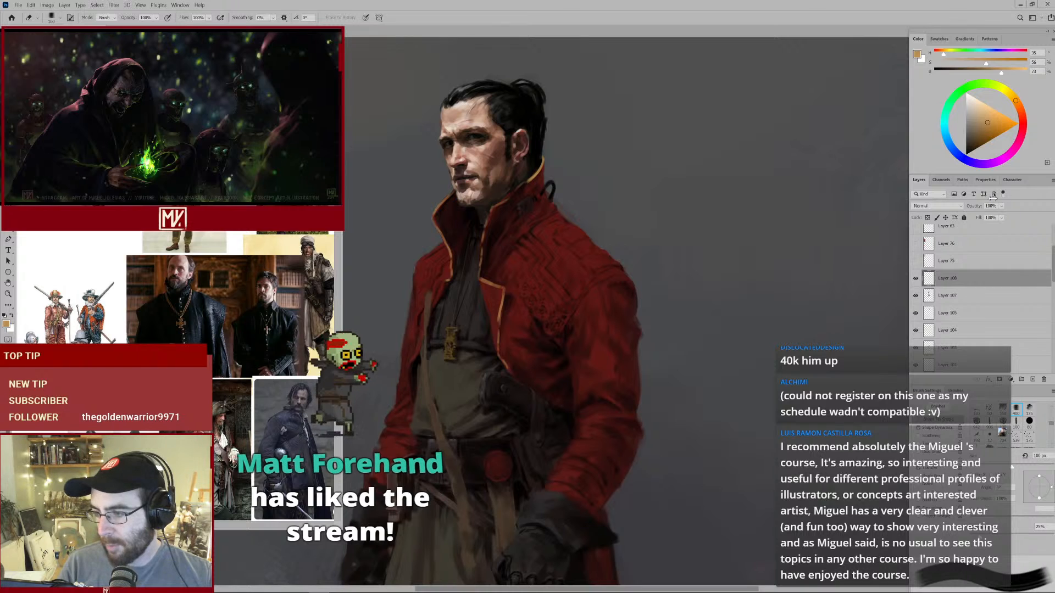
pyautogui.press(']')
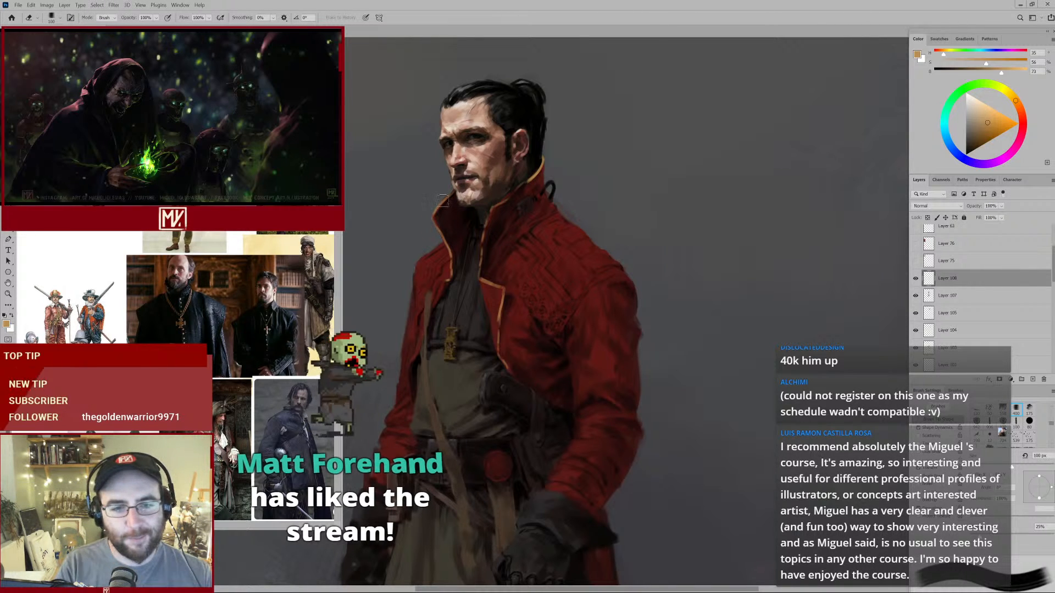
pyautogui.press(']')
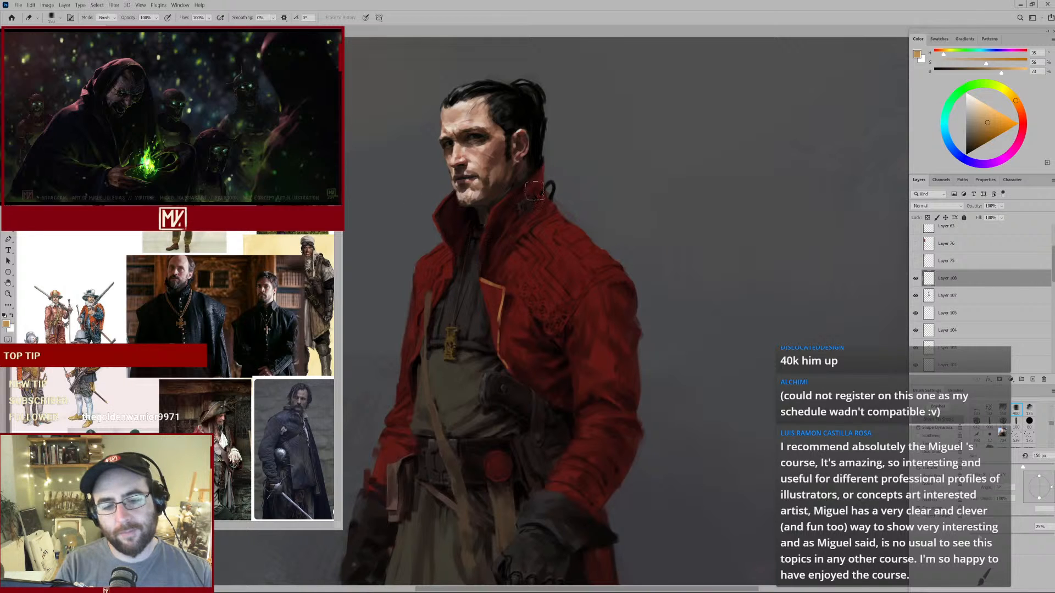
pyautogui.moveTo(534, 302); pyautogui.dragTo(495, 321)
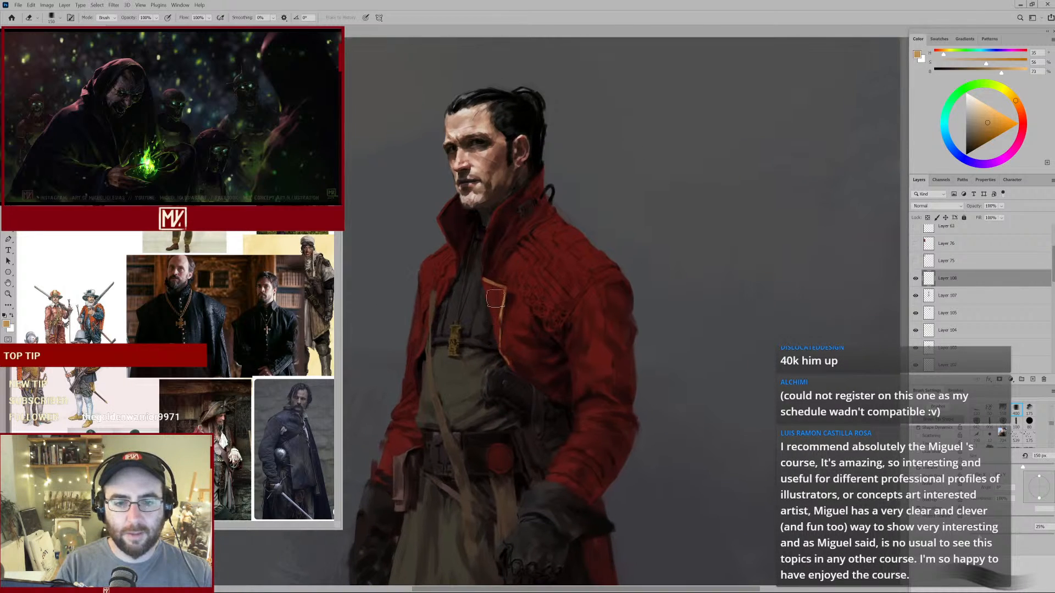
# Repaint gold trim on the far lapel and clean it up with the eraser reduced to 90 px.
pyautogui.press('b')
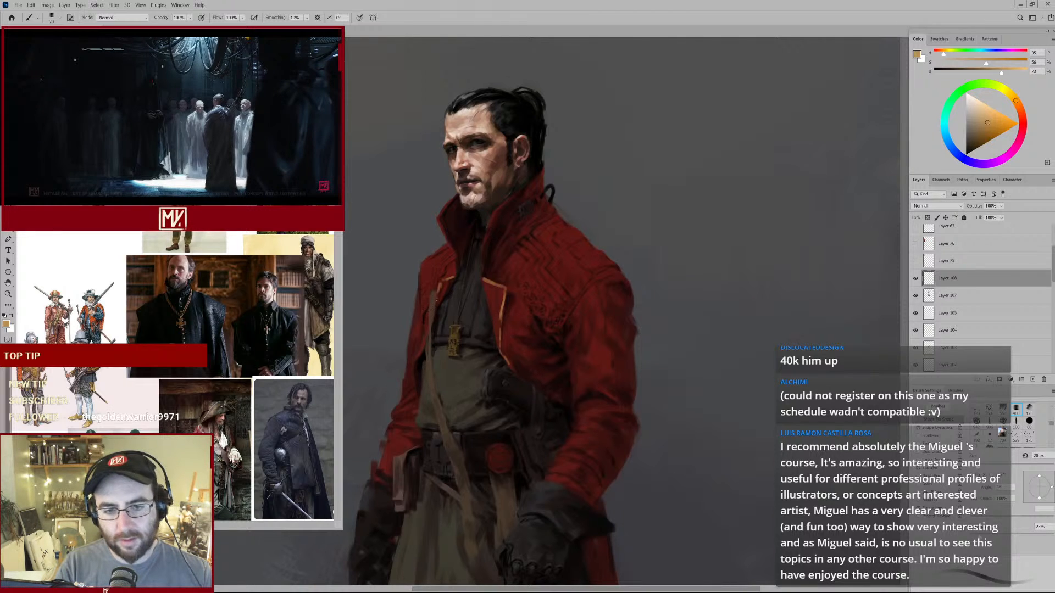
pyautogui.press('e')
pyautogui.press('[')
pyautogui.press('[')
pyautogui.press('[')
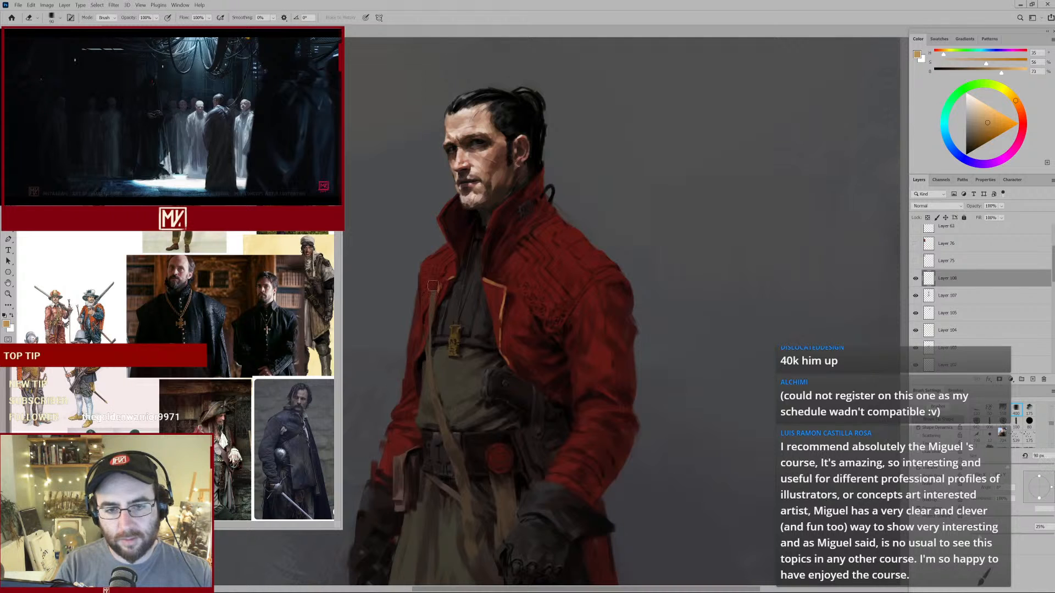
# Paint a small ornament in the near lapel's corner with gold and sampled orange-brown tones.
pyautogui.press('b')
pyautogui.scroll(2, 522, 269)
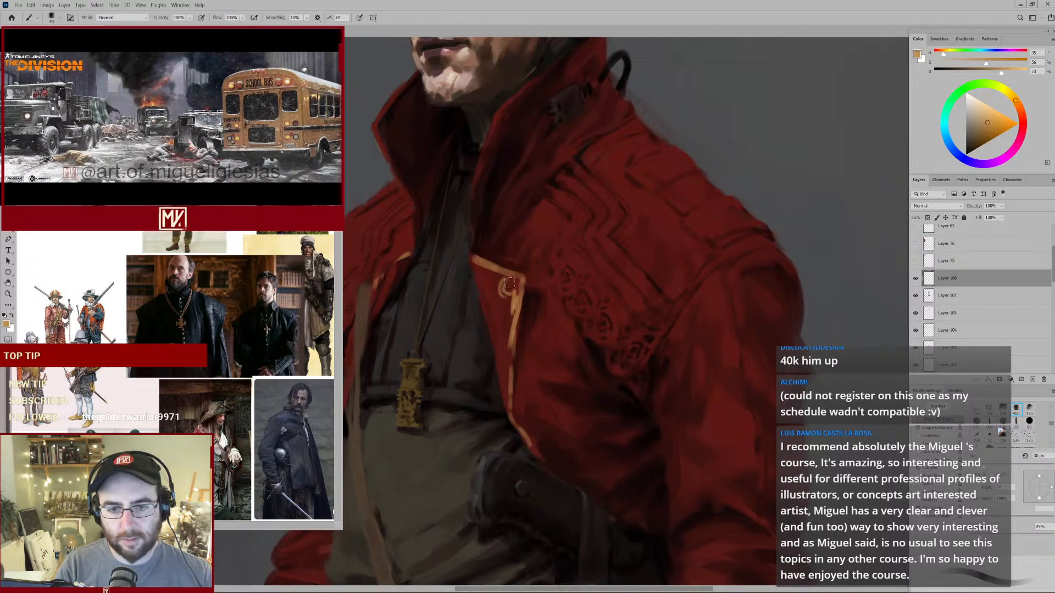
pyautogui.moveTo(510, 283); pyautogui.dragTo(513, 294)
pyautogui.keyDown('alt'); pyautogui.click(509, 293); pyautogui.keyUp('alt')
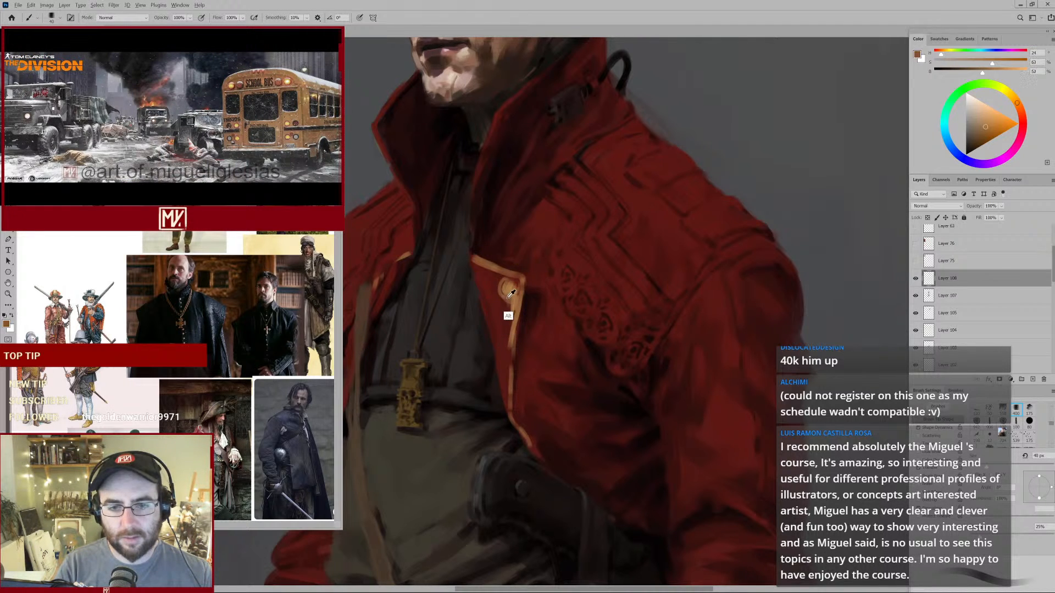
pyautogui.keyDown('alt'); pyautogui.click(511, 294); pyautogui.keyUp('alt')
pyautogui.keyDown('alt'); pyautogui.click(502, 279); pyautogui.keyUp('alt')
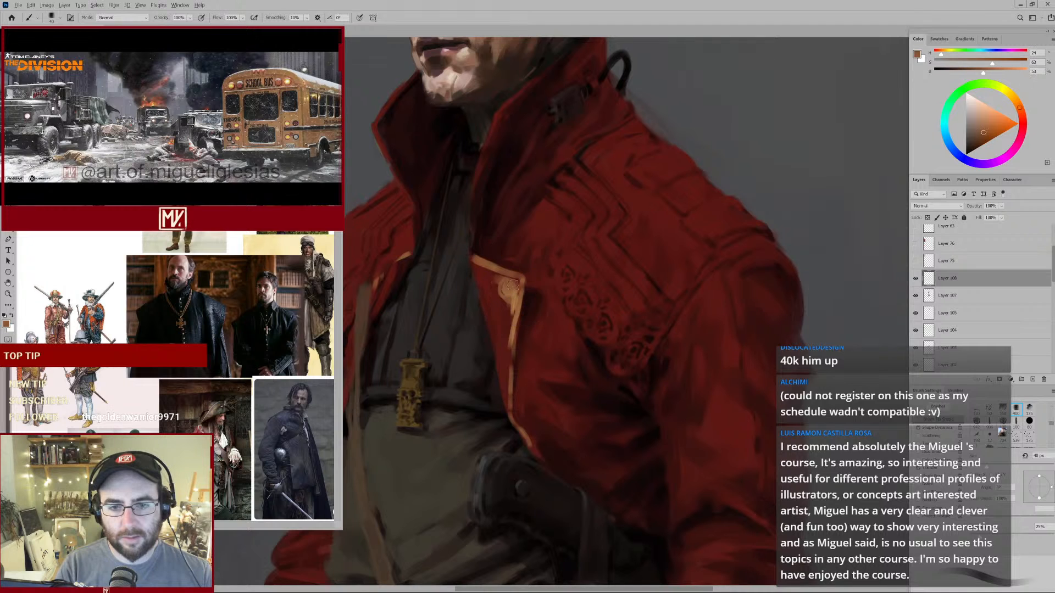
pyautogui.keyDown('alt'); pyautogui.click(509, 292); pyautogui.keyUp('alt')
# Fill the near lapel with sampled orange-brown and block in the far side of the collar with darker browns.
pyautogui.moveTo(508, 285)
pyautogui.mouseDown()
pyautogui.moveTo(466, 351)
pyautogui.moveTo(491, 324)
pyautogui.mouseUp()
pyautogui.press(']')
pyautogui.moveTo(494, 275); pyautogui.dragTo(502, 297)
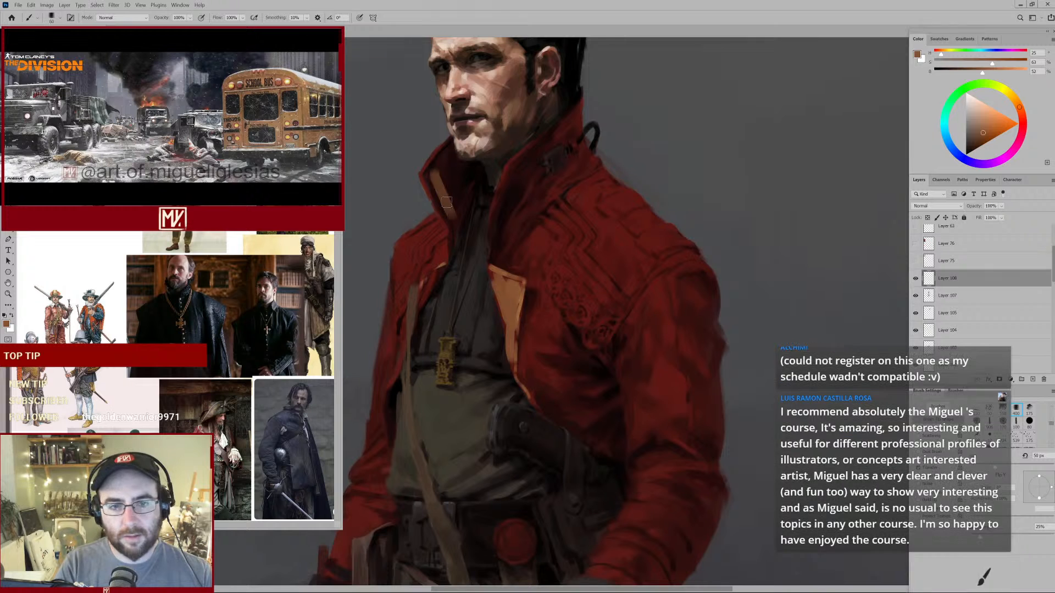
pyautogui.keyDown('alt'); pyautogui.click(443, 168); pyautogui.keyUp('alt')
pyautogui.moveTo(461, 171); pyautogui.dragTo(462, 221)
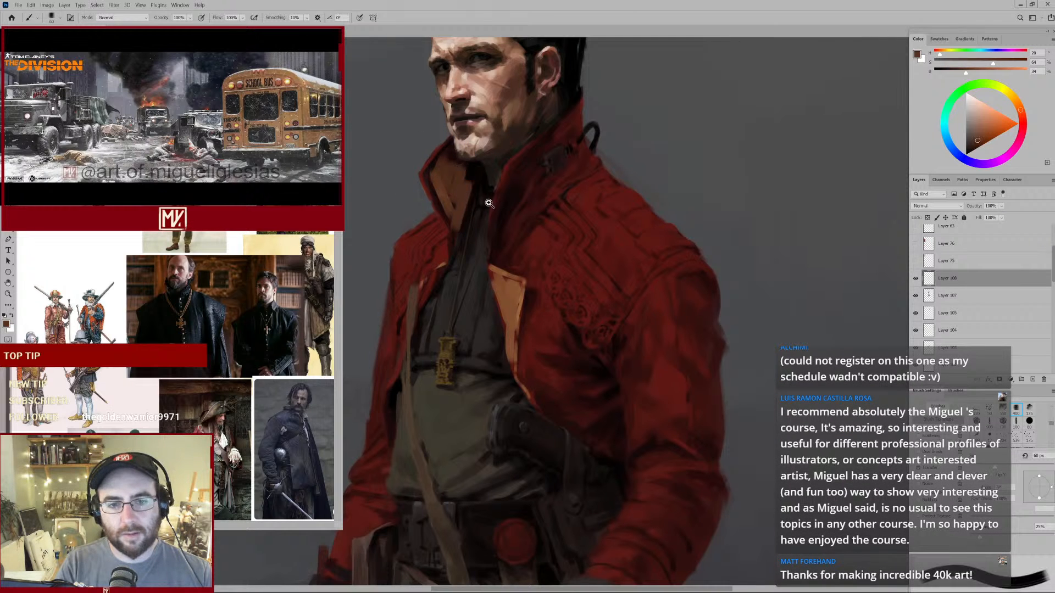
# Erase the gold and brown paint from the coat's lapels and collar.
pyautogui.moveTo(533, 271)
pyautogui.mouseDown()
pyautogui.moveTo(499, 307)
pyautogui.moveTo(525, 291)
pyautogui.mouseUp()
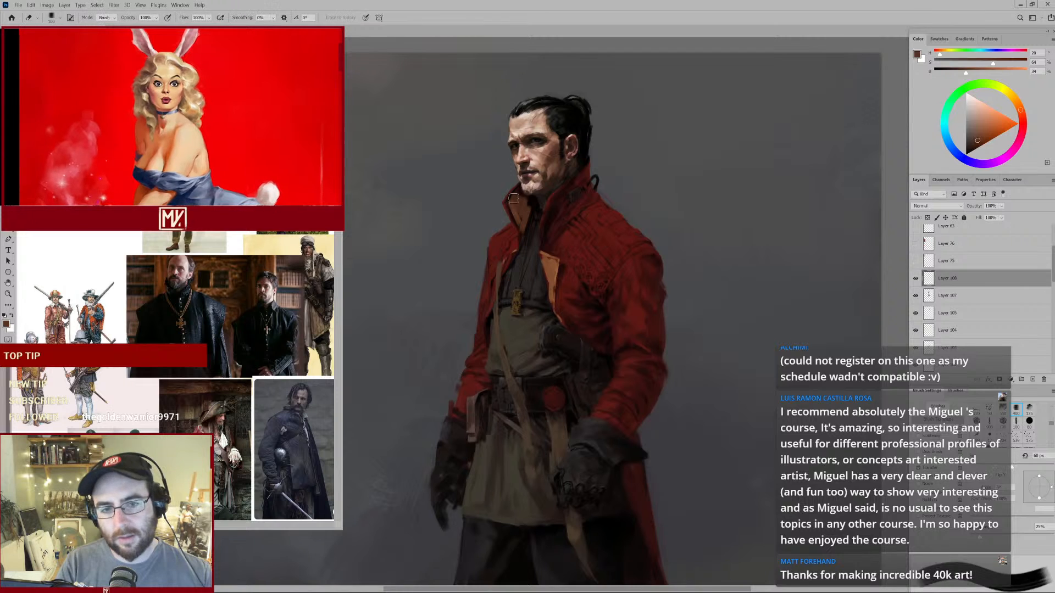
pyautogui.press('e')
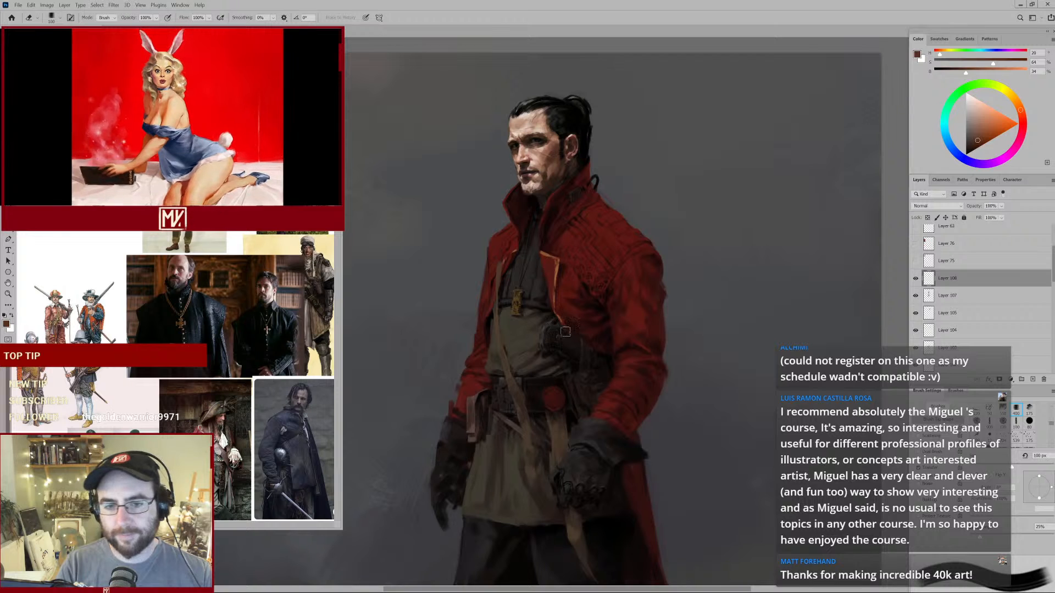
pyautogui.moveTo(567, 288)
pyautogui.mouseDown()
pyautogui.moveTo(532, 310)
pyautogui.moveTo(570, 291)
pyautogui.mouseUp()
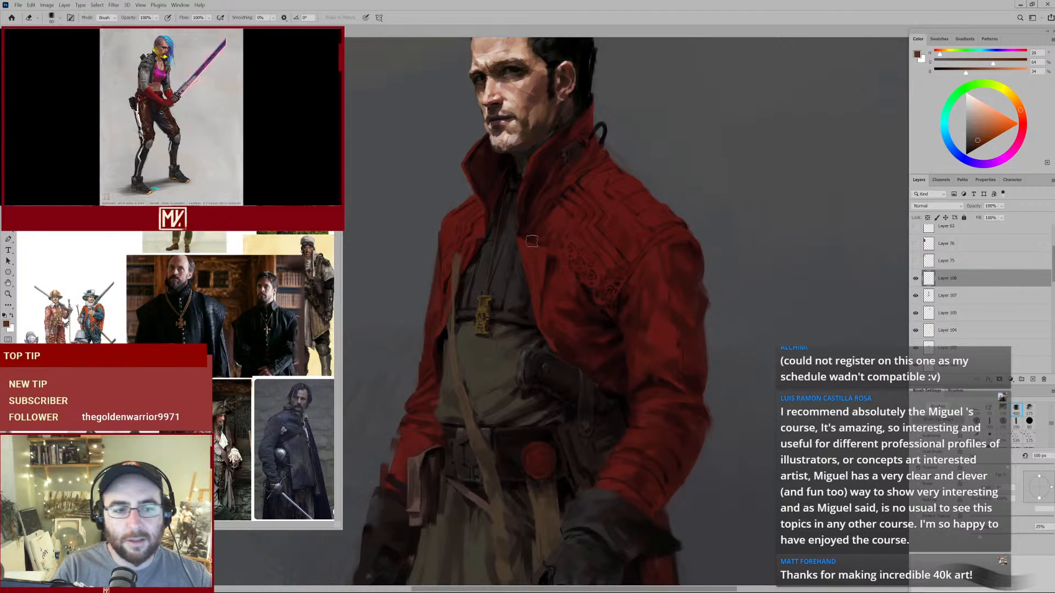
# Clean up the near lapel's corner and edge with the eraser, reducing it to 35 px.
pyautogui.press('[')
pyautogui.press('[')
pyautogui.press('[')
pyautogui.press('[')
pyautogui.moveTo(544, 259); pyautogui.dragTo(561, 254)
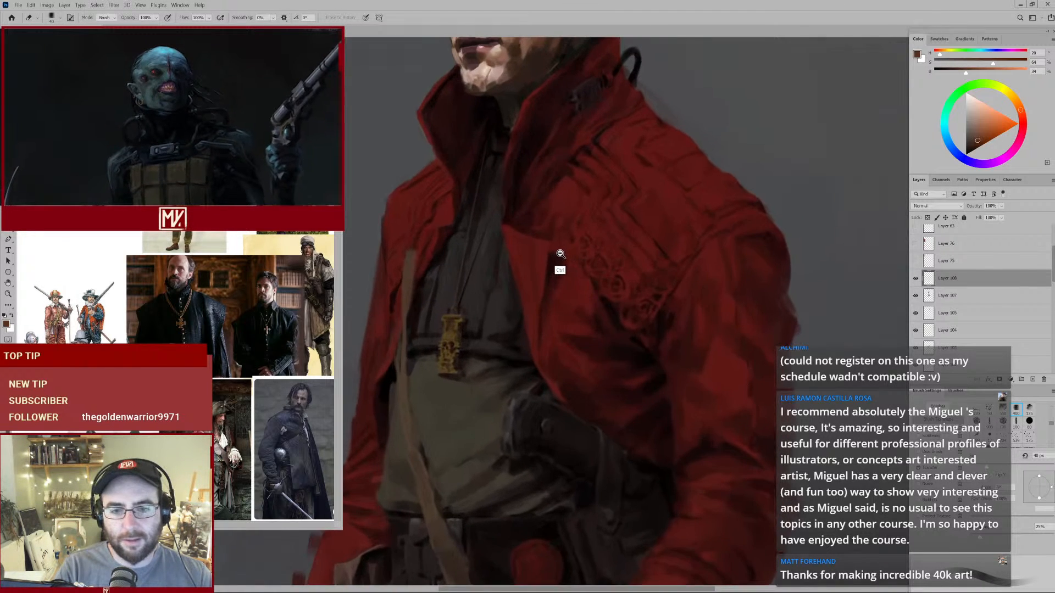
pyautogui.press('[')
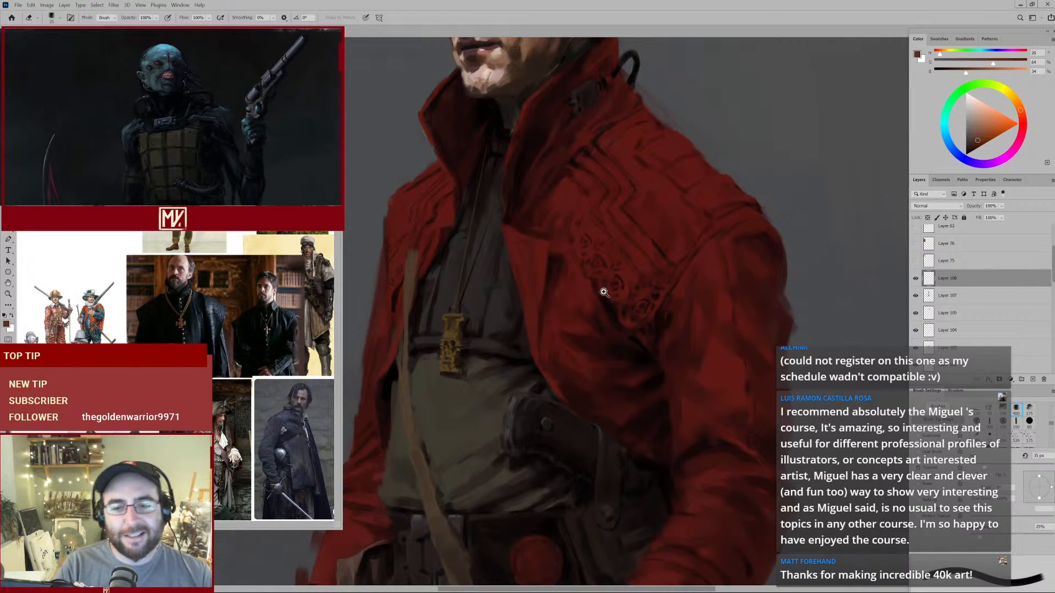
pyautogui.moveTo(604, 292); pyautogui.dragTo(557, 323)
pyautogui.moveTo(598, 209); pyautogui.dragTo(619, 202)
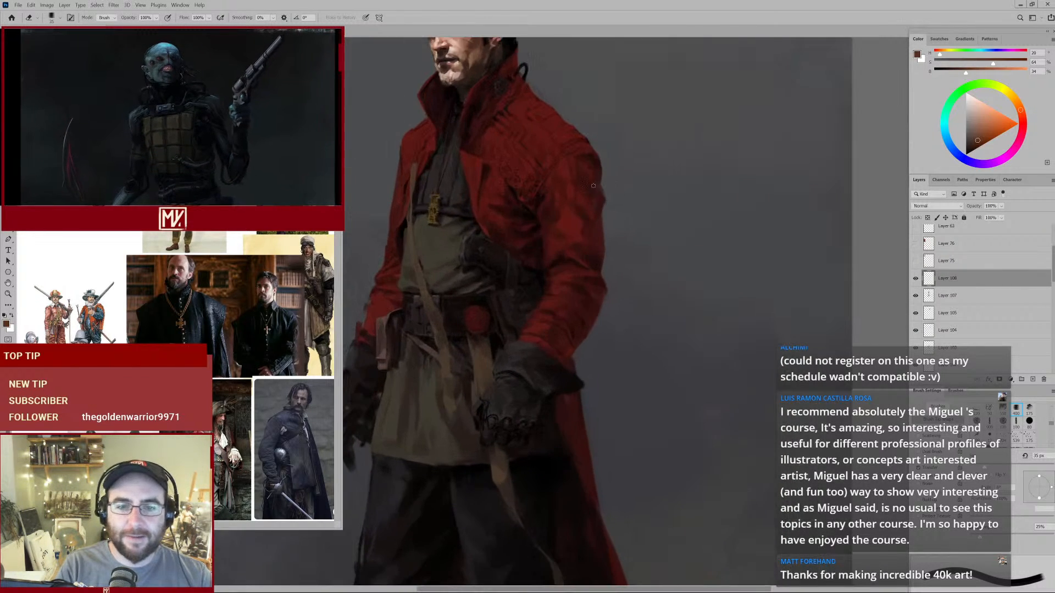
pyautogui.moveTo(524, 150)
pyautogui.mouseDown()
pyautogui.moveTo(546, 149)
pyautogui.moveTo(601, 245)
pyautogui.mouseUp()
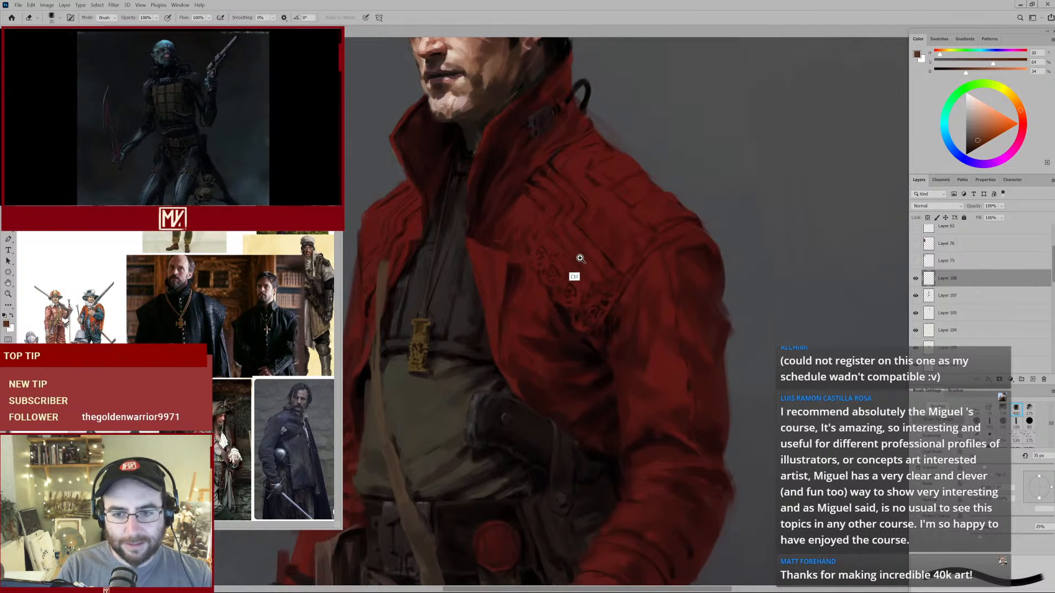
pyautogui.moveTo(580, 259); pyautogui.dragTo(526, 290)
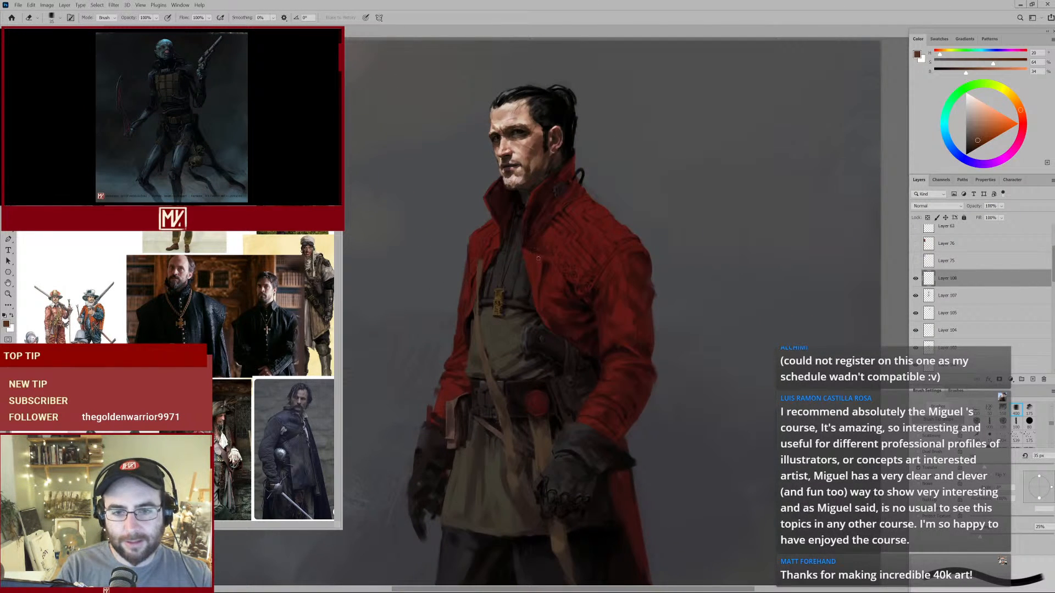
pyautogui.moveTo(548, 257)
pyautogui.mouseDown()
pyautogui.moveTo(533, 264)
pyautogui.moveTo(549, 252)
pyautogui.mouseUp()
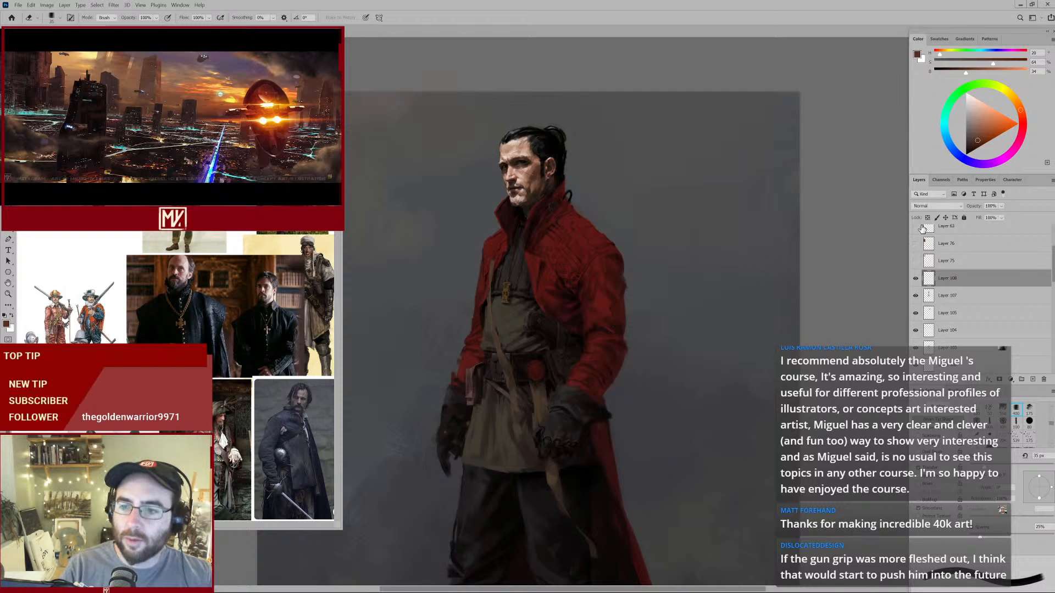
# Set Layer 108 to Overlay and deepen the near sleeve with broad strokes of red sampled from the coat.
pyautogui.click(915, 279)
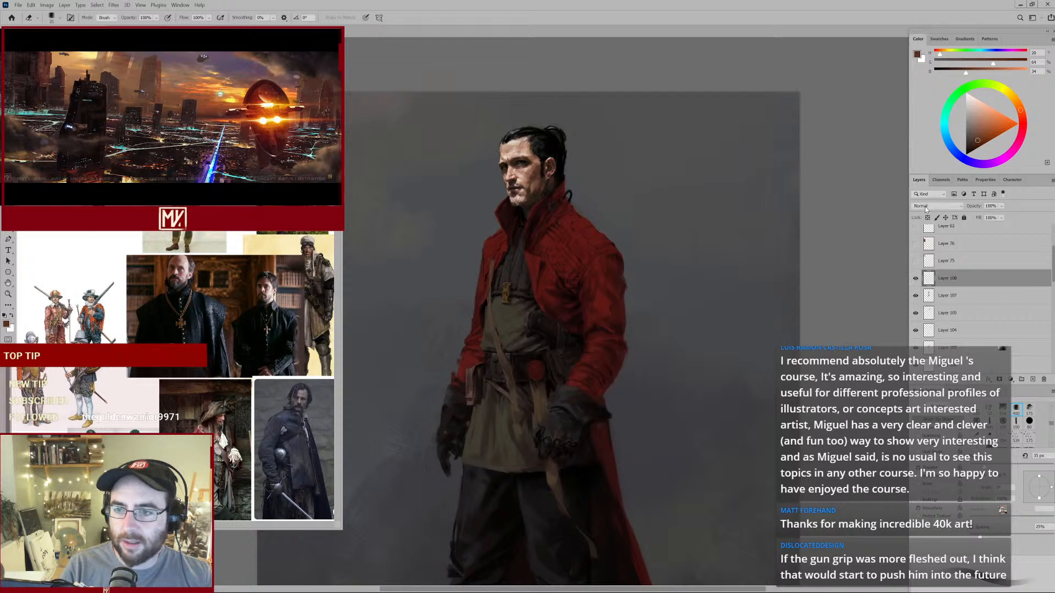
pyautogui.click(938, 206)
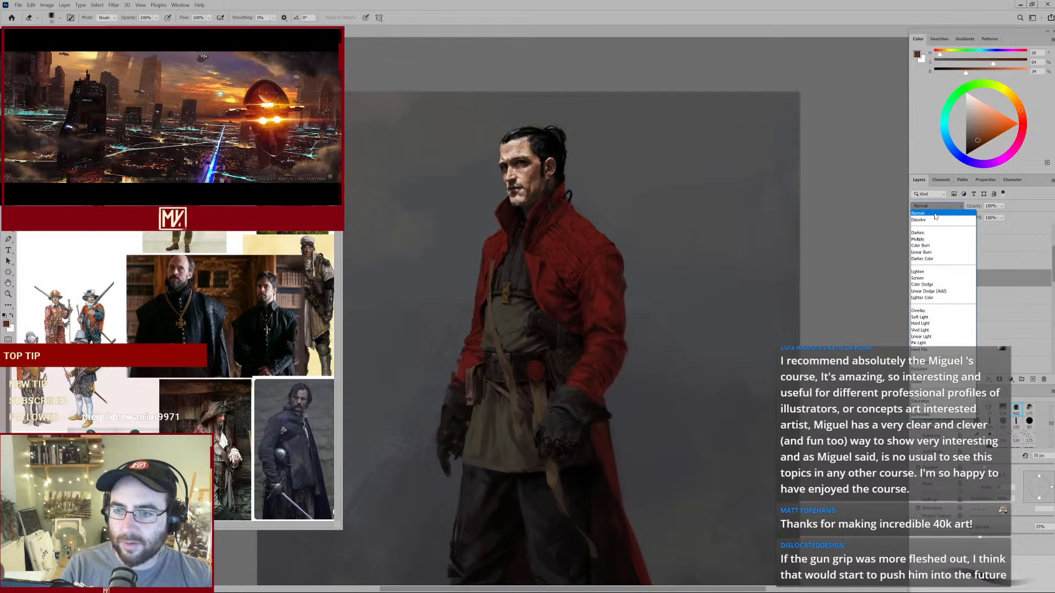
pyautogui.click(923, 312)
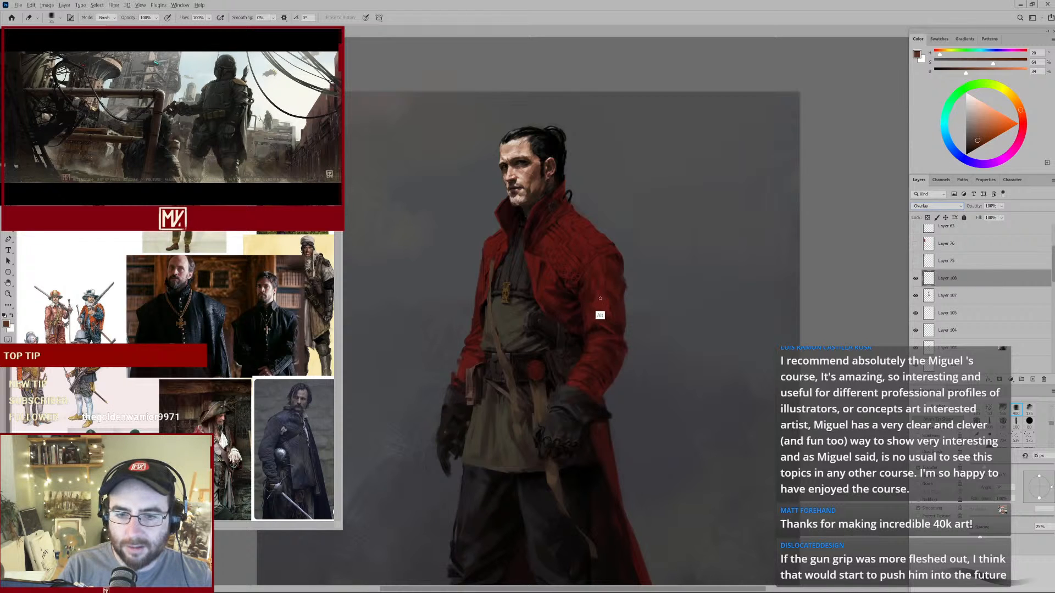
pyautogui.press('b')
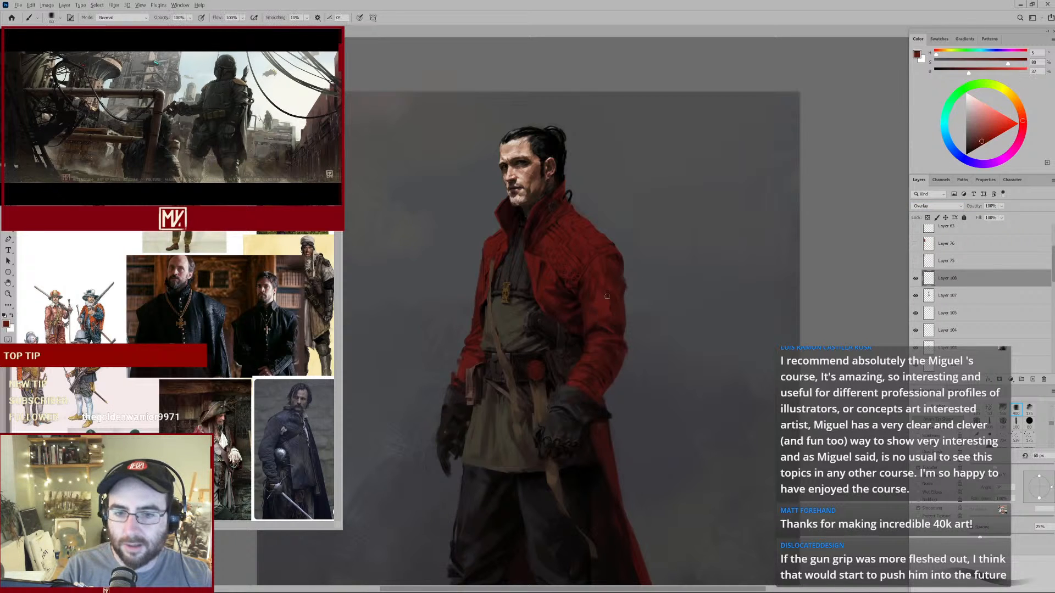
pyautogui.keyDown('alt'); pyautogui.click(603, 297); pyautogui.keyUp('alt')
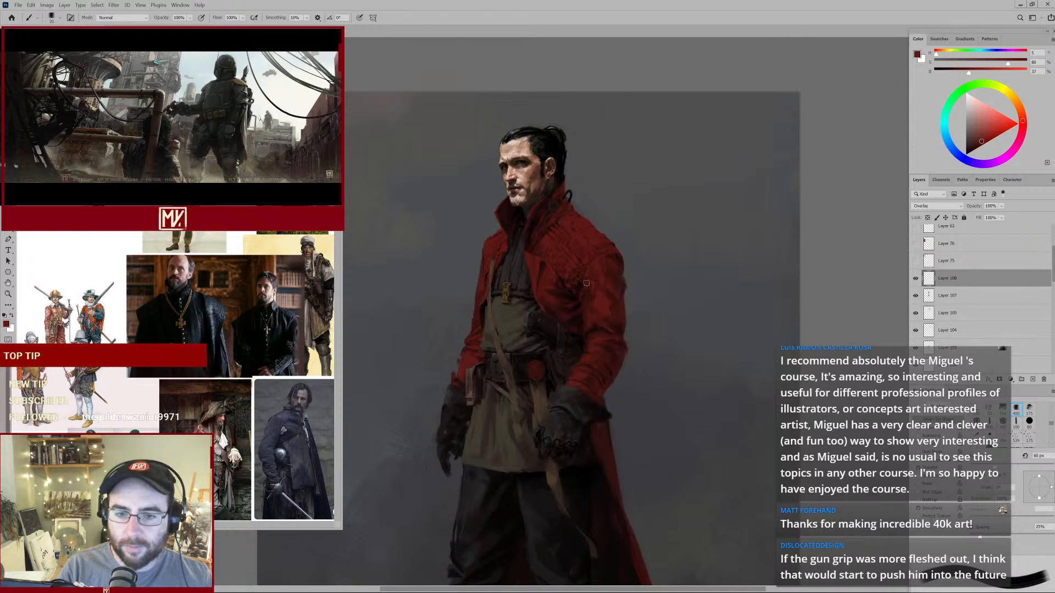
pyautogui.moveTo(595, 270); pyautogui.dragTo(589, 291)
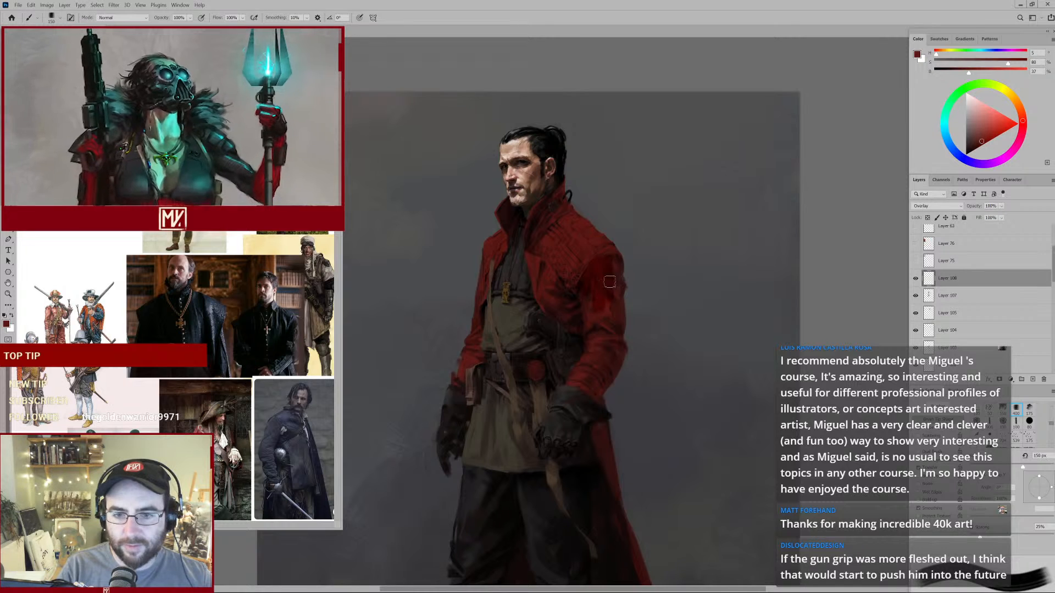
pyautogui.moveTo(606, 303); pyautogui.dragTo(580, 370)
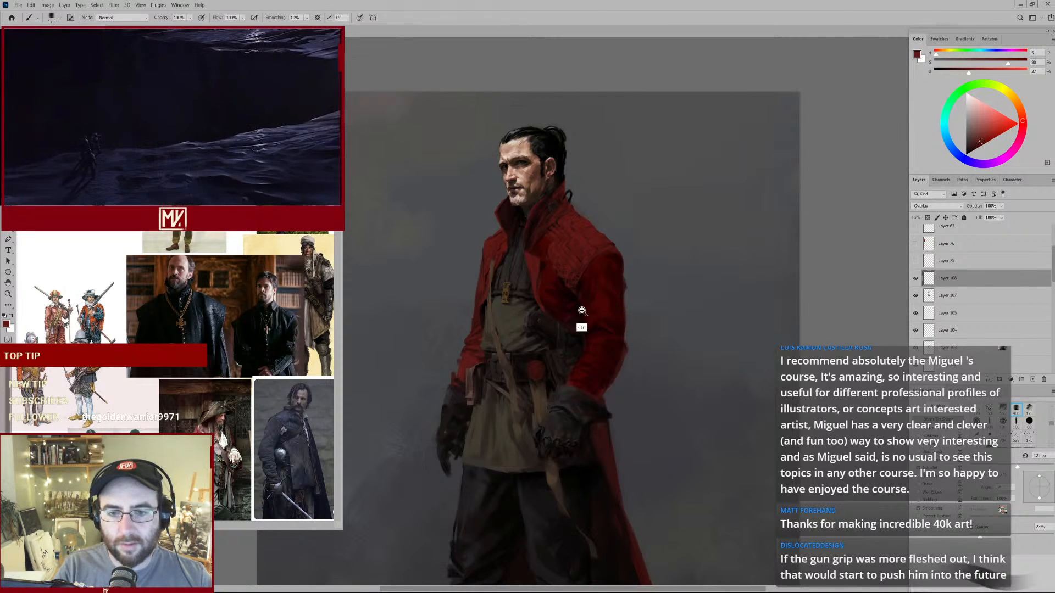
# Erase the red overlay paint from the near sleeve with the eraser enlarged to 600 px.
pyautogui.moveTo(582, 312)
pyautogui.mouseDown()
pyautogui.moveTo(562, 325)
pyautogui.moveTo(584, 302)
pyautogui.mouseUp()
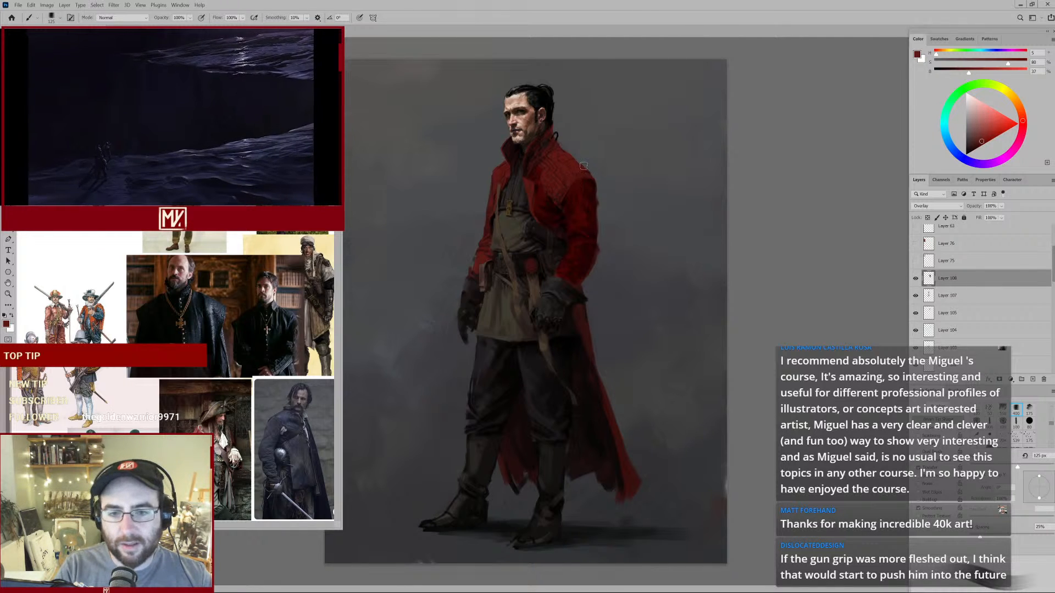
pyautogui.press('e')
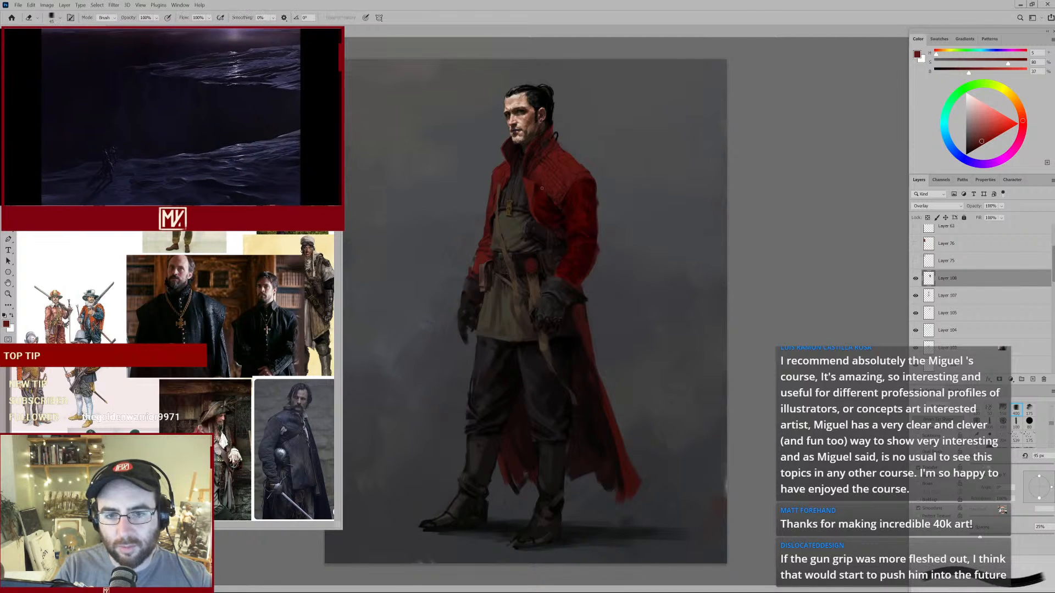
pyautogui.press(']')
pyautogui.press(']')
pyautogui.press(']')
pyautogui.press(']')
pyautogui.press(']')
pyautogui.press(']')
pyautogui.press(']')
pyautogui.moveTo(561, 272)
pyautogui.mouseDown()
pyautogui.moveTo(586, 228)
pyautogui.moveTo(599, 167)
pyautogui.moveTo(562, 277)
pyautogui.mouseUp()
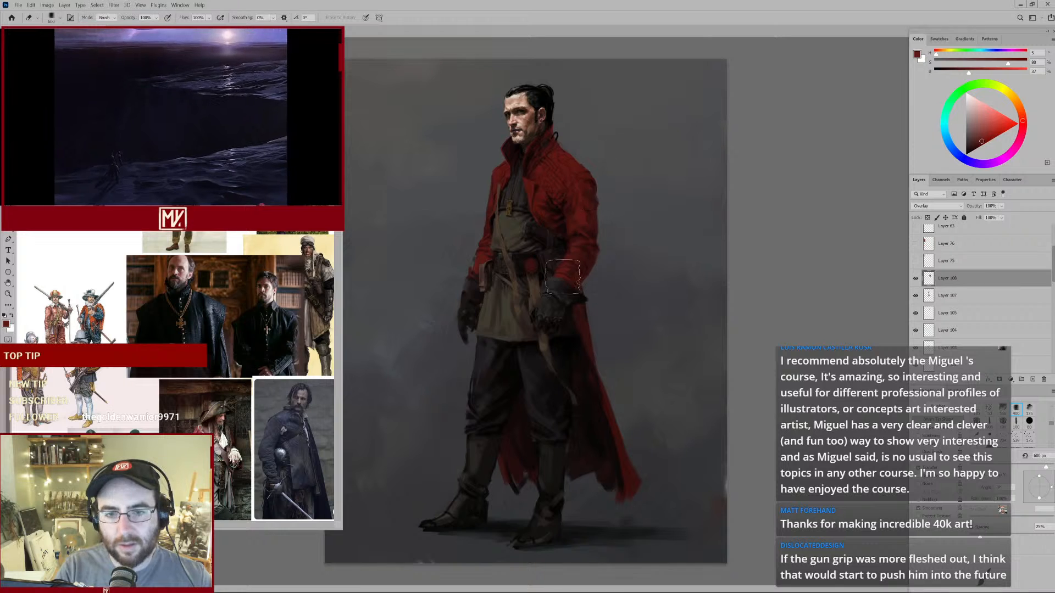
# Darken the coat's near chest and both shoulders with deep red, reducing the brush from 125 to 80 px.
pyautogui.keyDown('ctrl'); pyautogui.click(587, 159); pyautogui.keyUp('ctrl')
pyautogui.press('b')
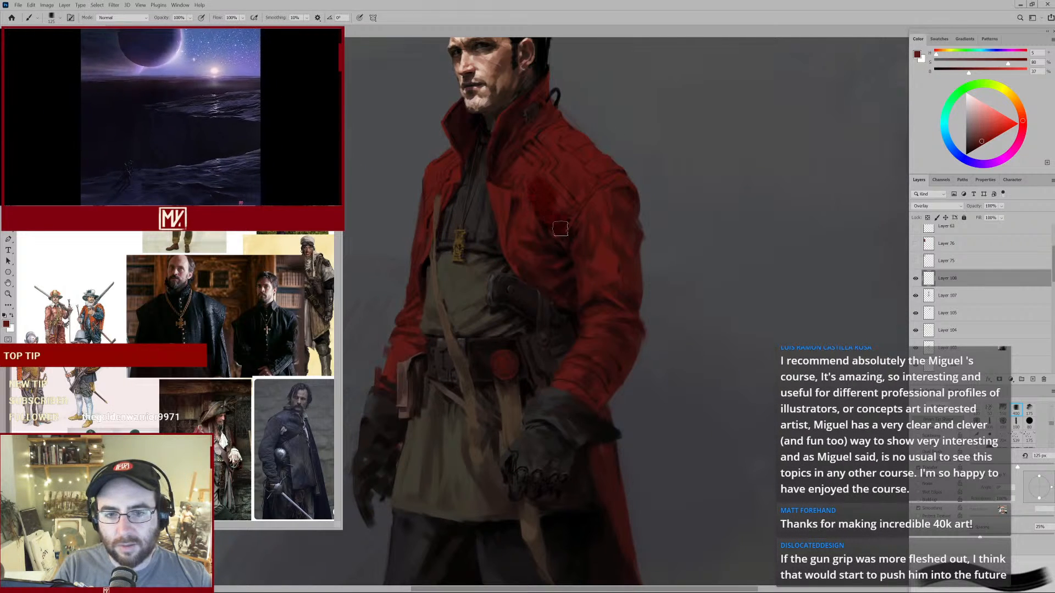
pyautogui.moveTo(560, 228)
pyautogui.mouseDown()
pyautogui.moveTo(575, 206)
pyautogui.moveTo(542, 194)
pyautogui.moveTo(531, 149)
pyautogui.moveTo(550, 135)
pyautogui.moveTo(556, 154)
pyautogui.moveTo(558, 131)
pyautogui.moveTo(607, 168)
pyautogui.mouseUp()
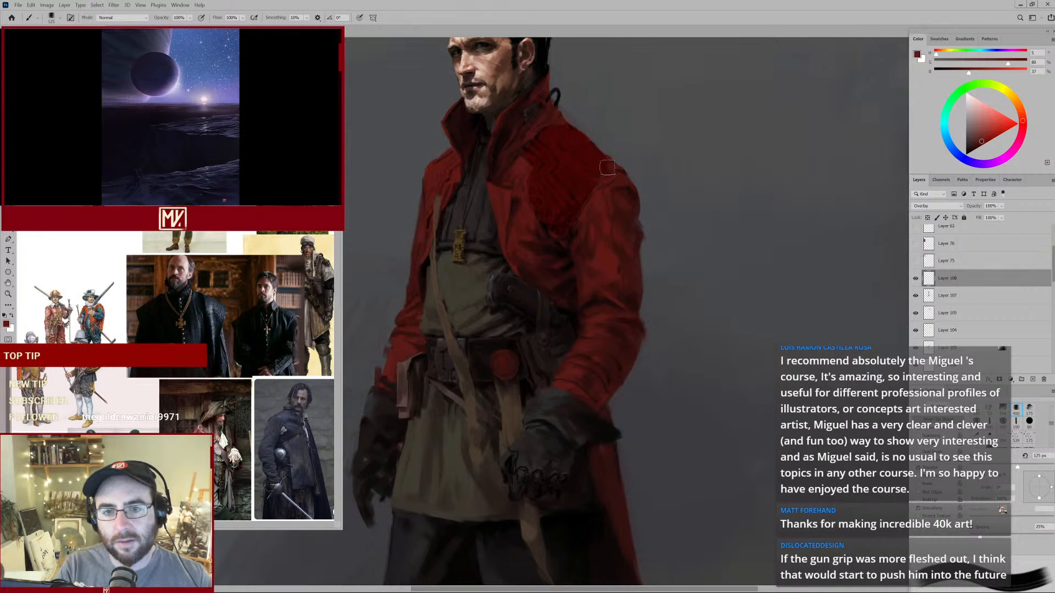
pyautogui.press('[')
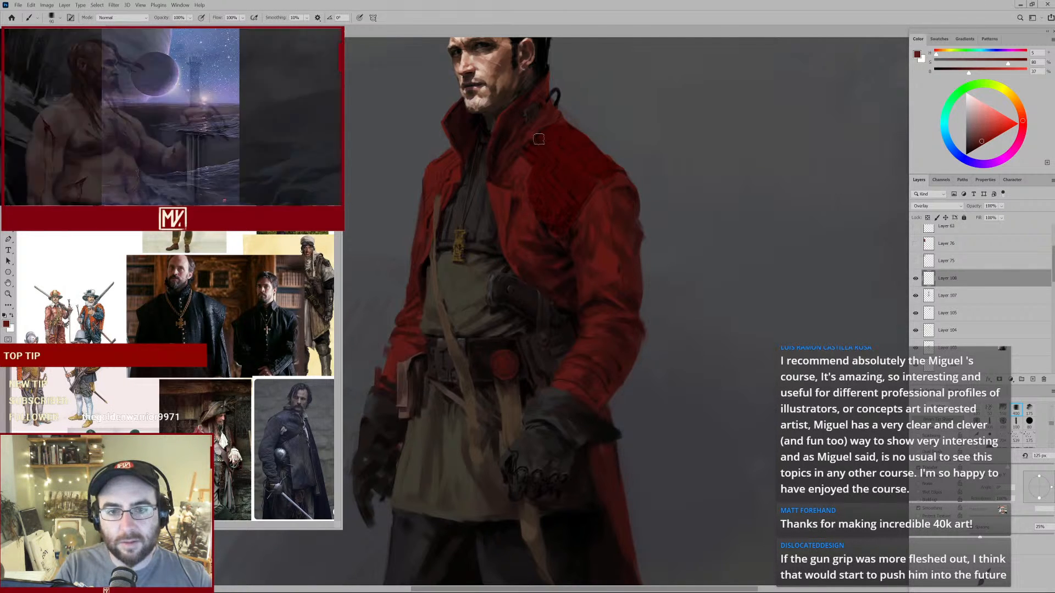
pyautogui.press('[')
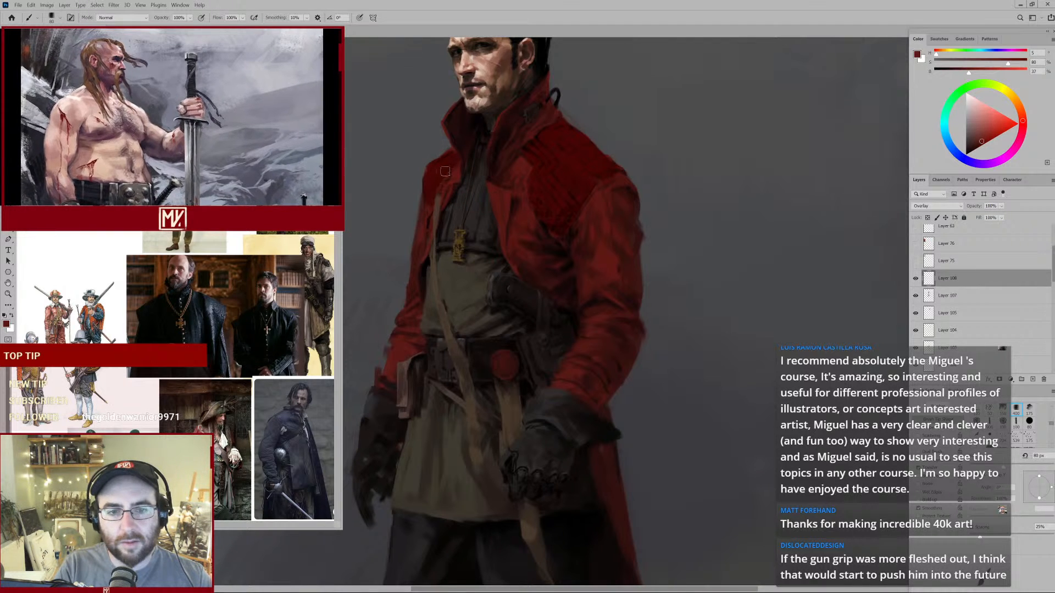
pyautogui.moveTo(462, 242); pyautogui.dragTo(443, 245)
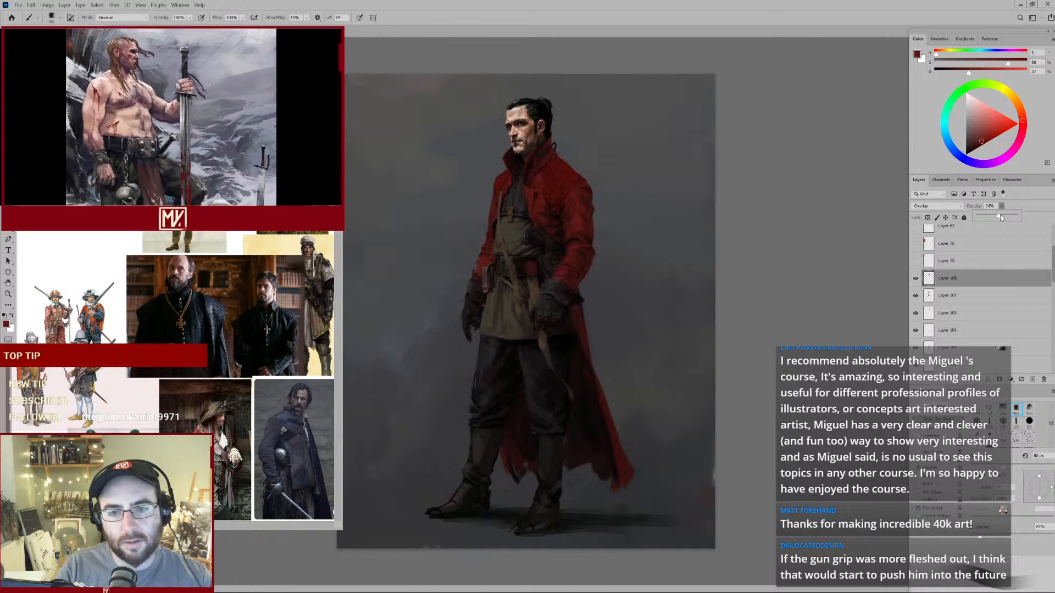
# Set Layer 108 to Multiply at 38% opacity and compare the coat with the layer hidden and shown.
pyautogui.click(948, 206)
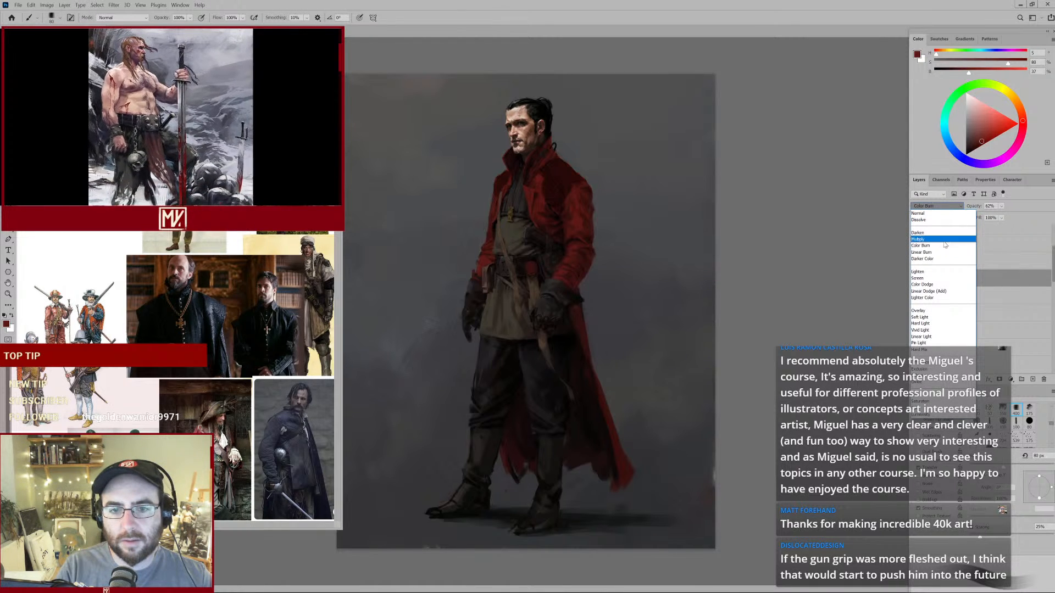
pyautogui.click(945, 239)
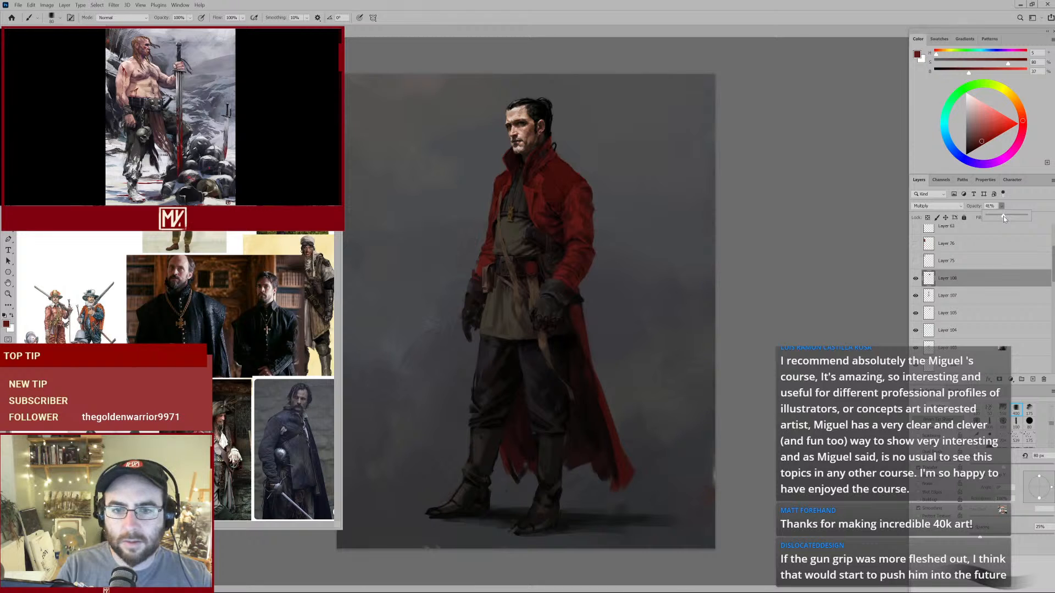
pyautogui.moveTo(574, 212); pyautogui.dragTo(638, 184)
pyautogui.moveTo(579, 163); pyautogui.dragTo(621, 236)
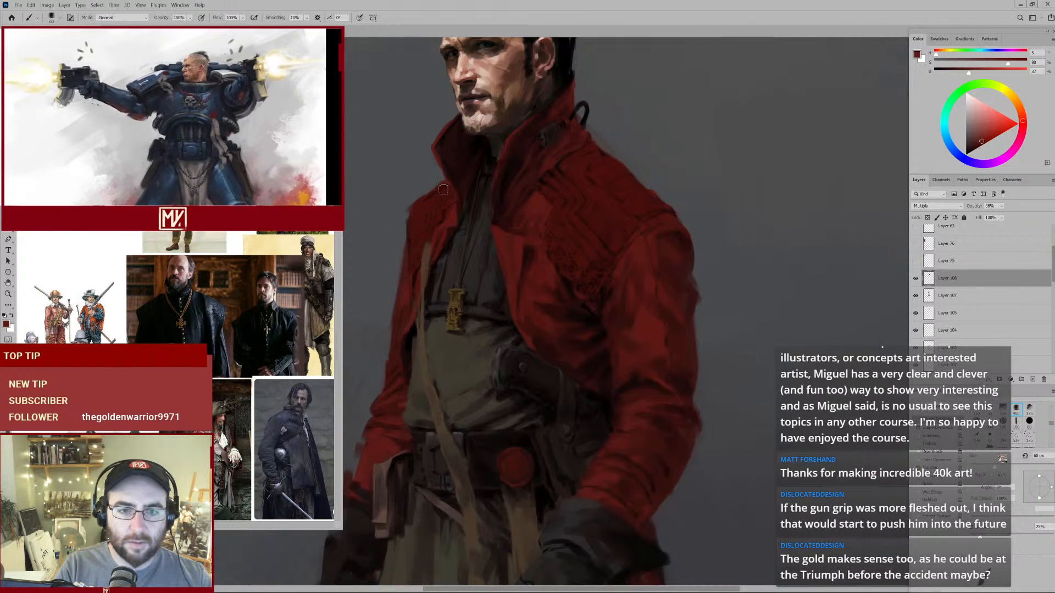
pyautogui.moveTo(574, 246); pyautogui.dragTo(552, 265)
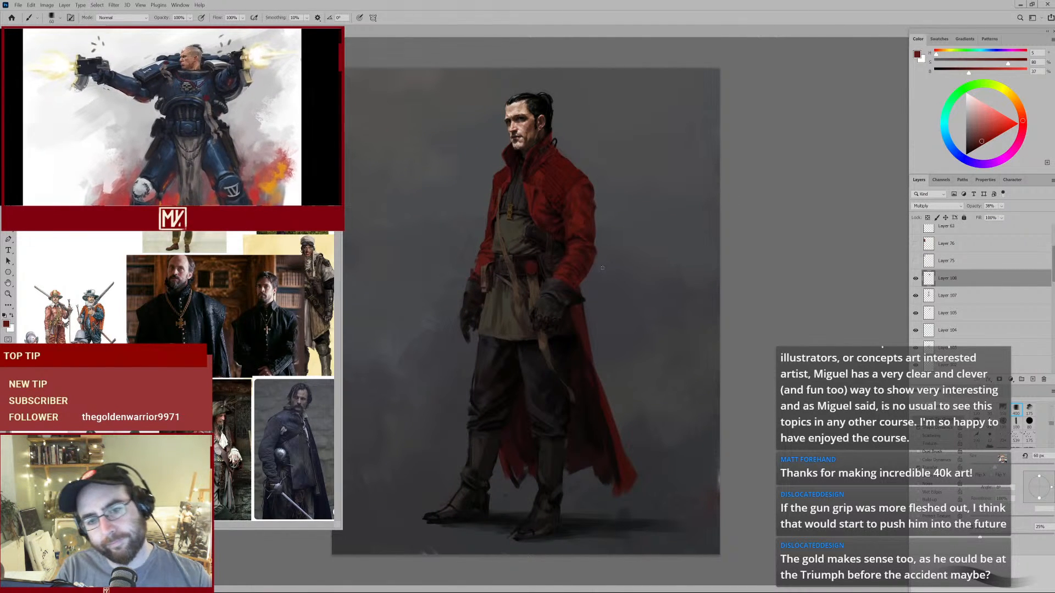
pyautogui.moveTo(595, 280); pyautogui.dragTo(609, 251)
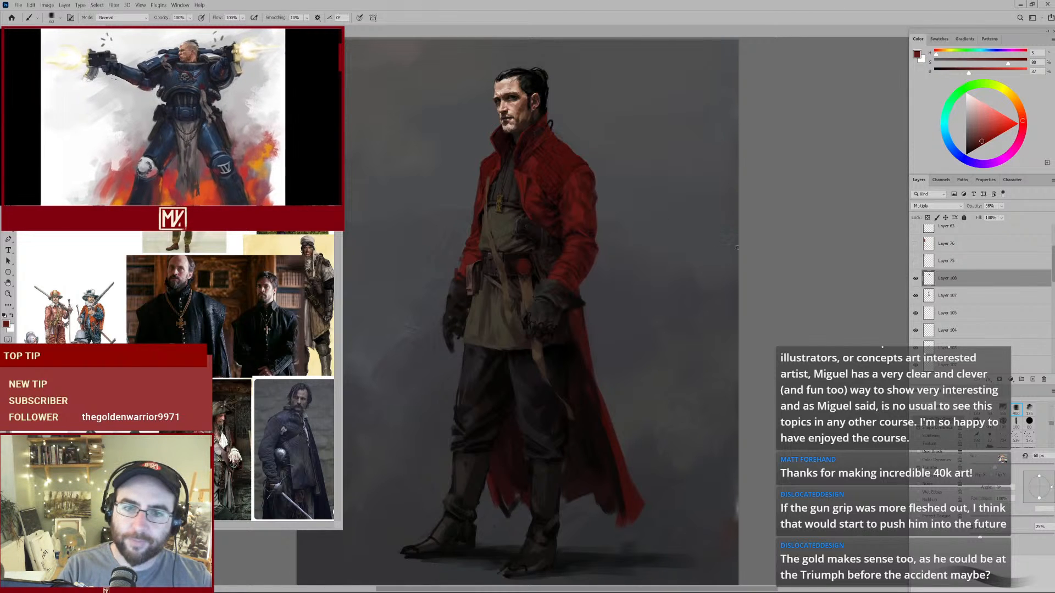
pyautogui.click(915, 279)
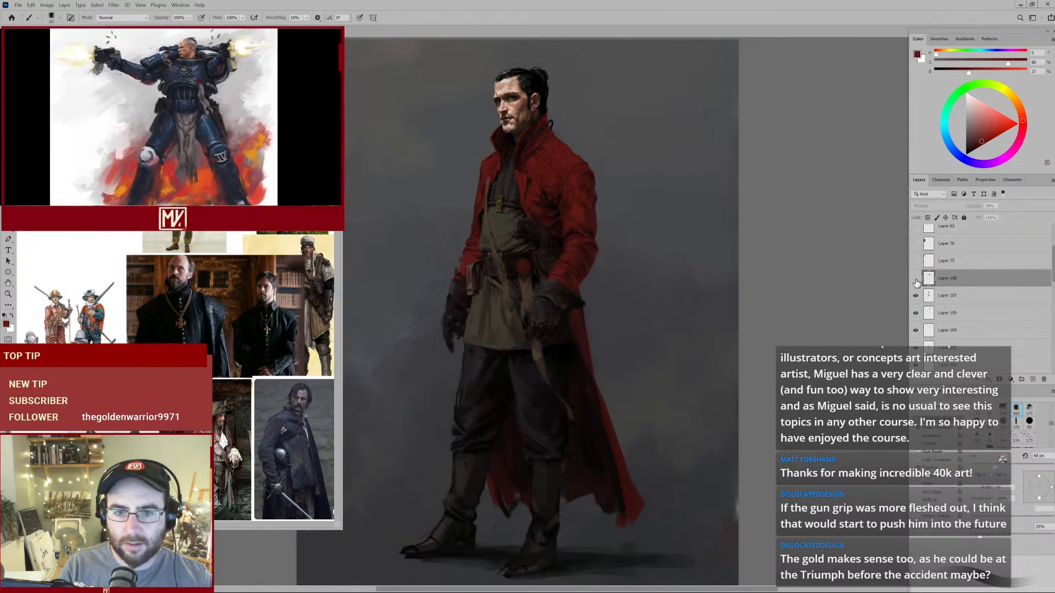
pyautogui.click(915, 278)
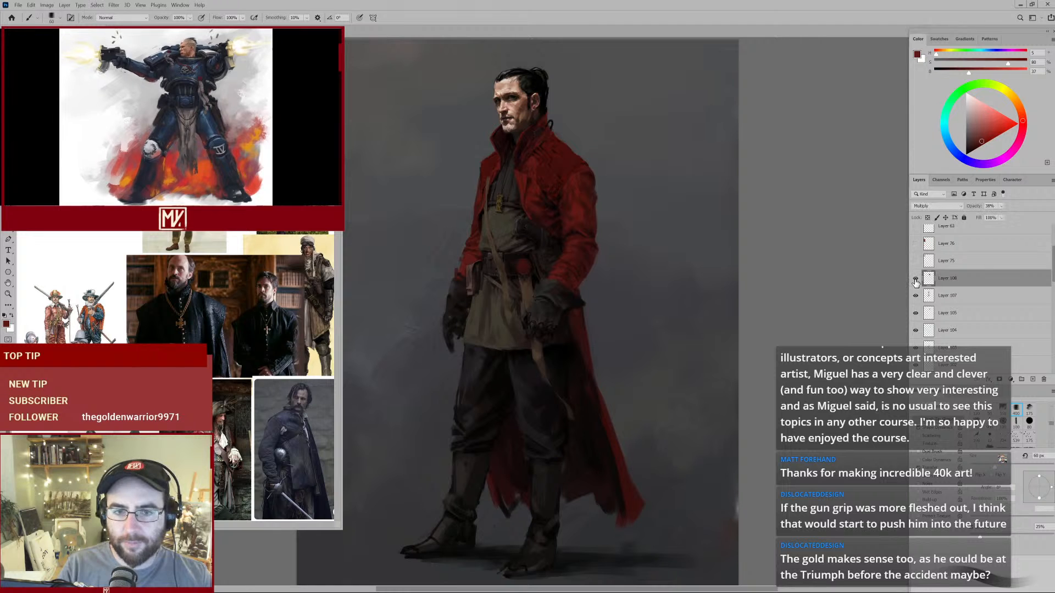
# Clean up the dark red shading around the near lapel and collar with the eraser reduced to 70 px.
pyautogui.scroll(3, 577, 168)
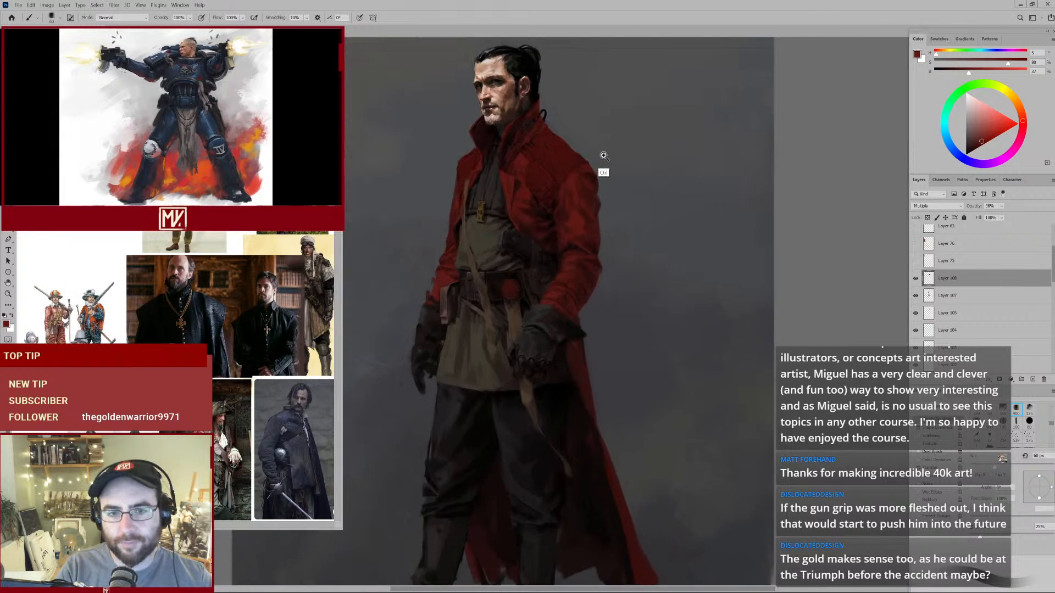
pyautogui.press('e')
pyautogui.press('[')
pyautogui.press('[')
pyautogui.press('[')
pyautogui.press('[')
pyautogui.press('[')
pyautogui.press('[')
pyautogui.press('[')
pyautogui.press('[')
pyautogui.press('[')
pyautogui.press('[')
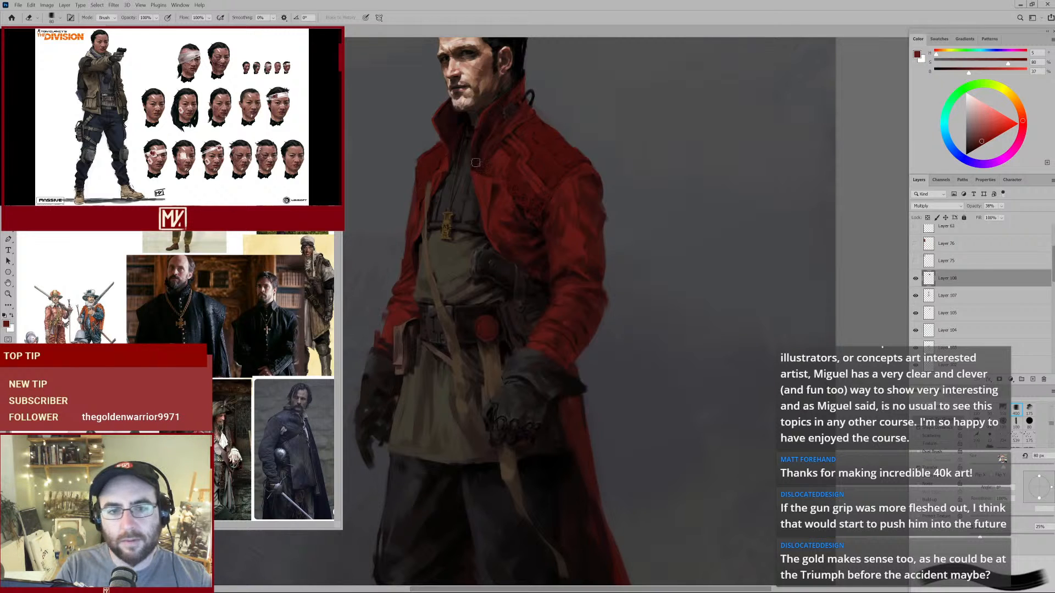
pyautogui.press('[')
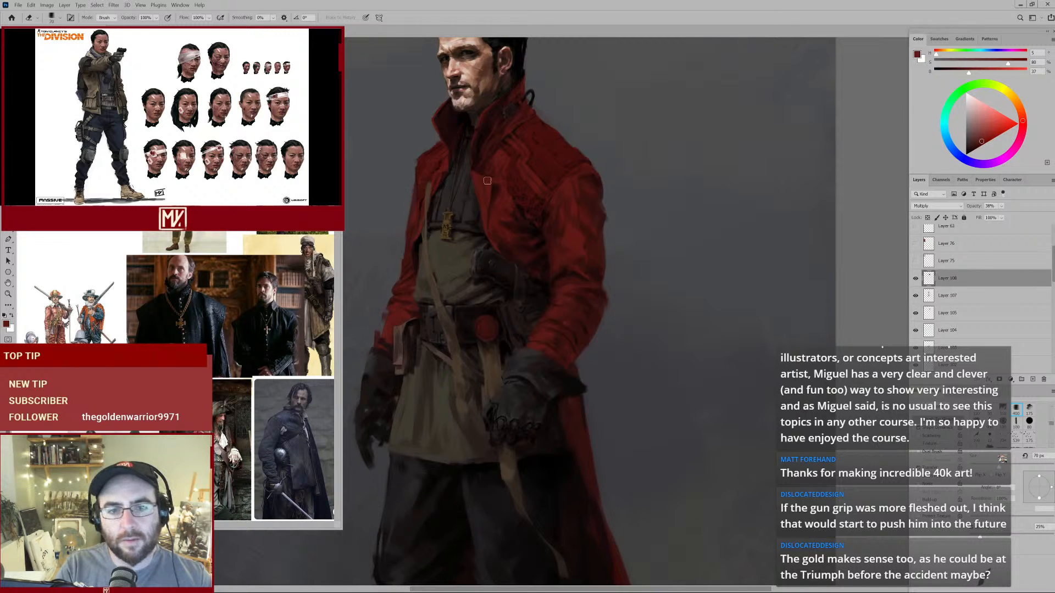
pyautogui.hotkey('ctrl', '0')
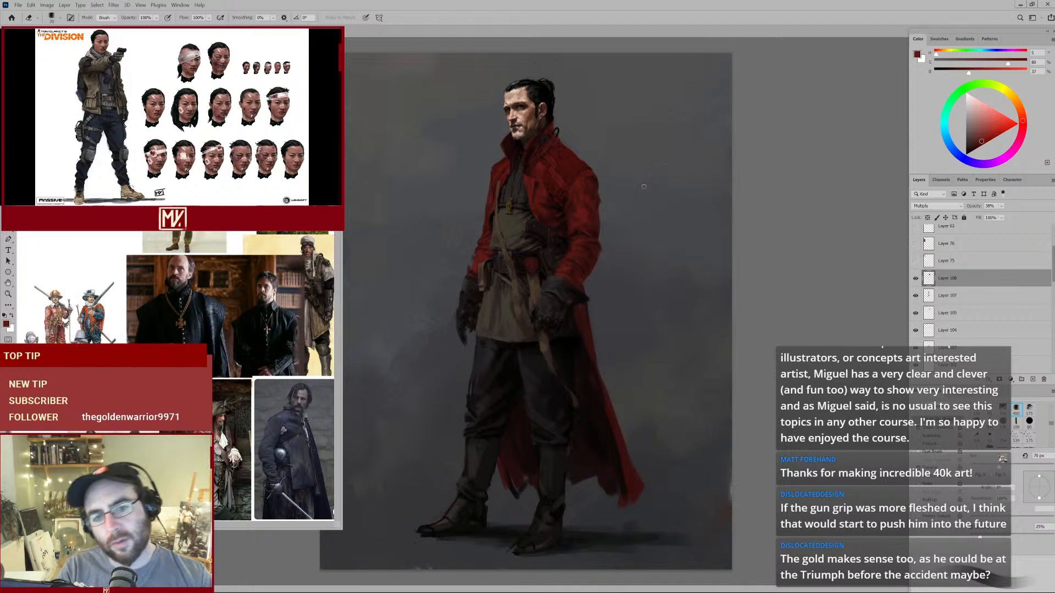
# Erase the dark red shading from the coat's chest and shoulders with a 500 px eraser.
pyautogui.moveTo(573, 161); pyautogui.dragTo(593, 204)
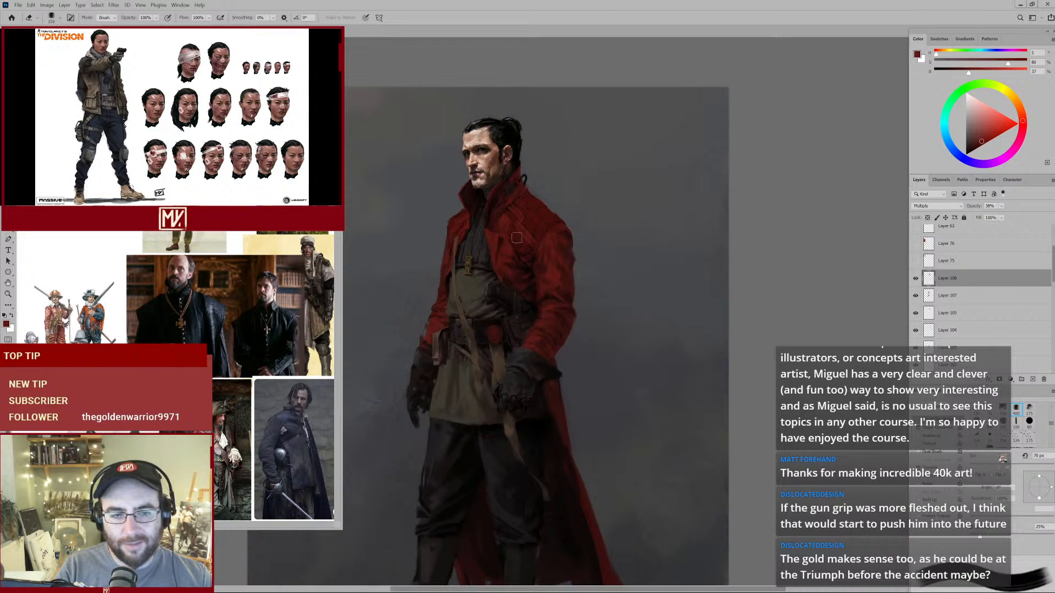
pyautogui.press(']')
pyautogui.press(']')
pyautogui.press(']')
pyautogui.moveTo(530, 204)
pyautogui.mouseDown()
pyautogui.moveTo(511, 238)
pyautogui.moveTo(539, 260)
pyautogui.moveTo(527, 267)
pyautogui.mouseUp()
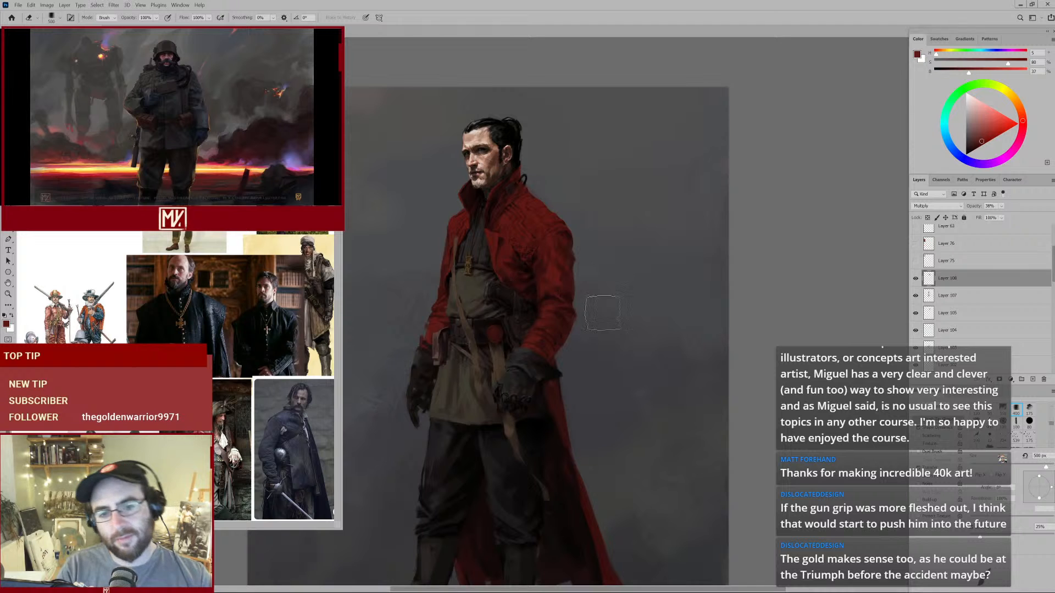
pyautogui.moveTo(618, 217); pyautogui.dragTo(593, 246)
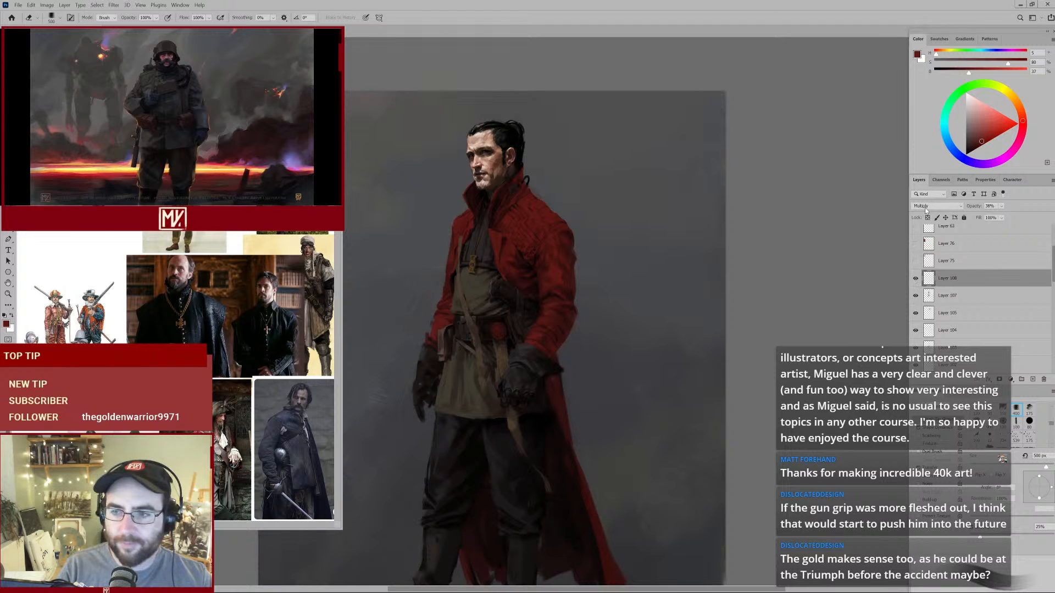
# Set Layer 108 to Normal and try an orange accent on the near lapel's upper edge with a 30 px brush.
pyautogui.click(1017, 103)
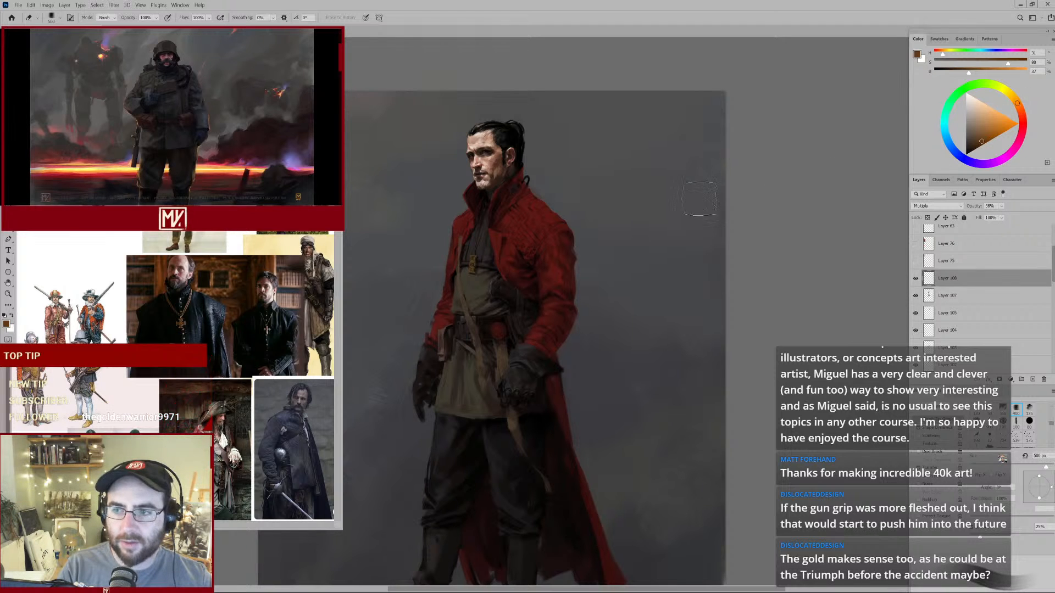
pyautogui.moveTo(529, 227); pyautogui.dragTo(572, 202)
pyautogui.press('b')
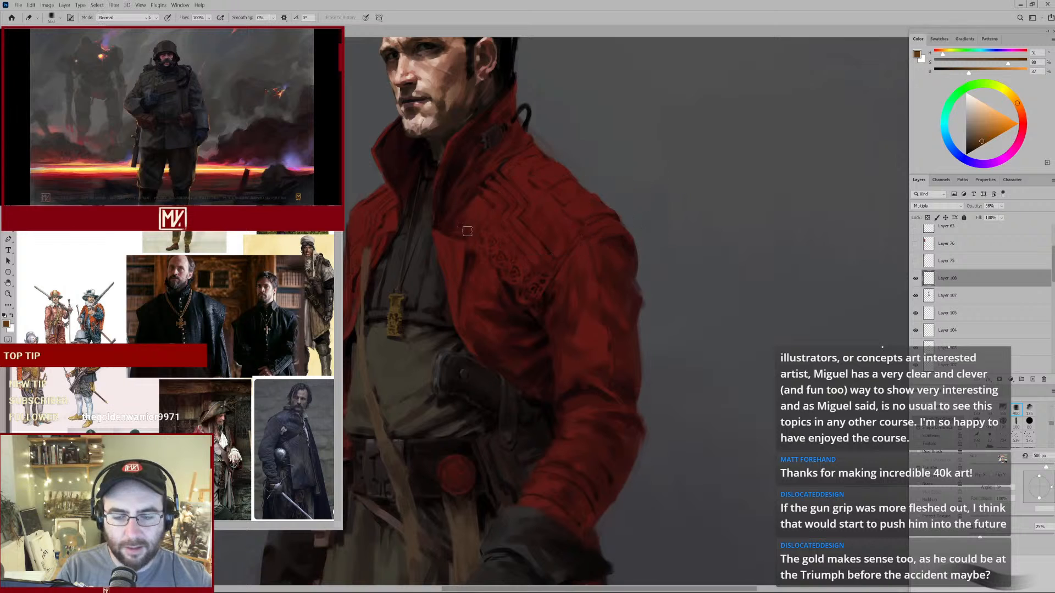
pyautogui.press('b')
pyautogui.press('[')
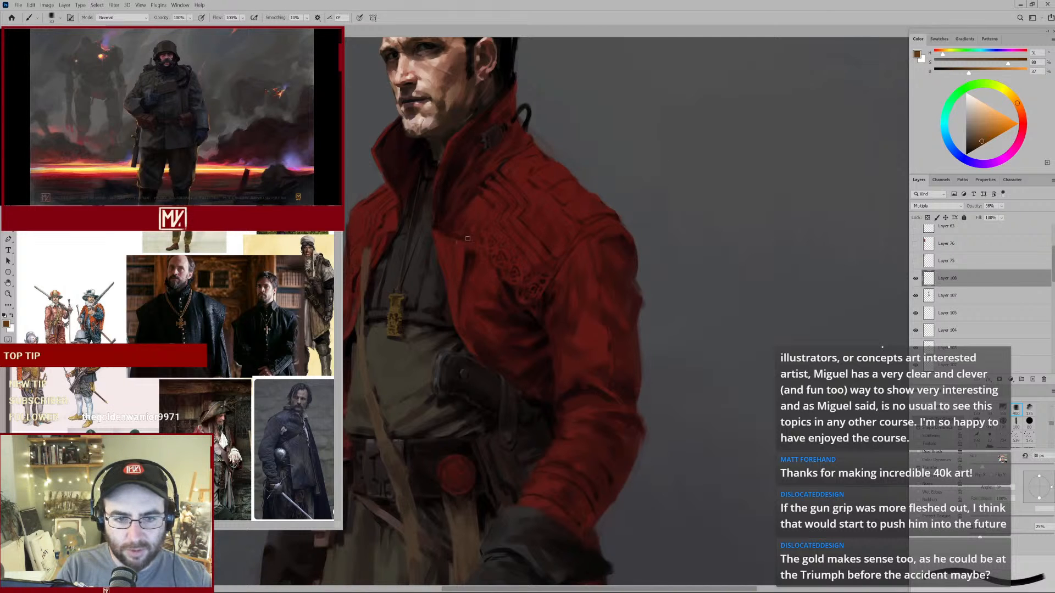
pyautogui.click(998, 133)
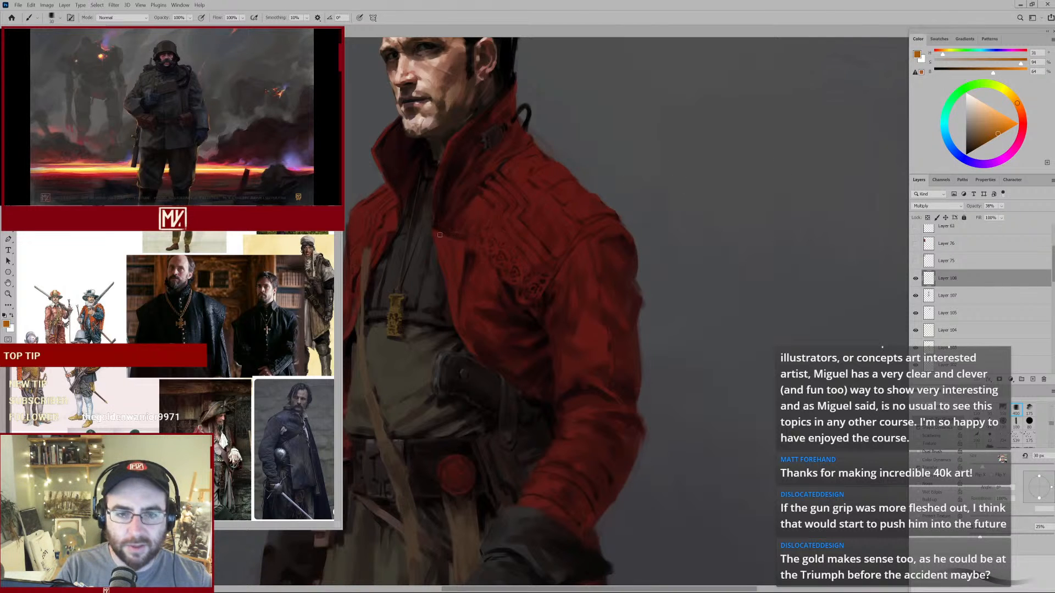
pyautogui.click(937, 206)
pyautogui.click(935, 216)
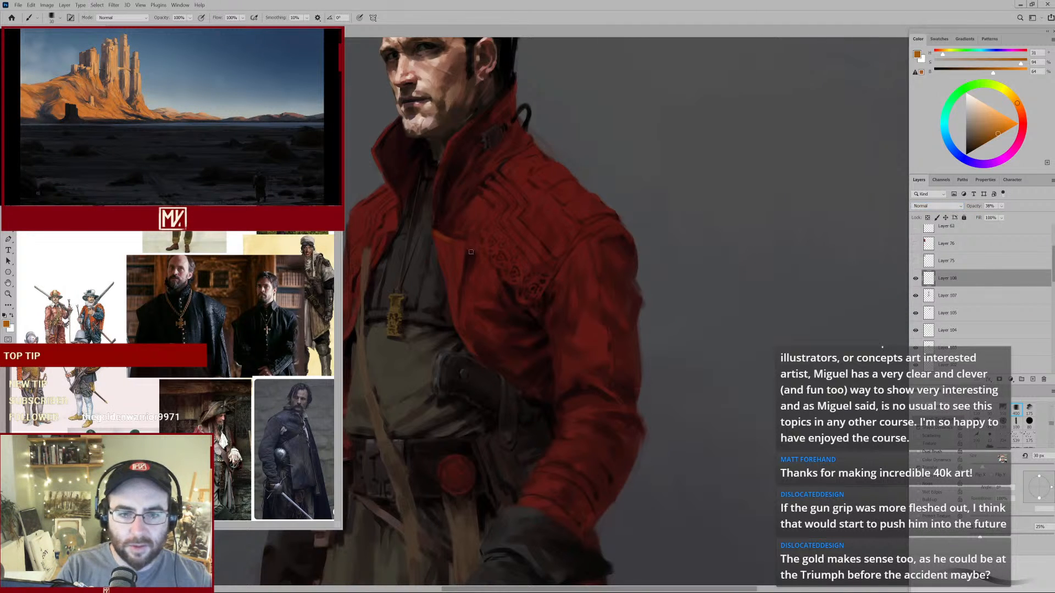
pyautogui.press('e')
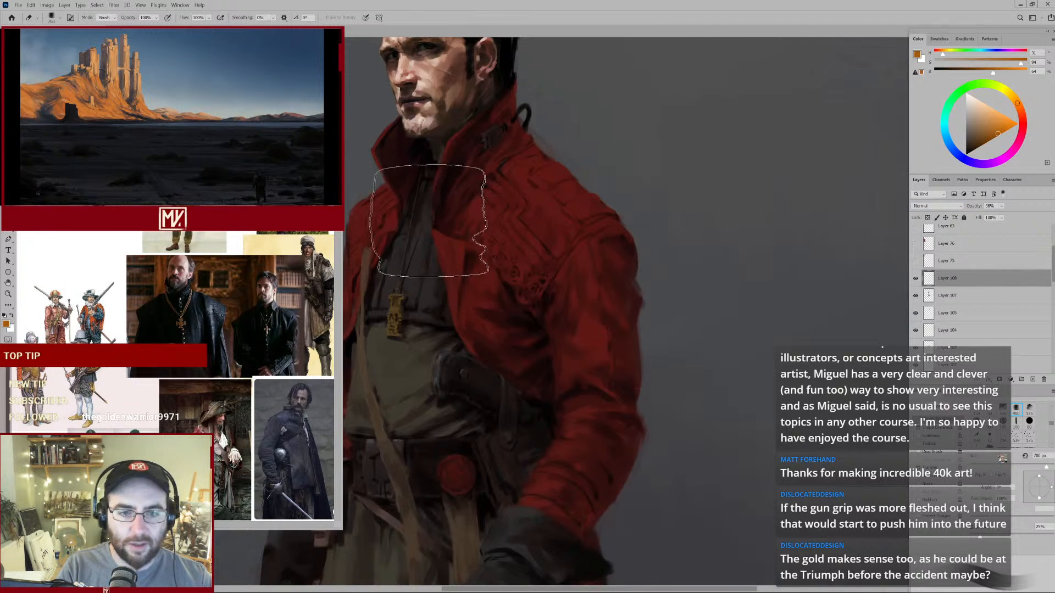
# Try an orange stripe running down the near sleeve from the shoulder seam toward the cuff, and erase it.
pyautogui.press('b')
pyautogui.moveTo(589, 232)
pyautogui.mouseDown()
pyautogui.moveTo(533, 298)
pyautogui.moveTo(603, 236)
pyautogui.moveTo(590, 200)
pyautogui.mouseUp()
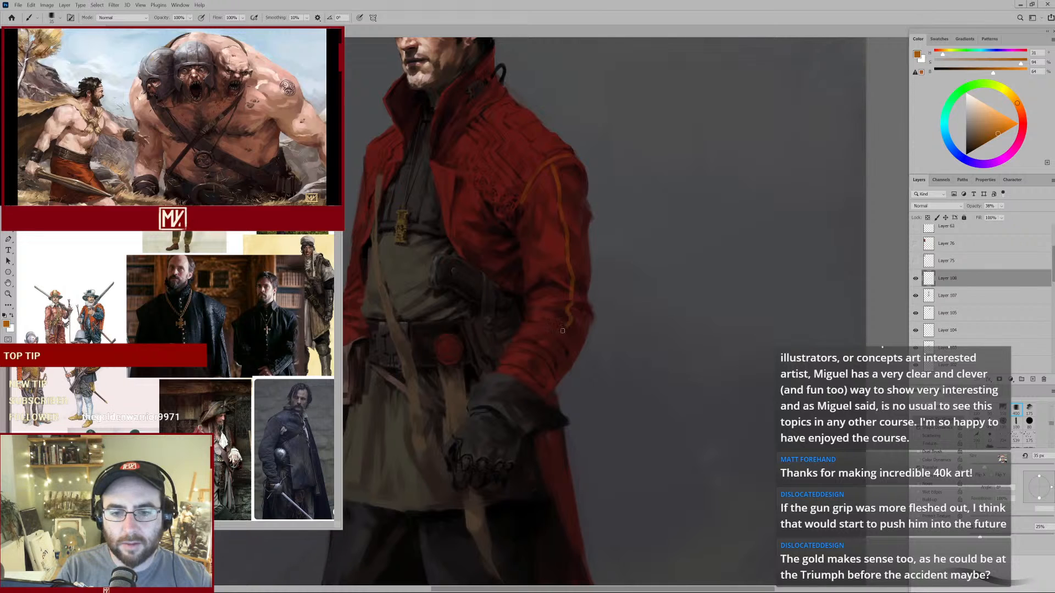
pyautogui.moveTo(533, 358)
pyautogui.mouseDown()
pyautogui.moveTo(511, 358)
pyautogui.moveTo(533, 329)
pyautogui.mouseUp()
pyautogui.moveTo(518, 209); pyautogui.dragTo(541, 196)
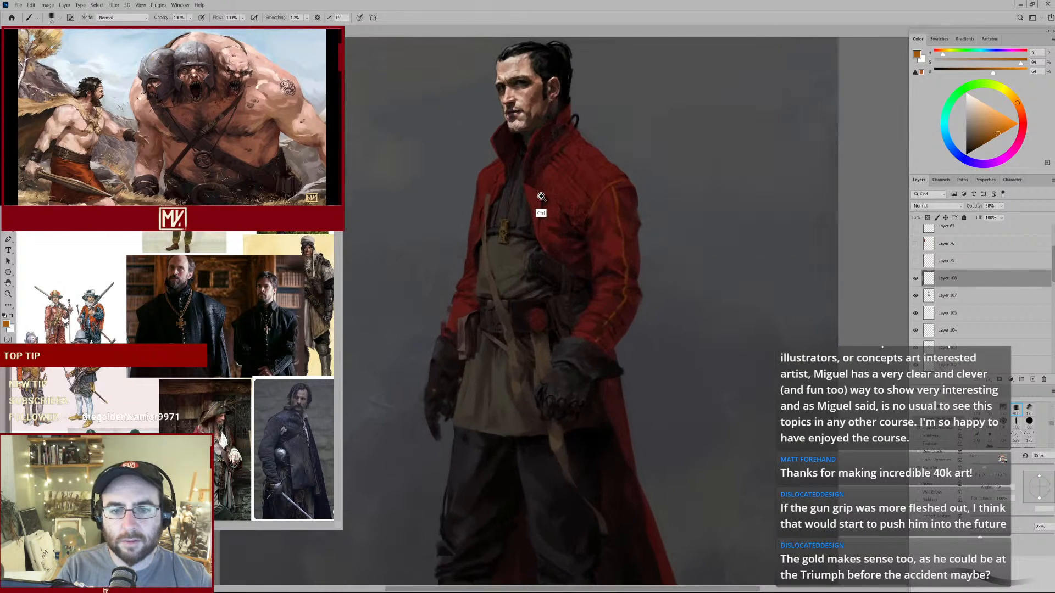
pyautogui.press('e')
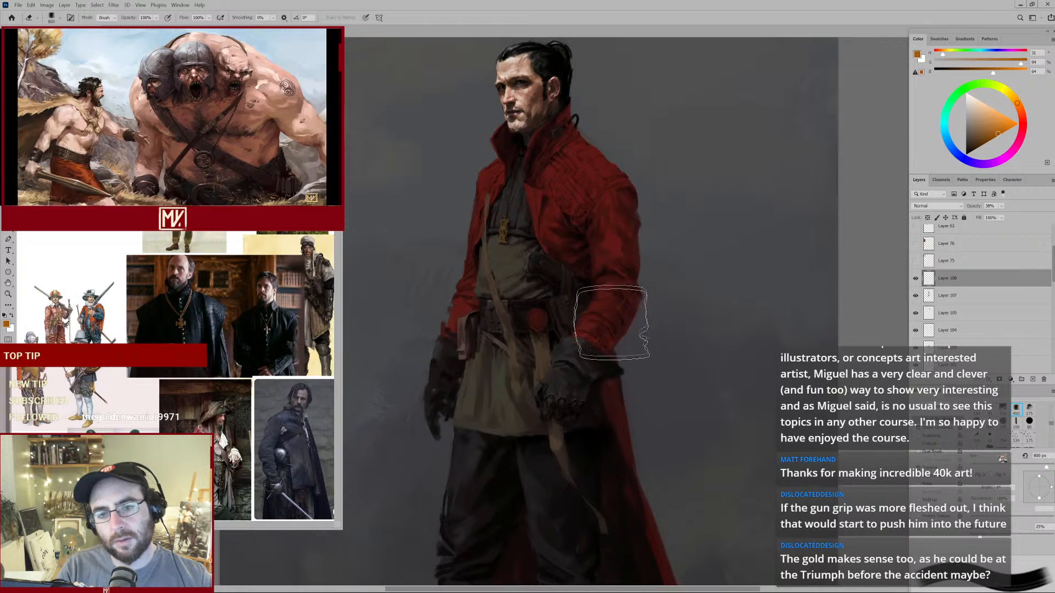
pyautogui.press('b')
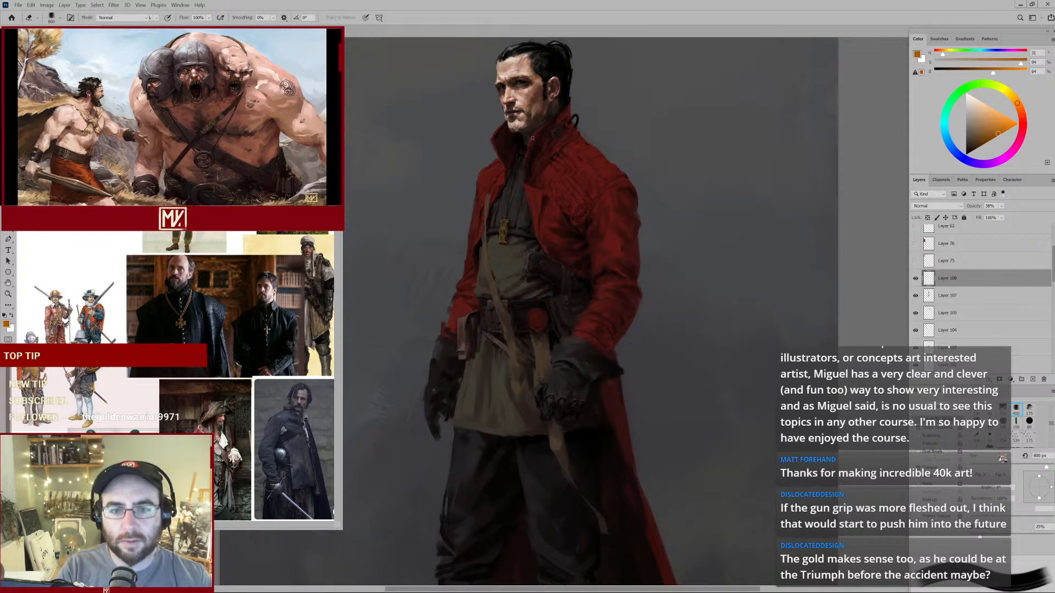
# Pick a brighter orange and paint thin trim along the far collar flap's edge with a 15 px brush.
pyautogui.press('b')
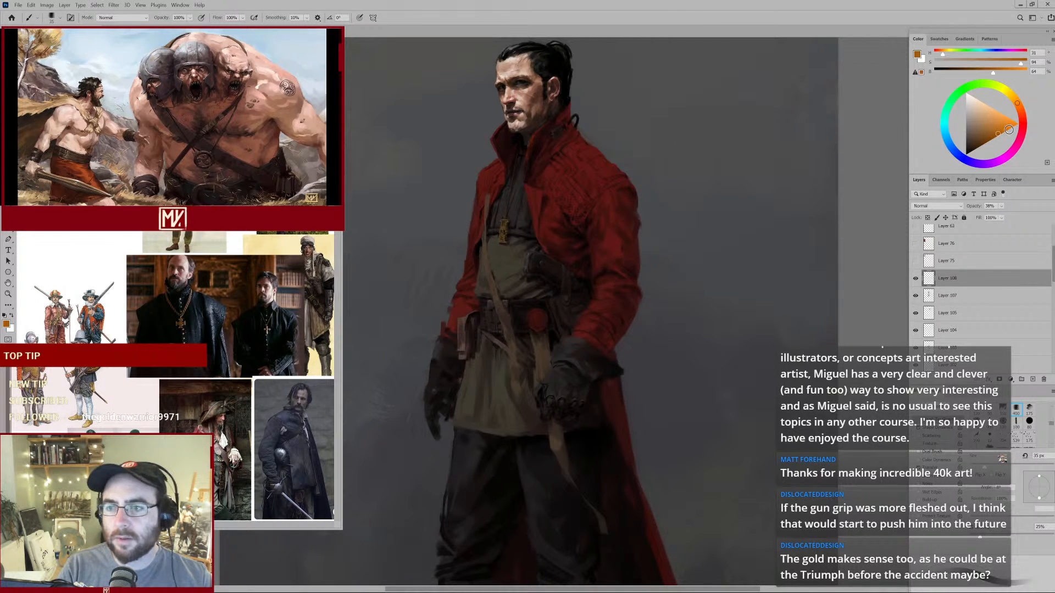
pyautogui.click(991, 126)
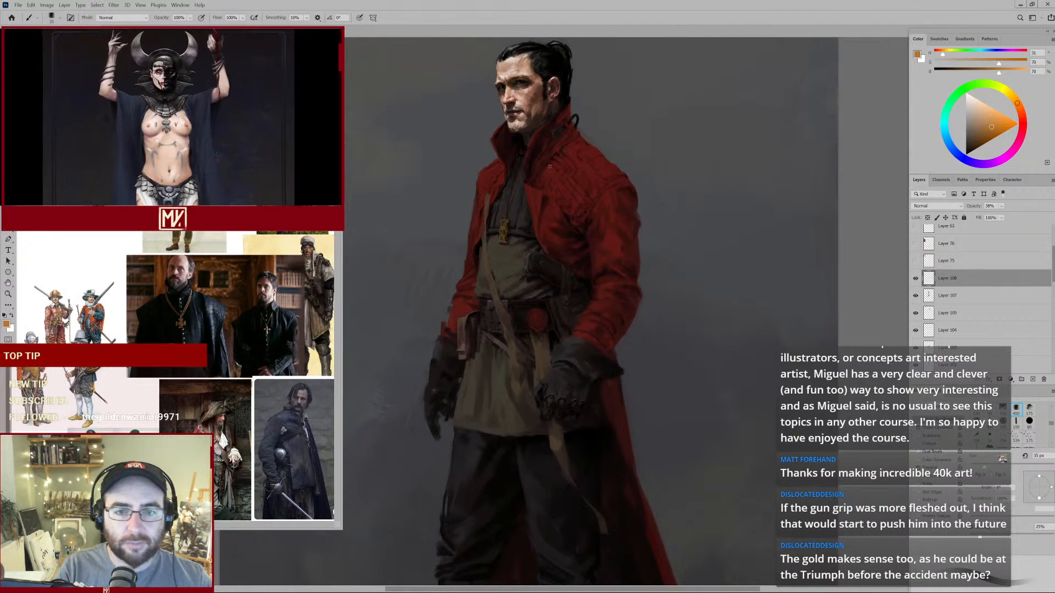
pyautogui.moveTo(538, 143); pyautogui.dragTo(572, 225)
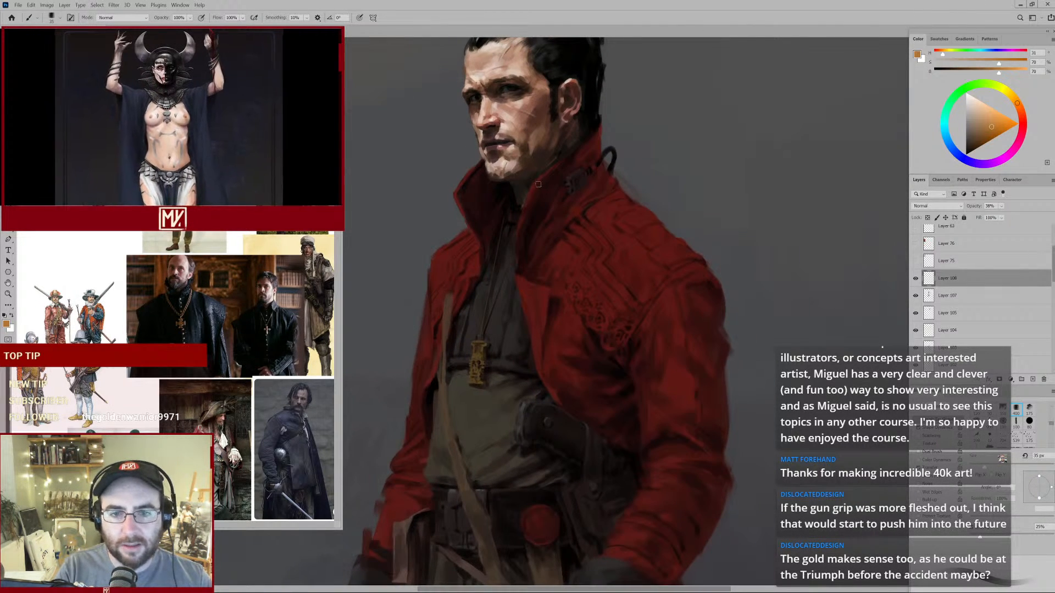
pyautogui.press('[')
pyautogui.press('[')
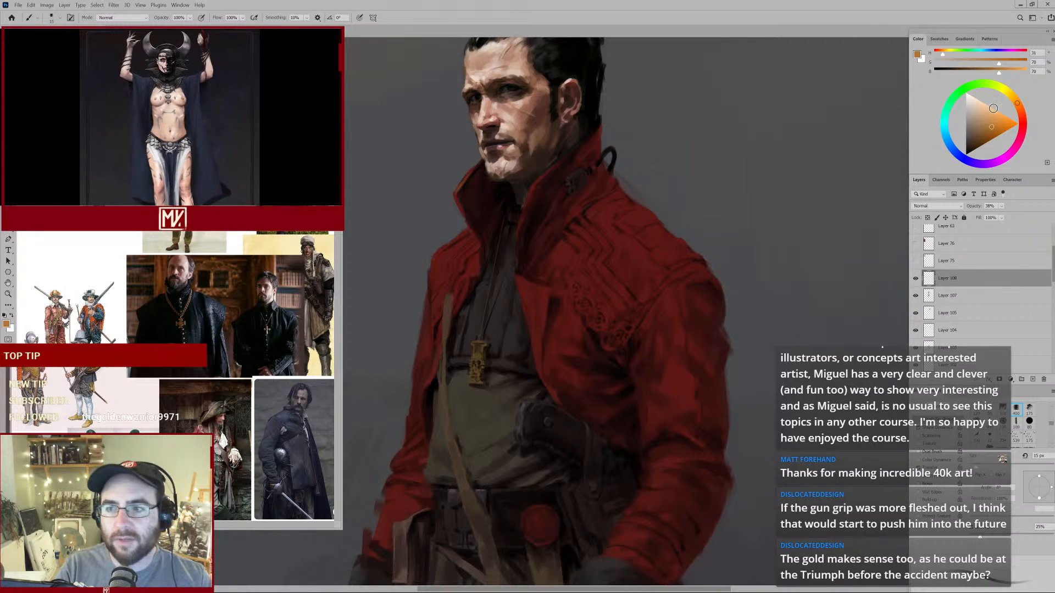
pyautogui.click(998, 122)
pyautogui.press('e')
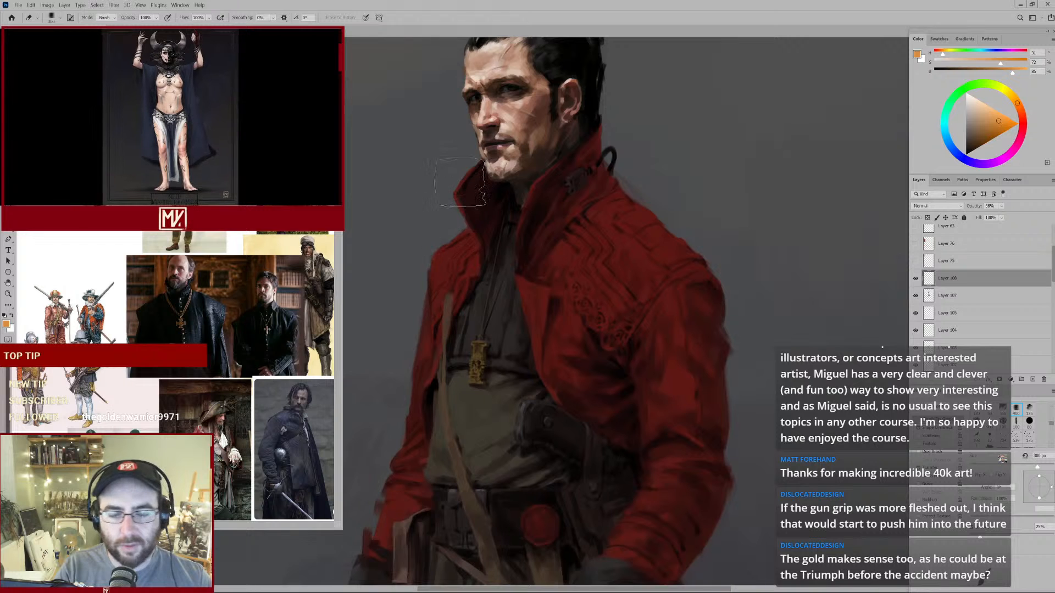
pyautogui.press('b')
pyautogui.press('b')
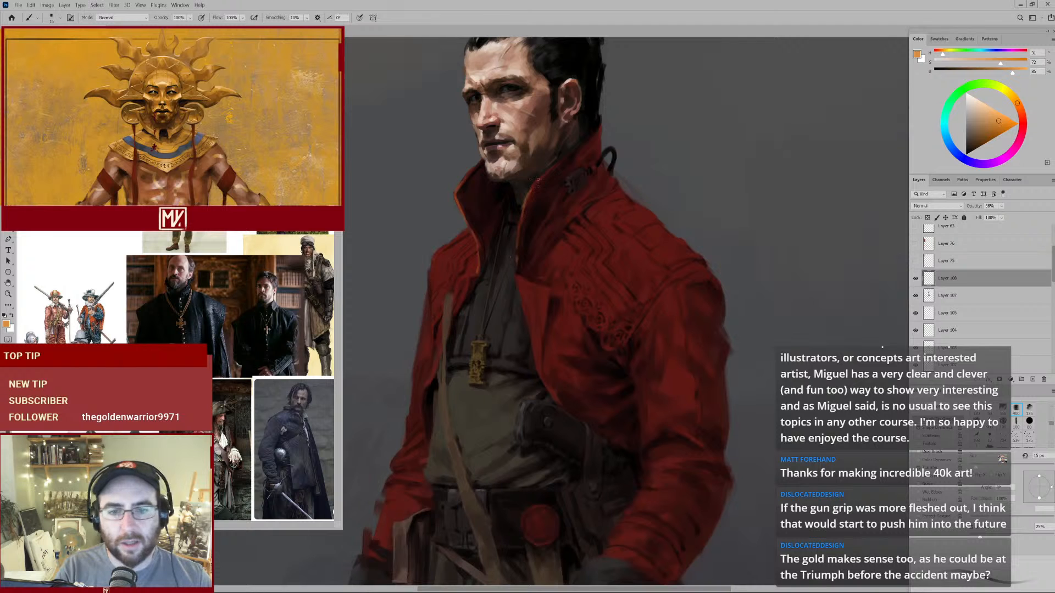
# Continue the orange trim up the near collar edge in sampled browns and add small ornaments at both collar bends.
pyautogui.moveTo(538, 179); pyautogui.dragTo(515, 245)
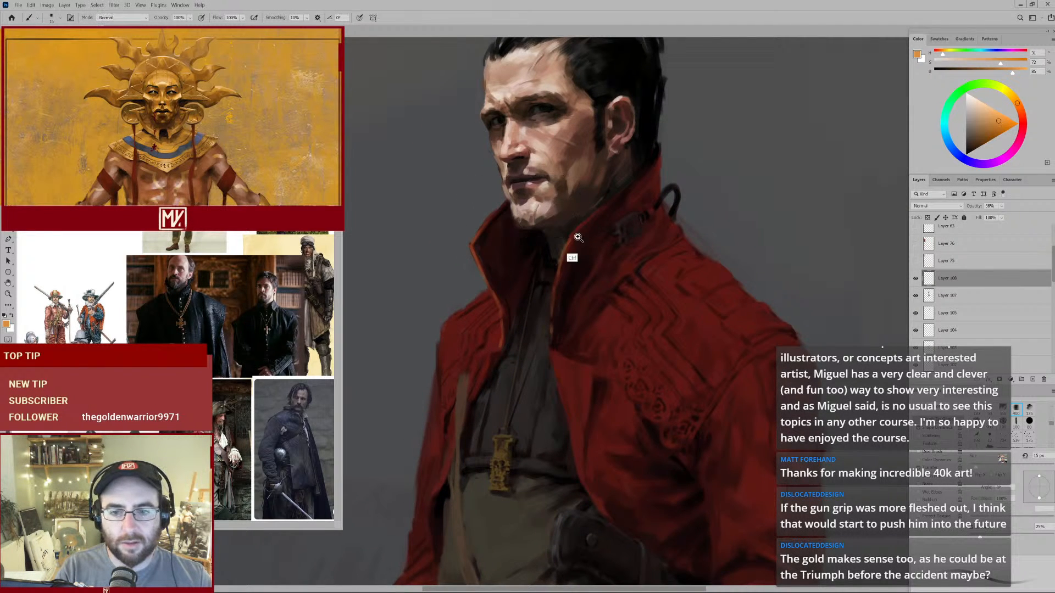
pyautogui.moveTo(578, 237); pyautogui.dragTo(537, 250)
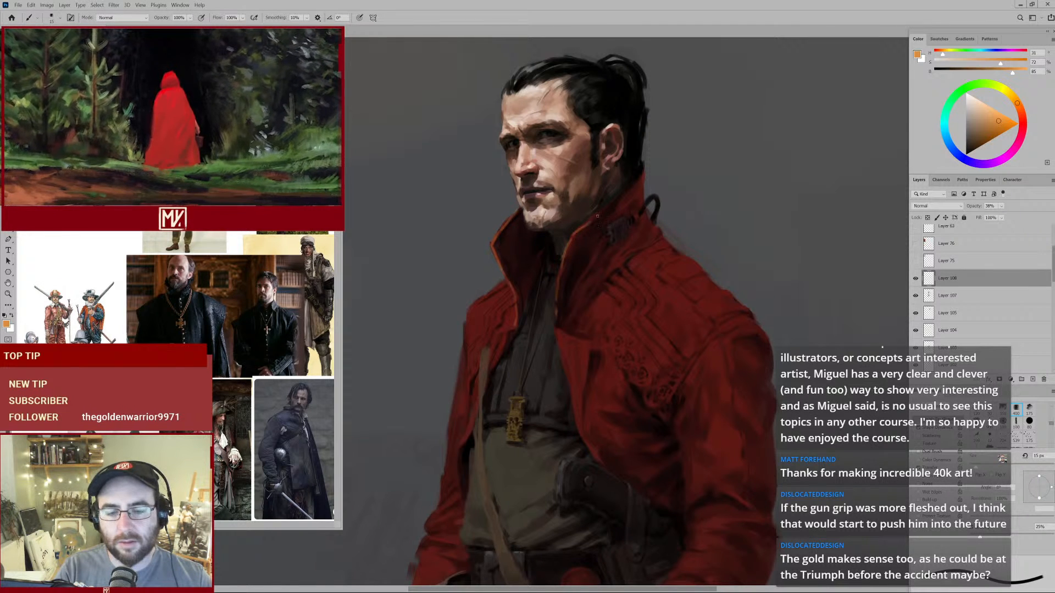
pyautogui.moveTo(599, 217)
pyautogui.mouseDown()
pyautogui.moveTo(563, 268)
pyautogui.moveTo(636, 214)
pyautogui.mouseUp()
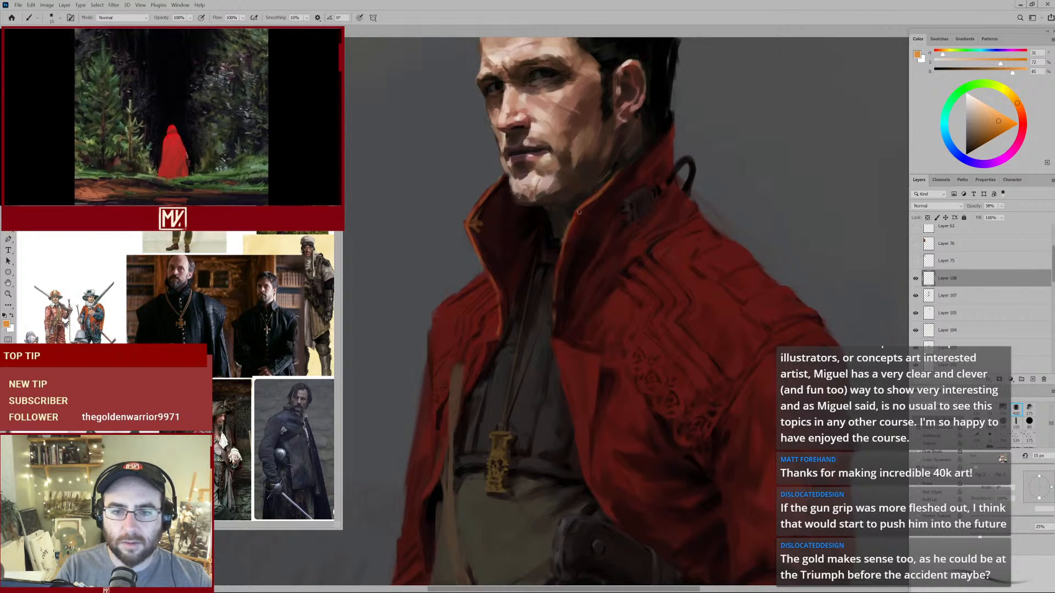
pyautogui.moveTo(610, 221)
pyautogui.mouseDown()
pyautogui.moveTo(543, 268)
pyautogui.moveTo(576, 242)
pyautogui.mouseUp()
pyautogui.moveTo(633, 205)
pyautogui.mouseDown()
pyautogui.moveTo(652, 199)
pyautogui.moveTo(602, 205)
pyautogui.moveTo(657, 195)
pyautogui.mouseUp()
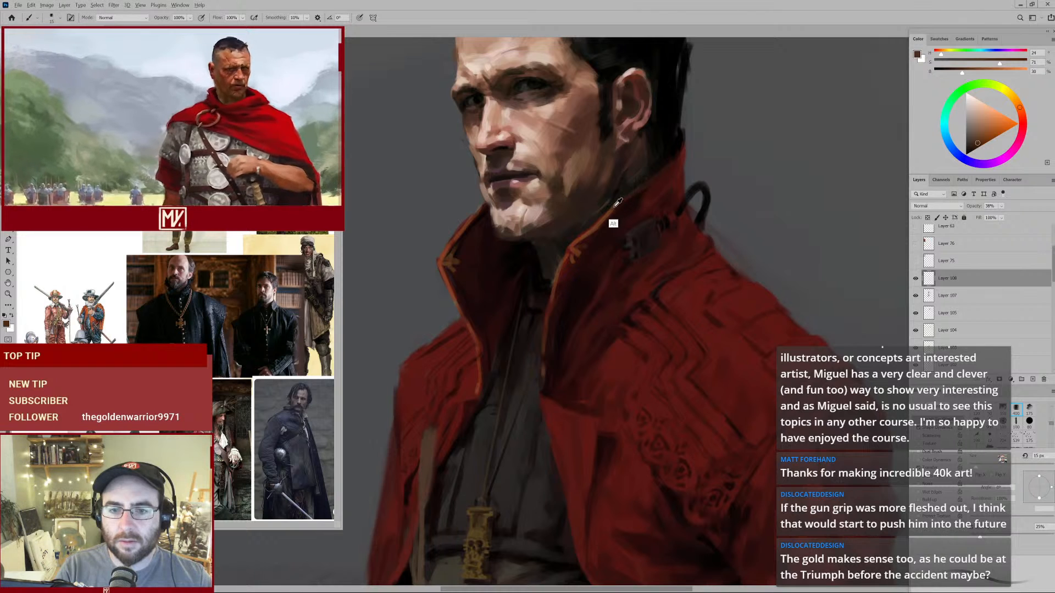
pyautogui.keyDown('alt'); pyautogui.click(616, 203); pyautogui.keyUp('alt')
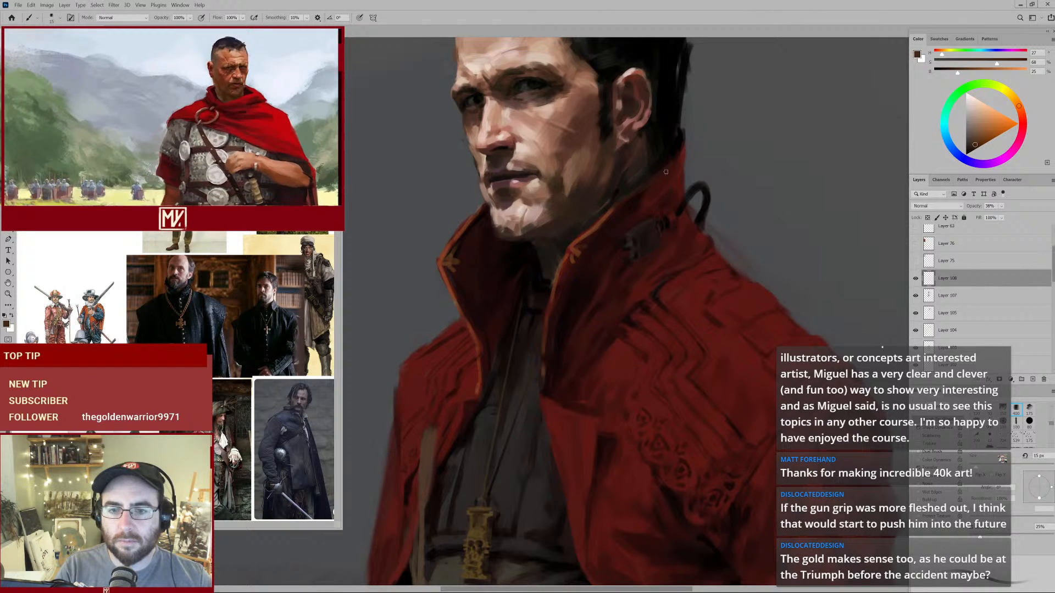
pyautogui.keyDown('alt'); pyautogui.click(613, 209); pyautogui.keyUp('alt')
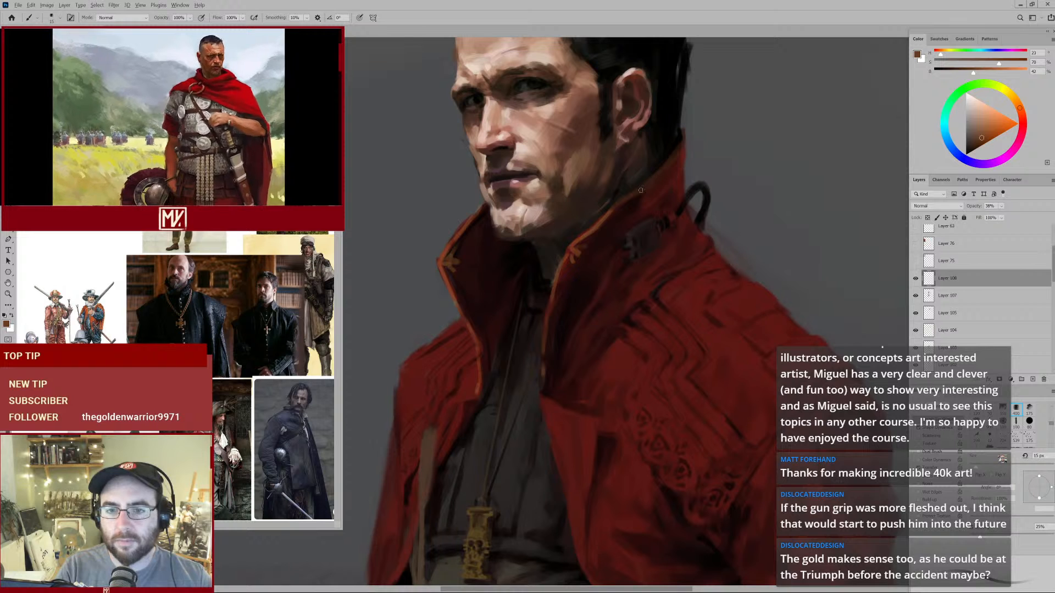
# Set Layer 108's opacity to 100% and clear the orange trim from the collar edges.
pyautogui.click(1001, 206)
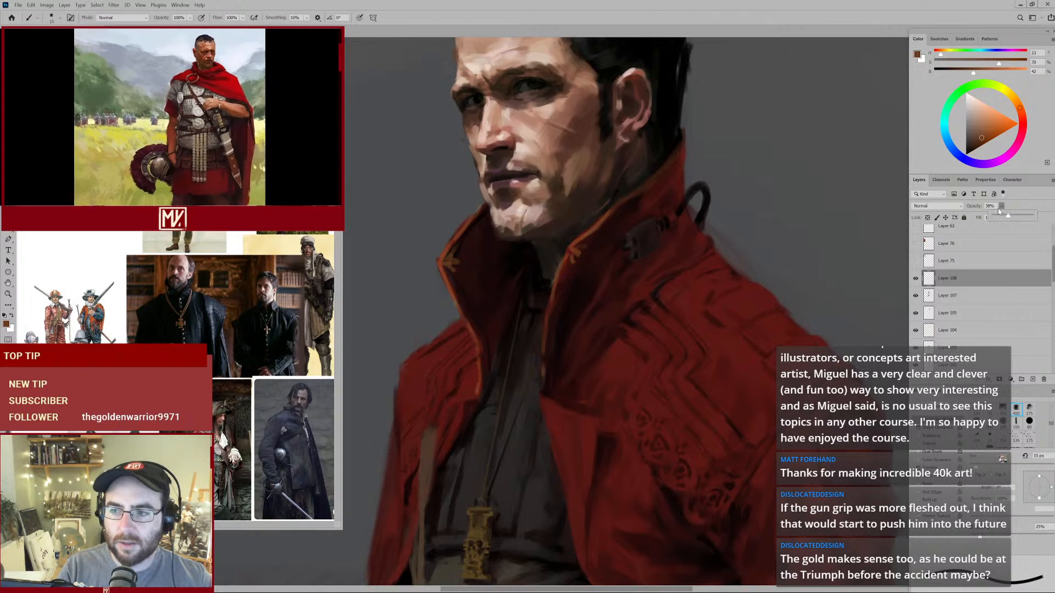
pyautogui.moveTo(1009, 216); pyautogui.dragTo(1032, 216)
pyautogui.moveTo(649, 211); pyautogui.dragTo(556, 264)
pyautogui.press('e')
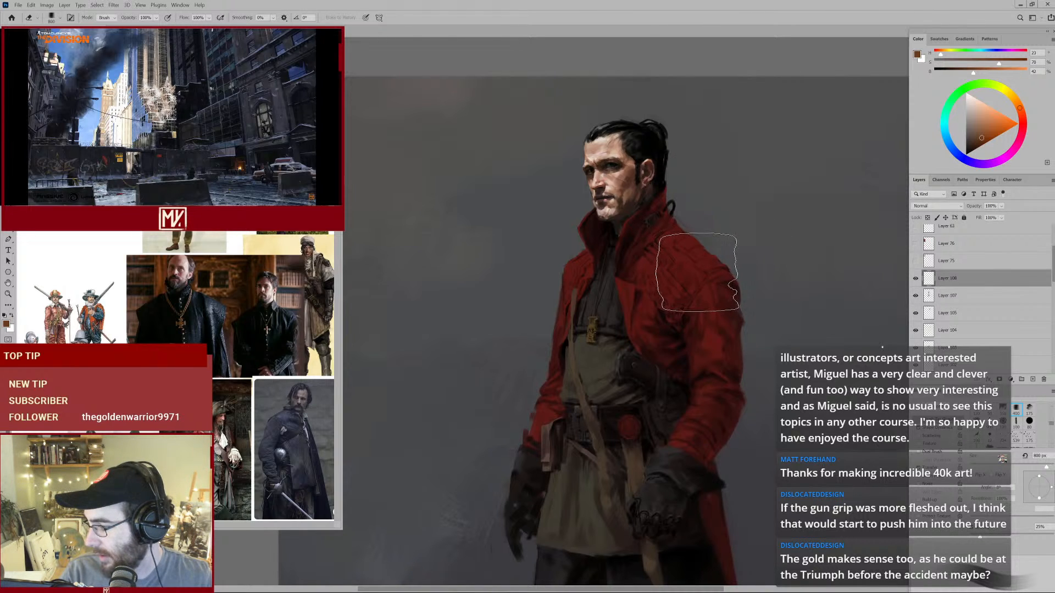
pyautogui.moveTo(658, 319); pyautogui.dragTo(635, 274)
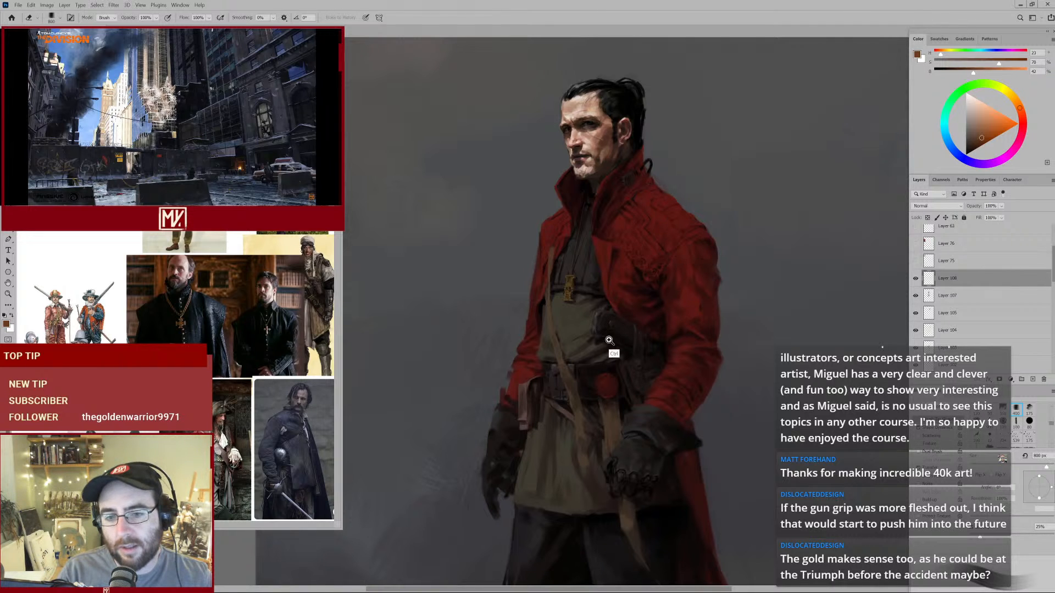
# Paint brown-orange trim along the near lapel's top and outer edge, and a thinner line on the far lapel's upper edge.
pyautogui.scroll(3, 621, 353)
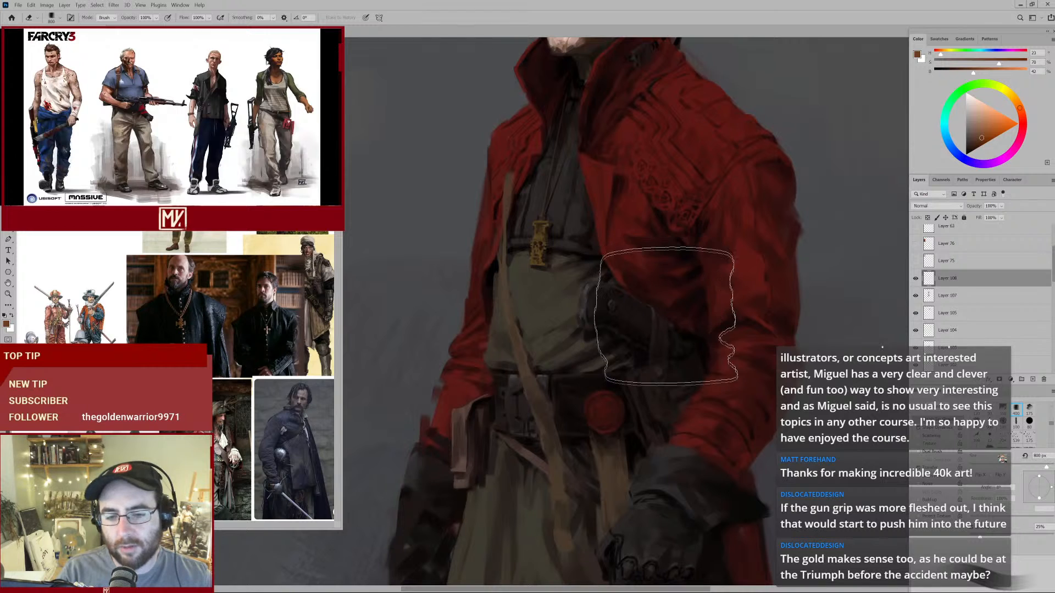
pyautogui.press('b')
pyautogui.press('b')
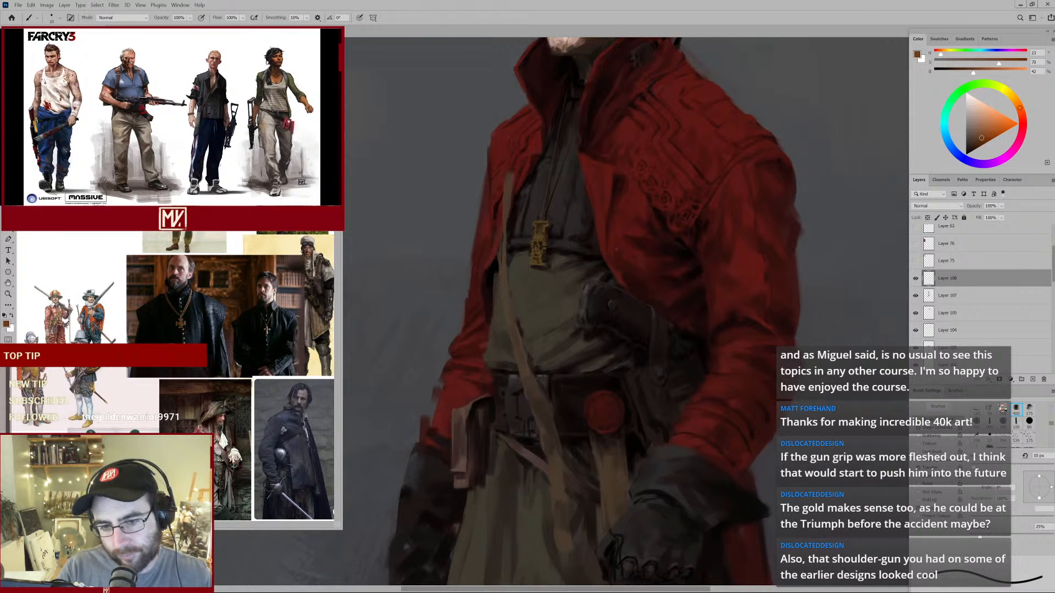
pyautogui.hotkey('ctrl', '0')
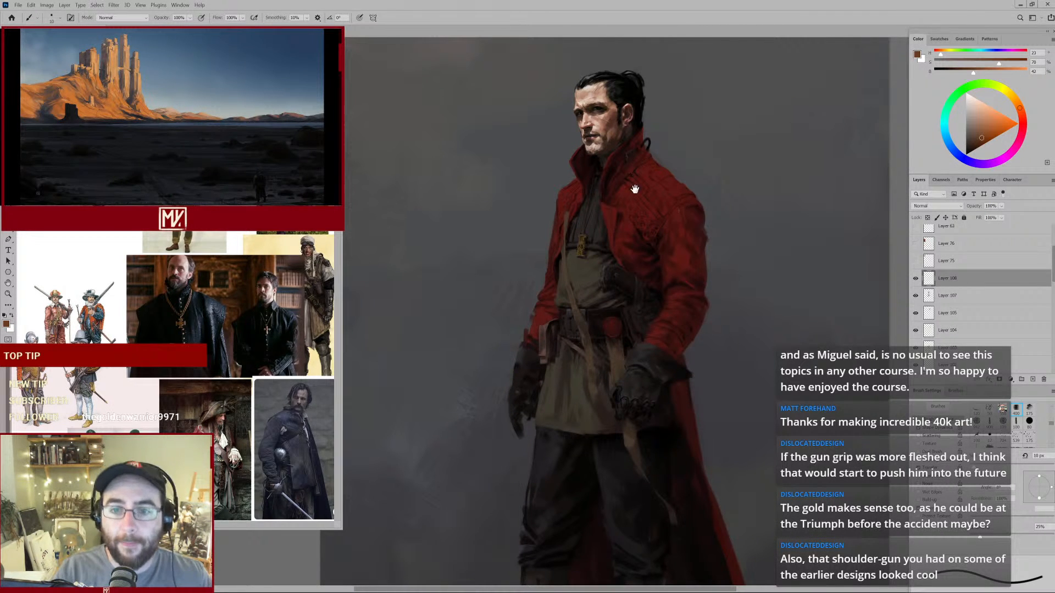
pyautogui.scroll(3, 669, 213)
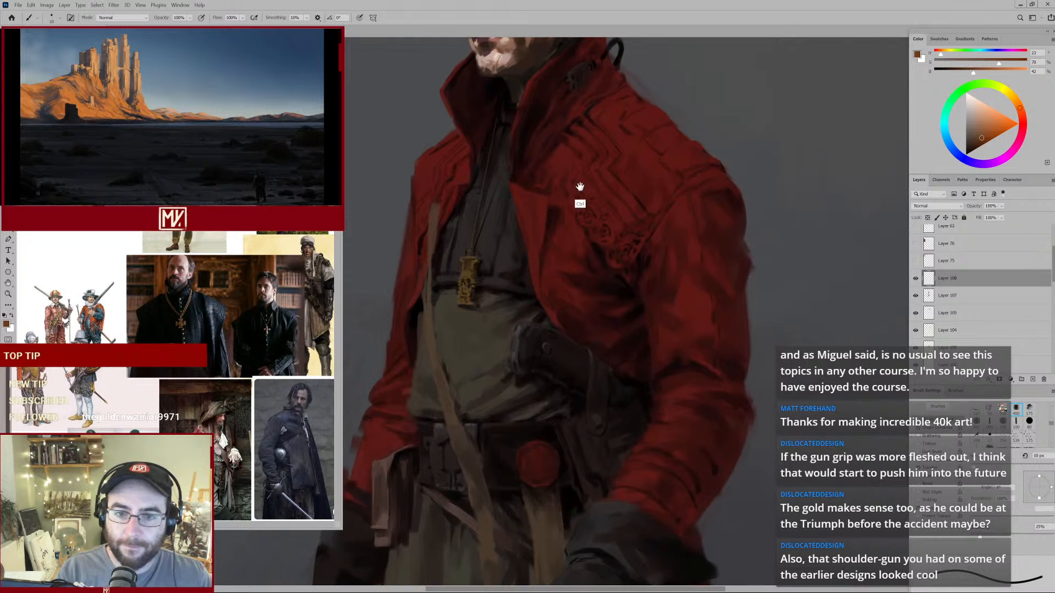
pyautogui.moveTo(512, 185)
pyautogui.mouseDown()
pyautogui.moveTo(547, 197)
pyautogui.moveTo(538, 270)
pyautogui.mouseUp()
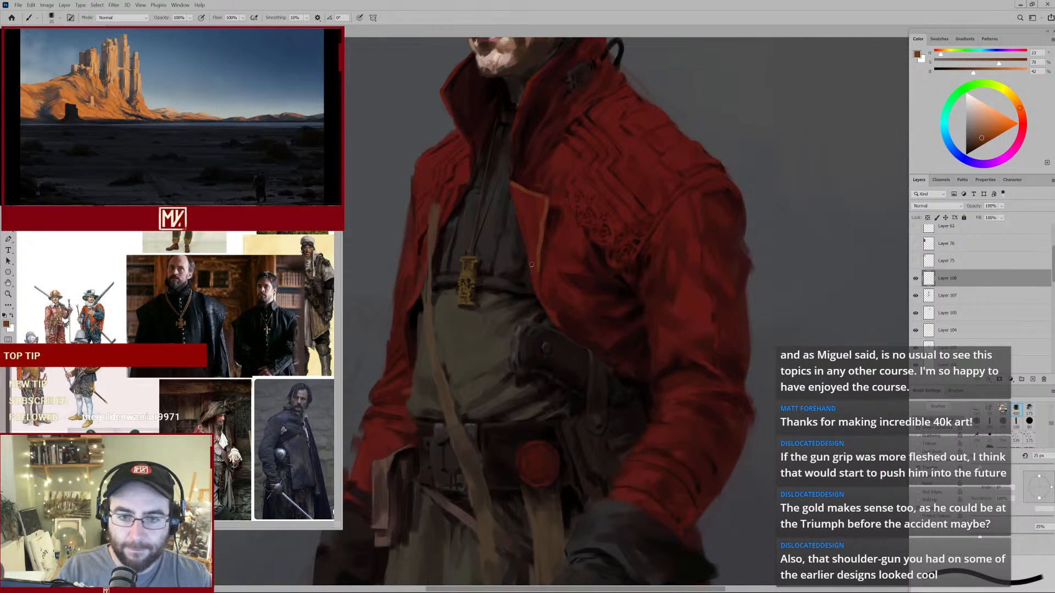
pyautogui.moveTo(523, 158); pyautogui.dragTo(534, 201)
pyautogui.press('[')
pyautogui.press('[')
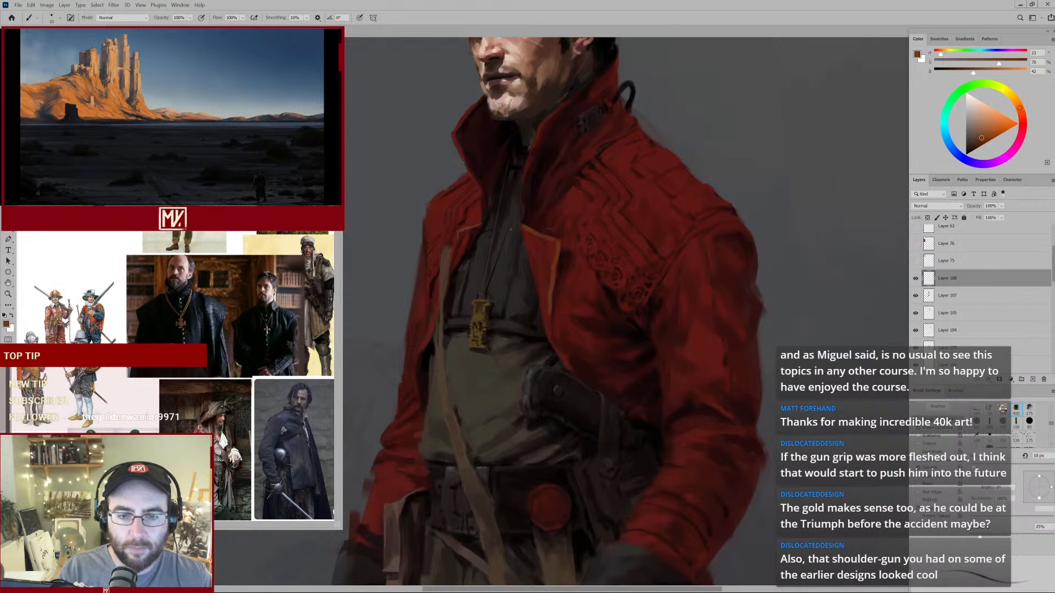
# Erase part of the far lapel's trim and repaint it with colors sampled from the coat.
pyautogui.hotkey('ctrl', '-')
pyautogui.hotkey('ctrl', '-')
pyautogui.hotkey('ctrl', '=')
pyautogui.hotkey('ctrl', '=')
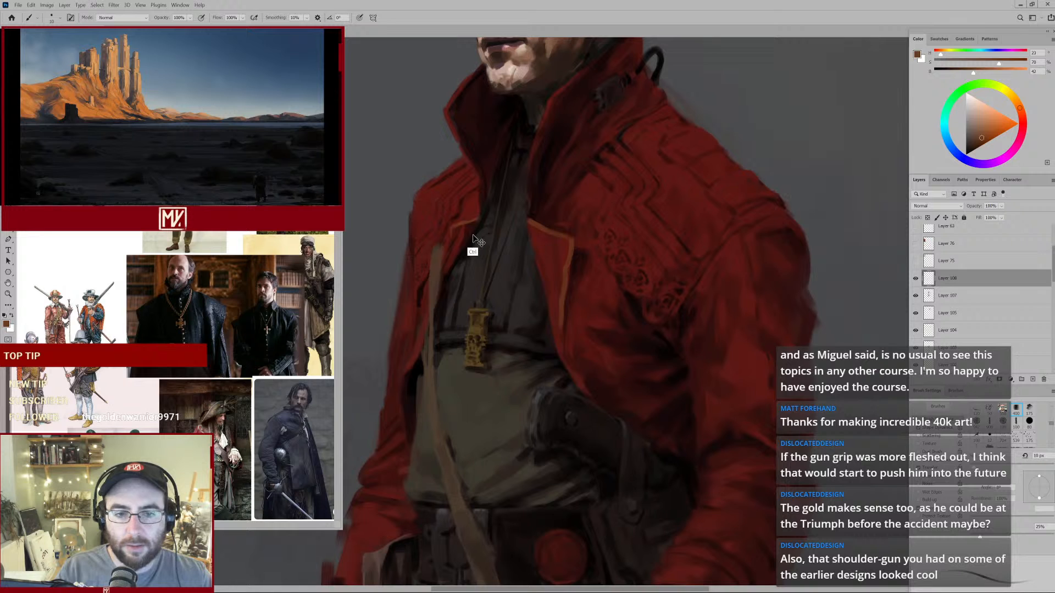
pyautogui.press('e')
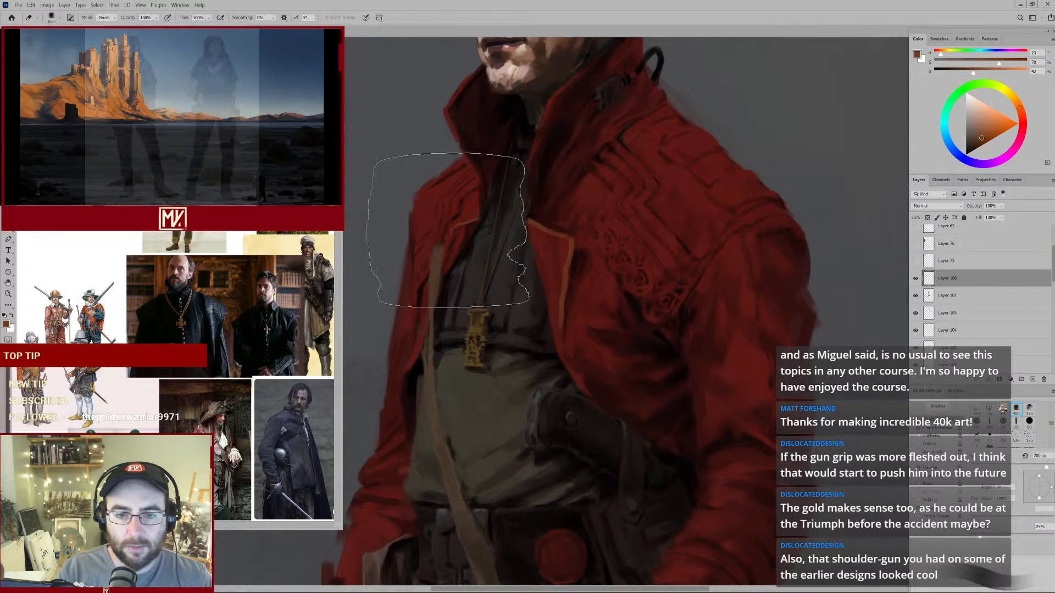
pyautogui.press('b')
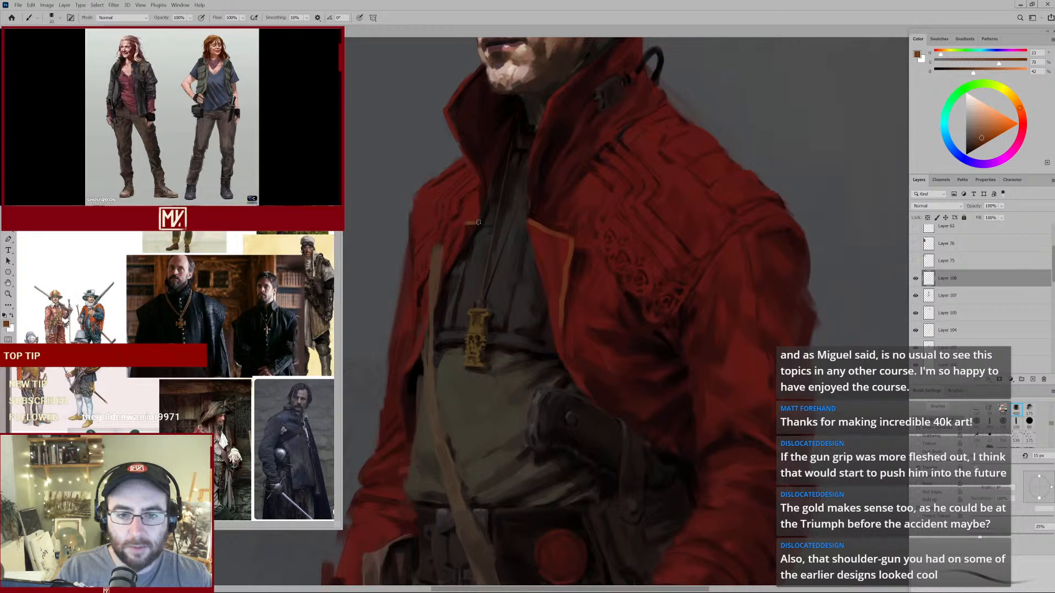
pyautogui.keyDown('alt'); pyautogui.click(478, 225); pyautogui.keyUp('alt')
pyautogui.moveTo(478, 223); pyautogui.dragTo(467, 223)
pyautogui.press(']')
pyautogui.keyDown('alt'); pyautogui.click(534, 224); pyautogui.keyUp('alt')
pyautogui.press('[')
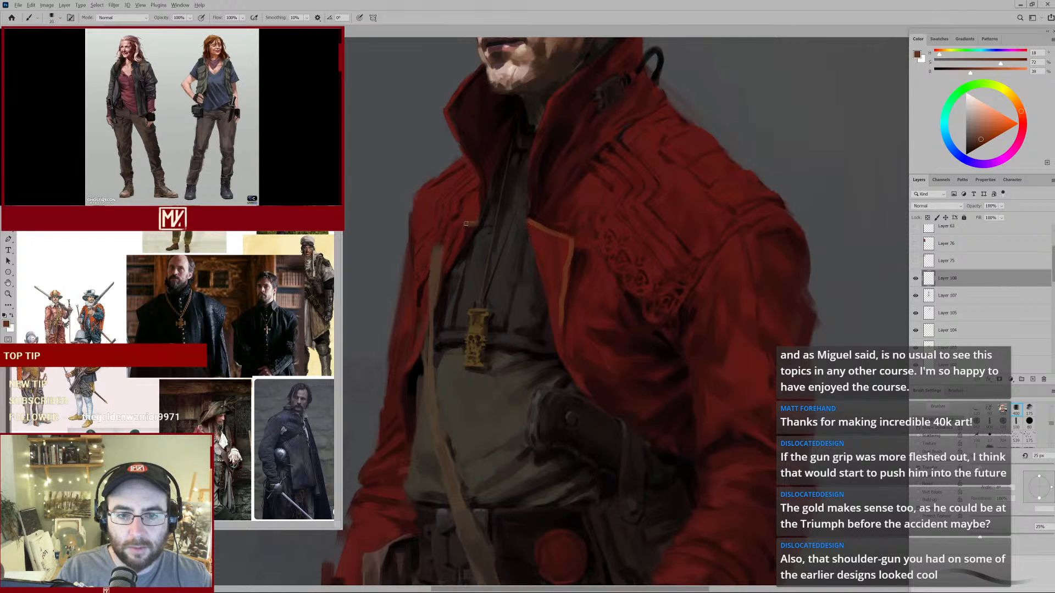
pyautogui.press('[')
pyautogui.press('[')
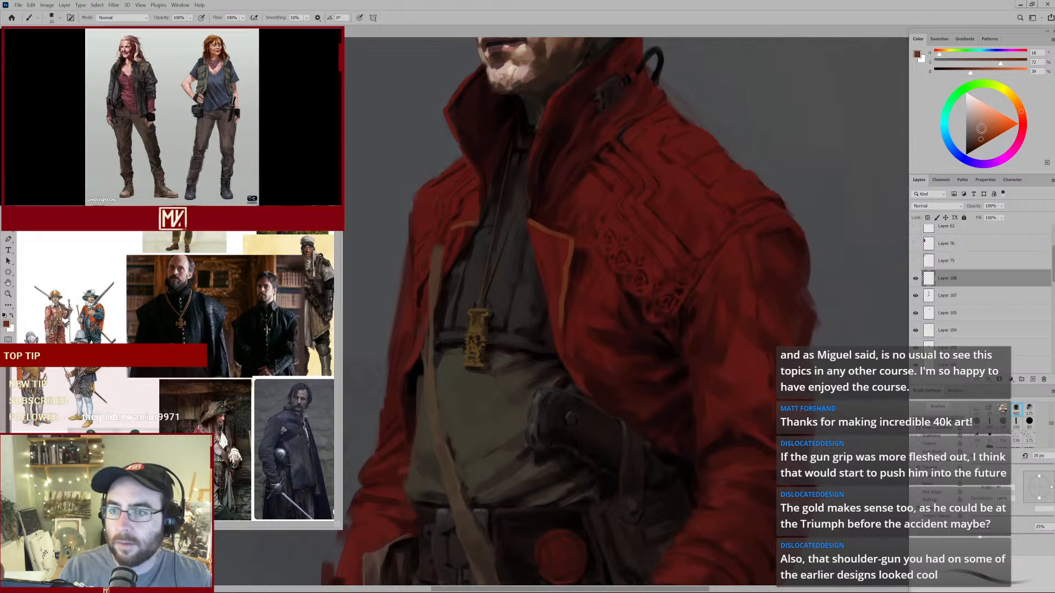
# Pick a lighter reddish orange and brighten the trim along the near lapel, extending it down the coat's front edge.
pyautogui.click(987, 132)
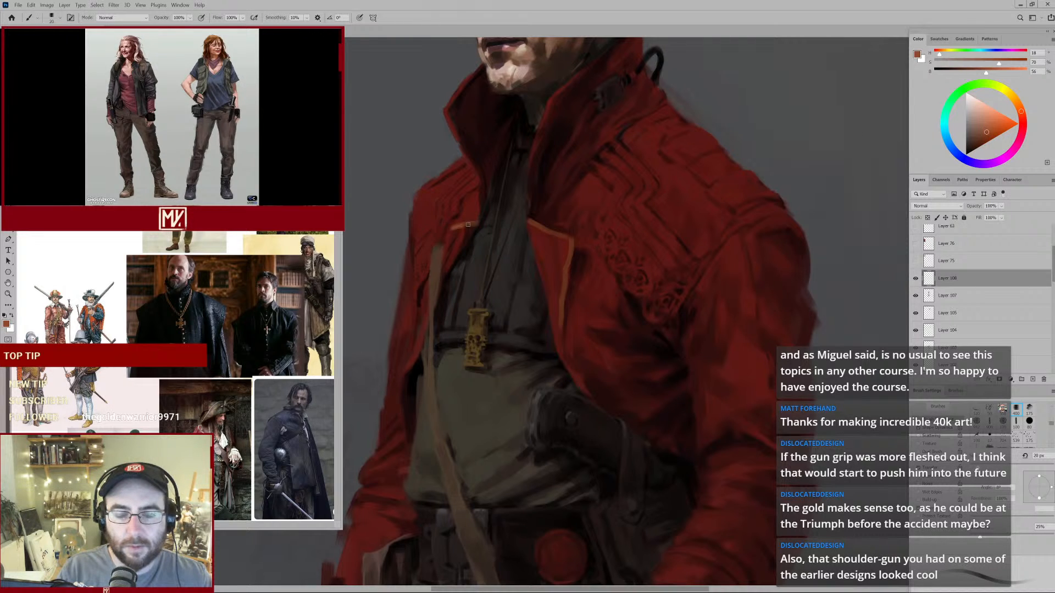
pyautogui.moveTo(528, 220)
pyautogui.mouseDown()
pyautogui.moveTo(563, 234)
pyautogui.moveTo(569, 260)
pyautogui.mouseUp()
pyautogui.moveTo(562, 317); pyautogui.dragTo(561, 356)
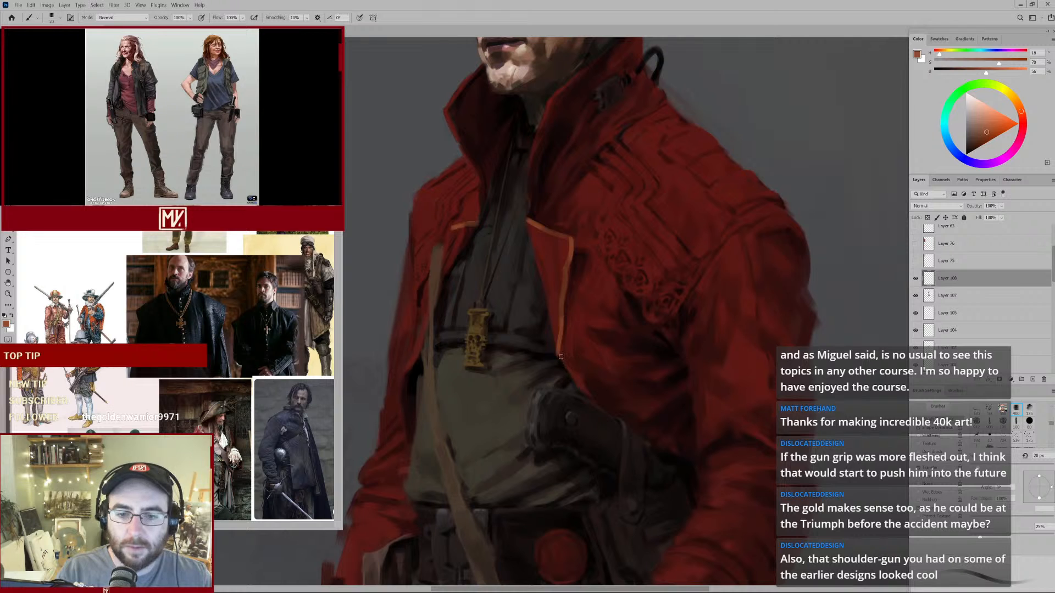
# Check the whole figure and remove the orange trim from both lapels.
pyautogui.moveTo(552, 265); pyautogui.dragTo(501, 381)
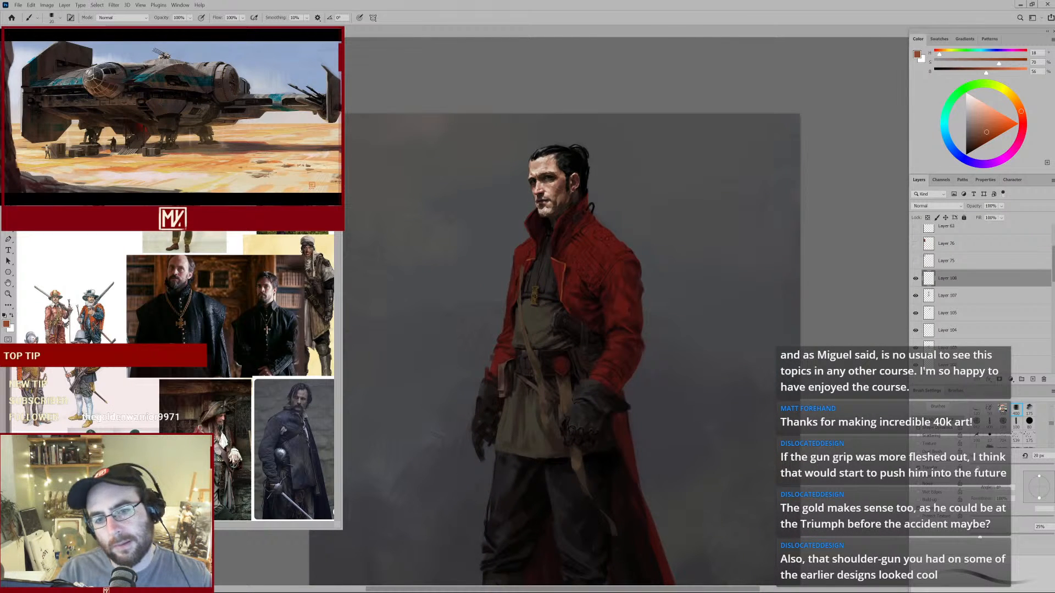
pyautogui.moveTo(563, 284); pyautogui.dragTo(616, 238)
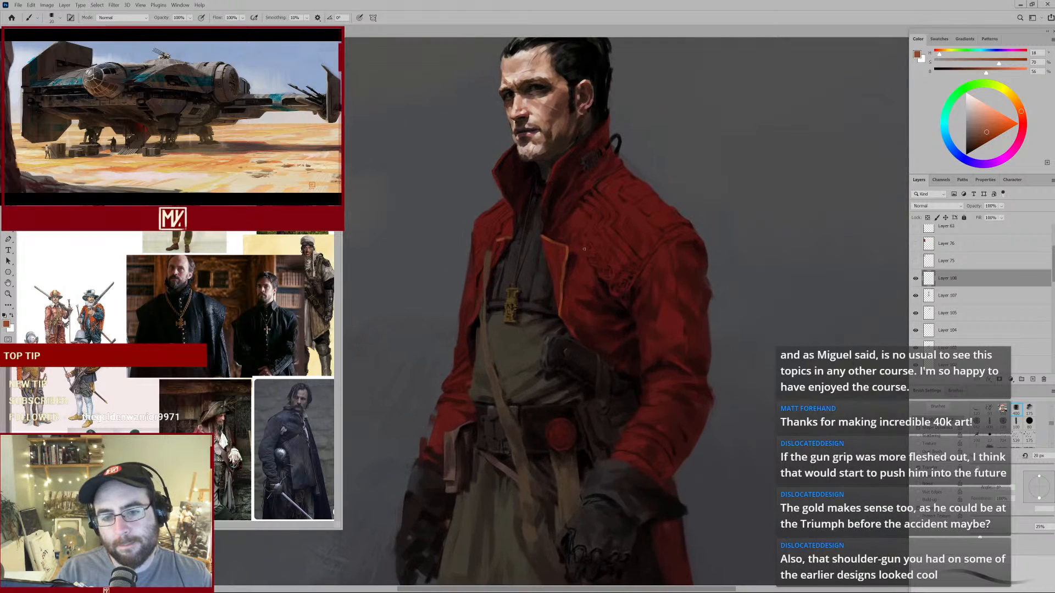
pyautogui.press('e')
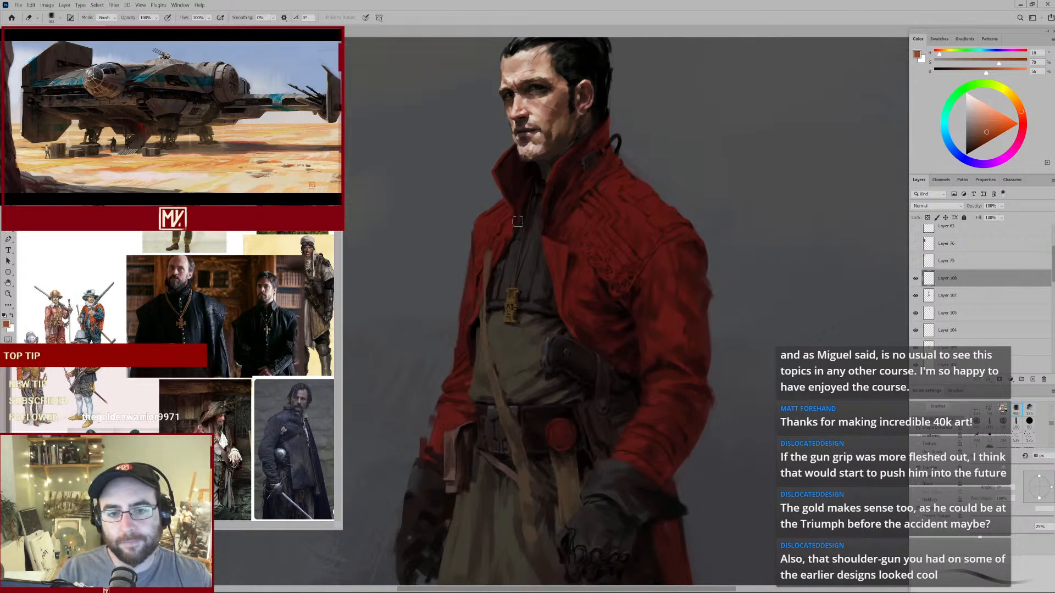
# Paint small dark buttonhole marks down the near lapel's edge with a color sampled from the coat's shadows, and tidy them with the eraser.
pyautogui.moveTo(531, 259); pyautogui.dragTo(604, 239)
pyautogui.press('b')
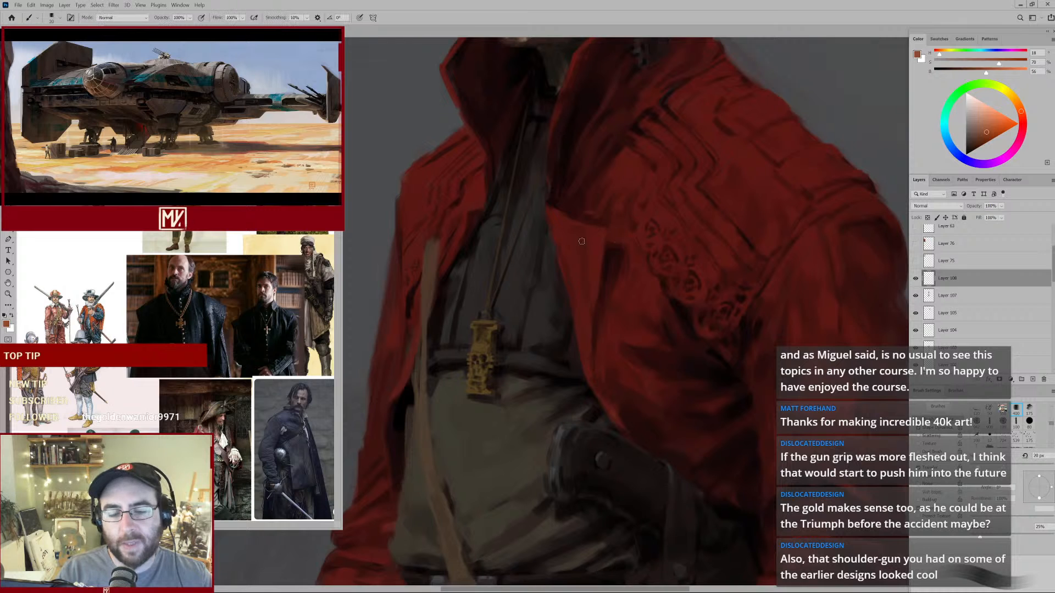
pyautogui.keyDown('alt'); pyautogui.click(613, 247); pyautogui.keyUp('alt')
pyautogui.press('[')
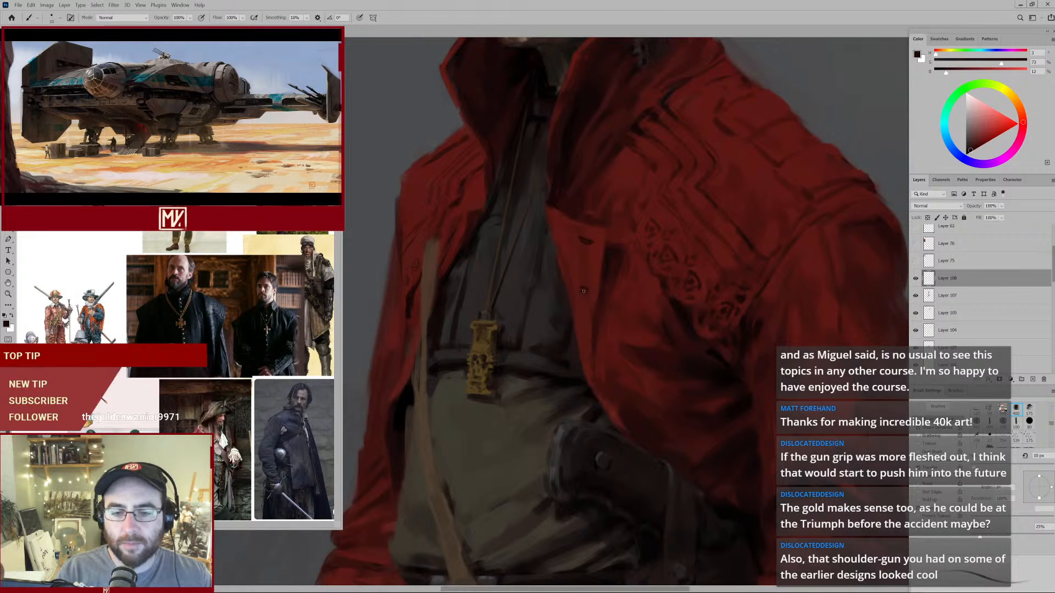
pyautogui.hotkey('ctrl', '0')
pyautogui.moveTo(540, 363); pyautogui.dragTo(576, 305)
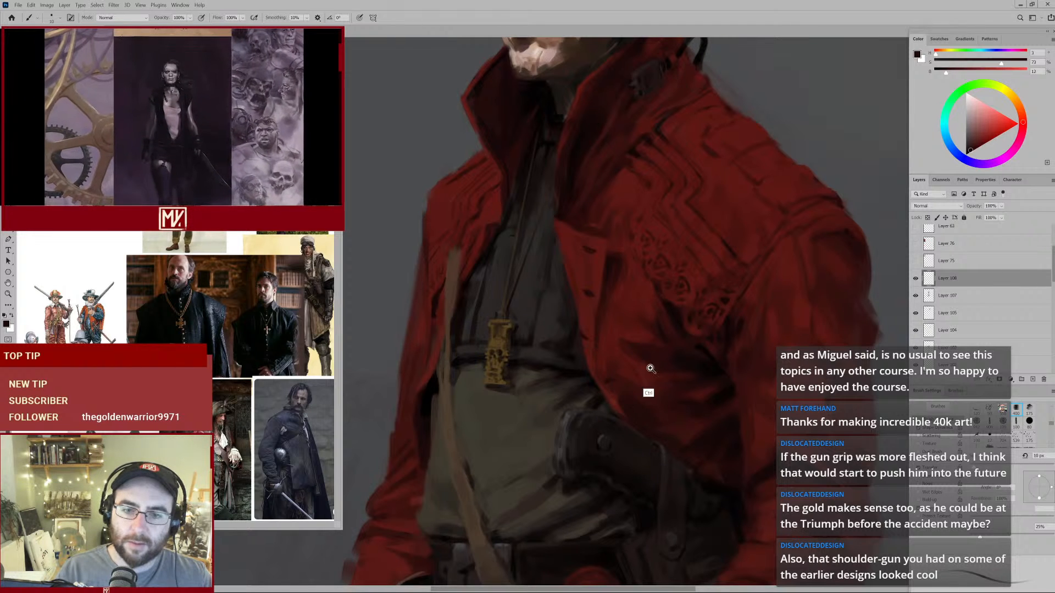
pyautogui.moveTo(650, 367); pyautogui.dragTo(600, 412)
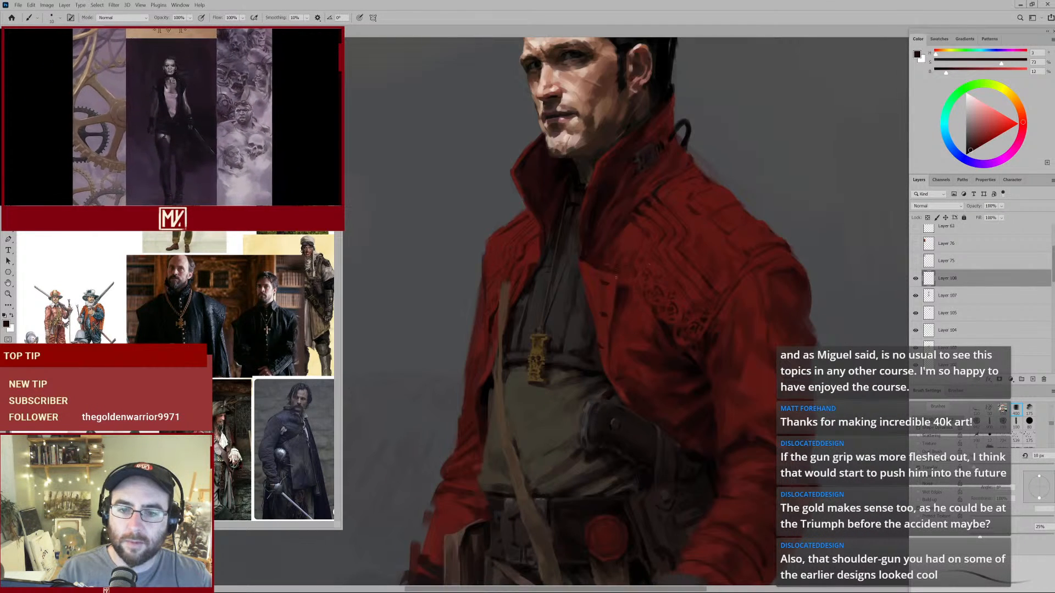
pyautogui.press('e')
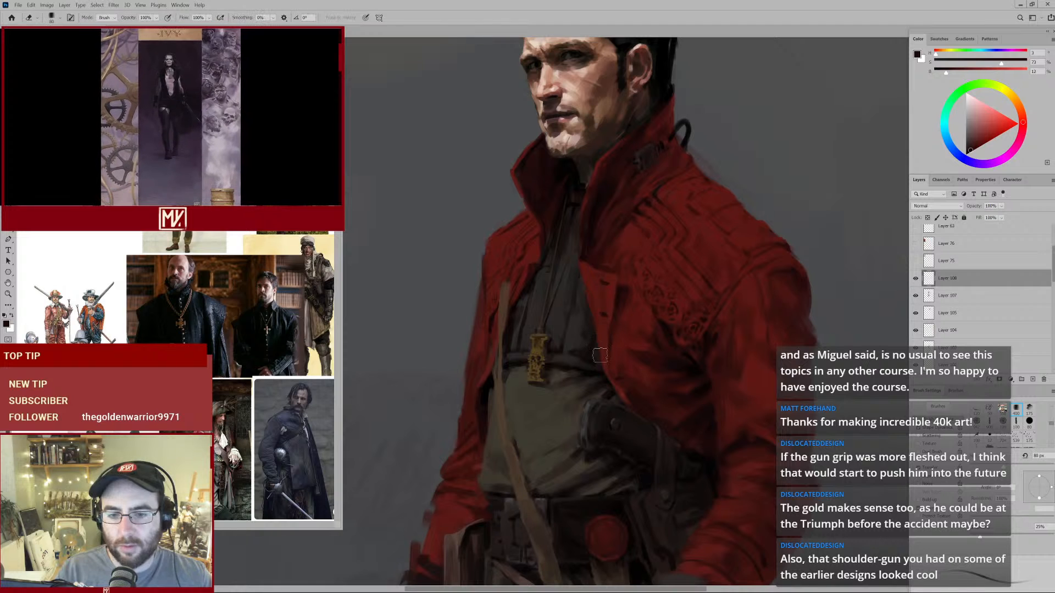
pyautogui.press('b')
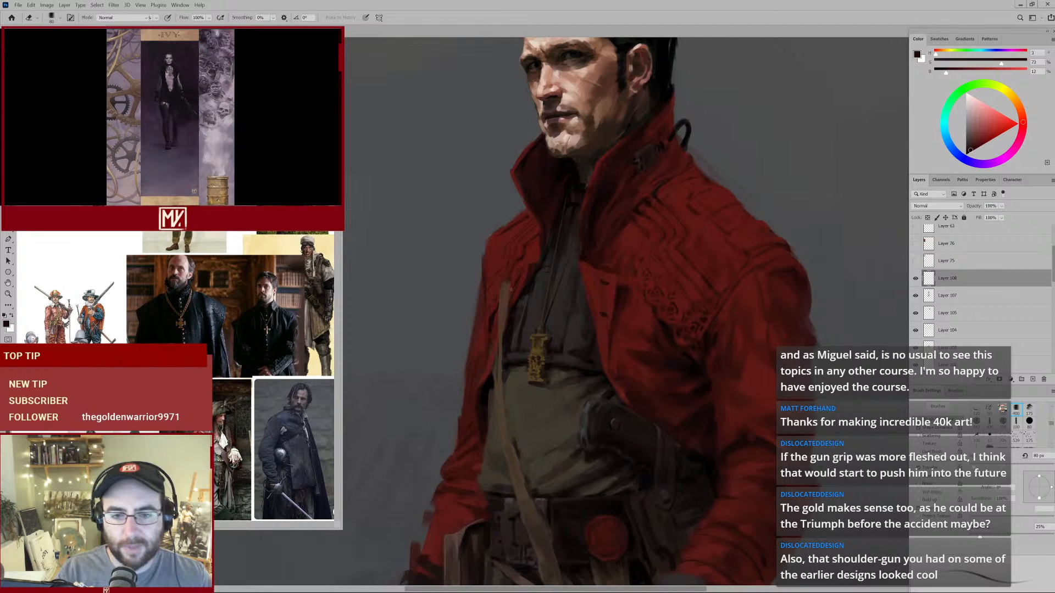
pyautogui.moveTo(607, 293)
pyautogui.mouseDown()
pyautogui.moveTo(537, 360)
pyautogui.moveTo(604, 300)
pyautogui.moveTo(577, 344)
pyautogui.moveTo(610, 310)
pyautogui.moveTo(611, 368)
pyautogui.moveTo(644, 319)
pyautogui.mouseUp()
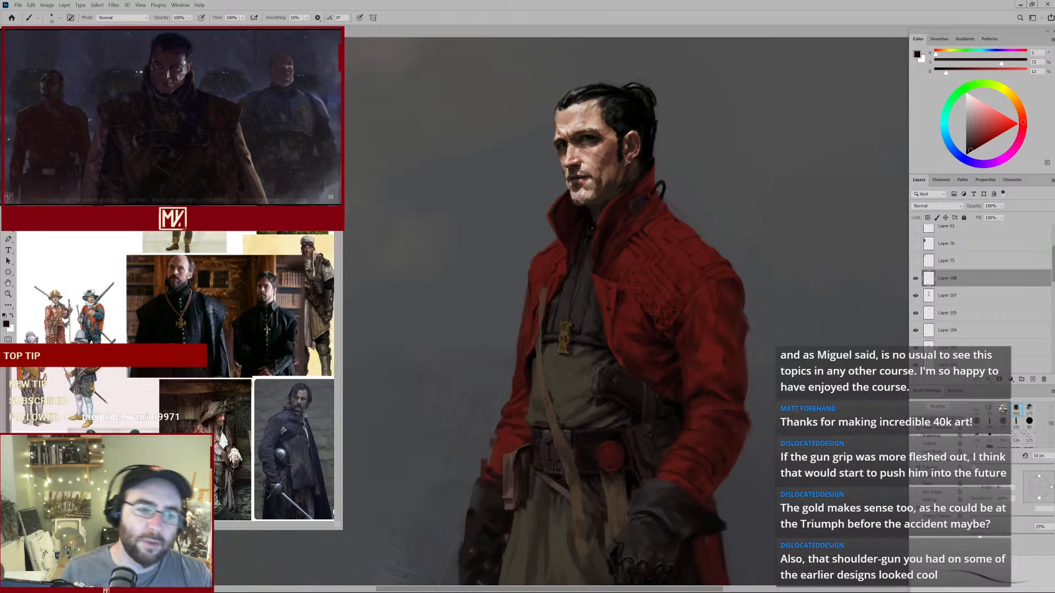
# Check the whole figure, then deepen the shadows around the chest embroidery with a dark red sampled from the coat and a 20 px brush.
pyautogui.moveTo(629, 289); pyautogui.dragTo(600, 300)
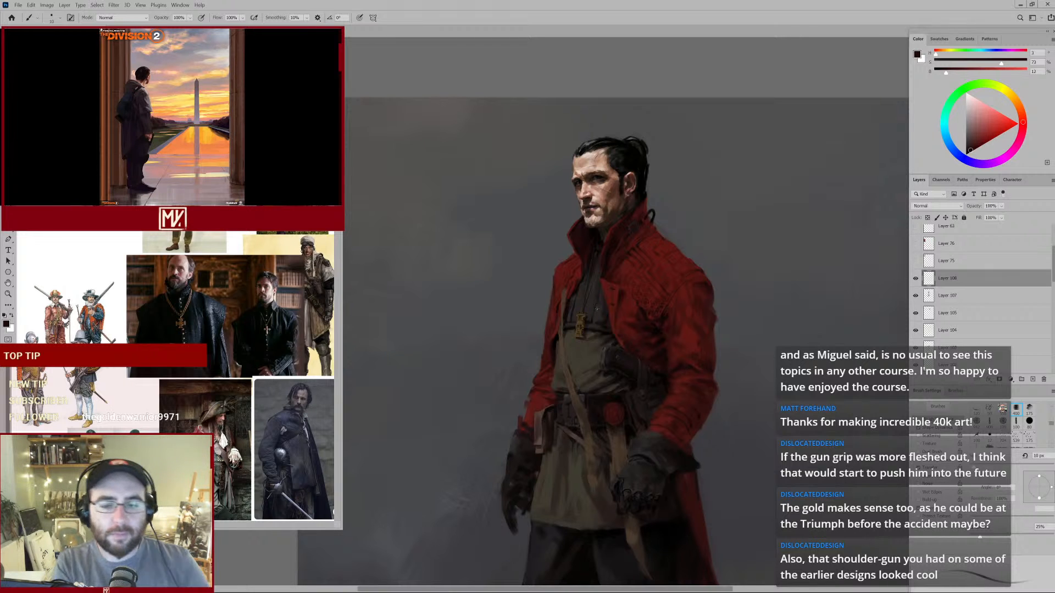
pyautogui.moveTo(676, 314); pyautogui.dragTo(632, 221)
pyautogui.hotkey('ctrl', '0')
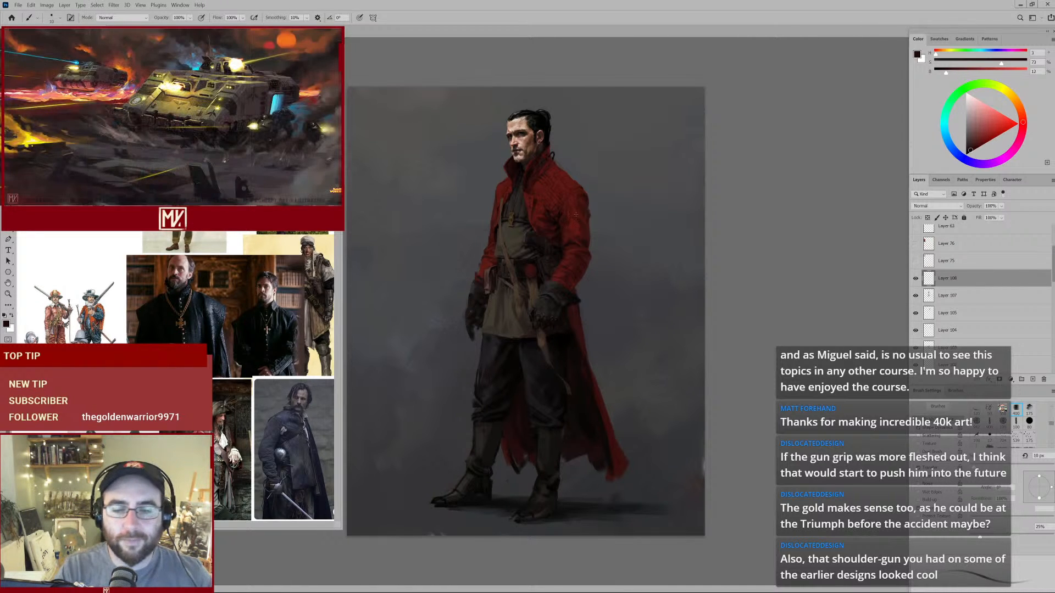
pyautogui.moveTo(553, 204); pyautogui.dragTo(597, 177)
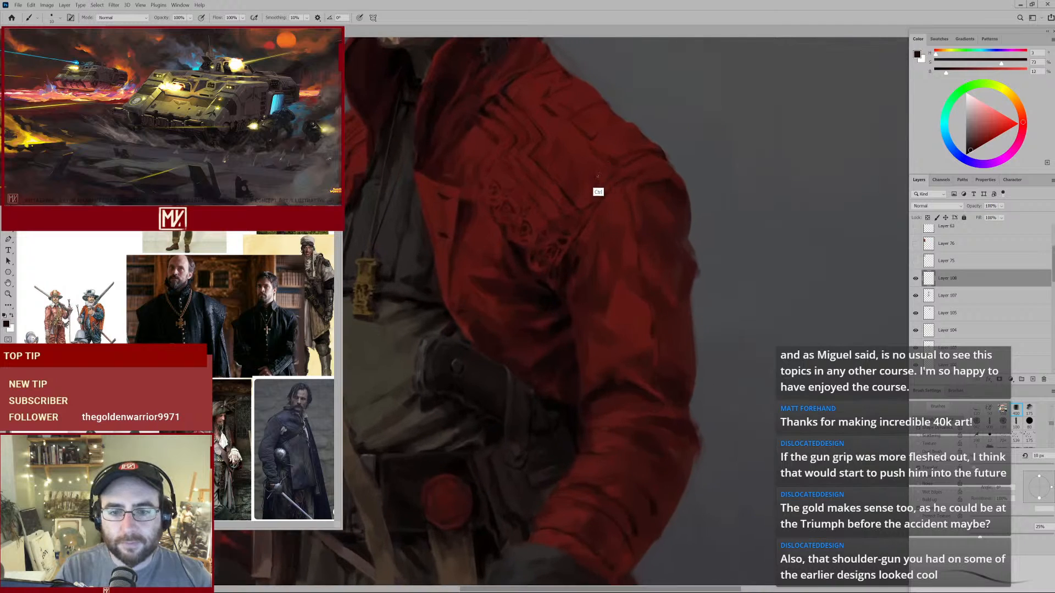
pyautogui.keyDown('alt'); pyautogui.click(521, 264); pyautogui.keyUp('alt')
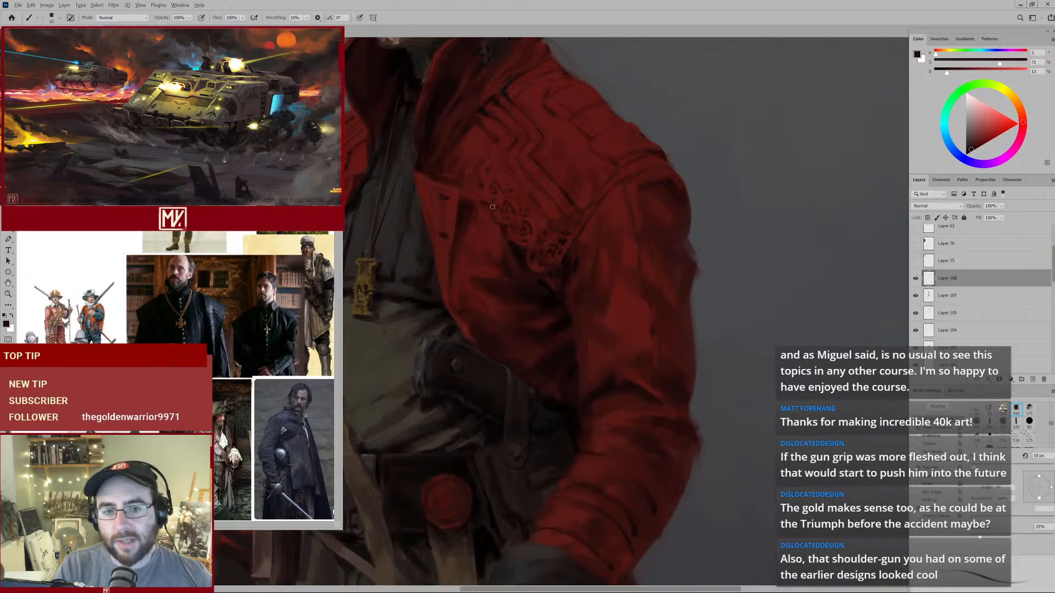
pyautogui.moveTo(495, 235); pyautogui.dragTo(524, 229)
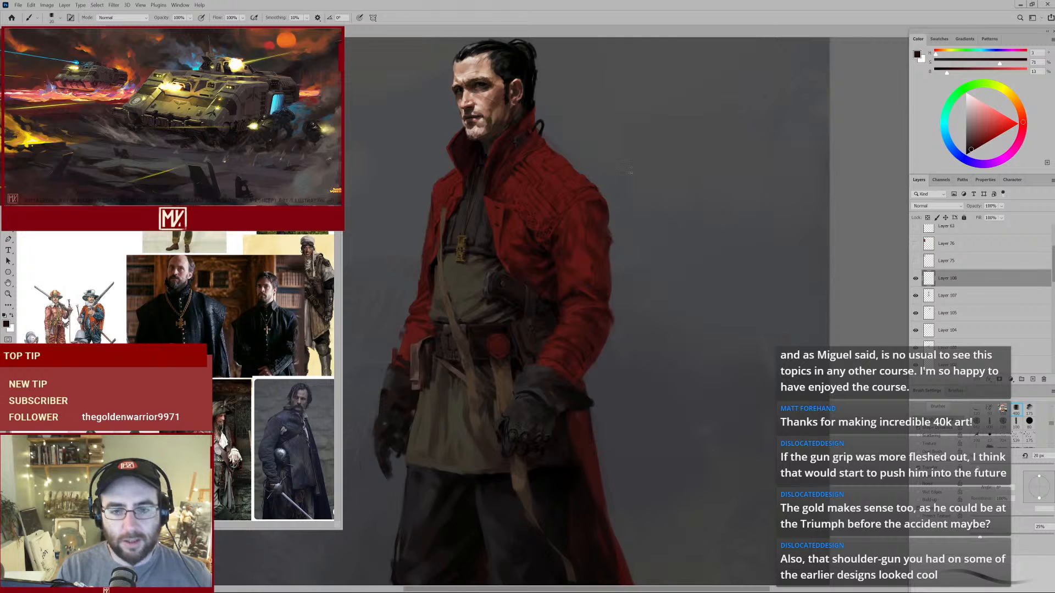
# Touch up the tunic beside the shoulder strap with dark brown and olive tones sampled there, enlarging the brush to 35 px.
pyautogui.keyDown('alt'); pyautogui.click(443, 290); pyautogui.keyUp('alt')
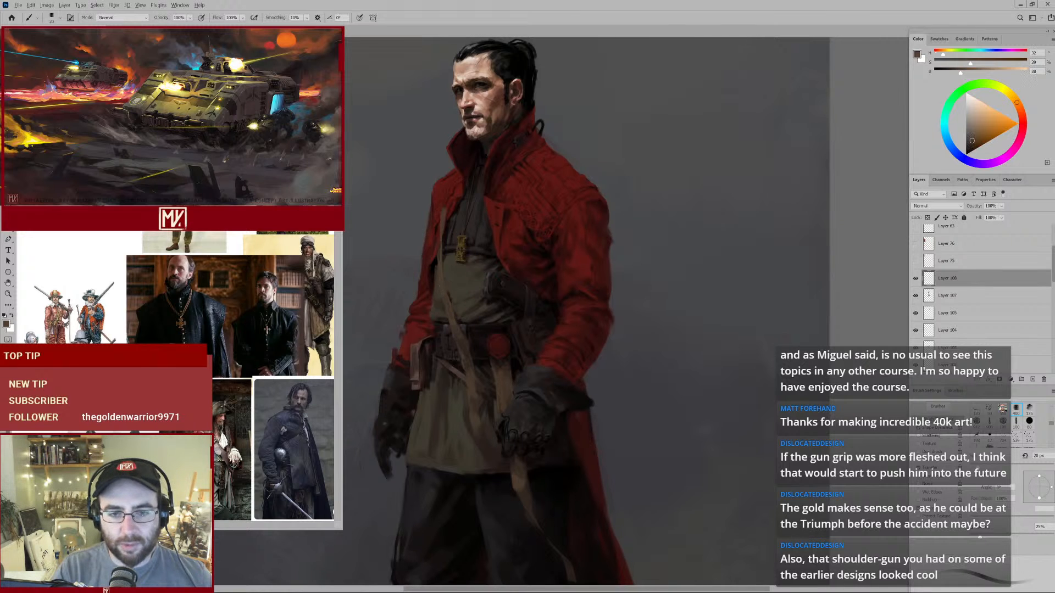
pyautogui.press(']')
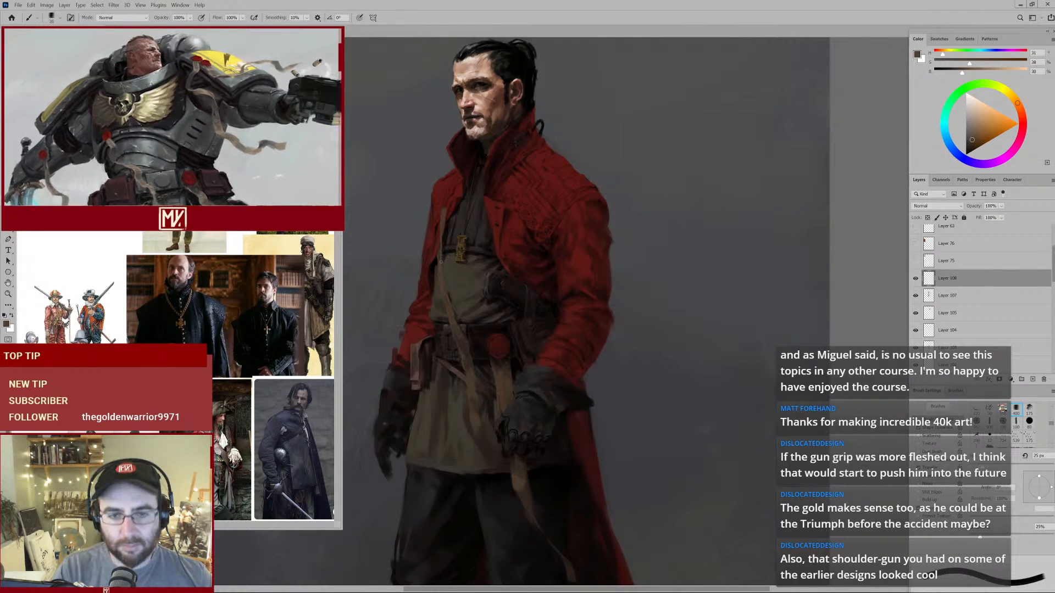
pyautogui.keyDown('alt'); pyautogui.click(446, 259); pyautogui.keyUp('alt')
pyautogui.press(']')
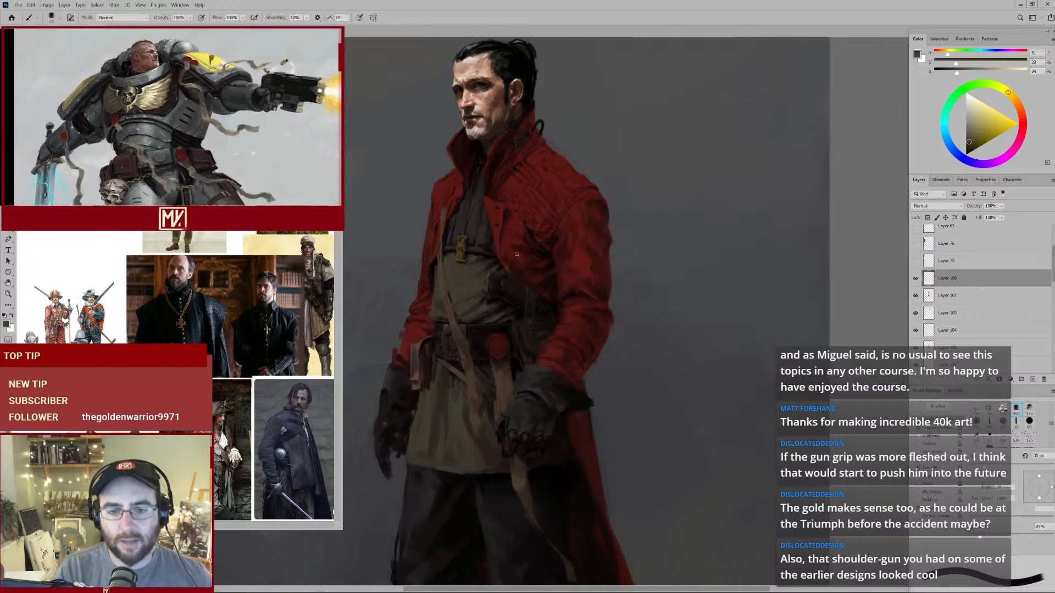
pyautogui.keyDown('ctrl'); pyautogui.keyDown('alt'); pyautogui.click(500, 255); pyautogui.keyUp('alt'); pyautogui.keyUp('ctrl')
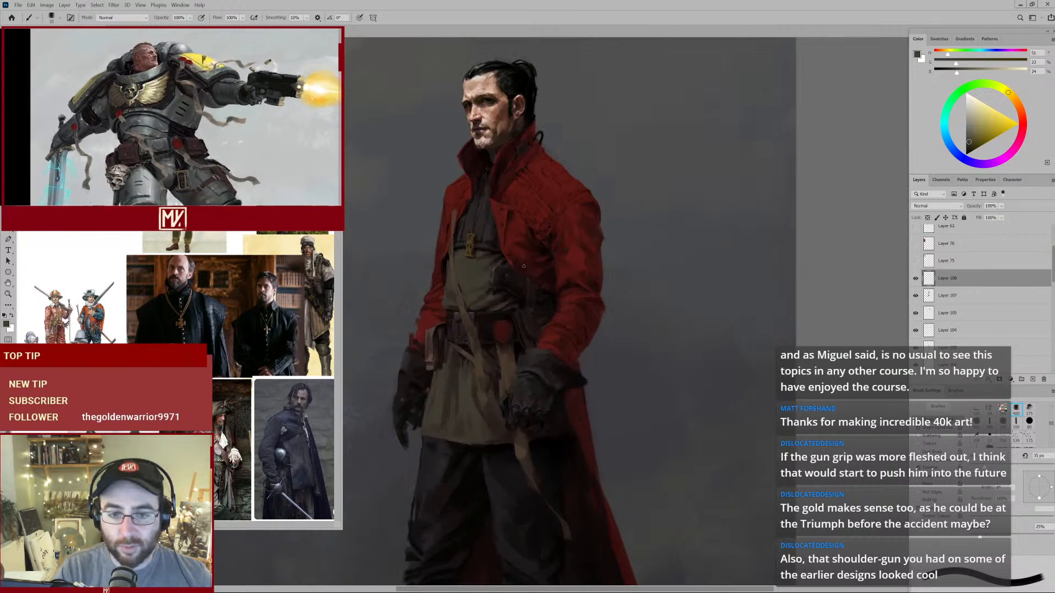
pyautogui.keyDown('ctrl'); pyautogui.keyDown('alt'); pyautogui.click(499, 256); pyautogui.keyUp('alt'); pyautogui.keyUp('ctrl')
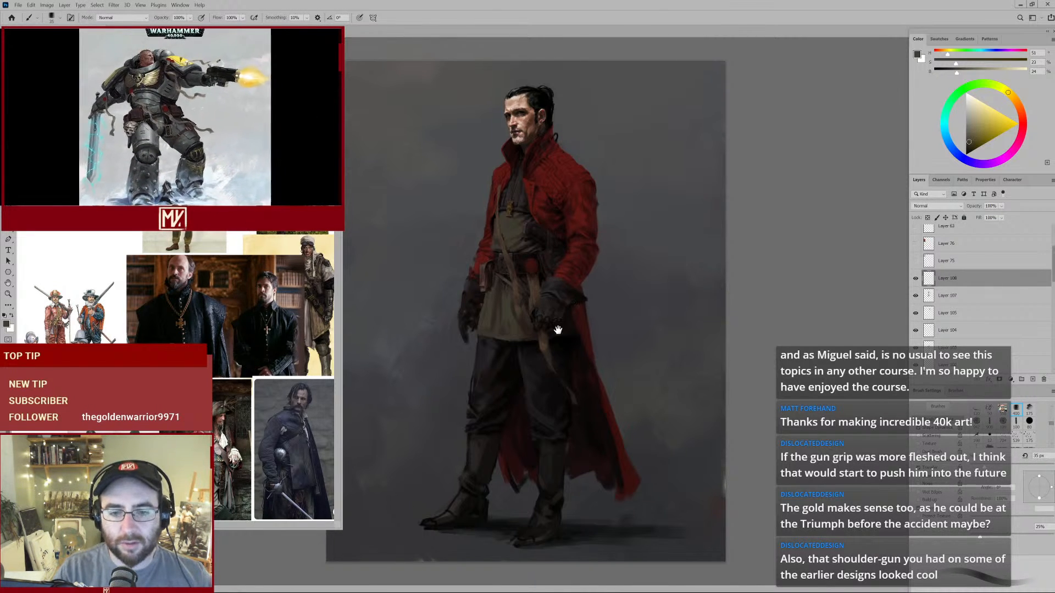
# Sample black from below the tunic's hem and darken the shadow area around the near gloved hand with a 70 px brush.
pyautogui.keyDown('ctrl'); pyautogui.click(539, 338); pyautogui.keyUp('ctrl')
pyautogui.keyDown('alt'); pyautogui.click(529, 346); pyautogui.keyUp('alt')
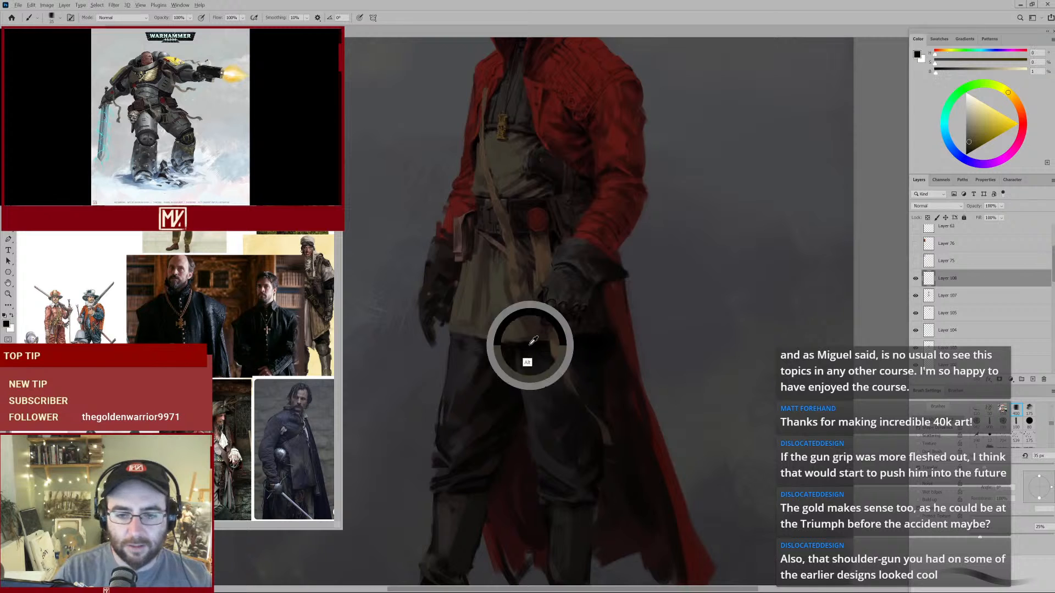
pyautogui.press(']')
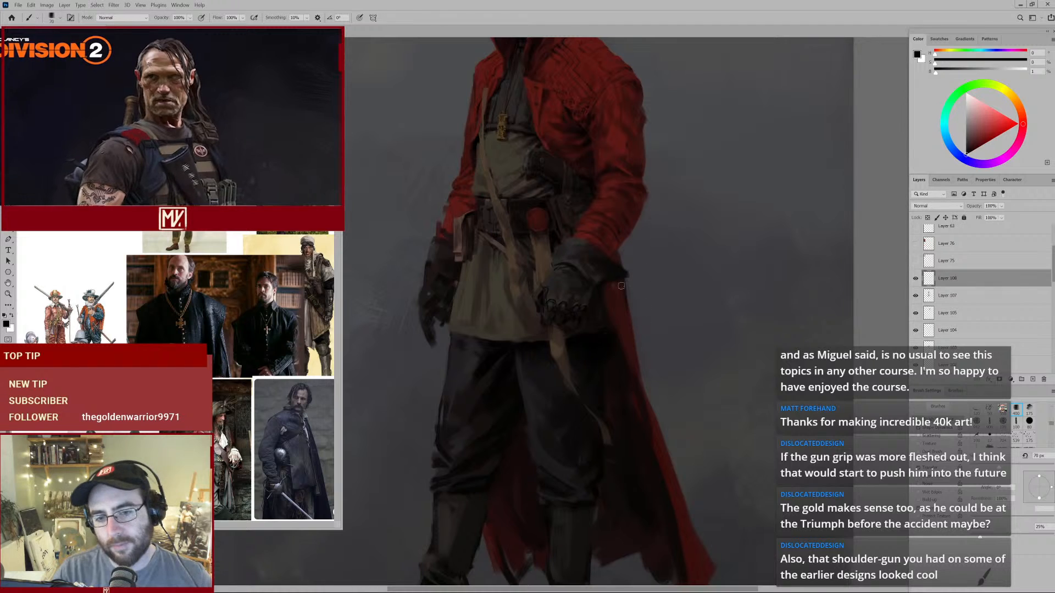
pyautogui.moveTo(603, 310); pyautogui.dragTo(642, 283)
pyautogui.keyDown('ctrl'); pyautogui.click(650, 260); pyautogui.keyUp('ctrl')
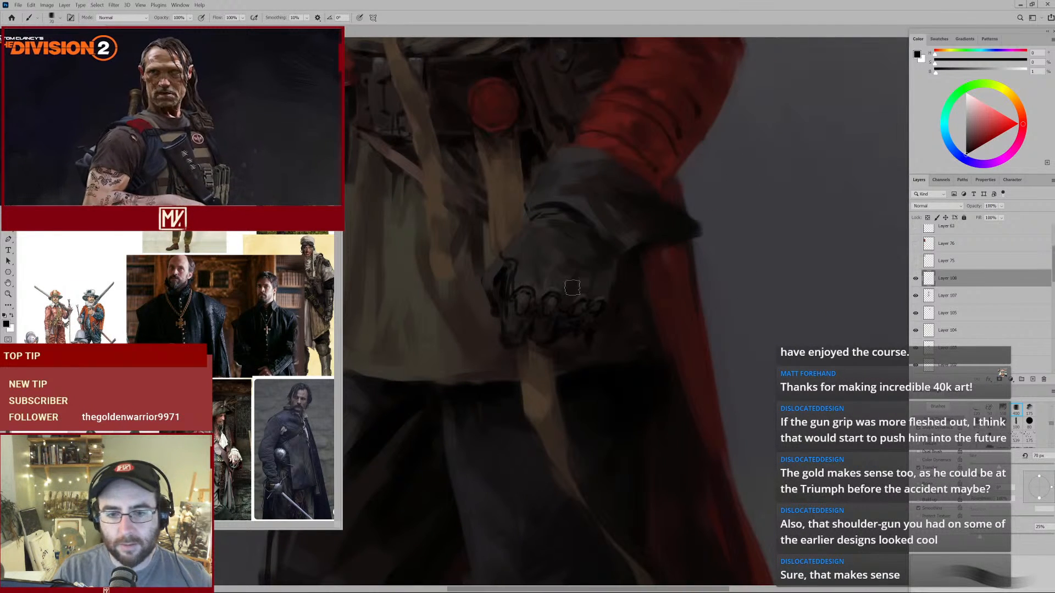
# Sample a dark gray and paint a soft highlight on the back of the near glove, adjusting the brush to 50 px.
pyautogui.keyDown('alt'); pyautogui.click(708, 214); pyautogui.keyUp('alt')
pyautogui.moveTo(625, 227)
pyautogui.mouseDown()
pyautogui.moveTo(592, 252)
pyautogui.moveTo(628, 229)
pyautogui.mouseUp()
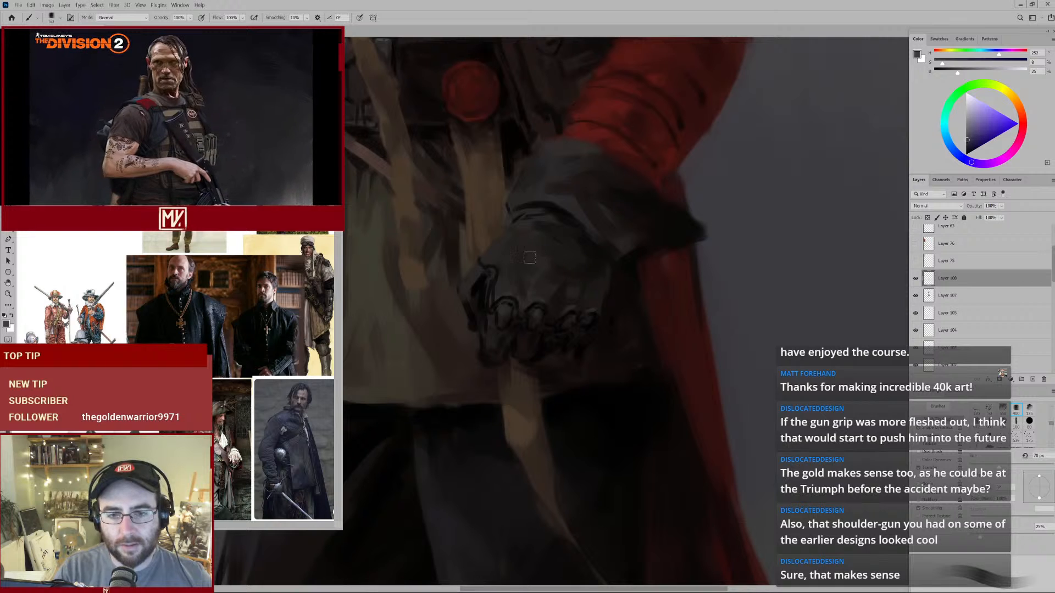
pyautogui.press('[')
pyautogui.press('[')
pyautogui.press('[')
pyautogui.press('[')
pyautogui.press('[')
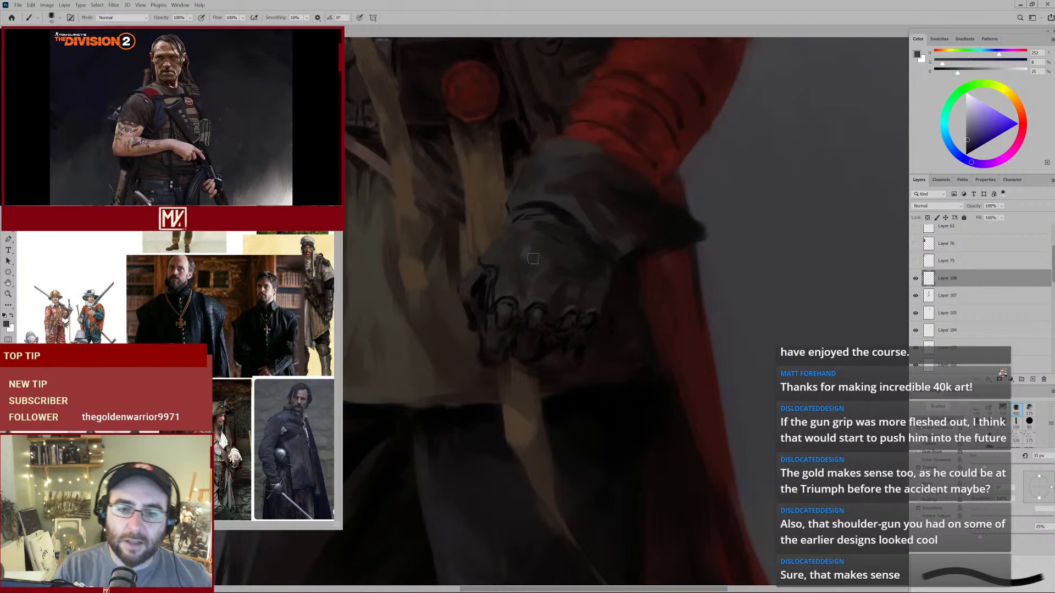
pyautogui.press(']')
pyautogui.press(']')
pyautogui.press(']')
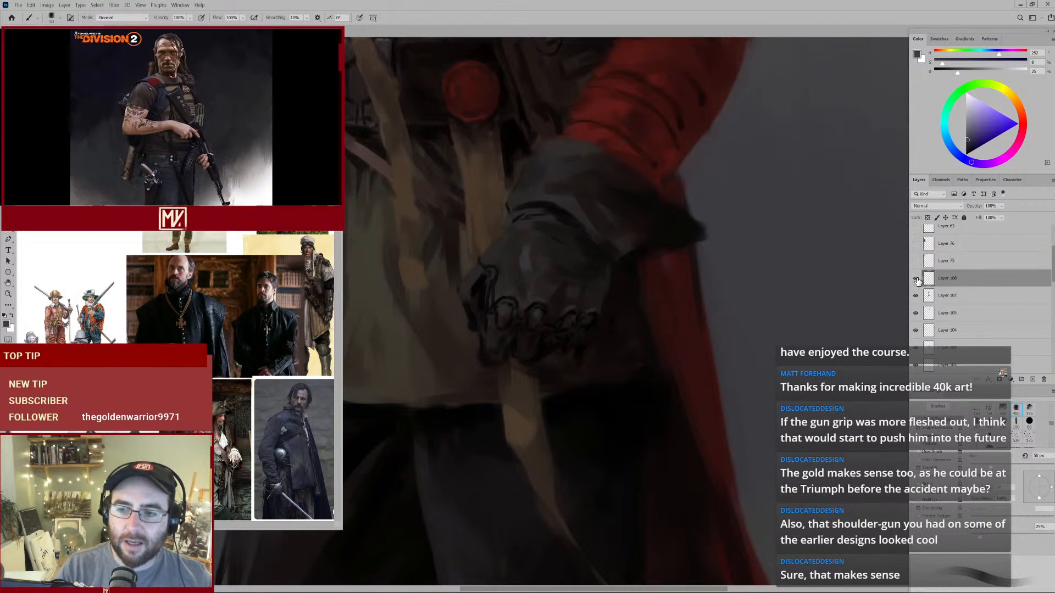
pyautogui.moveTo(600, 270); pyautogui.dragTo(539, 308)
pyautogui.moveTo(587, 229); pyautogui.dragTo(583, 248)
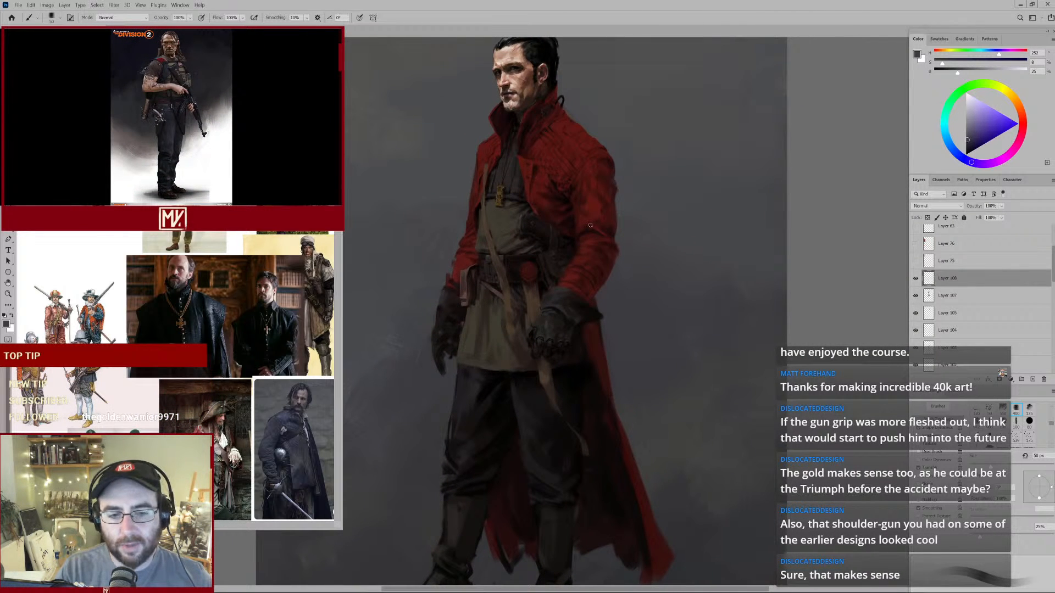
pyautogui.moveTo(628, 227)
pyautogui.mouseDown()
pyautogui.moveTo(612, 281)
pyautogui.moveTo(581, 287)
pyautogui.mouseUp()
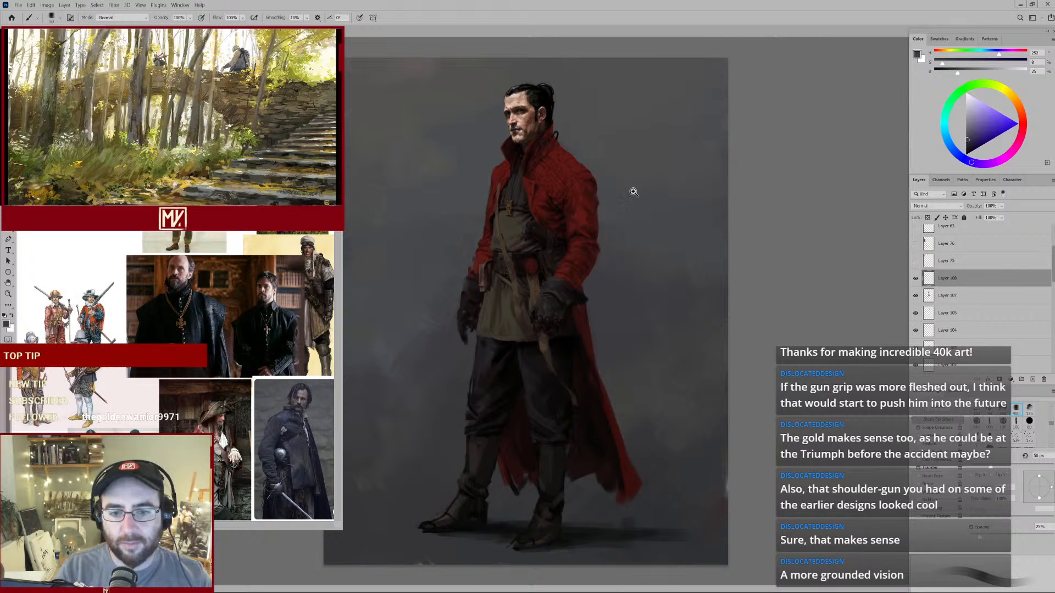
# Sample near-black from the trousers and deepen the shadow under the pistol's grip with a 35 px brush.
pyautogui.moveTo(567, 231)
pyautogui.mouseDown()
pyautogui.moveTo(590, 219)
pyautogui.moveTo(573, 225)
pyautogui.mouseUp()
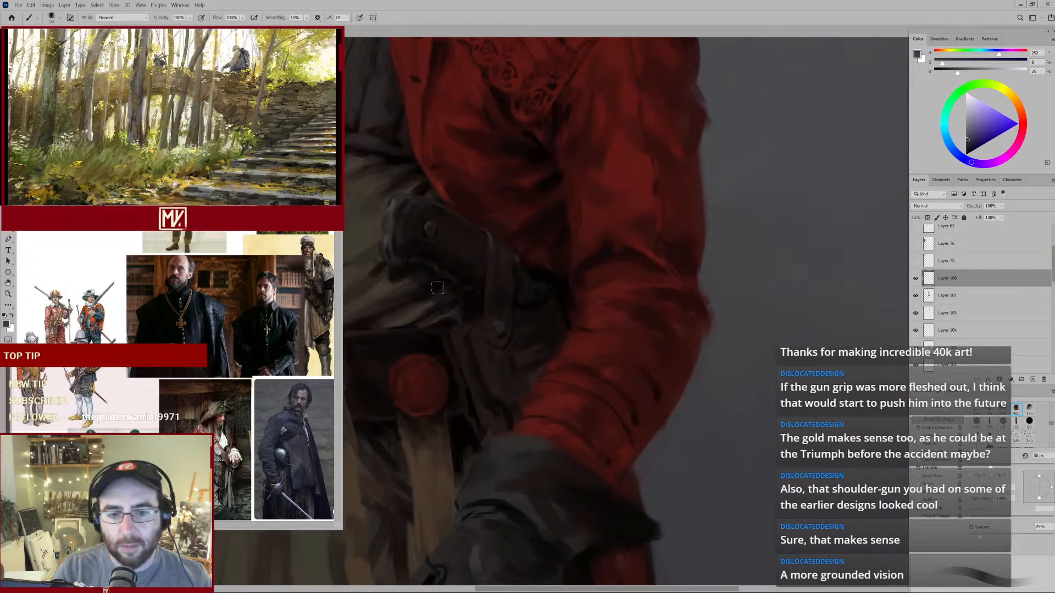
pyautogui.moveTo(470, 298)
pyautogui.mouseDown()
pyautogui.moveTo(513, 357)
pyautogui.moveTo(523, 354)
pyautogui.mouseUp()
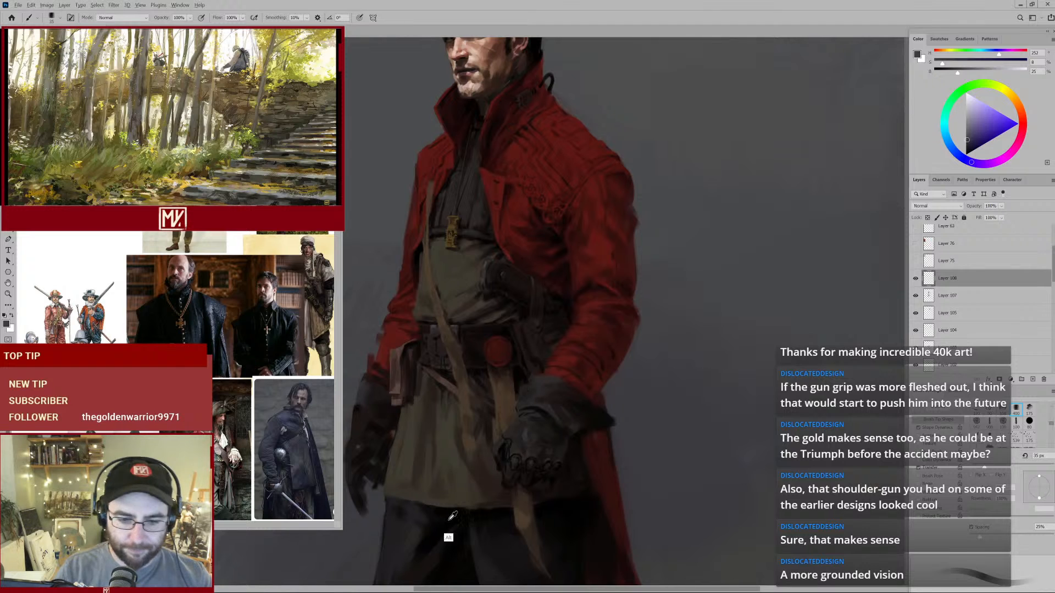
pyautogui.moveTo(451, 512); pyautogui.dragTo(545, 298)
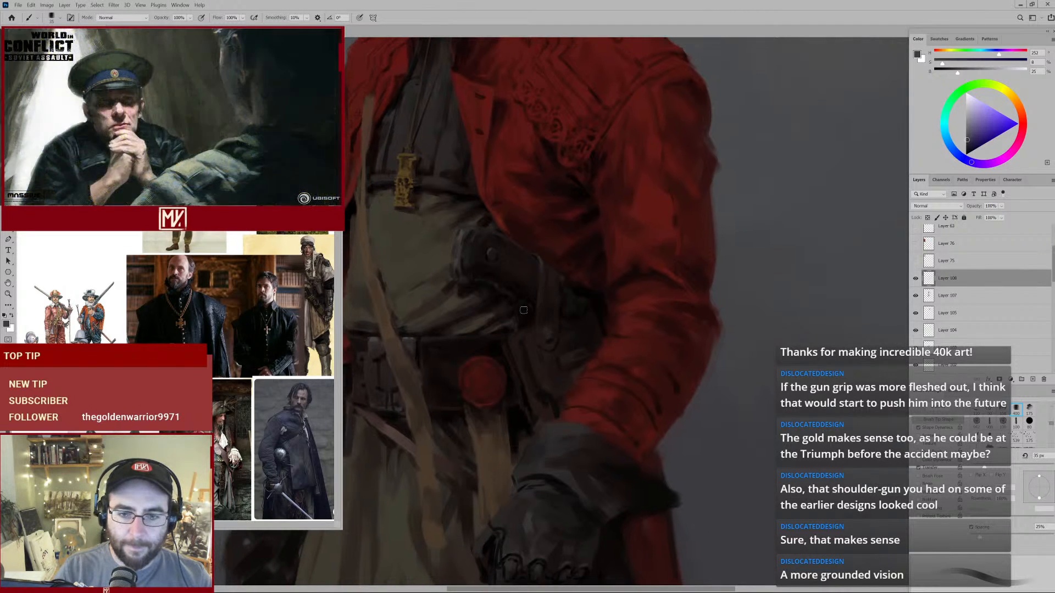
pyautogui.moveTo(534, 365); pyautogui.dragTo(570, 254)
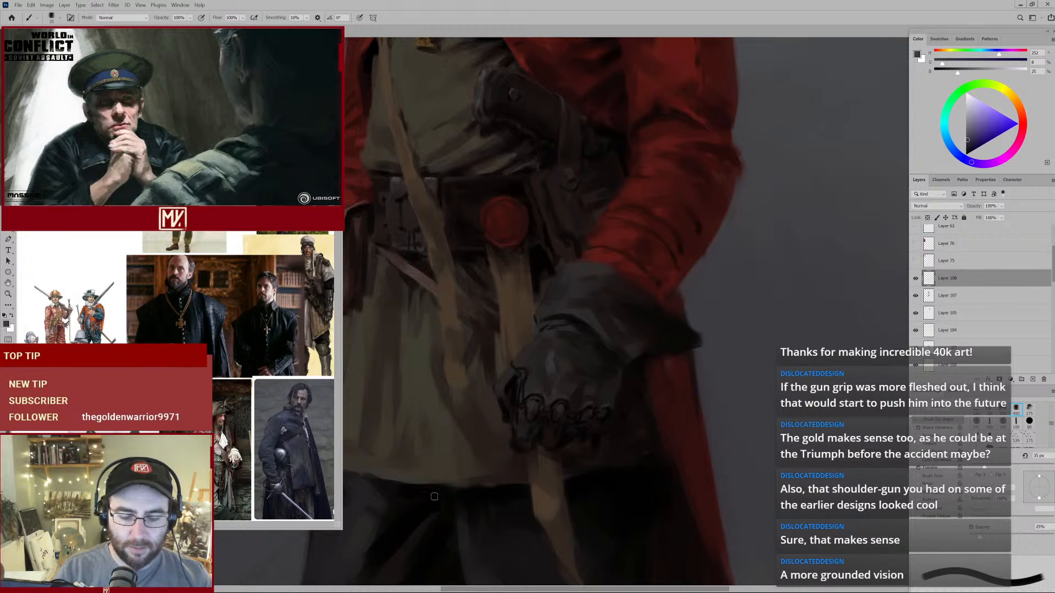
pyautogui.keyDown('alt'); pyautogui.click(419, 507); pyautogui.keyUp('alt')
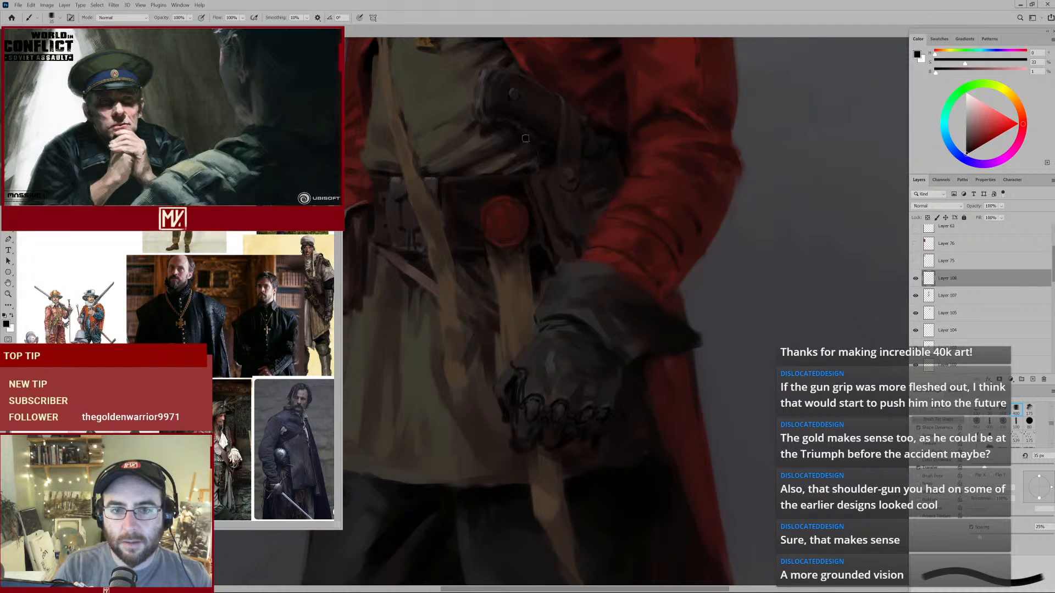
pyautogui.moveTo(535, 126); pyautogui.dragTo(525, 237)
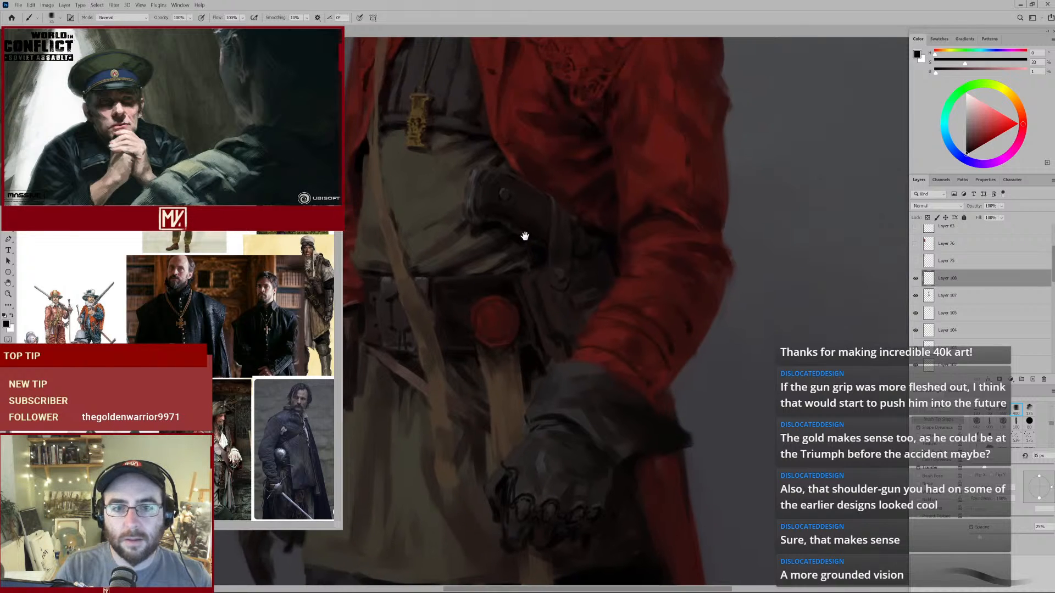
# Refine the tunic folds and shadow beneath the pistol's grip with dark brown and near-black tones sampled there.
pyautogui.keyDown('alt'); pyautogui.click(478, 231); pyautogui.keyUp('alt')
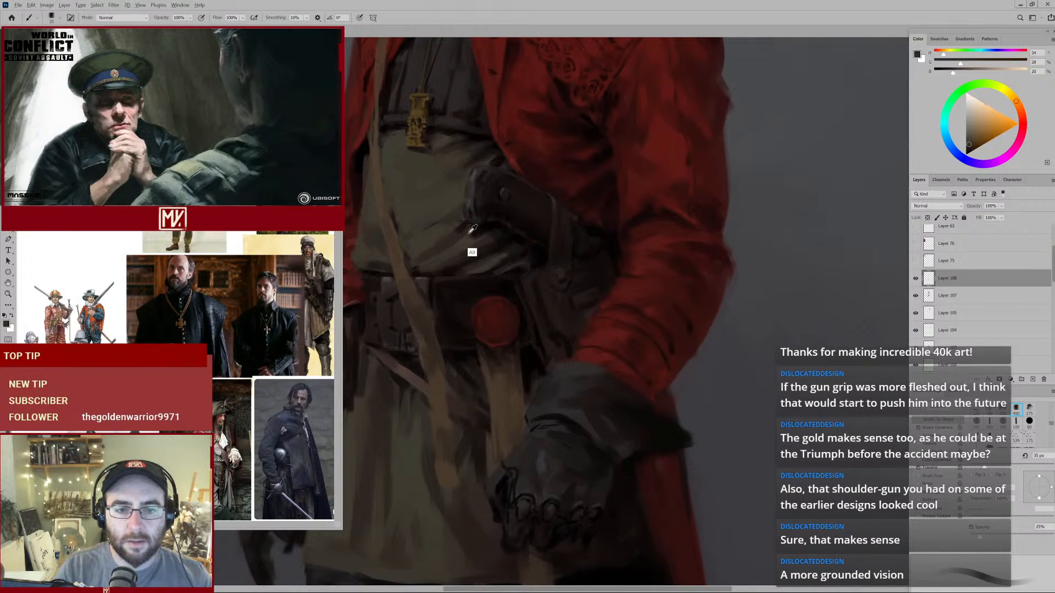
pyautogui.moveTo(537, 238); pyautogui.dragTo(500, 252)
pyautogui.keyDown('alt'); pyautogui.click(500, 232); pyautogui.keyUp('alt')
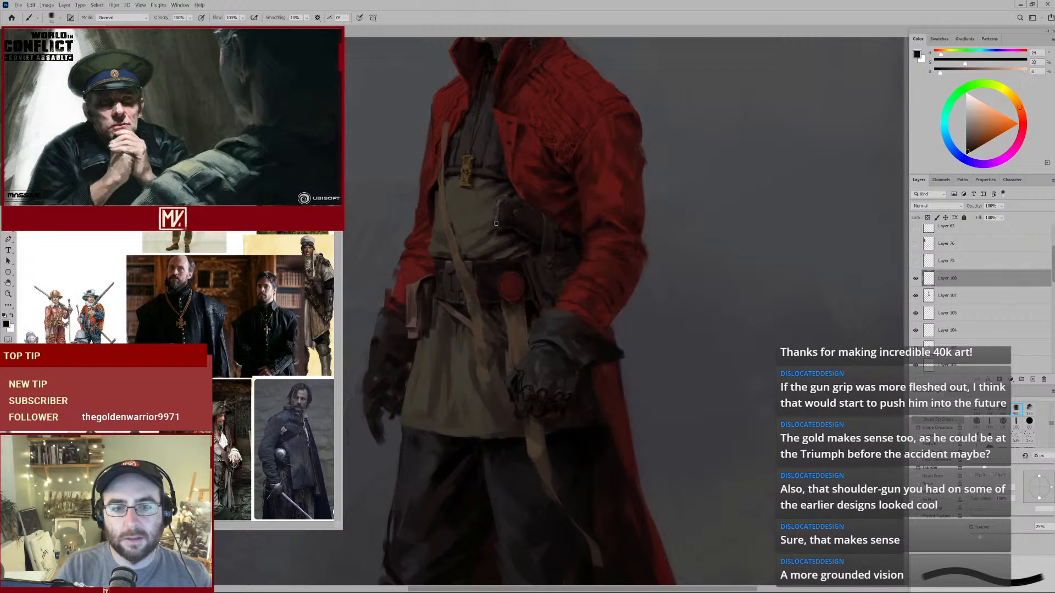
pyautogui.keyDown('alt'); pyautogui.click(507, 227); pyautogui.keyUp('alt')
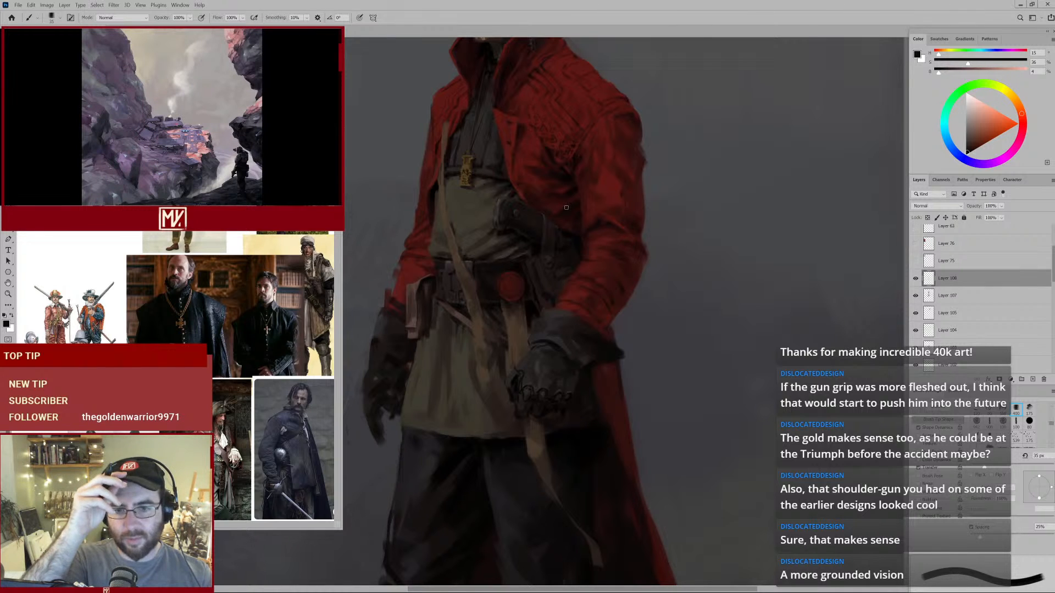
pyautogui.click(577, 251)
# Sample dark browns around the holster and repaint its retaining strap and the area just behind the pistol.
pyautogui.keyDown('alt'); pyautogui.click(539, 260); pyautogui.keyUp('alt')
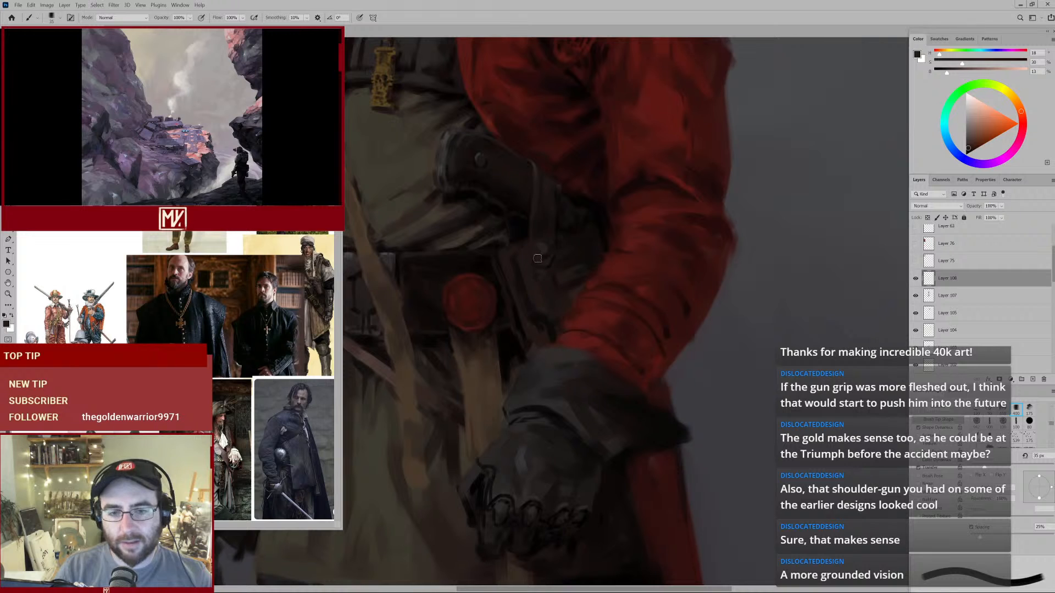
pyautogui.keyDown('alt'); pyautogui.click(540, 237); pyautogui.keyUp('alt')
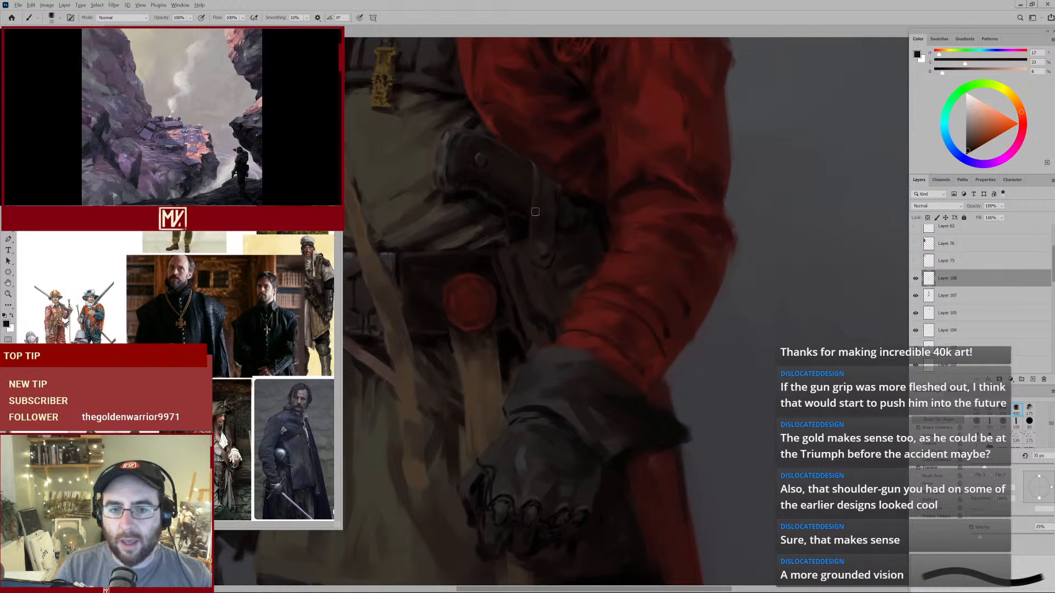
pyautogui.keyDown('alt'); pyautogui.click(553, 187); pyautogui.keyUp('alt')
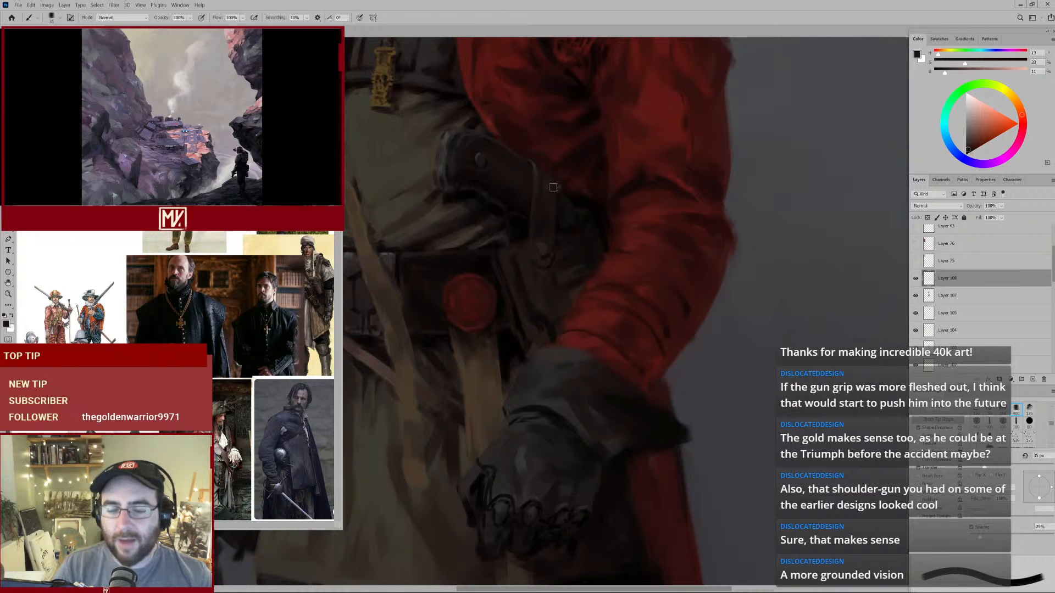
pyautogui.moveTo(556, 185); pyautogui.dragTo(563, 222)
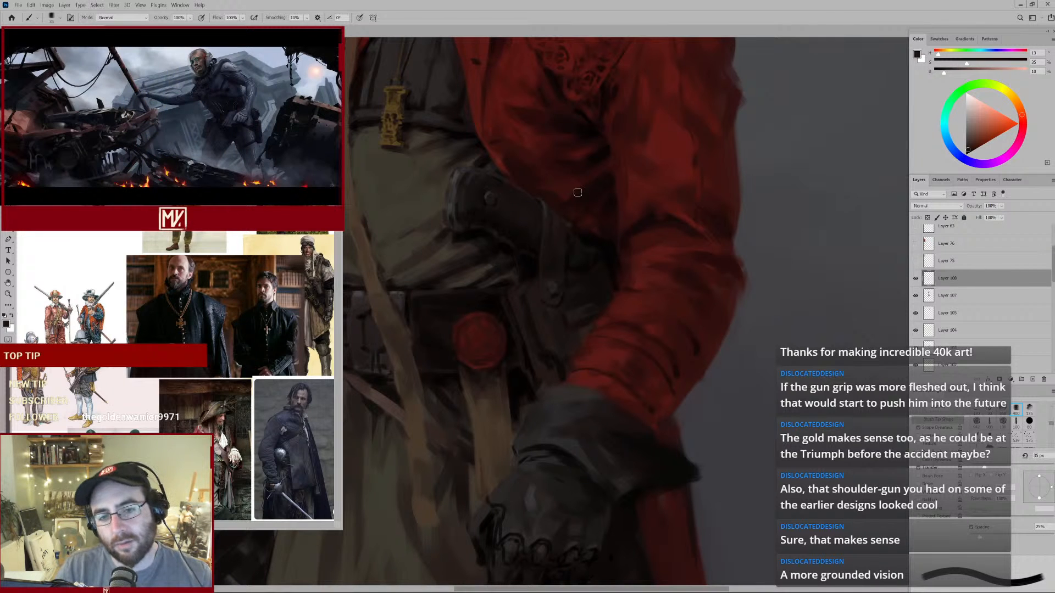
# Sample near-black beside the pistol and deepen the shadows around the holster, reducing the brush to 30 px.
pyautogui.moveTo(600, 251); pyautogui.dragTo(562, 283)
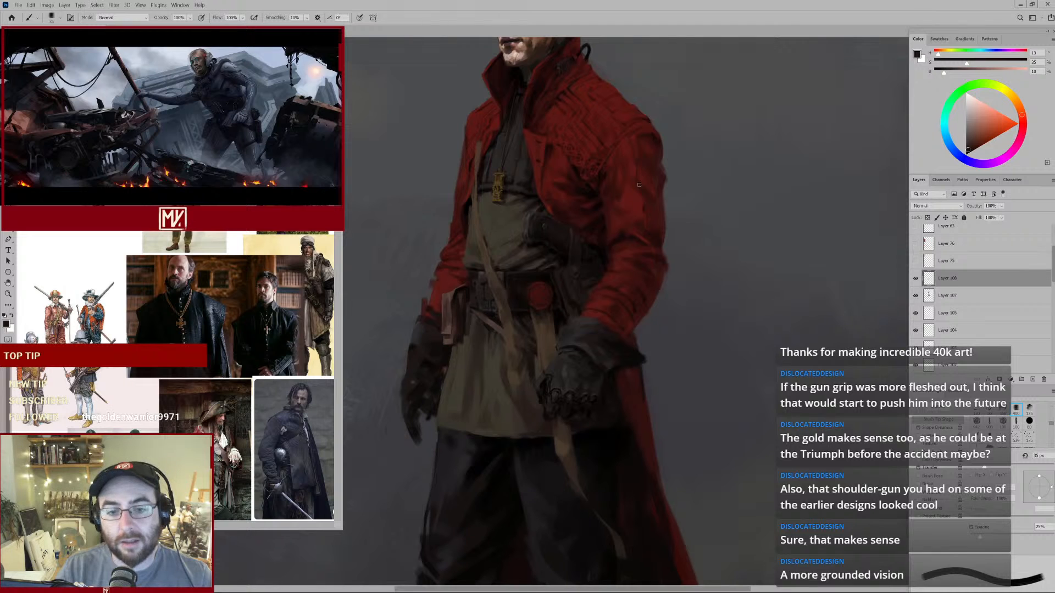
pyautogui.moveTo(530, 336); pyautogui.dragTo(556, 322)
pyautogui.keyDown('alt'); pyautogui.click(600, 201); pyautogui.keyUp('alt')
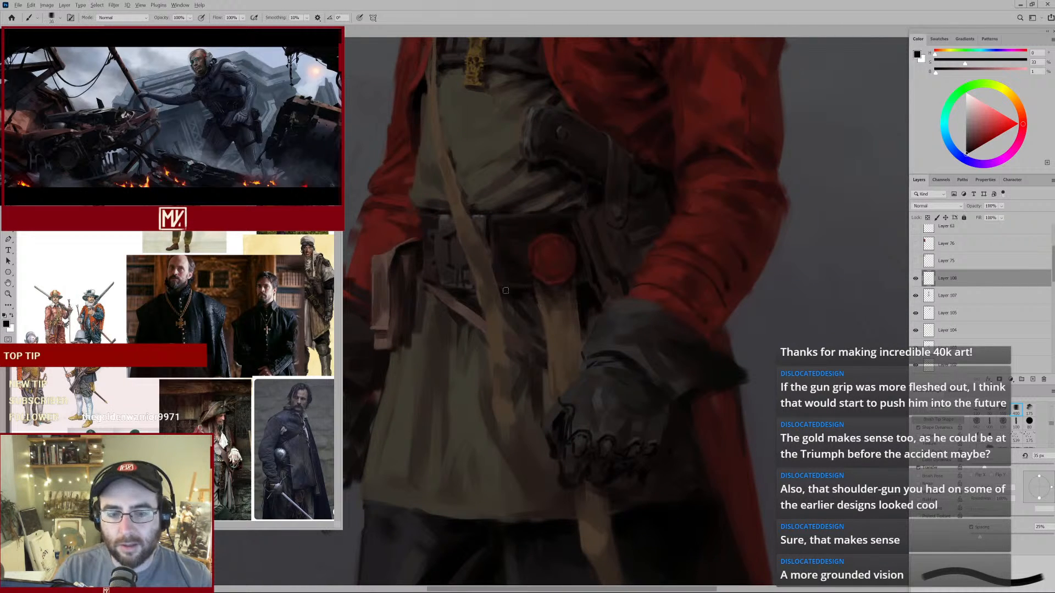
pyautogui.press('[')
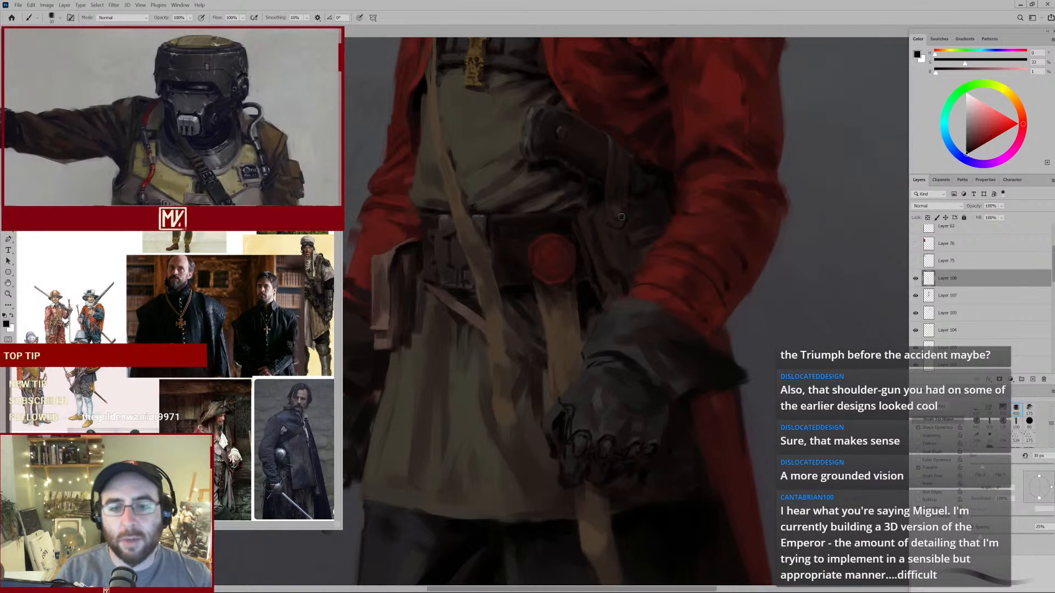
# Sample dark red from the rim of the belt's round seal and touch up its edge with a 30 px brush.
pyautogui.press('alt')
pyautogui.keyDown('alt'); pyautogui.click(548, 236); pyautogui.keyUp('alt')
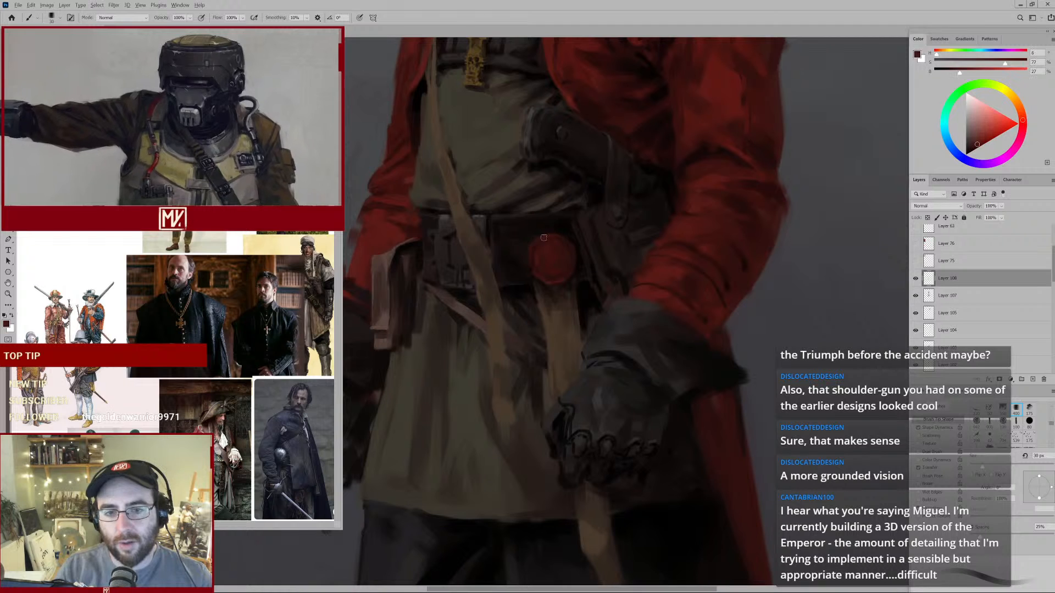
pyautogui.press('[')
pyautogui.press(']')
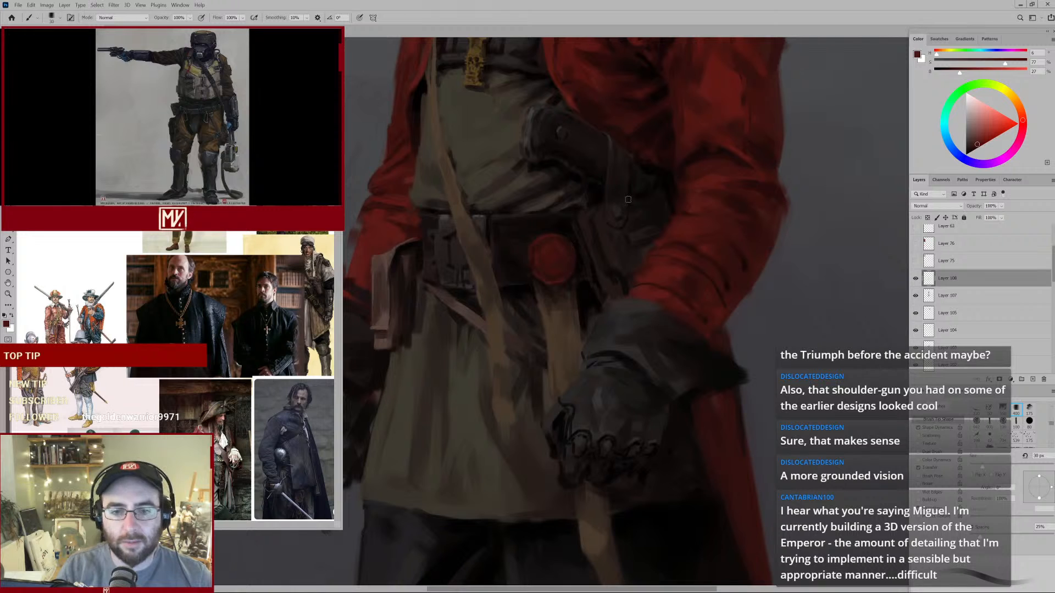
# Define the belt buckle's plates and the belt beside the shoulder strap with sampled grays and dark browns, using a 15 px brush.
pyautogui.keyDown('alt'); pyautogui.click(447, 231); pyautogui.keyUp('alt')
pyautogui.press('[')
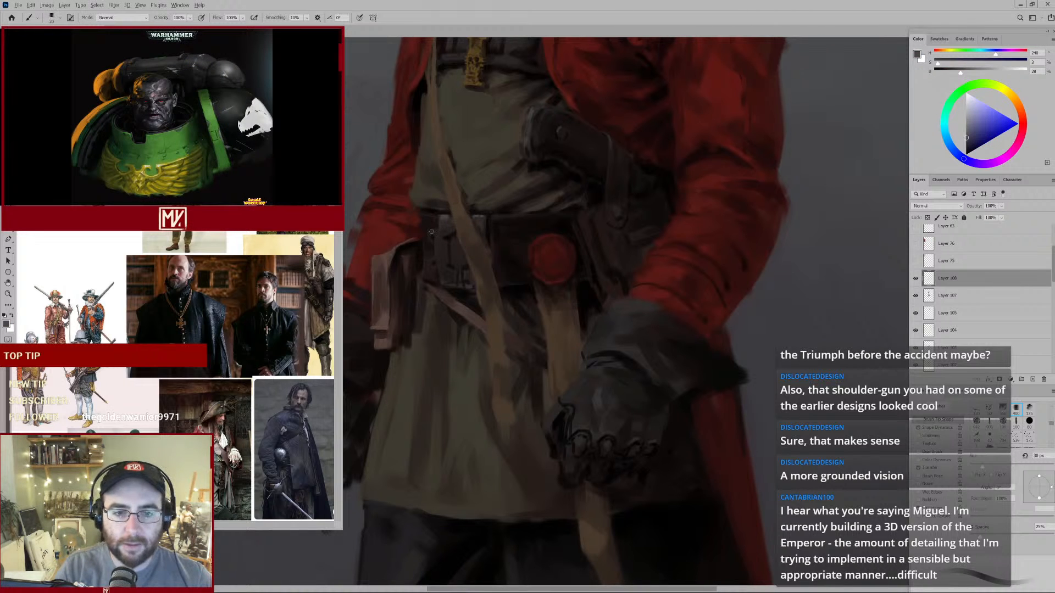
pyautogui.press('[')
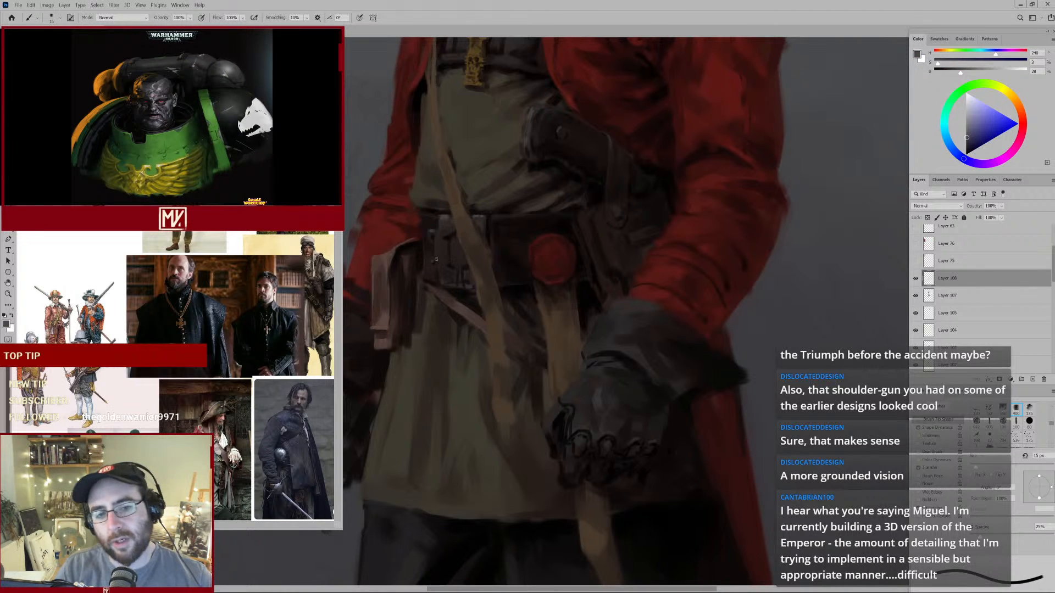
pyautogui.keyDown('alt'); pyautogui.click(432, 232); pyautogui.keyUp('alt')
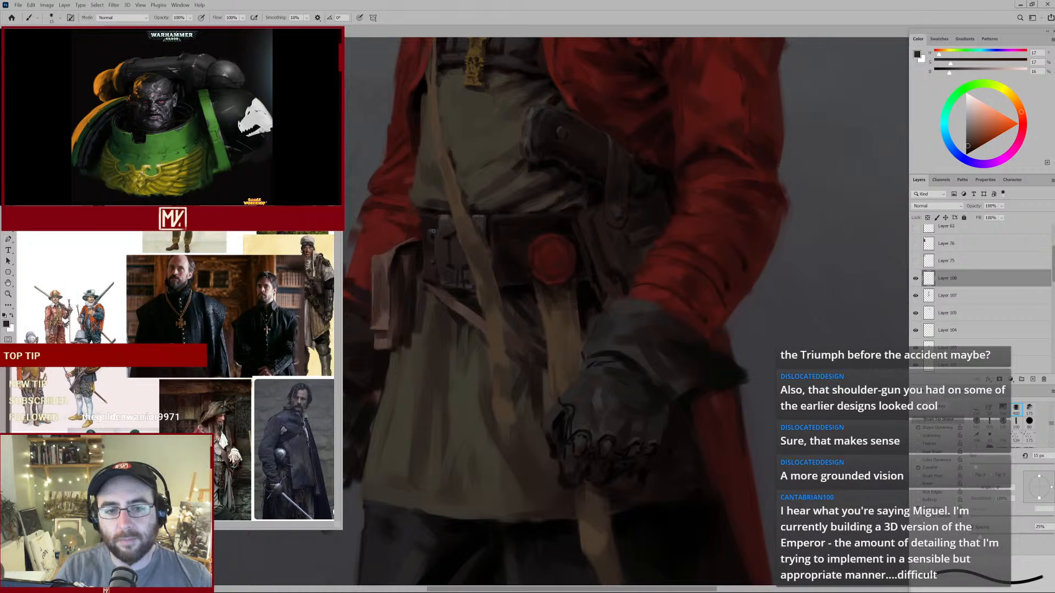
pyautogui.keyDown('alt'); pyautogui.click(480, 245); pyautogui.keyUp('alt')
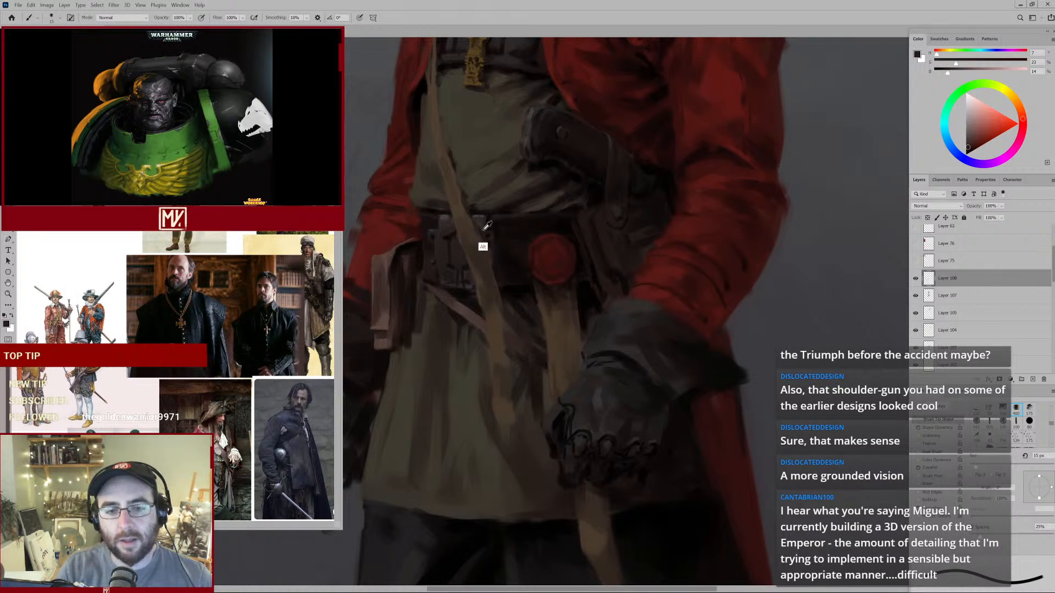
pyautogui.keyDown('alt'); pyautogui.click(484, 229); pyautogui.keyUp('alt')
pyautogui.keyDown('alt'); pyautogui.click(483, 227); pyautogui.keyUp('alt')
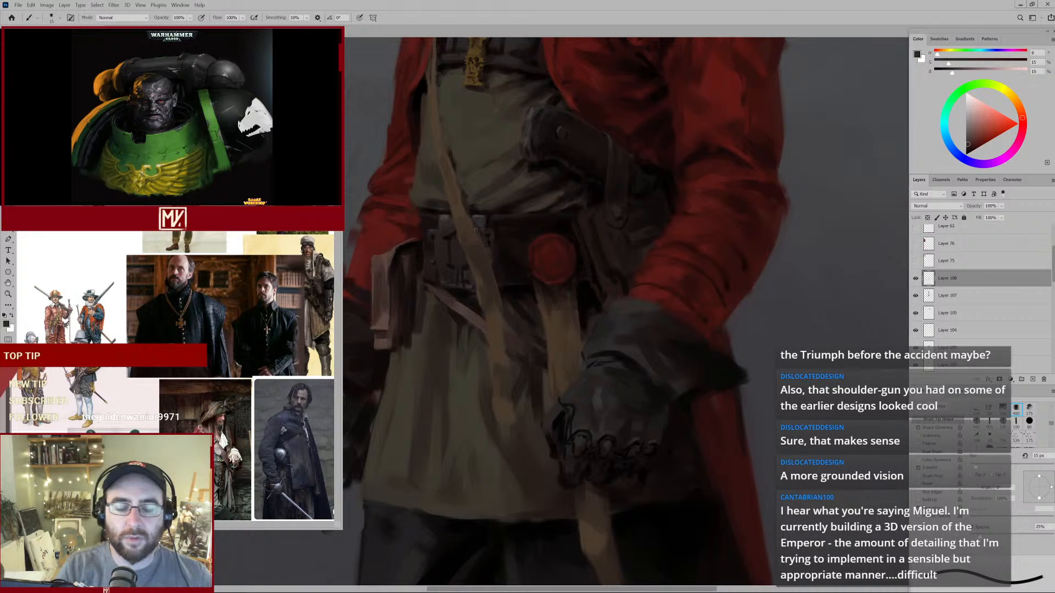
# Sample dark browns below the red seal and darken the belt's lower edge there with a 25 px brush.
pyautogui.moveTo(571, 285)
pyautogui.mouseDown()
pyautogui.moveTo(544, 298)
pyautogui.moveTo(572, 290)
pyautogui.mouseUp()
pyautogui.keyDown('alt'); pyautogui.click(570, 288); pyautogui.keyUp('alt')
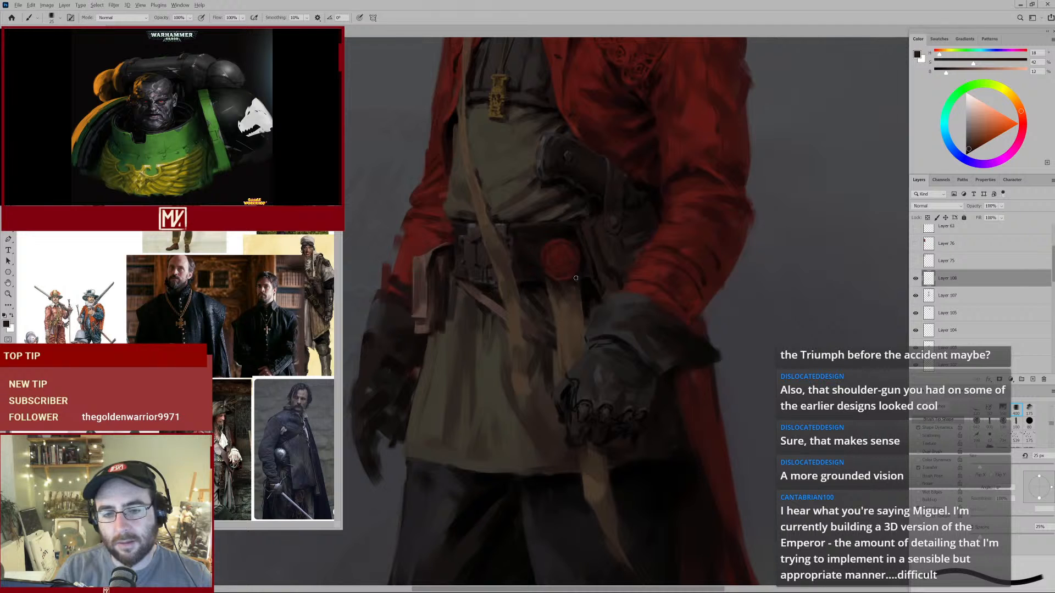
pyautogui.keyDown('alt'); pyautogui.click(571, 284); pyautogui.keyUp('alt')
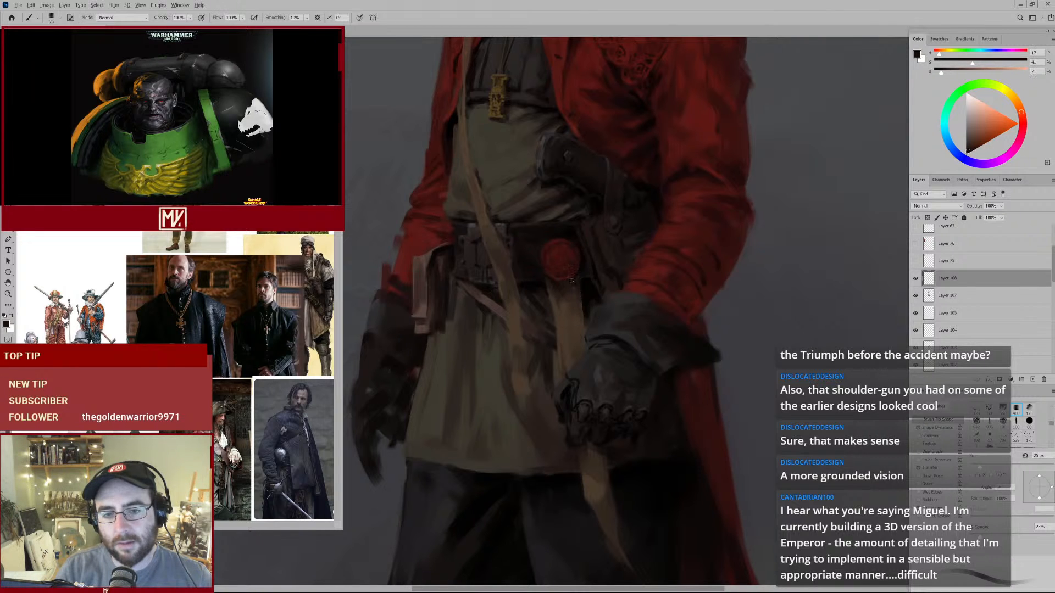
# Sample near-black beside the holster and paint the shadow along the pistol's strap with a 30 px brush.
pyautogui.moveTo(689, 248); pyautogui.dragTo(605, 271)
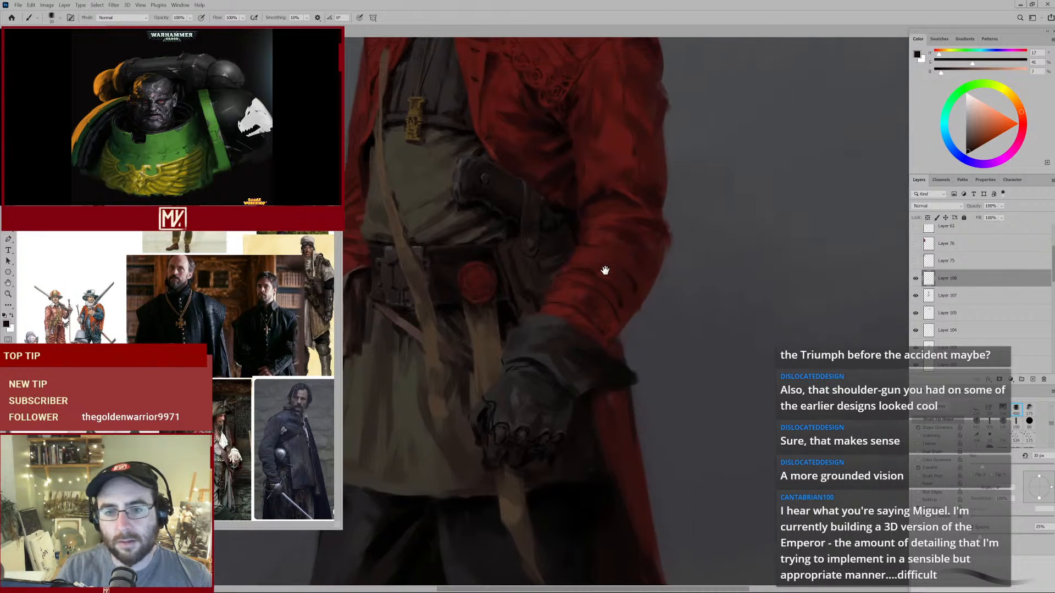
pyautogui.keyDown('alt'); pyautogui.click(557, 259); pyautogui.keyUp('alt')
pyautogui.keyDown('alt'); pyautogui.click(516, 230); pyautogui.keyUp('alt')
pyautogui.moveTo(521, 225); pyautogui.dragTo(521, 239)
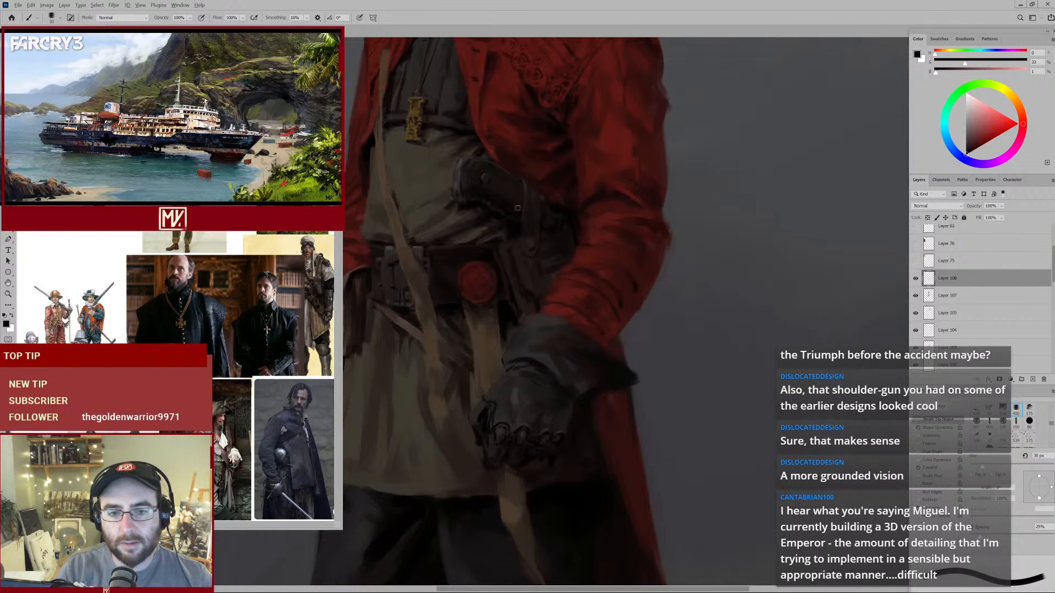
# Refine the holster's body and its dark gap against the coat with browns and black sampled there, using a smaller brush.
pyautogui.keyDown('alt'); pyautogui.click(535, 245); pyautogui.keyUp('alt')
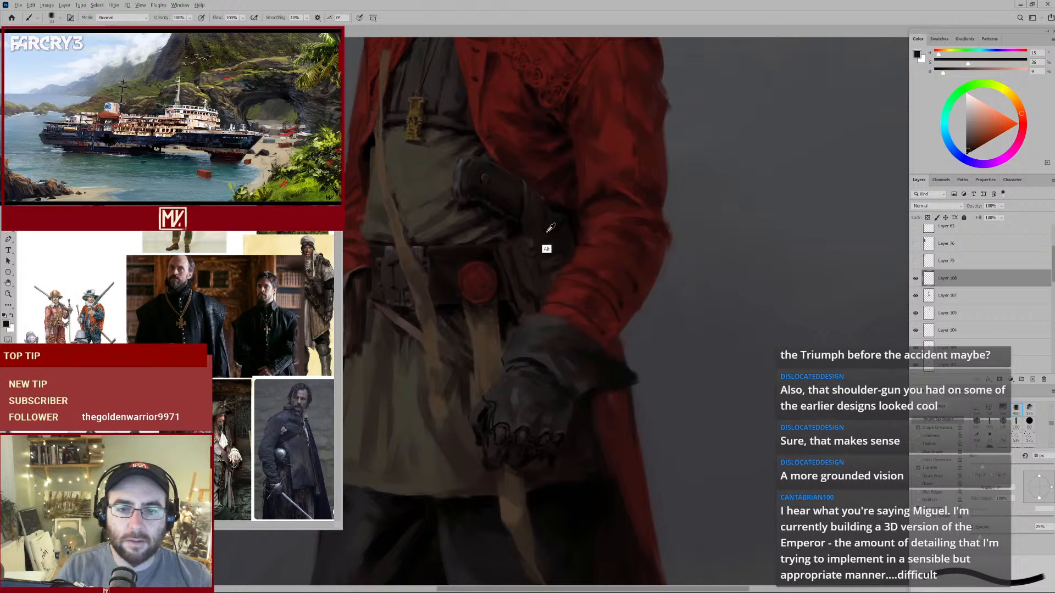
pyautogui.keyDown('alt'); pyautogui.click(547, 233); pyautogui.keyUp('alt')
pyautogui.keyDown('alt'); pyautogui.click(572, 221); pyautogui.keyUp('alt')
pyautogui.press('[')
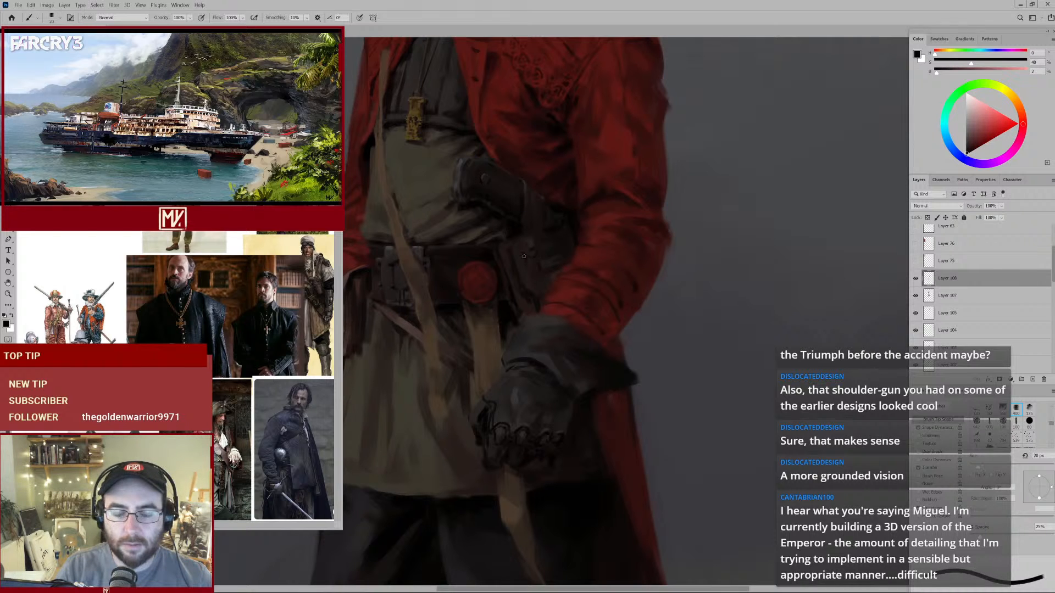
pyautogui.keyDown('alt'); pyautogui.click(532, 254); pyautogui.keyUp('alt')
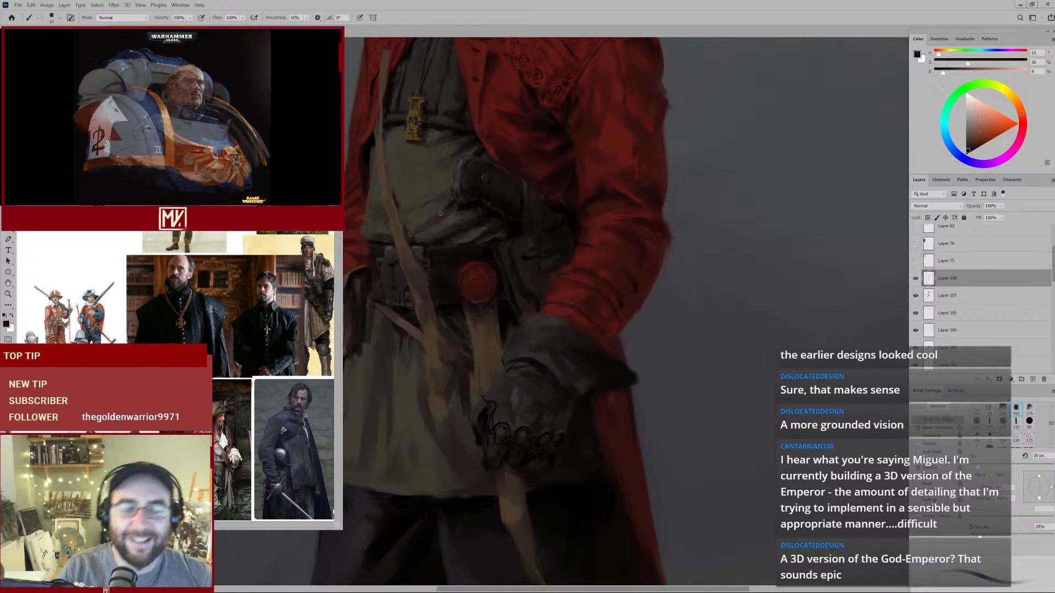
# Sharpen small details on the pistol and belt buckle with sampled near-black and dark gray, using a 9 px brush.
pyautogui.keyDown('alt'); pyautogui.click(510, 236); pyautogui.keyUp('alt')
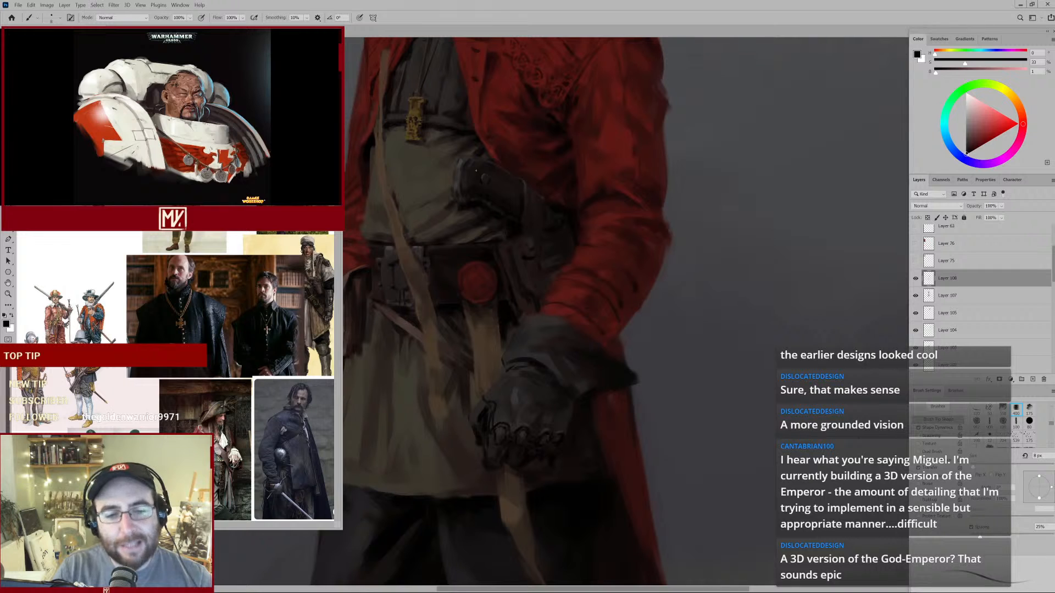
pyautogui.moveTo(396, 255); pyautogui.dragTo(460, 247)
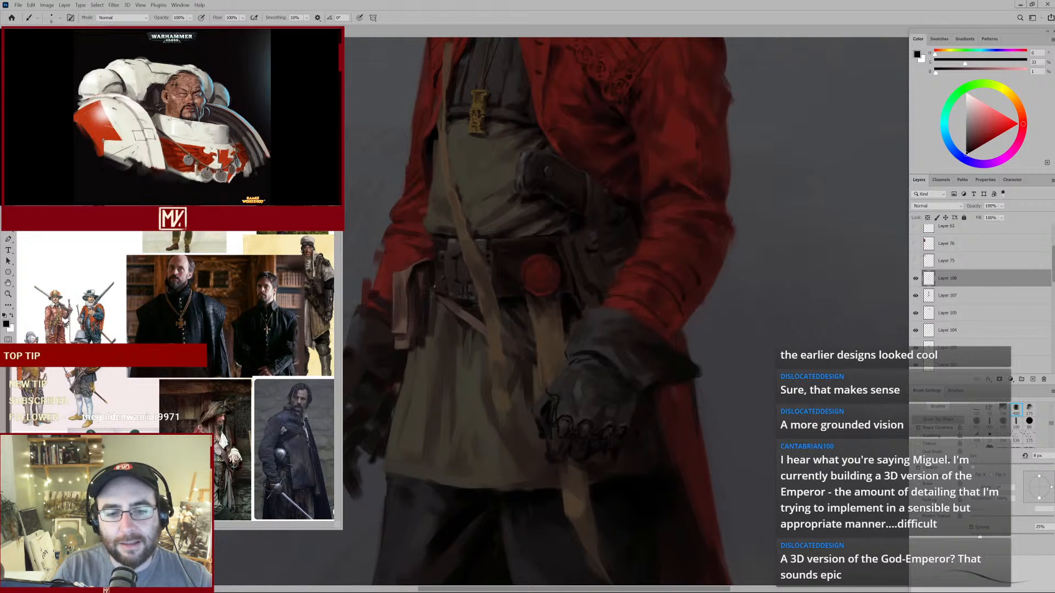
pyautogui.keyDown('alt'); pyautogui.click(440, 279); pyautogui.keyUp('alt')
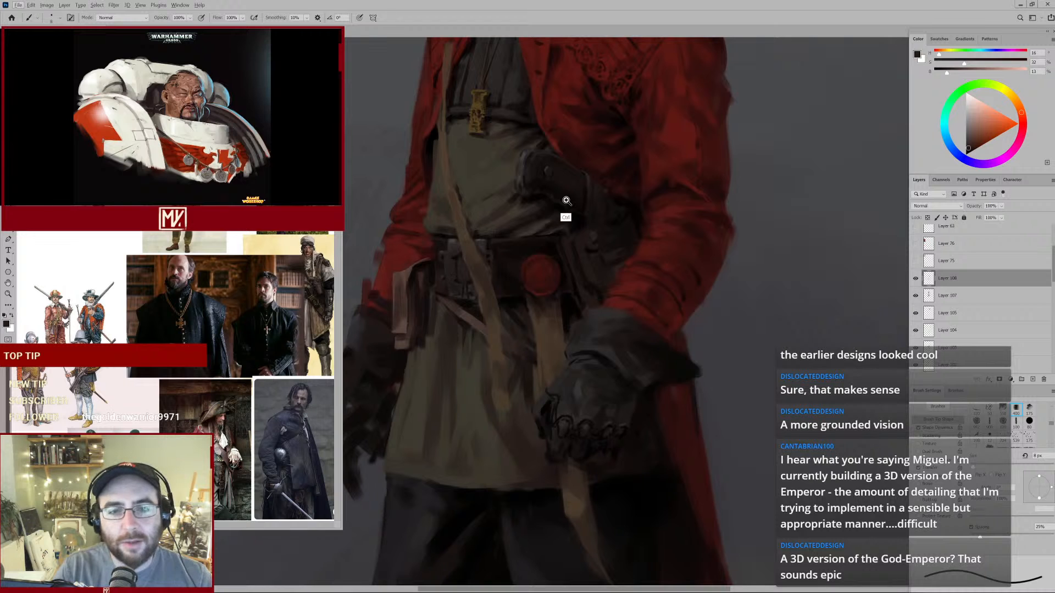
pyautogui.hotkey('ctrl', '0')
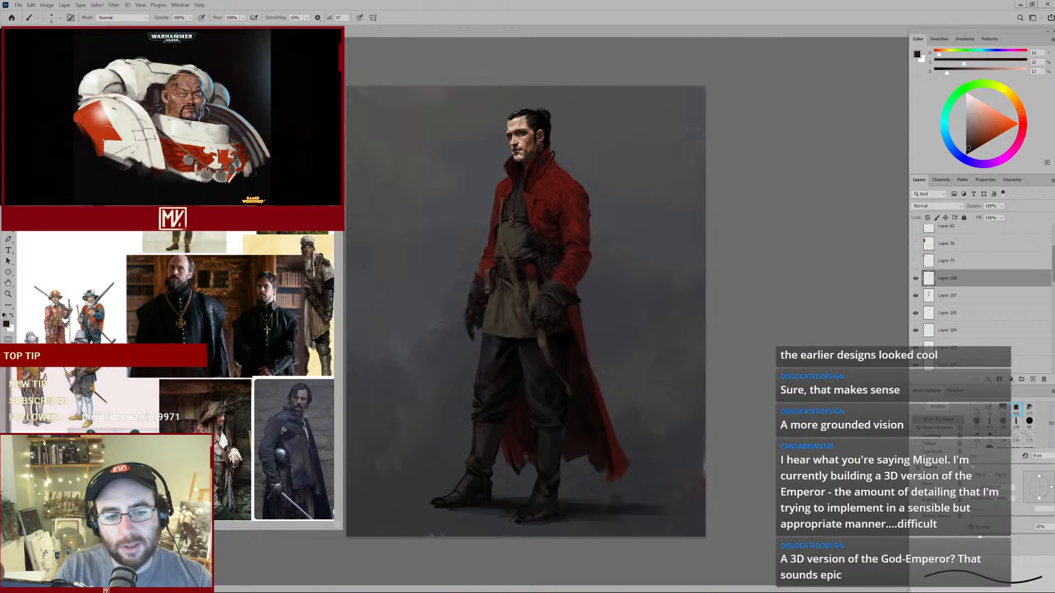
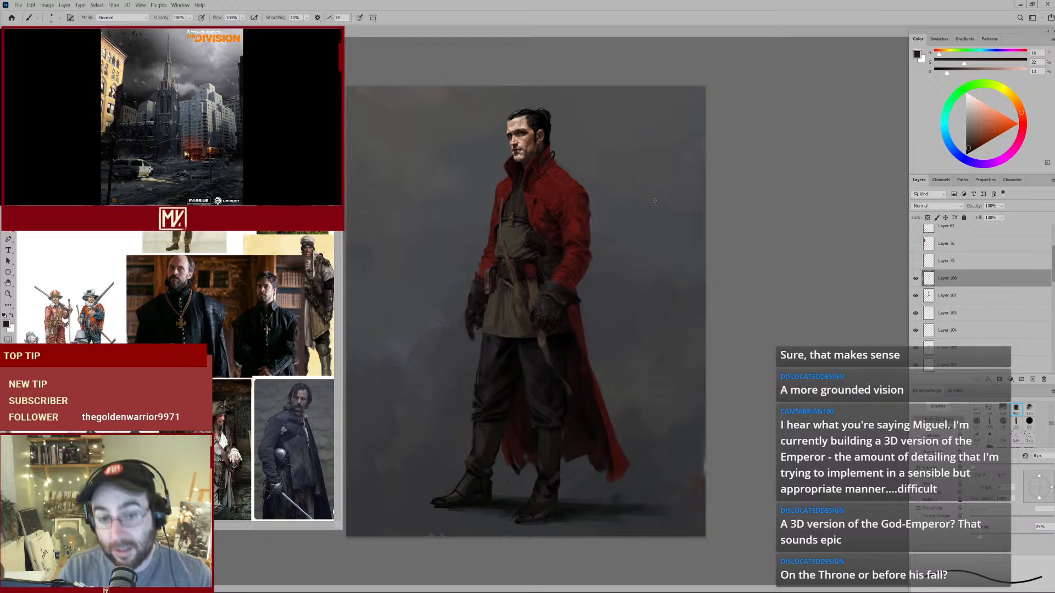
# Refine the metal belt buckle's plates and edges with dark grays sampled from it, using a 10 px brush.
pyautogui.scroll(2, 549, 291)
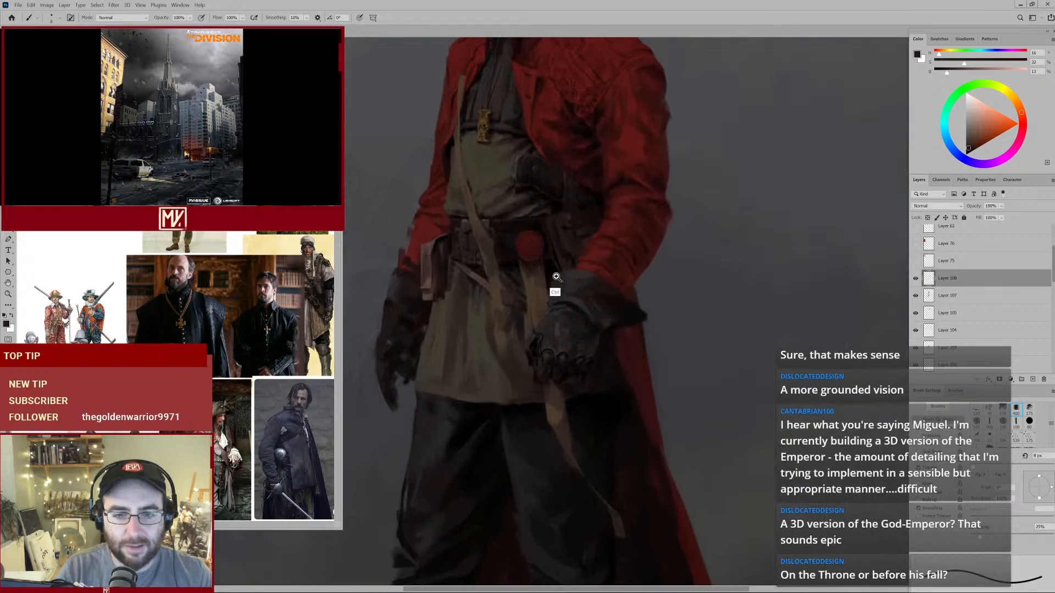
pyautogui.scroll(3, 482, 257)
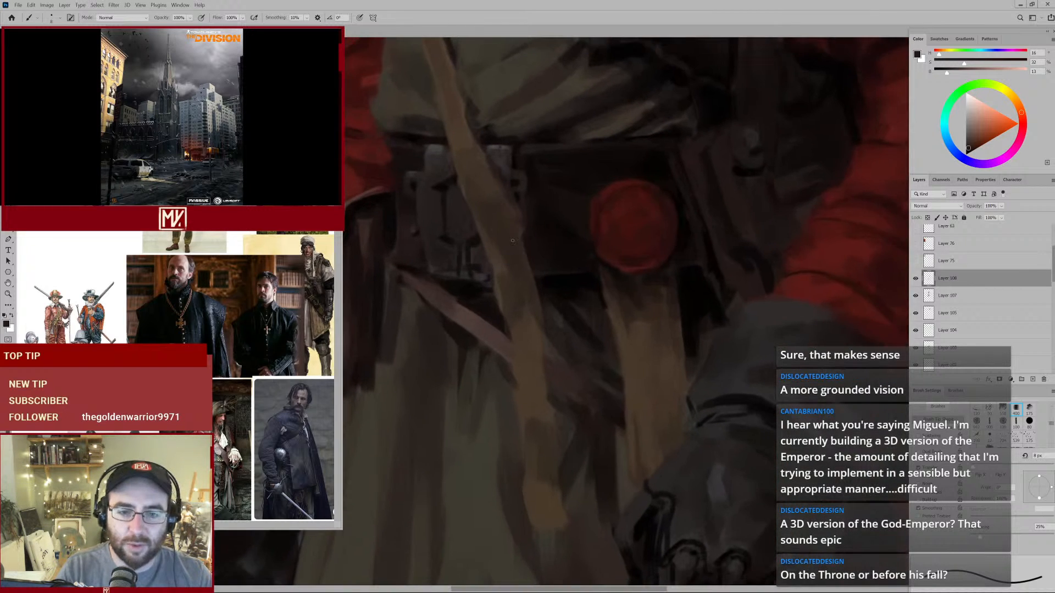
pyautogui.keyDown('alt'); pyautogui.click(433, 269); pyautogui.keyUp('alt')
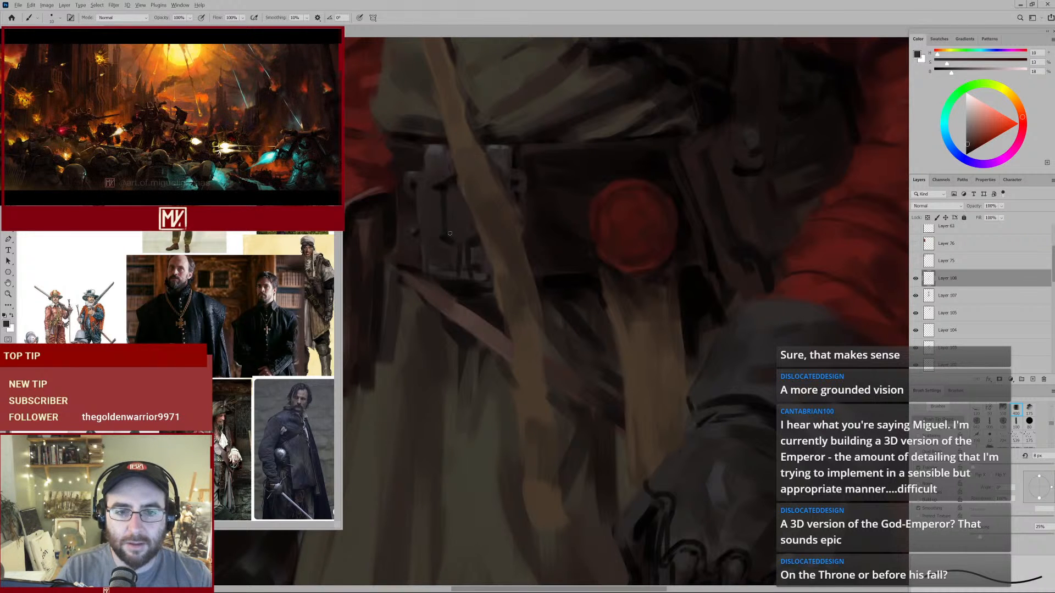
pyautogui.press(']')
pyautogui.press(']')
pyautogui.keyDown('alt'); pyautogui.click(421, 168); pyautogui.keyUp('alt')
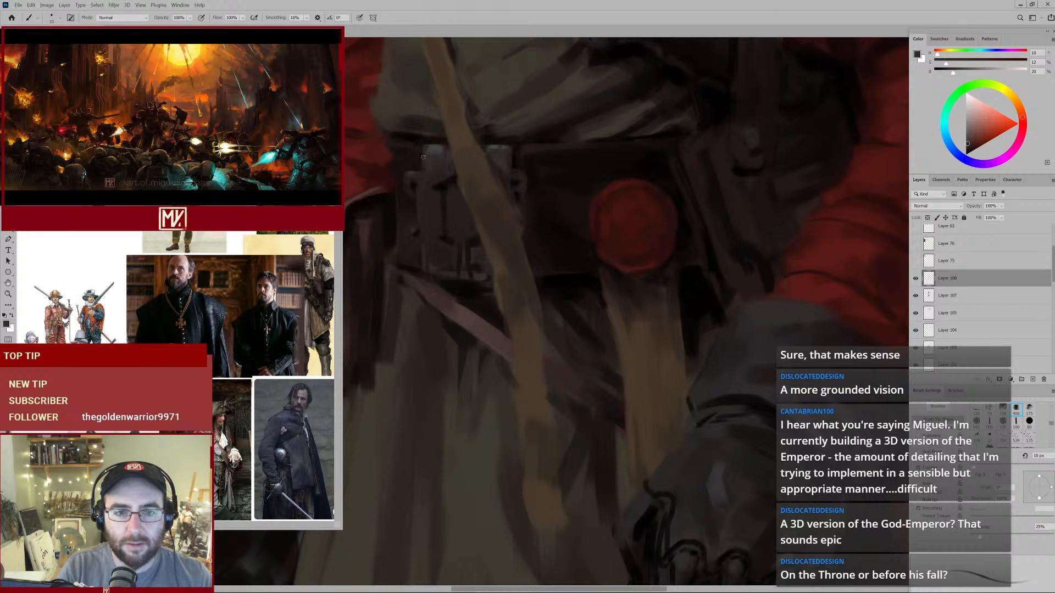
pyautogui.keyDown('alt'); pyautogui.click(434, 158); pyautogui.keyUp('alt')
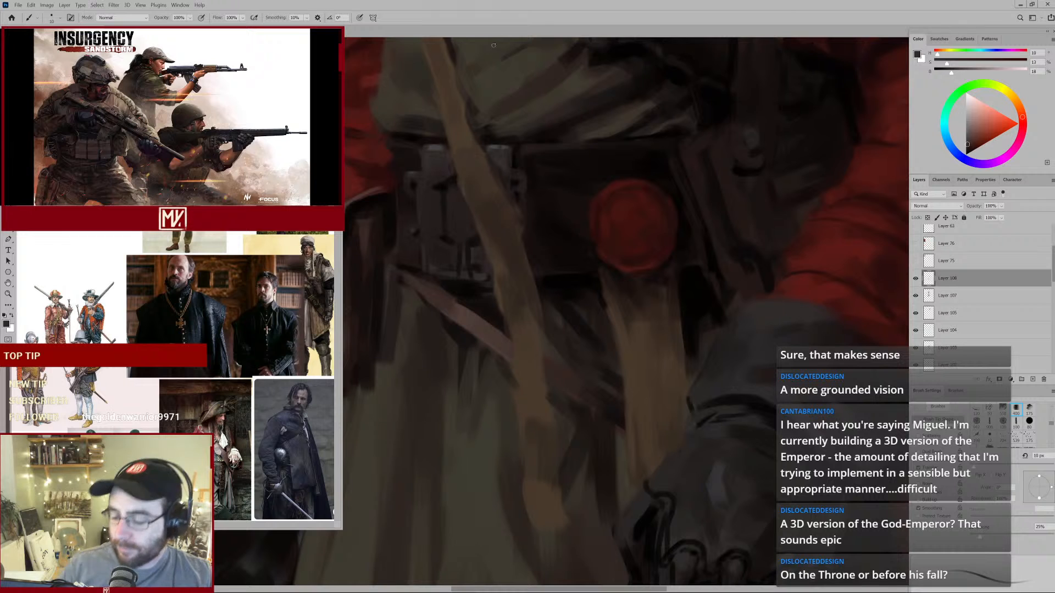
# Sample dark browns from the diagonal strap below the belt buckle and shade its edge there with a 15 px brush.
pyautogui.keyDown('alt'); pyautogui.click(512, 302); pyautogui.keyUp('alt')
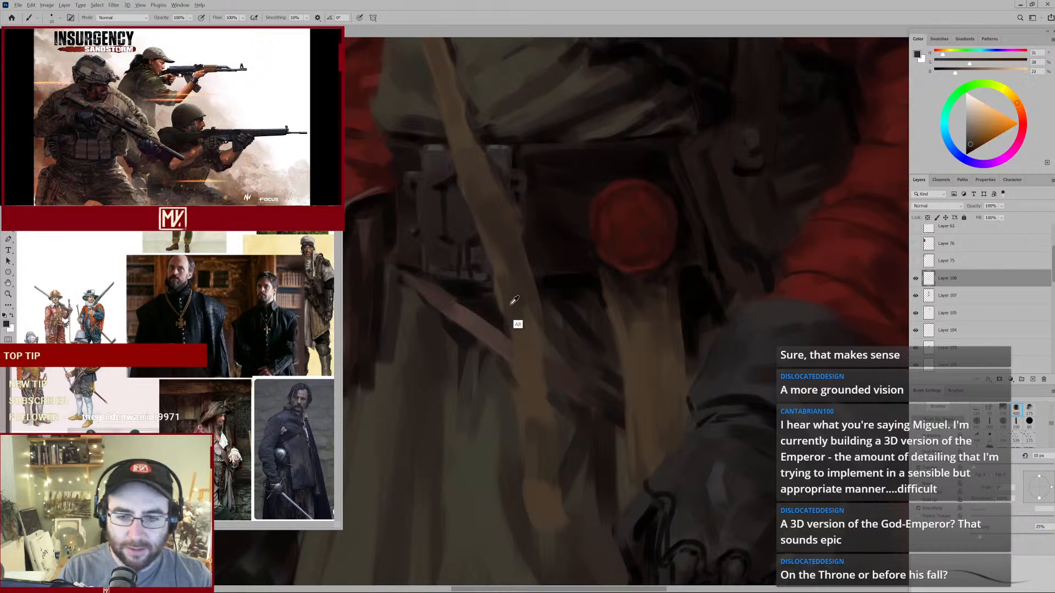
pyautogui.keyDown('alt'); pyautogui.click(522, 326); pyautogui.keyUp('alt')
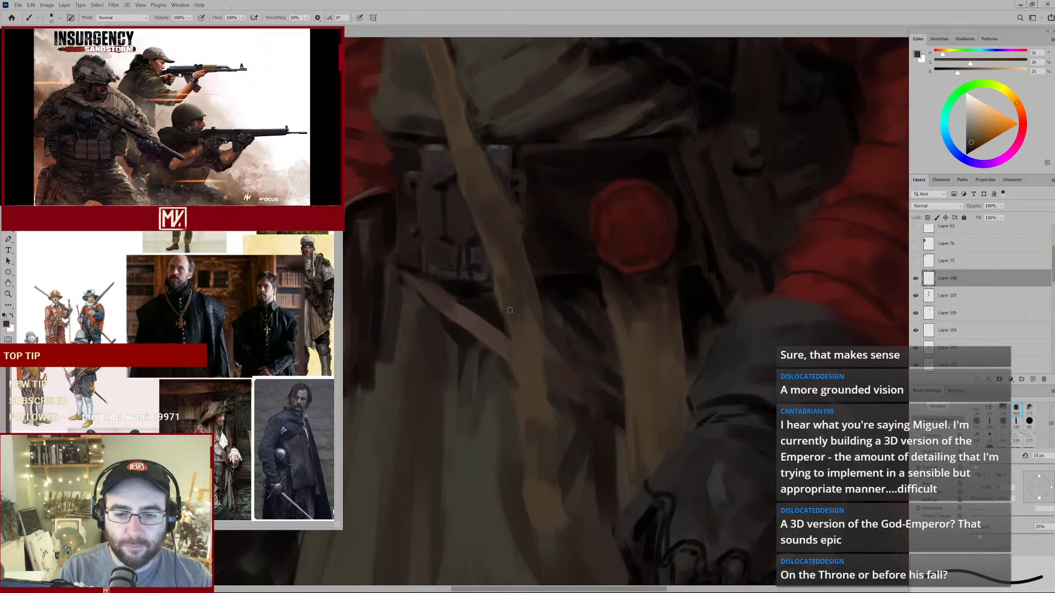
pyautogui.moveTo(709, 235); pyautogui.dragTo(647, 289)
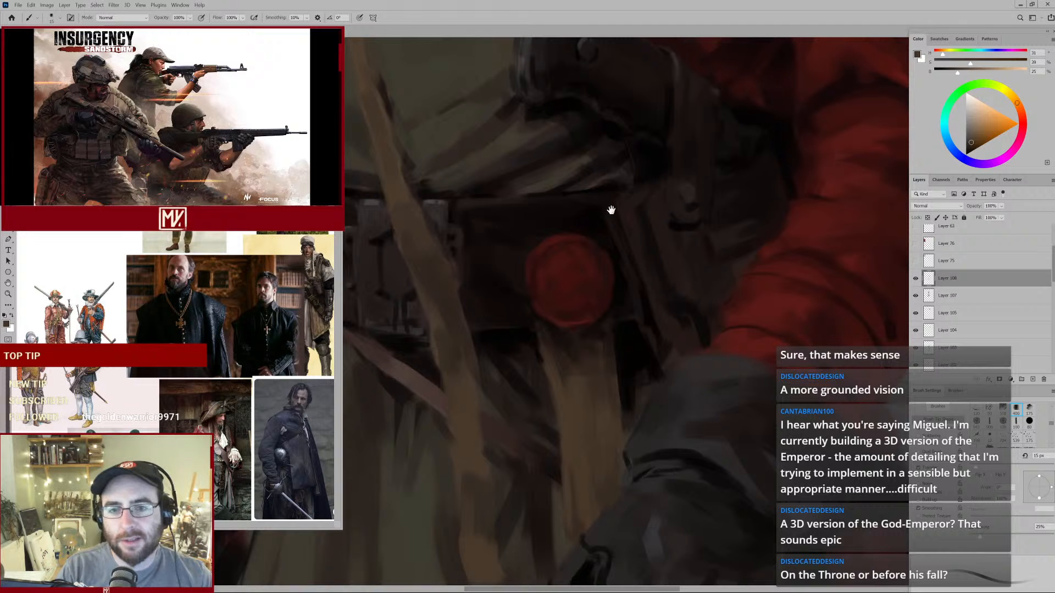
pyautogui.moveTo(647, 209)
pyautogui.mouseDown()
pyautogui.moveTo(586, 244)
pyautogui.moveTo(595, 233)
pyautogui.mouseUp()
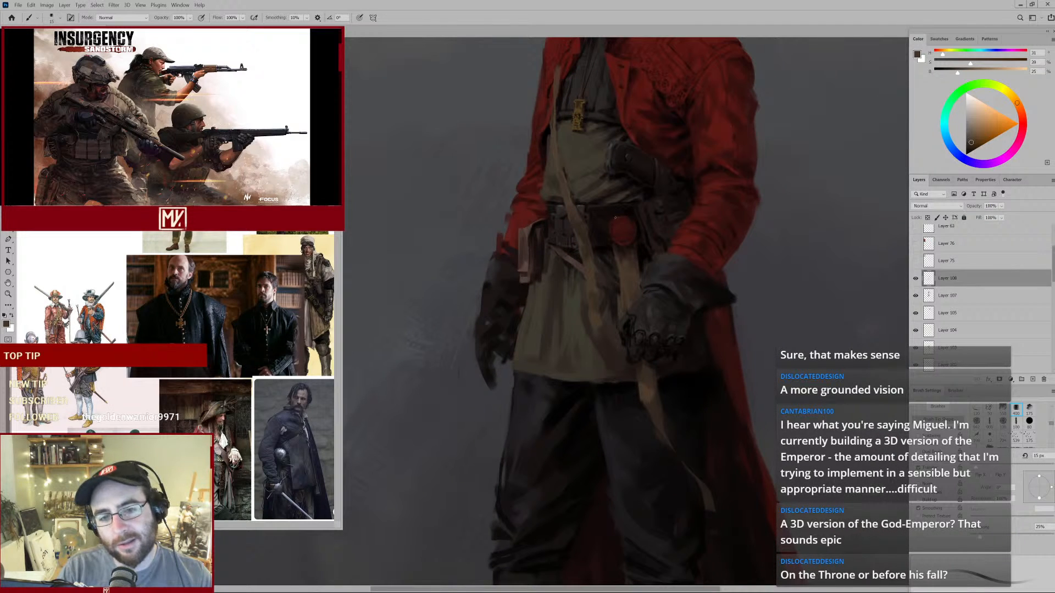
pyautogui.moveTo(697, 198); pyautogui.dragTo(640, 225)
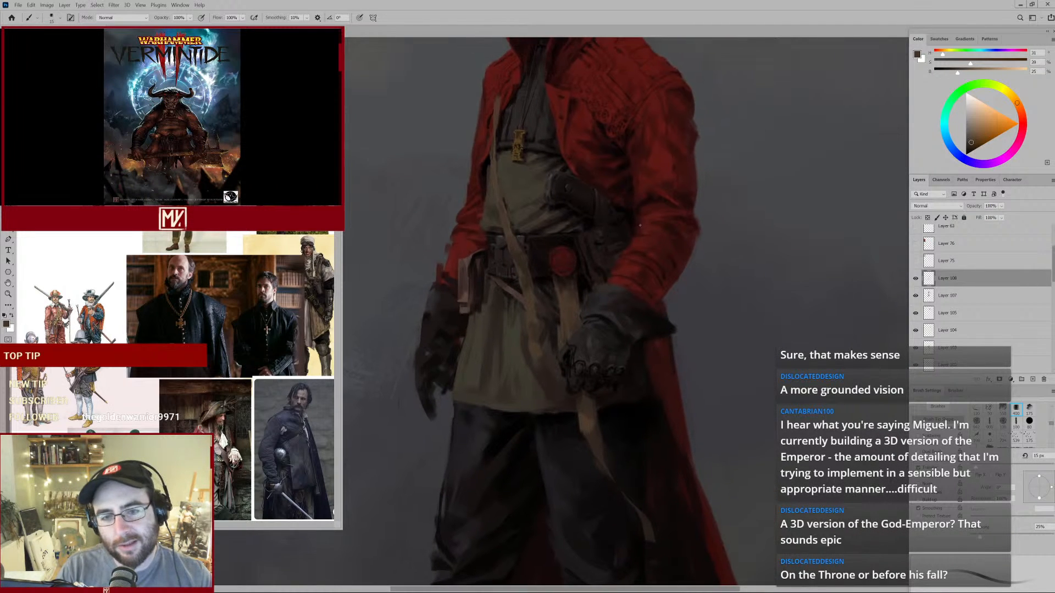
# Sample dark reds from the coat beside the holster and near the collar, and deepen the coat's shadows with a larger brush.
pyautogui.keyDown('alt'); pyautogui.click(620, 194); pyautogui.keyUp('alt')
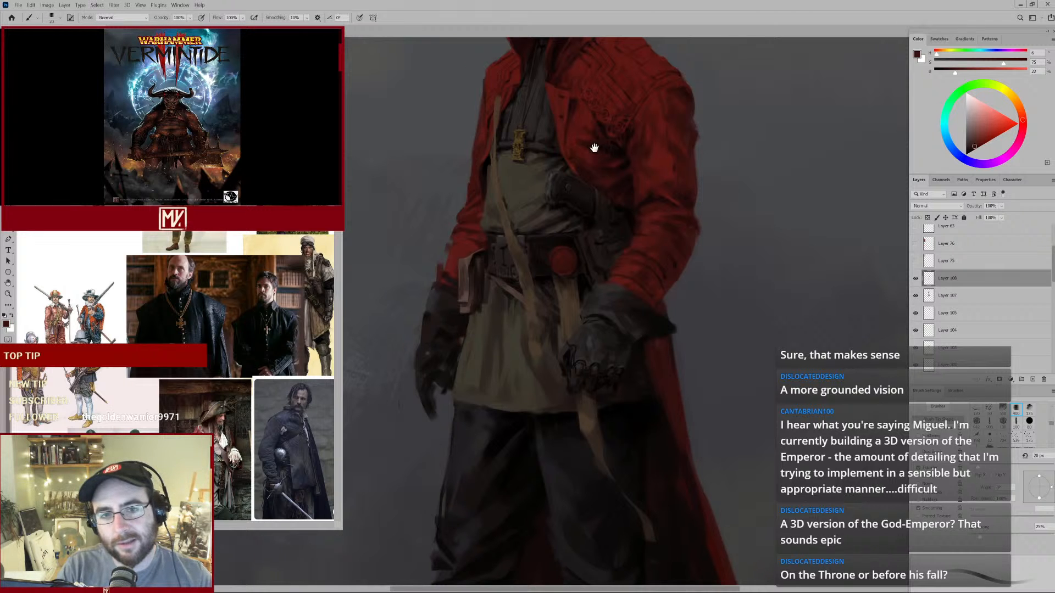
pyautogui.moveTo(595, 148); pyautogui.dragTo(599, 225)
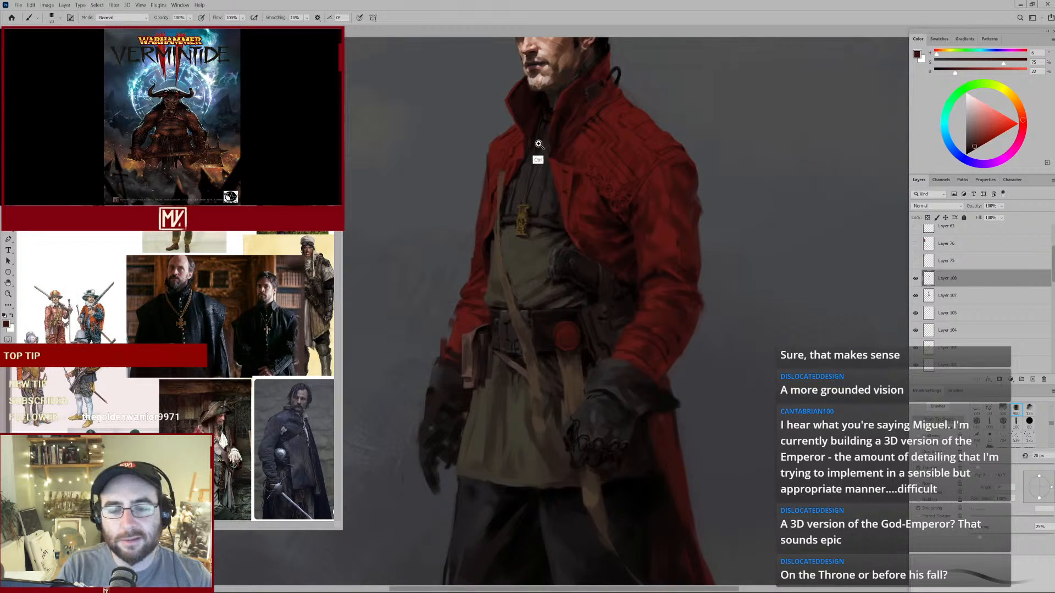
pyautogui.scroll(5, 539, 157)
pyautogui.keyDown('alt'); pyautogui.click(470, 129); pyautogui.keyUp('alt')
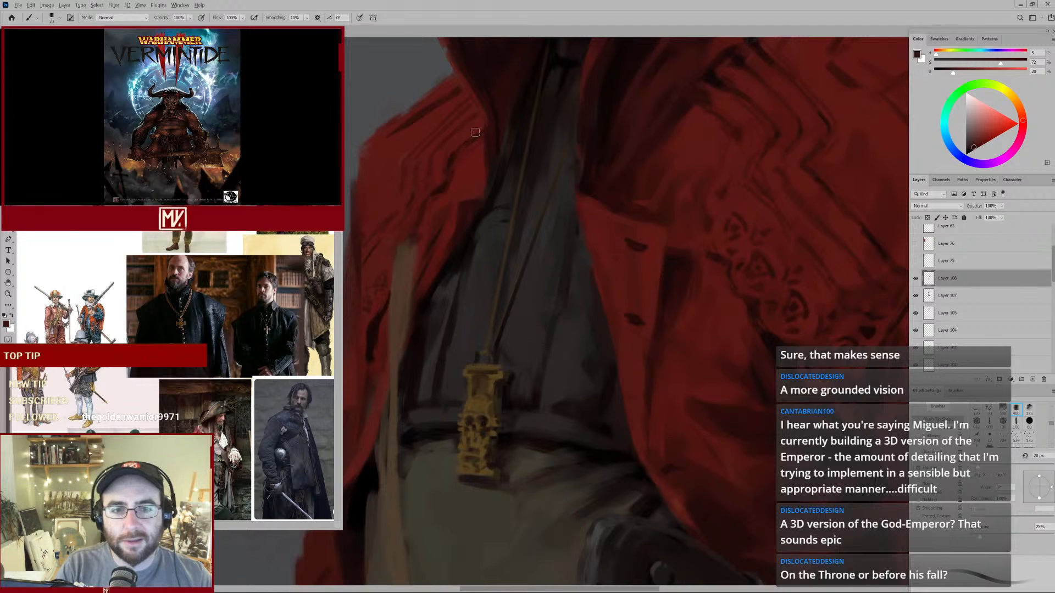
pyautogui.scroll(-5, 551, 125)
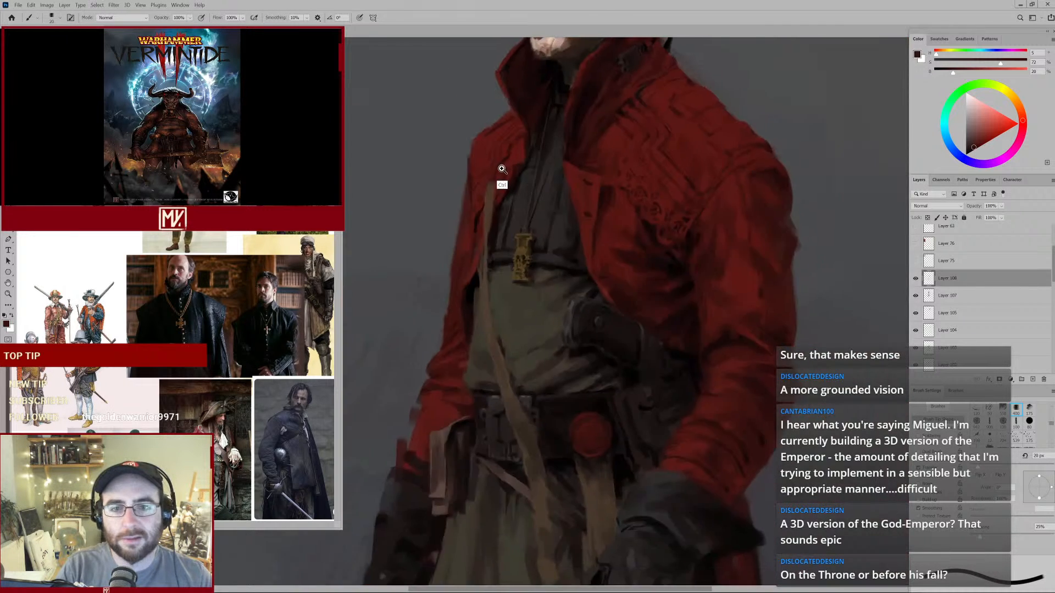
# Sample a mid red from the coat's shoulder below the collar and refine the shoulder details with a smaller brush.
pyautogui.moveTo(610, 136); pyautogui.dragTo(566, 200)
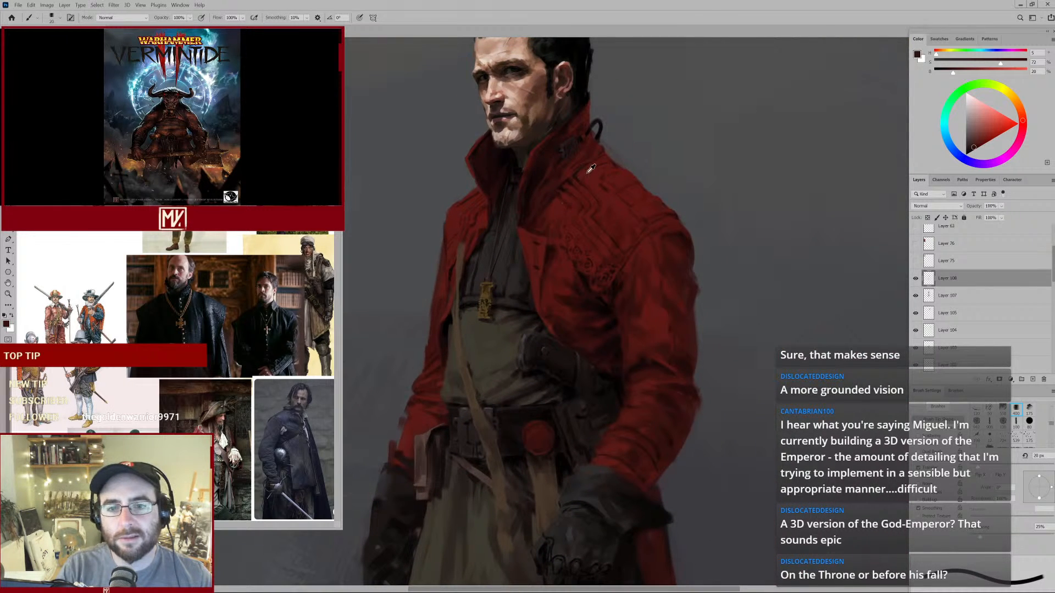
pyautogui.keyDown('alt'); pyautogui.click(584, 170); pyautogui.keyUp('alt')
pyautogui.press('[')
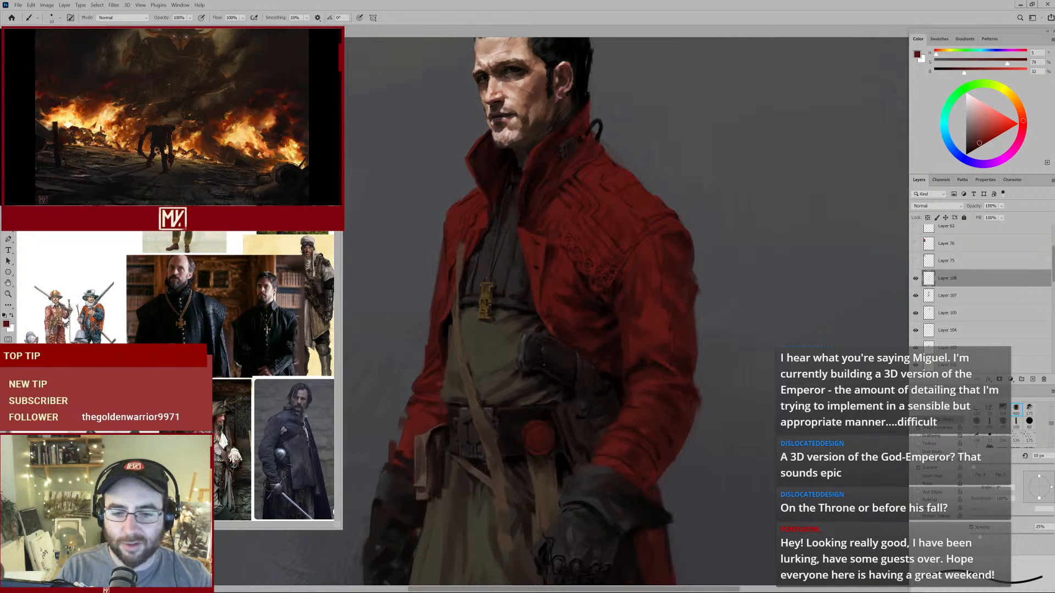
# Shade the green shirt's folds around the pistol grip with sampled near-black, olive and dark brown, using a 20 px brush.
pyautogui.scroll(2, 539, 377)
pyautogui.keyDown('alt'); pyautogui.click(509, 370); pyautogui.keyUp('alt')
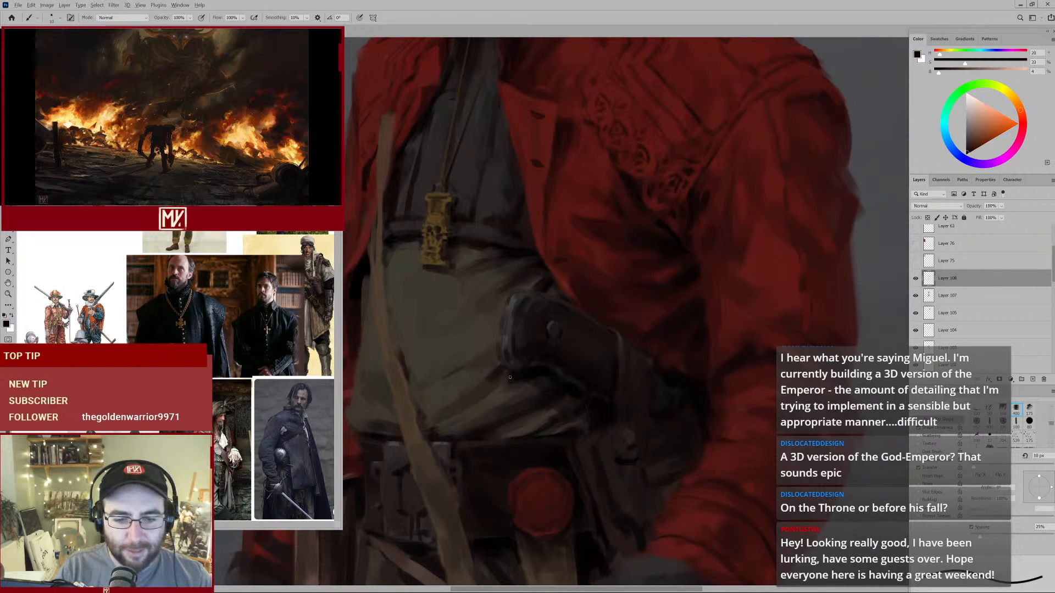
pyautogui.press(']')
pyautogui.press(']')
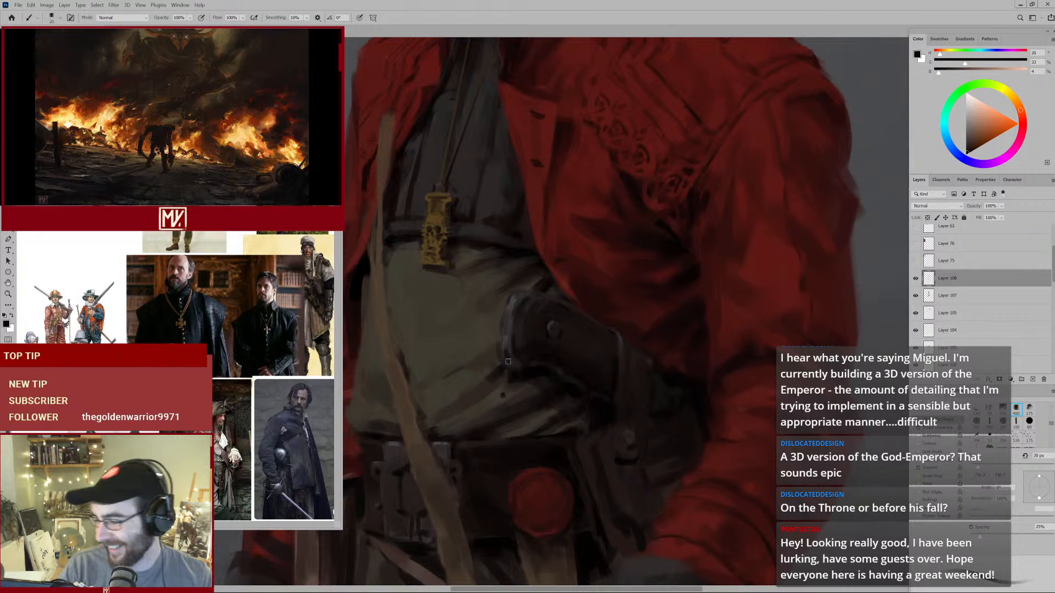
pyautogui.keyDown('alt'); pyautogui.click(497, 398); pyautogui.keyUp('alt')
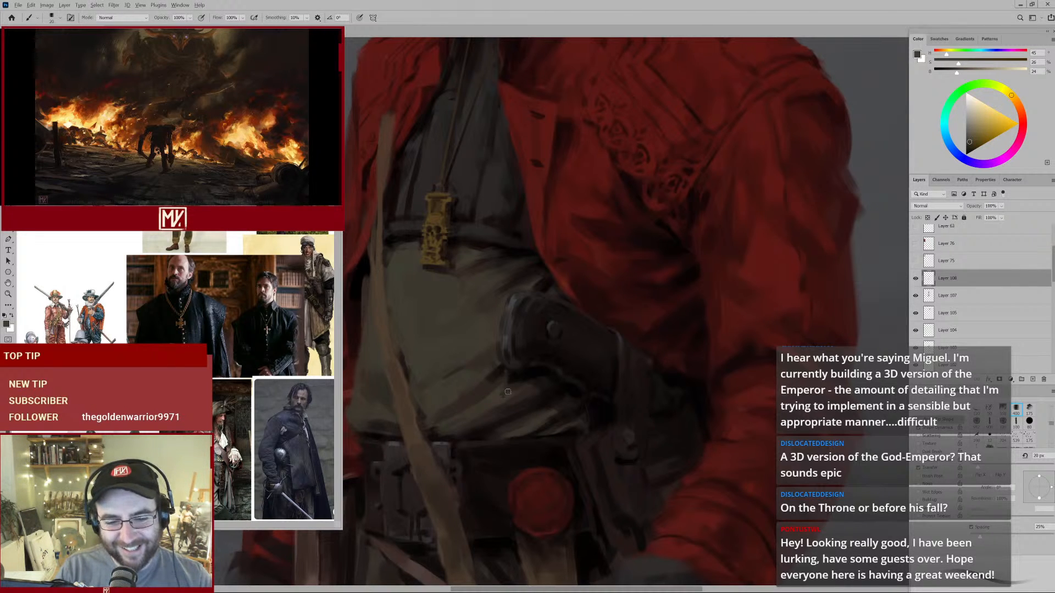
pyautogui.keyDown('alt'); pyautogui.click(487, 381); pyautogui.keyUp('alt')
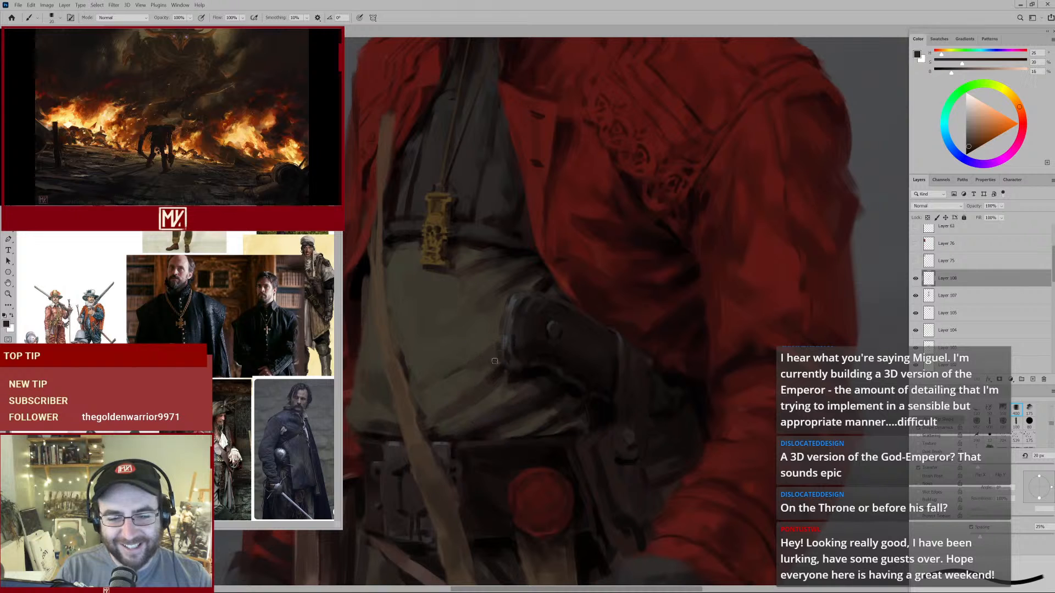
pyautogui.moveTo(495, 380)
pyautogui.mouseDown()
pyautogui.moveTo(474, 395)
pyautogui.moveTo(488, 393)
pyautogui.mouseUp()
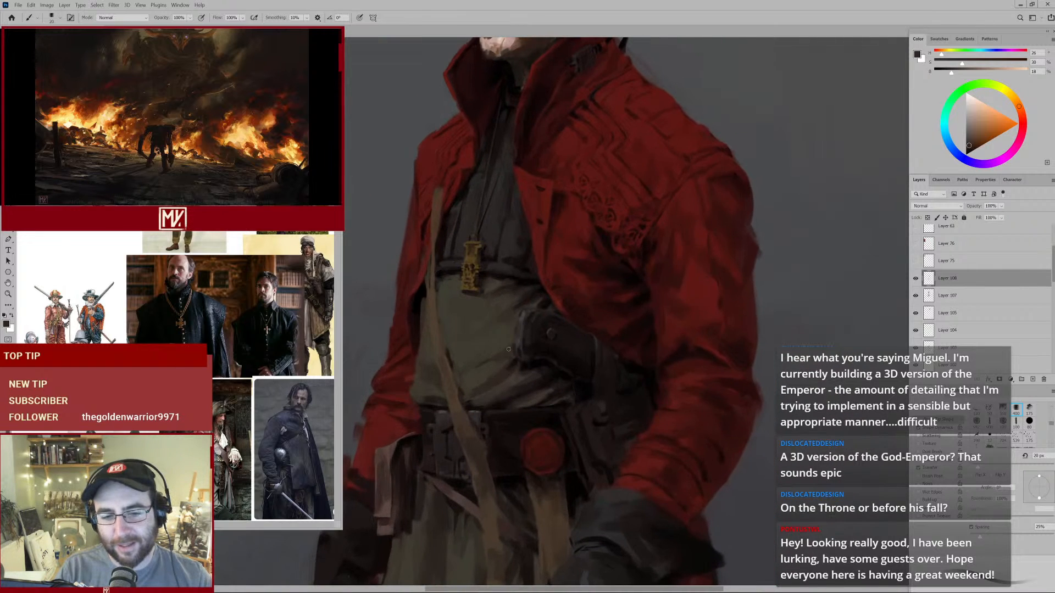
# Refine the tucked pistol's grip and its round screw with dark tones sampled from the weapon.
pyautogui.keyDown('alt'); pyautogui.click(526, 317); pyautogui.keyUp('alt')
pyautogui.keyDown('alt'); pyautogui.click(525, 348); pyautogui.keyUp('alt')
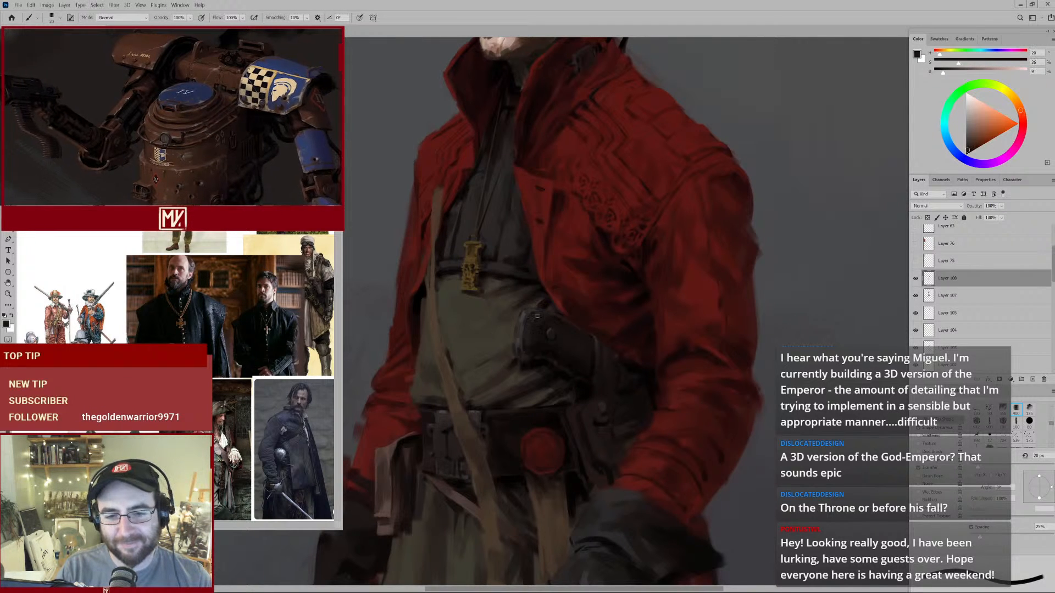
pyautogui.keyDown('alt'); pyautogui.click(565, 320); pyautogui.keyUp('alt')
pyautogui.press('[')
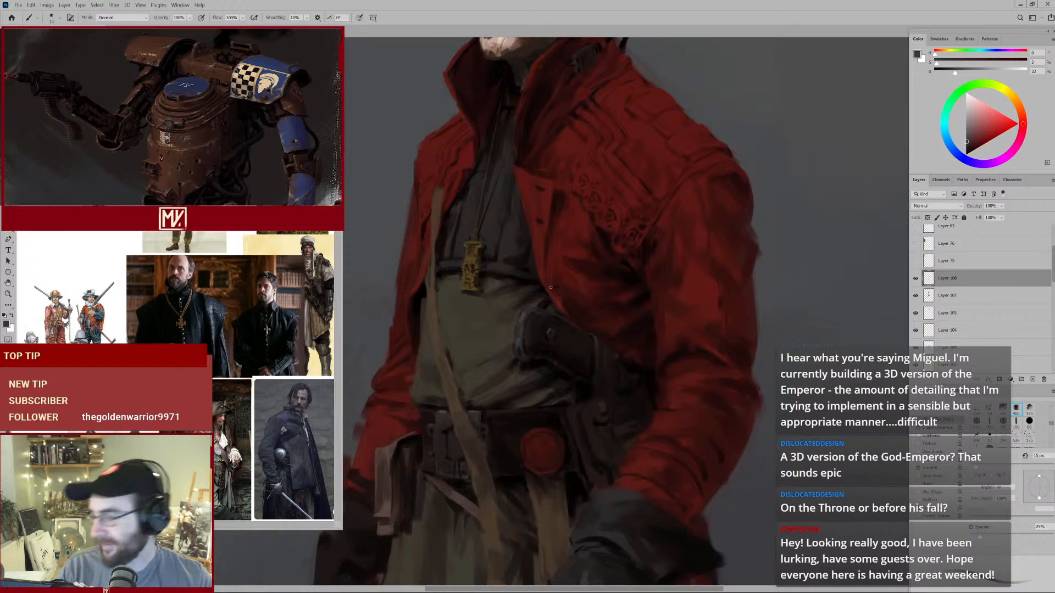
pyautogui.keyDown('alt'); pyautogui.click(549, 334); pyautogui.keyUp('alt')
pyautogui.keyDown('alt'); pyautogui.click(537, 343); pyautogui.keyUp('alt')
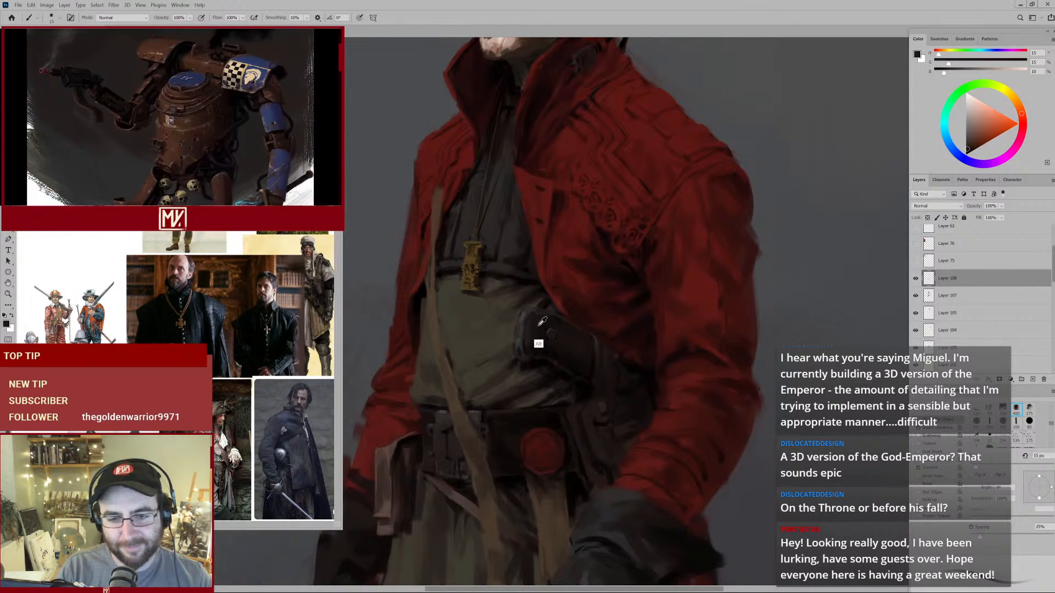
pyautogui.moveTo(547, 336); pyautogui.dragTo(555, 338)
pyautogui.press(']')
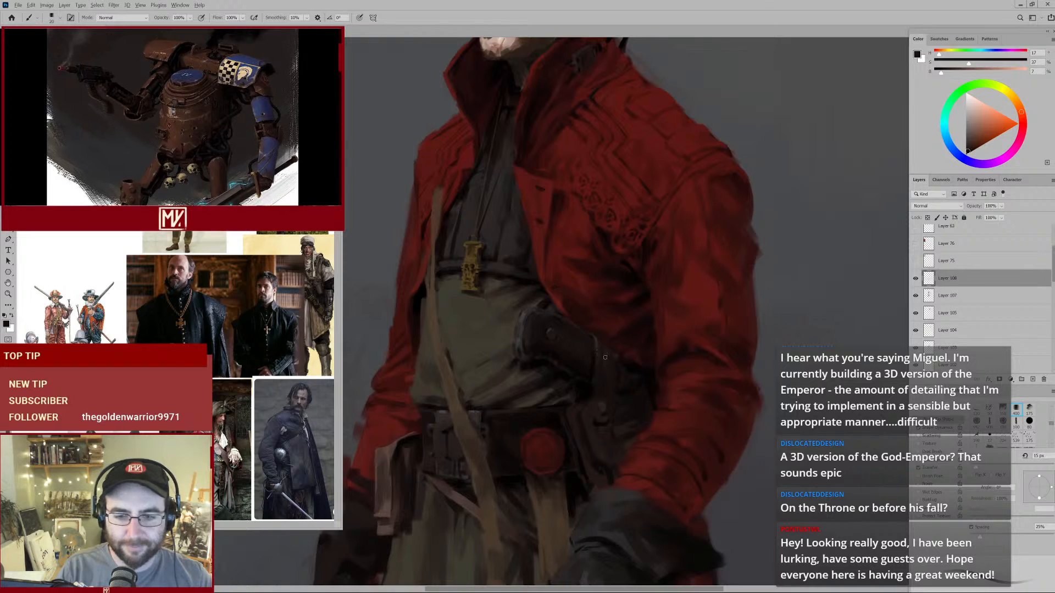
# Darken the lower pistol grip, and touch up its butt with a sampled grey using a 10 px brush.
pyautogui.moveTo(626, 374)
pyautogui.mouseDown()
pyautogui.moveTo(603, 405)
pyautogui.moveTo(613, 396)
pyautogui.moveTo(568, 304)
pyautogui.moveTo(598, 258)
pyautogui.mouseUp()
pyautogui.keyDown('alt'); pyautogui.click(529, 259); pyautogui.keyUp('alt')
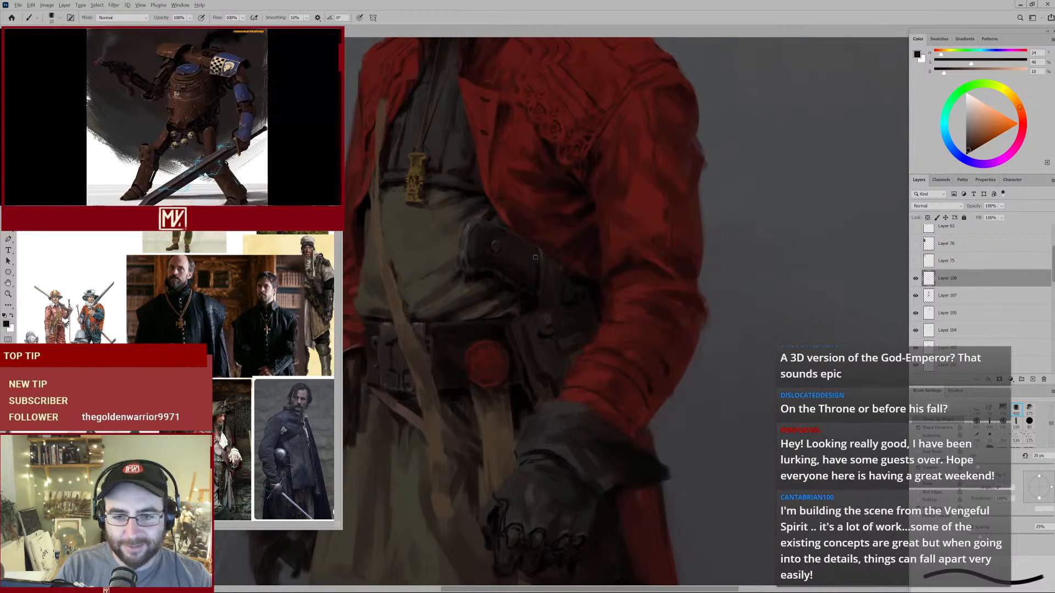
pyautogui.press(']')
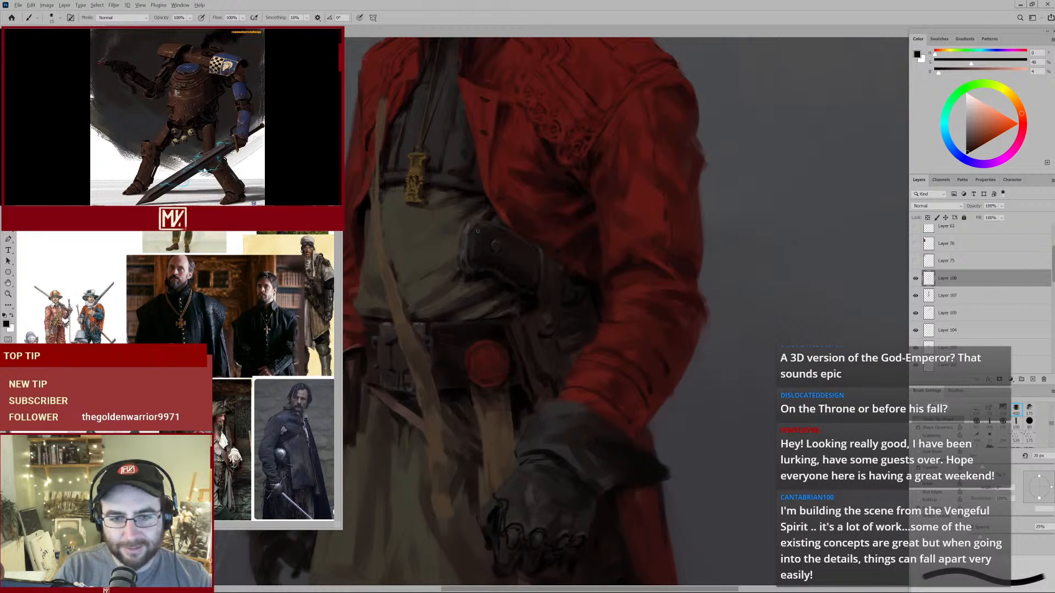
pyautogui.press('[')
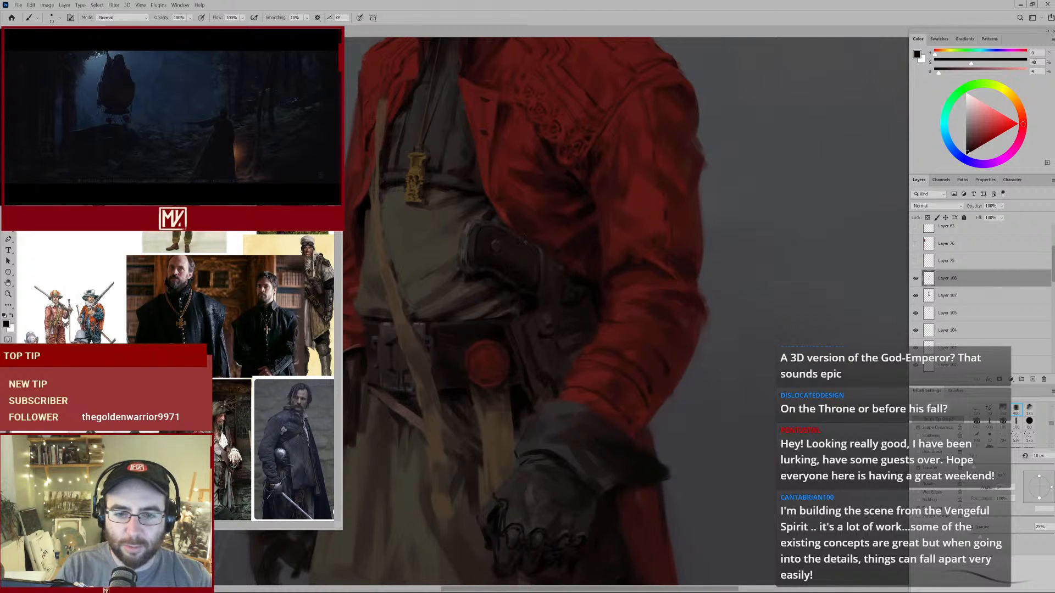
pyautogui.keyDown('alt'); pyautogui.click(476, 225); pyautogui.keyUp('alt')
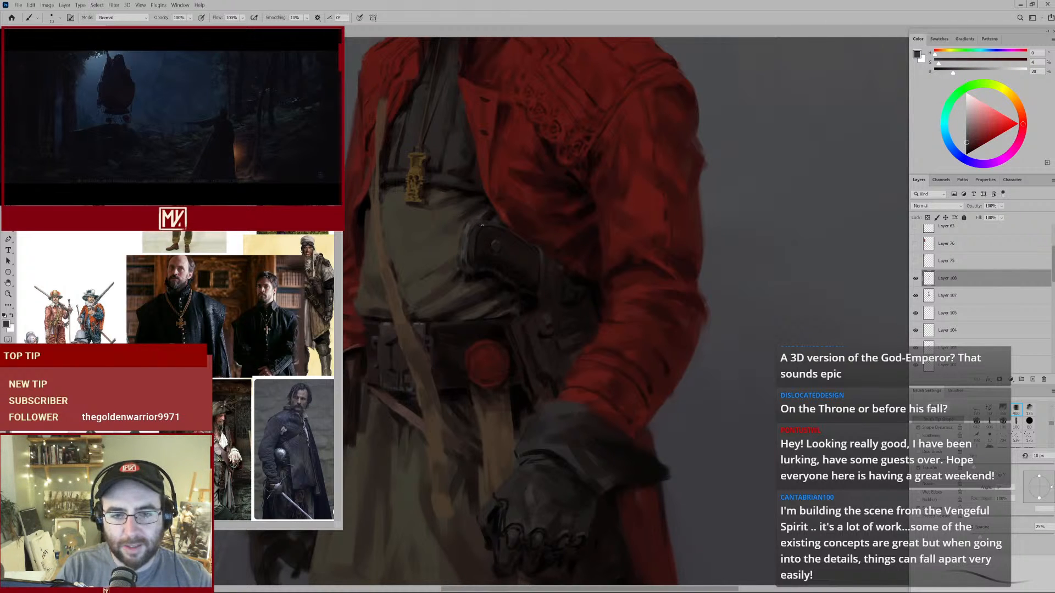
pyautogui.moveTo(482, 226); pyautogui.dragTo(480, 233)
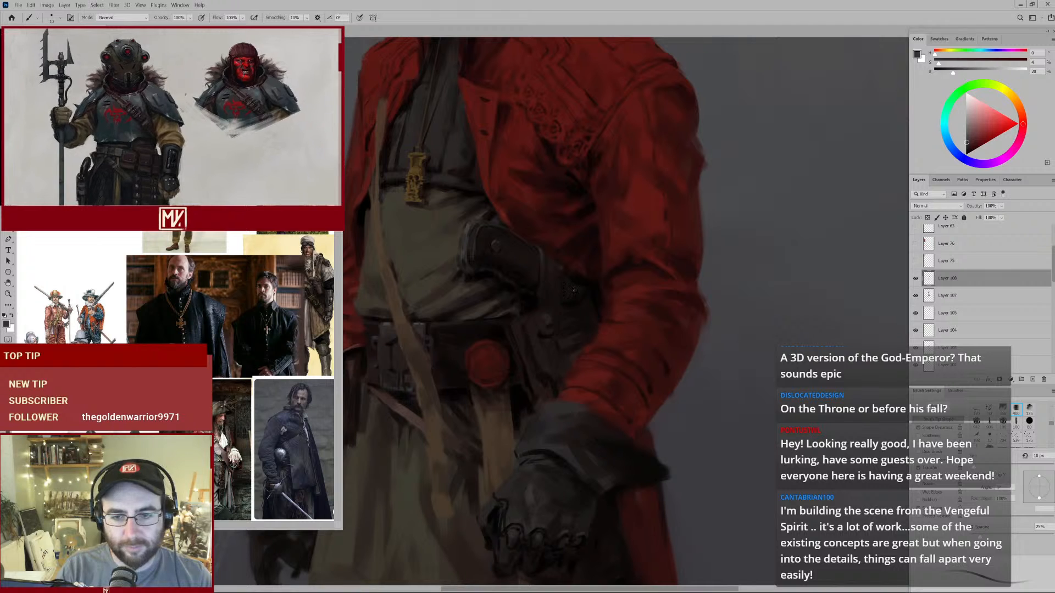
# Paint the dark pistol fittings between the grip and the red sleeve with sampled browns and near-black, enlarging the brush to 25 px.
pyautogui.keyDown('alt'); pyautogui.click(570, 280); pyautogui.keyUp('alt')
pyautogui.keyDown('alt'); pyautogui.click(568, 281); pyautogui.keyUp('alt')
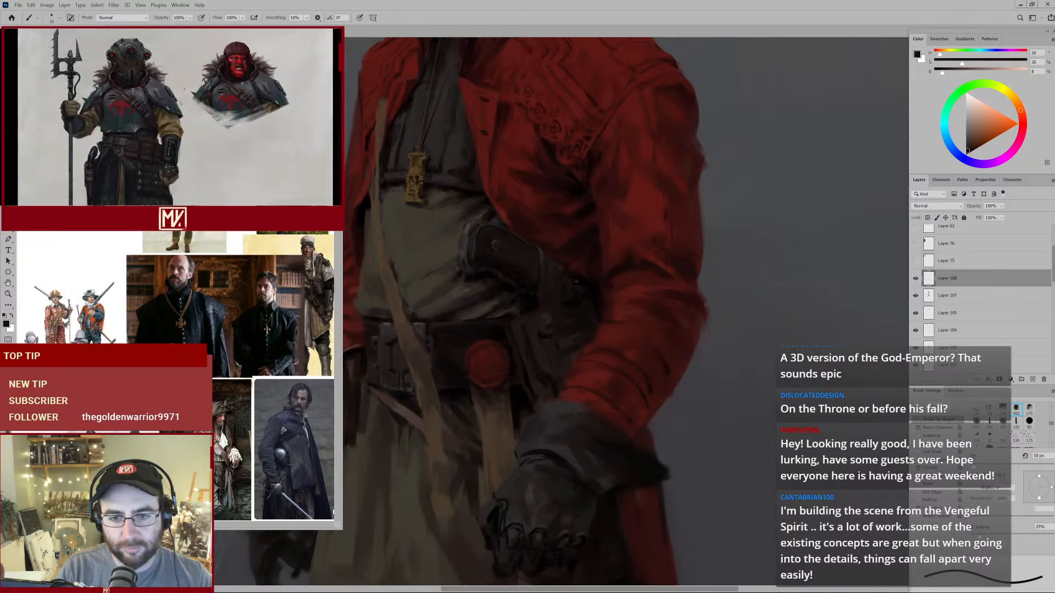
pyautogui.keyDown('alt'); pyautogui.click(533, 244); pyautogui.keyUp('alt')
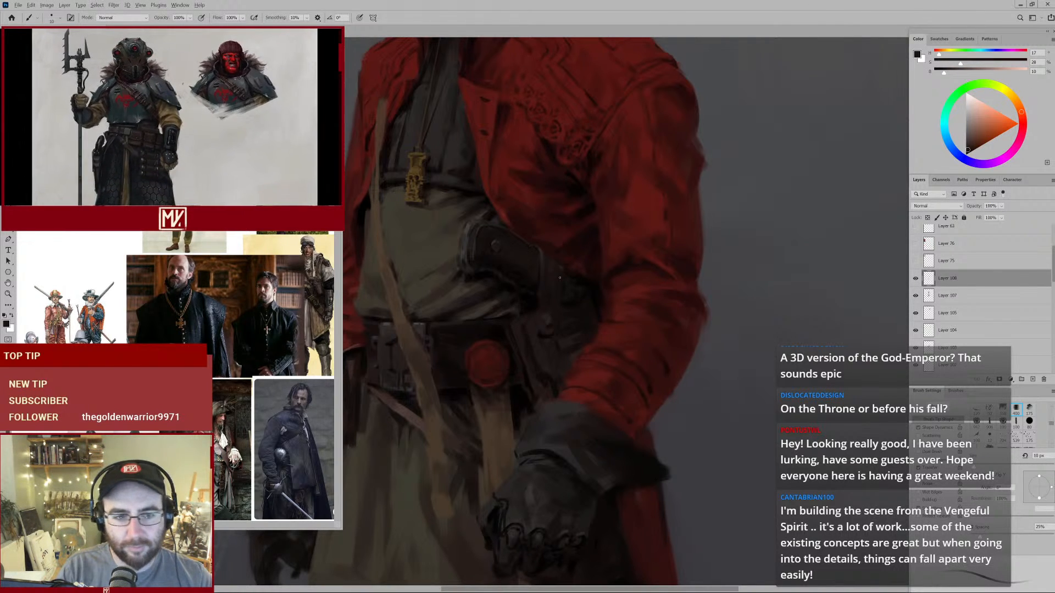
pyautogui.press(']')
pyautogui.press(']')
pyautogui.press(']')
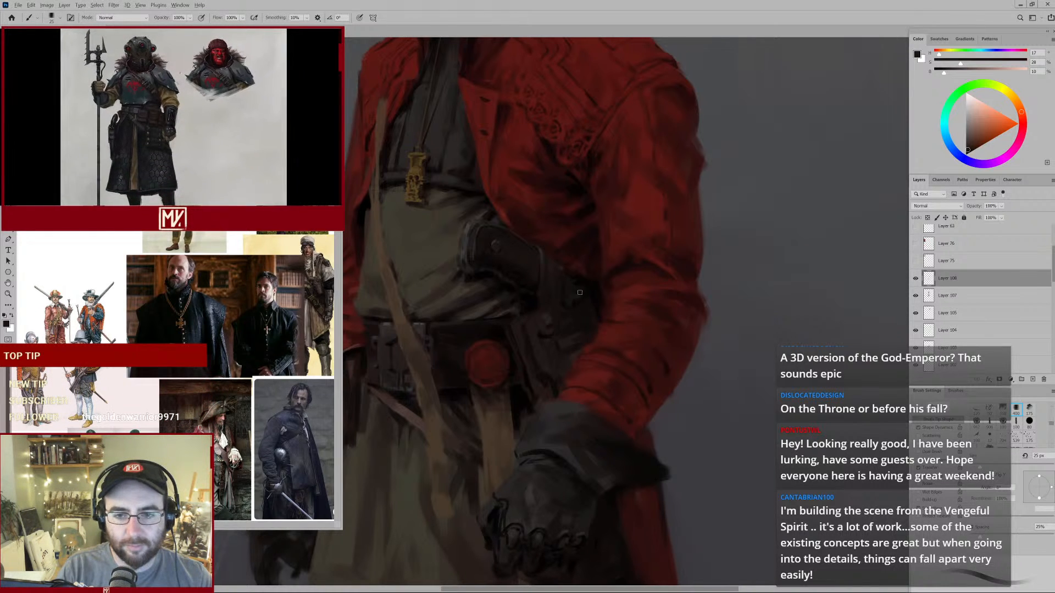
pyautogui.keyDown('alt'); pyautogui.click(581, 285); pyautogui.keyUp('alt')
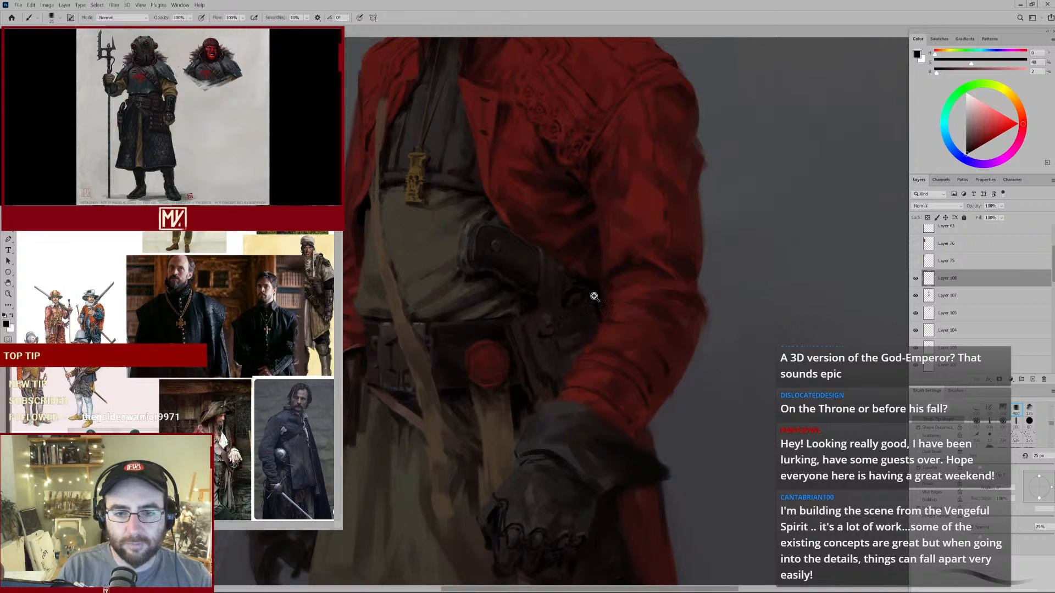
# Refine the pistol fittings beside the sleeve with a 20 px brush and sampled darks, continuing down to the belt edge.
pyautogui.moveTo(594, 297)
pyautogui.mouseDown()
pyautogui.moveTo(544, 347)
pyautogui.moveTo(567, 320)
pyautogui.mouseUp()
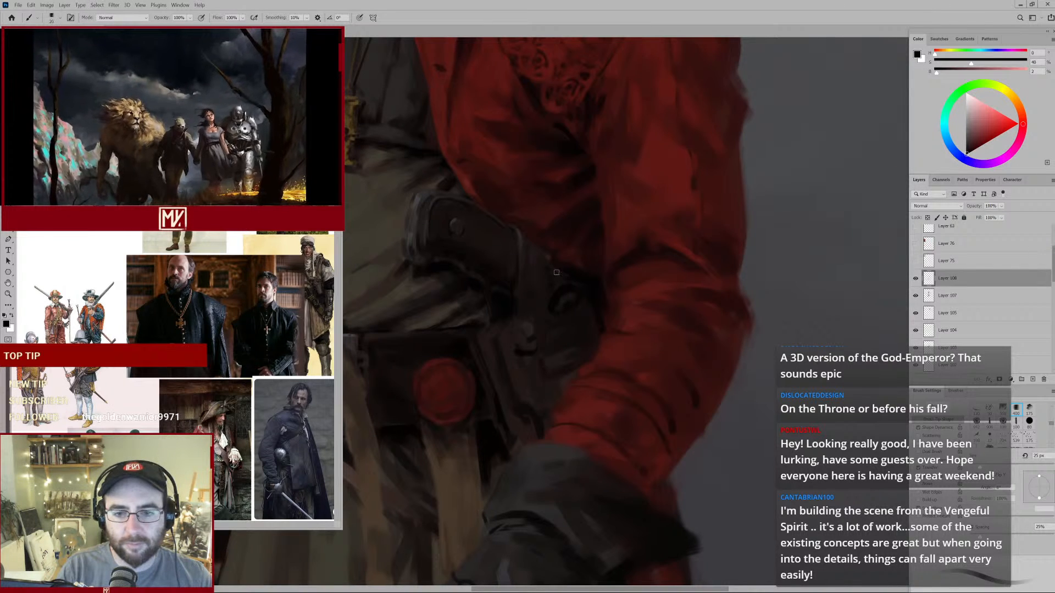
pyautogui.press('[')
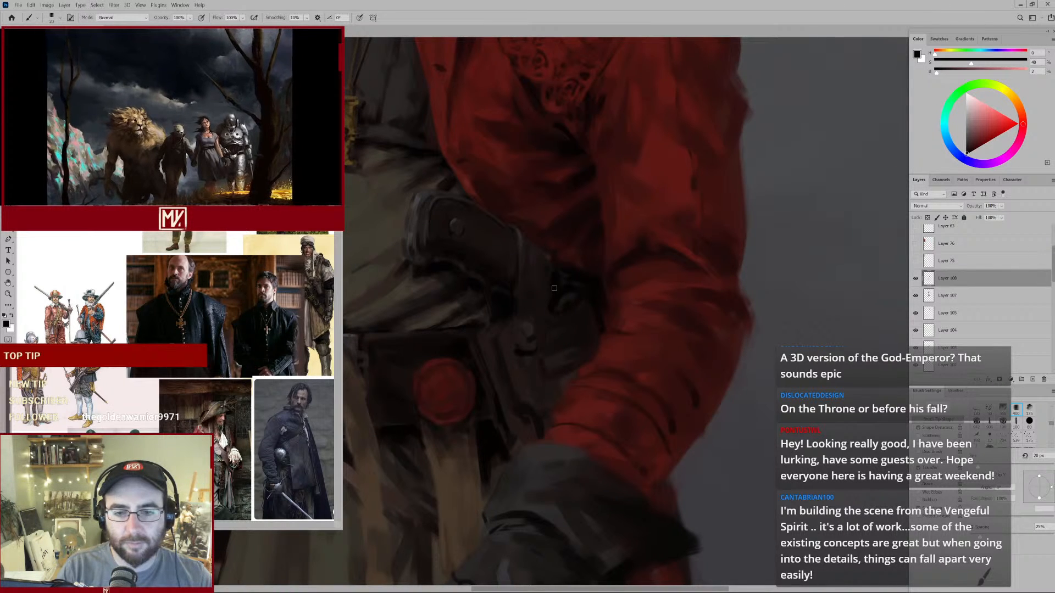
pyautogui.moveTo(565, 292); pyautogui.dragTo(539, 303)
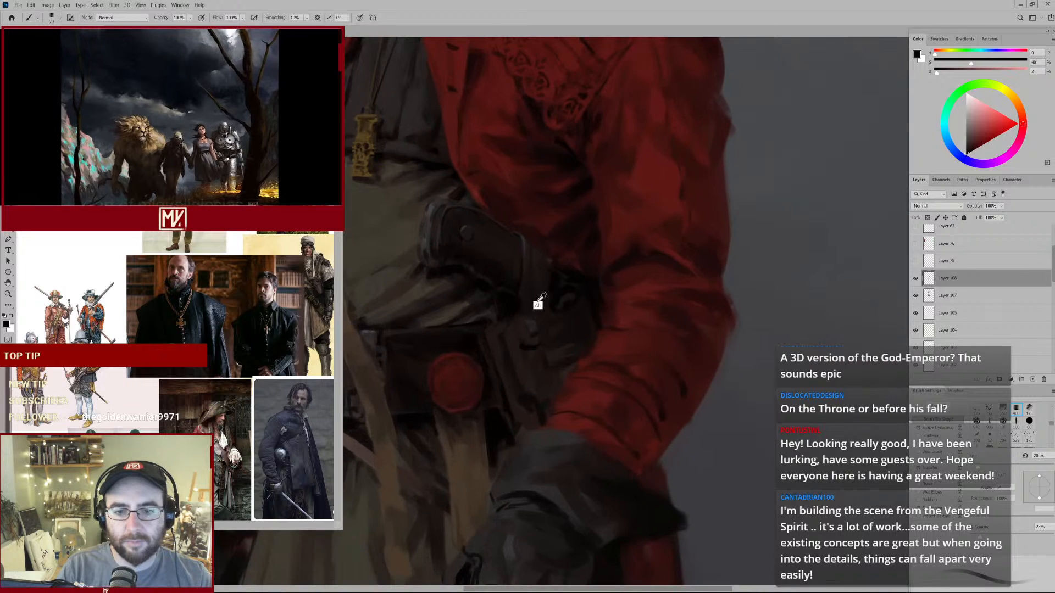
pyautogui.keyDown('alt'); pyautogui.click(544, 297); pyautogui.keyUp('alt')
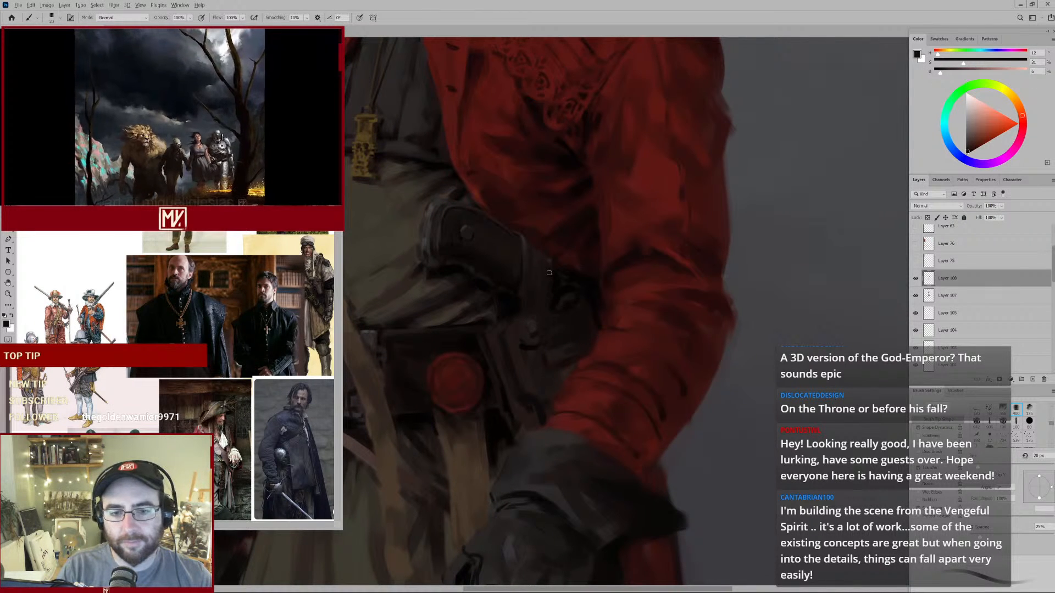
pyautogui.moveTo(553, 306)
pyautogui.mouseDown()
pyautogui.moveTo(508, 372)
pyautogui.moveTo(548, 307)
pyautogui.mouseUp()
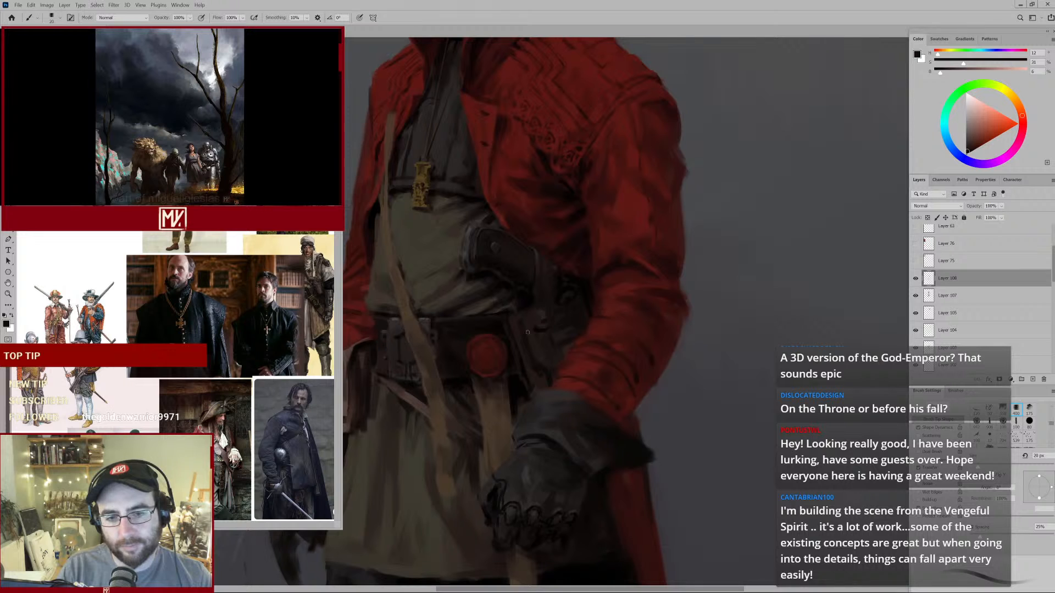
pyautogui.keyDown('alt'); pyautogui.click(502, 329); pyautogui.keyUp('alt')
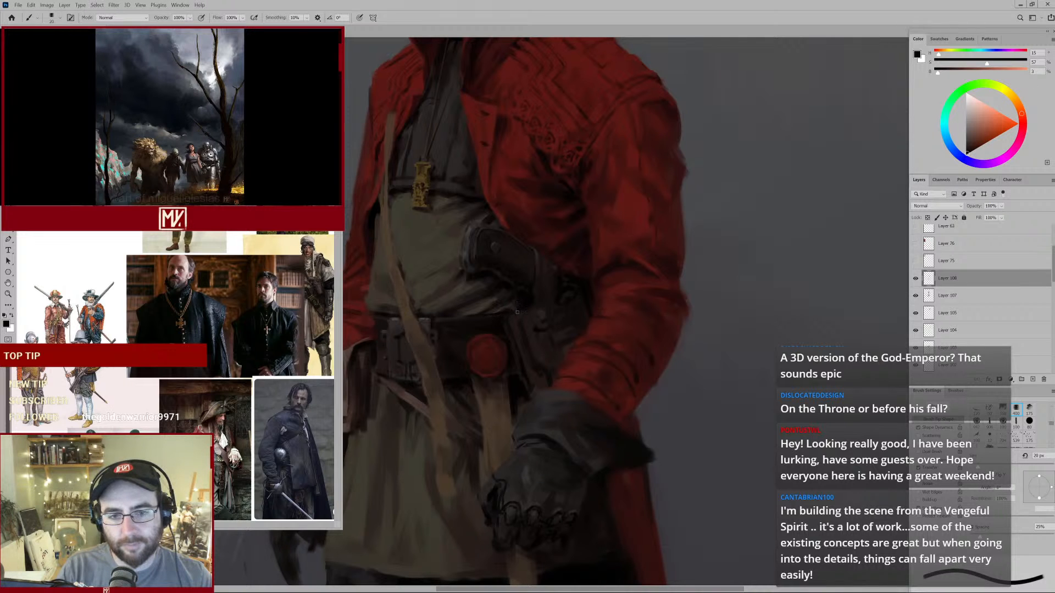
pyautogui.moveTo(515, 327); pyautogui.dragTo(577, 294)
# Paint a bright pale highlight on the first knuckle of the gloved hand with a 25 px brush.
pyautogui.keyDown('alt'); pyautogui.click(476, 243); pyautogui.keyUp('alt')
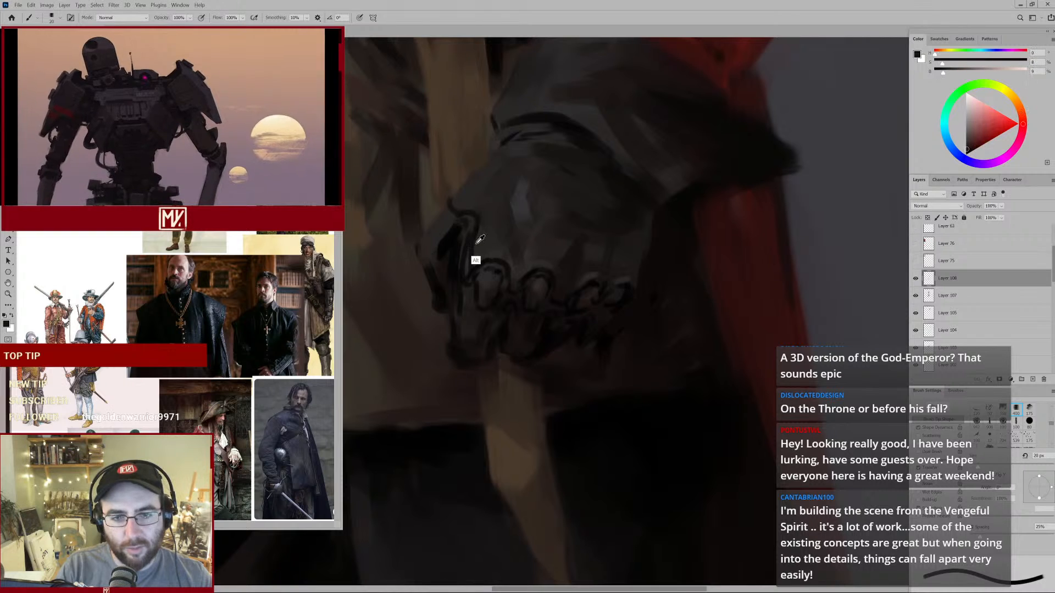
pyautogui.press(']')
pyautogui.moveTo(515, 278); pyautogui.dragTo(558, 275)
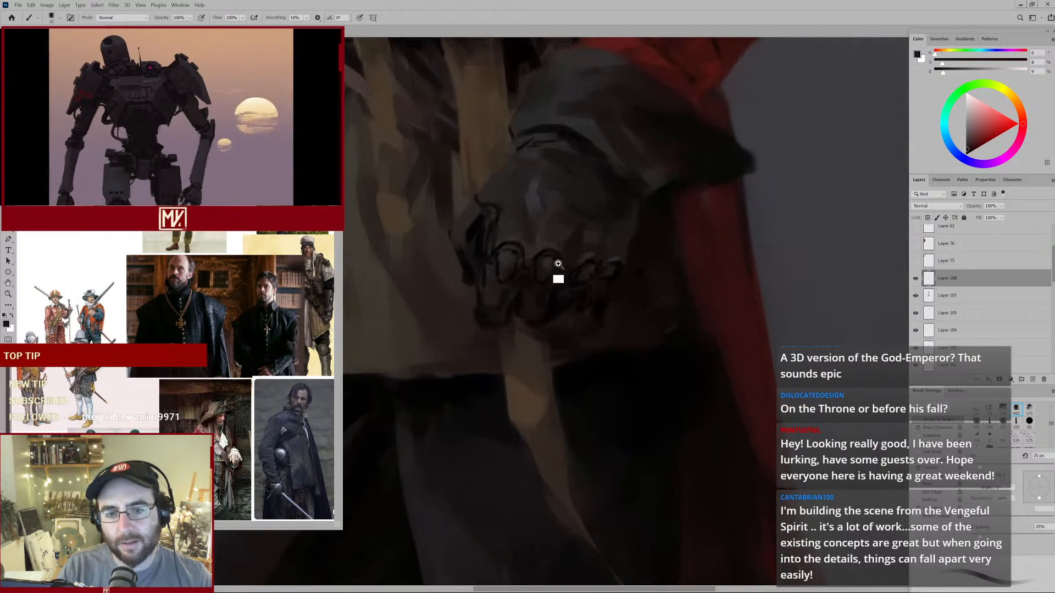
pyautogui.moveTo(536, 238); pyautogui.dragTo(535, 251)
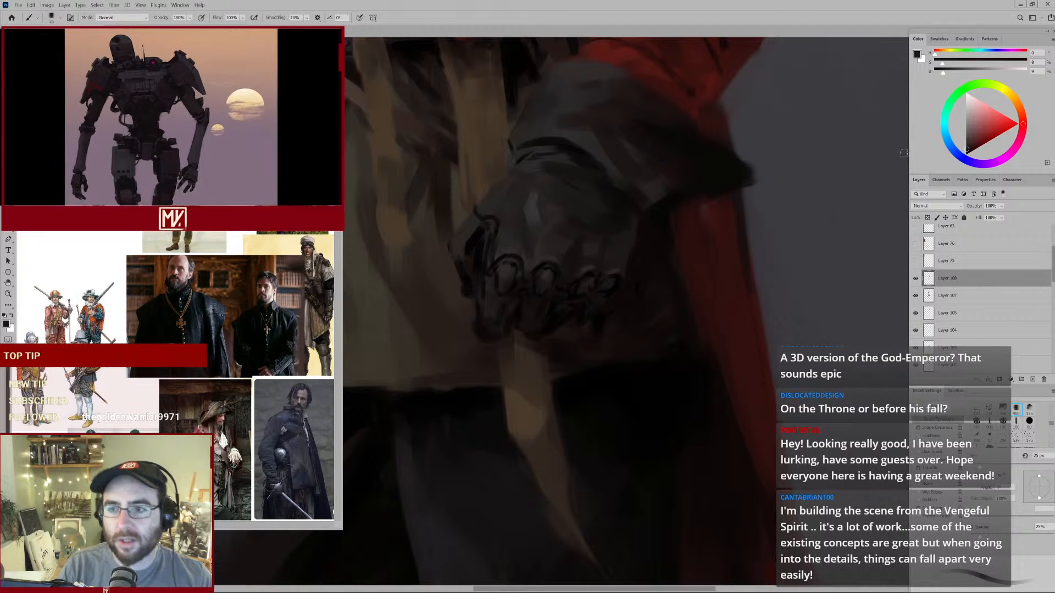
pyautogui.click(971, 115)
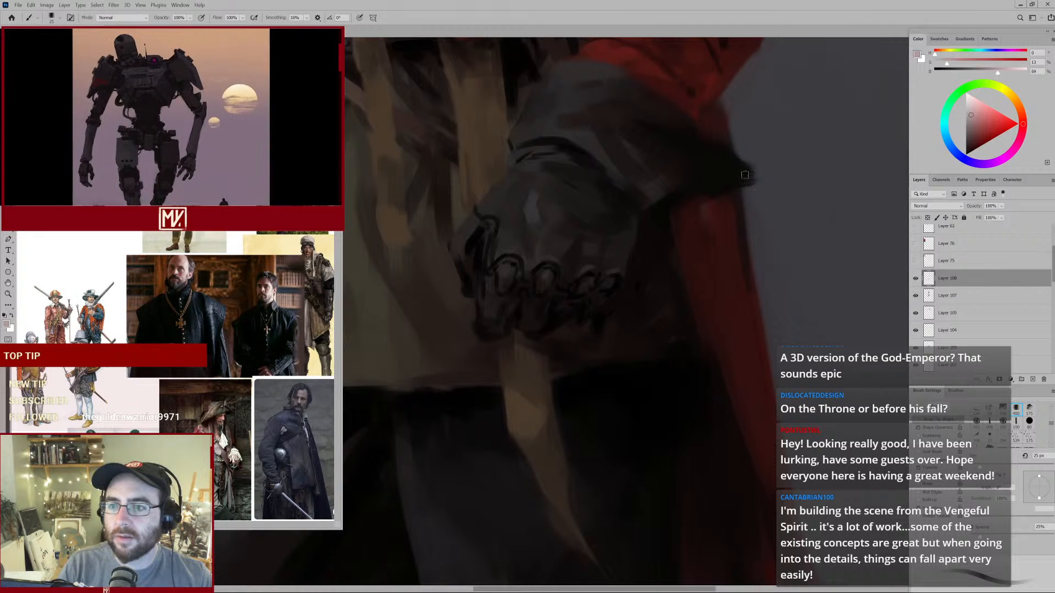
pyautogui.moveTo(506, 268); pyautogui.dragTo(506, 291)
pyautogui.keyDown('alt'); pyautogui.click(506, 270); pyautogui.keyUp('alt')
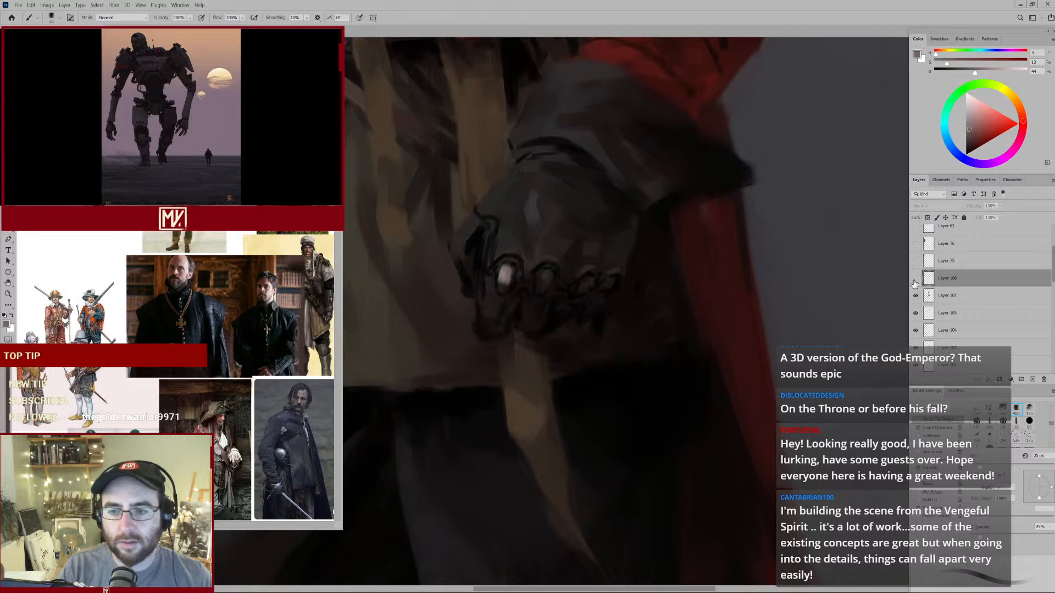
# Soften the first knuckle highlight and paint matching metallic highlights on the other knuckles with sampled greys.
pyautogui.keyDown('alt'); pyautogui.click(530, 230); pyautogui.keyUp('alt')
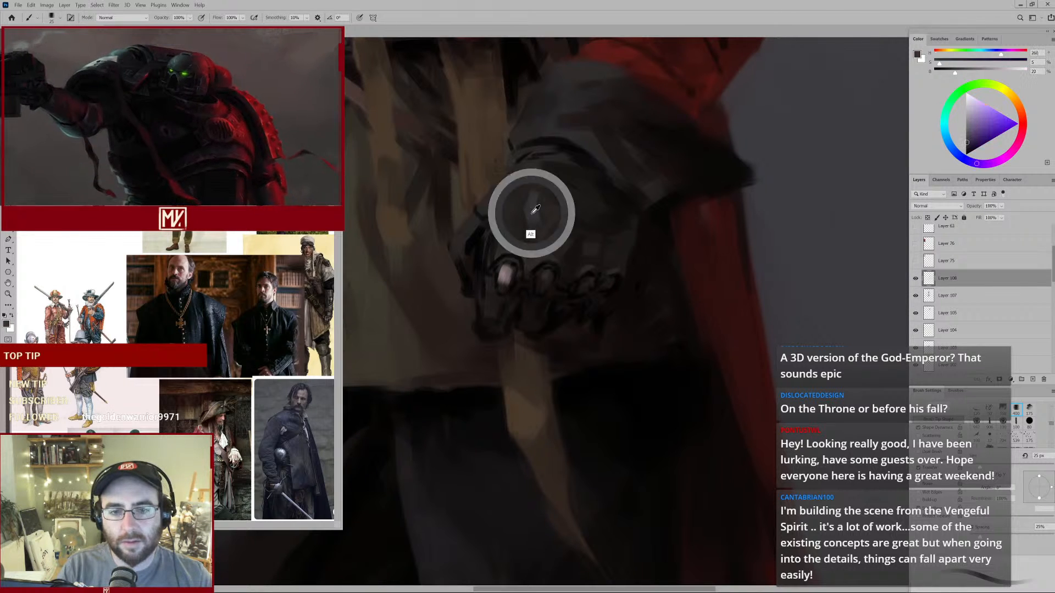
pyautogui.keyDown('alt'); pyautogui.click(510, 268); pyautogui.keyUp('alt')
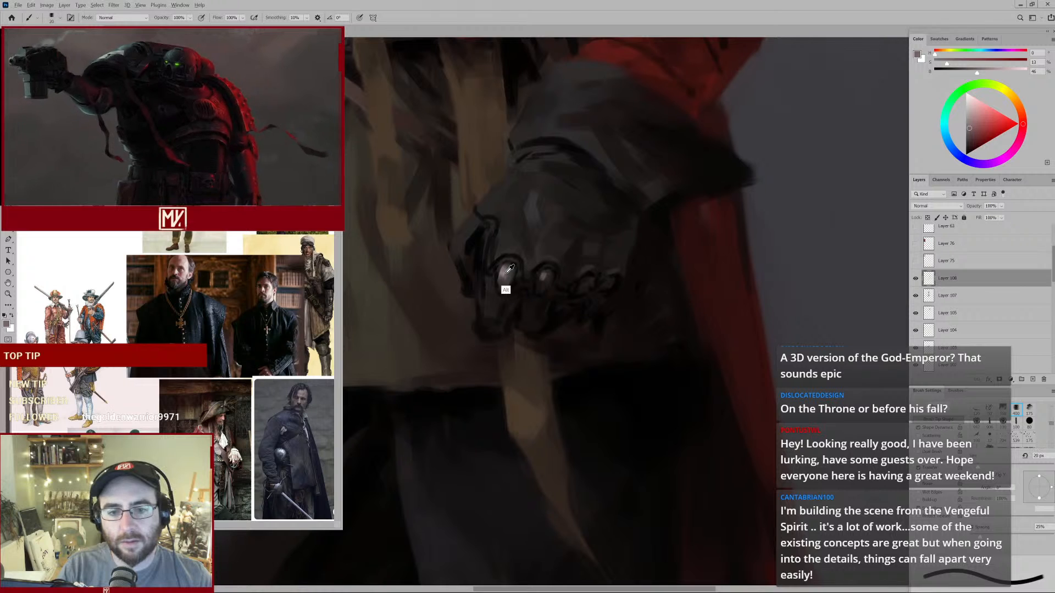
pyautogui.keyDown('alt'); pyautogui.click(547, 276); pyautogui.keyUp('alt')
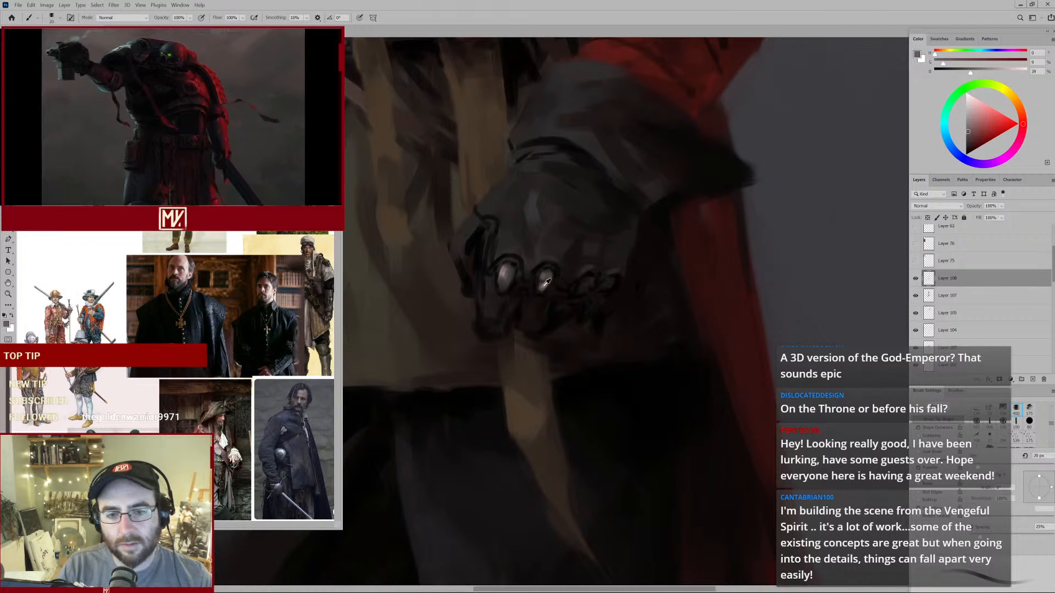
pyautogui.keyDown('alt'); pyautogui.click(607, 156); pyautogui.keyUp('alt')
pyautogui.keyDown('alt'); pyautogui.click(588, 201); pyautogui.keyUp('alt')
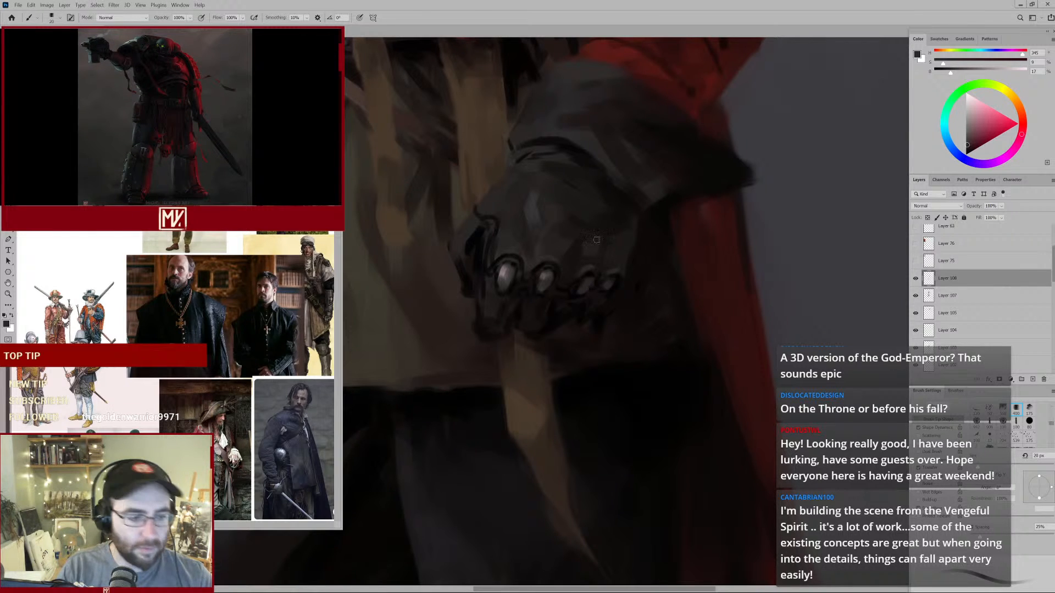
# Refine the thumb-side contour and first knuckle of the glove with sampled dark and mid greys.
pyautogui.moveTo(627, 262); pyautogui.dragTo(574, 294)
pyautogui.moveTo(631, 249); pyautogui.dragTo(650, 237)
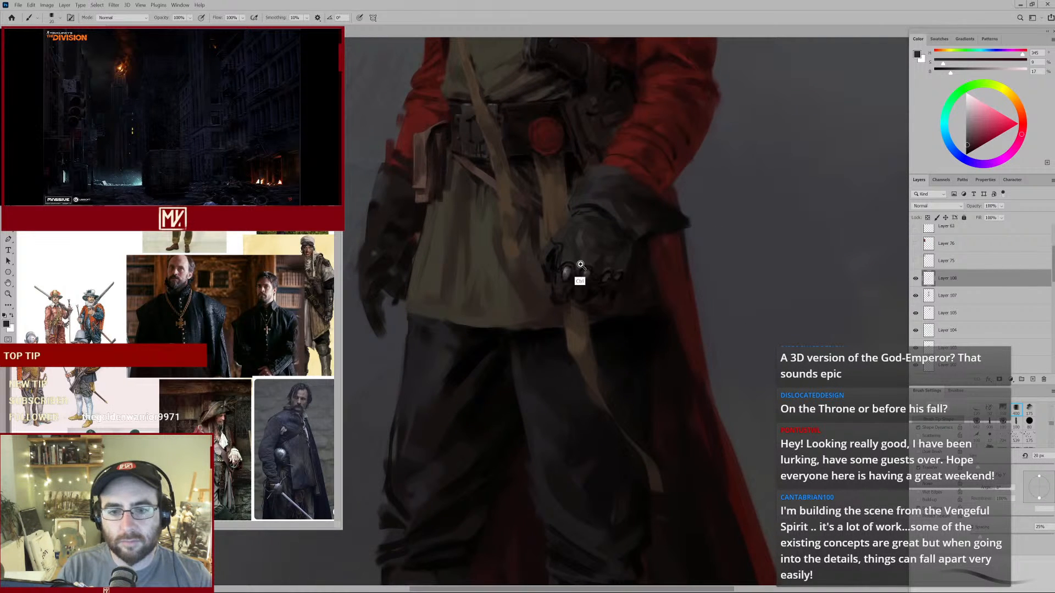
pyautogui.moveTo(580, 264); pyautogui.dragTo(592, 248)
pyautogui.keyDown('alt'); pyautogui.click(564, 267); pyautogui.keyUp('alt')
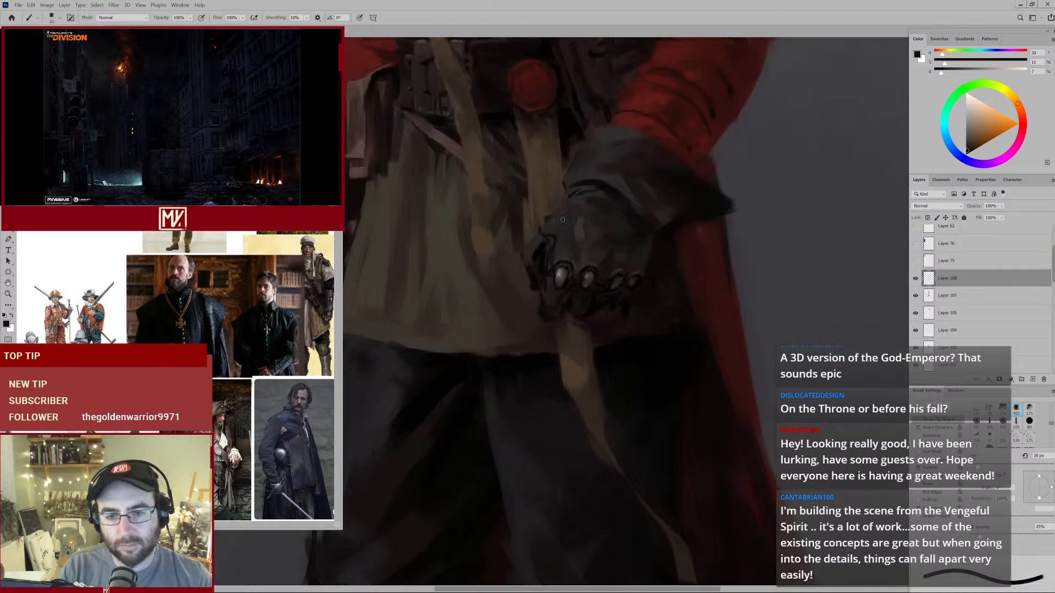
pyautogui.keyDown('alt'); pyautogui.click(546, 223); pyautogui.keyUp('alt')
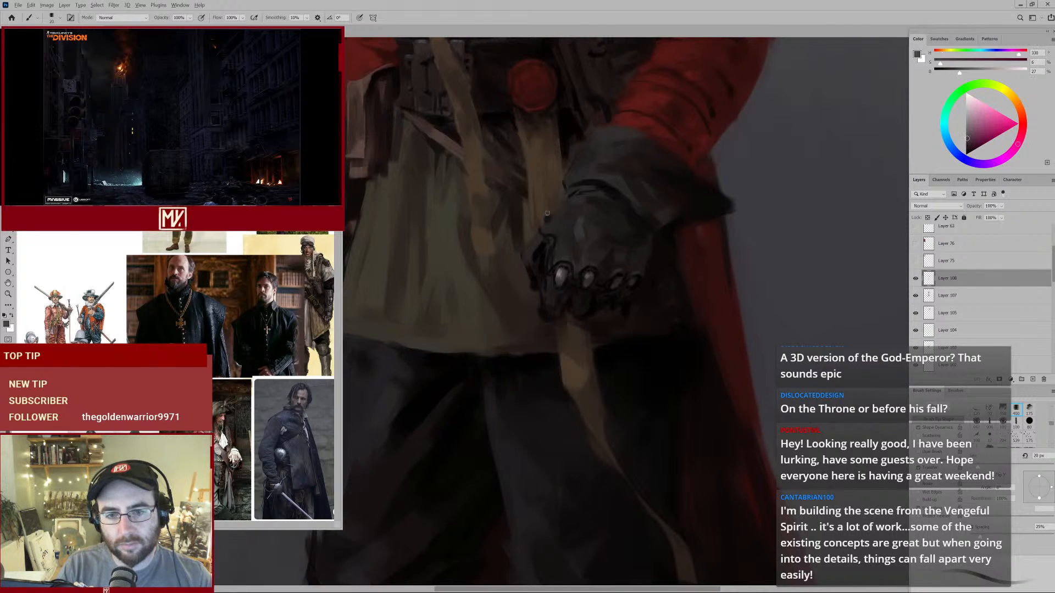
pyautogui.keyDown('alt'); pyautogui.click(565, 273); pyautogui.keyUp('alt')
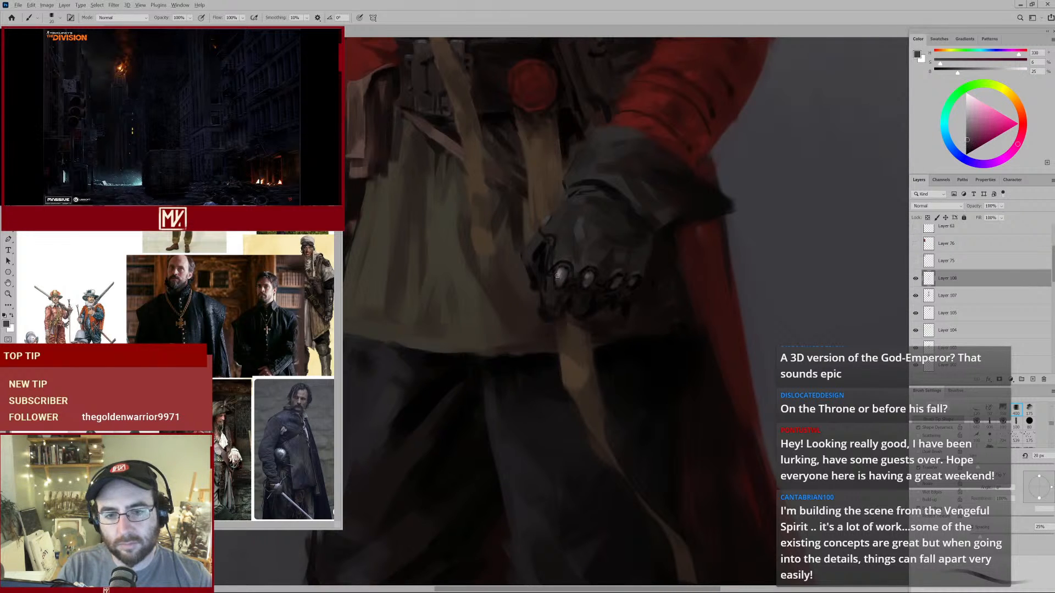
# Paint dark grooves across the back of the glove running from the wrist toward the knuckles.
pyautogui.keyDown('alt'); pyautogui.click(560, 282); pyautogui.keyUp('alt')
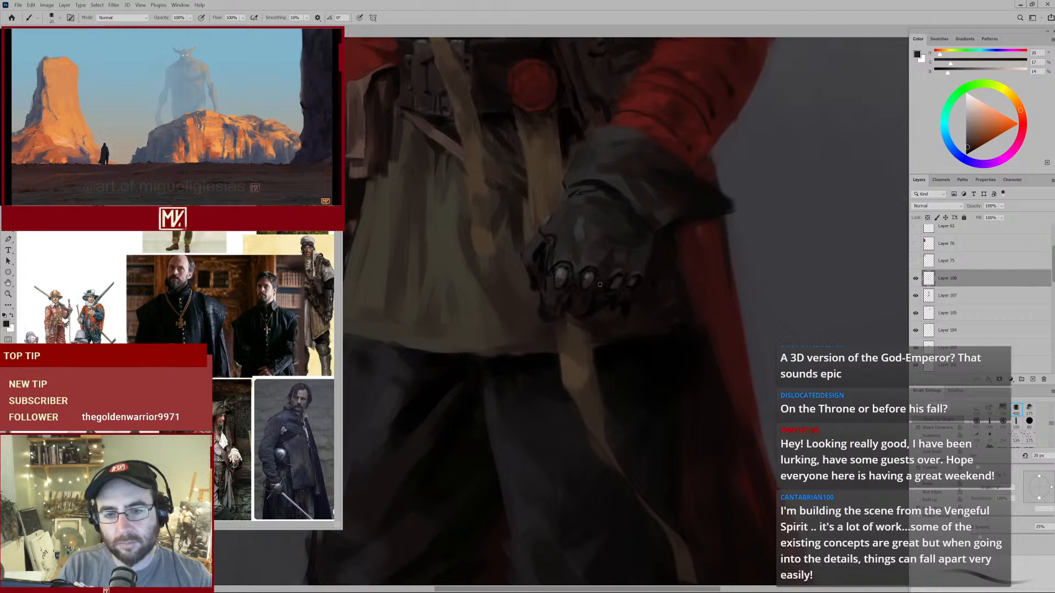
pyautogui.keyDown('alt'); pyautogui.click(580, 269); pyautogui.keyUp('alt')
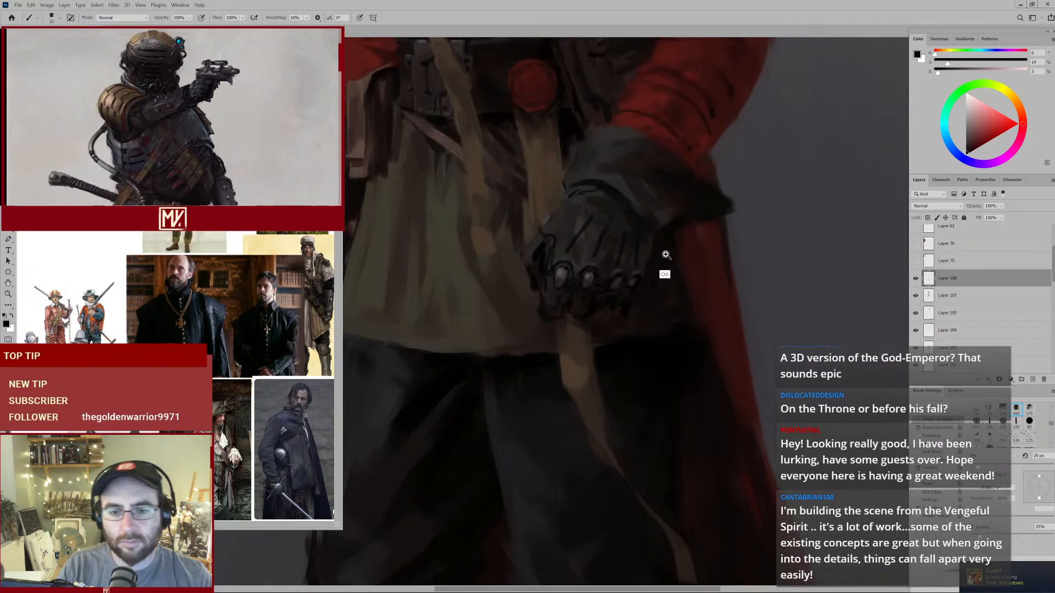
pyautogui.moveTo(666, 256); pyautogui.dragTo(654, 278)
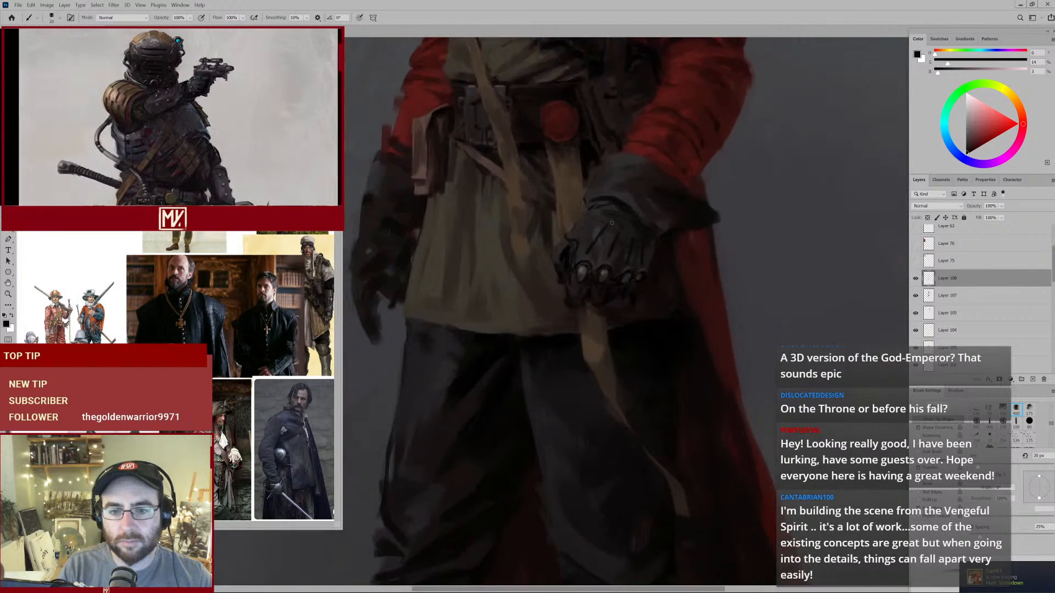
# Refine the dark grooves and knuckle details on the back of the glove with a 15 px brush.
pyautogui.press('[')
pyautogui.moveTo(612, 222); pyautogui.dragTo(655, 220)
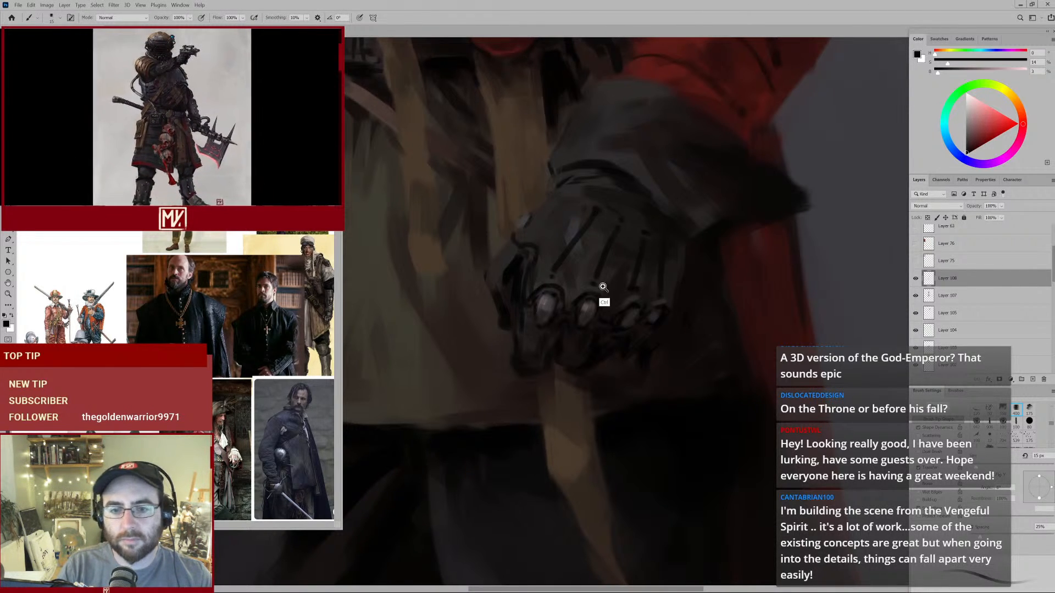
pyautogui.moveTo(603, 287); pyautogui.dragTo(623, 306)
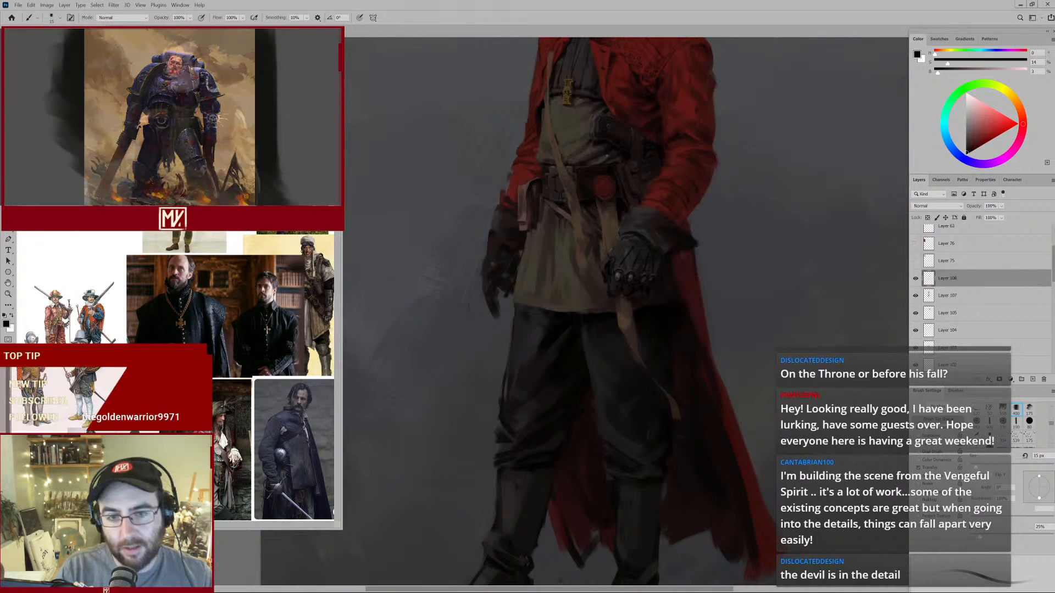
# Paint the dark shirt's lower folds between the pendant and the red coat's edge with sampled dark tones.
pyautogui.moveTo(644, 124); pyautogui.dragTo(563, 169)
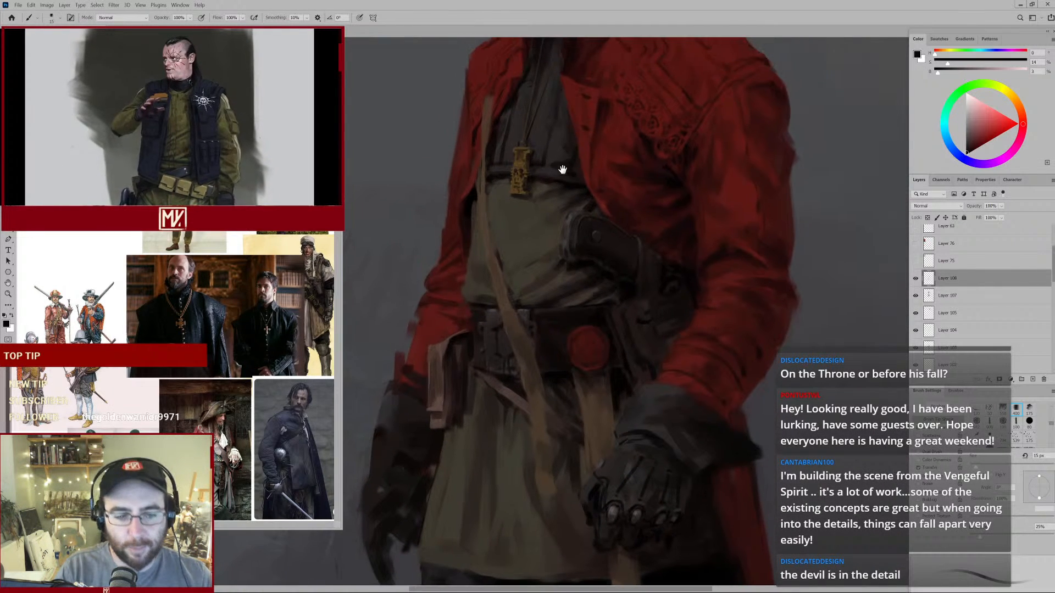
pyautogui.keyDown('alt'); pyautogui.click(558, 160); pyautogui.keyUp('alt')
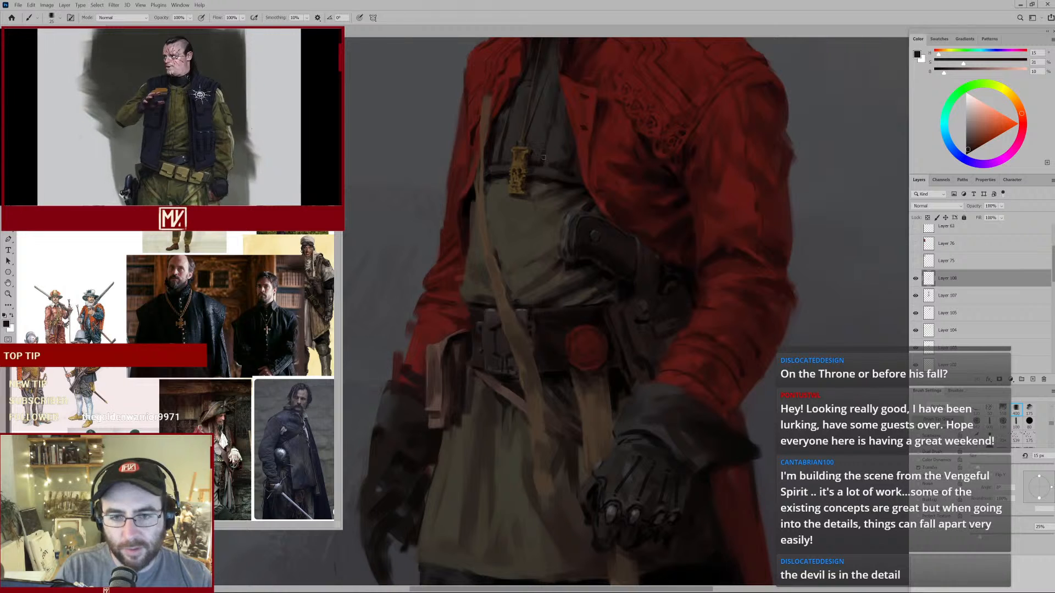
pyautogui.keyDown('alt'); pyautogui.click(556, 160); pyautogui.keyUp('alt')
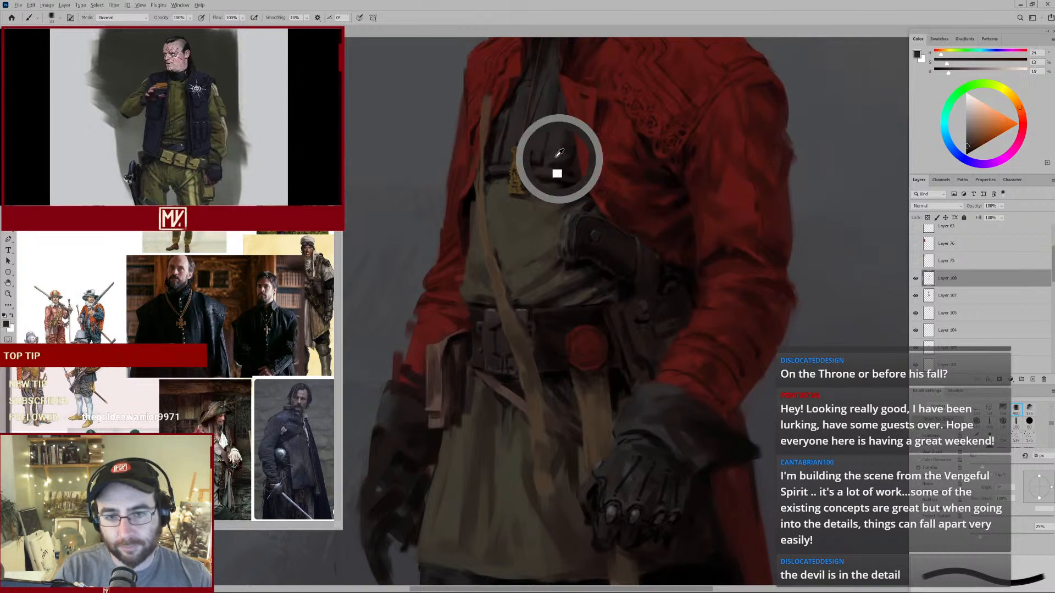
pyautogui.press(']')
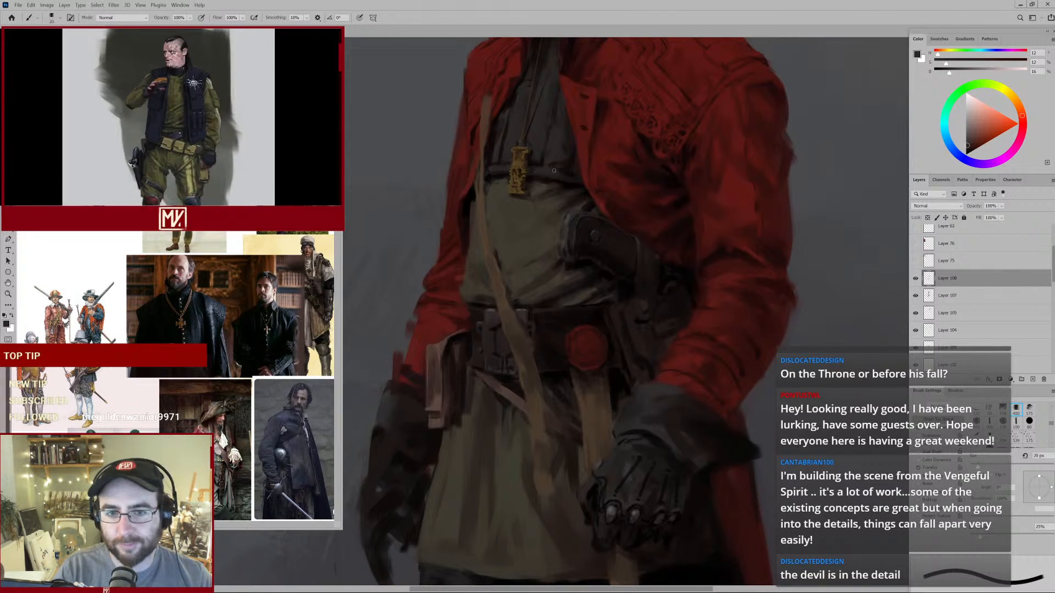
pyautogui.keyDown('alt'); pyautogui.click(567, 172); pyautogui.keyUp('alt')
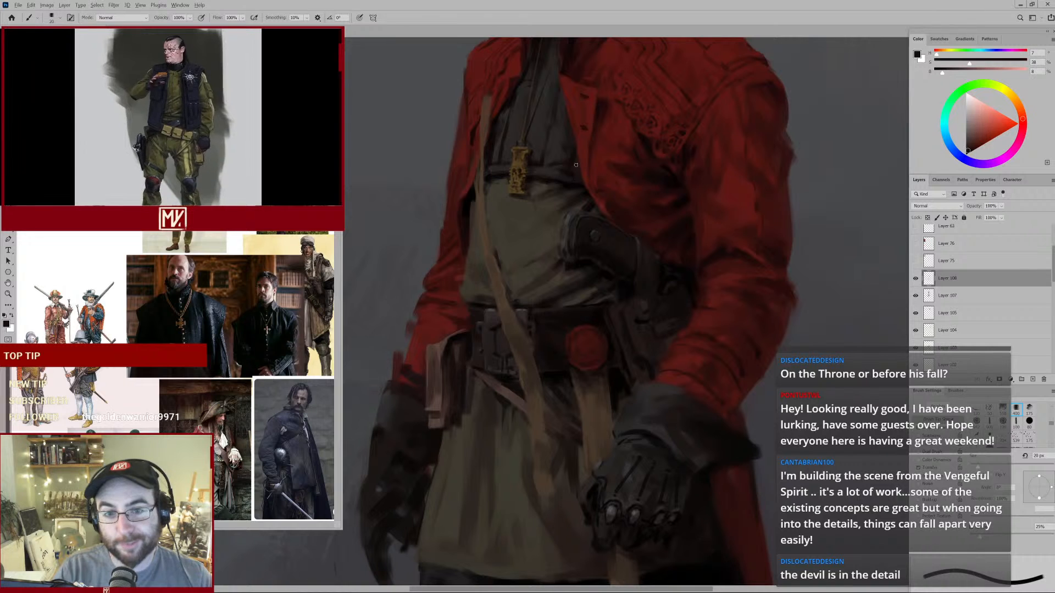
pyautogui.keyDown('alt'); pyautogui.click(557, 179); pyautogui.keyUp('alt')
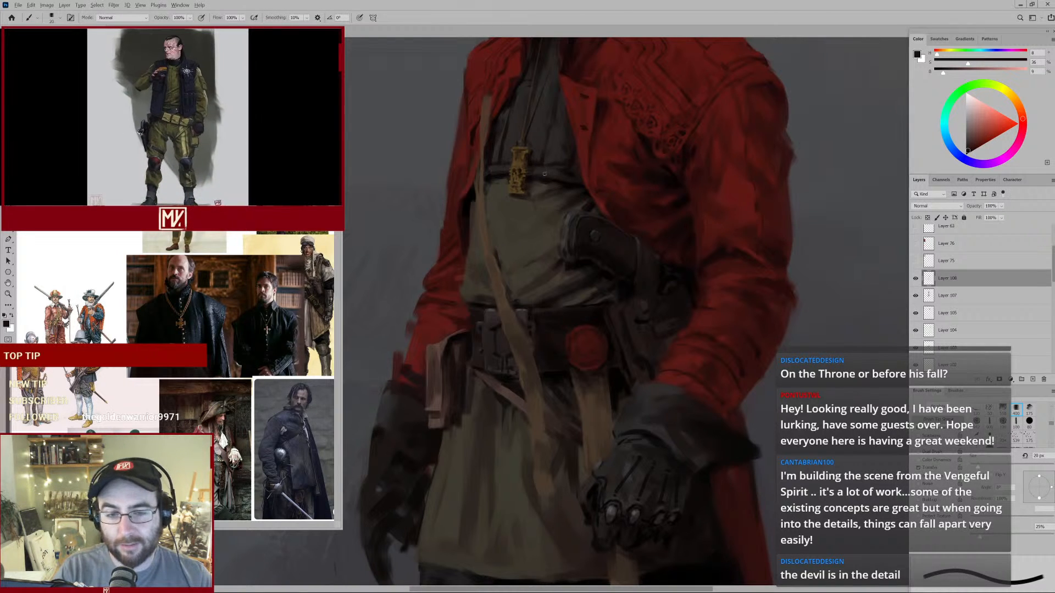
# Refine the dark shadow where the shirt meets the olive tunic beside the pendant with a 15 px brush.
pyautogui.keyDown('alt'); pyautogui.click(546, 192); pyautogui.keyUp('alt')
pyautogui.keyDown('alt'); pyautogui.click(555, 178); pyautogui.keyUp('alt')
pyautogui.press('[')
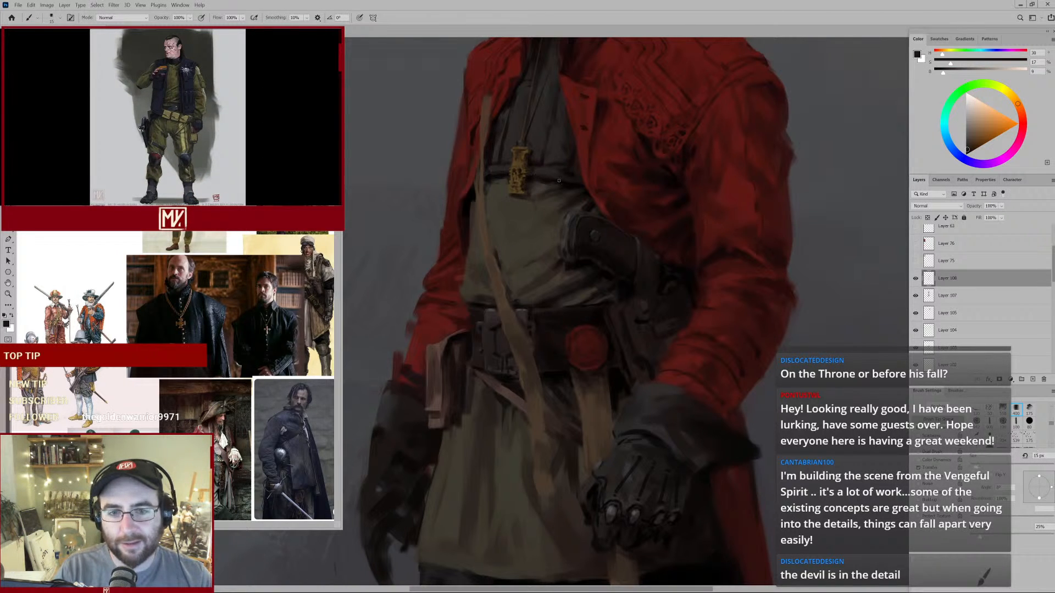
pyautogui.keyDown('alt'); pyautogui.click(551, 180); pyautogui.keyUp('alt')
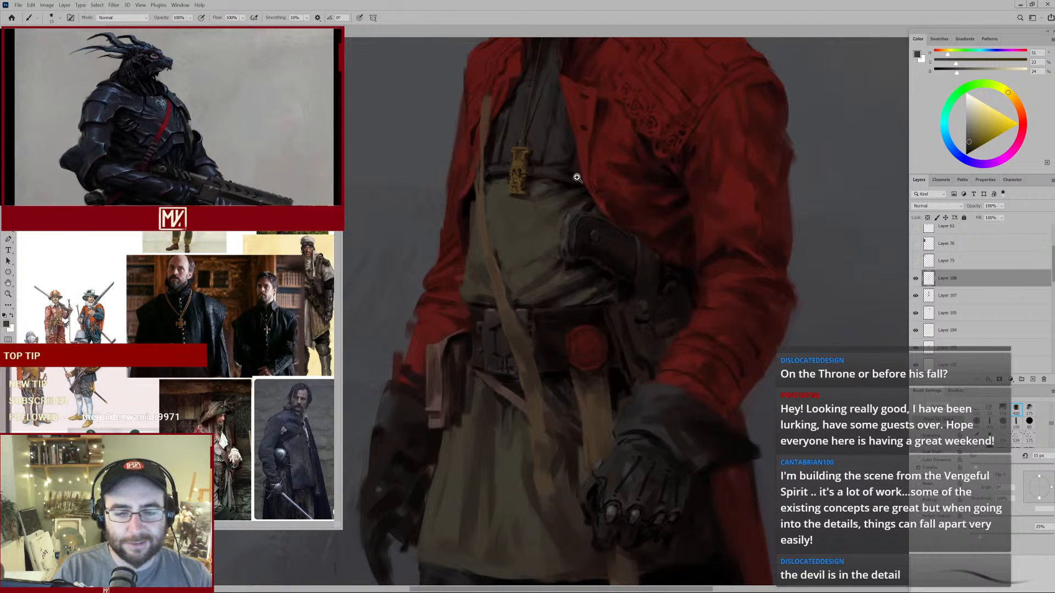
# Smooth the olive tunic below the pendant with sampled olive-grey tones and a 70 px brush.
pyautogui.moveTo(577, 190)
pyautogui.mouseDown()
pyautogui.moveTo(546, 208)
pyautogui.moveTo(568, 201)
pyautogui.mouseUp()
pyautogui.keyDown('alt'); pyautogui.click(515, 212); pyautogui.keyUp('alt')
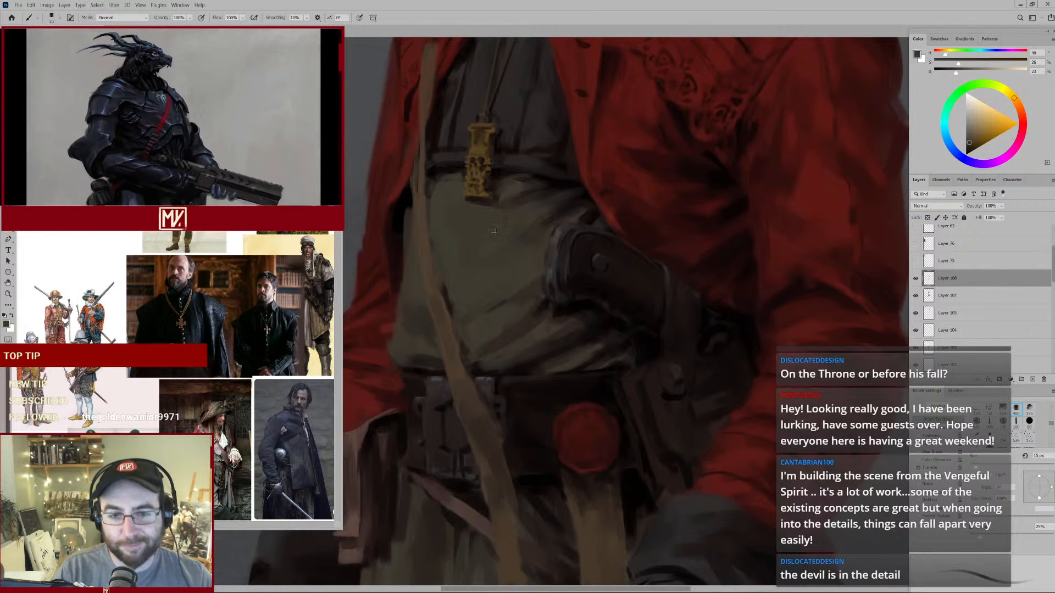
pyautogui.press(']')
pyautogui.press(']')
pyautogui.press(']')
pyautogui.press(']')
pyautogui.press(']')
pyautogui.press(']')
pyautogui.press(']')
pyautogui.press(']')
pyautogui.press(']')
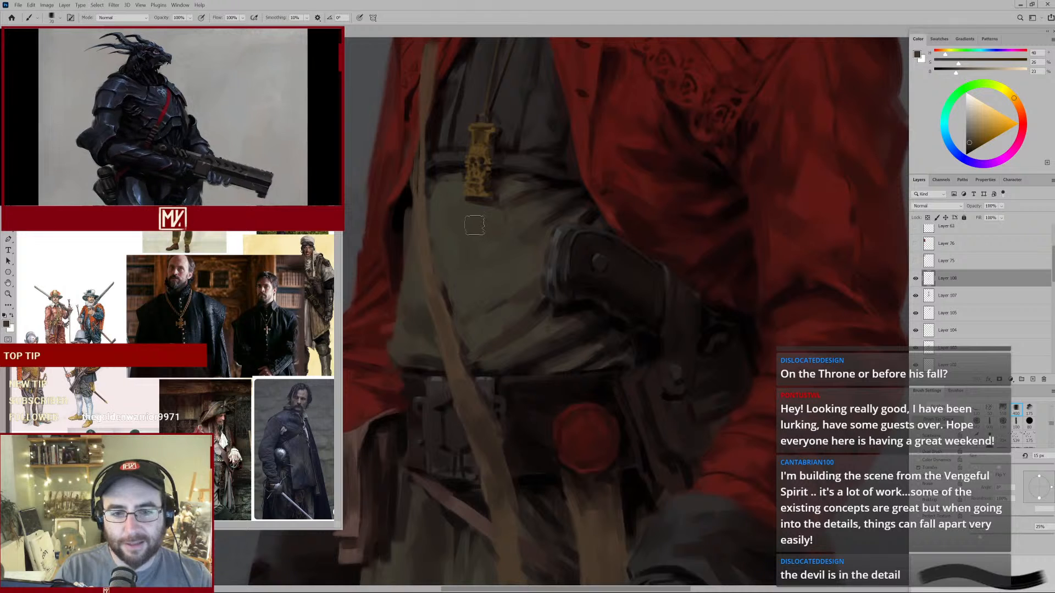
pyautogui.keyDown('alt'); pyautogui.click(467, 233); pyautogui.keyUp('alt')
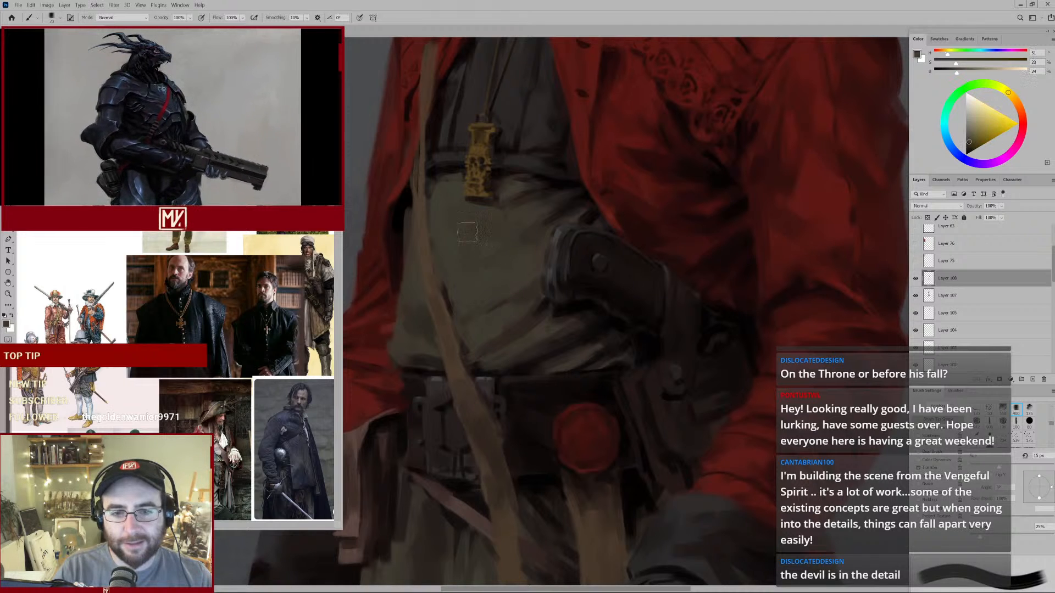
pyautogui.keyDown('alt'); pyautogui.click(508, 233); pyautogui.keyUp('alt')
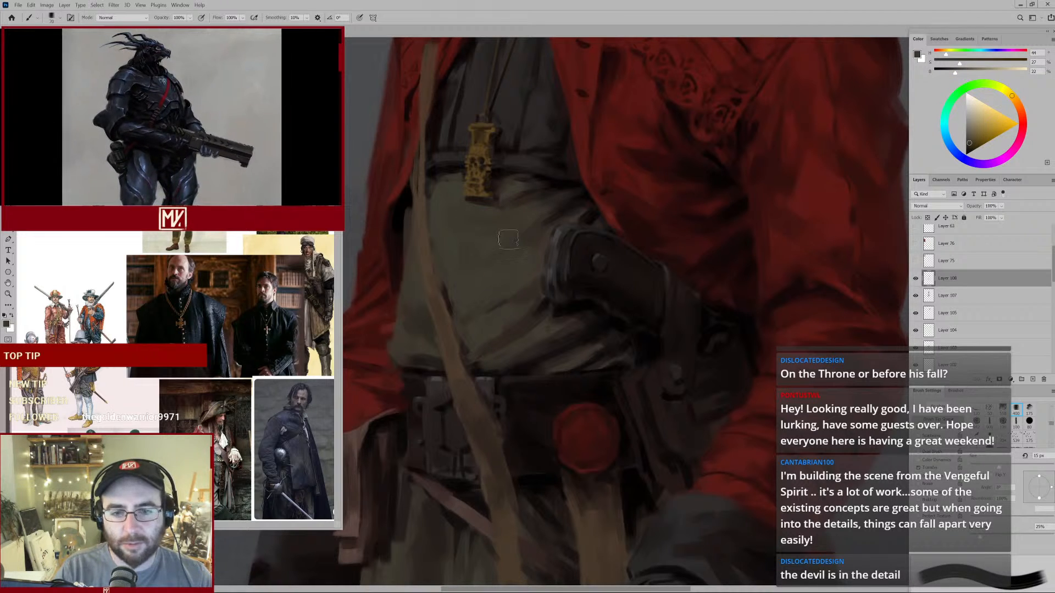
pyautogui.keyDown('alt'); pyautogui.click(520, 237); pyautogui.keyUp('alt')
pyautogui.moveTo(548, 229); pyautogui.dragTo(501, 251)
pyautogui.moveTo(620, 246); pyautogui.dragTo(578, 264)
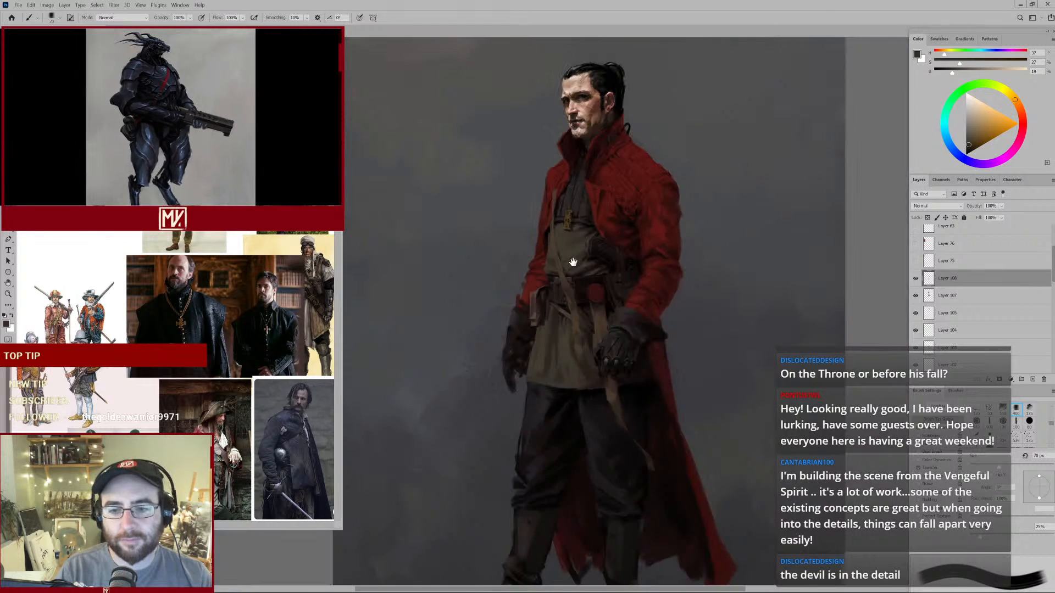
# Refine the upper edge of the glove's cuff with a sampled near-black tone.
pyautogui.moveTo(640, 308)
pyautogui.mouseDown()
pyautogui.moveTo(657, 319)
pyautogui.moveTo(537, 125)
pyautogui.mouseUp()
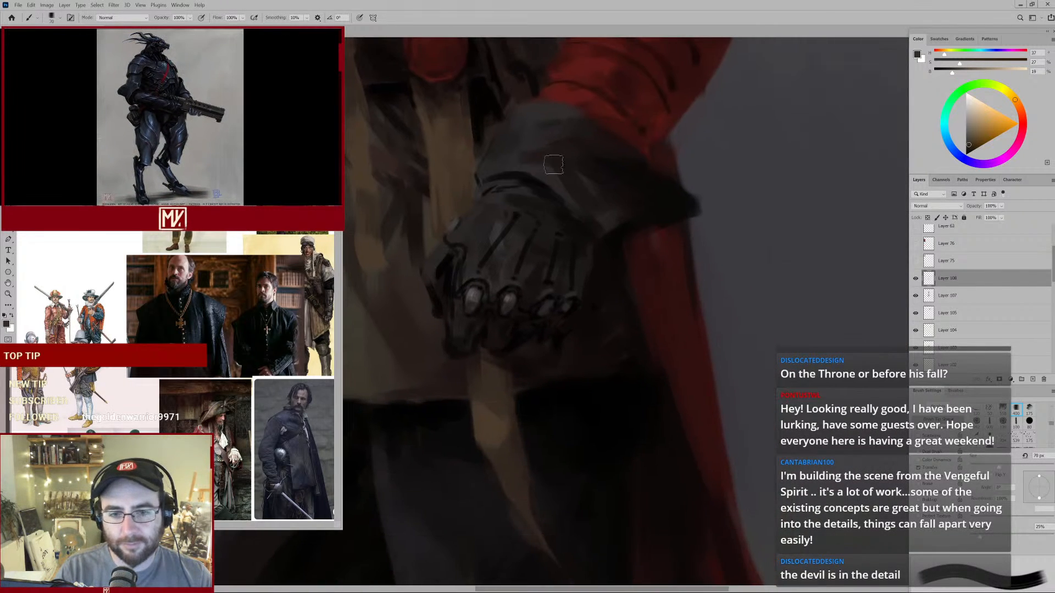
pyautogui.keyDown('alt'); pyautogui.click(536, 177); pyautogui.keyUp('alt')
pyautogui.press('[')
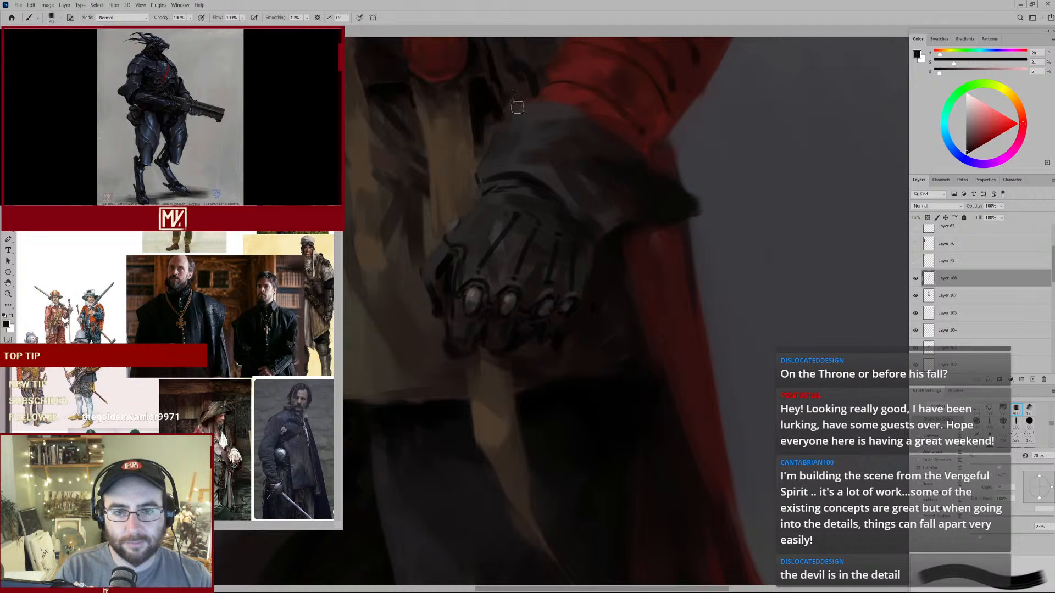
pyautogui.press('[')
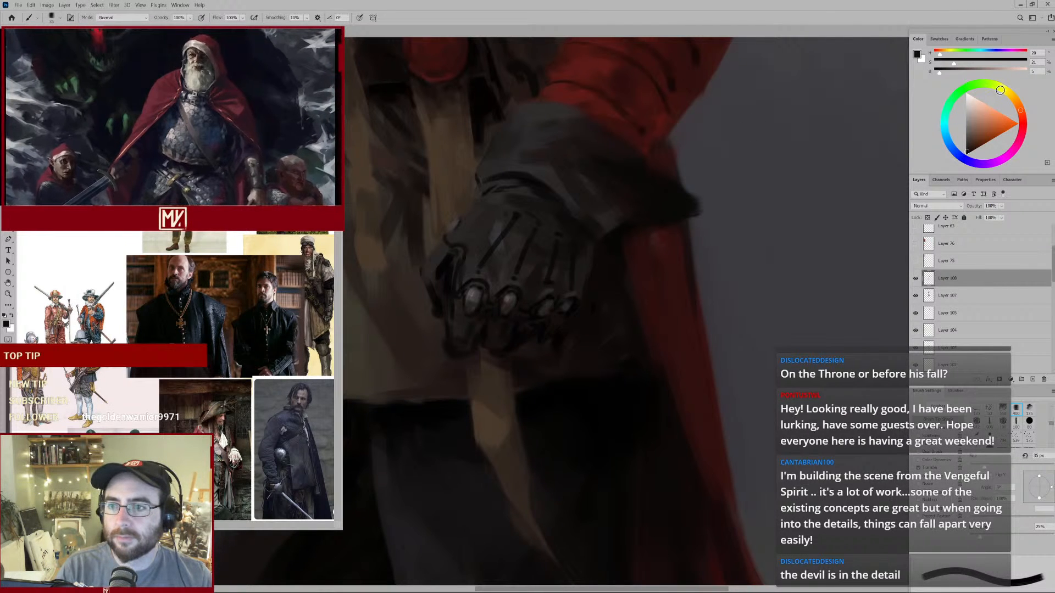
# Try a looping ochre trim (hue 42, saturation 56, brightness 52) across the back of the glove with a 15 px brush.
pyautogui.click(1014, 97)
pyautogui.click(980, 132)
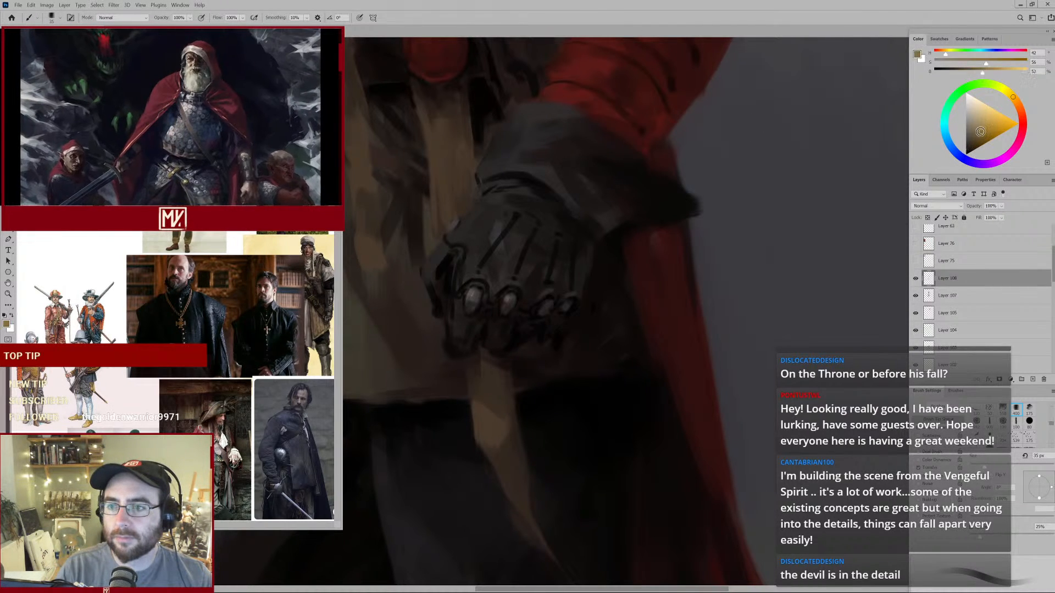
pyautogui.scroll(1, 533, 132)
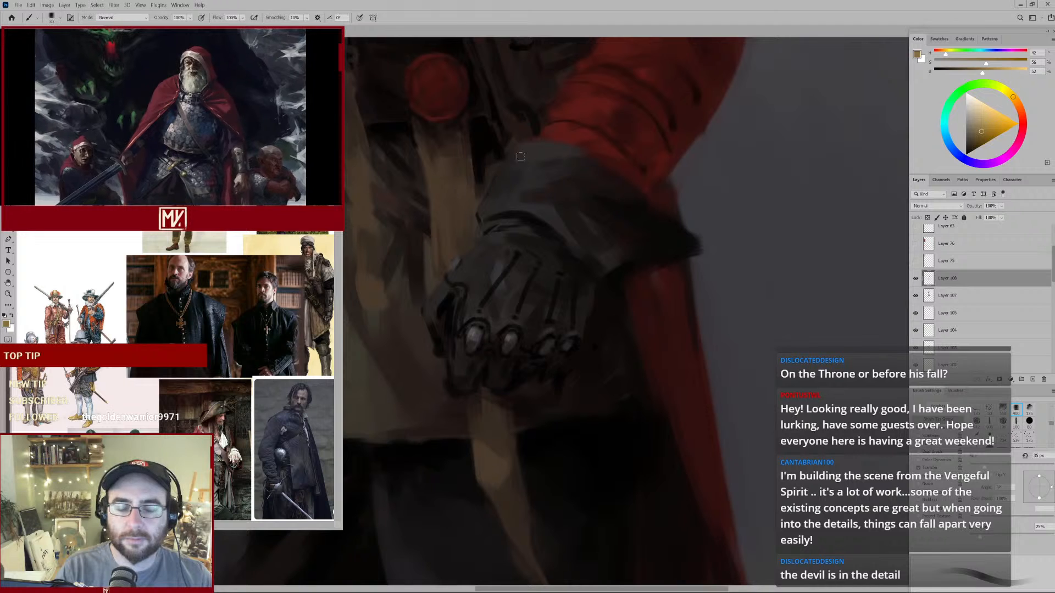
pyautogui.press('[')
pyautogui.press('[')
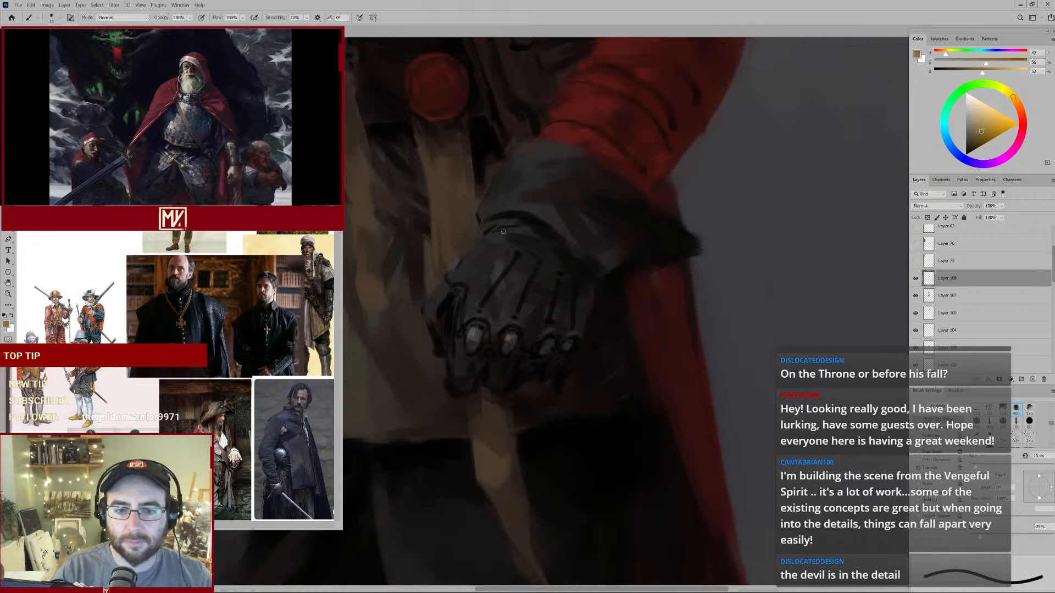
pyautogui.moveTo(489, 233)
pyautogui.mouseDown()
pyautogui.moveTo(521, 233)
pyautogui.moveTo(553, 260)
pyautogui.moveTo(544, 288)
pyautogui.moveTo(547, 272)
pyautogui.moveTo(591, 281)
pyautogui.mouseUp()
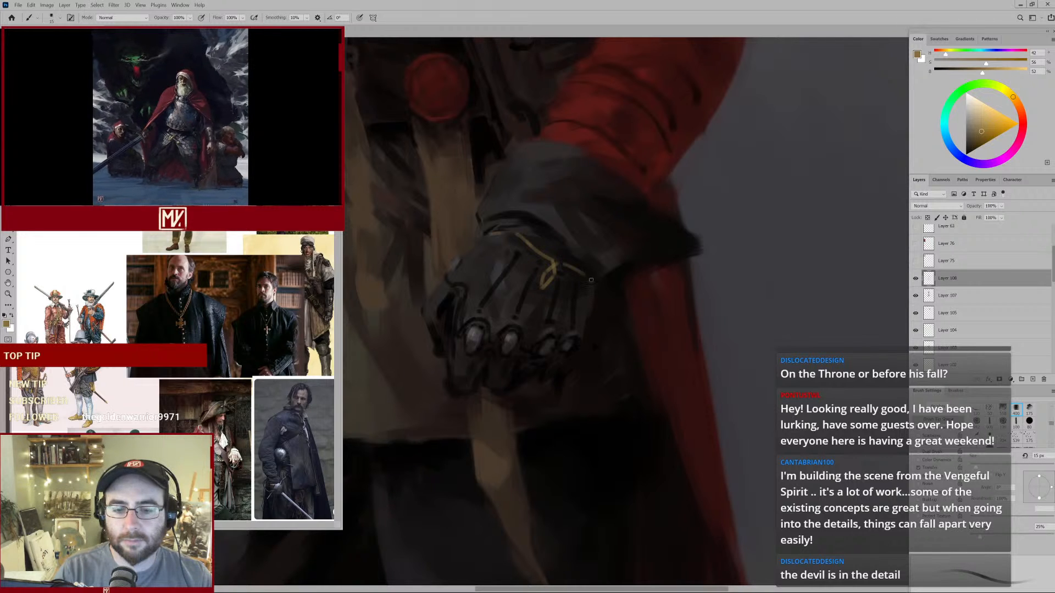
pyautogui.moveTo(453, 289)
pyautogui.mouseDown()
pyautogui.moveTo(423, 311)
pyautogui.moveTo(467, 303)
pyautogui.mouseUp()
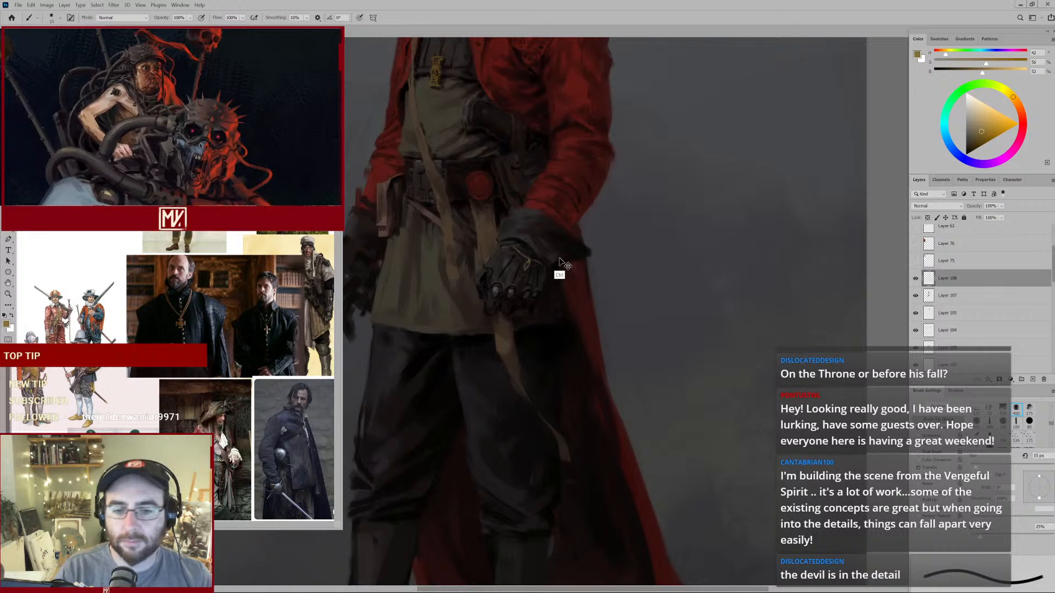
pyautogui.hotkey('ctrl', 'z')
pyautogui.hotkey('ctrl', 'z')
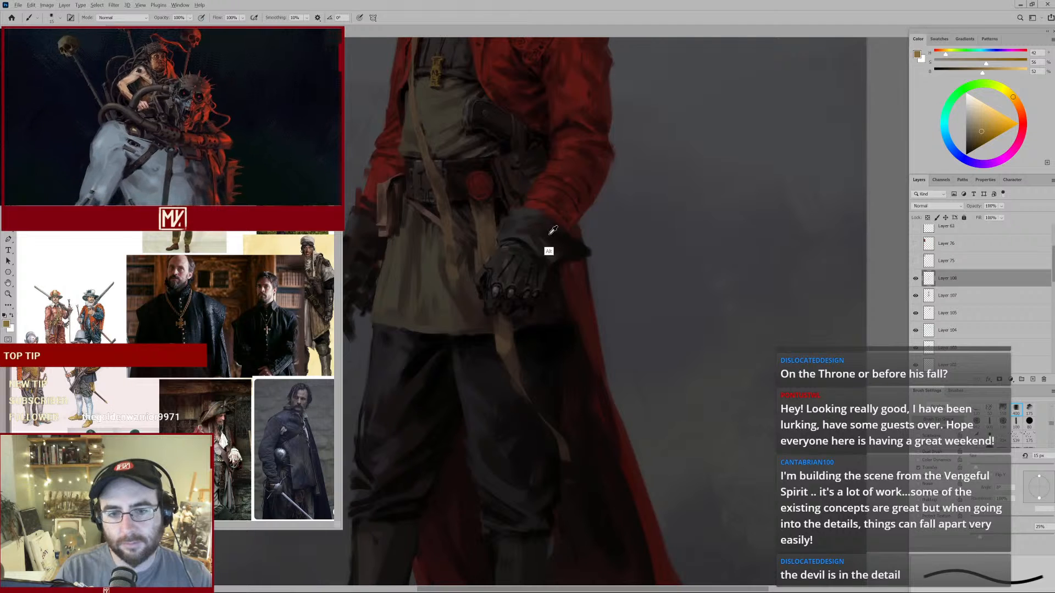
# Paint creases on the glove's cuff near the wrist with sampled dark and mid greys, finishing with a 15 px brush.
pyautogui.keyDown('alt'); pyautogui.click(549, 235); pyautogui.keyUp('alt')
pyautogui.press(']')
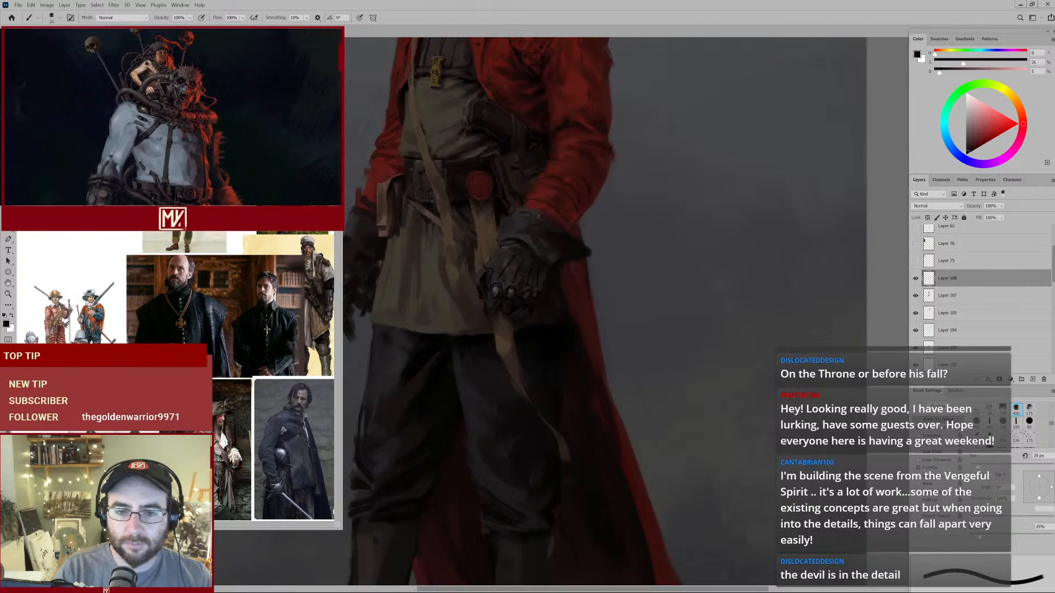
pyautogui.keyDown('alt'); pyautogui.click(539, 231); pyautogui.keyUp('alt')
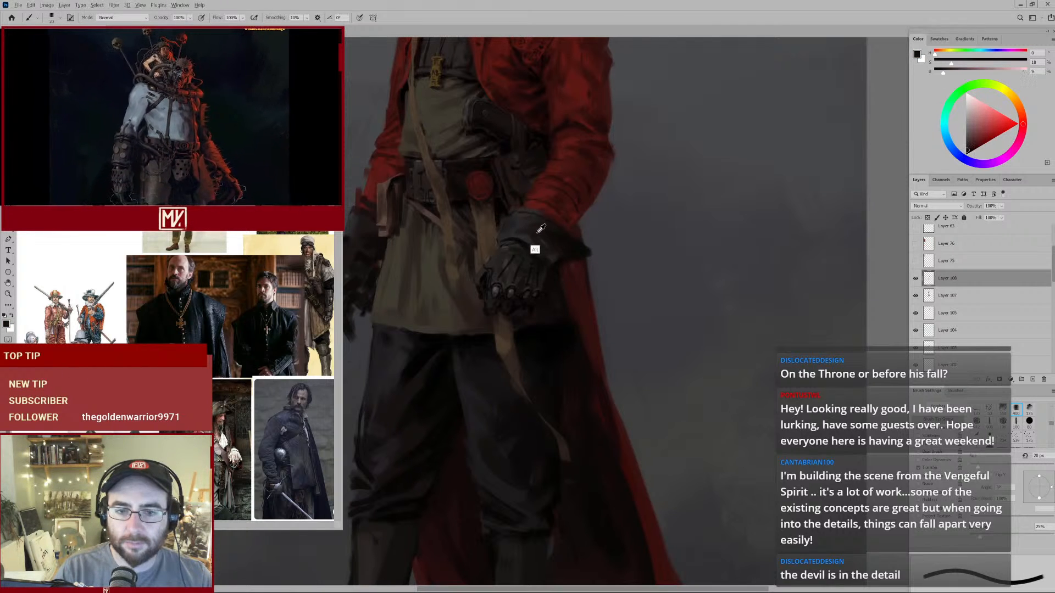
pyautogui.keyDown('alt'); pyautogui.click(538, 231); pyautogui.keyUp('alt')
pyautogui.press('[')
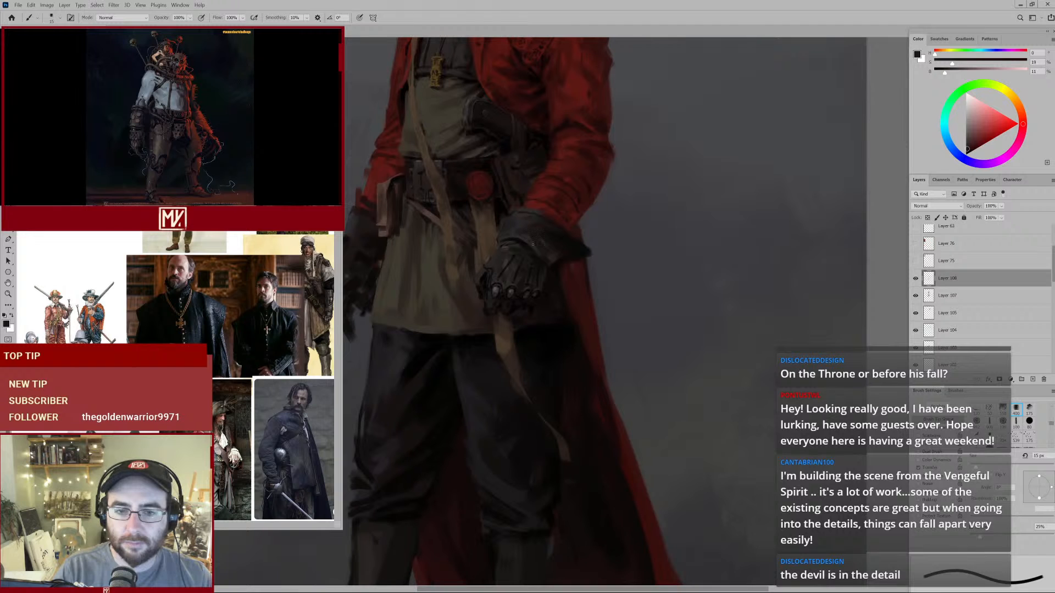
pyautogui.keyDown('alt'); pyautogui.click(524, 242); pyautogui.keyUp('alt')
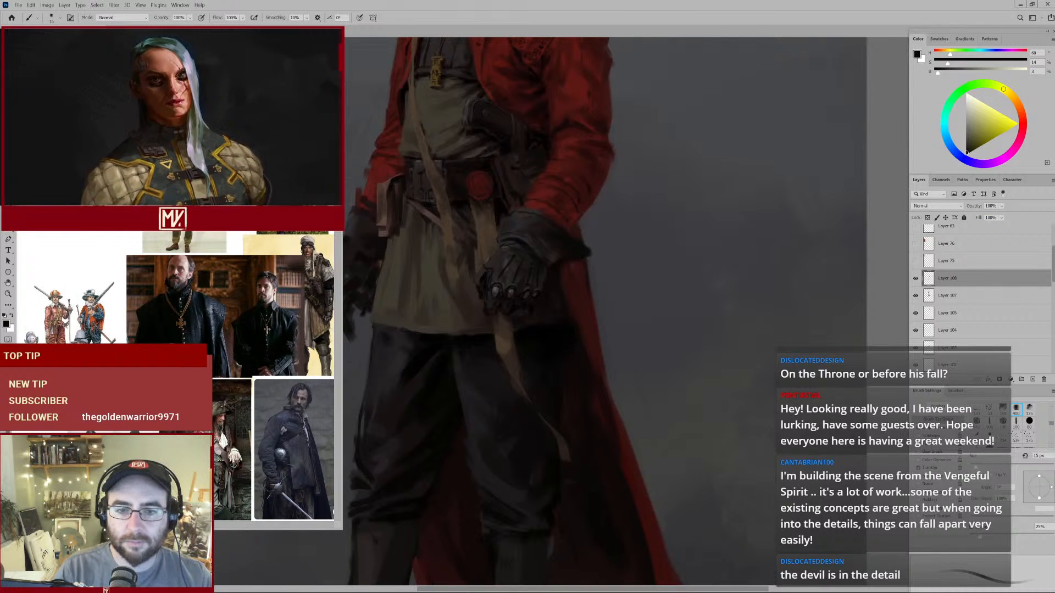
pyautogui.moveTo(532, 214); pyautogui.dragTo(550, 205)
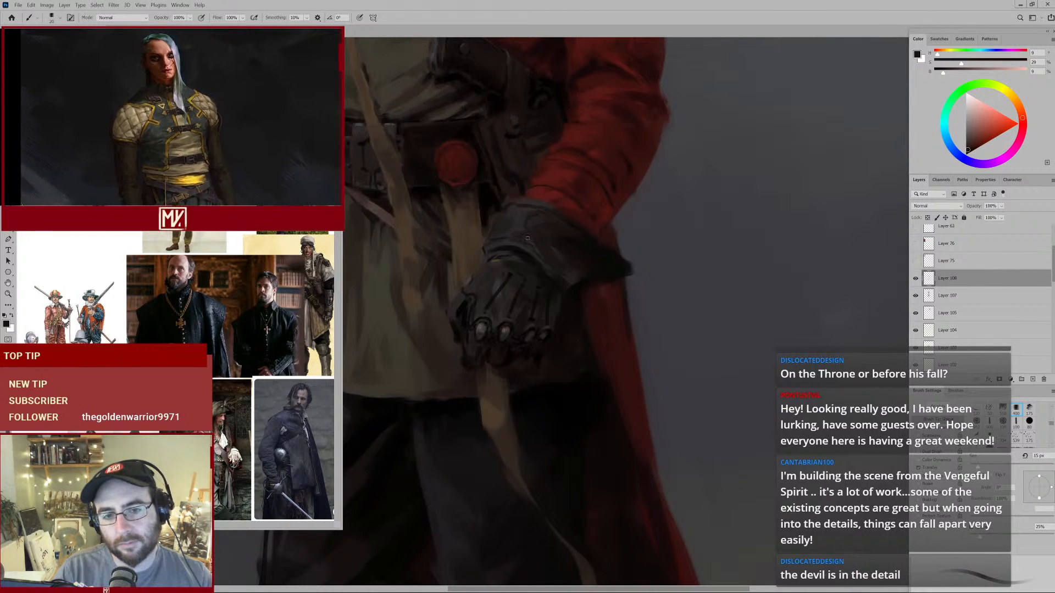
# Shade the folds and underside of the glove's flared cuff with a sampled dark brown tone and a larger brush.
pyautogui.keyDown('alt'); pyautogui.click(562, 232); pyautogui.keyUp('alt')
pyautogui.press(']')
pyautogui.press(']')
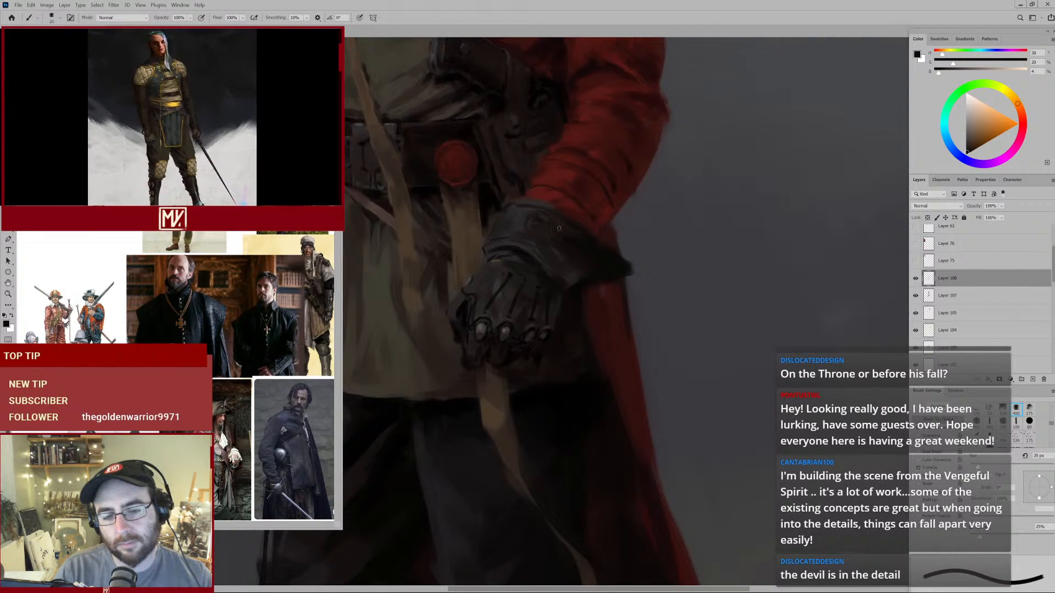
pyautogui.press(']')
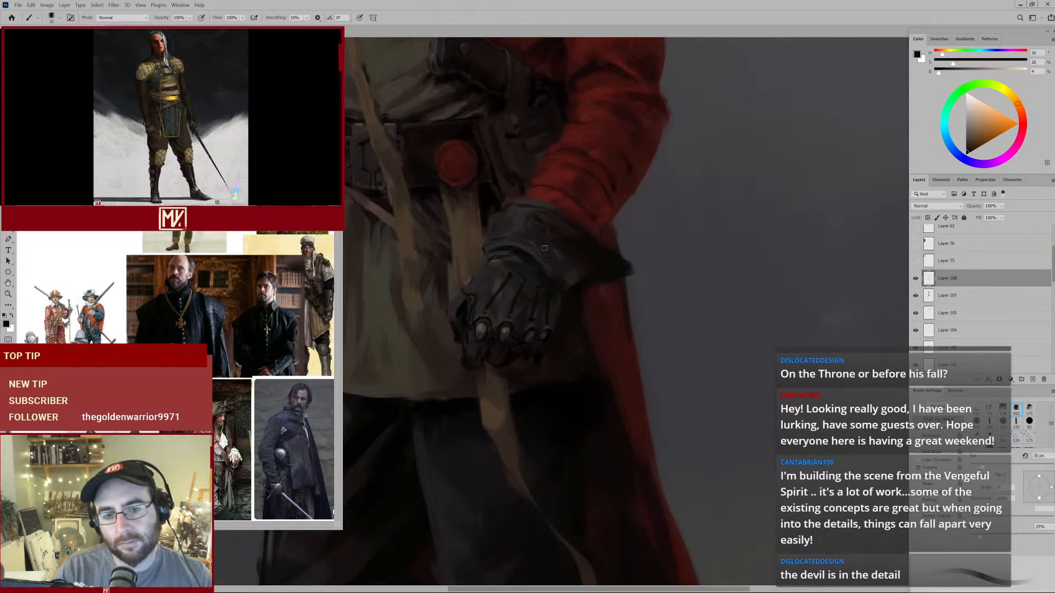
pyautogui.press('[')
pyautogui.moveTo(511, 268); pyautogui.dragTo(531, 265)
pyautogui.click(532, 234)
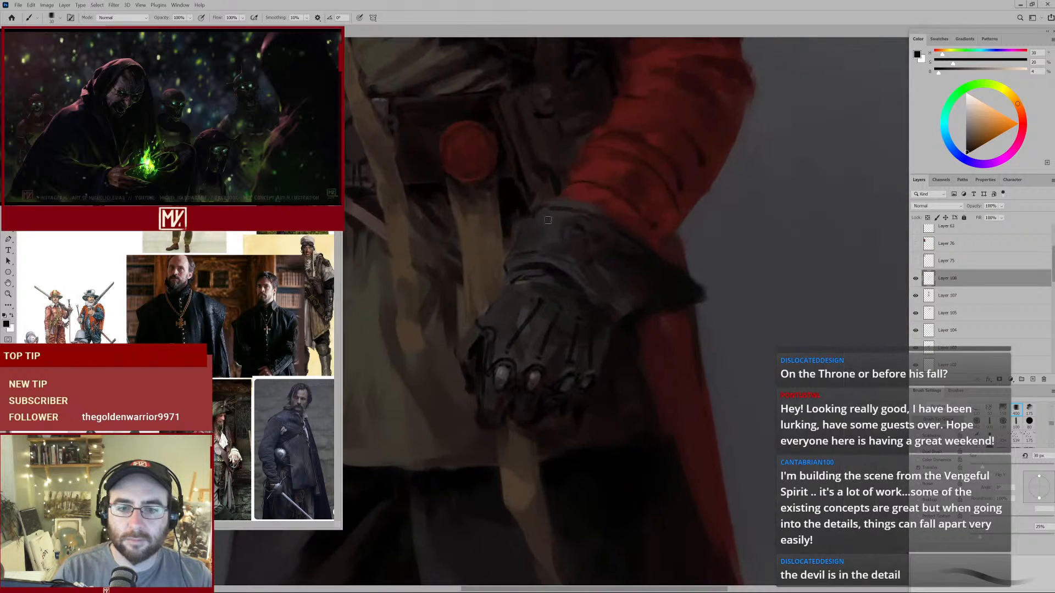
# Paint small engraved ornament marks along the upper band of the glove's cuff in near-black with a 10 px brush.
pyautogui.press('[')
pyautogui.press('[')
pyautogui.press('[')
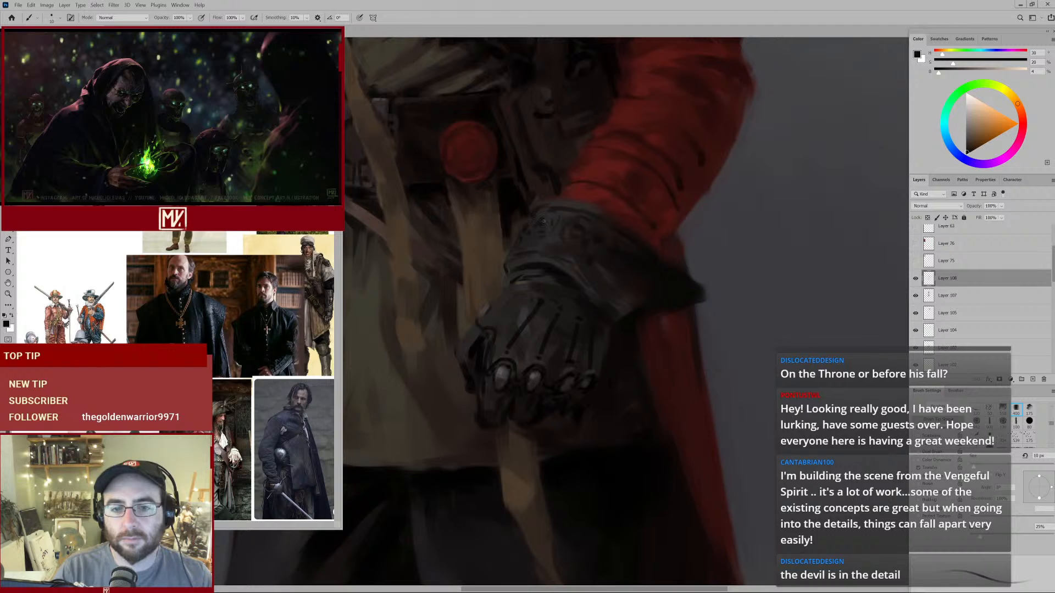
pyautogui.moveTo(575, 228)
pyautogui.mouseDown()
pyautogui.moveTo(519, 280)
pyautogui.moveTo(562, 226)
pyautogui.mouseUp()
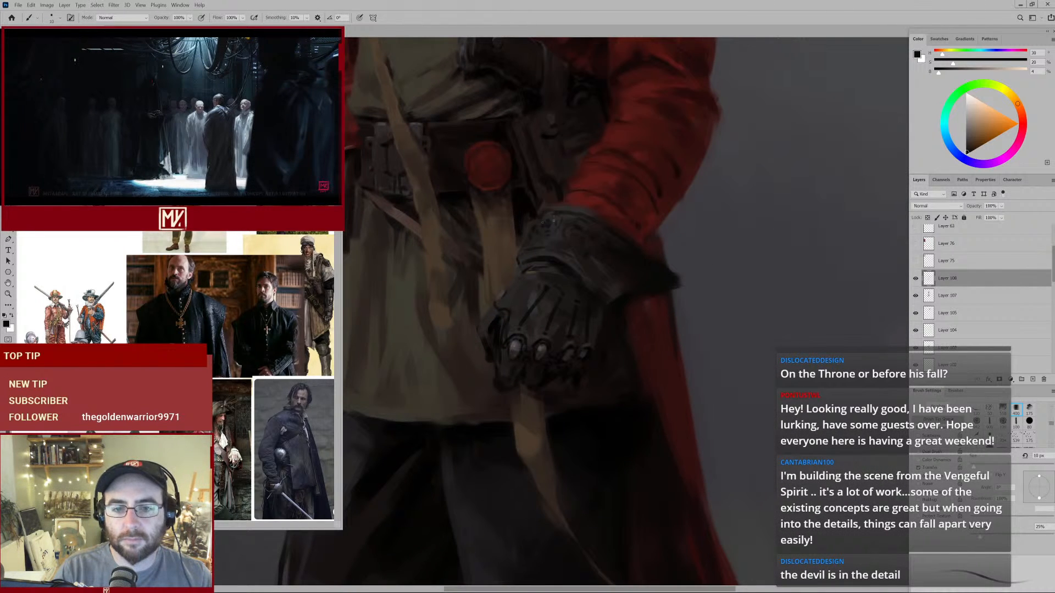
# Deepen the ornament across the middle of the glove's cuff with sampled dark tones and a 15 px brush.
pyautogui.keyDown('alt'); pyautogui.click(567, 213); pyautogui.keyUp('alt')
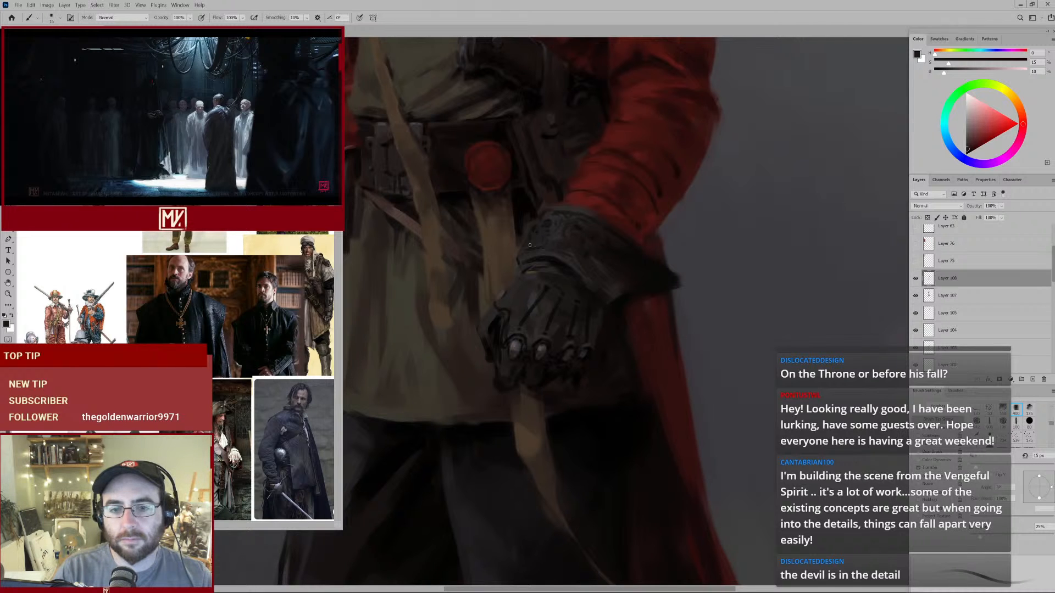
pyautogui.keyDown('alt'); pyautogui.click(582, 230); pyautogui.keyUp('alt')
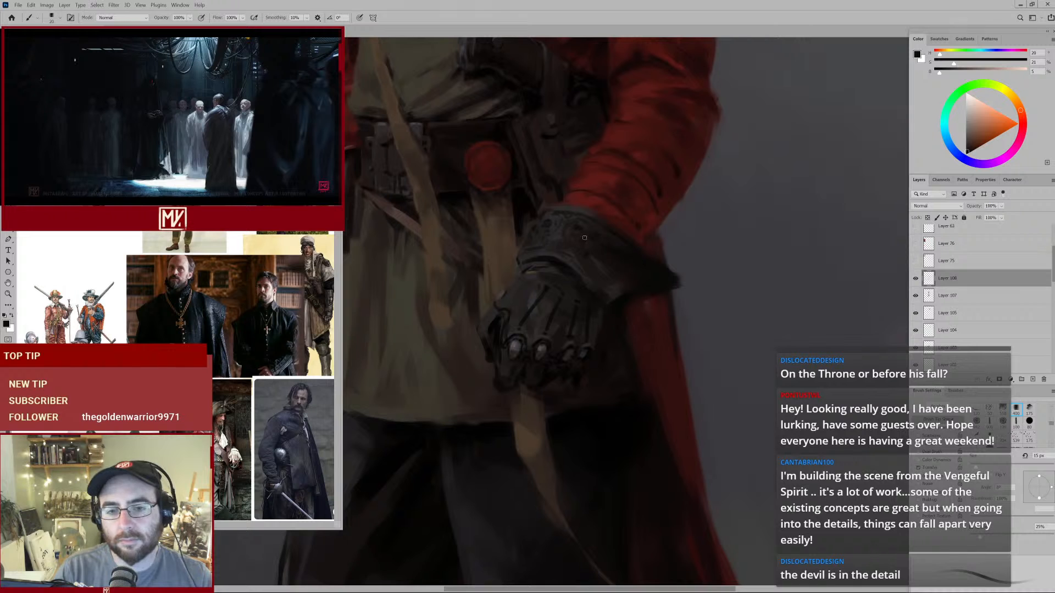
pyautogui.press(']')
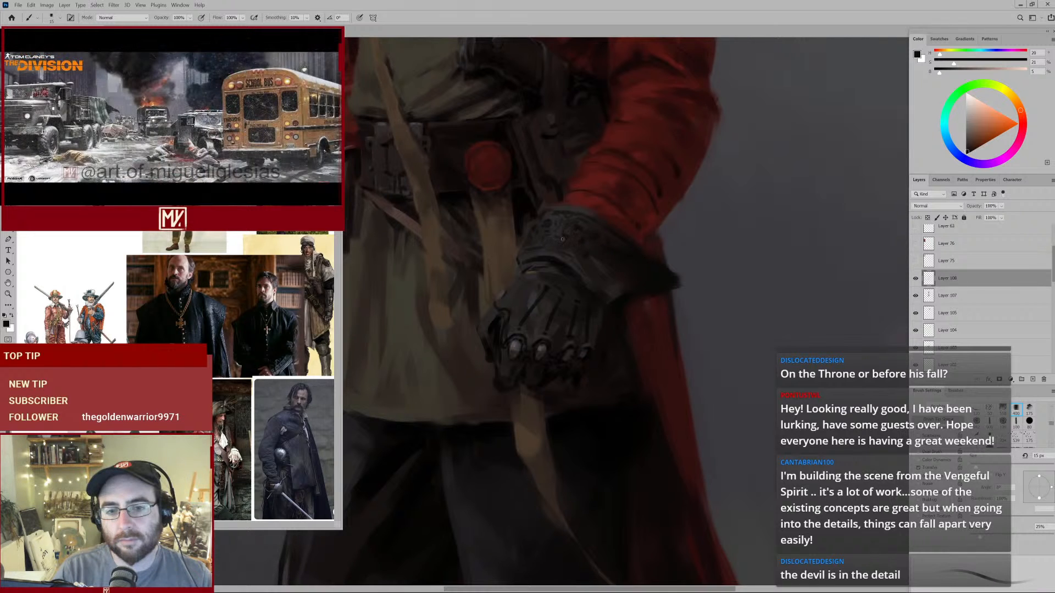
pyautogui.moveTo(631, 256)
pyautogui.mouseDown()
pyautogui.moveTo(564, 291)
pyautogui.moveTo(612, 255)
pyautogui.mouseUp()
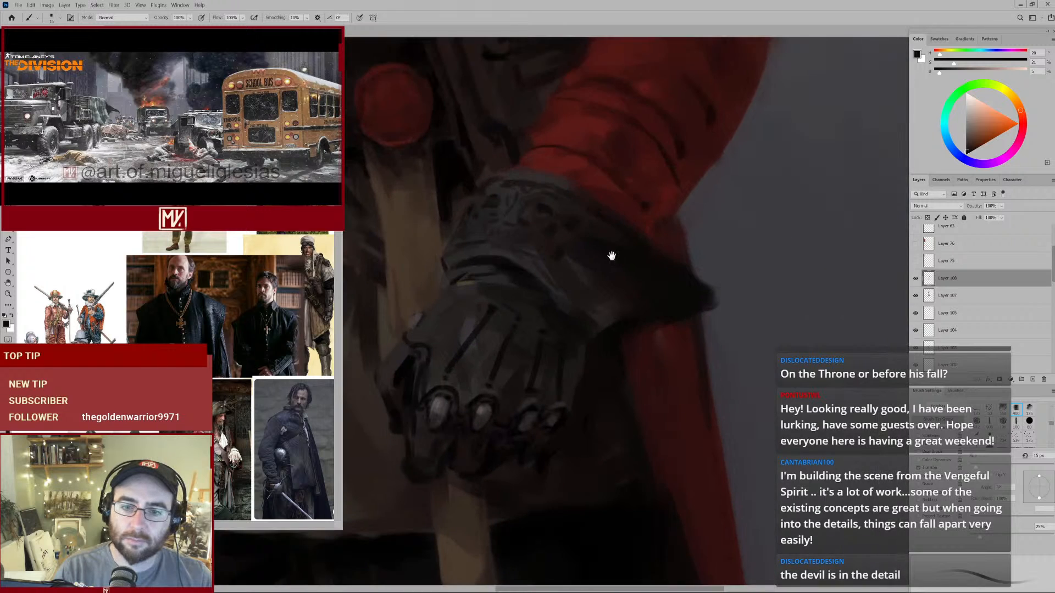
# Refine the curls and gaps of the cuff's ornament with sampled dark brown and grey tones and a 10 px brush.
pyautogui.keyDown('alt'); pyautogui.click(561, 202); pyautogui.keyUp('alt')
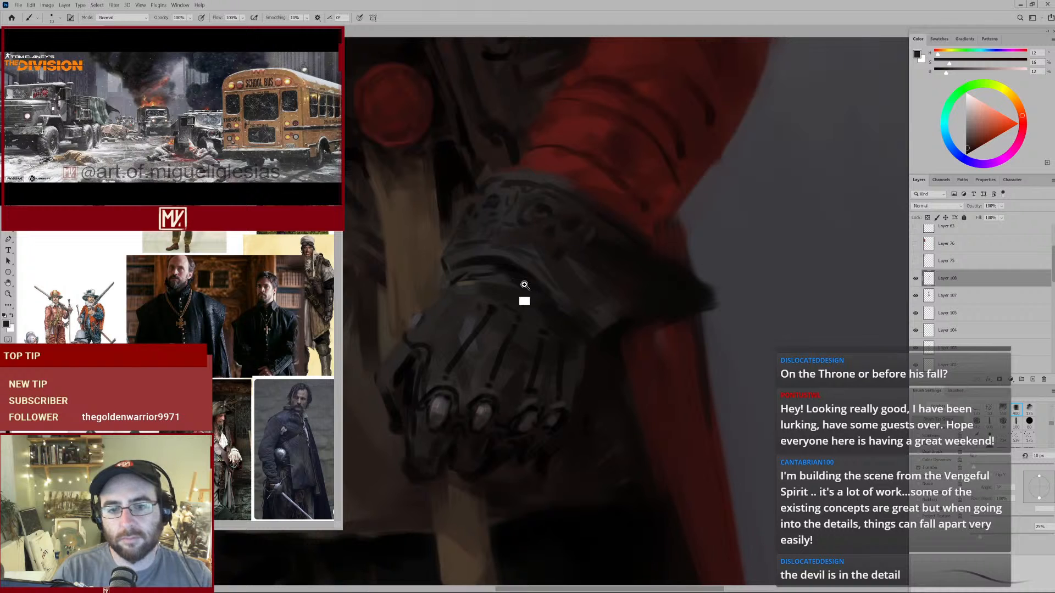
pyautogui.moveTo(525, 285); pyautogui.dragTo(553, 258)
pyautogui.keyDown('alt'); pyautogui.click(553, 256); pyautogui.keyUp('alt')
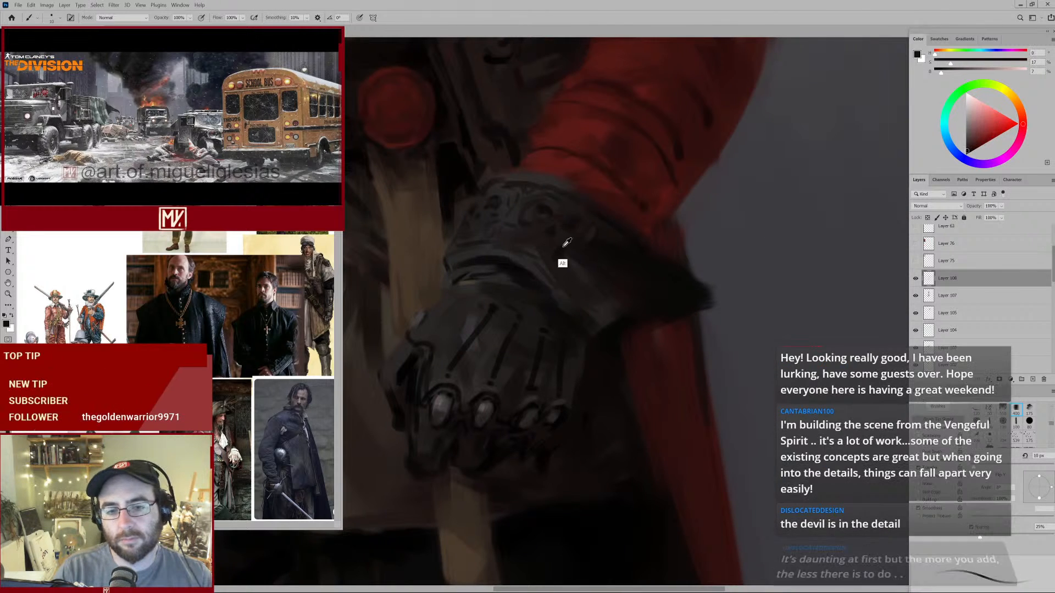
pyautogui.keyDown('alt'); pyautogui.click(564, 245); pyautogui.keyUp('alt')
pyautogui.keyDown('alt'); pyautogui.click(534, 246); pyautogui.keyUp('alt')
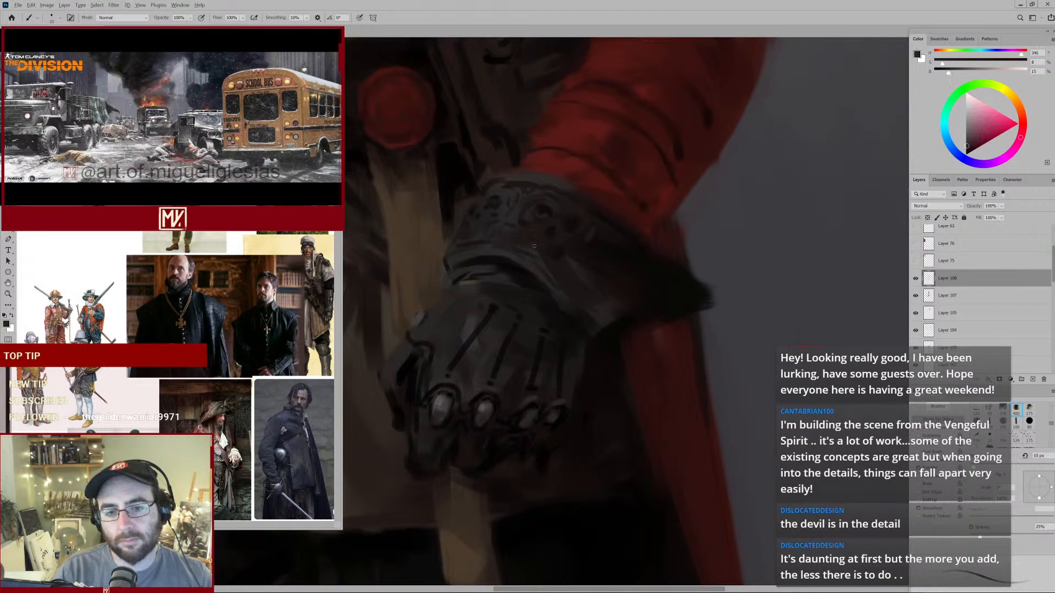
pyautogui.keyDown('alt'); pyautogui.click(533, 223); pyautogui.keyUp('alt')
pyautogui.moveTo(515, 250); pyautogui.dragTo(550, 251)
pyautogui.keyDown('alt'); pyautogui.click(566, 287); pyautogui.keyUp('alt')
# Extend the faint ornament toward the cuff's flared tip with a 15 px brush, adding marks in a sampled near-black.
pyautogui.press(']')
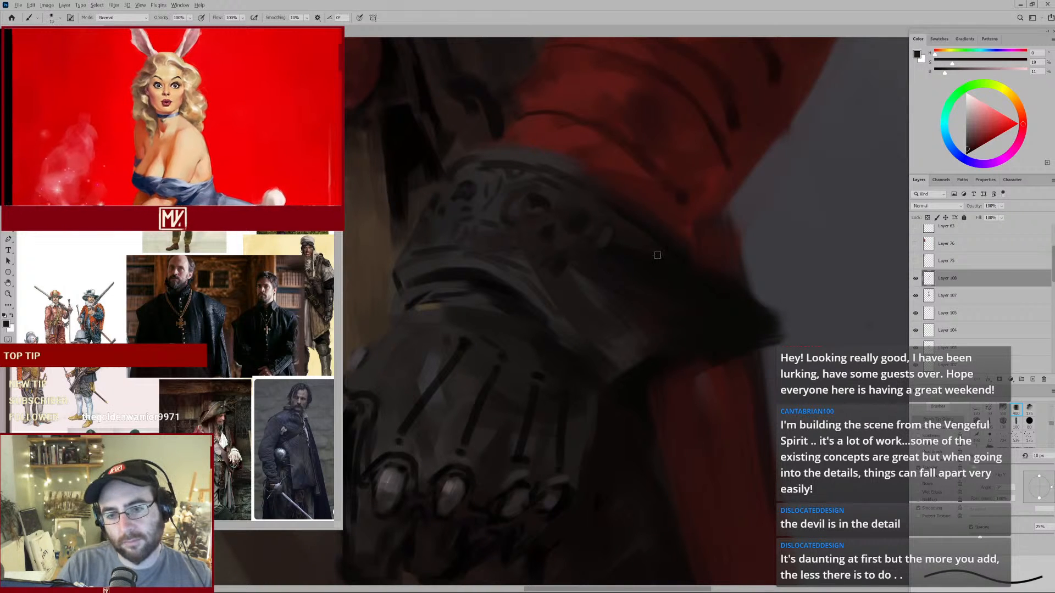
pyautogui.moveTo(657, 255)
pyautogui.mouseDown()
pyautogui.moveTo(637, 279)
pyautogui.moveTo(659, 288)
pyautogui.mouseUp()
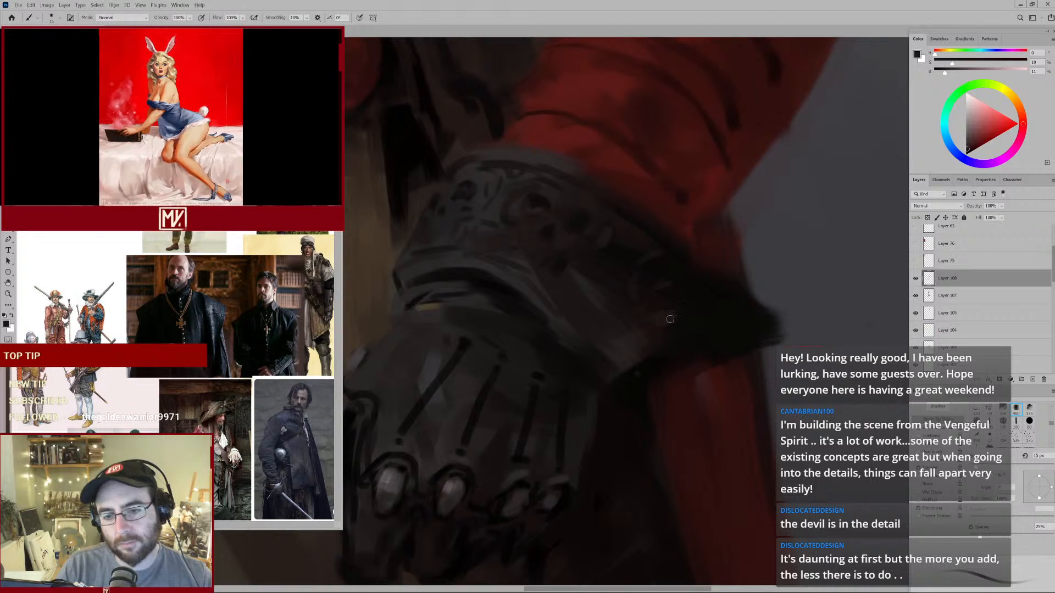
pyautogui.keyDown('alt'); pyautogui.click(663, 329); pyautogui.keyUp('alt')
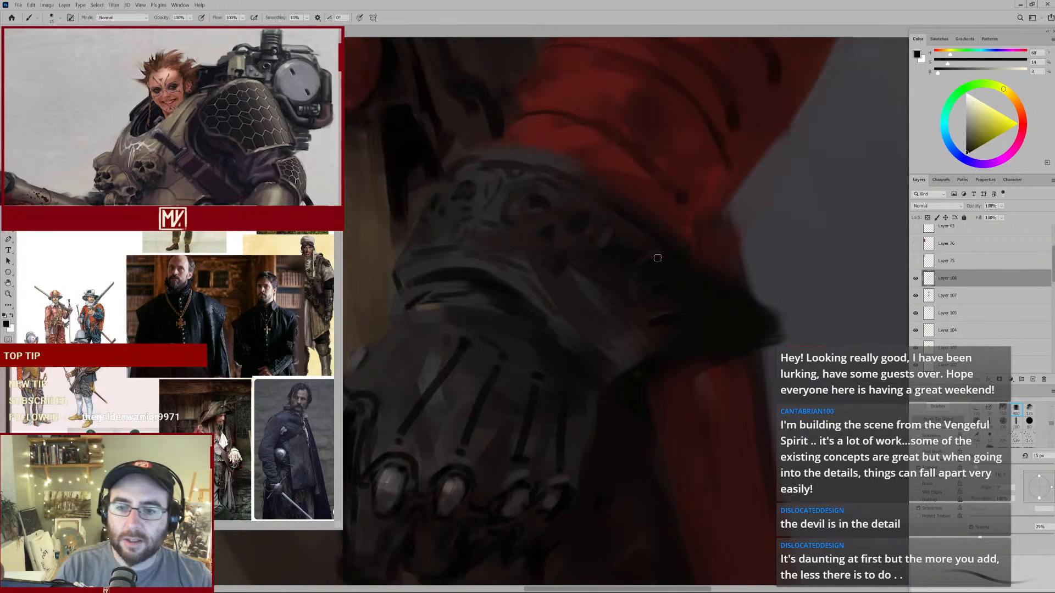
pyautogui.moveTo(671, 269); pyautogui.dragTo(610, 298)
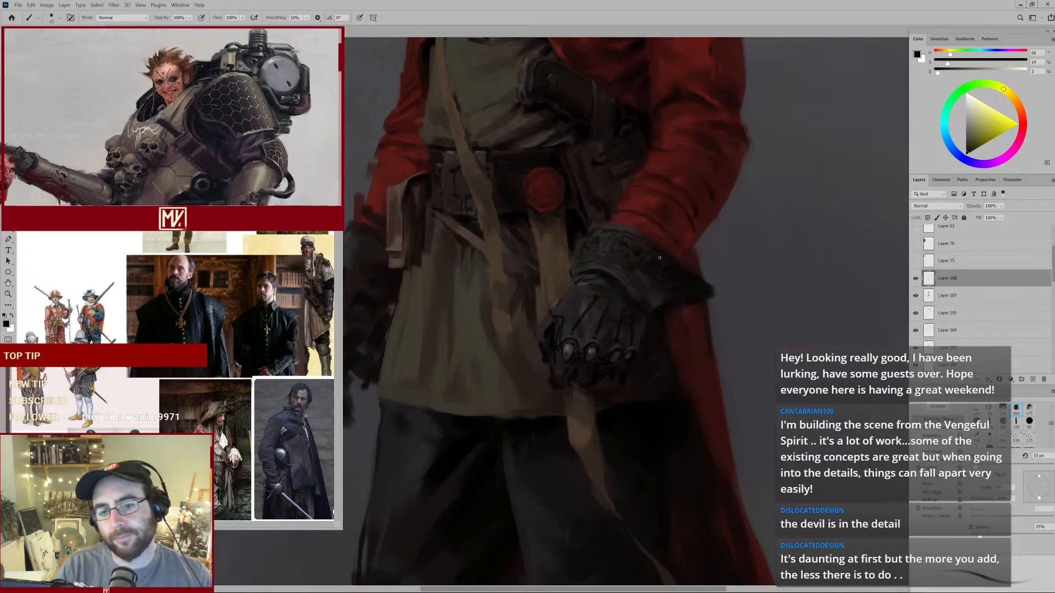
pyautogui.moveTo(659, 275)
pyautogui.mouseDown()
pyautogui.moveTo(605, 305)
pyautogui.moveTo(638, 251)
pyautogui.mouseUp()
# Soften the shading across the glove's cuff with sampled dark tones, using a 30 px brush and the Eraser.
pyautogui.press('e')
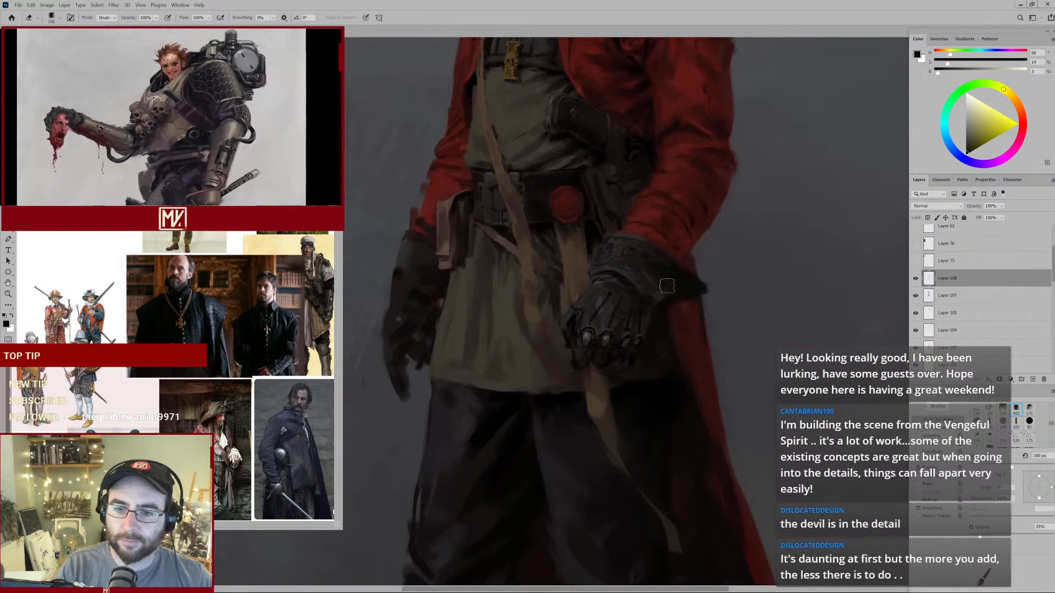
pyautogui.press('b')
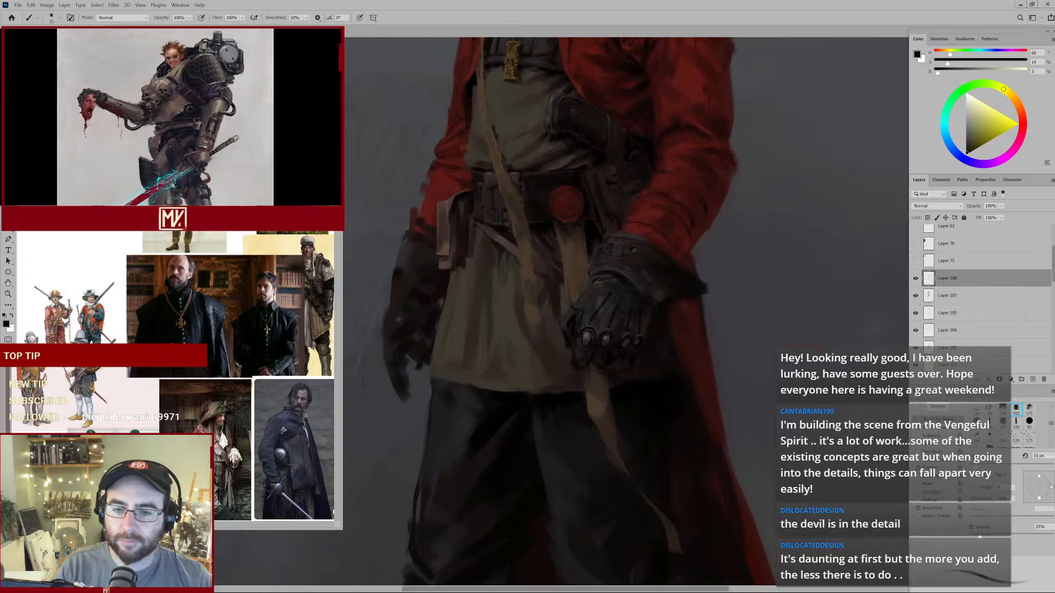
pyautogui.keyDown('alt'); pyautogui.click(637, 256); pyautogui.keyUp('alt')
pyautogui.press(']')
pyautogui.press(']')
pyautogui.press(']')
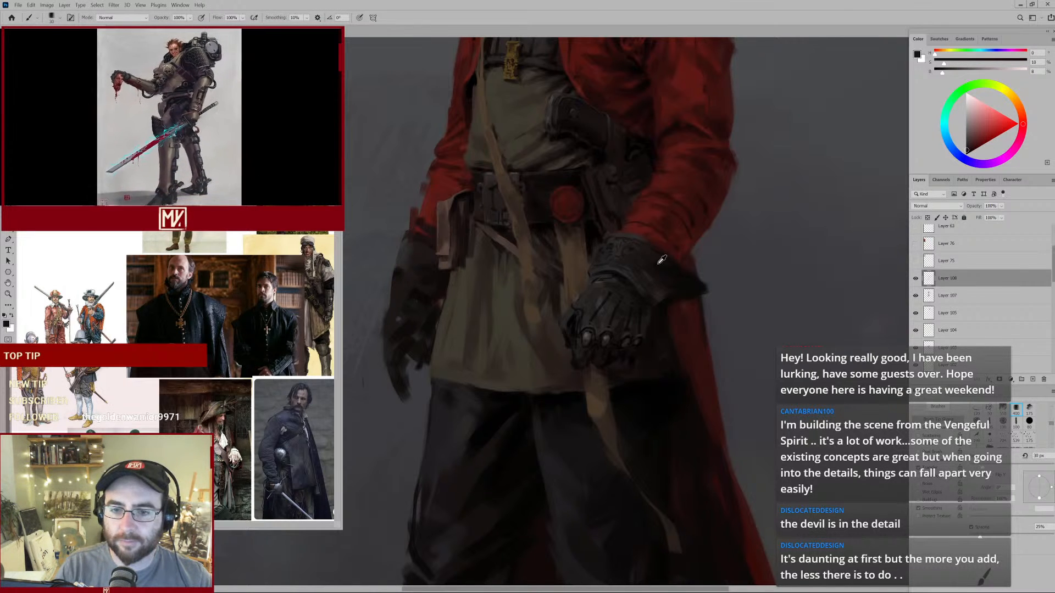
pyautogui.keyDown('alt'); pyautogui.click(646, 280); pyautogui.keyUp('alt')
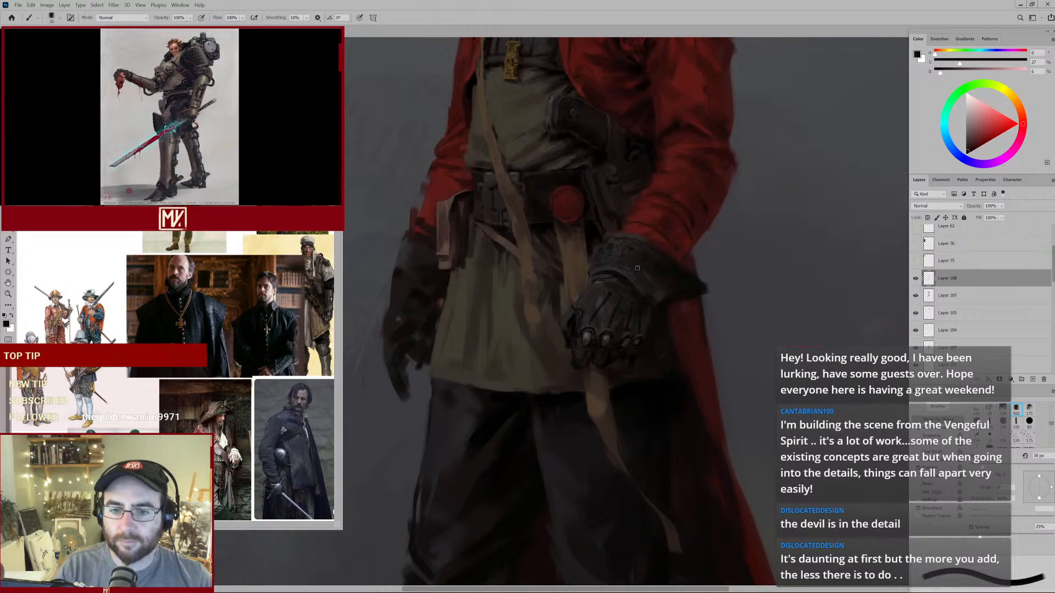
pyautogui.scroll(-3, 681, 259)
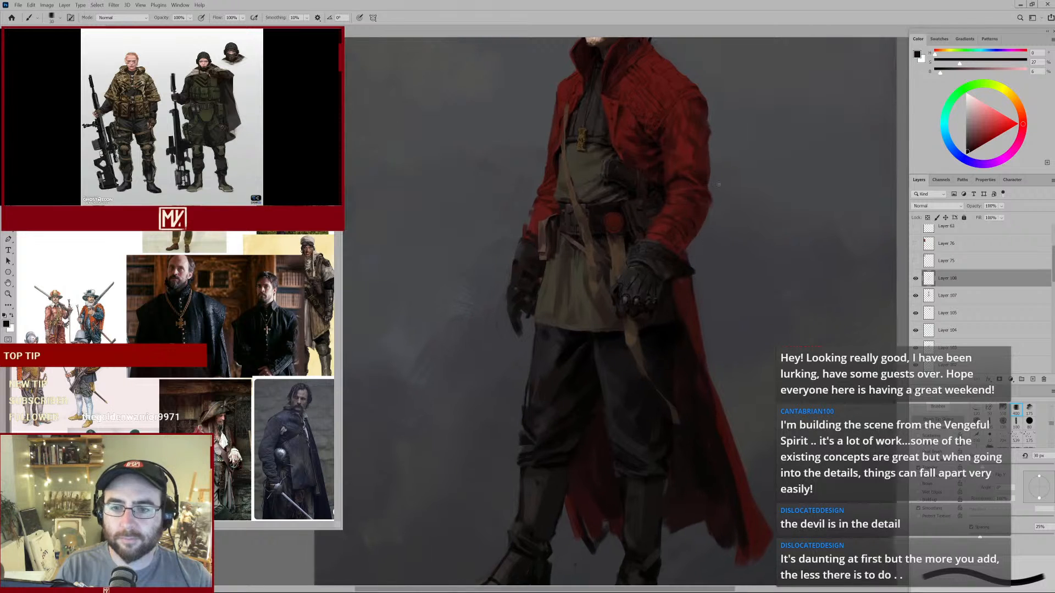
pyautogui.scroll(3, 675, 261)
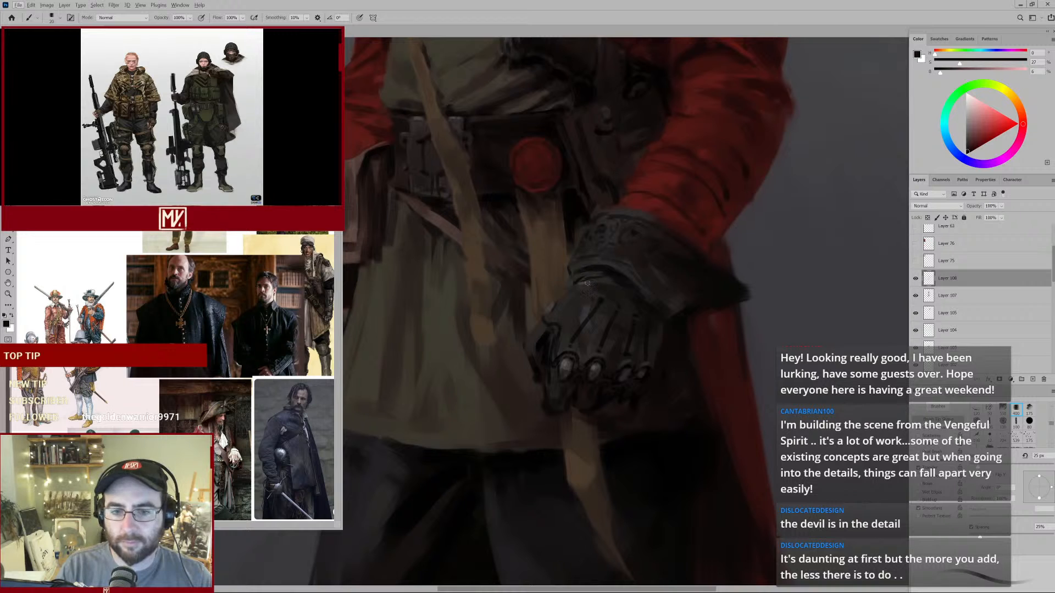
pyautogui.press('e')
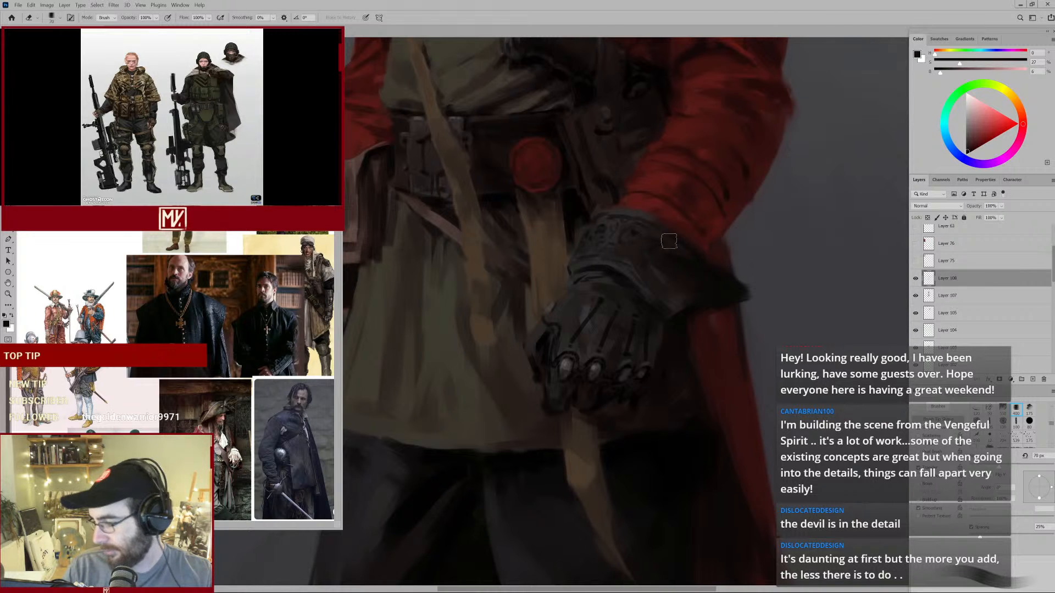
pyautogui.press('b')
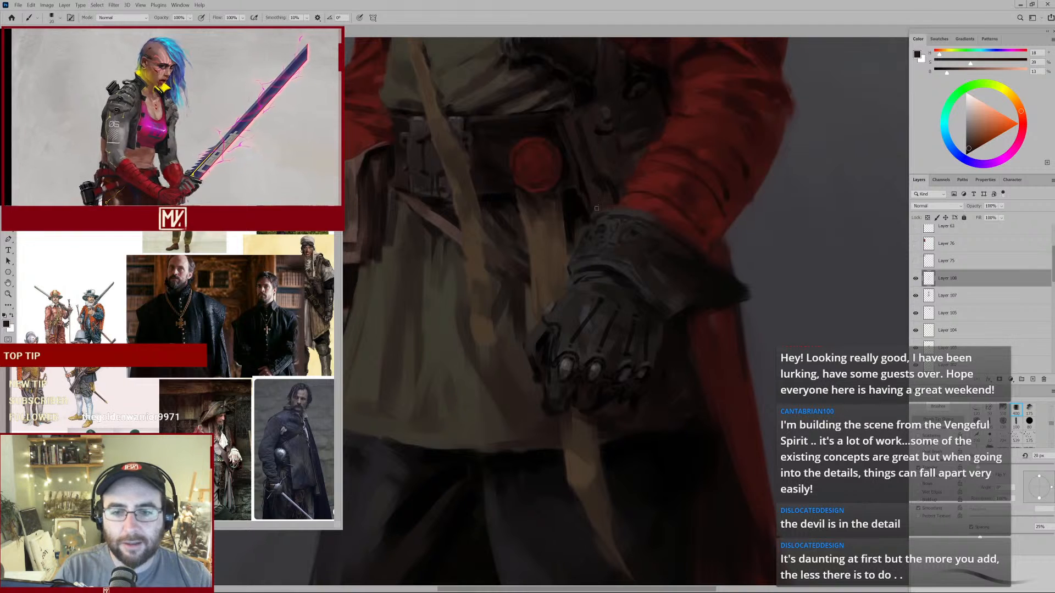
# Darken the belt and the pouch straps beside the red round seal with sampled dark brown and near-black tones.
pyautogui.keyDown('alt'); pyautogui.click(586, 193); pyautogui.keyUp('alt')
pyautogui.moveTo(571, 136); pyautogui.dragTo(584, 182)
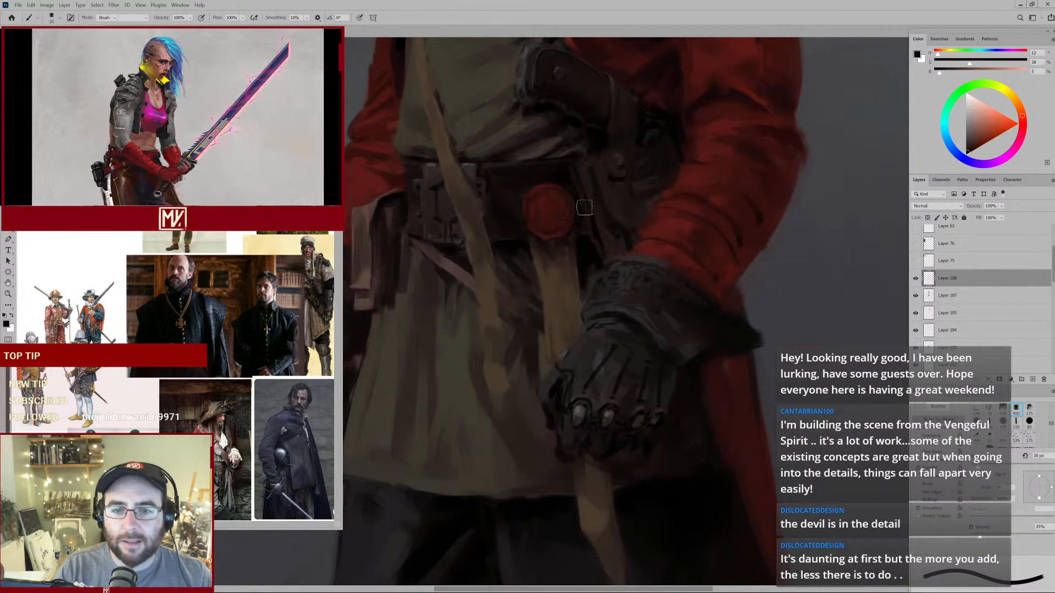
pyautogui.press('e')
pyautogui.press('b')
pyautogui.keyDown('alt'); pyautogui.click(579, 243); pyautogui.keyUp('alt')
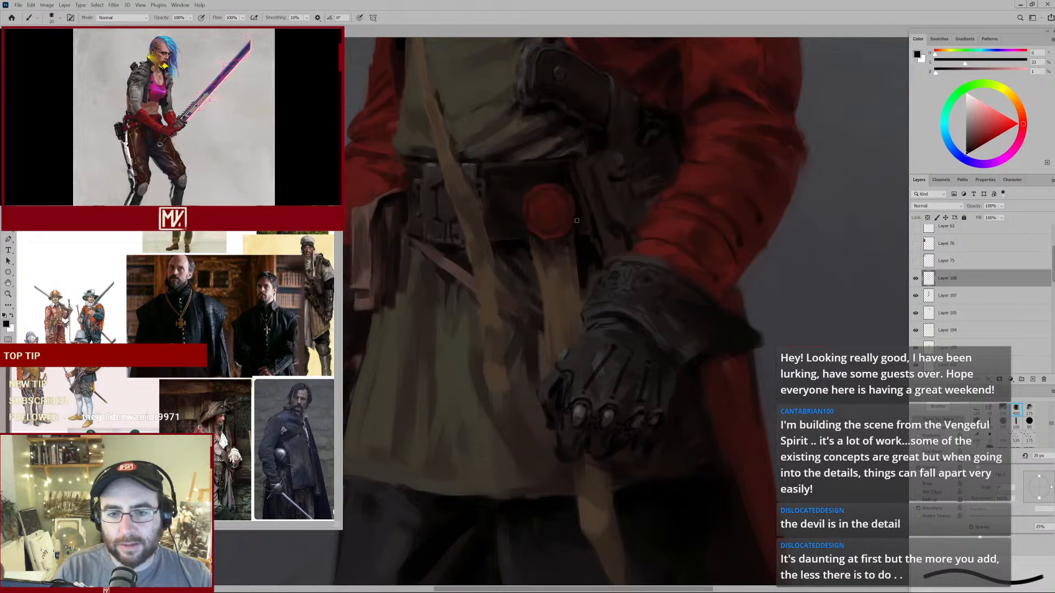
pyautogui.keyDown('alt'); pyautogui.click(582, 202); pyautogui.keyUp('alt')
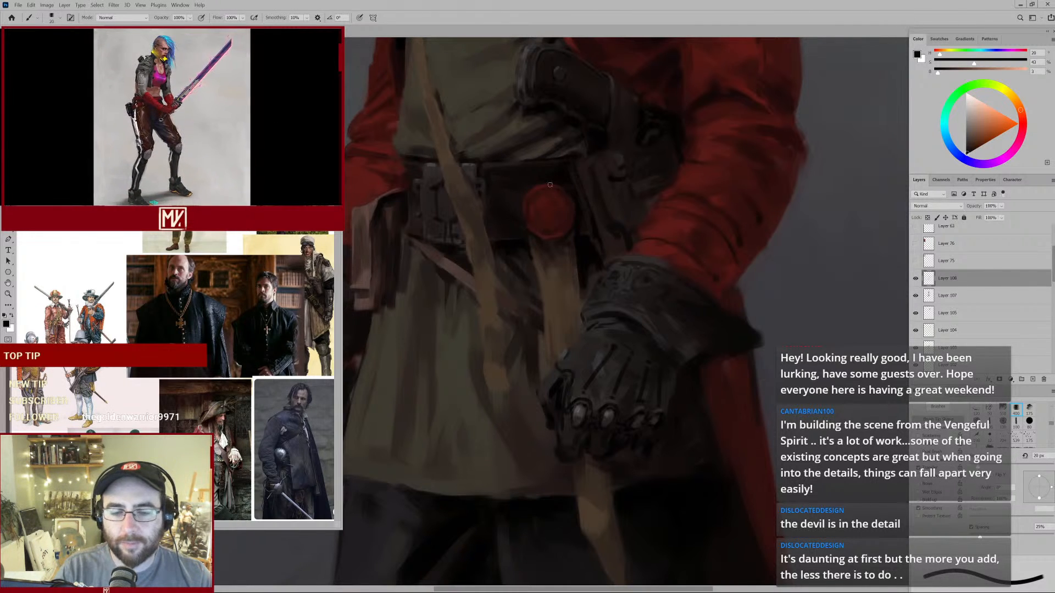
pyautogui.moveTo(636, 196); pyautogui.dragTo(577, 242)
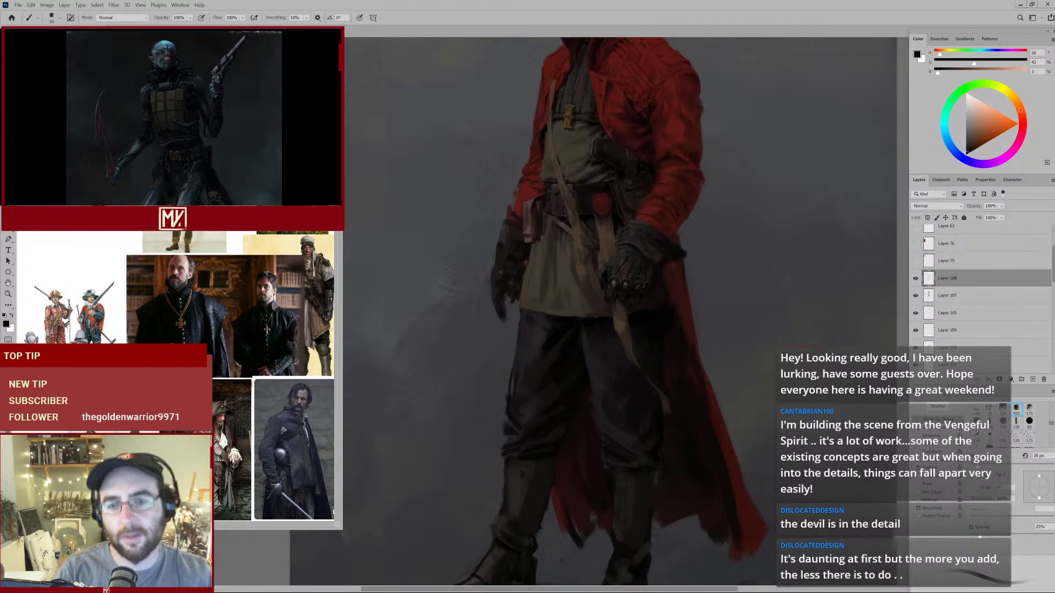
# Rework the metal belt buckle behind the diagonal strap with sampled dark brown and grey tones.
pyautogui.scroll(3, 578, 220)
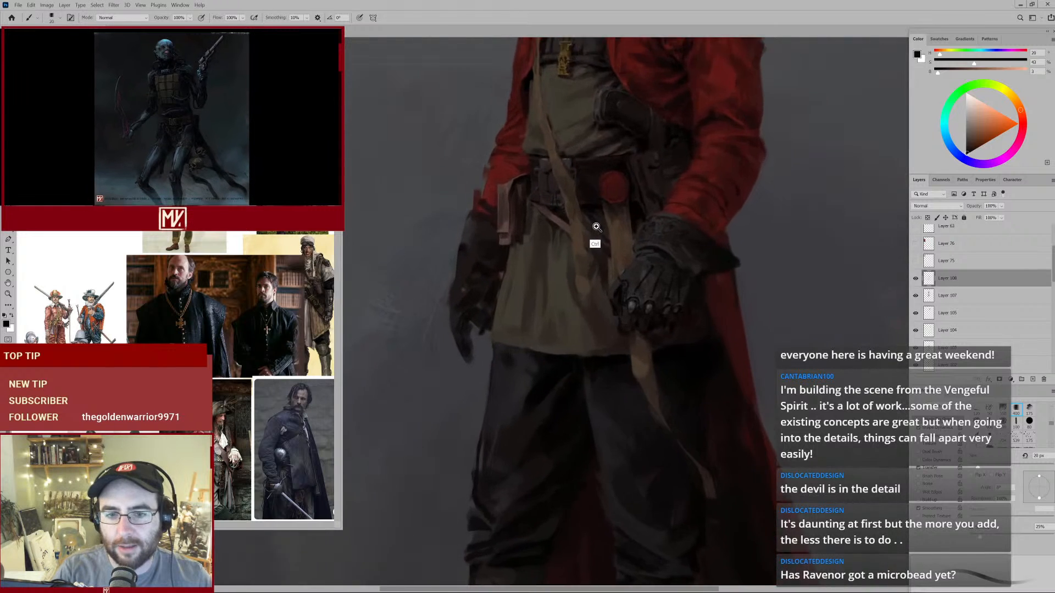
pyautogui.keyDown('alt'); pyautogui.click(588, 200); pyautogui.keyUp('alt')
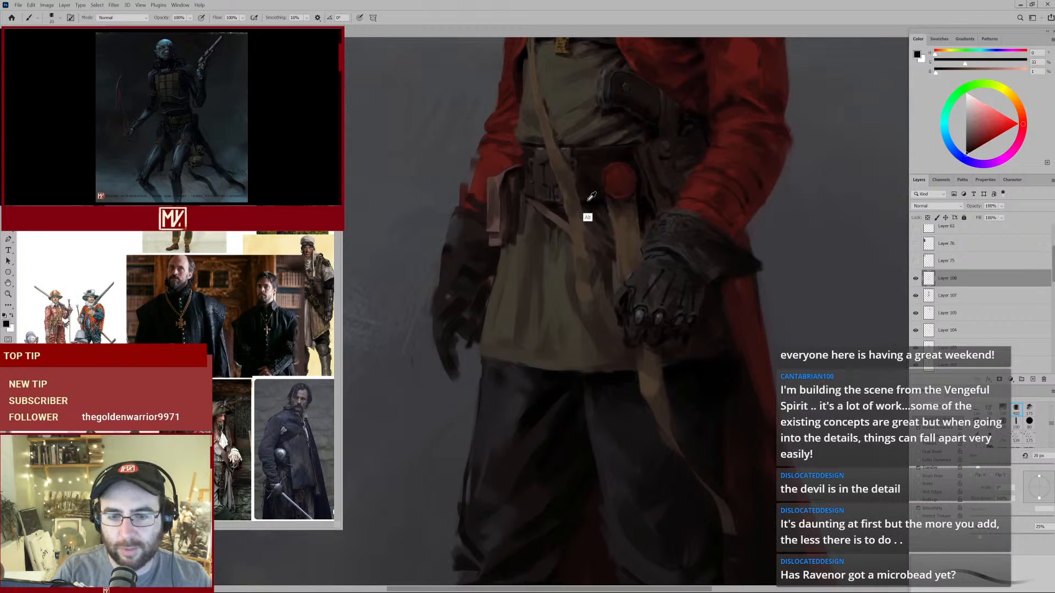
pyautogui.keyDown('alt'); pyautogui.click(546, 198); pyautogui.keyUp('alt')
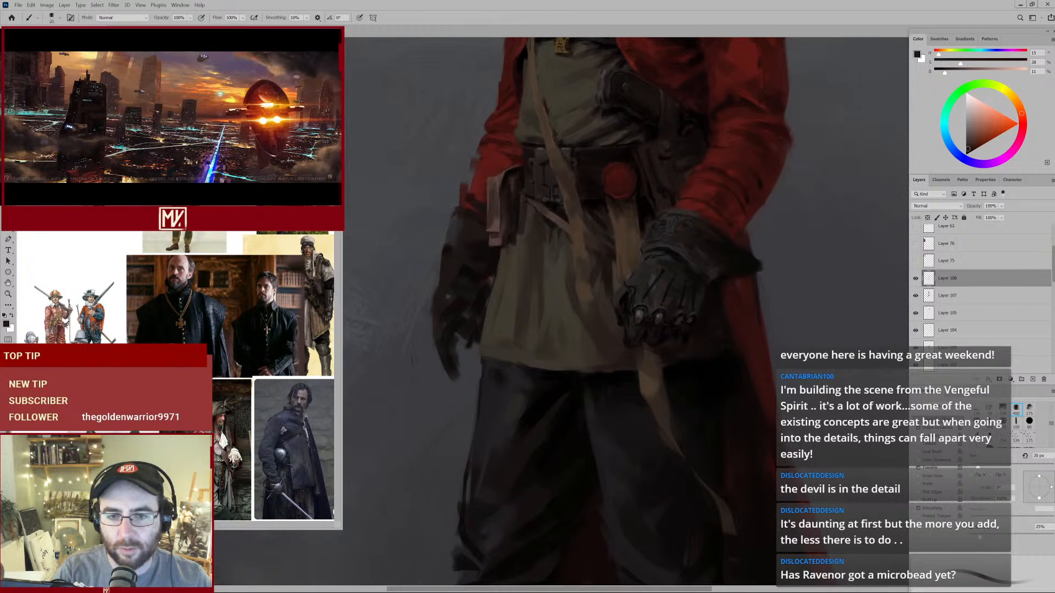
pyautogui.keyDown('ctrl'); pyautogui.click(549, 207); pyautogui.keyUp('ctrl')
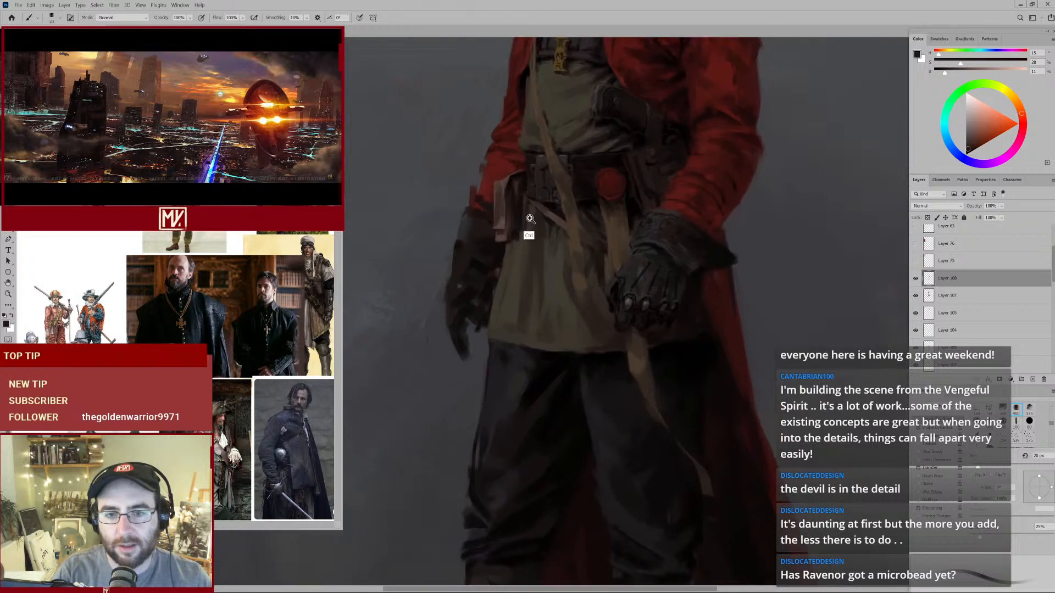
pyautogui.keyDown('alt'); pyautogui.click(549, 189); pyautogui.keyUp('alt')
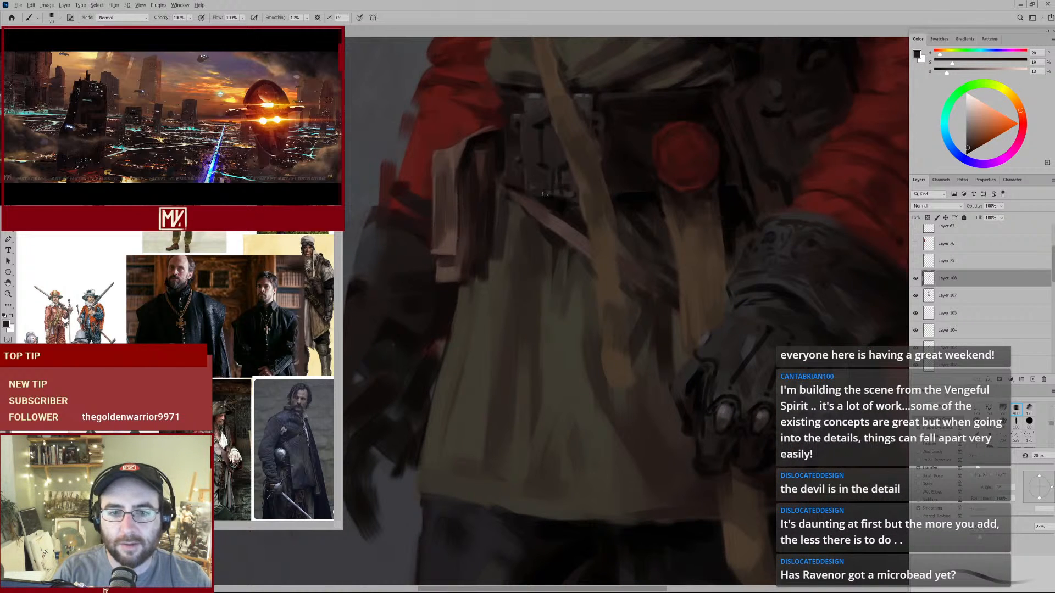
pyautogui.keyDown('alt'); pyautogui.click(554, 192); pyautogui.keyUp('alt')
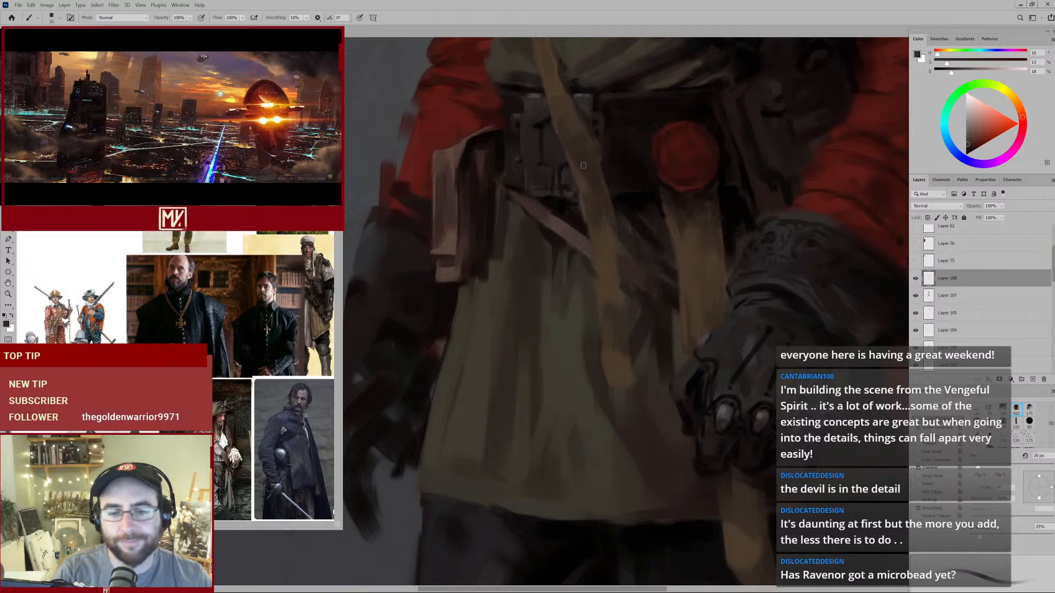
pyautogui.moveTo(555, 219); pyautogui.dragTo(540, 263)
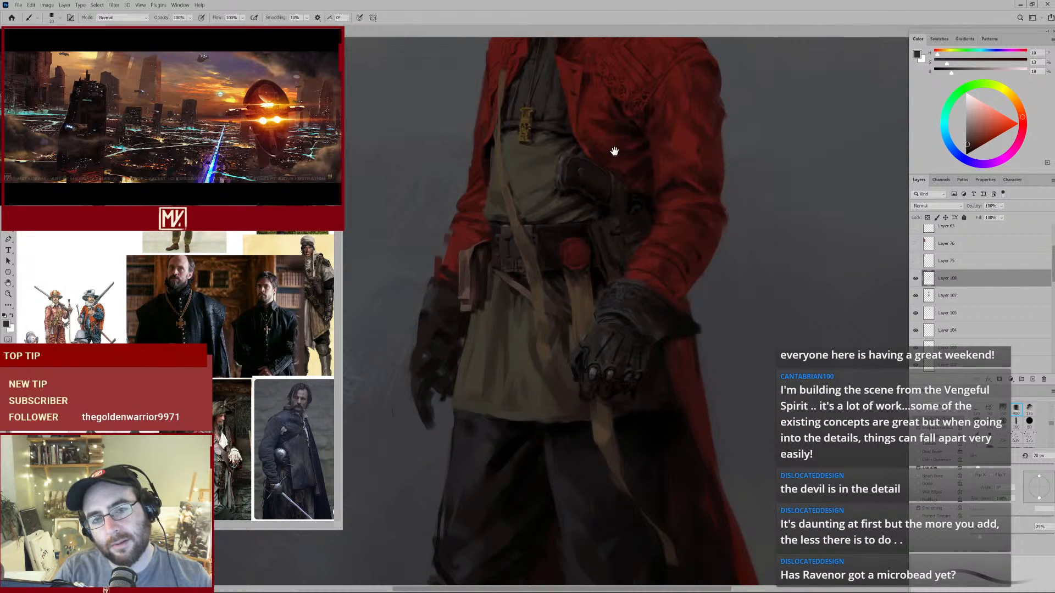
# Deepen the folds of the dark shirt around the gold pendant with sampled near-black and dark brown tones.
pyautogui.moveTo(559, 162); pyautogui.dragTo(593, 222)
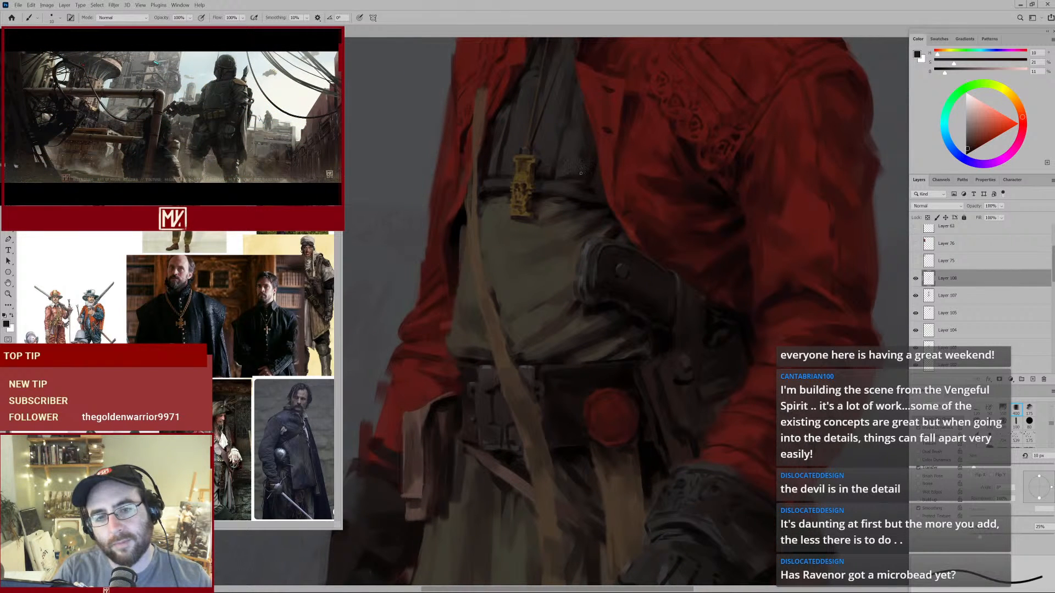
pyautogui.keyDown('alt'); pyautogui.click(593, 185); pyautogui.keyUp('alt')
pyautogui.press(']')
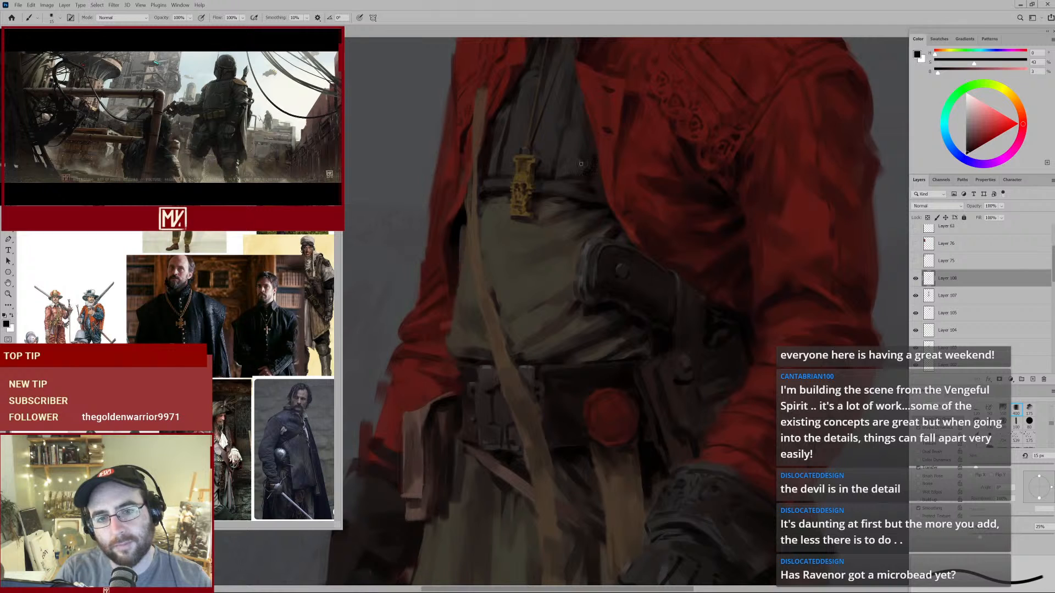
pyautogui.keyDown('alt'); pyautogui.click(560, 156); pyautogui.keyUp('alt')
pyautogui.press(']')
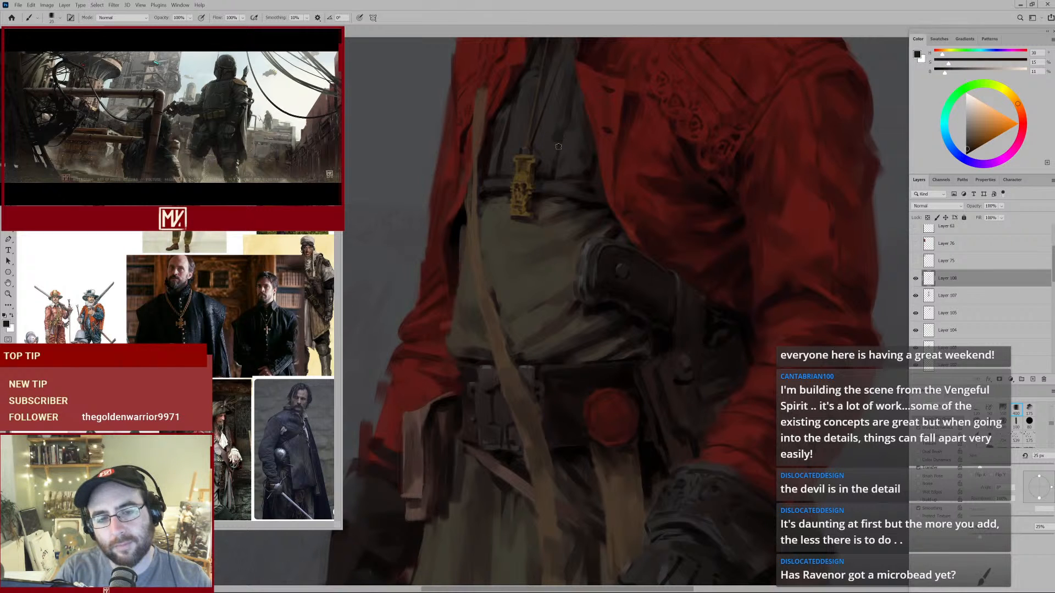
pyautogui.moveTo(577, 173)
pyautogui.mouseDown()
pyautogui.moveTo(501, 228)
pyautogui.moveTo(562, 178)
pyautogui.moveTo(572, 155)
pyautogui.moveTo(605, 188)
pyautogui.mouseUp()
pyautogui.moveTo(720, 212); pyautogui.dragTo(679, 234)
pyautogui.moveTo(625, 193); pyautogui.dragTo(686, 162)
pyautogui.keyDown('alt'); pyautogui.click(611, 244); pyautogui.keyUp('alt')
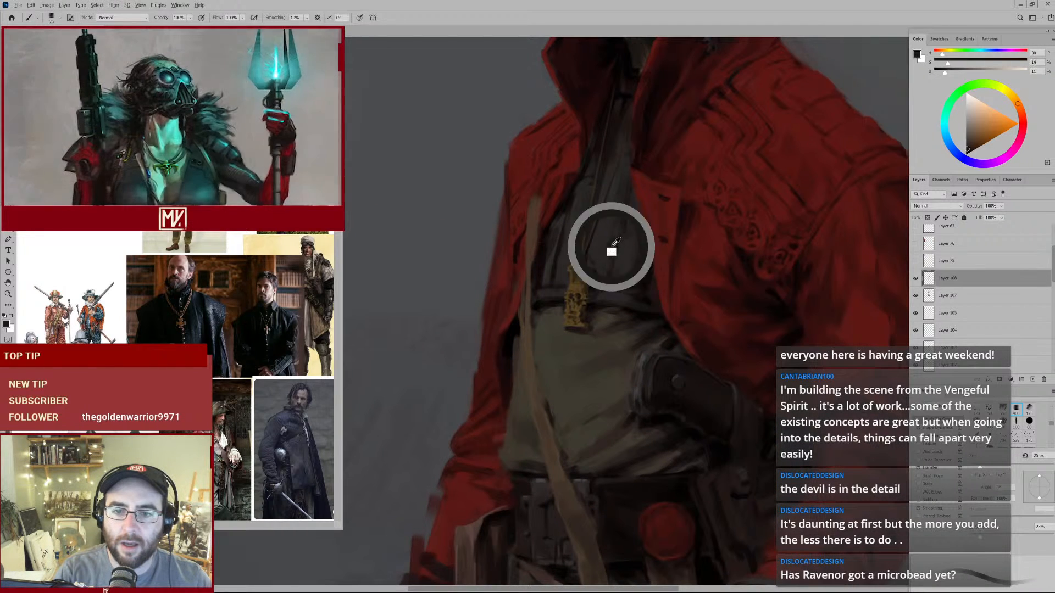
pyautogui.press('[')
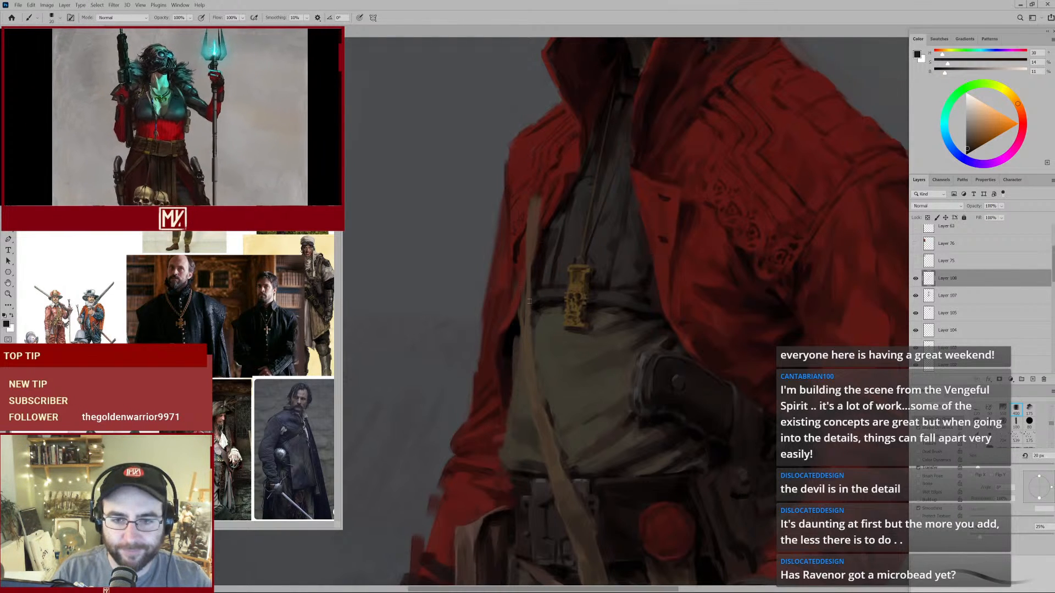
# Touch up the upper part of the diagonal strap with its own sampled brown.
pyautogui.keyDown('alt'); pyautogui.click(525, 335); pyautogui.keyUp('alt')
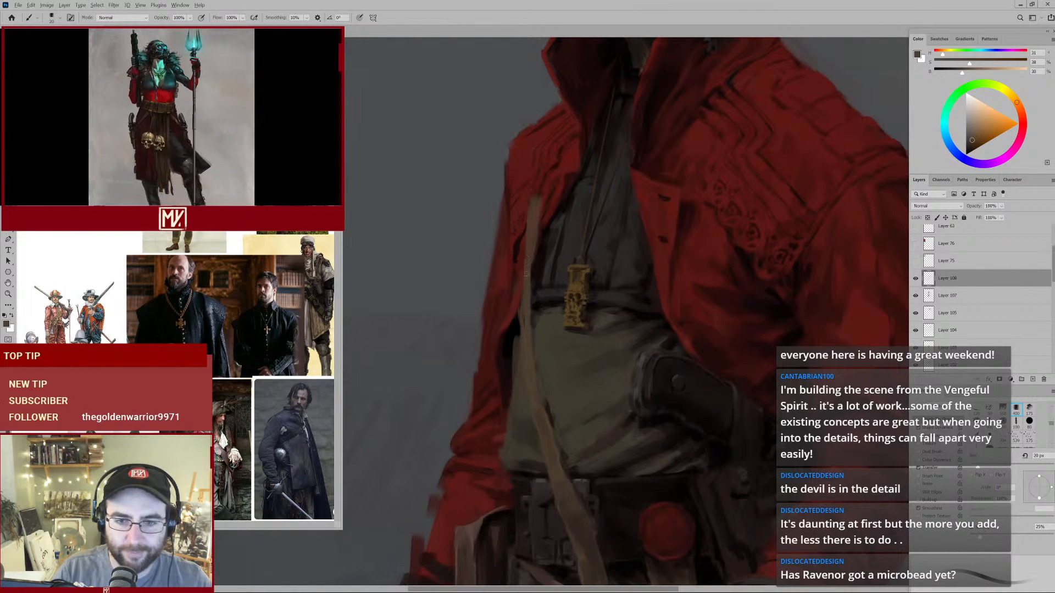
pyautogui.moveTo(680, 278); pyautogui.dragTo(660, 165)
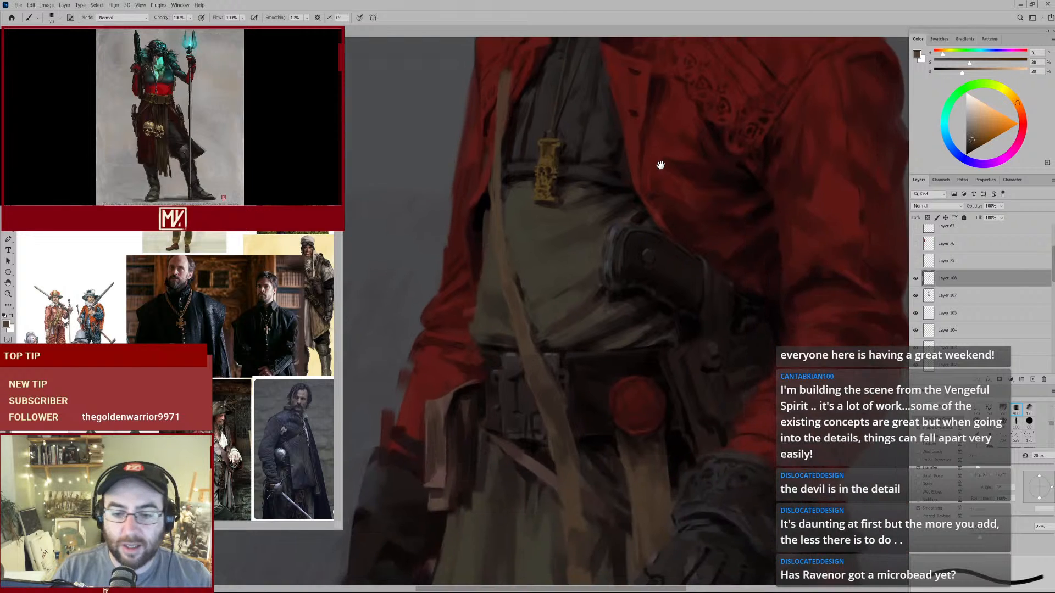
pyautogui.moveTo(643, 220); pyautogui.dragTo(630, 344)
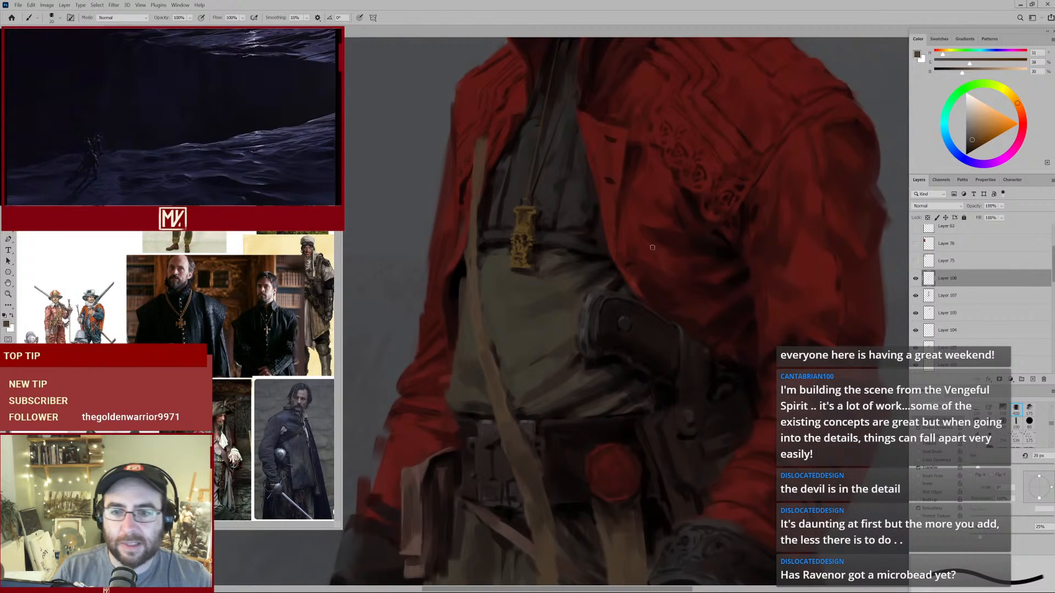
# Shorten the diagonal strap by painting over its upper end on the red coat with sampled dark reds.
pyautogui.keyDown('alt'); pyautogui.click(694, 234); pyautogui.keyUp('alt')
pyautogui.press('[')
pyautogui.press('[')
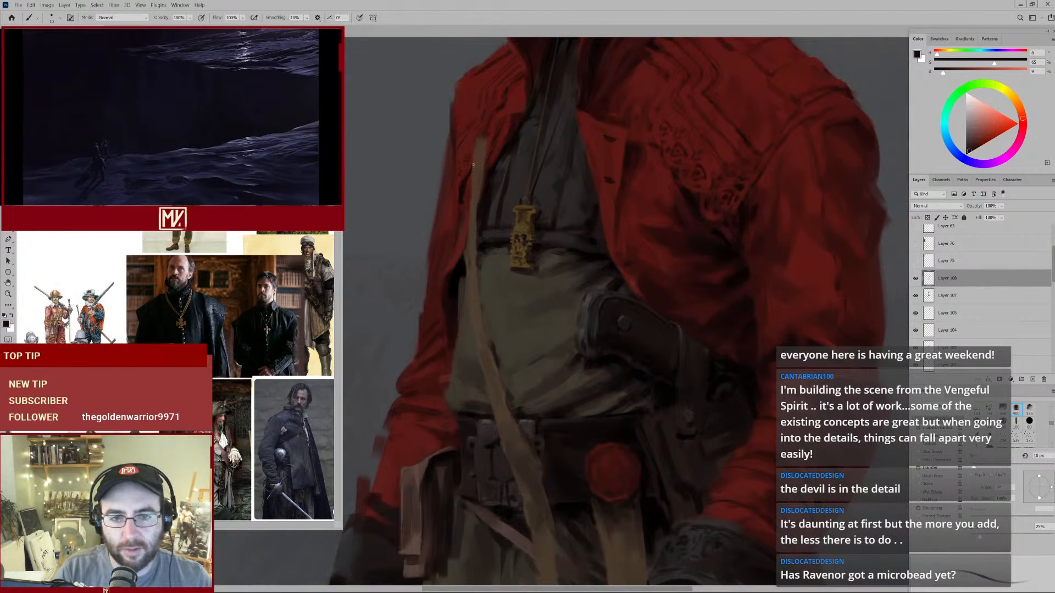
pyautogui.keyDown('alt'); pyautogui.click(606, 465); pyautogui.keyUp('alt')
pyautogui.press(']')
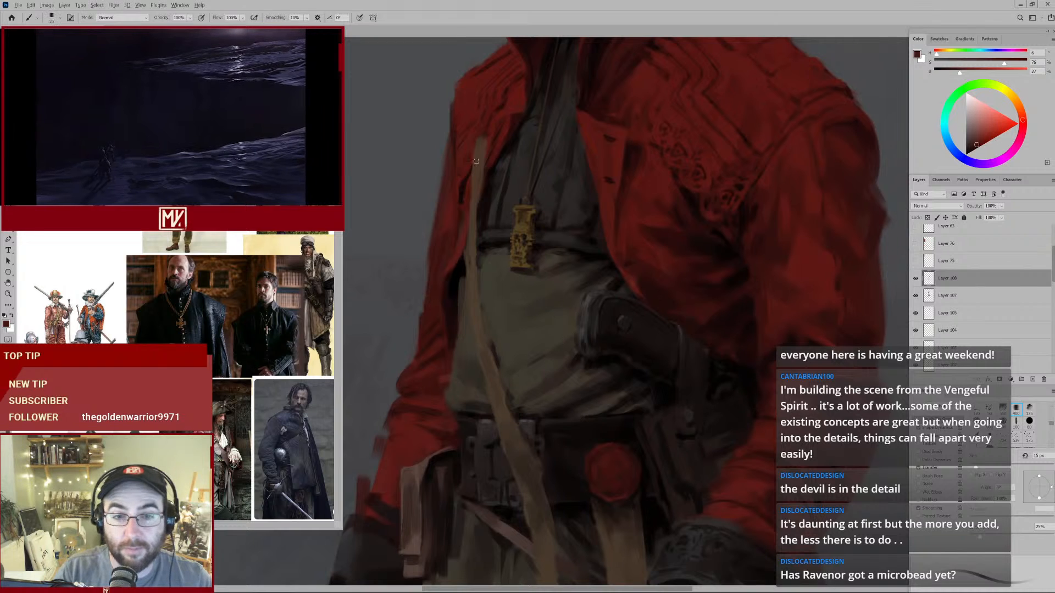
pyautogui.moveTo(481, 134); pyautogui.dragTo(481, 140)
pyautogui.press(']')
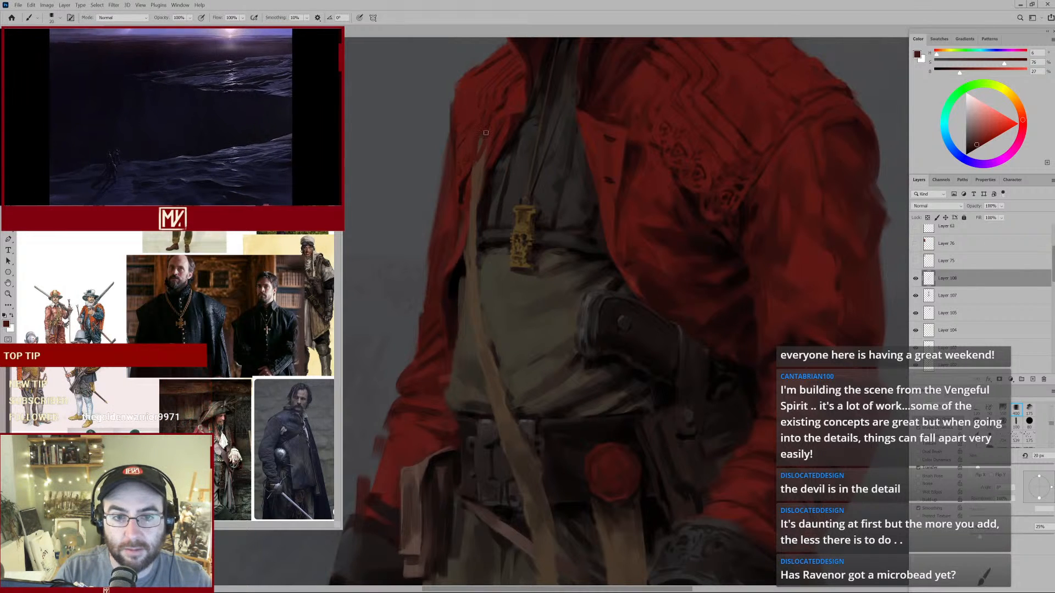
# Refine the shortened strap tip and the coat edge around it with sampled dark reds and brown, using a 10 px brush.
pyautogui.keyDown('alt'); pyautogui.click(491, 163); pyautogui.keyUp('alt')
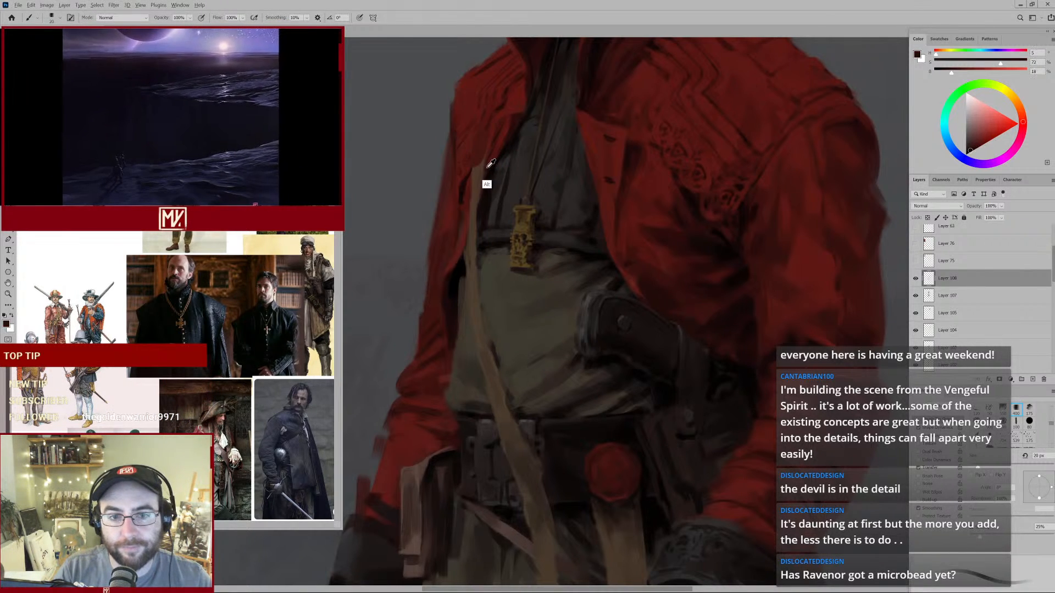
pyautogui.press('[')
pyautogui.press('[')
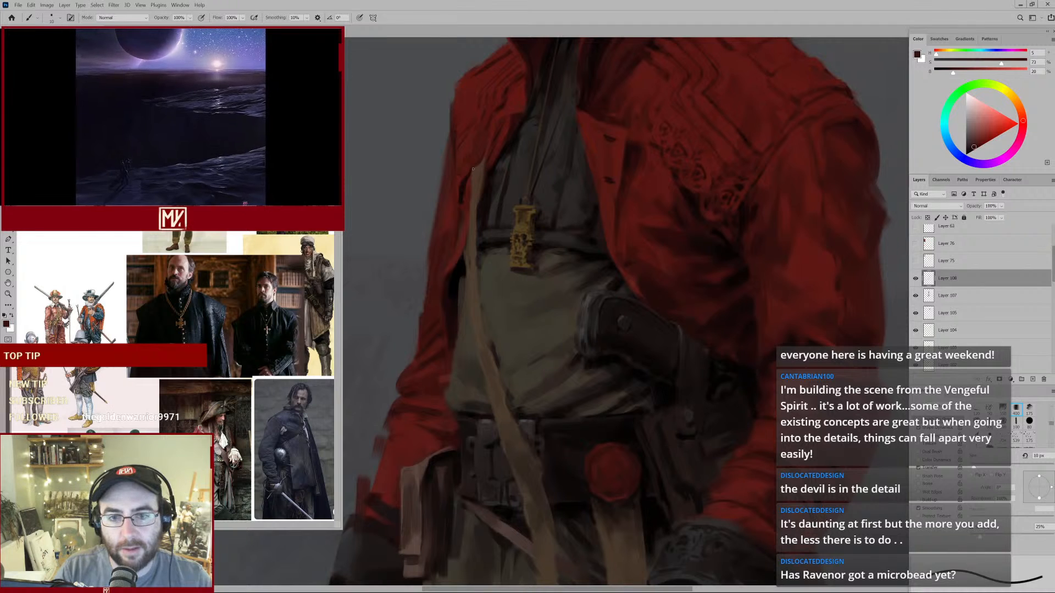
pyautogui.keyDown('alt'); pyautogui.click(480, 164); pyautogui.keyUp('alt')
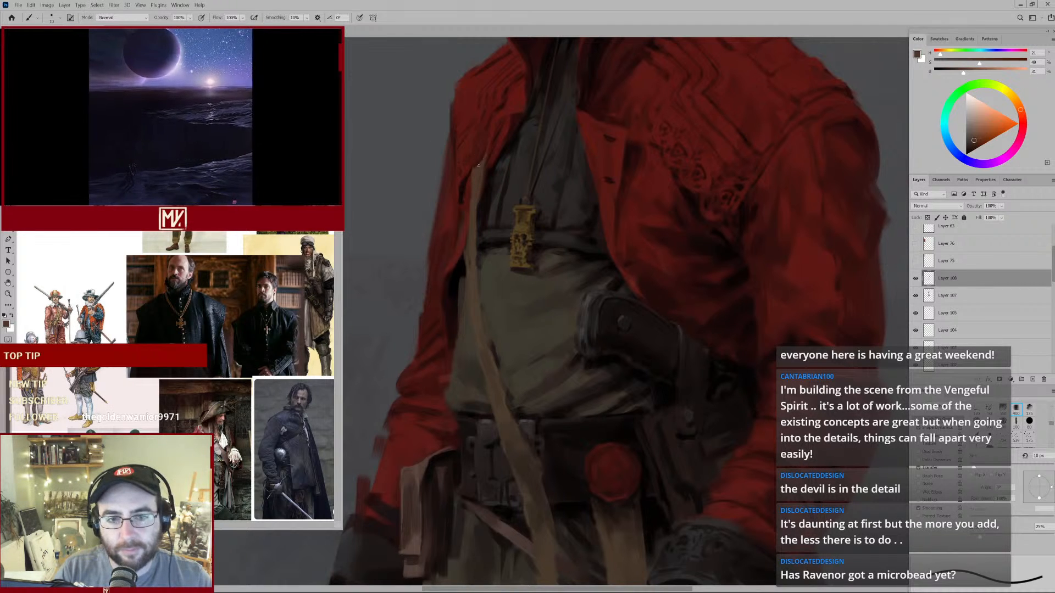
pyautogui.keyDown('alt'); pyautogui.click(476, 149); pyautogui.keyUp('alt')
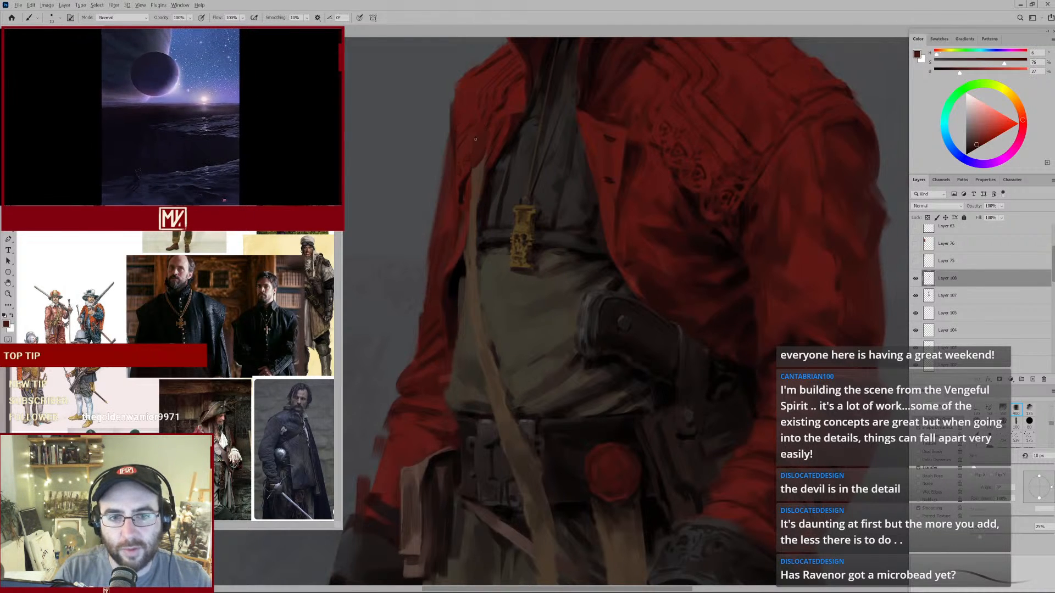
pyautogui.keyDown('alt'); pyautogui.click(481, 151); pyautogui.keyUp('alt')
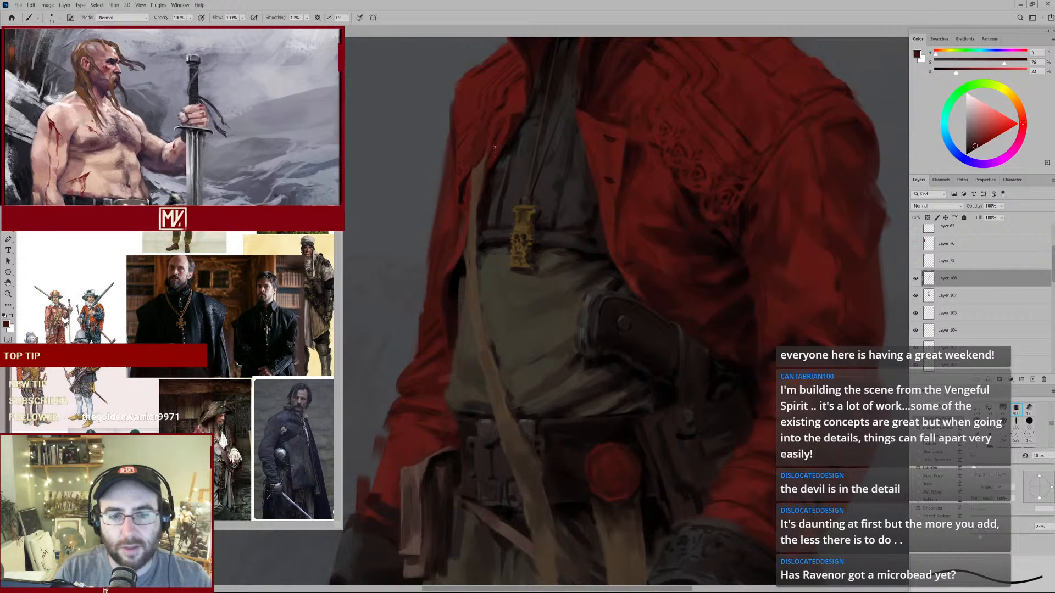
pyautogui.moveTo(550, 174); pyautogui.dragTo(516, 202)
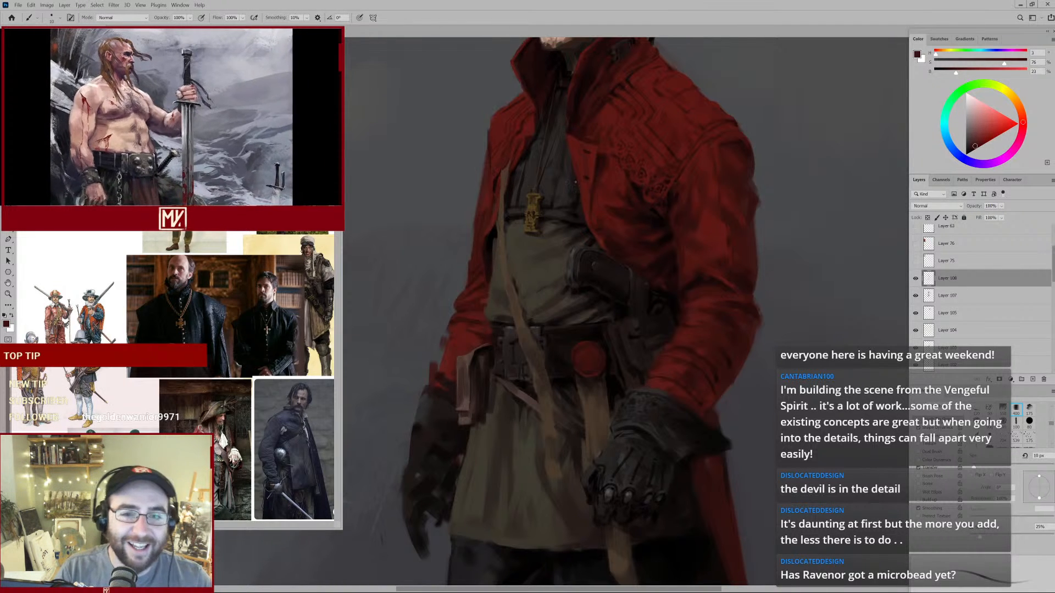
# Darken the coat's inner edge beside the strap tip with a sampled very dark red and a 9 px brush.
pyautogui.moveTo(506, 158); pyautogui.dragTo(552, 135)
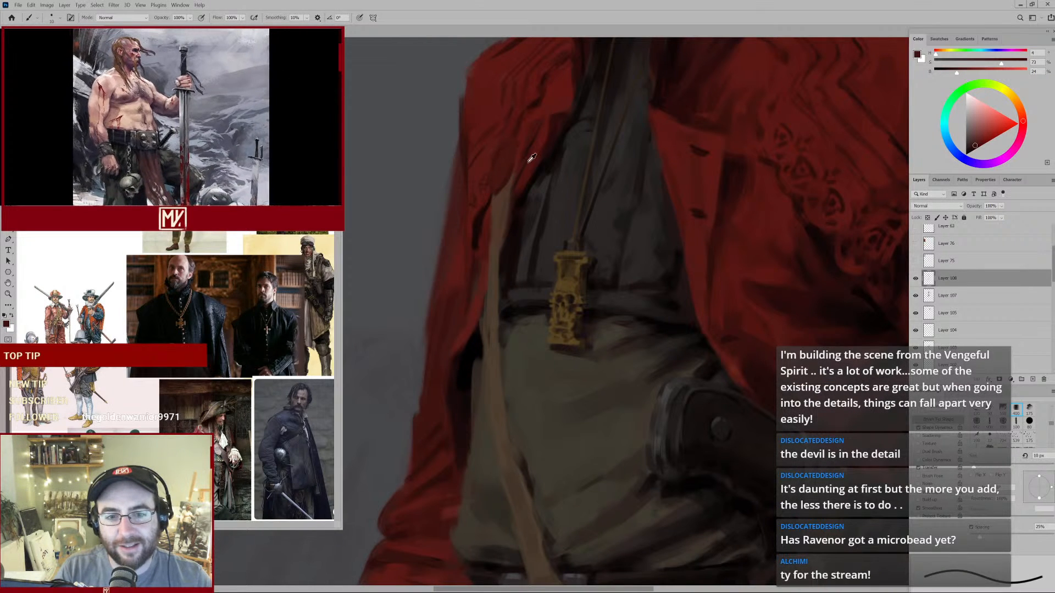
pyautogui.keyDown('alt'); pyautogui.click(532, 142); pyautogui.keyUp('alt')
pyautogui.press('[')
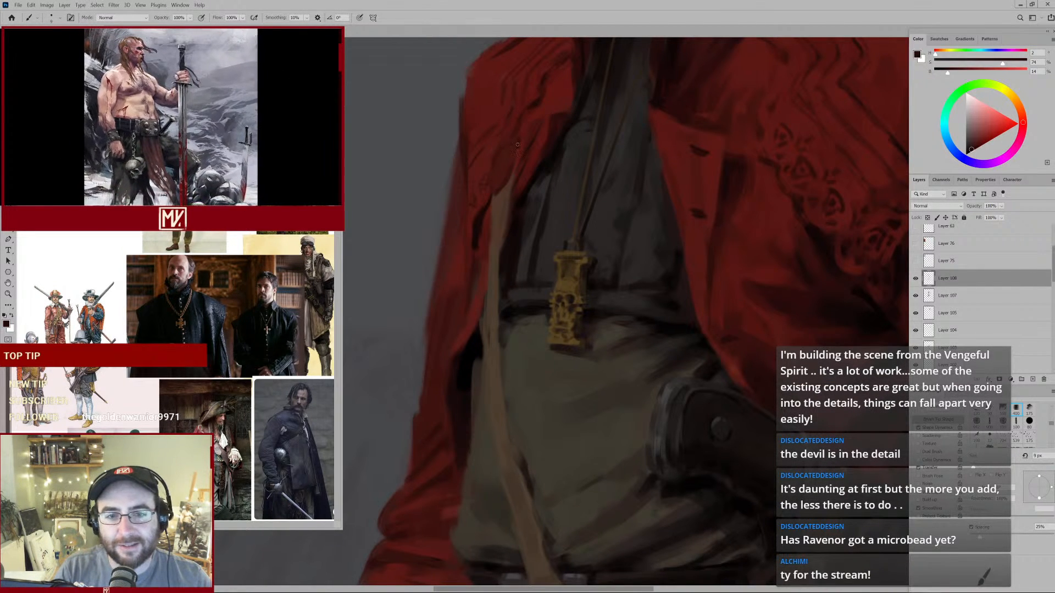
pyautogui.moveTo(468, 215)
pyautogui.mouseDown()
pyautogui.moveTo(454, 231)
pyautogui.moveTo(474, 215)
pyautogui.mouseUp()
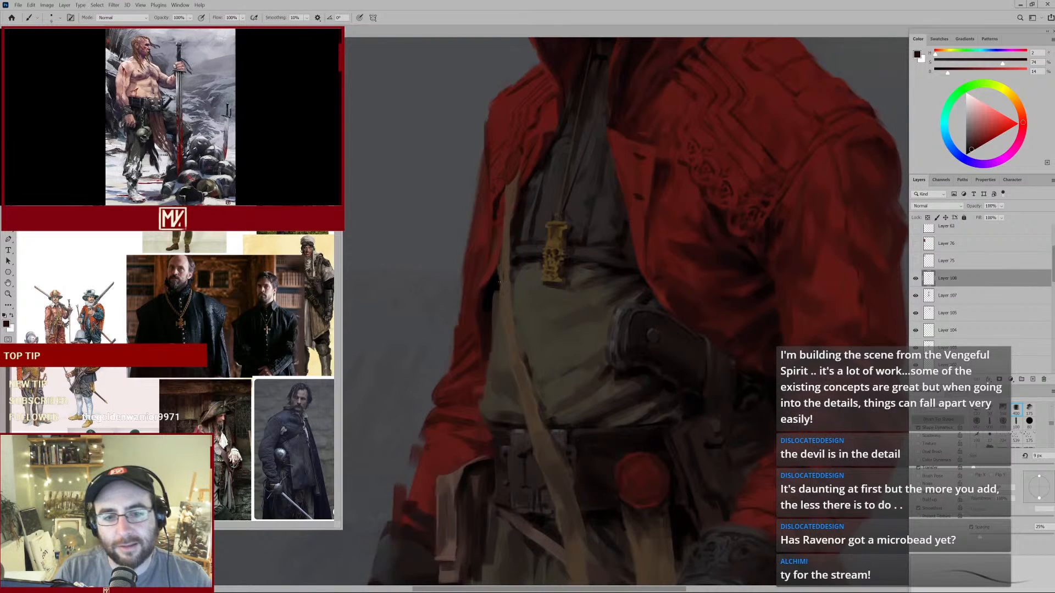
# Extend the strap tip upward as a thin taper on the coat with sampled dark browns and a 10 px brush.
pyautogui.keyDown('alt'); pyautogui.click(558, 472); pyautogui.keyUp('alt')
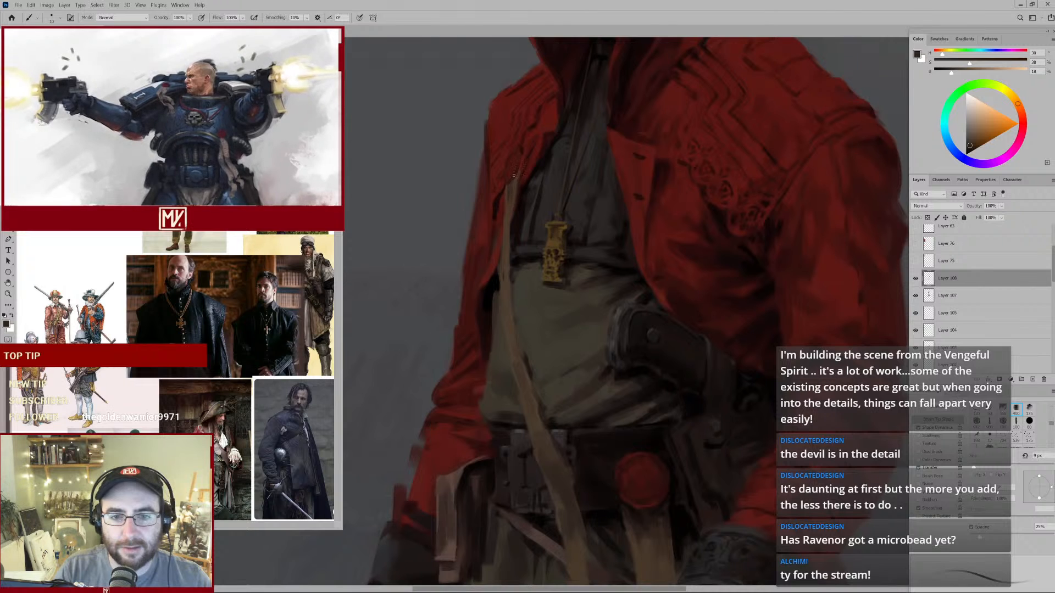
pyautogui.keyDown('alt'); pyautogui.click(516, 180); pyautogui.keyUp('alt')
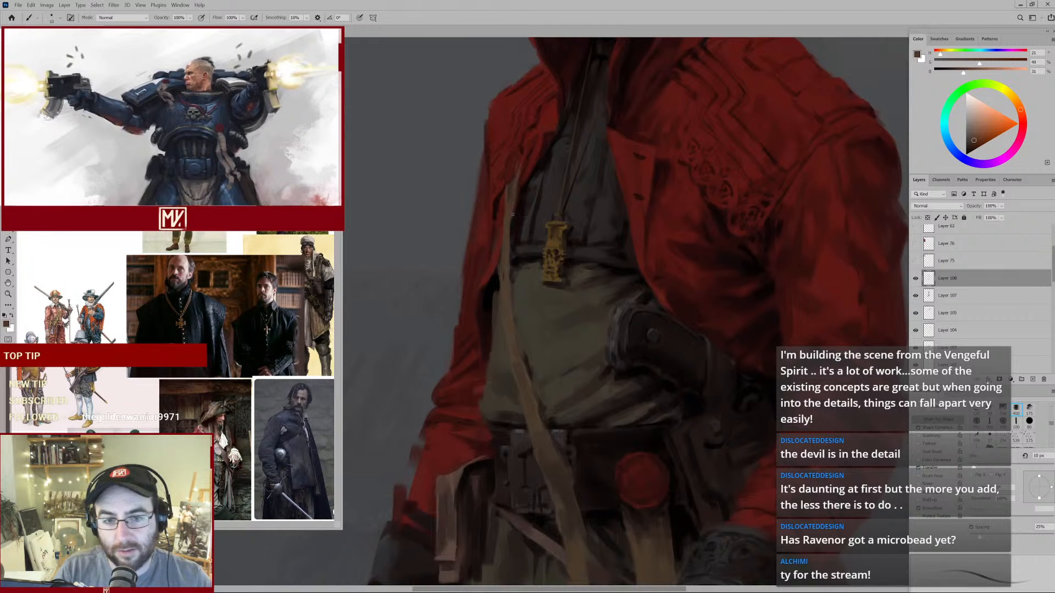
pyautogui.moveTo(516, 298); pyautogui.dragTo(501, 305)
pyautogui.moveTo(535, 229); pyautogui.dragTo(572, 192)
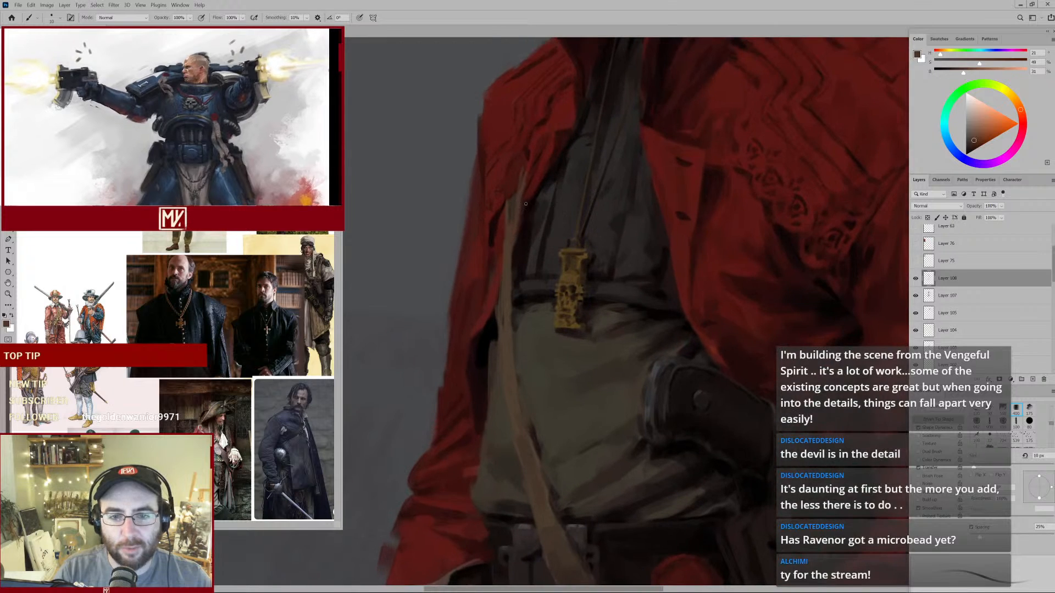
# Paint small near-black shadow marks where the strap meets the coat edge, using a 9 px brush.
pyautogui.keyDown('alt'); pyautogui.click(524, 205); pyautogui.keyUp('alt')
pyautogui.keyDown('alt'); pyautogui.click(524, 201); pyautogui.keyUp('alt')
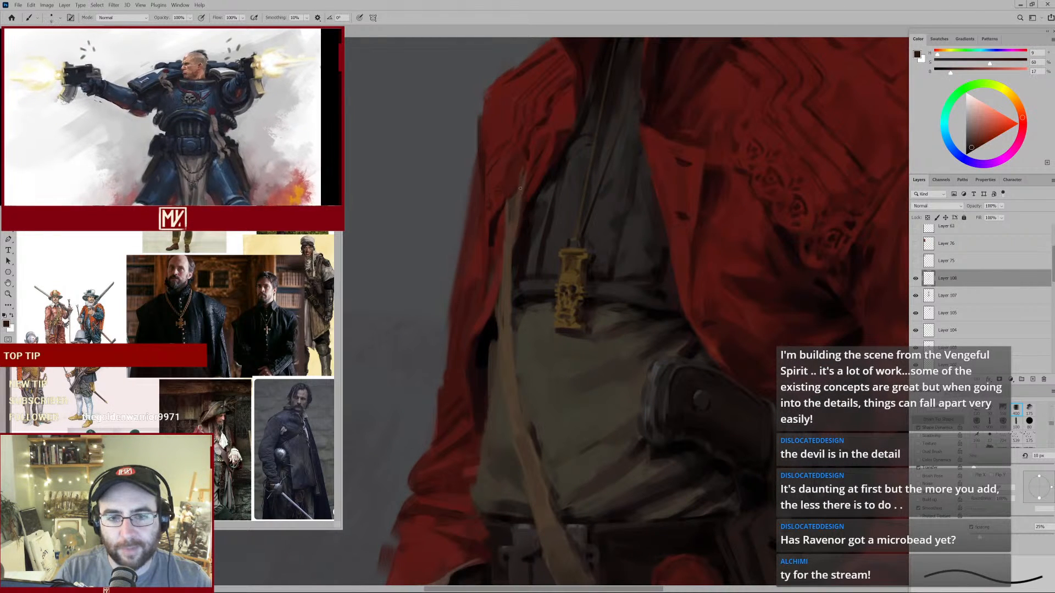
pyautogui.press('[')
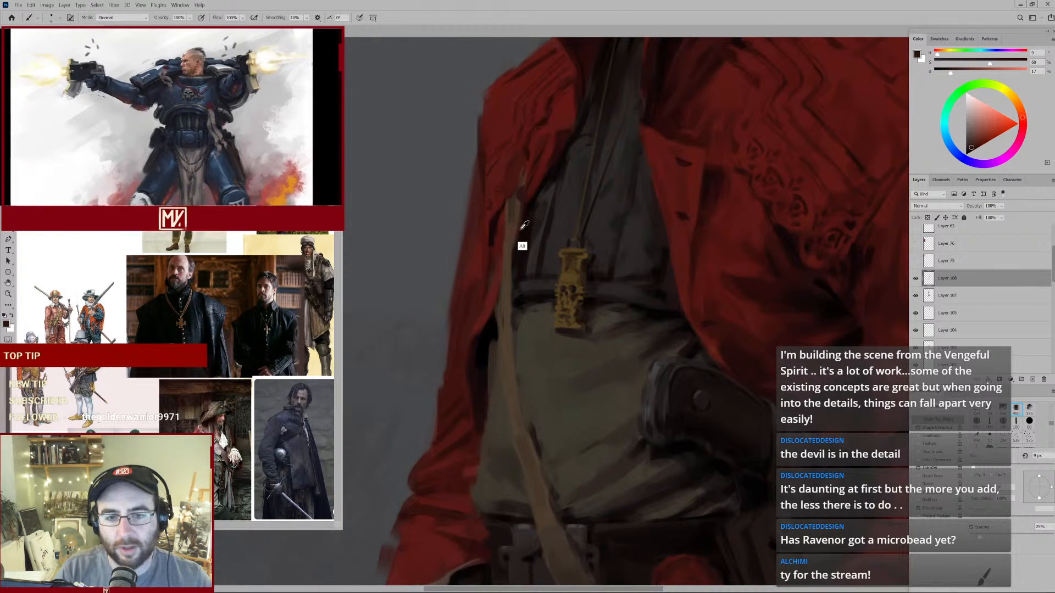
pyautogui.keyDown('alt'); pyautogui.click(523, 224); pyautogui.keyUp('alt')
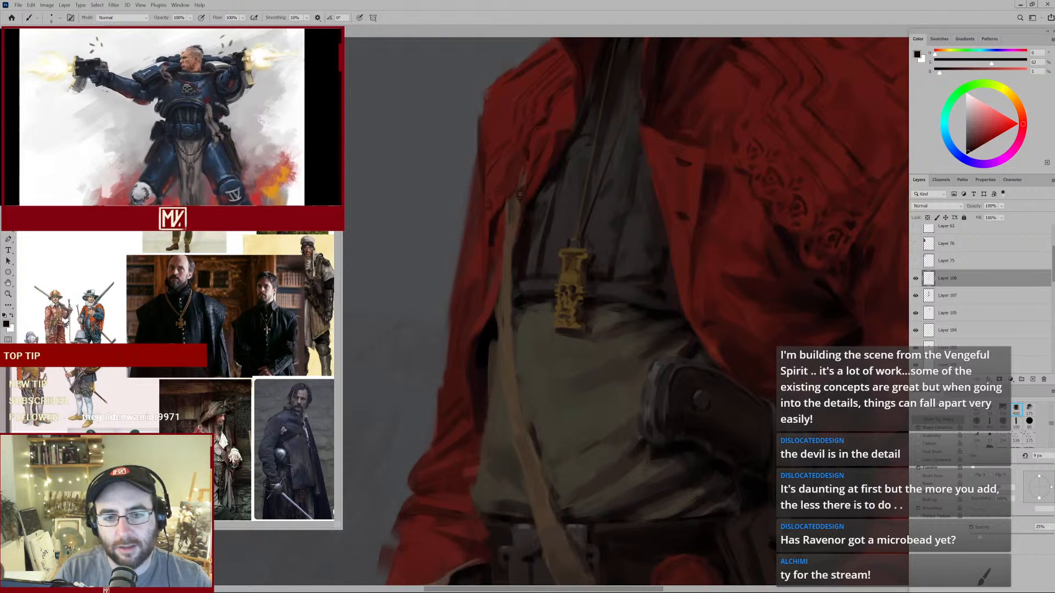
pyautogui.press('[')
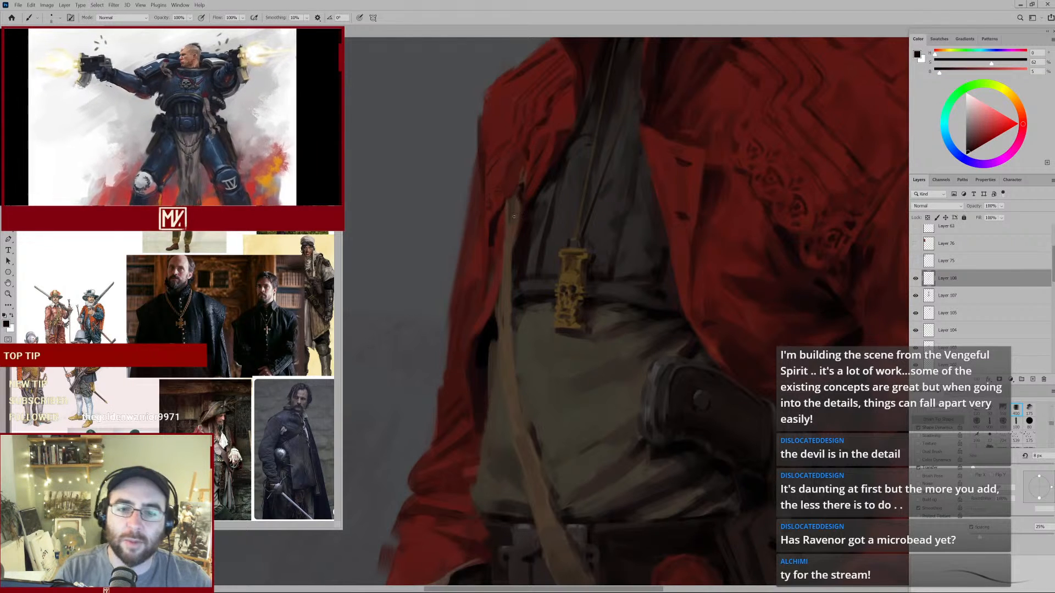
# Shade the coat just above the strap's attachment with a sampled very dark red and a 10 px brush.
pyautogui.keyDown('alt'); pyautogui.click(505, 199); pyautogui.keyUp('alt')
pyautogui.keyDown('alt'); pyautogui.click(694, 185); pyautogui.keyUp('alt')
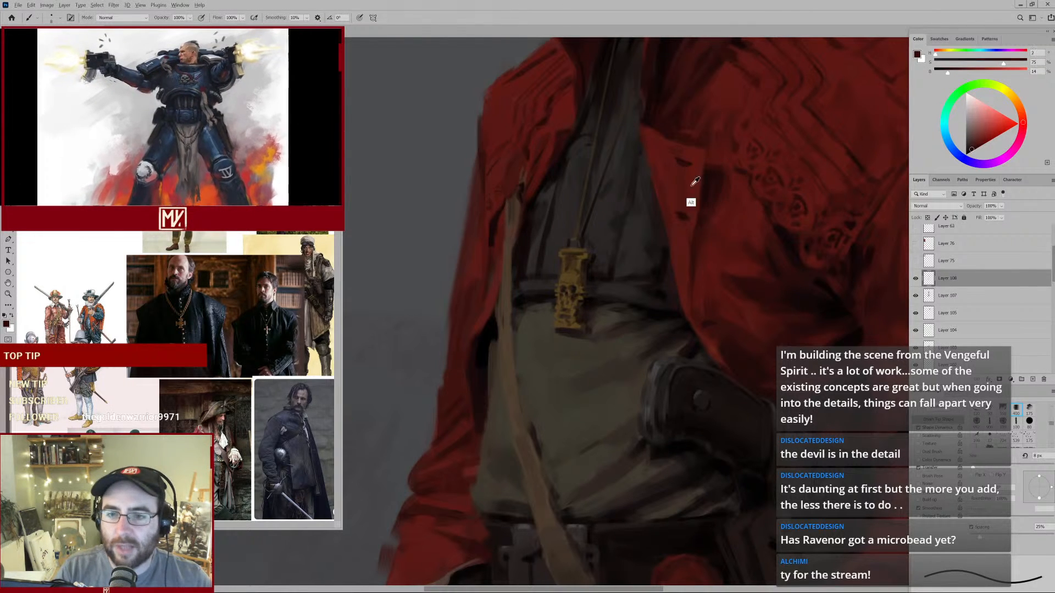
pyautogui.press(']')
pyautogui.press(']')
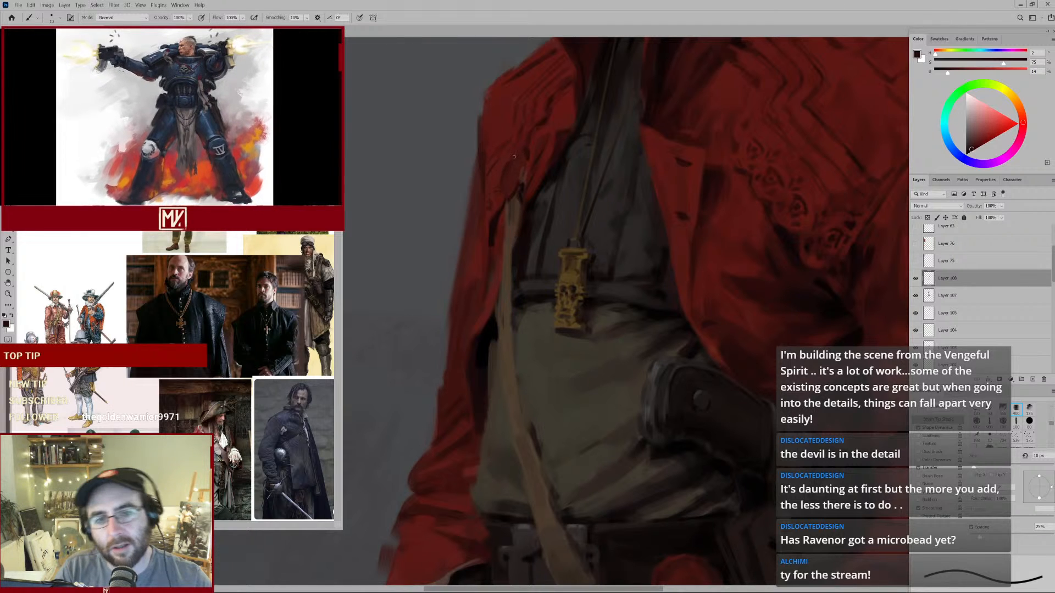
pyautogui.moveTo(468, 221)
pyautogui.mouseDown()
pyautogui.moveTo(458, 231)
pyautogui.moveTo(484, 211)
pyautogui.mouseUp()
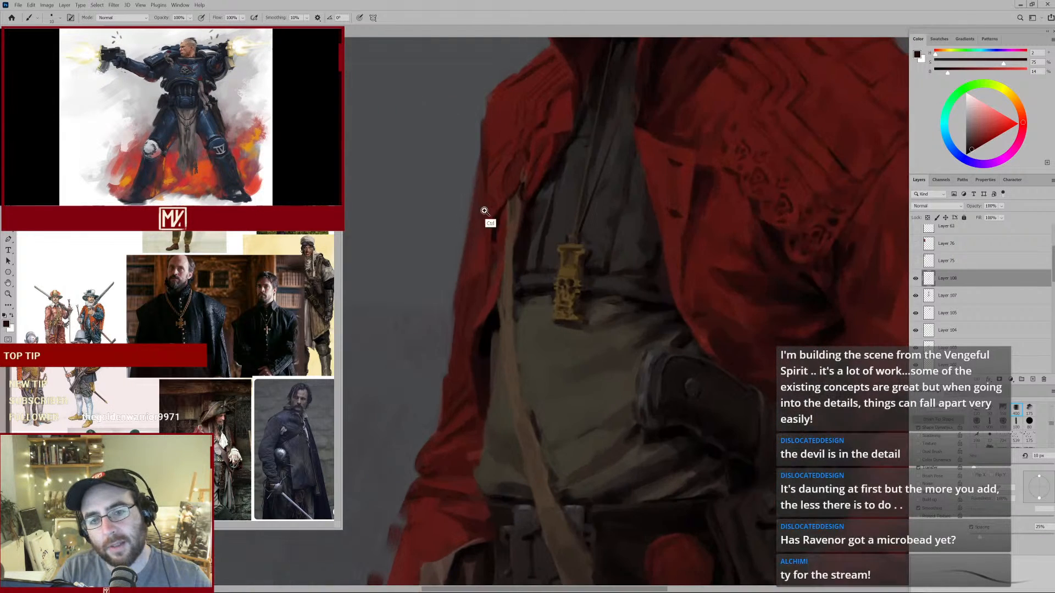
# Blend the coat folds around the strap's attachment with sampled mid and dark reds, using a 15 px brush.
pyautogui.keyDown('alt'); pyautogui.click(508, 168); pyautogui.keyUp('alt')
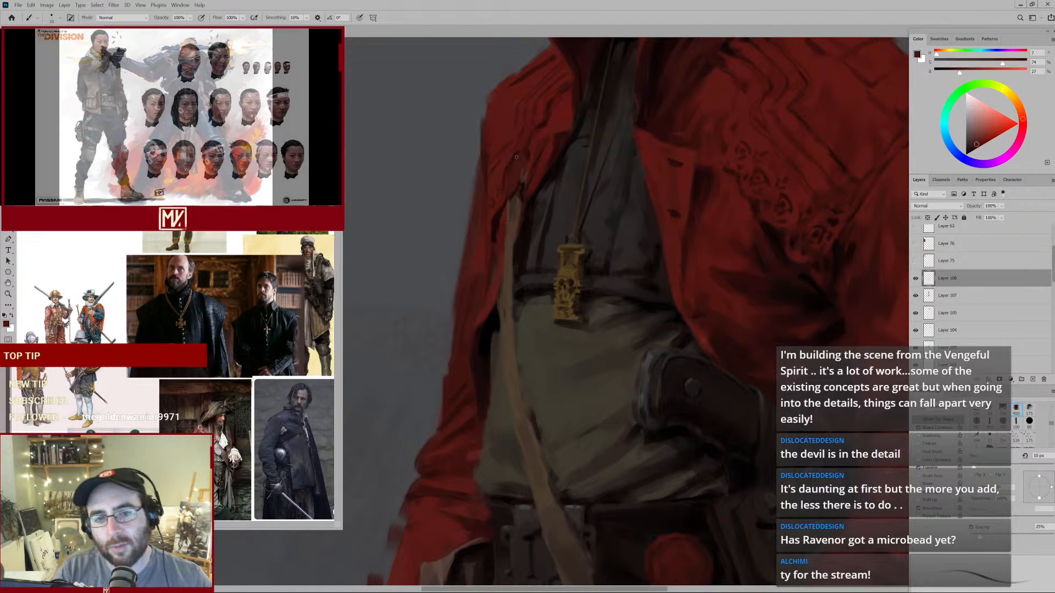
pyautogui.press(']')
pyautogui.keyDown('alt'); pyautogui.click(517, 160); pyautogui.keyUp('alt')
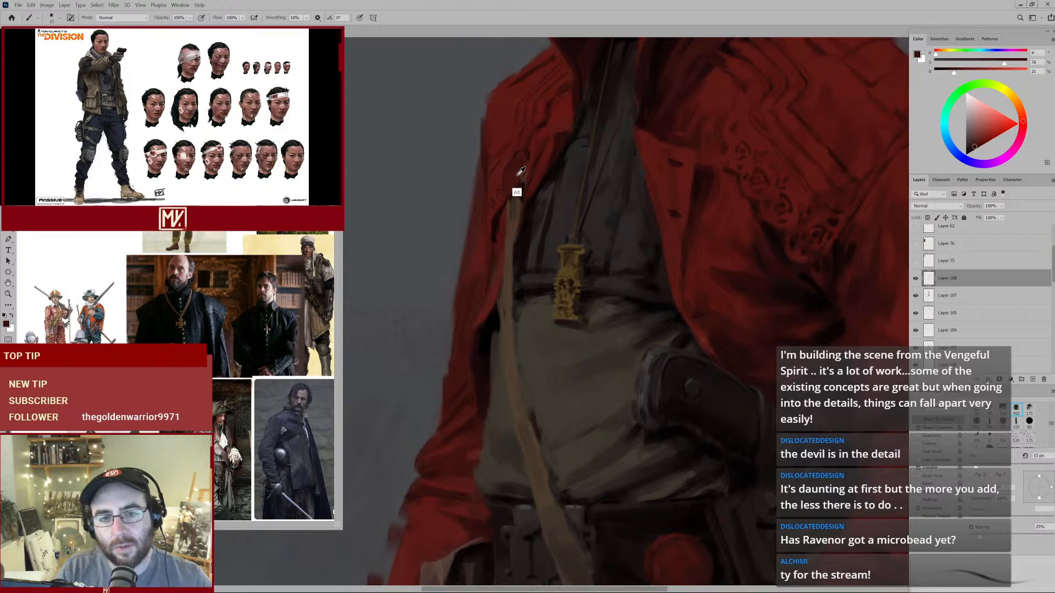
pyautogui.keyDown('alt'); pyautogui.click(517, 176); pyautogui.keyUp('alt')
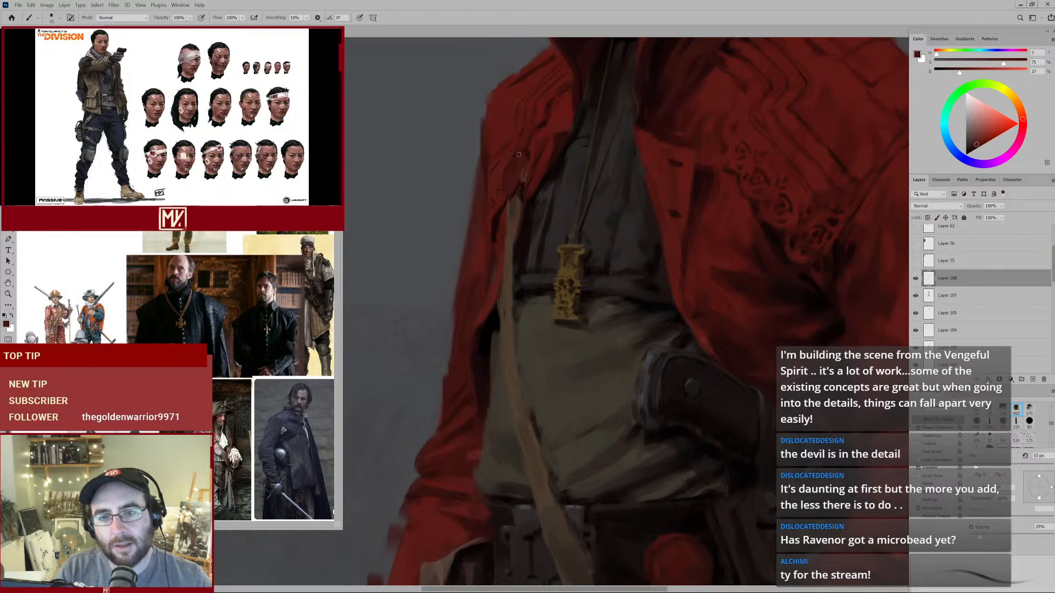
pyautogui.keyDown('alt'); pyautogui.click(522, 175); pyautogui.keyUp('alt')
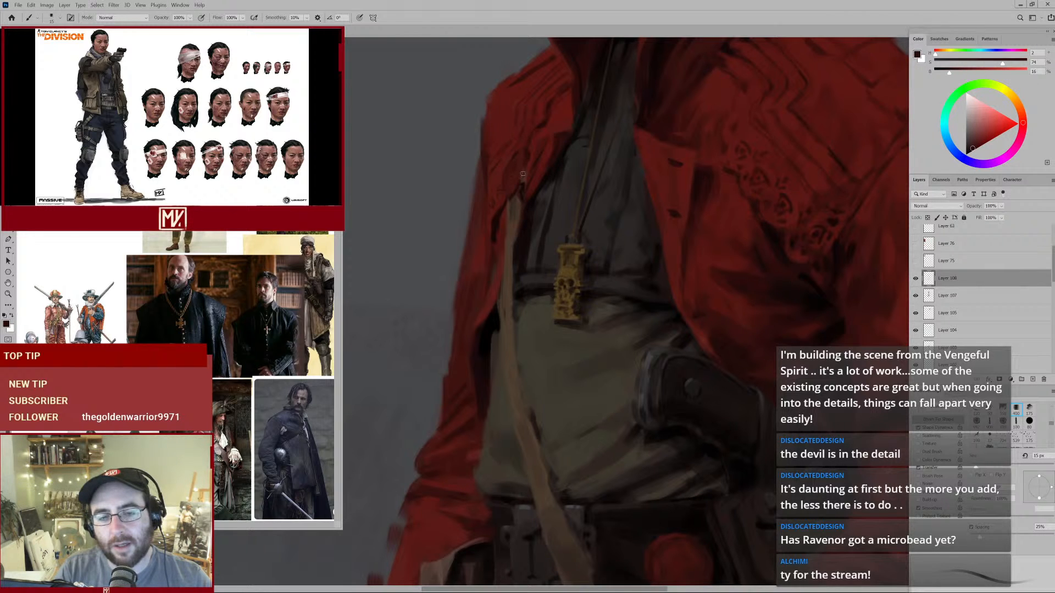
pyautogui.moveTo(497, 206)
pyautogui.mouseDown()
pyautogui.moveTo(480, 224)
pyautogui.moveTo(511, 209)
pyautogui.mouseUp()
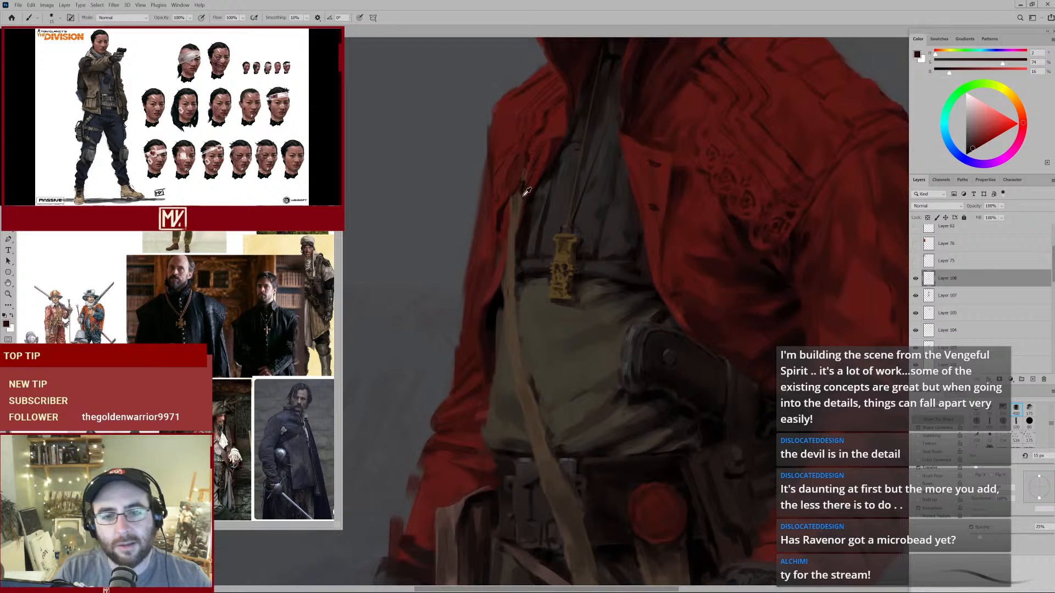
# Refine the shadows where the strap meets the coat and along the inner coat edge, using sampled dark reds, near-black and a 15 px brush.
pyautogui.keyDown('alt'); pyautogui.click(523, 195); pyautogui.keyUp('alt')
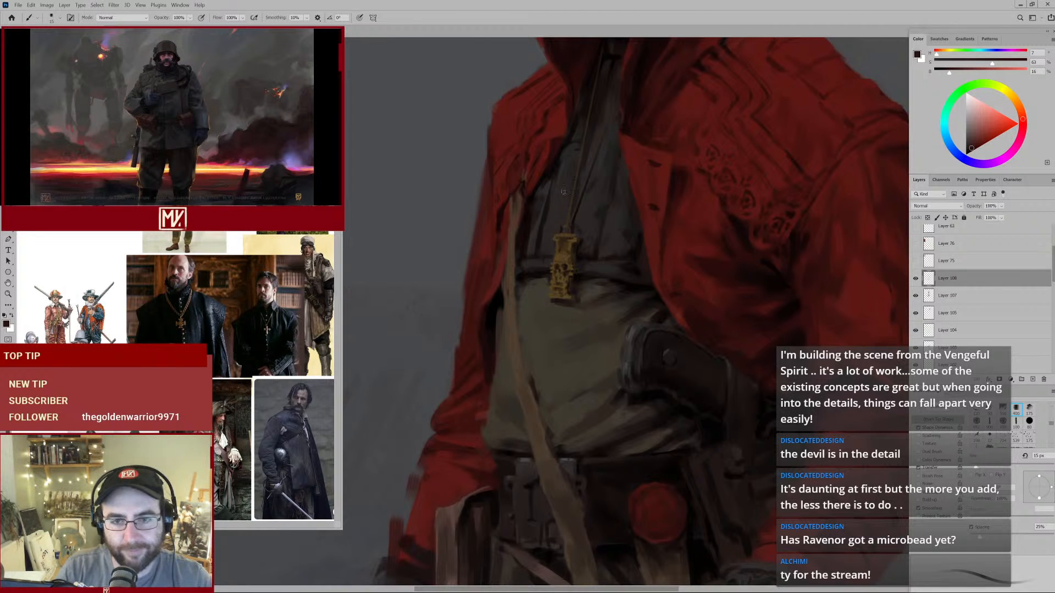
pyautogui.moveTo(536, 195); pyautogui.dragTo(522, 241)
pyautogui.keyDown('alt'); pyautogui.click(514, 269); pyautogui.keyUp('alt')
pyautogui.keyDown('alt'); pyautogui.click(501, 283); pyautogui.keyUp('alt')
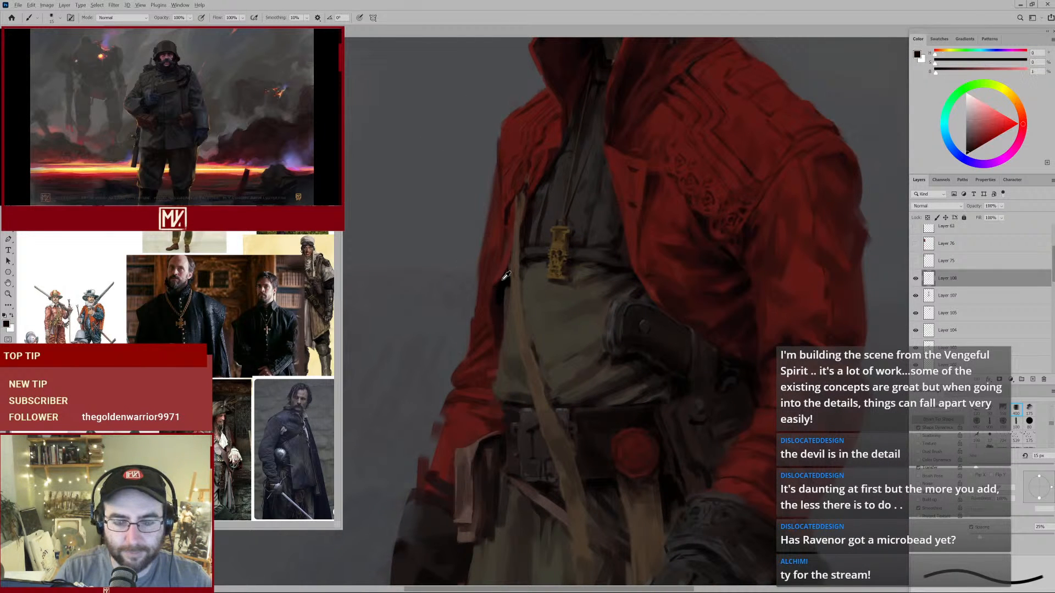
pyautogui.keyDown('alt'); pyautogui.click(515, 184); pyautogui.keyUp('alt')
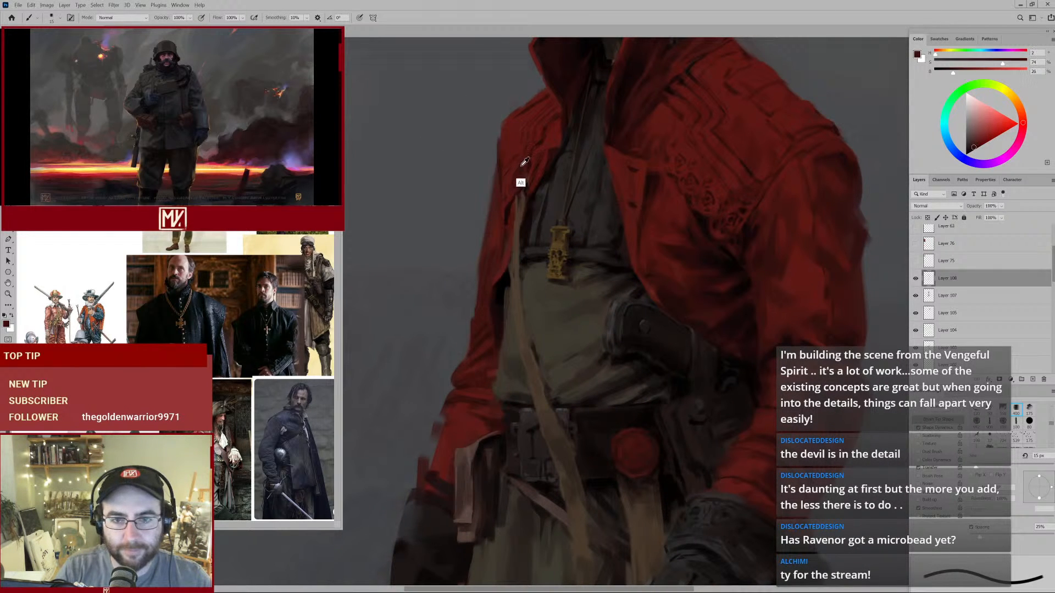
pyautogui.keyDown('alt'); pyautogui.click(517, 184); pyautogui.keyUp('alt')
pyautogui.scroll(-2, 632, 219)
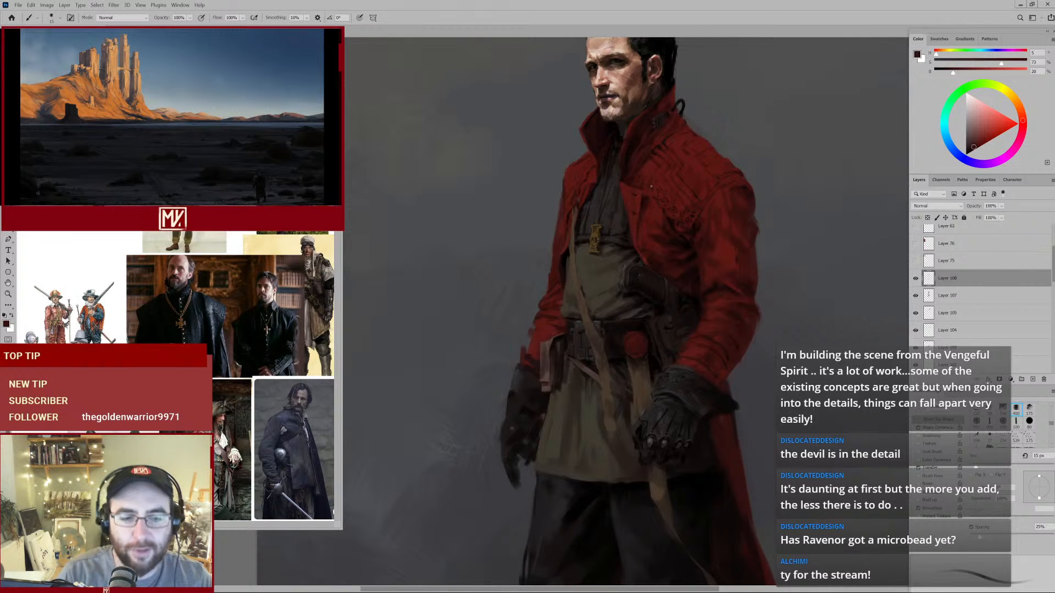
# Sharpen the corner and upper fold of the coat's open lapel with sampled dark reds and a 7 px brush.
pyautogui.scroll(6, 642, 220)
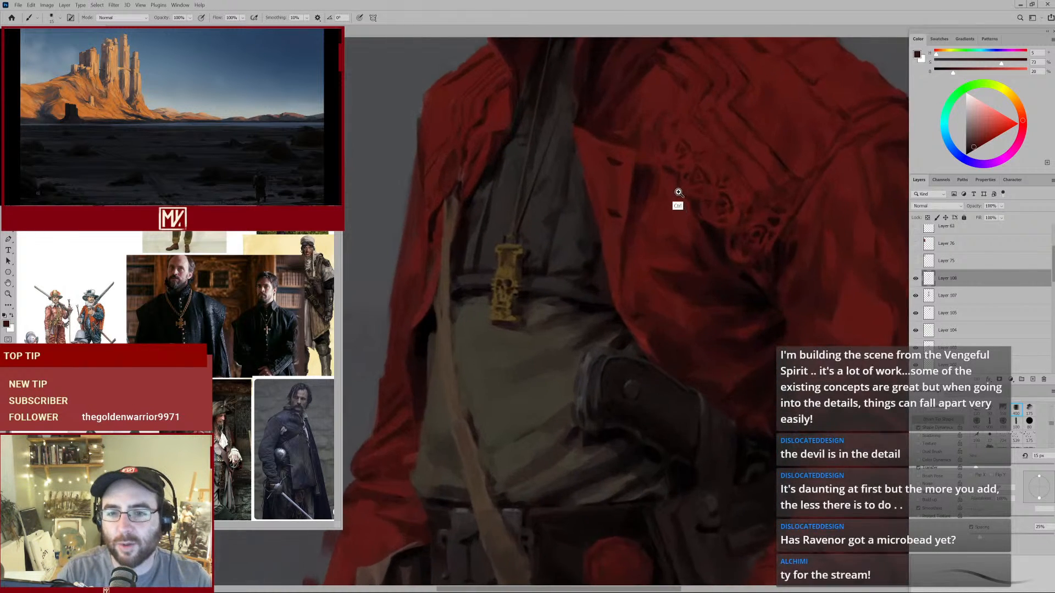
pyautogui.keyDown('alt'); pyautogui.click(618, 225); pyautogui.keyUp('alt')
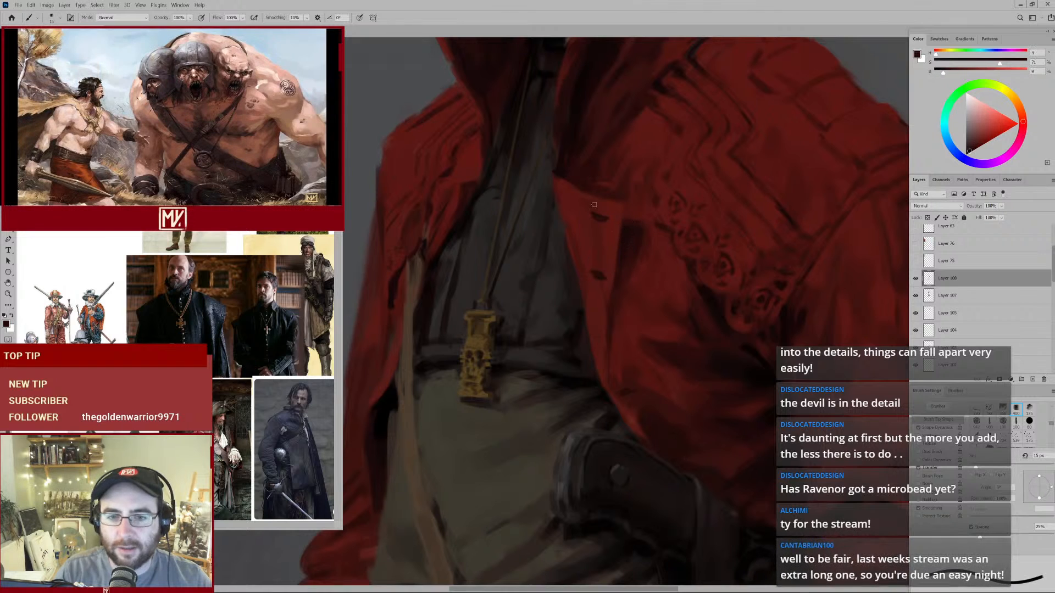
pyautogui.press('[')
pyautogui.press('[')
pyautogui.press('[')
pyautogui.press('[')
pyautogui.keyDown('alt'); pyautogui.click(559, 181); pyautogui.keyUp('alt')
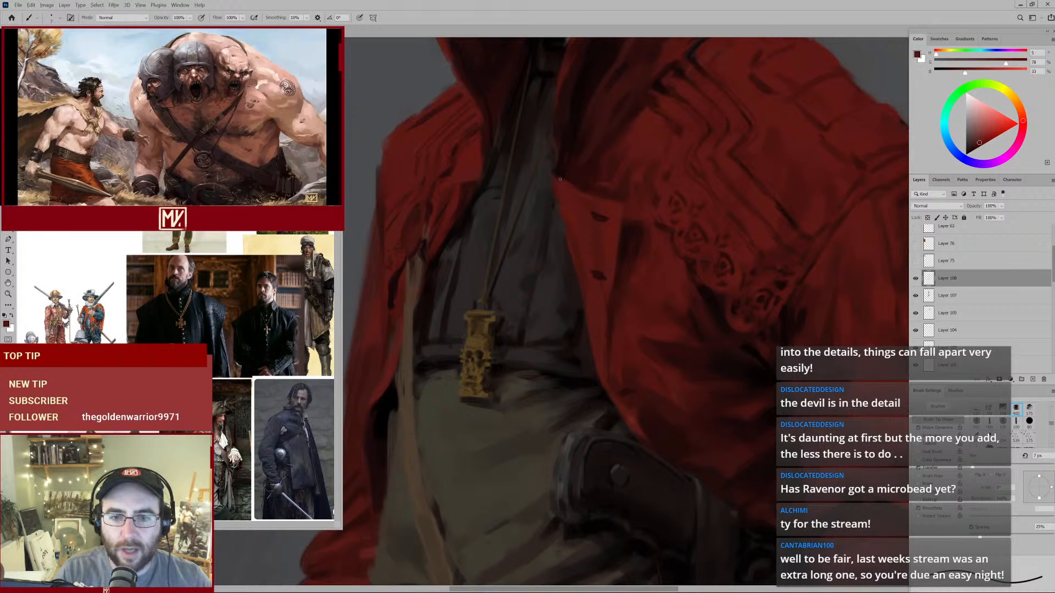
pyautogui.keyDown('alt'); pyautogui.click(573, 182); pyautogui.keyUp('alt')
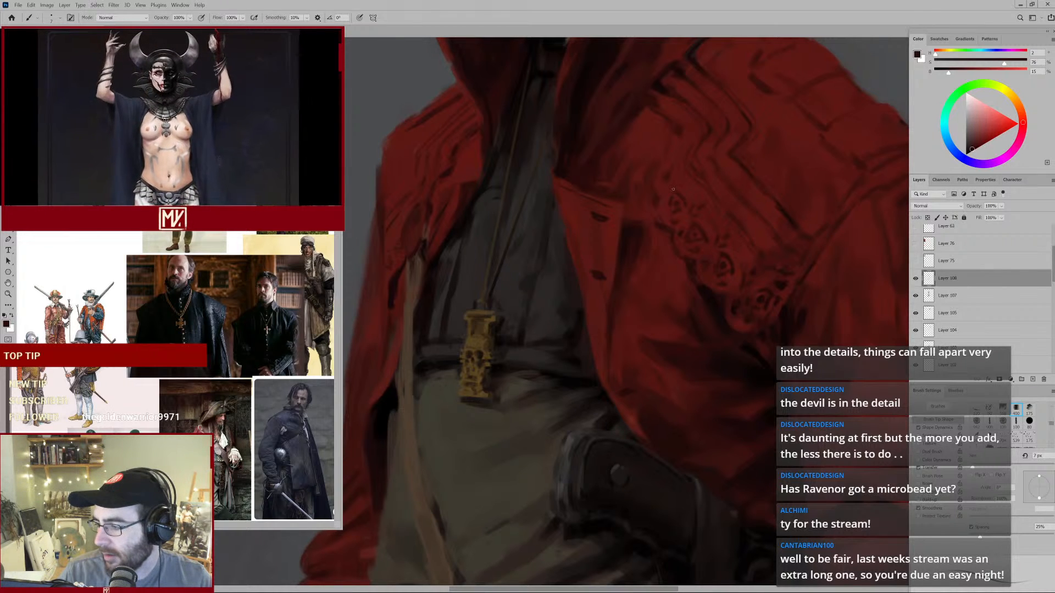
# Define the dark shirt collar at the throat inside the coat collar with sampled near-blacks and a 9 px brush.
pyautogui.scroll(-5, 627, 174)
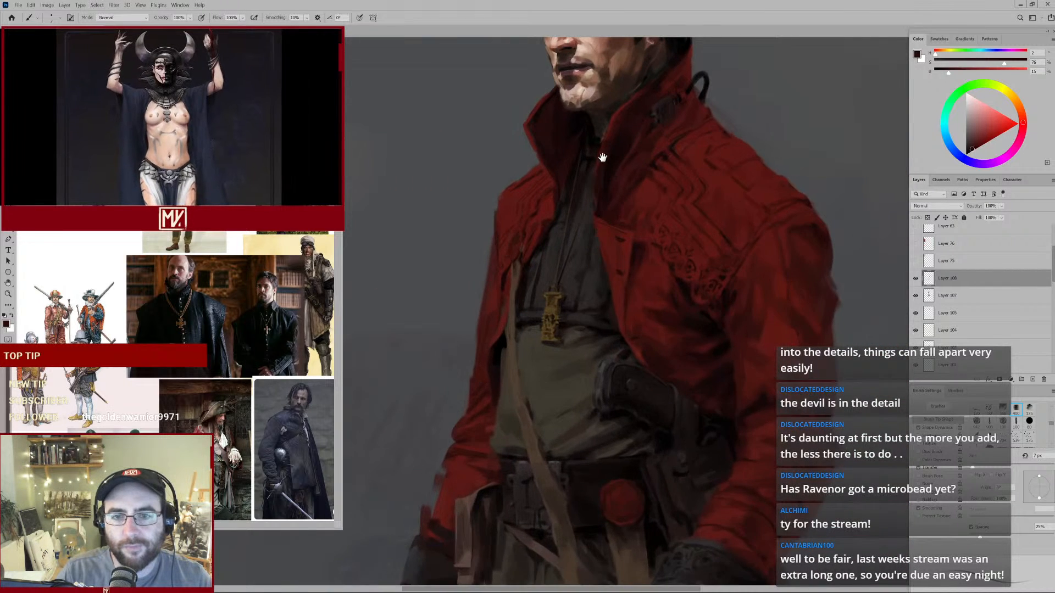
pyautogui.moveTo(603, 158); pyautogui.dragTo(609, 214)
pyautogui.scroll(3, 602, 206)
pyautogui.keyDown('alt'); pyautogui.click(582, 178); pyautogui.keyUp('alt')
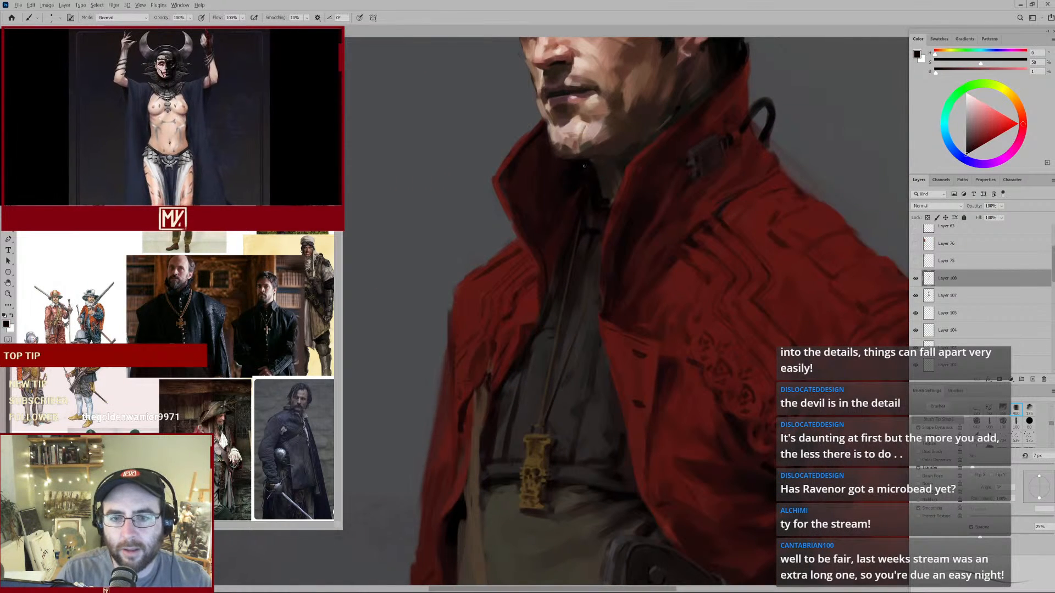
pyautogui.press(']')
pyautogui.keyDown('alt'); pyautogui.click(592, 206); pyautogui.keyUp('alt')
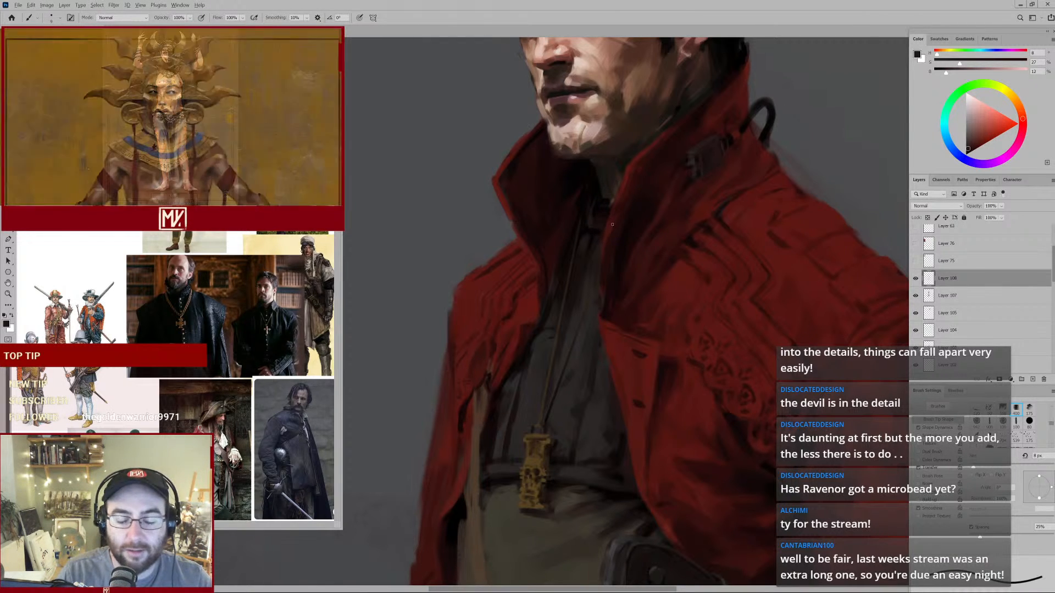
pyautogui.press(']')
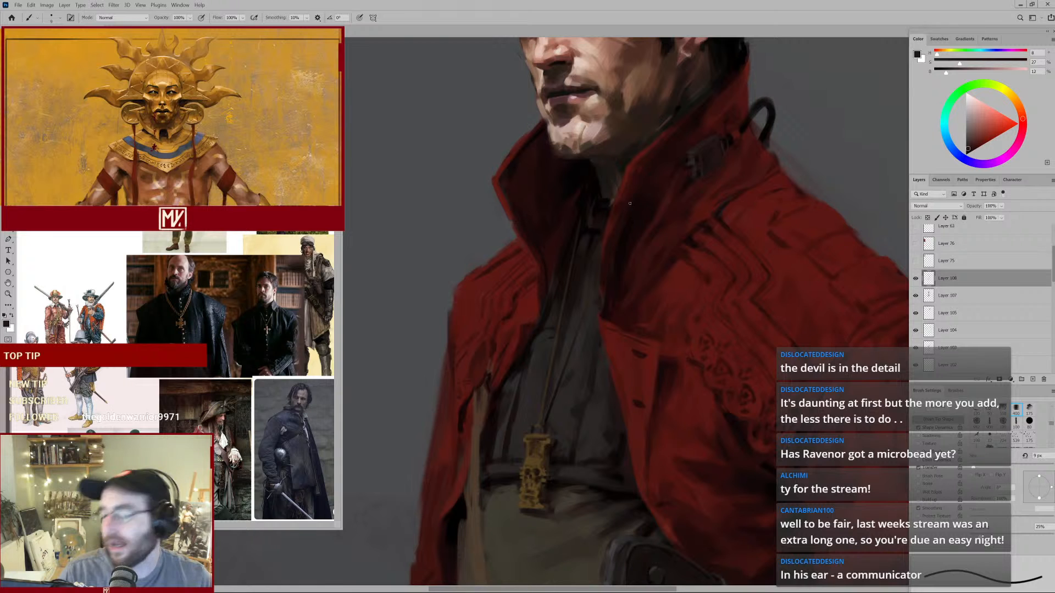
pyautogui.moveTo(655, 148); pyautogui.dragTo(618, 218)
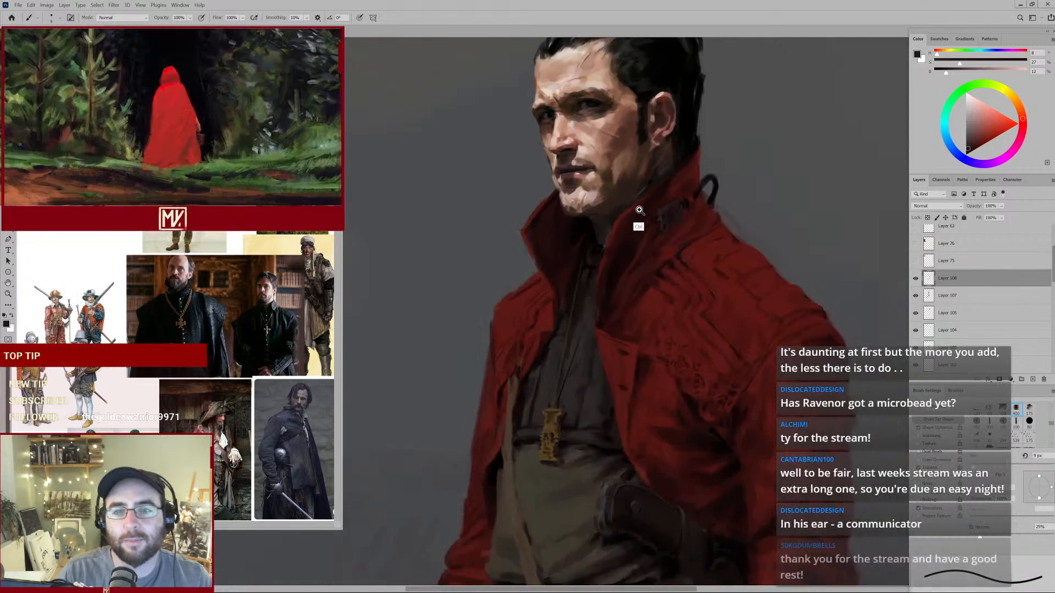
pyautogui.scroll(-2, 660, 182)
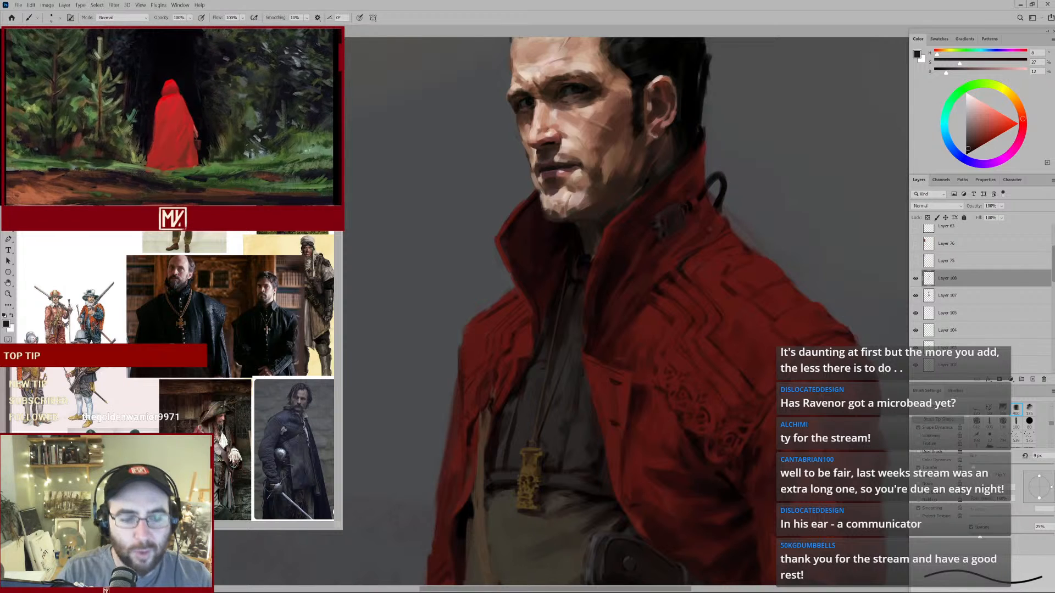
pyautogui.moveTo(666, 177)
pyautogui.mouseDown()
pyautogui.moveTo(715, 219)
pyautogui.moveTo(681, 259)
pyautogui.moveTo(755, 242)
pyautogui.mouseUp()
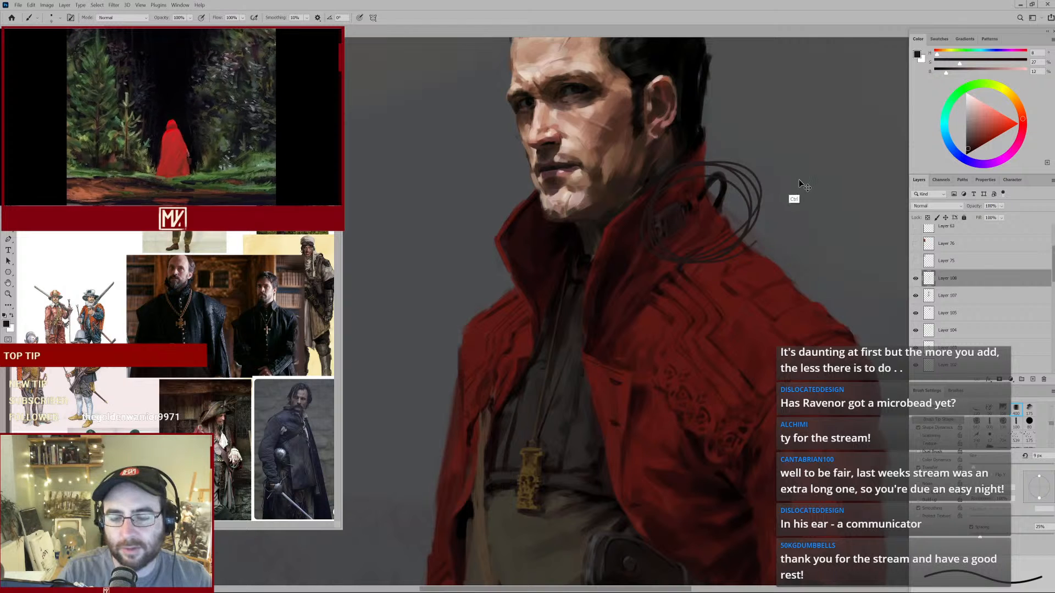
pyautogui.hotkey('ctrl', 'z')
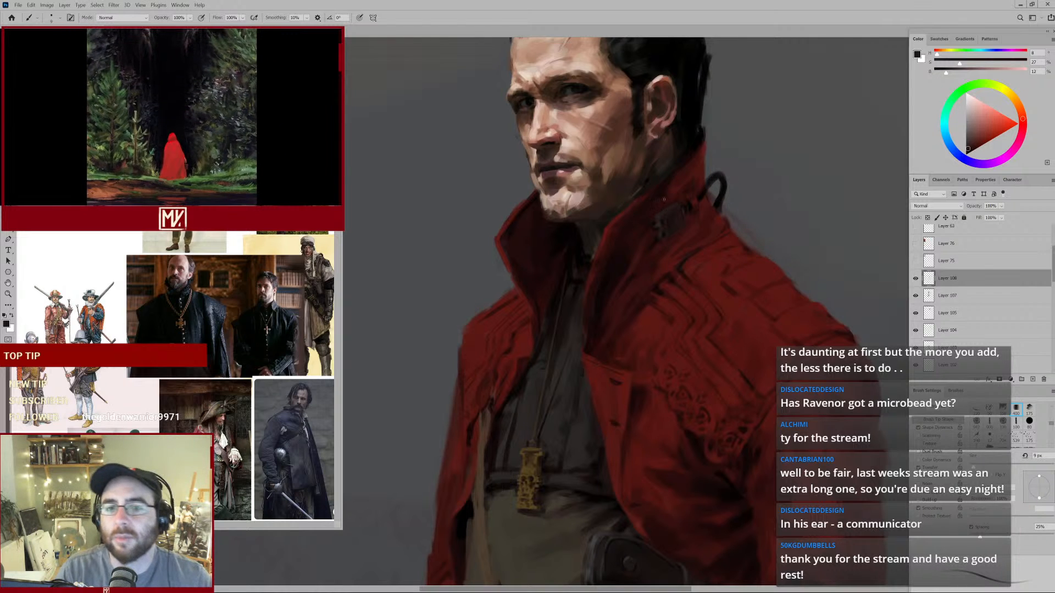
# Refine the rim and shading of the front glove's cuff with sampled dark greys and a 15 px brush.
pyautogui.scroll(-3, 664, 199)
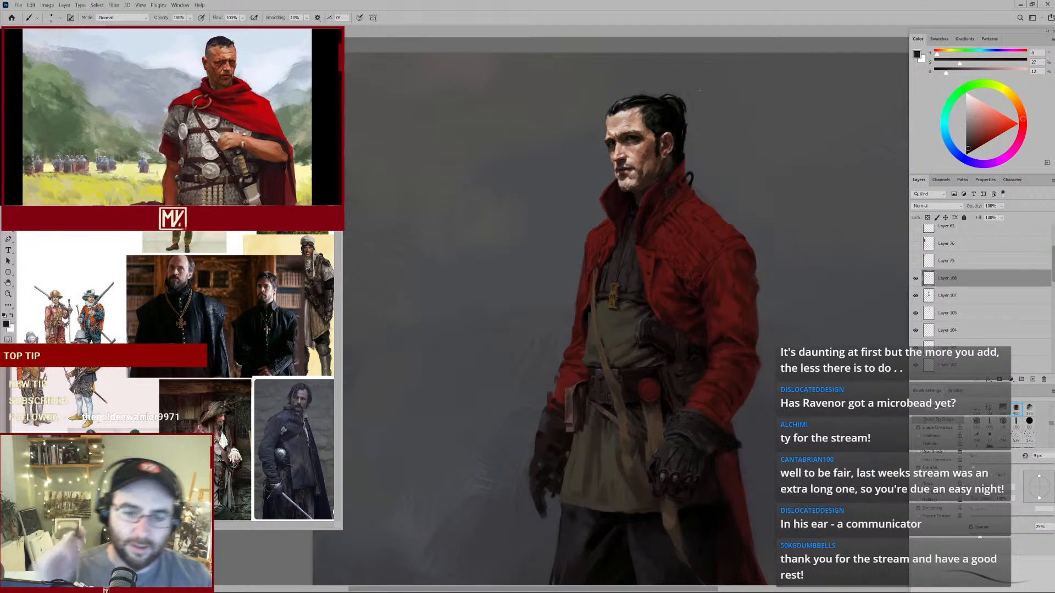
pyautogui.moveTo(634, 321); pyautogui.dragTo(621, 249)
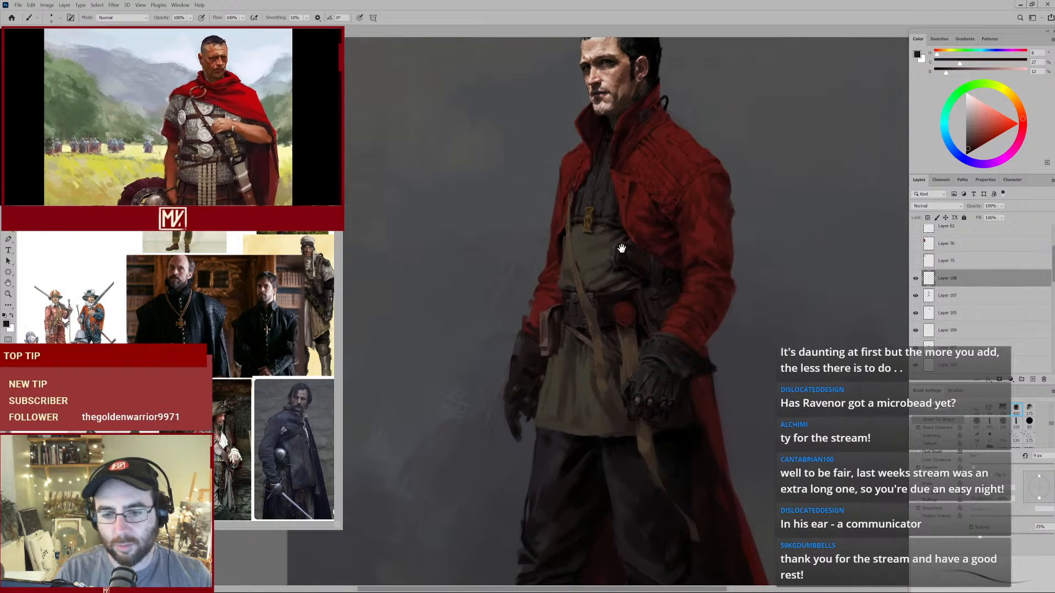
pyautogui.moveTo(687, 333); pyautogui.dragTo(630, 237)
pyautogui.scroll(6, 631, 237)
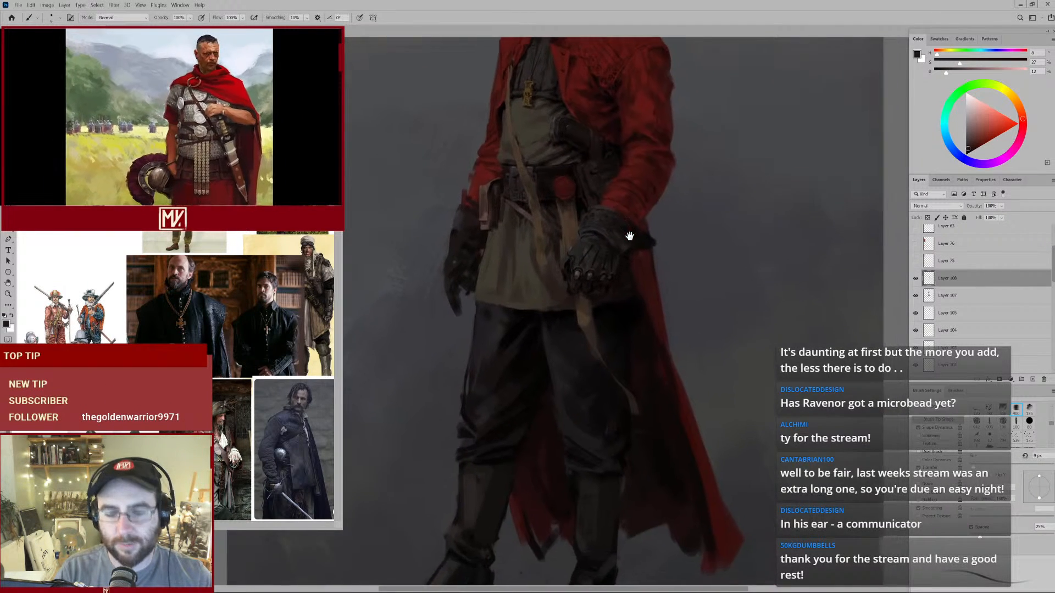
pyautogui.keyDown('alt'); pyautogui.click(552, 182); pyautogui.keyUp('alt')
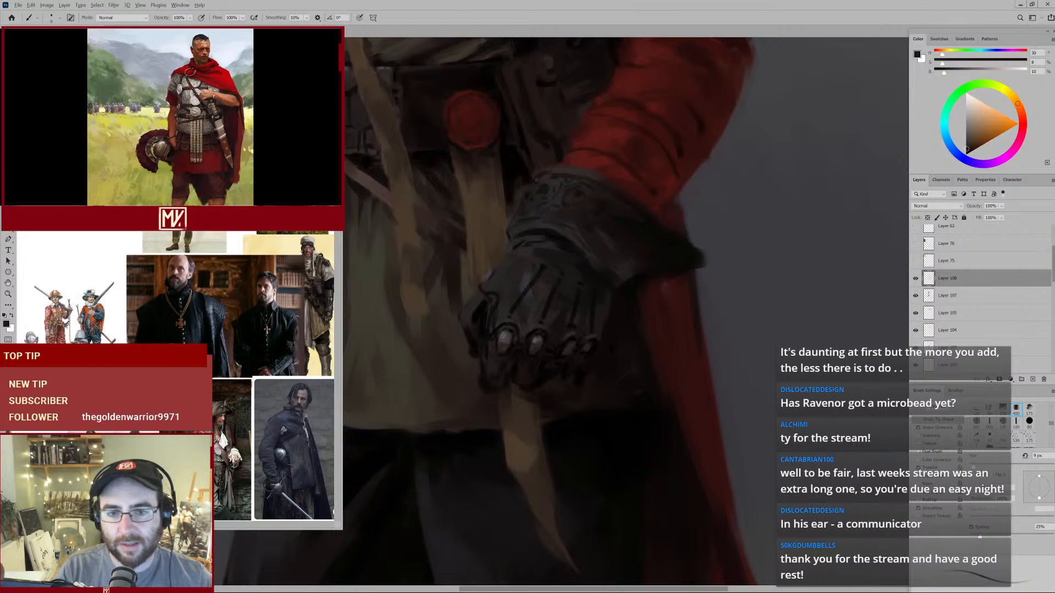
pyautogui.keyDown('alt'); pyautogui.click(544, 178); pyautogui.keyUp('alt')
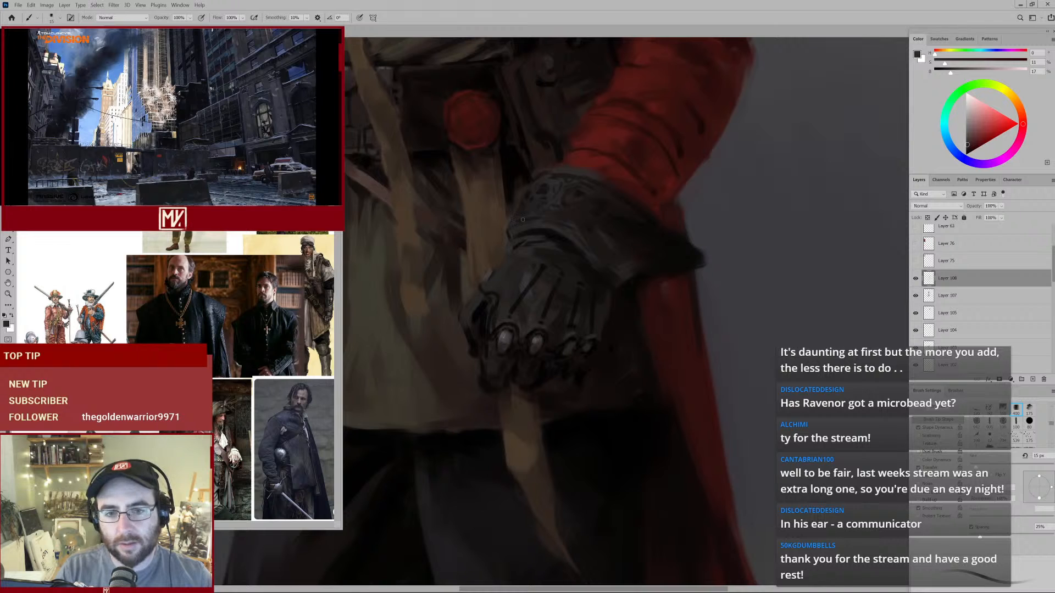
pyautogui.keyDown('alt'); pyautogui.click(569, 178); pyautogui.keyUp('alt')
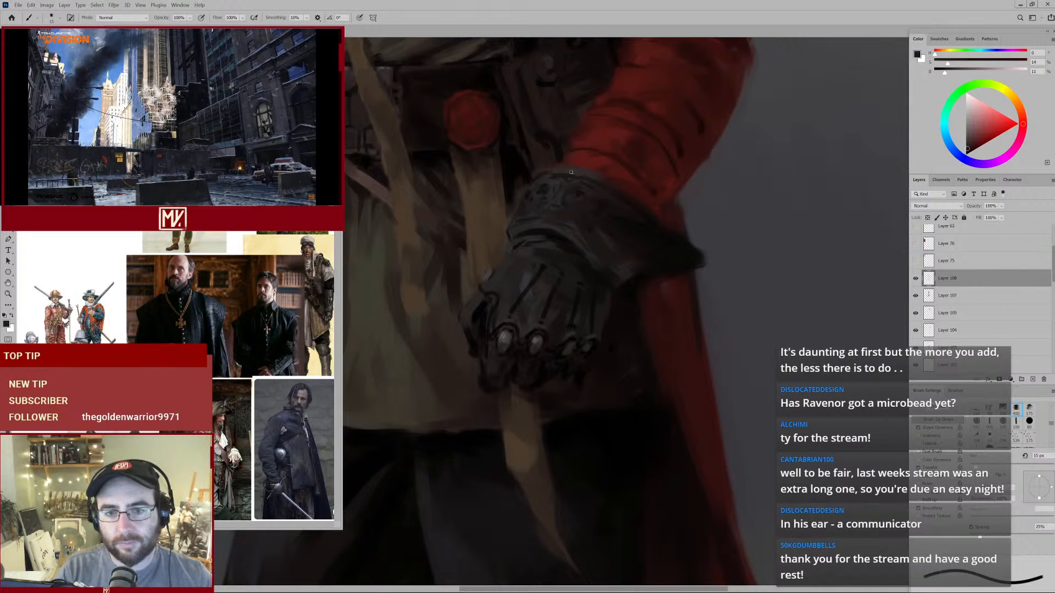
pyautogui.keyDown('alt'); pyautogui.click(628, 225); pyautogui.keyUp('alt')
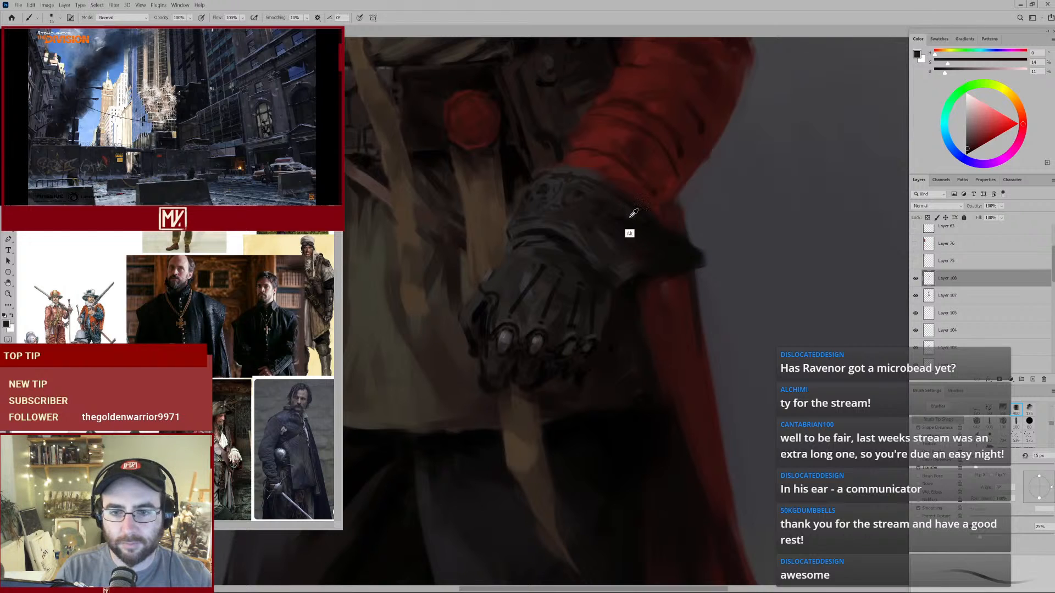
# Deepen the shadow between the hip pouch and the belt with sampled dark browns and near-black, using a 30 px brush.
pyautogui.hotkey('ctrl', '0')
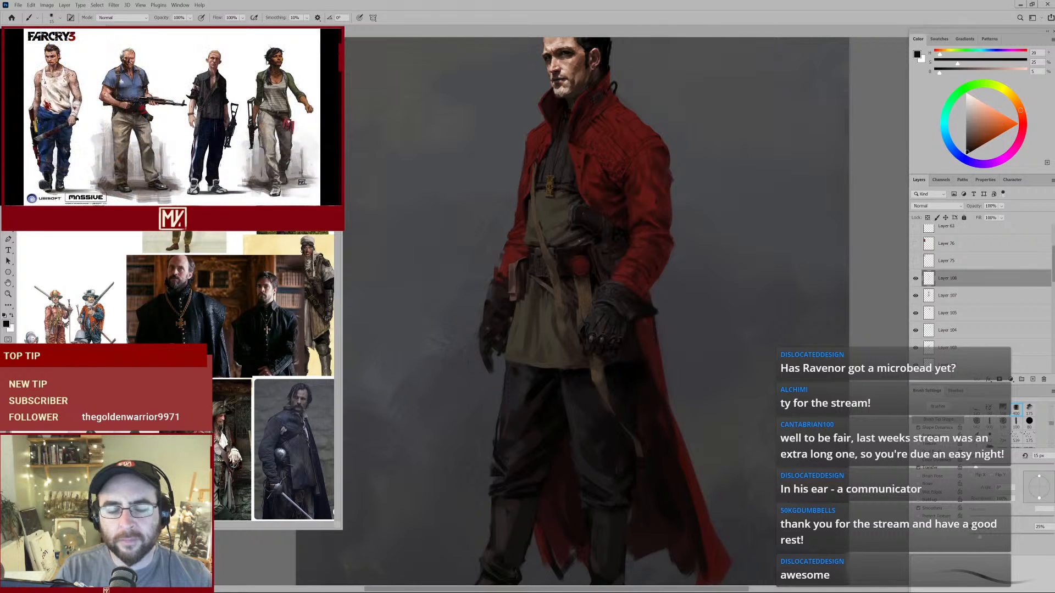
pyautogui.moveTo(531, 280); pyautogui.dragTo(549, 277)
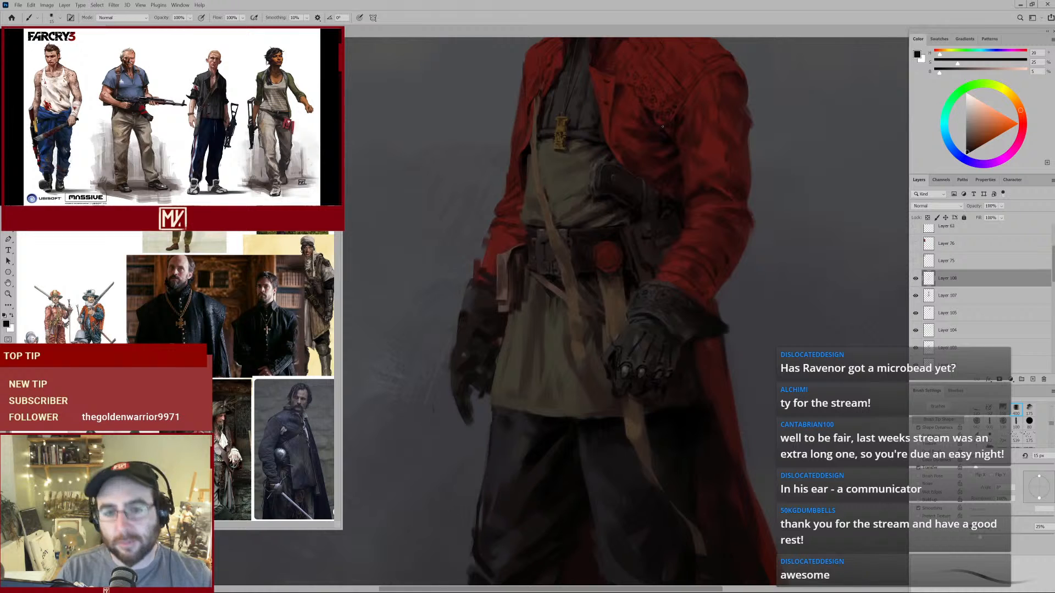
pyautogui.keyDown('alt'); pyautogui.click(519, 304); pyautogui.keyUp('alt')
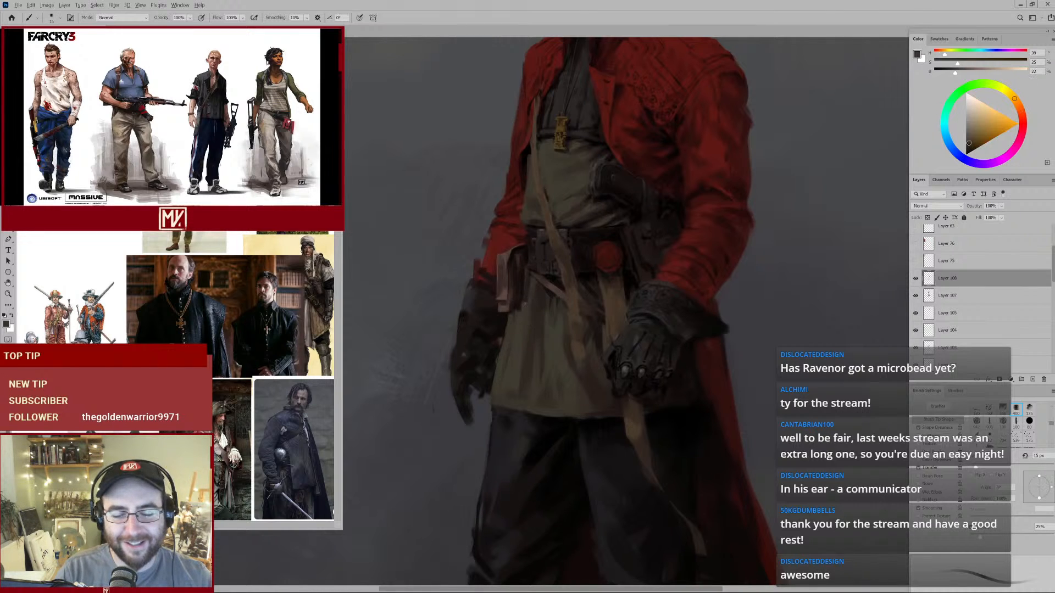
pyautogui.keyDown('alt'); pyautogui.click(518, 305); pyautogui.keyUp('alt')
pyautogui.keyDown('alt'); pyautogui.click(515, 256); pyautogui.keyUp('alt')
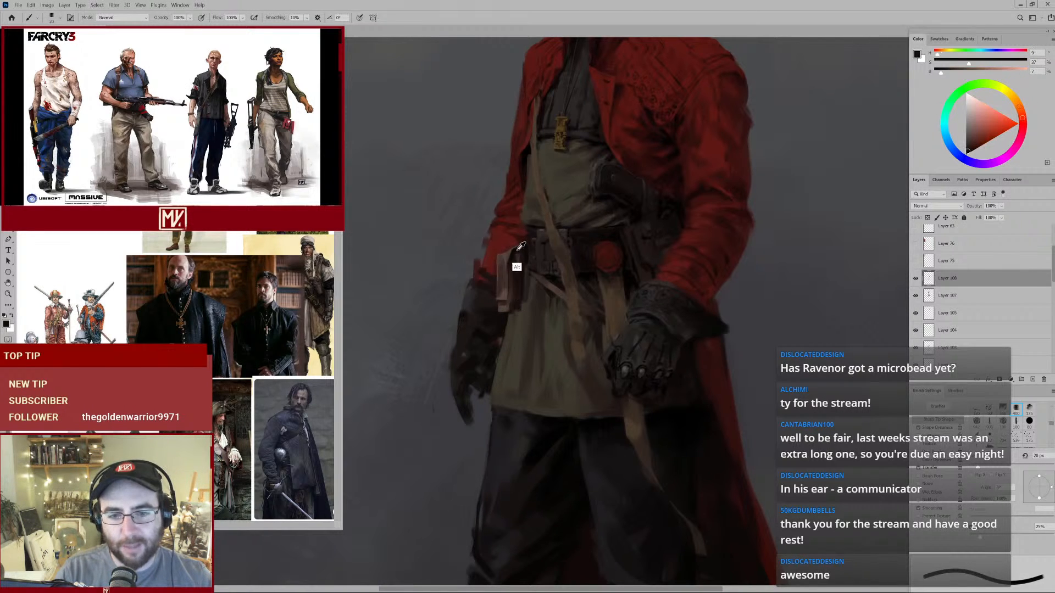
pyautogui.keyDown('alt'); pyautogui.click(517, 250); pyautogui.keyUp('alt')
pyautogui.moveTo(516, 255)
pyautogui.mouseDown()
pyautogui.moveTo(512, 283)
pyautogui.moveTo(528, 295)
pyautogui.moveTo(563, 268)
pyautogui.mouseUp()
# Clean up the belt buckle's plates and dark gaps with sampled dark greys and near-black, using a 15 px brush.
pyautogui.press('[')
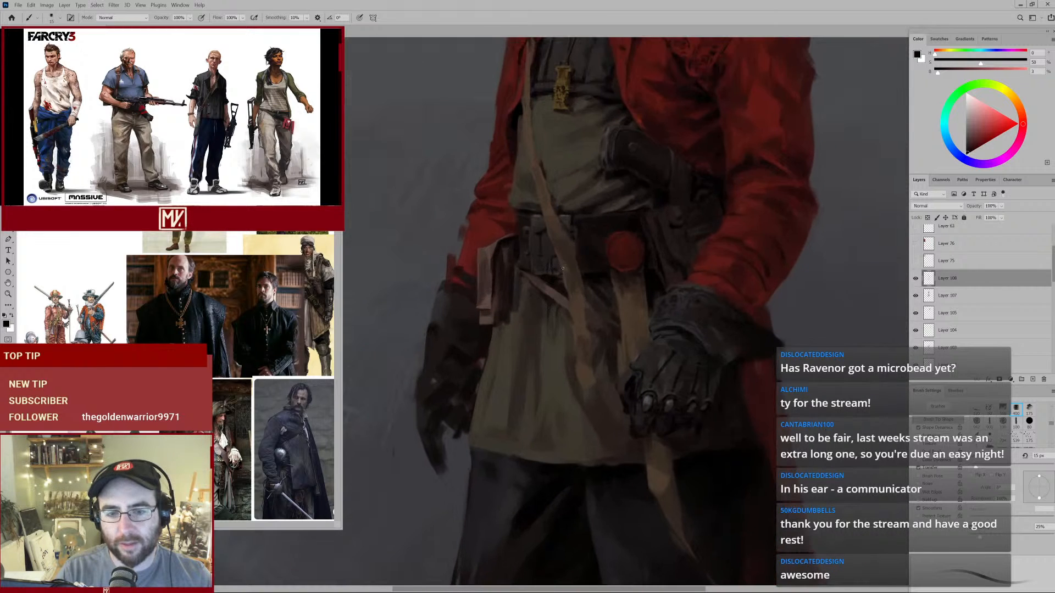
pyautogui.moveTo(535, 235); pyautogui.dragTo(562, 227)
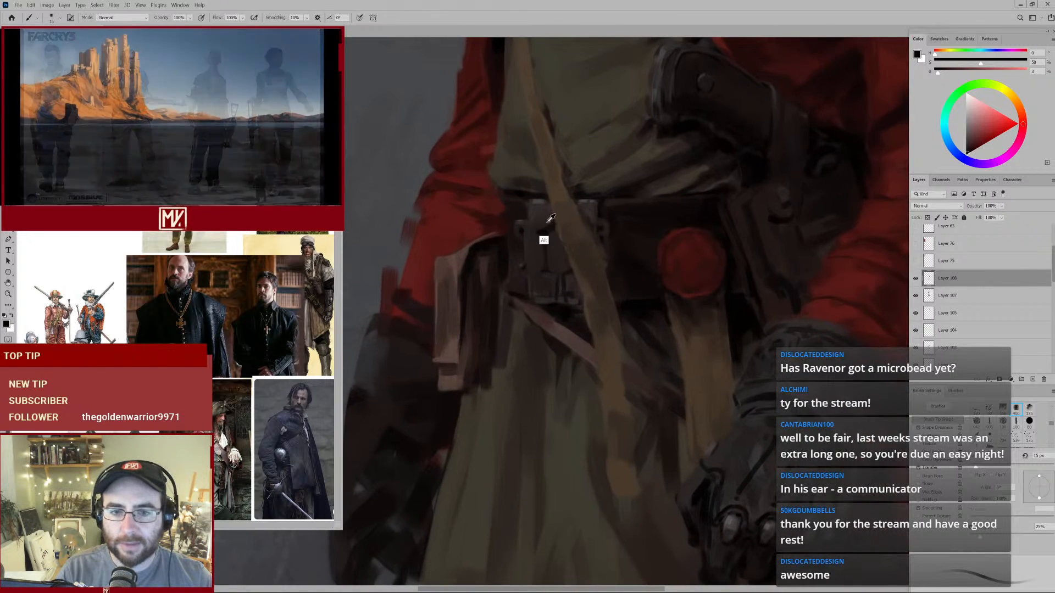
pyautogui.keyDown('alt'); pyautogui.click(541, 228); pyautogui.keyUp('alt')
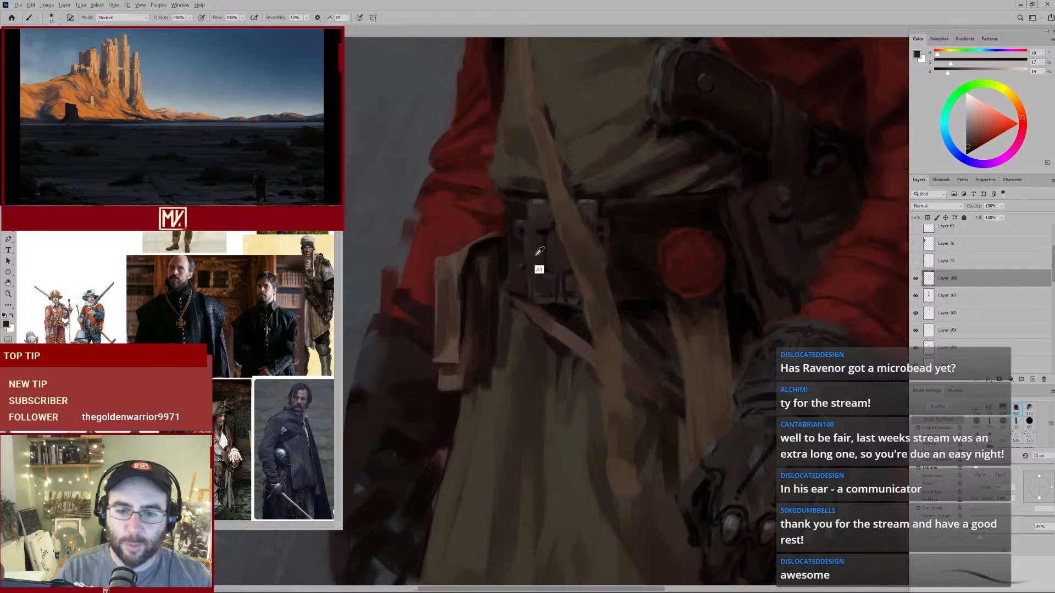
pyautogui.keyDown('alt'); pyautogui.click(541, 247); pyautogui.keyUp('alt')
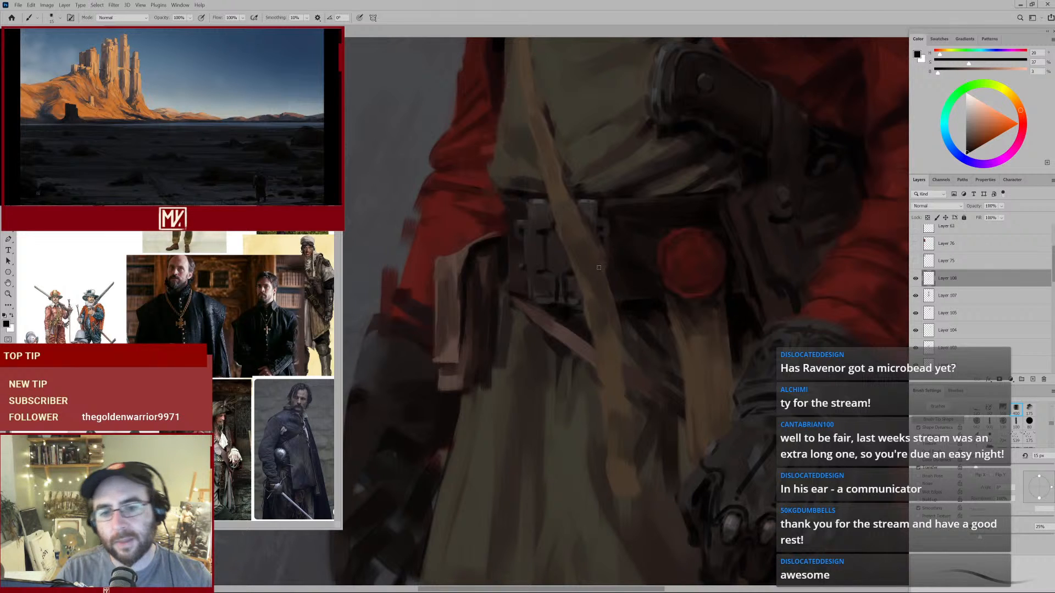
pyautogui.keyDown('alt'); pyautogui.click(532, 299); pyautogui.keyUp('alt')
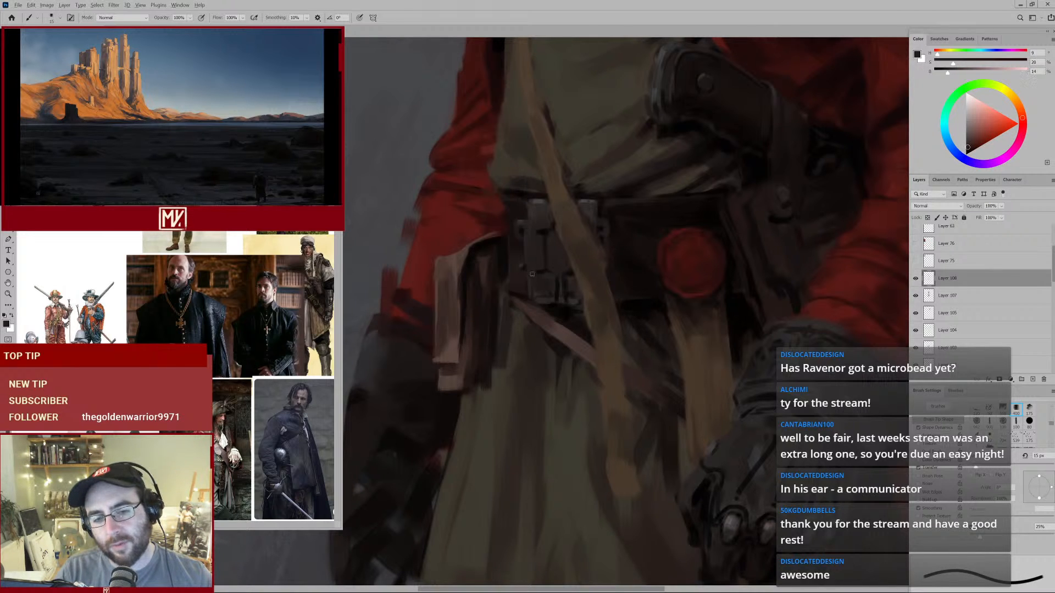
pyautogui.moveTo(529, 269); pyautogui.dragTo(529, 292)
pyautogui.keyDown('alt'); pyautogui.click(540, 300); pyautogui.keyUp('alt')
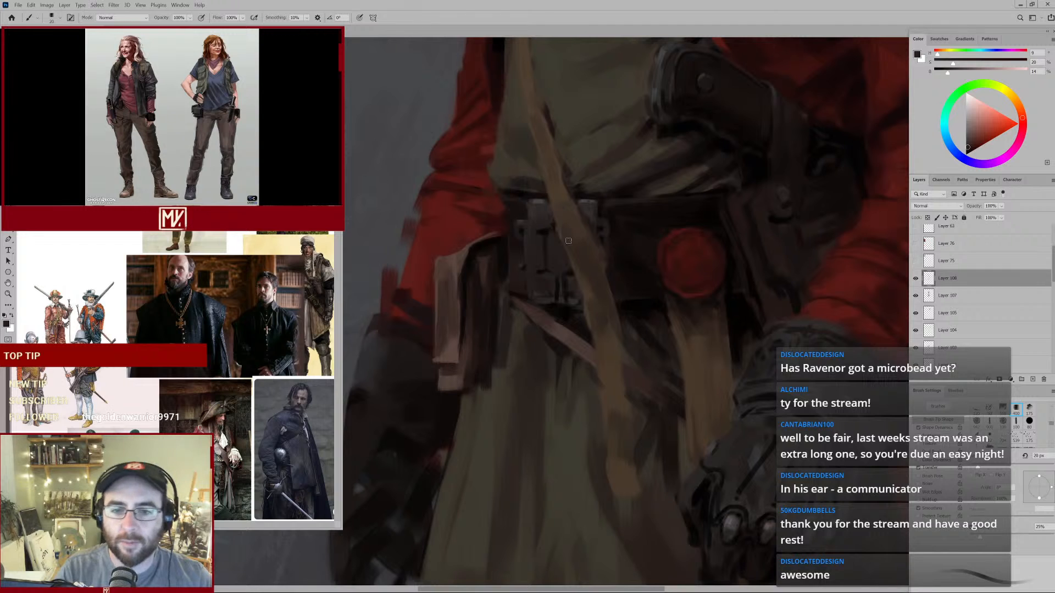
# Repaint the strap where it crosses the belt buckle with sampled dark browns and a 30 px brush.
pyautogui.keyDown('alt'); pyautogui.click(587, 235); pyautogui.keyUp('alt')
pyautogui.press(']')
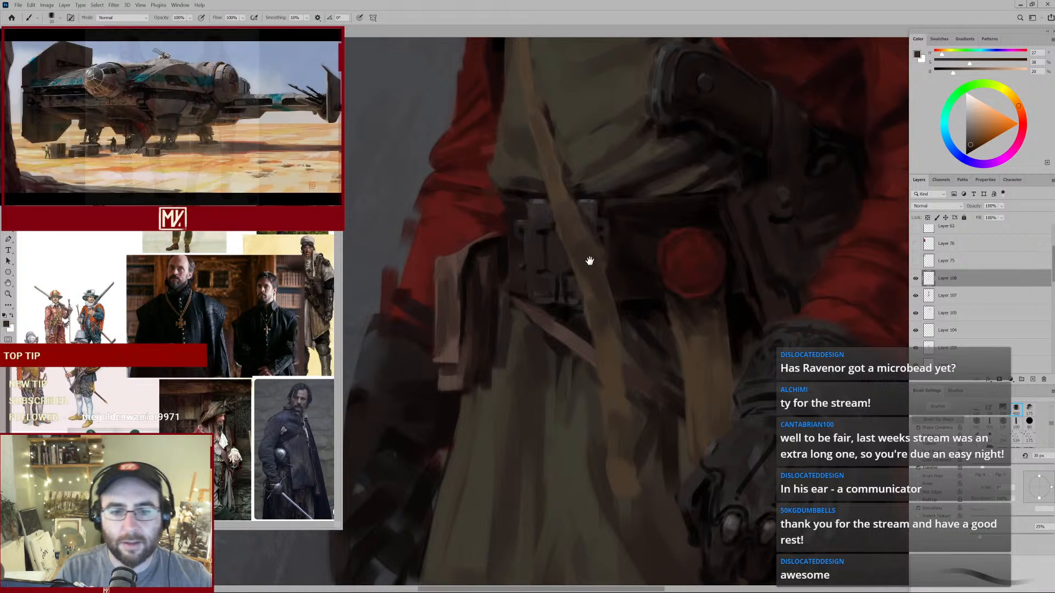
pyautogui.moveTo(592, 269)
pyautogui.mouseDown()
pyautogui.moveTo(556, 302)
pyautogui.moveTo(556, 288)
pyautogui.mouseUp()
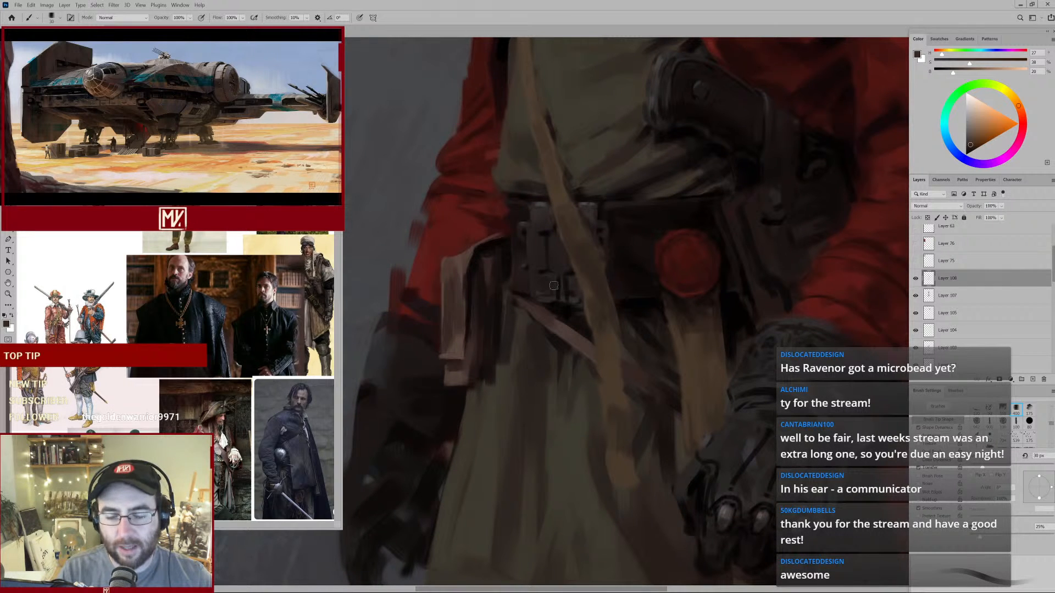
pyautogui.keyDown('alt'); pyautogui.click(589, 259); pyautogui.keyUp('alt')
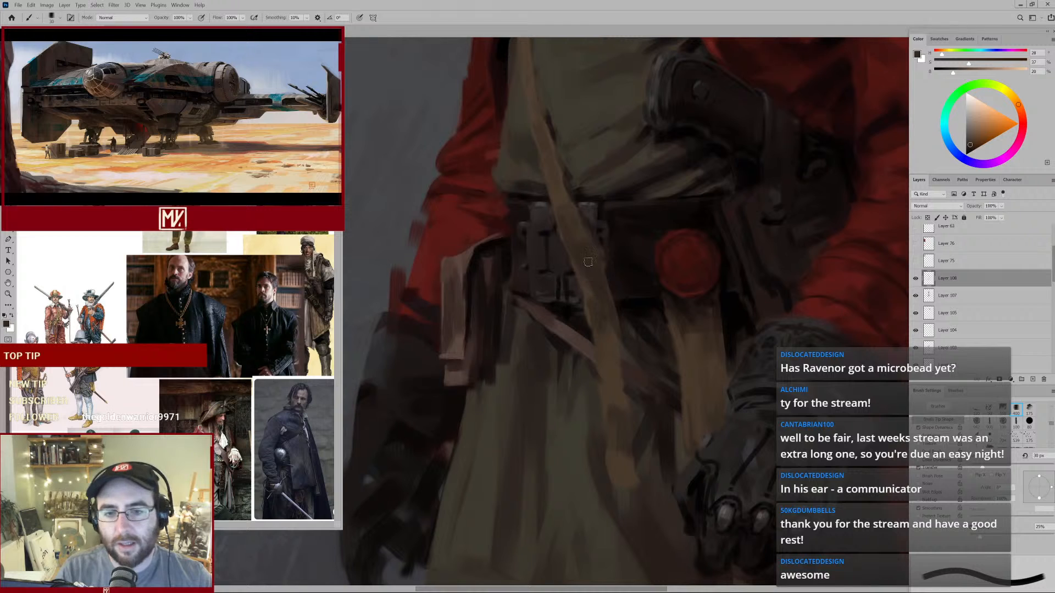
pyautogui.moveTo(604, 223); pyautogui.dragTo(606, 231)
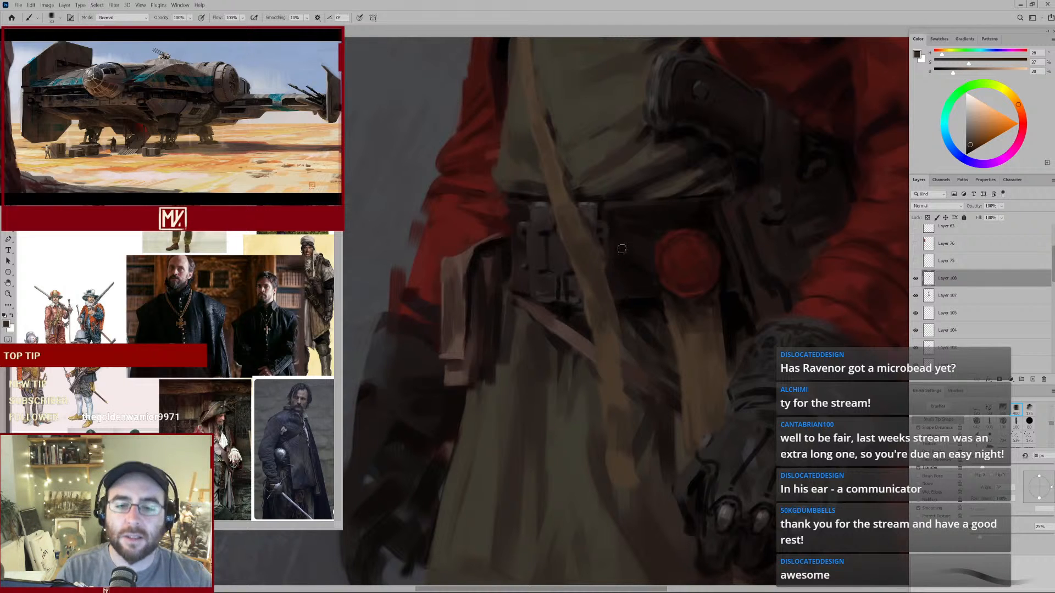
pyautogui.keyDown('alt'); pyautogui.click(592, 273); pyautogui.keyUp('alt')
# Define the outer edge and rivet details of the buckle's hip-pouch side with sampled near-black and a 9 px brush.
pyautogui.press('[')
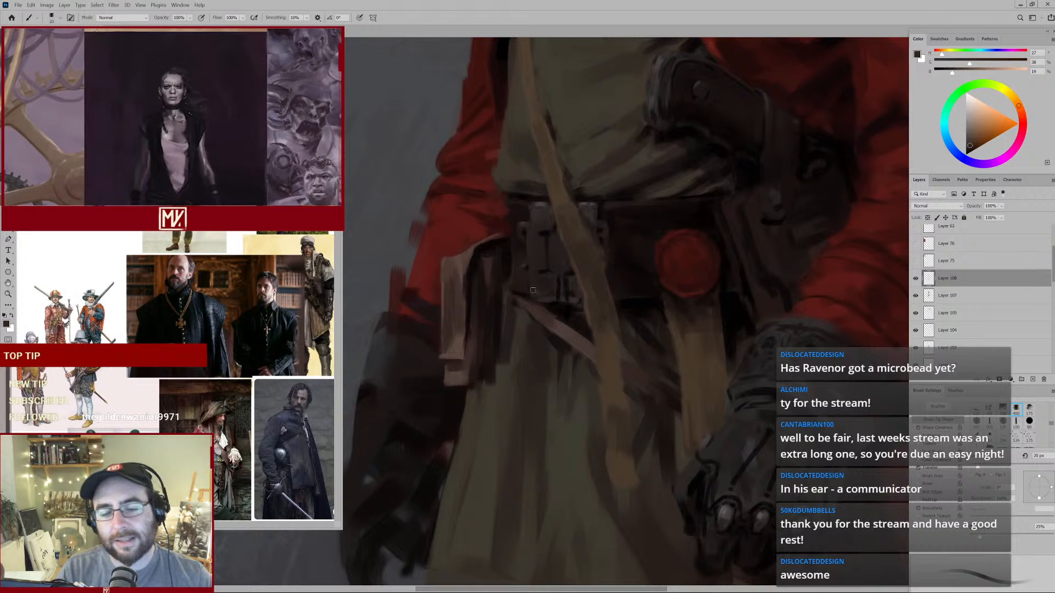
pyautogui.keyDown('alt'); pyautogui.click(544, 275); pyautogui.keyUp('alt')
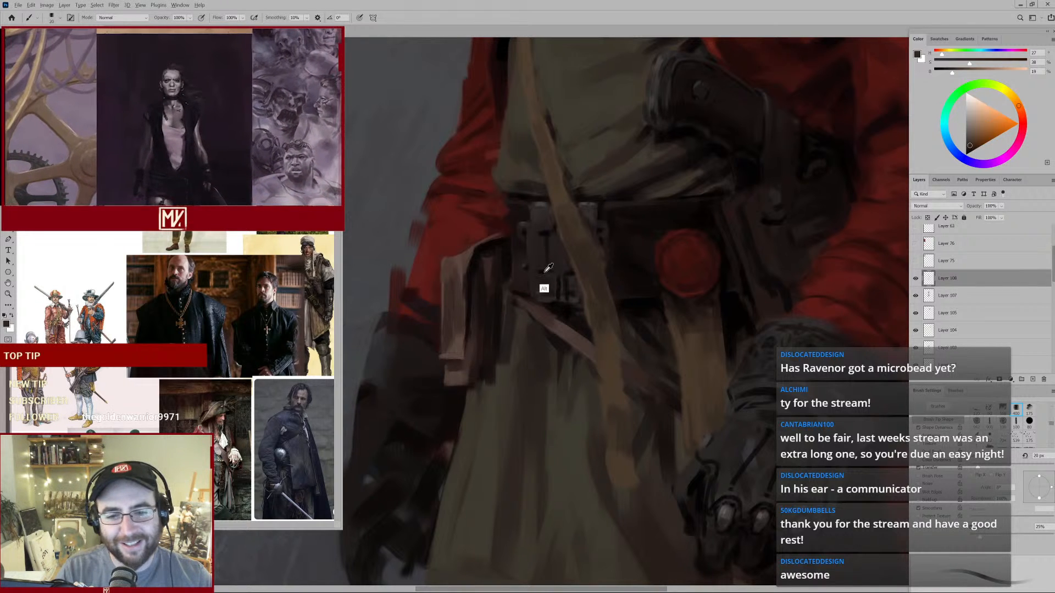
pyautogui.press('[')
pyautogui.press('[')
pyautogui.press('[')
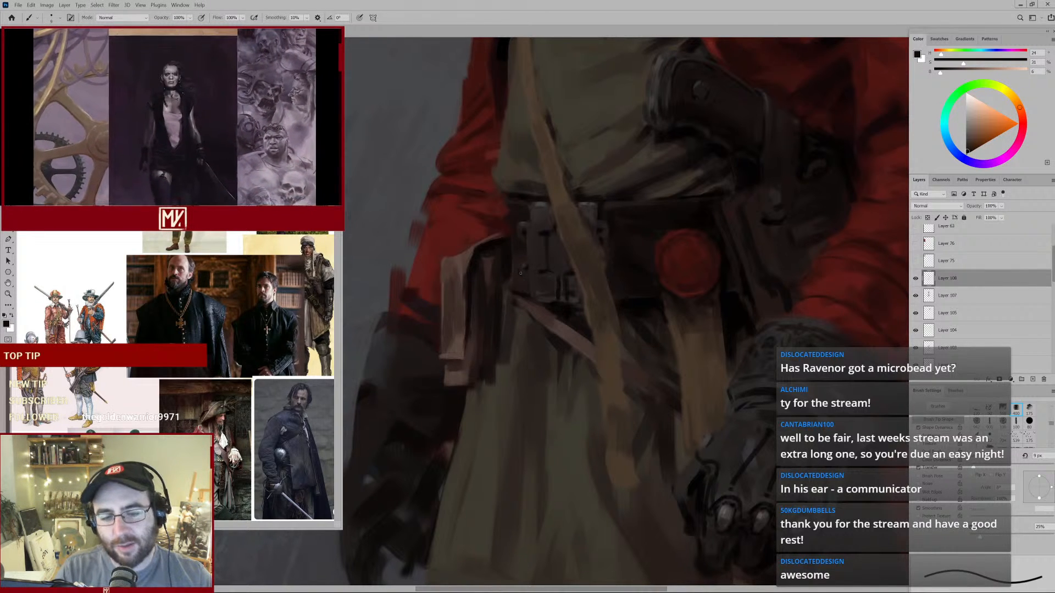
pyautogui.keyDown('alt'); pyautogui.click(538, 296); pyautogui.keyUp('alt')
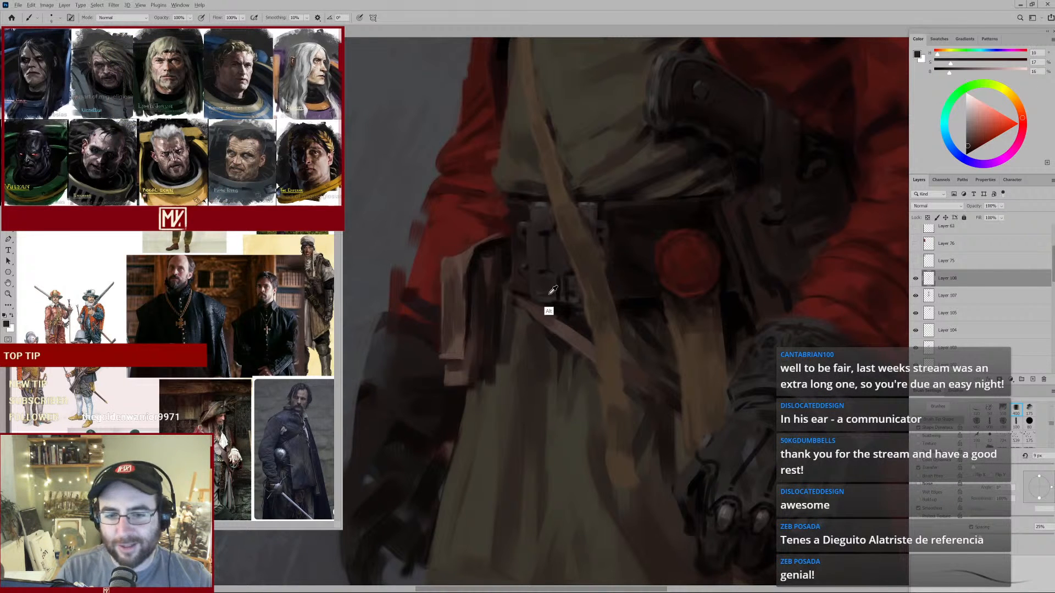
# Tidy the buckle's lower plate and its dark gaps with sampled dark tones and a 10 px brush.
pyautogui.keyDown('alt'); pyautogui.click(547, 294); pyautogui.keyUp('alt')
pyautogui.press(']')
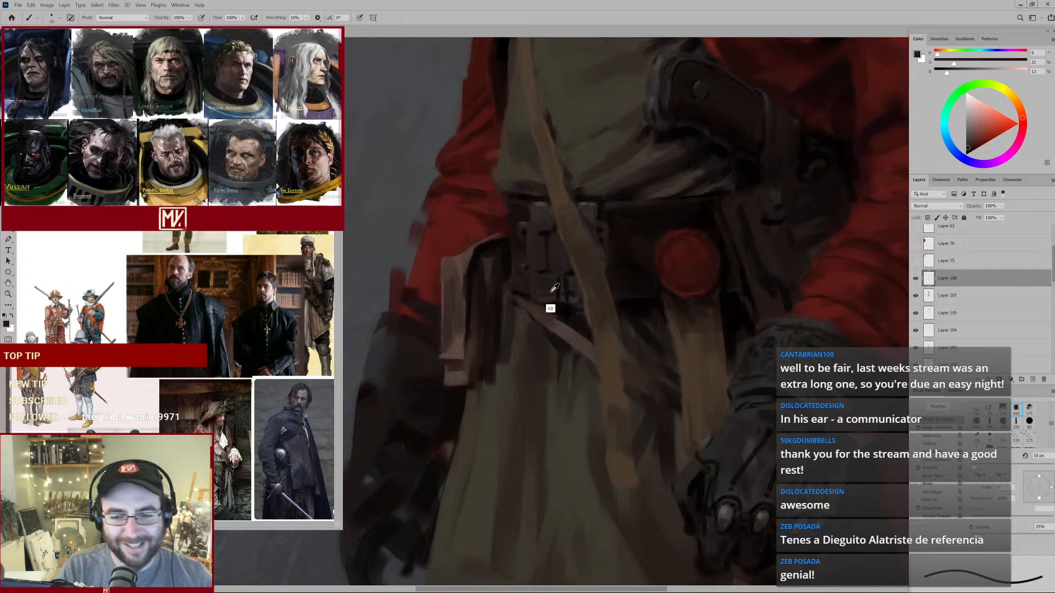
pyautogui.keyDown('alt'); pyautogui.click(551, 290); pyautogui.keyUp('alt')
pyautogui.keyDown('alt'); pyautogui.click(560, 281); pyautogui.keyUp('alt')
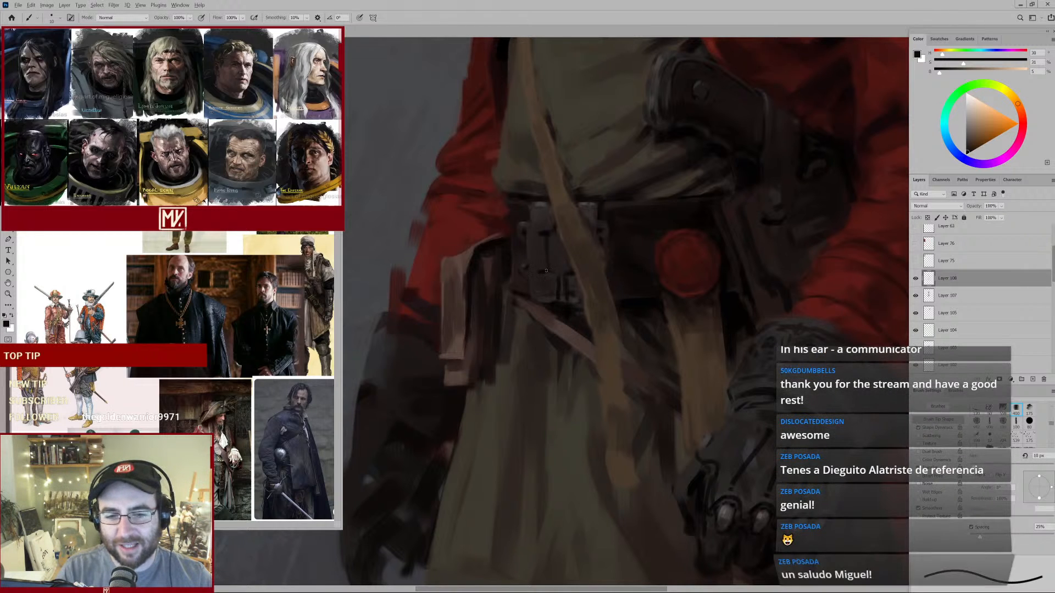
# Block in the faces of the buckle's upper and middle plates with sampled dark greys and a 25 px brush.
pyautogui.keyDown('alt'); pyautogui.click(536, 207); pyautogui.keyUp('alt')
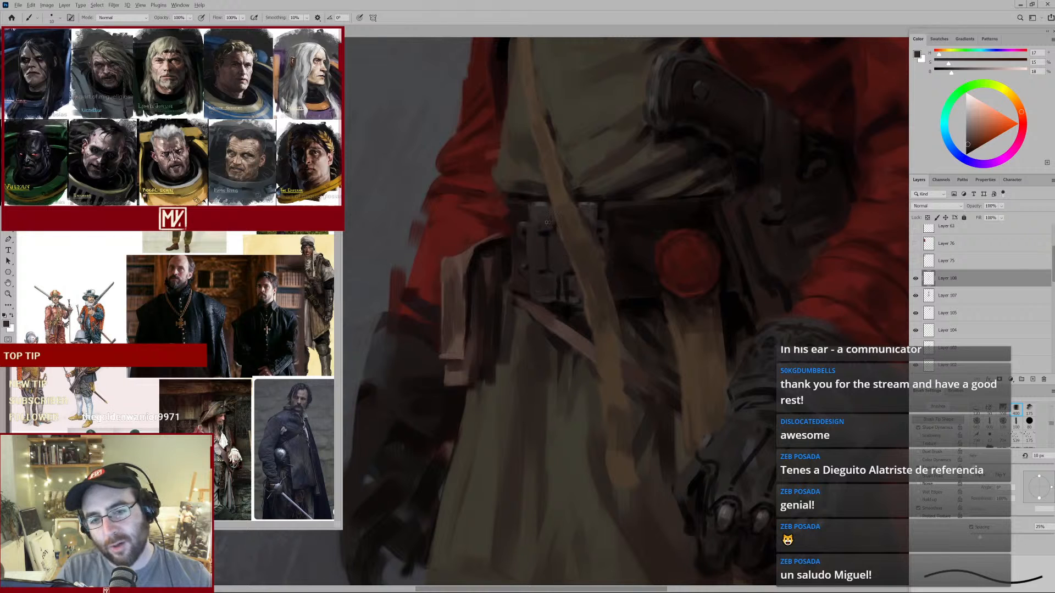
pyautogui.keyDown('alt'); pyautogui.click(548, 253); pyautogui.keyUp('alt')
pyautogui.press(']')
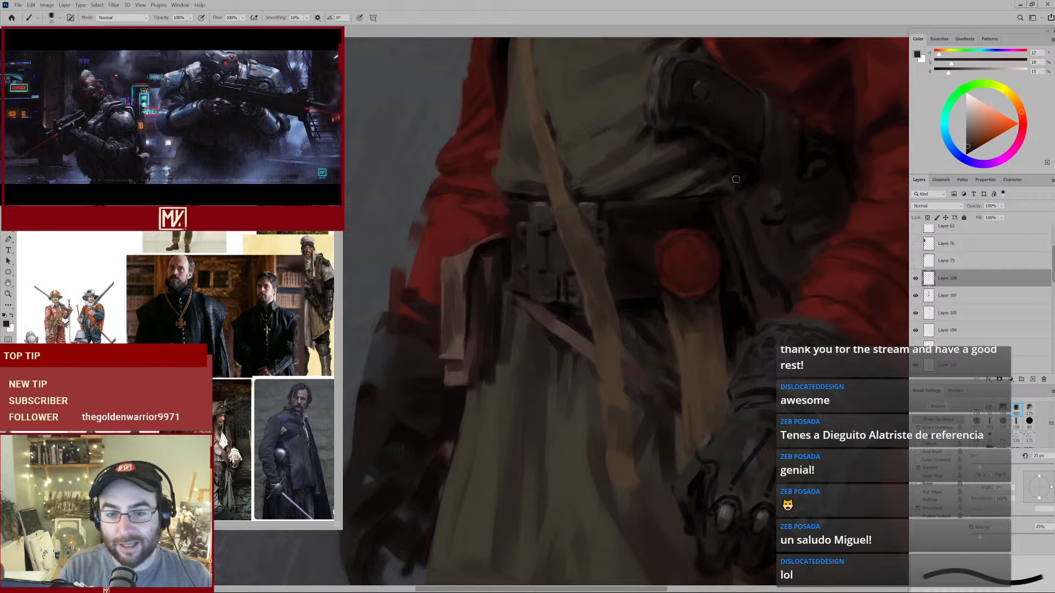
pyautogui.keyDown('alt'); pyautogui.click(537, 222); pyautogui.keyUp('alt')
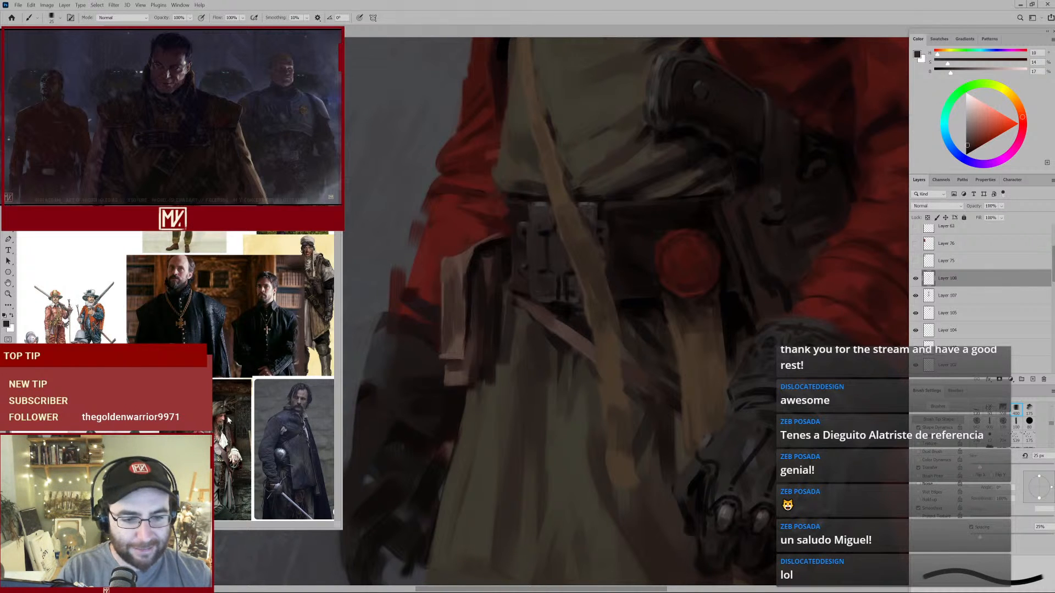
# Check the costume references, and shade the strap's middle section over the buckle with sampled browns and a 35 px brush.
pyautogui.keyDown('ctrl'); pyautogui.click(300, 444); pyautogui.keyUp('ctrl')
pyautogui.moveTo(300, 443); pyautogui.dragTo(341, 440)
pyautogui.moveTo(301, 390)
pyautogui.mouseDown()
pyautogui.moveTo(252, 295)
pyautogui.moveTo(280, 294)
pyautogui.mouseUp()
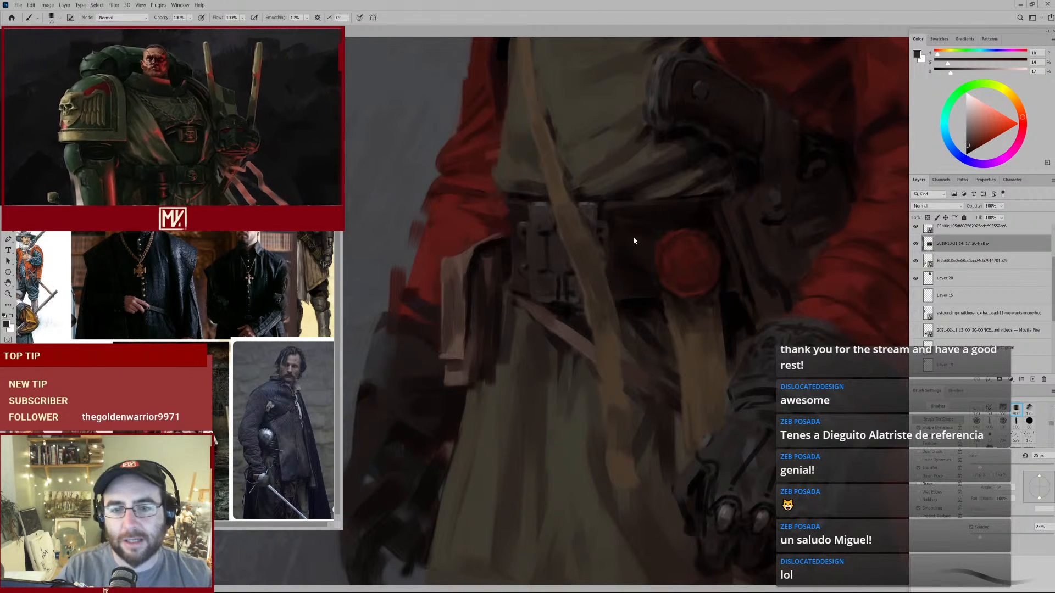
pyautogui.keyDown('alt'); pyautogui.click(589, 237); pyautogui.keyUp('alt')
pyautogui.press(']')
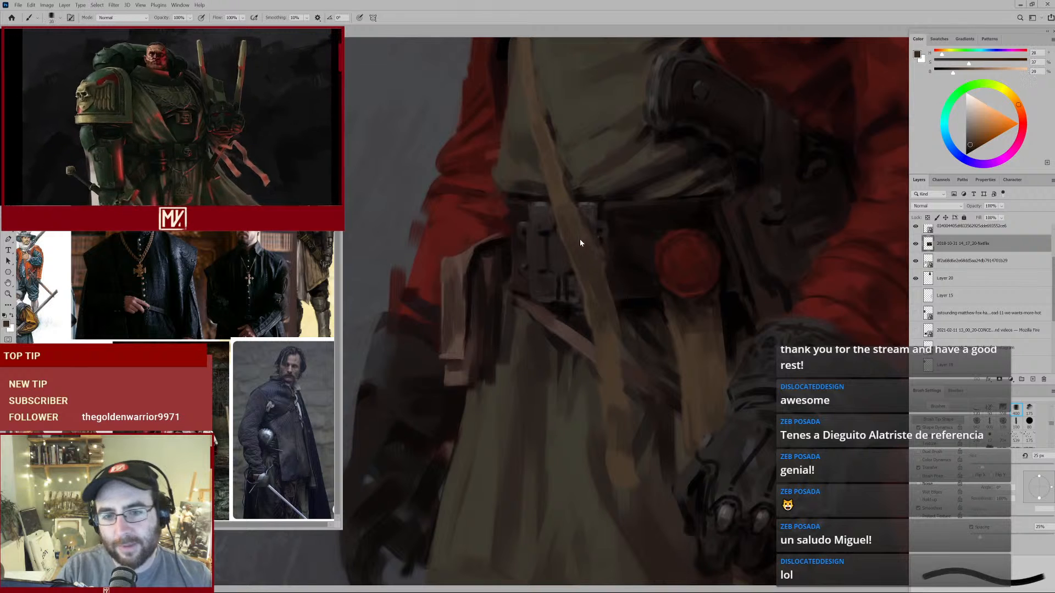
pyautogui.press(']')
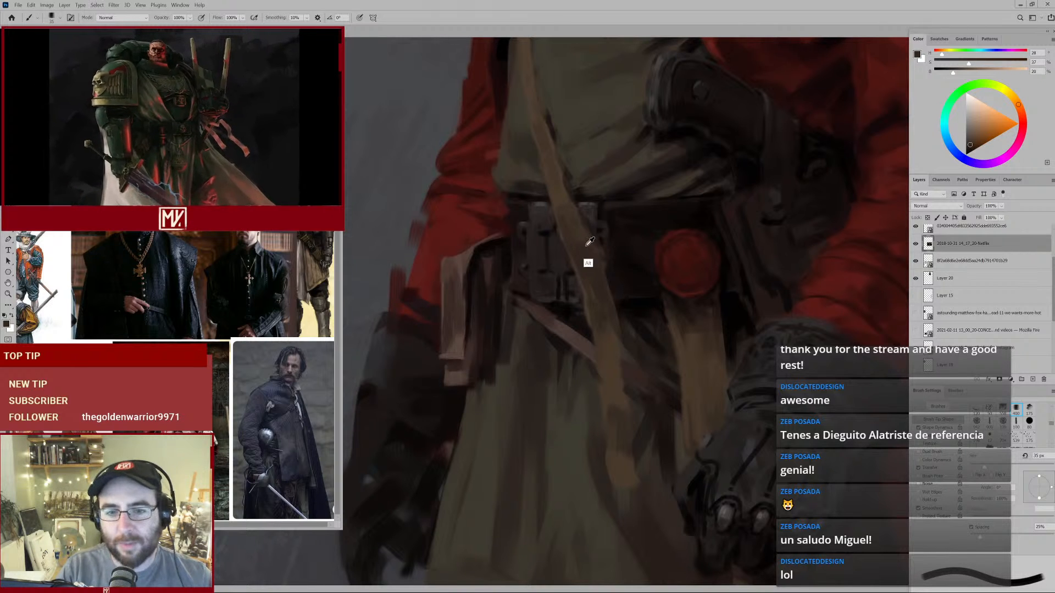
pyautogui.keyDown('alt'); pyautogui.click(586, 245); pyautogui.keyUp('alt')
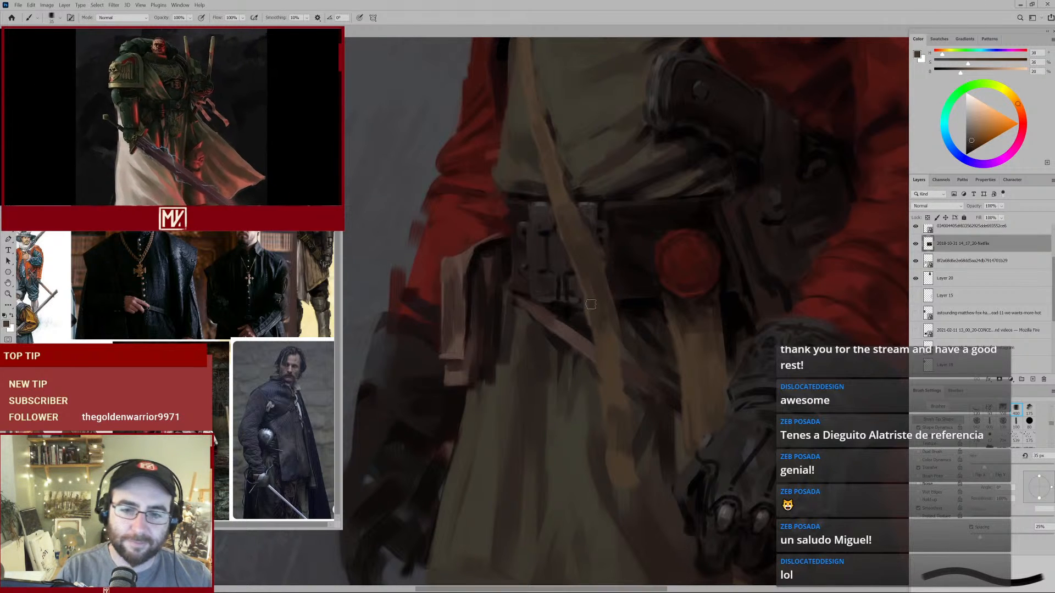
# Sharpen the shadow beneath the buckle and its lower clasp with sampled near-black and dark greys, reducing the brush to 10 px.
pyautogui.keyDown('alt'); pyautogui.click(572, 311); pyautogui.keyUp('alt')
pyautogui.moveTo(557, 309); pyautogui.dragTo(546, 311)
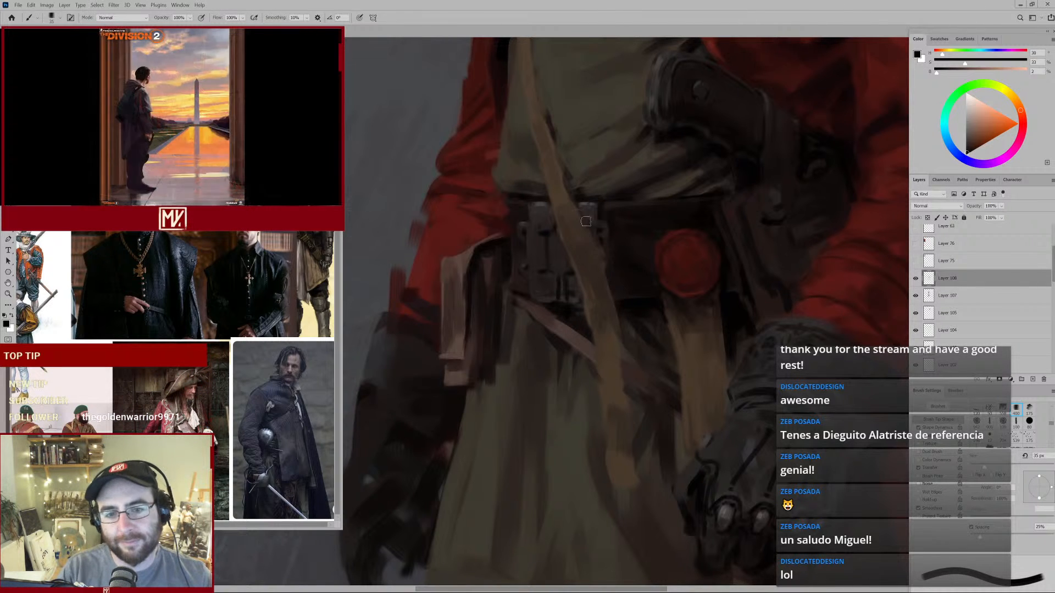
pyautogui.keyDown('alt'); pyautogui.click(566, 222); pyautogui.keyUp('alt')
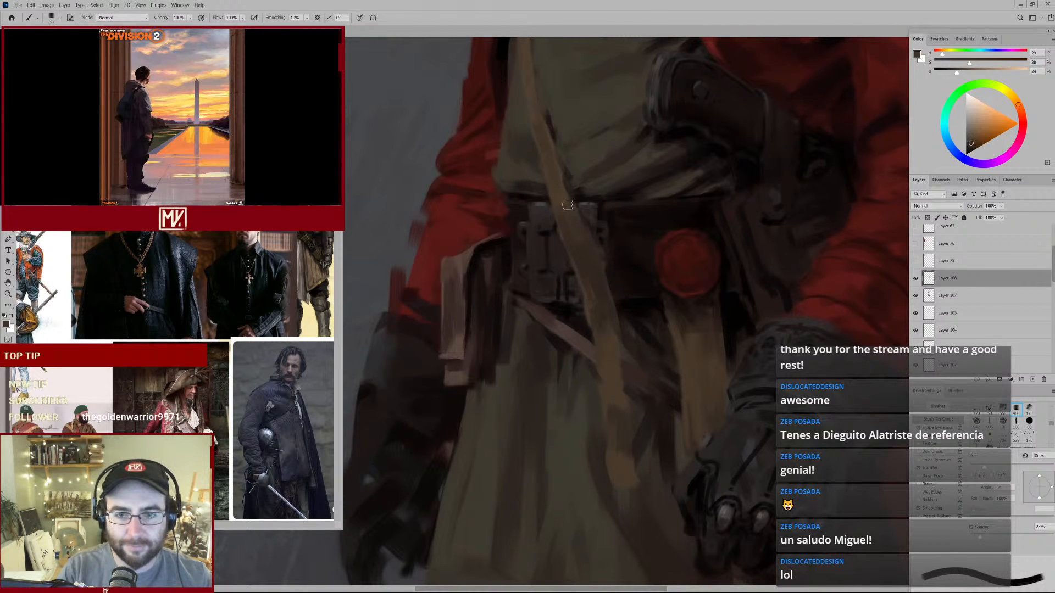
pyautogui.keyDown('alt'); pyautogui.click(572, 309); pyautogui.keyUp('alt')
pyautogui.press('[')
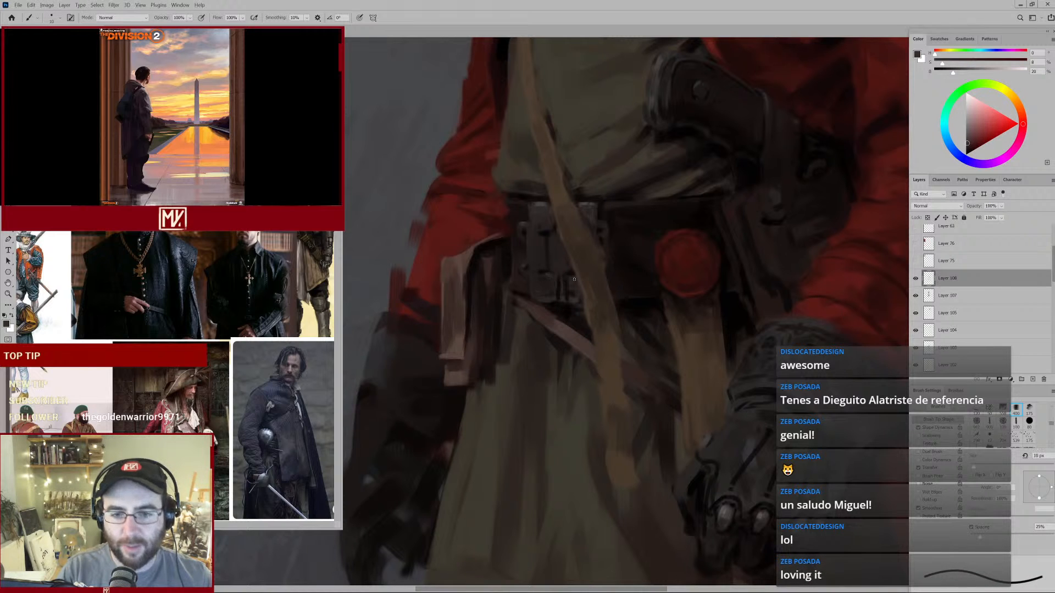
pyautogui.keyDown('alt'); pyautogui.click(534, 222); pyautogui.keyUp('alt')
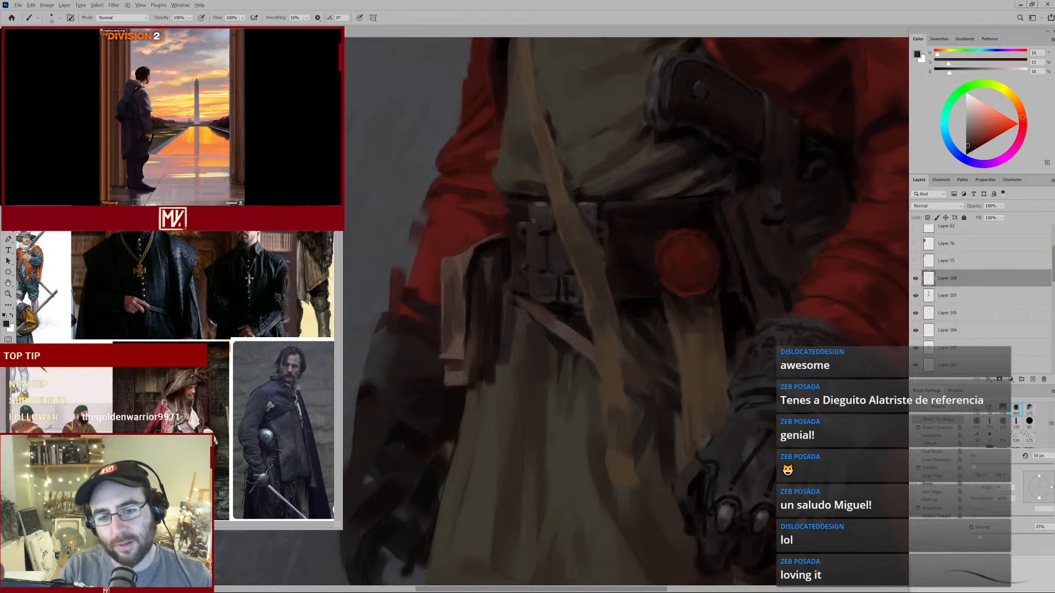
# Shape the buckle's ornamental edge on the red seal's side of the strap with sampled dark tones and a 15 px brush.
pyautogui.keyDown('alt'); pyautogui.click(604, 244); pyautogui.keyUp('alt')
pyautogui.press(']')
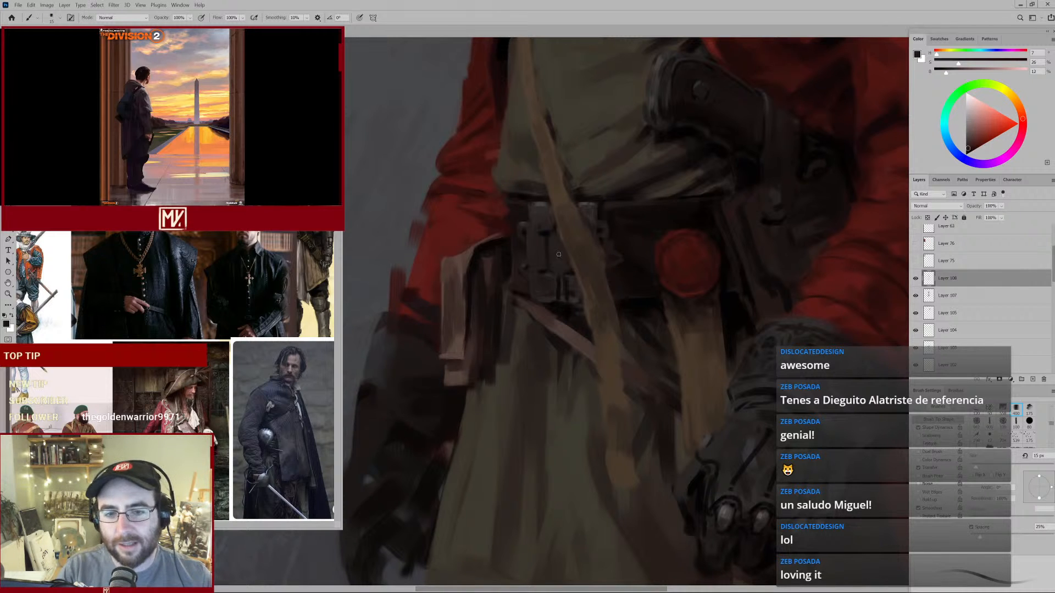
pyautogui.keyDown('alt'); pyautogui.click(524, 246); pyautogui.keyUp('alt')
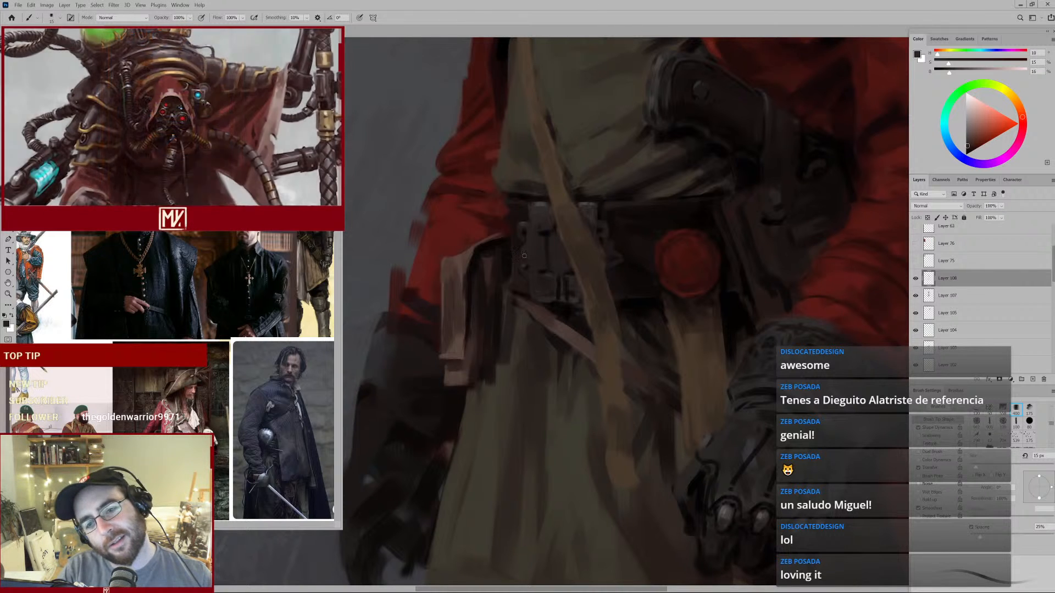
pyautogui.keyDown('alt'); pyautogui.click(547, 237); pyautogui.keyUp('alt')
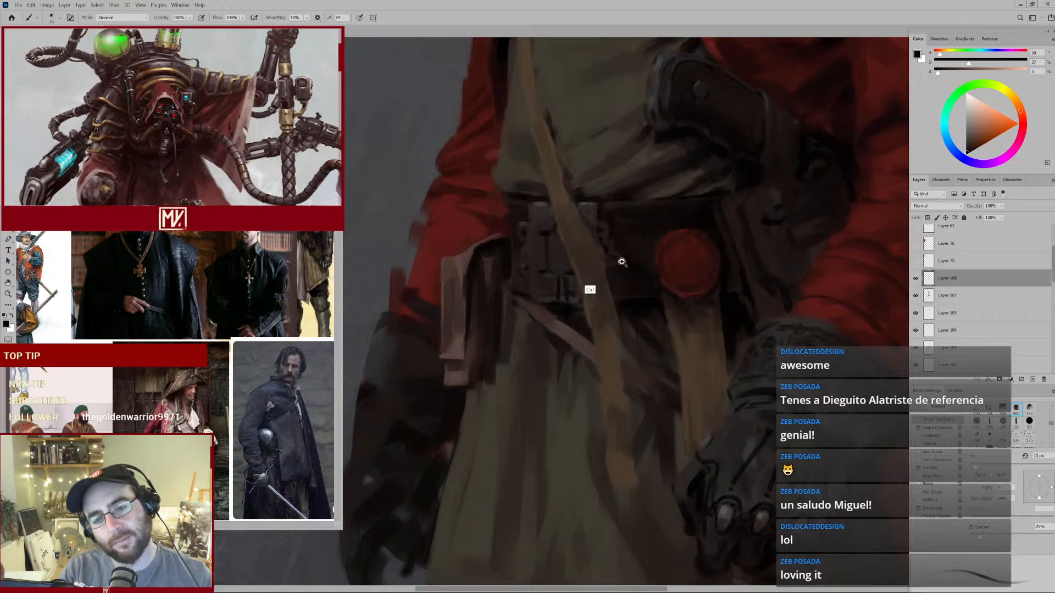
pyautogui.moveTo(621, 262); pyautogui.dragTo(593, 277)
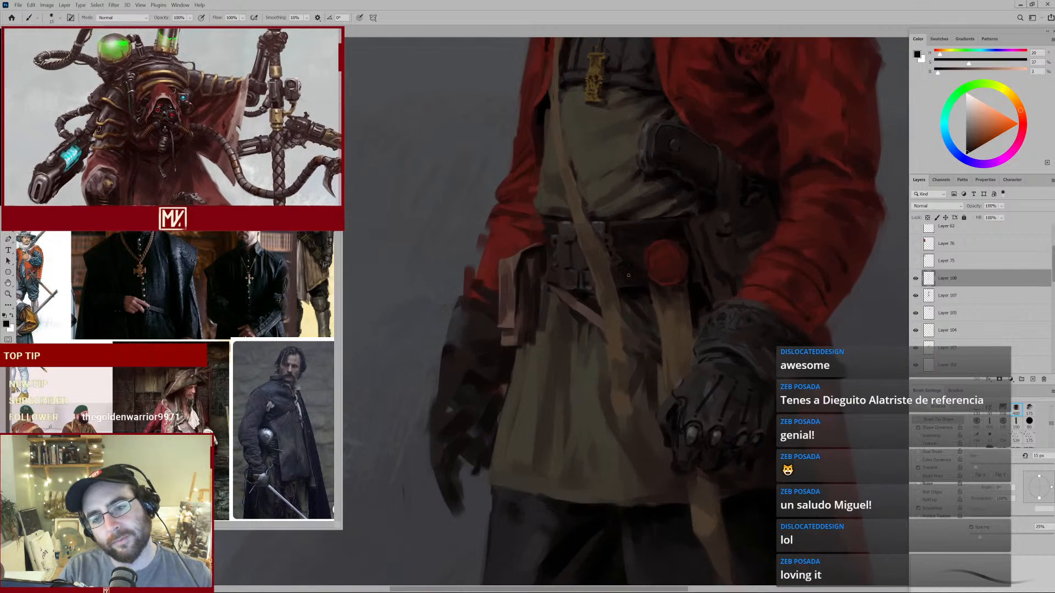
pyautogui.keyDown('alt'); pyautogui.click(585, 271); pyautogui.keyUp('alt')
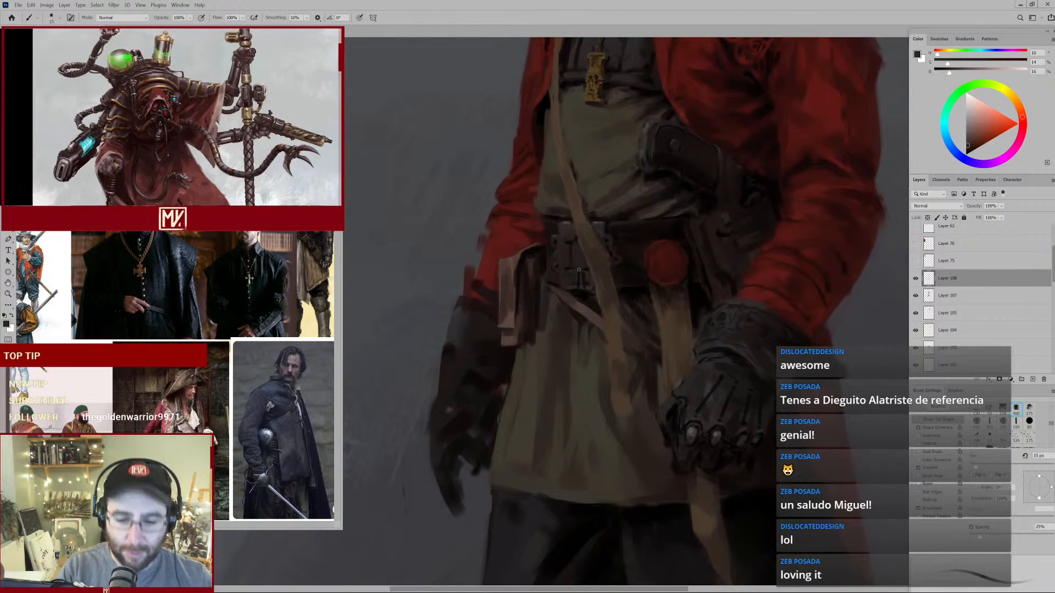
# Unify the shading of the buckle's main plate with sampled dark tones and a brush enlarged to 45 px.
pyautogui.press(']')
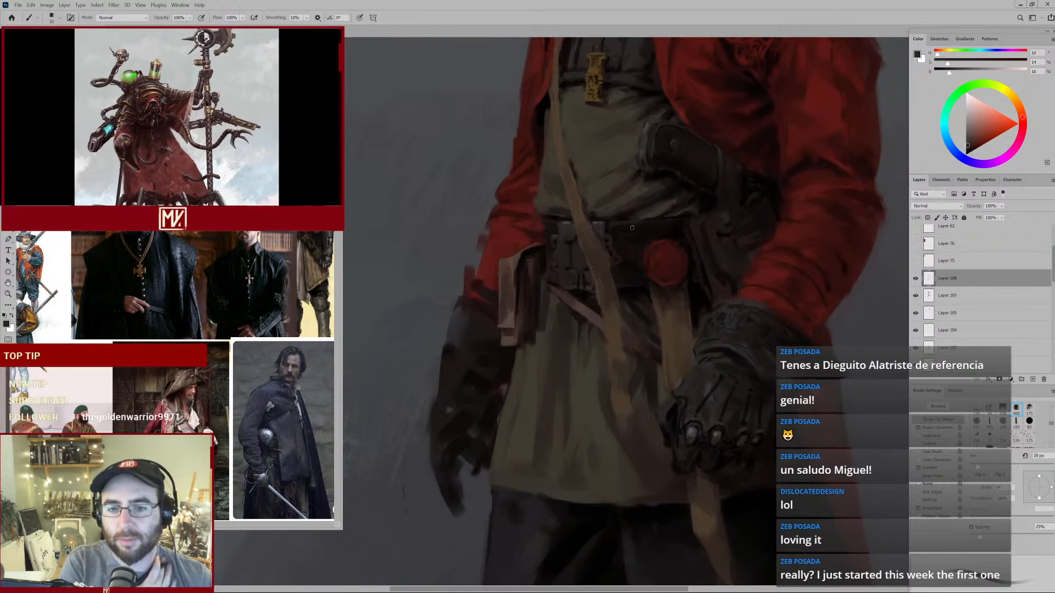
pyautogui.moveTo(591, 237); pyautogui.dragTo(622, 235)
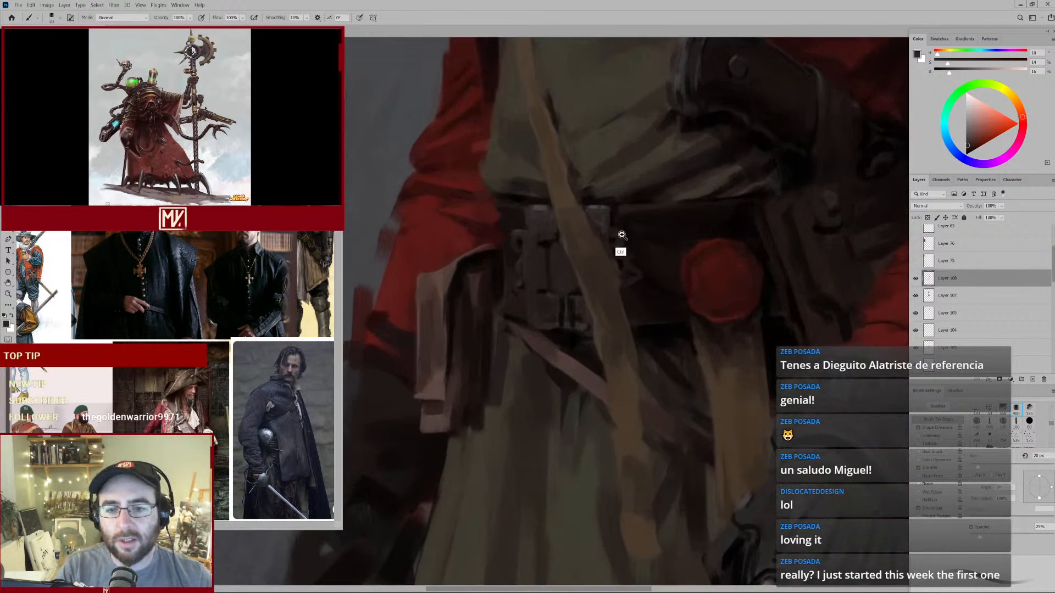
pyautogui.press(']')
pyautogui.press(']')
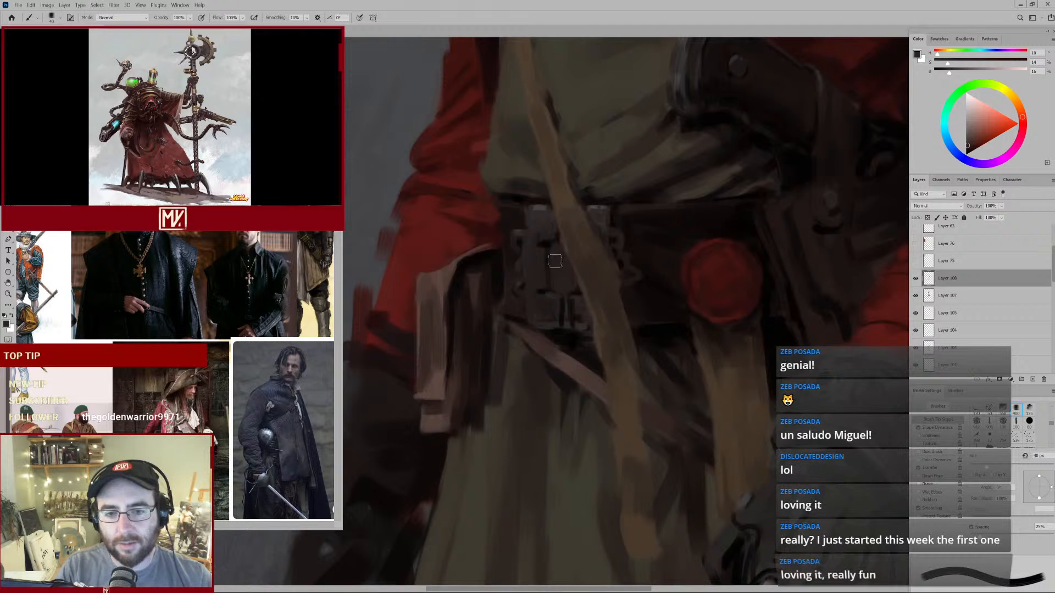
pyautogui.keyDown('alt'); pyautogui.click(551, 242); pyautogui.keyUp('alt')
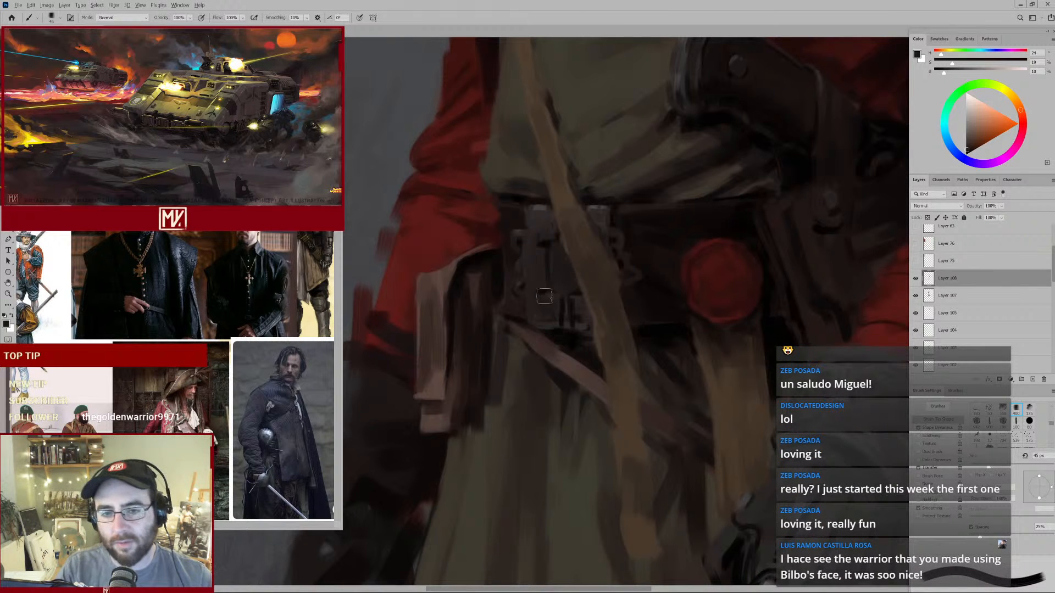
# Check the cloaked swordsman reference, and touch up the buckle's upper corner beside the strap with sampled dark greys and a 15 px brush.
pyautogui.click(283, 404)
pyautogui.moveTo(282, 405); pyautogui.dragTo(247, 309)
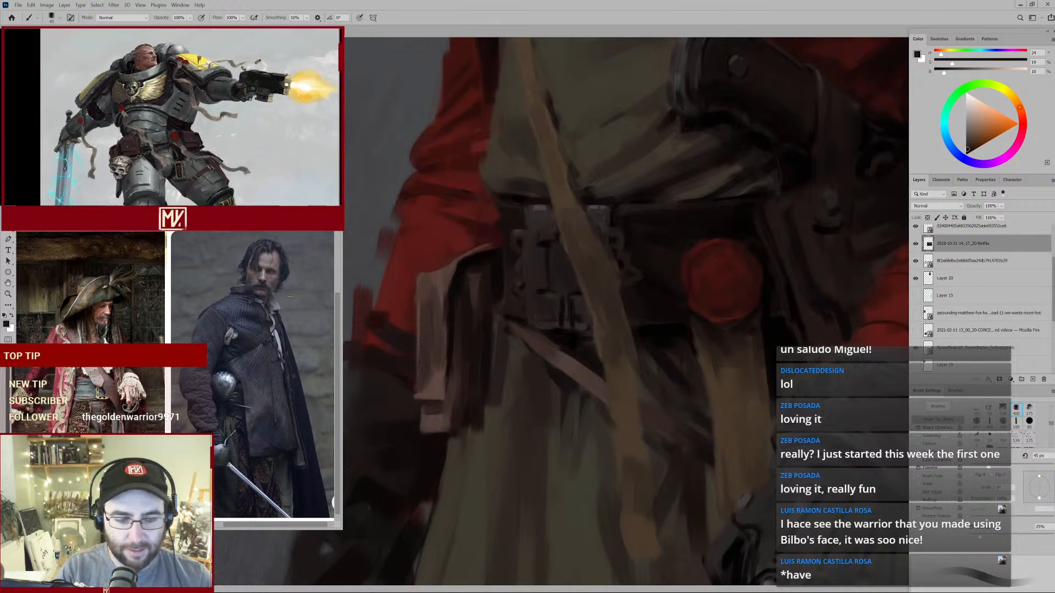
pyautogui.scroll(-2, 267, 298)
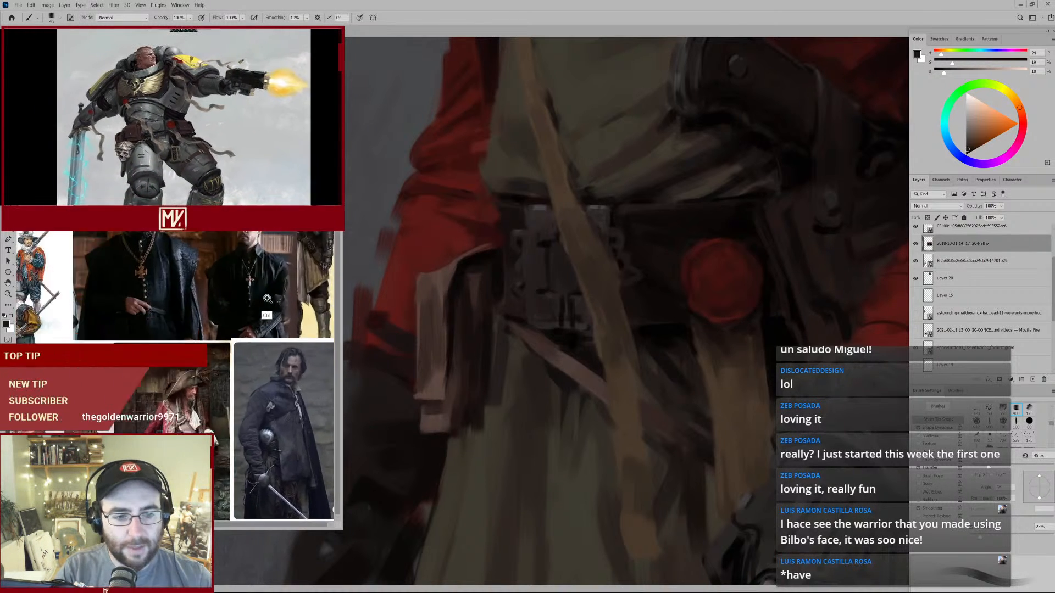
pyautogui.scroll(2, 268, 298)
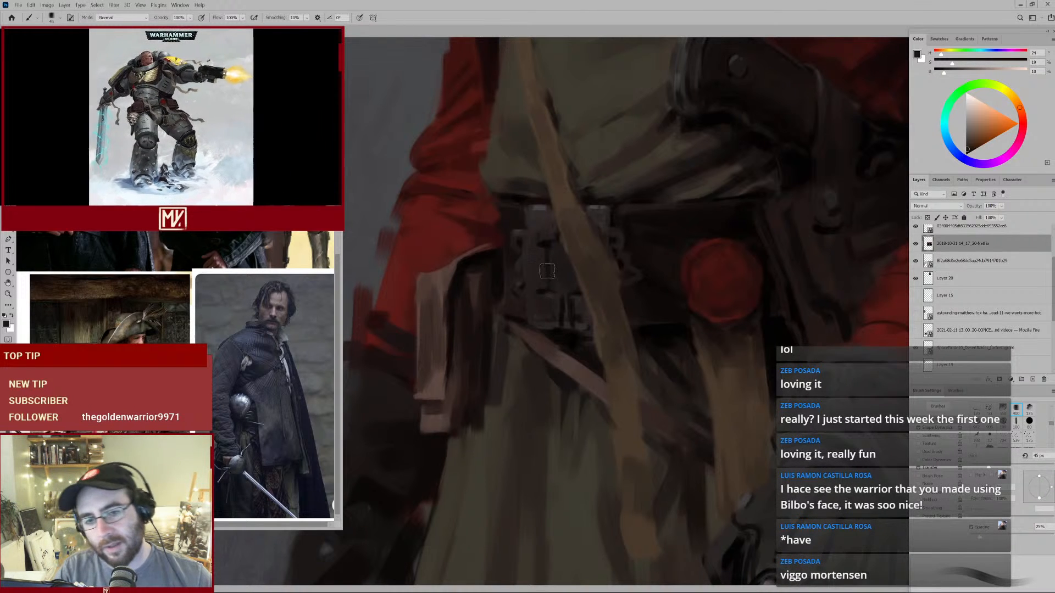
pyautogui.press('[')
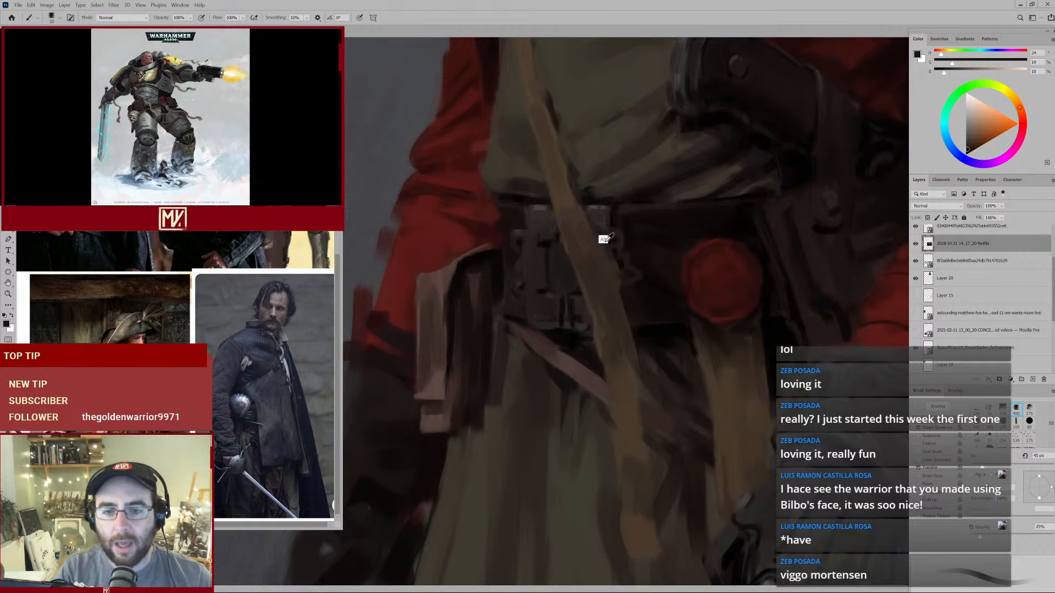
pyautogui.keyDown('alt'); pyautogui.click(596, 227); pyautogui.keyUp('alt')
pyautogui.press('[')
pyautogui.press('[')
pyautogui.press('[')
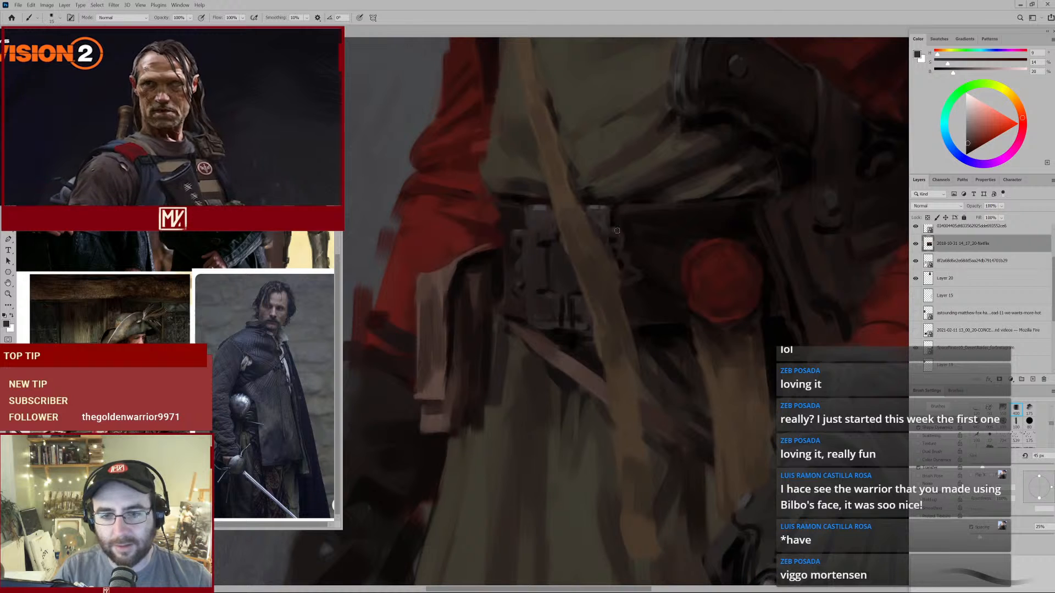
pyautogui.keyDown('alt'); pyautogui.click(605, 230); pyautogui.keyUp('alt')
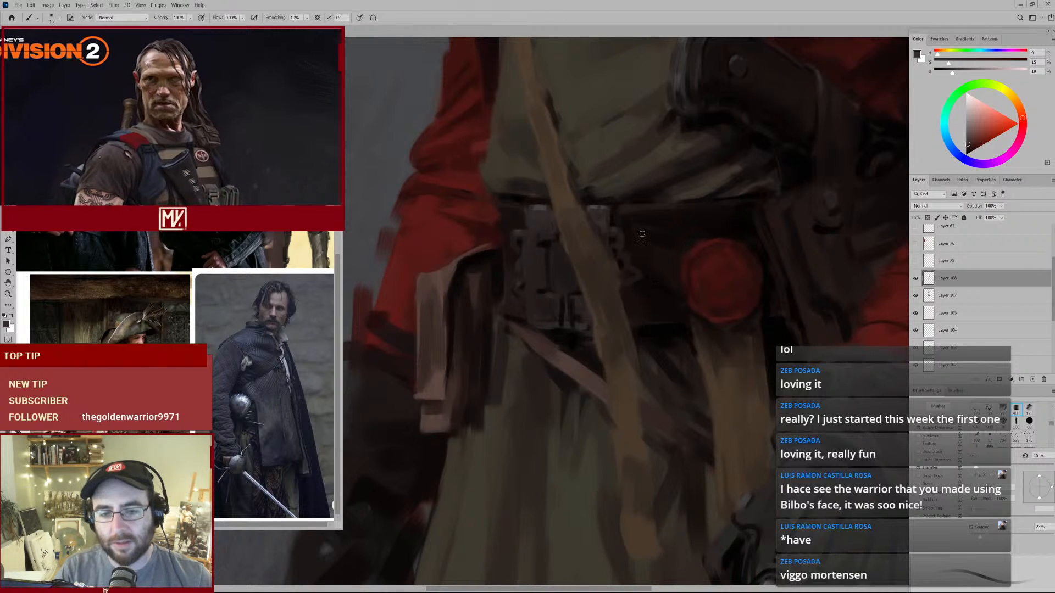
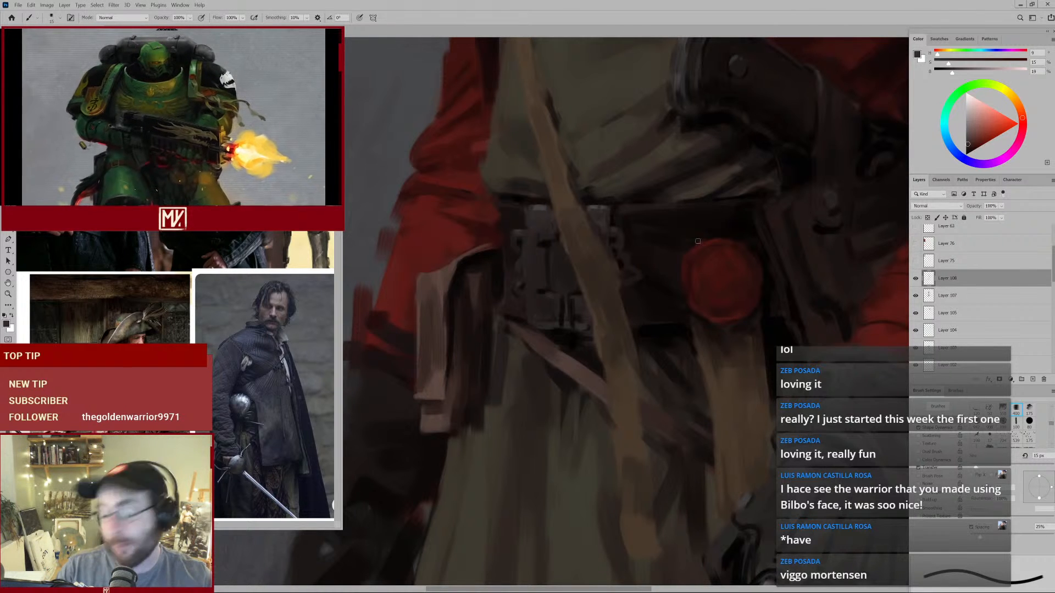
# Refine the buckle's upper plate on both sides of the strap with sampled near-black and dark grey-browns at 15 px.
pyautogui.keyDown('alt'); pyautogui.click(541, 242); pyautogui.keyUp('alt')
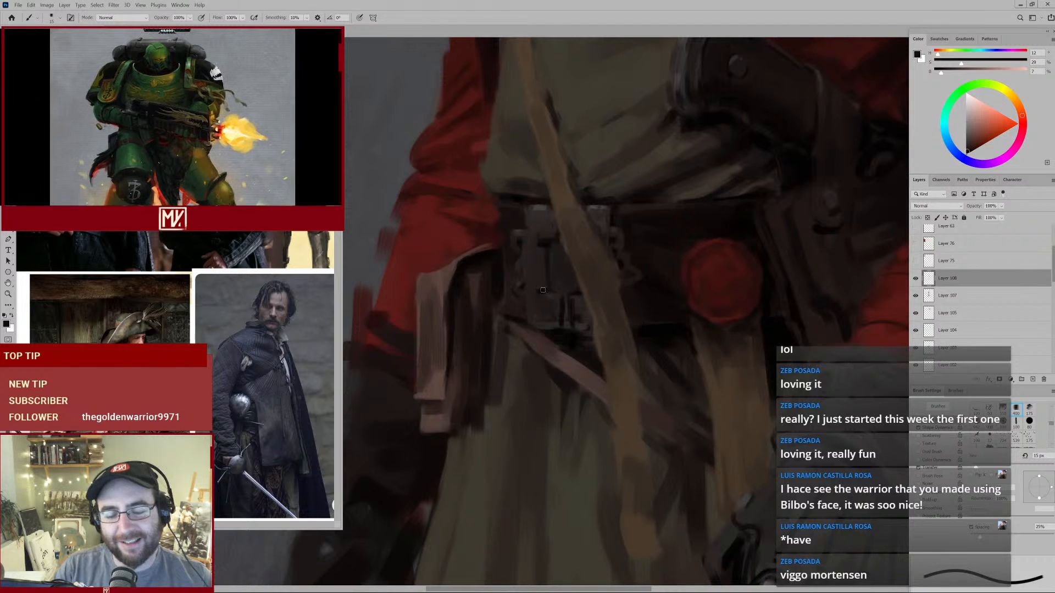
pyautogui.keyDown('alt'); pyautogui.click(532, 227); pyautogui.keyUp('alt')
pyautogui.keyDown('alt'); pyautogui.click(584, 216); pyautogui.keyUp('alt')
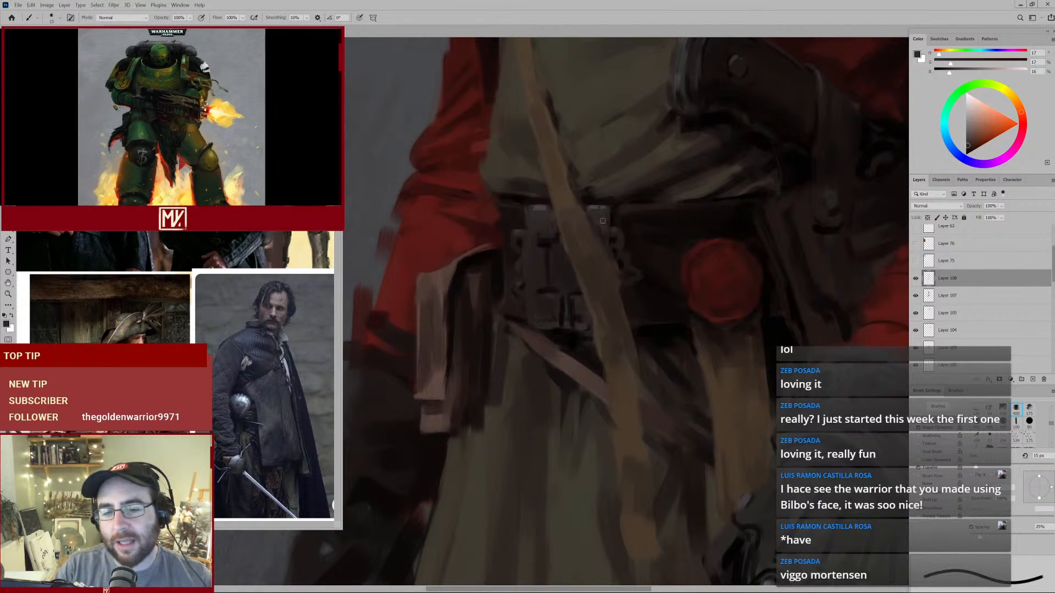
pyautogui.keyDown('alt'); pyautogui.click(585, 220); pyautogui.keyUp('alt')
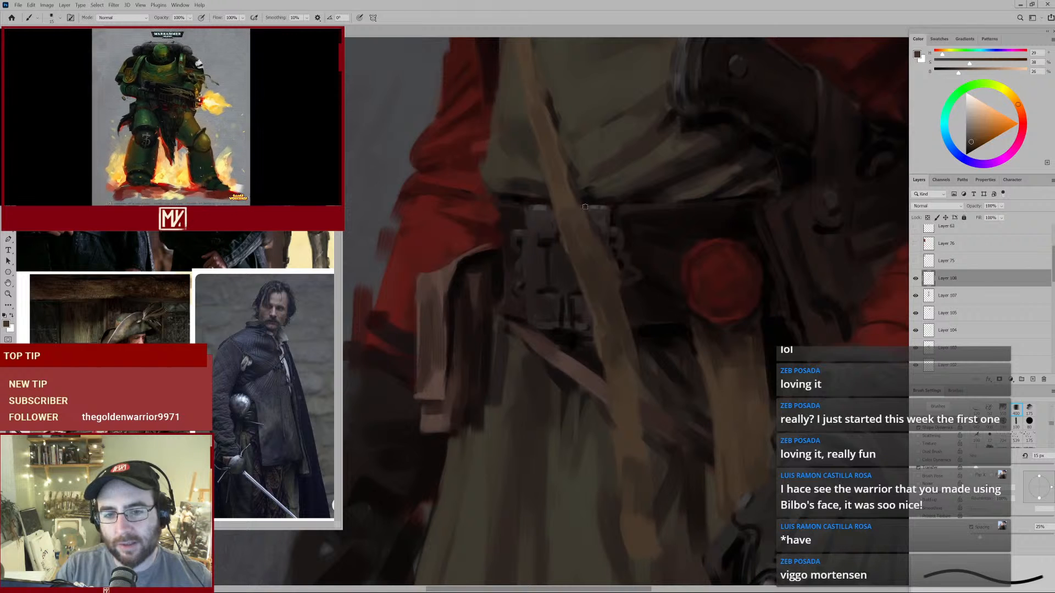
# Refine the strap's edge and the tunic's lower folds above the belt with sampled browns and dark olives, enlarging the brush to 30 px.
pyautogui.keyDown('alt'); pyautogui.click(562, 191); pyautogui.keyUp('alt')
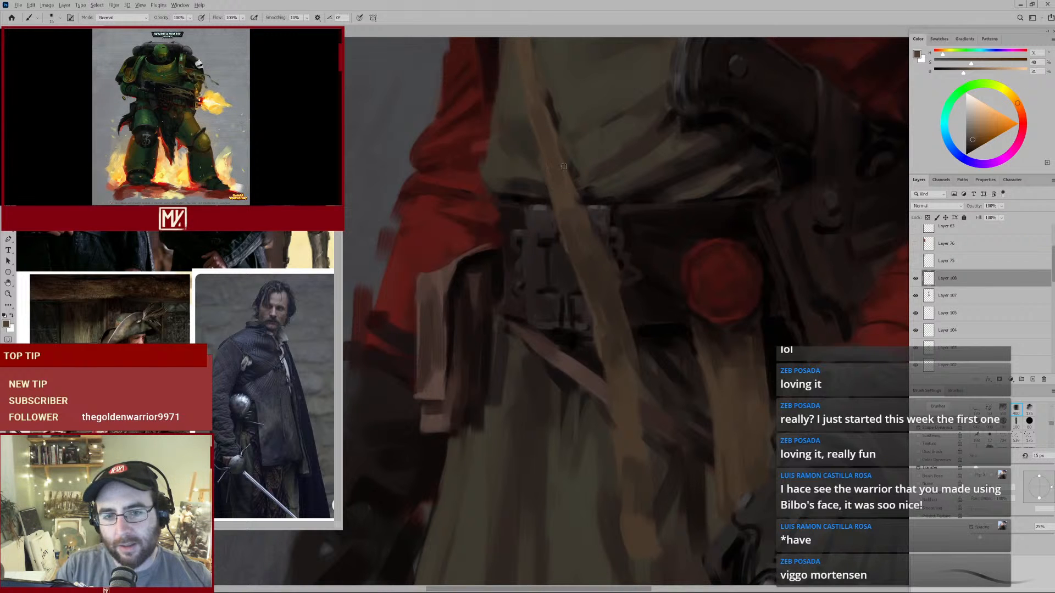
pyautogui.moveTo(631, 197); pyautogui.dragTo(643, 216)
pyautogui.moveTo(555, 190); pyautogui.dragTo(565, 226)
pyautogui.press(']')
pyautogui.keyDown('alt'); pyautogui.click(527, 217); pyautogui.keyUp('alt')
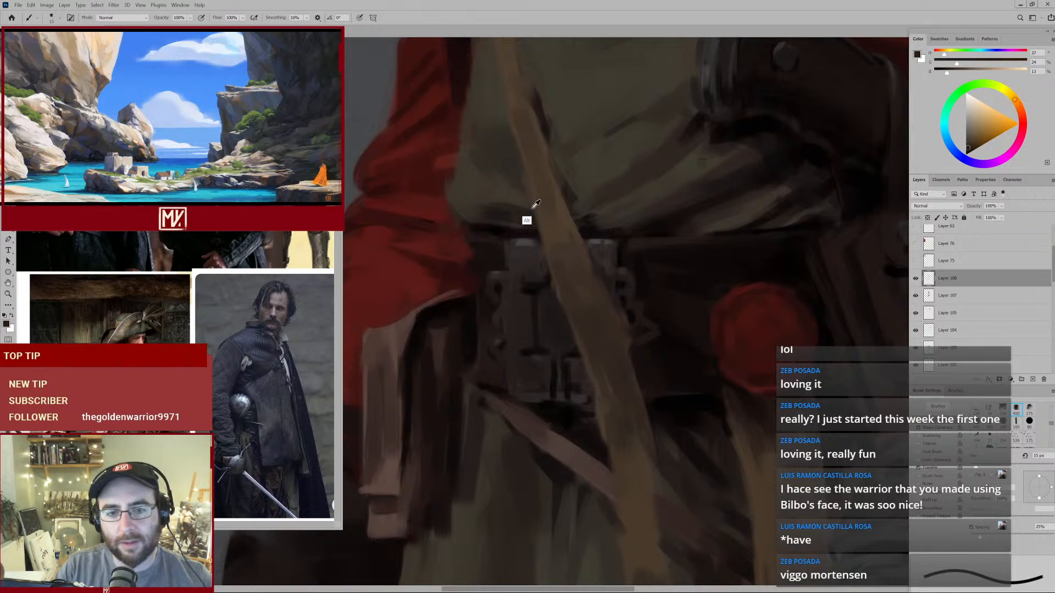
pyautogui.press(']')
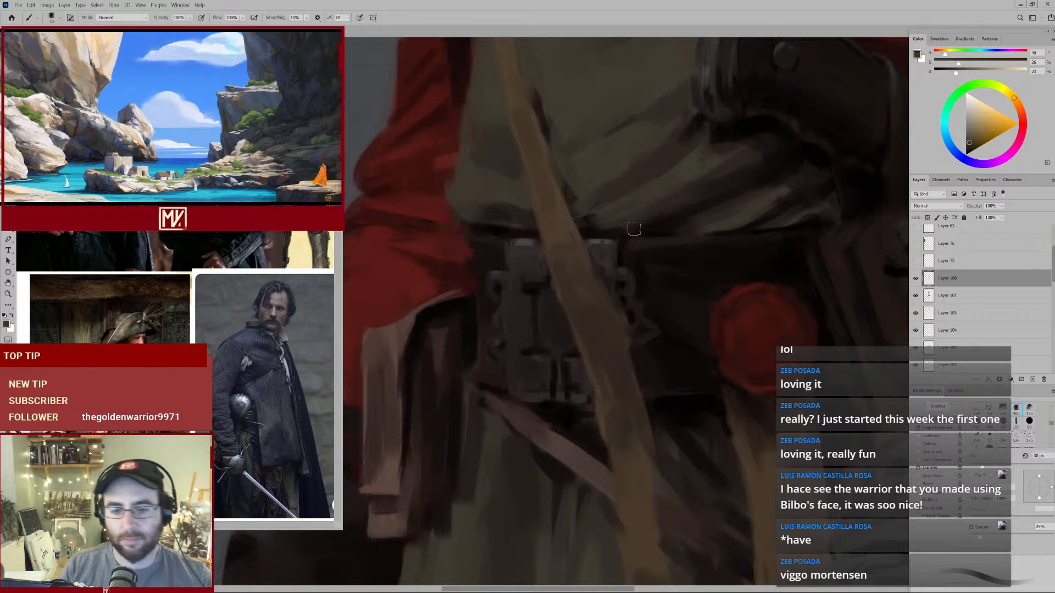
pyautogui.moveTo(617, 267); pyautogui.dragTo(598, 291)
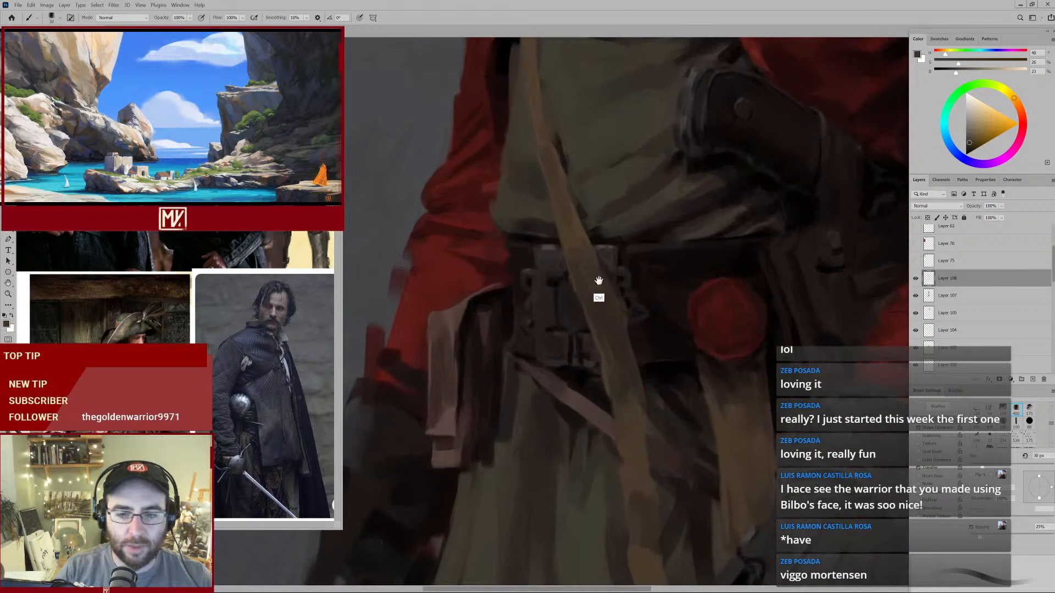
# Deepen the shadows under the buckle and belt around the strap with sampled dark brown and near-black, reducing the brush to 25 px.
pyautogui.moveTo(614, 327); pyautogui.dragTo(589, 255)
pyautogui.keyDown('alt'); pyautogui.click(588, 295); pyautogui.keyUp('alt')
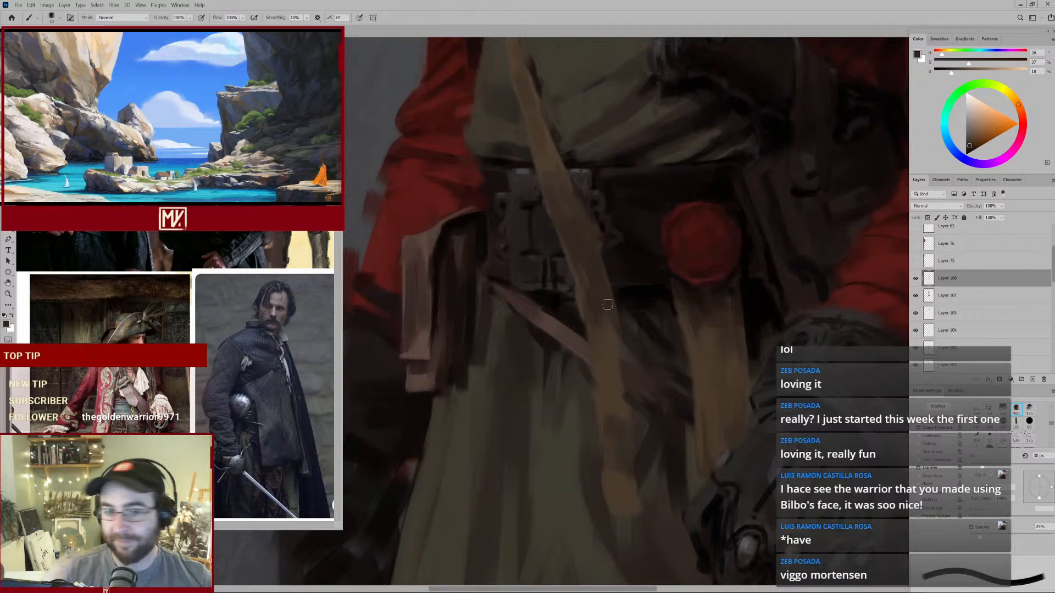
pyautogui.keyDown('alt'); pyautogui.click(622, 293); pyautogui.keyUp('alt')
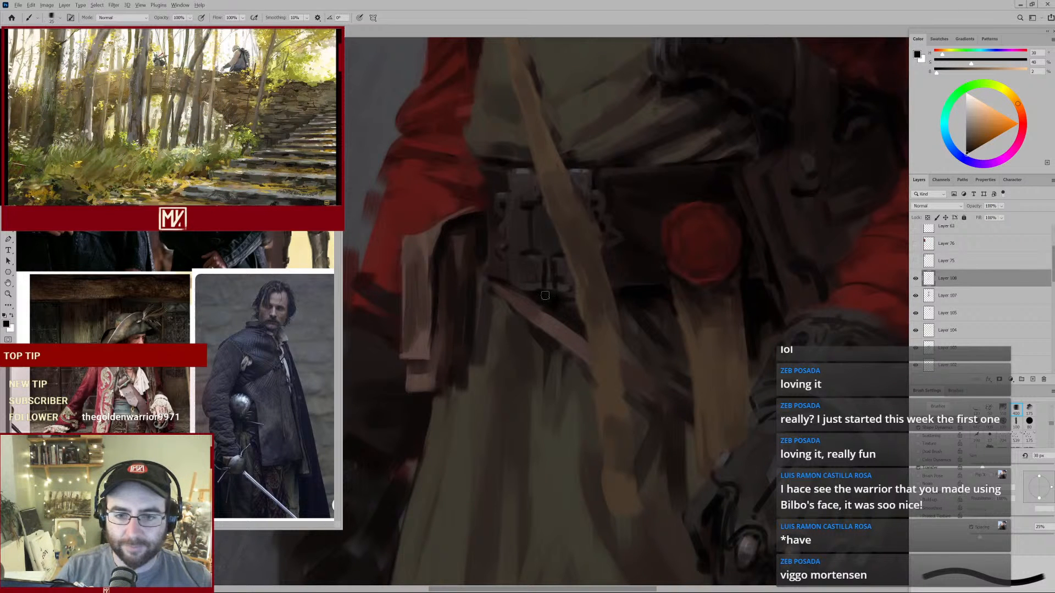
pyautogui.press('[')
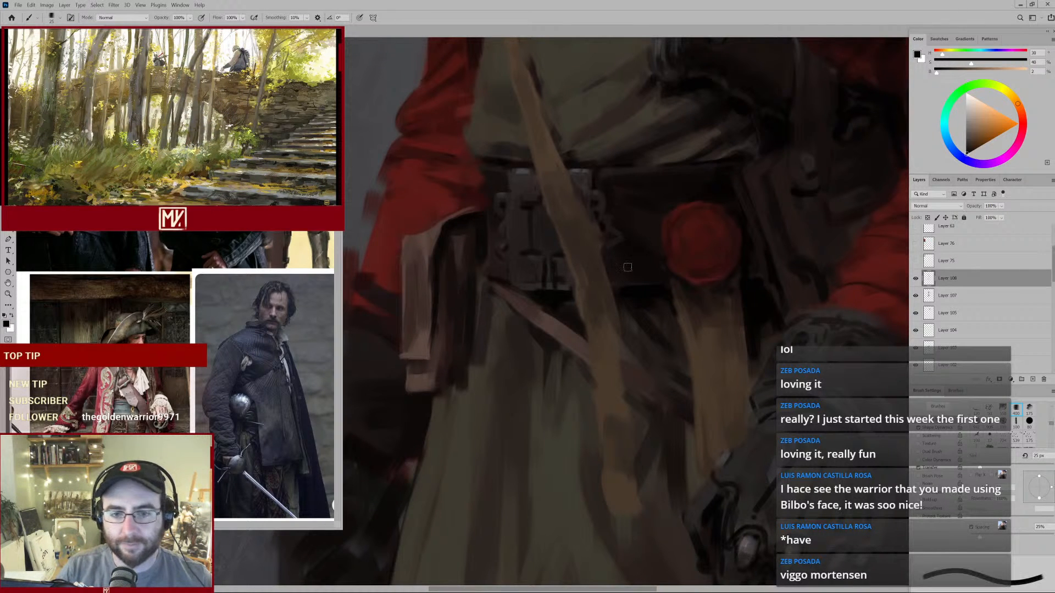
# Clean up the buckle's ornamental side edges and lower corner with sampled dark greys and browns and a 15 px brush.
pyautogui.keyDown('alt'); pyautogui.click(604, 205); pyautogui.keyUp('alt')
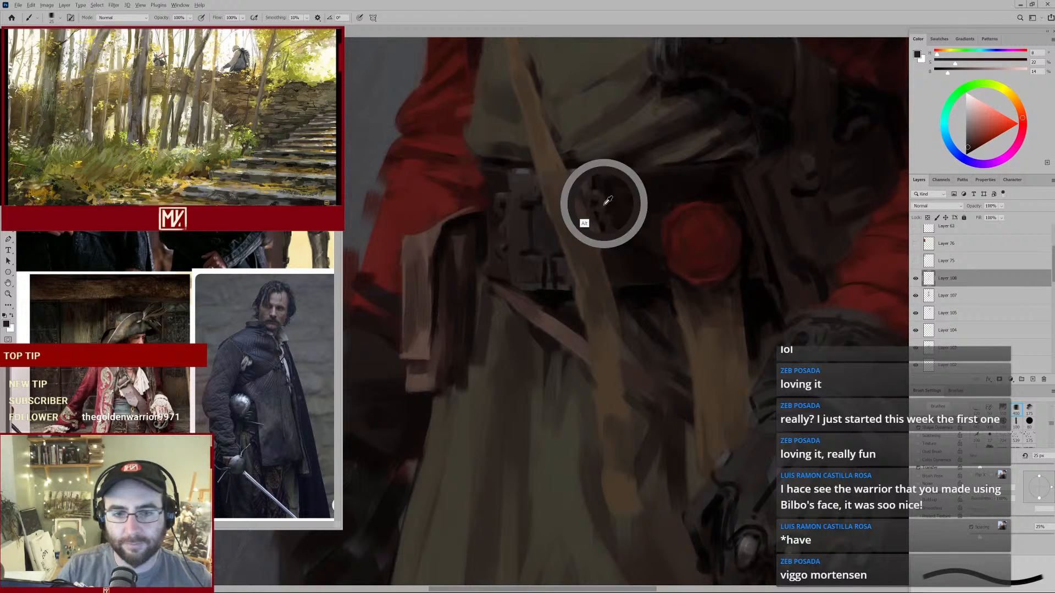
pyautogui.press('[')
pyautogui.press('[')
pyautogui.keyDown('alt'); pyautogui.click(501, 226); pyautogui.keyUp('alt')
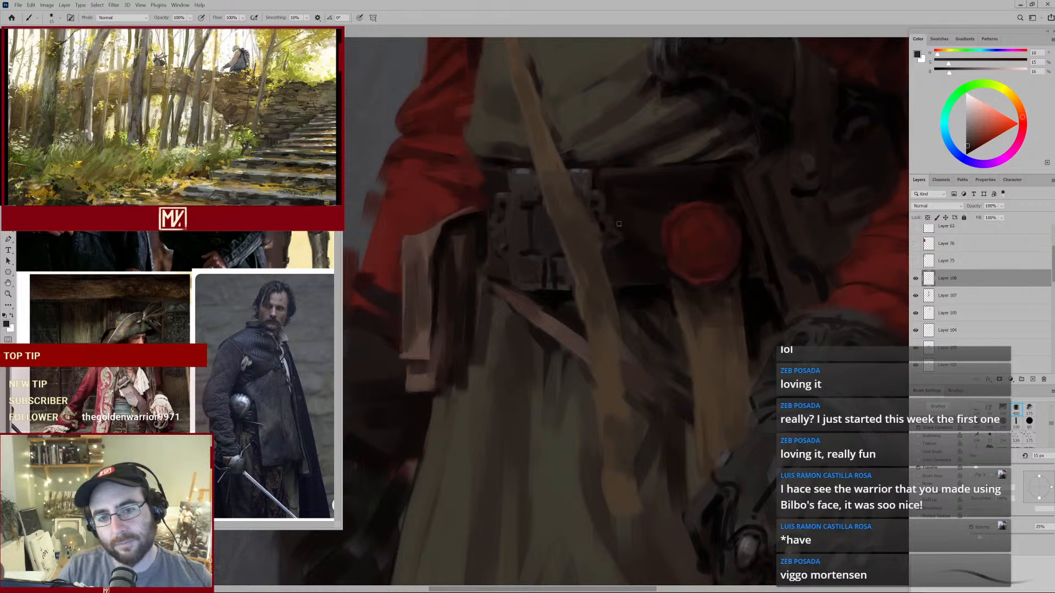
pyautogui.keyDown('alt'); pyautogui.click(543, 289); pyautogui.keyUp('alt')
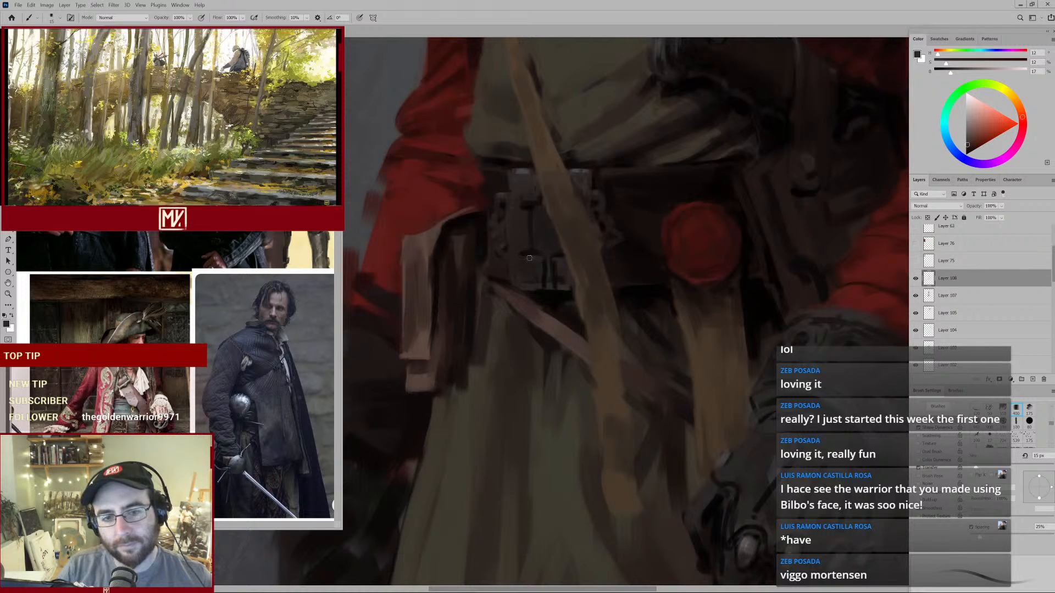
pyautogui.keyDown('alt'); pyautogui.click(513, 292); pyautogui.keyUp('alt')
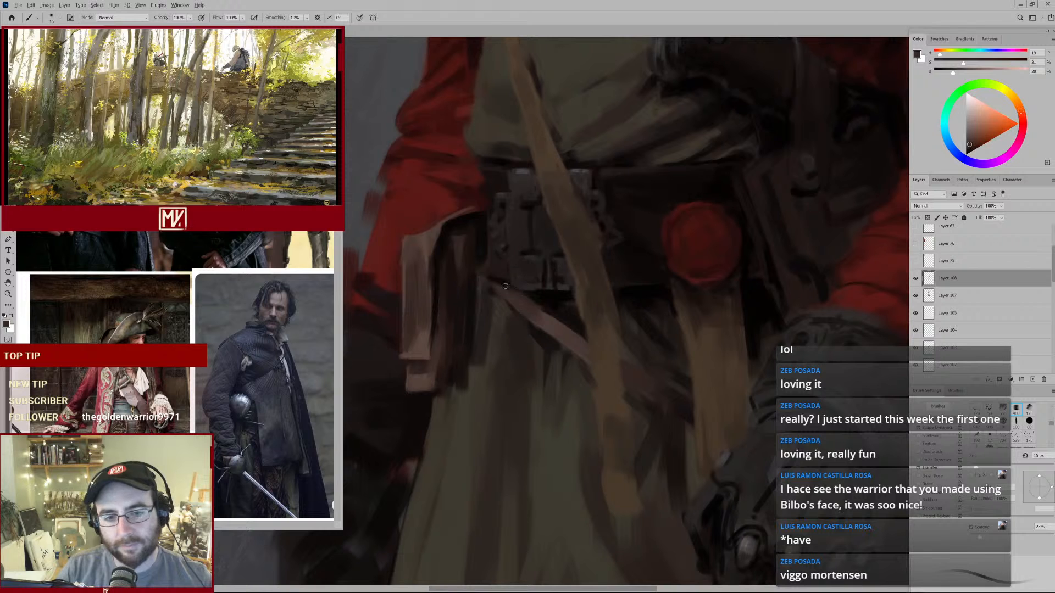
pyautogui.keyDown('alt'); pyautogui.click(507, 283); pyautogui.keyUp('alt')
# Repaint the thin pinkish strap running diagonally below the buckle and past the hanging strap with sampled muted reddish browns and a 35 px brush.
pyautogui.moveTo(495, 283)
pyautogui.mouseDown()
pyautogui.moveTo(519, 308)
pyautogui.moveTo(506, 344)
pyautogui.moveTo(523, 336)
pyautogui.mouseUp()
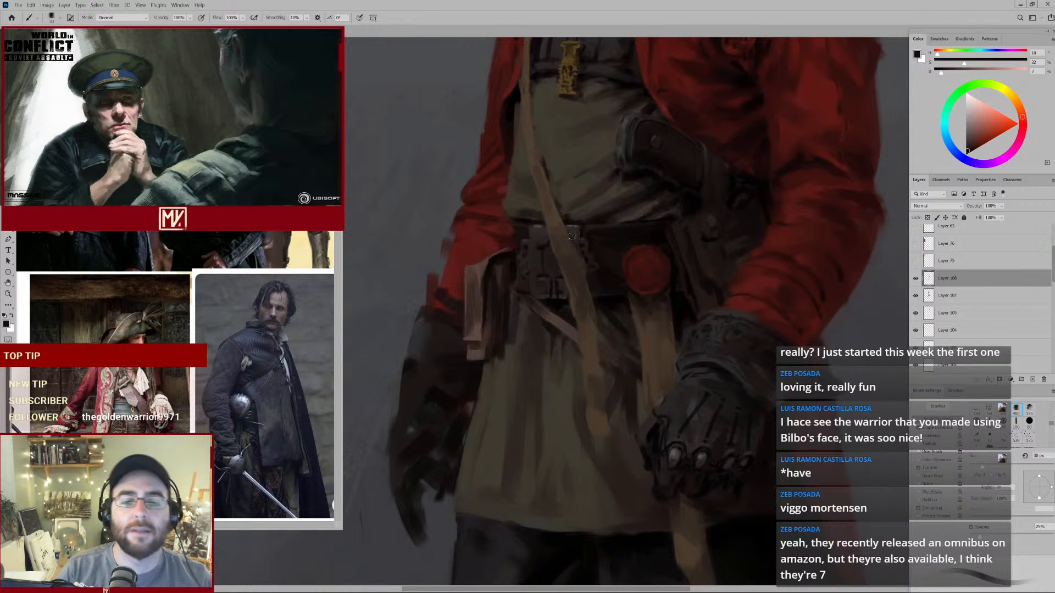
pyautogui.keyDown('alt'); pyautogui.click(549, 319); pyautogui.keyUp('alt')
pyautogui.moveTo(534, 304); pyautogui.dragTo(559, 323)
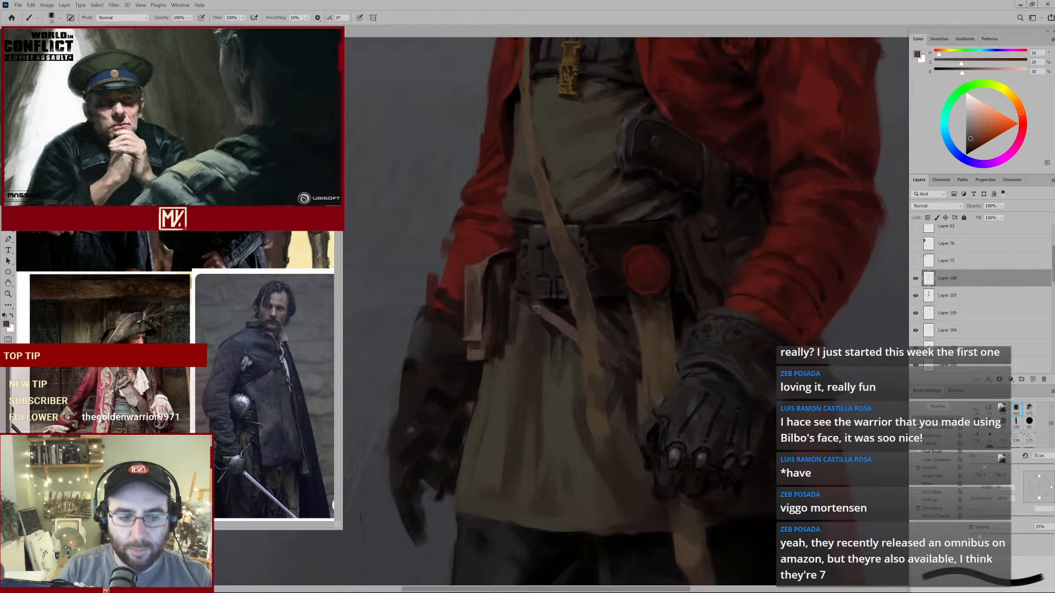
pyautogui.keyDown('alt'); pyautogui.click(533, 304); pyautogui.keyUp('alt')
pyautogui.moveTo(529, 297); pyautogui.dragTo(545, 312)
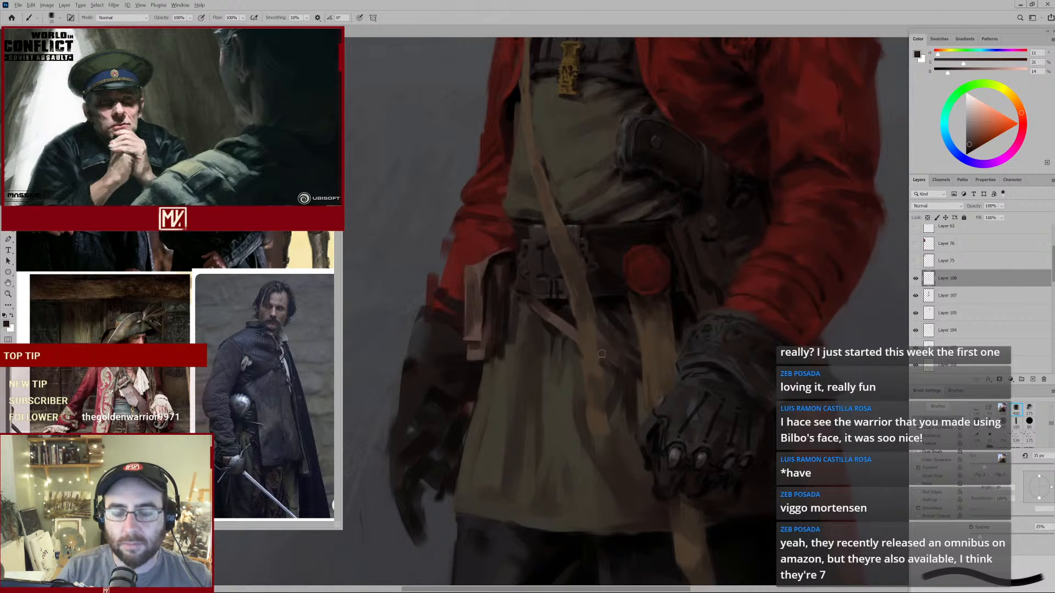
pyautogui.keyDown('alt'); pyautogui.click(550, 311); pyautogui.keyUp('alt')
pyautogui.keyDown('alt'); pyautogui.click(565, 317); pyautogui.keyUp('alt')
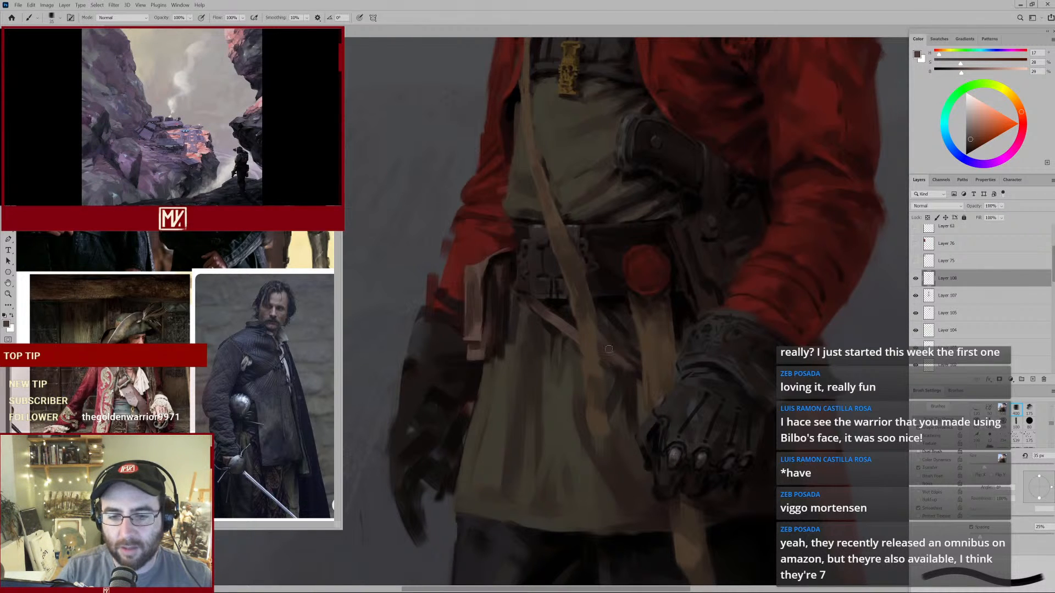
pyautogui.keyDown('alt'); pyautogui.click(567, 330); pyautogui.keyUp('alt')
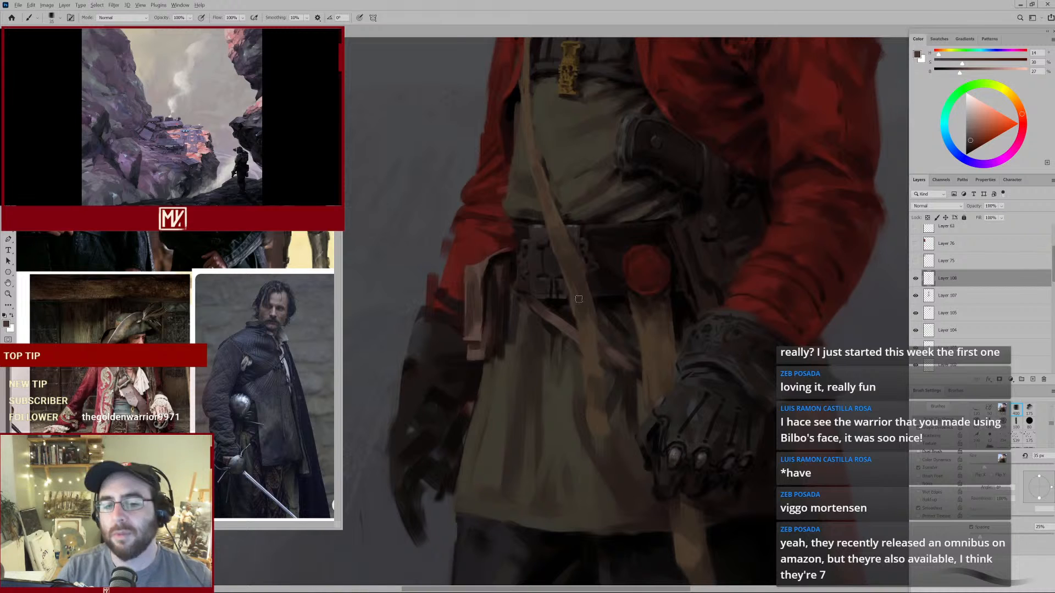
# Shade the crossing of the two straps with sampled dark browns and a 30 px brush, and sample a dark red from the sleeve.
pyautogui.keyDown('alt'); pyautogui.click(499, 302); pyautogui.keyUp('alt')
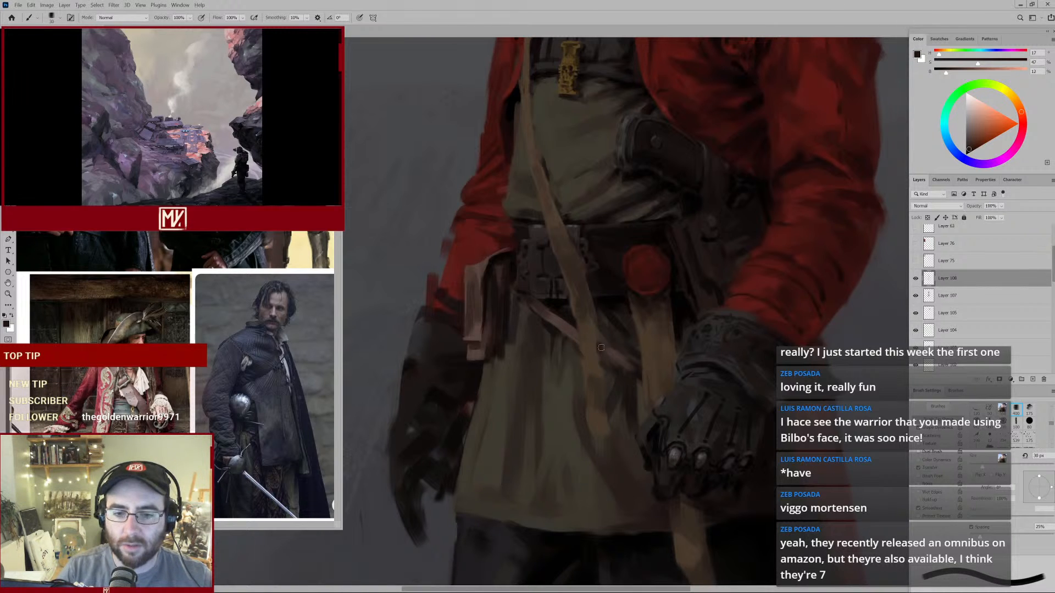
pyautogui.keyDown('alt'); pyautogui.click(590, 345); pyautogui.keyUp('alt')
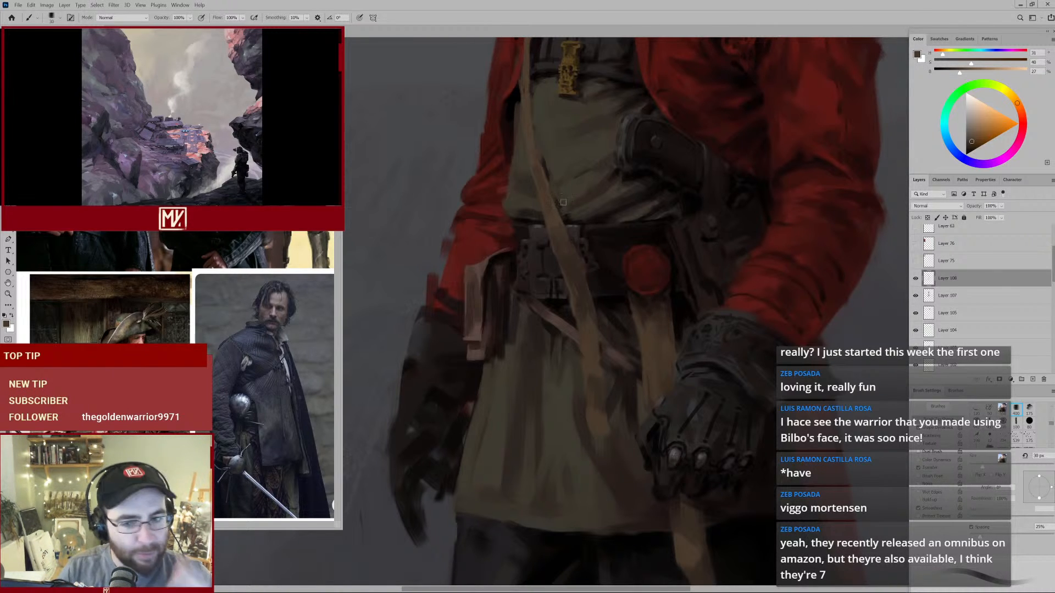
pyautogui.keyDown('alt'); pyautogui.click(470, 233); pyautogui.keyUp('alt')
# Shade the upper tunic and shirt around the pendant with sampled dark olives and browns, using a brush of about 30 to 35 px.
pyautogui.moveTo(579, 134); pyautogui.dragTo(585, 203)
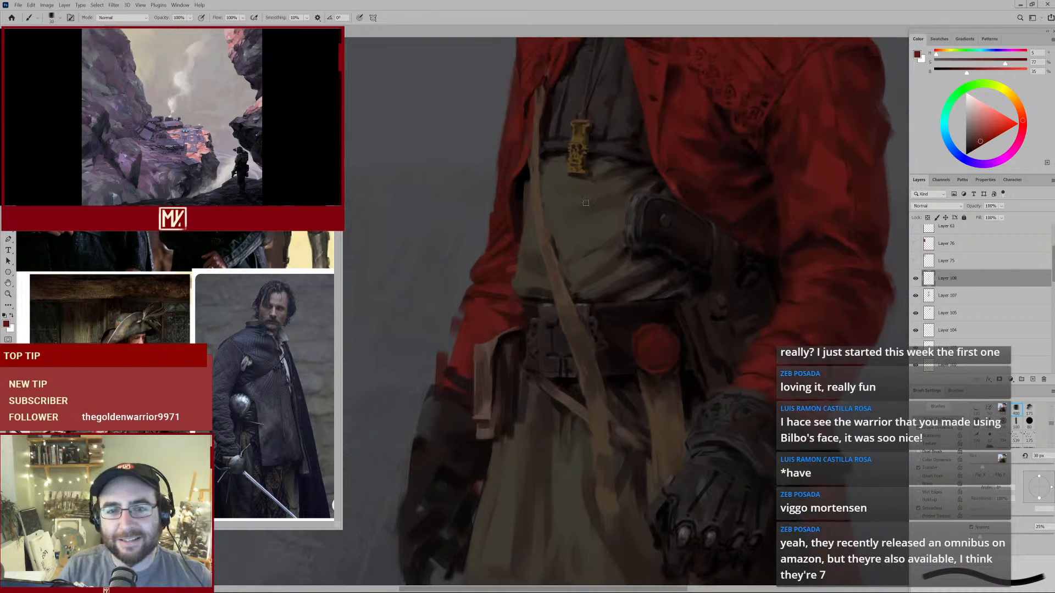
pyautogui.moveTo(635, 333); pyautogui.dragTo(620, 258)
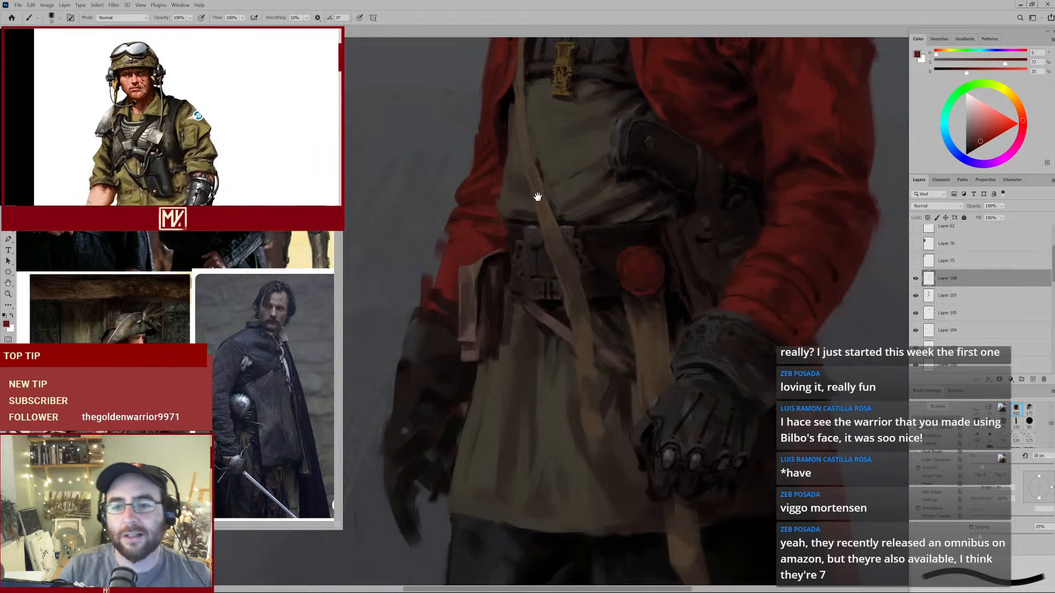
pyautogui.moveTo(611, 198); pyautogui.dragTo(543, 259)
pyautogui.keyDown('alt'); pyautogui.click(525, 251); pyautogui.keyUp('alt')
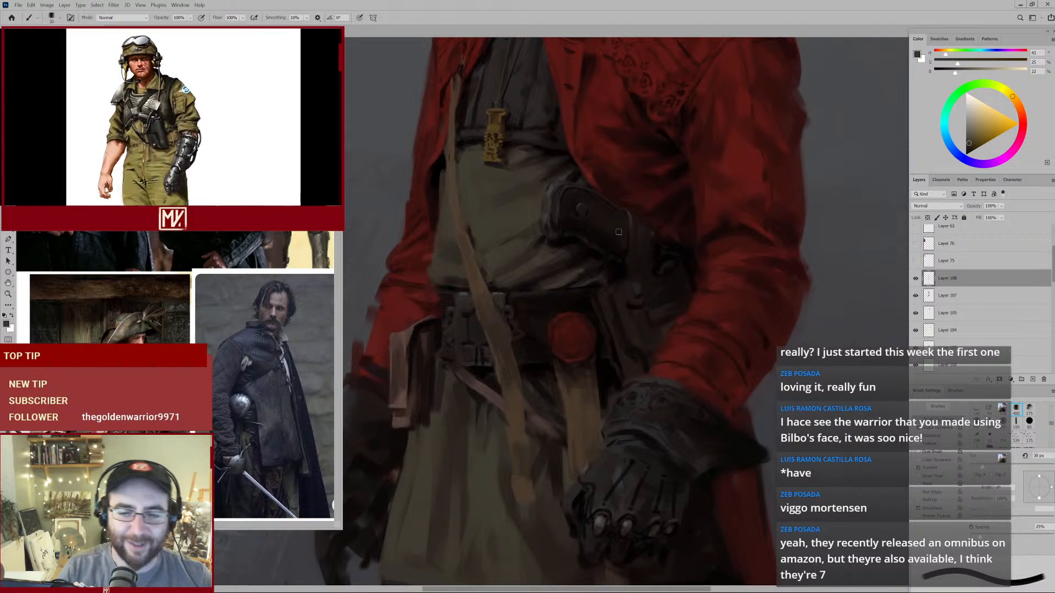
pyautogui.moveTo(556, 266)
pyautogui.mouseDown()
pyautogui.moveTo(539, 273)
pyautogui.moveTo(552, 265)
pyautogui.mouseUp()
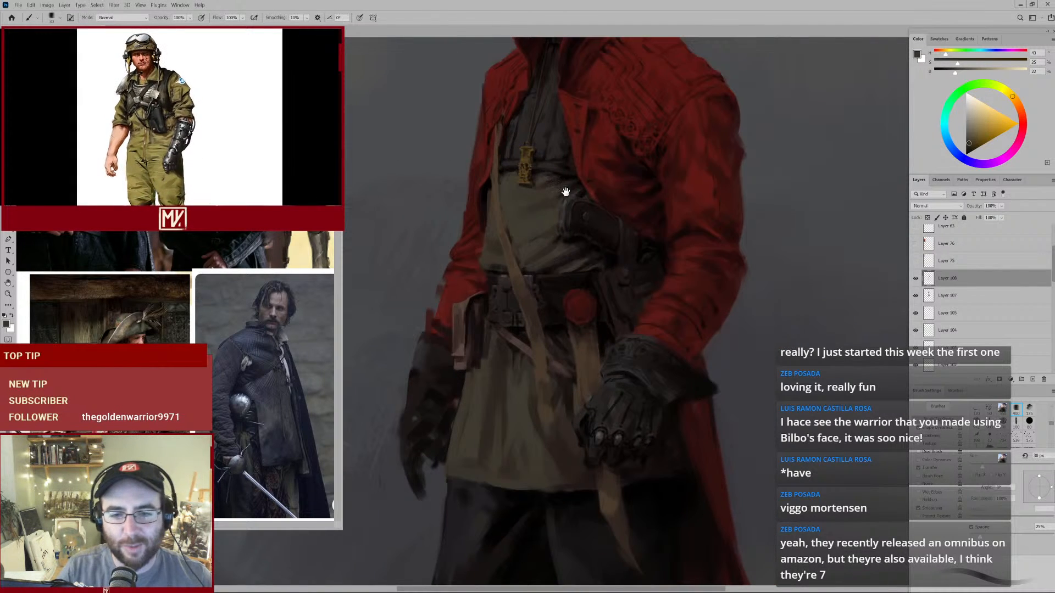
pyautogui.moveTo(566, 189); pyautogui.dragTo(558, 223)
pyautogui.keyDown('alt'); pyautogui.click(537, 222); pyautogui.keyUp('alt')
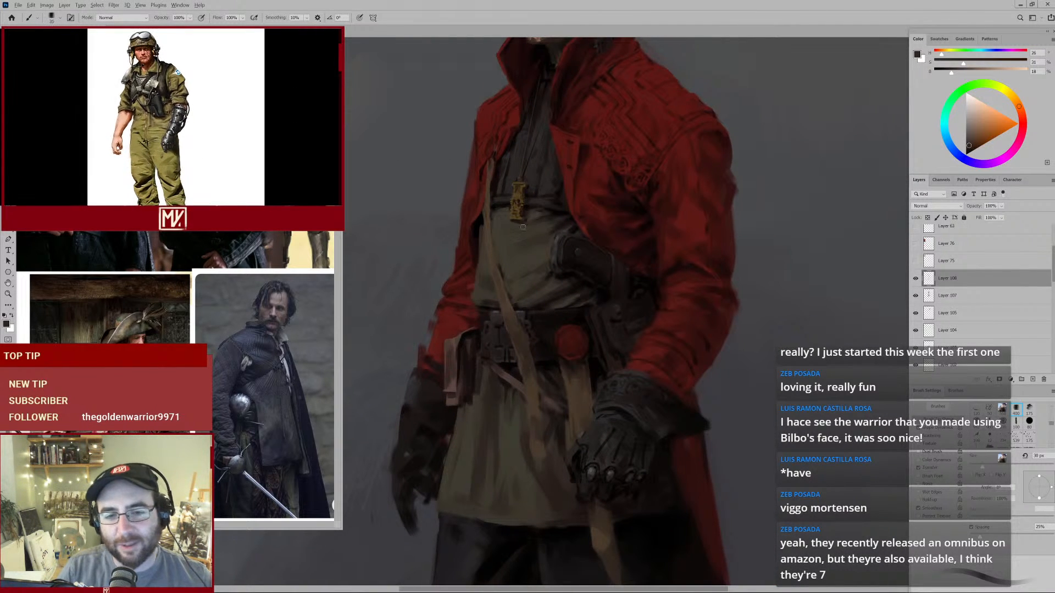
pyautogui.press(']')
pyautogui.keyDown('alt'); pyautogui.click(541, 221); pyautogui.keyUp('alt')
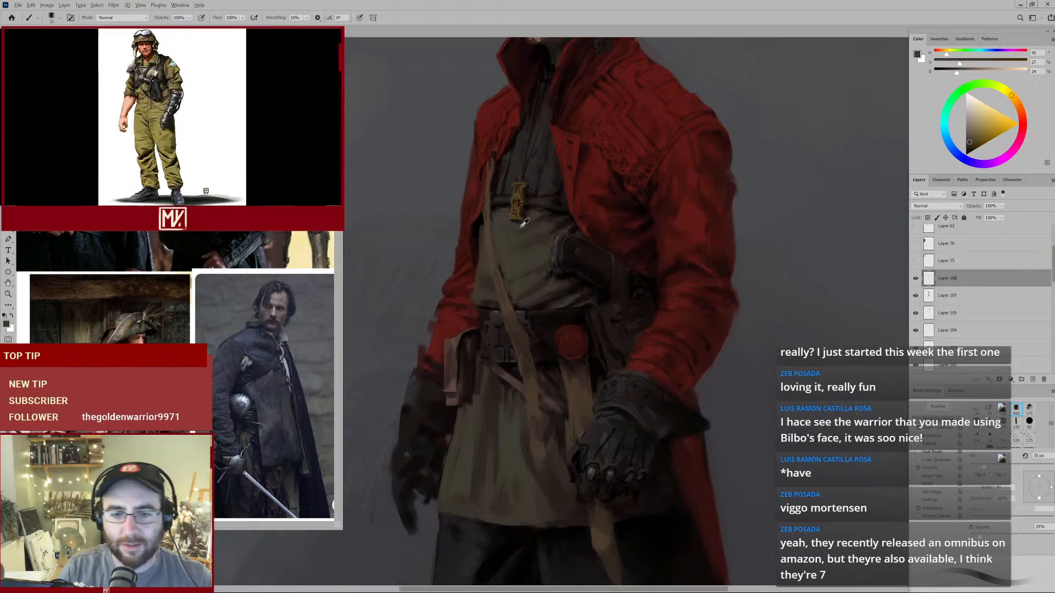
pyautogui.press('[')
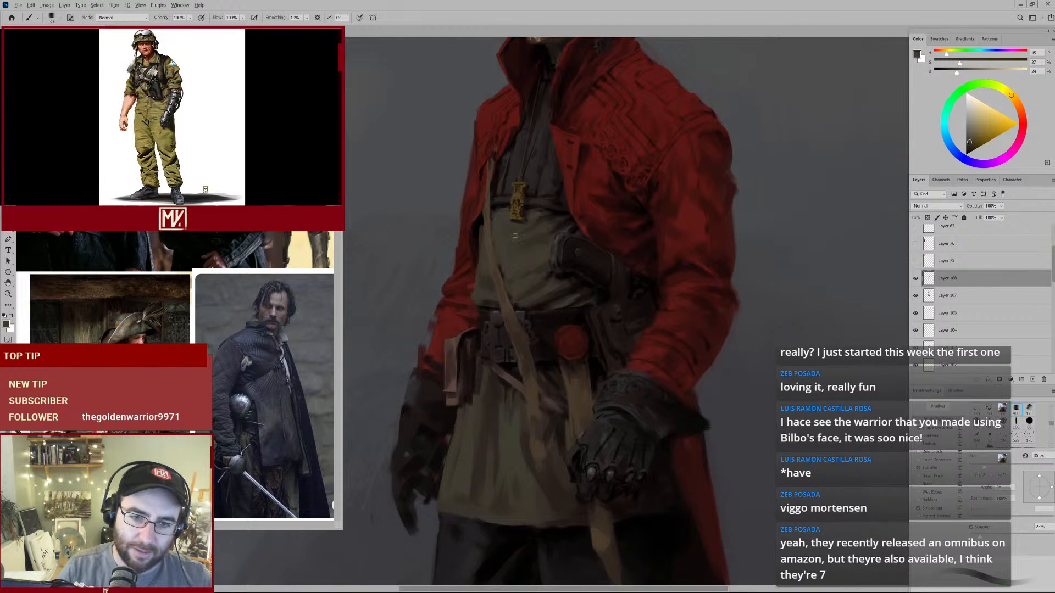
pyautogui.keyDown('alt'); pyautogui.click(537, 227); pyautogui.keyUp('alt')
pyautogui.keyDown('alt'); pyautogui.click(541, 214); pyautogui.keyUp('alt')
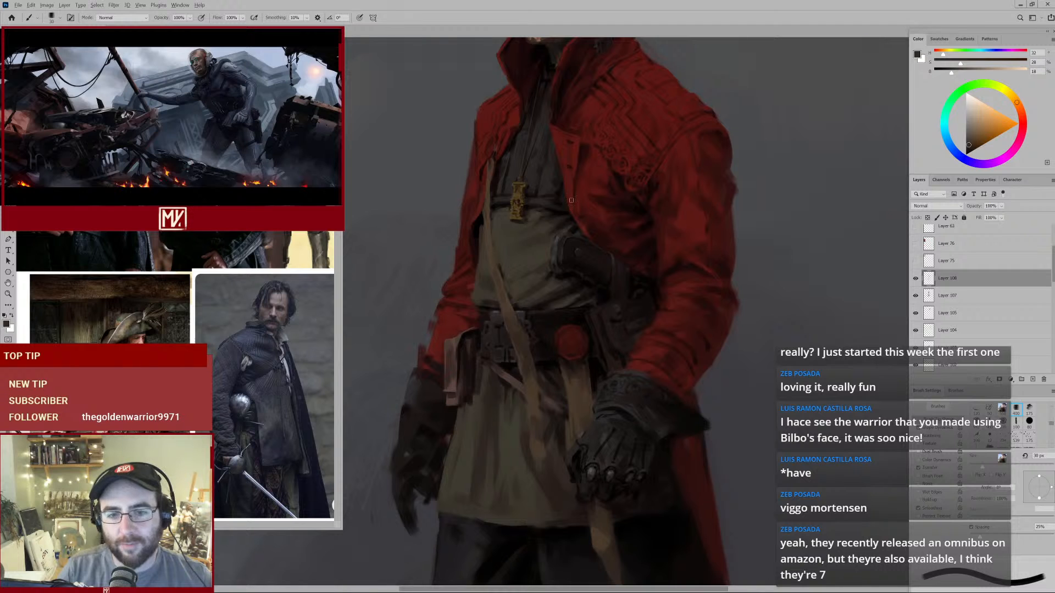
# Refine the shirt's edge along the coat lapel with sampled near-black, and sample a dark red from the coat's embroidered chest with a 35 px brush.
pyautogui.moveTo(574, 176); pyautogui.dragTo(569, 226)
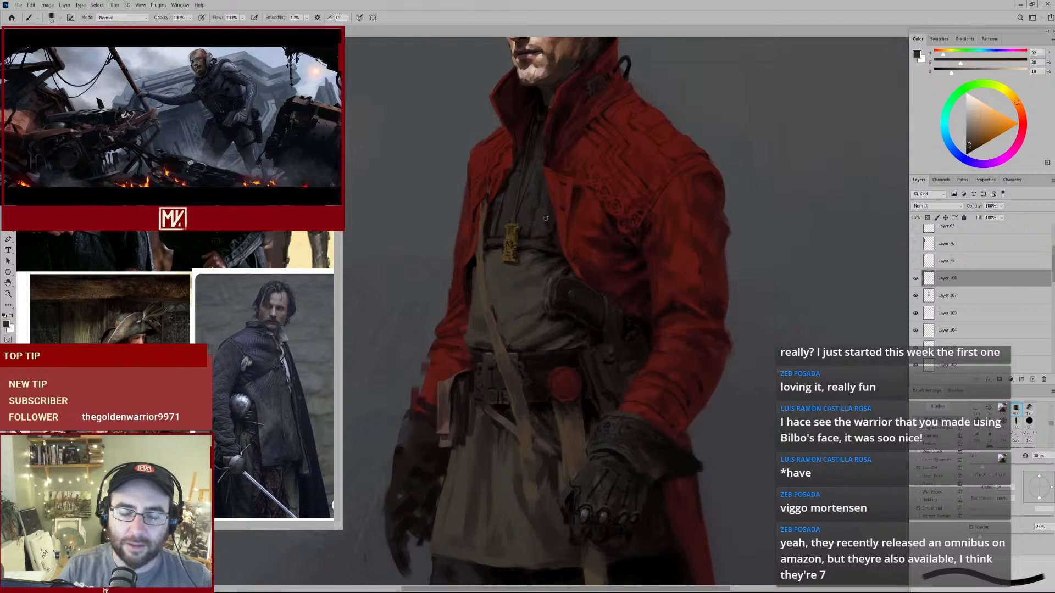
pyautogui.keyDown('alt'); pyautogui.click(553, 226); pyautogui.keyUp('alt')
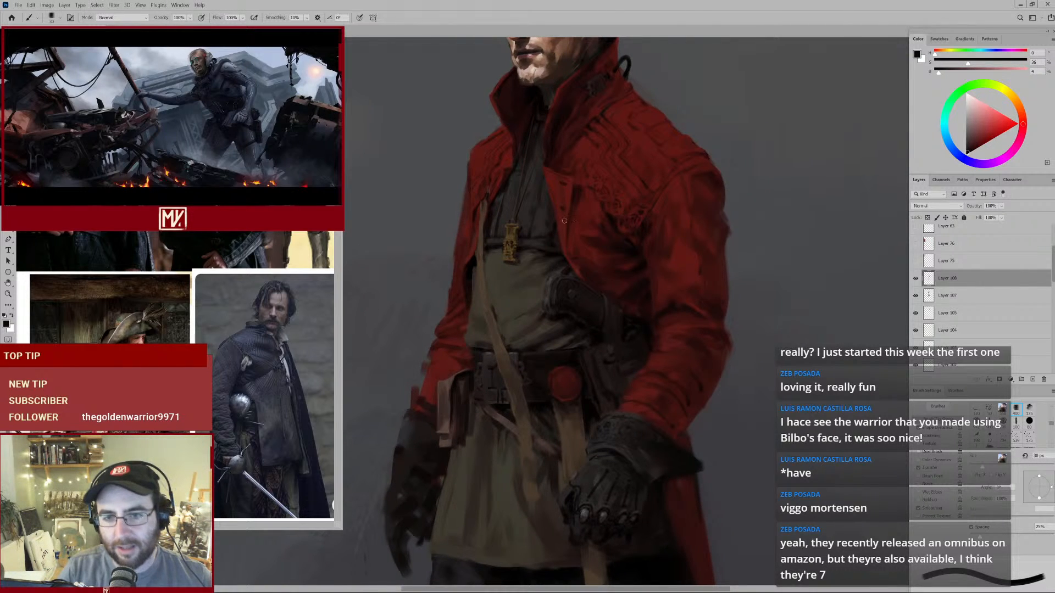
pyautogui.keyDown('alt'); pyautogui.click(636, 187); pyautogui.keyUp('alt')
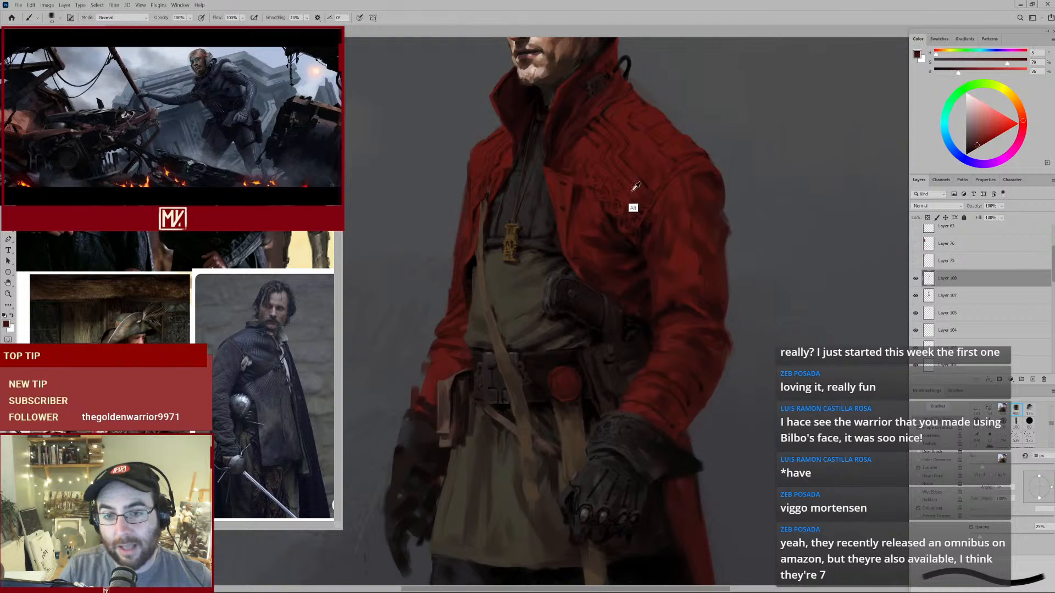
pyautogui.press(']')
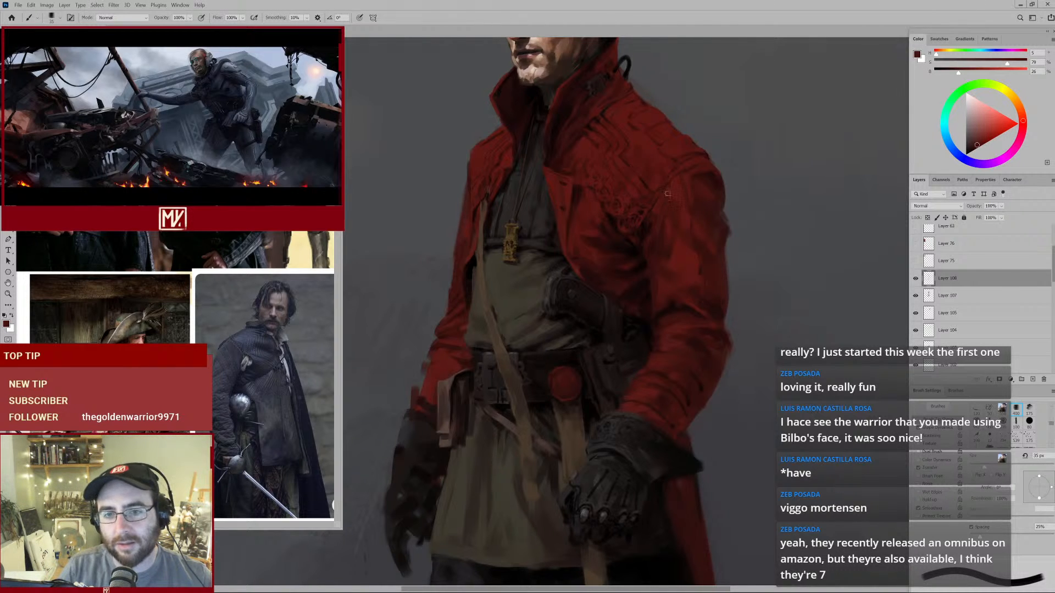
pyautogui.moveTo(586, 272)
pyautogui.mouseDown()
pyautogui.moveTo(570, 283)
pyautogui.moveTo(601, 262)
pyautogui.mouseUp()
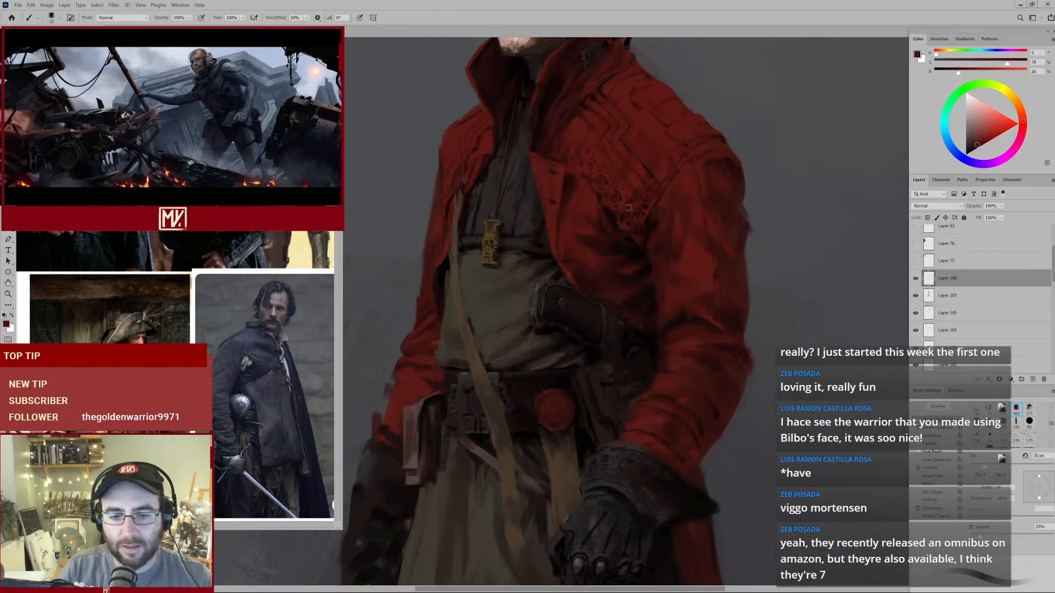
# Shade the tunic just below the belt beside the hanging strap with sampled dark browns and a 35 px brush.
pyautogui.moveTo(539, 290); pyautogui.dragTo(570, 76)
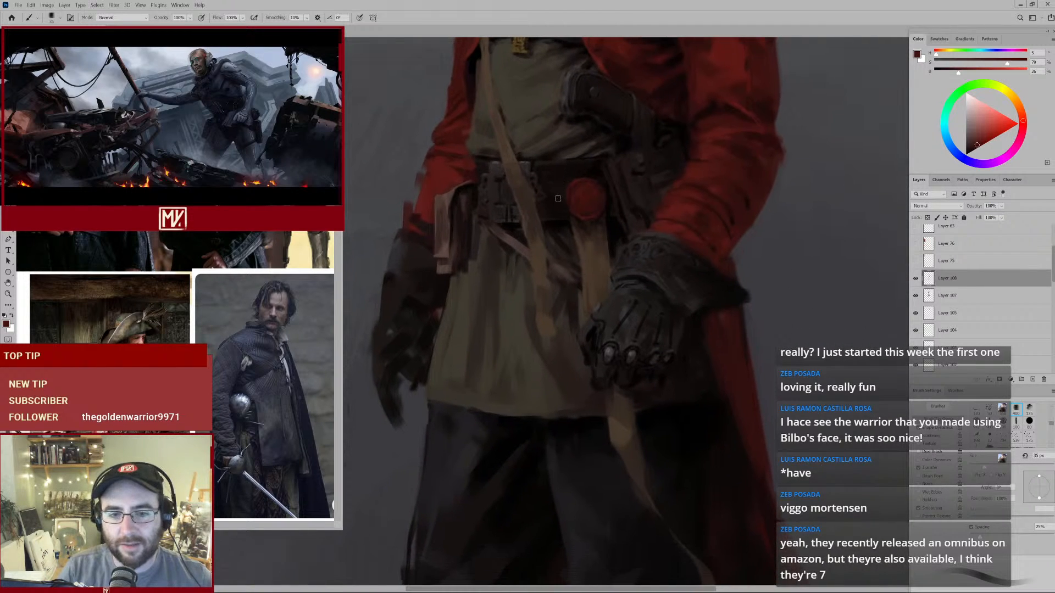
pyautogui.keyDown('alt'); pyautogui.click(532, 230); pyautogui.keyUp('alt')
pyautogui.moveTo(532, 229); pyautogui.dragTo(532, 234)
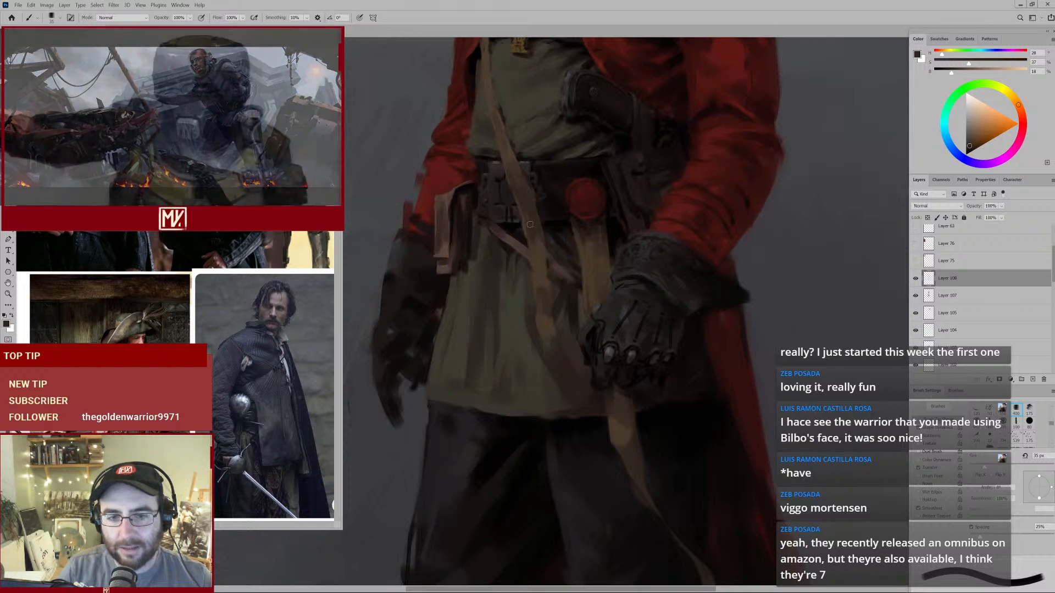
pyautogui.keyDown('alt'); pyautogui.click(538, 229); pyautogui.keyUp('alt')
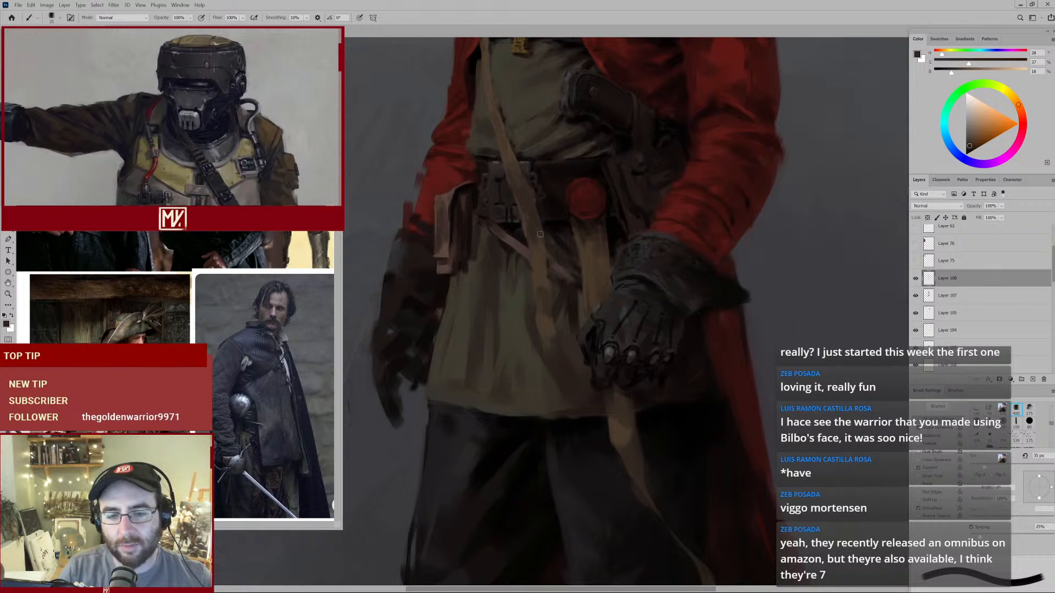
pyautogui.moveTo(537, 221); pyautogui.dragTo(540, 237)
pyautogui.keyDown('alt'); pyautogui.click(532, 235); pyautogui.keyUp('alt')
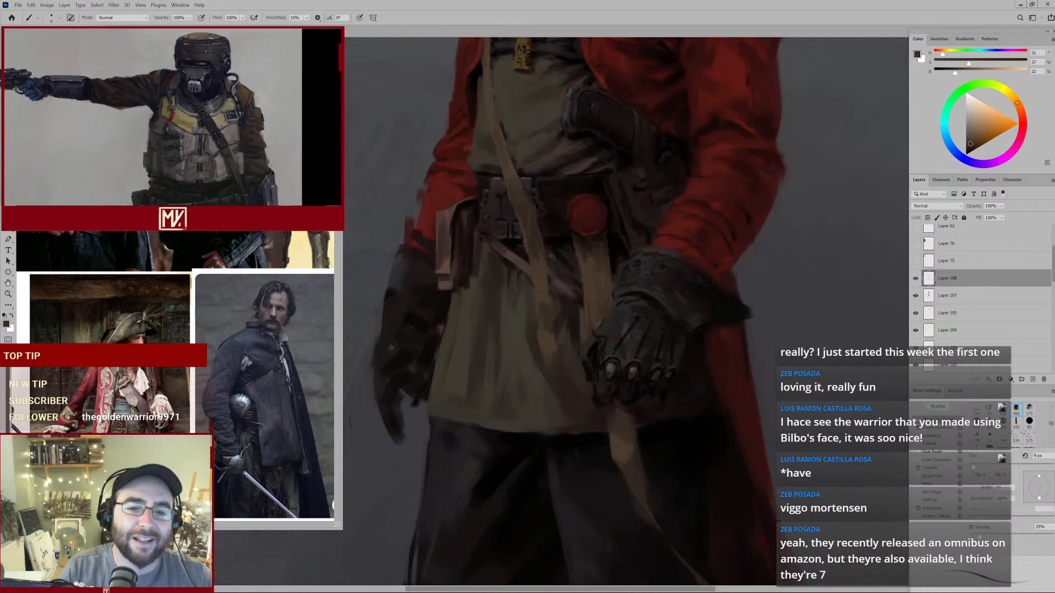
# Touch up the hanging straps below the belt with a 9 px brush and sampled browns, undo the last stroke, and sample near-black.
pyautogui.keyDown('alt'); pyautogui.click(546, 296); pyautogui.keyUp('alt')
pyautogui.press(']')
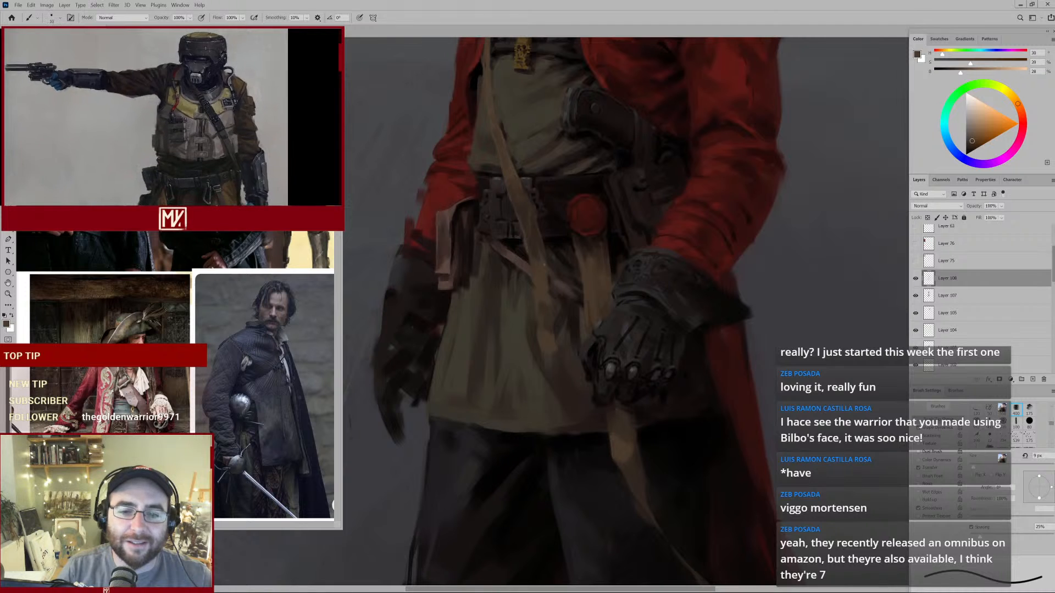
pyautogui.keyDown('alt'); pyautogui.click(587, 257); pyautogui.keyUp('alt')
pyautogui.moveTo(589, 255); pyautogui.dragTo(586, 267)
pyautogui.hotkey('ctrl', 'z')
pyautogui.keyDown('alt'); pyautogui.click(570, 257); pyautogui.keyUp('alt')
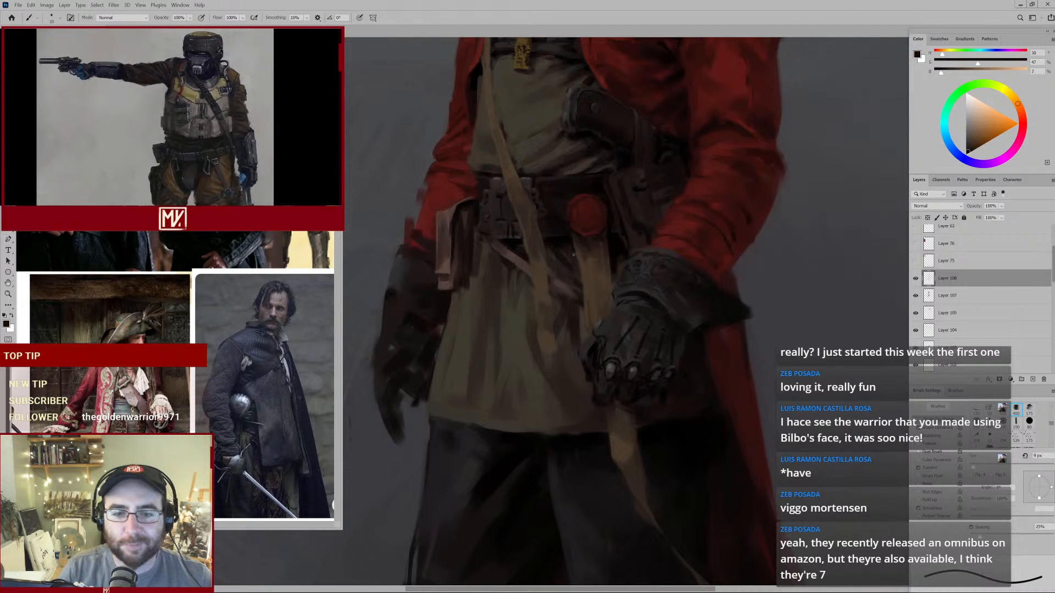
# Shade the tunic folds below the belt and beside the hip pouch with sampled dark olive and near-black, setting the brush to 35 px.
pyautogui.scroll(-4, 495, 324)
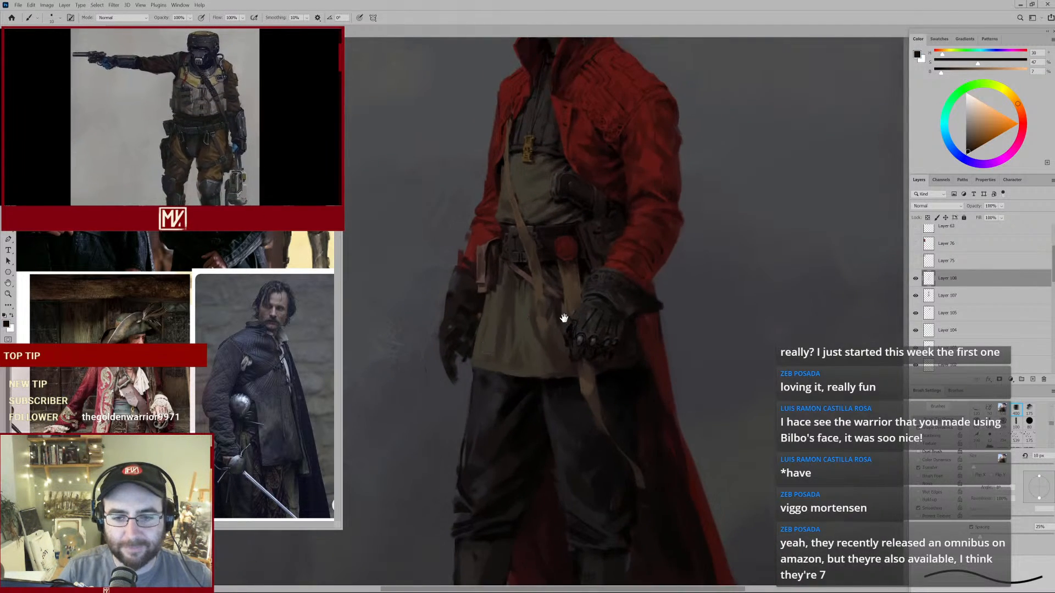
pyautogui.scroll(2, 513, 274)
pyautogui.keyDown('alt'); pyautogui.click(516, 262); pyautogui.keyUp('alt')
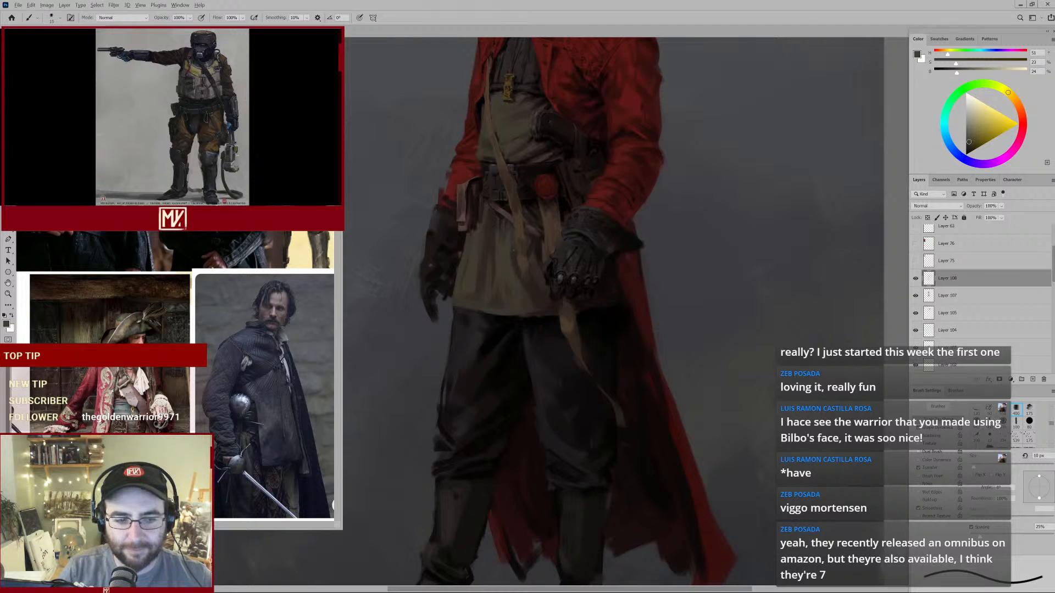
pyautogui.press(']')
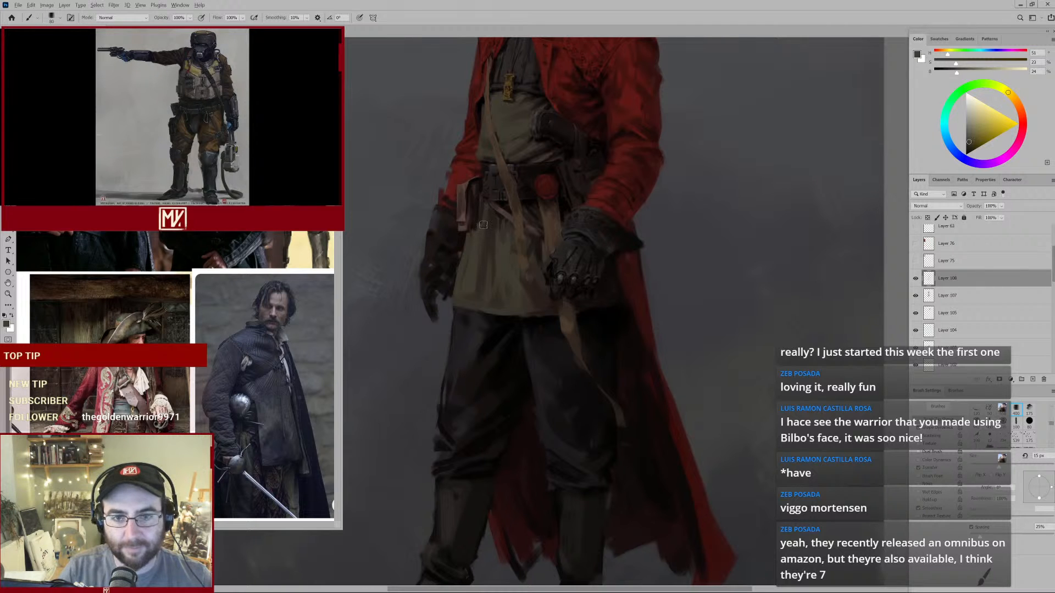
pyautogui.press('[')
pyautogui.press('[')
pyautogui.press('[')
pyautogui.keyDown('alt'); pyautogui.click(511, 213); pyautogui.keyUp('alt')
pyautogui.press('[')
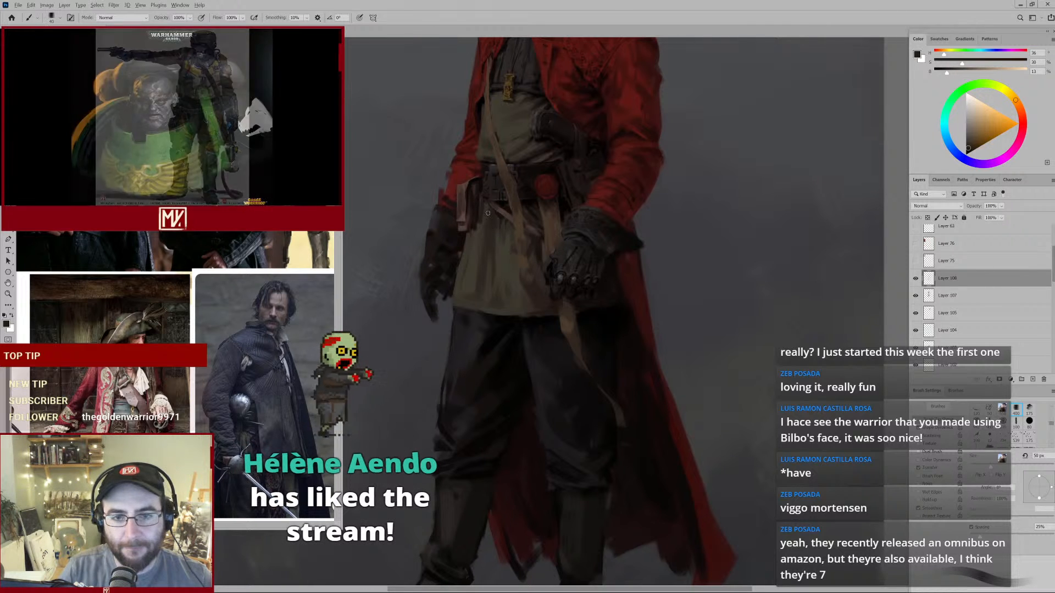
pyautogui.press('[')
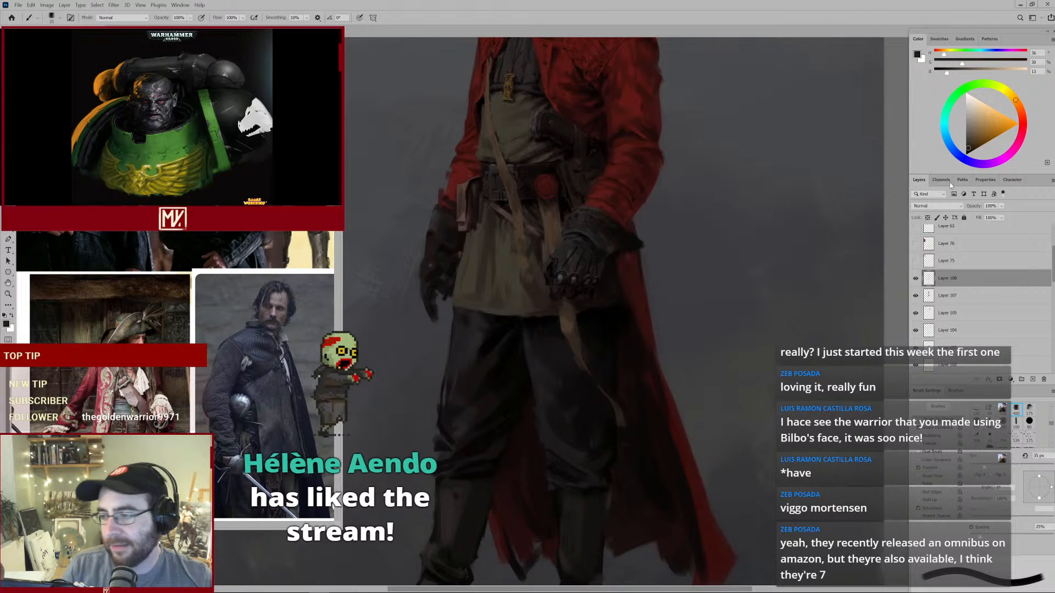
# Blend the tunic and hanging strap beside the gloved hand with sampled dark browns and a 35 px brush.
pyautogui.keyDown('alt'); pyautogui.click(526, 272); pyautogui.keyUp('alt')
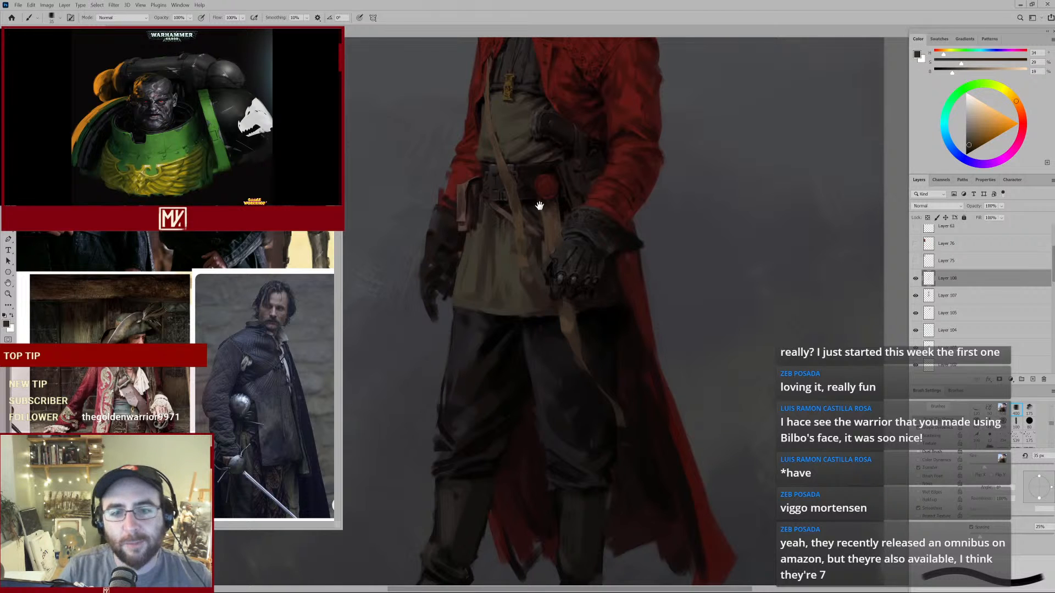
pyautogui.keyDown('alt'); pyautogui.click(537, 223); pyautogui.keyUp('alt')
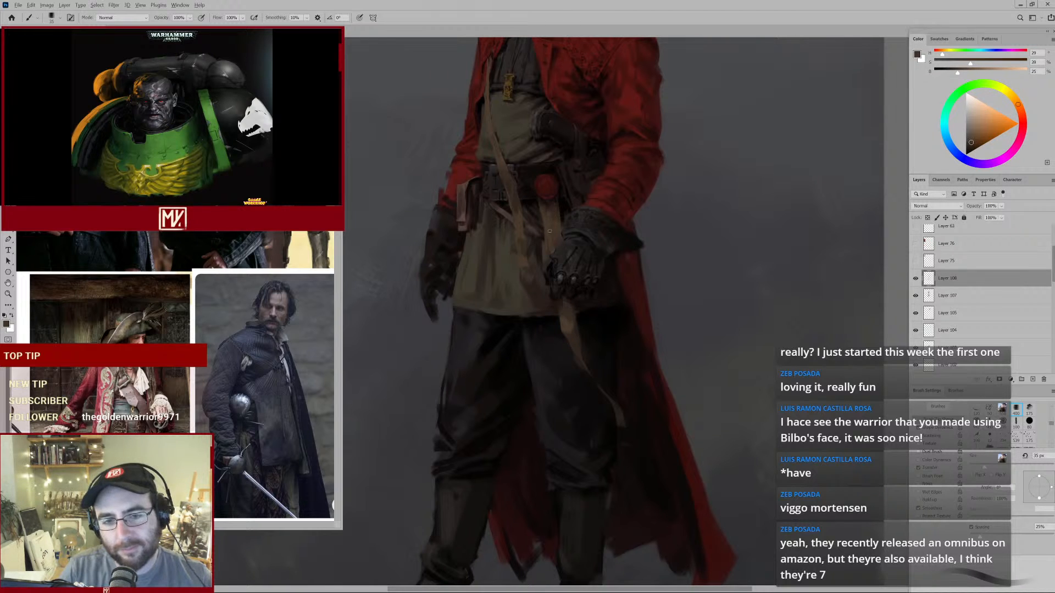
pyautogui.keyDown('alt'); pyautogui.click(545, 204); pyautogui.keyUp('alt')
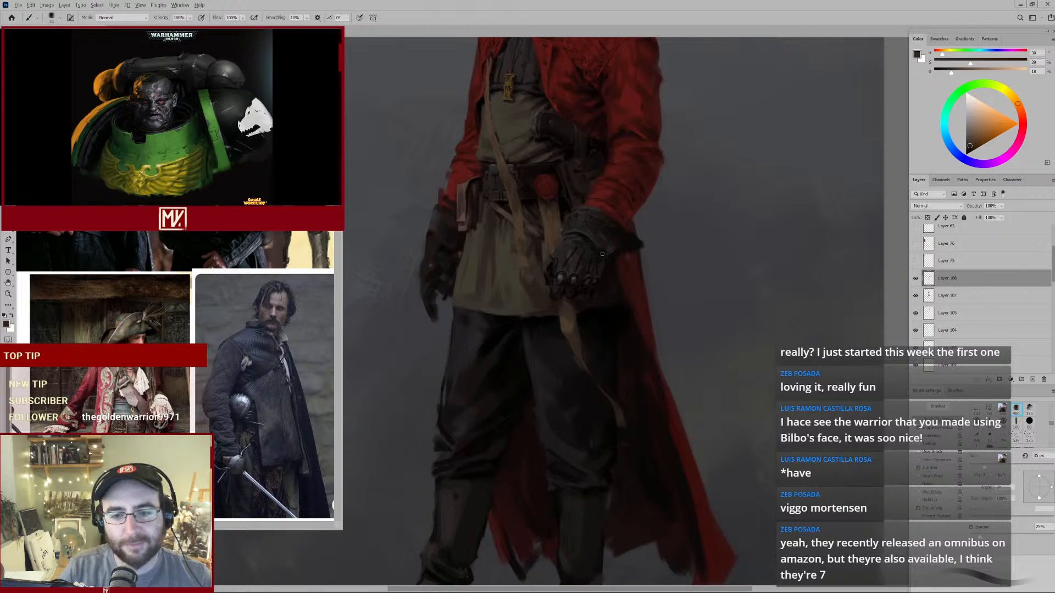
# Darken the fingers and the areas around the glove's metal knuckle studs with sampled near-blacks and dark grey, using a 30 px brush.
pyautogui.scroll(5, 574, 291)
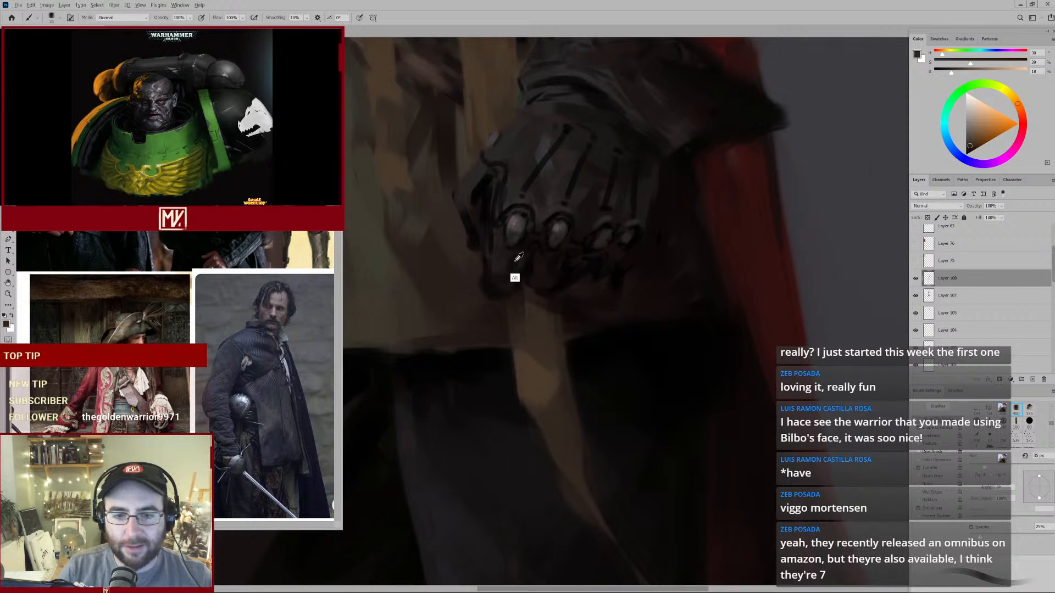
pyautogui.keyDown('alt'); pyautogui.click(522, 256); pyautogui.keyUp('alt')
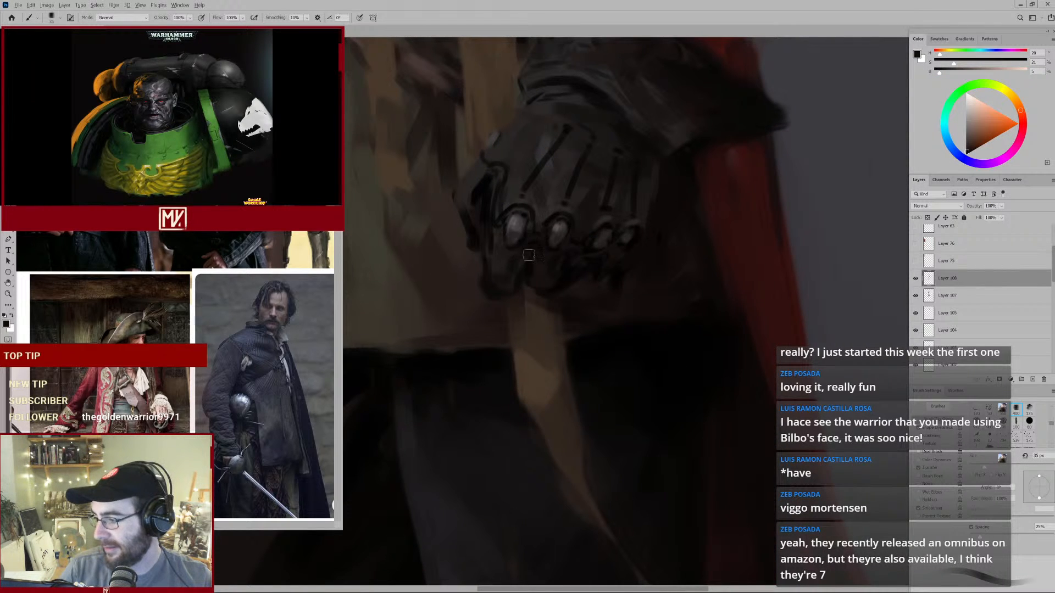
pyautogui.keyDown('alt'); pyautogui.click(521, 234); pyautogui.keyUp('alt')
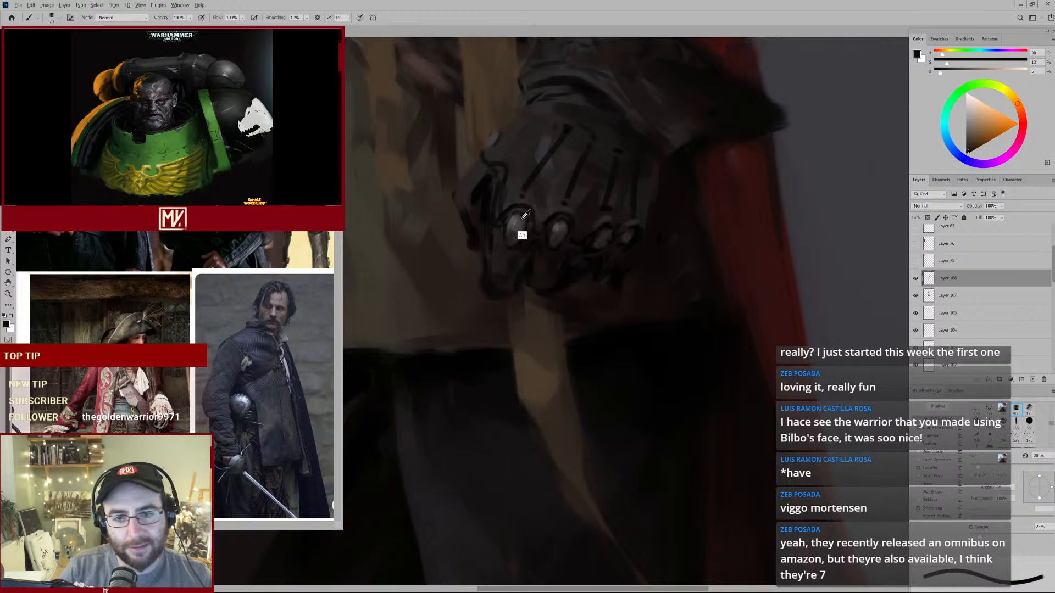
pyautogui.keyDown('alt'); pyautogui.click(519, 216); pyautogui.keyUp('alt')
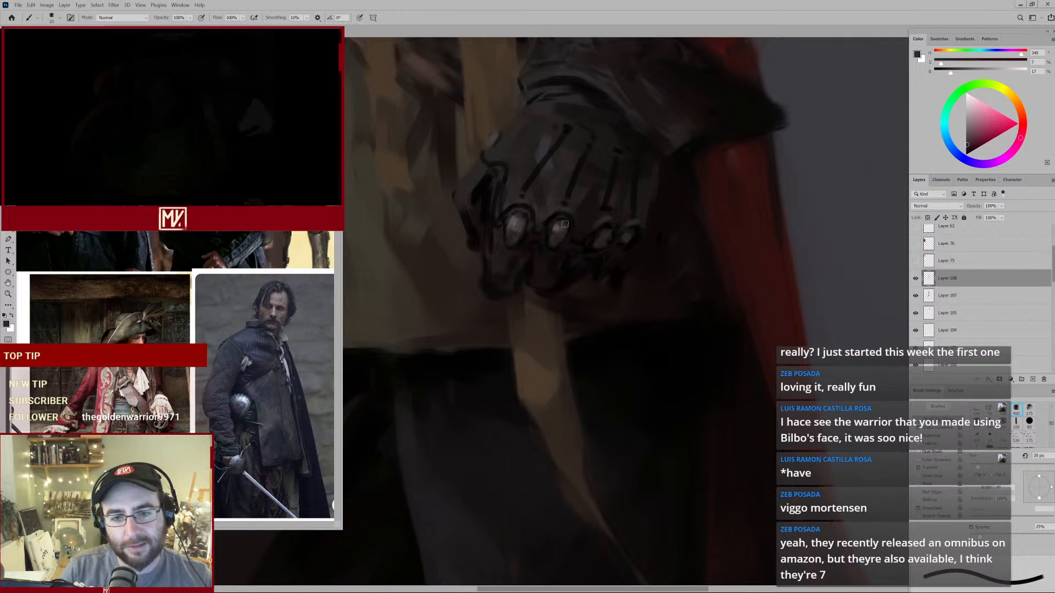
pyautogui.keyDown('alt'); pyautogui.click(599, 253); pyautogui.keyUp('alt')
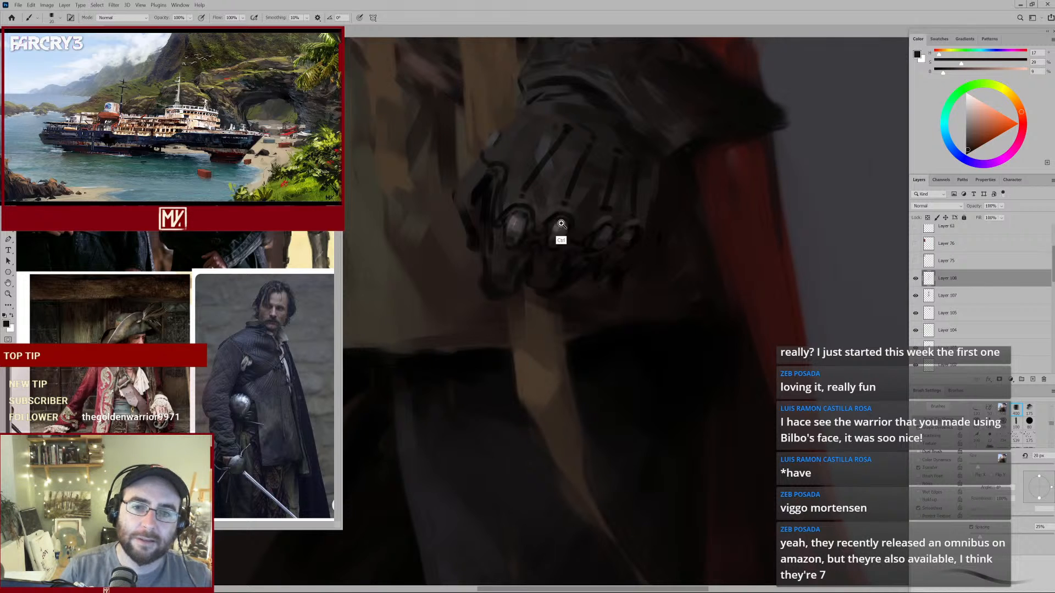
# Refine the back of the gloved hand between the tendon lines with sampled dark greys.
pyautogui.moveTo(561, 239); pyautogui.dragTo(573, 216)
pyautogui.moveTo(571, 164); pyautogui.dragTo(575, 201)
pyautogui.keyDown('alt'); pyautogui.click(564, 205); pyautogui.keyUp('alt')
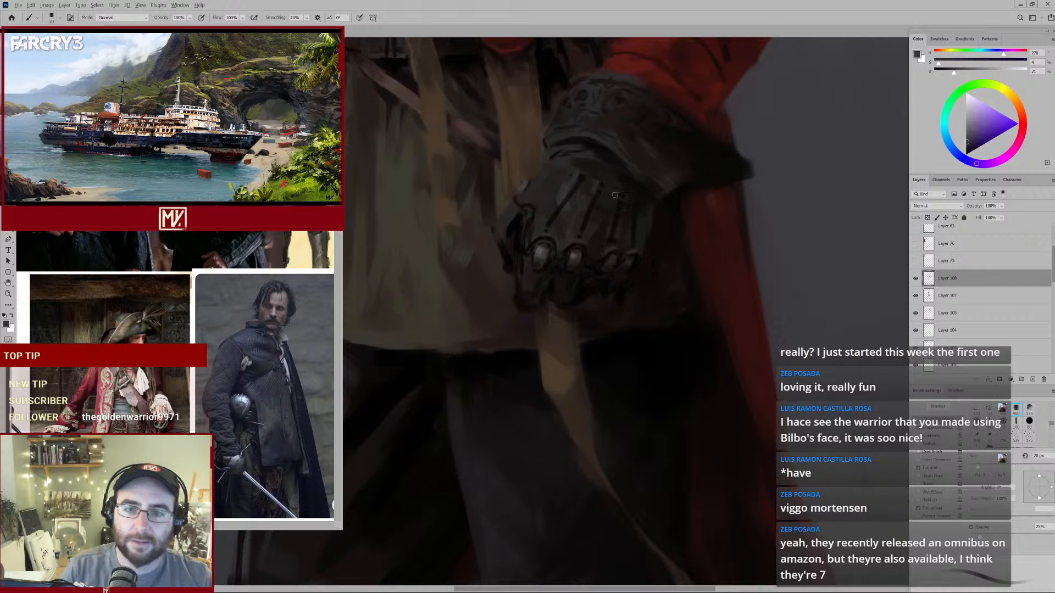
pyautogui.moveTo(579, 218)
pyautogui.mouseDown()
pyautogui.moveTo(585, 225)
pyautogui.moveTo(580, 213)
pyautogui.mouseUp()
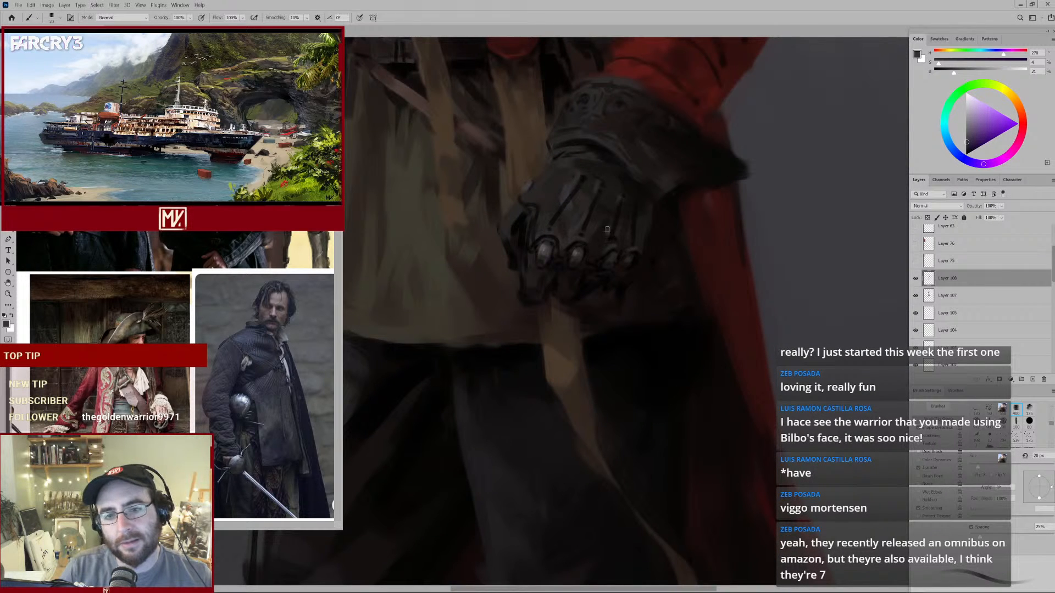
pyautogui.keyDown('alt'); pyautogui.click(615, 207); pyautogui.keyUp('alt')
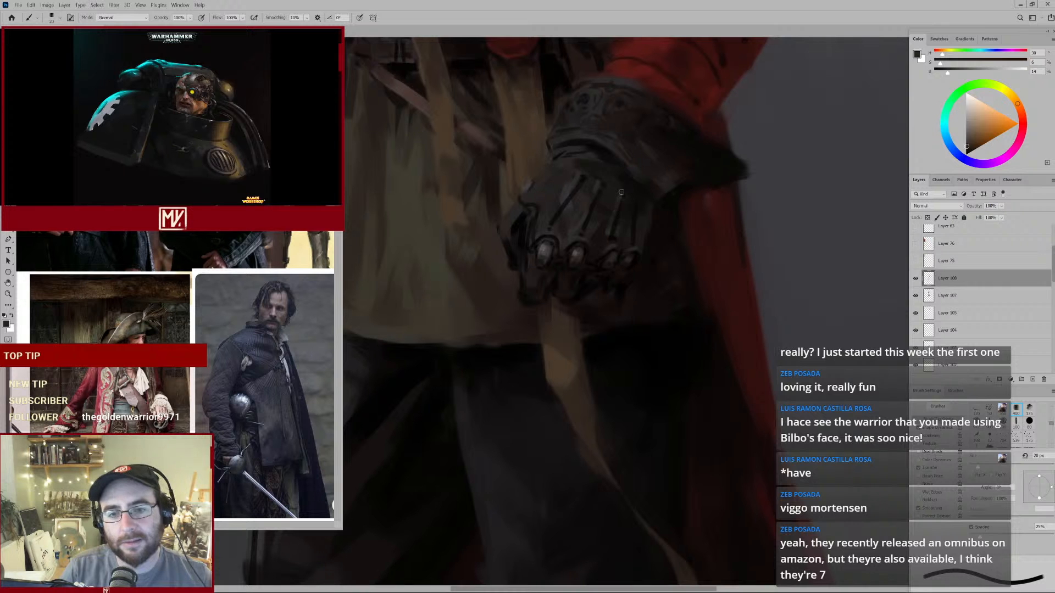
pyautogui.moveTo(627, 232)
pyautogui.mouseDown()
pyautogui.moveTo(568, 311)
pyautogui.moveTo(606, 241)
pyautogui.moveTo(639, 227)
pyautogui.mouseUp()
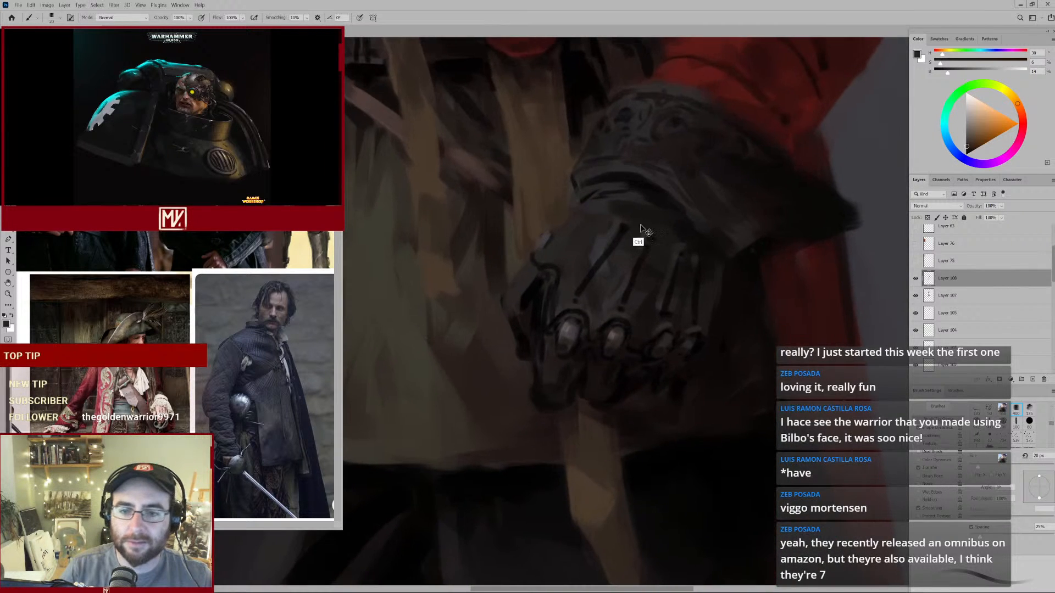
# Blend the back of the glove just below the wrist seam with sampled near-blacks and dark greys, using a 35 px brush.
pyautogui.keyDown('alt'); pyautogui.click(608, 228); pyautogui.keyUp('alt')
pyautogui.press(']')
pyautogui.press(']')
pyautogui.press(']')
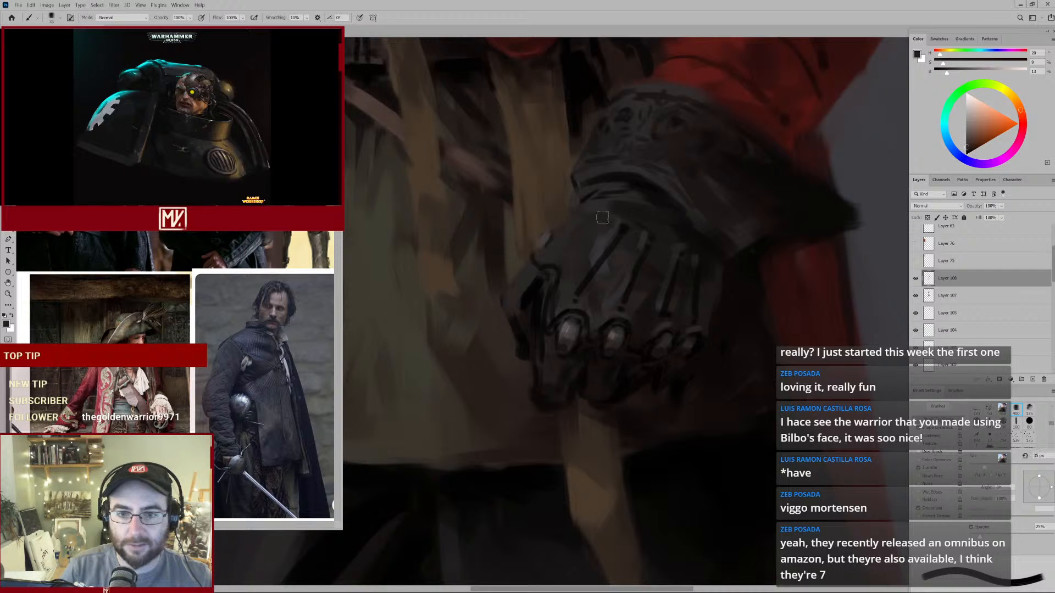
pyautogui.keyDown('alt'); pyautogui.click(609, 229); pyautogui.keyUp('alt')
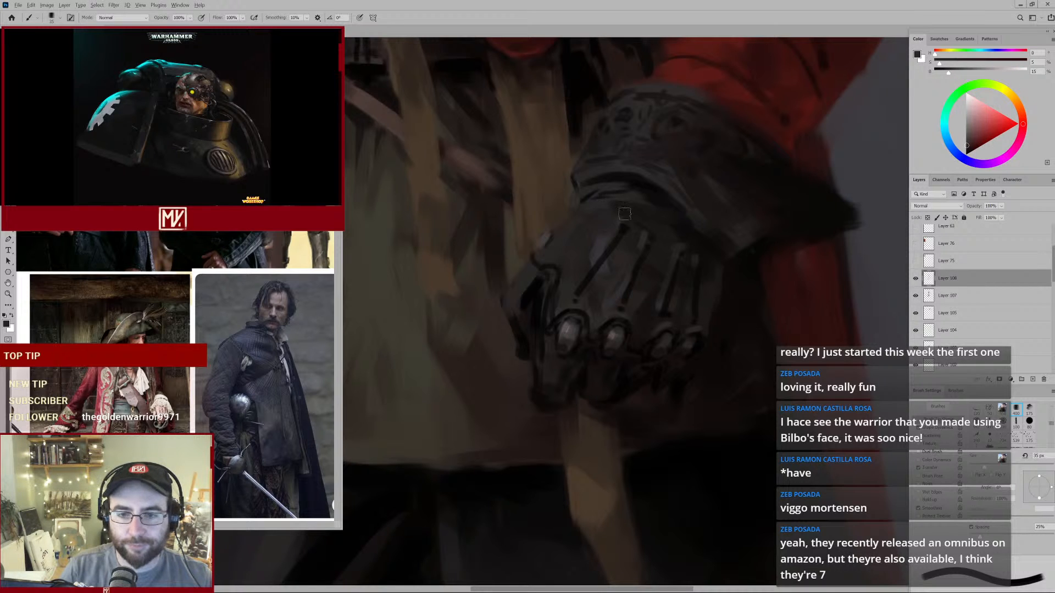
pyautogui.keyDown('alt'); pyautogui.click(601, 255); pyautogui.keyUp('alt')
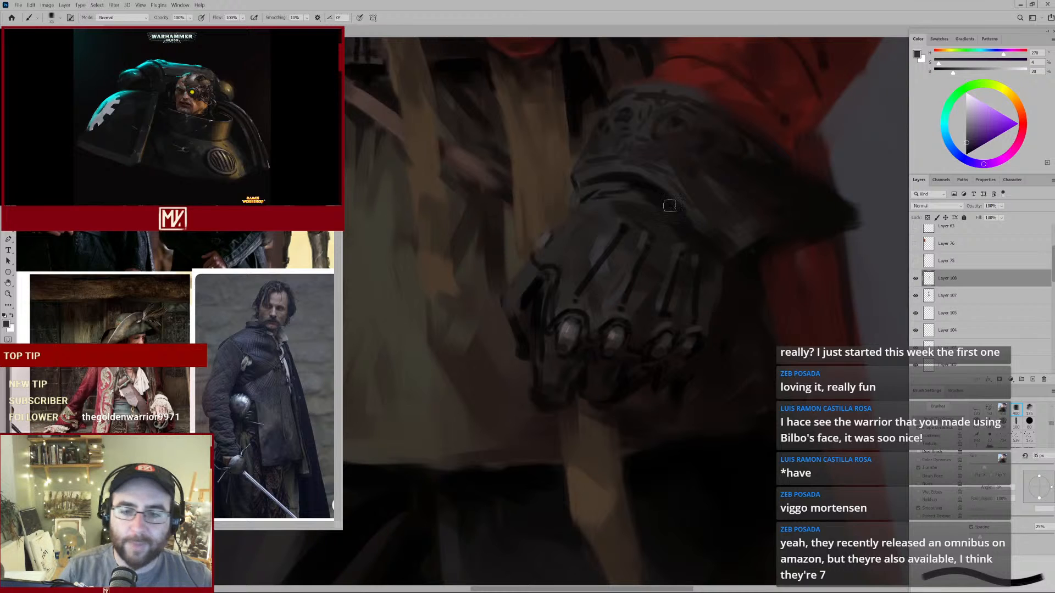
pyautogui.keyDown('alt'); pyautogui.click(616, 233); pyautogui.keyUp('alt')
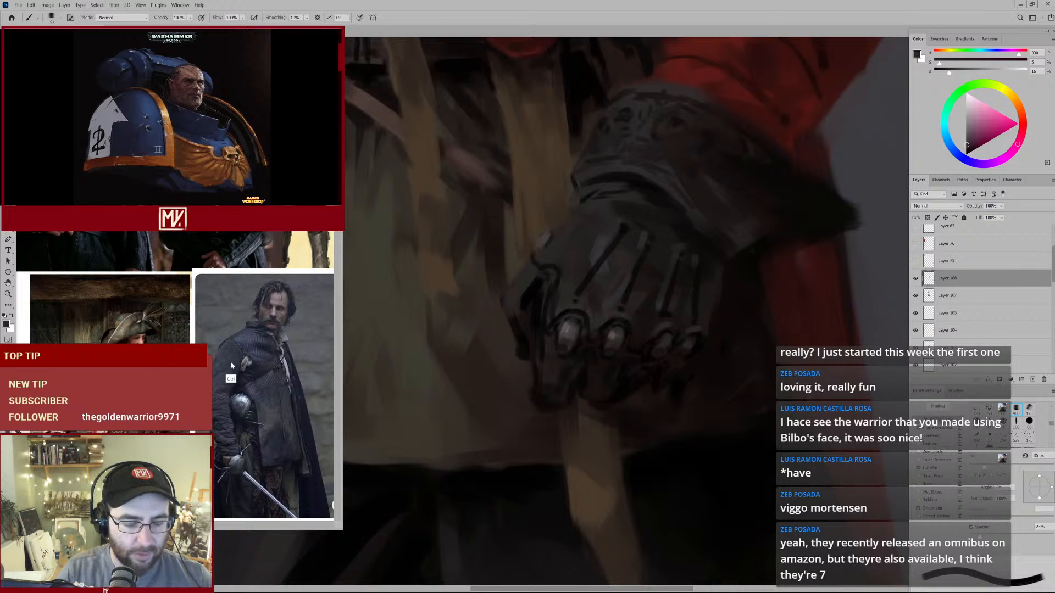
# Examine the sword hilt and gloved hand in the cloaked-man reference photo, and shade the glove's cuff with sampled dark greys.
pyautogui.click(221, 399)
pyautogui.moveTo(221, 399); pyautogui.dragTo(248, 302)
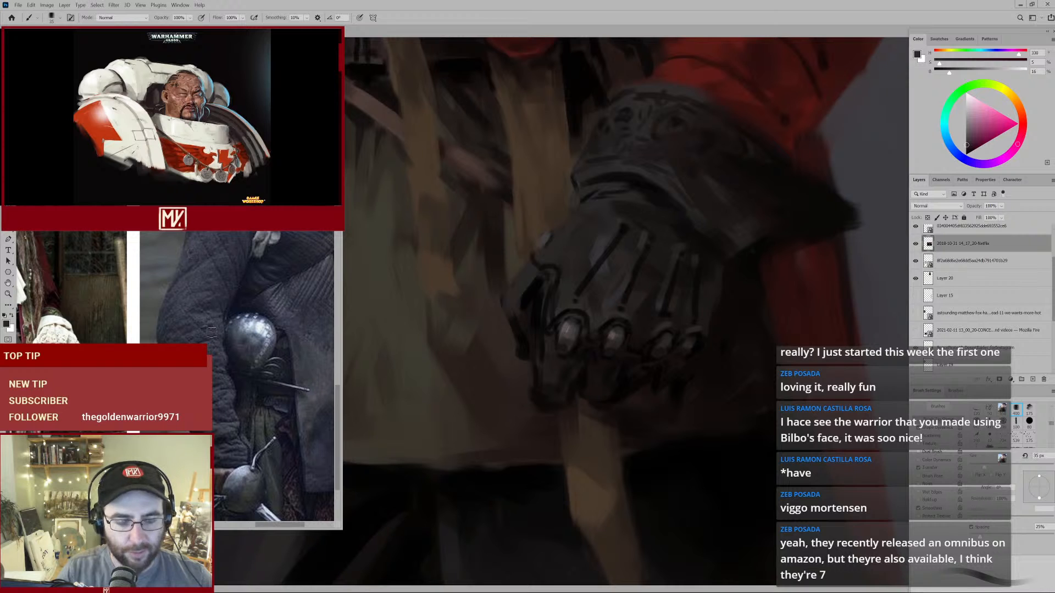
pyautogui.scroll(-3, 243, 294)
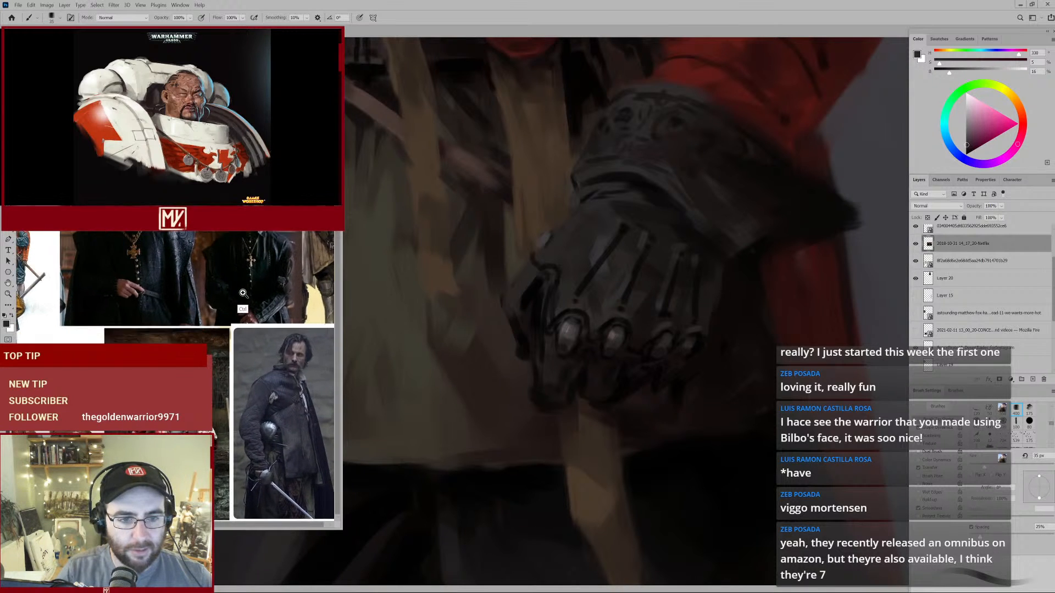
pyautogui.click(591, 235)
pyautogui.moveTo(688, 205); pyautogui.dragTo(632, 234)
pyautogui.moveTo(679, 177); pyautogui.dragTo(536, 239)
pyautogui.keyDown('alt'); pyautogui.click(497, 247); pyautogui.keyUp('alt')
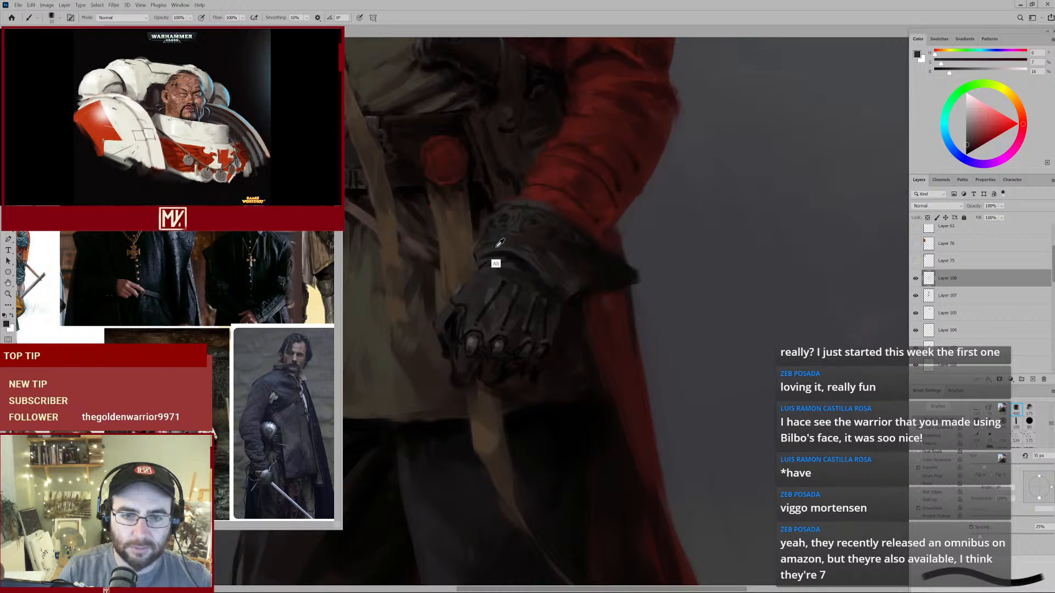
pyautogui.keyDown('alt'); pyautogui.click(500, 244); pyautogui.keyUp('alt')
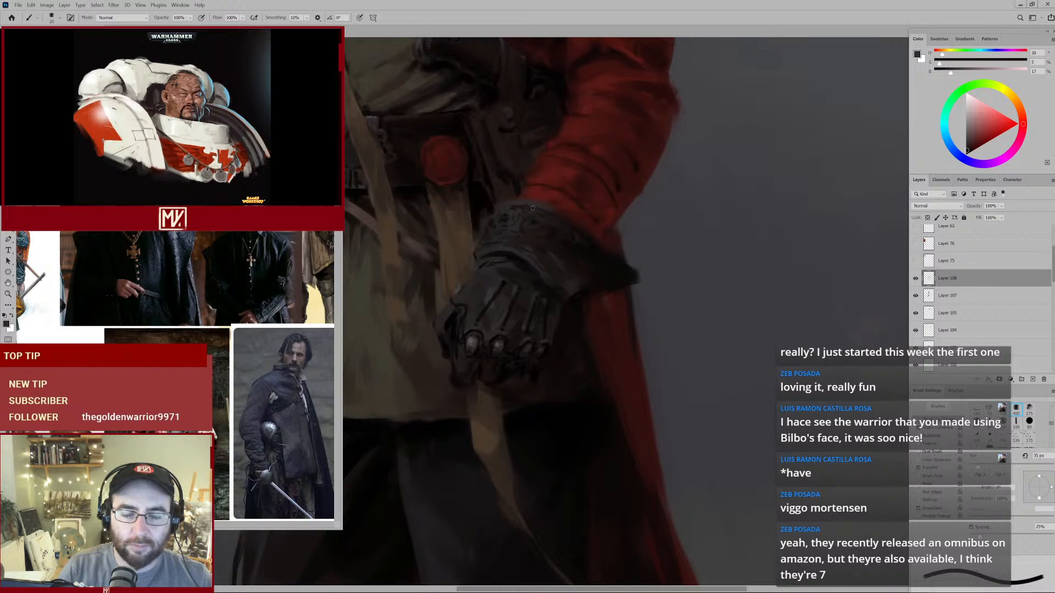
pyautogui.keyDown('alt'); pyautogui.click(505, 257); pyautogui.keyUp('alt')
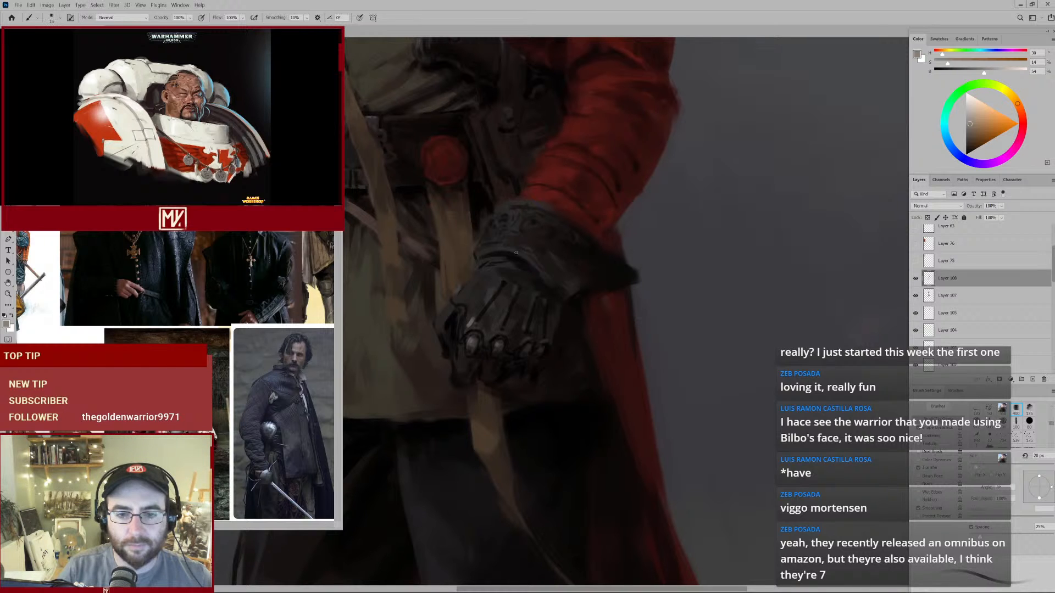
# Highlight the ridge of the glove cuff with a warm mid-grey and a 30 px brush, and compare Layer 108 hidden and shown.
pyautogui.press(']')
pyautogui.press(']')
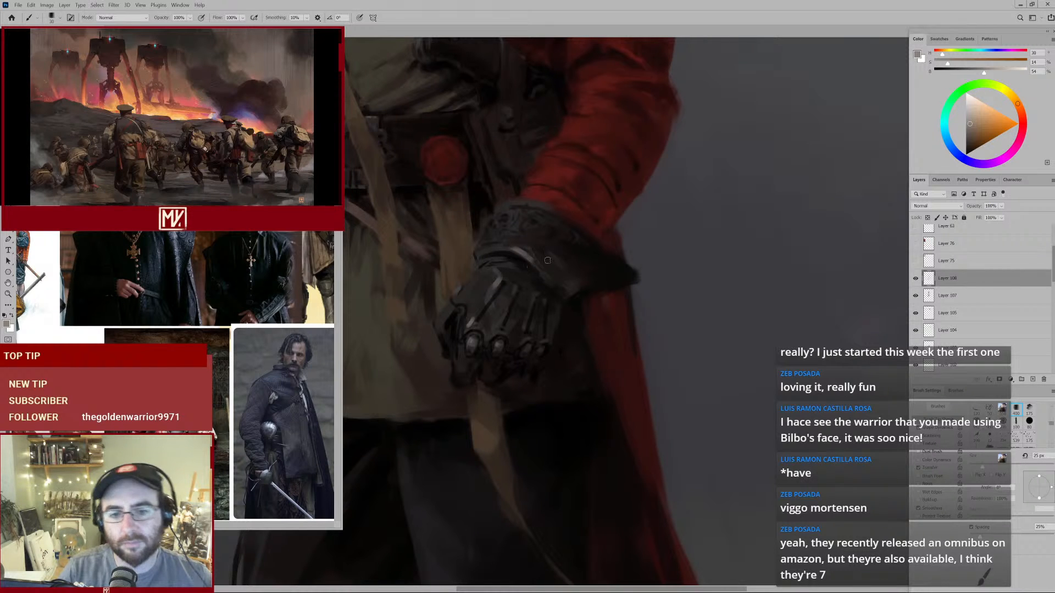
pyautogui.press(']')
pyautogui.click(916, 279)
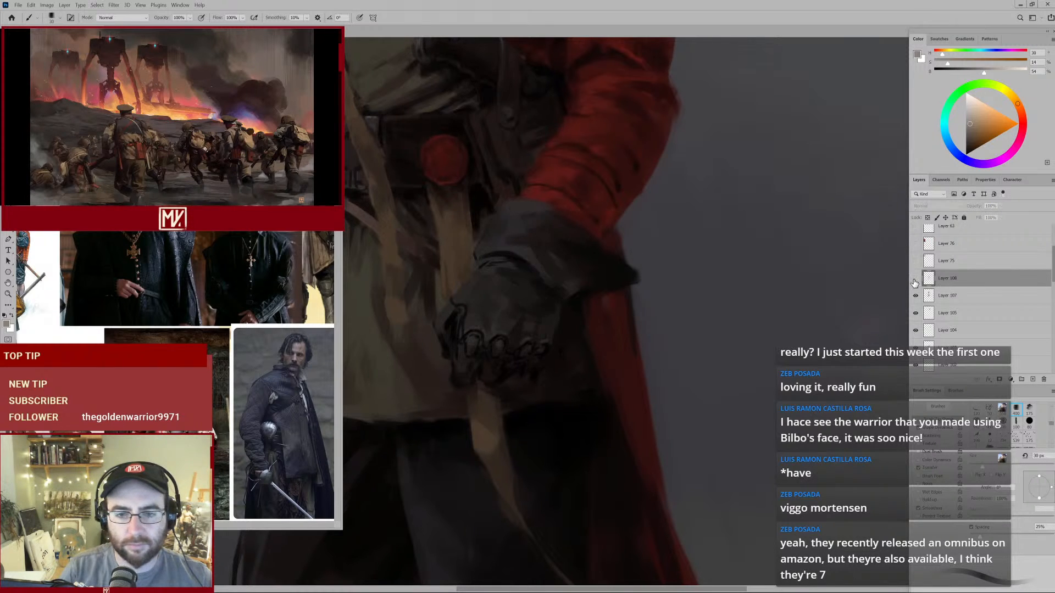
pyautogui.click(916, 279)
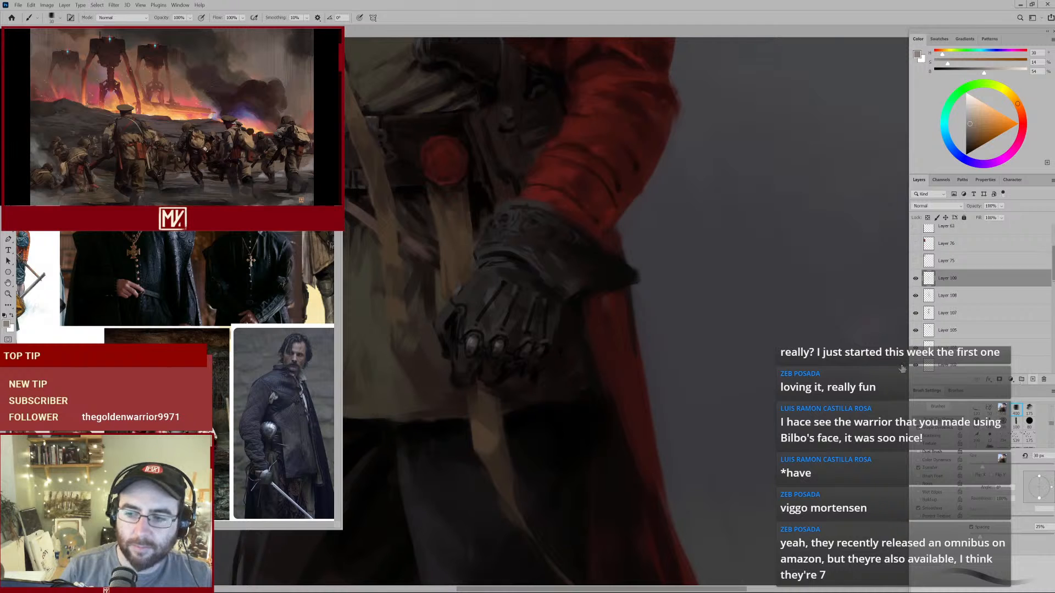
# On a new layer above Layer 108, darken the top of the trousers under the tunic hem with near-black and a 70 px brush.
pyautogui.moveTo(508, 198); pyautogui.dragTo(445, 244)
pyautogui.moveTo(467, 189)
pyautogui.mouseDown()
pyautogui.moveTo(535, 235)
pyautogui.moveTo(575, 295)
pyautogui.mouseUp()
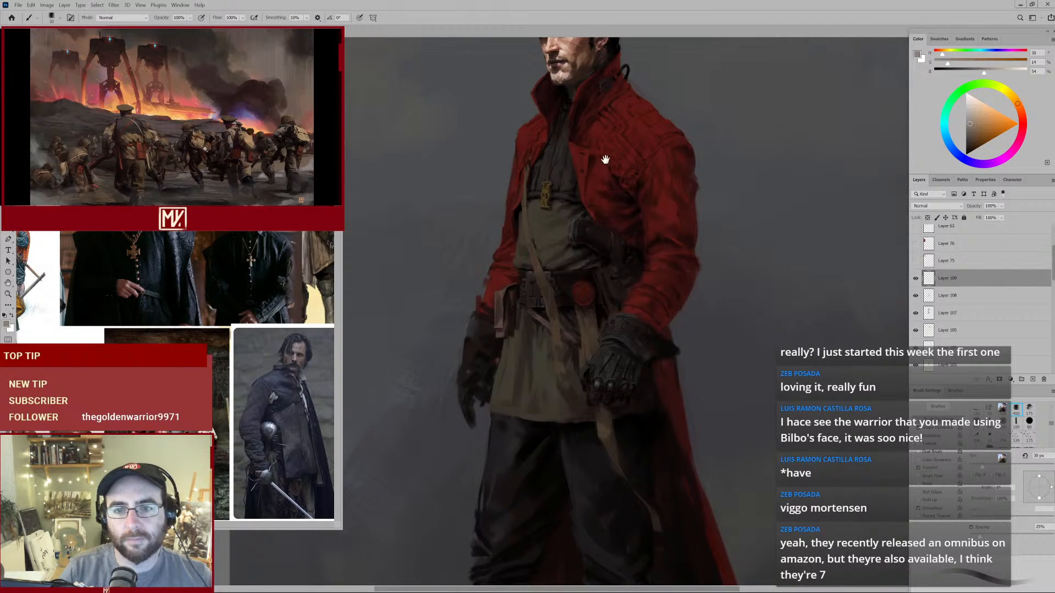
pyautogui.hotkey('ctrl', '0')
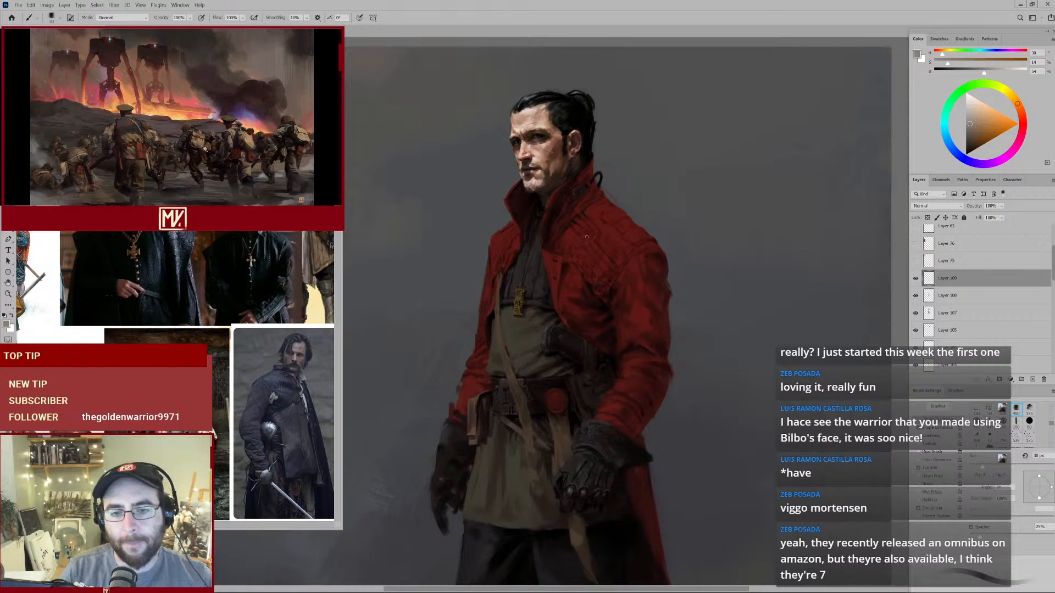
pyautogui.hotkey('ctrl', '0')
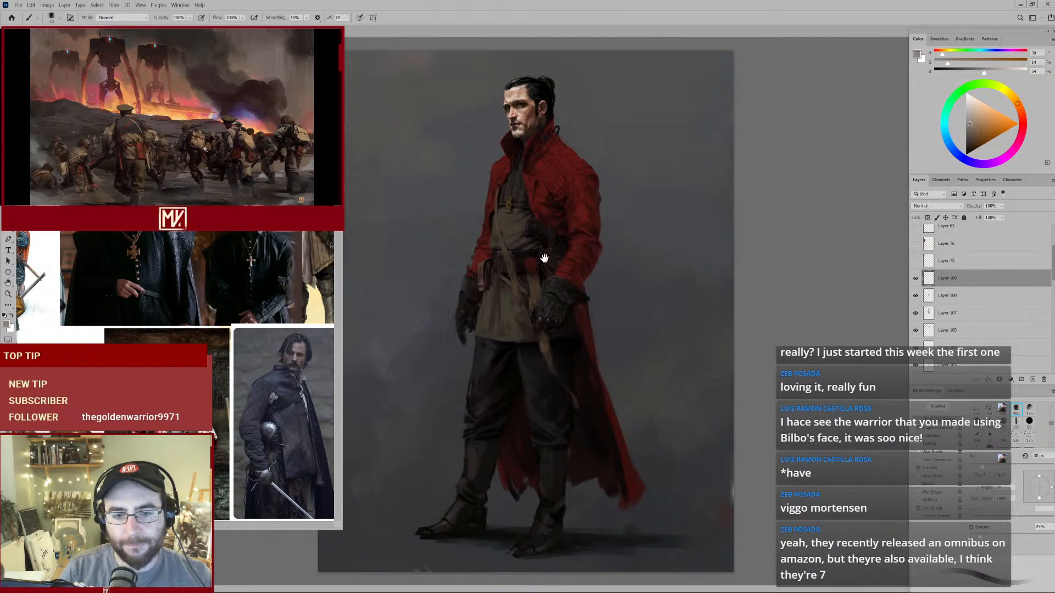
pyautogui.hotkey('ctrl', '+')
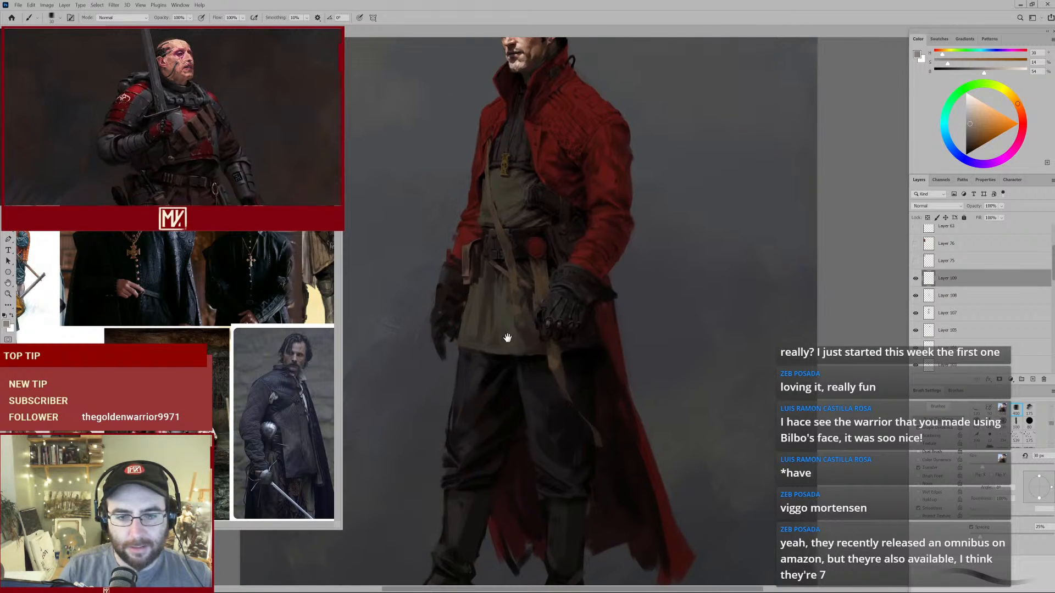
pyautogui.moveTo(507, 337); pyautogui.dragTo(517, 261)
pyautogui.press('d')
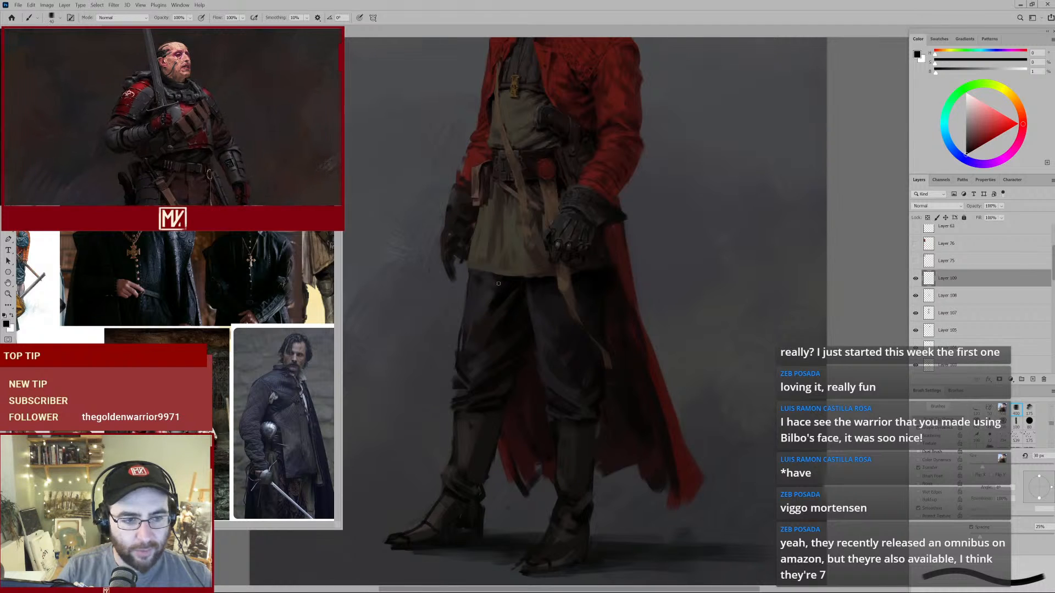
pyautogui.press(']')
pyautogui.press(']')
pyautogui.press(']')
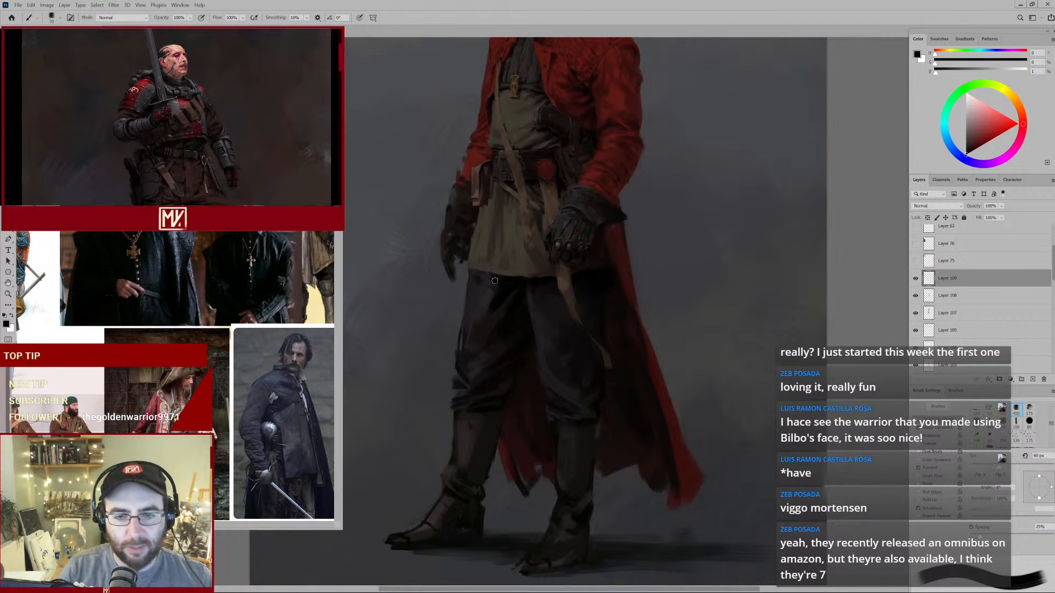
pyautogui.press(']')
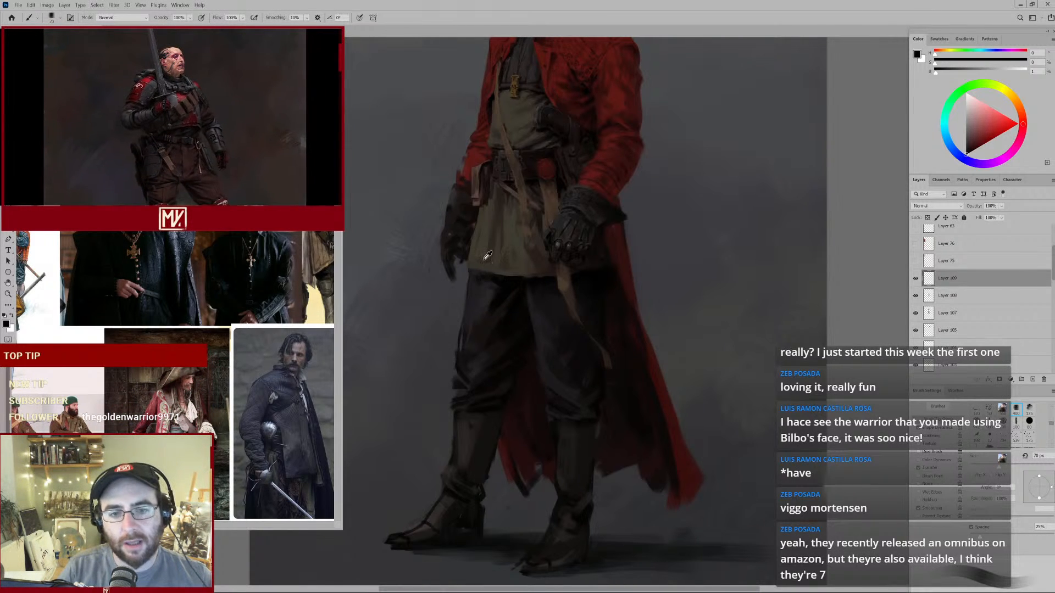
# Clean up the tunic hem and deepen the shadow beneath it across both thighs with sampled dark olive and near-blacks.
pyautogui.keyDown('alt'); pyautogui.click(488, 255); pyautogui.keyUp('alt')
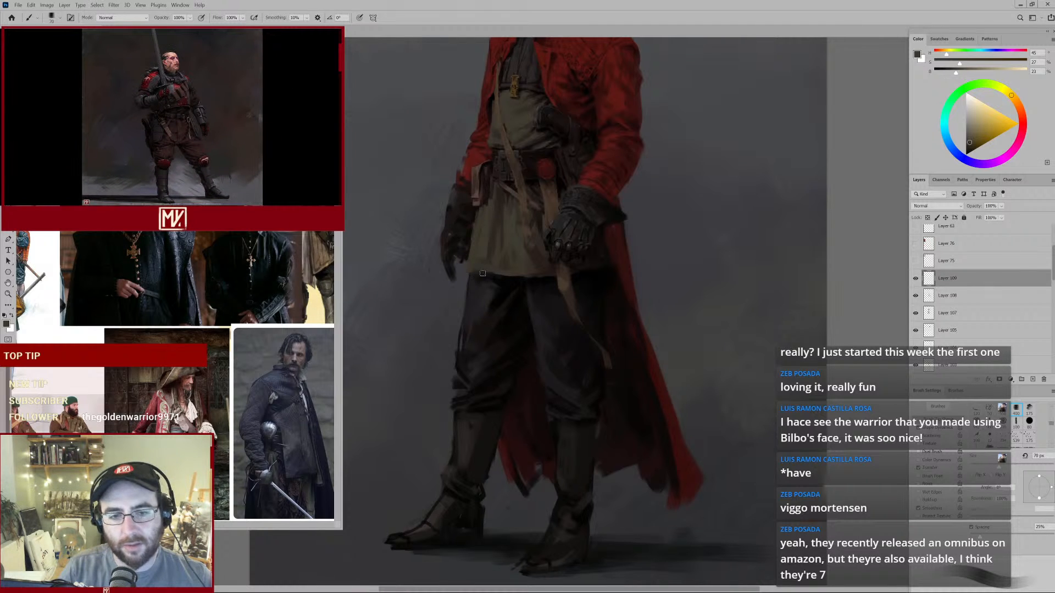
pyautogui.keyDown('alt'); pyautogui.click(499, 277); pyautogui.keyUp('alt')
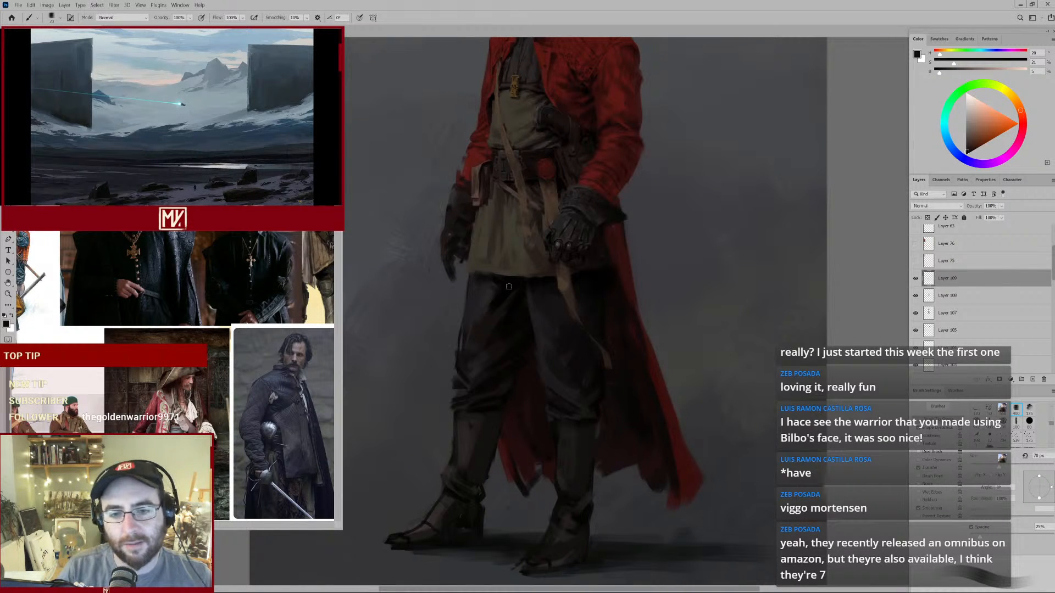
pyautogui.keyDown('alt'); pyautogui.click(557, 291); pyautogui.keyUp('alt')
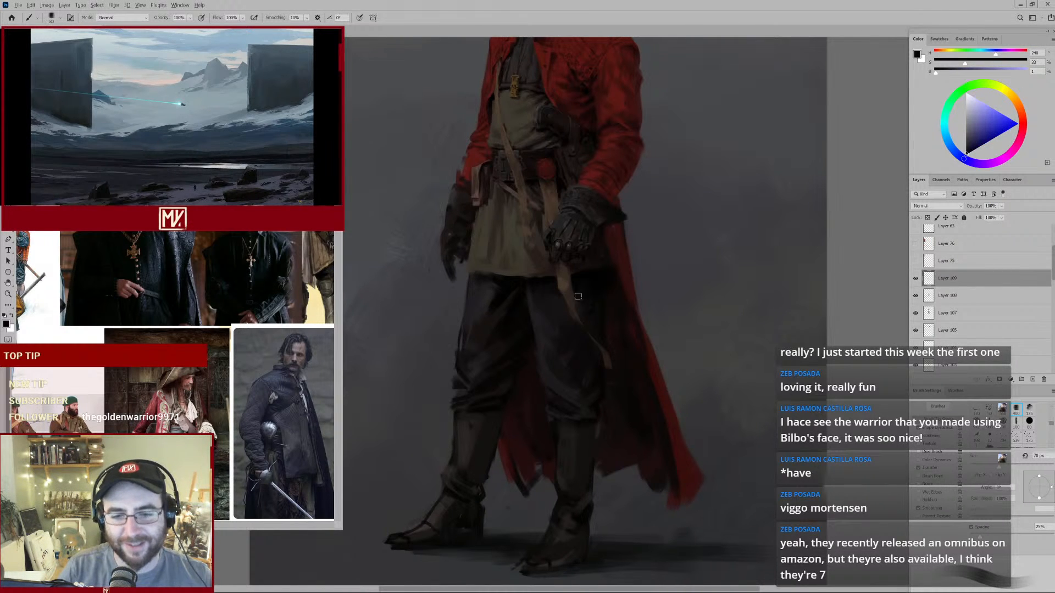
pyautogui.keyDown('alt'); pyautogui.click(589, 275); pyautogui.keyUp('alt')
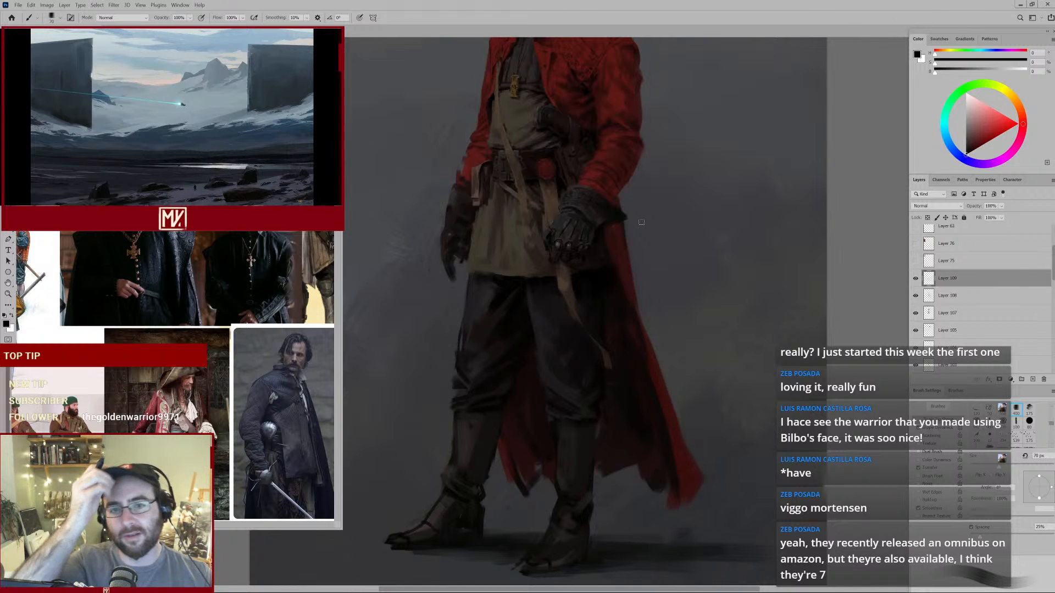
# Deepen the shadows of the dark shirt inside the coat opening with sampled near-black, reducing the brush to 25 px.
pyautogui.moveTo(587, 141); pyautogui.dragTo(584, 249)
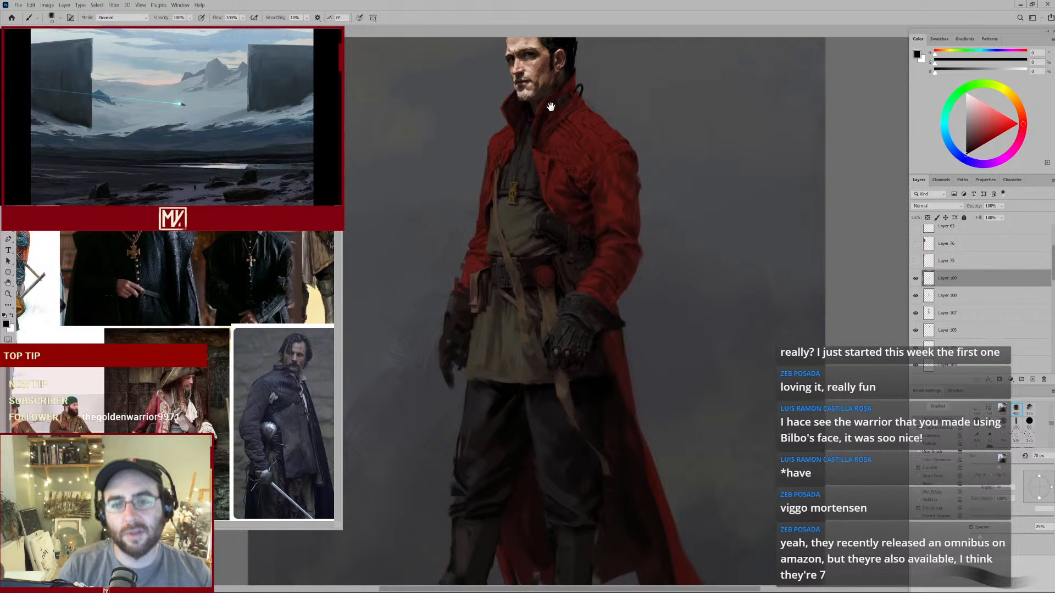
pyautogui.scroll(3, 551, 106)
pyautogui.keyDown('alt'); pyautogui.click(510, 136); pyautogui.keyUp('alt')
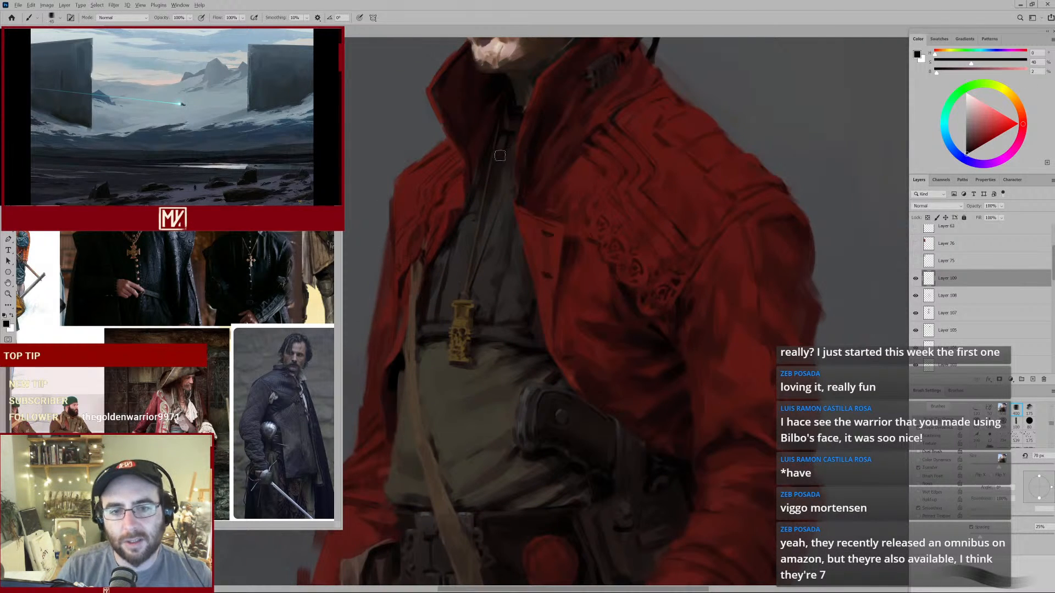
pyautogui.press('[')
pyautogui.press('[')
pyautogui.press('[')
pyautogui.press('[')
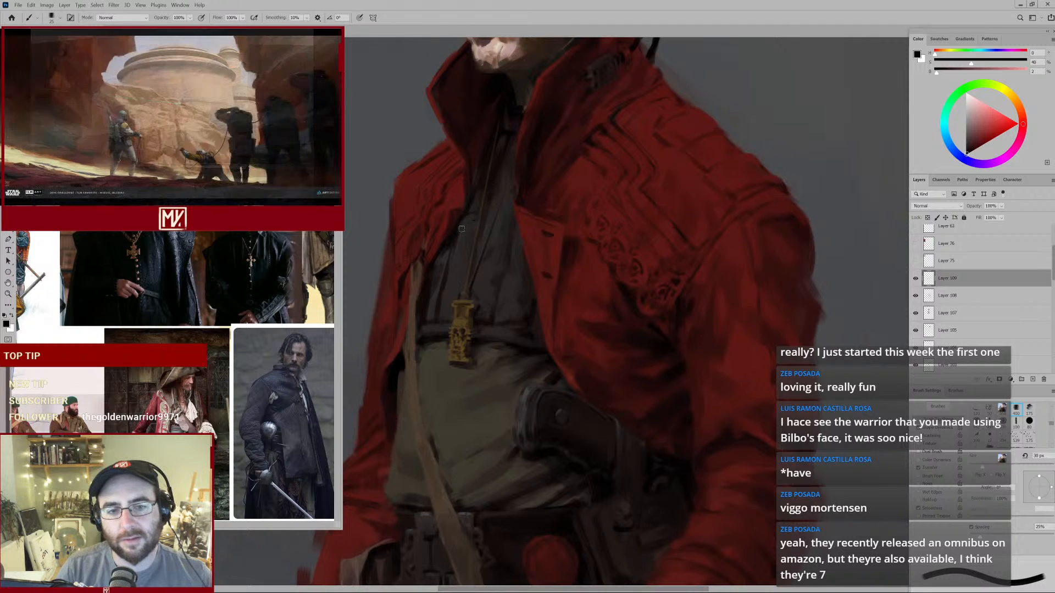
# Deepen the shadow on the hanging glove just below its cuff with near-black sampled from the other glove.
pyautogui.hotkey('ctrl', '0')
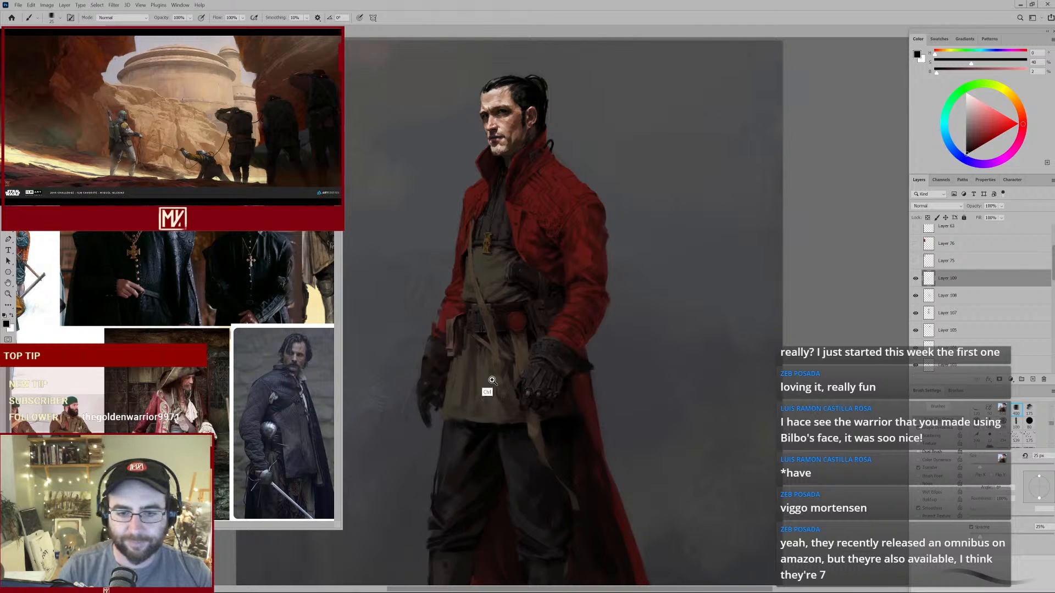
pyautogui.moveTo(487, 410); pyautogui.dragTo(513, 388)
pyautogui.moveTo(460, 345); pyautogui.dragTo(561, 292)
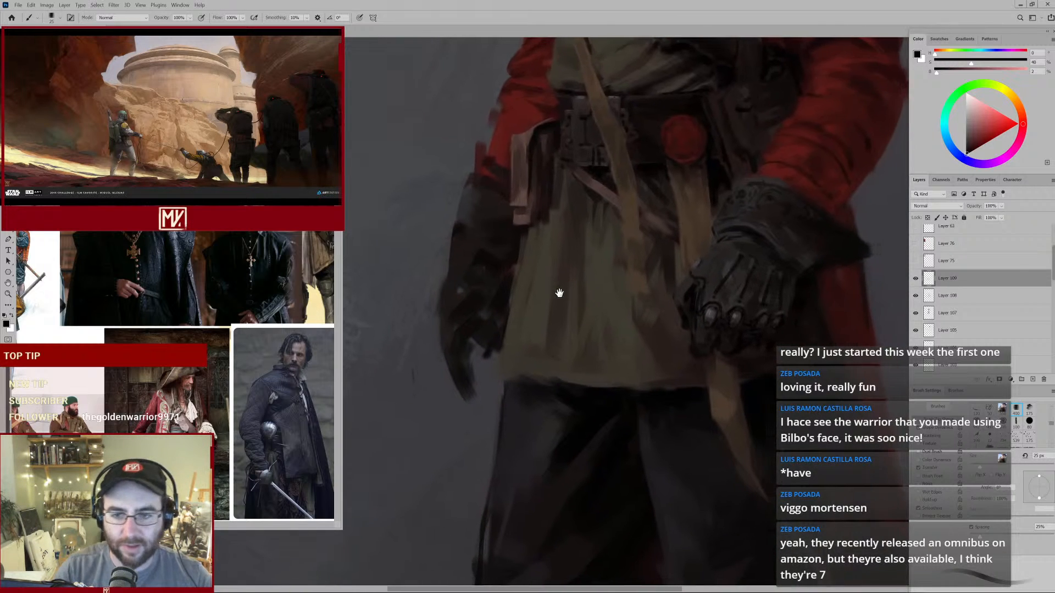
pyautogui.keyDown('alt'); pyautogui.click(750, 242); pyautogui.keyUp('alt')
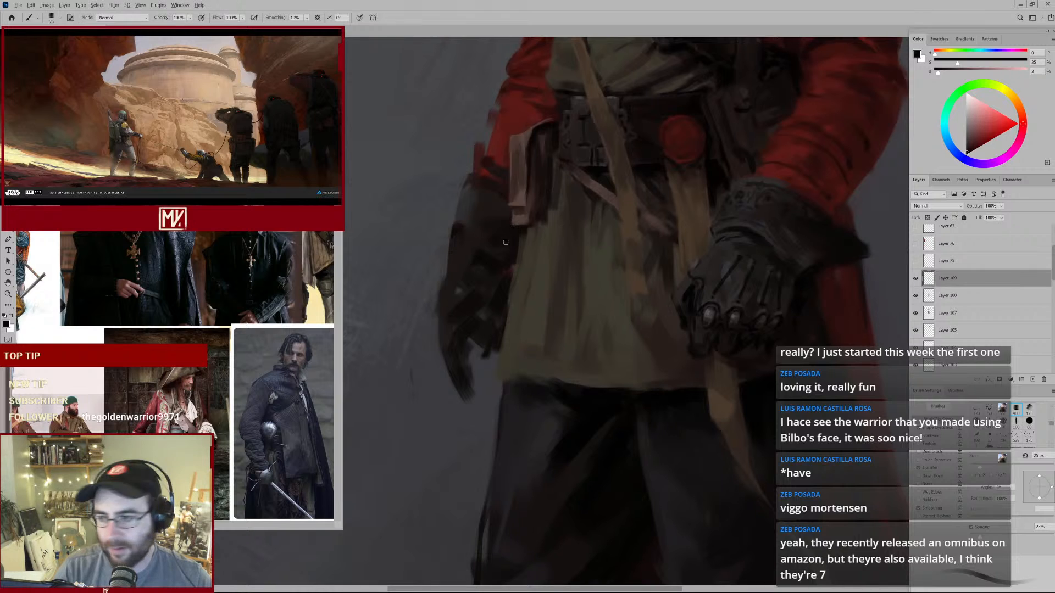
pyautogui.moveTo(462, 243)
pyautogui.mouseDown()
pyautogui.moveTo(491, 261)
pyautogui.moveTo(475, 254)
pyautogui.mouseUp()
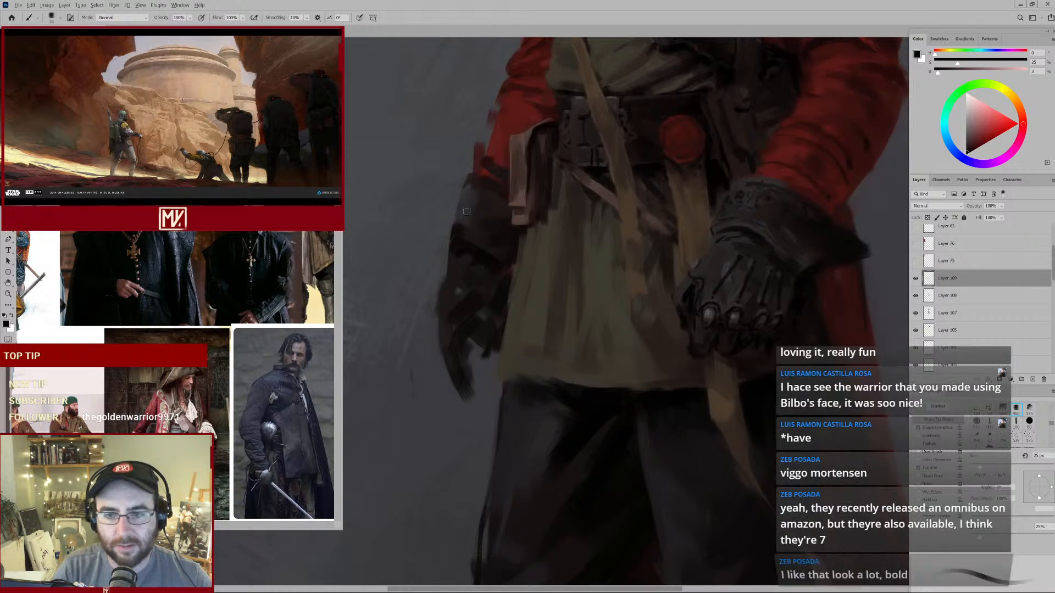
# Refine the cuff and outer wrist edge of the hanging glove with sampled dark greys and near-black, using a 35 px brush.
pyautogui.keyDown('alt'); pyautogui.click(467, 199); pyautogui.keyUp('alt')
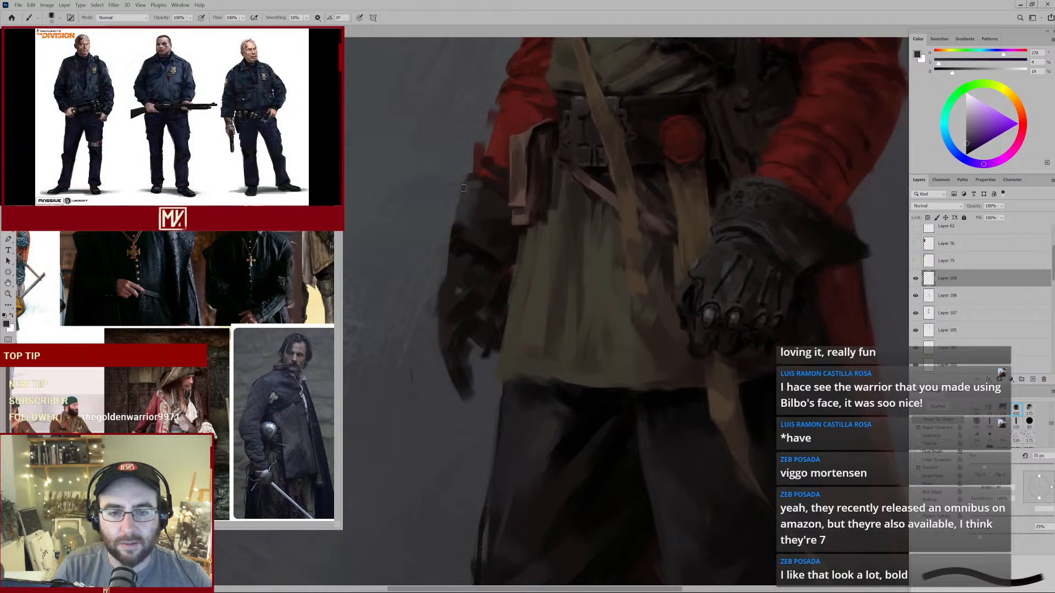
pyautogui.keyDown('alt'); pyautogui.click(464, 195); pyautogui.keyUp('alt')
pyautogui.keyDown('alt'); pyautogui.click(466, 214); pyautogui.keyUp('alt')
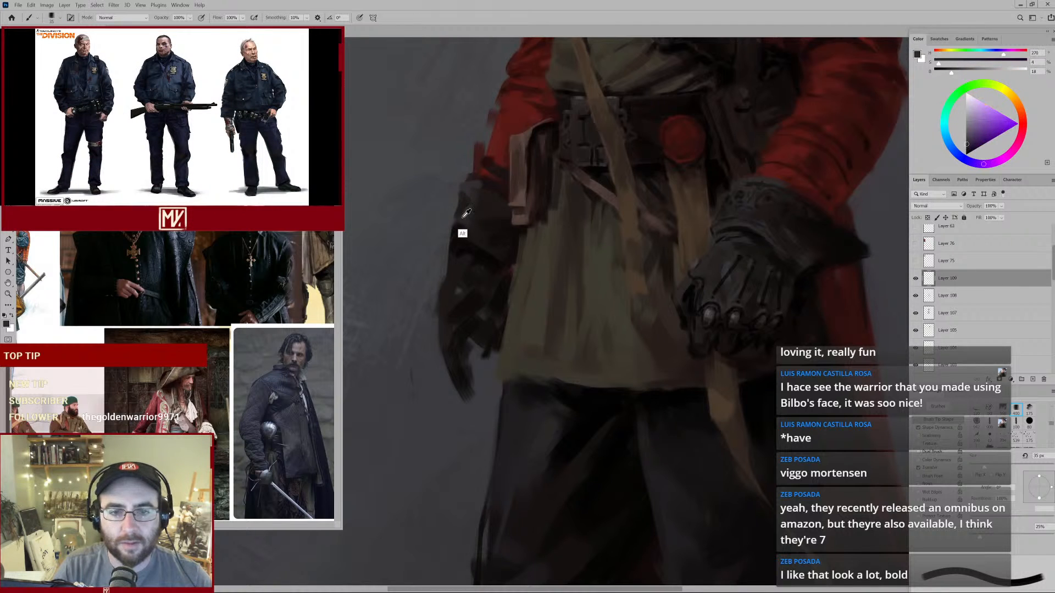
pyautogui.keyDown('alt'); pyautogui.click(465, 238); pyautogui.keyUp('alt')
pyautogui.keyDown('alt'); pyautogui.click(462, 258); pyautogui.keyUp('alt')
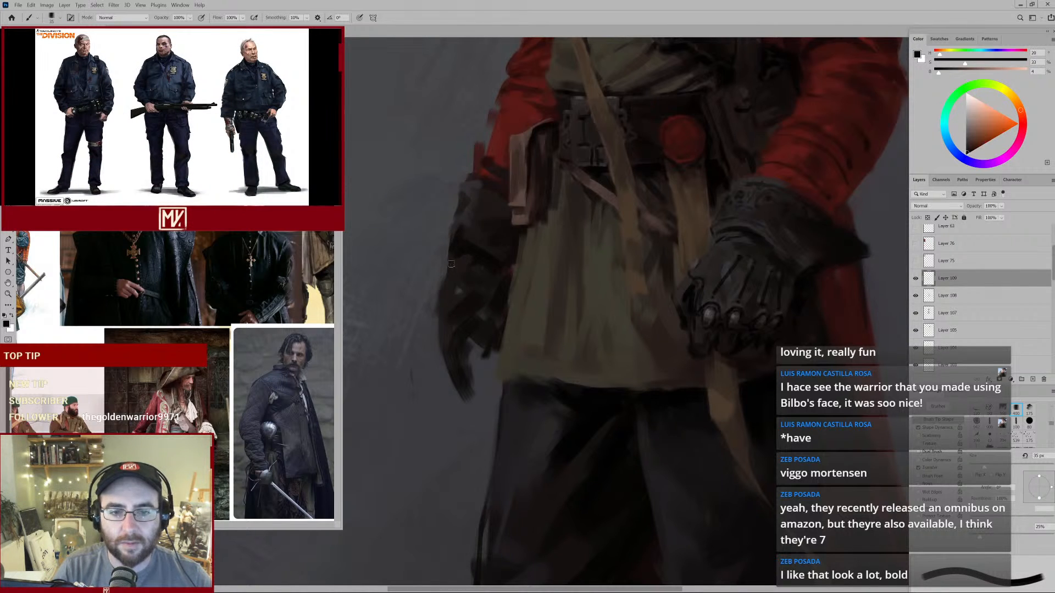
pyautogui.keyDown('alt'); pyautogui.click(463, 280); pyautogui.keyUp('alt')
# Block in the back of the hanging gloved hand in sampled dark brown with a 60 px brush, reducing the brush to 45 px.
pyautogui.press(']')
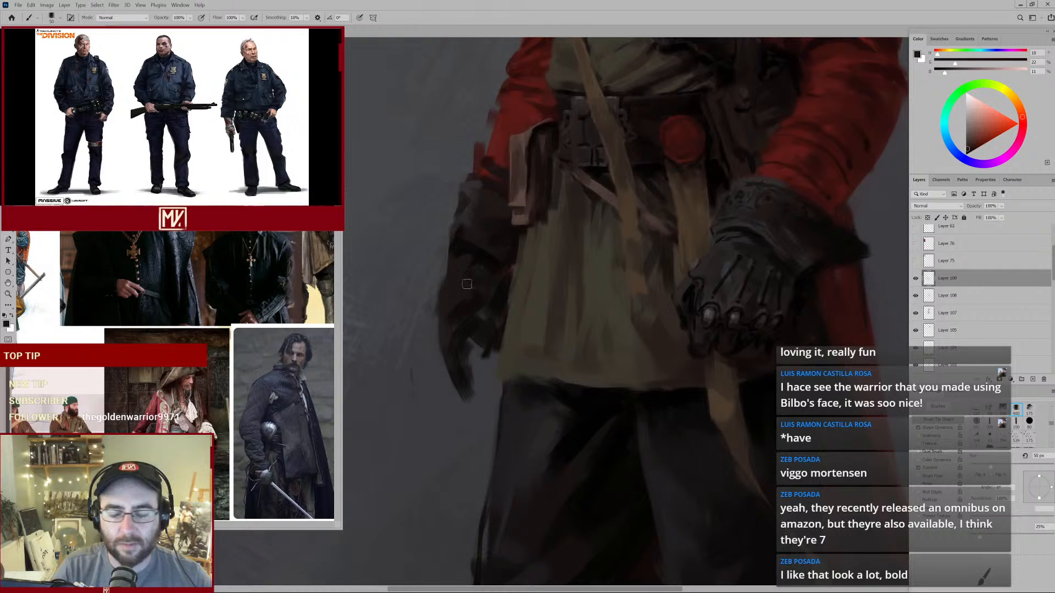
pyautogui.press(']')
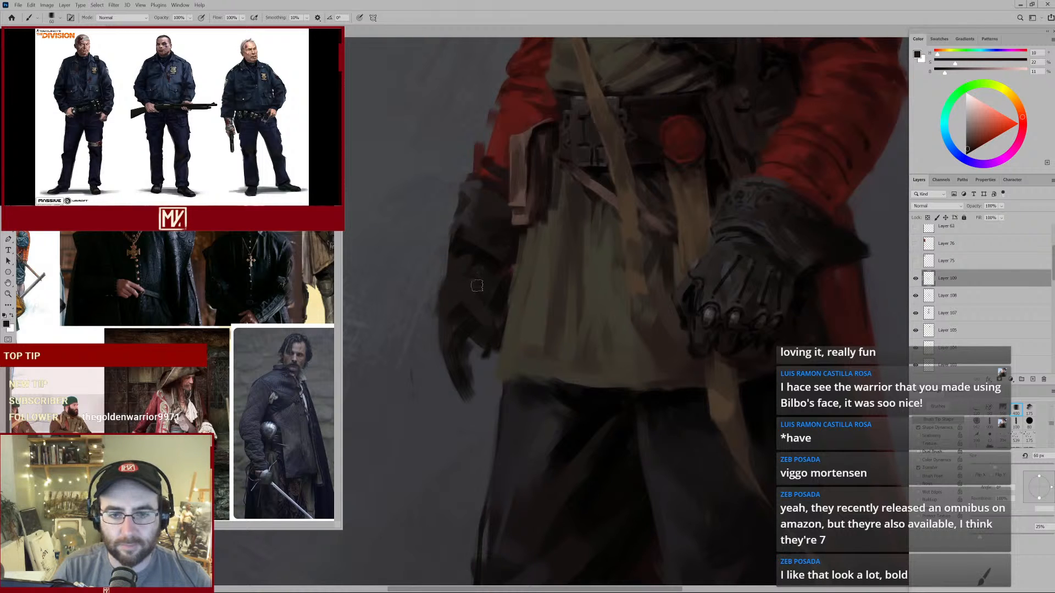
pyautogui.keyDown('alt'); pyautogui.click(489, 270); pyautogui.keyUp('alt')
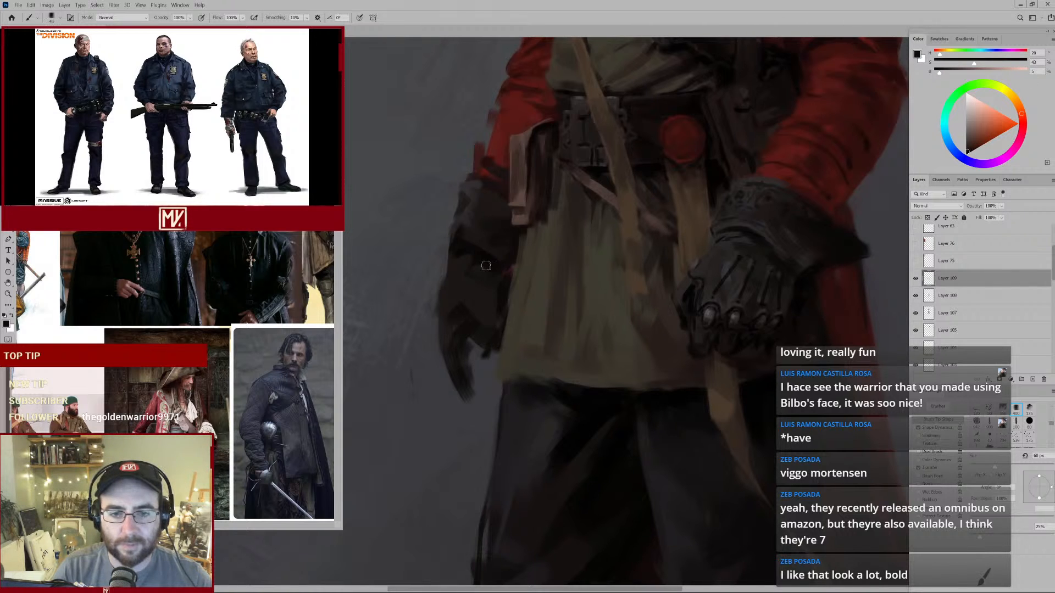
pyautogui.press('[')
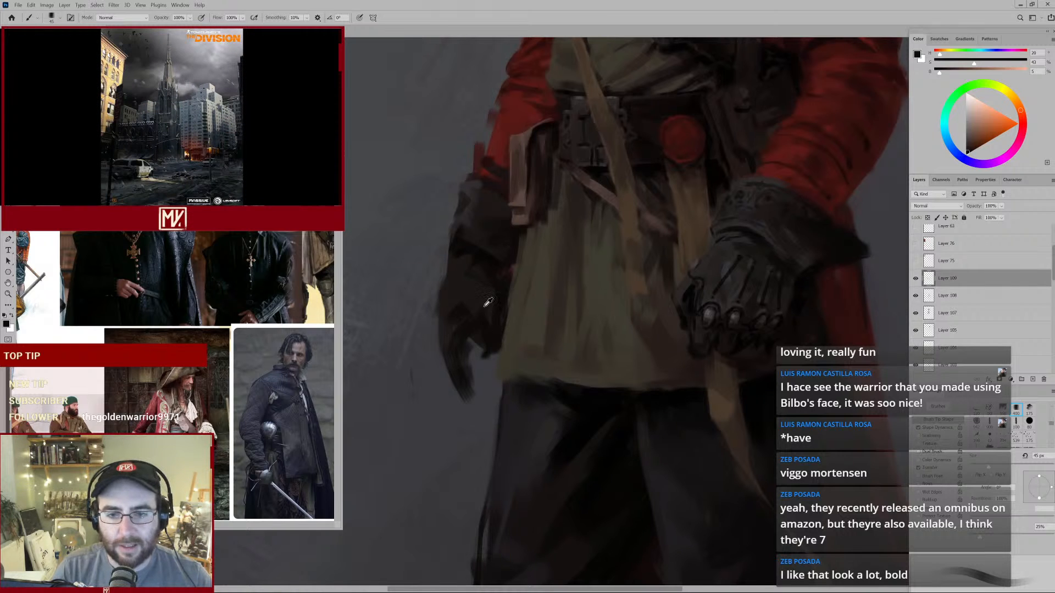
pyautogui.keyDown('alt'); pyautogui.click(488, 302); pyautogui.keyUp('alt')
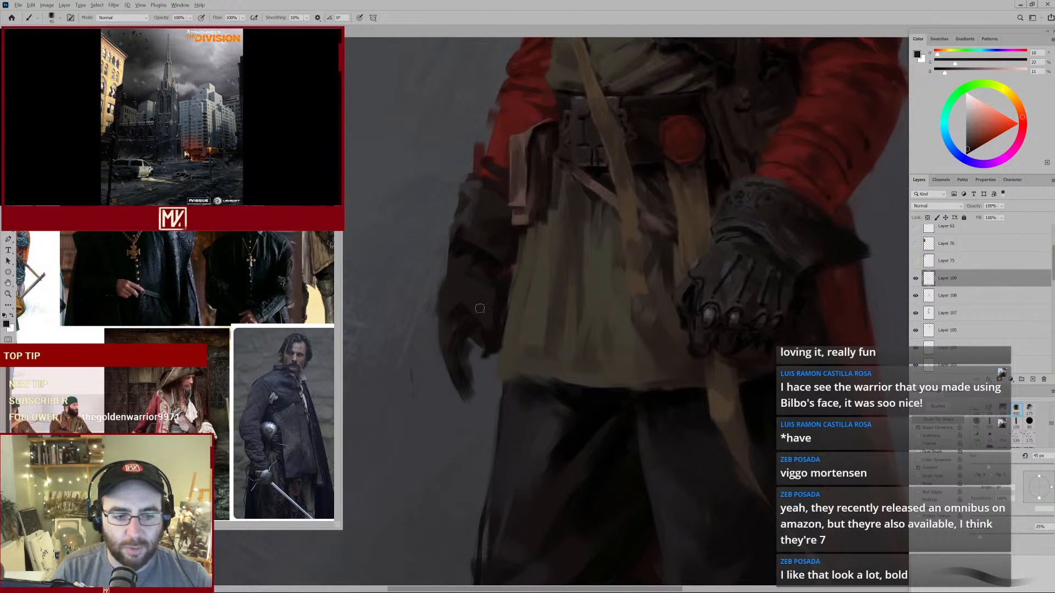
pyautogui.keyDown('alt'); pyautogui.click(454, 270); pyautogui.keyUp('alt')
# Shape the thumb and fingers of the hanging glove with sampled near-blacks and a 45 px brush.
pyautogui.moveTo(487, 290); pyautogui.dragTo(489, 243)
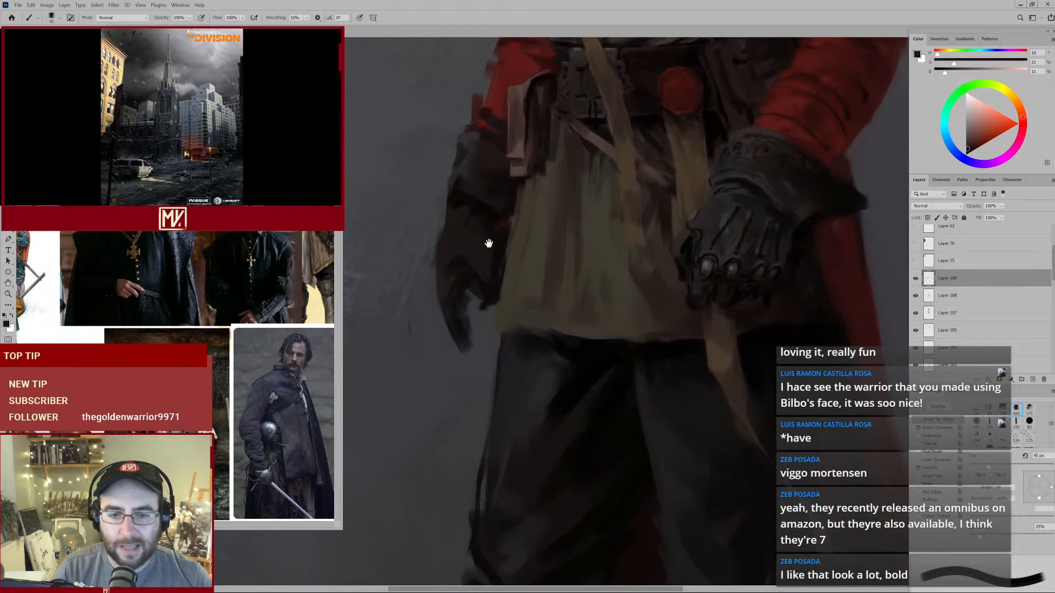
pyautogui.keyDown('alt'); pyautogui.click(488, 217); pyautogui.keyUp('alt')
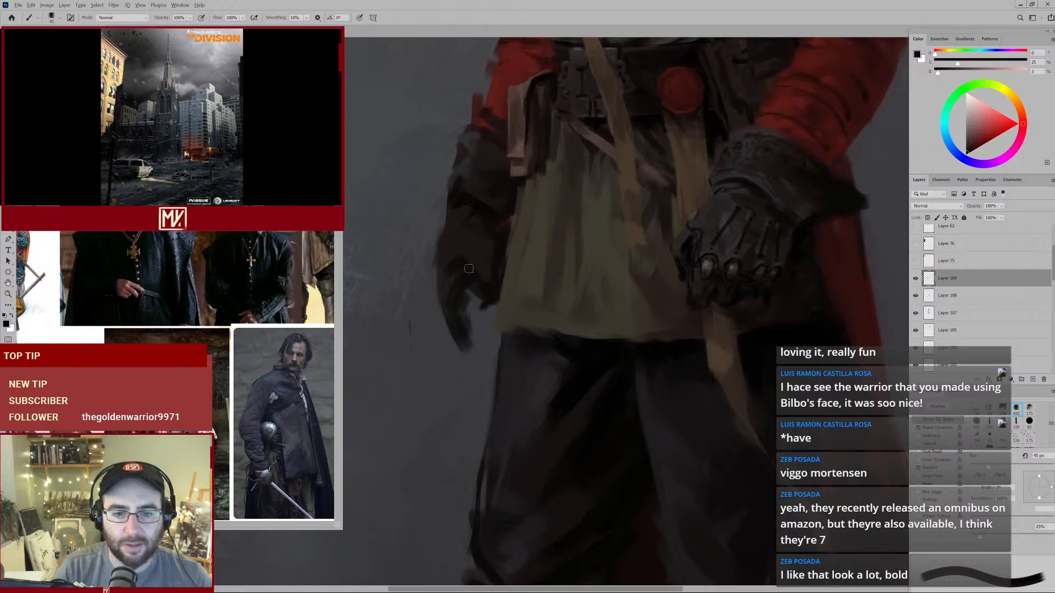
pyautogui.keyDown('alt'); pyautogui.click(460, 298); pyautogui.keyUp('alt')
pyautogui.keyDown('alt'); pyautogui.click(495, 221); pyautogui.keyUp('alt')
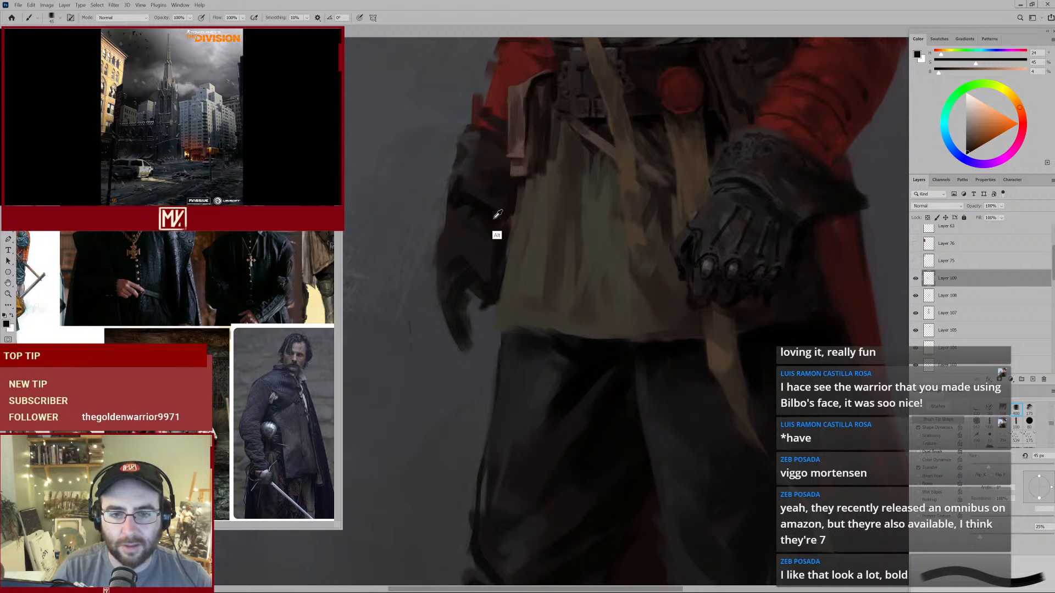
pyautogui.keyDown('alt'); pyautogui.click(684, 245); pyautogui.keyUp('alt')
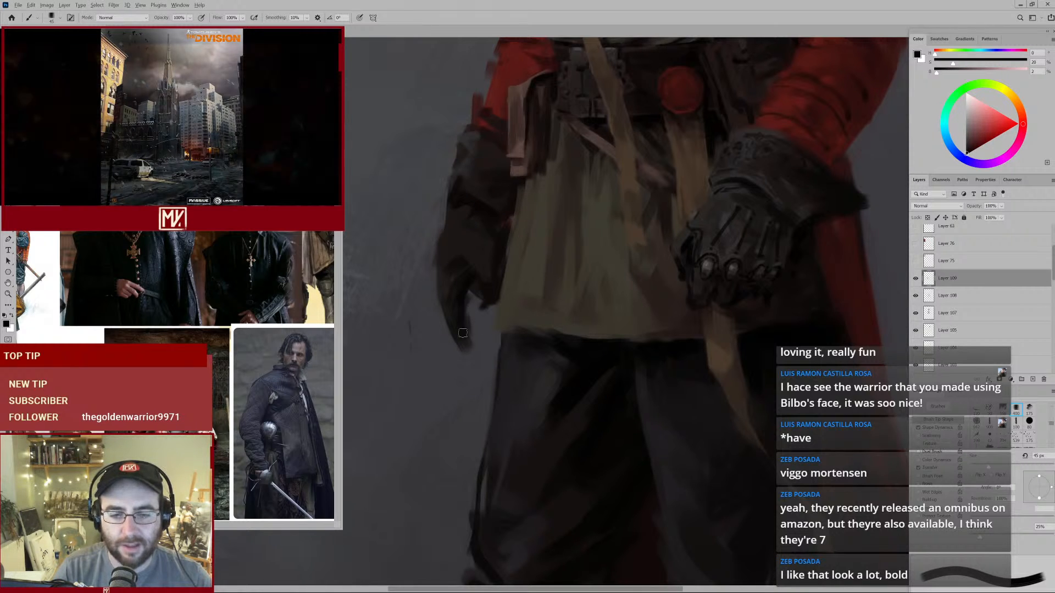
pyautogui.moveTo(464, 346)
pyautogui.mouseDown()
pyautogui.moveTo(483, 349)
pyautogui.moveTo(417, 340)
pyautogui.moveTo(488, 311)
pyautogui.mouseUp()
# Trim the fingertip silhouette of the hanging glove with the Eraser and return to the Brush.
pyautogui.press('e')
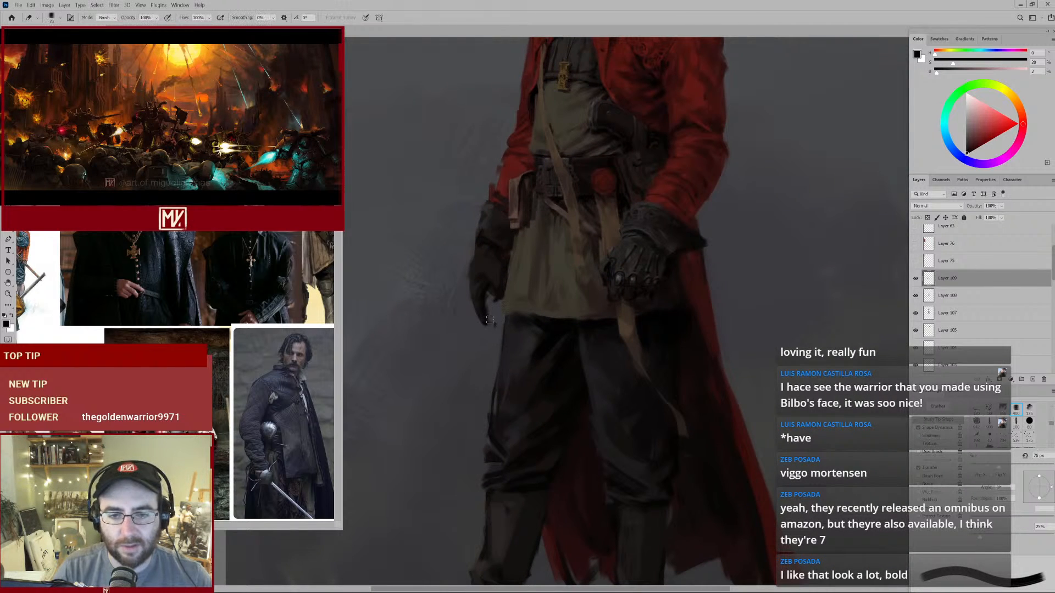
pyautogui.press('b')
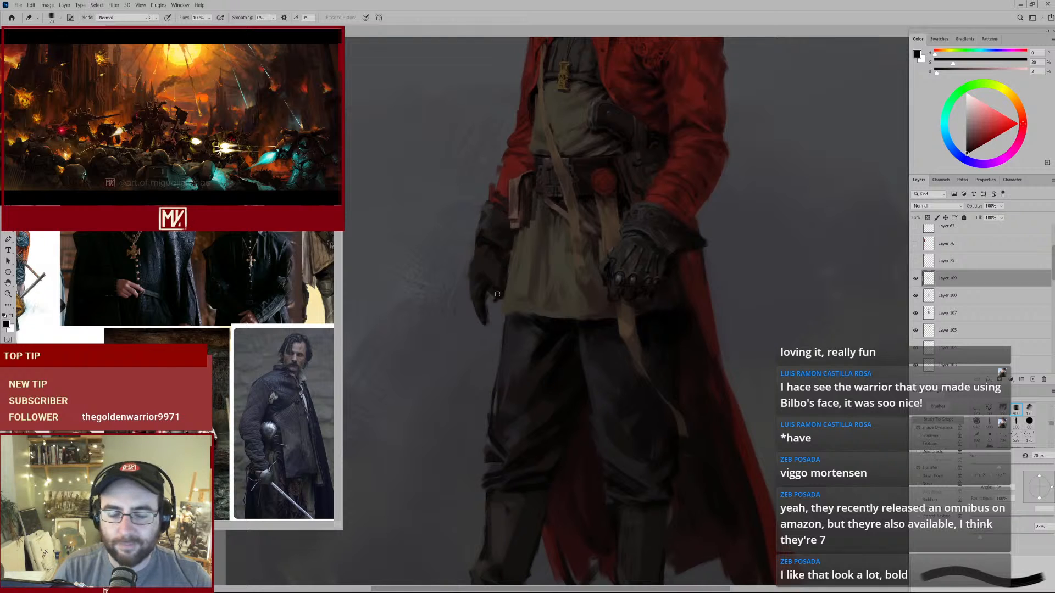
pyautogui.moveTo(499, 283); pyautogui.dragTo(515, 282)
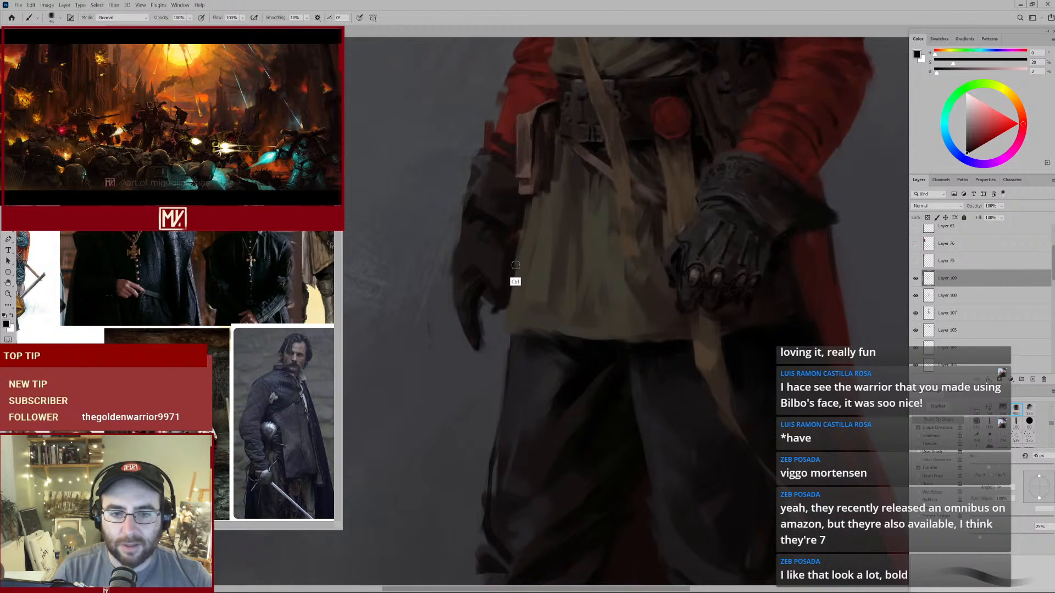
# Rework the transition from cuff to back of hand on the hanging glove with sampled dark brown and near-black.
pyautogui.keyDown('alt'); pyautogui.click(469, 246); pyautogui.keyUp('alt')
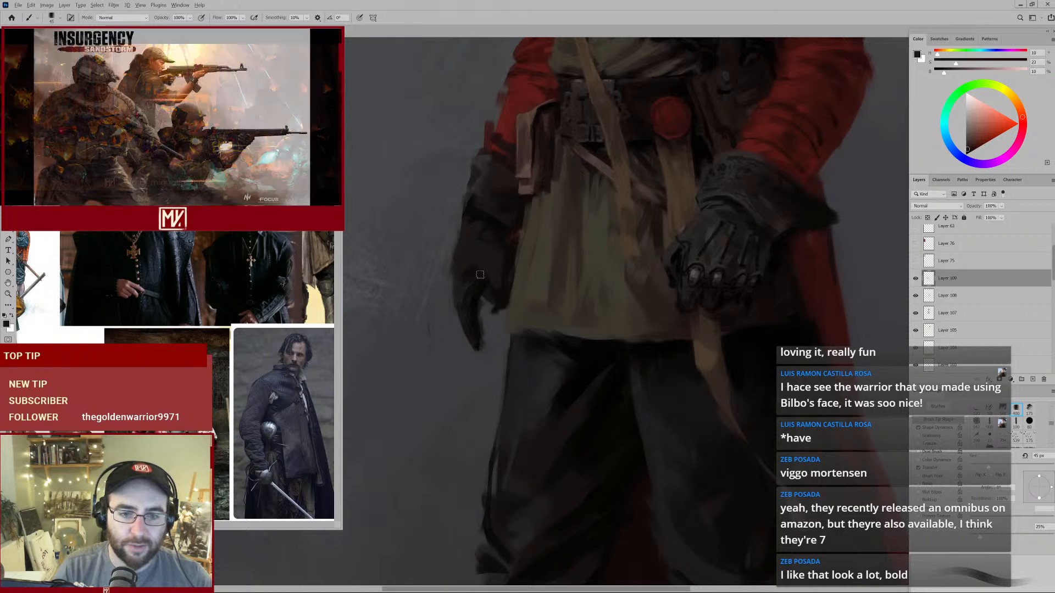
pyautogui.keyDown('alt'); pyautogui.click(496, 211); pyautogui.keyUp('alt')
pyautogui.keyDown('alt'); pyautogui.click(496, 212); pyautogui.keyUp('alt')
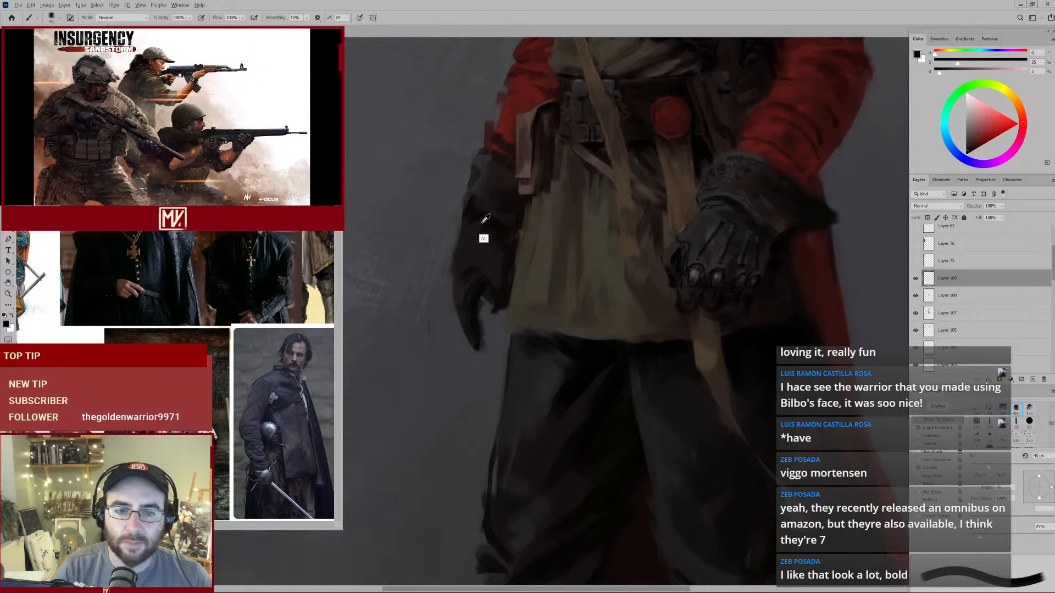
pyautogui.keyDown('alt'); pyautogui.click(467, 225); pyautogui.keyUp('alt')
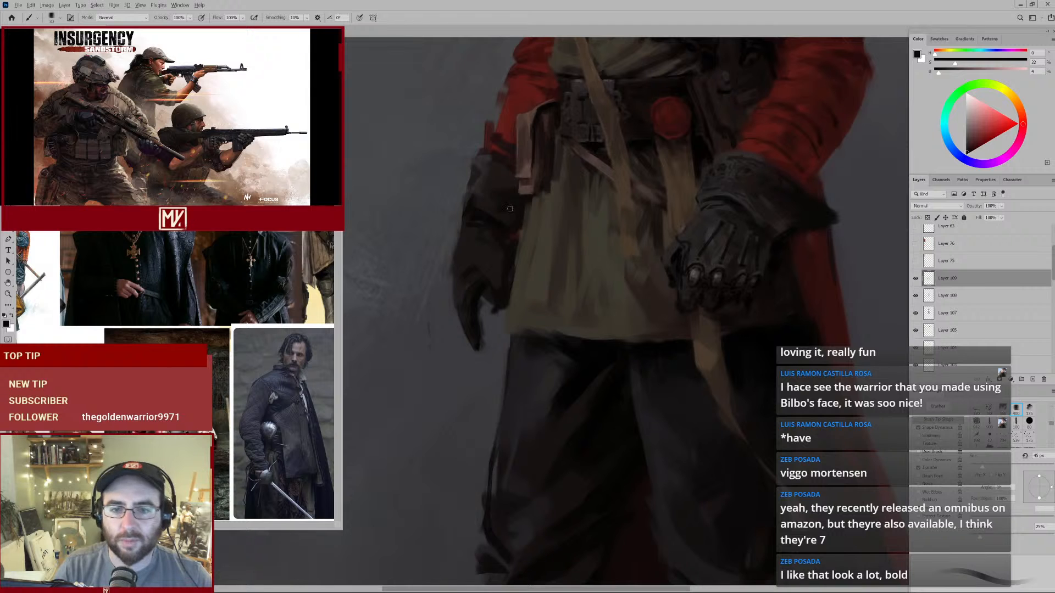
# Separate the fingers of the hanging glove by painting the gap beside the thumb and the fingertips with sampled near-black.
pyautogui.moveTo(532, 230)
pyautogui.mouseDown()
pyautogui.moveTo(494, 238)
pyautogui.moveTo(516, 228)
pyautogui.mouseUp()
pyautogui.moveTo(508, 275)
pyautogui.mouseDown()
pyautogui.moveTo(523, 275)
pyautogui.moveTo(505, 292)
pyautogui.mouseUp()
pyautogui.keyDown('alt'); pyautogui.click(499, 285); pyautogui.keyUp('alt')
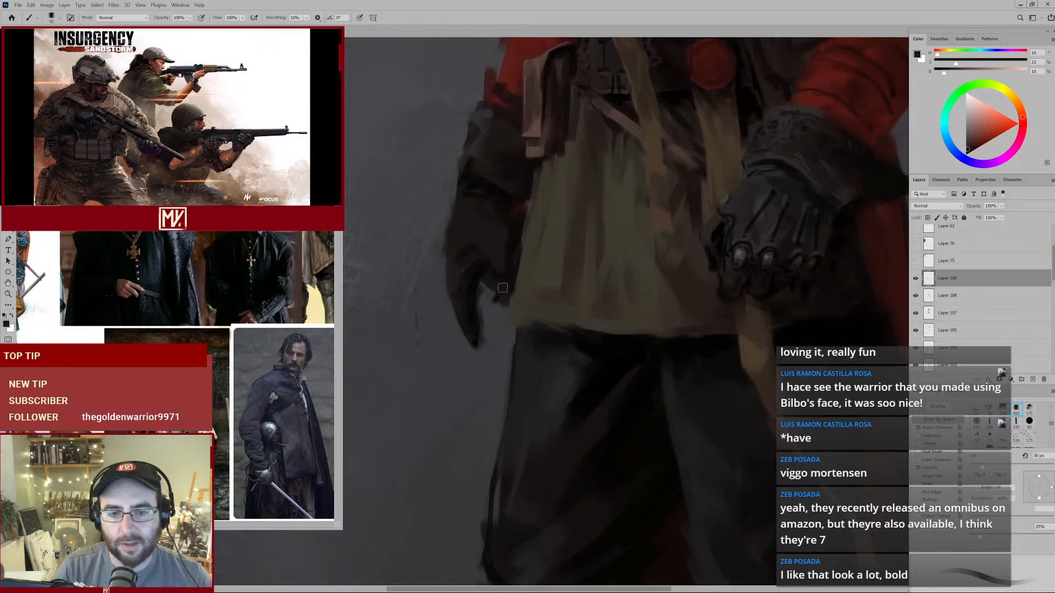
pyautogui.keyDown('alt'); pyautogui.click(477, 272); pyautogui.keyUp('alt')
pyautogui.keyDown('alt'); pyautogui.click(479, 273); pyautogui.keyUp('alt')
pyautogui.press('[')
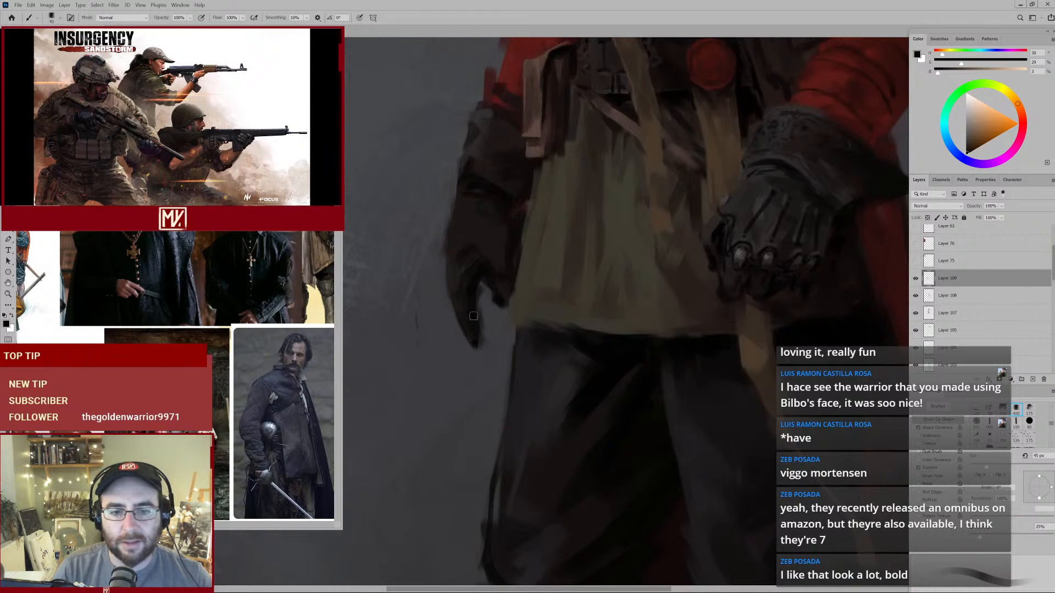
pyautogui.moveTo(478, 329)
pyautogui.mouseDown()
pyautogui.moveTo(489, 347)
pyautogui.moveTo(483, 295)
pyautogui.mouseUp()
# Sharpen the outer contour of the hanging glove from the wrist to the knuckles with near-black and a 30 px brush.
pyautogui.press(']')
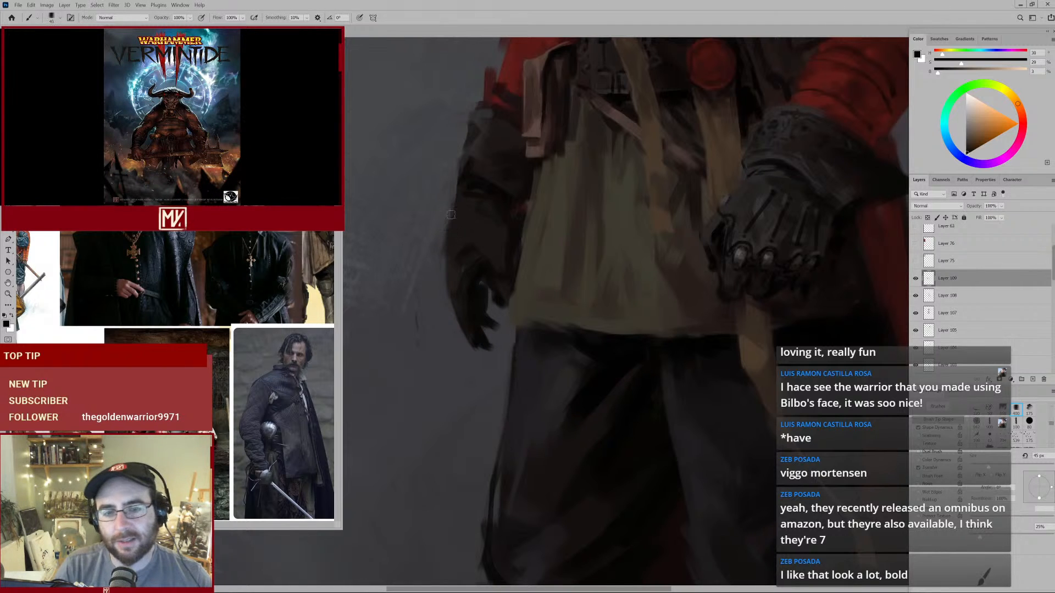
pyautogui.press('[')
pyautogui.press('[')
pyautogui.press('[')
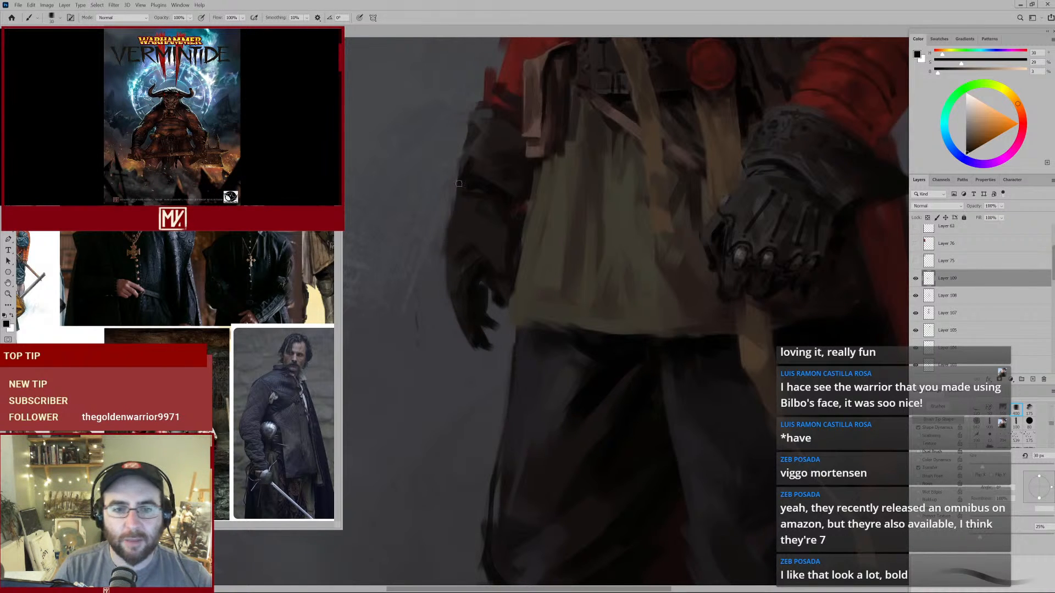
pyautogui.moveTo(459, 184)
pyautogui.mouseDown()
pyautogui.moveTo(439, 259)
pyautogui.moveTo(442, 250)
pyautogui.moveTo(441, 305)
pyautogui.moveTo(468, 256)
pyautogui.moveTo(456, 296)
pyautogui.moveTo(477, 291)
pyautogui.mouseUp()
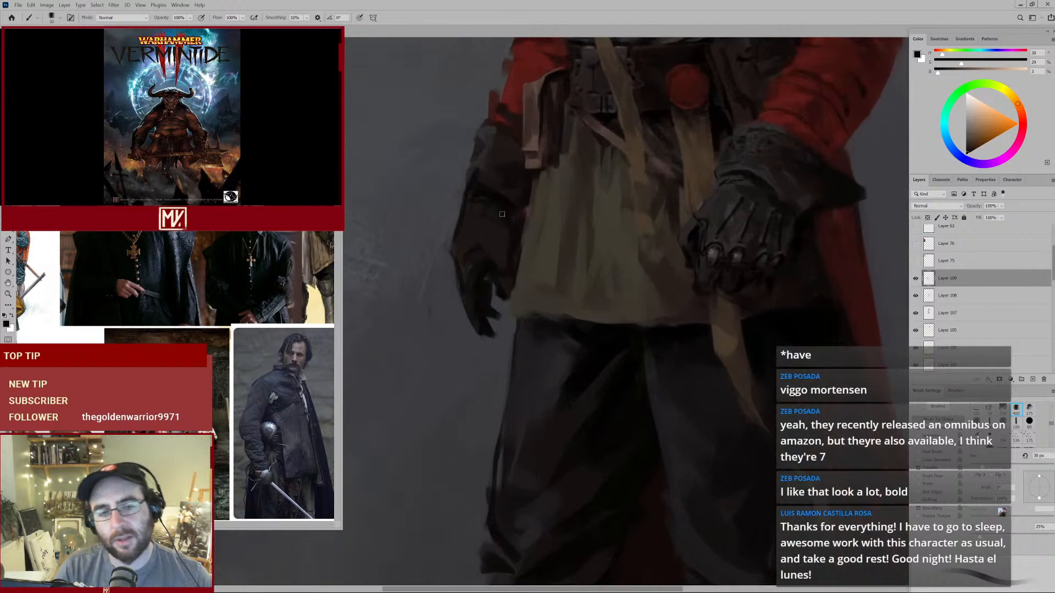
# Define the knuckles of the hanging glove with sampled greys and near-black, reducing the brush to 20 px.
pyautogui.keyDown('alt'); pyautogui.click(485, 159); pyautogui.keyUp('alt')
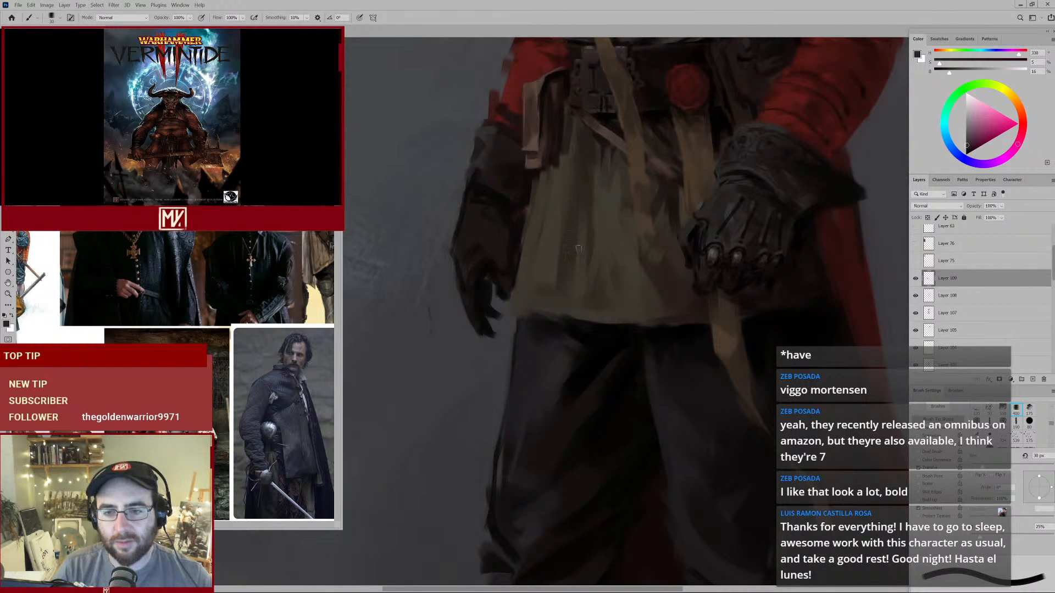
pyautogui.keyDown('alt'); pyautogui.click(714, 257); pyautogui.keyUp('alt')
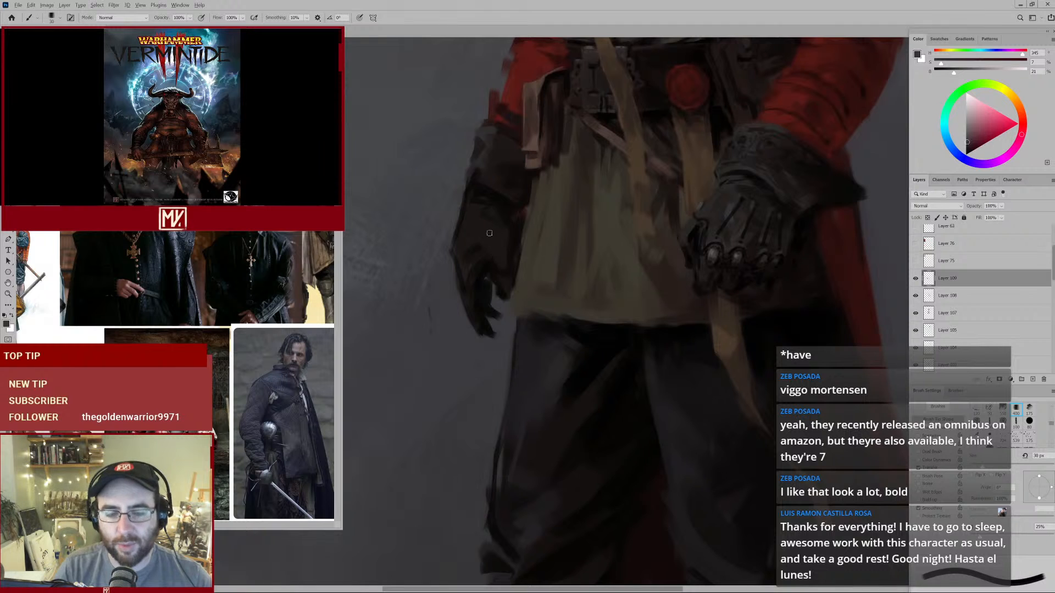
pyautogui.keyDown('alt'); pyautogui.click(478, 286); pyautogui.keyUp('alt')
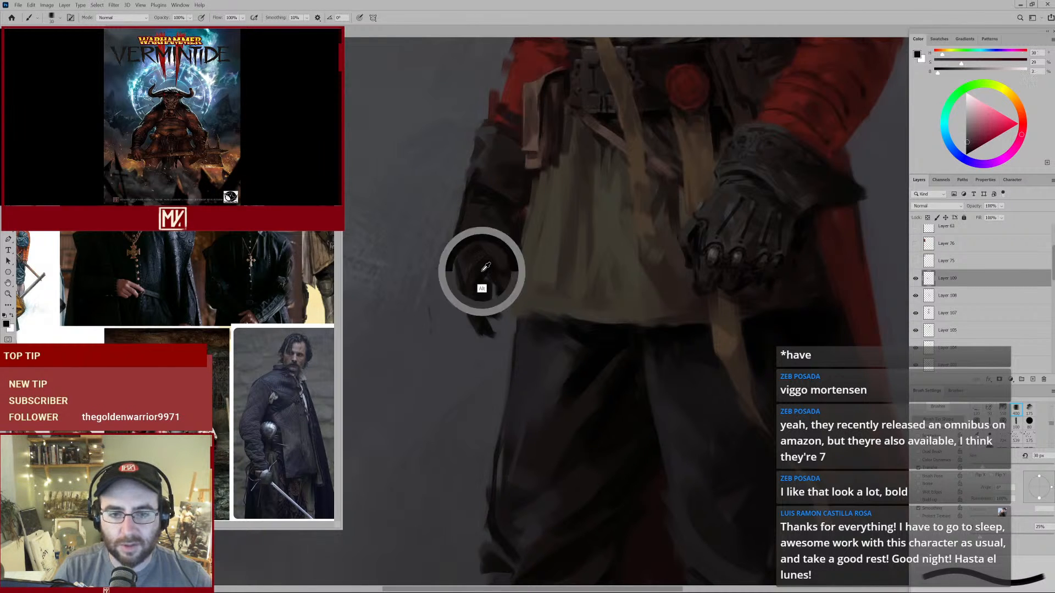
pyautogui.press('[')
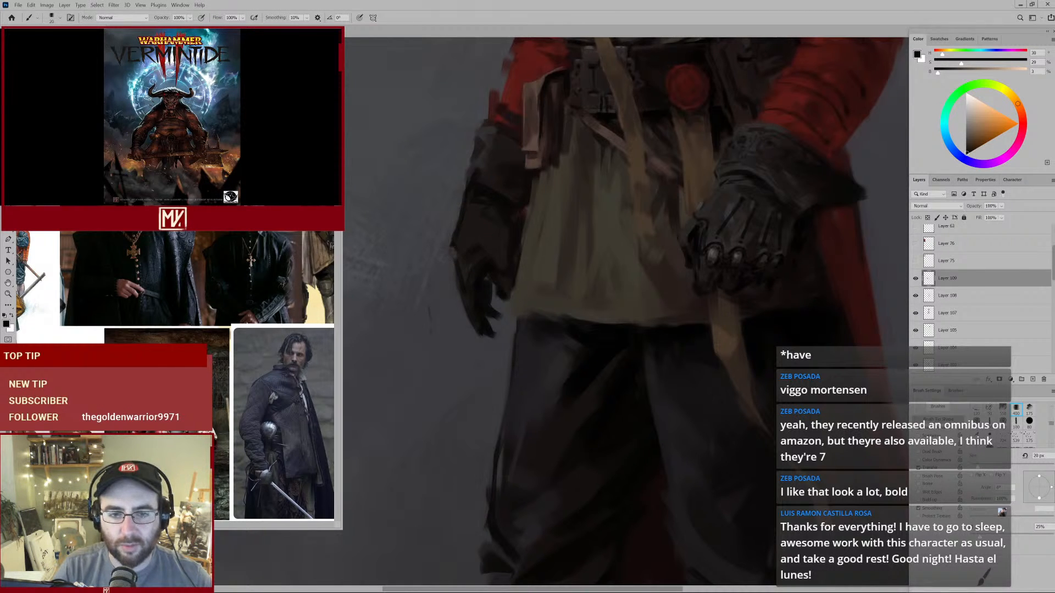
pyautogui.keyDown('alt'); pyautogui.click(462, 228); pyautogui.keyUp('alt')
pyautogui.moveTo(461, 263); pyautogui.dragTo(473, 266)
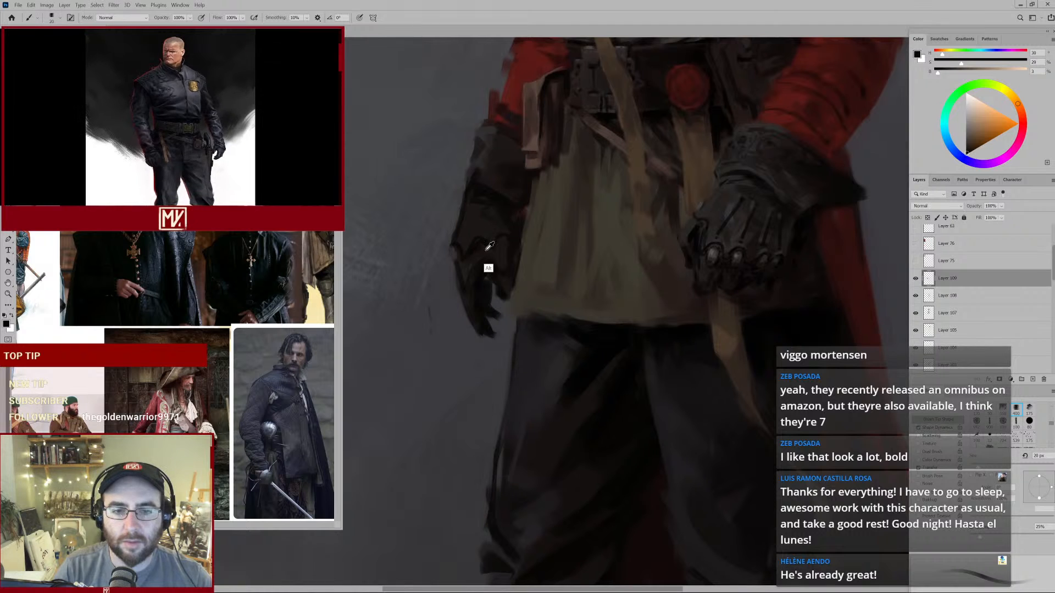
# Touch up the back and knuckle contour of the hanging glove with sampled dark brown and near-black.
pyautogui.keyDown('alt'); pyautogui.click(476, 247); pyautogui.keyUp('alt')
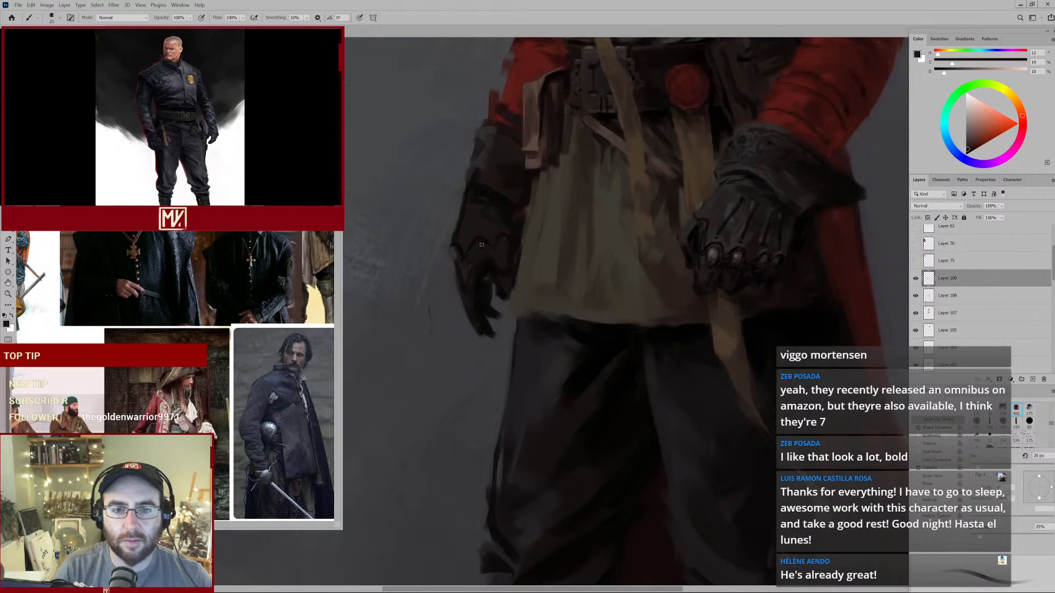
pyautogui.moveTo(501, 284); pyautogui.dragTo(478, 283)
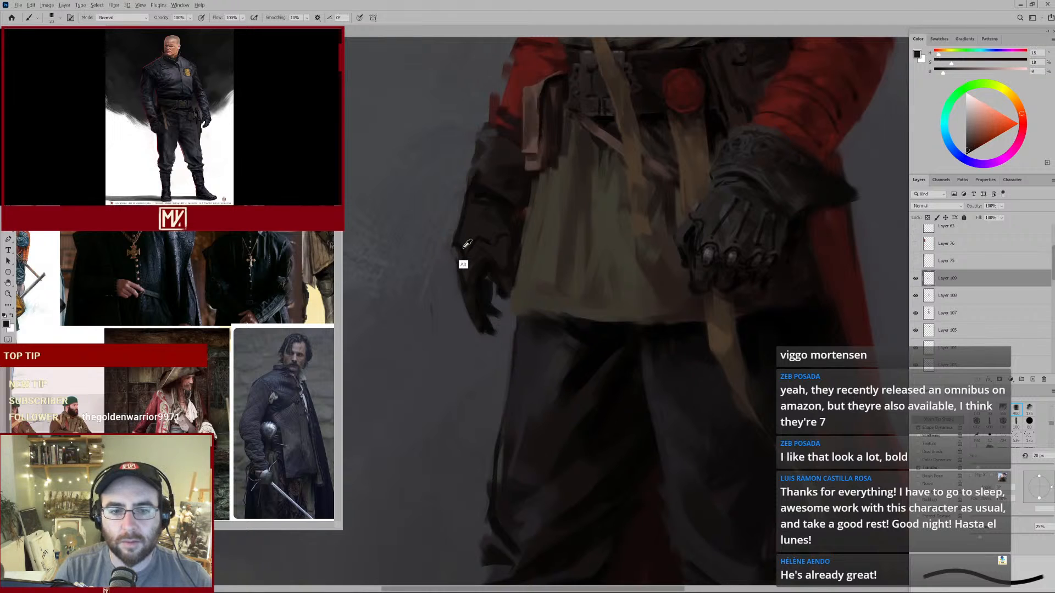
pyautogui.keyDown('alt'); pyautogui.click(457, 241); pyautogui.keyUp('alt')
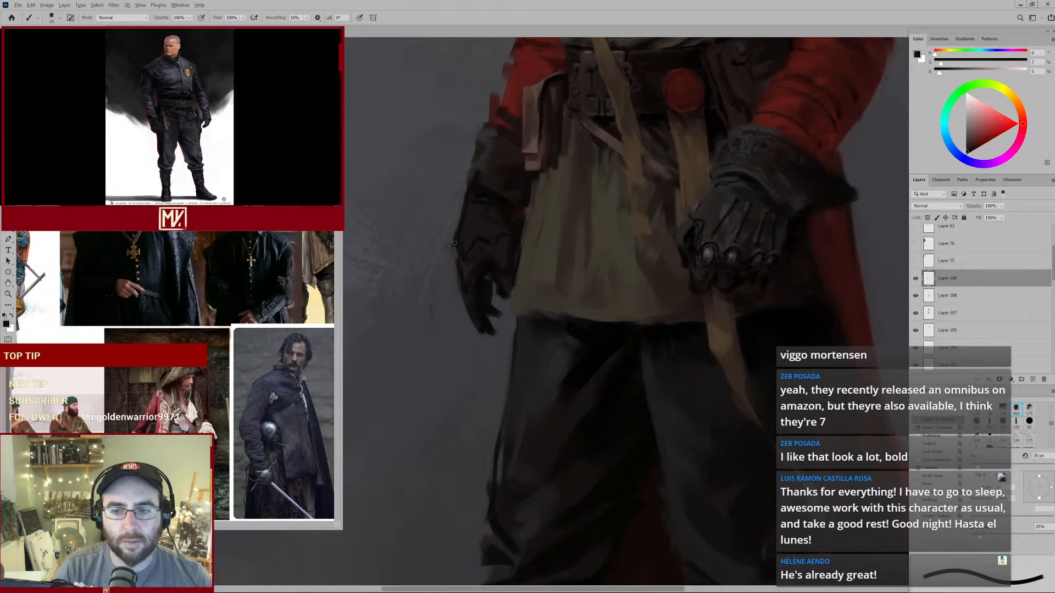
# Add a grey accent to the outermost knuckle of the hanging glove with a 15 px brush, then erase stray paint along its edge.
pyautogui.press('[')
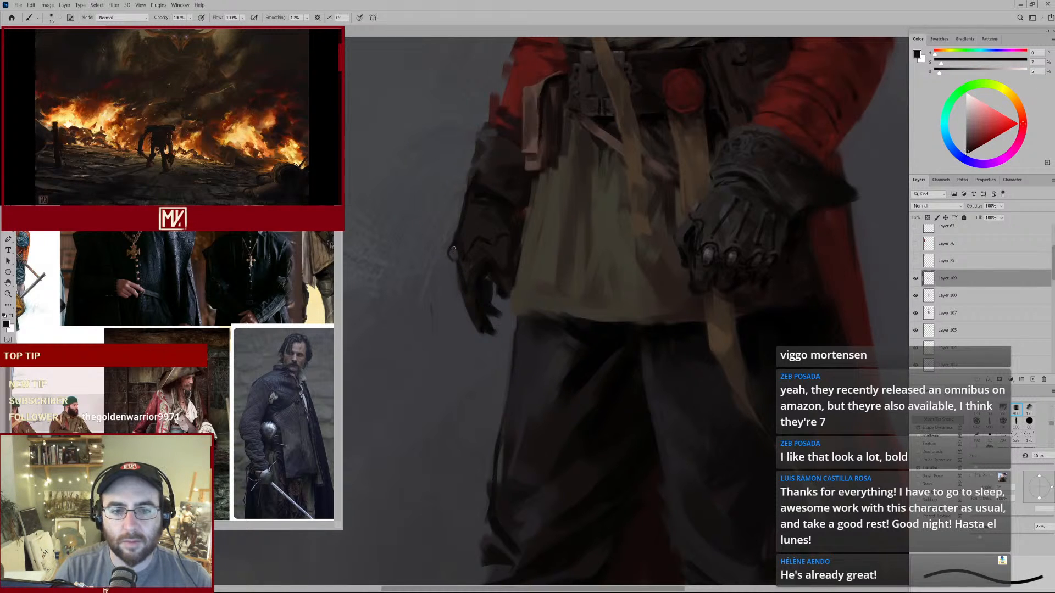
pyautogui.keyDown('alt'); pyautogui.click(715, 251); pyautogui.keyUp('alt')
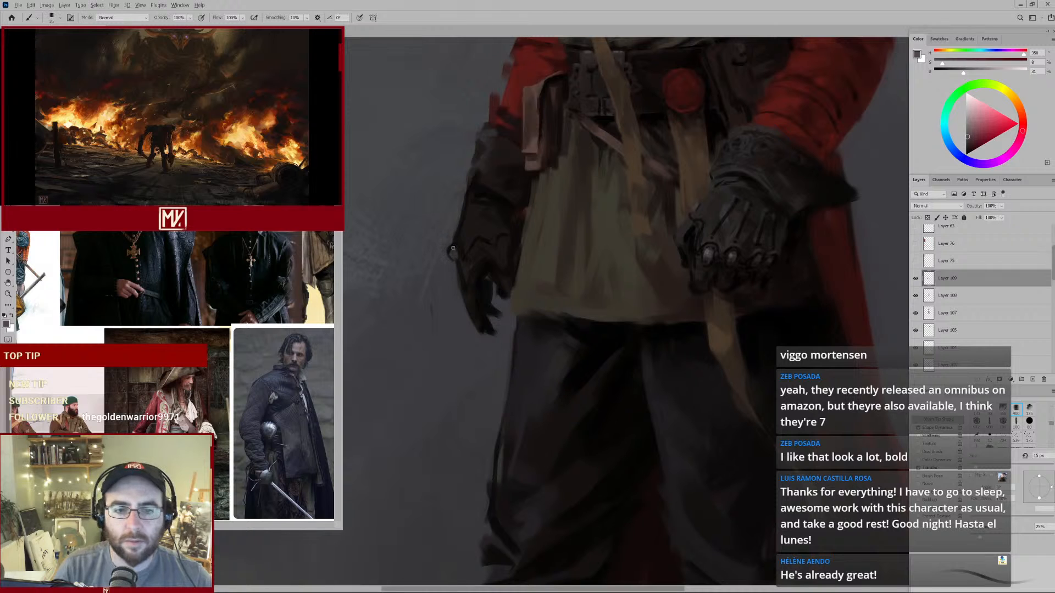
pyautogui.press(']')
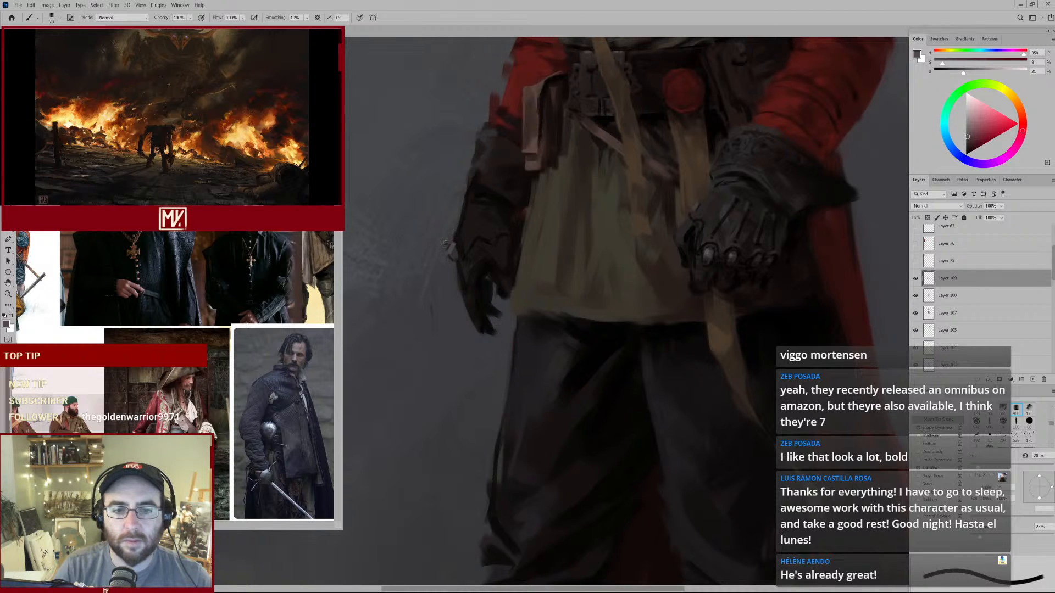
pyautogui.press('e')
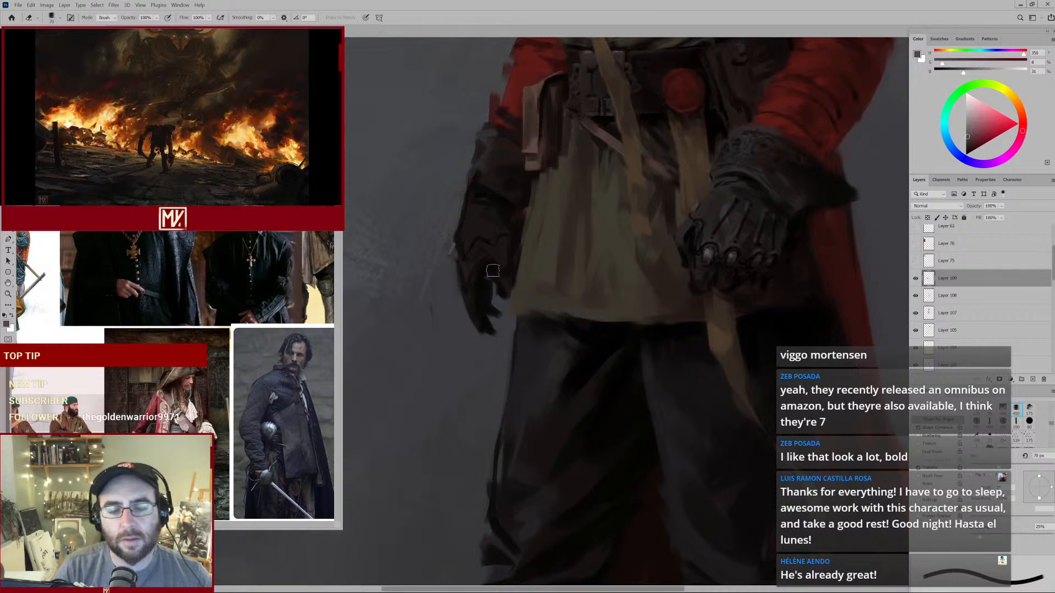
pyautogui.moveTo(462, 286); pyautogui.dragTo(472, 276)
pyautogui.press('b')
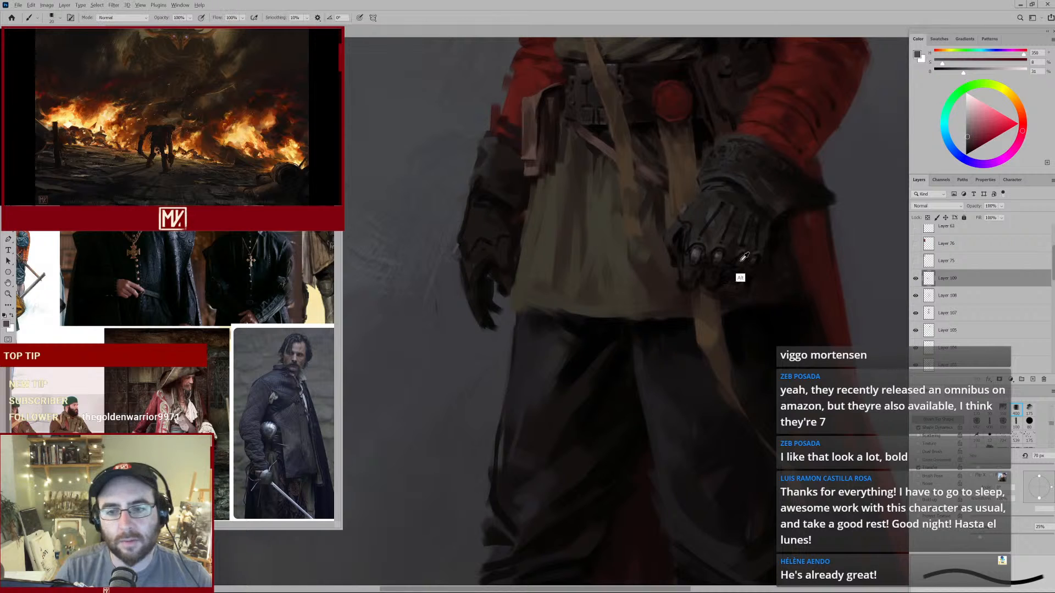
# Model the back of the hanging glove above the knuckles with sampled dark browns.
pyautogui.keyDown('alt'); pyautogui.click(691, 259); pyautogui.keyUp('alt')
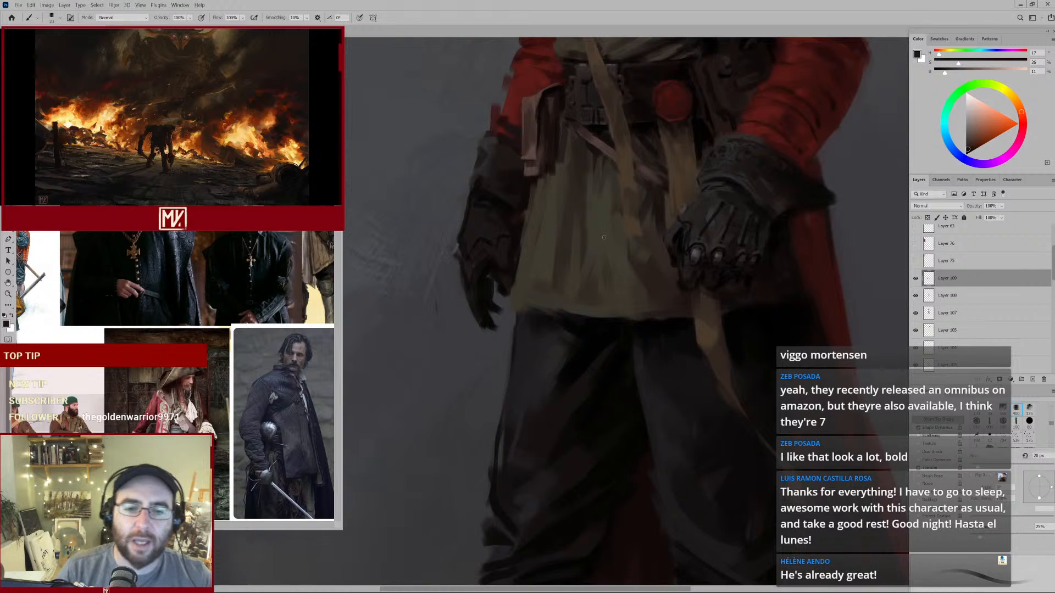
pyautogui.keyDown('alt'); pyautogui.click(479, 263); pyautogui.keyUp('alt')
pyautogui.keyDown('alt'); pyautogui.click(484, 232); pyautogui.keyUp('alt')
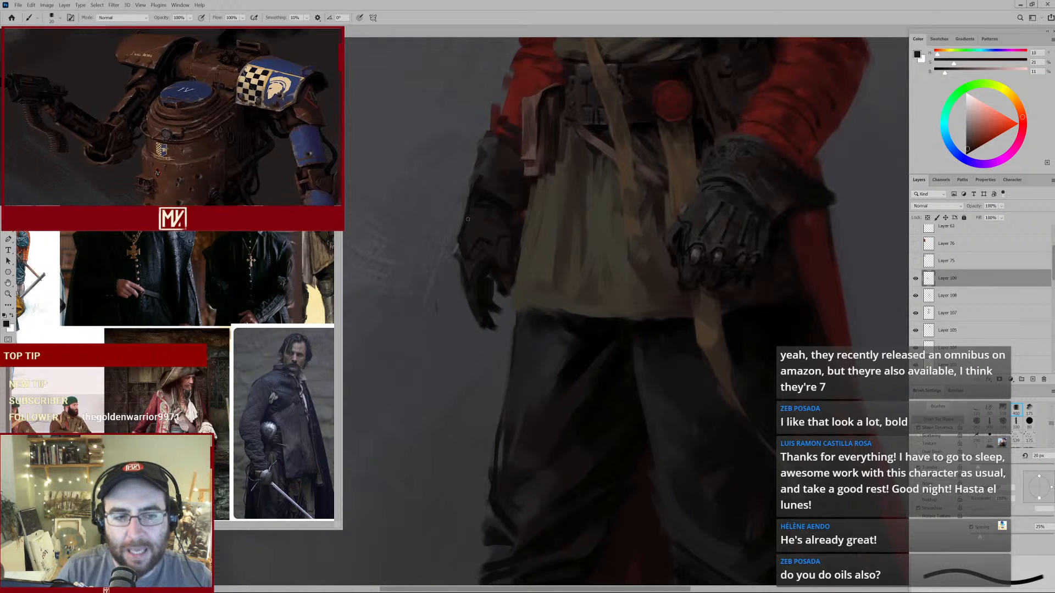
pyautogui.keyDown('alt'); pyautogui.click(471, 238); pyautogui.keyUp('alt')
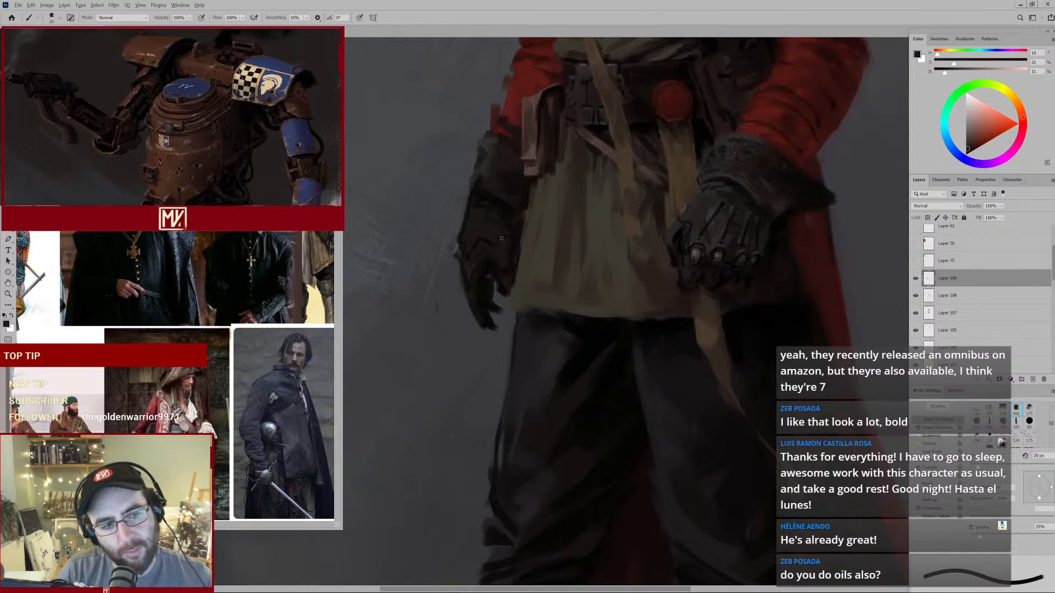
pyautogui.keyDown('alt'); pyautogui.click(484, 235); pyautogui.keyUp('alt')
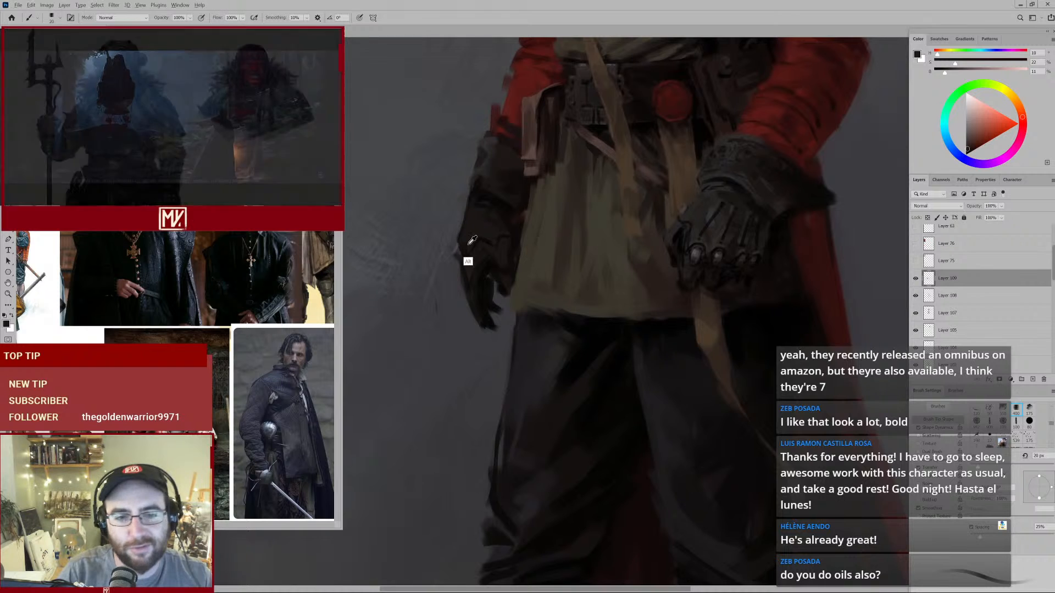
# Refine the shadows between the hanging glove's knuckles with sampled dark brown and near-black, ending with a 25 px brush.
pyautogui.press(']')
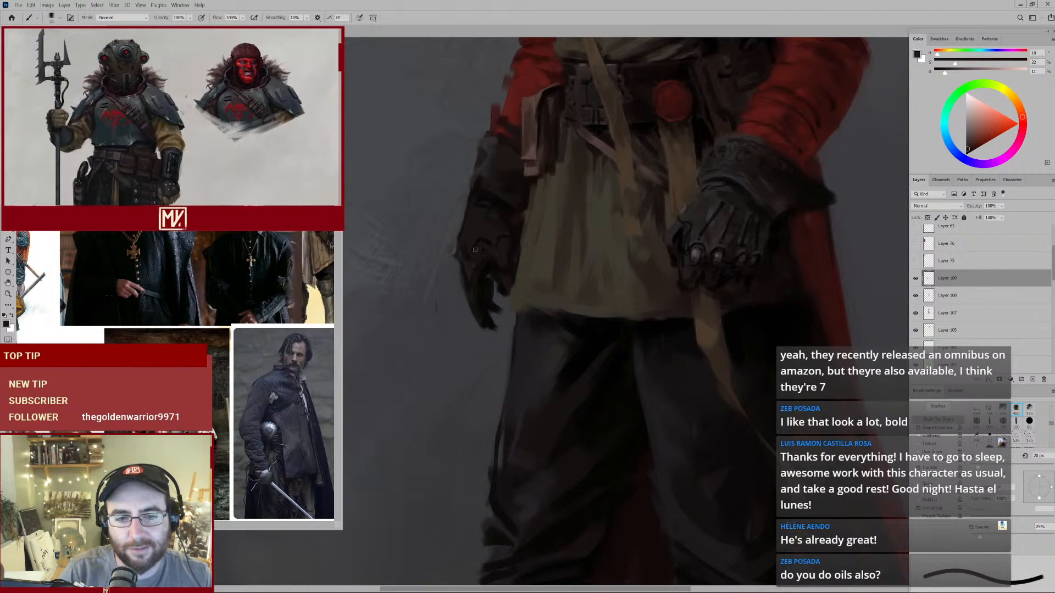
pyautogui.keyDown('alt'); pyautogui.click(476, 249); pyautogui.keyUp('alt')
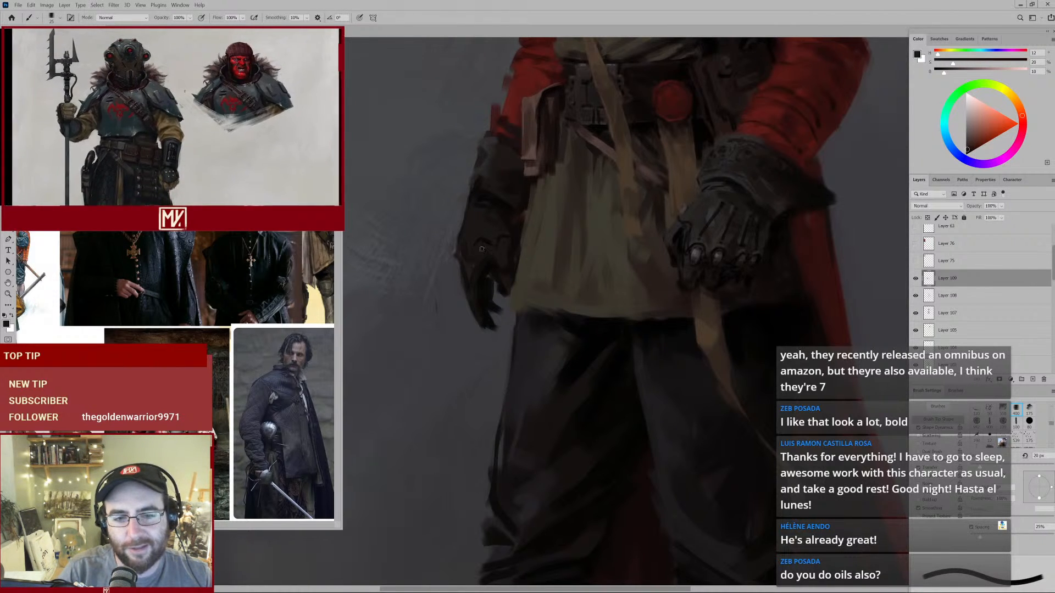
pyautogui.keyDown('alt'); pyautogui.click(486, 248); pyautogui.keyUp('alt')
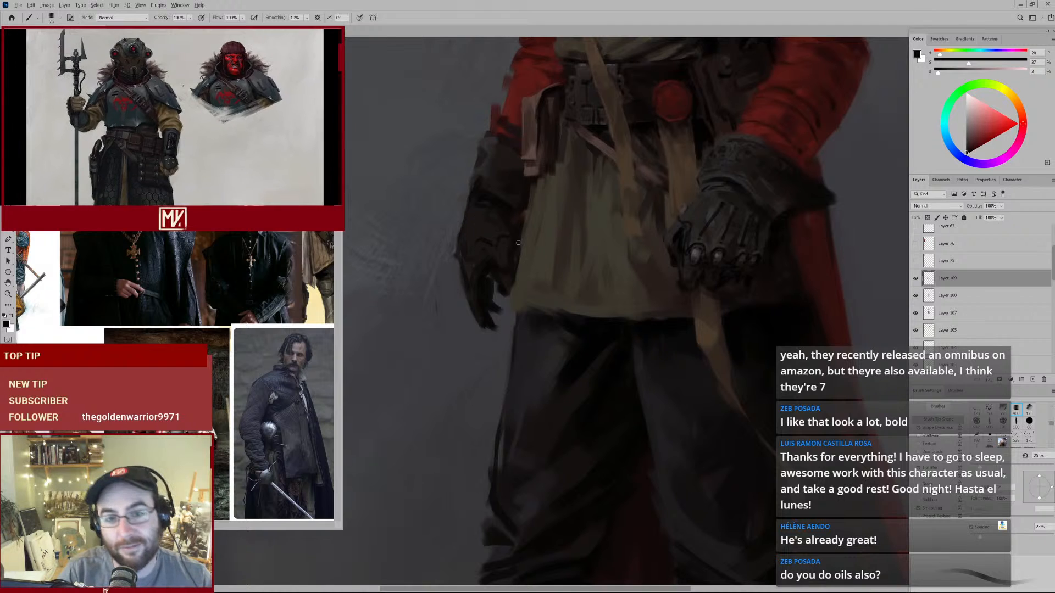
pyautogui.keyDown('alt'); pyautogui.click(491, 257); pyautogui.keyUp('alt')
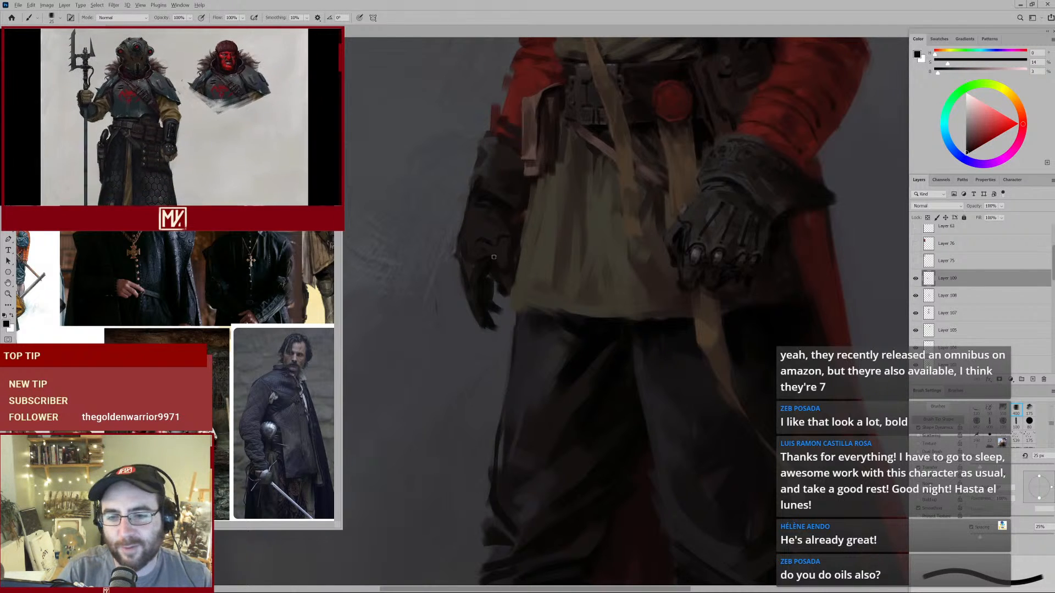
# Clean up the edge of the clenched glove beside the tunic with sampled dark brown, near-black and dark grey.
pyautogui.keyDown('alt'); pyautogui.click(666, 242); pyautogui.keyUp('alt')
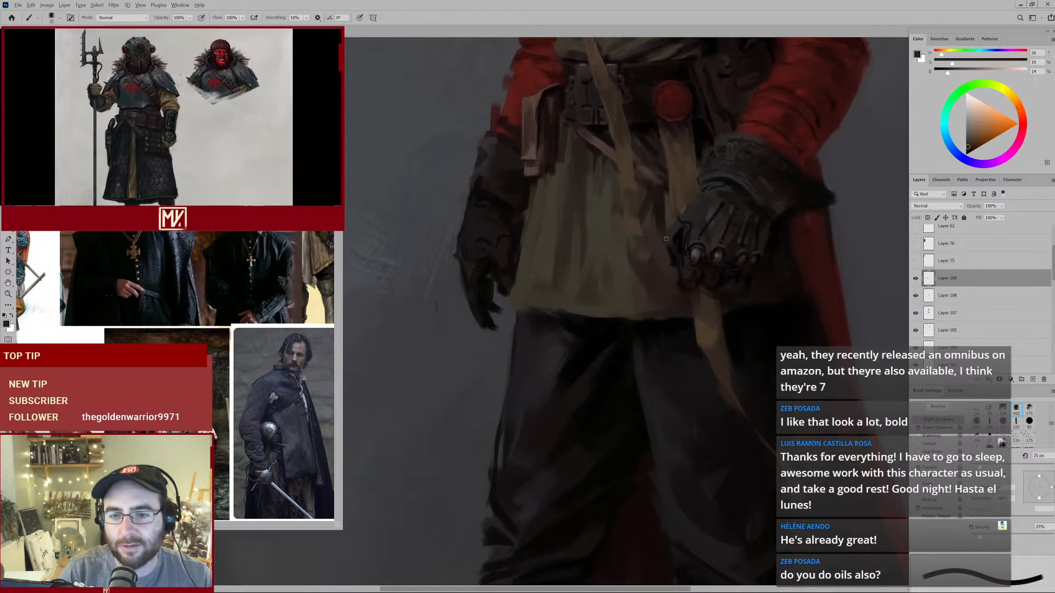
pyautogui.keyDown('alt'); pyautogui.click(669, 245); pyautogui.keyUp('alt')
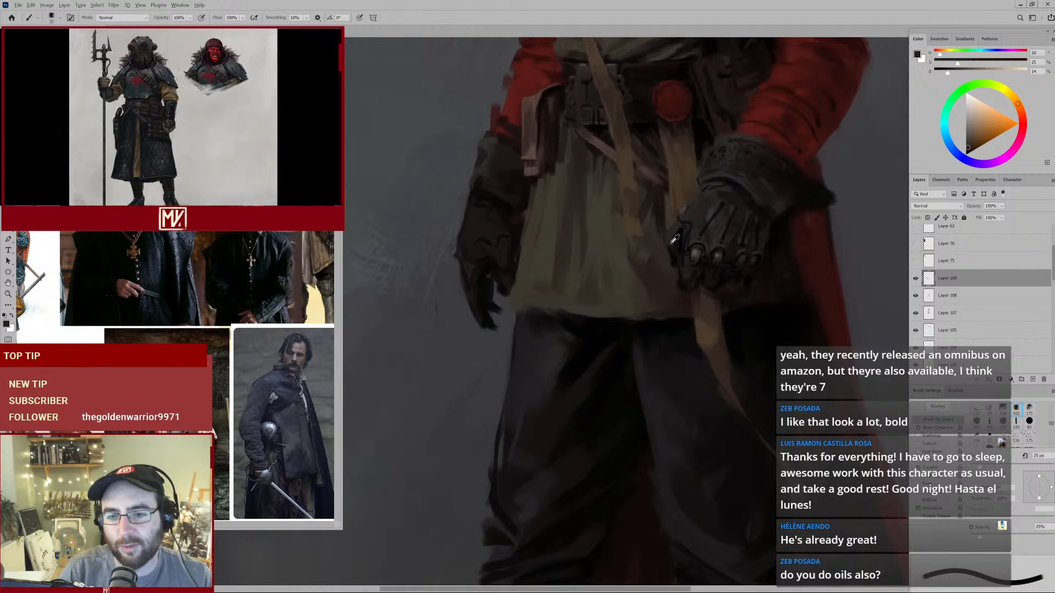
pyautogui.keyDown('alt'); pyautogui.click(673, 240); pyautogui.keyUp('alt')
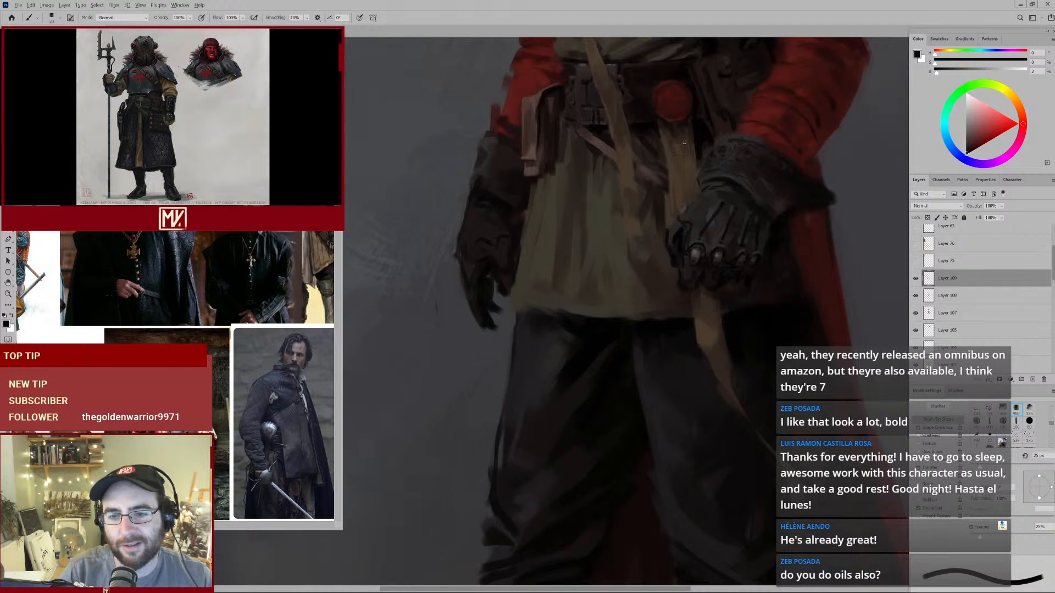
pyautogui.press('[')
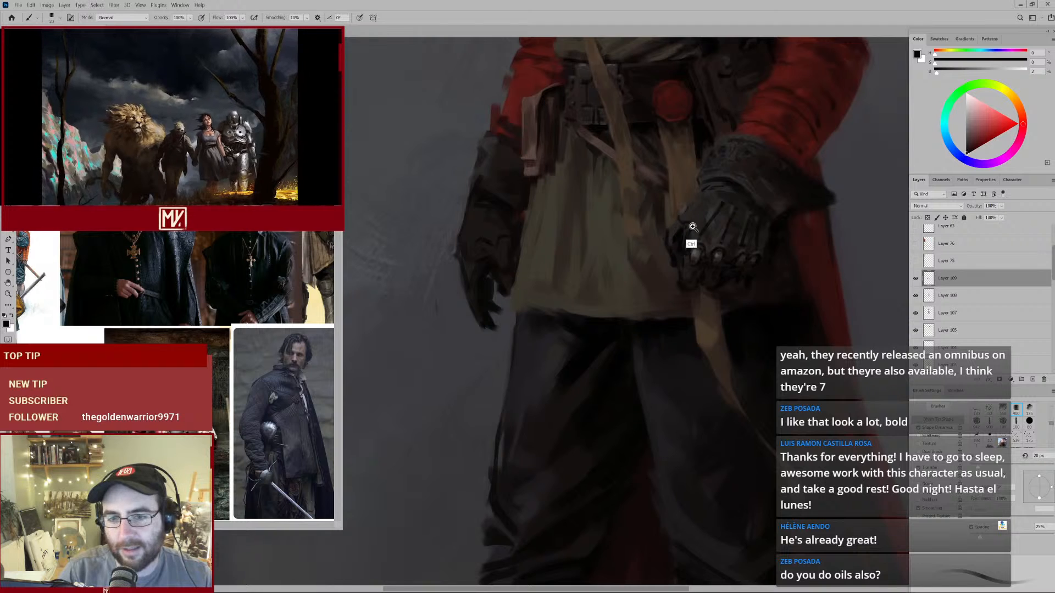
pyautogui.scroll(2, 664, 226)
pyautogui.keyDown('alt'); pyautogui.click(665, 228); pyautogui.keyUp('alt')
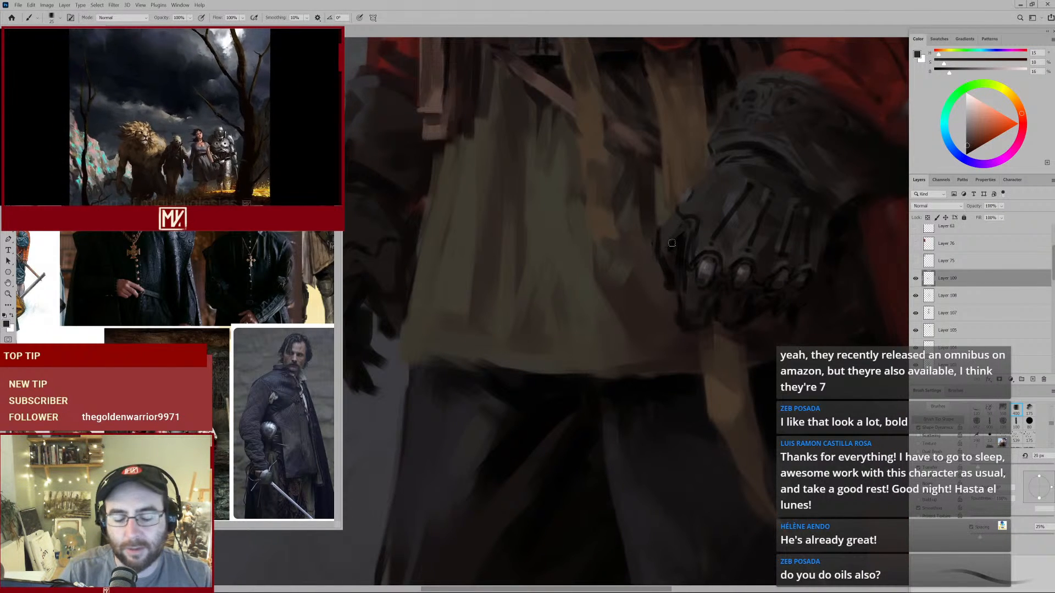
# Paint the wrist creases below the hanging glove's cuff with sampled near-black and dark brown, enlarging the brush to 30 px.
pyautogui.moveTo(507, 236); pyautogui.dragTo(678, 227)
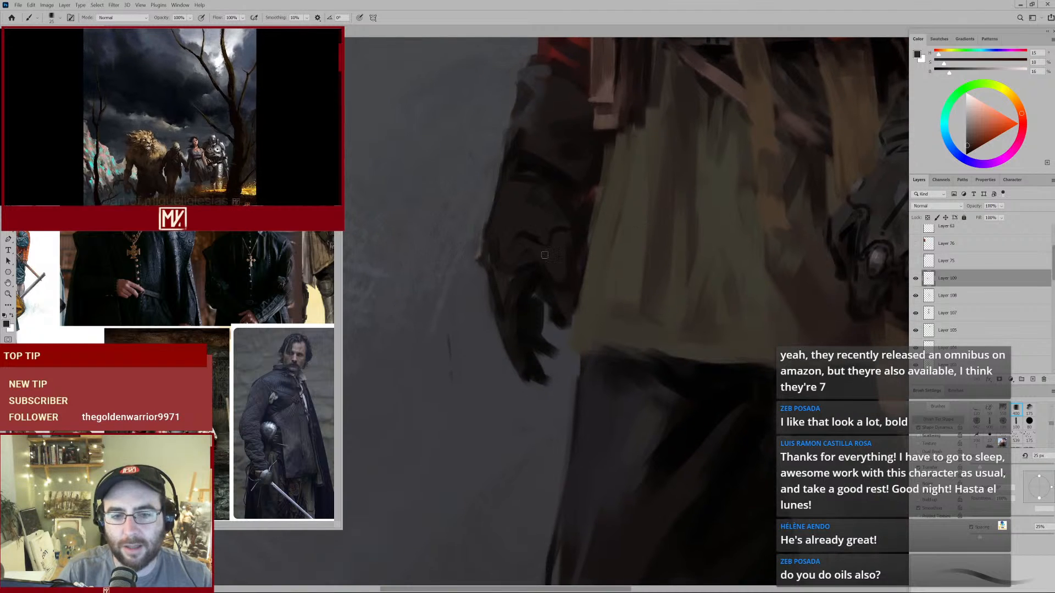
pyautogui.keyDown('alt'); pyautogui.click(536, 171); pyautogui.keyUp('alt')
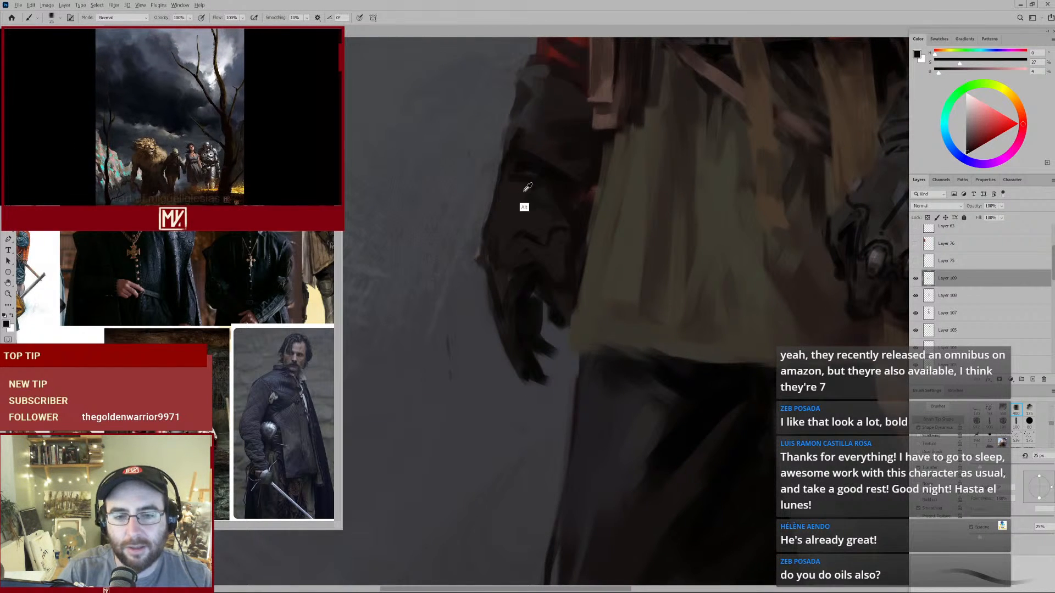
pyautogui.keyDown('alt'); pyautogui.click(523, 184); pyautogui.keyUp('alt')
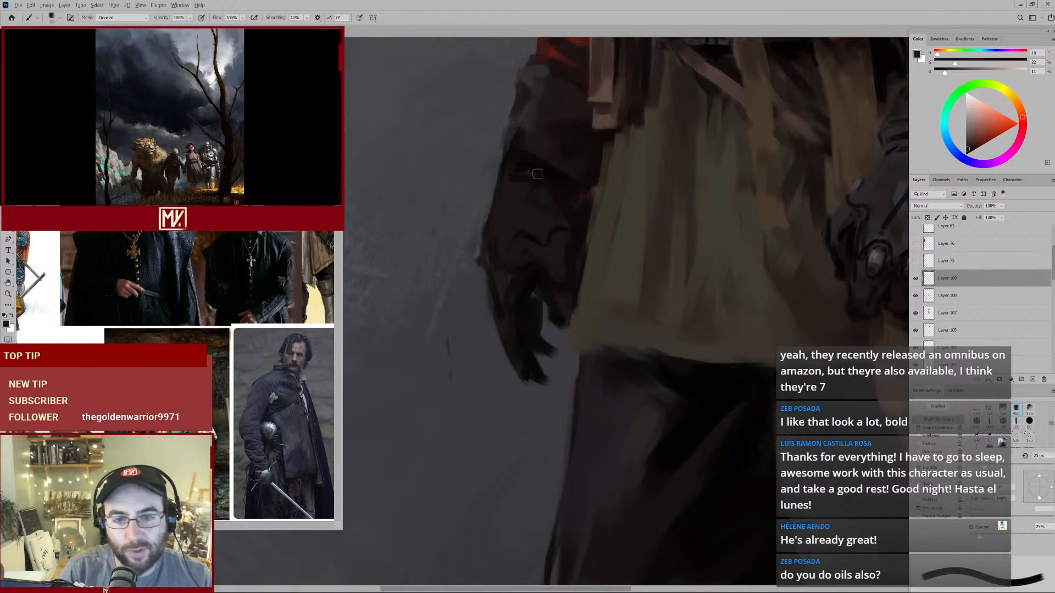
pyautogui.keyDown('alt'); pyautogui.click(552, 175); pyautogui.keyUp('alt')
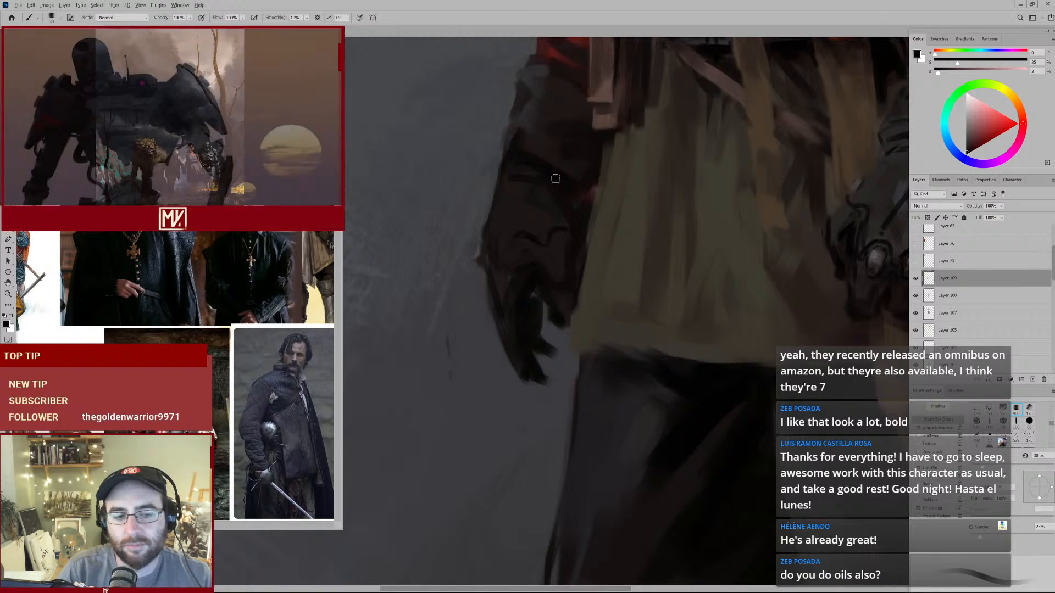
pyautogui.keyDown('alt'); pyautogui.click(543, 155); pyautogui.keyUp('alt')
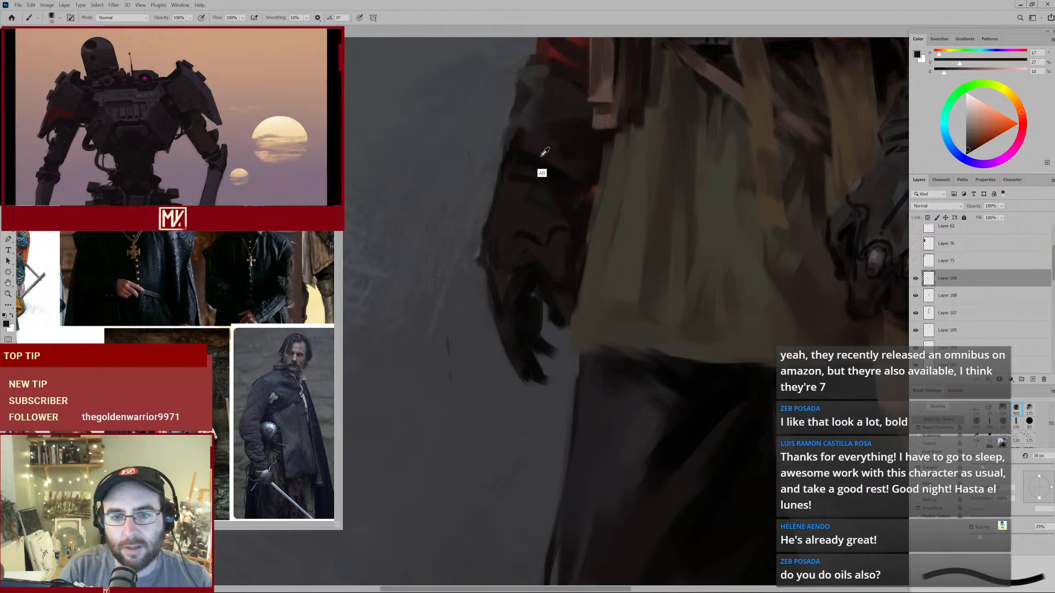
pyautogui.keyDown('alt'); pyautogui.click(554, 171); pyautogui.keyUp('alt')
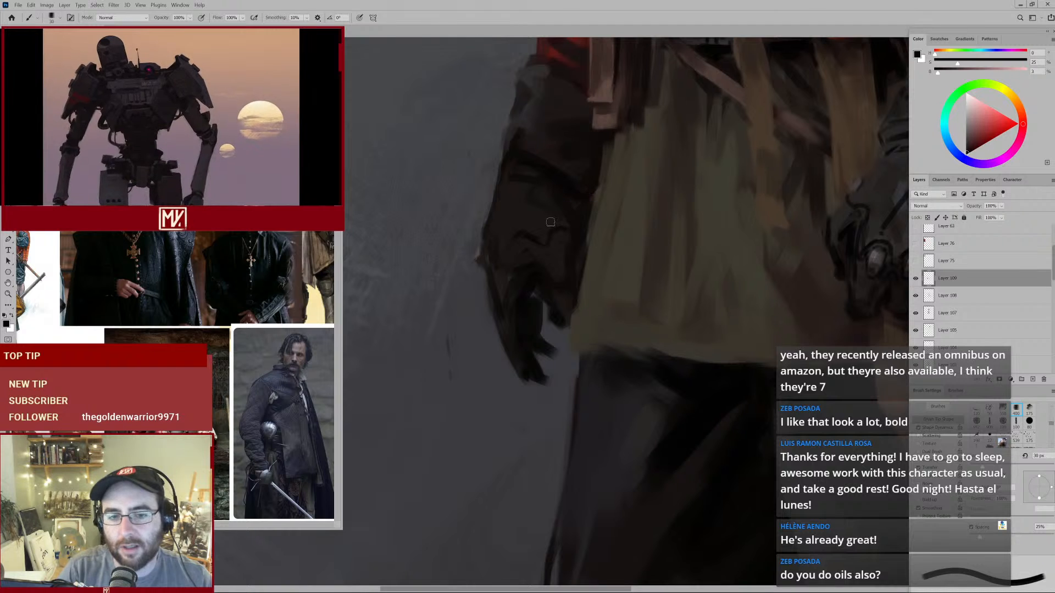
# Soften the knuckle forms of the hanging glove with sampled dark brown and a 25 px brush.
pyautogui.moveTo(522, 235)
pyautogui.mouseDown()
pyautogui.moveTo(494, 290)
pyautogui.moveTo(536, 248)
pyautogui.mouseUp()
pyautogui.press('[')
pyautogui.keyDown('alt'); pyautogui.click(527, 245); pyautogui.keyUp('alt')
pyautogui.keyDown('alt'); pyautogui.click(527, 245); pyautogui.keyUp('alt')
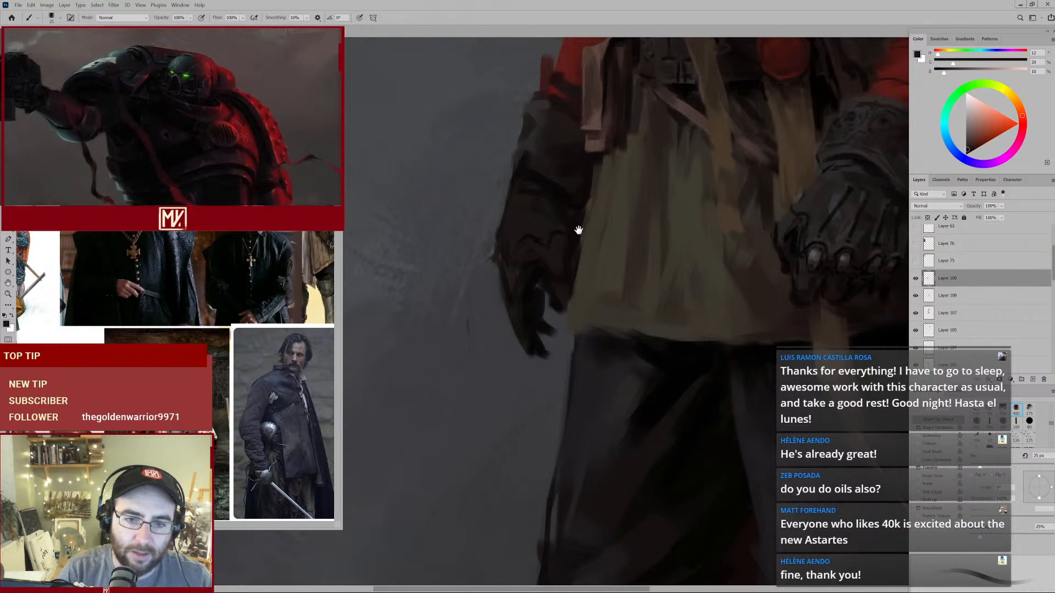
pyautogui.moveTo(573, 249); pyautogui.dragTo(548, 234)
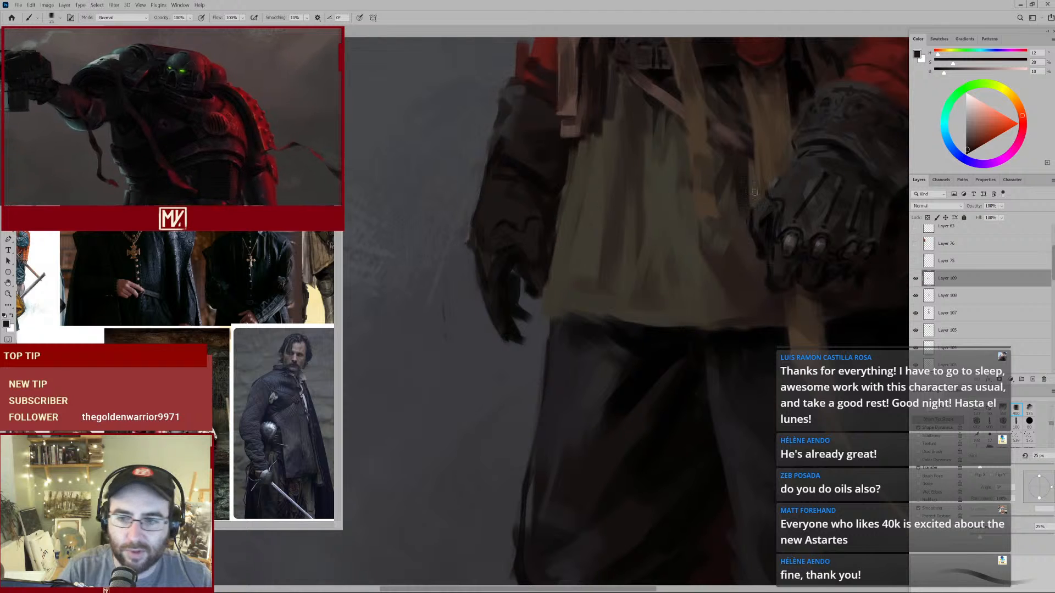
# Rework the outermost knuckle of the hanging glove with greys sampled from the clenched glove and near-black from the fingers.
pyautogui.keyDown('alt'); pyautogui.click(795, 246); pyautogui.keyUp('alt')
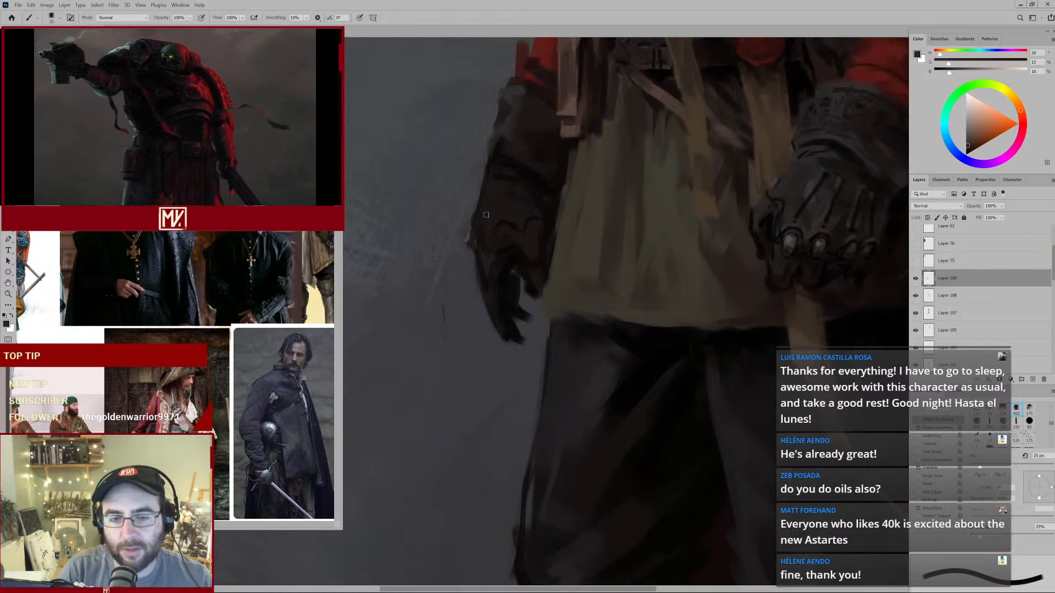
pyautogui.press(']')
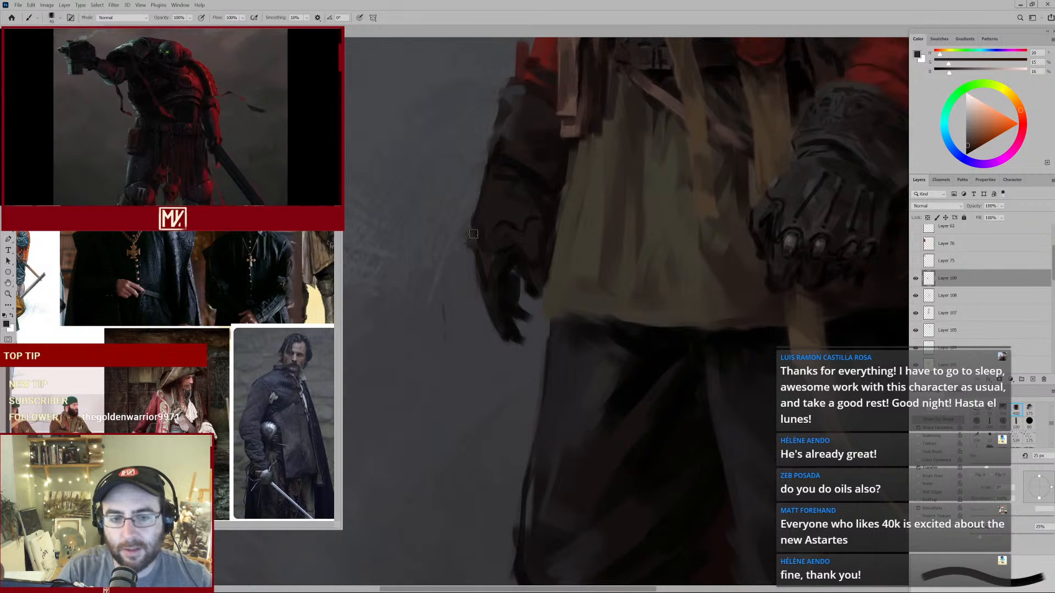
pyautogui.keyDown('alt'); pyautogui.click(794, 254); pyautogui.keyUp('alt')
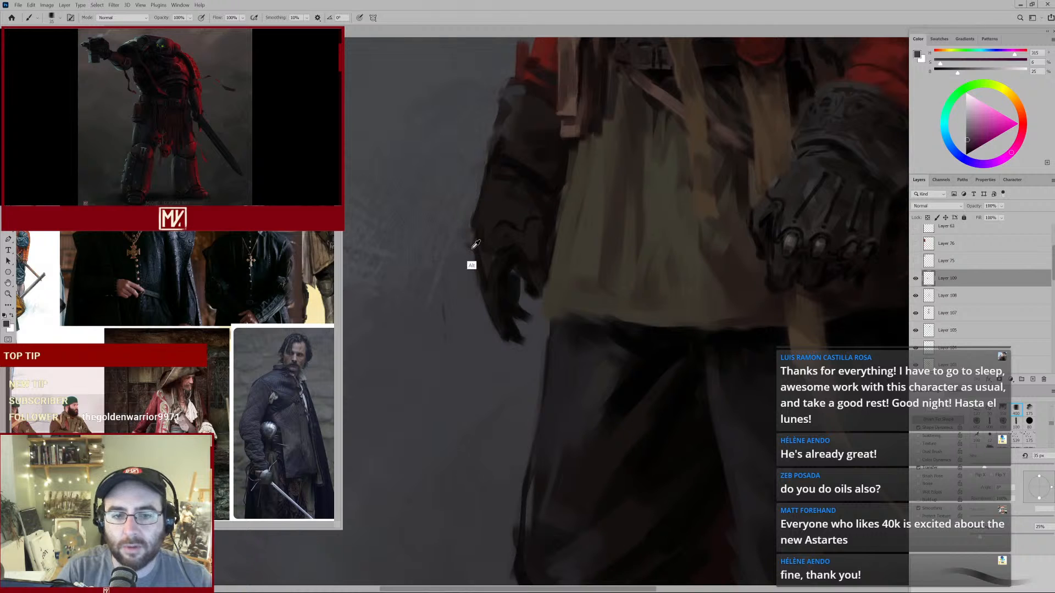
pyautogui.keyDown('alt'); pyautogui.click(500, 274); pyautogui.keyUp('alt')
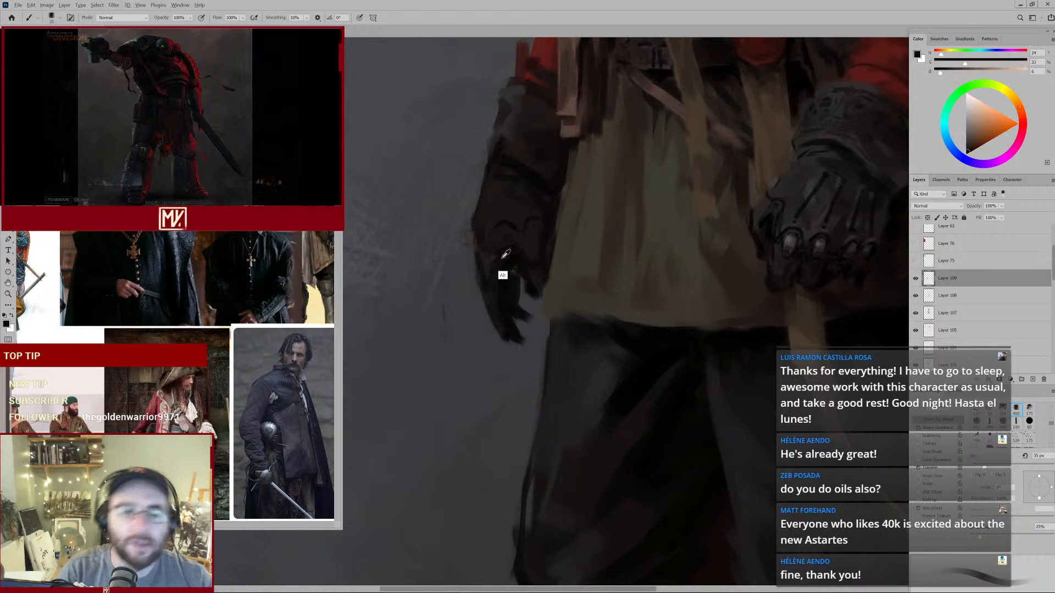
pyautogui.press('[')
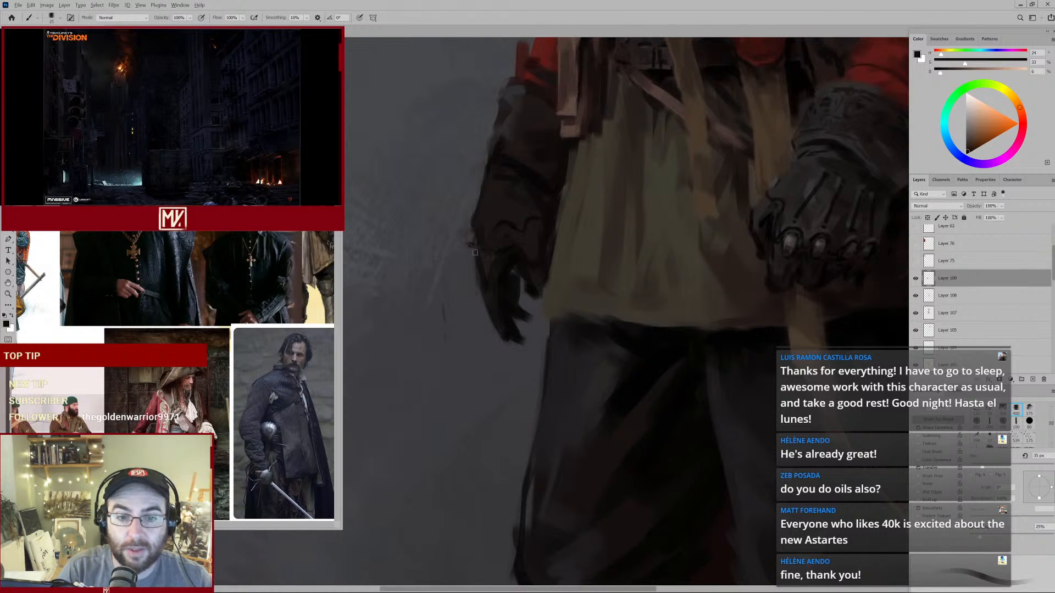
# Erase stray paint outside the hanging glove's outer knuckle, then sample a grey from the clenched glove's knuckle for the brush.
pyautogui.keyDown('ctrl'); pyautogui.click(504, 233); pyautogui.keyUp('ctrl')
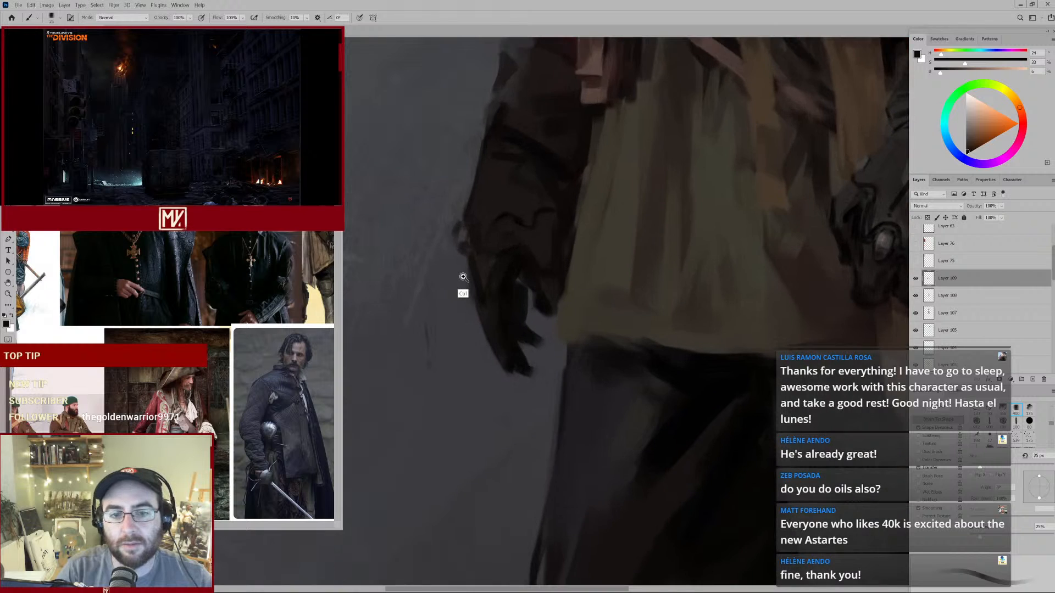
pyautogui.press('e')
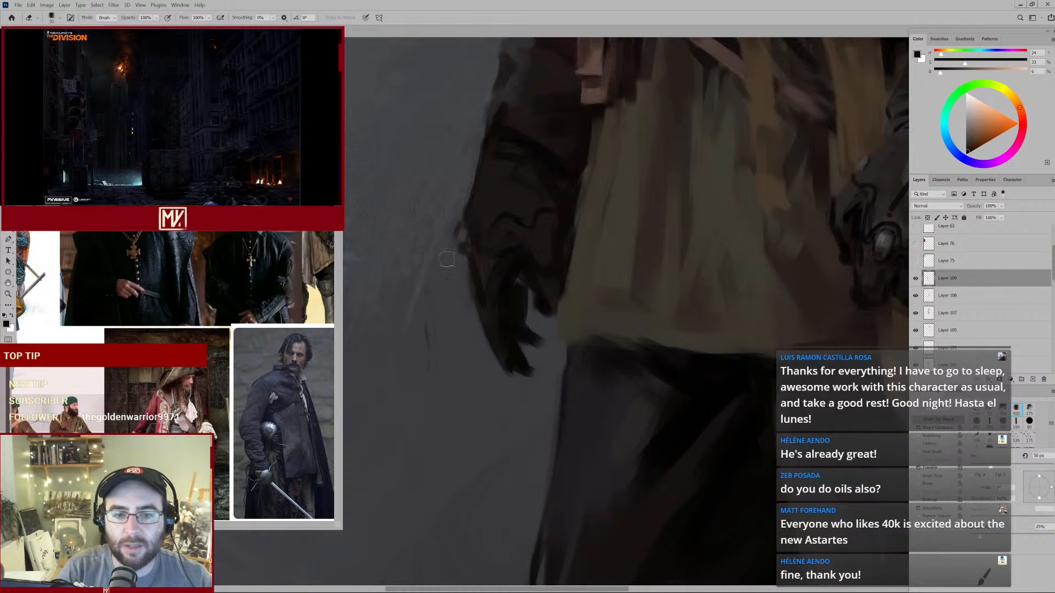
pyautogui.moveTo(493, 235); pyautogui.dragTo(459, 276)
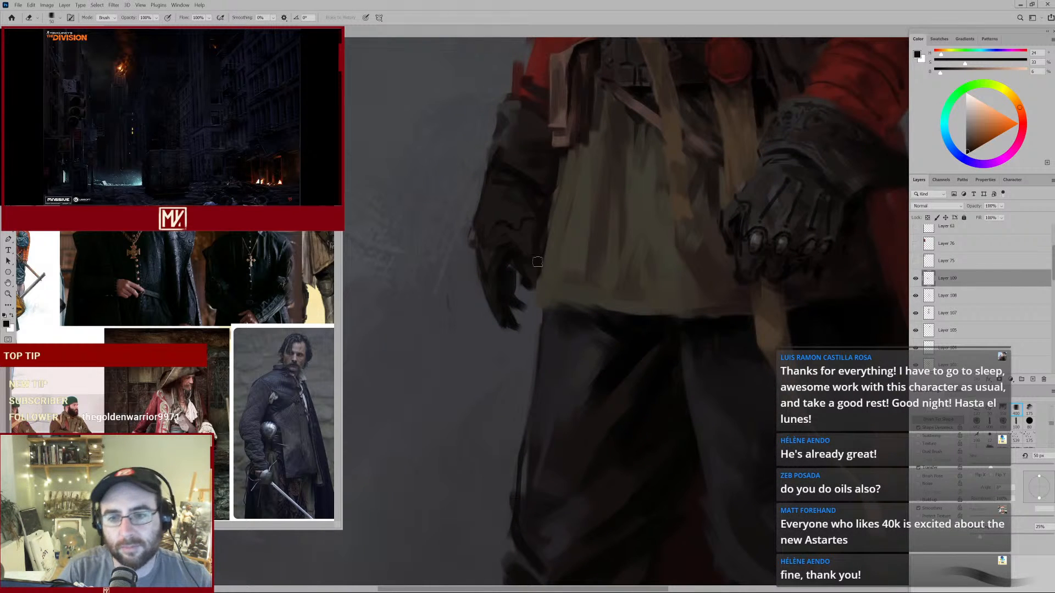
pyautogui.press('b')
pyautogui.keyDown('alt'); pyautogui.click(756, 236); pyautogui.keyUp('alt')
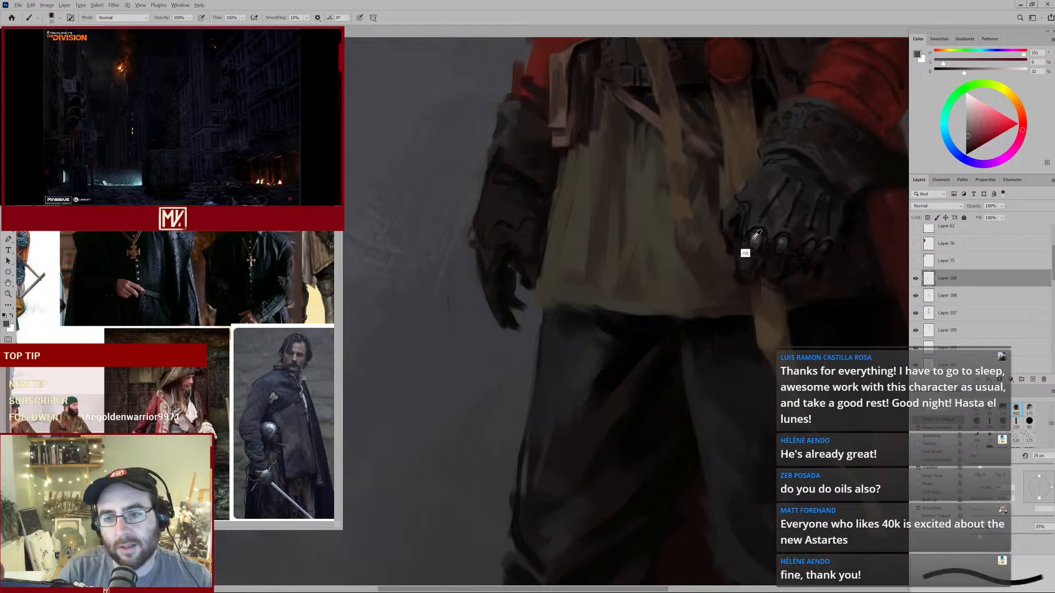
# Paint the outer edge and thumb side of the lowered gloved hand with a 10 px brush, using dark browns sampled from the glove.
pyautogui.press('[')
pyautogui.press('[')
pyautogui.keyDown('alt'); pyautogui.click(474, 245); pyautogui.keyUp('alt')
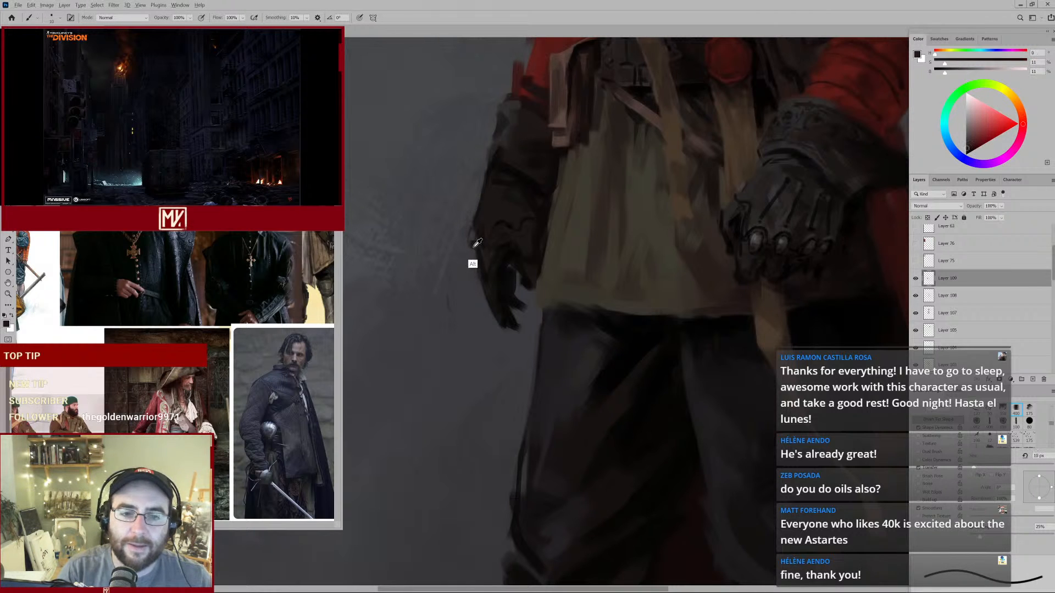
pyautogui.keyDown('alt'); pyautogui.click(500, 248); pyautogui.keyUp('alt')
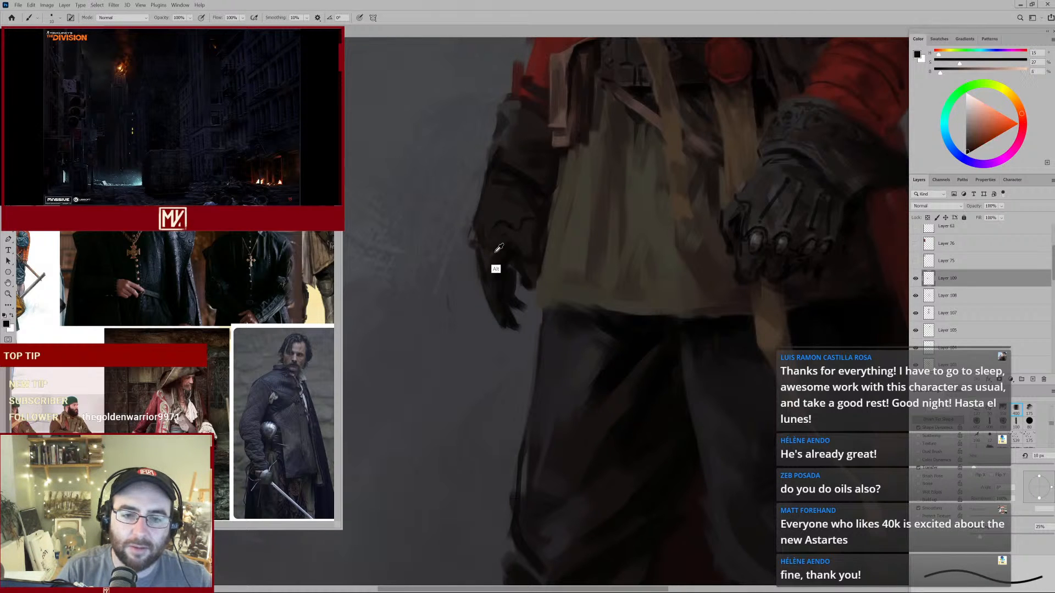
pyautogui.keyDown('alt'); pyautogui.click(484, 257); pyautogui.keyUp('alt')
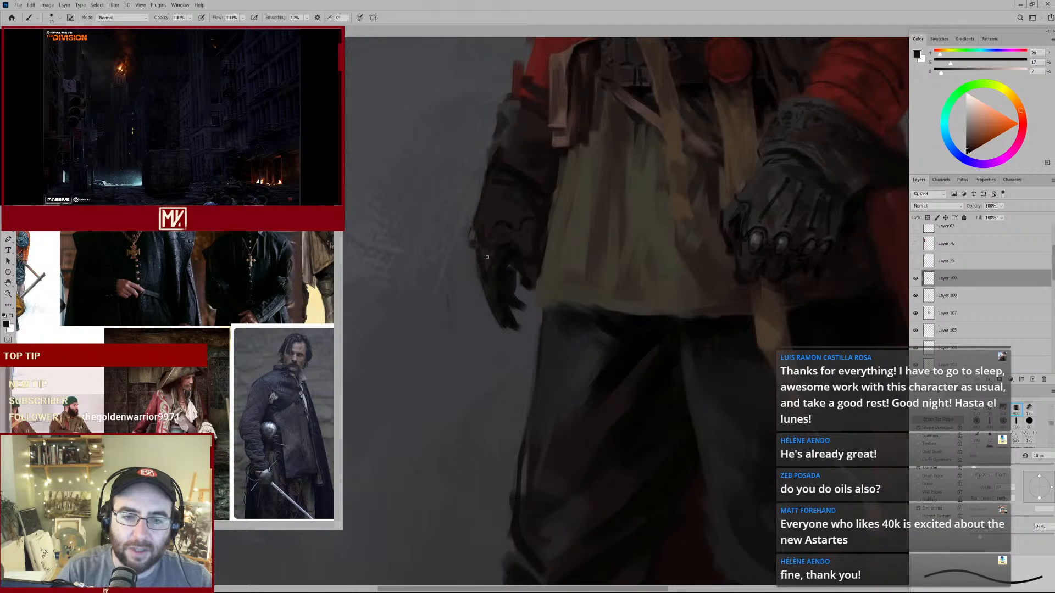
pyautogui.keyDown('alt'); pyautogui.click(492, 252); pyautogui.keyUp('alt')
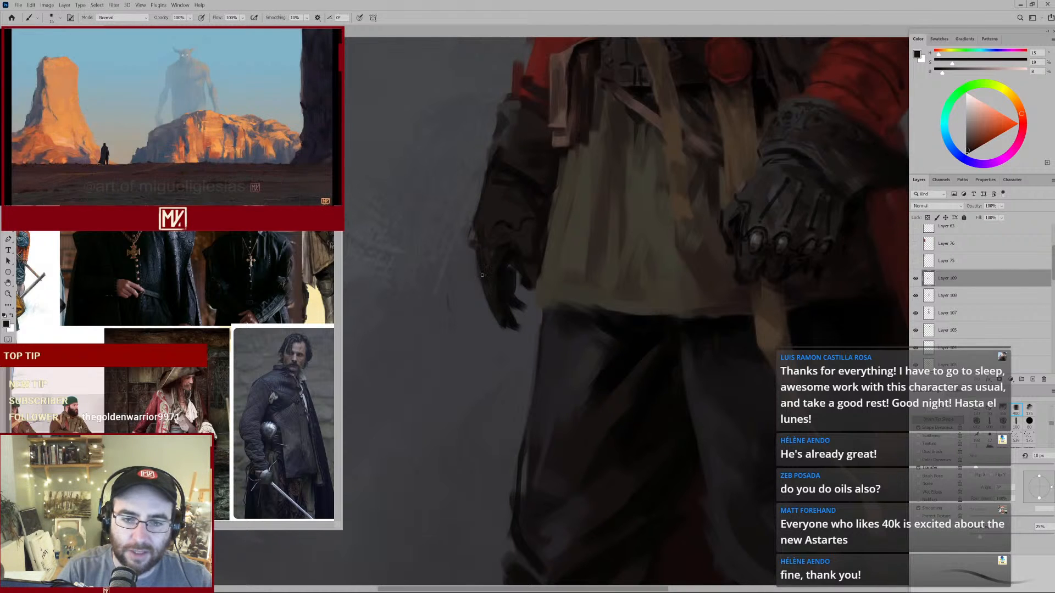
pyautogui.keyDown('alt'); pyautogui.click(515, 214); pyautogui.keyUp('alt')
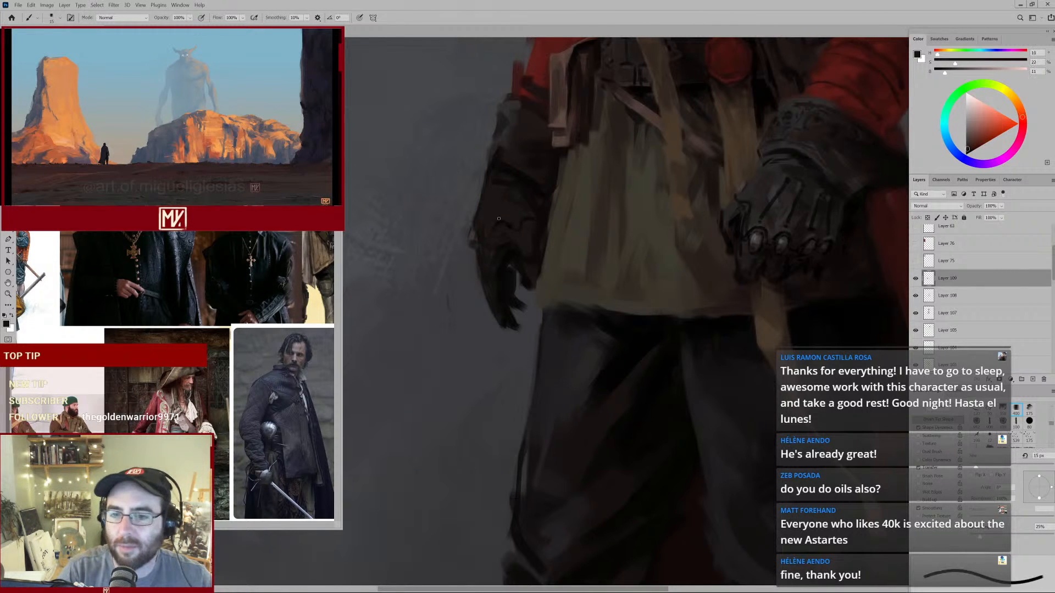
# Shade the back of the lowered glove with a larger brush, up to 40 px, using tones sampled from both gloves.
pyautogui.keyDown('alt'); pyautogui.click(756, 203); pyautogui.keyUp('alt')
pyautogui.press(']')
pyautogui.press(']')
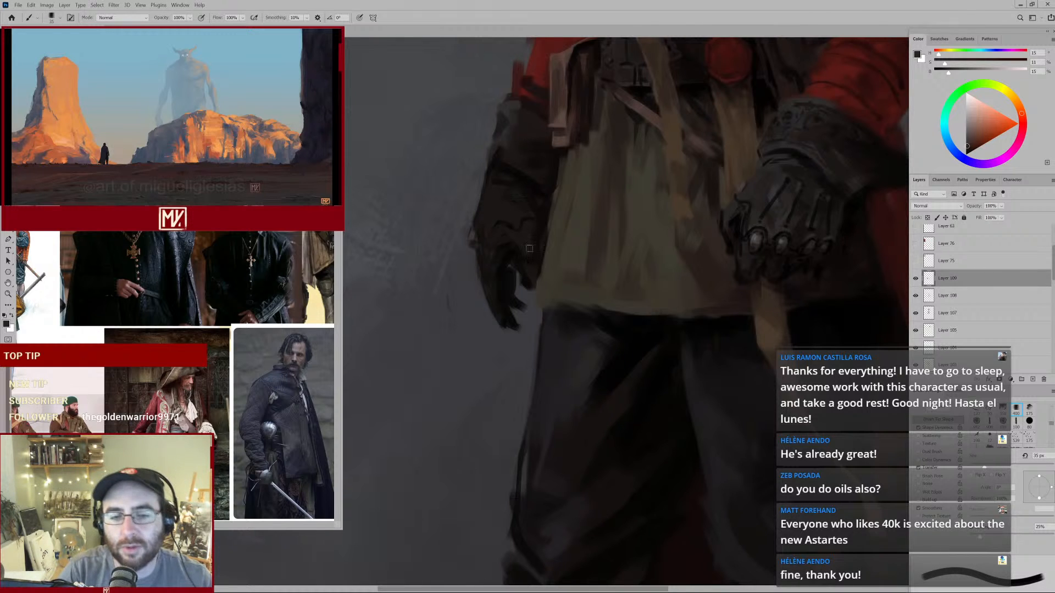
pyautogui.press(']')
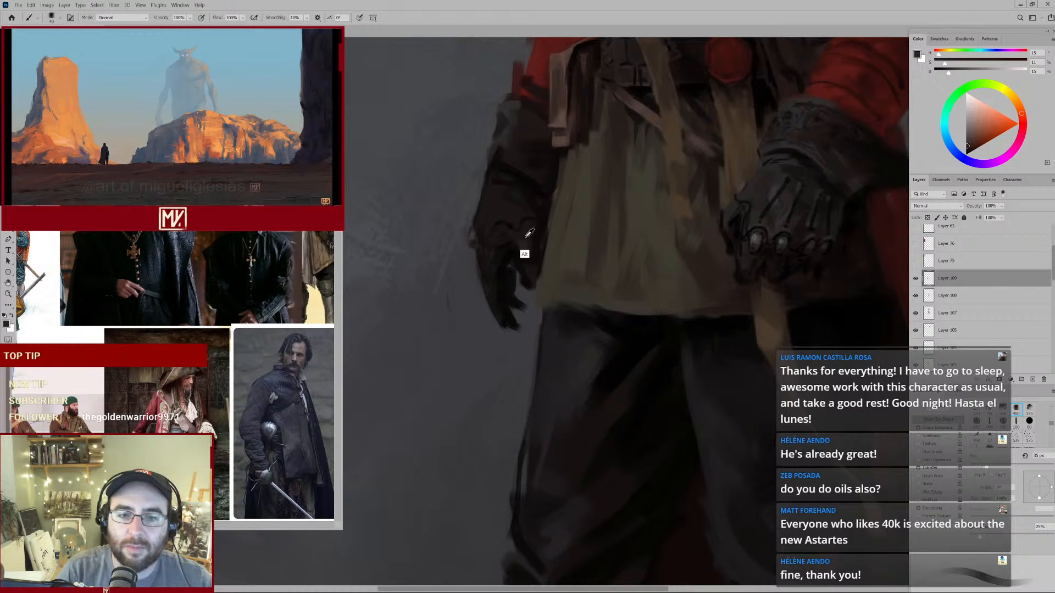
pyautogui.keyDown('alt'); pyautogui.click(516, 242); pyautogui.keyUp('alt')
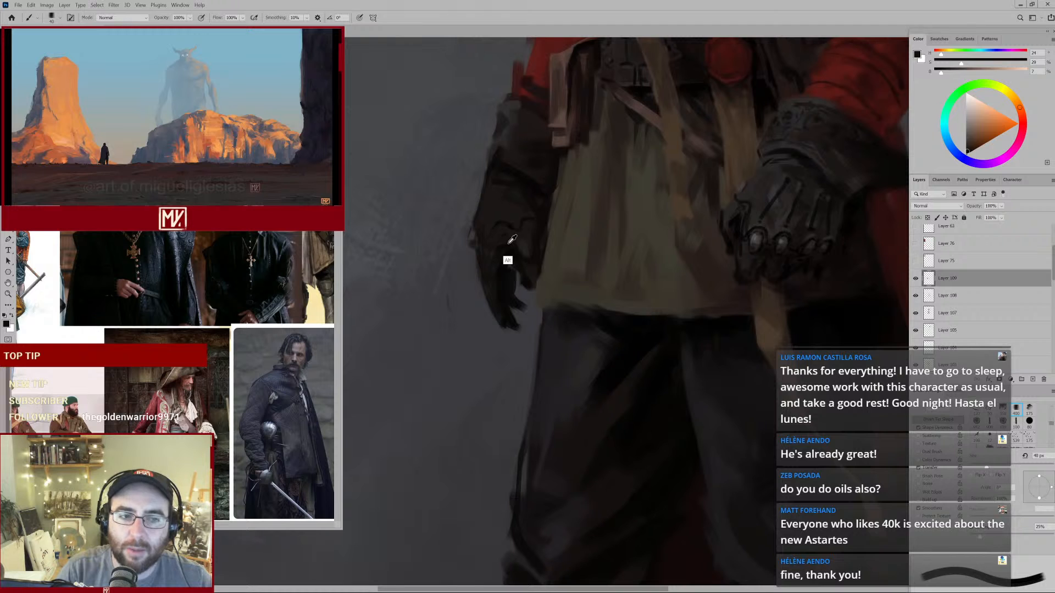
pyautogui.keyDown('alt'); pyautogui.click(509, 243); pyautogui.keyUp('alt')
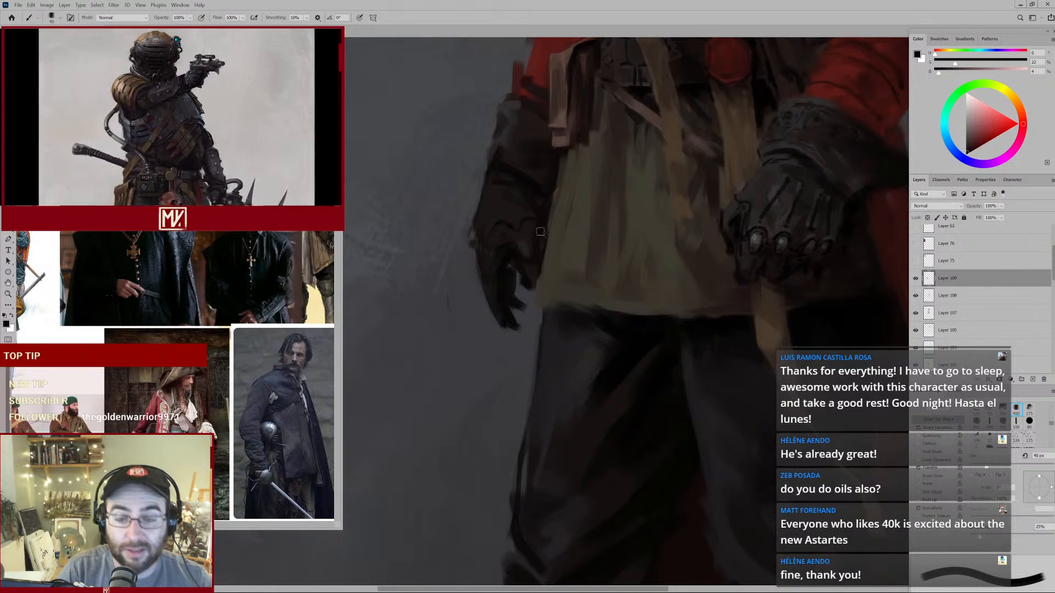
# Refine the knuckle shadows of the lowered glove with nearby sampled dark browns, reducing the brush to 25 px.
pyautogui.keyDown('alt'); pyautogui.click(500, 251); pyautogui.keyUp('alt')
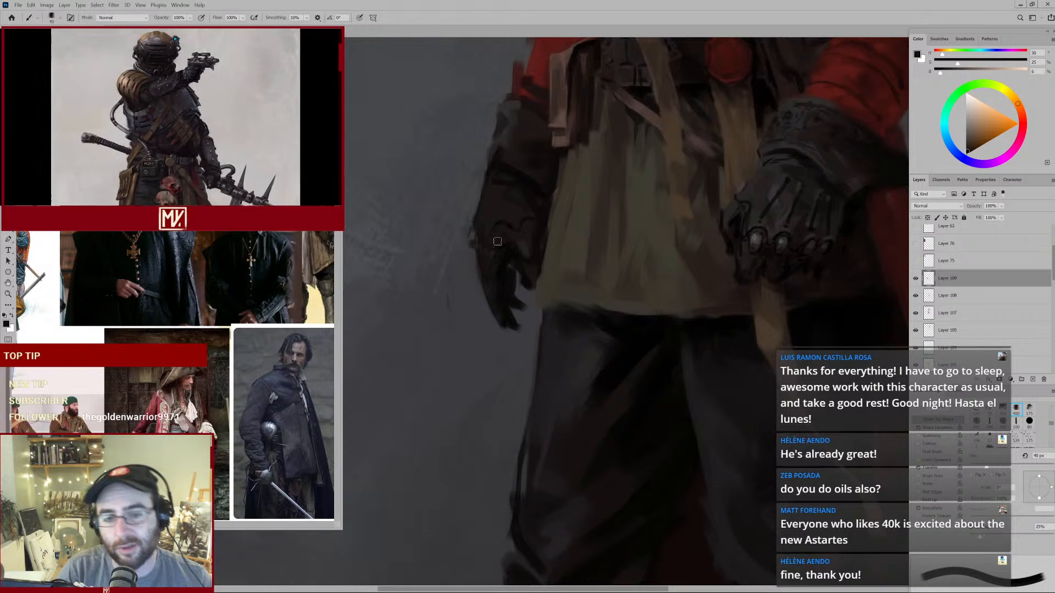
pyautogui.keyDown('alt'); pyautogui.click(495, 231); pyautogui.keyUp('alt')
pyautogui.keyDown('alt'); pyautogui.click(499, 228); pyautogui.keyUp('alt')
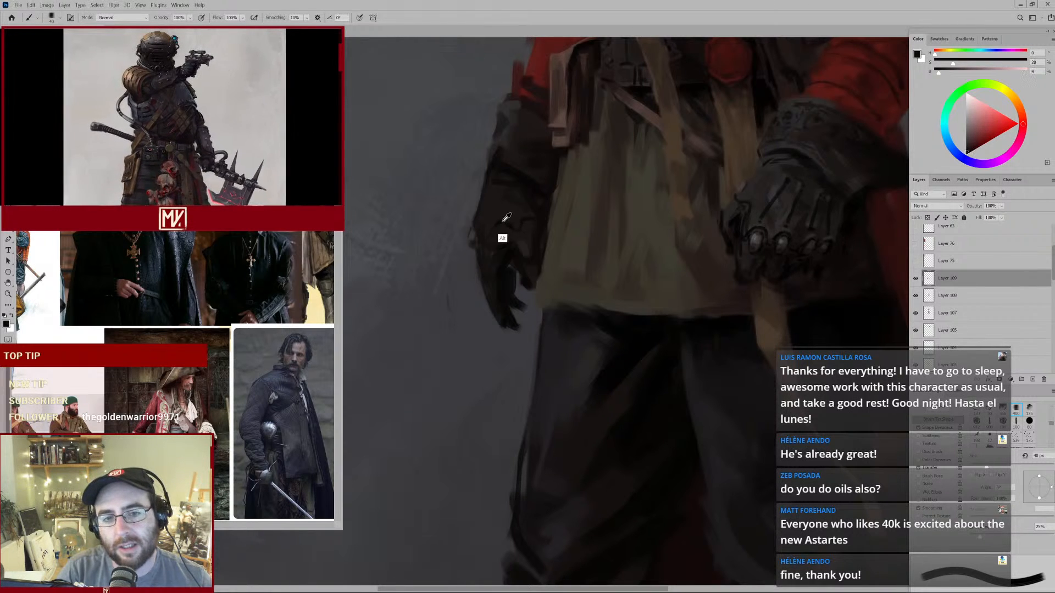
pyautogui.keyDown('alt'); pyautogui.click(494, 233); pyautogui.keyUp('alt')
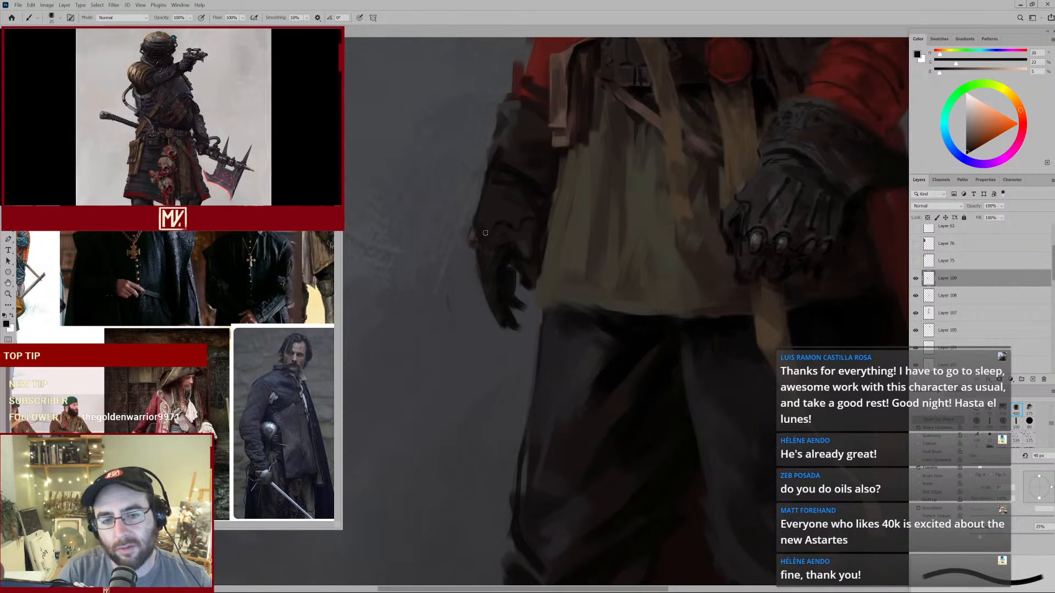
pyautogui.keyDown('alt'); pyautogui.click(506, 241); pyautogui.keyUp('alt')
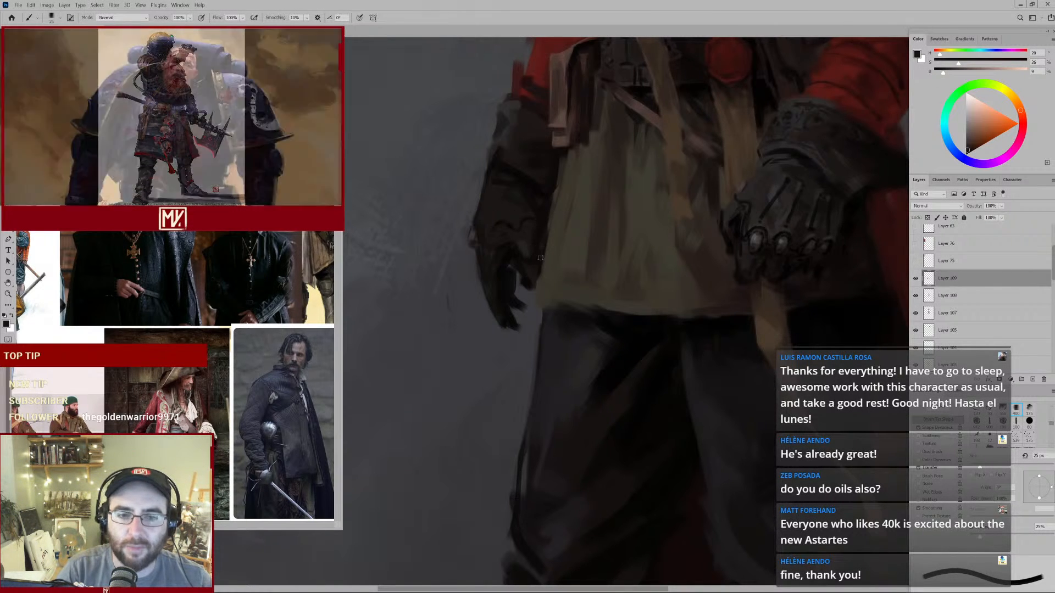
# Paint the wrist folds of the lowered glove with a 25 px brush and dark tones sampled around the wrist.
pyautogui.moveTo(539, 233); pyautogui.dragTo(534, 256)
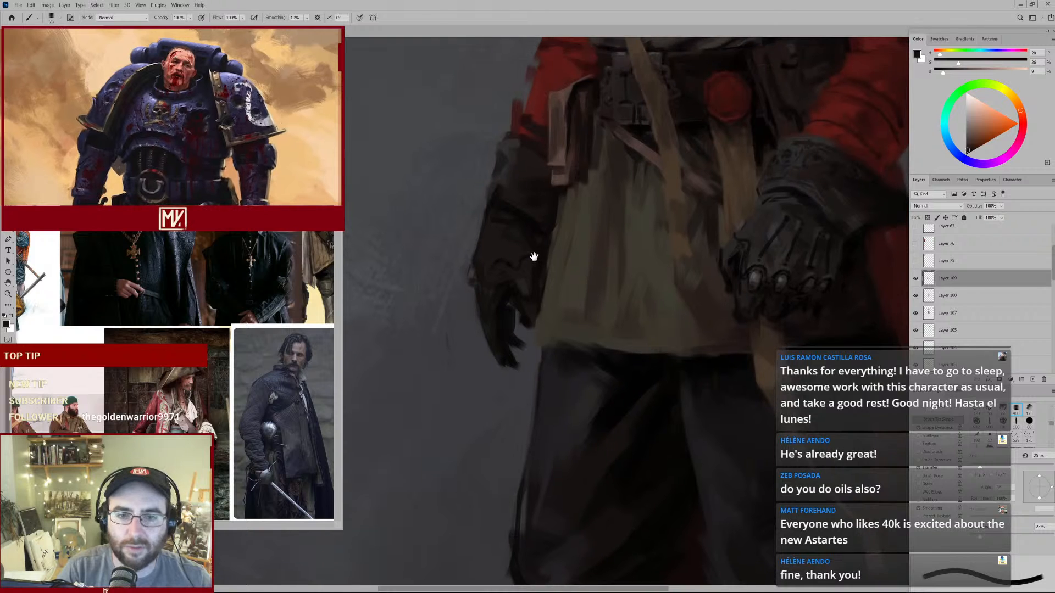
pyautogui.keyDown('alt'); pyautogui.click(505, 221); pyautogui.keyUp('alt')
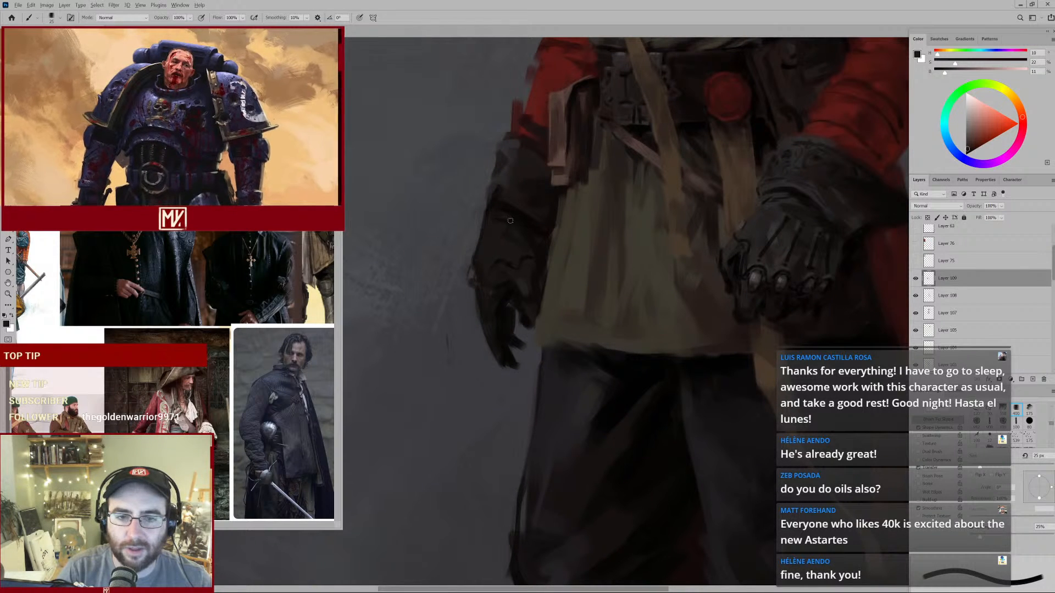
pyautogui.keyDown('alt'); pyautogui.click(485, 226); pyautogui.keyUp('alt')
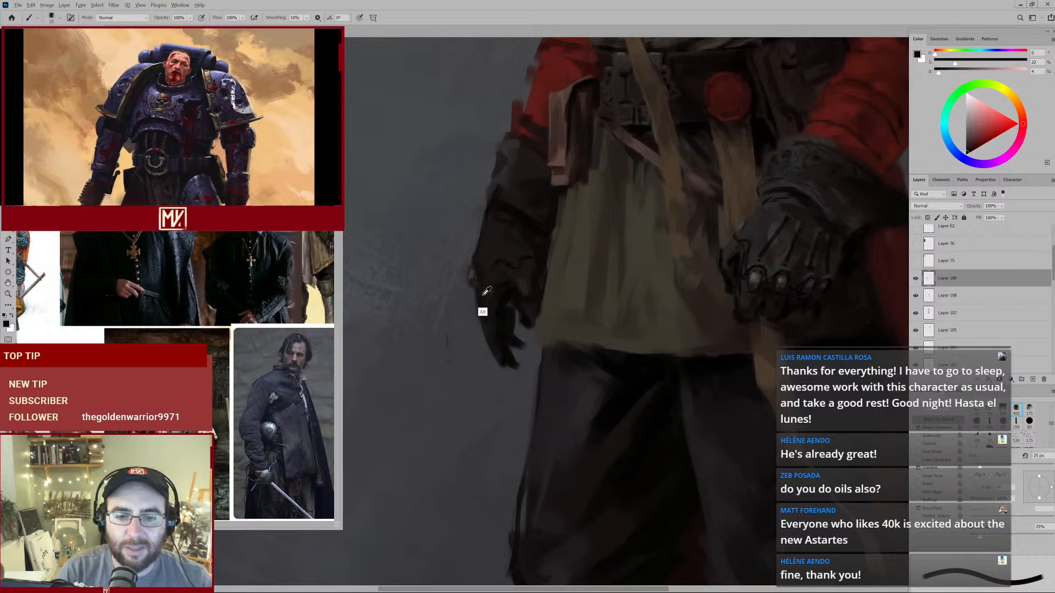
# Define the fingers of the lowered glove with a 15 px brush and sampled near-black and dark brown.
pyautogui.keyDown('alt'); pyautogui.click(503, 300); pyautogui.keyUp('alt')
pyautogui.press('[')
pyautogui.press('[')
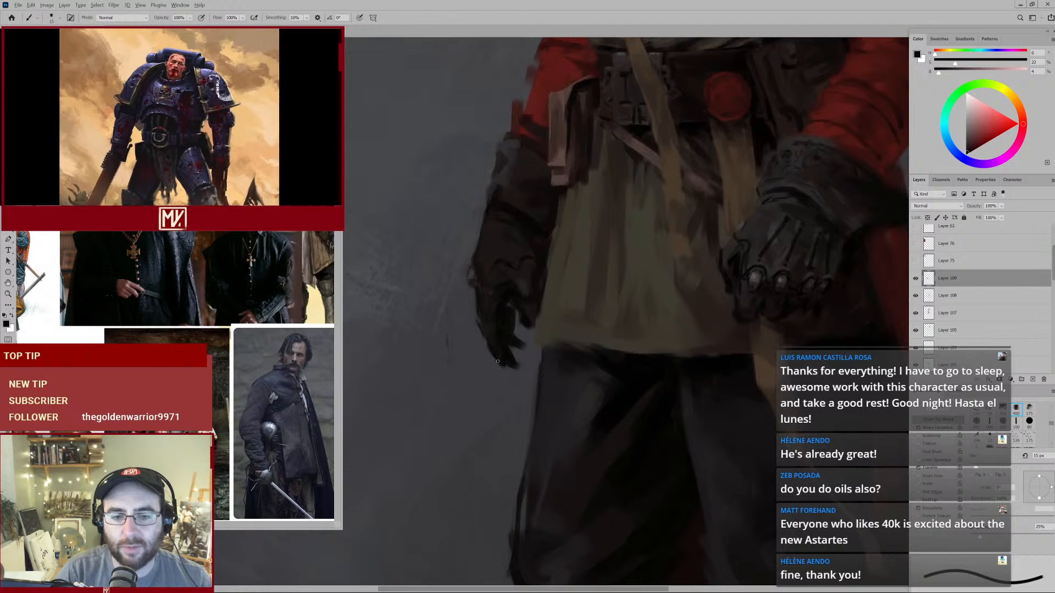
pyautogui.keyDown('alt'); pyautogui.click(502, 289); pyautogui.keyUp('alt')
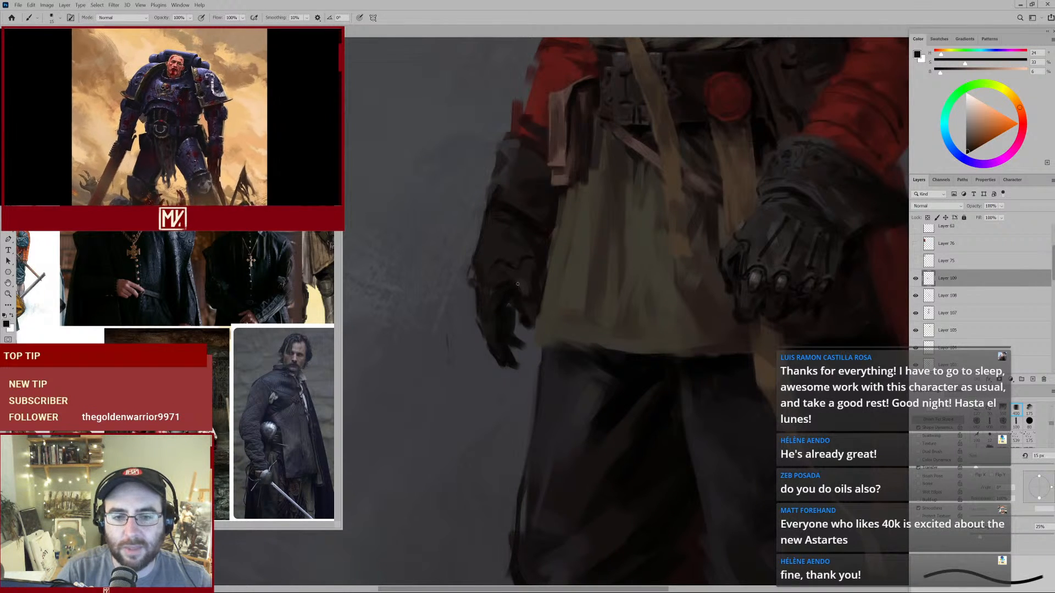
# Touch up the lowered glove's wrist with sampled dark brown at 15 px, and sample the dark grey of the sword-hand glove.
pyautogui.moveTo(532, 292); pyautogui.dragTo(536, 262)
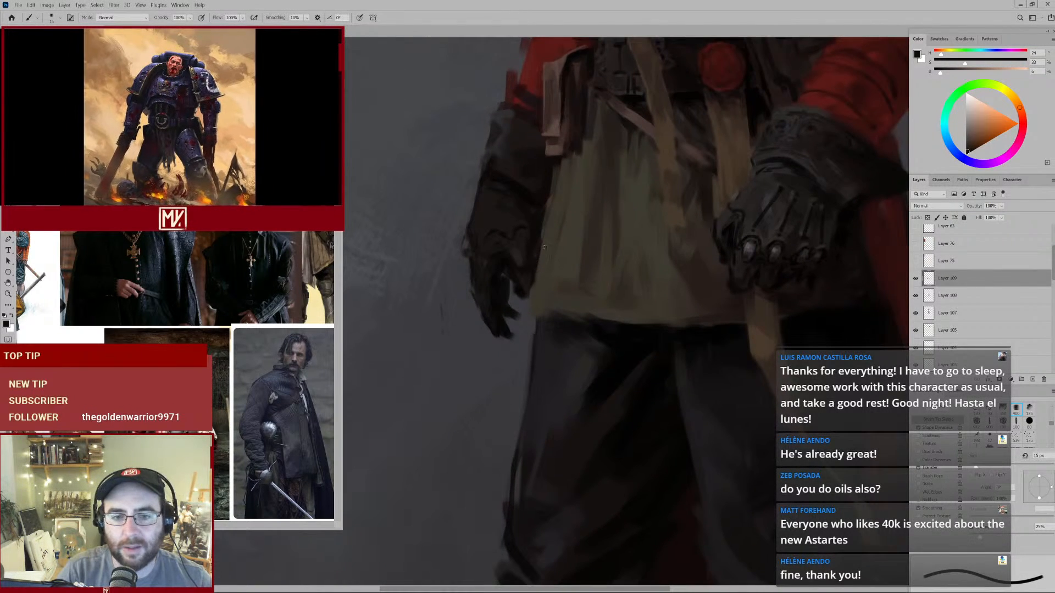
pyautogui.keyDown('alt'); pyautogui.click(519, 203); pyautogui.keyUp('alt')
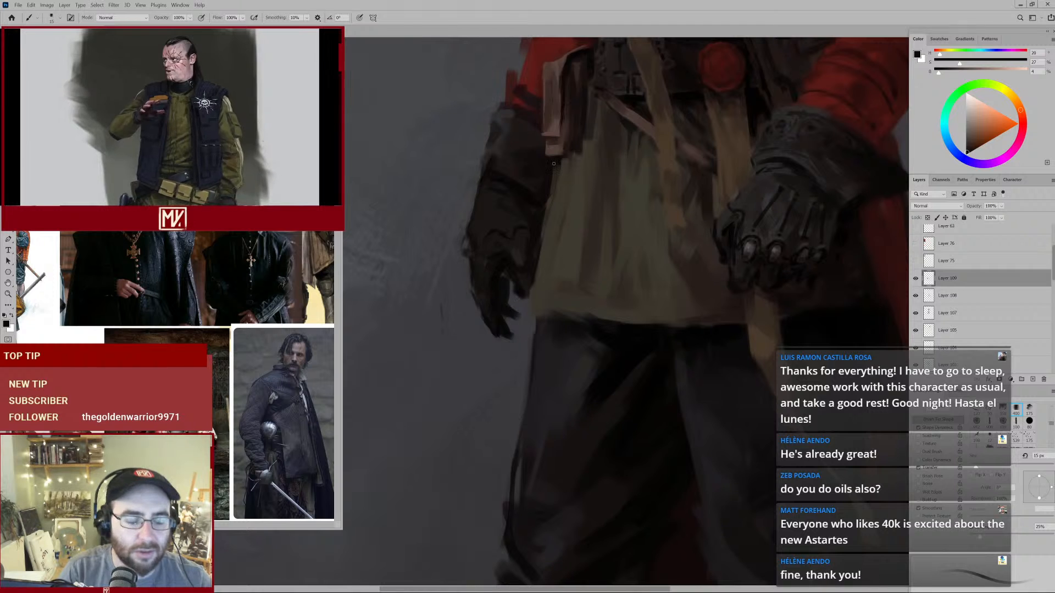
pyautogui.scroll(2, 508, 214)
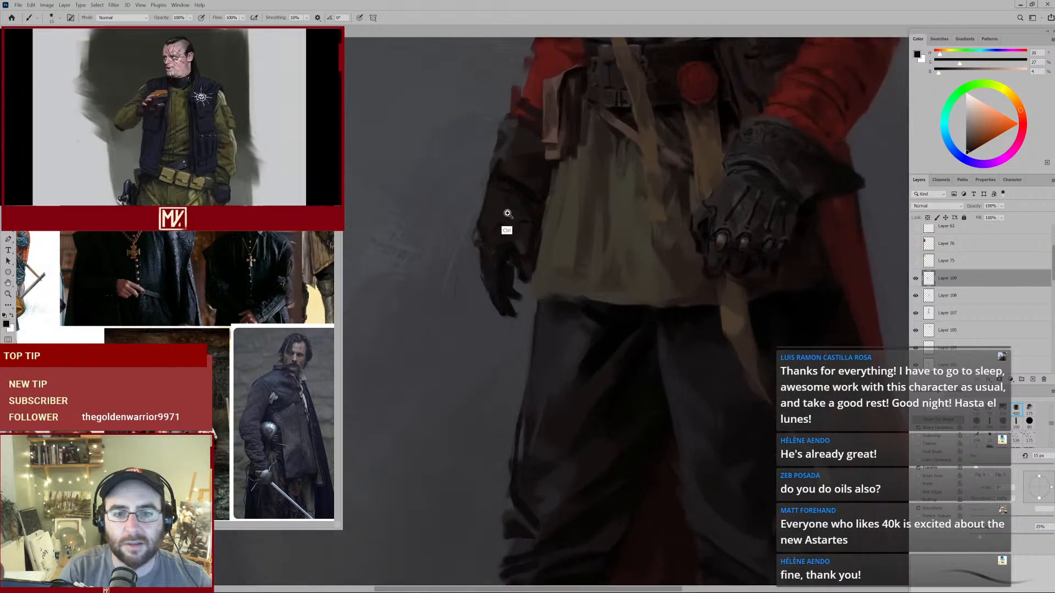
pyautogui.keyDown('alt'); pyautogui.click(812, 214); pyautogui.keyUp('alt')
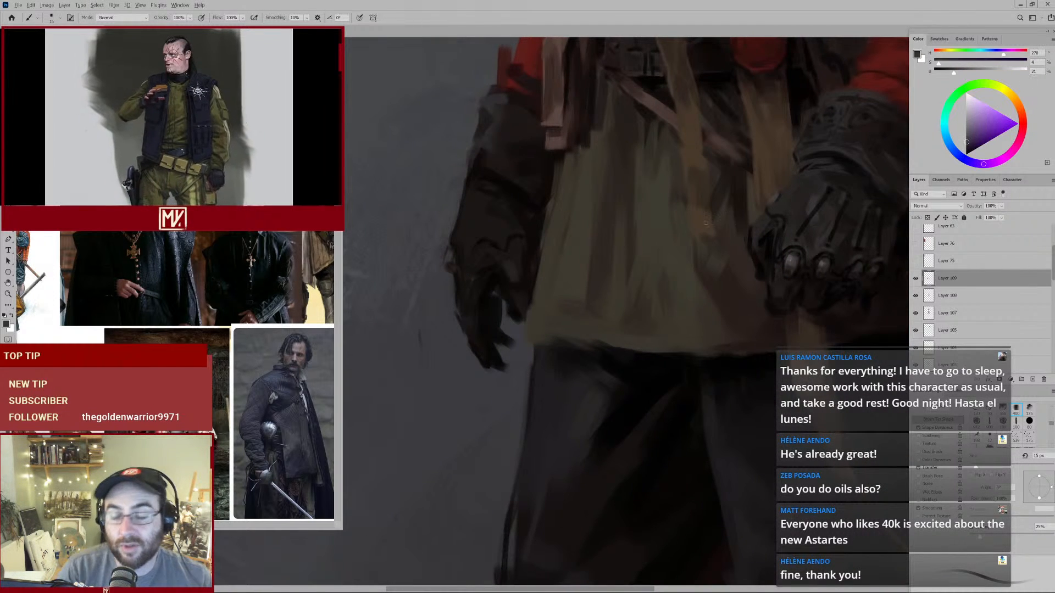
pyautogui.moveTo(781, 217); pyautogui.dragTo(699, 195)
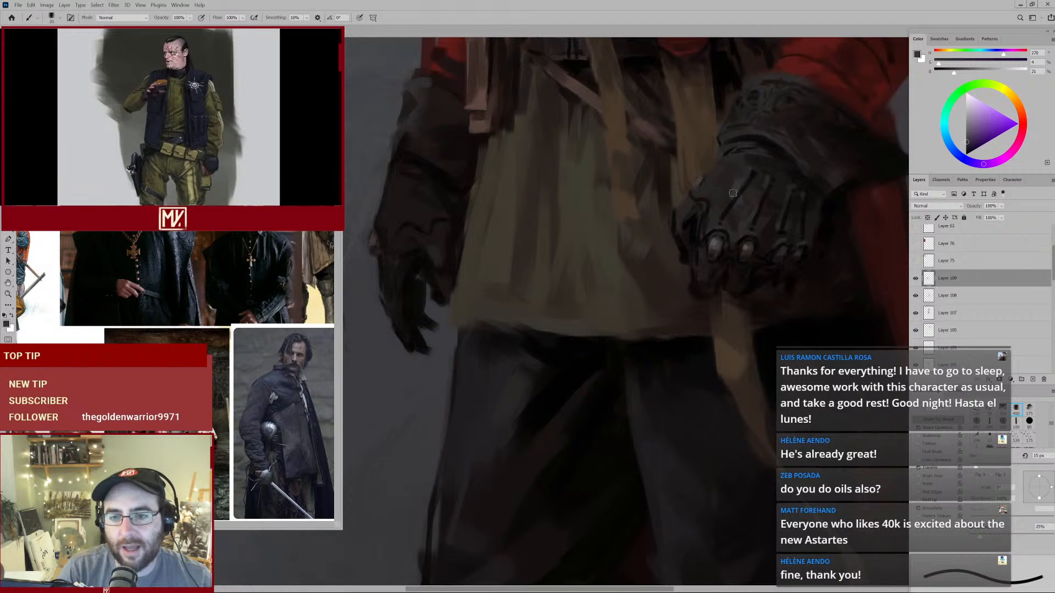
pyautogui.moveTo(463, 229); pyautogui.dragTo(526, 250)
# Clean up the outer contour of the lowered arm's cuff on the underlying character layer, using sampled background grey and dark glove tones.
pyautogui.press('e')
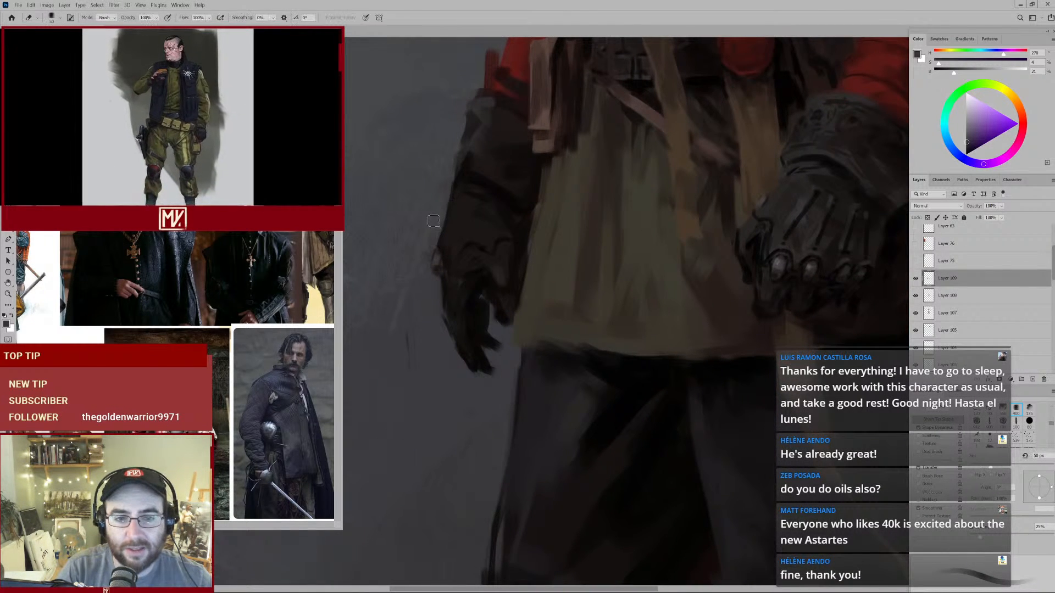
pyautogui.moveTo(467, 155); pyautogui.dragTo(473, 207)
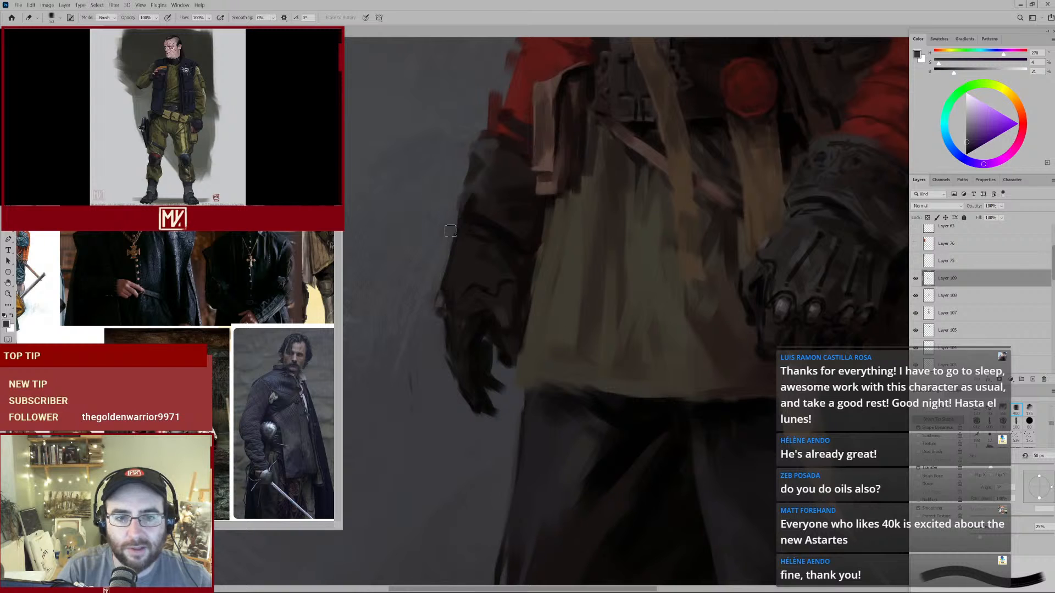
pyautogui.keyDown('ctrl'); pyautogui.click(458, 219); pyautogui.keyUp('ctrl')
pyautogui.press('b')
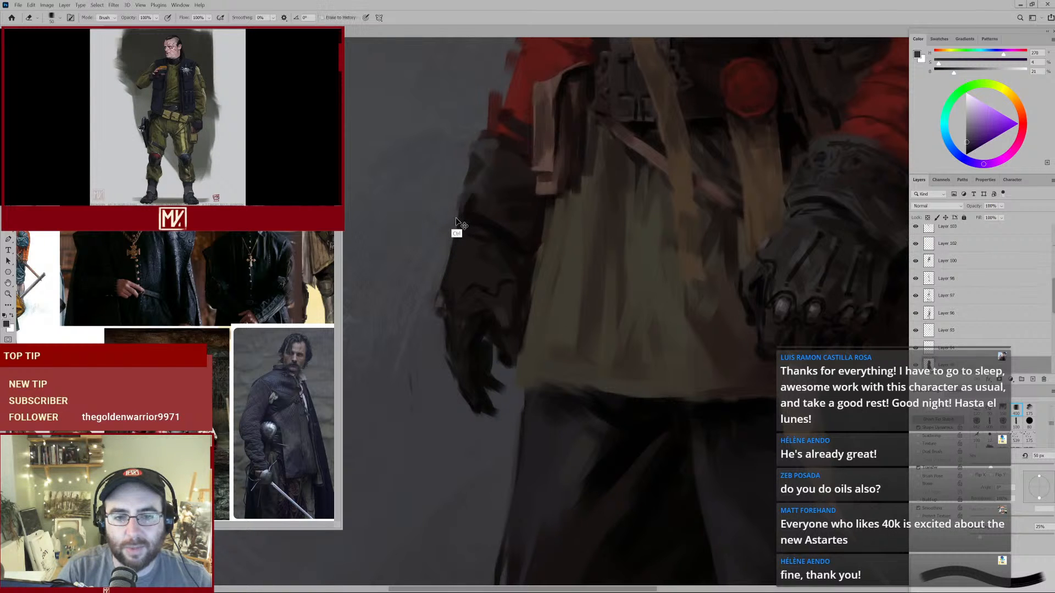
pyautogui.keyDown('alt'); pyautogui.click(454, 219); pyautogui.keyUp('alt')
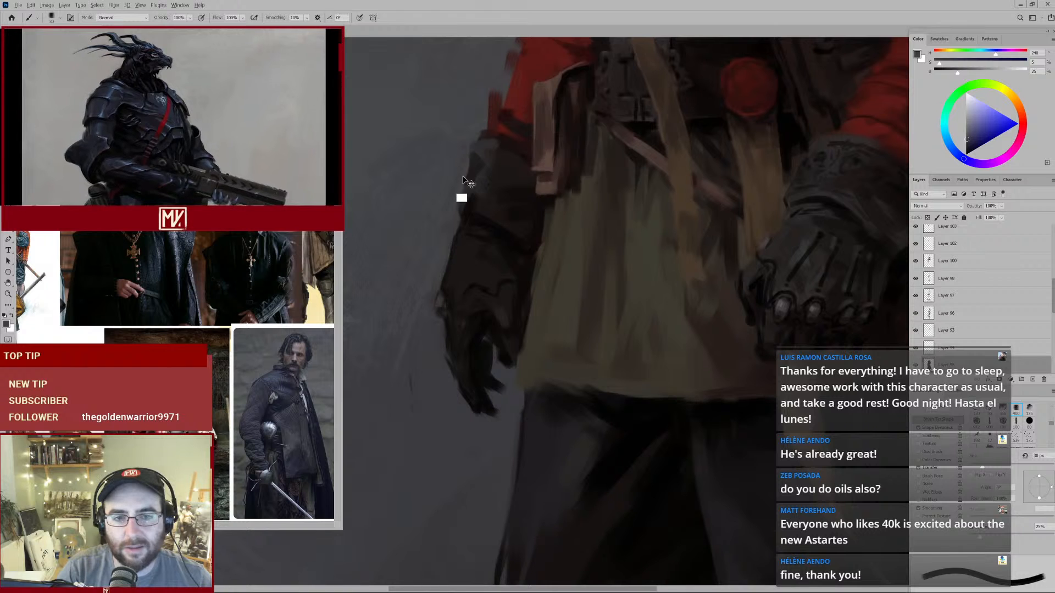
pyautogui.keyDown('alt'); pyautogui.click(464, 199); pyautogui.keyUp('alt')
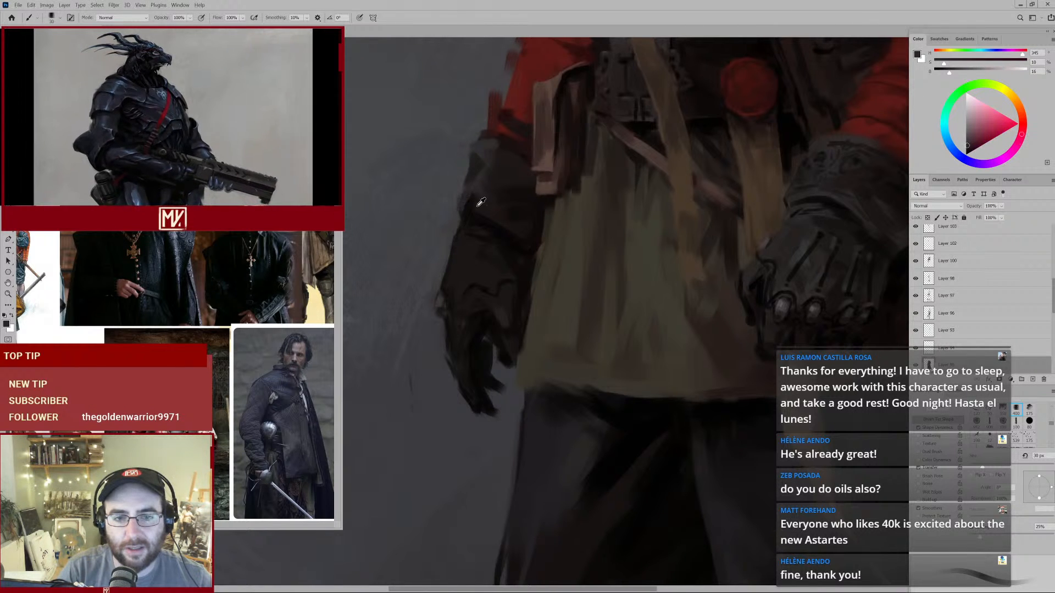
pyautogui.press(']')
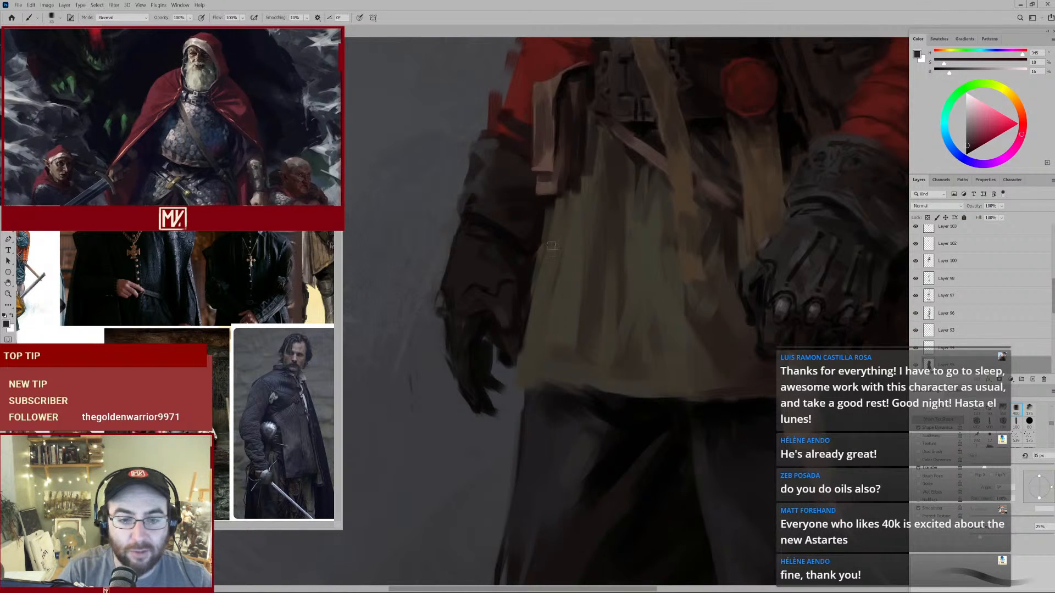
# Rework the back of the lowered hand above the knuckles with a 15 px brush and sampled dark brown.
pyautogui.keyDown('alt'); pyautogui.click(473, 302); pyautogui.keyUp('alt')
pyautogui.press('[')
pyautogui.press('[')
pyautogui.press('[')
pyautogui.moveTo(481, 289); pyautogui.dragTo(514, 283)
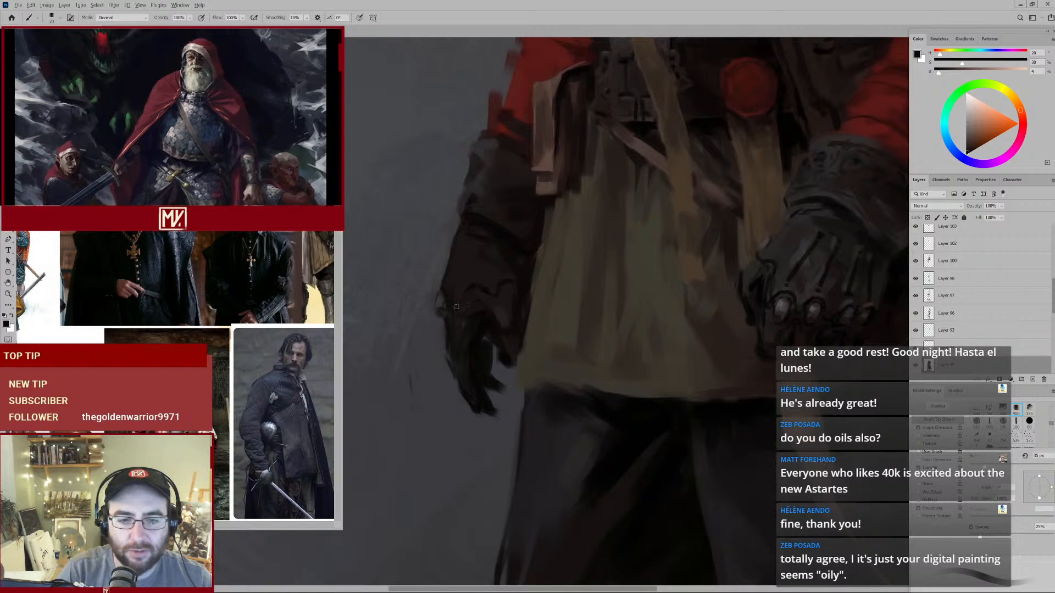
# Sample the dark wrist shadow and draw fine fold lines on the lowered glove with a 9 px brush.
pyautogui.keyDown('alt'); pyautogui.click(498, 225); pyautogui.keyUp('alt')
pyautogui.press('[')
pyautogui.press('[')
pyautogui.press('[')
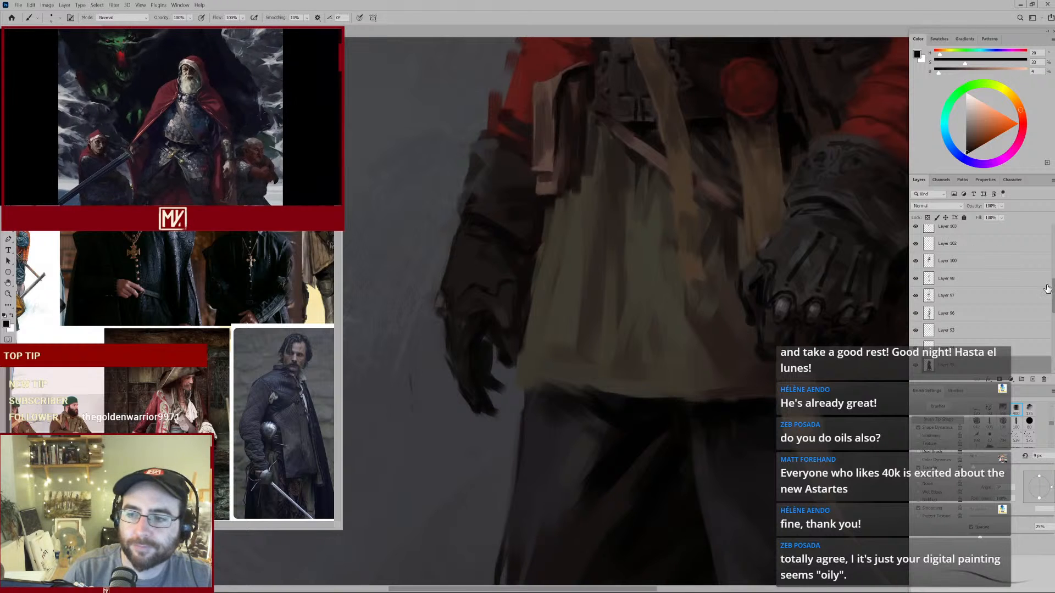
# Activate Layer 109 and touch up the lowered glove's wrist with dark browns sampled around the fold.
pyautogui.scroll(5, 955, 277)
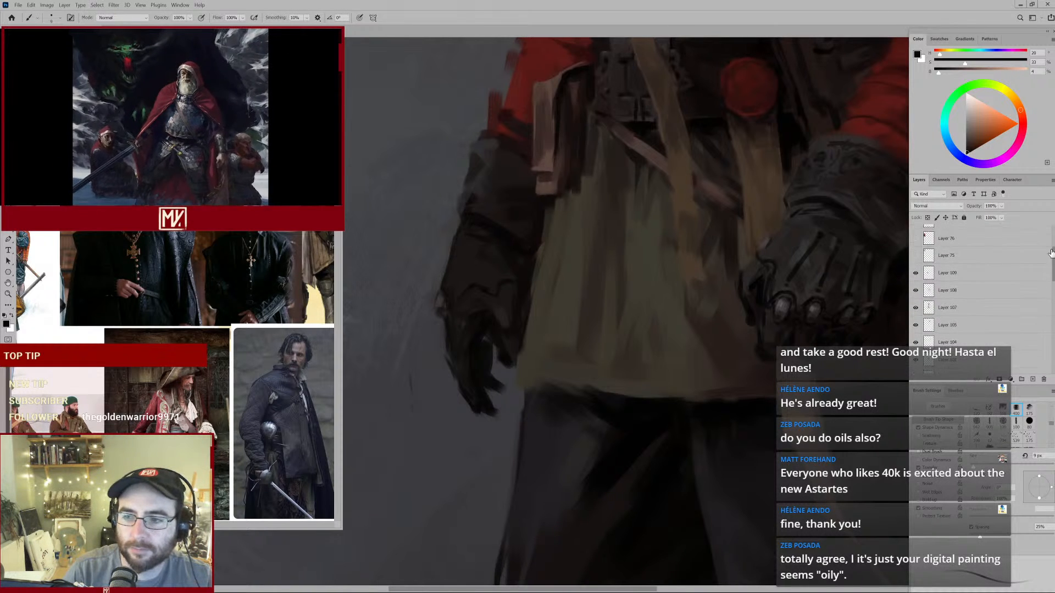
pyautogui.click(955, 276)
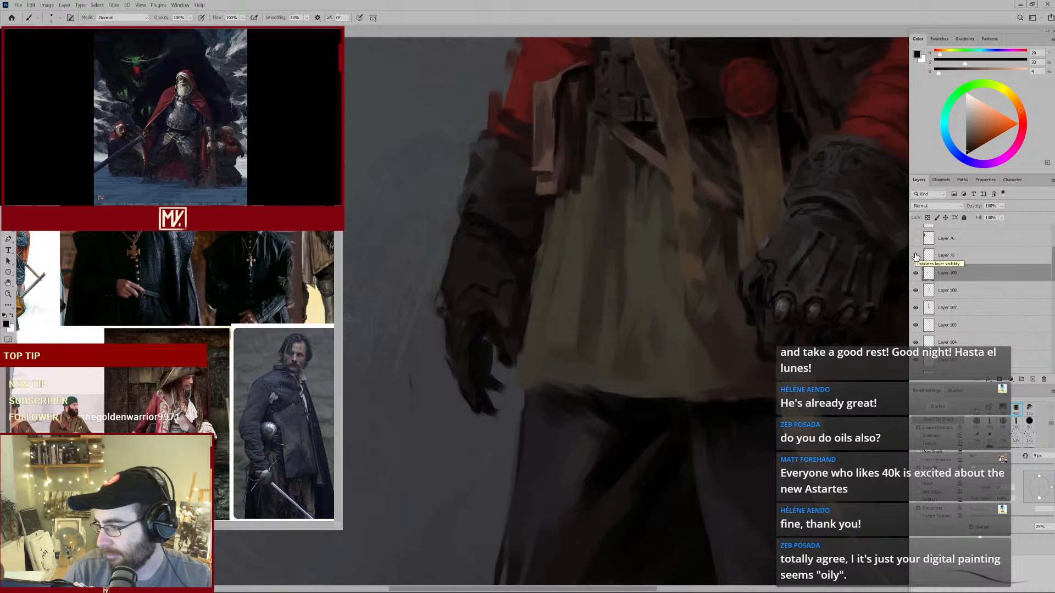
pyautogui.keyDown('alt'); pyautogui.click(494, 226); pyautogui.keyUp('alt')
pyautogui.keyDown('alt'); pyautogui.click(502, 214); pyautogui.keyUp('alt')
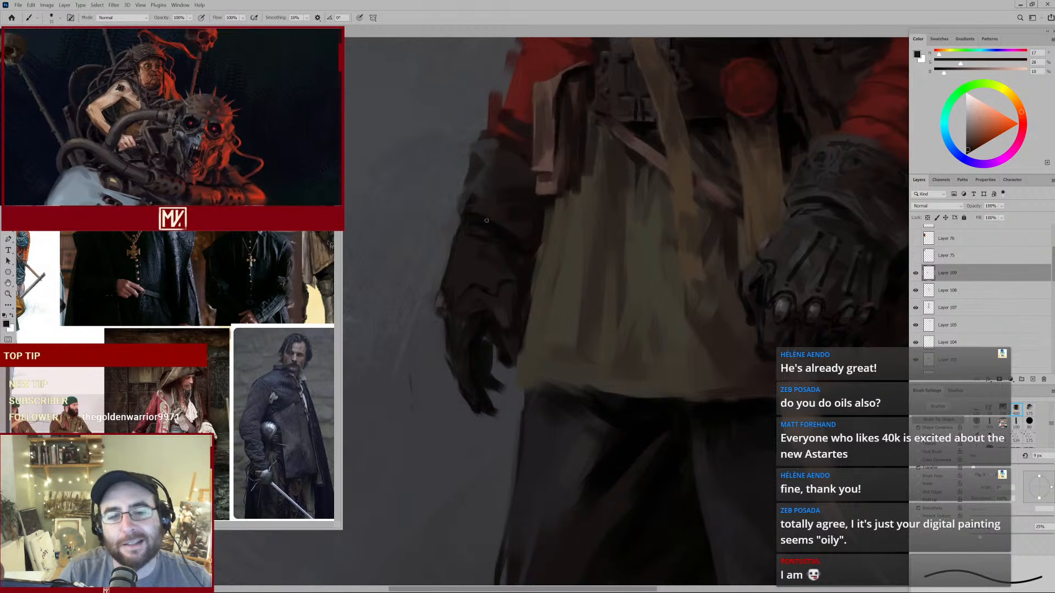
pyautogui.press(']')
pyautogui.keyDown('alt'); pyautogui.click(502, 229); pyautogui.keyUp('alt')
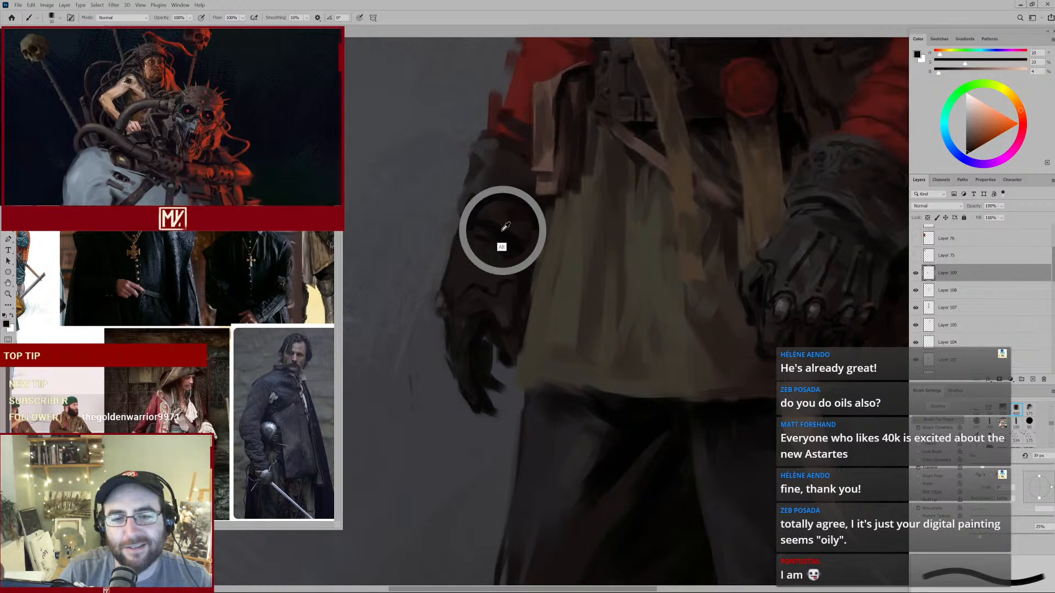
# Refine the outer edge of the lowered glove at 25 to 30 px, using sampled dark brown and sword-hand glove grey.
pyautogui.keyDown('alt'); pyautogui.click(793, 268); pyautogui.keyUp('alt')
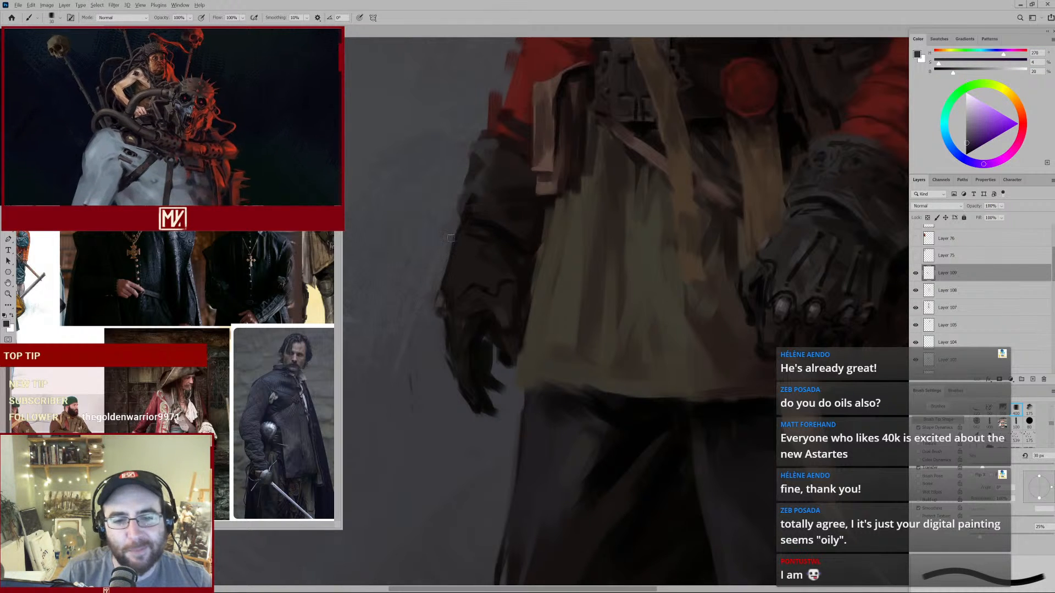
pyautogui.press('[')
pyautogui.keyDown('alt'); pyautogui.click(449, 284); pyautogui.keyUp('alt')
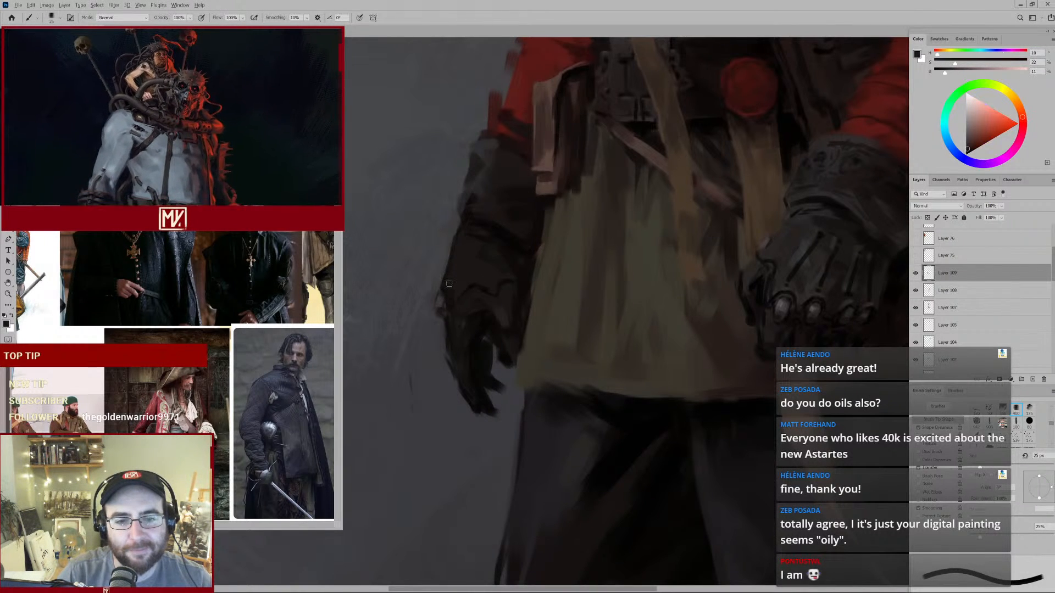
pyautogui.keyDown('alt'); pyautogui.click(795, 266); pyautogui.keyUp('alt')
pyautogui.press(']')
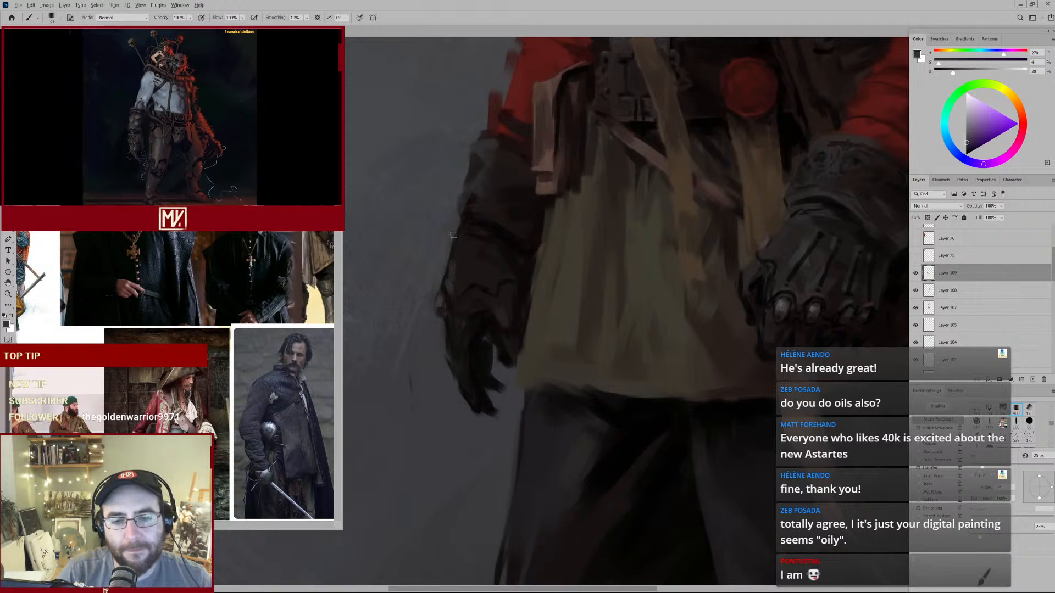
pyautogui.moveTo(574, 251)
pyautogui.mouseDown()
pyautogui.moveTo(538, 280)
pyautogui.moveTo(570, 249)
pyautogui.mouseUp()
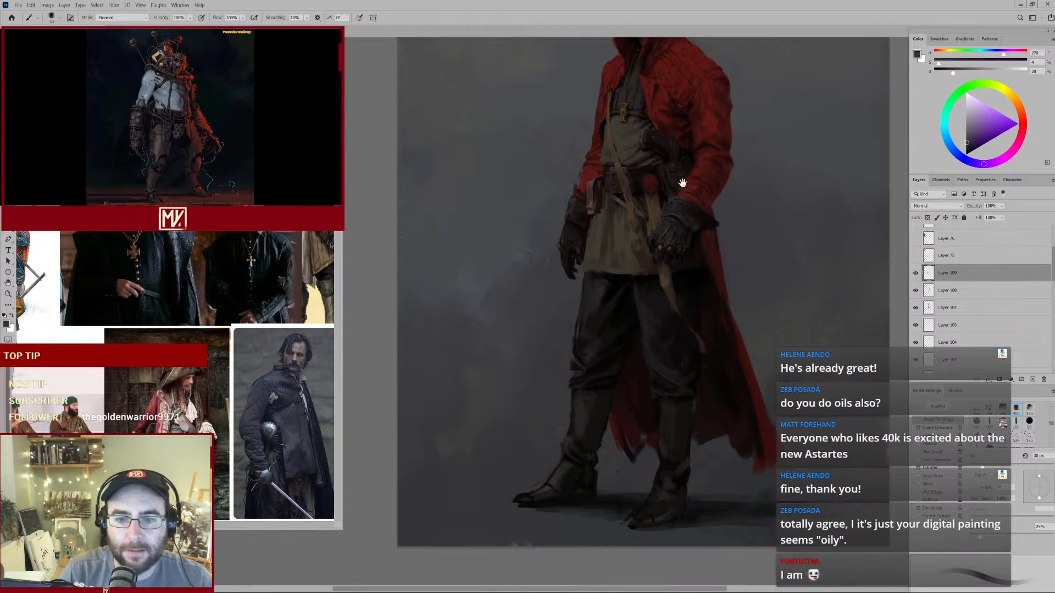
pyautogui.moveTo(683, 183); pyautogui.dragTo(585, 268)
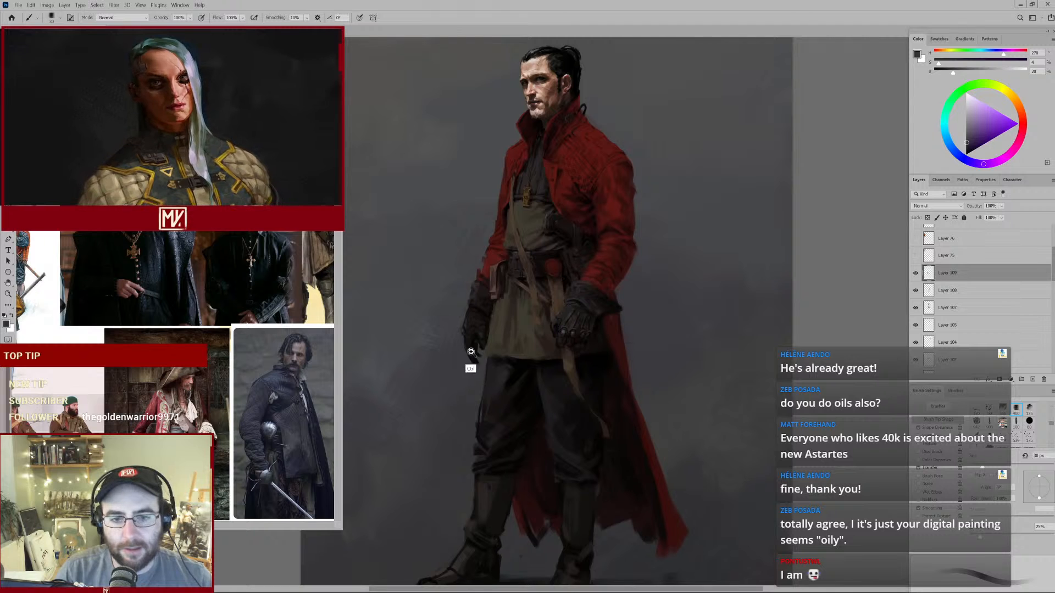
pyautogui.moveTo(471, 352); pyautogui.dragTo(508, 330)
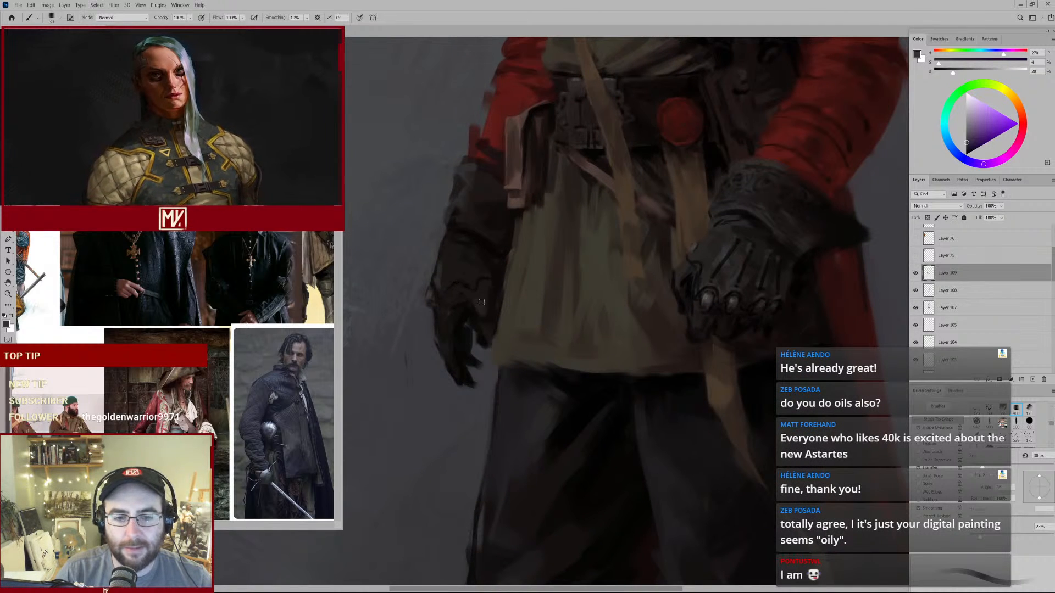
# Paint a small grey stud on the lowered glove's knuckle with a fine 9 to 10 px brush and sample the nearby shadow.
pyautogui.press('[')
pyautogui.press('[')
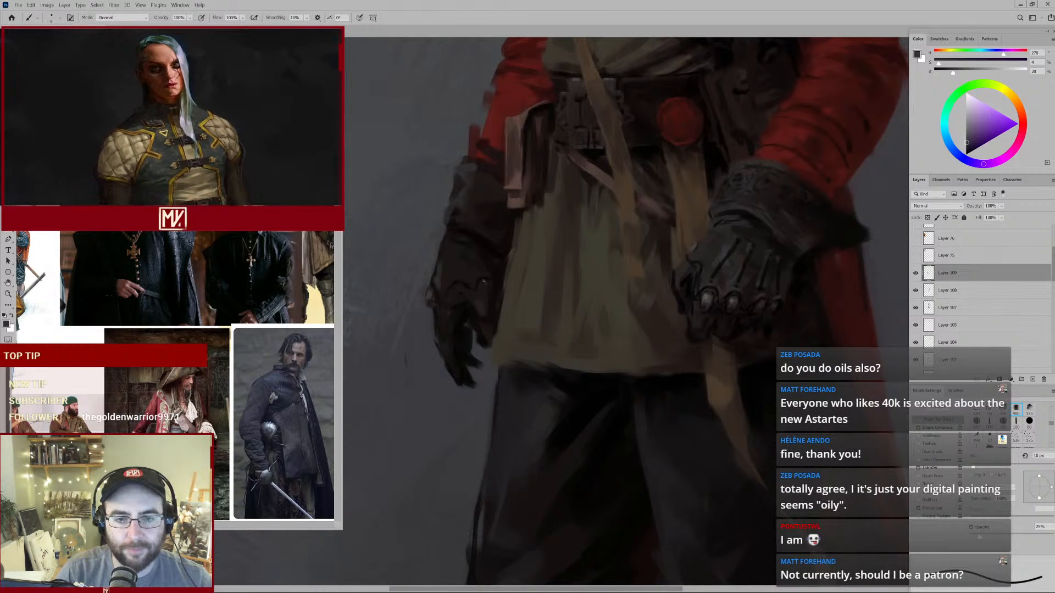
pyautogui.press('[')
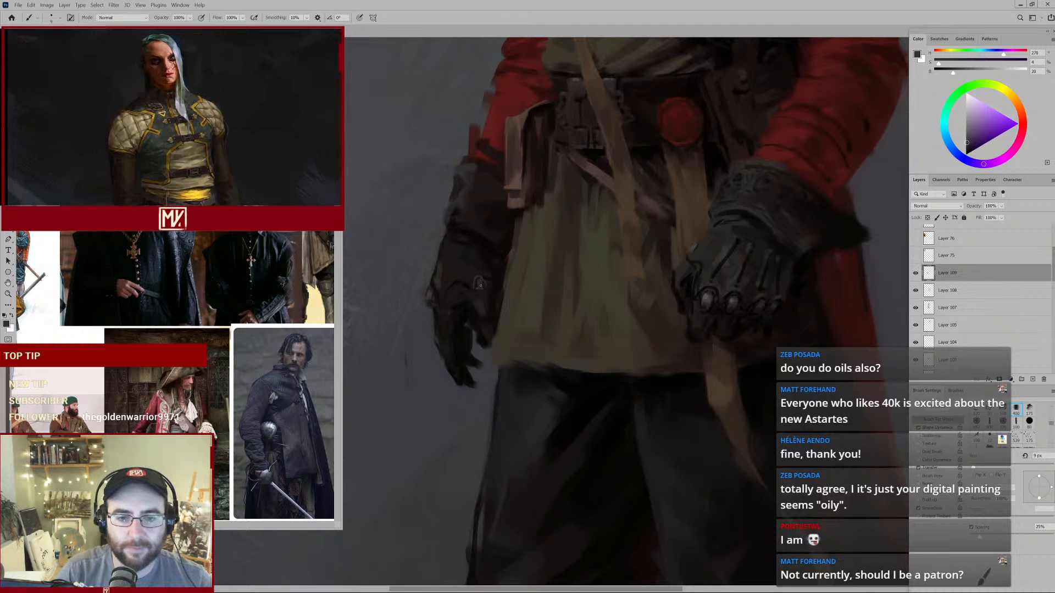
pyautogui.press(']')
pyautogui.press('alt')
pyautogui.keyDown('alt'); pyautogui.click(493, 264); pyautogui.keyUp('alt')
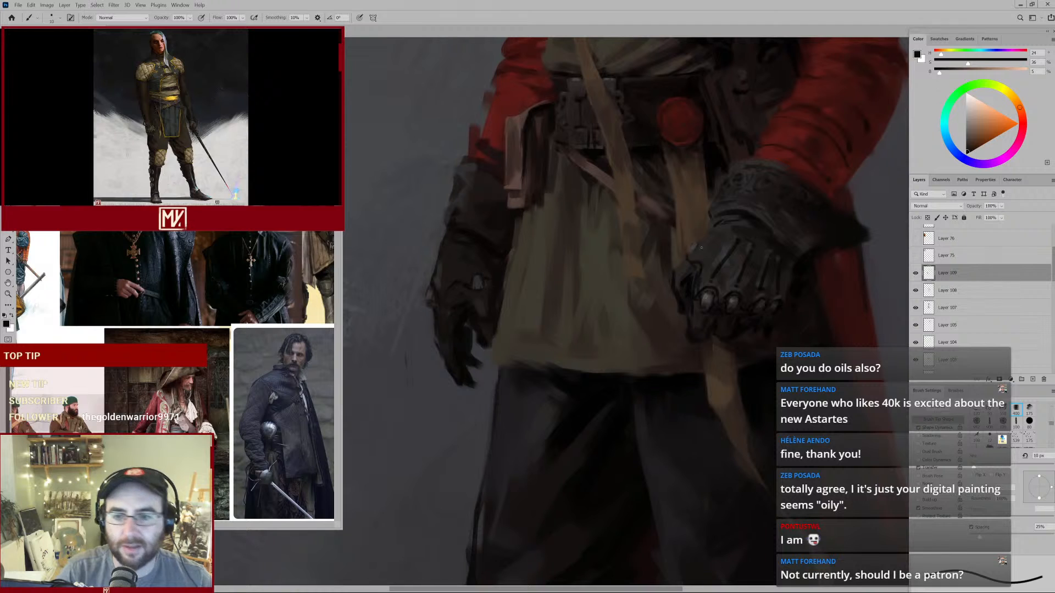
# Tone down the lowered glove's knuckle stud with sampled dark glove tones and a larger brush.
pyautogui.keyDown('alt'); pyautogui.click(711, 240); pyautogui.keyUp('alt')
pyautogui.press(']')
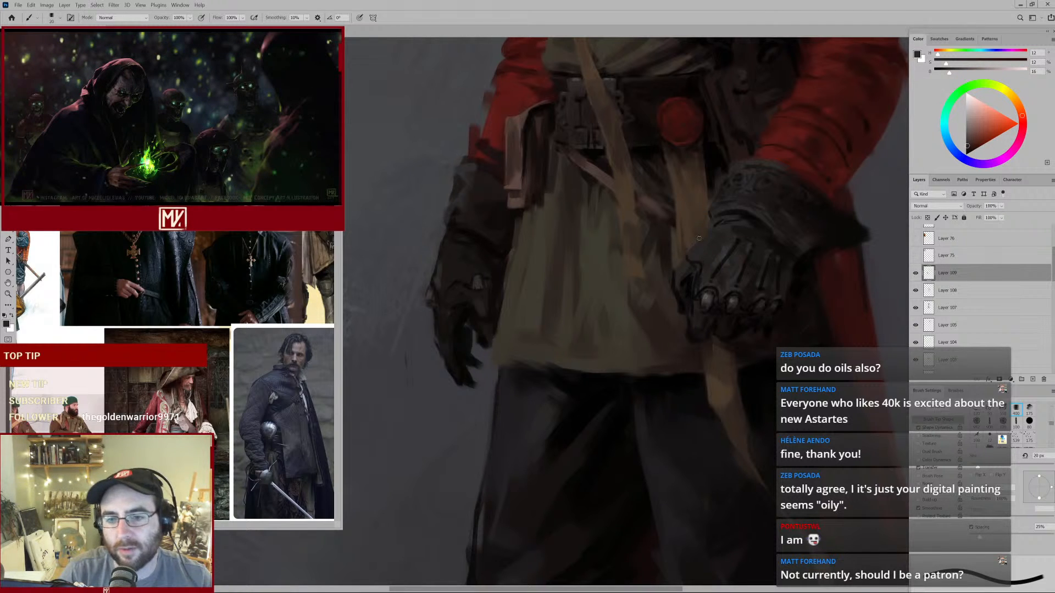
pyautogui.keyDown('alt'); pyautogui.click(479, 289); pyautogui.keyUp('alt')
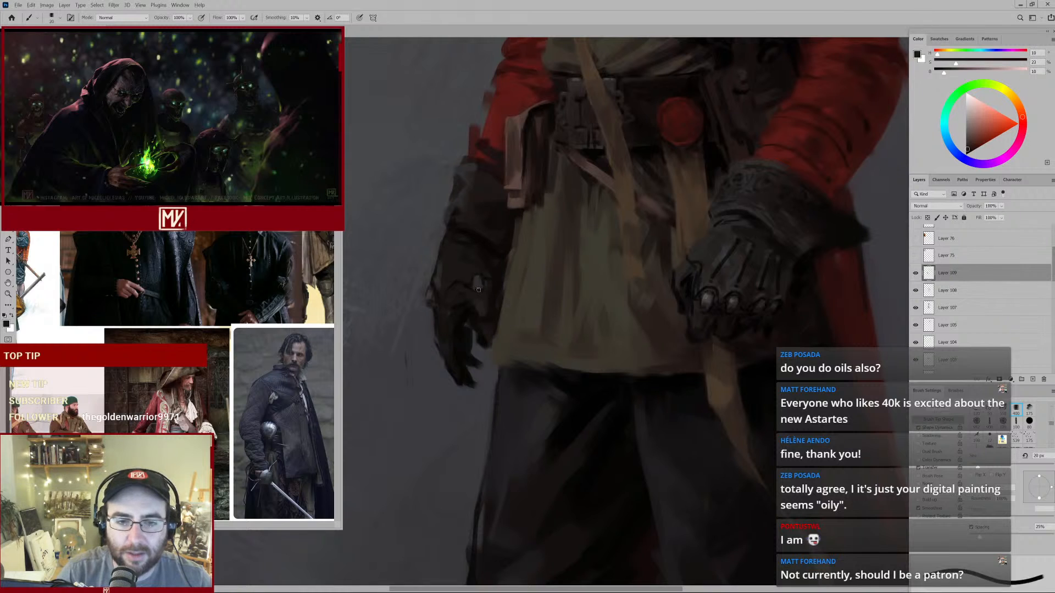
pyautogui.moveTo(476, 284); pyautogui.dragTo(476, 280)
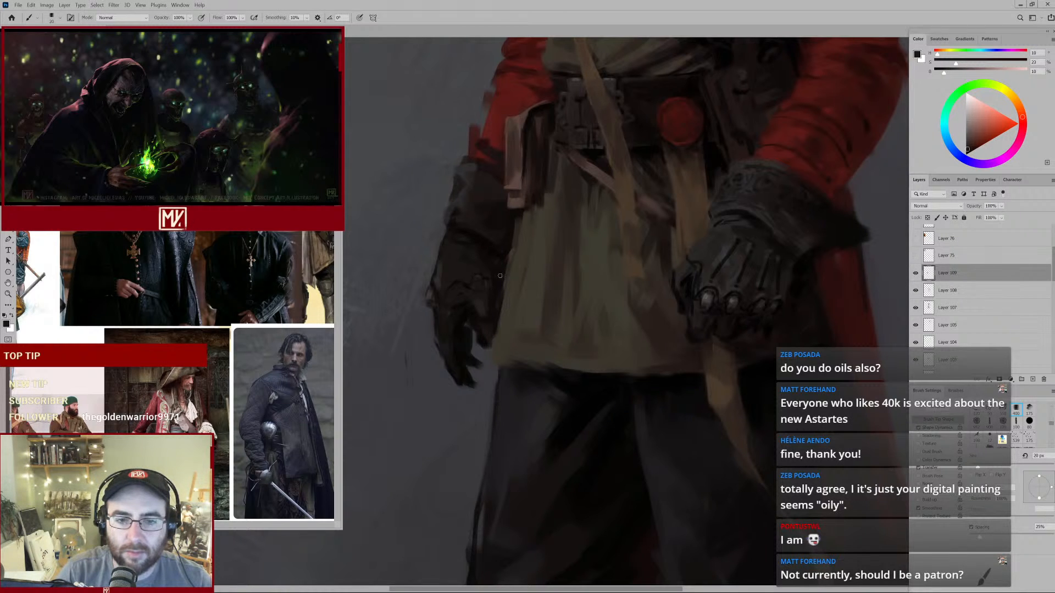
# Define the round knuckle stud on the lowered glove with a 10 px brush and sampled shadow and brown tones.
pyautogui.keyDown('alt'); pyautogui.click(489, 278); pyautogui.keyUp('alt')
pyautogui.press('[')
pyautogui.press('[')
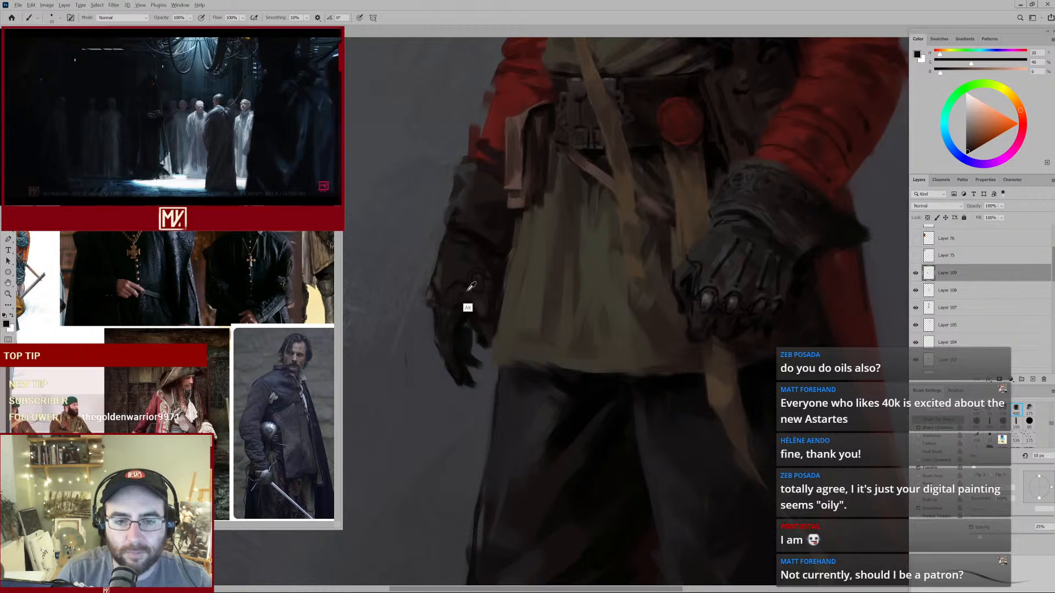
pyautogui.keyDown('alt'); pyautogui.click(469, 289); pyautogui.keyUp('alt')
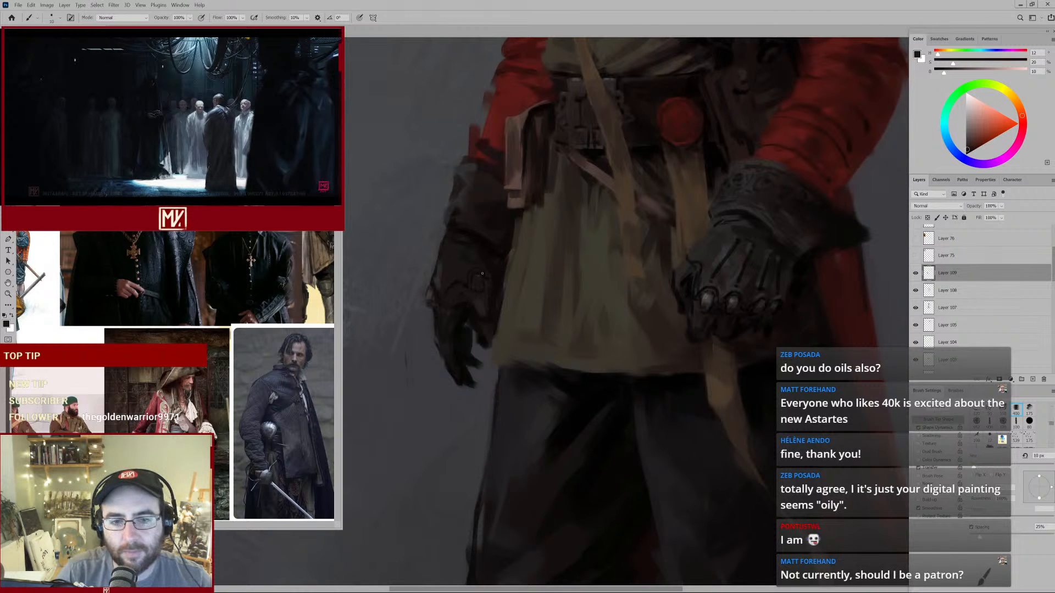
pyautogui.moveTo(500, 282)
pyautogui.mouseDown()
pyautogui.moveTo(473, 321)
pyautogui.moveTo(491, 309)
pyautogui.mouseUp()
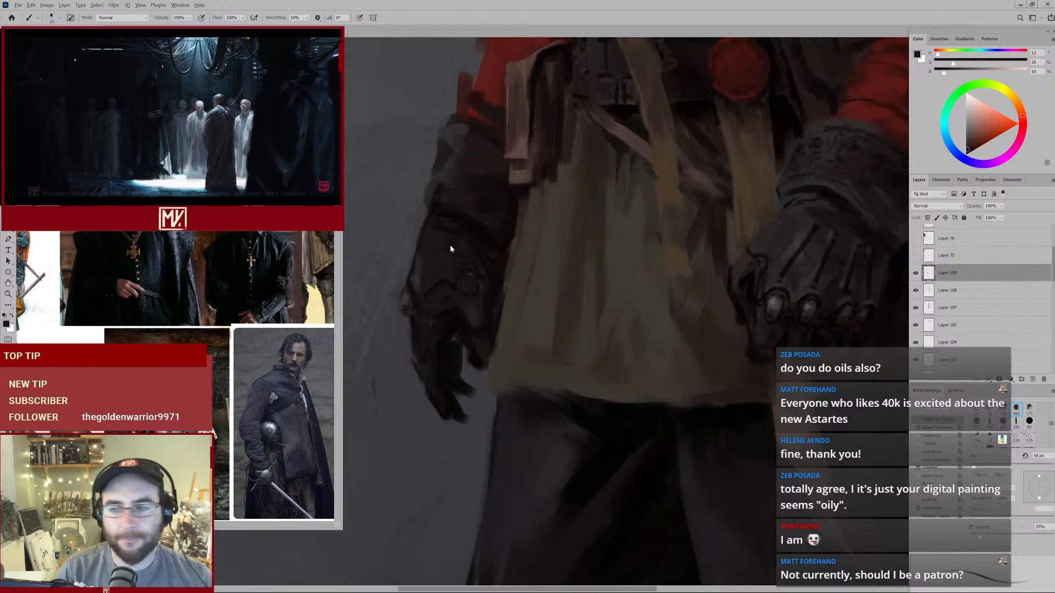
# Reselect Layer 109 and rework the back of the lowered hand at 50 px with sampled grey-brown glove tones.
pyautogui.press(']')
pyautogui.click(422, 253)
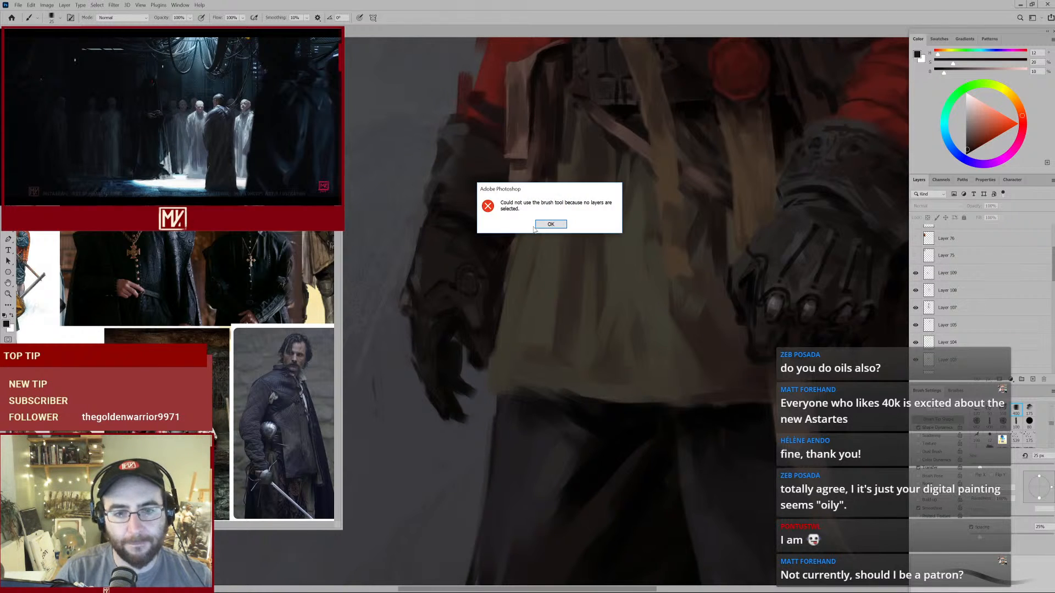
pyautogui.press('Return')
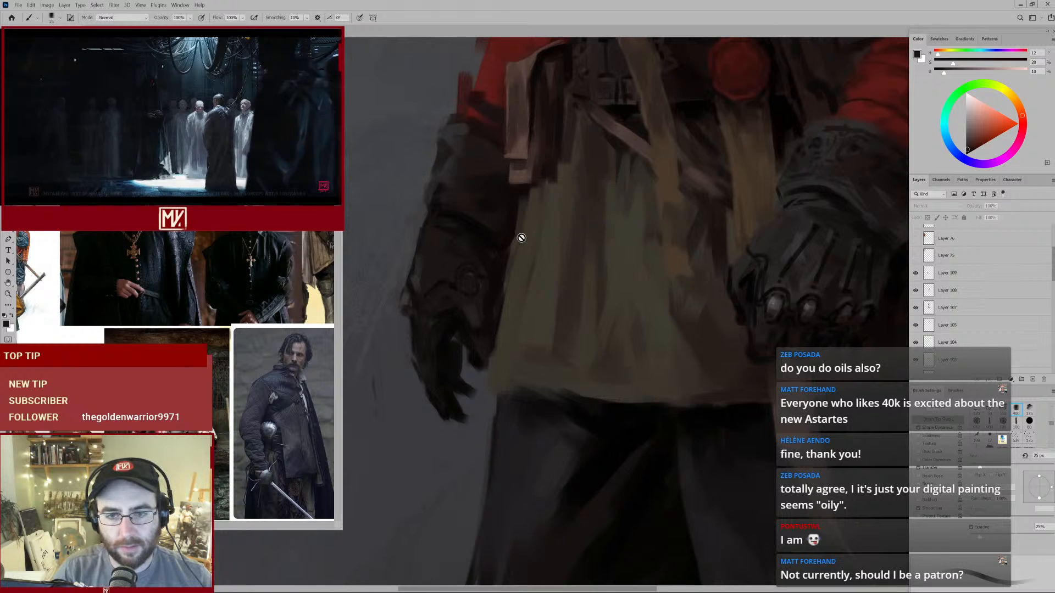
pyautogui.keyDown('ctrl'); pyautogui.click(421, 266); pyautogui.keyUp('ctrl')
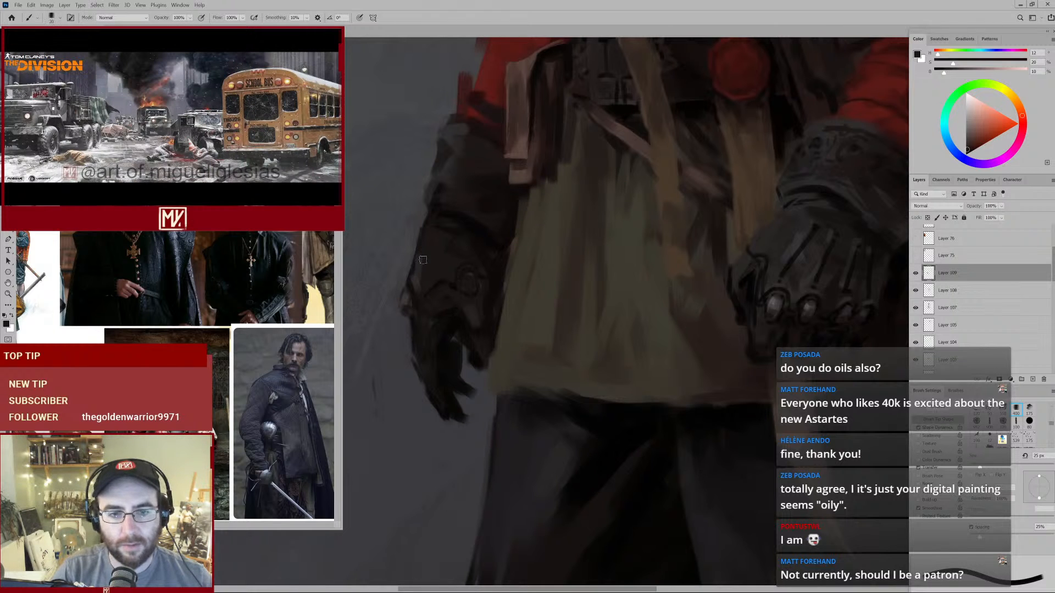
pyautogui.press(']')
pyautogui.press(']')
pyautogui.press(']')
pyautogui.press(']')
pyautogui.press(']')
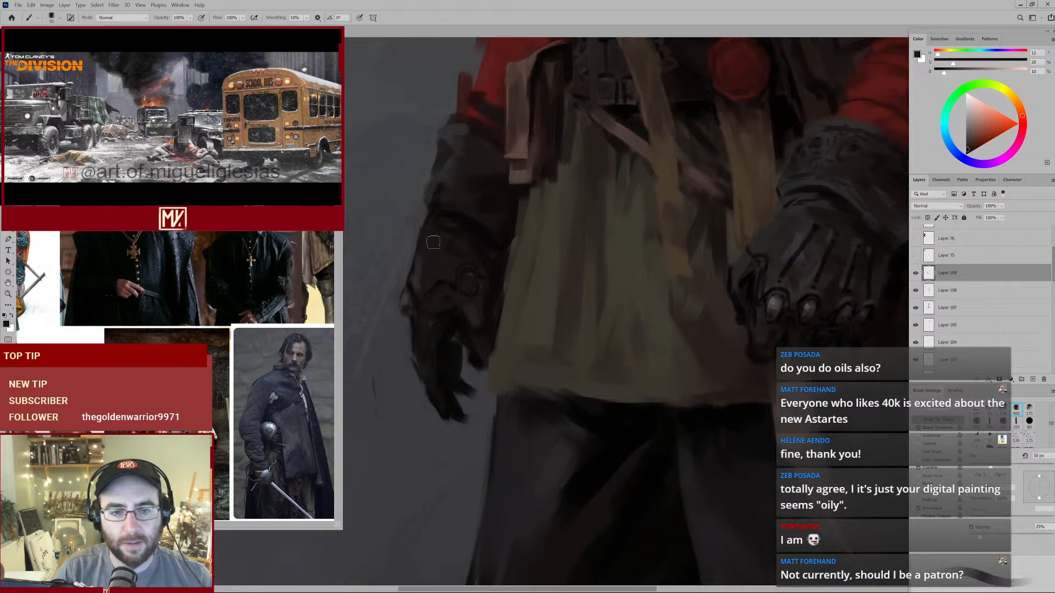
pyautogui.keyDown('alt'); pyautogui.click(769, 230); pyautogui.keyUp('alt')
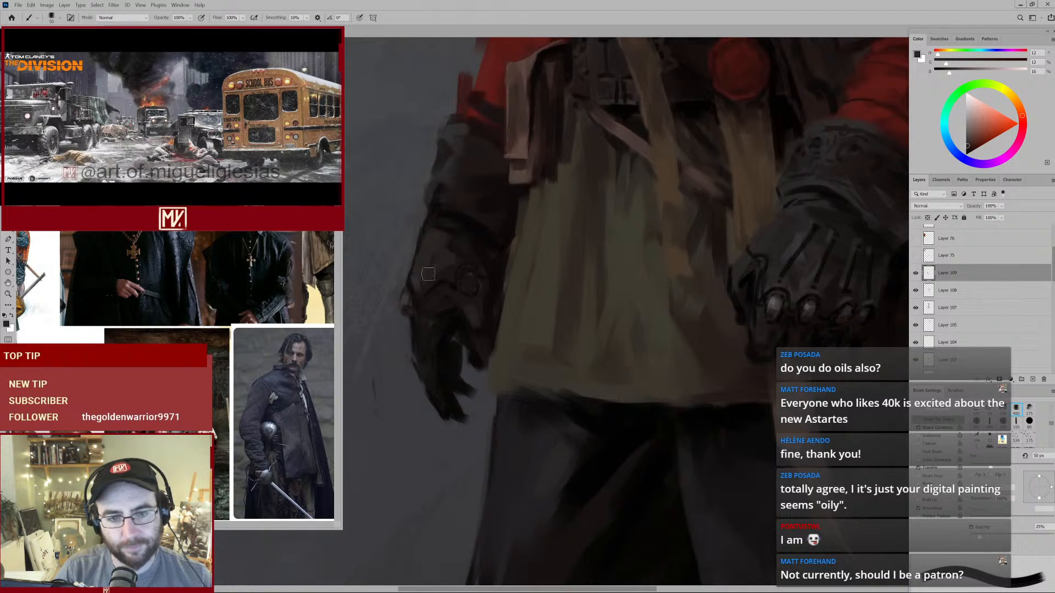
pyautogui.keyDown('alt'); pyautogui.click(471, 244); pyautogui.keyUp('alt')
pyautogui.keyDown('alt'); pyautogui.click(448, 254); pyautogui.keyUp('alt')
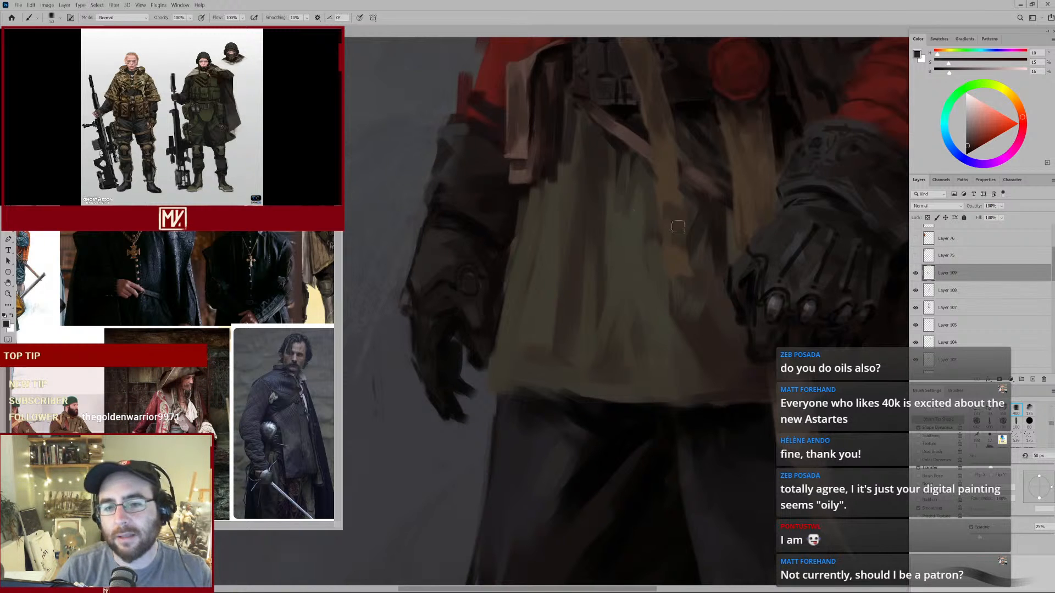
pyautogui.moveTo(707, 215); pyautogui.dragTo(661, 223)
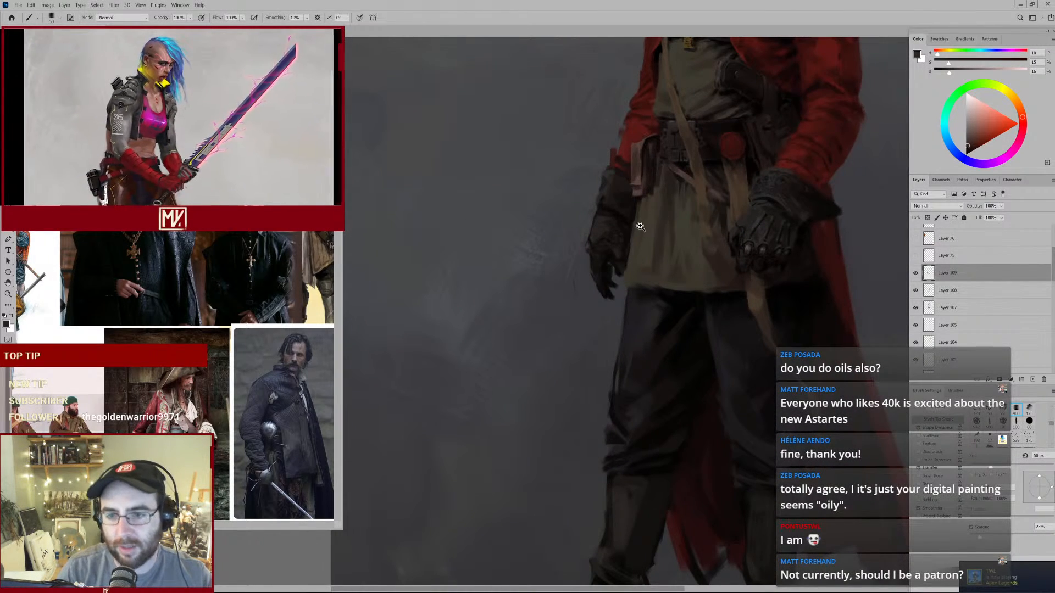
pyautogui.click(644, 210)
pyautogui.keyDown('ctrl'); pyautogui.click(644, 210); pyautogui.keyUp('ctrl')
pyautogui.moveTo(747, 212); pyautogui.dragTo(700, 214)
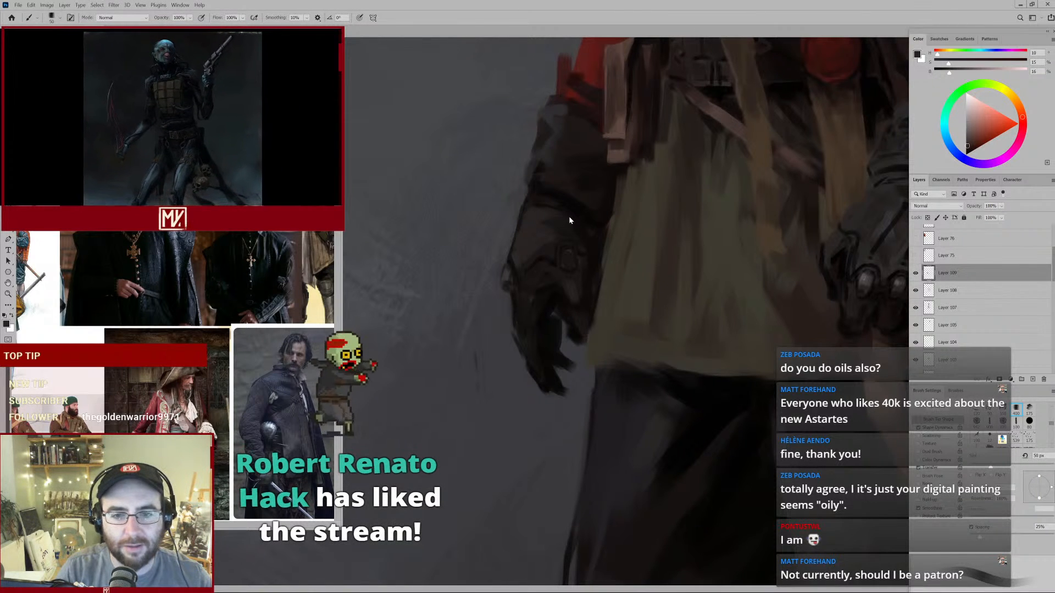
pyautogui.press('e')
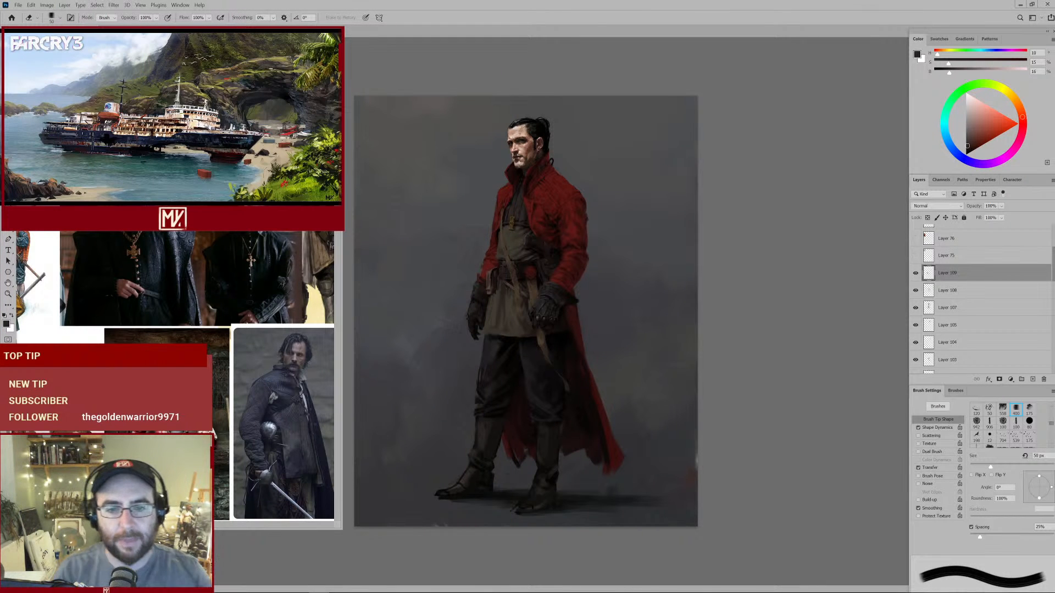
# Add a knuckle highlight on the lowered glove's outer edge at 20 px with greys sampled from the sword-hand knuckles.
pyautogui.press('b')
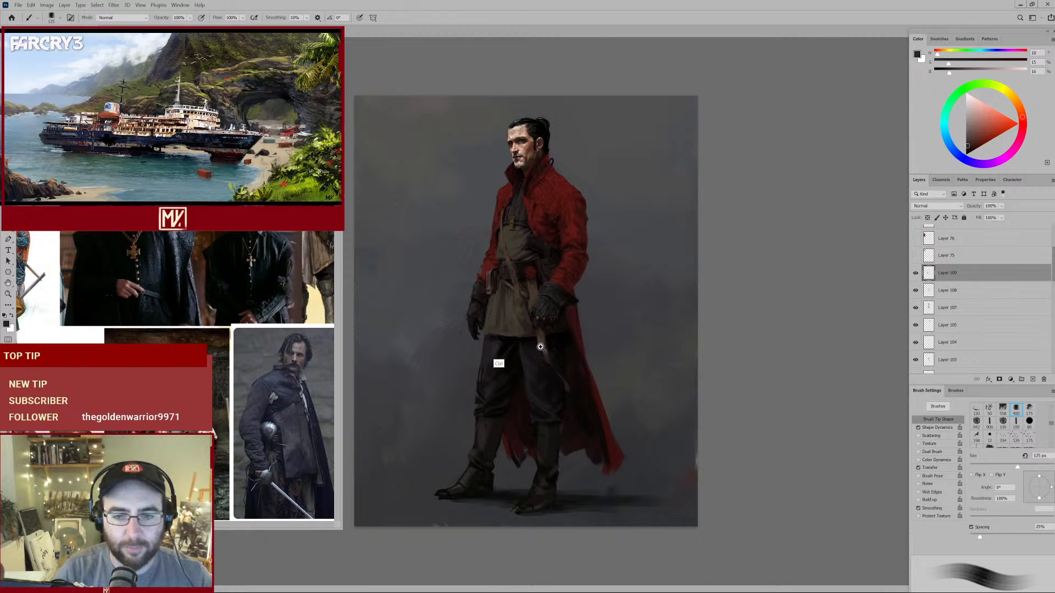
pyautogui.moveTo(494, 334); pyautogui.dragTo(547, 314)
pyautogui.keyDown('alt'); pyautogui.click(662, 255); pyautogui.keyUp('alt')
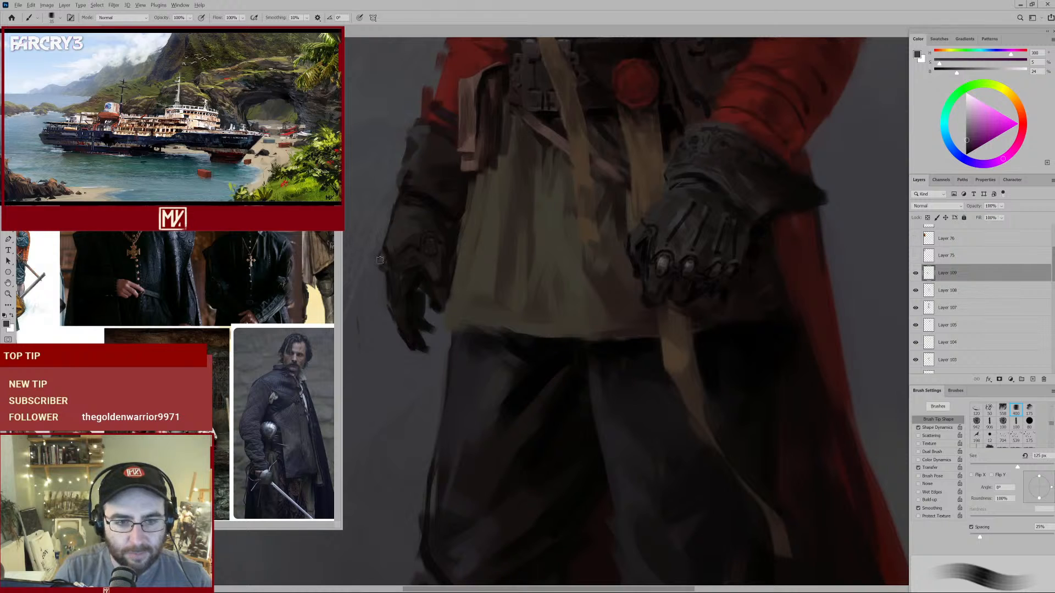
pyautogui.press('[')
pyautogui.press('[')
pyautogui.press('[')
pyautogui.press('[')
pyautogui.press('[')
pyautogui.press('[')
pyautogui.press('[')
pyautogui.press('[')
pyautogui.press('[')
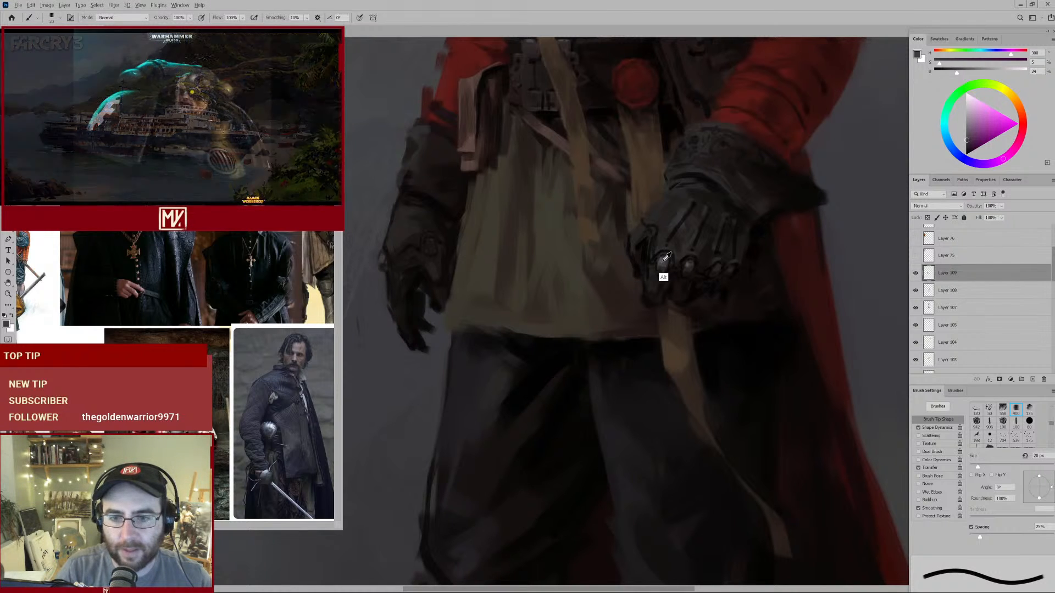
pyautogui.keyDown('alt'); pyautogui.click(662, 277); pyautogui.keyUp('alt')
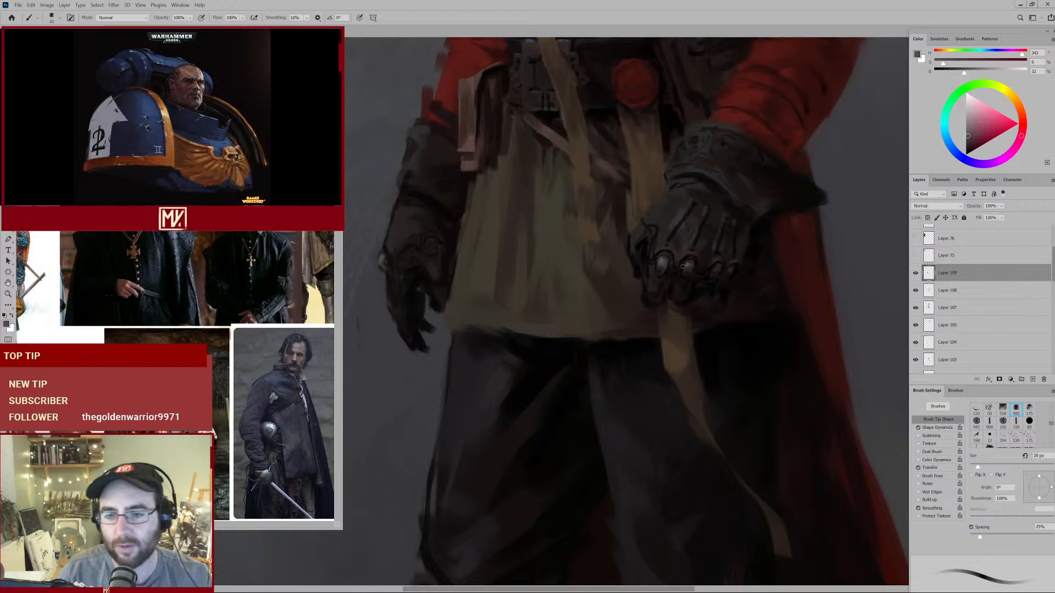
# Rework the back of the sword-hand glove between the finger ridges at 30 px with sampled cool grey glove tones.
pyautogui.scroll(3, 709, 276)
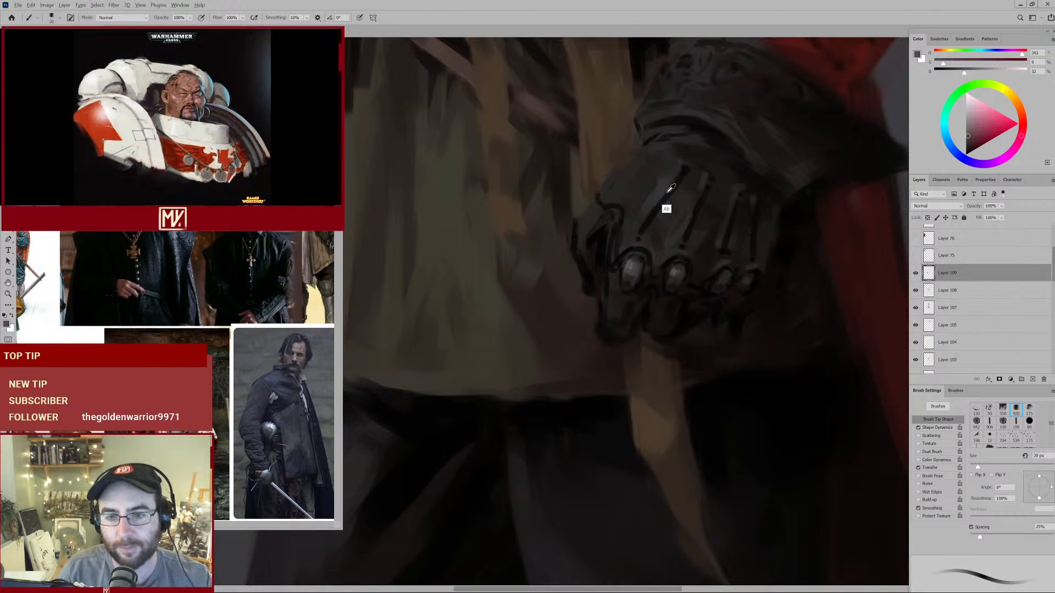
pyautogui.keyDown('alt'); pyautogui.click(669, 190); pyautogui.keyUp('alt')
pyautogui.press(']')
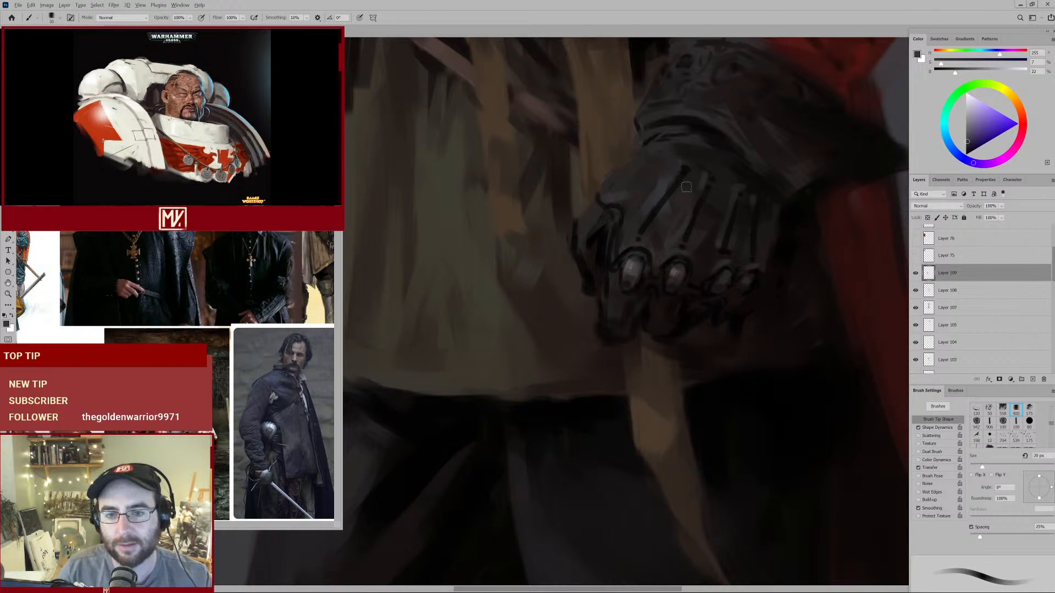
pyautogui.keyDown('alt'); pyautogui.click(661, 206); pyautogui.keyUp('alt')
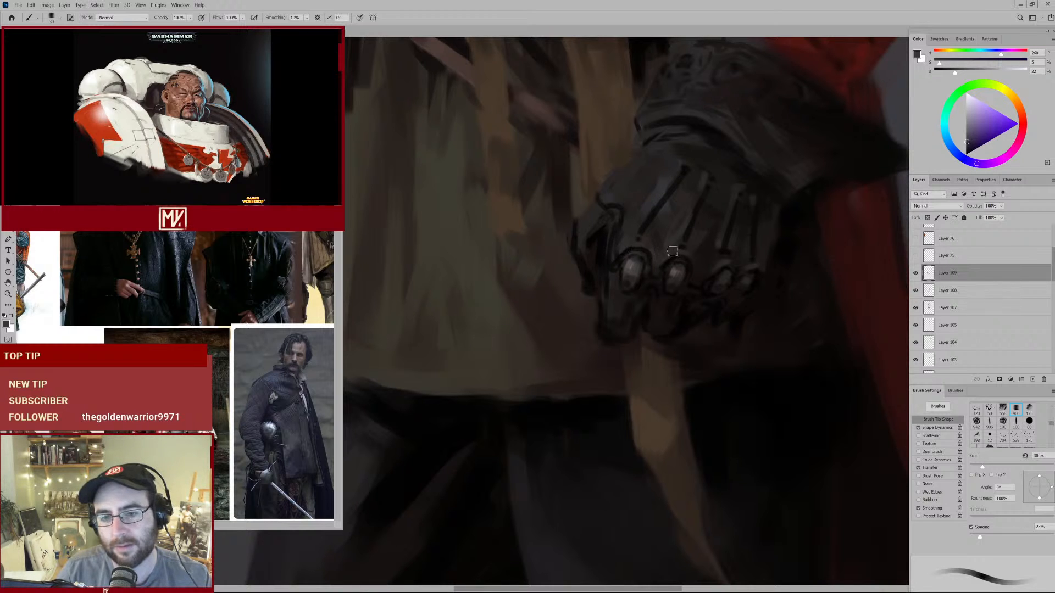
# Sharpen the shadows around the sword hand's knuckle studs and fingers at 10 px with sampled near-black and dark brown tones.
pyautogui.keyDown('alt'); pyautogui.click(635, 296); pyautogui.keyUp('alt')
pyautogui.press('[')
pyautogui.press('[')
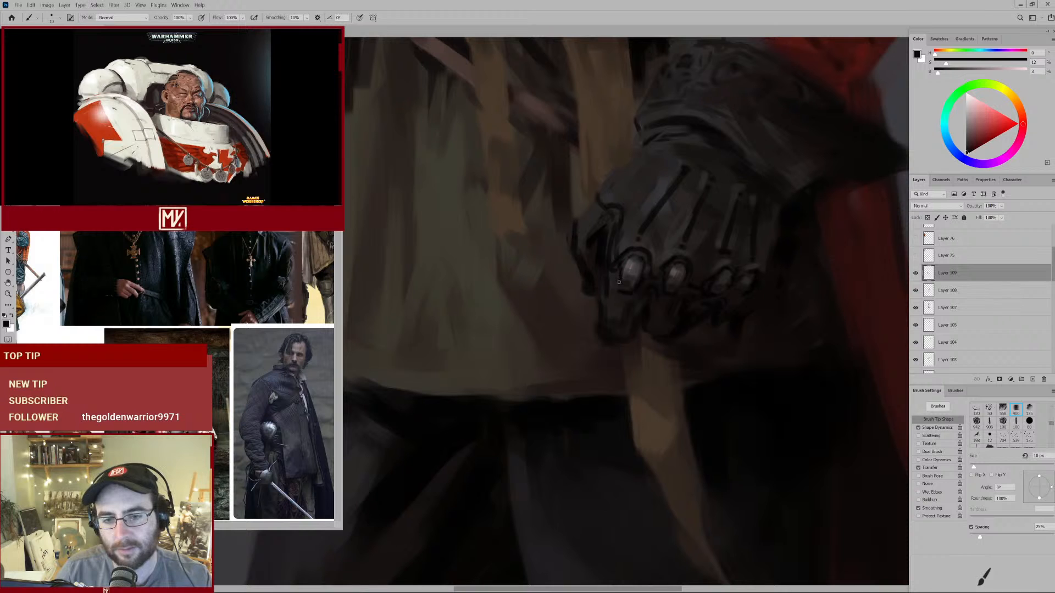
pyautogui.keyDown('alt'); pyautogui.click(678, 291); pyautogui.keyUp('alt')
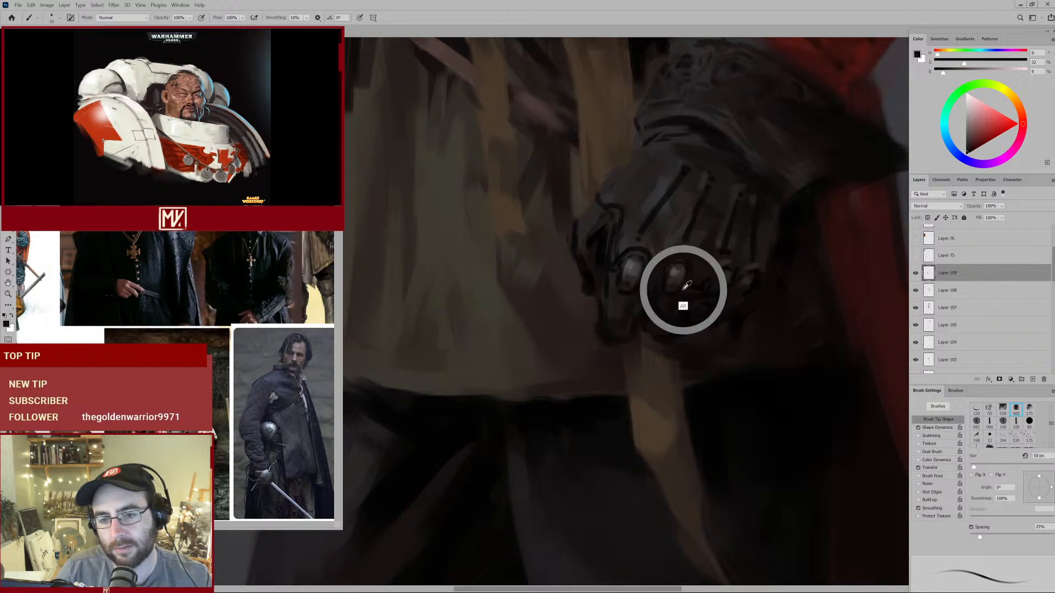
pyautogui.keyDown('alt'); pyautogui.click(657, 287); pyautogui.keyUp('alt')
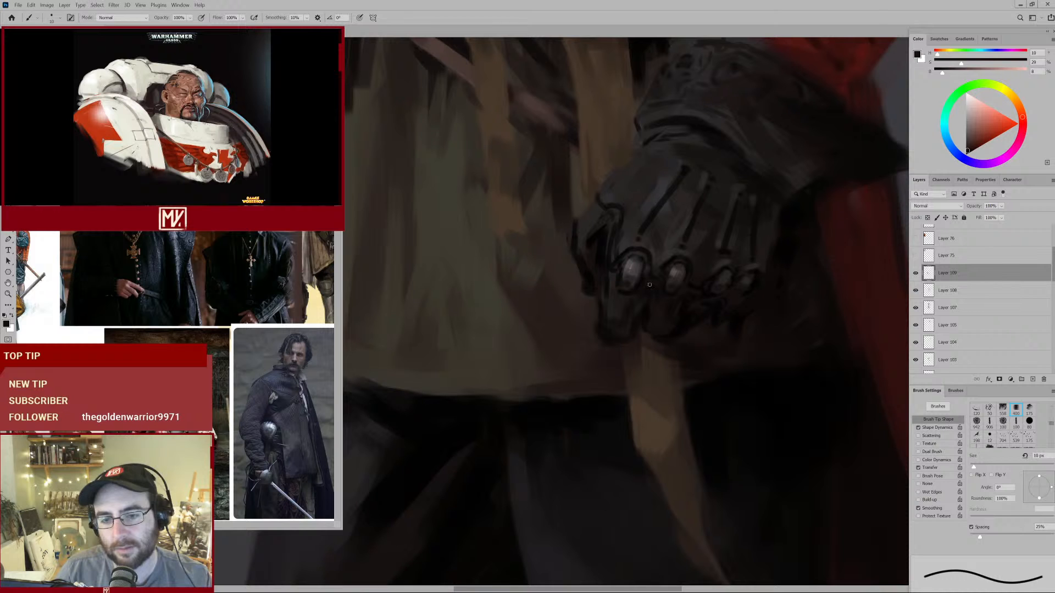
pyautogui.keyDown('alt'); pyautogui.click(611, 299); pyautogui.keyUp('alt')
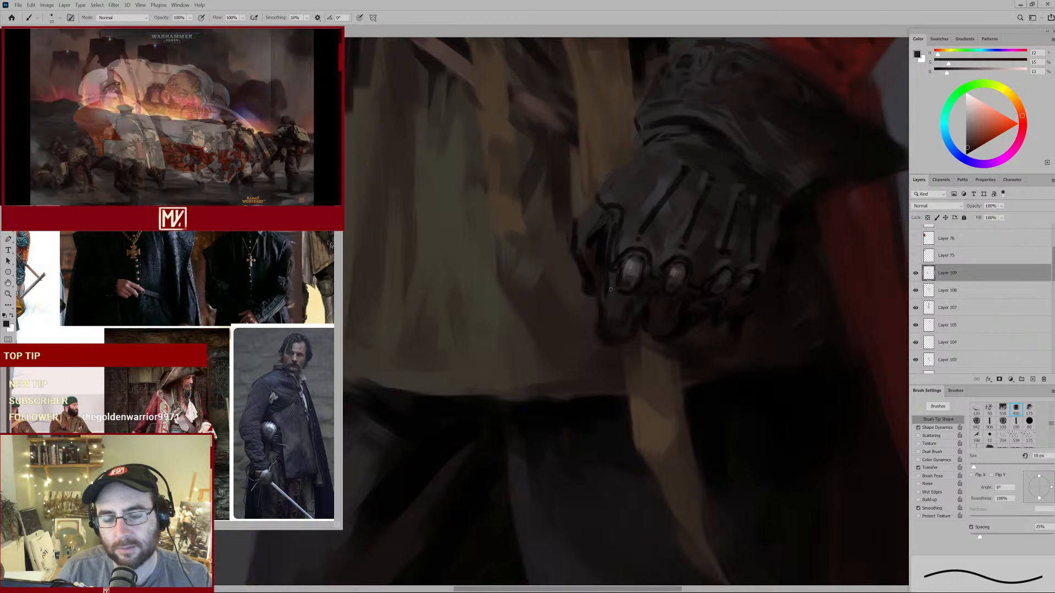
# Refine the back and outer edge of the lowered glove at 15 and 25 px with sampled grey and dark brown tones.
pyautogui.hotkey('ctrl', '0')
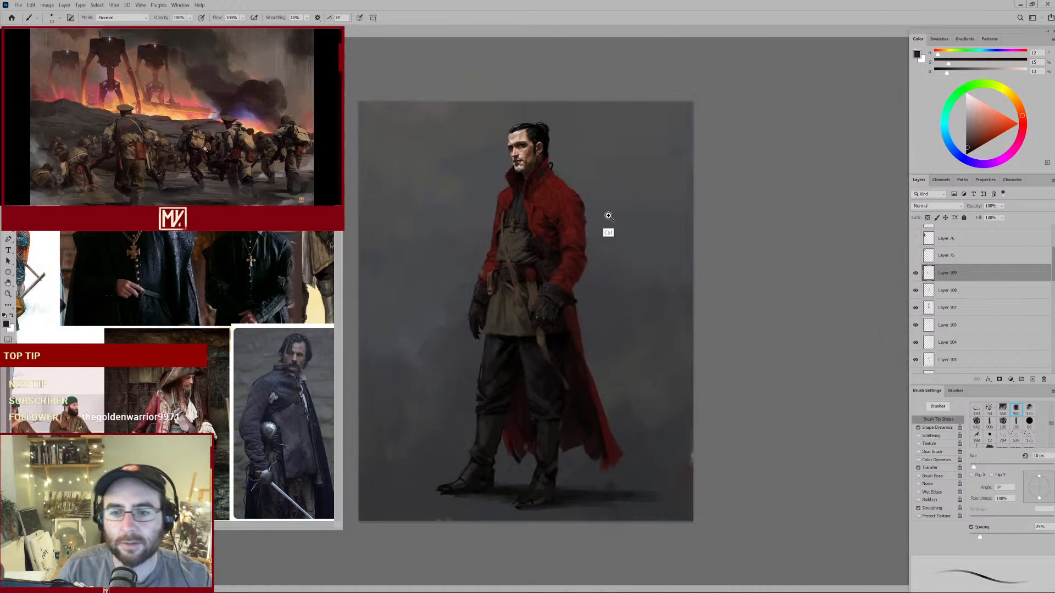
pyautogui.moveTo(486, 359); pyautogui.dragTo(628, 200)
pyautogui.moveTo(508, 206); pyautogui.dragTo(510, 233)
pyautogui.keyDown('alt'); pyautogui.click(450, 251); pyautogui.keyUp('alt')
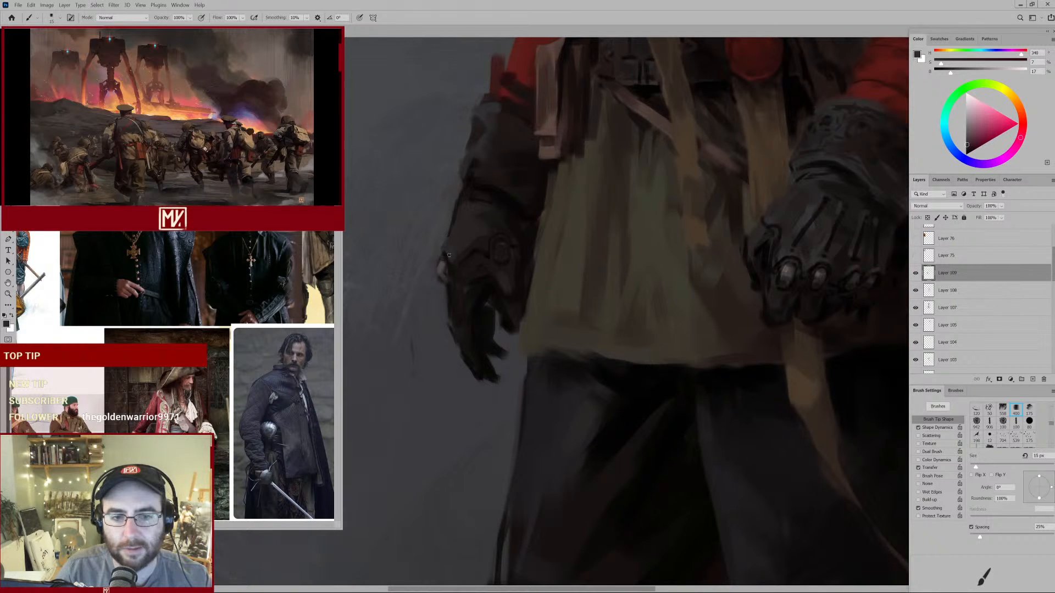
pyautogui.keyDown('alt'); pyautogui.click(468, 252); pyautogui.keyUp('alt')
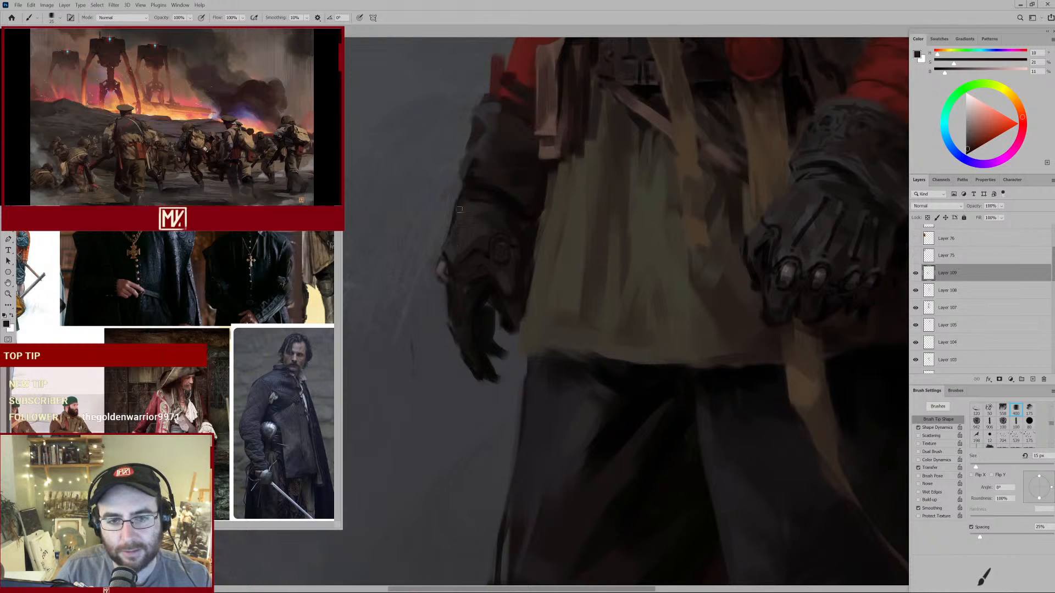
pyautogui.press(']')
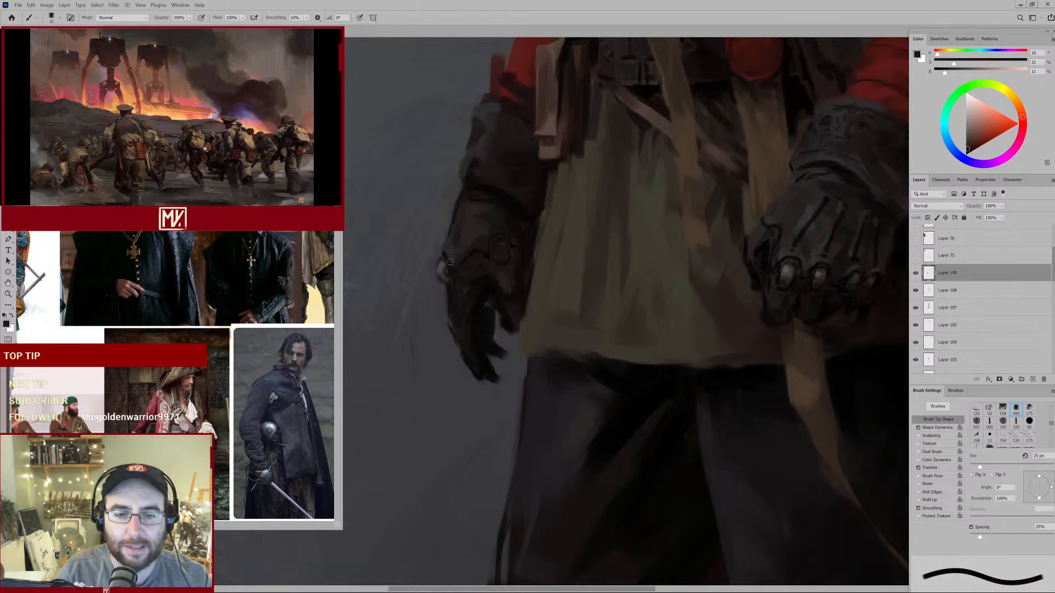
# Rework the lowered glove's outer knuckle and the fingers below it at 25 px with sampled greys and dark browns.
pyautogui.keyDown('alt'); pyautogui.click(786, 297); pyautogui.keyUp('alt')
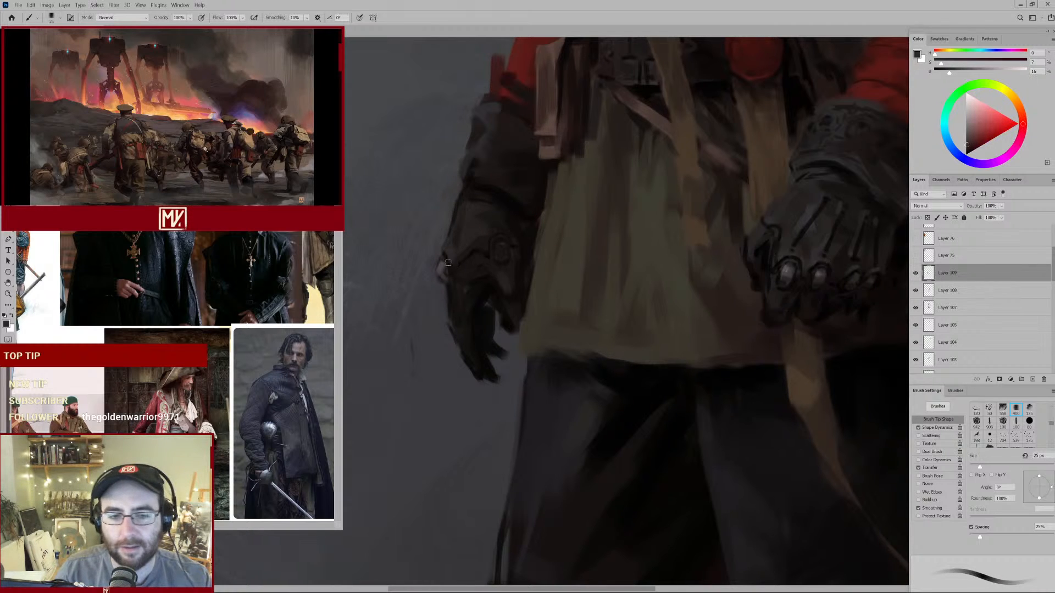
pyautogui.keyDown('alt'); pyautogui.click(444, 269); pyautogui.keyUp('alt')
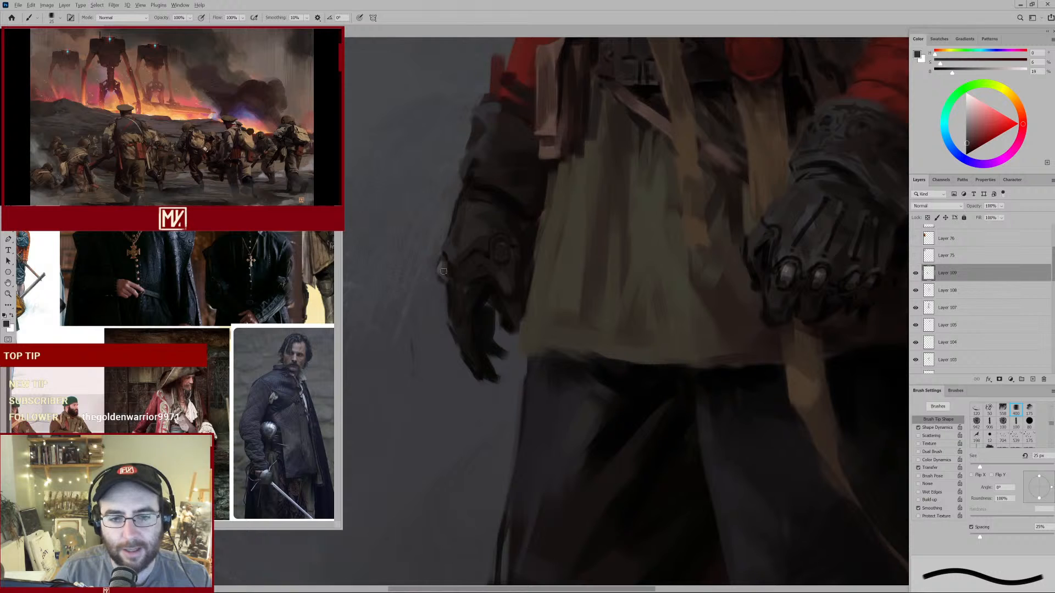
pyautogui.keyDown('alt'); pyautogui.click(454, 264); pyautogui.keyUp('alt')
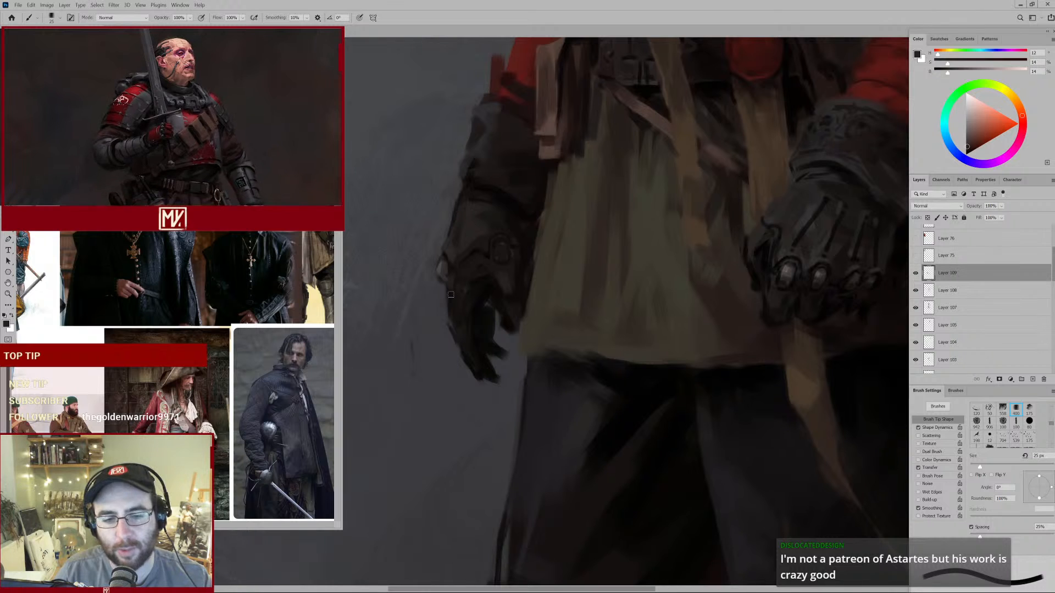
pyautogui.keyDown('alt'); pyautogui.click(457, 283); pyautogui.keyUp('alt')
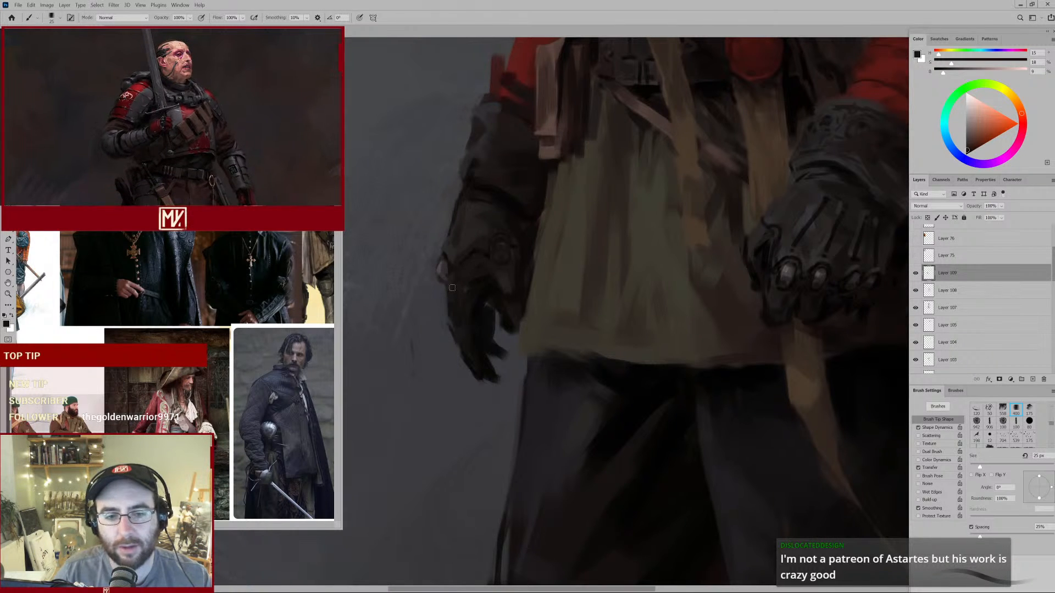
pyautogui.keyDown('alt'); pyautogui.click(484, 275); pyautogui.keyUp('alt')
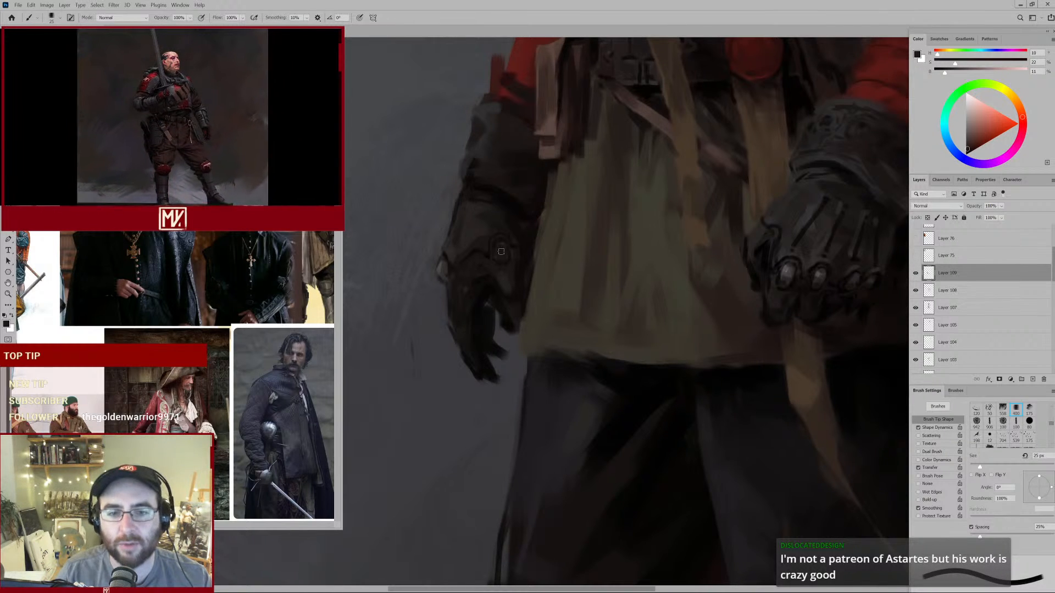
# Paint the lowered glove's cuff up to the red sleeve at 35 px with sampled grey and dark brown tones.
pyautogui.moveTo(630, 158); pyautogui.dragTo(603, 216)
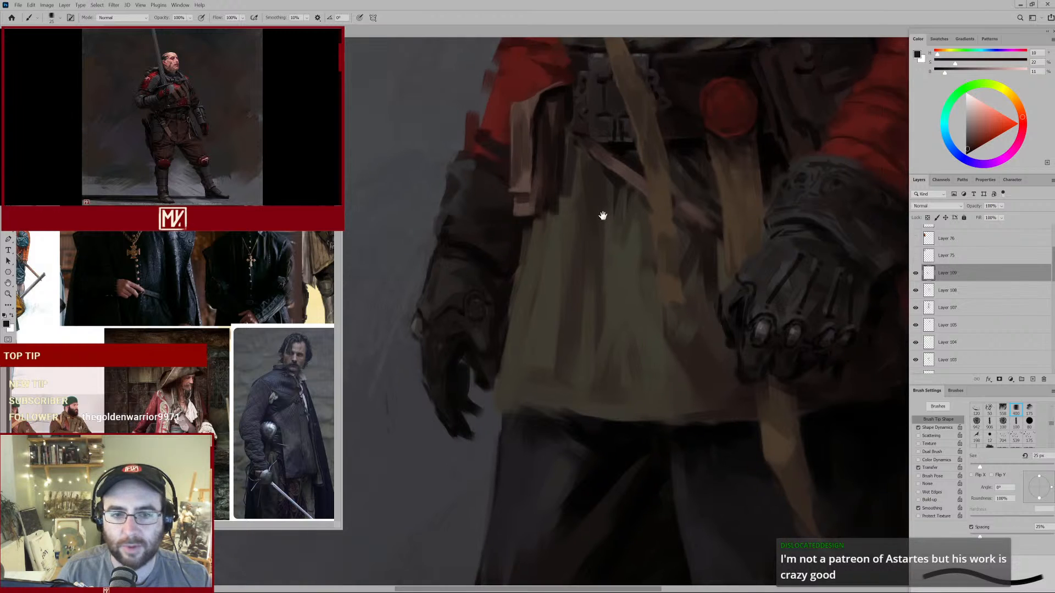
pyautogui.keyDown('alt'); pyautogui.click(462, 217); pyautogui.keyUp('alt')
pyautogui.press(']')
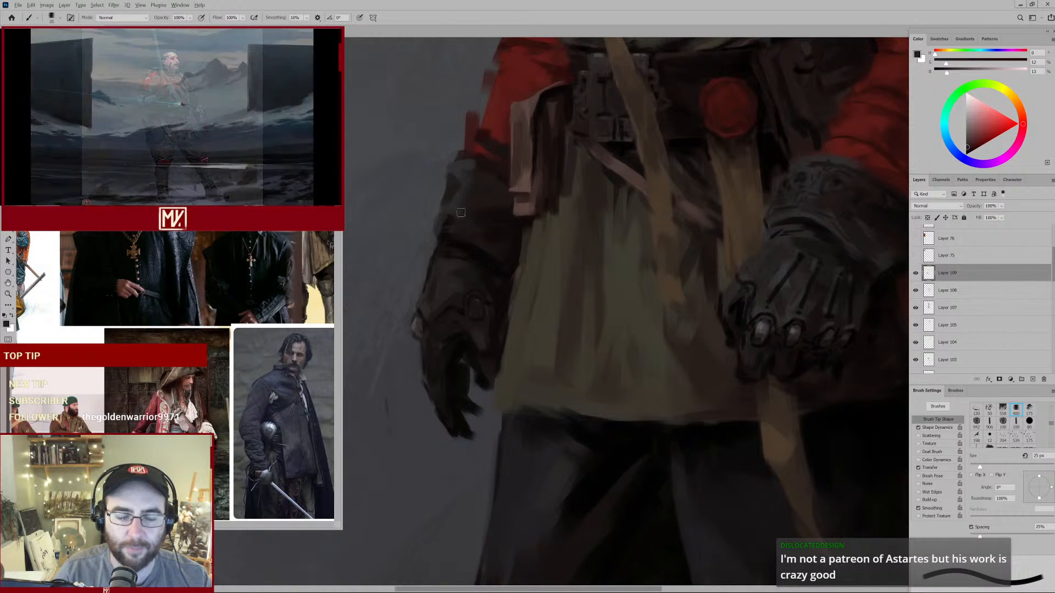
pyautogui.keyDown('alt'); pyautogui.click(457, 203); pyautogui.keyUp('alt')
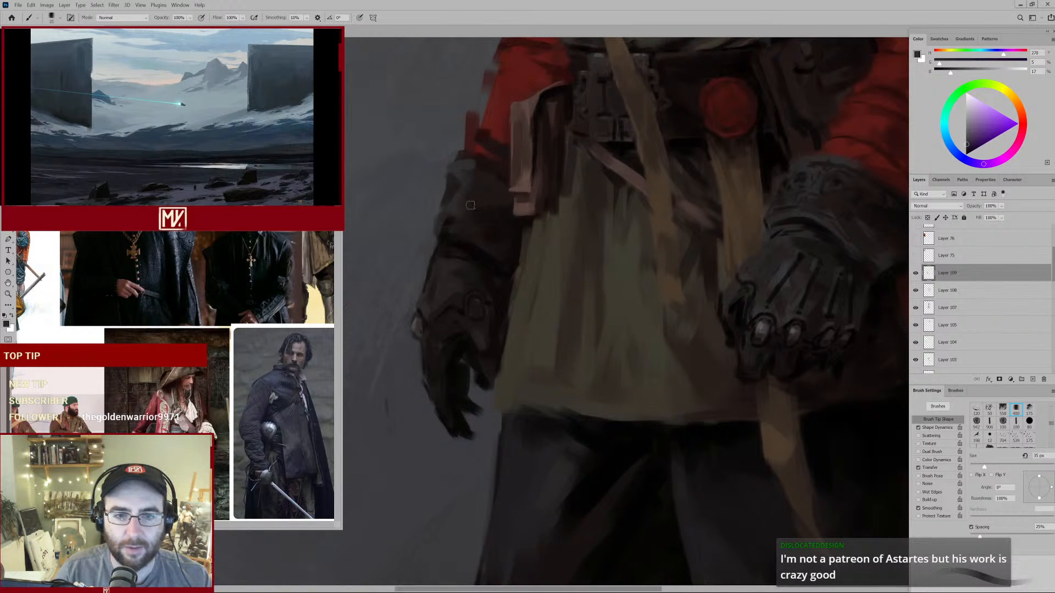
pyautogui.keyDown('alt'); pyautogui.click(472, 203); pyautogui.keyUp('alt')
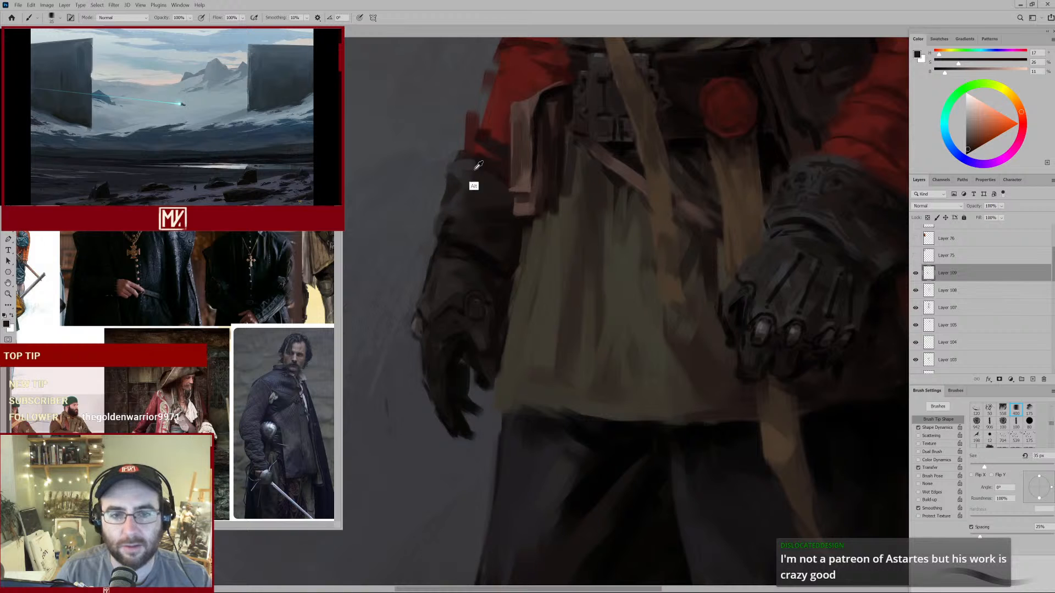
pyautogui.keyDown('alt'); pyautogui.click(478, 168); pyautogui.keyUp('alt')
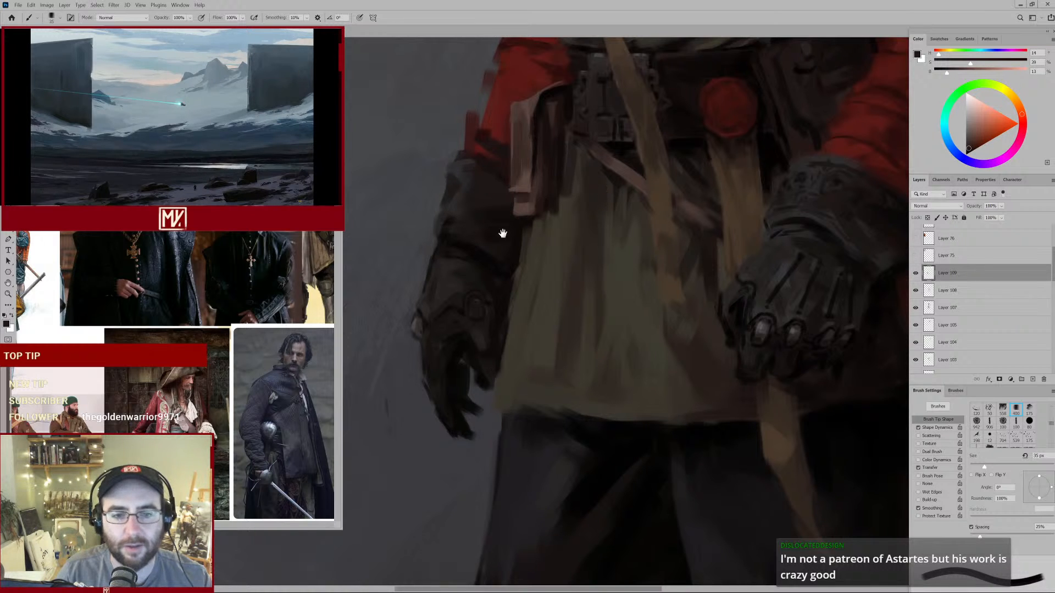
pyautogui.moveTo(496, 245); pyautogui.dragTo(466, 261)
pyautogui.keyDown('alt'); pyautogui.click(476, 227); pyautogui.keyUp('alt')
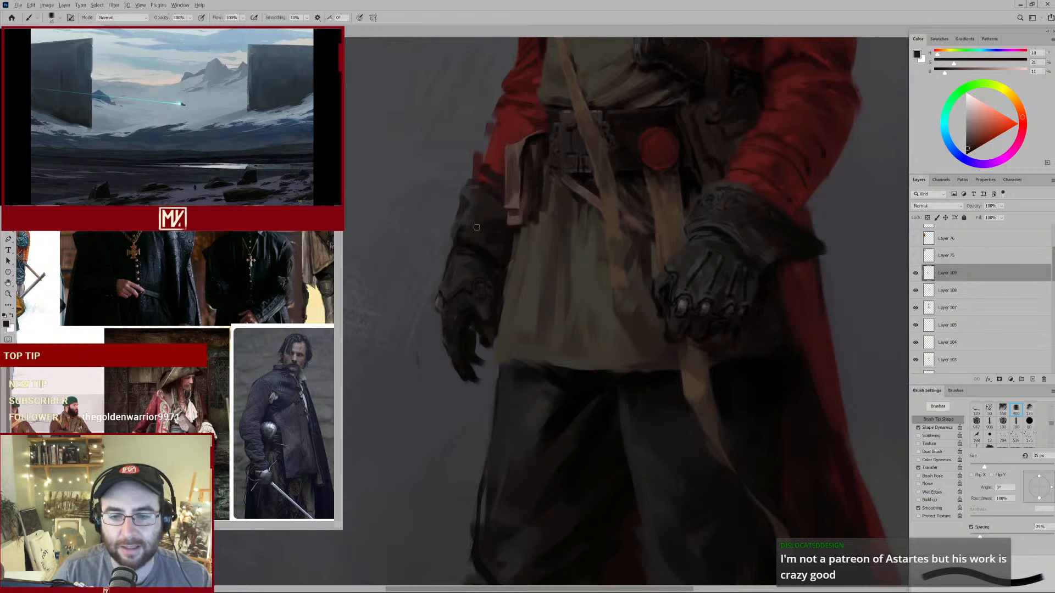
# Touch up the tan strap just above the sword hand's thumb at 35 px with sampled browns.
pyautogui.moveTo(623, 222); pyautogui.dragTo(582, 214)
pyautogui.keyDown('alt'); pyautogui.click(568, 221); pyautogui.keyUp('alt')
pyautogui.keyDown('alt'); pyautogui.click(571, 221); pyautogui.keyUp('alt')
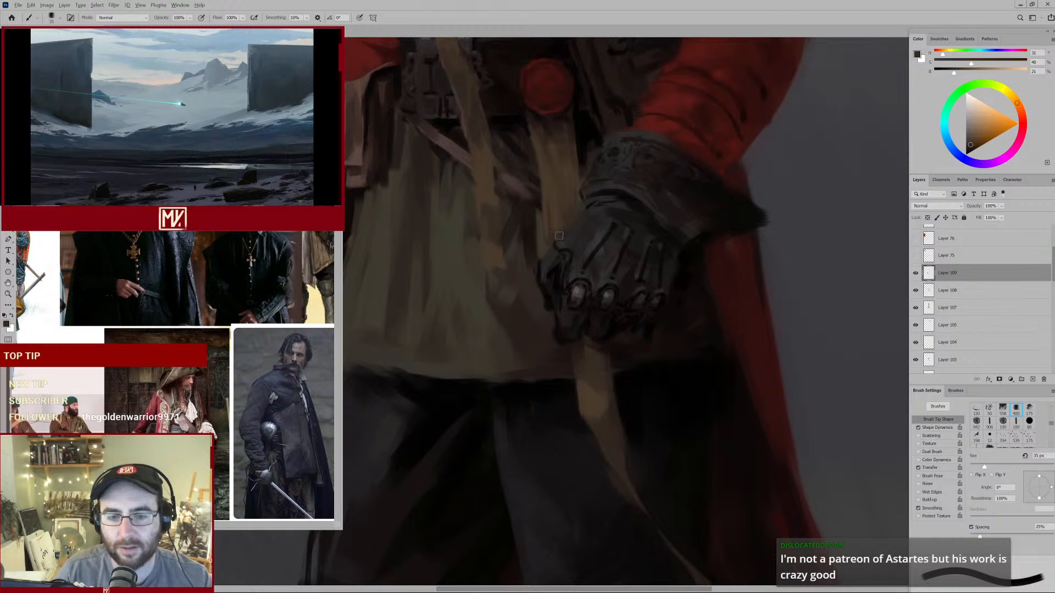
pyautogui.keyDown('alt'); pyautogui.click(547, 224); pyautogui.keyUp('alt')
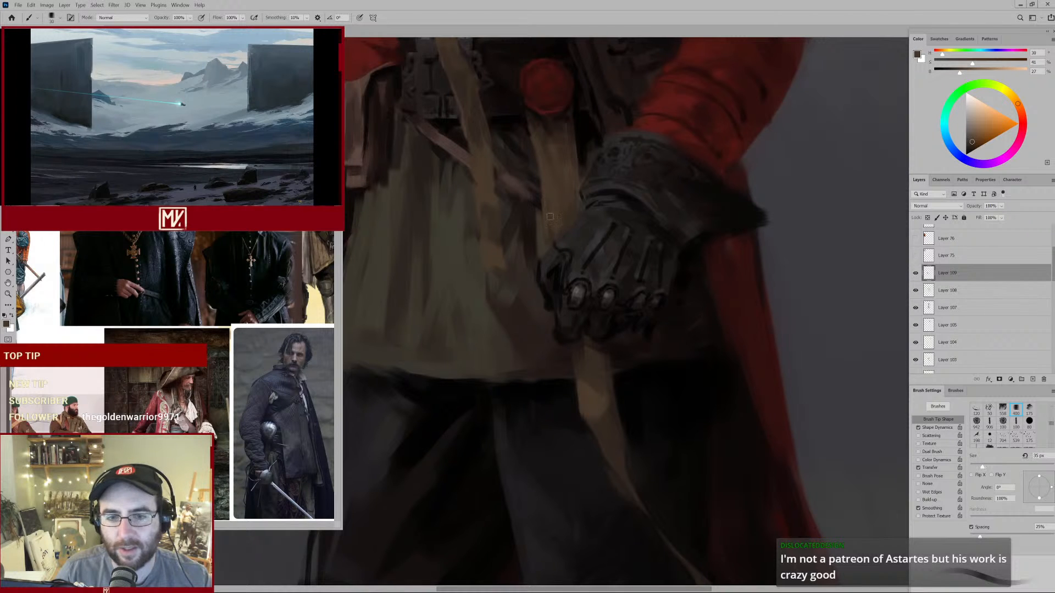
pyautogui.keyDown('alt'); pyautogui.click(551, 241); pyautogui.keyUp('alt')
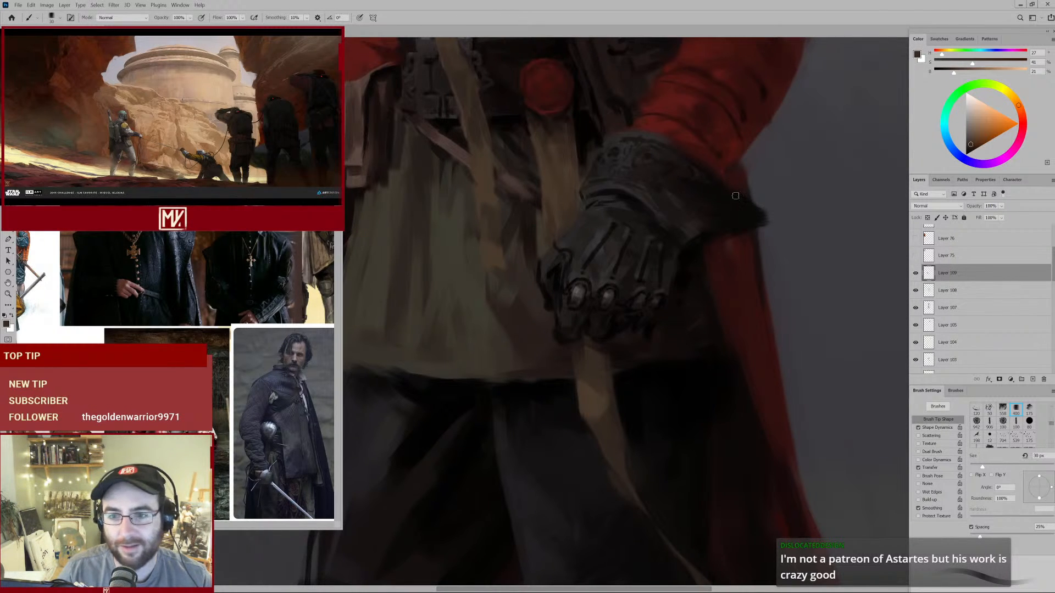
# Refine the sword-hand glove's cuff along the red sleeve at 35 px with sampled grey and near-black tones.
pyautogui.moveTo(725, 188); pyautogui.dragTo(646, 219)
pyautogui.keyDown('alt'); pyautogui.click(594, 230); pyautogui.keyUp('alt')
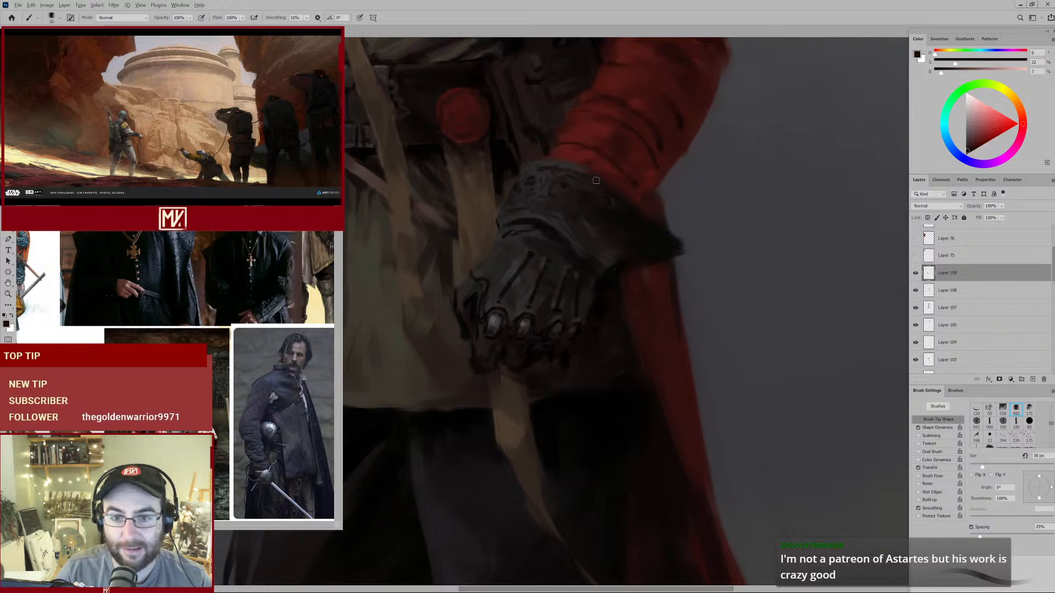
pyautogui.press(']')
pyautogui.keyDown('alt'); pyautogui.click(574, 170); pyautogui.keyUp('alt')
pyautogui.moveTo(587, 178); pyautogui.dragTo(608, 192)
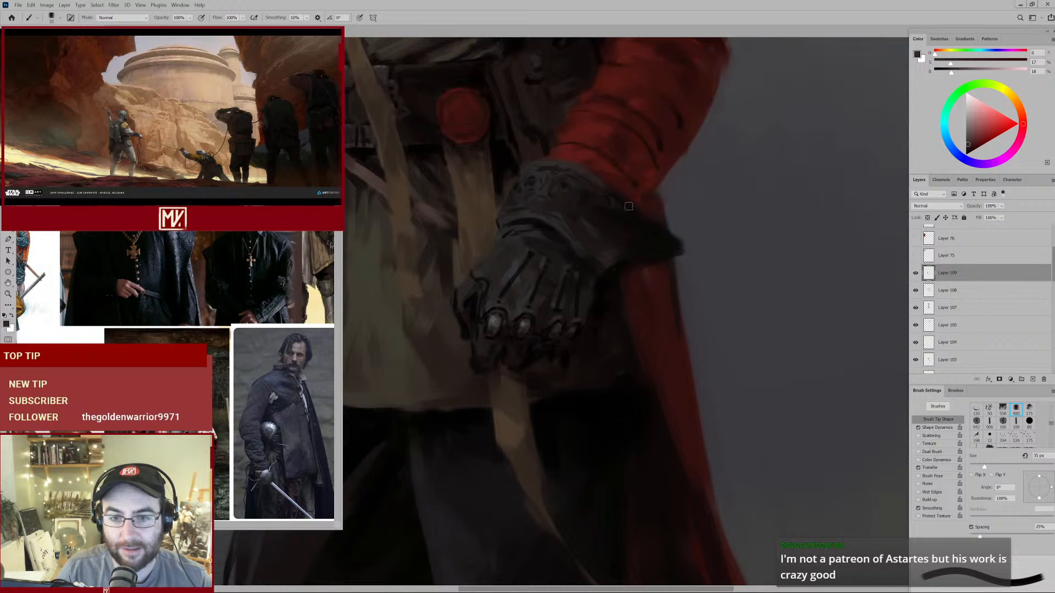
pyautogui.keyDown('alt'); pyautogui.click(549, 213); pyautogui.keyUp('alt')
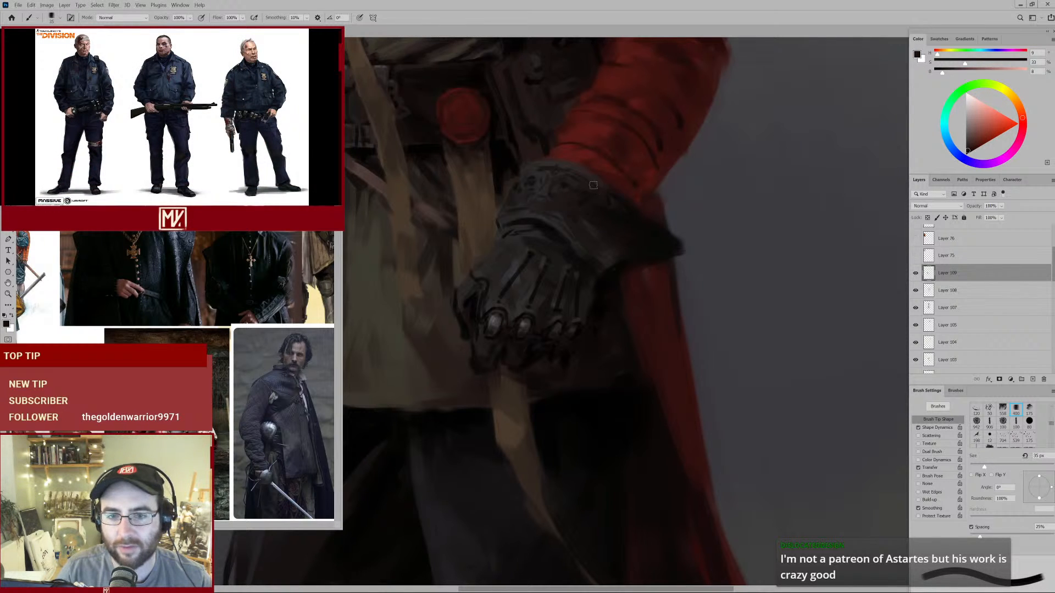
# Shade the sword hand's far edge and rework its back down to the knuckles at 35 px with sampled dark and grey tones.
pyautogui.keyDown('alt'); pyautogui.click(602, 299); pyautogui.keyUp('alt')
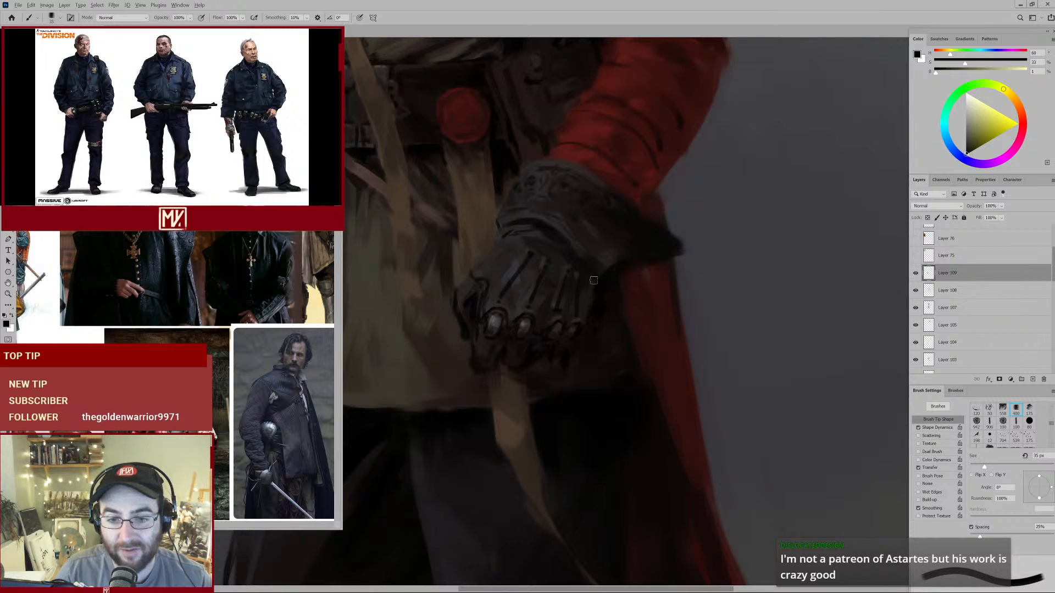
pyautogui.keyDown('alt'); pyautogui.click(602, 277); pyautogui.keyUp('alt')
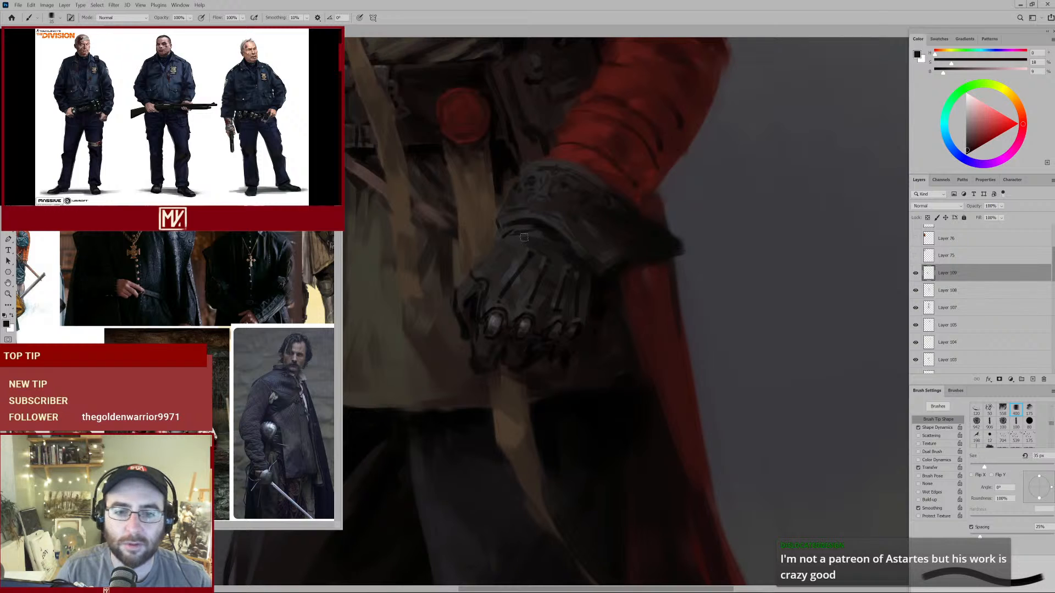
pyautogui.moveTo(524, 238)
pyautogui.mouseDown()
pyautogui.moveTo(576, 206)
pyautogui.moveTo(568, 215)
pyautogui.mouseUp()
pyautogui.keyDown('alt'); pyautogui.click(554, 221); pyautogui.keyUp('alt')
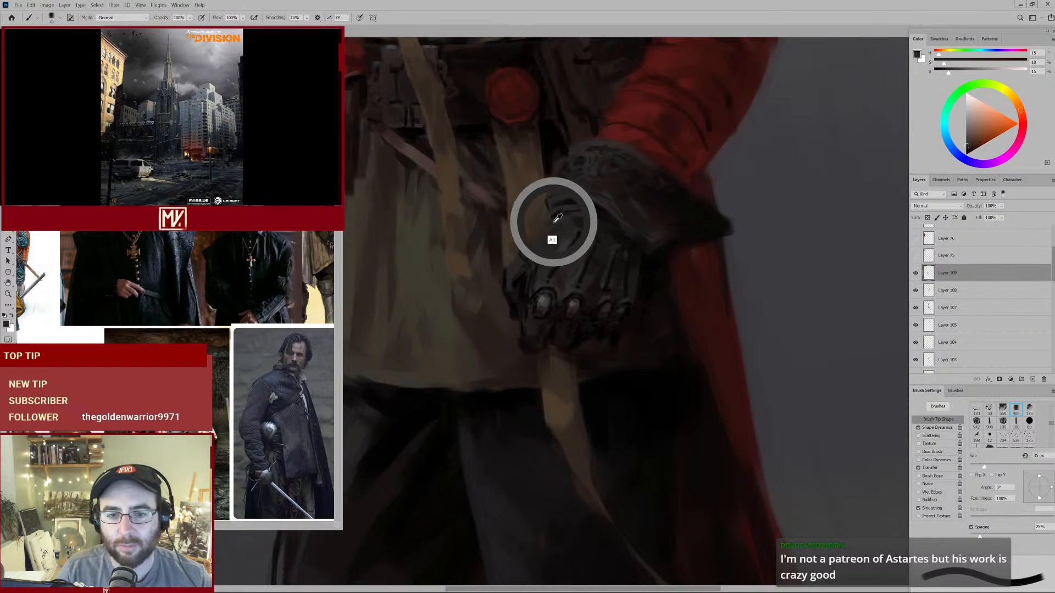
pyautogui.keyDown('alt'); pyautogui.click(558, 261); pyautogui.keyUp('alt')
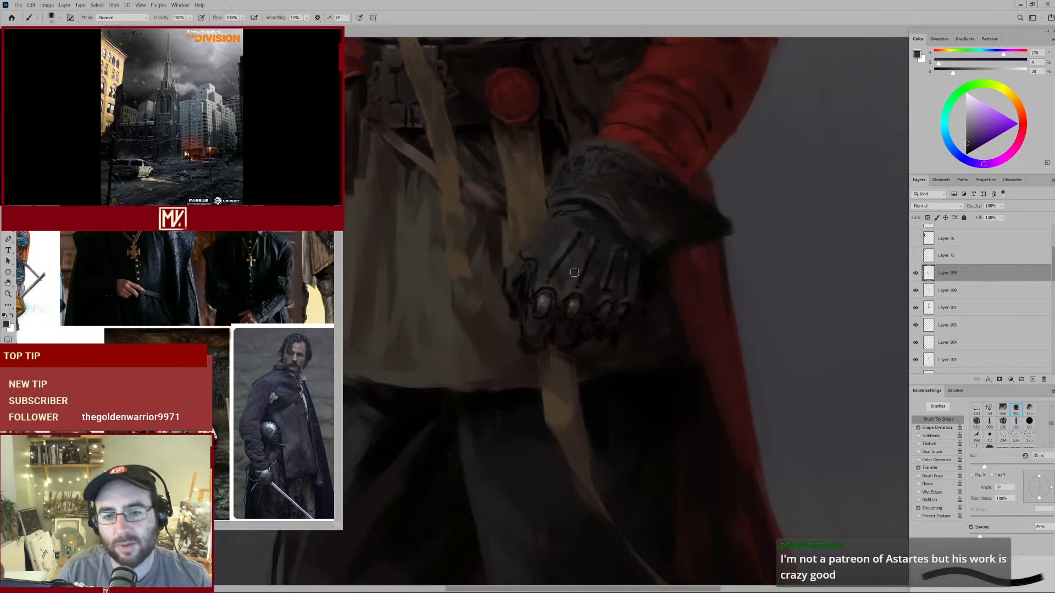
pyautogui.keyDown('alt'); pyautogui.click(537, 289); pyautogui.keyUp('alt')
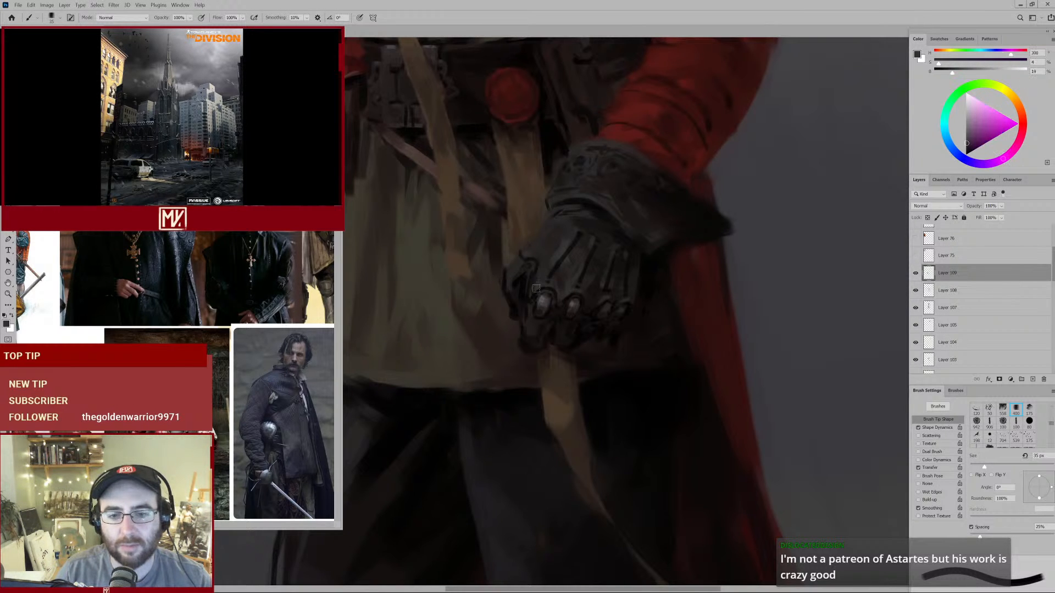
pyautogui.press('space')
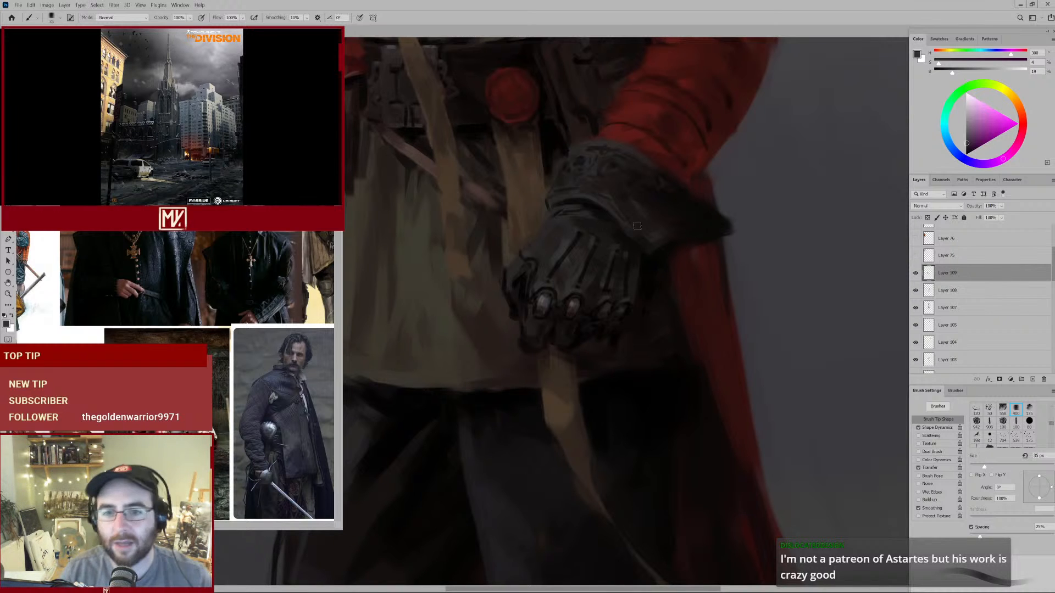
pyautogui.press('space')
pyautogui.moveTo(643, 172); pyautogui.dragTo(645, 223)
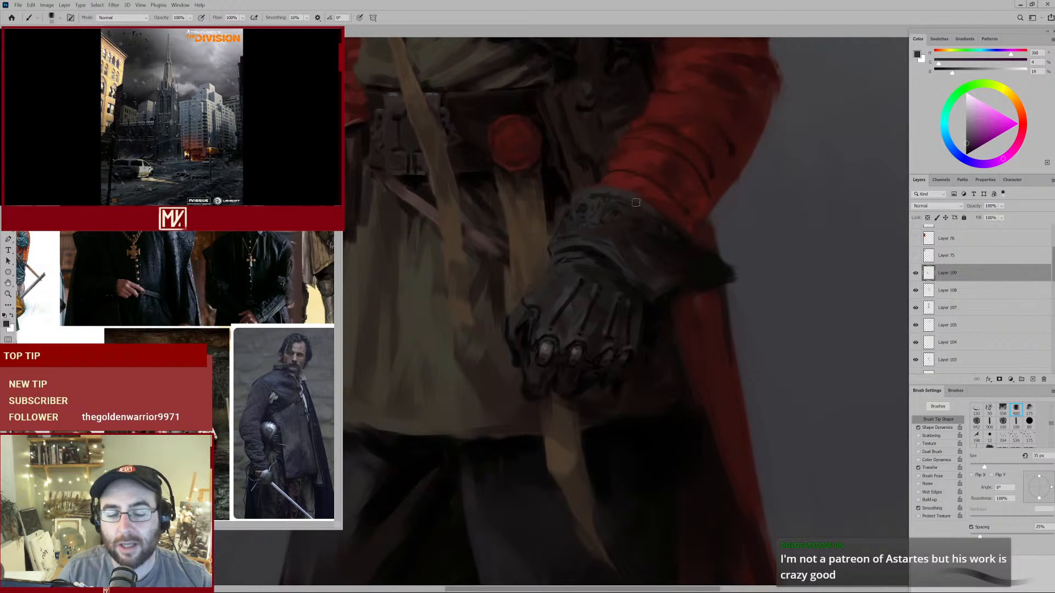
# Darken the lowered glove's palm and thumb at 30 px with sampled near-black and dark brown tones.
pyautogui.moveTo(544, 191); pyautogui.dragTo(691, 186)
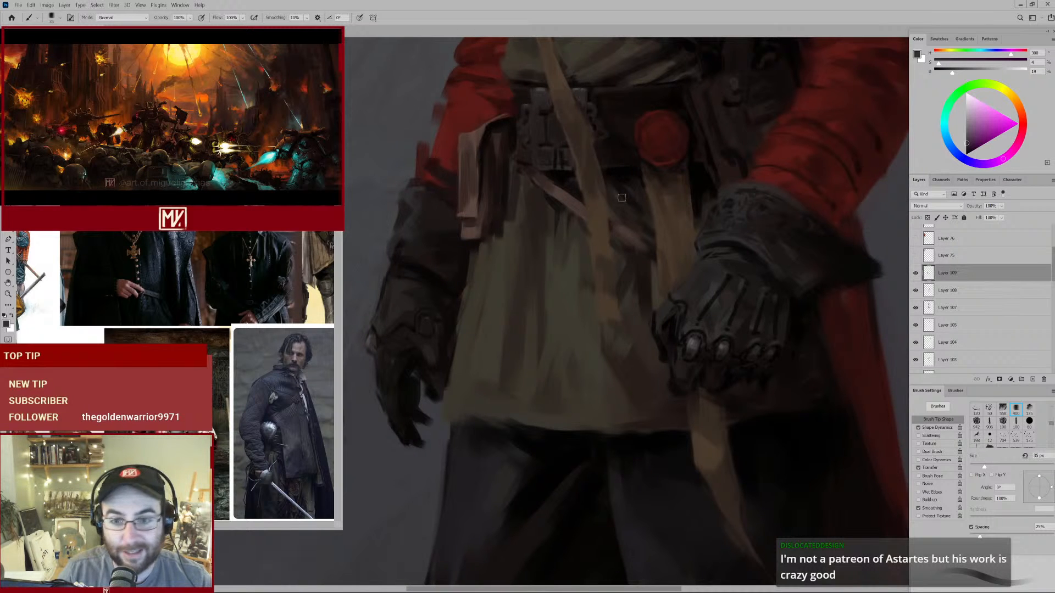
pyautogui.press('space')
pyautogui.moveTo(477, 290); pyautogui.dragTo(551, 237)
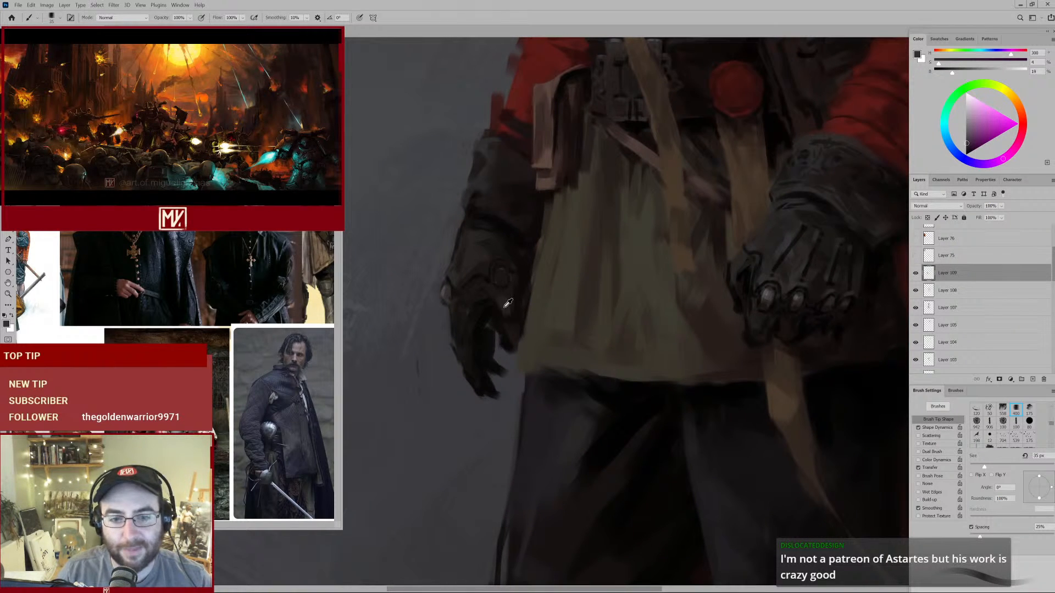
pyautogui.keyDown('alt'); pyautogui.click(493, 309); pyautogui.keyUp('alt')
pyautogui.keyDown('alt'); pyautogui.click(496, 306); pyautogui.keyUp('alt')
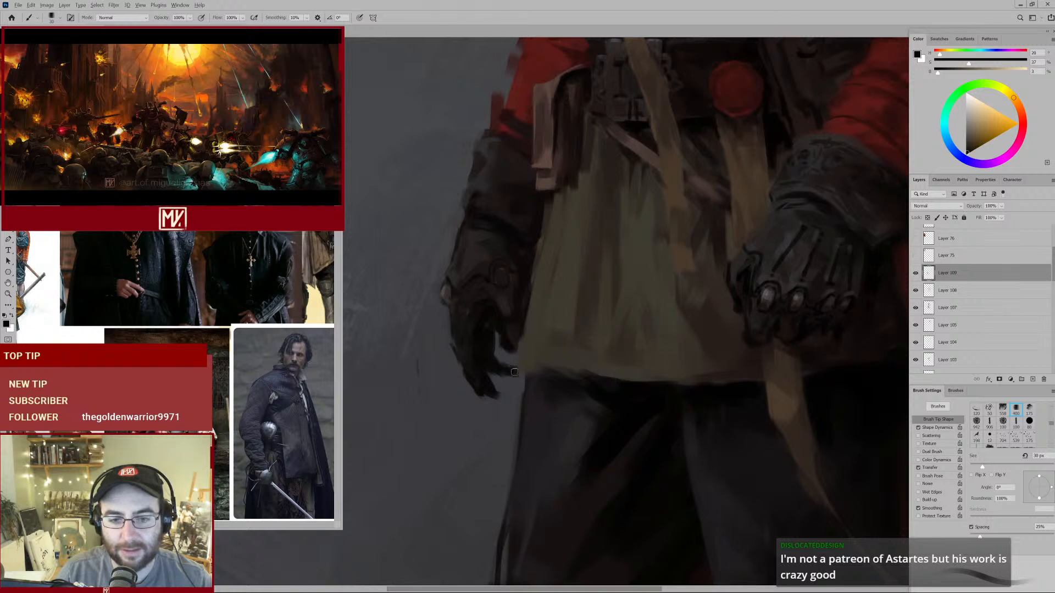
pyautogui.keyDown('alt'); pyautogui.click(475, 305); pyautogui.keyUp('alt')
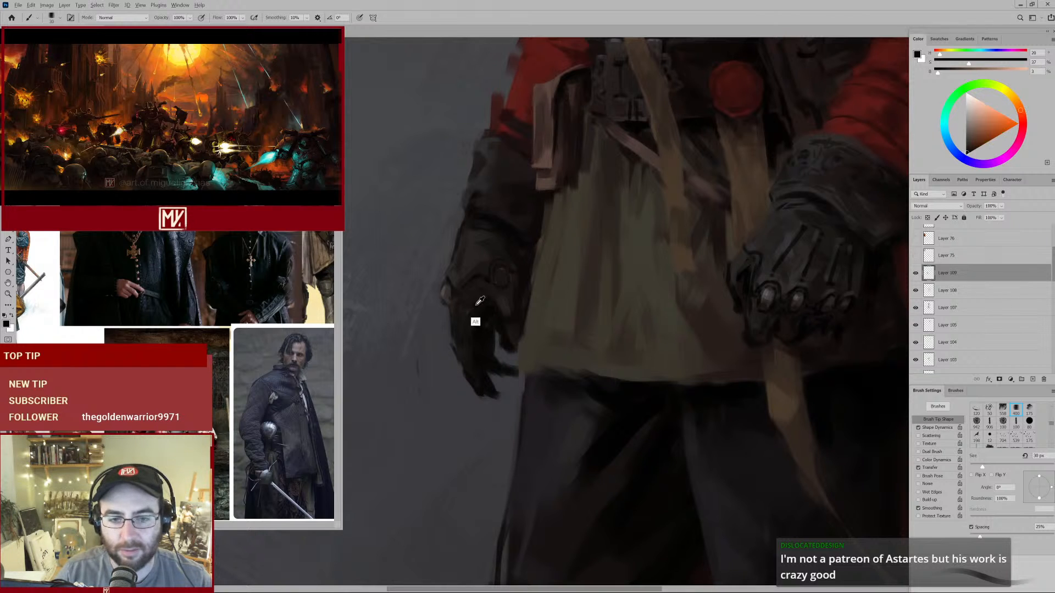
# Refine the outer edge of the lowered hand beside the fingers with a 15 px brush in the sampled dark tone.
pyautogui.press('[')
pyautogui.press('[')
pyautogui.press('[')
pyautogui.moveTo(448, 307); pyautogui.dragTo(450, 341)
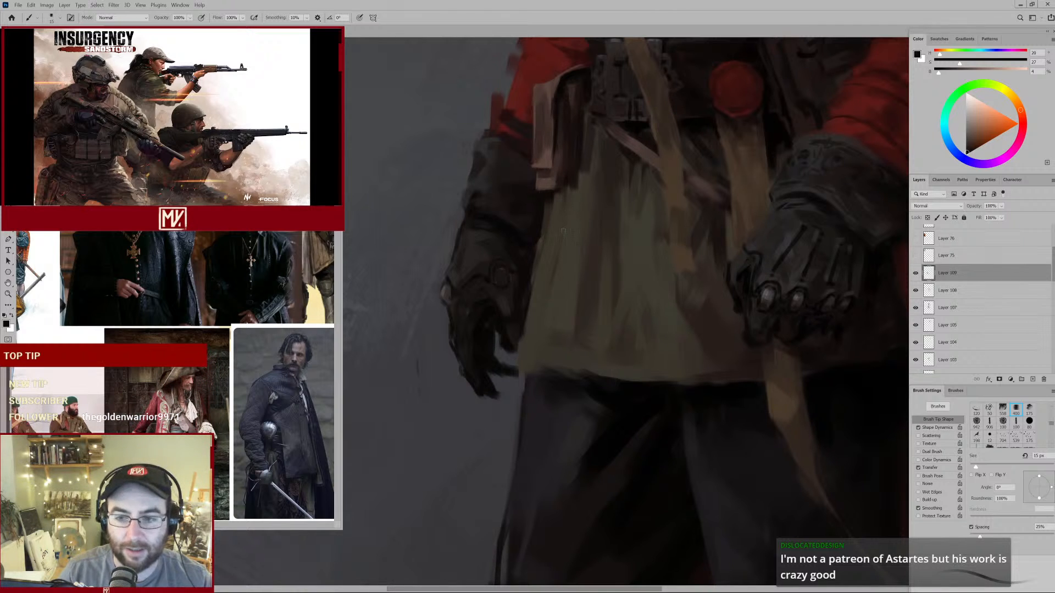
# Paint the back of the lowered glove at 45 px with grey sampled from the sword-hand glove and neighbouring dark tones.
pyautogui.keyDown('alt'); pyautogui.click(788, 251); pyautogui.keyUp('alt')
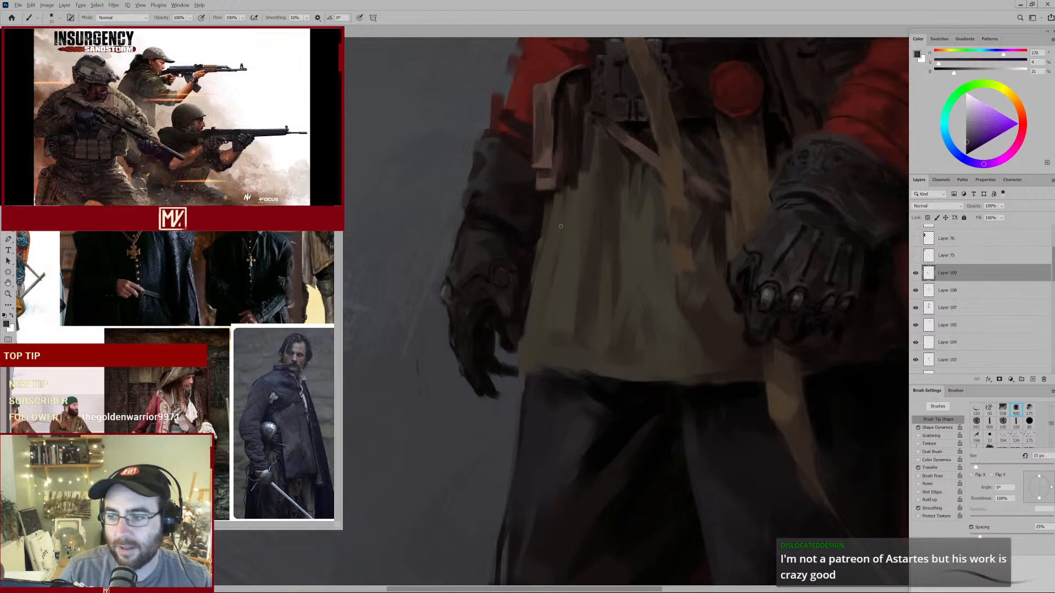
pyautogui.press(']')
pyautogui.moveTo(463, 271); pyautogui.dragTo(479, 257)
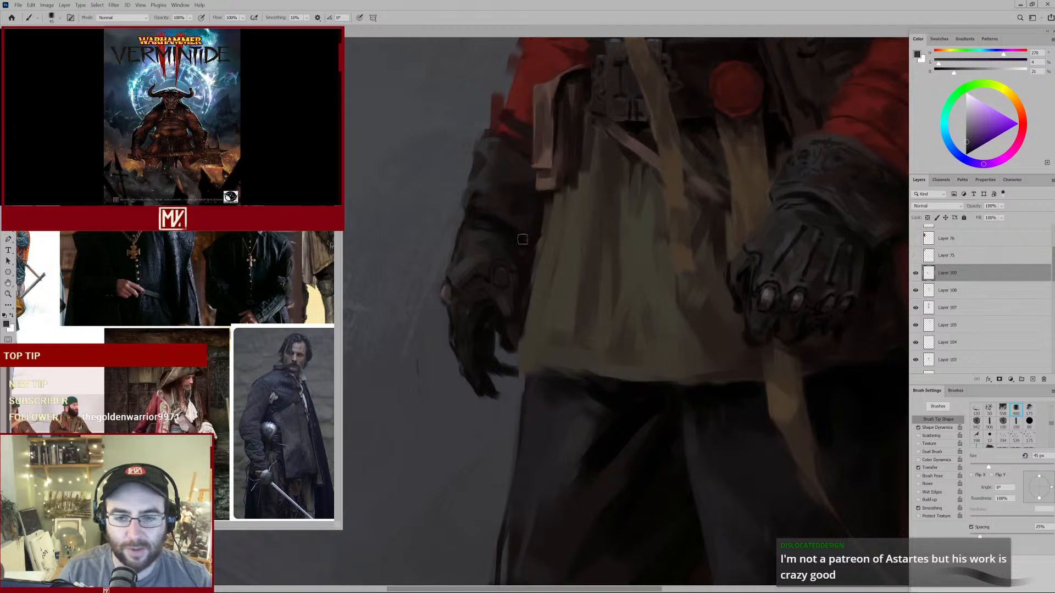
pyautogui.keyDown('alt'); pyautogui.click(486, 260); pyautogui.keyUp('alt')
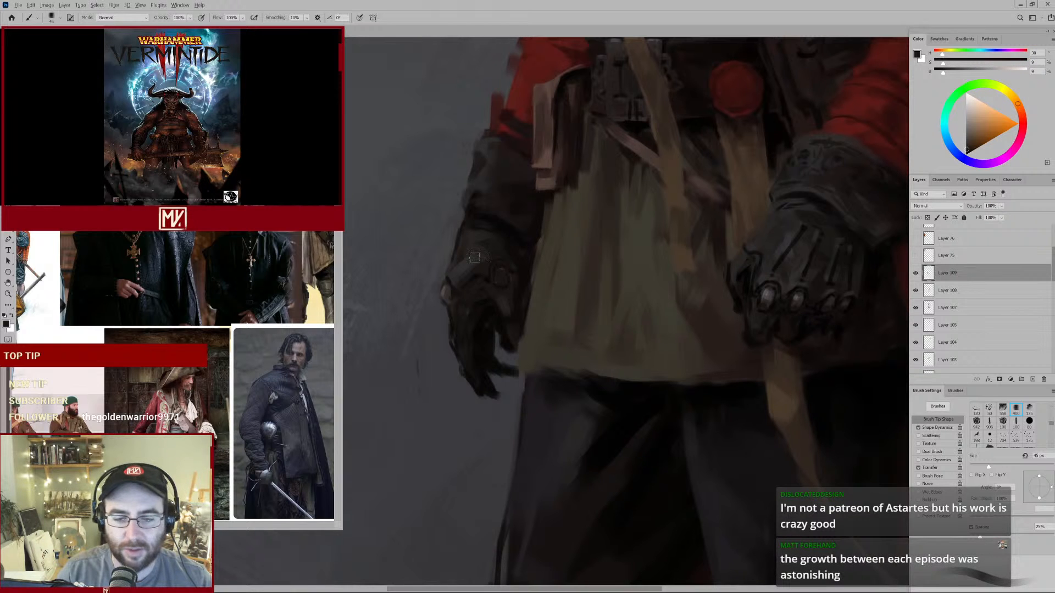
pyautogui.keyDown('alt'); pyautogui.click(461, 267); pyautogui.keyUp('alt')
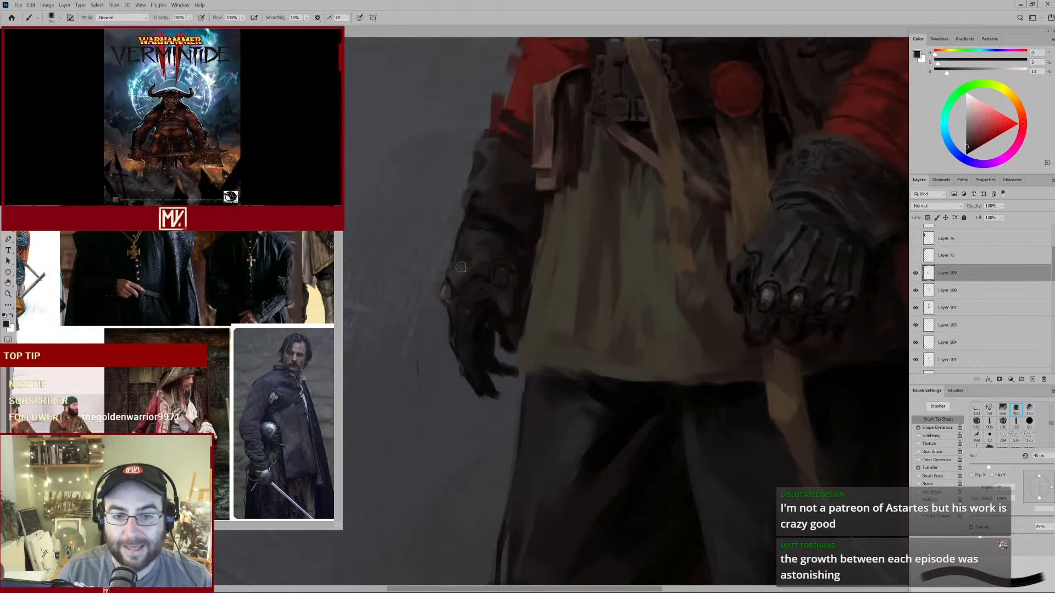
pyautogui.keyDown('alt'); pyautogui.click(460, 267); pyautogui.keyUp('alt')
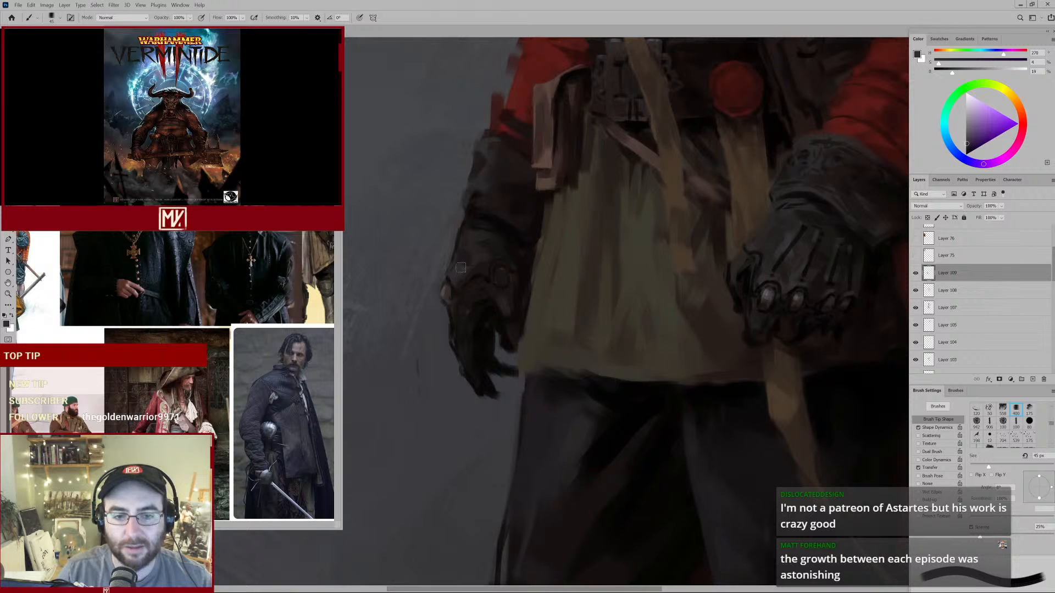
pyautogui.keyDown('alt'); pyautogui.click(460, 268); pyautogui.keyUp('alt')
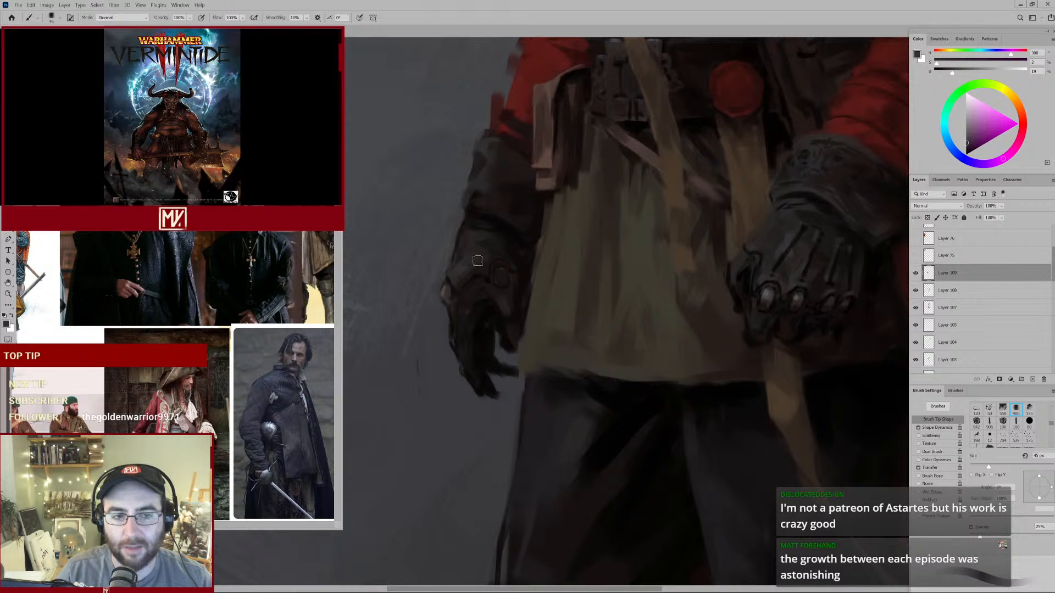
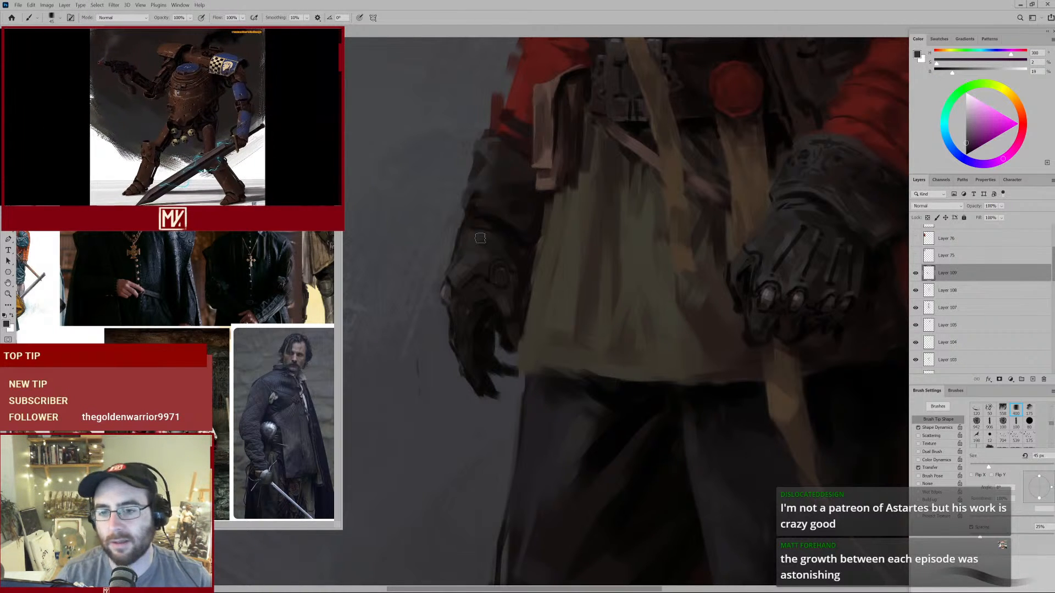
# Shade the lowered glove's wrist fold and the cuff just above it with sampled near-black and grey tones.
pyautogui.moveTo(602, 139)
pyautogui.mouseDown()
pyautogui.moveTo(564, 167)
pyautogui.moveTo(582, 160)
pyautogui.mouseUp()
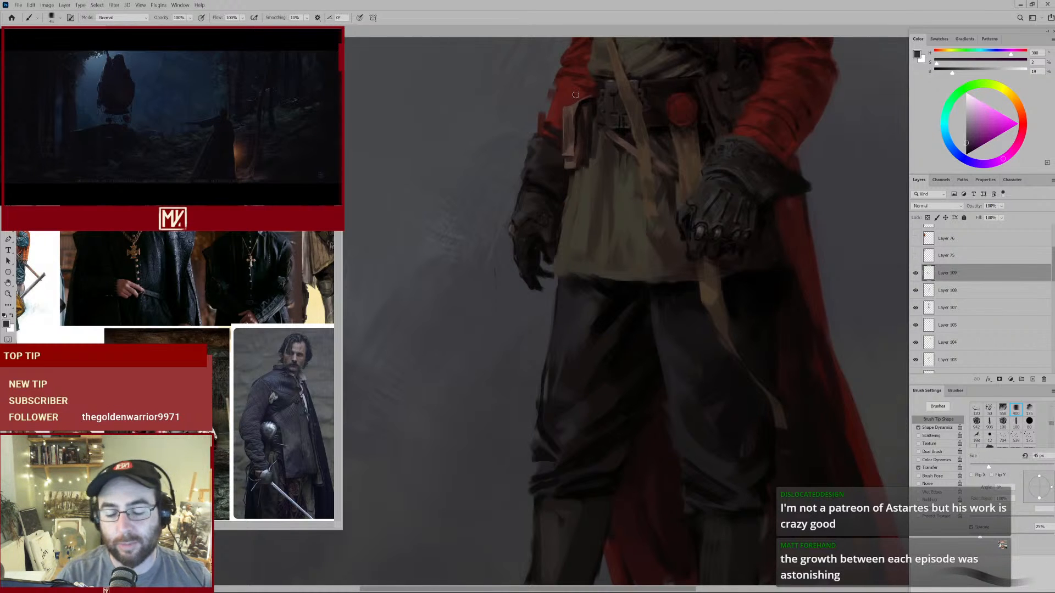
pyautogui.moveTo(555, 182); pyautogui.dragTo(522, 207)
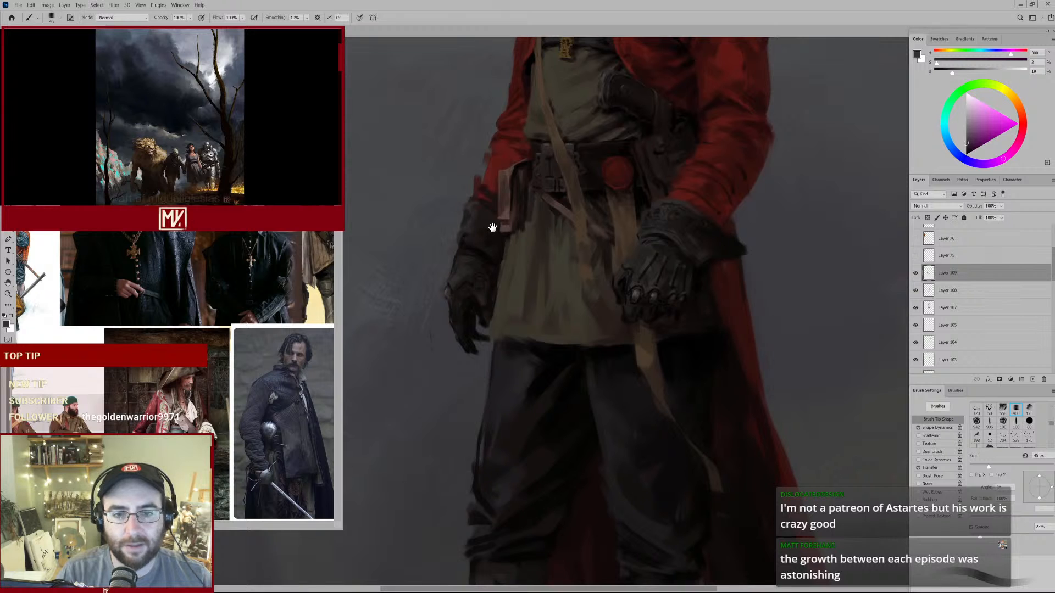
pyautogui.scroll(3, 488, 238)
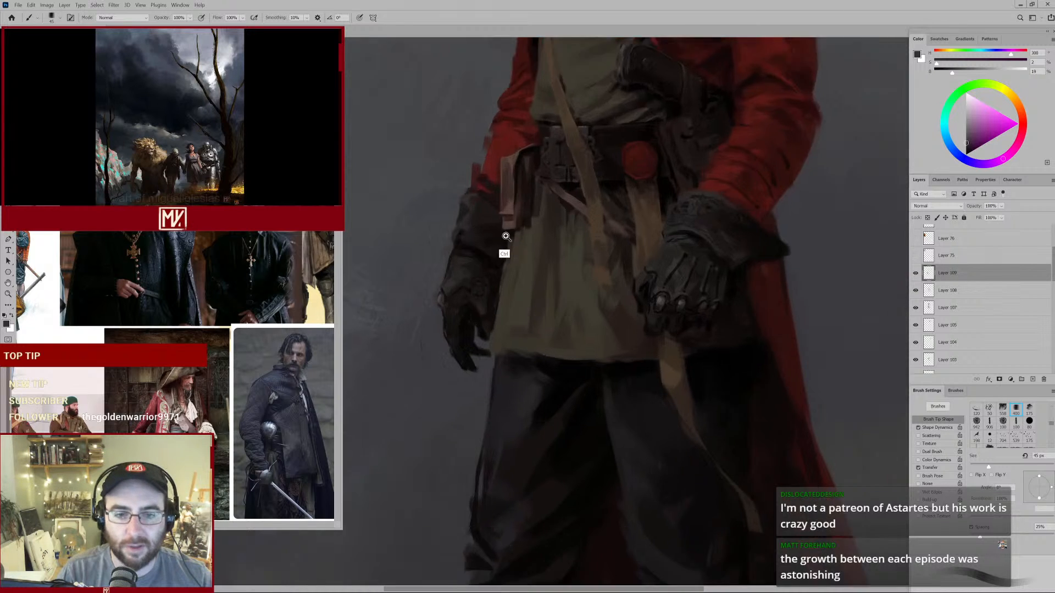
pyautogui.keyDown('alt'); pyautogui.click(477, 242); pyautogui.keyUp('alt')
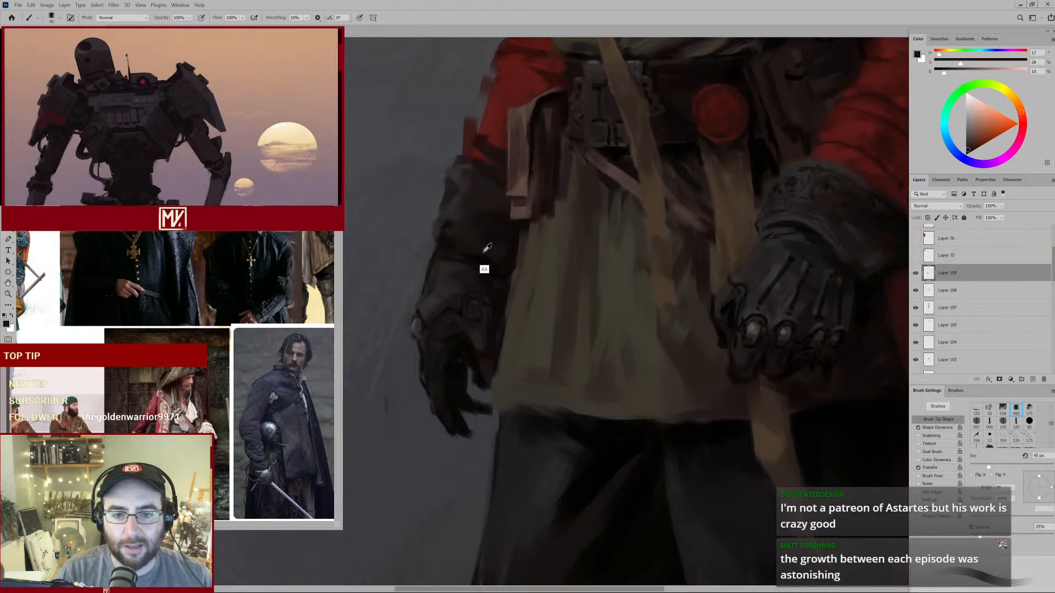
pyautogui.keyDown('alt'); pyautogui.click(479, 253); pyautogui.keyUp('alt')
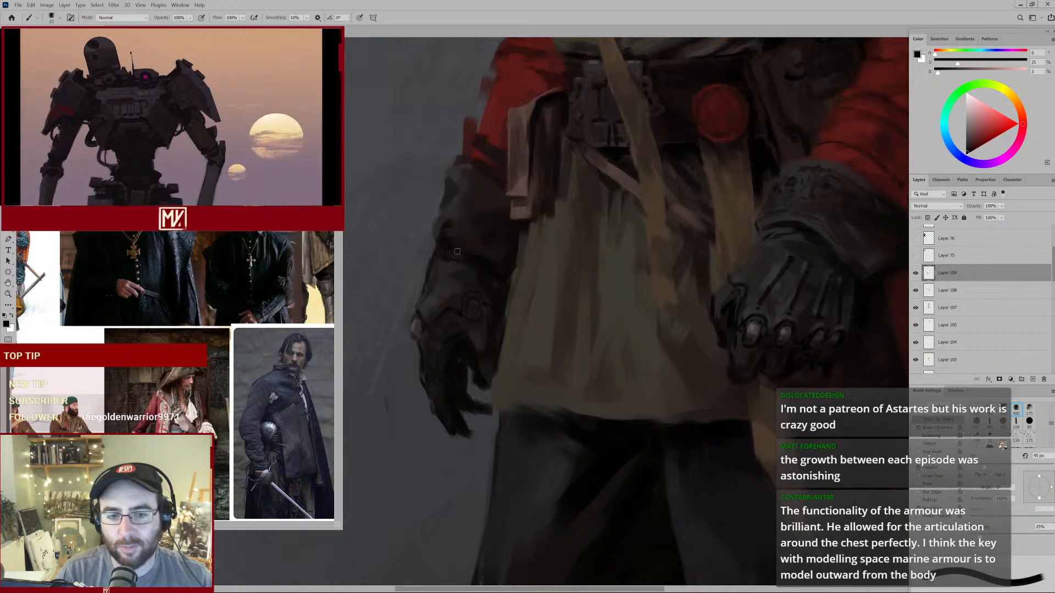
pyautogui.keyDown('alt'); pyautogui.click(457, 205); pyautogui.keyUp('alt')
pyautogui.press('[')
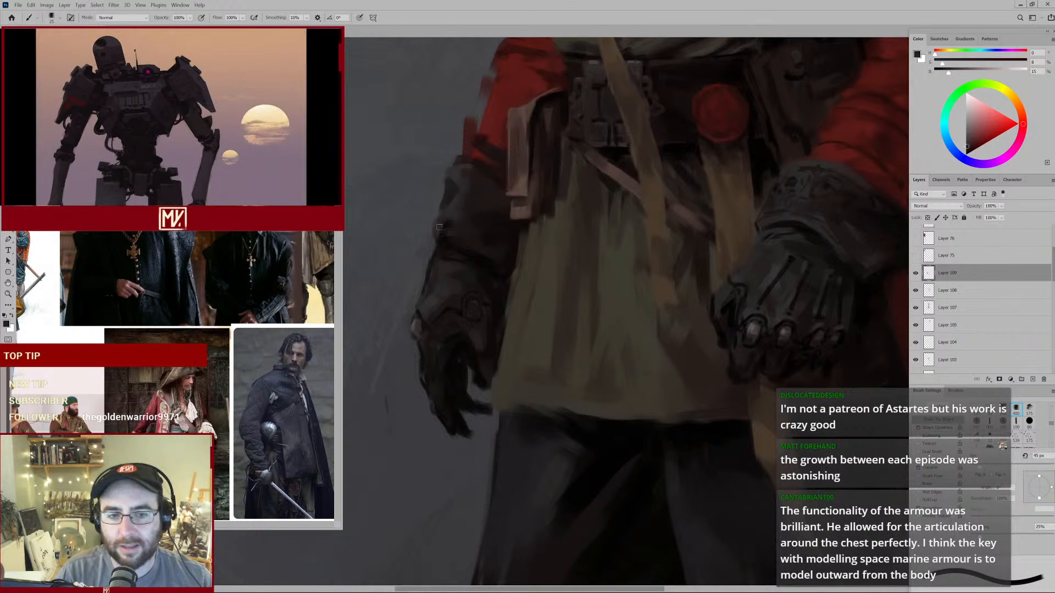
# Blend the back of the lowered hand into the wrist at 35 px with sampled dark brown and grey tones.
pyautogui.keyDown('alt'); pyautogui.click(453, 299); pyautogui.keyUp('alt')
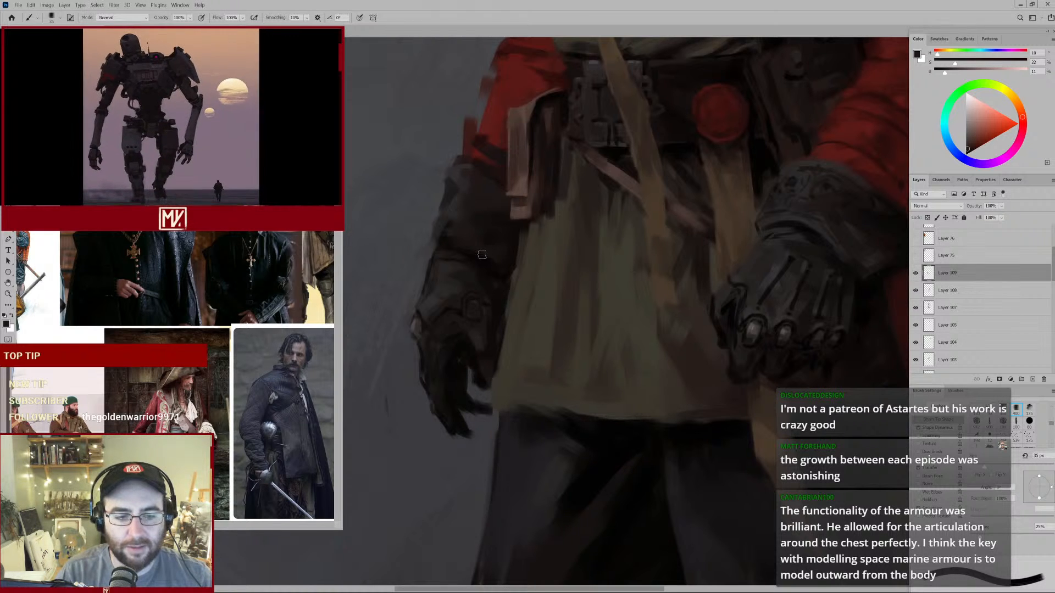
pyautogui.moveTo(485, 270)
pyautogui.mouseDown()
pyautogui.moveTo(454, 278)
pyautogui.moveTo(475, 267)
pyautogui.mouseUp()
pyautogui.keyDown('alt'); pyautogui.click(466, 290); pyautogui.keyUp('alt')
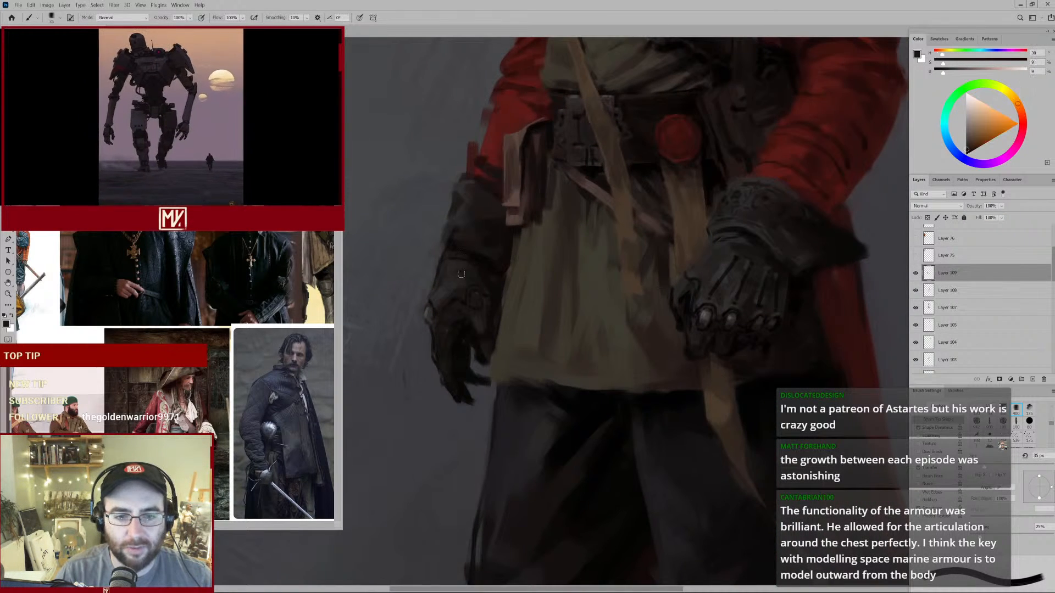
pyautogui.keyDown('alt'); pyautogui.click(440, 272); pyautogui.keyUp('alt')
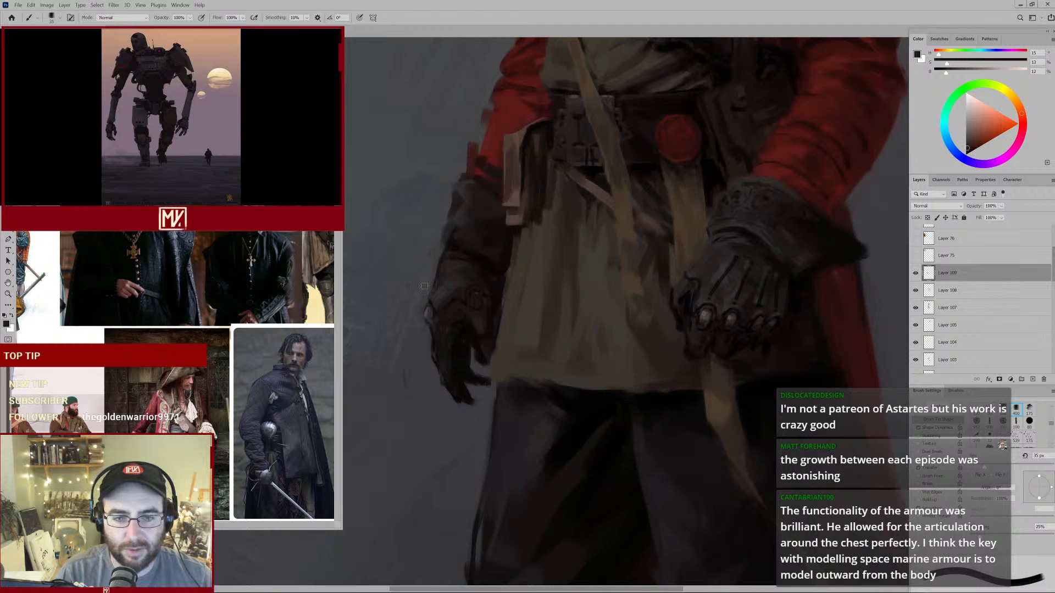
pyautogui.keyDown('alt'); pyautogui.click(461, 223); pyautogui.keyUp('alt')
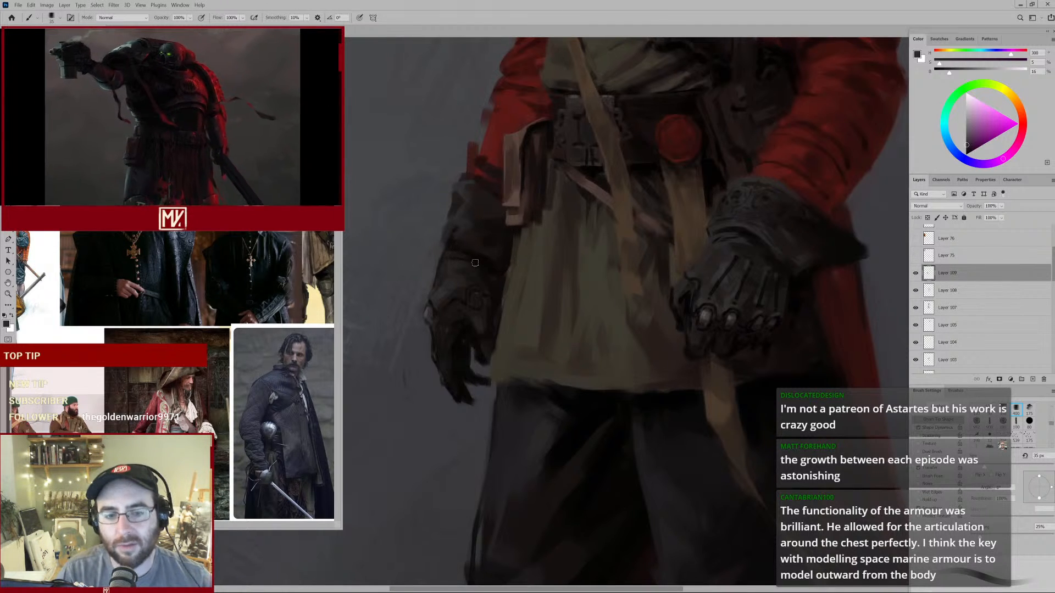
# Define the lowered glove's cuff rim against the red sleeve and its outer edge with sampled near-black and grey tones.
pyautogui.moveTo(484, 235); pyautogui.dragTo(487, 212)
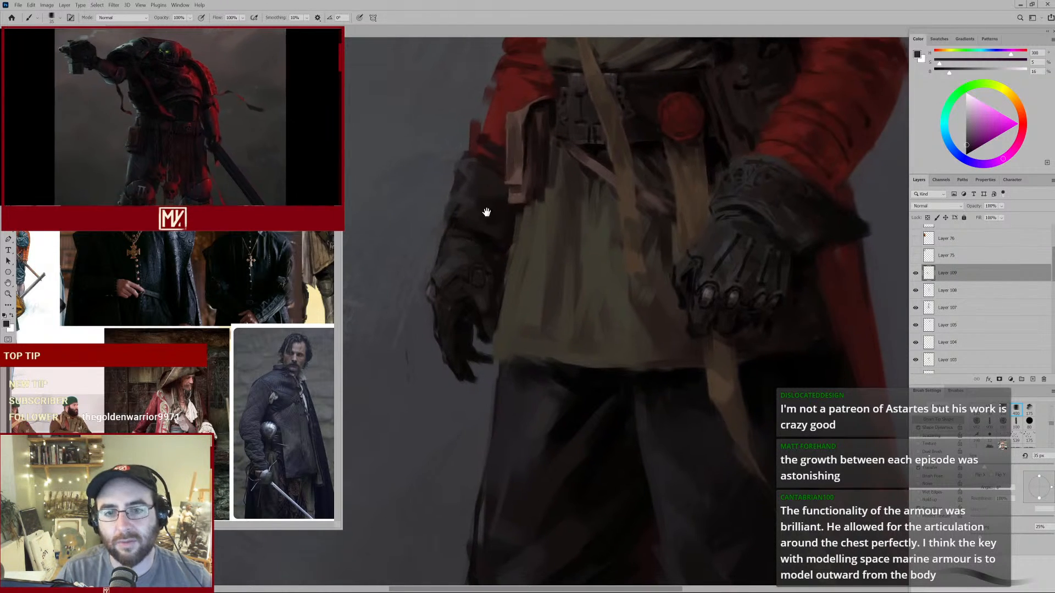
pyautogui.keyDown('alt'); pyautogui.click(469, 171); pyautogui.keyUp('alt')
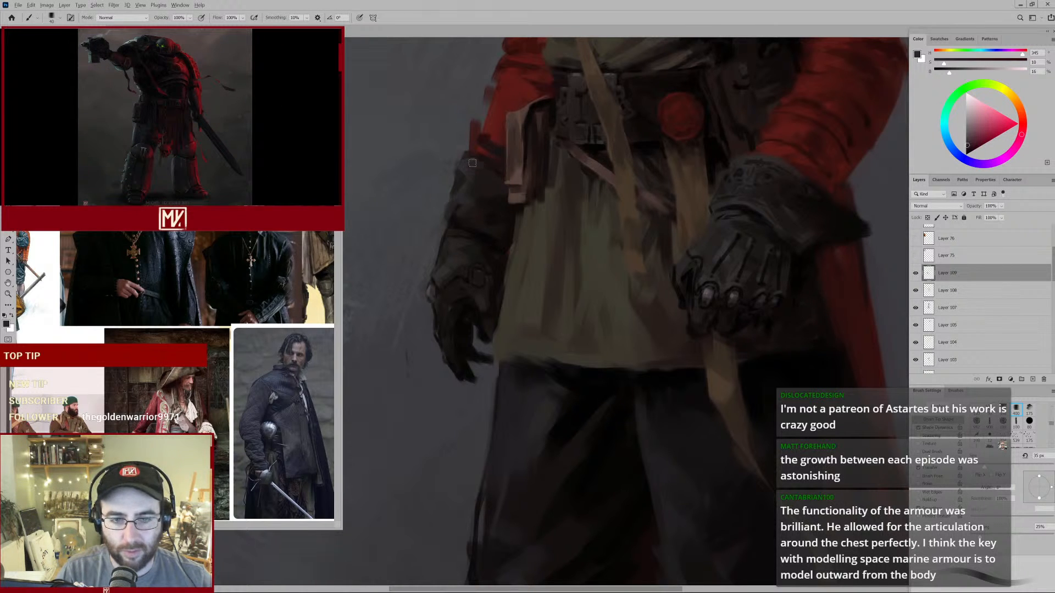
pyautogui.keyDown('alt'); pyautogui.click(499, 173); pyautogui.keyUp('alt')
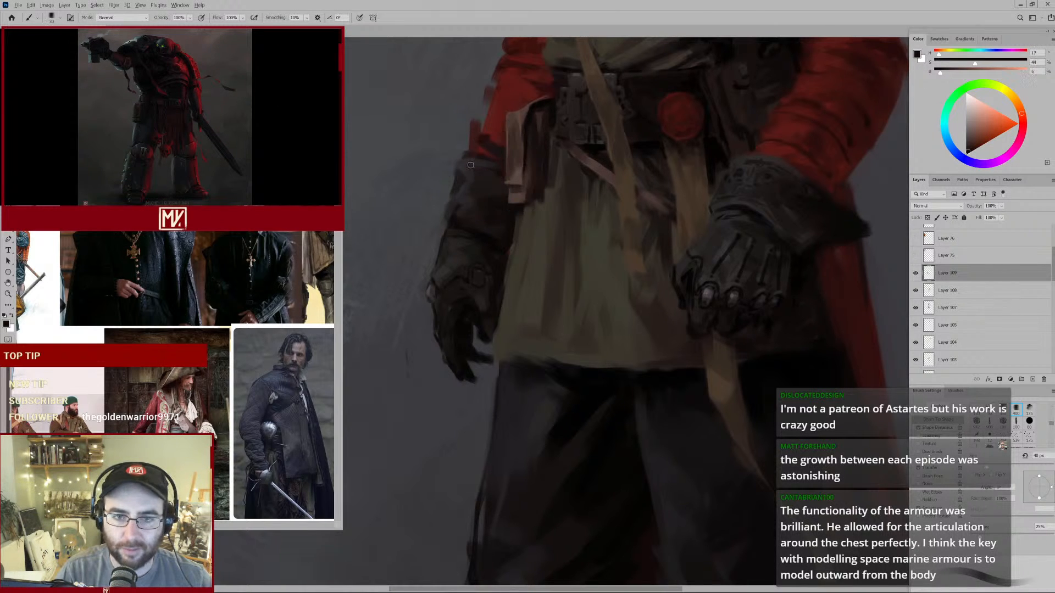
pyautogui.press('[')
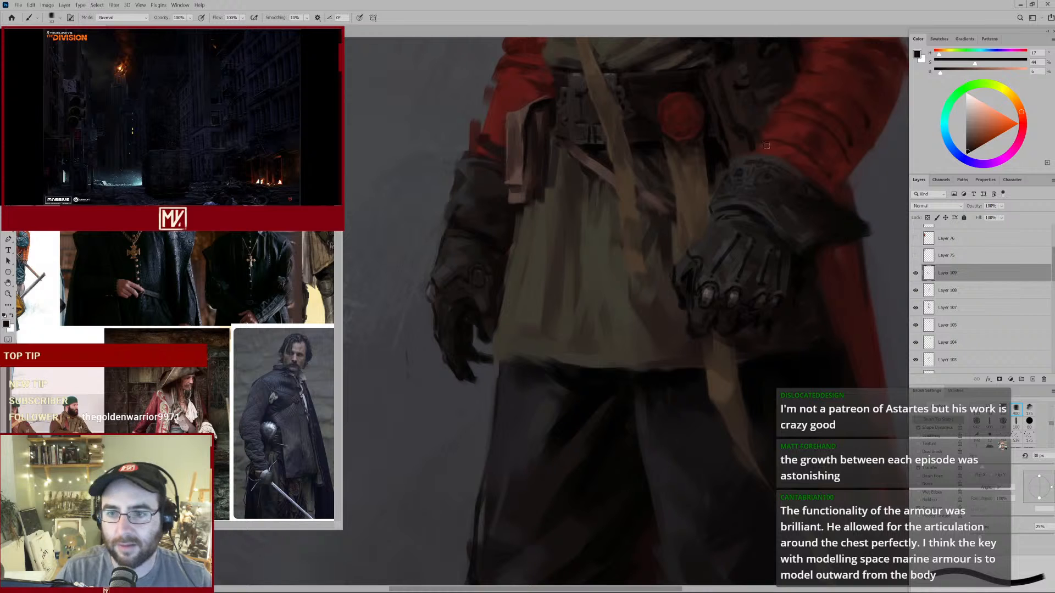
pyautogui.press('[')
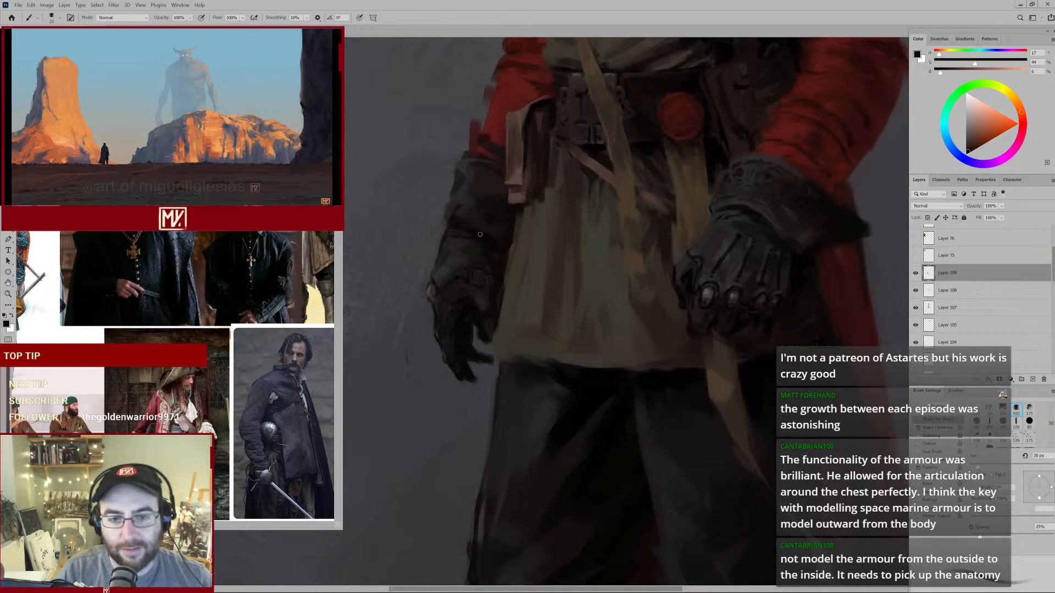
pyautogui.keyDown('alt'); pyautogui.click(451, 196); pyautogui.keyUp('alt')
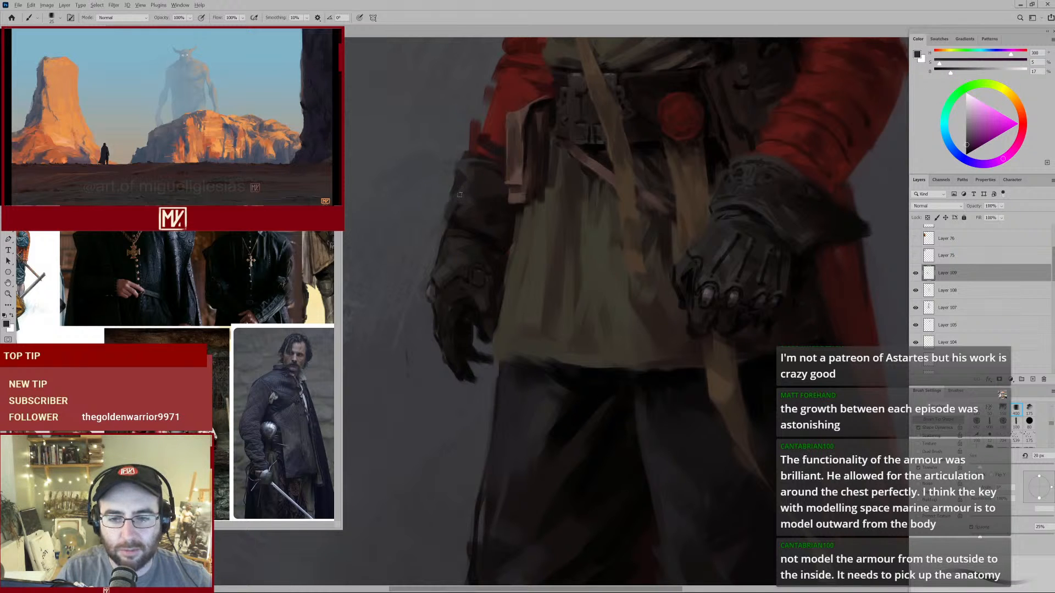
# Touch up the thin pinkish strap below the belt buckle at 25 px with sampled brown tones.
pyautogui.keyDown('alt'); pyautogui.click(582, 157); pyautogui.keyUp('alt')
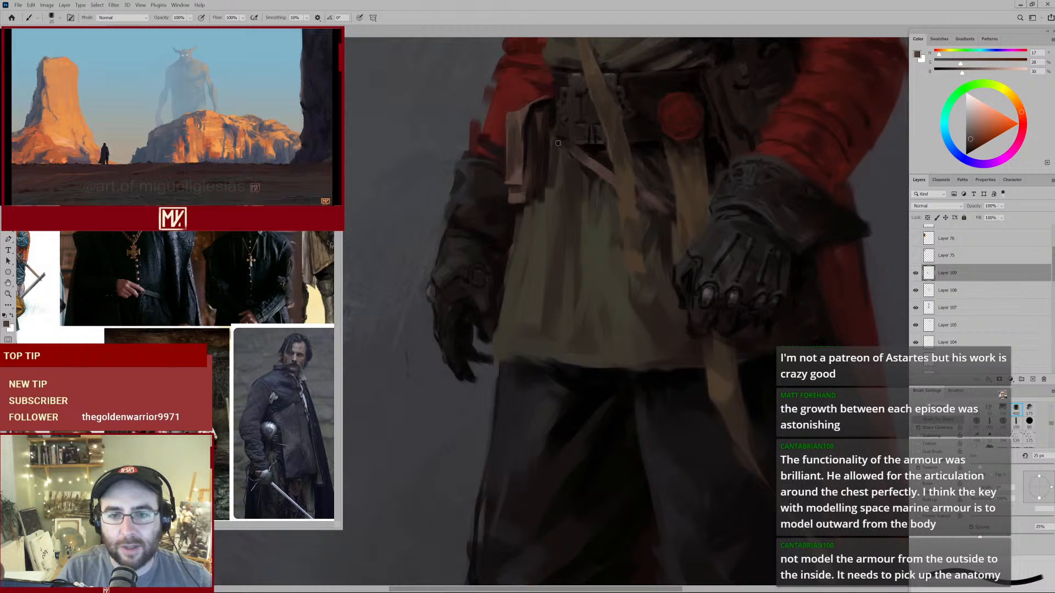
pyautogui.keyDown('alt'); pyautogui.click(561, 150); pyautogui.keyUp('alt')
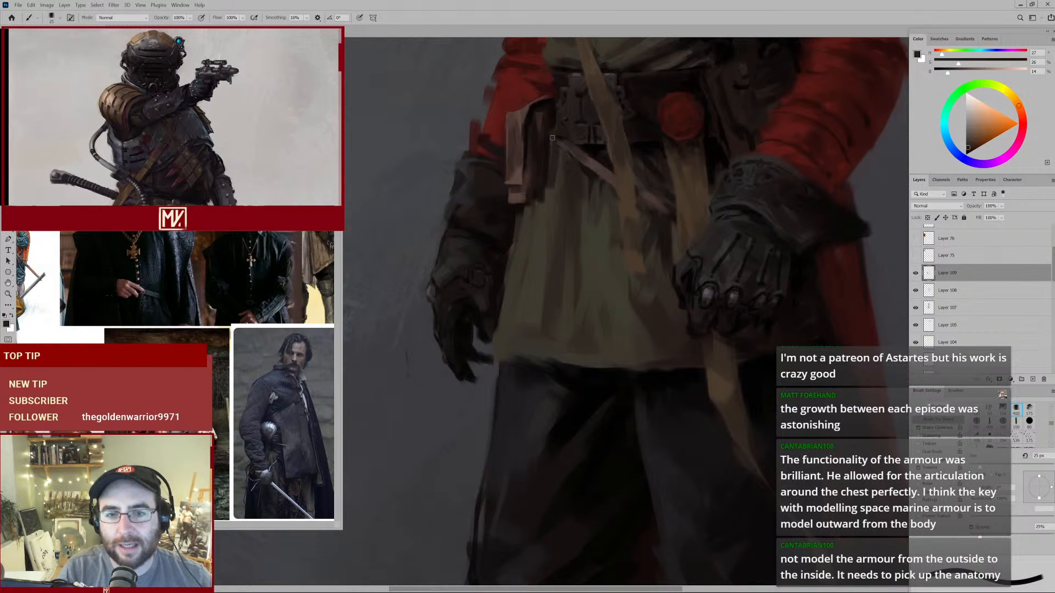
pyautogui.keyDown('alt'); pyautogui.click(637, 194); pyautogui.keyUp('alt')
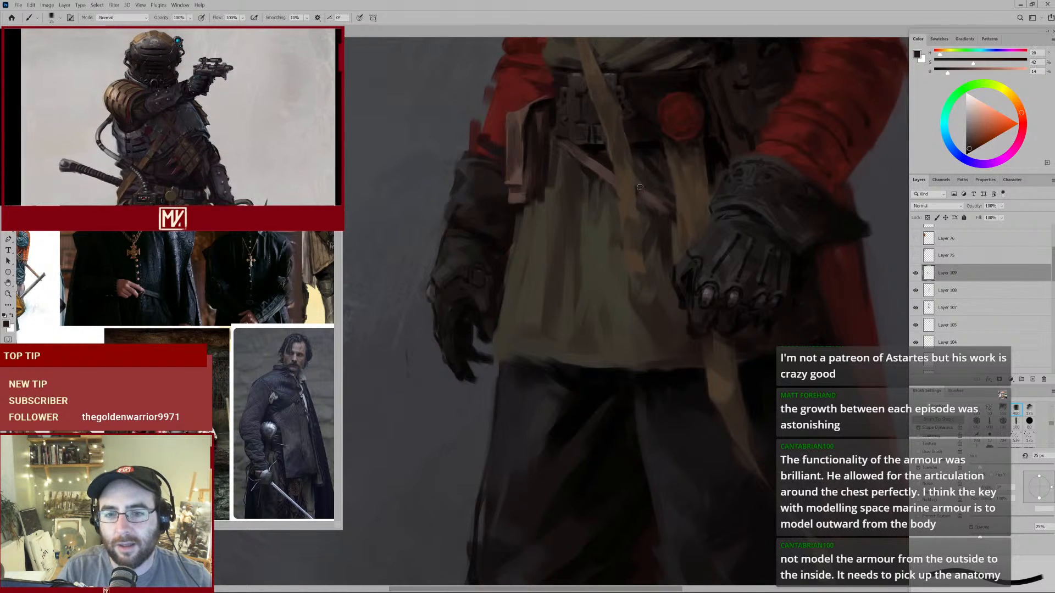
# Deepen the shadow between the lowered glove's wrist and the tunic, starting at 25 px with sampled near-black tones.
pyautogui.keyDown('alt'); pyautogui.click(494, 232); pyautogui.keyUp('alt')
pyautogui.keyDown('alt'); pyautogui.click(481, 238); pyautogui.keyUp('alt')
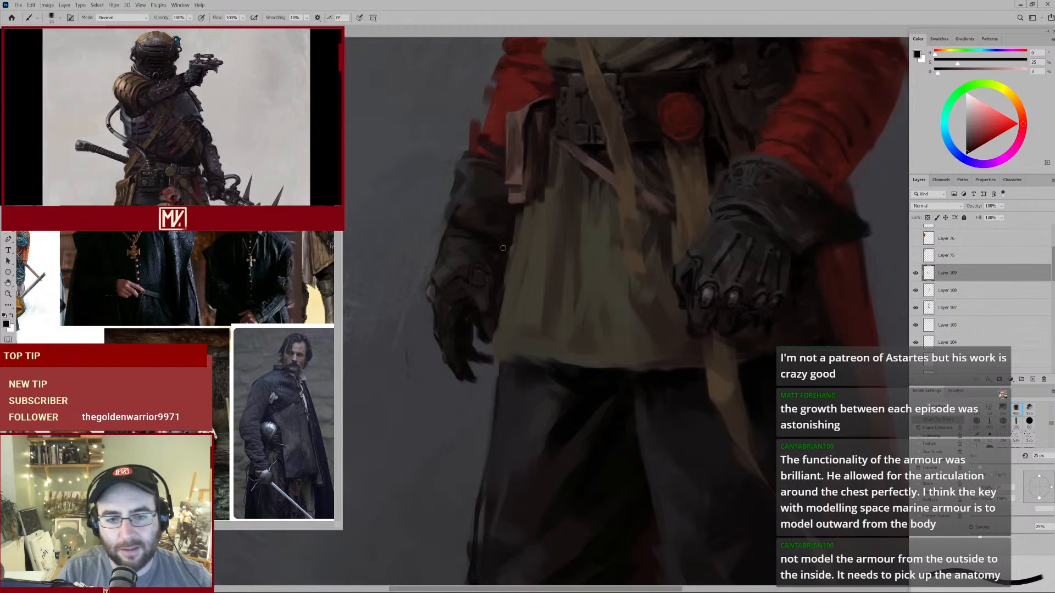
pyautogui.keyDown('alt'); pyautogui.click(474, 235); pyautogui.keyUp('alt')
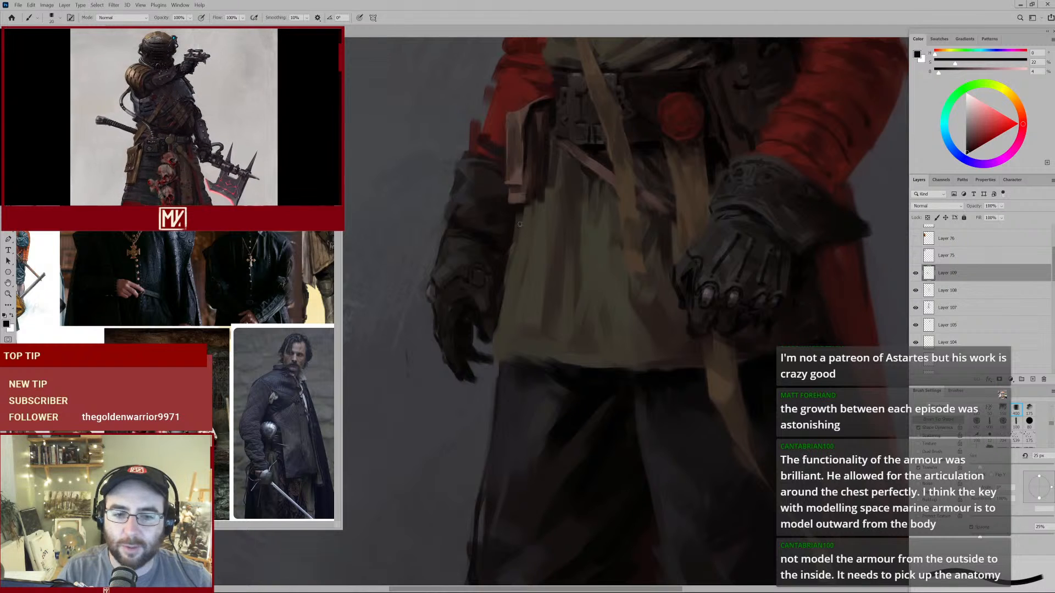
pyautogui.press('[')
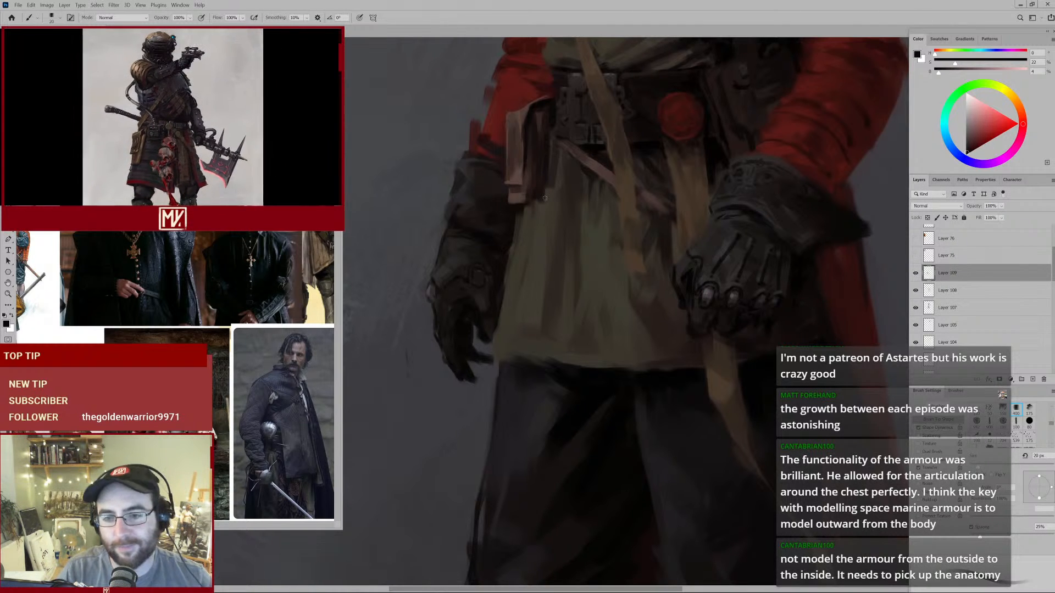
pyautogui.moveTo(675, 242); pyautogui.dragTo(576, 201)
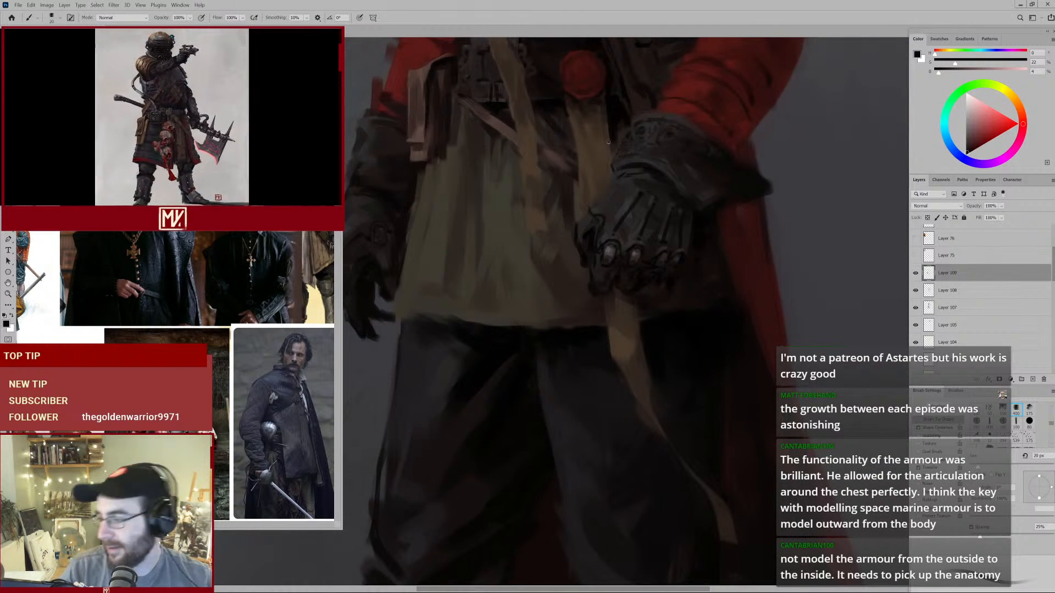
# Refine the thumb side and back of the glove in front of the tunic at 25 px with sampled dark grey tones.
pyautogui.keyDown('alt'); pyautogui.click(603, 236); pyautogui.keyUp('alt')
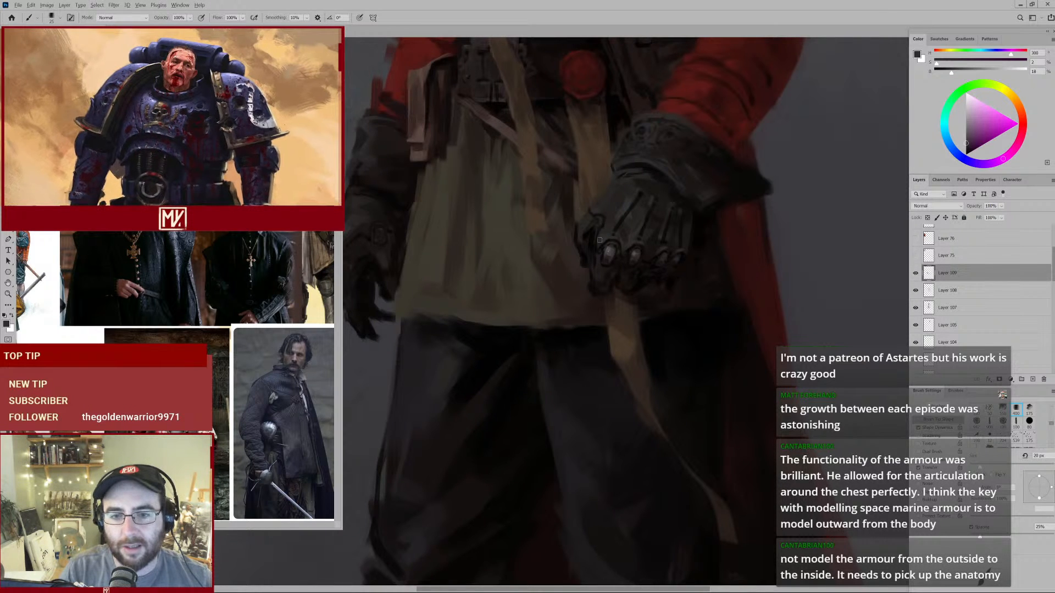
pyautogui.keyDown('alt'); pyautogui.click(605, 219); pyautogui.keyUp('alt')
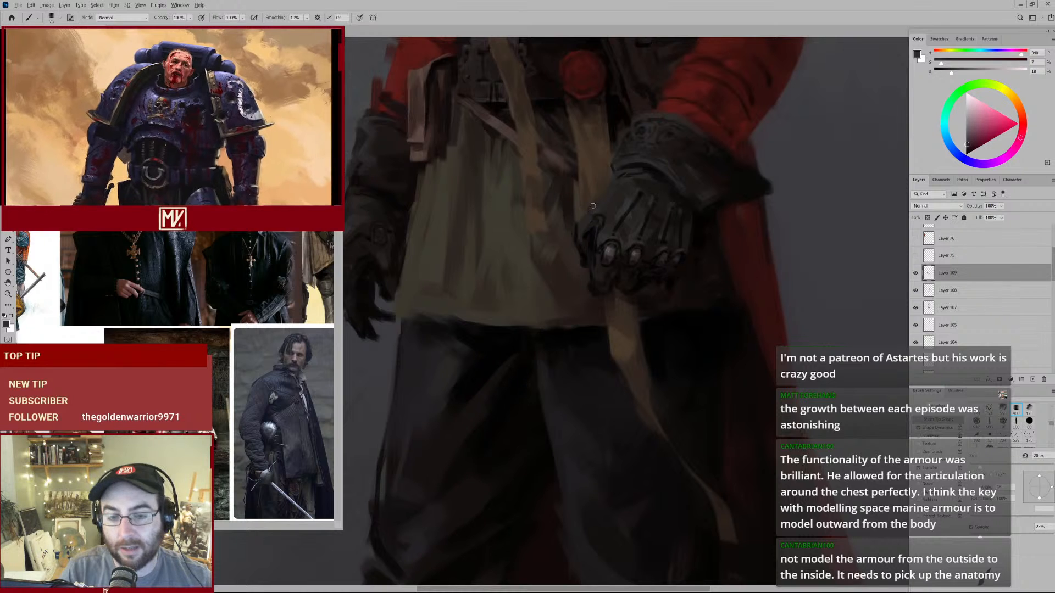
pyautogui.scroll(2, 579, 242)
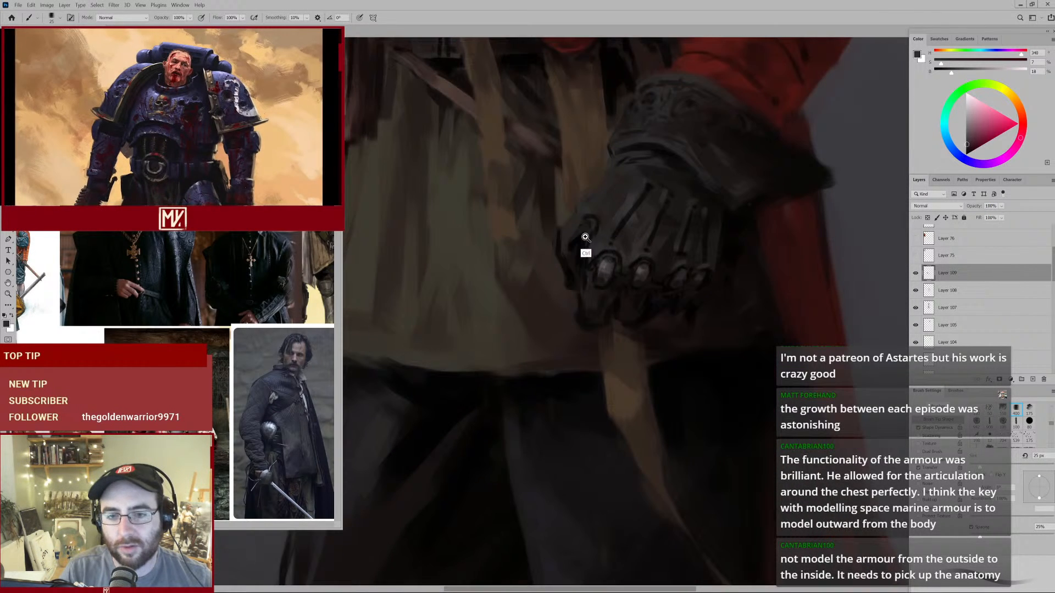
pyautogui.keyDown('alt'); pyautogui.click(609, 218); pyautogui.keyUp('alt')
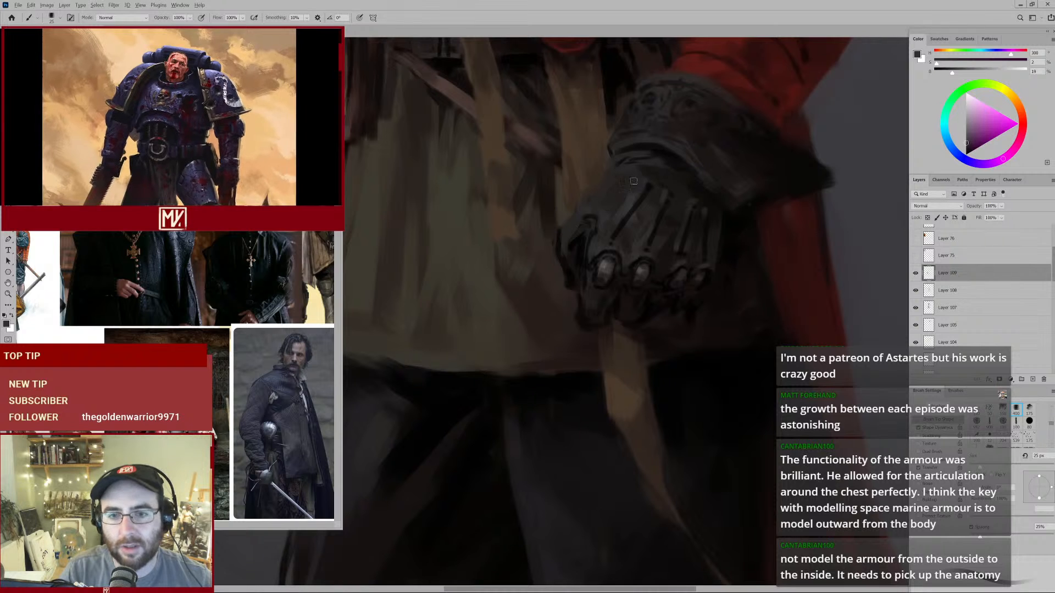
pyautogui.keyDown('alt'); pyautogui.click(630, 206); pyautogui.keyUp('alt')
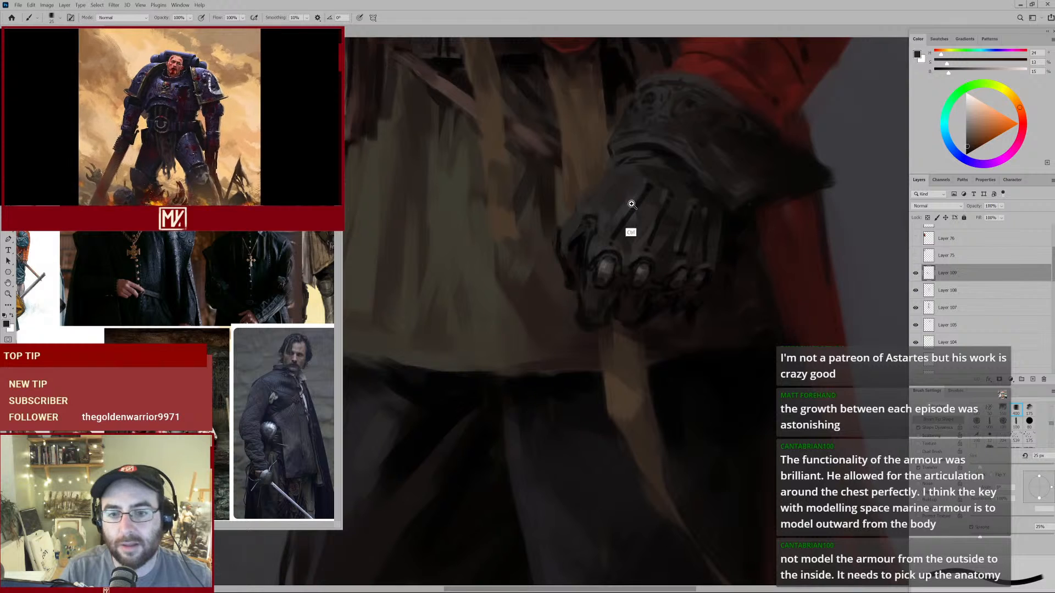
# Touch up the back of the glove hanging beside the tunic with sampled dark grey and brown tones.
pyautogui.moveTo(631, 204)
pyautogui.mouseDown()
pyautogui.moveTo(588, 248)
pyautogui.moveTo(618, 204)
pyautogui.moveTo(704, 170)
pyautogui.mouseUp()
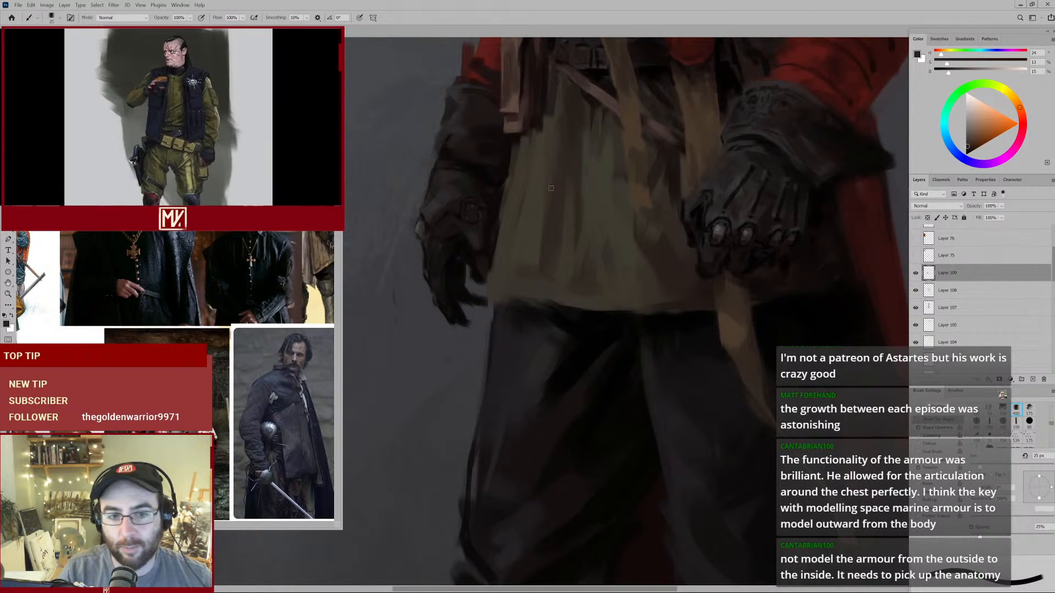
pyautogui.keyDown('alt'); pyautogui.click(446, 206); pyautogui.keyUp('alt')
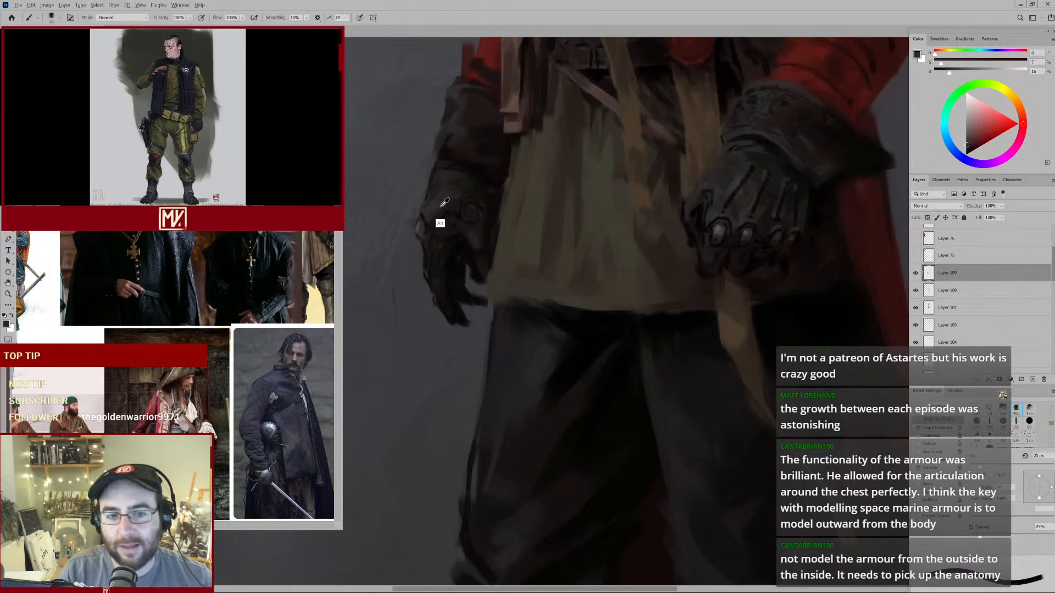
pyautogui.keyDown('alt'); pyautogui.click(445, 203); pyautogui.keyUp('alt')
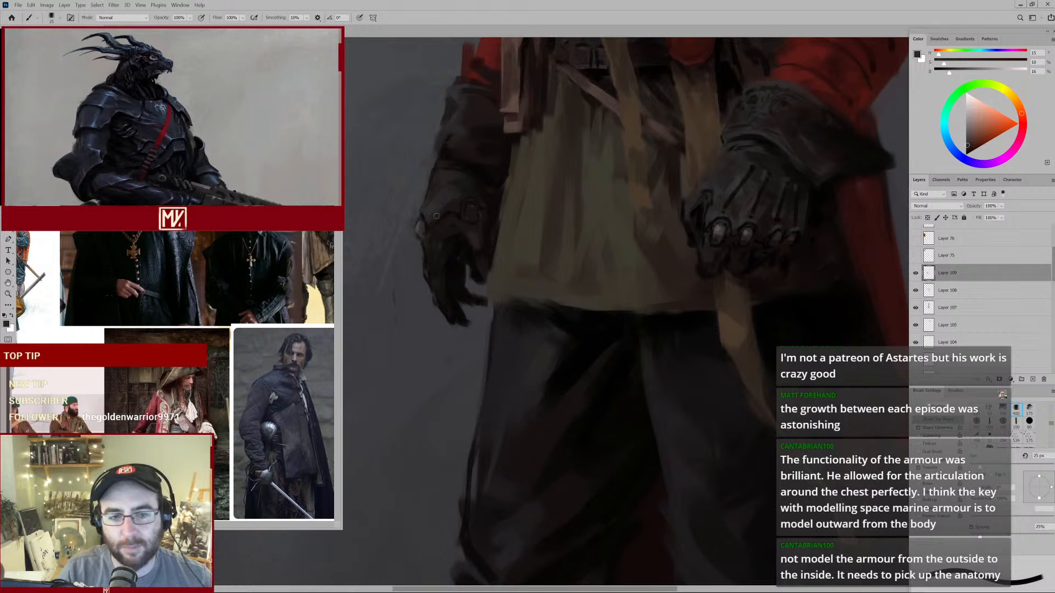
pyautogui.keyDown('alt'); pyautogui.click(437, 207); pyautogui.keyUp('alt')
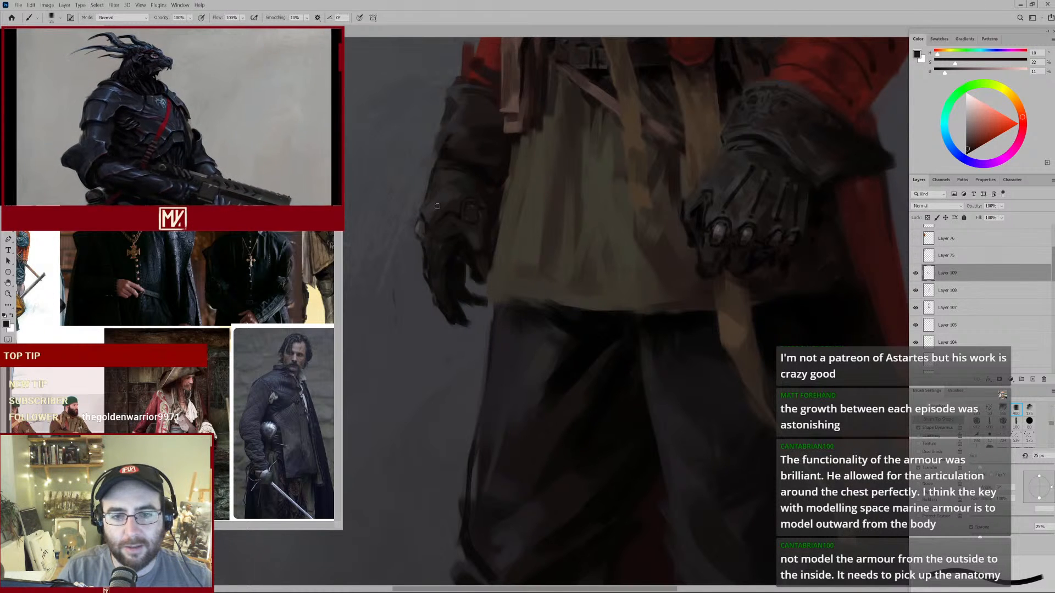
# Sharpen the ornament on the front glove's cuff at 15 px and 10 px with sampled dark grey and near-black tones.
pyautogui.moveTo(466, 199); pyautogui.dragTo(458, 244)
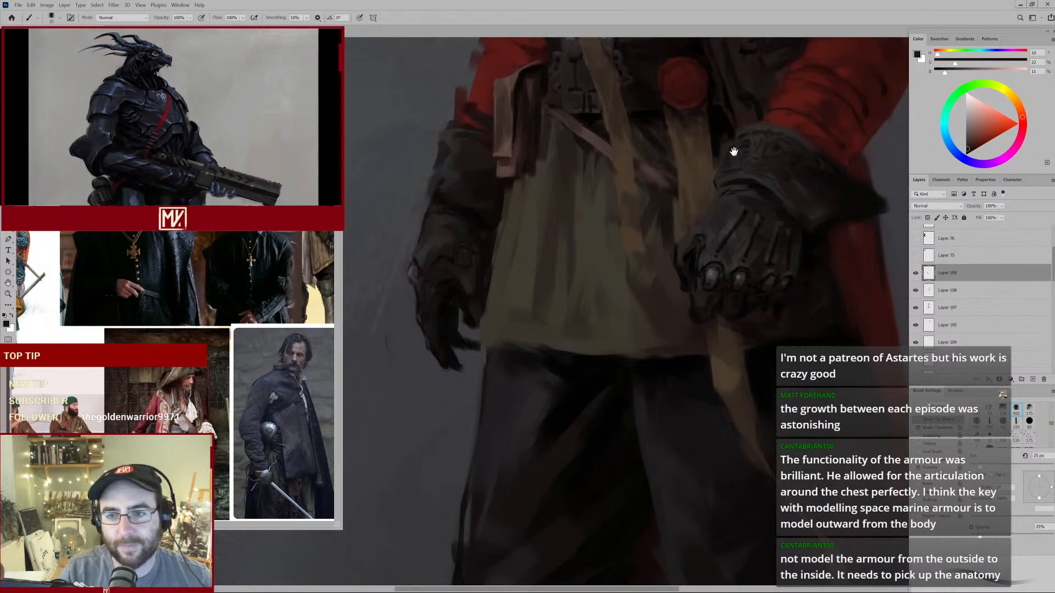
pyautogui.scroll(2, 591, 164)
pyautogui.scroll(1, 640, 147)
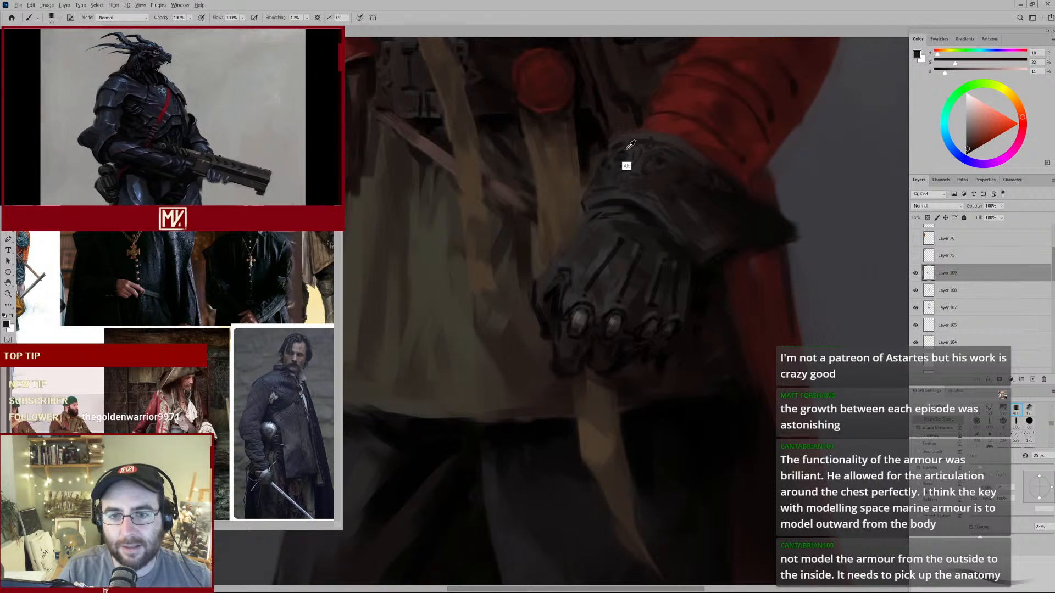
pyautogui.keyDown('alt'); pyautogui.click(630, 145); pyautogui.keyUp('alt')
pyautogui.press('[')
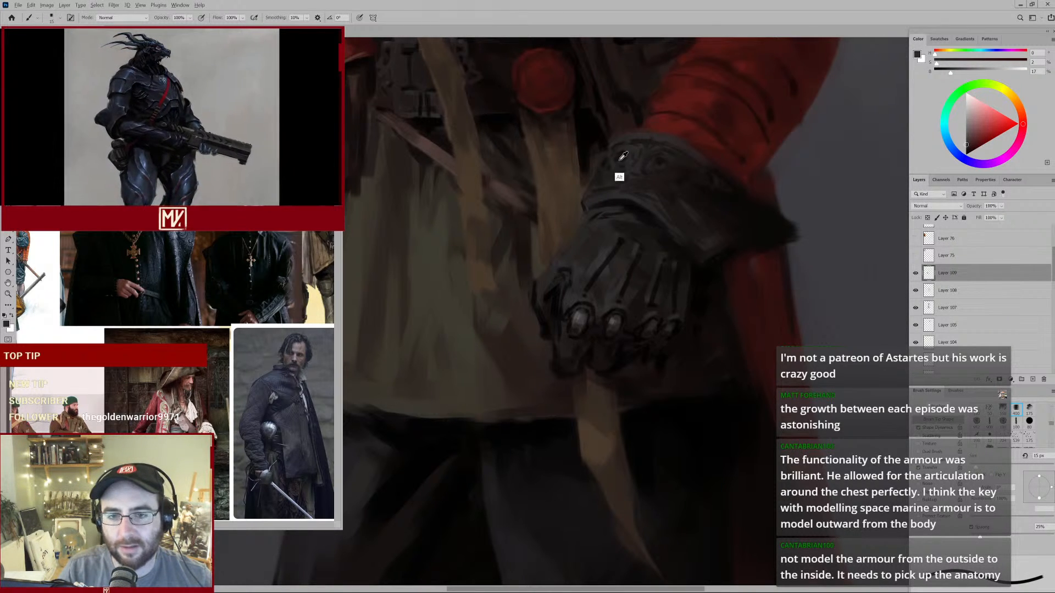
pyautogui.keyDown('alt'); pyautogui.click(611, 166); pyautogui.keyUp('alt')
pyautogui.keyDown('alt'); pyautogui.click(606, 166); pyautogui.keyUp('alt')
pyautogui.press('[')
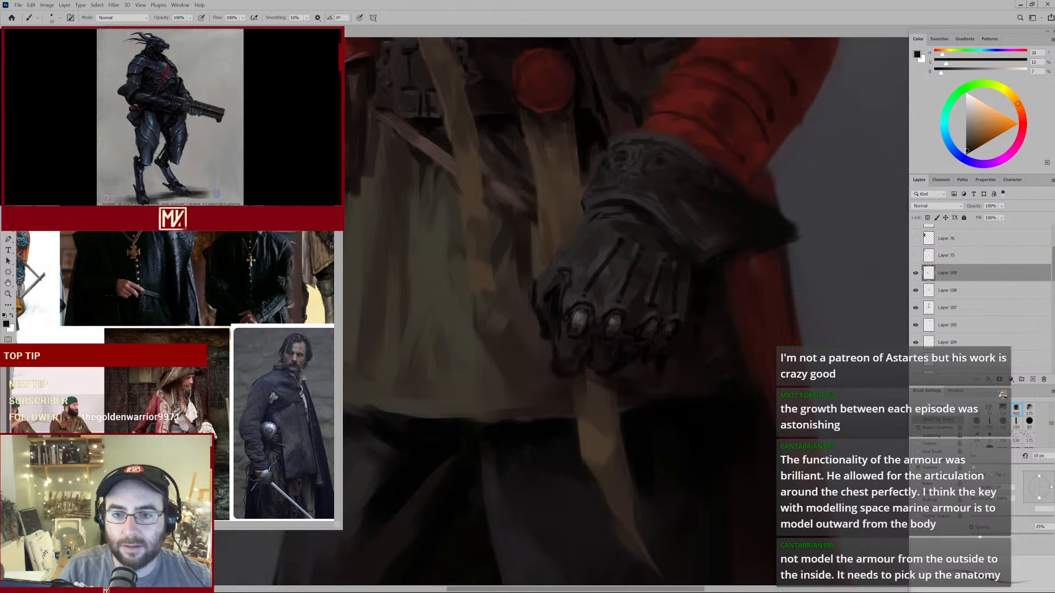
pyautogui.keyDown('alt'); pyautogui.click(626, 159); pyautogui.keyUp('alt')
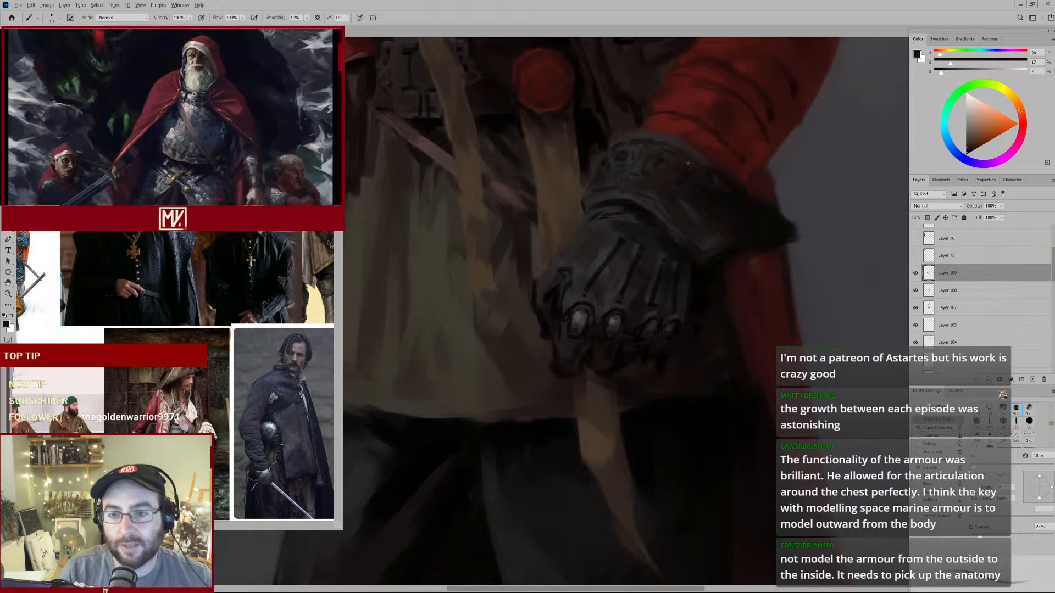
# Extend the ornament detail along the front glove's cuff rim at 15 px with sampled near-black and dark brown tones.
pyautogui.press(']')
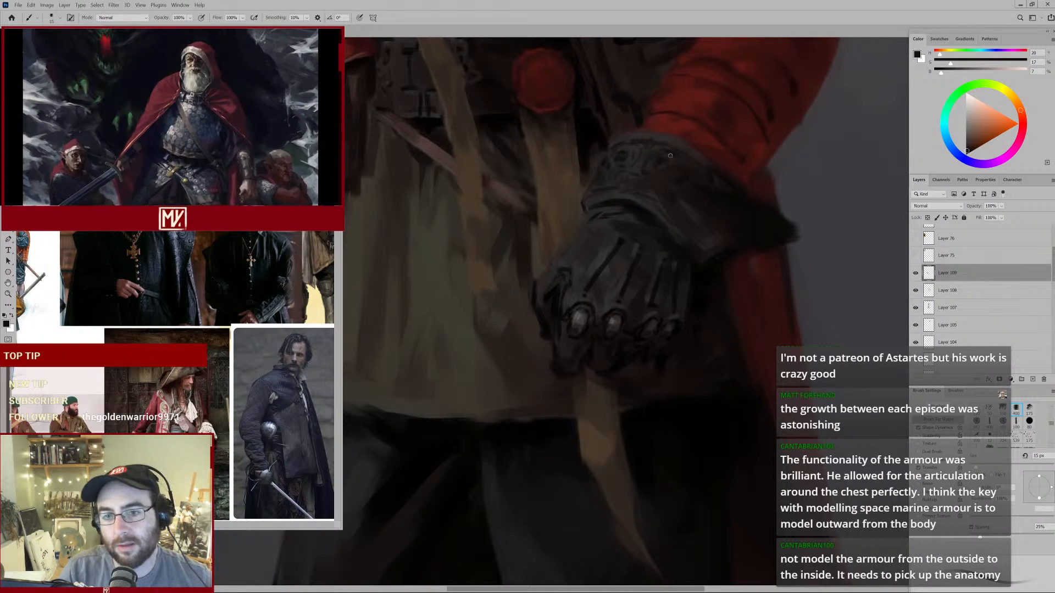
pyautogui.keyDown('alt'); pyautogui.click(673, 156); pyautogui.keyUp('alt')
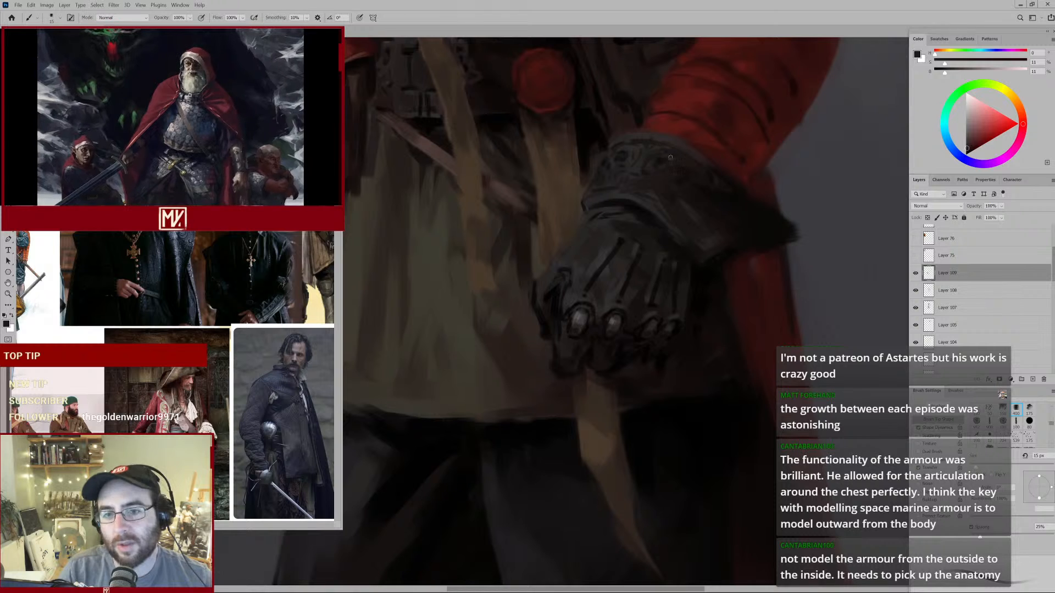
pyautogui.keyDown('alt'); pyautogui.click(645, 161); pyautogui.keyUp('alt')
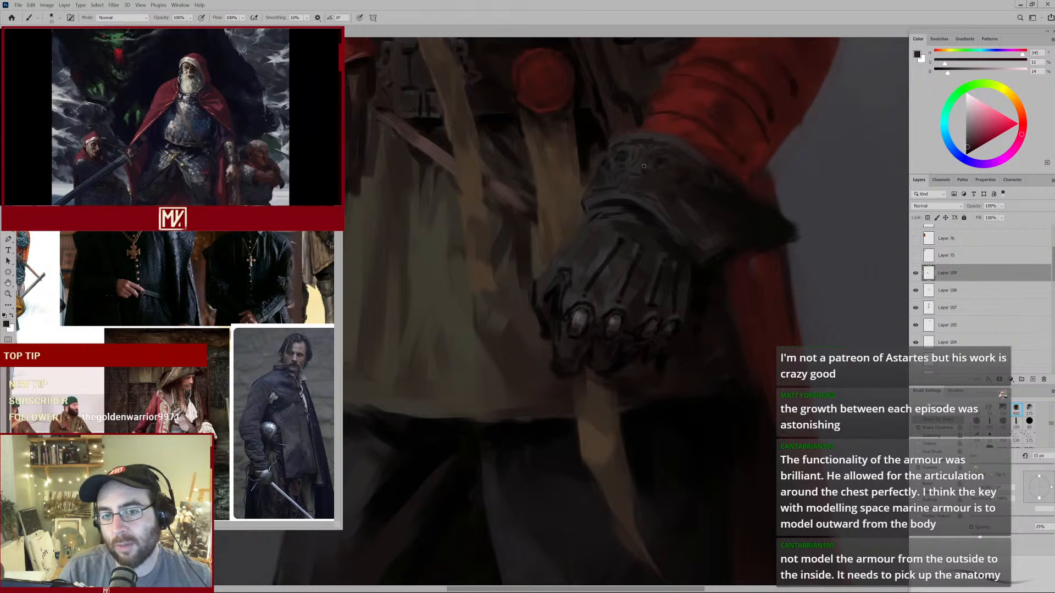
pyautogui.keyDown('alt'); pyautogui.click(617, 161); pyautogui.keyUp('alt')
pyautogui.keyDown('alt'); pyautogui.click(611, 161); pyautogui.keyUp('alt')
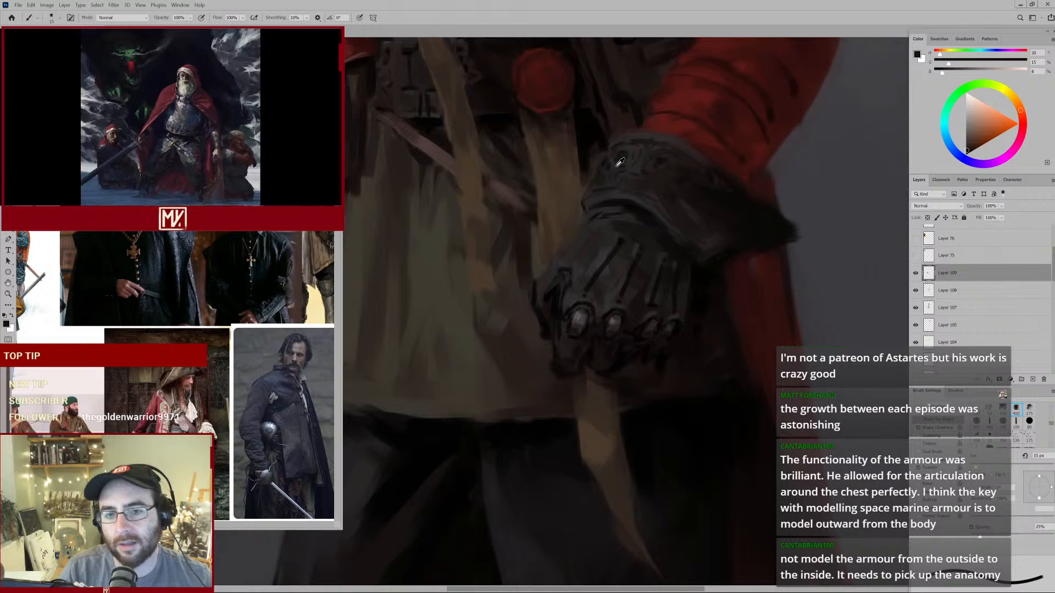
# Define the lower edge of the front glove's cuff and the crease at the wrist with sampled grey and near-black tones.
pyautogui.keyDown('alt'); pyautogui.click(612, 185); pyautogui.keyUp('alt')
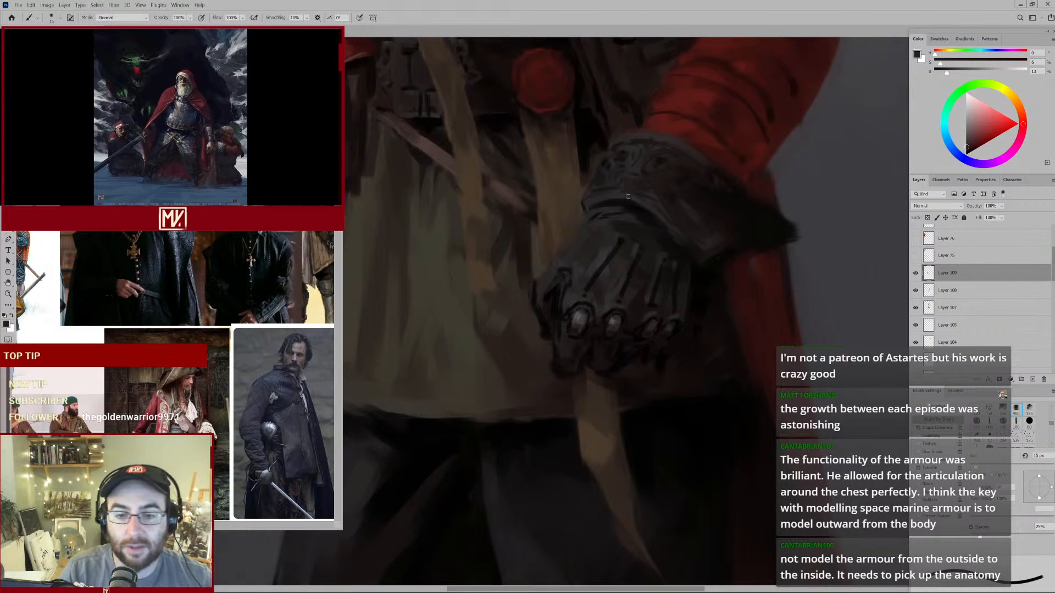
pyautogui.keyDown('alt'); pyautogui.click(615, 230); pyautogui.keyUp('alt')
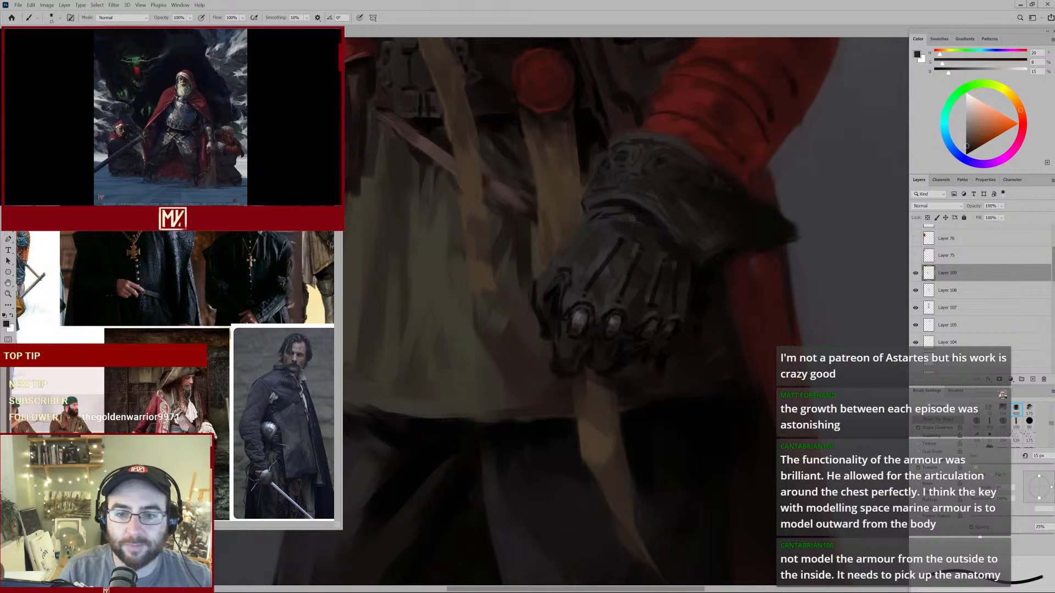
pyautogui.keyDown('alt'); pyautogui.click(650, 204); pyautogui.keyUp('alt')
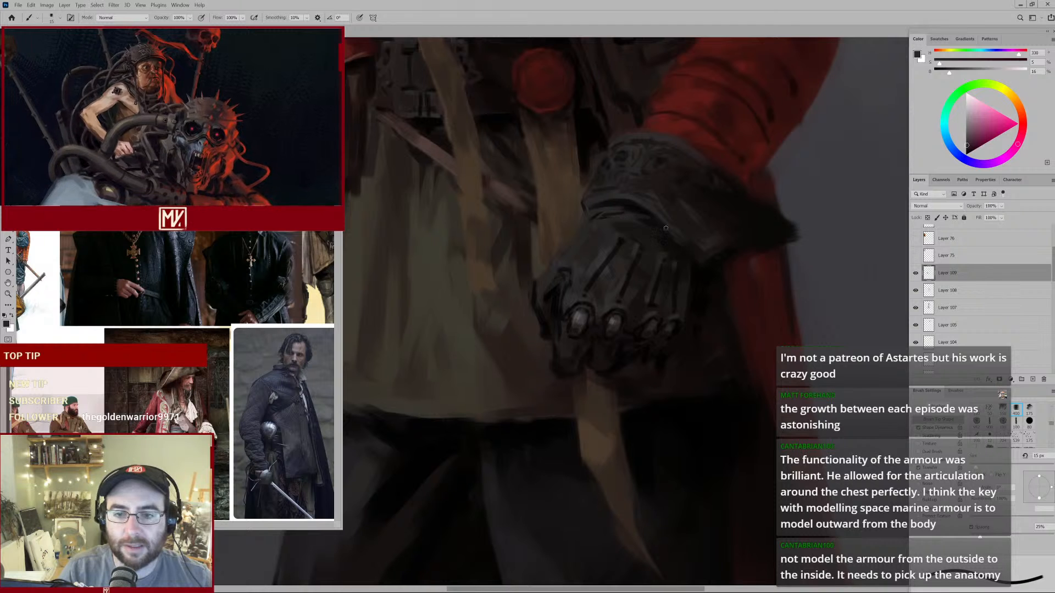
pyautogui.keyDown('alt'); pyautogui.click(652, 200); pyautogui.keyUp('alt')
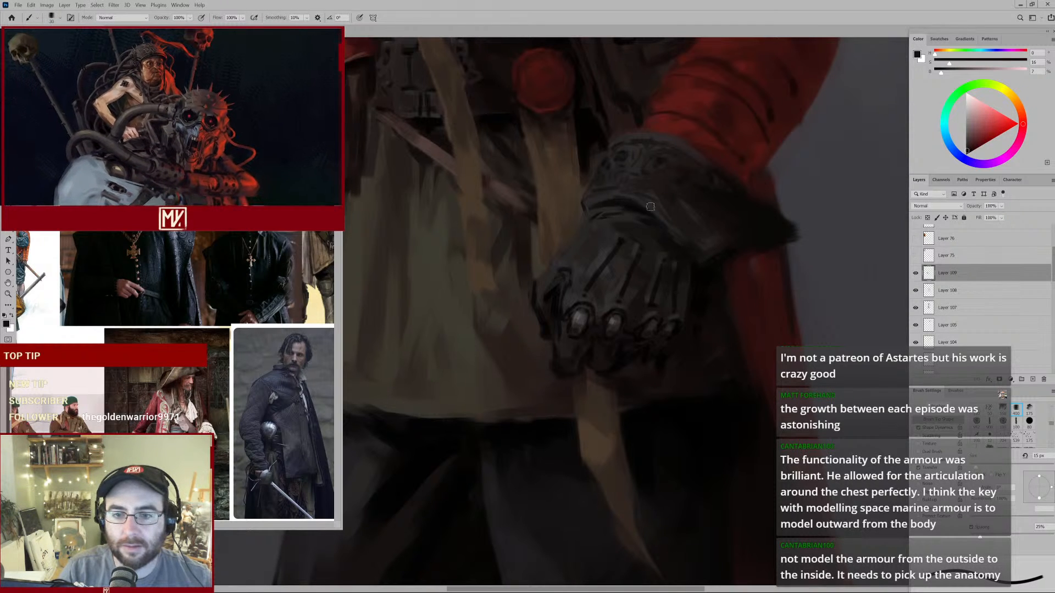
pyautogui.keyDown('alt'); pyautogui.click(621, 222); pyautogui.keyUp('alt')
# Blend the middle of the front glove's cuff below the ornament at 35 px with sampled dark grey tones, finishing at 30 px.
pyautogui.keyDown('ctrl'); pyautogui.click(626, 218); pyautogui.keyUp('ctrl')
pyautogui.moveTo(656, 198); pyautogui.dragTo(582, 218)
pyautogui.keyDown('alt'); pyautogui.click(570, 208); pyautogui.keyUp('alt')
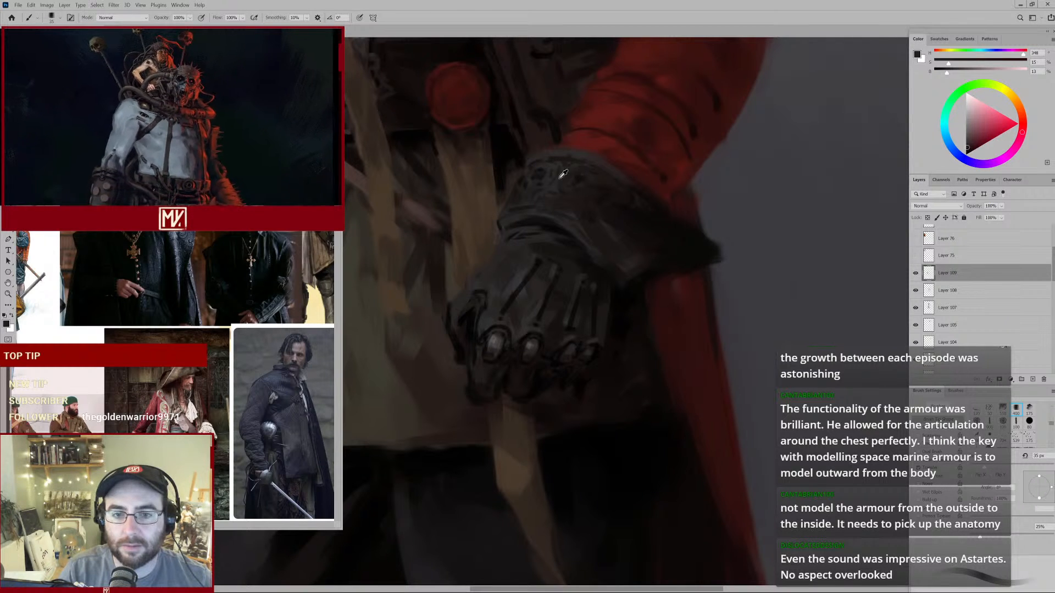
pyautogui.keyDown('alt'); pyautogui.click(560, 182); pyautogui.keyUp('alt')
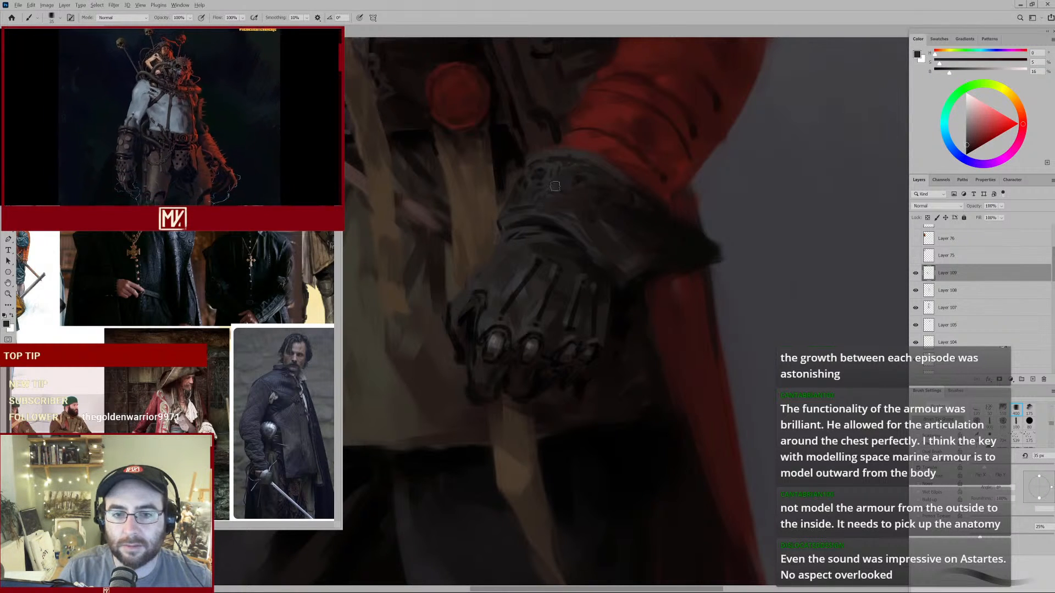
pyautogui.keyDown('alt'); pyautogui.click(560, 183); pyautogui.keyUp('alt')
pyautogui.press('[')
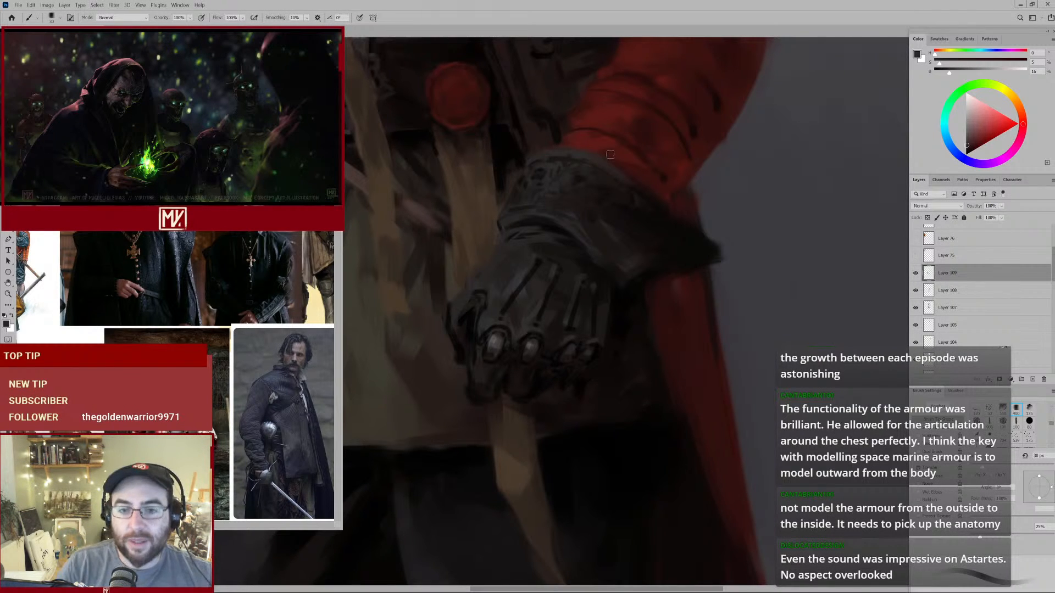
# Clean up the front cuff's ornament and its edge beside the tan strap with sampled grey, near-black and brown tones.
pyautogui.keyDown('alt'); pyautogui.click(550, 176); pyautogui.keyUp('alt')
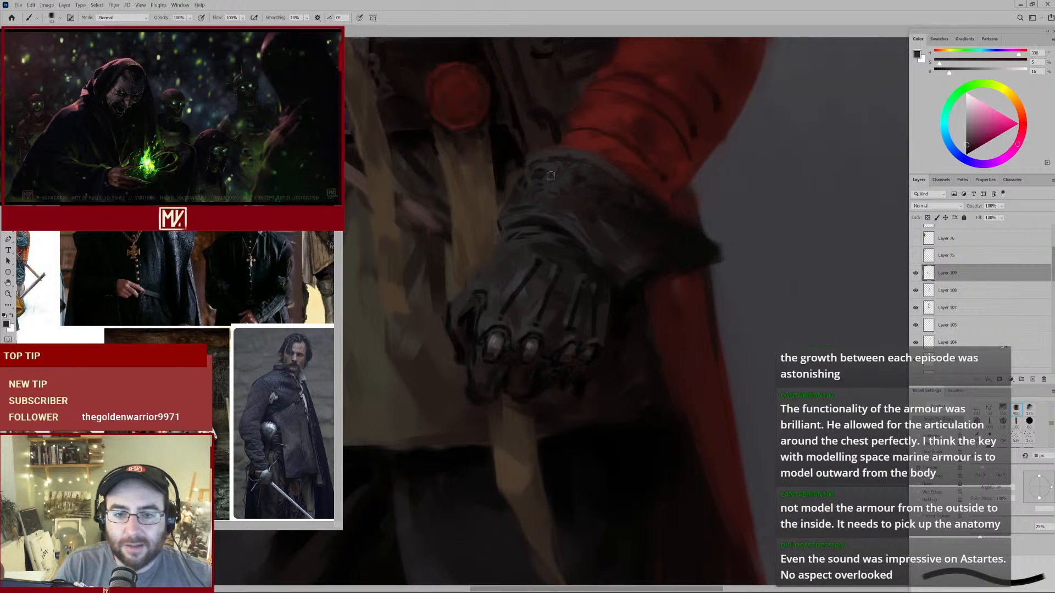
pyautogui.keyDown('alt'); pyautogui.click(547, 174); pyautogui.keyUp('alt')
pyautogui.keyDown('alt'); pyautogui.click(544, 172); pyautogui.keyUp('alt')
pyautogui.keyDown('alt'); pyautogui.click(543, 176); pyautogui.keyUp('alt')
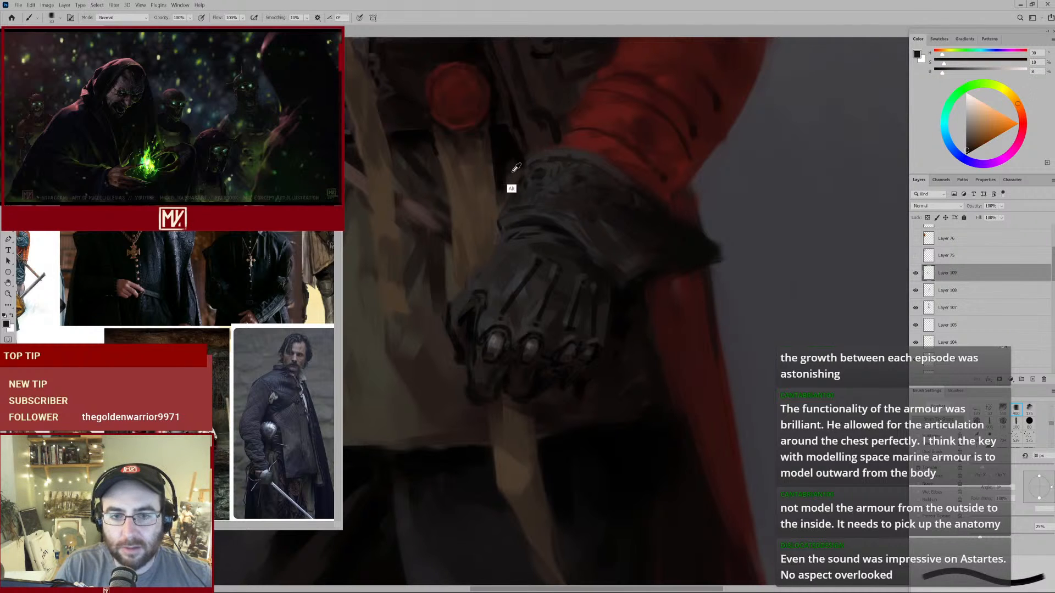
pyautogui.keyDown('alt'); pyautogui.click(513, 173); pyautogui.keyUp('alt')
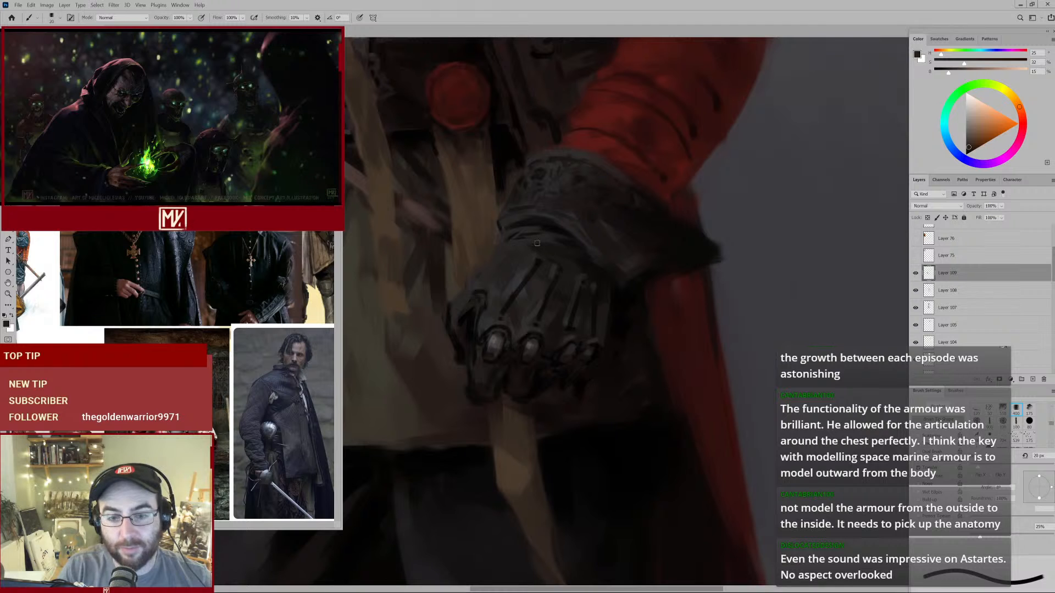
# Darken the folds between the front glove's cuff and the back of the hand with a sampled near-black tone.
pyautogui.keyDown('alt'); pyautogui.click(560, 238); pyautogui.keyUp('alt')
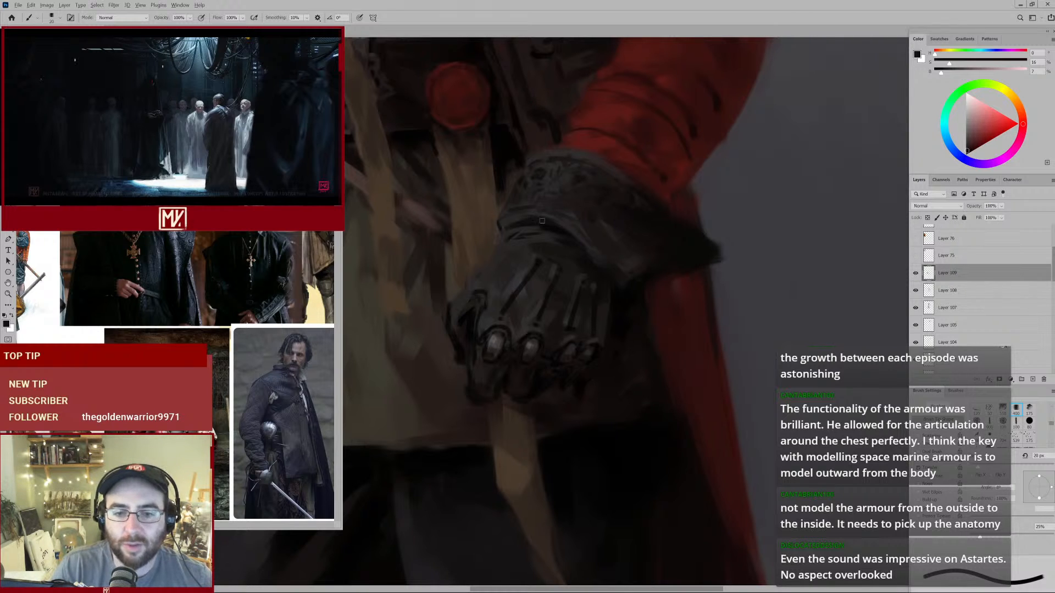
pyautogui.moveTo(599, 204); pyautogui.dragTo(559, 236)
pyautogui.moveTo(519, 198); pyautogui.dragTo(658, 219)
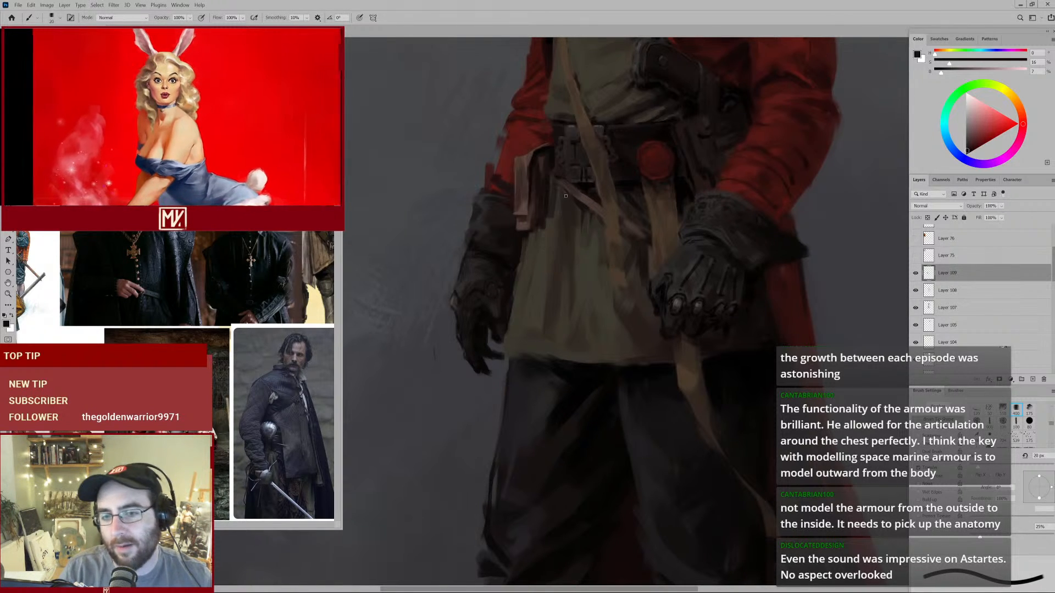
pyautogui.moveTo(613, 247); pyautogui.dragTo(514, 237)
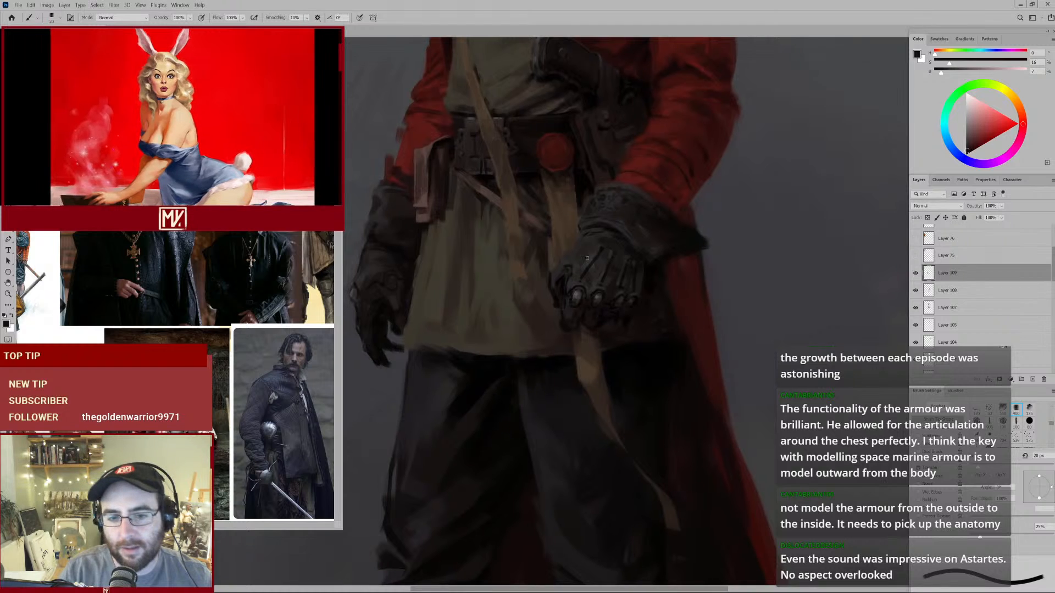
# Deepen the crease between the front glove's cuff and the back of the hand with sampled near-black tones at 20 px.
pyautogui.keyDown('alt'); pyautogui.click(563, 279); pyautogui.keyUp('alt')
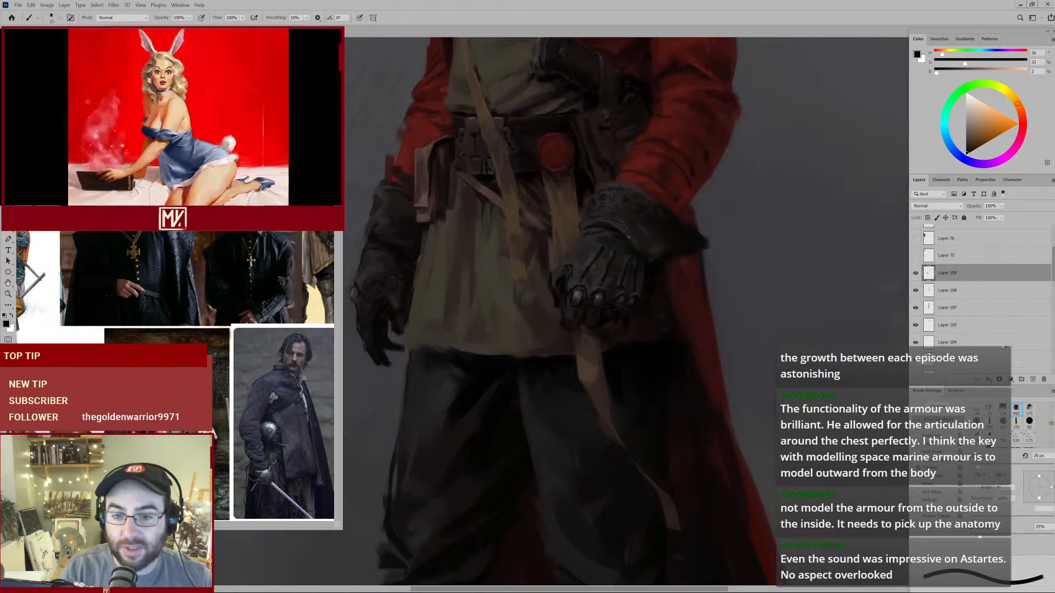
pyautogui.press('[')
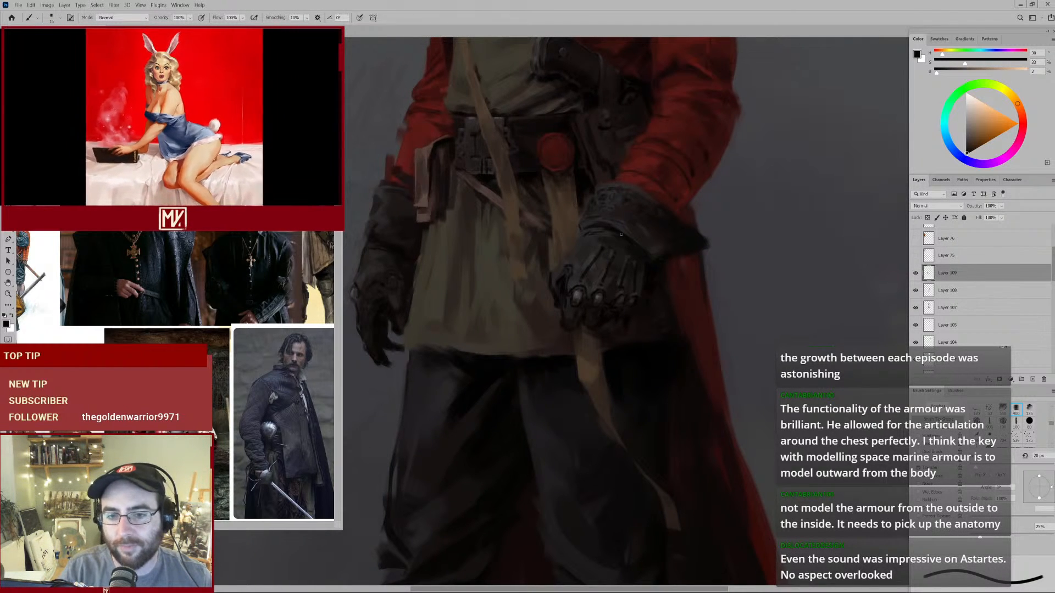
pyautogui.press(']')
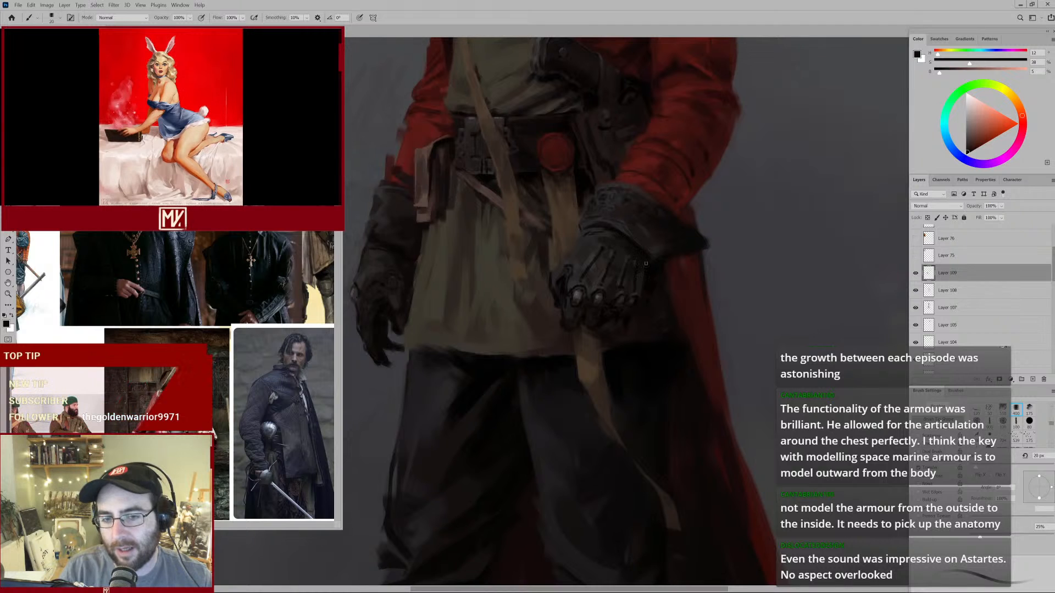
pyautogui.keyDown('alt'); pyautogui.click(625, 242); pyautogui.keyUp('alt')
pyautogui.keyDown('alt'); pyautogui.click(625, 242); pyautogui.keyUp('alt')
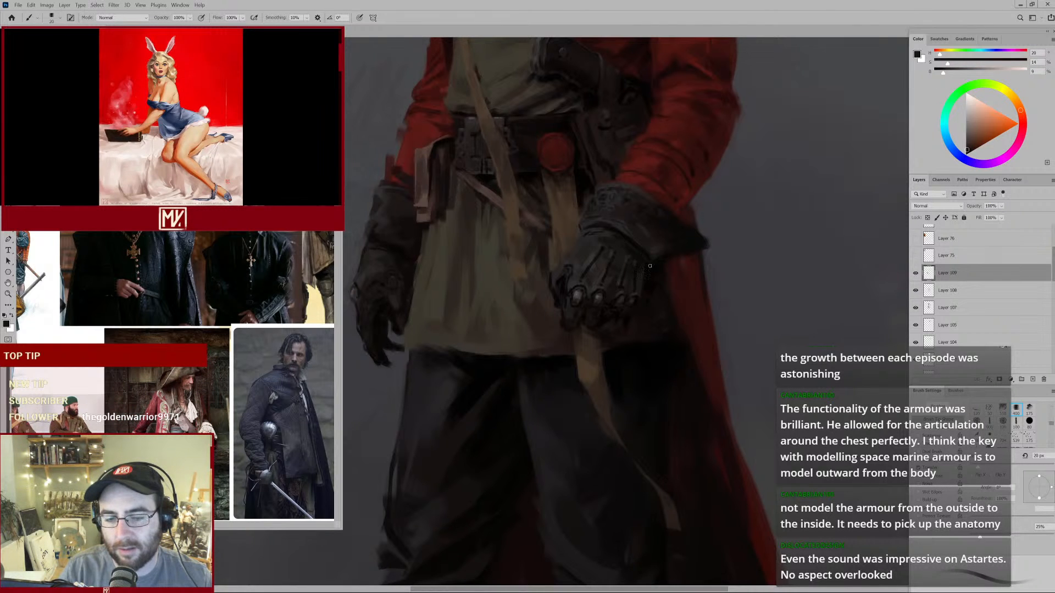
# Blend the back of the front glove below the wrist crease with sampled dark grey tones at 30 px.
pyautogui.keyDown('alt'); pyautogui.click(632, 265); pyautogui.keyUp('alt')
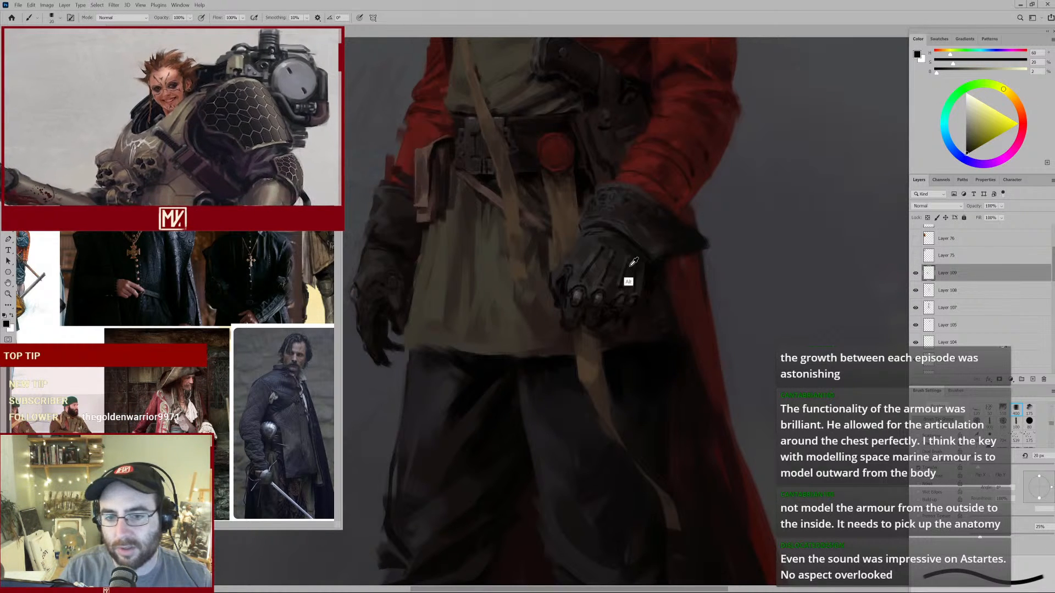
pyautogui.keyDown('alt'); pyautogui.click(633, 264); pyautogui.keyUp('alt')
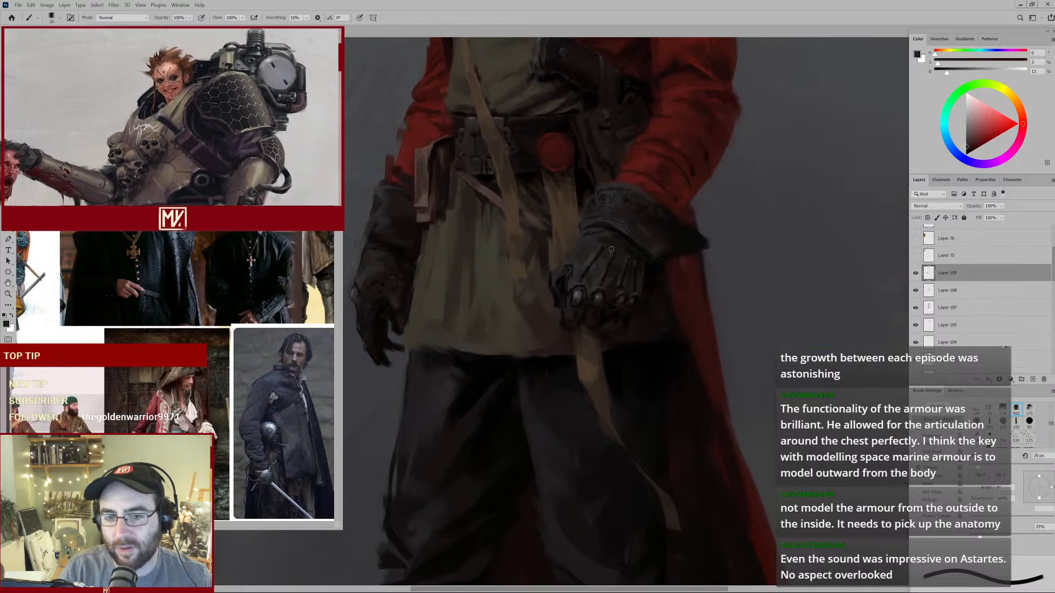
pyautogui.press('alt')
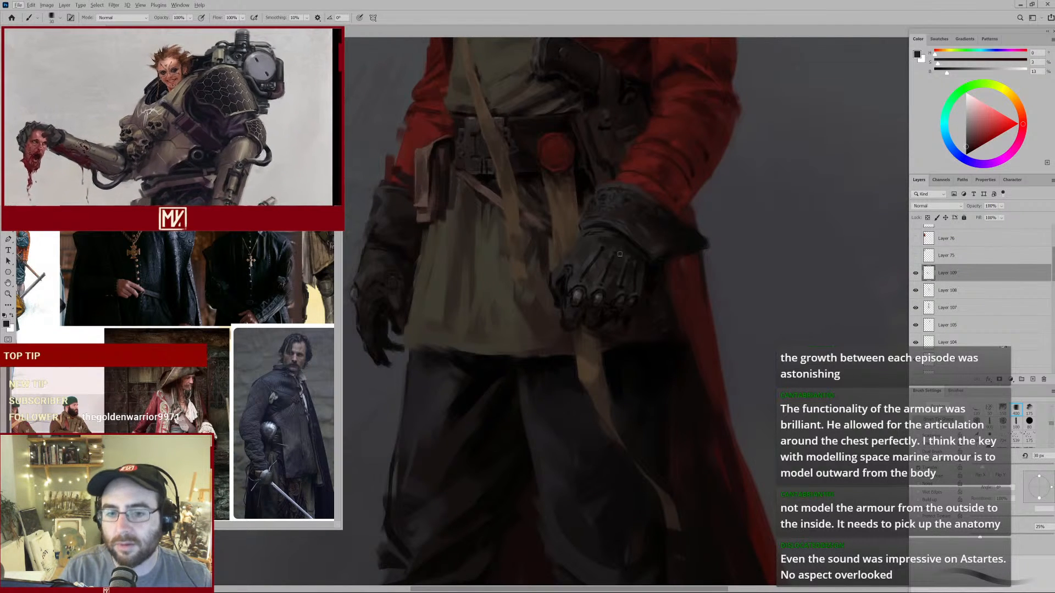
pyautogui.keyDown('alt'); pyautogui.click(592, 255); pyautogui.keyUp('alt')
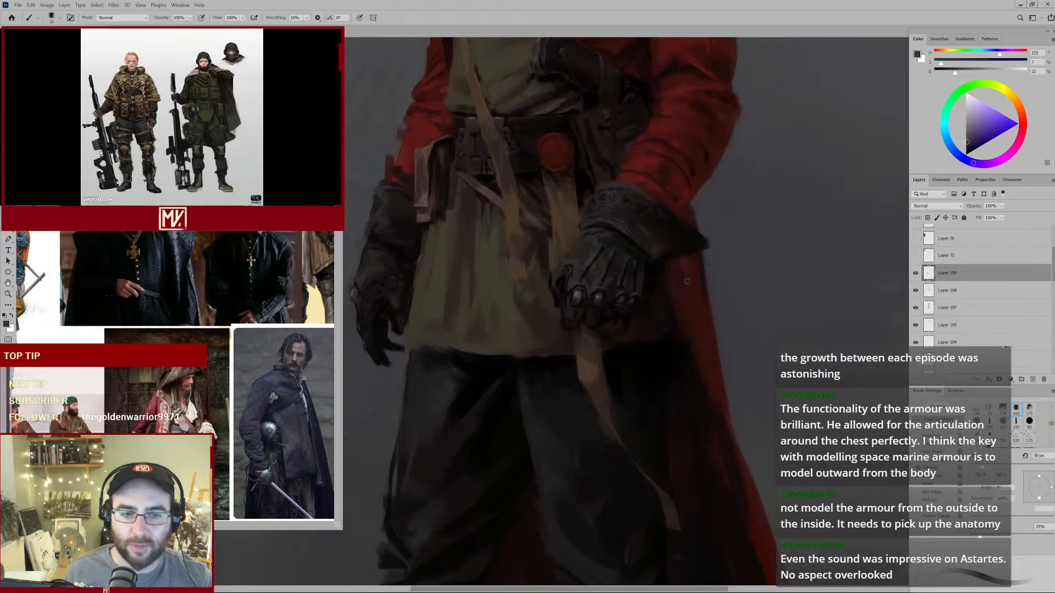
# Carry dark greys sampled from the front glove across the back of the hands and the cuffs at 40 px.
pyautogui.moveTo(491, 230); pyautogui.dragTo(565, 209)
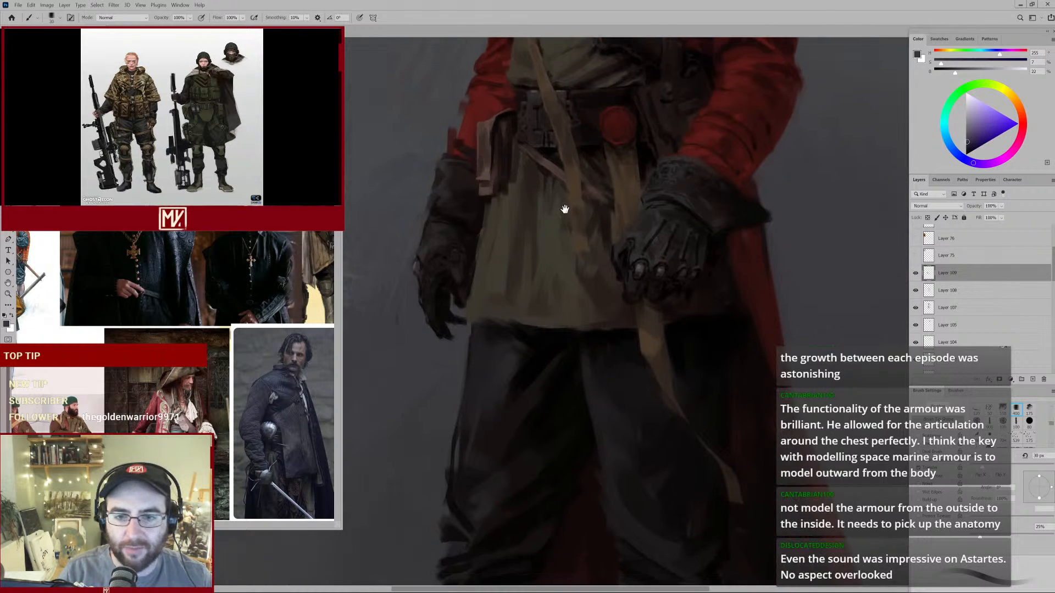
pyautogui.keyDown('alt'); pyautogui.click(651, 232); pyautogui.keyUp('alt')
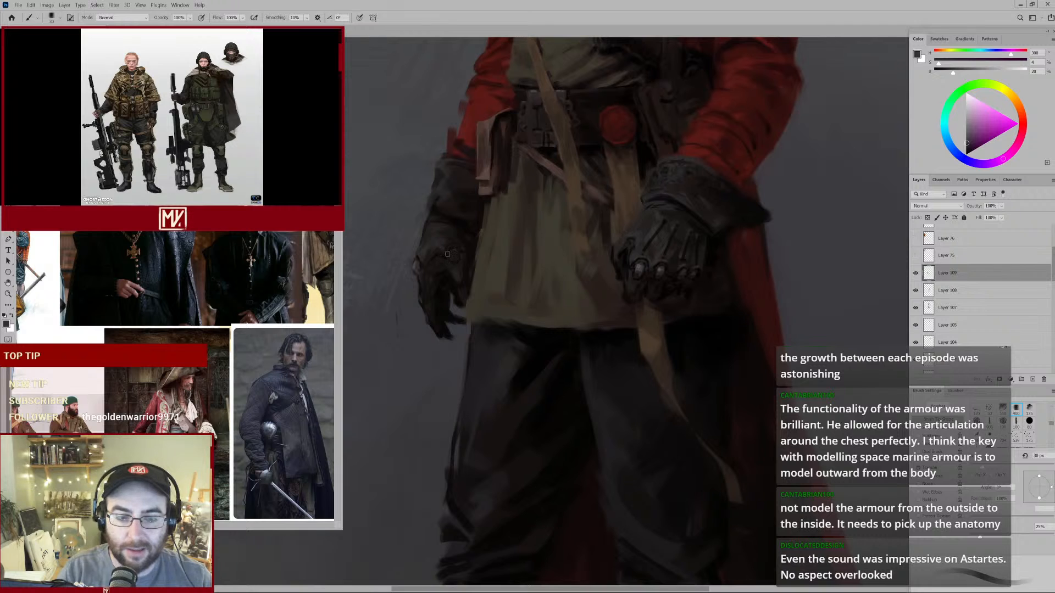
pyautogui.press(']')
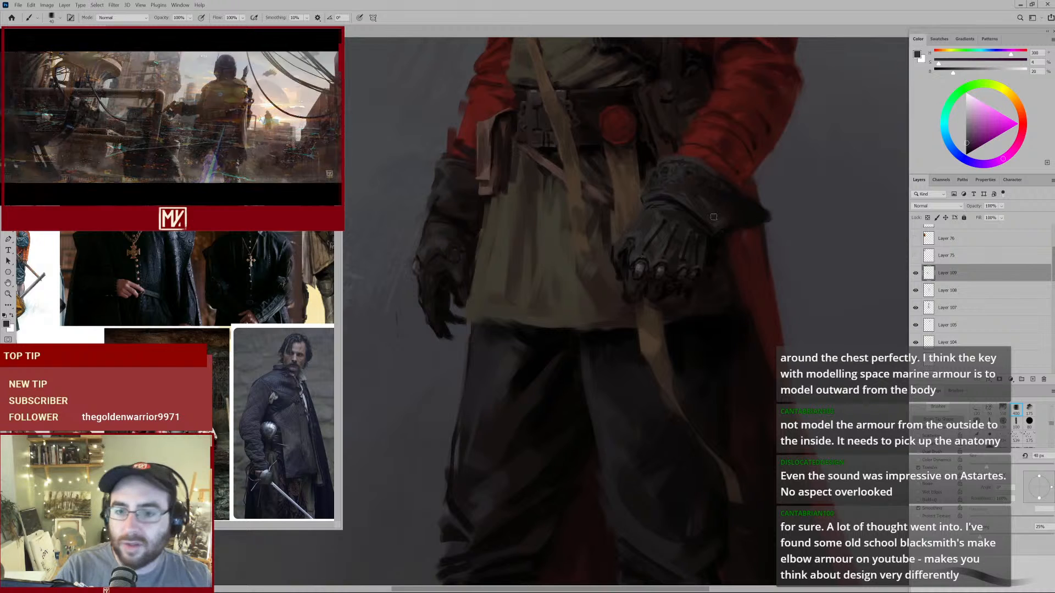
pyautogui.keyDown('alt'); pyautogui.click(658, 212); pyautogui.keyUp('alt')
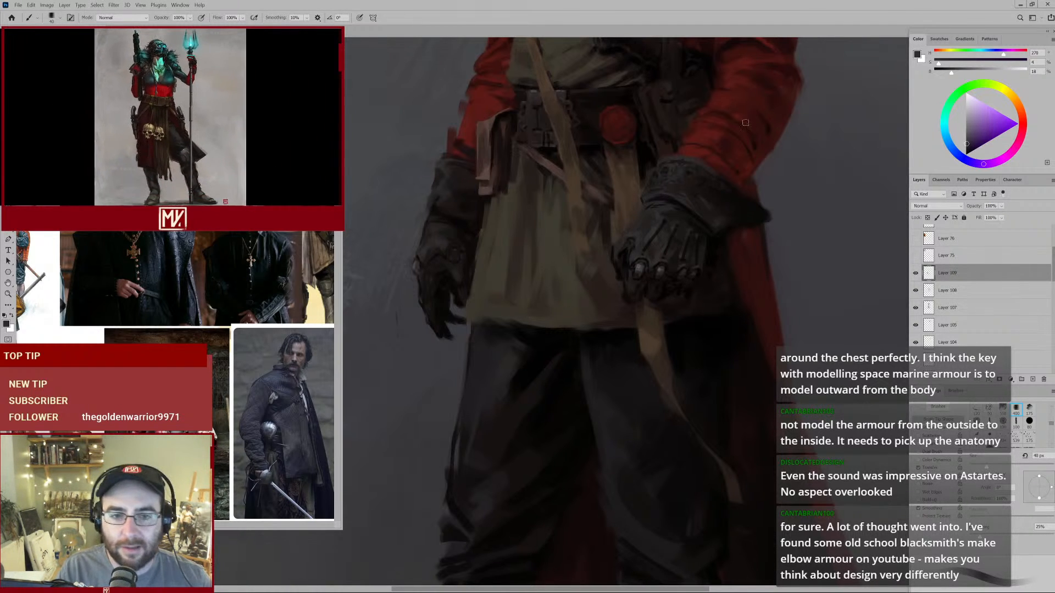
# Shade the far glove's cuff and wrist with sampled grey, dark brown and near-black tones, finishing at 35 px.
pyautogui.keyDown('alt'); pyautogui.click(443, 192); pyautogui.keyUp('alt')
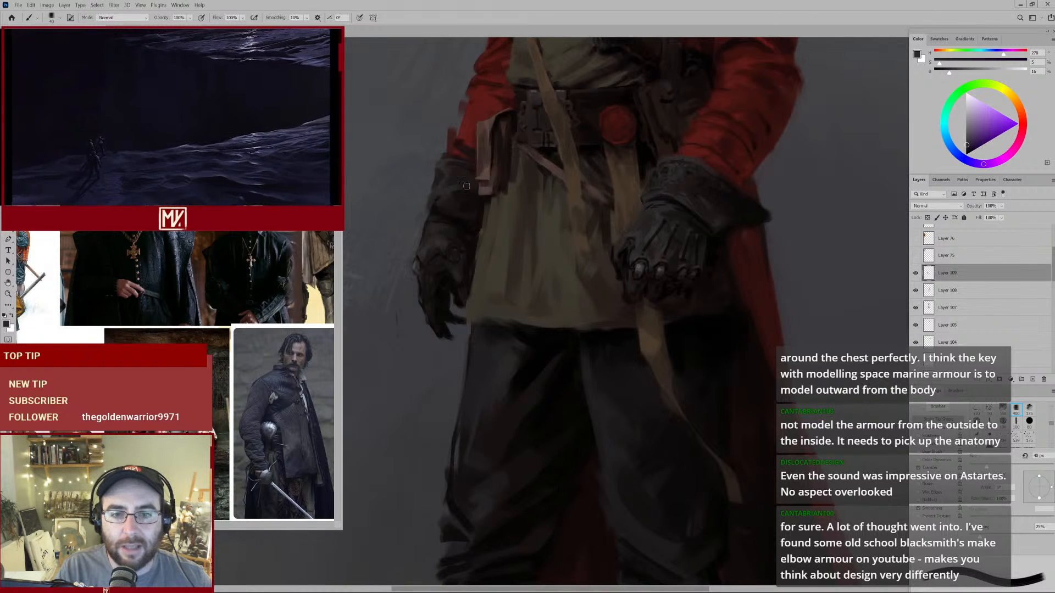
pyautogui.keyDown('alt'); pyautogui.click(460, 191); pyautogui.keyUp('alt')
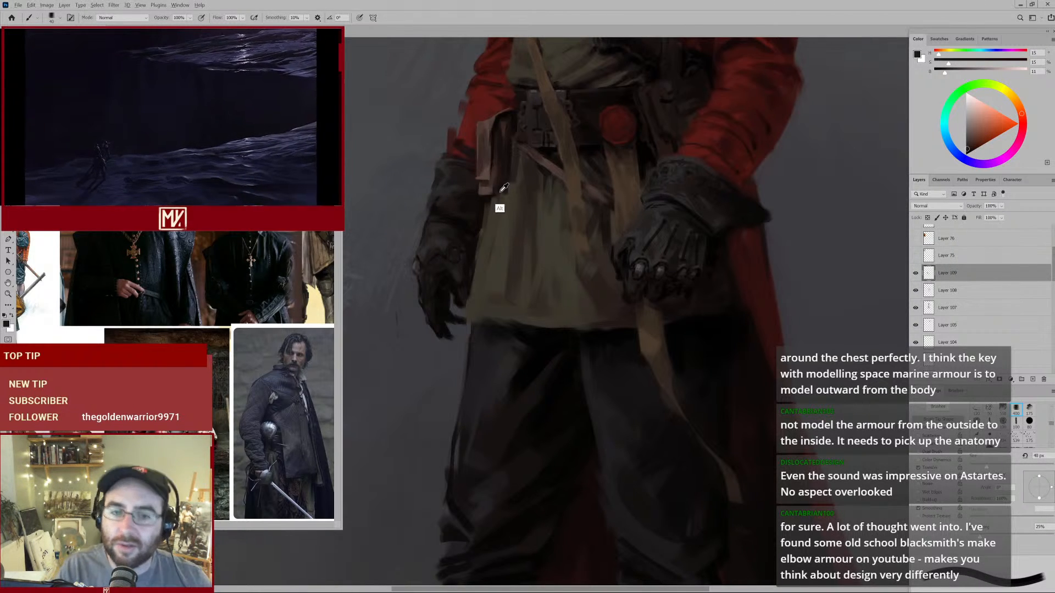
pyautogui.keyDown('alt'); pyautogui.click(449, 195); pyautogui.keyUp('alt')
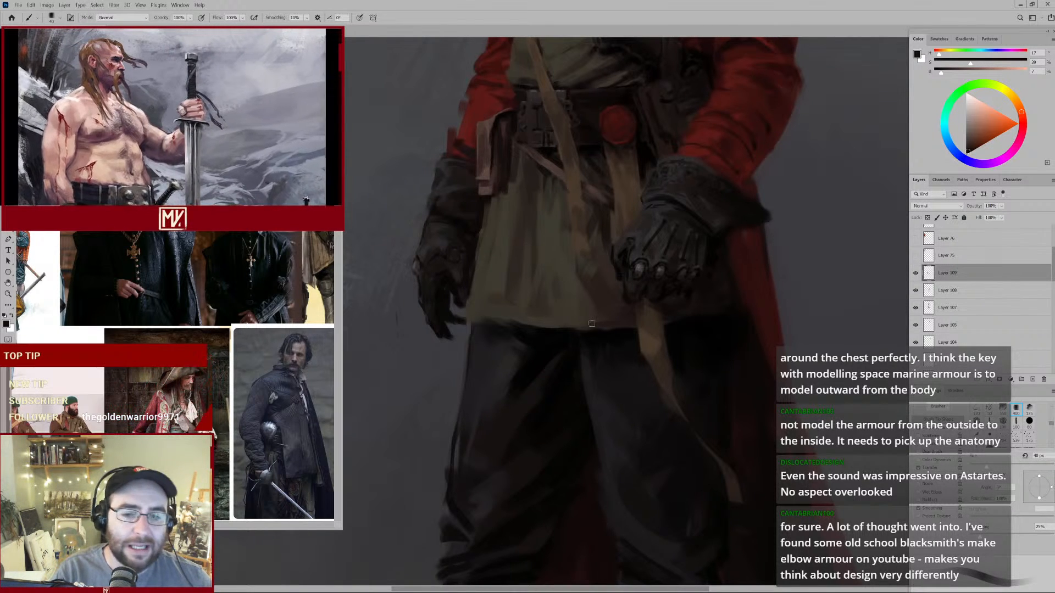
pyautogui.keyDown('alt'); pyautogui.click(554, 335); pyautogui.keyUp('alt')
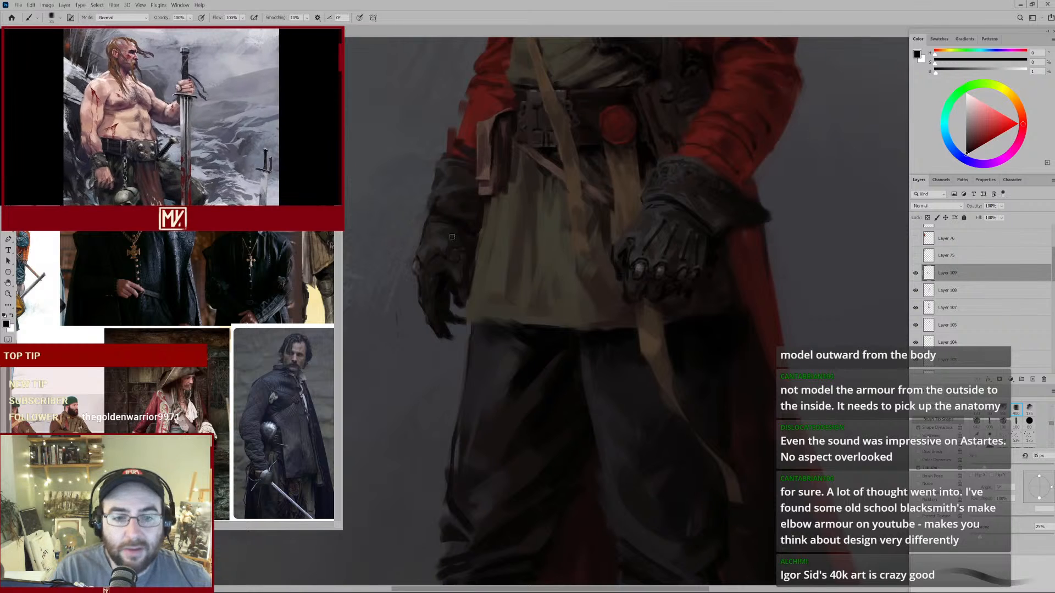
pyautogui.keyDown('alt'); pyautogui.click(442, 246); pyautogui.keyUp('alt')
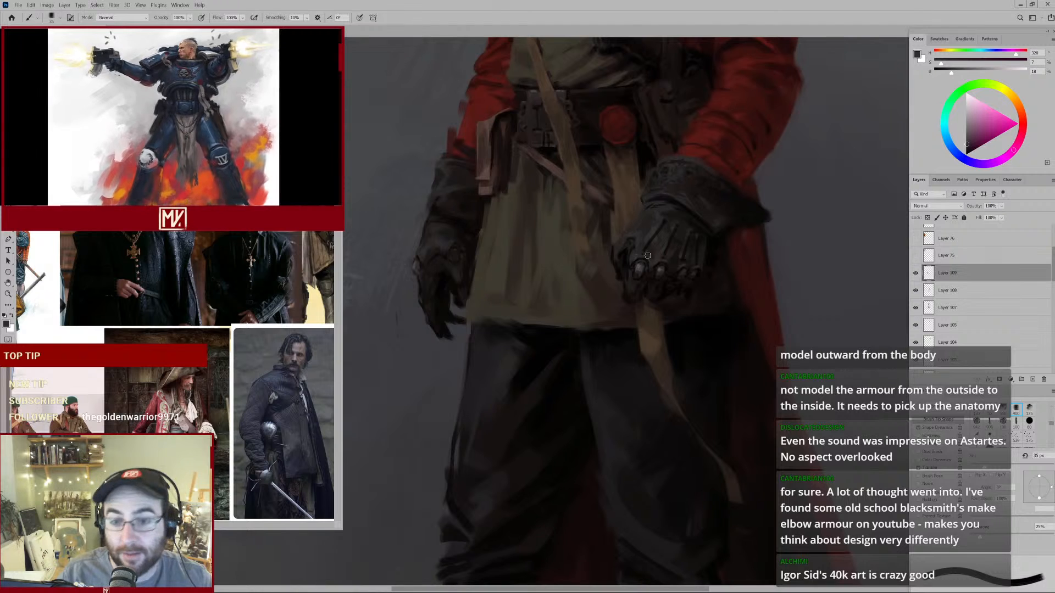
# Clean up the front glove's edge beside the tan strap and tunic with sampled near-black and brown tones.
pyautogui.keyDown('alt'); pyautogui.click(624, 251); pyautogui.keyUp('alt')
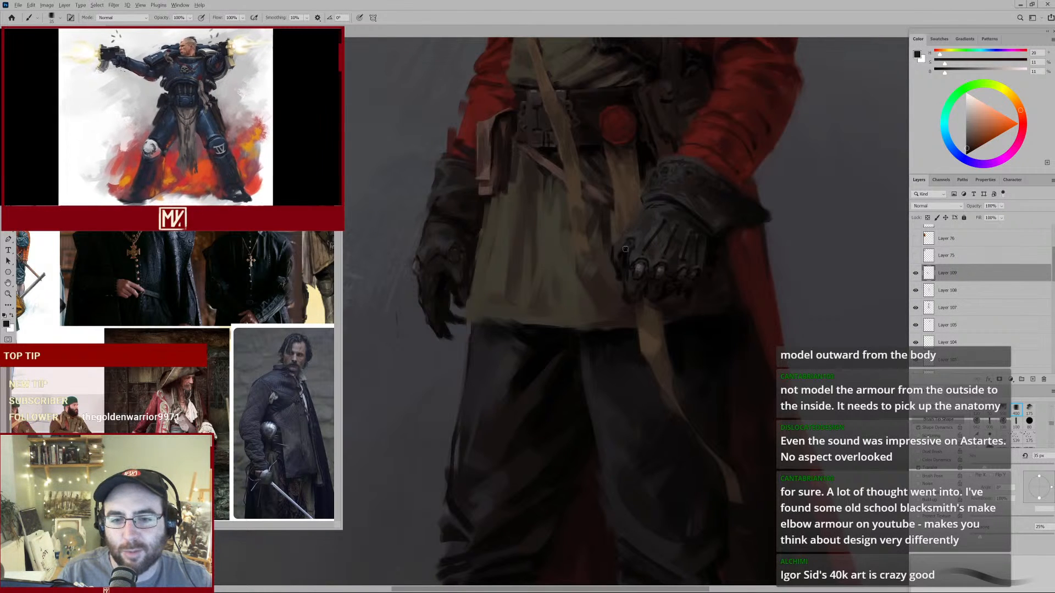
pyautogui.moveTo(632, 187); pyautogui.dragTo(597, 209)
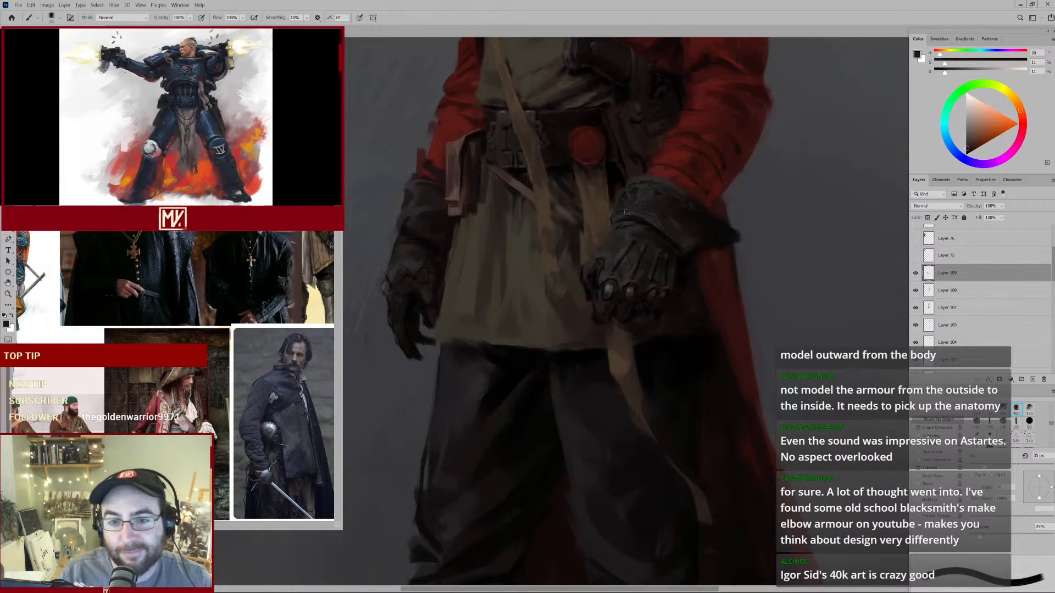
pyautogui.keyDown('alt'); pyautogui.click(613, 236); pyautogui.keyUp('alt')
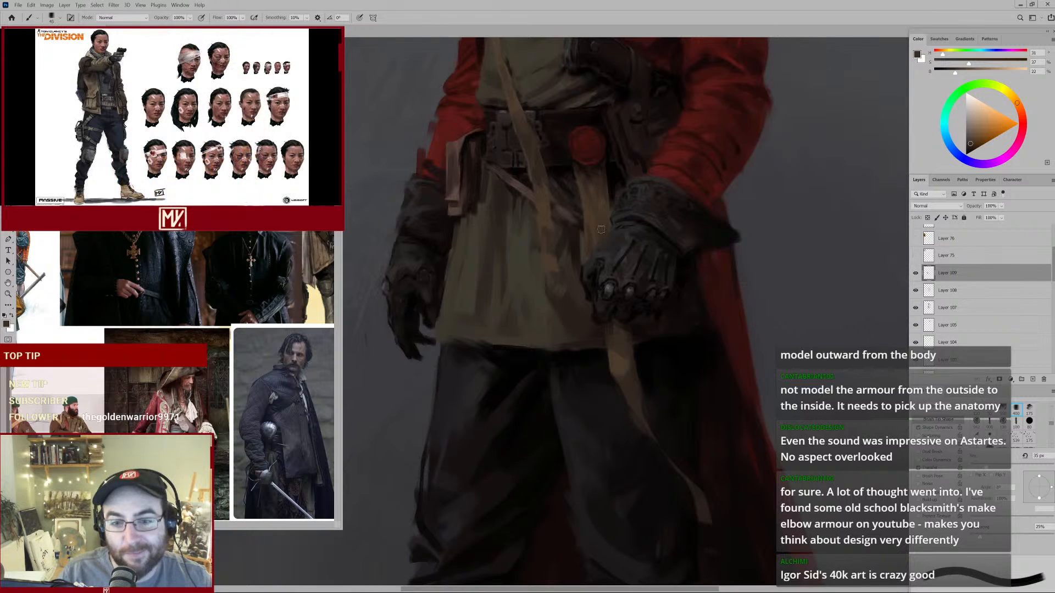
pyautogui.keyDown('alt'); pyautogui.click(588, 230); pyautogui.keyUp('alt')
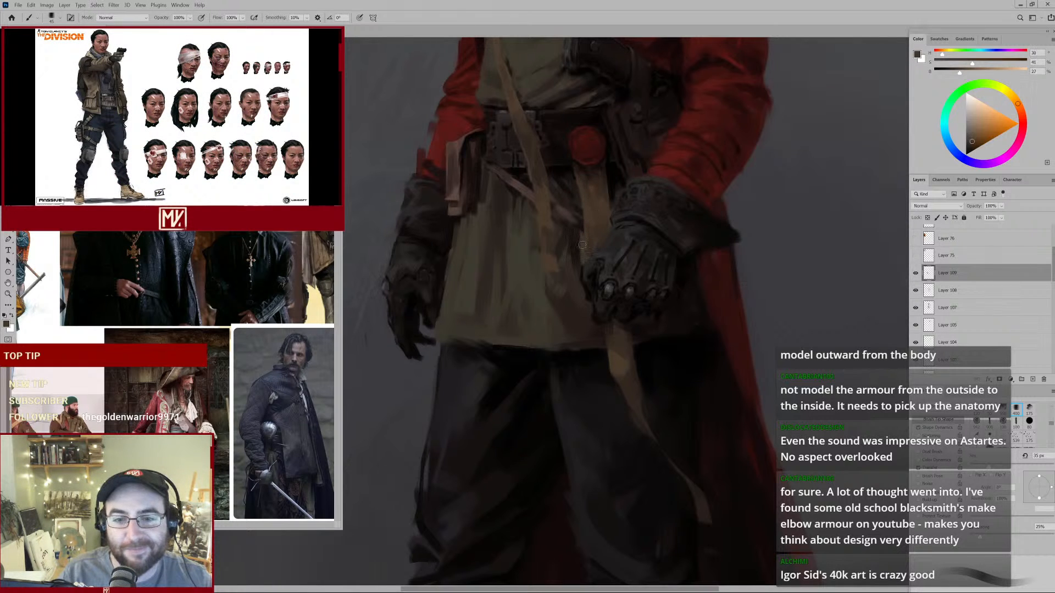
pyautogui.keyDown('alt'); pyautogui.click(565, 196); pyautogui.keyUp('alt')
pyautogui.moveTo(572, 205)
pyautogui.mouseDown()
pyautogui.moveTo(560, 208)
pyautogui.moveTo(581, 225)
pyautogui.moveTo(522, 245)
pyautogui.moveTo(586, 220)
pyautogui.mouseUp()
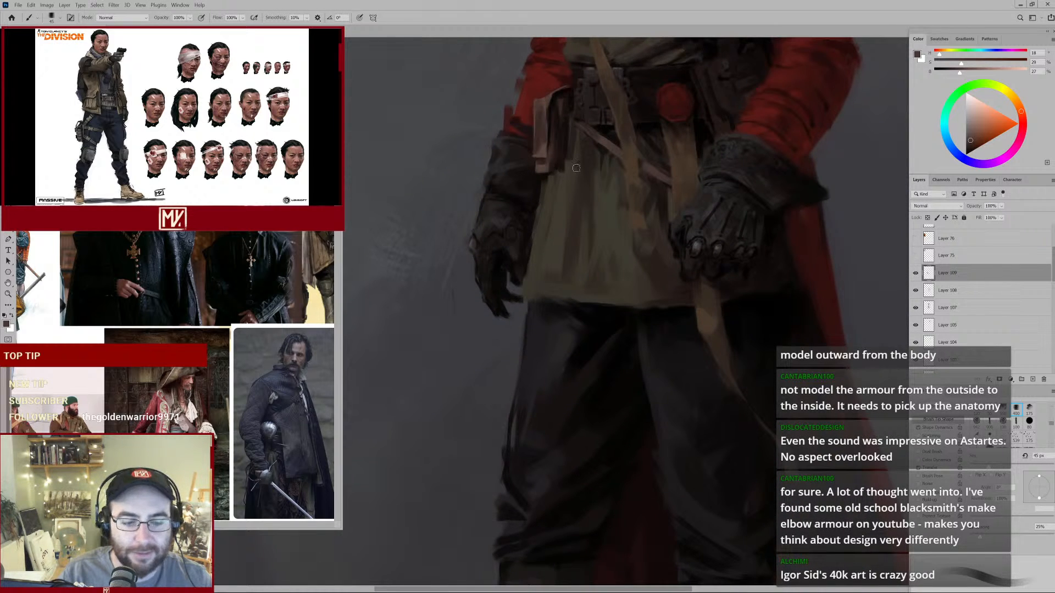
# Touch up the front glove's wrist and the lower edge of its cuff with sampled dark grey tones.
pyautogui.moveTo(600, 141); pyautogui.dragTo(541, 224)
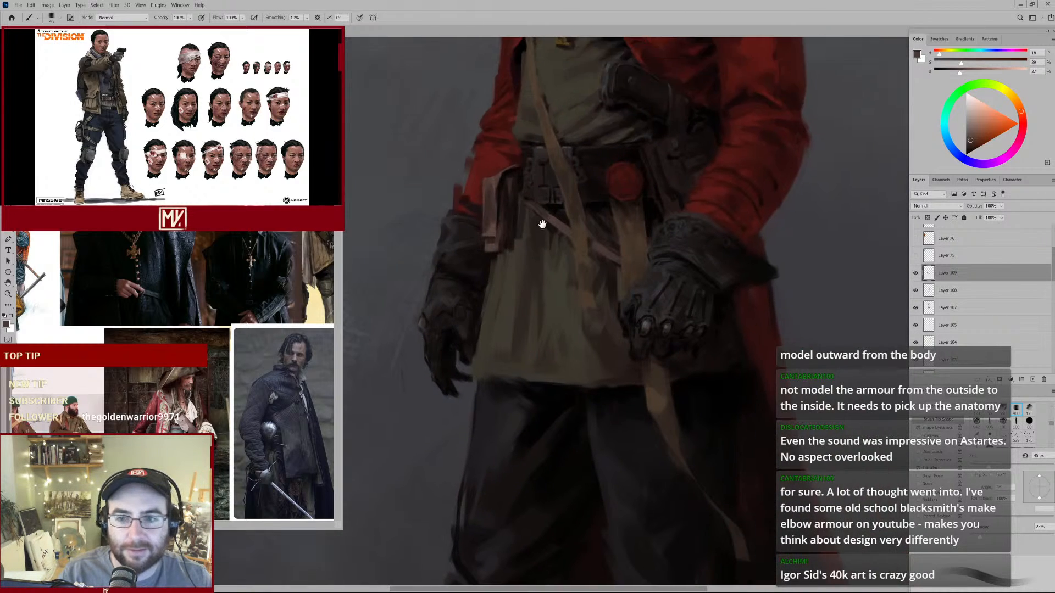
pyautogui.keyDown('alt'); pyautogui.click(668, 265); pyautogui.keyUp('alt')
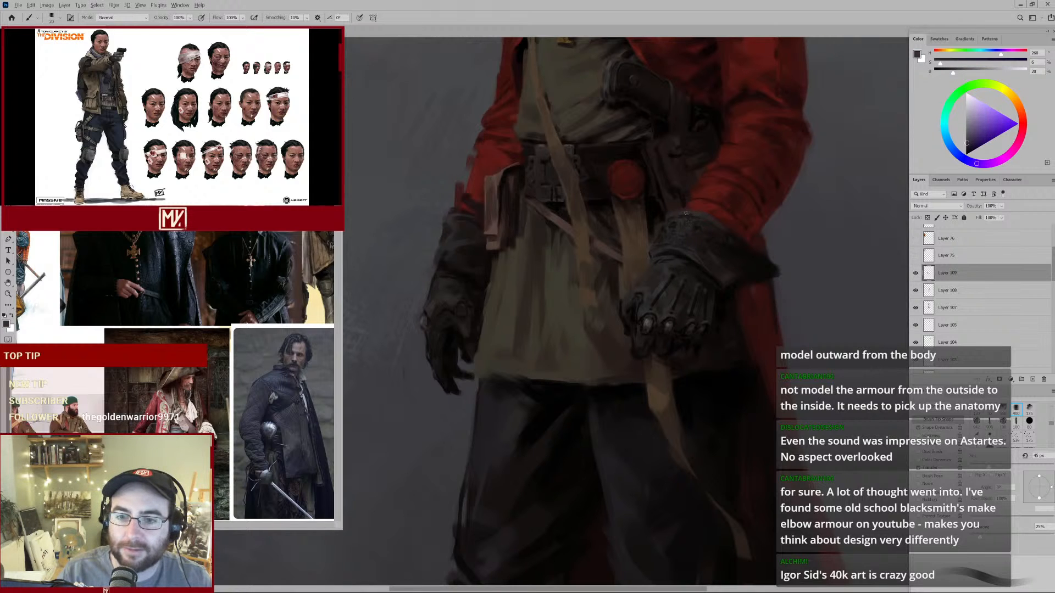
pyautogui.keyDown('alt'); pyautogui.click(666, 273); pyautogui.keyUp('alt')
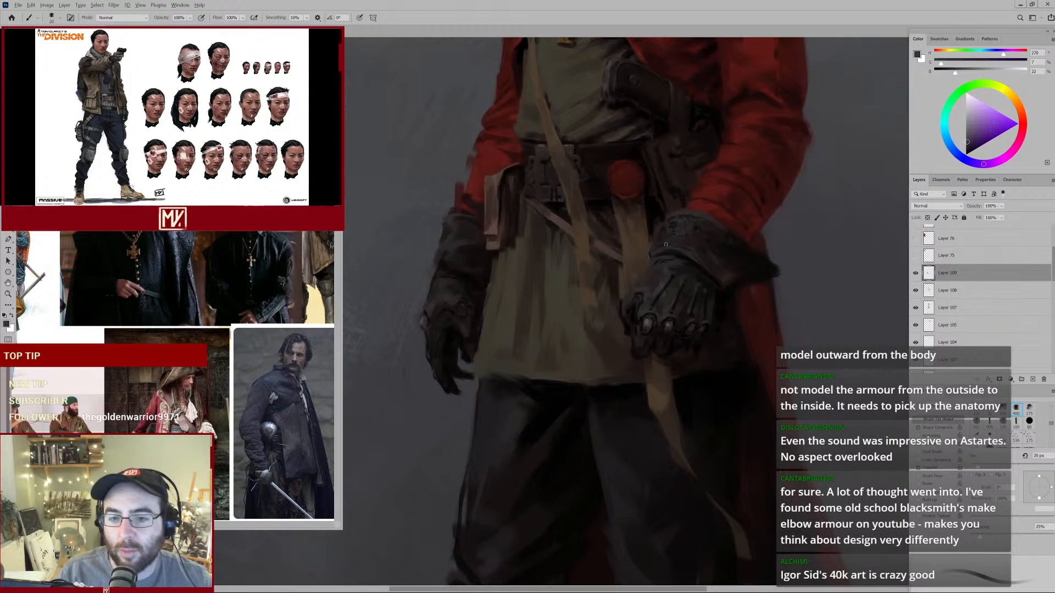
pyautogui.moveTo(681, 249)
pyautogui.mouseDown()
pyautogui.moveTo(696, 247)
pyautogui.moveTo(651, 259)
pyautogui.moveTo(669, 255)
pyautogui.mouseUp()
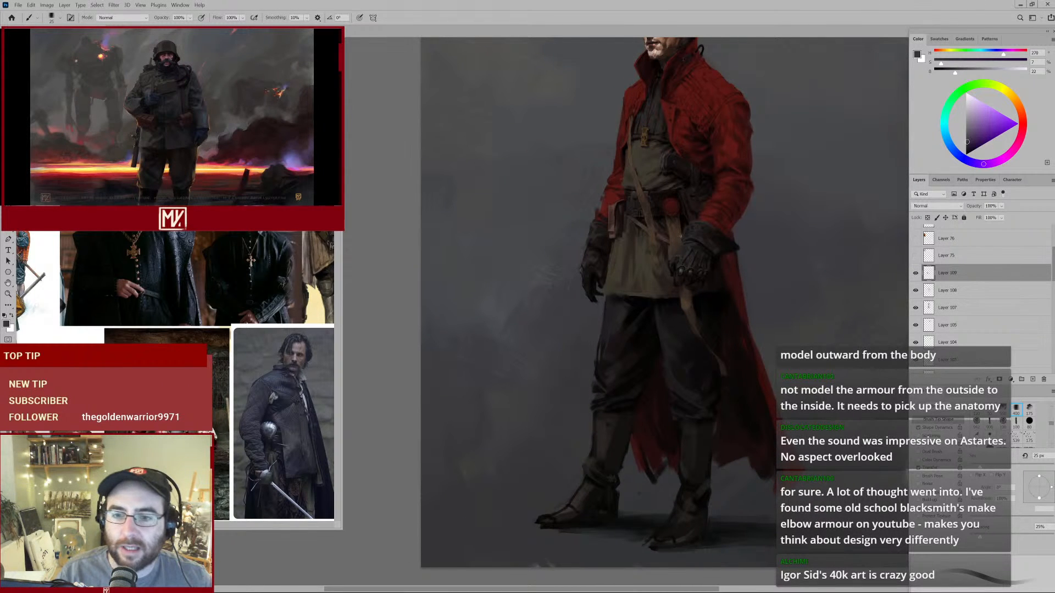
# Define the far glove's thumb and fingers with sampled dark grey and near-black tones, finishing at 15 px.
pyautogui.moveTo(672, 233); pyautogui.dragTo(690, 235)
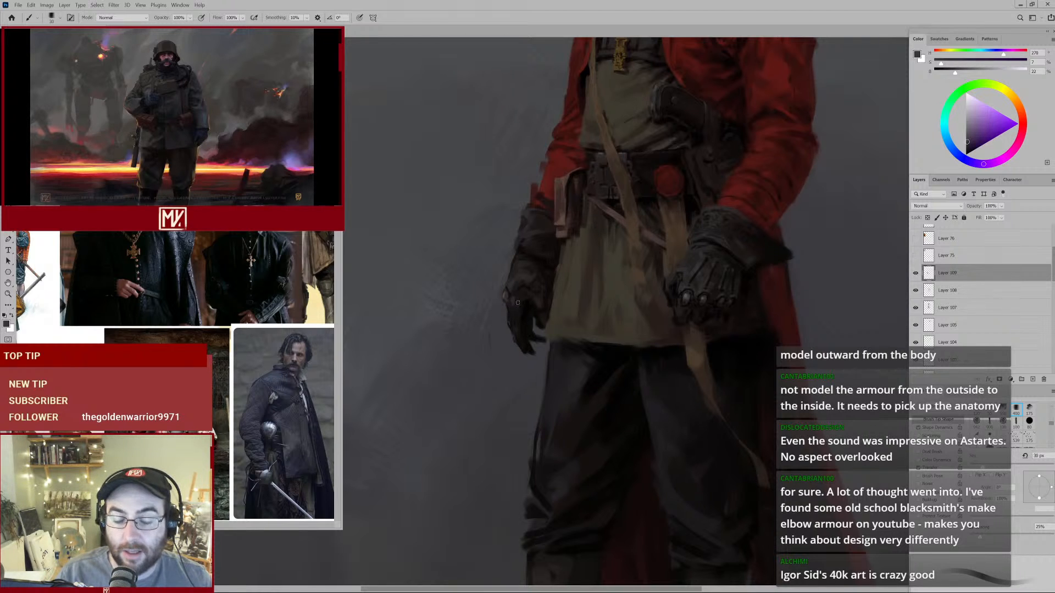
pyautogui.keyDown('alt'); pyautogui.click(511, 302); pyautogui.keyUp('alt')
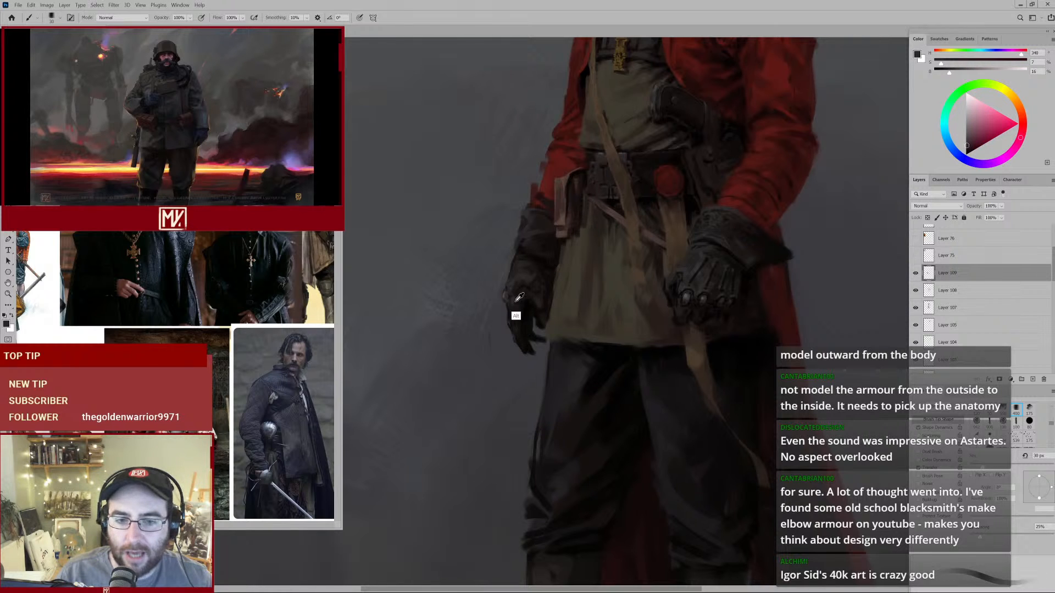
pyautogui.keyDown('alt'); pyautogui.click(516, 312); pyautogui.keyUp('alt')
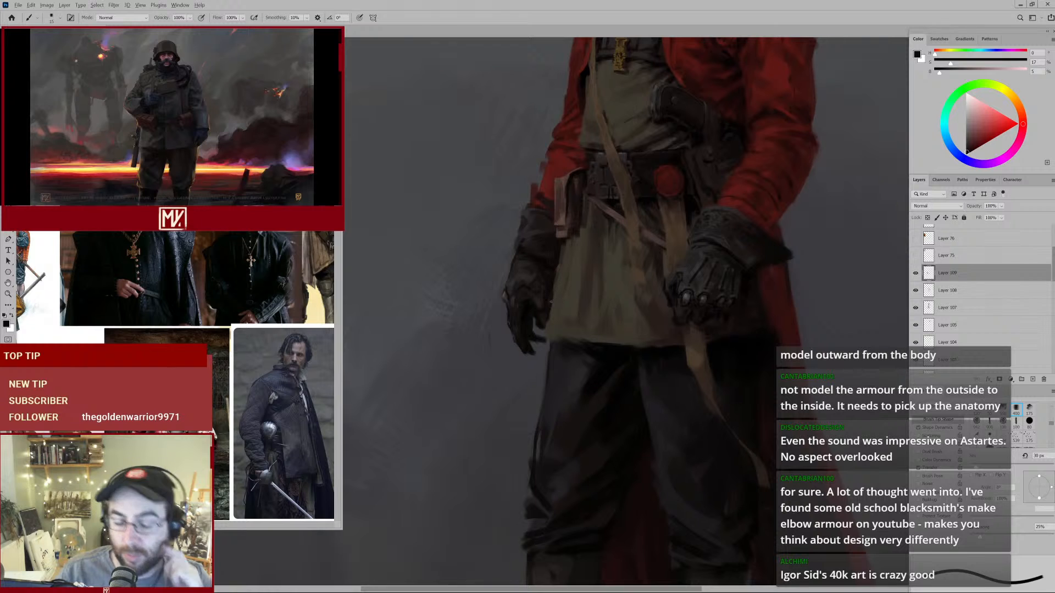
pyautogui.press('[')
pyautogui.press('[')
pyautogui.press('[')
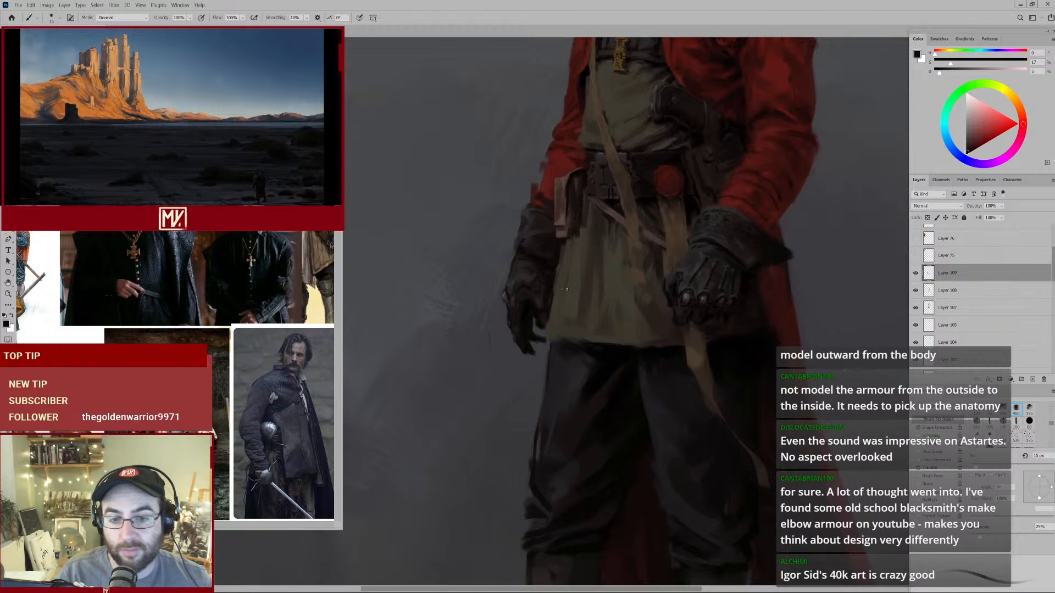
pyautogui.keyDown('alt'); pyautogui.click(518, 346); pyautogui.keyUp('alt')
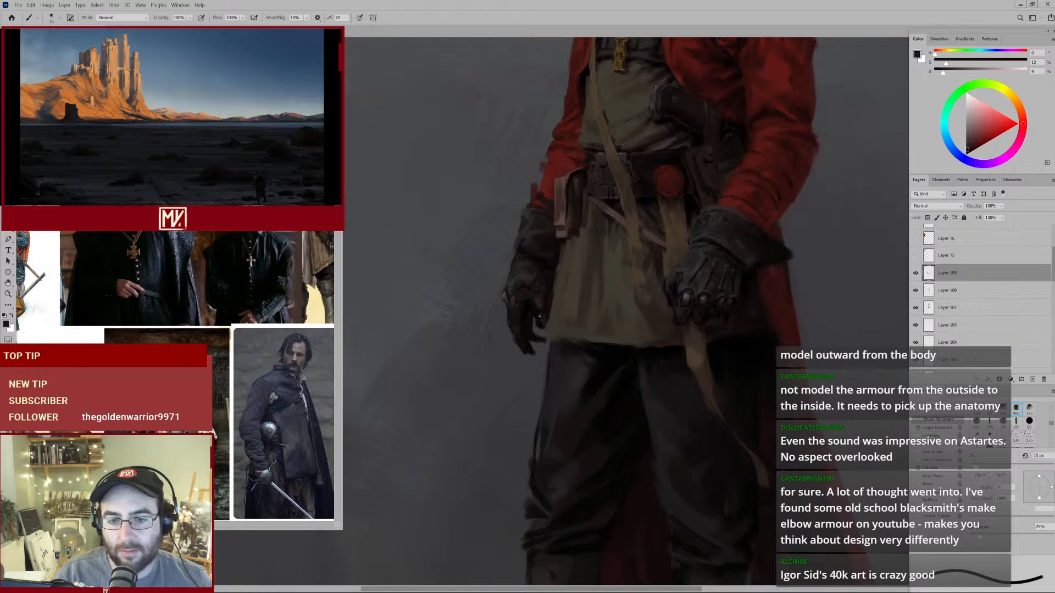
pyautogui.keyDown('alt'); pyautogui.click(526, 305); pyautogui.keyUp('alt')
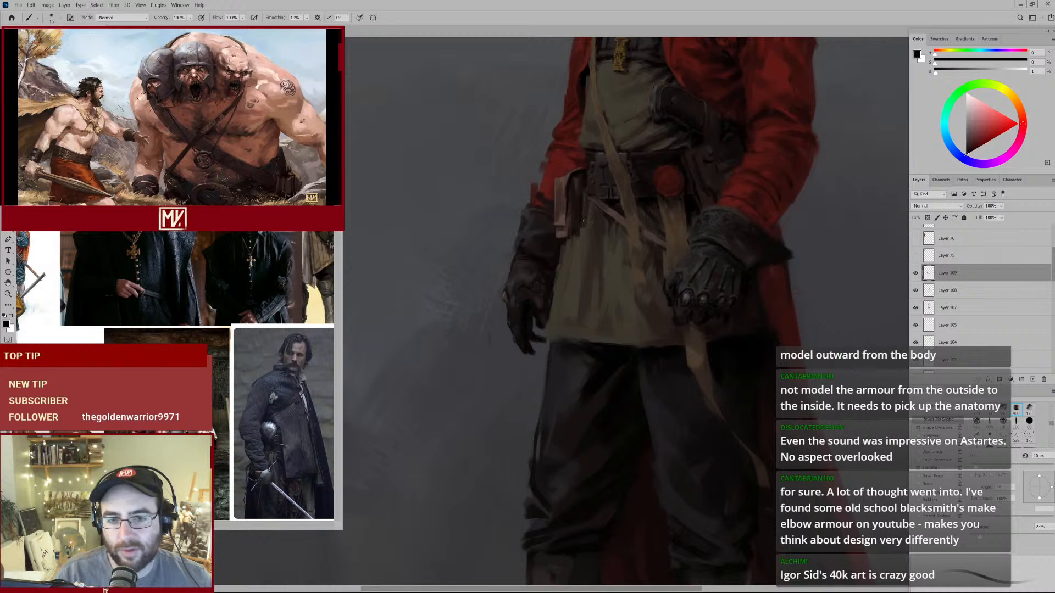
# Darken the belt shadow around the red seal and the top of the tan strap with a sampled near-black tone at 15 px.
pyautogui.moveTo(676, 197); pyautogui.dragTo(704, 184)
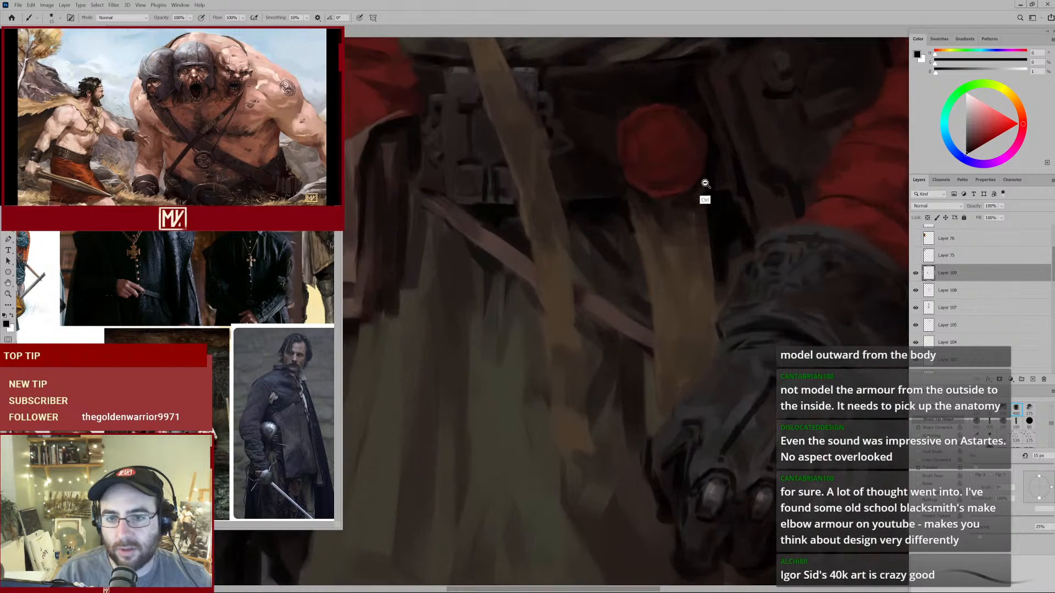
pyautogui.keyDown('alt'); pyautogui.click(594, 210); pyautogui.keyUp('alt')
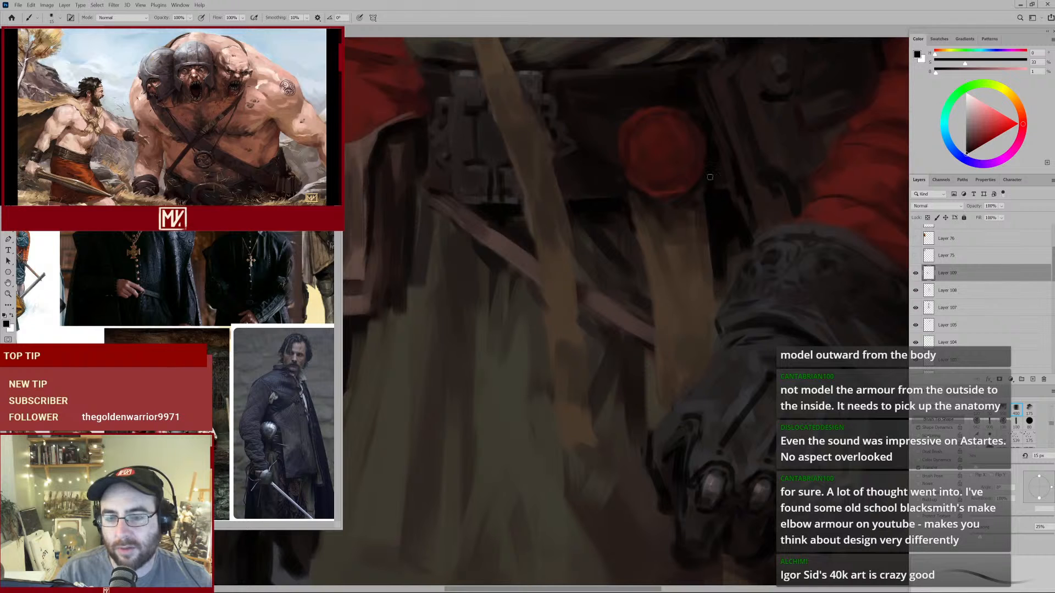
pyautogui.moveTo(717, 188); pyautogui.dragTo(682, 222)
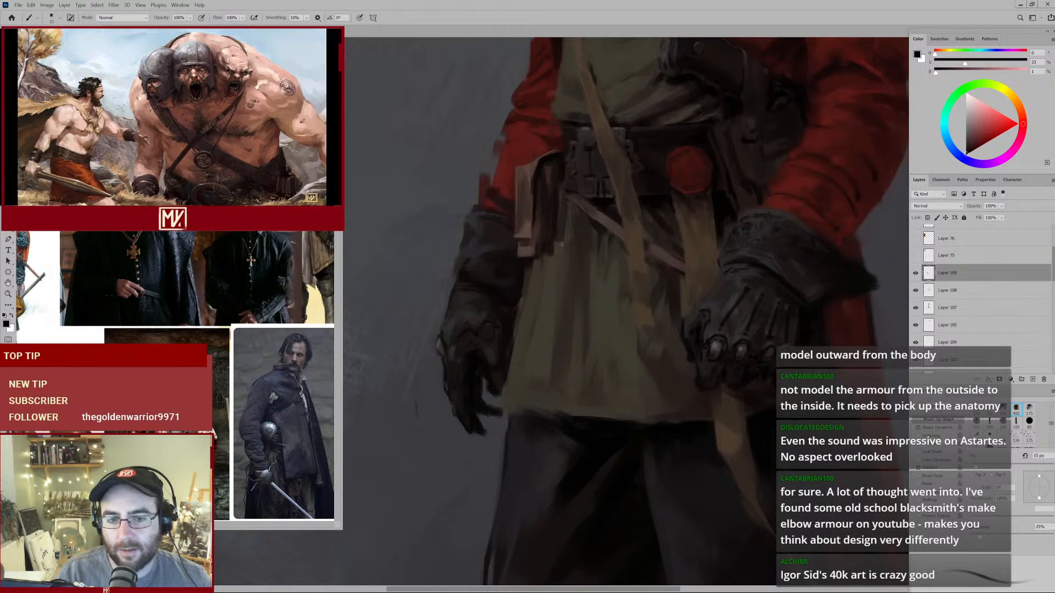
# Touch up the far glove's fingers and the front glove's knuckles with sampled near-black tones.
pyautogui.keyDown('alt'); pyautogui.click(486, 332); pyautogui.keyUp('alt')
pyautogui.keyDown('alt'); pyautogui.click(477, 357); pyautogui.keyUp('alt')
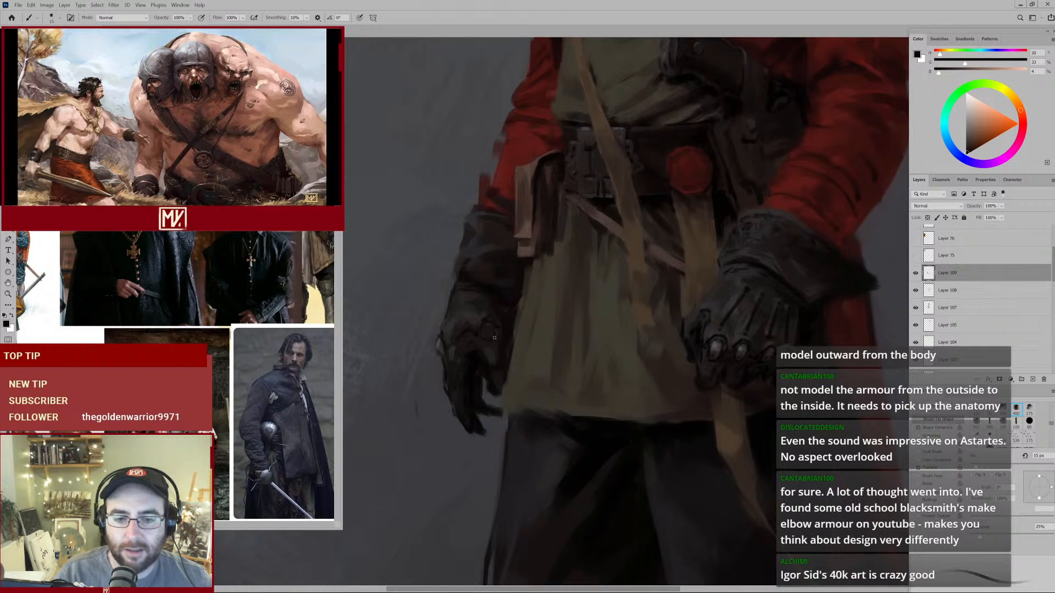
pyautogui.moveTo(602, 316); pyautogui.dragTo(517, 247)
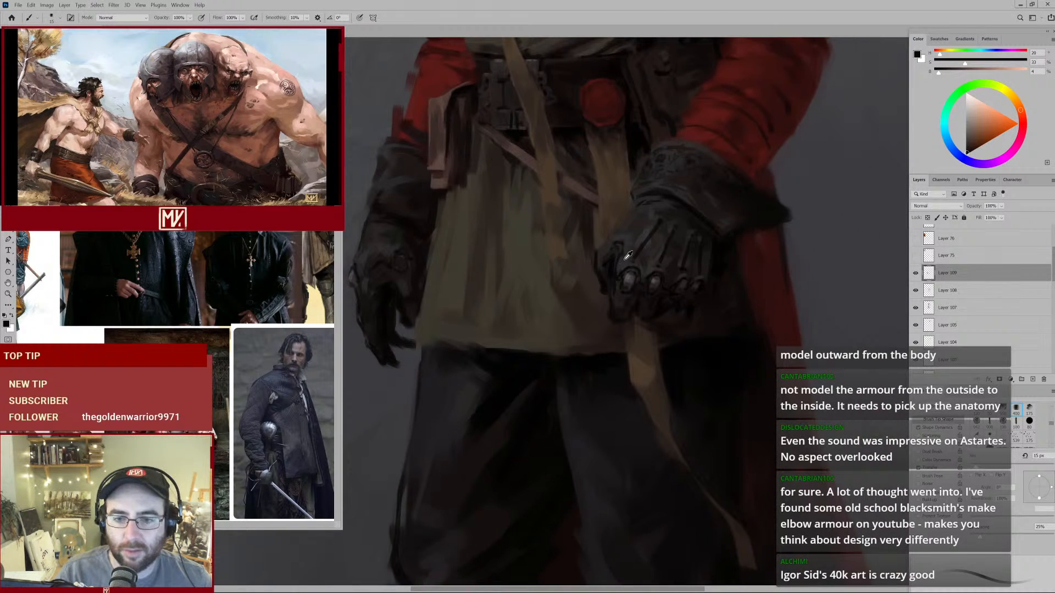
pyautogui.keyDown('alt'); pyautogui.click(614, 286); pyautogui.keyUp('alt')
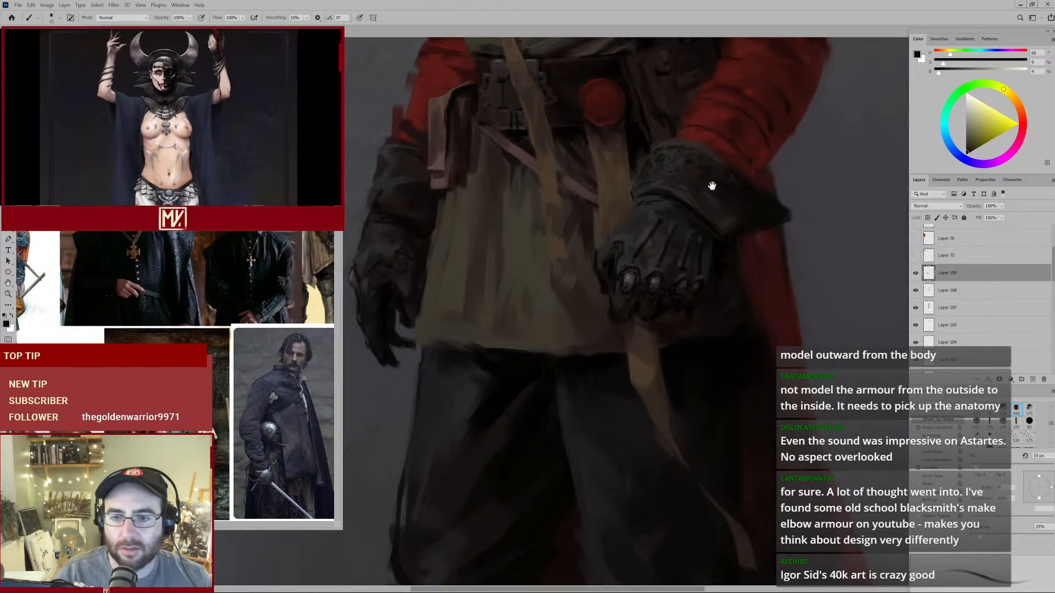
# Smooth the shaded side of the front glove's cuff with a sampled dark reddish tone at 40 px.
pyautogui.moveTo(708, 176); pyautogui.dragTo(644, 215)
pyautogui.keyDown('alt'); pyautogui.click(662, 248); pyautogui.keyUp('alt')
pyautogui.keyDown('alt'); pyautogui.click(660, 251); pyautogui.keyUp('alt')
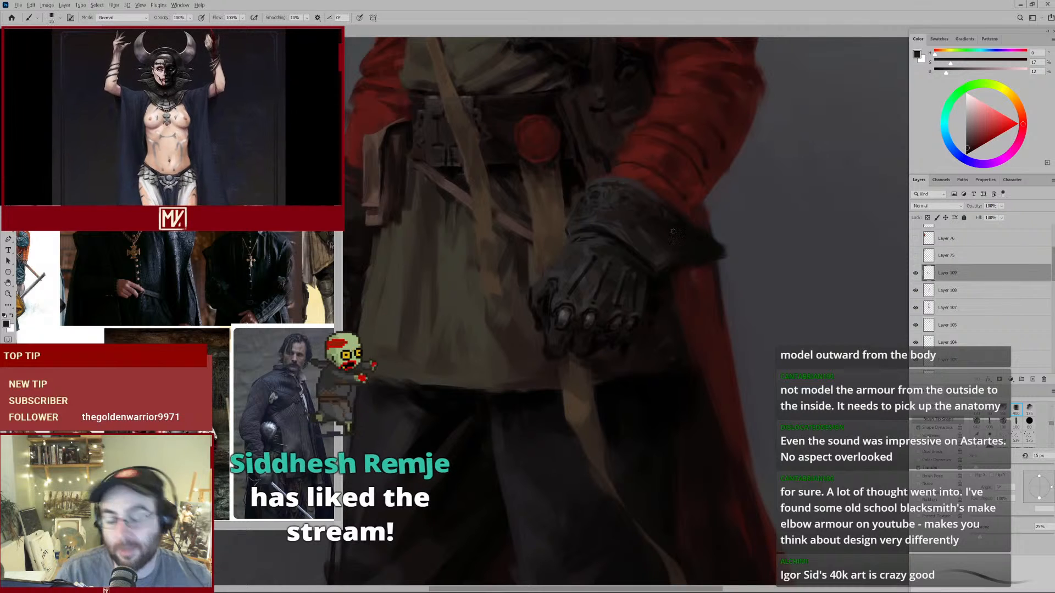
pyautogui.press(']')
pyautogui.press(']')
pyautogui.press(']')
pyautogui.press(']')
pyautogui.press(']')
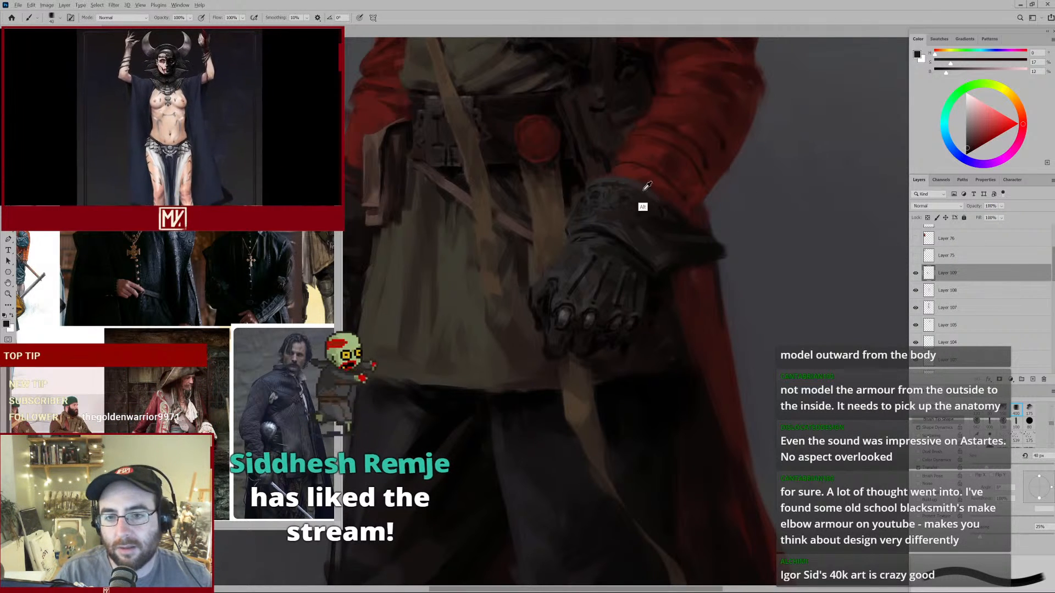
# Refine the ornamented rim of the front glove's cuff with a sampled dark grey tone, reducing the brush to 20 px.
pyautogui.keyDown('alt'); pyautogui.click(590, 256); pyautogui.keyUp('alt')
pyautogui.keyDown('alt'); pyautogui.click(590, 256); pyautogui.keyUp('alt')
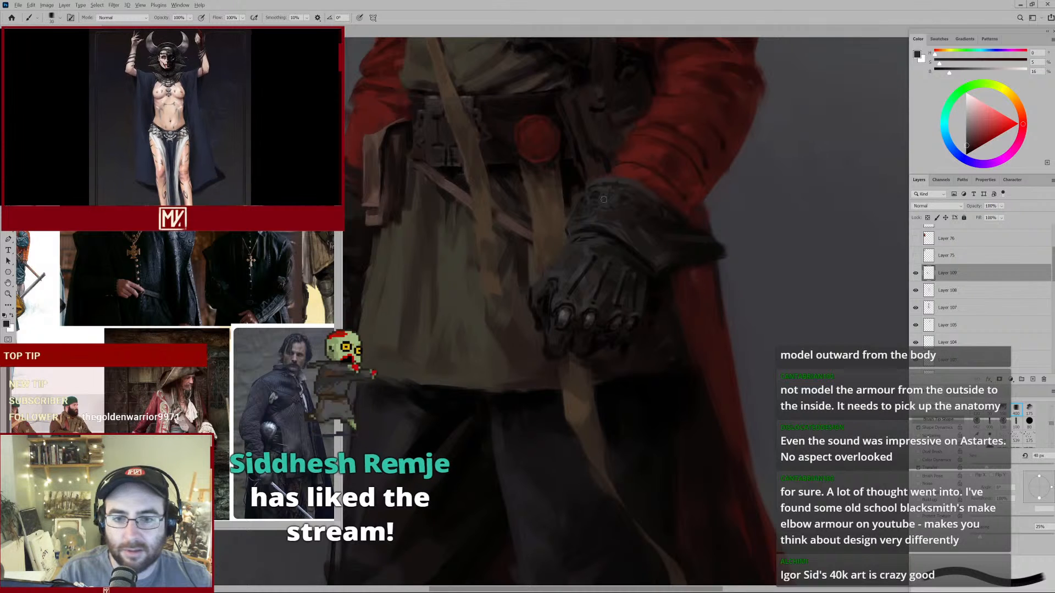
pyautogui.press('[')
pyautogui.press('[')
pyautogui.press('[')
pyautogui.press('[')
# Clean up the front glove's wrist edge and the back of its hand with sampled dark brown and dark grey tones.
pyautogui.keyDown('alt'); pyautogui.click(569, 222); pyautogui.keyUp('alt')
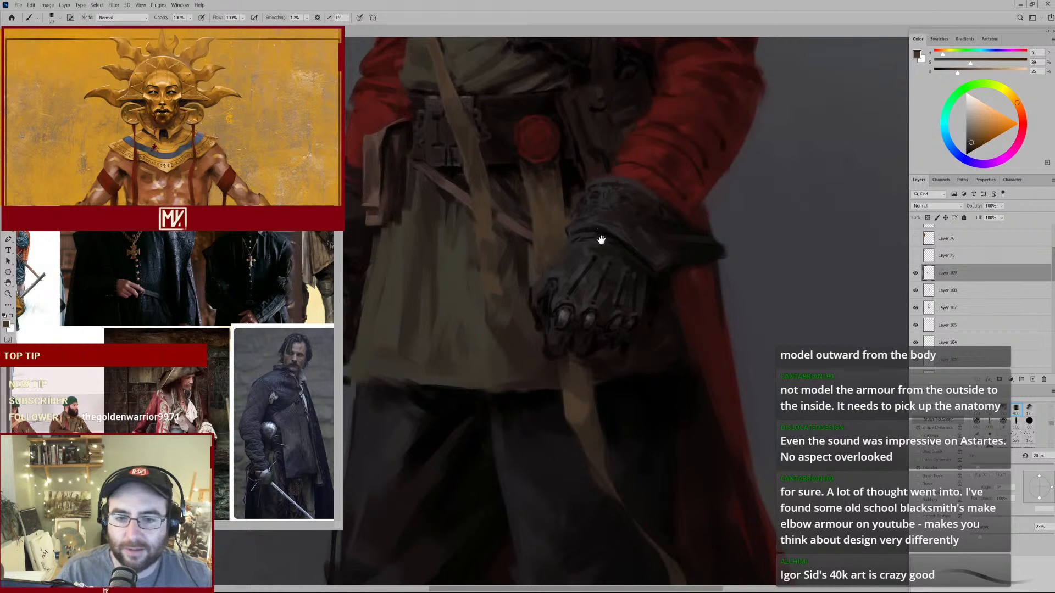
pyautogui.moveTo(578, 263)
pyautogui.mouseDown()
pyautogui.moveTo(564, 273)
pyautogui.moveTo(587, 257)
pyautogui.moveTo(680, 268)
pyautogui.mouseUp()
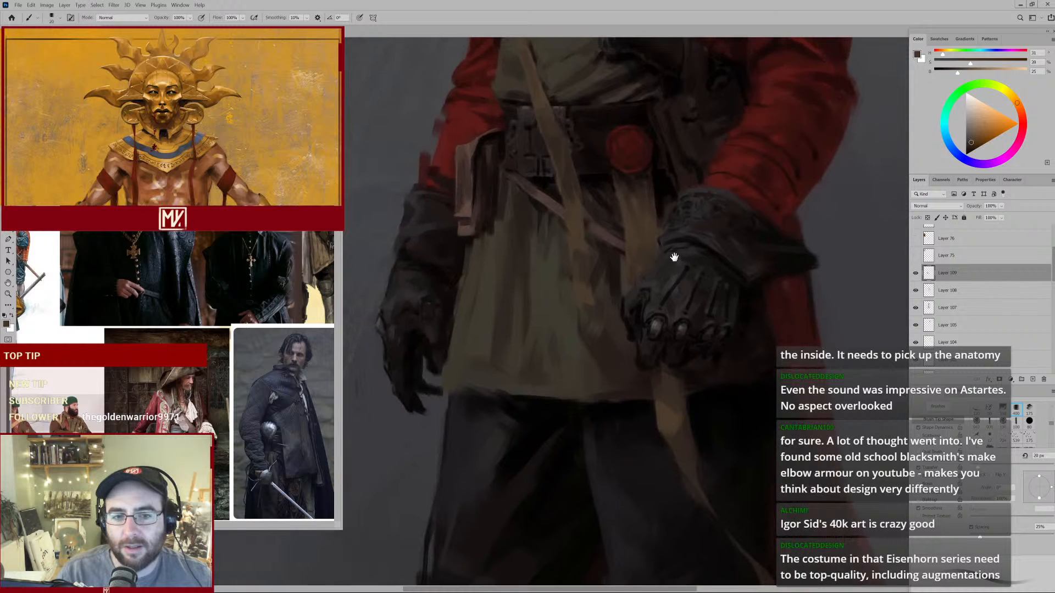
pyautogui.keyDown('alt'); pyautogui.click(657, 285); pyautogui.keyUp('alt')
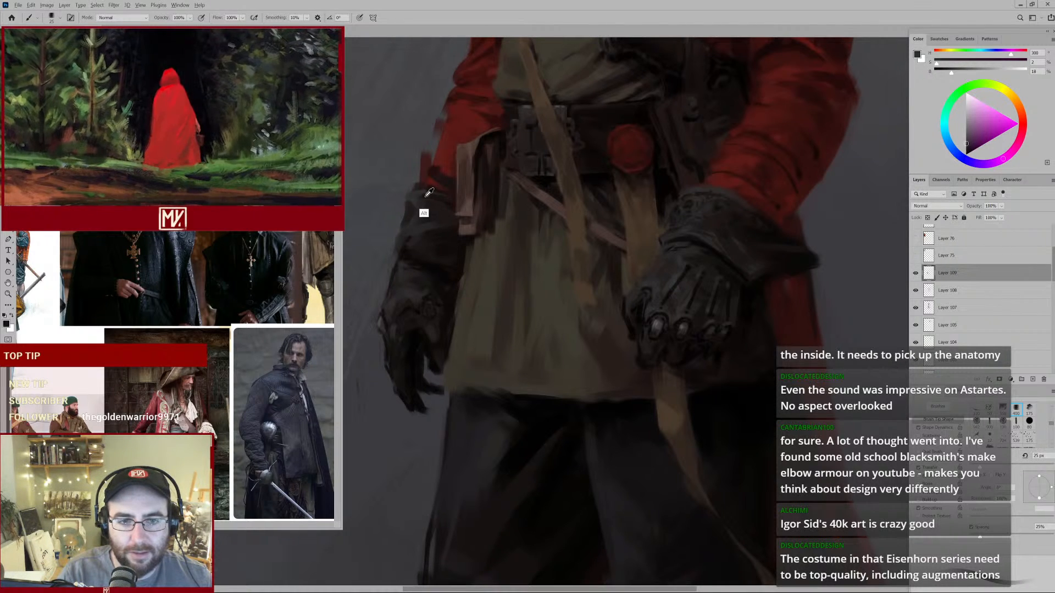
# Define the edge and folds of the far glove's cuff with sampled near-black tones at 10 px.
pyautogui.keyDown('alt'); pyautogui.click(424, 215); pyautogui.keyUp('alt')
pyautogui.press('[')
pyautogui.press('[')
pyautogui.press('[')
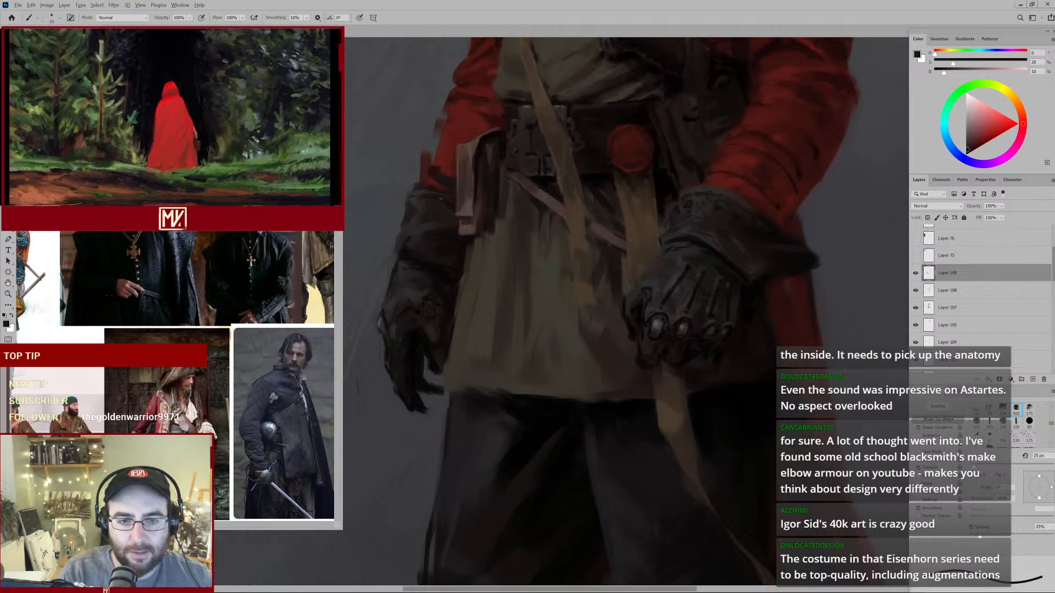
pyautogui.keyDown('alt'); pyautogui.click(400, 246); pyautogui.keyUp('alt')
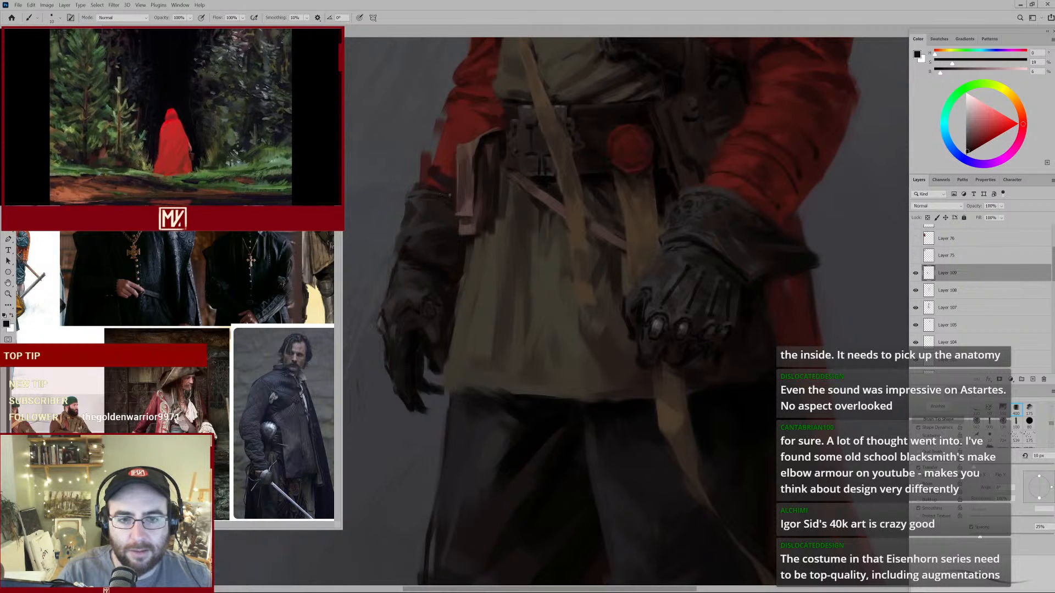
# Sharpen the front glove's cuff below the red sleeve with sampled dark grey and near-black tones, finishing at 10 px.
pyautogui.moveTo(487, 214); pyautogui.dragTo(463, 235)
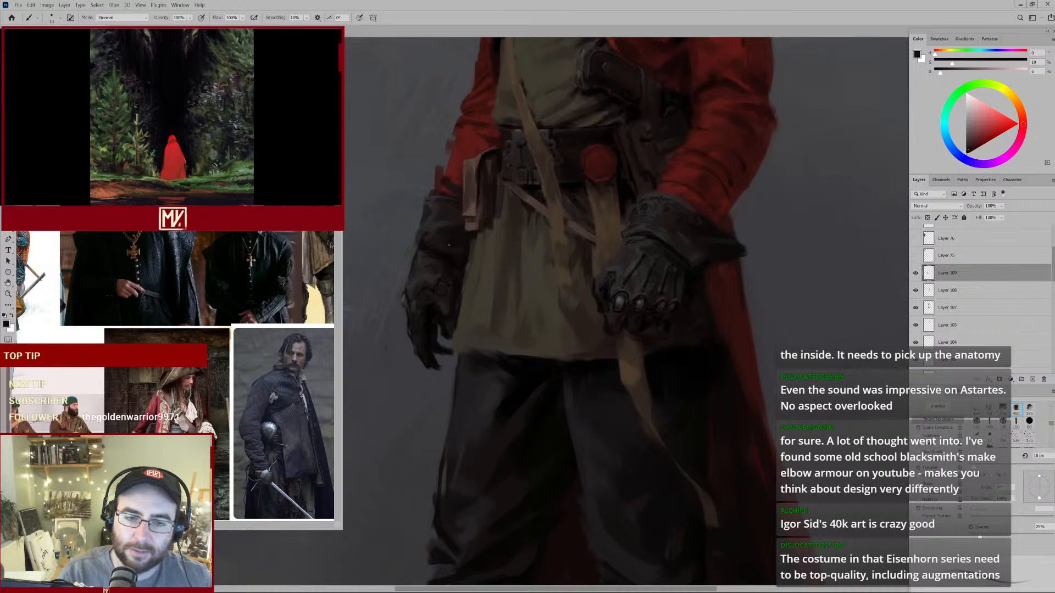
pyautogui.scroll(1, 667, 196)
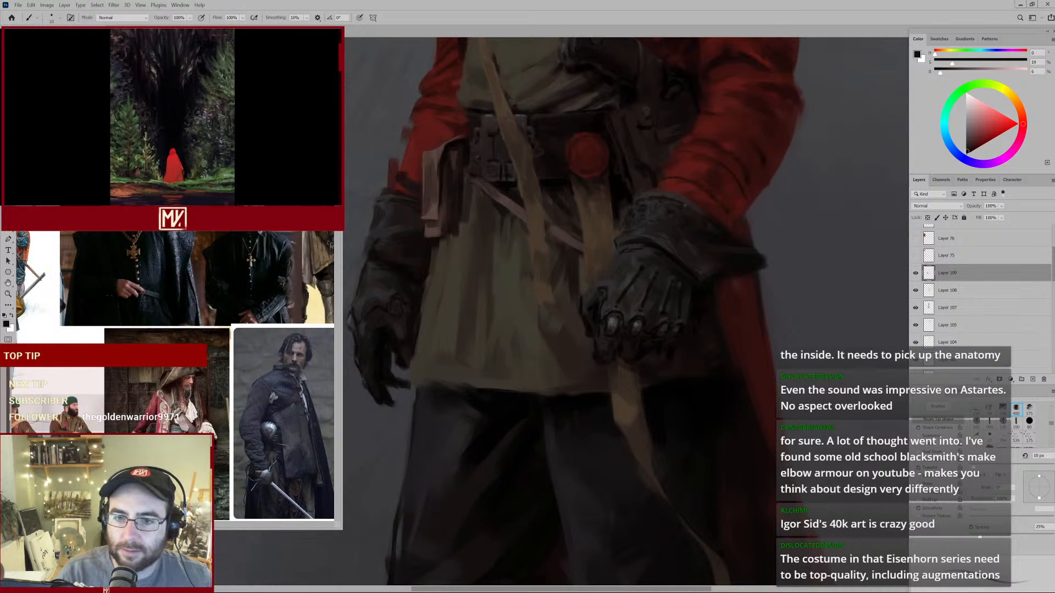
pyautogui.keyDown('alt'); pyautogui.click(679, 208); pyautogui.keyUp('alt')
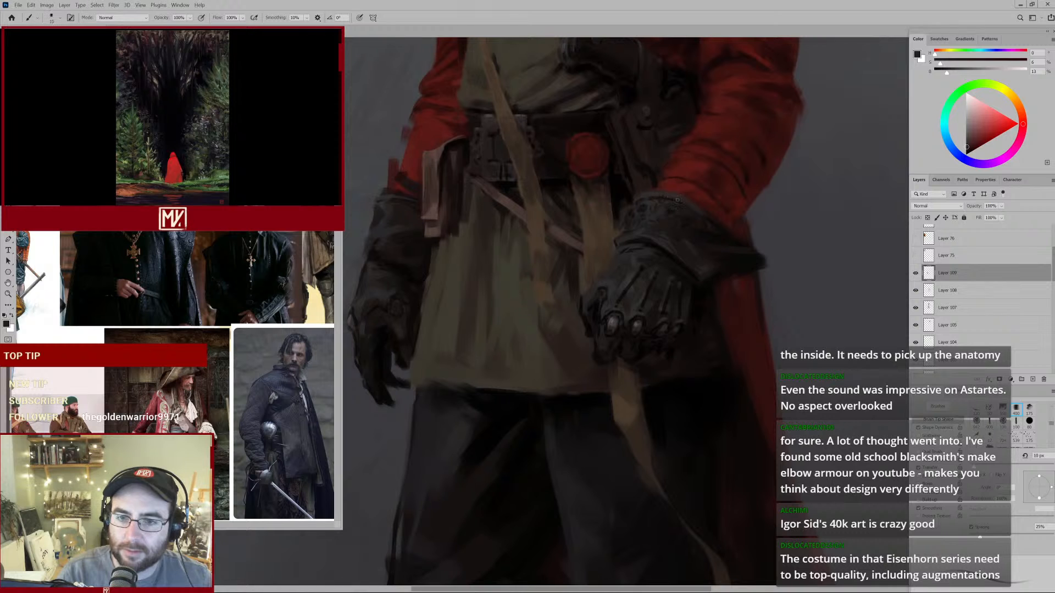
pyautogui.keyDown('alt'); pyautogui.click(709, 222); pyautogui.keyUp('alt')
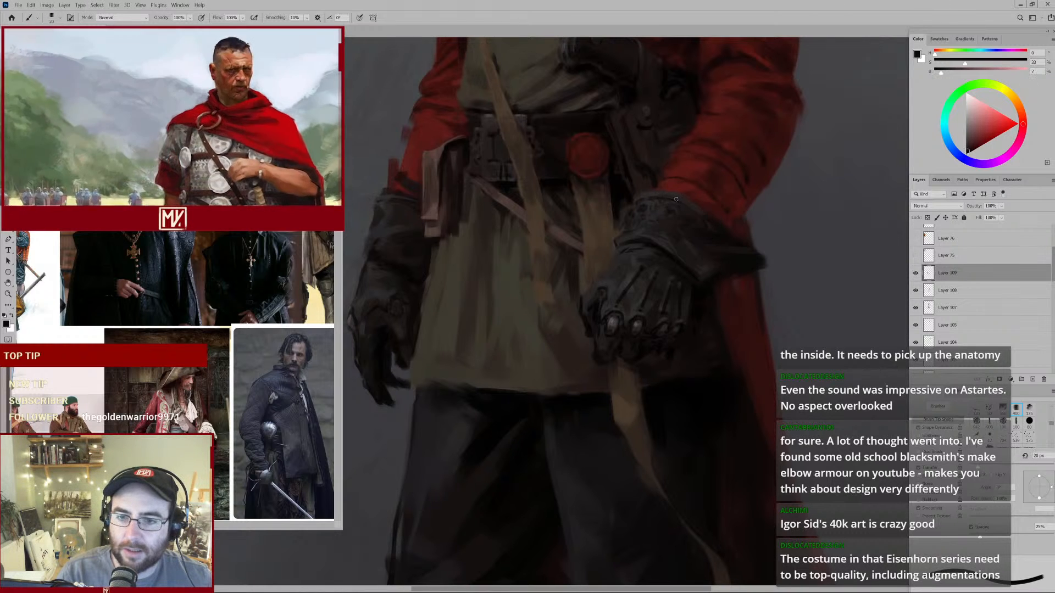
pyautogui.press('[')
pyautogui.press('[')
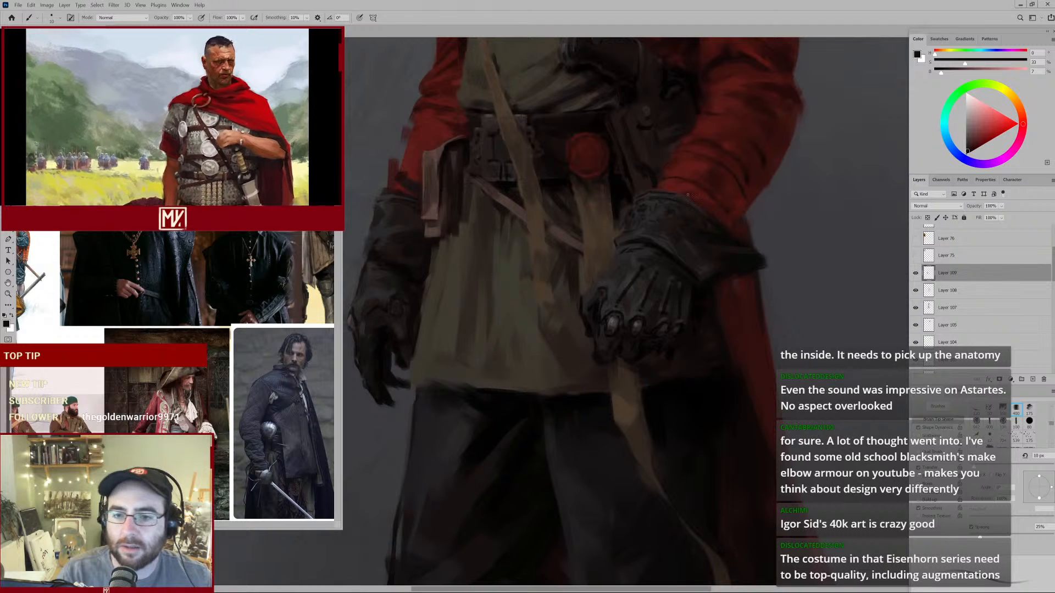
# Deepen the dark leather between the red seal and the front glove's cuff with sampled dark brown and near-black tones at 25 px.
pyautogui.keyDown('alt'); pyautogui.click(643, 191); pyautogui.keyUp('alt')
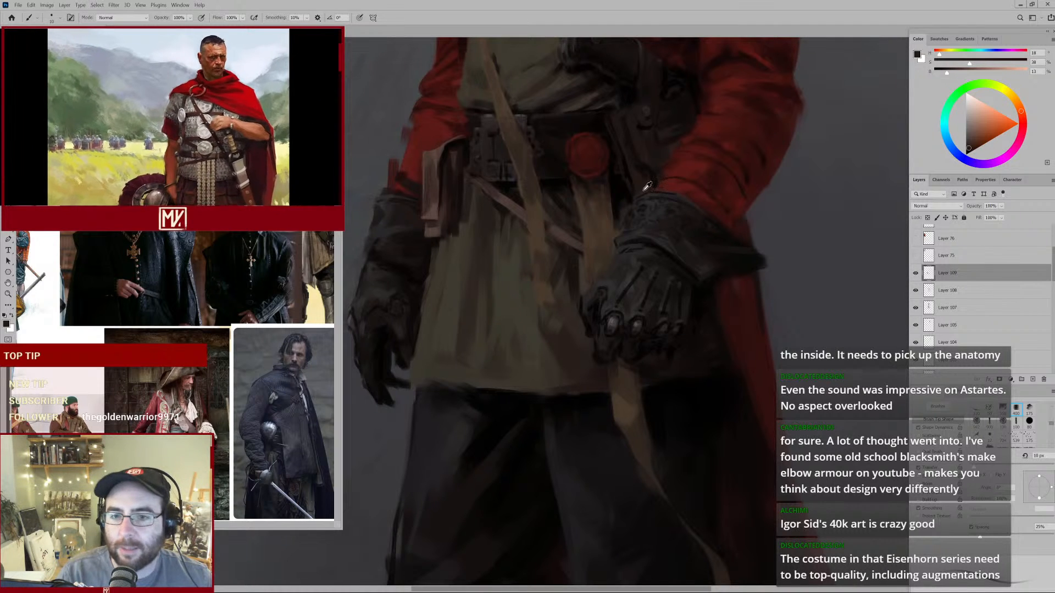
pyautogui.press(']')
pyautogui.press(']')
pyautogui.press(']')
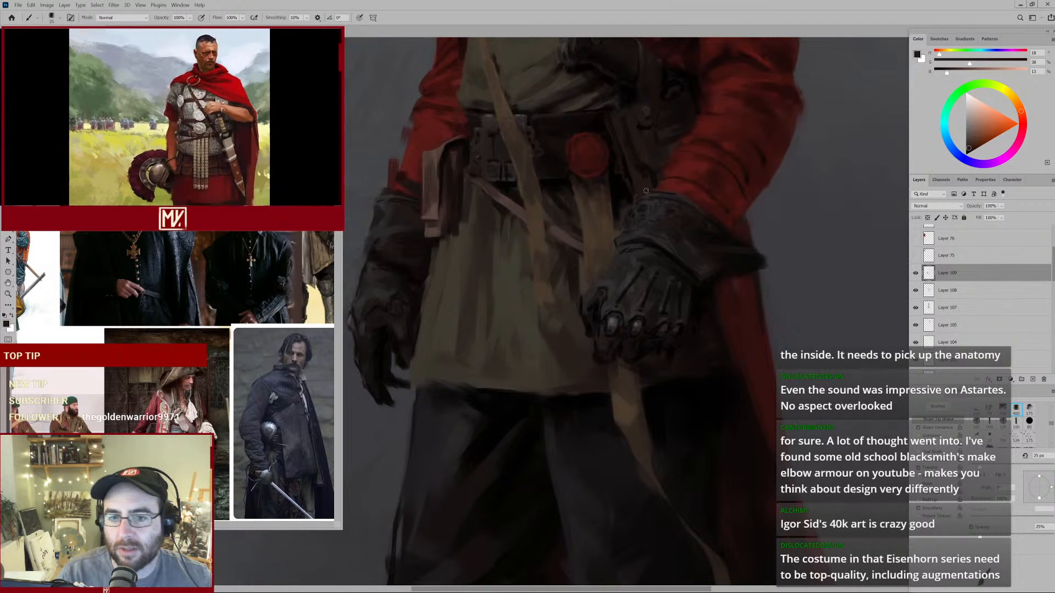
pyautogui.keyDown('alt'); pyautogui.click(622, 171); pyautogui.keyUp('alt')
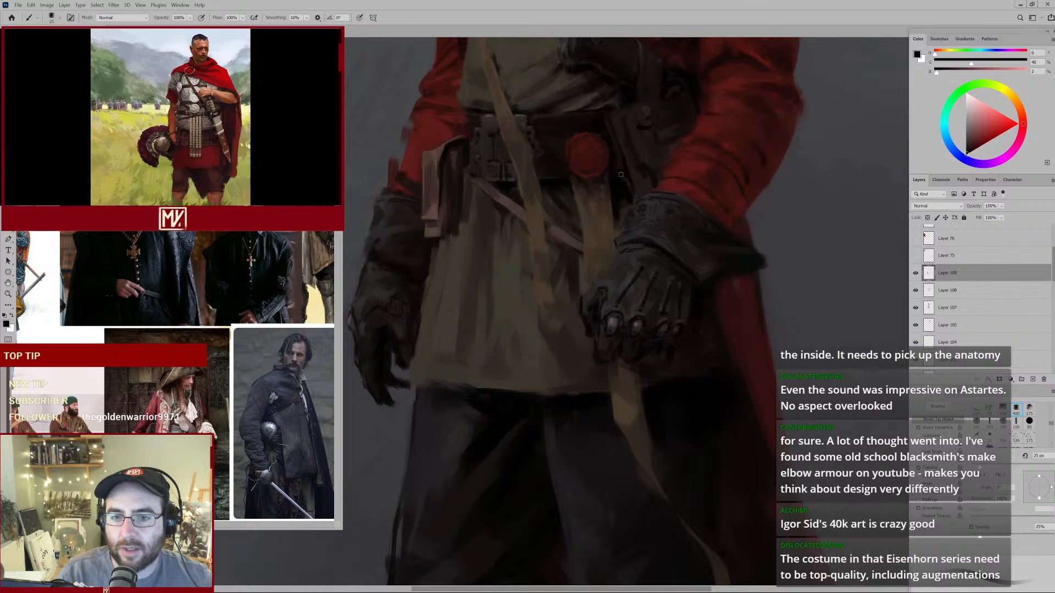
pyautogui.keyDown('alt'); pyautogui.click(624, 166); pyautogui.keyUp('alt')
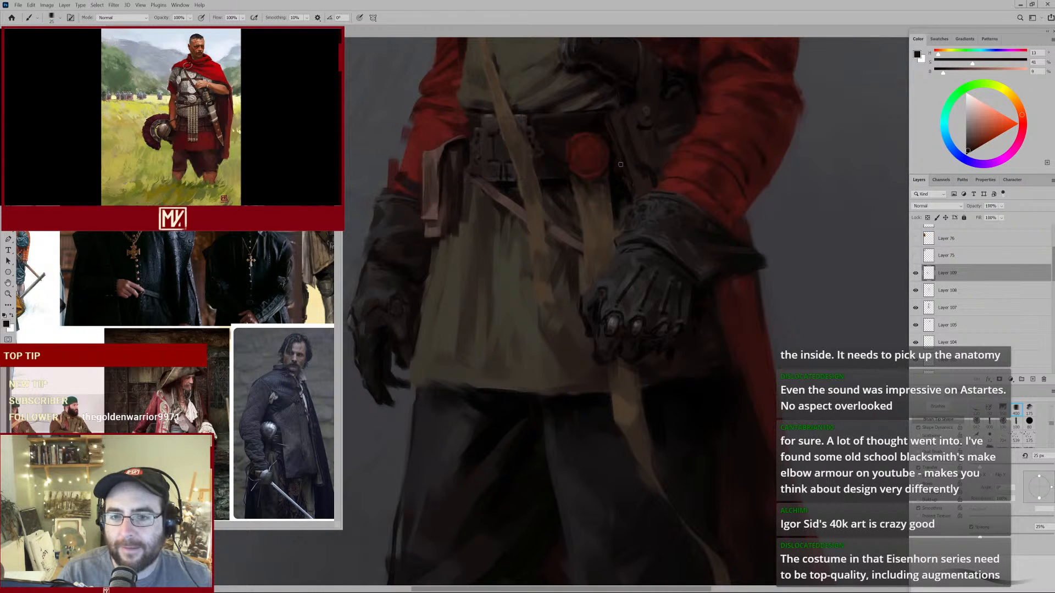
pyautogui.keyDown('alt'); pyautogui.click(625, 167); pyautogui.keyUp('alt')
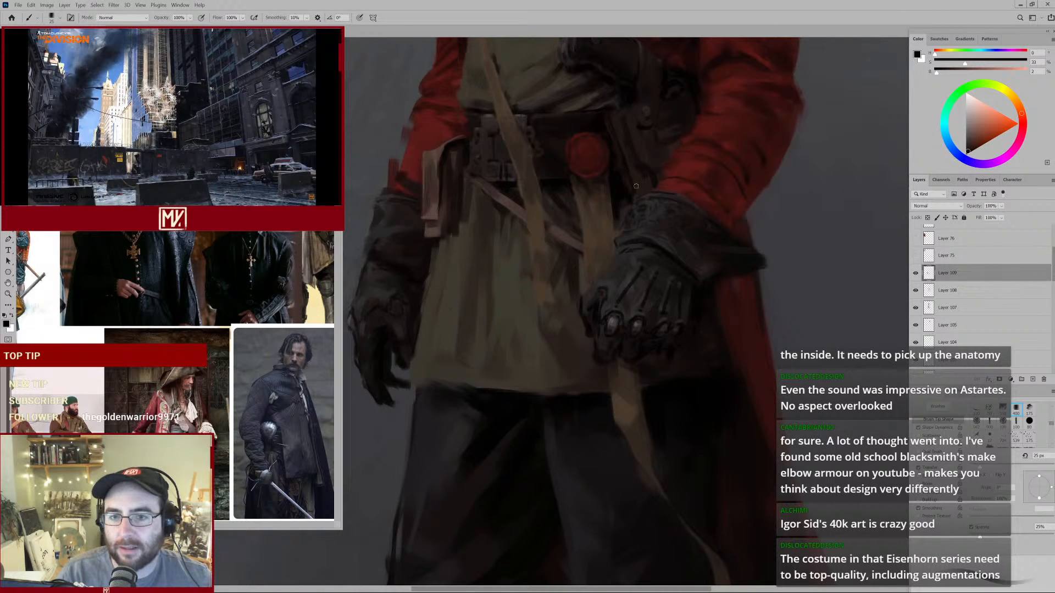
# Render the holster strap below the pistol with sampled dark brown, grey-brown and near-black tones at 20 to 25 px.
pyautogui.scroll(3, 636, 187)
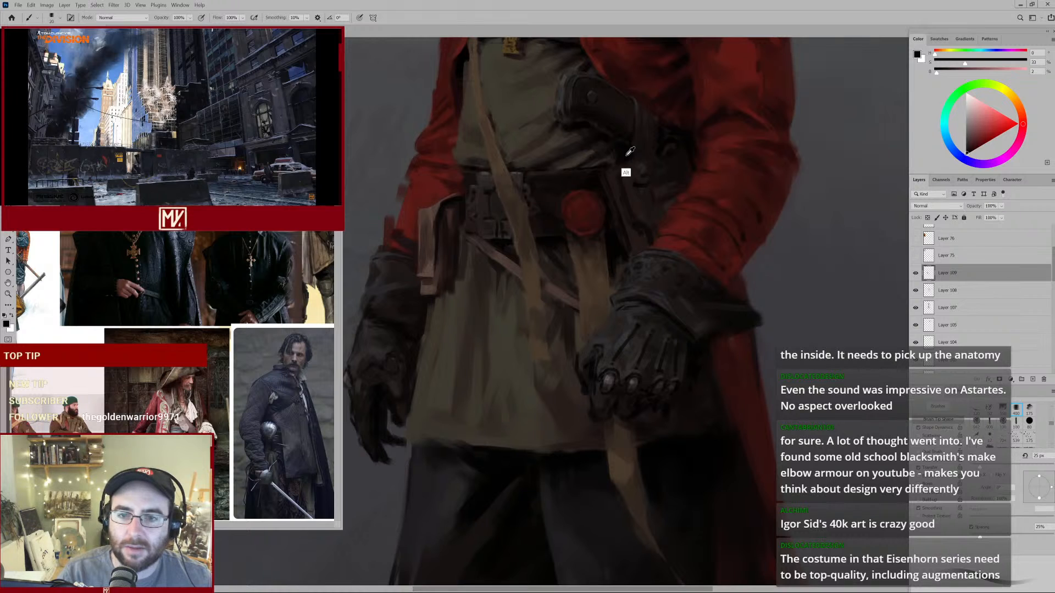
pyautogui.press('[')
pyautogui.keyDown('alt'); pyautogui.click(639, 130); pyautogui.keyUp('alt')
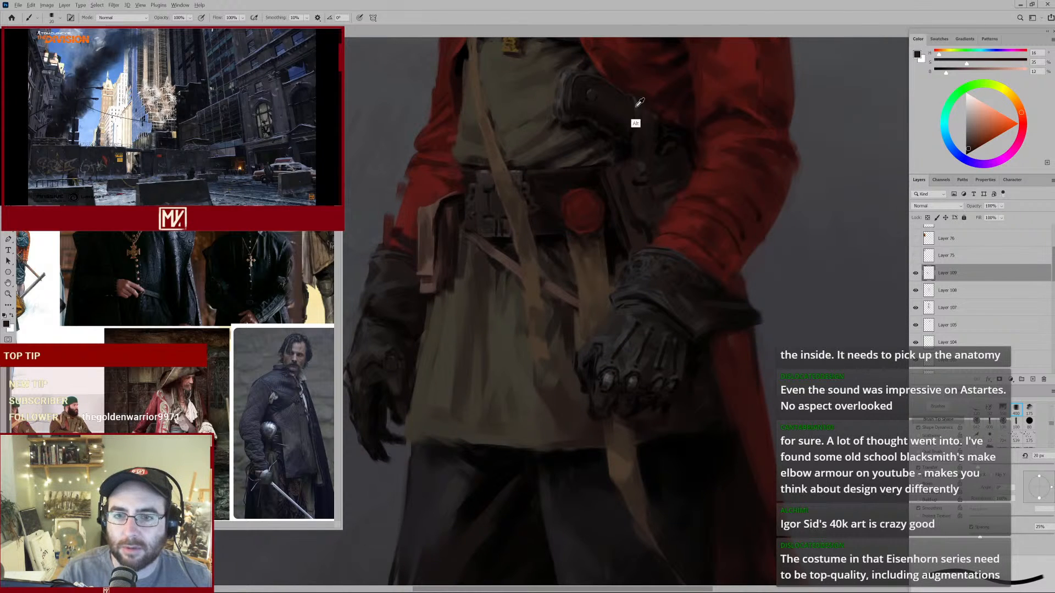
pyautogui.keyDown('alt'); pyautogui.click(635, 106); pyautogui.keyUp('alt')
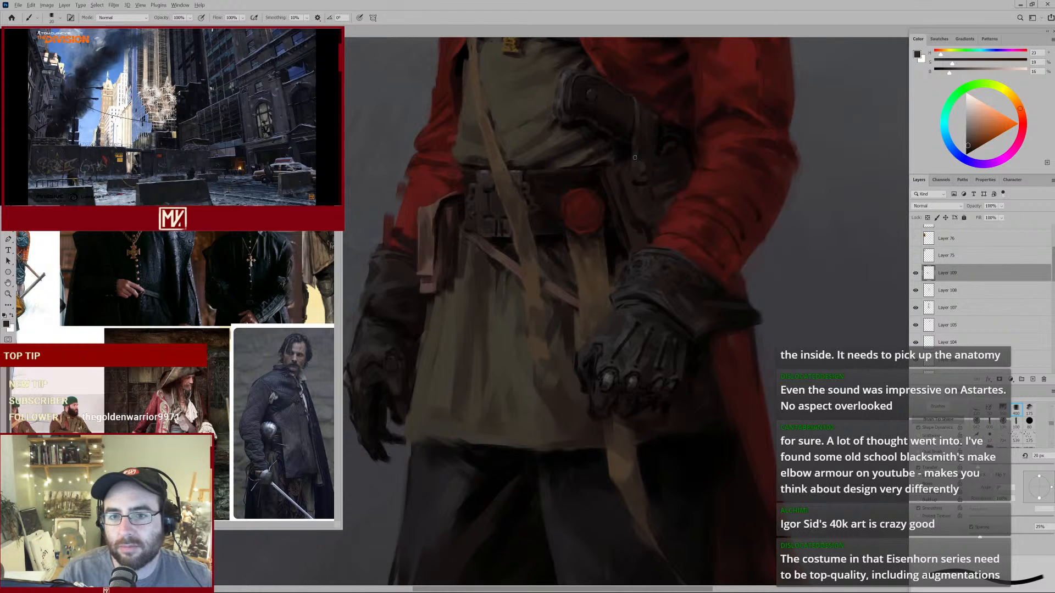
pyautogui.press(']')
pyautogui.keyDown('alt'); pyautogui.click(644, 145); pyautogui.keyUp('alt')
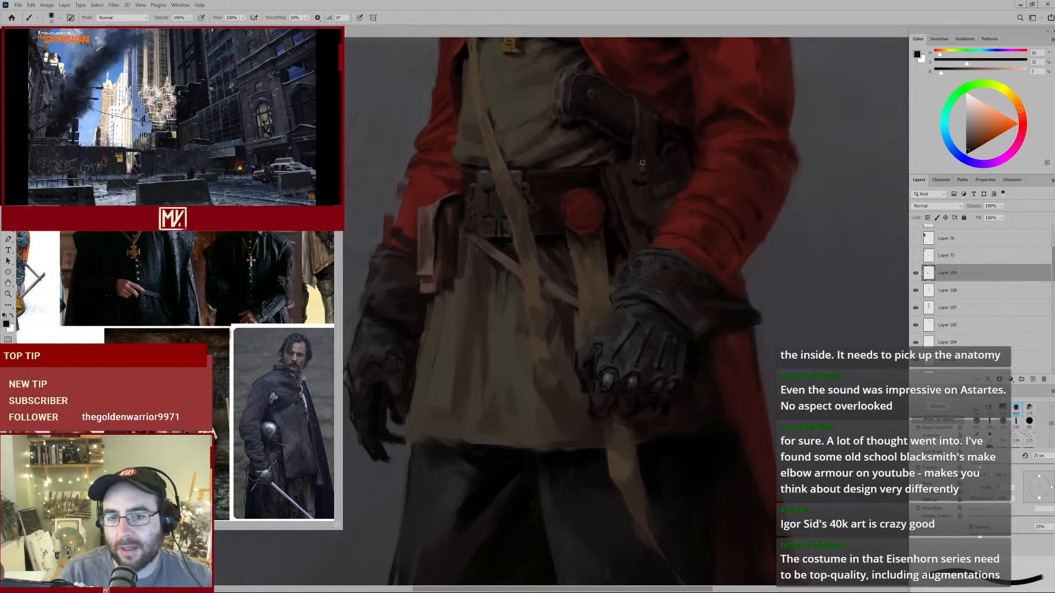
pyautogui.keyDown('alt'); pyautogui.click(632, 130); pyautogui.keyUp('alt')
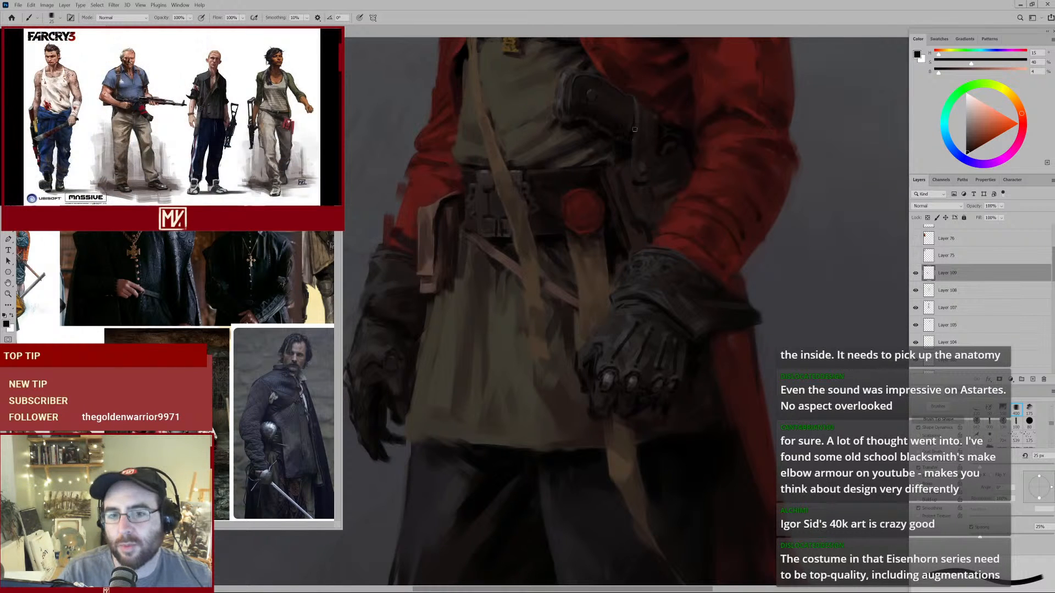
pyautogui.keyDown('alt'); pyautogui.click(629, 131); pyautogui.keyUp('alt')
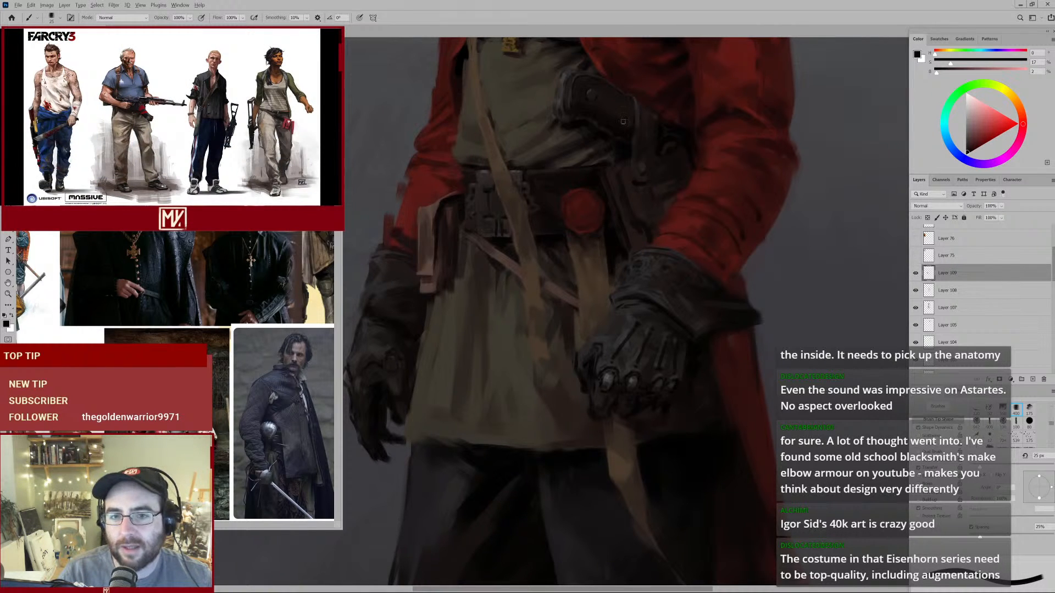
# Refine the rim of the pistol's grip with sampled dark grey tones at 25 px.
pyautogui.moveTo(623, 121); pyautogui.dragTo(599, 165)
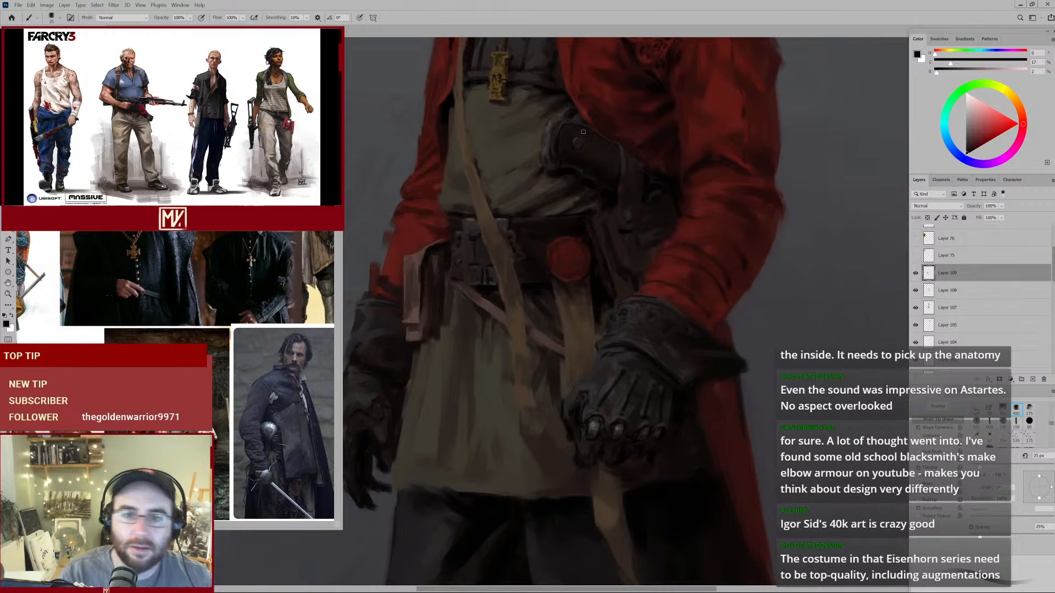
pyautogui.keyDown('alt'); pyautogui.click(561, 134); pyautogui.keyUp('alt')
pyautogui.keyDown('alt'); pyautogui.click(552, 127); pyautogui.keyUp('alt')
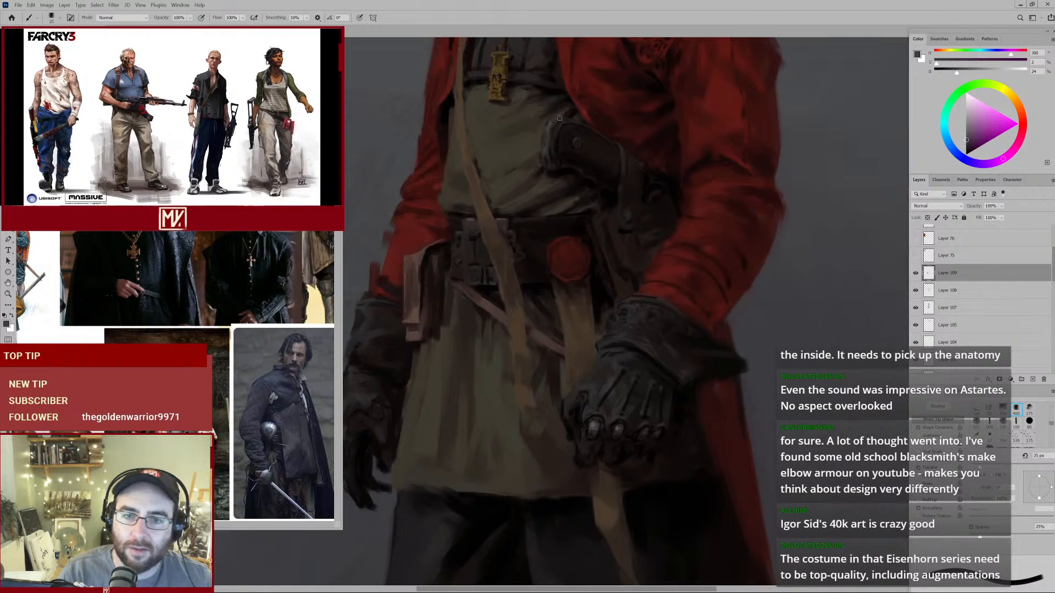
pyautogui.keyDown('alt'); pyautogui.click(553, 121); pyautogui.keyUp('alt')
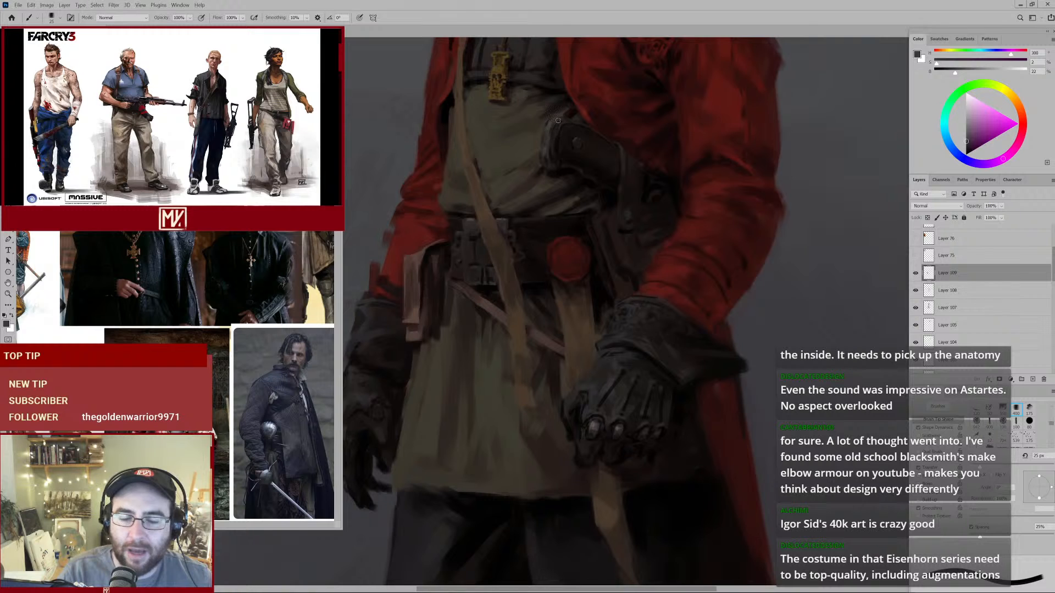
pyautogui.keyDown('alt'); pyautogui.click(547, 152); pyautogui.keyUp('alt')
pyautogui.keyDown('alt'); pyautogui.click(549, 134); pyautogui.keyUp('alt')
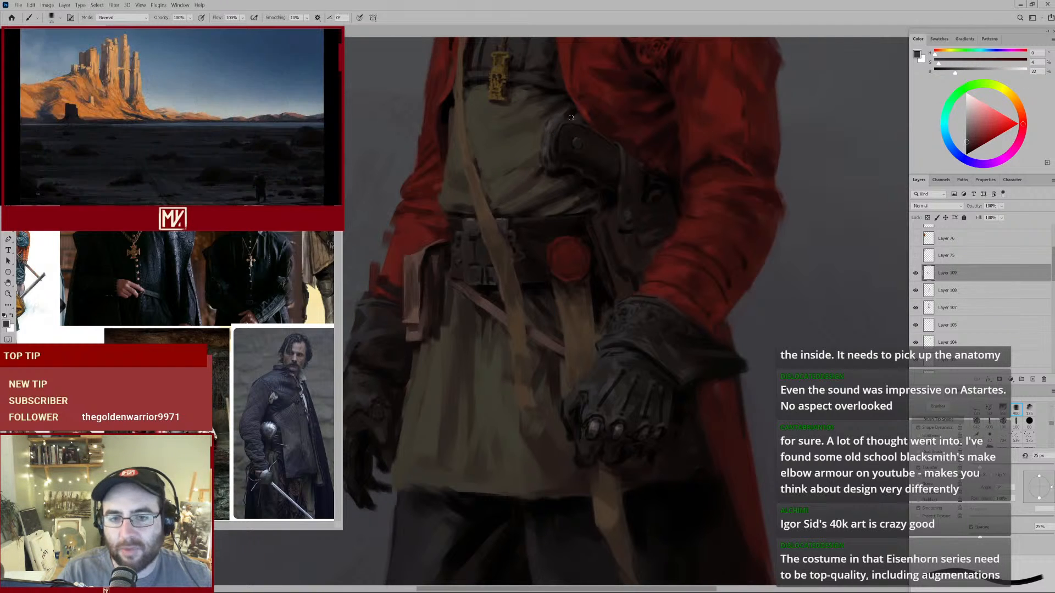
# Refine the olive tunic's folds beside the pistol's grip with sampled dark olive-brown tones at 25 px.
pyautogui.keyDown('alt'); pyautogui.click(532, 158); pyautogui.keyUp('alt')
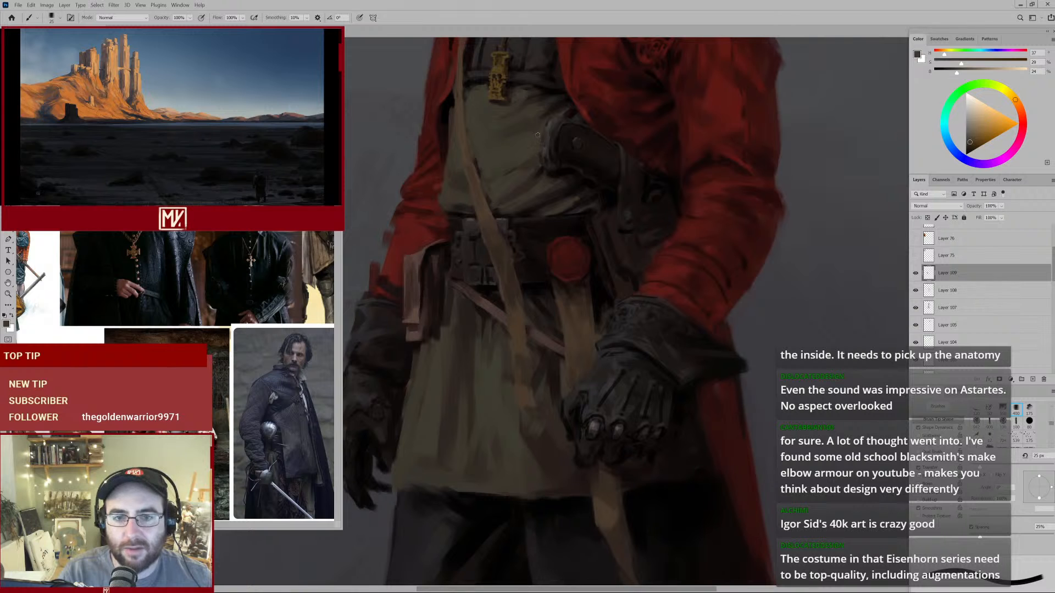
pyautogui.keyDown('alt'); pyautogui.click(514, 156); pyautogui.keyUp('alt')
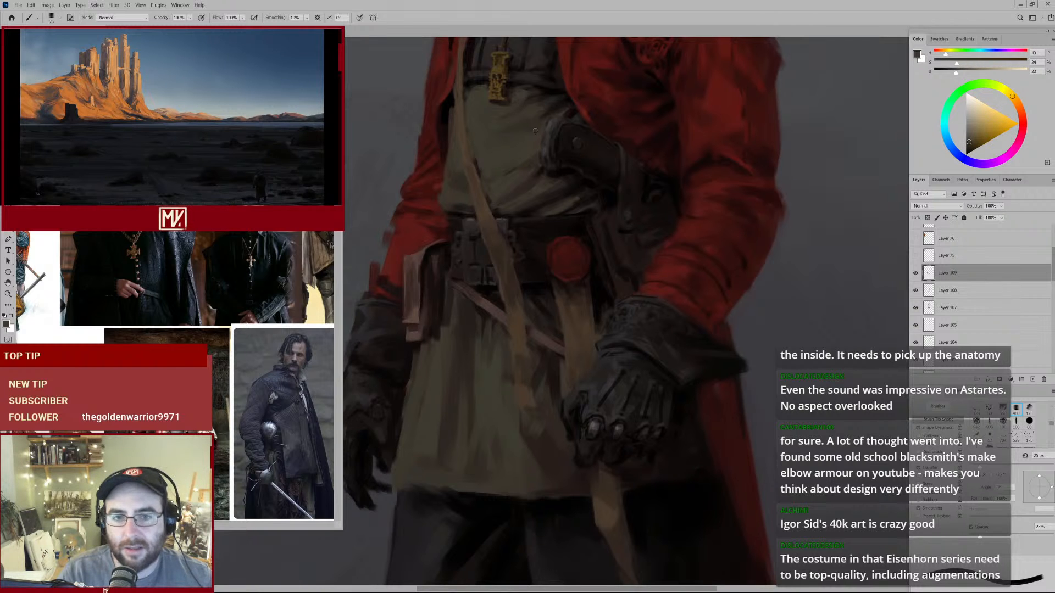
pyautogui.press('alt')
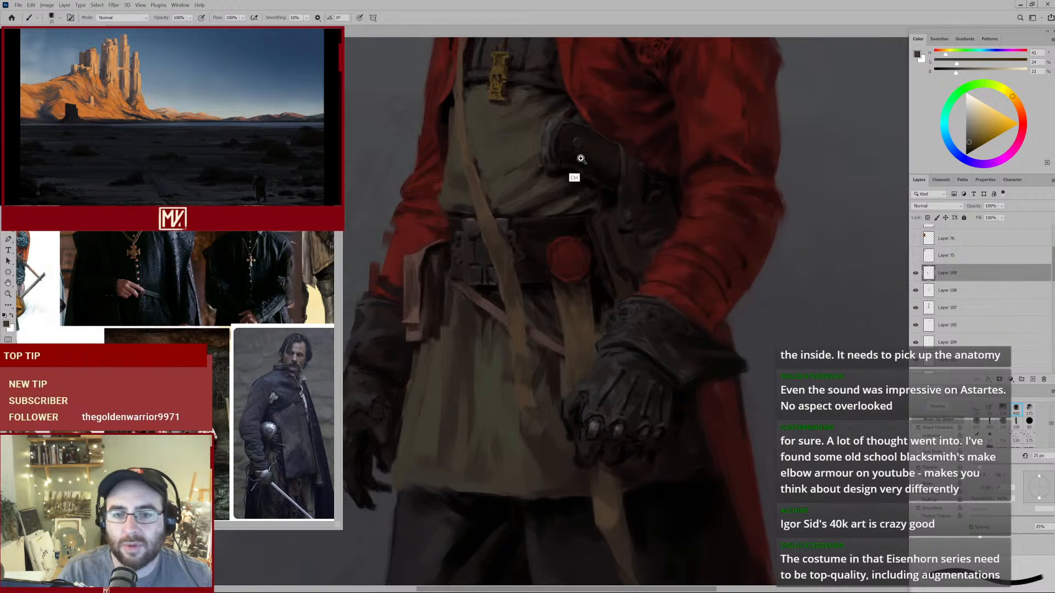
pyautogui.moveTo(581, 160); pyautogui.dragTo(549, 178)
pyautogui.keyDown('alt'); pyautogui.click(513, 183); pyautogui.keyUp('alt')
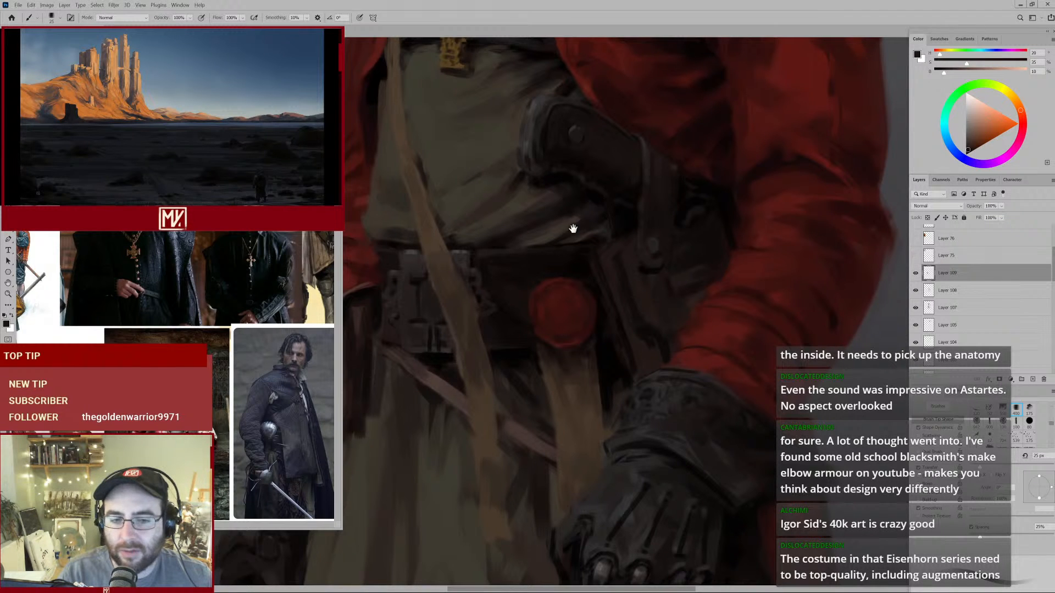
# Render the belt buckle around the hanging tan strap with sampled dark brown and grey-brown tones at 20 to 25 px.
pyautogui.press('h')
pyautogui.moveTo(502, 316)
pyautogui.mouseDown()
pyautogui.moveTo(493, 323)
pyautogui.moveTo(586, 208)
pyautogui.mouseUp()
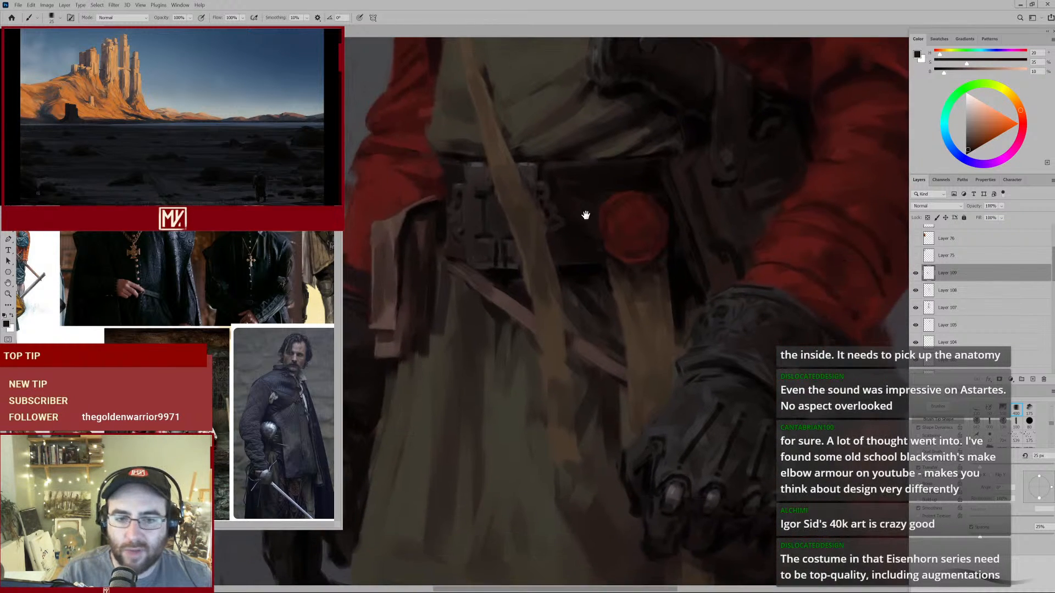
pyautogui.keyDown('alt'); pyautogui.click(524, 167); pyautogui.keyUp('alt')
pyautogui.keyDown('alt'); pyautogui.click(515, 168); pyautogui.keyUp('alt')
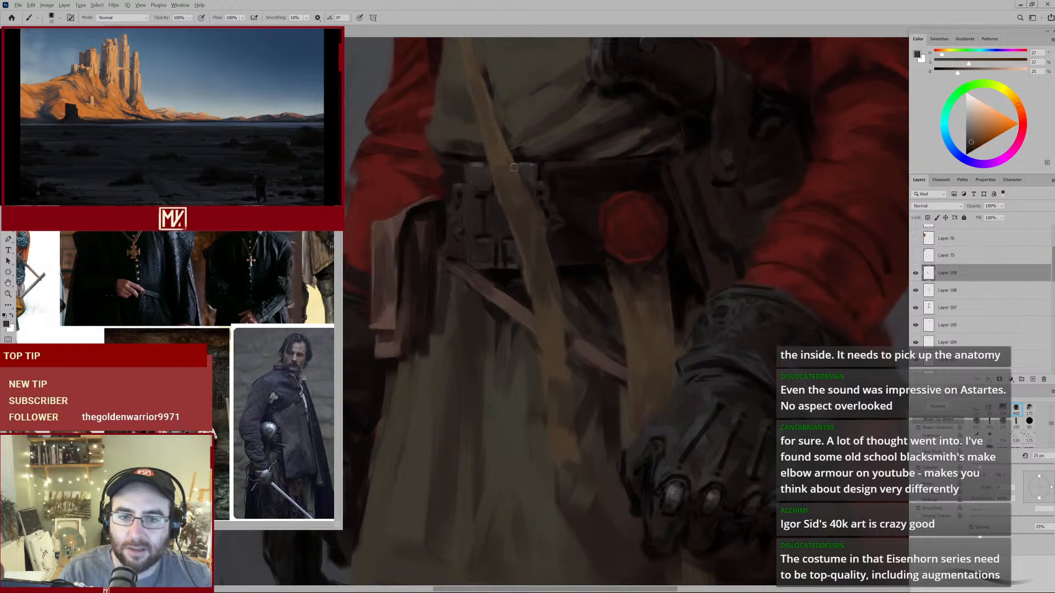
pyautogui.keyDown('alt'); pyautogui.click(509, 208); pyautogui.keyUp('alt')
pyautogui.keyDown('alt'); pyautogui.click(502, 185); pyautogui.keyUp('alt')
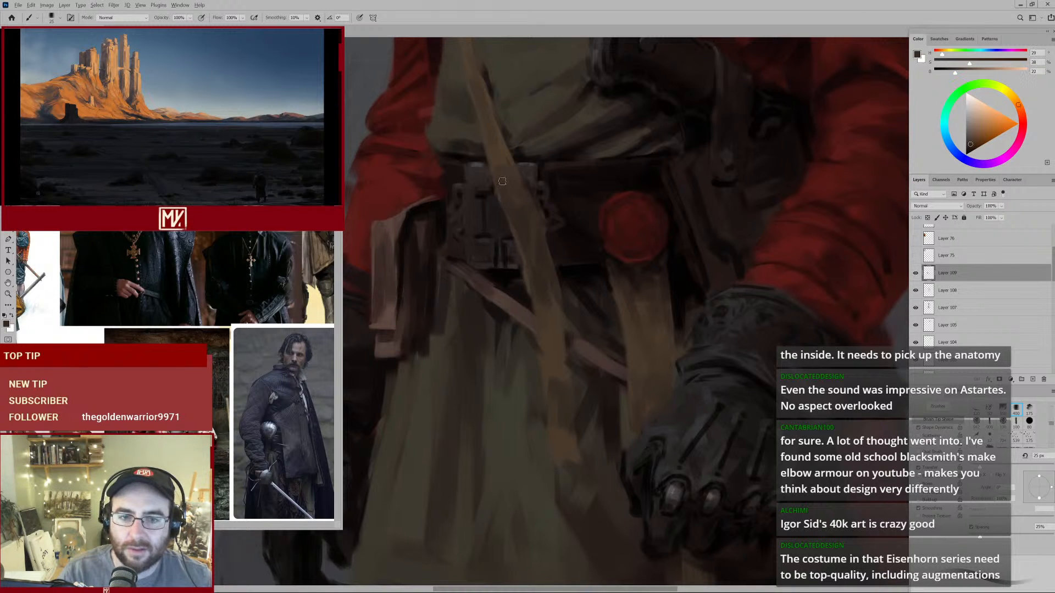
pyautogui.press('[')
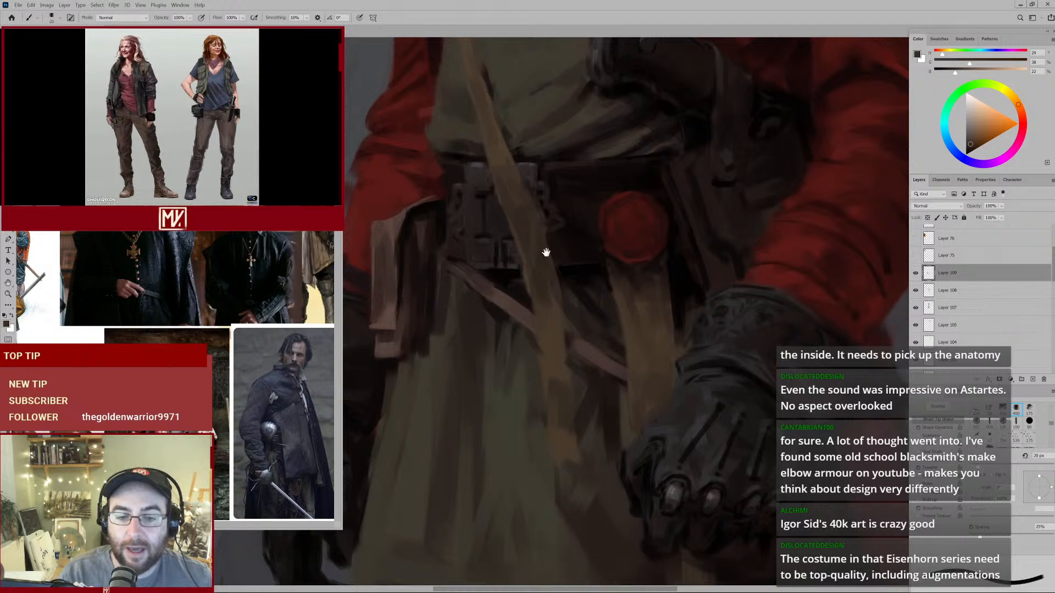
# Refine the thin diagonal strap below the buckle with sampled dark brown and muted reddish-brown tones at 20 px.
pyautogui.scroll(-5, 547, 247)
pyautogui.moveTo(543, 214); pyautogui.dragTo(544, 208)
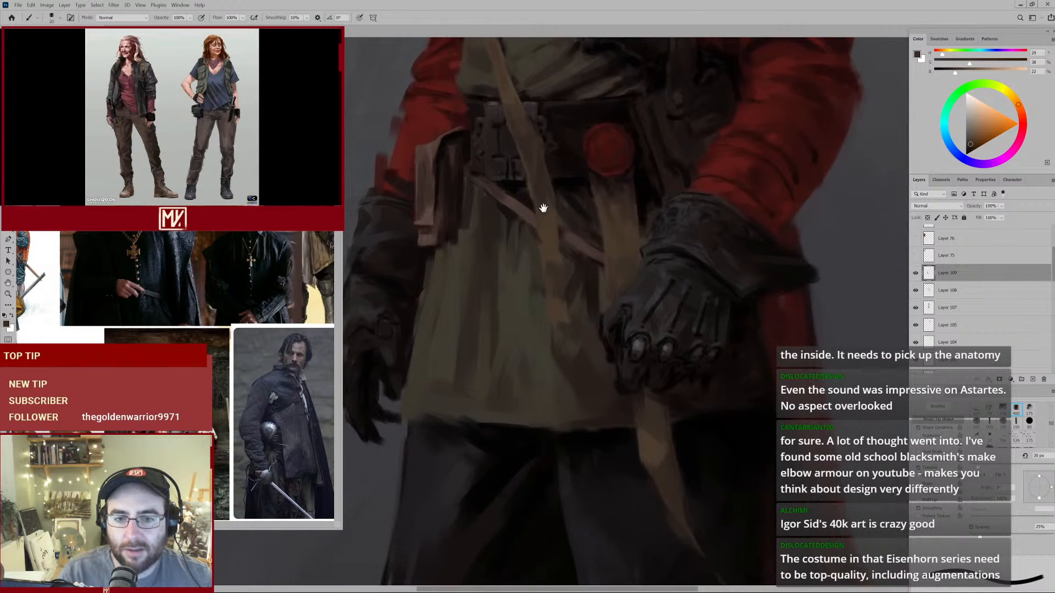
pyautogui.keyDown('alt'); pyautogui.click(536, 202); pyautogui.keyUp('alt')
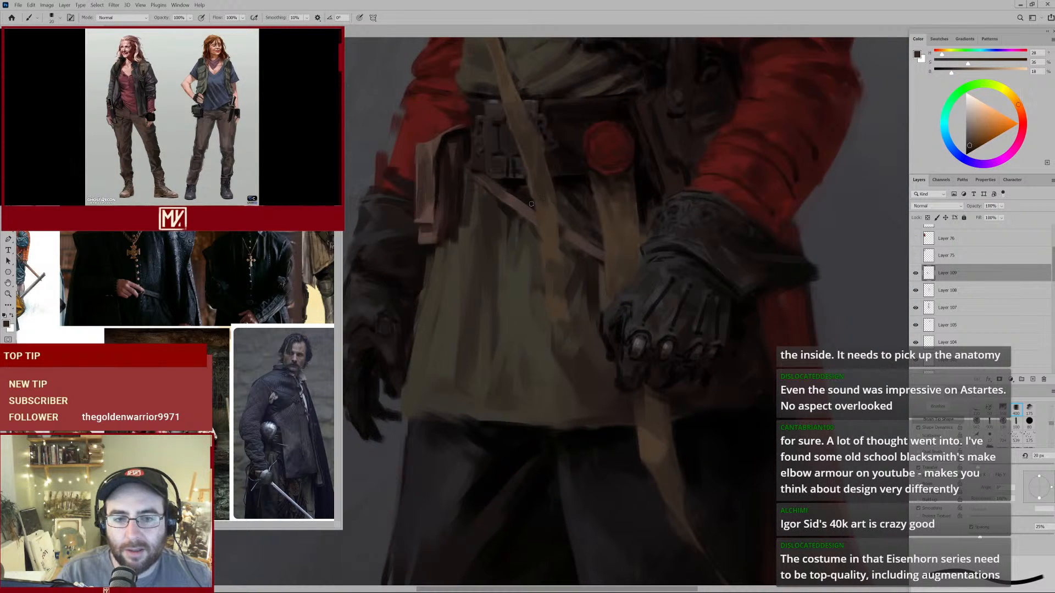
pyautogui.keyDown('alt'); pyautogui.click(502, 191); pyautogui.keyUp('alt')
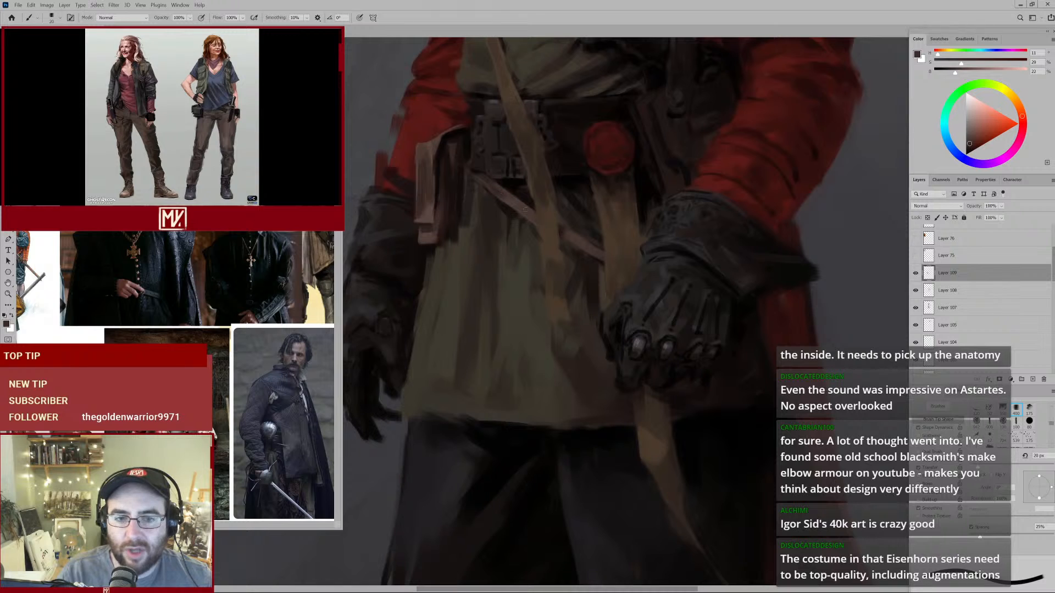
pyautogui.keyDown('alt'); pyautogui.click(515, 205); pyautogui.keyUp('alt')
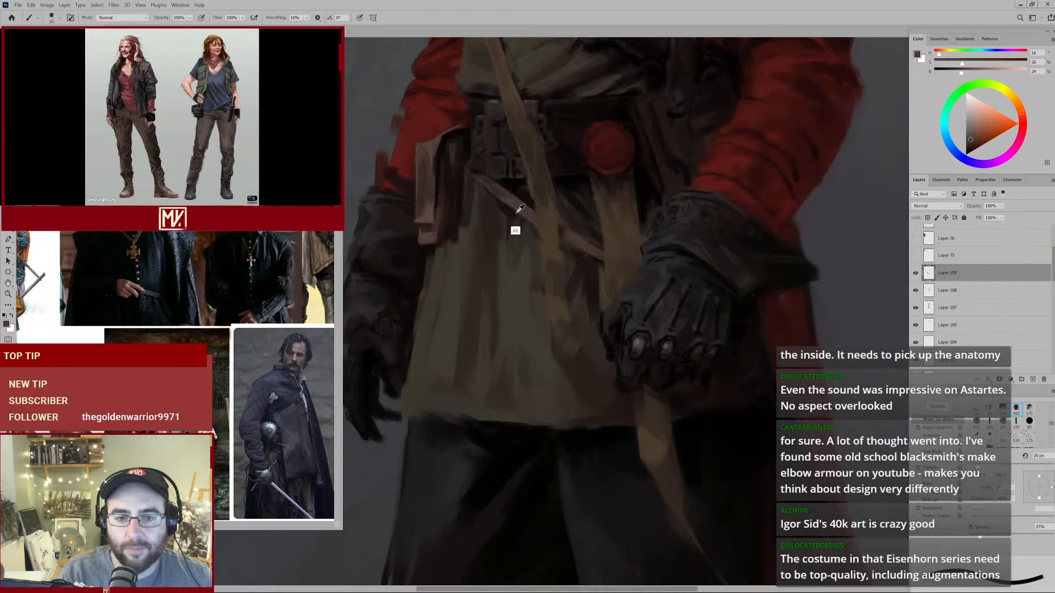
# Shade the tunic under the diagonal strap and the strap's end near the buckle with sampled near-black, olive and brown tones at 20 px.
pyautogui.keyDown('alt'); pyautogui.click(517, 231); pyautogui.keyUp('alt')
pyautogui.keyDown('alt'); pyautogui.click(513, 212); pyautogui.keyUp('alt')
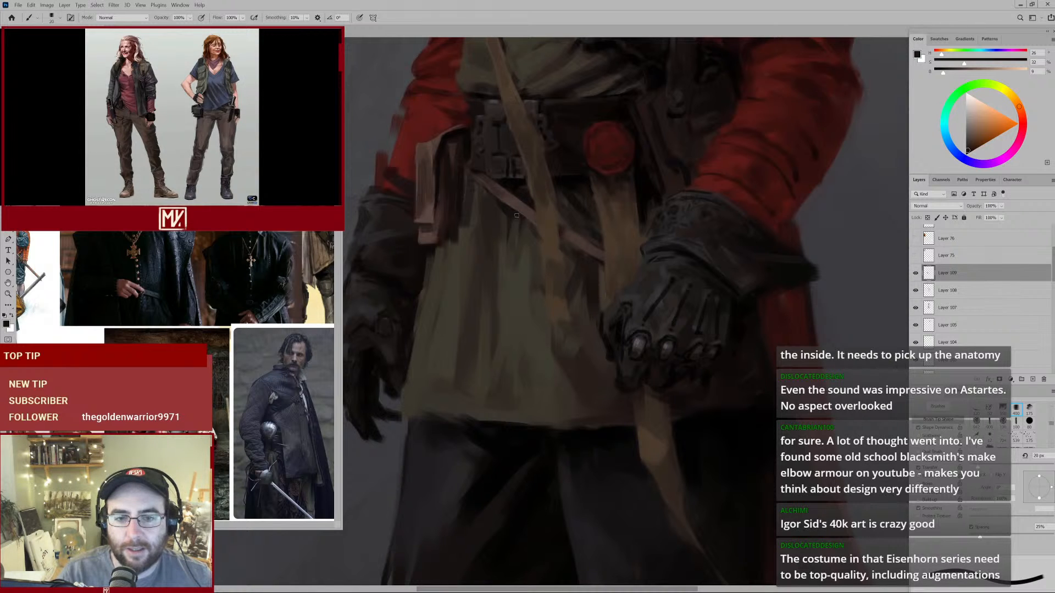
pyautogui.keyDown('alt'); pyautogui.click(521, 221); pyautogui.keyUp('alt')
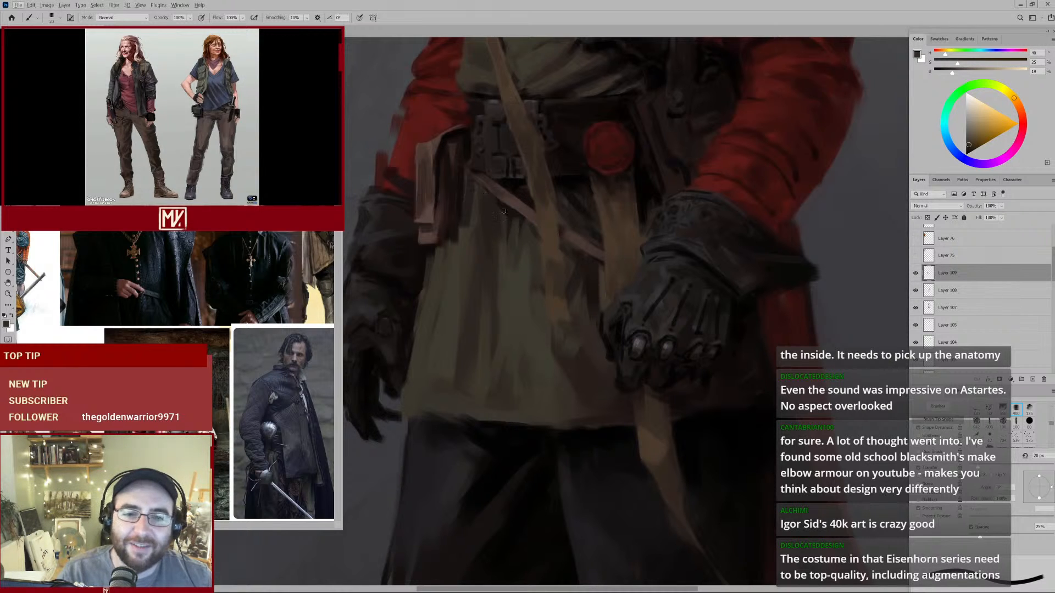
pyautogui.keyDown('alt'); pyautogui.click(476, 186); pyautogui.keyUp('alt')
pyautogui.keyDown('alt'); pyautogui.click(506, 198); pyautogui.keyUp('alt')
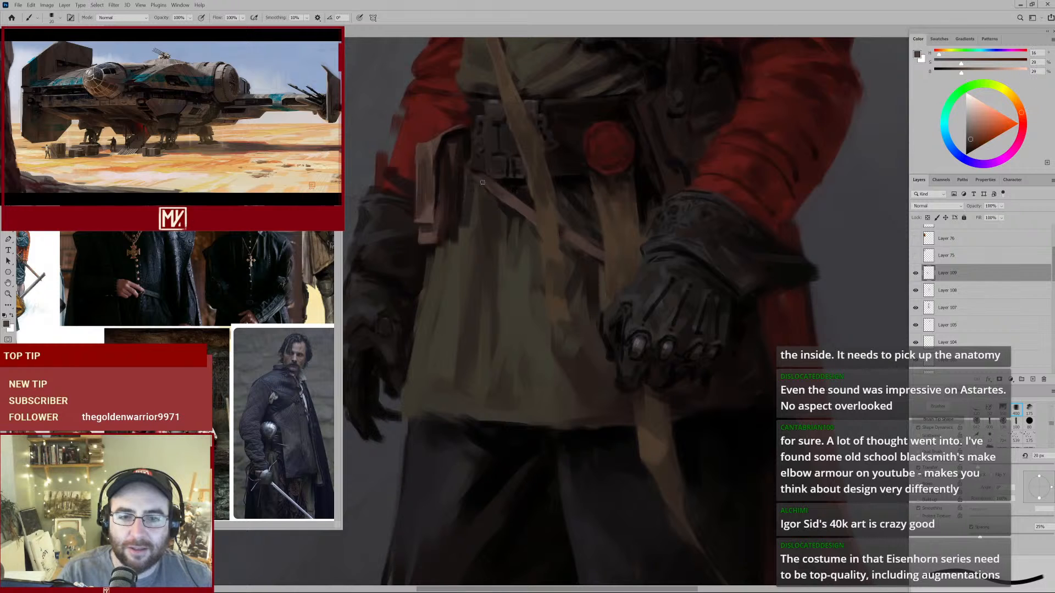
pyautogui.keyDown('alt'); pyautogui.click(483, 188); pyautogui.keyUp('alt')
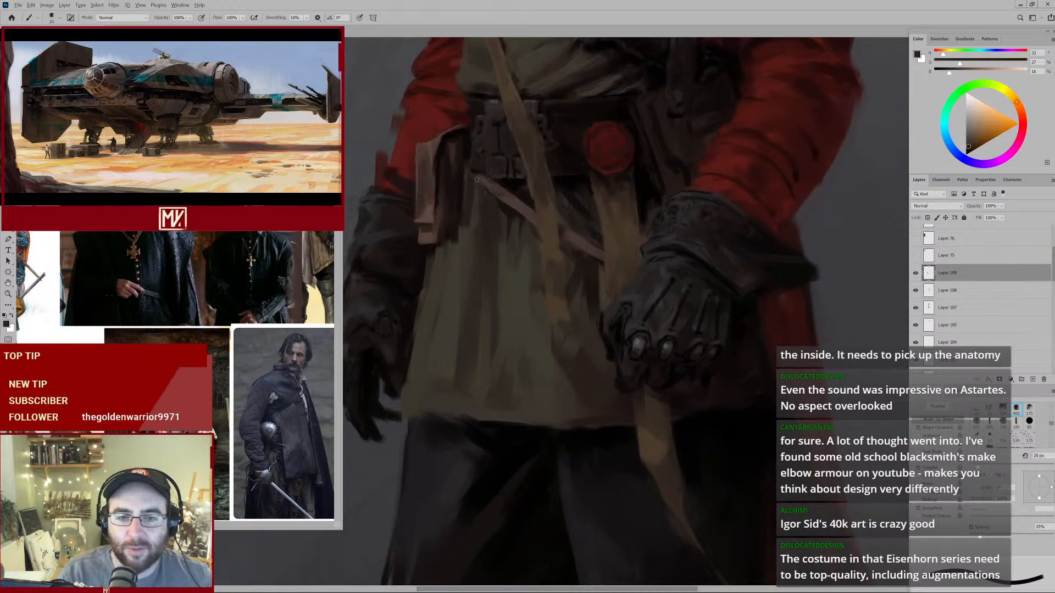
# Deepen the dark shapes between the buckle and the hip pouch with sampled near-black at 10 px and dark brown at 25 px.
pyautogui.moveTo(465, 165); pyautogui.dragTo(501, 200)
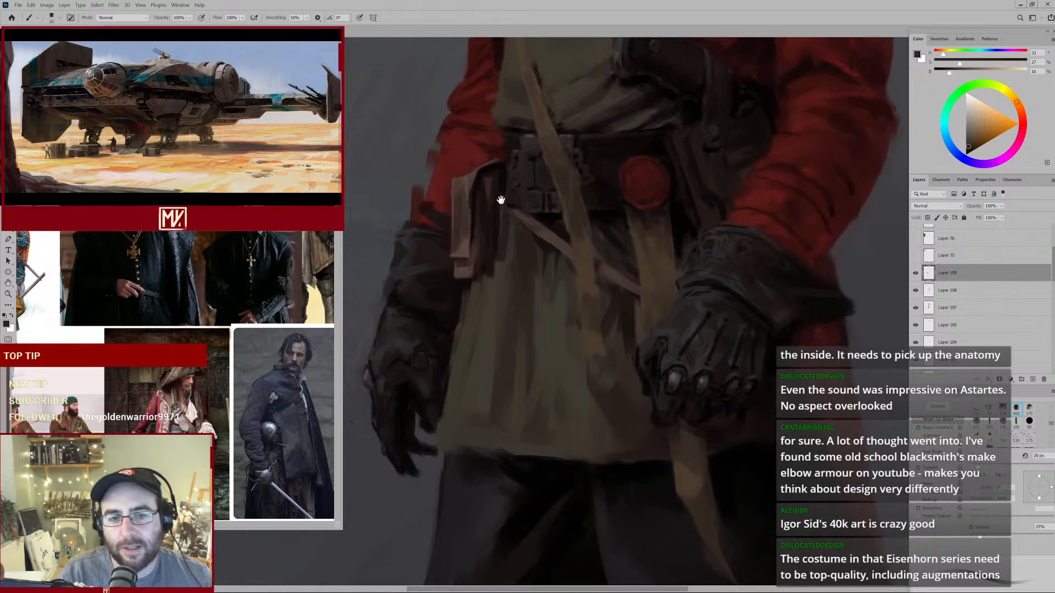
pyautogui.keyDown('alt'); pyautogui.click(543, 220); pyautogui.keyUp('alt')
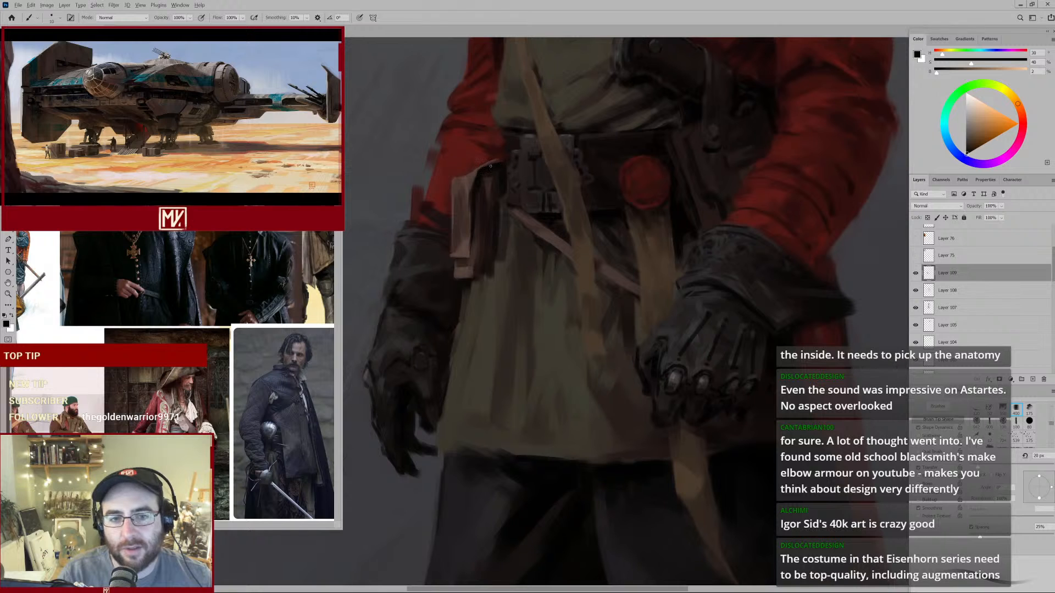
pyautogui.press('[')
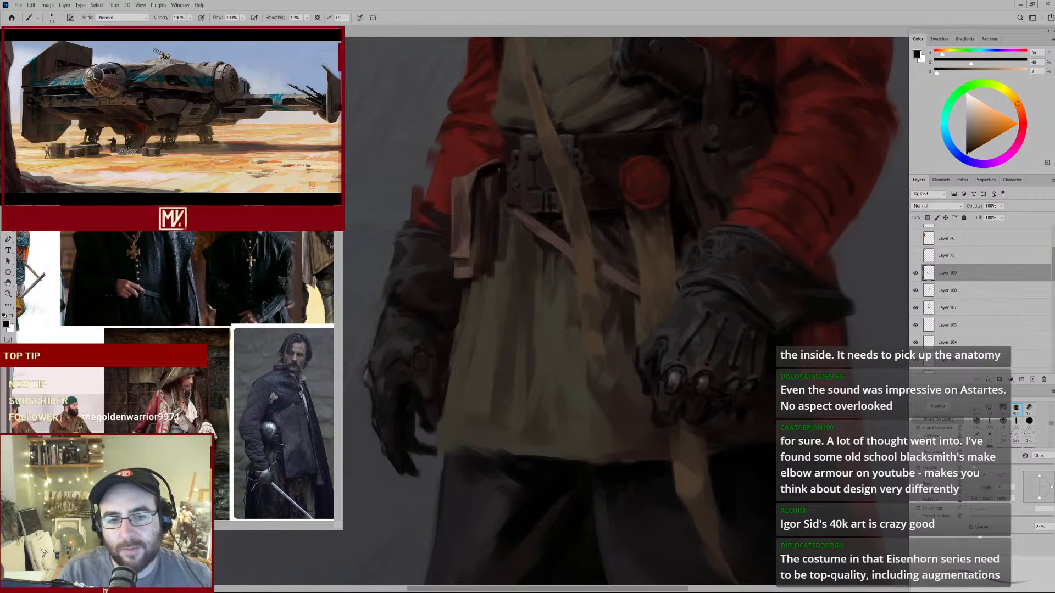
pyautogui.keyDown('alt'); pyautogui.click(491, 194); pyautogui.keyUp('alt')
pyautogui.press(']')
pyautogui.press(']')
pyautogui.press(']')
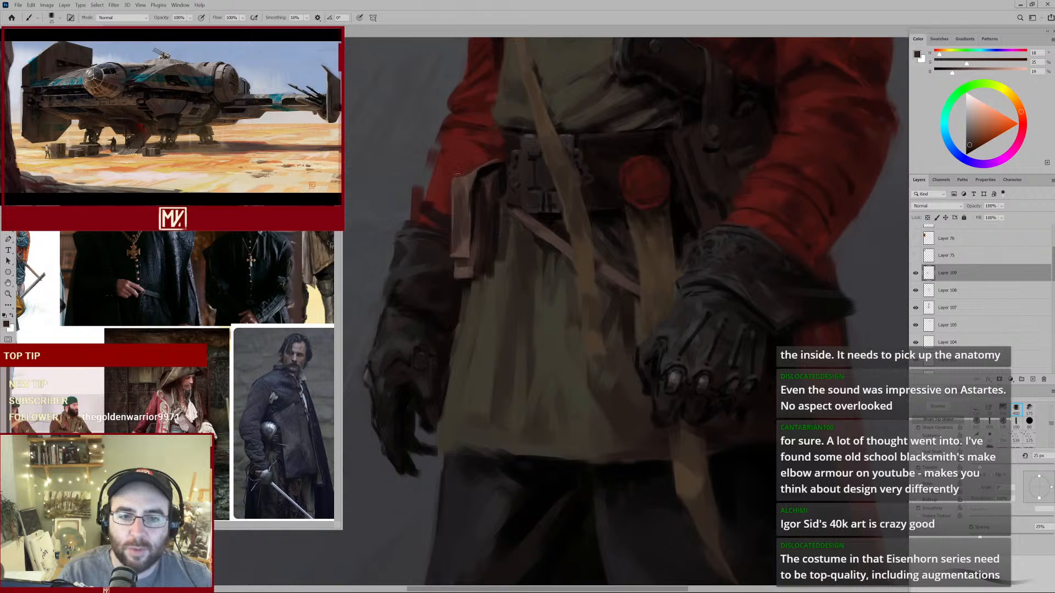
# Clean up the rear red sleeve's edge around the hip pouch with sampled dark red tones at 25 px.
pyautogui.keyDown('alt'); pyautogui.click(447, 193); pyautogui.keyUp('alt')
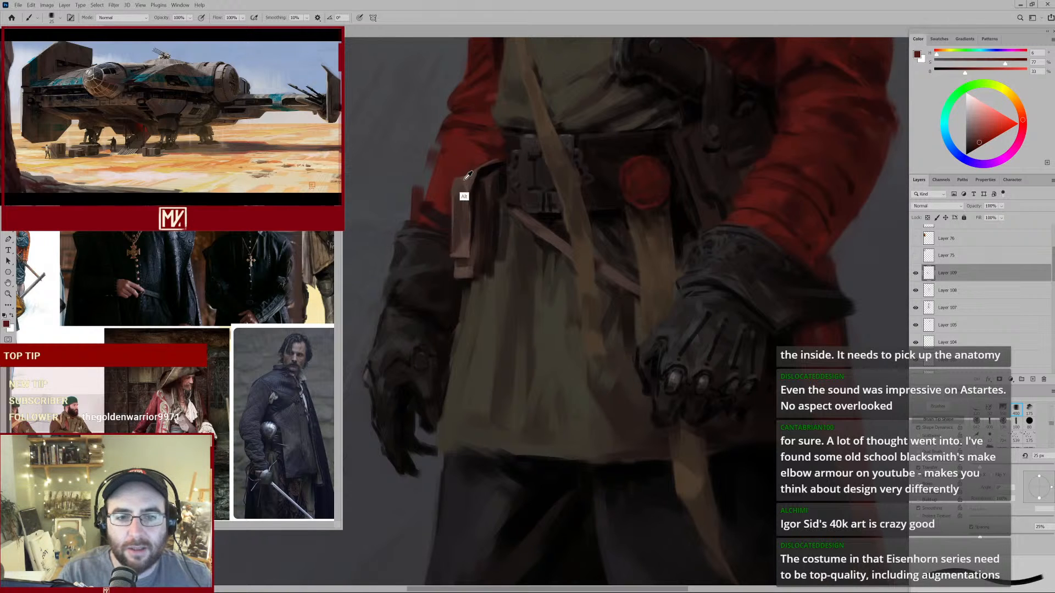
pyautogui.keyDown('alt'); pyautogui.click(465, 195); pyautogui.keyUp('alt')
pyautogui.moveTo(460, 176); pyautogui.dragTo(488, 198)
pyautogui.keyDown('alt'); pyautogui.click(478, 174); pyautogui.keyUp('alt')
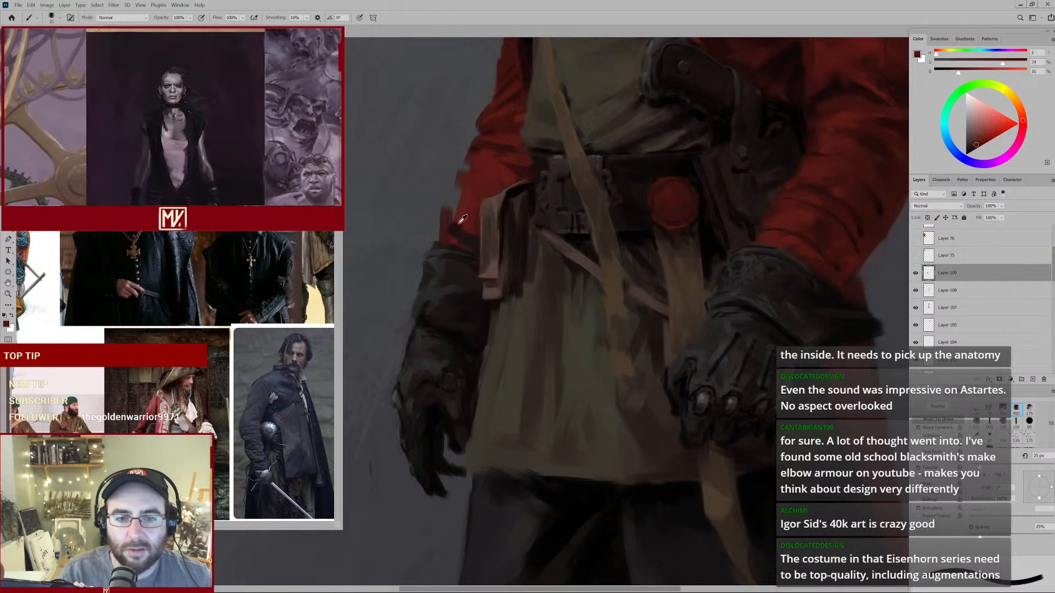
pyautogui.keyDown('alt'); pyautogui.click(534, 160); pyautogui.keyUp('alt')
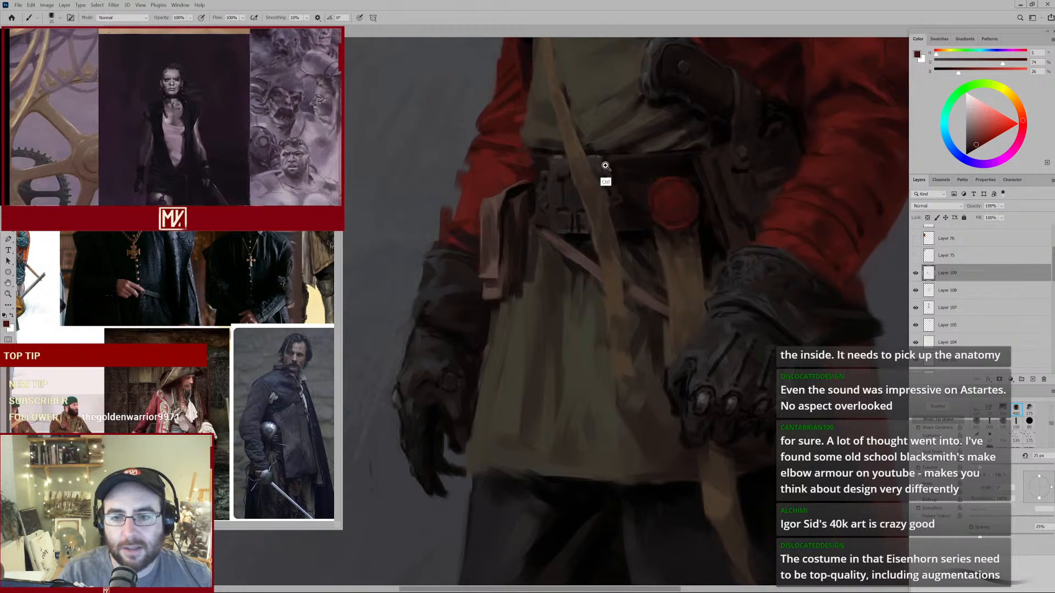
# Deepen the shadow between the holster and the front red sleeve with sampled dark red tones at 25 px.
pyautogui.moveTo(605, 169)
pyautogui.mouseDown()
pyautogui.moveTo(528, 207)
pyautogui.moveTo(589, 176)
pyautogui.mouseUp()
pyautogui.moveTo(644, 158); pyautogui.dragTo(543, 206)
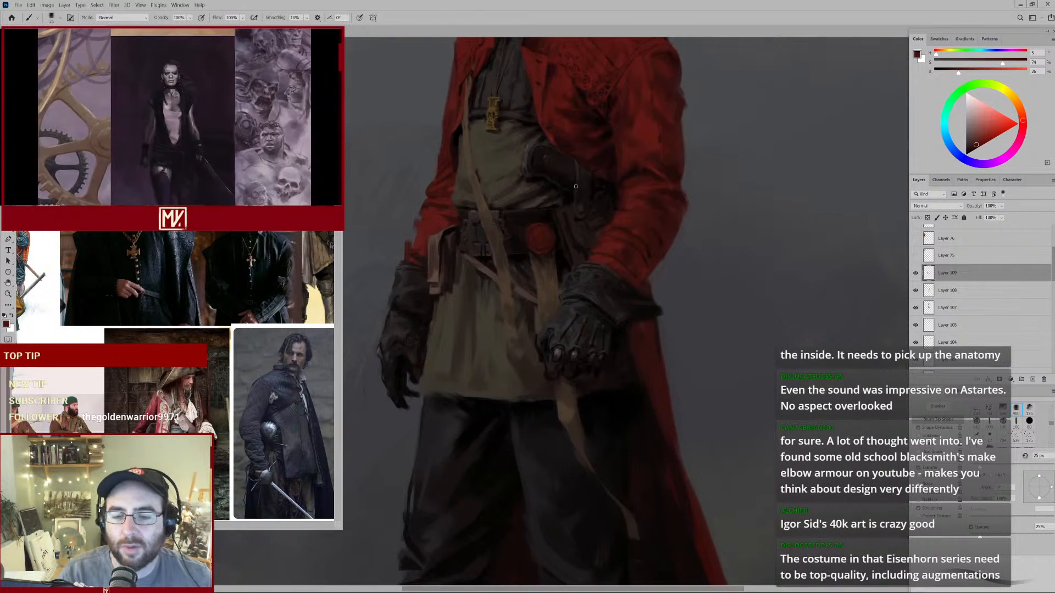
pyautogui.moveTo(636, 207); pyautogui.dragTo(642, 198)
pyautogui.keyDown('alt'); pyautogui.click(622, 206); pyautogui.keyUp('alt')
pyautogui.keyDown('alt'); pyautogui.click(618, 205); pyautogui.keyUp('alt')
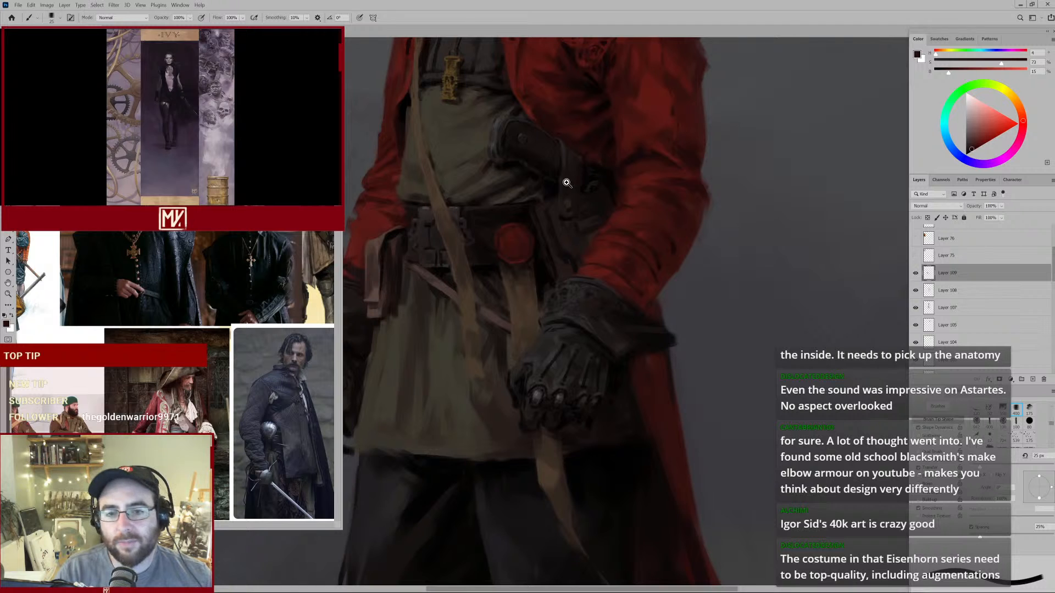
# Define the edges of the holster strap below the pistol with sampled near-black brown tones at 25 px.
pyautogui.moveTo(567, 183); pyautogui.dragTo(595, 176)
pyautogui.keyDown('alt'); pyautogui.click(552, 169); pyautogui.keyUp('alt')
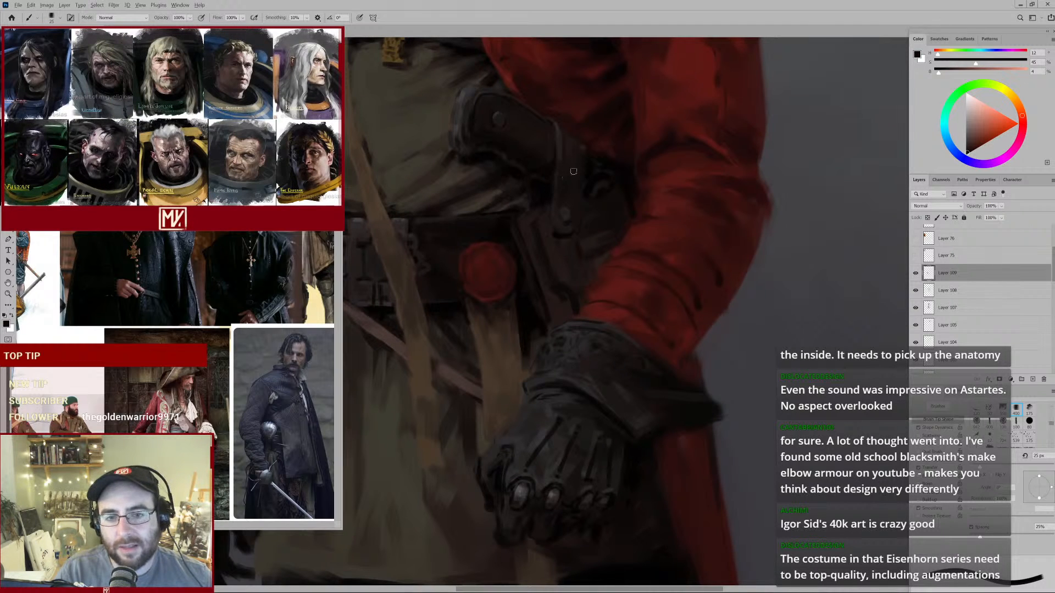
pyautogui.keyDown('alt'); pyautogui.click(579, 209); pyautogui.keyUp('alt')
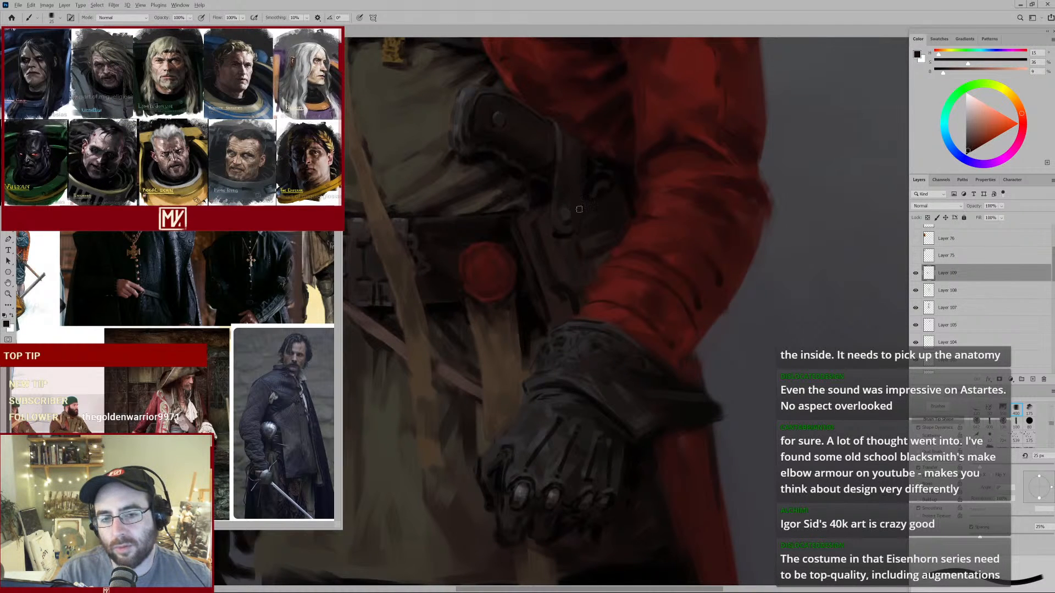
pyautogui.keyDown('alt'); pyautogui.click(566, 195); pyautogui.keyUp('alt')
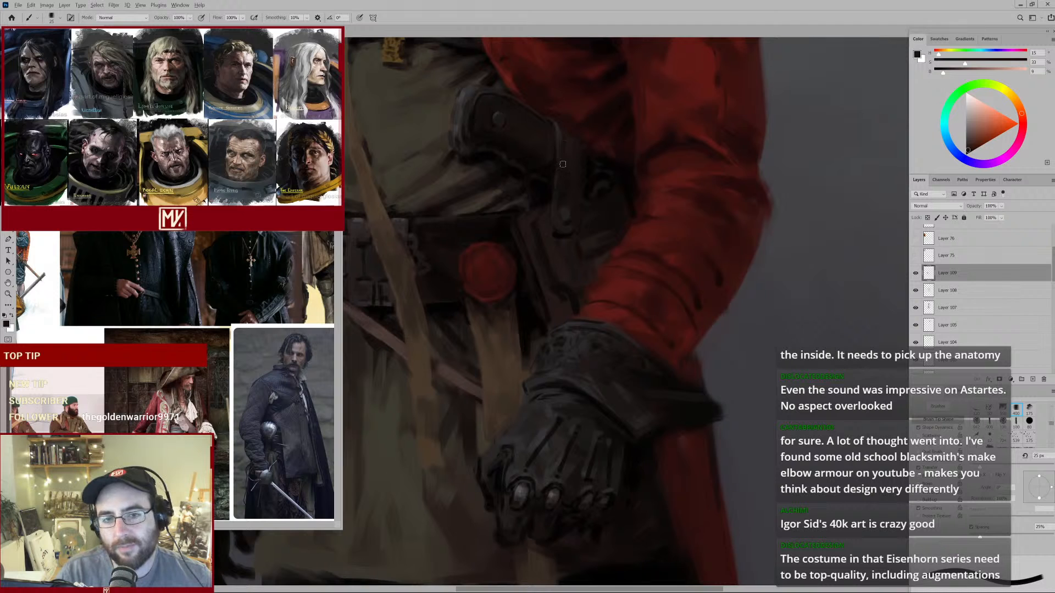
pyautogui.moveTo(566, 201)
pyautogui.mouseDown()
pyautogui.moveTo(549, 222)
pyautogui.moveTo(581, 210)
pyautogui.mouseUp()
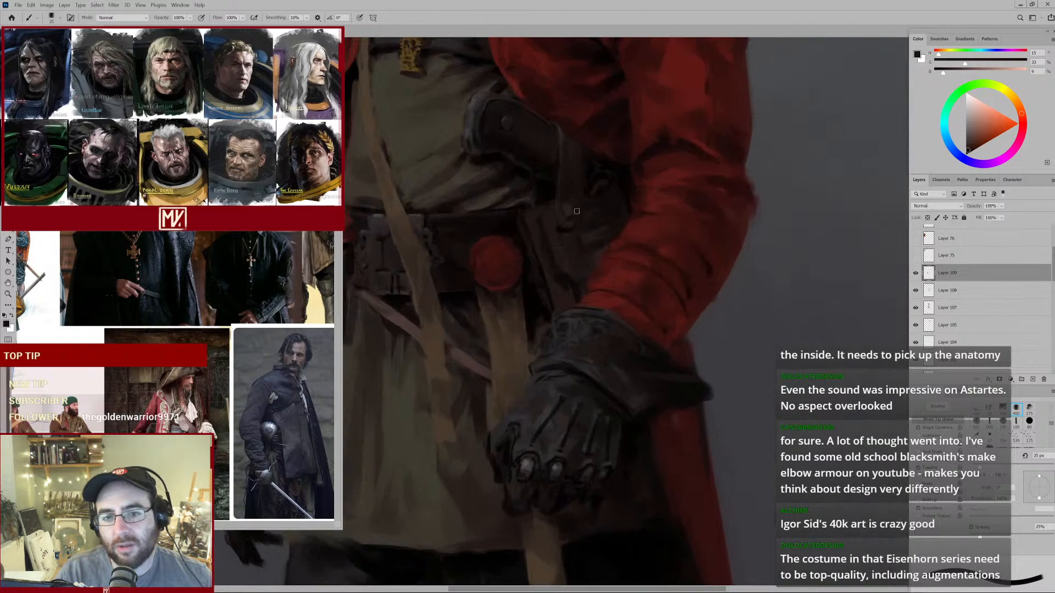
# Refine the rivet and lower end of the holster strap with sampled near-black and dark brown tones, starting at 15 px.
pyautogui.keyDown('alt'); pyautogui.click(569, 216); pyautogui.keyUp('alt')
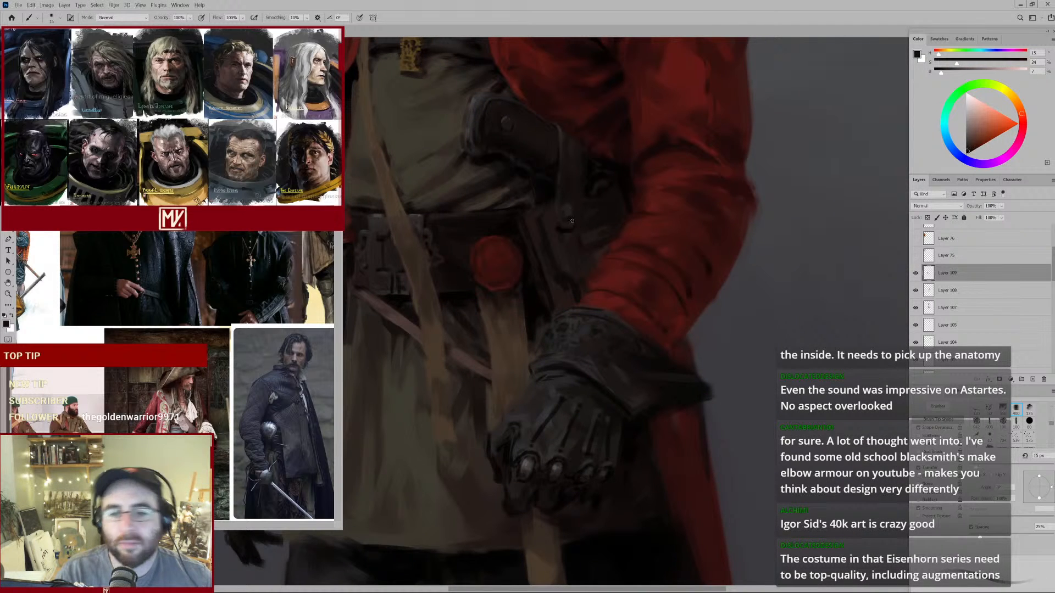
pyautogui.keyDown('alt'); pyautogui.click(571, 217); pyautogui.keyUp('alt')
pyautogui.keyDown('alt'); pyautogui.click(573, 224); pyautogui.keyUp('alt')
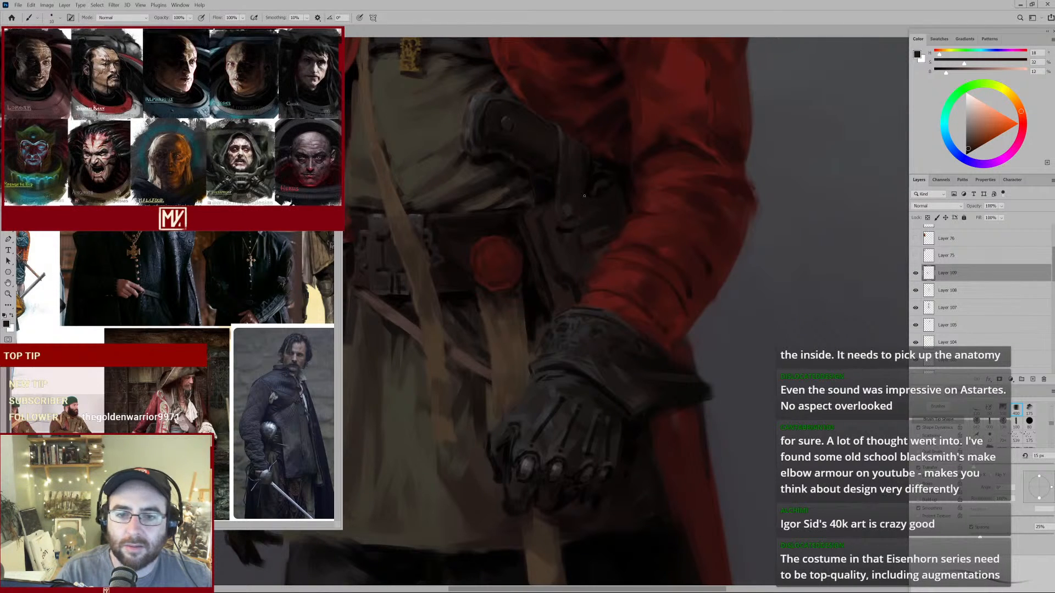
pyautogui.moveTo(550, 253)
pyautogui.mouseDown()
pyautogui.moveTo(541, 259)
pyautogui.moveTo(569, 246)
pyautogui.mouseUp()
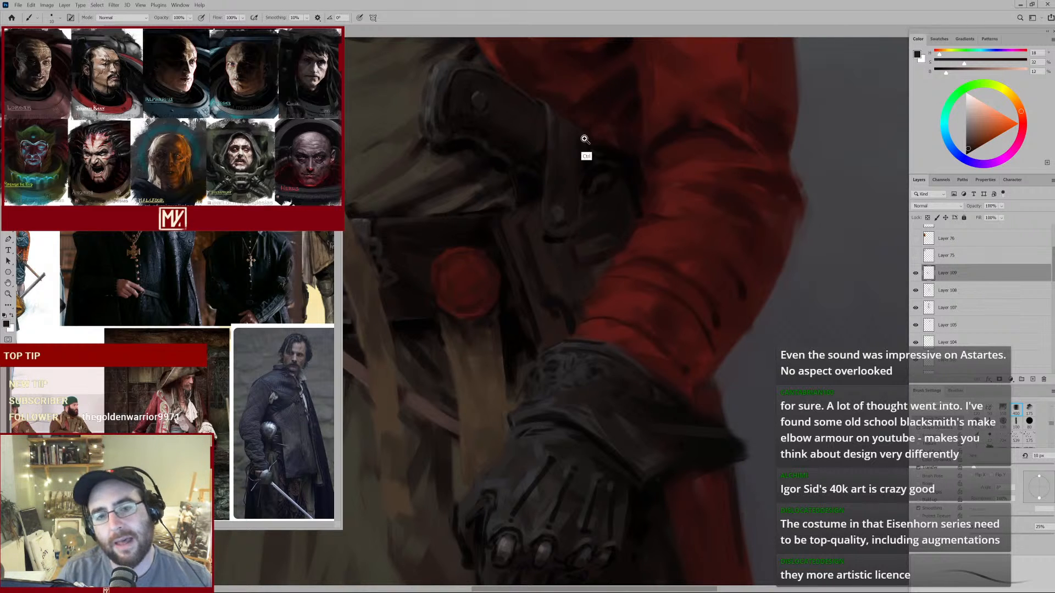
pyautogui.scroll(-3, 584, 146)
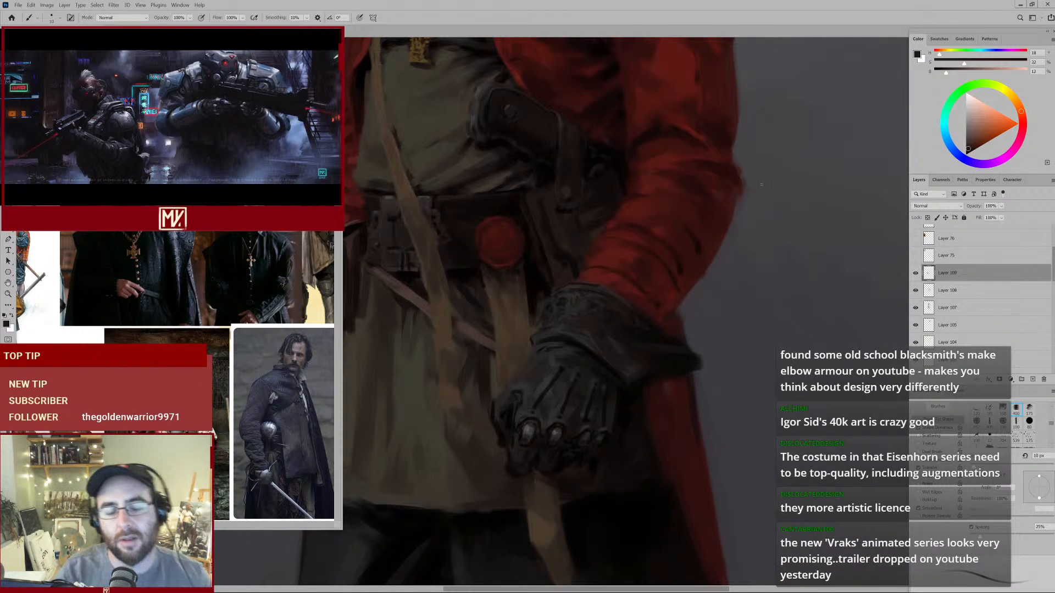
pyautogui.moveTo(615, 189); pyautogui.dragTo(591, 211)
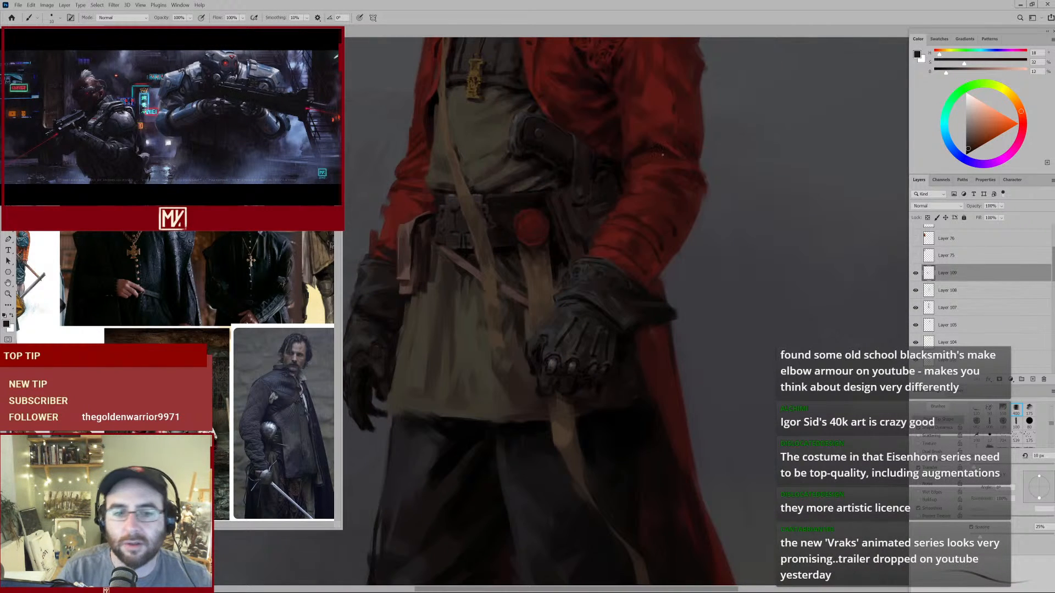
pyautogui.moveTo(469, 291); pyautogui.dragTo(571, 255)
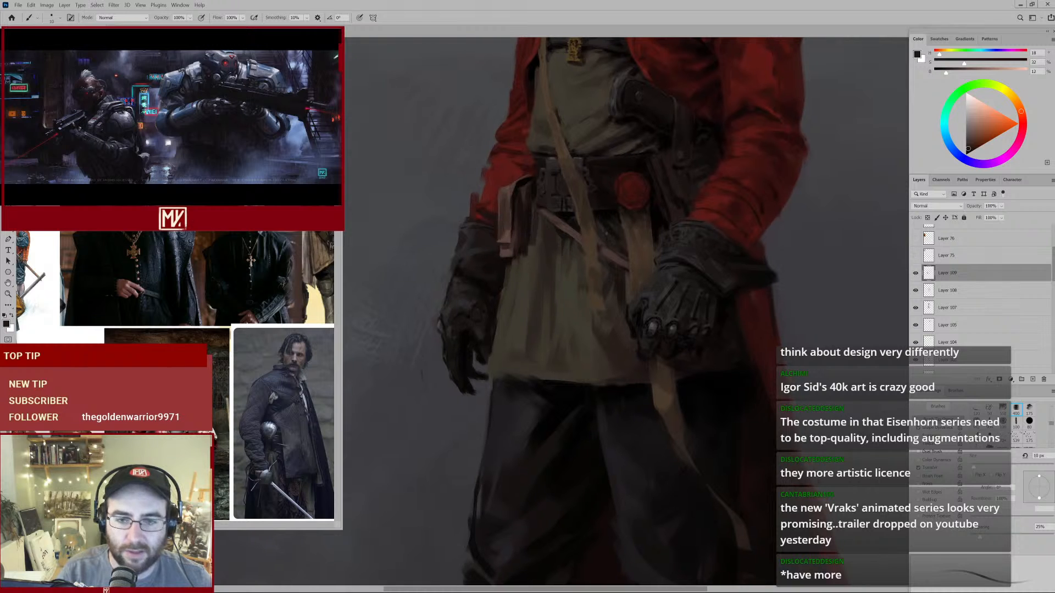
# Darken the edges of the hanging strip below the red seal with sampled near-black and dark brown tones, starting at 15 px.
pyautogui.moveTo(690, 181); pyautogui.dragTo(611, 241)
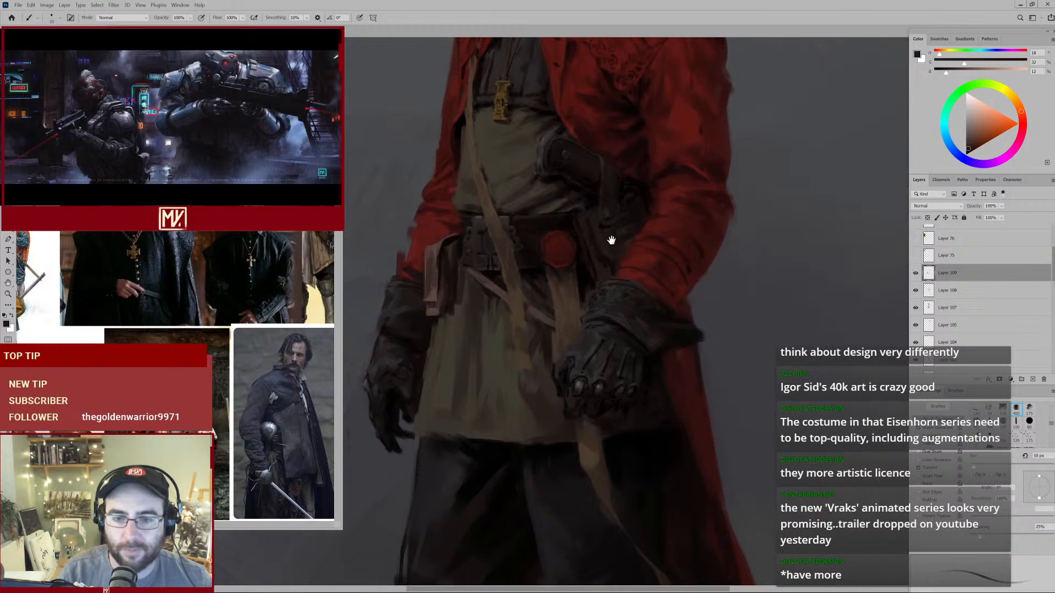
pyautogui.keyDown('alt'); pyautogui.click(464, 116); pyautogui.keyUp('alt')
pyautogui.press(']')
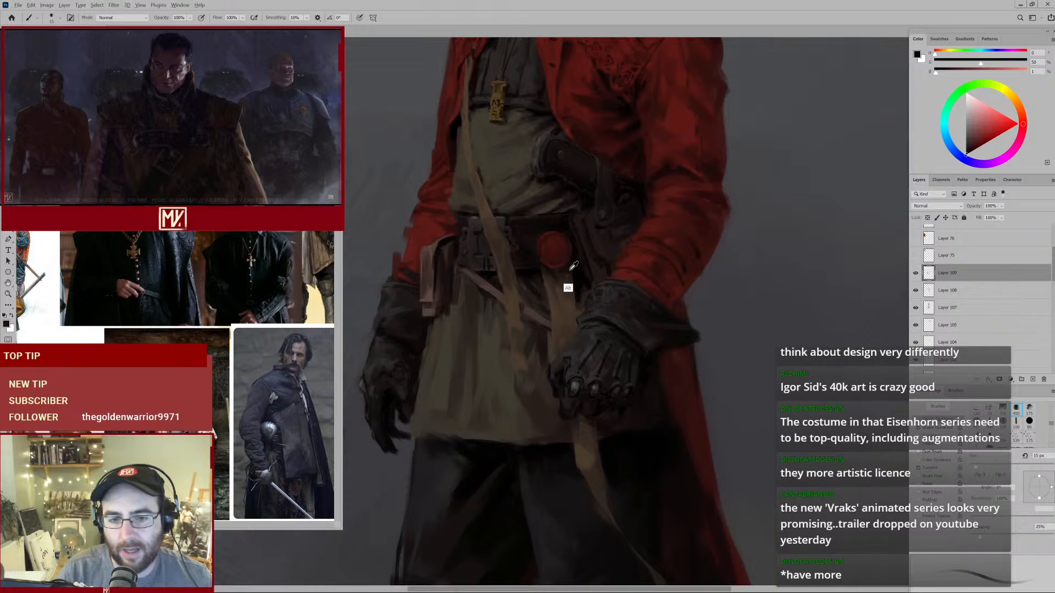
pyautogui.keyDown('alt'); pyautogui.click(570, 266); pyautogui.keyUp('alt')
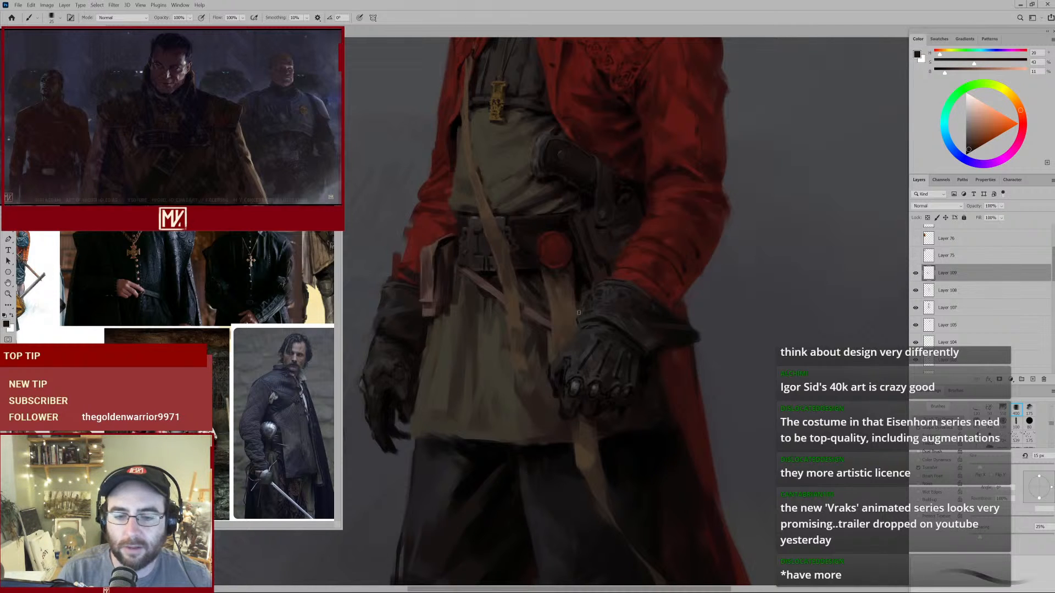
pyautogui.keyDown('alt'); pyautogui.click(573, 291); pyautogui.keyUp('alt')
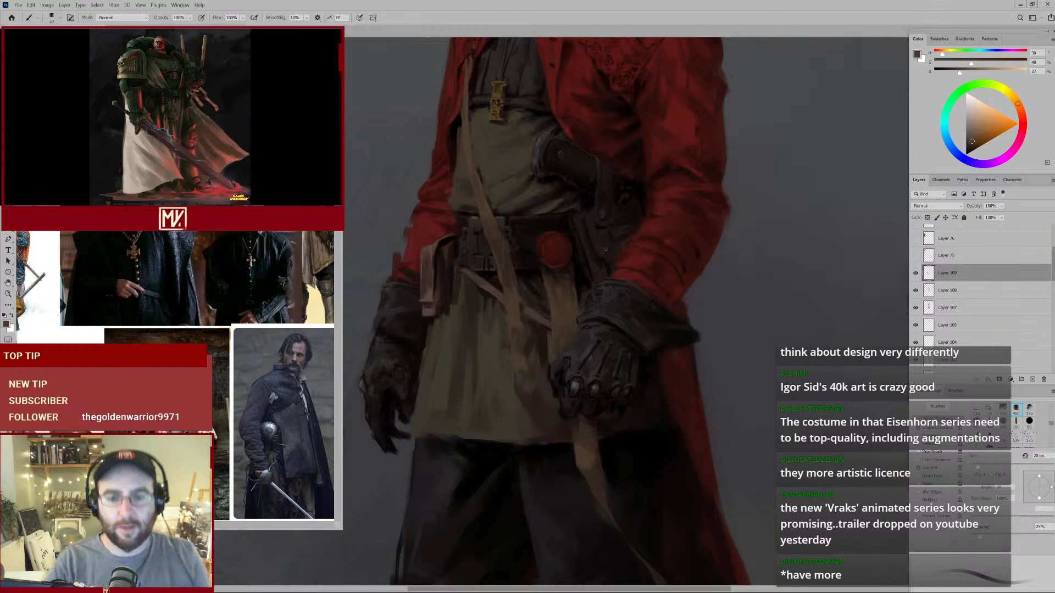
# Touch up the shadowed folds of the red coat with a sampled very dark red tone, checking it against the full figure.
pyautogui.moveTo(646, 198)
pyautogui.mouseDown()
pyautogui.moveTo(617, 181)
pyautogui.moveTo(639, 176)
pyautogui.mouseUp()
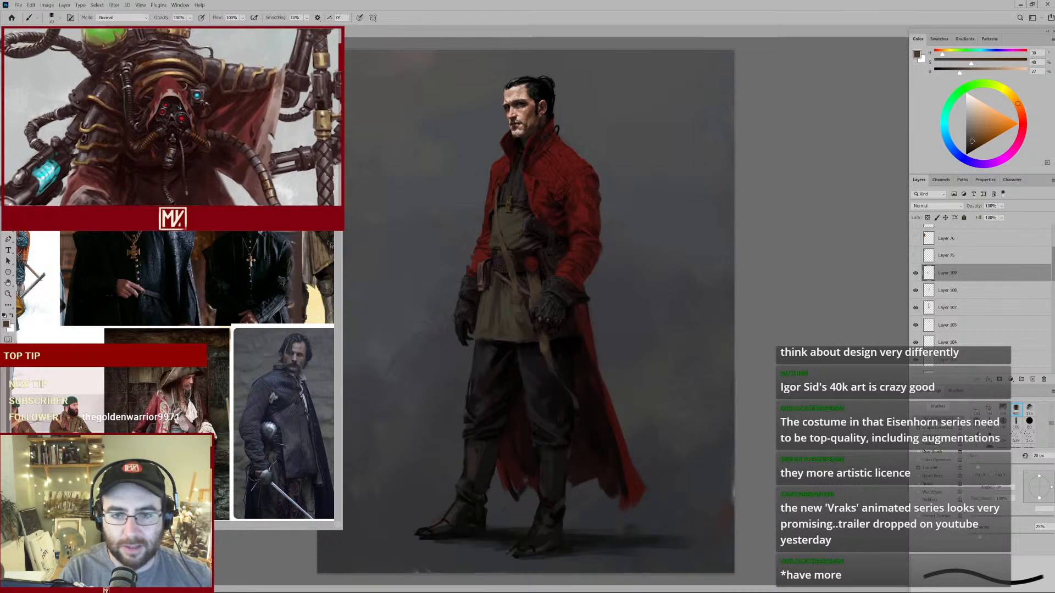
pyautogui.scroll(4, 567, 208)
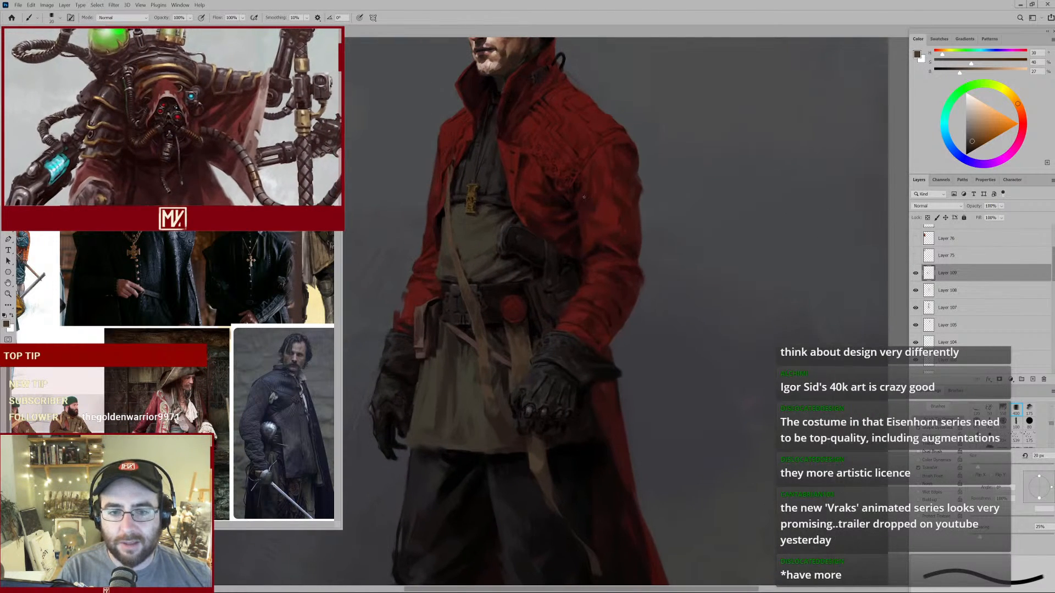
pyautogui.keyDown('alt'); pyautogui.click(565, 205); pyautogui.keyUp('alt')
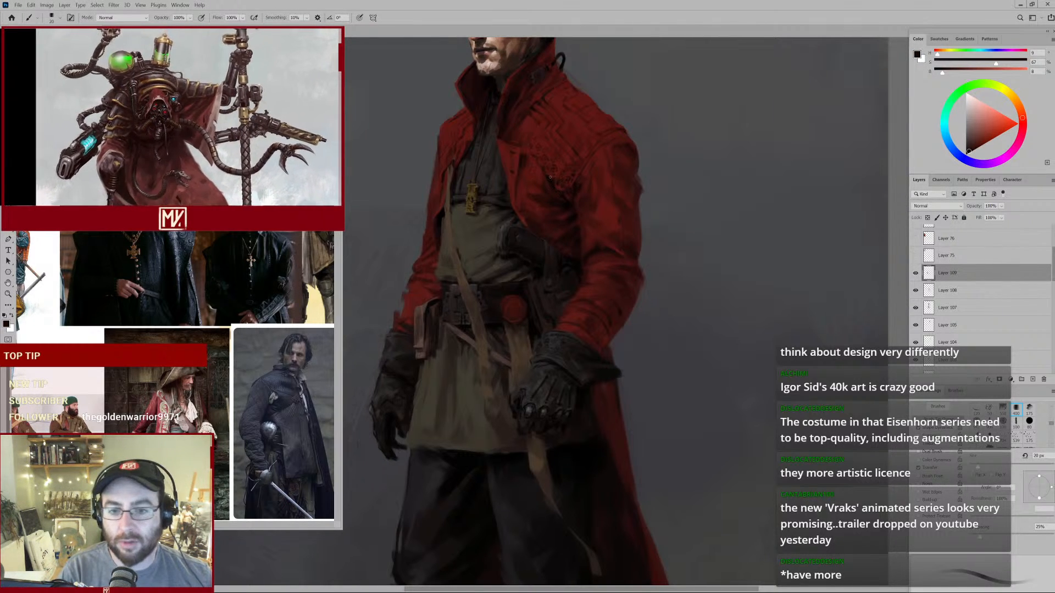
pyautogui.scroll(-1, 578, 205)
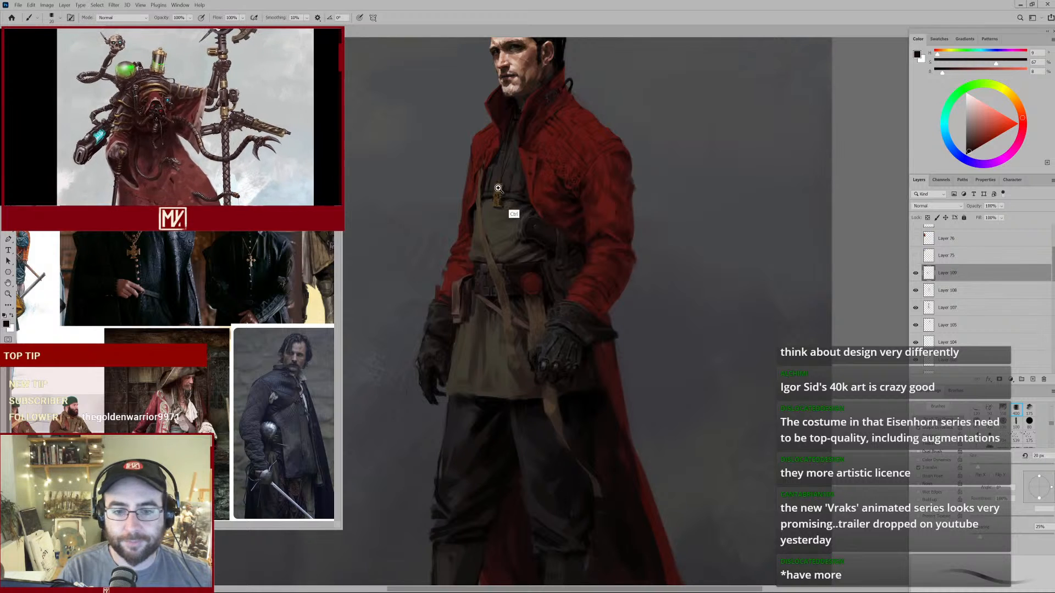
pyautogui.hotkey('ctrl', '-')
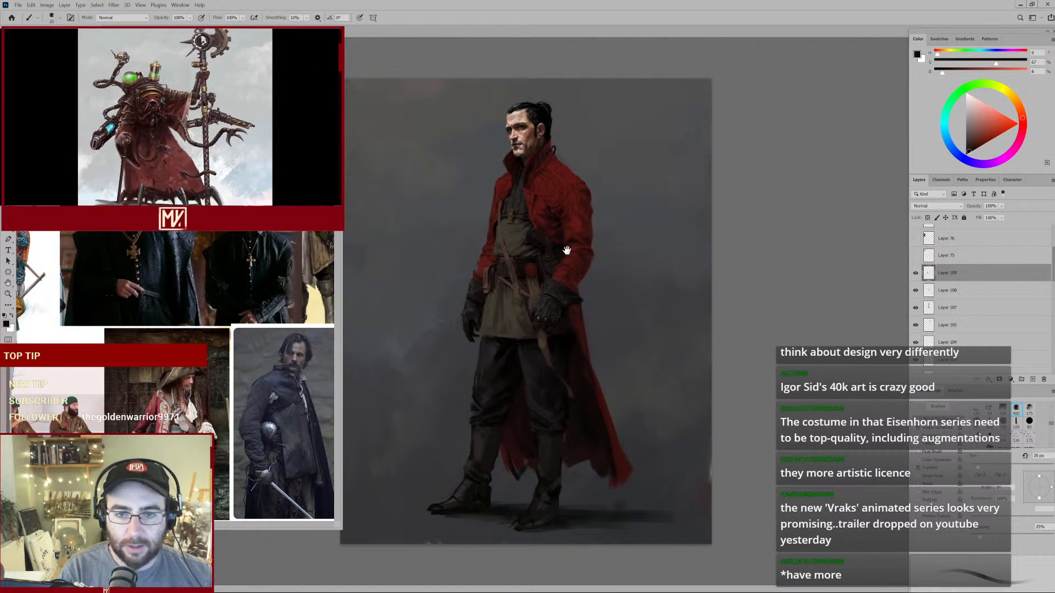
pyautogui.scroll(3, 577, 291)
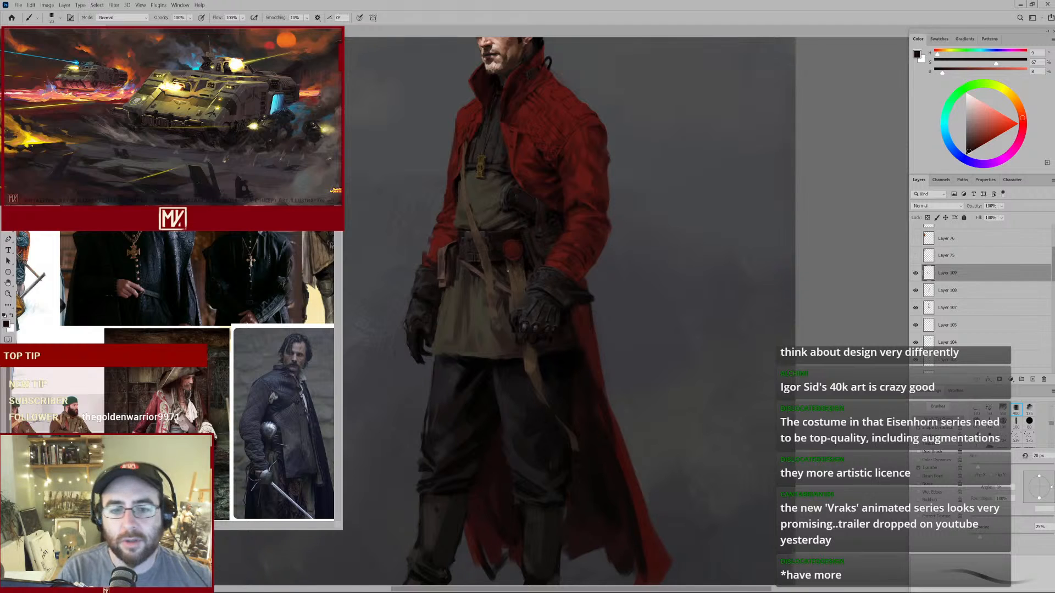
pyautogui.scroll(2, 516, 290)
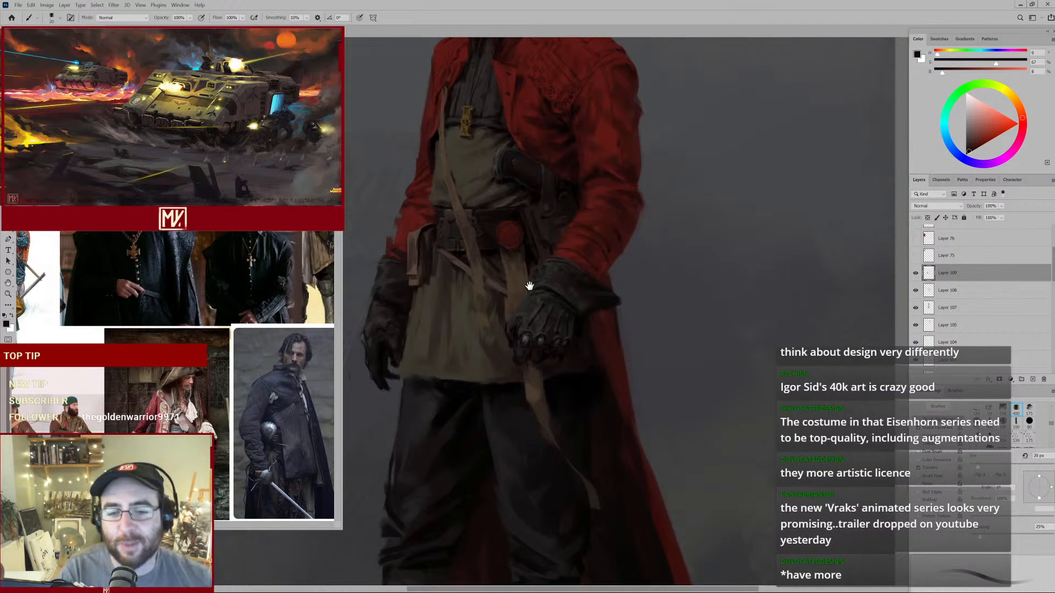
# Refine the shading of the hanging strip between the red seal and the front glove with sampled brown tones, ending at 25 px.
pyautogui.keyDown('alt'); pyautogui.click(512, 285); pyautogui.keyUp('alt')
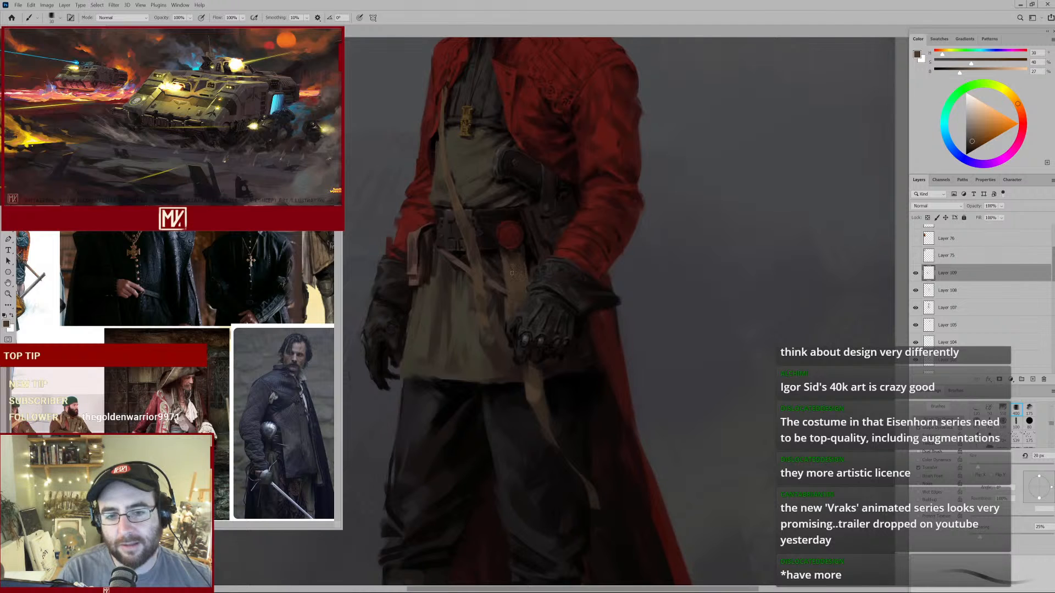
pyautogui.keyDown('alt'); pyautogui.click(507, 257); pyautogui.keyUp('alt')
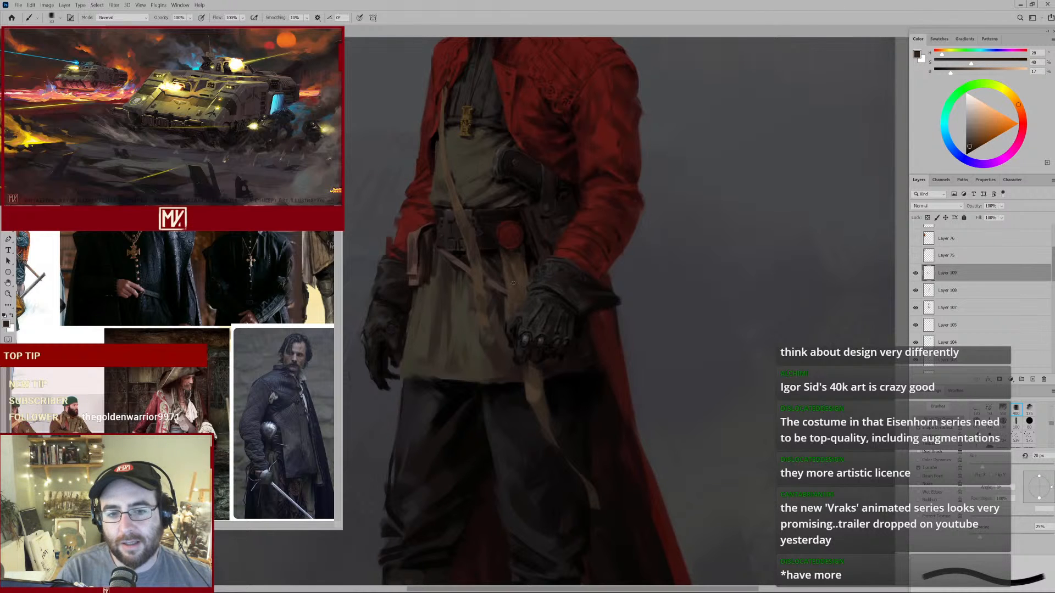
pyautogui.moveTo(532, 263)
pyautogui.mouseDown()
pyautogui.moveTo(499, 295)
pyautogui.moveTo(549, 273)
pyautogui.mouseUp()
pyautogui.keyDown('alt'); pyautogui.click(504, 253); pyautogui.keyUp('alt')
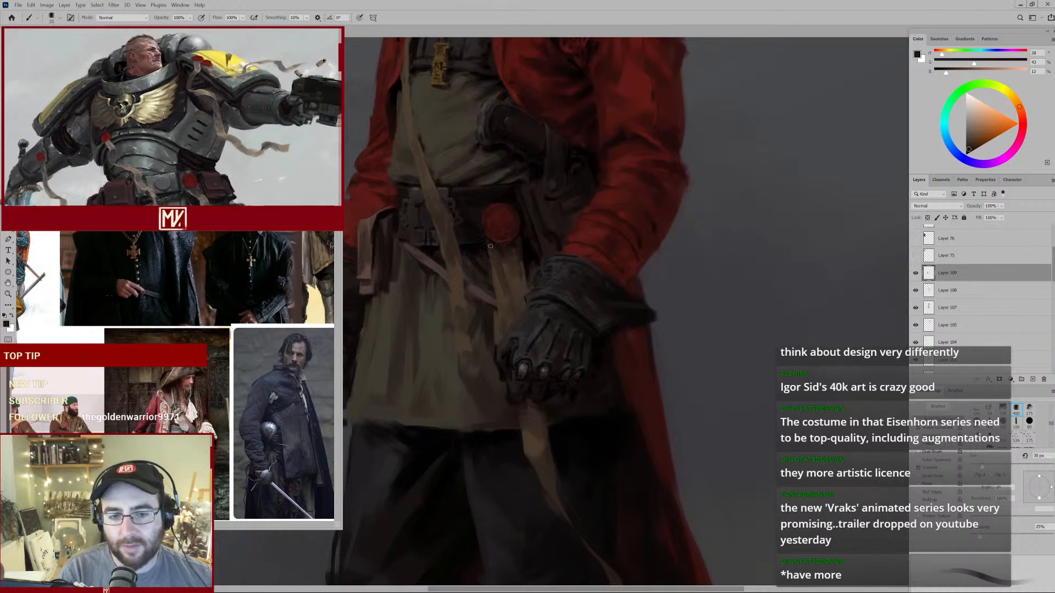
pyautogui.press('[')
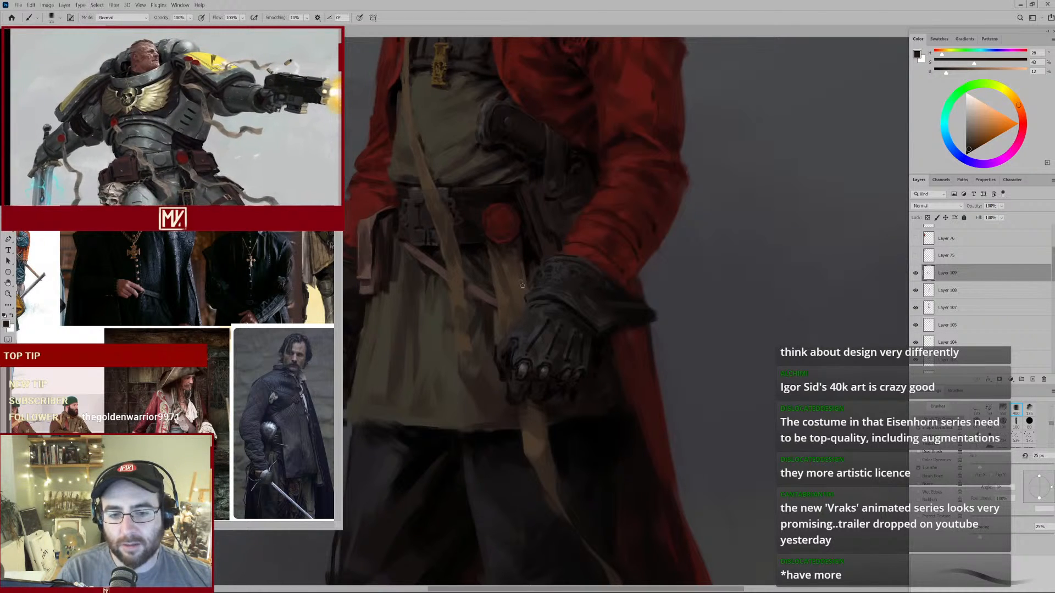
# Shade the strip where it emerges below the gloved fingers with sampled dark brown and near-black tones at 25 px.
pyautogui.moveTo(528, 357); pyautogui.dragTo(538, 242)
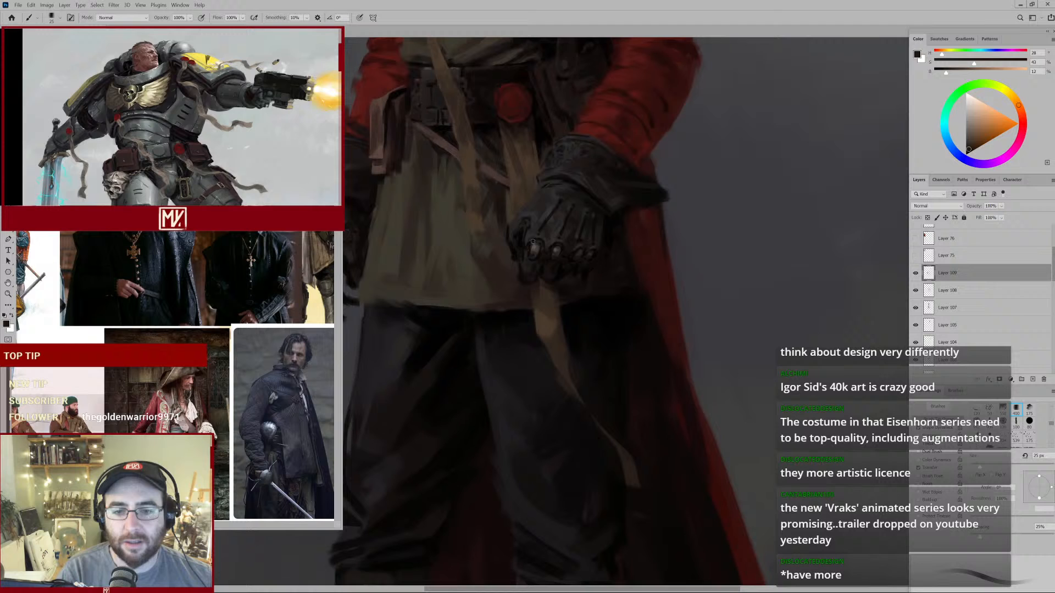
pyautogui.keyDown('alt'); pyautogui.click(529, 293); pyautogui.keyUp('alt')
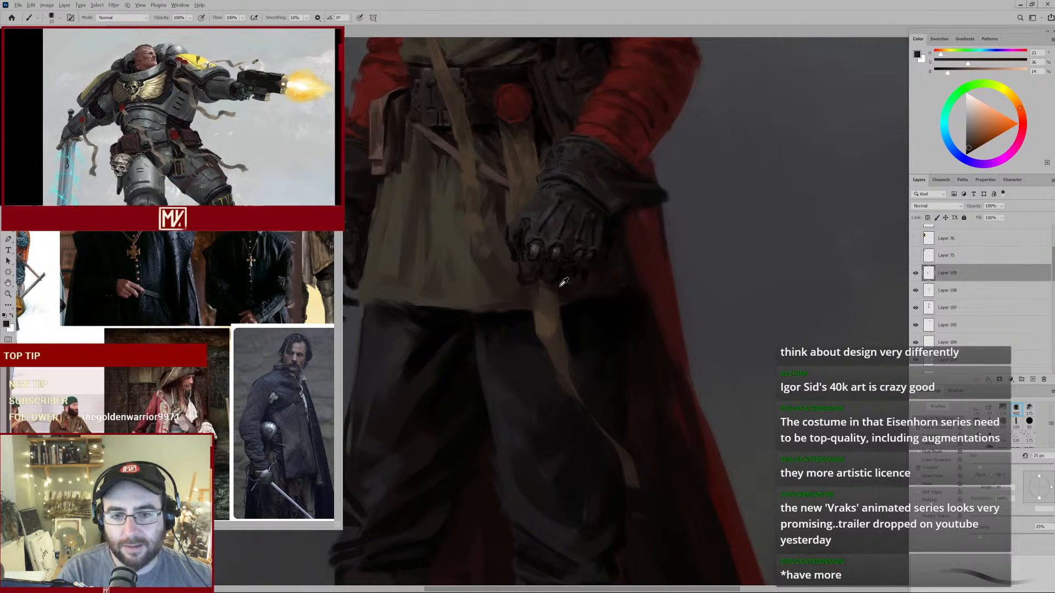
pyautogui.keyDown('alt'); pyautogui.click(544, 289); pyautogui.keyUp('alt')
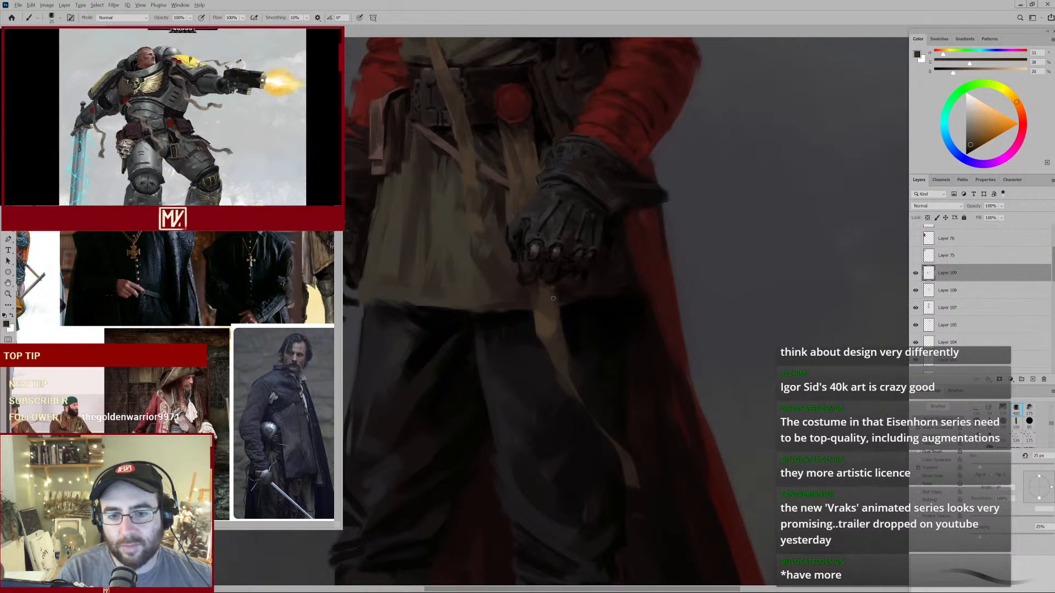
pyautogui.keyDown('alt'); pyautogui.click(555, 281); pyautogui.keyUp('alt')
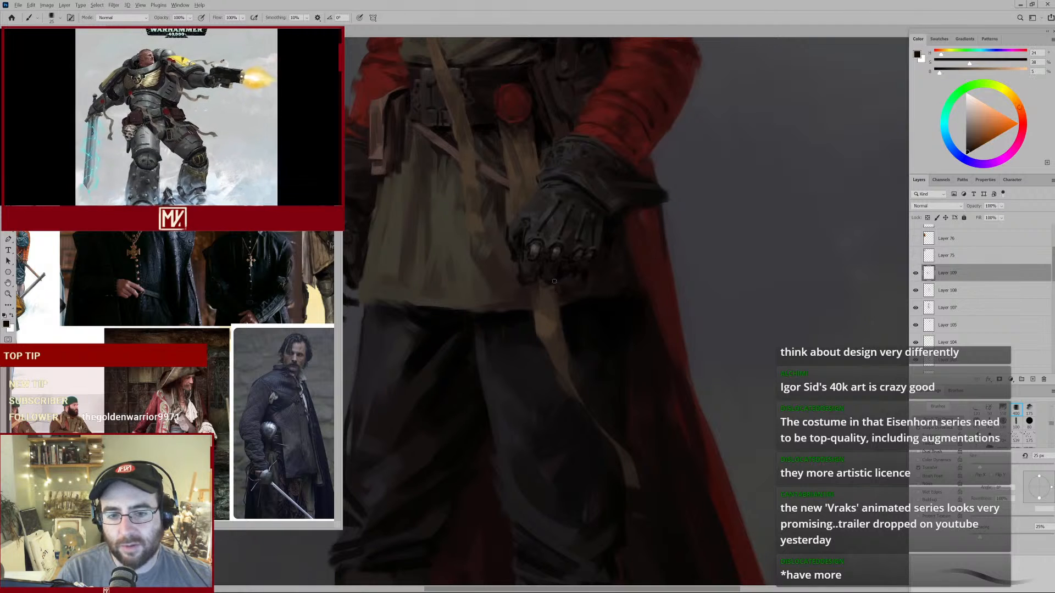
pyautogui.moveTo(533, 200); pyautogui.dragTo(539, 242)
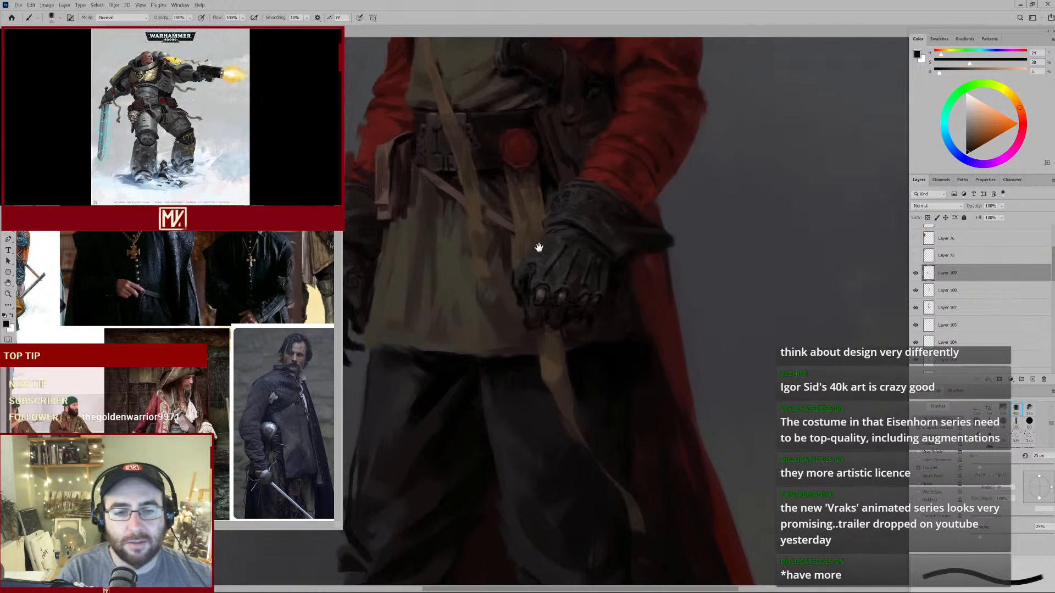
# Deepen the tunic shadows between the hanging straps below the belt with sampled dark brown and near-black tones at 25 px.
pyautogui.keyDown('alt'); pyautogui.click(511, 247); pyautogui.keyUp('alt')
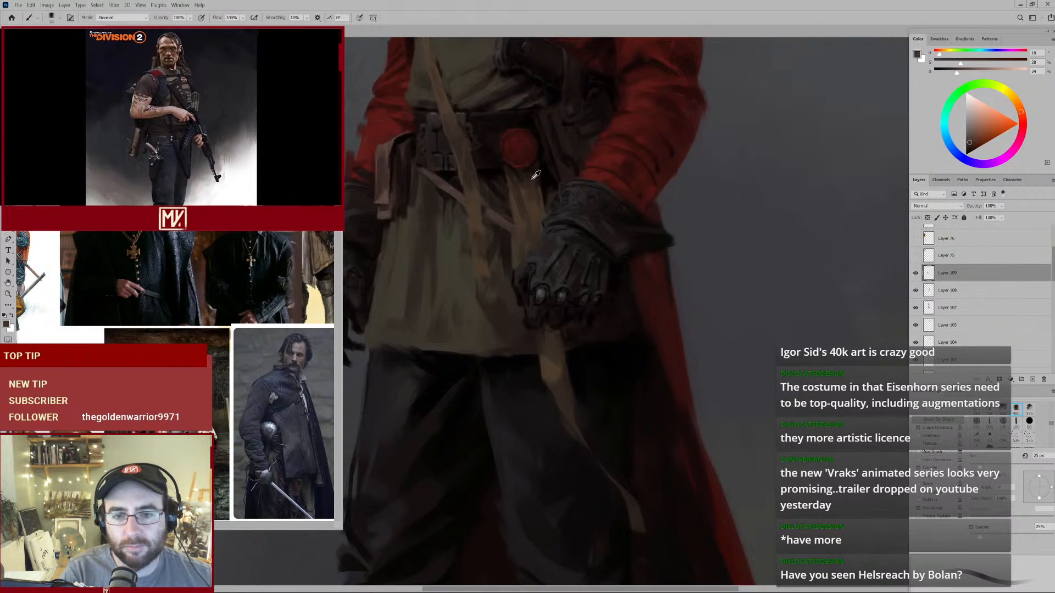
pyautogui.keyDown('alt'); pyautogui.click(537, 199); pyautogui.keyUp('alt')
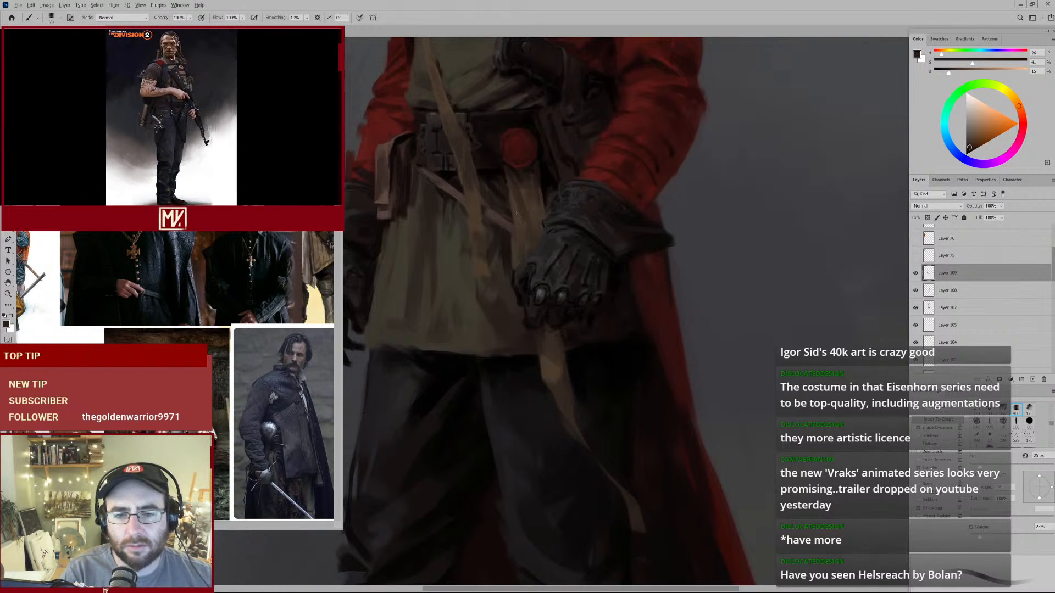
pyautogui.keyDown('alt'); pyautogui.click(481, 175); pyautogui.keyUp('alt')
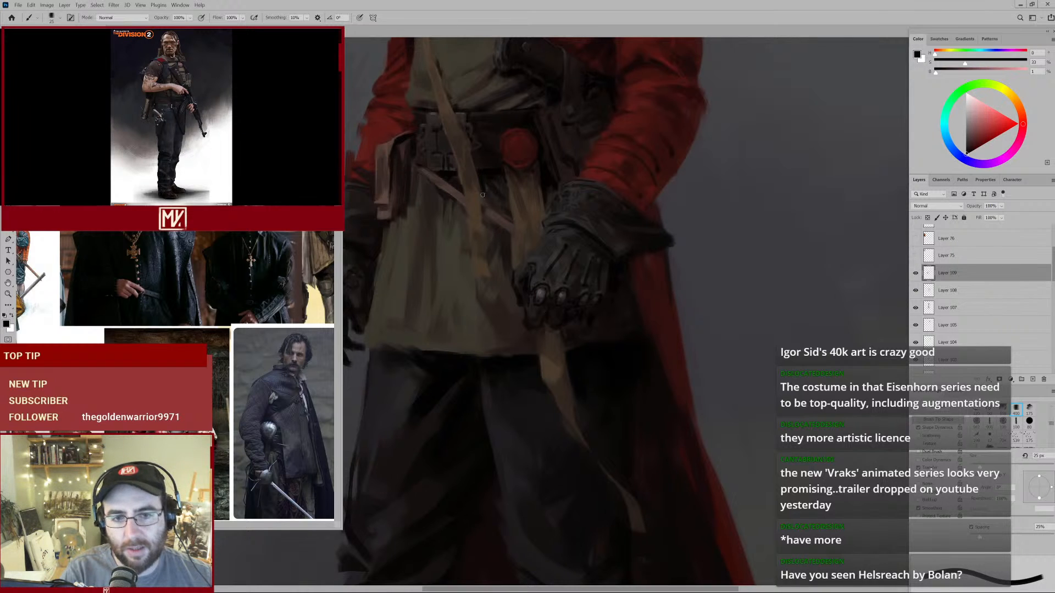
pyautogui.moveTo(477, 177); pyautogui.dragTo(500, 215)
pyautogui.moveTo(497, 192); pyautogui.dragTo(505, 210)
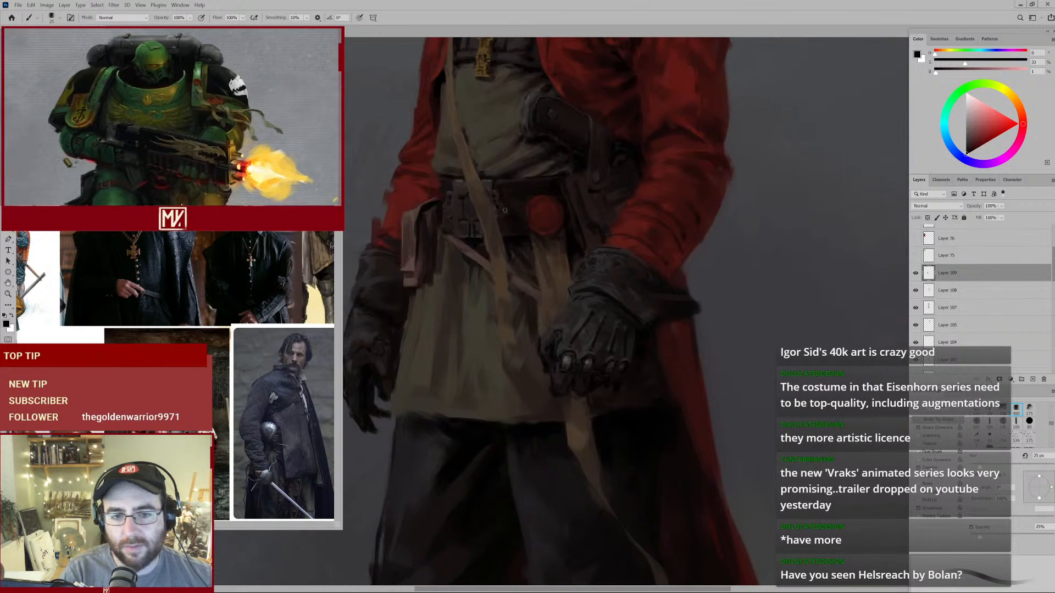
# Define the dark belt leather around the red seal with sampled near-black brown tones, starting at 15 px.
pyautogui.keyDown('alt'); pyautogui.click(513, 239); pyautogui.keyUp('alt')
pyautogui.press('[')
pyautogui.press('[')
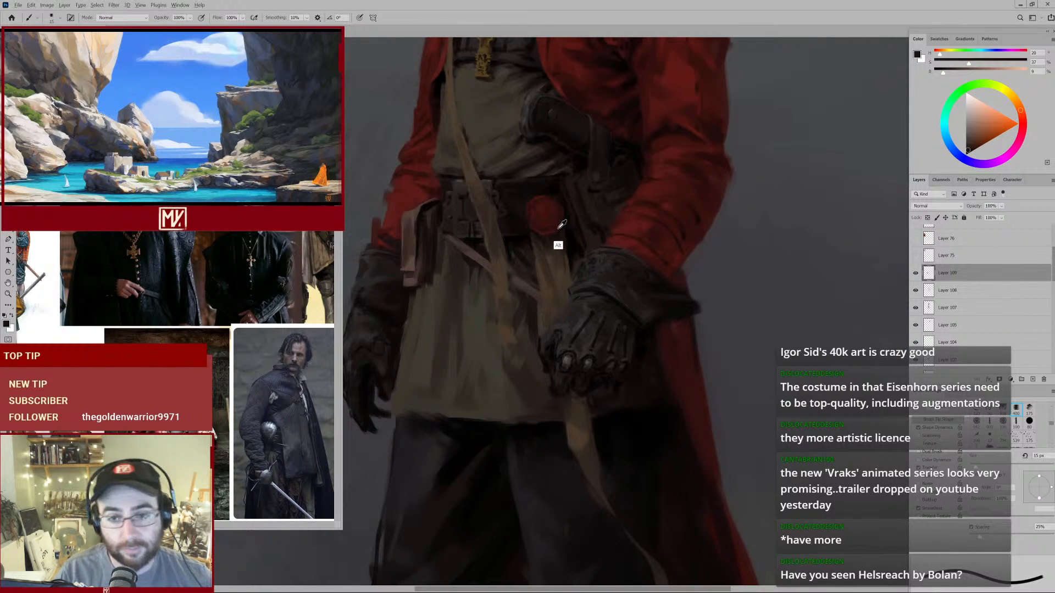
pyautogui.keyDown('alt'); pyautogui.click(560, 227); pyautogui.keyUp('alt')
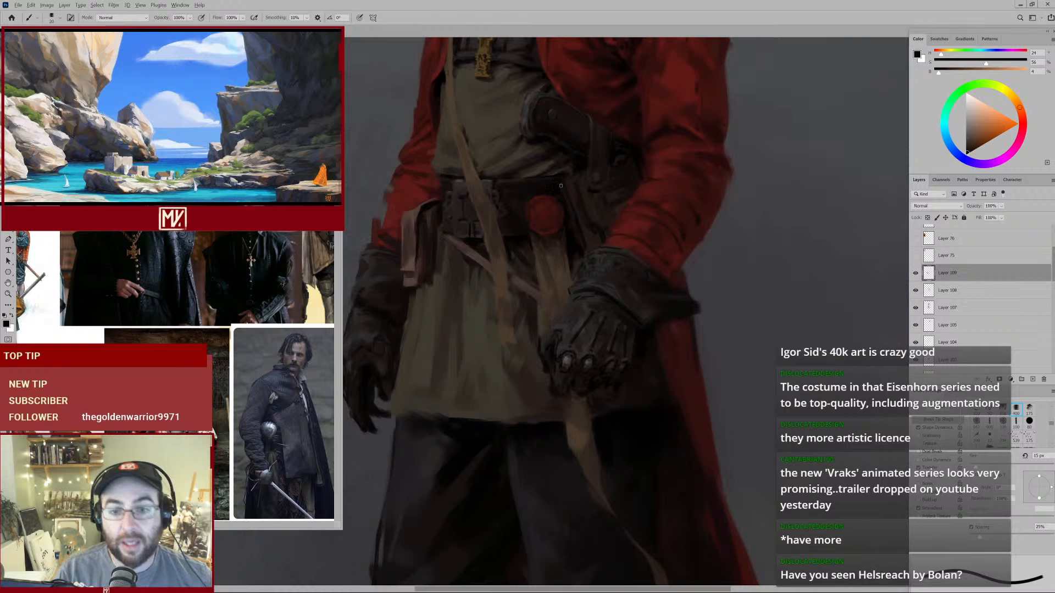
pyautogui.press(']')
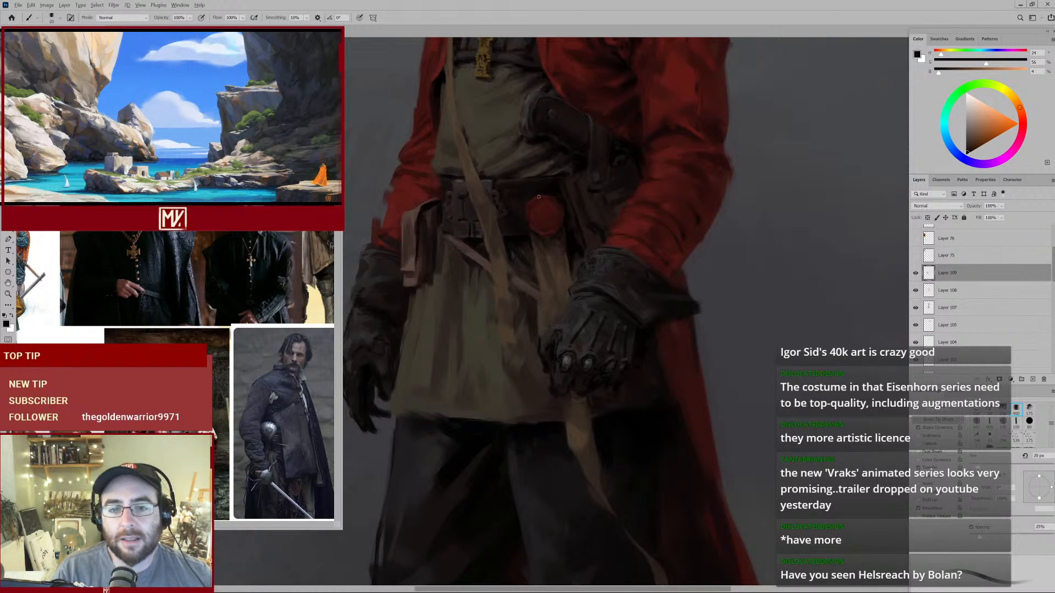
# Refine the red seal's rim and the coat shadow beside the holster with sampled dark red tones.
pyautogui.keyDown('alt'); pyautogui.click(536, 197); pyautogui.keyUp('alt')
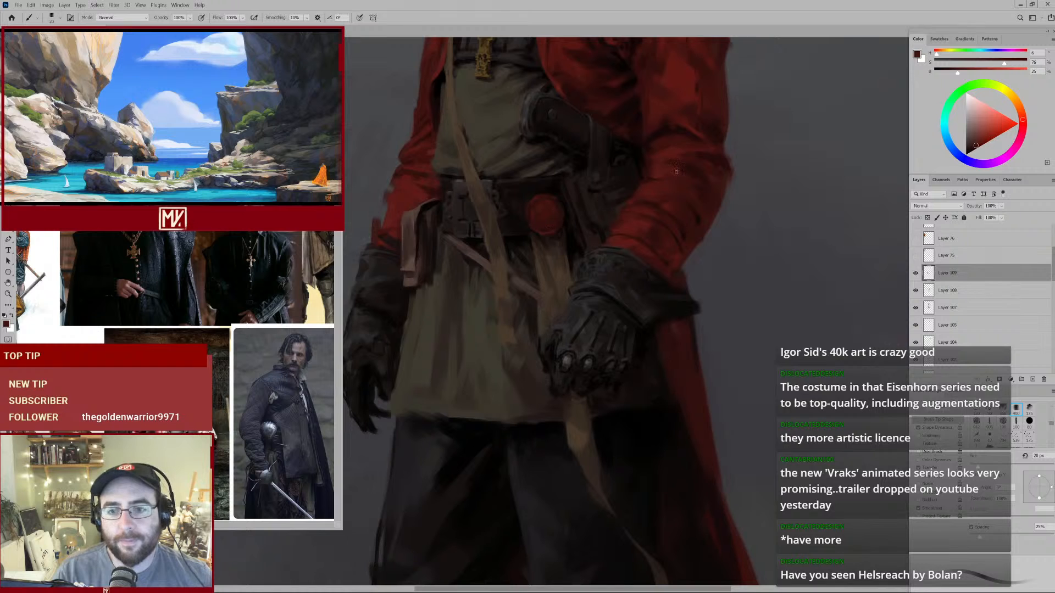
pyautogui.keyDown('alt'); pyautogui.click(643, 170); pyautogui.keyUp('alt')
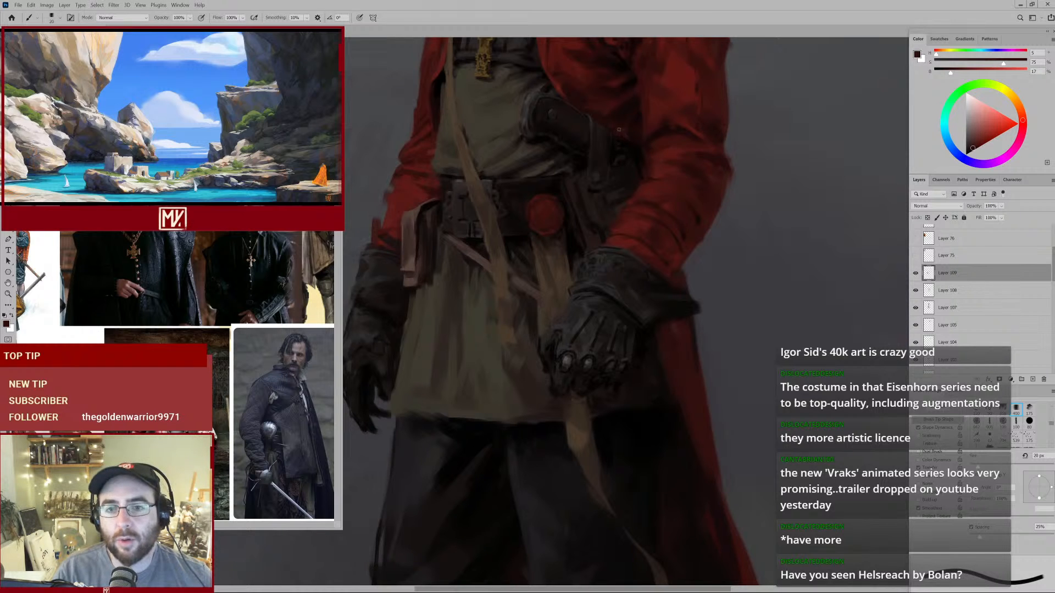
pyautogui.moveTo(619, 129); pyautogui.dragTo(612, 170)
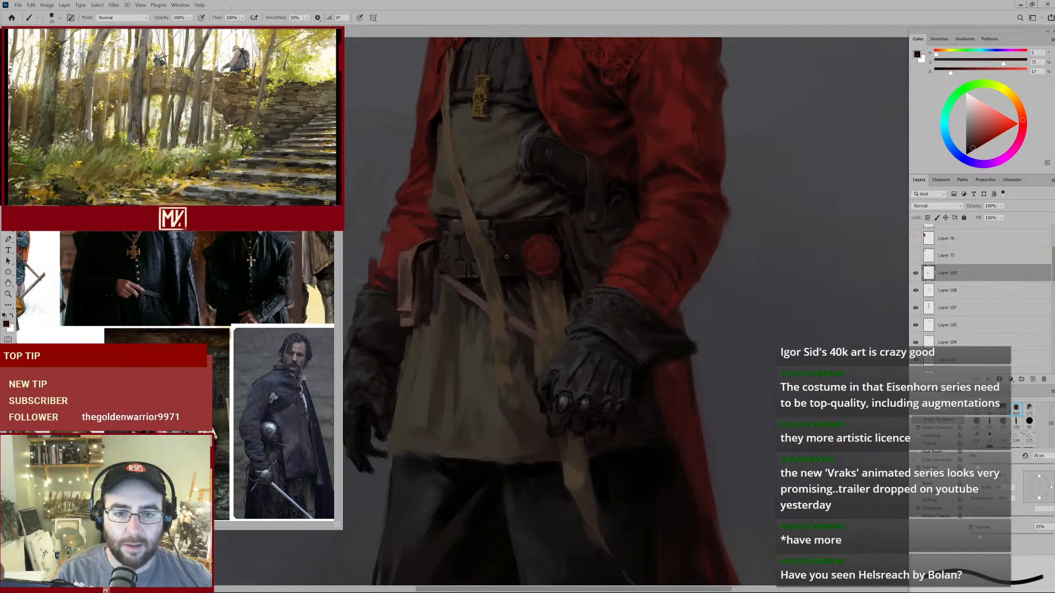
# Refine the belt's upper edge and outer end beside the buckle with sampled near-black brown and dark red tones.
pyautogui.keyDown('alt'); pyautogui.click(441, 225); pyautogui.keyUp('alt')
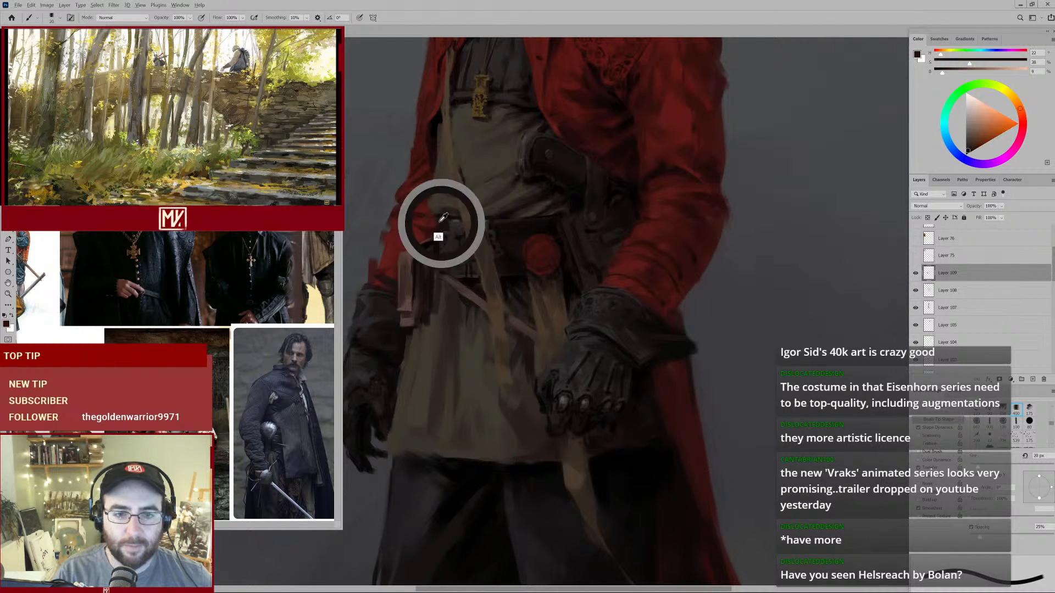
pyautogui.keyDown('alt'); pyautogui.click(445, 215); pyautogui.keyUp('alt')
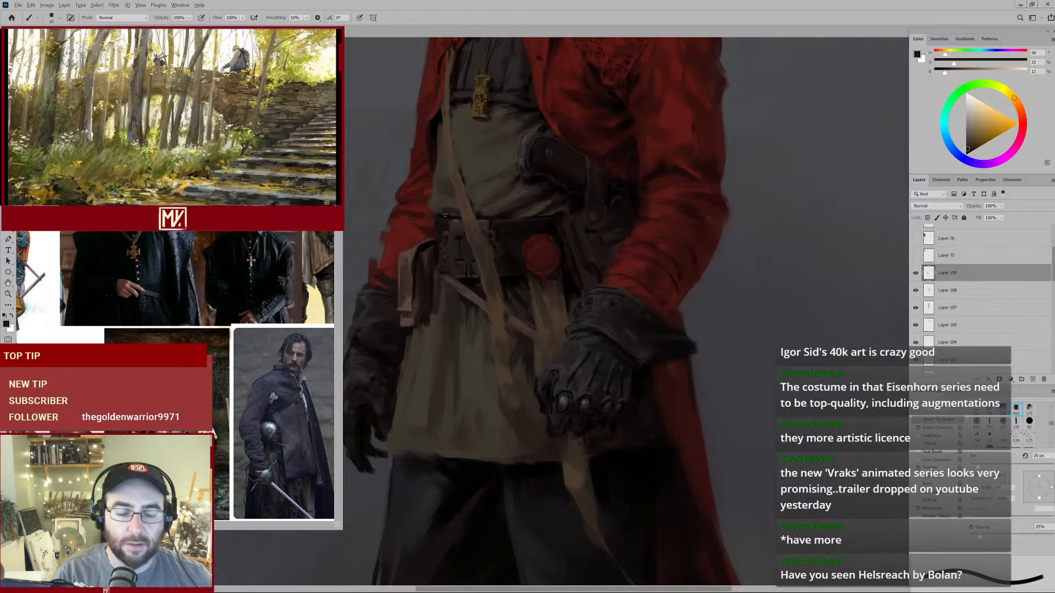
pyautogui.keyDown('alt'); pyautogui.click(445, 213); pyautogui.keyUp('alt')
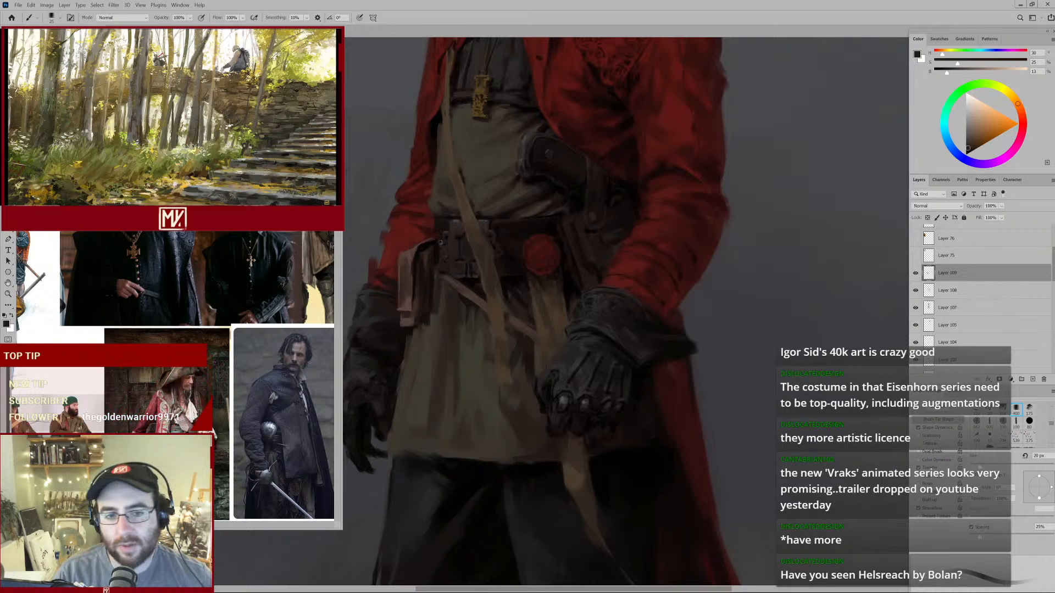
pyautogui.keyDown('alt'); pyautogui.click(435, 230); pyautogui.keyUp('alt')
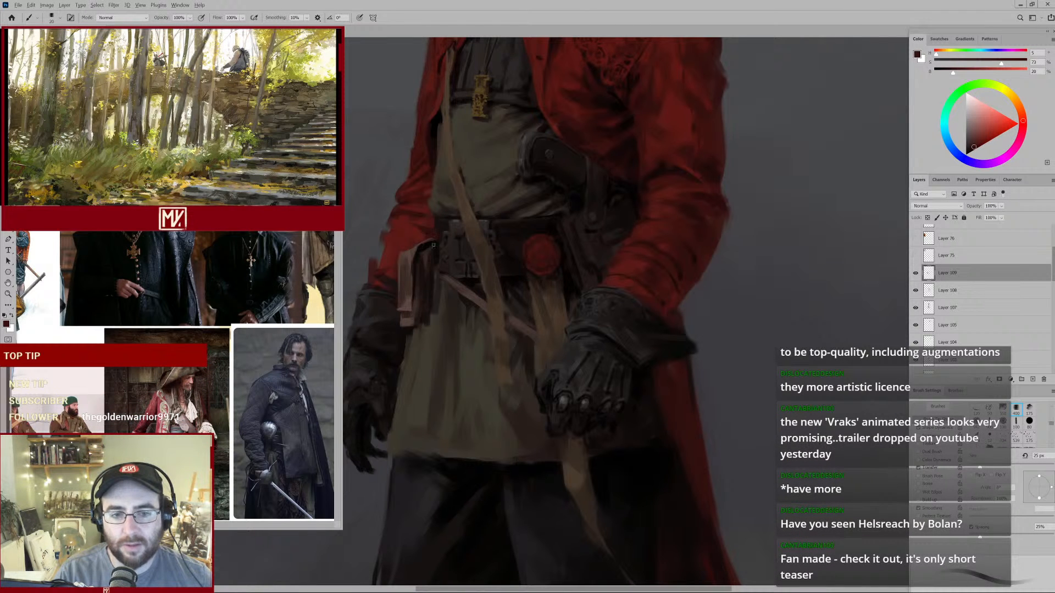
pyautogui.keyDown('alt'); pyautogui.click(436, 226); pyautogui.keyUp('alt')
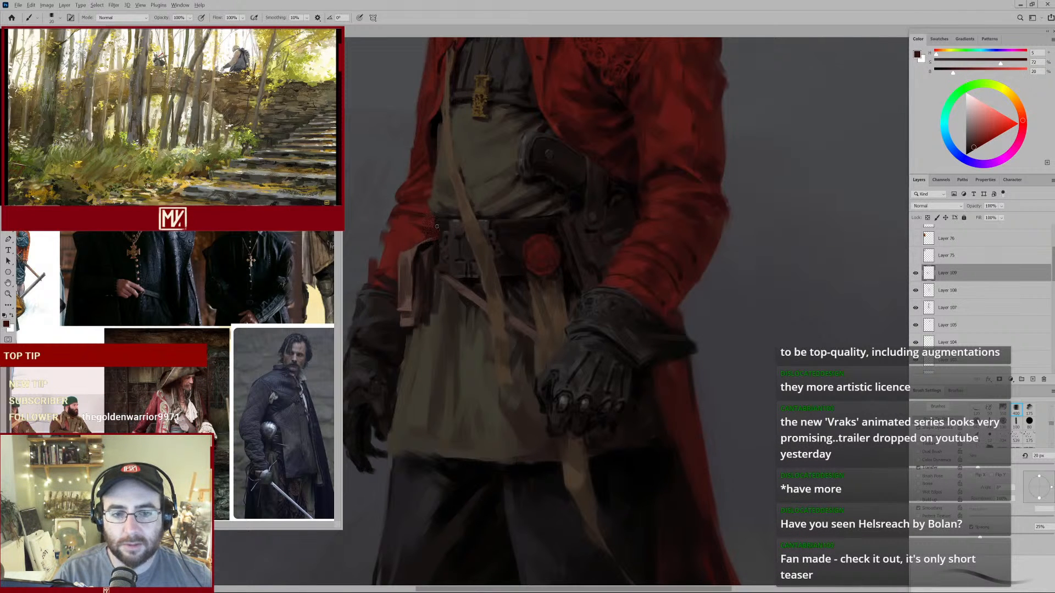
pyautogui.keyDown('alt'); pyautogui.click(439, 223); pyautogui.keyUp('alt')
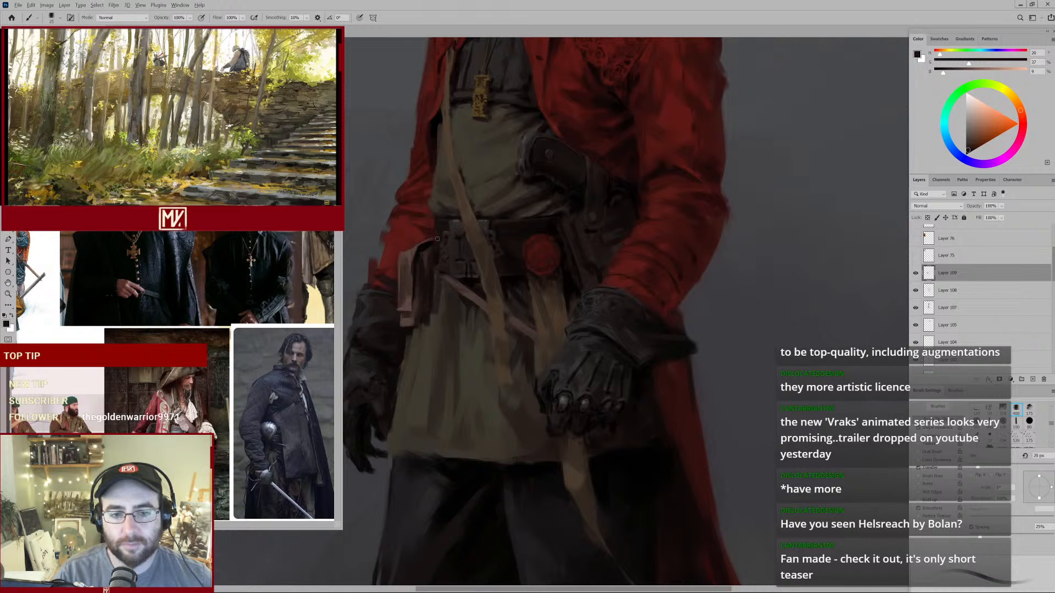
# Define the edge between the belt's end and the hip pouch with sampled dark brown and near-black tones, finishing at 15 px.
pyautogui.moveTo(513, 257); pyautogui.dragTo(495, 276)
pyautogui.keyDown('alt'); pyautogui.click(453, 246); pyautogui.keyUp('alt')
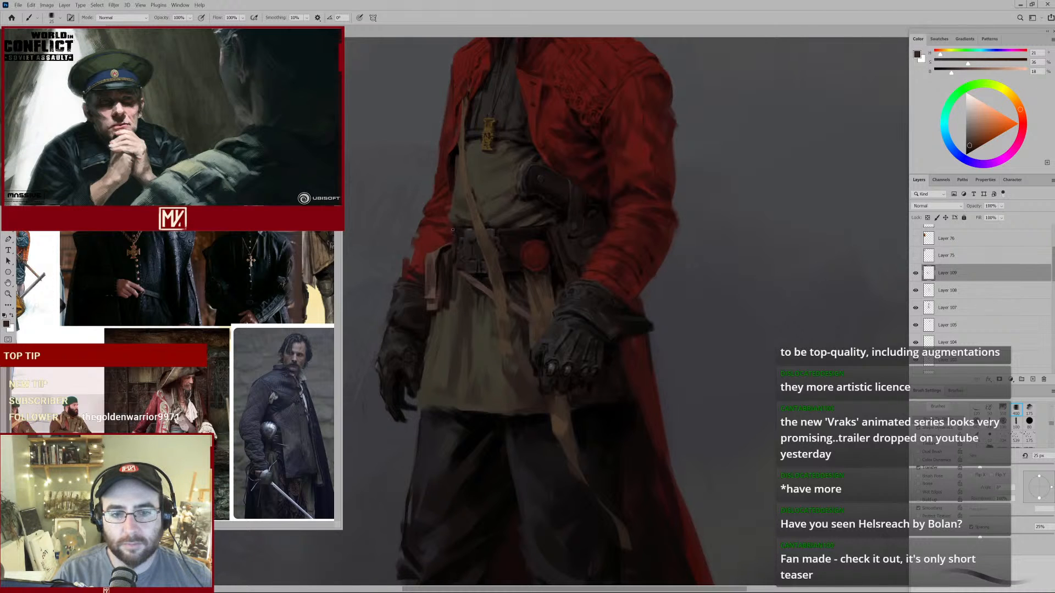
pyautogui.keyDown('alt'); pyautogui.click(459, 232); pyautogui.keyUp('alt')
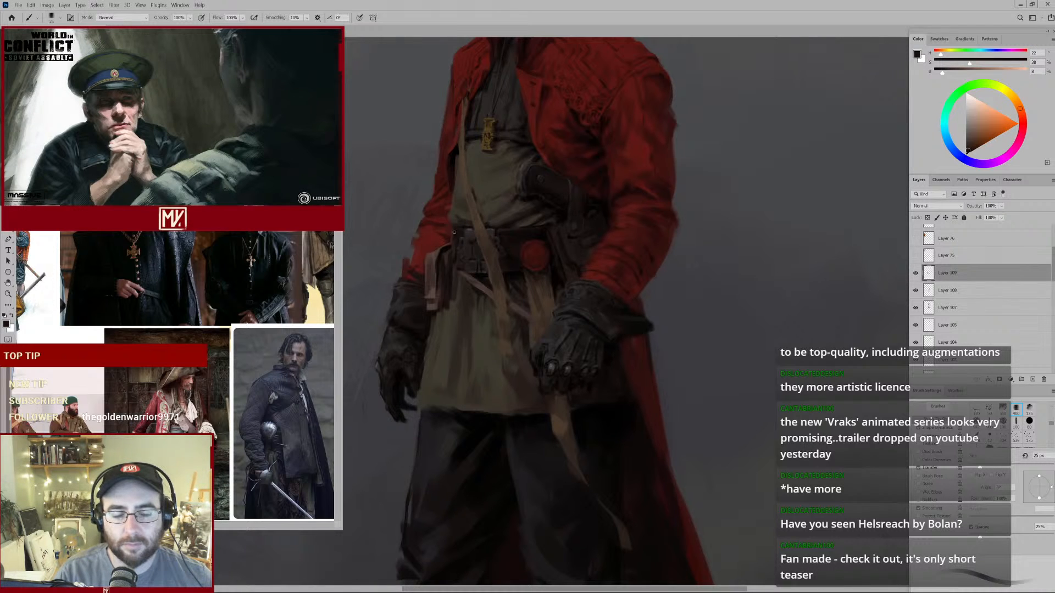
pyautogui.keyDown('alt'); pyautogui.click(454, 237); pyautogui.keyUp('alt')
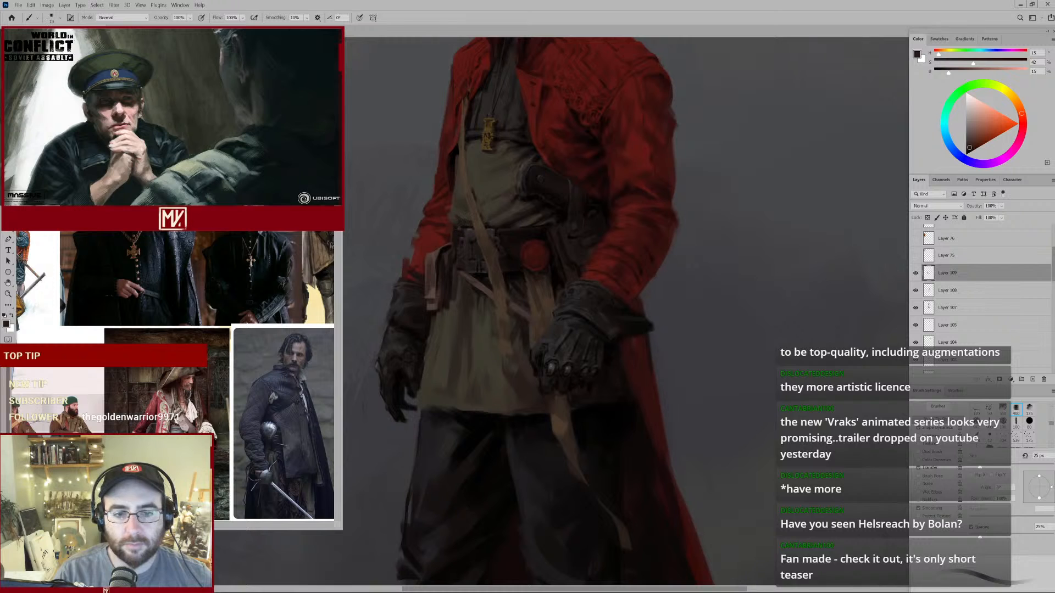
pyautogui.keyDown('alt'); pyautogui.click(449, 265); pyautogui.keyUp('alt')
pyautogui.moveTo(441, 252); pyautogui.dragTo(450, 244)
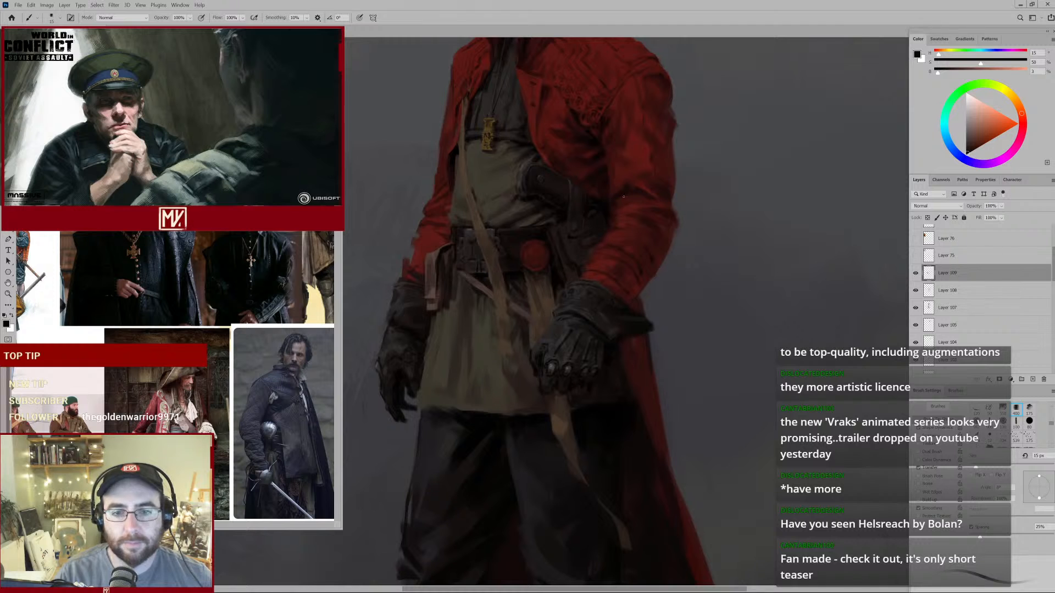
# Deepen the shadows around the red seal's lower rim and the hanging strip beneath it with sampled near-black tones at 30 px.
pyautogui.moveTo(555, 321); pyautogui.dragTo(577, 224)
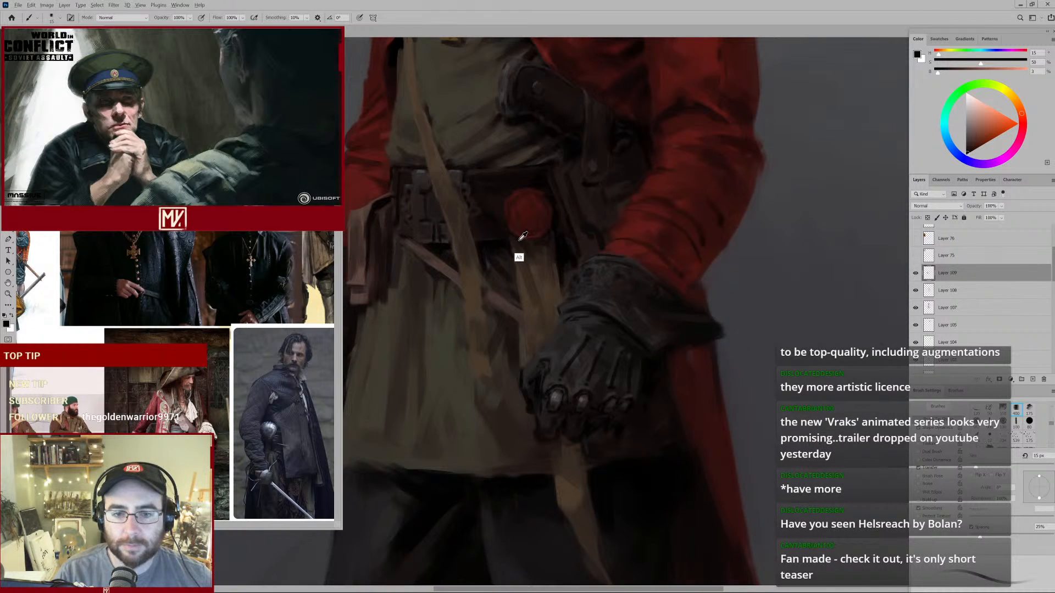
pyautogui.keyDown('alt'); pyautogui.click(519, 240); pyautogui.keyUp('alt')
pyautogui.keyDown('alt'); pyautogui.click(553, 215); pyautogui.keyUp('alt')
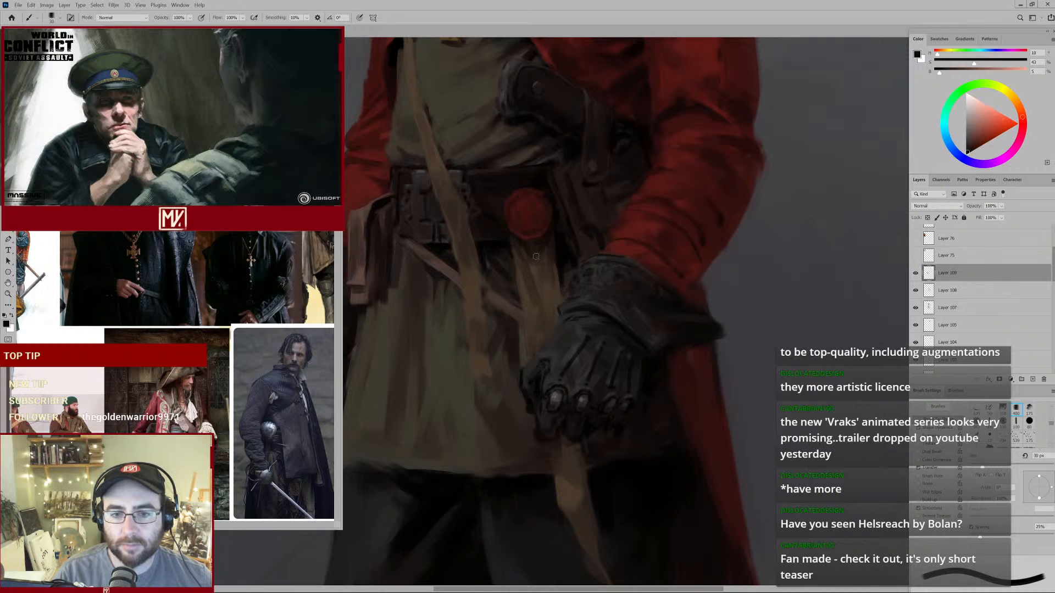
pyautogui.keyDown('alt'); pyautogui.click(559, 253); pyautogui.keyUp('alt')
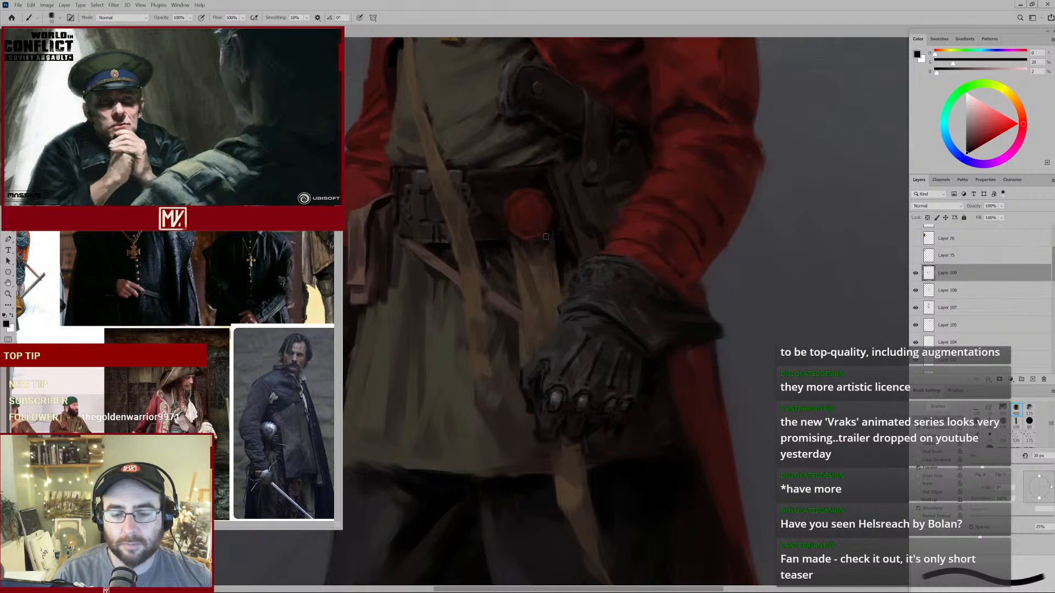
pyautogui.moveTo(577, 257)
pyautogui.mouseDown()
pyautogui.moveTo(528, 282)
pyautogui.moveTo(563, 269)
pyautogui.mouseUp()
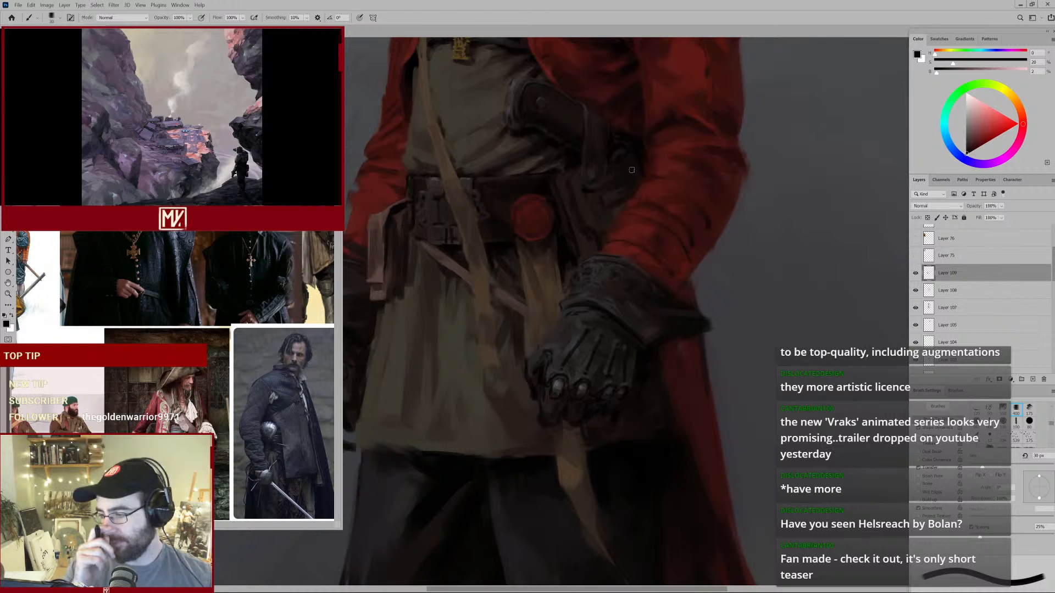
# Shade the tunic folds under the pistol grip with sampled dark olive and near-black brown tones at 30 px.
pyautogui.moveTo(548, 151); pyautogui.dragTo(557, 195)
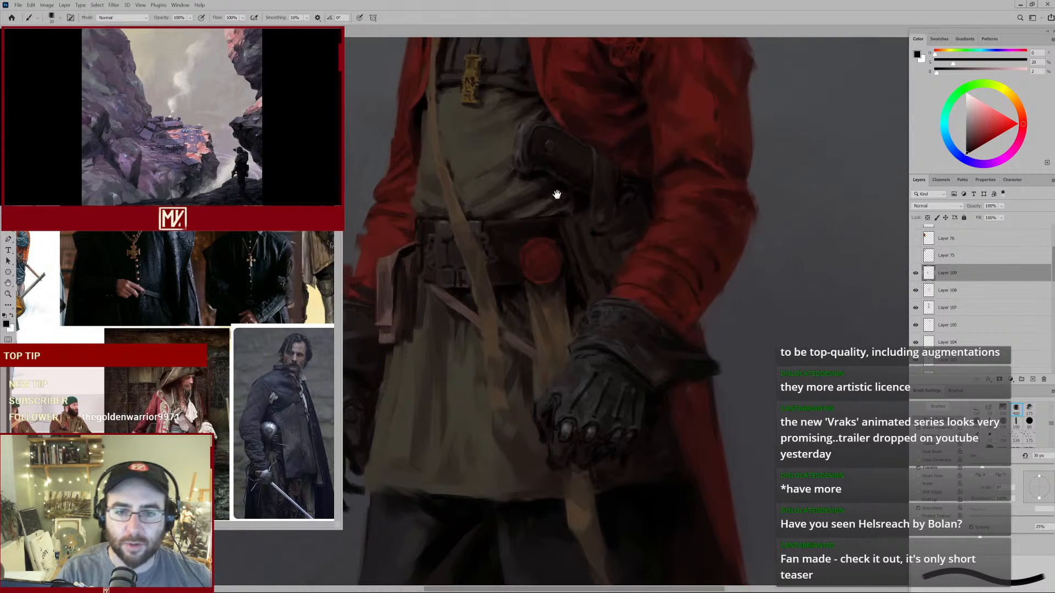
pyautogui.keyDown('alt'); pyautogui.click(531, 185); pyautogui.keyUp('alt')
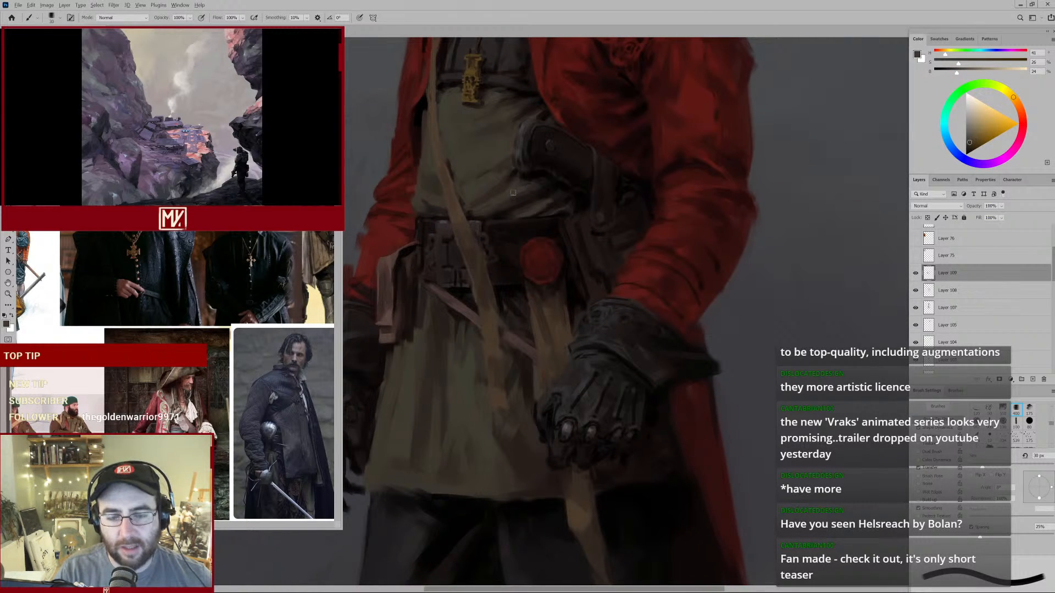
pyautogui.keyDown('alt'); pyautogui.click(537, 185); pyautogui.keyUp('alt')
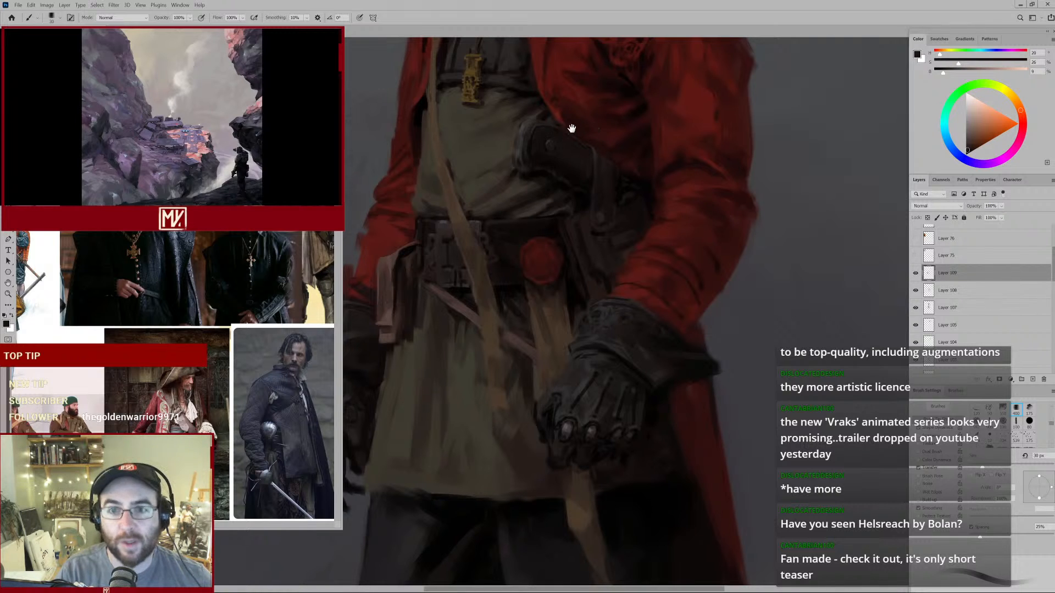
# Blend the tunic folds above the belt and beside the diagonal strap with sampled dark olive tones at 30 to 35 px.
pyautogui.scroll(3, 551, 160)
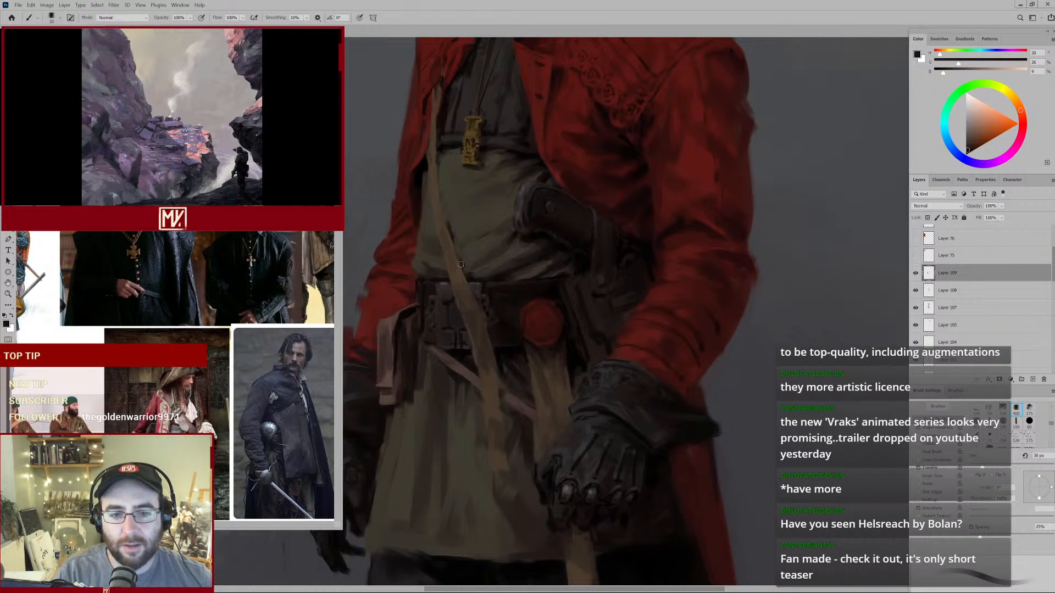
pyautogui.keyDown('alt'); pyautogui.click(427, 262); pyautogui.keyUp('alt')
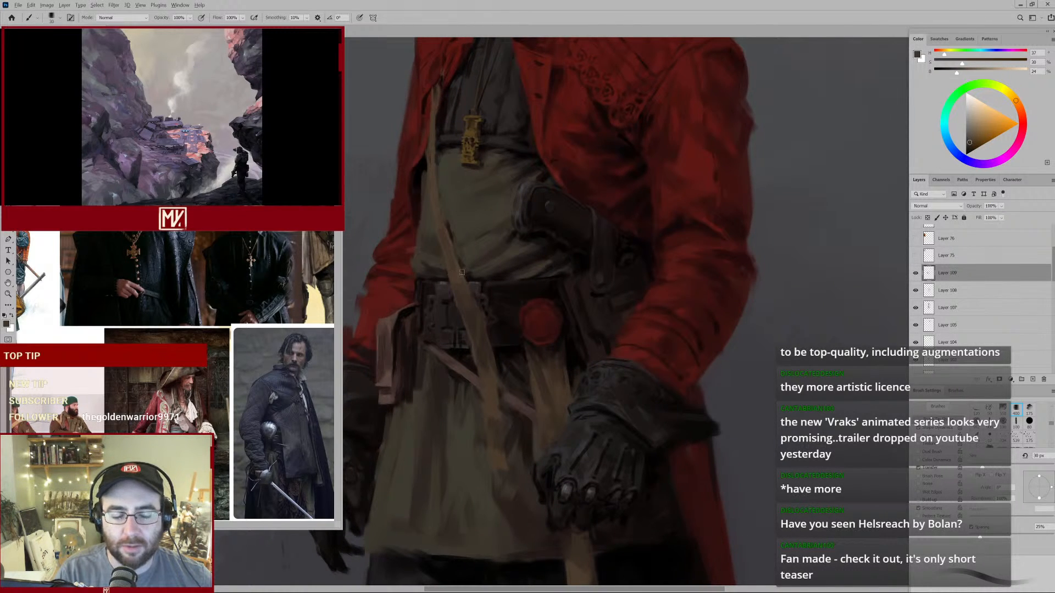
pyautogui.keyDown('alt'); pyautogui.click(479, 225); pyautogui.keyUp('alt')
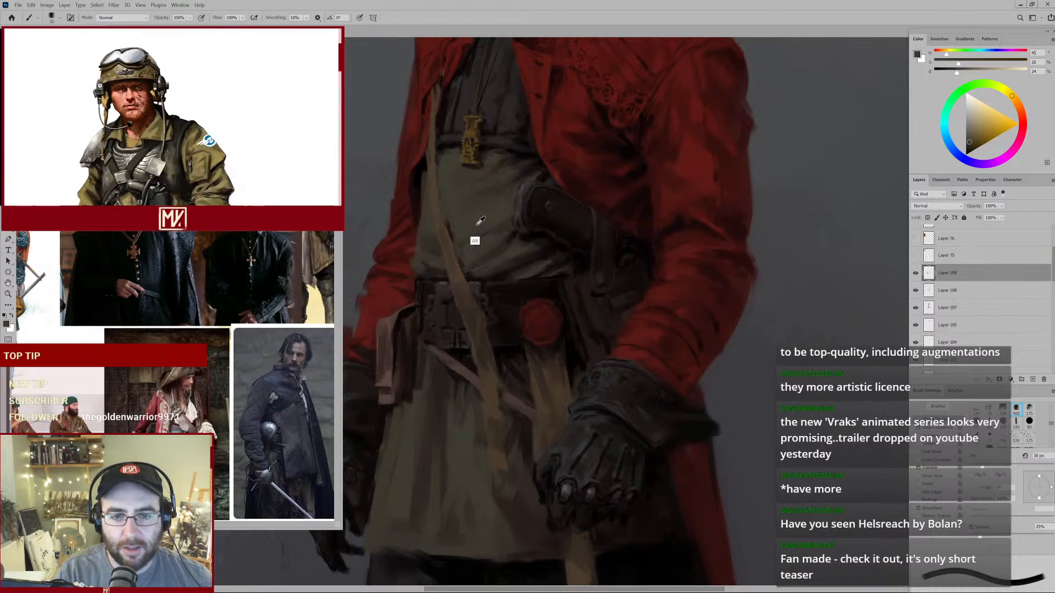
pyautogui.press(']')
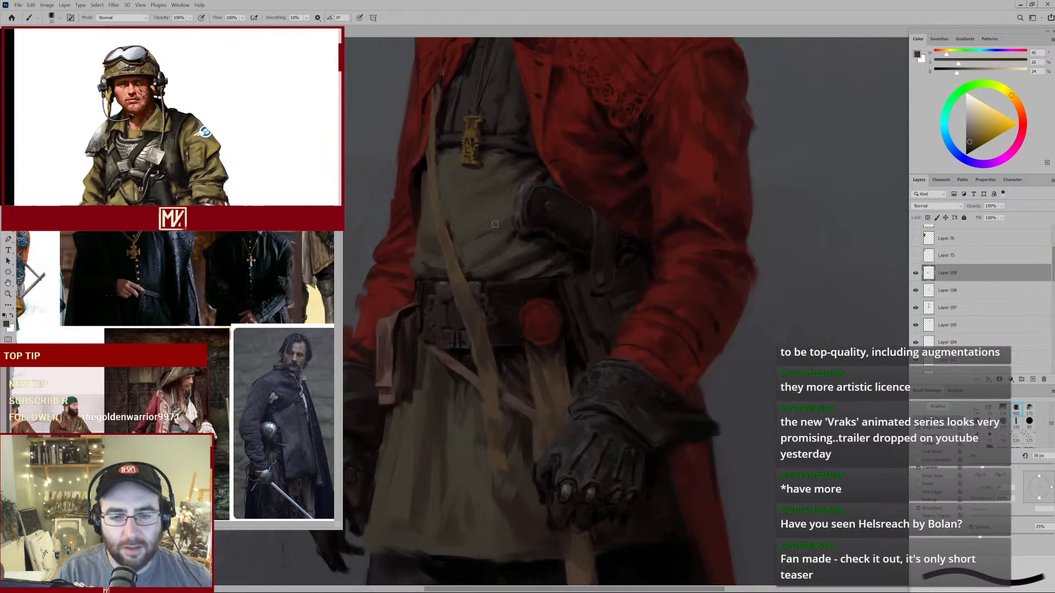
pyautogui.keyDown('alt'); pyautogui.click(491, 230); pyautogui.keyUp('alt')
pyautogui.keyDown('alt'); pyautogui.click(490, 232); pyautogui.keyUp('alt')
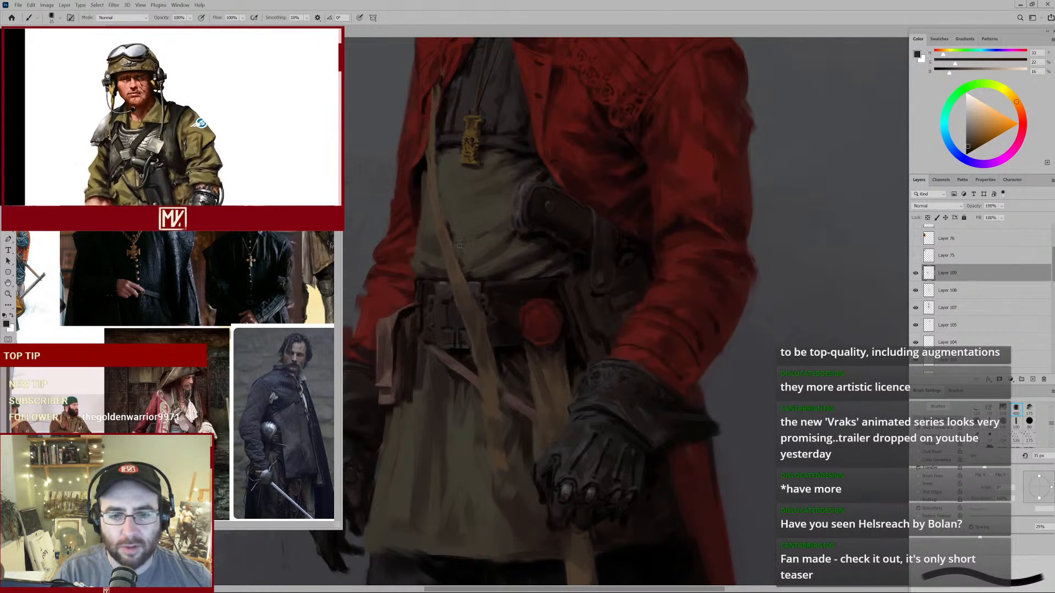
# Darken the upper end of the thin pinkish strap under the buckle with a sampled dark brown at 25 px.
pyautogui.press('[')
pyautogui.press('[')
pyautogui.moveTo(526, 241); pyautogui.dragTo(503, 258)
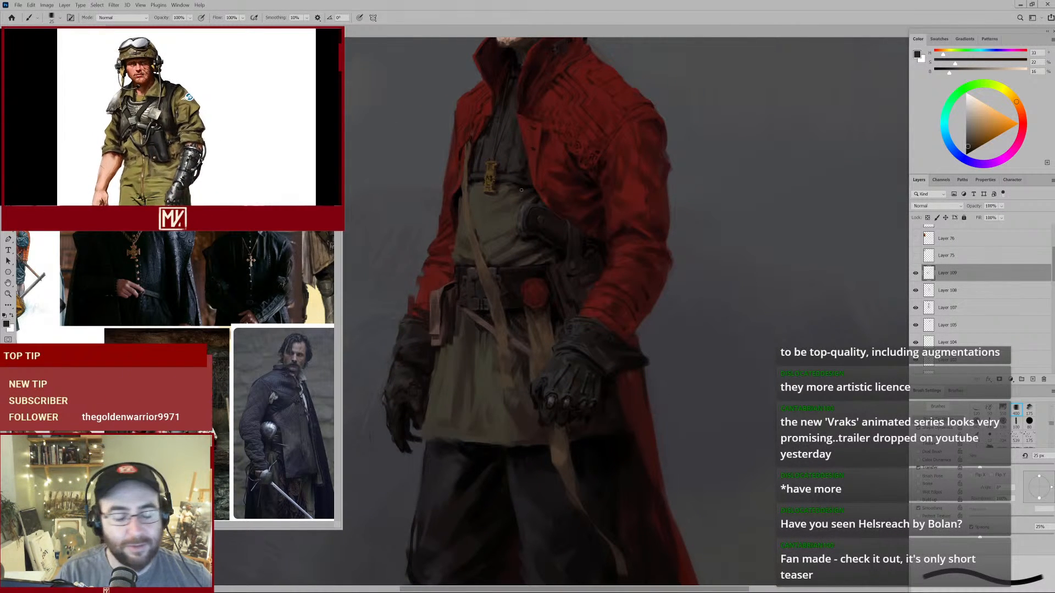
pyautogui.moveTo(489, 289); pyautogui.dragTo(544, 239)
pyautogui.keyDown('alt'); pyautogui.click(441, 246); pyautogui.keyUp('alt')
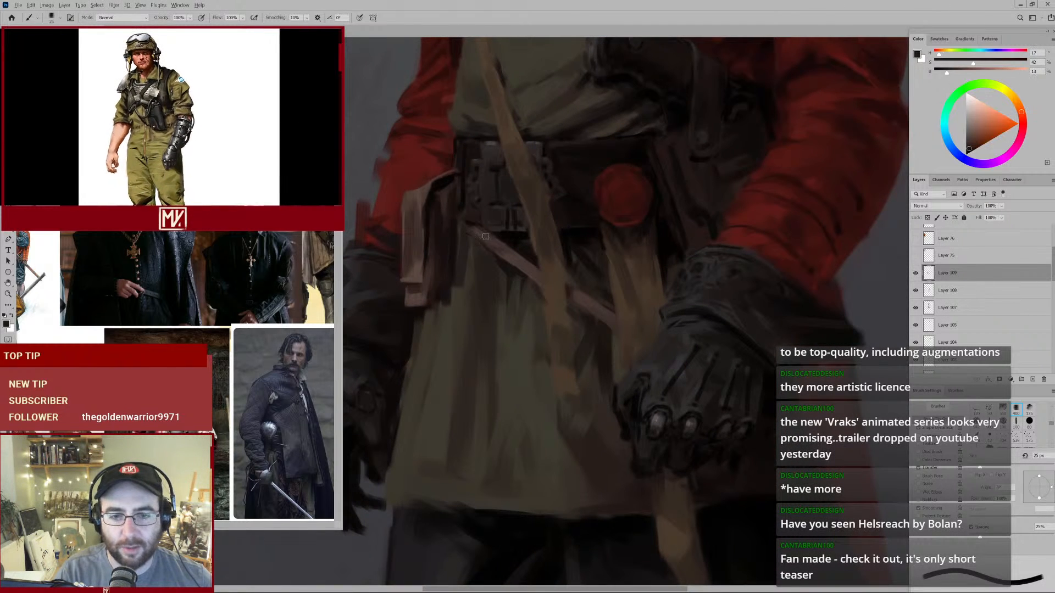
pyautogui.moveTo(468, 227)
pyautogui.mouseDown()
pyautogui.moveTo(494, 235)
pyautogui.moveTo(478, 228)
pyautogui.moveTo(506, 252)
pyautogui.moveTo(497, 247)
pyautogui.moveTo(523, 241)
pyautogui.mouseUp()
# Refine the crossing of the thin pinkish strap and the tan strap with sampled brown tones at 30 px.
pyautogui.press(']')
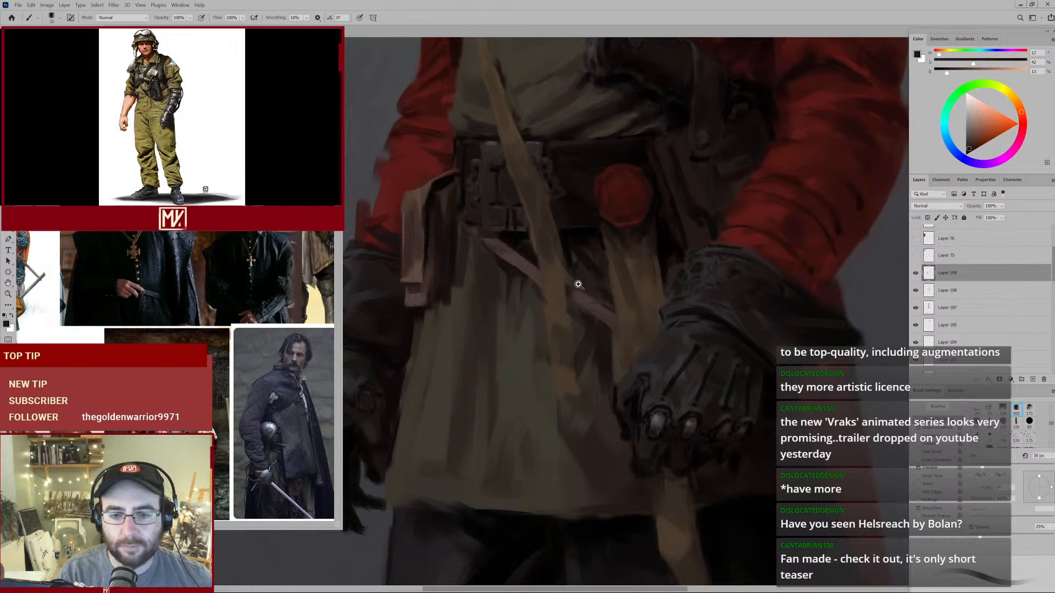
pyautogui.moveTo(544, 309)
pyautogui.mouseDown()
pyautogui.moveTo(534, 318)
pyautogui.moveTo(551, 292)
pyautogui.mouseUp()
pyautogui.keyDown('alt'); pyautogui.click(546, 265); pyautogui.keyUp('alt')
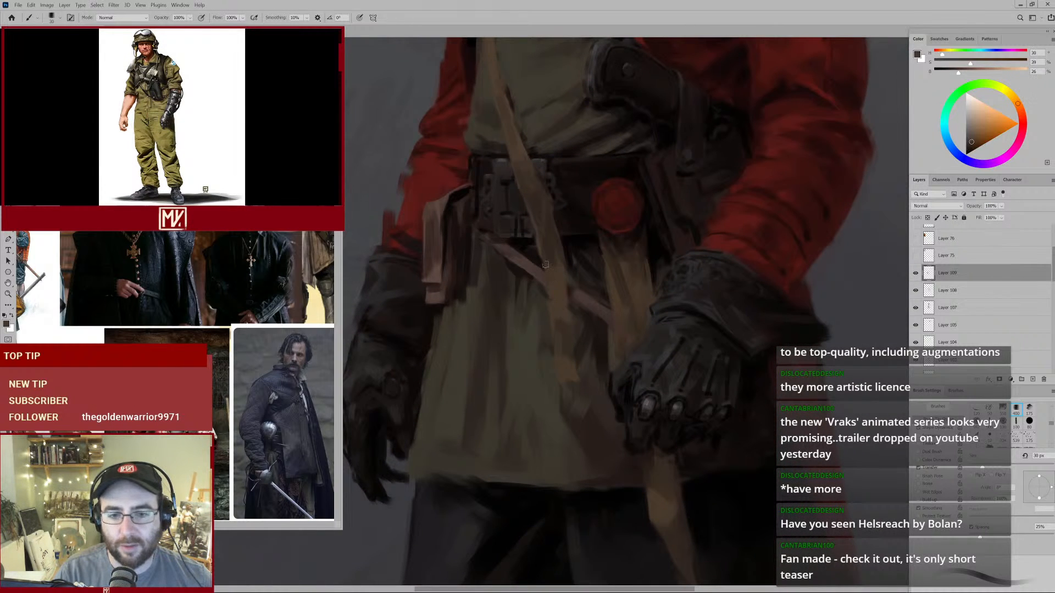
pyautogui.keyDown('alt'); pyautogui.click(556, 276); pyautogui.keyUp('alt')
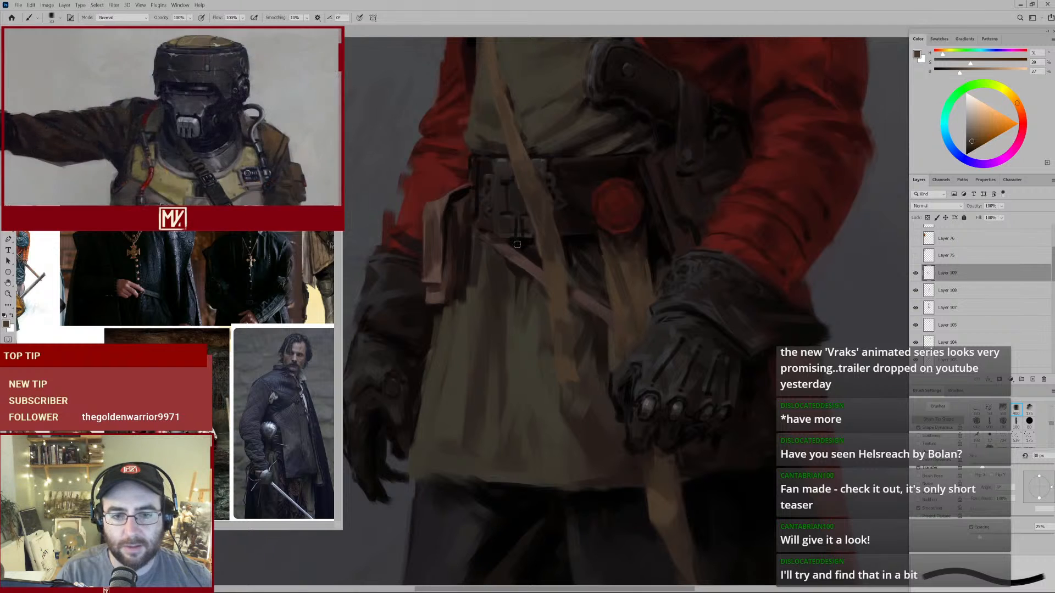
# Shade the tunic beneath the hip pouch with sampled near-black and dark brown tones at 35 to 45 px.
pyautogui.moveTo(447, 325); pyautogui.dragTo(463, 308)
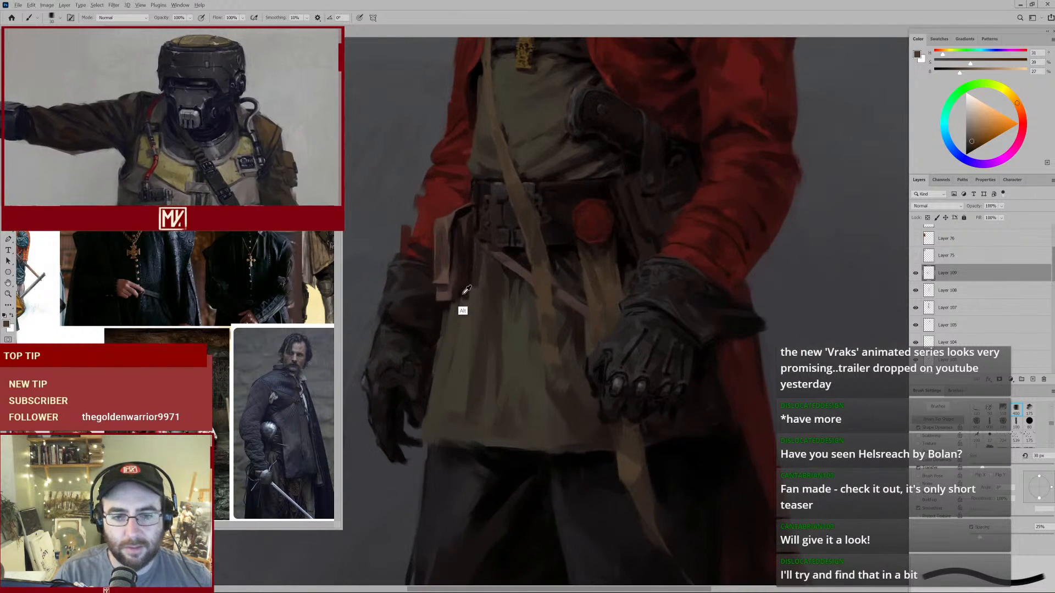
pyautogui.keyDown('alt'); pyautogui.click(462, 295); pyautogui.keyUp('alt')
pyautogui.press(']')
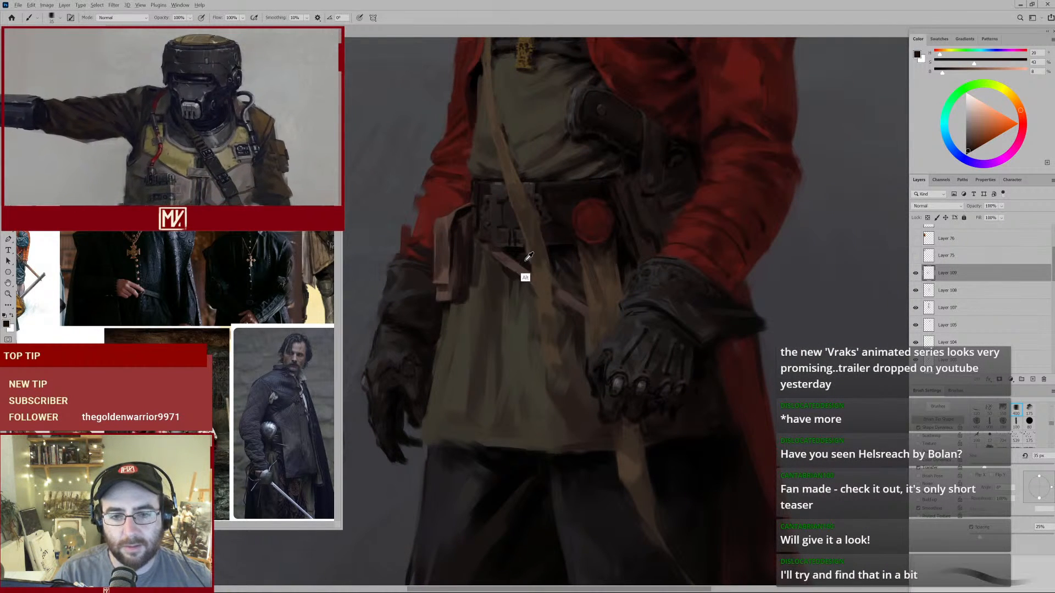
pyautogui.keyDown('alt'); pyautogui.click(556, 257); pyautogui.keyUp('alt')
pyautogui.moveTo(448, 315); pyautogui.dragTo(460, 306)
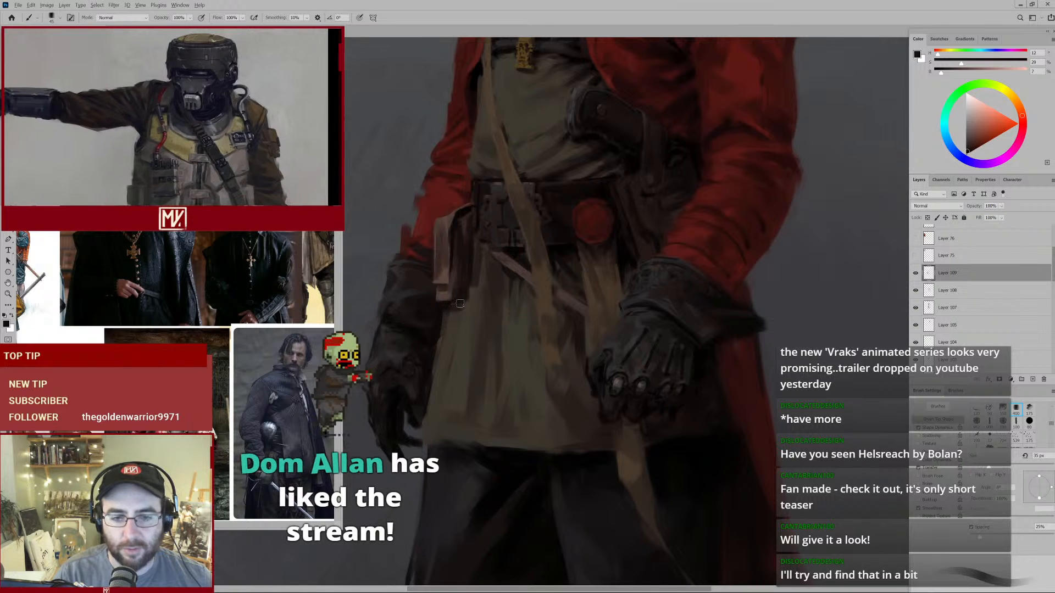
pyautogui.press(']')
pyautogui.press(']')
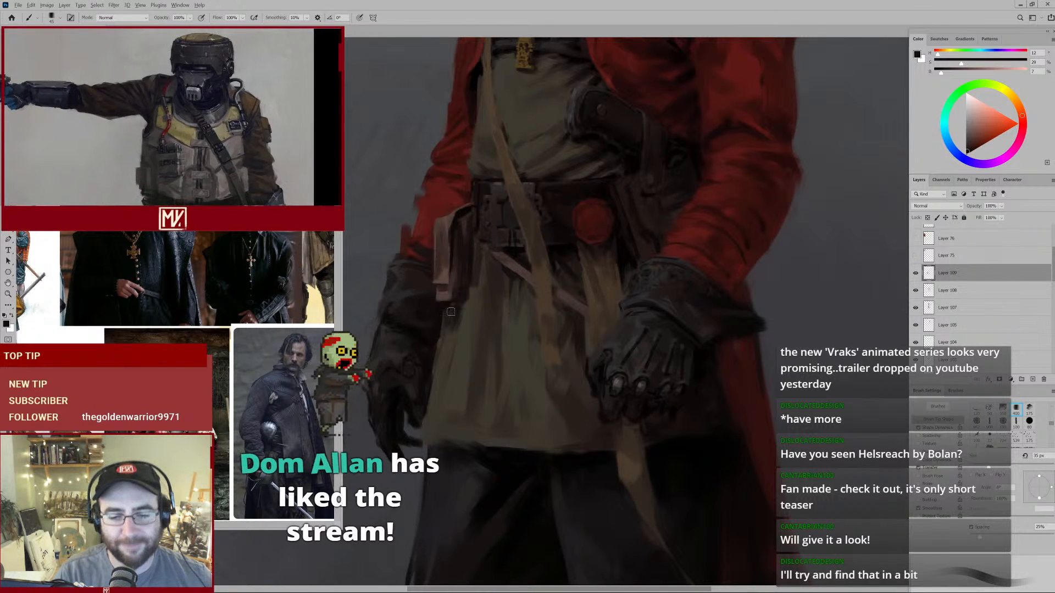
pyautogui.keyDown('alt'); pyautogui.click(452, 313); pyautogui.keyUp('alt')
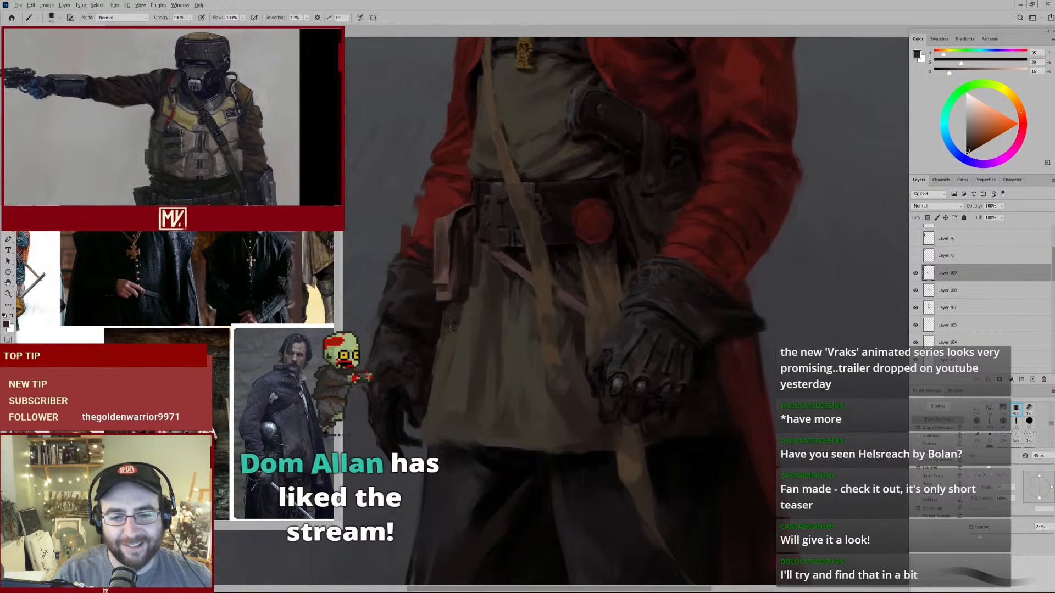
# Deepen the shadow directly under the hip pouch's lower edge with a sampled near-black tone at 35 px.
pyautogui.moveTo(533, 259); pyautogui.dragTo(477, 312)
pyautogui.moveTo(530, 270); pyautogui.dragTo(555, 270)
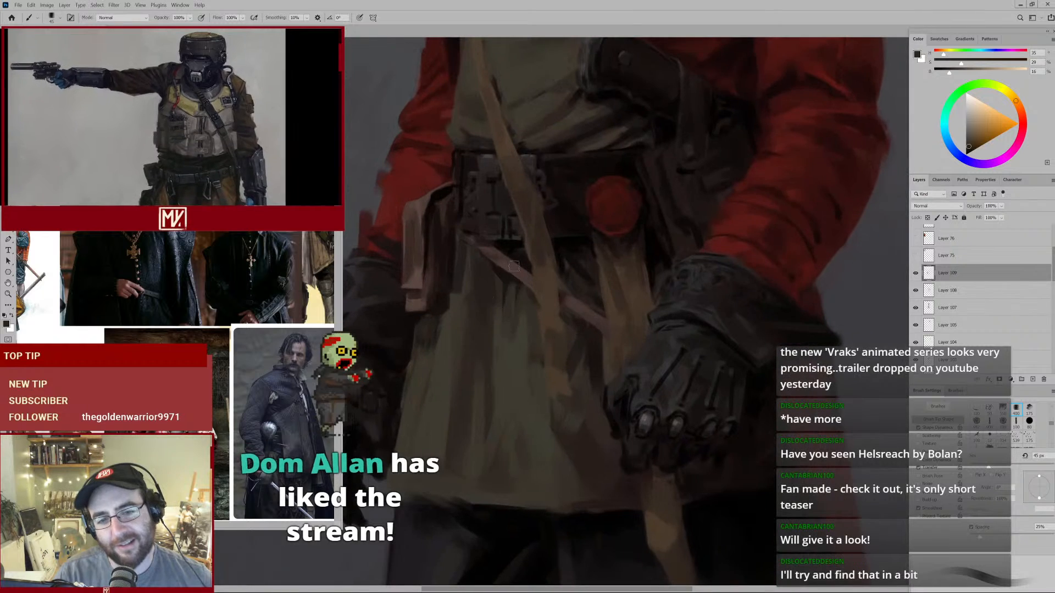
pyautogui.keyDown('alt'); pyautogui.click(506, 255); pyautogui.keyUp('alt')
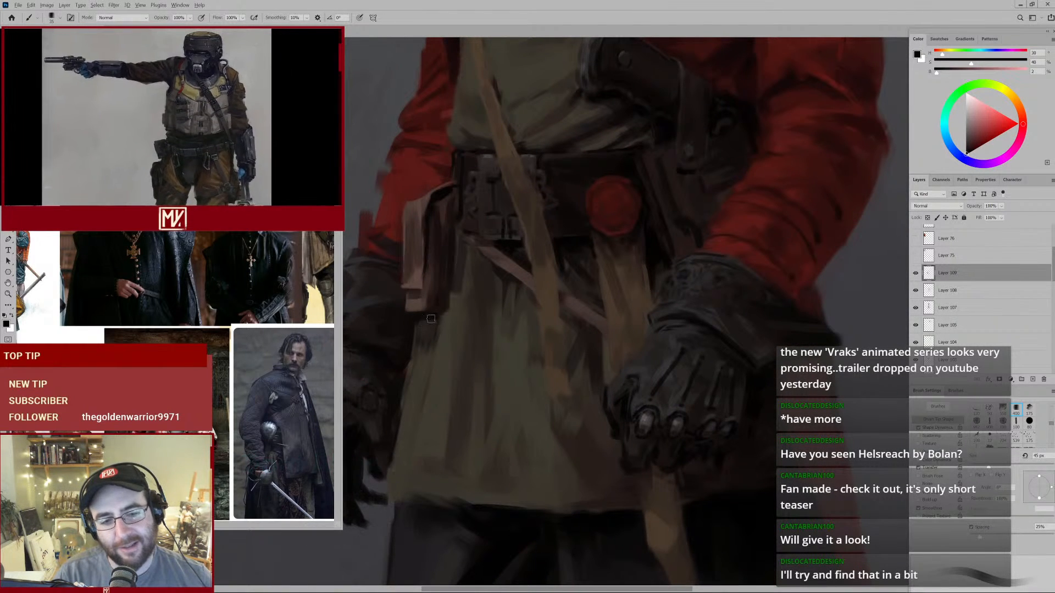
pyautogui.press('[')
pyautogui.press('[')
pyautogui.moveTo(416, 317); pyautogui.dragTo(416, 334)
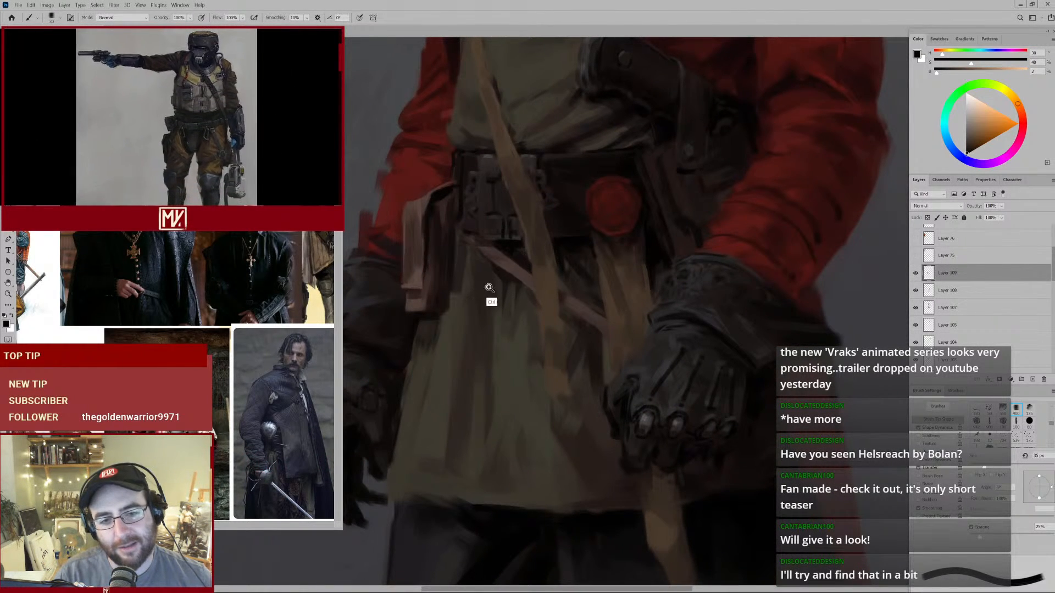
# Refine the tunic's shadows beneath the belt buckle with a sampled dark brown at 30 px and a near-black tone at 15 px.
pyautogui.moveTo(490, 289)
pyautogui.mouseDown()
pyautogui.moveTo(468, 303)
pyautogui.moveTo(502, 280)
pyautogui.mouseUp()
pyautogui.keyDown('alt'); pyautogui.click(499, 255); pyautogui.keyUp('alt')
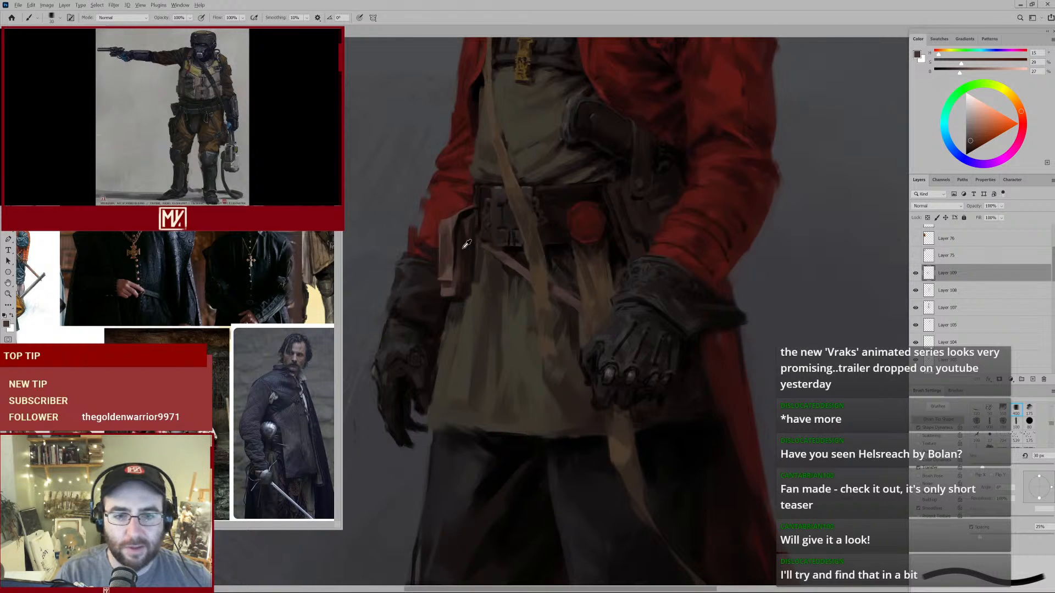
pyautogui.keyDown('alt'); pyautogui.click(511, 266); pyautogui.keyUp('alt')
pyautogui.press('[')
pyautogui.press('[')
pyautogui.press('[')
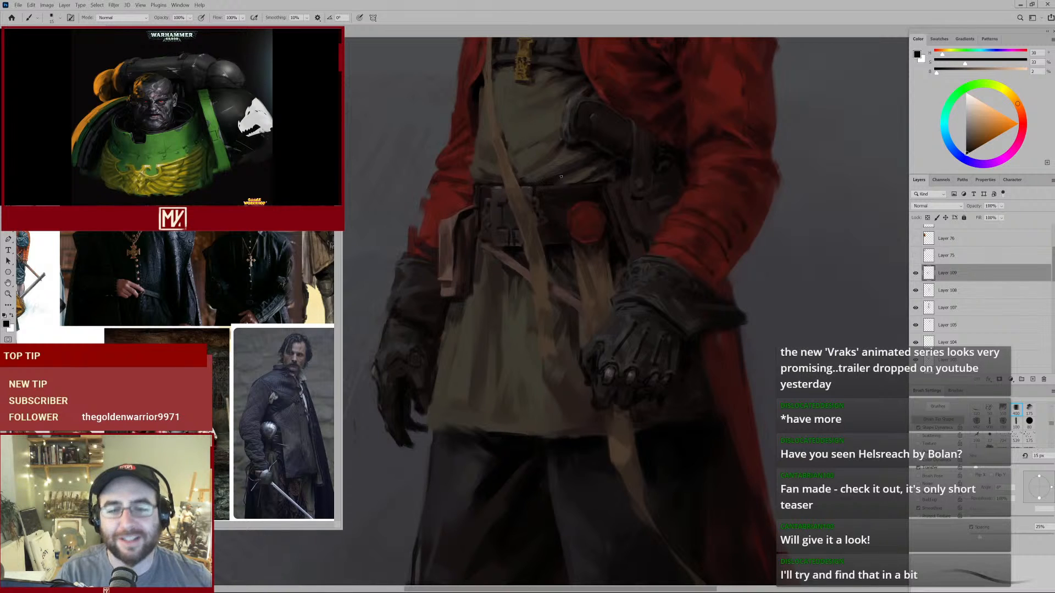
# Shade the tunic folds just above the belt with sampled dark olive-brown tones at 30 px, undoing one stroke.
pyautogui.keyDown('alt'); pyautogui.click(539, 172); pyautogui.keyUp('alt')
pyautogui.press(']')
pyautogui.press(']')
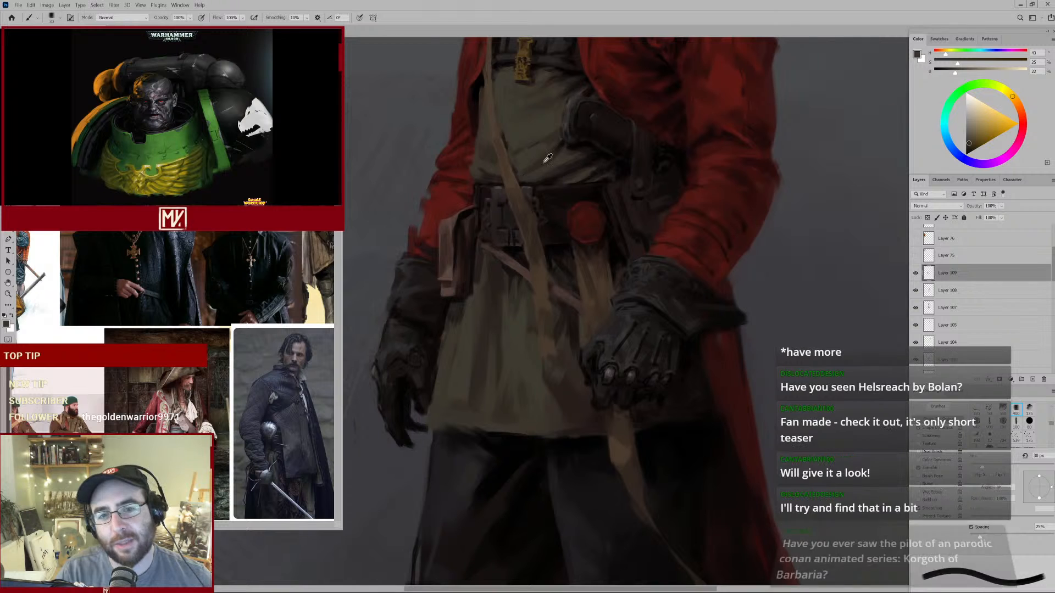
pyautogui.keyDown('alt'); pyautogui.click(525, 176); pyautogui.keyUp('alt')
pyautogui.hotkey('ctrl', 'z')
pyautogui.moveTo(588, 173)
pyautogui.mouseDown()
pyautogui.moveTo(555, 214)
pyautogui.moveTo(554, 241)
pyautogui.mouseUp()
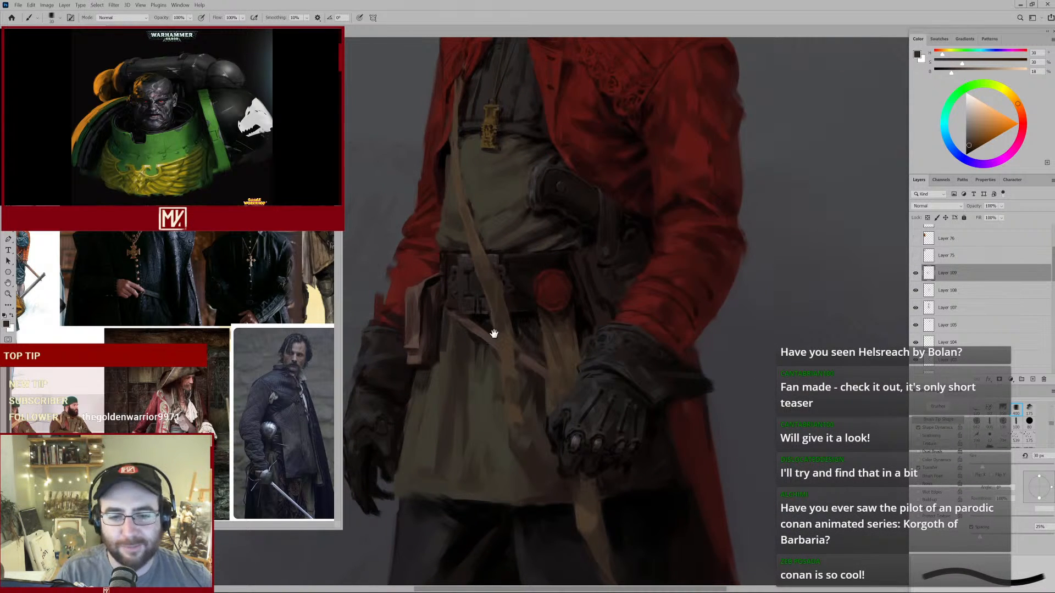
# Blend the tunic below the buckle and beside the hip pouch with sampled dark brown and olive tones at 30 px.
pyautogui.moveTo(494, 334)
pyautogui.mouseDown()
pyautogui.moveTo(577, 120)
pyautogui.moveTo(566, 233)
pyautogui.moveTo(511, 266)
pyautogui.mouseUp()
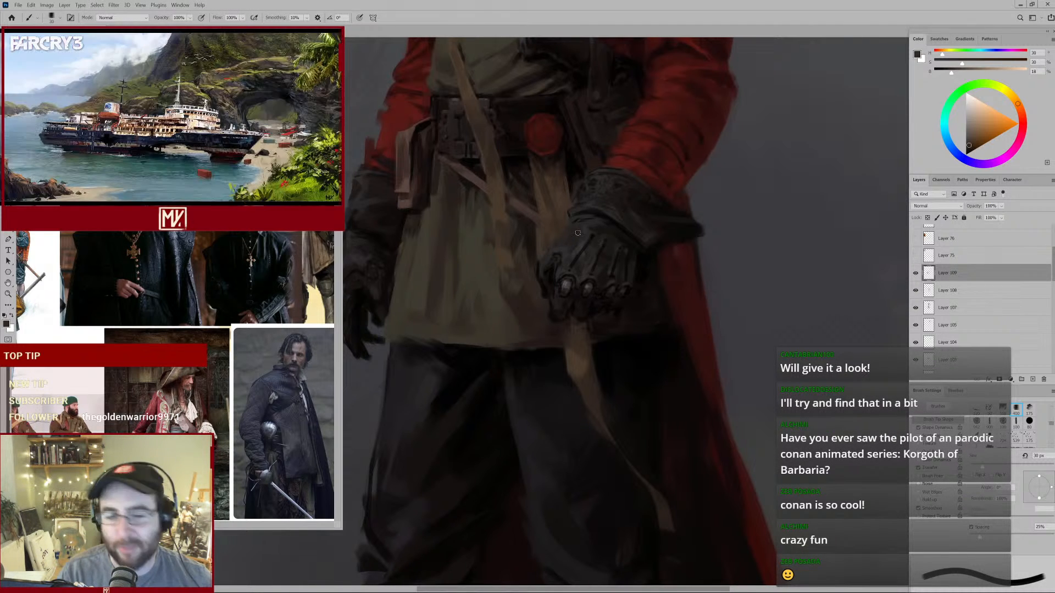
pyautogui.moveTo(526, 177); pyautogui.dragTo(542, 208)
pyautogui.keyDown('alt'); pyautogui.click(507, 229); pyautogui.keyUp('alt')
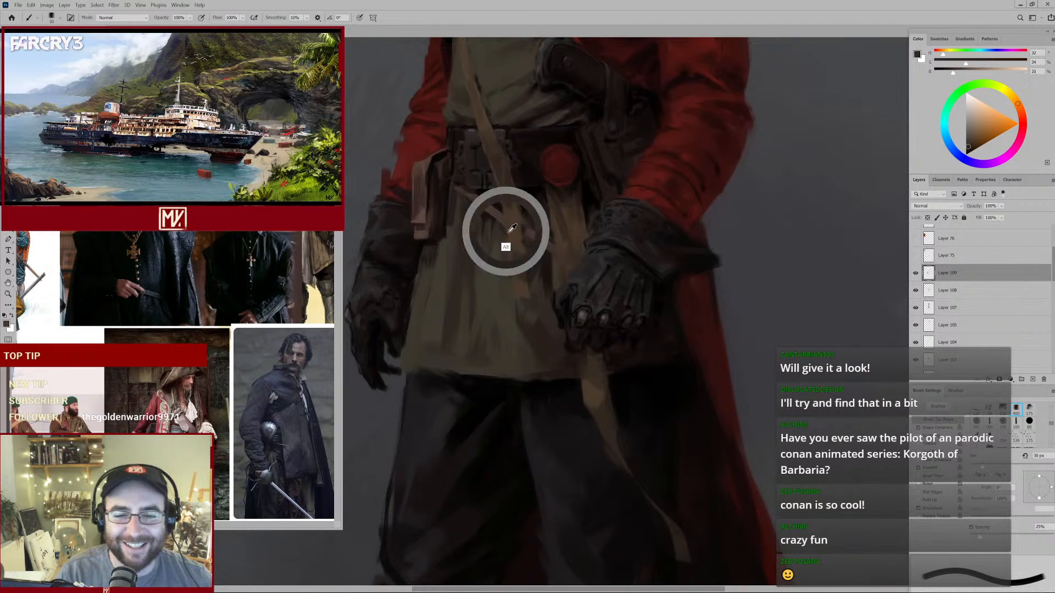
pyautogui.keyDown('alt'); pyautogui.click(463, 195); pyautogui.keyUp('alt')
pyautogui.keyDown('alt'); pyautogui.click(463, 189); pyautogui.keyUp('alt')
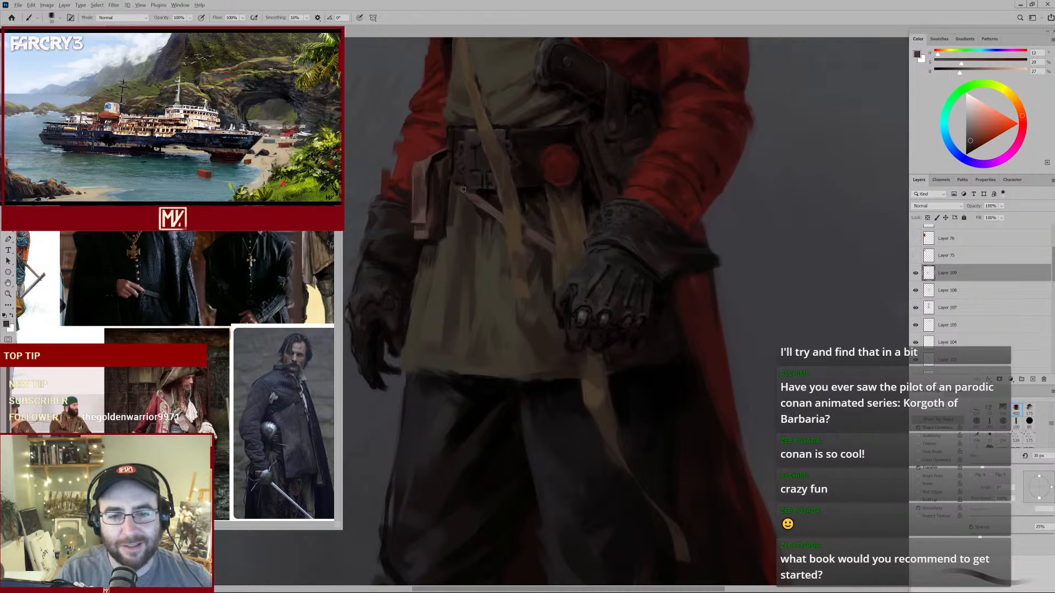
pyautogui.keyDown('alt'); pyautogui.click(455, 230); pyautogui.keyUp('alt')
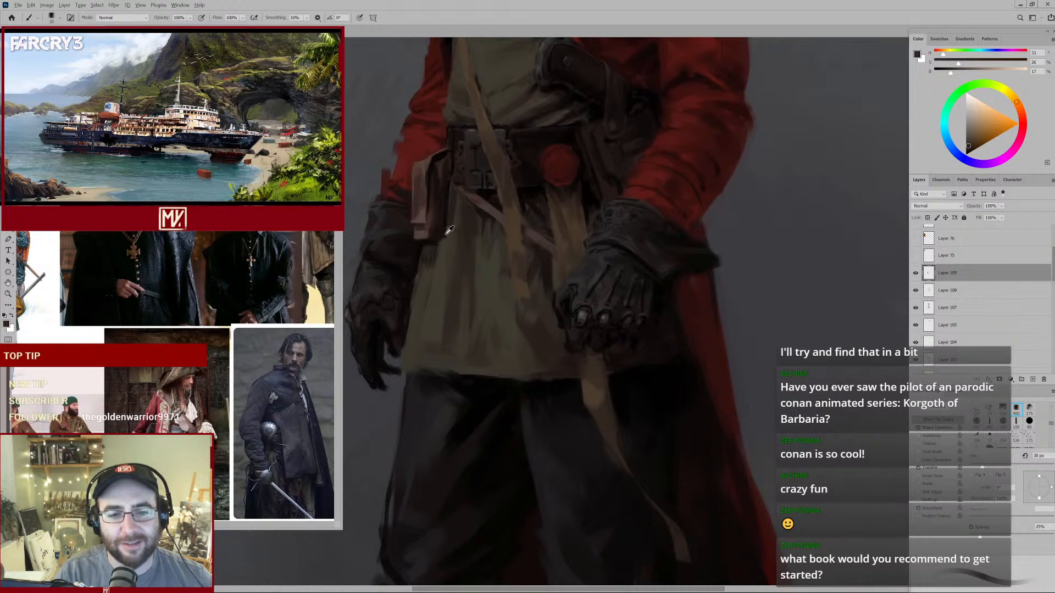
pyautogui.keyDown('alt'); pyautogui.click(449, 233); pyautogui.keyUp('alt')
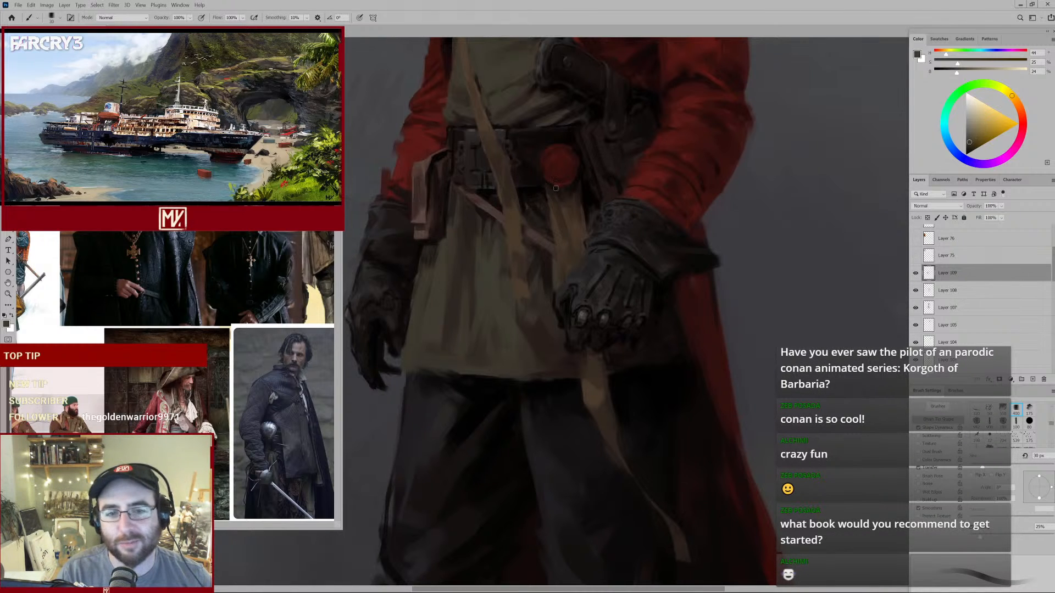
# Touch up the tan strap where it crosses the belt's upper edge with a sampled dark brown at 30 px.
pyautogui.moveTo(518, 160); pyautogui.dragTo(531, 208)
pyautogui.keyDown('alt'); pyautogui.click(501, 180); pyautogui.keyUp('alt')
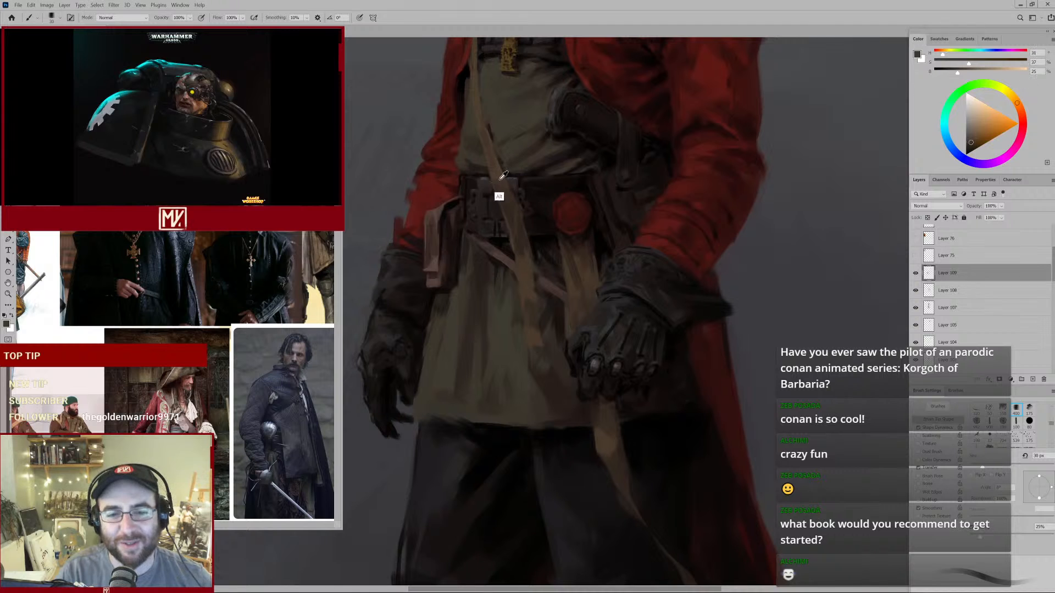
pyautogui.moveTo(571, 165); pyautogui.dragTo(583, 209)
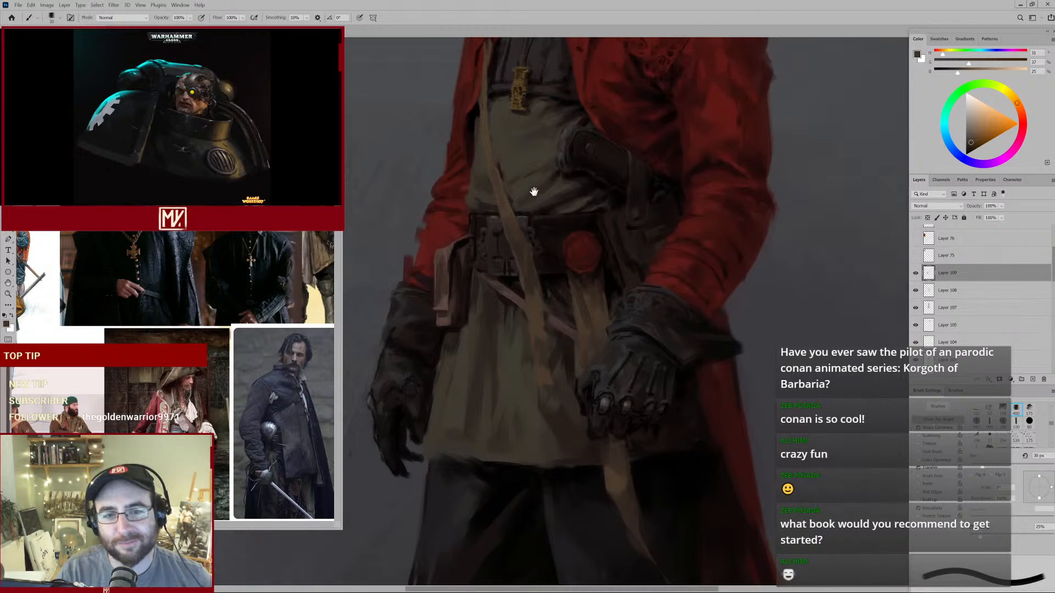
pyautogui.moveTo(542, 283); pyautogui.dragTo(528, 205)
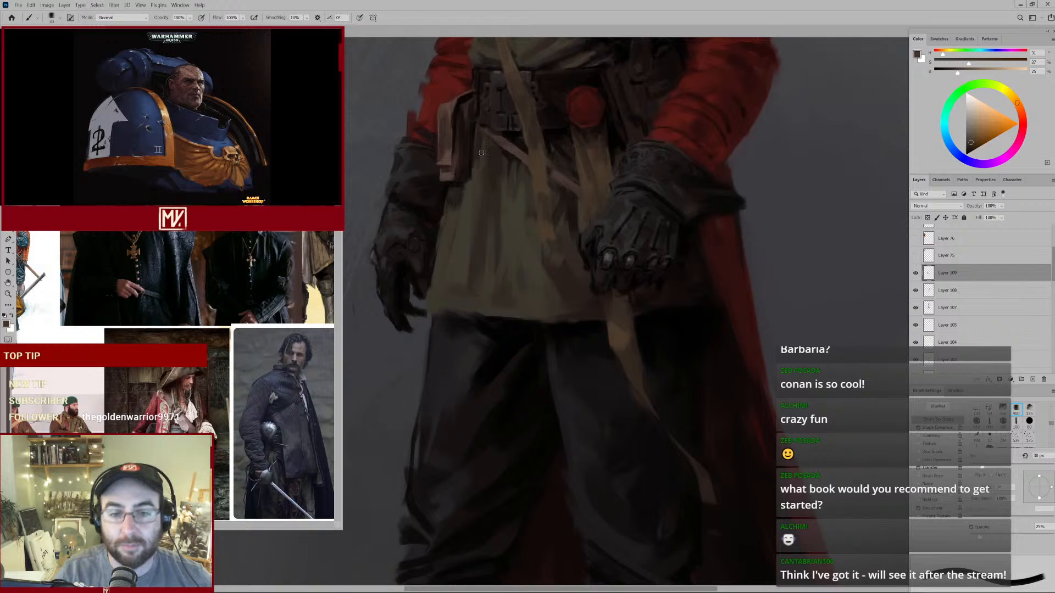
# Refine the hip pouch's shaded side and edge with sampled dark reddish-brown and mid-brown tones at 15 px.
pyautogui.moveTo(475, 161)
pyautogui.mouseDown()
pyautogui.moveTo(492, 148)
pyautogui.moveTo(477, 150)
pyautogui.moveTo(475, 166)
pyautogui.mouseUp()
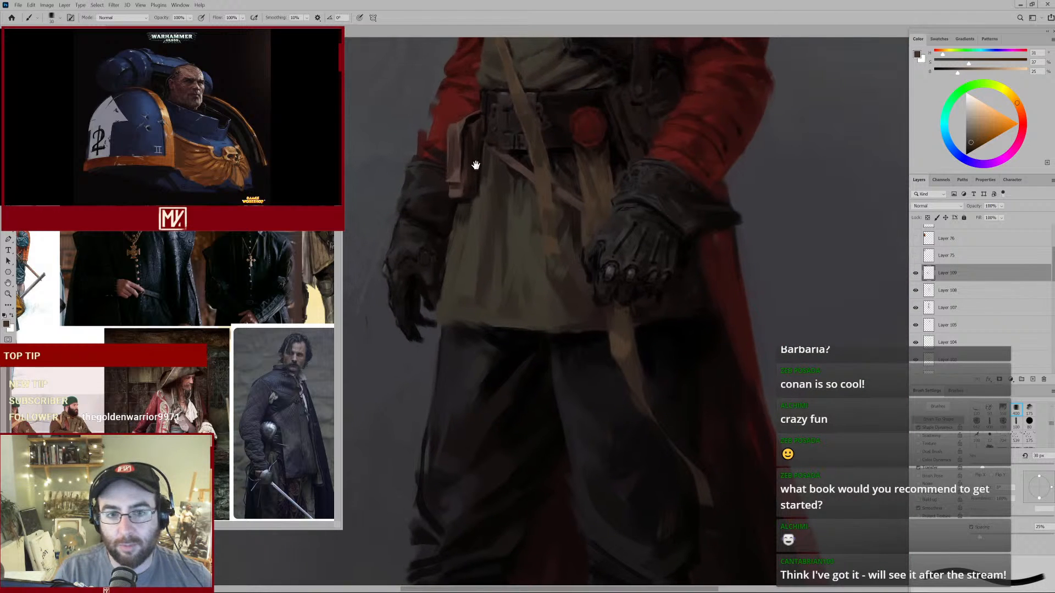
pyautogui.scroll(2, 477, 164)
pyautogui.keyDown('alt'); pyautogui.click(474, 160); pyautogui.keyUp('alt')
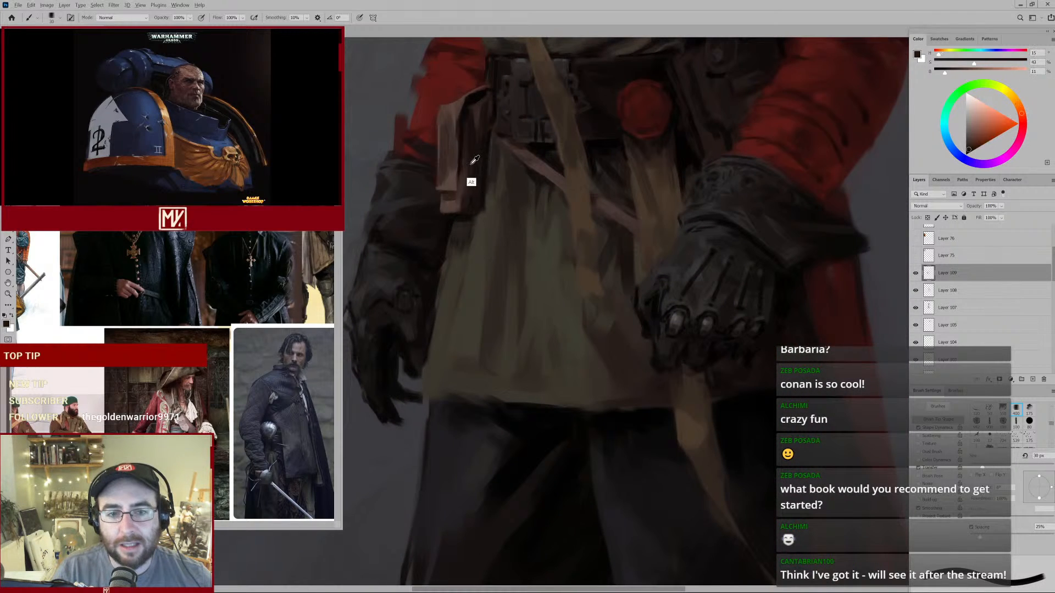
pyautogui.keyDown('alt'); pyautogui.click(471, 163); pyautogui.keyUp('alt')
pyautogui.press('[')
pyautogui.press('[')
pyautogui.press('[')
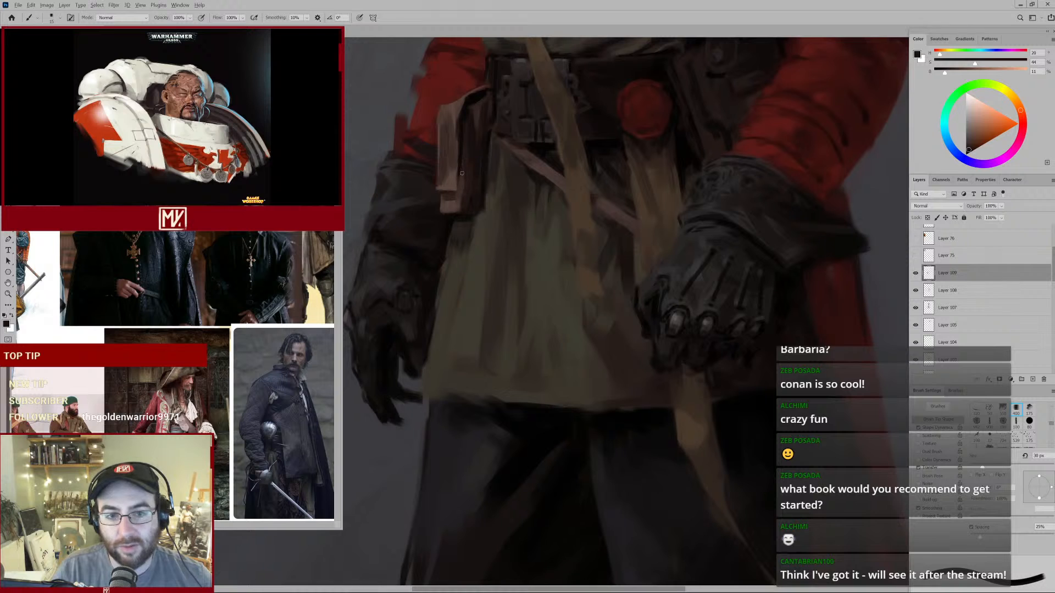
pyautogui.keyDown('alt'); pyautogui.click(456, 166); pyautogui.keyUp('alt')
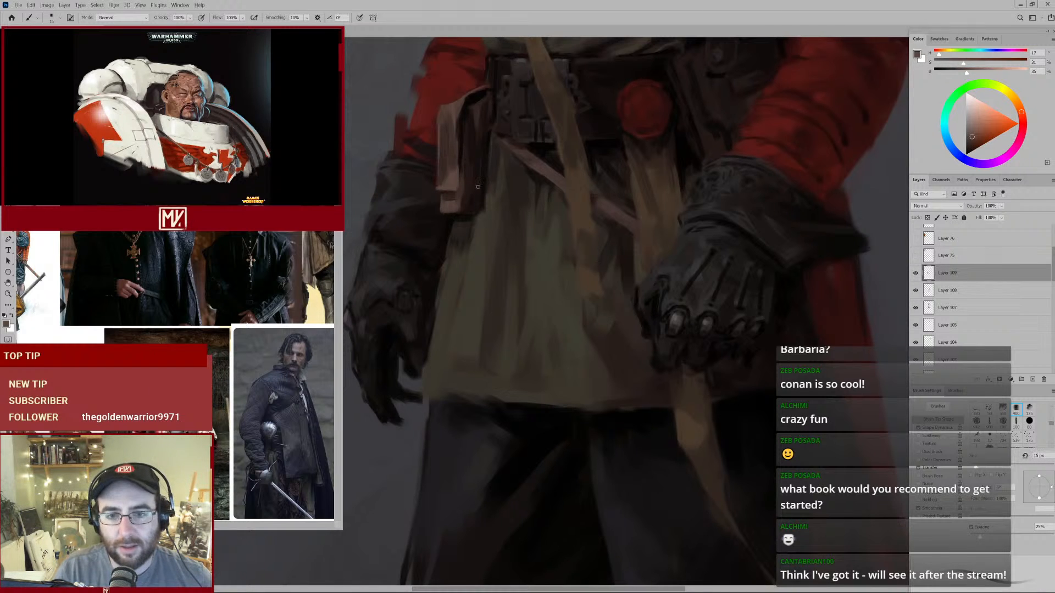
# Sharpen the belt buckle's plates and edges with sampled near-black and dark grey tones at 15 px.
pyautogui.moveTo(562, 152); pyautogui.dragTo(555, 243)
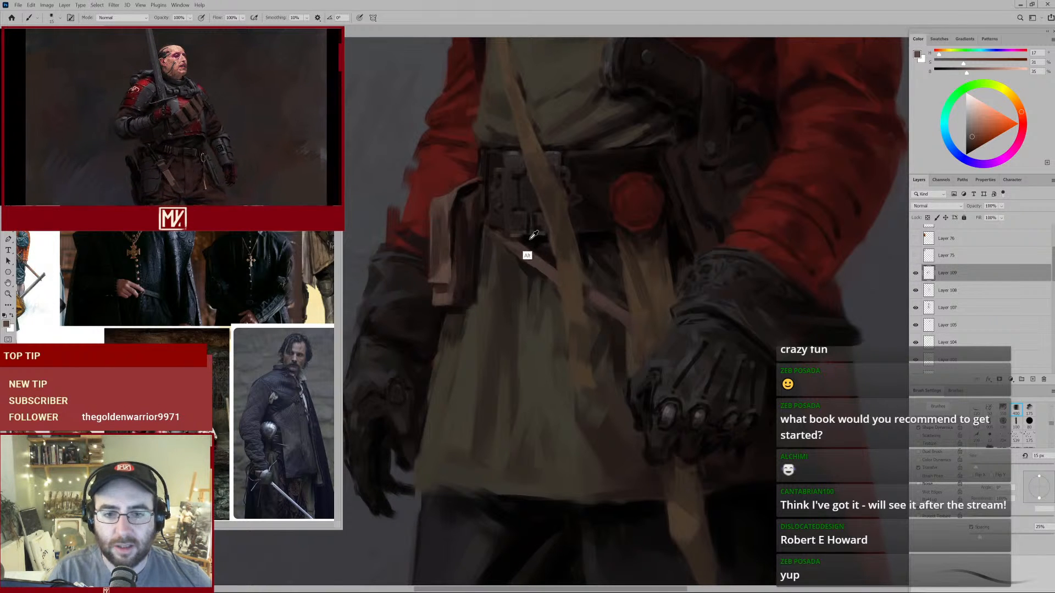
pyautogui.keyDown('alt'); pyautogui.click(537, 238); pyautogui.keyUp('alt')
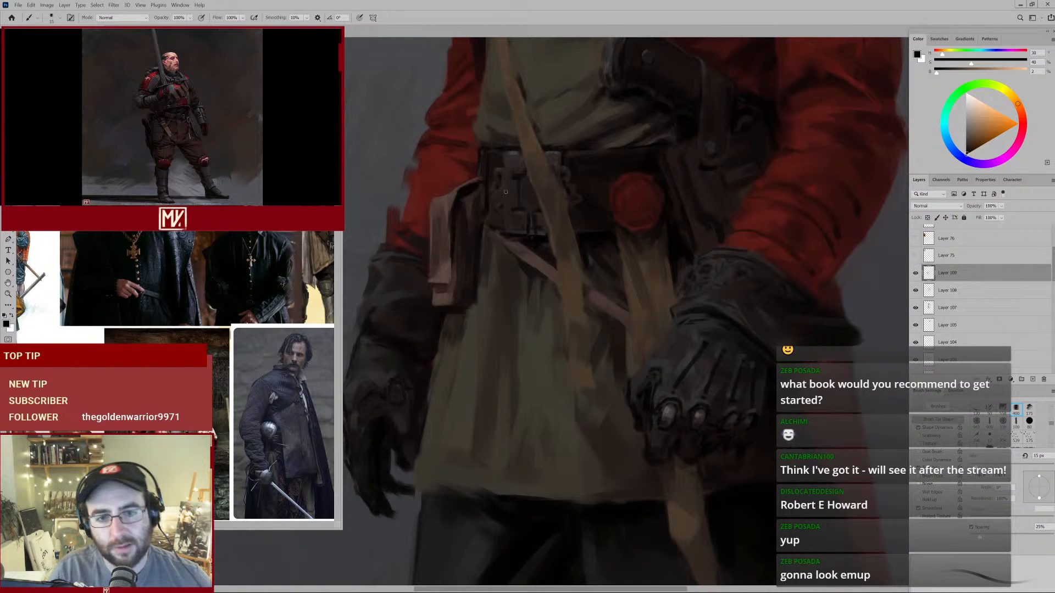
pyautogui.keyDown('alt'); pyautogui.click(500, 193); pyautogui.keyUp('alt')
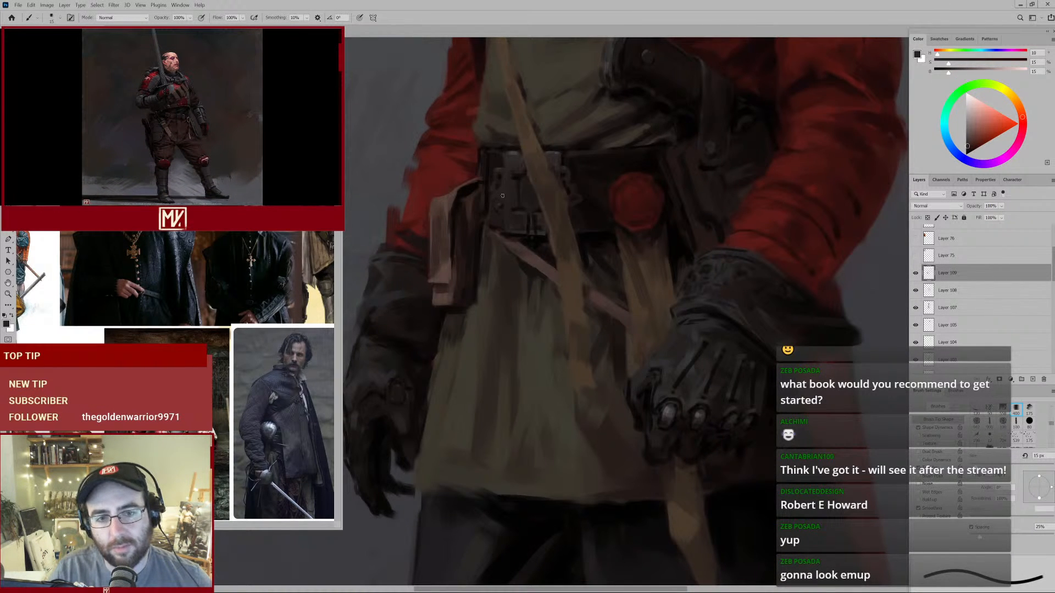
pyautogui.keyDown('alt'); pyautogui.click(514, 161); pyautogui.keyUp('alt')
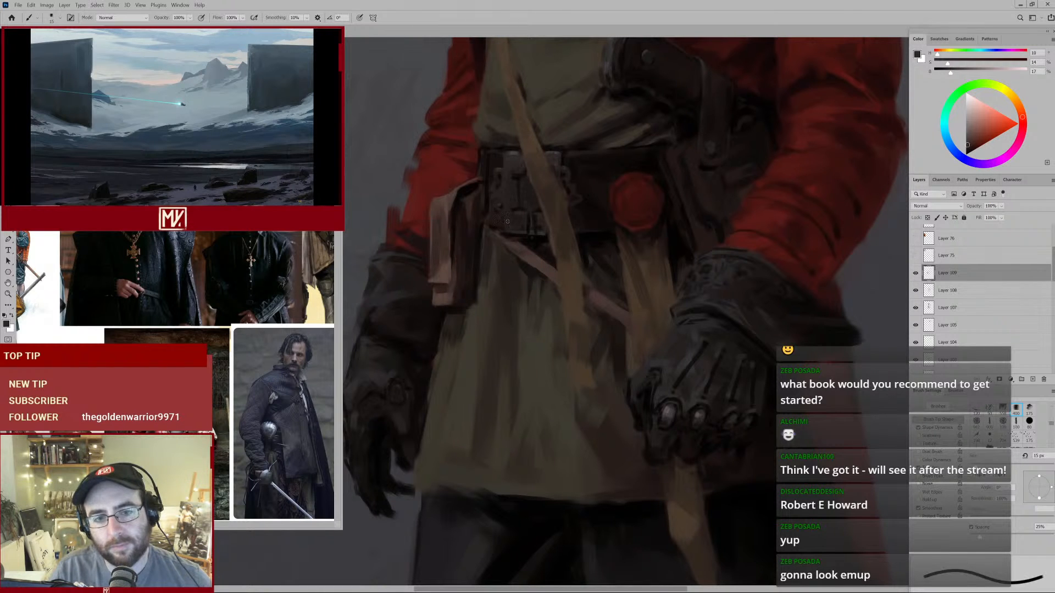
pyautogui.moveTo(583, 216); pyautogui.dragTo(525, 241)
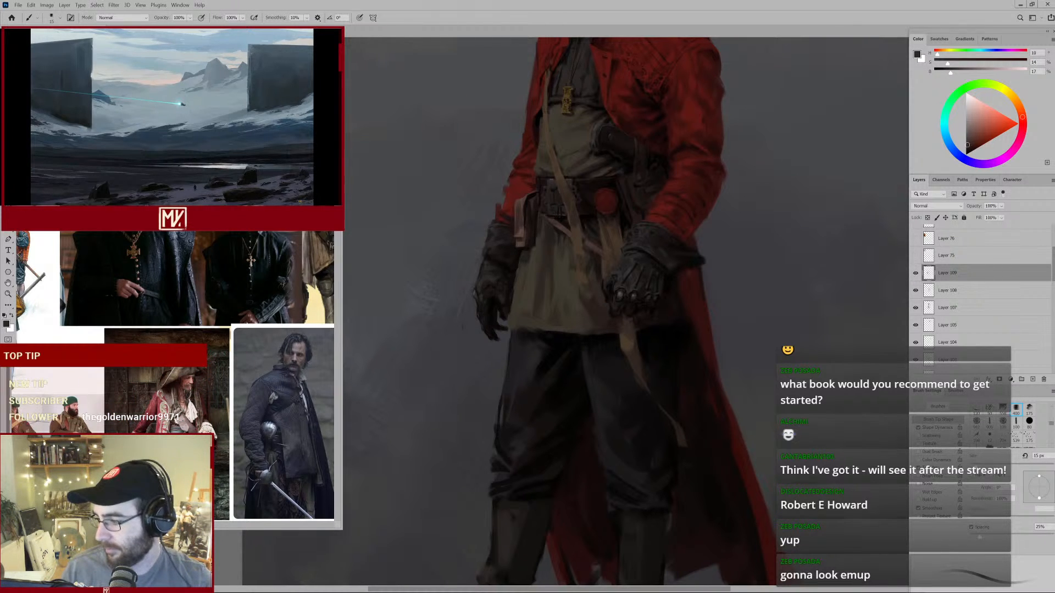
# Clean up the red seal's outline on the belt with sampled near-black and dark red tones at 15 px.
pyautogui.moveTo(621, 205); pyautogui.dragTo(673, 184)
pyautogui.keyDown('alt'); pyautogui.click(619, 227); pyautogui.keyUp('alt')
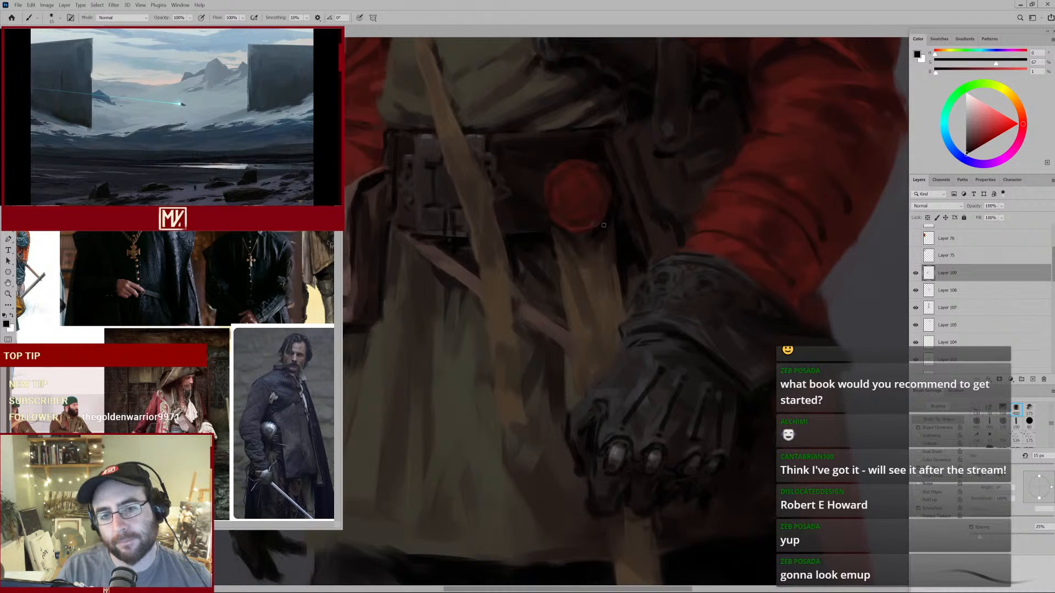
pyautogui.keyDown('alt'); pyautogui.click(556, 212); pyautogui.keyUp('alt')
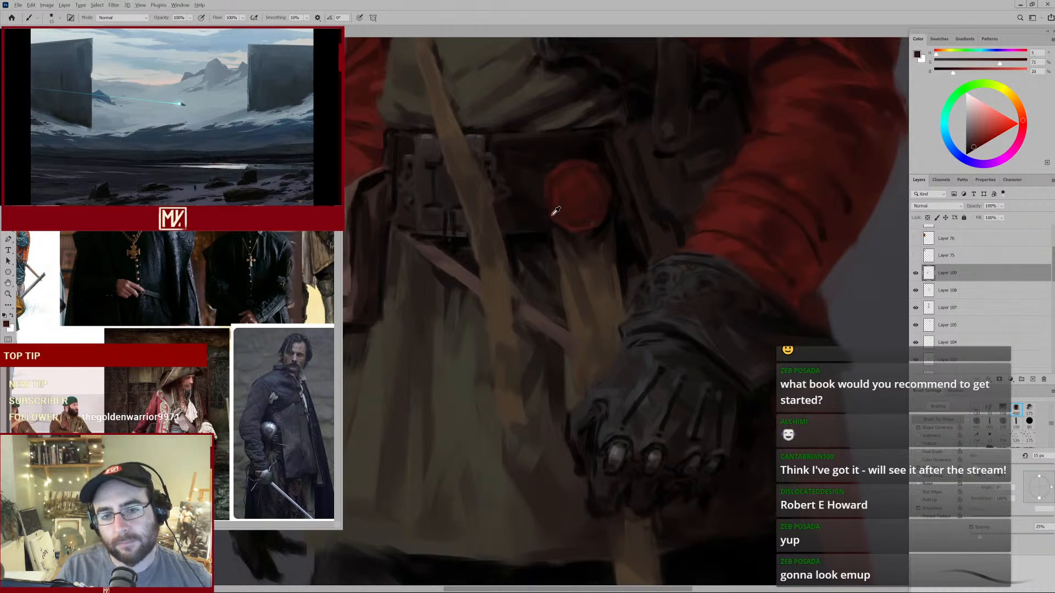
pyautogui.keyDown('alt'); pyautogui.click(560, 168); pyautogui.keyUp('alt')
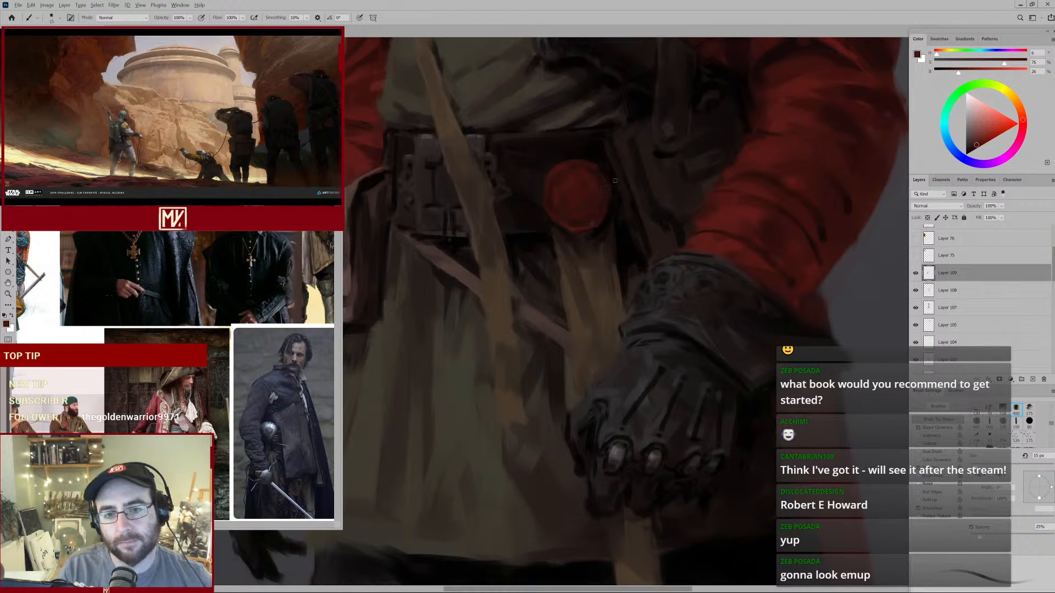
pyautogui.scroll(-3, 577, 259)
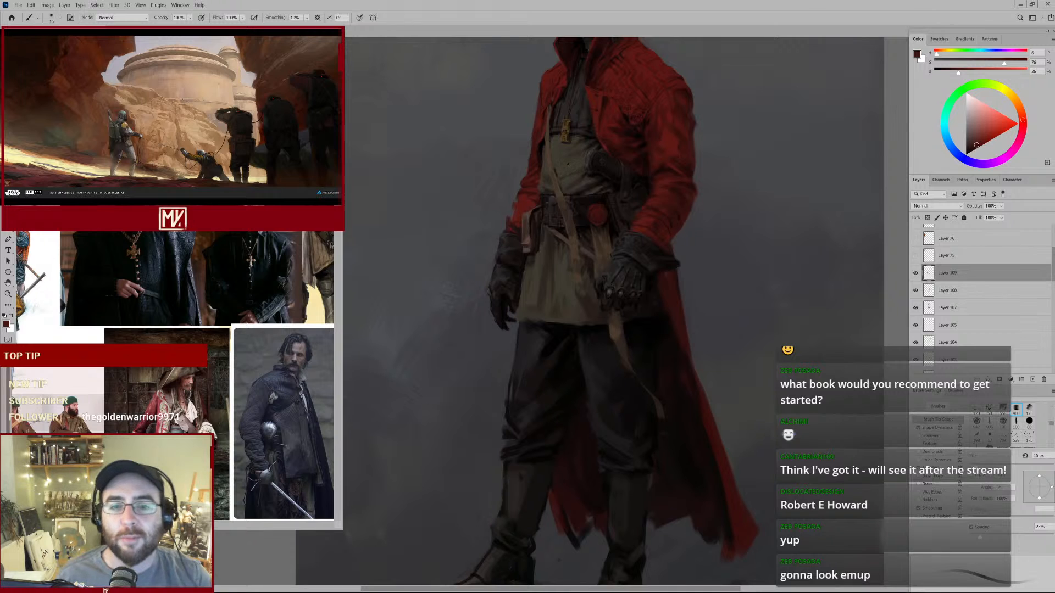
pyautogui.moveTo(570, 164); pyautogui.dragTo(562, 221)
pyautogui.moveTo(621, 200); pyautogui.dragTo(613, 205)
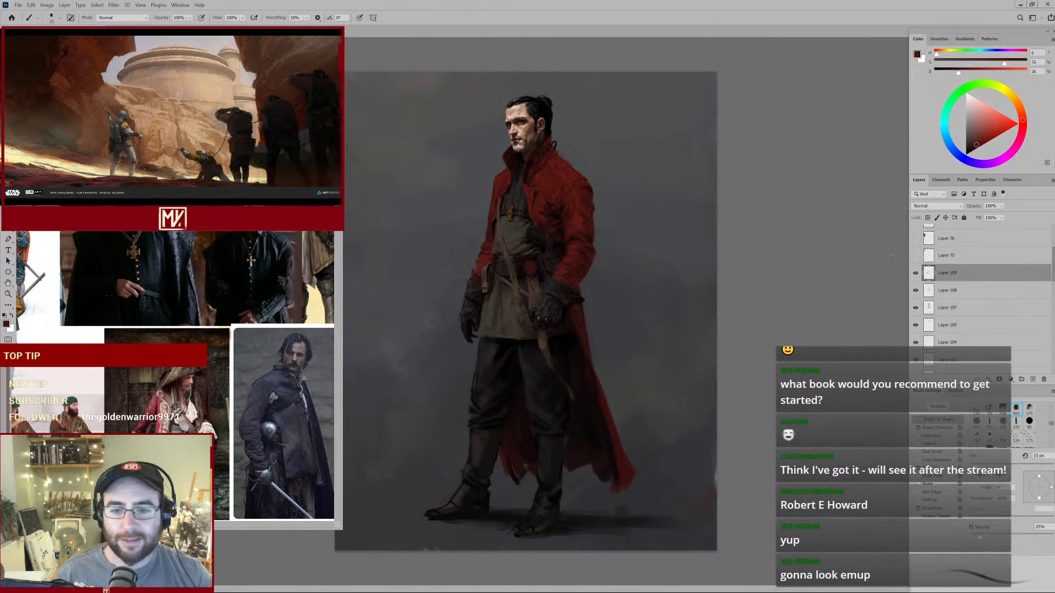